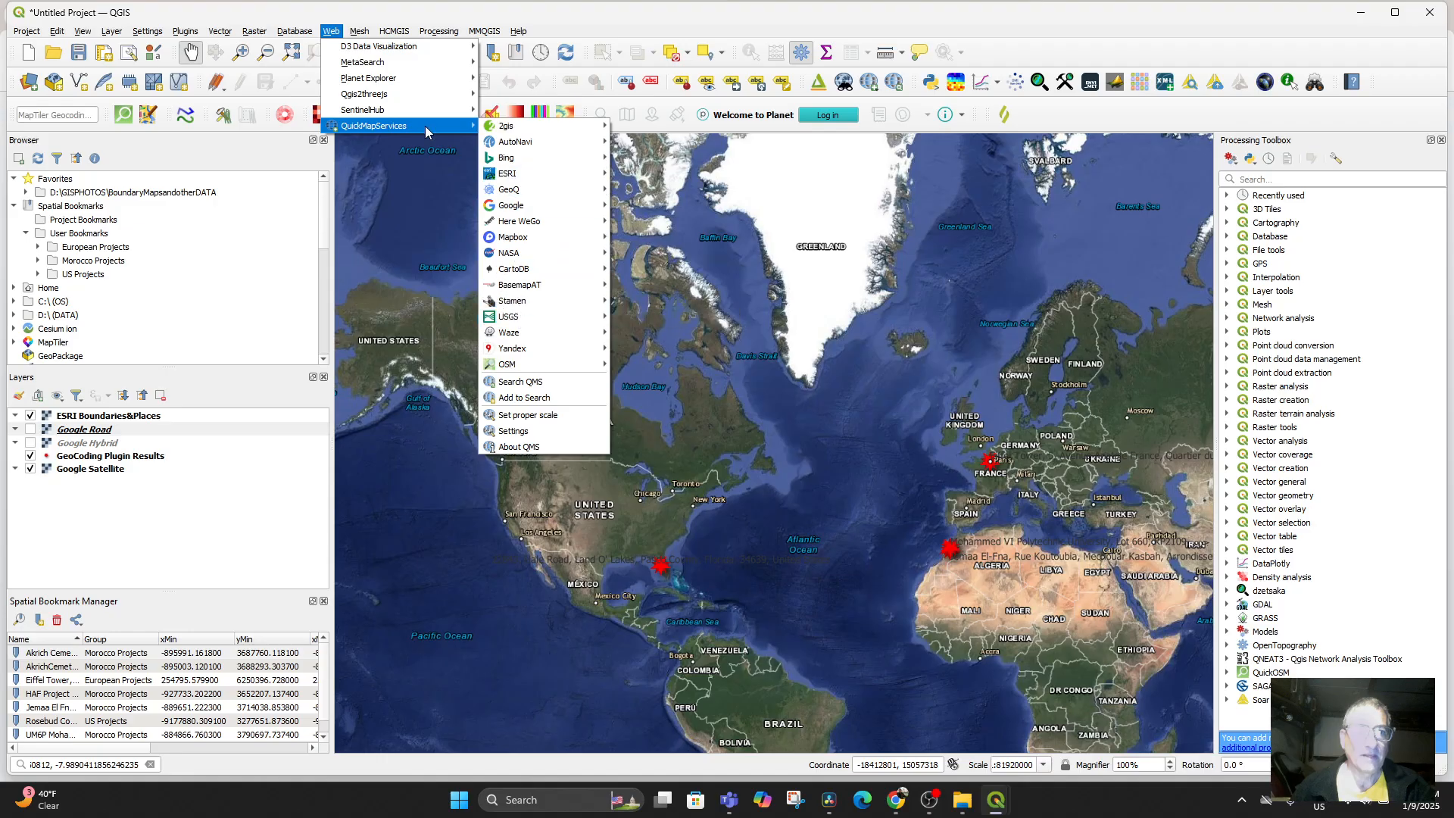
mouse_move(186, 31)
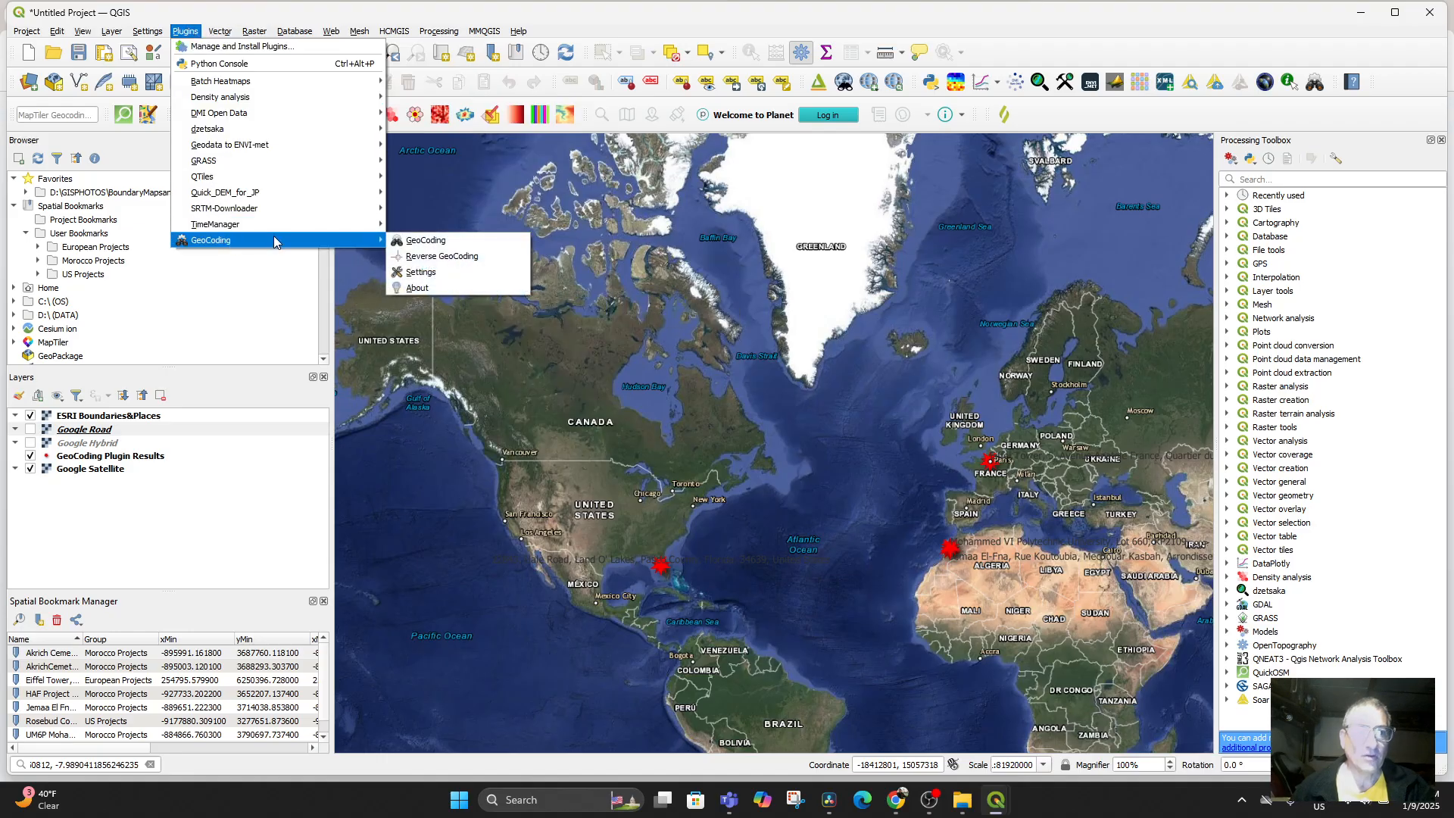
left_click(519, 9)
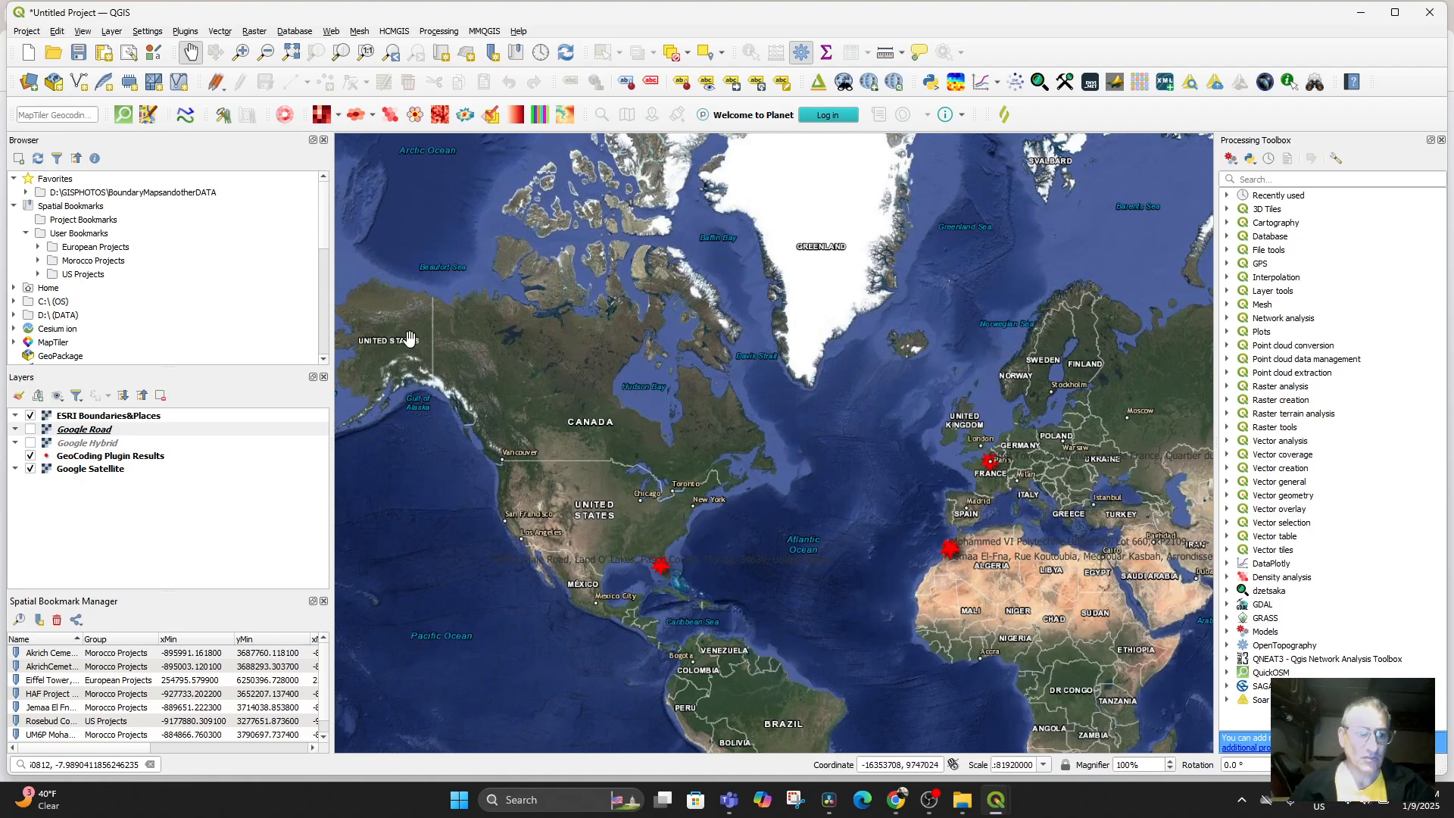
Step: Search the plugin manager for quickosm and upgrade the QuickOSM plugin to the available stable version 2.3.0
left_click(179, 34)
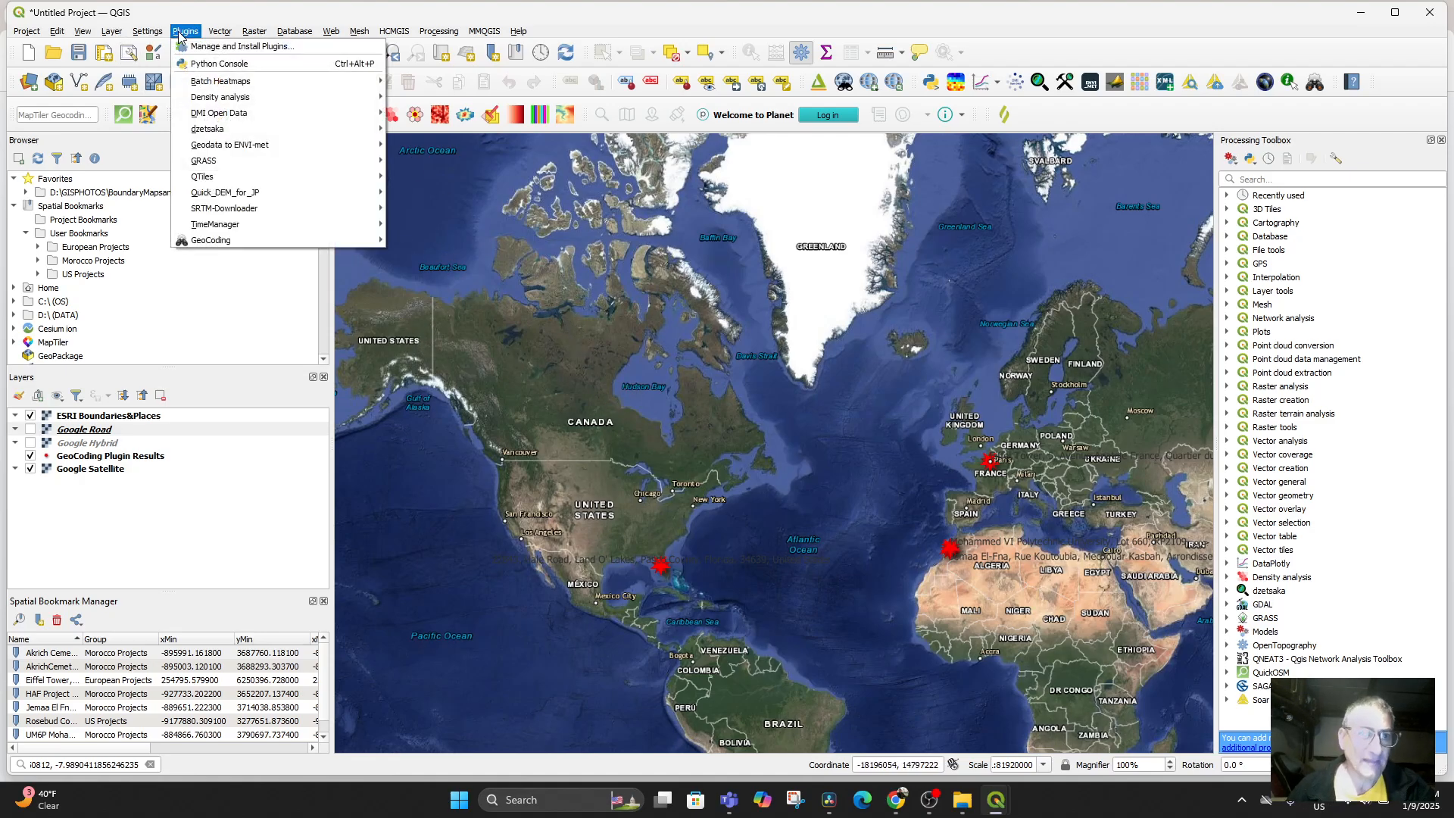
left_click(208, 50)
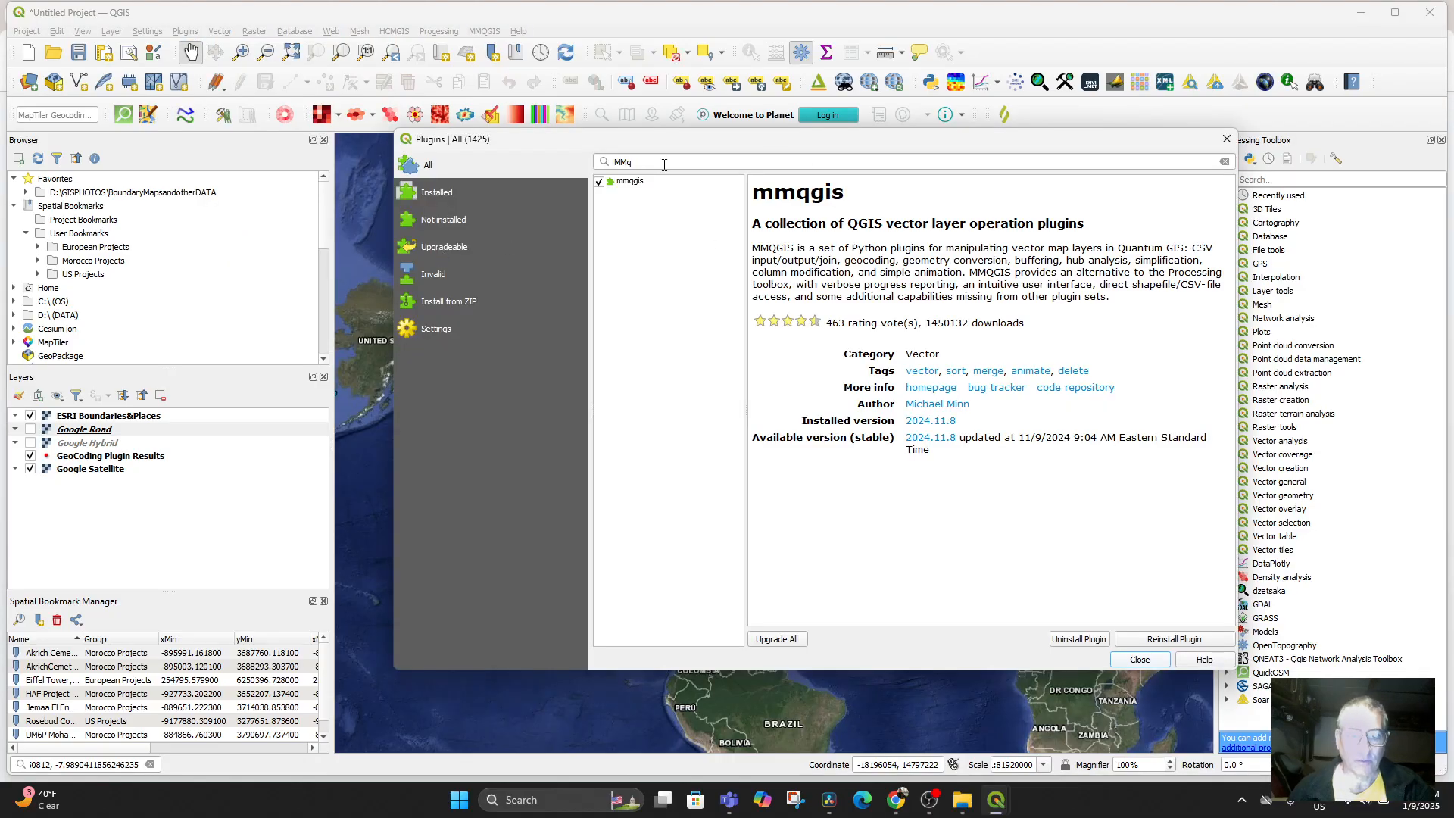
left_click_drag(664, 164, 570, 159)
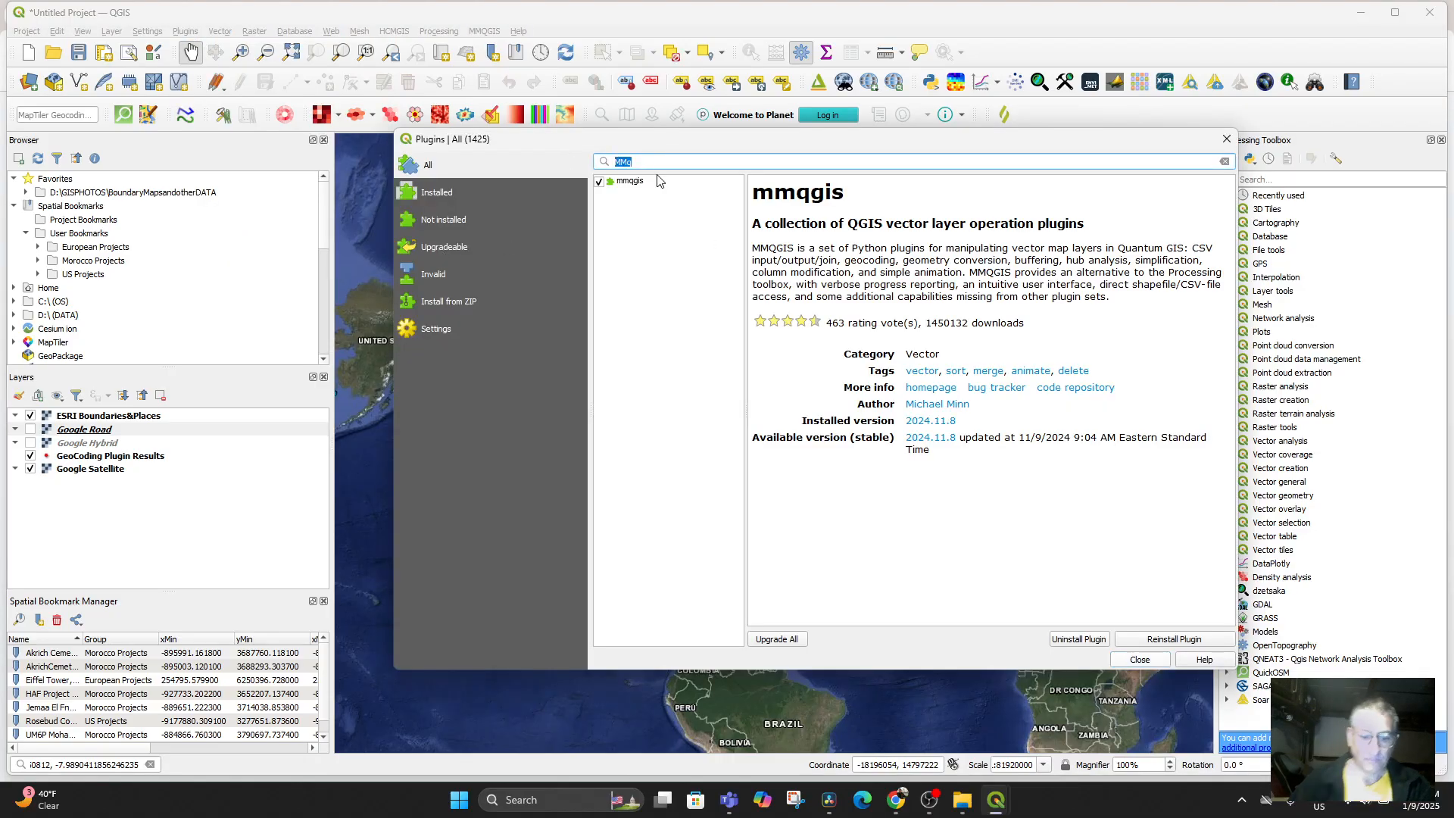
type("qui")
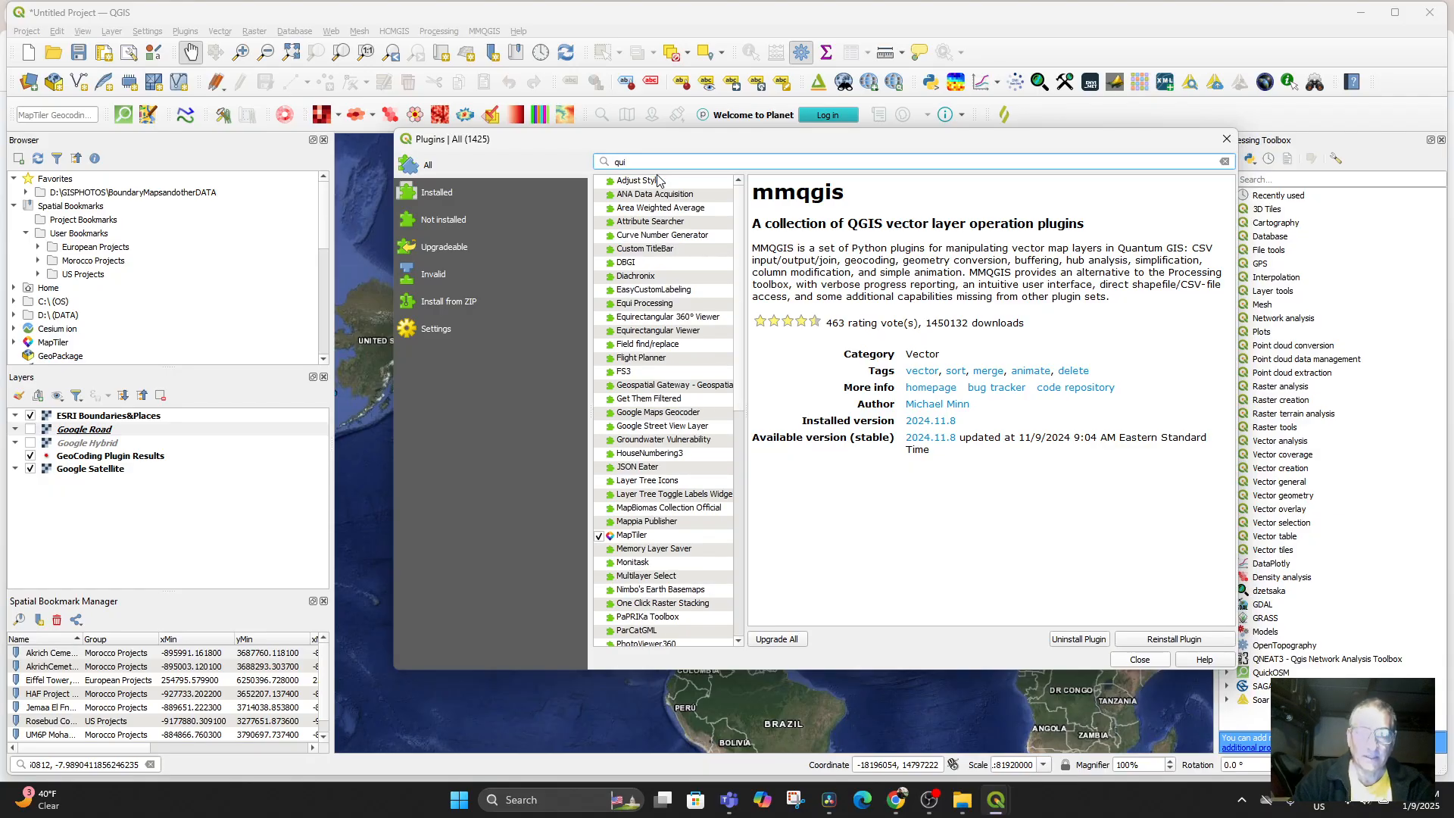
type("ckosm")
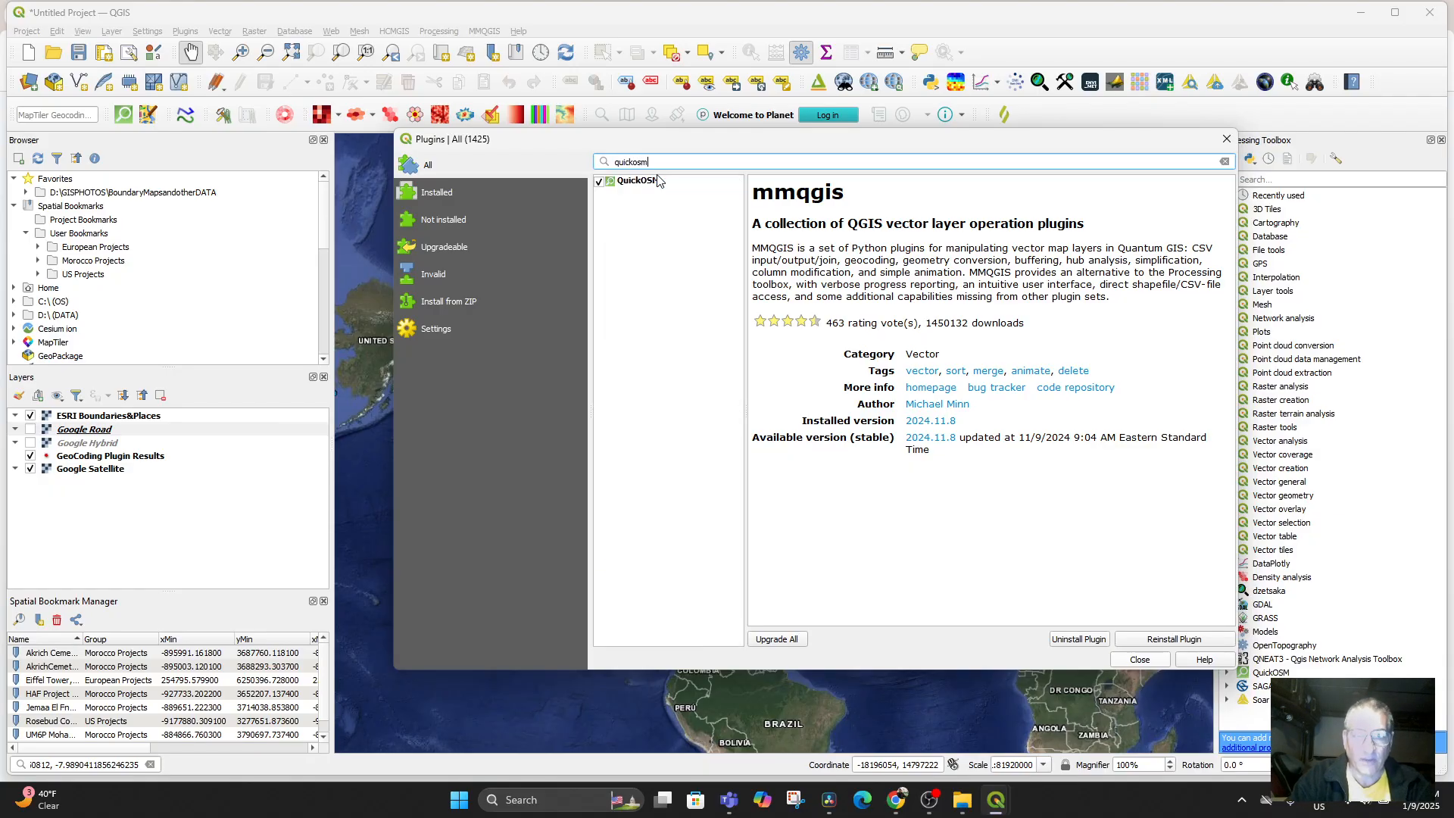
left_click(634, 183)
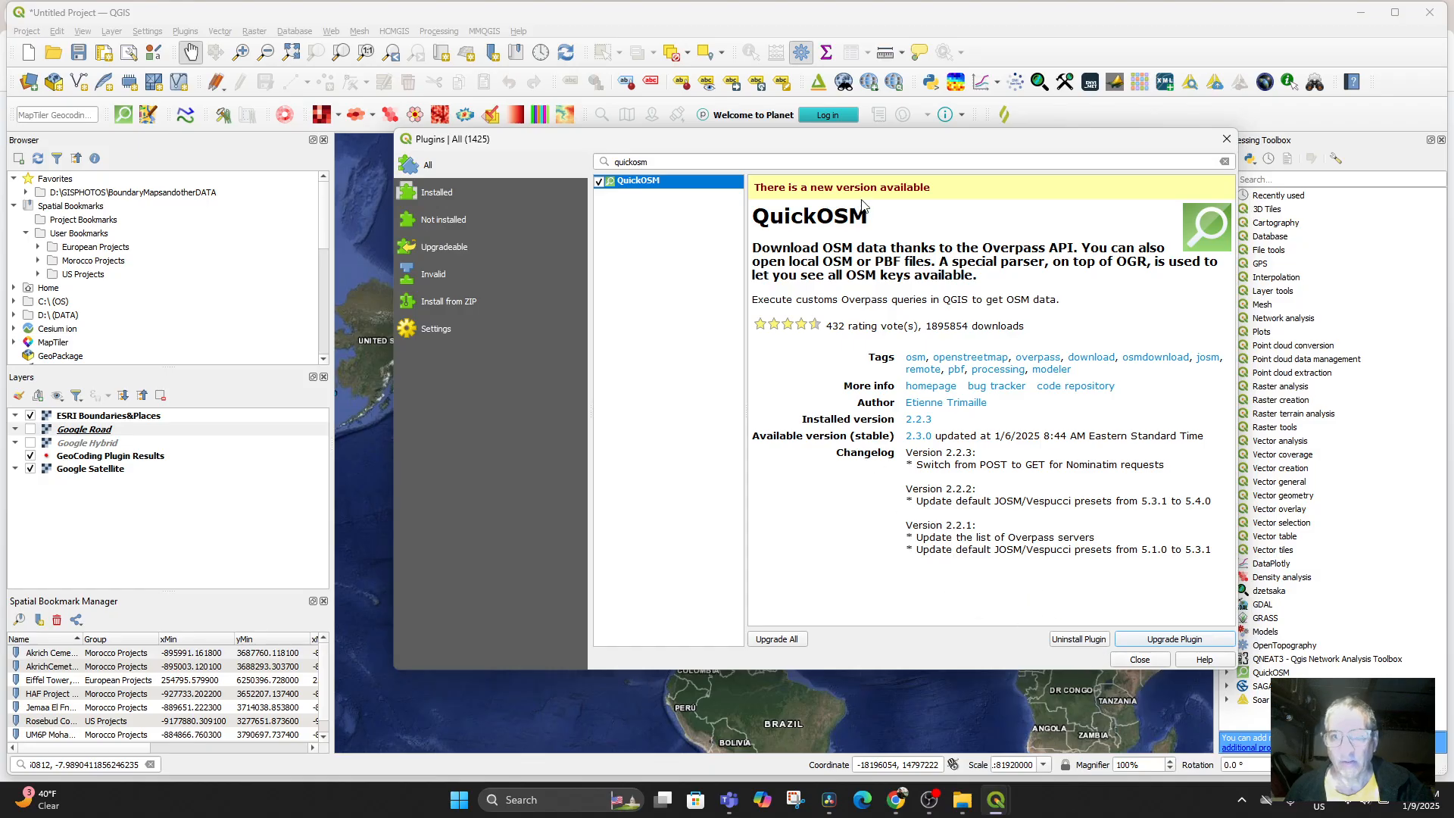
left_click(1189, 640)
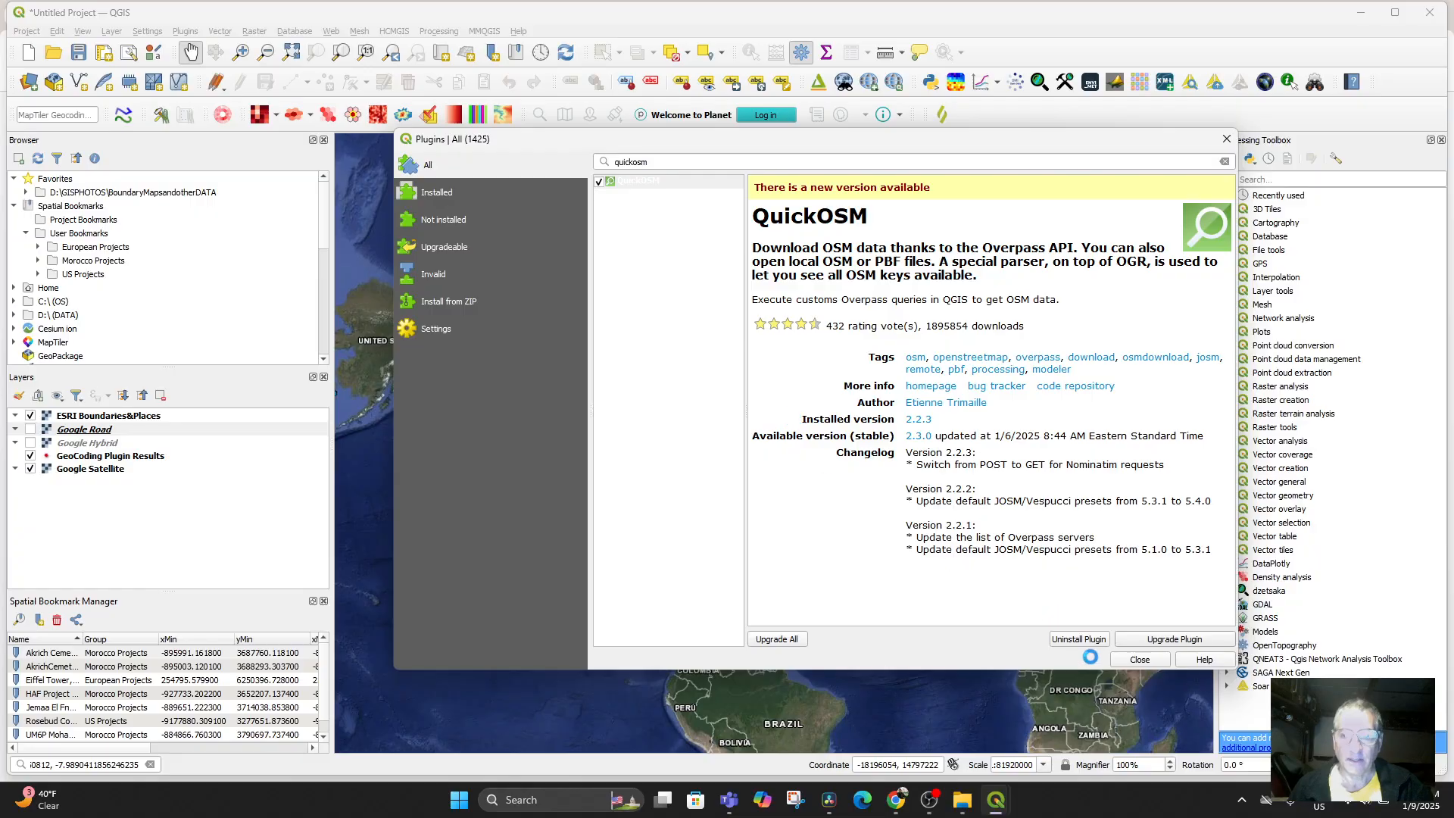
left_click(1142, 661)
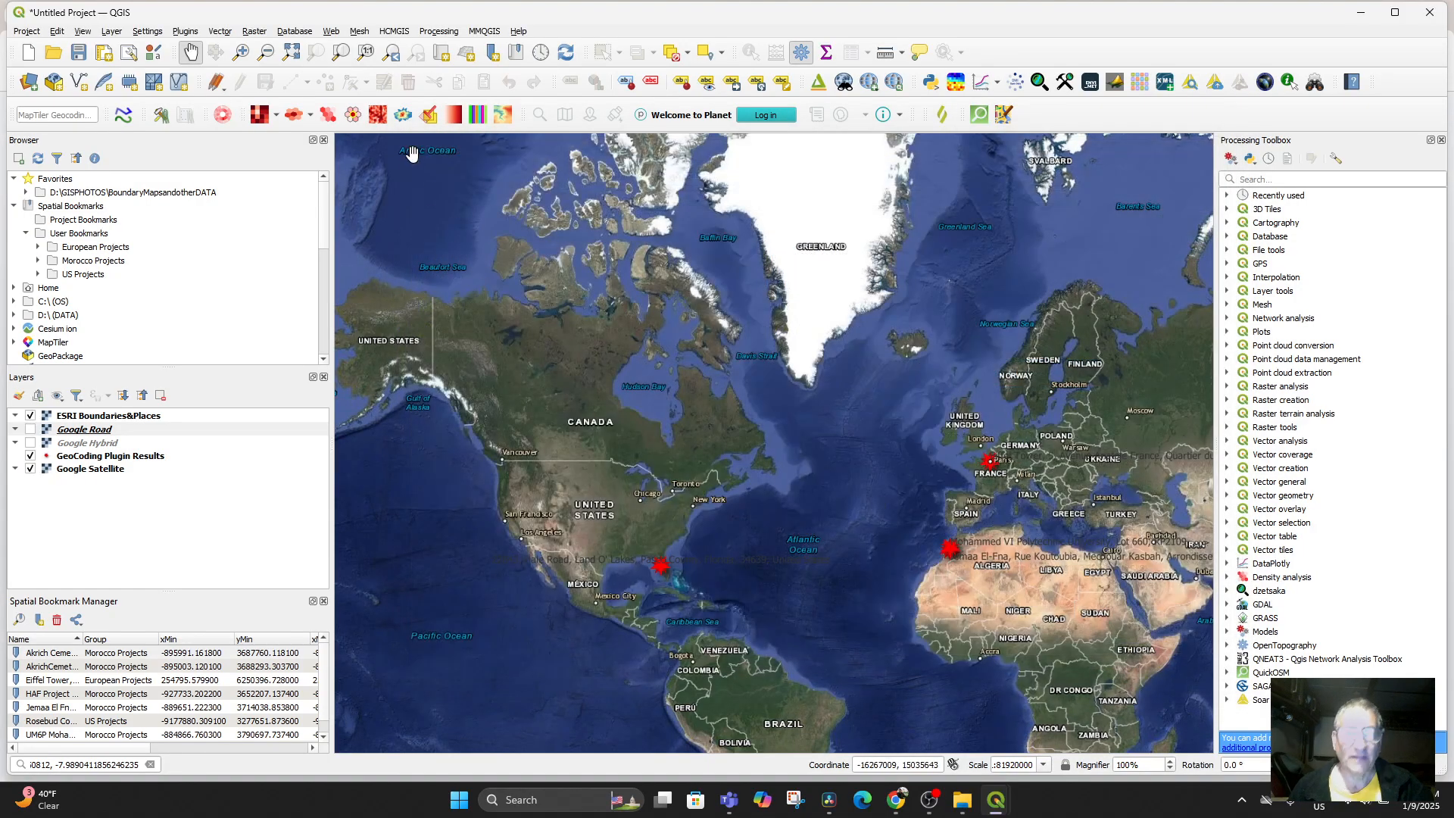
left_click(185, 31)
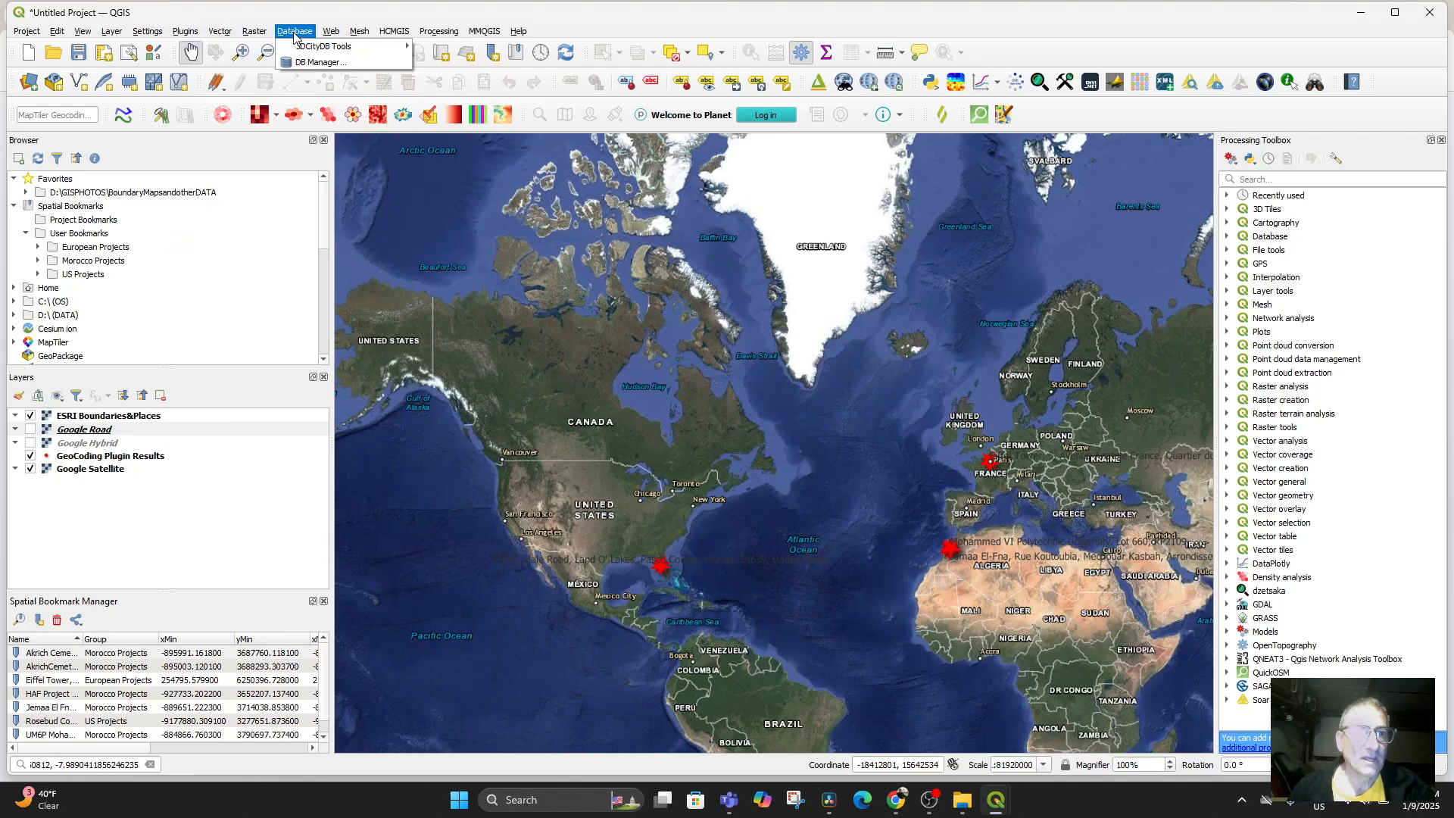
mouse_move(332, 35)
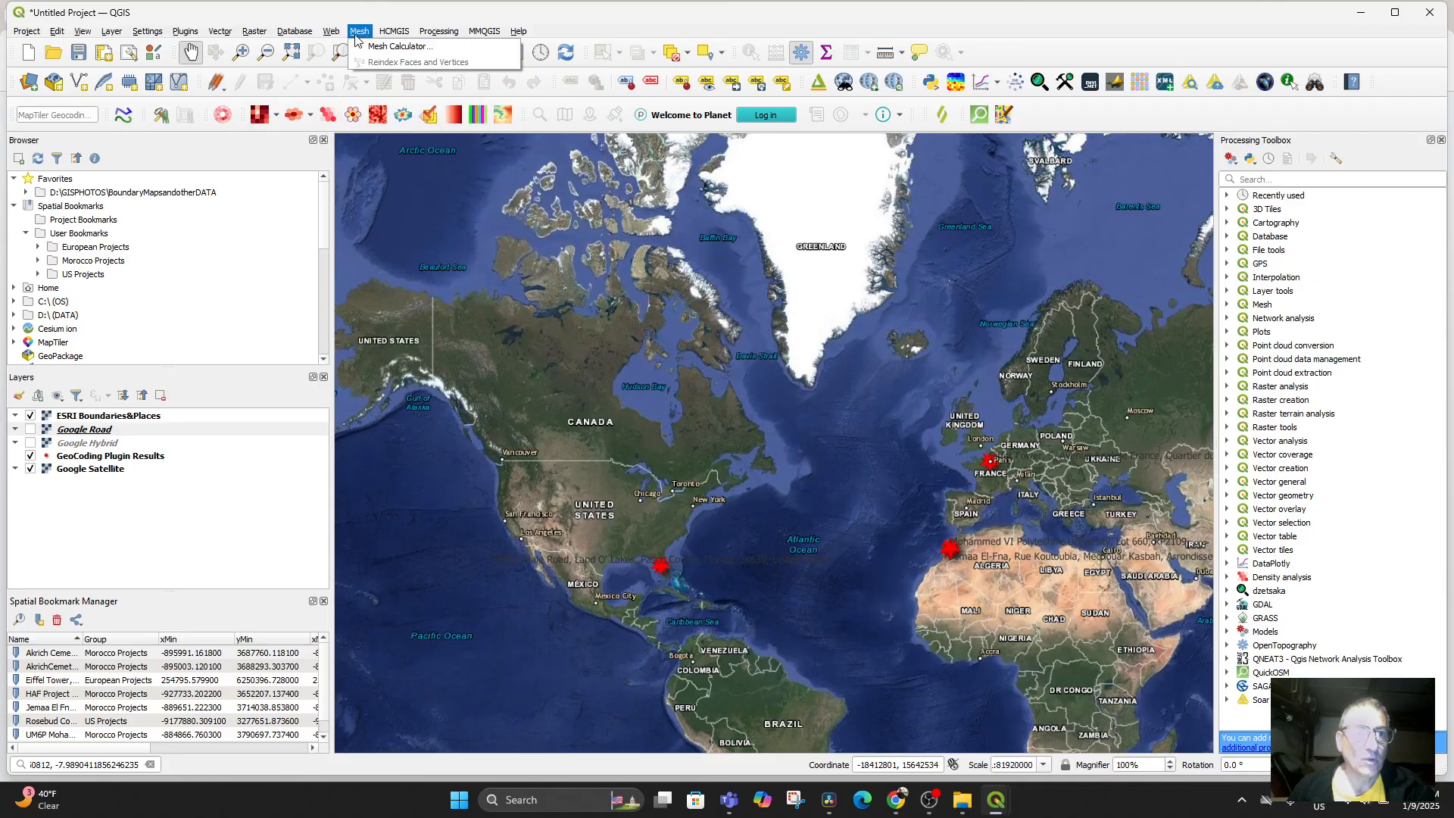
mouse_move(144, 40)
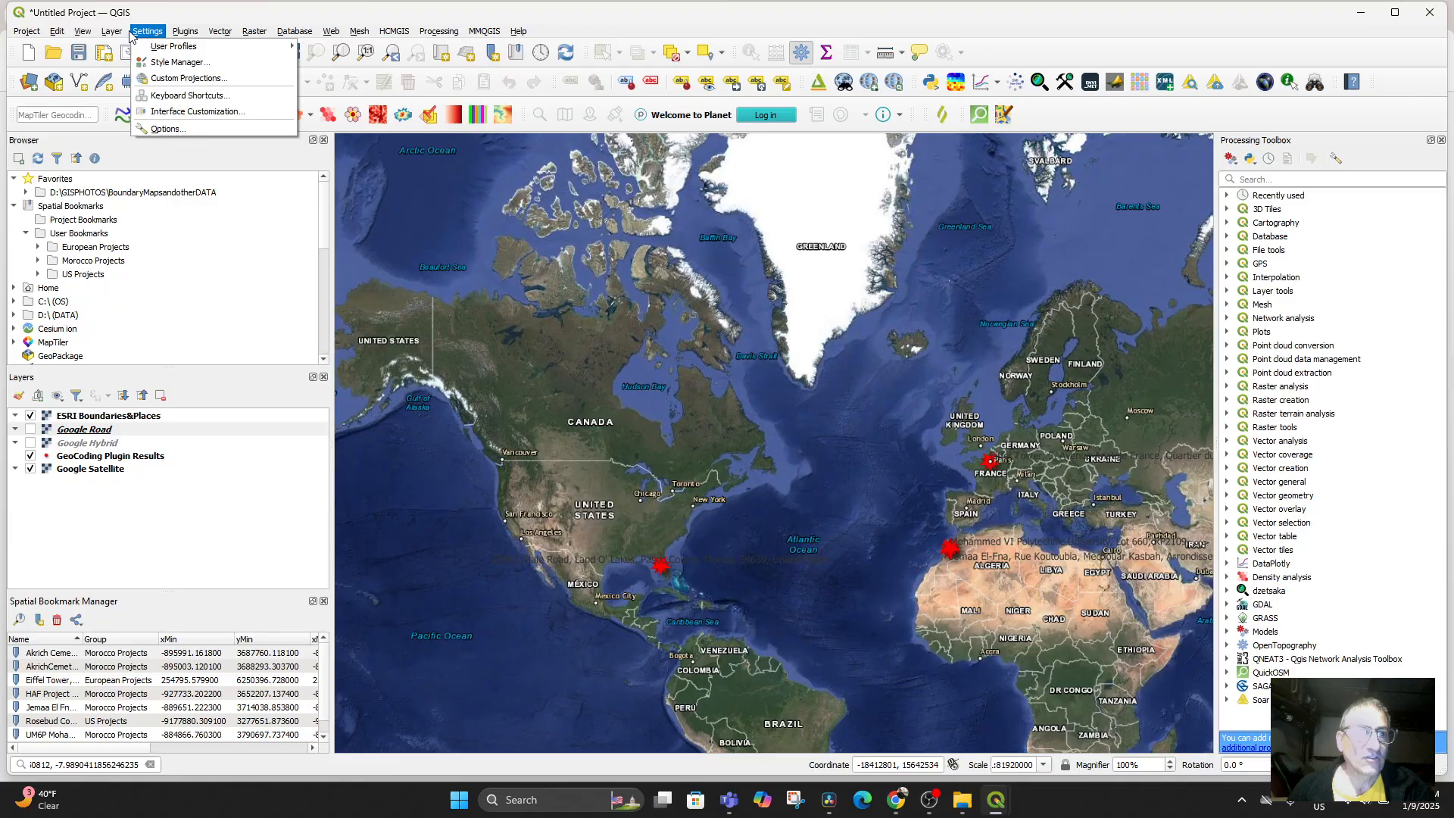
mouse_move(219, 36)
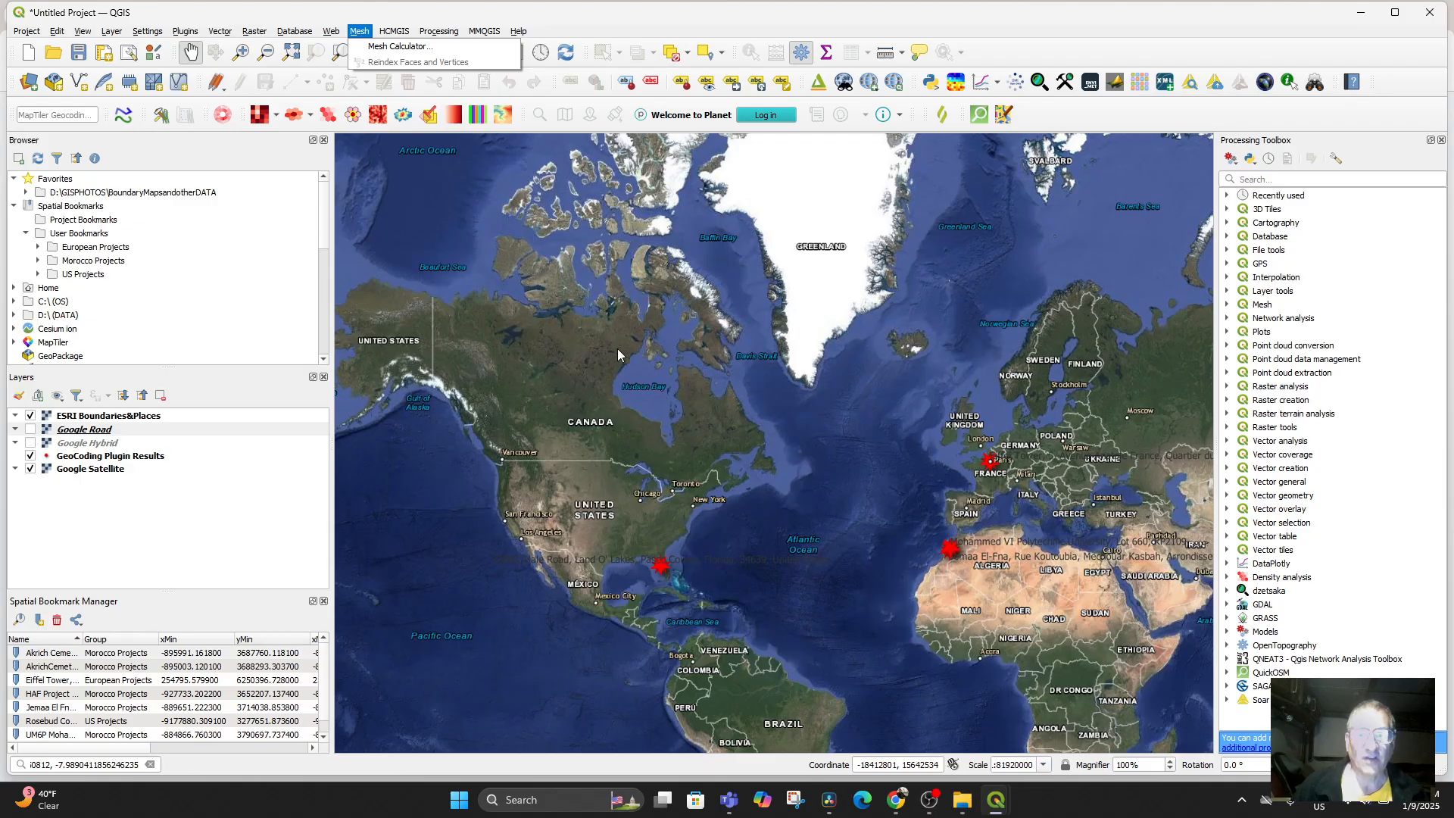
Step: Hide the ESRI Boundaries&Places, GeoCoding Plugin Results and Google Satellite layers
left_click(31, 429)
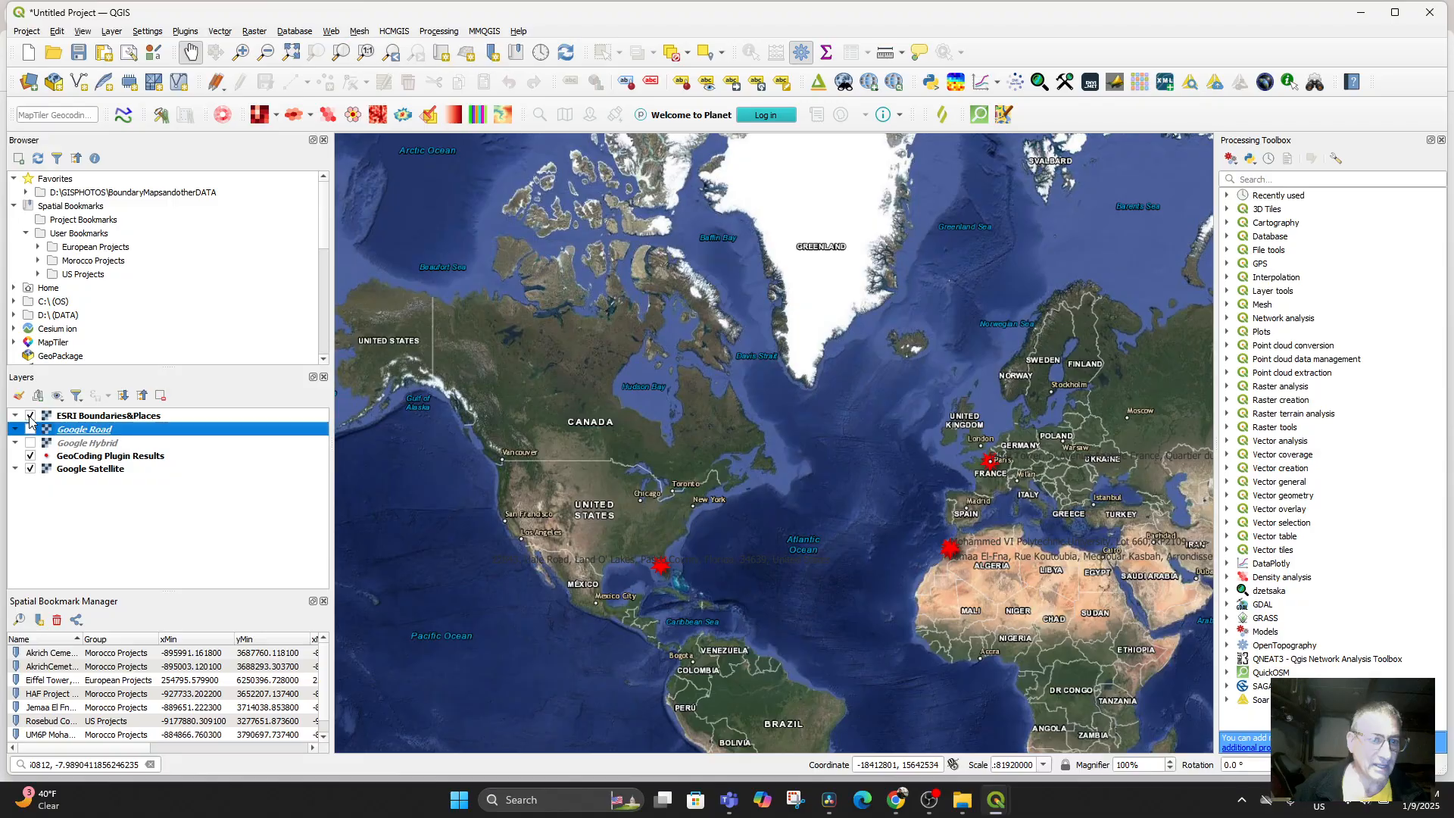
left_click(30, 456)
left_click(30, 469)
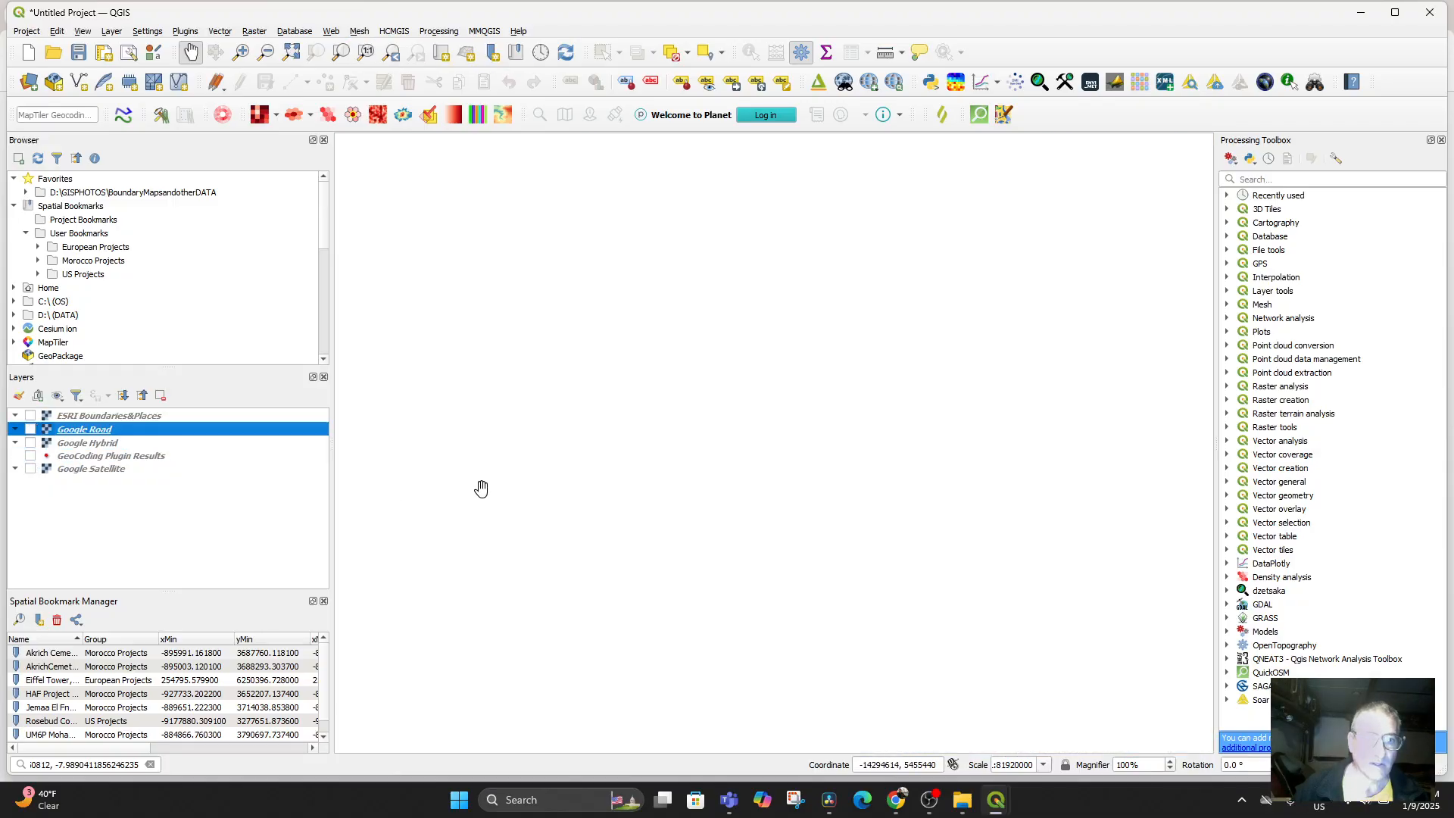
Step: Show the Google Road layer and examine the road map around Ottawa and Gatineau at several scales
scroll(624, 479, "up", 1)
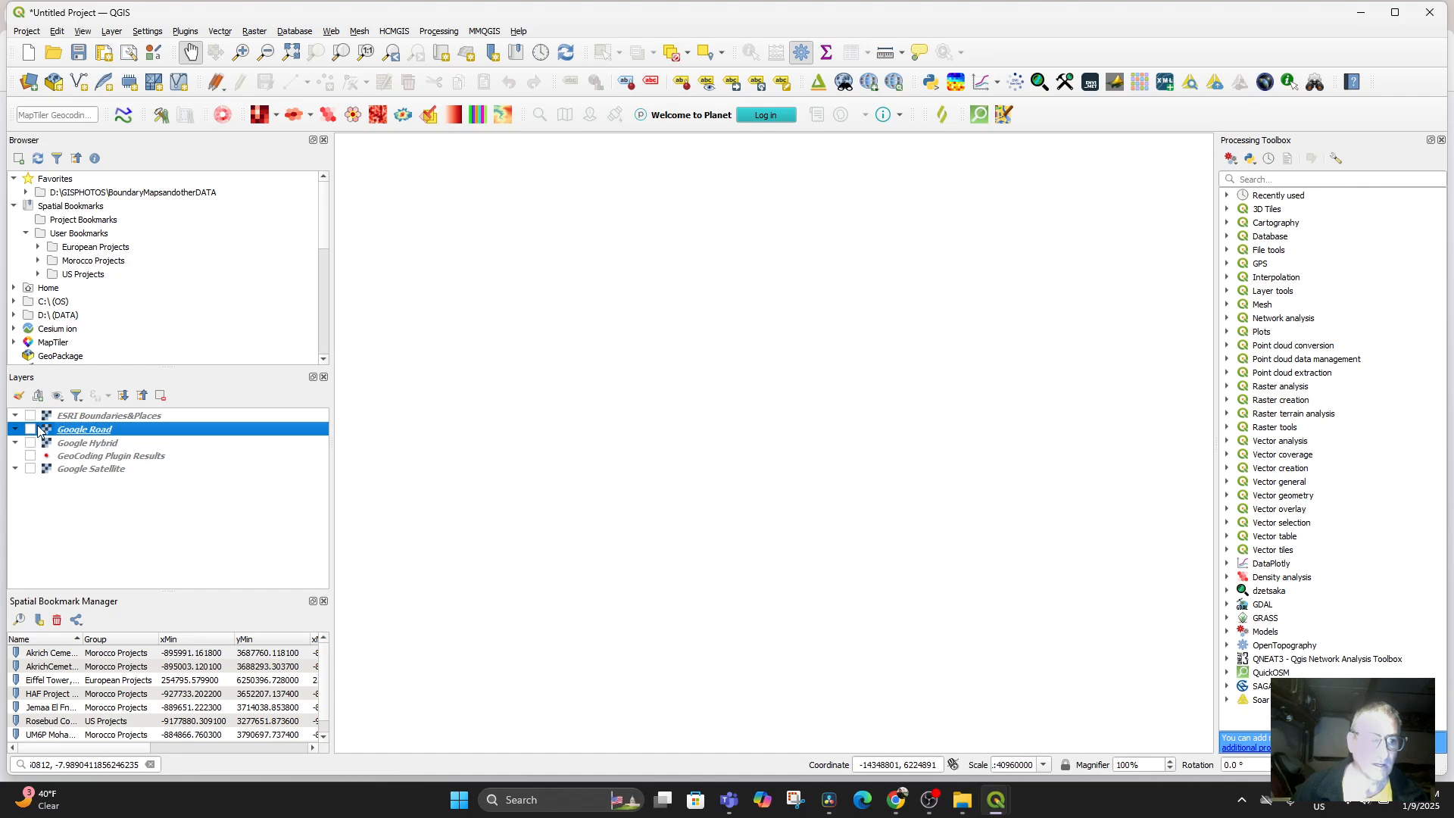
scroll(734, 489, "up", 3)
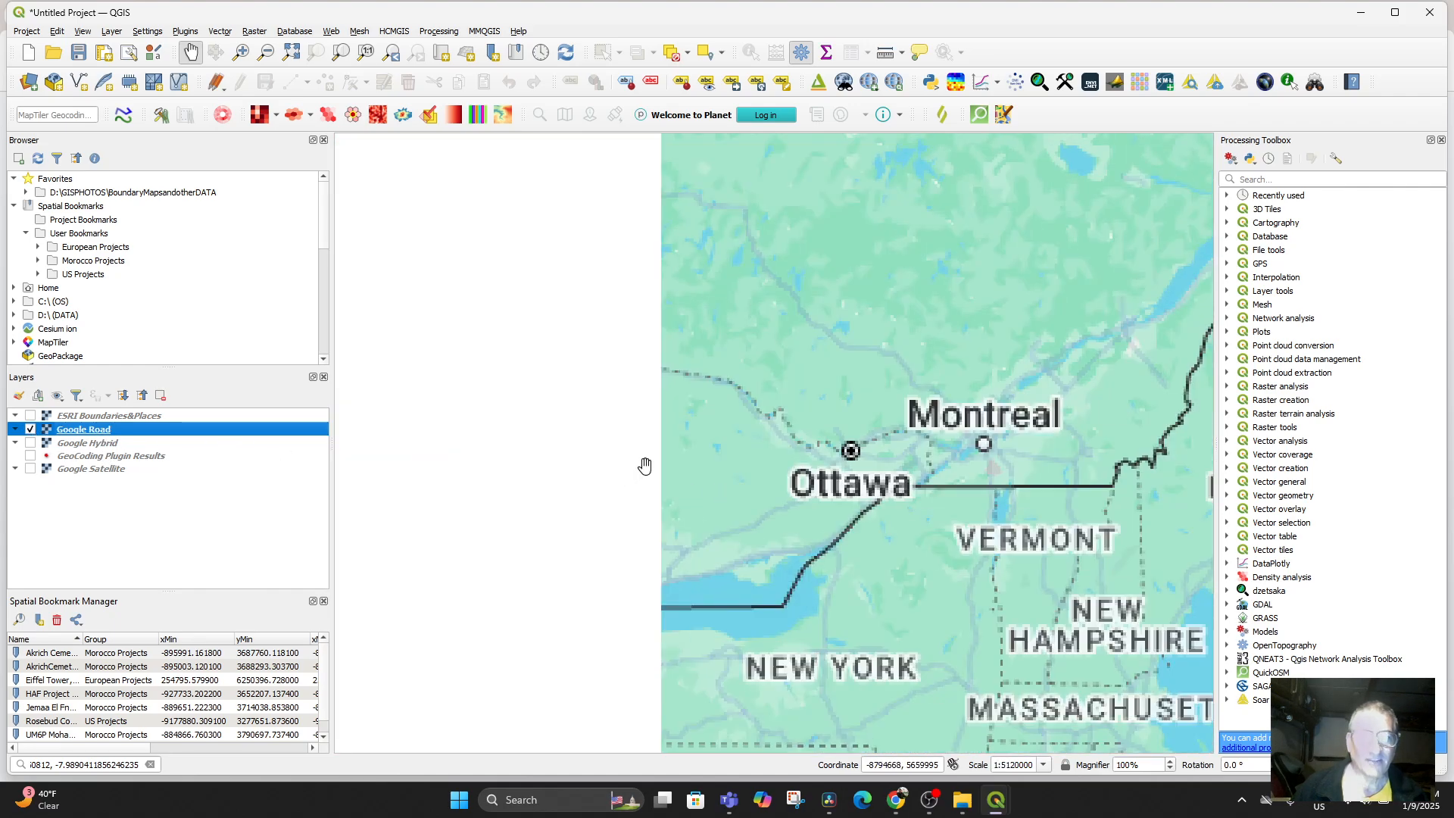
left_click_drag(642, 464, 789, 471)
scroll(946, 484, "up", 6)
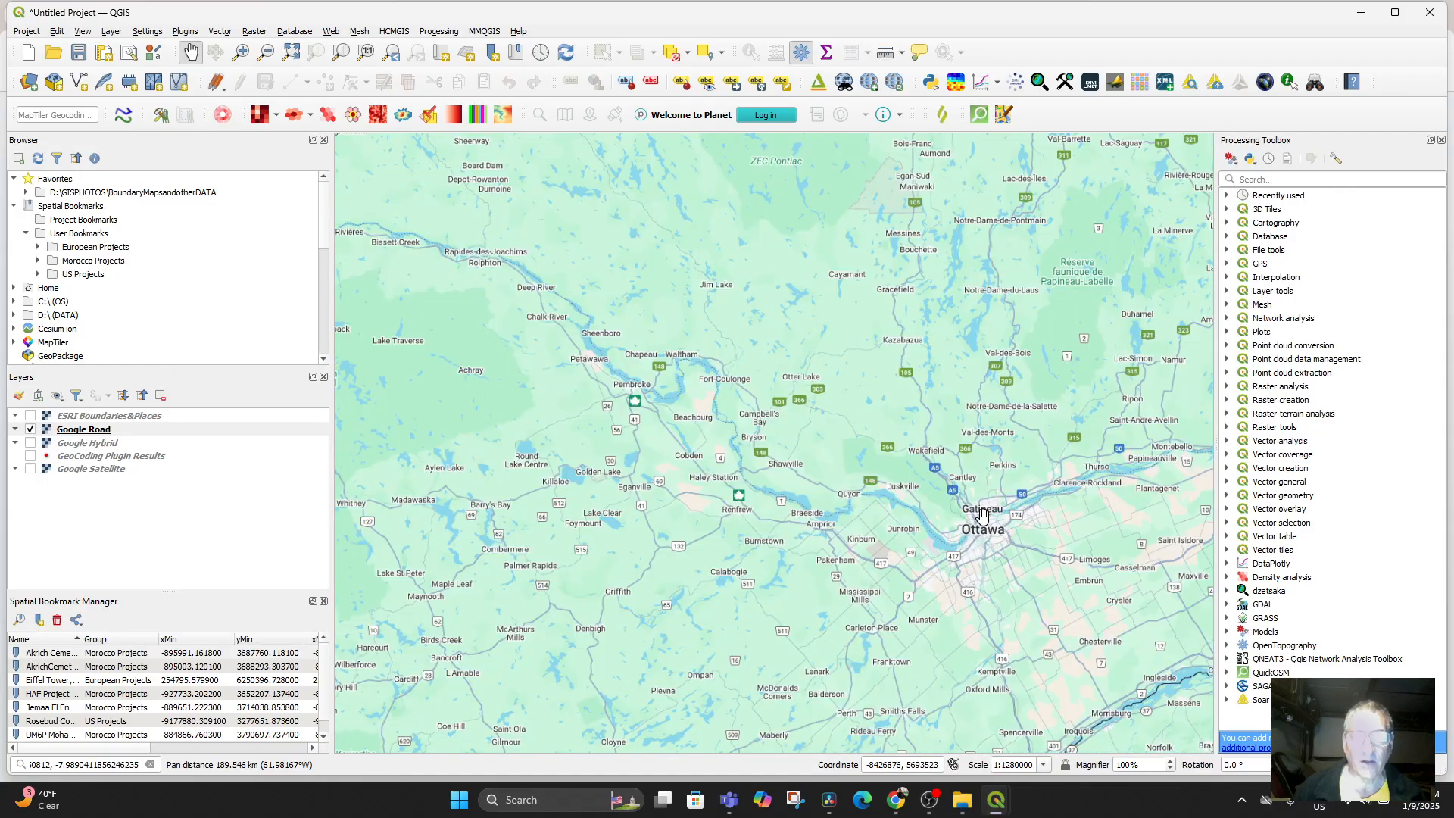
scroll(946, 492, "up", 6)
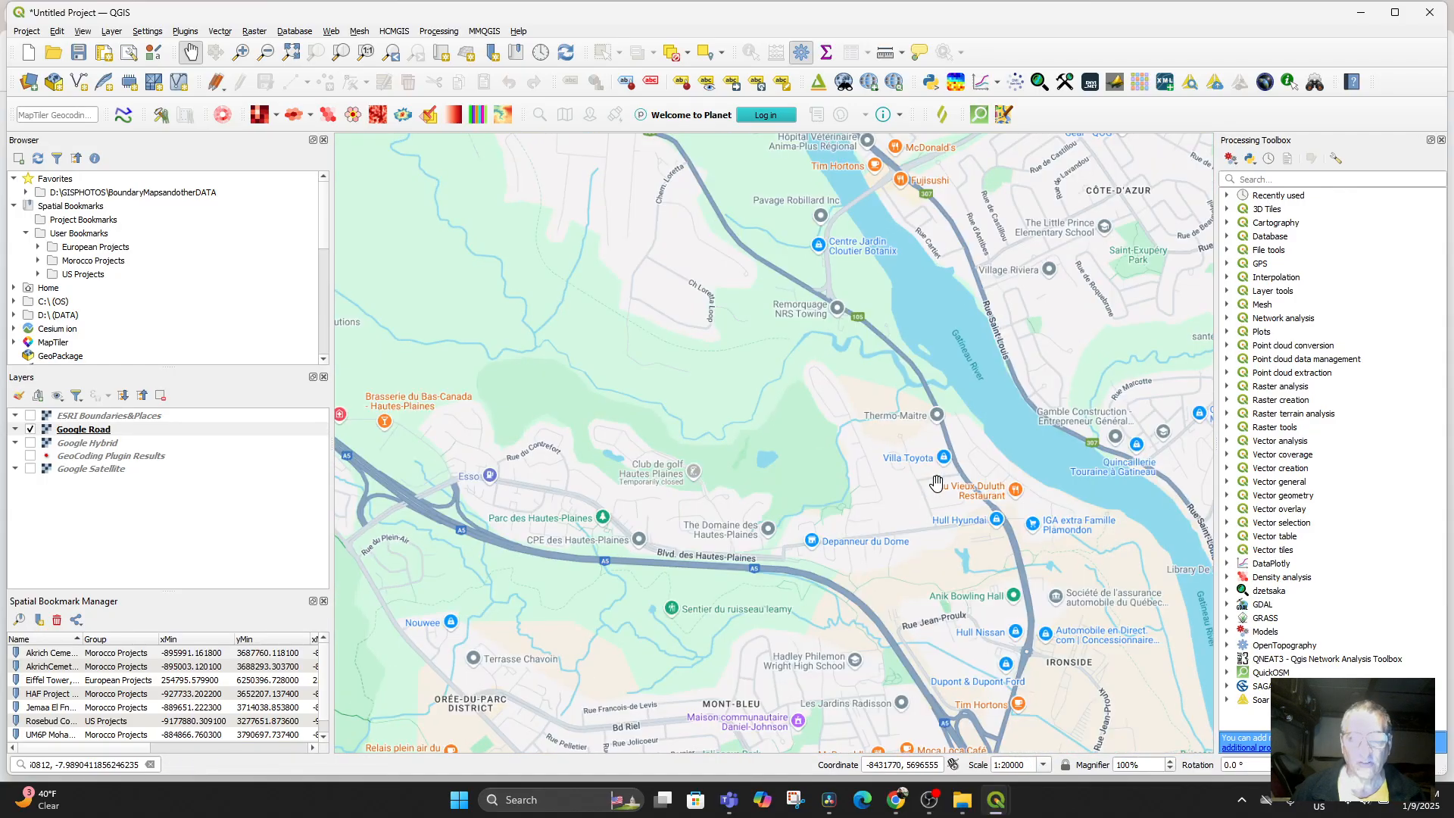
scroll(936, 484, "down", 7)
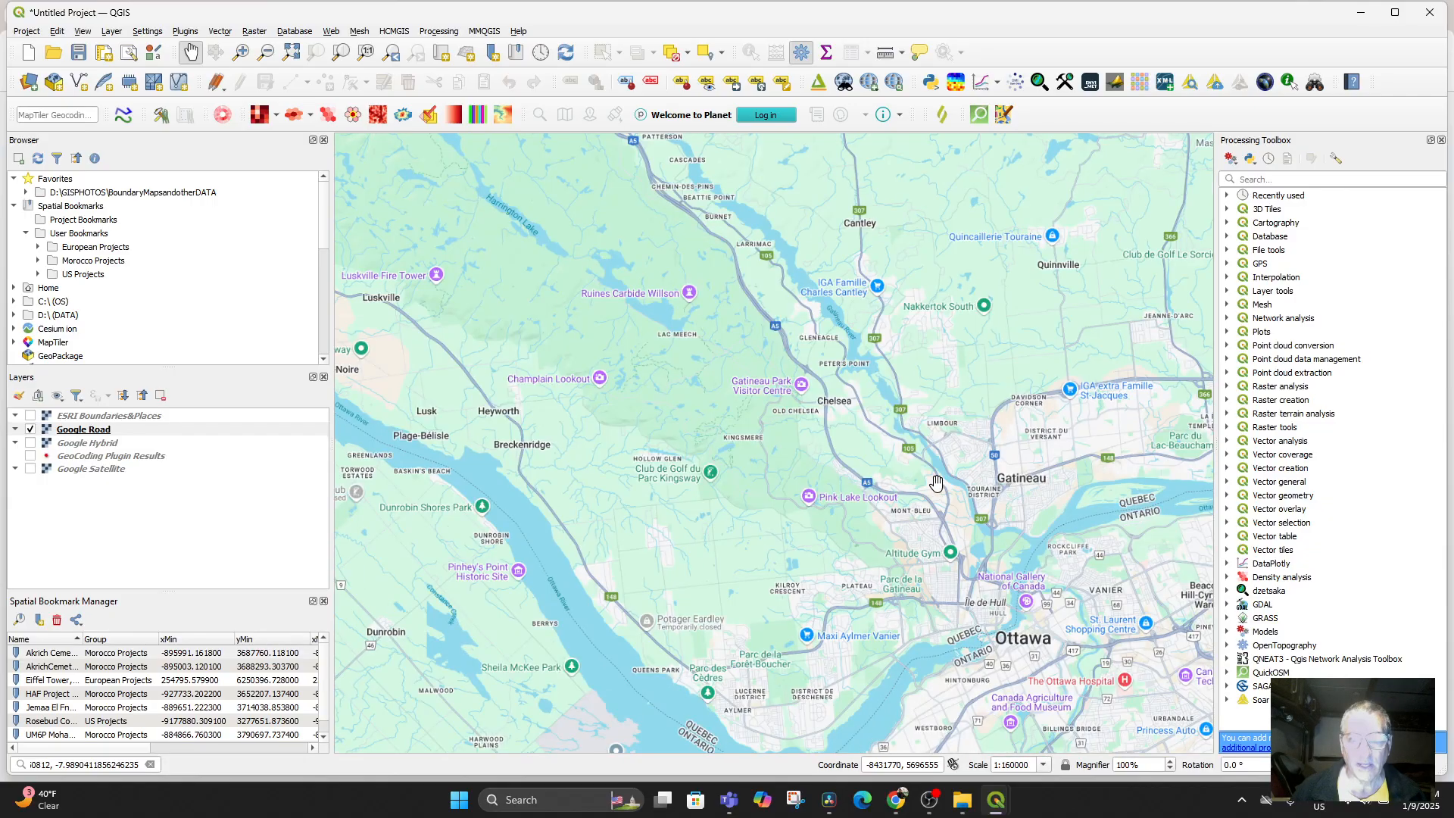
scroll(937, 483, "up", 4)
scroll(937, 483, "down", 6)
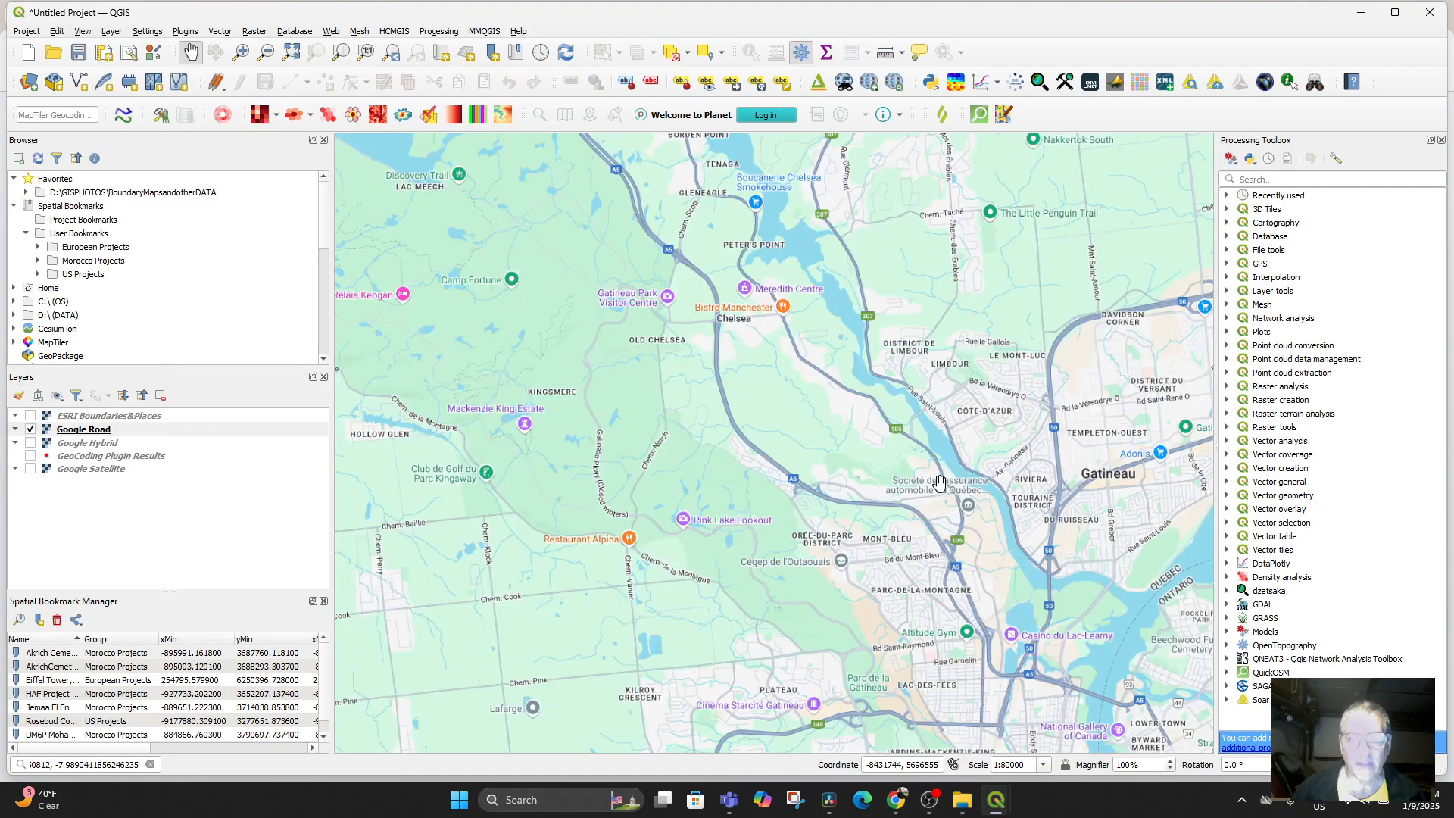
Step: Hide the Google Road layer and show the Google Hybrid layer over Ottawa instead
left_click(29, 430)
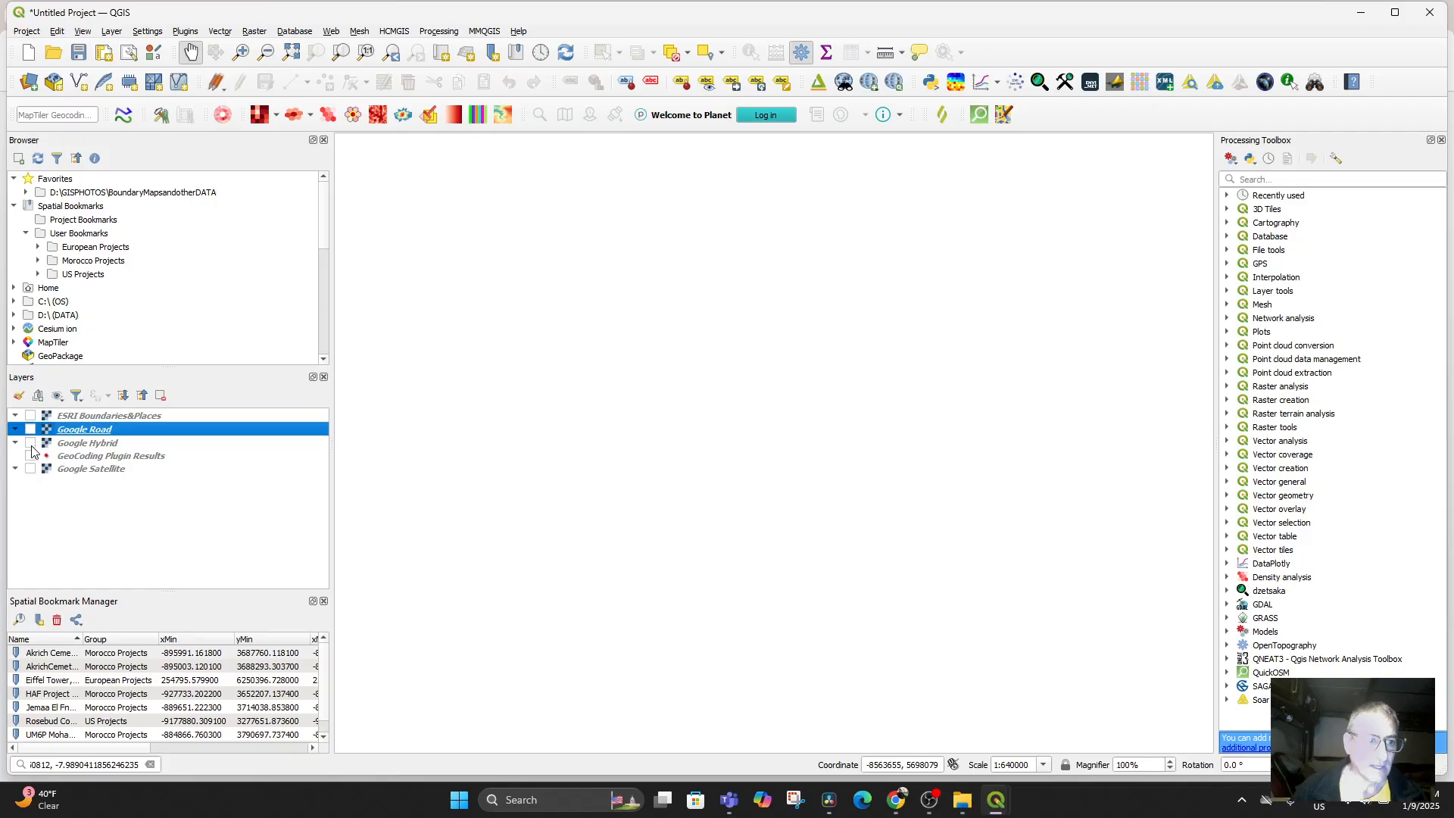
left_click(29, 443)
scroll(917, 541, "up", 3)
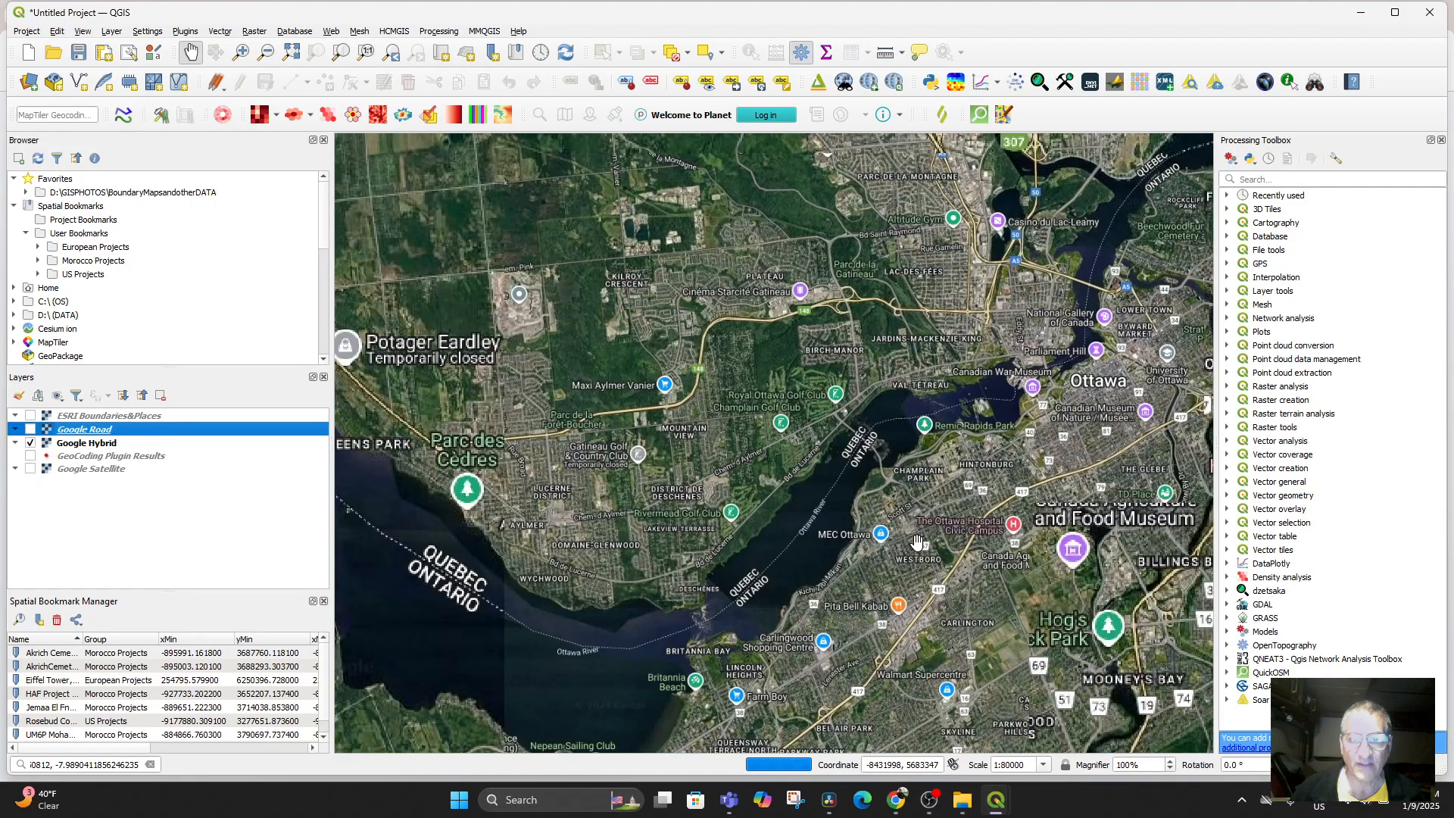
Step: Examine the Google Hybrid imagery and labels near the Embassy of Myanmar in Ottawa, from neighbourhood scale down to a single rooftop
scroll(939, 524, "up", 3)
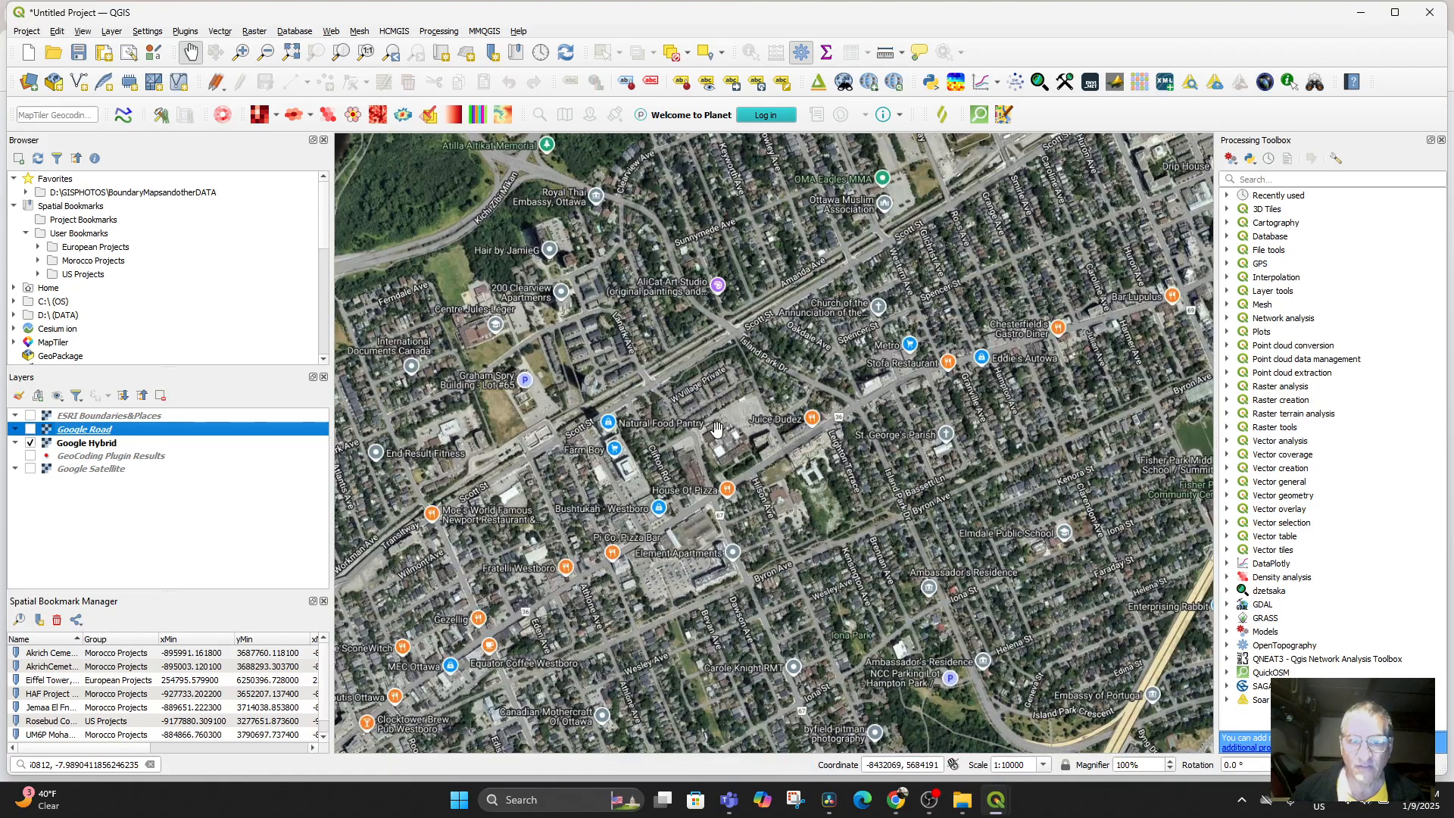
scroll(738, 325, "up", 2)
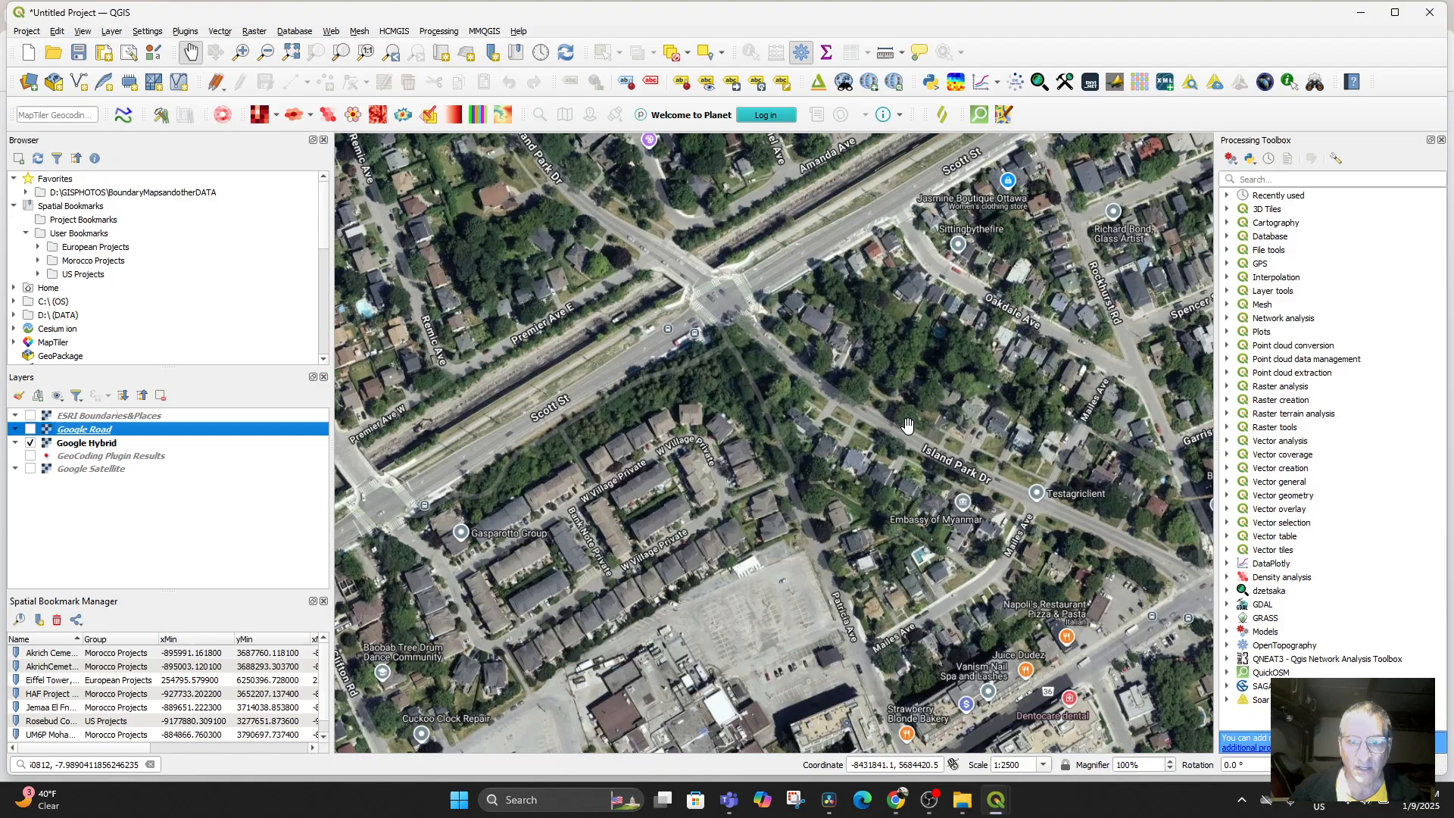
scroll(917, 475, "up", 2)
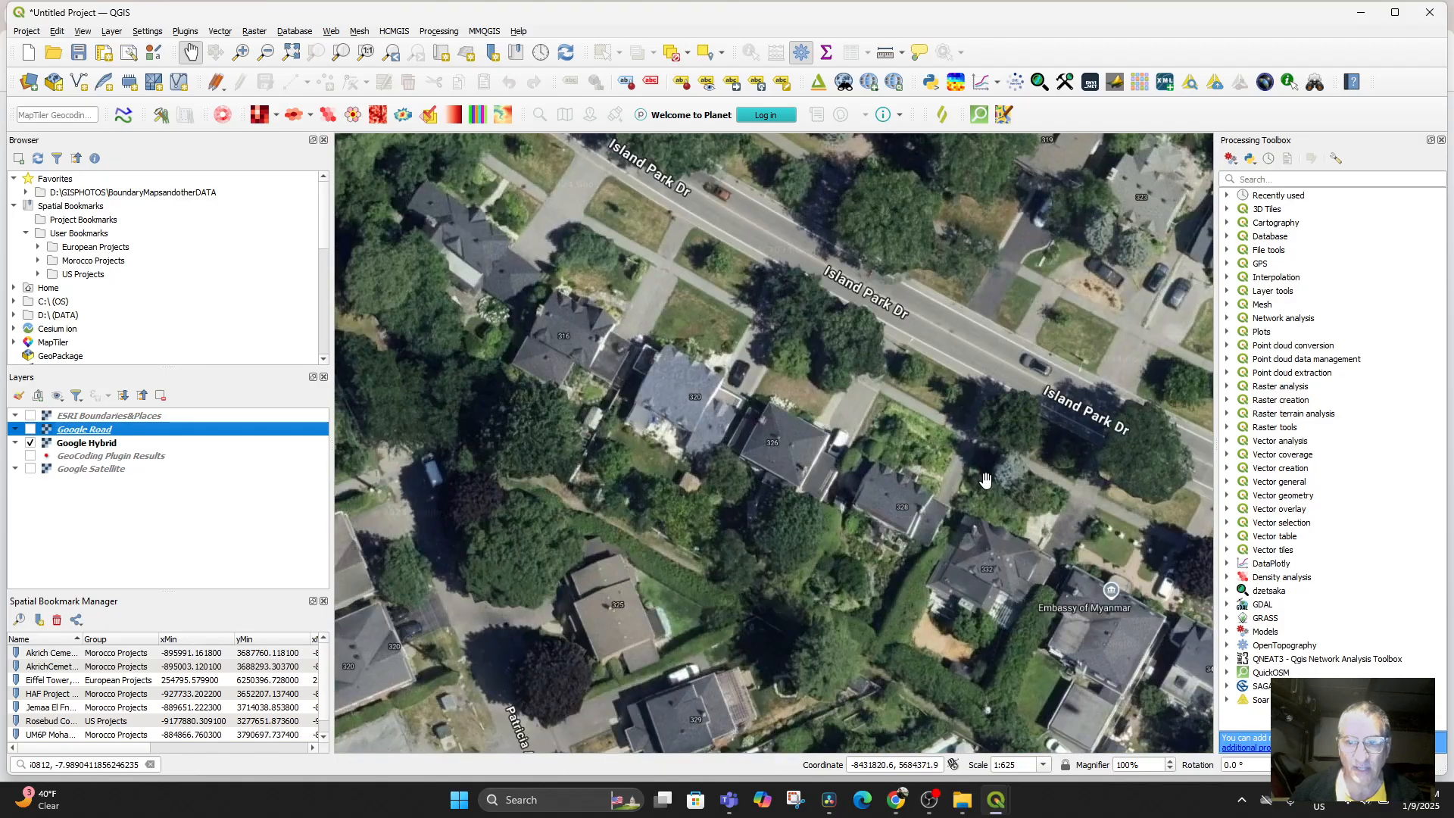
scroll(908, 498, "up", 2)
scroll(882, 461, "up", 1)
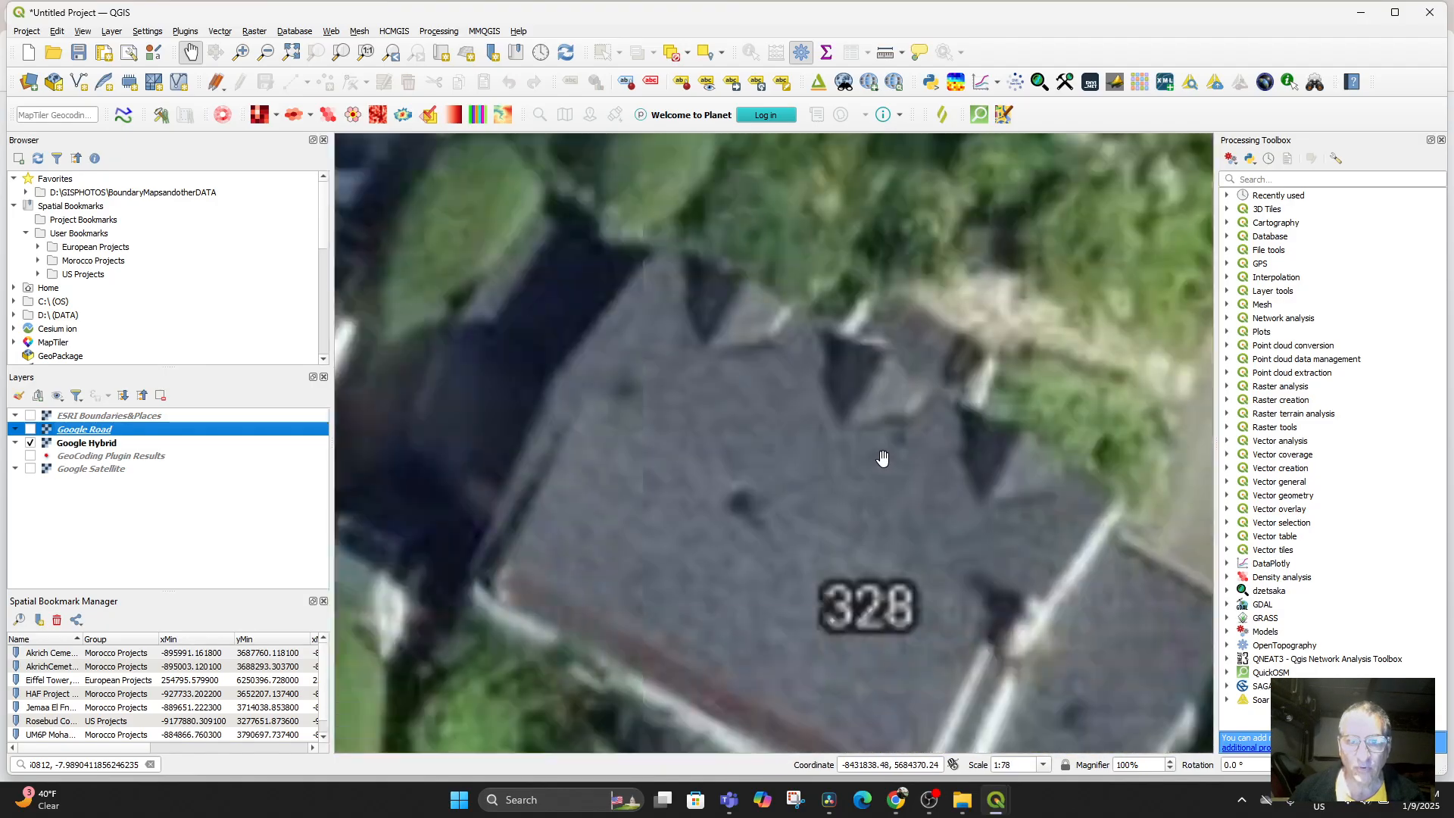
scroll(903, 467, "up", 2)
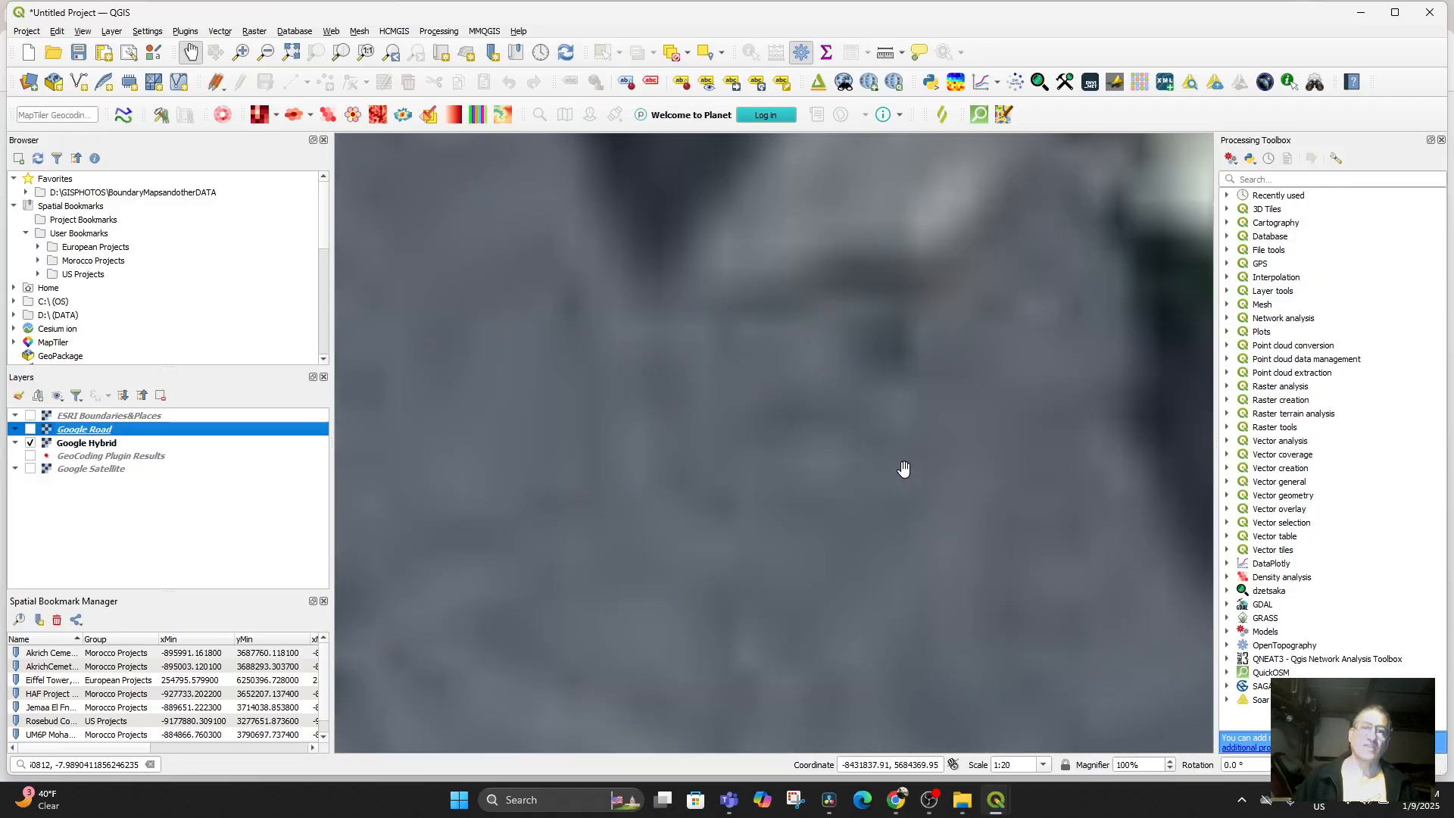
scroll(903, 469, "down", 3)
scroll(903, 470, "up", 3)
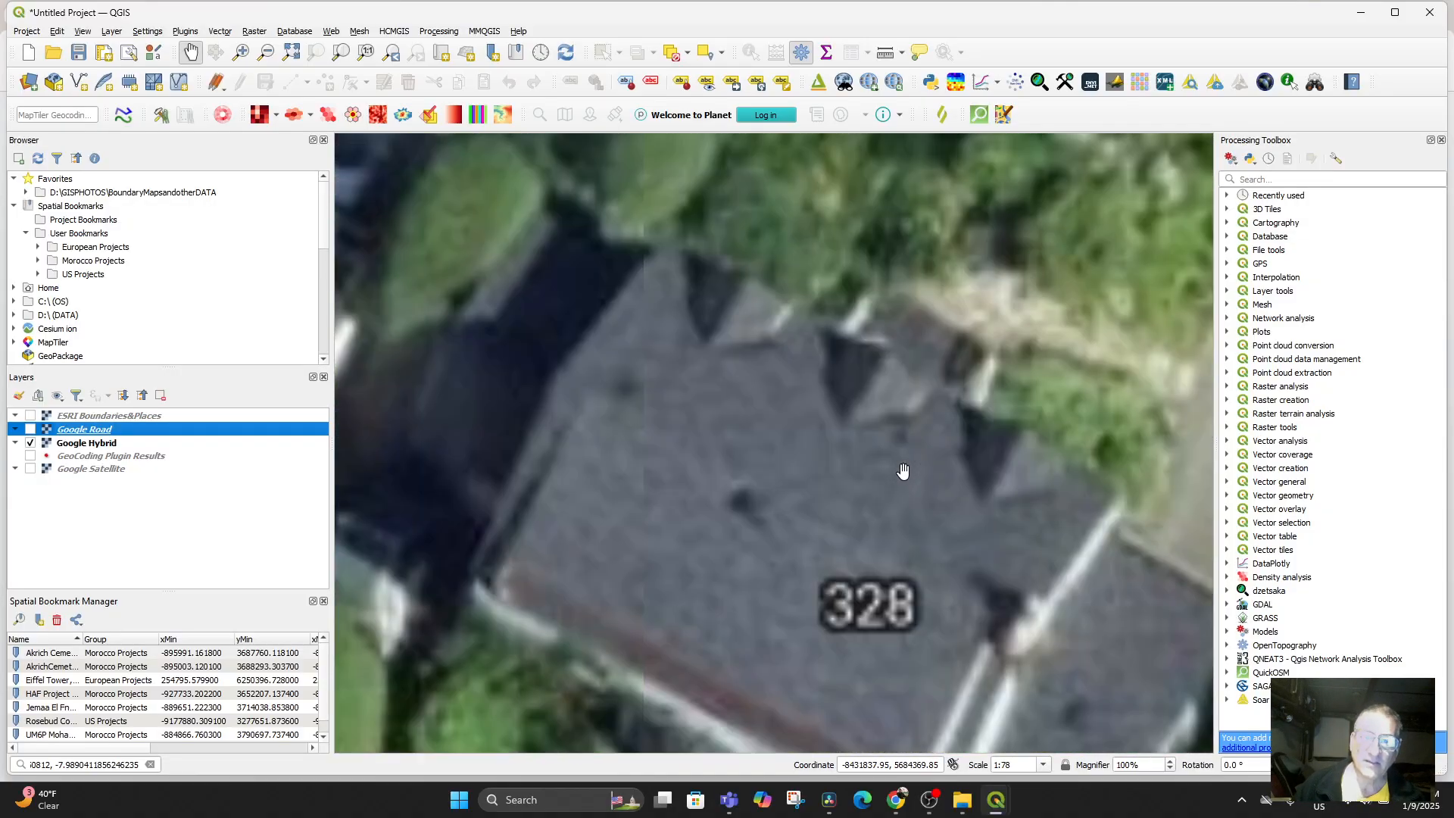
scroll(903, 469, "down", 3)
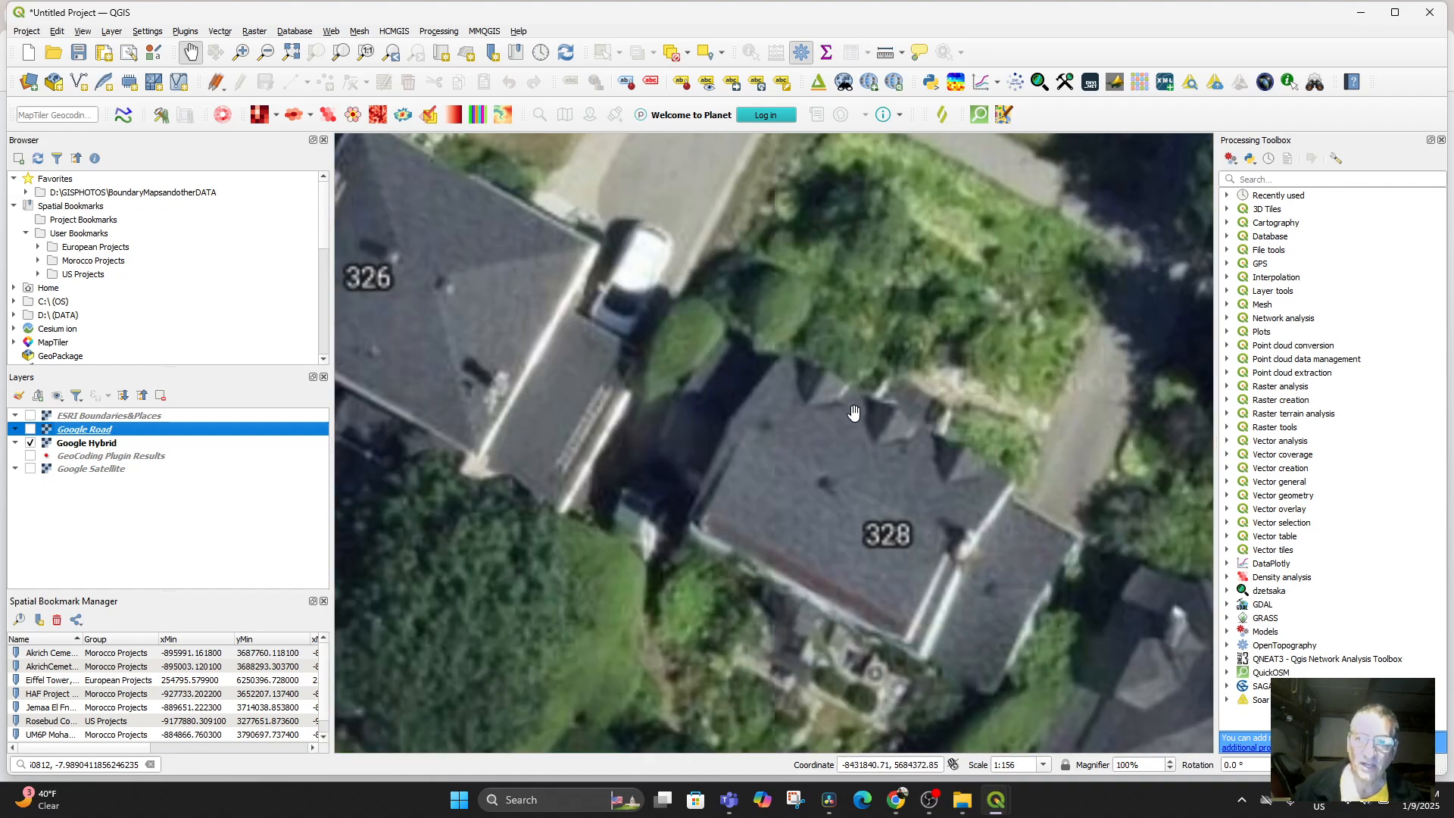
scroll(860, 454, "up", 1)
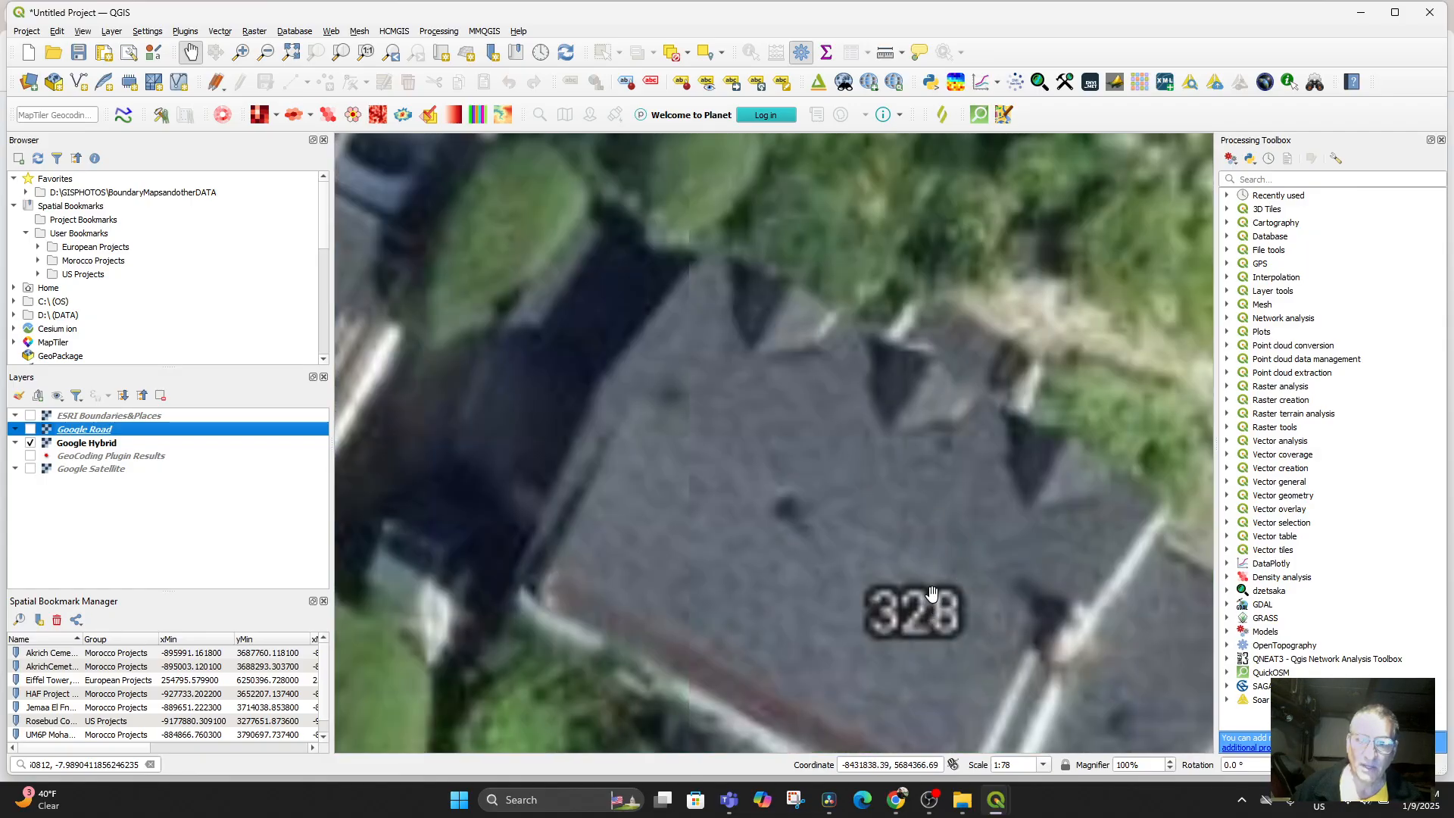
scroll(932, 593, "down", 1)
scroll(919, 591, "up", 3)
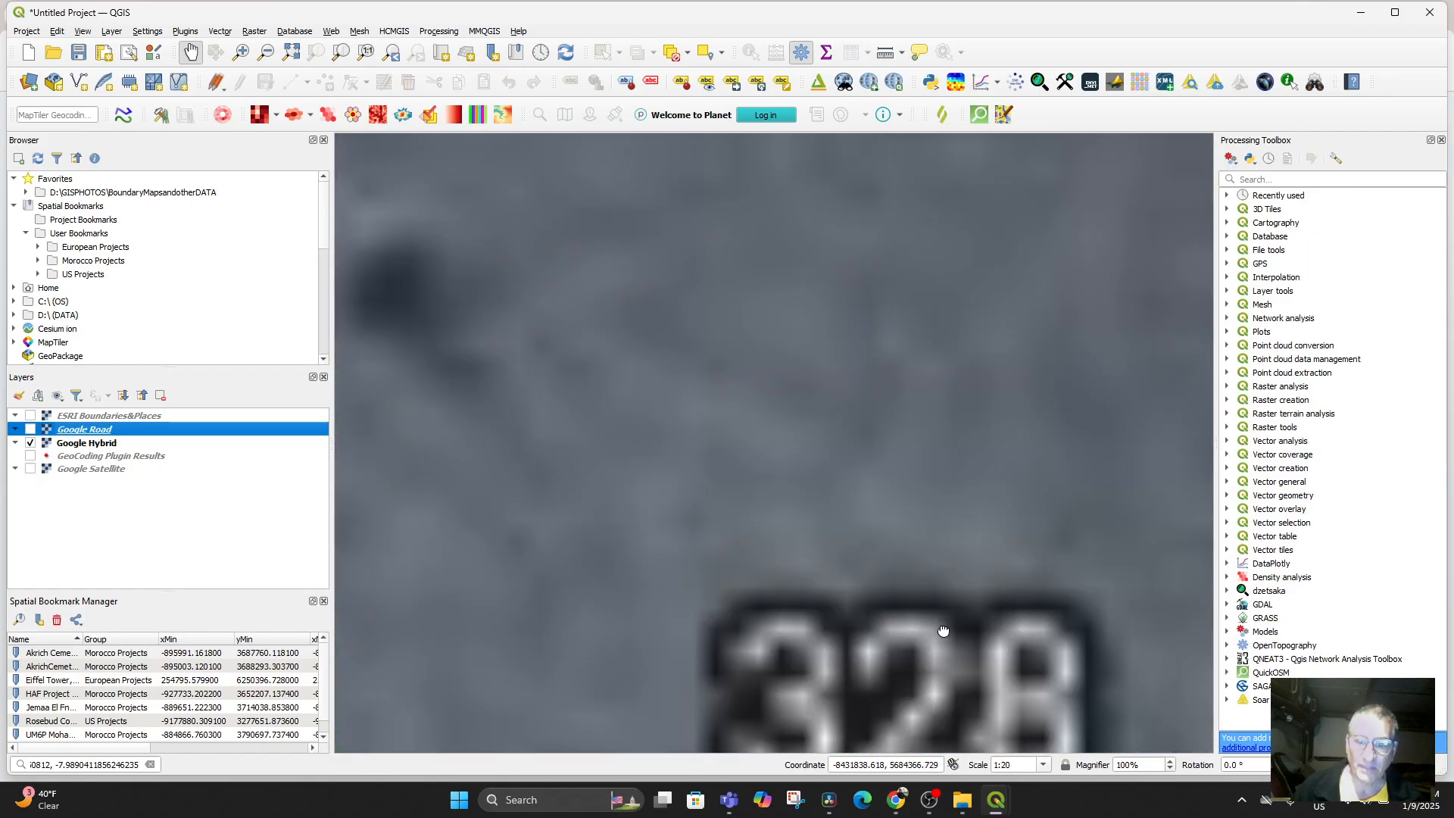
left_click_drag(943, 630, 919, 412)
scroll(770, 464, "up", 2)
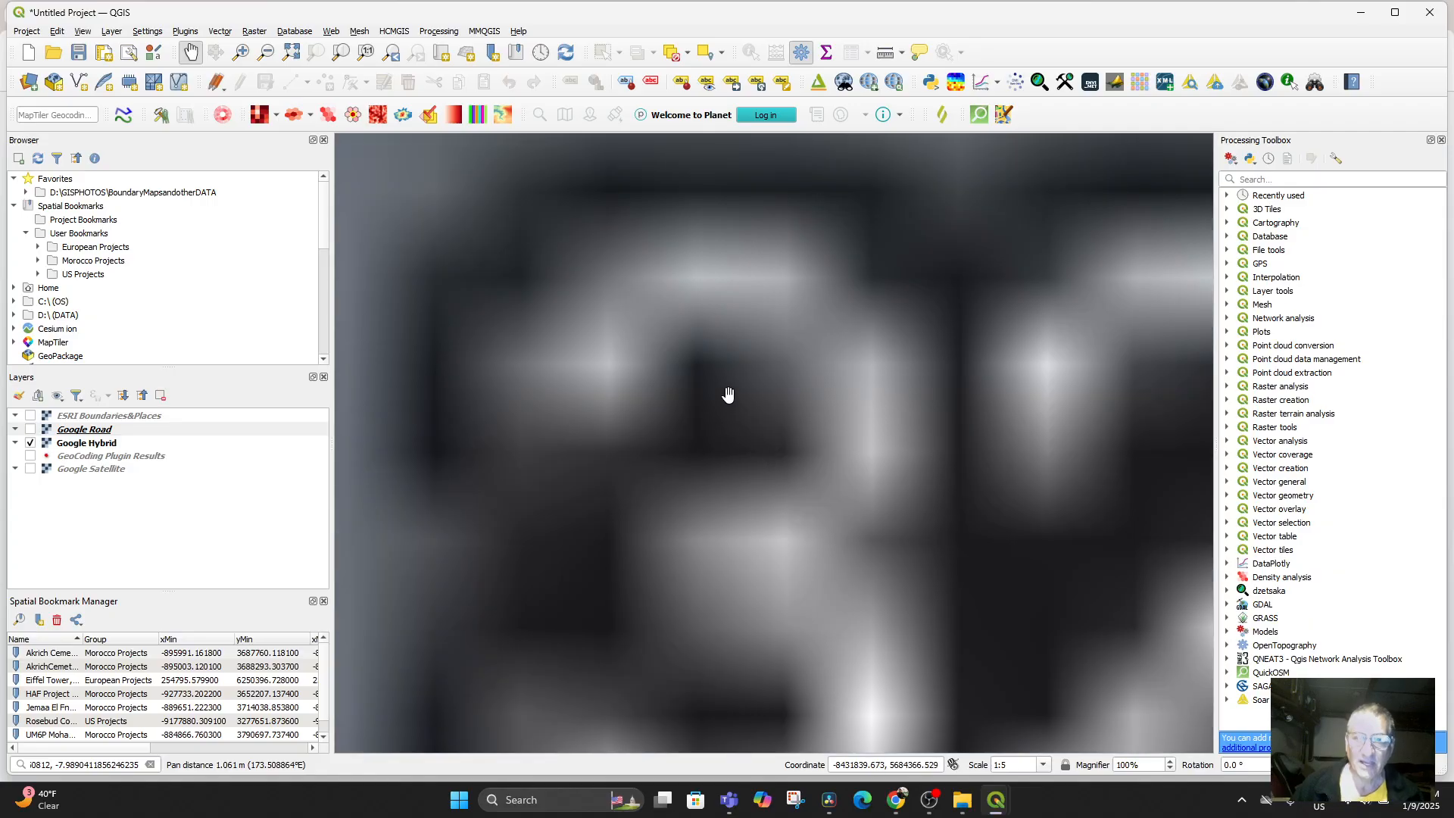
scroll(757, 424, "down", 7)
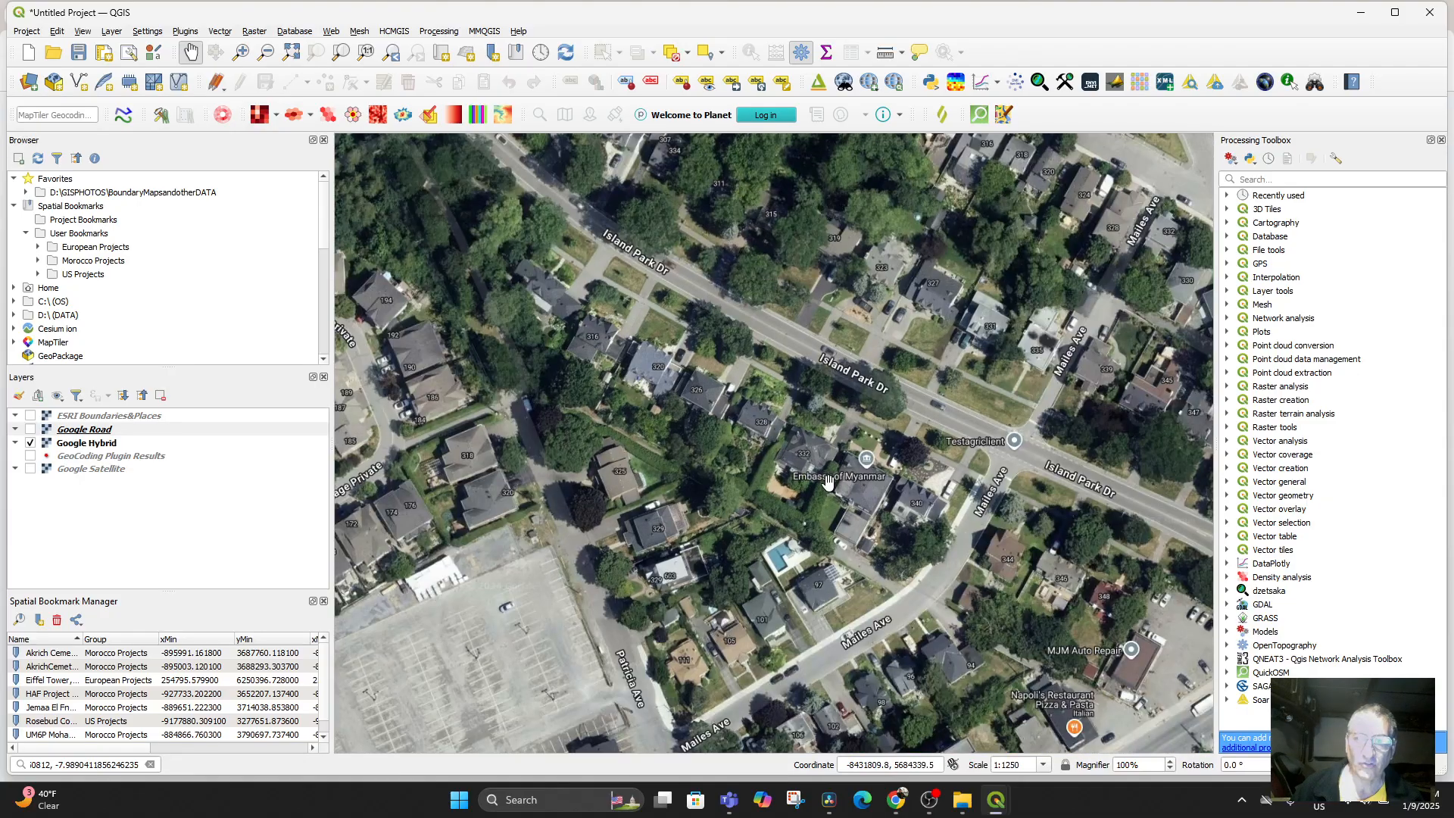
Step: Examine the Google Hybrid imagery and the Quebec–Ontario border labels along the Ottawa River, from city scale down to single letters
scroll(798, 443, "down", 2)
scroll(798, 443, "down", 2)
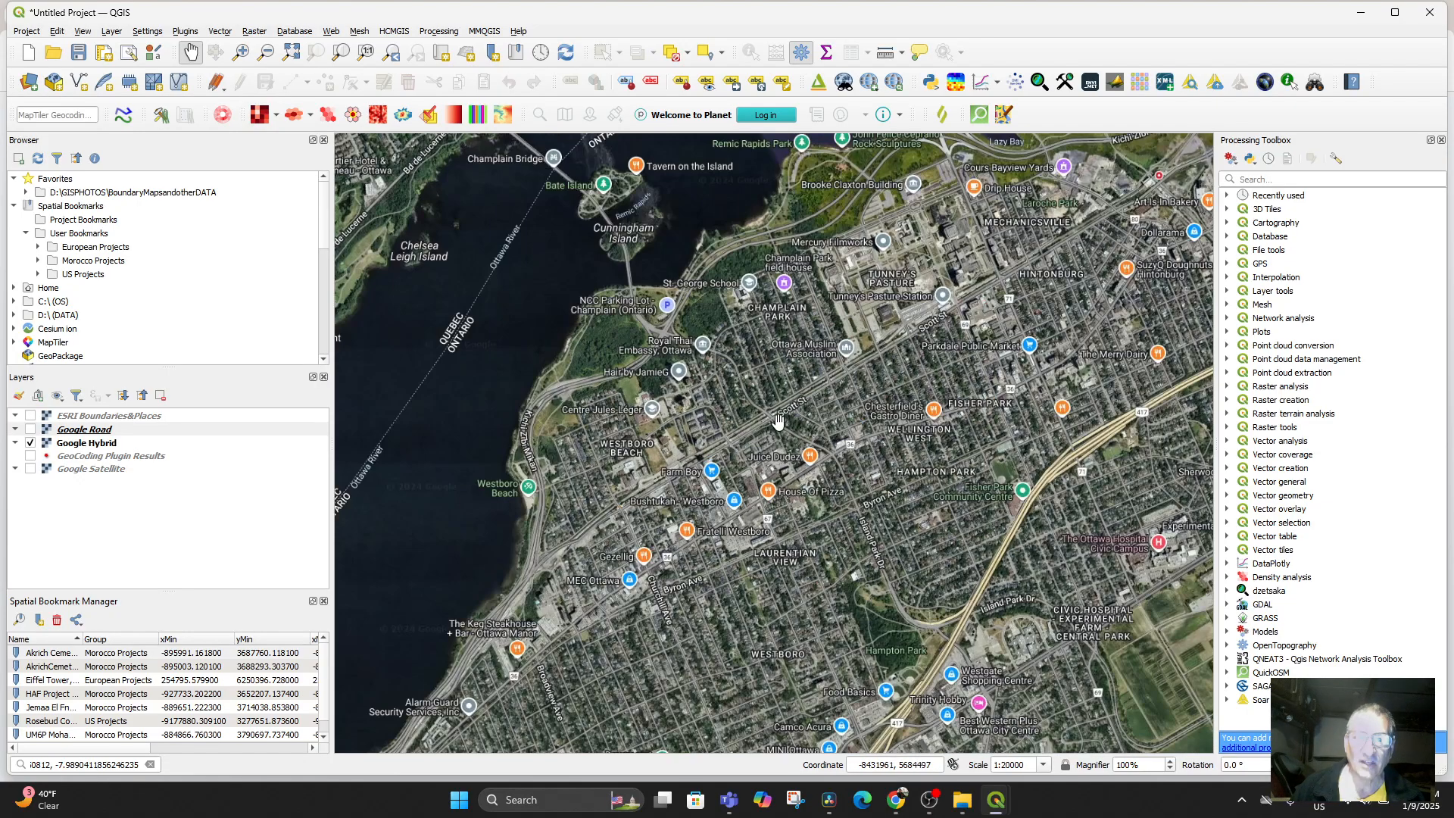
left_click_drag(468, 307, 623, 443)
scroll(630, 434, "up", 4)
scroll(632, 433, "up", 2)
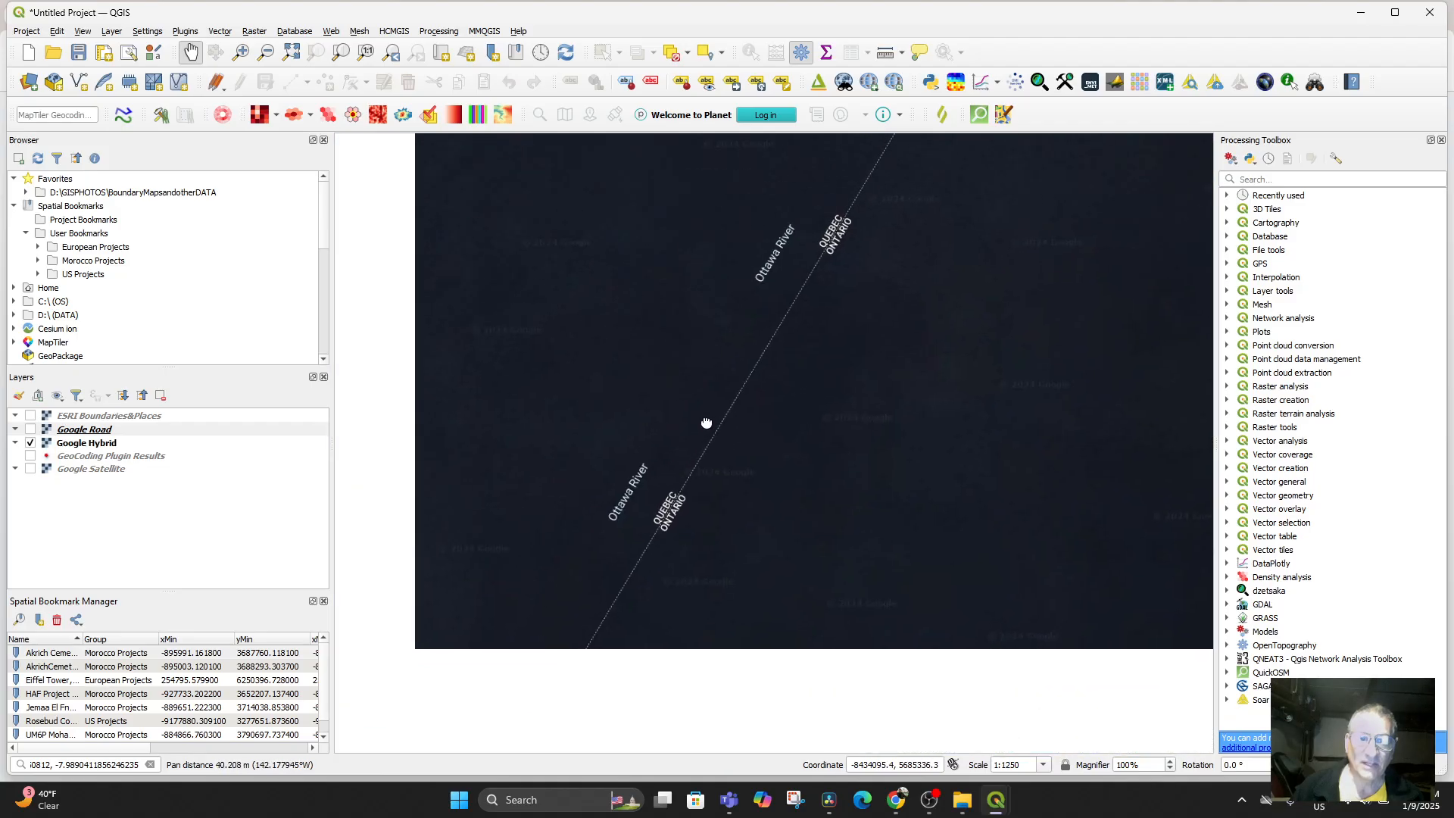
scroll(727, 590, "up", 2)
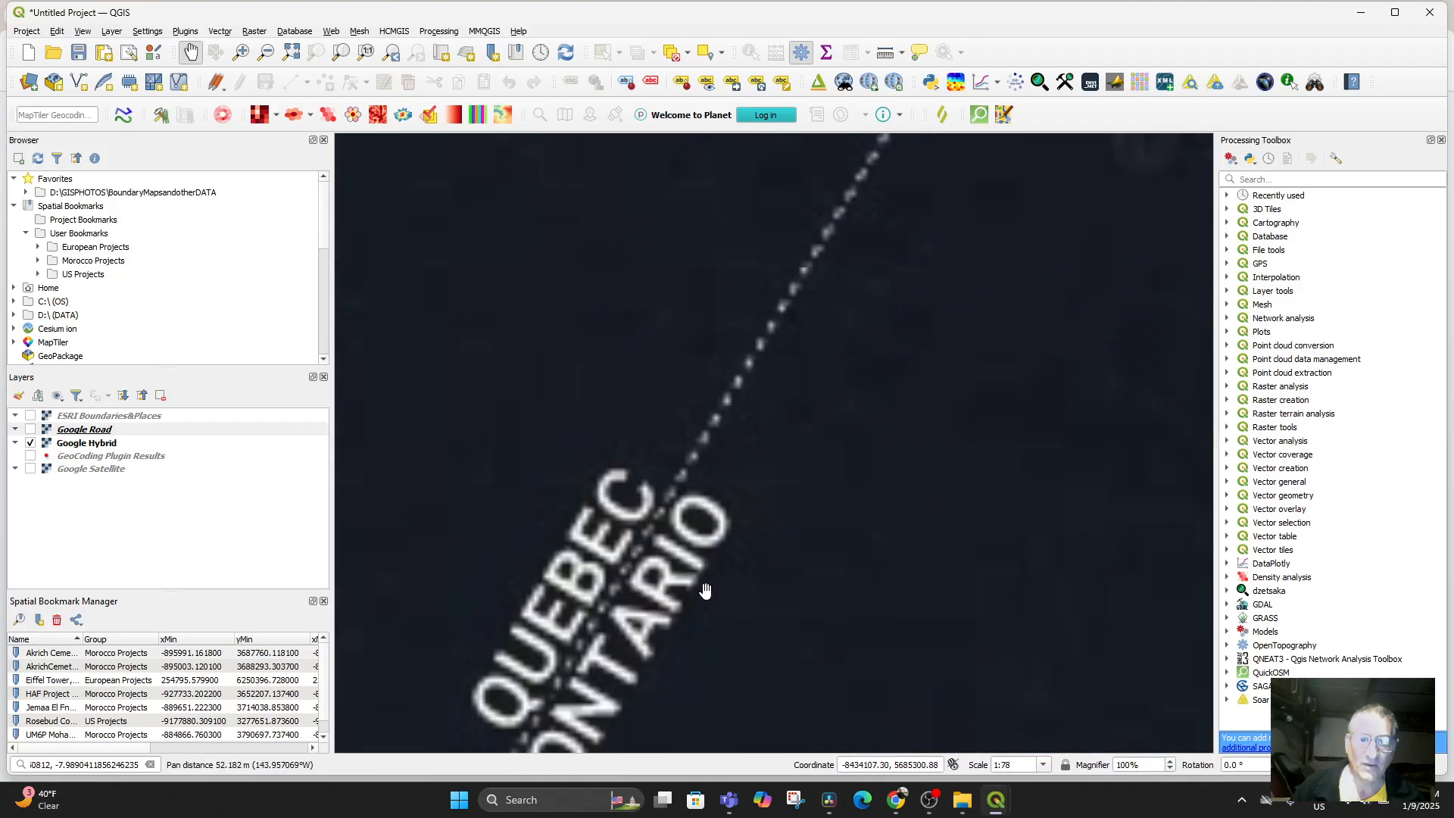
scroll(677, 513, "up", 2)
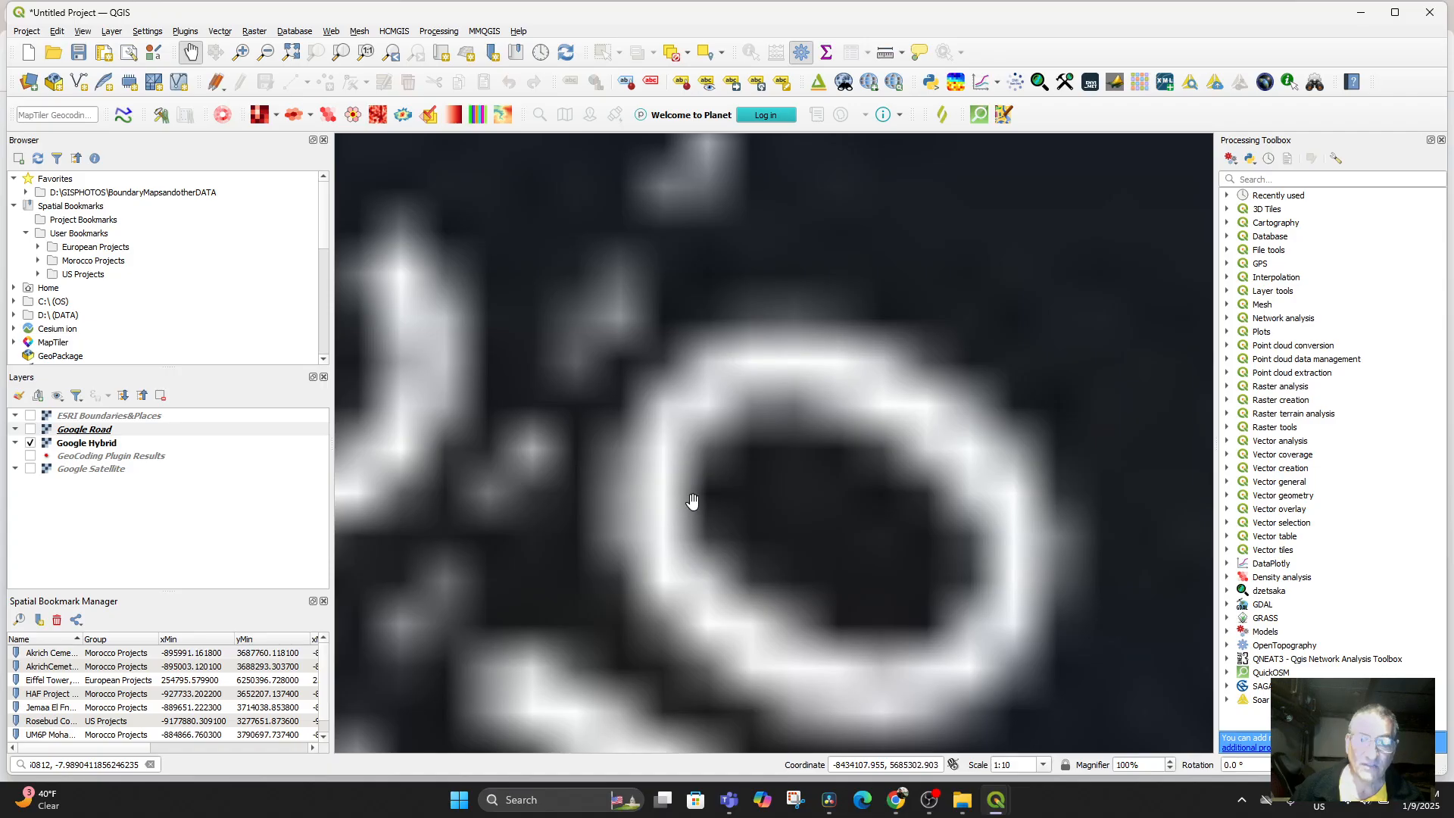
scroll(694, 496, "down", 8)
scroll(703, 483, "up", 8)
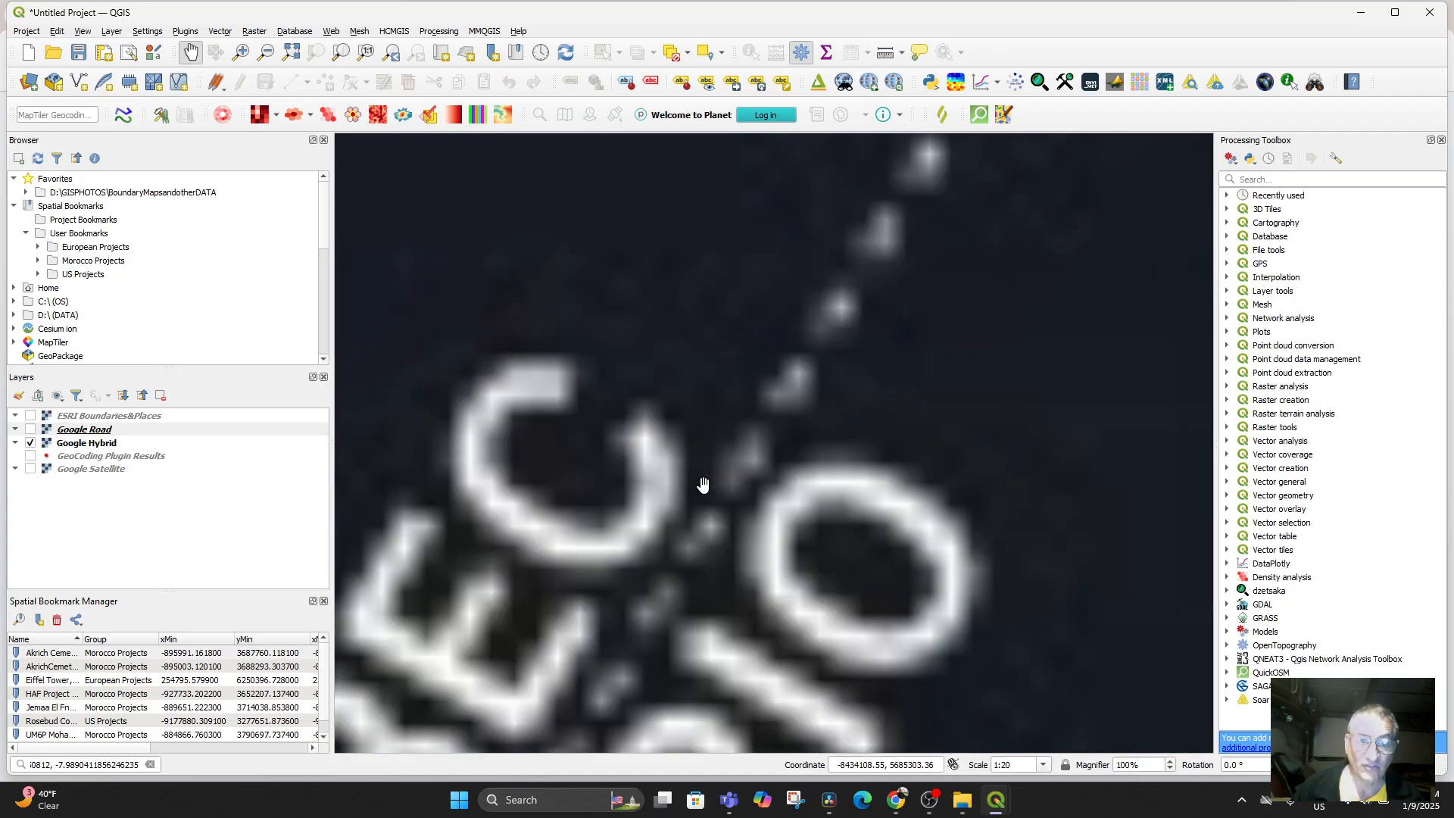
scroll(702, 483, "down", 7)
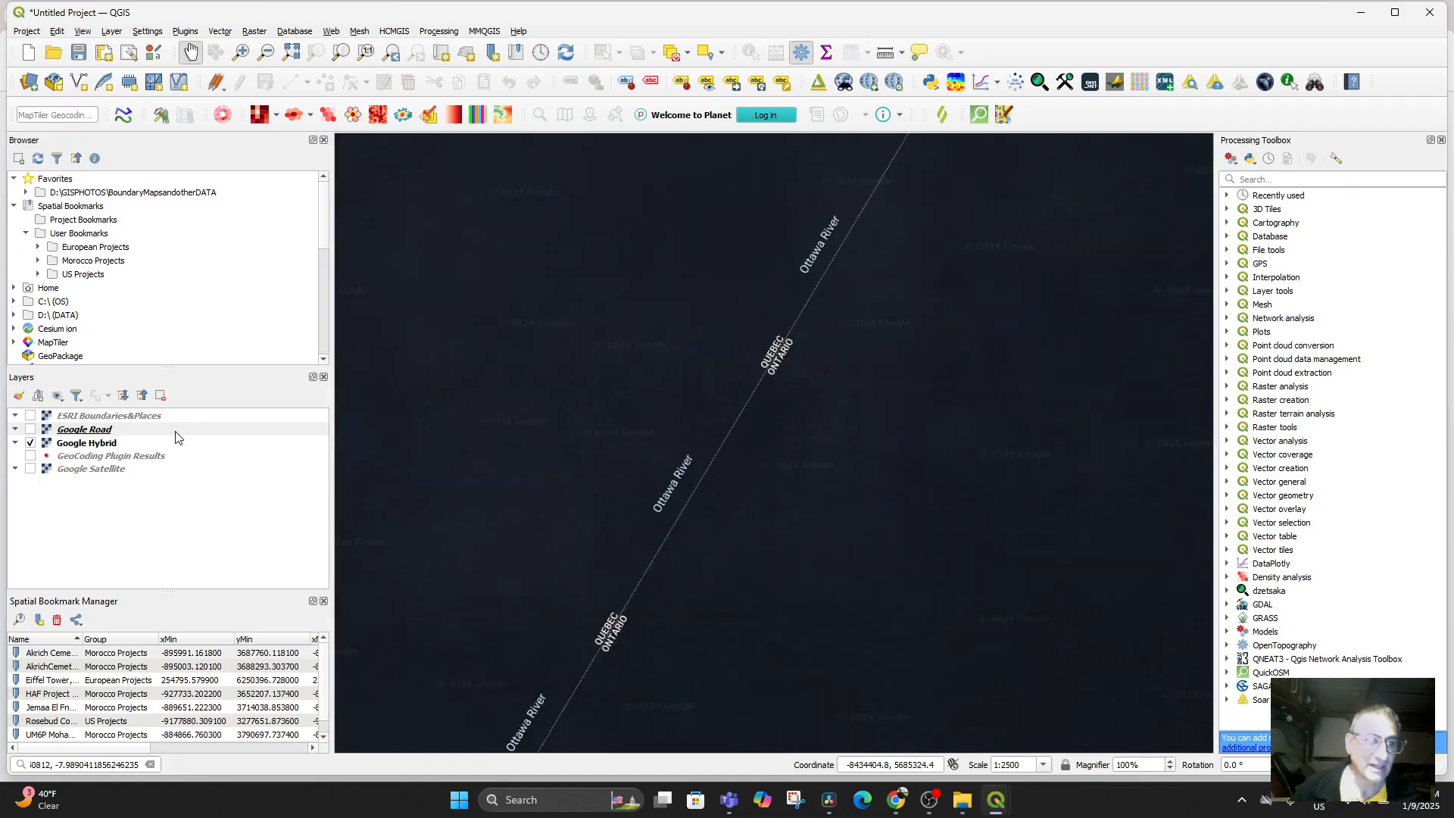
Step: Show the Google Road layer and examine its Ottawa River labels from extreme close-up out to regional scale
left_click(31, 429)
scroll(678, 516, "up", 3)
left_click_drag(749, 480, 1115, 629)
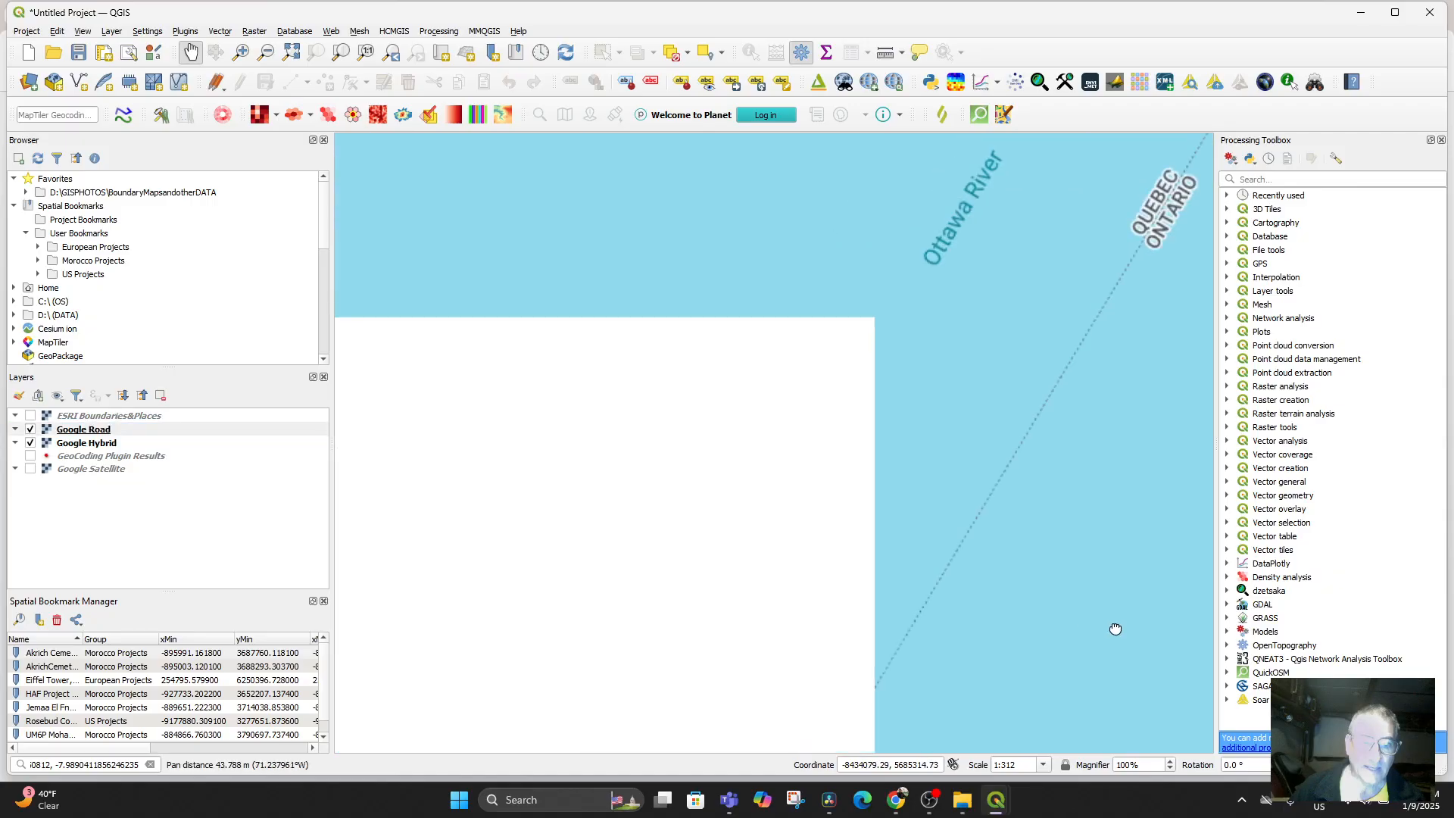
scroll(925, 487, "up", 3)
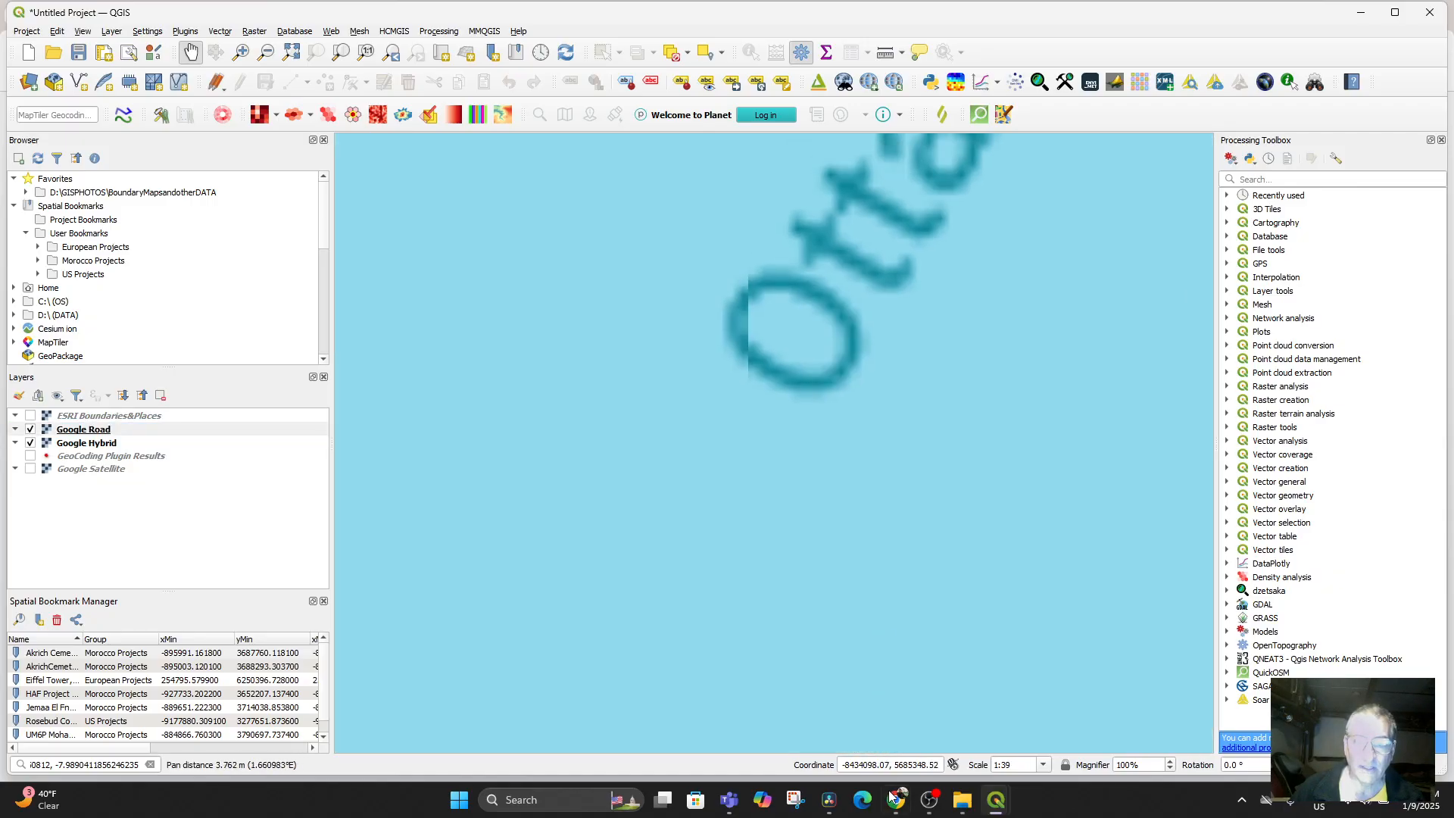
scroll(848, 598, "up", 2)
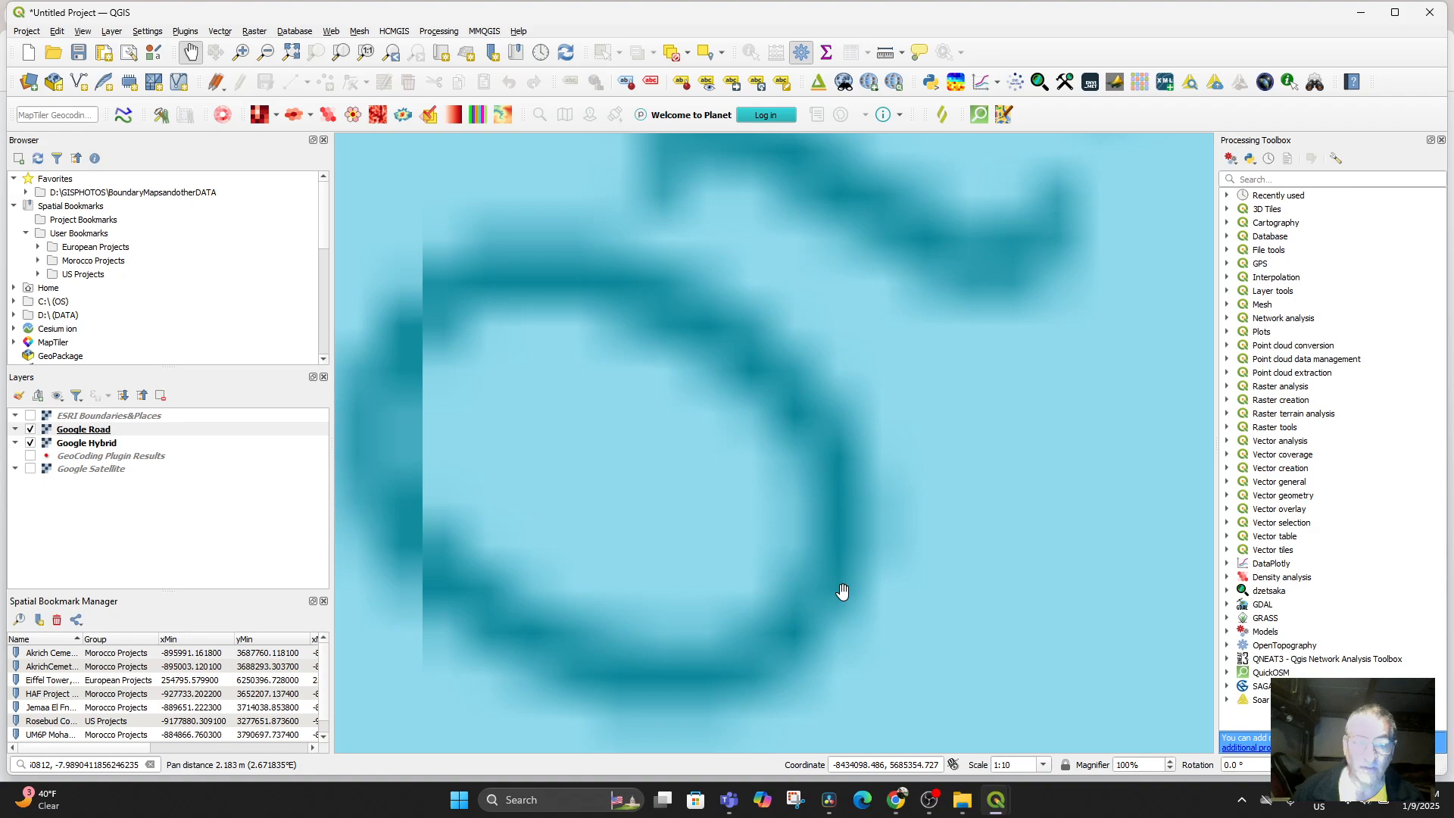
scroll(842, 591, "down", 17)
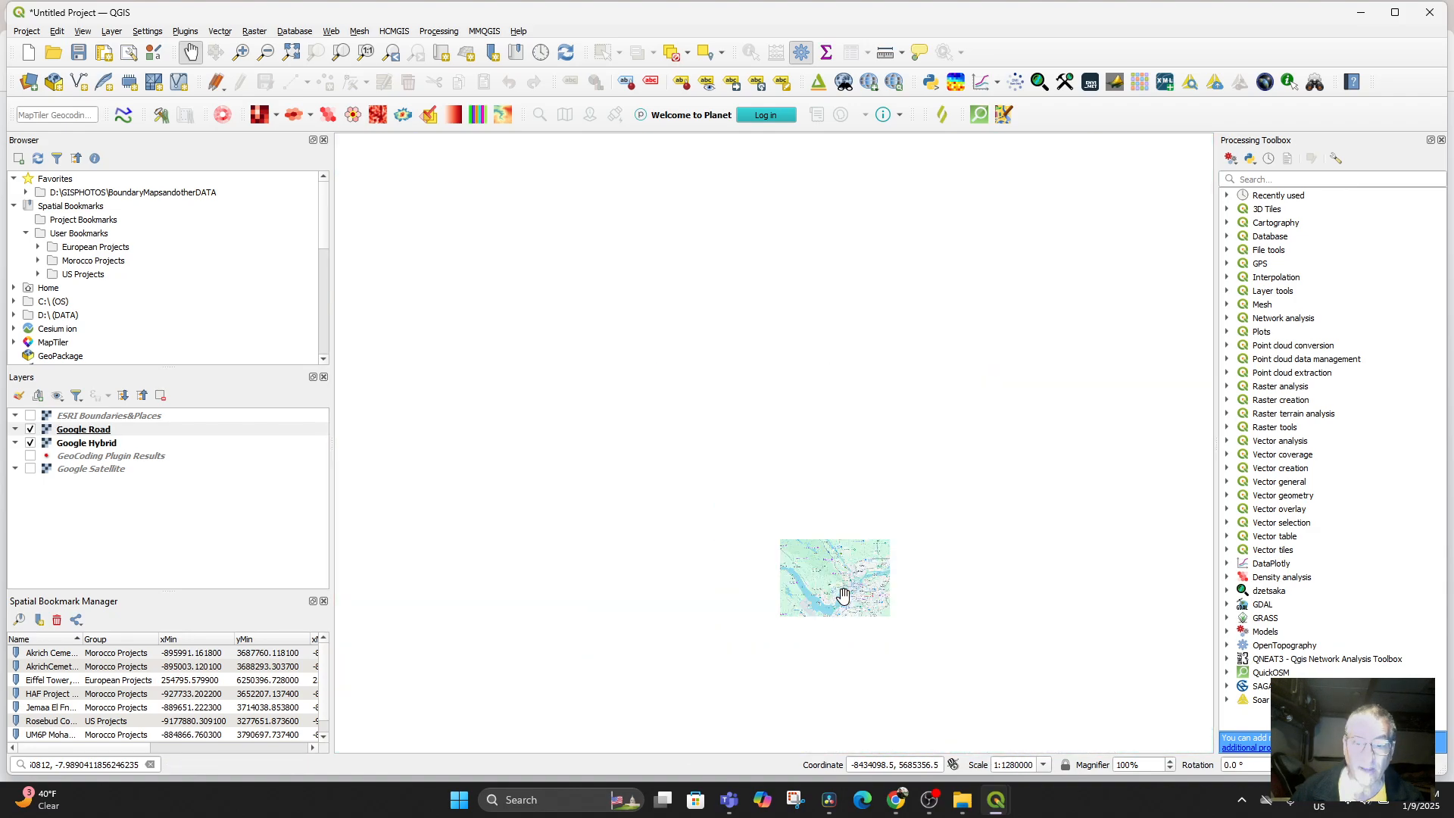
scroll(843, 596, "down", 1)
Step: Show the GeoCoding Plugin Results layer and zoom the map to its full extent
left_click(30, 456)
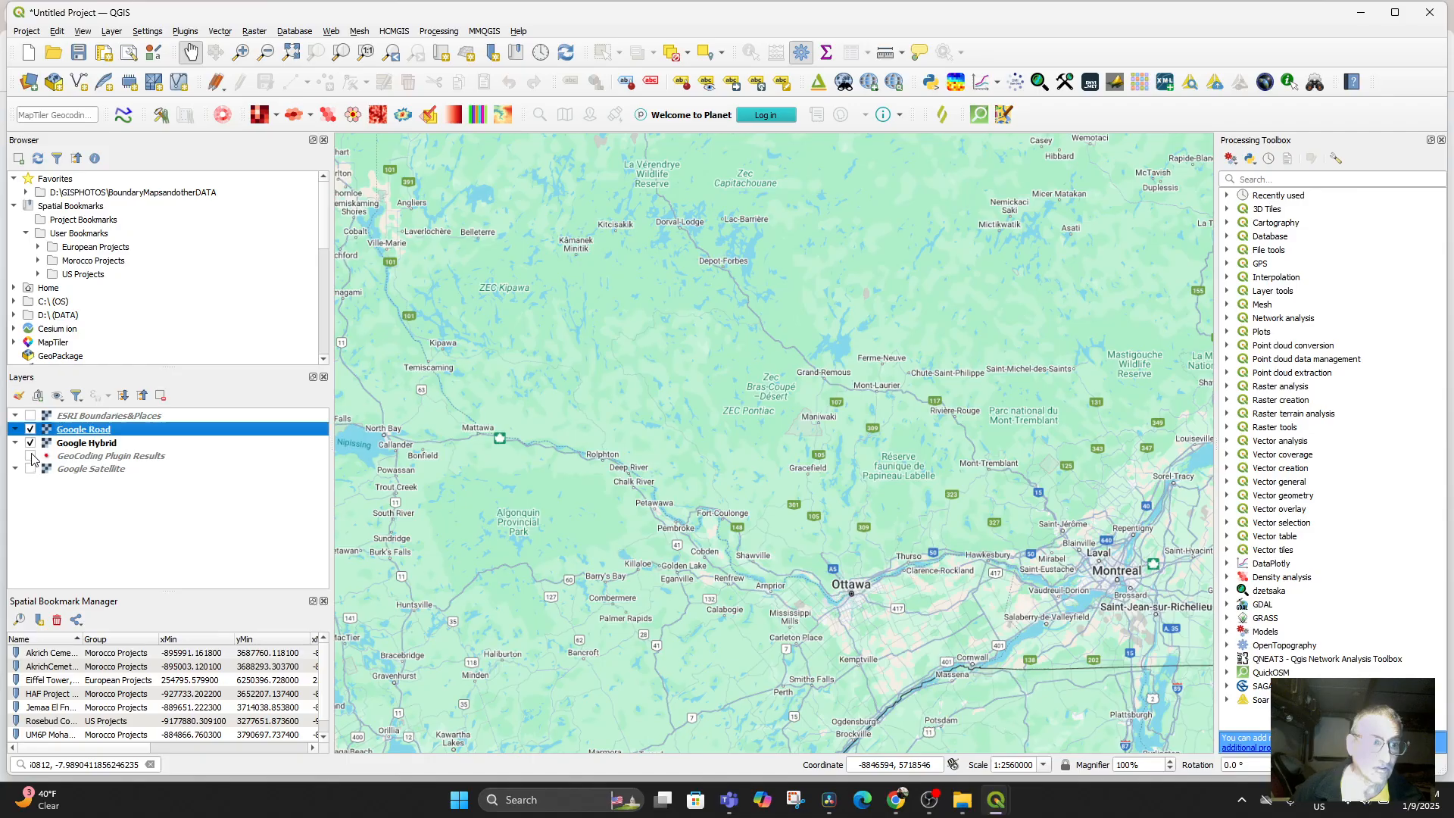
left_click(126, 459)
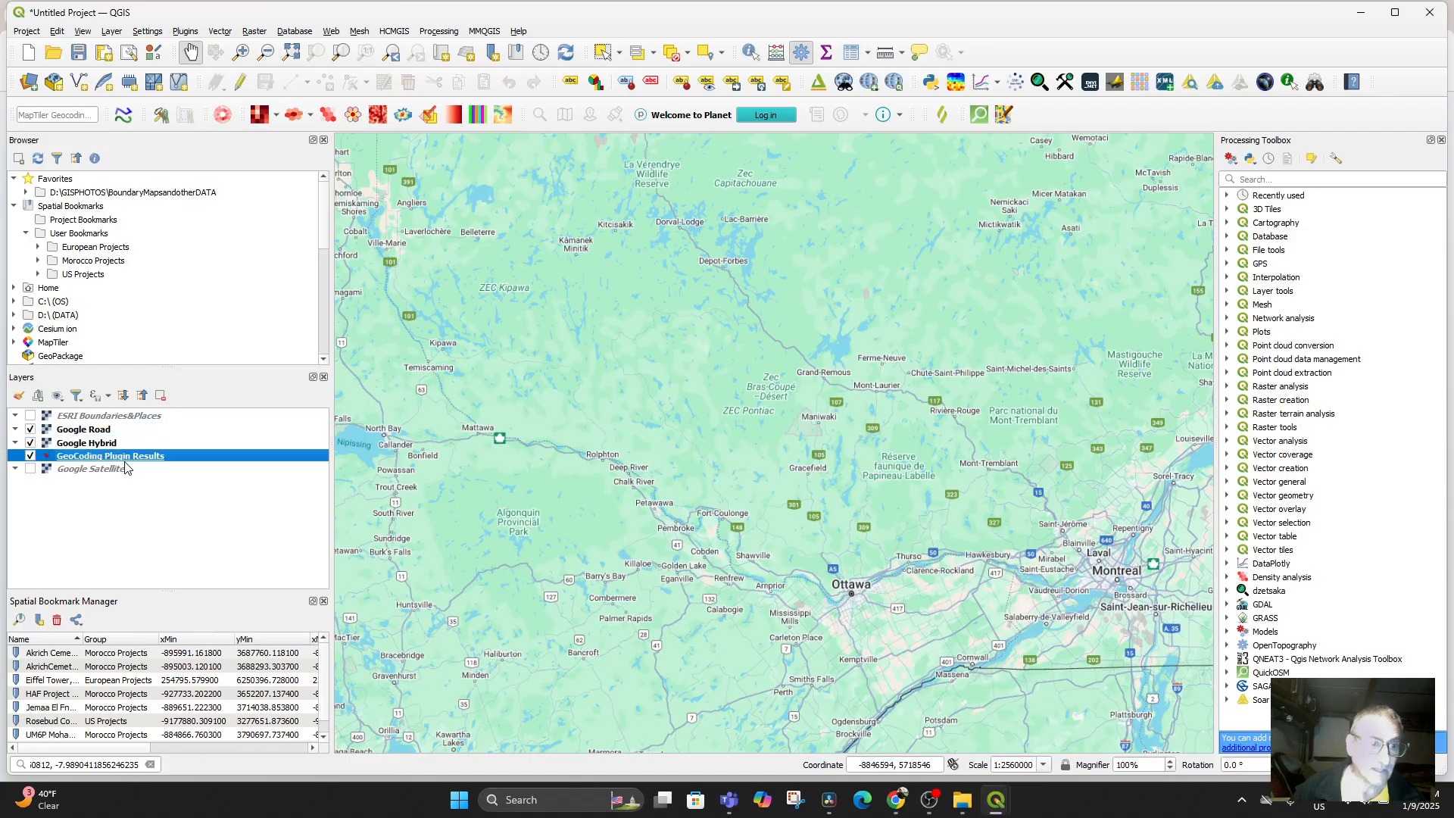
right_click(126, 460)
left_click(173, 469)
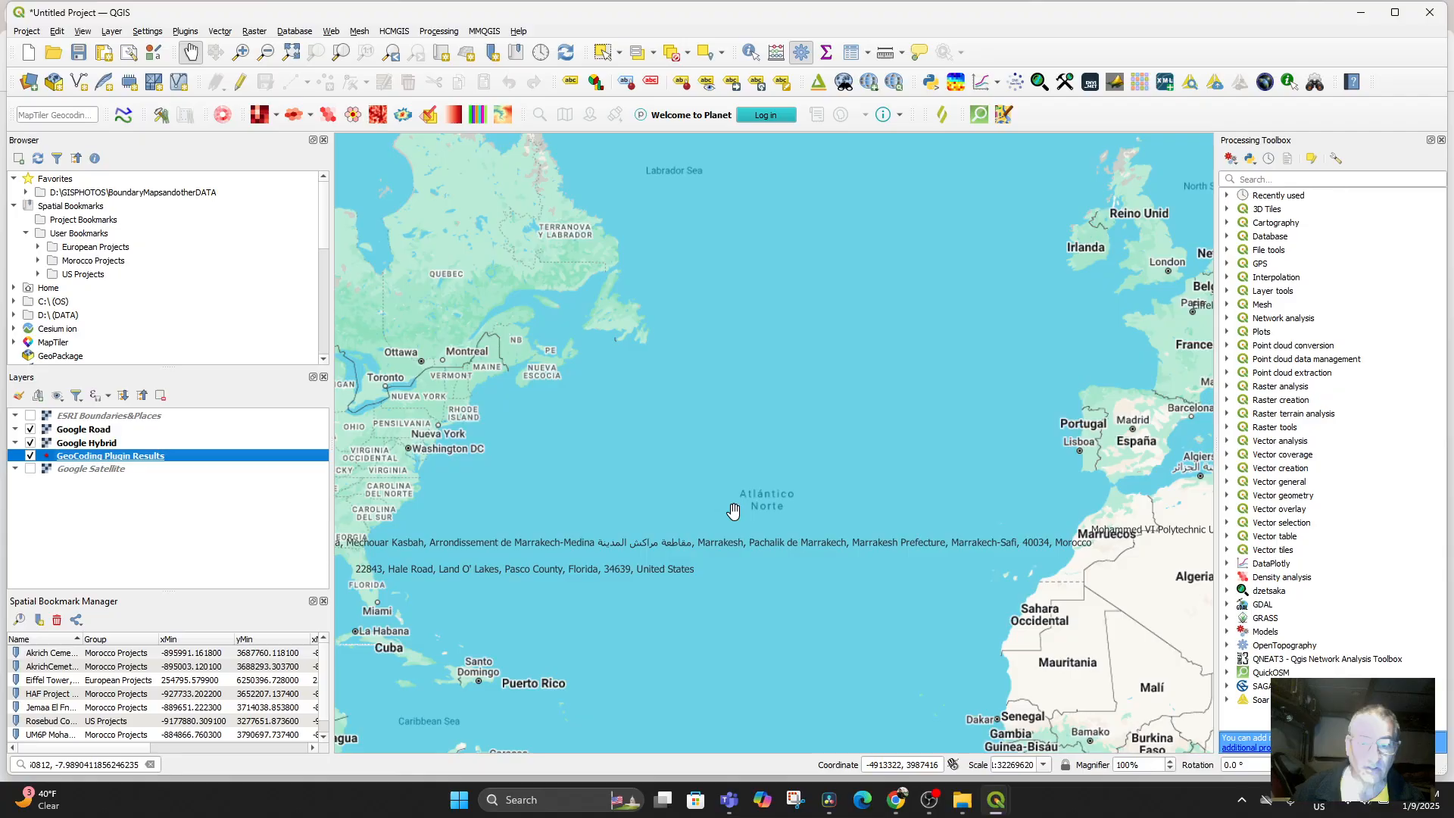
Step: Hide the Google Road and Google Hybrid layers, leaving only the GeoCoding Plugin Results layer shown
left_click(31, 429)
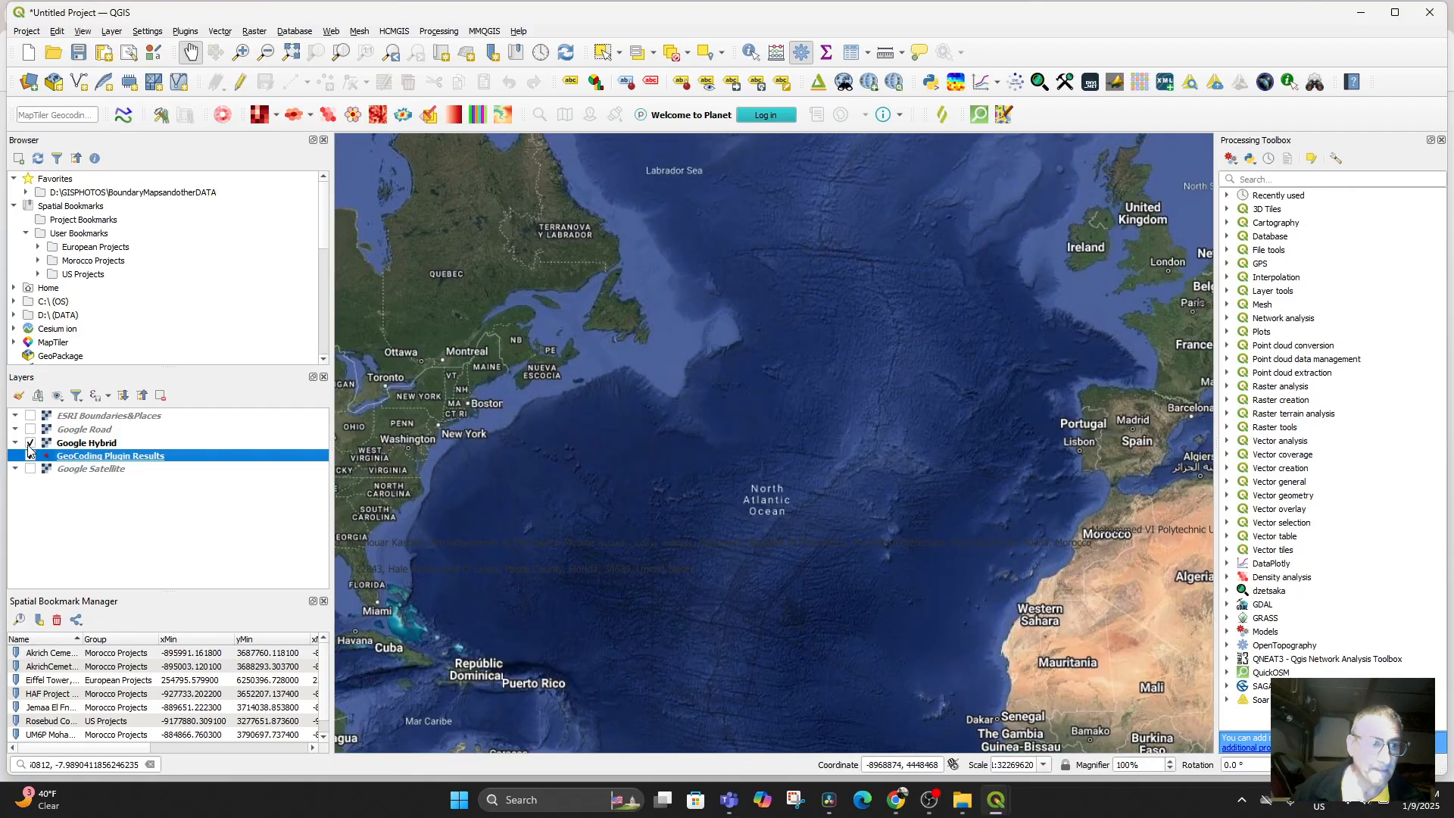
left_click(30, 443)
left_click(35, 469)
Step: Examine the Eiffel Tower geocoding marker and its address label without a basemap, from close-up out to world scale
left_click_drag(912, 502, 517, 499)
scroll(771, 365, "up", 2)
left_click_drag(776, 339, 704, 699)
scroll(802, 483, "up", 4)
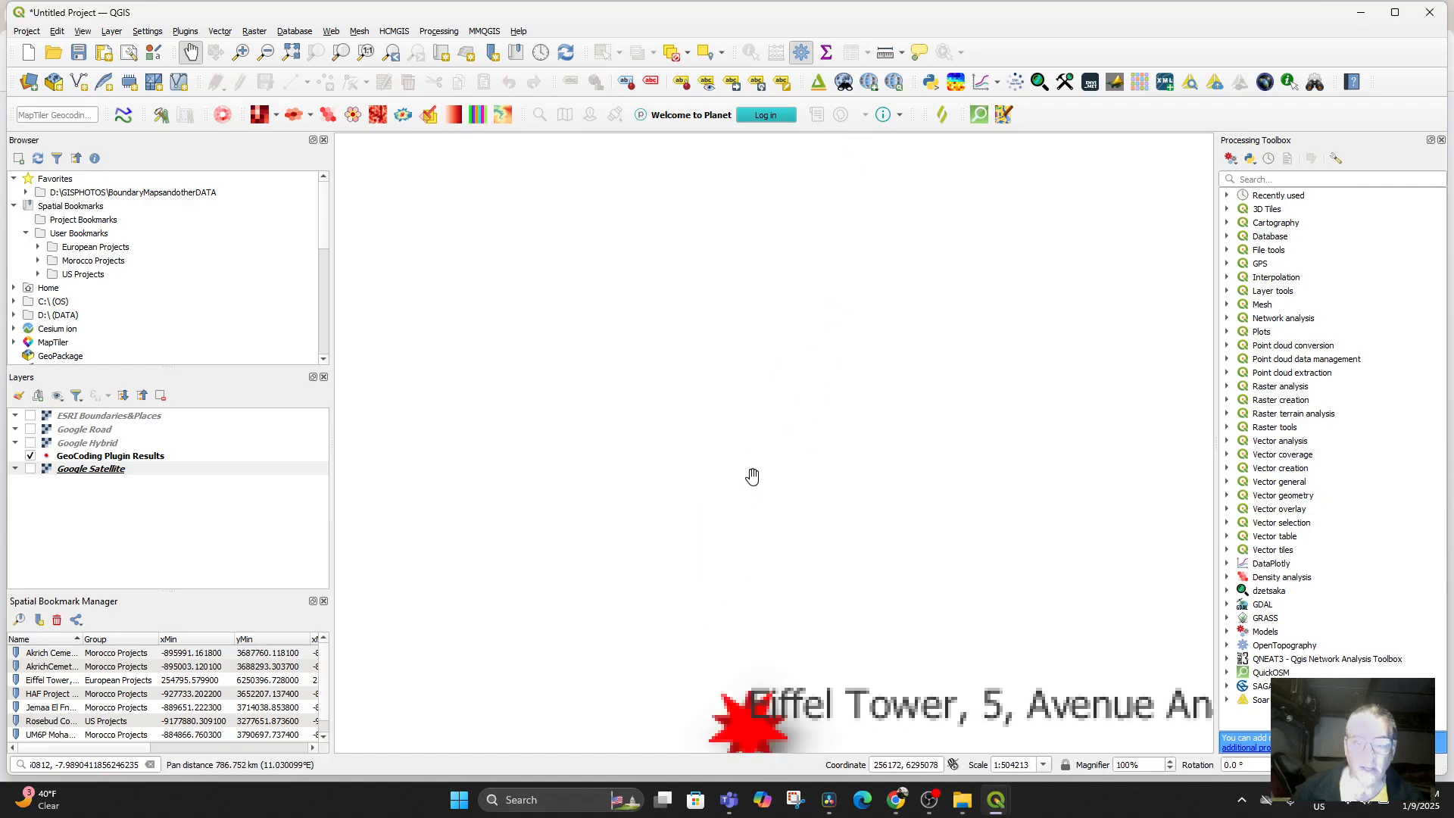
left_click_drag(758, 502, 746, 309)
scroll(754, 410, "up", 2)
mouse_move(754, 539)
left_mouse_down()
mouse_move(848, 291)
mouse_move(843, 205)
mouse_move(797, 432)
left_mouse_up()
scroll(765, 461, "up", 1)
scroll(796, 513, "up", 2)
left_click_drag(878, 509, 621, 605)
scroll(707, 546, "up", 1)
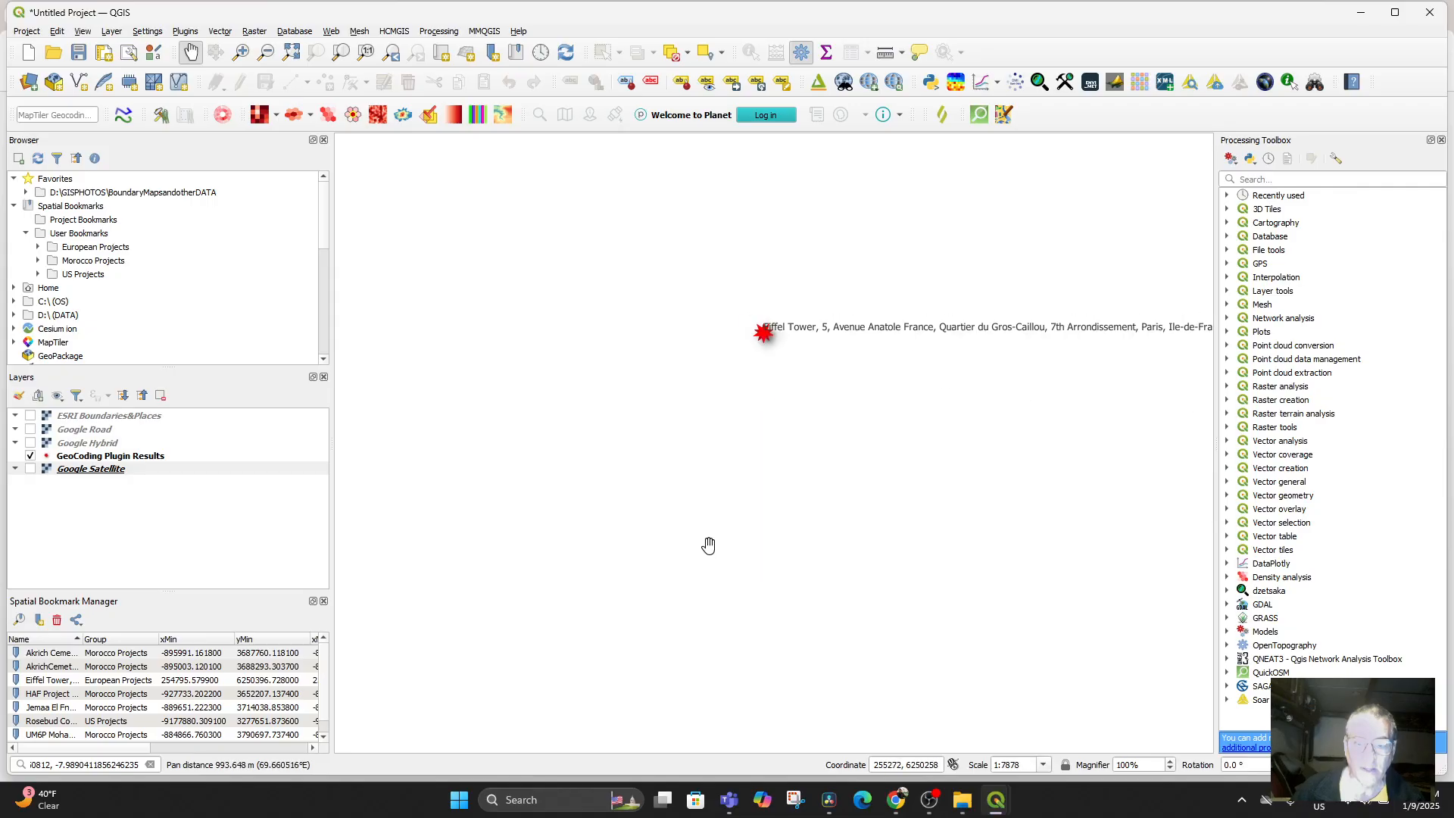
mouse_move(738, 495)
left_mouse_down()
mouse_move(696, 662)
mouse_move(738, 817)
left_mouse_up()
scroll(727, 625, "up", 3)
left_click_drag(755, 401, 756, 675)
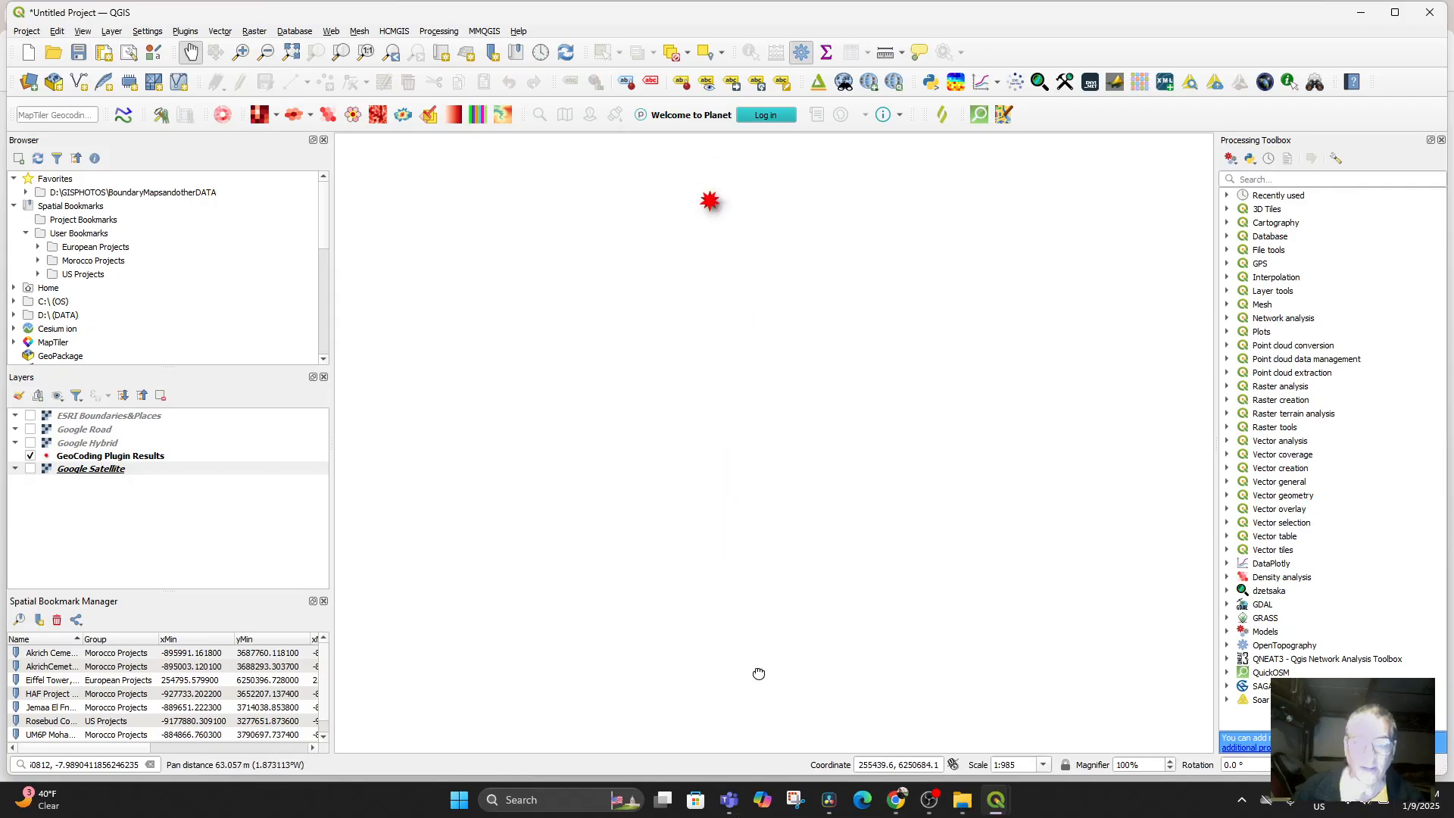
left_click_drag(757, 505, 770, 693)
scroll(682, 415, "up", 1)
scroll(764, 418, "up", 2)
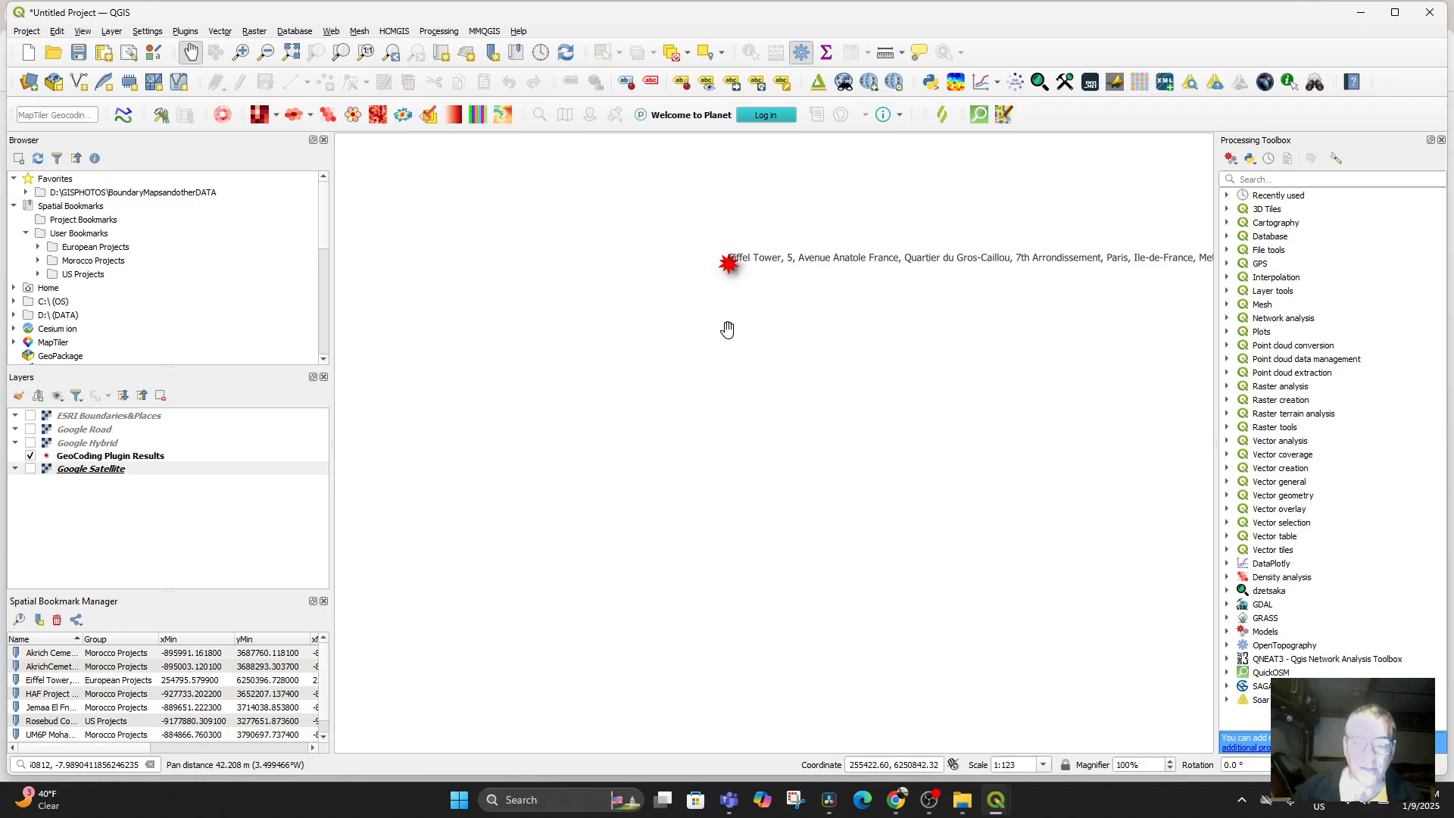
left_click_drag(730, 328, 727, 477)
scroll(727, 477, "up", 2)
scroll(727, 477, "down", 10)
scroll(724, 471, "down", 11)
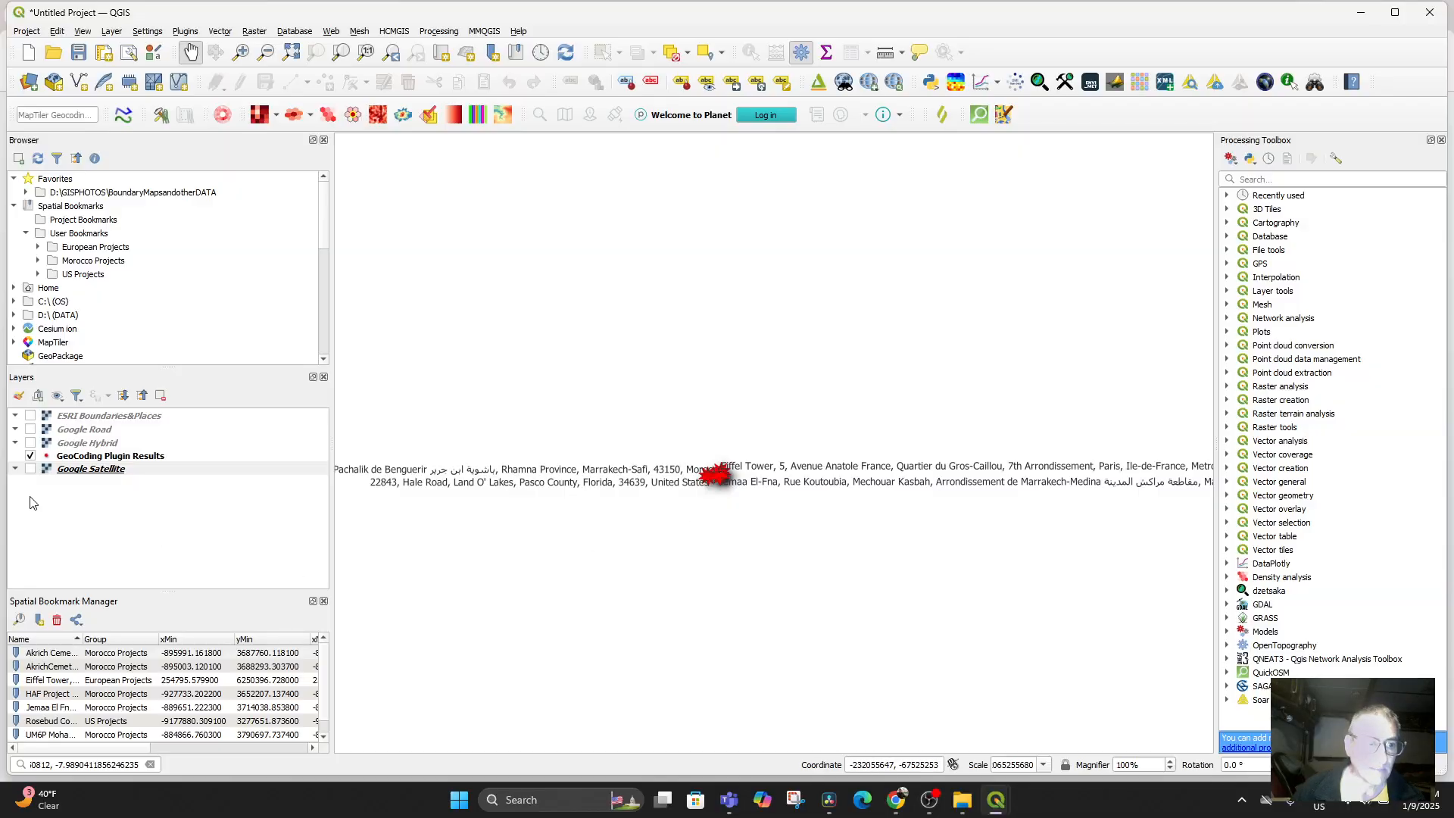
Step: Show the Google Satellite layer and view the geocoded markers over the world imagery
left_click(31, 470)
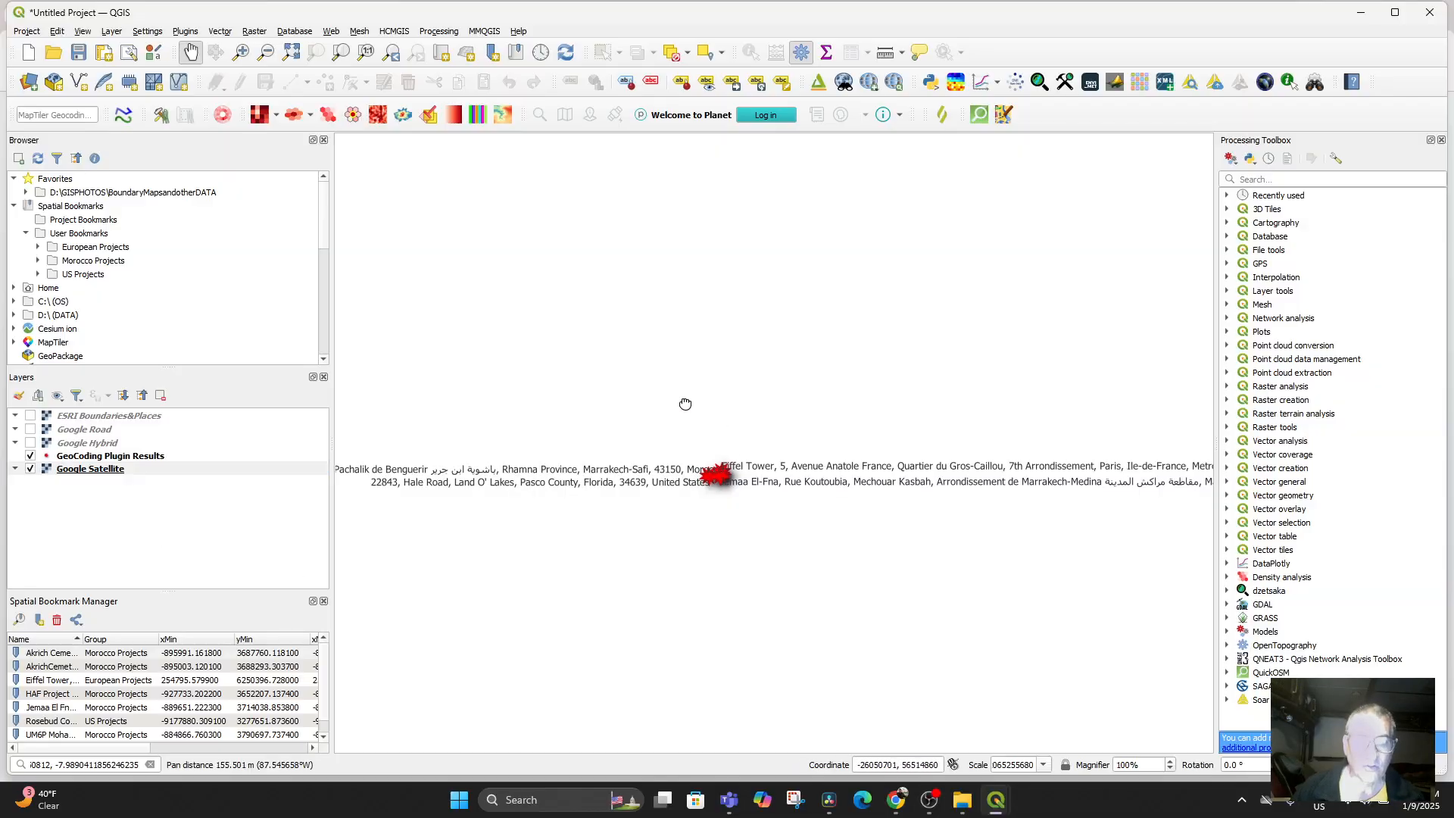
scroll(747, 519, "up", 2)
scroll(748, 519, "up", 3)
scroll(745, 519, "down", 2)
left_click_drag(552, 448, 909, 613)
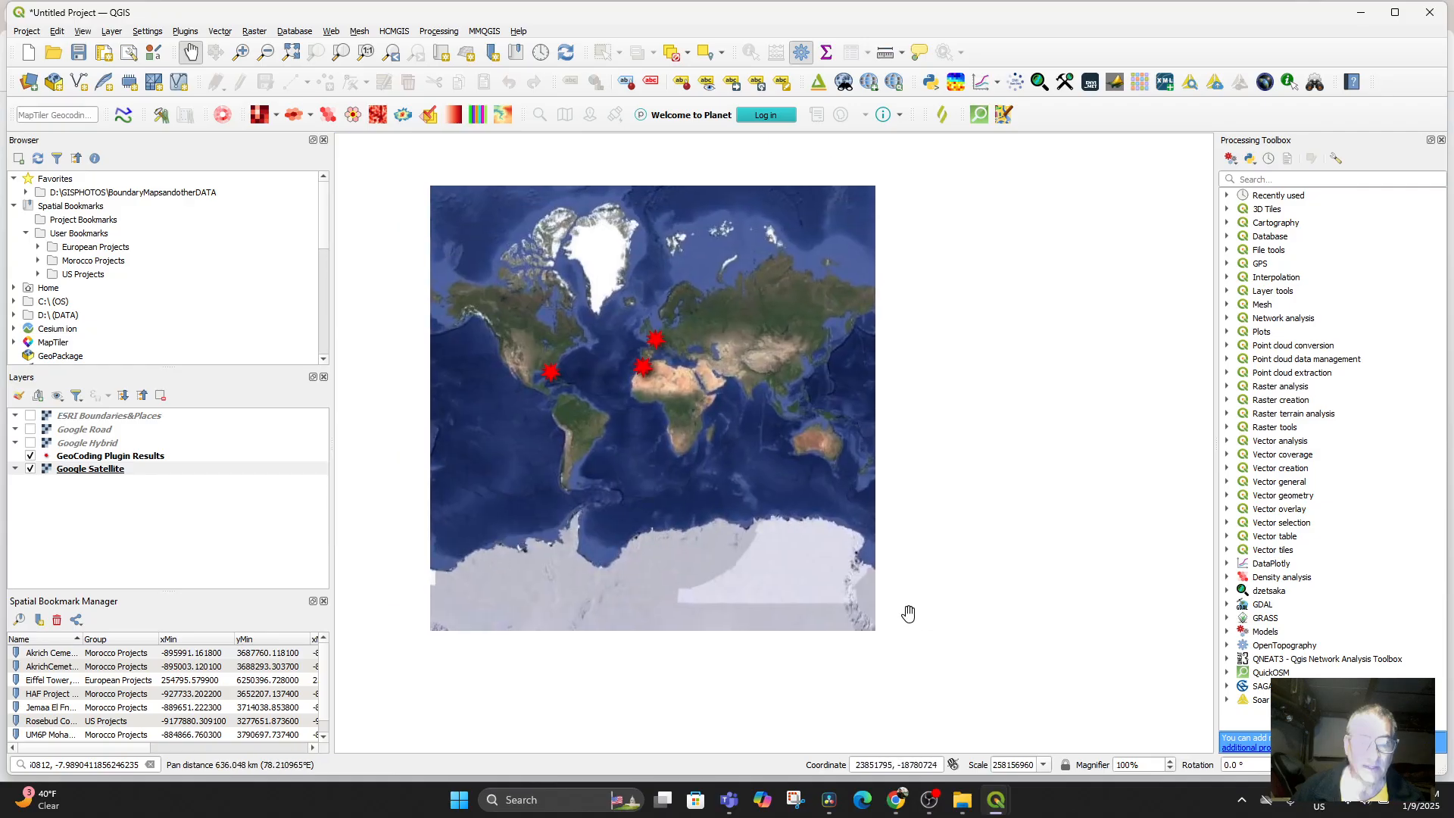
left_click_drag(718, 431, 802, 532)
scroll(715, 475, "up", 1)
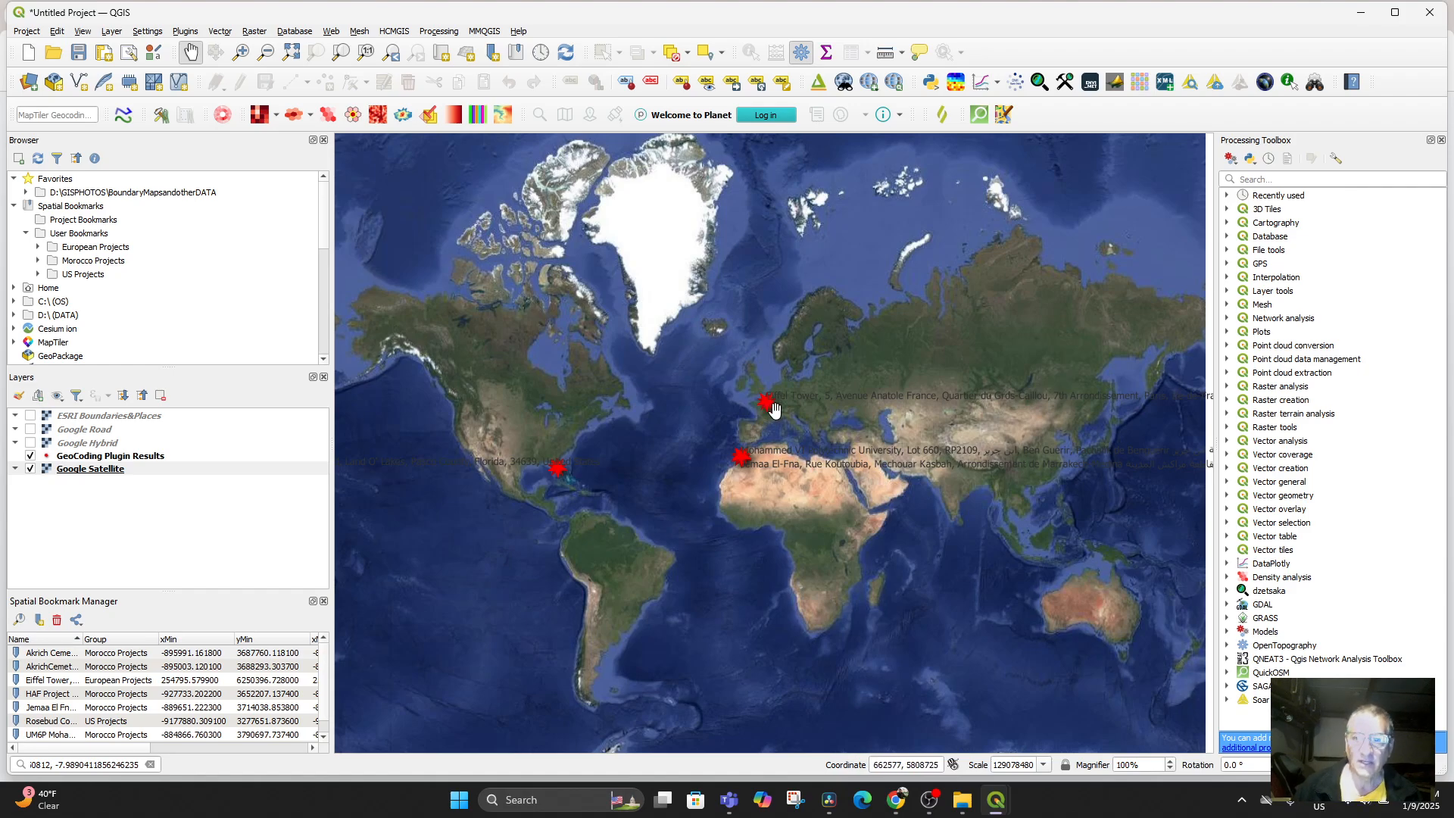
scroll(729, 483, "up", 2)
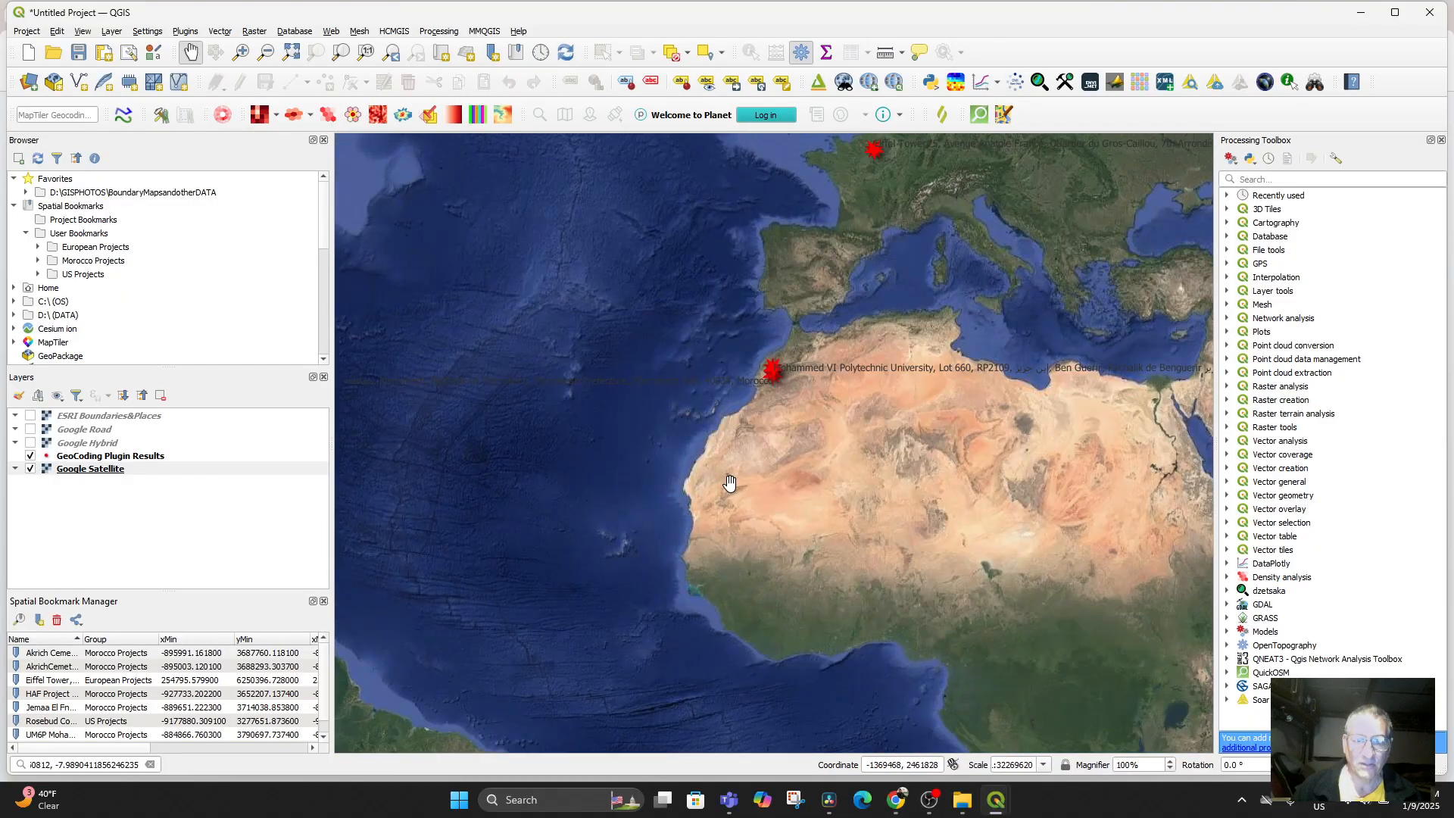
scroll(729, 482, "down", 2)
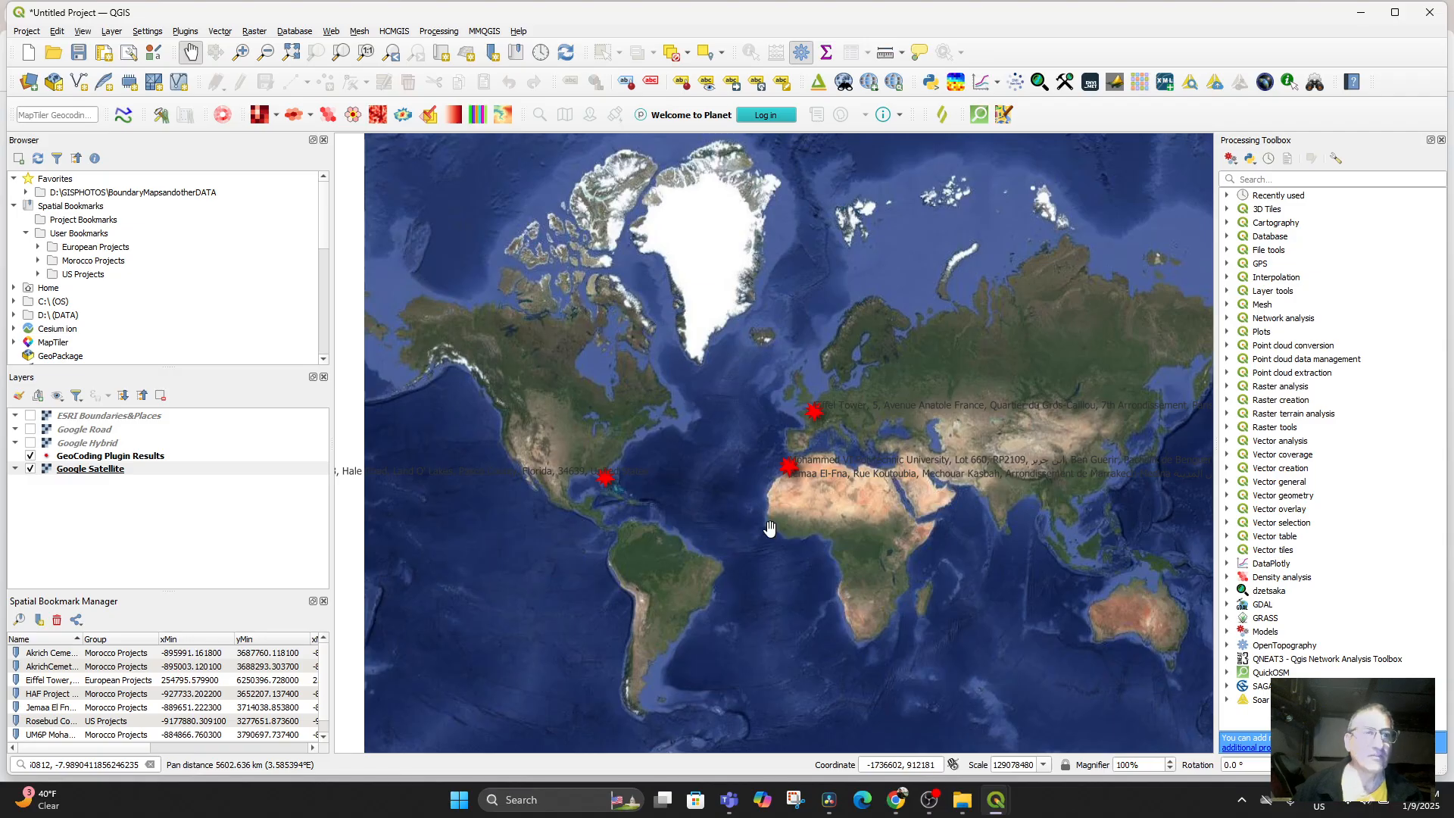
Step: Open the QuickOSM quick query, look through its list of presets, and close the dialog without running a query
left_click(220, 31)
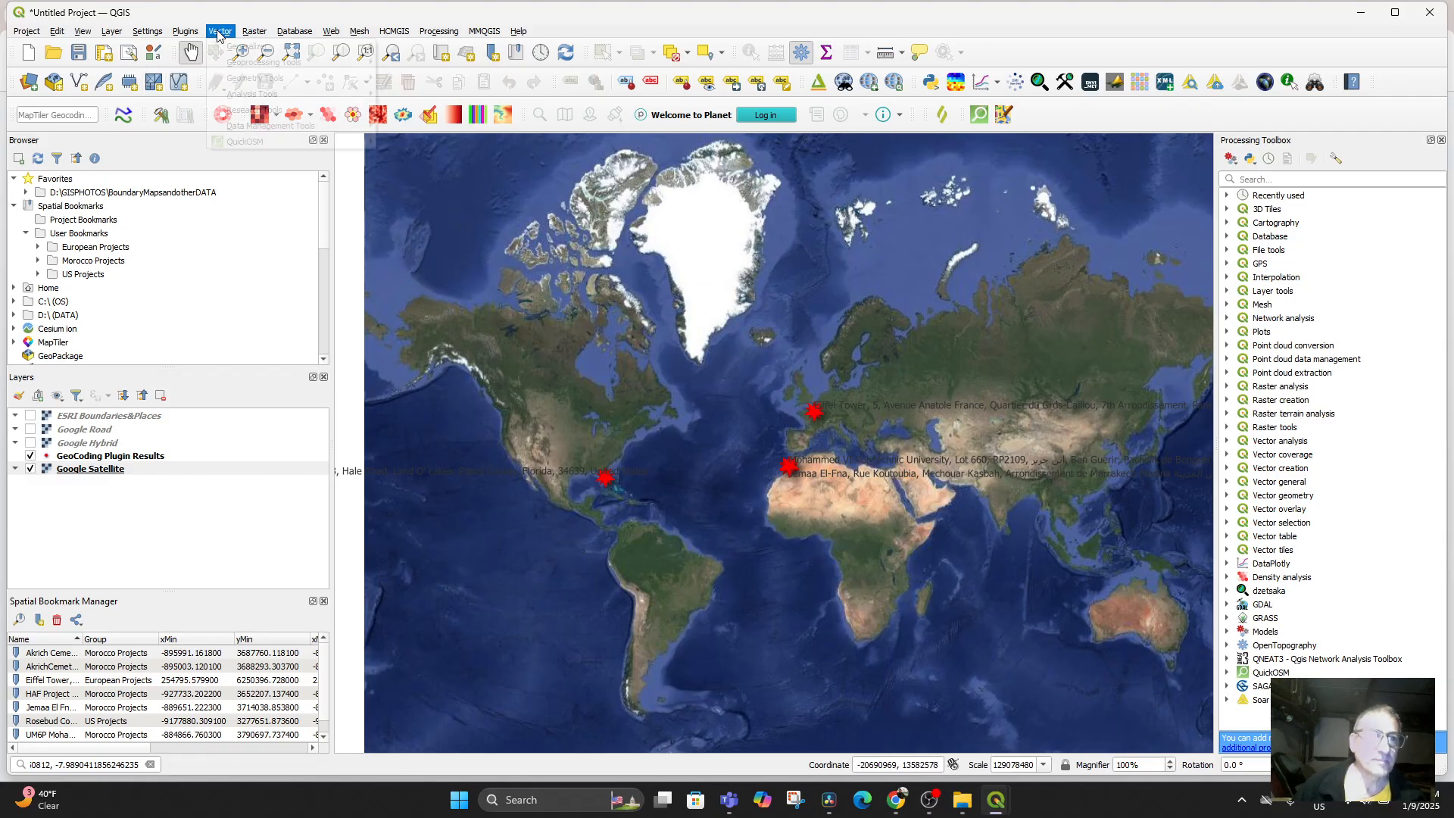
mouse_move(261, 144)
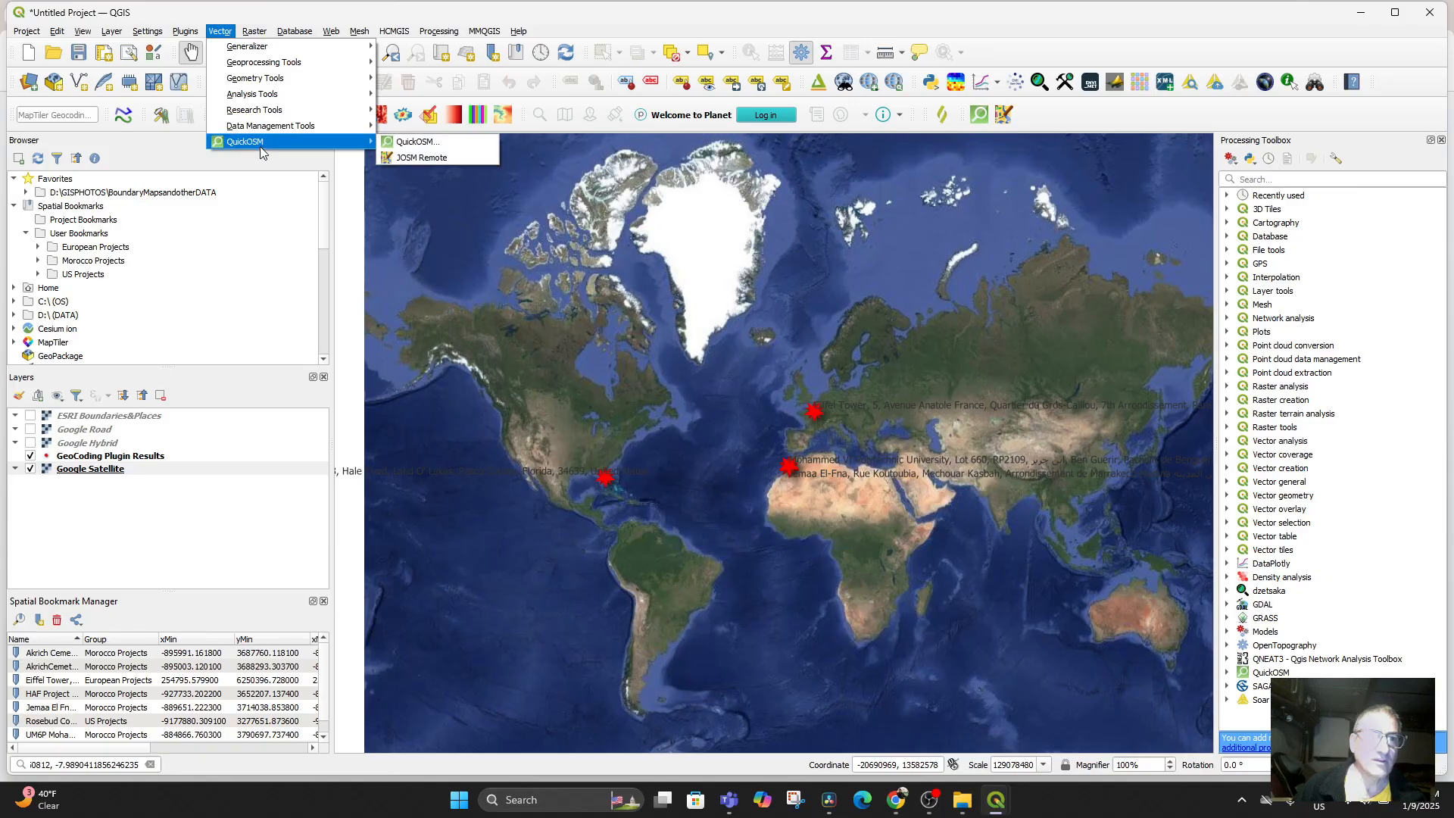
left_click(454, 149)
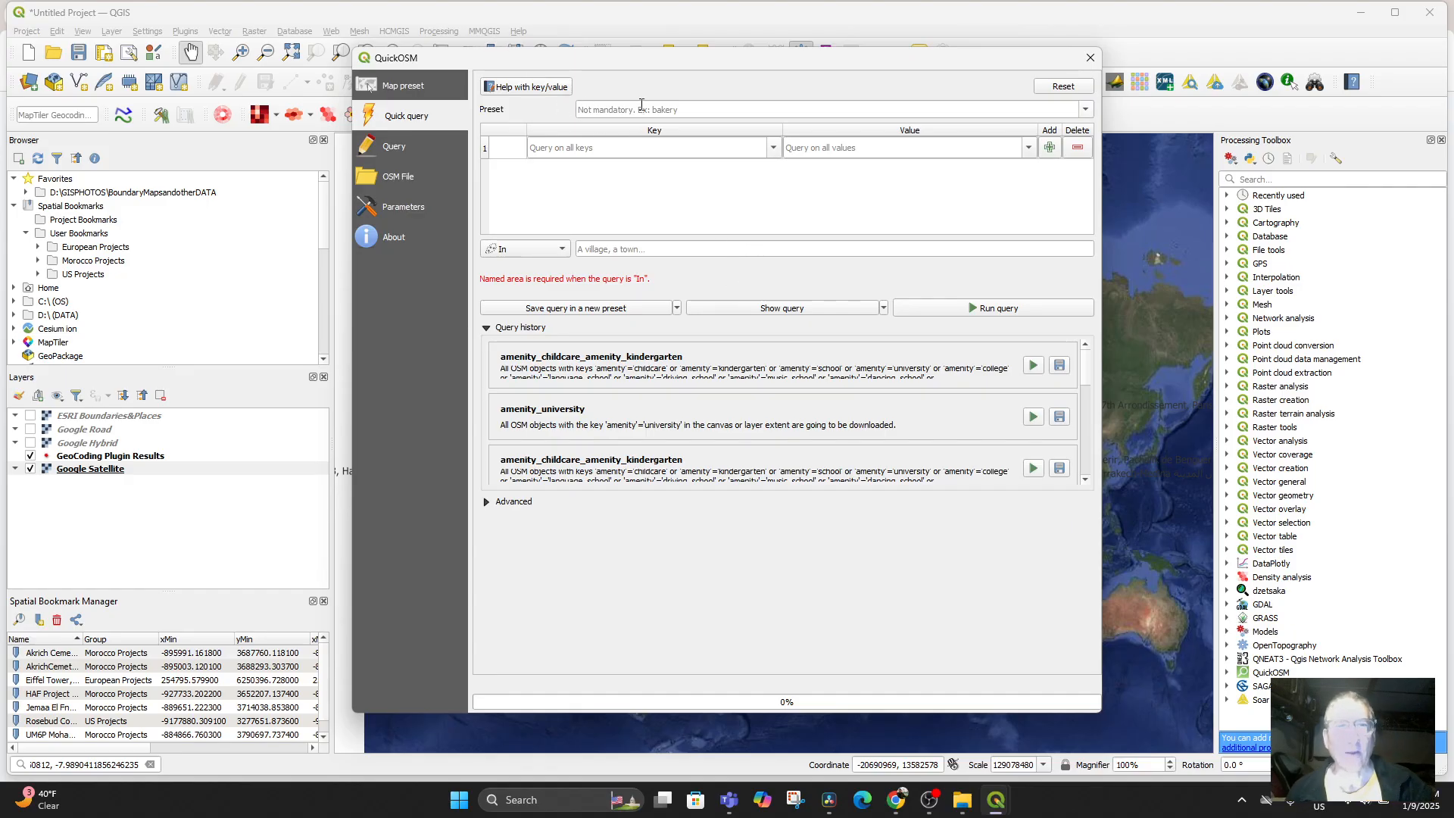
left_click(1085, 114)
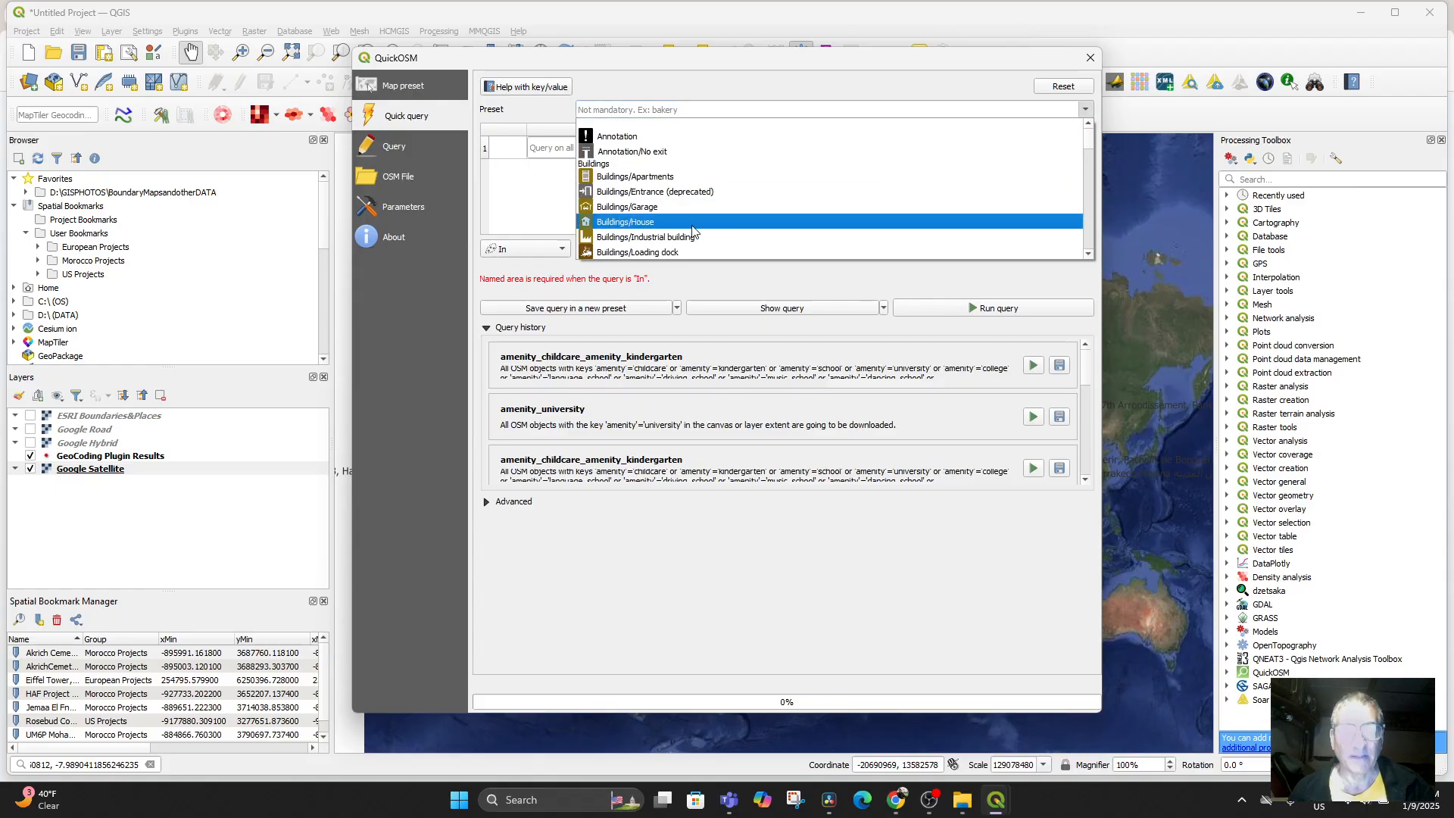
scroll(693, 229, "down", 2)
scroll(693, 229, "up", 2)
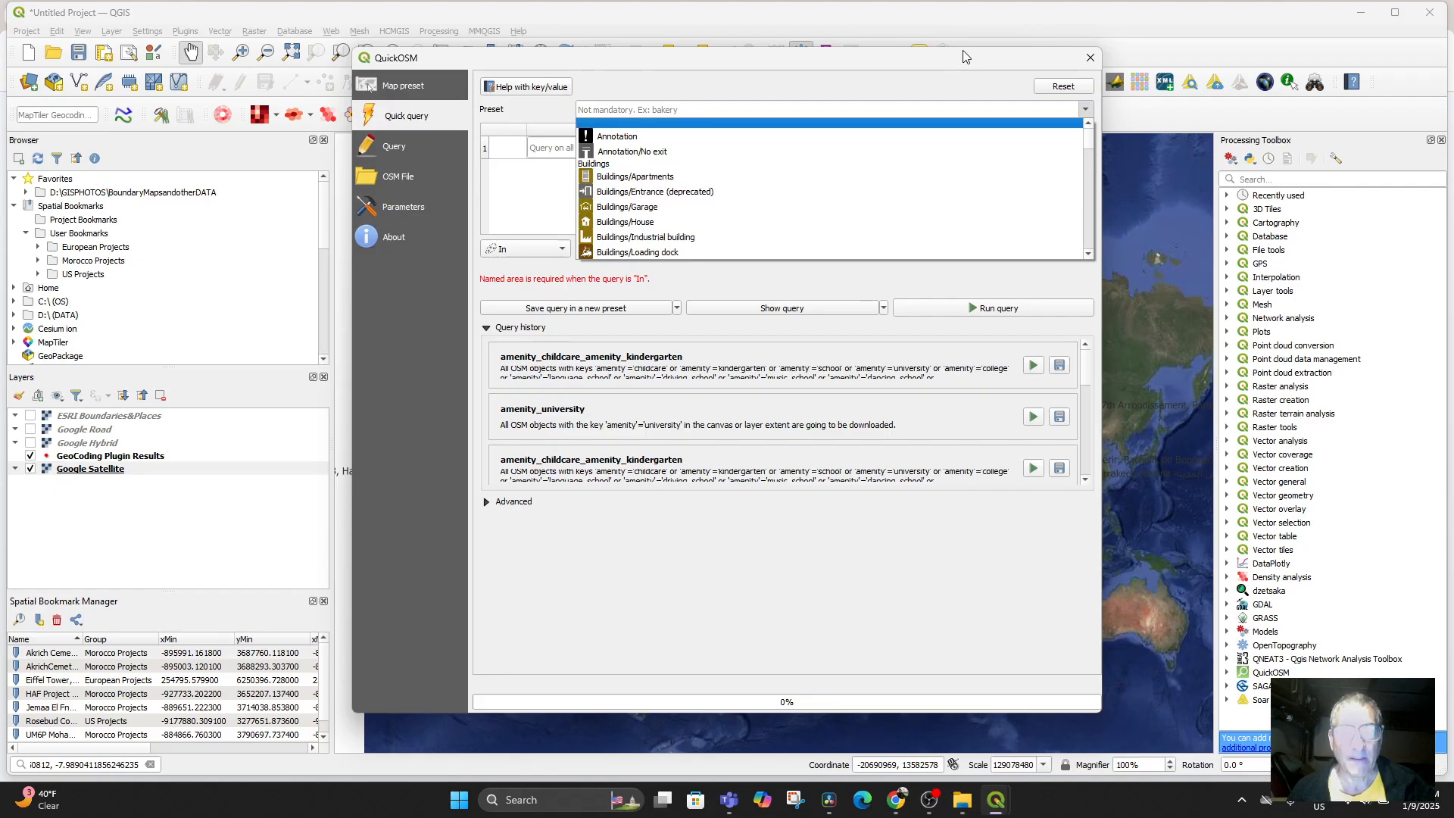
left_click(1096, 67)
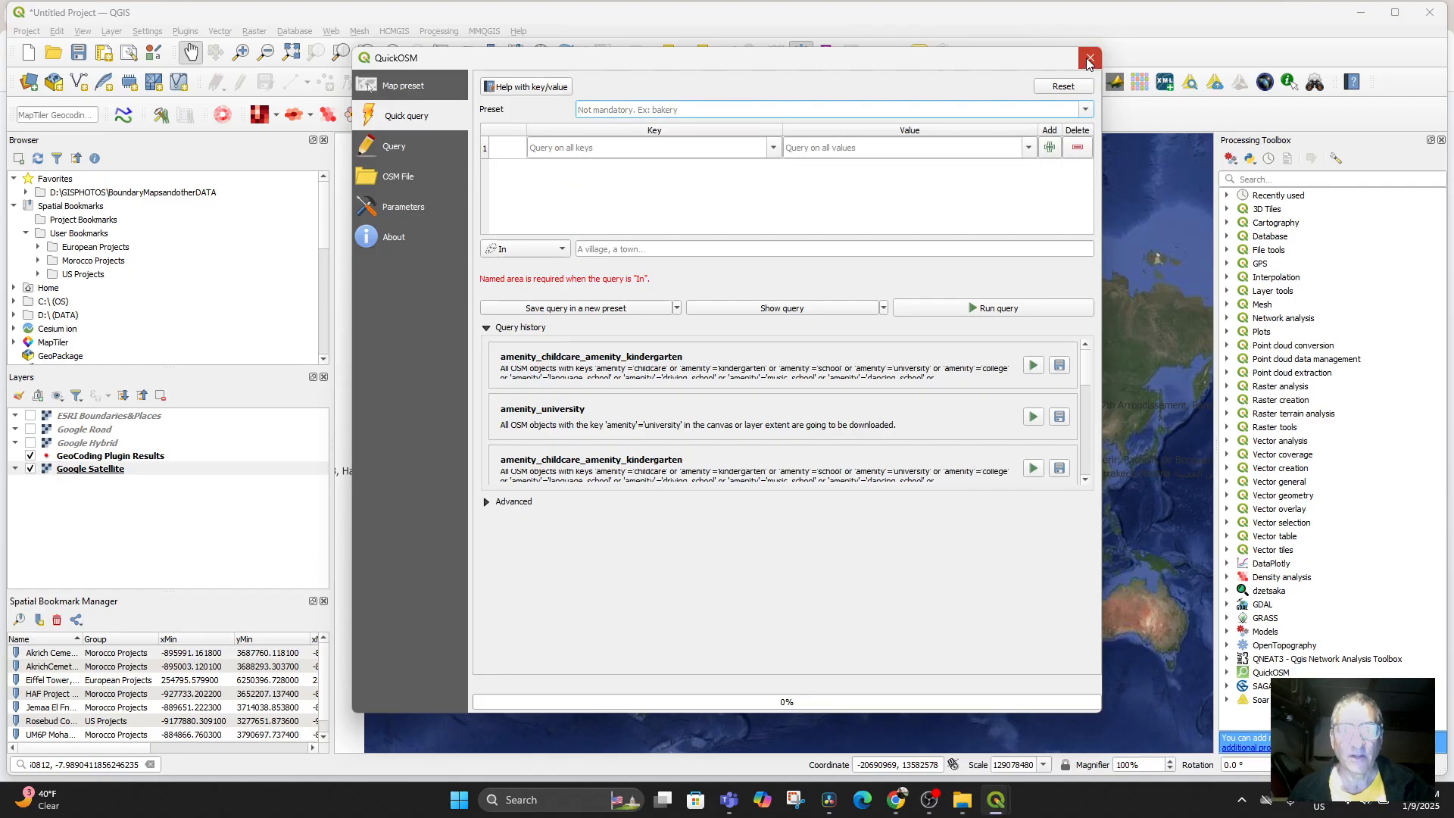
left_click(1090, 58)
Step: Open the GeoCoding Plugin Results attribute table and zoom the map to the Mohammed VI Polytechnic University feature
left_click_drag(767, 406, 686, 435)
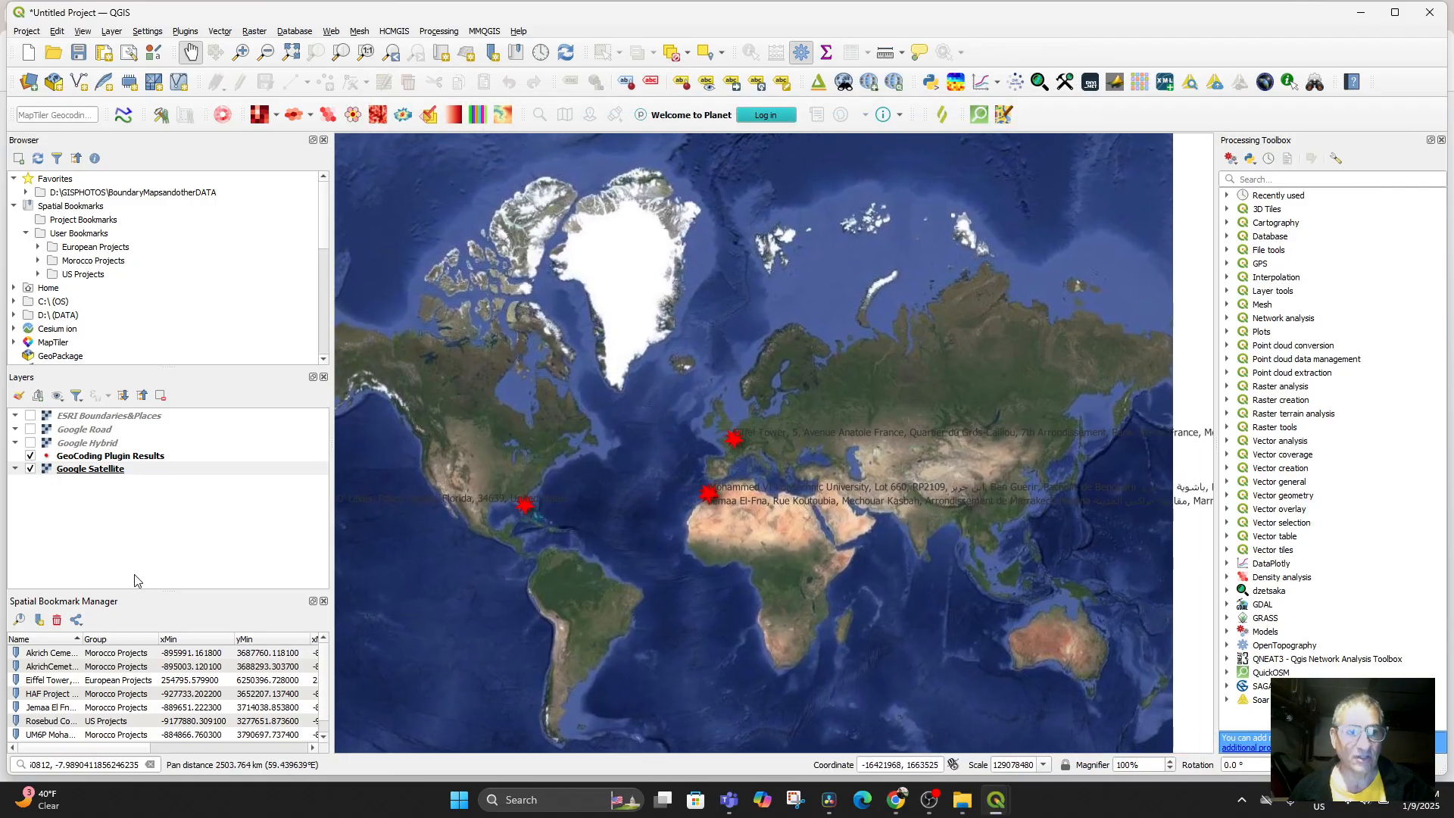
right_click(103, 456)
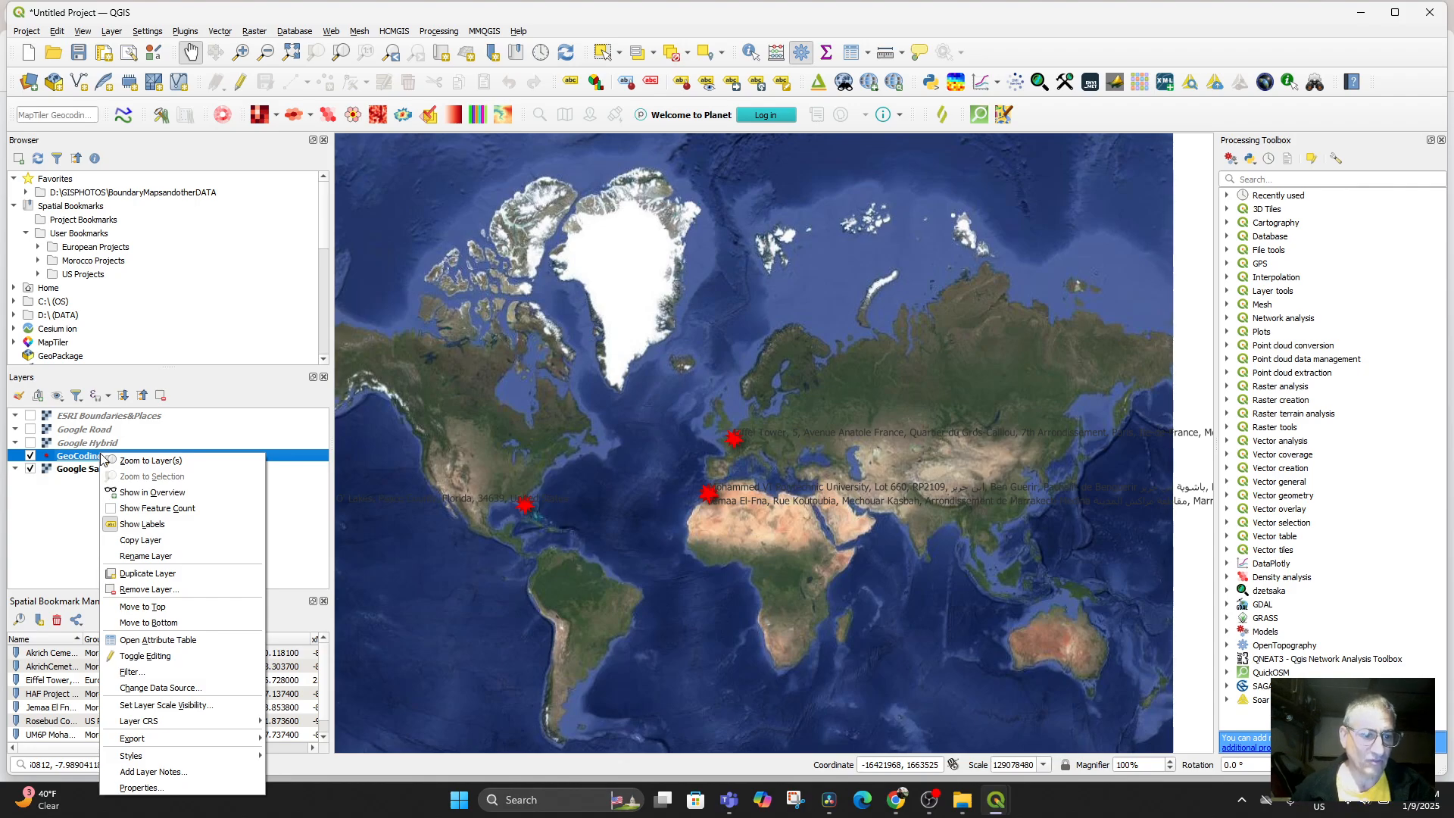
left_click(227, 640)
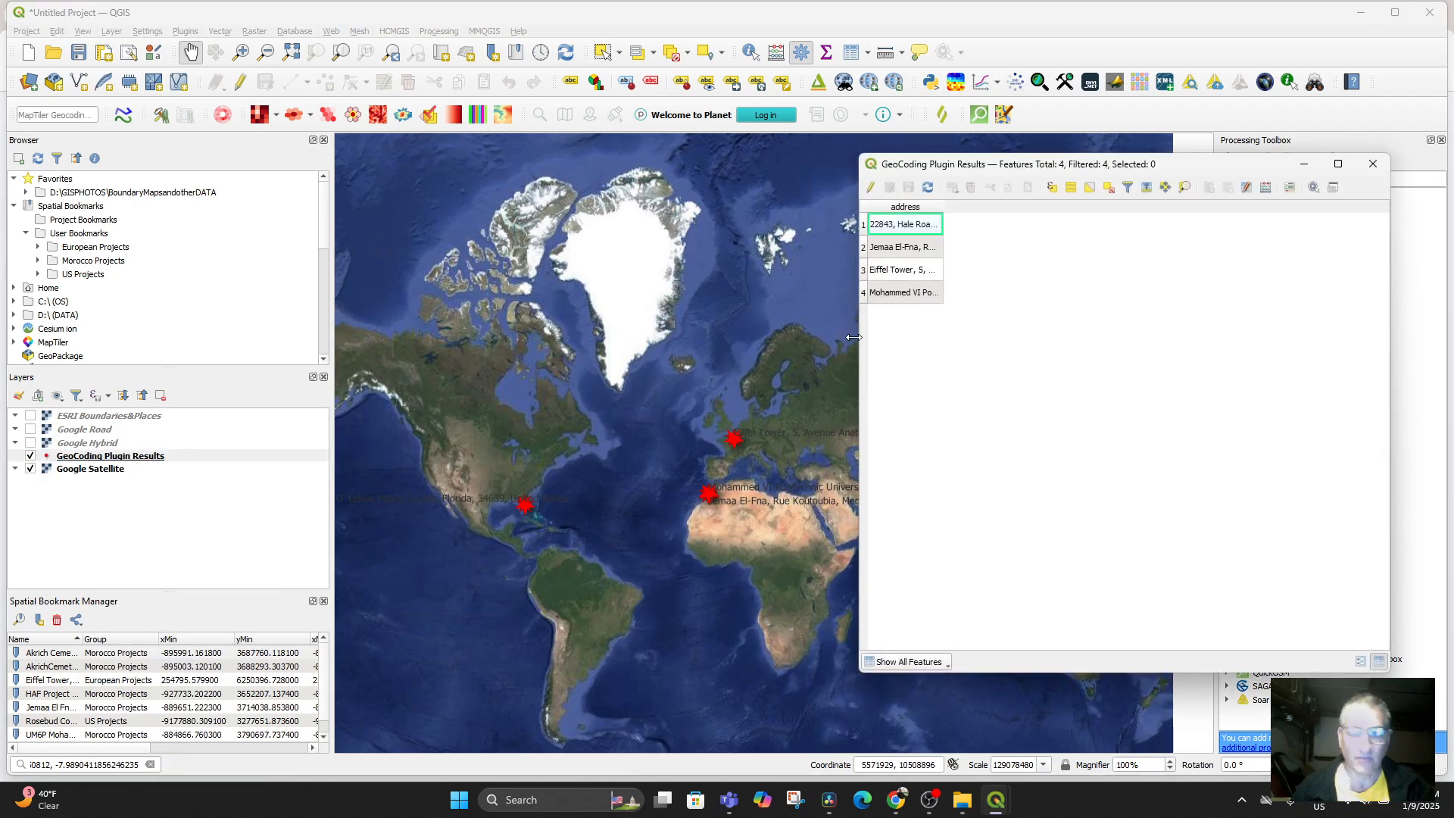
left_click(896, 299)
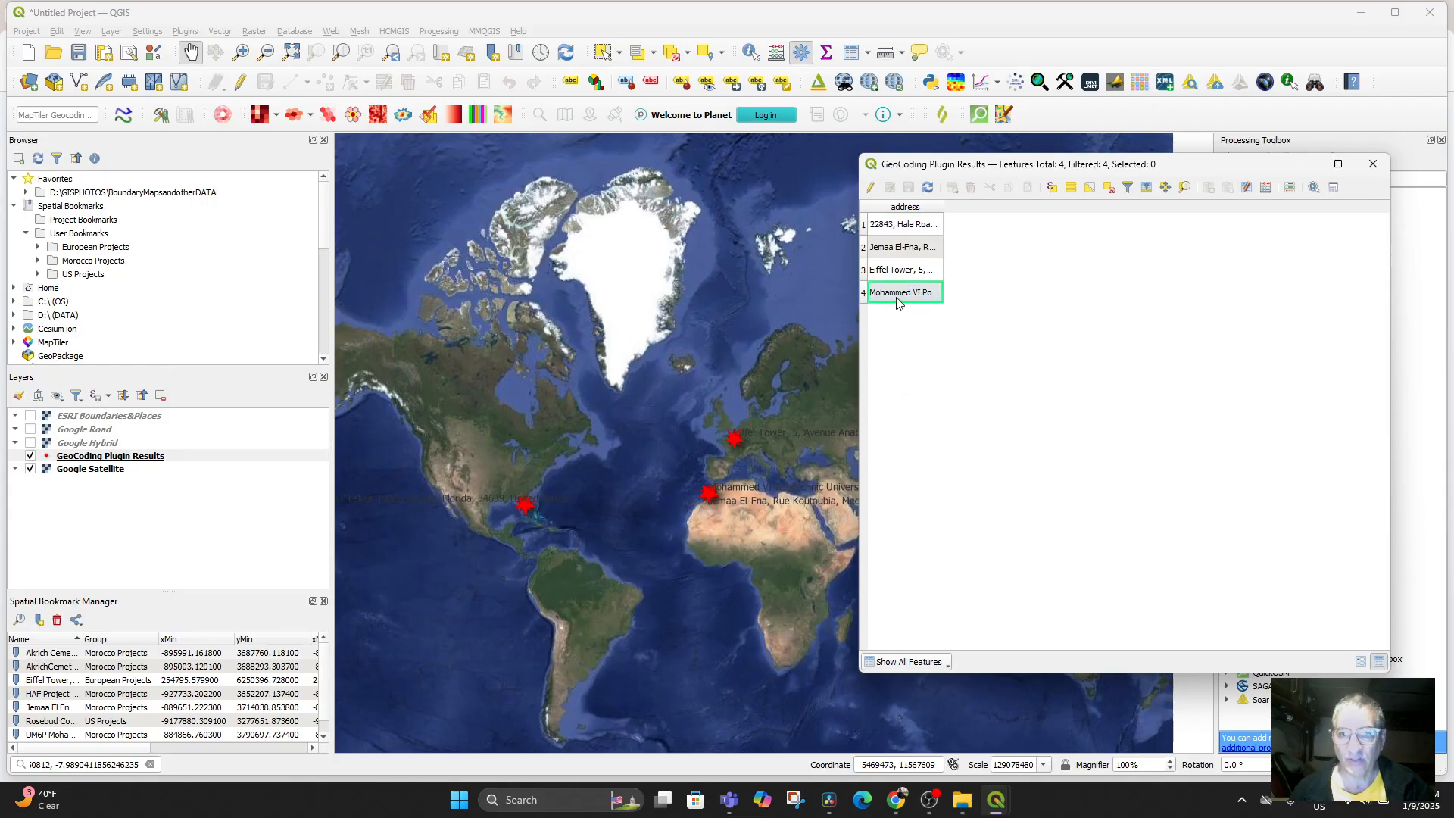
right_click(897, 302)
left_click(945, 337)
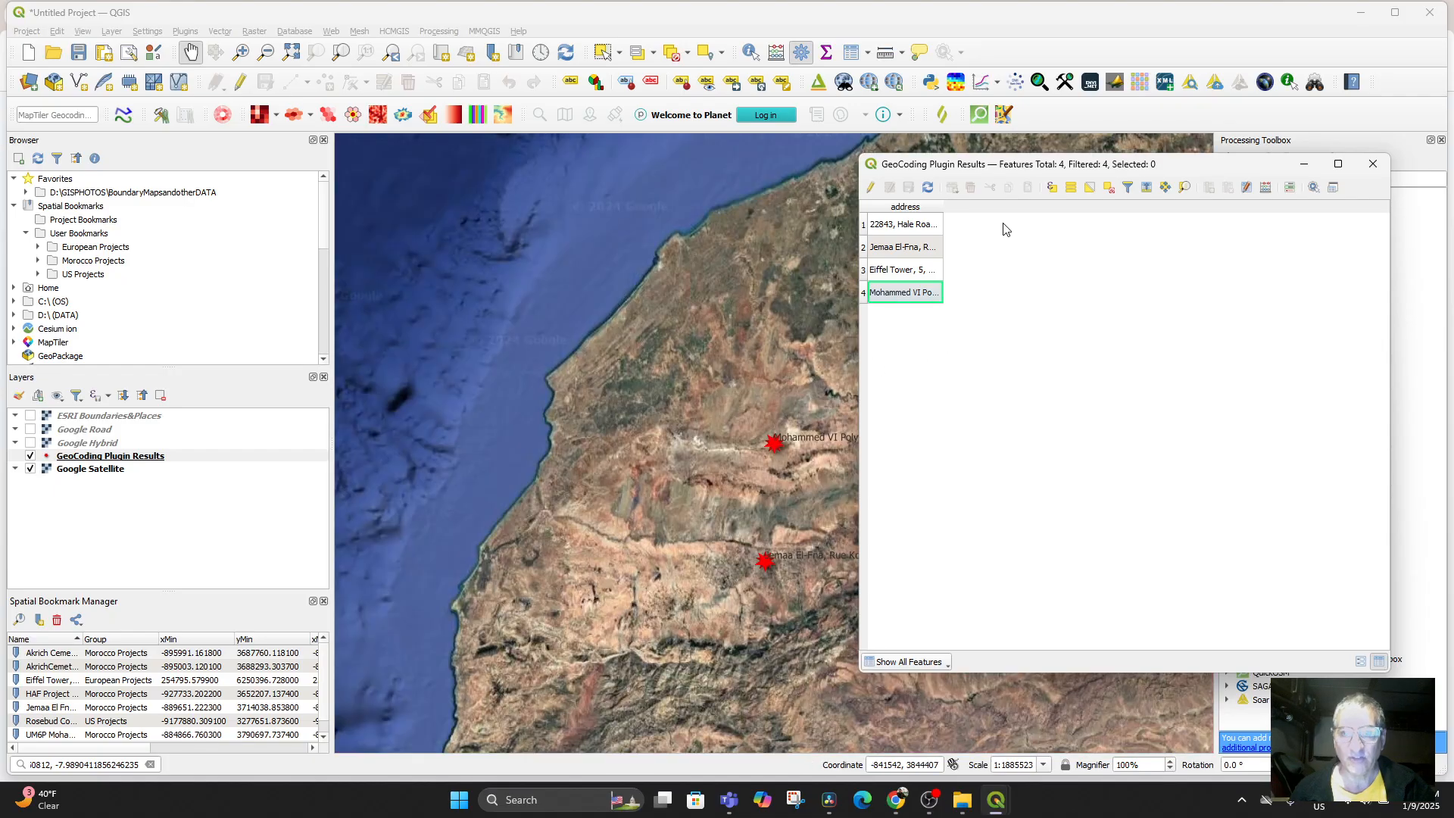
Step: Set the map scale to 1:2500 and look over the Mohammed VI Polytechnic University campus on the satellite imagery
left_click(1044, 764)
left_click(1015, 743)
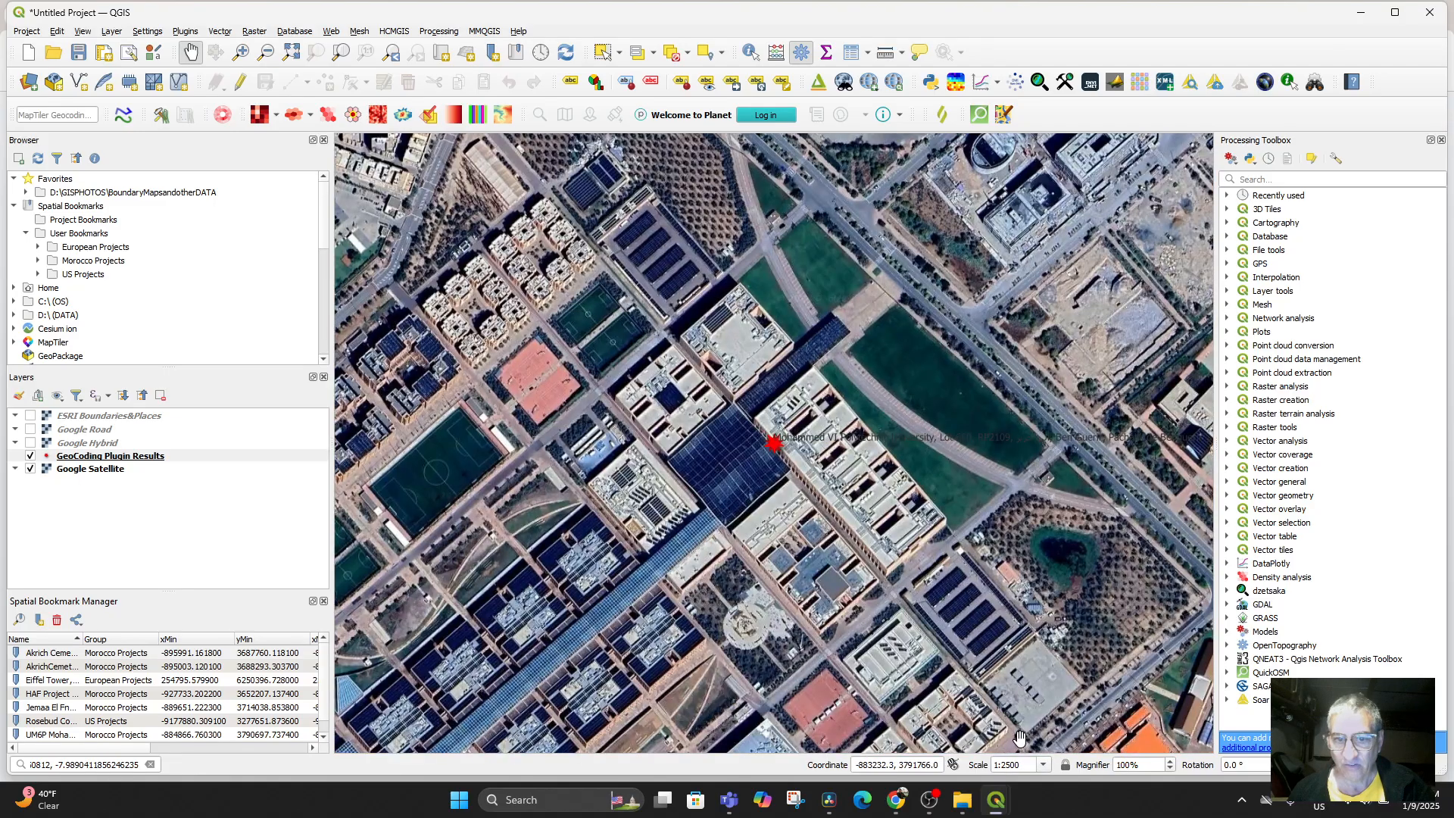
scroll(852, 509, "down", 2)
mouse_move(820, 505)
left_mouse_down()
mouse_move(750, 443)
mouse_move(731, 447)
left_mouse_up()
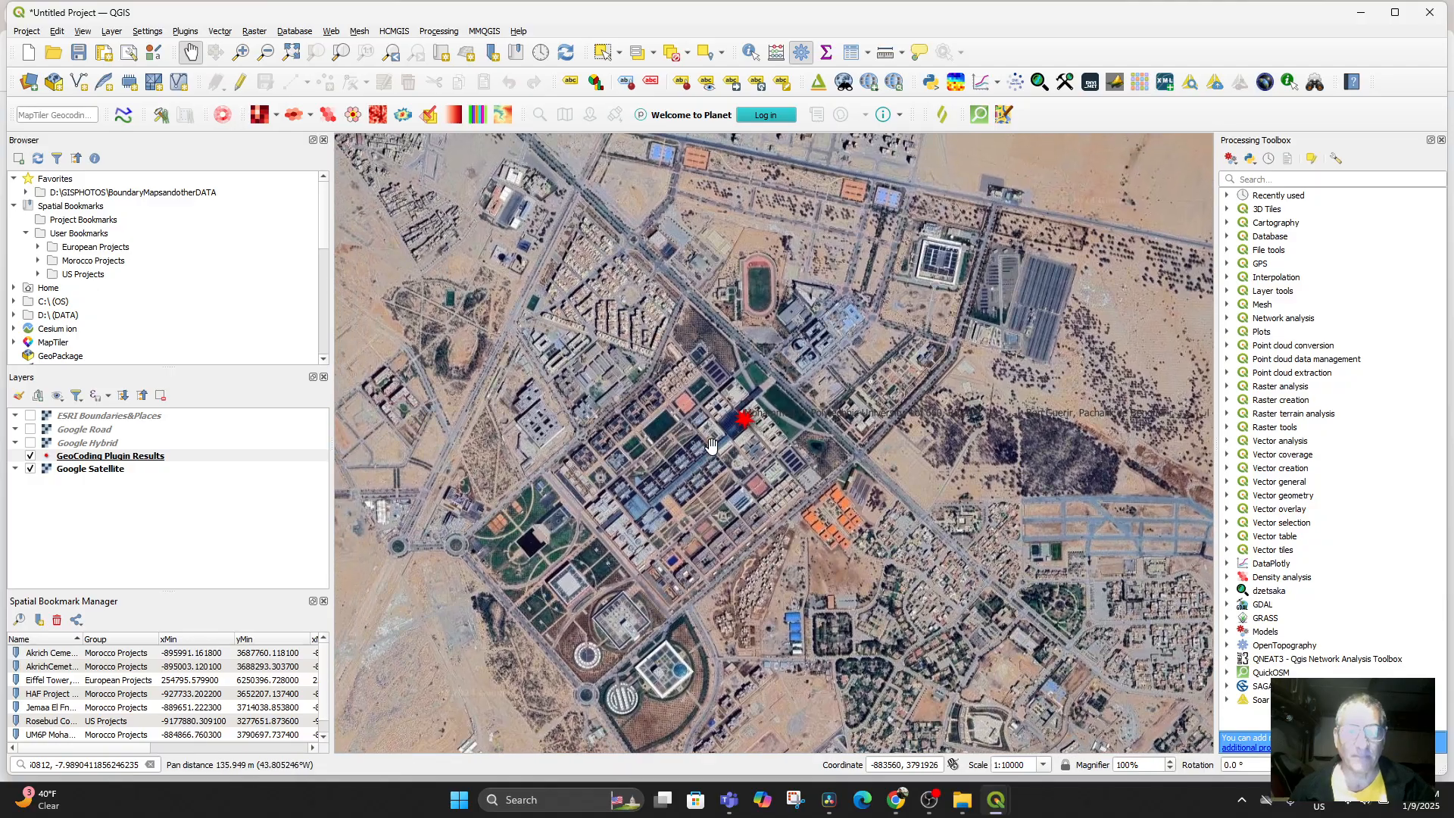
Step: Frame the university marker together with the whole neighbouring town in the map at a scale of 1:40000
scroll(716, 447, "down", 1)
left_click_drag(716, 432, 761, 522)
scroll(573, 284, "down", 1)
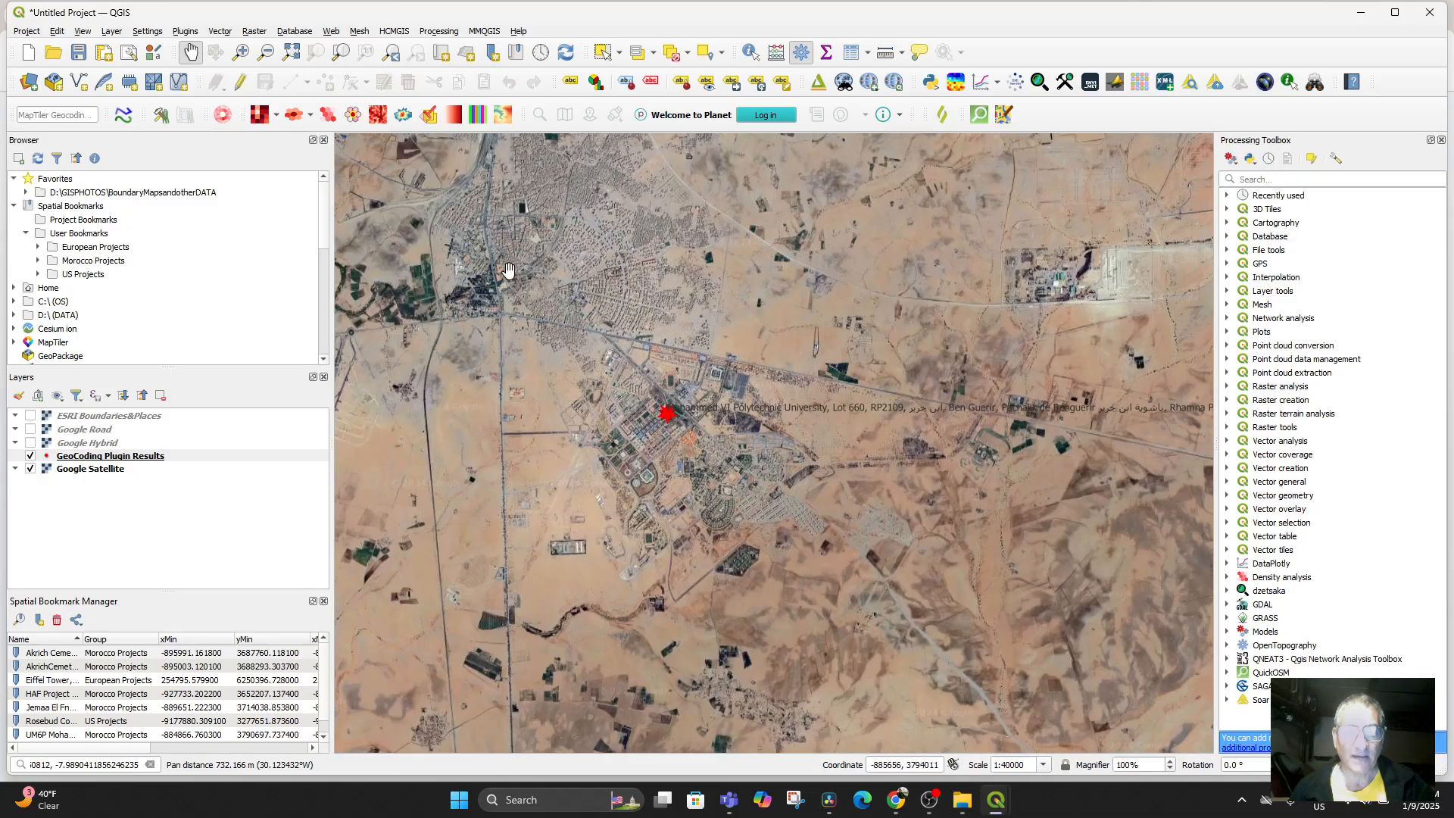
mouse_move(602, 340)
left_mouse_down()
mouse_move(609, 412)
mouse_move(648, 431)
left_mouse_up()
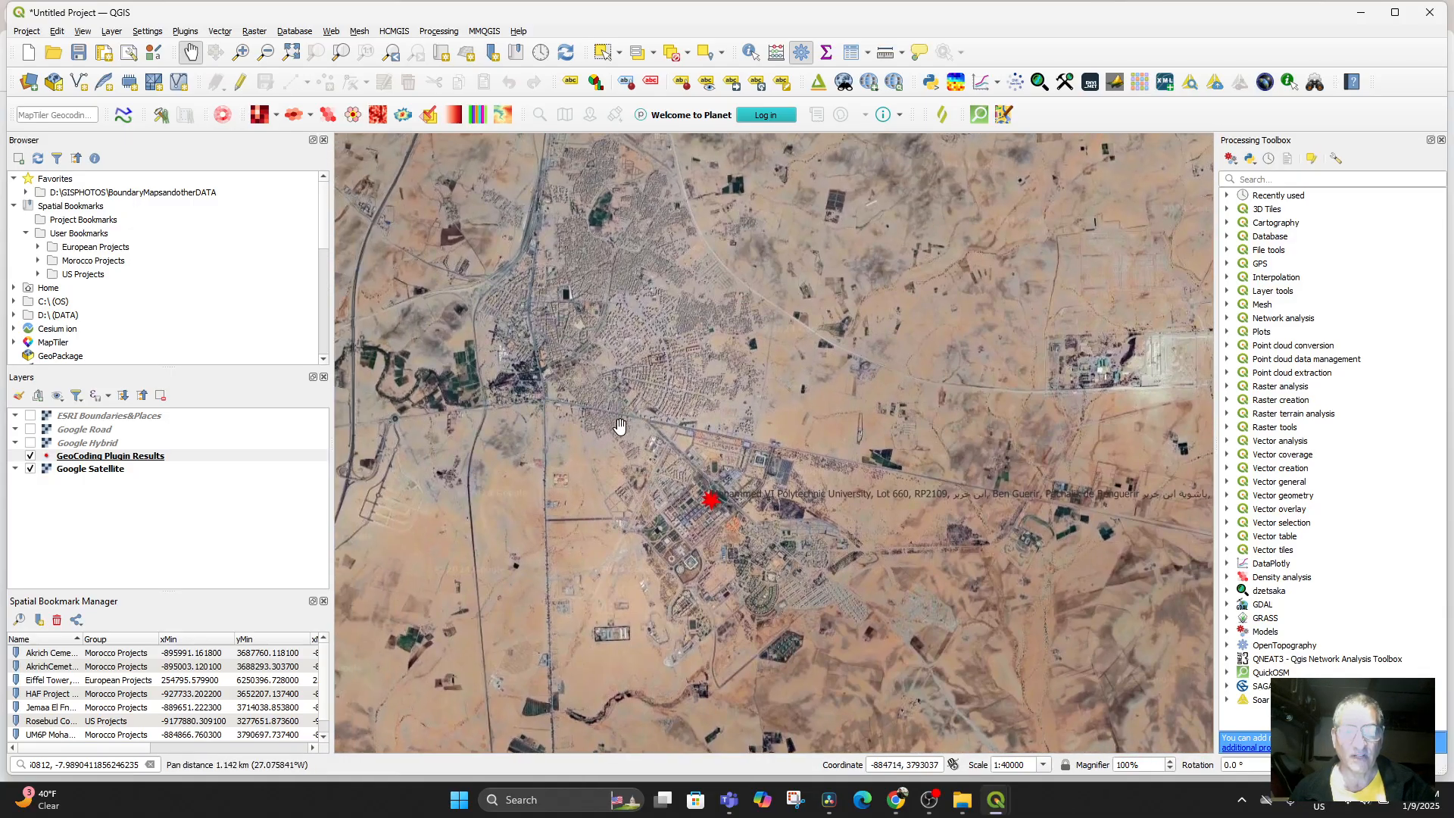
scroll(596, 417, "up", 1)
scroll(599, 426, "down", 1)
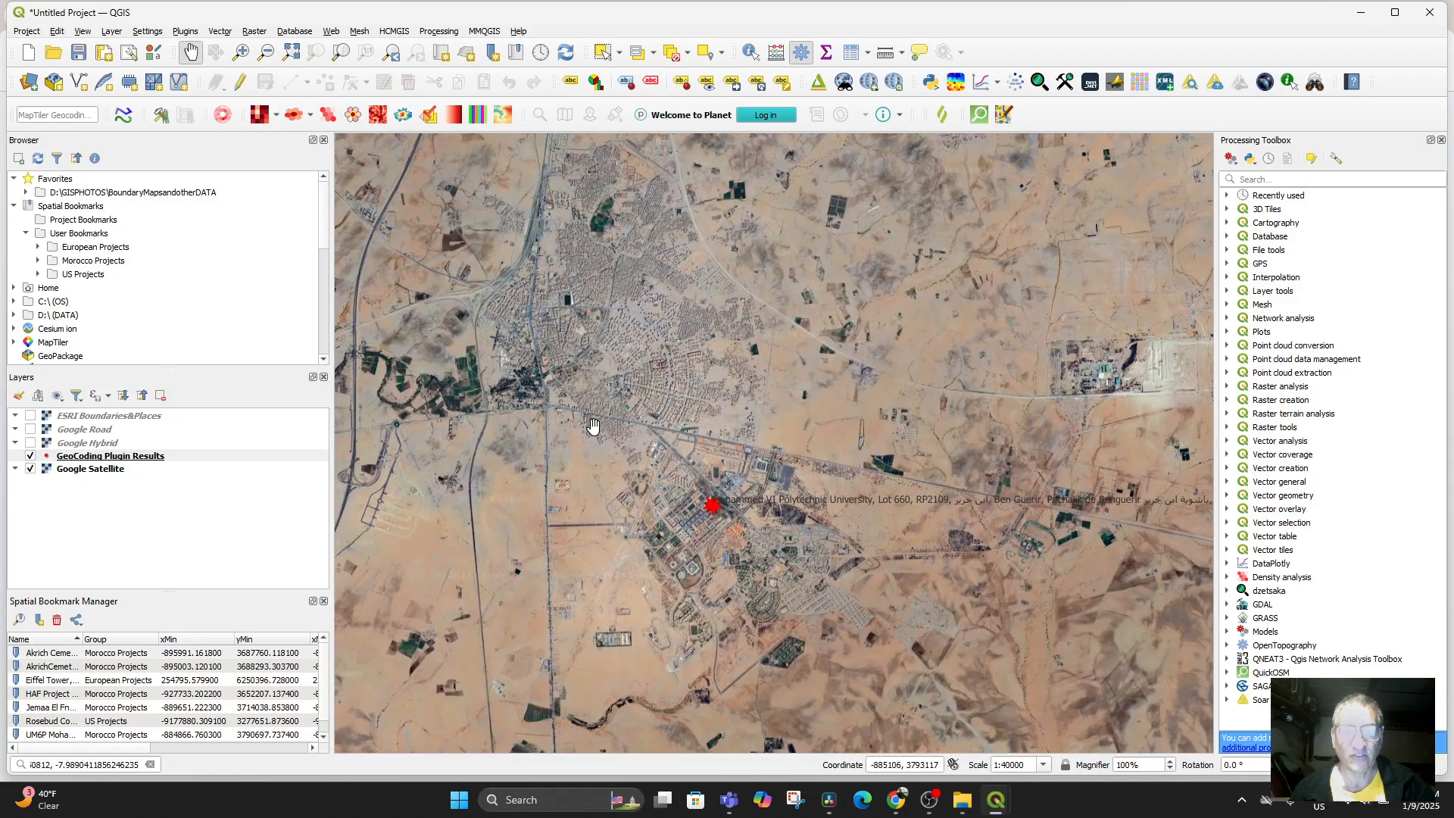
left_click_drag(594, 431, 653, 478)
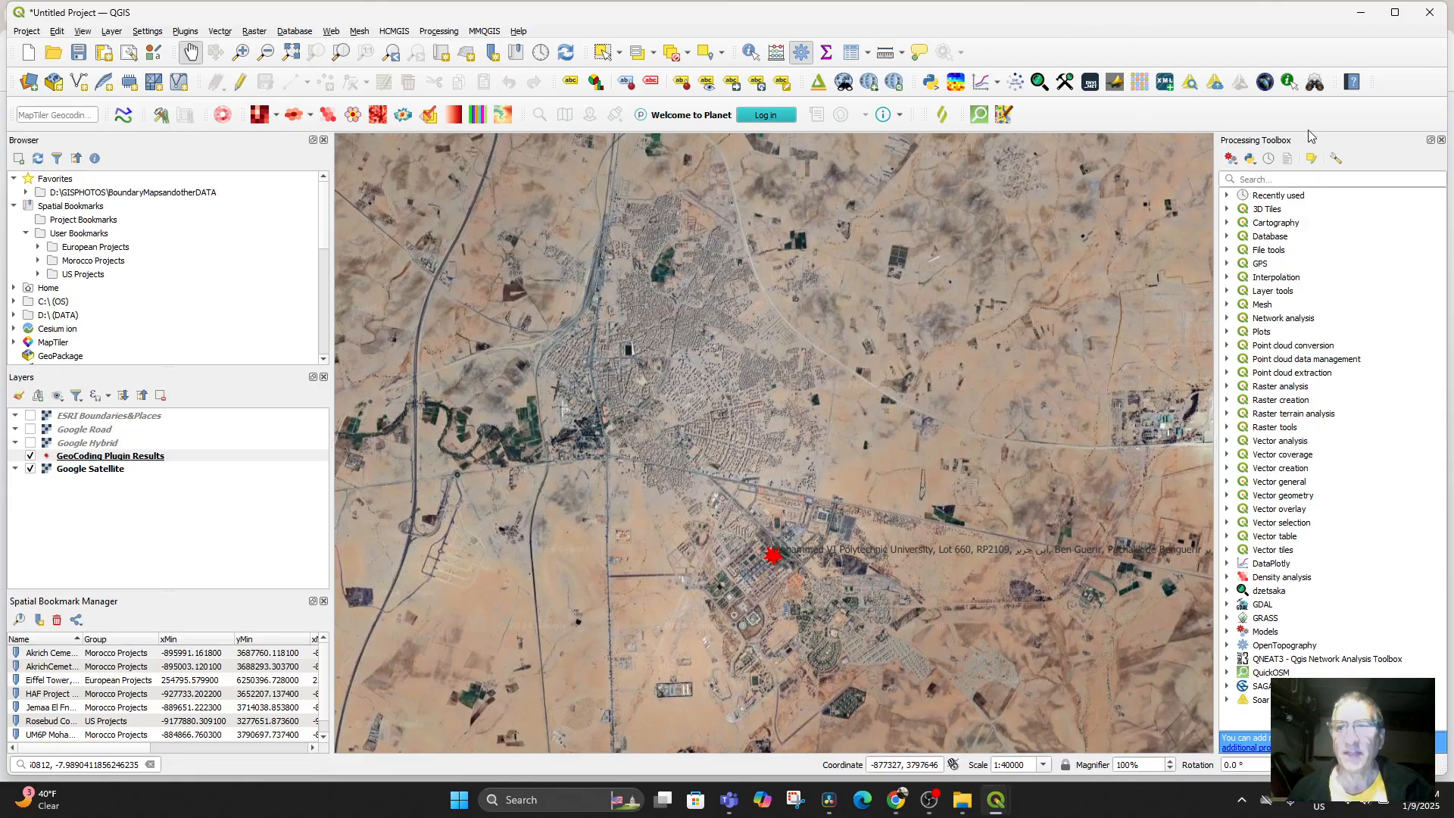
Step: Open the QuickOSM quick query and look through its list of presets from Annotation to Geography
left_click(220, 31)
mouse_move(271, 142)
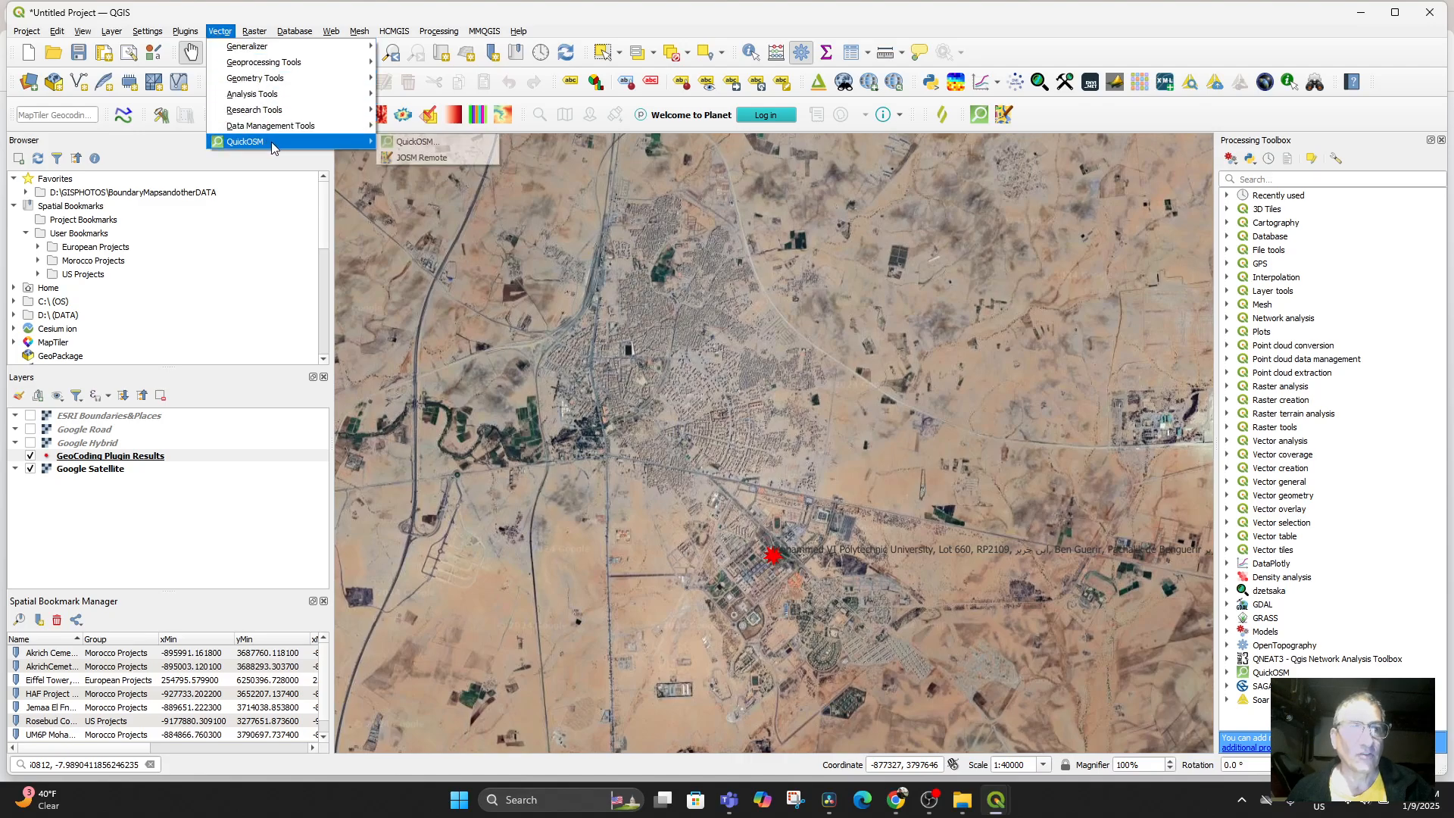
left_click(415, 147)
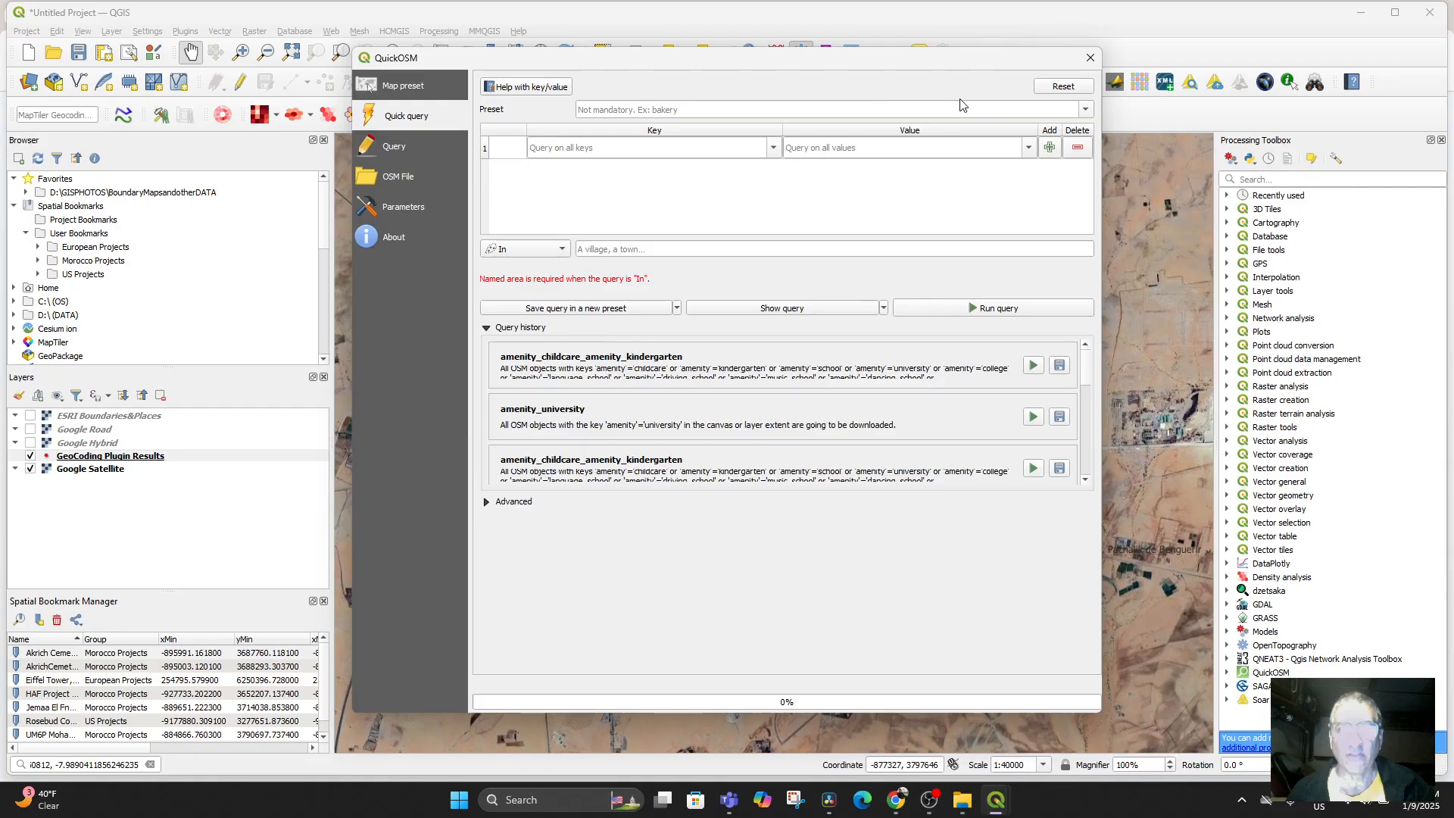
left_click(1086, 111)
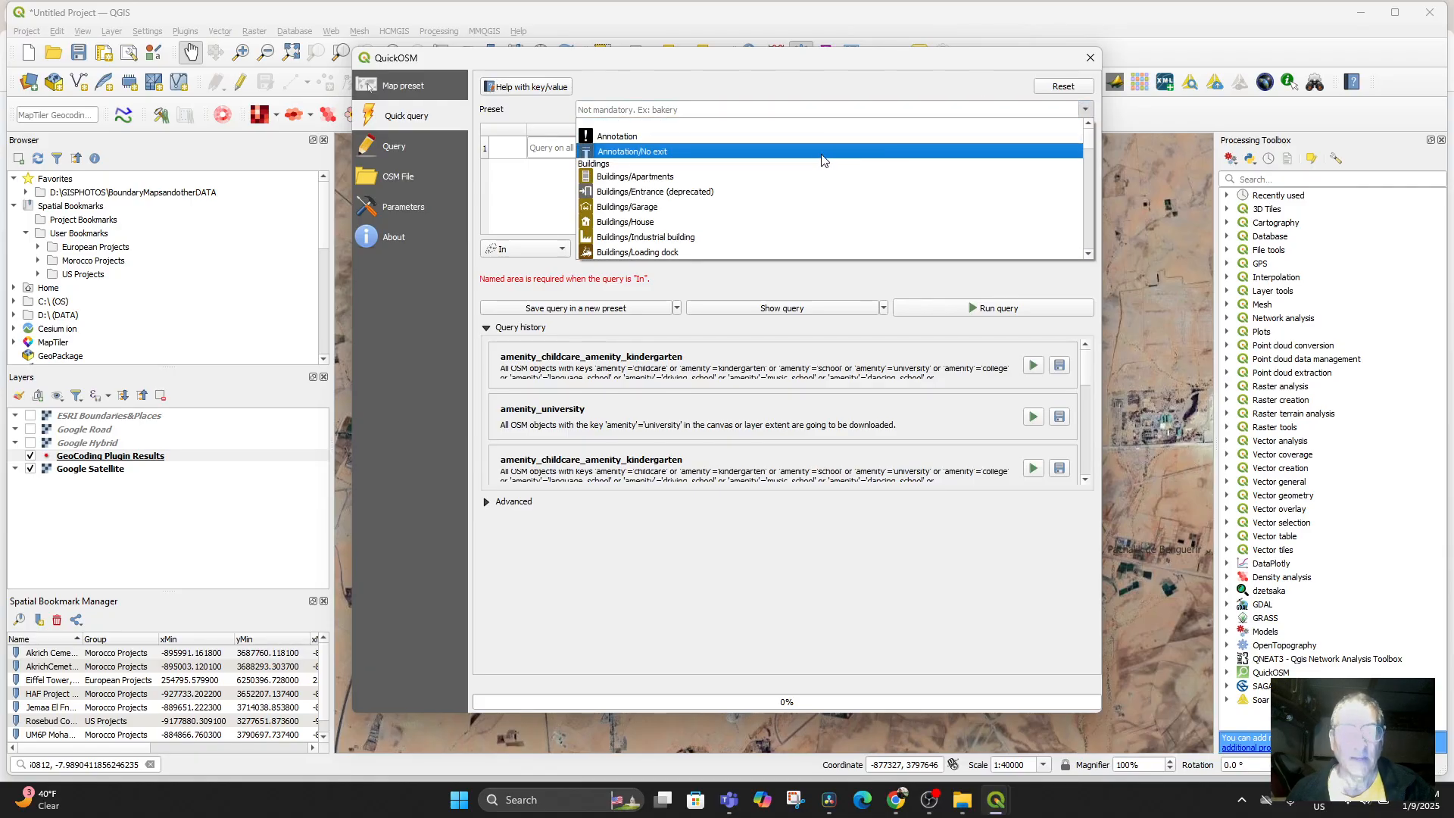
scroll(803, 171, "down", 4)
scroll(788, 180, "down", 12)
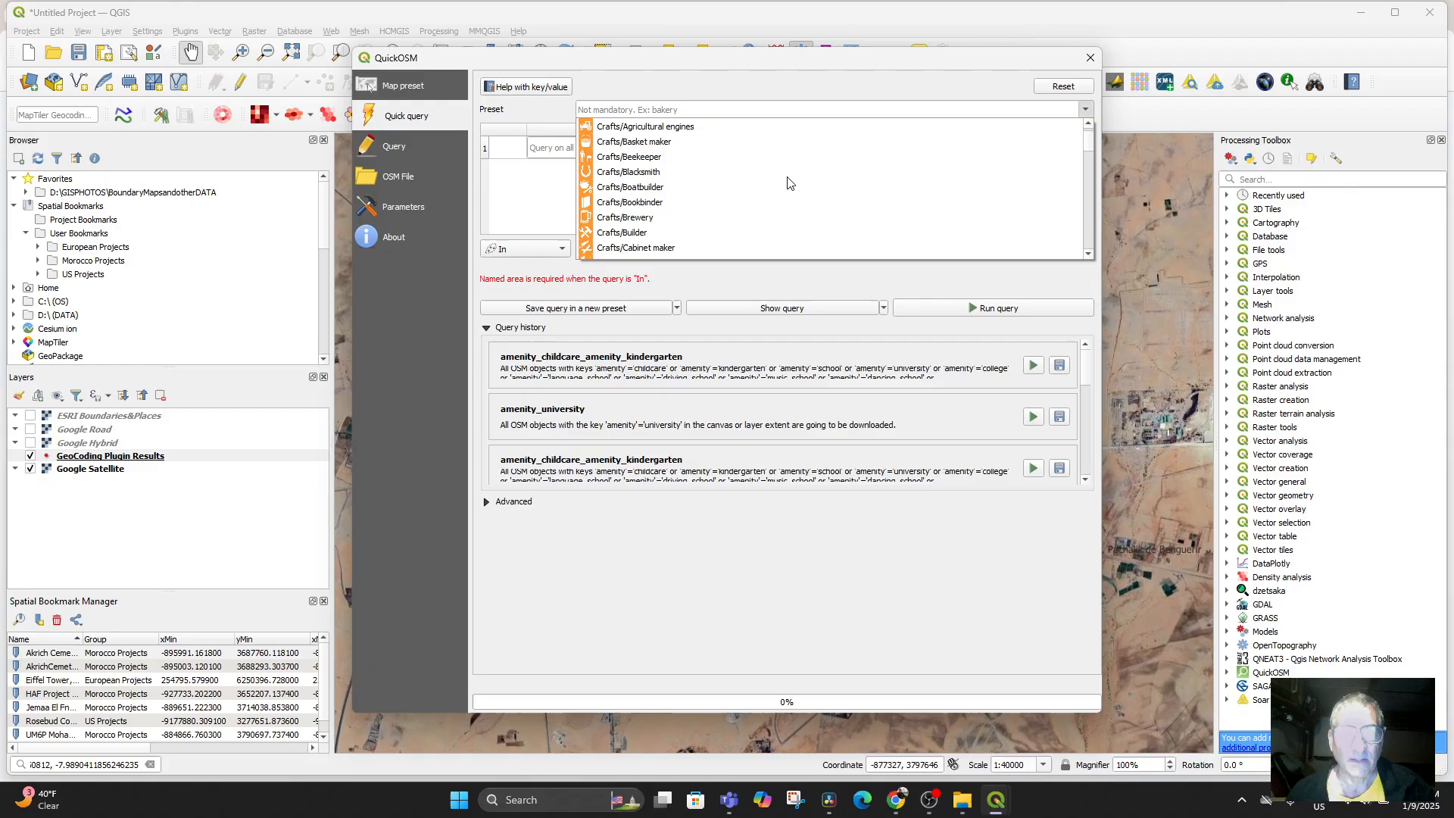
scroll(787, 182, "down", 12)
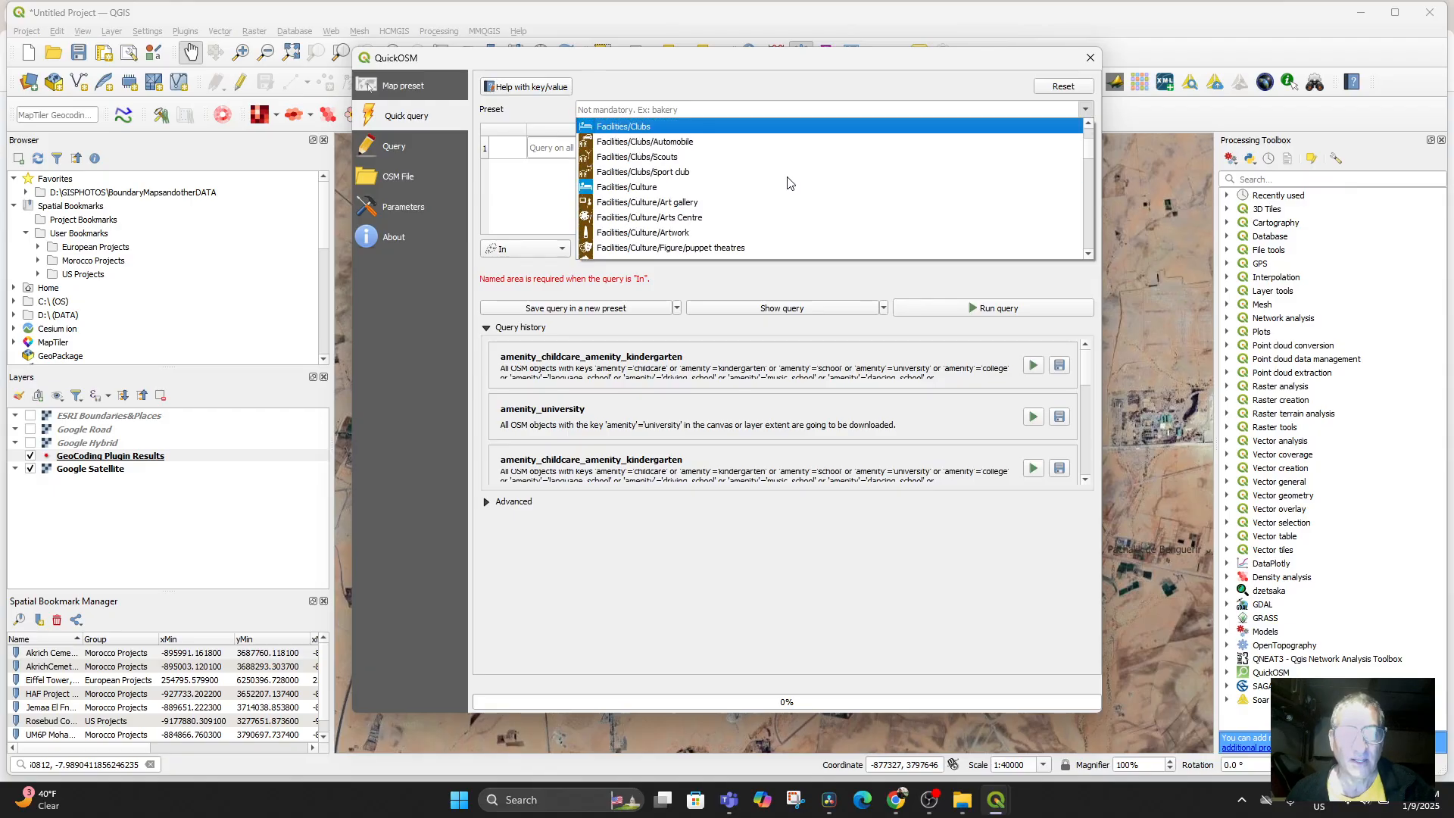
scroll(785, 194, "down", 12)
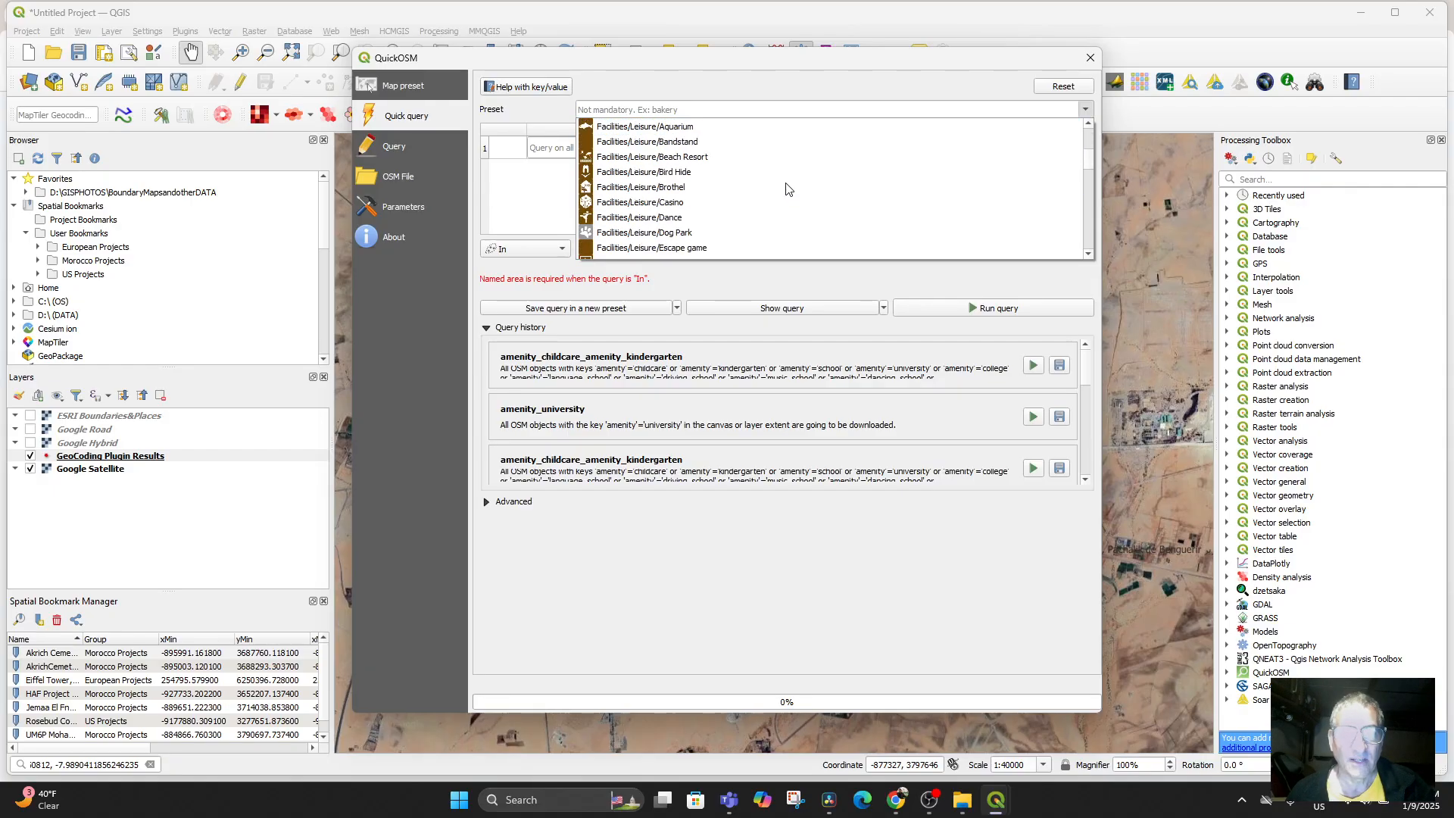
scroll(832, 219, "down", 3)
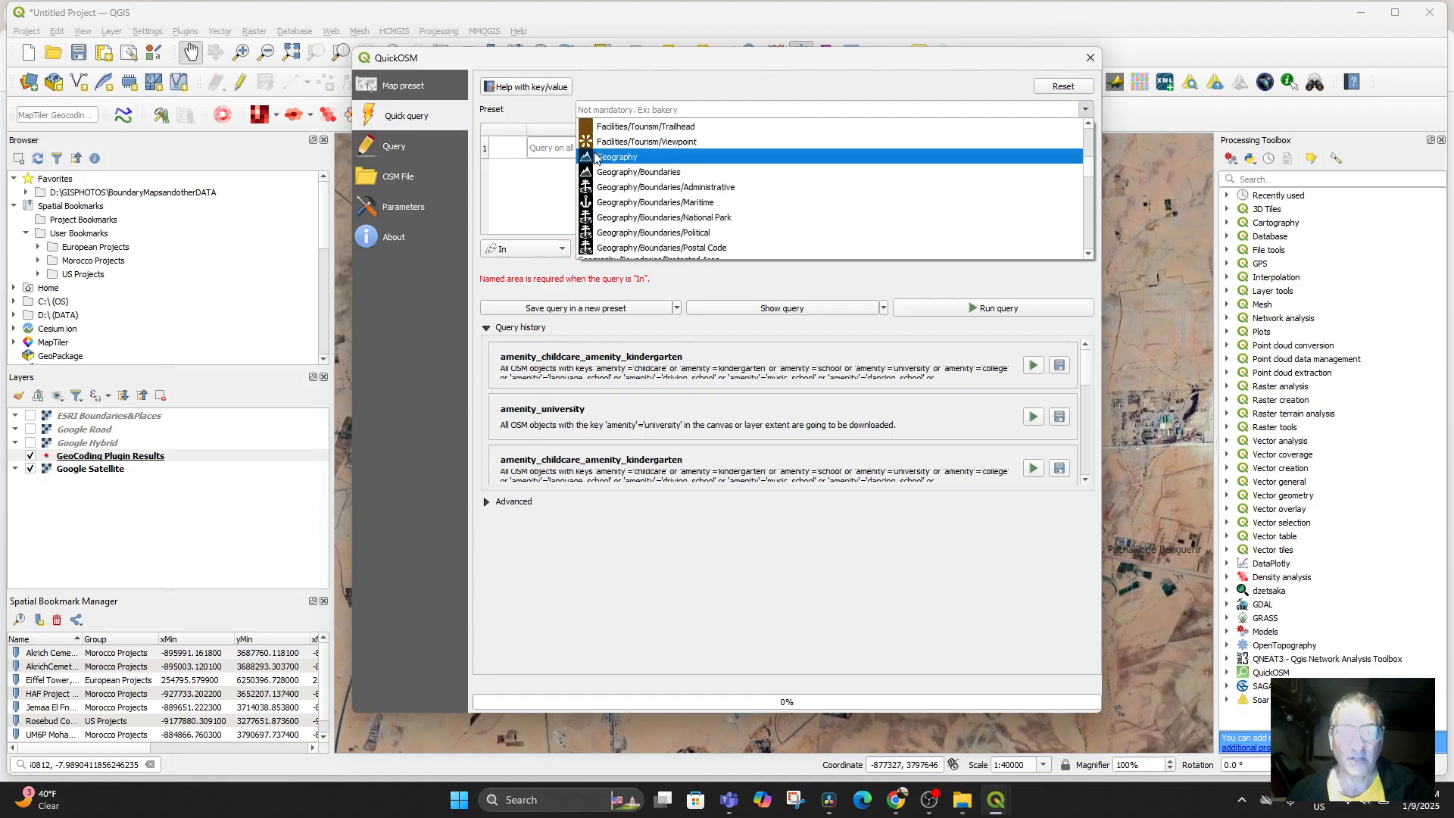
left_click(640, 112)
type("trA]]\\")
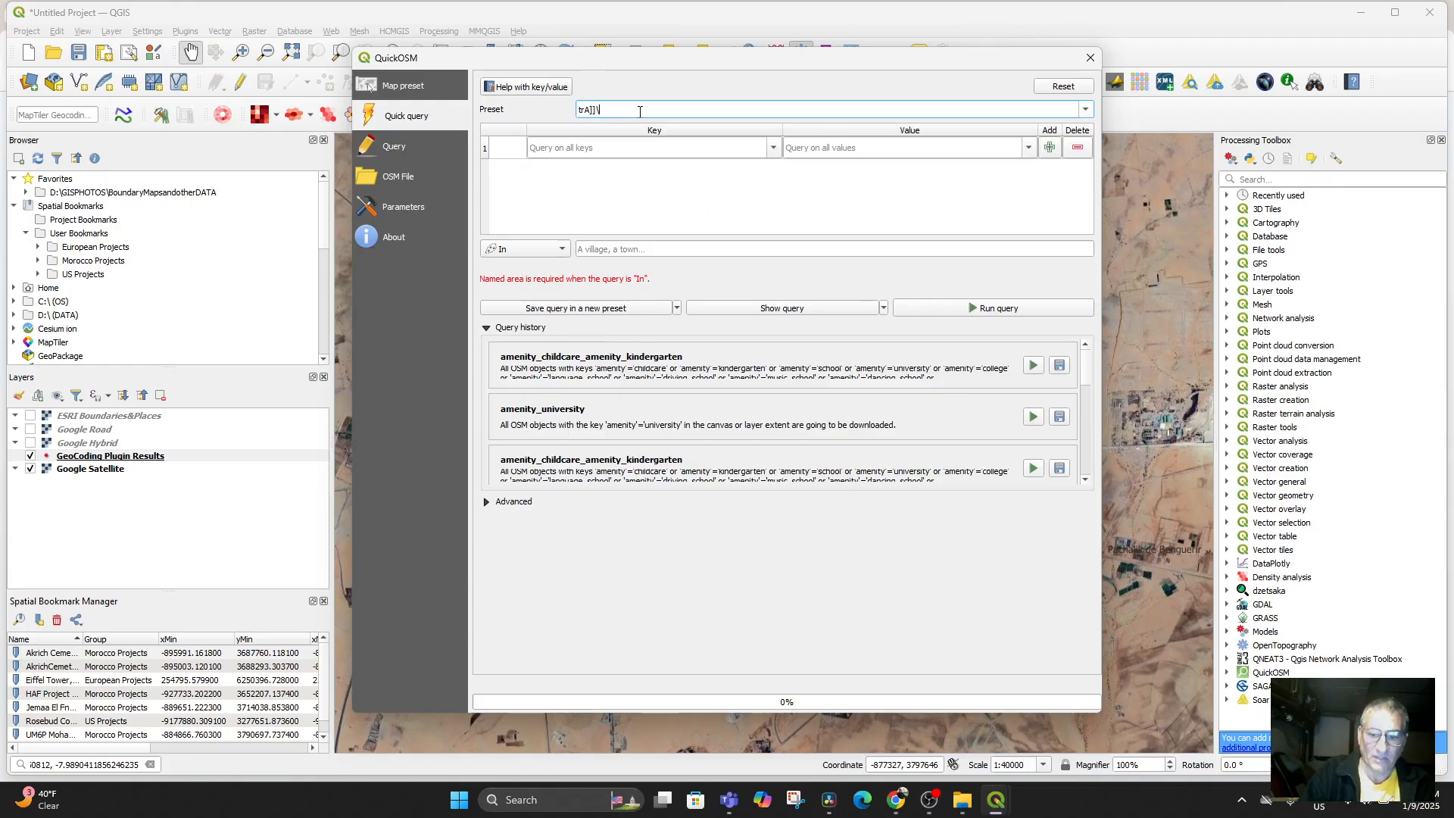
key("BackSpace")
key("BackSpace")
key("BackSpace")
key("BackSpace")
key("BackSpace")
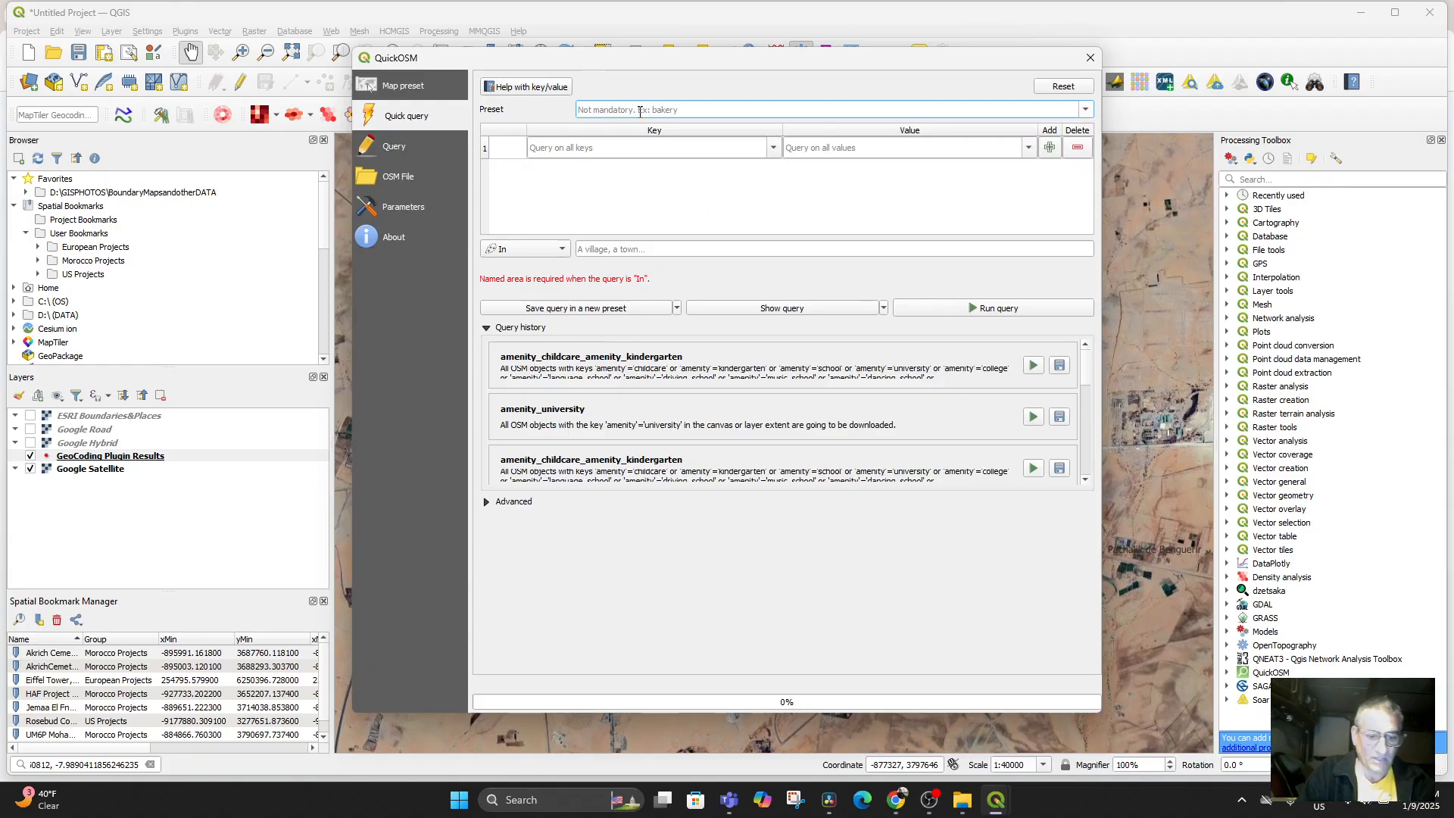
Step: Search the presets for Transport and choose Transport/Public Transport/Public Transport Route (Rail) for the quick query
type("Tra")
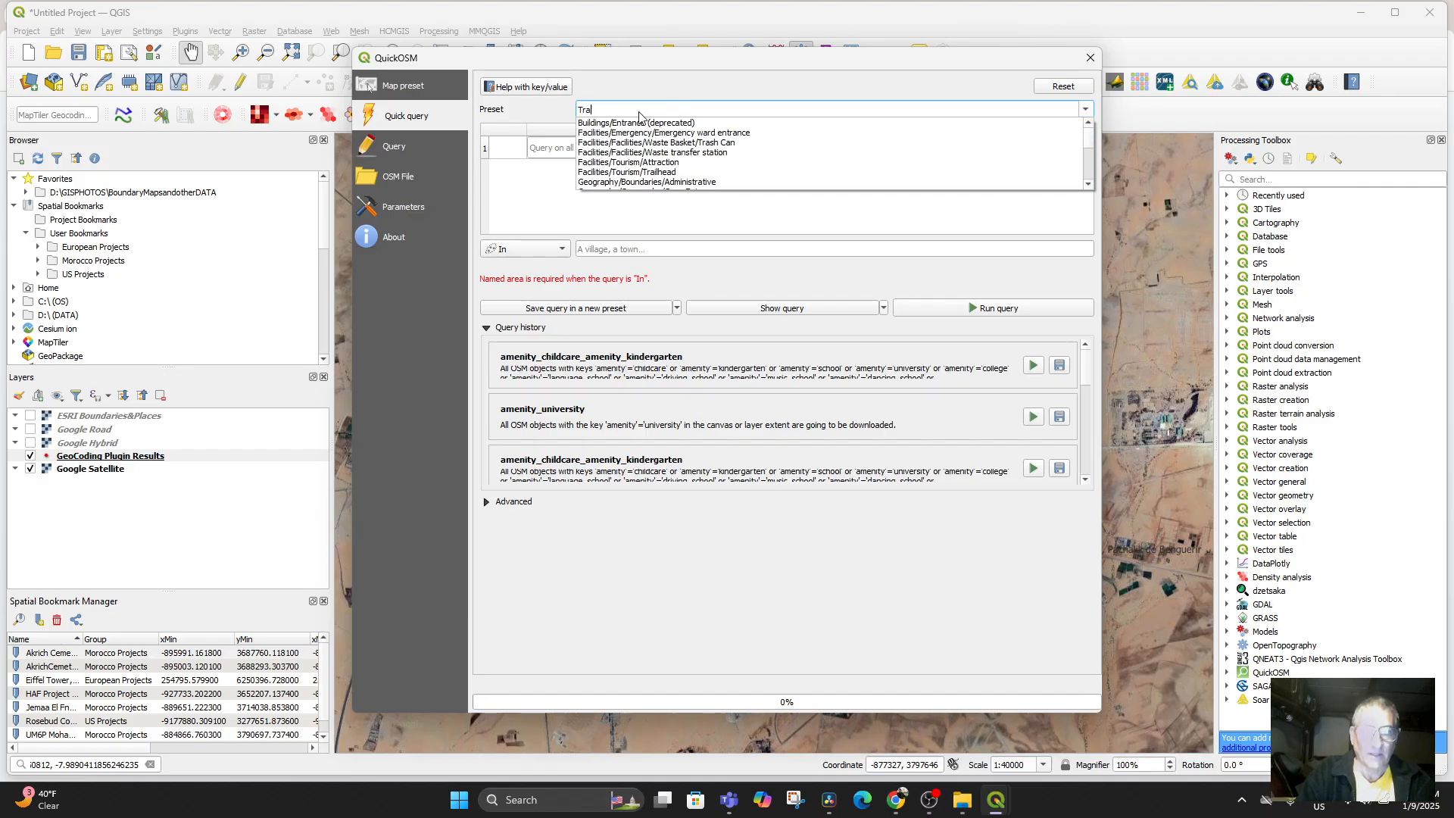
type("nsport")
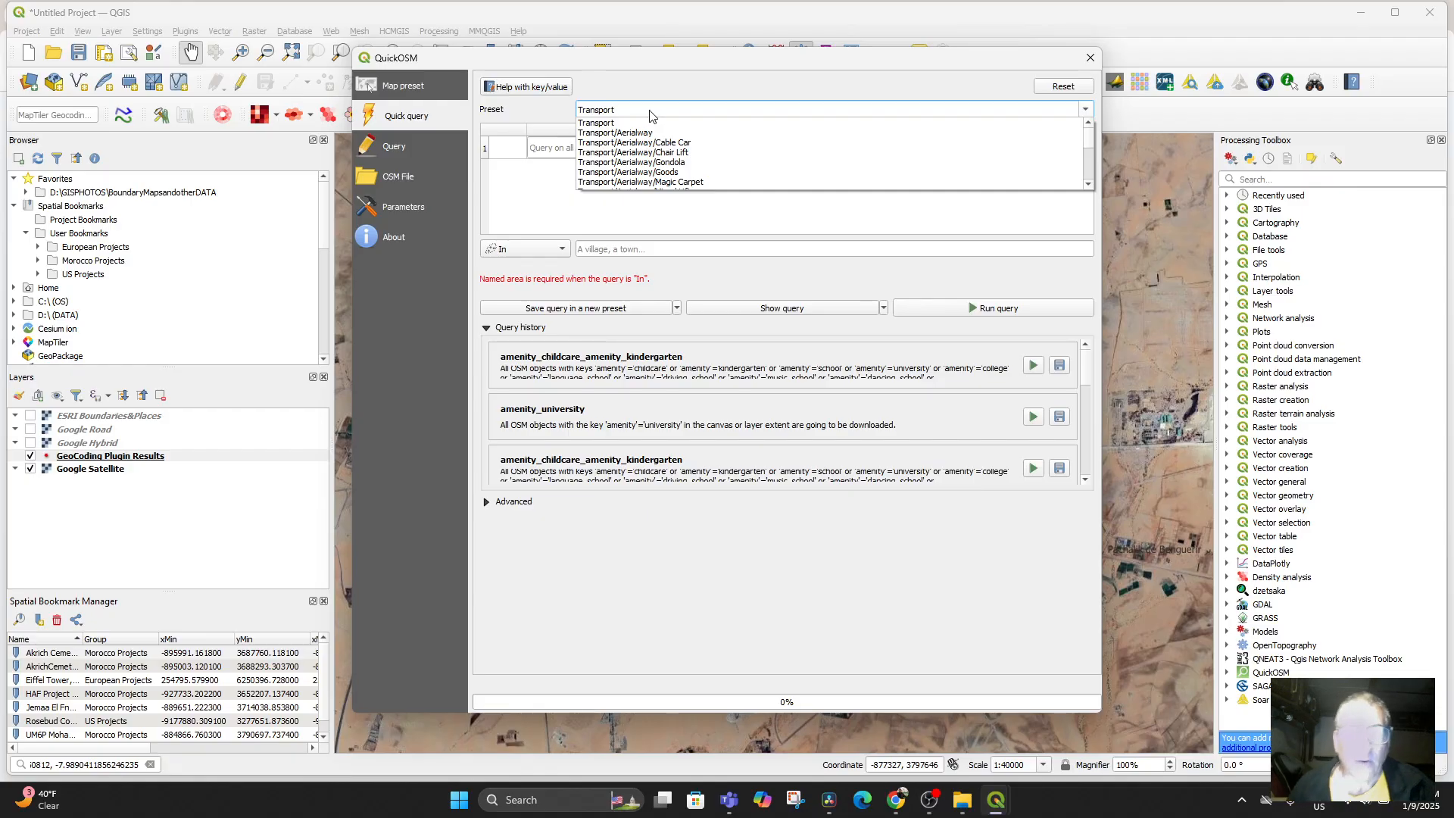
scroll(666, 116, "down", 1)
scroll(685, 182, "down", 2)
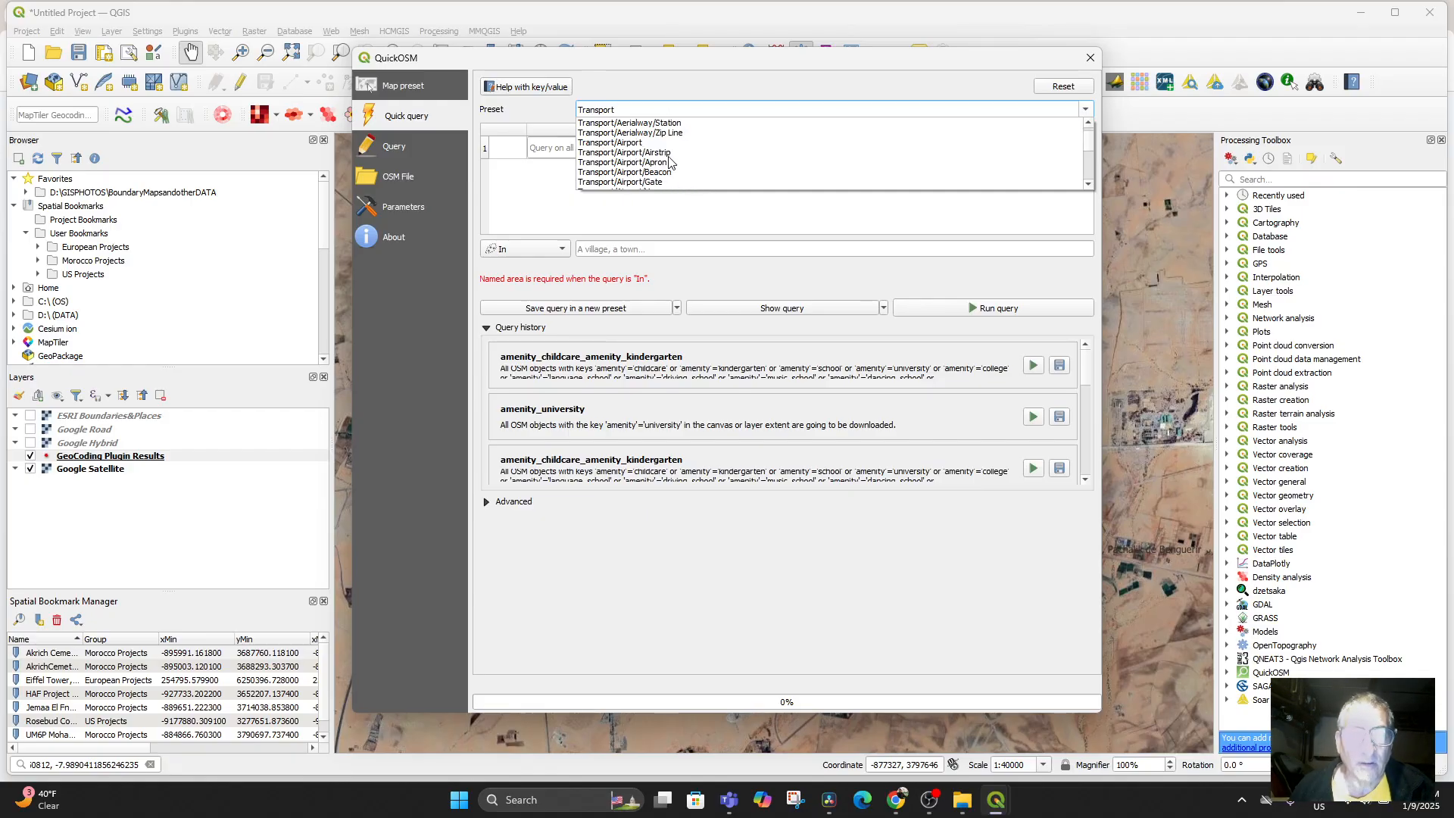
scroll(670, 158, "up", 1)
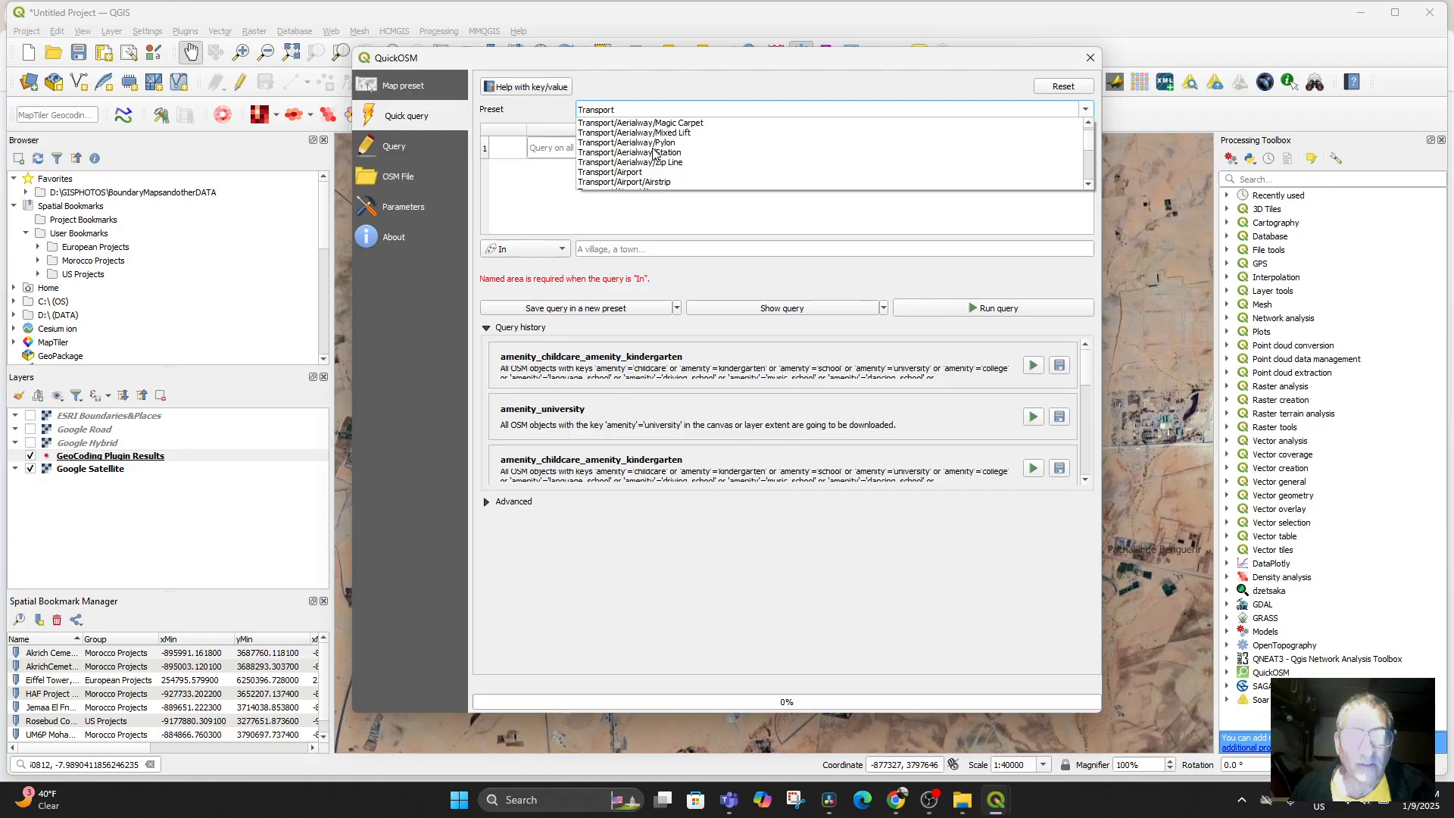
scroll(685, 170, "down", 10)
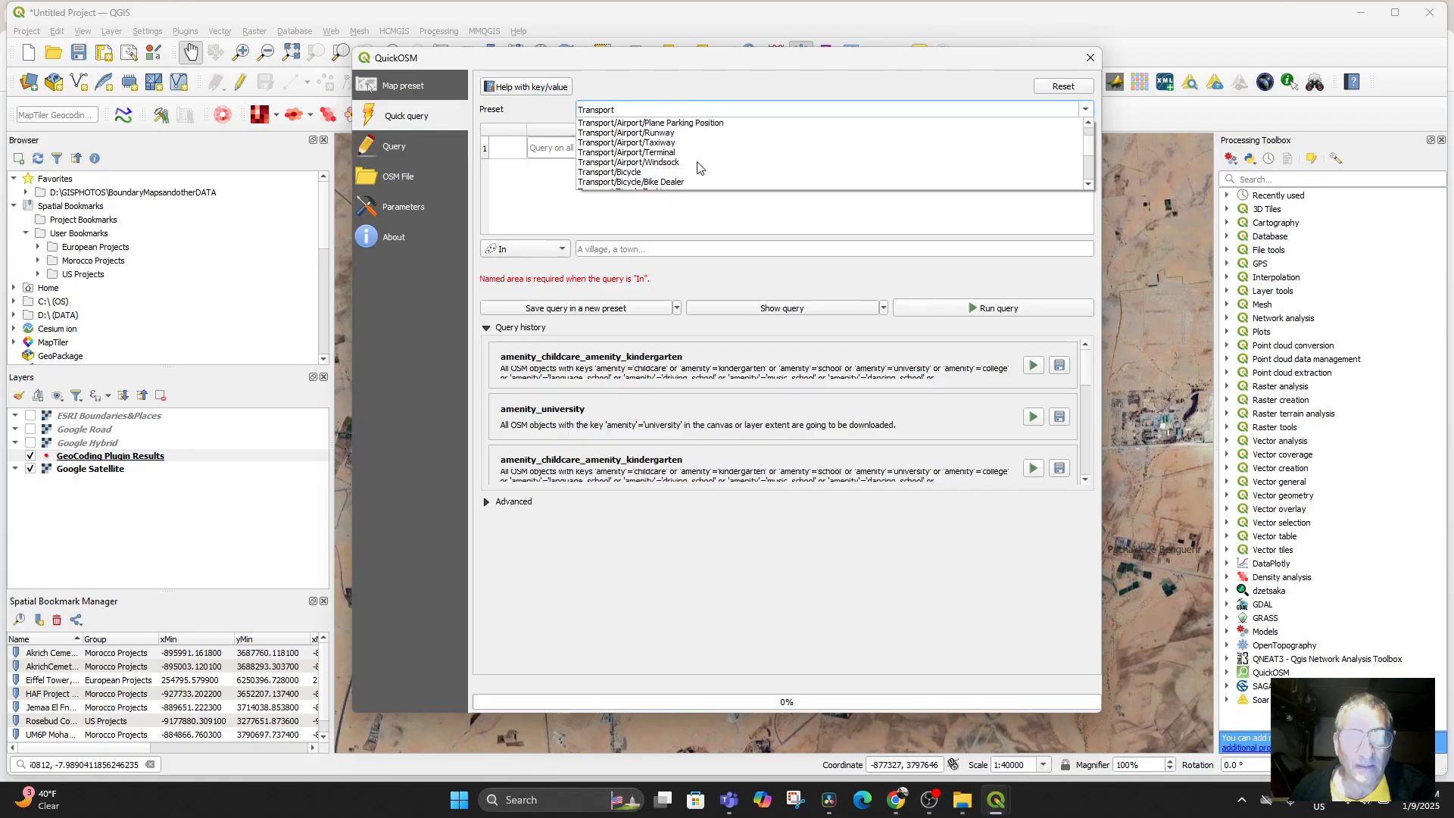
scroll(698, 166, "down", 5)
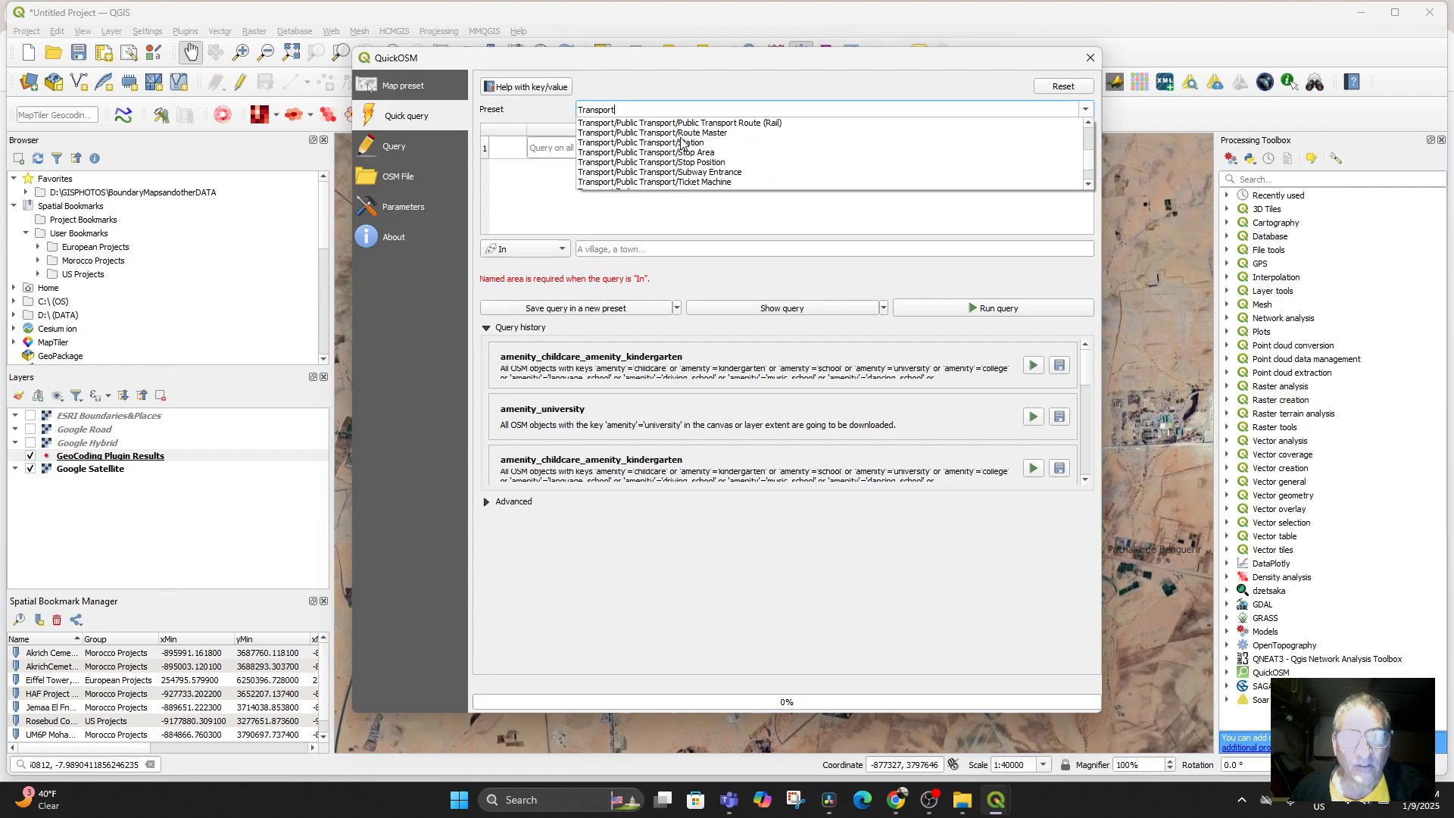
left_click(721, 124)
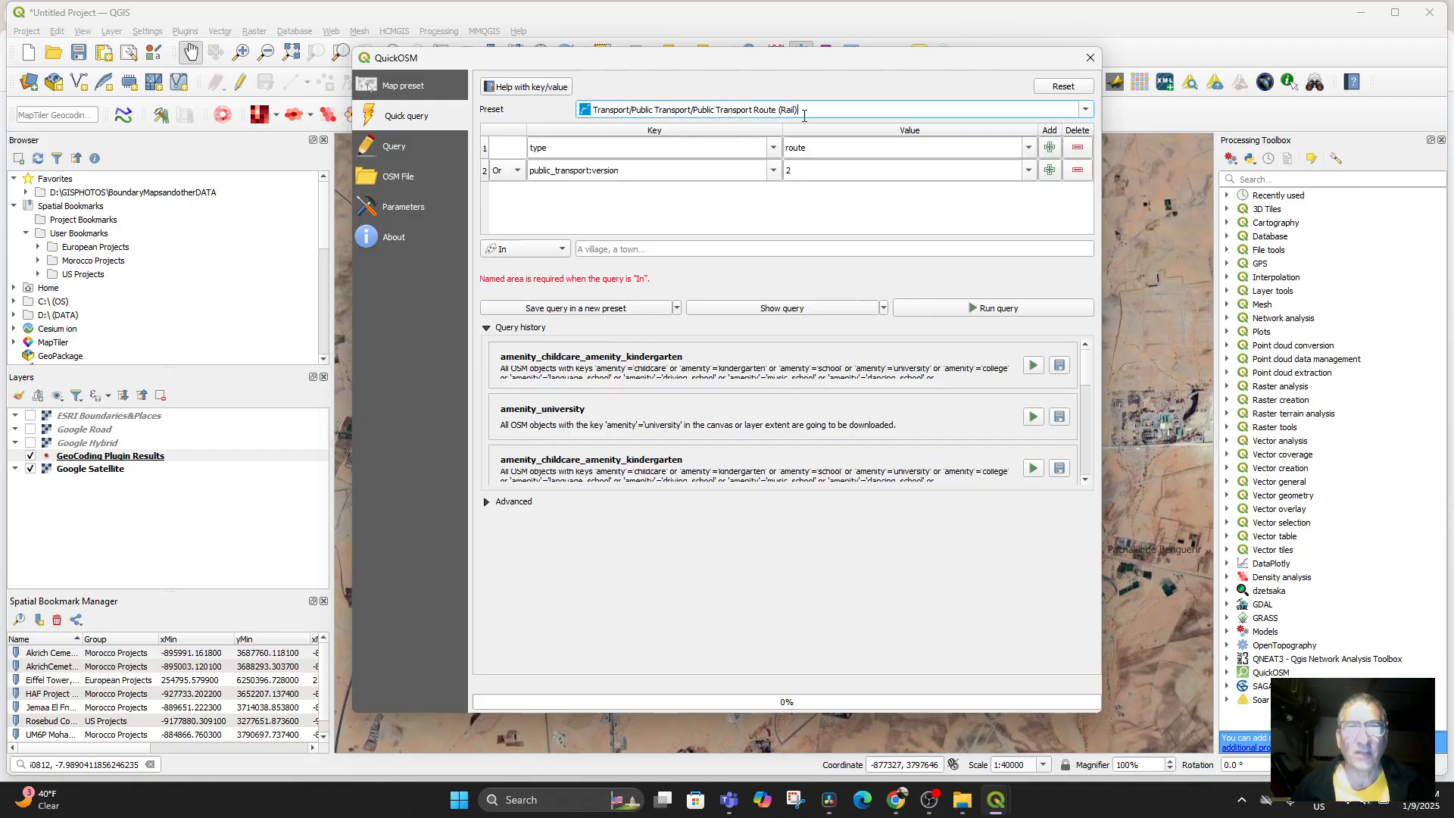
Step: Set the query preset to Transport/Public Transport (Legacy)/Railway Platform, keeping railway as the key
left_click(1086, 110)
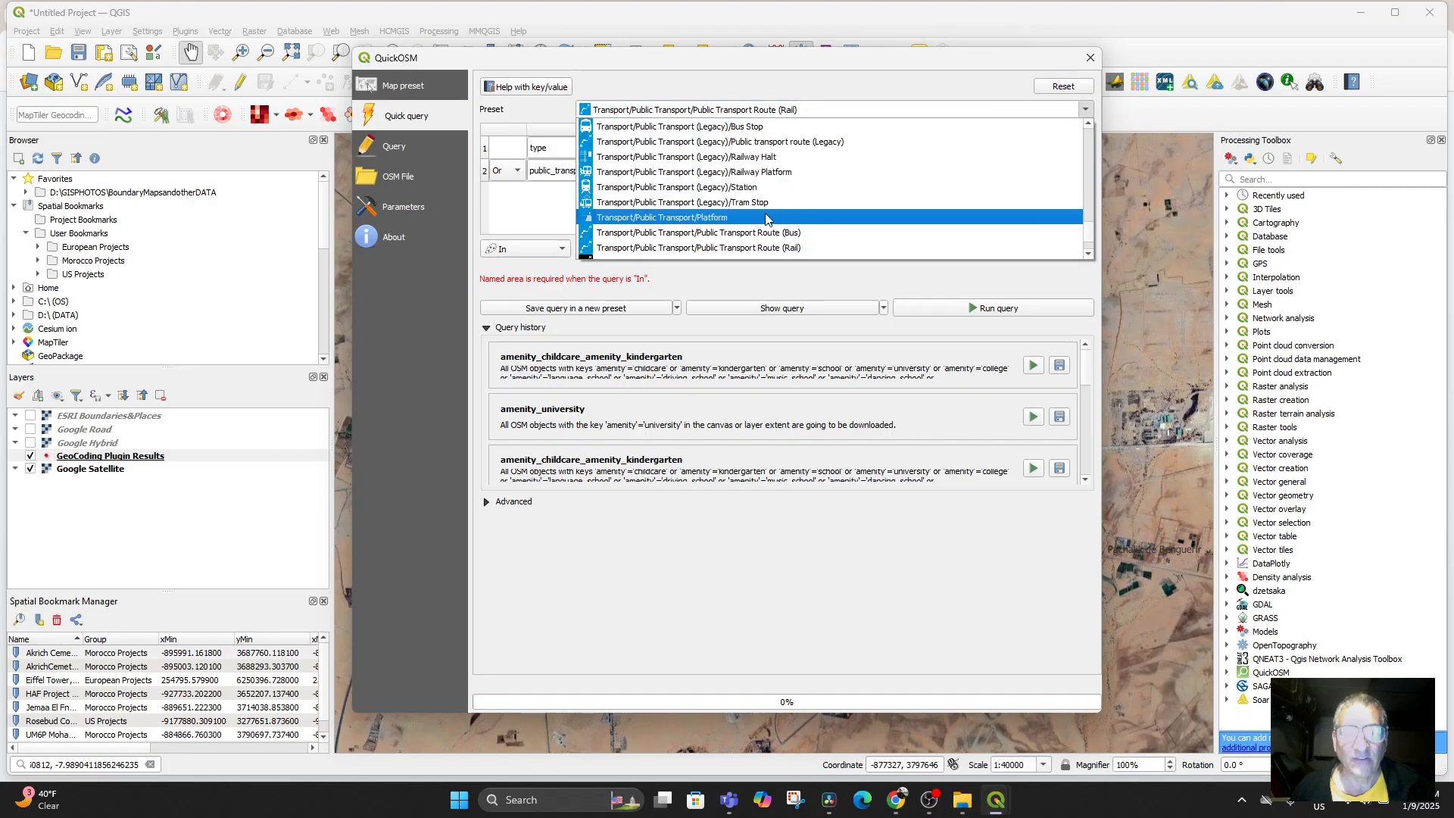
left_click(748, 176)
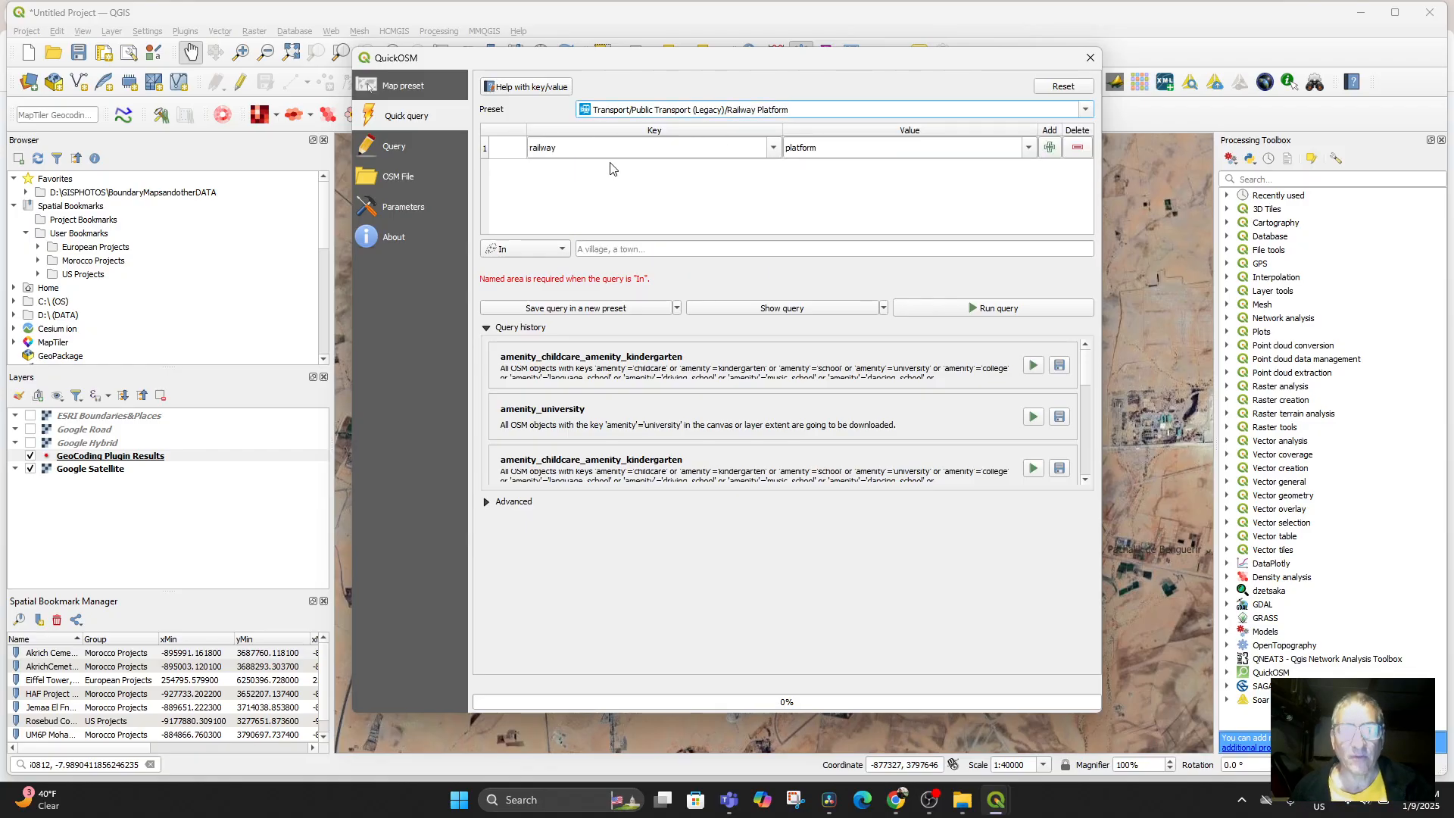
left_click(773, 148)
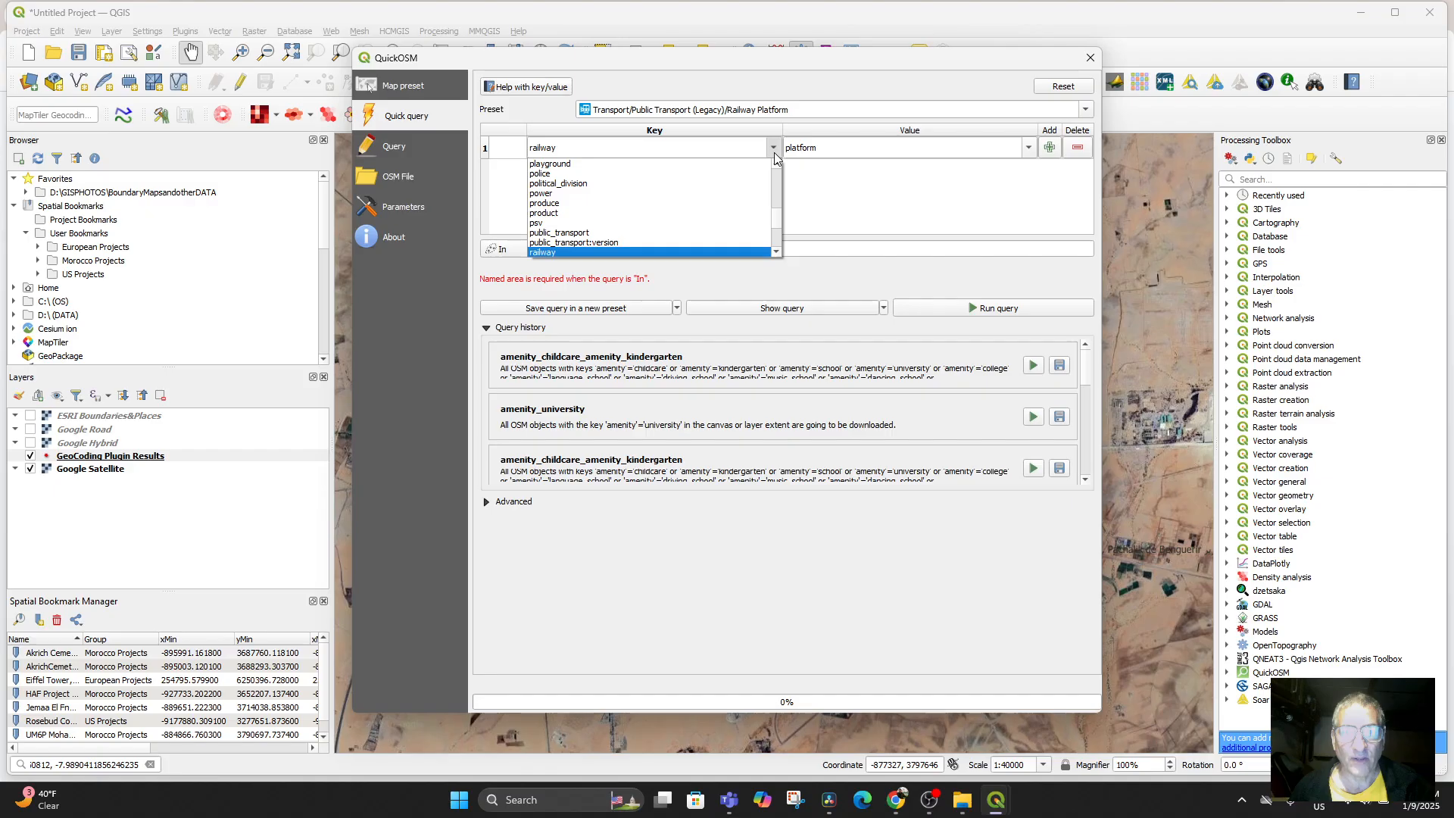
left_click(773, 147)
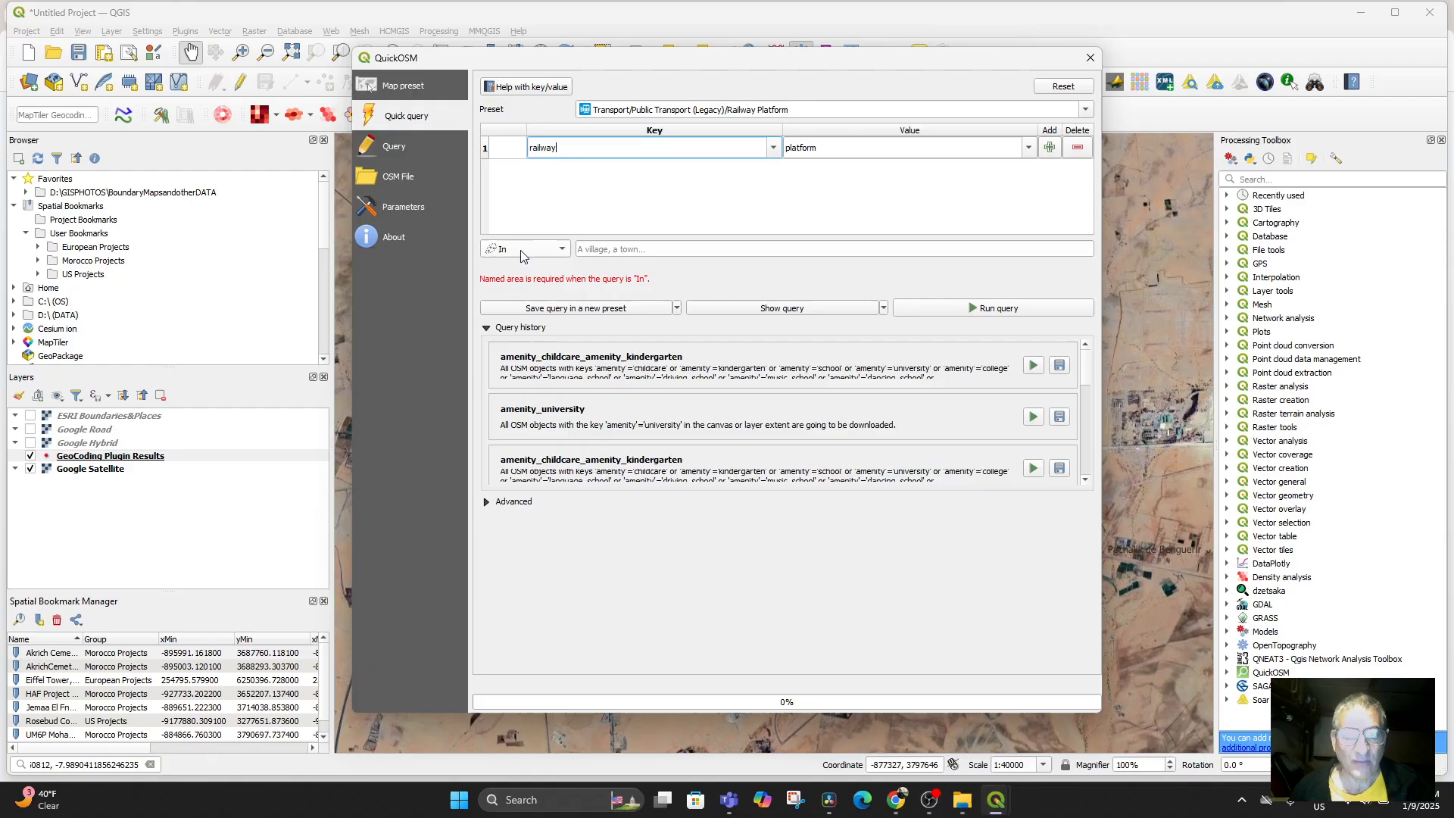
Step: Limit the railway platform query to the Canvas Extent, run it, and close the QuickOSM dialog
left_click(560, 250)
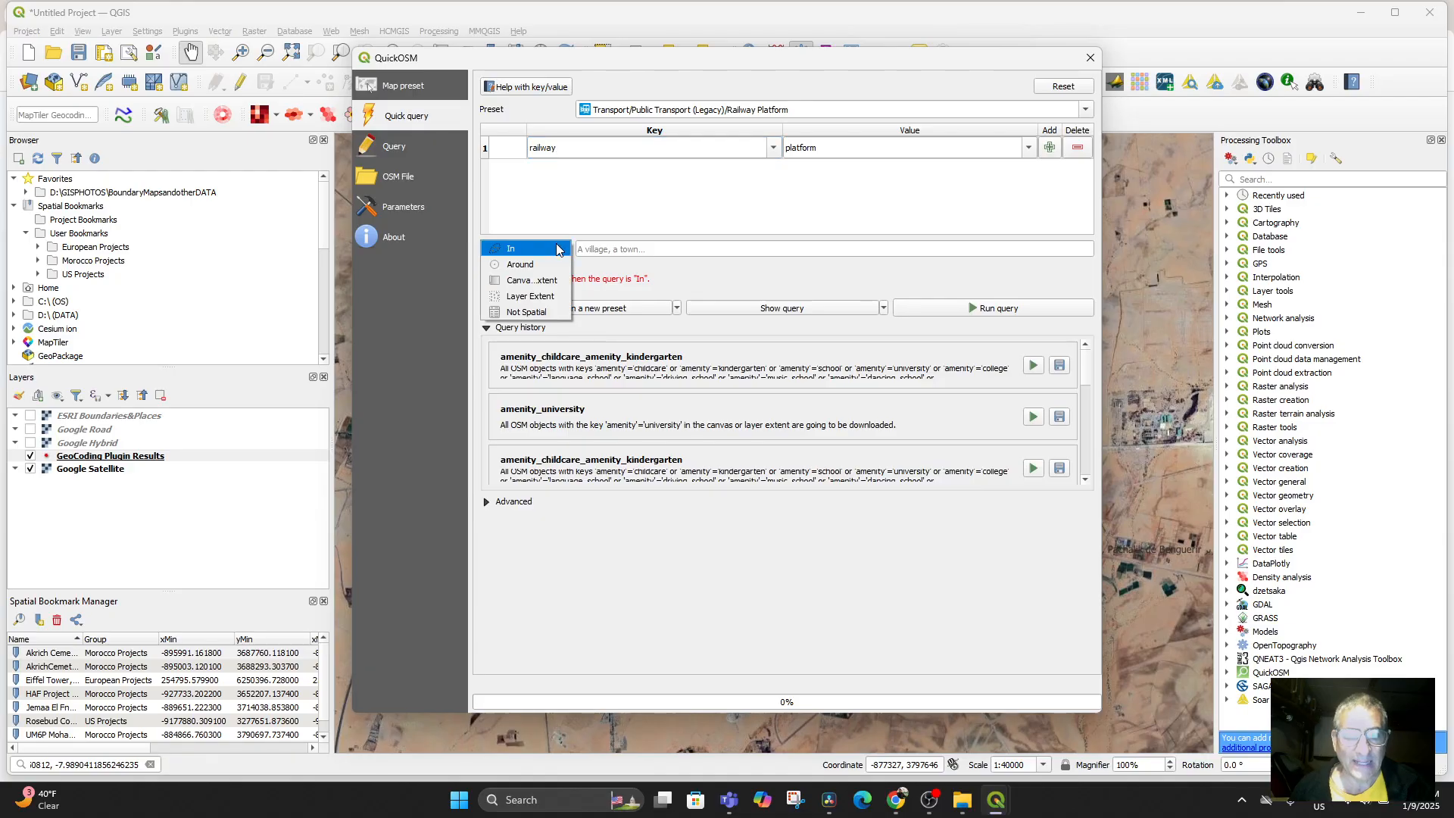
left_click(542, 285)
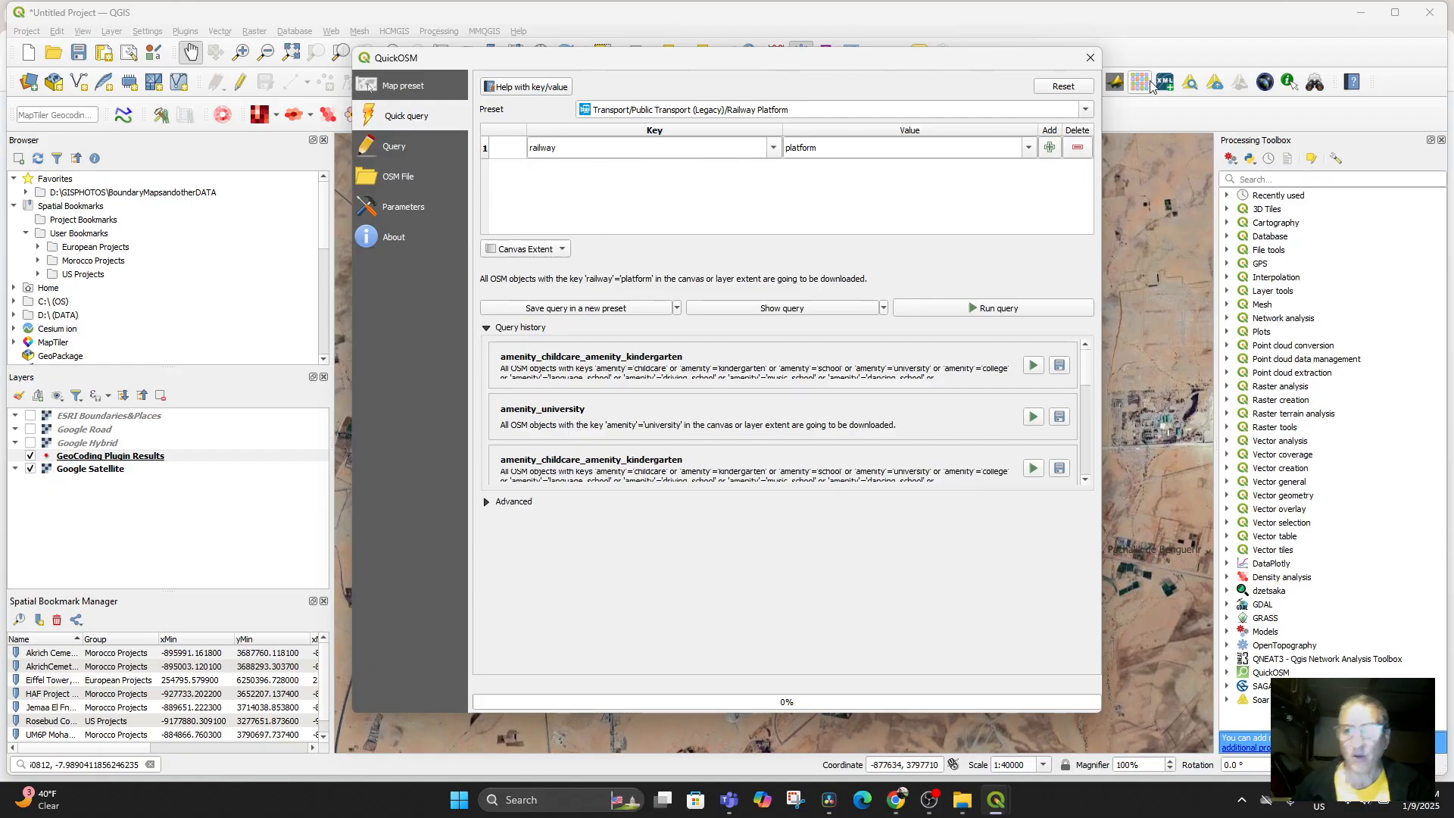
left_click_drag(699, 59, 914, 47)
left_click(781, 238)
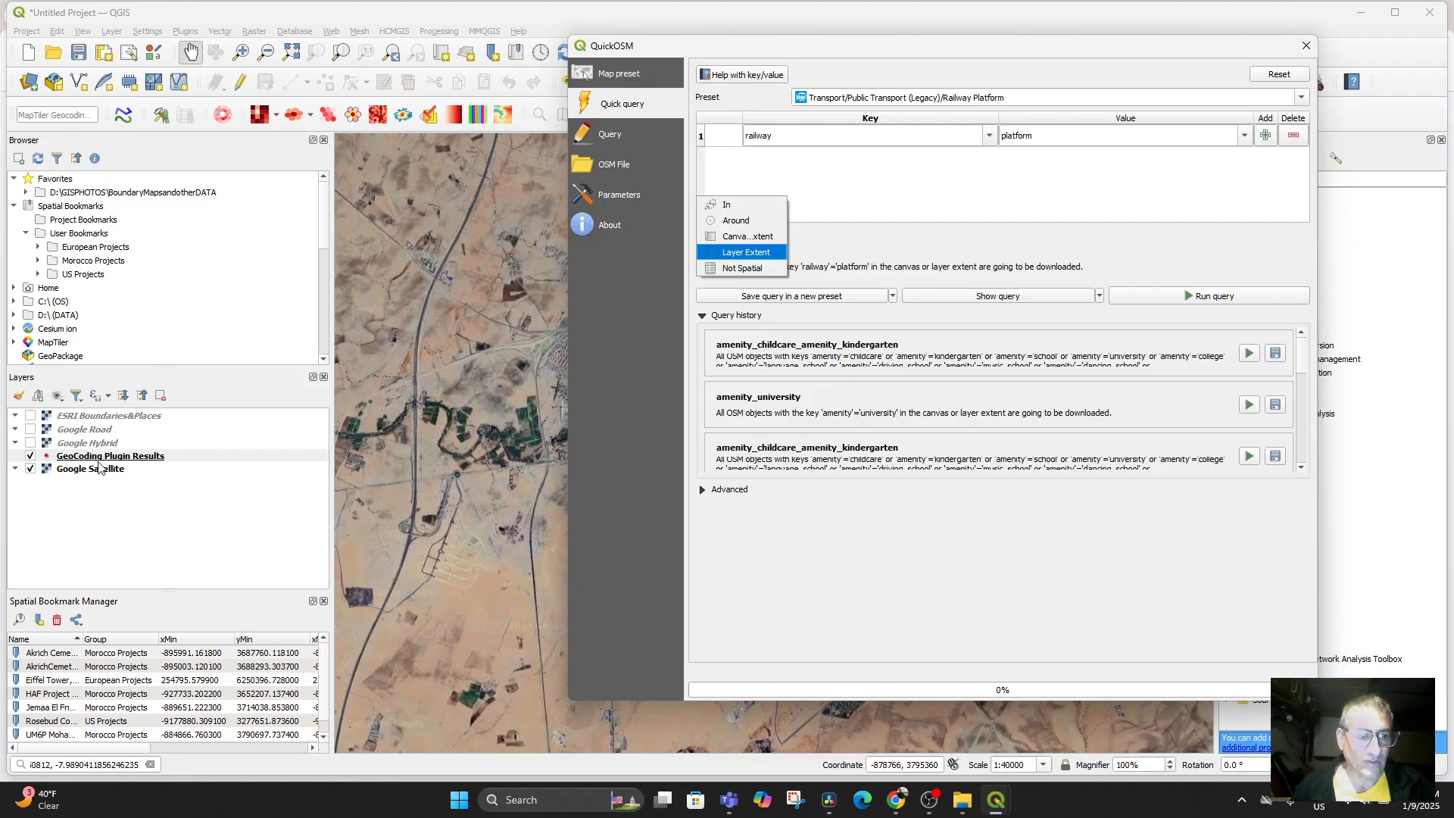
left_click(759, 240)
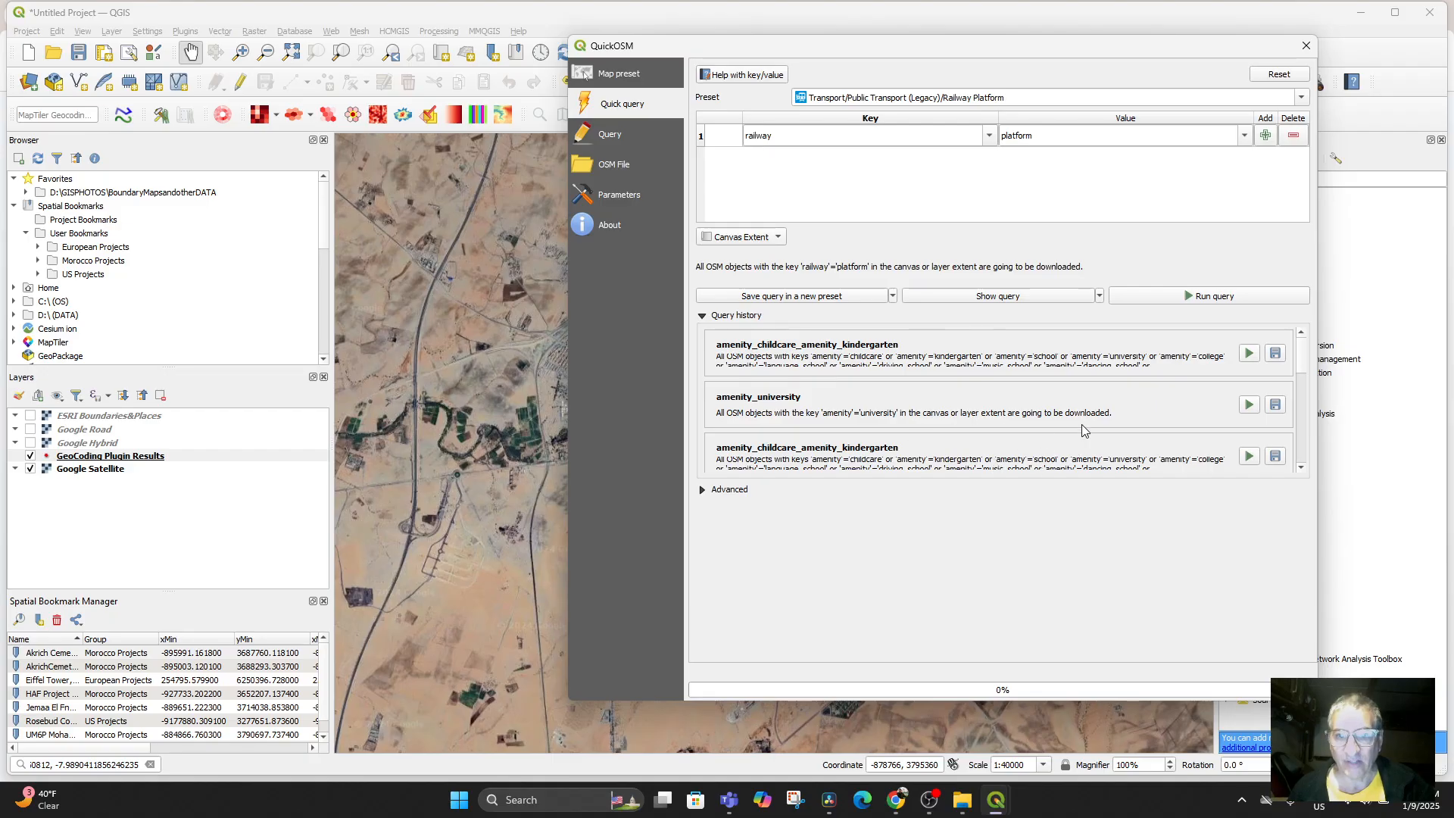
left_click(1201, 298)
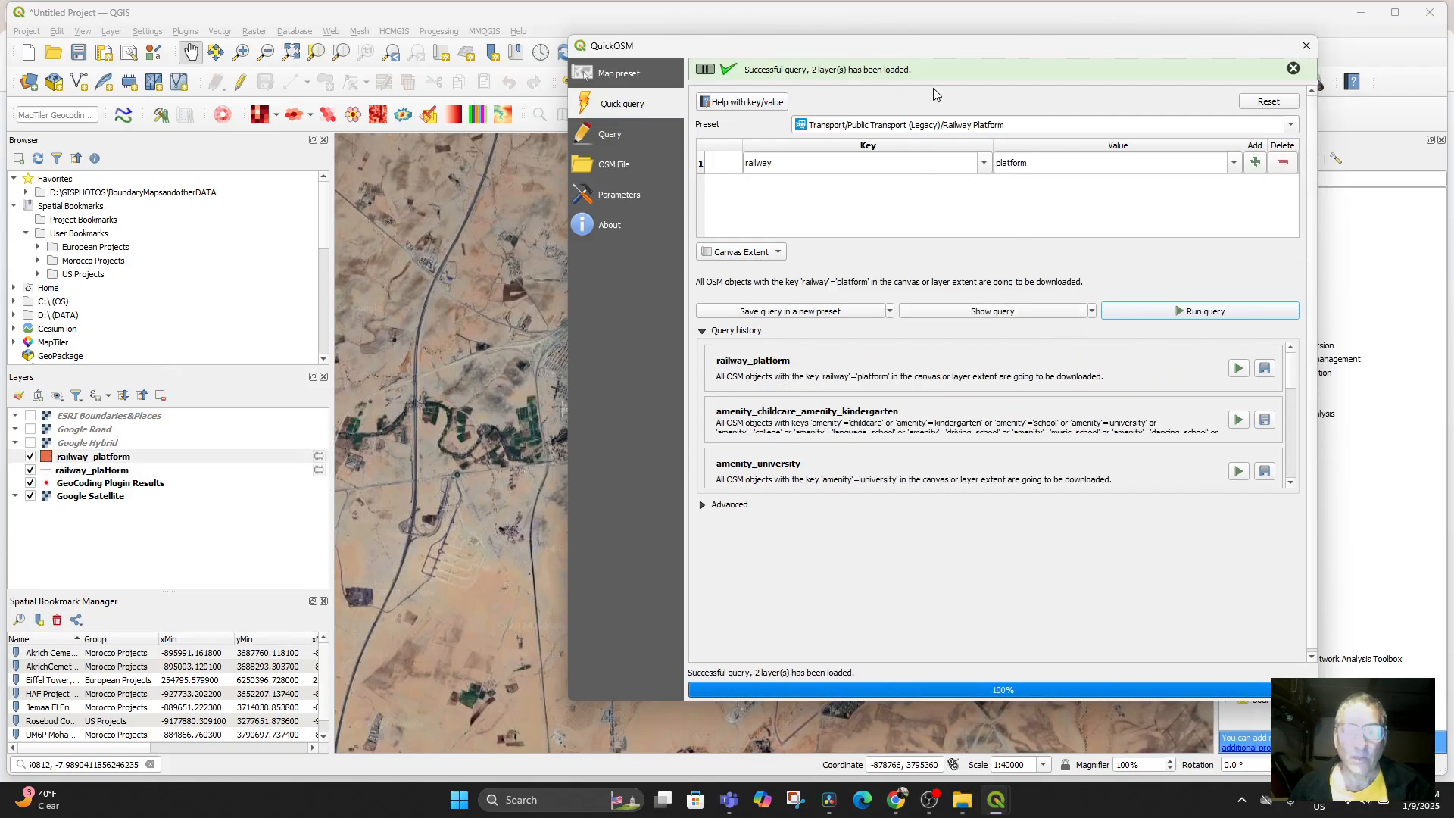
left_click(1305, 46)
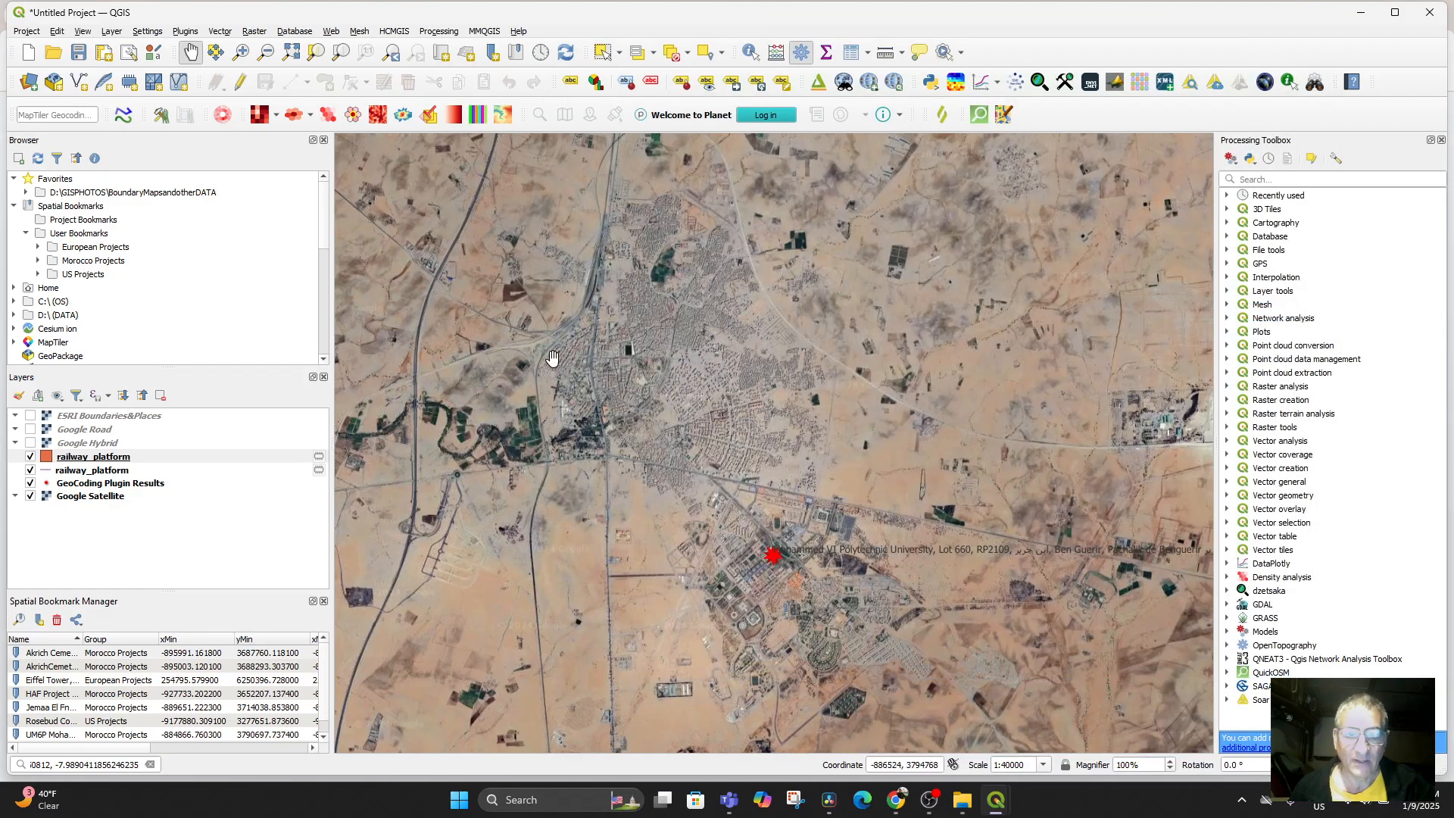
Step: Zoom to the railway_platform polygon layer and examine the platform up close along the tracks
right_click(91, 458)
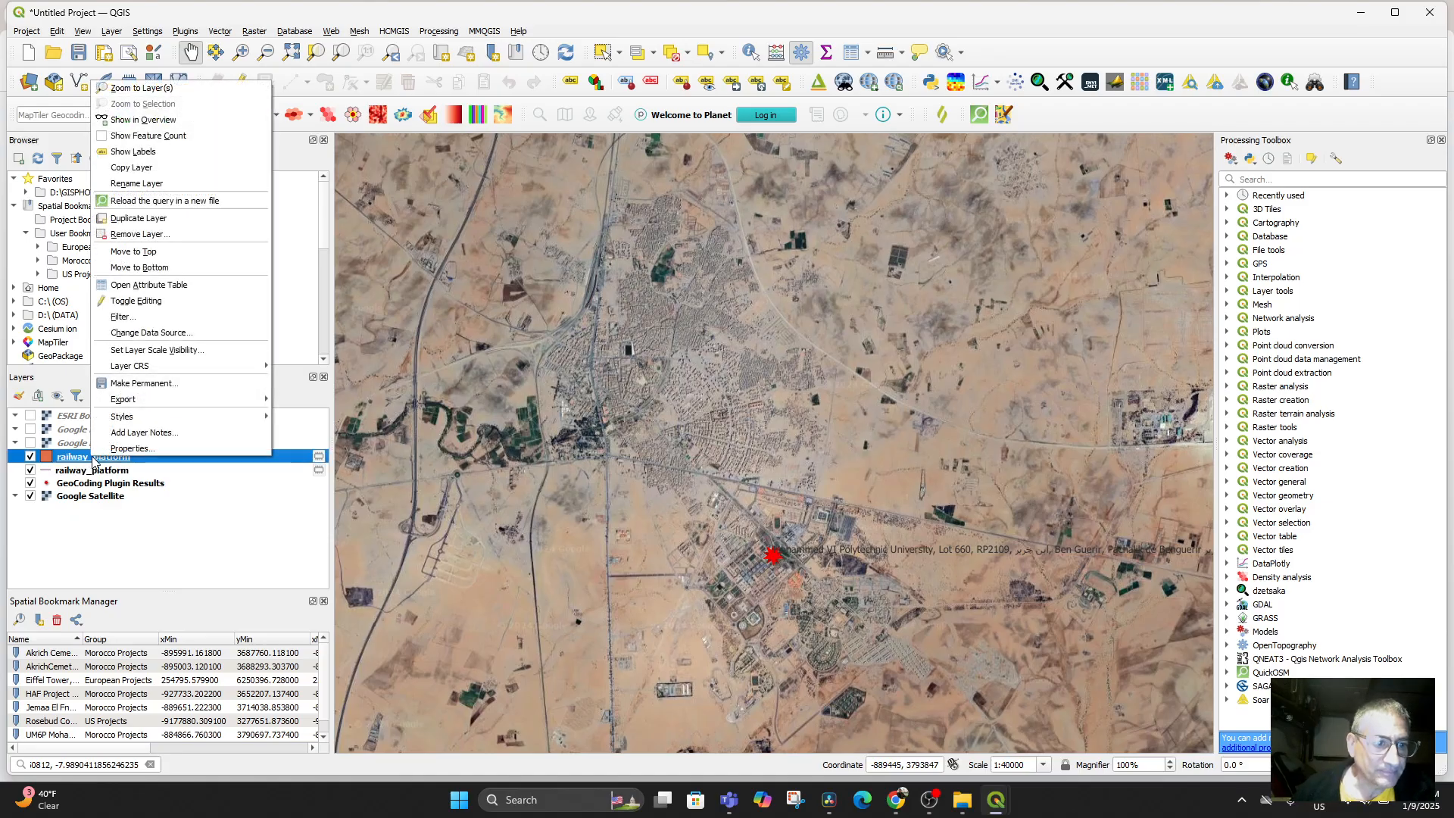
left_click(161, 92)
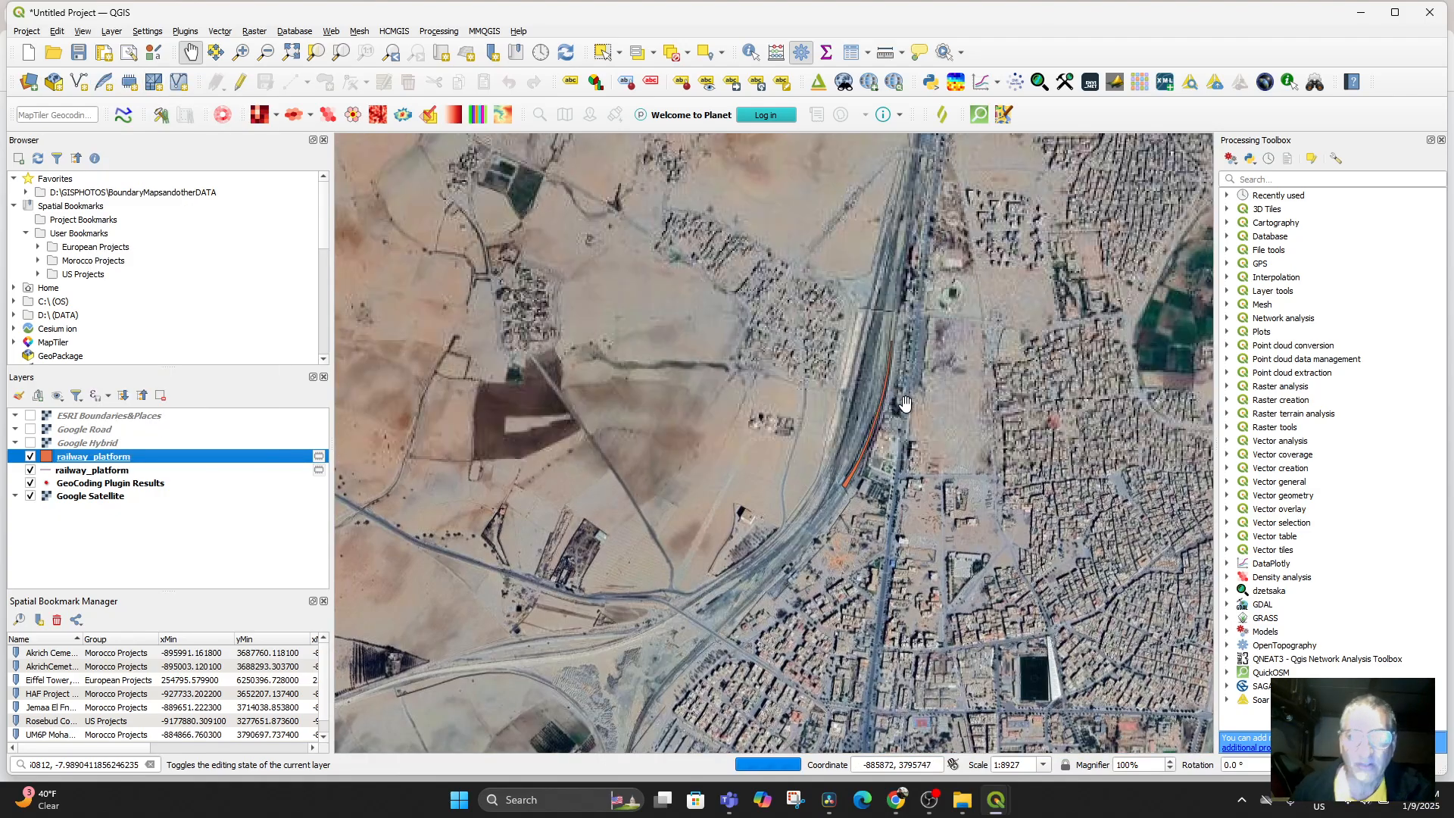
left_click_drag(905, 402, 764, 352)
scroll(686, 393, "up", 2)
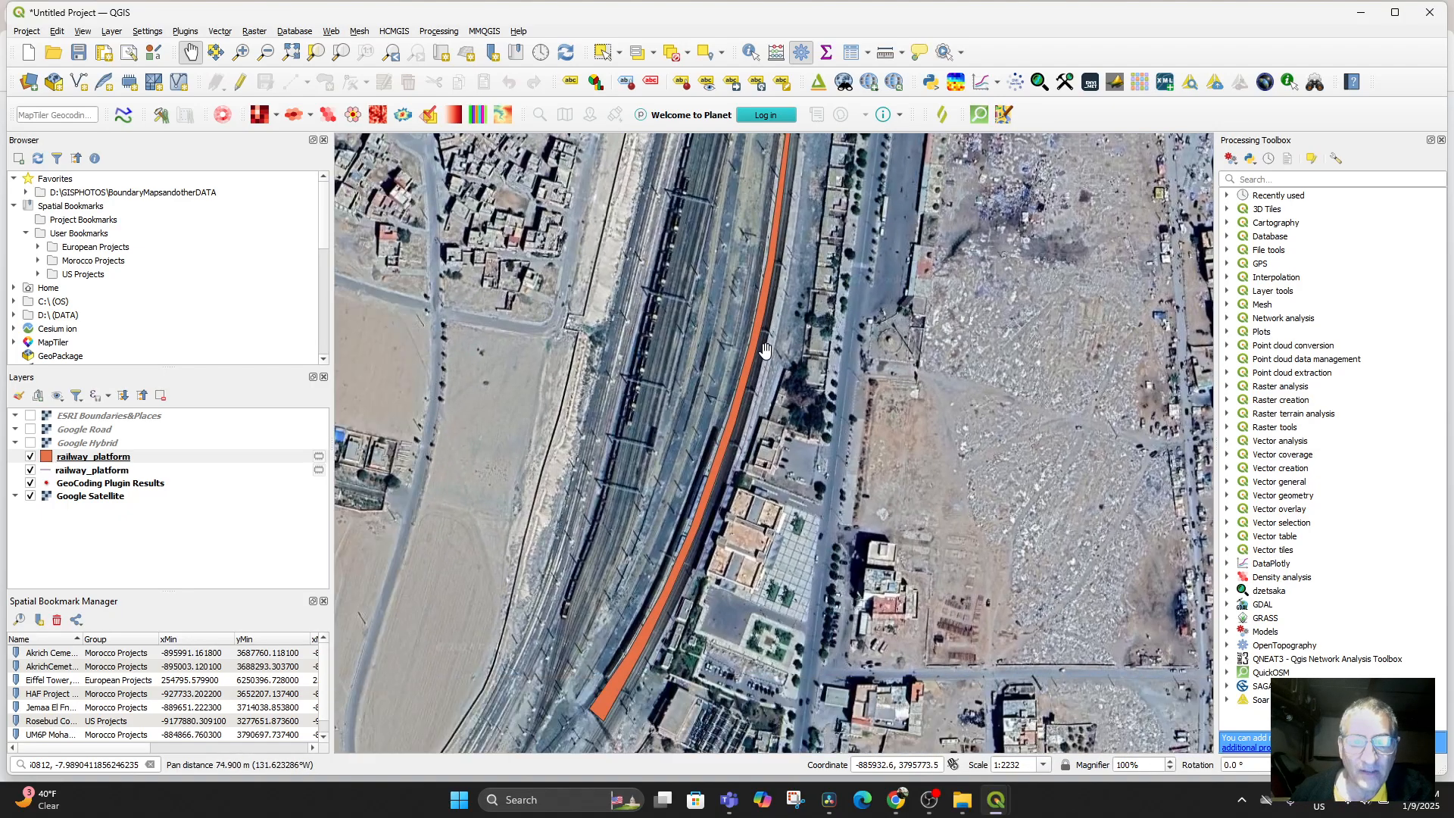
Step: Examine the area around the railway platform and the neighbouring town, and return to the platform along the tracks
scroll(825, 363, "down", 1)
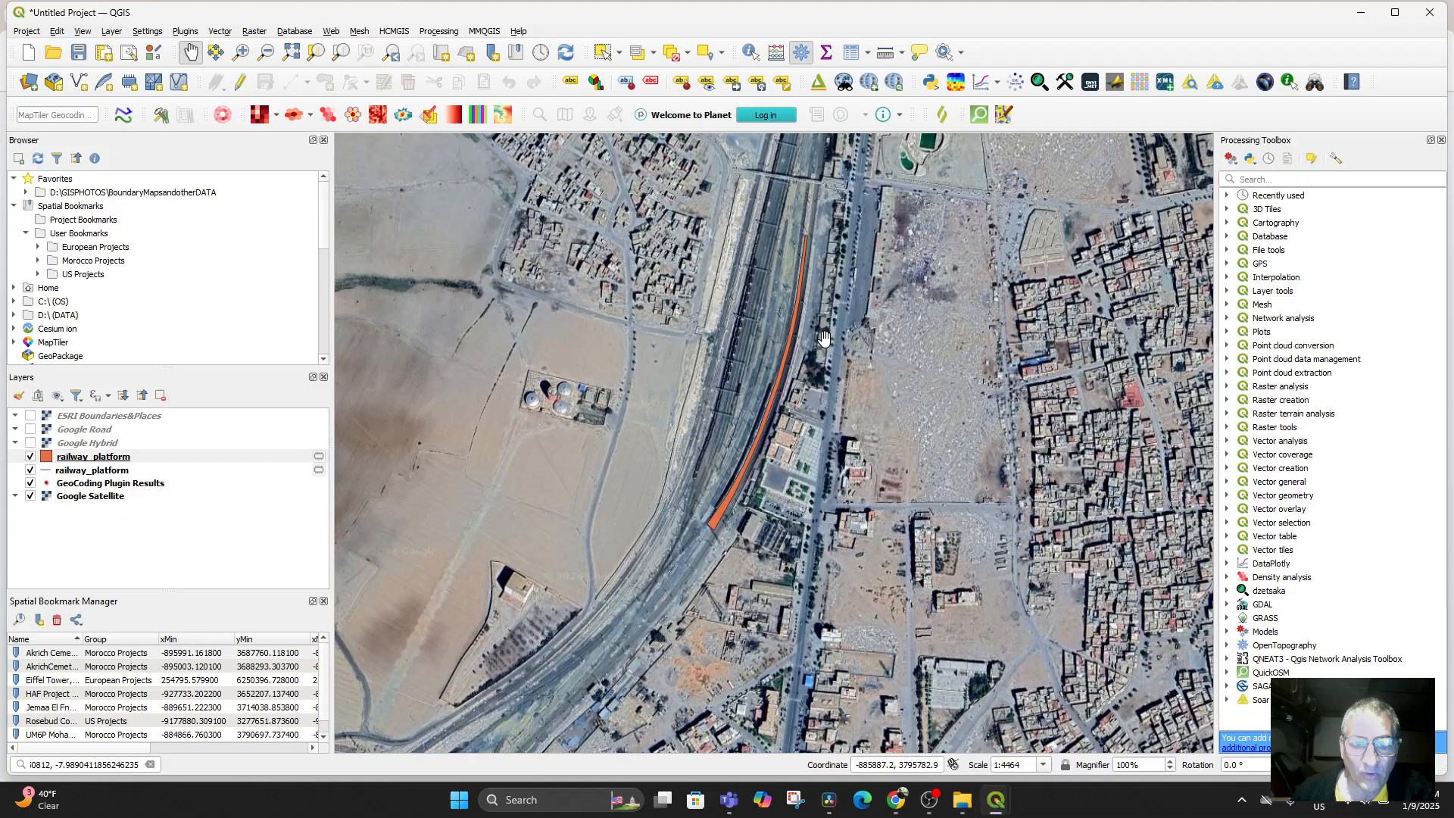
scroll(844, 416, "down", 1)
scroll(852, 452, "down", 2)
left_click_drag(918, 520, 676, 495)
scroll(665, 473, "up", 1)
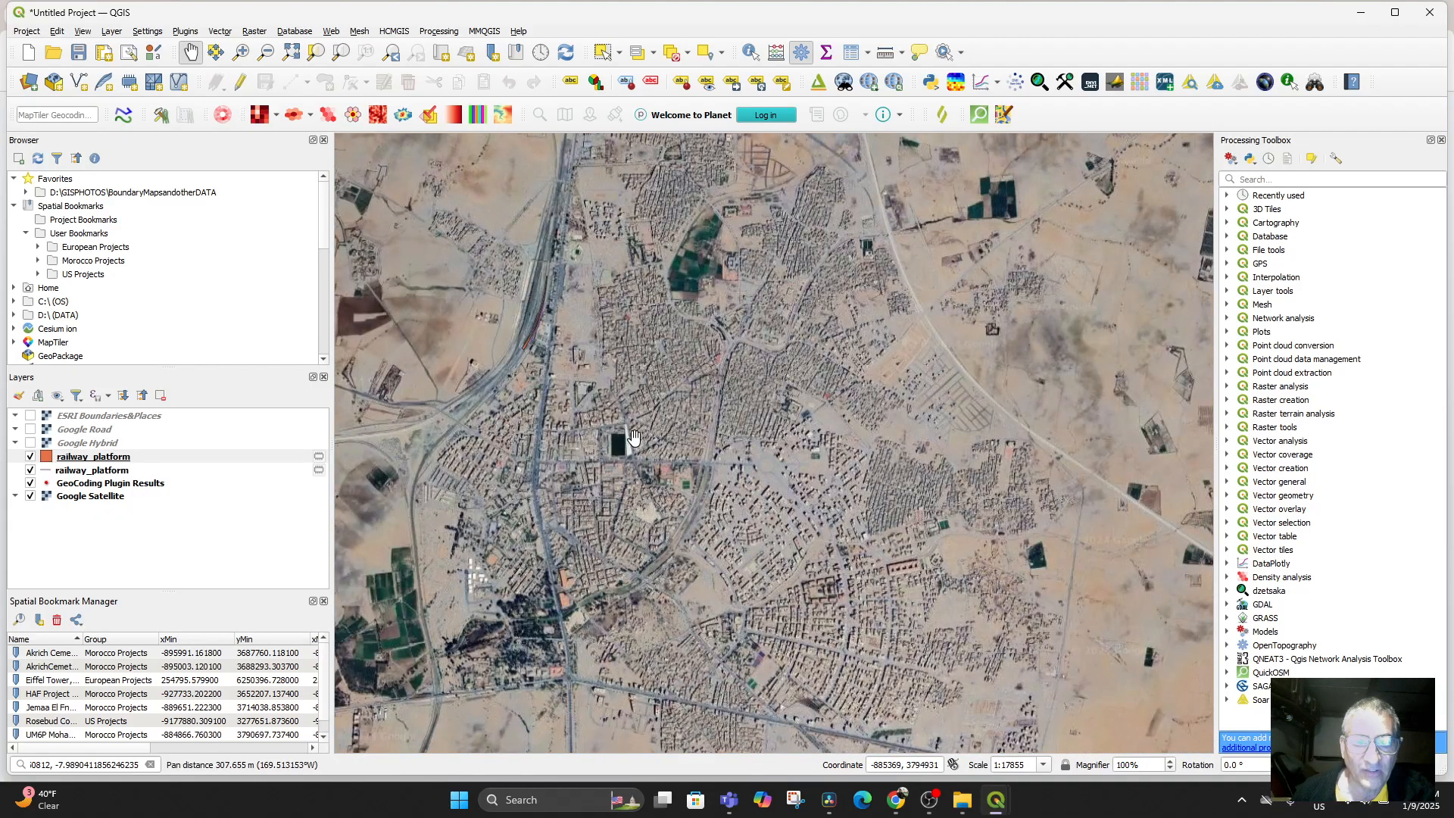
scroll(635, 438, "up", 2)
left_click_drag(497, 346, 916, 708)
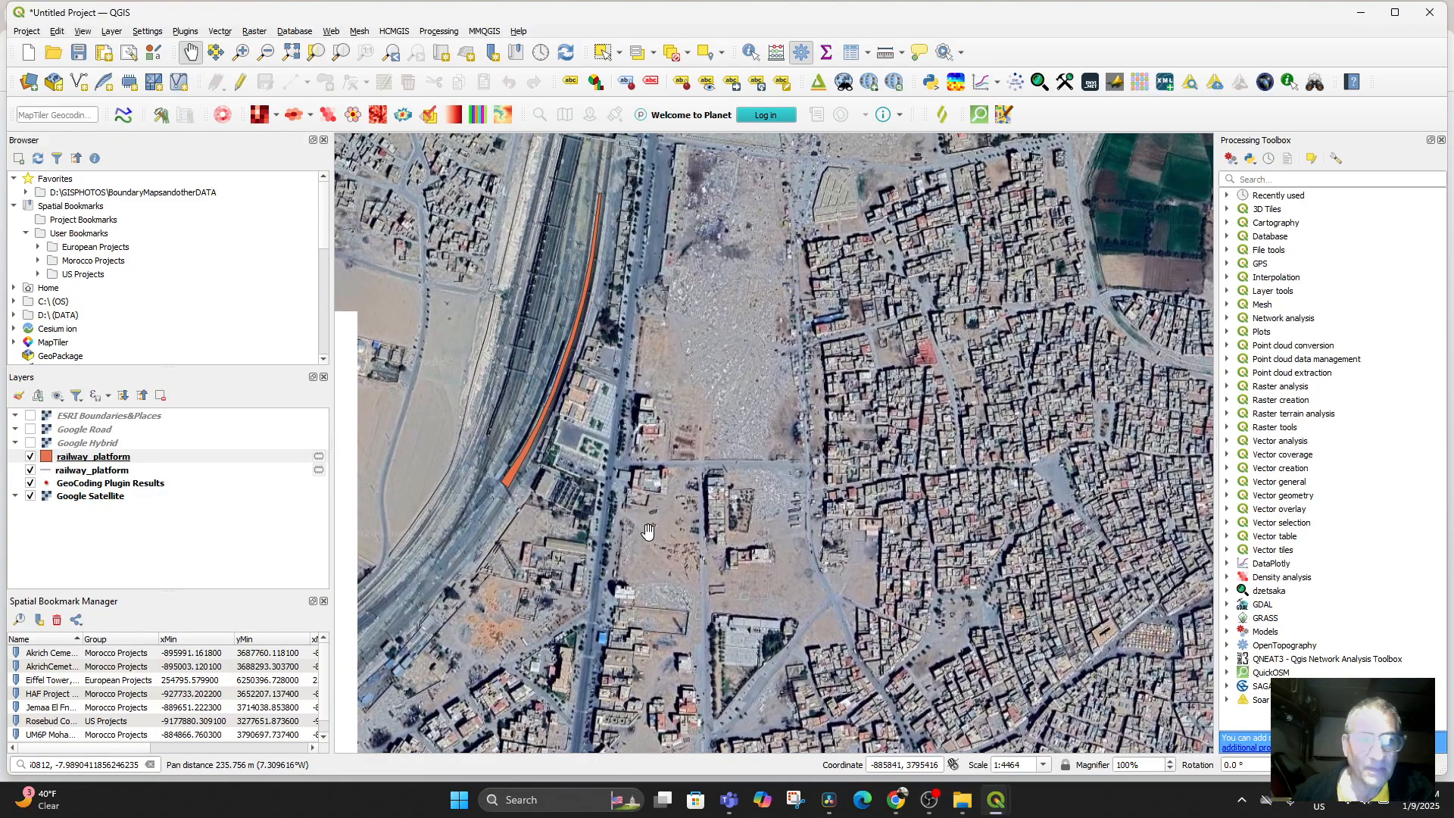
Step: Zoom to the railway_platform line layer and hide the railway_platform polygon layer, leaving the line visible over the satellite imagery
right_click(75, 474)
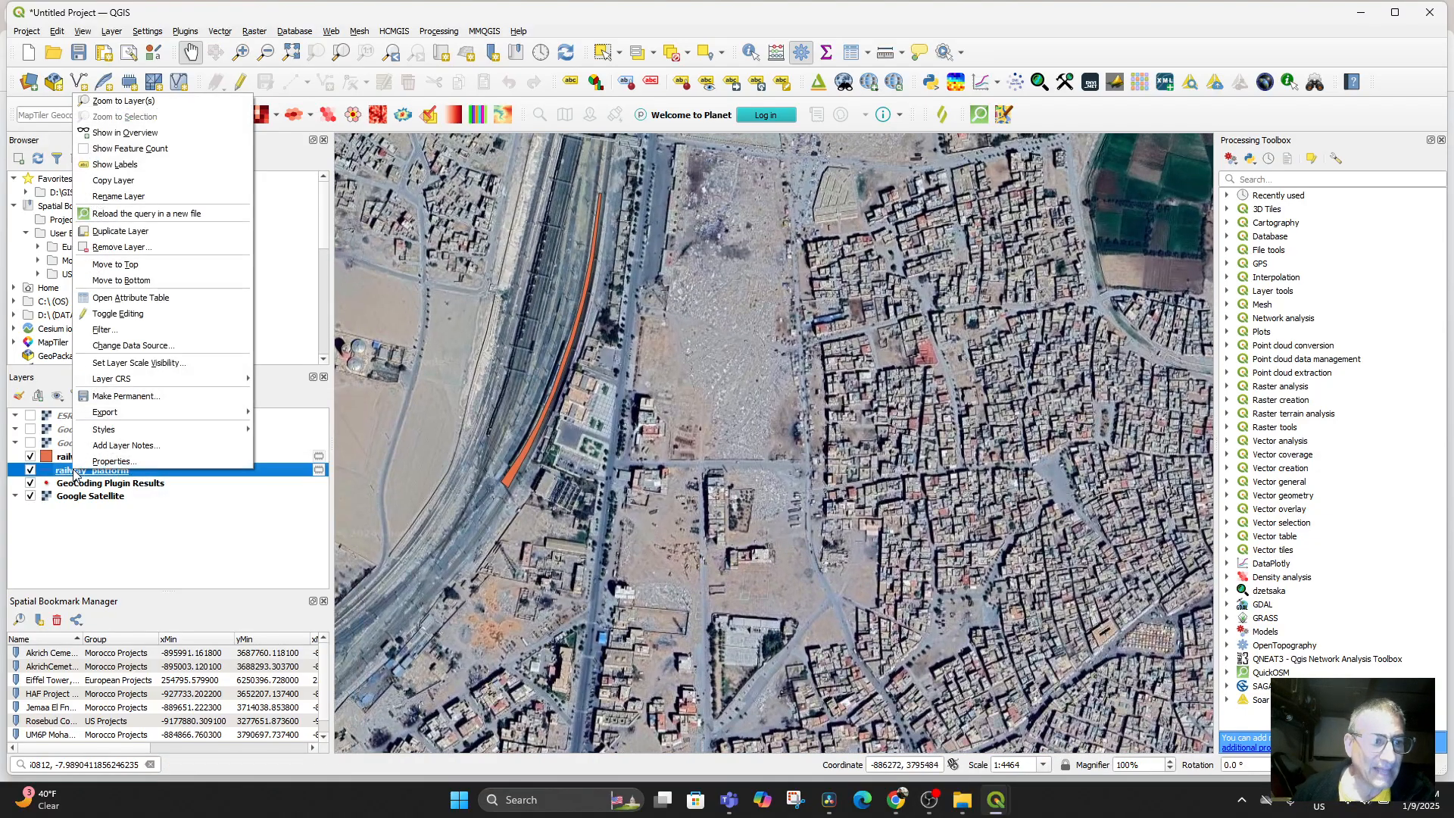
left_click(135, 104)
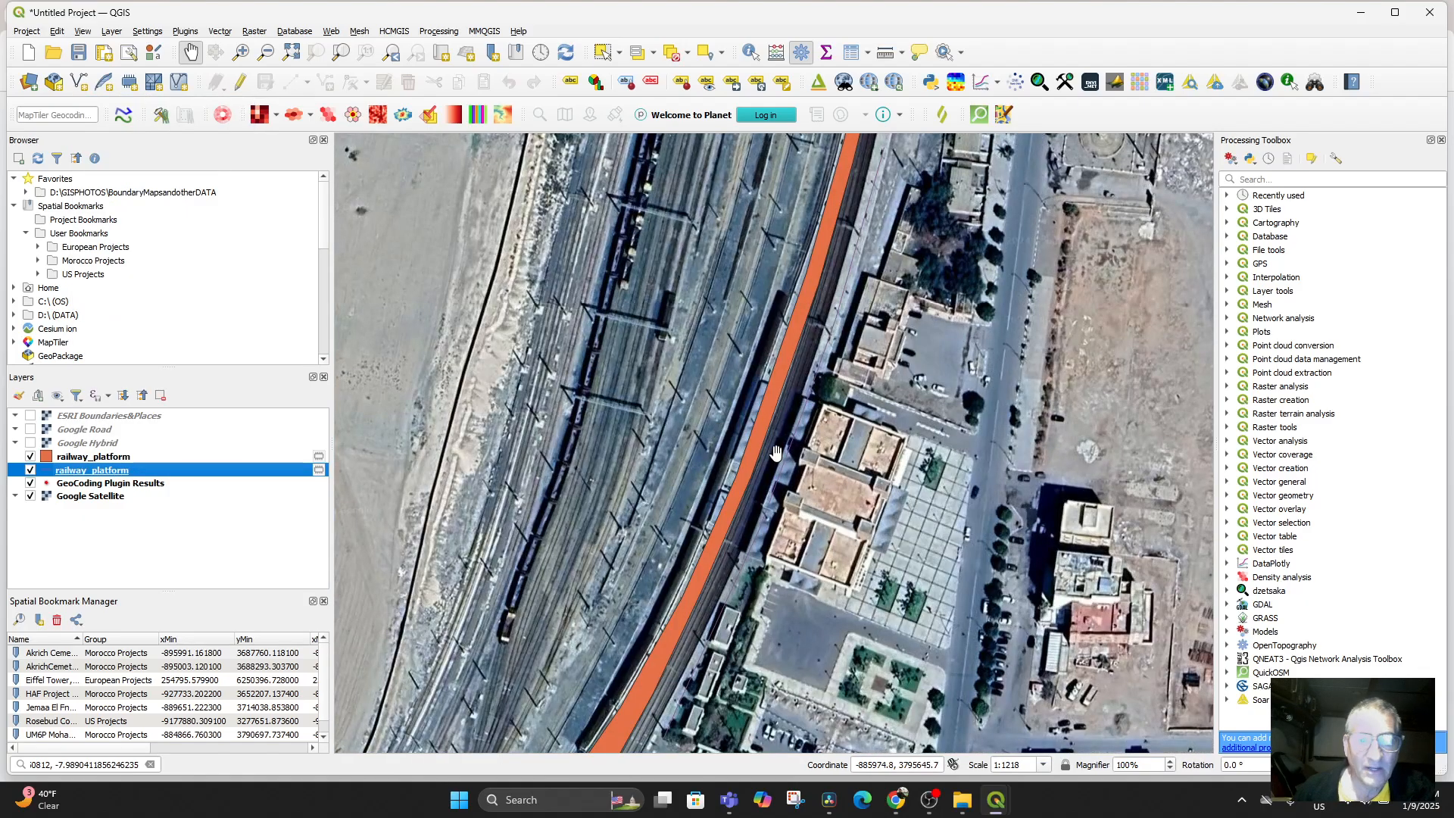
left_click(30, 470)
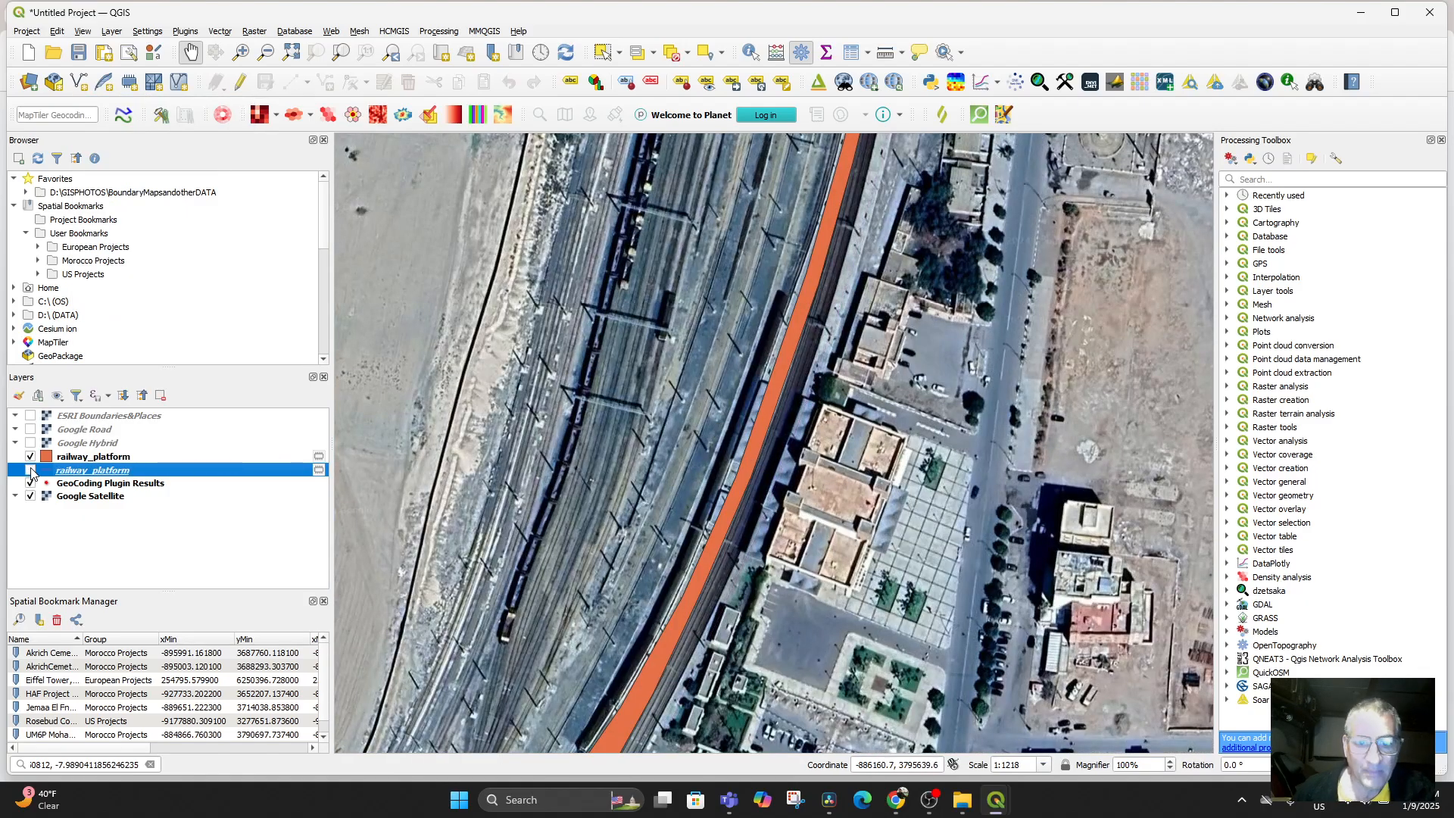
left_click(30, 457)
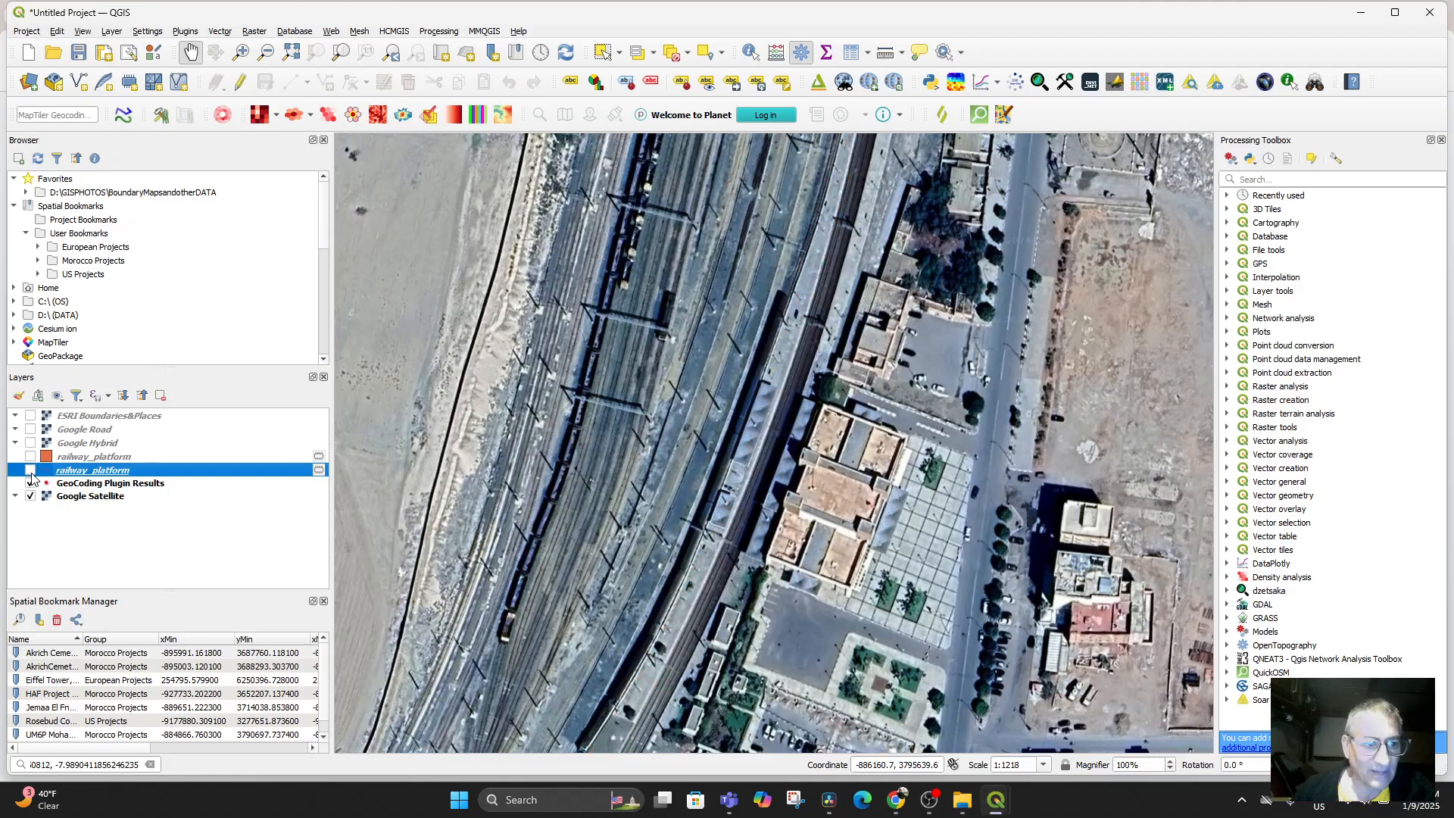
left_click(30, 470)
scroll(860, 278, "up", 1)
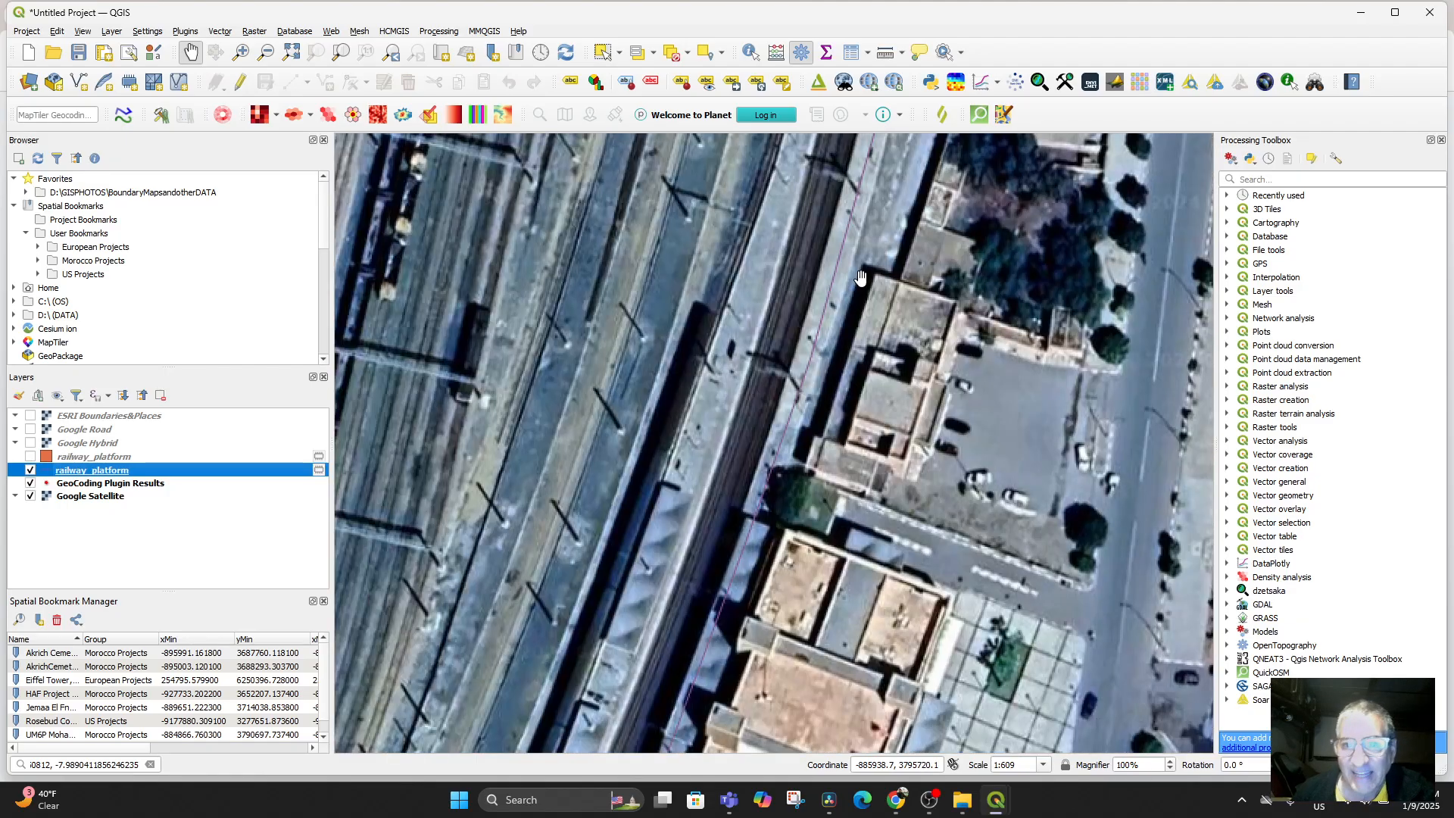
Step: Set the railway_platform line symbol's width to 4 pixels and apply it
double_click(80, 474)
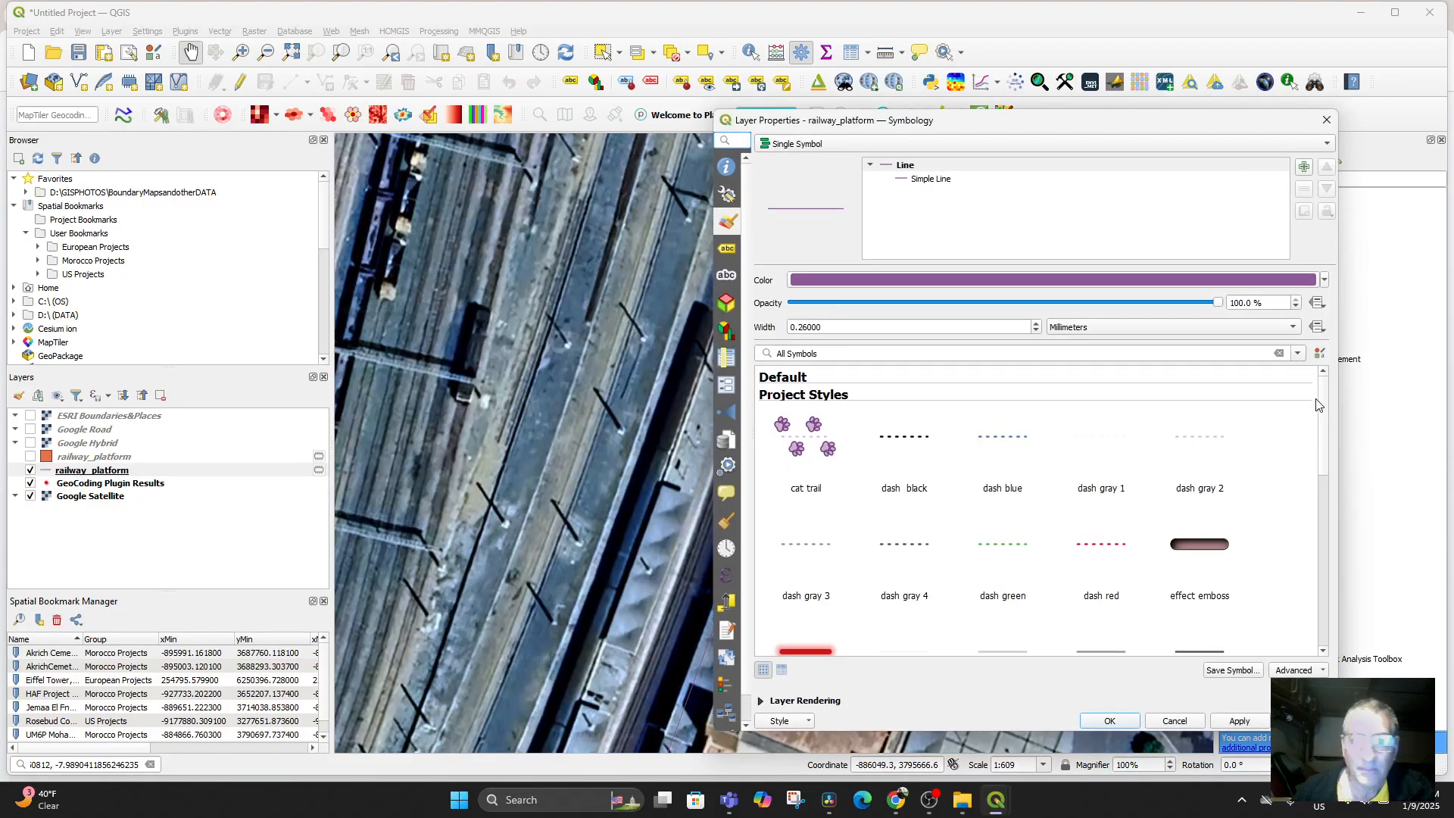
left_click(1162, 331)
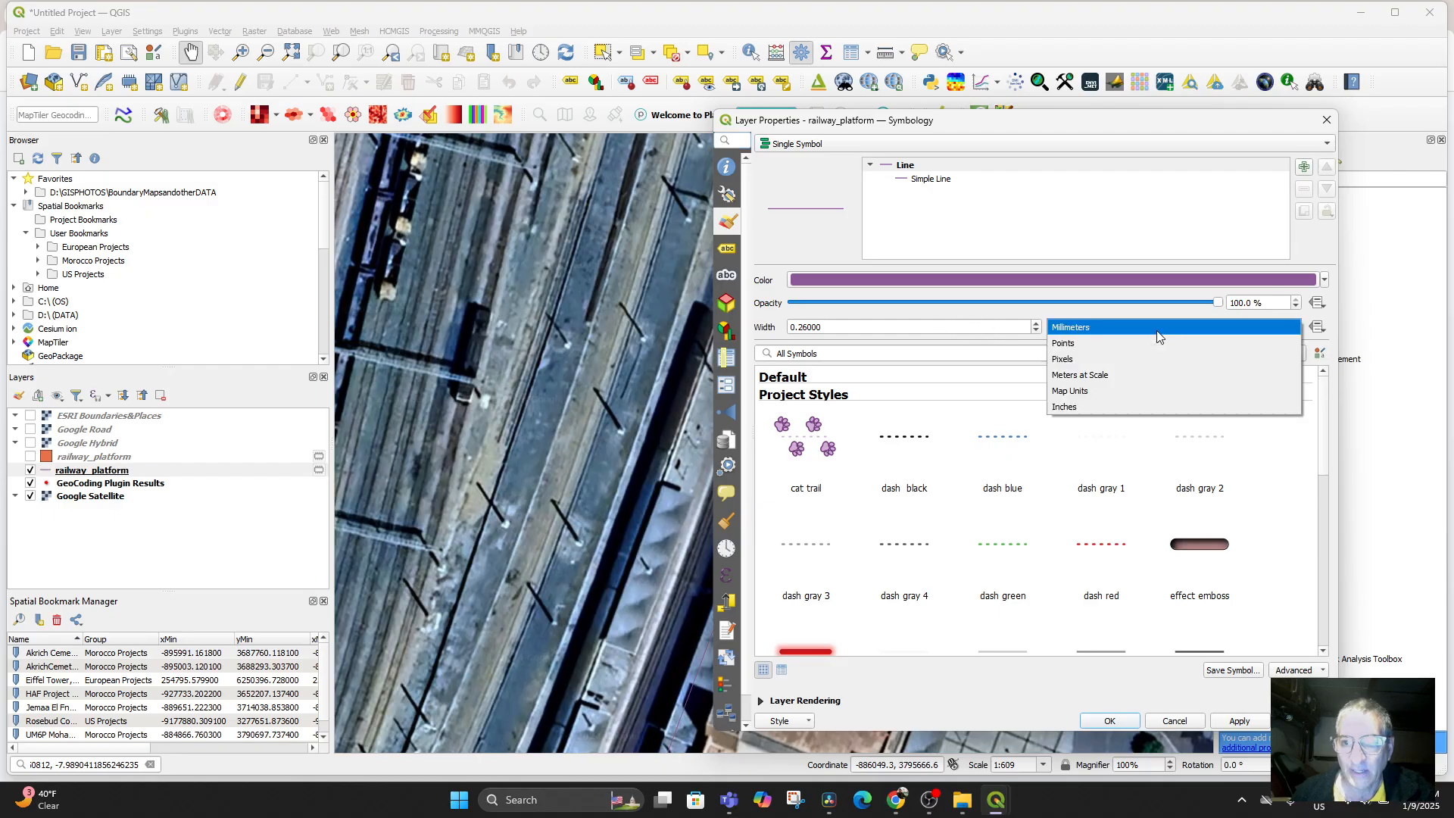
left_click(1113, 359)
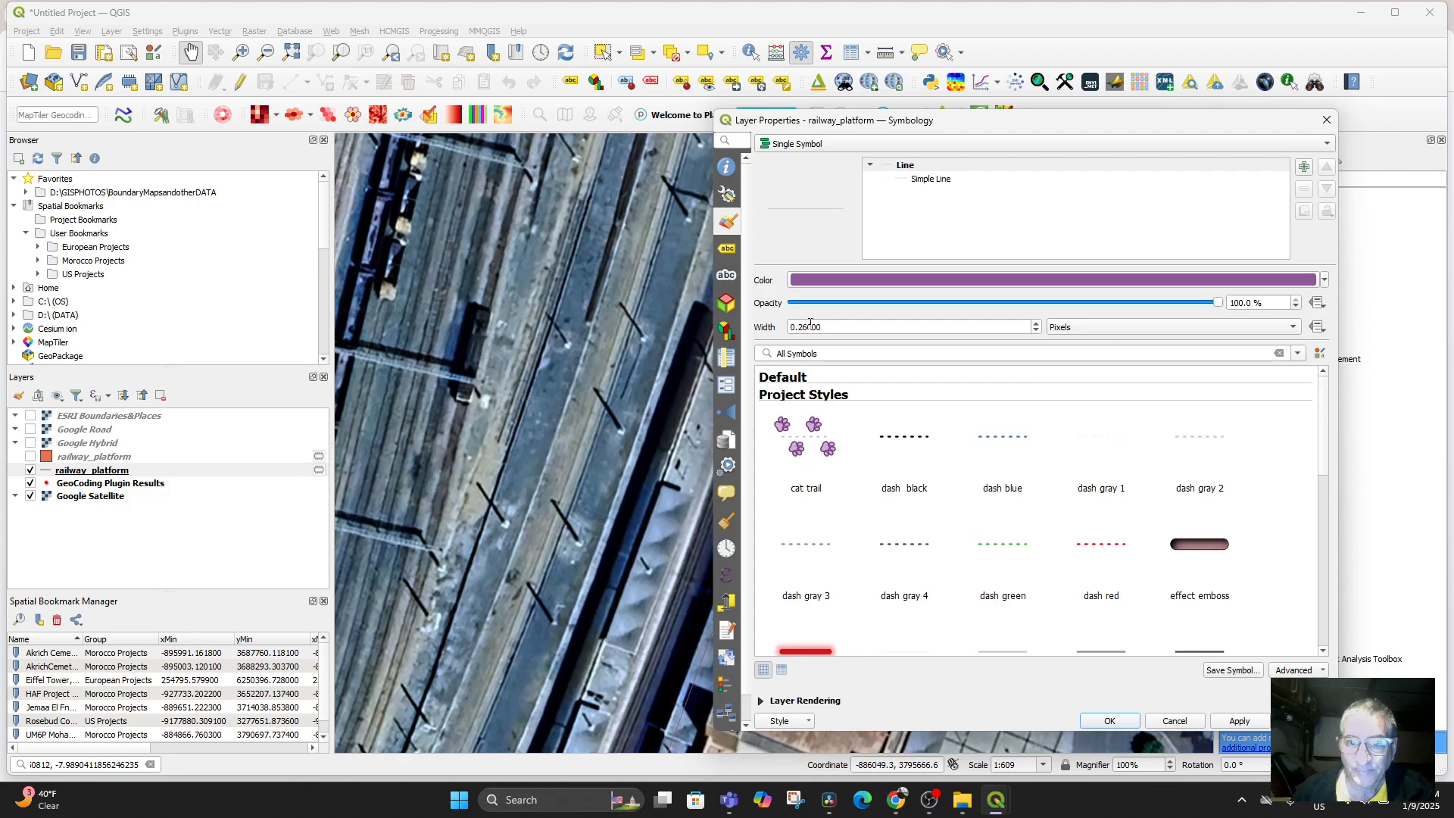
left_click(831, 326)
double_click(865, 331)
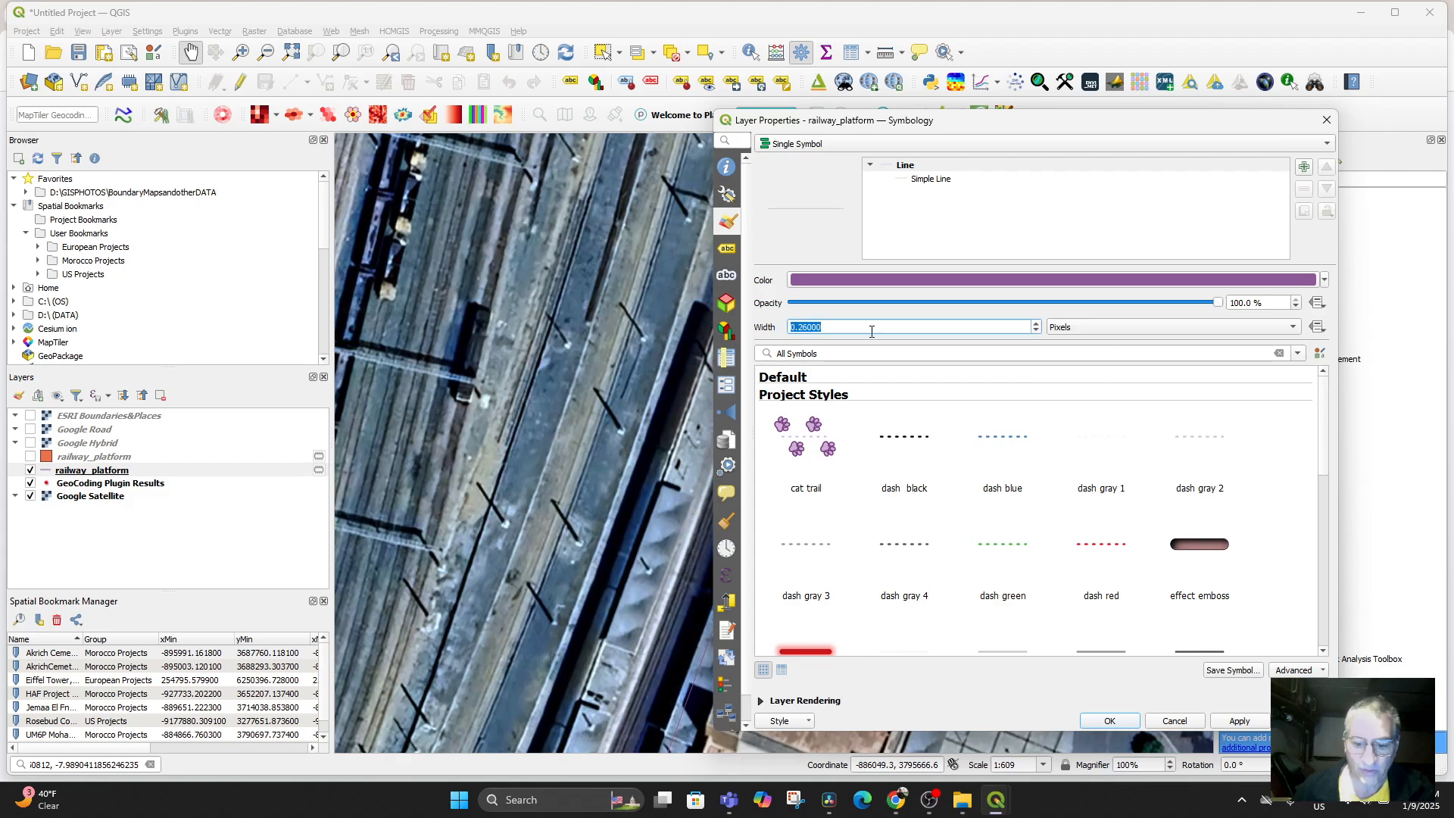
type("4")
key("Return")
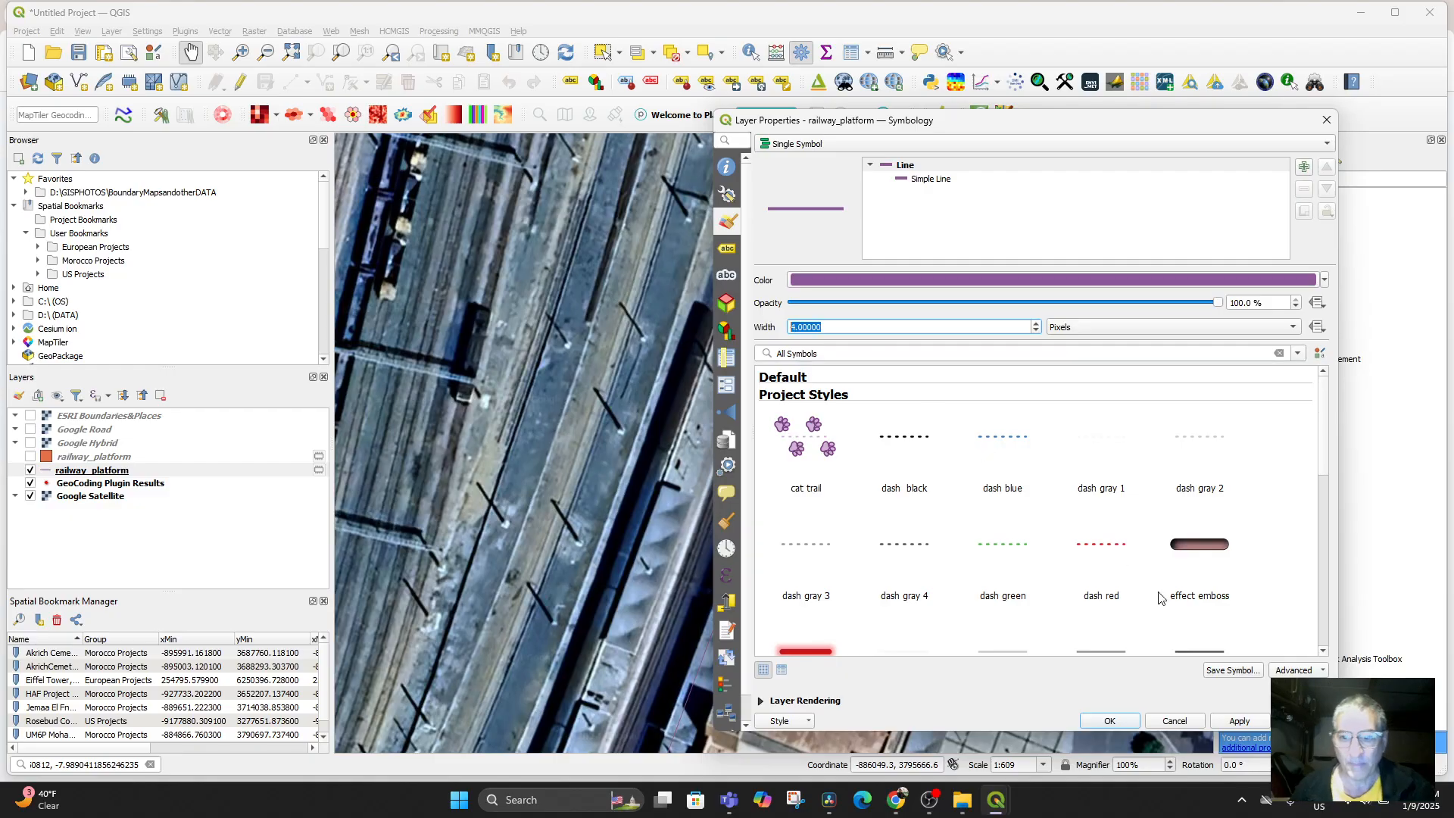
left_click(1232, 723)
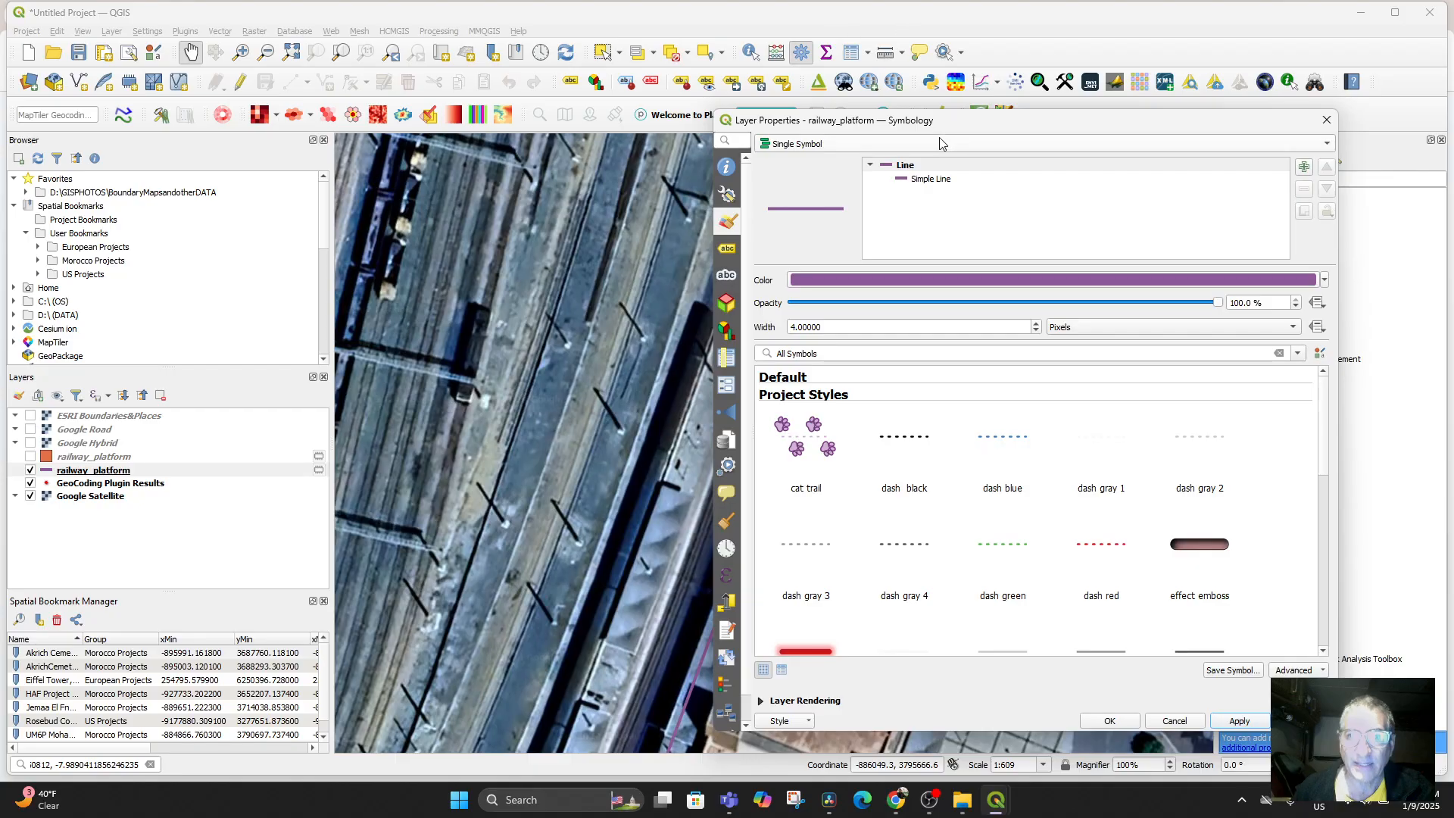
Step: Increase the railway_platform line width to 20 pixels and accept the layer properties
left_click_drag(987, 132, 1146, 120)
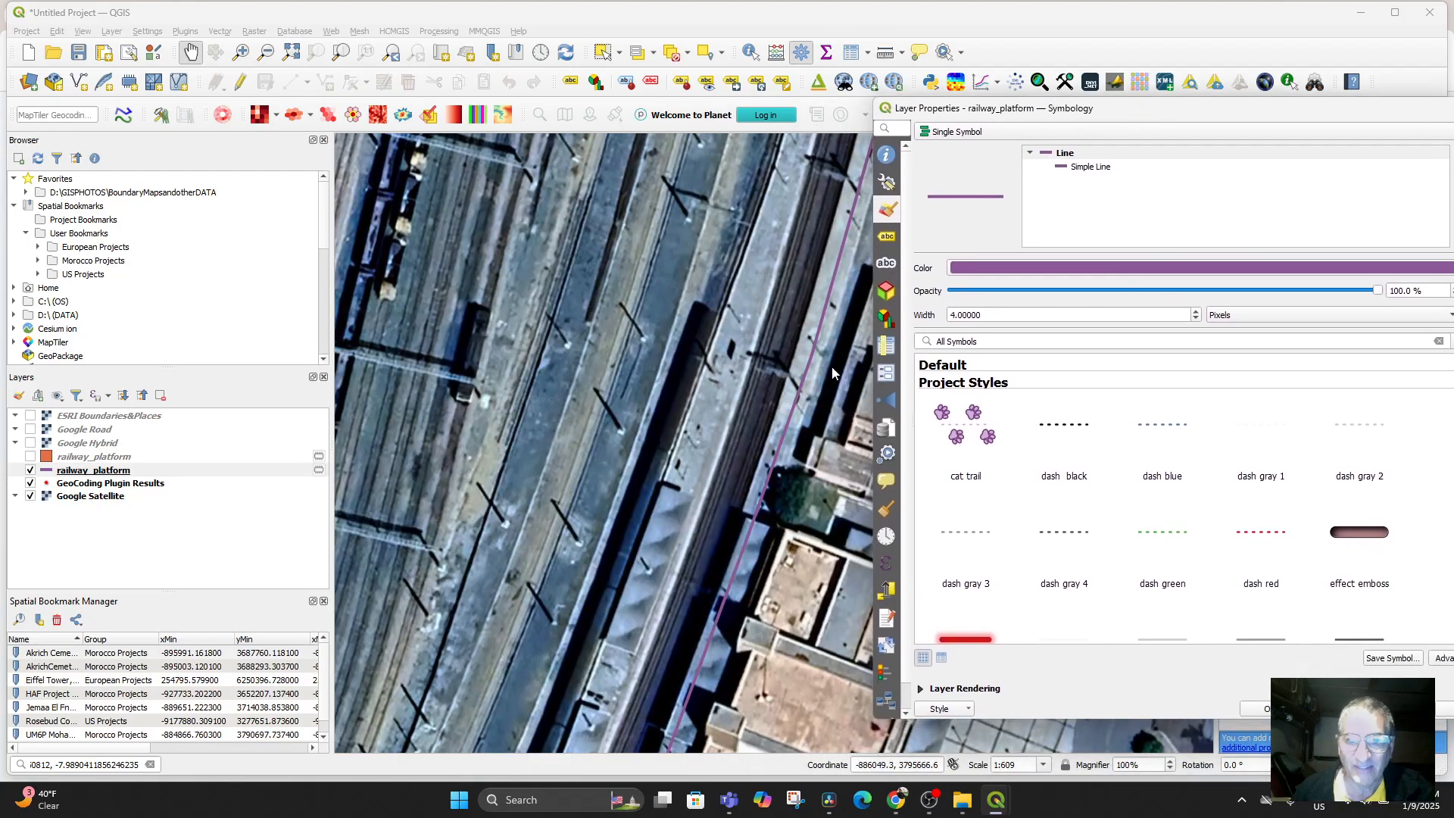
double_click(993, 314)
type("20")
key("Return")
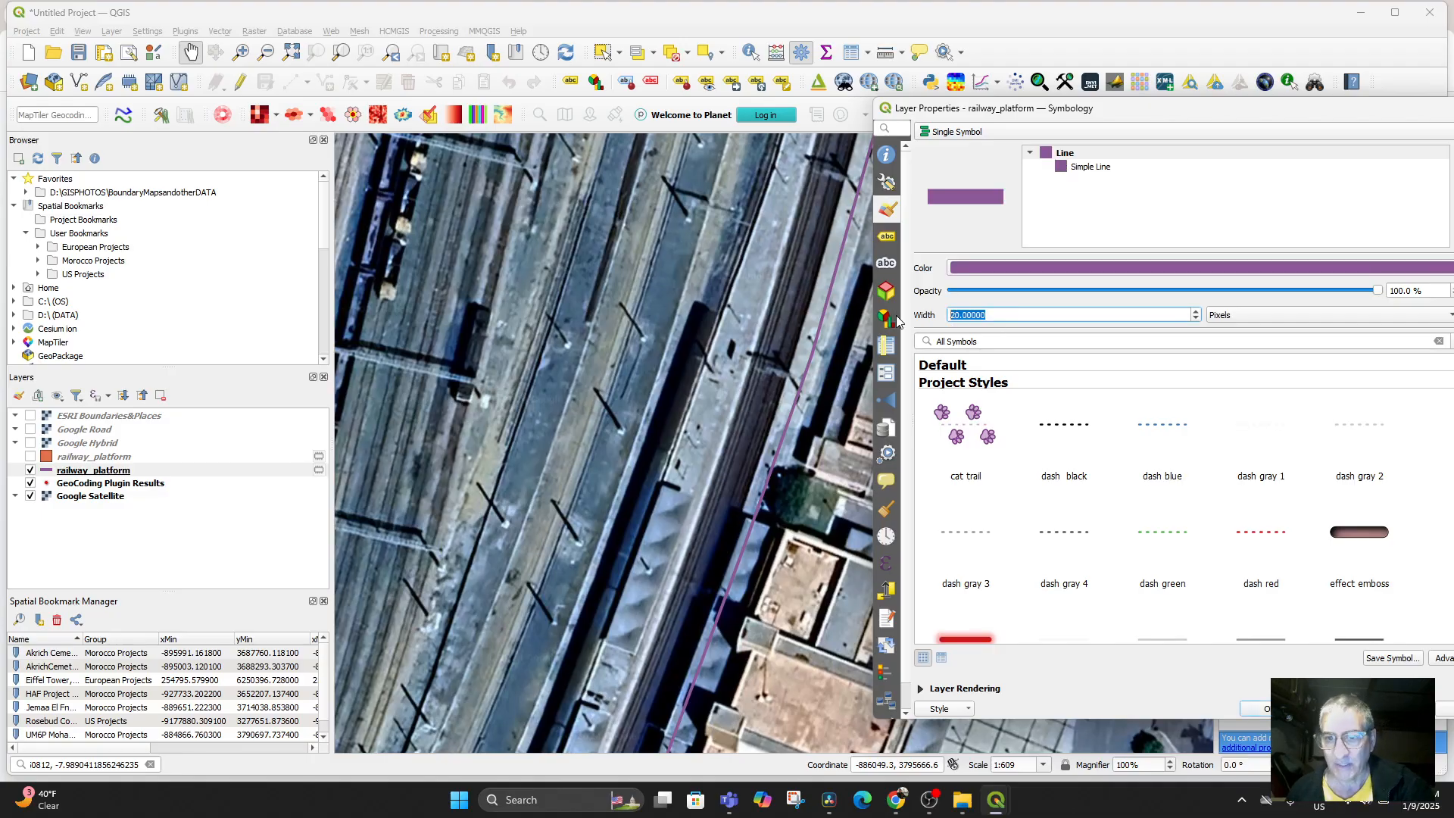
left_click(1401, 709)
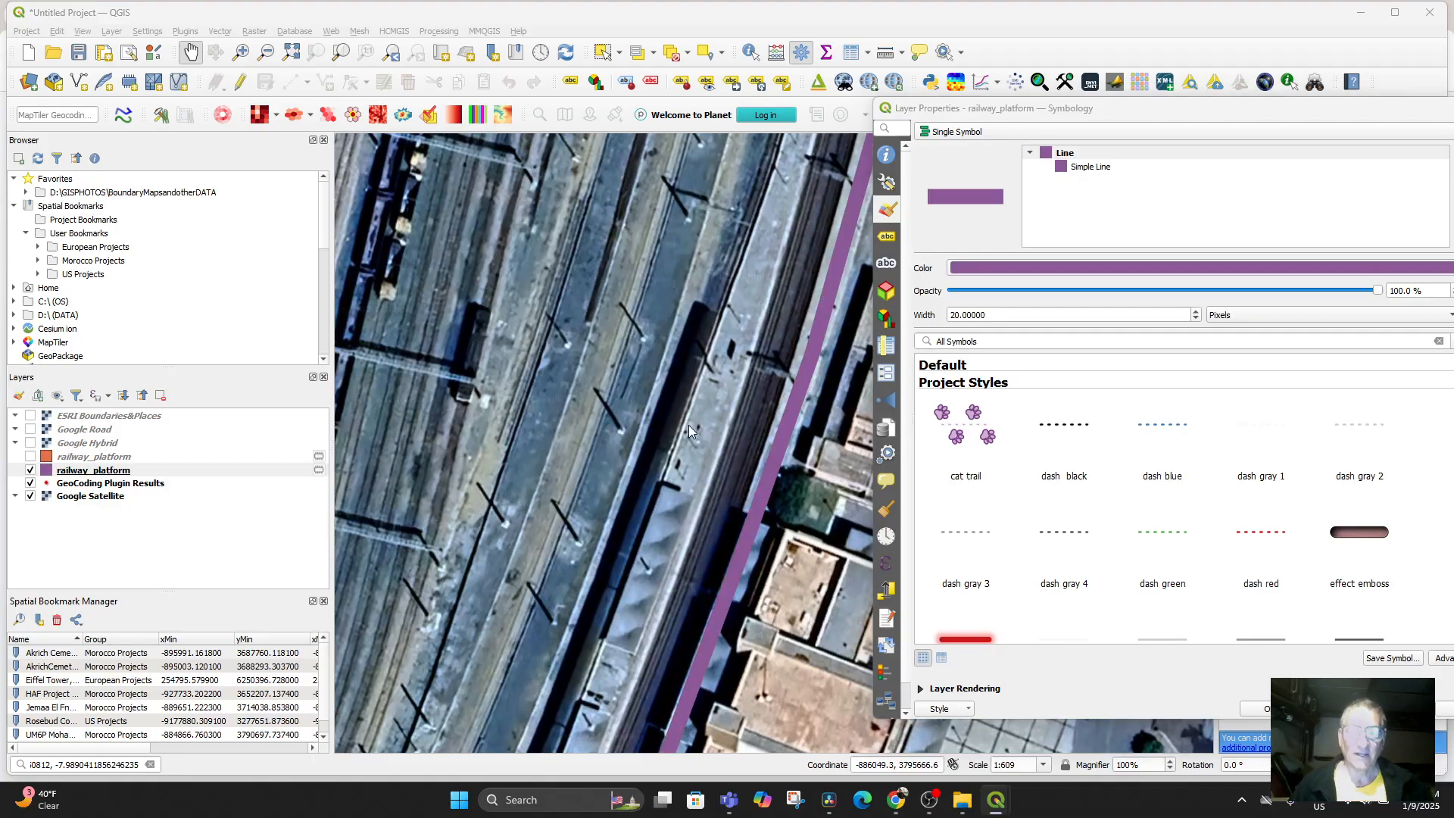
left_click(1261, 708)
Step: View the thickened platform line at town scale in relation to the Mohammed VI Polytechnic University point
scroll(833, 413, "down", 3)
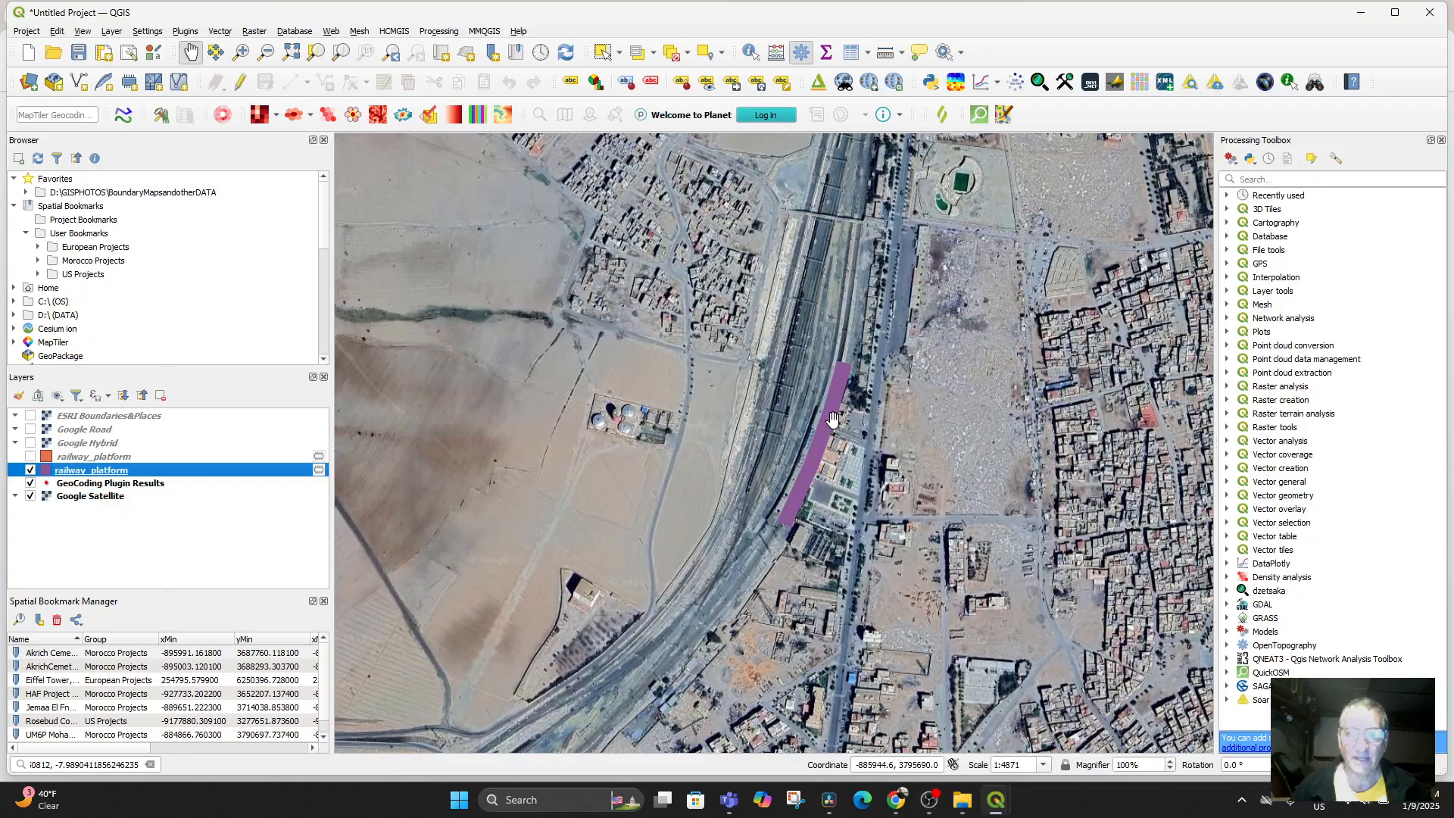
scroll(838, 399, "down", 4)
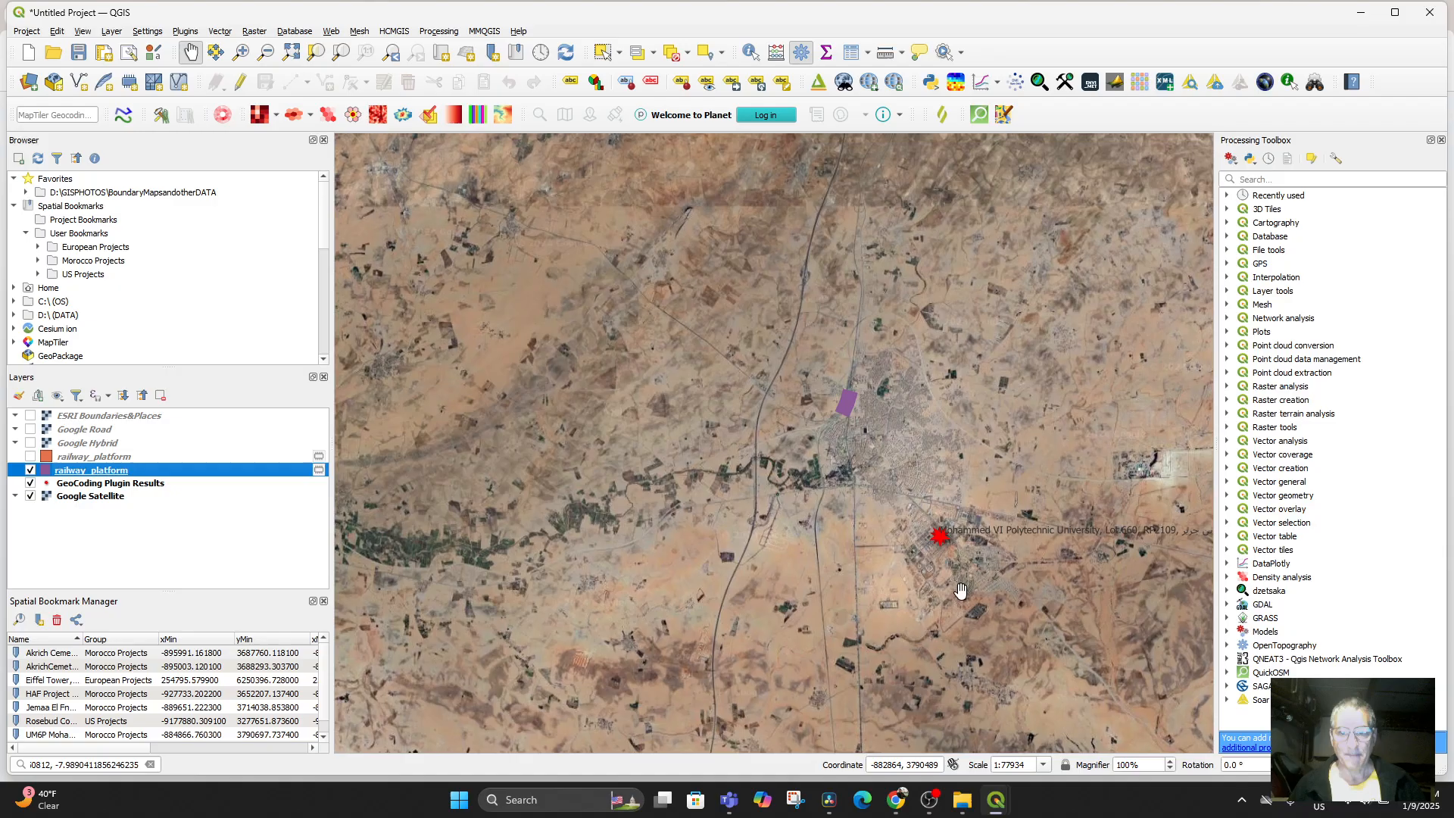
left_click_drag(869, 529, 777, 577)
scroll(821, 530, "up", 2)
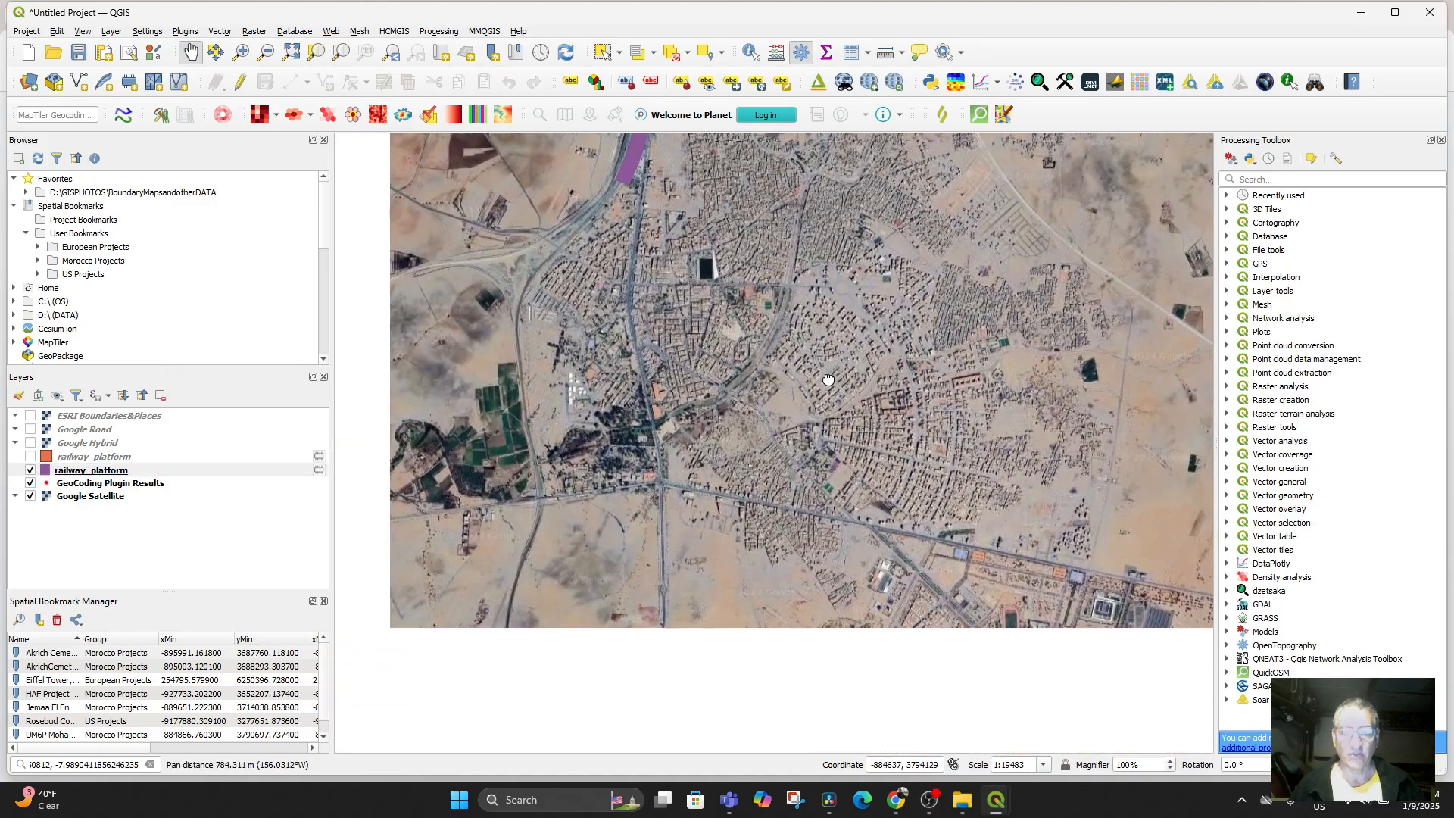
left_click_drag(825, 371, 776, 433)
scroll(840, 471, "down", 1)
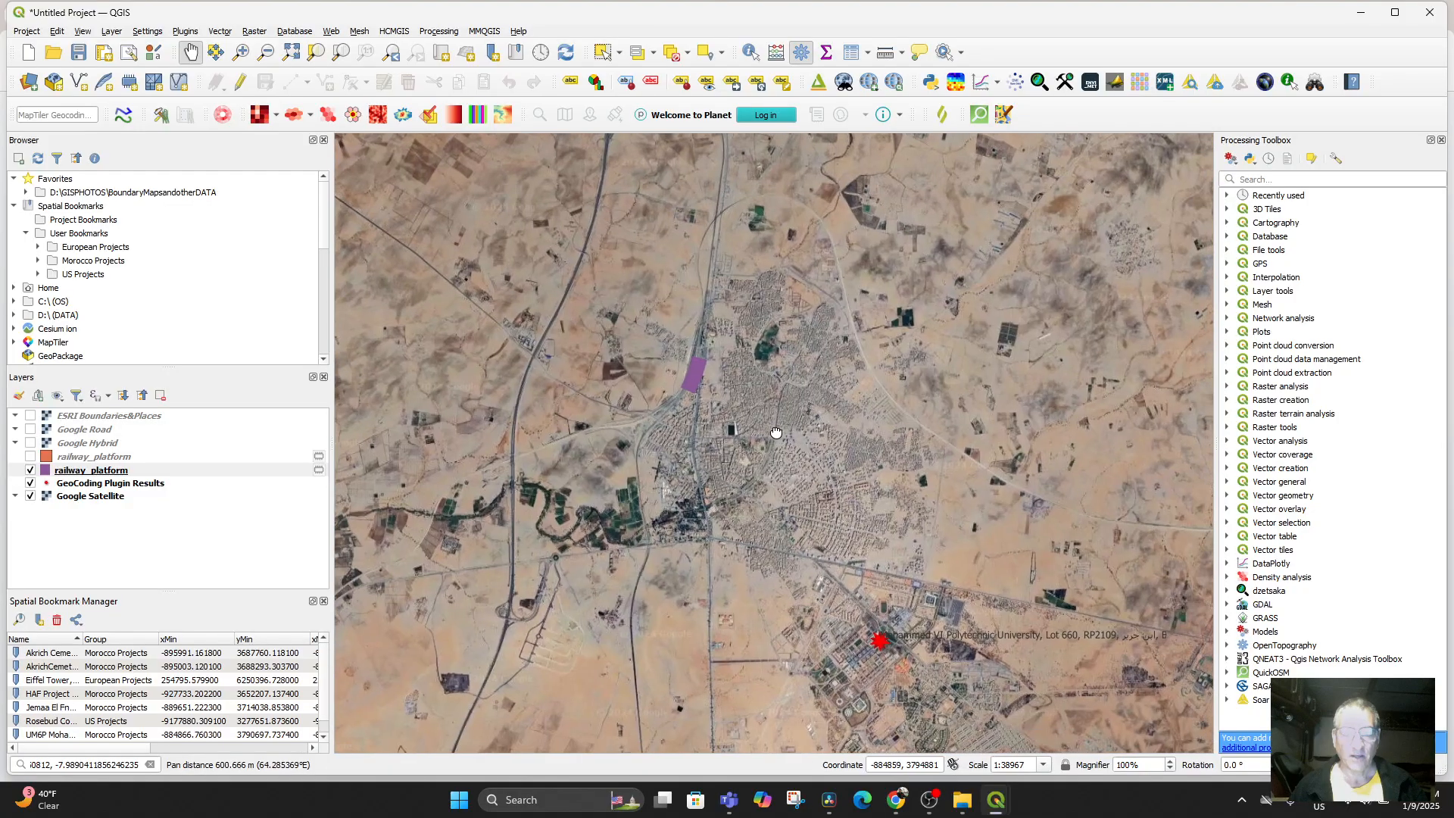
Step: Show the railway_platform polygon layer again and toggle the line layer off and on to compare them at town scale
left_click(38, 470)
left_click(30, 457)
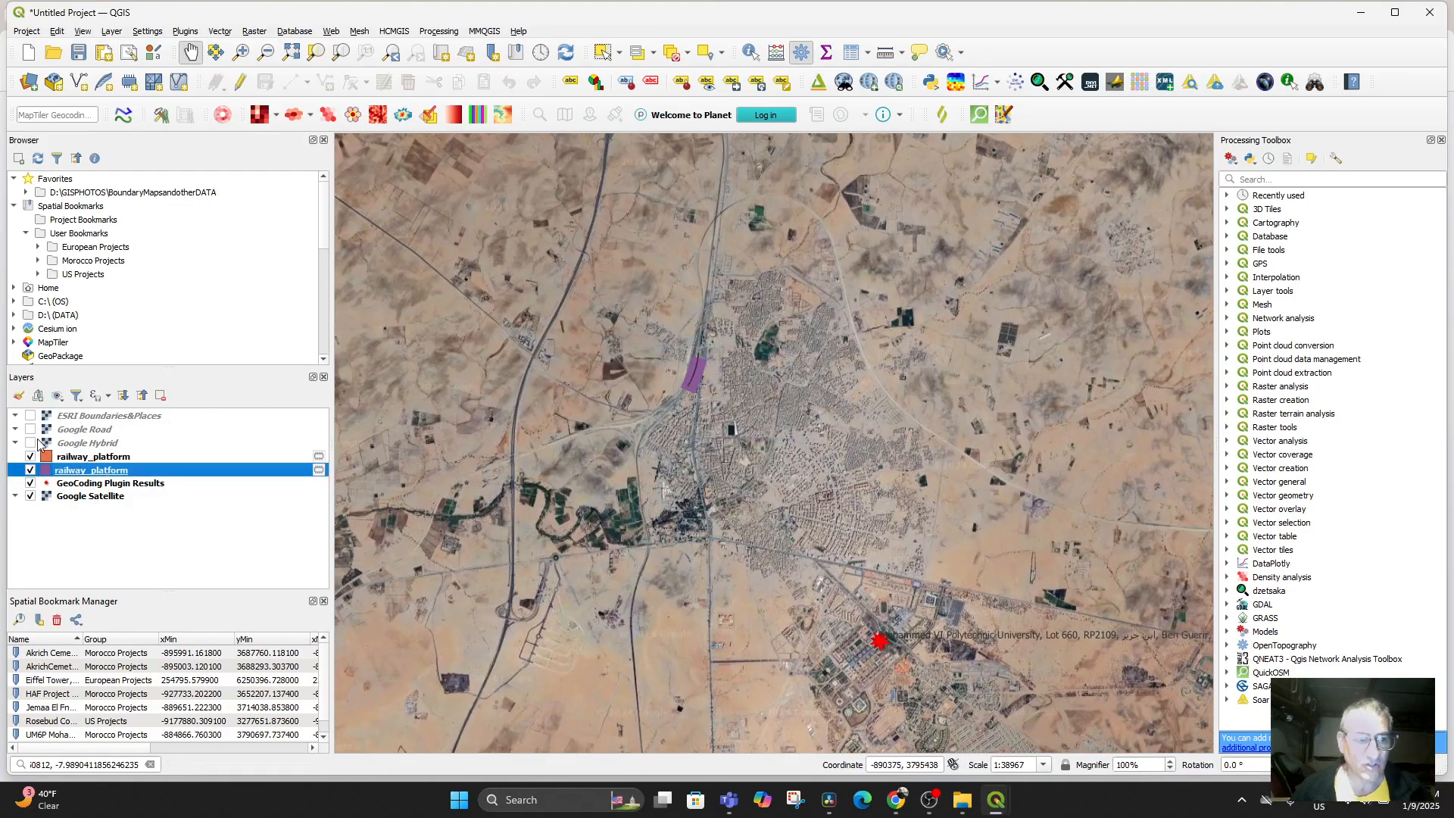
left_click(31, 470)
scroll(844, 511, "up", 1)
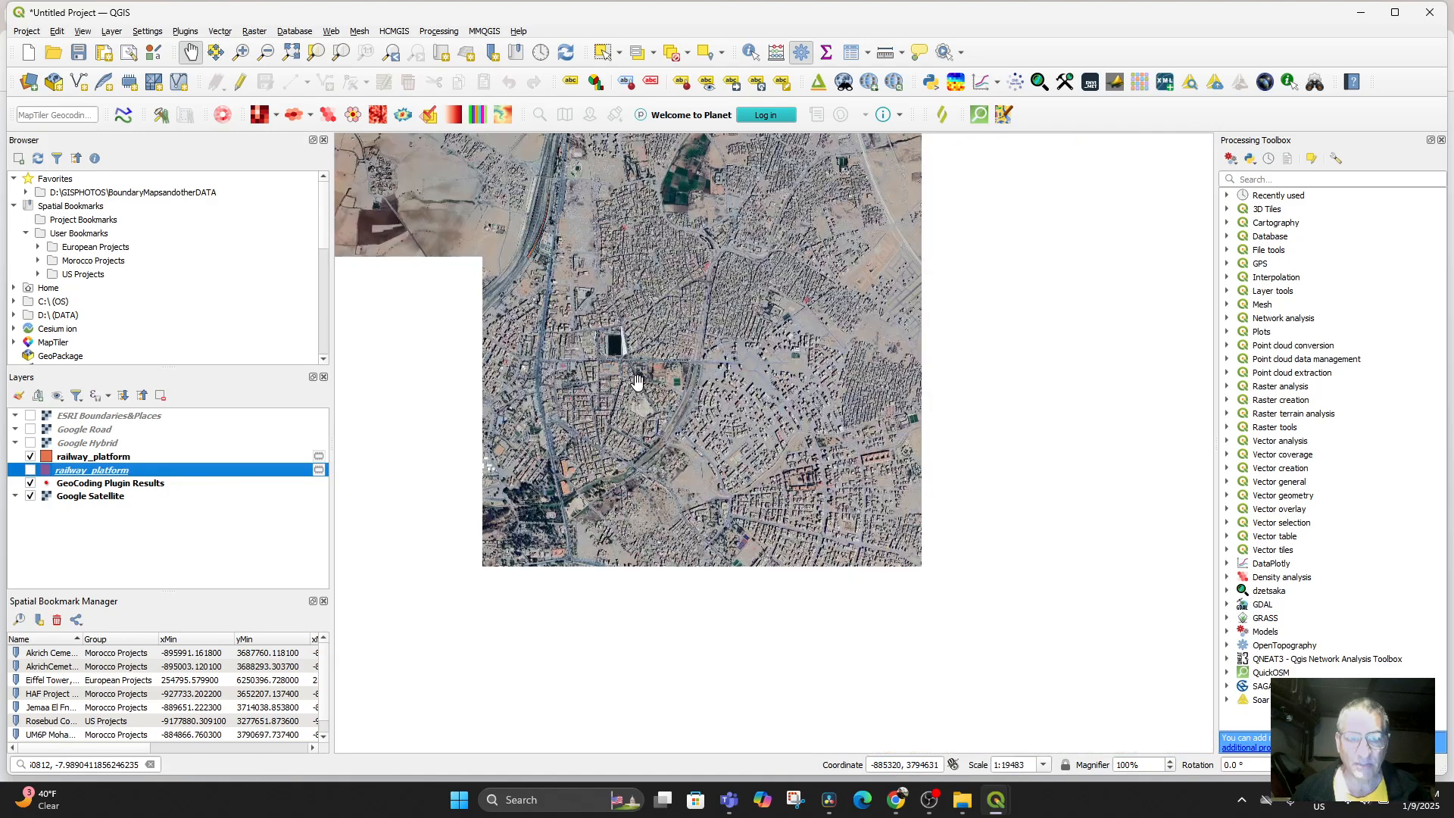
scroll(636, 381, "down", 1)
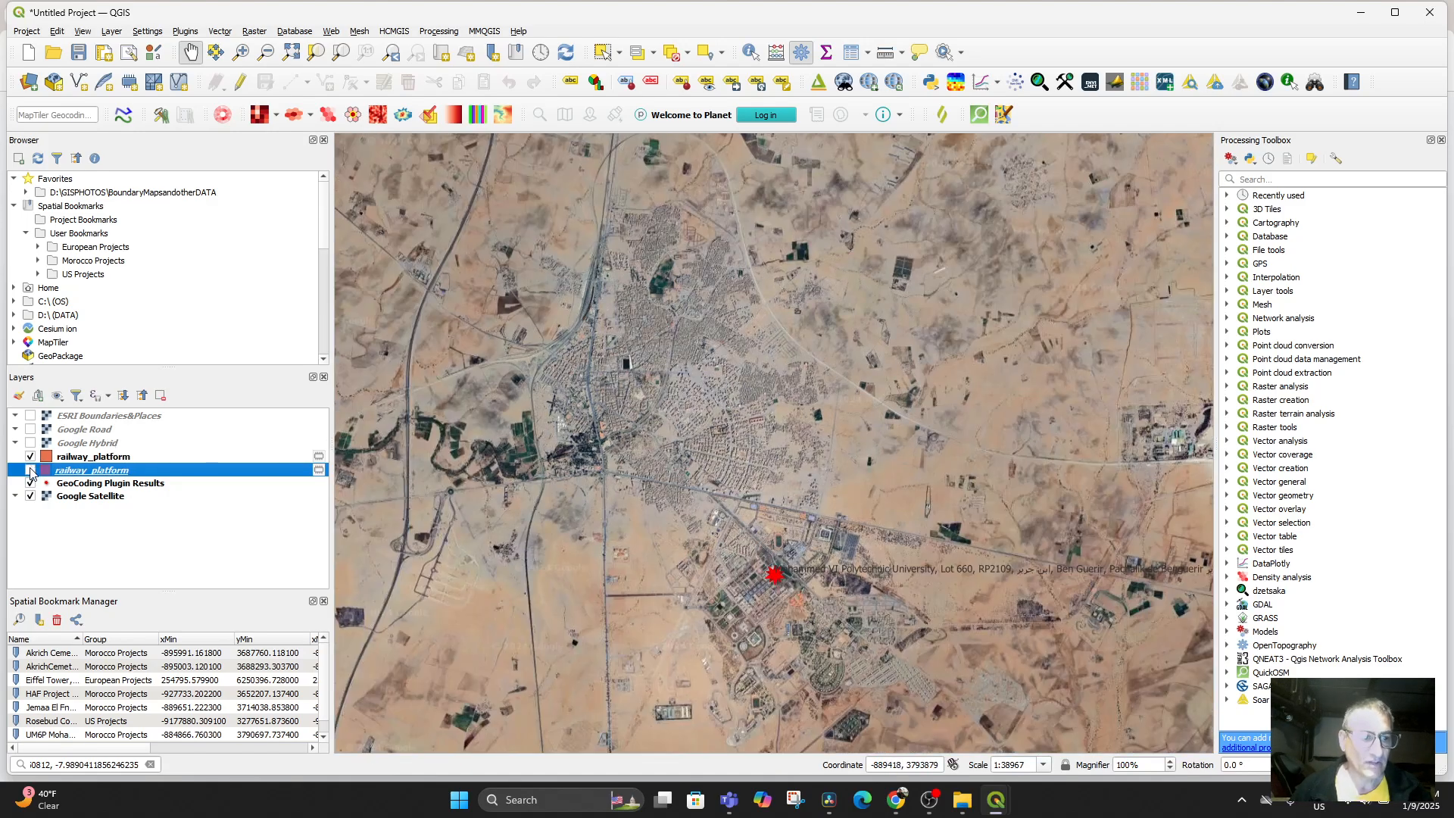
left_click(31, 470)
left_click_drag(684, 499, 703, 531)
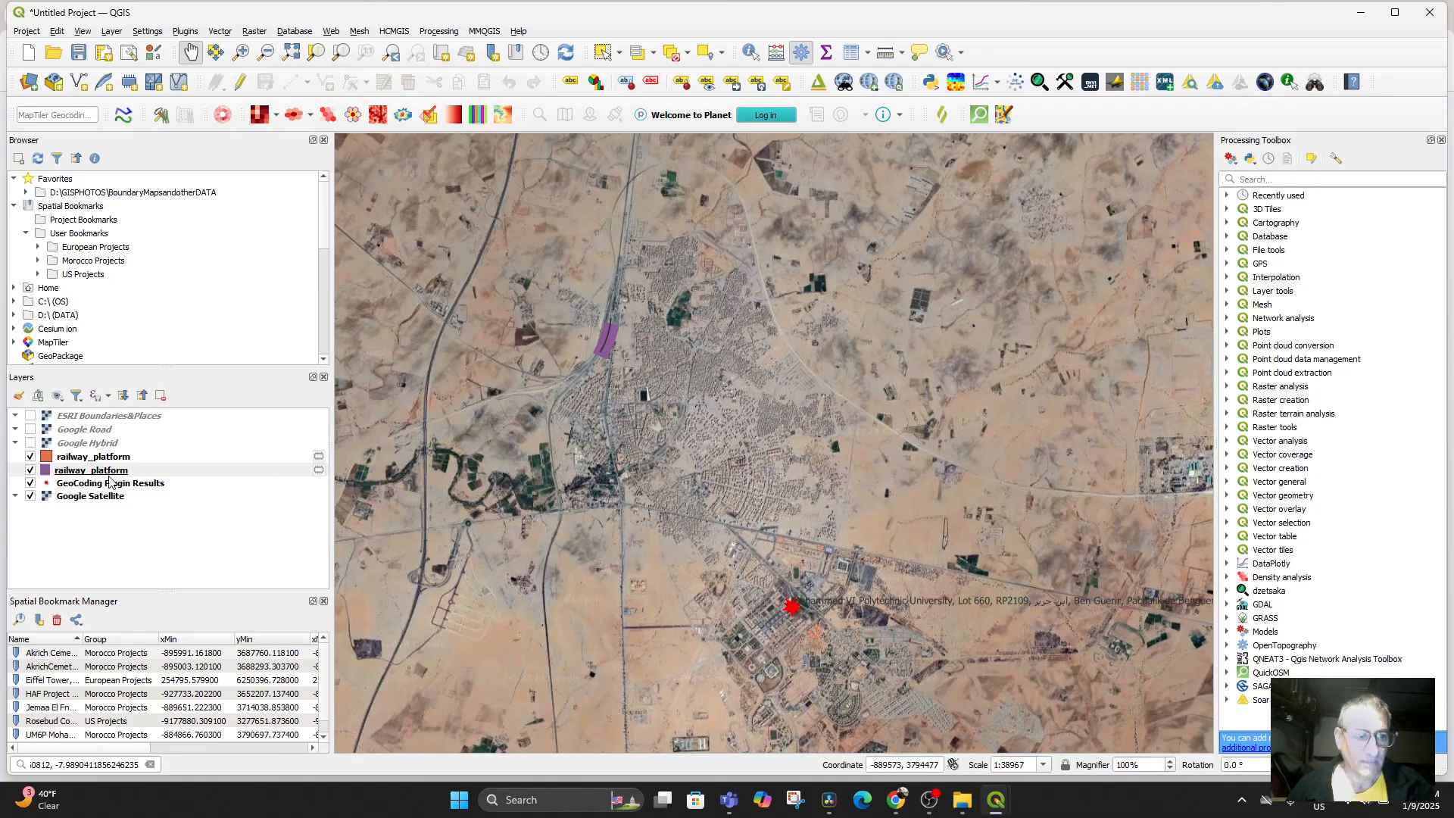
Step: Save the railway_platform polygon scratch layer as an ESRI Shapefile named "Ben Guerir Railway Platform"
left_click(75, 457)
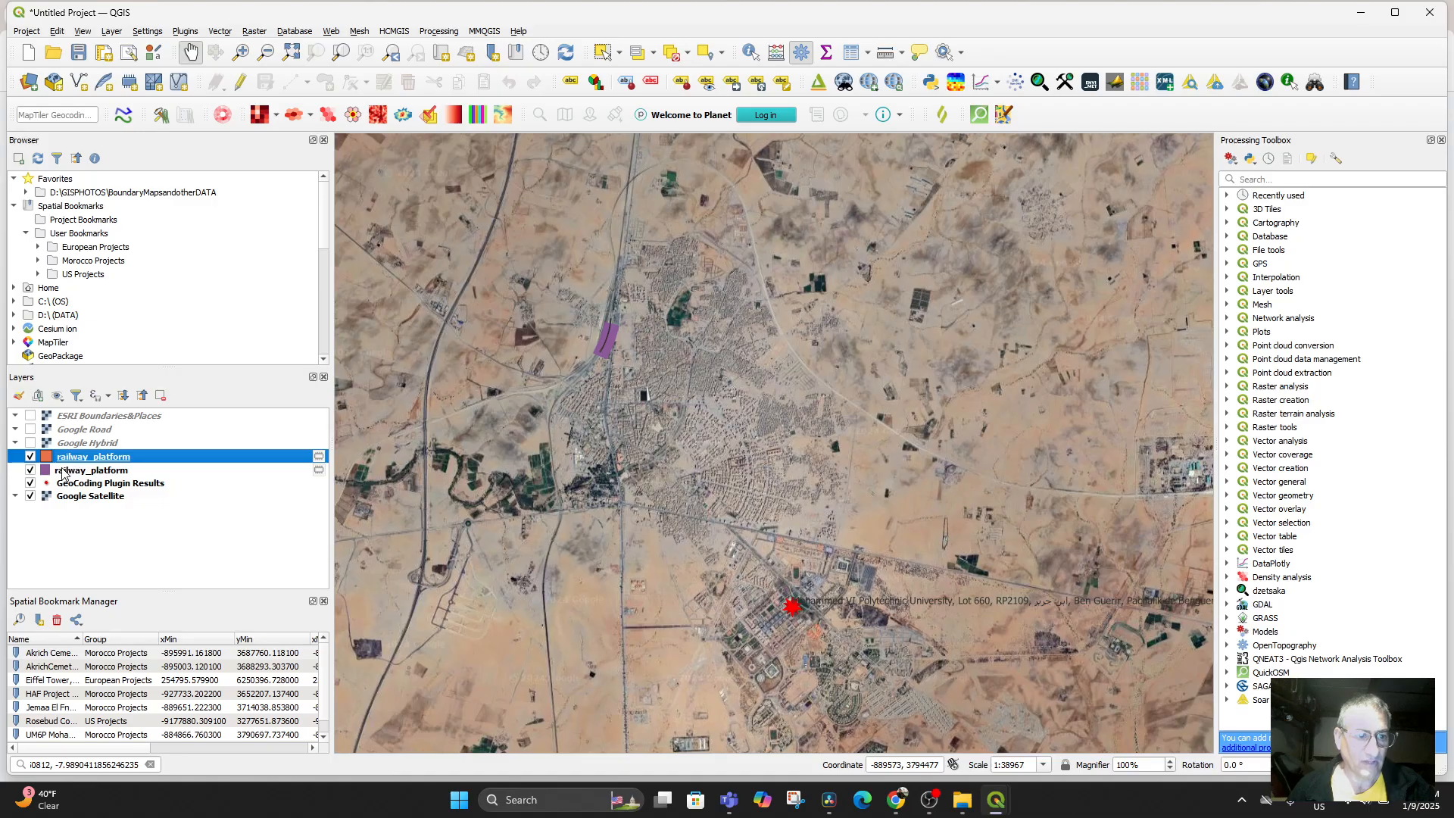
left_click(319, 458)
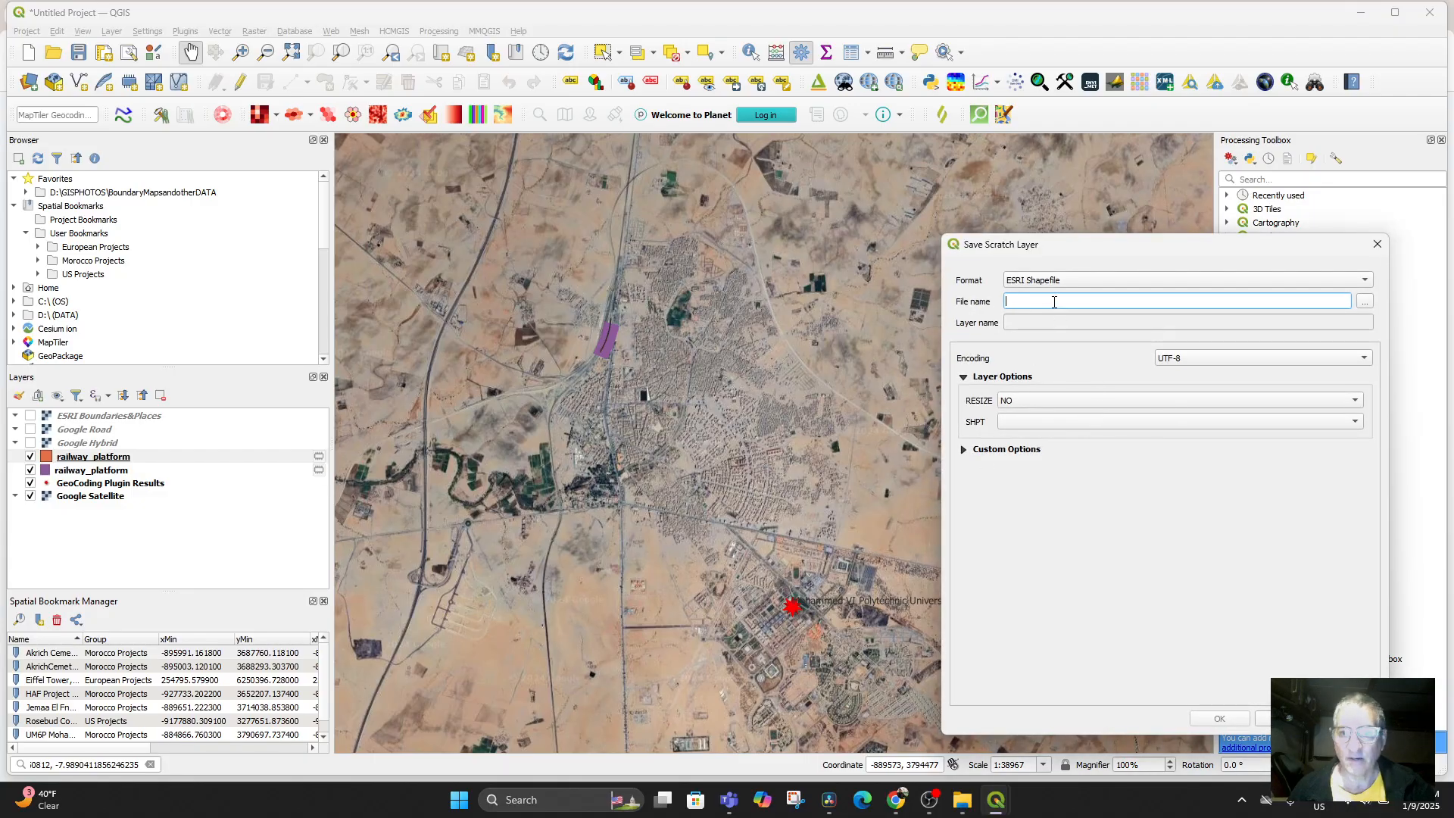
type("Ben Guerir Railway Platform")
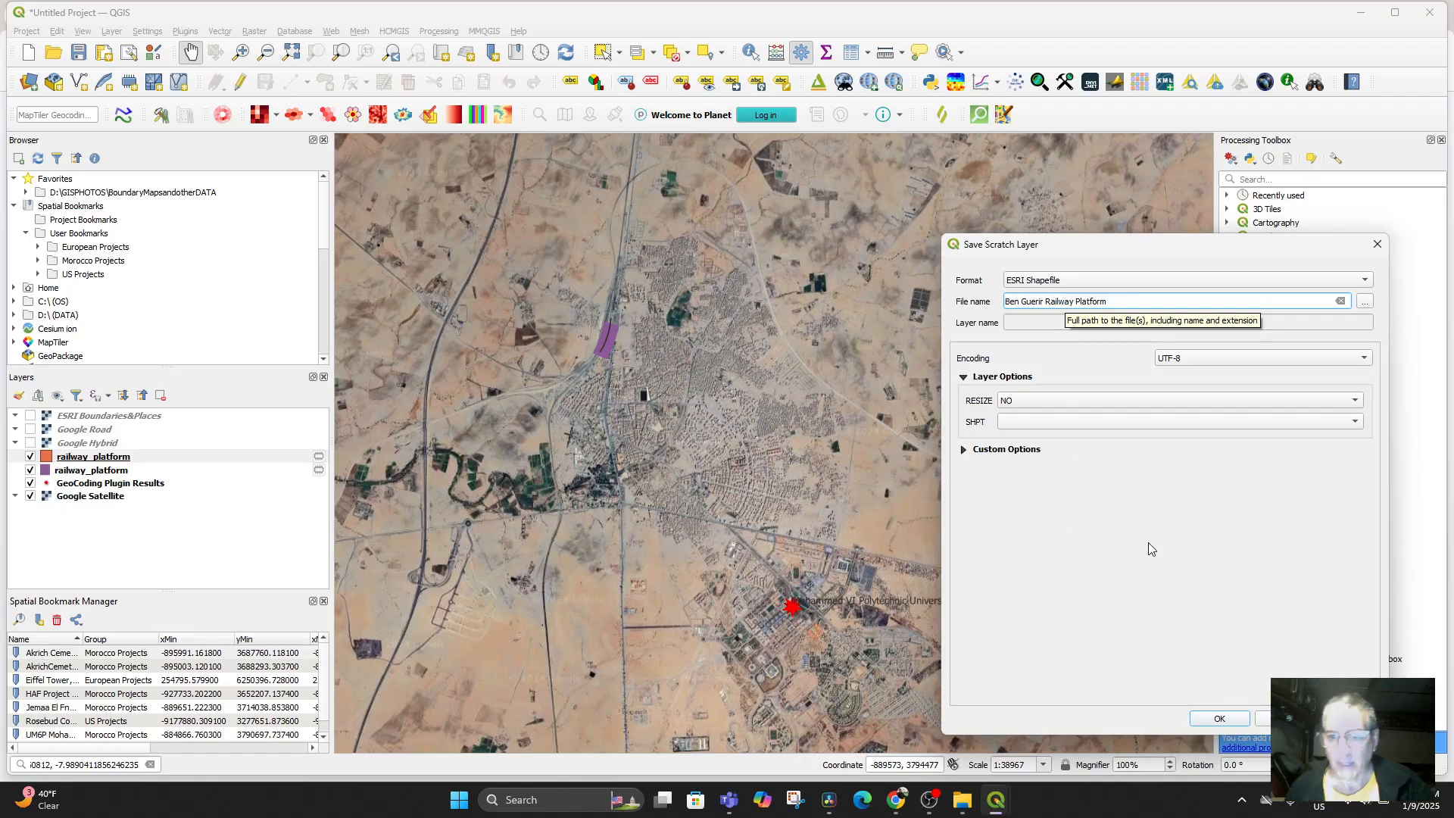
left_click(1221, 720)
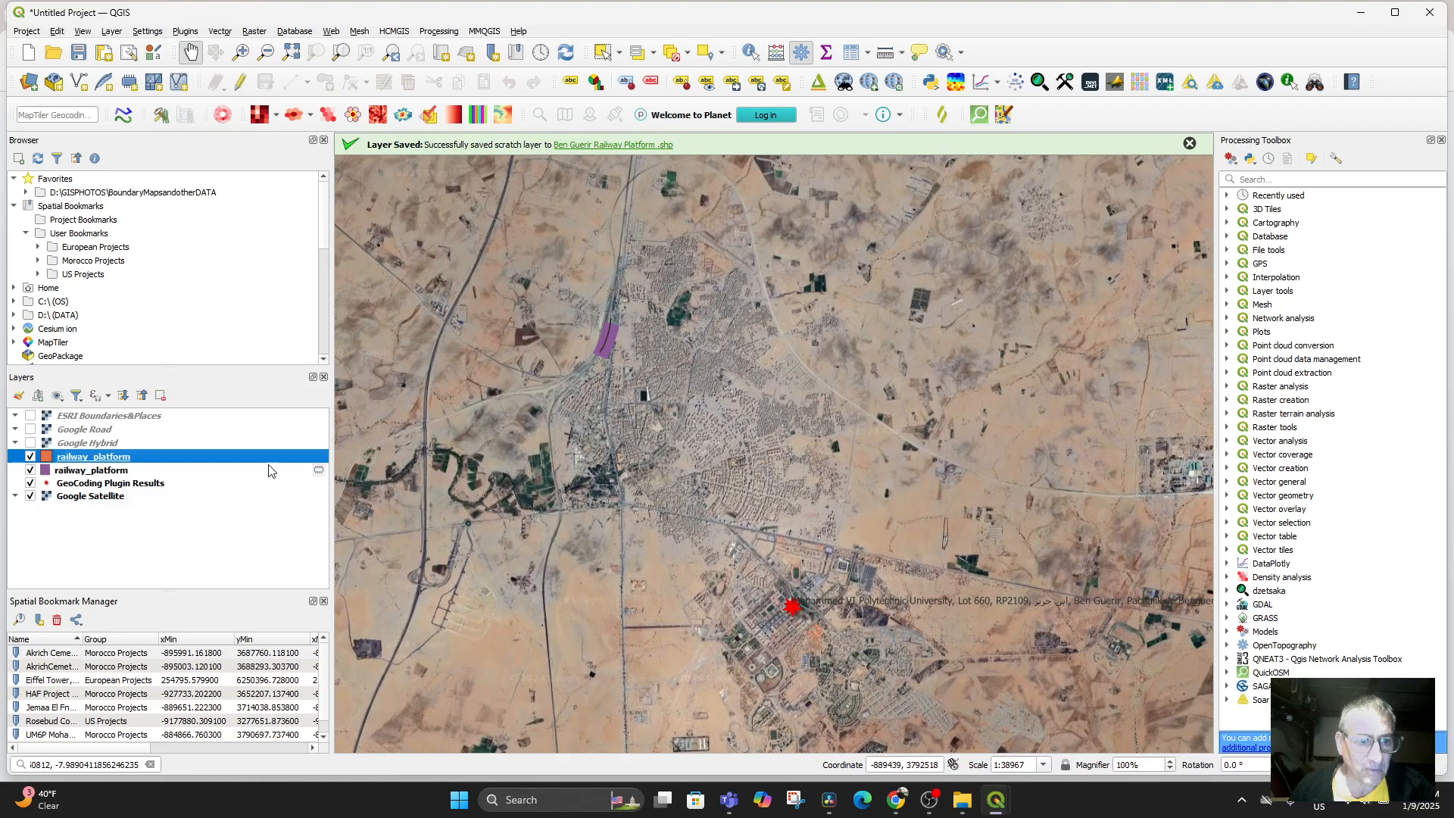
Step: Remove the purple railway_platform line layer from the project
right_click(111, 471)
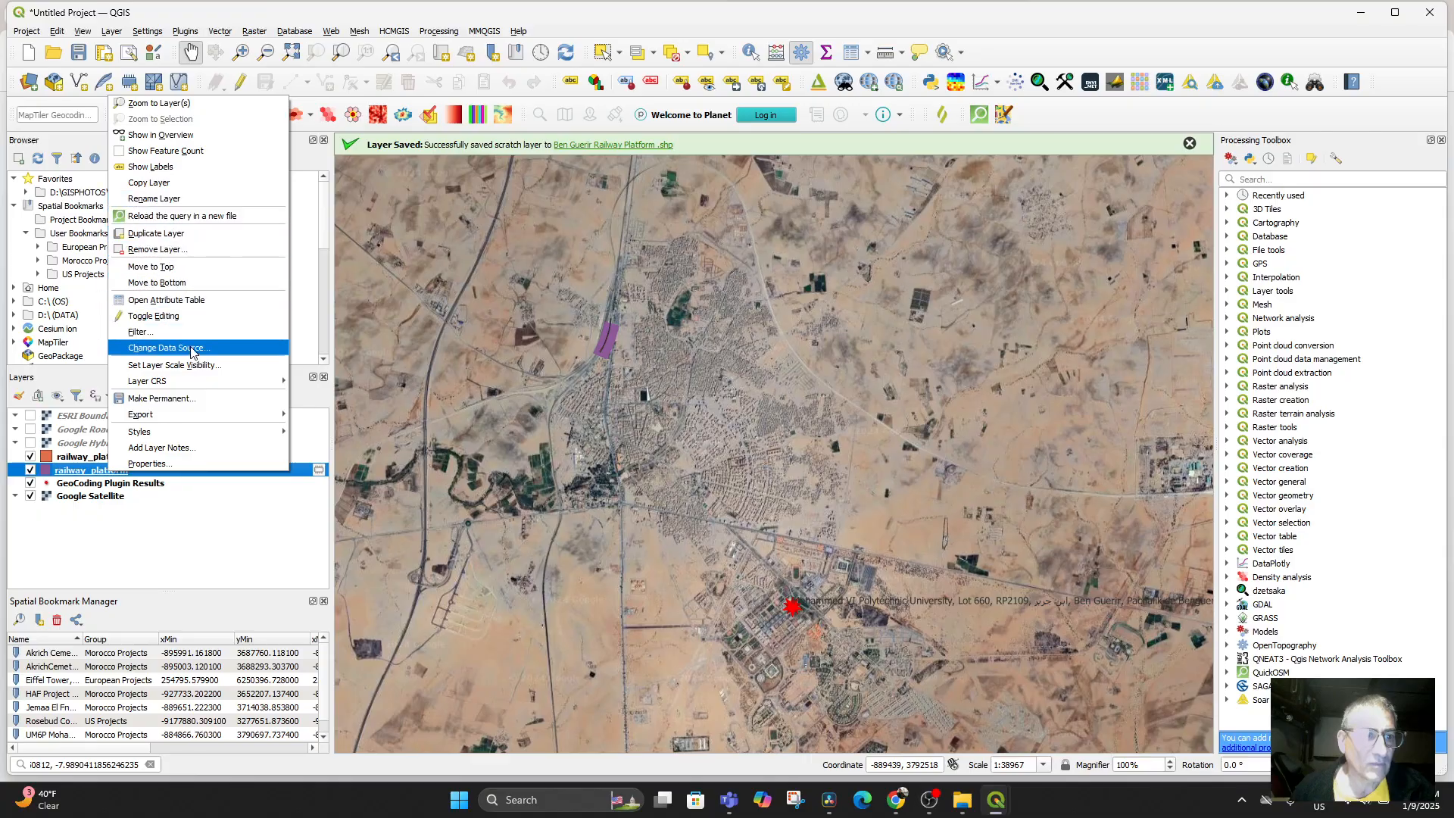
left_click(185, 251)
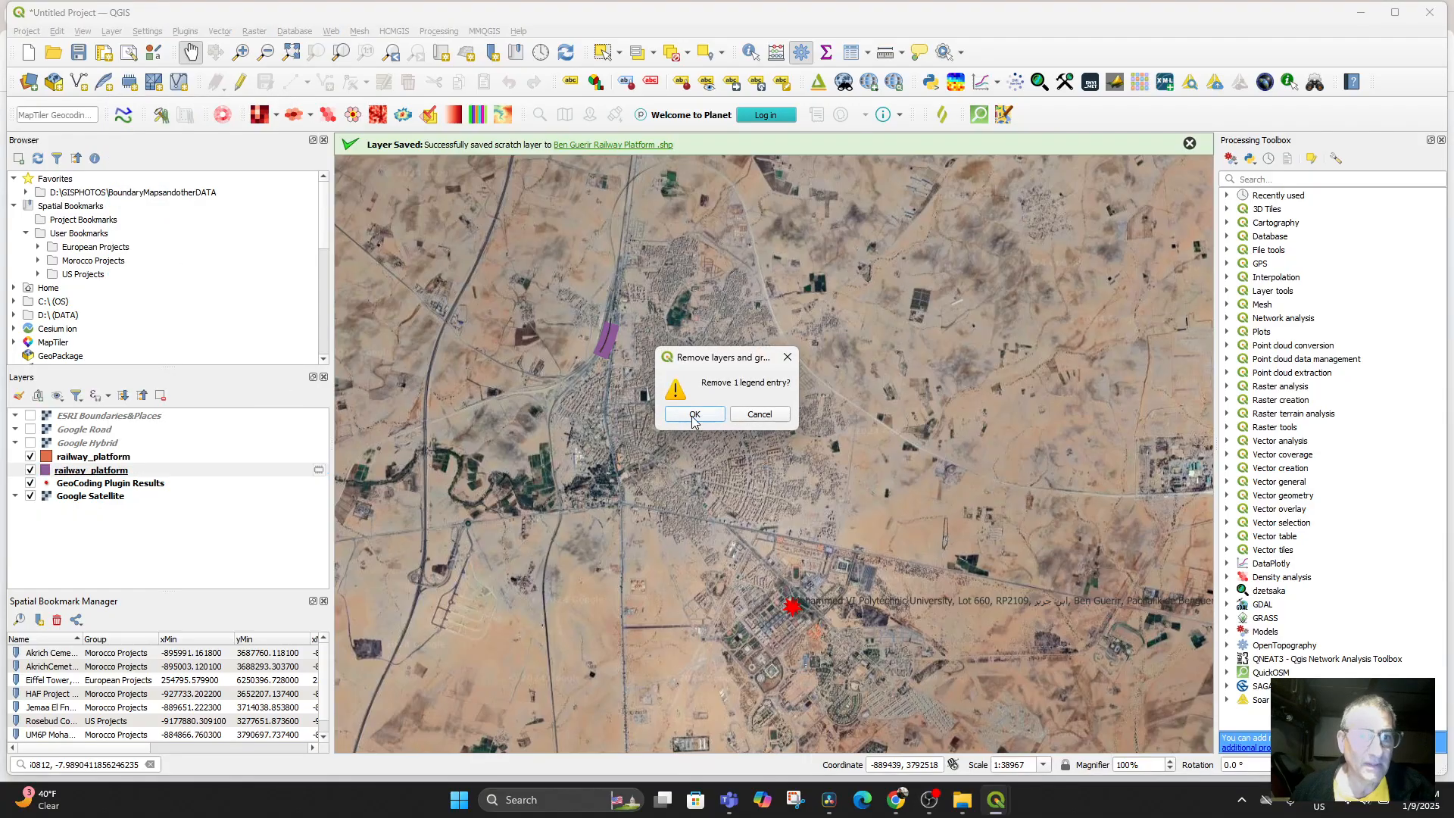
left_click(712, 417)
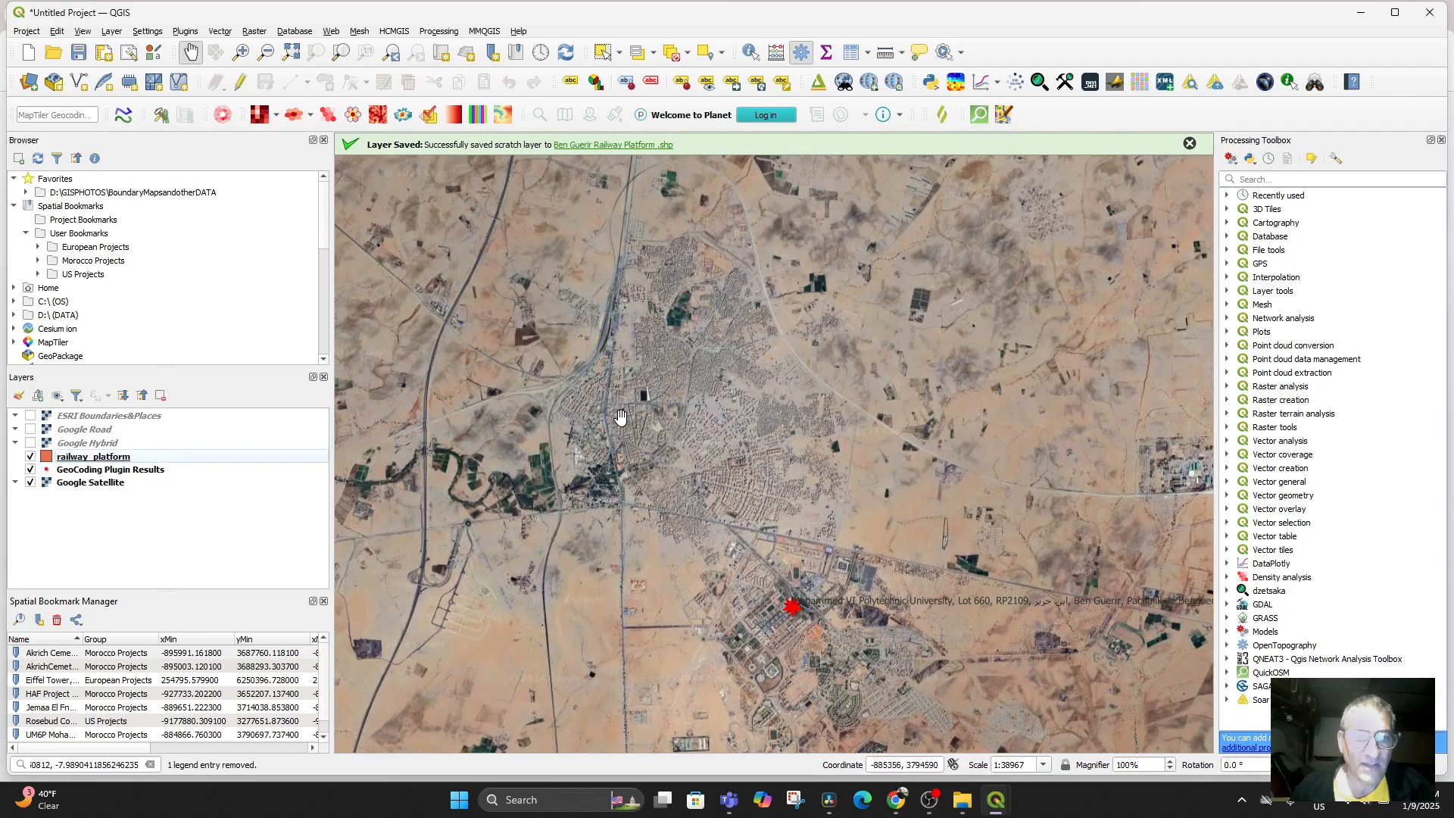
Step: Review the railway_platform polygon layer's source settings and look through its preset fill symbols
double_click(99, 457)
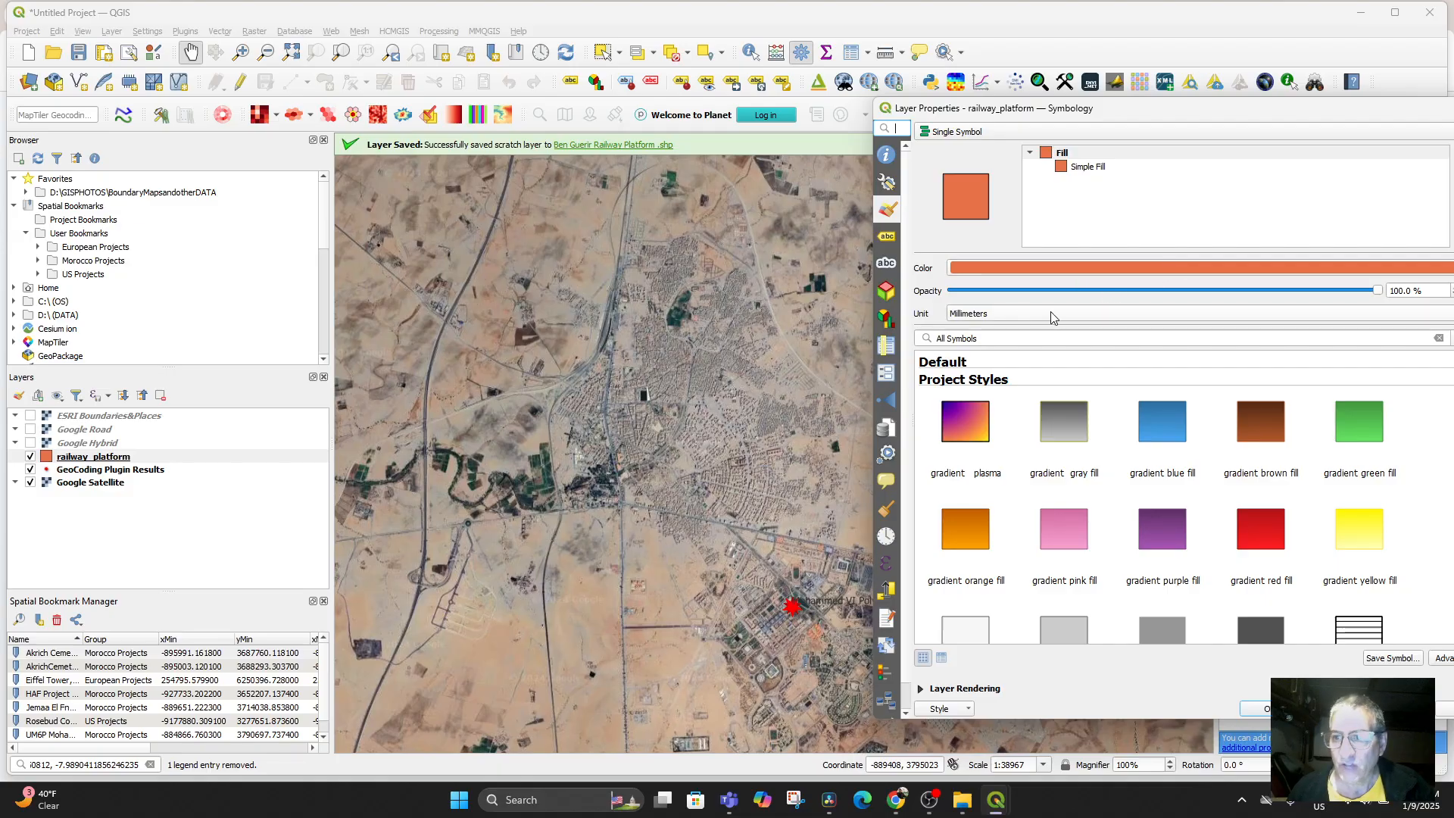
left_click_drag(1347, 114, 1271, 96)
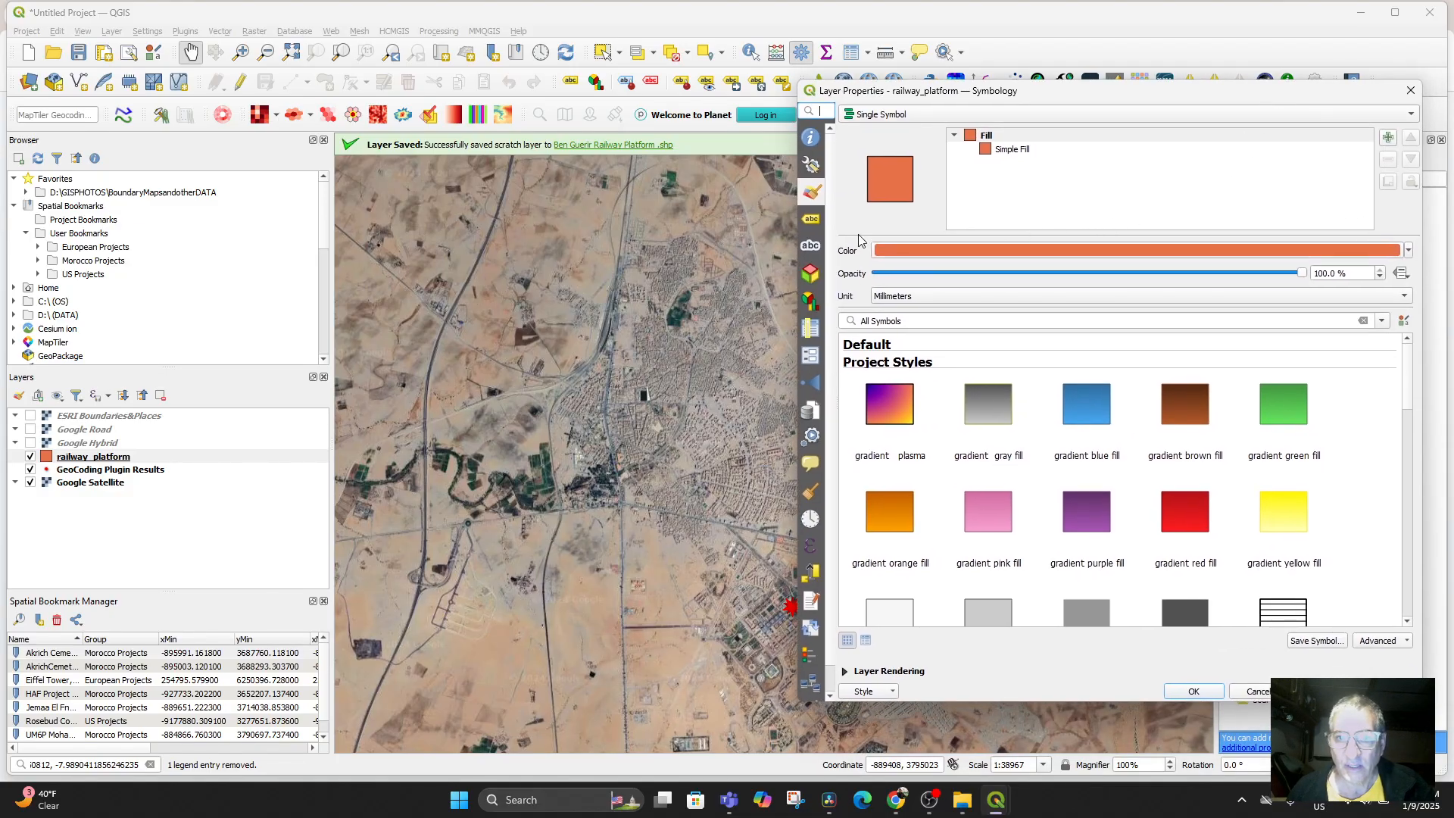
left_click(812, 166)
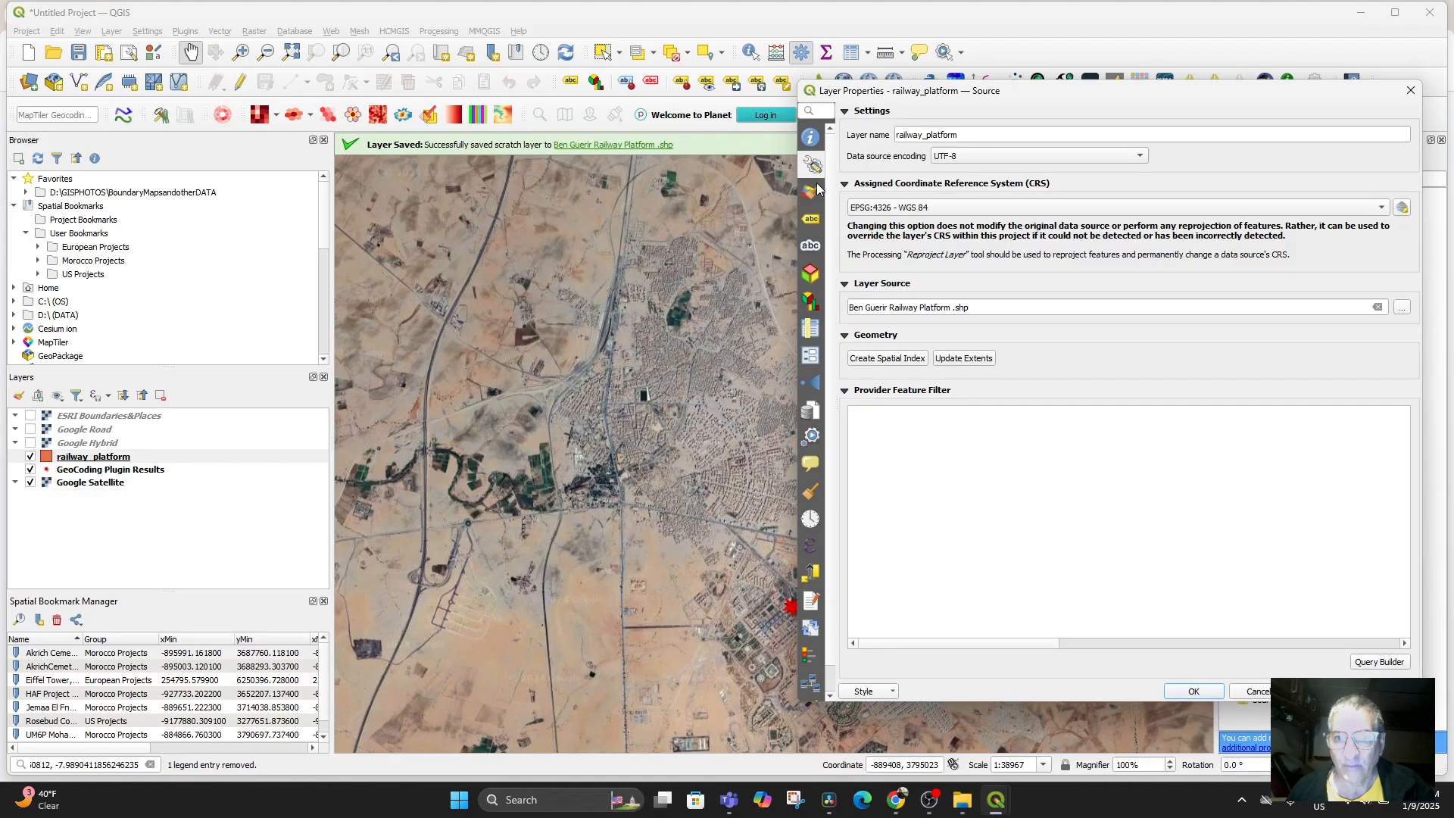
left_click(813, 192)
scroll(1128, 393, "down", 10)
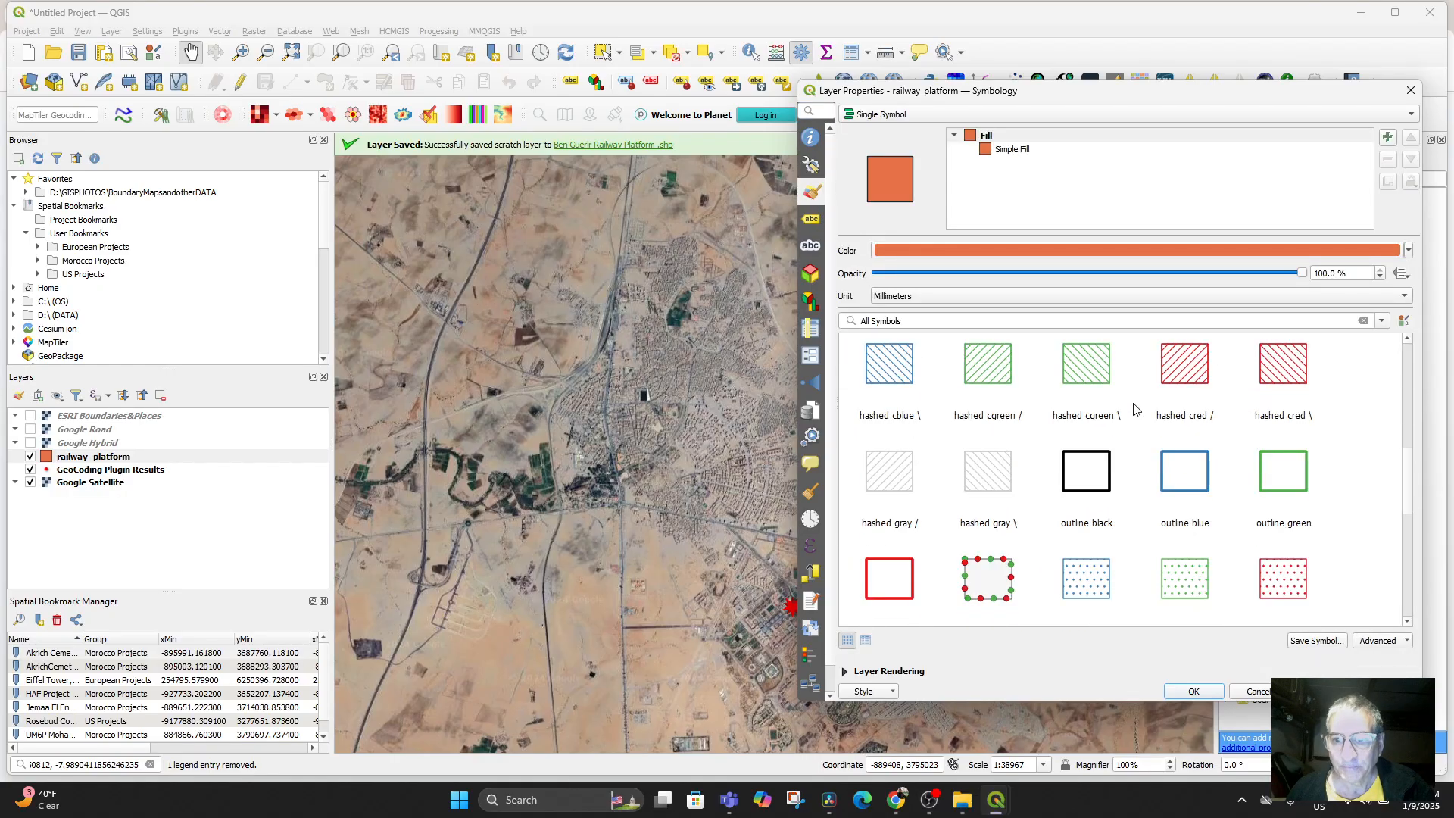
scroll(1133, 409, "up", 5)
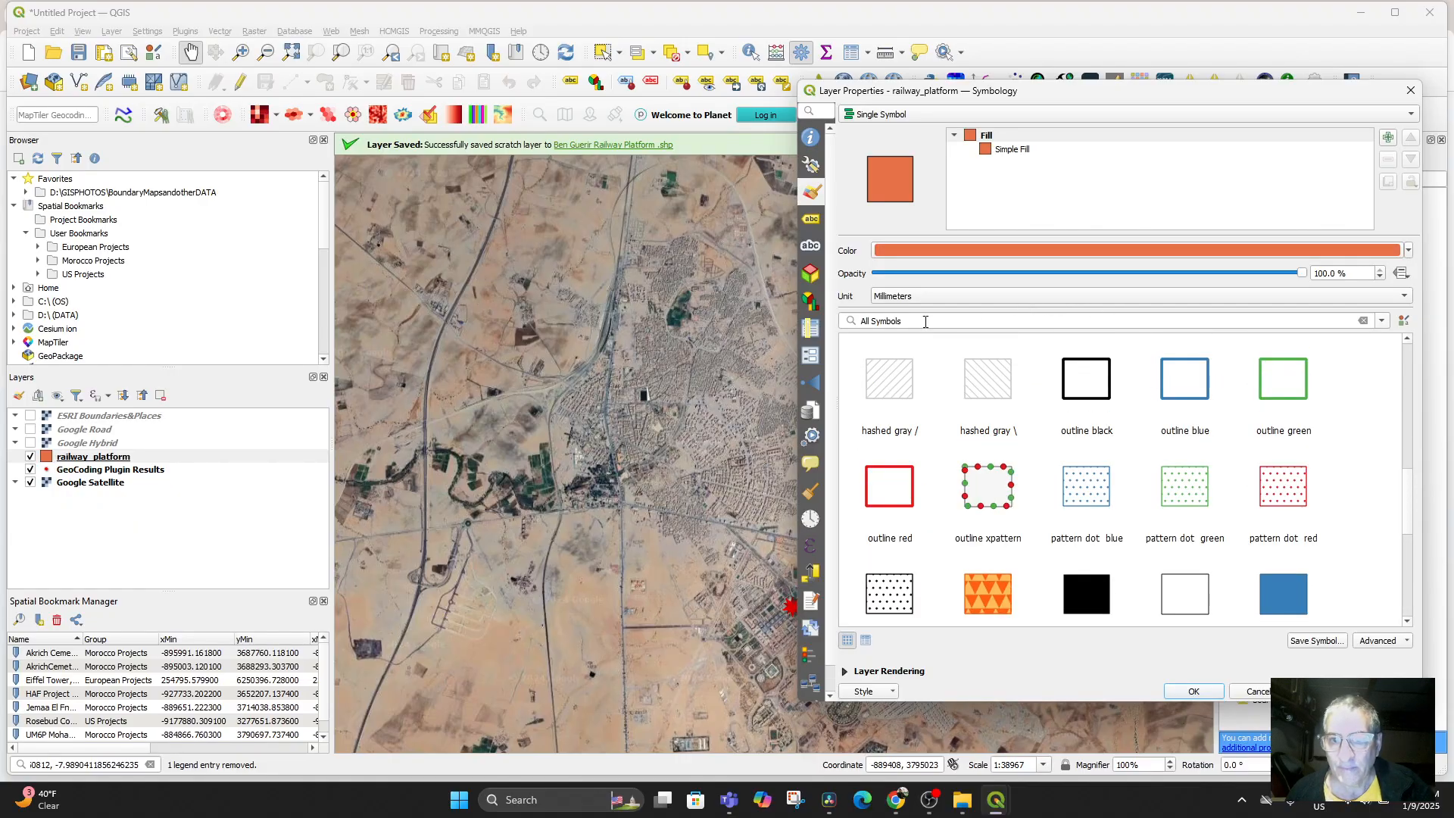
scroll(1101, 494, "down", 2)
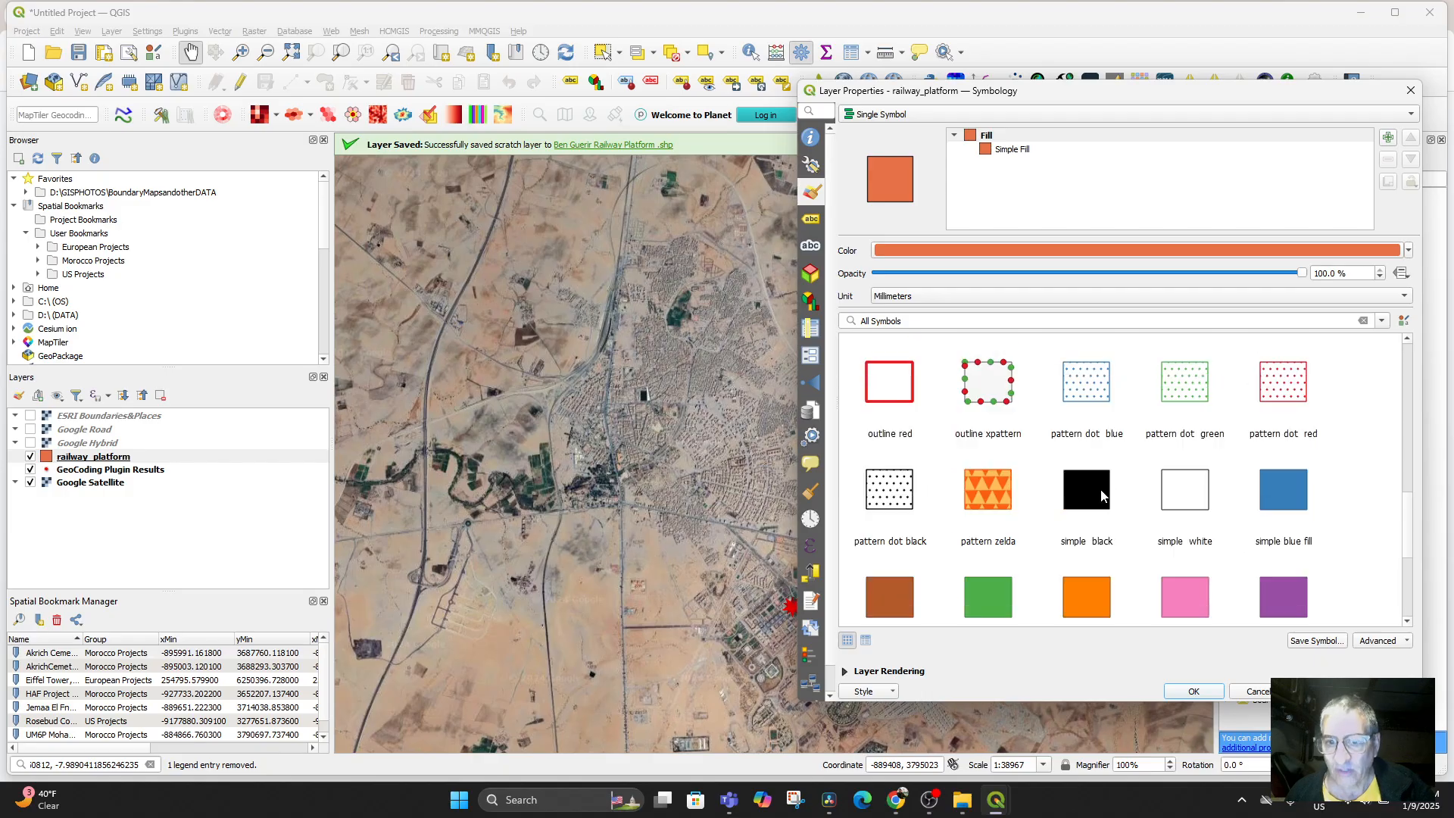
scroll(1102, 494, "up", 10)
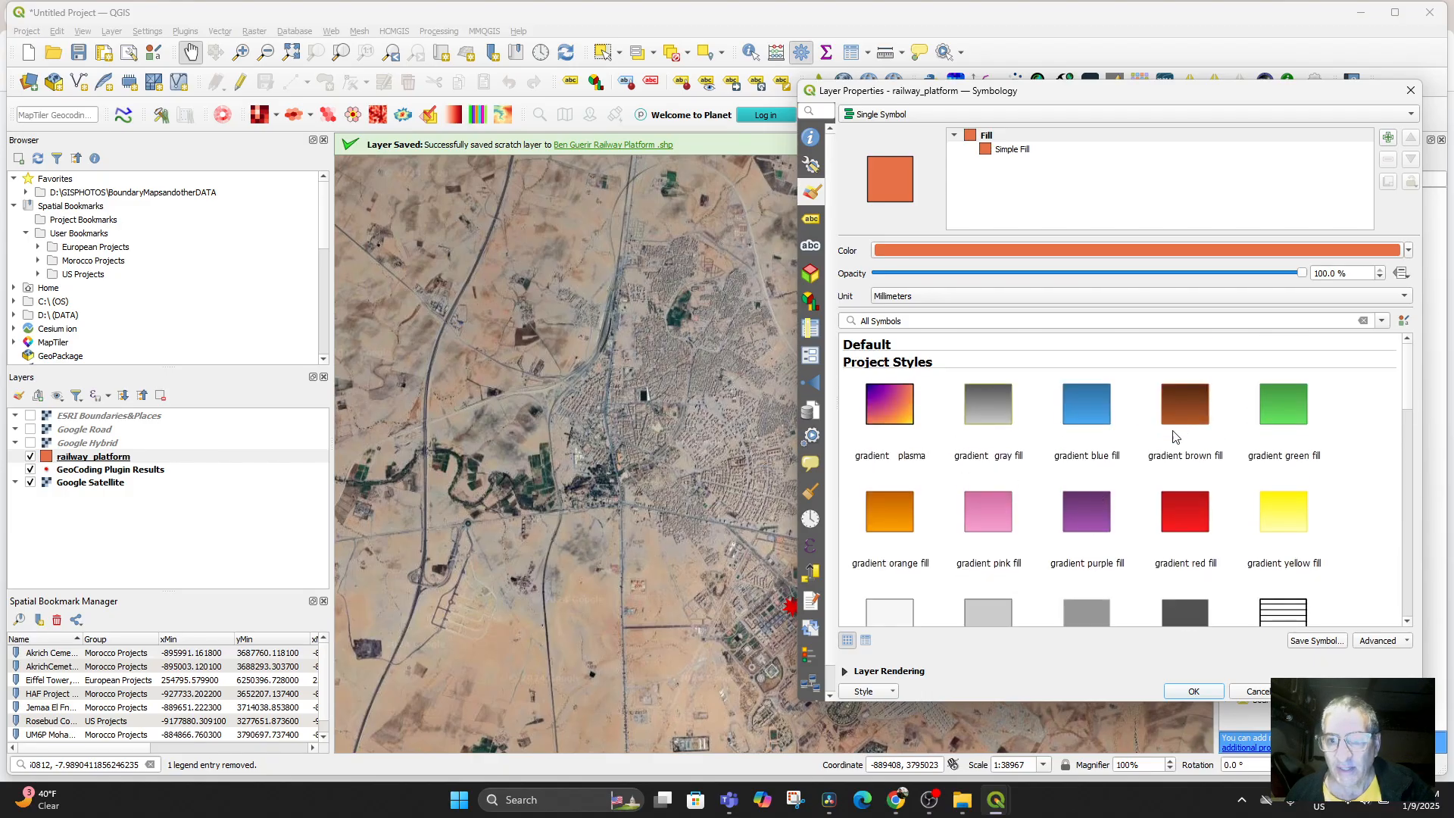
scroll(1136, 469, "down", 10)
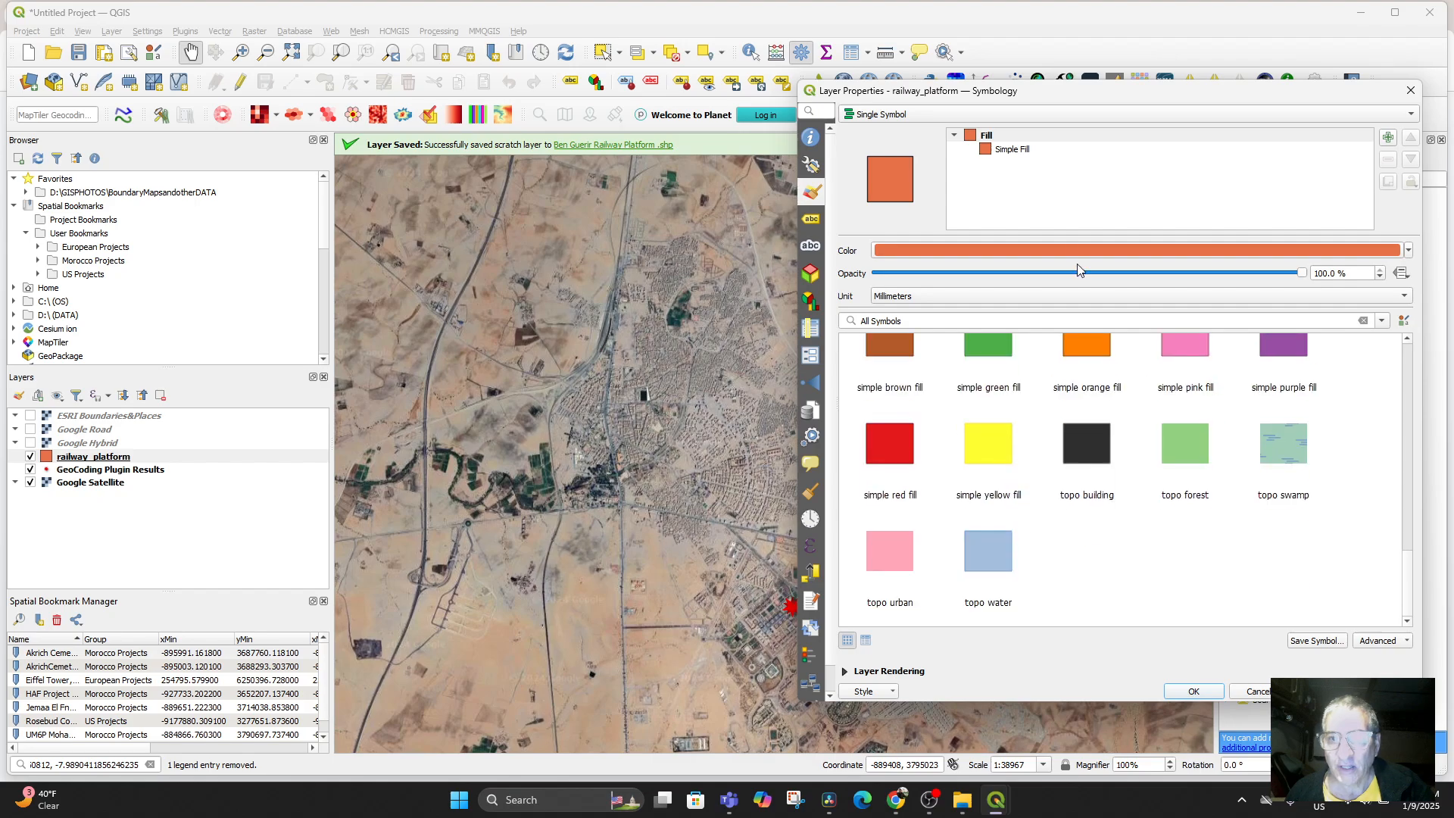
Step: Check the railway_platform layer's label settings, browse its fill presets again, and leave the layer properties without applying changes
left_click(811, 274)
left_click(810, 246)
left_click(812, 221)
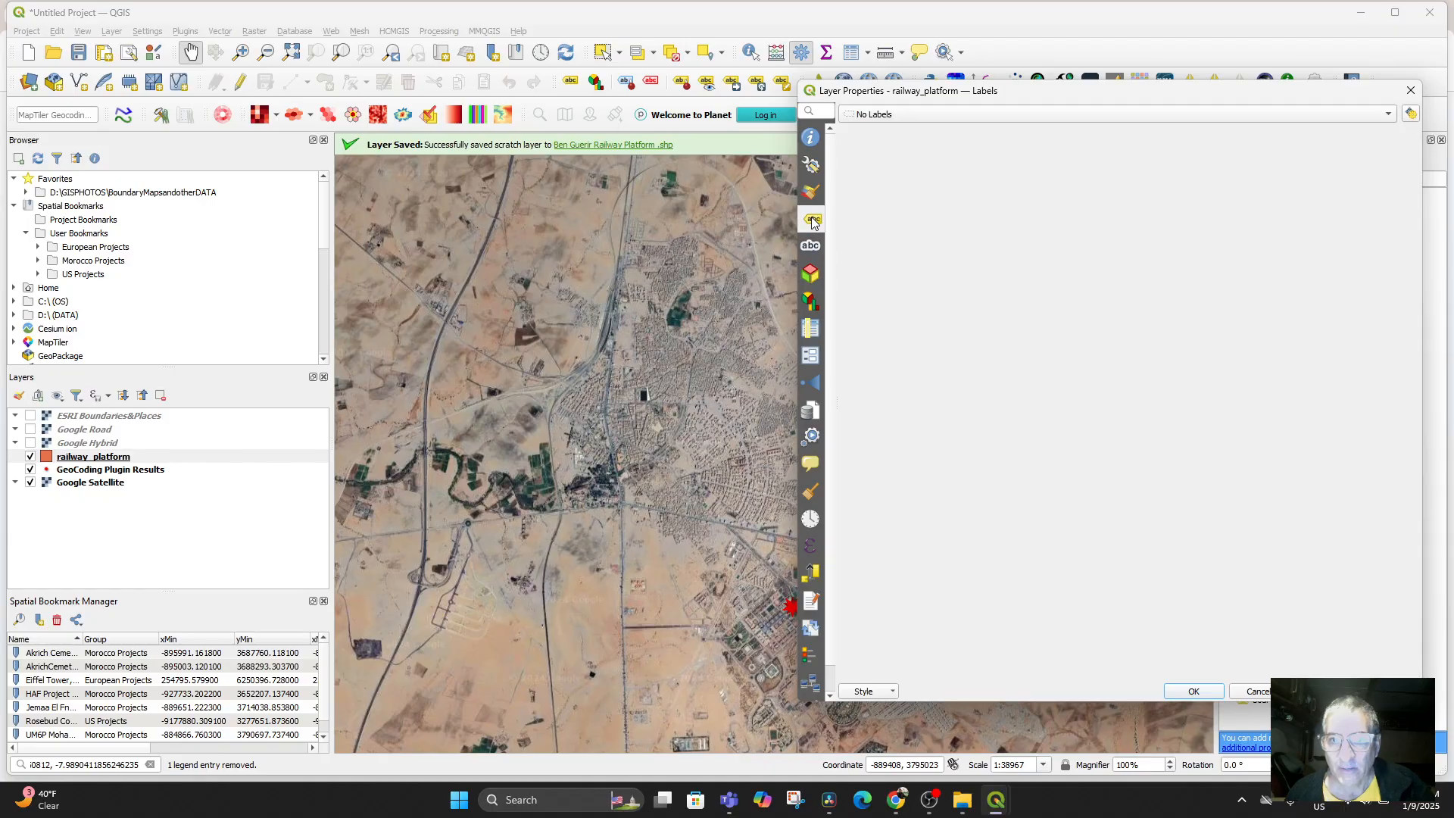
left_click(811, 193)
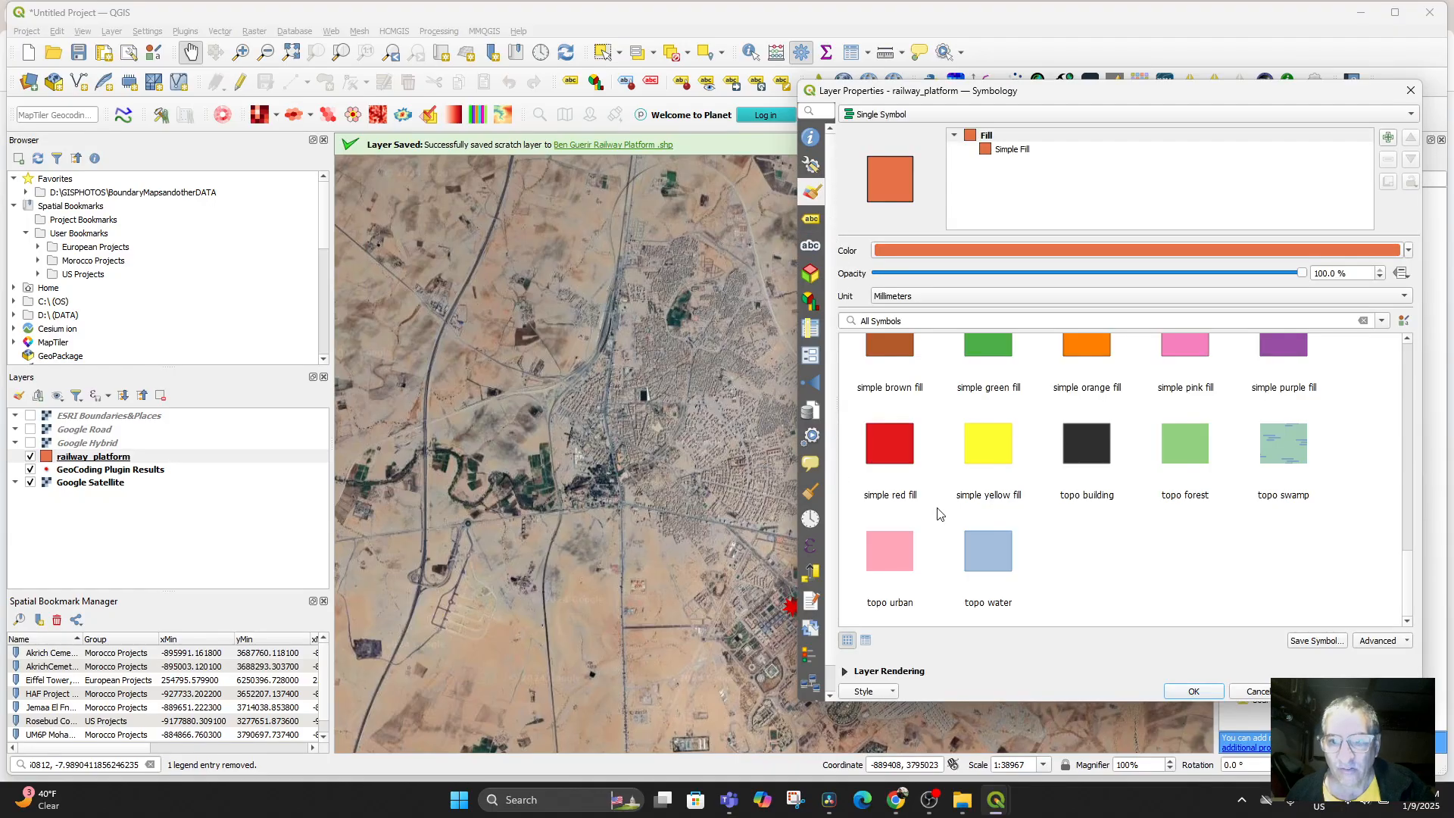
scroll(1245, 501, "up", 2)
scroll(1234, 511, "down", 2)
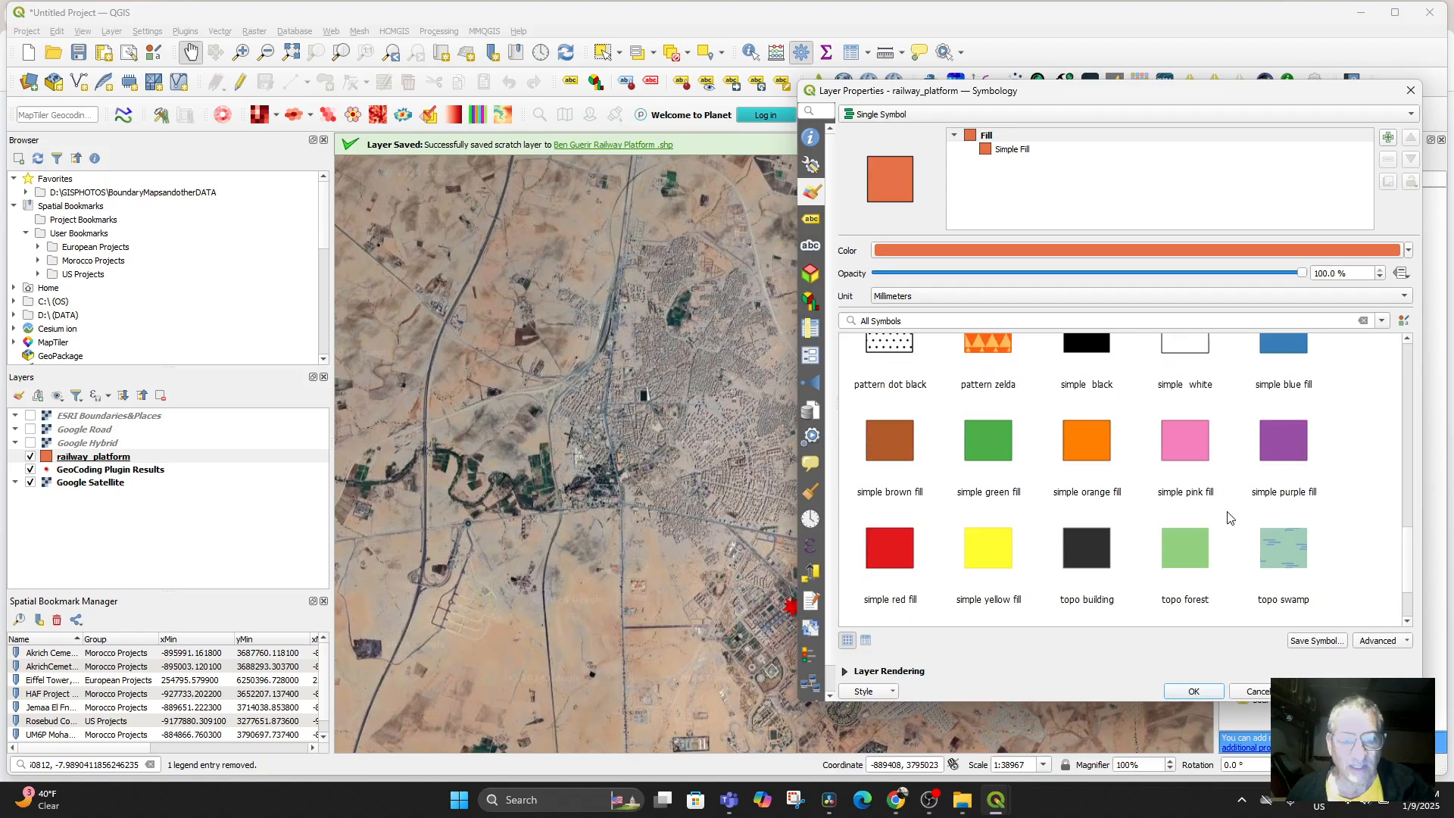
scroll(1229, 518, "up", 10)
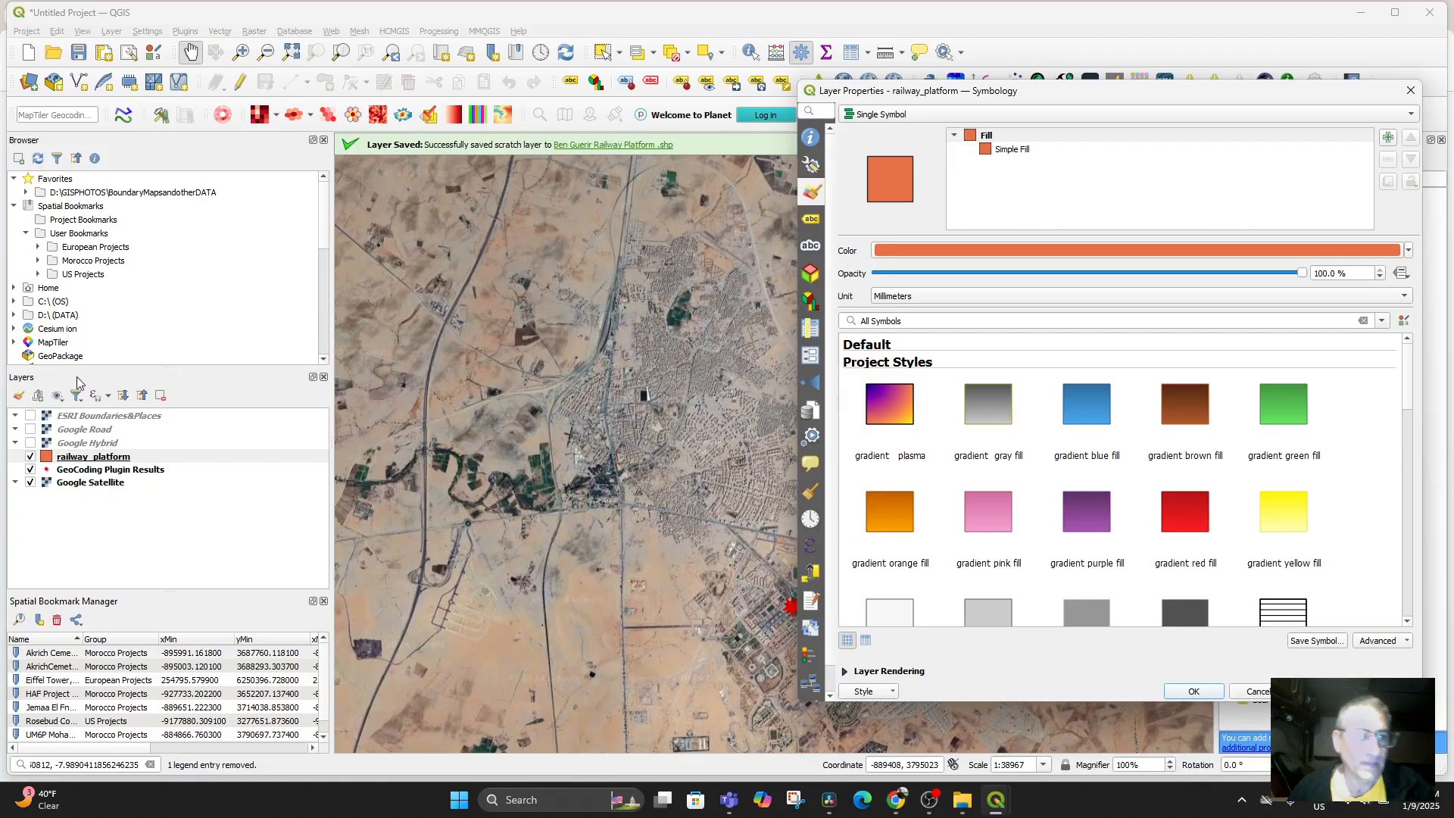
left_click(1410, 90)
left_click(57, 32)
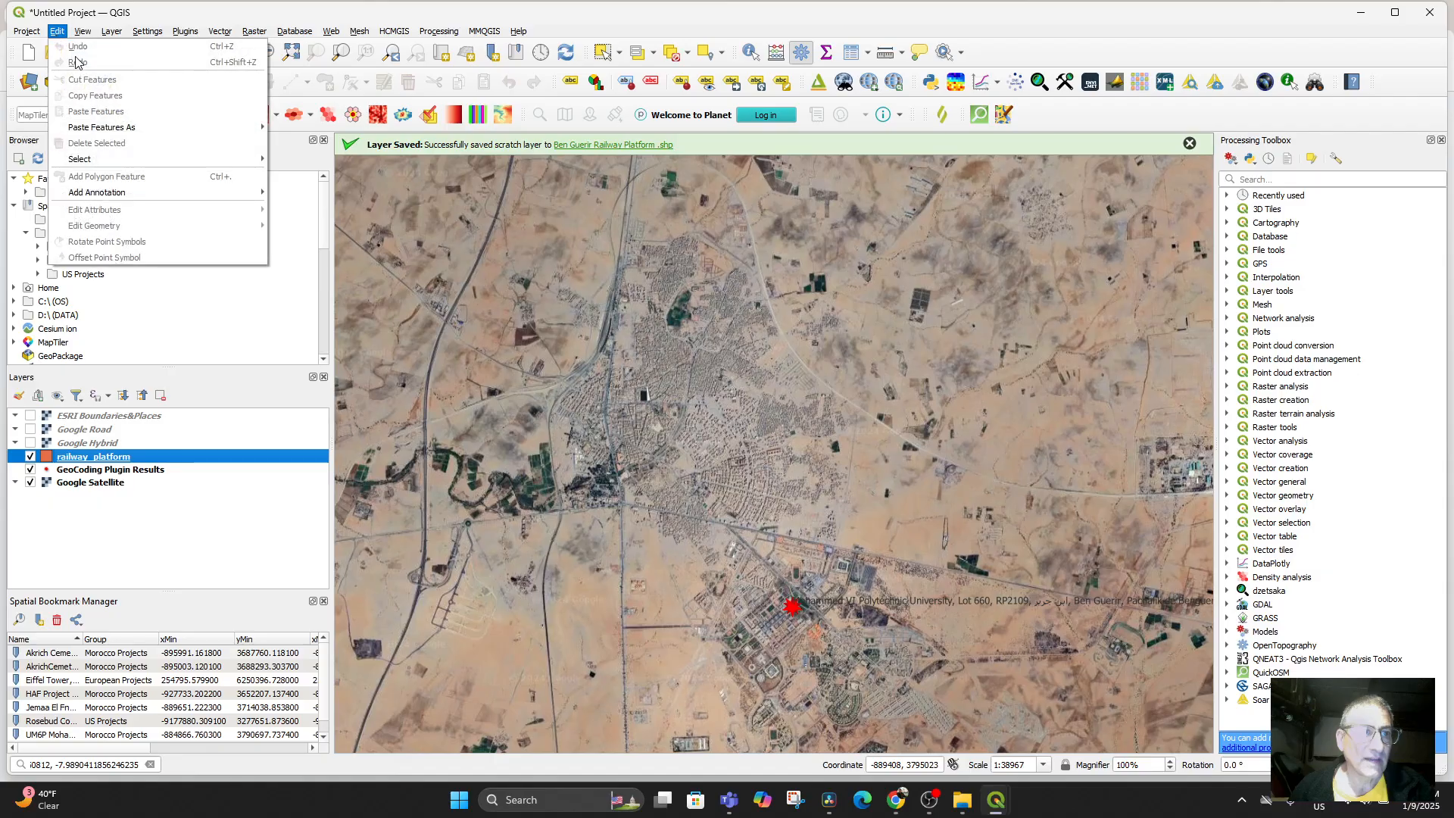
left_click(180, 527)
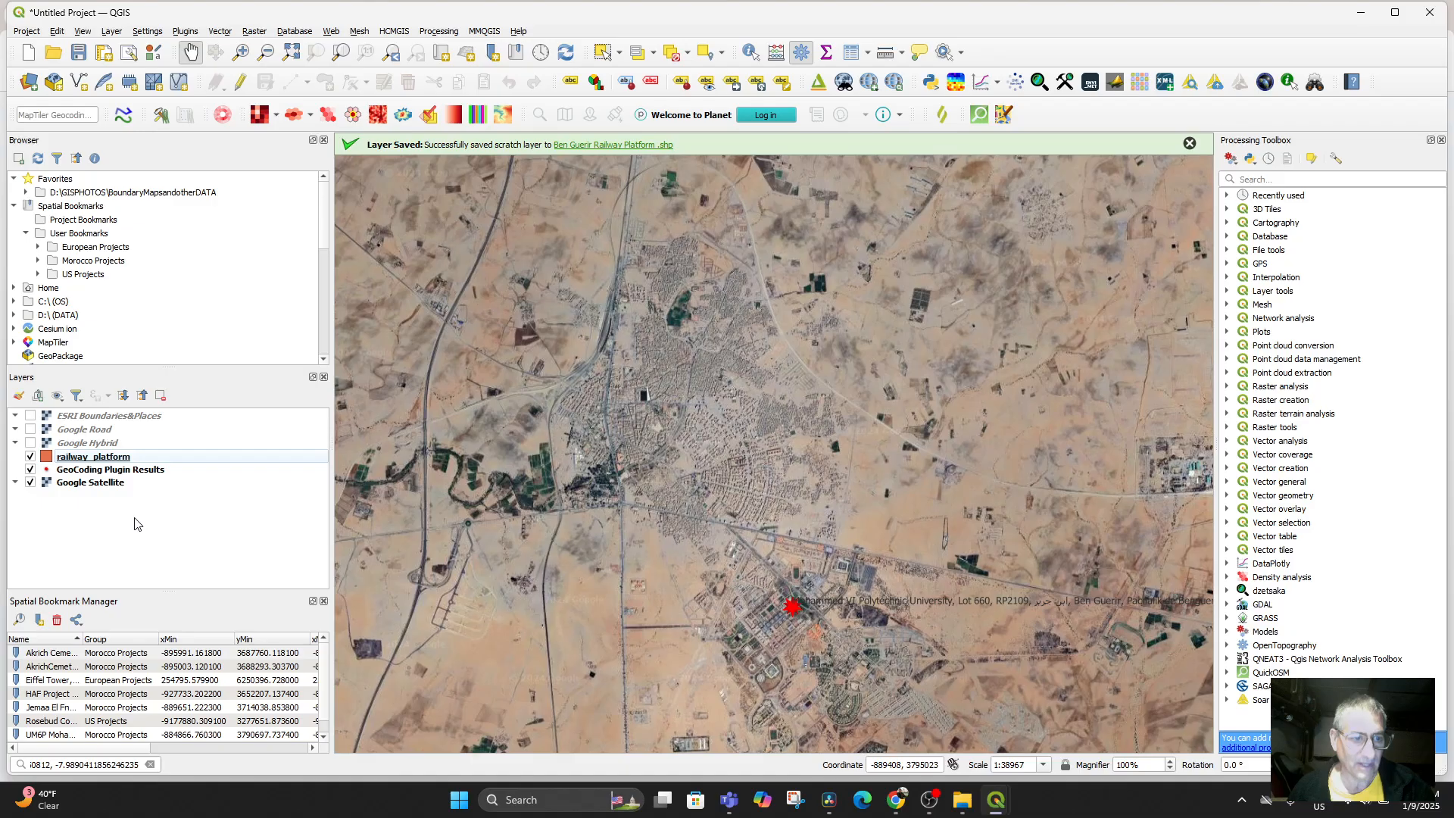
left_click(70, 459)
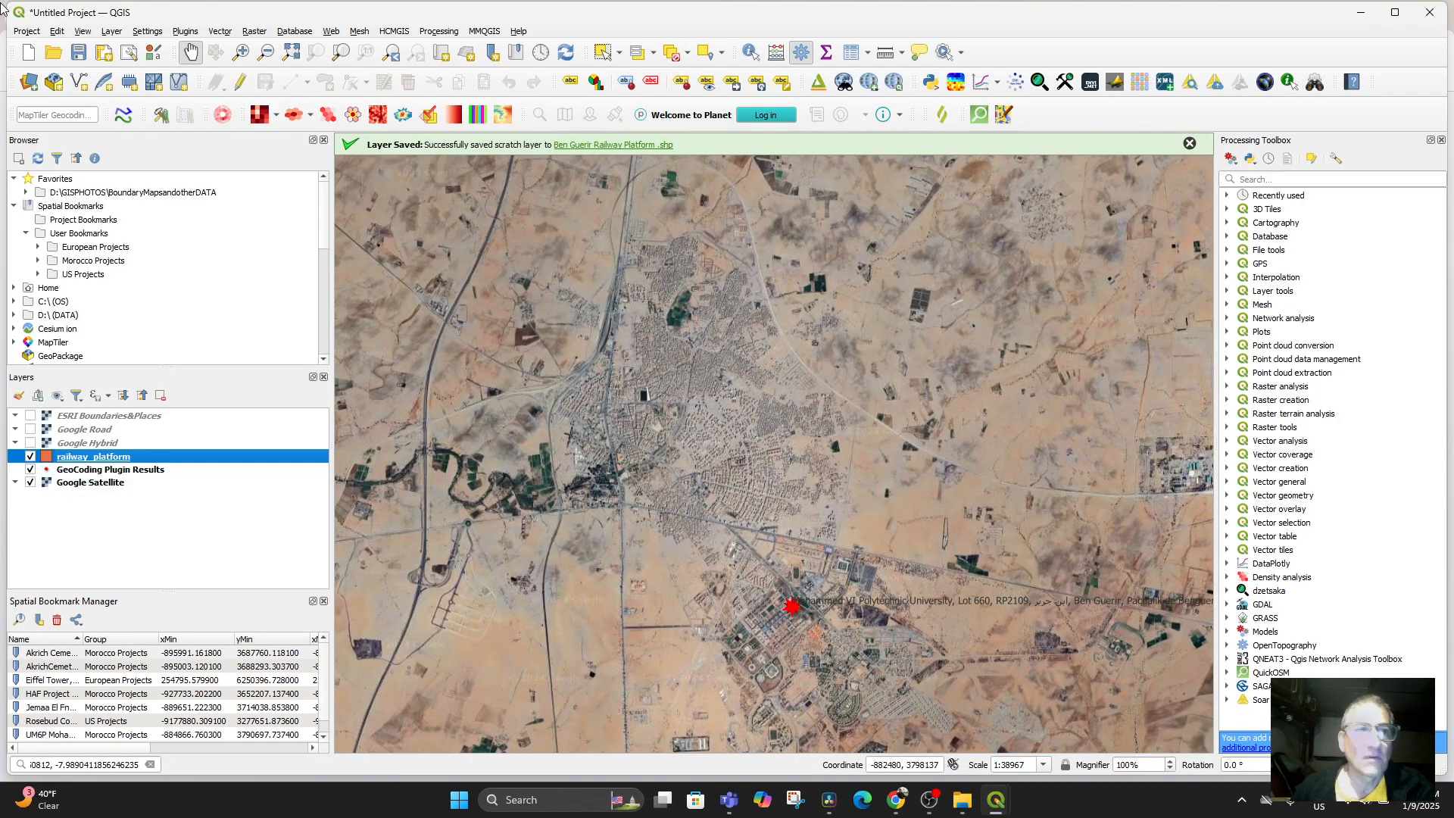
Step: Start a QuickOSM quick query and load the Transport/Railway preset
left_click(220, 31)
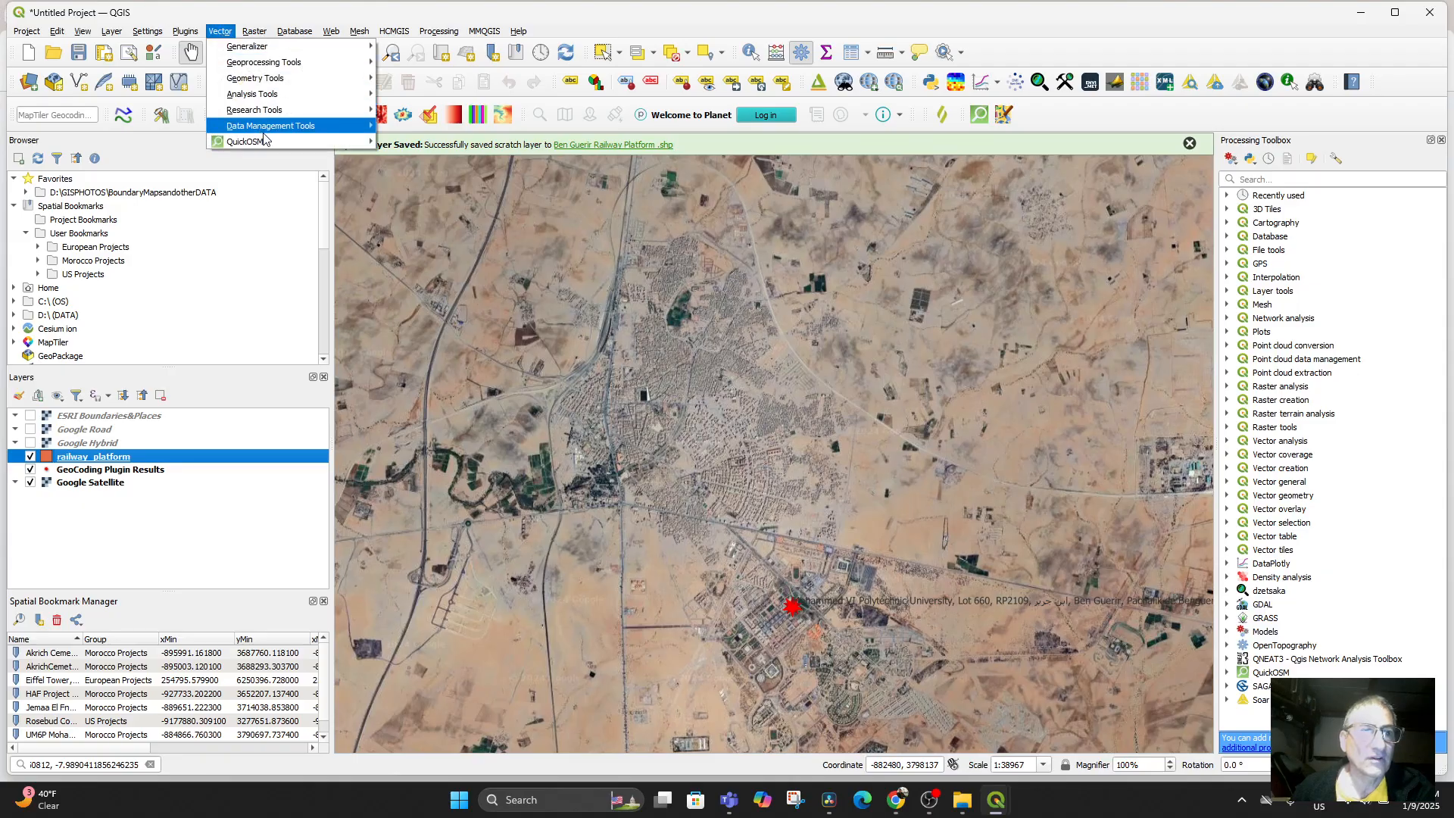
mouse_move(290, 142)
left_click(419, 148)
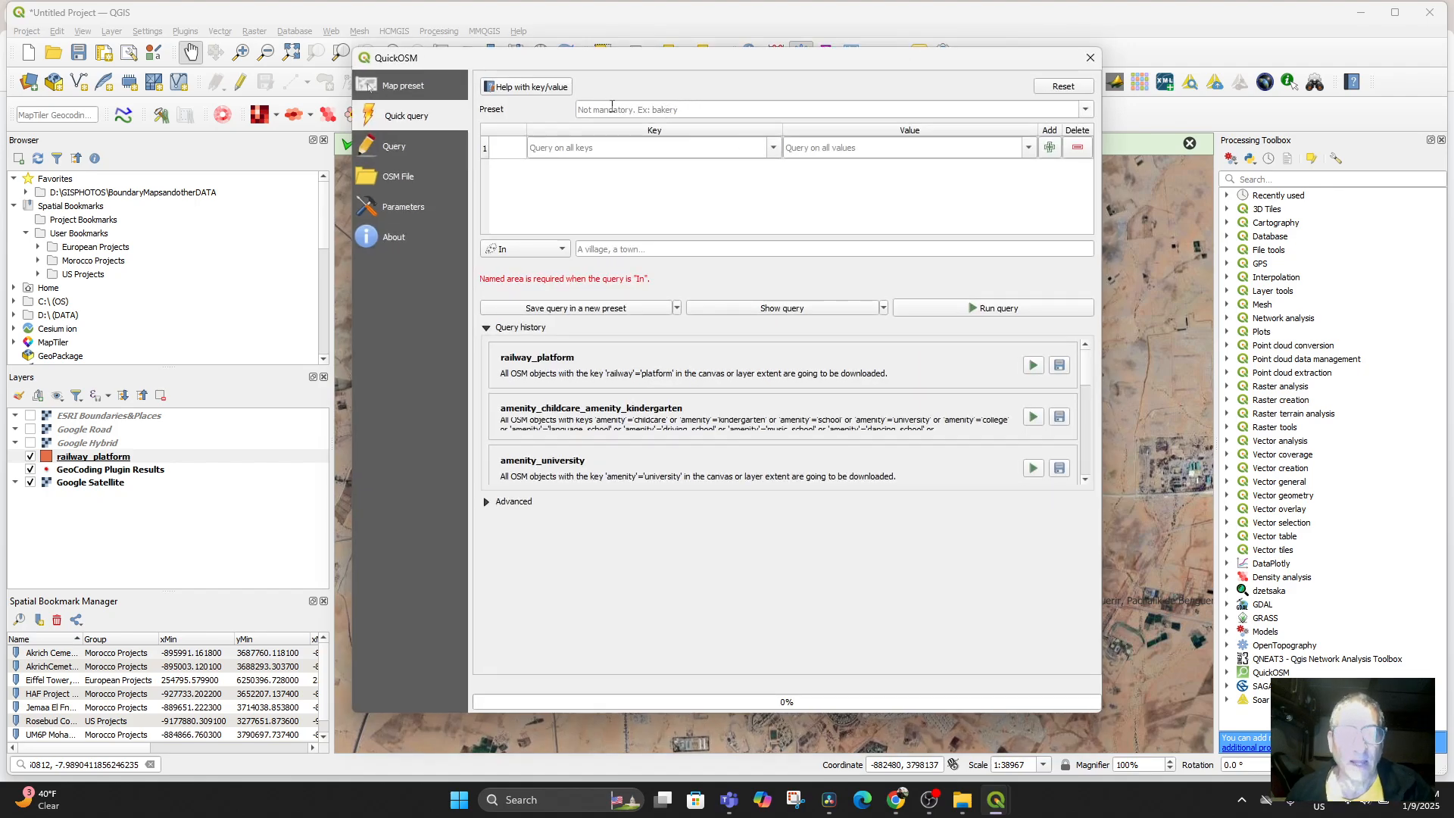
left_click(672, 104)
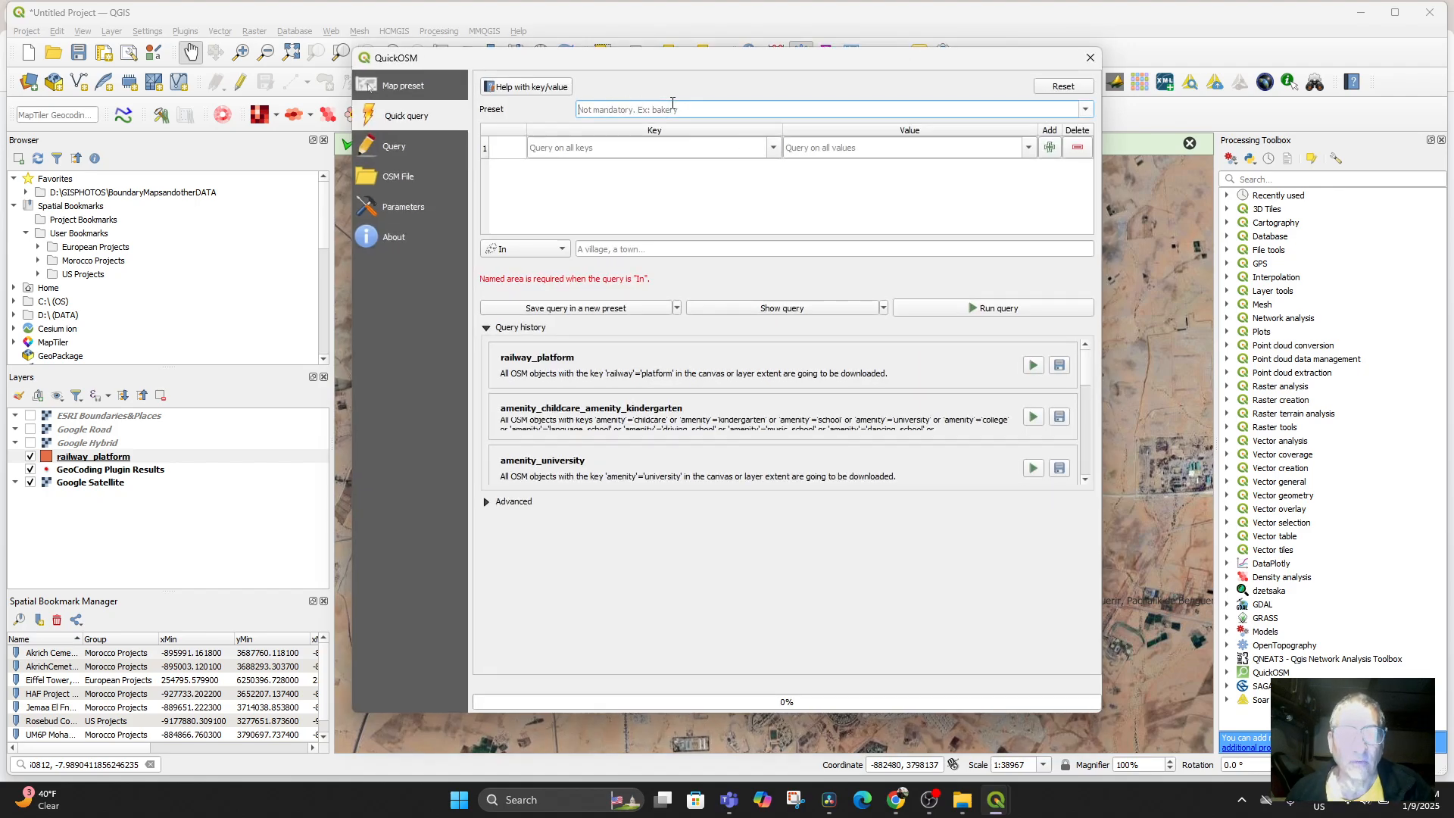
type("railway")
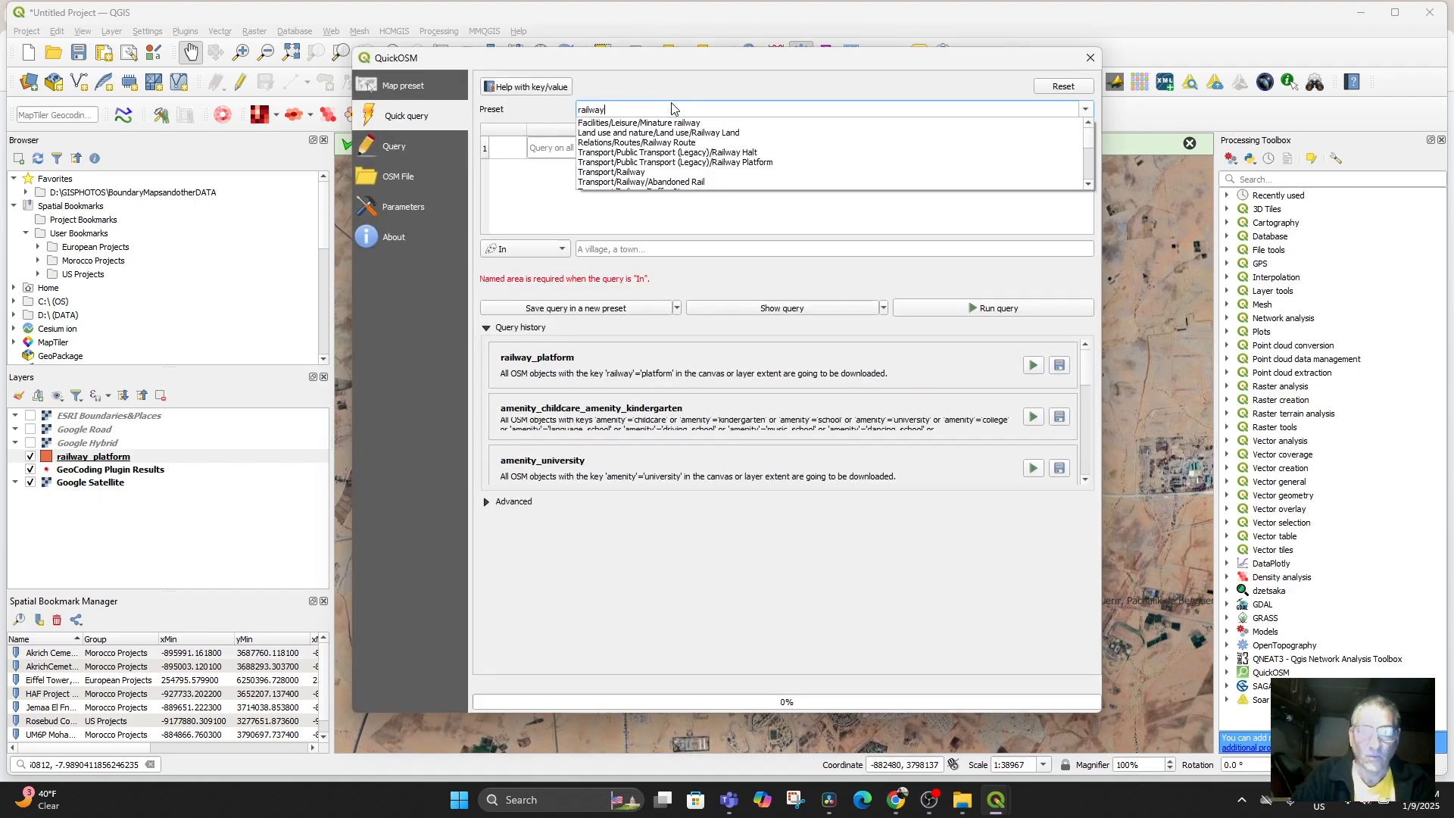
left_click(639, 172)
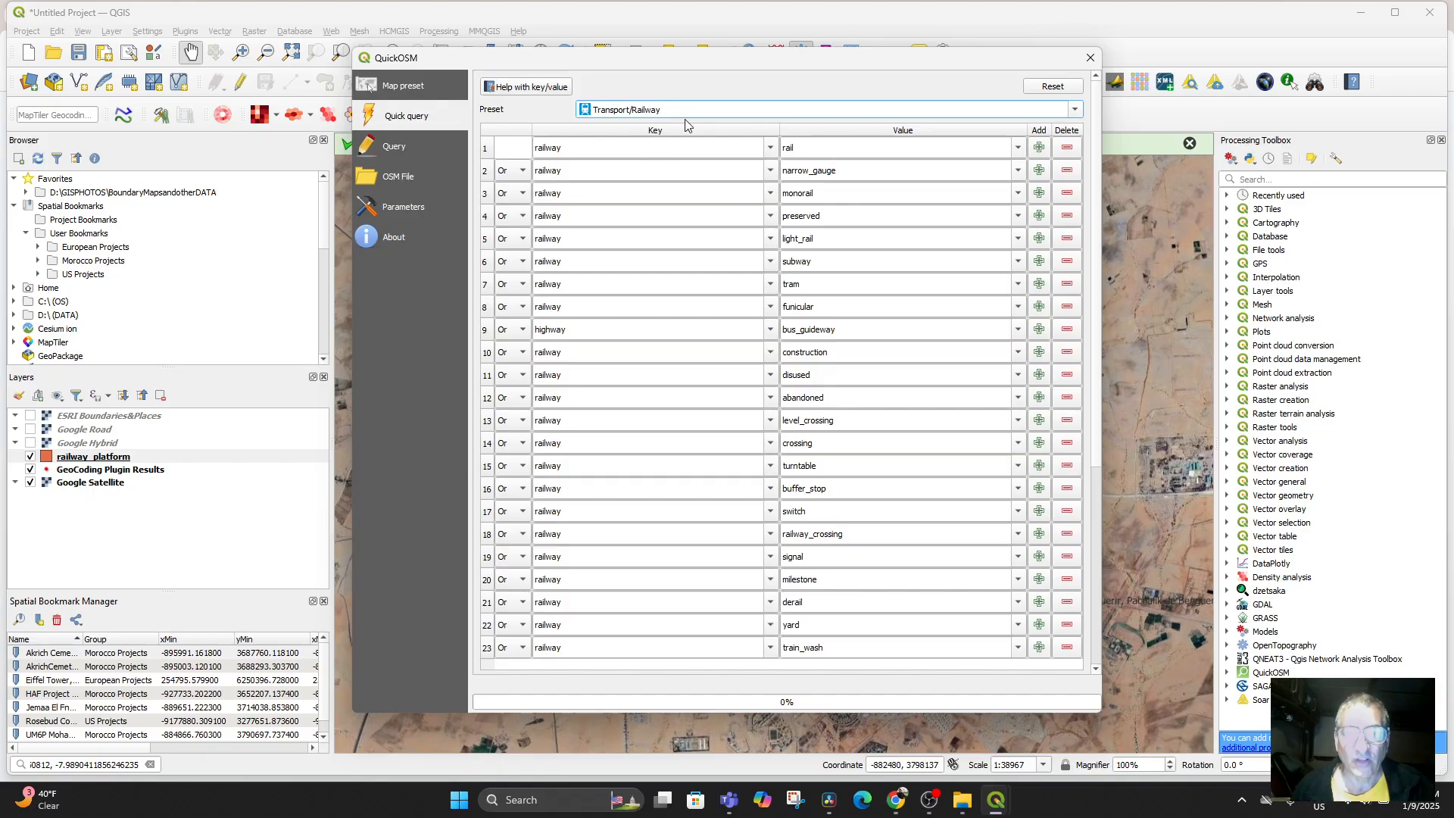
Step: Limit the railway query to the canvas extent, run it to download the features, and close QuickOSM
scroll(787, 499, "down", 5)
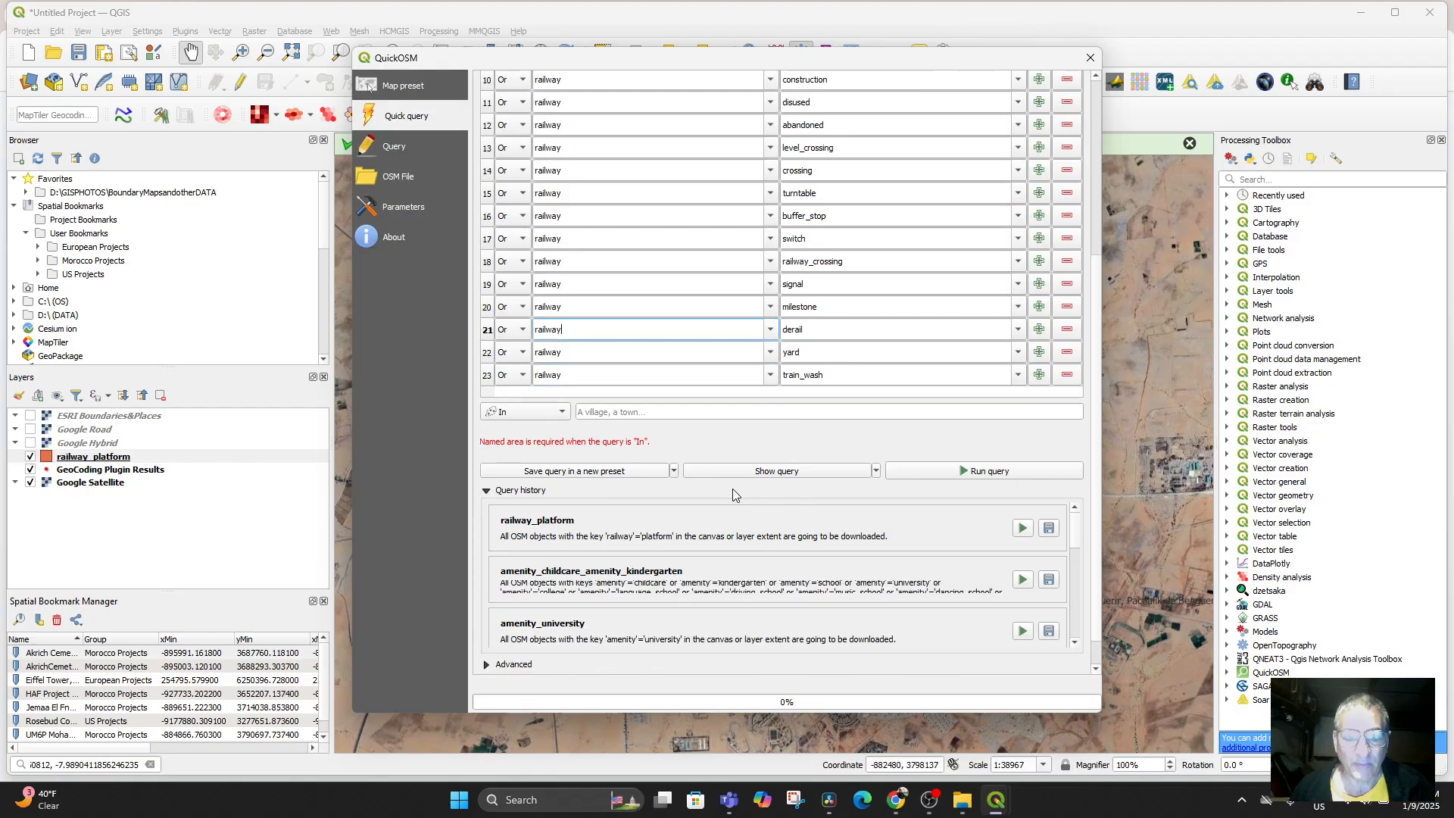
left_click(551, 415)
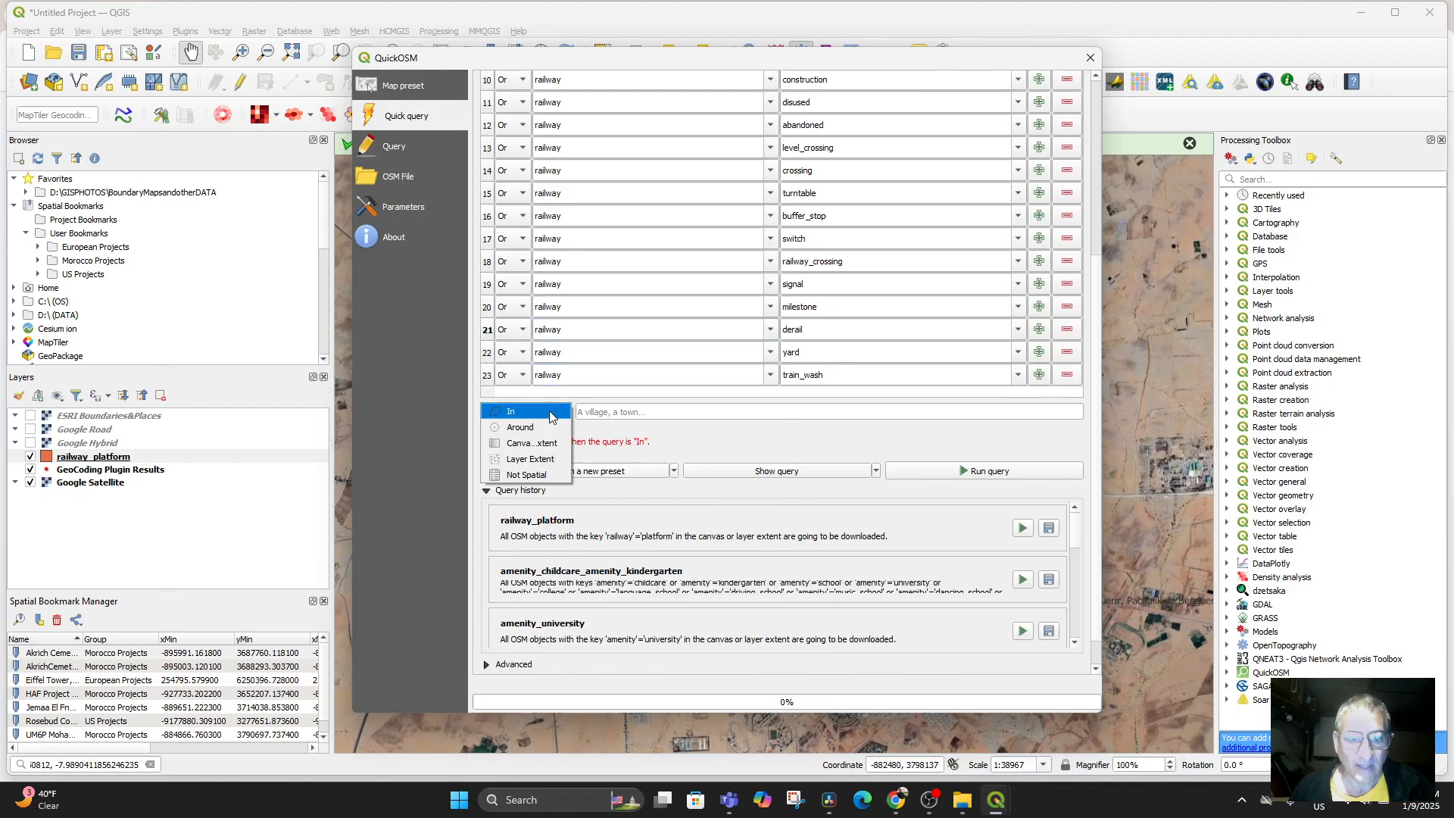
left_click(536, 443)
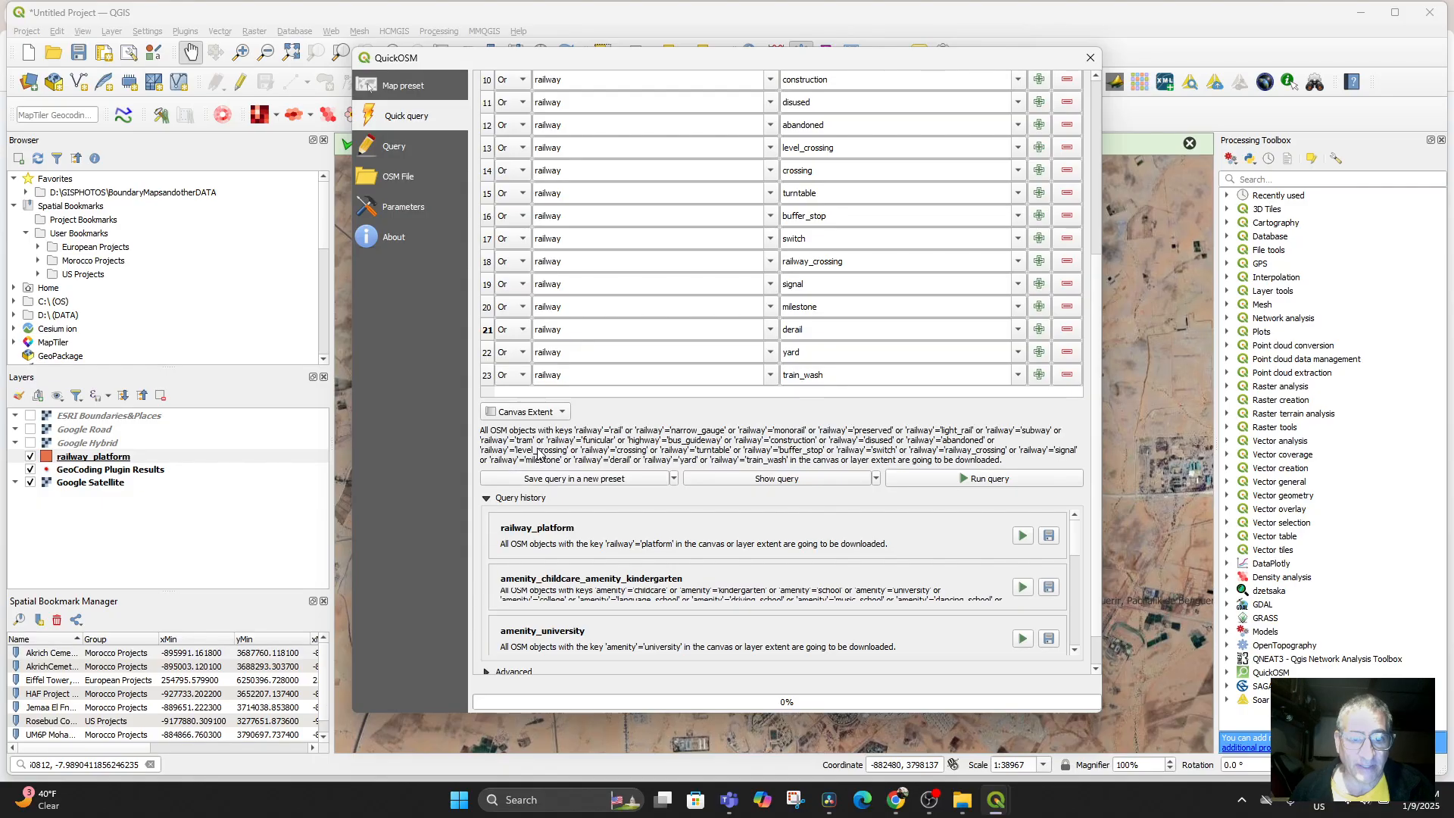
scroll(1024, 605, "down", 9)
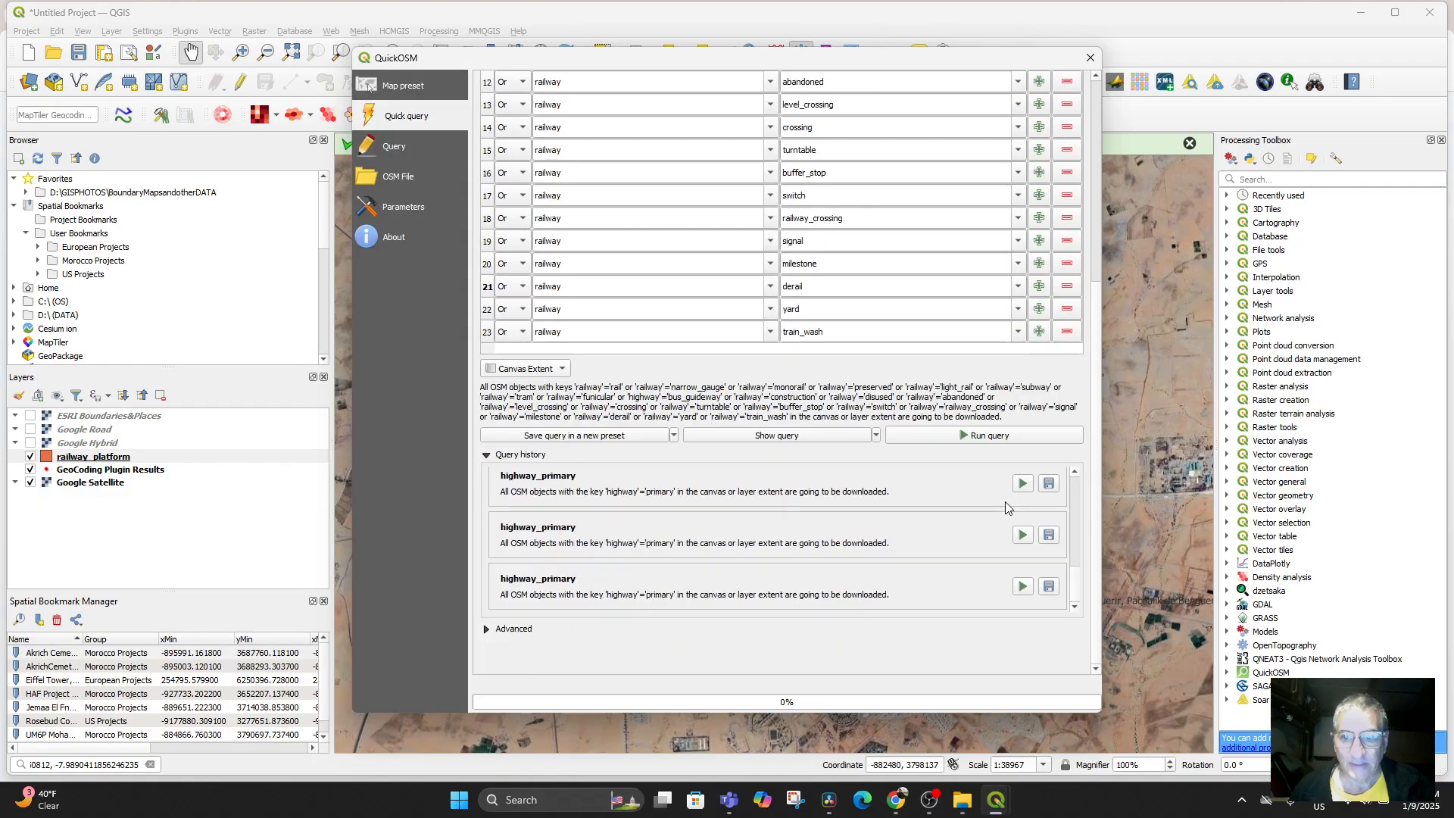
scroll(848, 397, "up", 8)
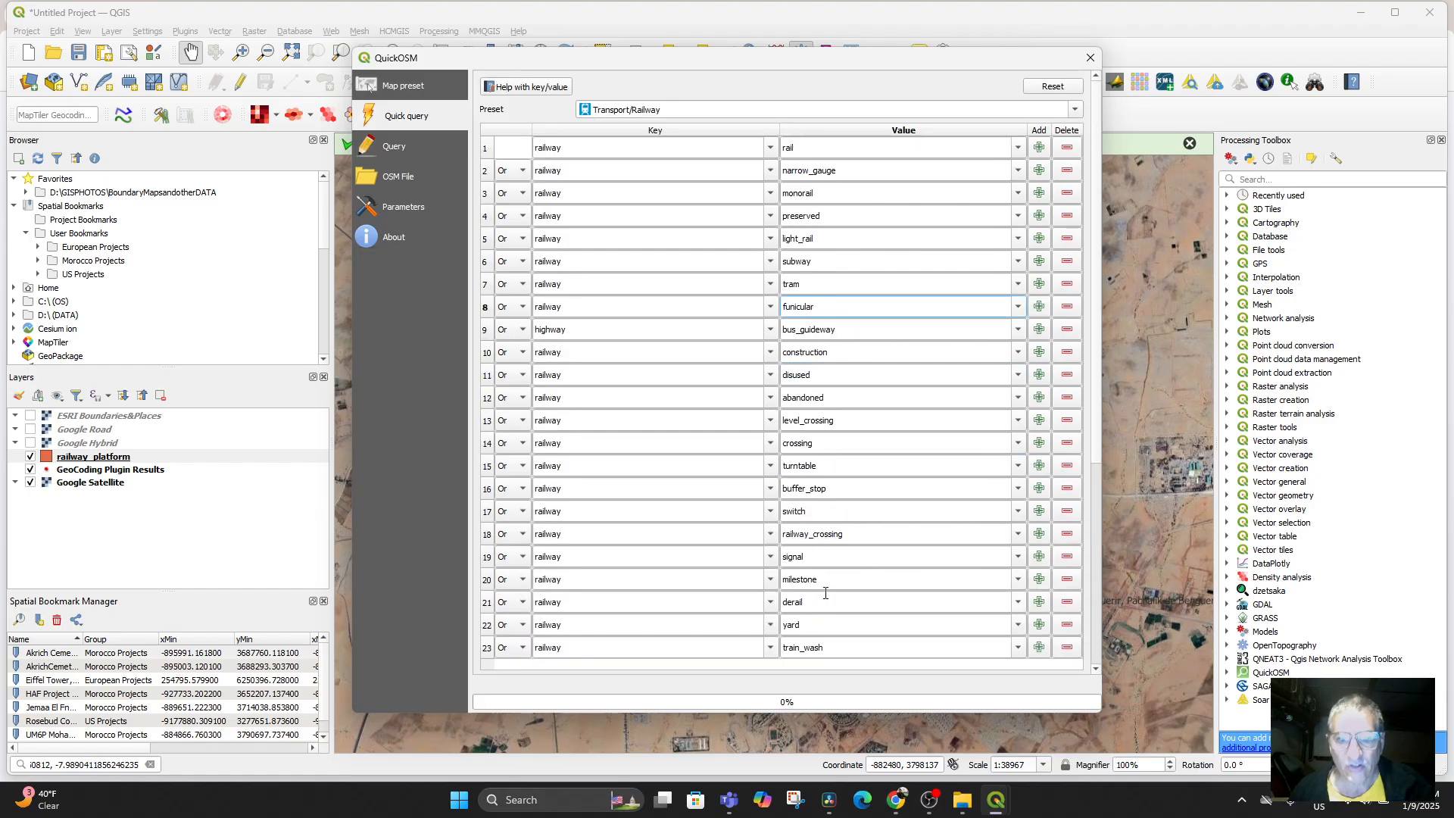
scroll(825, 592, "down", 4)
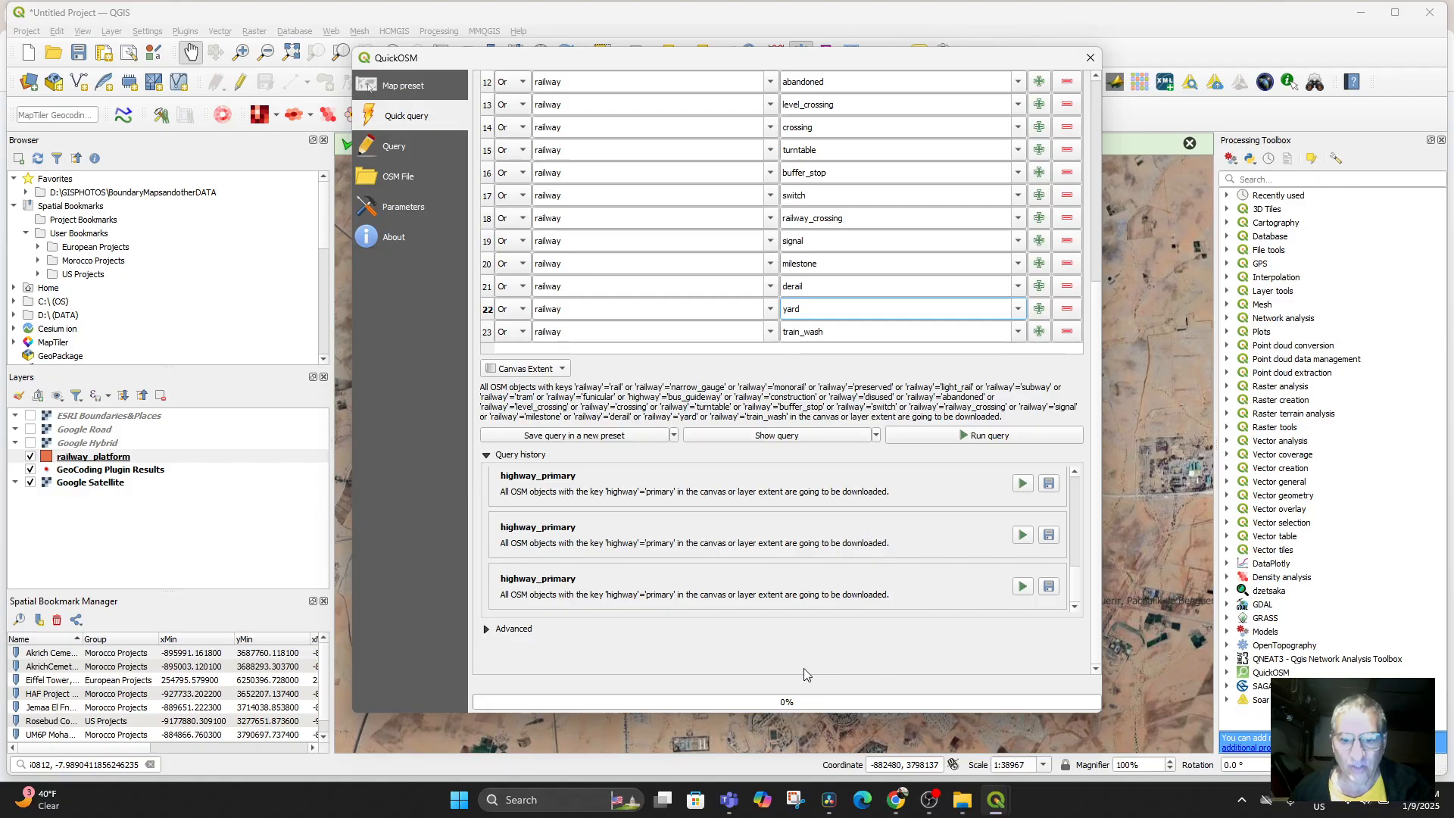
scroll(851, 551, "up", 10)
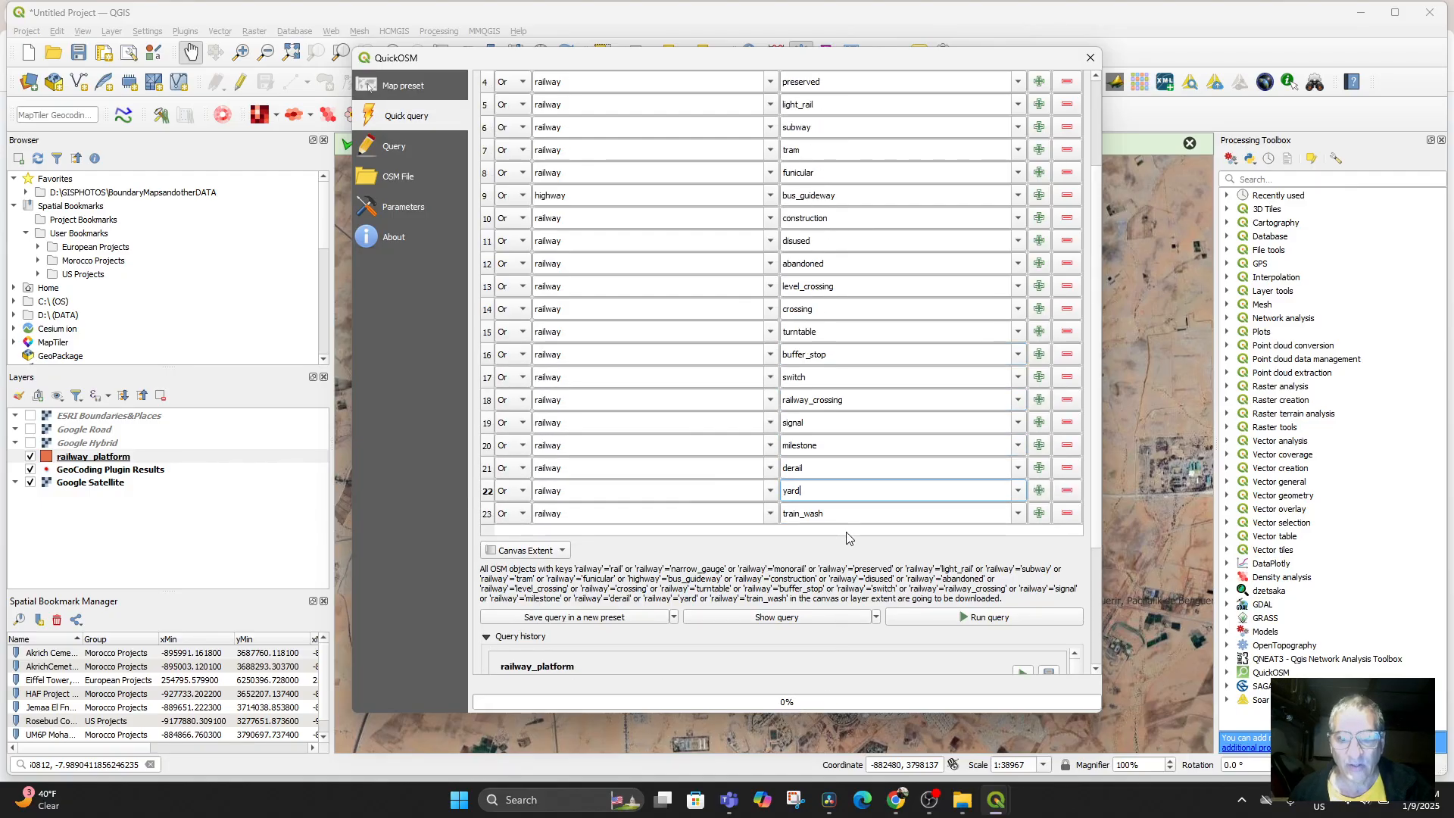
scroll(886, 539, "down", 4)
left_click(938, 528)
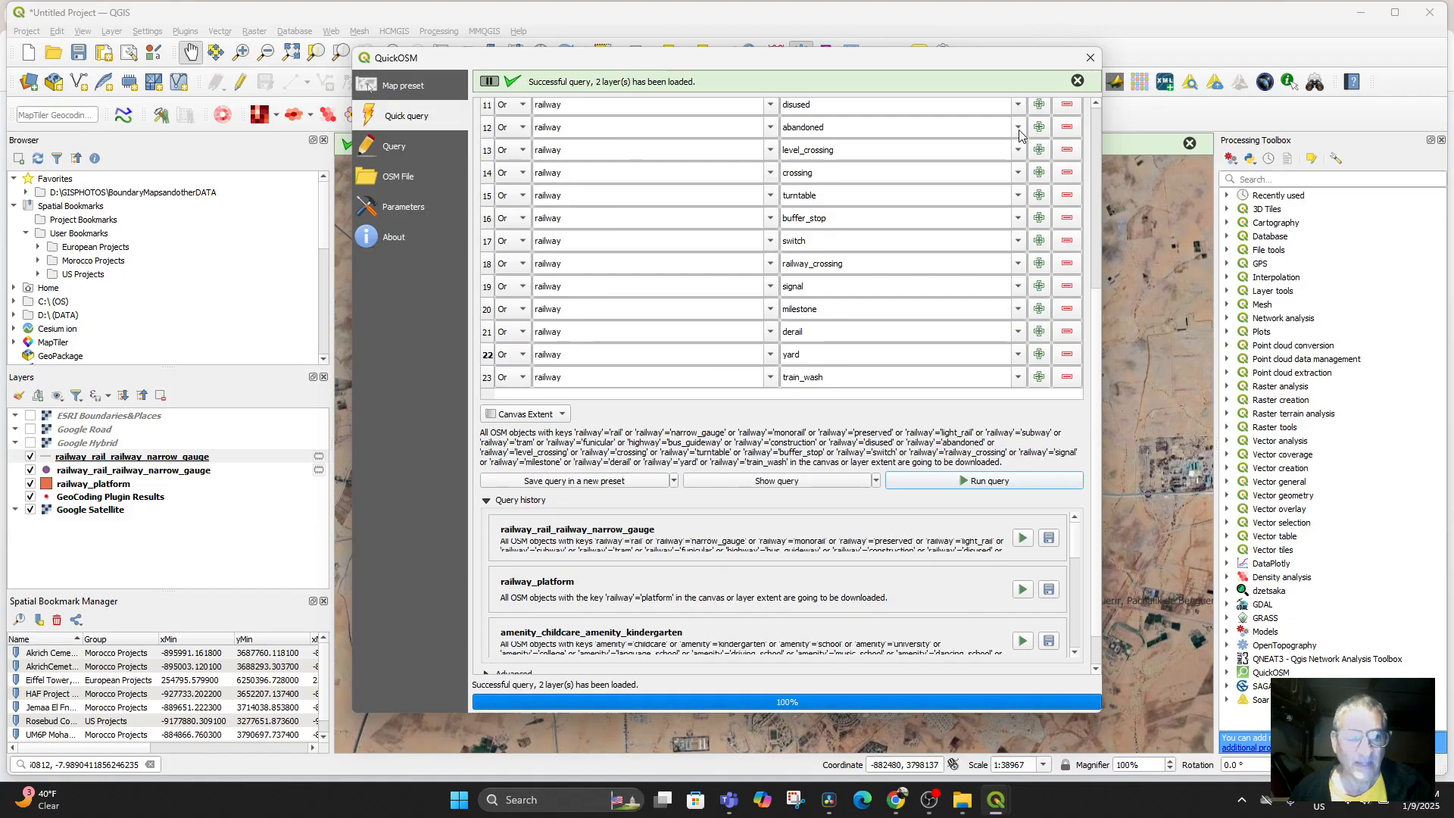
left_click(1089, 59)
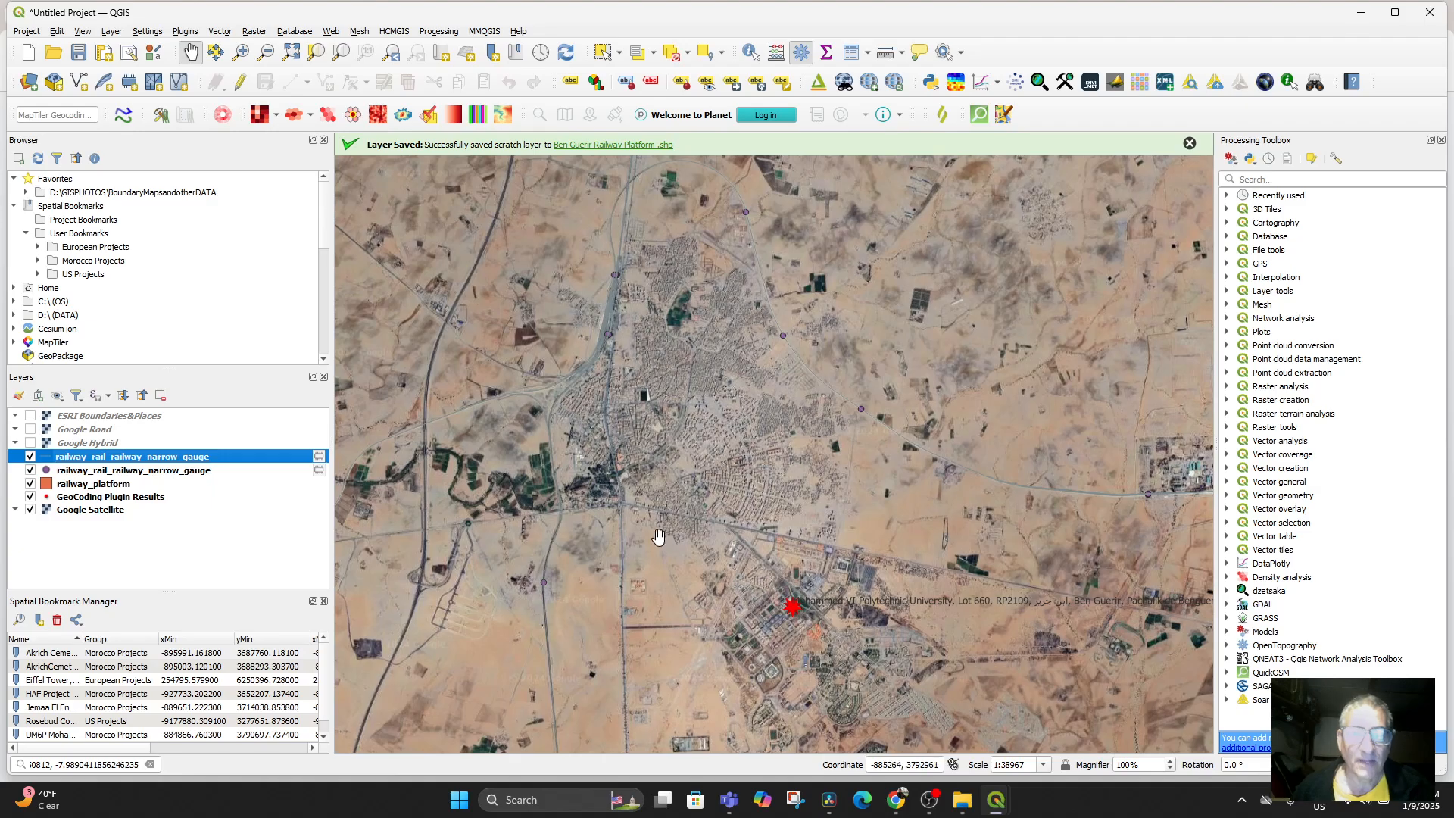
Step: Examine the downloaded railway features around Ben Guerir, zooming to the railway_rail_railway_narrow_gauge point layer and bringing the university point toward the map centre
scroll(576, 416, "up", 1)
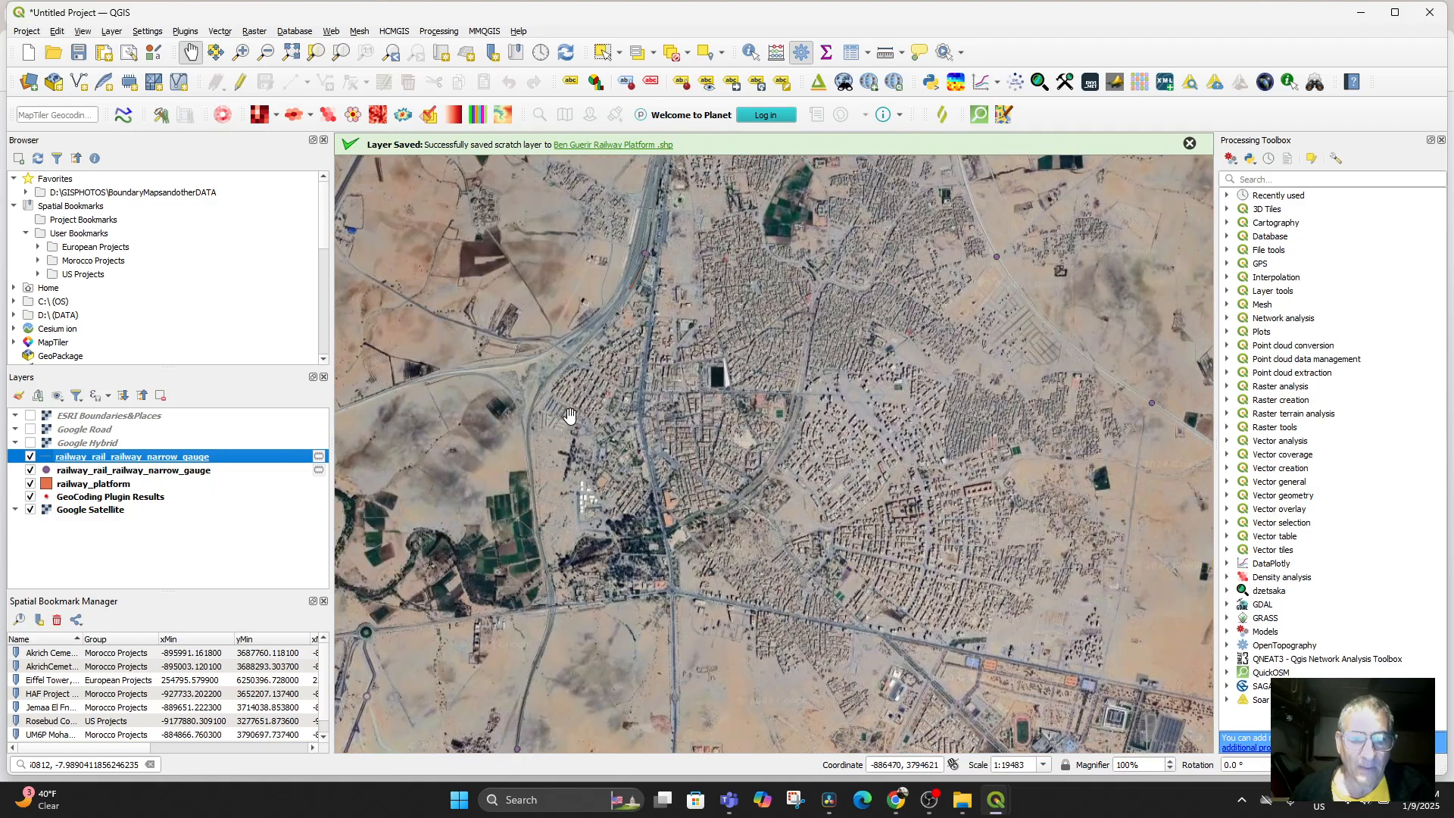
scroll(598, 417, "down", 2)
left_click_drag(614, 265, 633, 356)
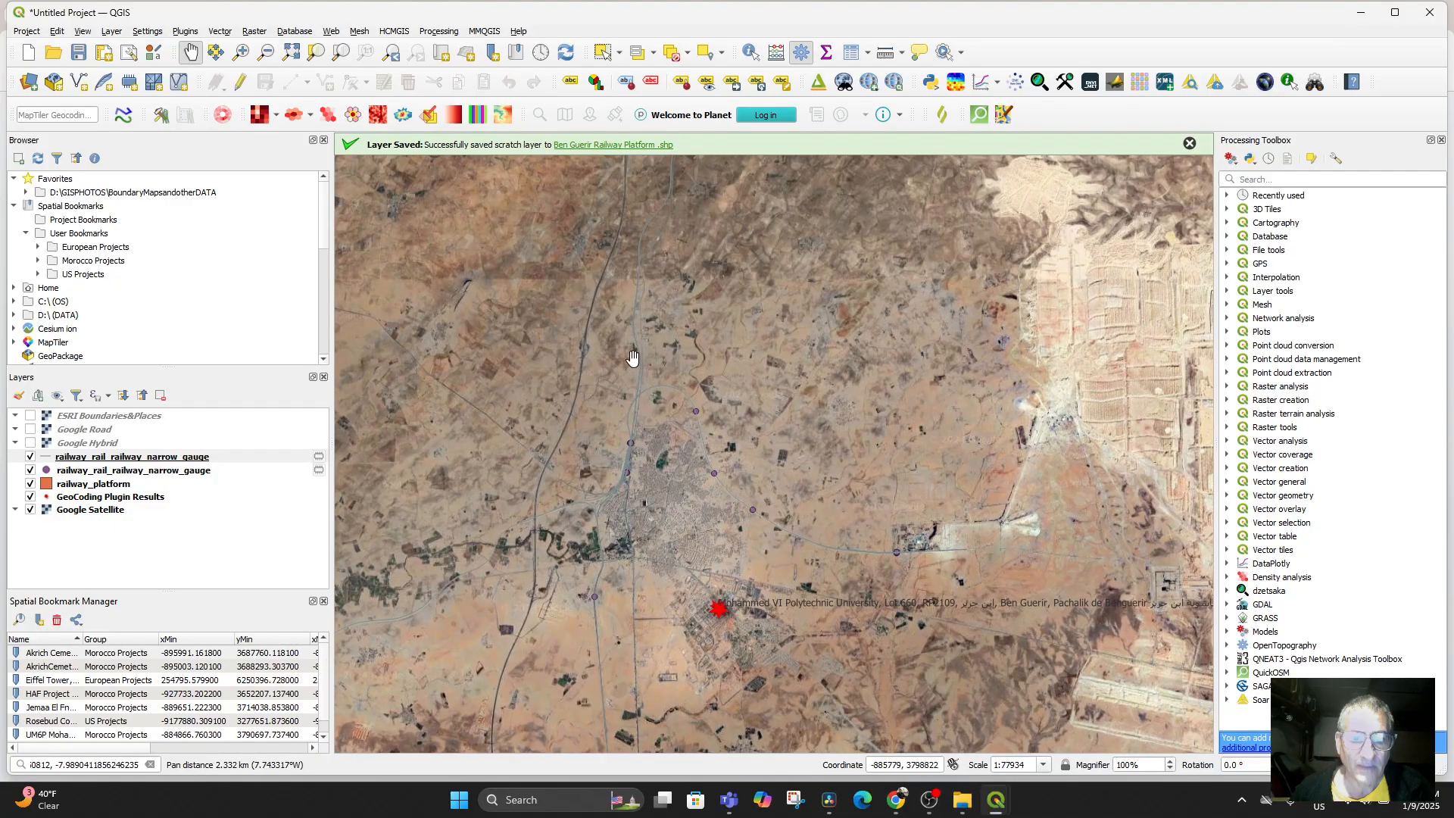
scroll(633, 359, "up", 1)
scroll(669, 477, "up", 1)
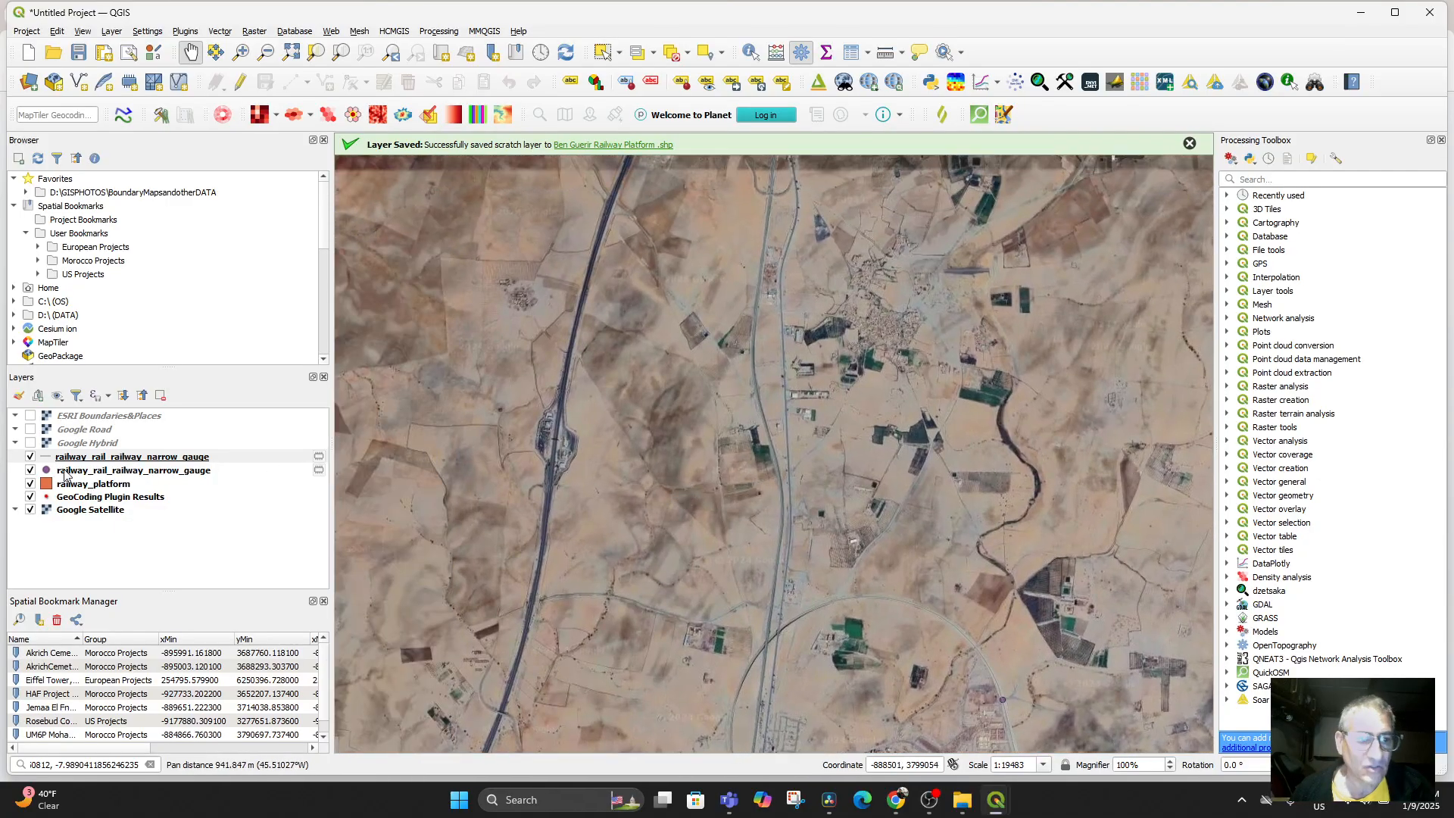
right_click(96, 471)
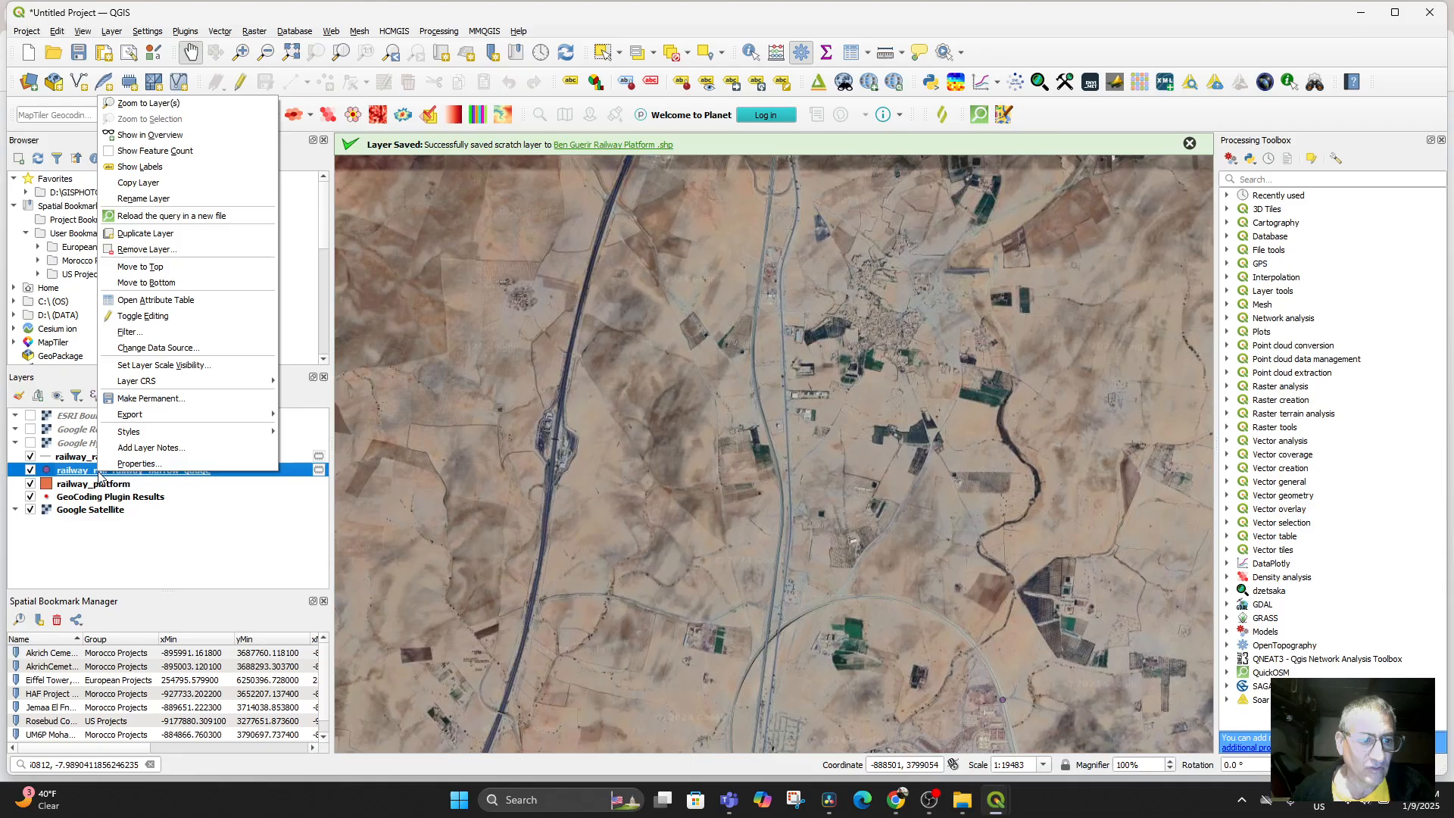
left_click(166, 104)
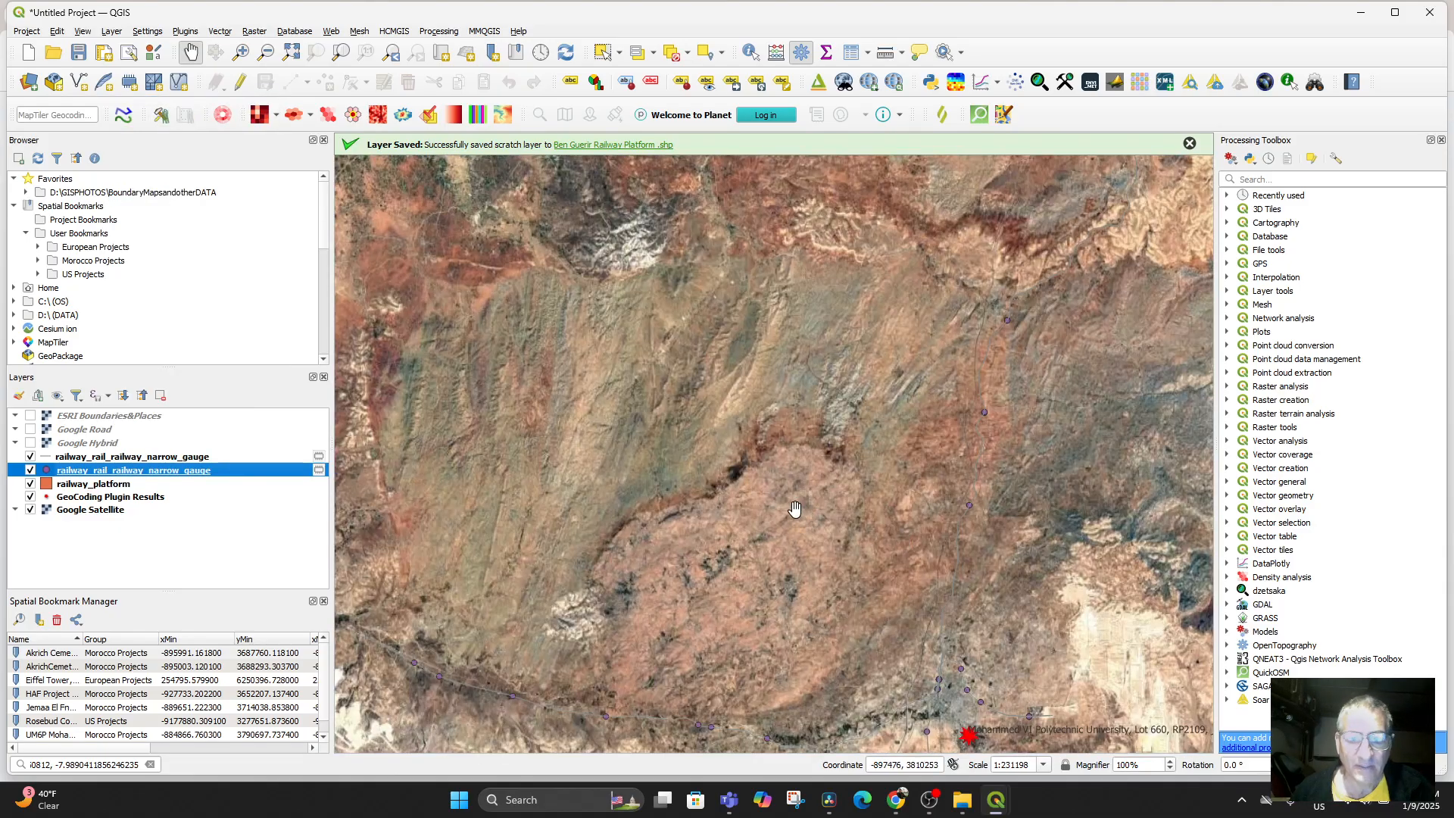
left_click_drag(964, 694, 793, 430)
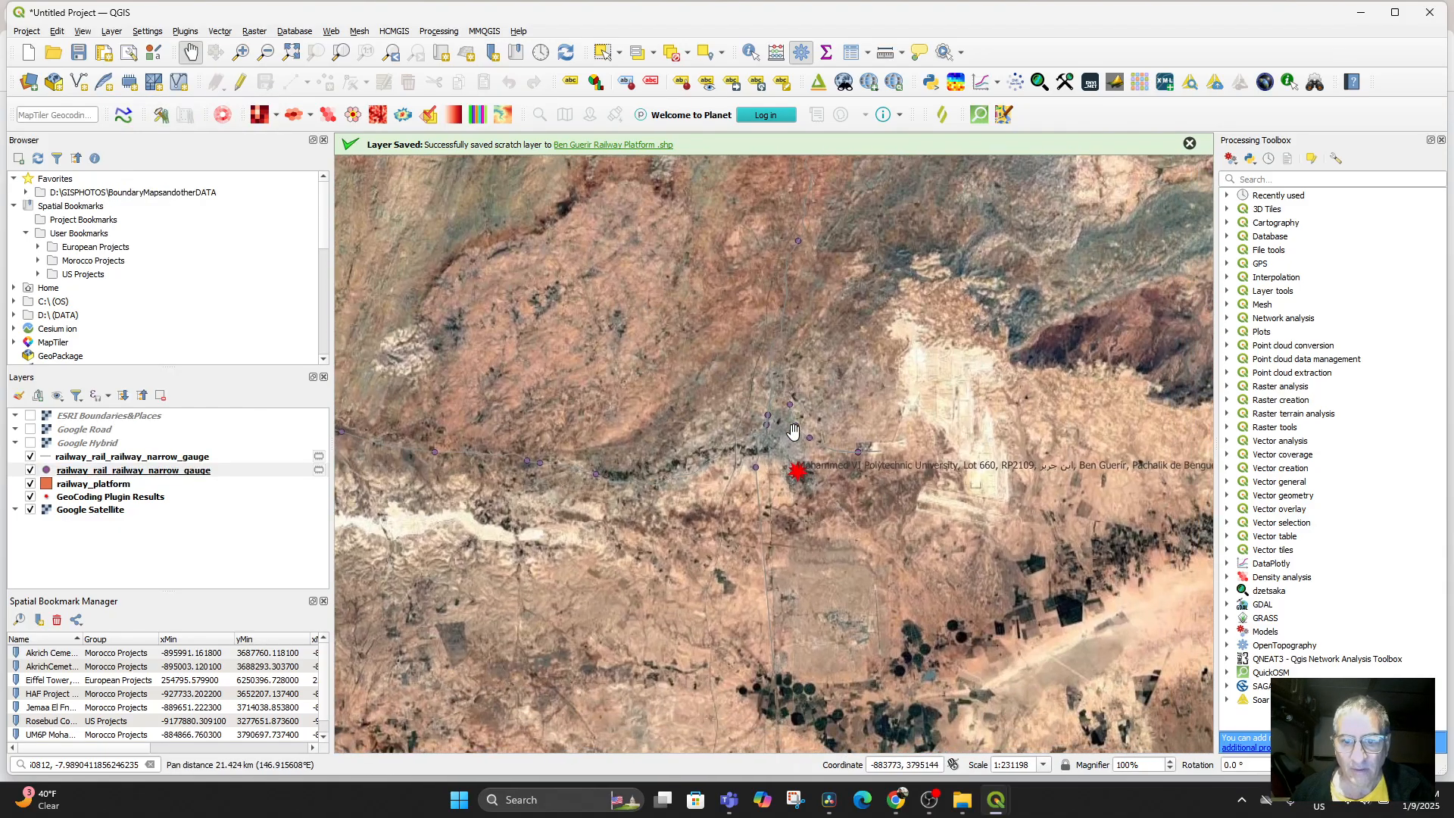
Step: Identify the railway point northeast of Ben Guerir and the one on the station tracks, closing the results after each
scroll(793, 430, "up", 1)
scroll(796, 461, "up", 1)
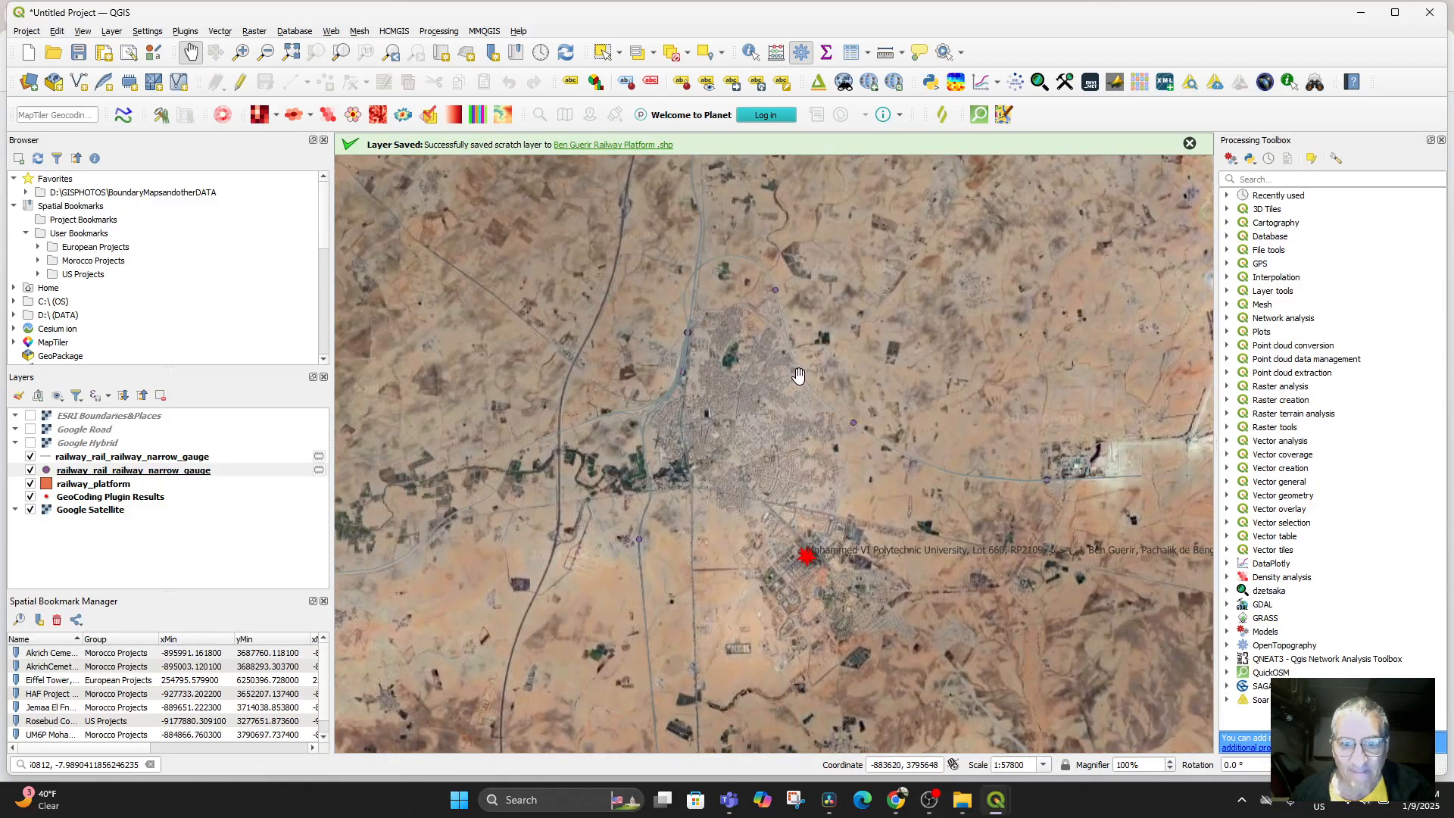
scroll(770, 437, "up", 1)
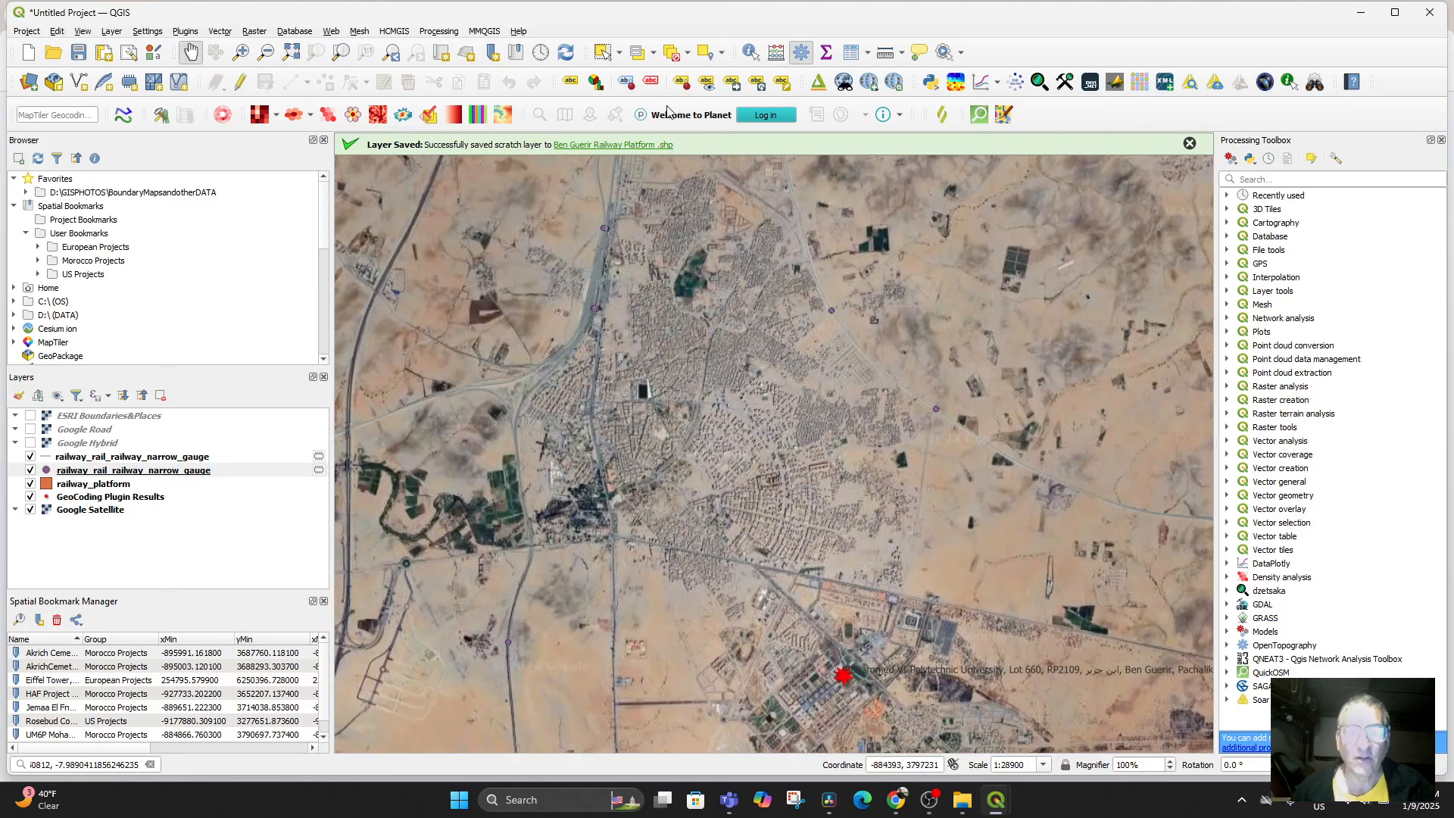
left_click(750, 51)
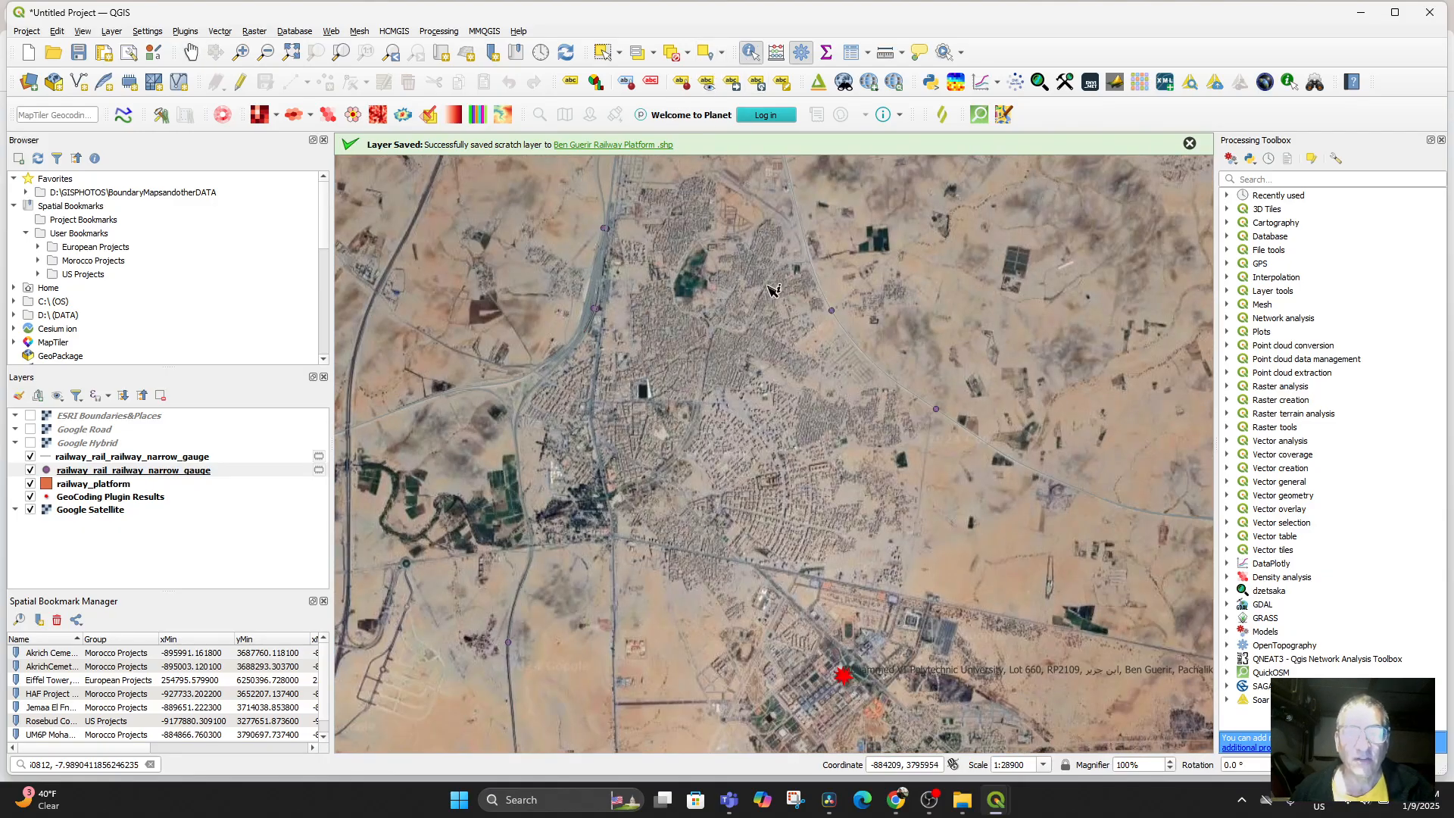
left_click(833, 314)
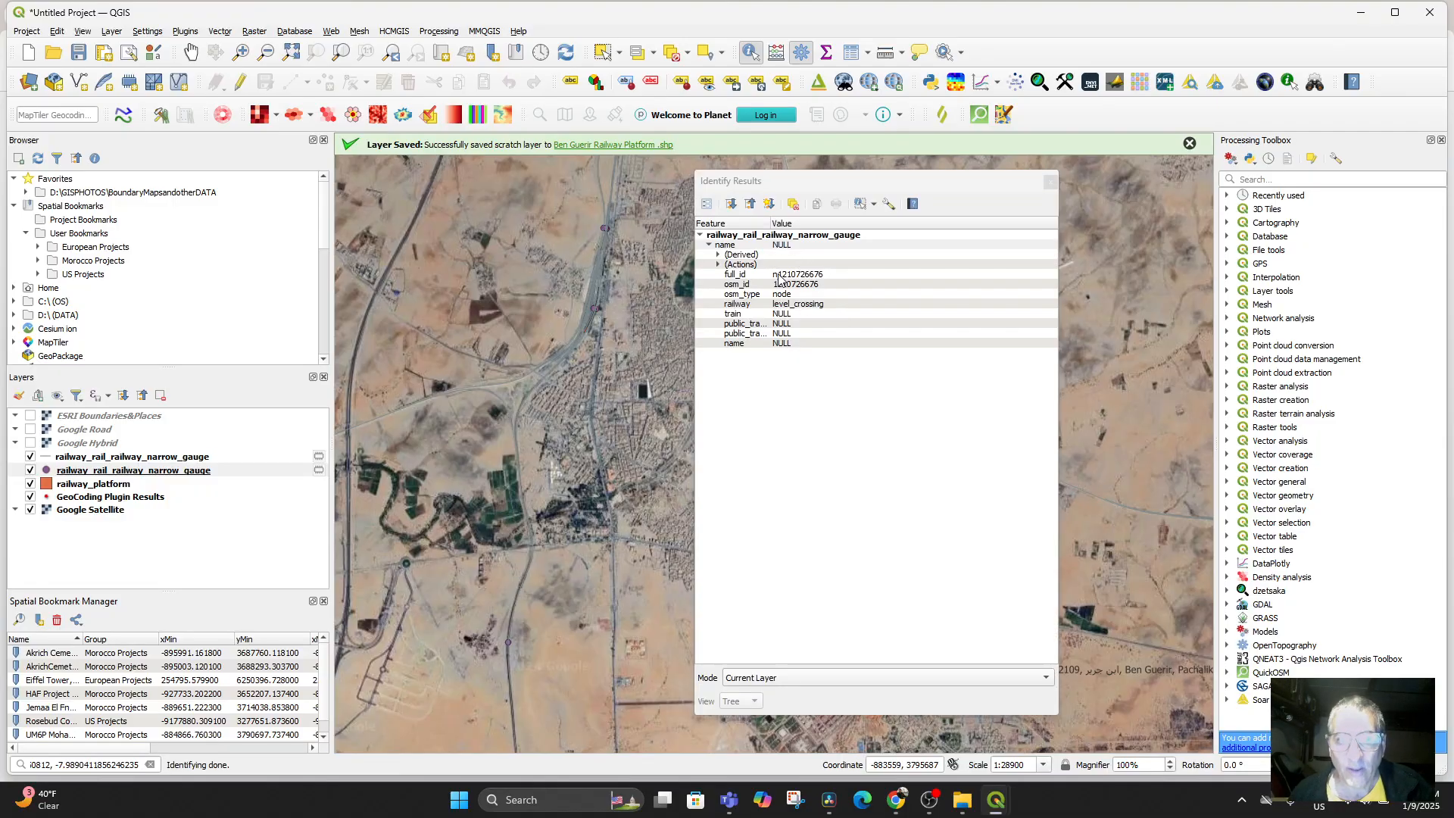
left_click(1049, 183)
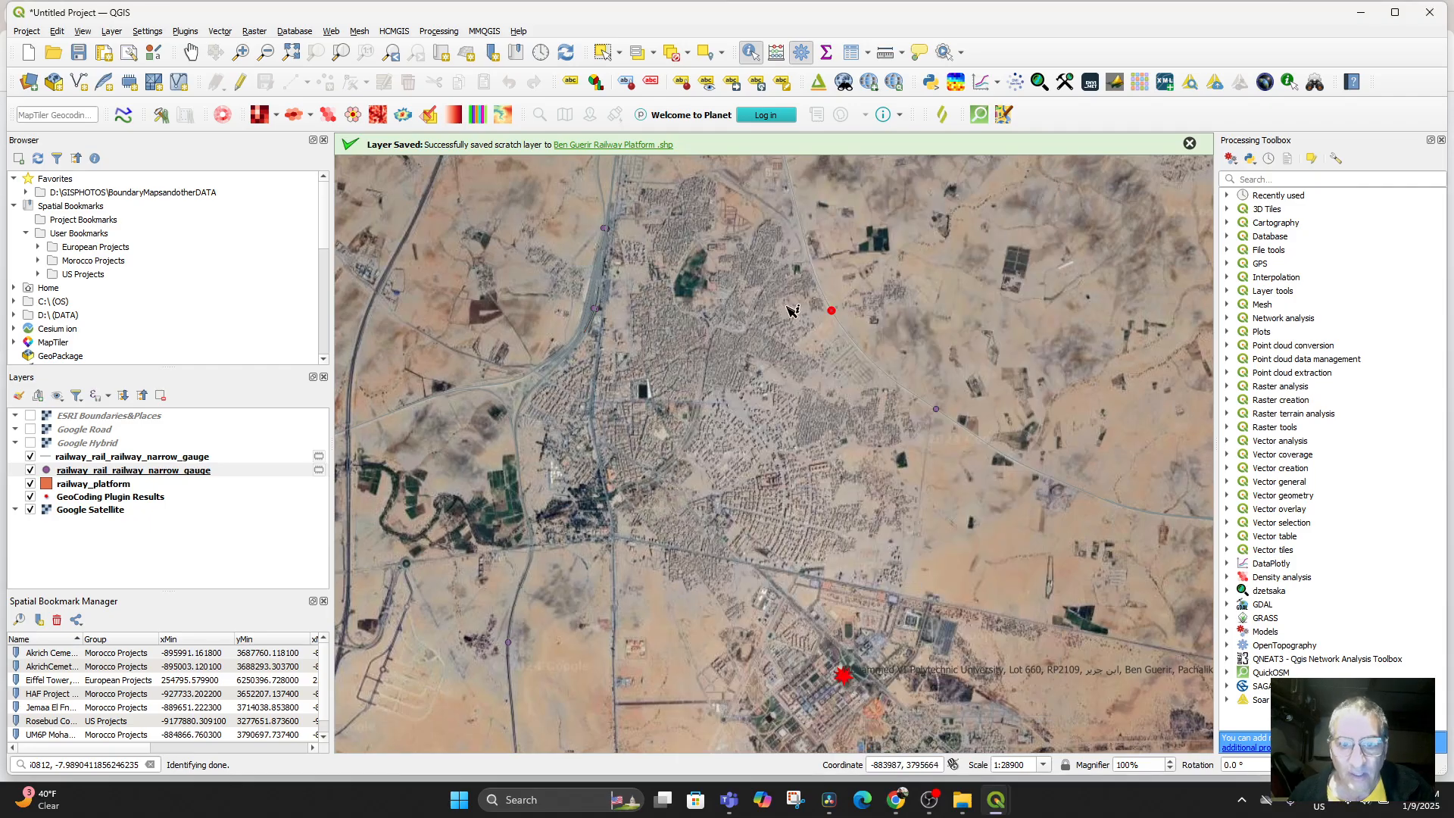
left_click(597, 311)
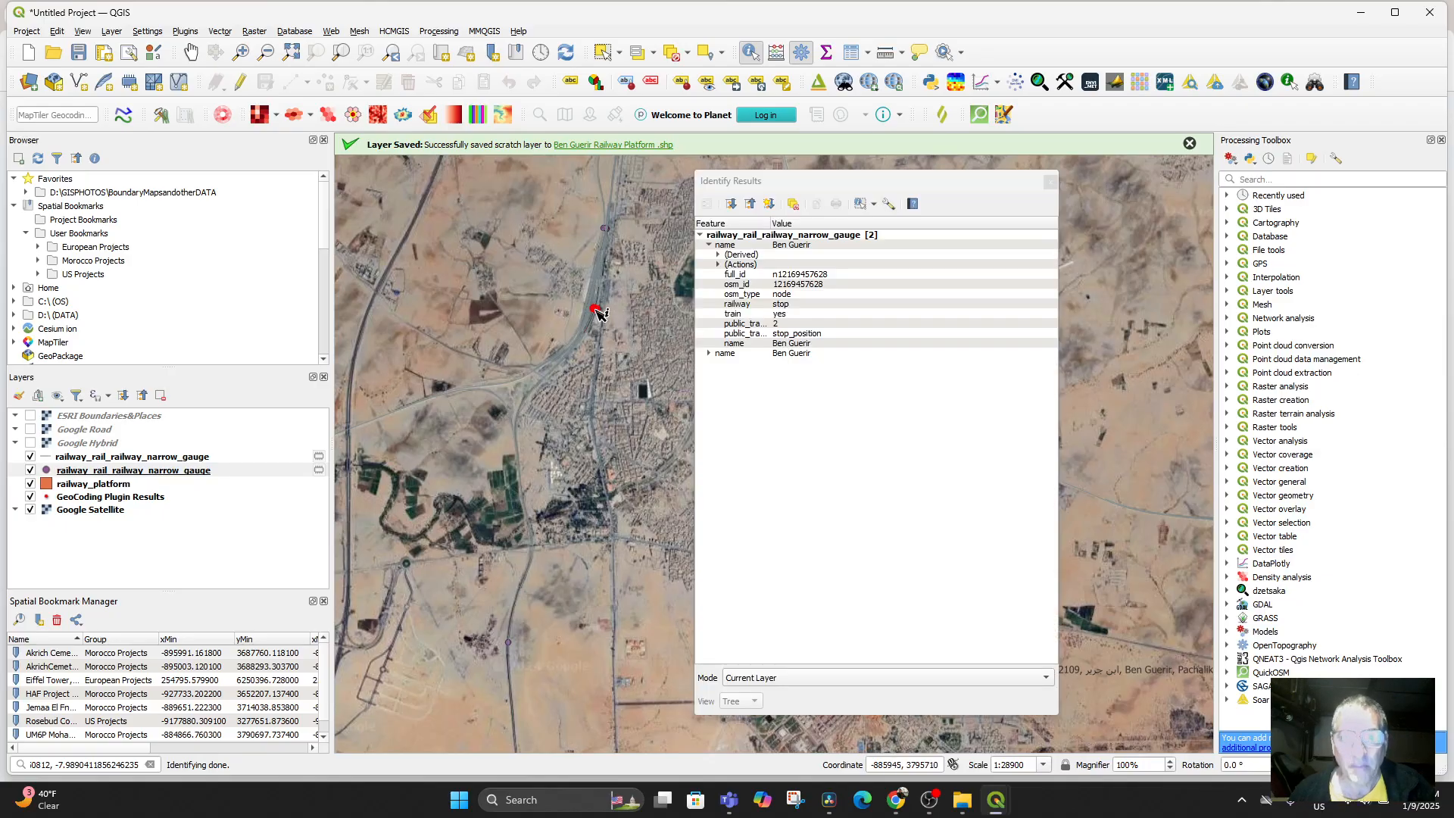
left_click(1050, 183)
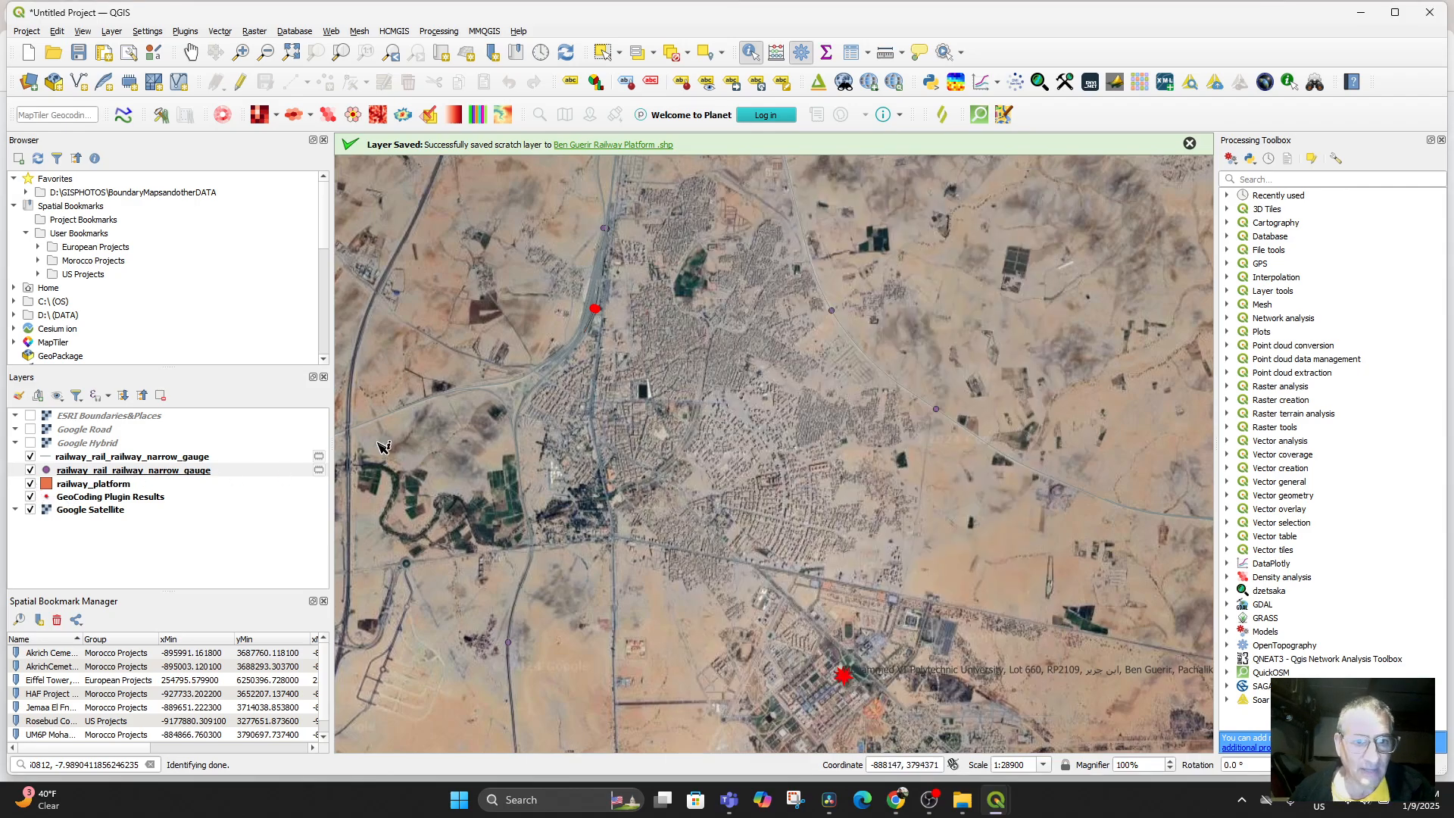
Step: Zoom to the railway_platform layer and identify the curved platform polygon to read its attributes
left_click(91, 486)
right_click(93, 484)
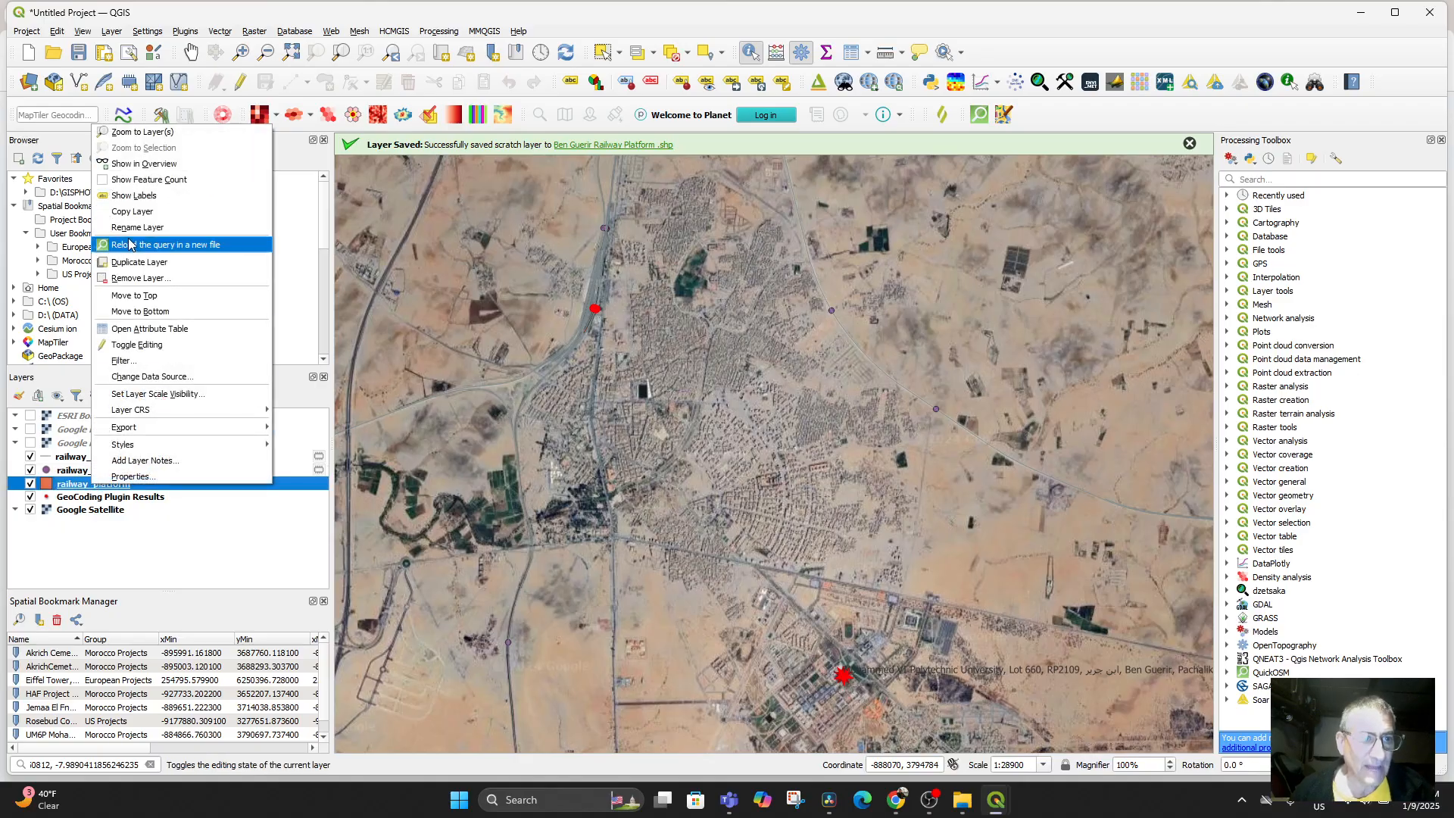
left_click(129, 133)
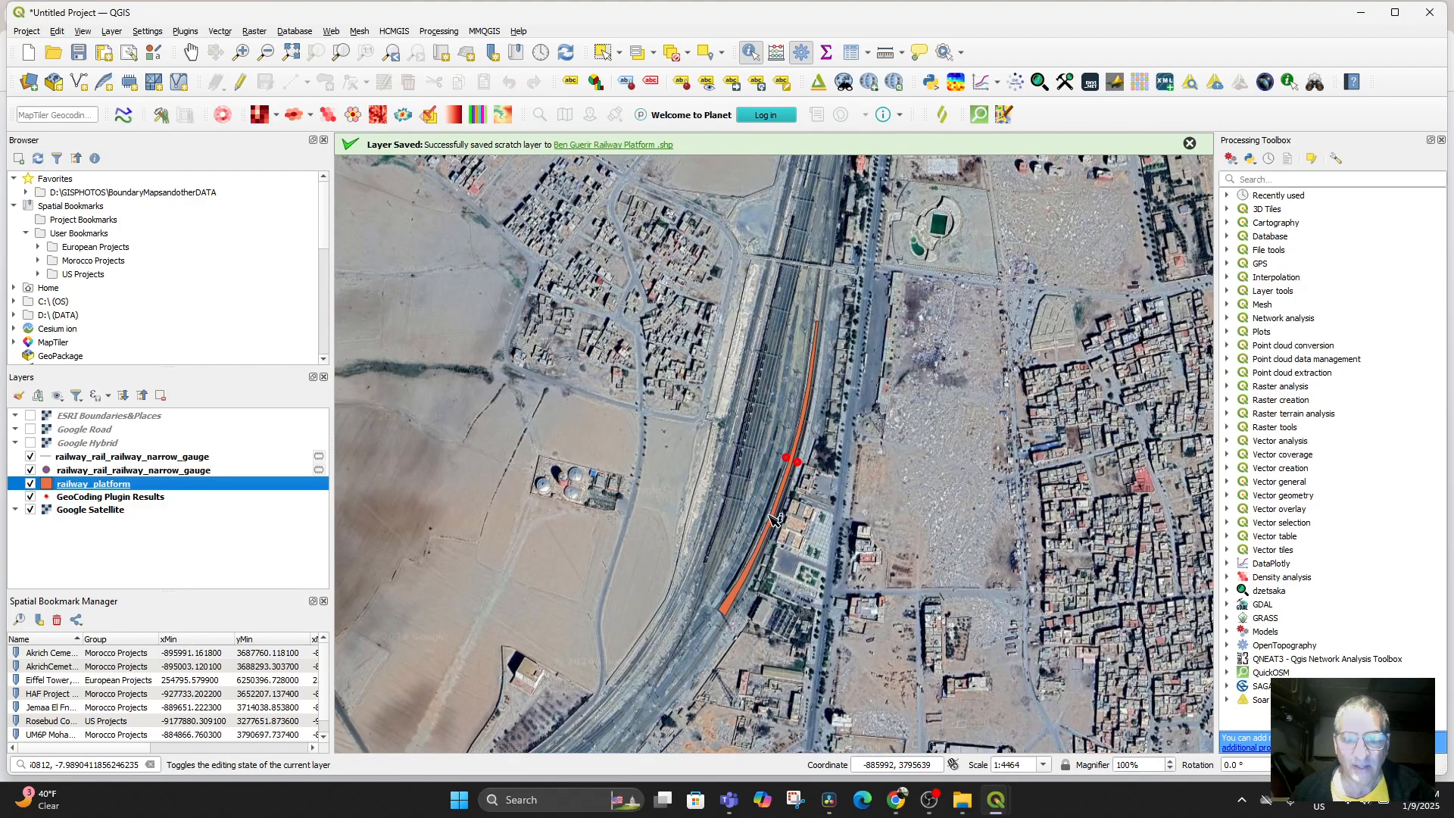
left_click(802, 466)
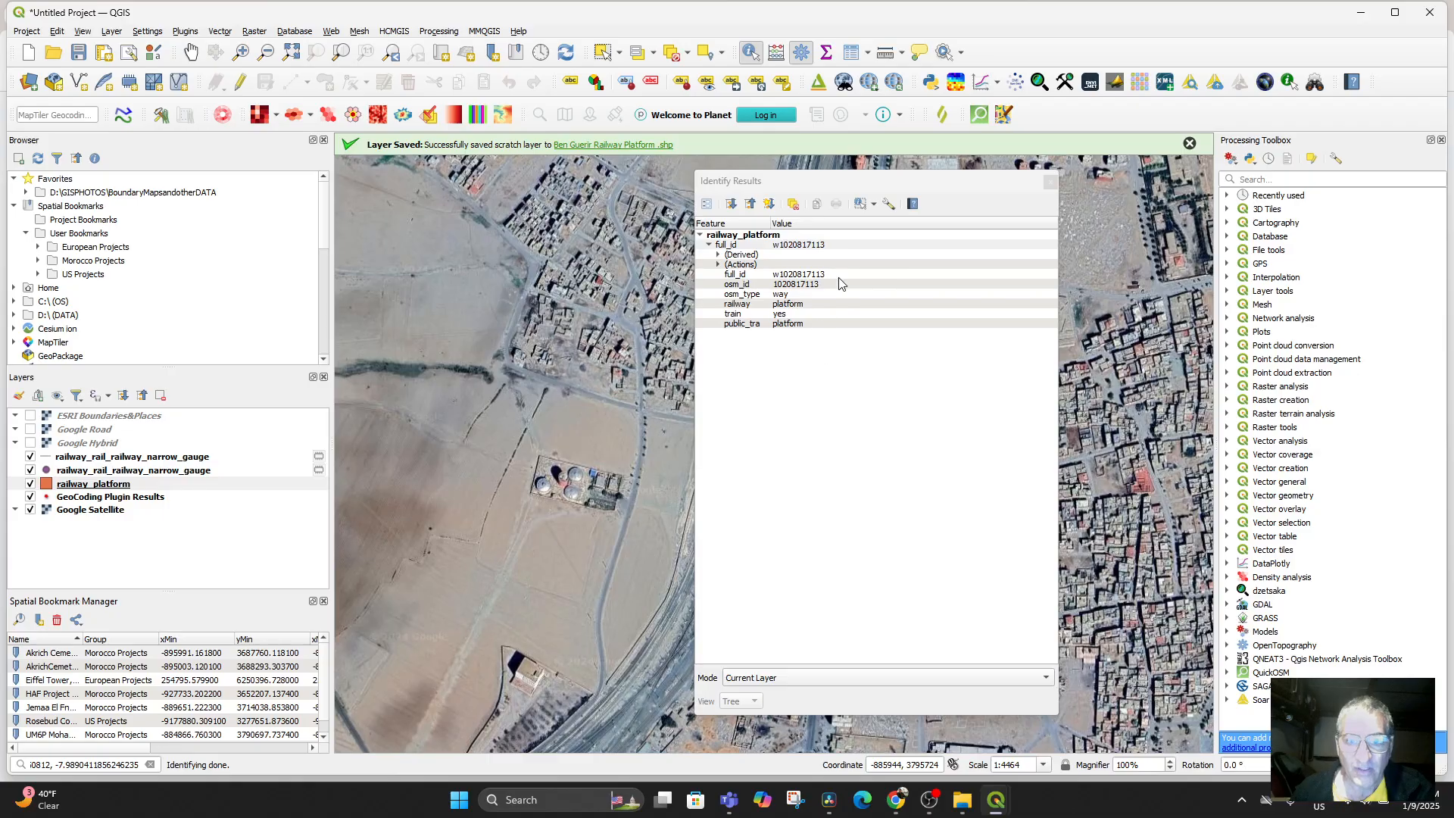
left_click(1050, 182)
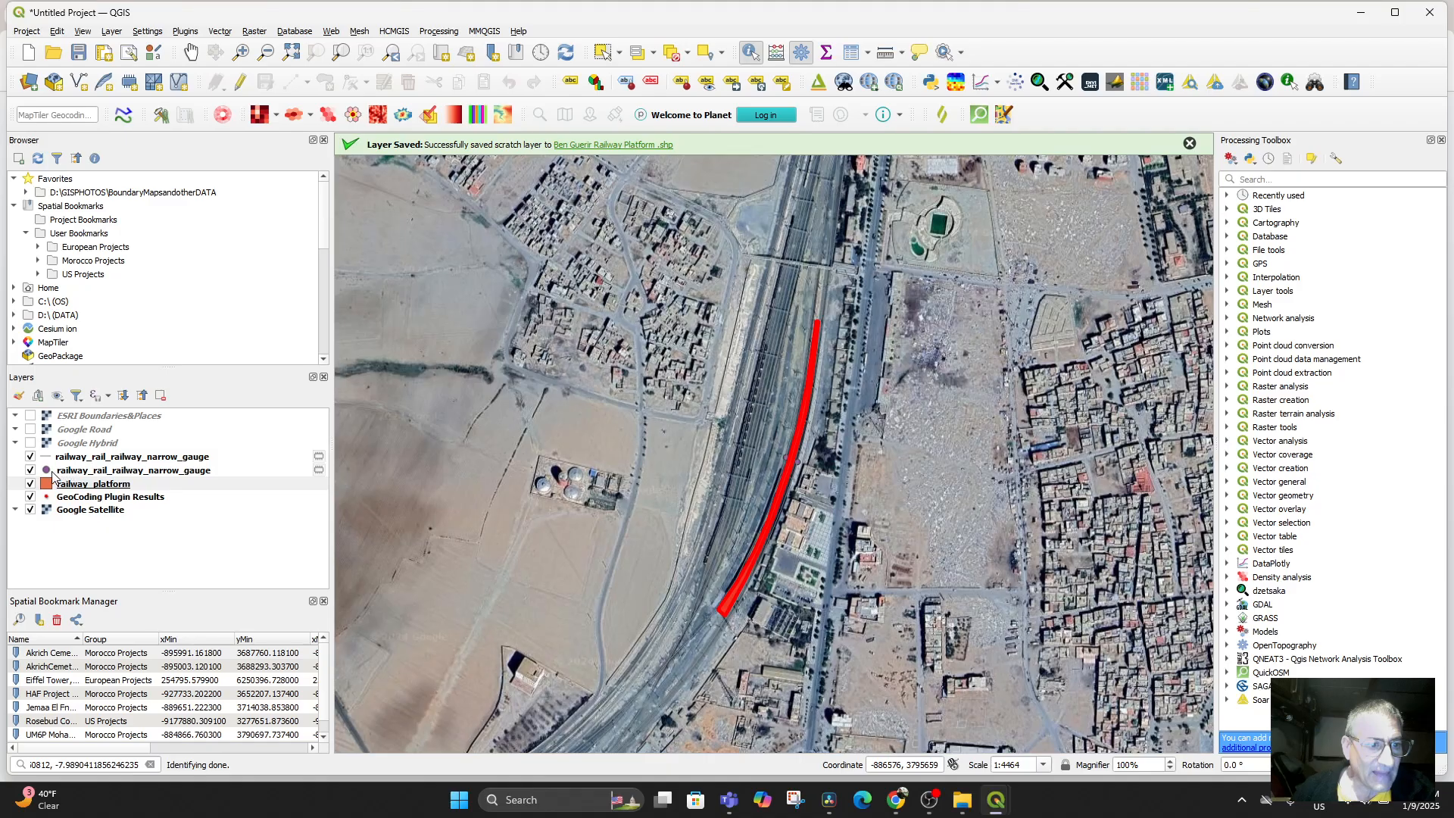
Step: Toggle the visibility of the two railway_rail_railway_narrow_gauge layers, leaving the point layer hidden and the line layer shown
left_click(29, 473)
left_click(29, 473)
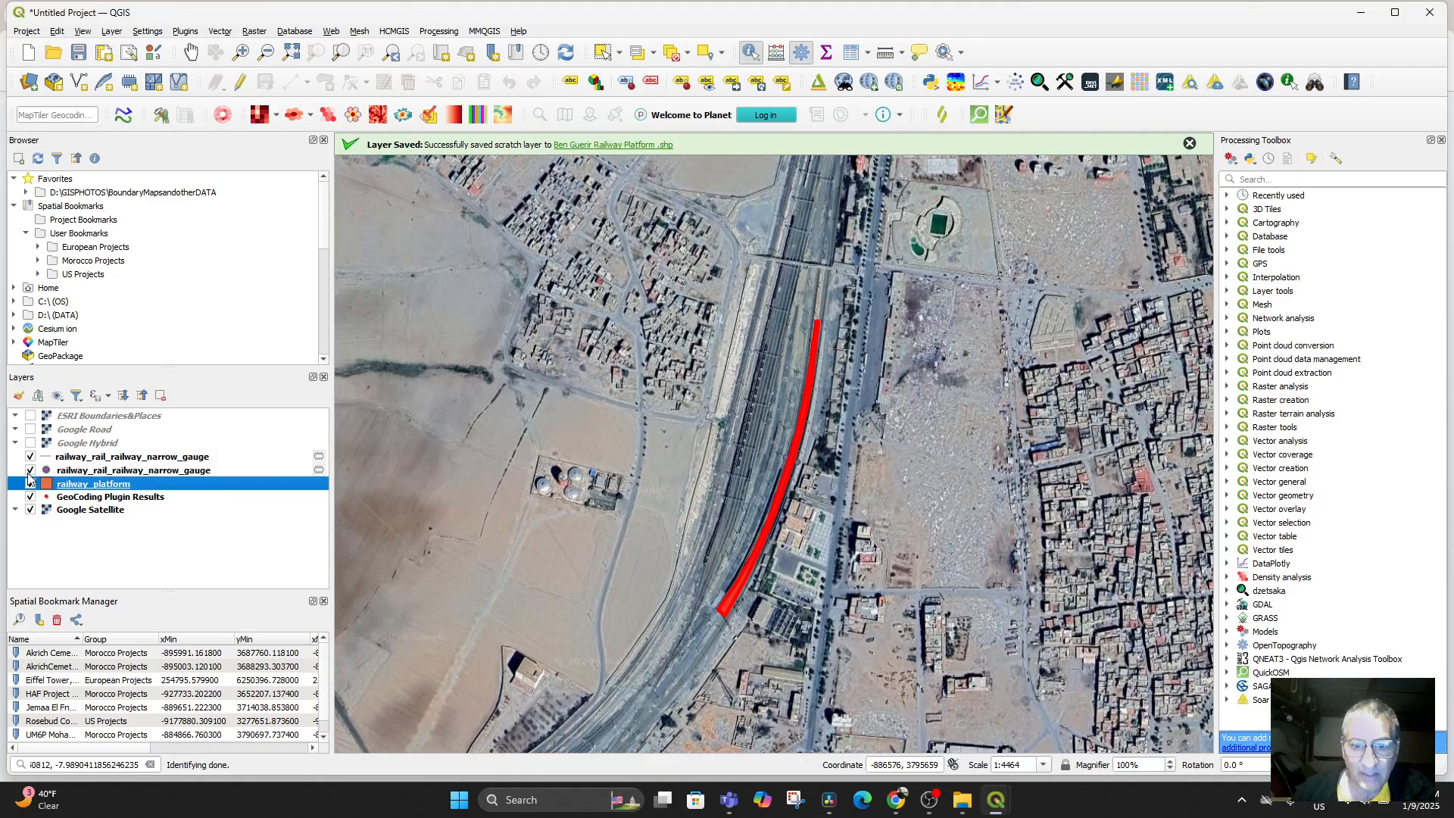
left_click(28, 474)
left_click(29, 474)
left_click(29, 473)
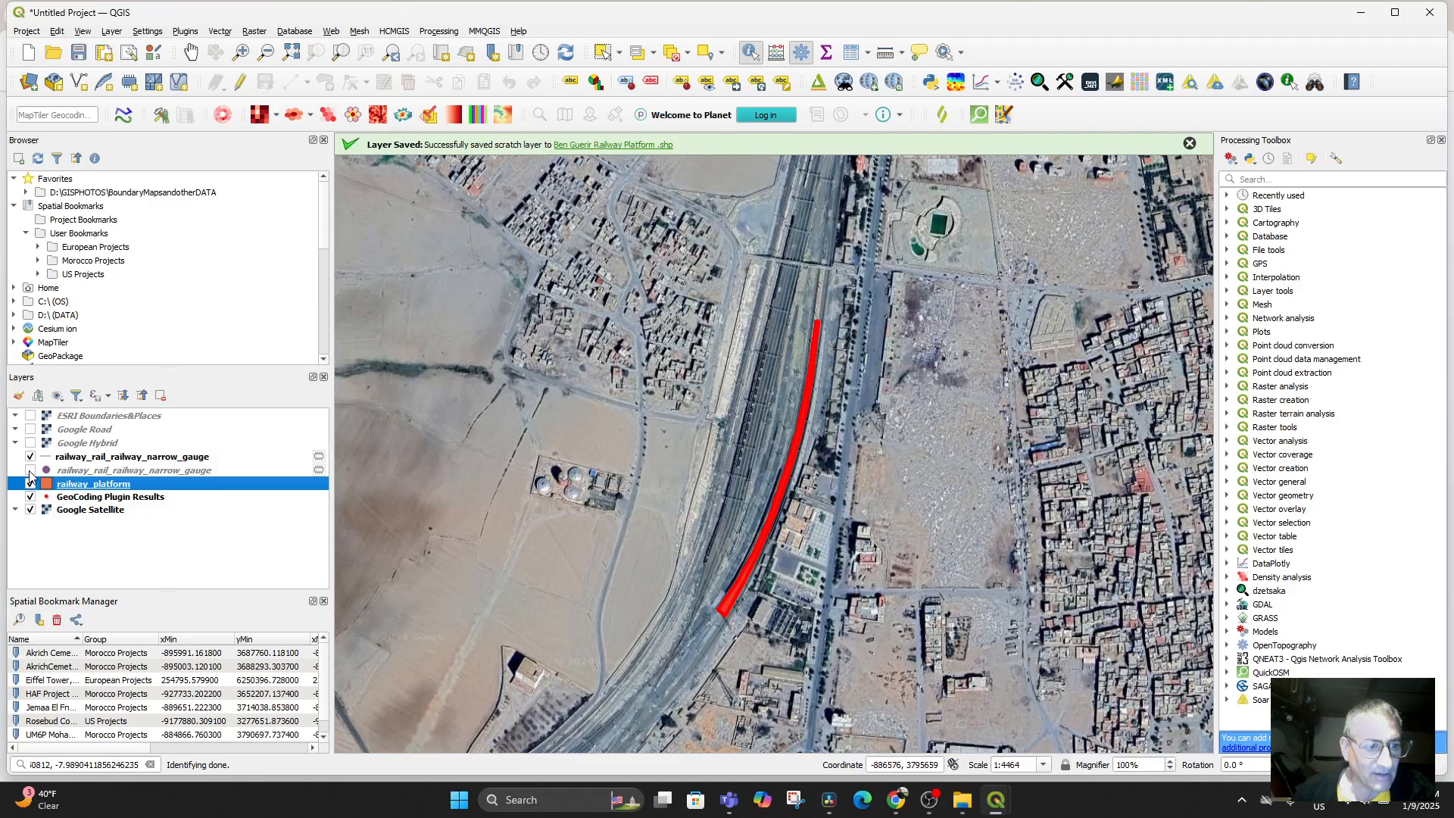
left_click(30, 473)
left_click(29, 473)
left_click(31, 457)
left_click(31, 457)
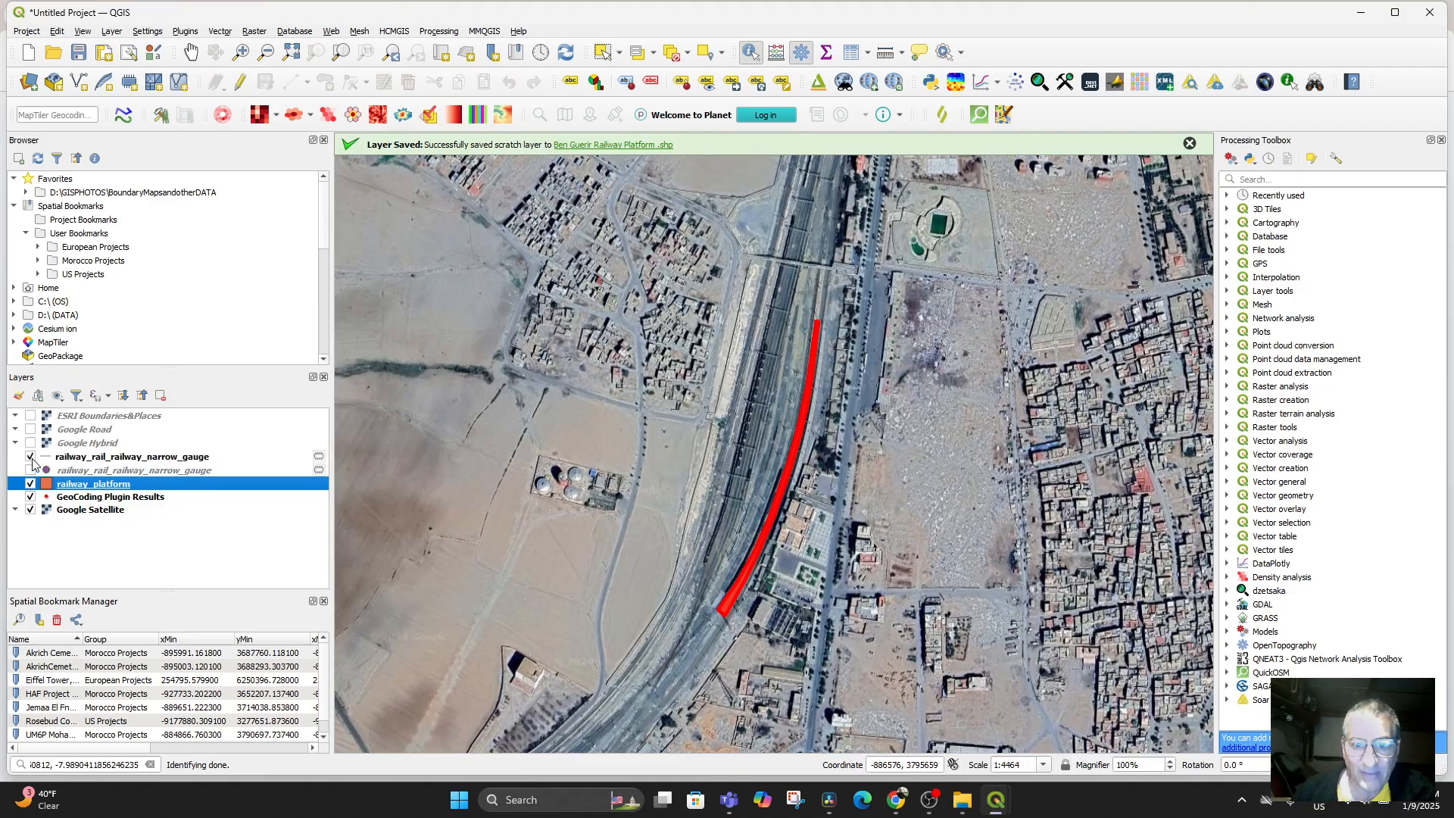
left_click(31, 457)
left_click(31, 457)
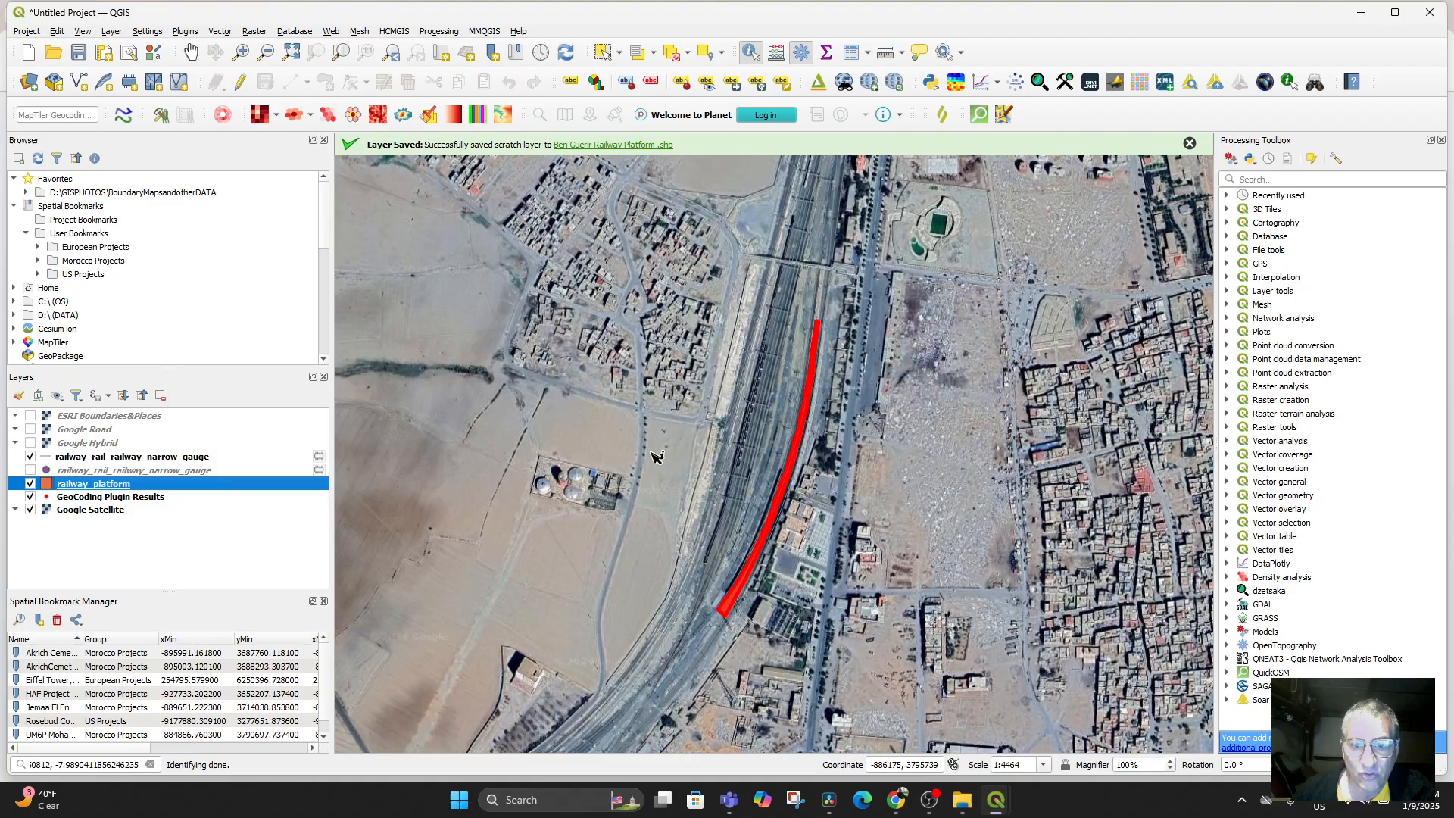
Step: Open the railway line layer's symbology, set the line width to 20 pixels and apply it
double_click(109, 458)
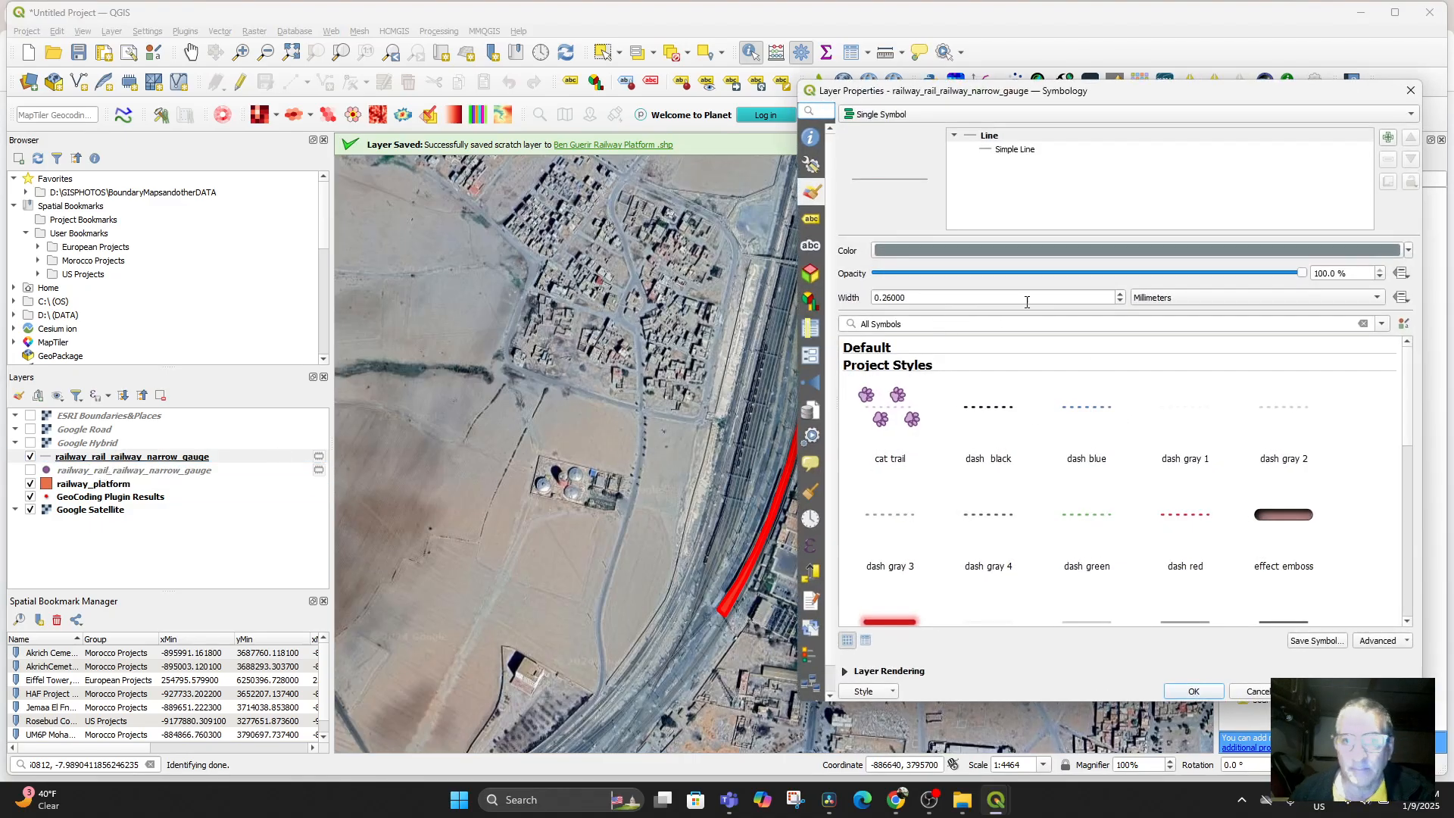
left_click(1165, 300)
left_click(1170, 331)
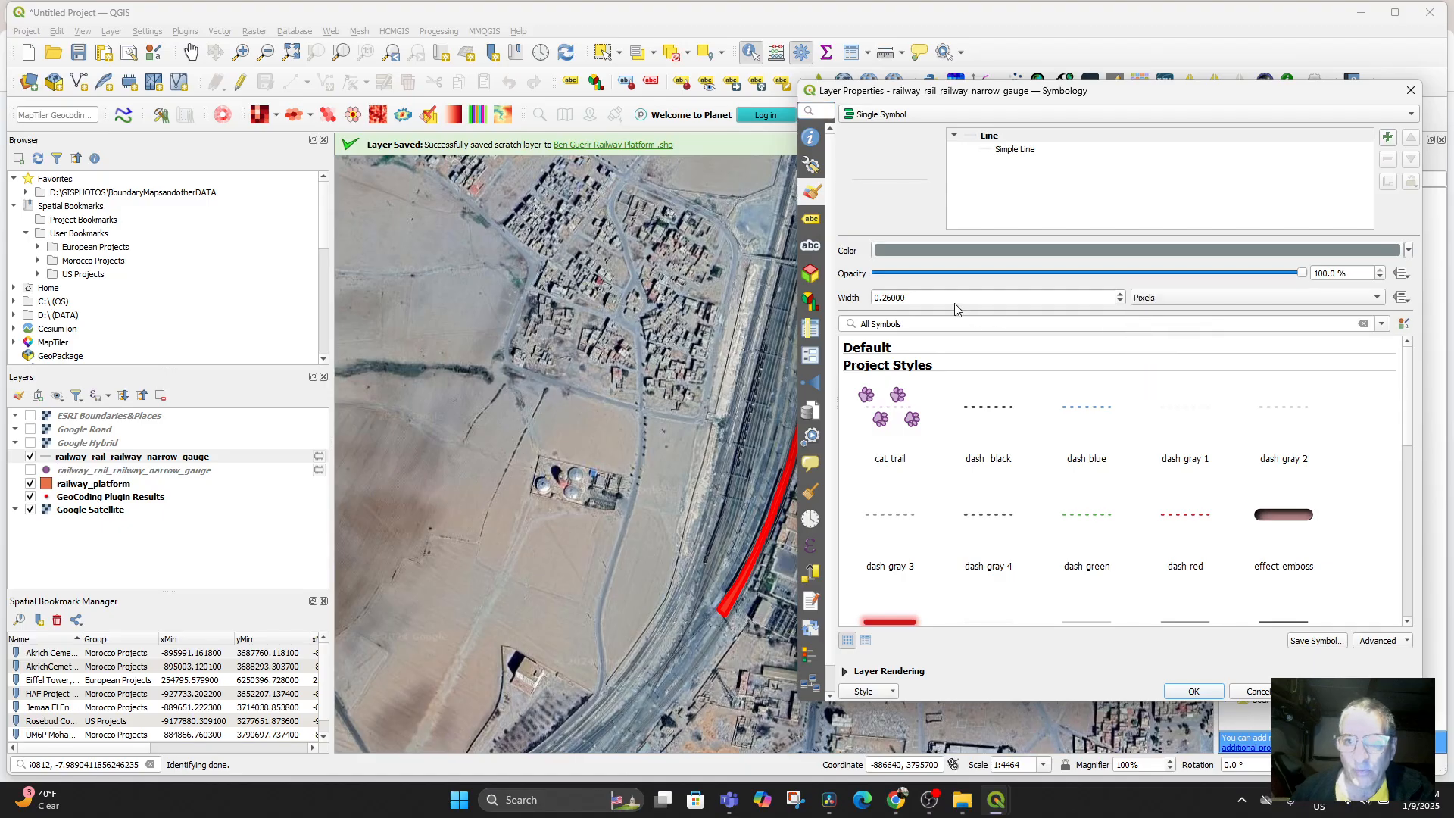
left_click(877, 299)
left_click_drag(852, 307, 823, 305)
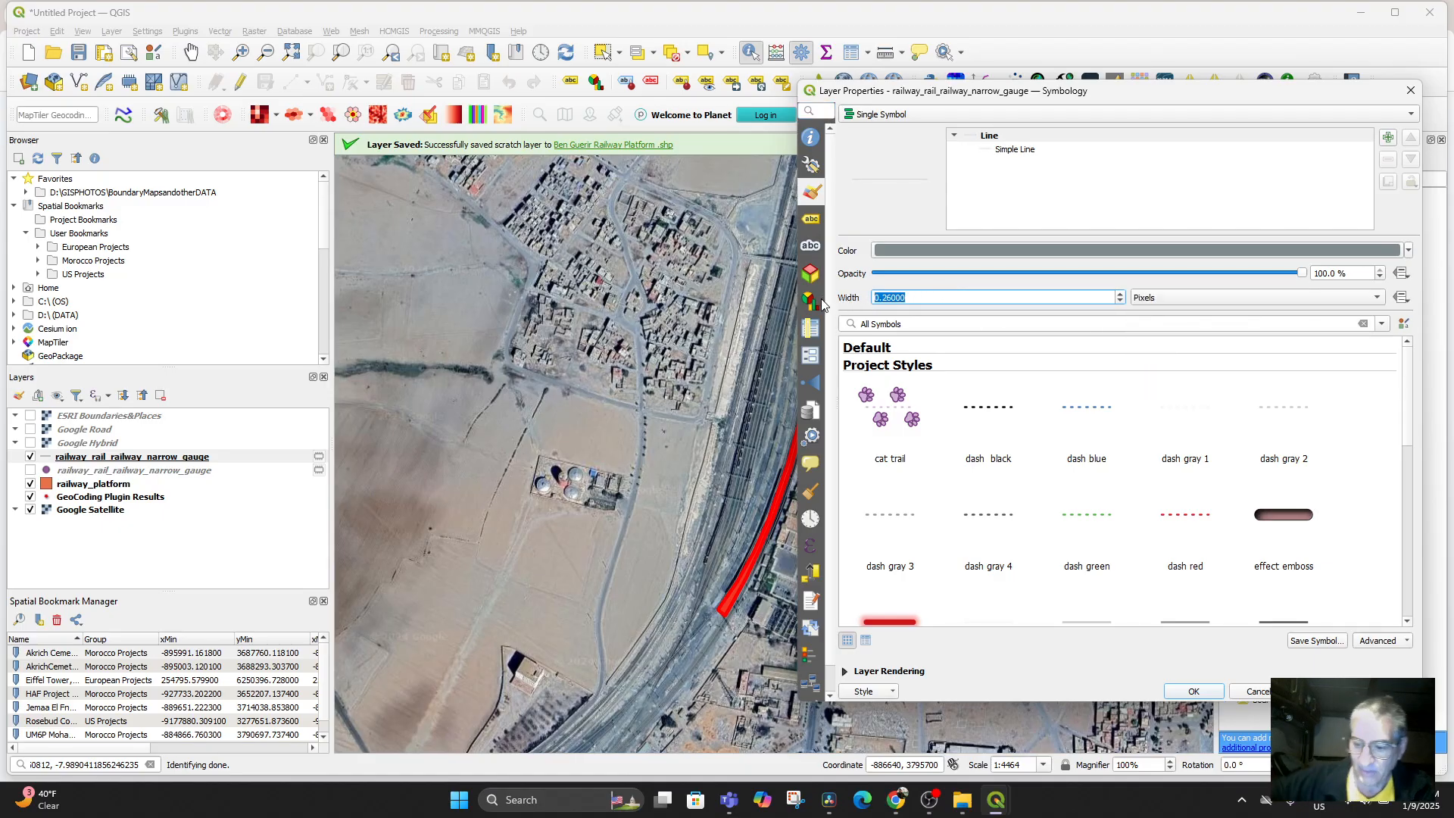
type("20")
key("Return")
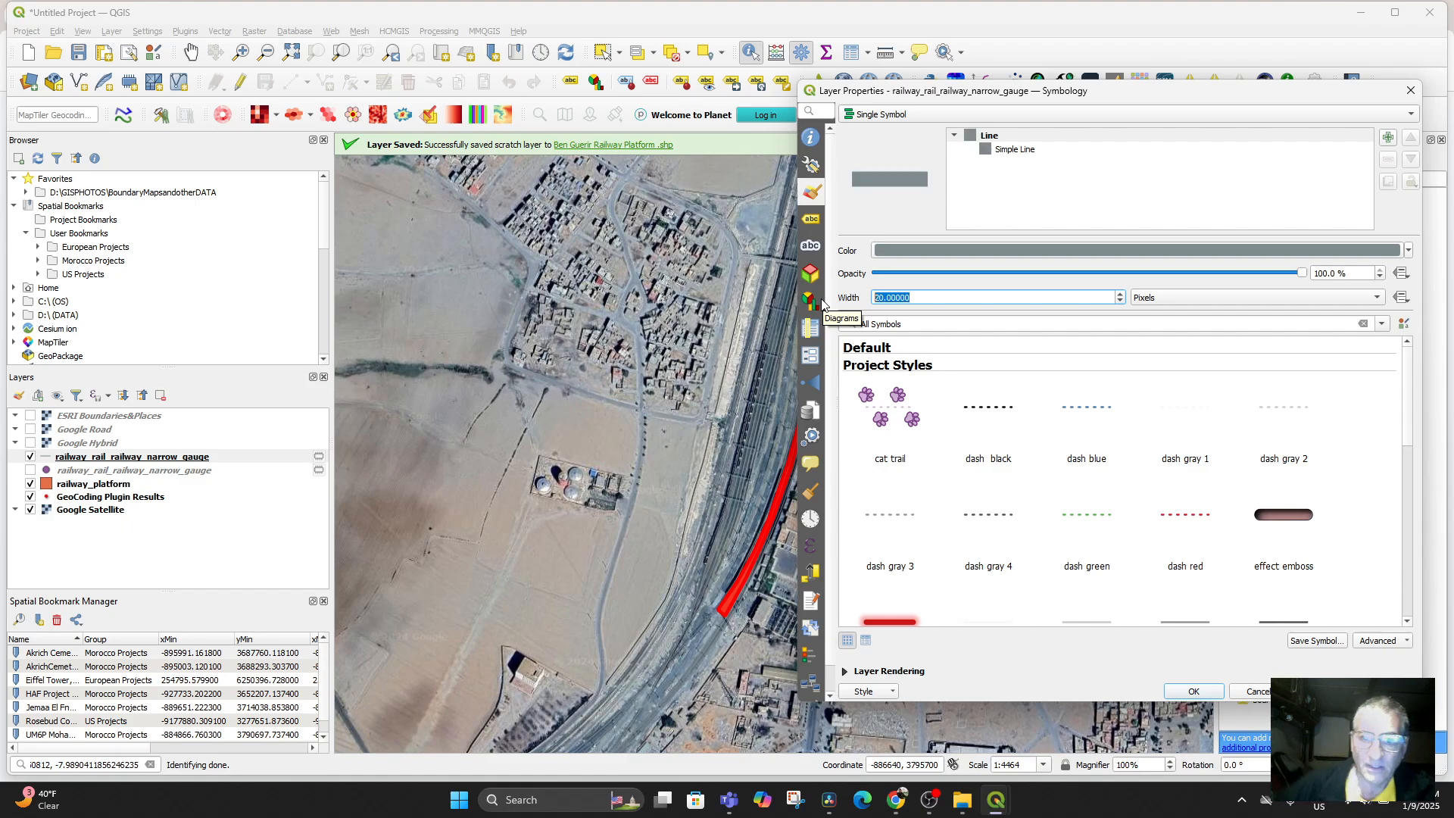
left_click(1323, 691)
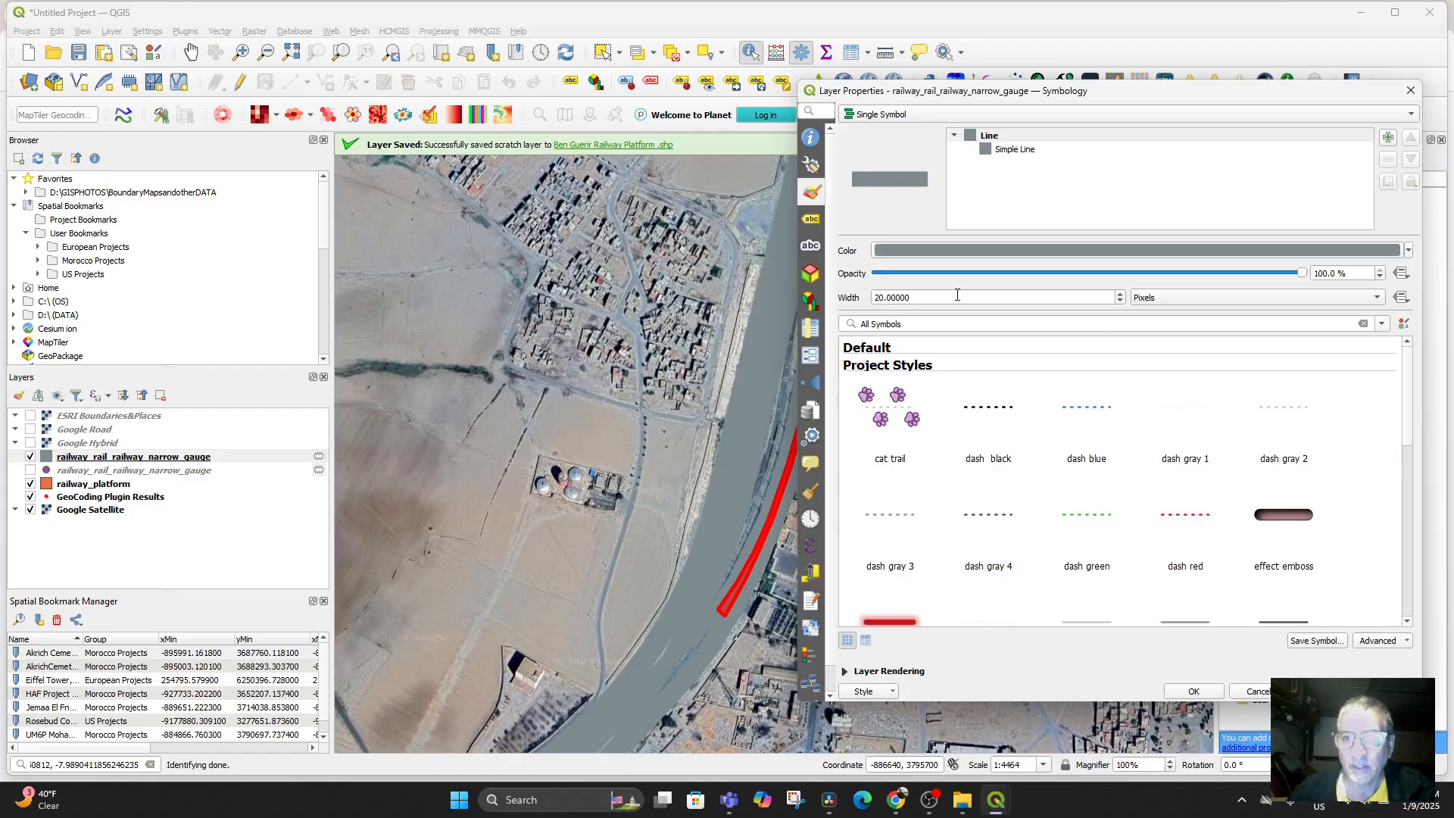
Step: Reduce the railway line width to 10 pixels and apply it
left_click_drag(934, 304, 884, 302)
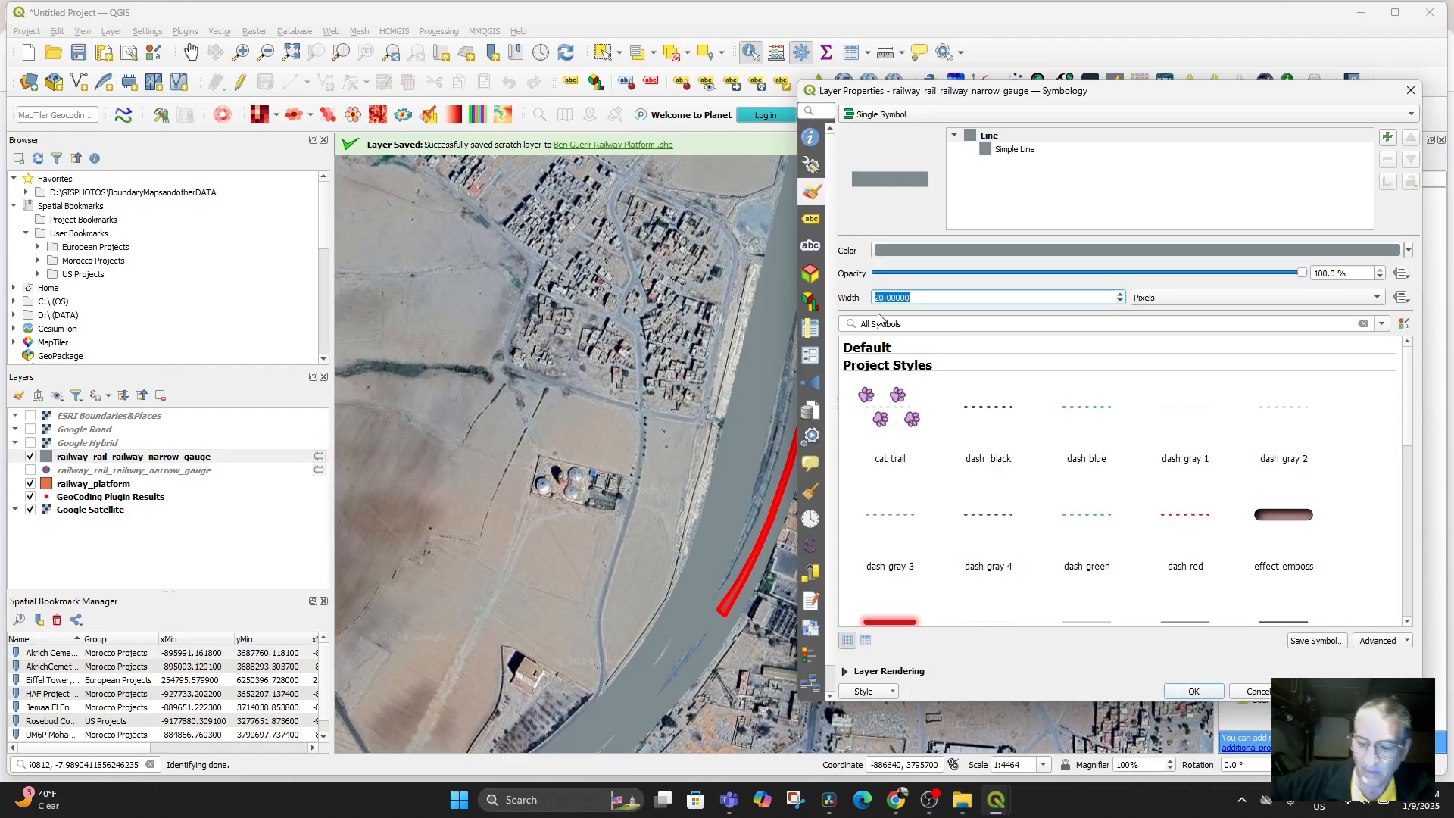
type("10")
key("Return")
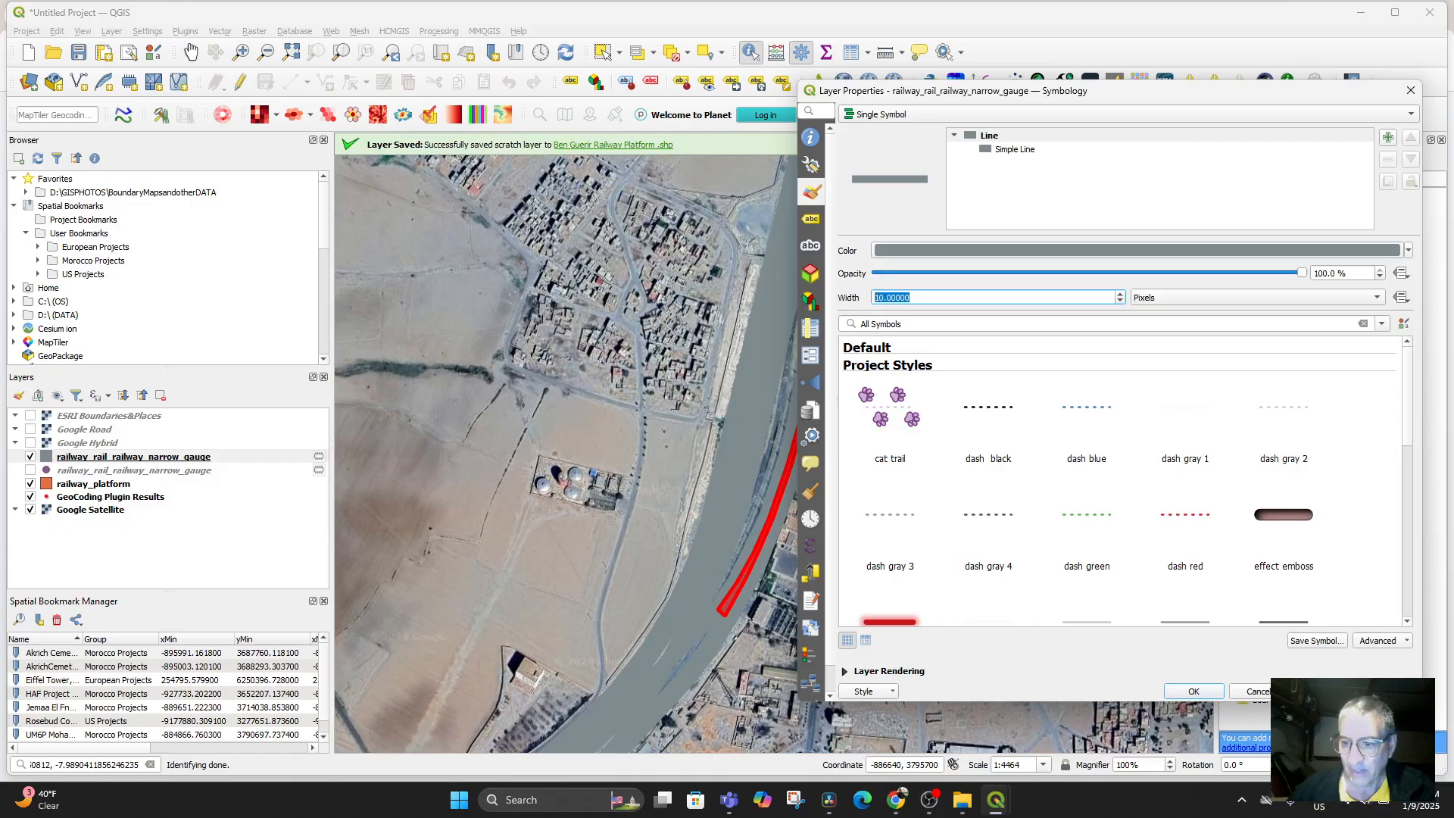
left_click(1323, 691)
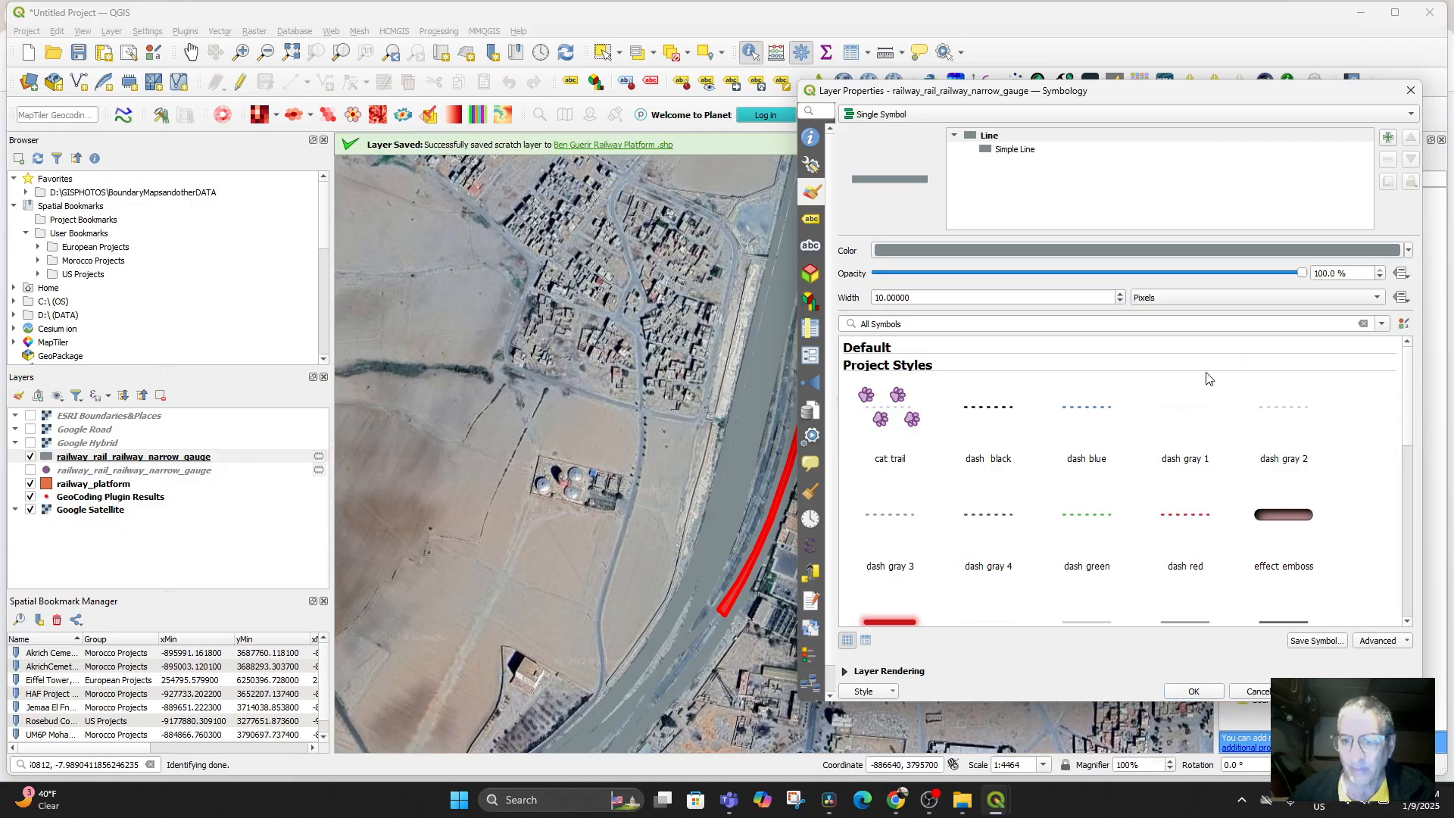
Step: Style the railway line layer with the dash black preset, apply it and close the layer properties
left_click(1005, 414)
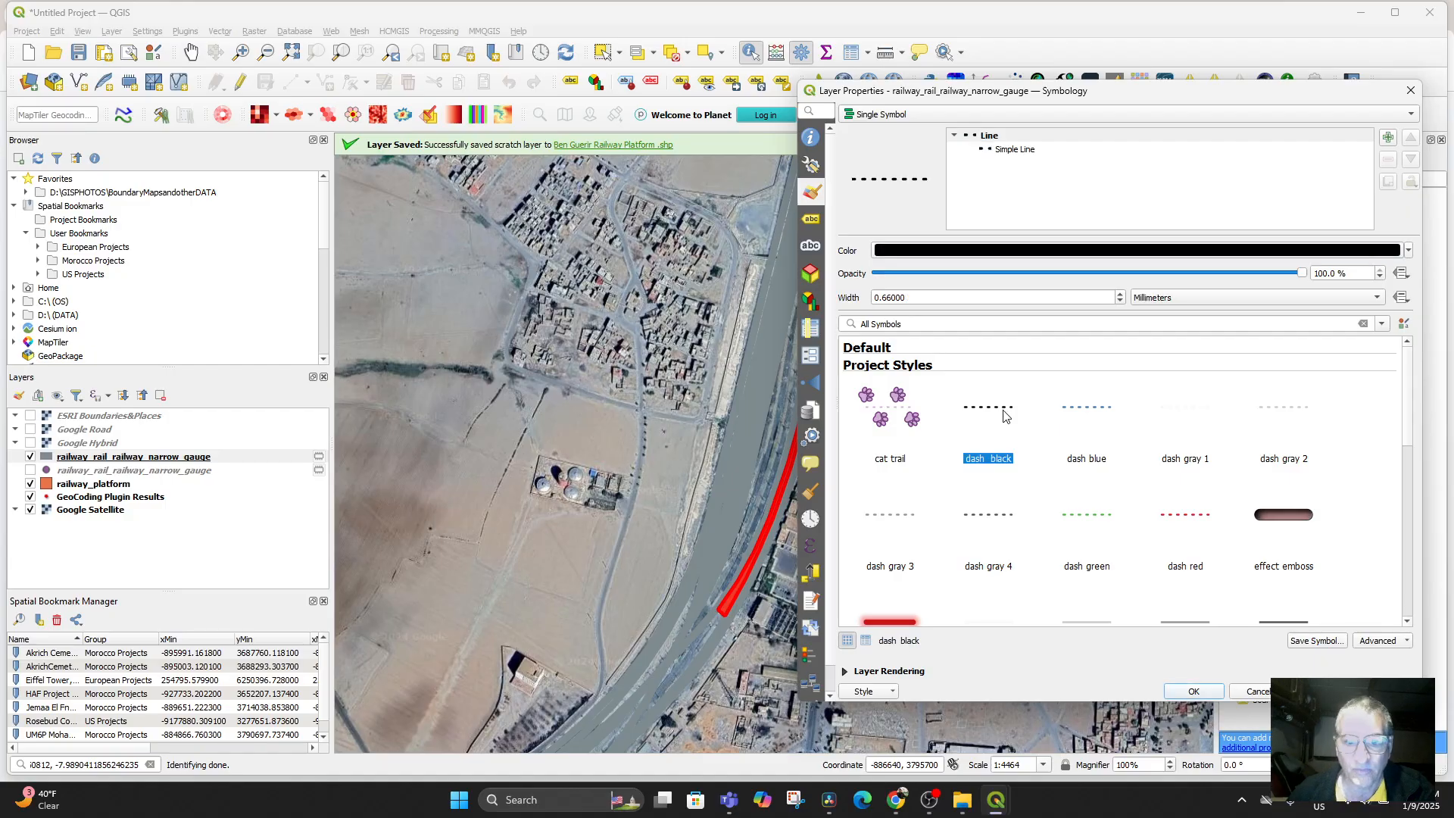
left_click(1324, 692)
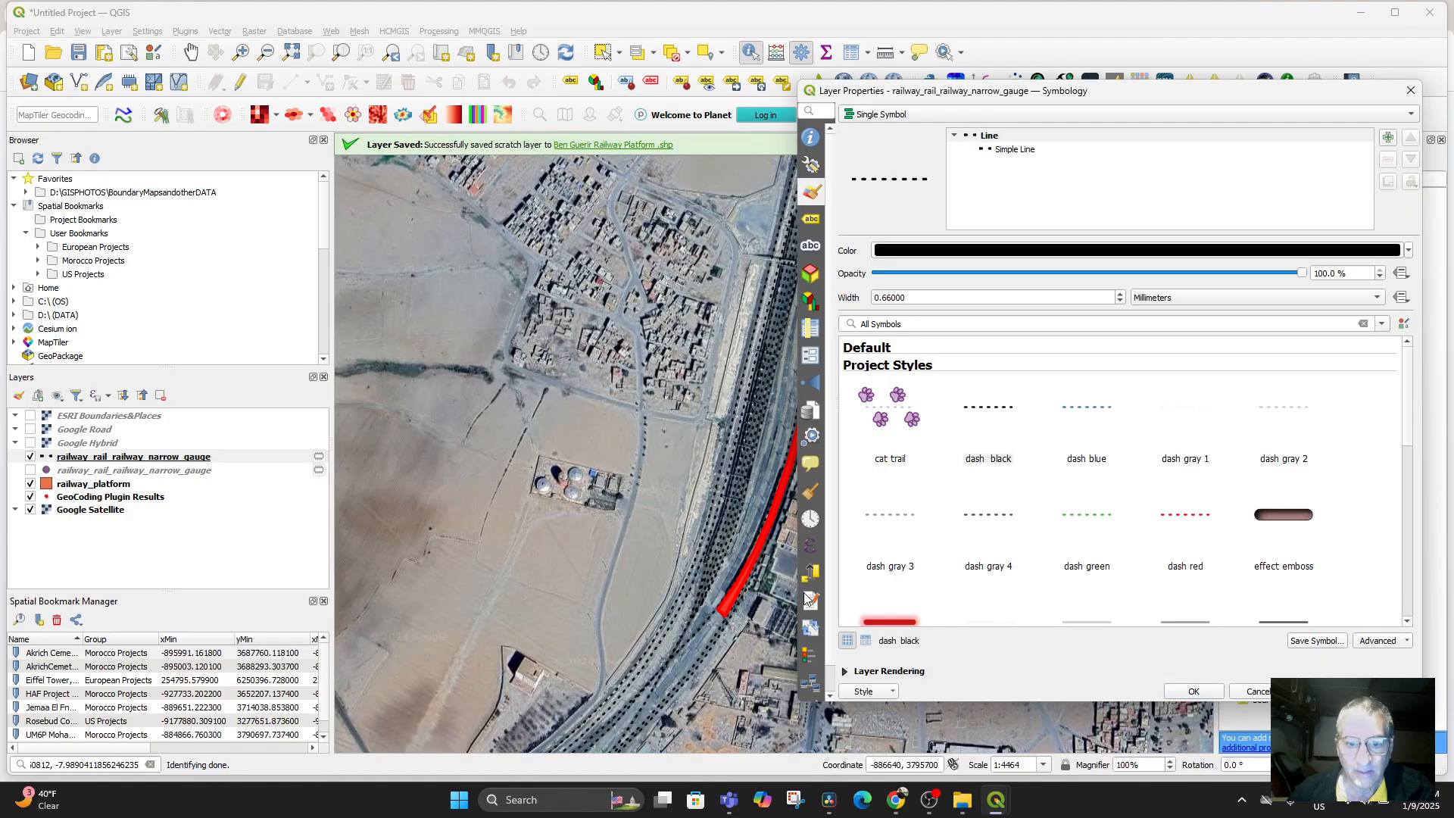
left_click(1194, 692)
Step: Examine the dashed railway lines across the wider region and around Ben Guerir, closing any identify results
scroll(786, 378, "down", 3)
scroll(720, 496, "down", 2)
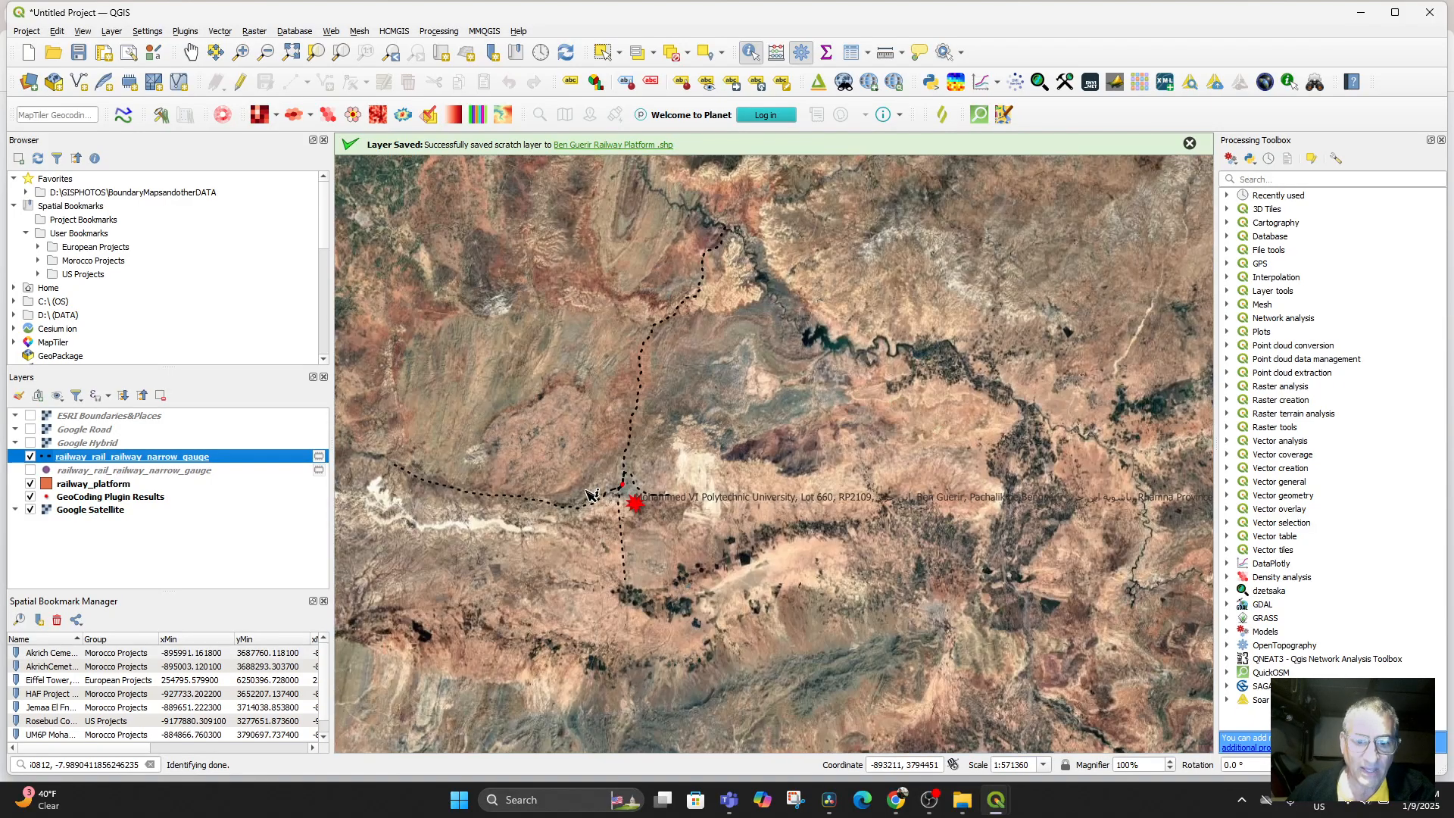
scroll(589, 494, "down", 2)
left_click(612, 512)
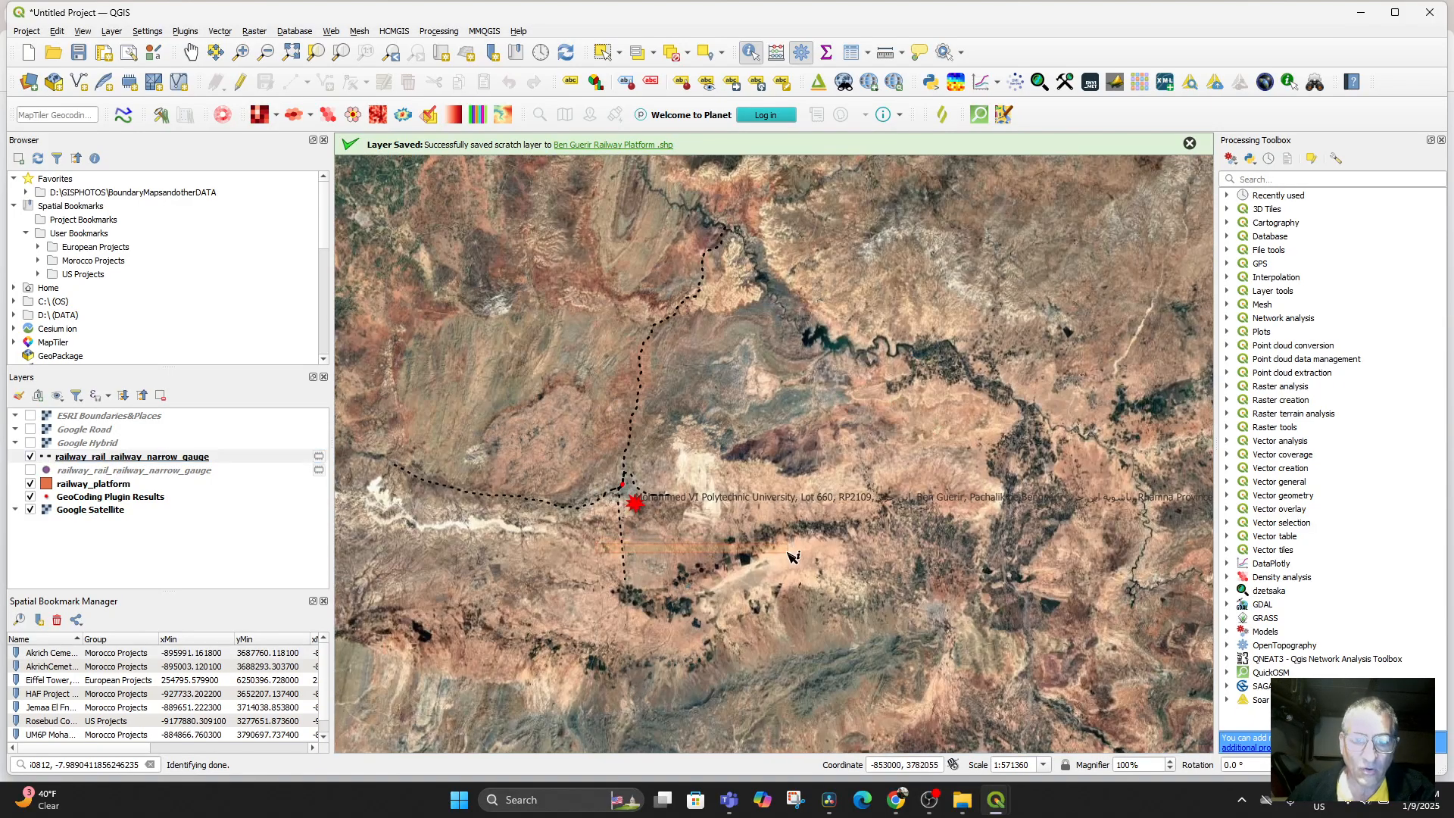
left_click(614, 422)
scroll(614, 421, "up", 2)
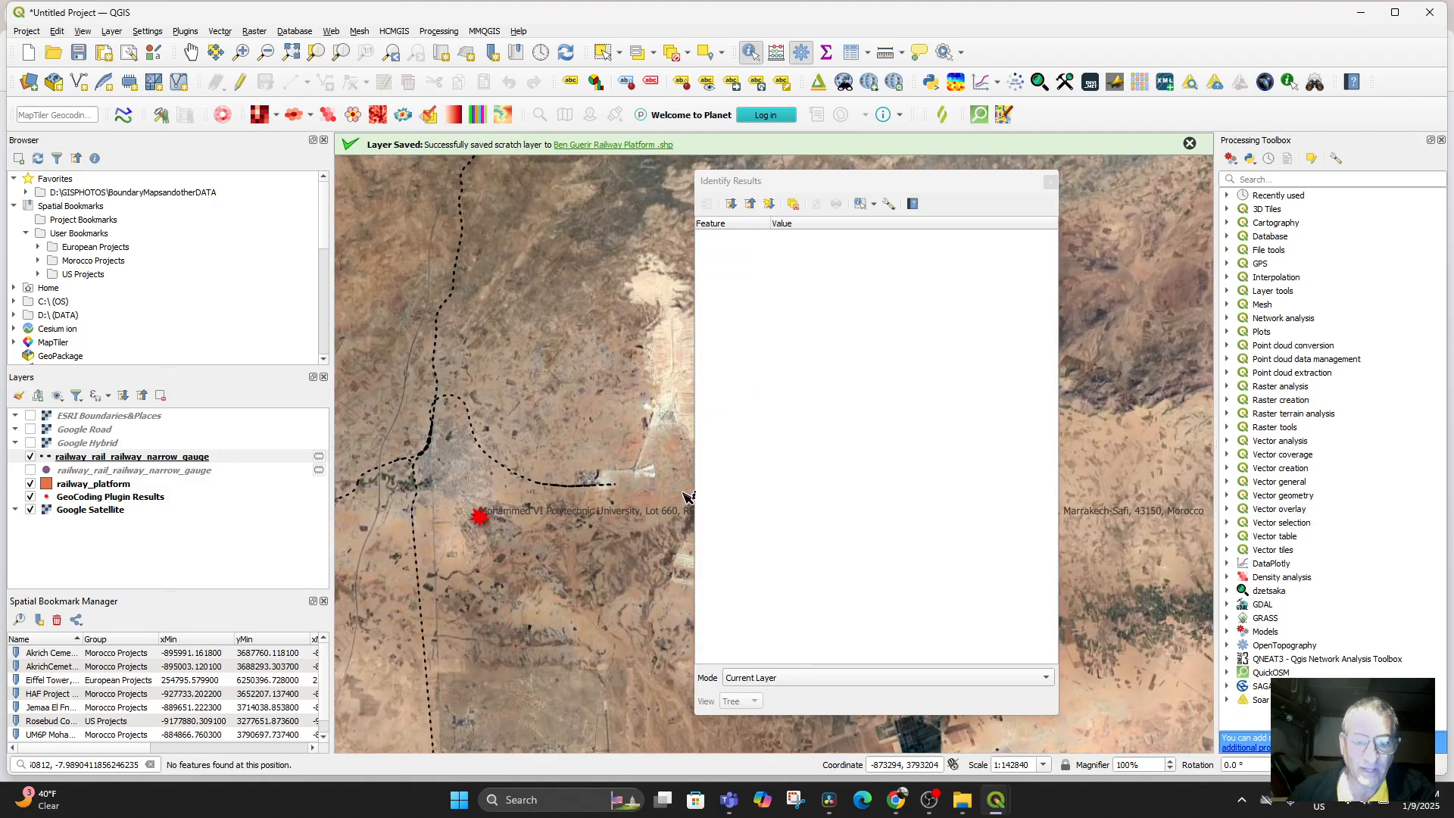
left_click(1050, 182)
left_click_drag(624, 418, 954, 416)
scroll(810, 464, "up", 2)
left_click_drag(621, 470, 699, 527)
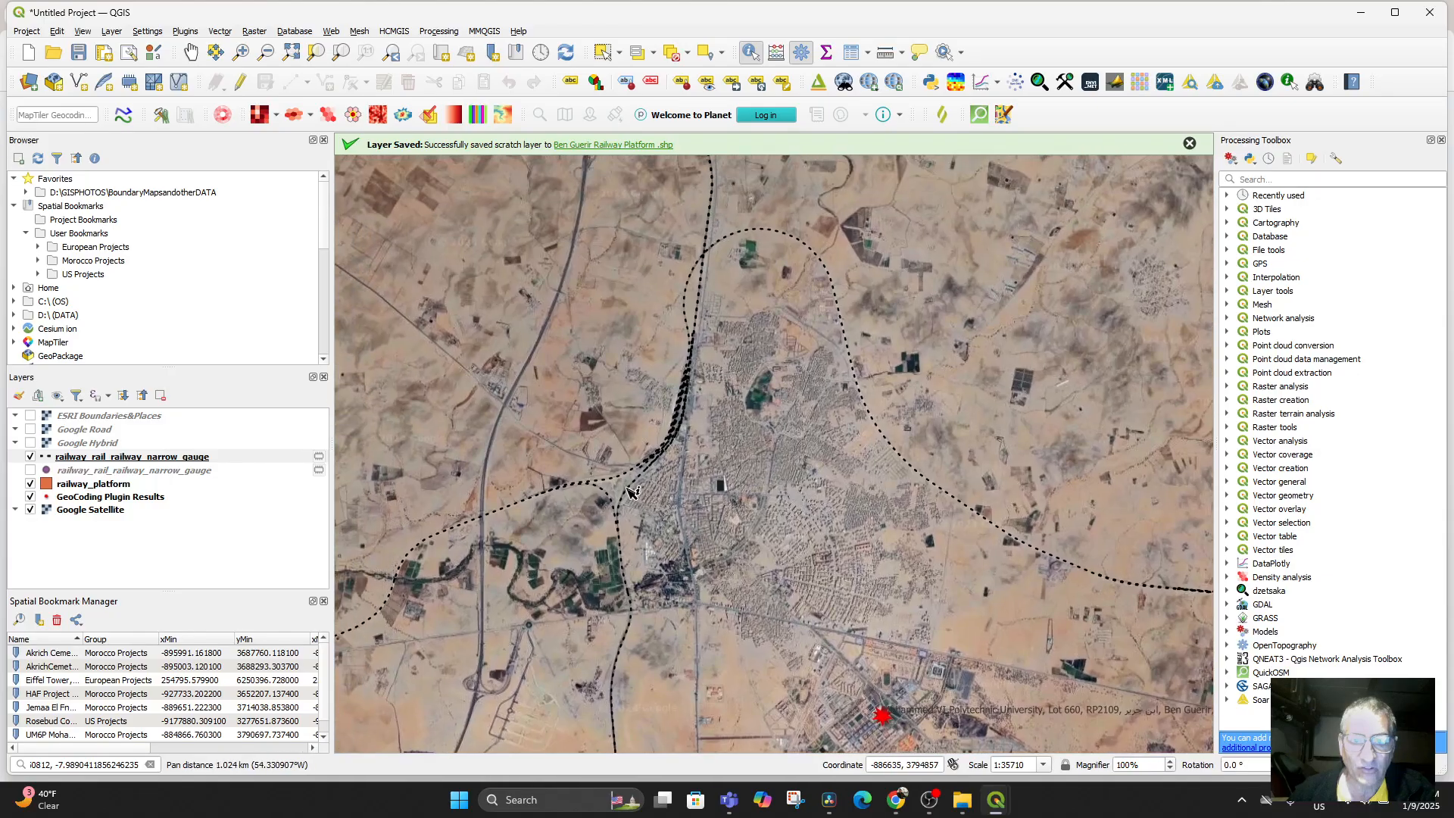
Step: Show the railway point layer again and set its marker size to 10 pixels, then apply and close its properties
left_click(31, 470)
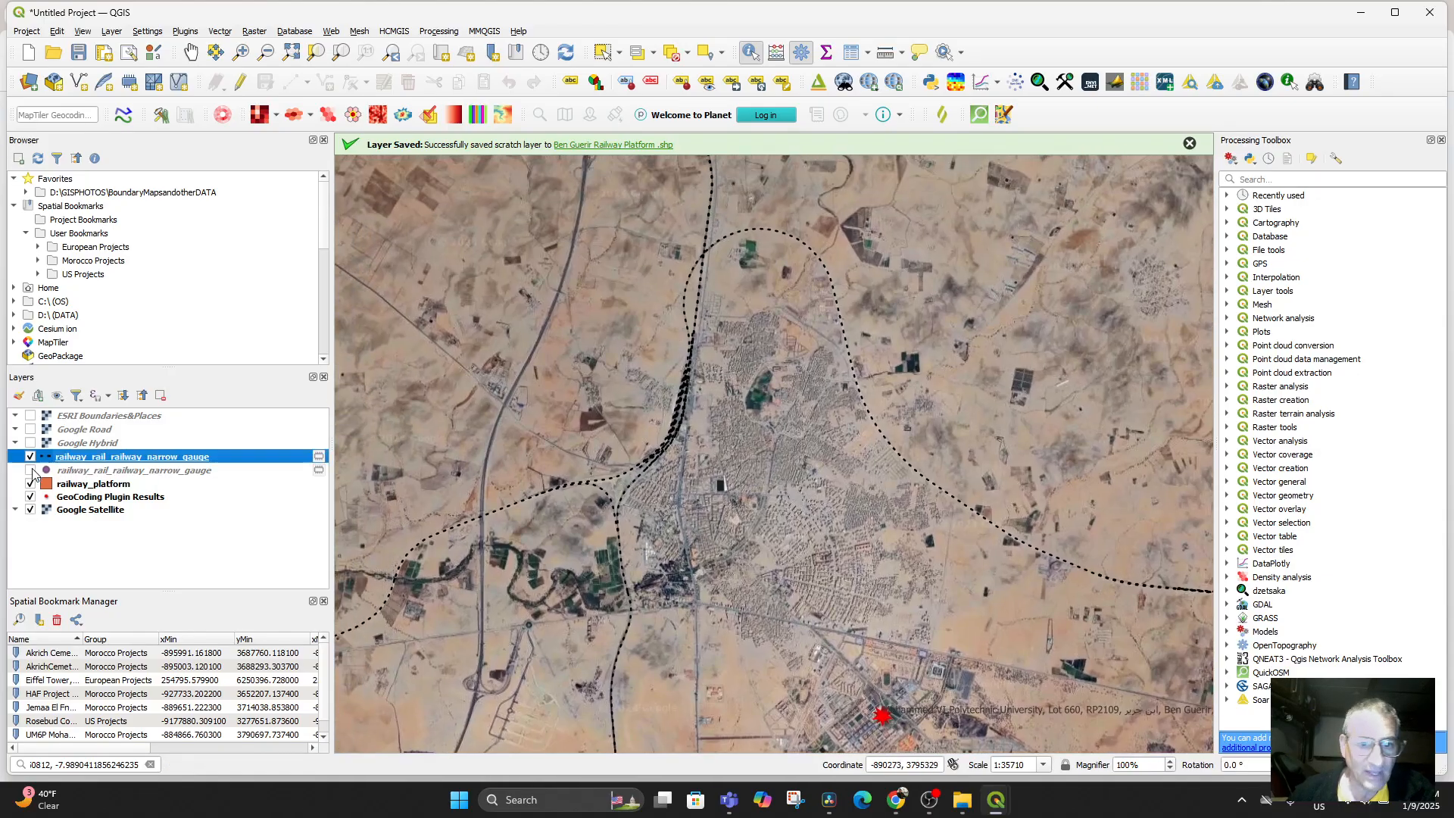
left_click(73, 473)
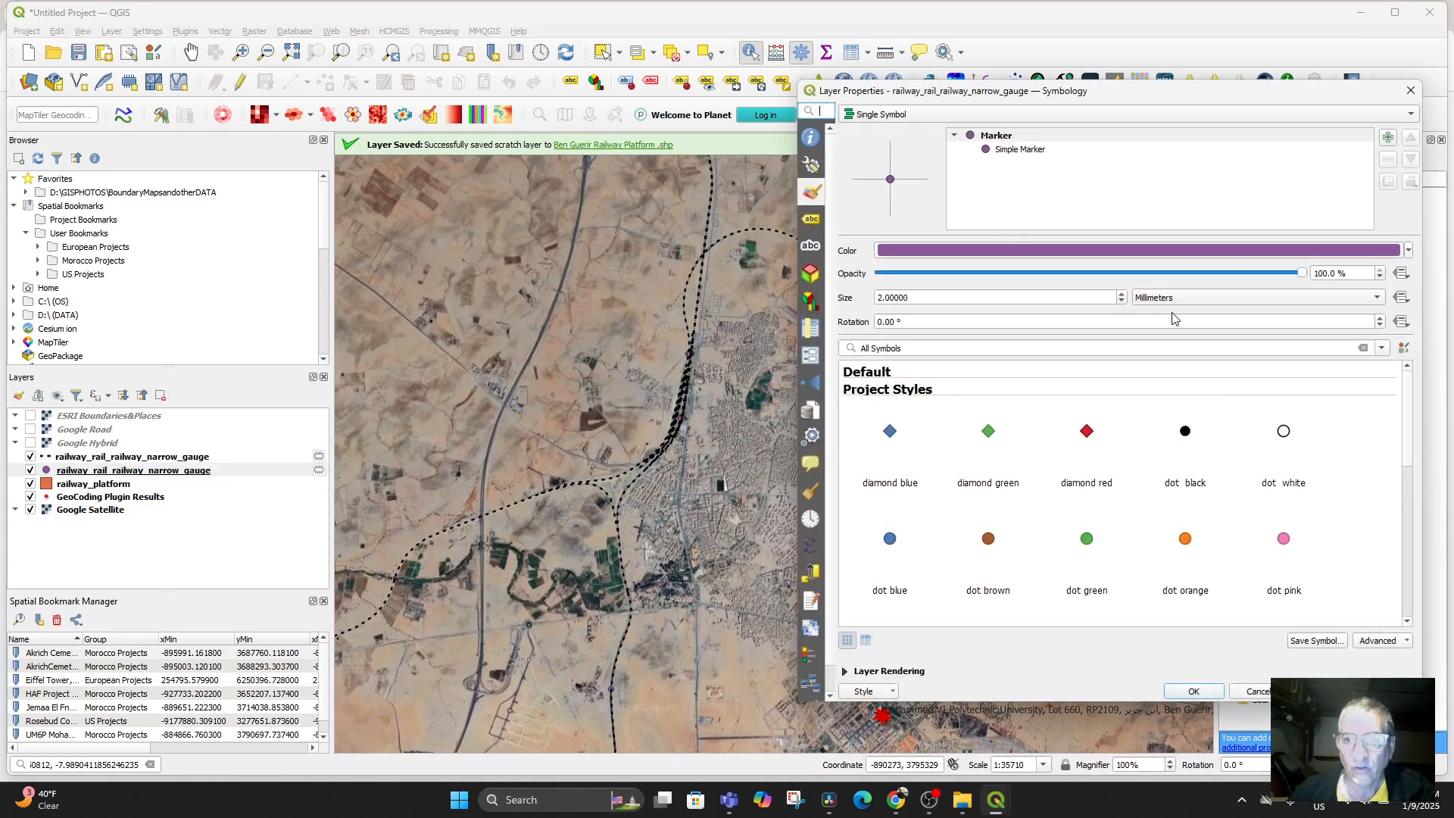
left_click(1175, 299)
left_click(1167, 328)
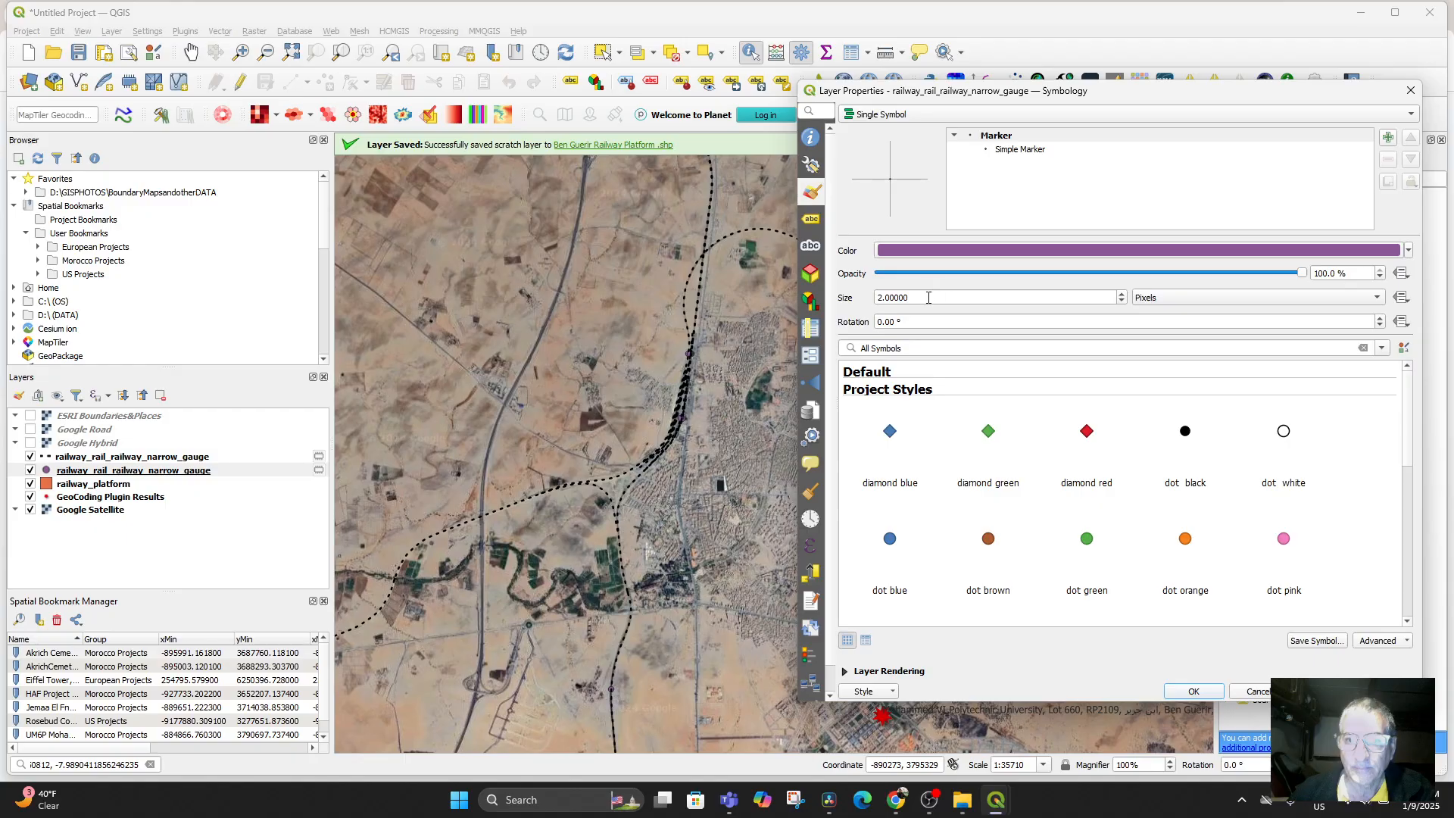
left_click_drag(929, 297, 859, 294)
type("10")
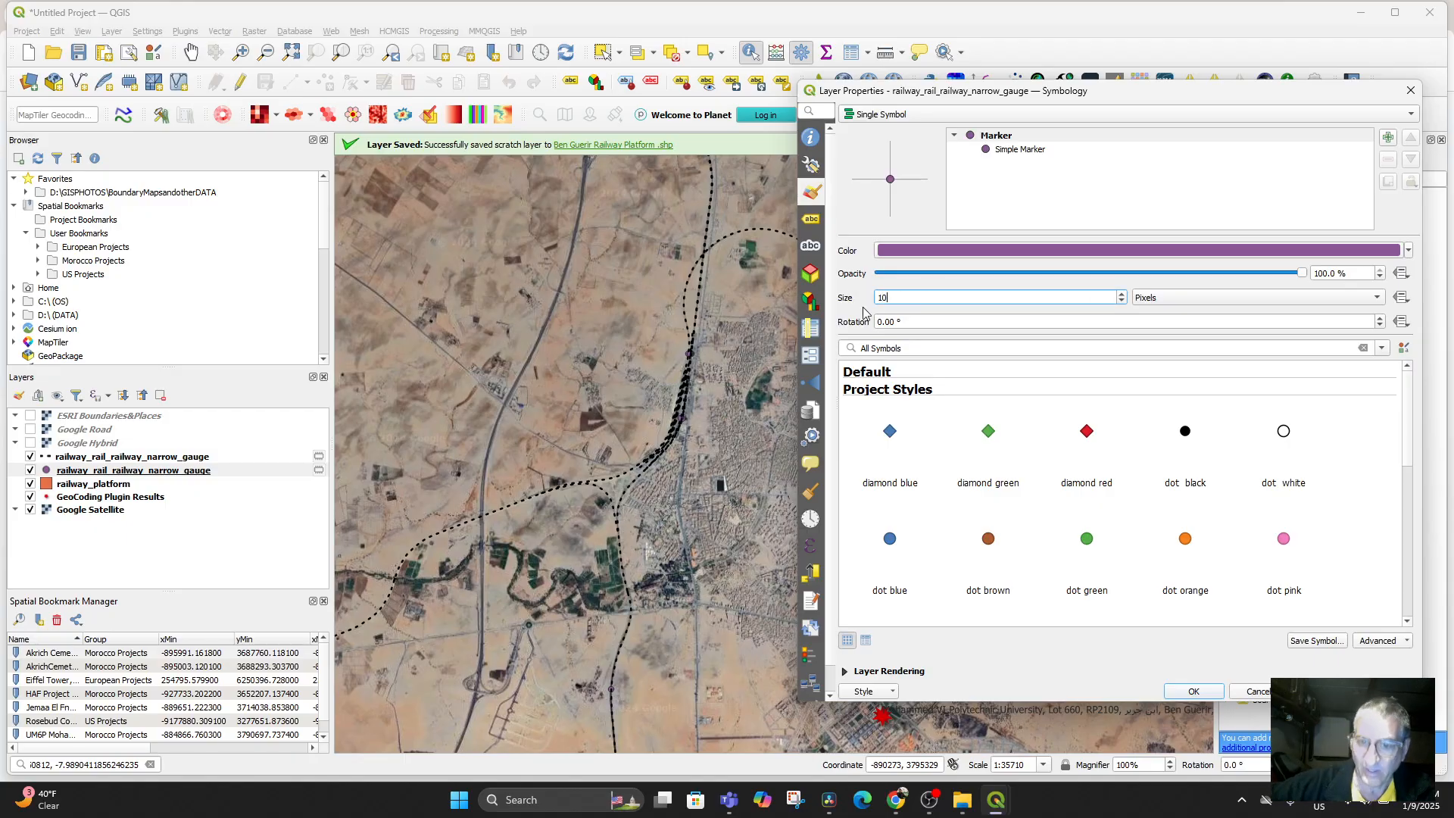
key("Return")
left_click(1323, 691)
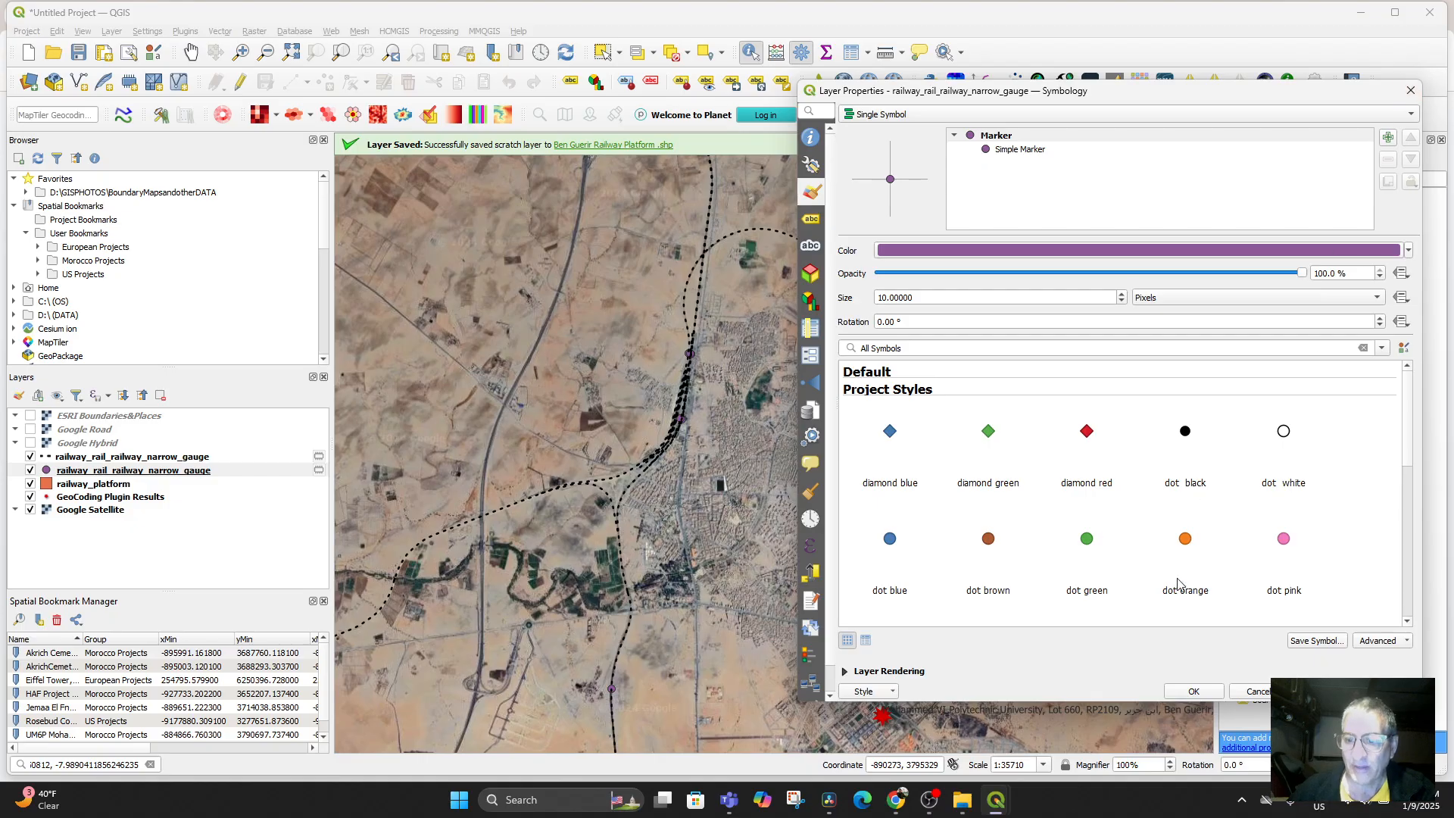
left_click(1193, 692)
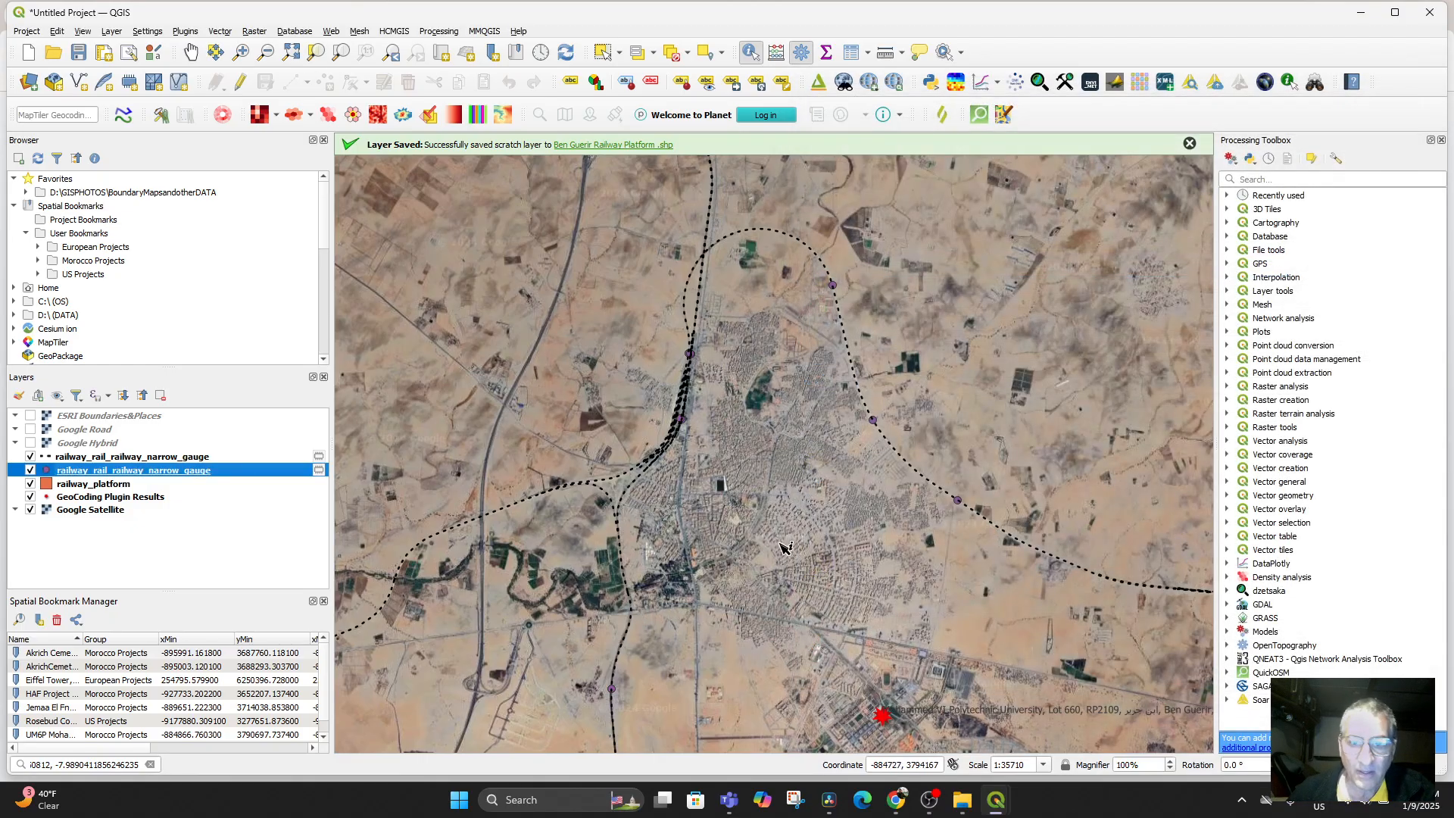
Step: Identify the railway points south of Ben Guerir, at the station and north of it, closing each set of results
left_click(614, 691)
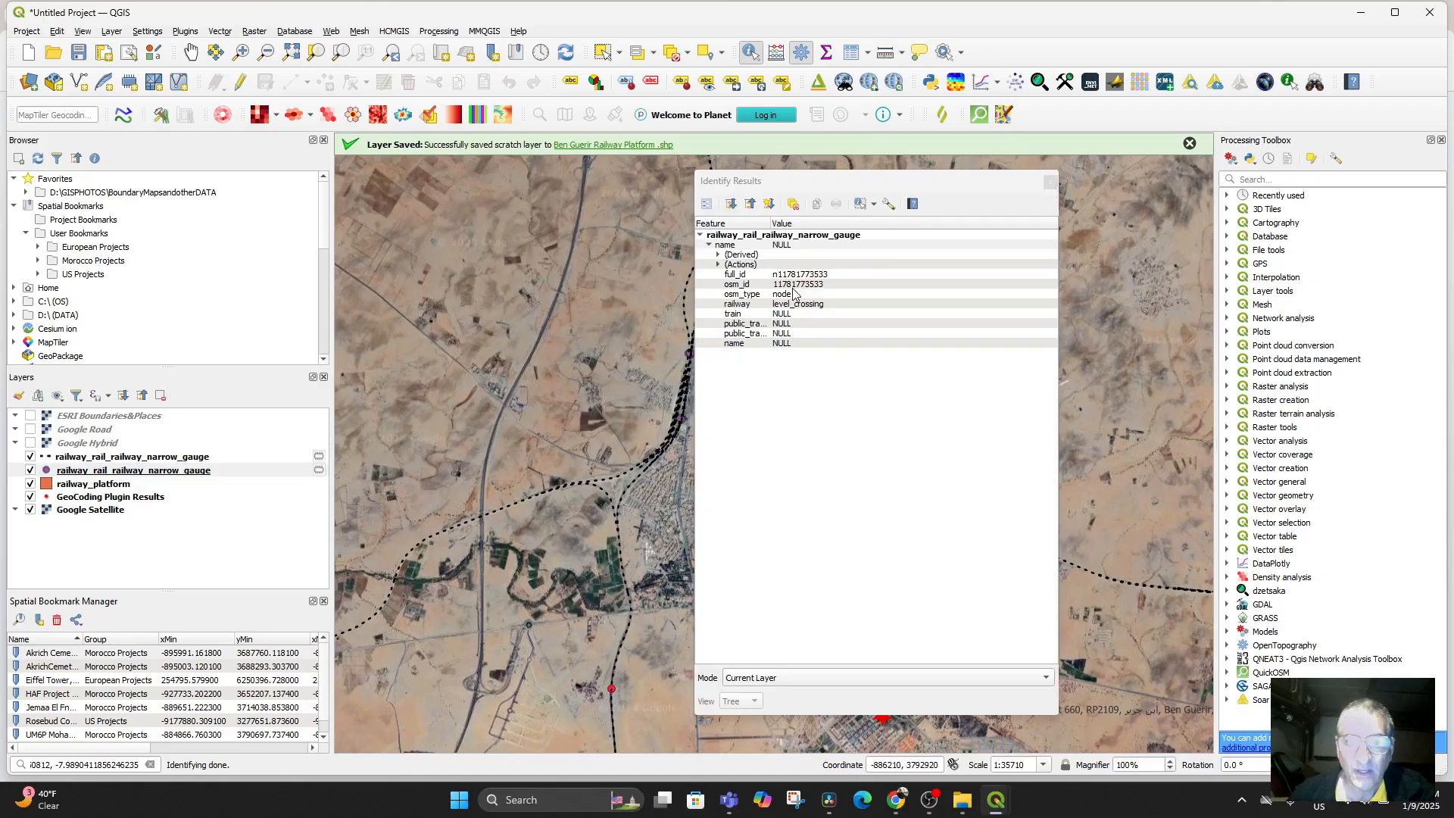
left_click(1050, 182)
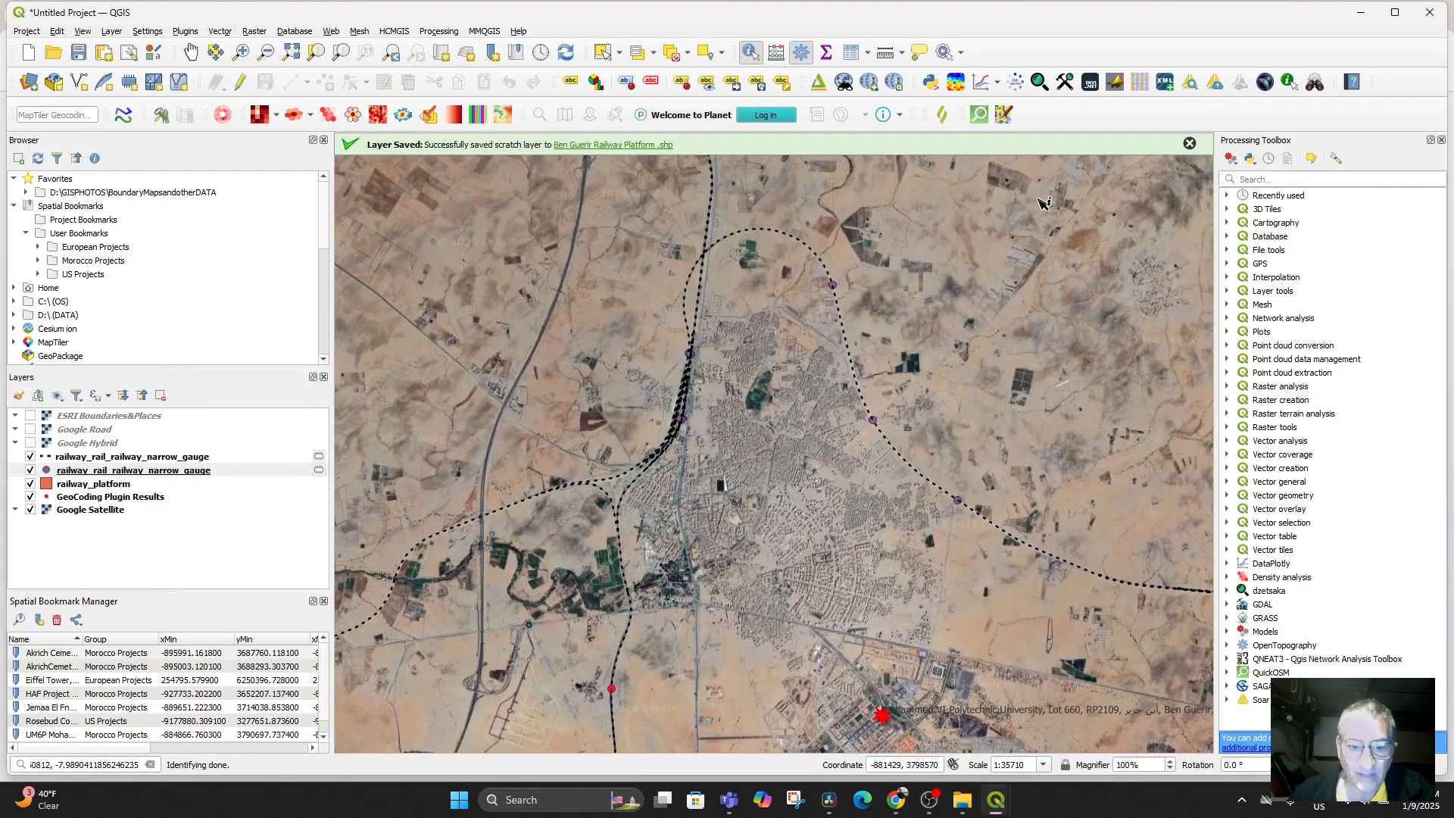
left_click(686, 420)
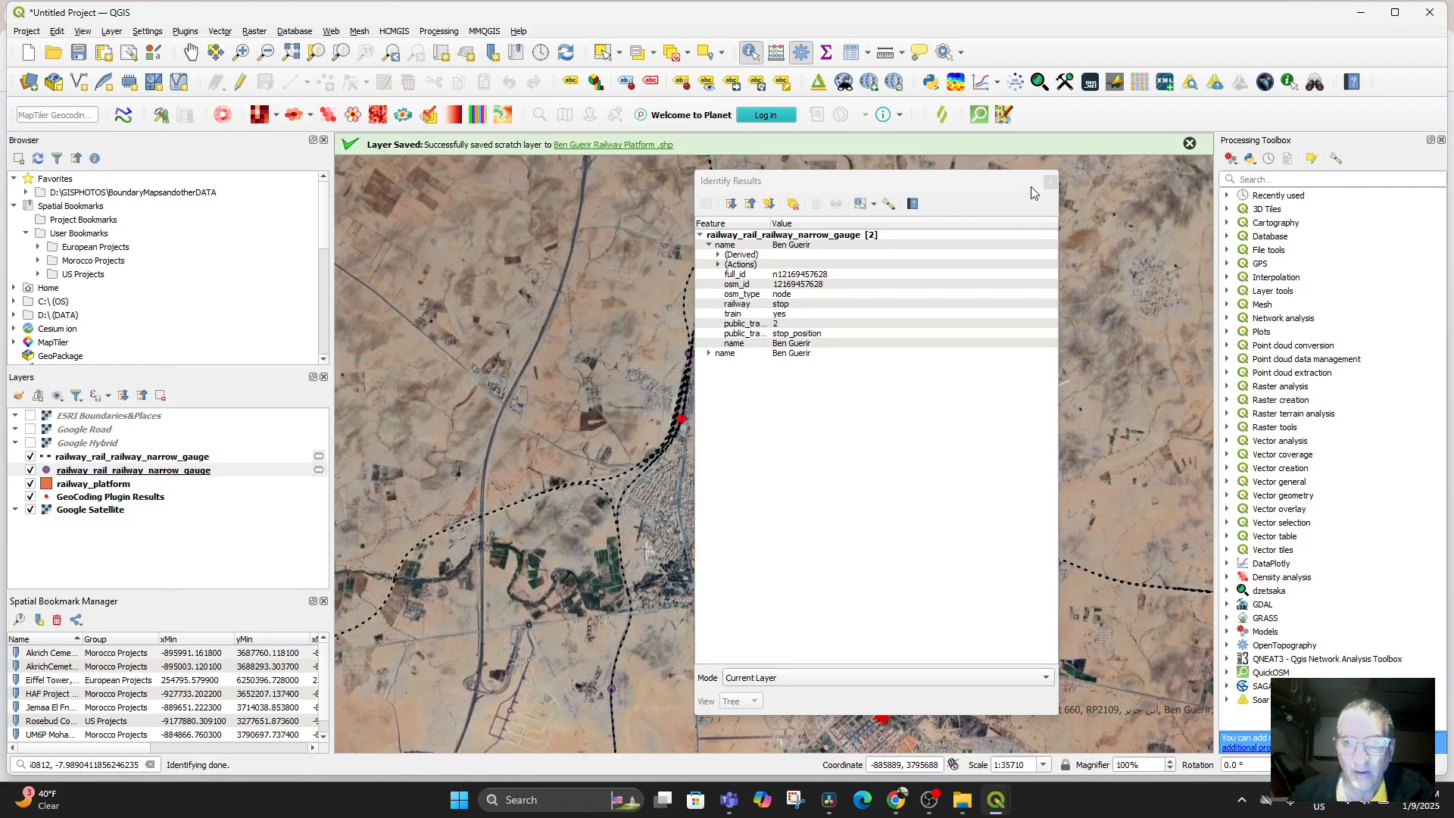
left_click(1050, 182)
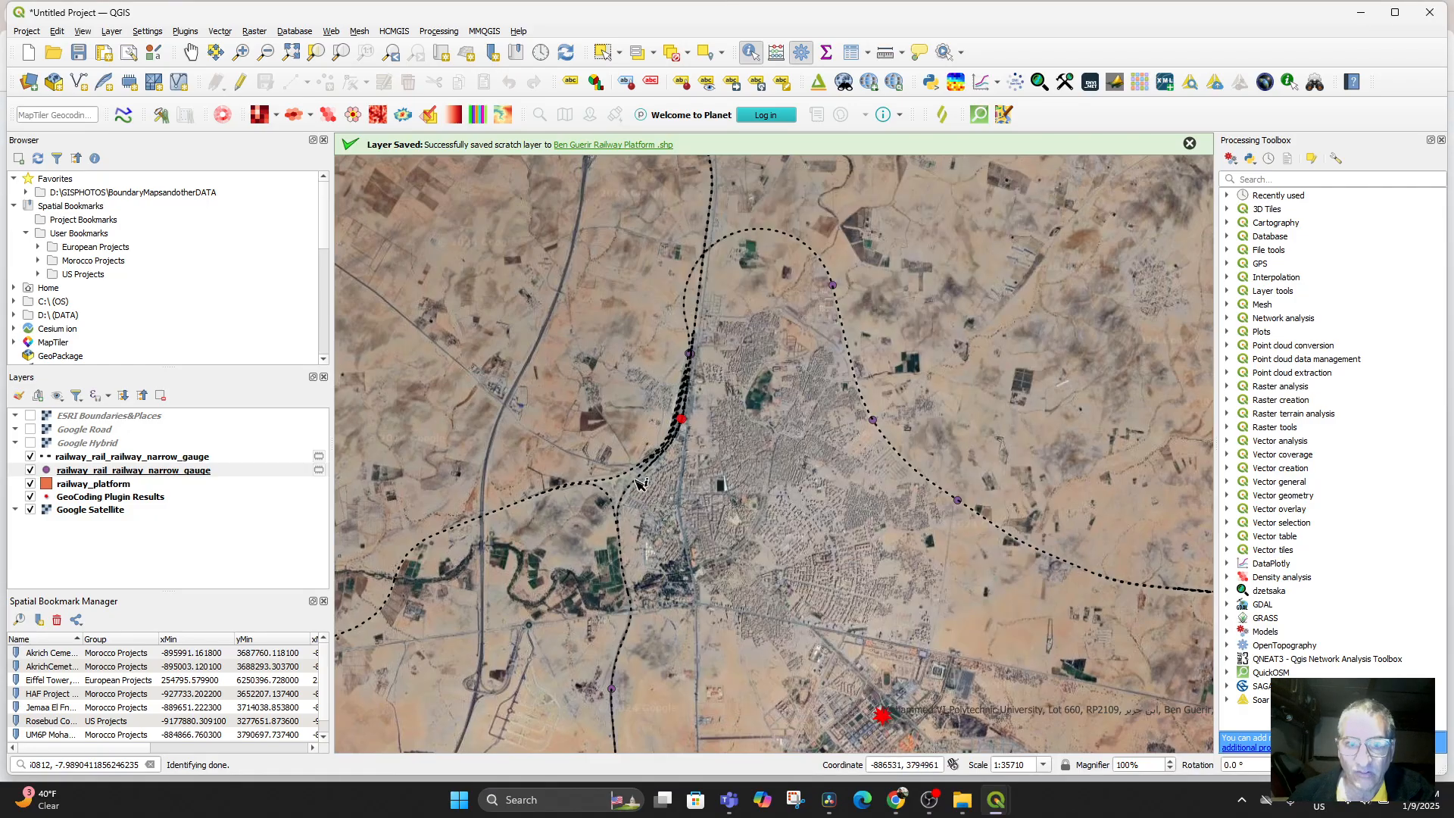
left_click(689, 355)
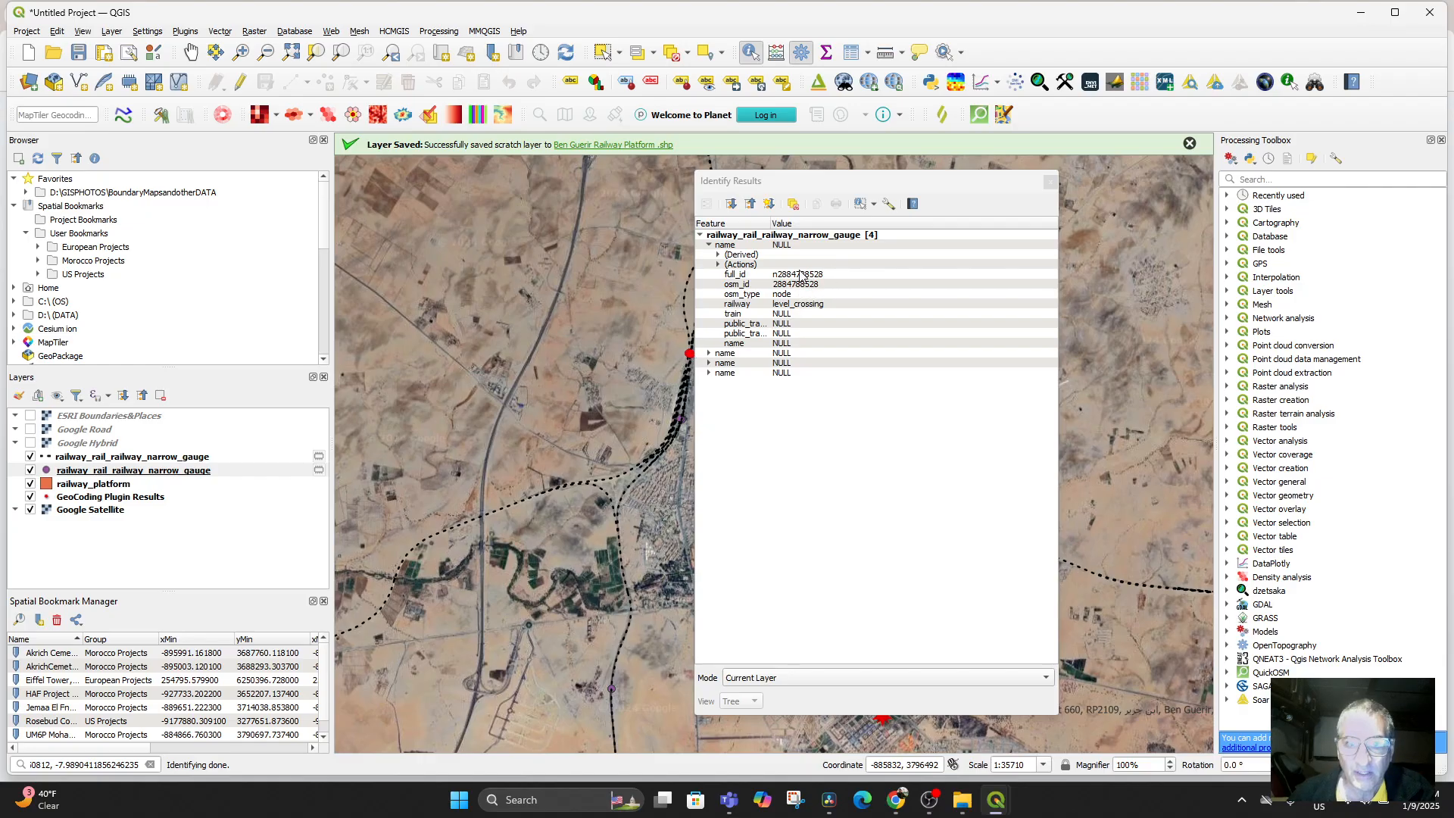
left_click(1050, 182)
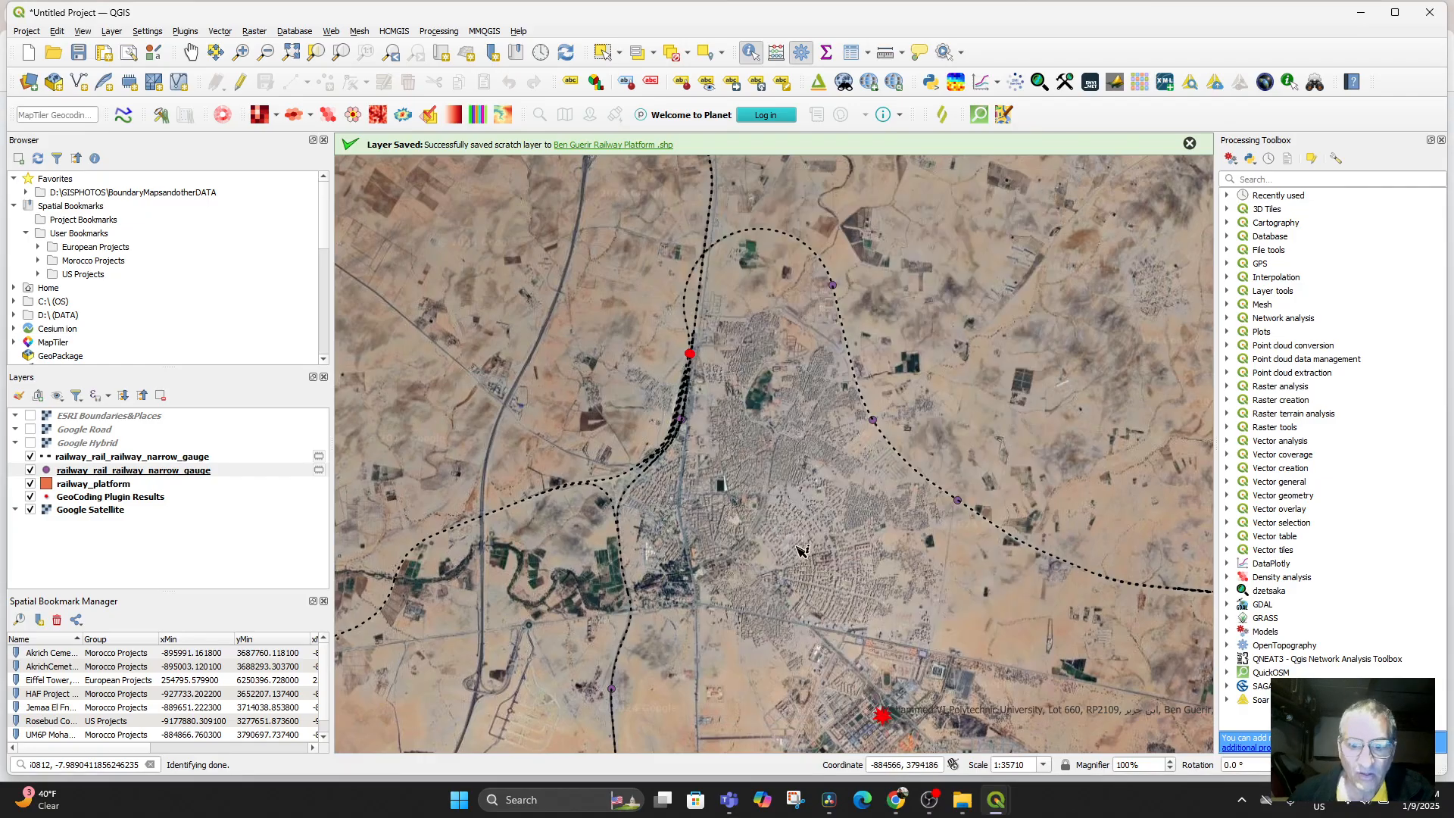
Step: Examine the railway branch east of Ben Guerir and identify the railway point near its eastern end, closing the results
mouse_move(859, 587)
left_mouse_down()
mouse_move(828, 521)
mouse_move(627, 366)
mouse_move(535, 376)
mouse_move(354, 518)
left_mouse_up()
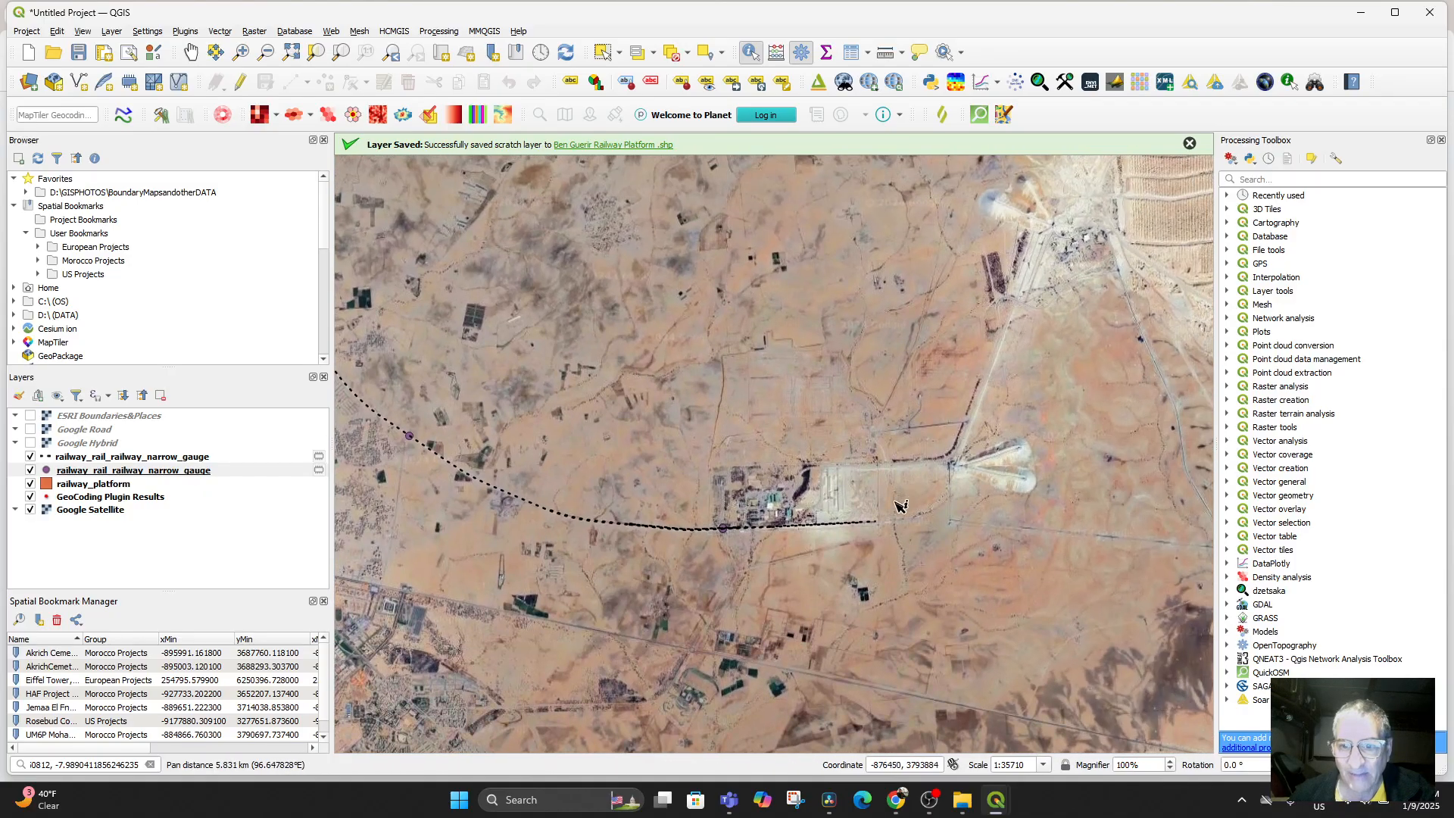
scroll(587, 536, "down", 2)
mouse_move(563, 609)
left_mouse_down()
mouse_move(615, 575)
mouse_move(798, 522)
left_mouse_up()
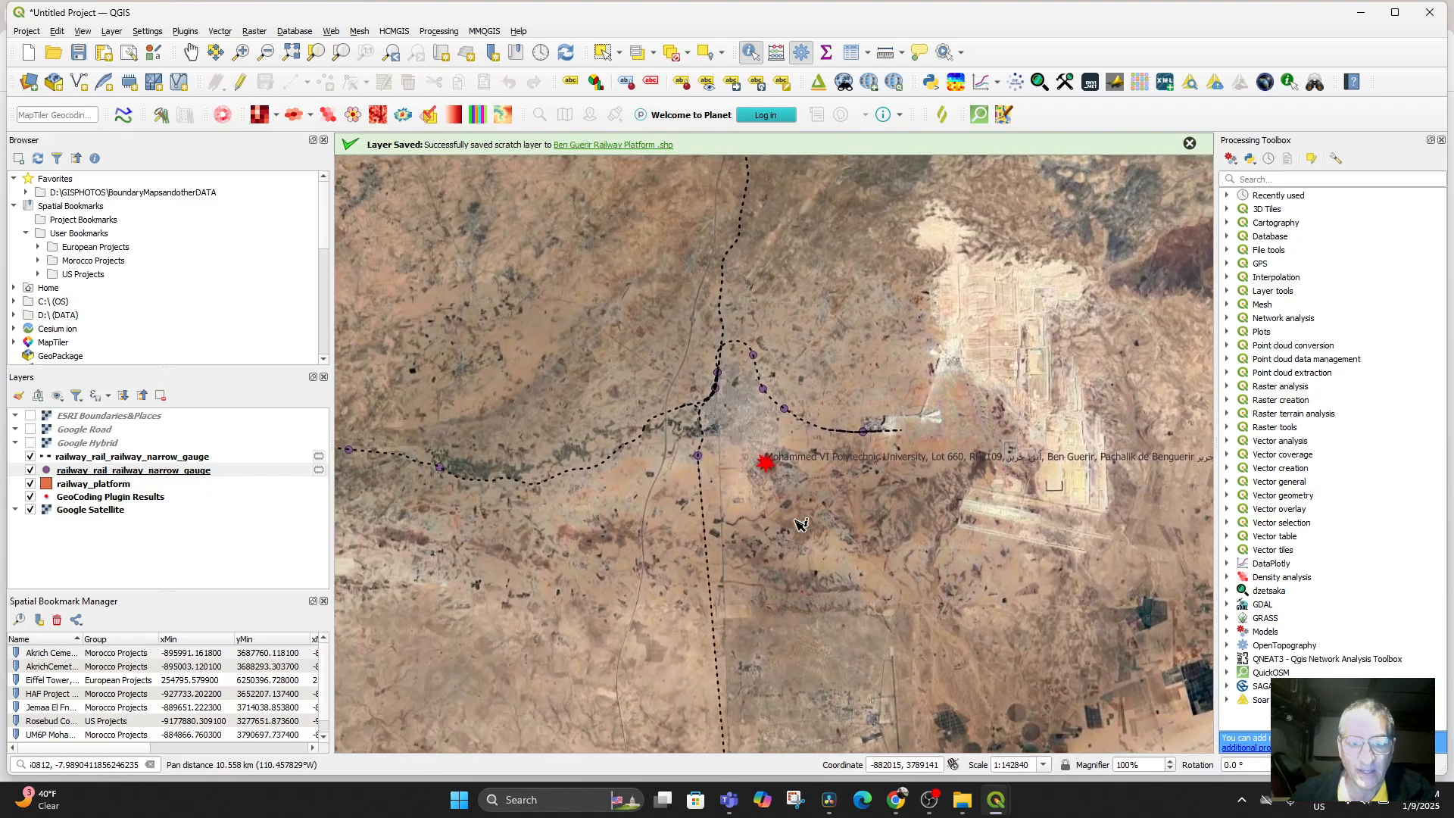
left_click(864, 434)
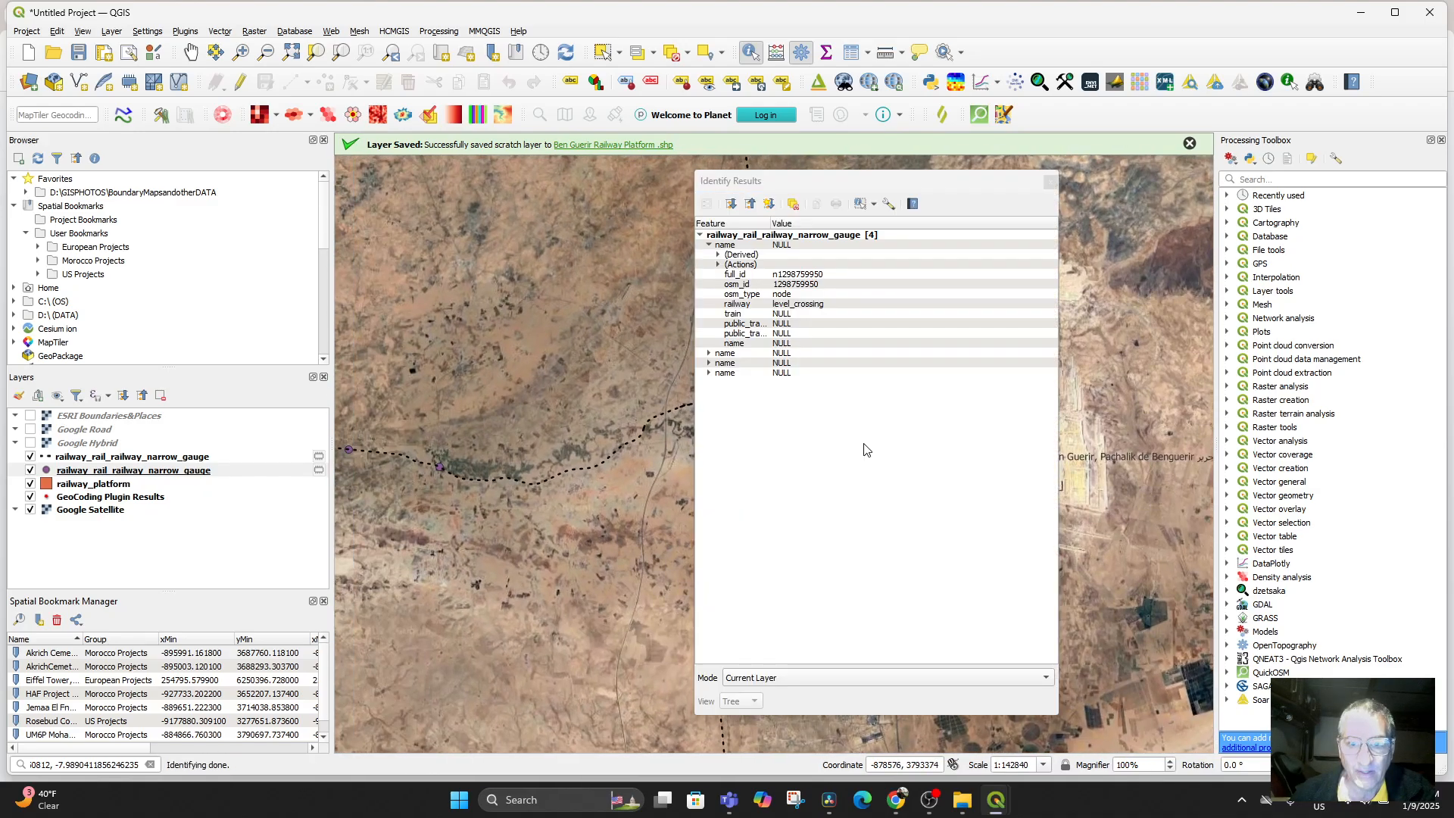
left_click(1050, 182)
left_click_drag(811, 525, 819, 548)
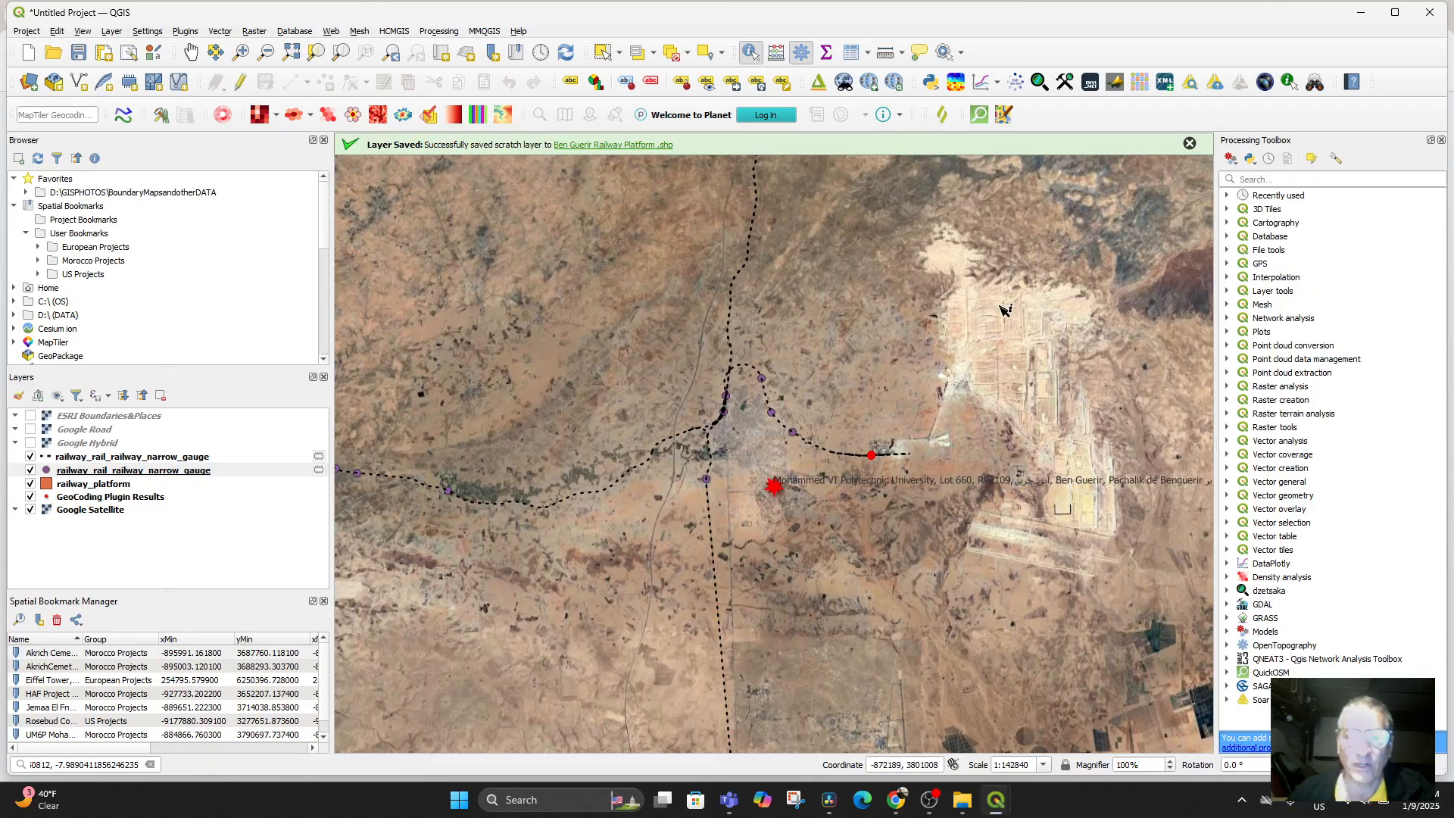
scroll(705, 551, "up", 1)
left_click_drag(695, 485, 646, 643)
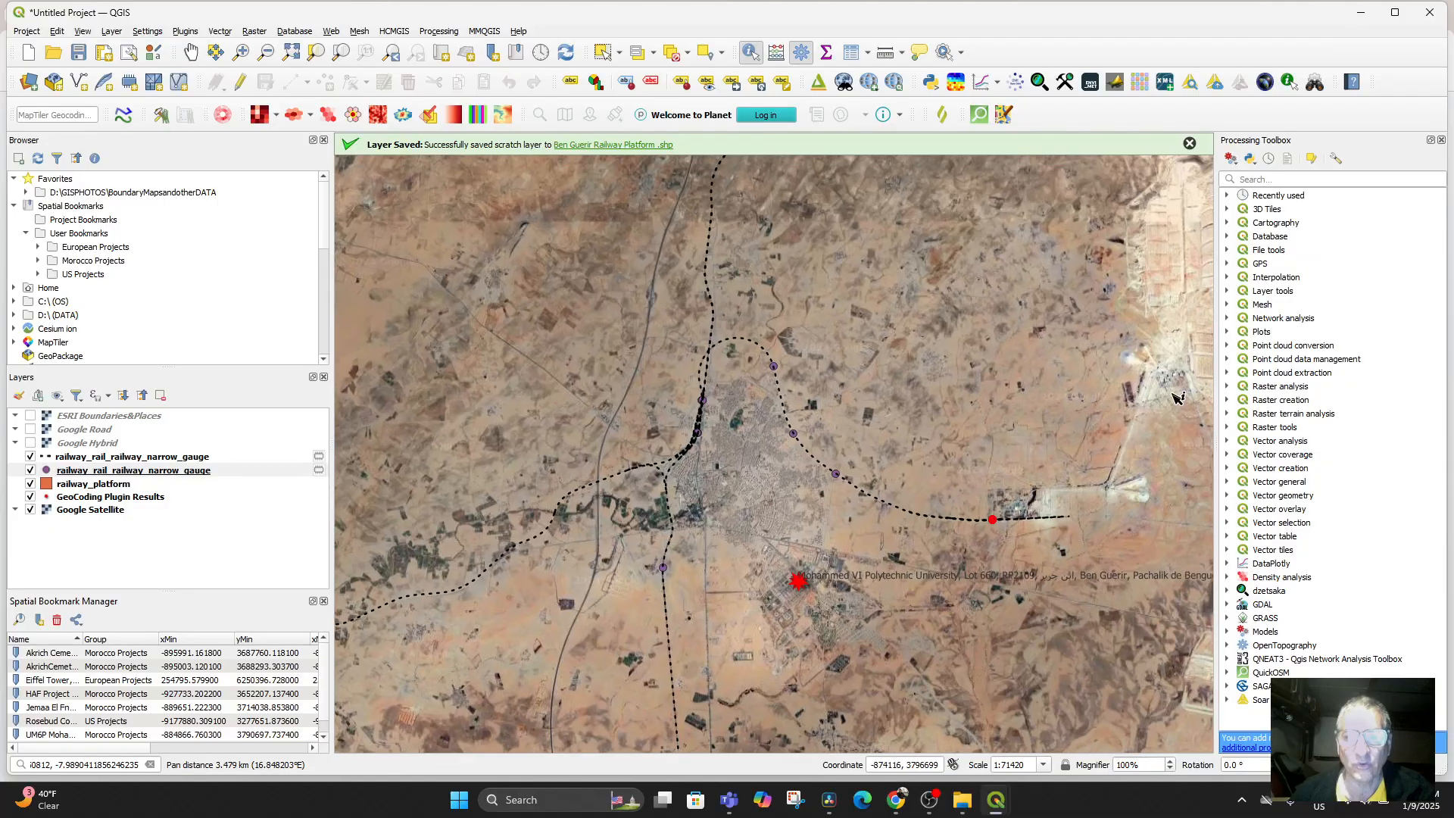
Step: Hide the railway line and railway point layers, keeping the railway_platform layer shown
left_click(31, 456)
left_click(30, 470)
left_click(30, 484)
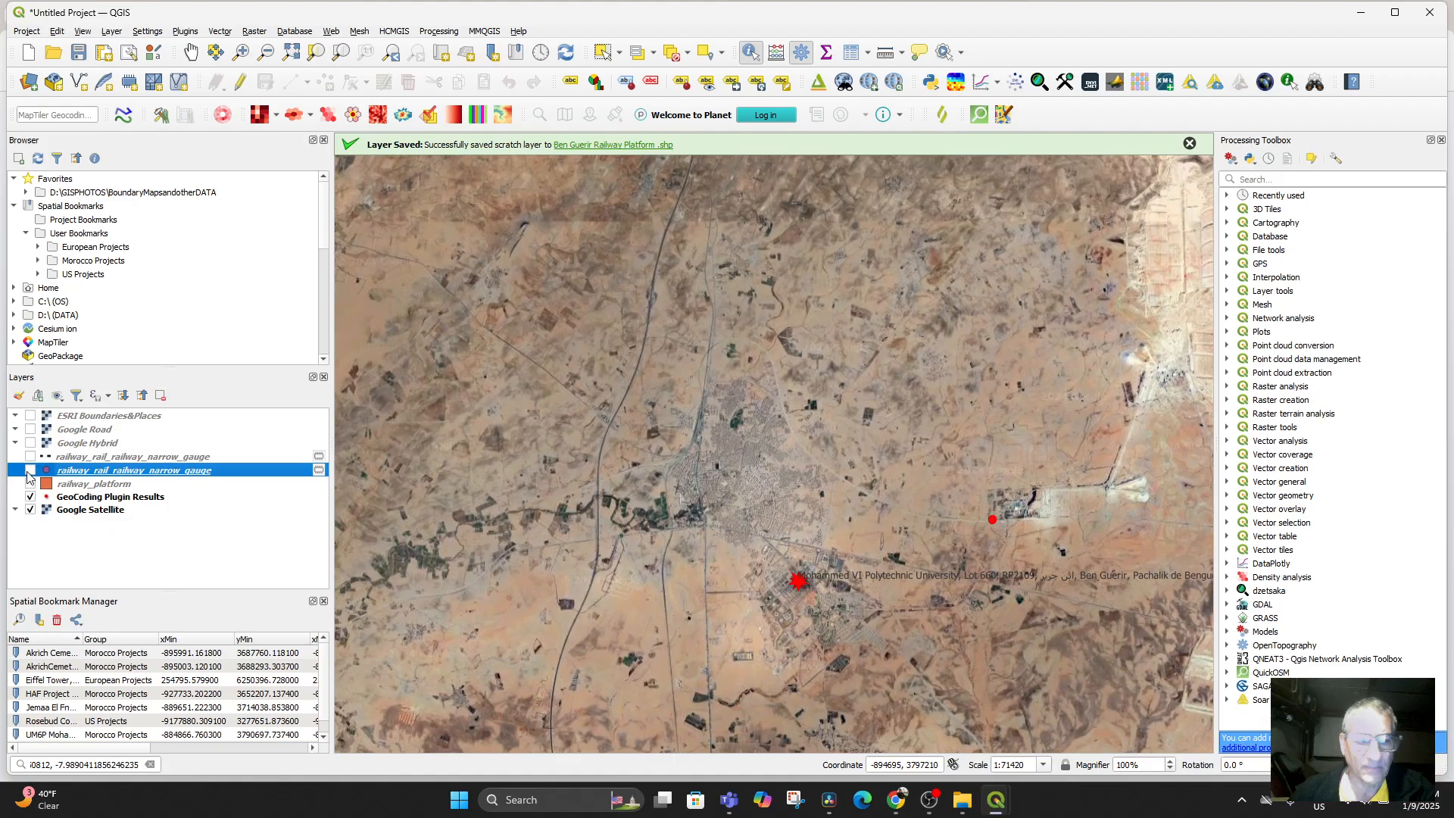
left_click(31, 484)
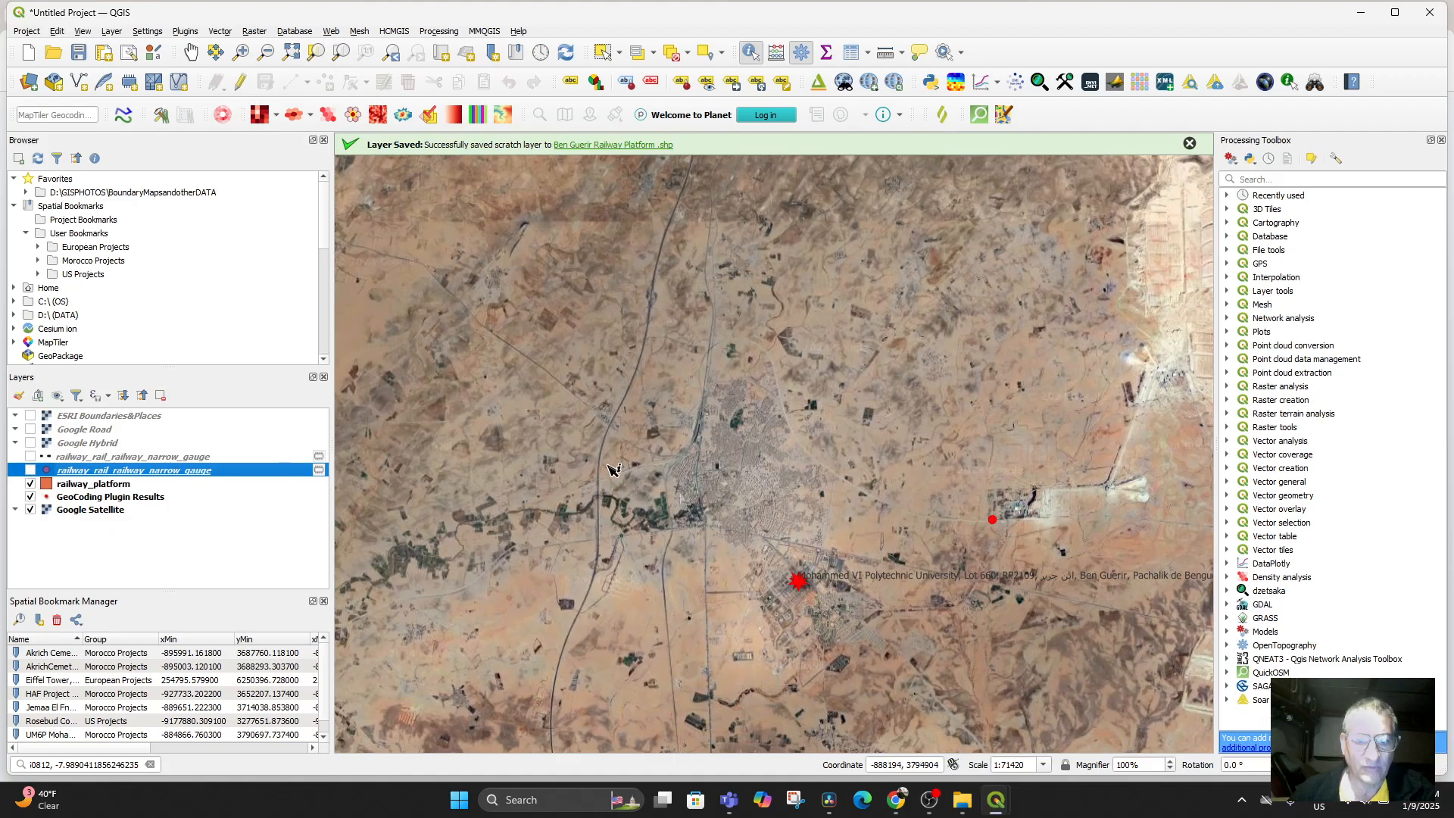
Step: Open the symbology of the railway_platform layer and select its Simple Fill symbol layer
left_click(105, 488)
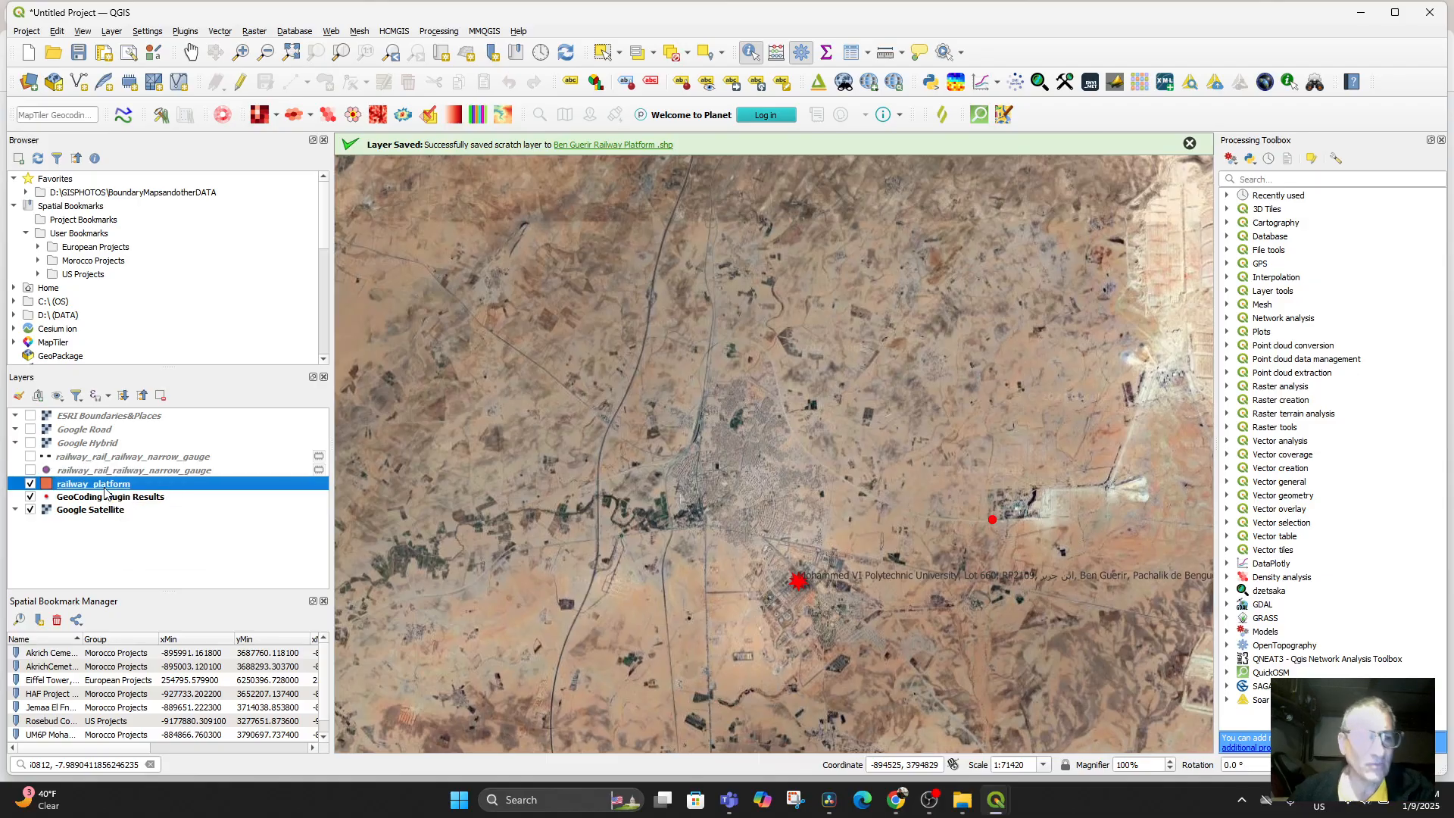
double_click(62, 487)
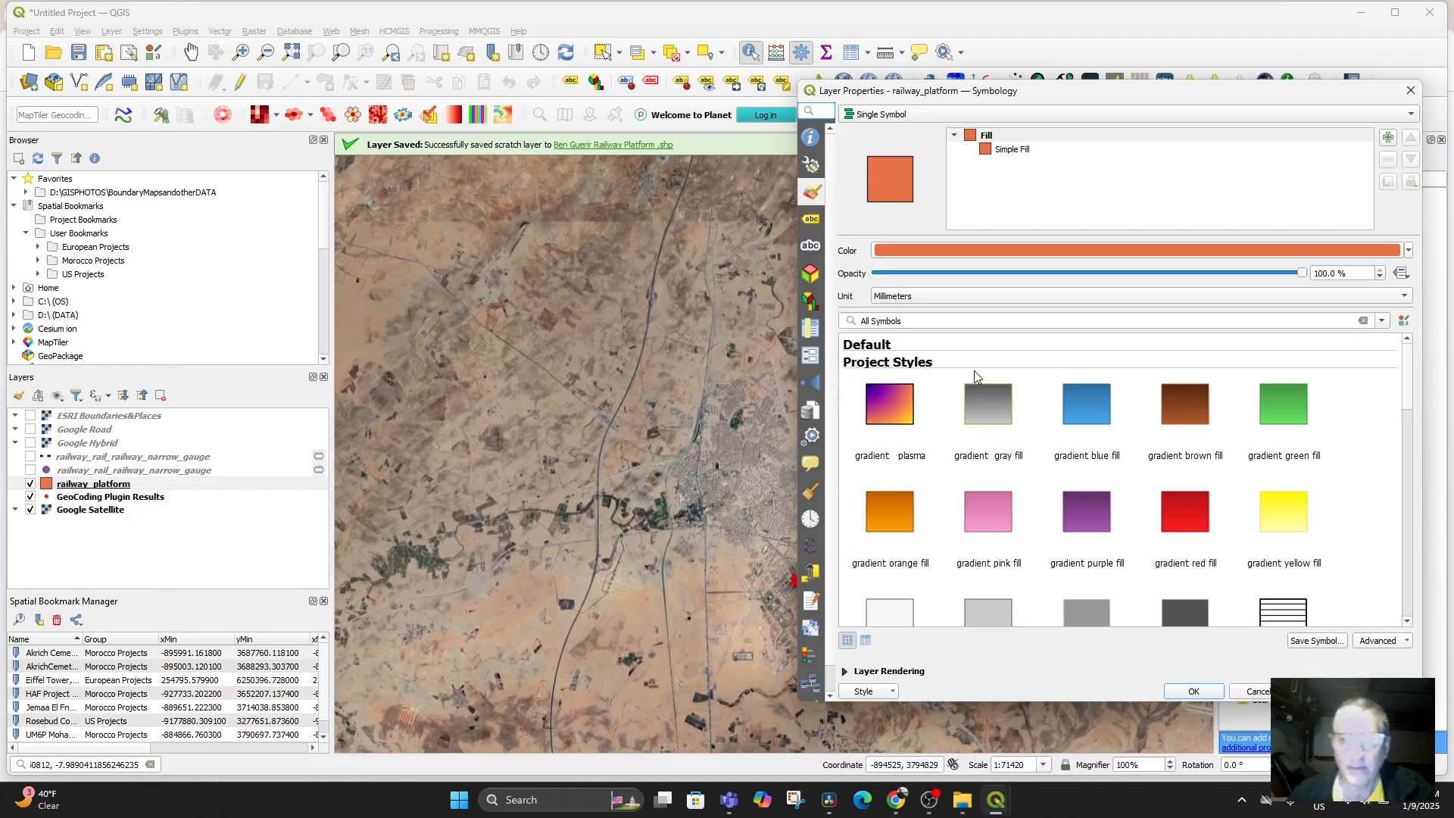
left_click(985, 296)
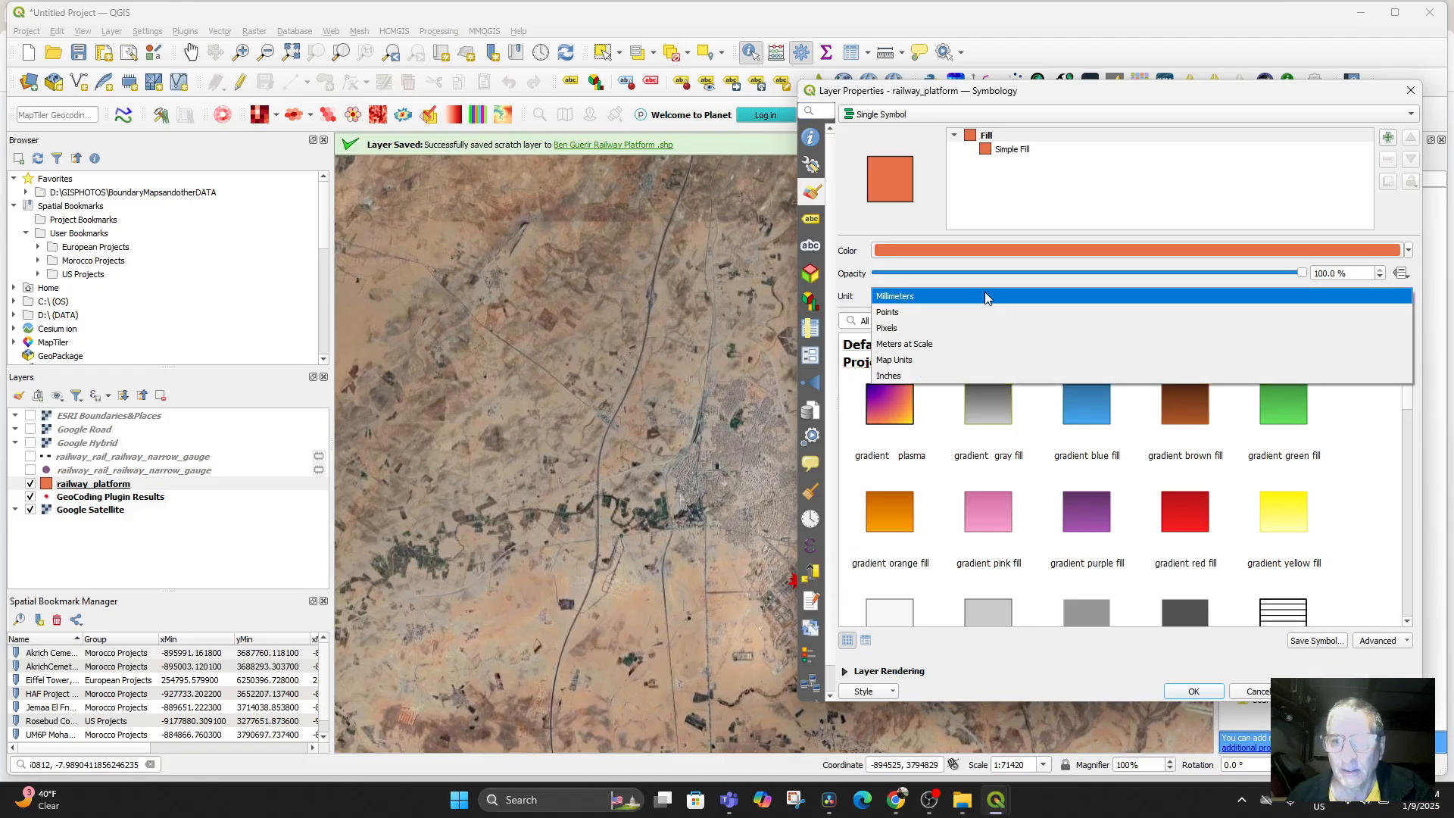
left_click(908, 219)
double_click(993, 135)
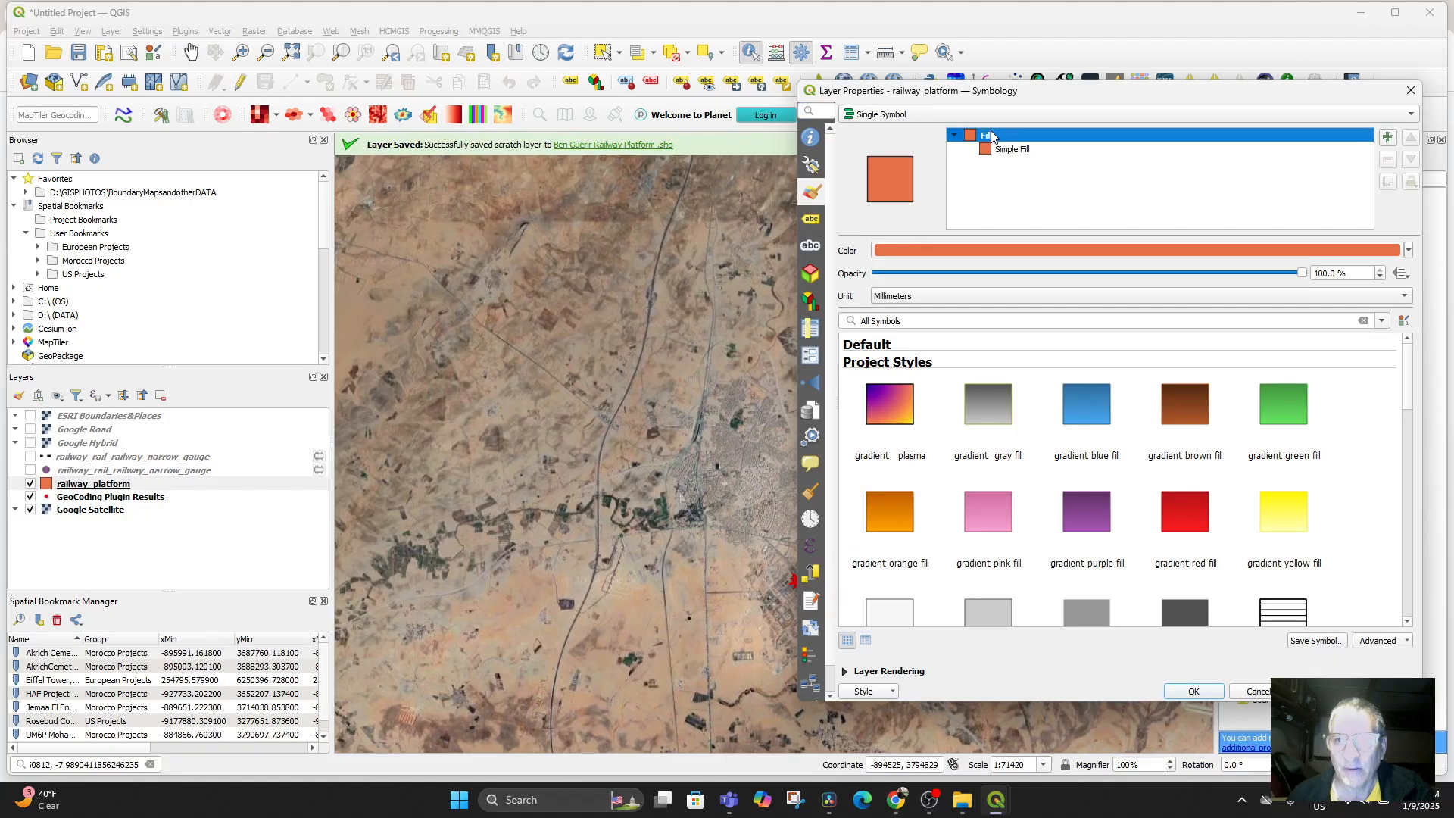
left_click(955, 137)
left_click(992, 149)
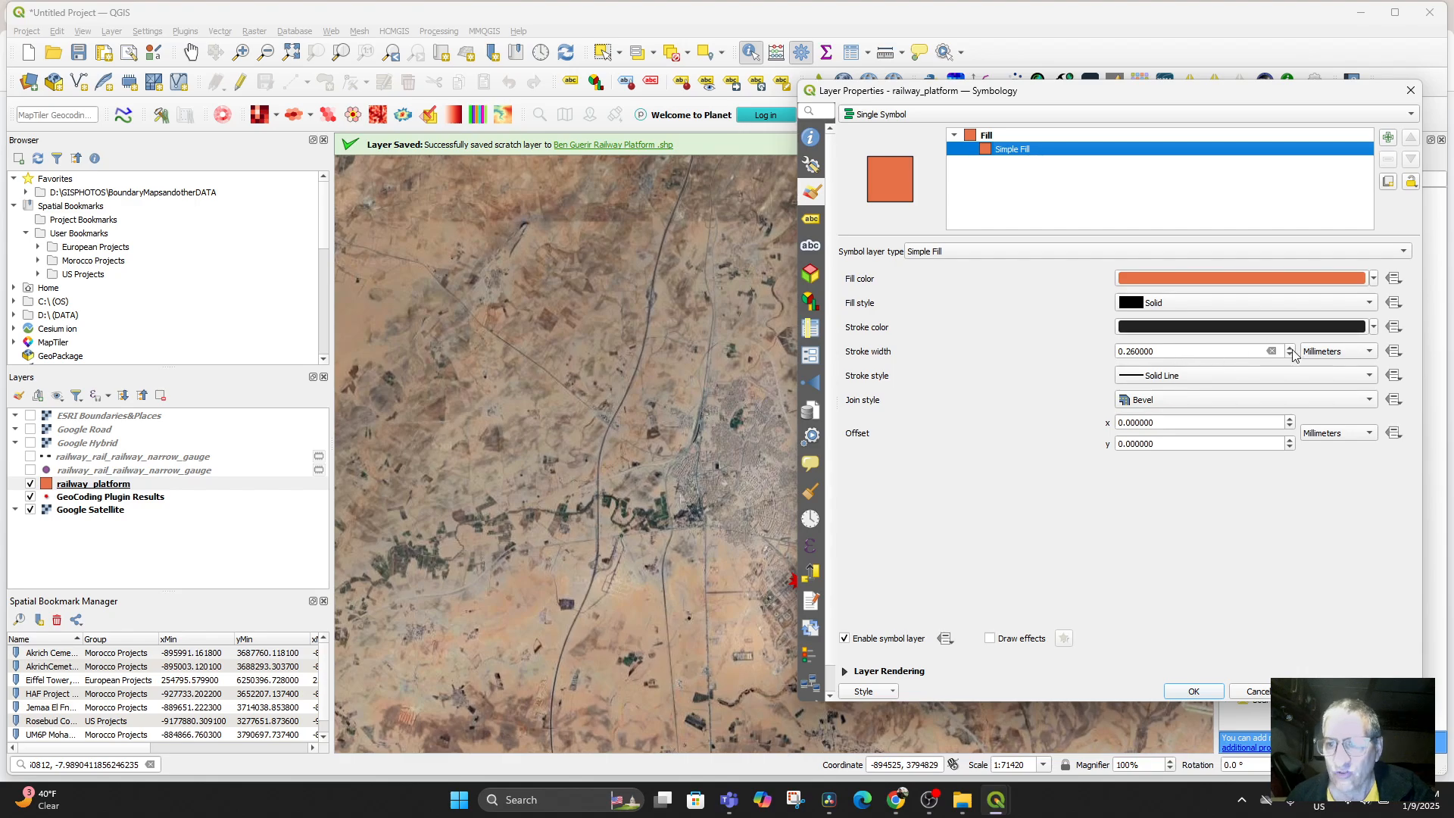
Step: Set the platform stroke width to 20 with pixels as the unit and apply it
left_click(1318, 353)
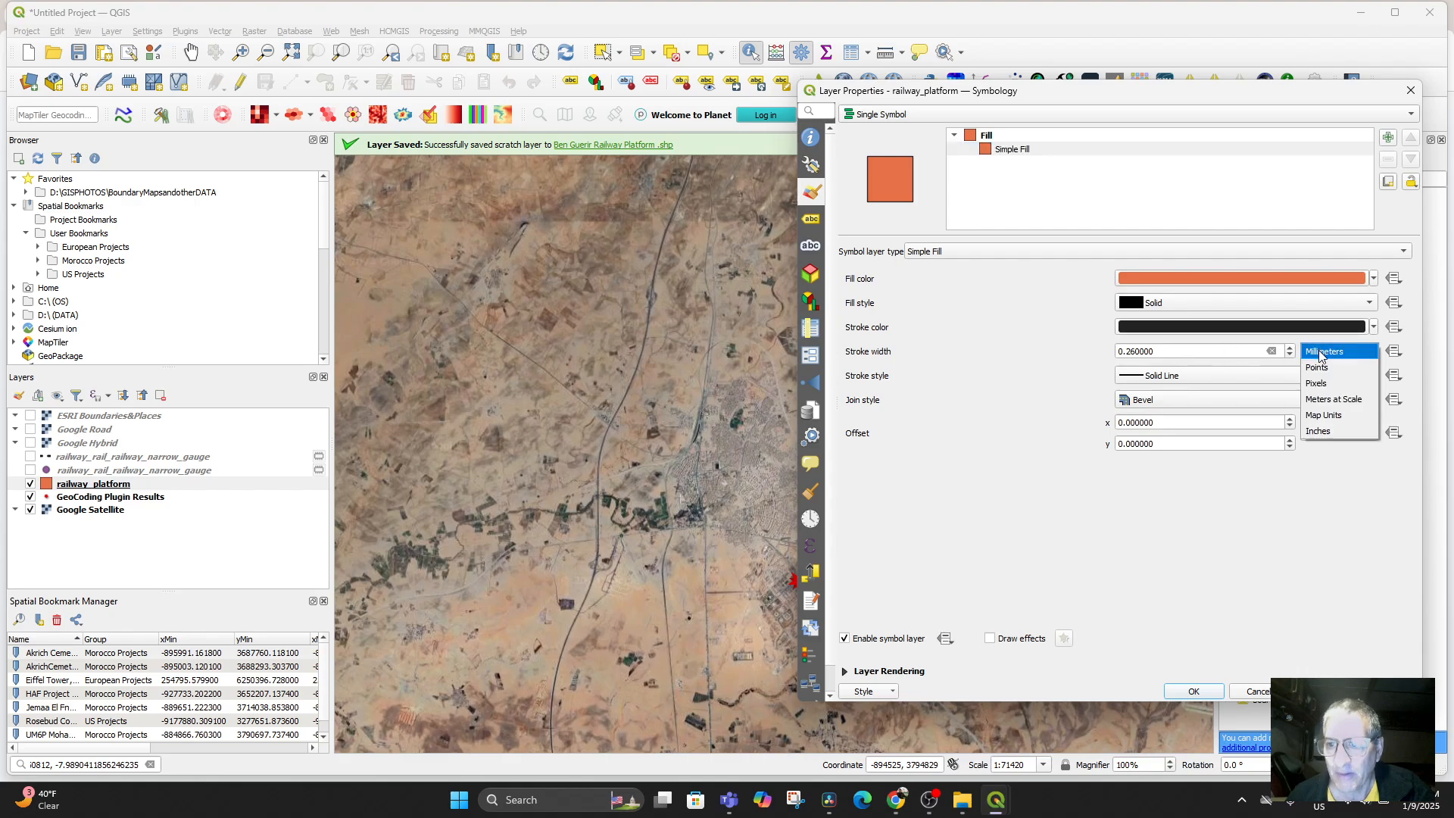
left_click(1340, 394)
left_click_drag(1205, 355, 1105, 342)
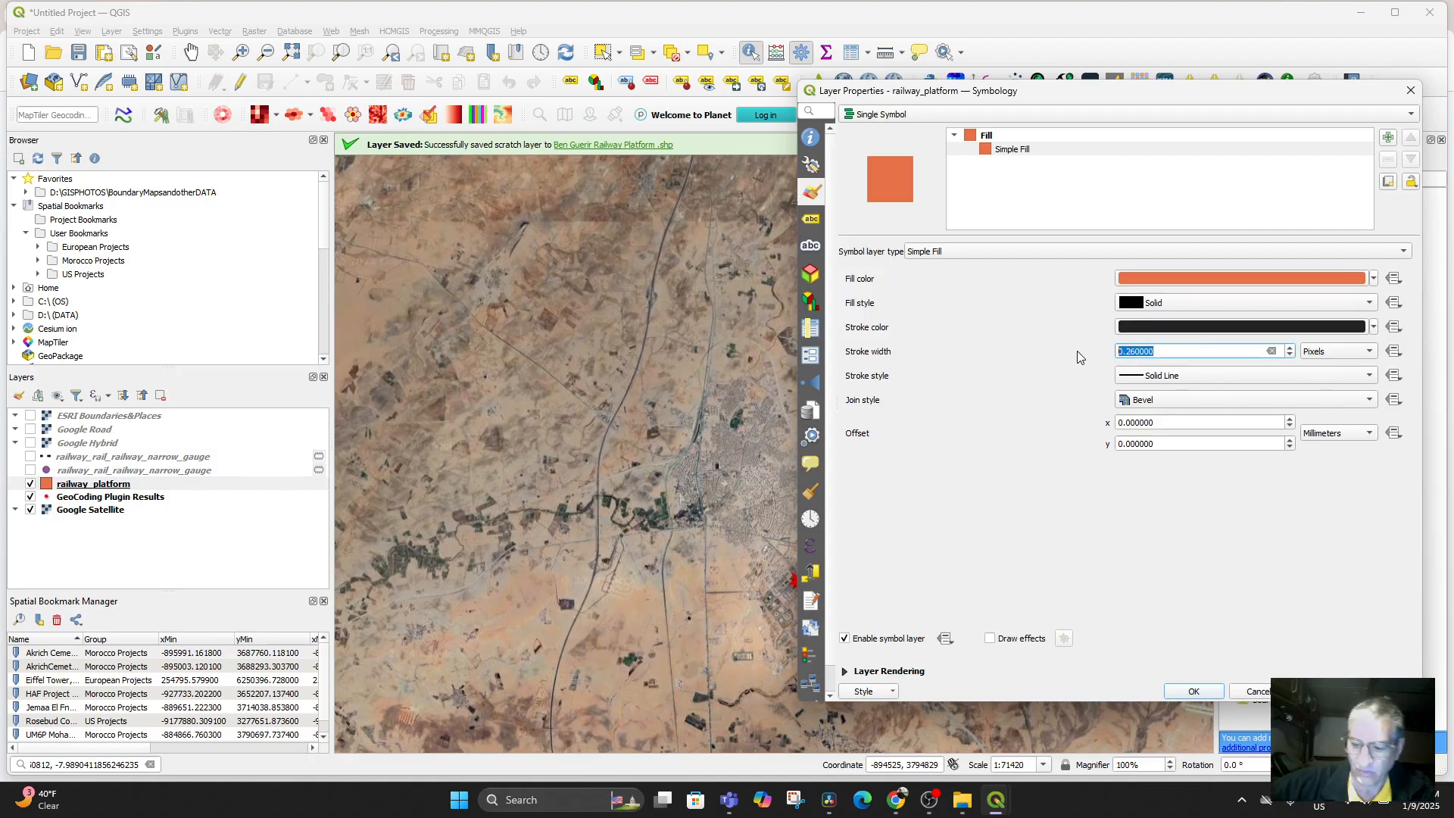
type("20")
key("Return")
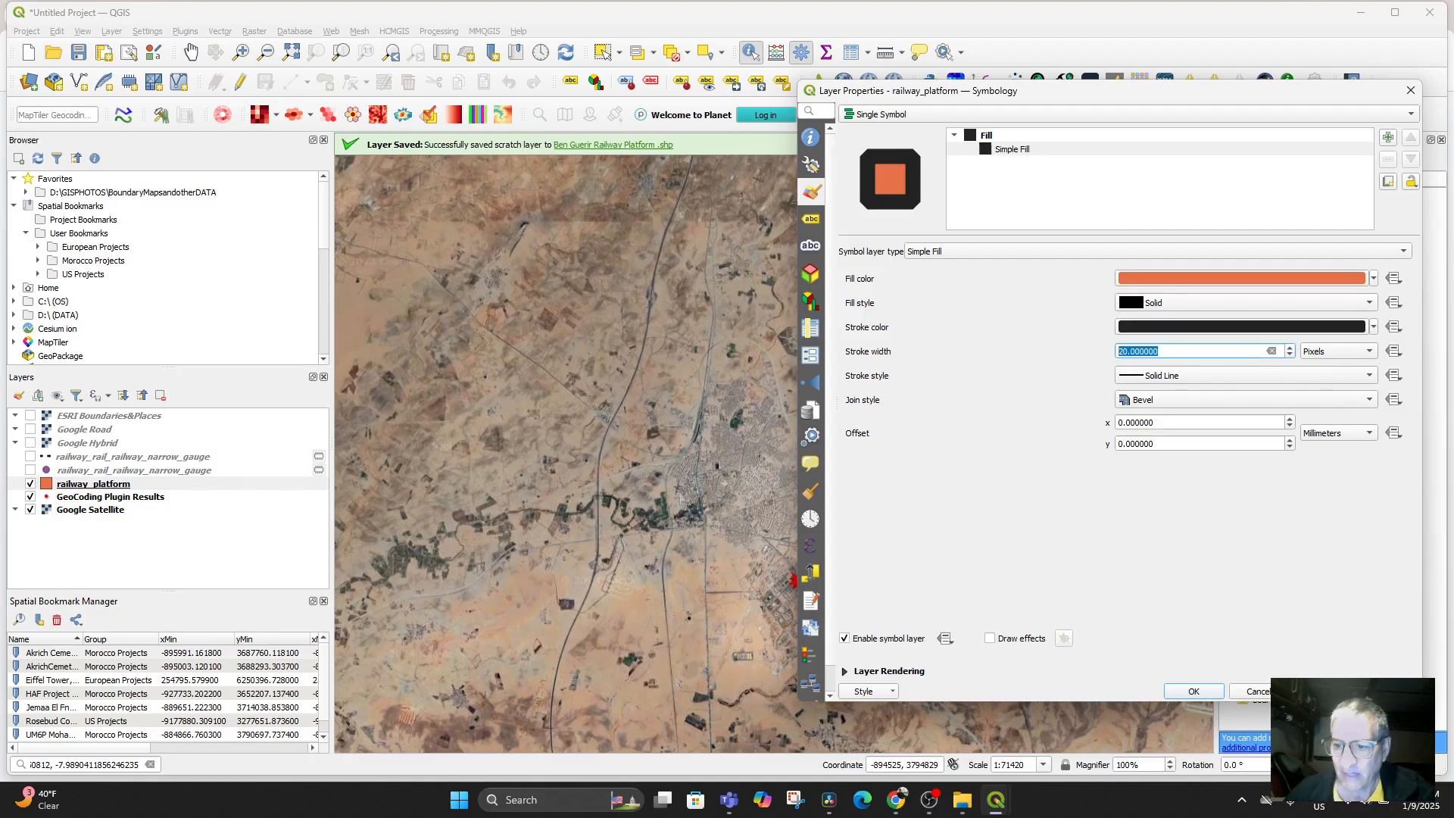
left_click(1324, 692)
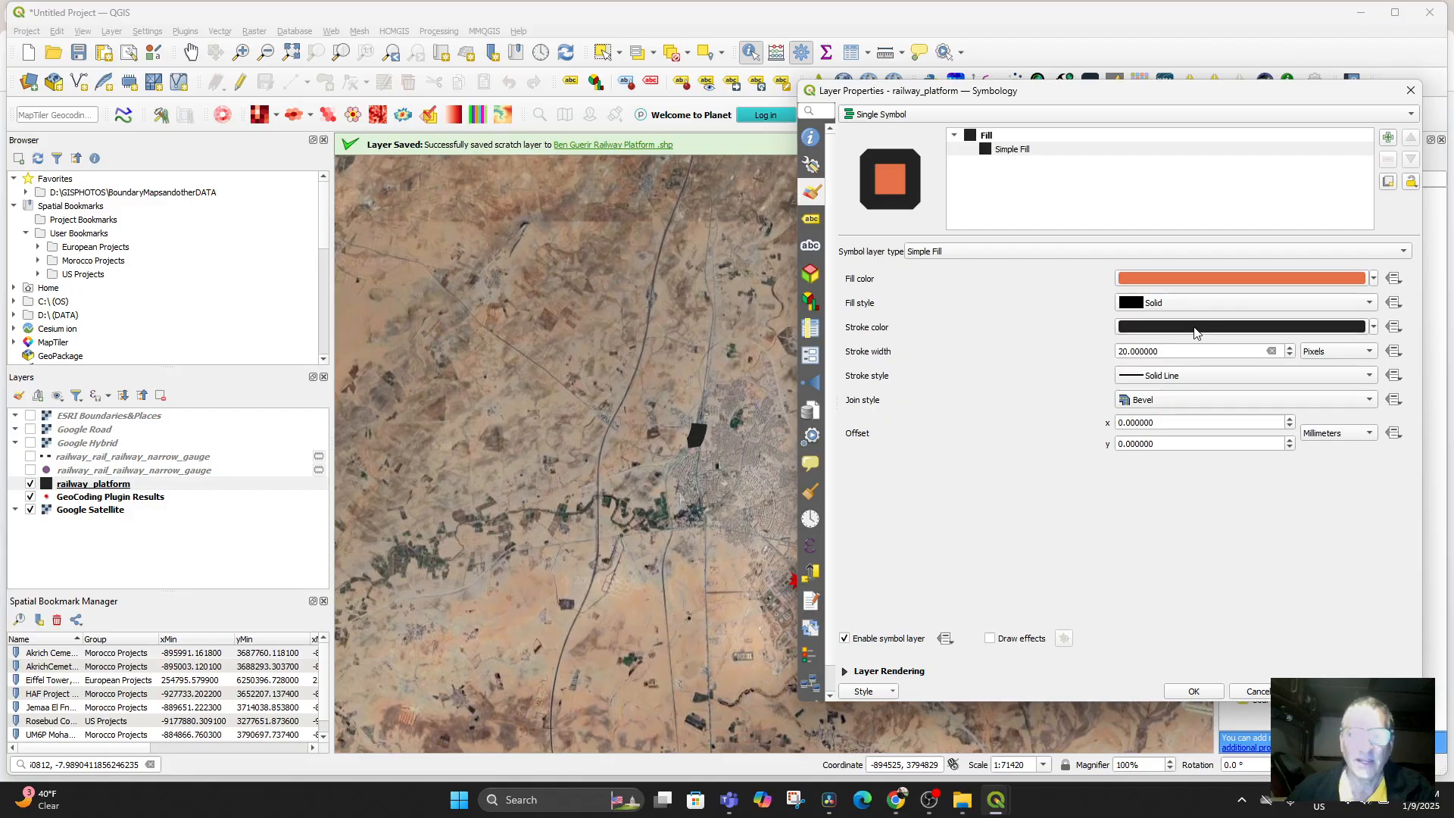
Step: Change the platform fill style to Diagonal X, leaving the stroke colour as it is
left_click(1209, 305)
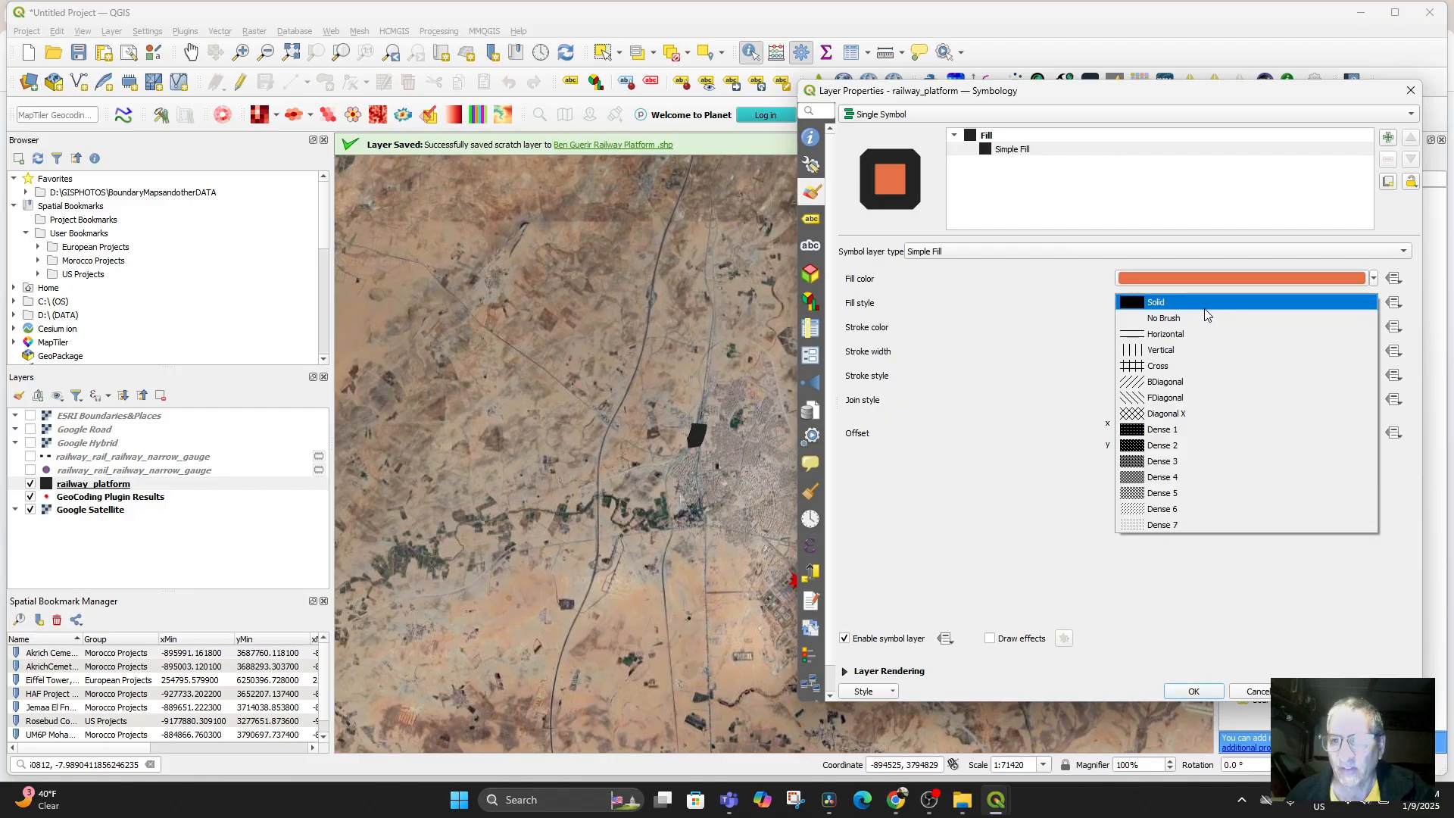
left_click(1176, 415)
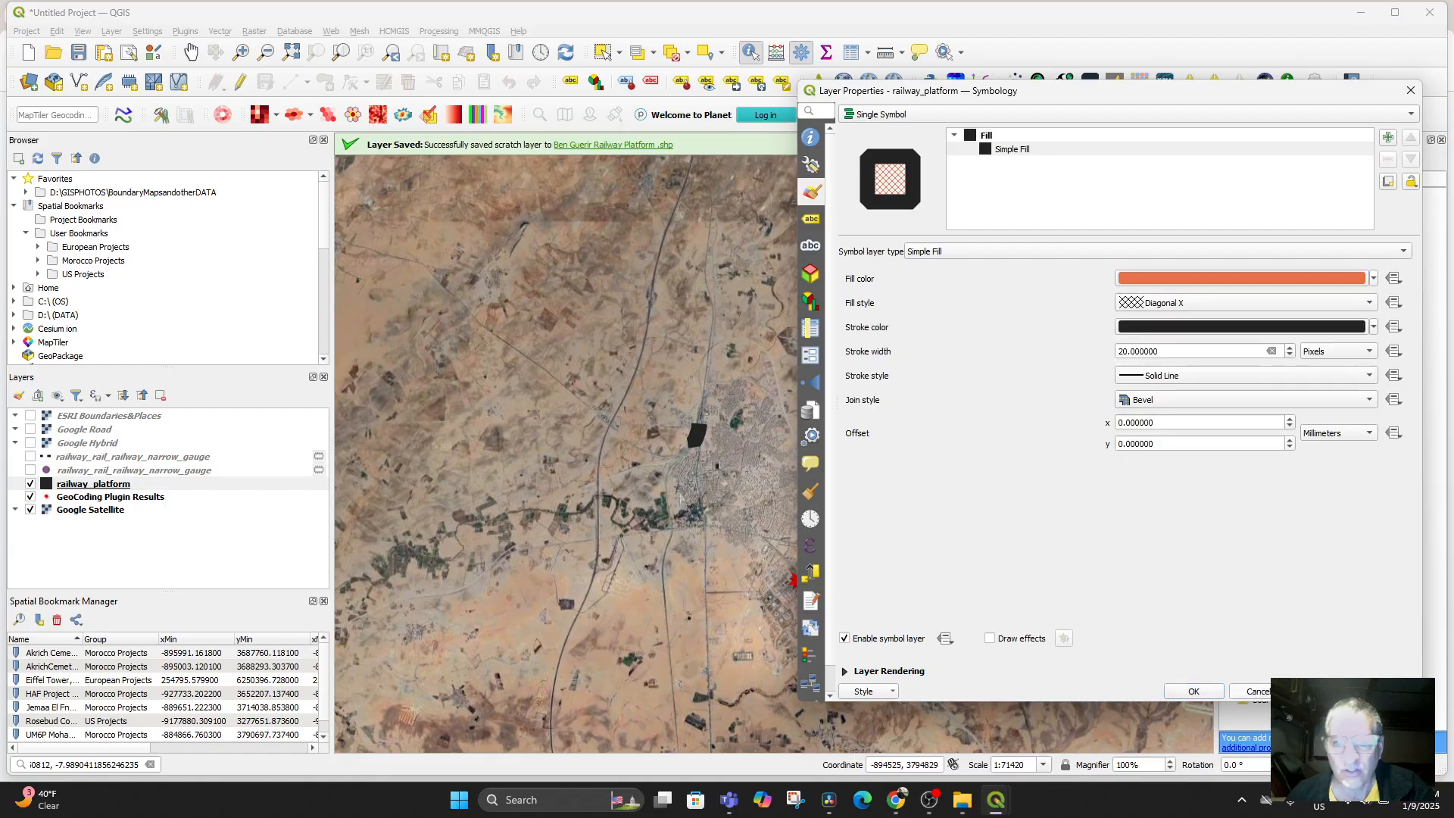
left_click(1158, 333)
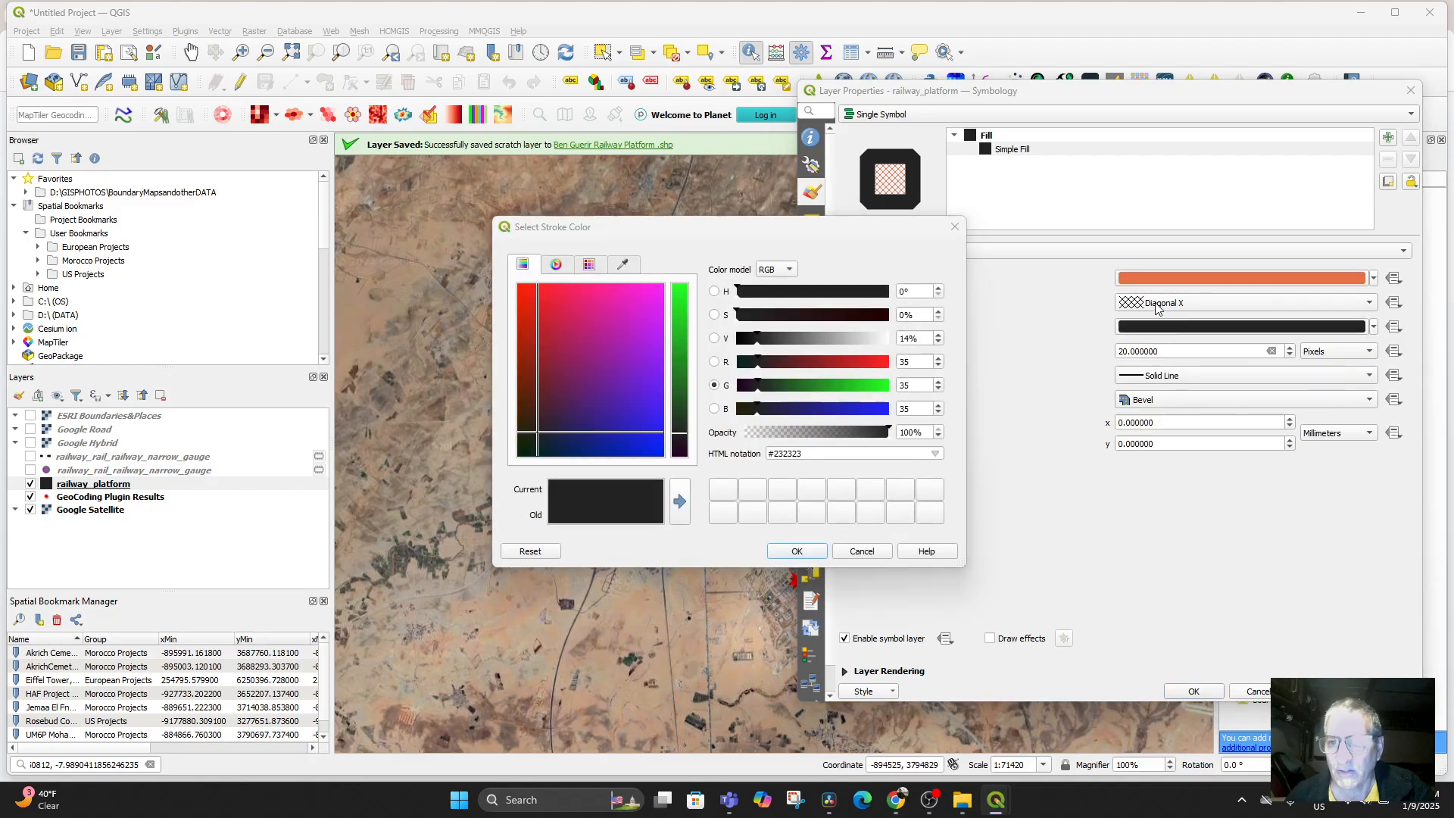
left_click(862, 550)
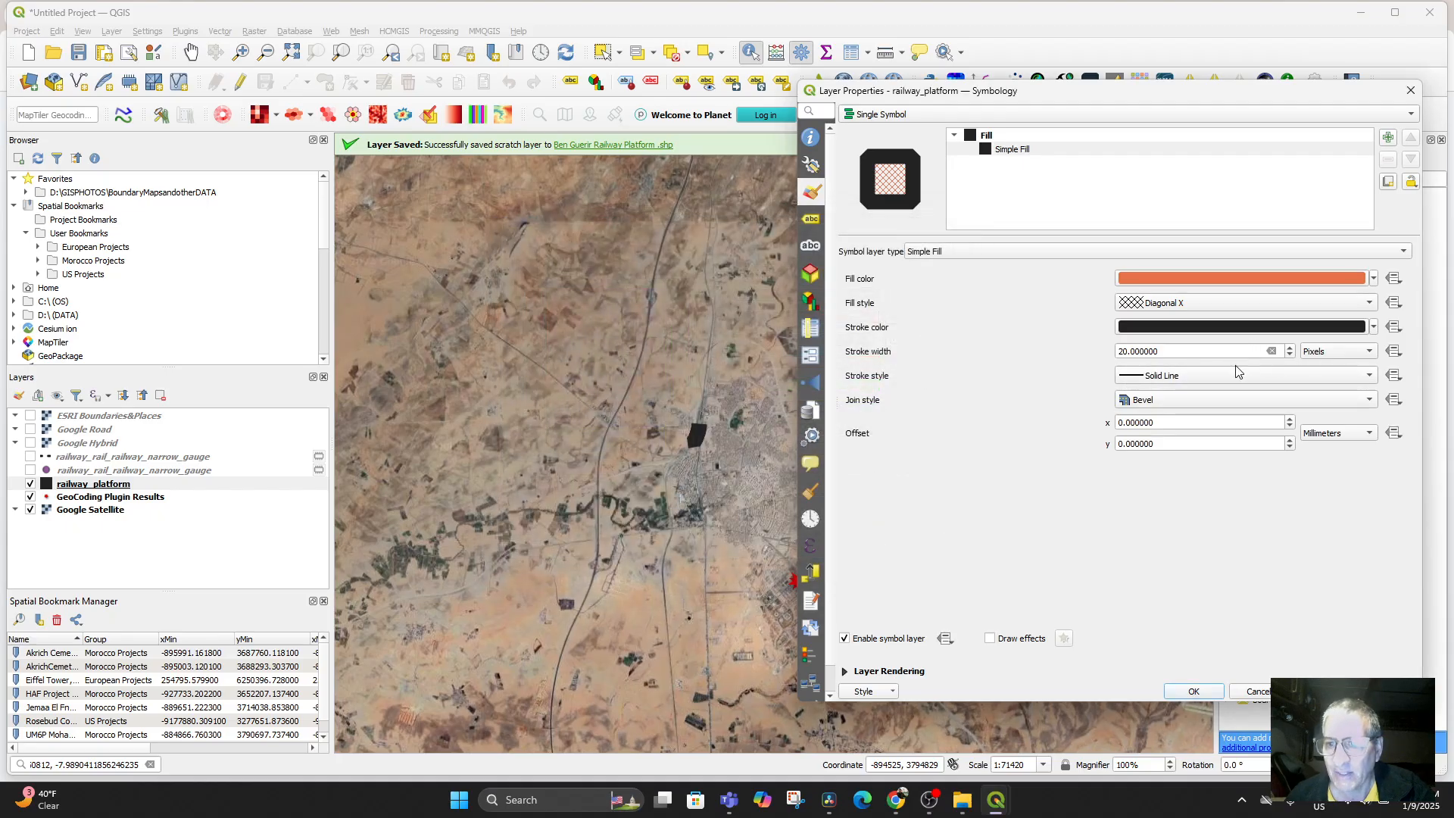
Step: Reduce the platform stroke width to 10 pixels and apply it
left_click_drag(1188, 351, 1098, 358)
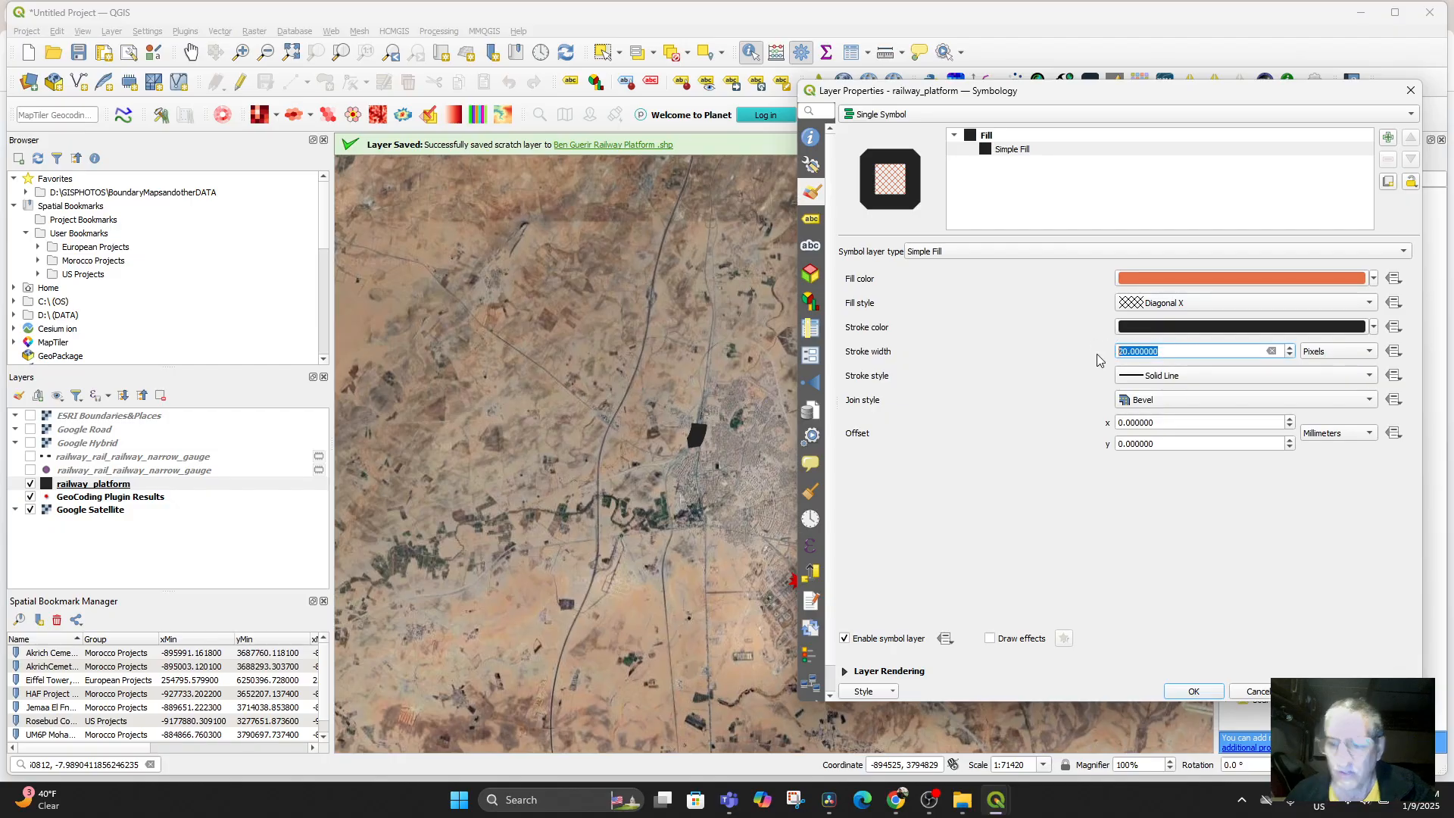
type("10")
key("Return")
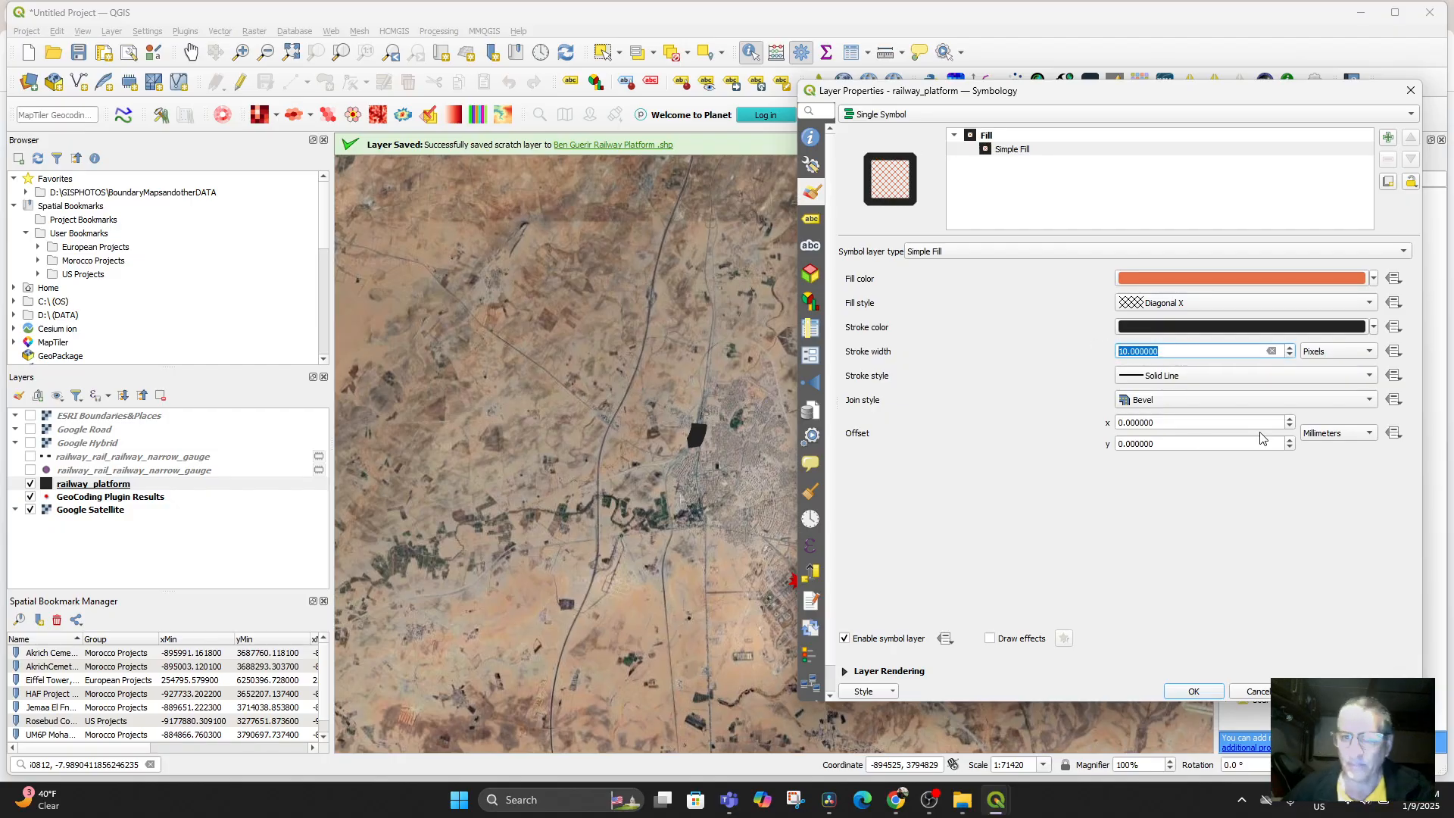
left_click(1323, 692)
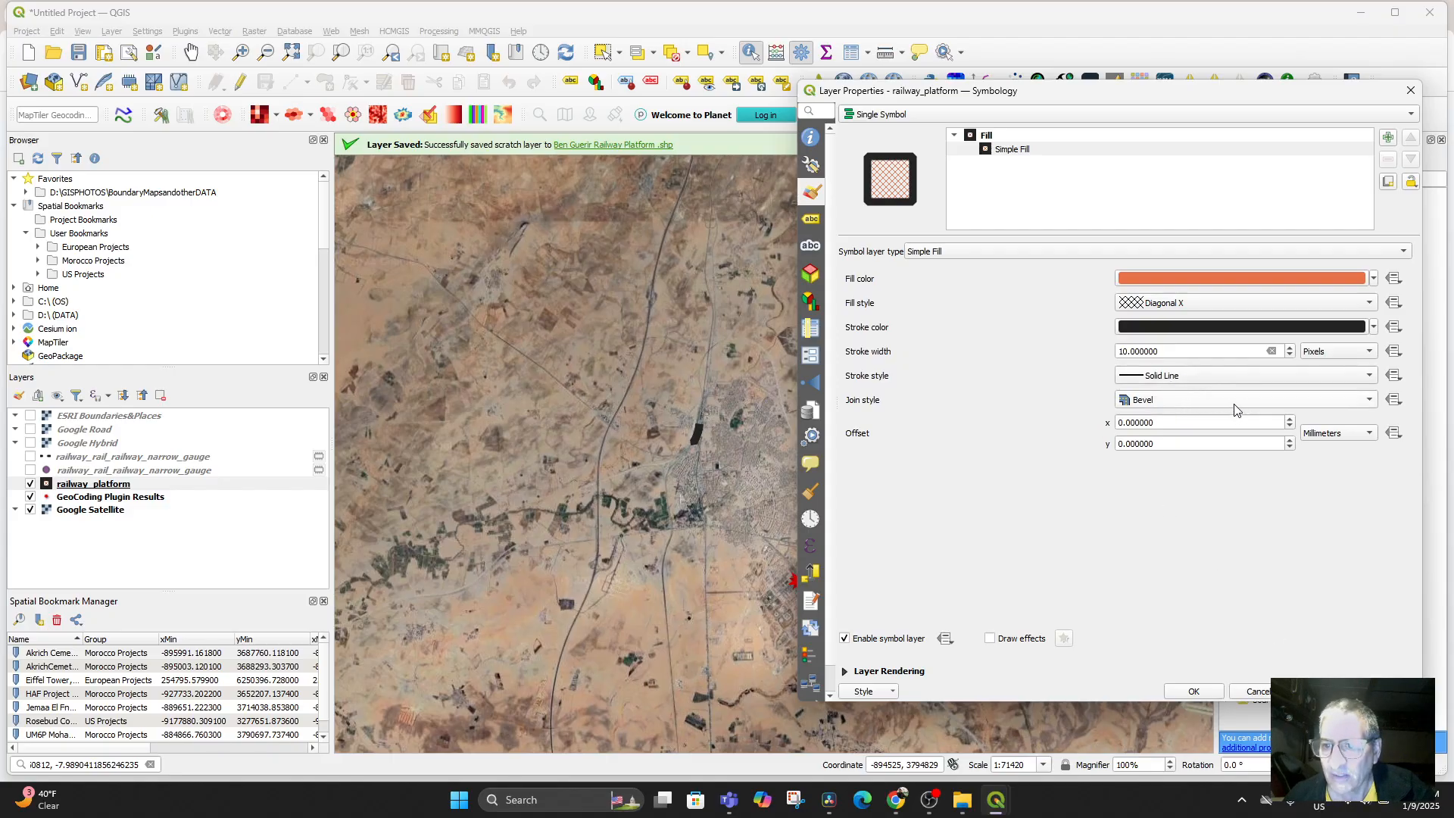
Step: Set the platform stroke width to 5 pixels and apply it
triple_click(1169, 351)
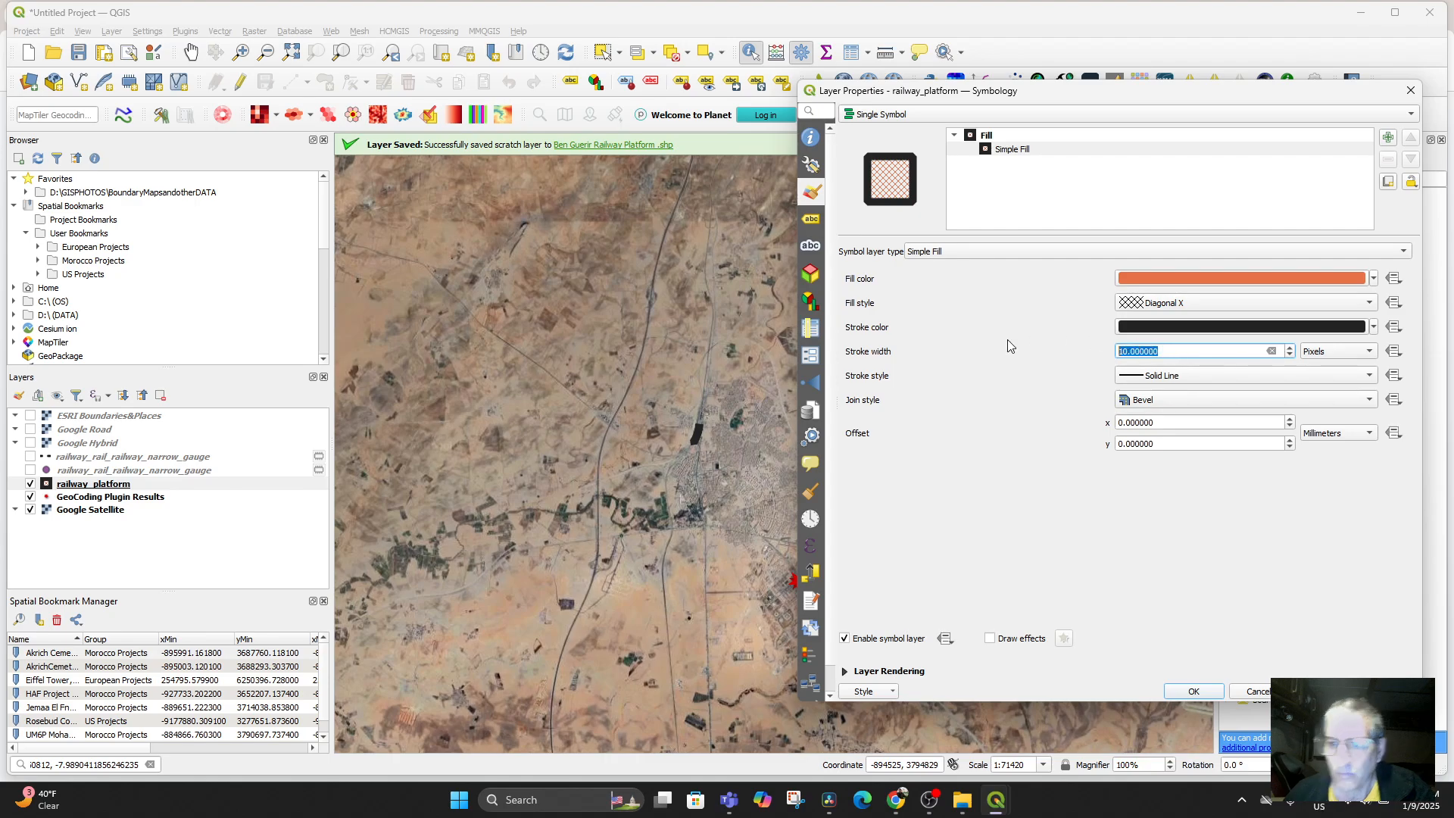
type("5")
left_click(1007, 339)
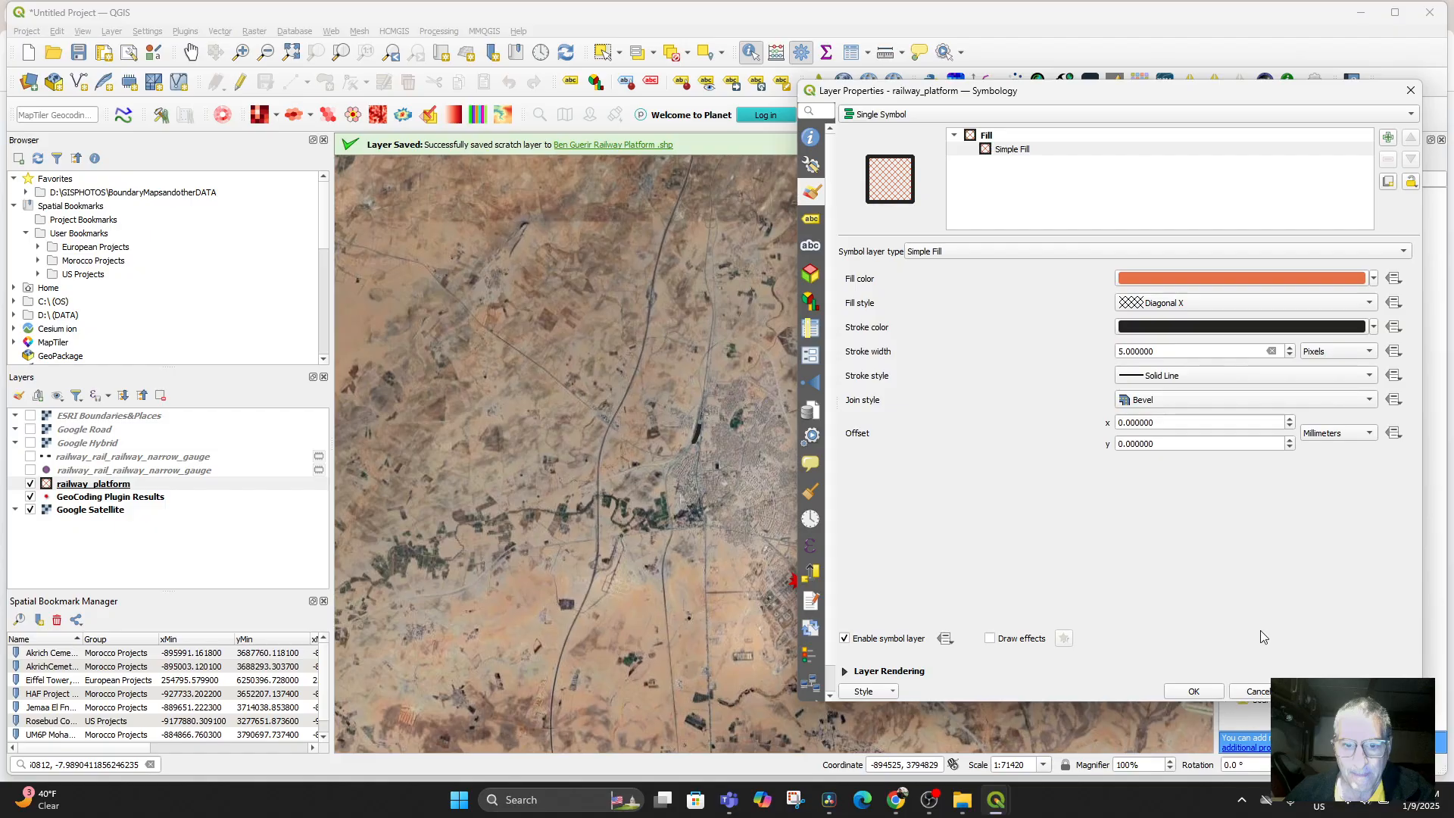
Step: Change the platform stroke colour to red (#eb232a), accept the layer properties and check the platform on the map
left_click(1241, 324)
left_click(547, 304)
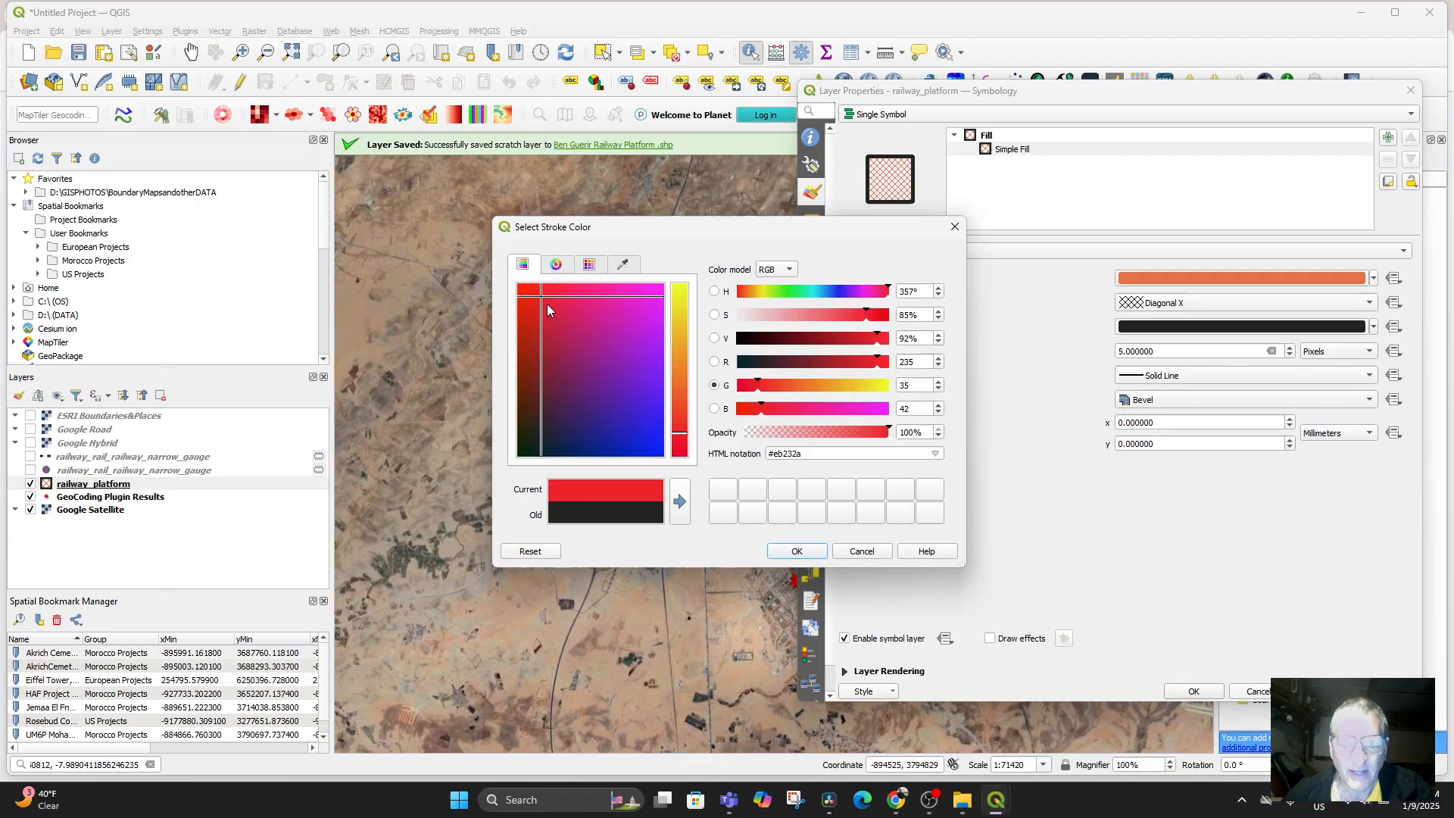
left_click(797, 550)
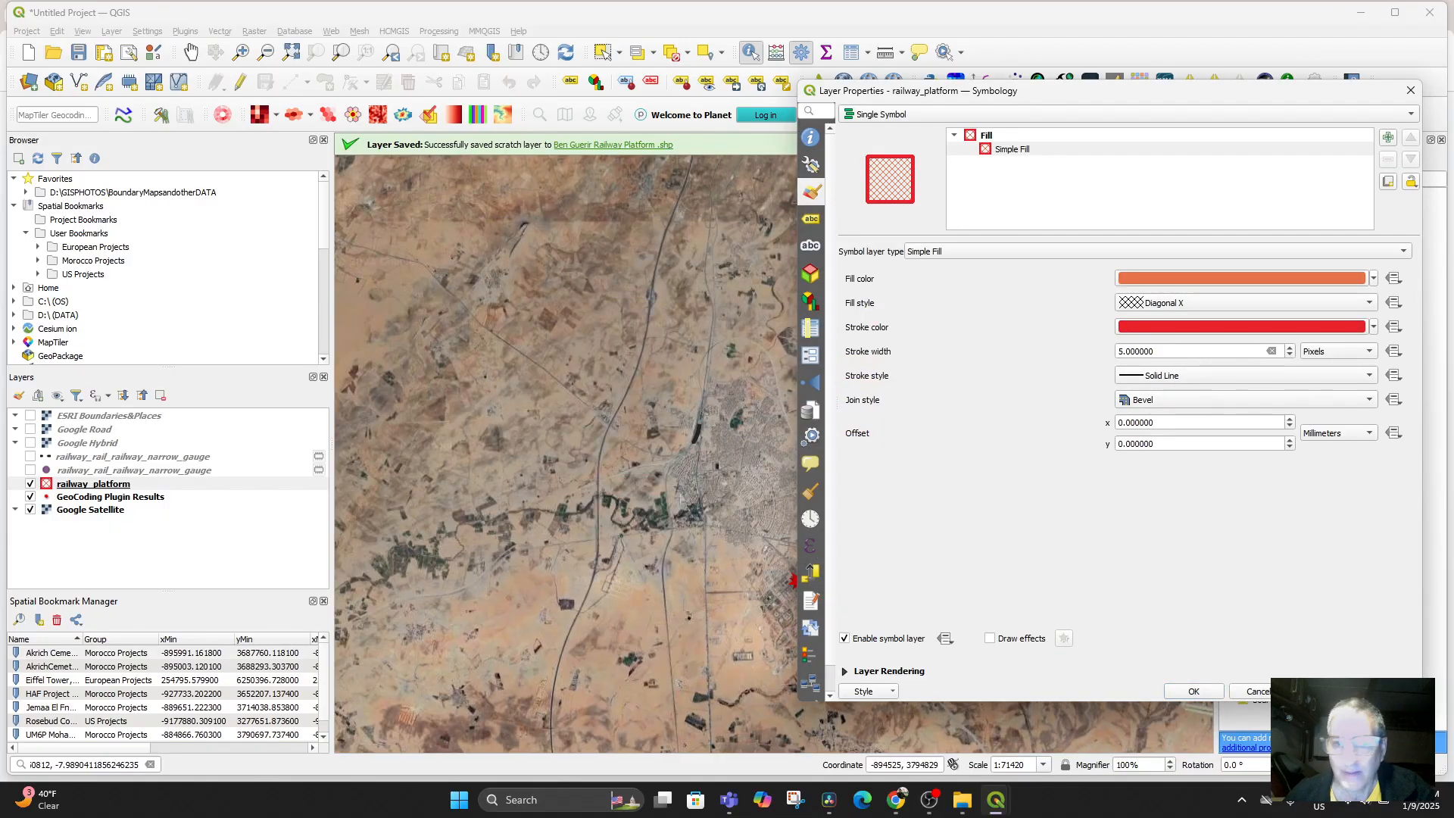
left_click(1196, 693)
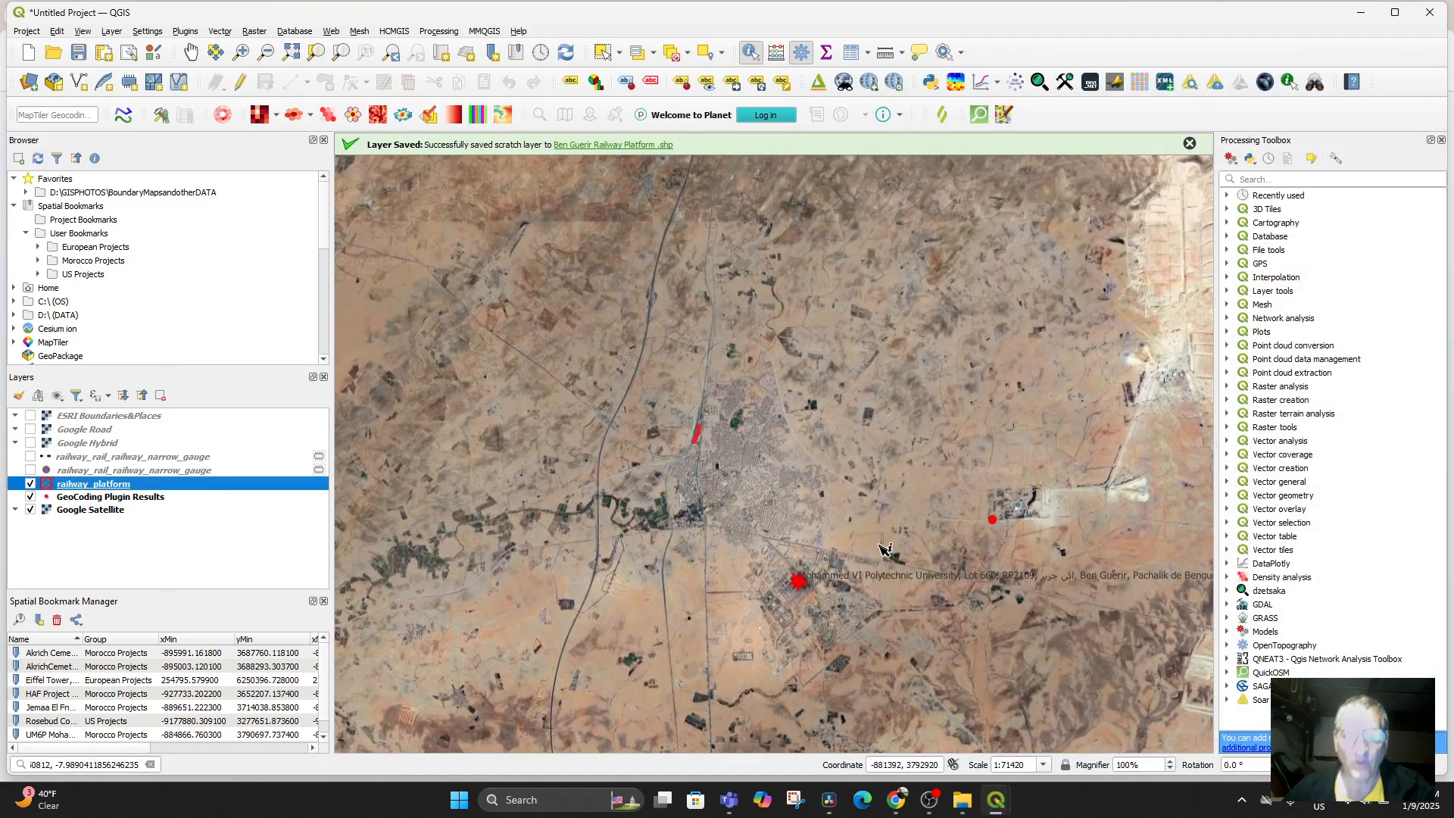
scroll(800, 566, "up", 2)
scroll(796, 558, "down", 2)
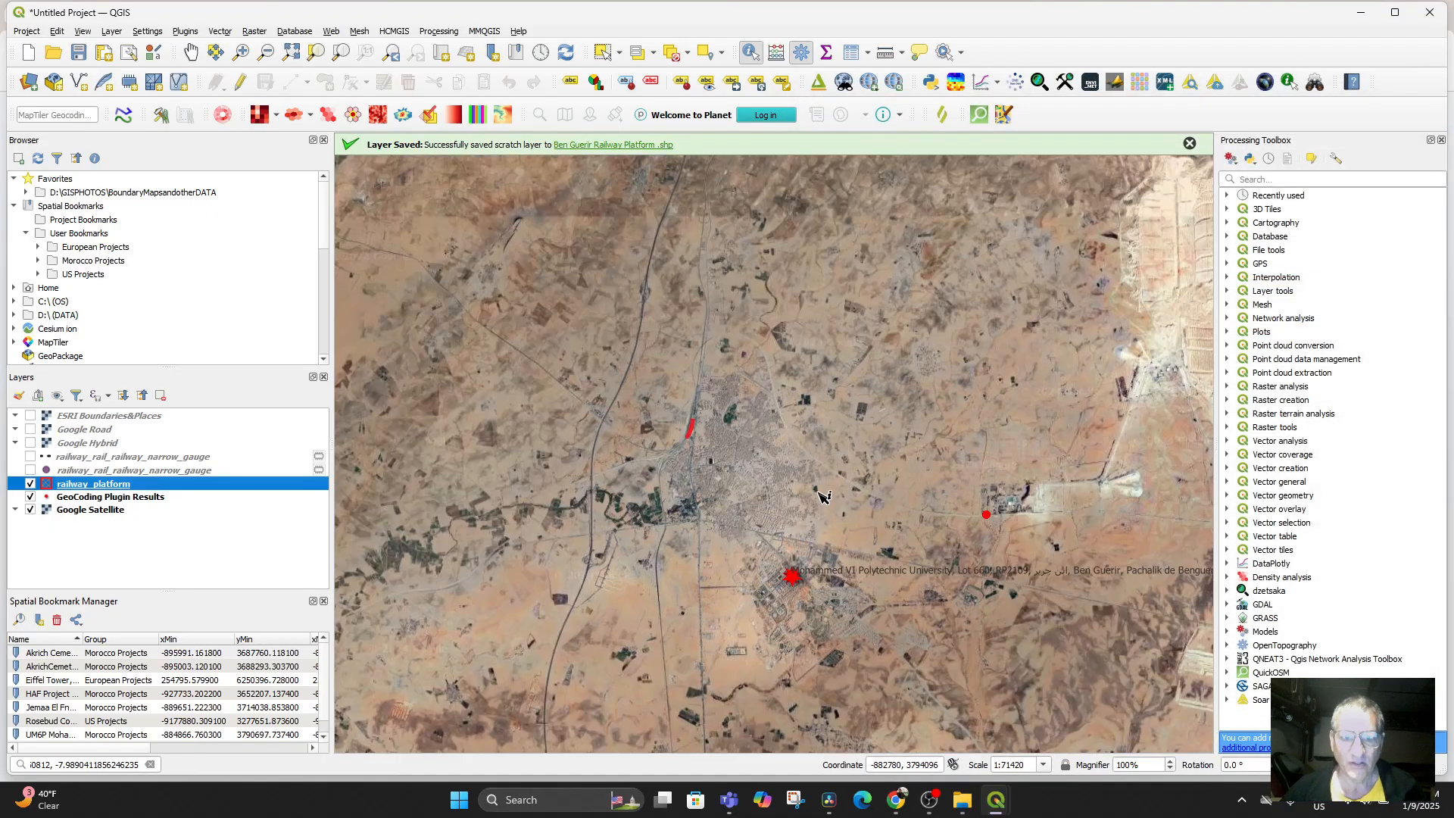
Step: Identify the red railway platform on the map to read its attributes, and close the results
scroll(819, 493, "down", 2)
scroll(858, 523, "up", 2)
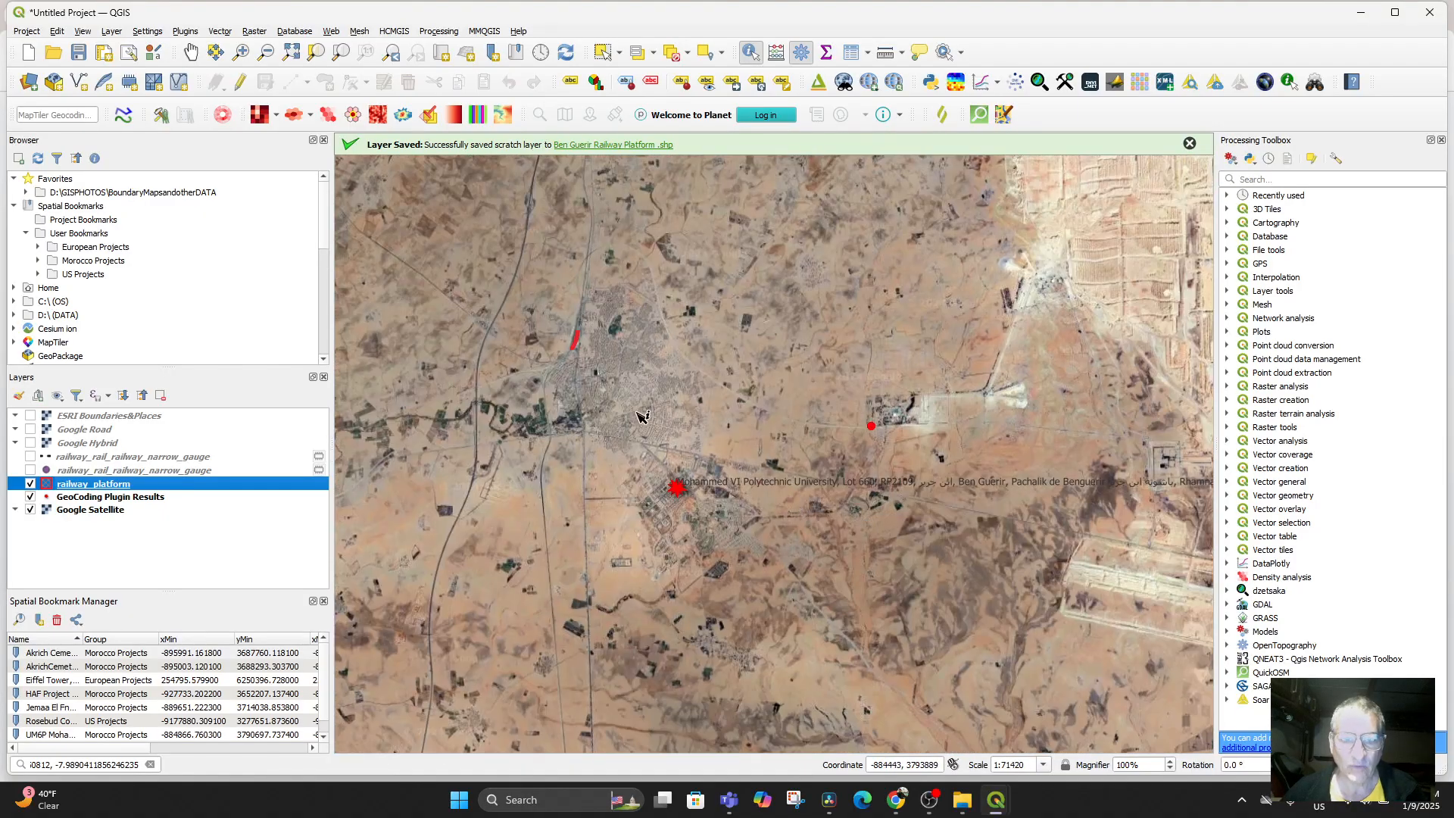
left_click(582, 346)
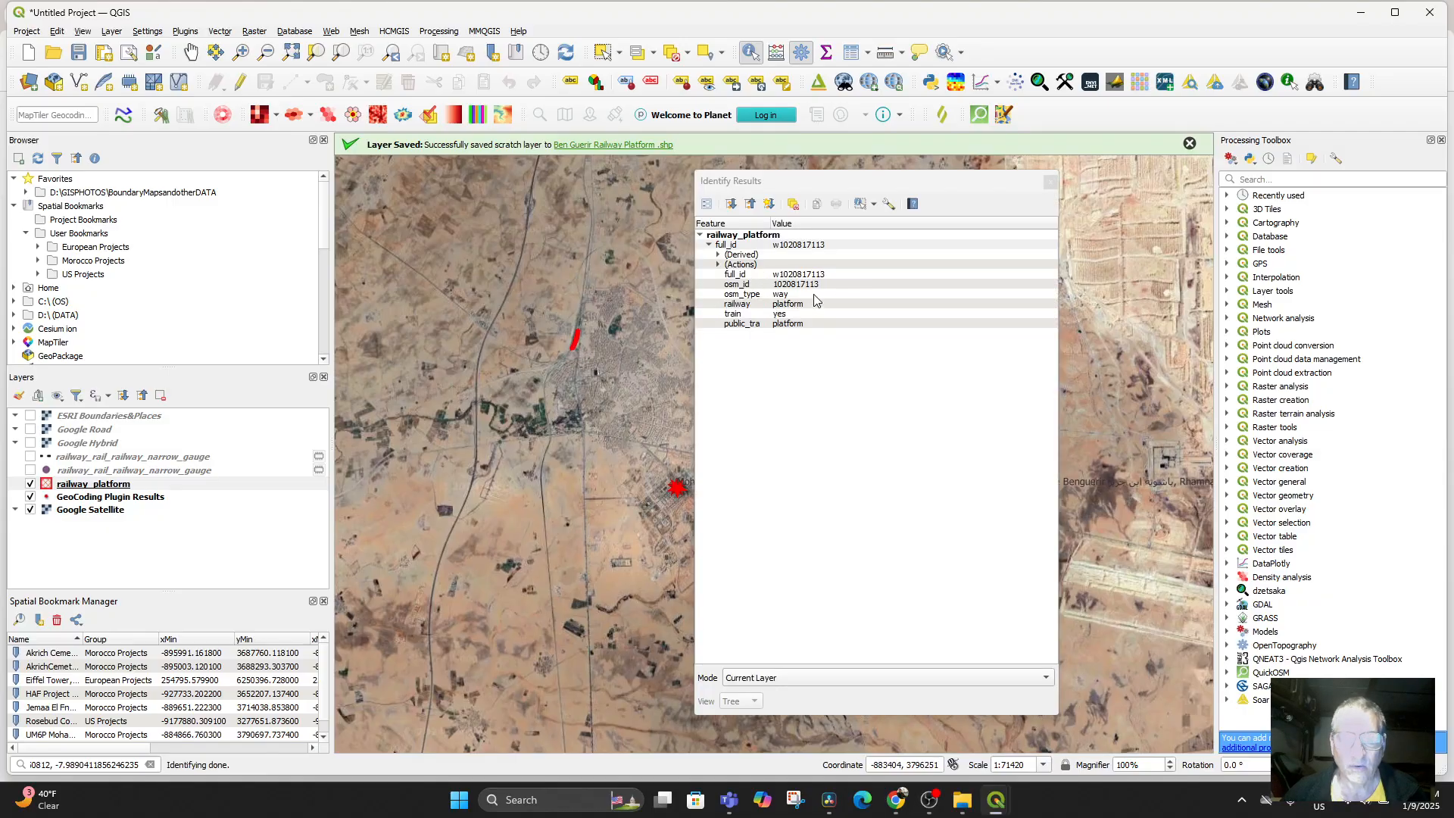
left_click(1051, 182)
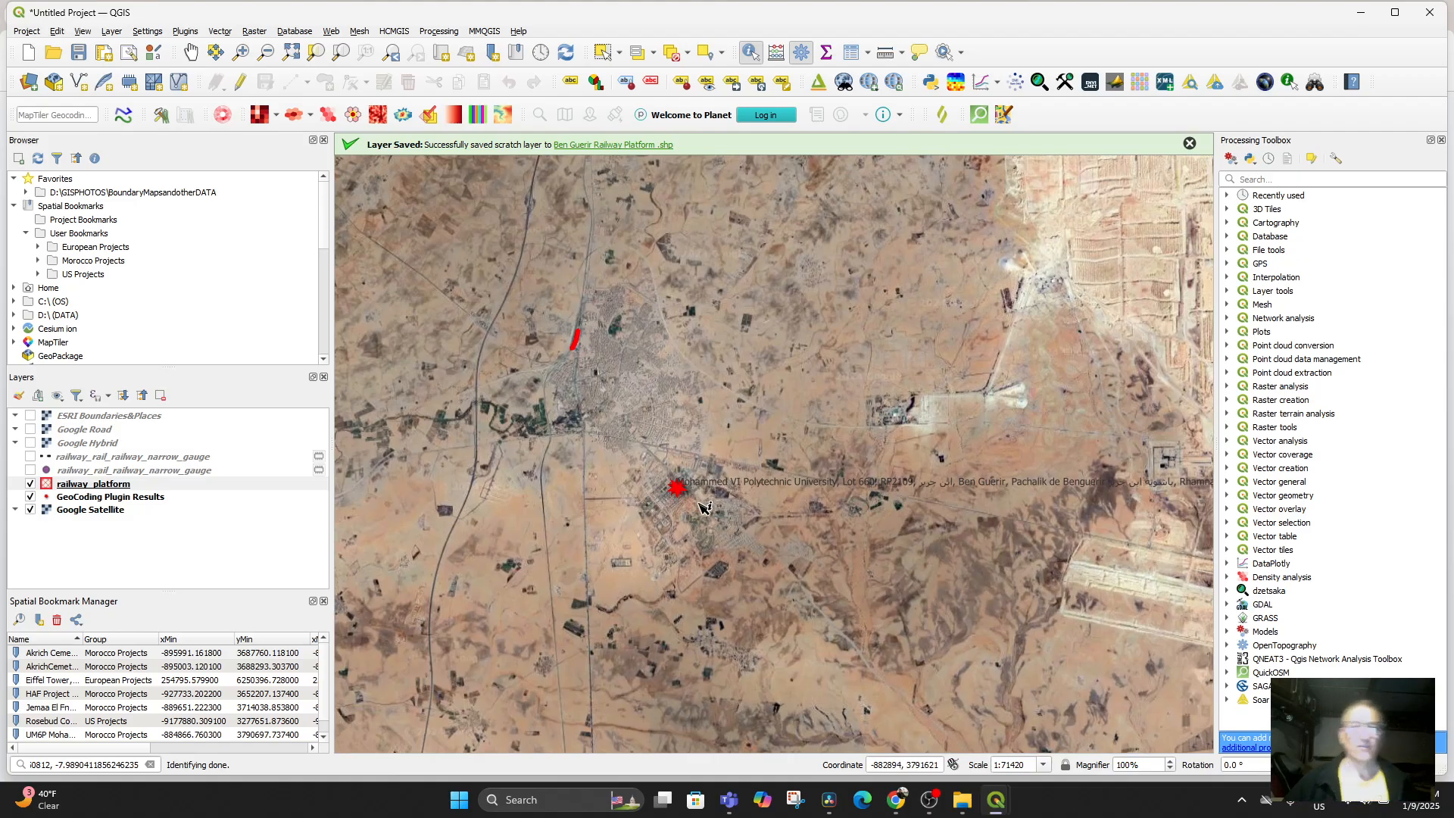
Step: Open a QuickOSM quick query with the map framing Ben Guerir from the railway platform to the university marker
scroll(688, 505, "up", 1)
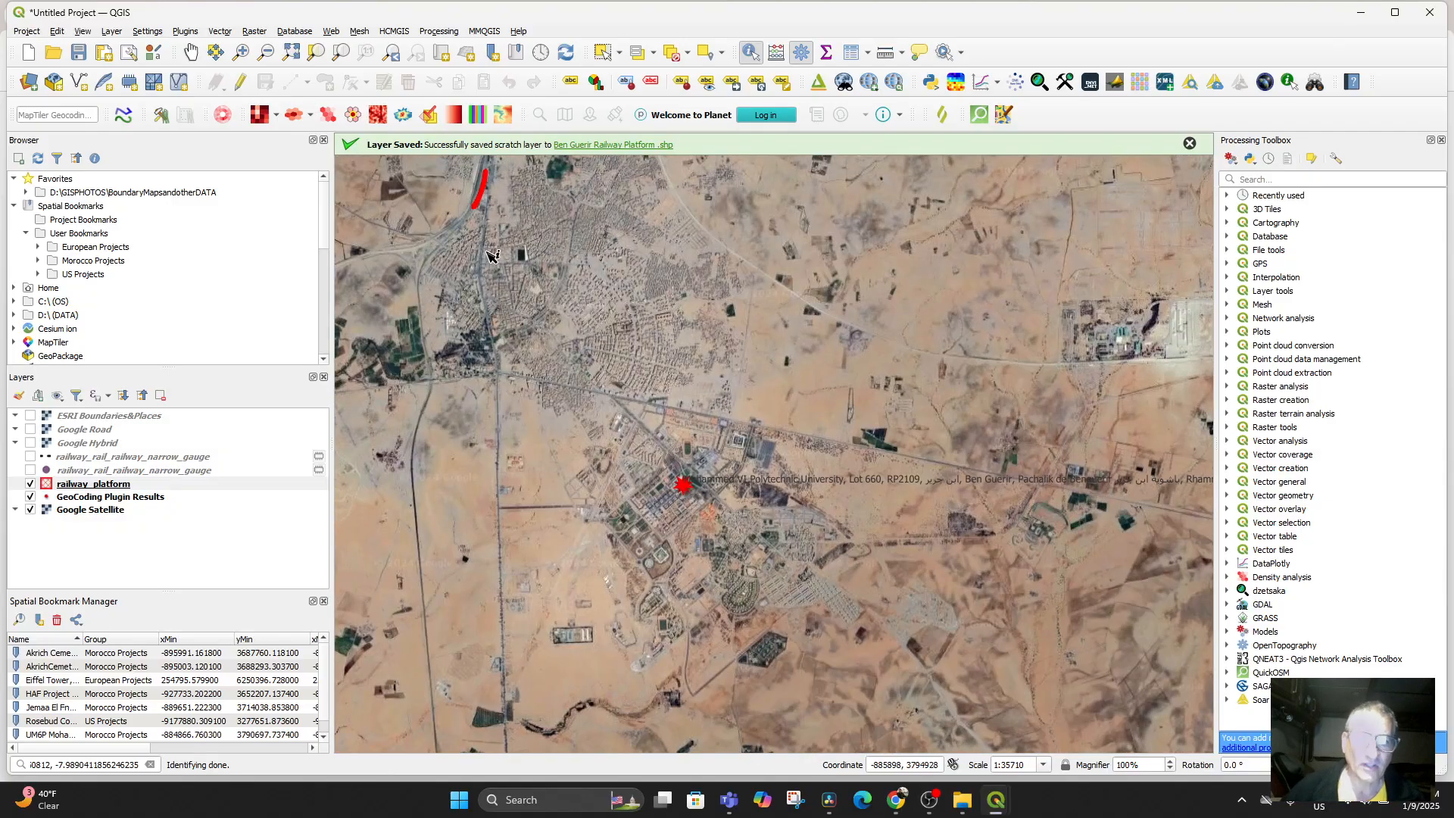
left_click_drag(552, 318, 582, 443)
left_click_drag(564, 390, 661, 412)
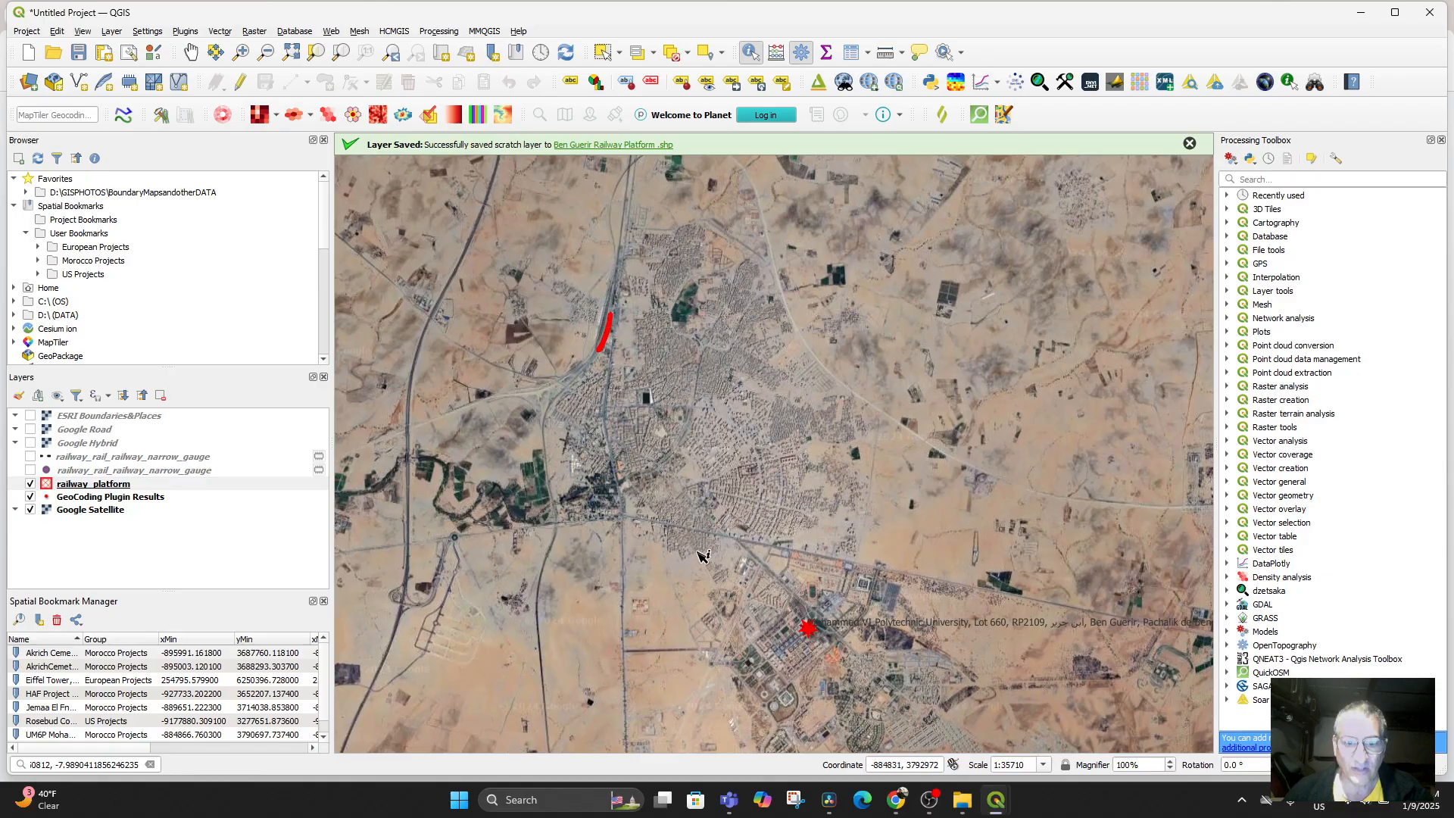
left_click_drag(703, 556, 695, 555)
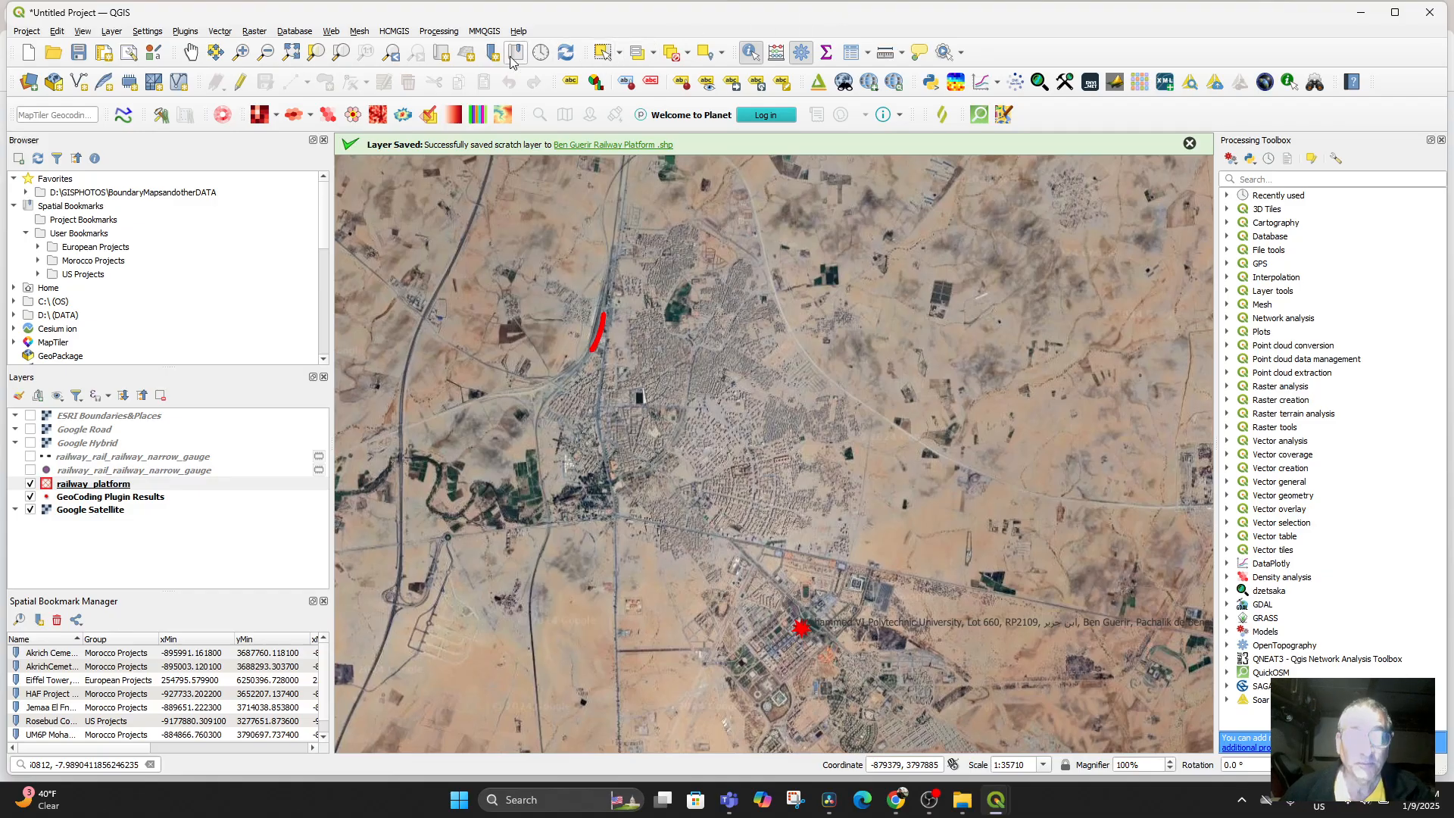
left_click(220, 31)
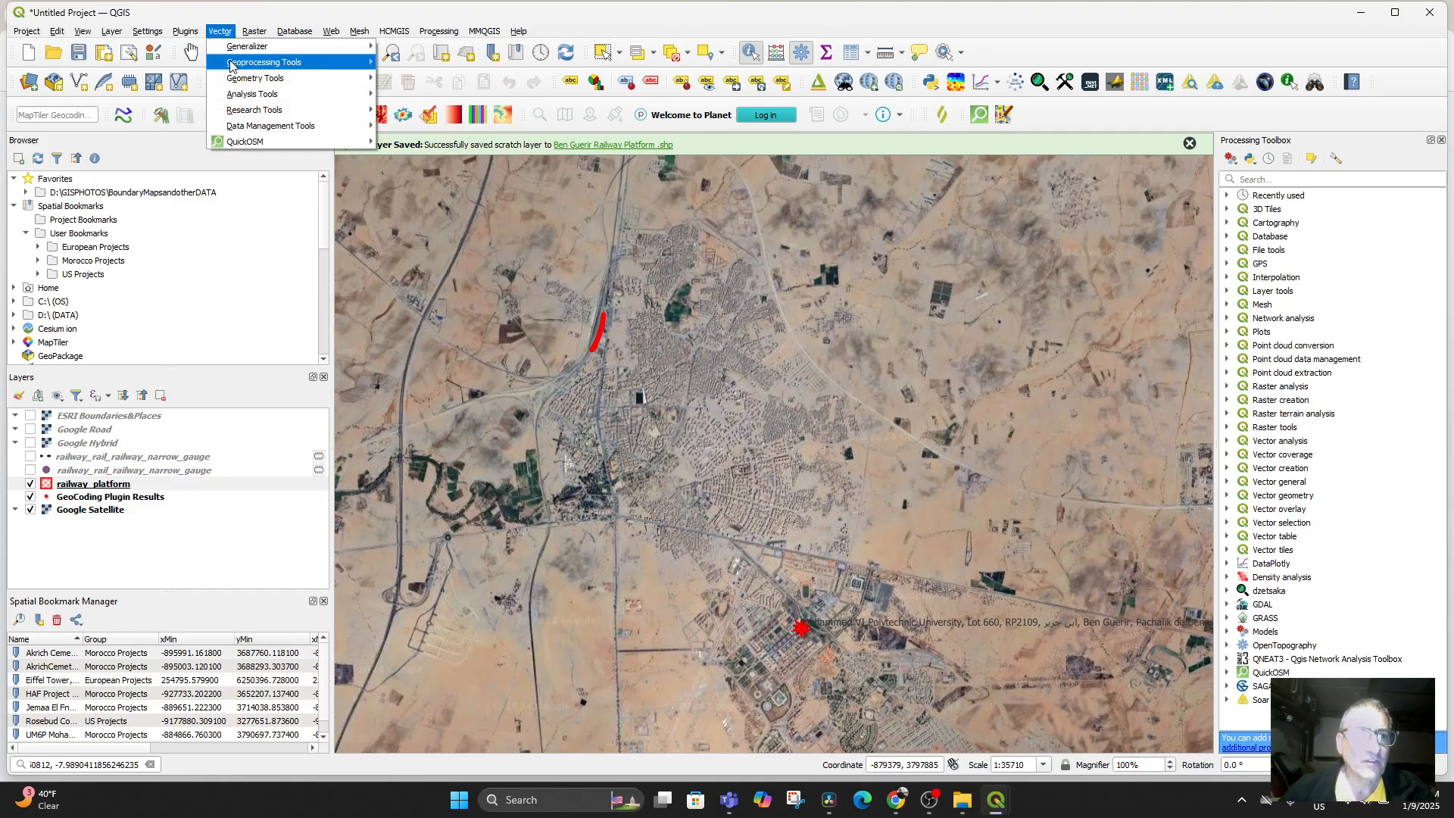
mouse_move(276, 142)
left_click(438, 144)
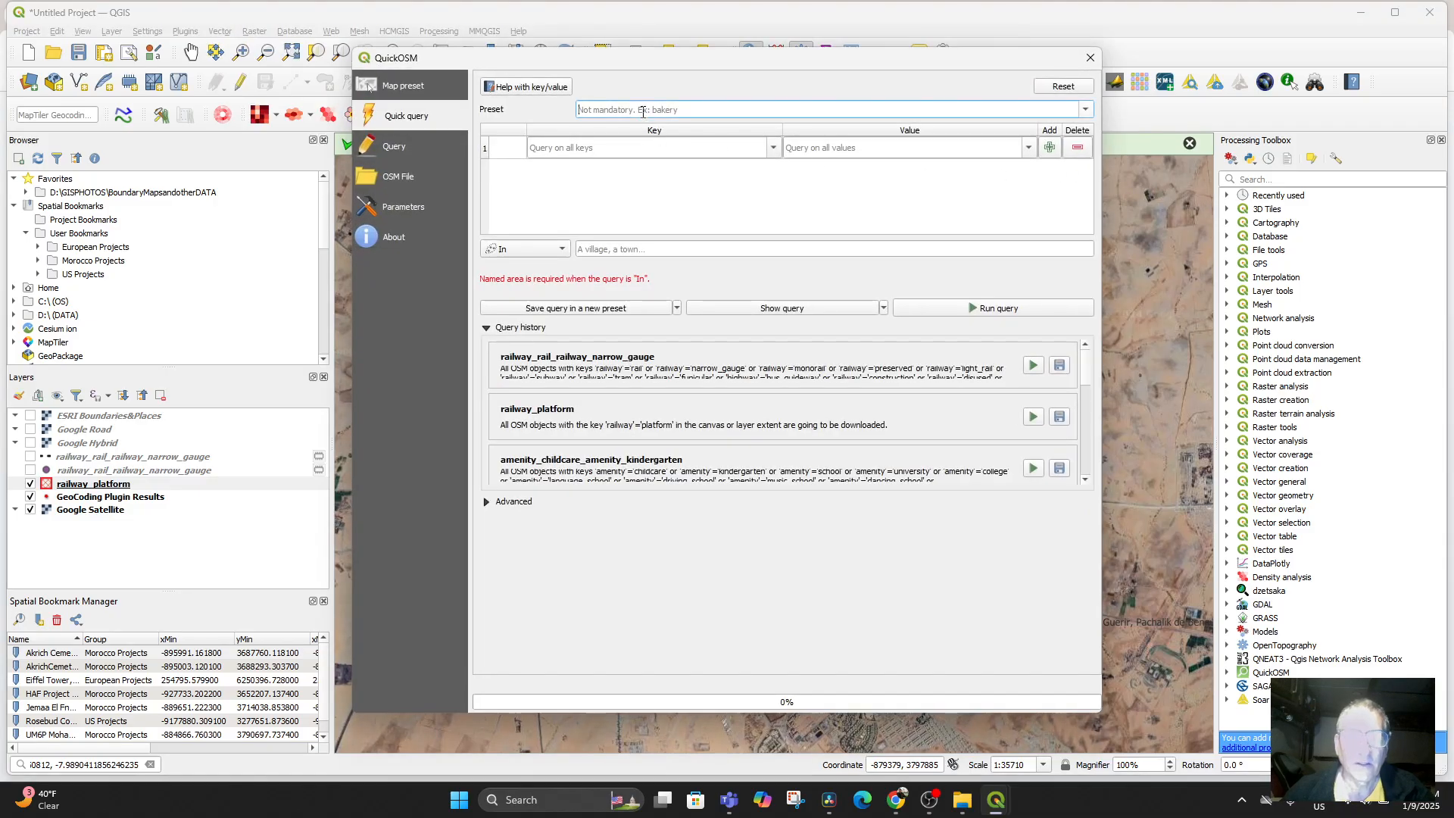
Step: Search the query presets for restaurants and choose Facilities/Food+Drinks/Restaurant
type("restuar")
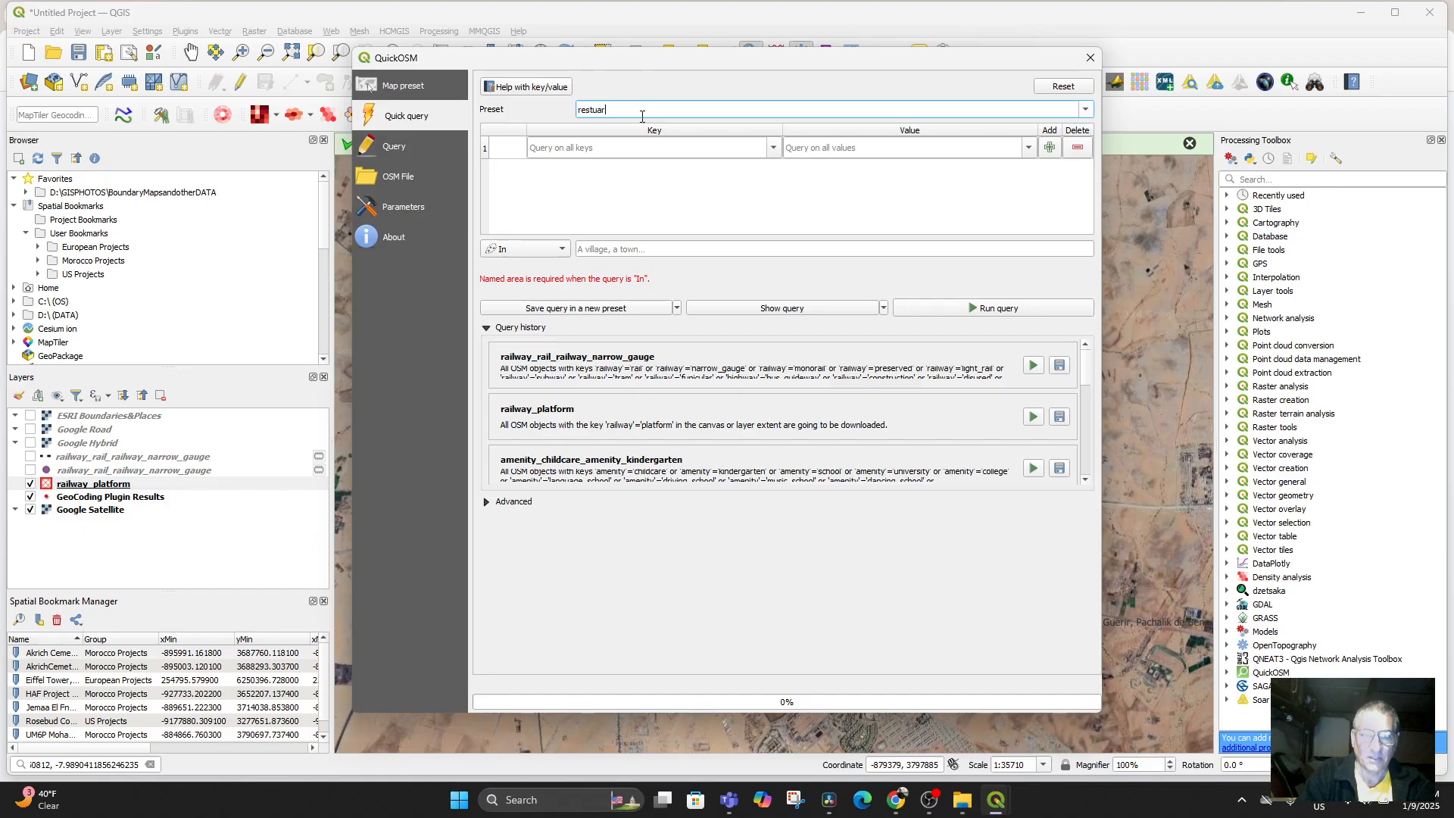
key("BackSpace")
type("a")
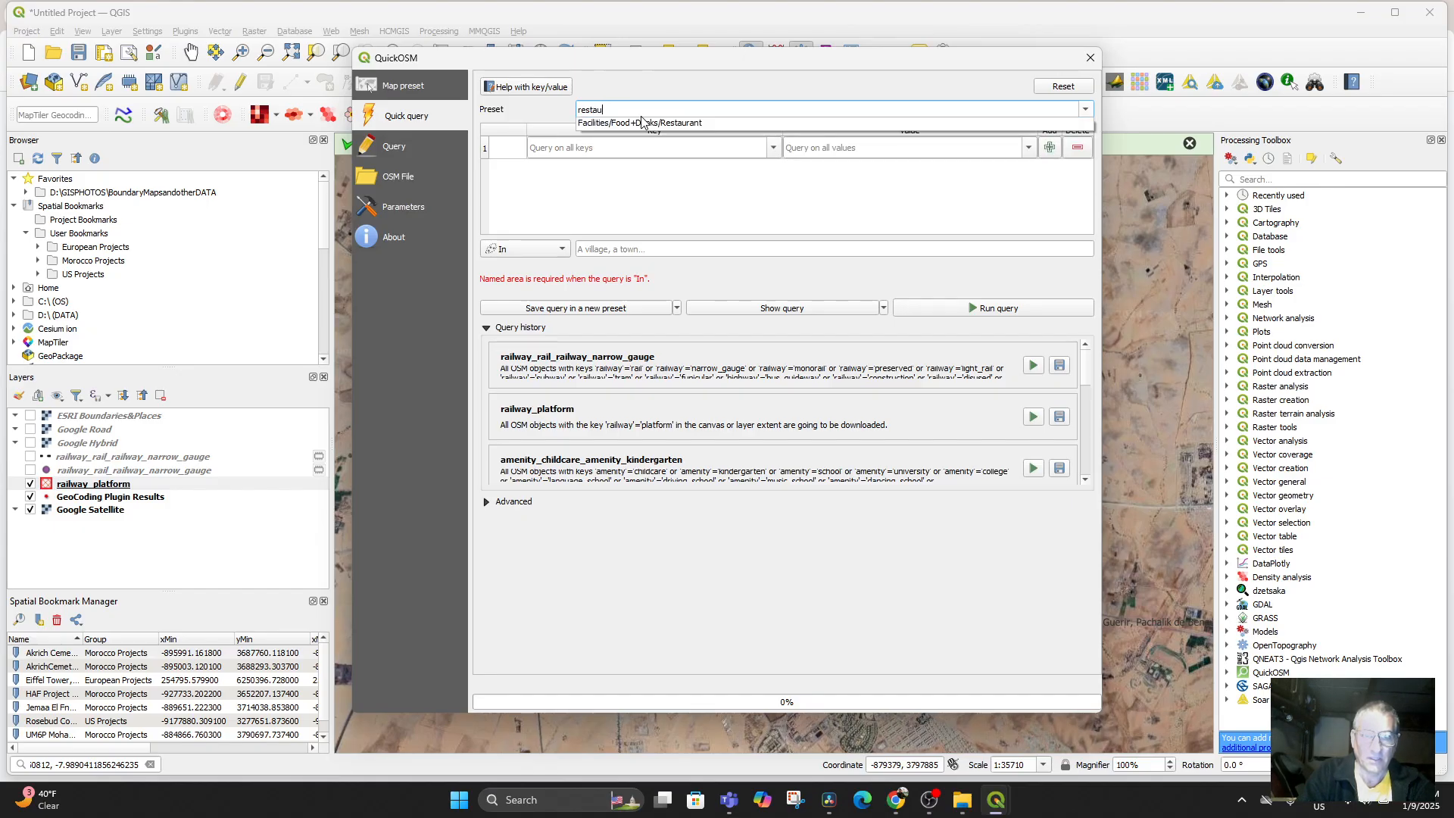
type("urants")
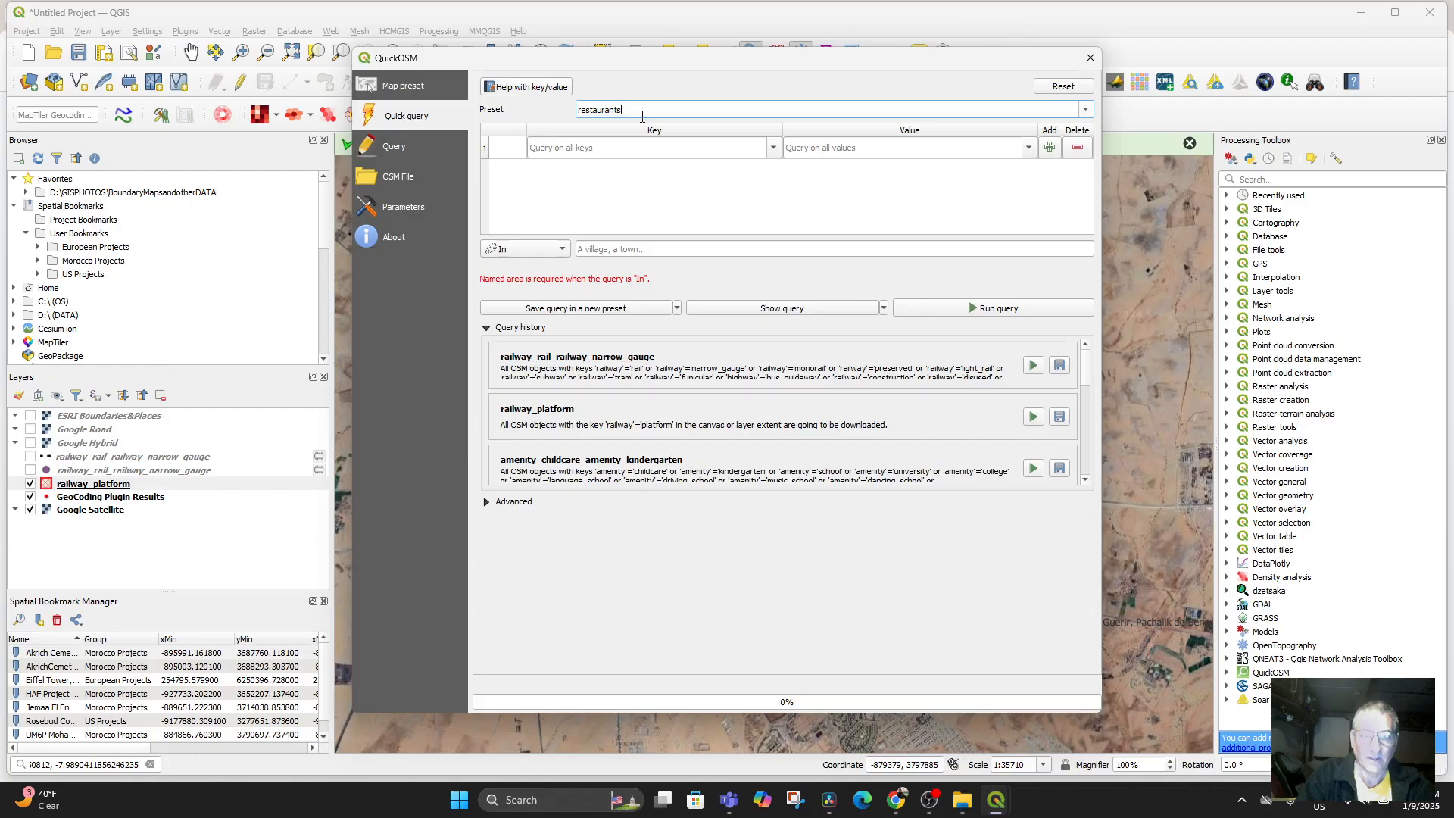
left_click(1083, 111)
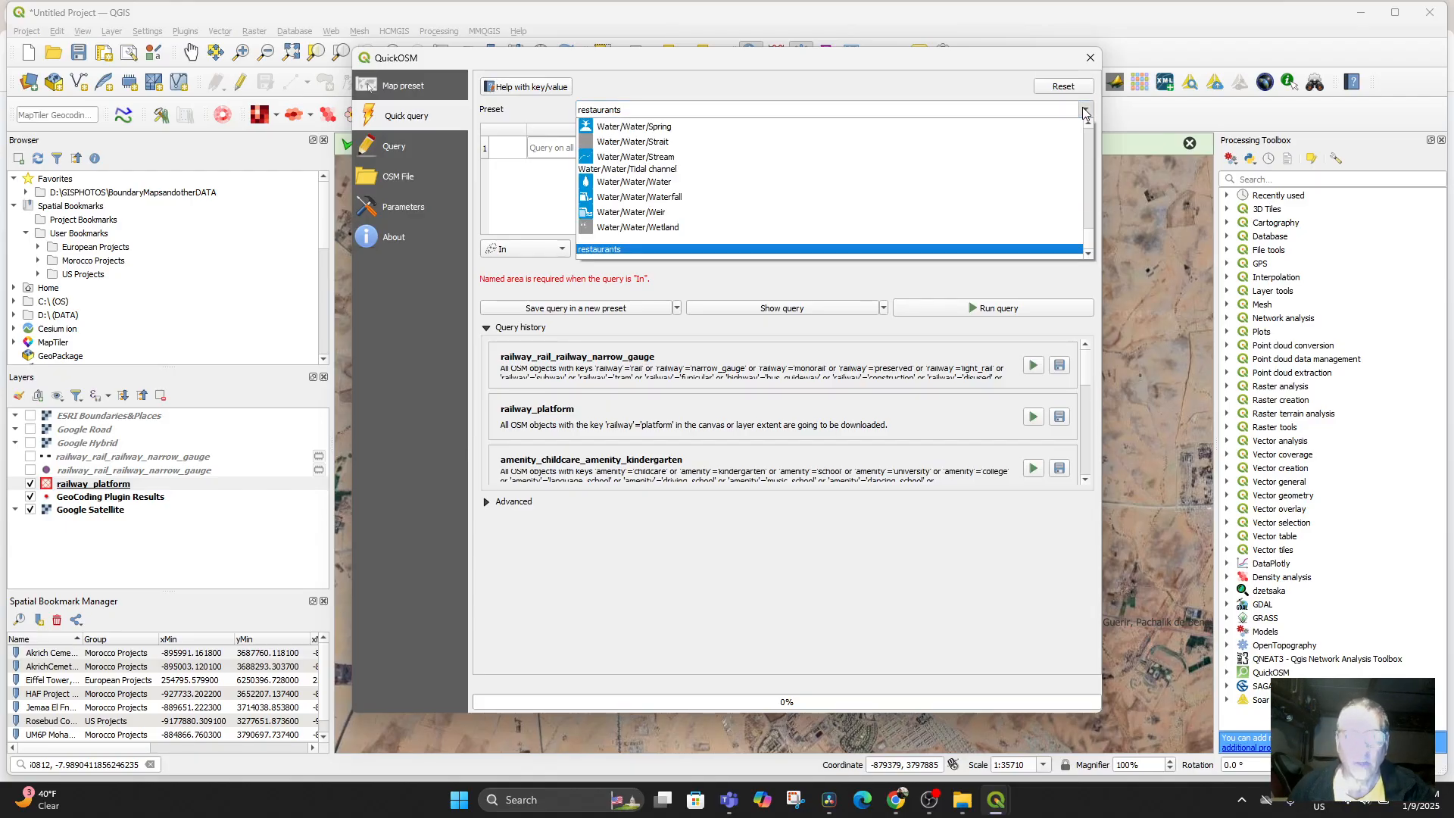
left_click(703, 247)
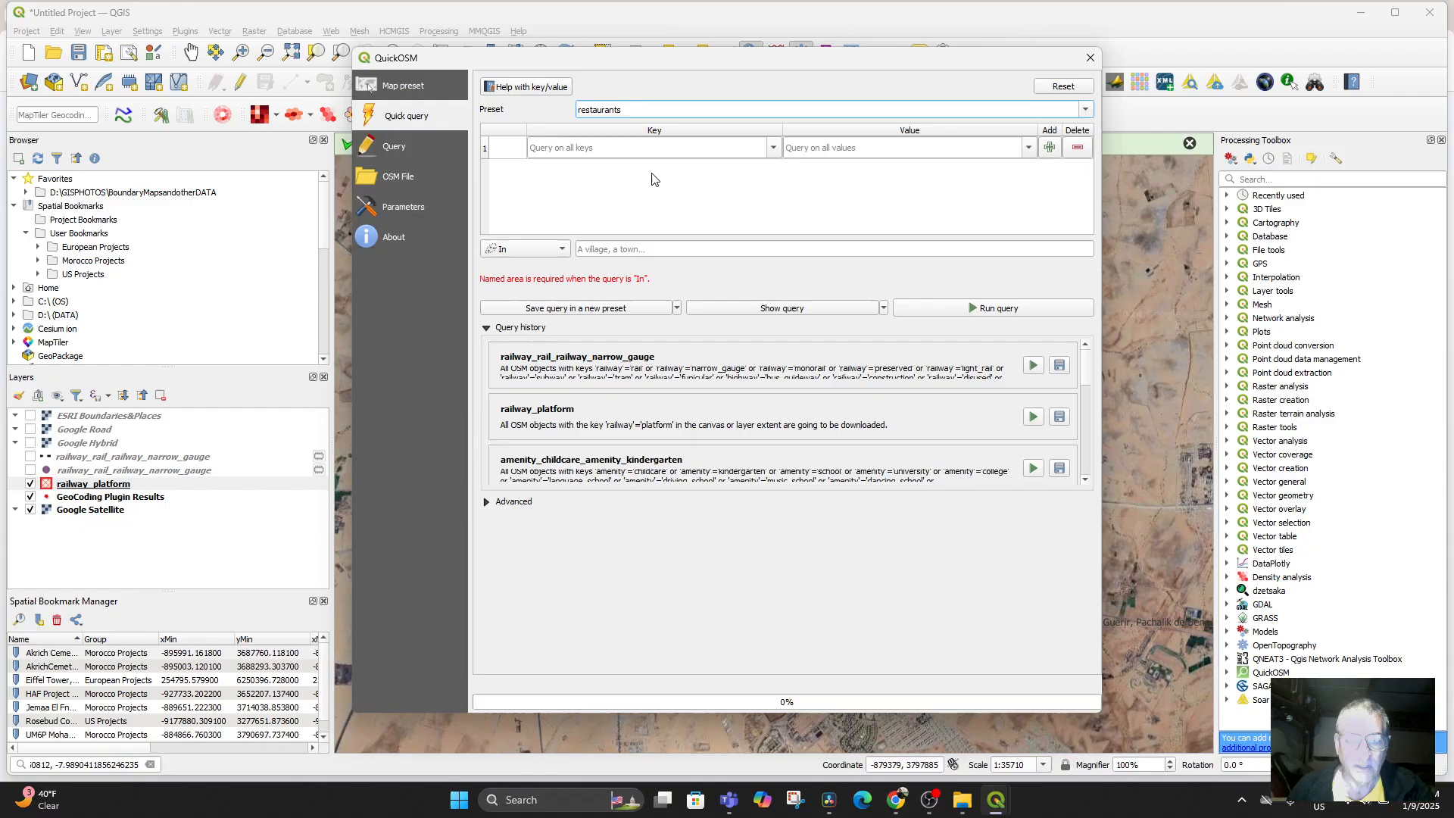
key("BackSpace")
key("BackSpace")
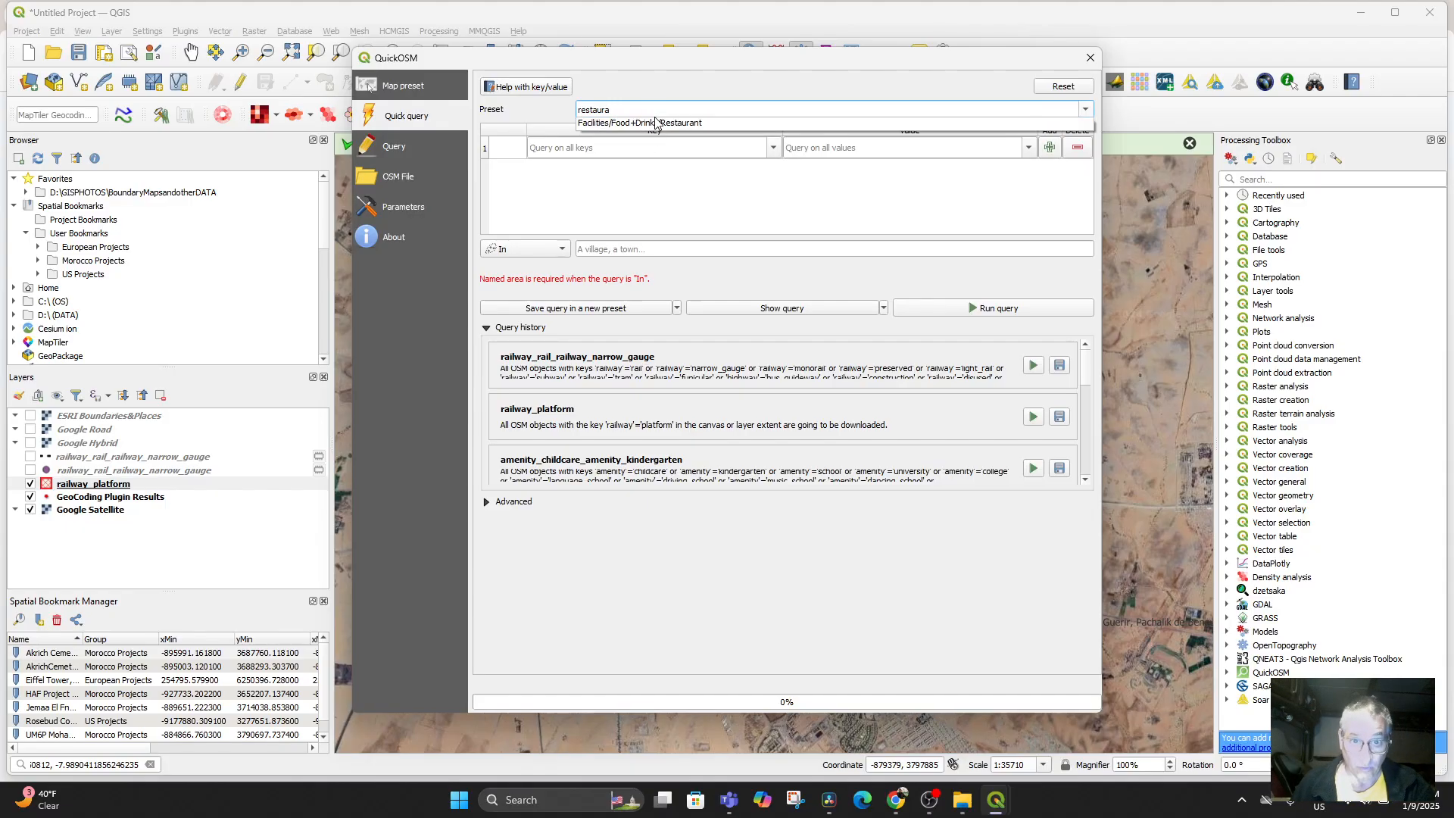
left_click(655, 123)
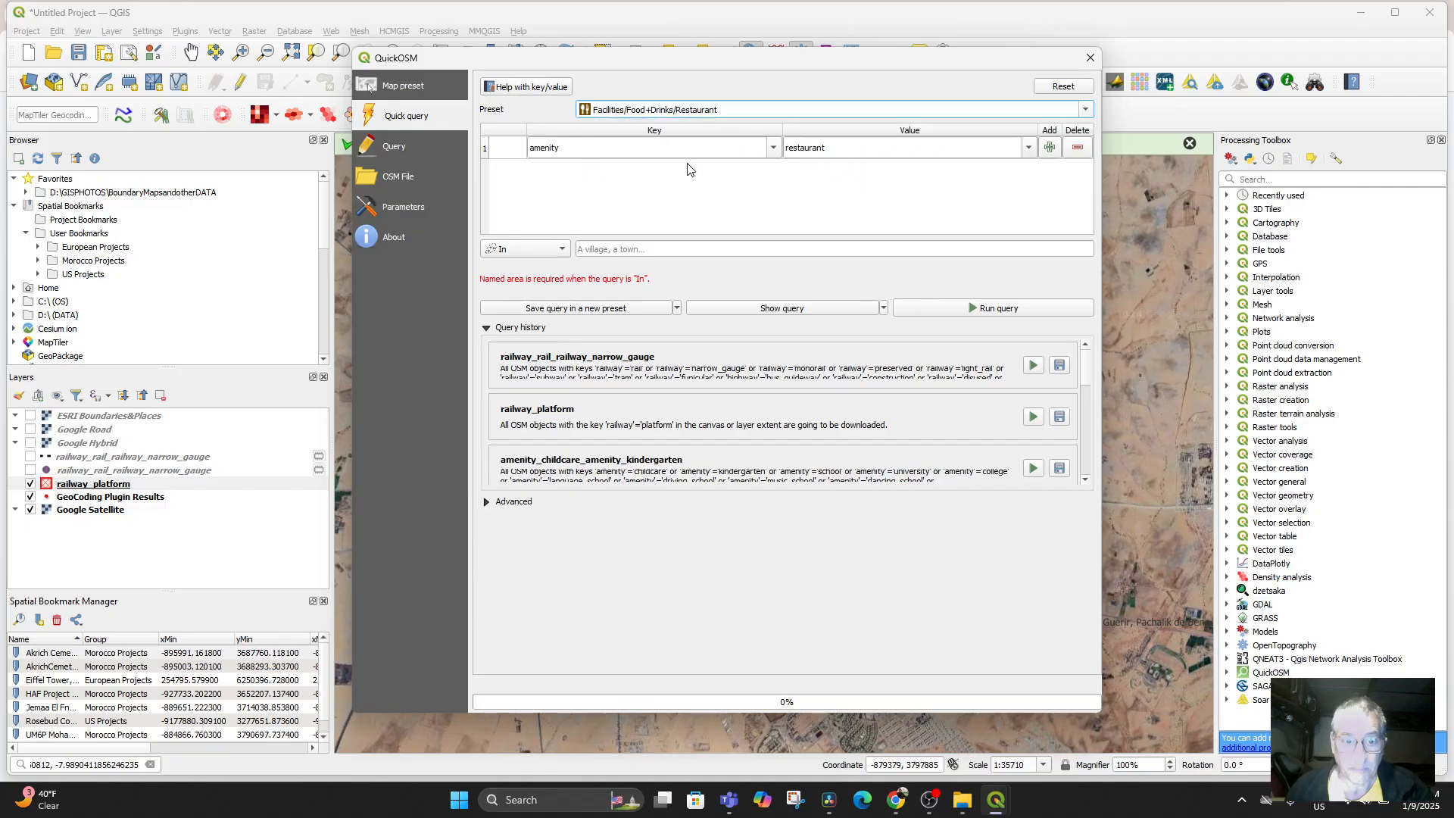
Step: Run the restaurant query over the Canvas Extent and close QuickOSM
left_click(524, 254)
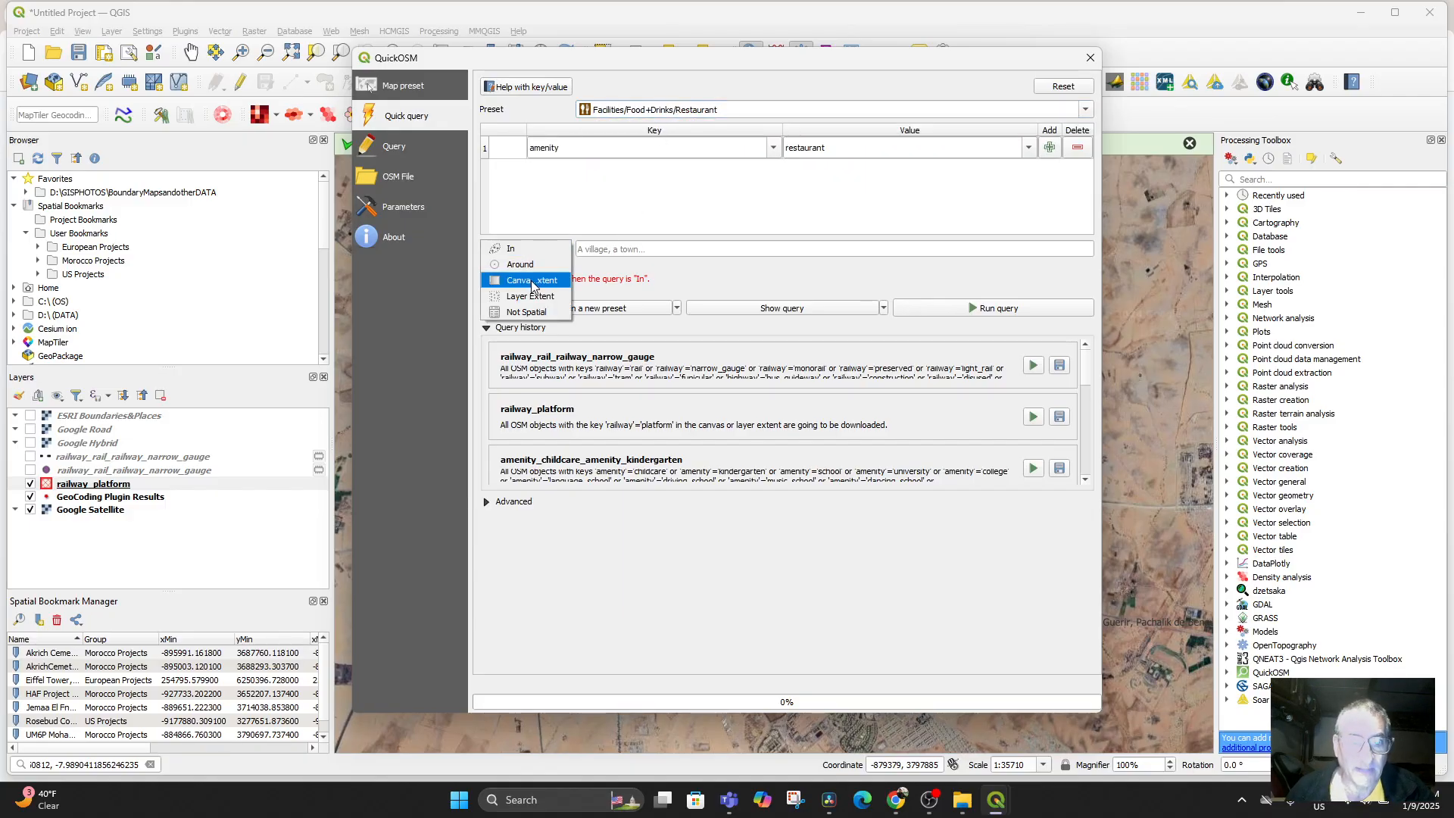
left_click(531, 280)
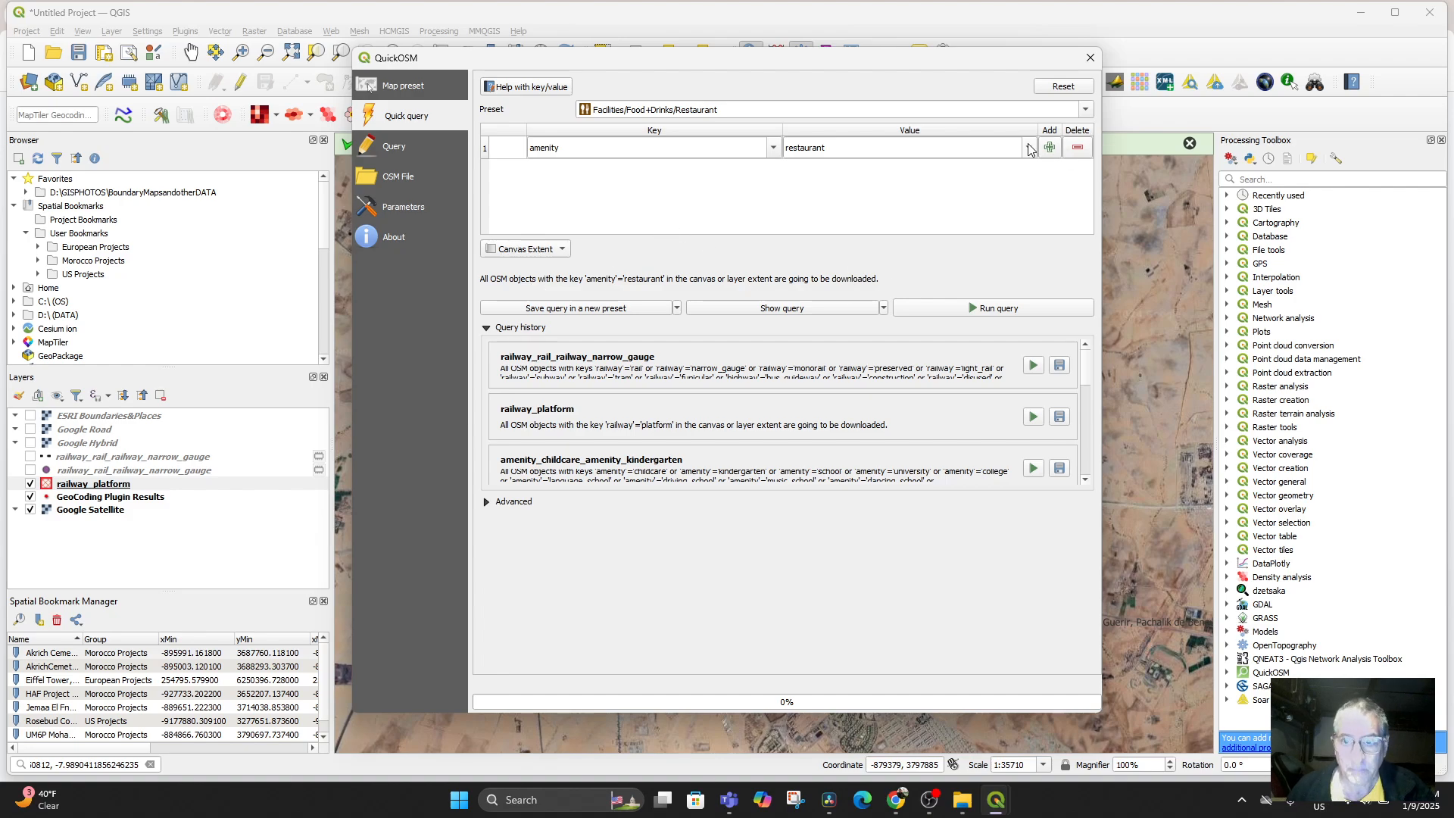
left_click(975, 308)
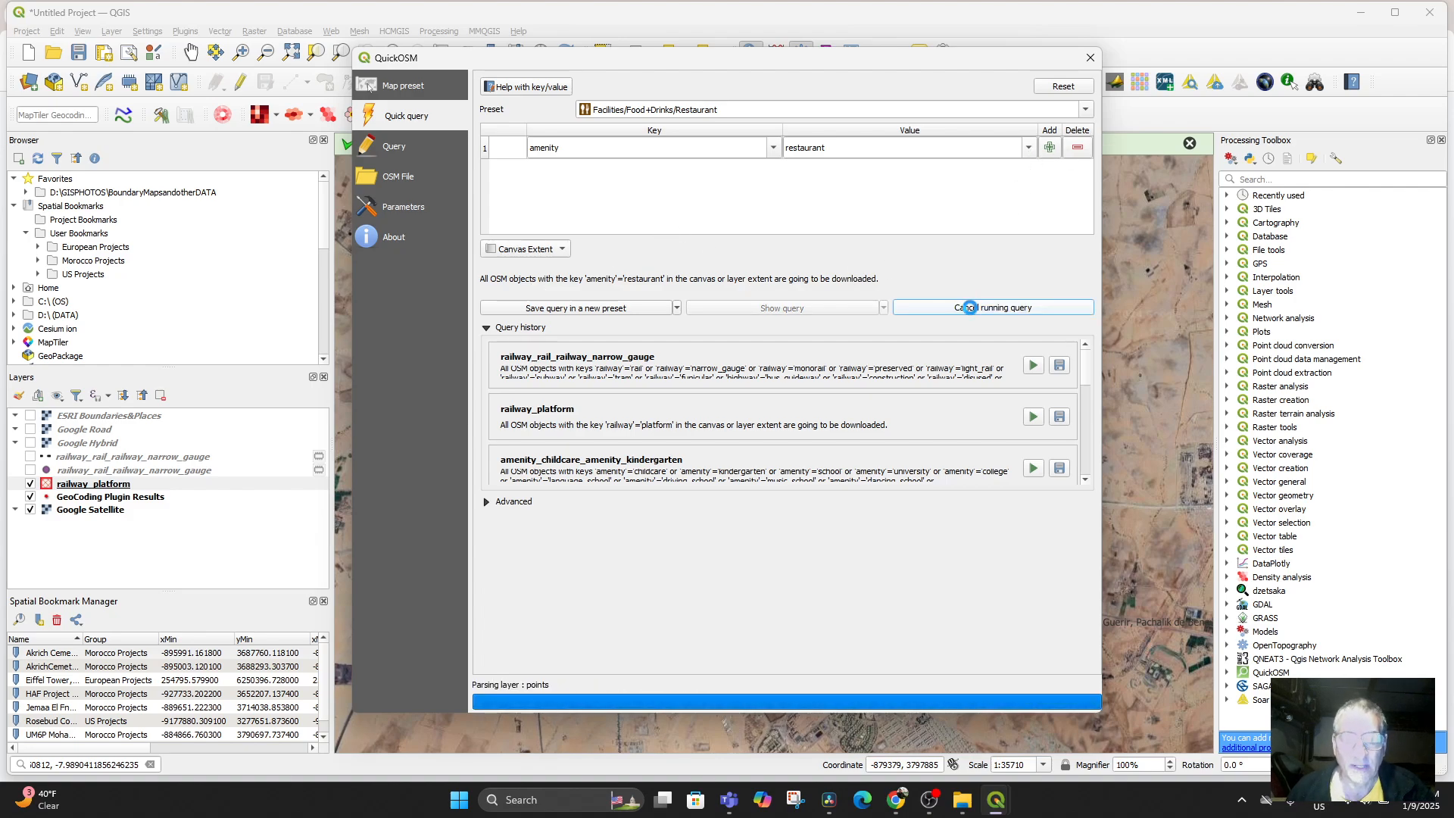
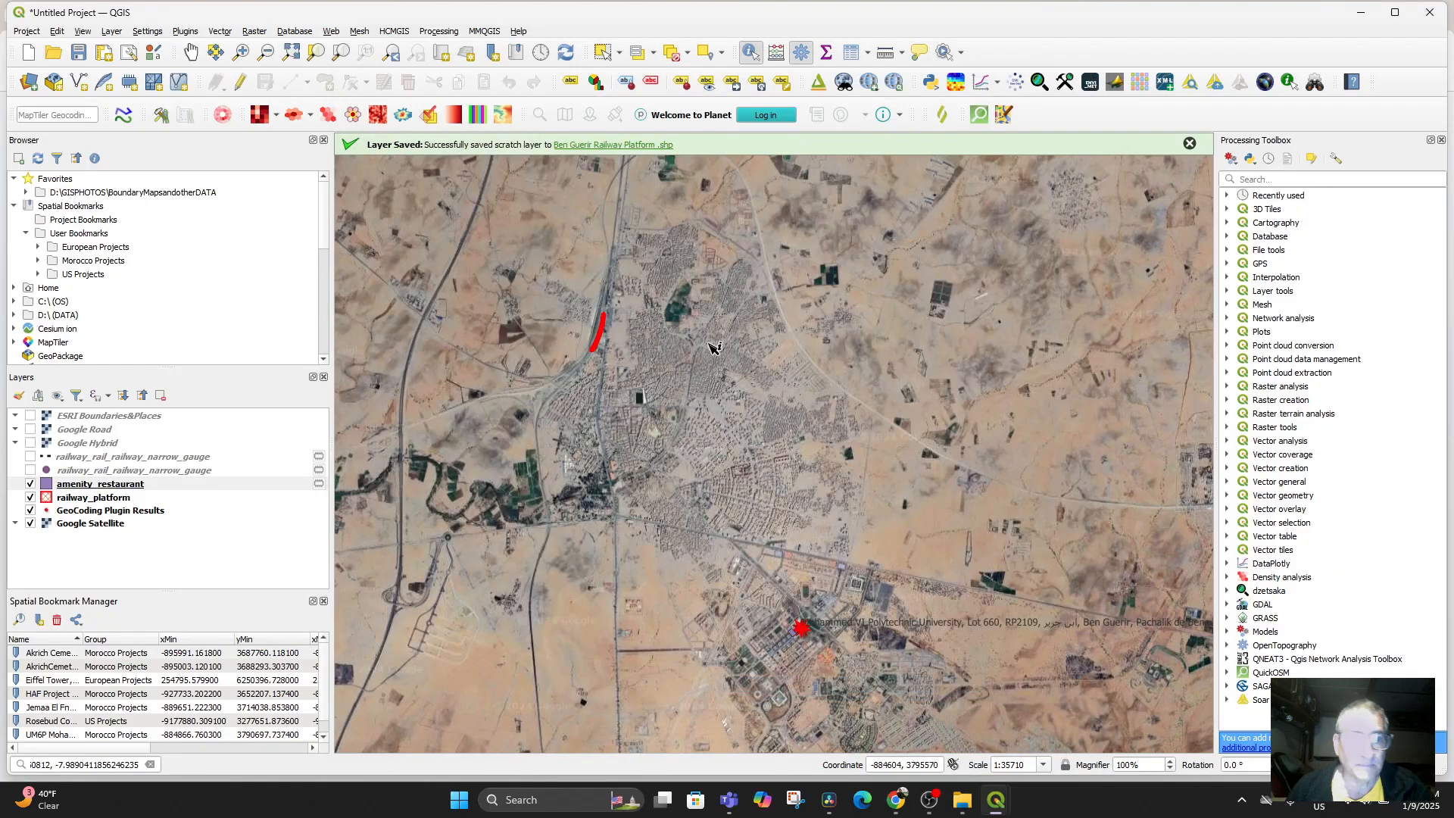
left_click(1090, 58)
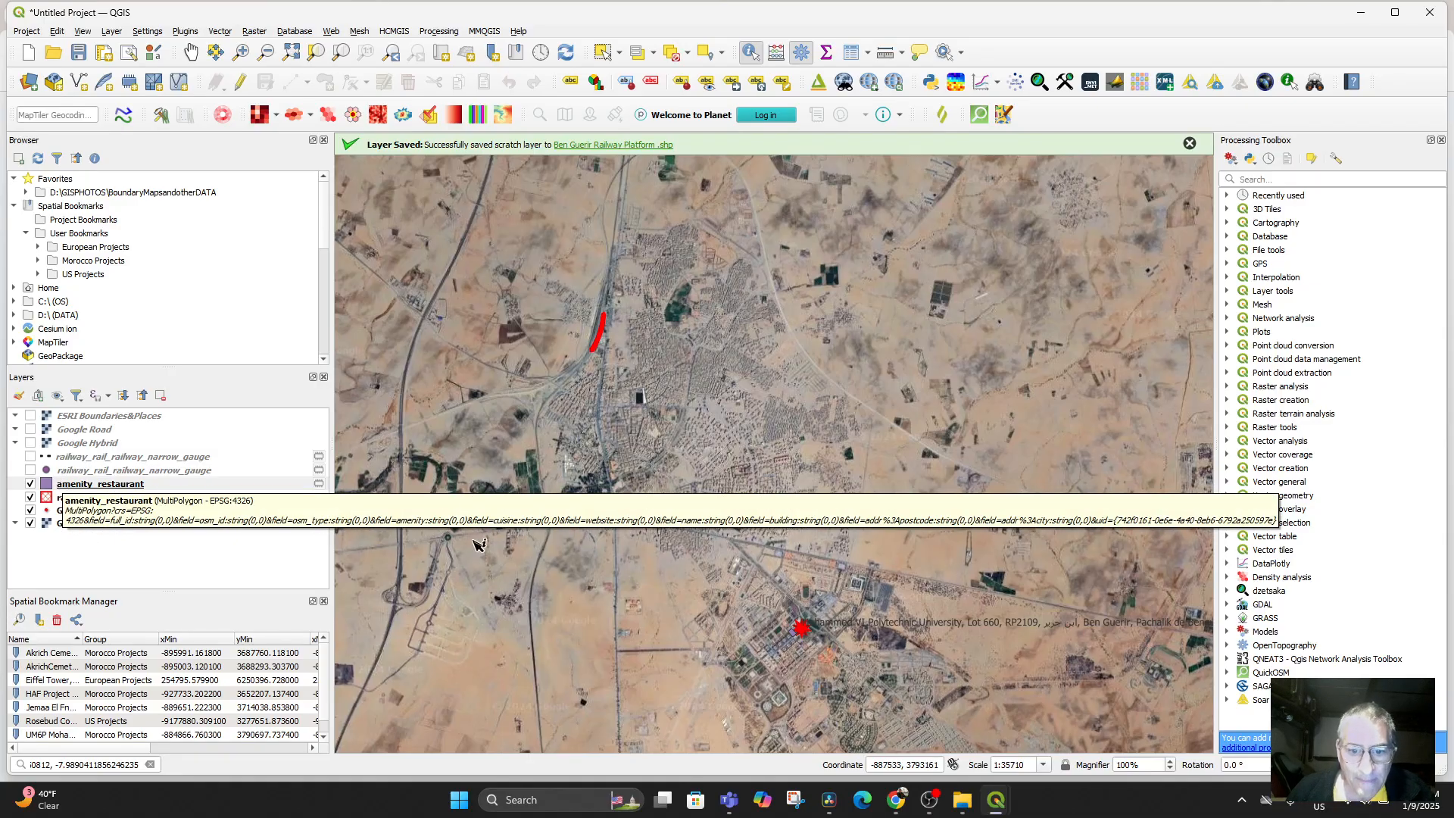
Step: Change the stroke colour of the amenity_restaurant layer's simple fill to purple
left_click(68, 489)
double_click(68, 489)
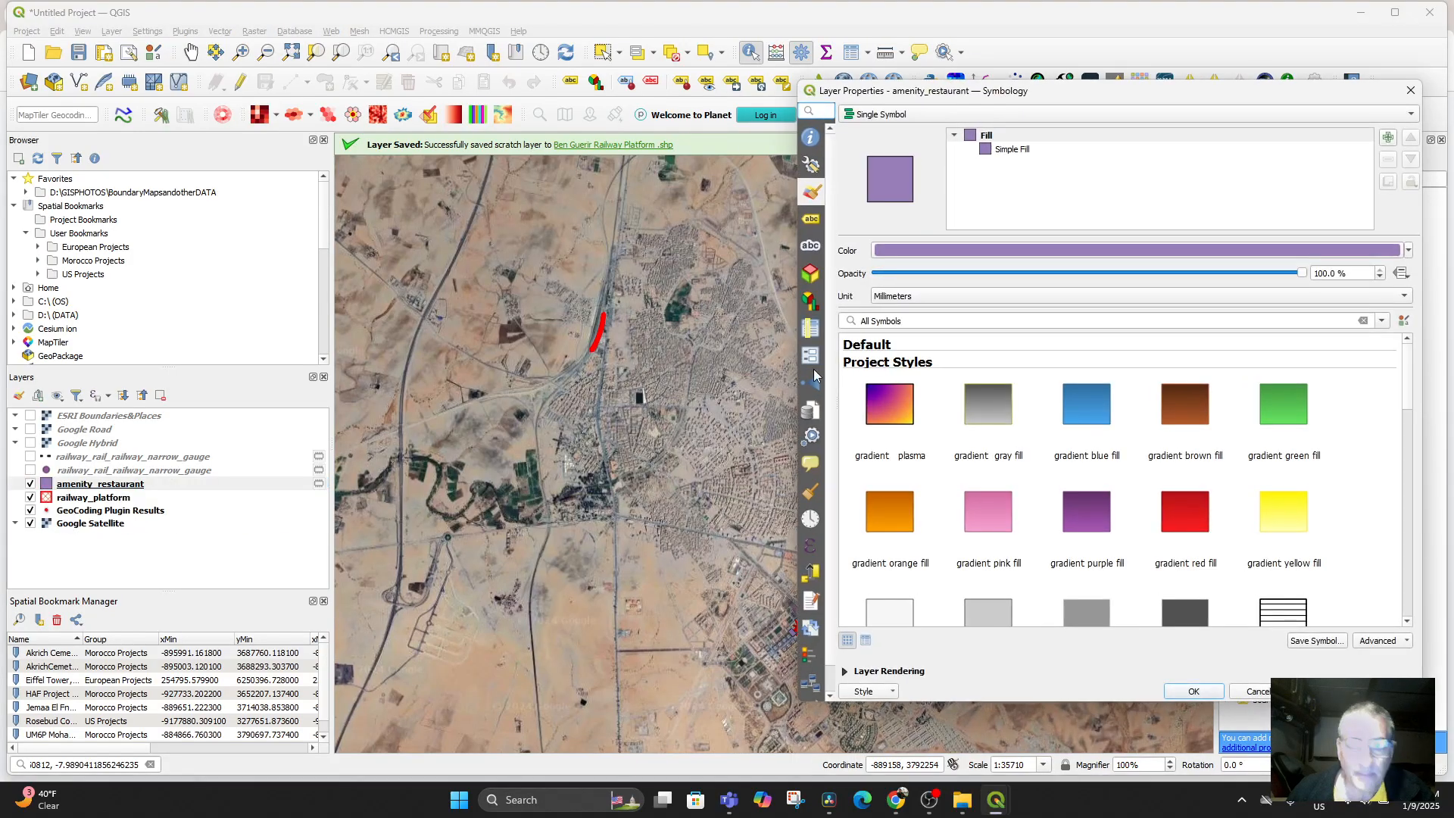
left_click(987, 150)
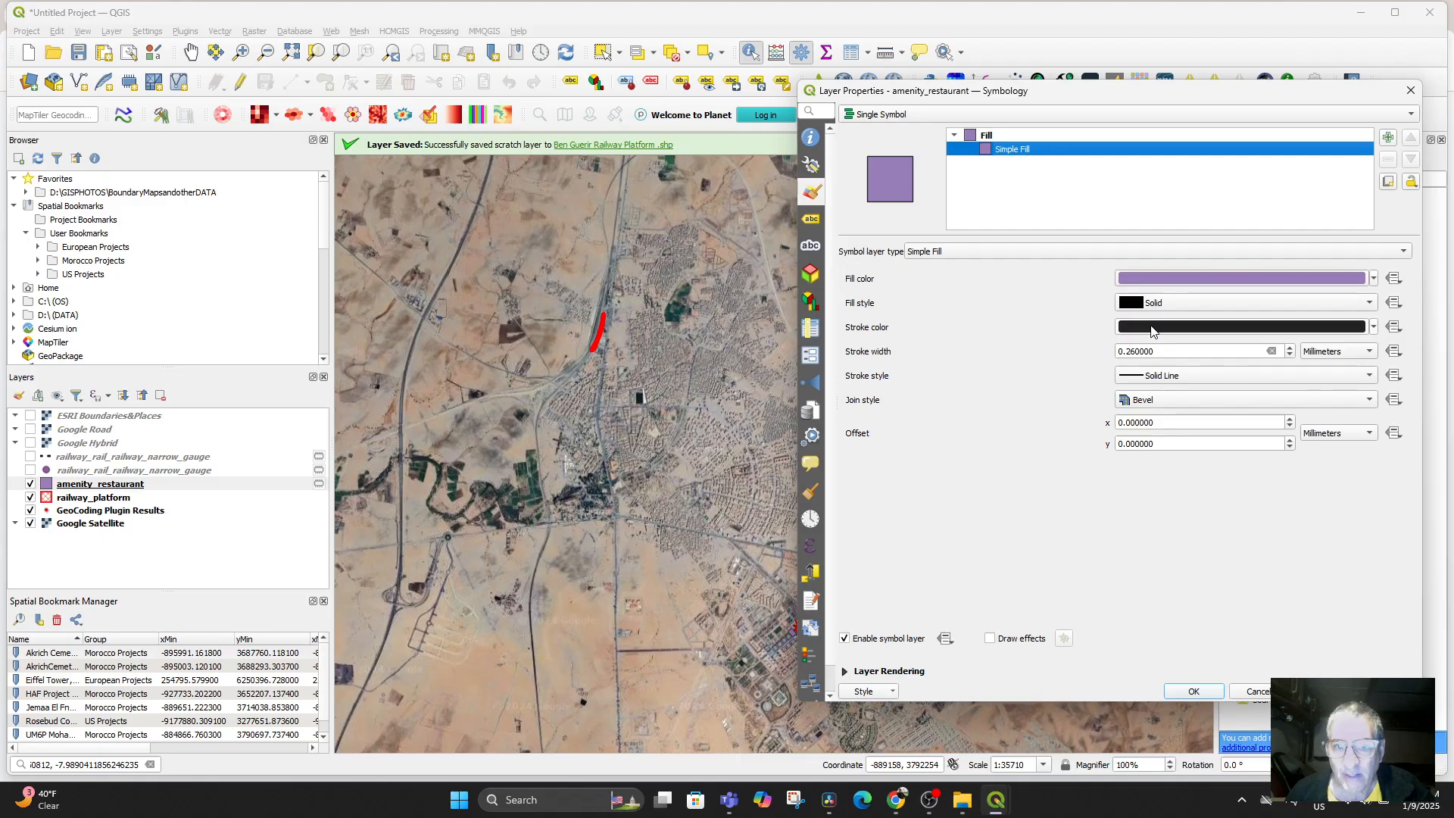
left_click(1152, 329)
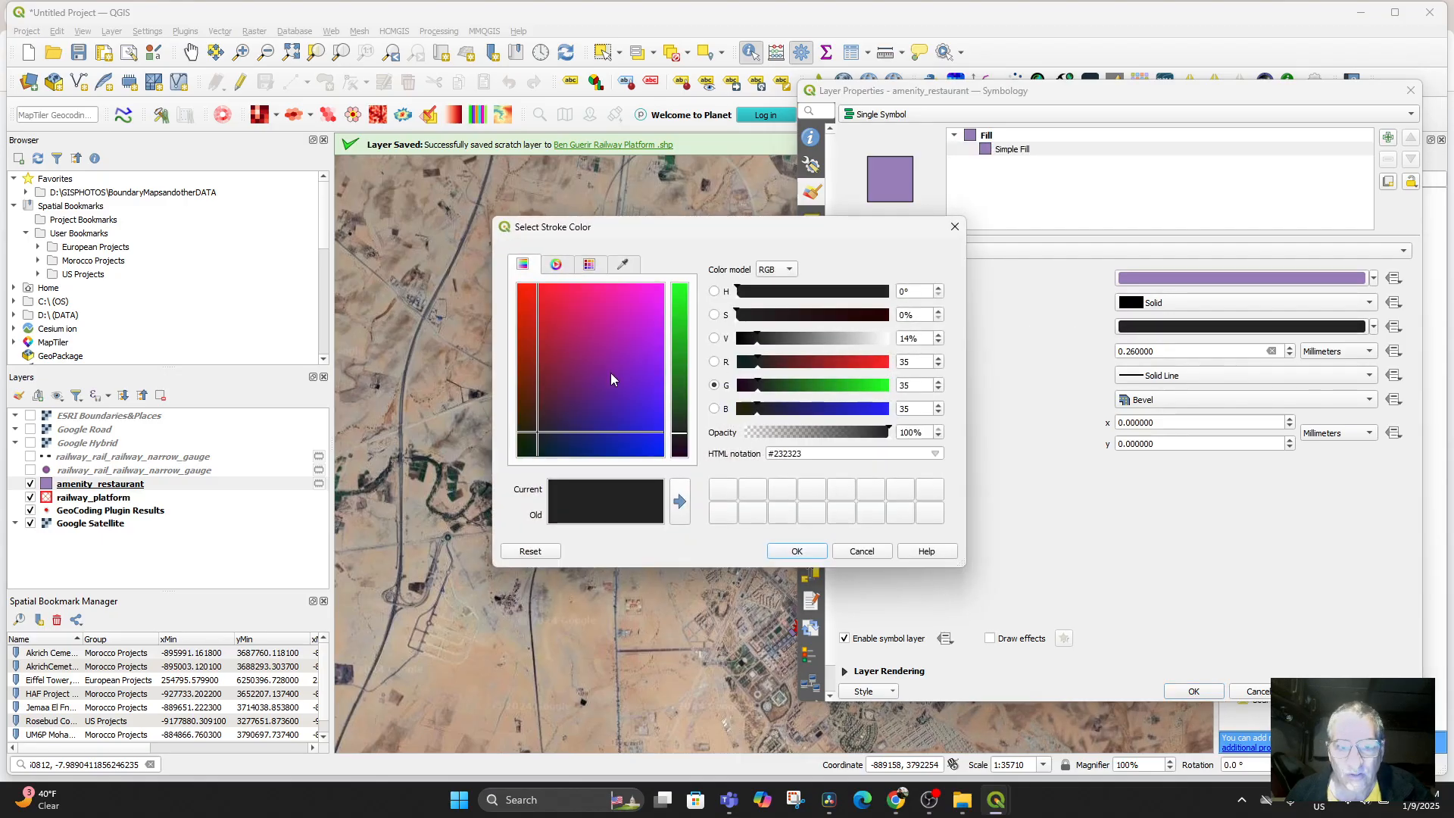
left_click(611, 379)
left_click(820, 554)
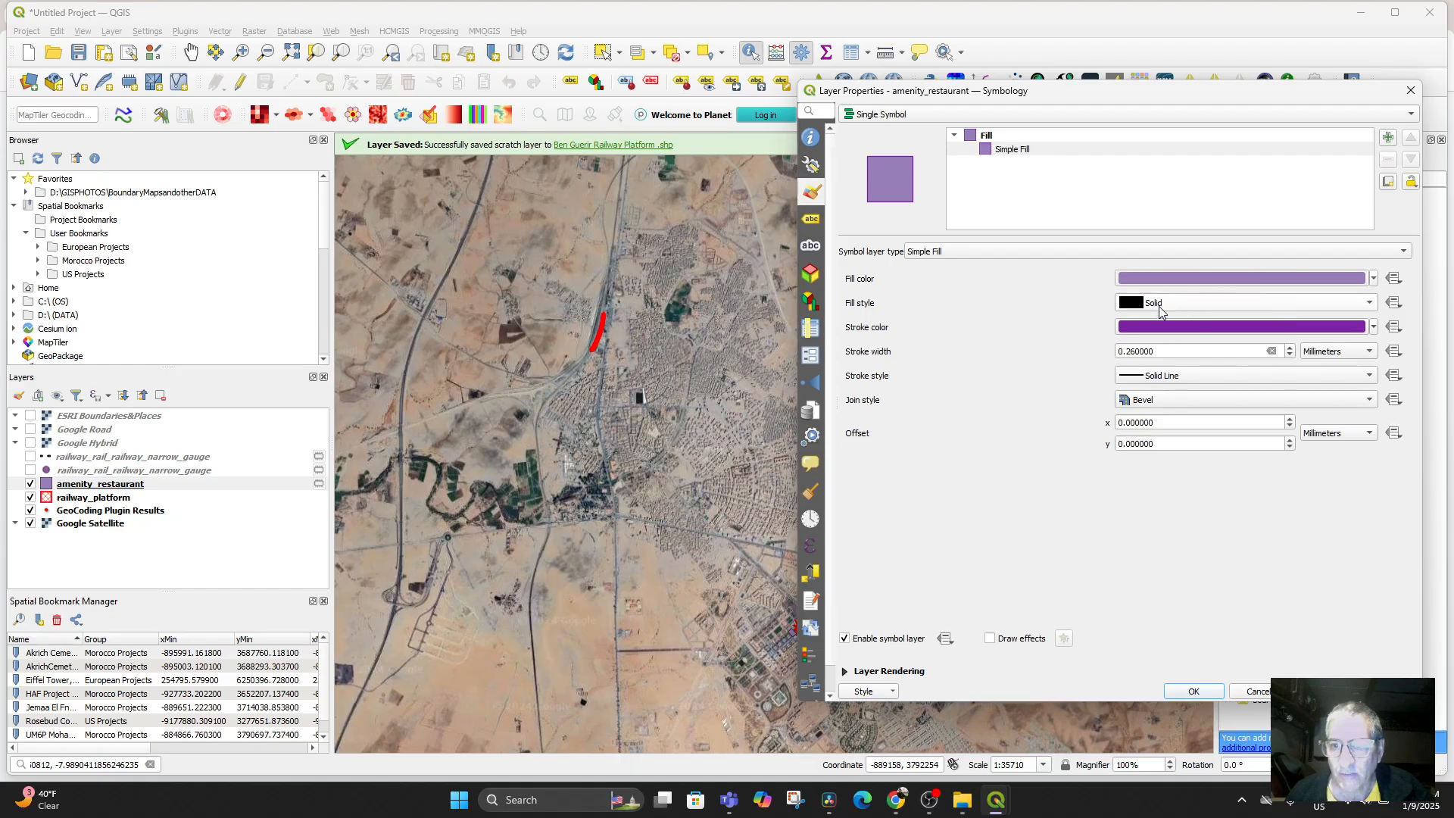
Step: Set the restaurant stroke width to 5 pixels and accept the layer properties
left_click(1327, 352)
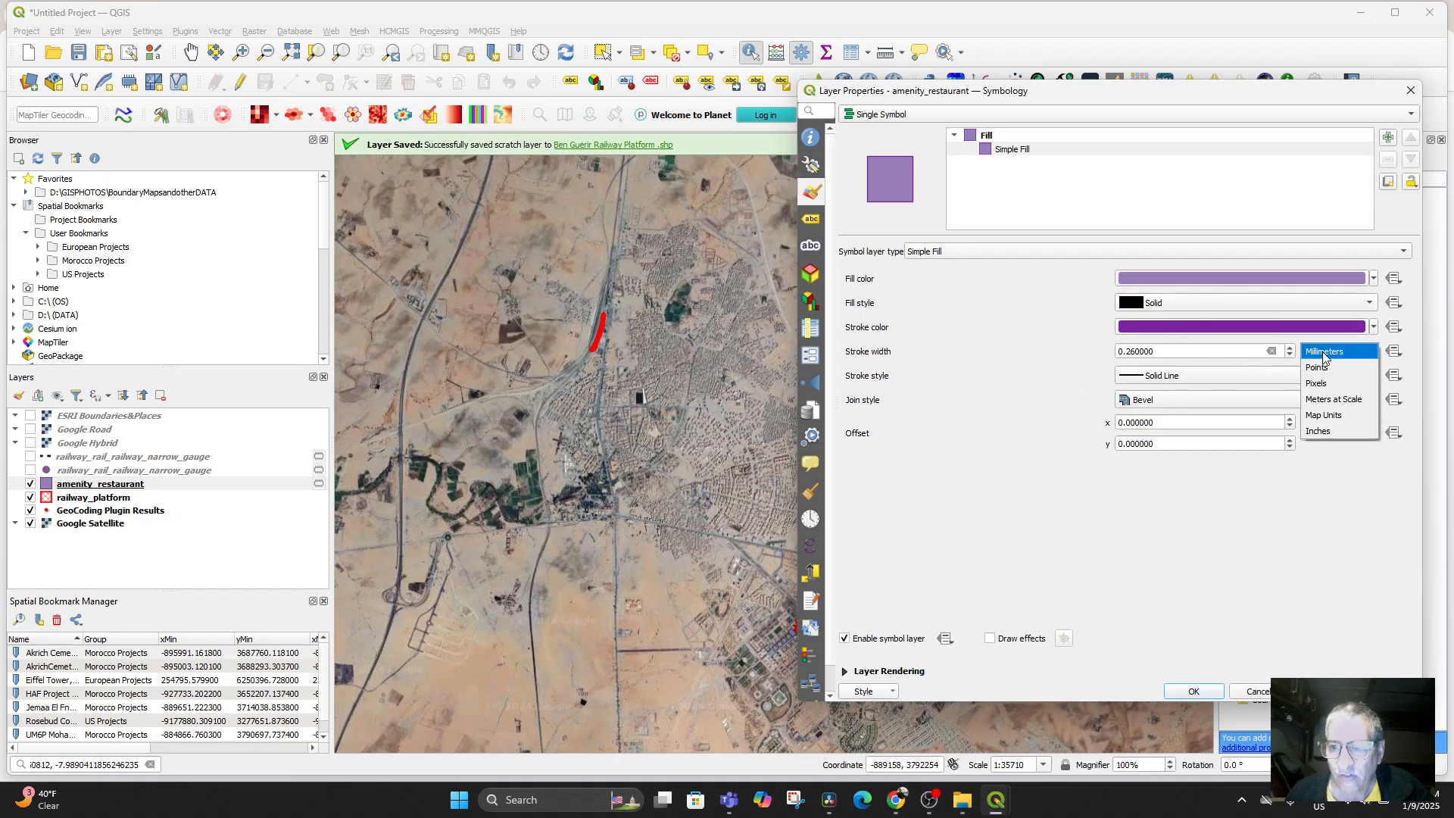
left_click(1332, 383)
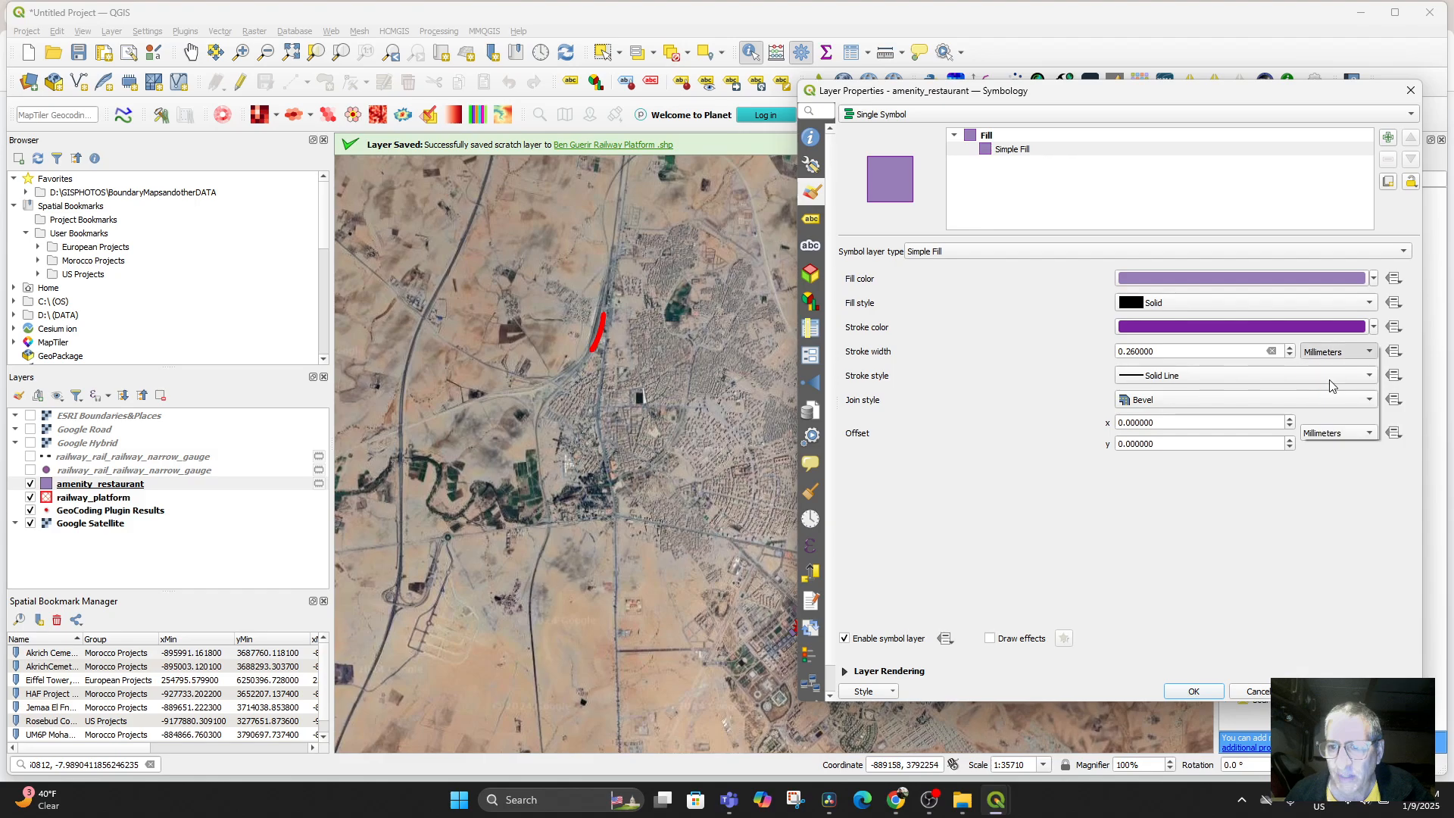
left_click_drag(1173, 351, 1087, 354)
type("5")
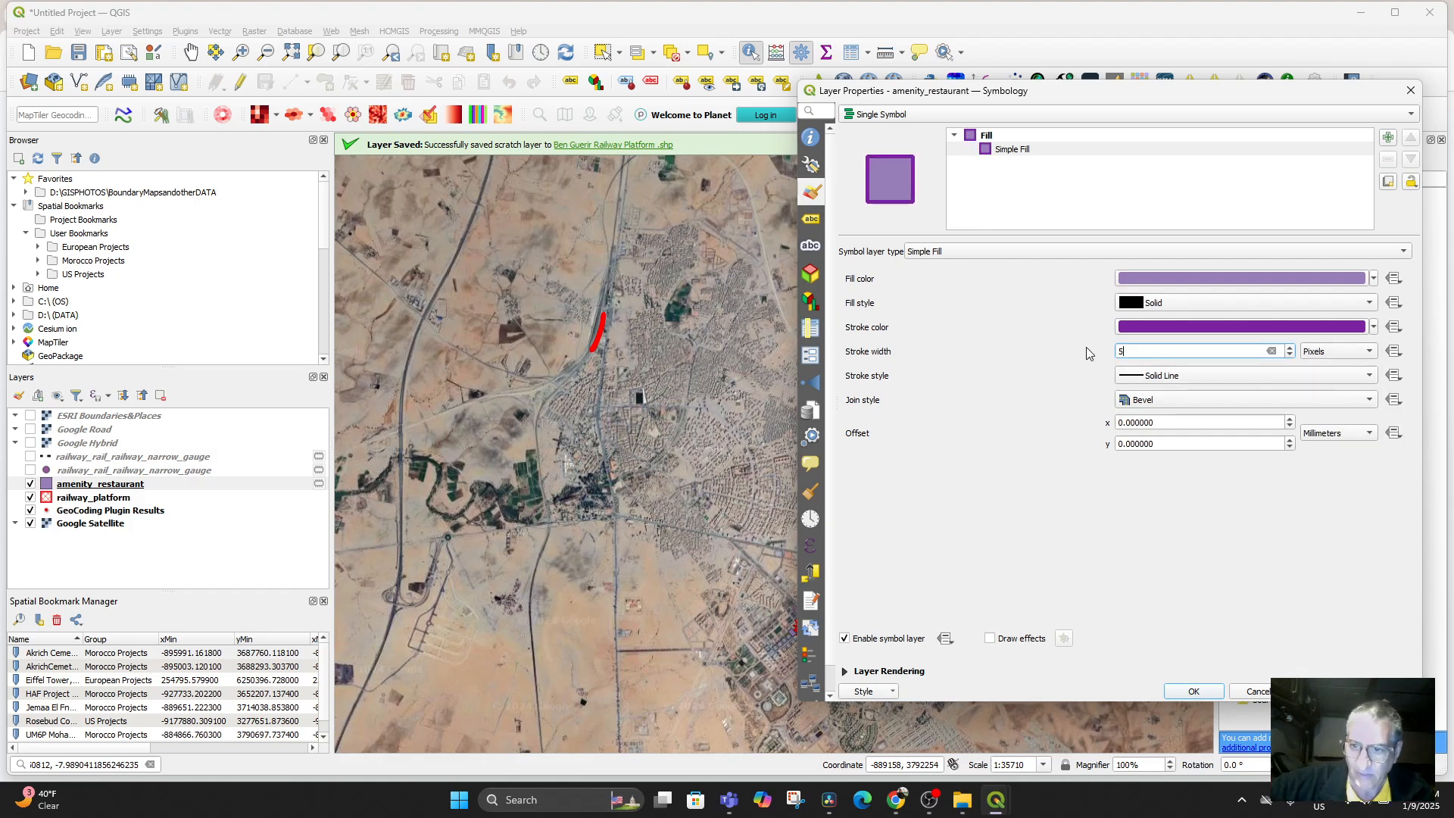
left_click(1204, 689)
Step: Find the restaurant polygon beside the university marker and identify its attributes
scroll(739, 612, "up", 1)
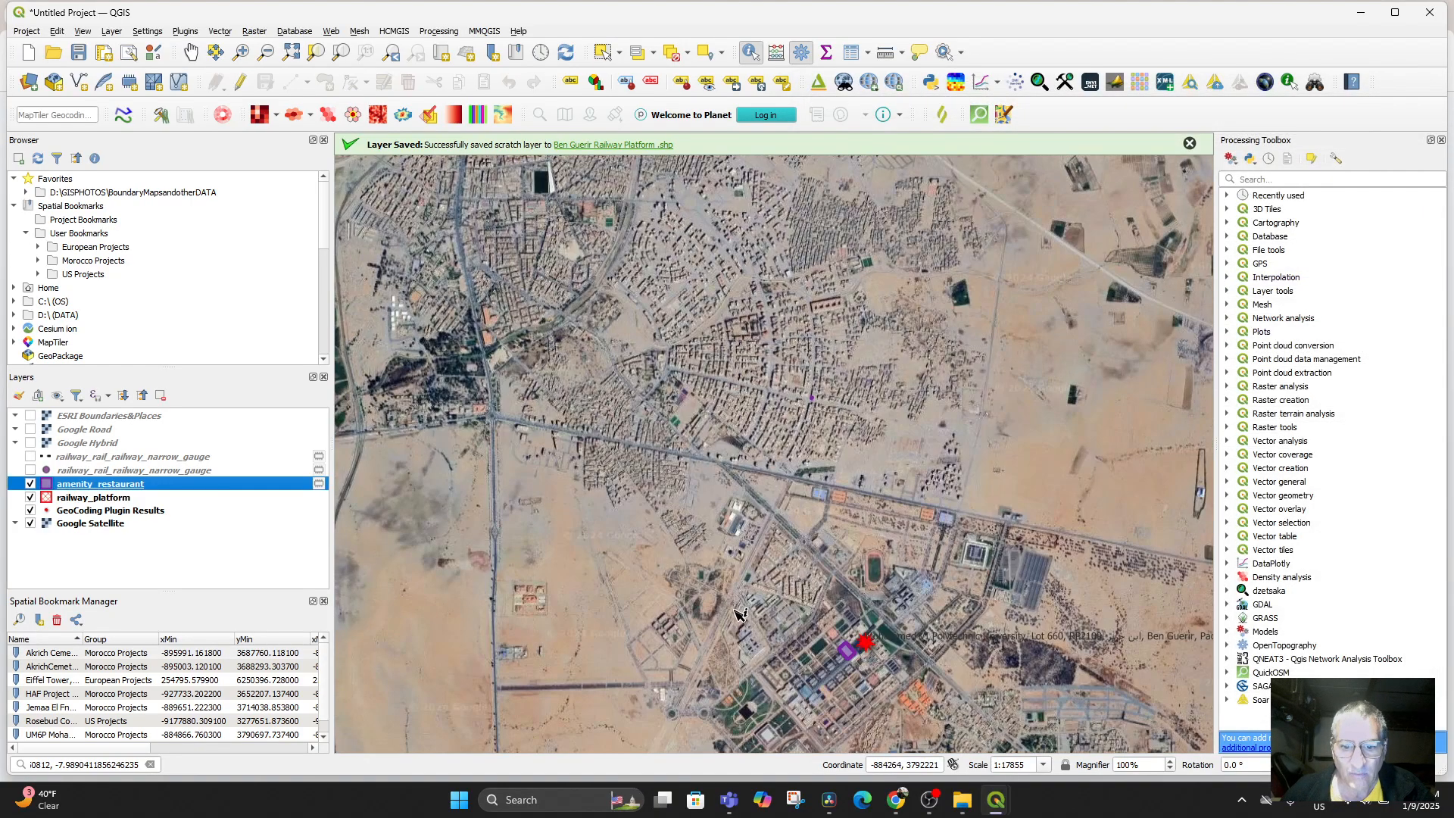
left_click_drag(761, 624, 556, 486)
scroll(588, 528, "up", 2)
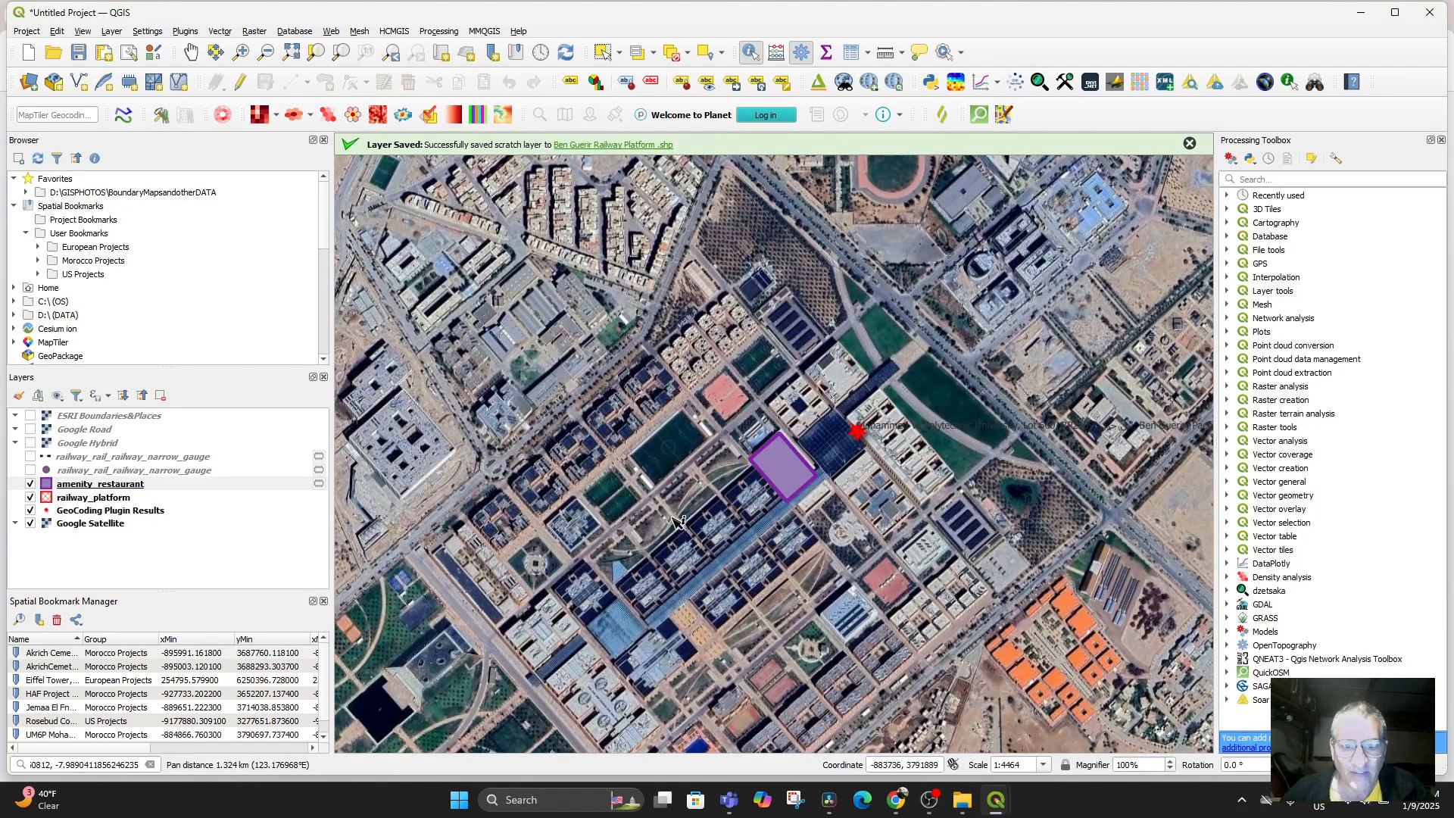
left_click(792, 482)
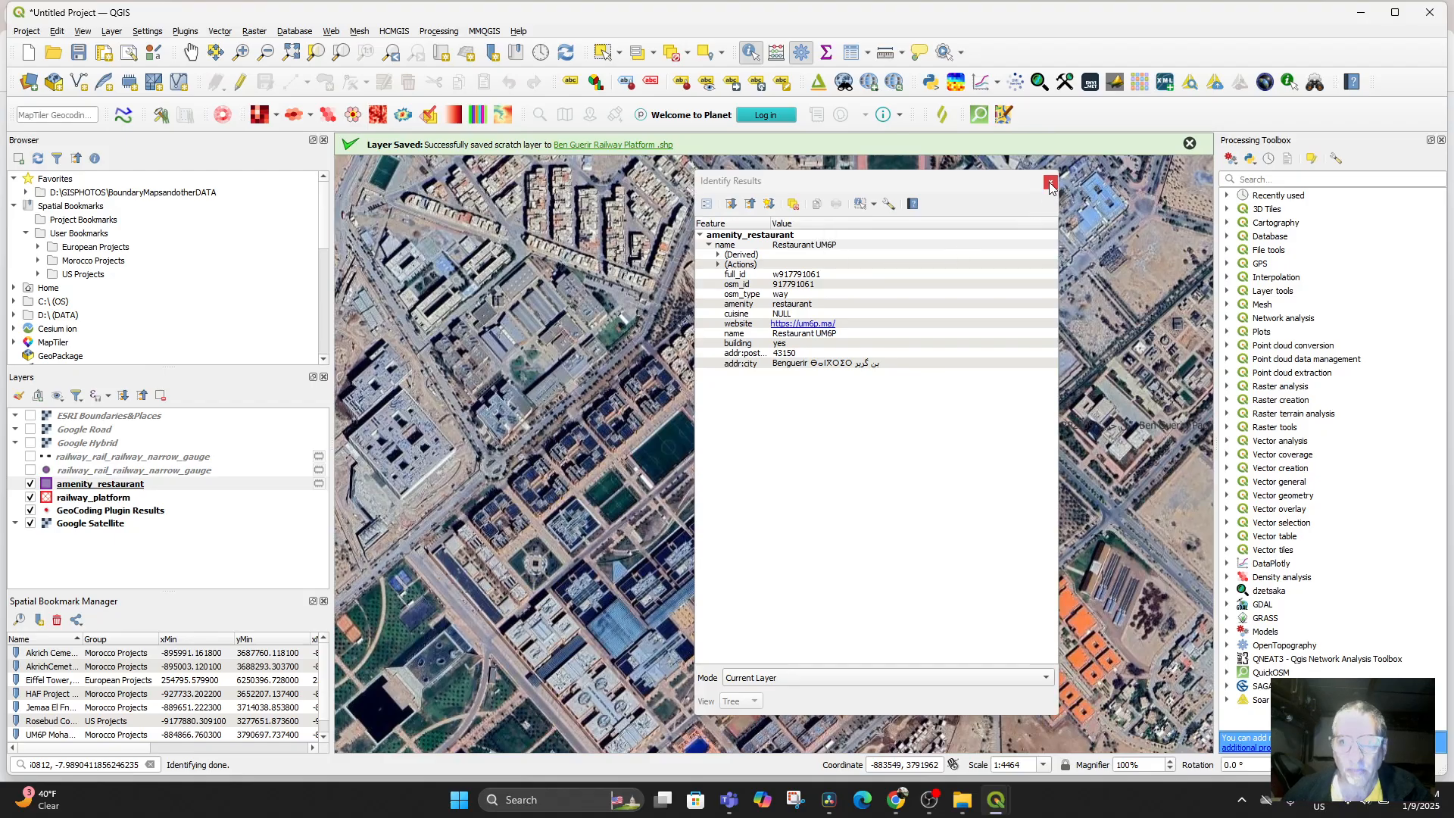
Step: Open the restaurant's website link from its attributes, accept the site's cookies and look through the UM6P home page
left_click(801, 326)
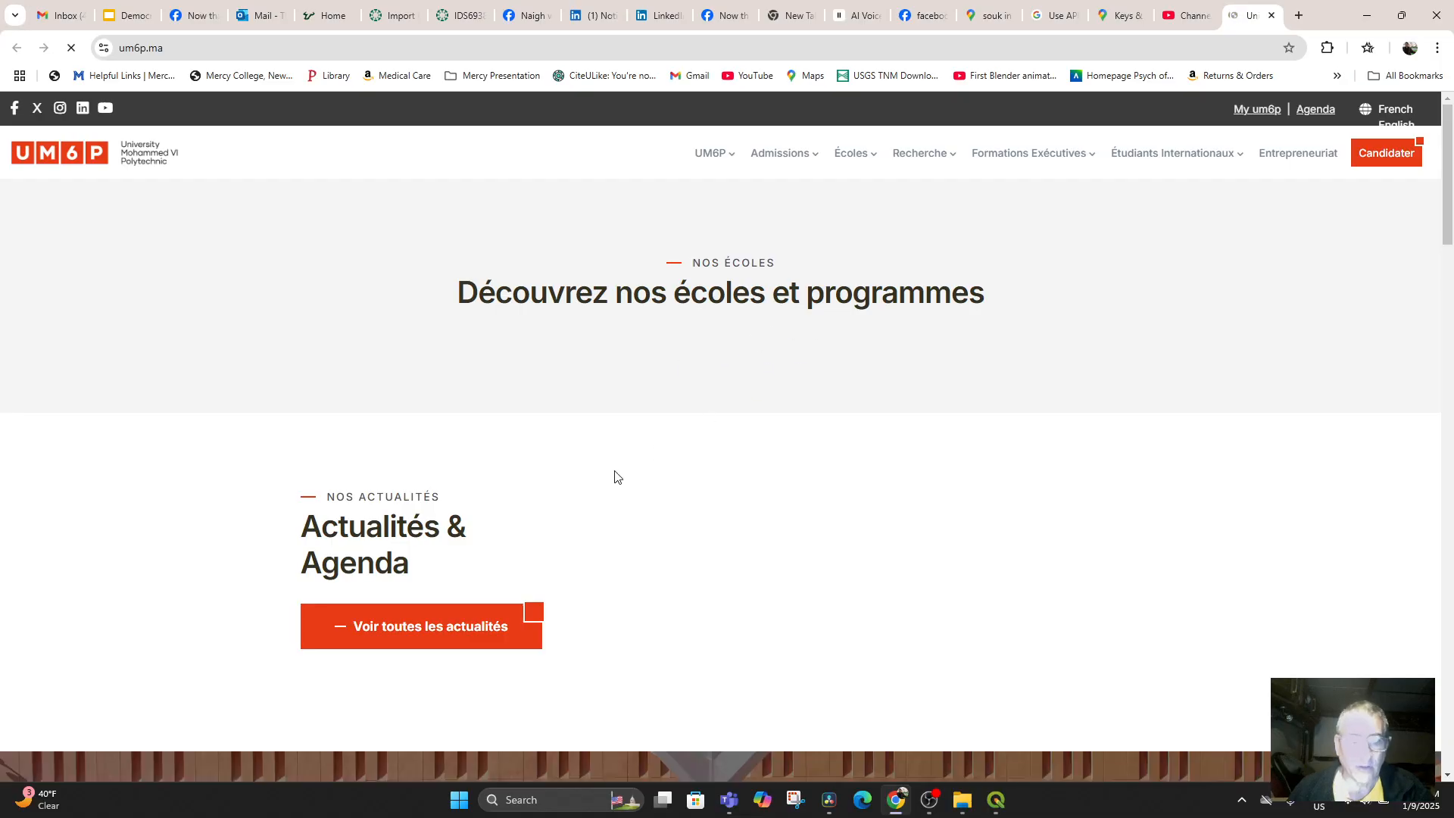
scroll(634, 469, "down", 3)
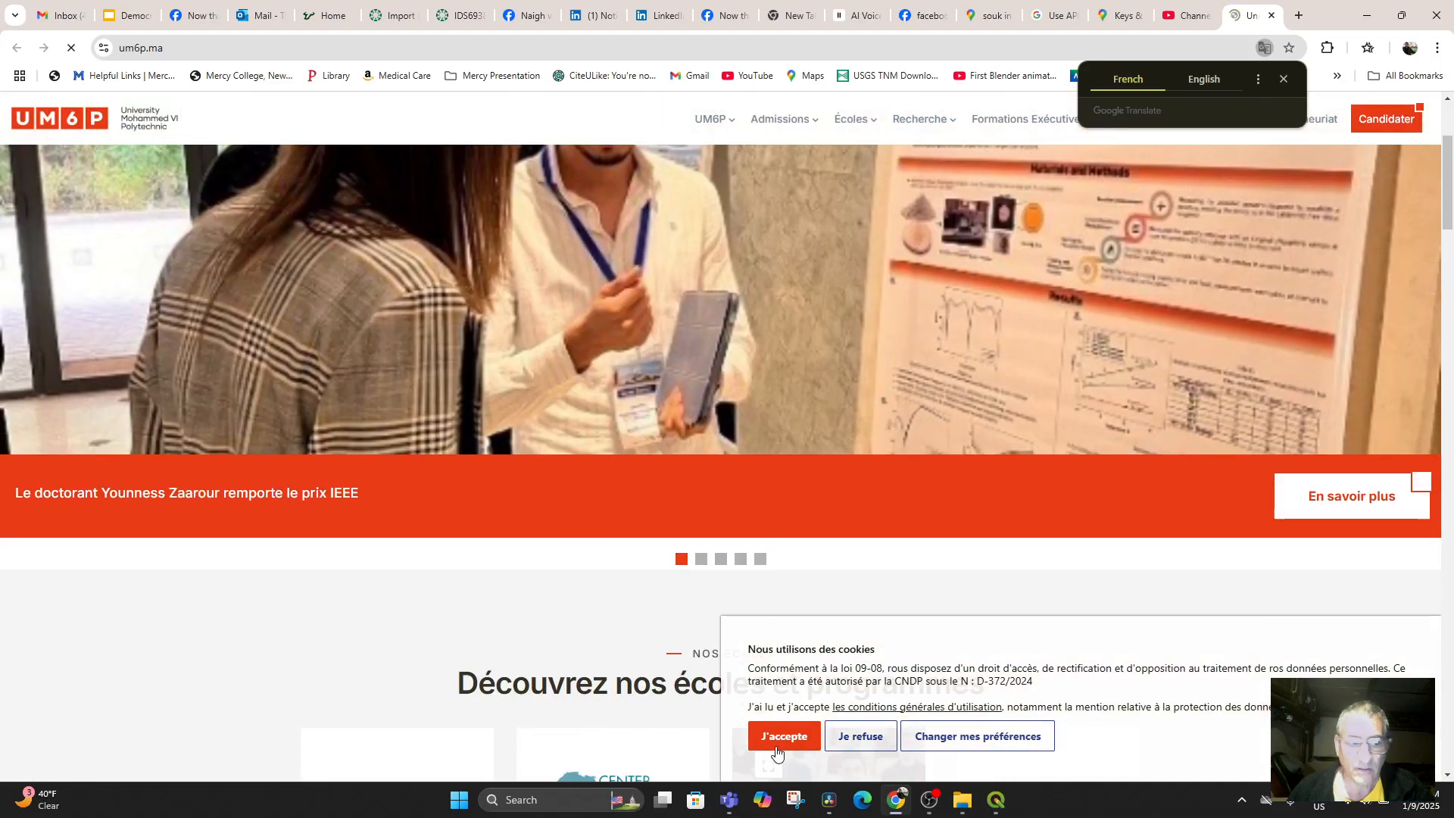
left_click(784, 736)
scroll(588, 542, "down", 6)
scroll(724, 608, "down", 12)
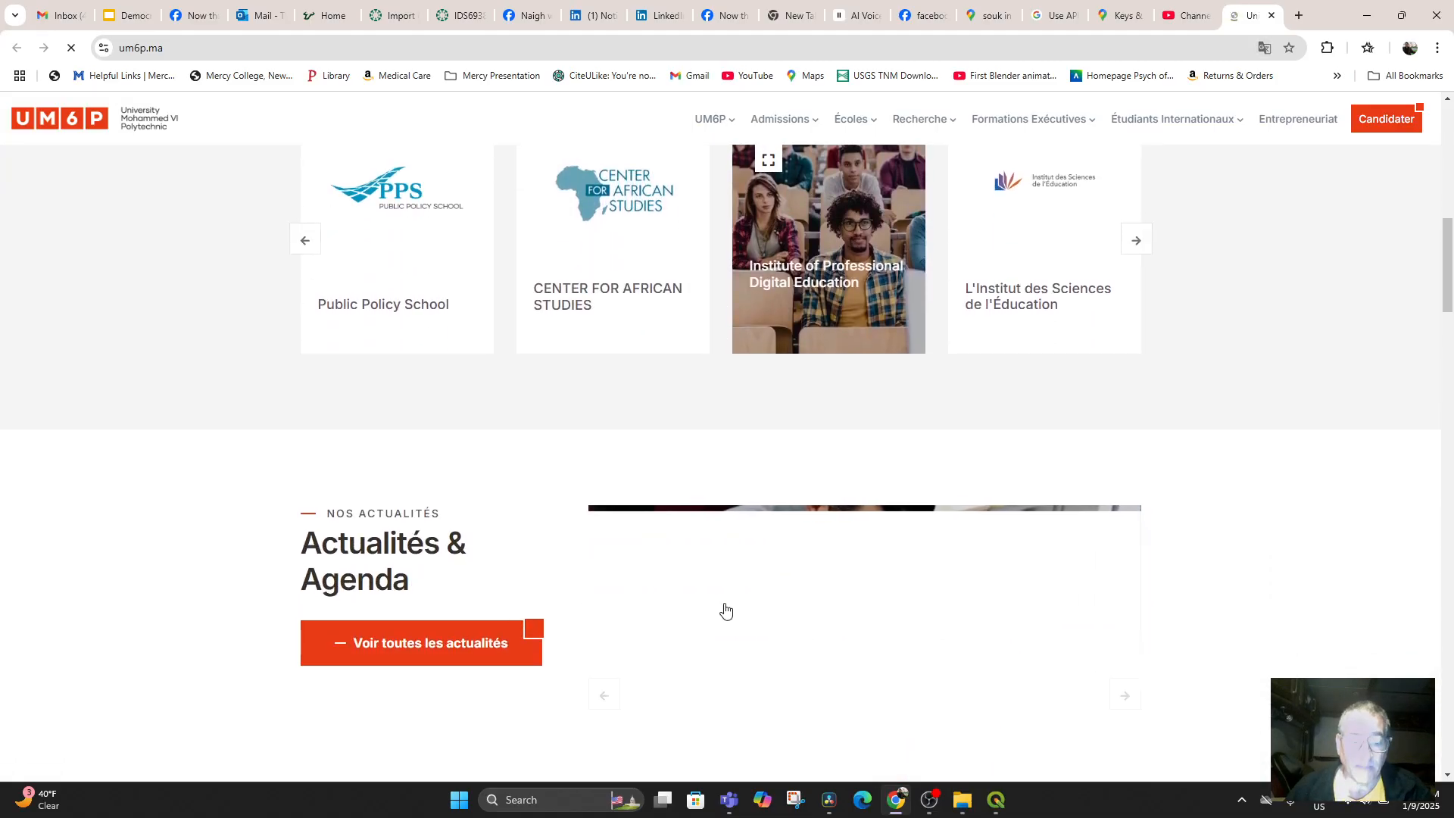
scroll(702, 621, "down", 5)
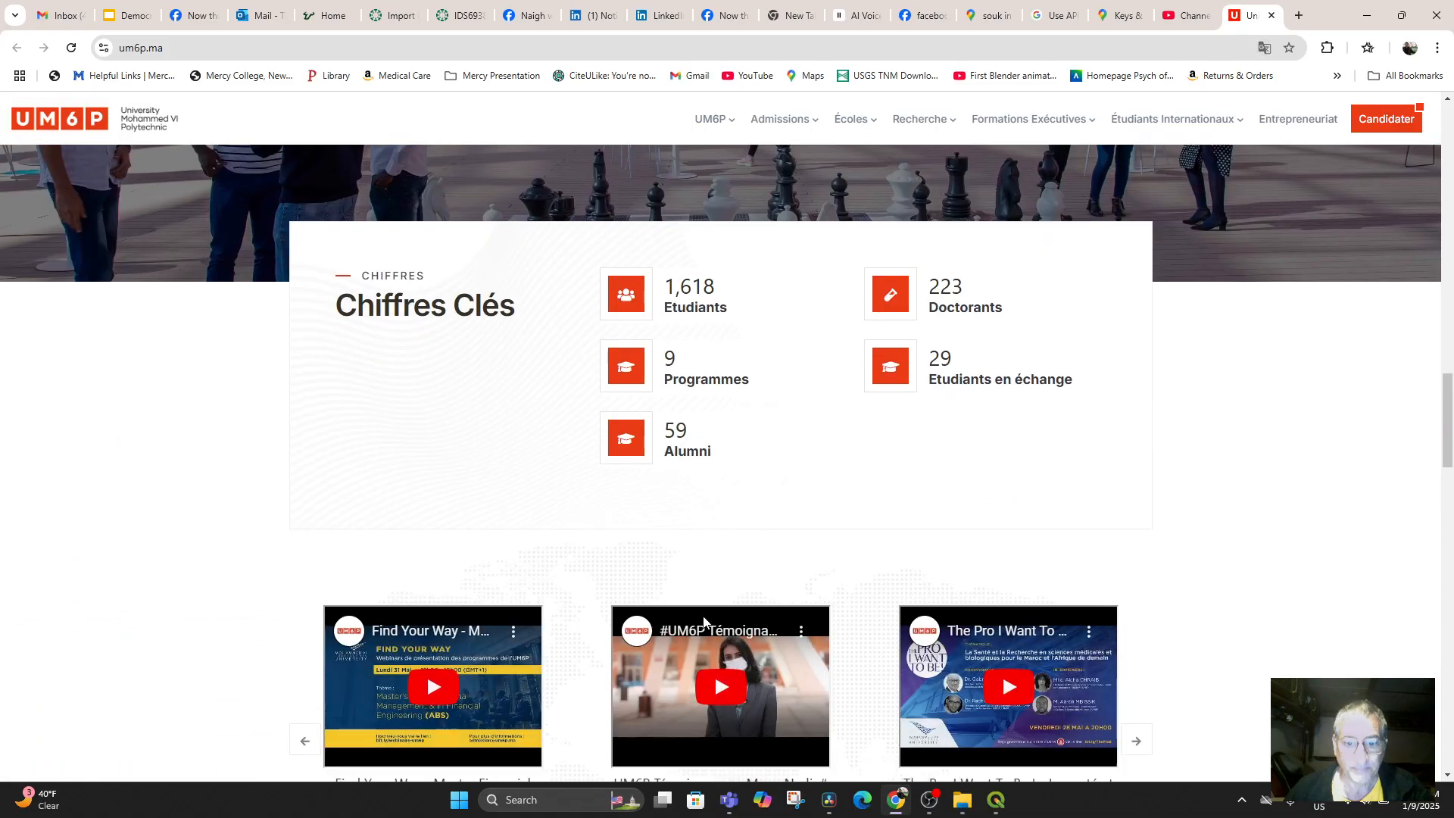
scroll(703, 620, "down", 5)
scroll(703, 621, "up", 20)
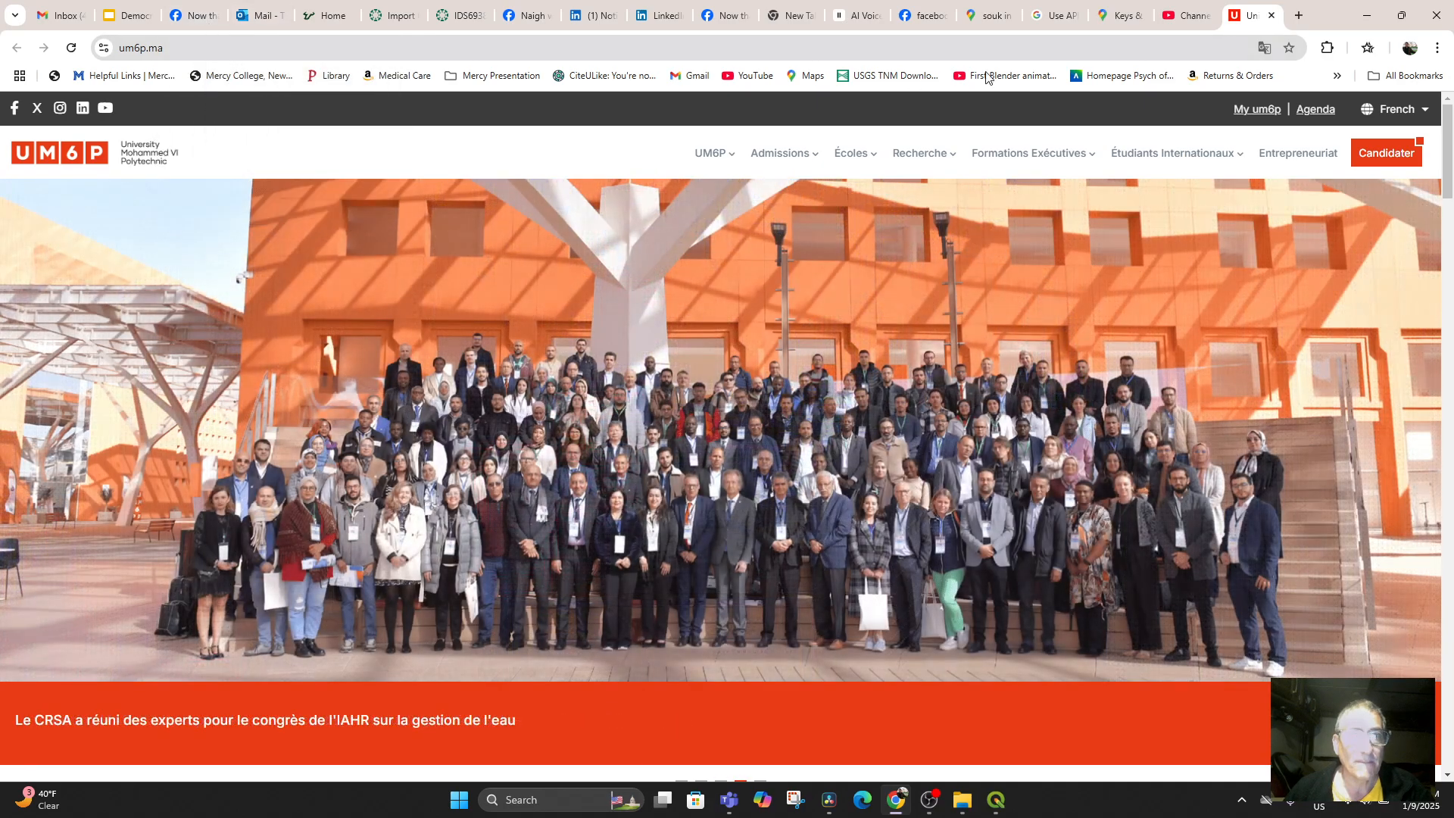
Step: Switch back to the QGIS project and close the restaurant's Identify Results
mouse_move(996, 801)
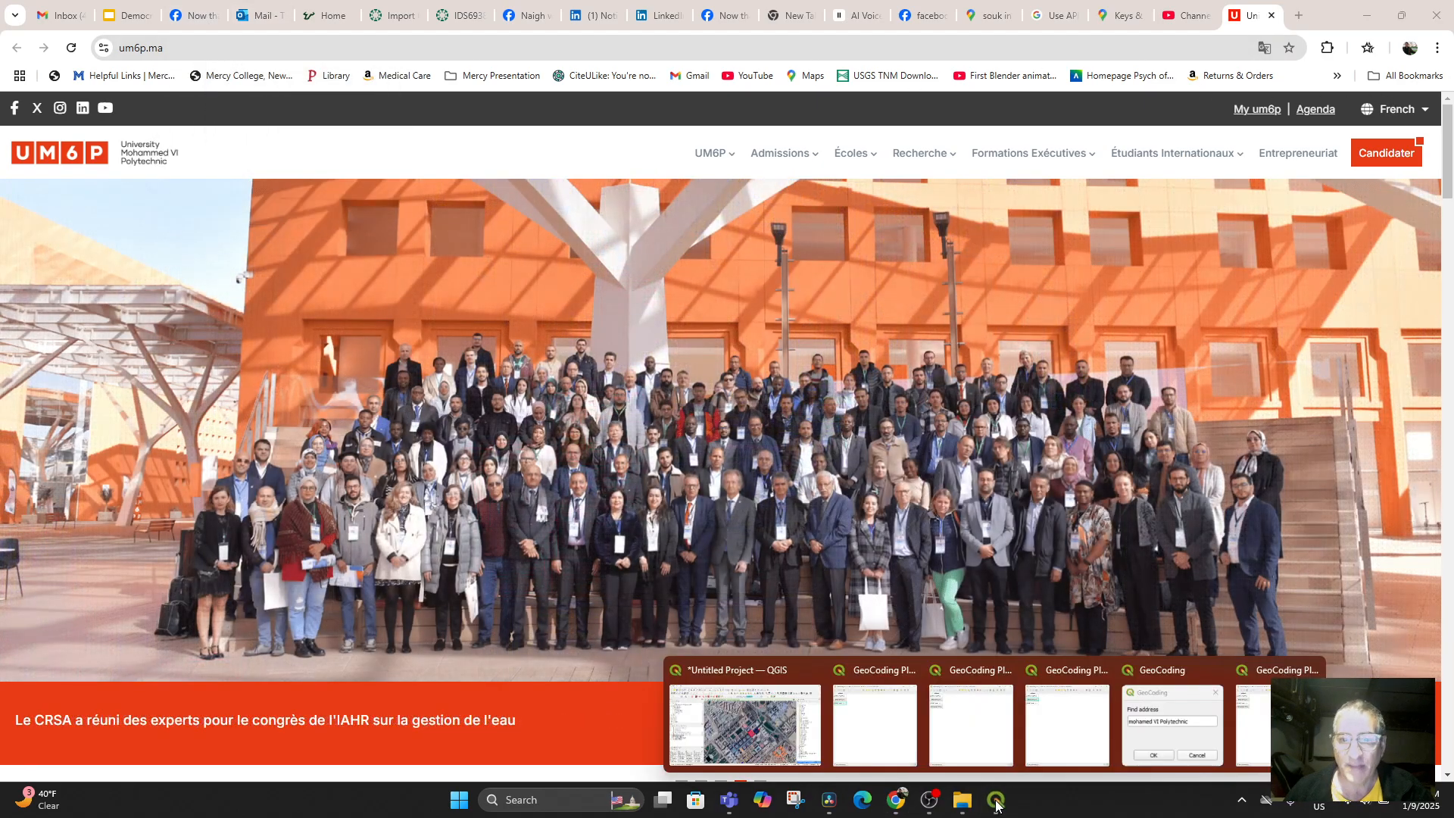
left_click(746, 720)
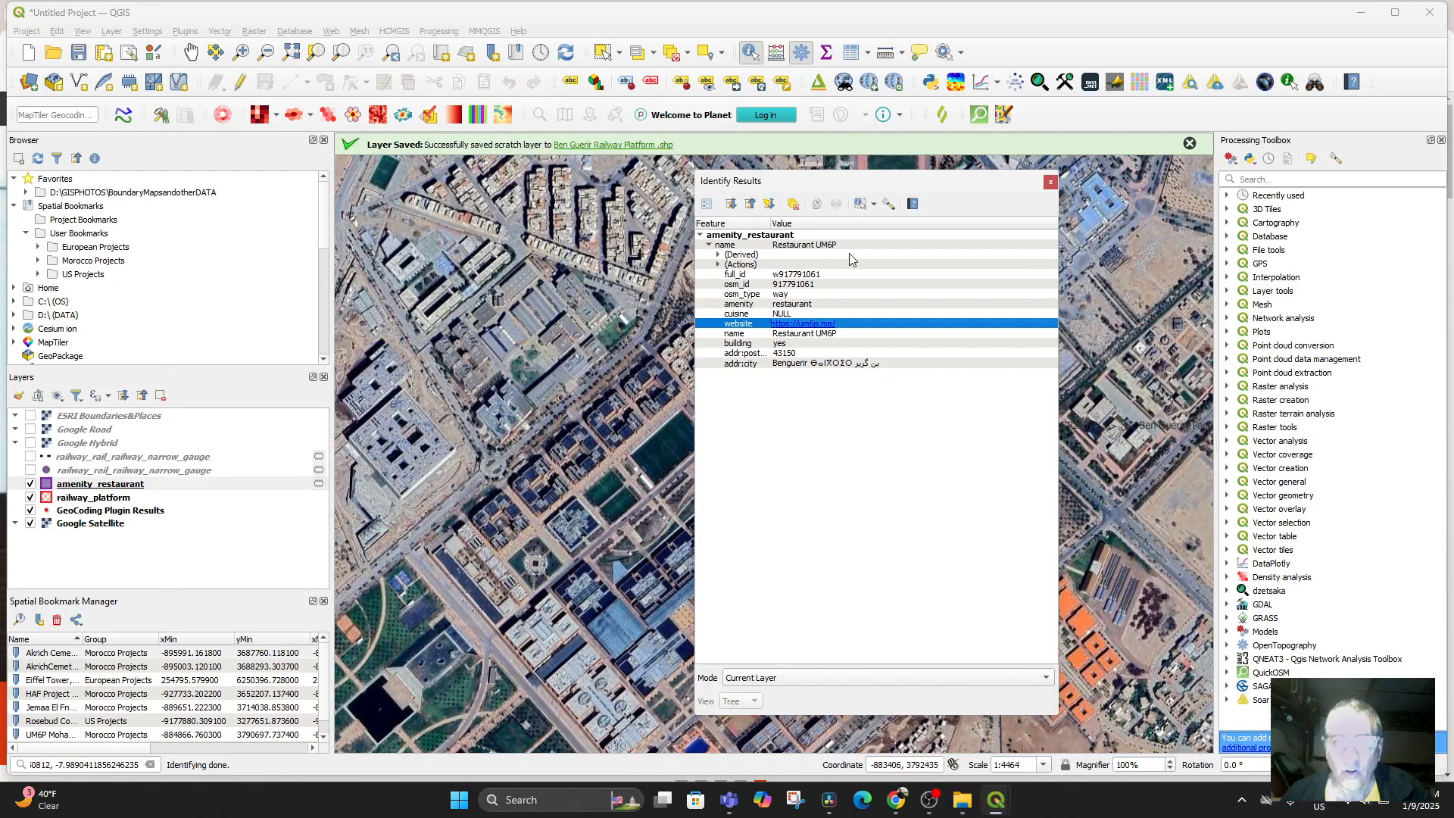
left_click(867, 297)
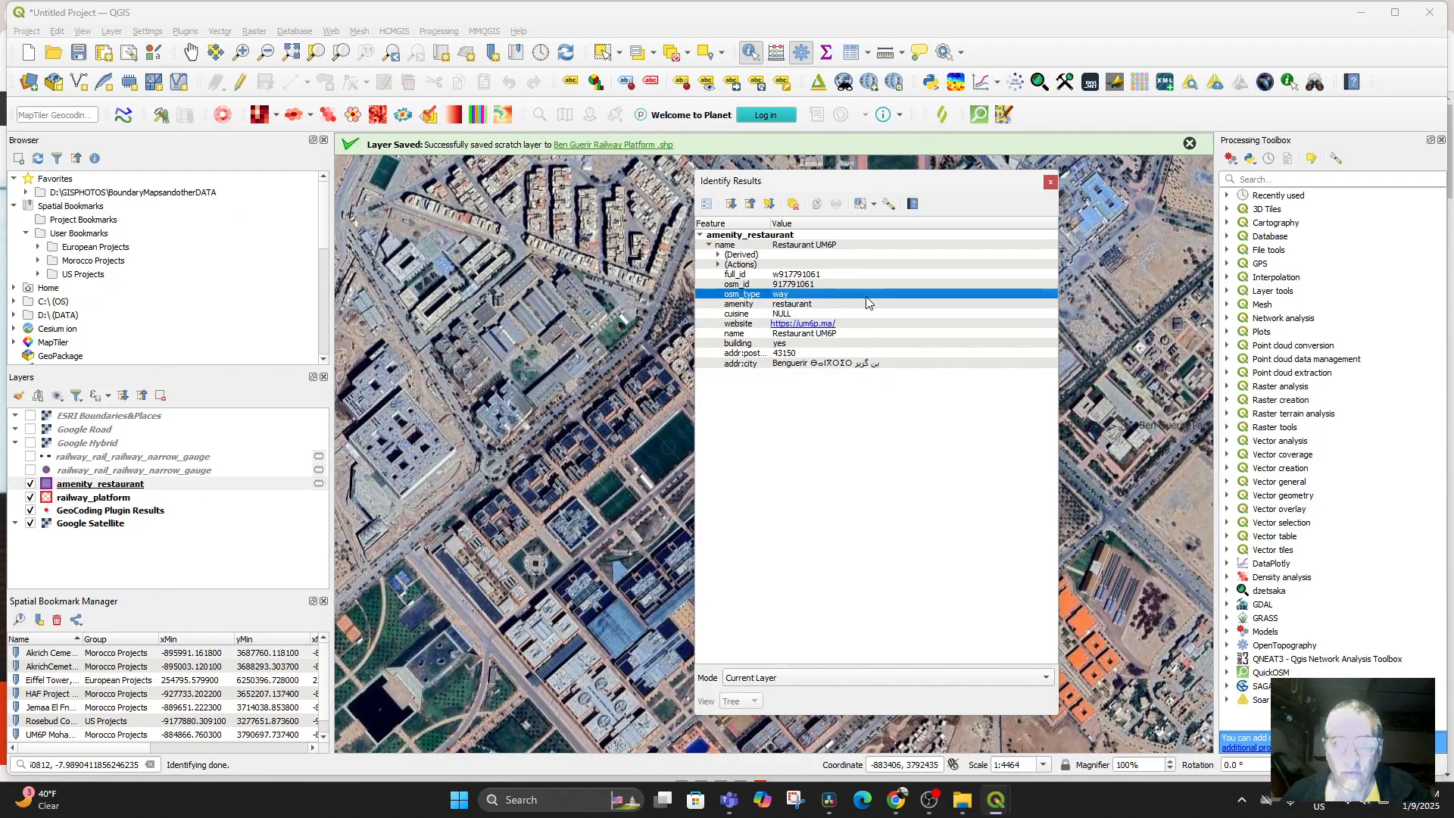
left_click(1050, 183)
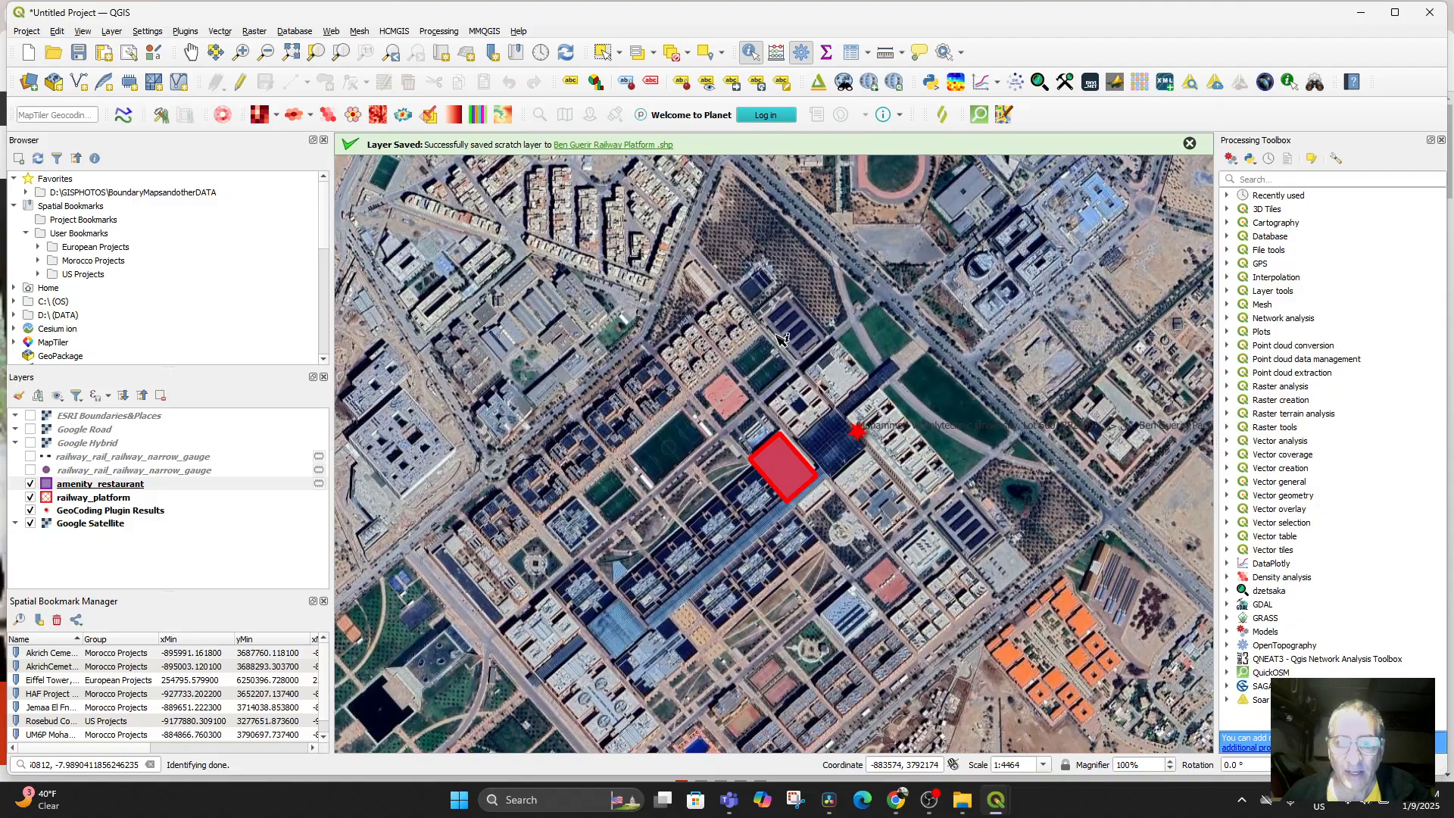
Step: Frame the town of Ben Guerir with the railway platform and the university on the map, and open the QuickOSM quick query
scroll(784, 342, "down", 2)
scroll(784, 342, "down", 2)
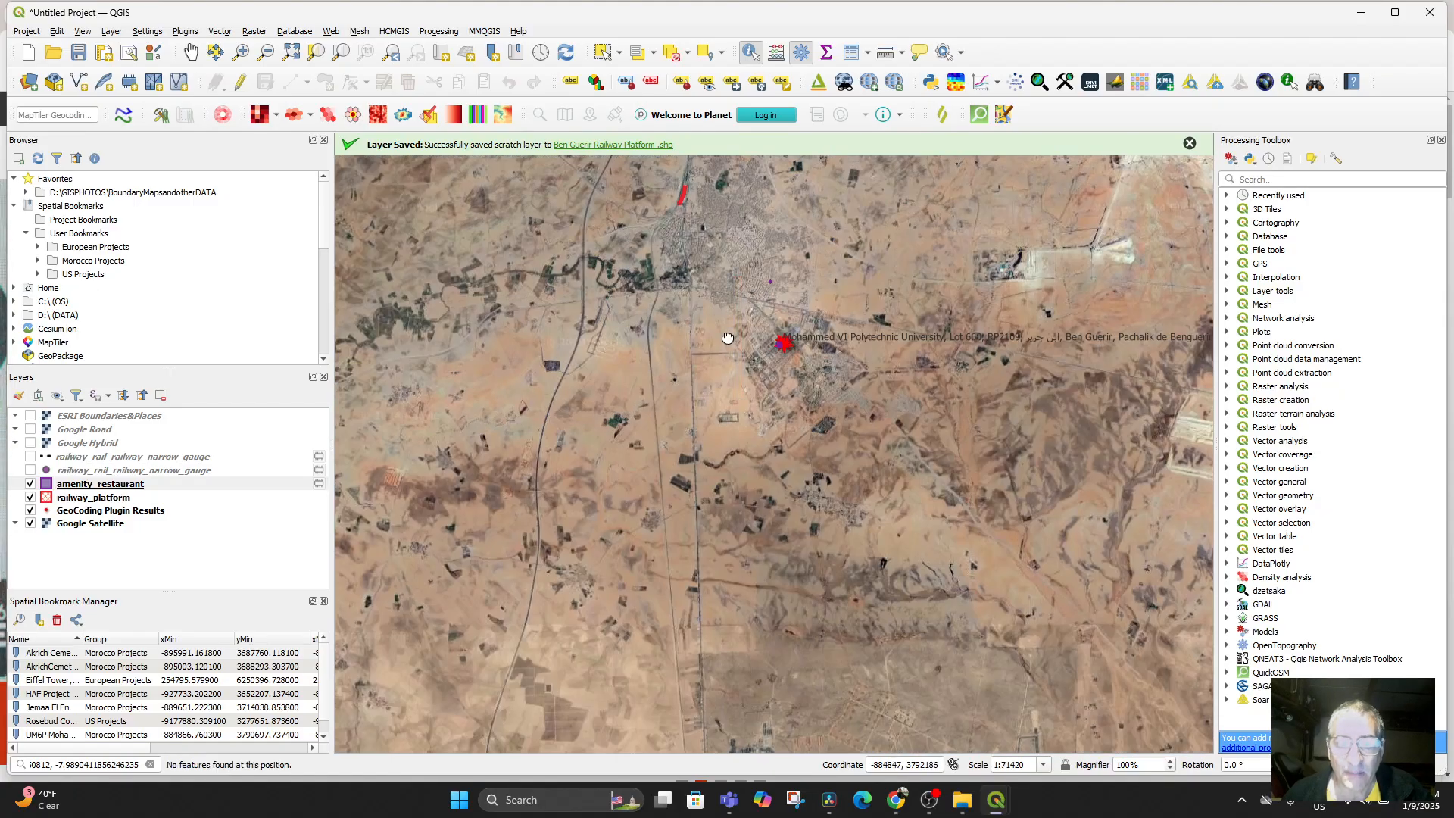
left_click_drag(725, 333, 692, 504)
scroll(714, 434, "up", 1)
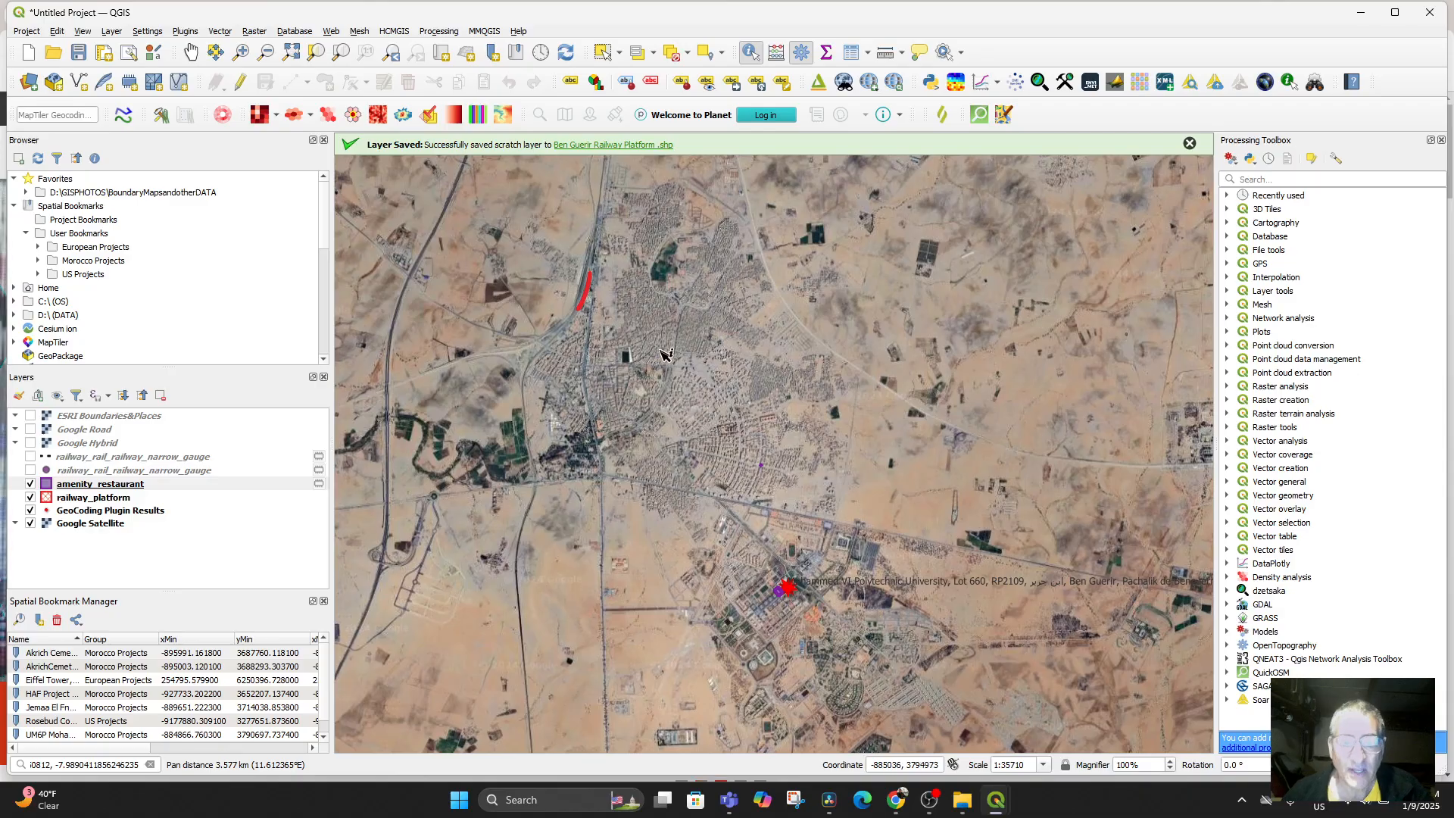
left_click_drag(685, 415, 691, 470)
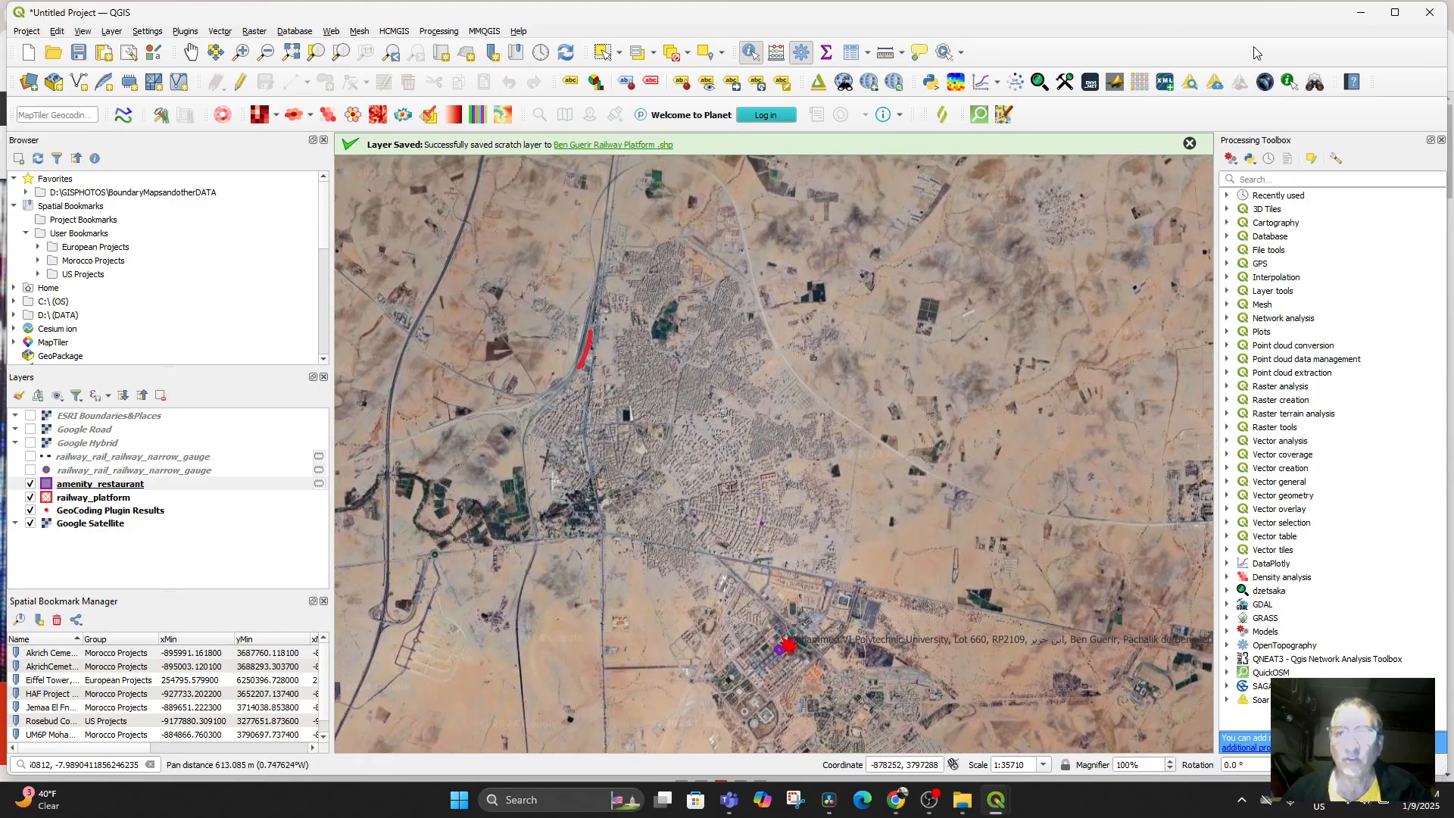
left_click(184, 32)
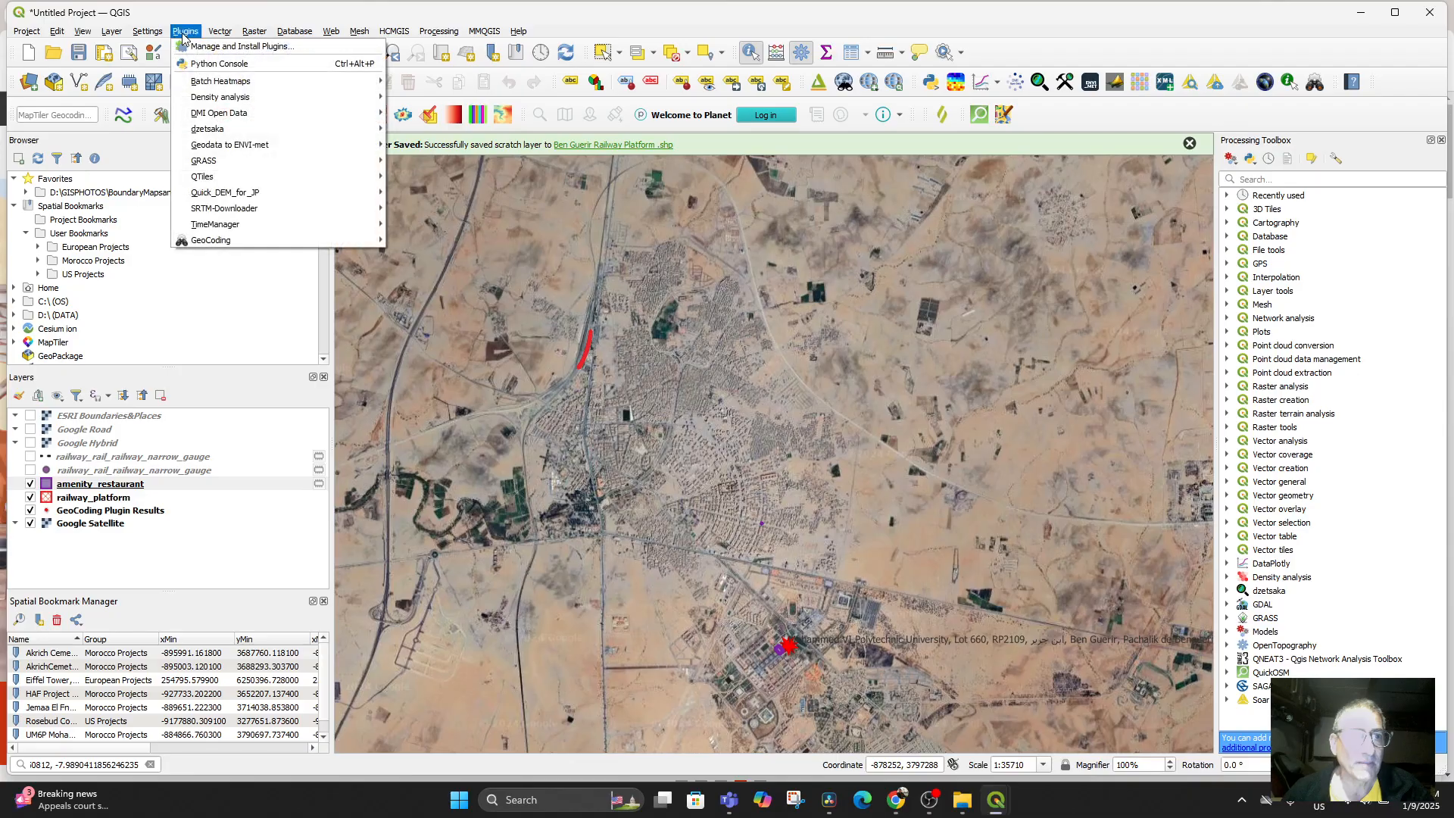
mouse_move(217, 38)
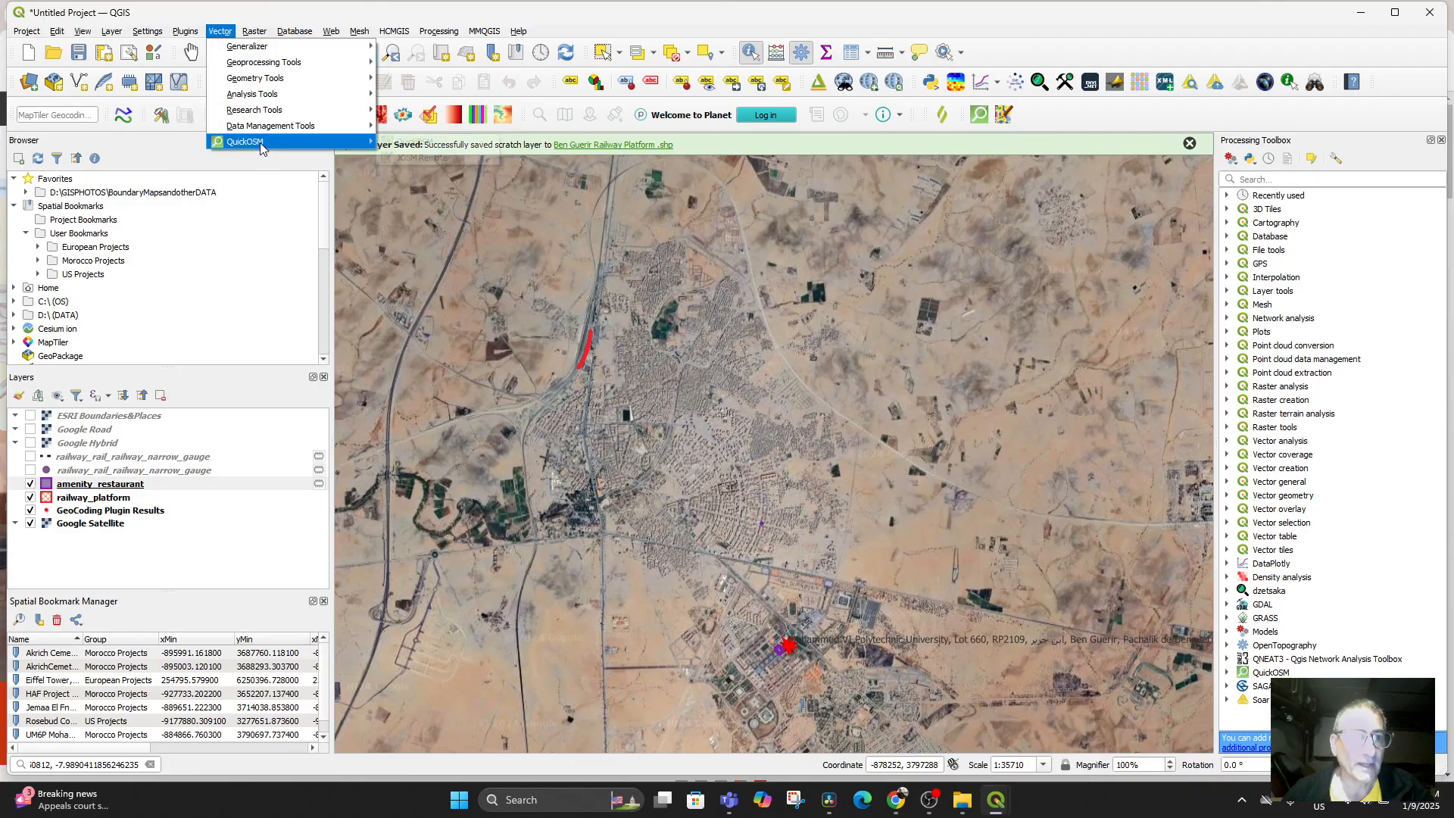
left_click(402, 144)
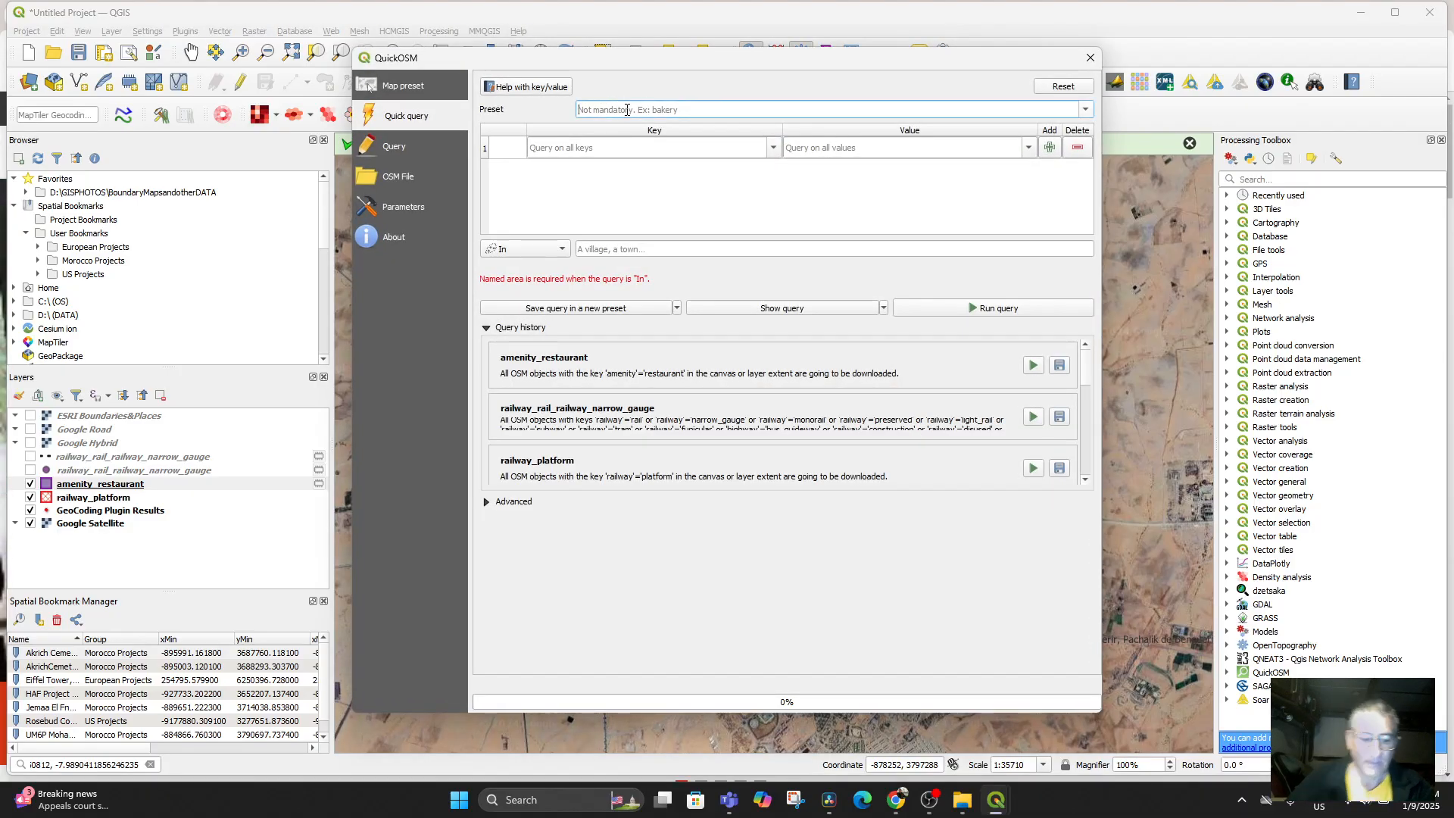
type("dini")
key("BackSpace")
key("BackSpace")
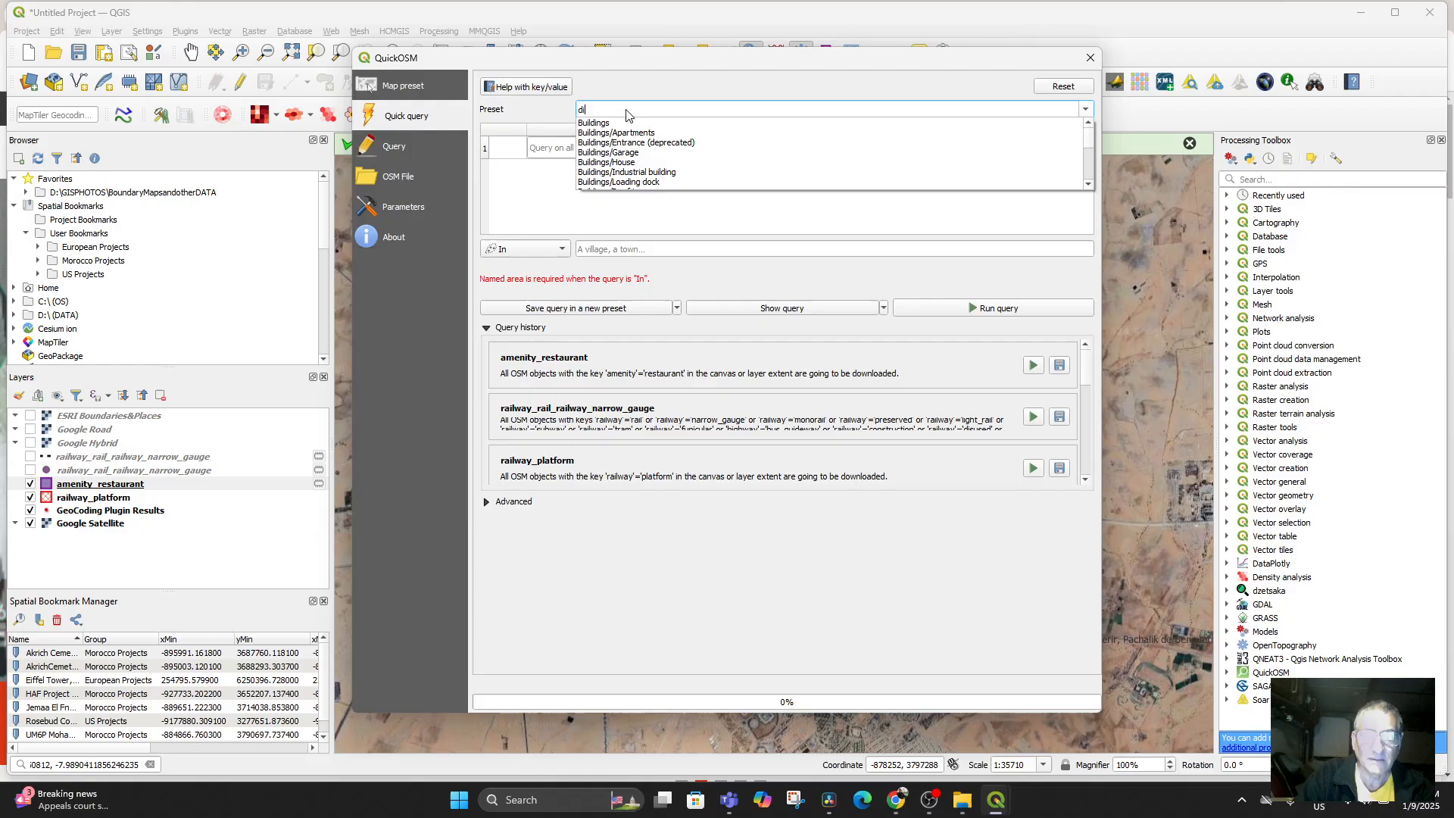
type("nin")
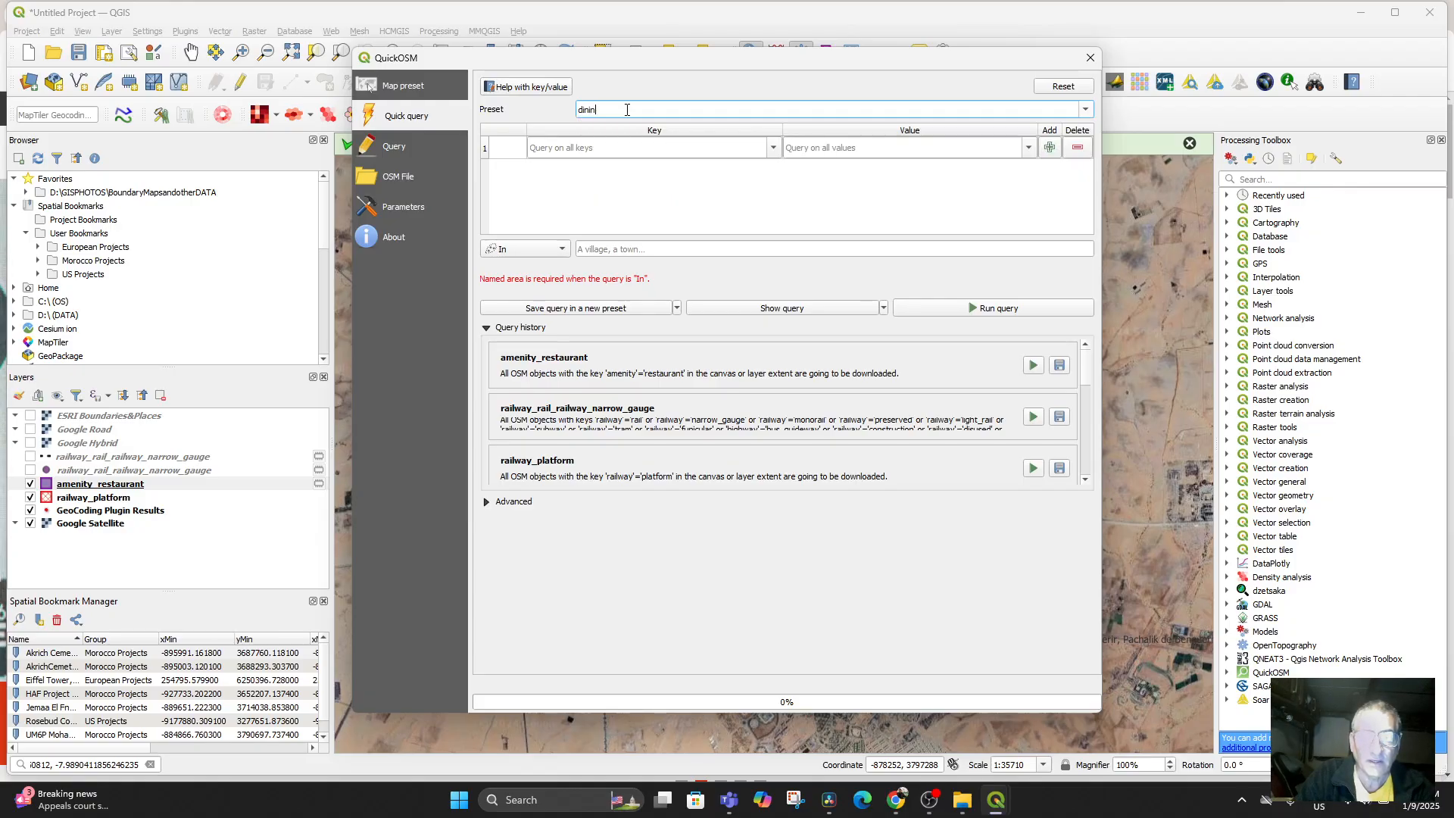
key("BackSpace")
key("BackSpace")
key("BackSpace")
key("BackSpace")
key("BackSpace")
key("BackSpace")
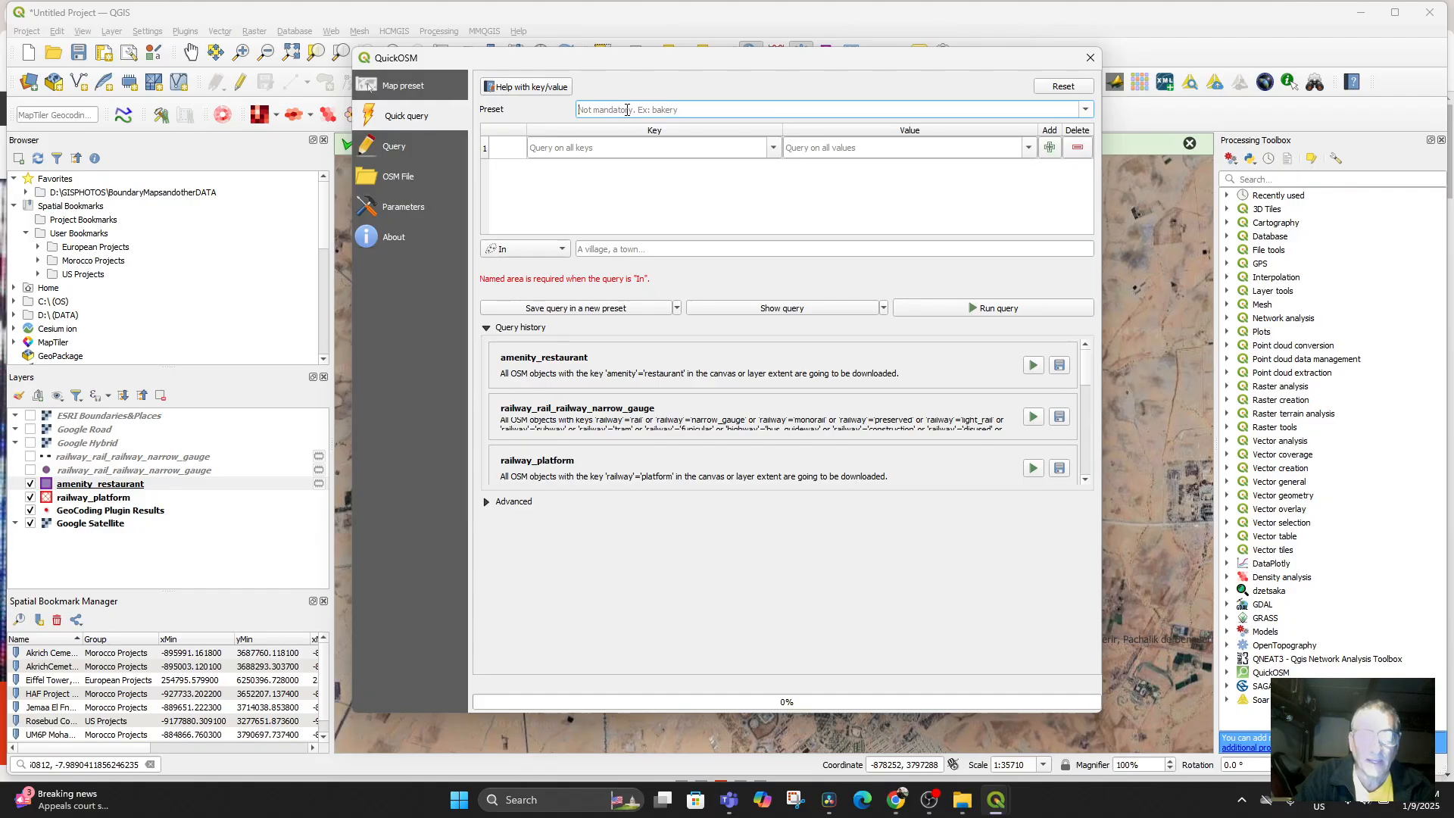
Step: Search the QuickOSM presets for food and load the Facilities/Food+Drinks preset
type("food")
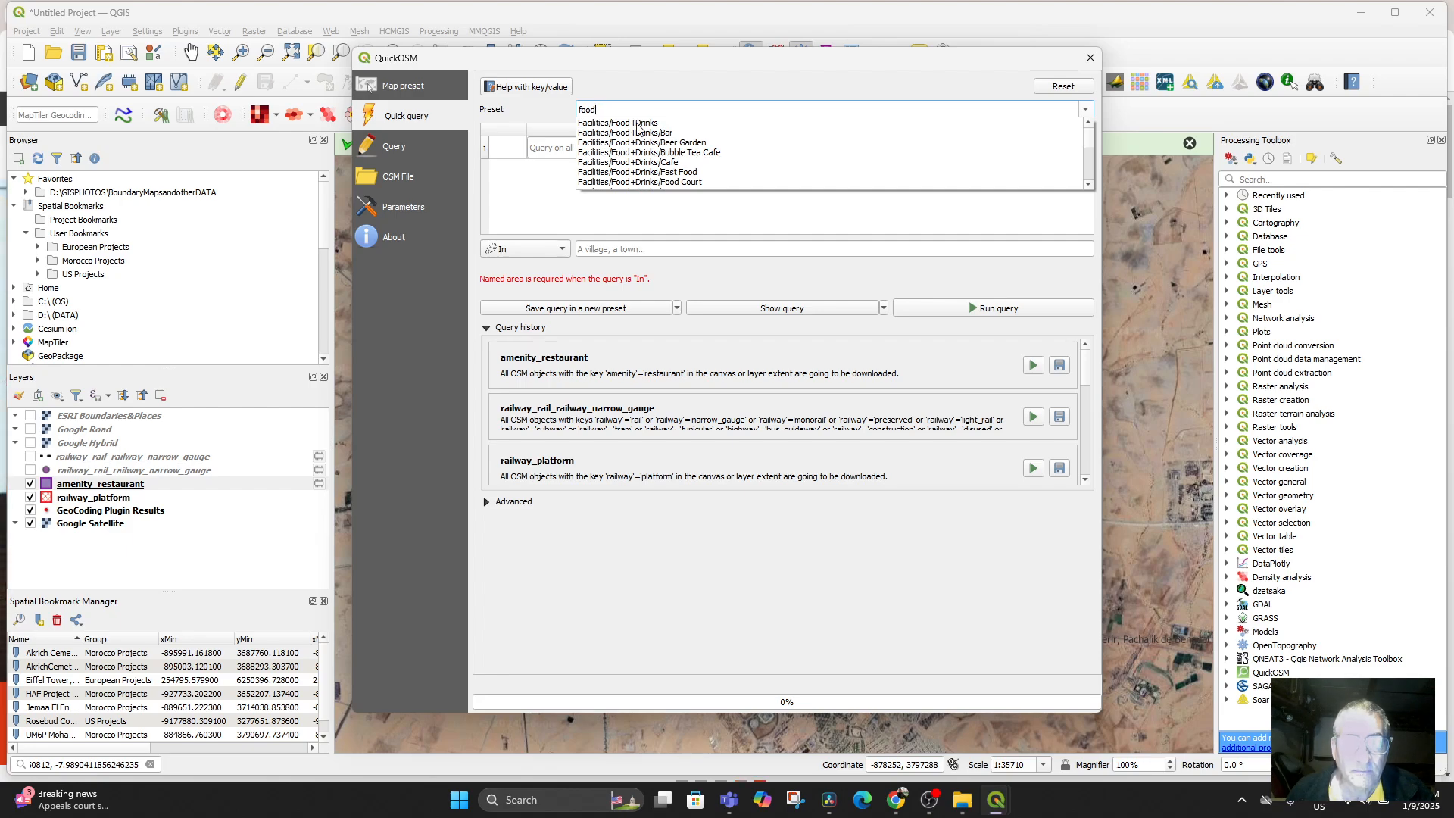
left_click(637, 123)
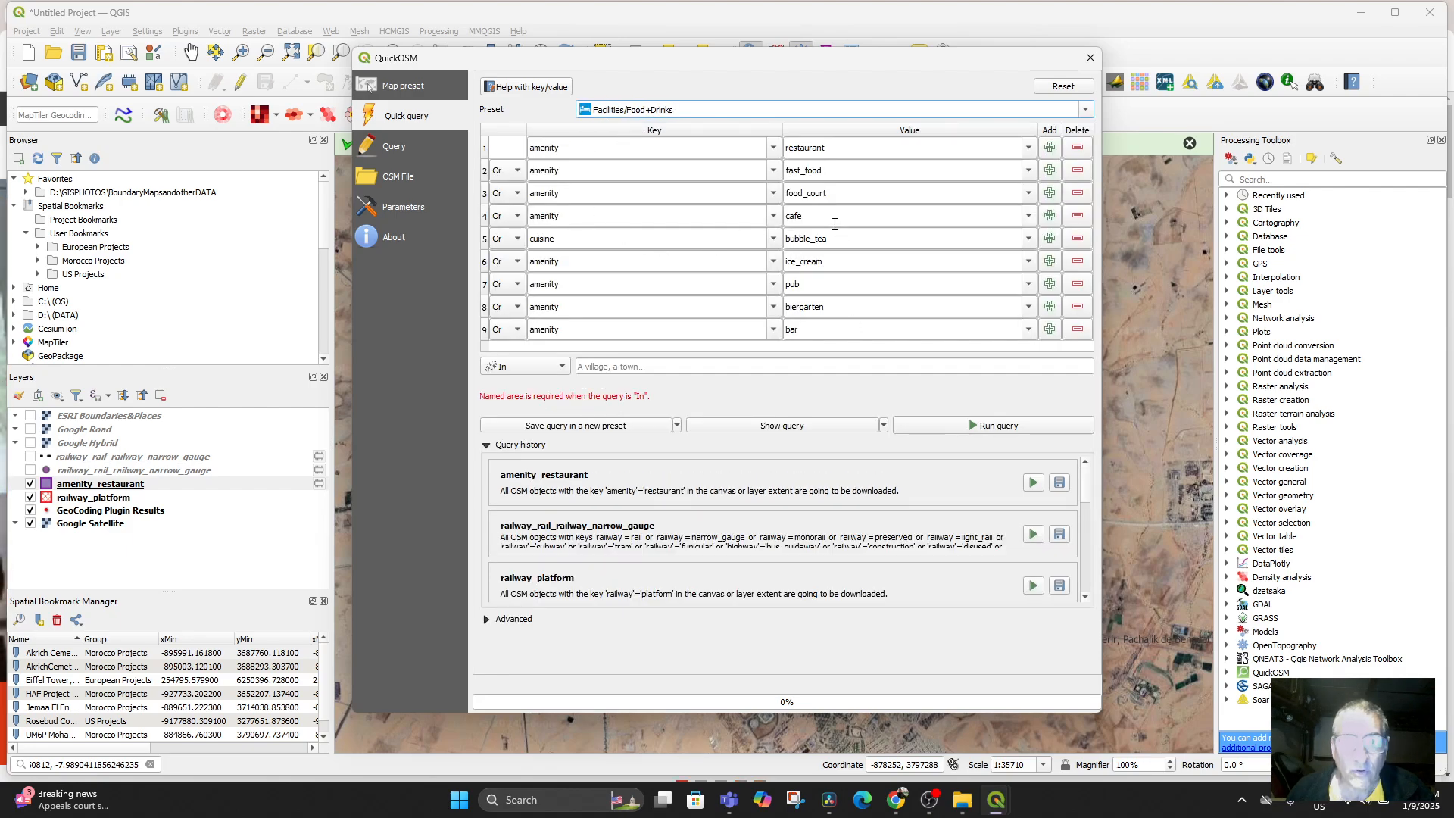
left_click(849, 198)
left_click(879, 269)
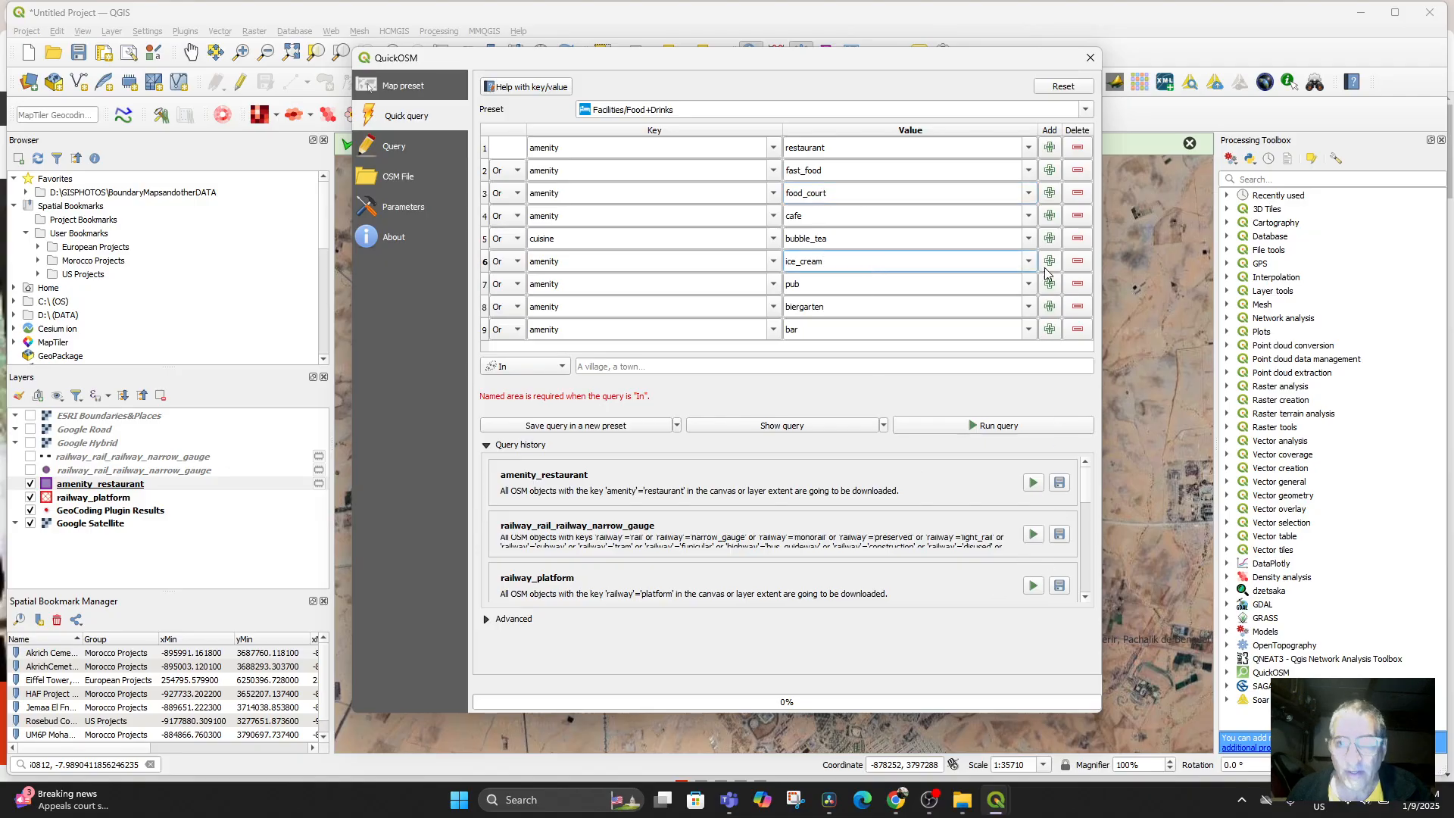
Step: Run the food and drinks query over the canvas extent and close QuickOSM
left_click(523, 367)
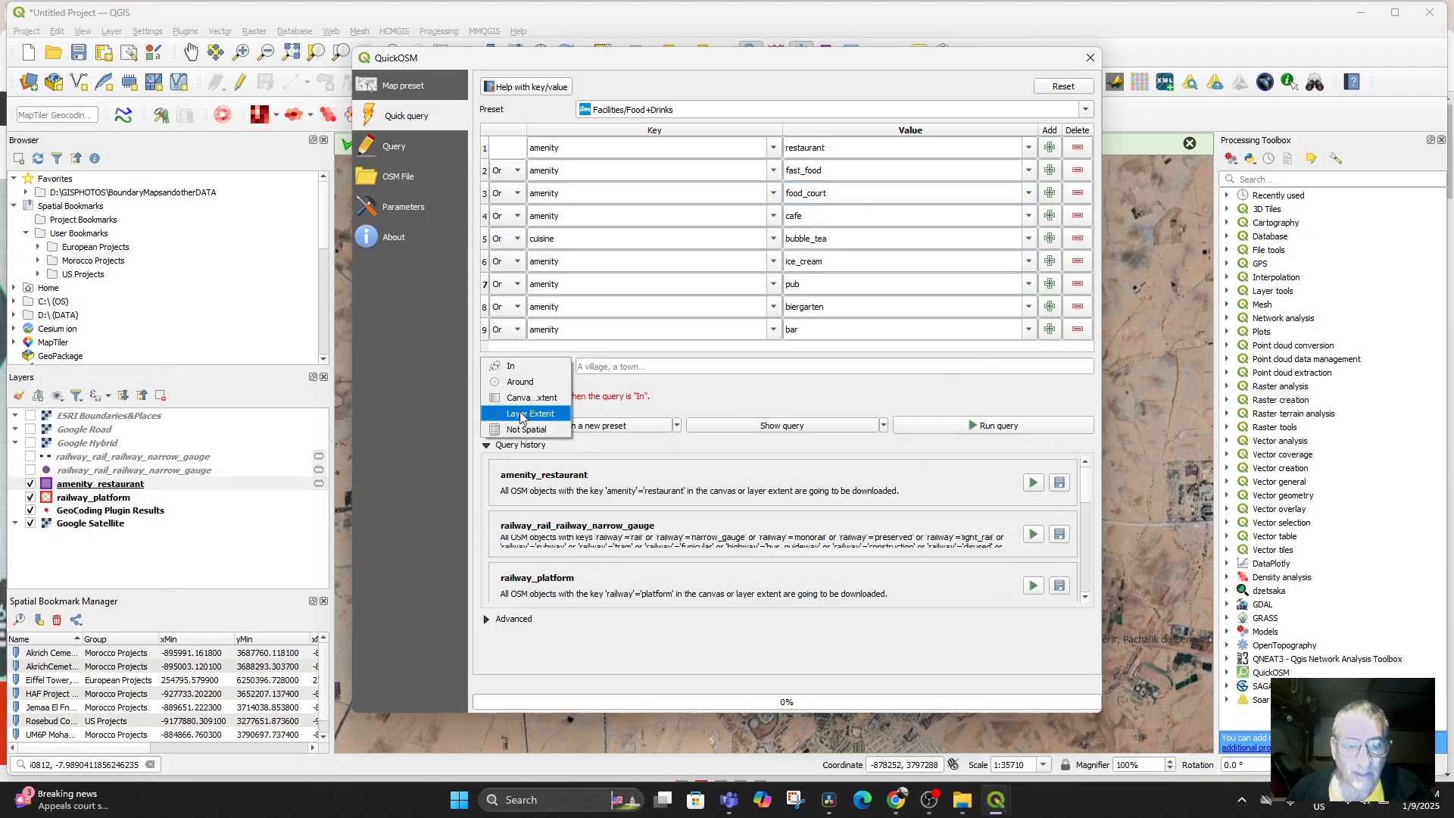
left_click(530, 397)
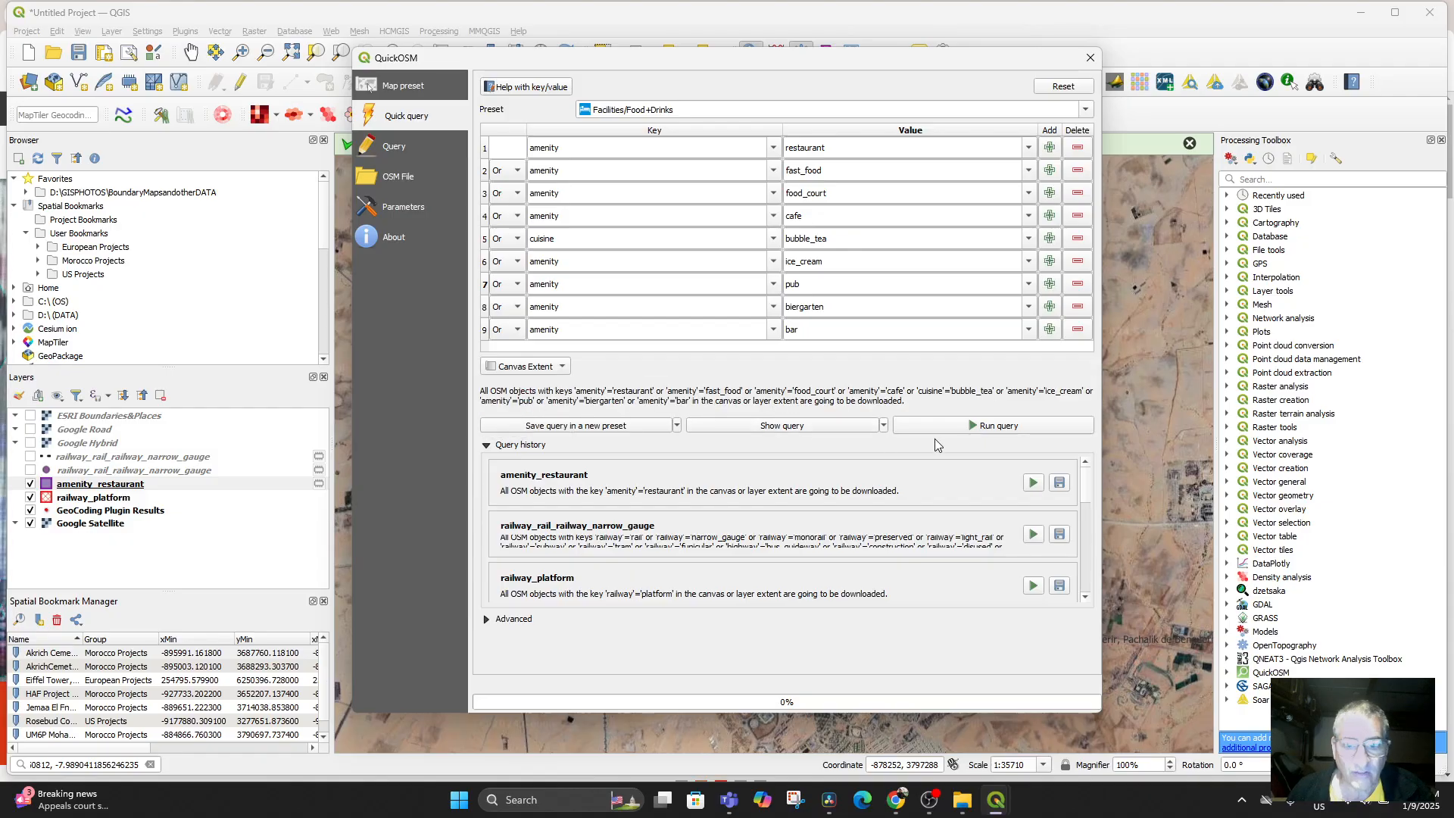
left_click(973, 423)
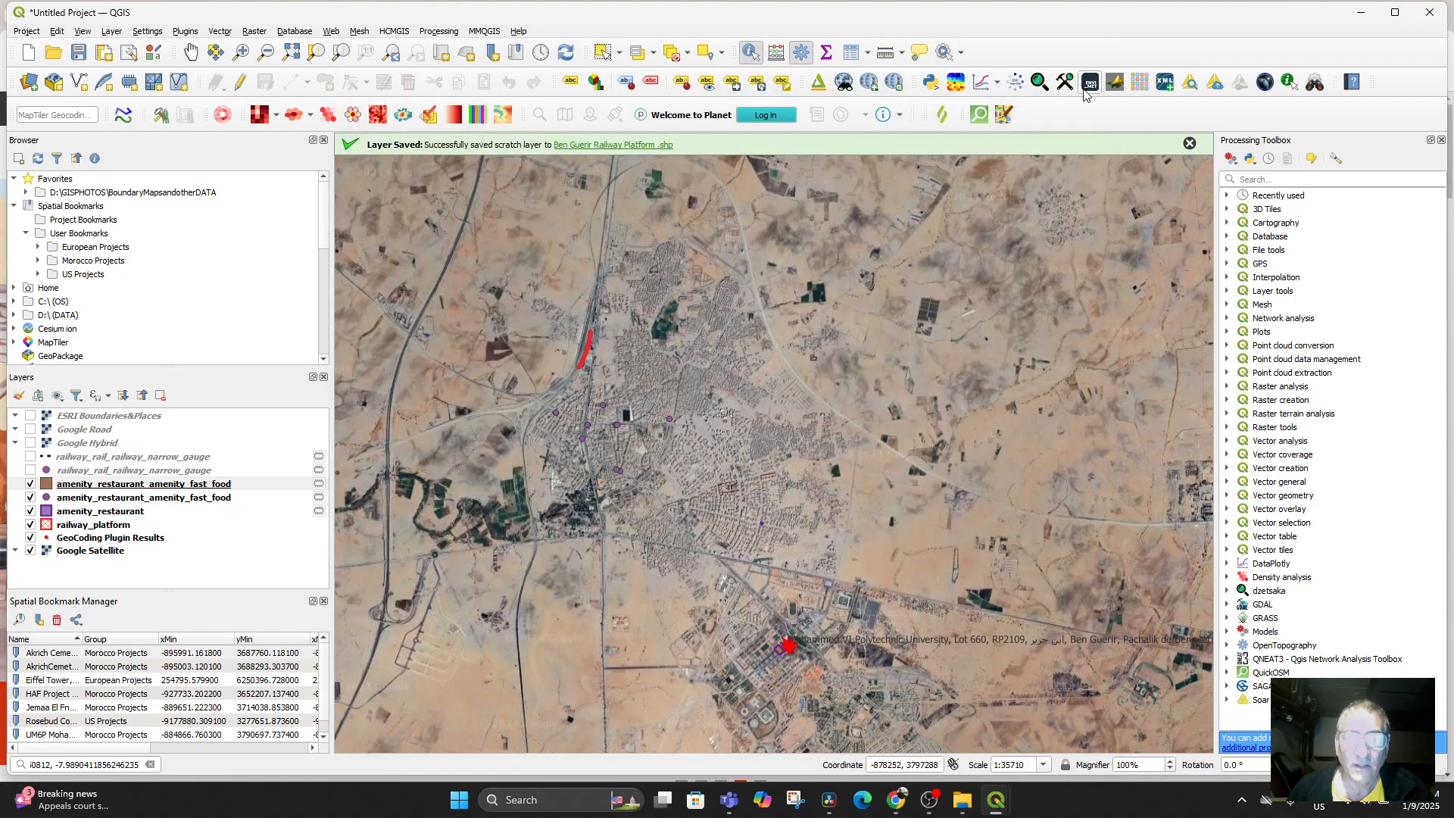
left_click(1089, 58)
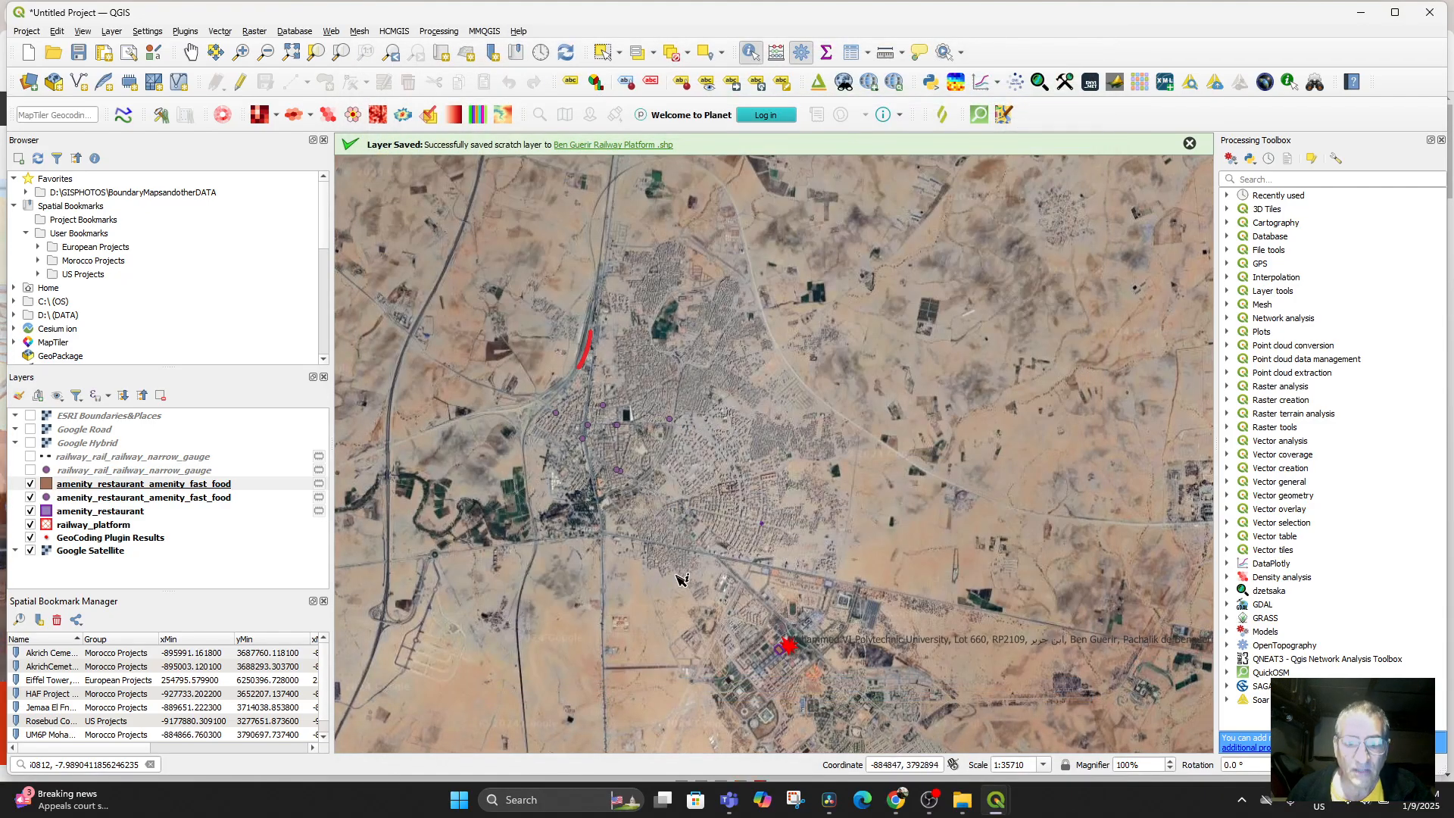
Step: Set the marker size of the amenity_restaurant_amenity_fast_food point layer to 5 pixels and accept the layer properties
scroll(683, 516, "up", 2)
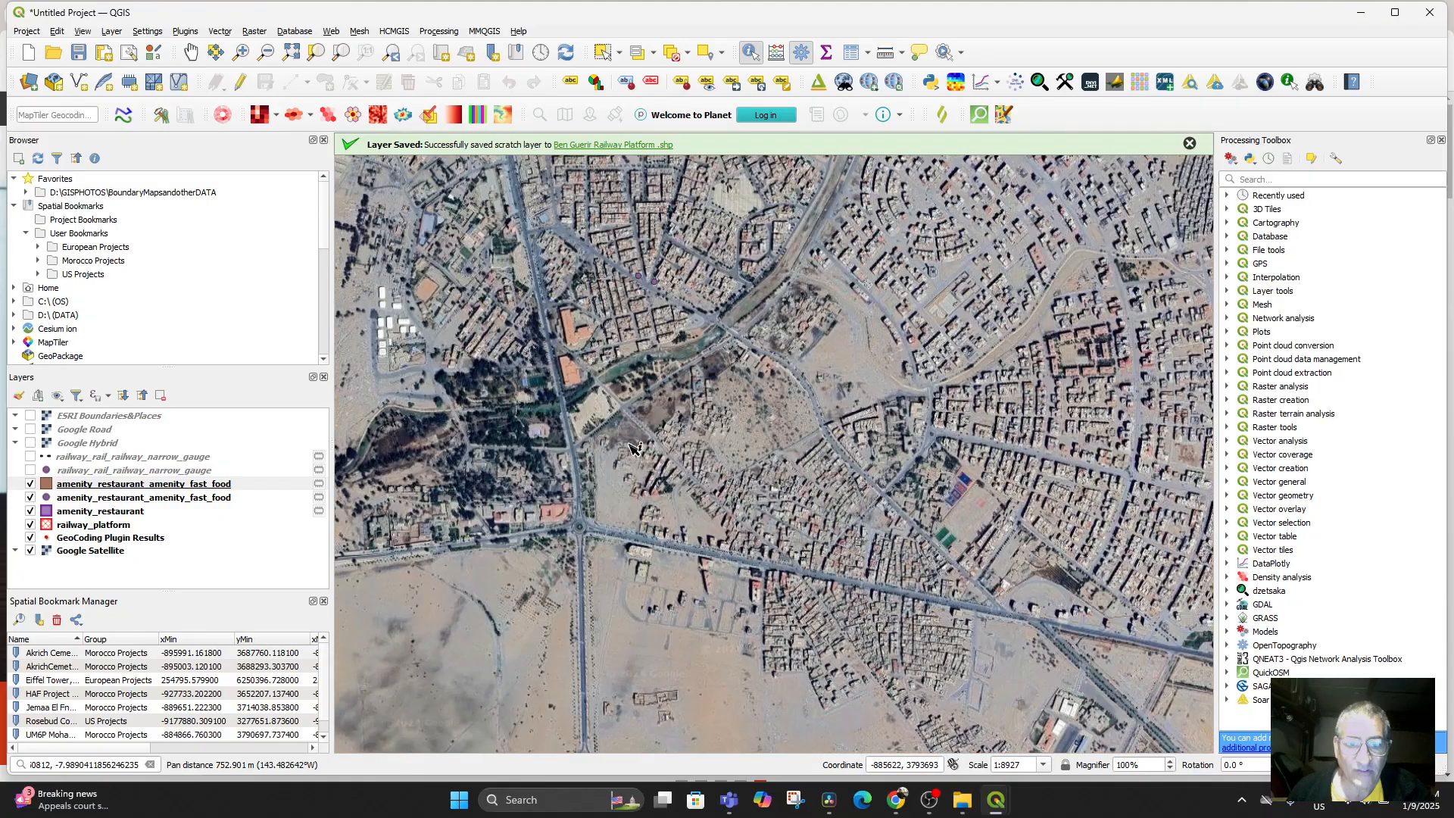
left_click_drag(592, 373, 669, 583)
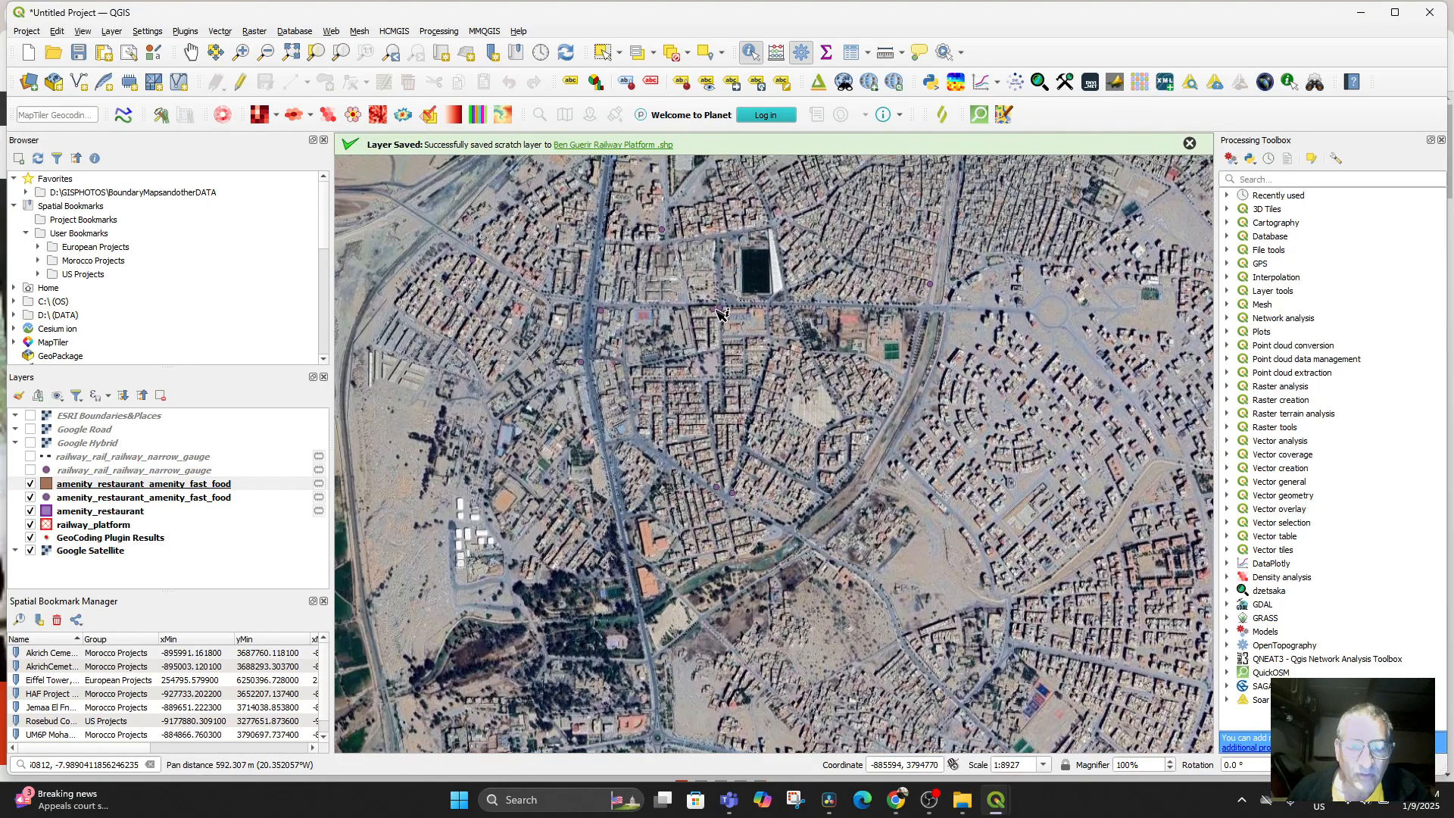
double_click(85, 499)
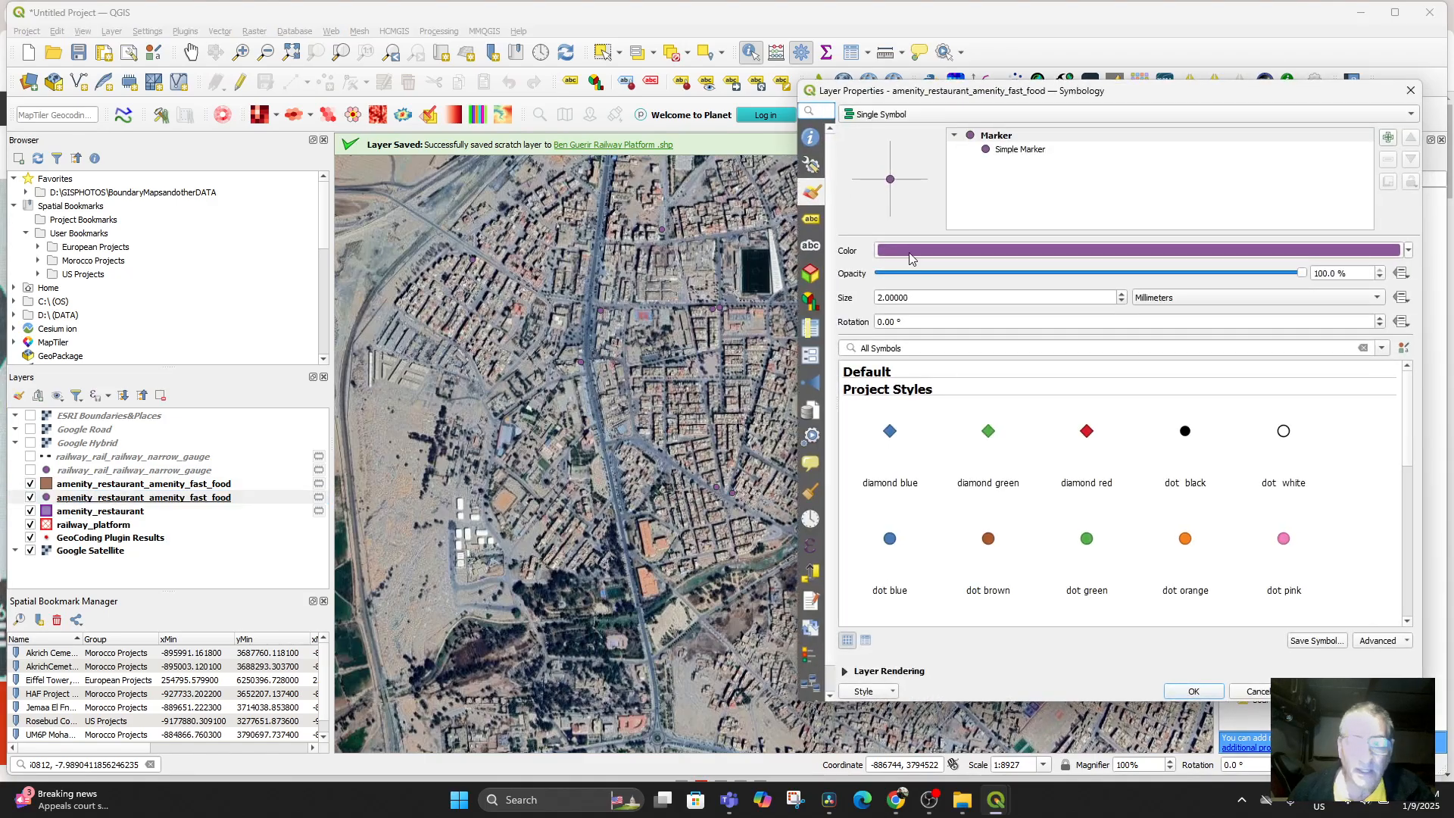
left_click(1170, 298)
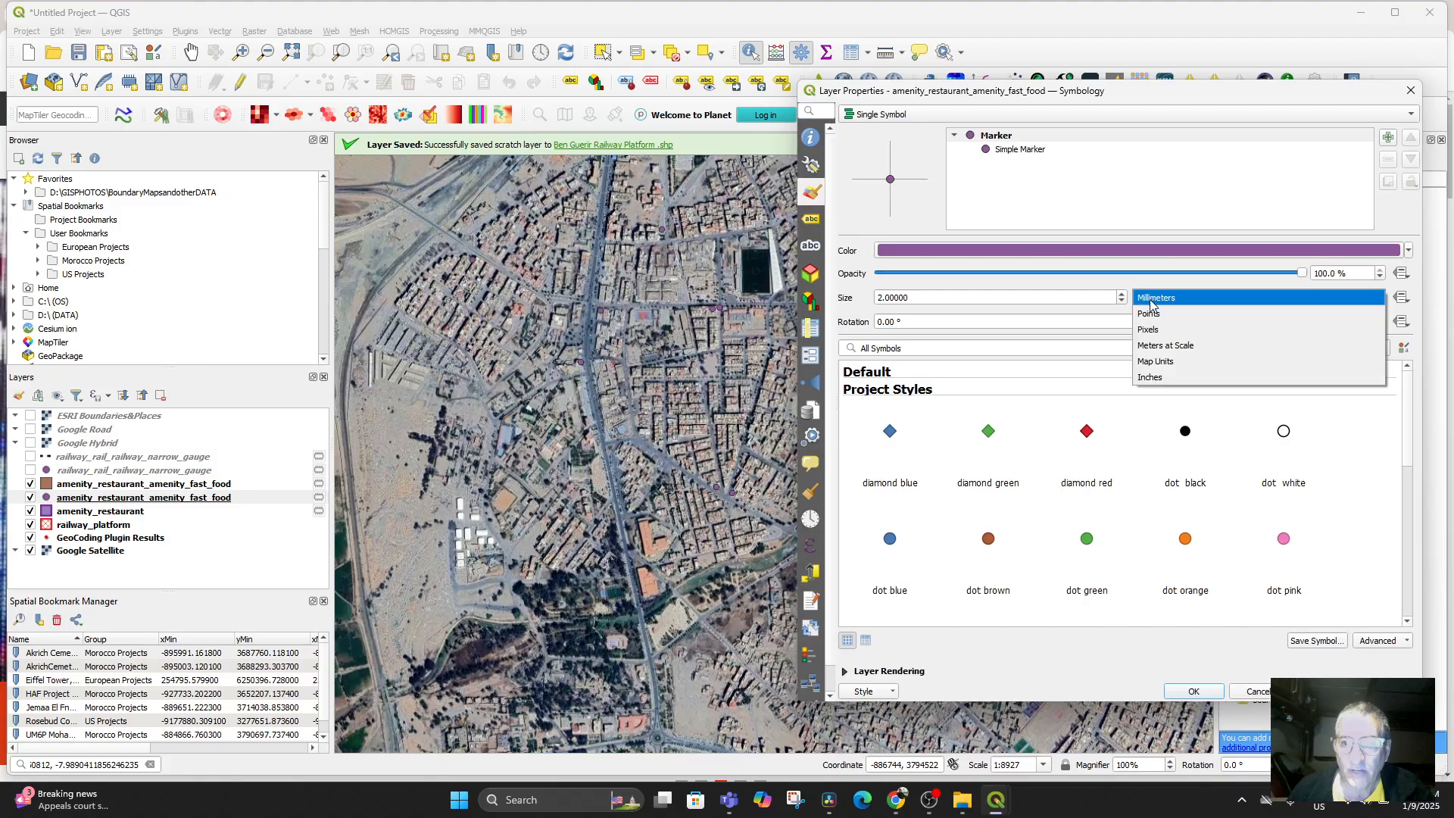
left_click(1172, 330)
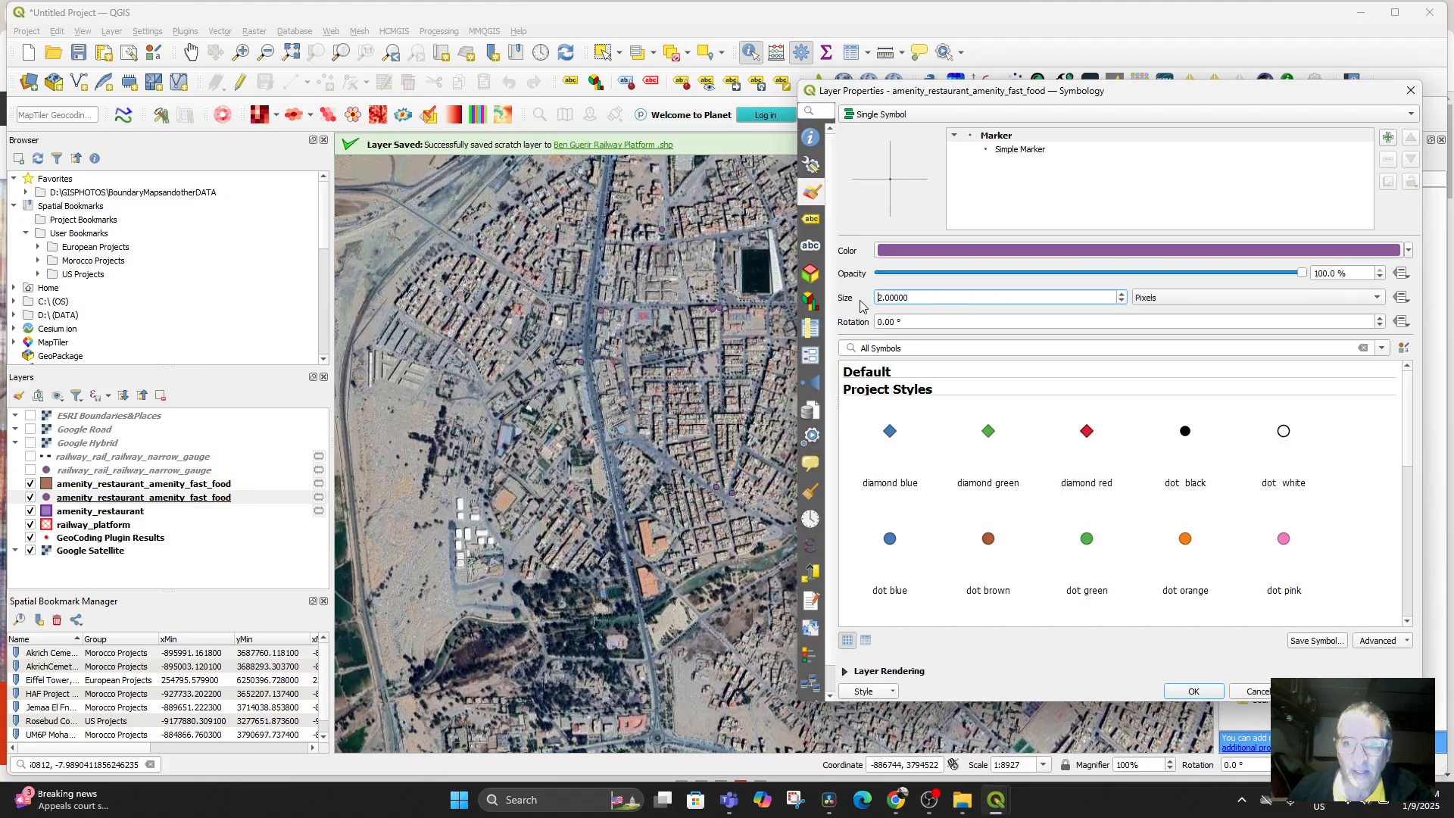
left_click_drag(925, 298, 832, 294)
type("5")
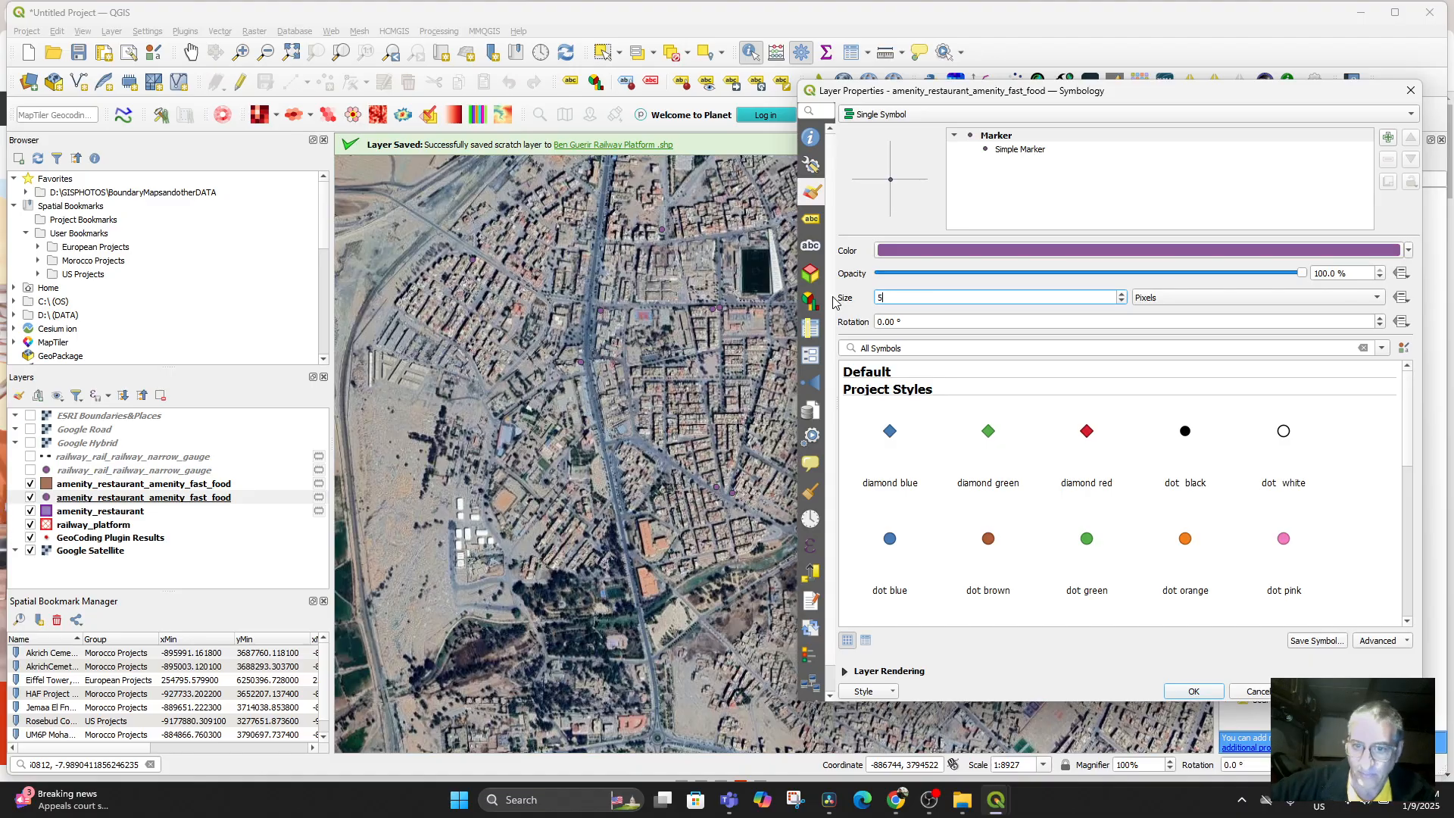
left_click(1190, 692)
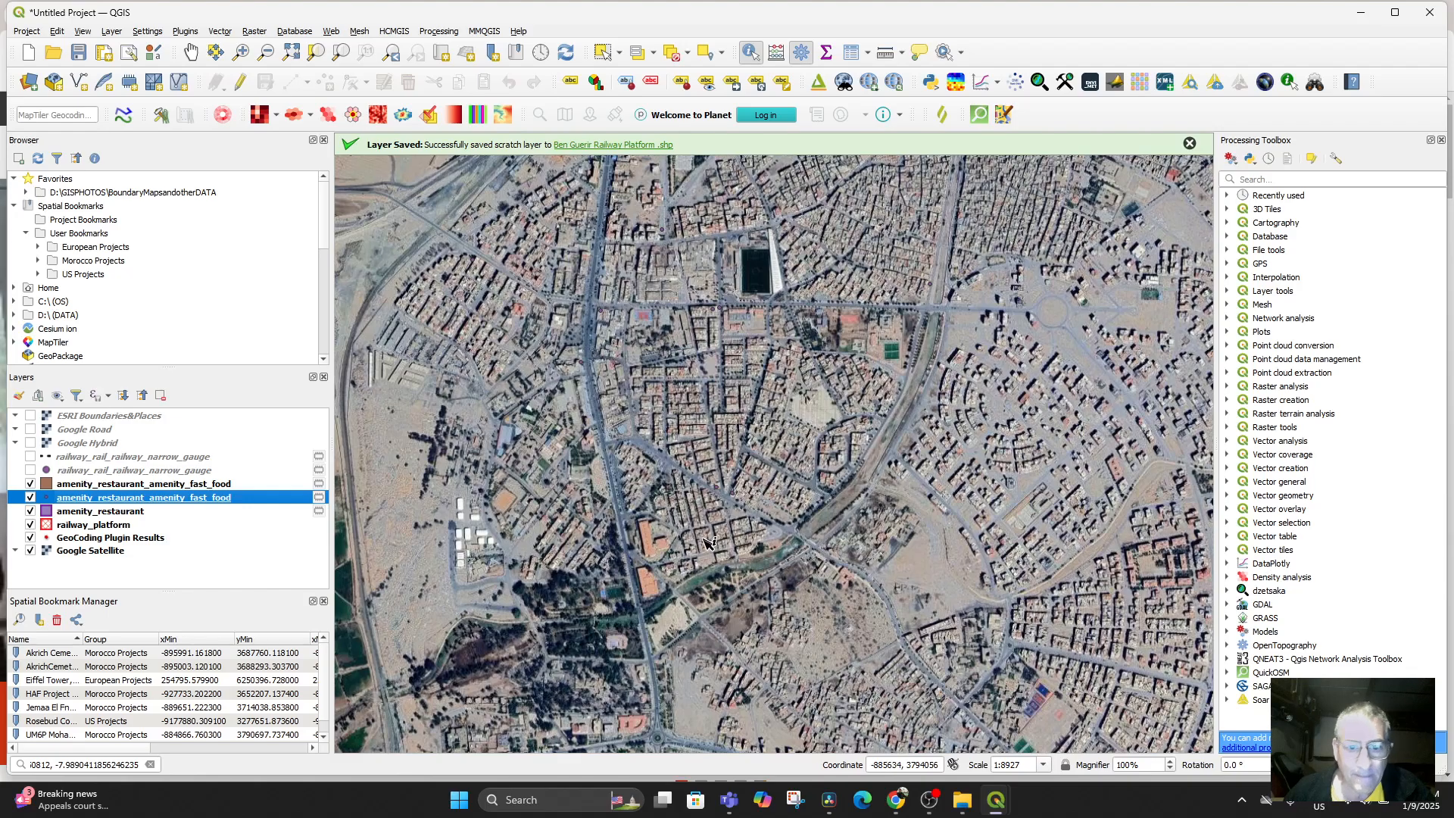
Step: Reopen the fast food point layer's symbology and set the marker size to 20 pixels
double_click(103, 500)
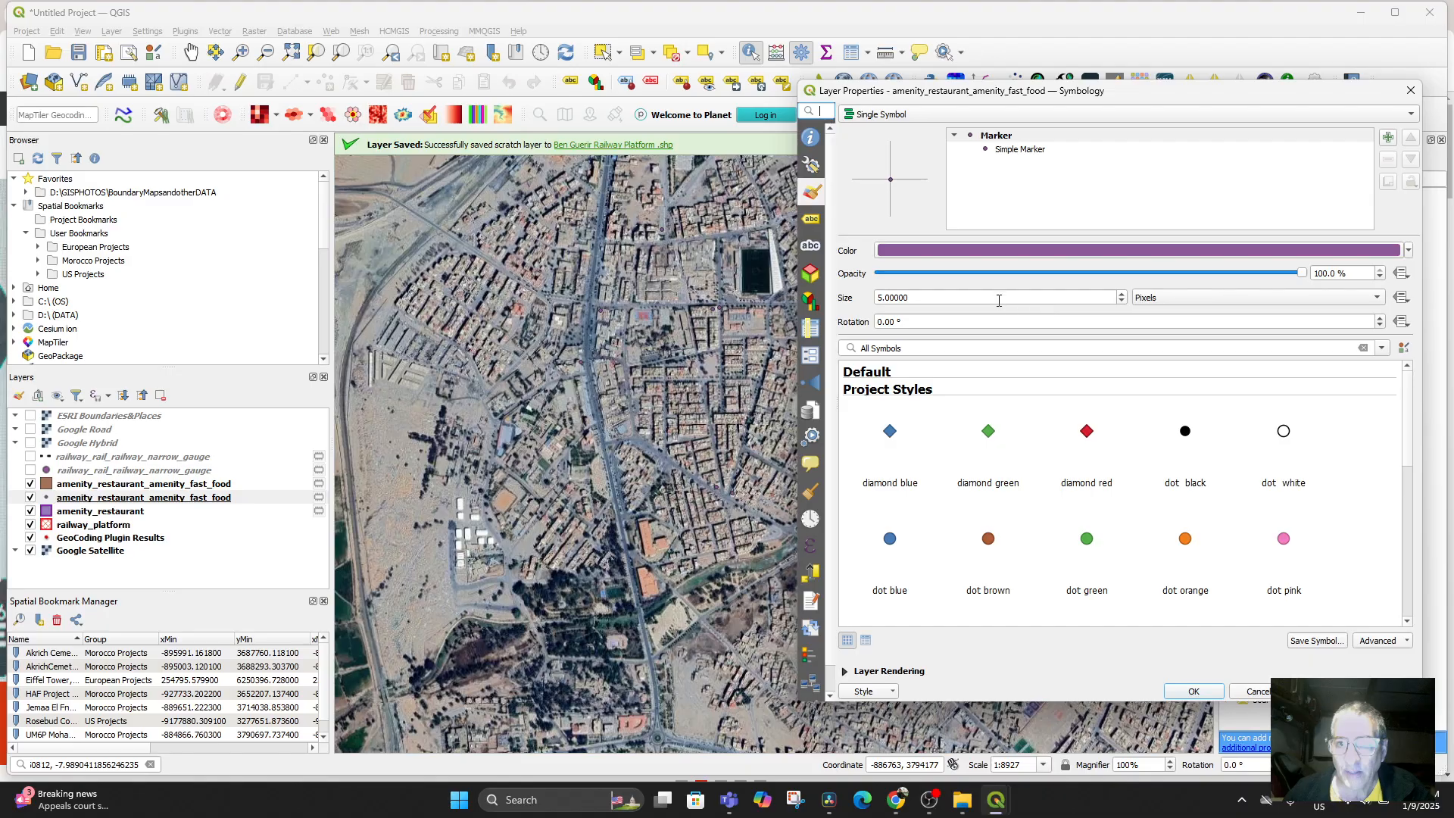
left_click_drag(999, 300, 844, 281)
type("20")
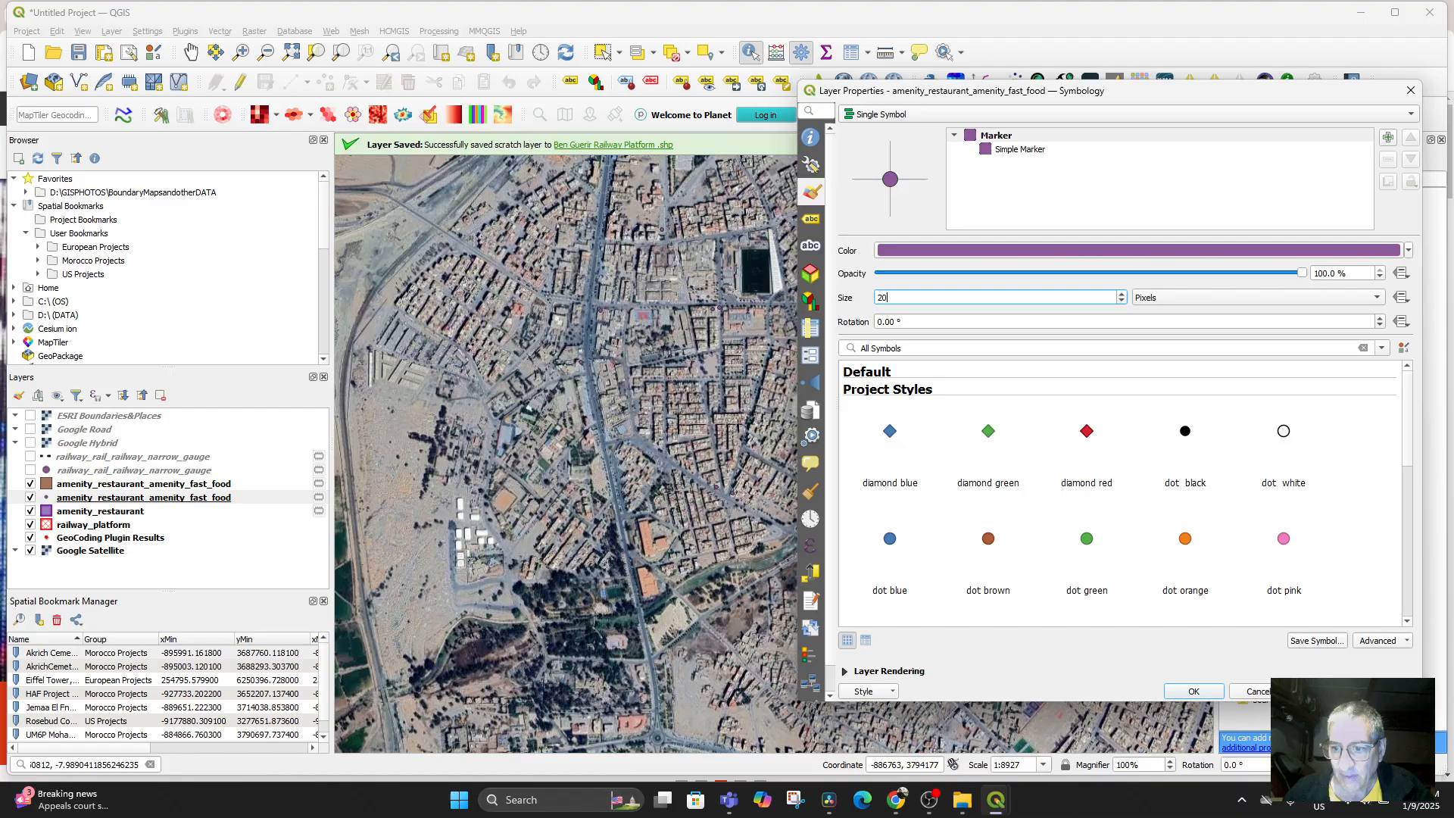
key("Tab")
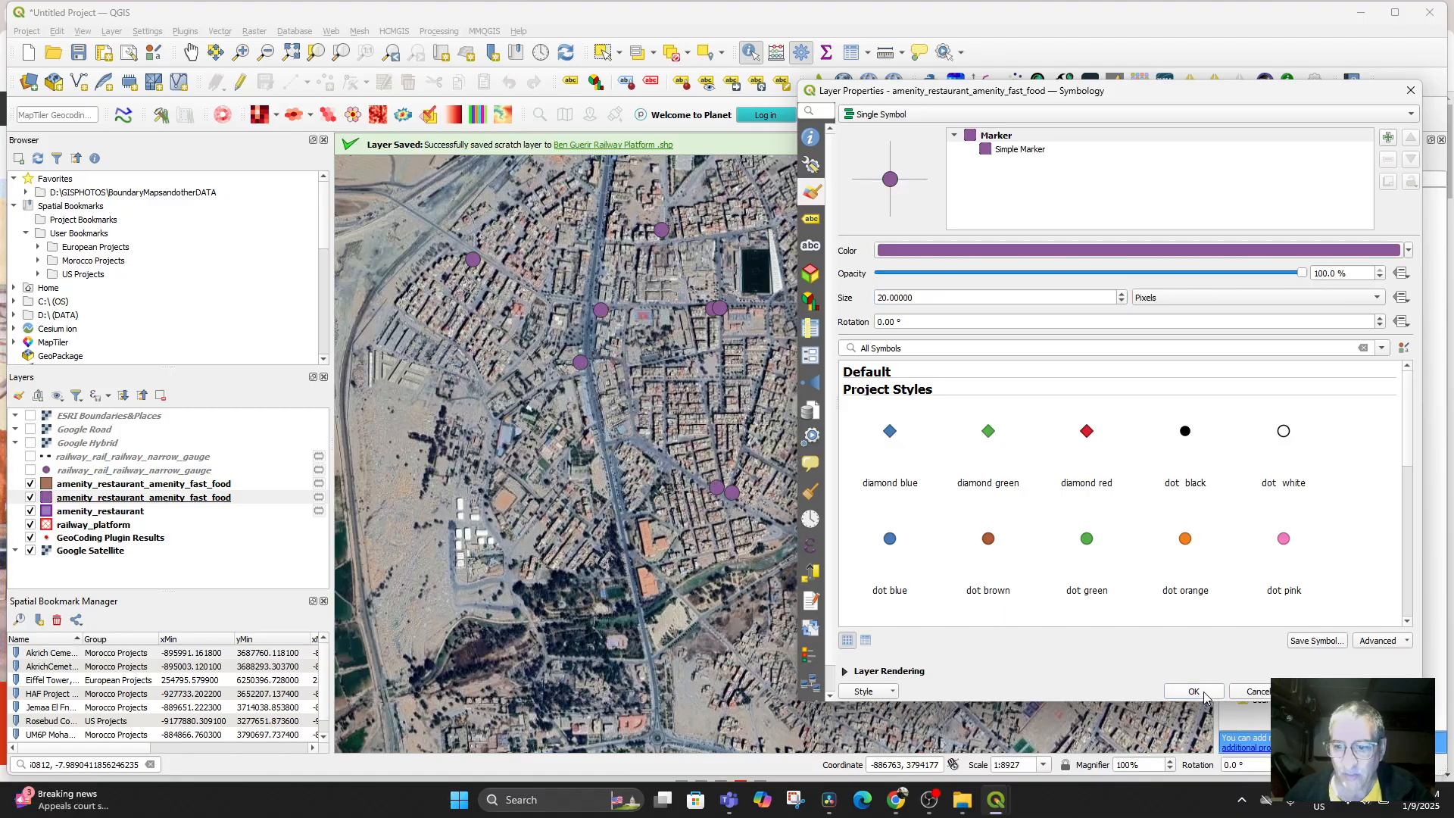
Step: Apply the dot orange symbol to the amenity_restaurant_amenity_fast_food point layer and accept the layer properties
left_click(1185, 544)
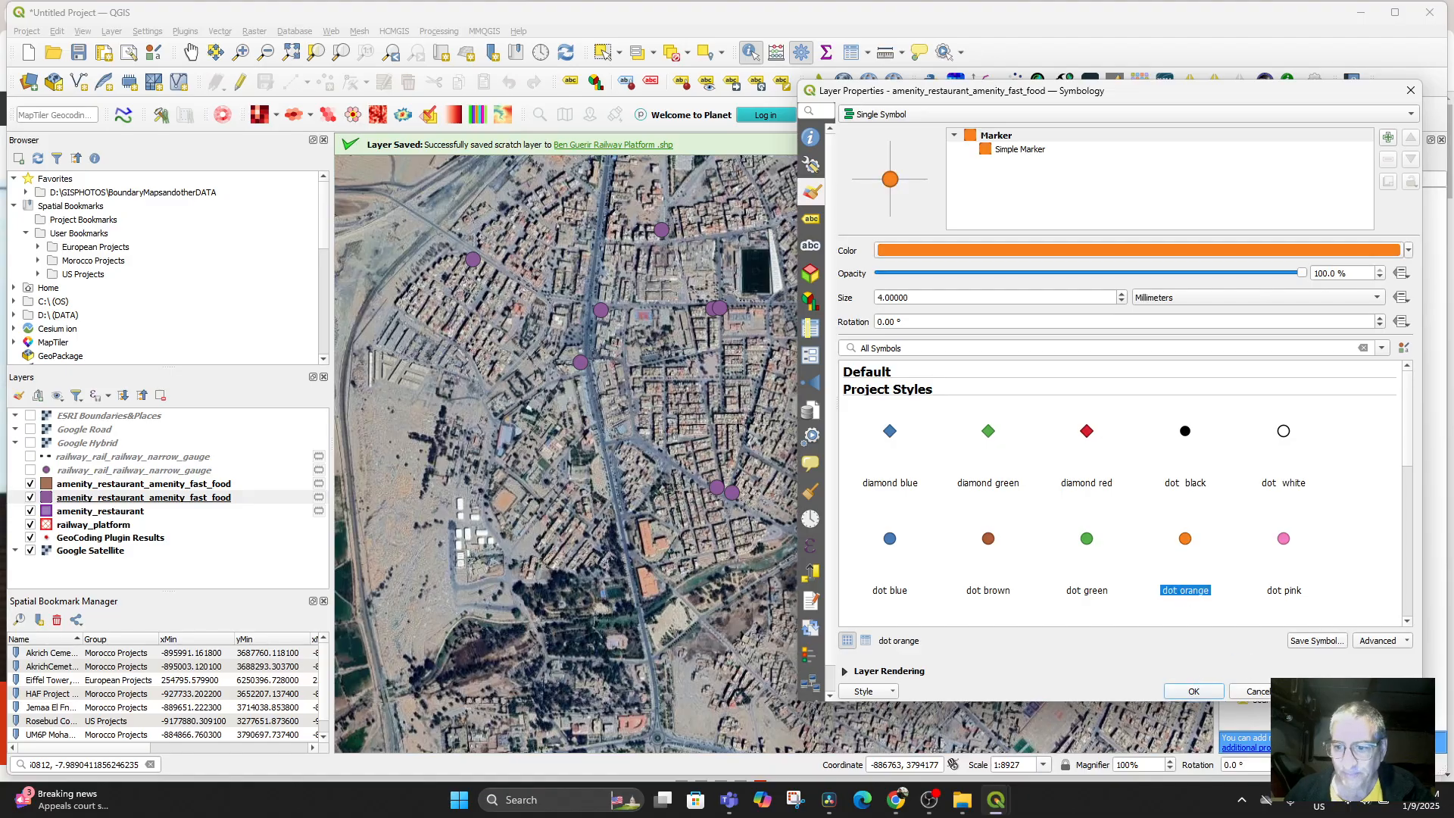
left_click(1184, 688)
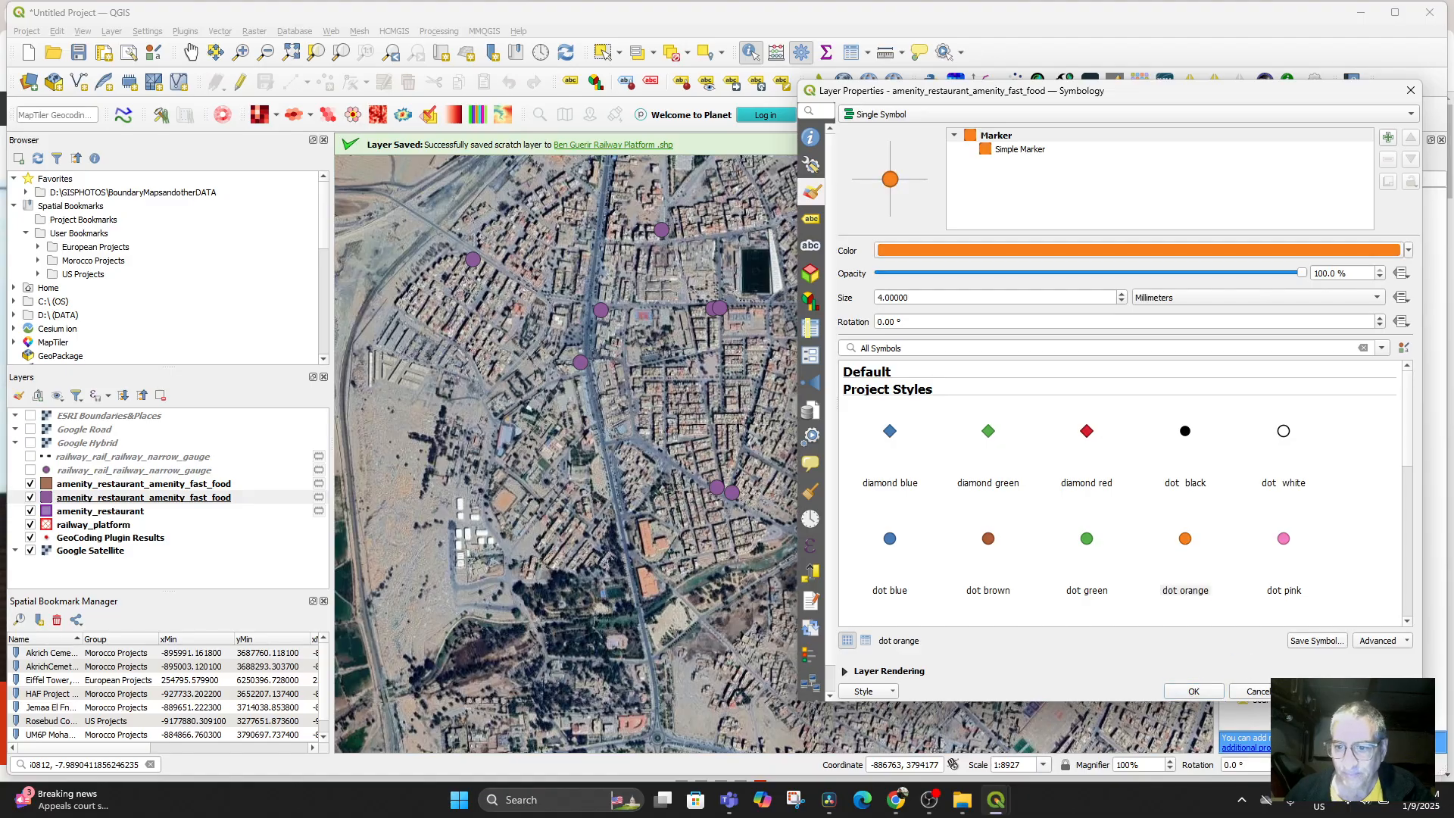
left_click(1171, 692)
Step: Look over the orange food points in town and identify the attributes of one of the southern pair
scroll(748, 499, "down", 2)
left_click_drag(746, 506, 745, 512)
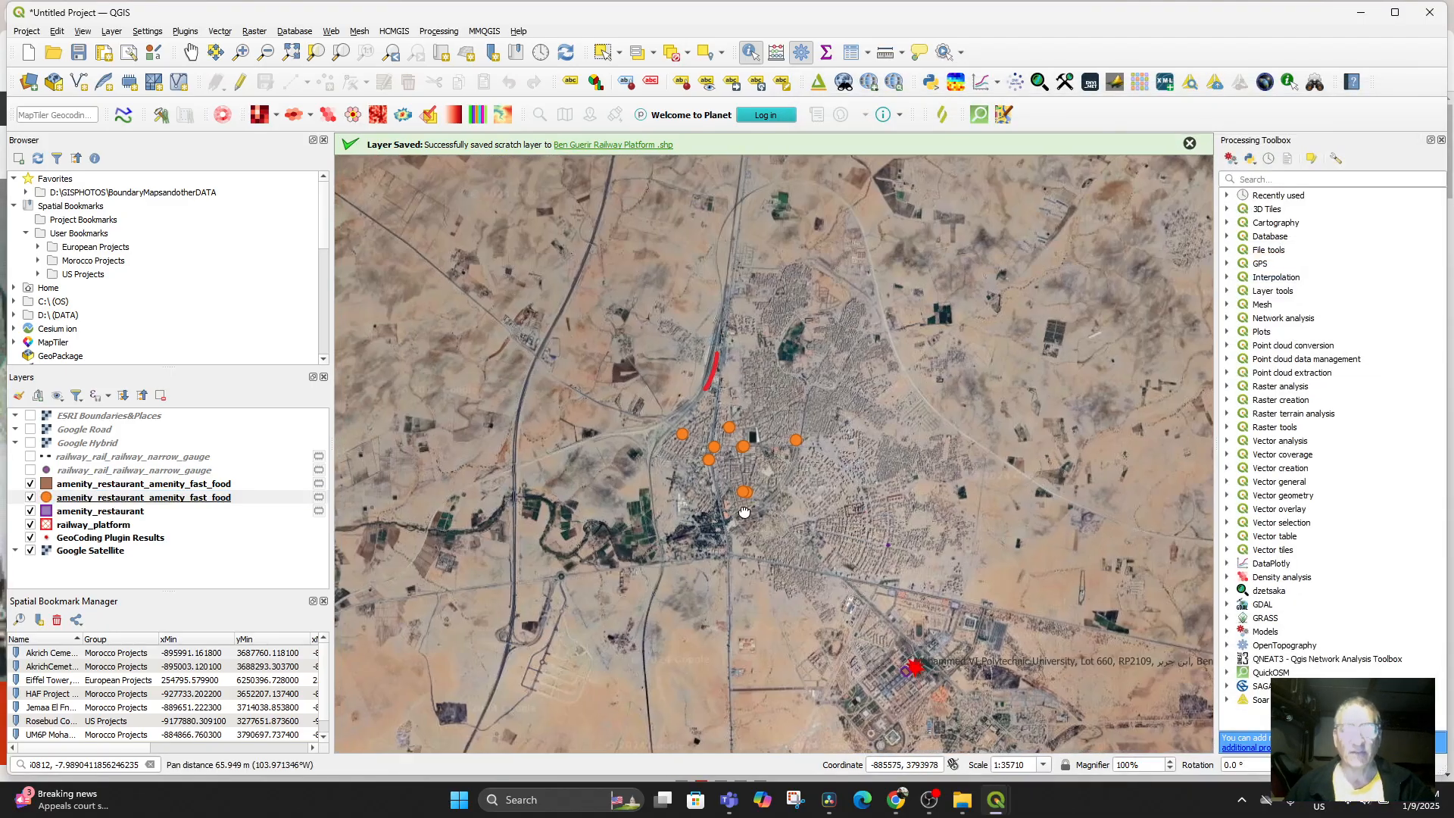
scroll(744, 513, "up", 2)
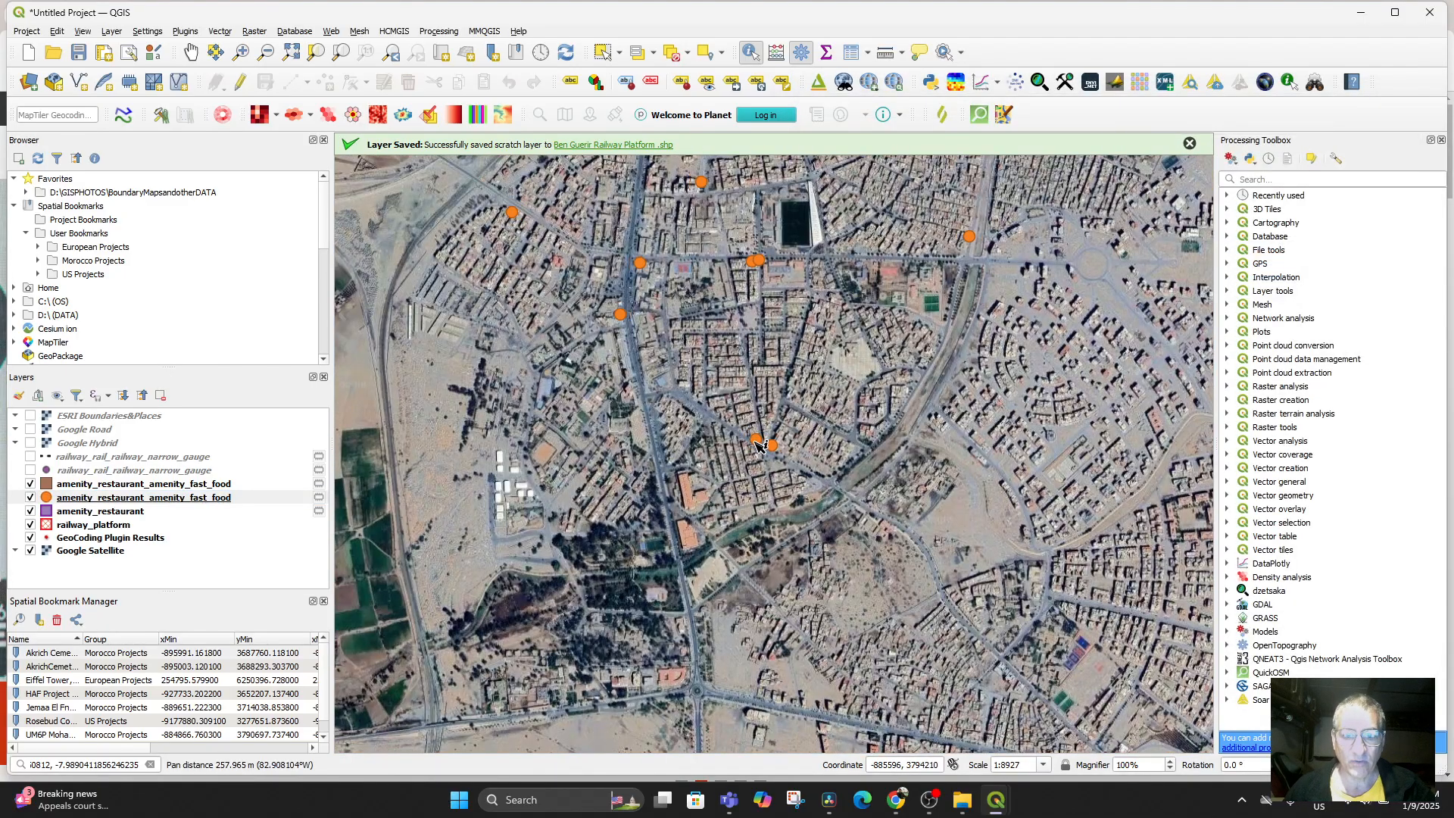
left_click(755, 441)
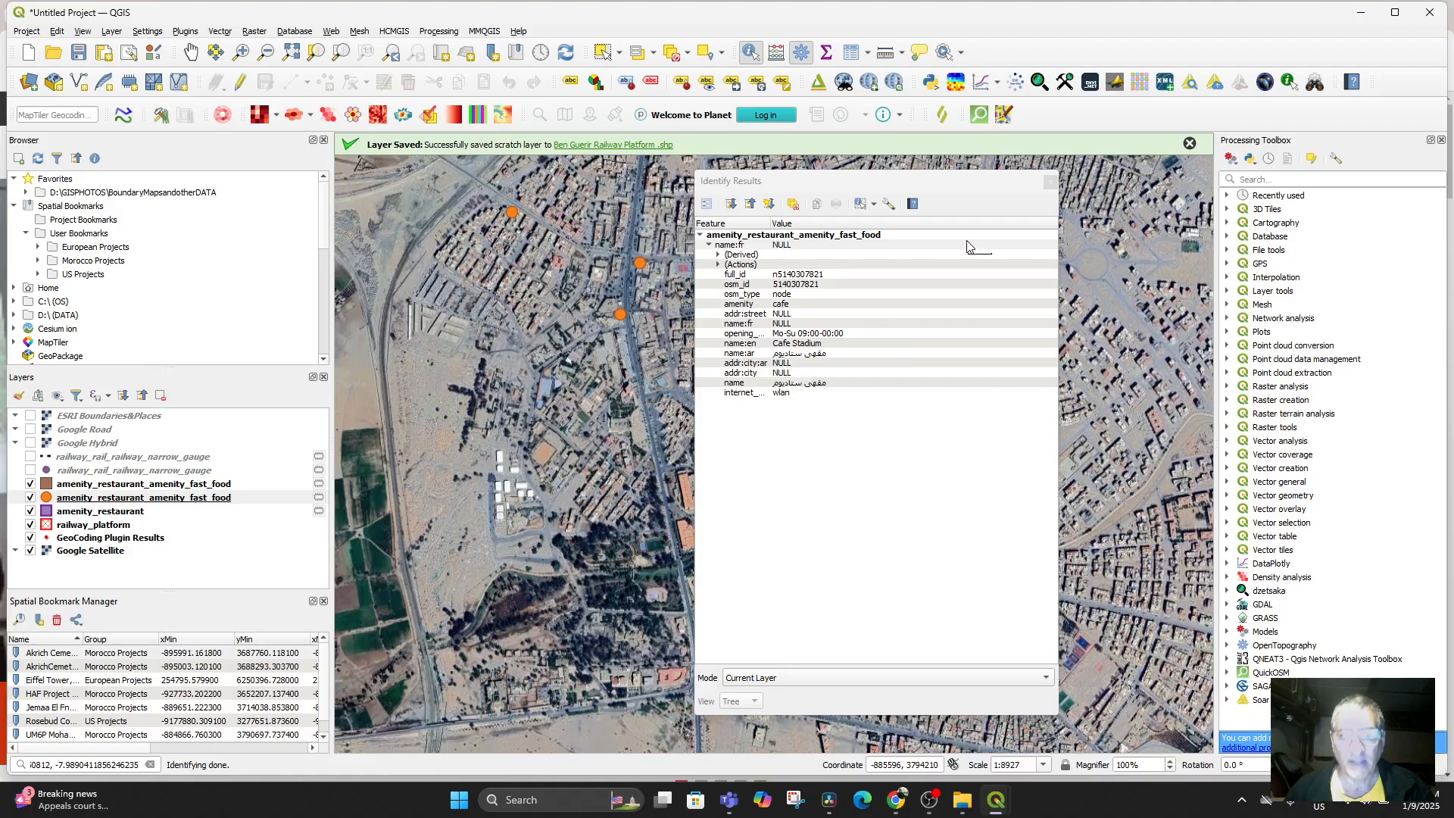
Step: Identify the attributes of the second food point in the southern pair and dismiss the results
left_click(1050, 183)
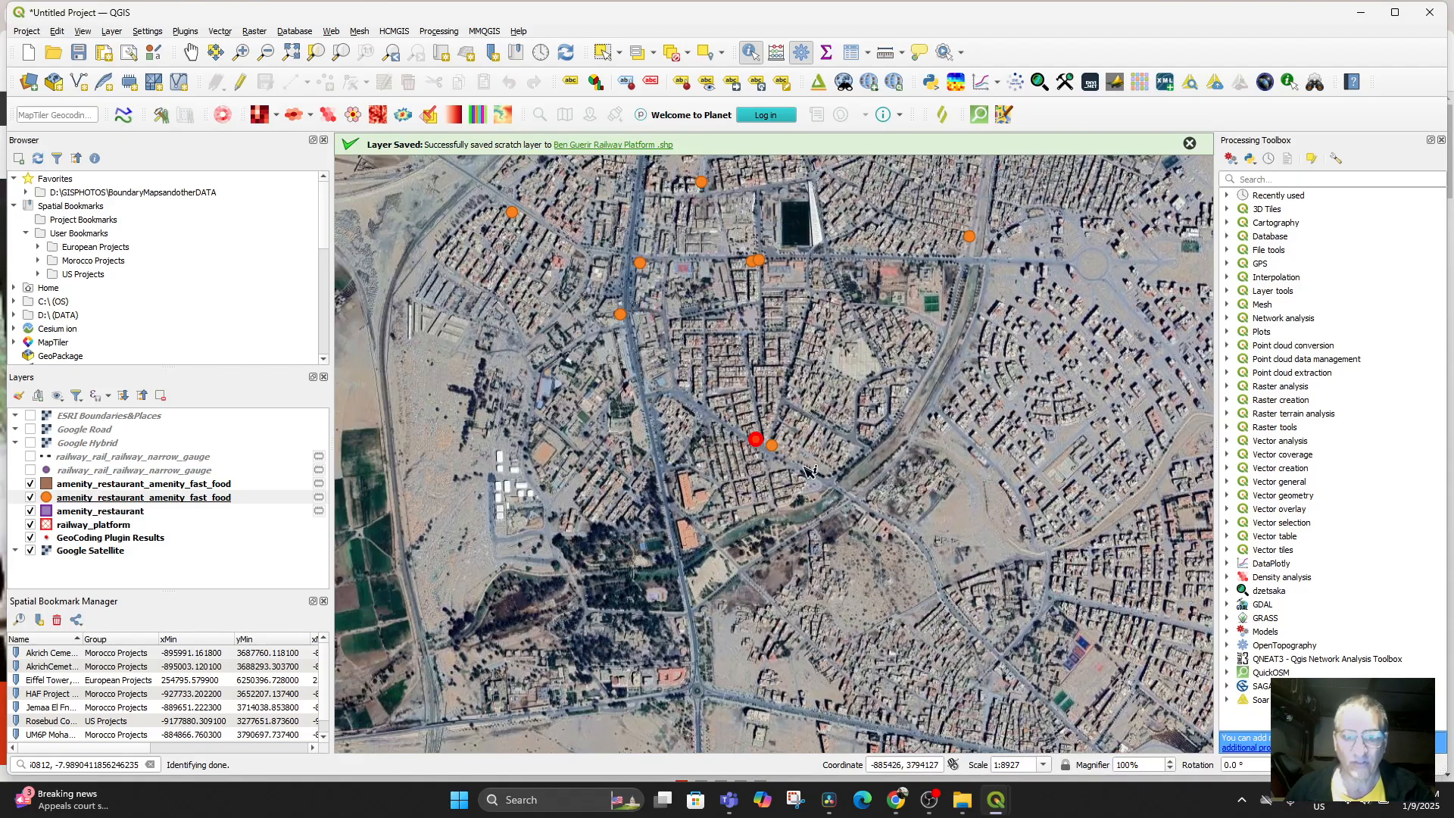
left_click(776, 447)
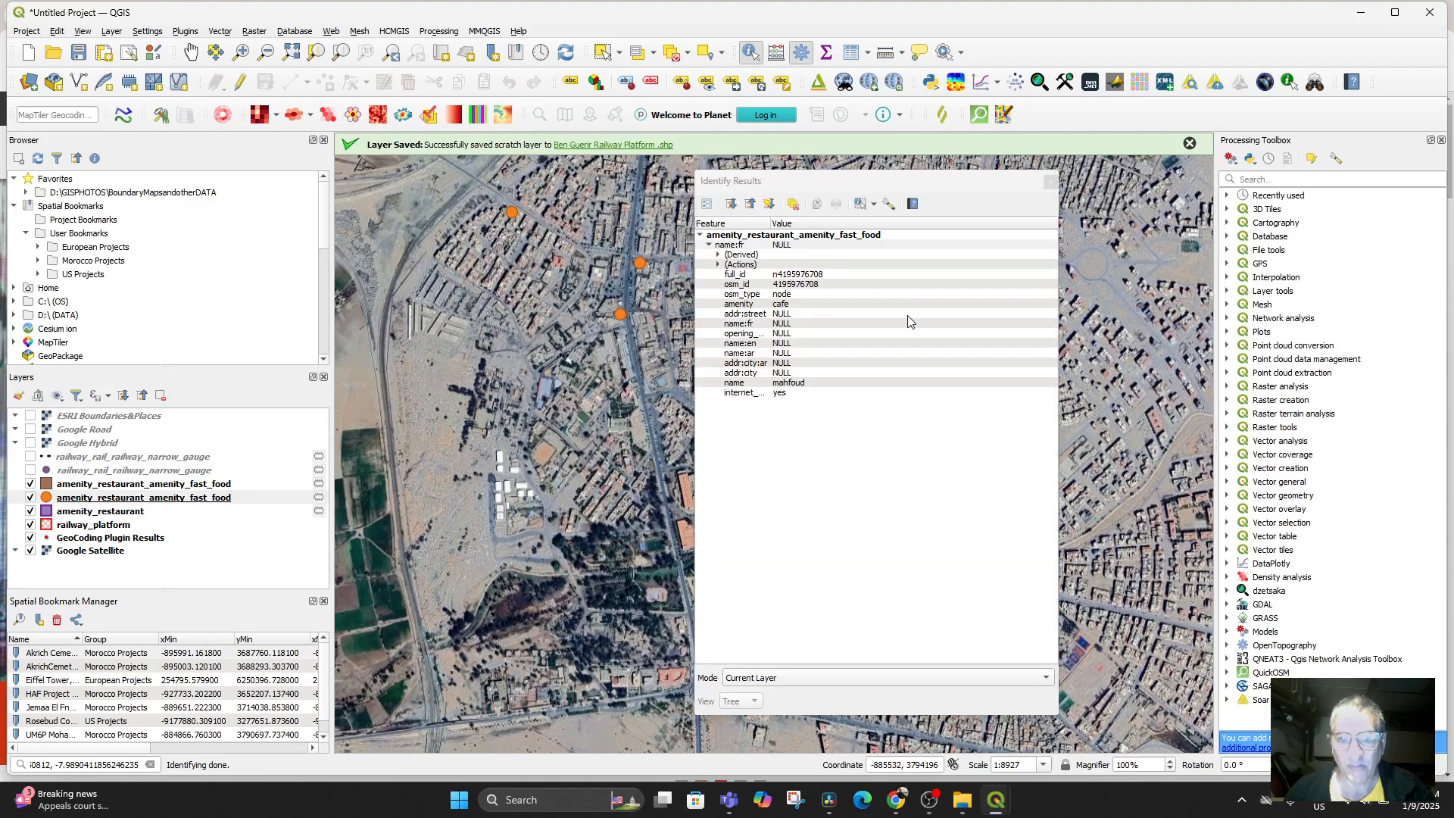
left_click(1049, 182)
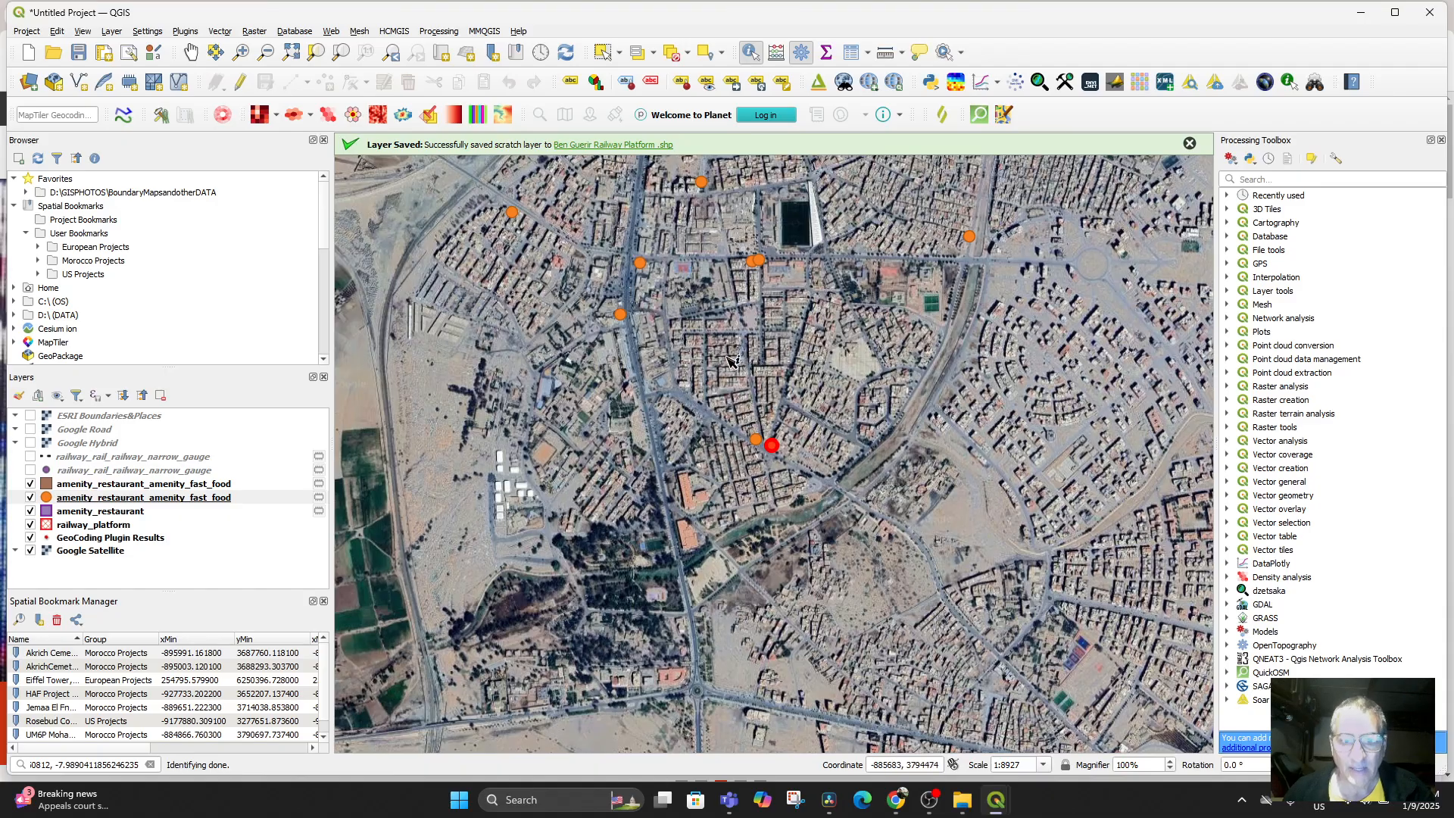
Step: Identify the attributes of the westernmost food point, just south of the railway platform, and dismiss the results
left_click_drag(818, 578, 697, 410)
scroll(697, 411, "down", 1)
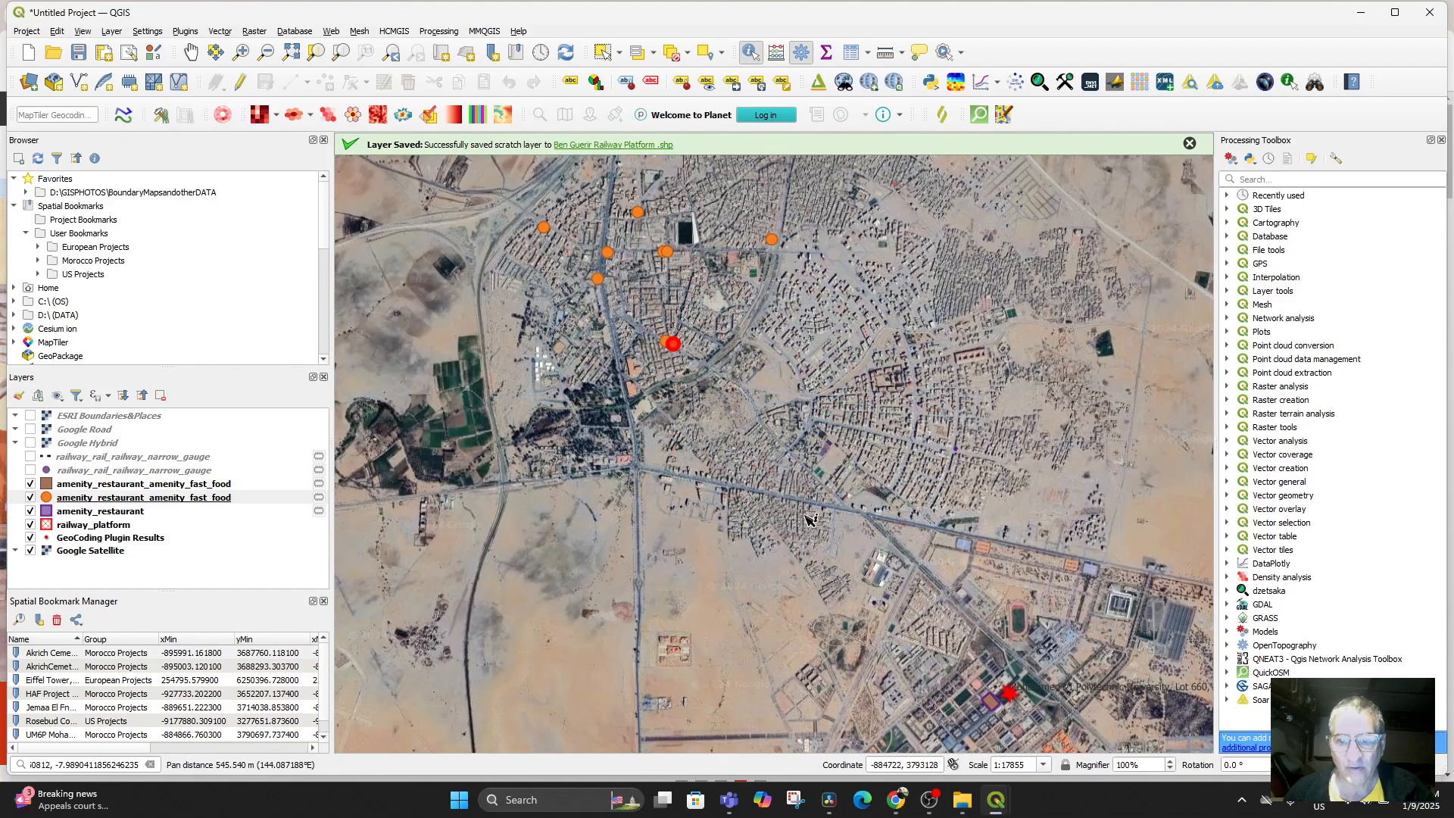
left_click_drag(607, 327, 805, 528)
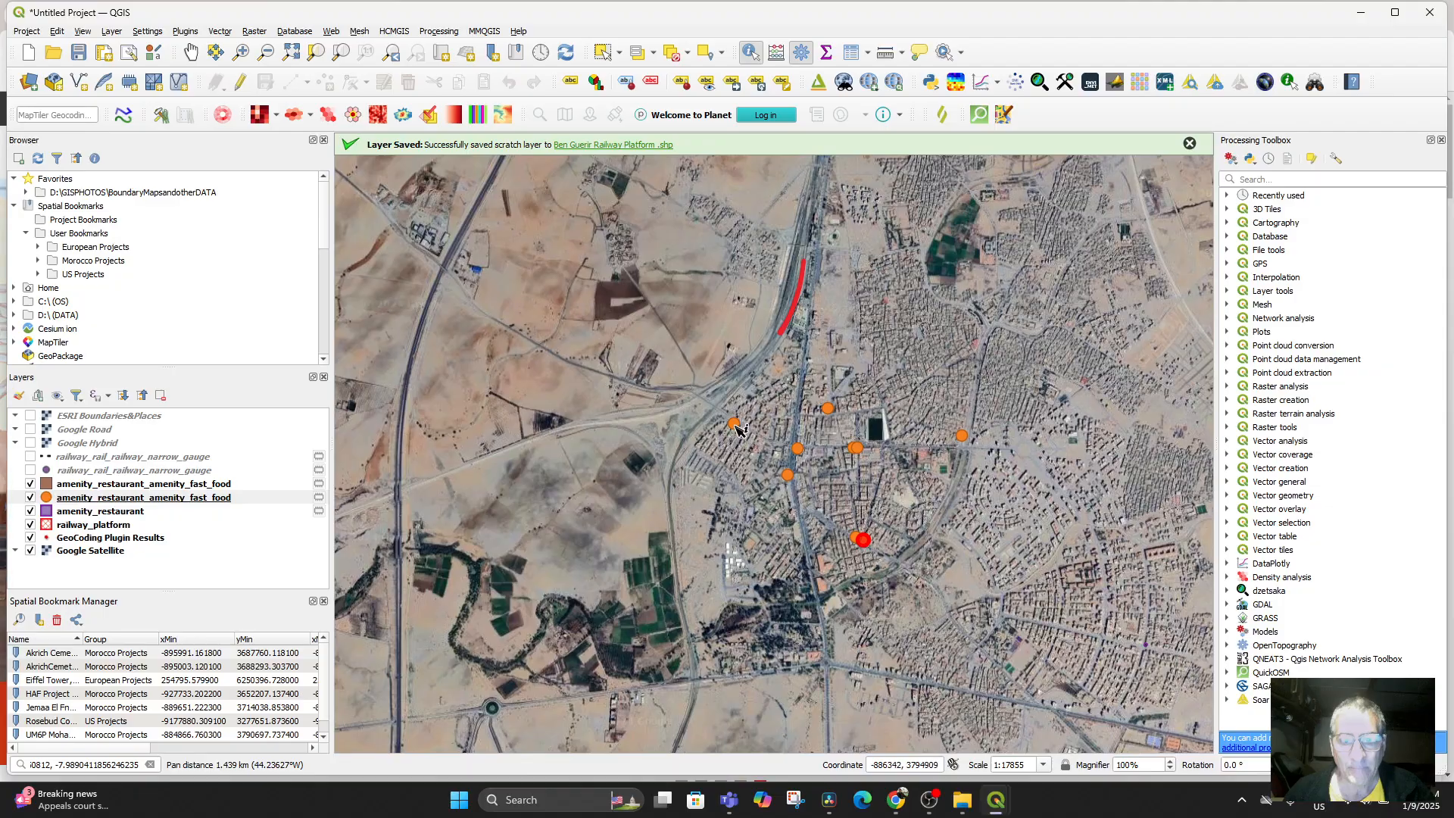
left_click(751, 438)
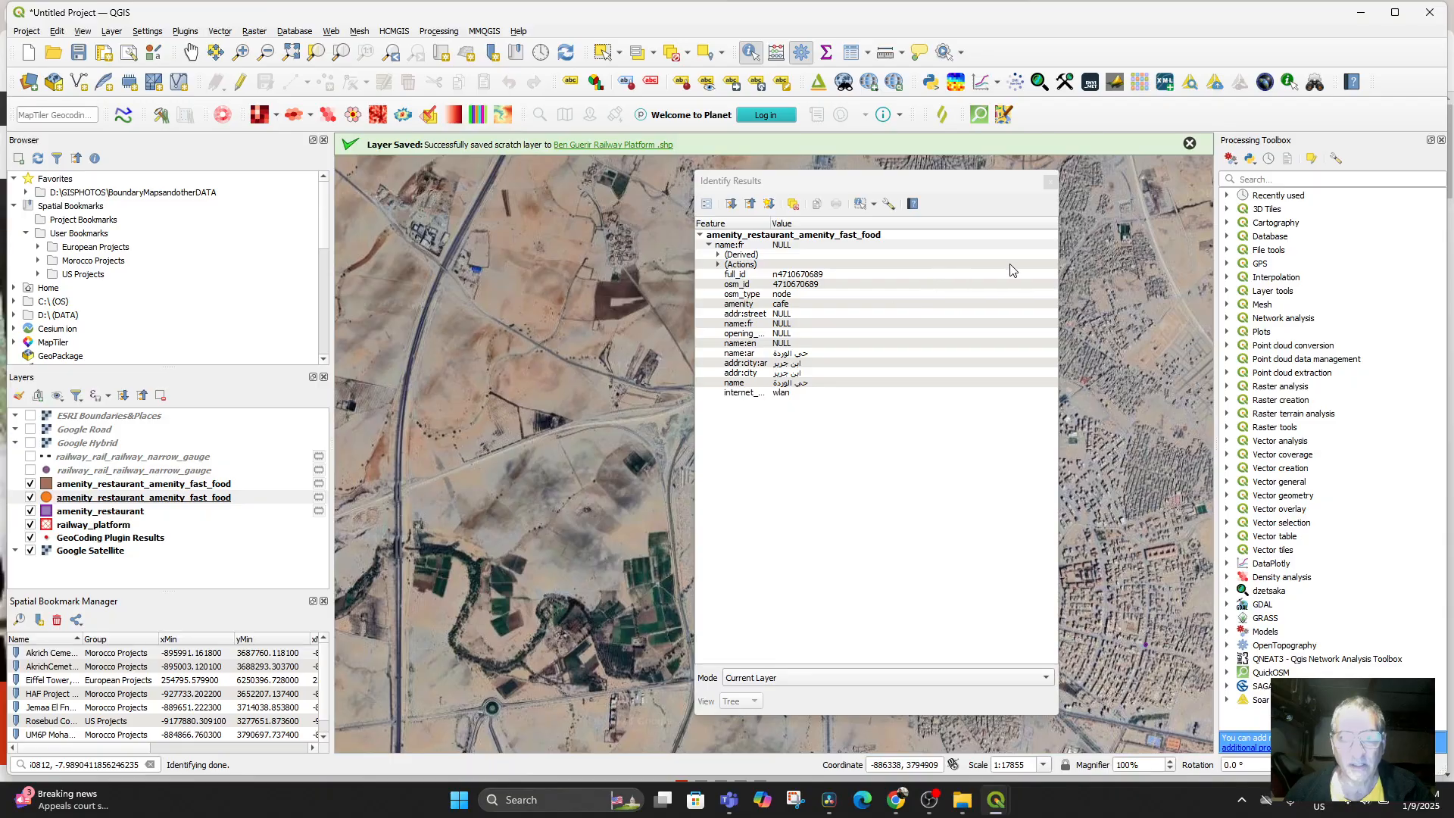
left_click(1050, 183)
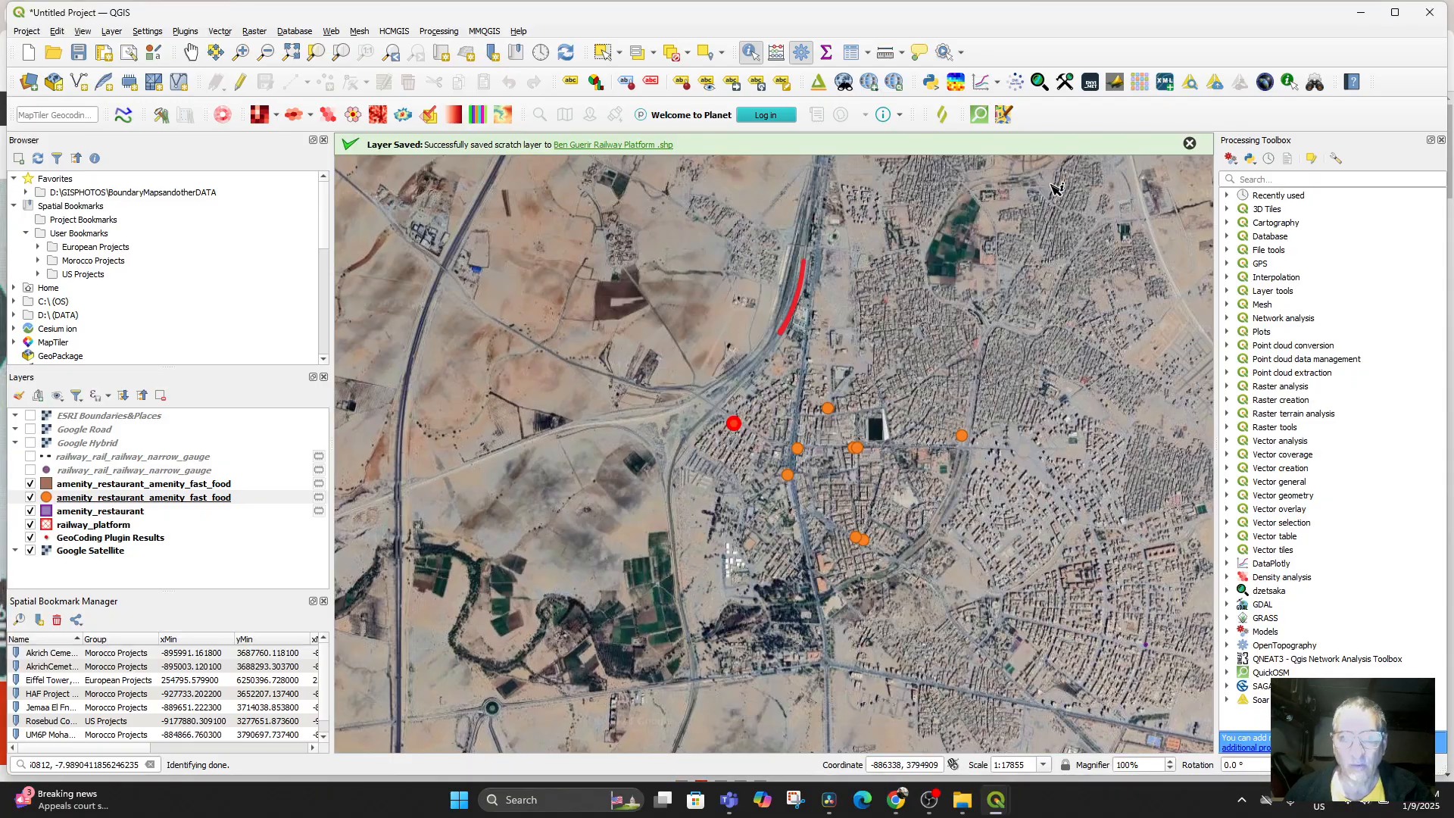
Step: Identify the food point at the main road junction east of the westernmost one, then check its attributes a second time
left_click(795, 451)
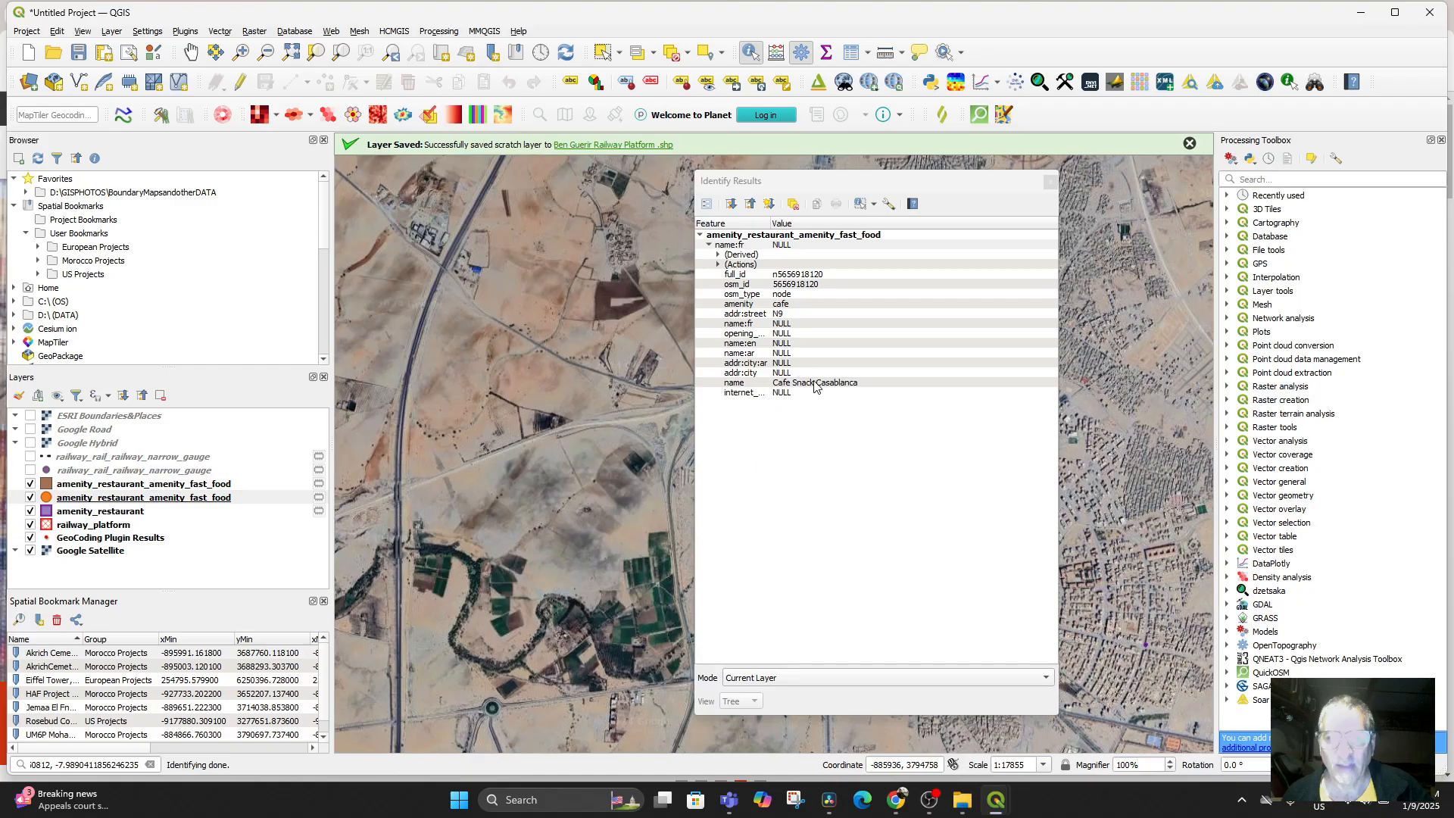
left_click(1051, 184)
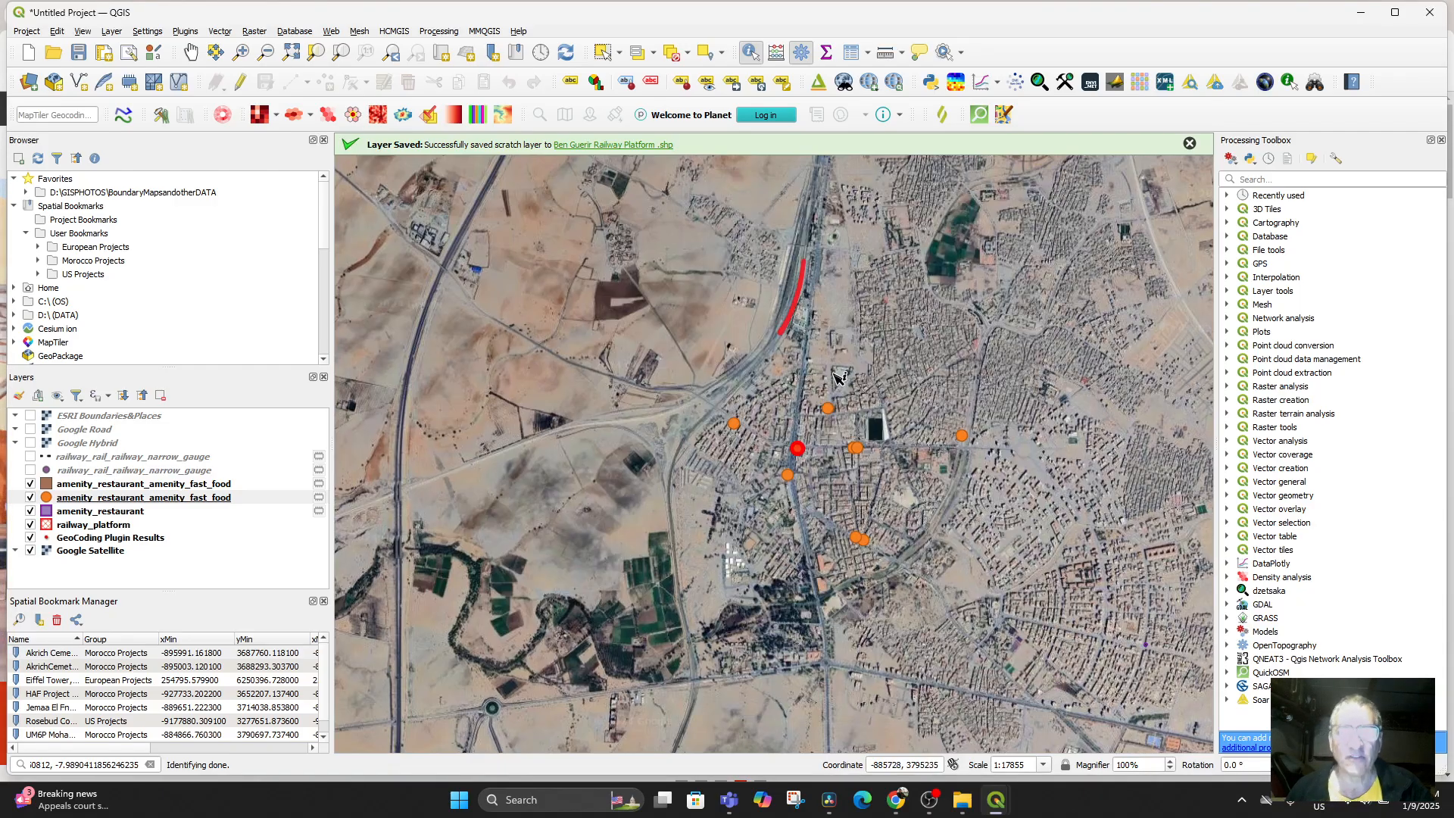
right_click(800, 452)
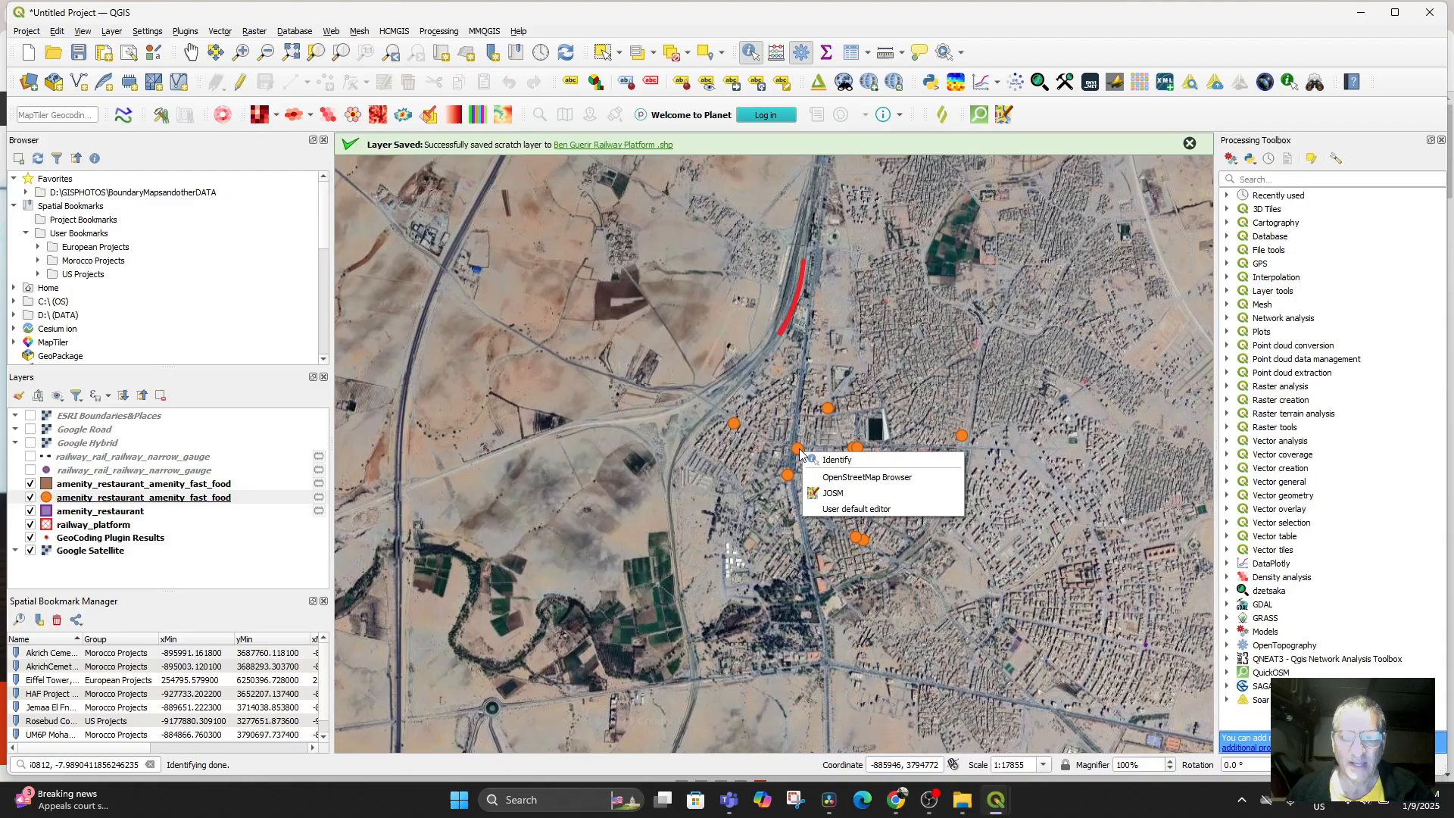
left_click(805, 458)
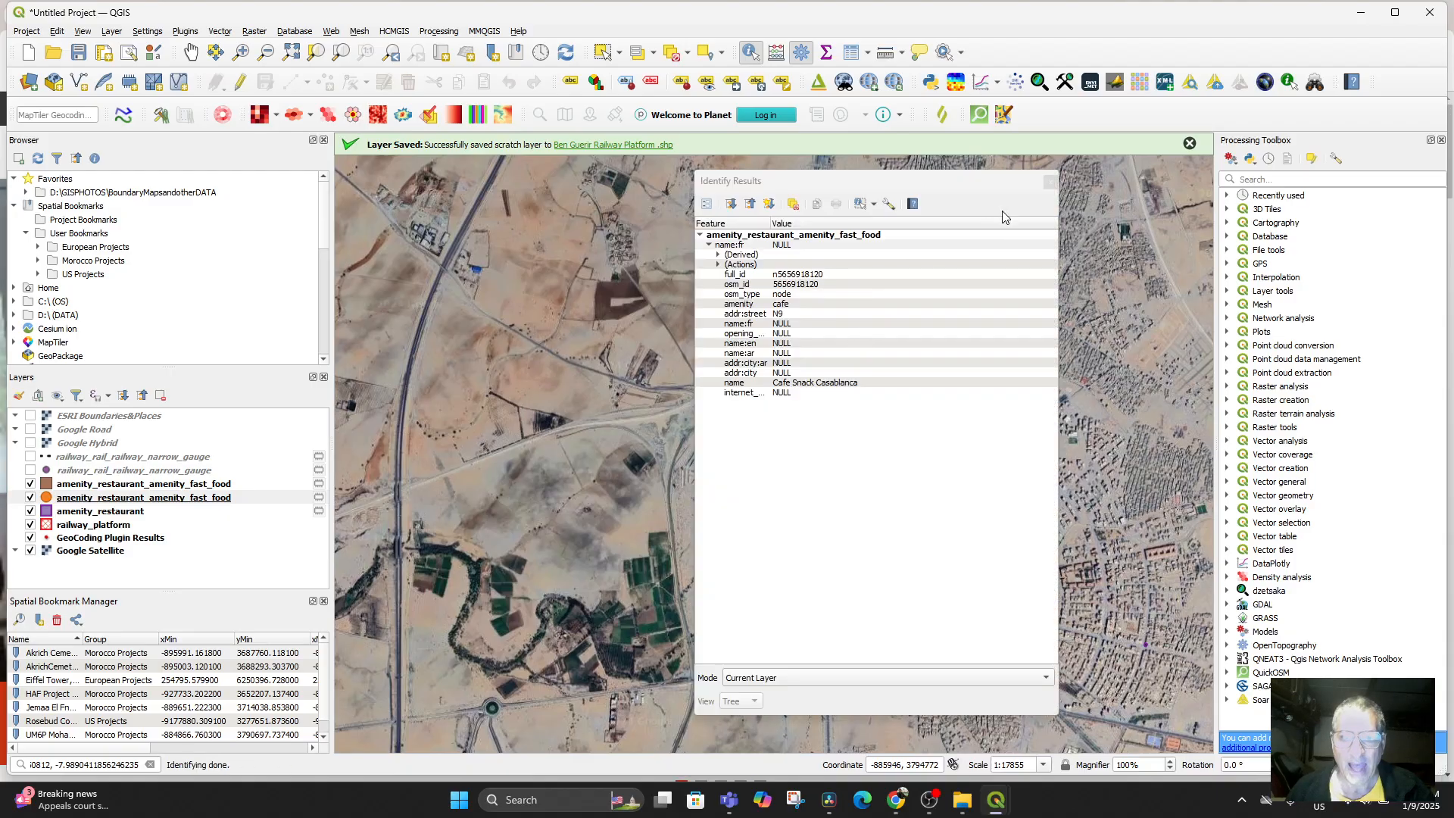
left_click(1051, 181)
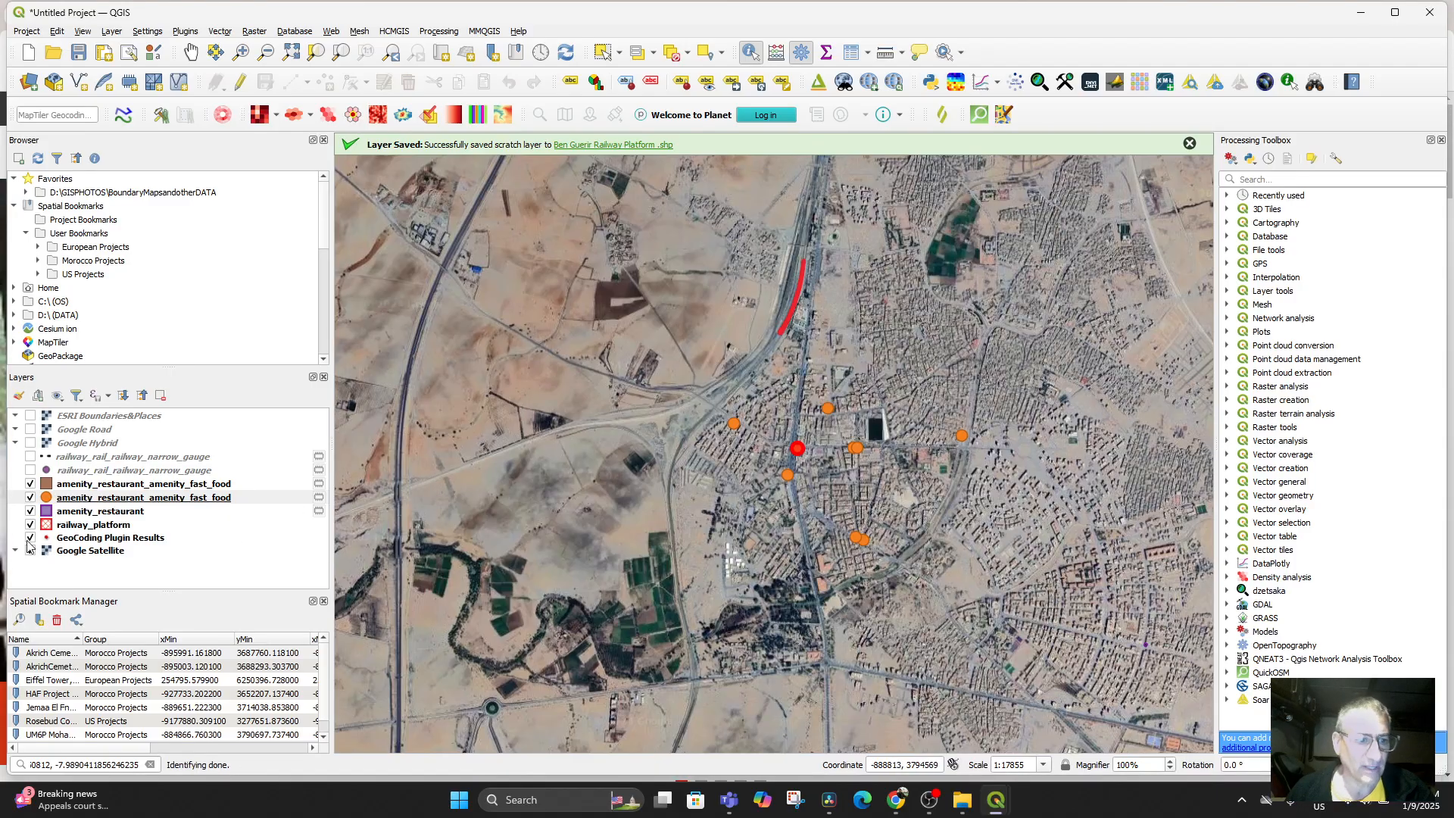
Step: Open the attribute table of the amenity_restaurant_amenity_fast_food point layer and review its columns from full_id to internet_access
right_click(85, 499)
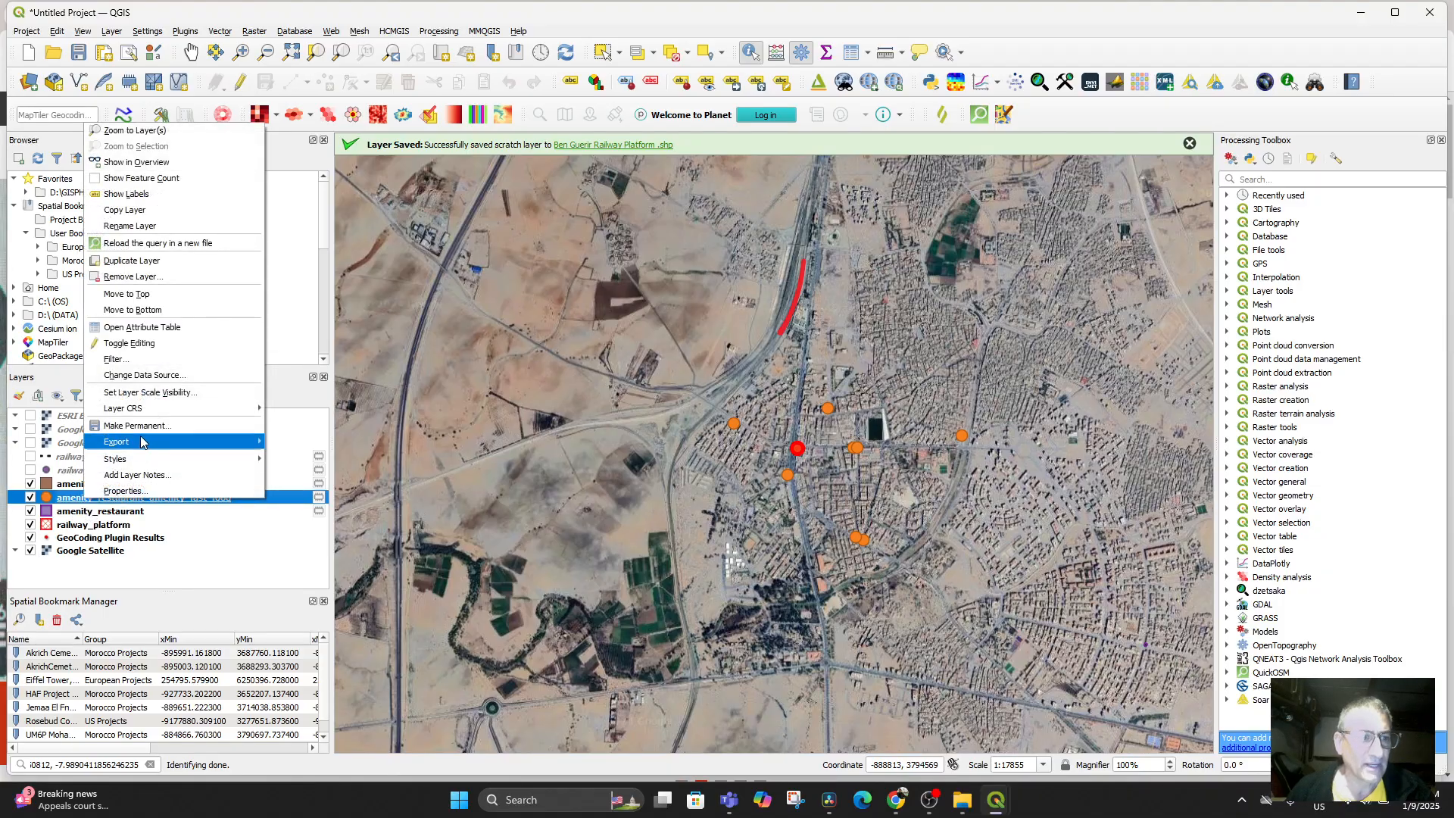
left_click(170, 327)
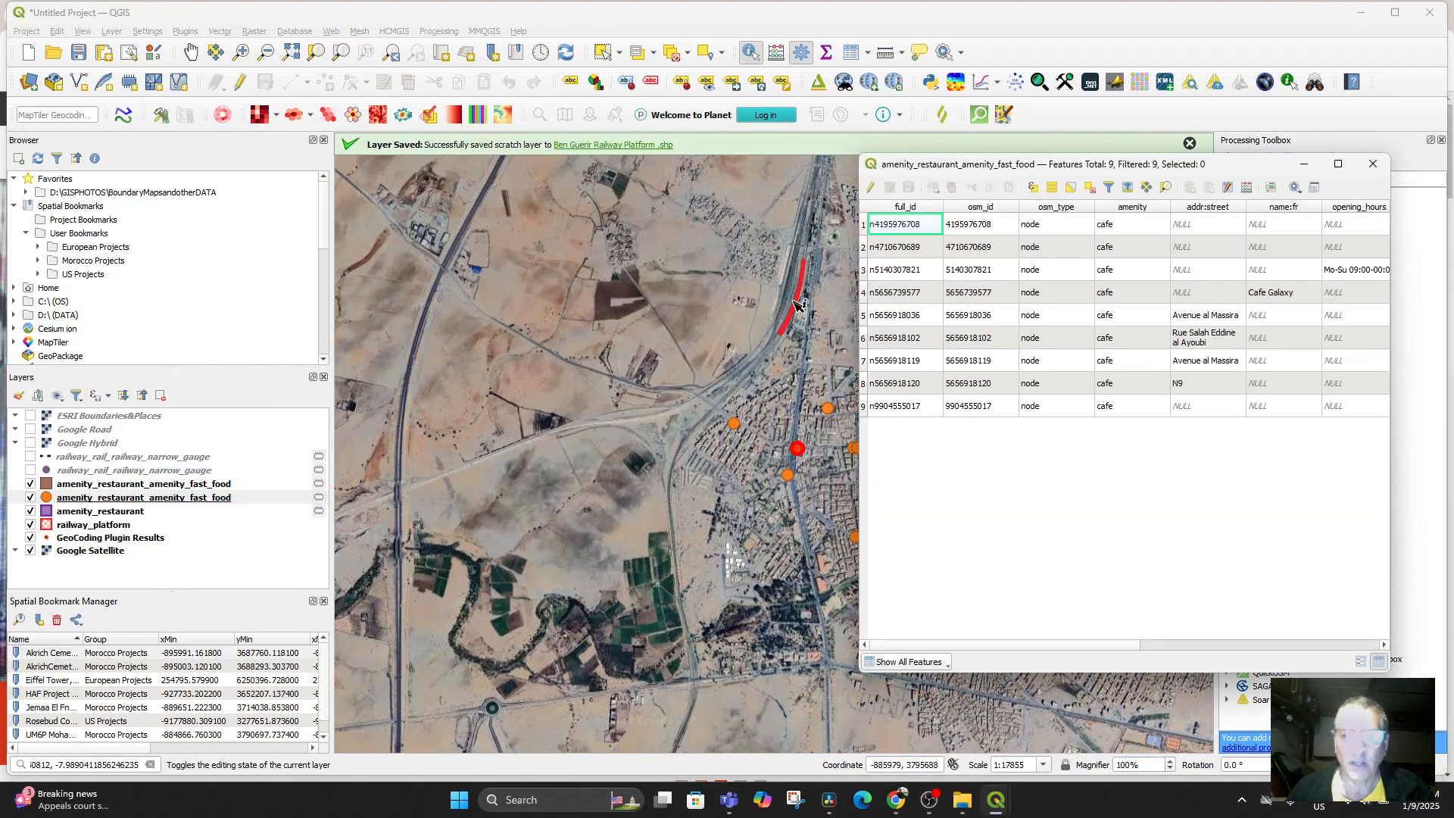
left_click_drag(1086, 649, 1036, 625)
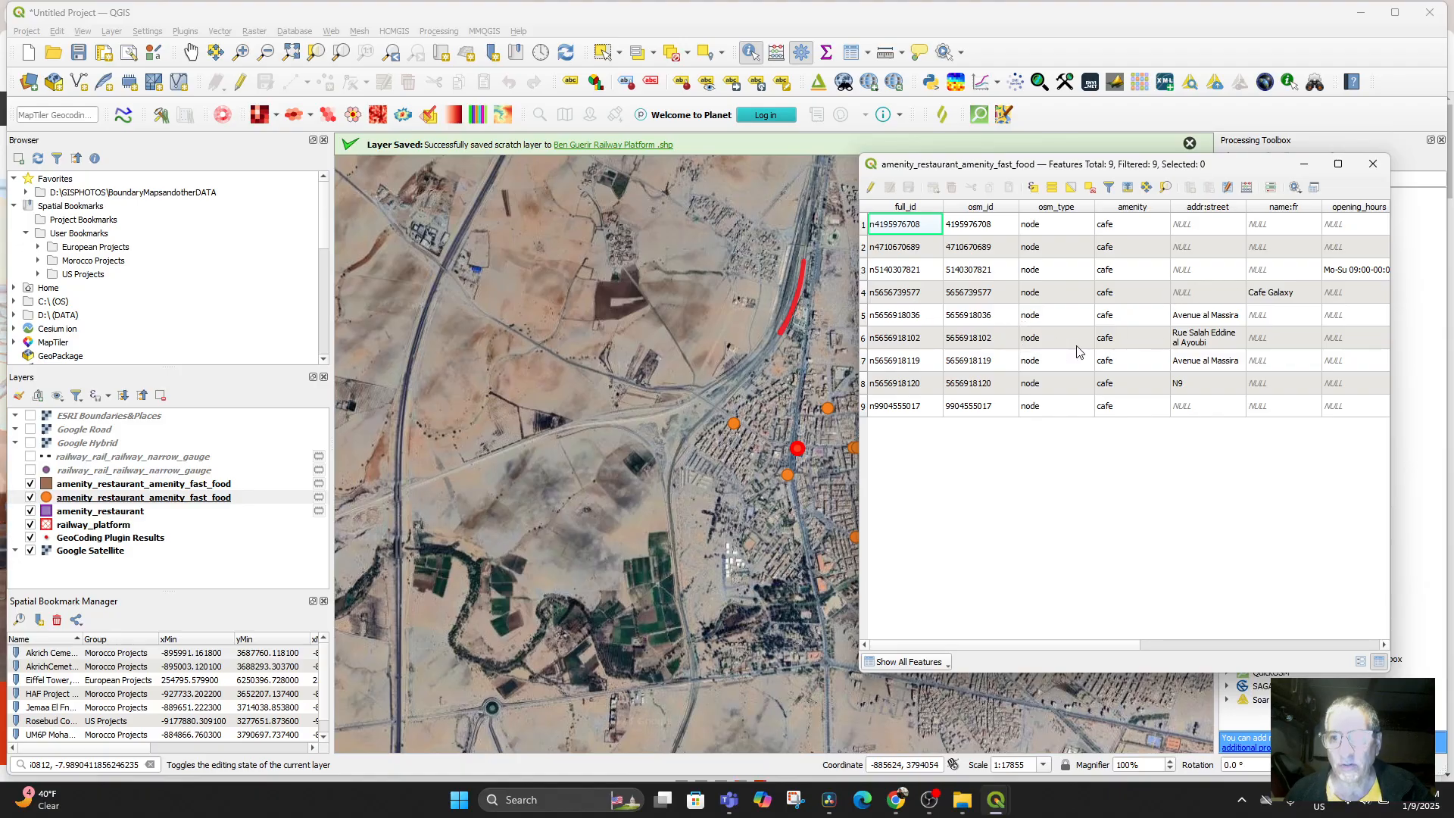
left_click_drag(1126, 645, 1355, 638)
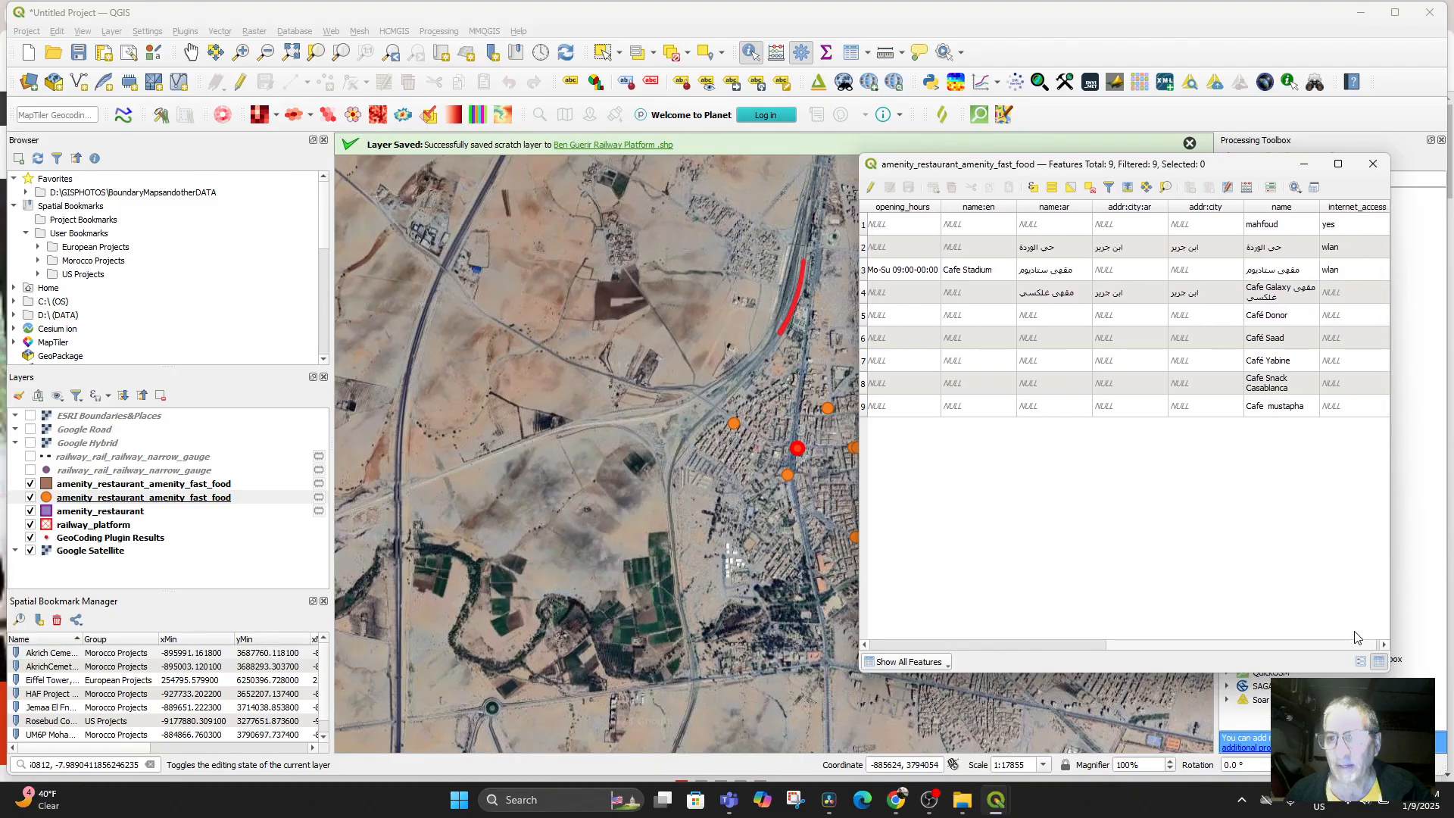
scroll(1355, 638, "left", 6)
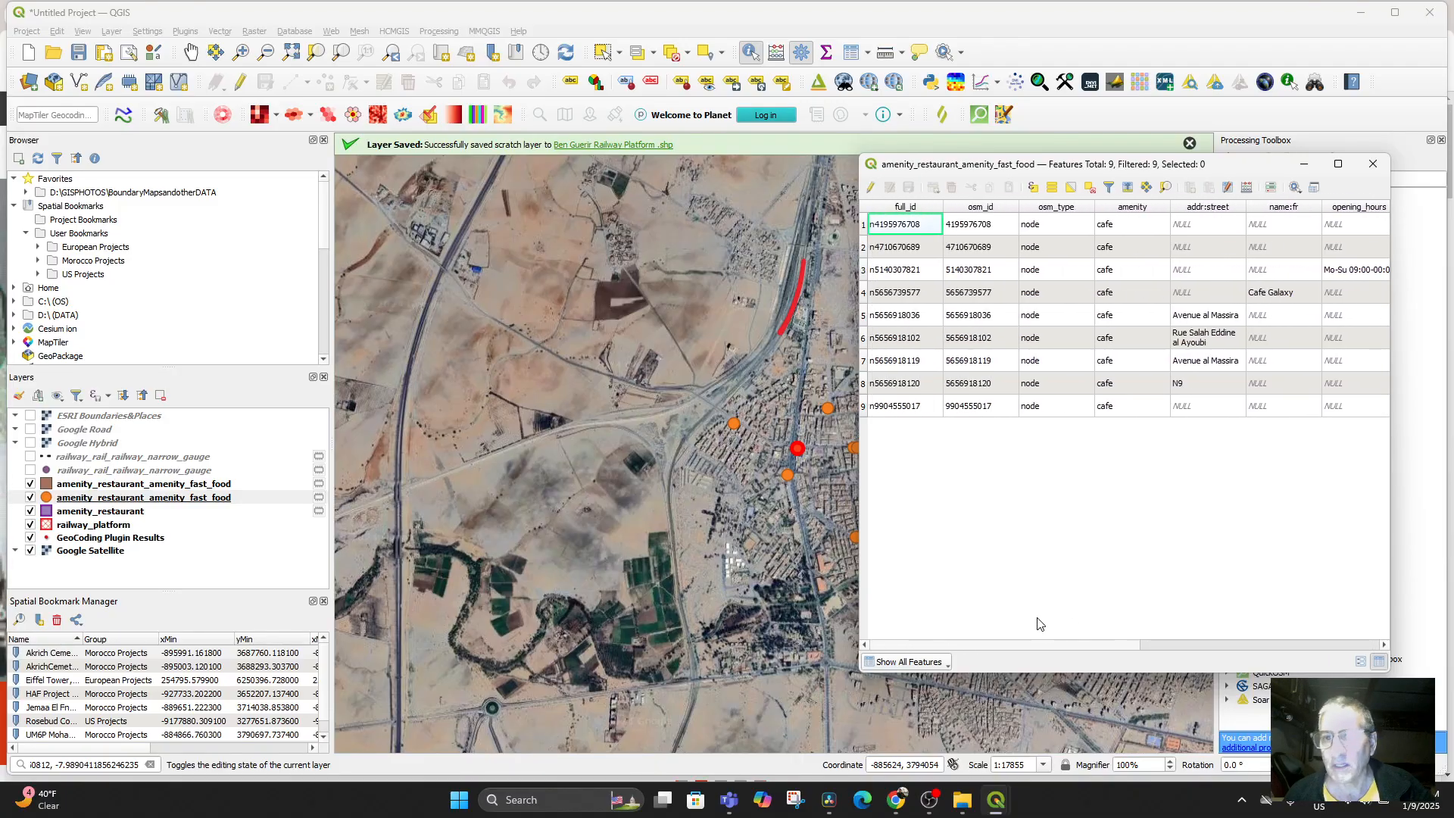
scroll(1039, 623, "right", 6)
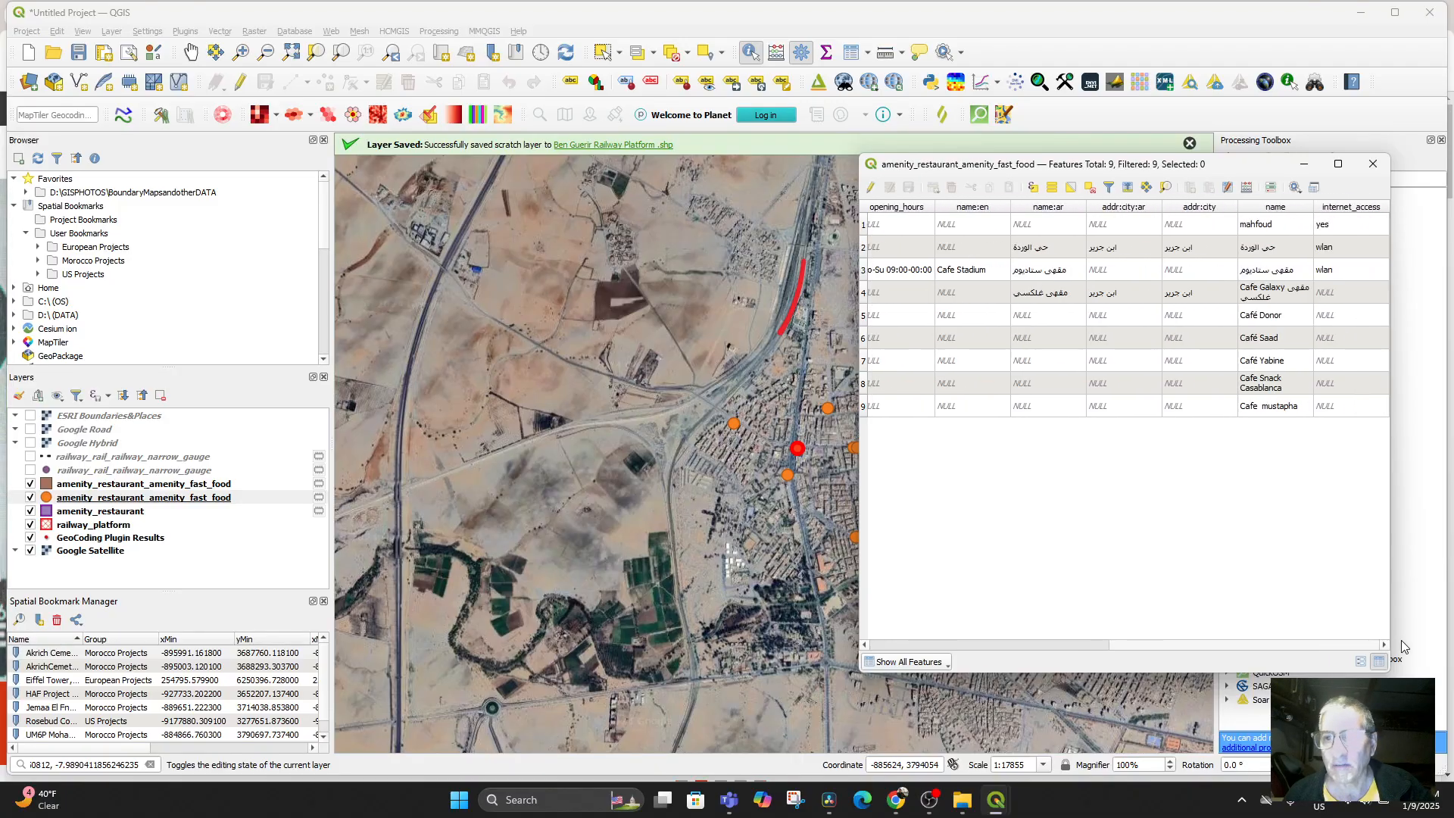
Step: Select the Café Donor record in the attribute table and identify its highlighted point on the map
left_click(866, 319)
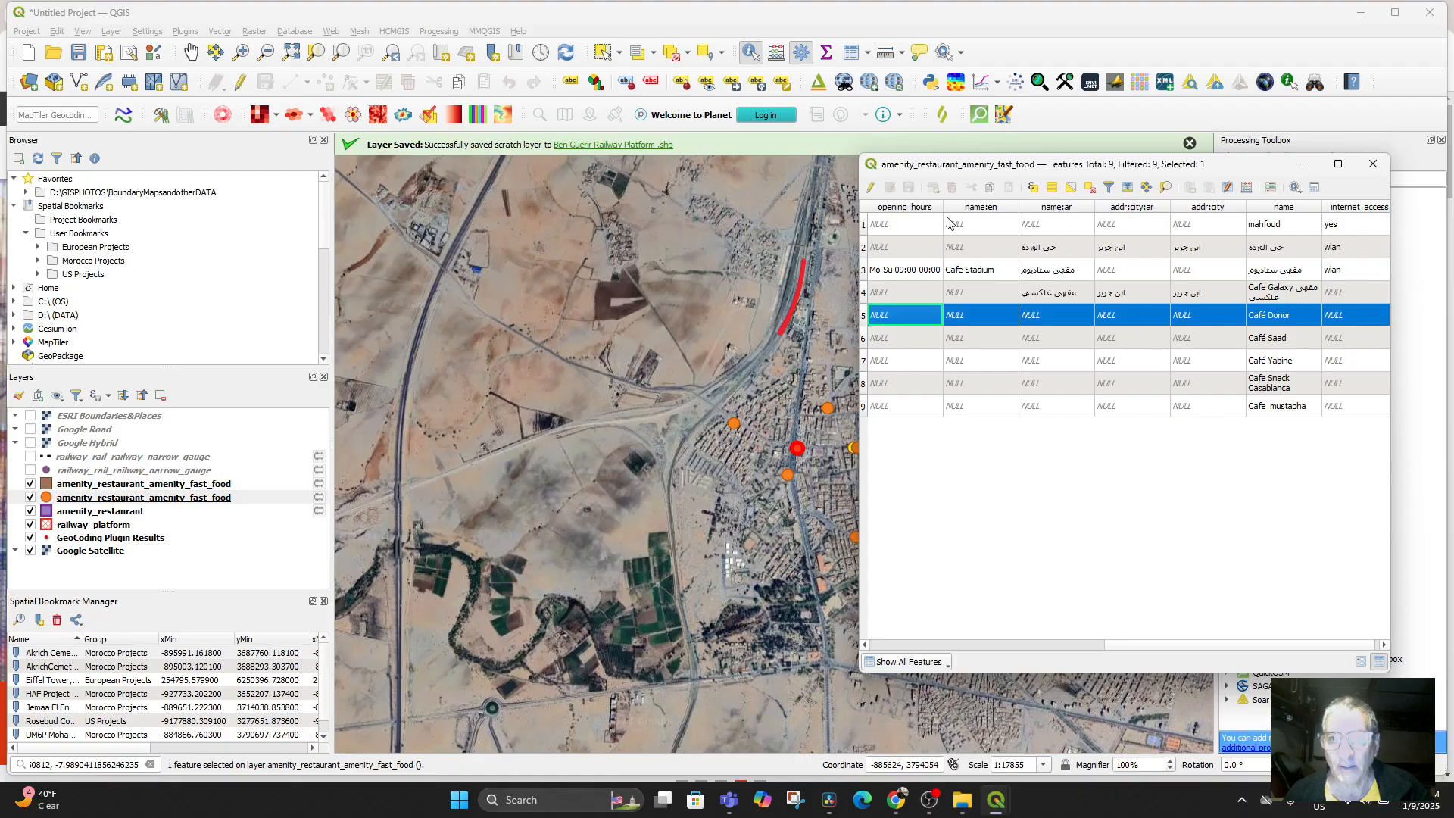
left_click_drag(1060, 164, 1198, 139)
scroll(811, 514, "up", 2)
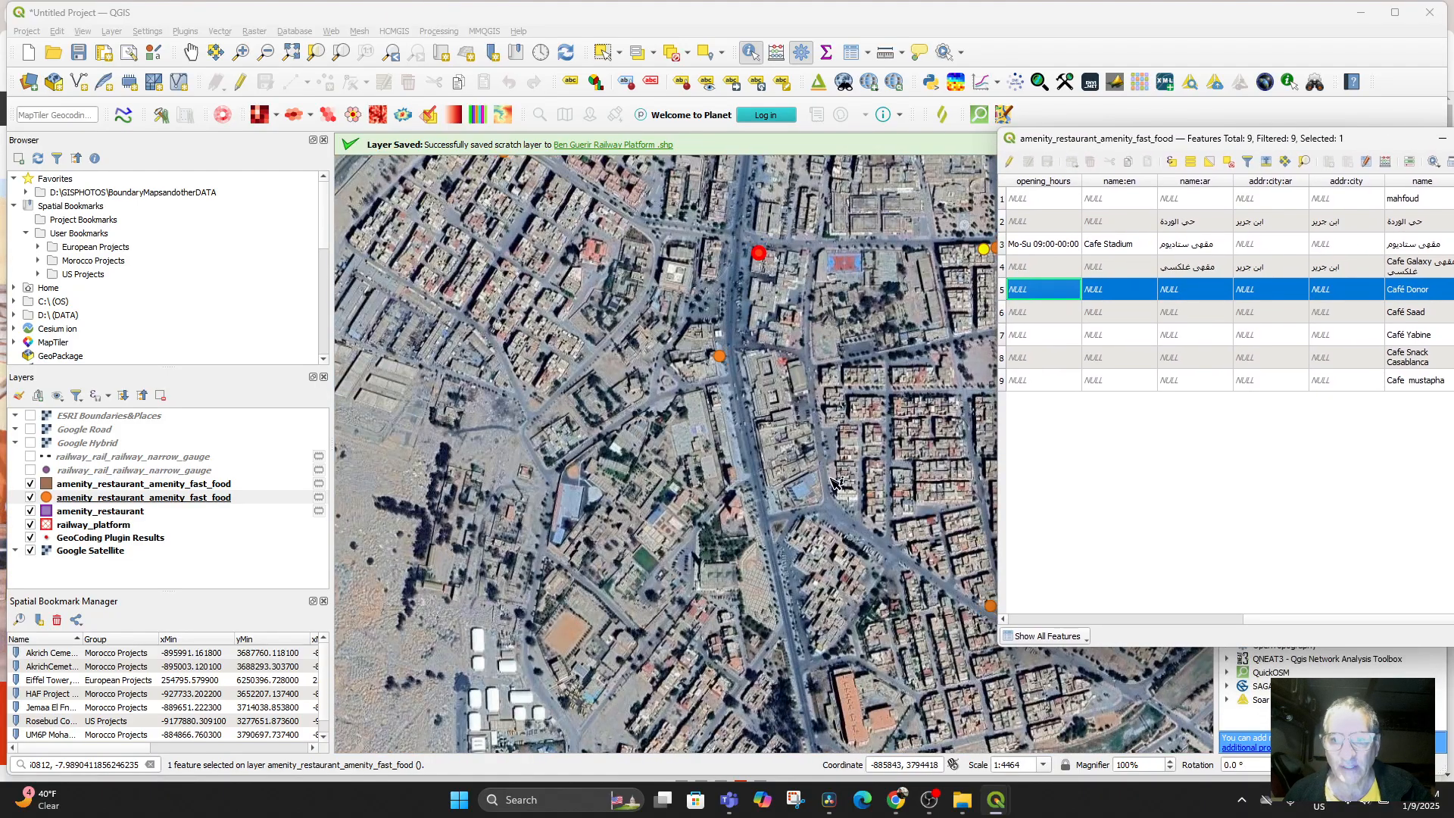
left_click_drag(933, 340, 676, 526)
scroll(676, 527, "up", 1)
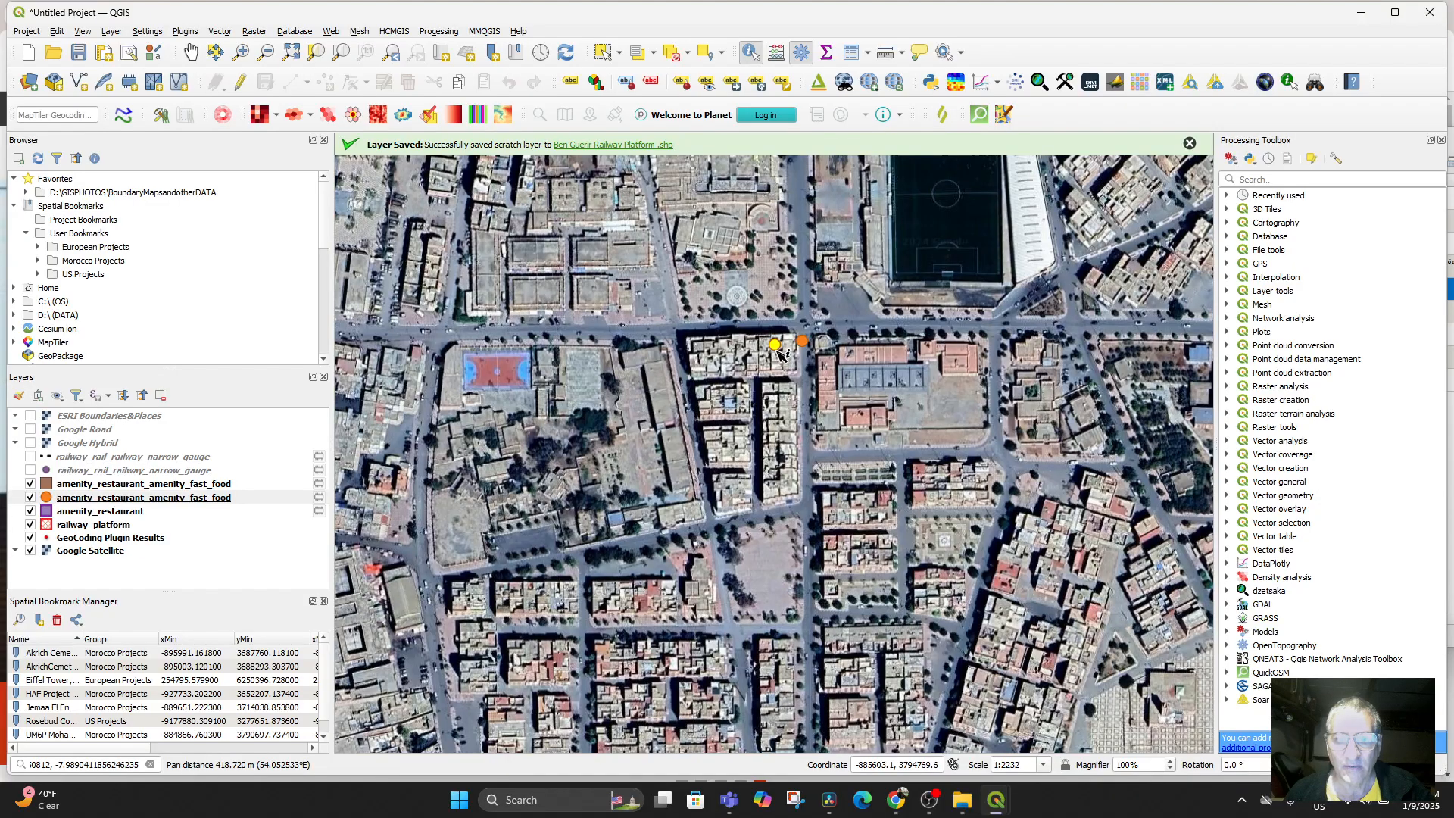
left_click(778, 354)
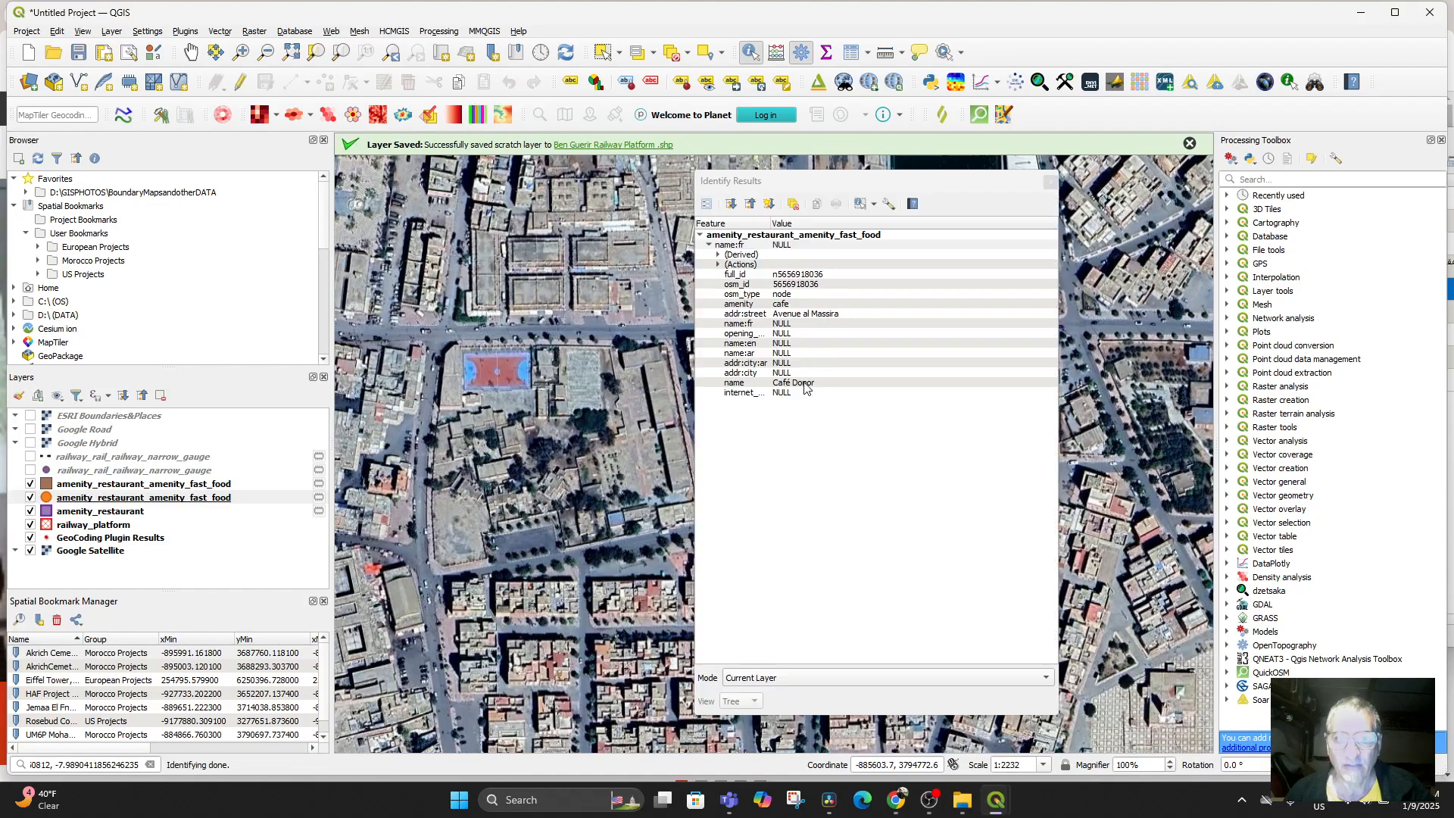
left_click(1050, 182)
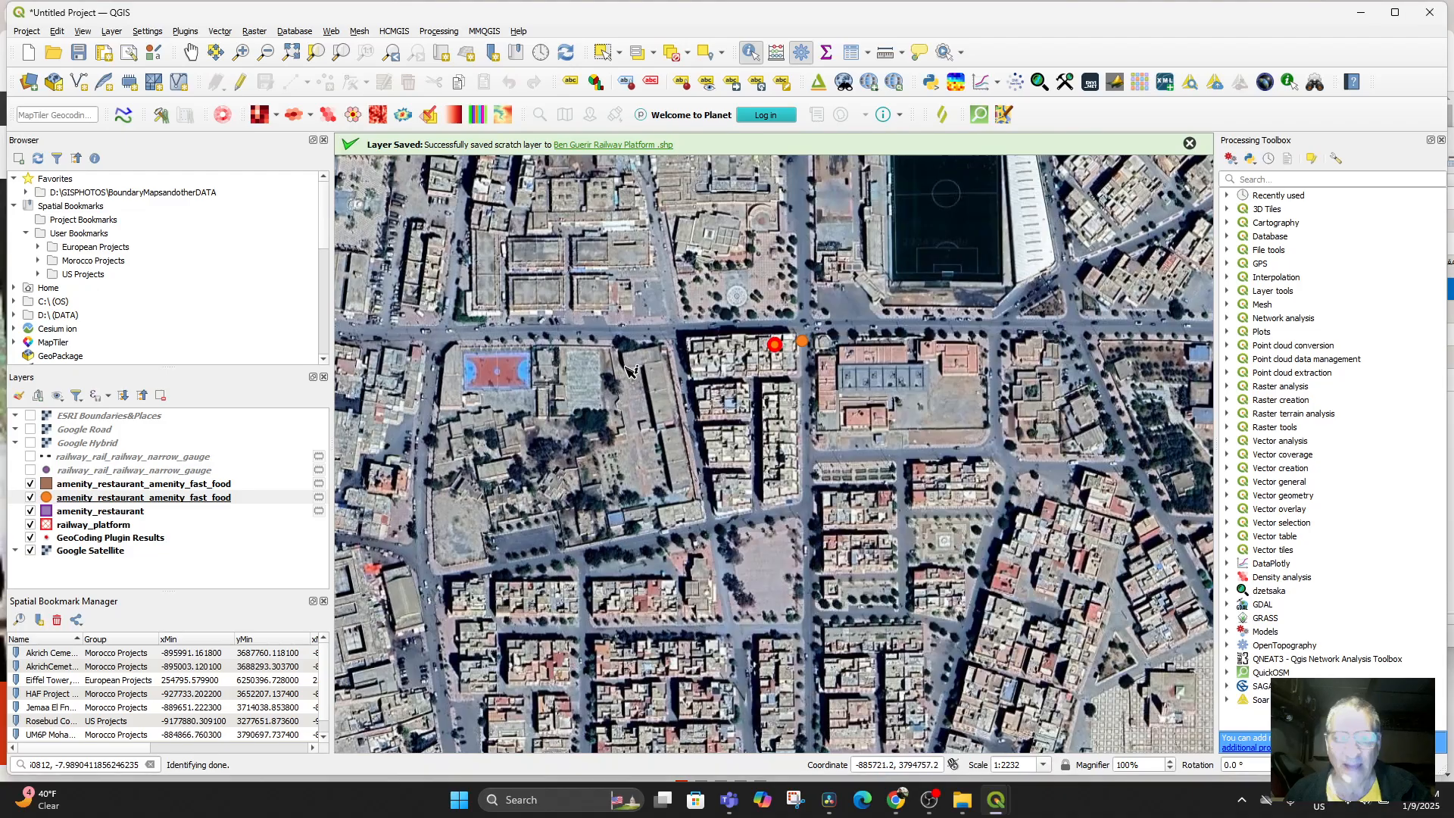
Step: Reopen the food point layer's attribute table and select records 6, 7 and 8 one after another
right_click(106, 502)
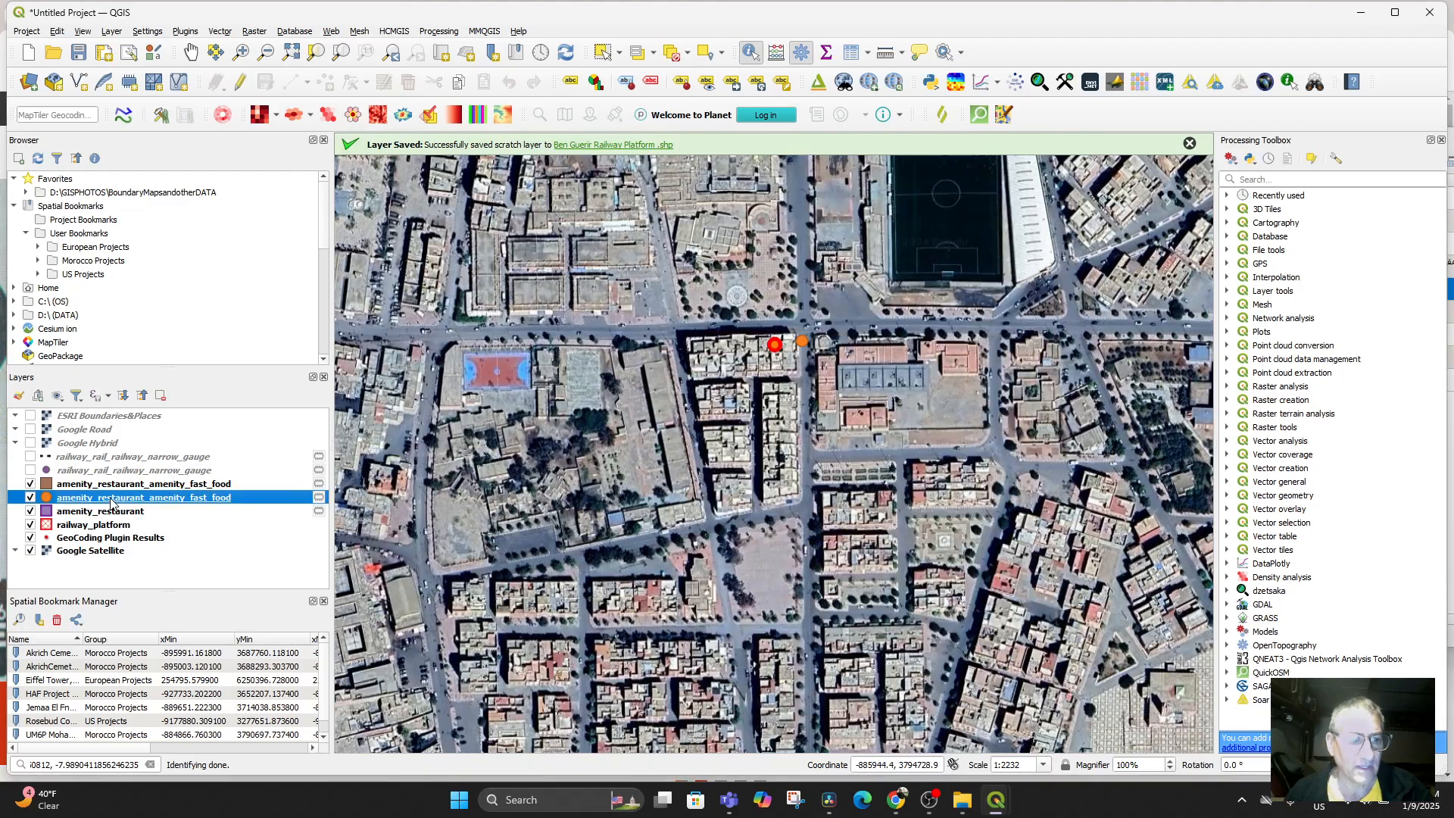
left_click(169, 328)
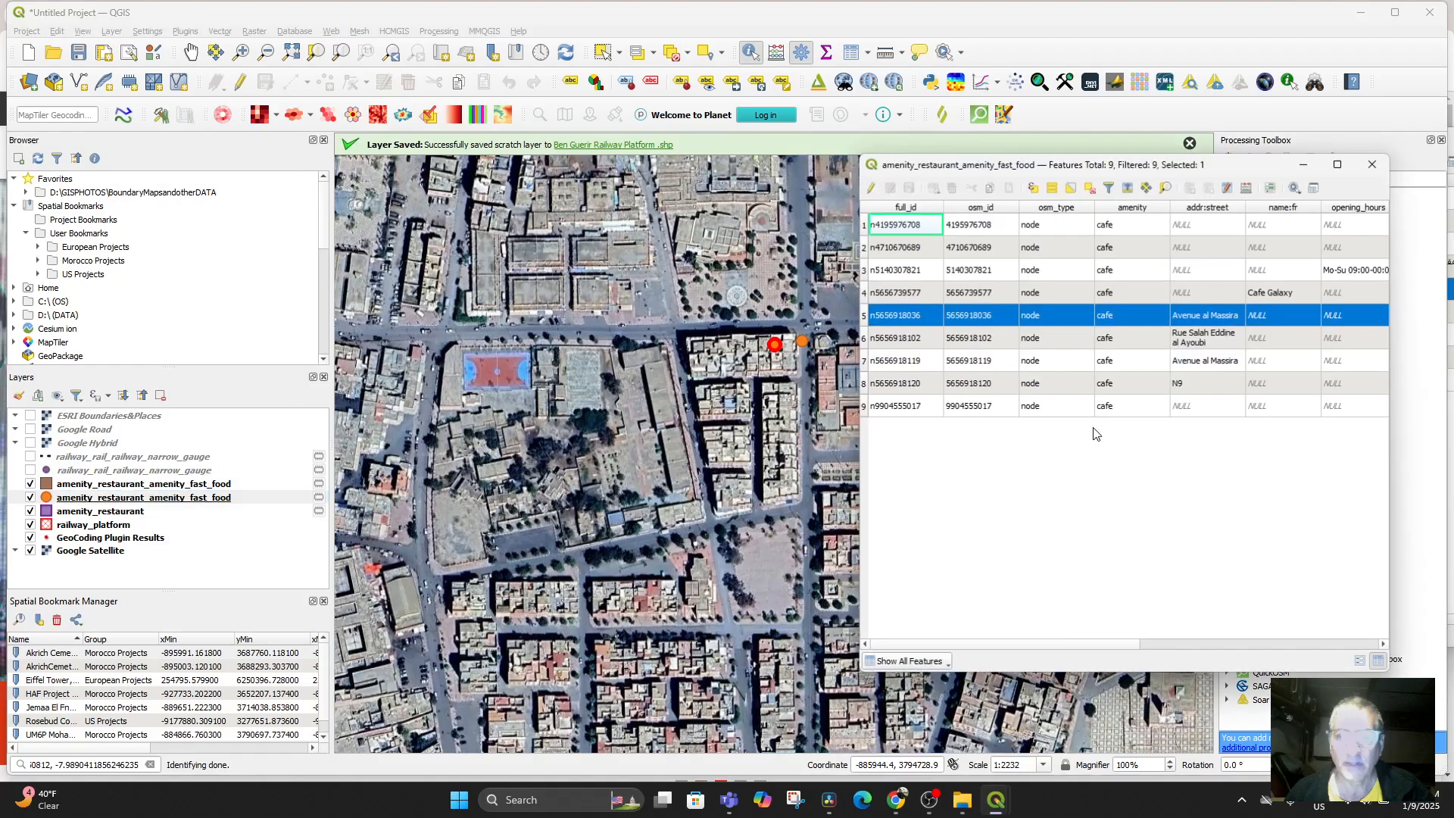
left_click(866, 339)
left_click(866, 363)
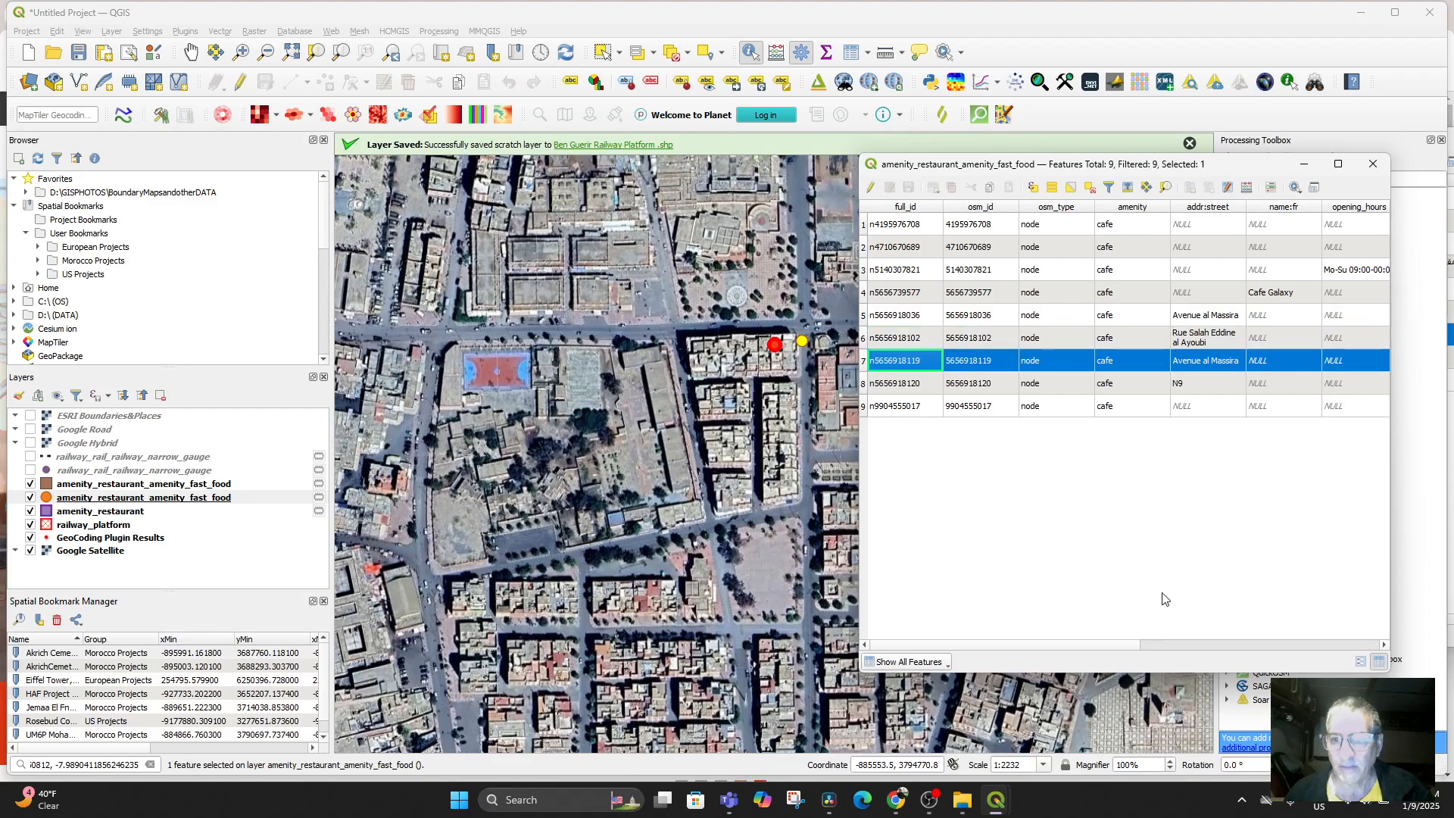
left_click_drag(1128, 644, 1060, 646)
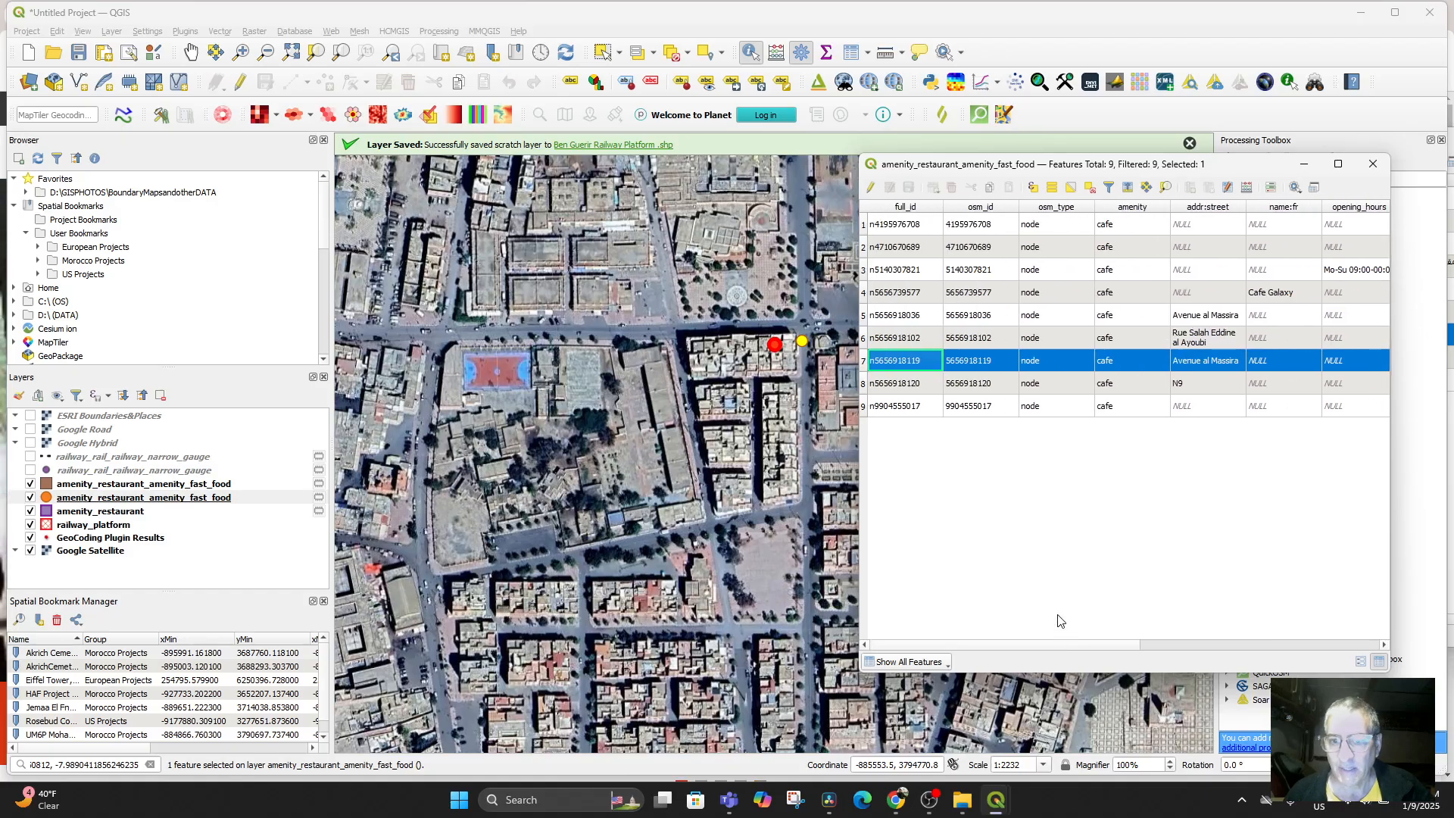
left_click(863, 383)
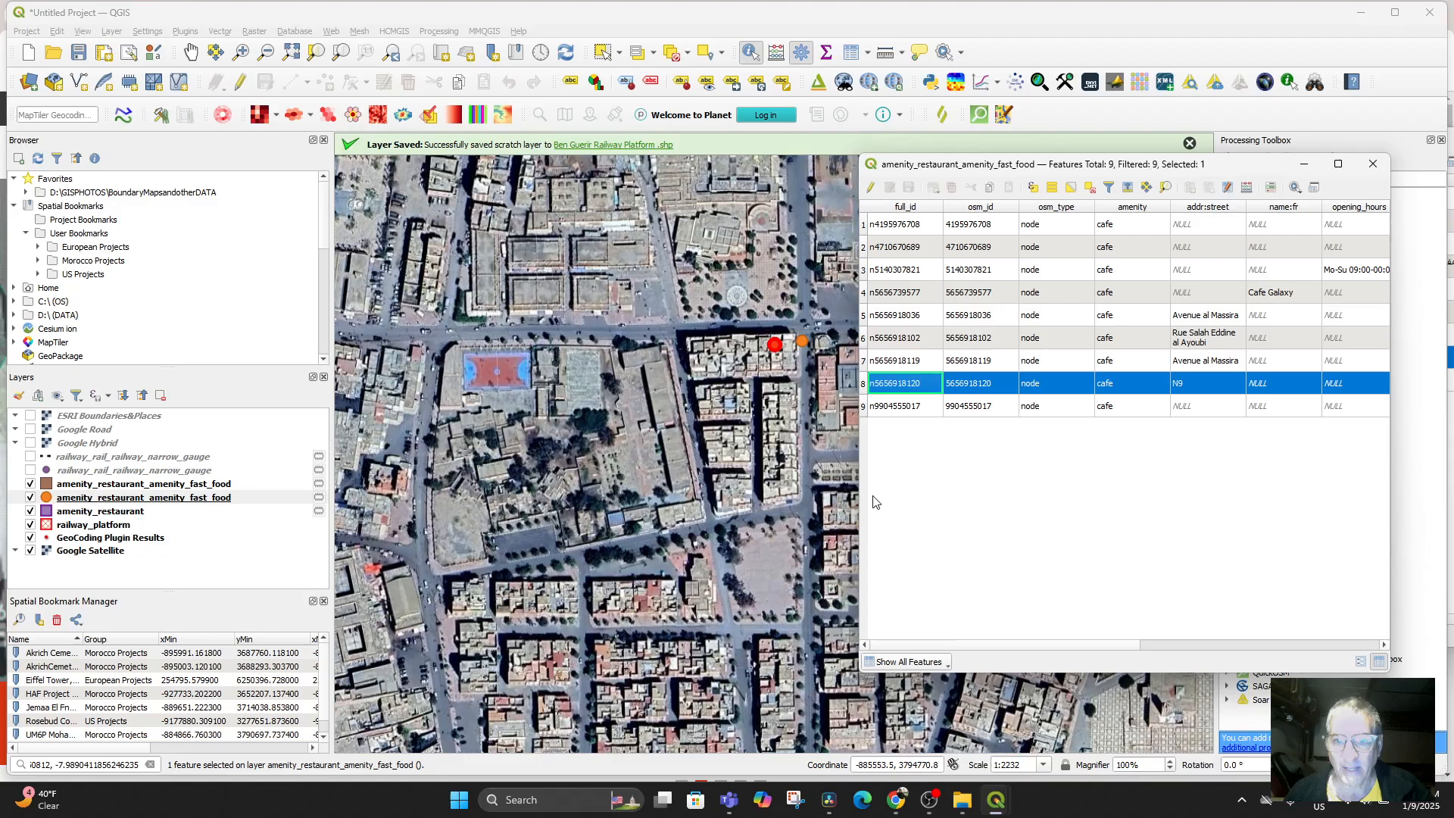
Step: Identify the selected N9 café point and the nearest café point south of it, then dismiss the results
scroll(656, 508, "down", 2)
scroll(561, 492, "up", 1)
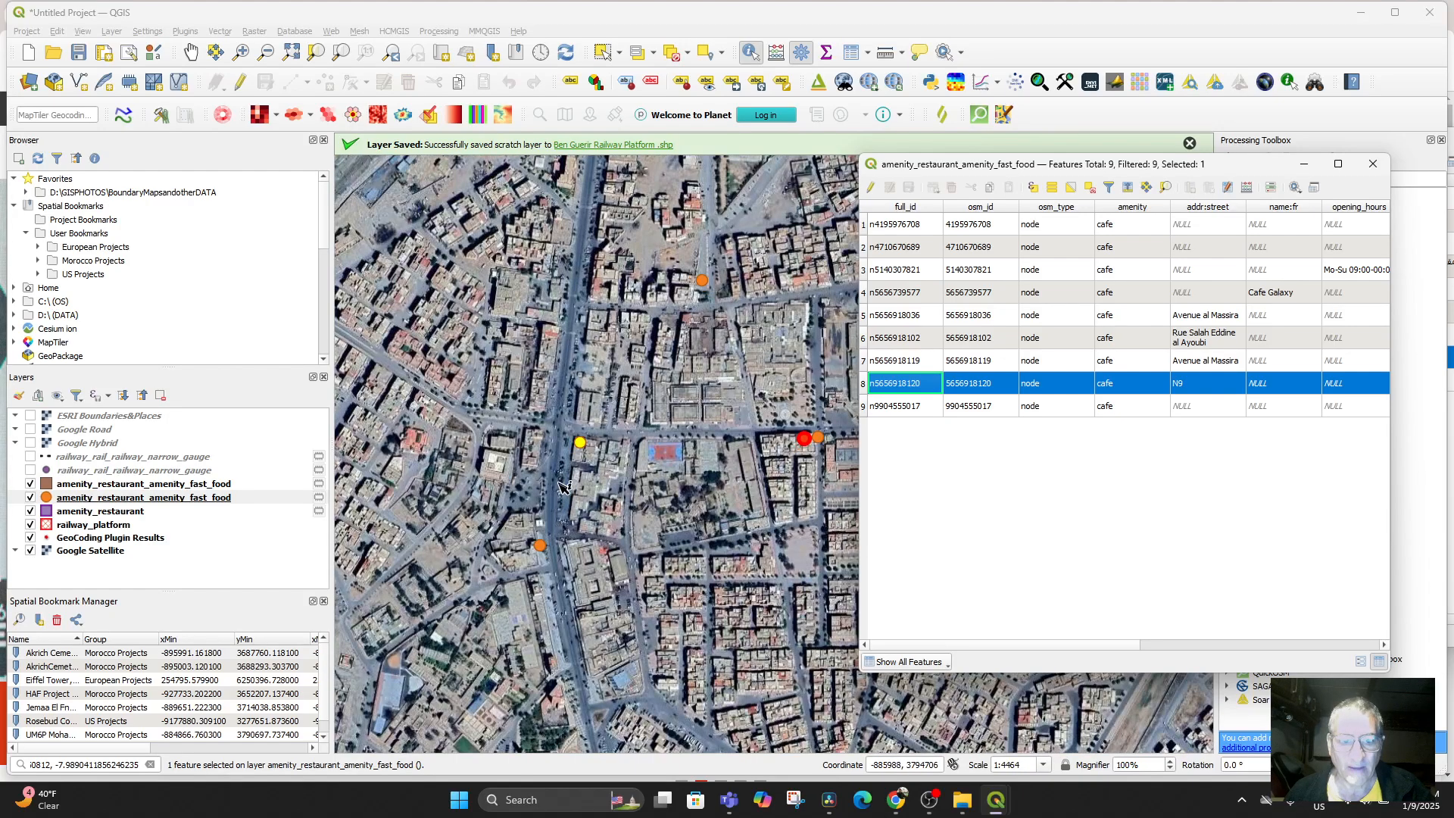
left_click(583, 446)
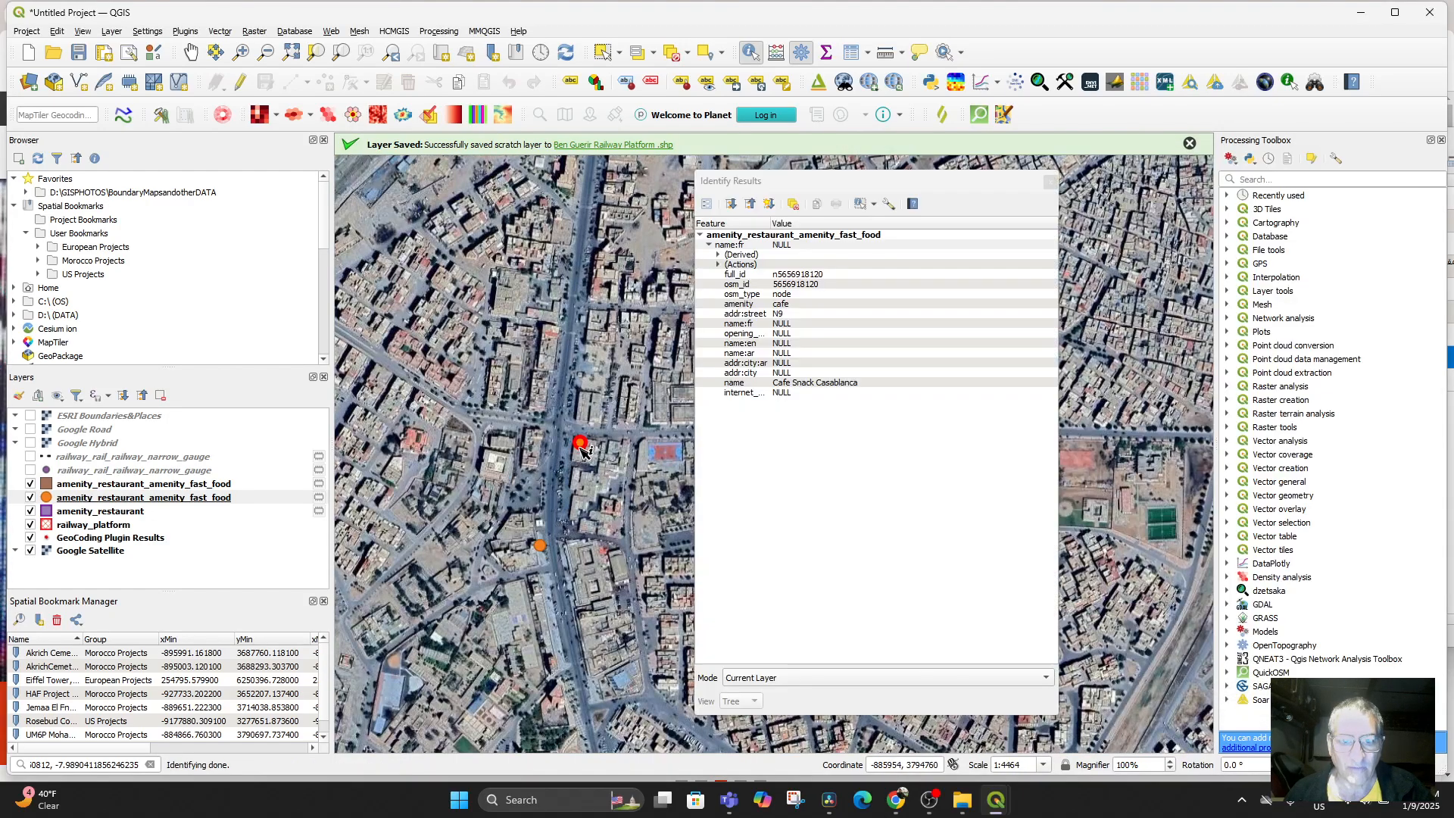
left_click(547, 547)
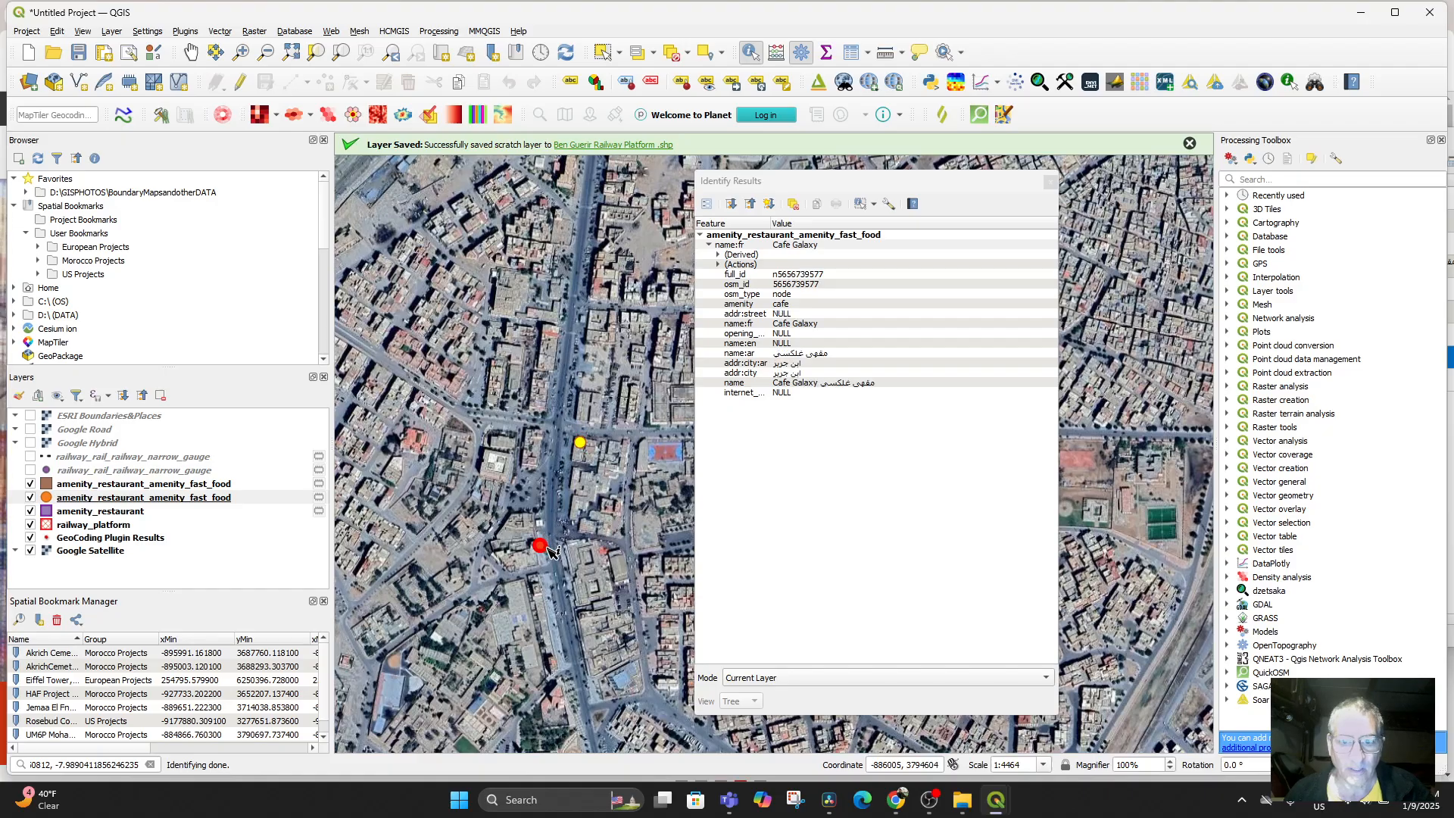
scroll(618, 380, "down", 3)
left_click(615, 250)
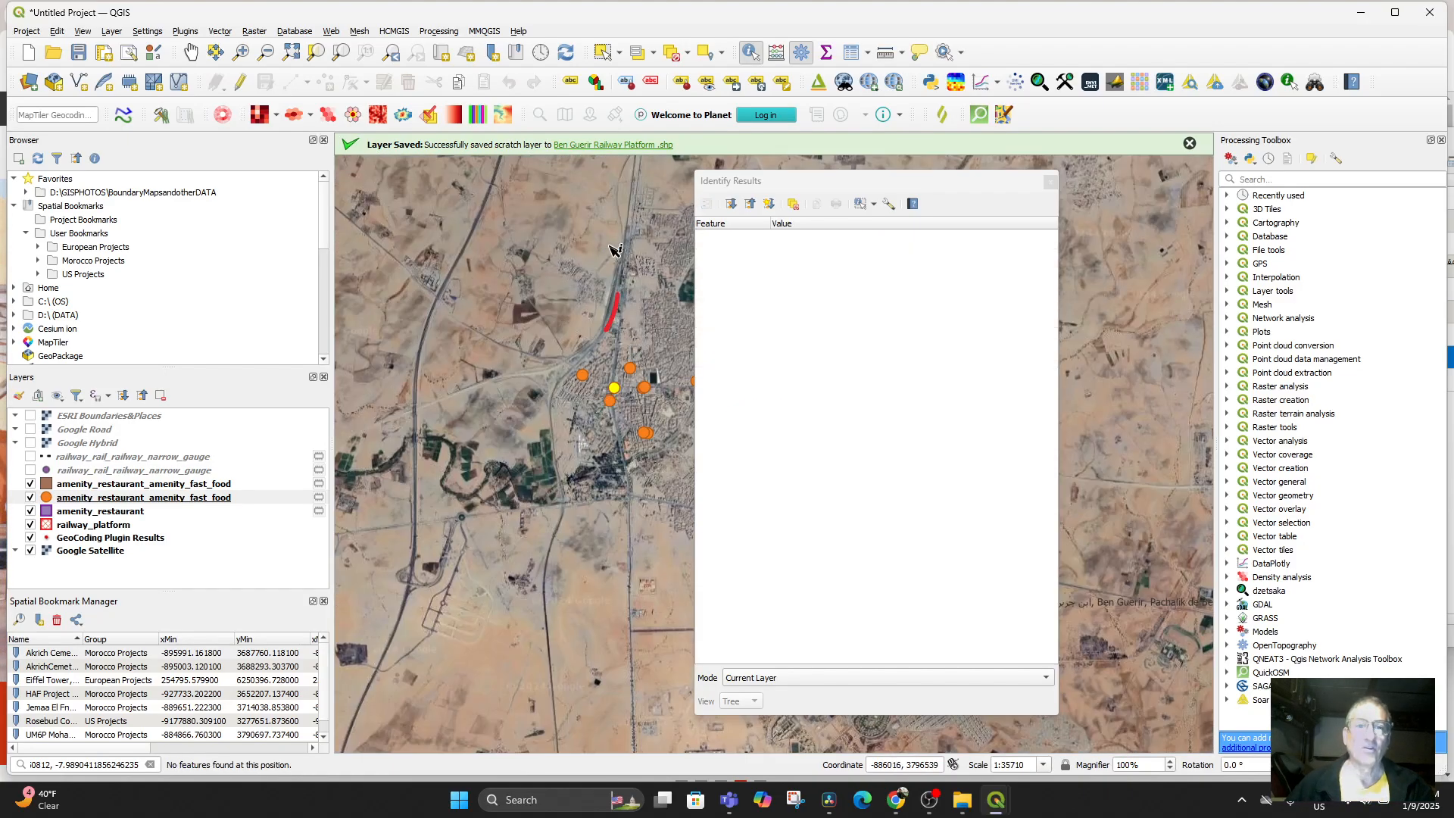
left_click(1050, 182)
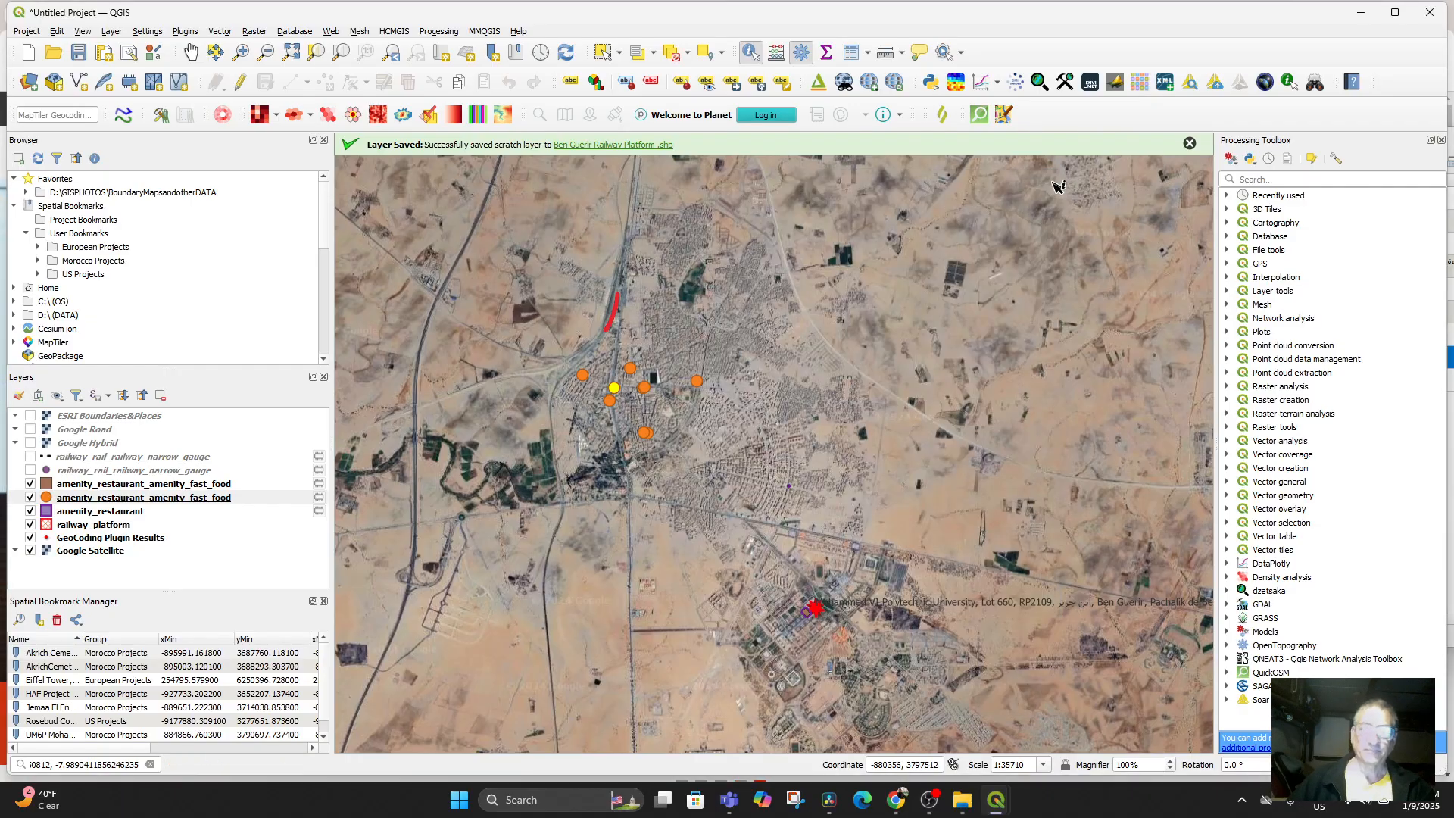
Step: Download café features within the canvas extent using QuickOSM's Facilities/Food+Drinks/Cafe preset with amenity=cafe, and close the query dialog
left_click_drag(873, 551, 953, 626)
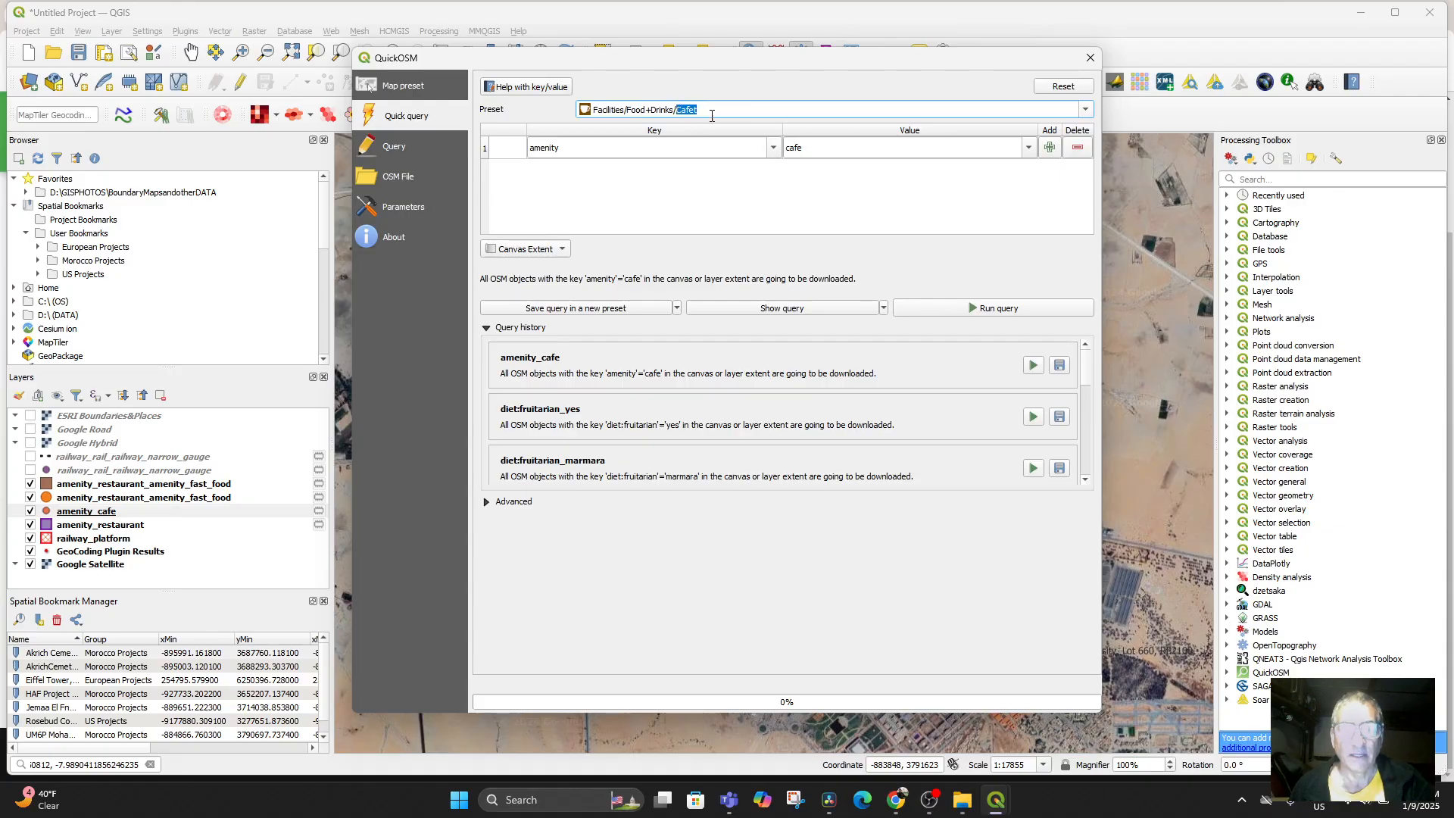
key("BackSpace")
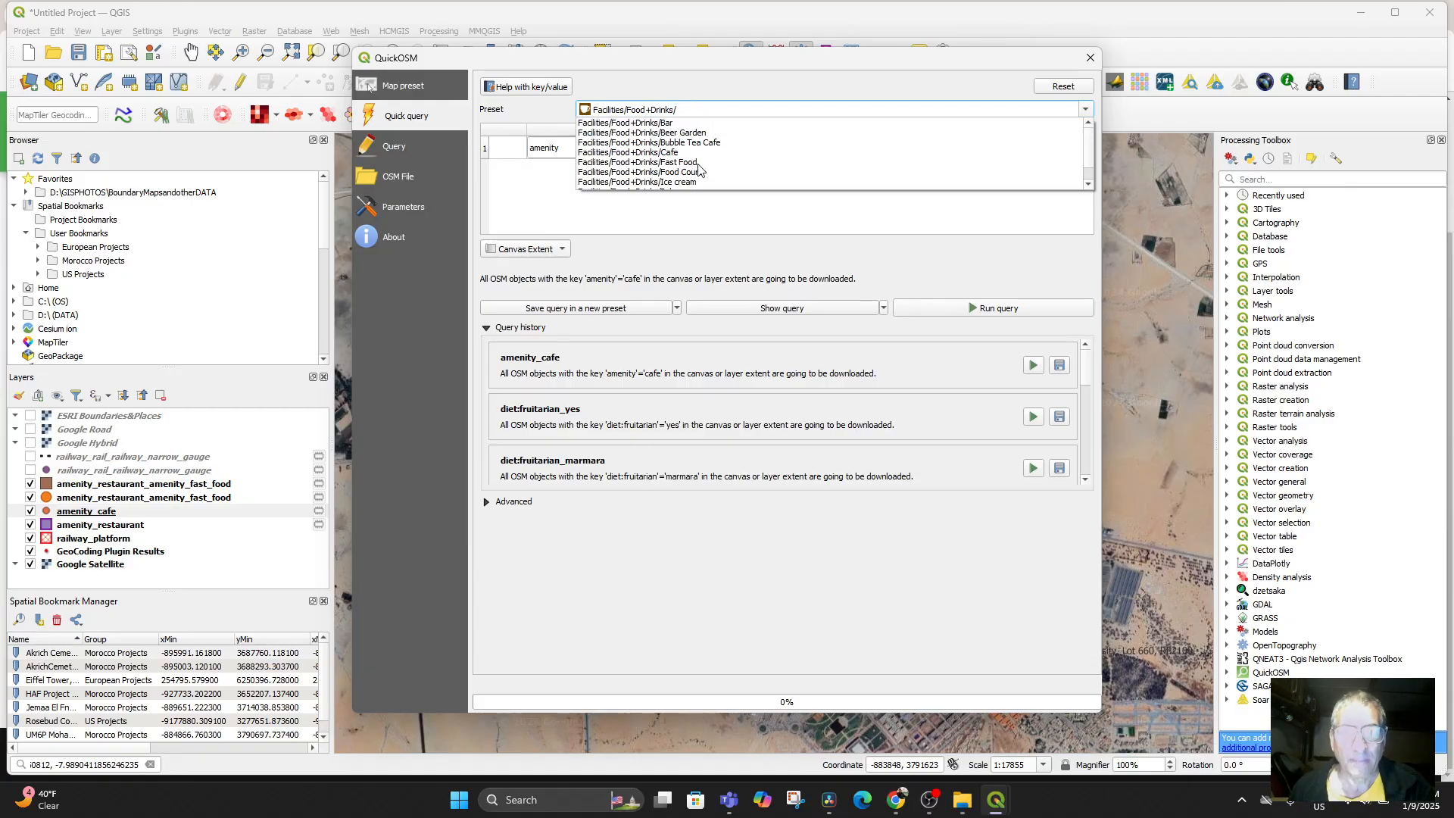
scroll(701, 179, "down", 1)
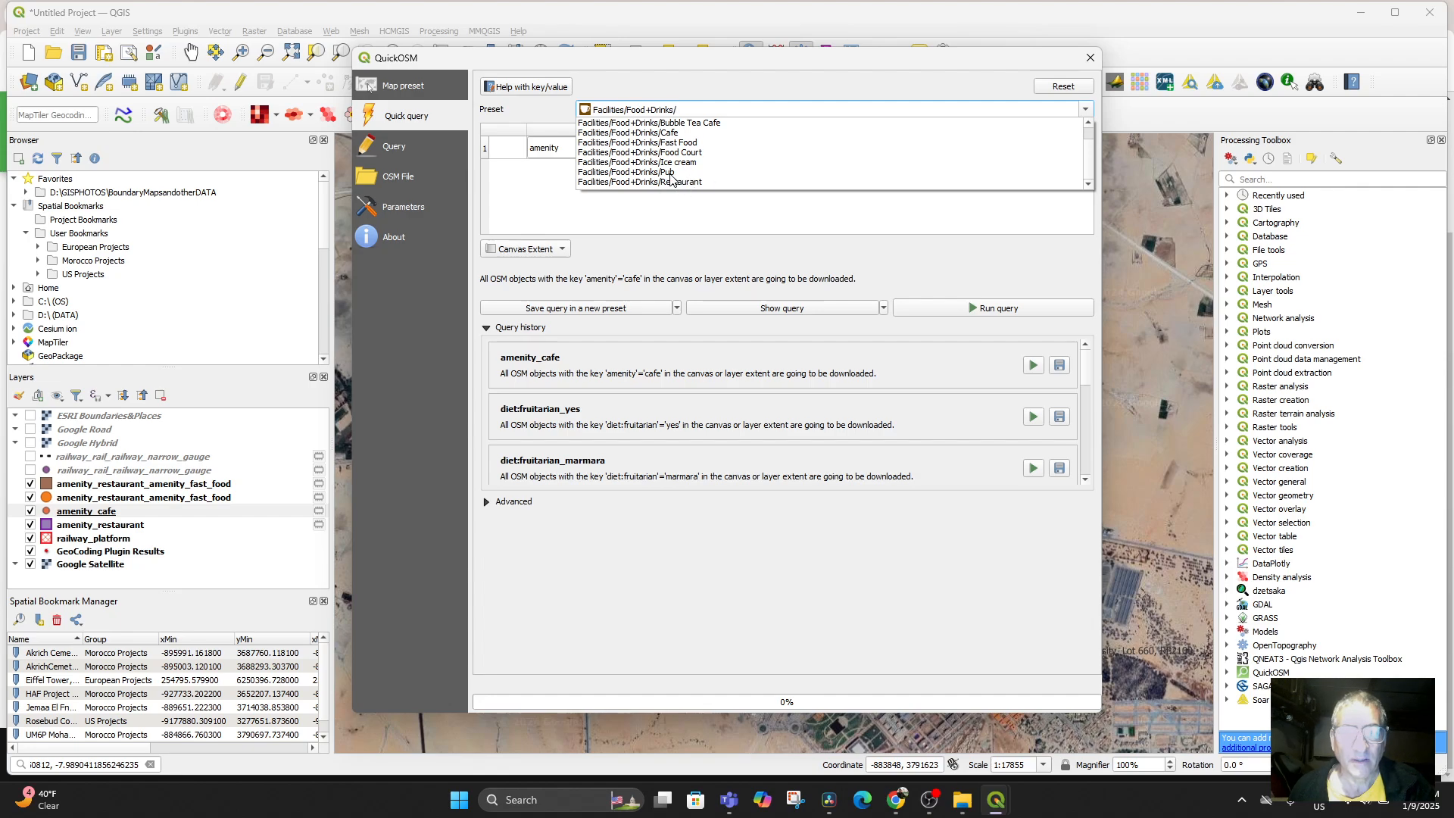
scroll(678, 151, "up", 1)
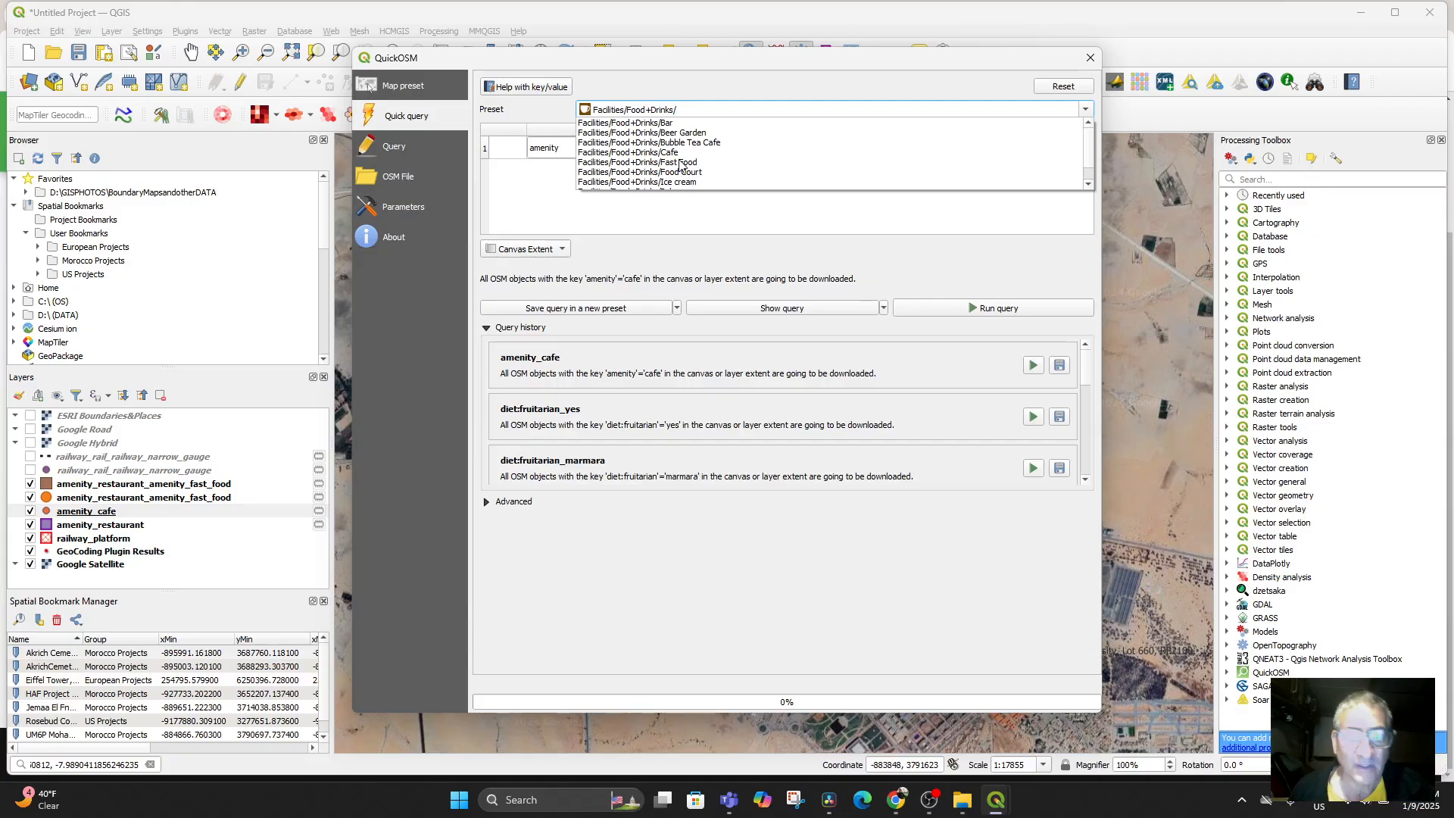
left_click(670, 152)
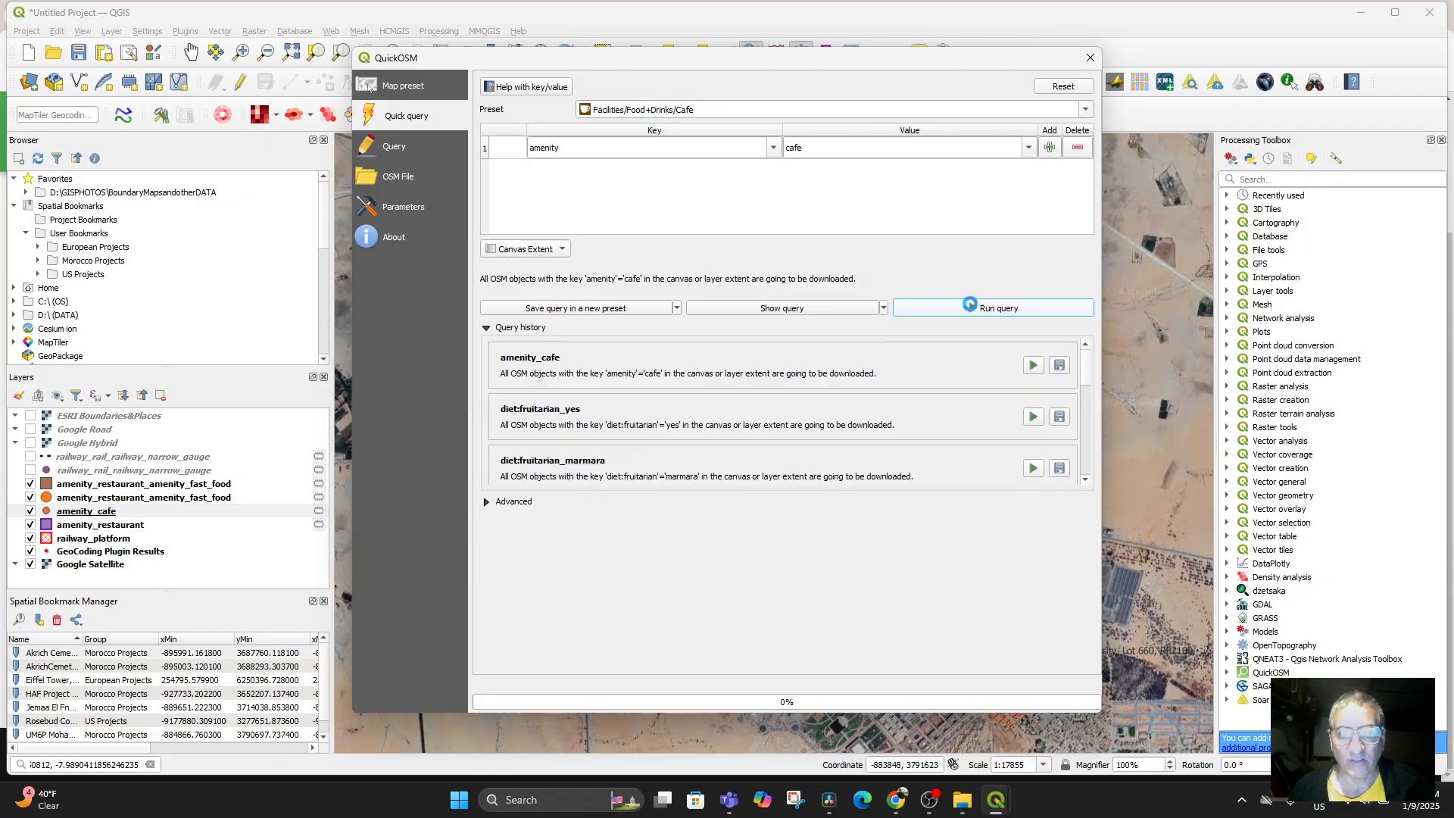
left_click(972, 308)
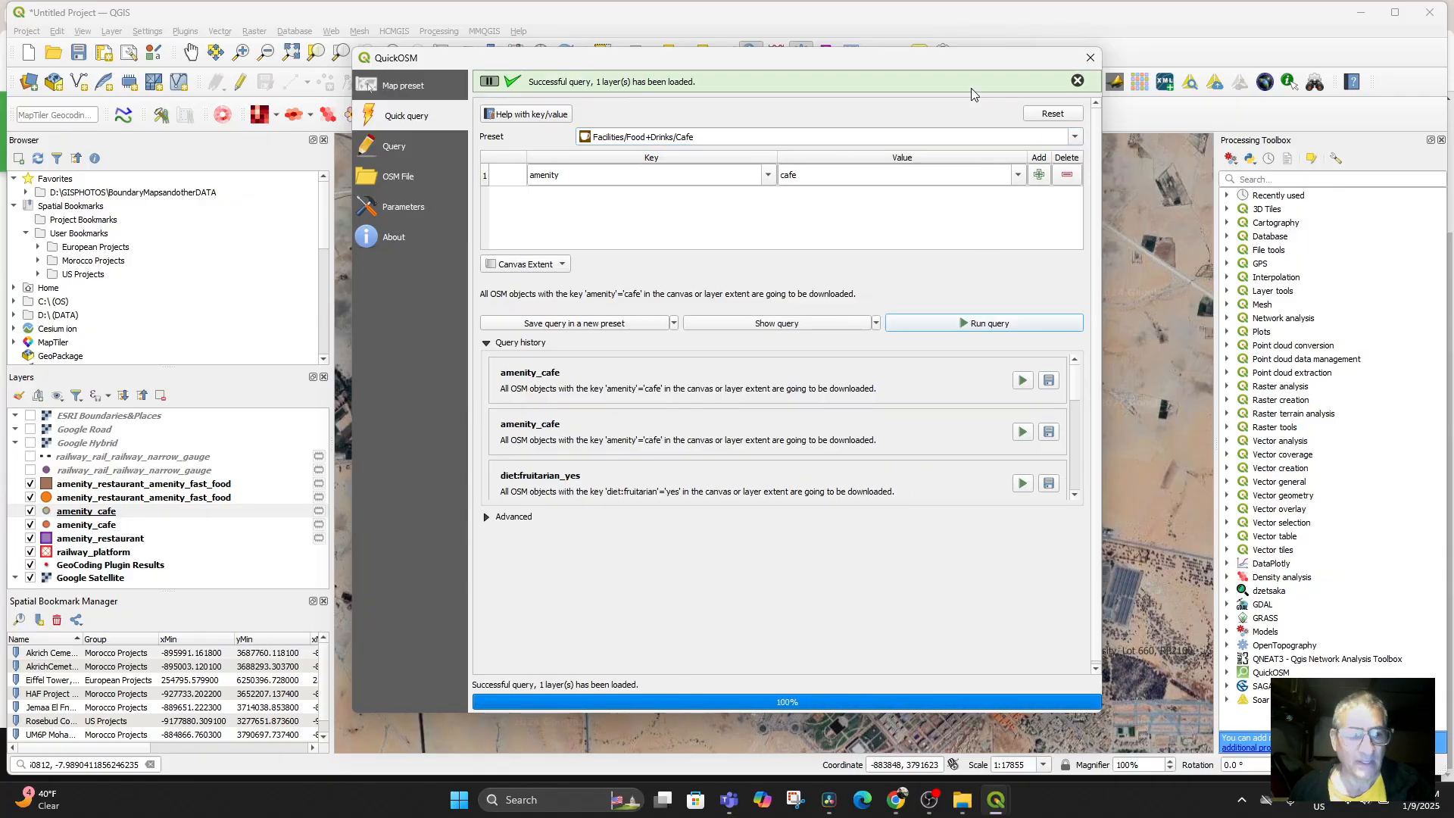
left_click(1089, 57)
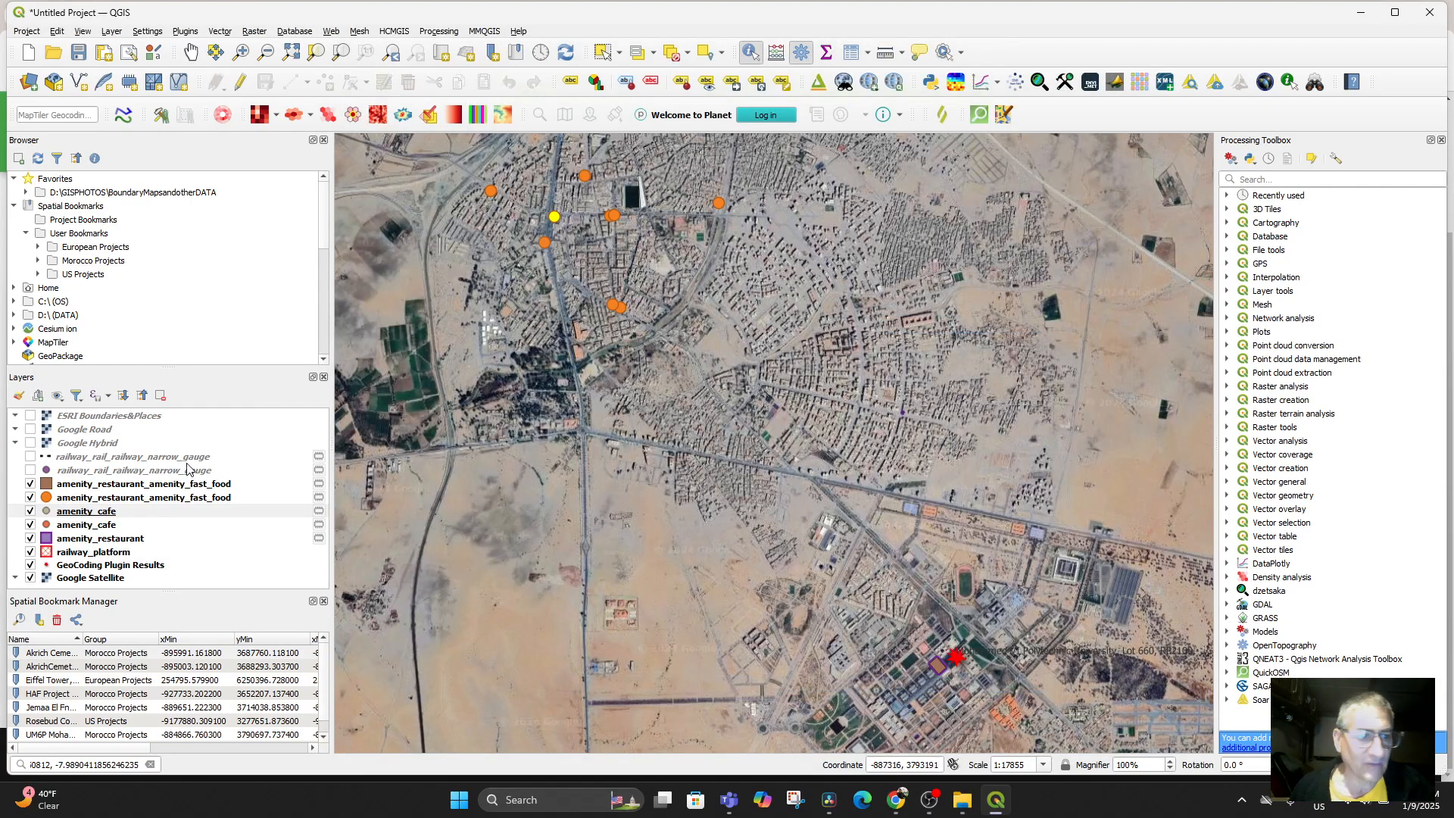
Step: Examine the newly loaded amenity_cafe layer's extent on the map and review its attribute table columns from full_id to internet_access
right_click(68, 512)
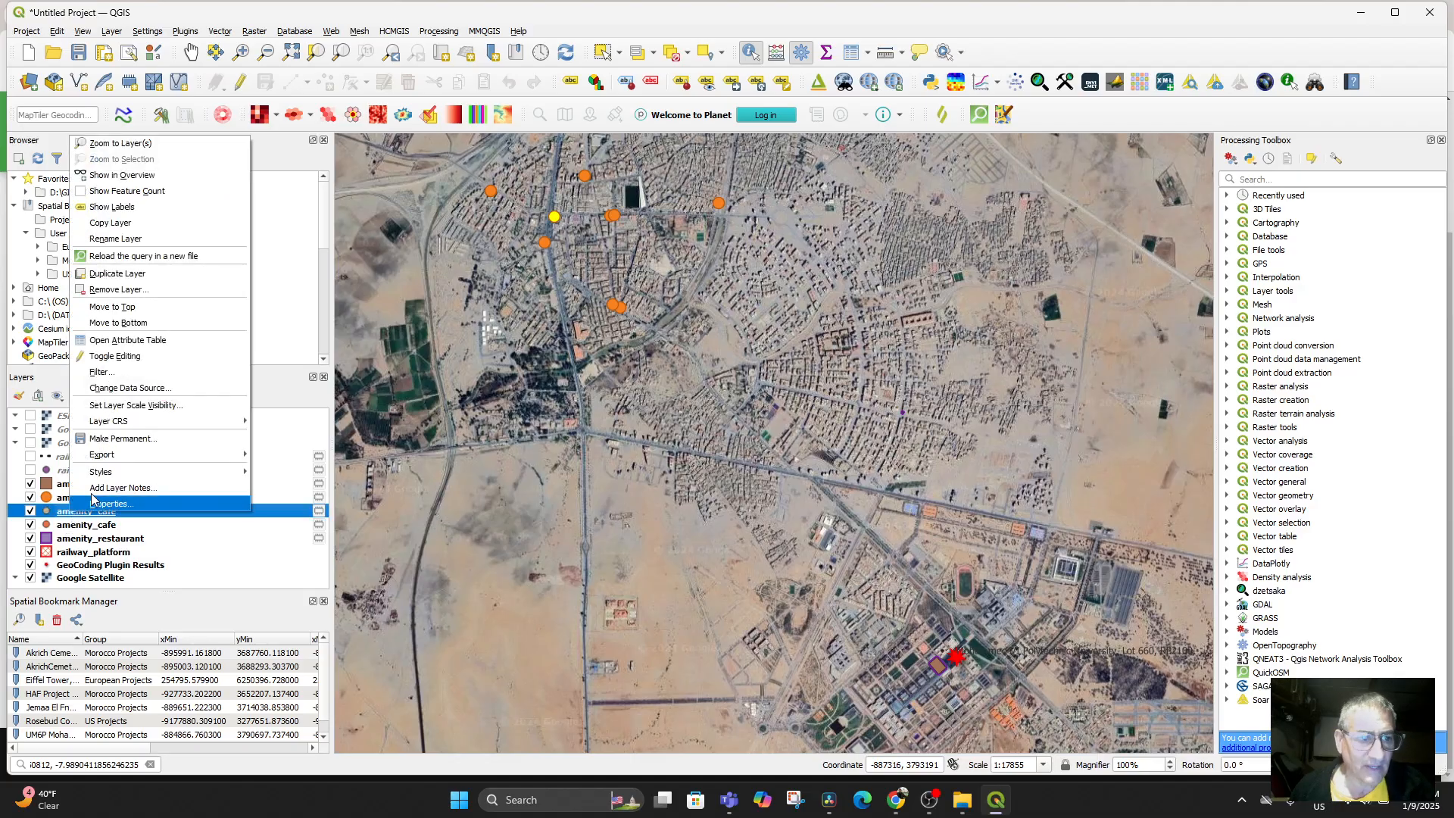
left_click(121, 143)
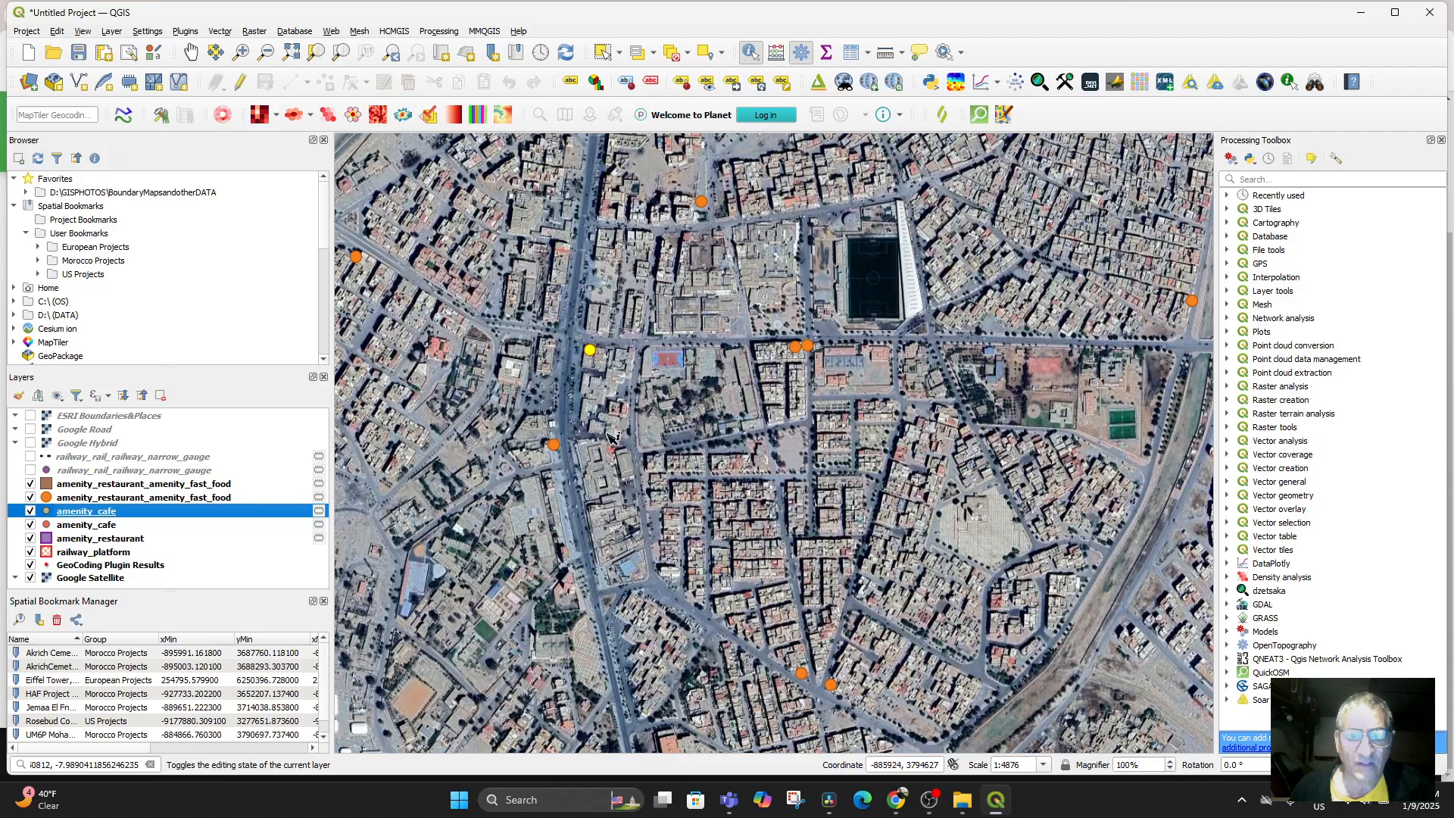
right_click(104, 517)
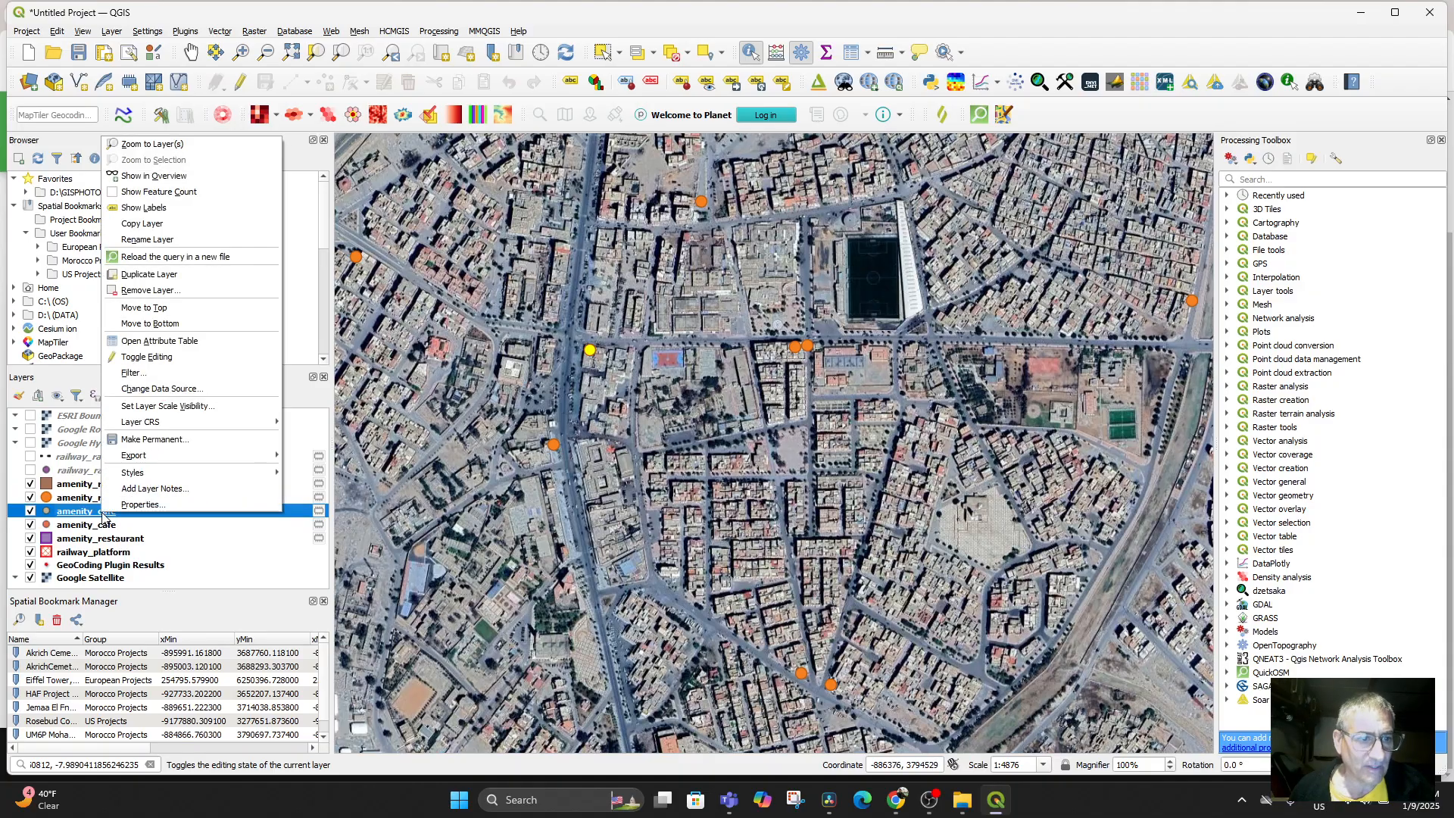
left_click(194, 343)
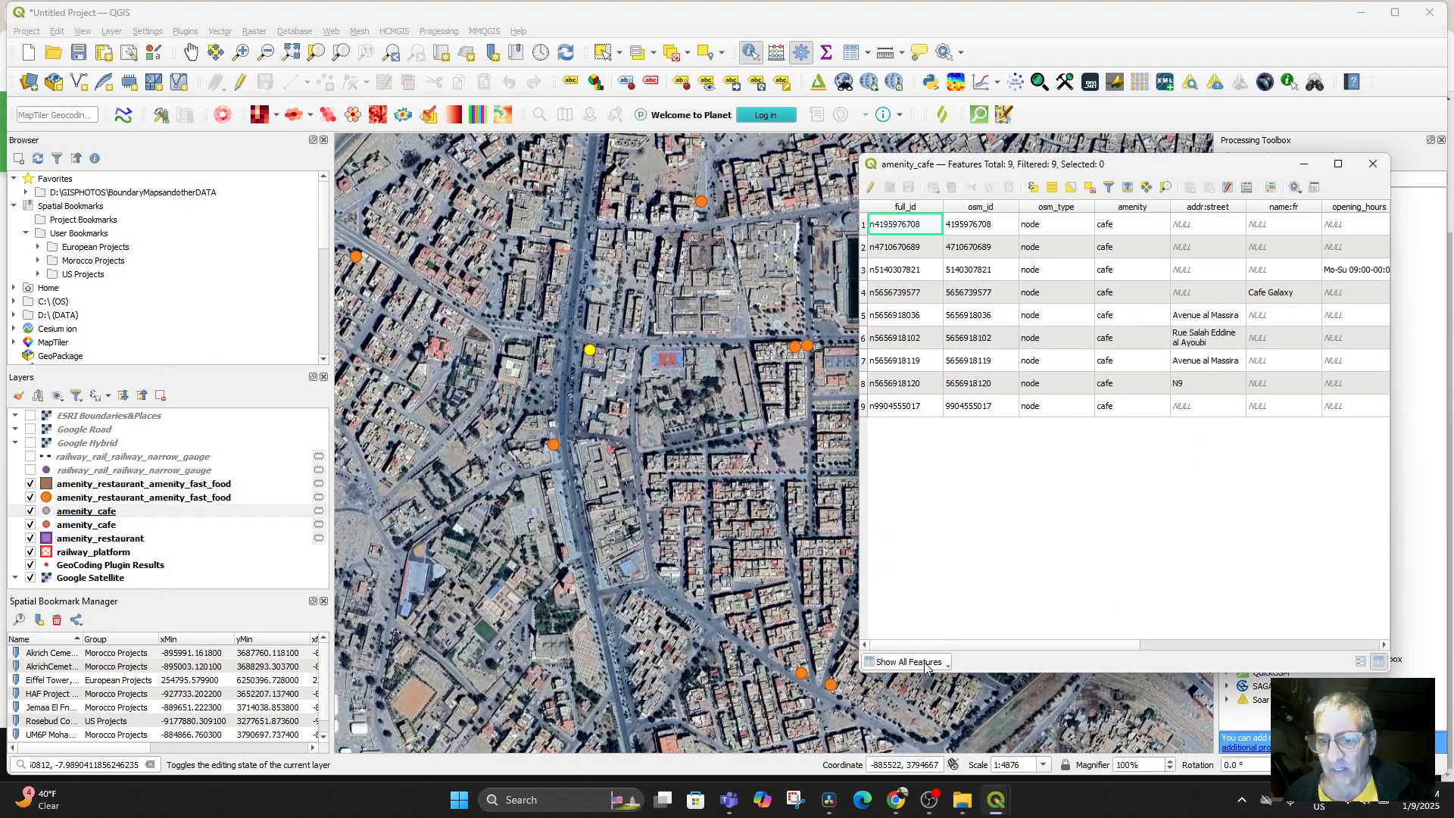
left_click_drag(1056, 647, 1309, 645)
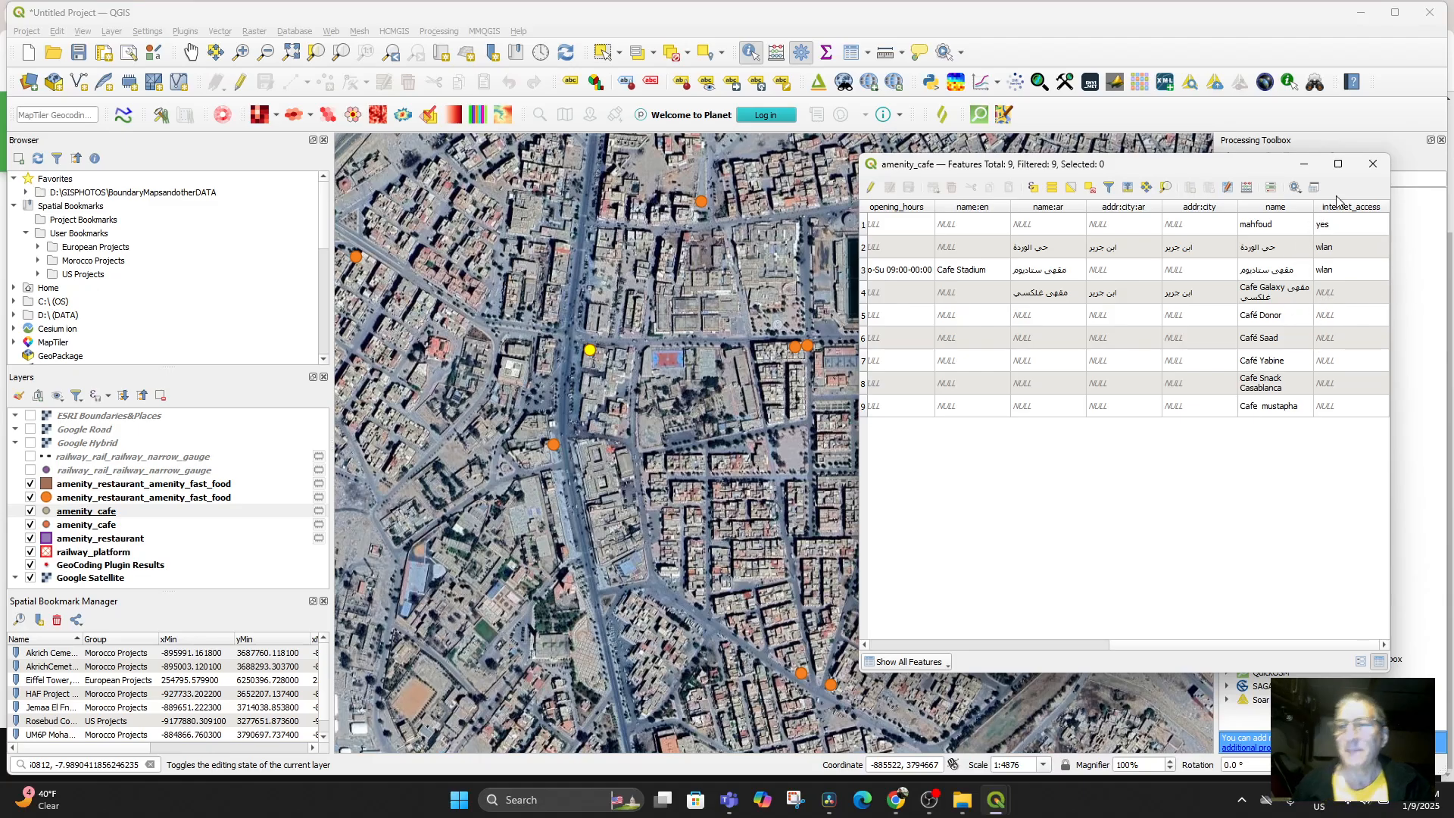
Step: Close the amenity_cafe attribute table and examine the distribution of cafe points across the town on the satellite map
left_click(1373, 163)
scroll(689, 471, "down", 1)
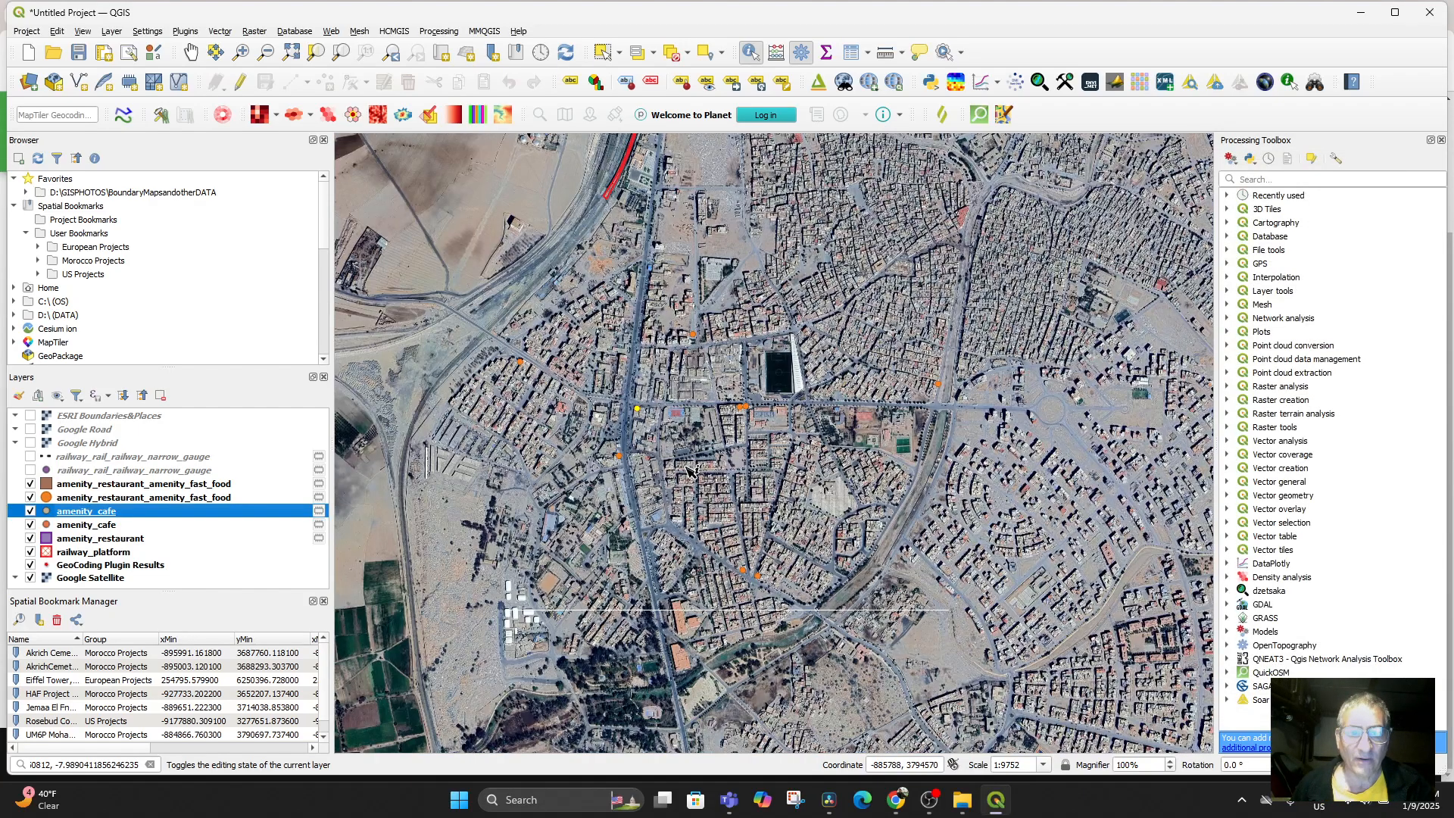
scroll(689, 471, "down", 1)
scroll(685, 500, "down", 1)
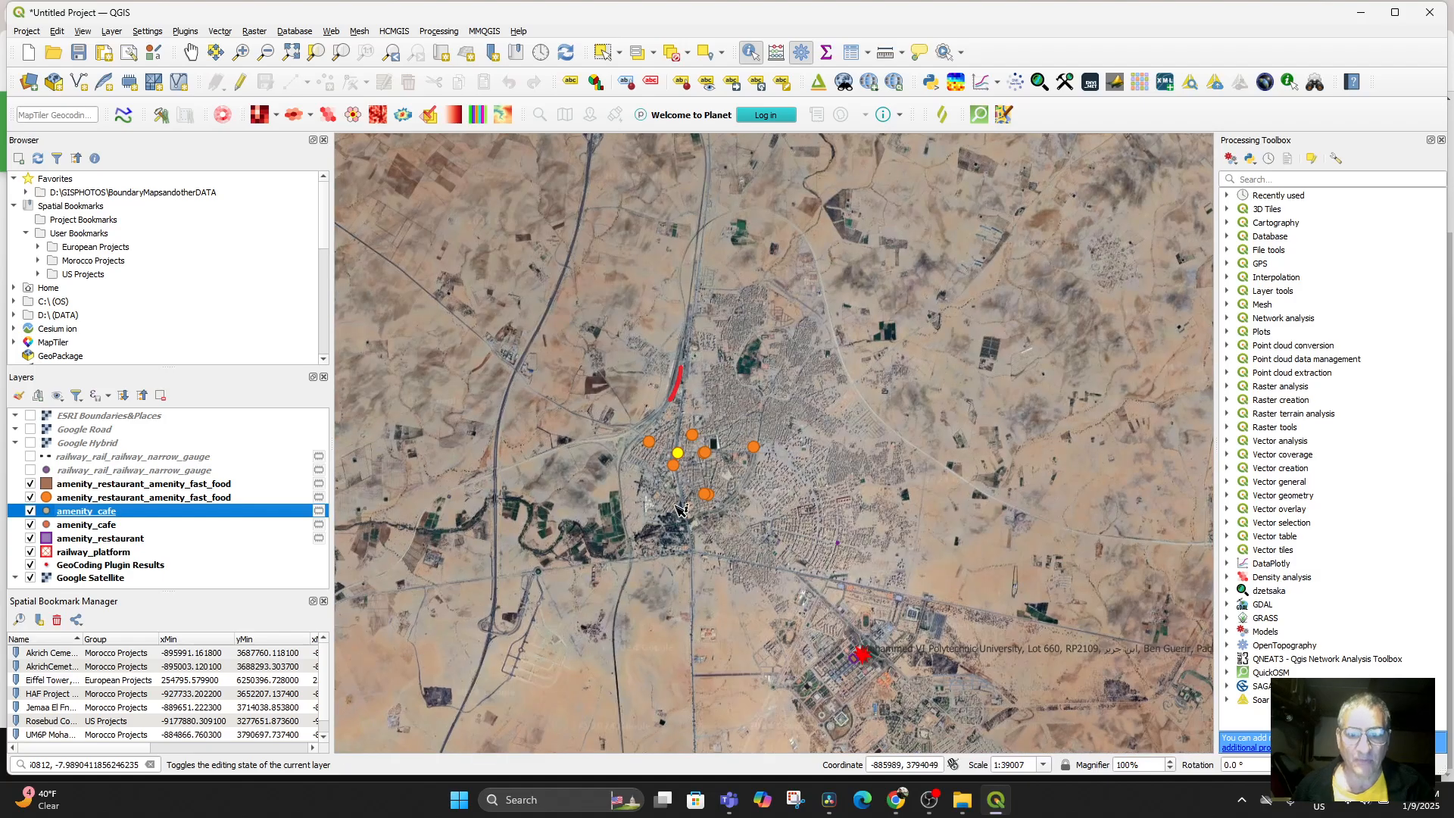
scroll(680, 508, "up", 3)
left_click_drag(689, 468, 792, 509)
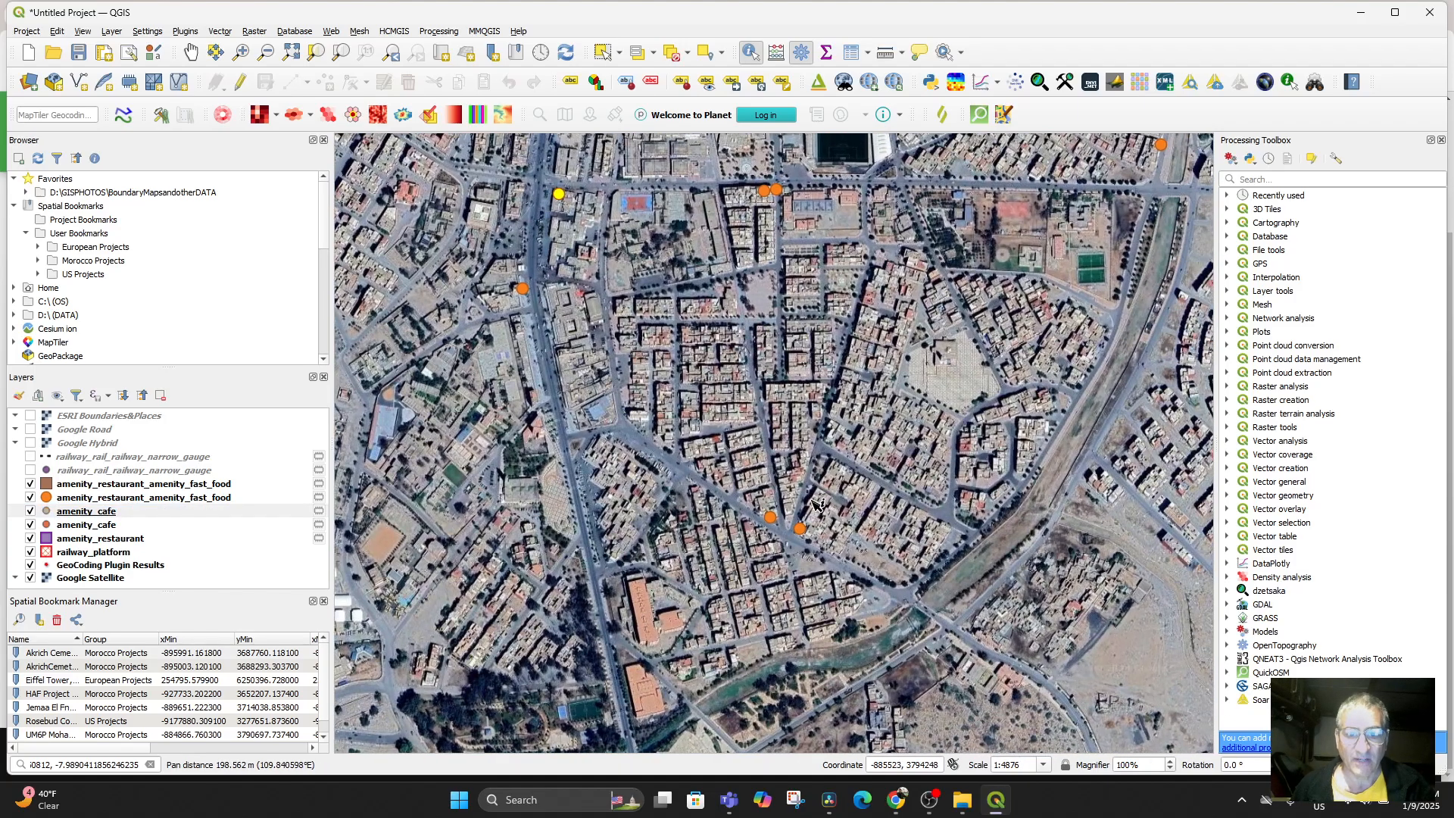
scroll(730, 465, "up", 1)
left_click_drag(727, 464, 757, 431)
scroll(712, 478, "down", 2)
scroll(722, 468, "down", 2)
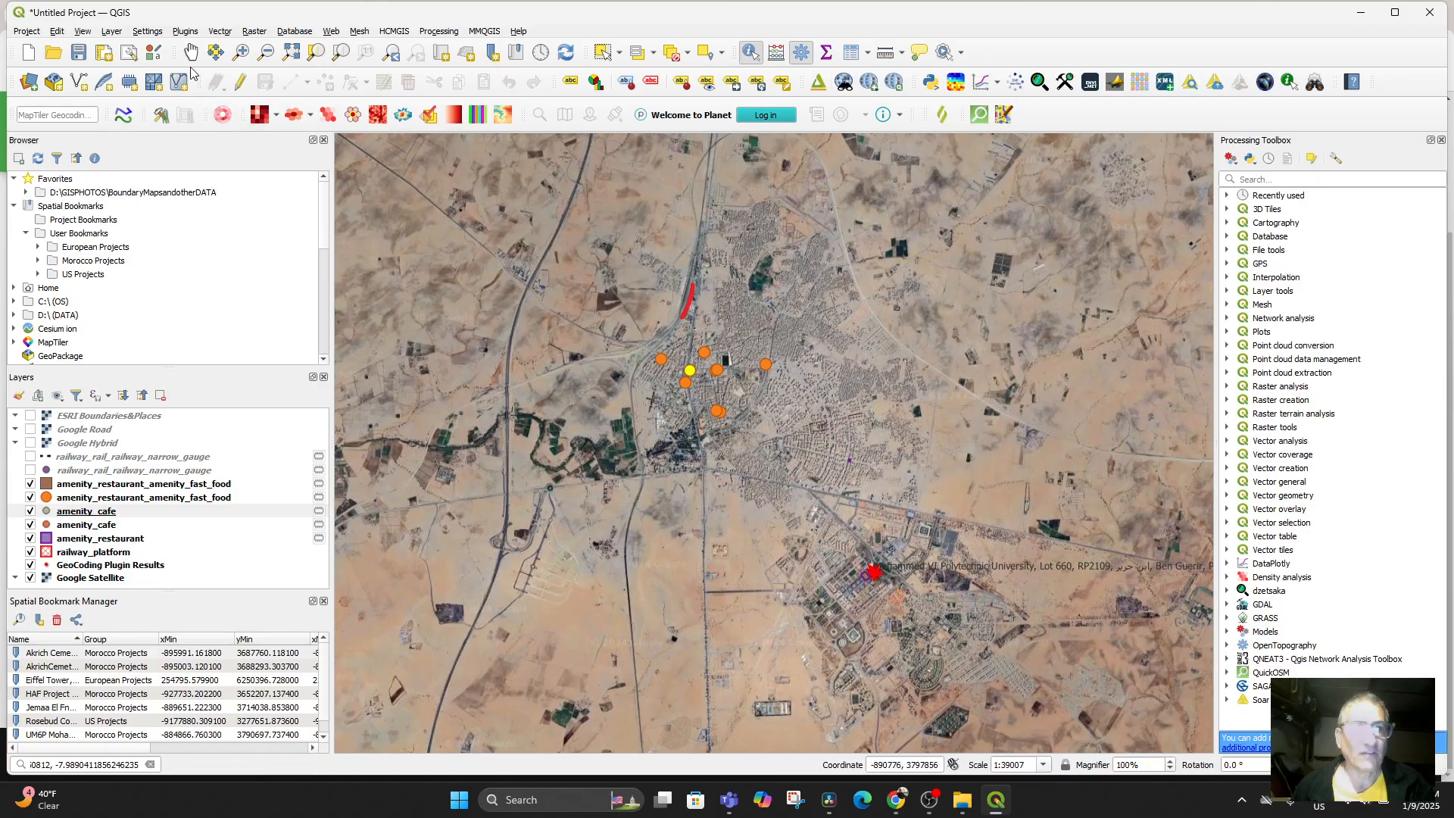
Step: Run a QuickOSM quick query with the Facilities/Education preset limited to the canvas extent, and close the dialog
left_click(224, 30)
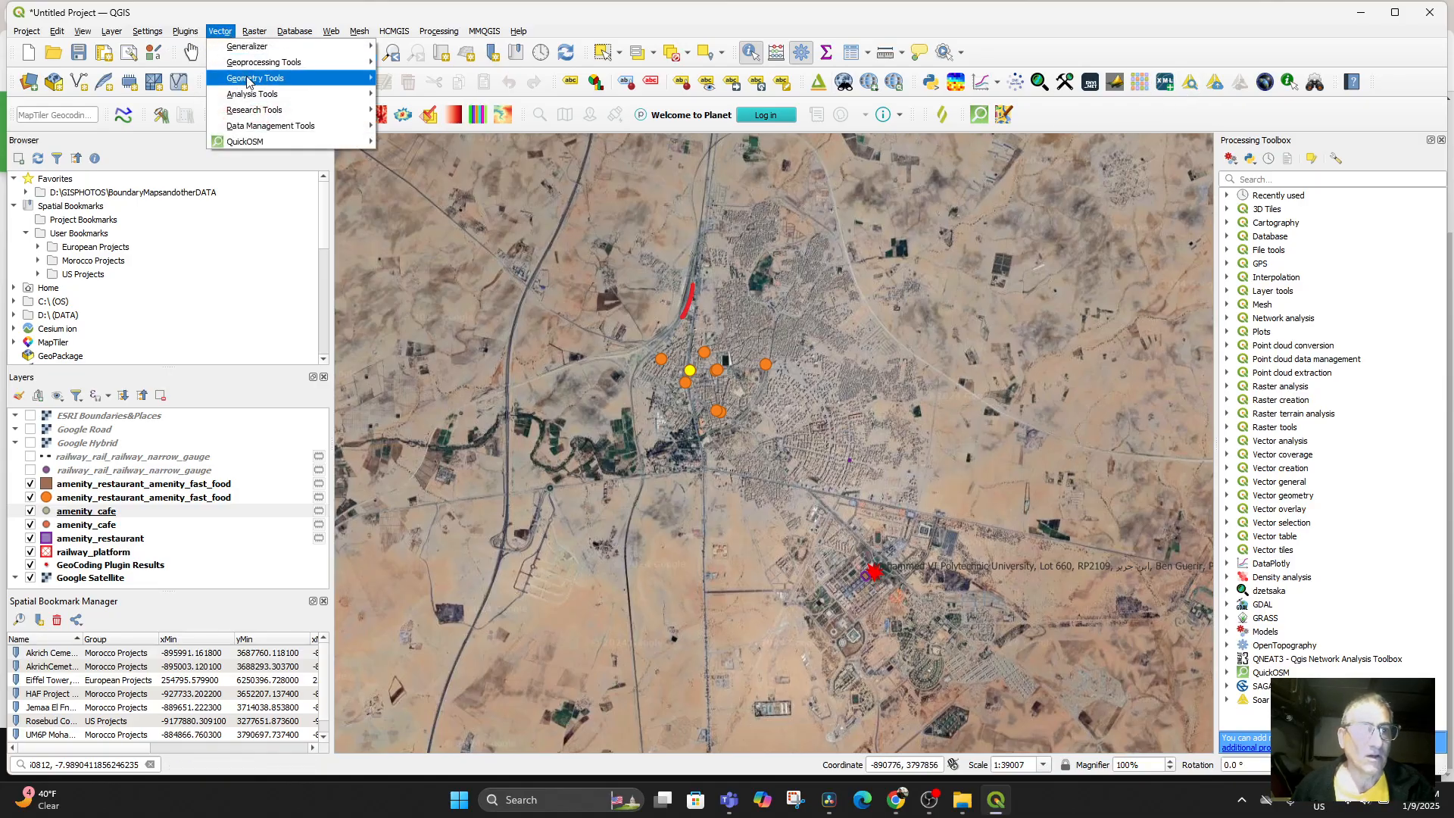
left_click(428, 144)
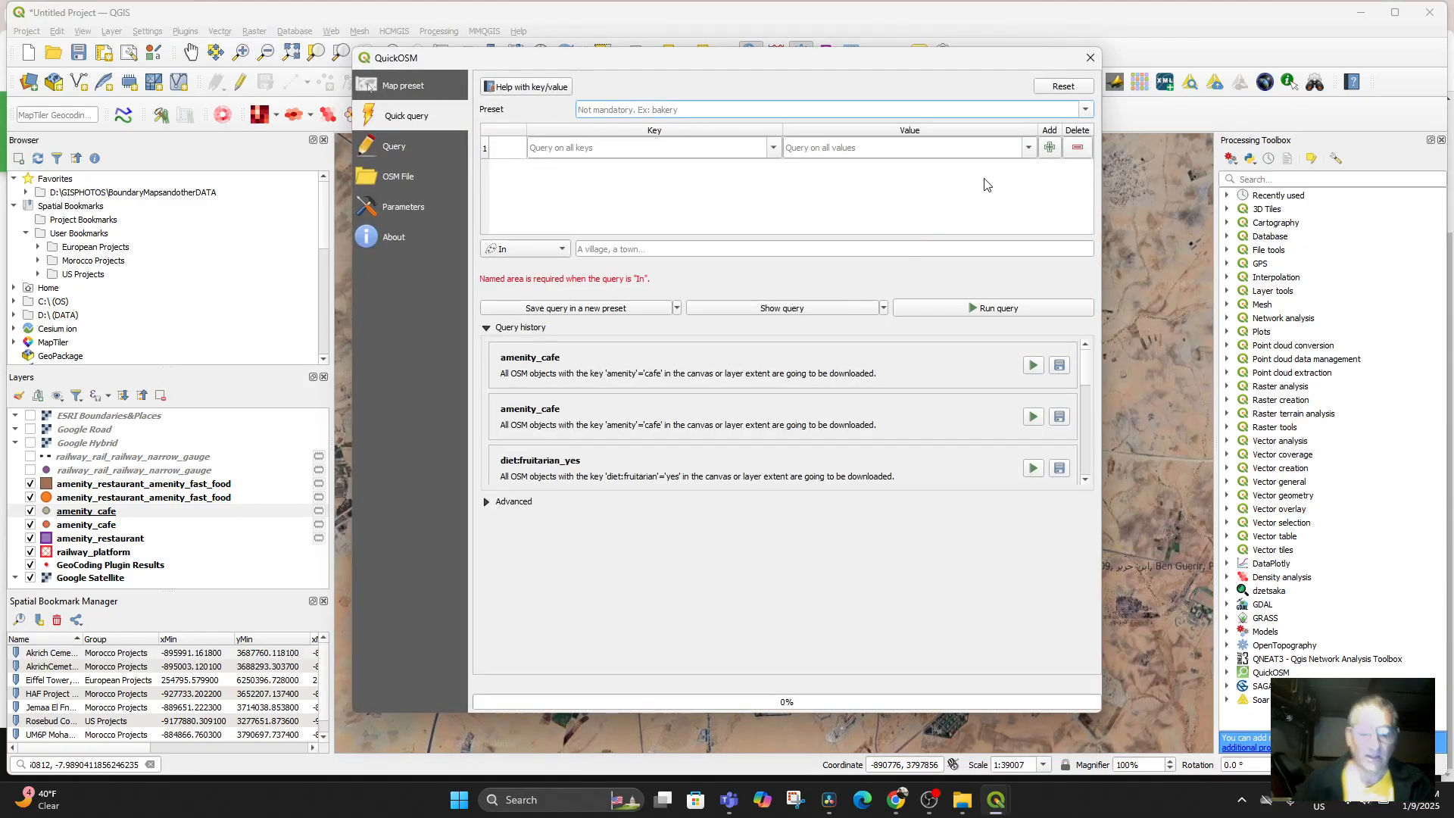
type("educa")
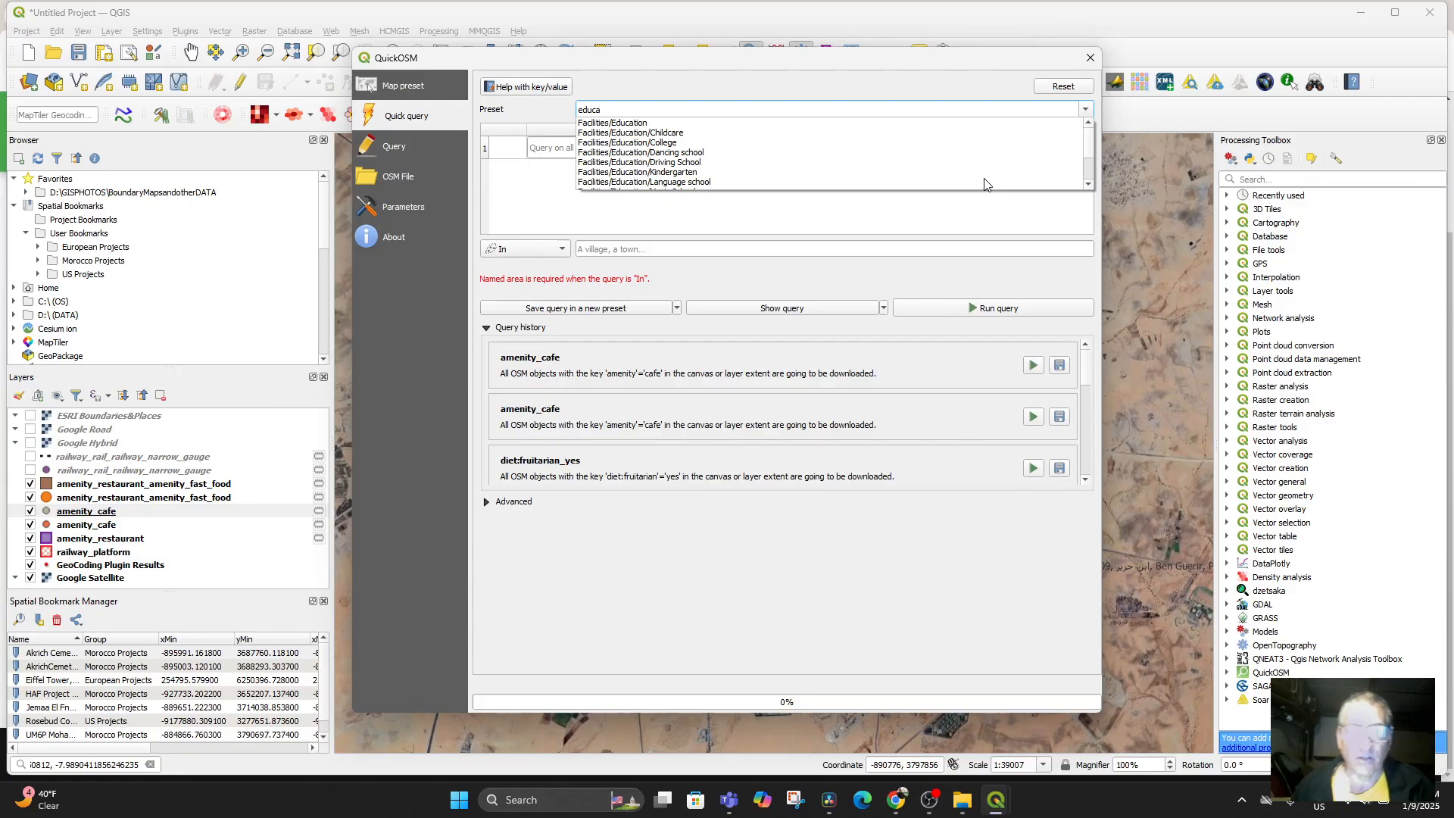
left_click(627, 124)
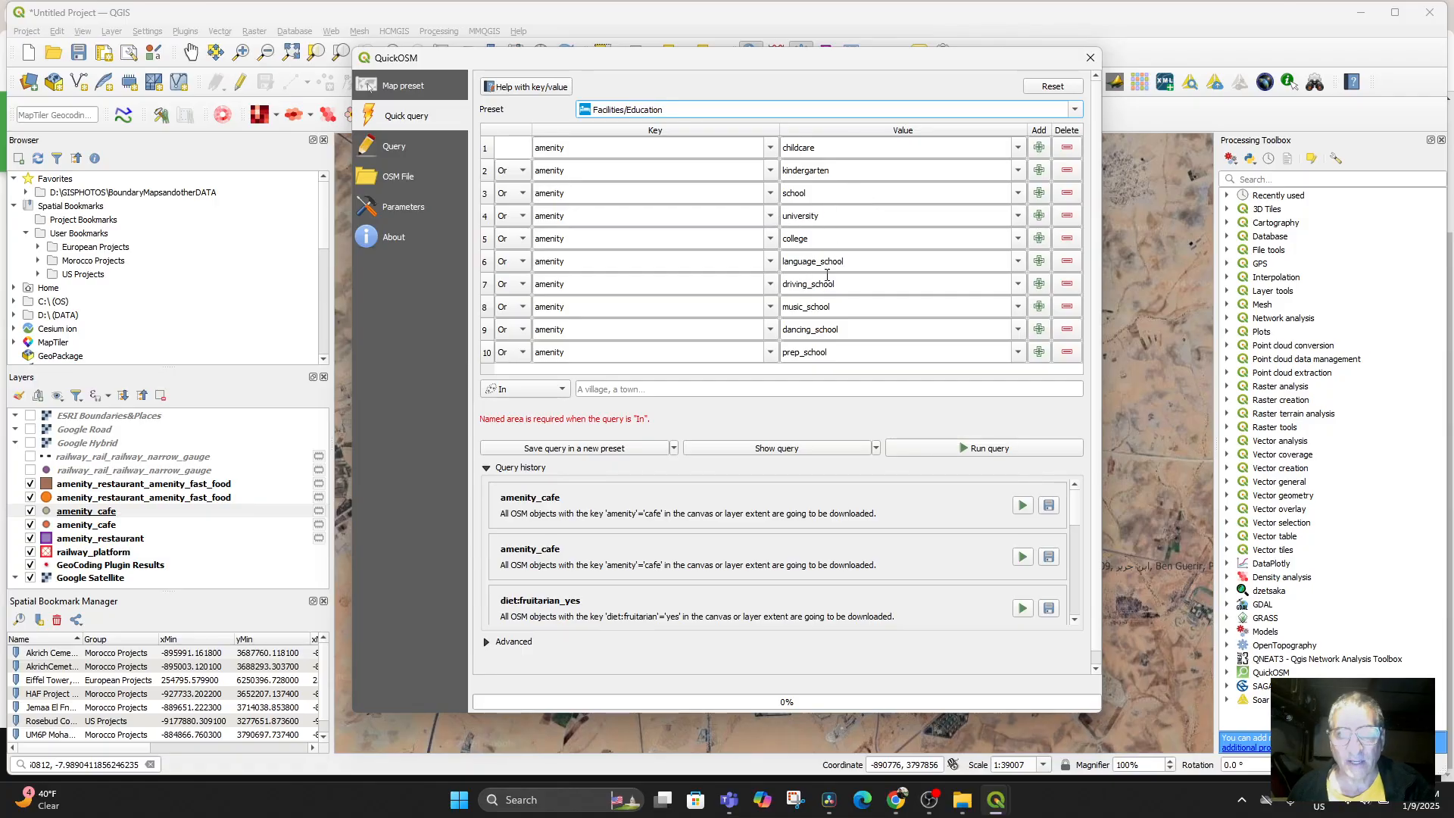
left_click(530, 389)
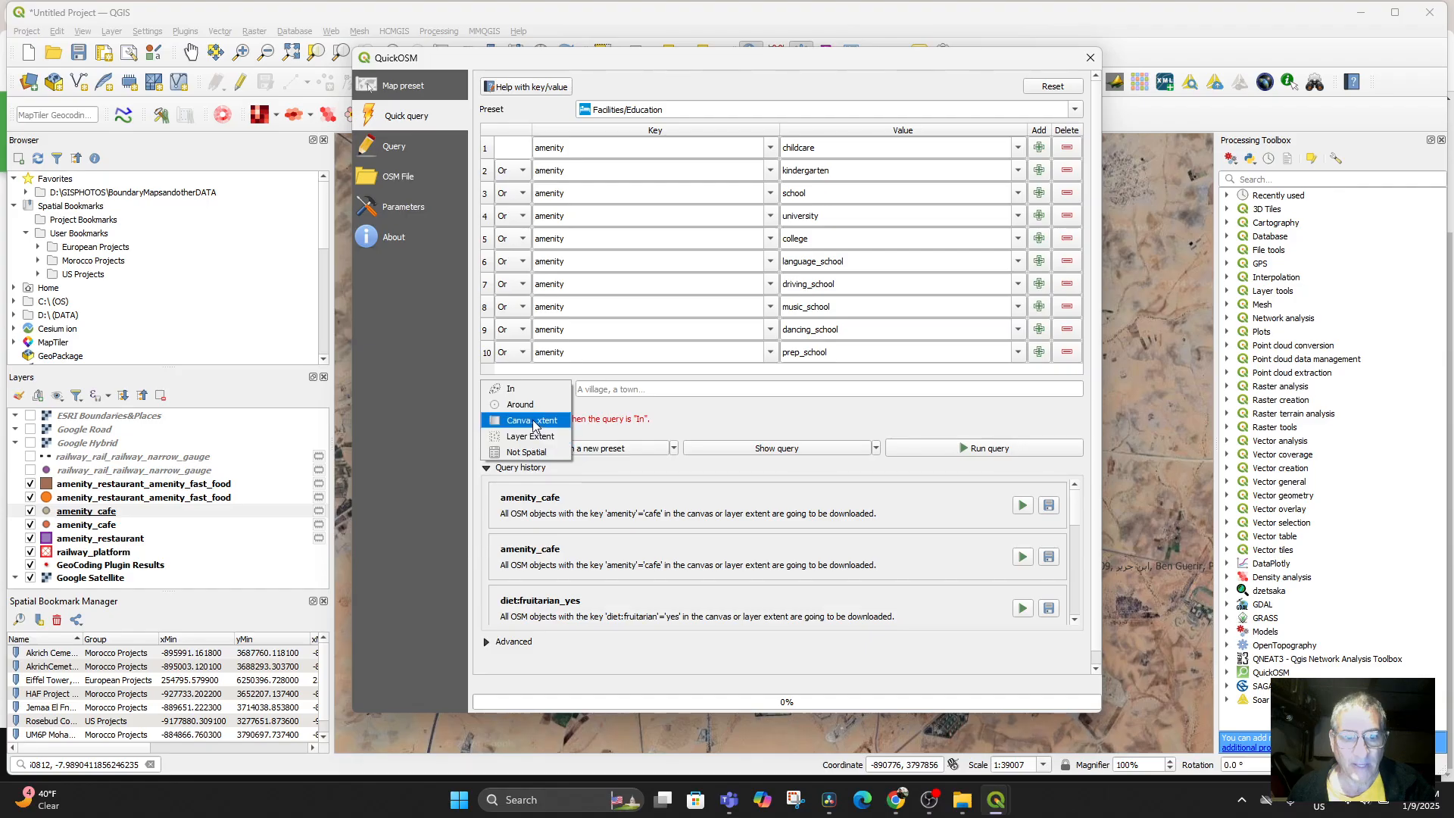
left_click(534, 426)
left_click(992, 448)
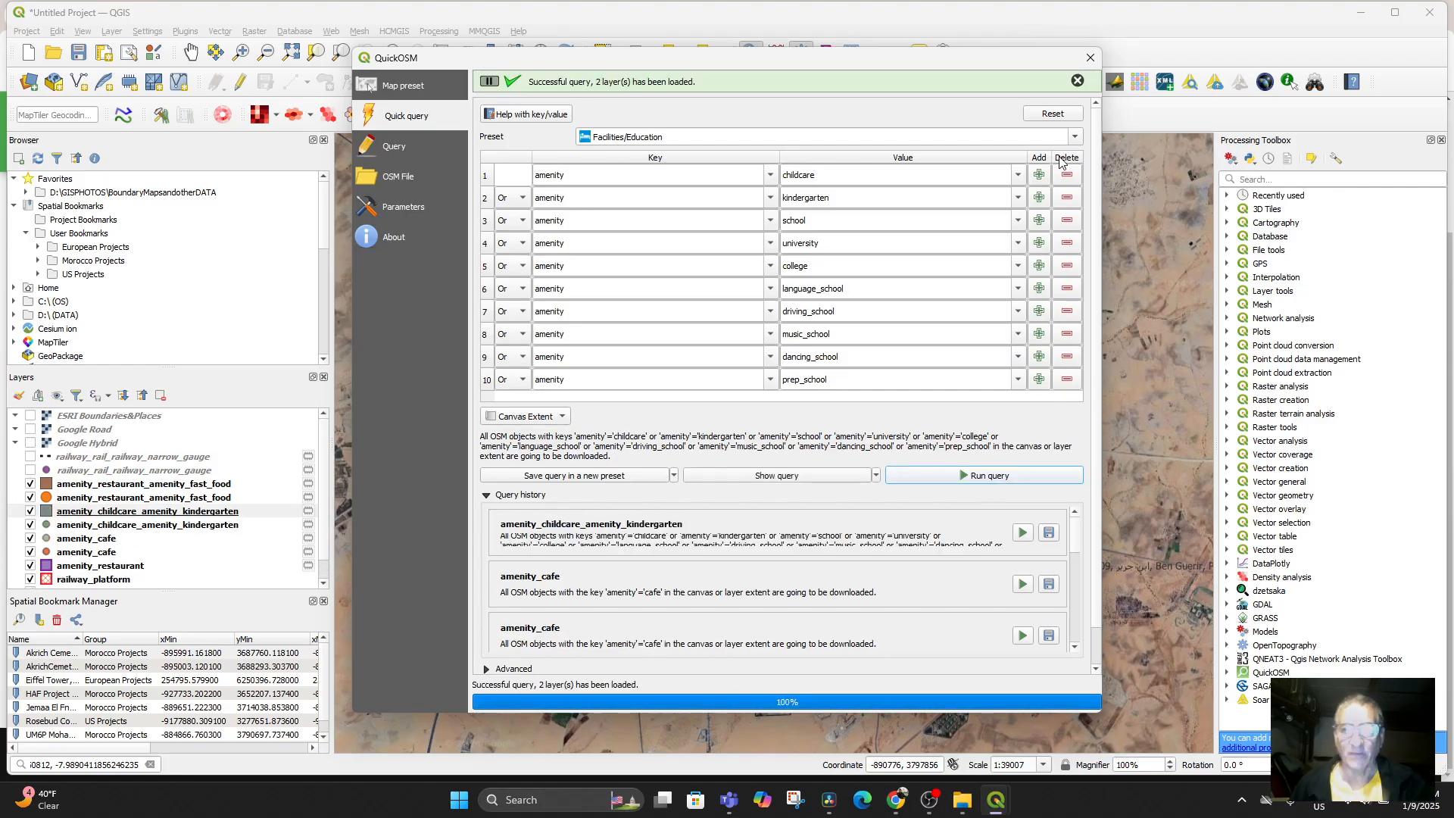
left_click(1090, 58)
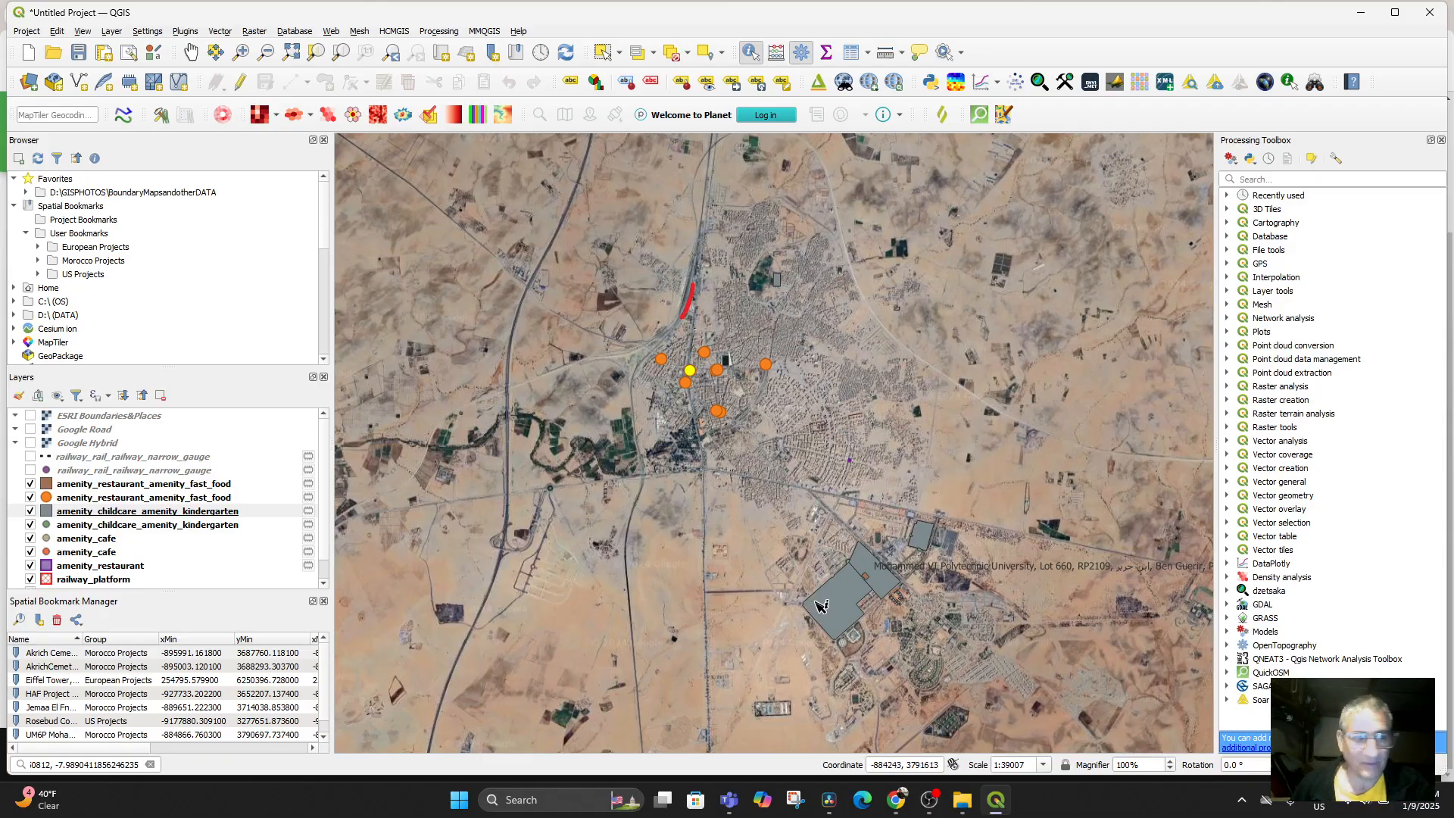
Step: Style the amenity_childcare_amenity_kindergarten polygon layer with the gradient plasma fill symbol
left_click(84, 515)
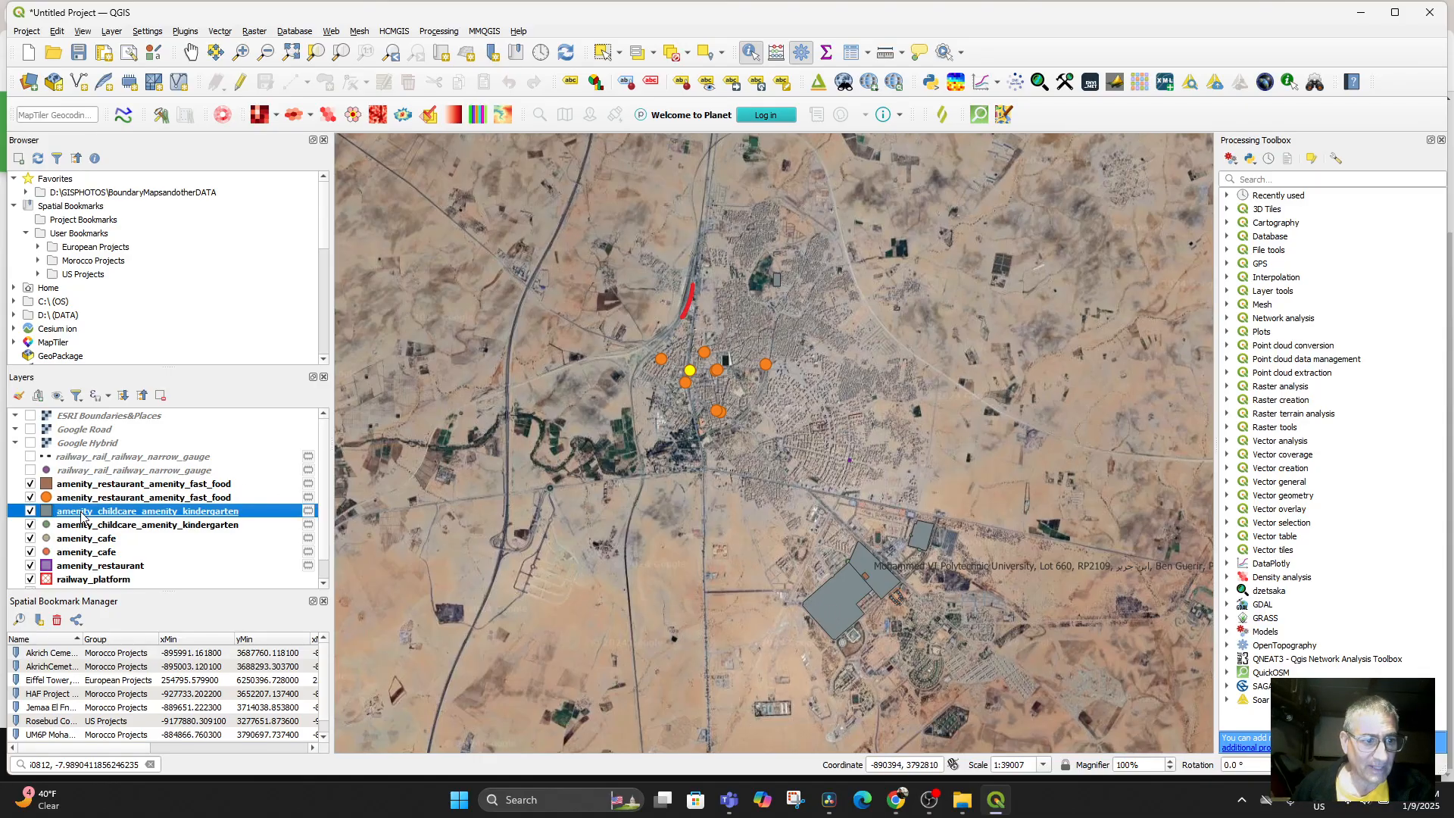
double_click(84, 515)
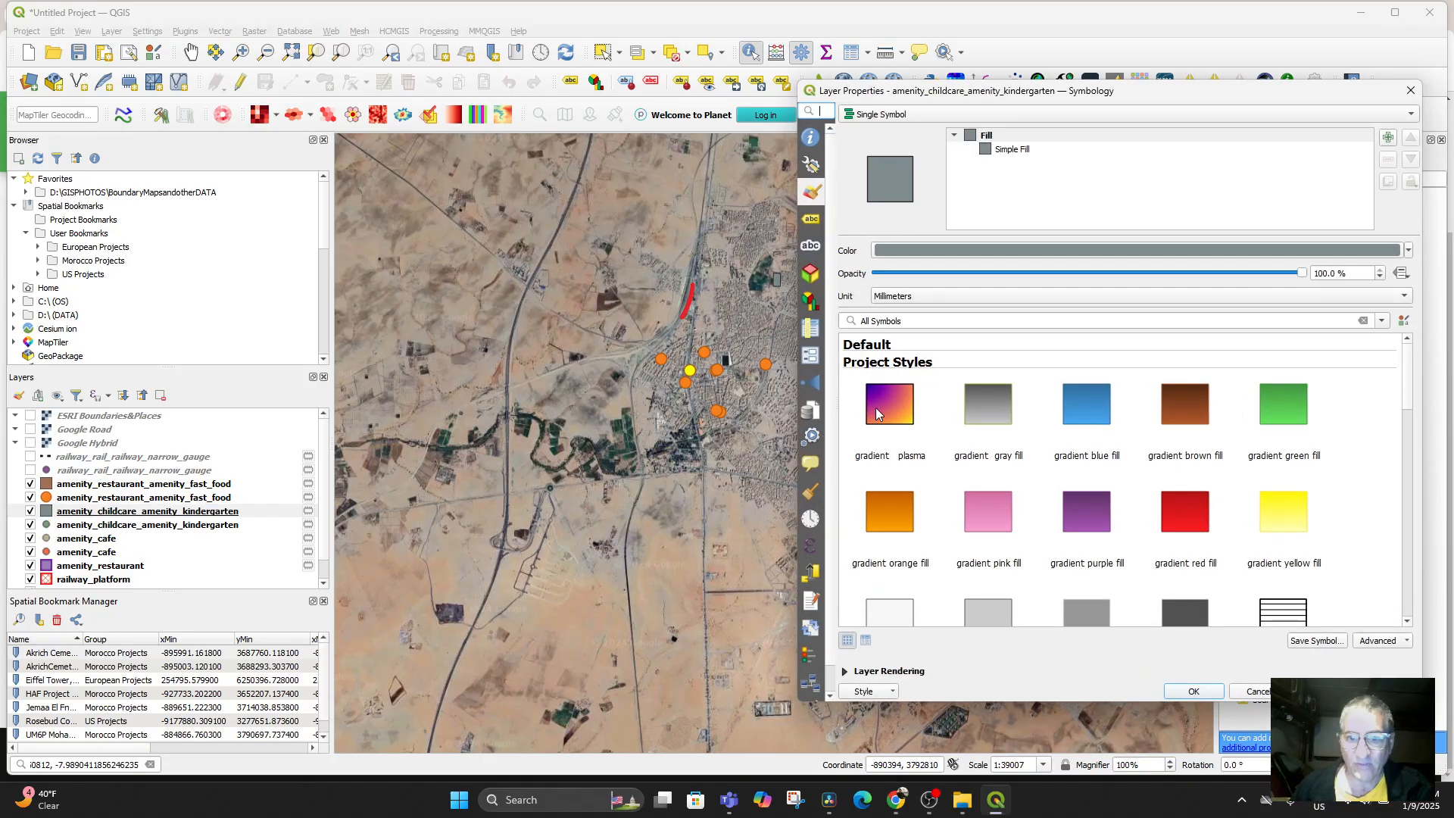
left_click(875, 408)
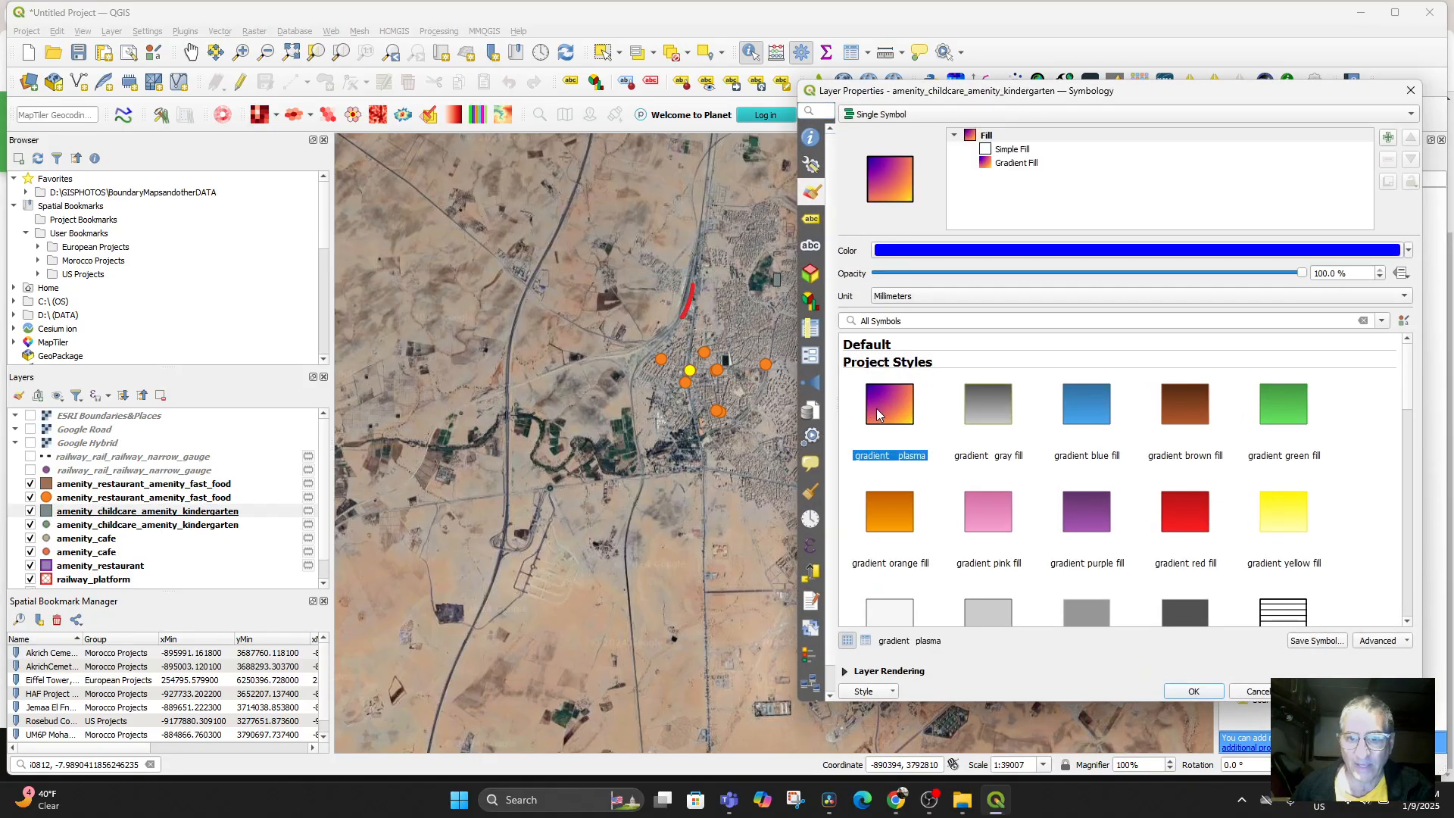
left_click(1194, 692)
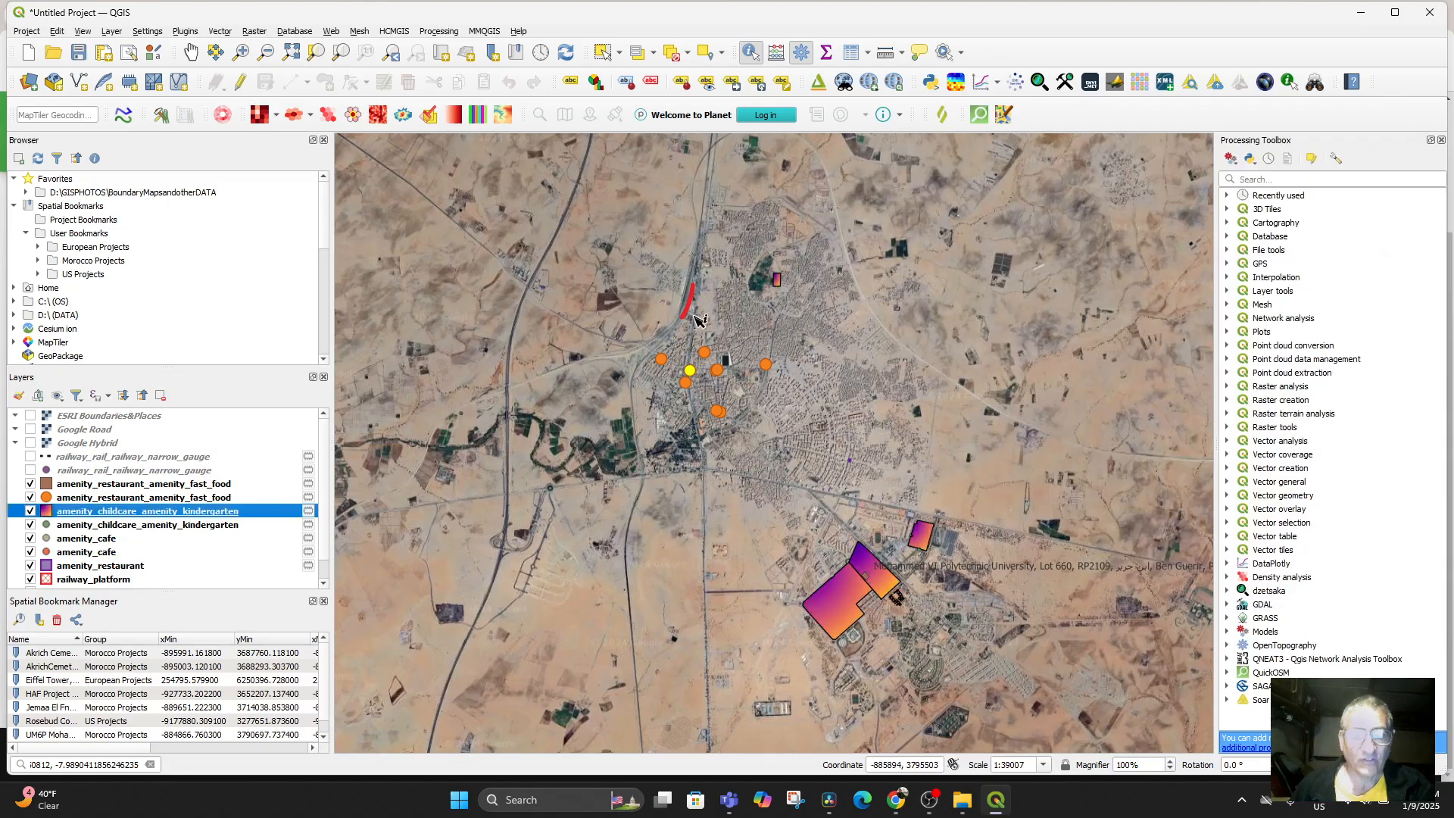
Step: Identify the small education polygon north of town and the small and largest polygons in the southeast to examine their attributes
left_click(777, 282)
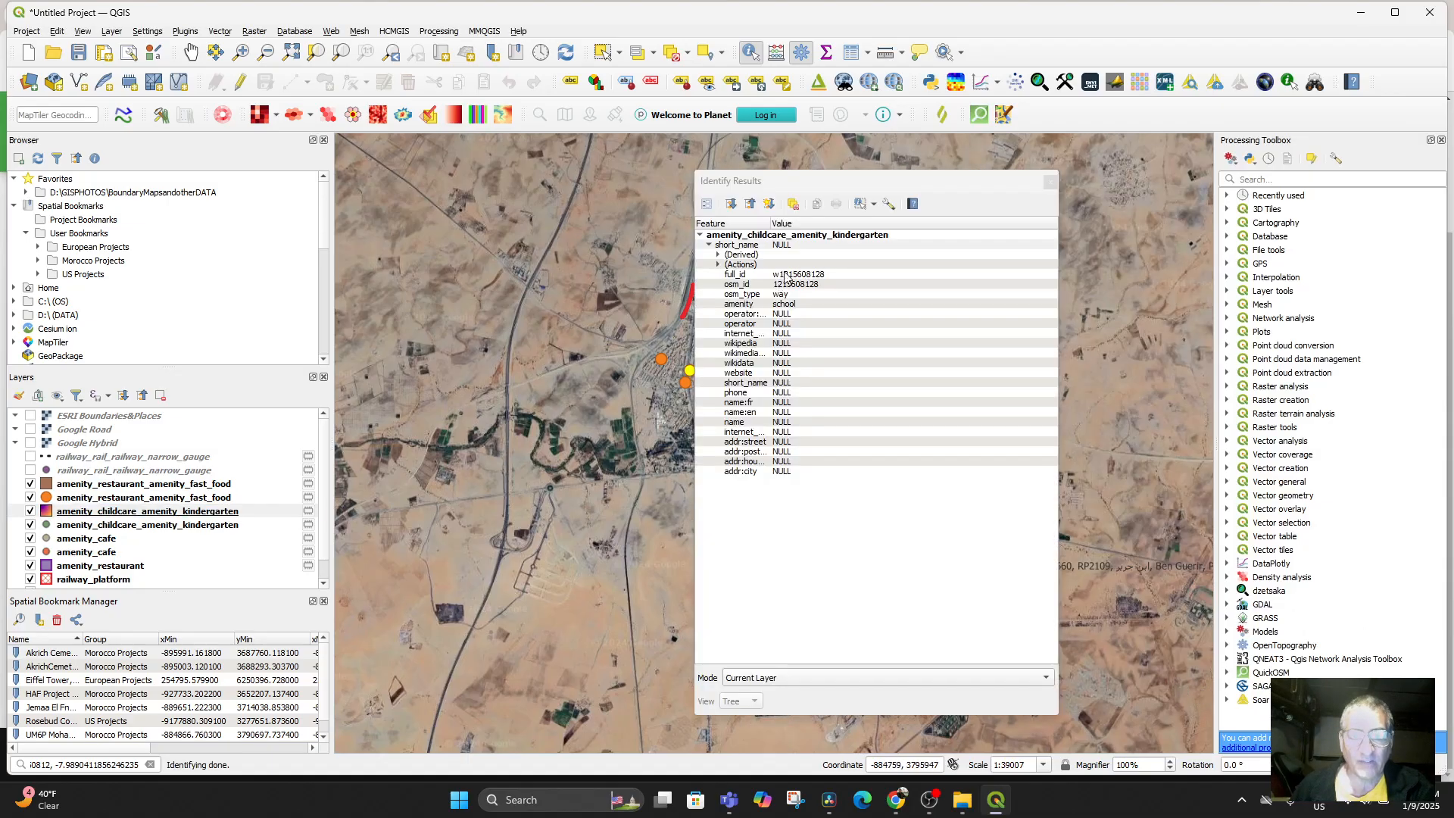
left_click(1050, 181)
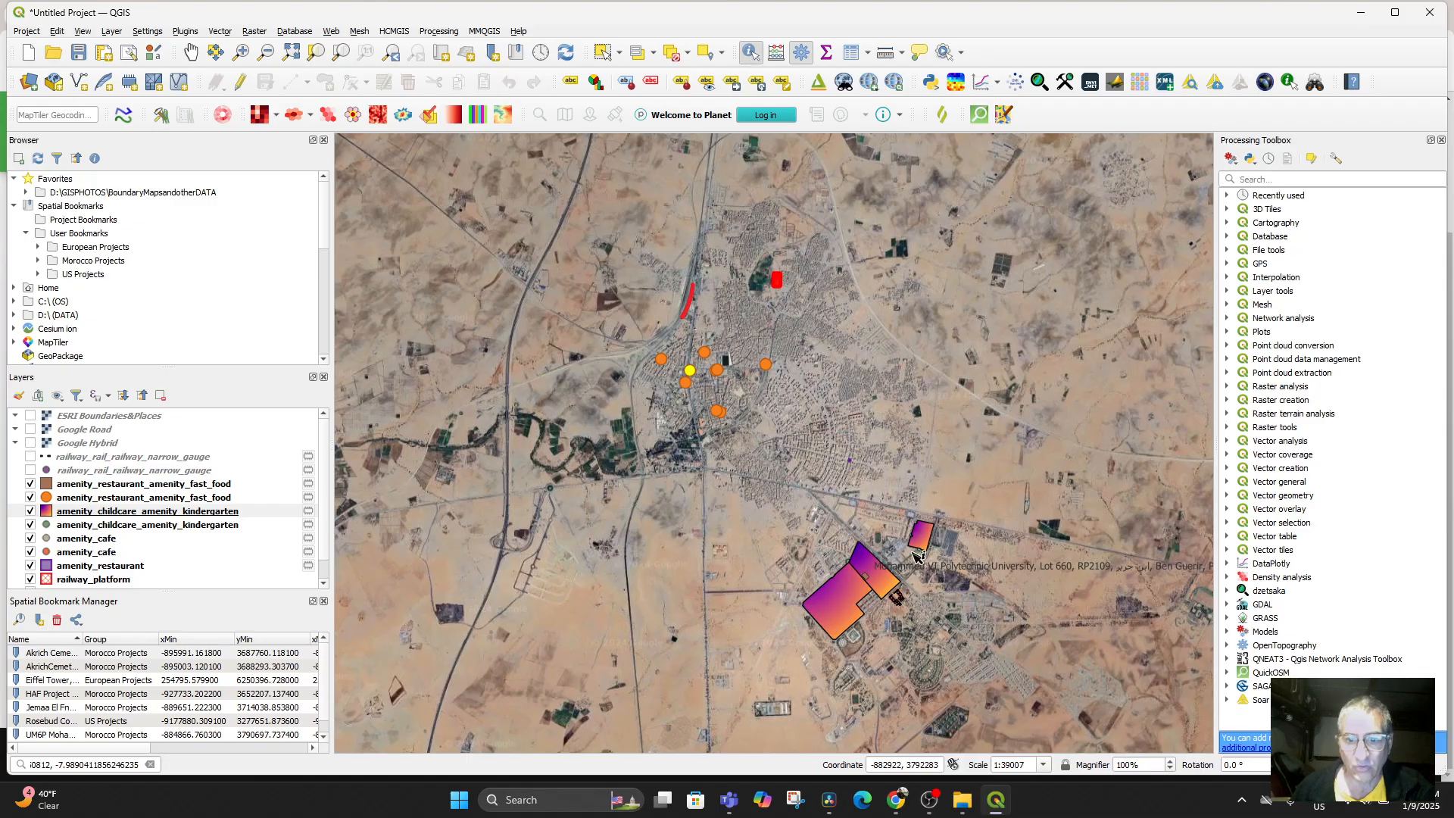
left_click(923, 548)
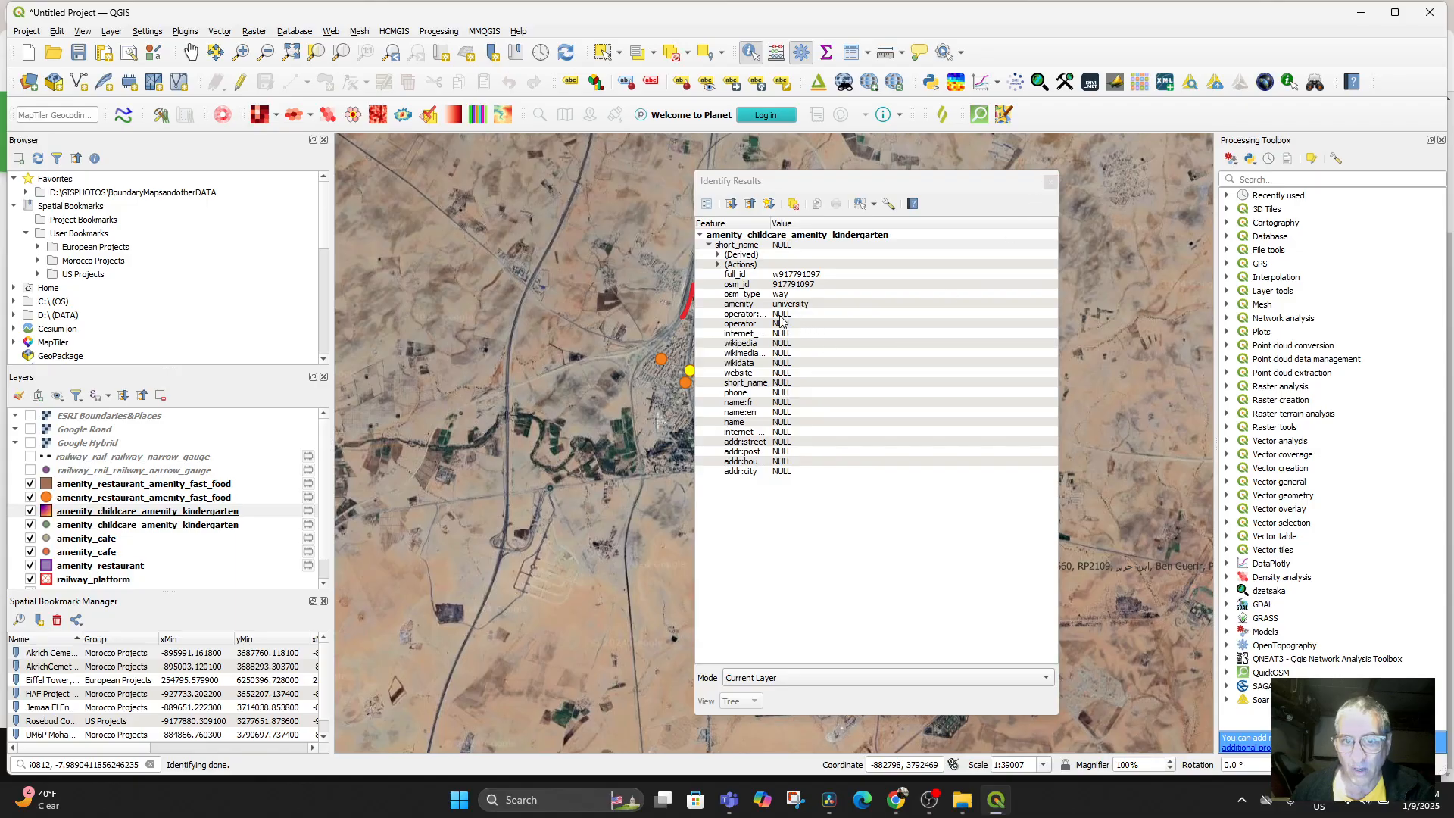
left_click(1049, 182)
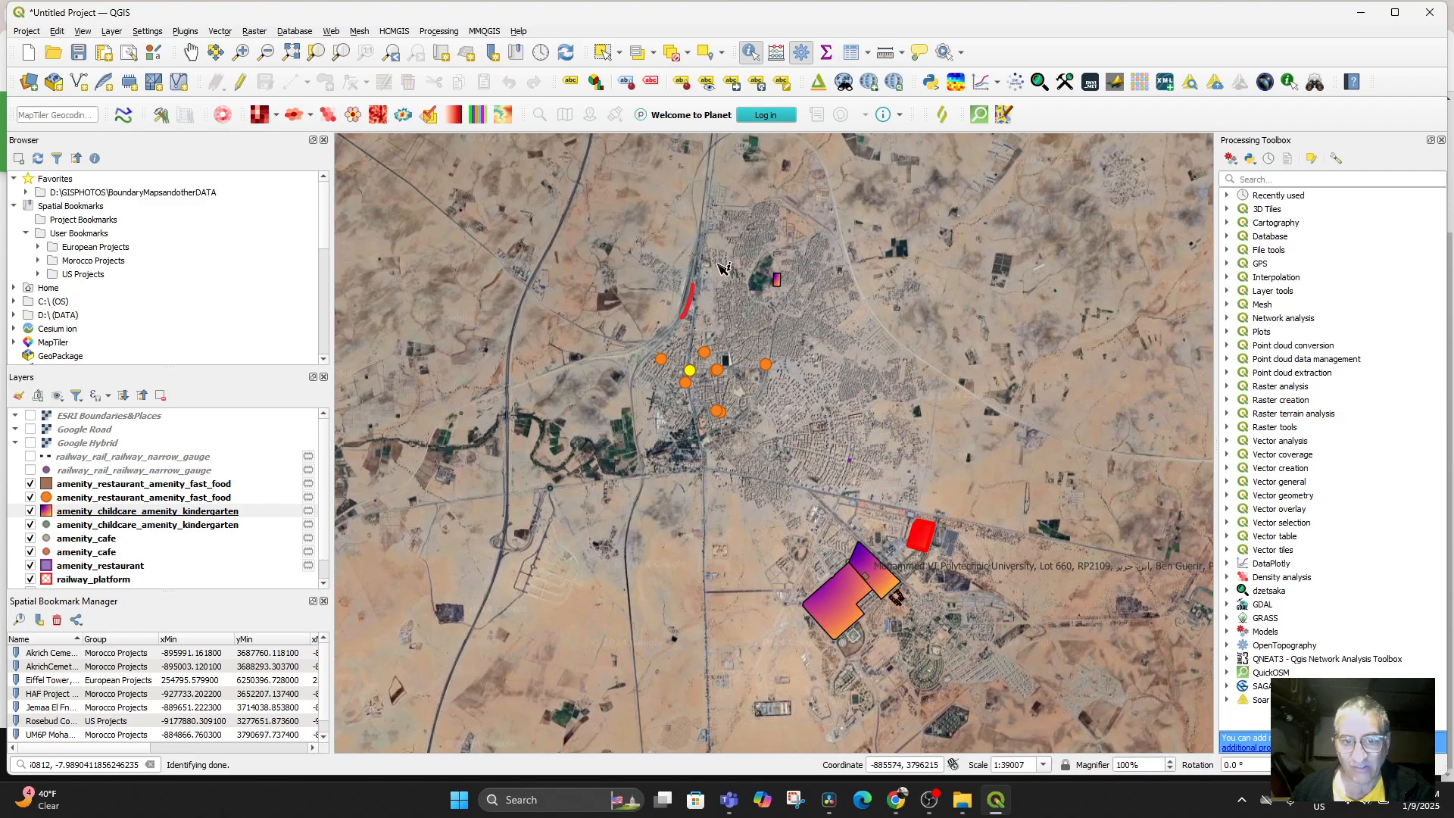
left_click(779, 285)
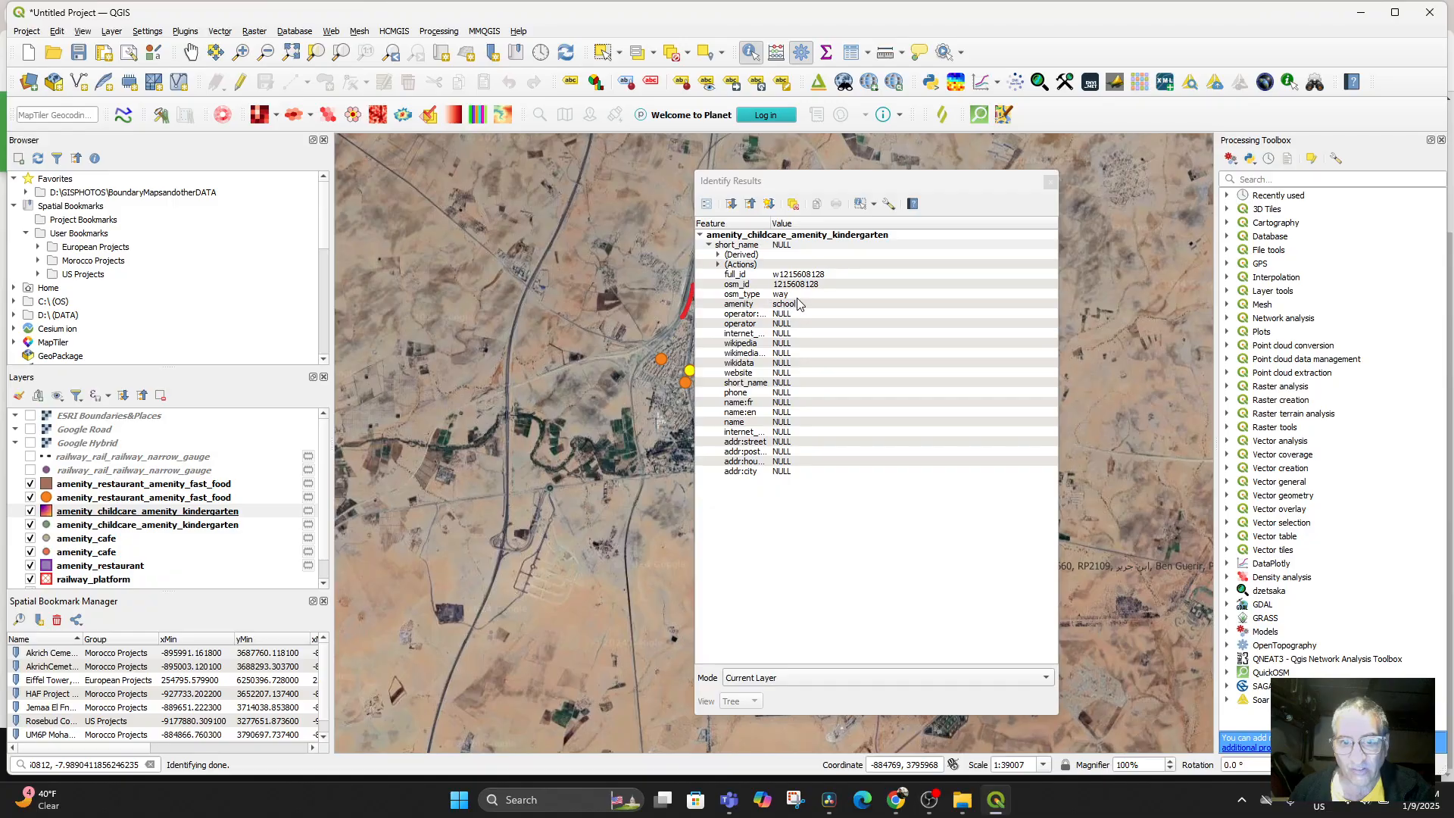
left_click(1054, 183)
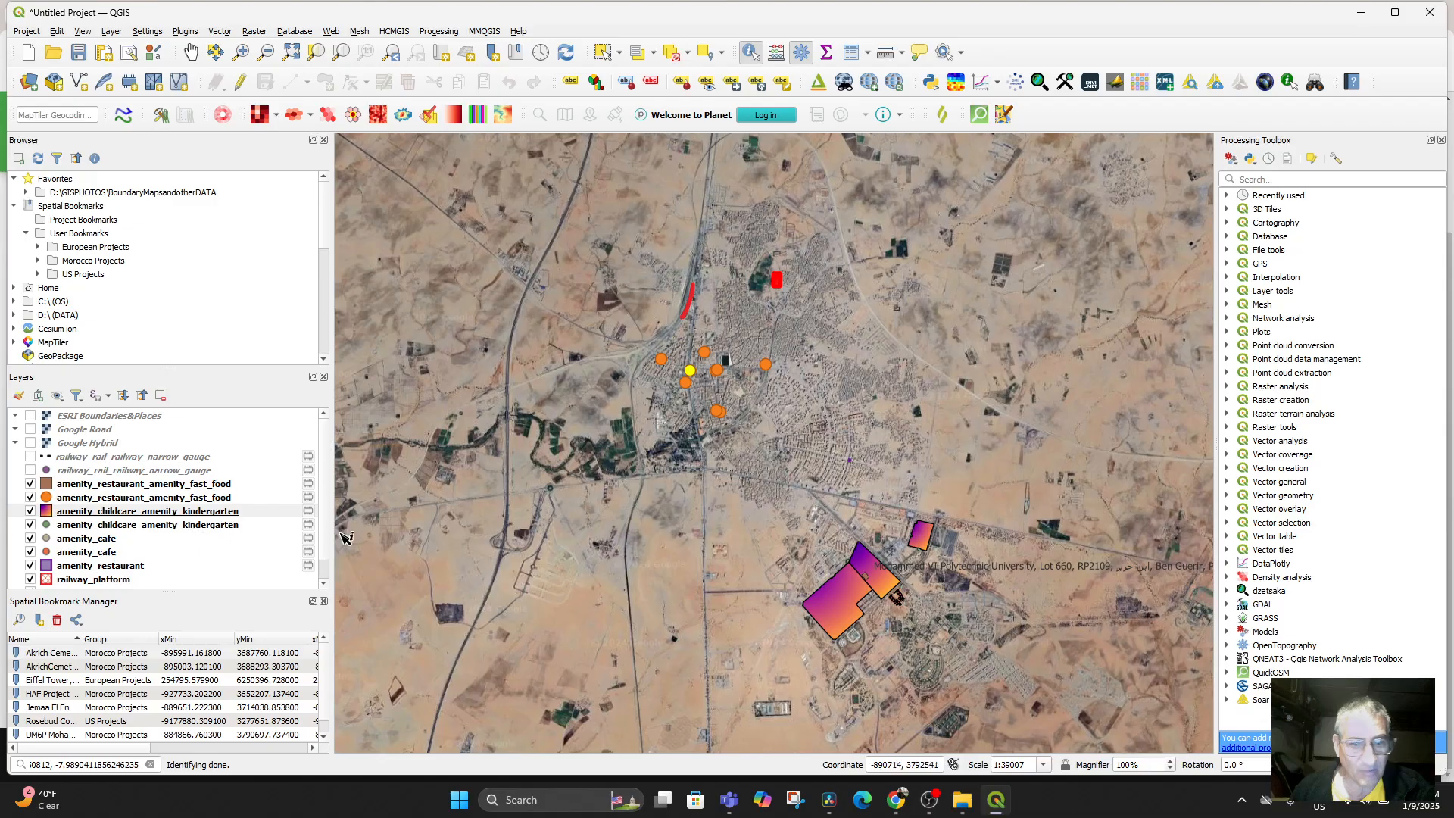
left_click(771, 330)
left_click(838, 620)
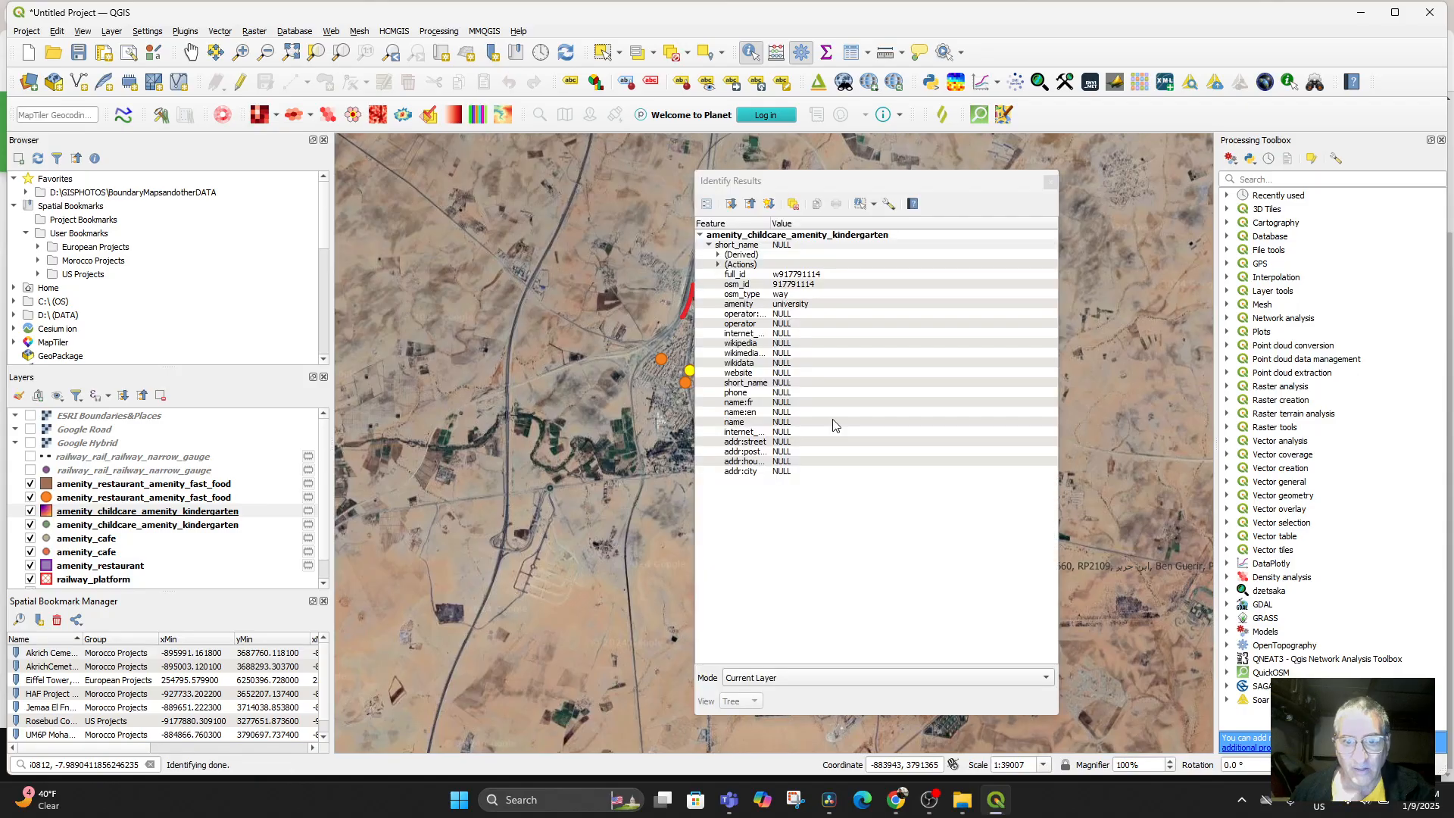
left_click(1049, 183)
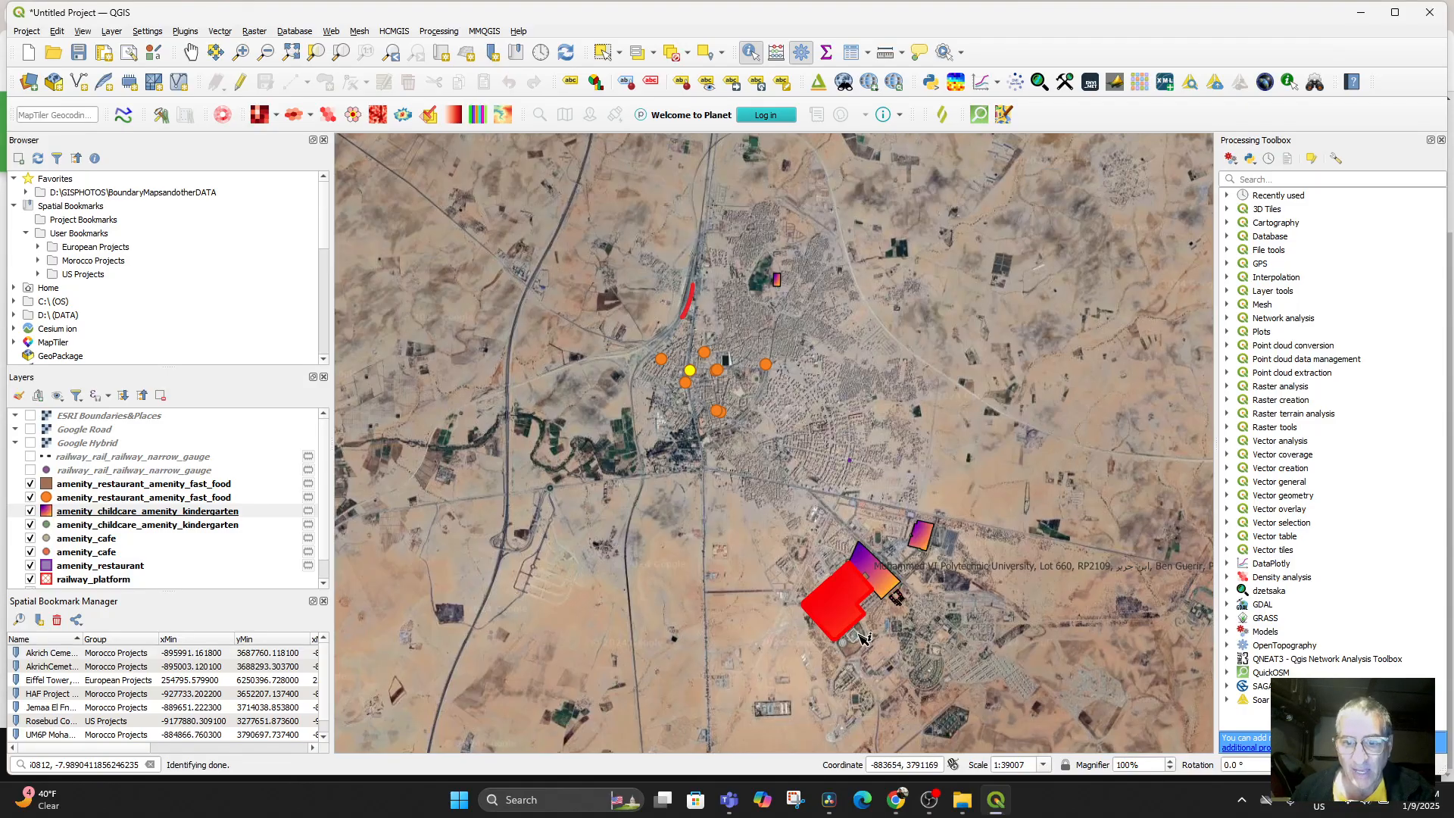
Step: Identify the Mohammed VI Polytechnic University polygon, browse its linked website in Chrome, and return to QGIS, closing the identify results
left_click(886, 587)
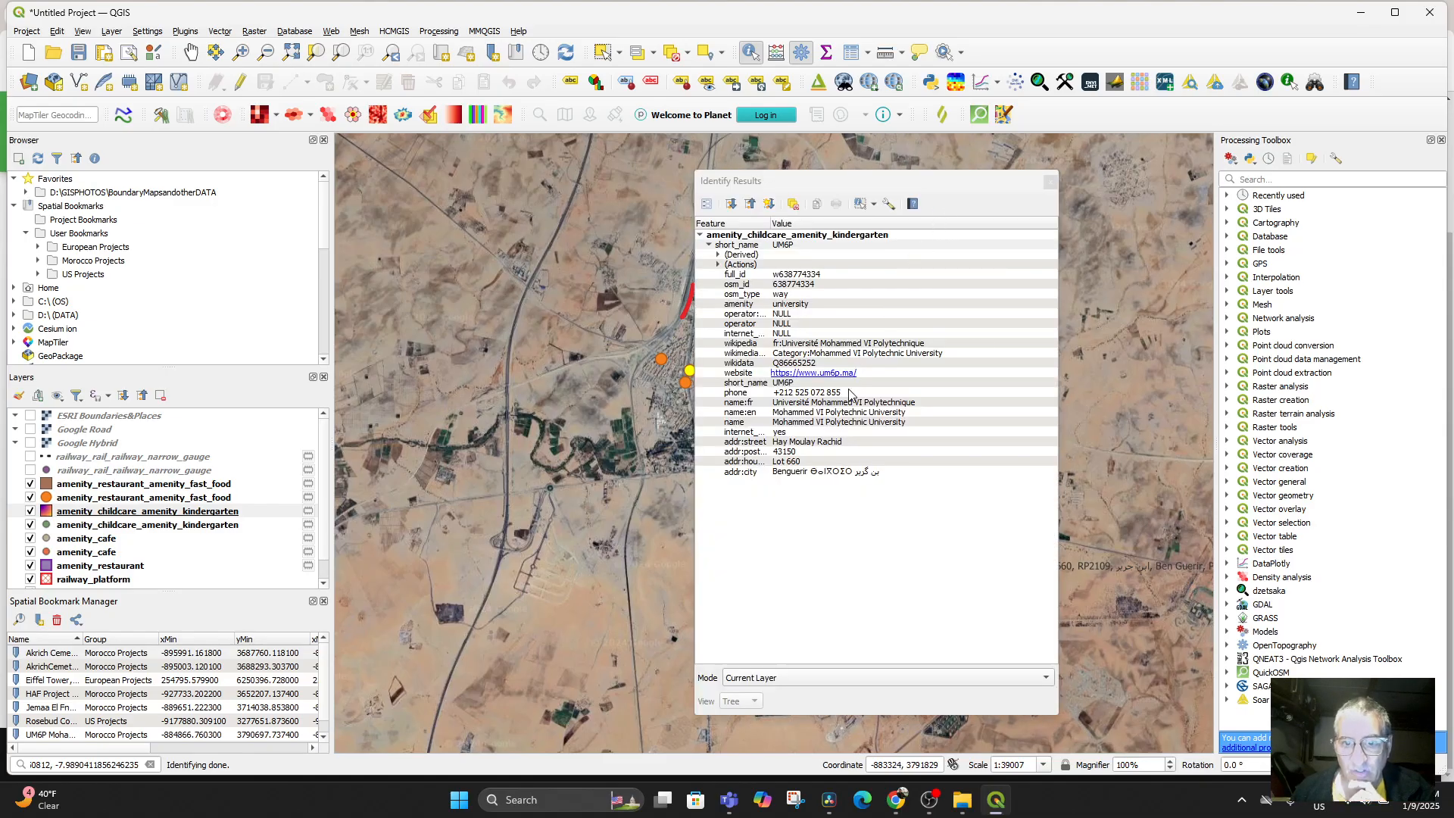
left_click(811, 374)
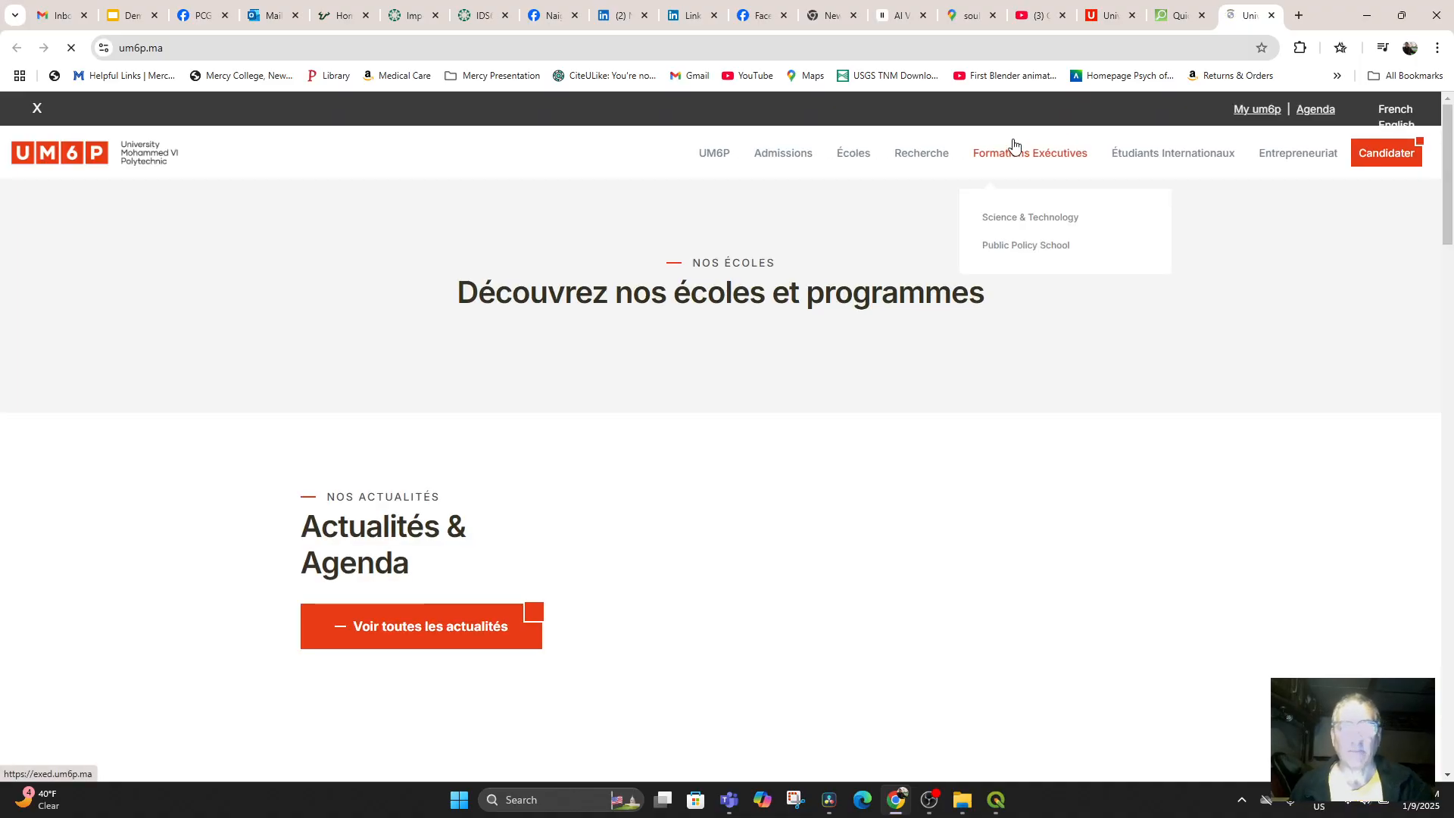
scroll(750, 380, "down", 4)
scroll(727, 378, "down", 3)
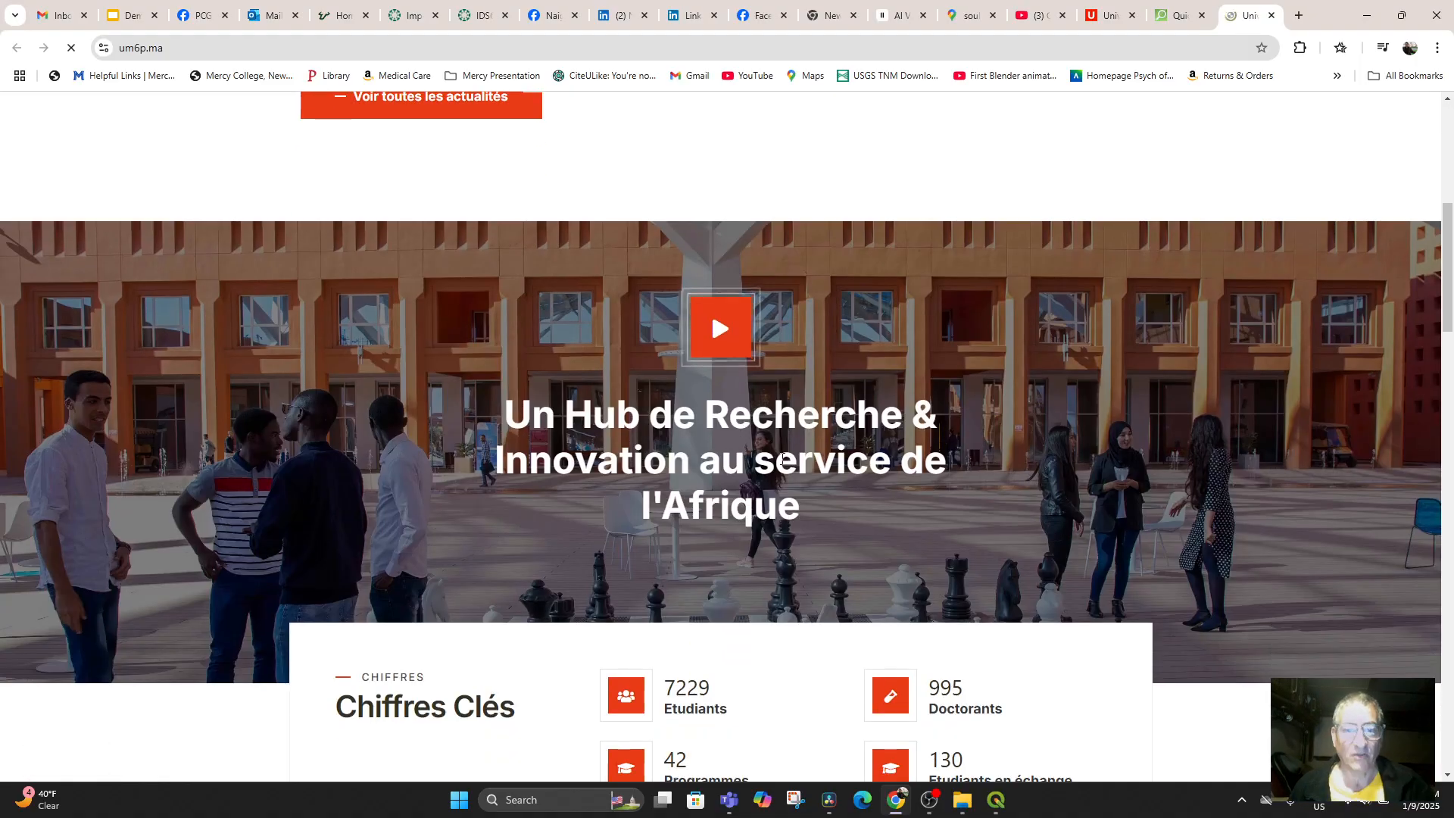
scroll(727, 303, "down", 2)
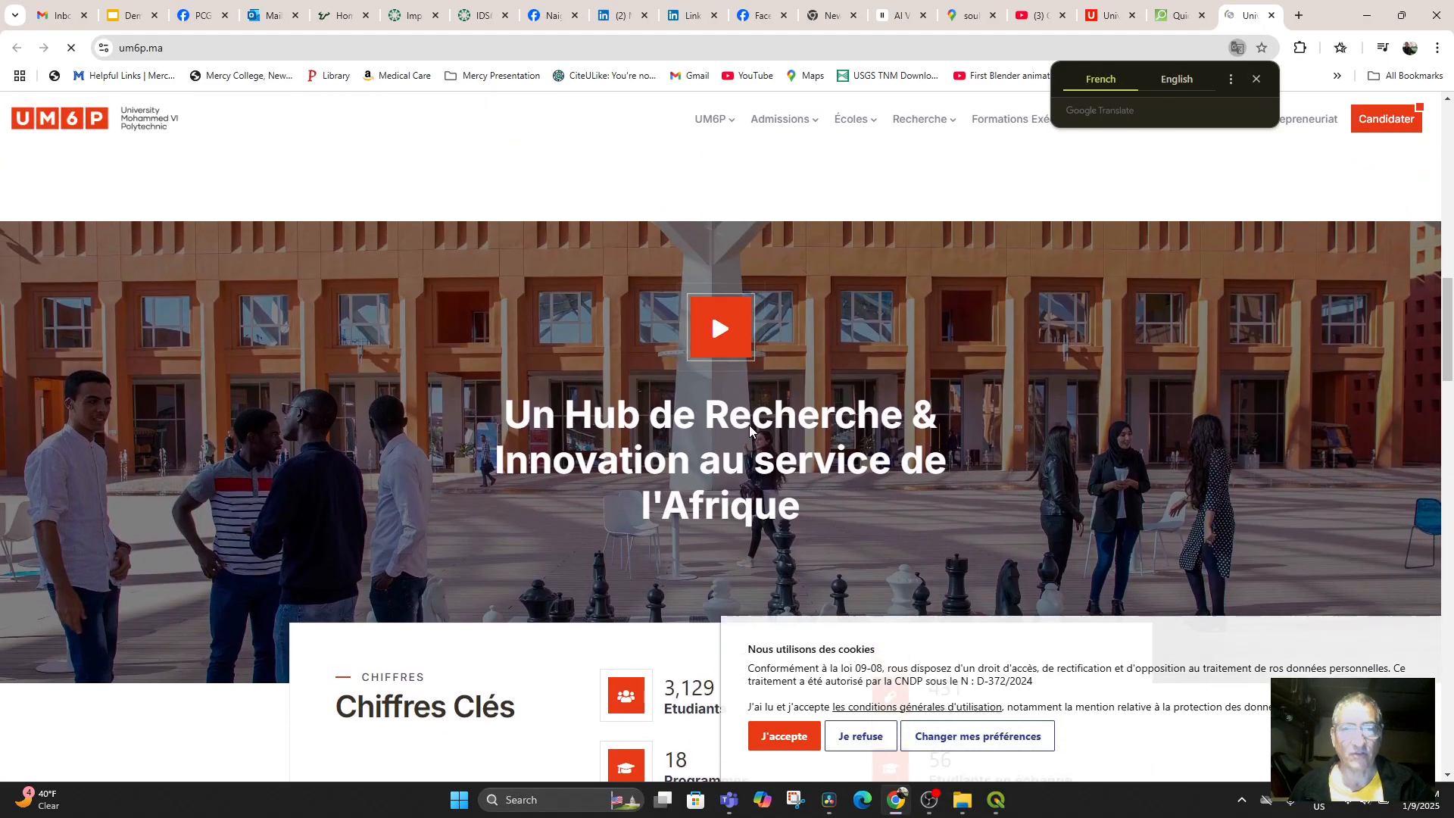
scroll(710, 308, "up", 4)
left_click(998, 812)
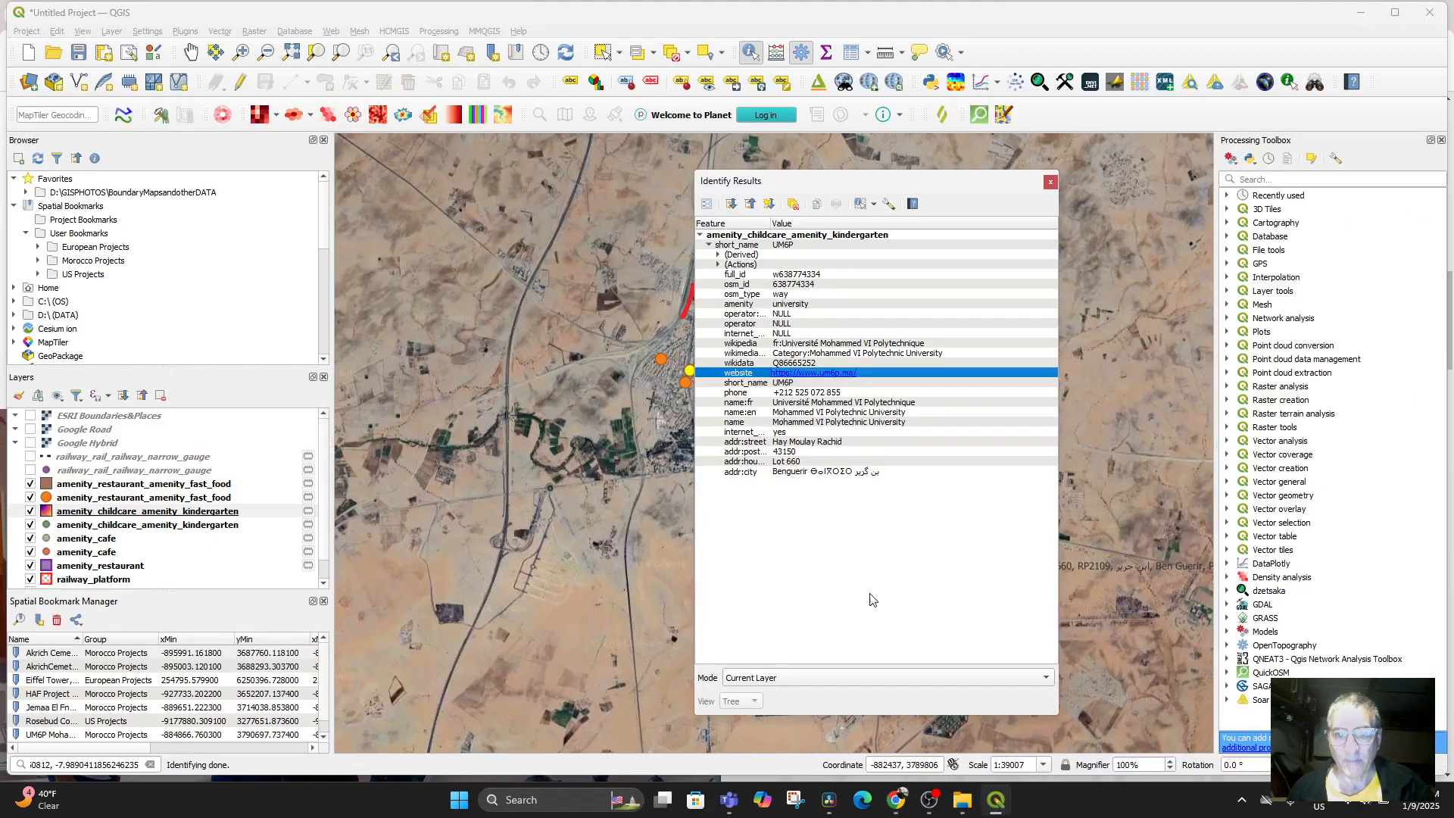
left_click(1049, 182)
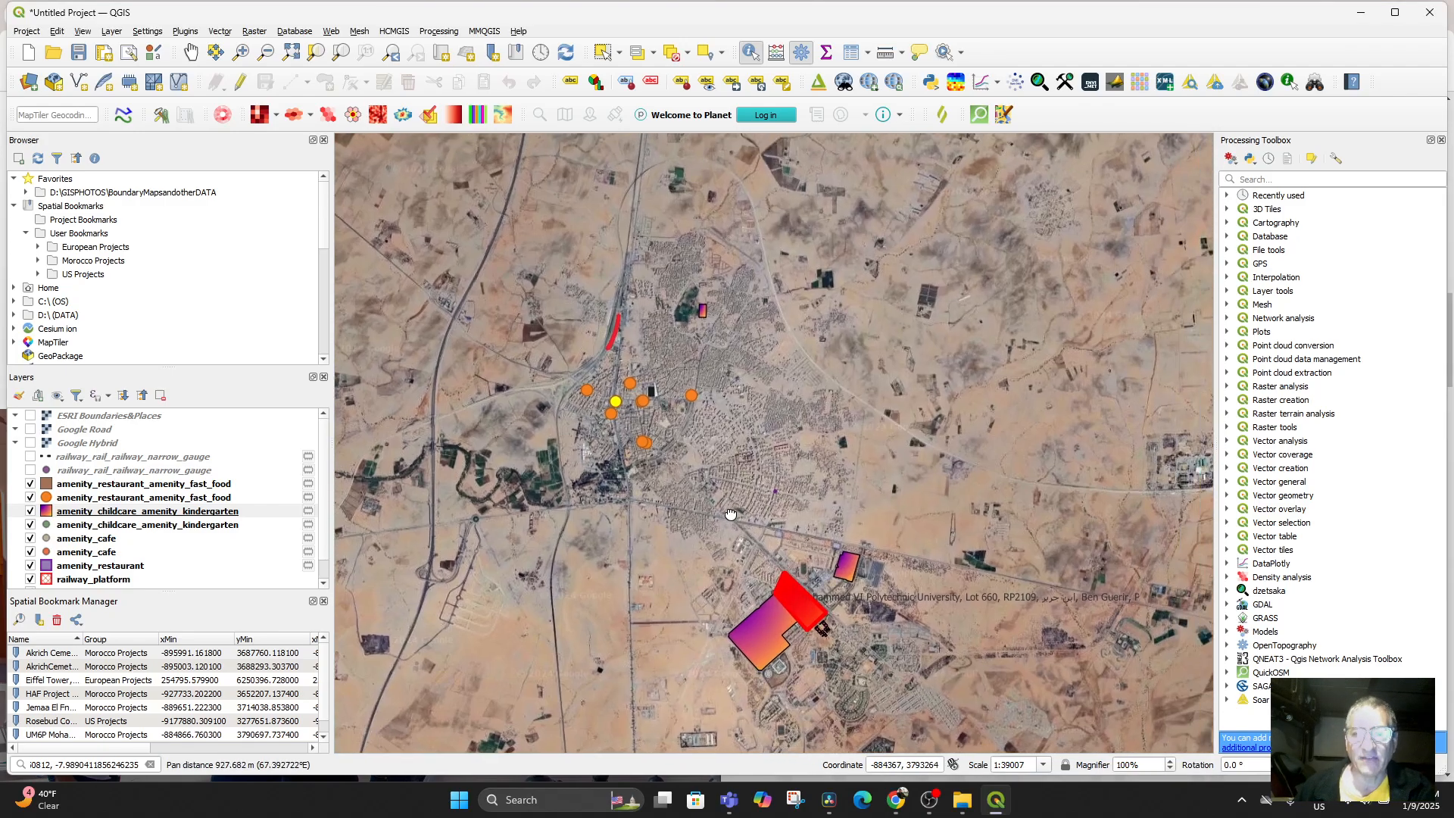
Step: Make railway_platform the active layer and identify the platform feature northwest of the town to read its attributes
left_click_drag(809, 479, 735, 509)
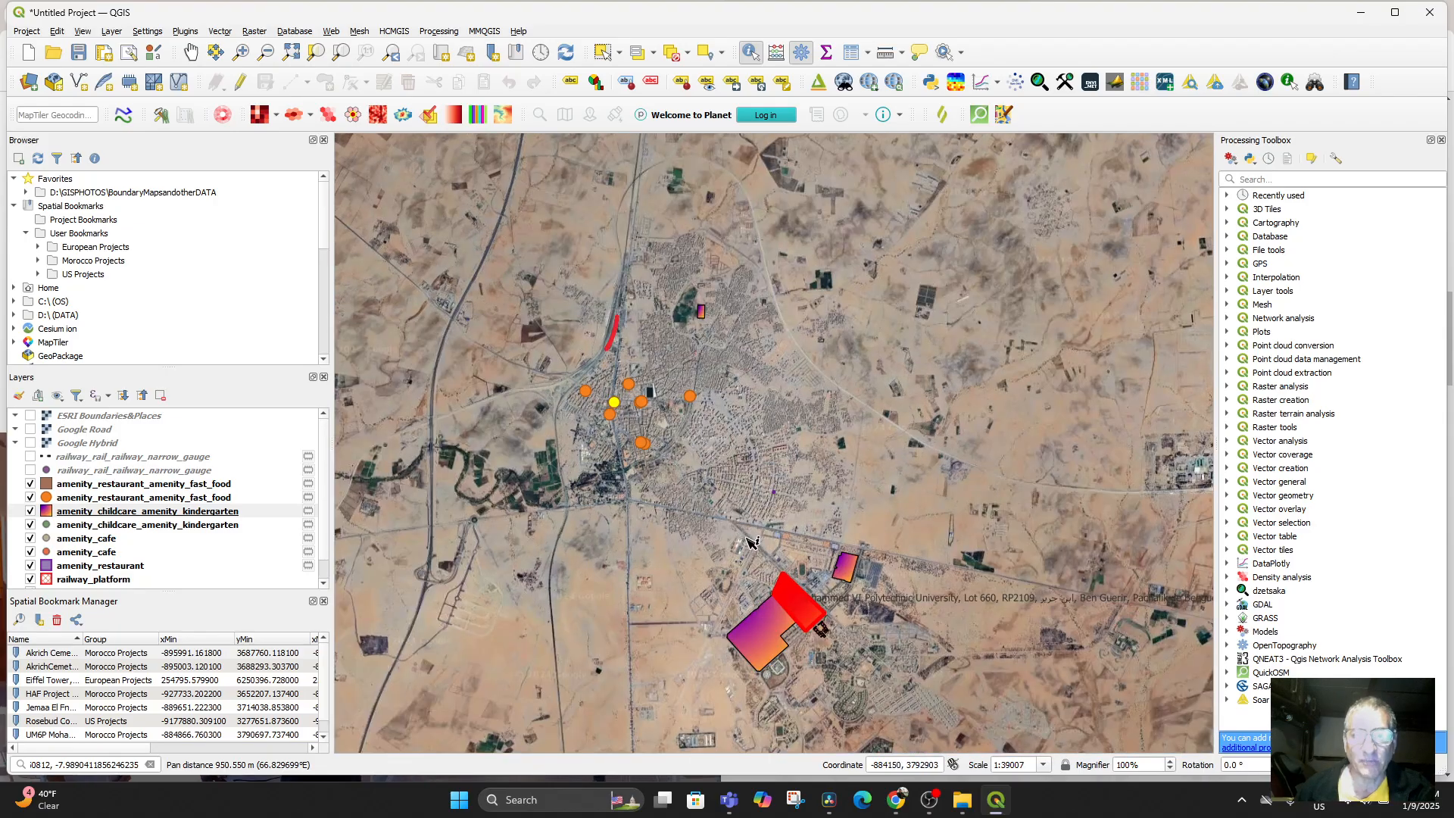
left_click_drag(767, 652, 780, 590)
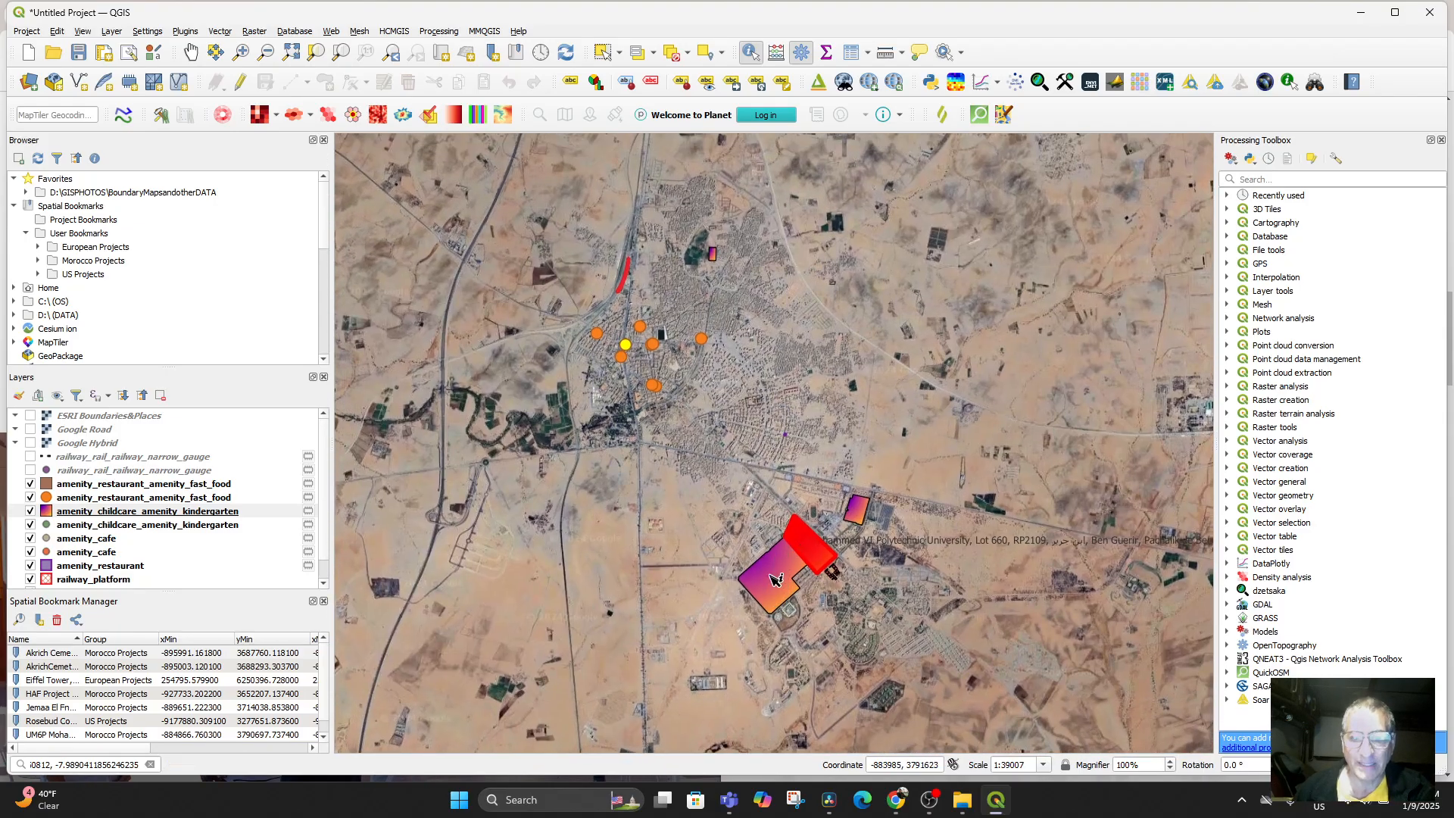
left_click(928, 487)
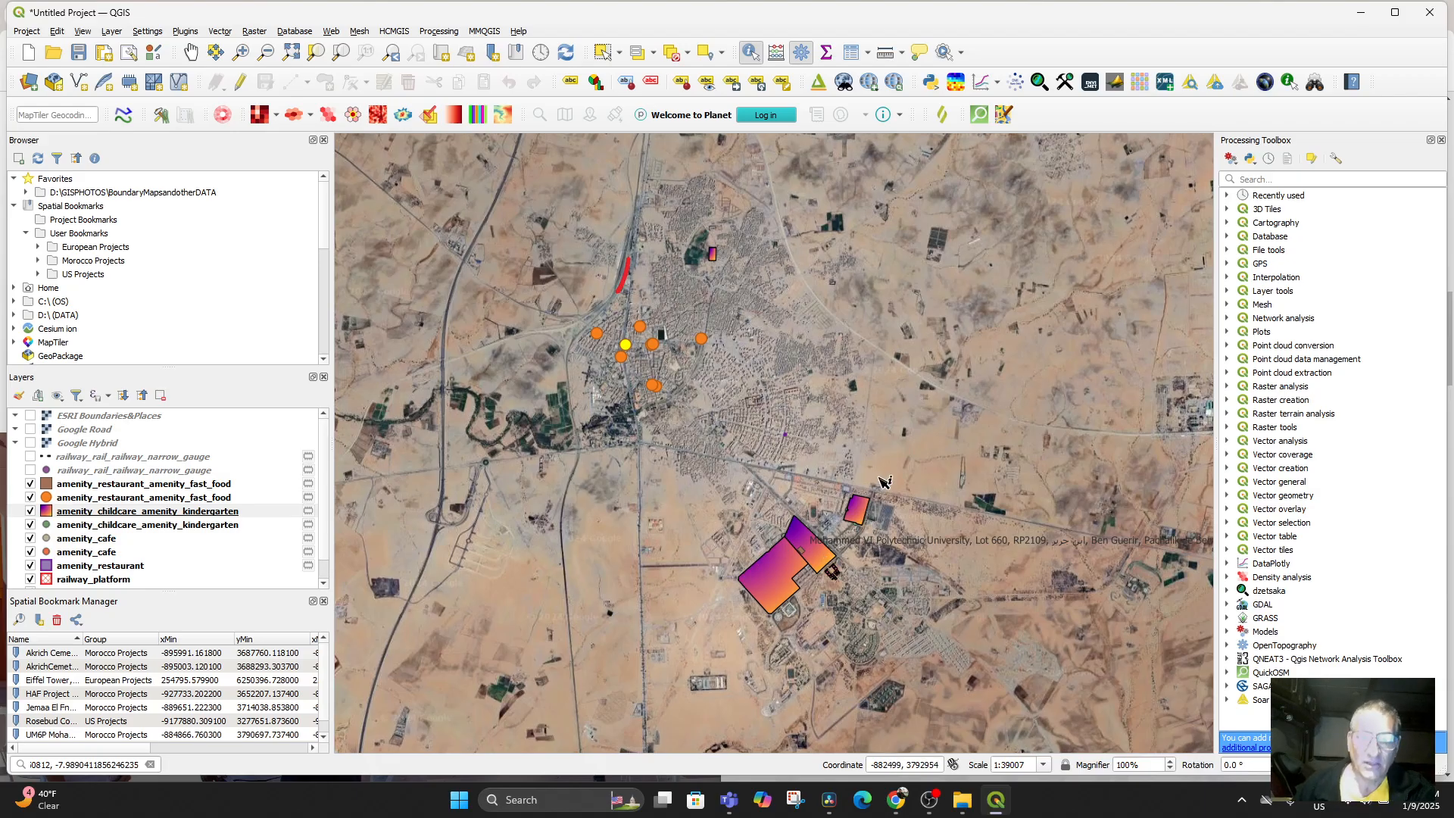
left_click(628, 275)
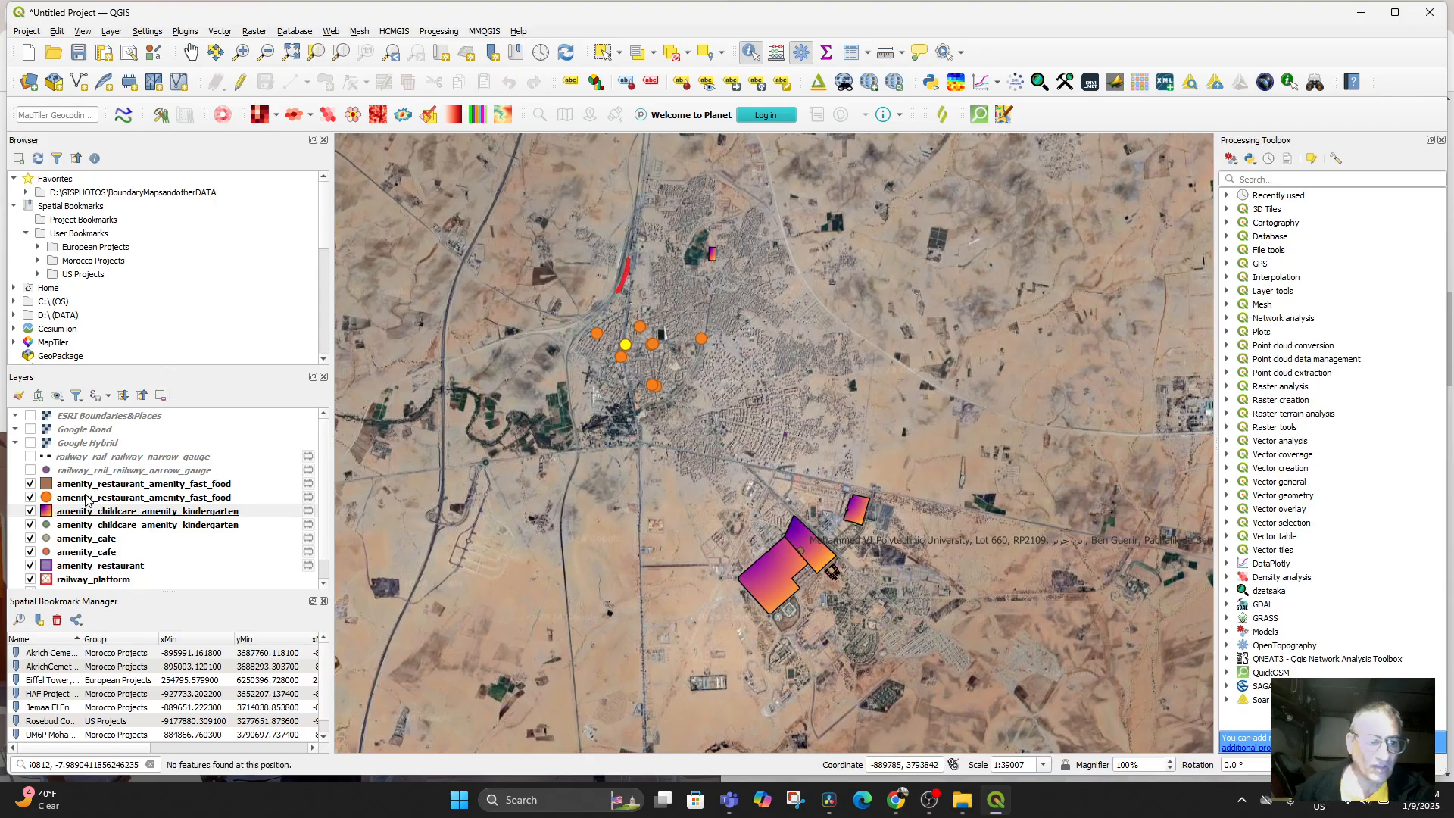
left_click(100, 580)
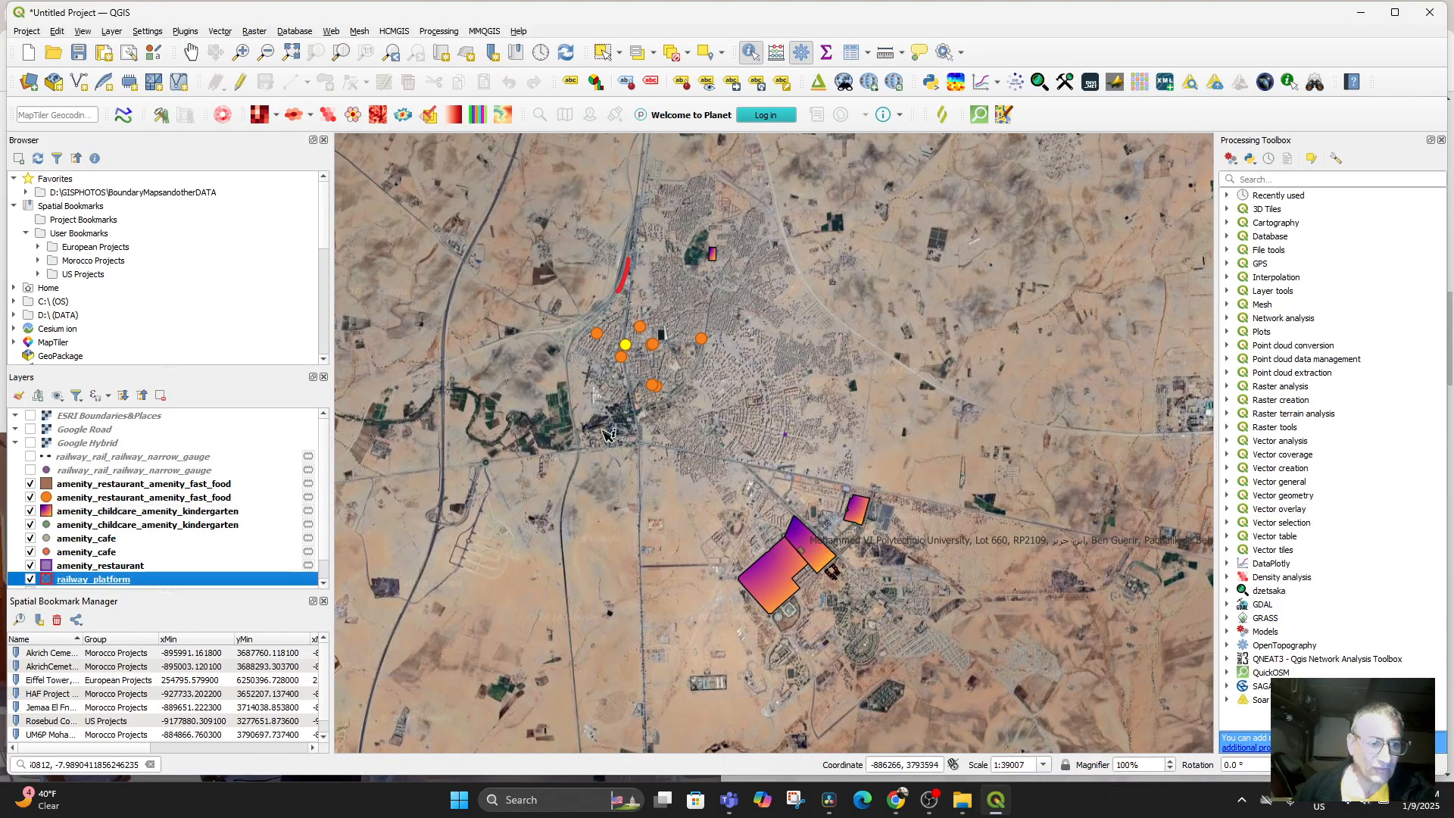
left_click(629, 282)
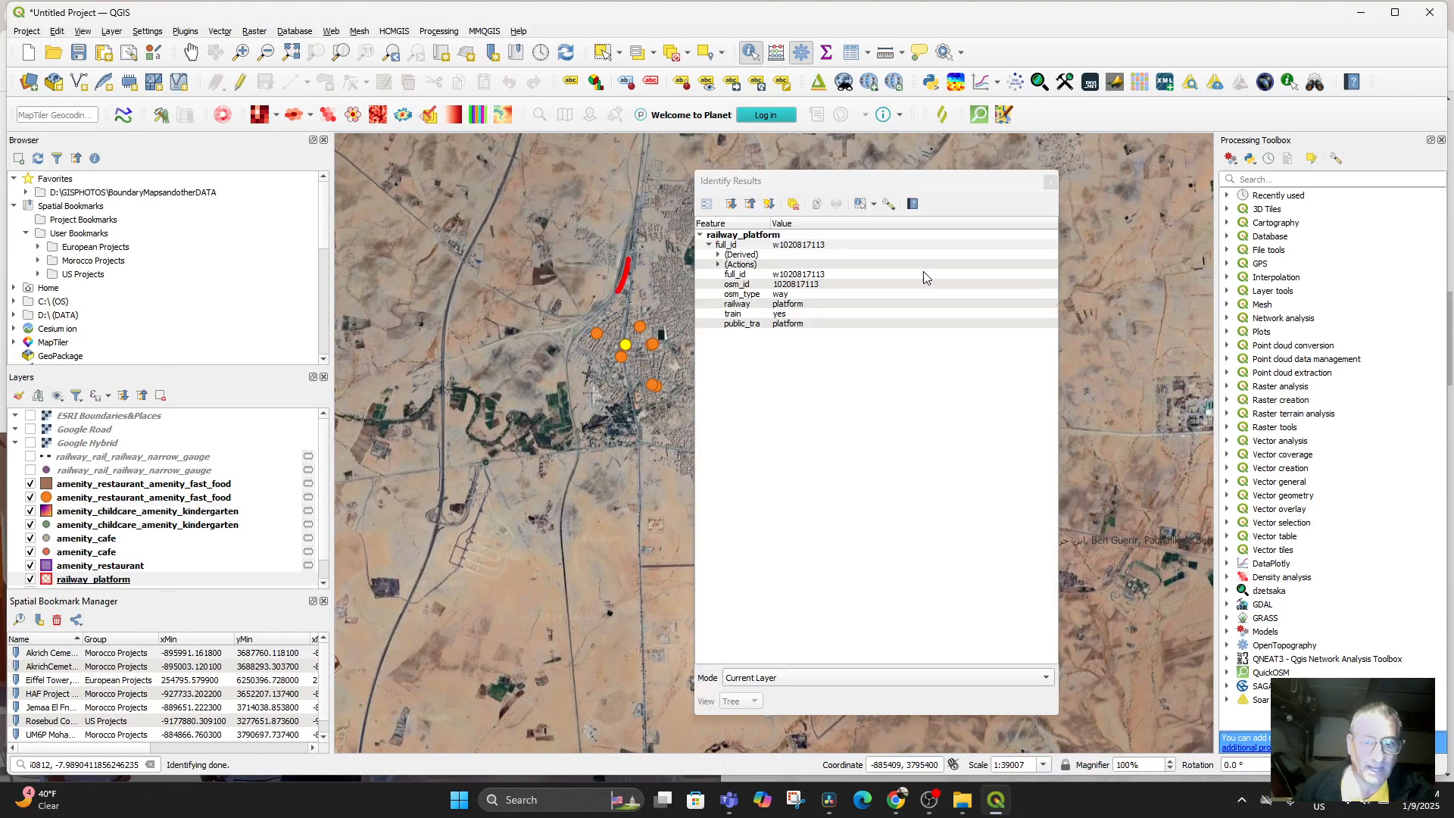
Step: Make the amenity_restaurant_amenity_fast_food point layer active and identify the westernmost and northernmost orange points to read their attributes
left_click(1050, 182)
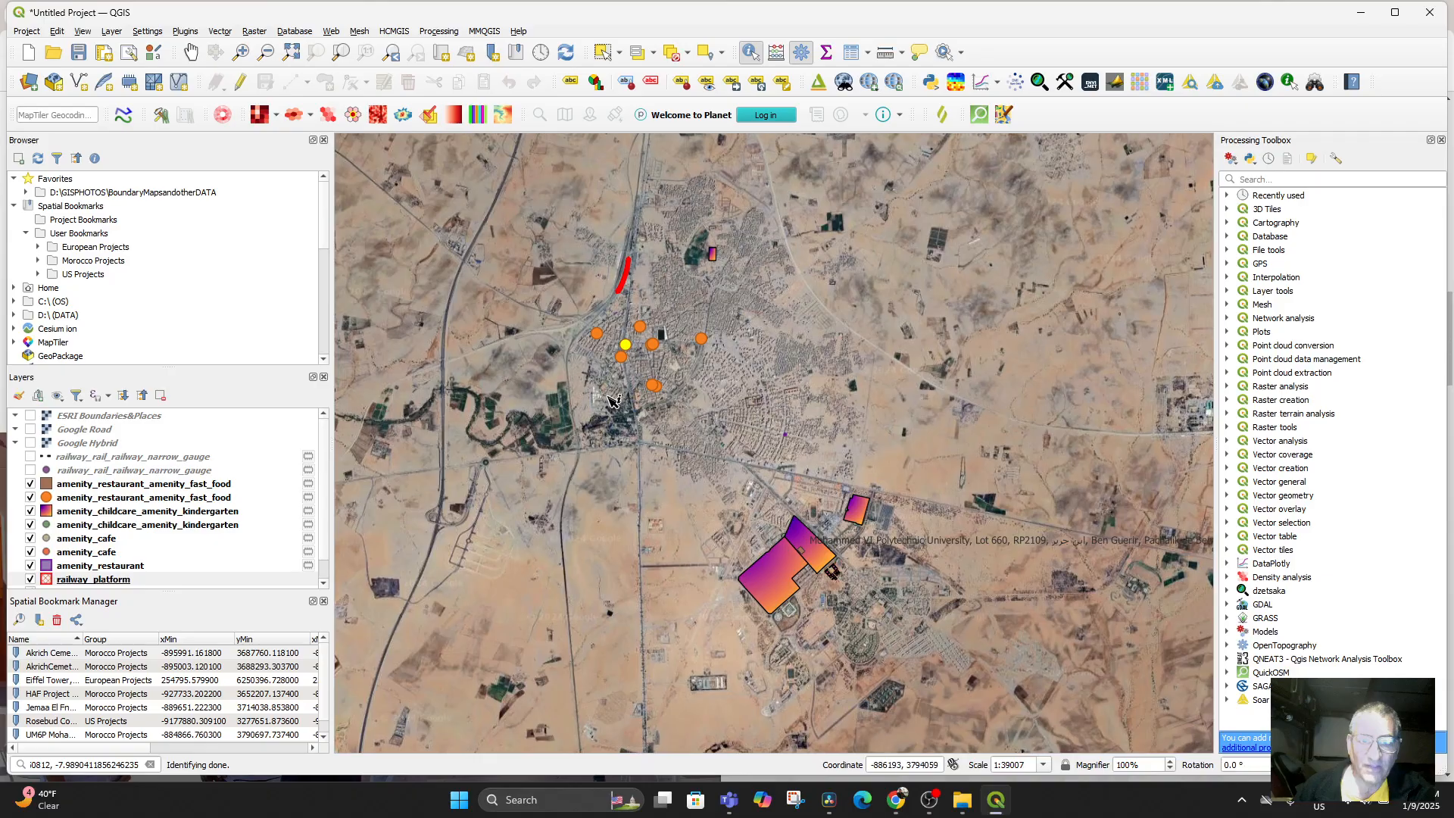
left_click(626, 342)
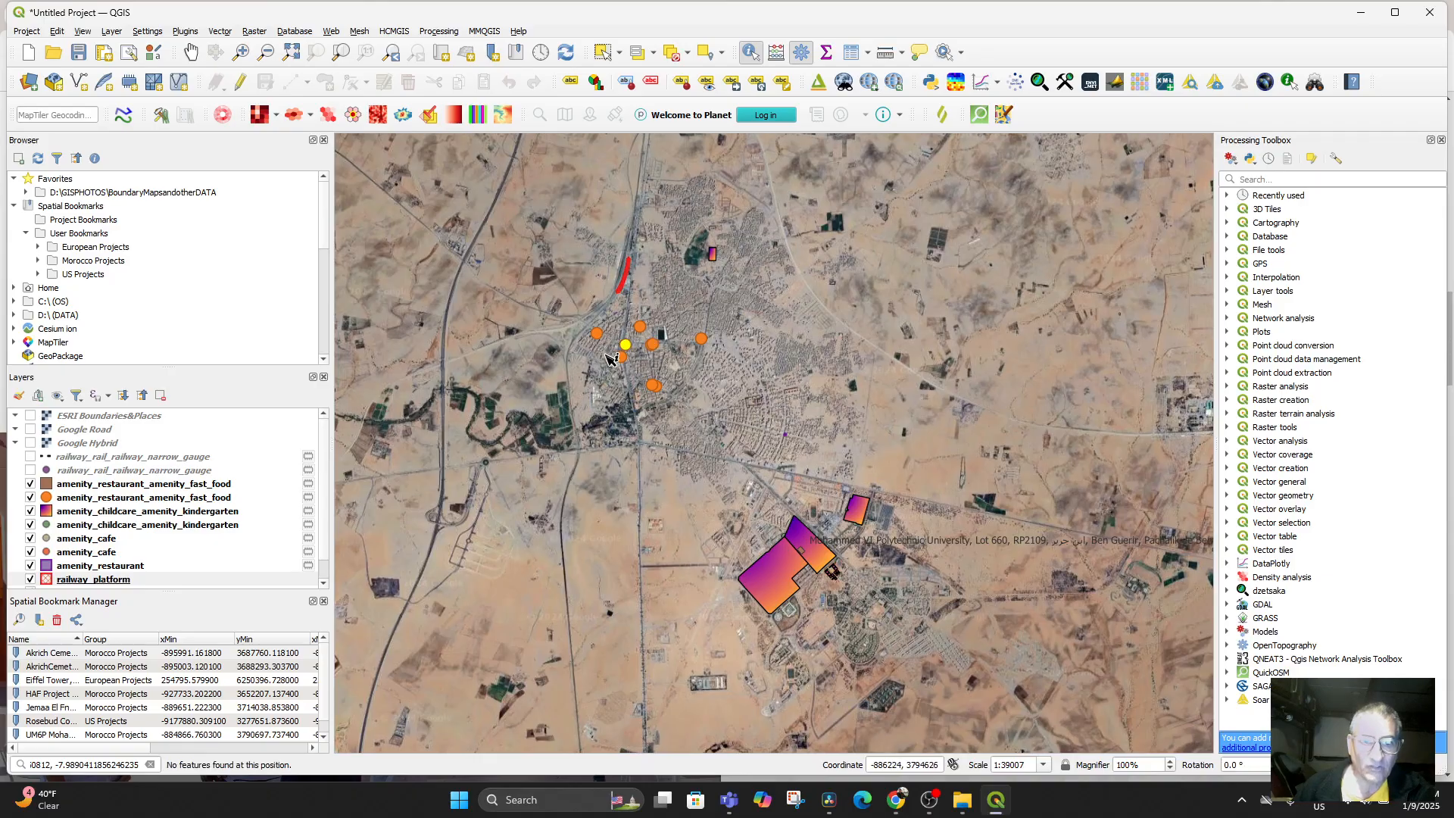
left_click(102, 500)
left_click(599, 336)
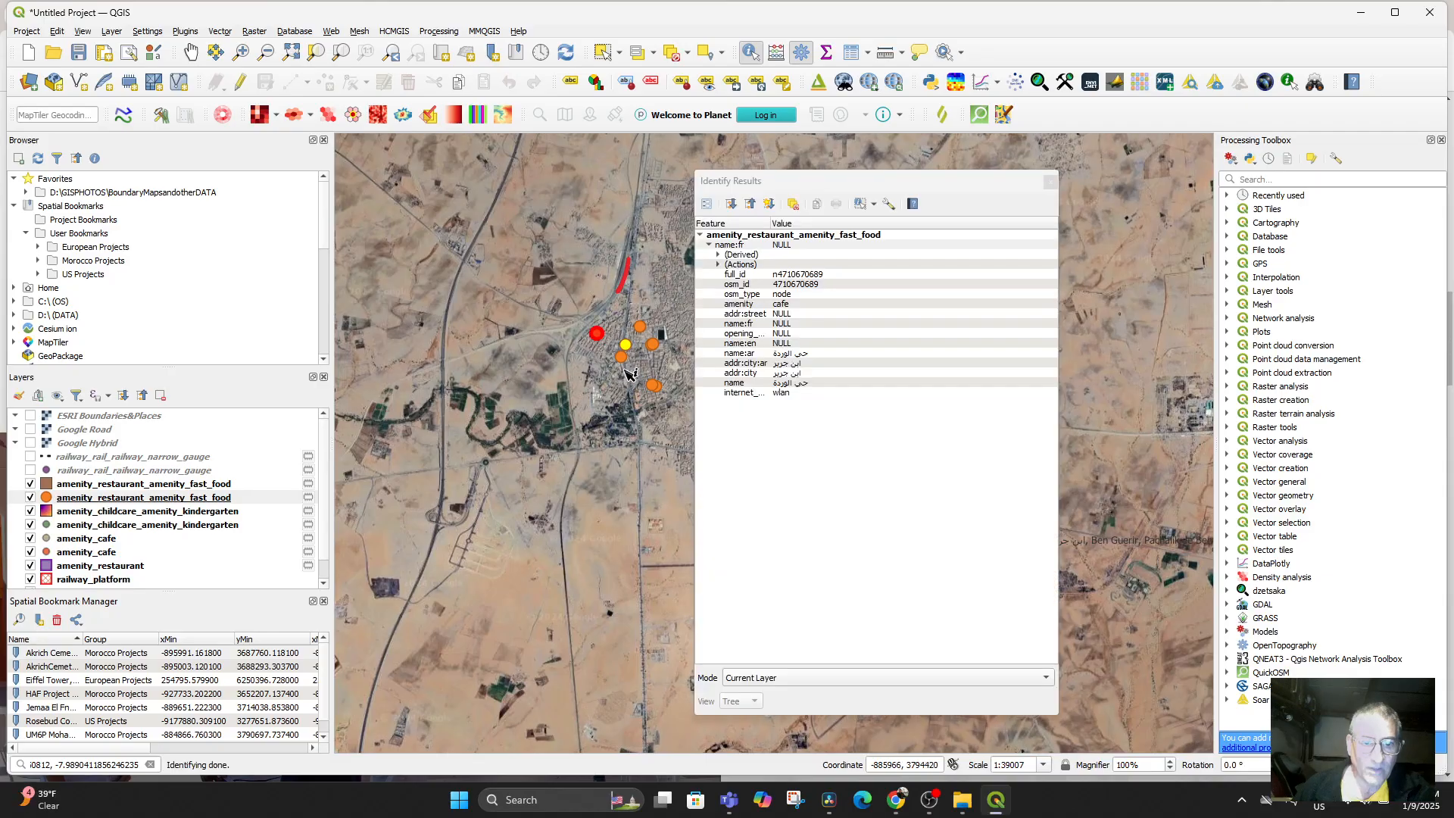
left_click(640, 326)
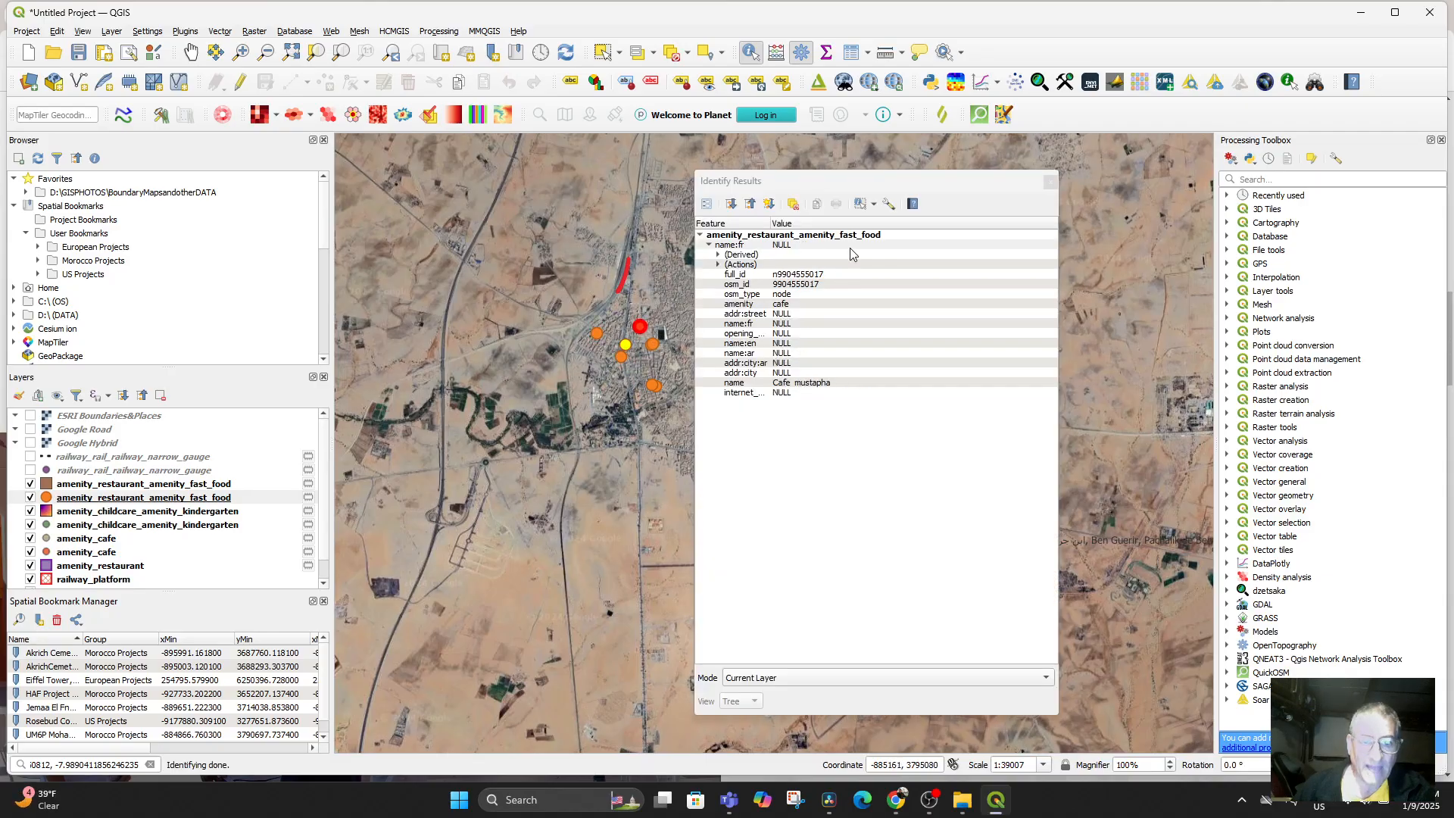
left_click(1050, 182)
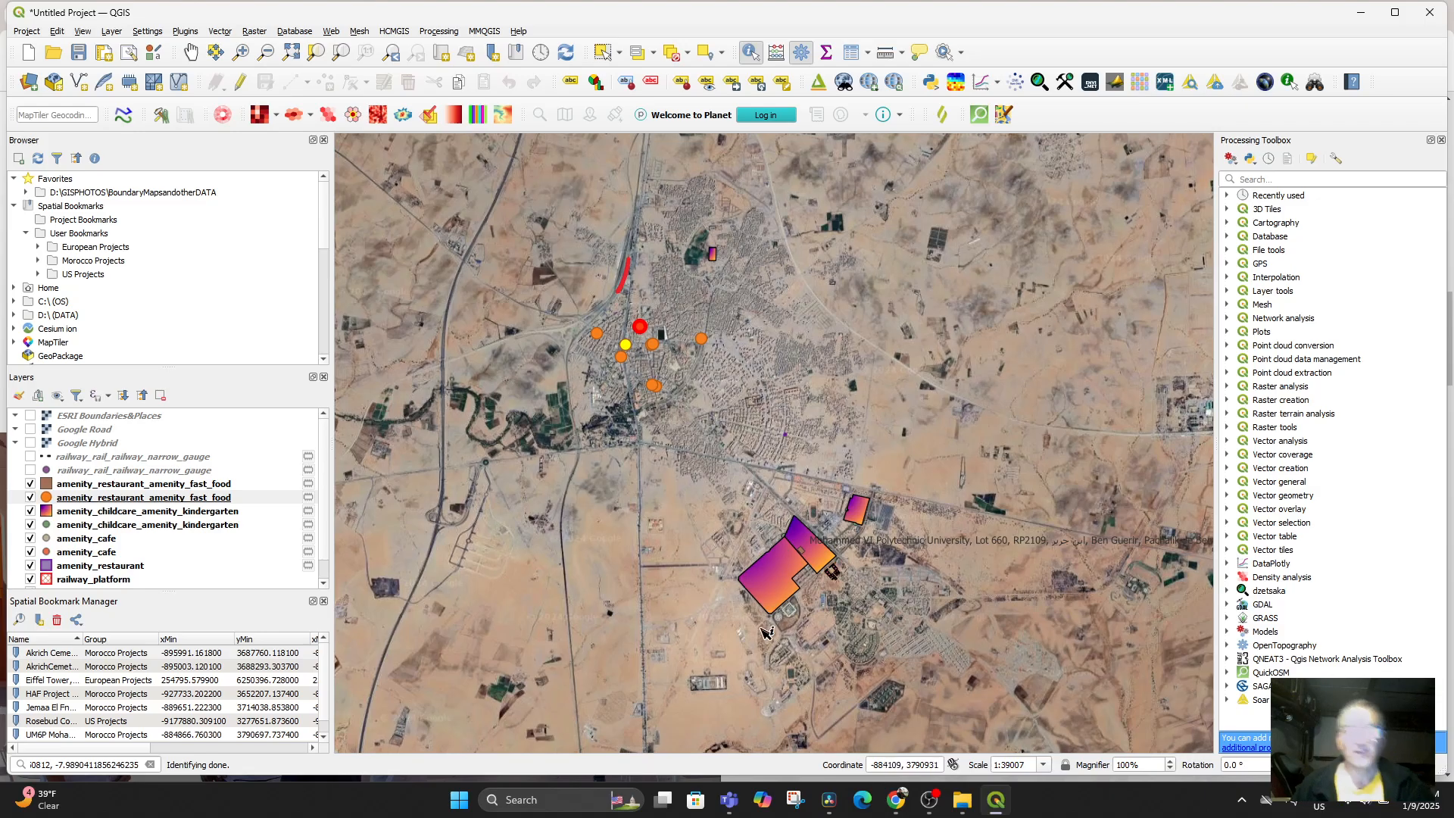
Step: Make GeoCoding Plugin Results the active layer and identify the Jemaa El-Fna point to the south to read its address
scroll(539, 636, "down", 2)
left_click_drag(595, 633, 811, 382)
scroll(742, 517, "down", 3)
scroll(749, 591, "down", 2)
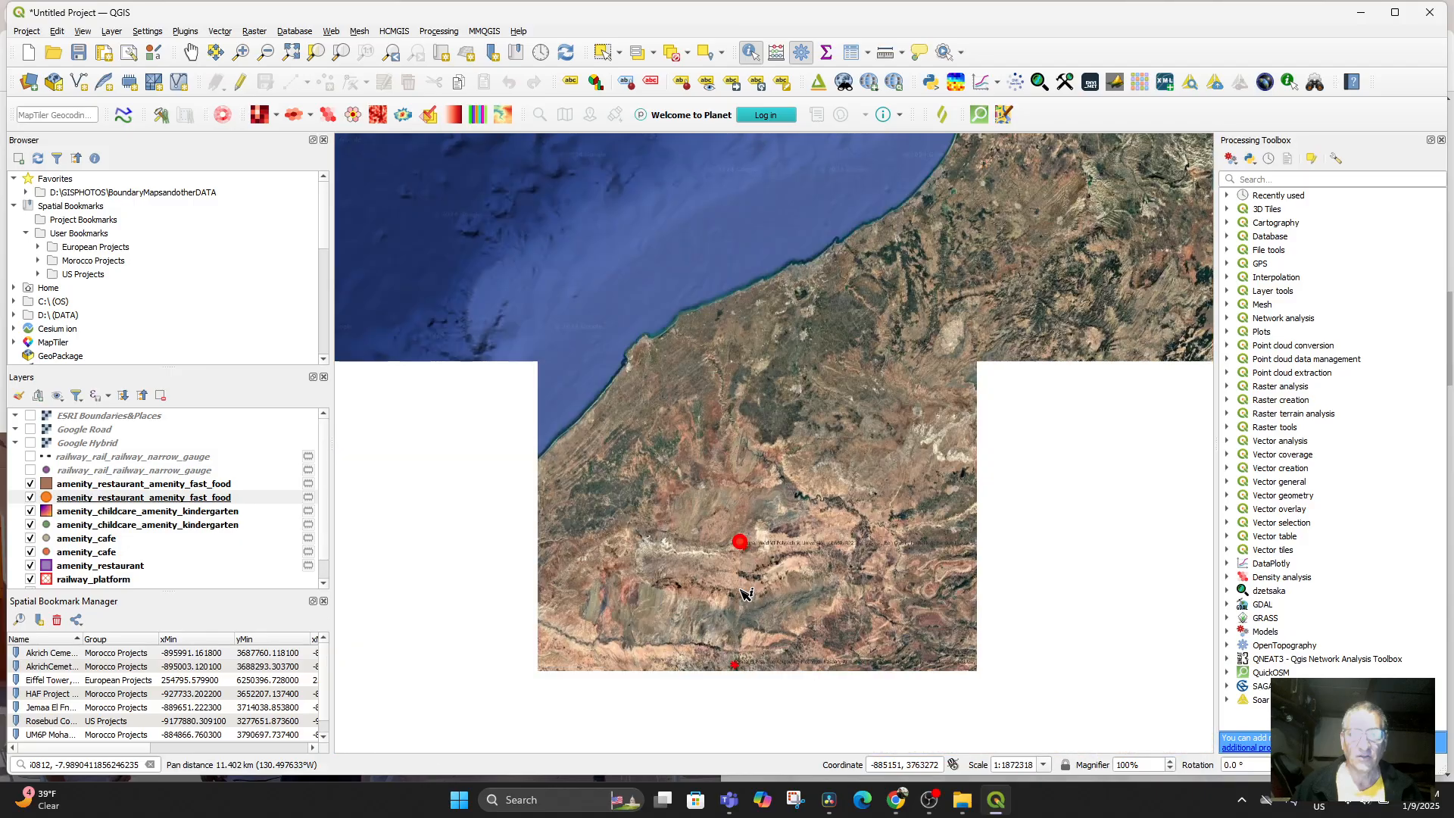
scroll(761, 604, "up", 2)
left_click_drag(705, 717, 754, 590)
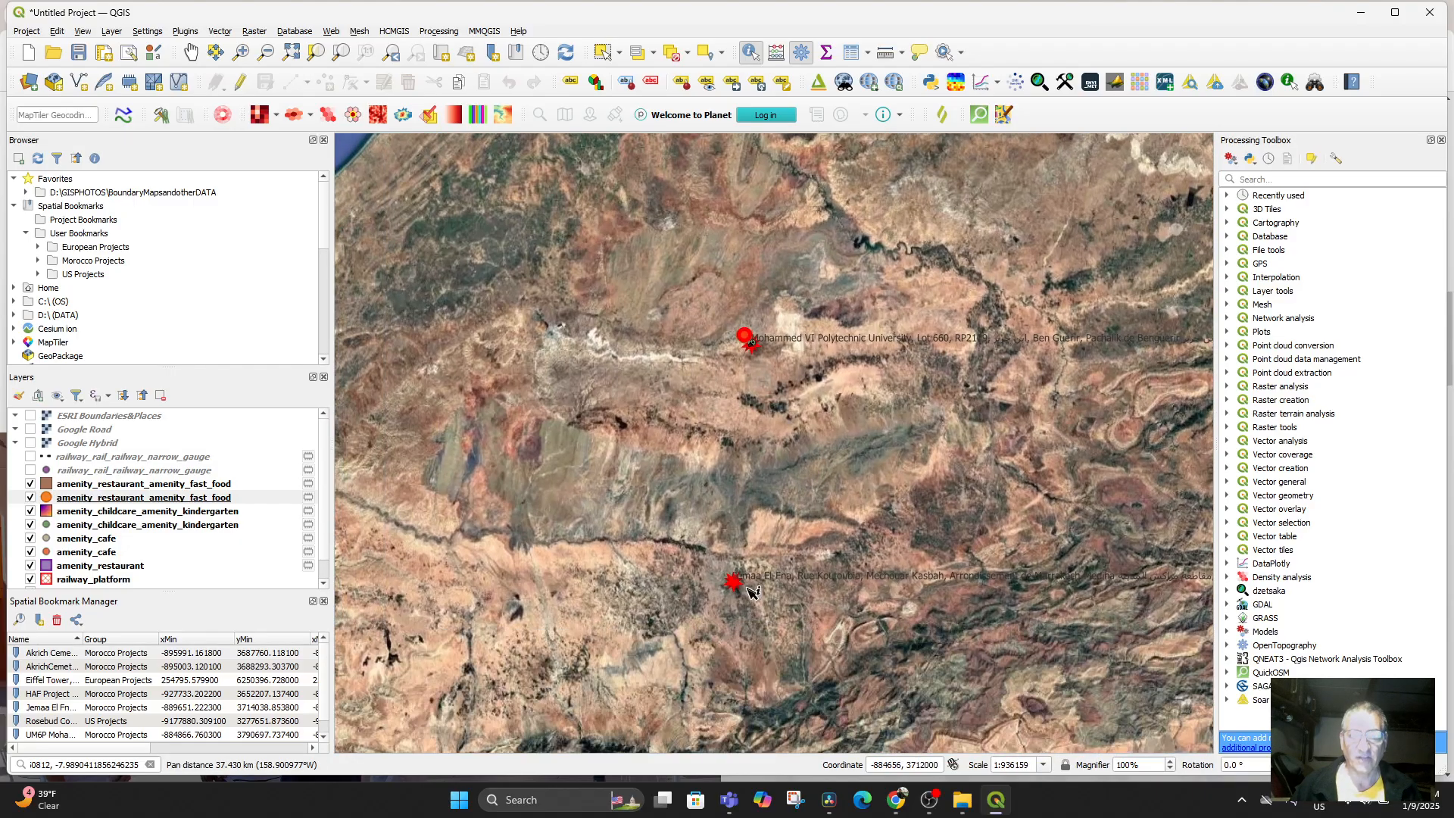
left_click(740, 593)
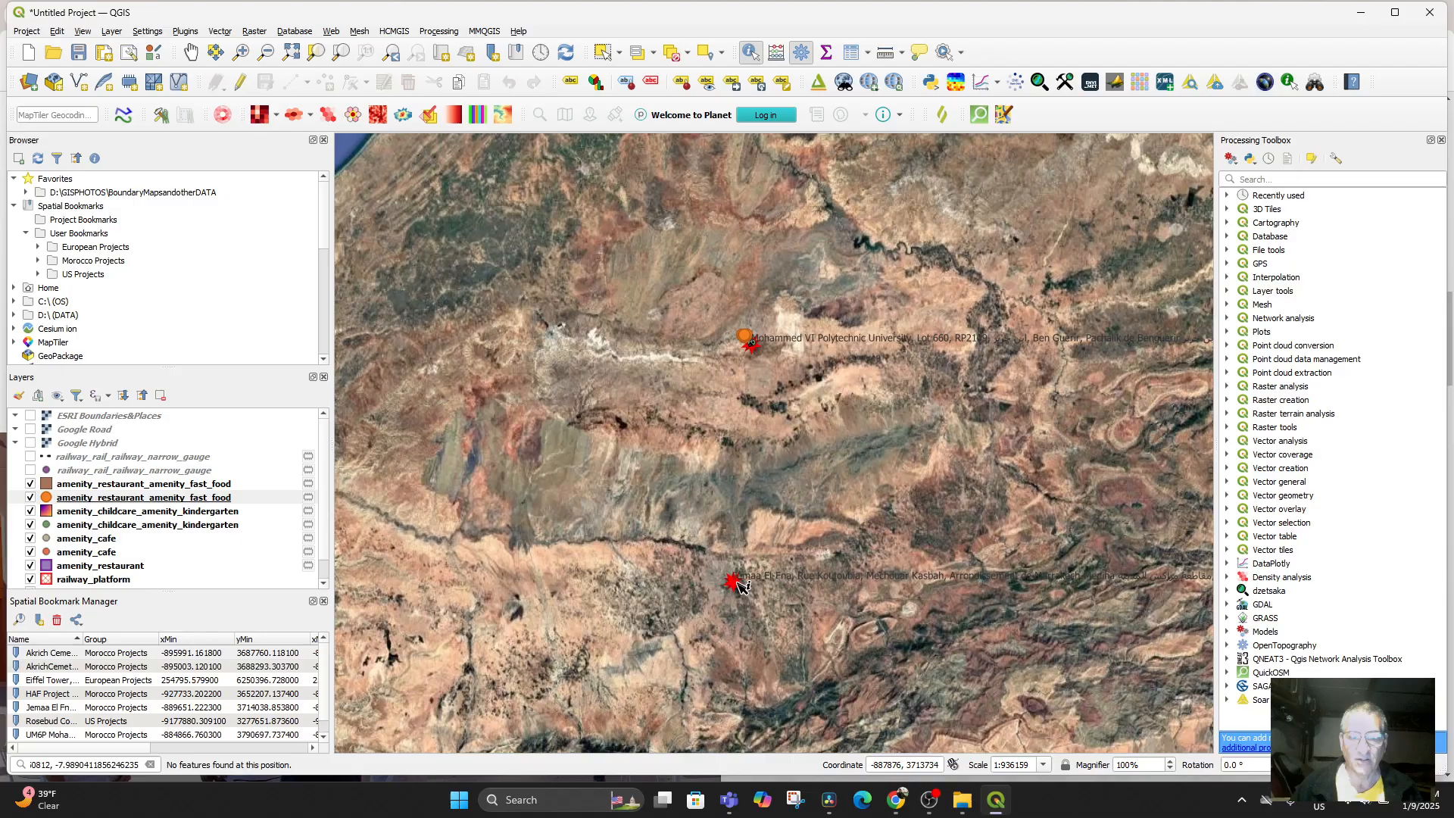
scroll(125, 530, "down", 1)
left_click(115, 570)
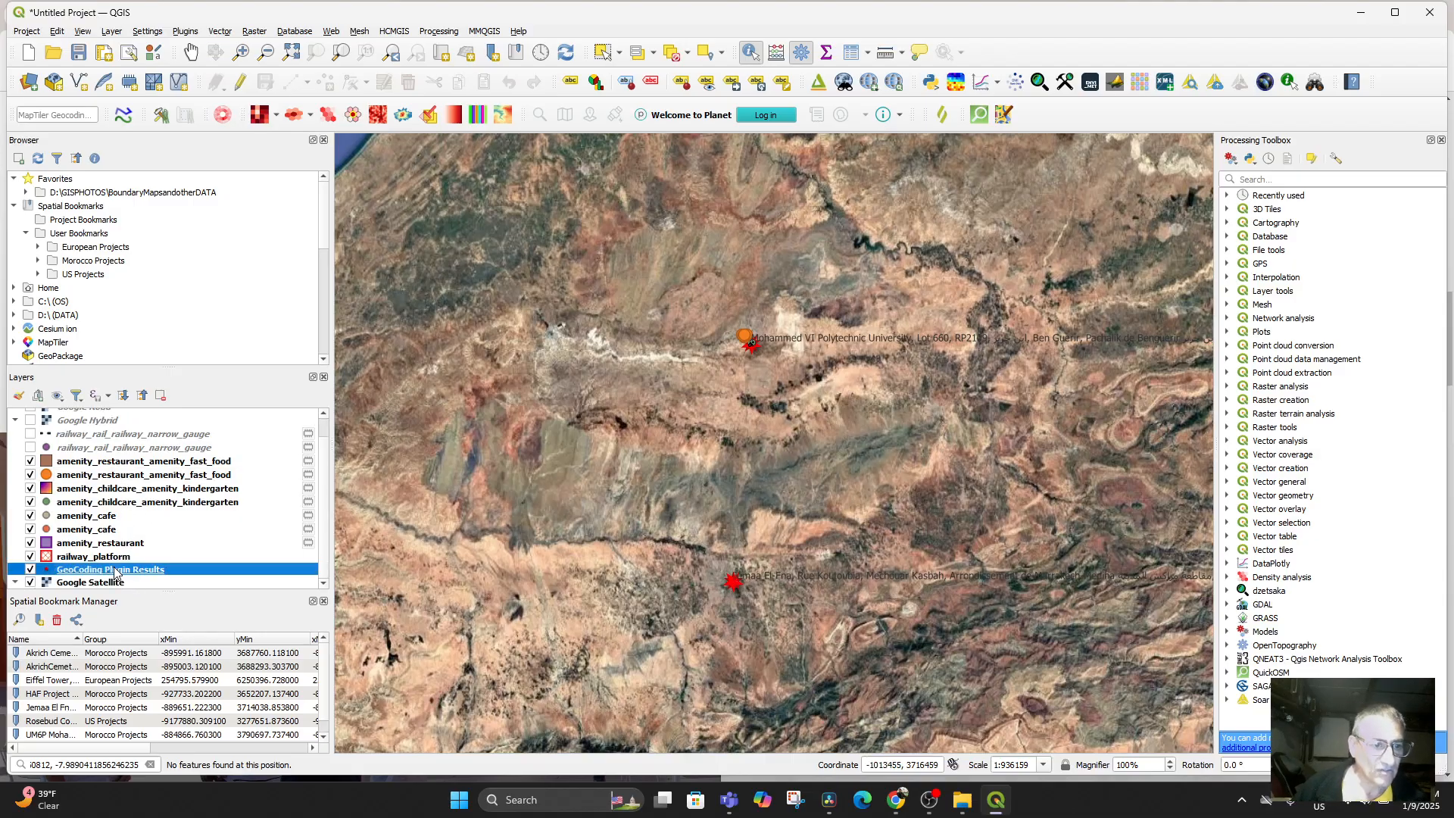
left_click(738, 595)
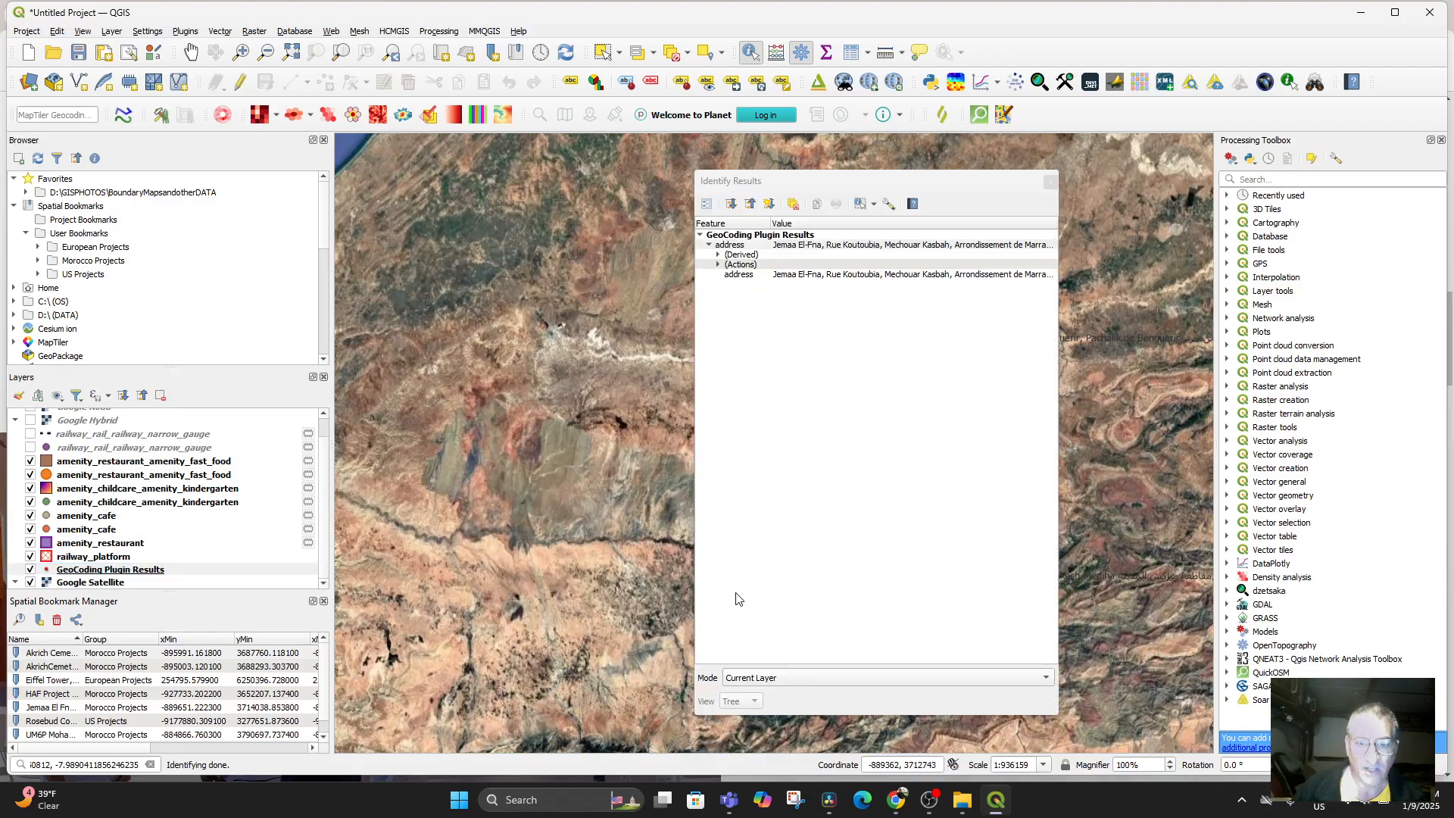
left_click(1050, 182)
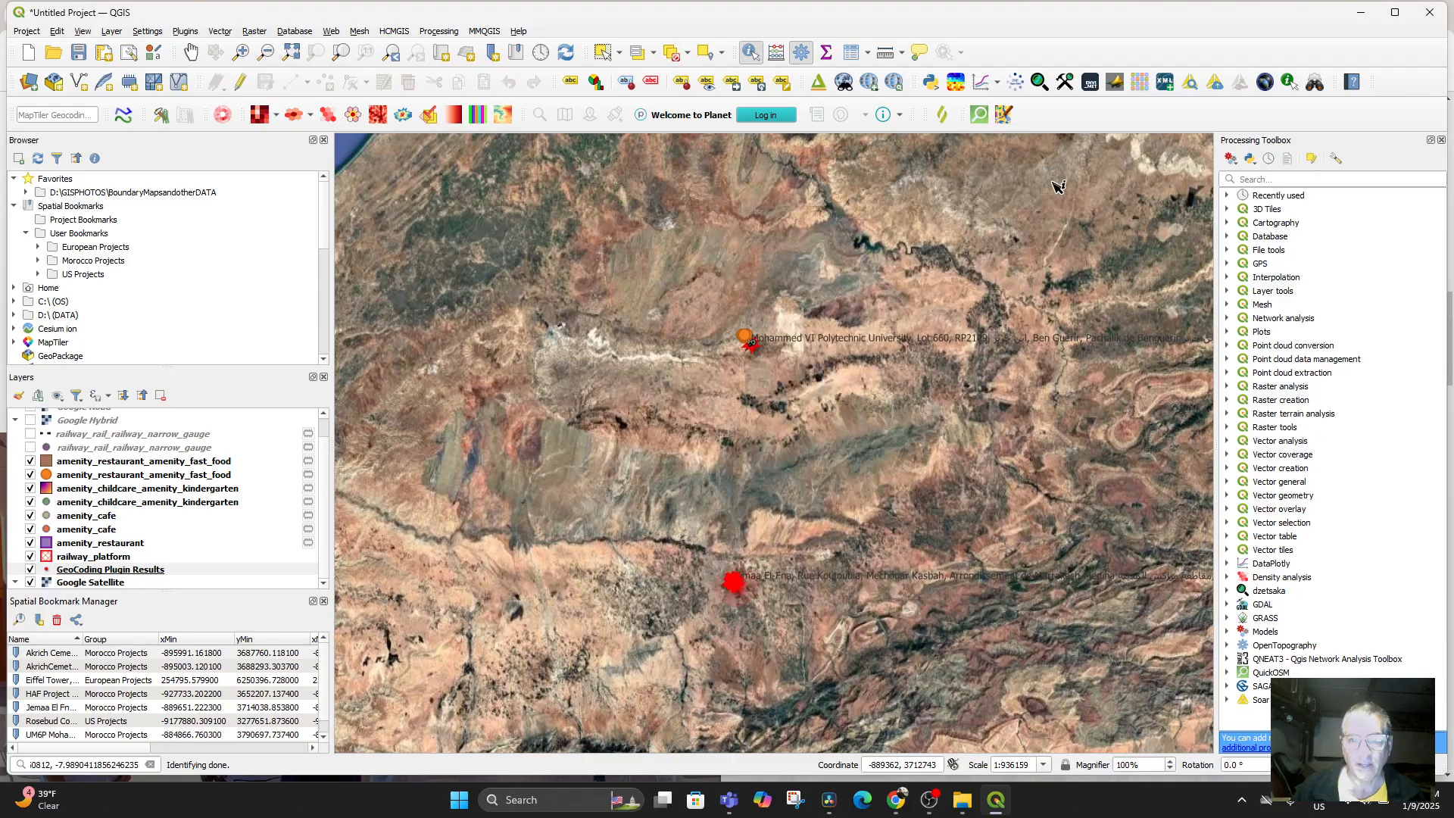
Step: Zoom to the Jemaa El-Fna point from its identify results and set the map scale to 1:1000
left_click(740, 593)
right_click(843, 279)
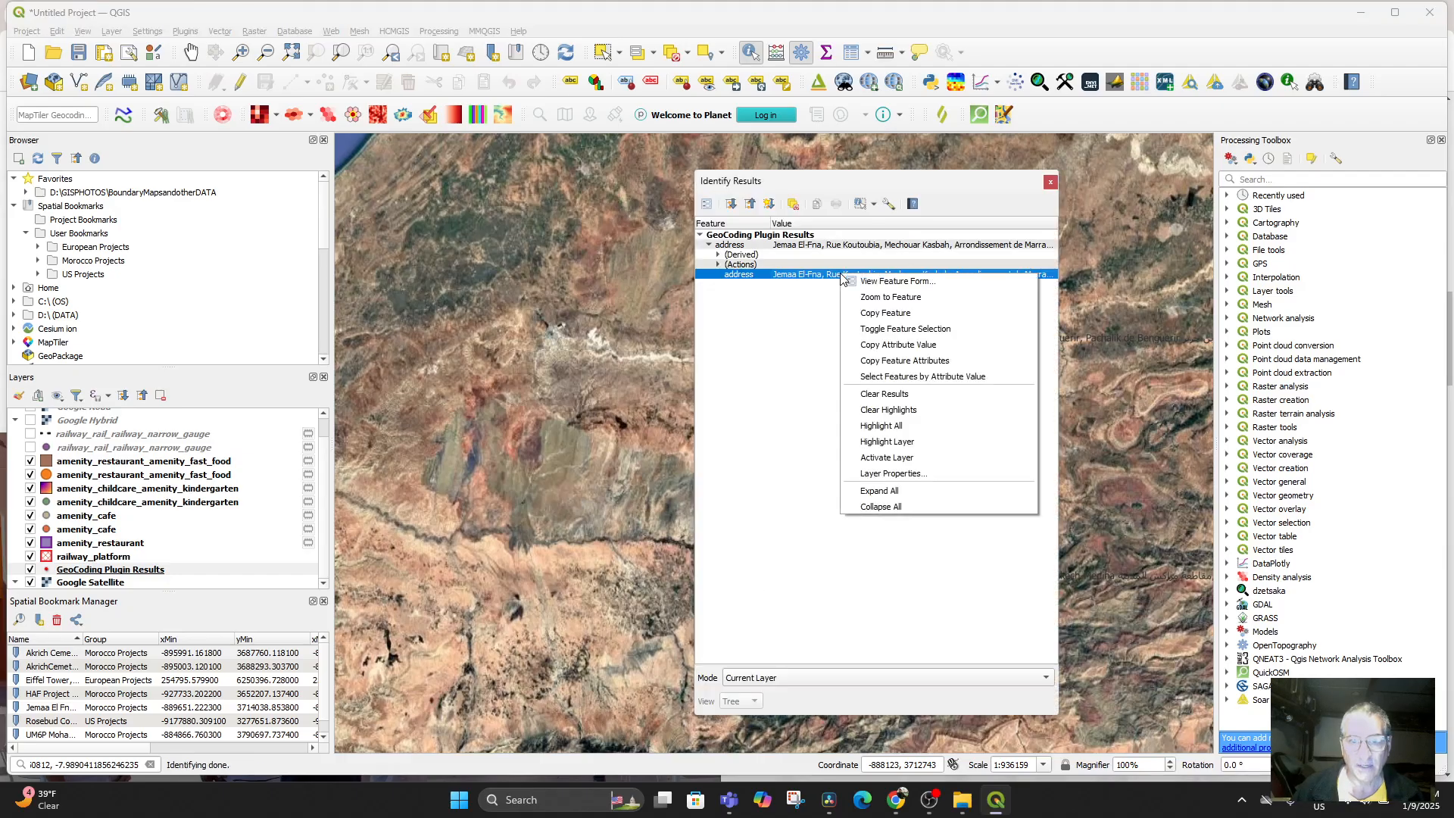
left_click(880, 296)
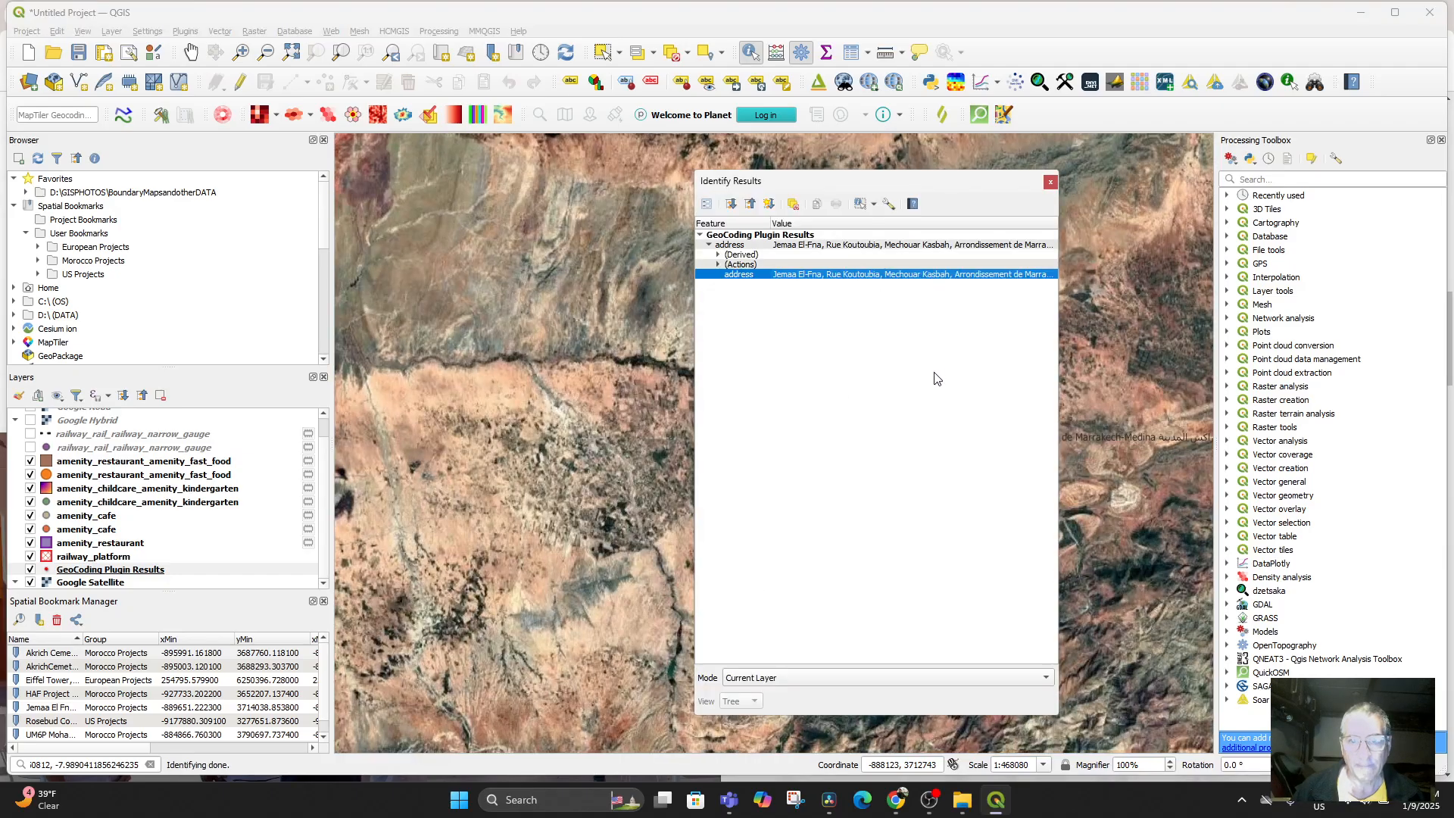
left_click(1050, 182)
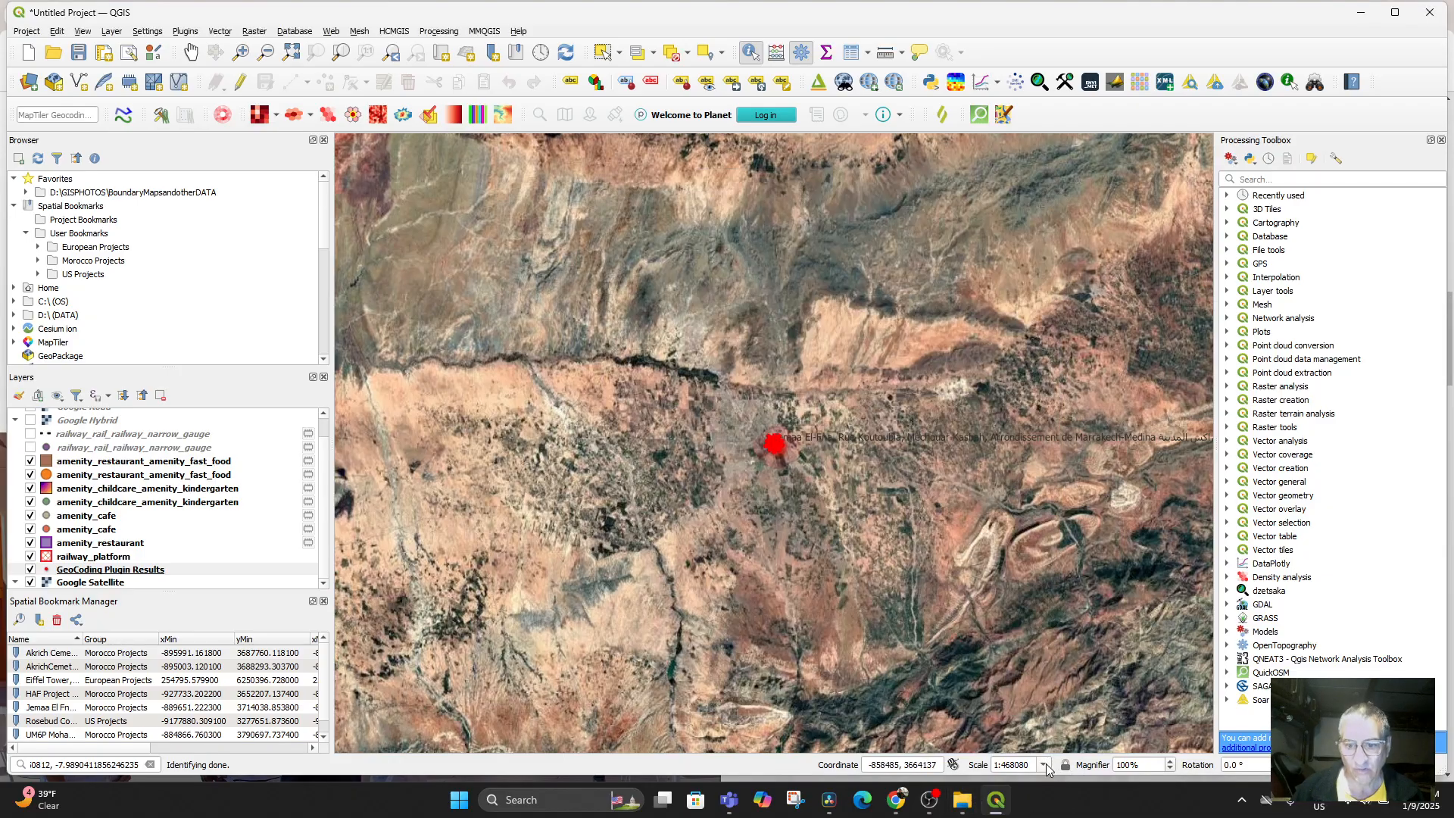
left_click(1046, 767)
left_click(1011, 755)
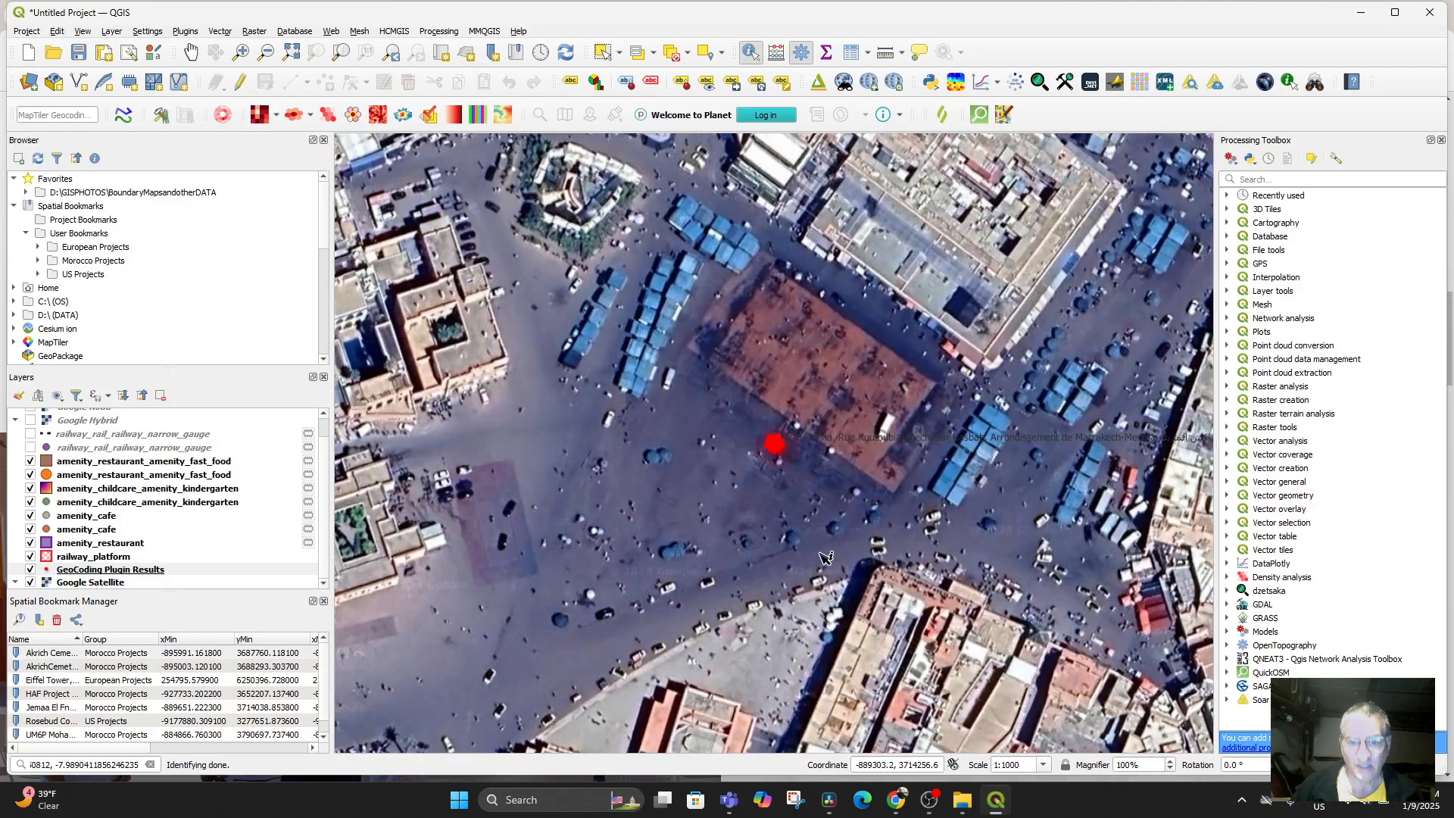
Step: Identify the Jemaa El-Fna point again at a scale of 1:2000, and close the results
scroll(825, 557, "down", 1)
left_click(784, 500)
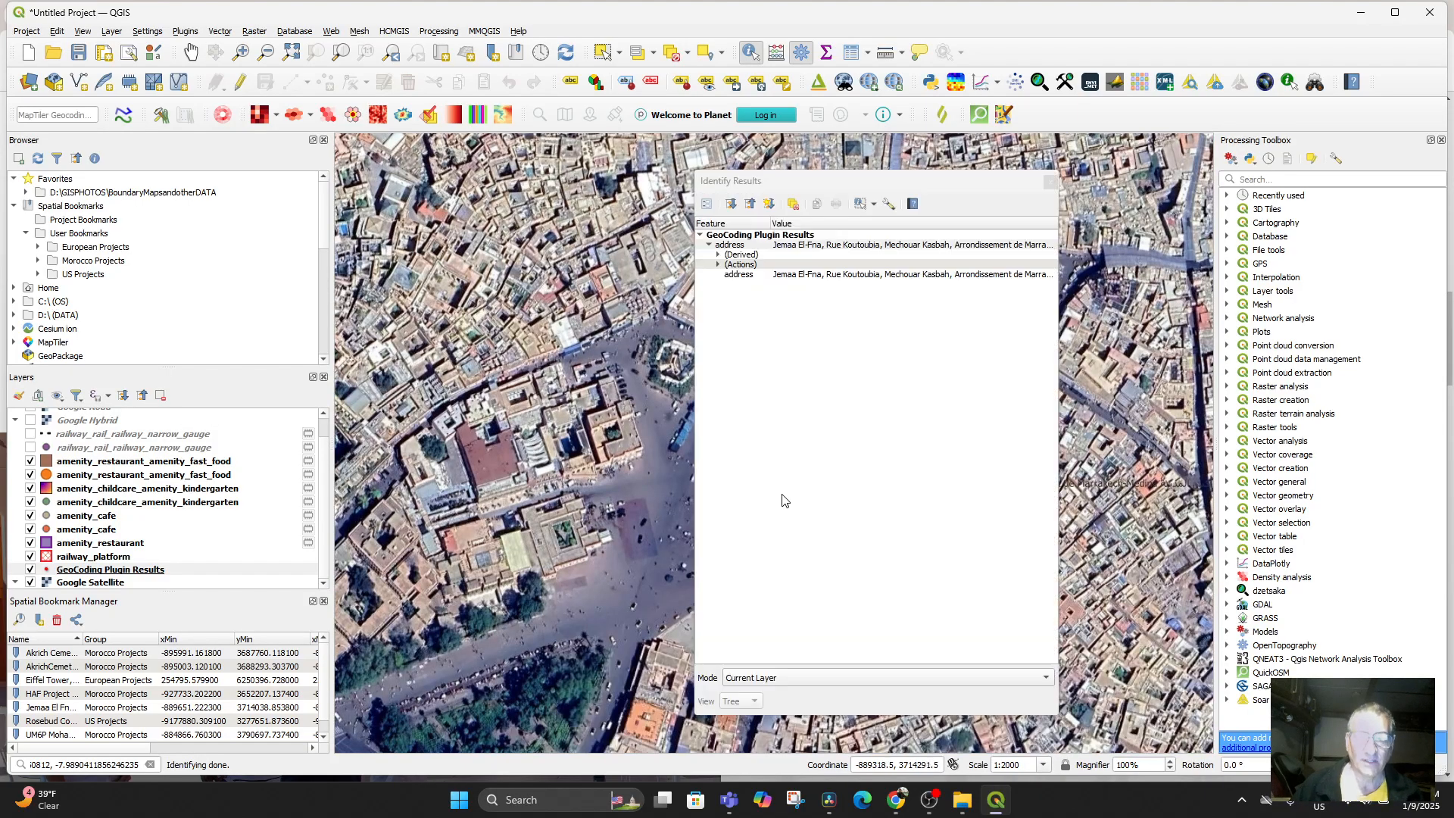
left_click(1051, 183)
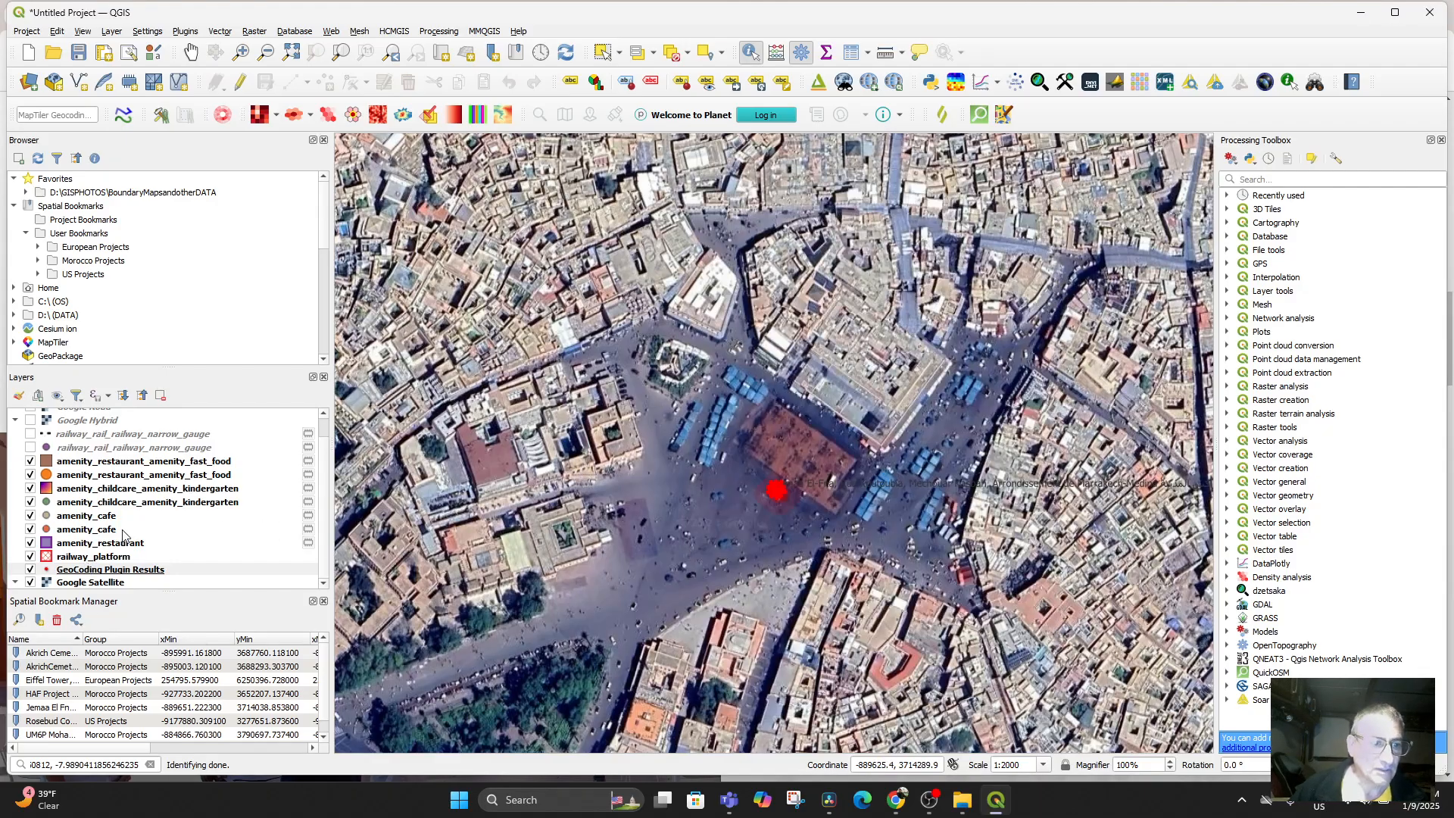
Step: Go to the UM6P spatial bookmark and identify a small amenity_childcare_amenity_kindergarten building polygon southeast of the campus to read its attributes
double_click(67, 734)
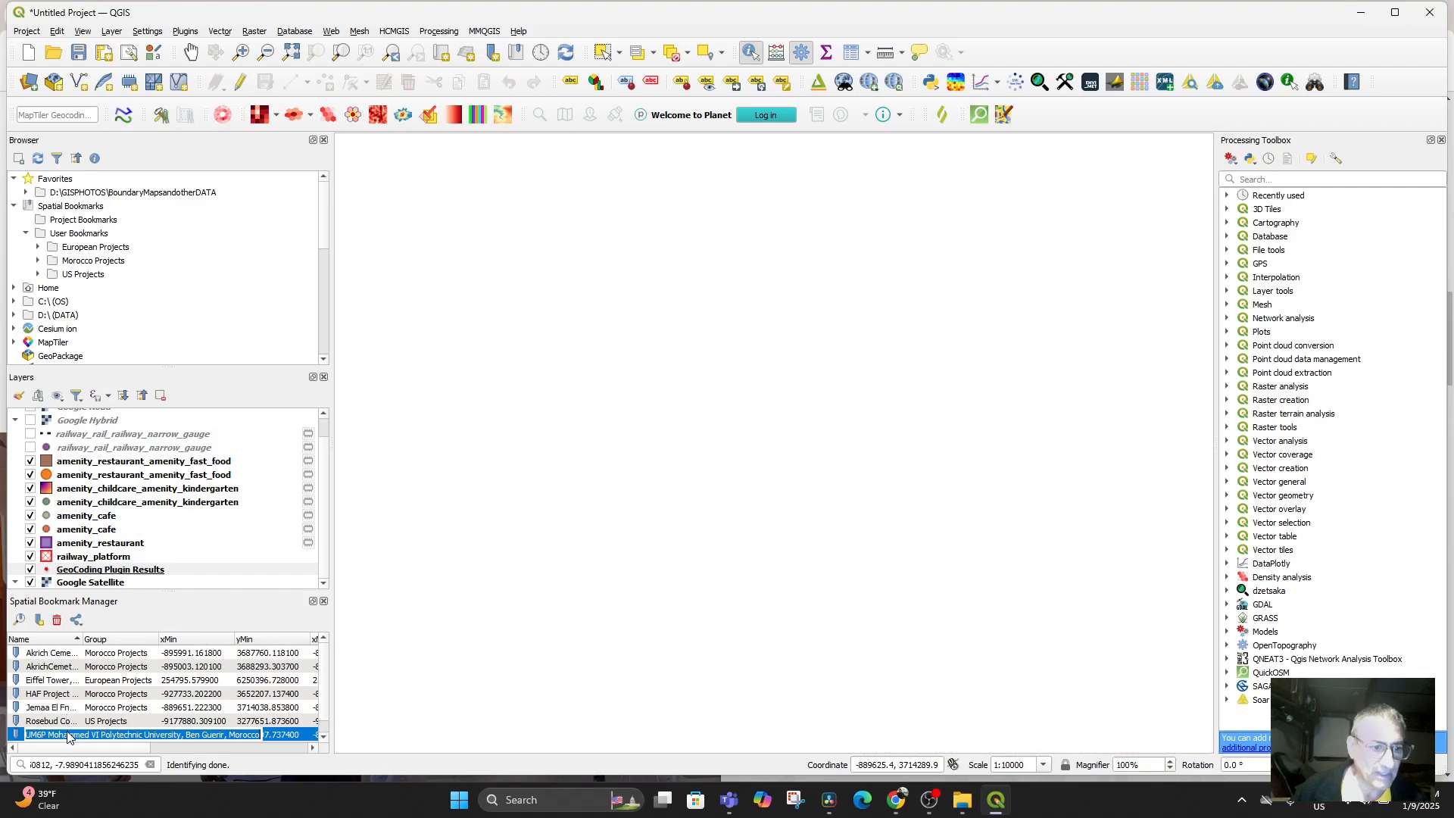
scroll(777, 456, "up", 2)
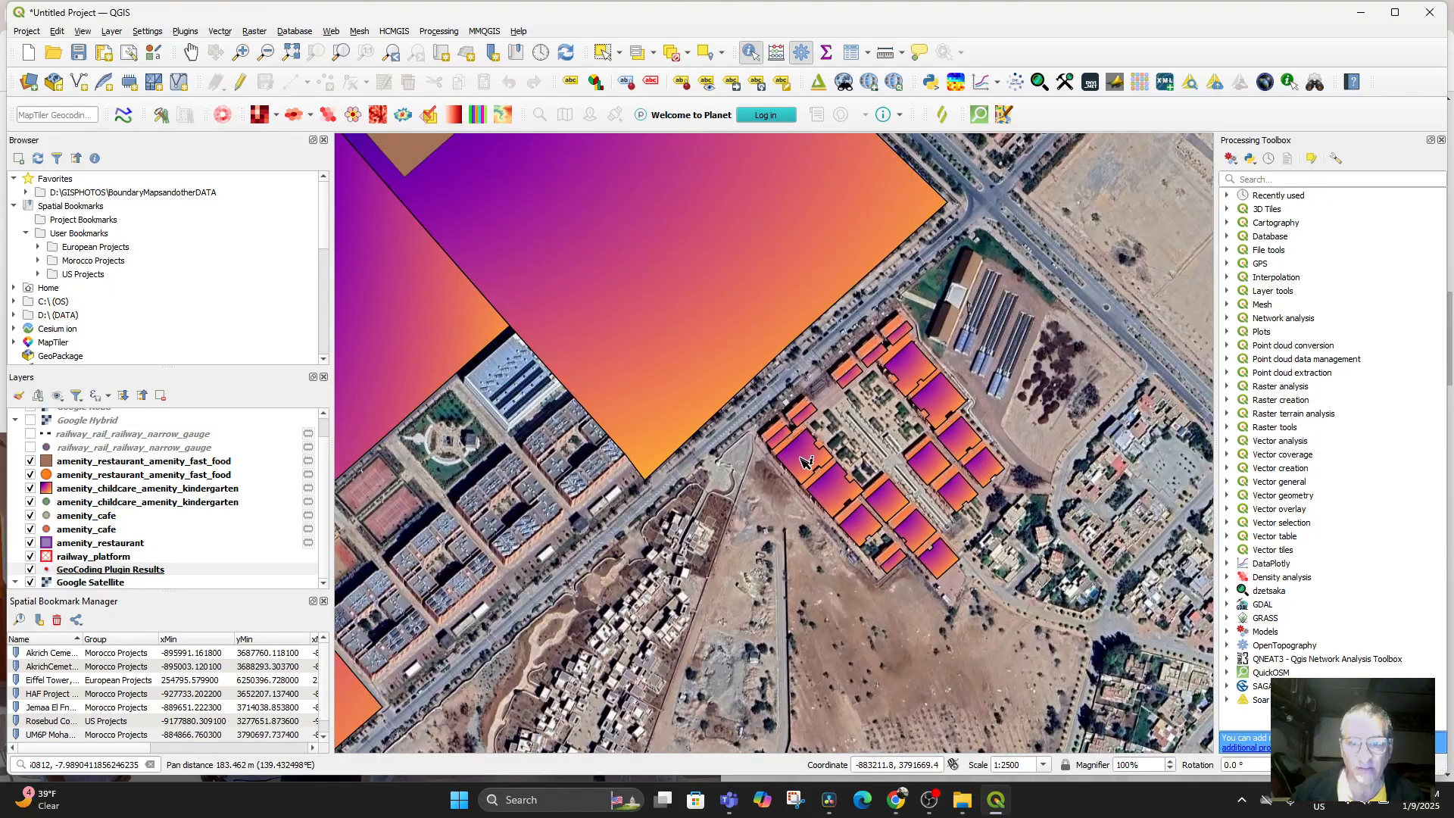
left_click(803, 459)
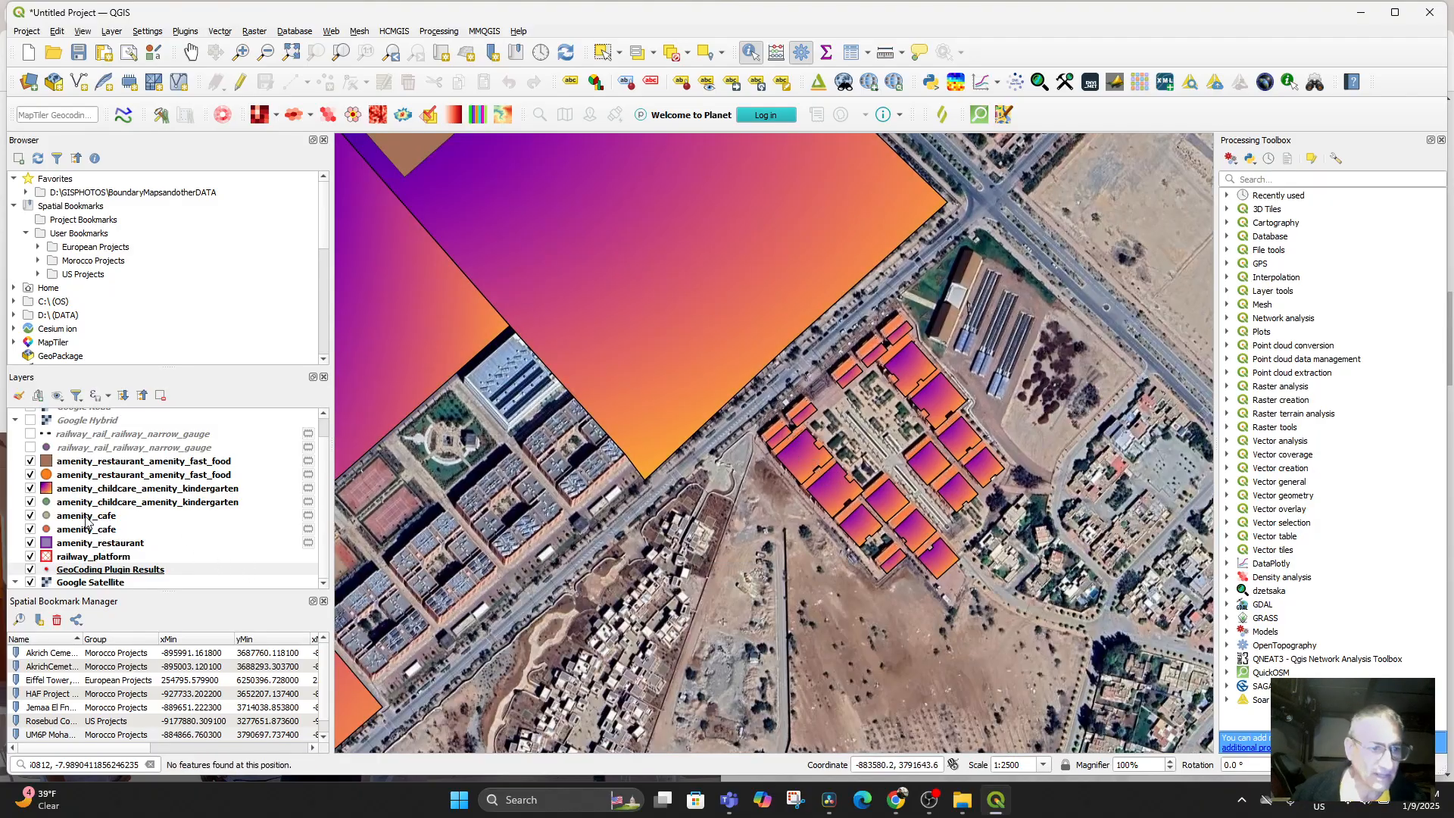
left_click(88, 489)
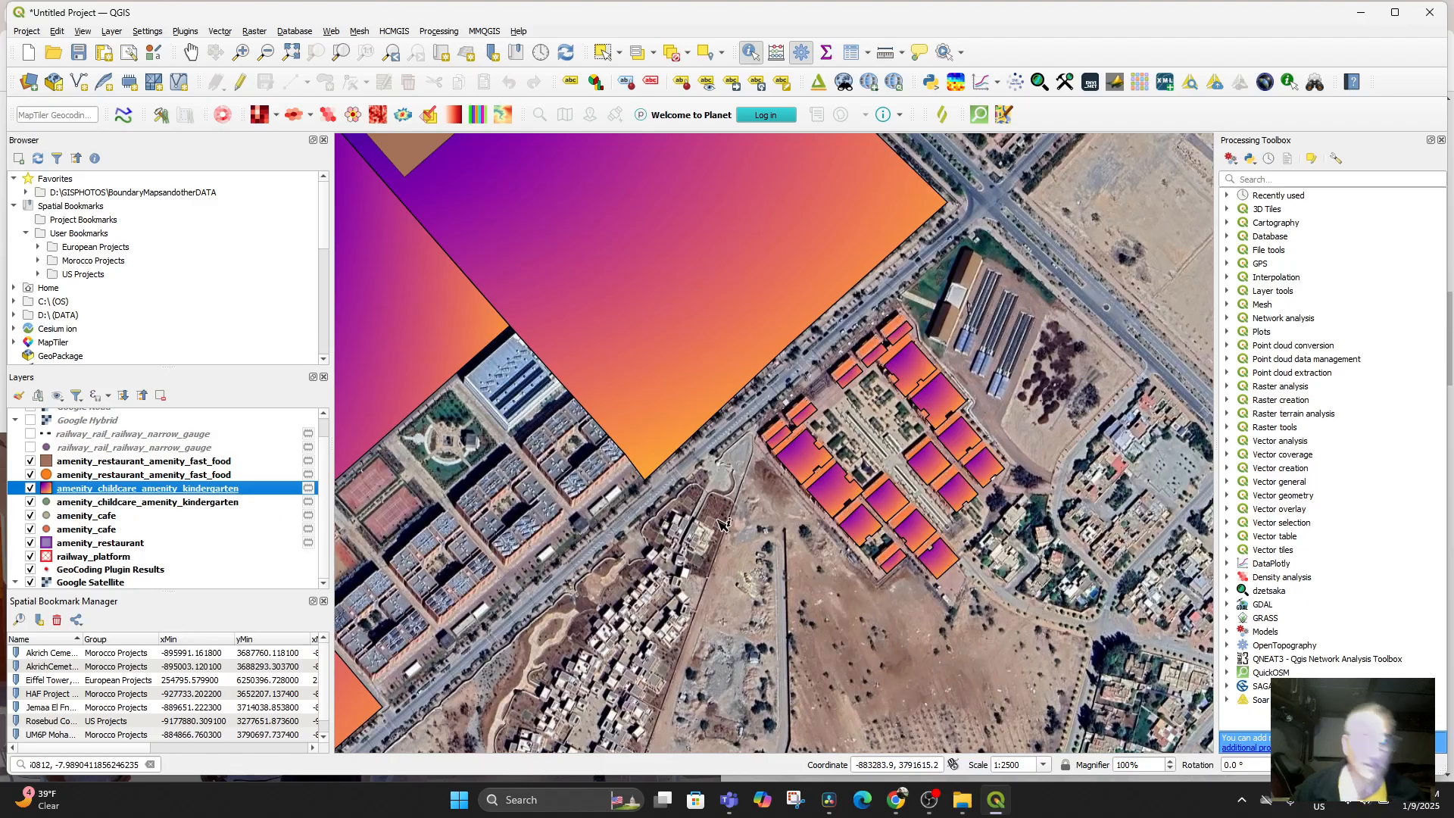
left_click(831, 496)
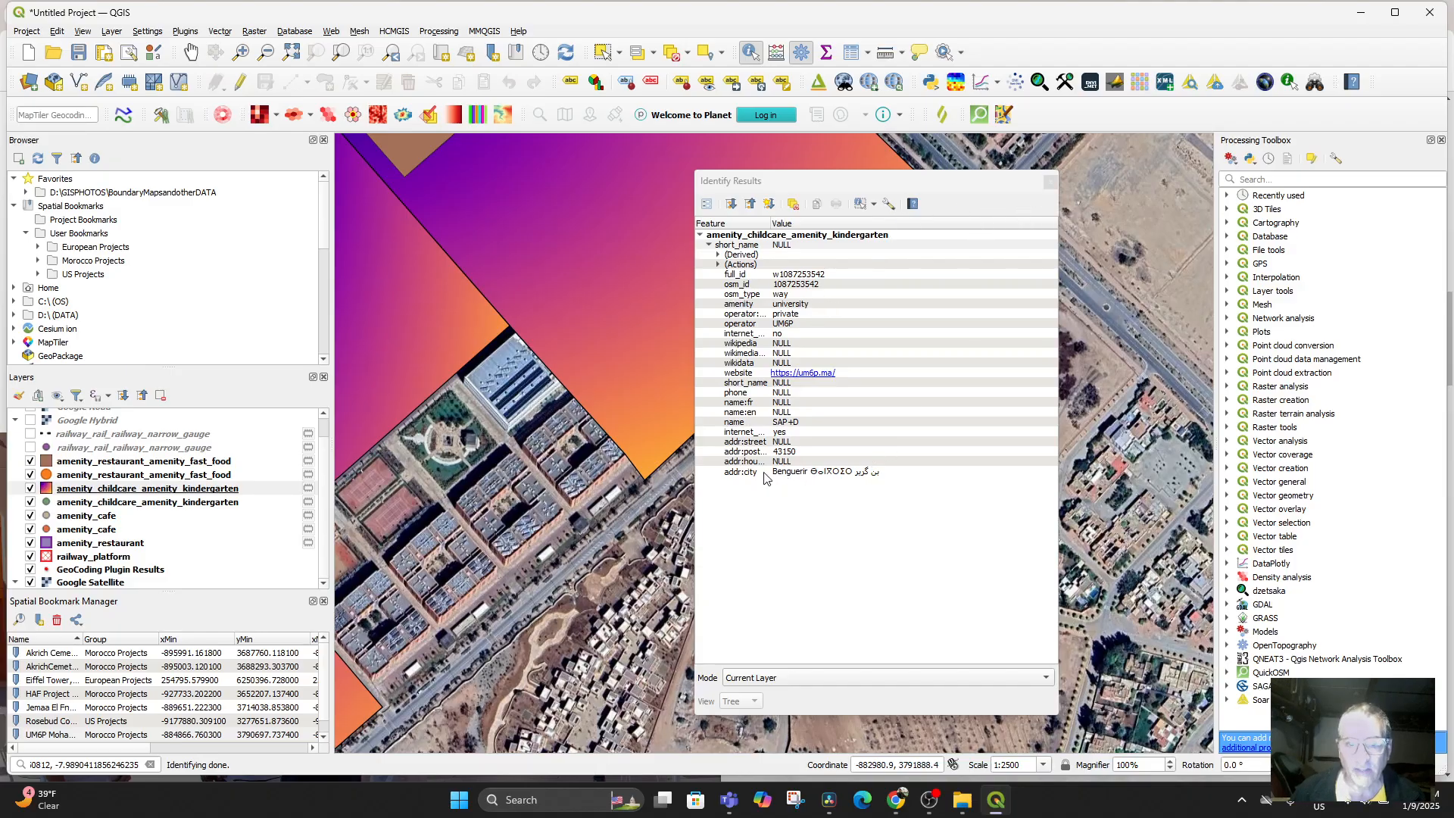
left_click(1050, 183)
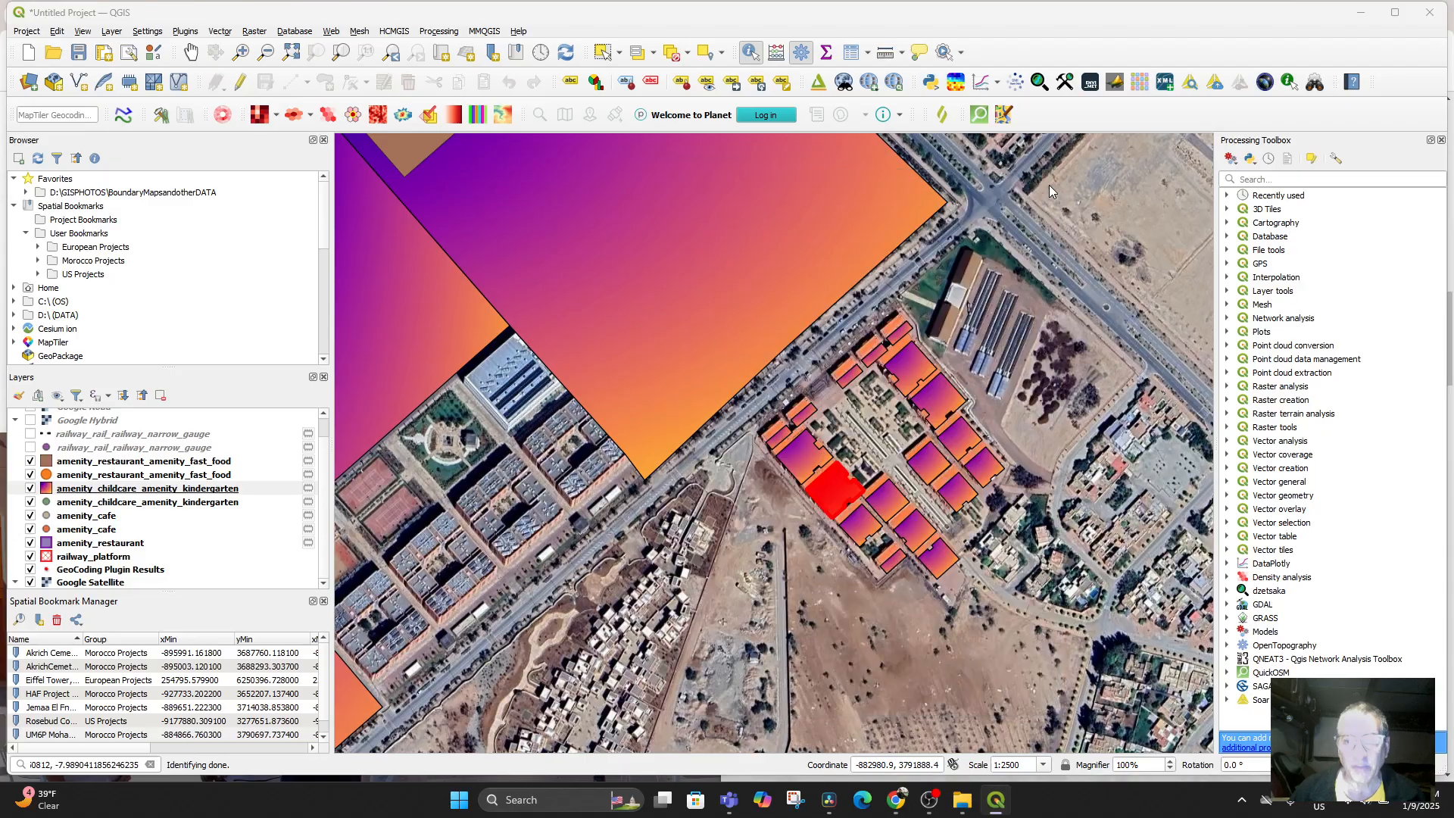
Step: Identify the large Mohammed VI Polytechnic University polygon northwest of the small buildings, and close its results
scroll(890, 518, "down", 1)
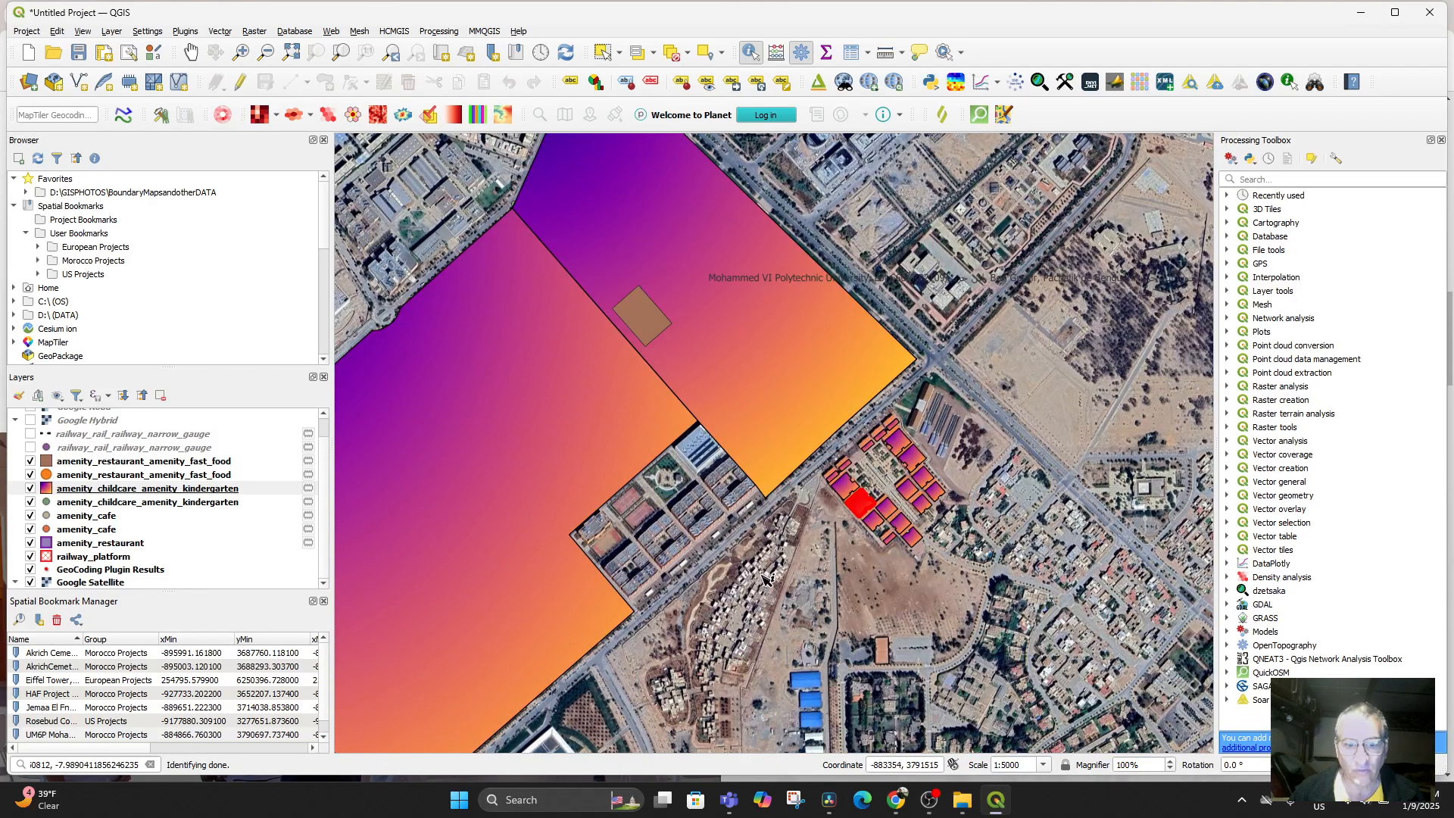
left_click_drag(760, 579, 803, 659)
left_click(690, 409)
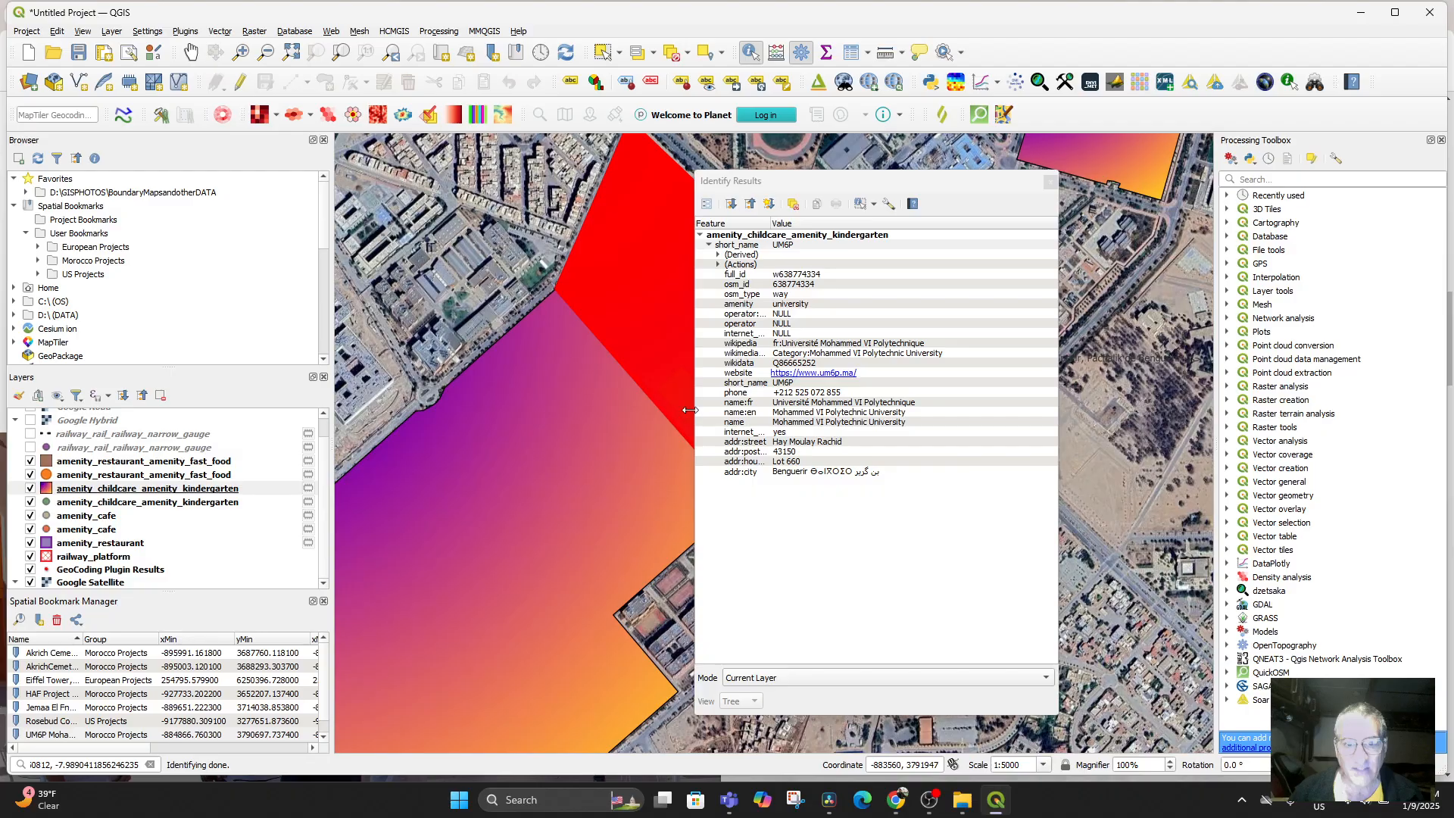
left_click(1049, 182)
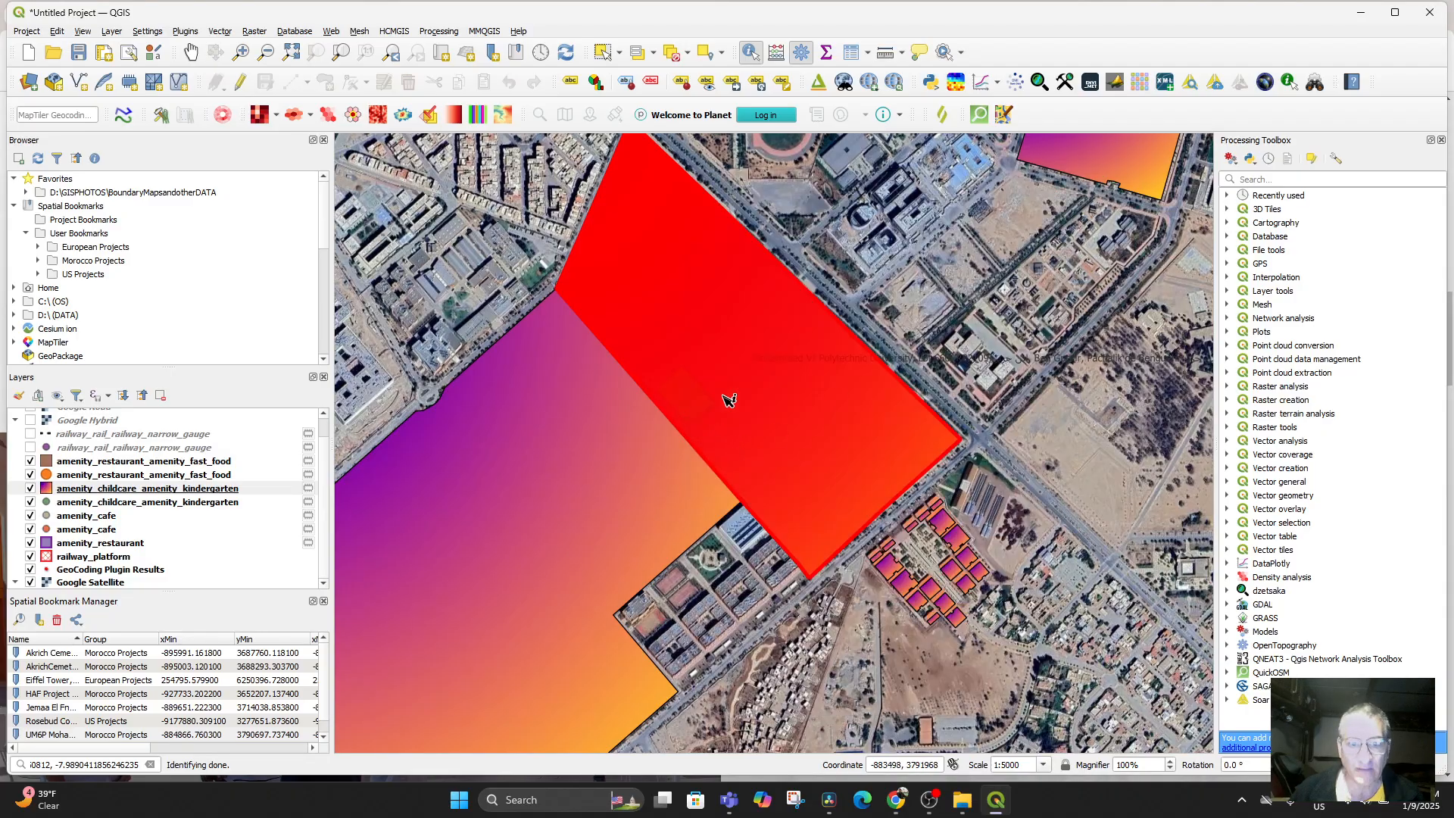
Step: Make the amenity_restaurant_amenity_fast_food polygon layer active and identify the restaurant polygon inside the university campus
left_click(77, 463)
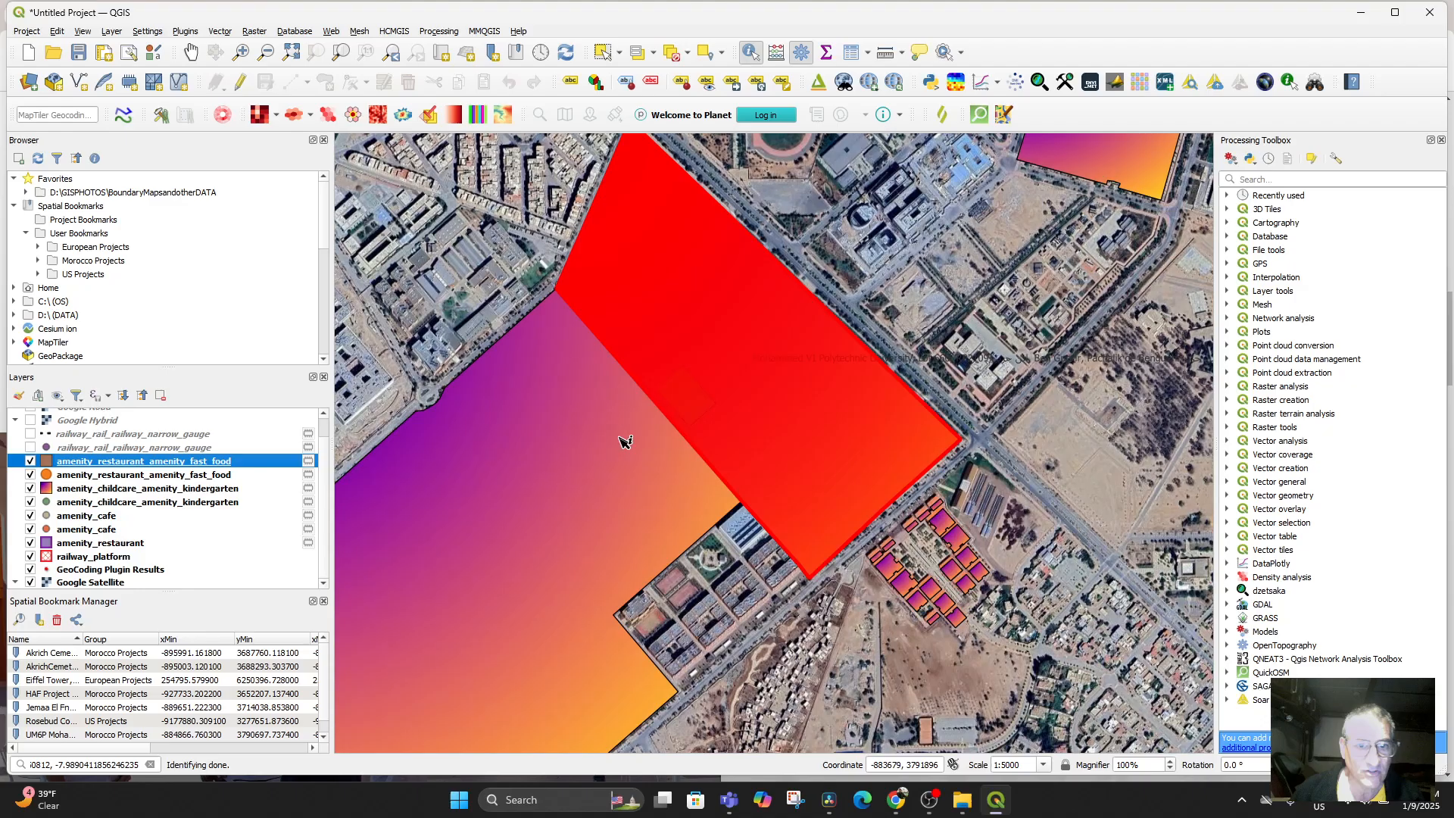
left_click(683, 403)
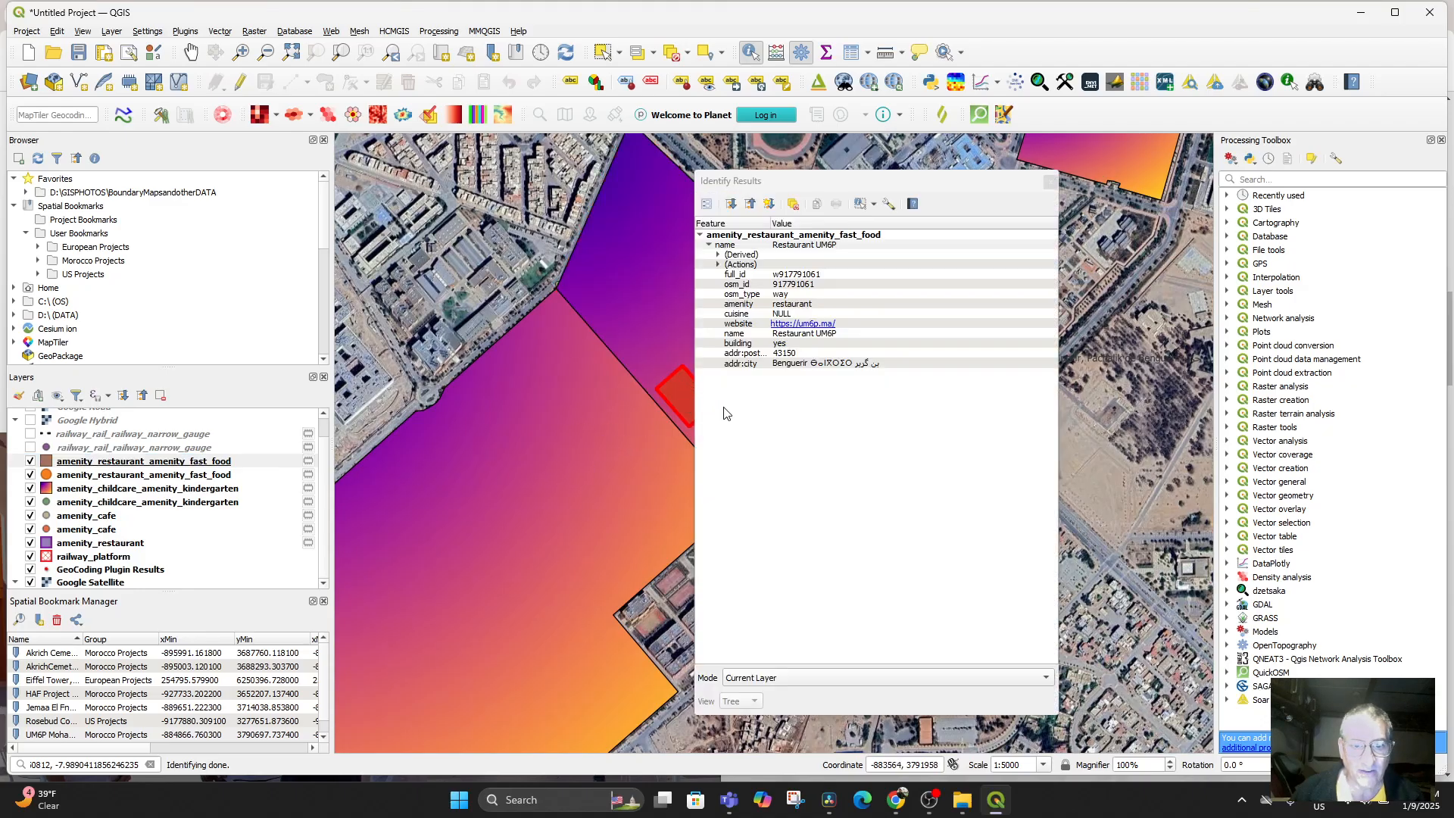
left_click(1049, 183)
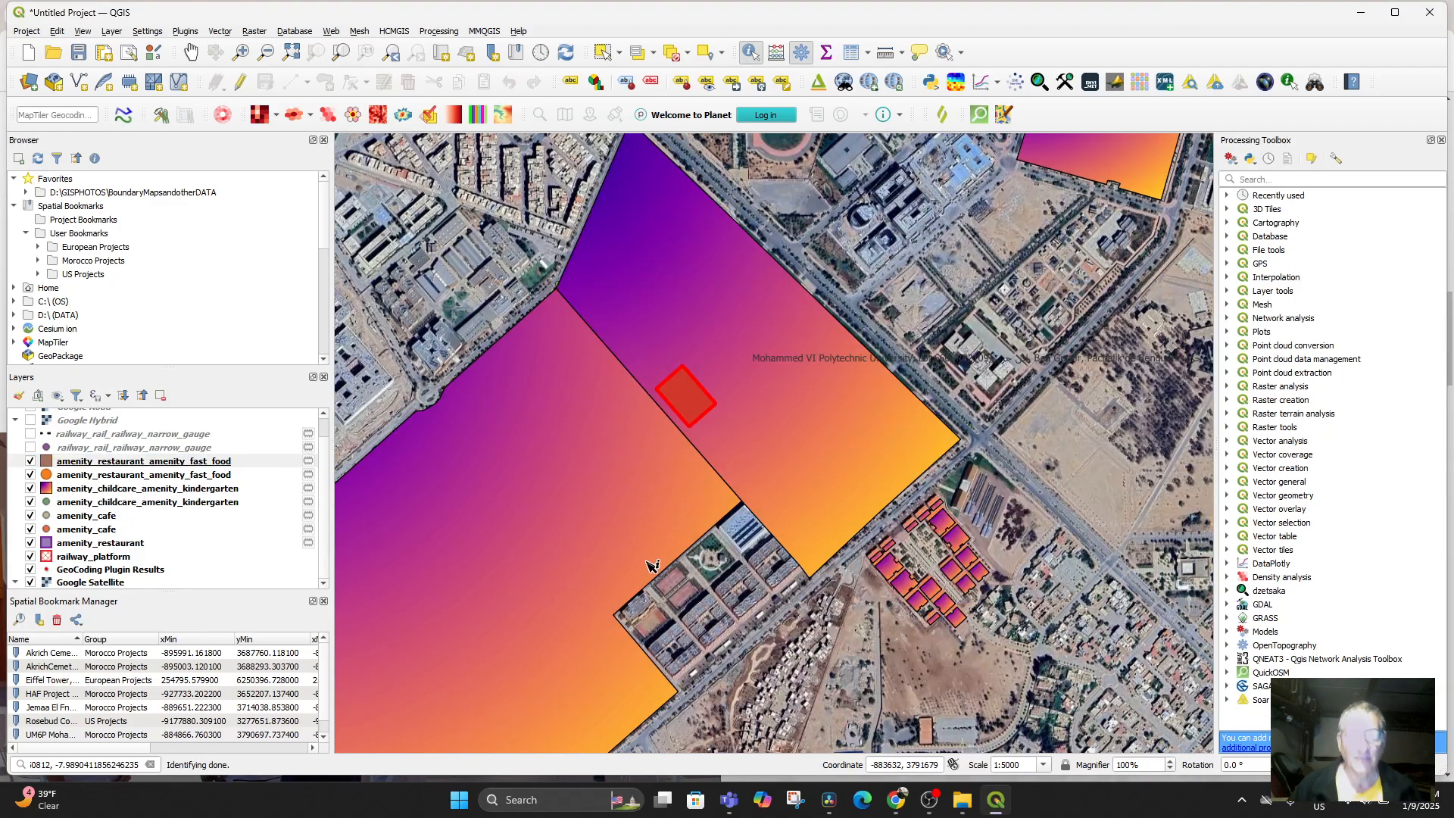
Step: Toggle the amenity_childcare_amenity_kindergarten polygon layer off and on repeatedly to compare it with the satellite imagery beneath, leaving it visible
left_click(31, 490)
left_click(31, 489)
left_click(31, 489)
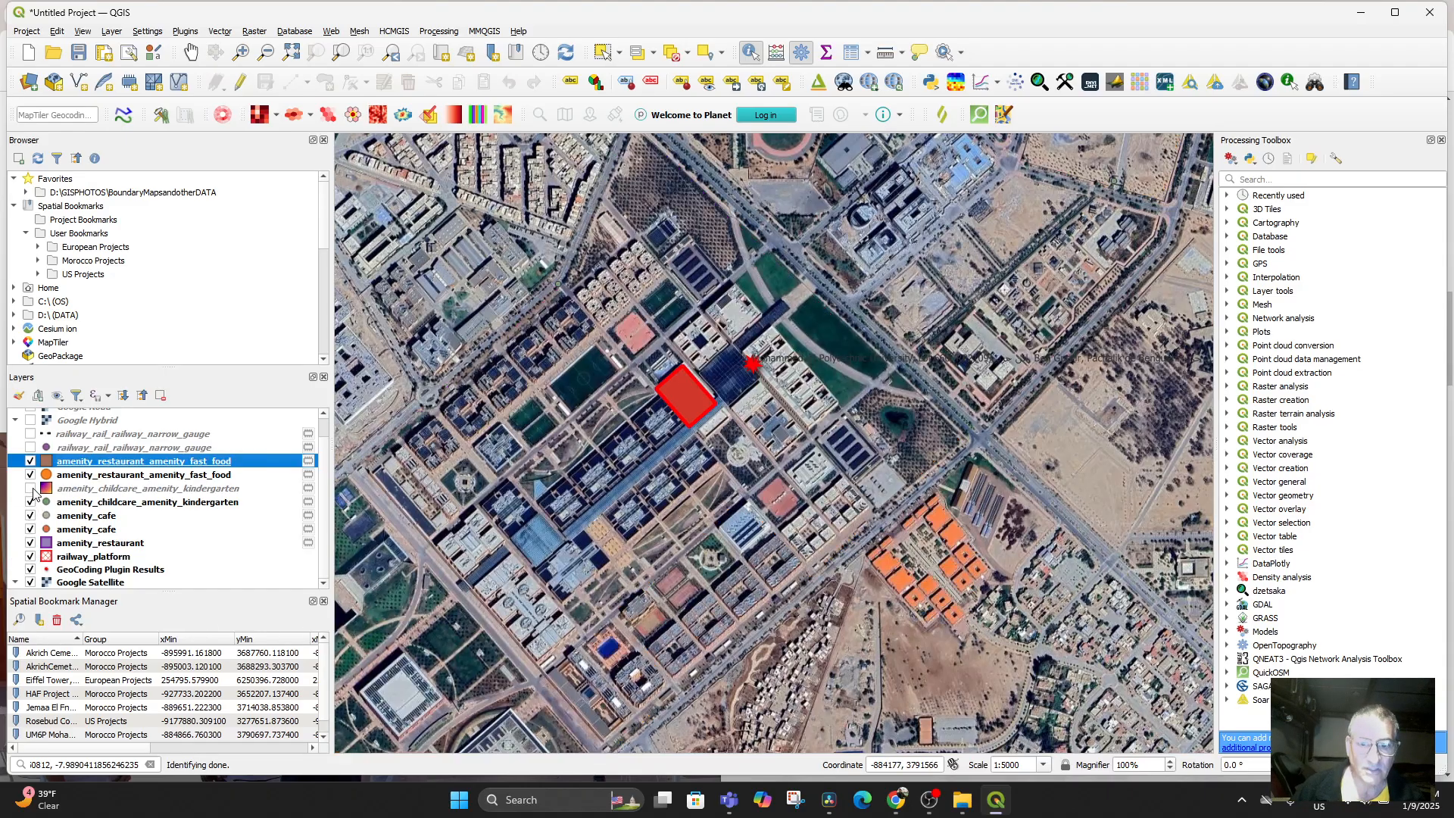
left_click(31, 490)
left_click(31, 489)
left_click(31, 490)
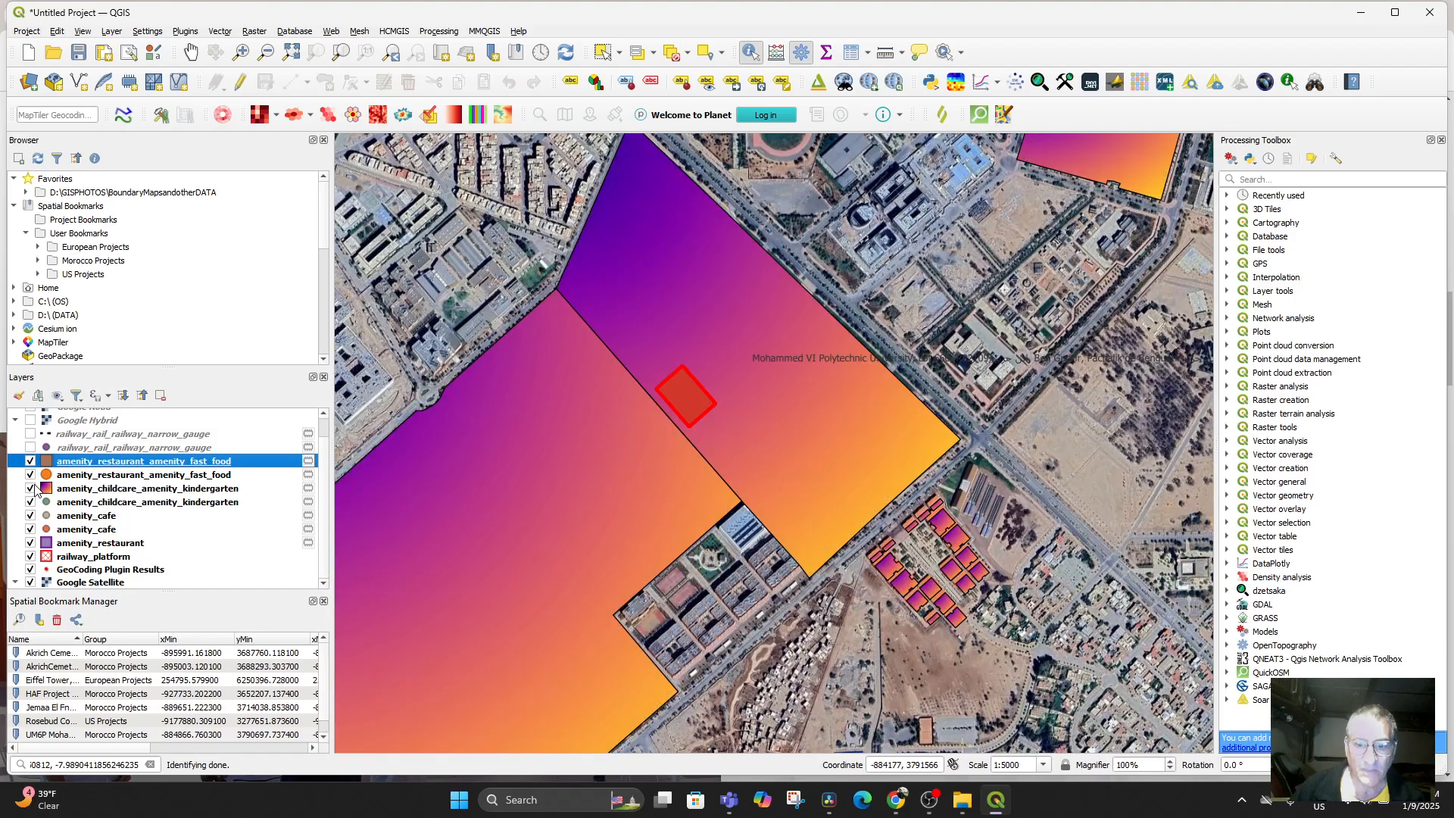
left_click(31, 489)
left_click(31, 490)
scroll(763, 517, "down", 4)
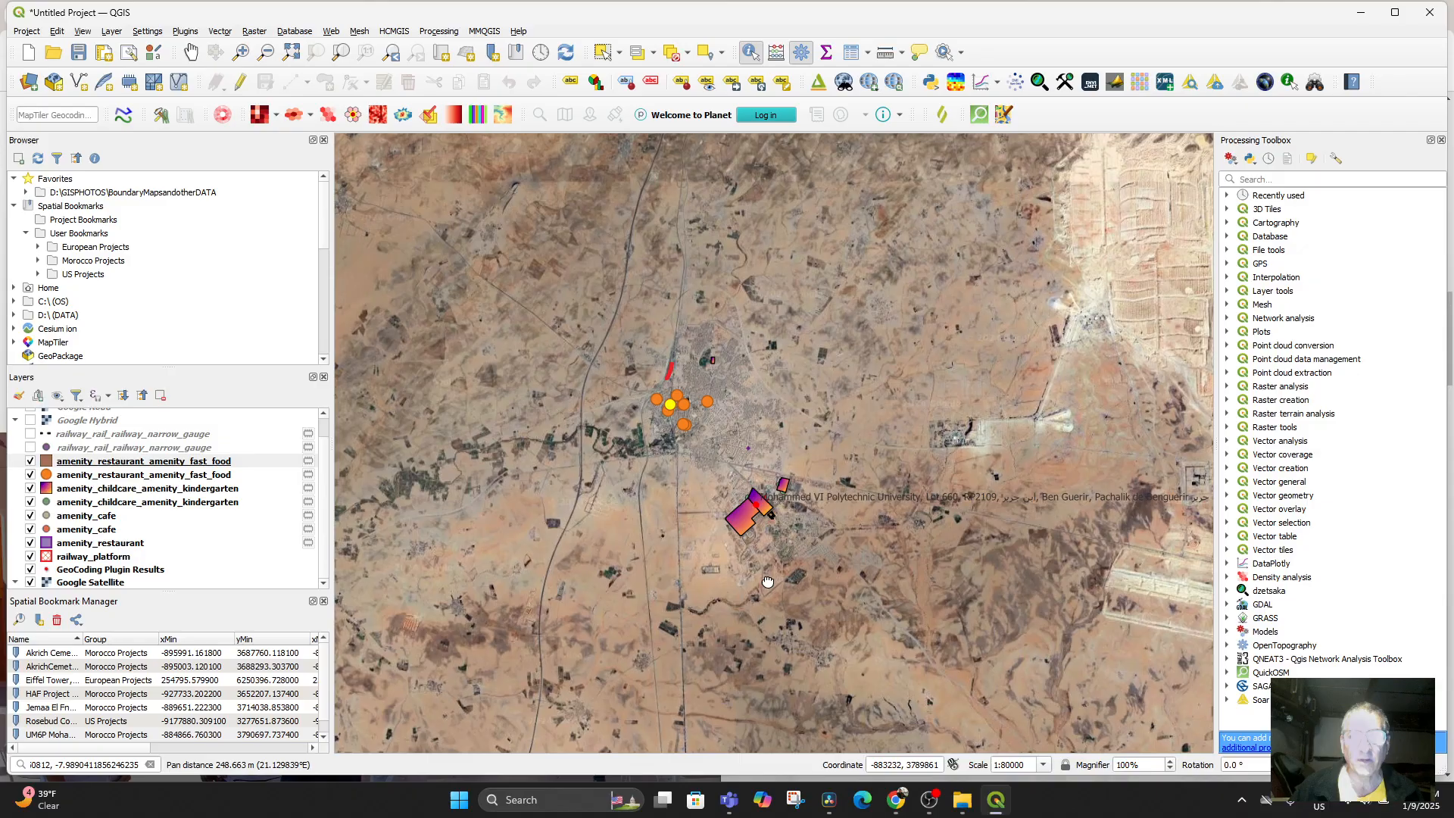
scroll(768, 582, "up", 2)
left_click_drag(768, 581, 607, 575)
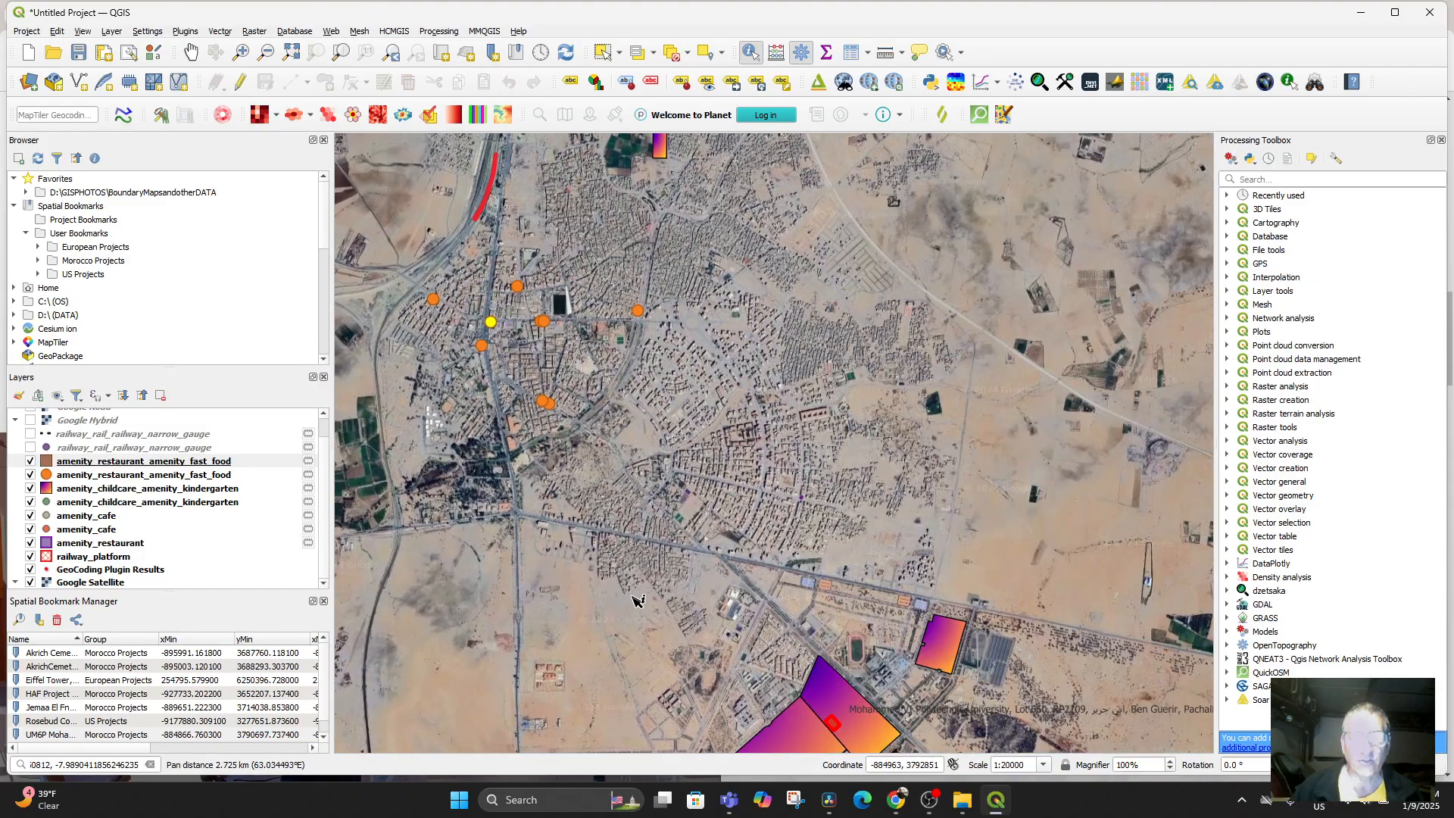
left_click_drag(612, 516, 649, 445)
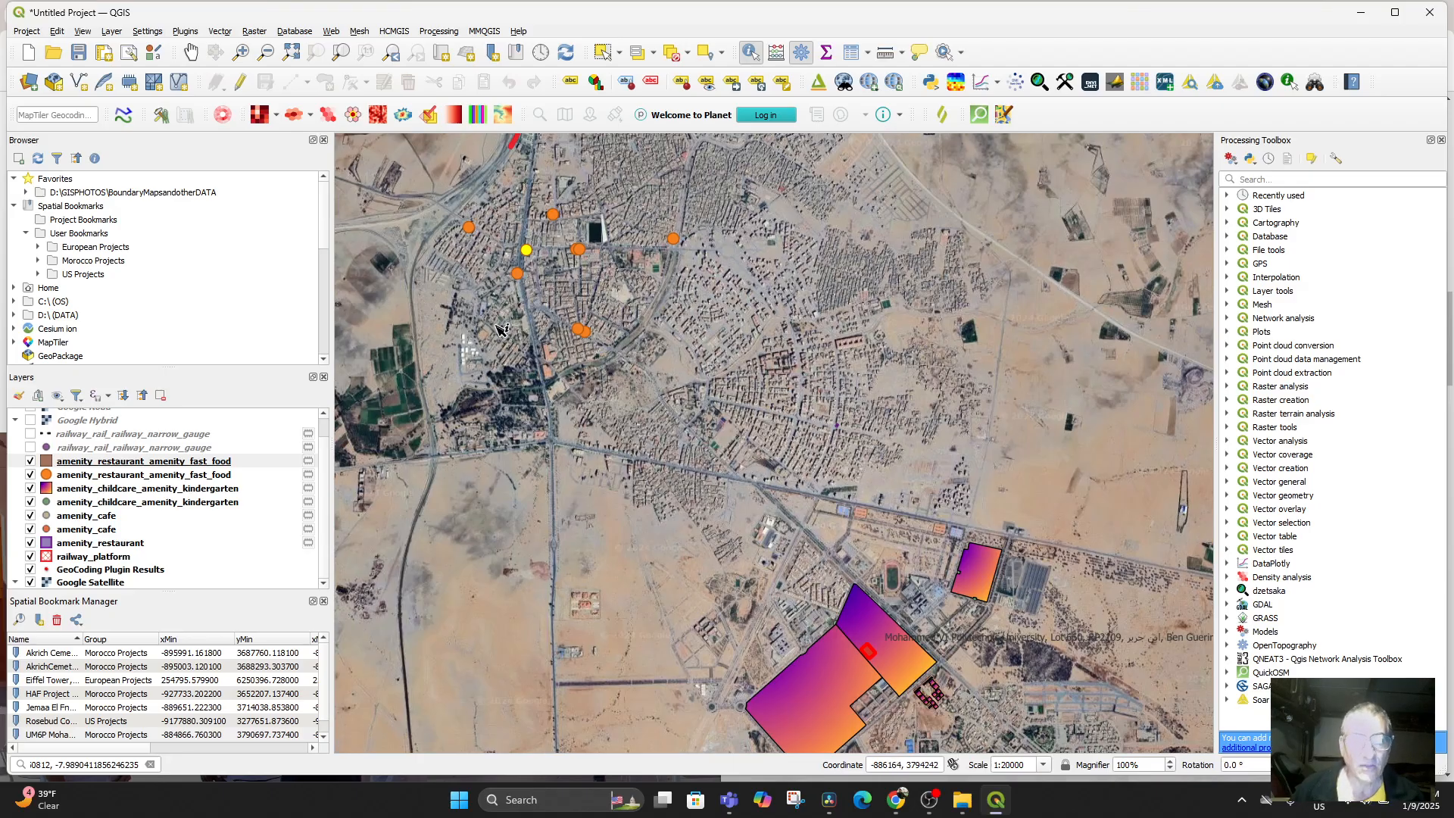
left_click_drag(530, 228, 524, 304)
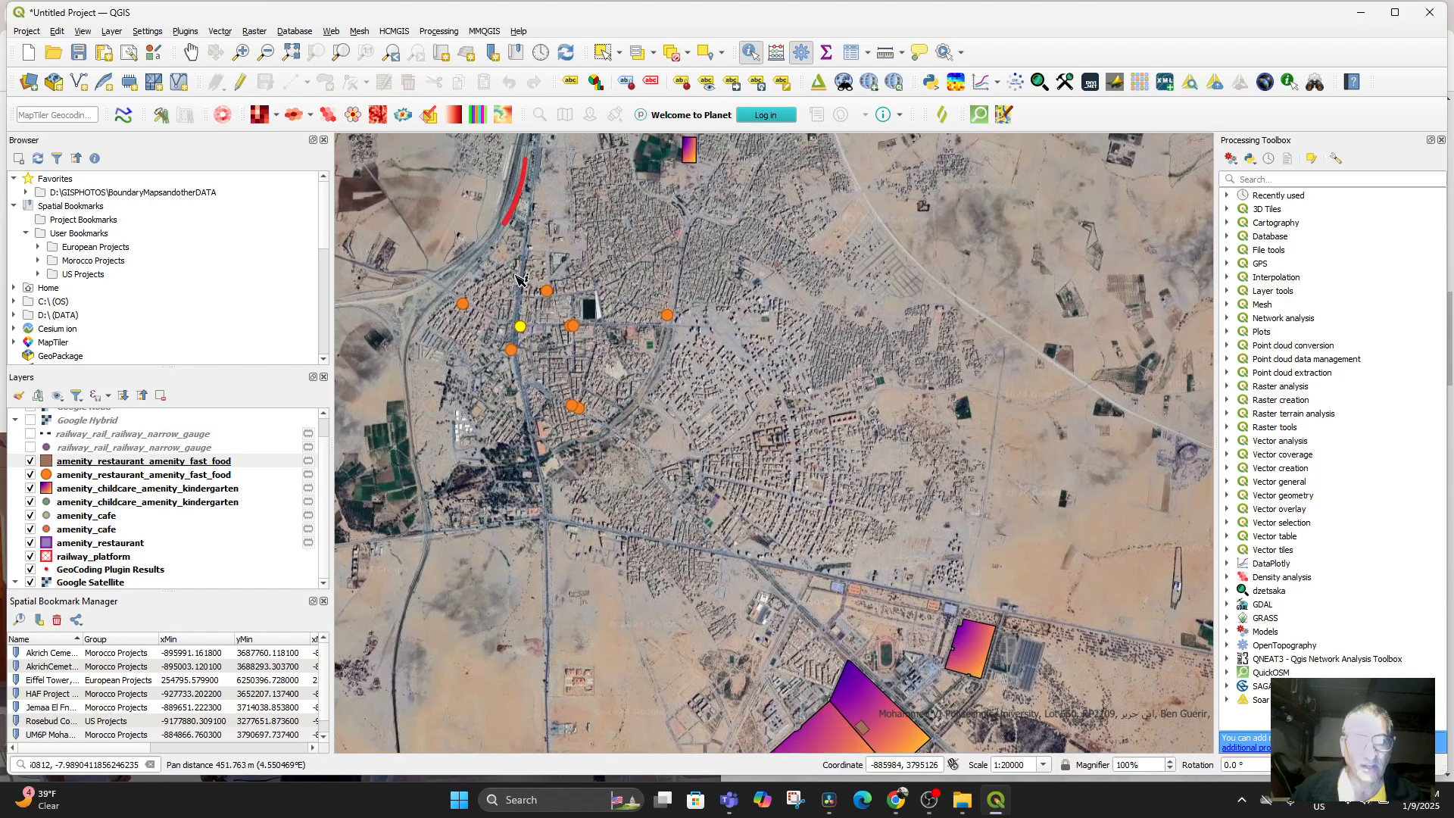
left_click_drag(862, 720, 866, 606)
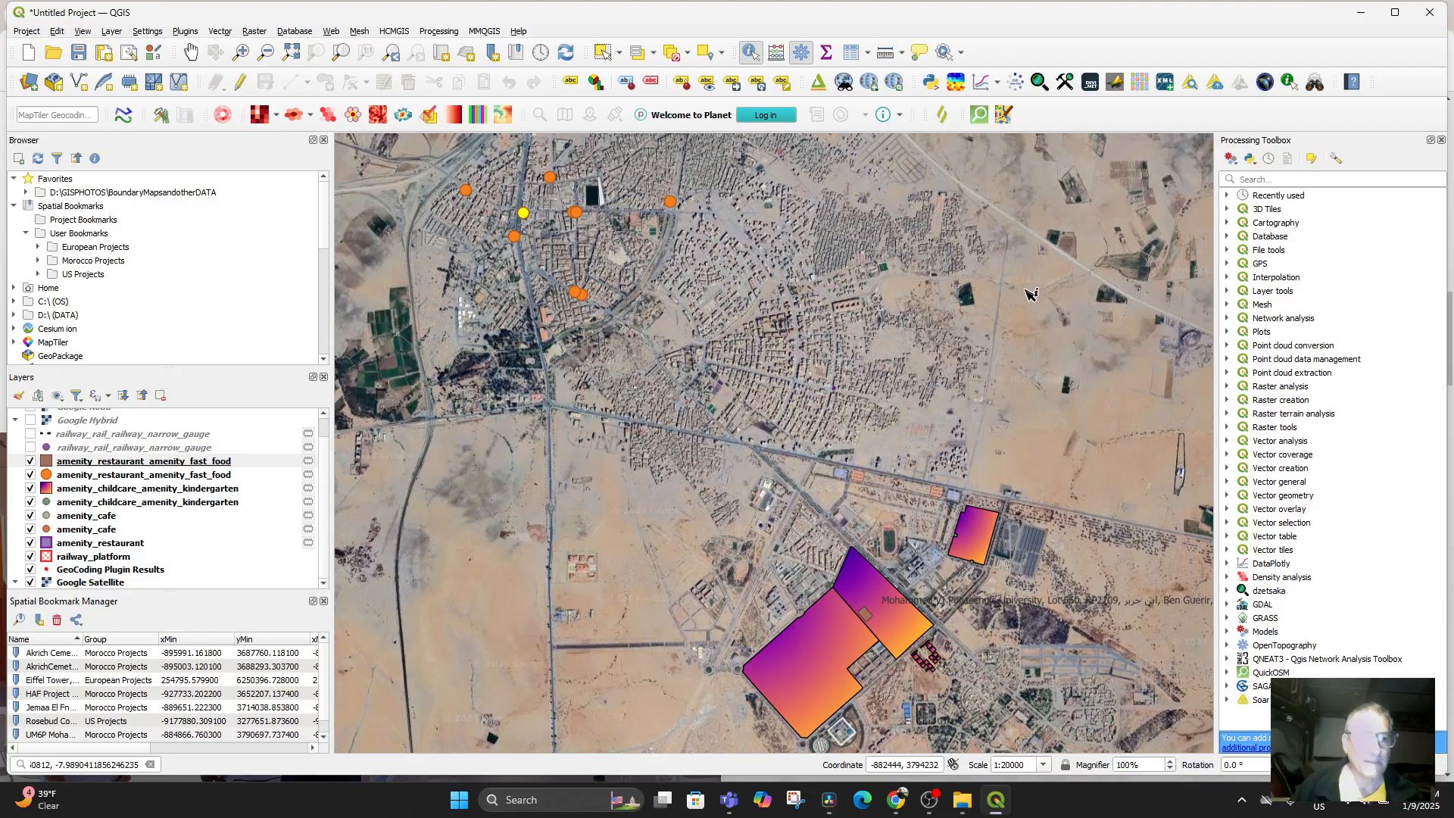
scroll(867, 372, "down", 1)
left_click_drag(769, 475, 771, 567)
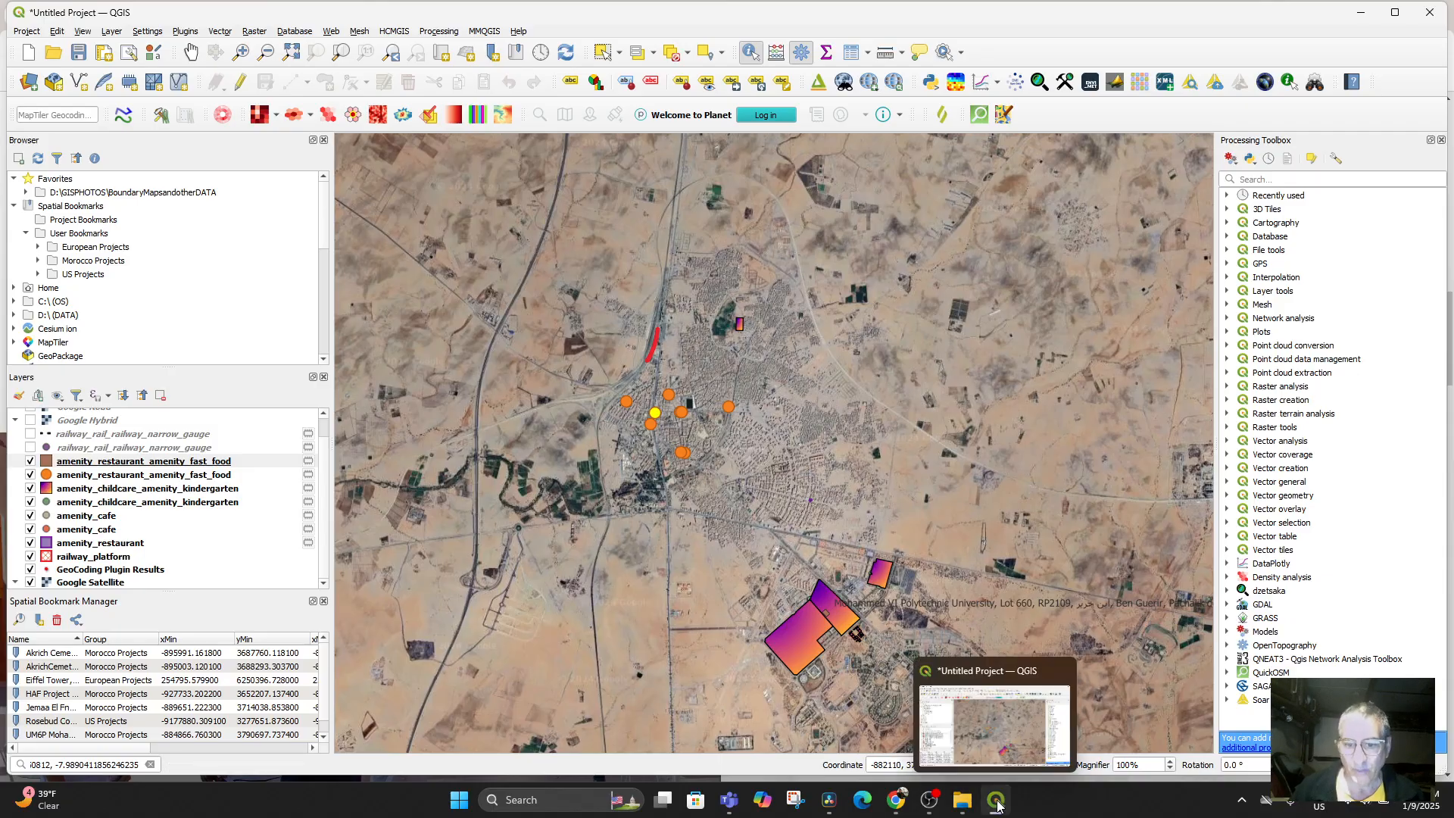
Step: Switch to Chrome and look back through the Facebook trip photos from the juice menu to the solar-panel car park
left_click(894, 805)
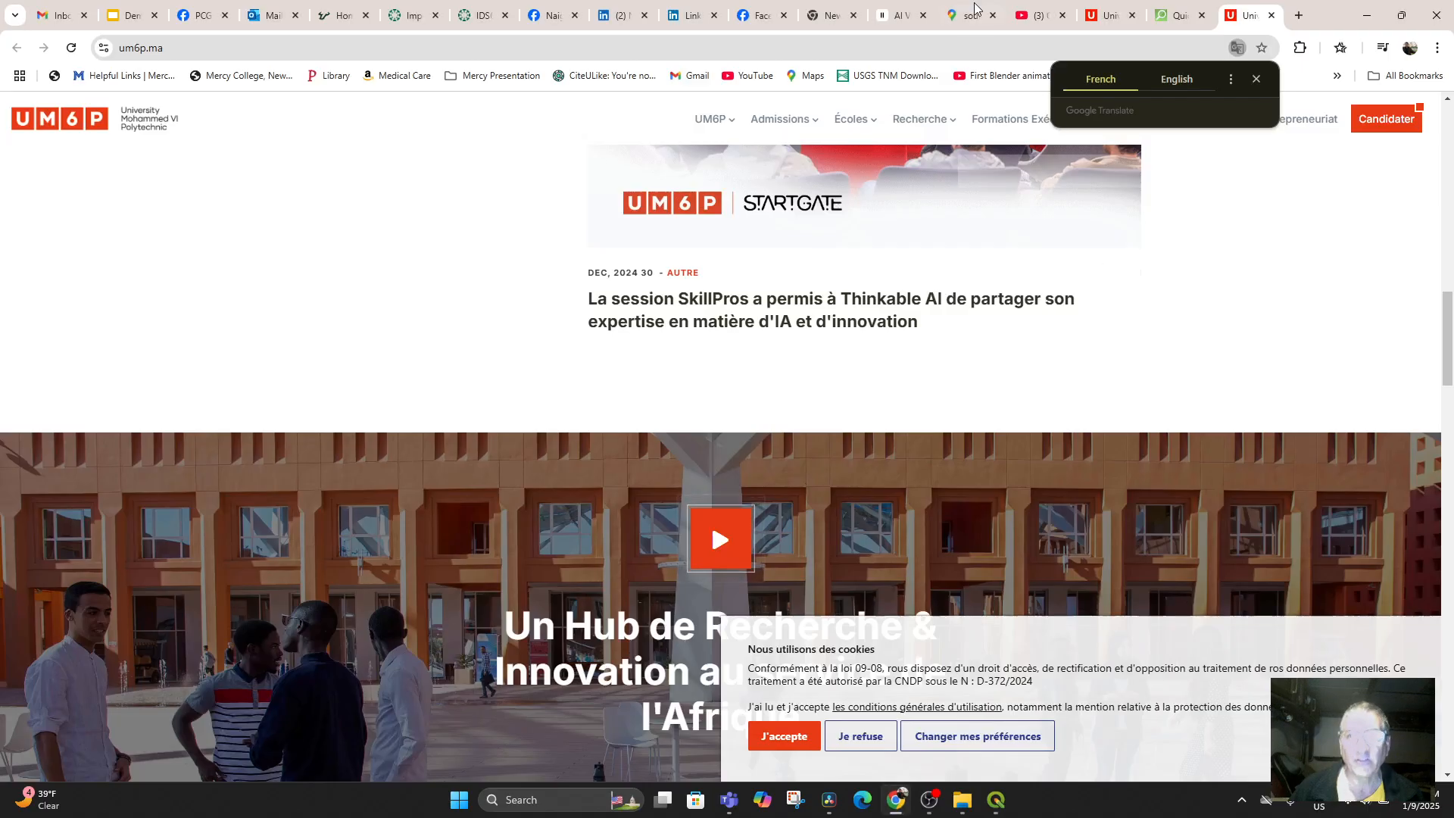
left_click(759, 19)
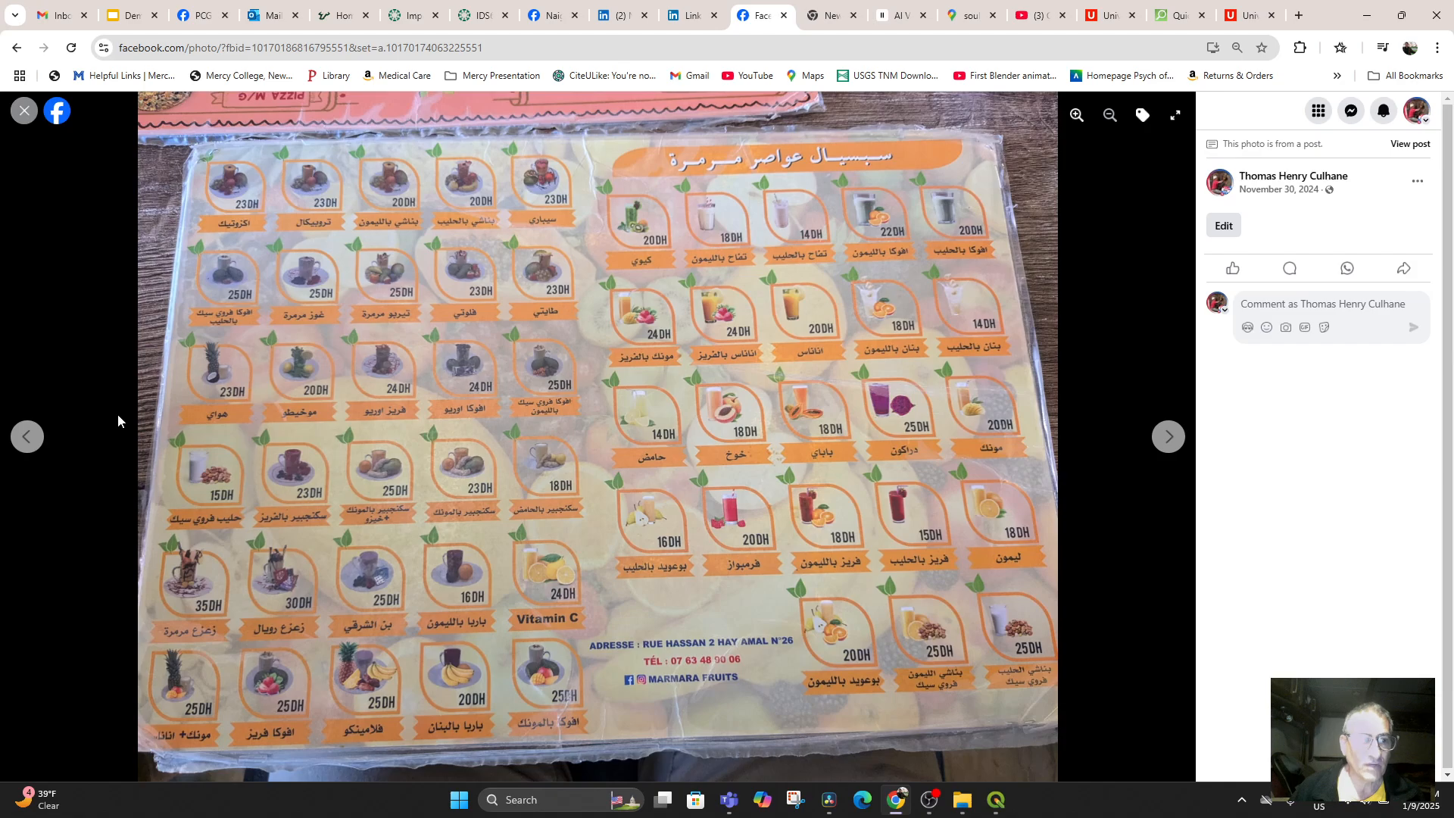
left_click(30, 438)
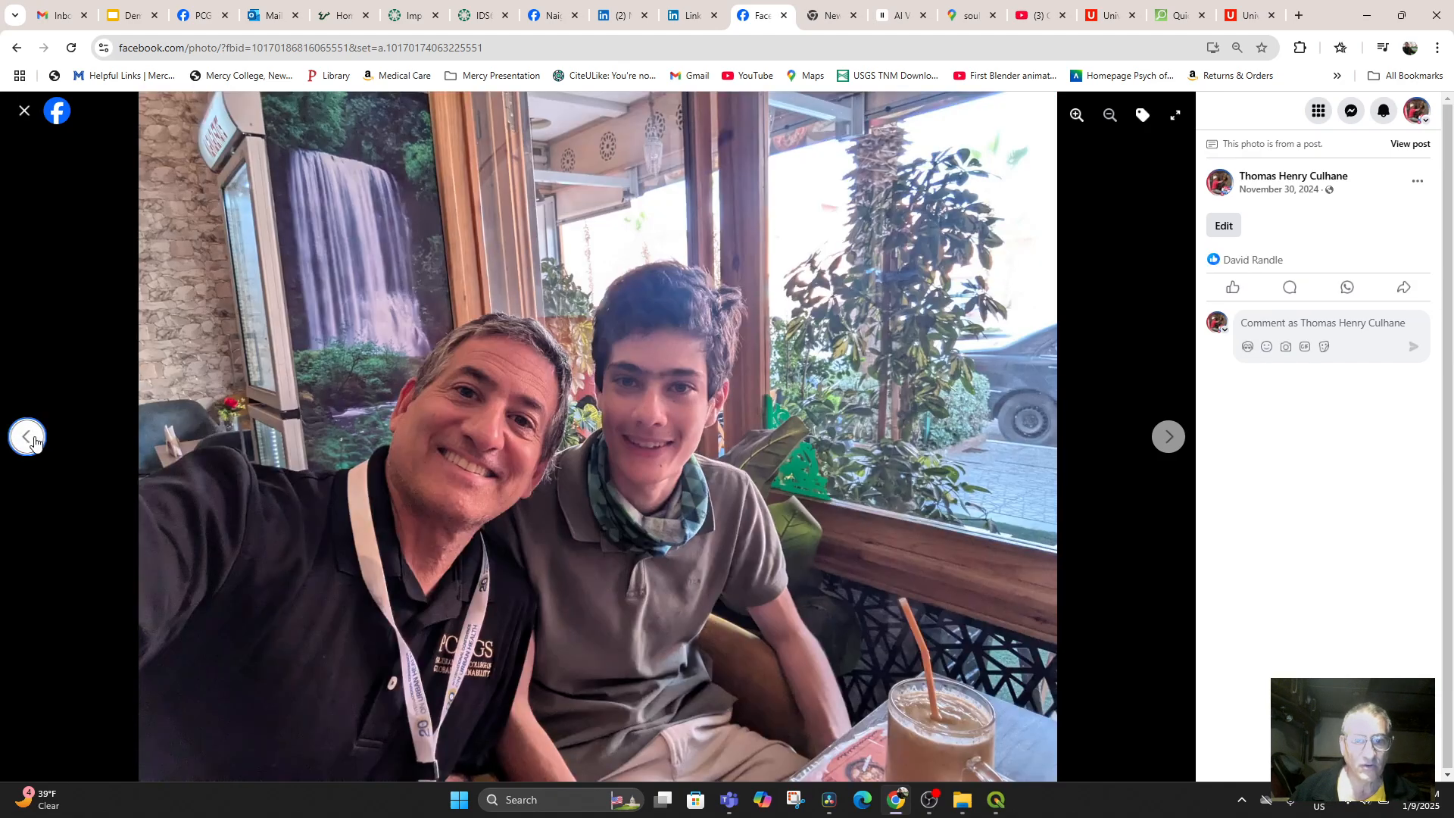
left_click(30, 437)
left_click(30, 437)
left_click(30, 437)
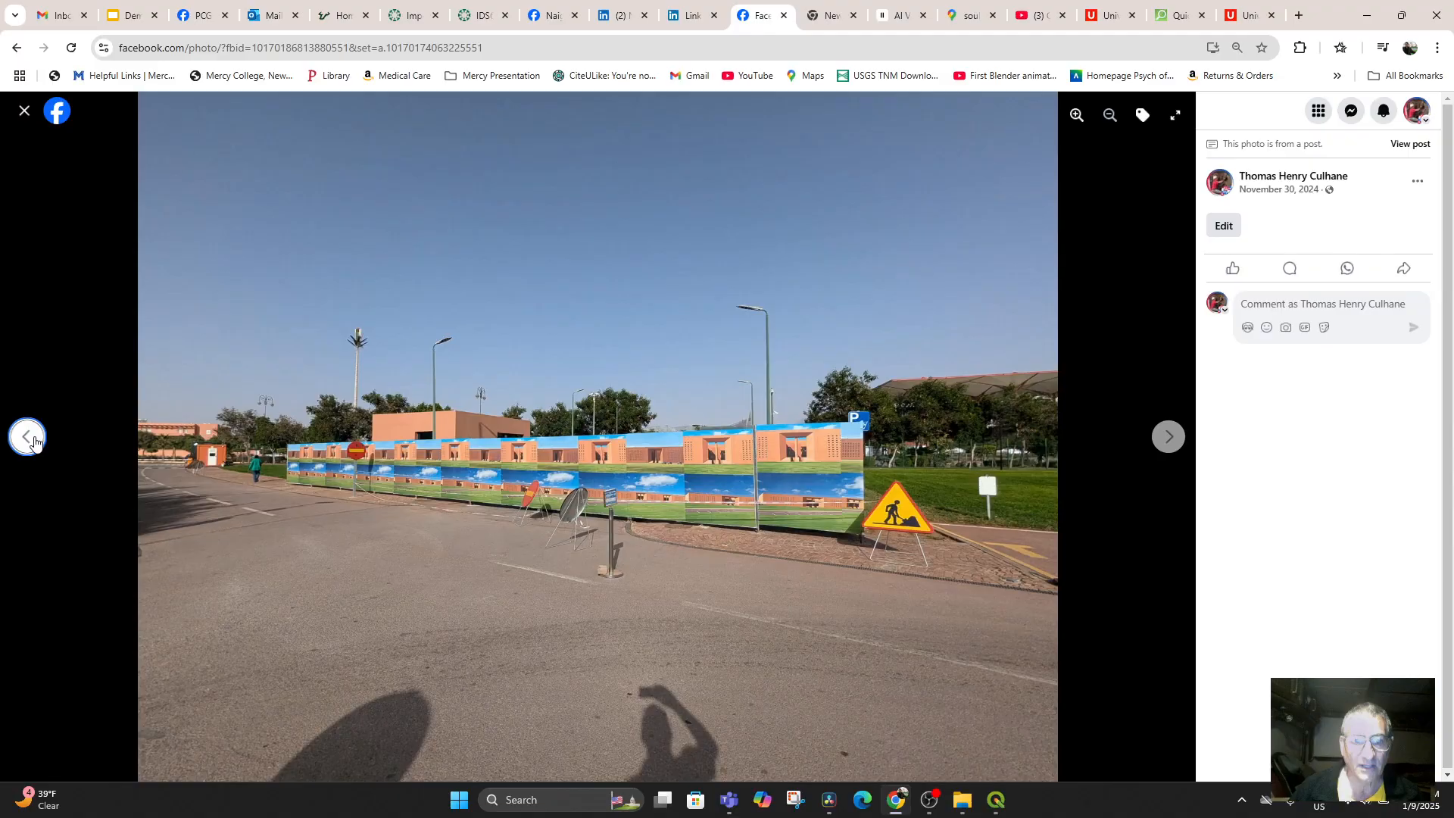
left_click(31, 437)
left_click(31, 438)
left_click(30, 437)
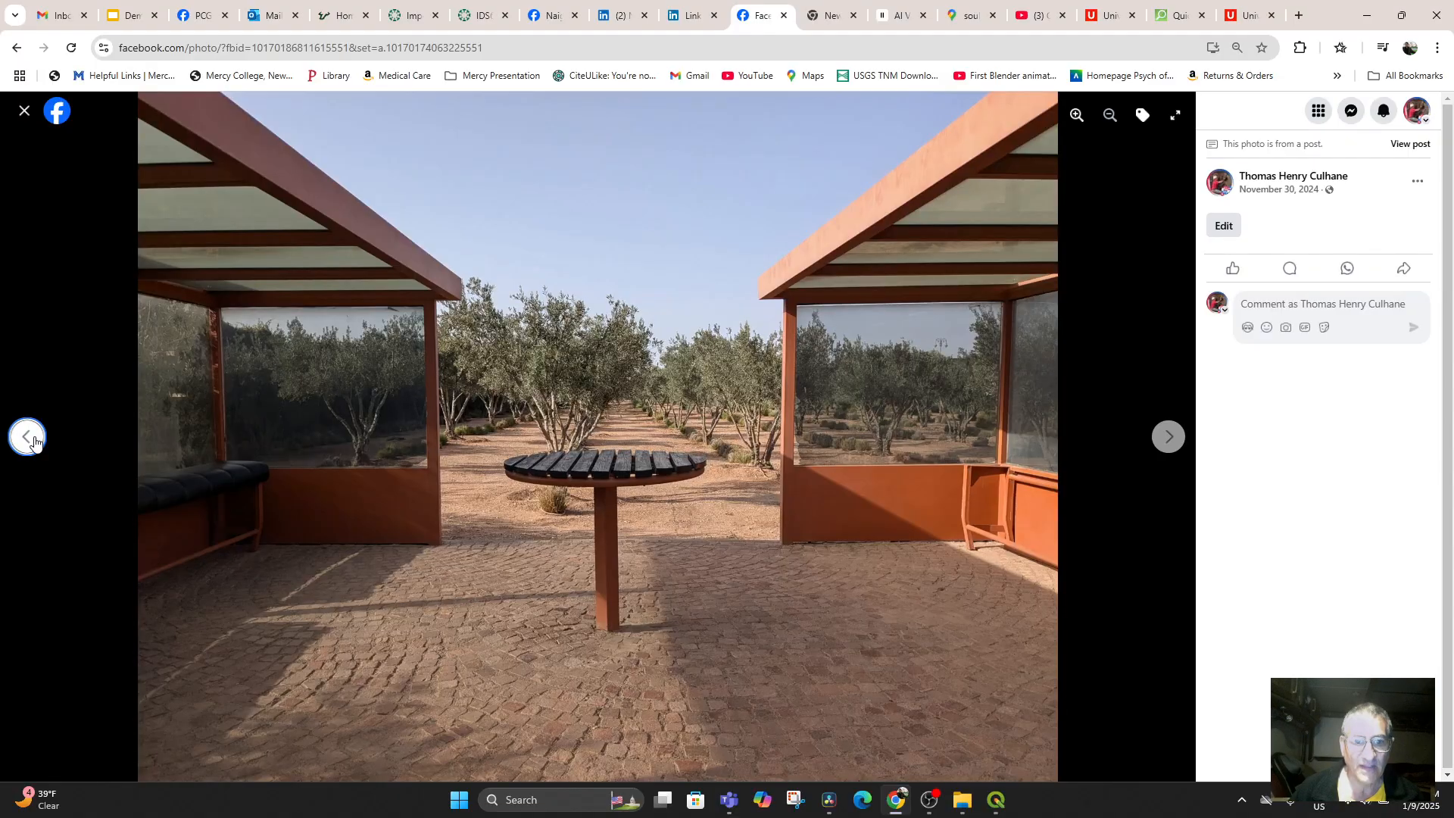
left_click(30, 438)
left_click(30, 437)
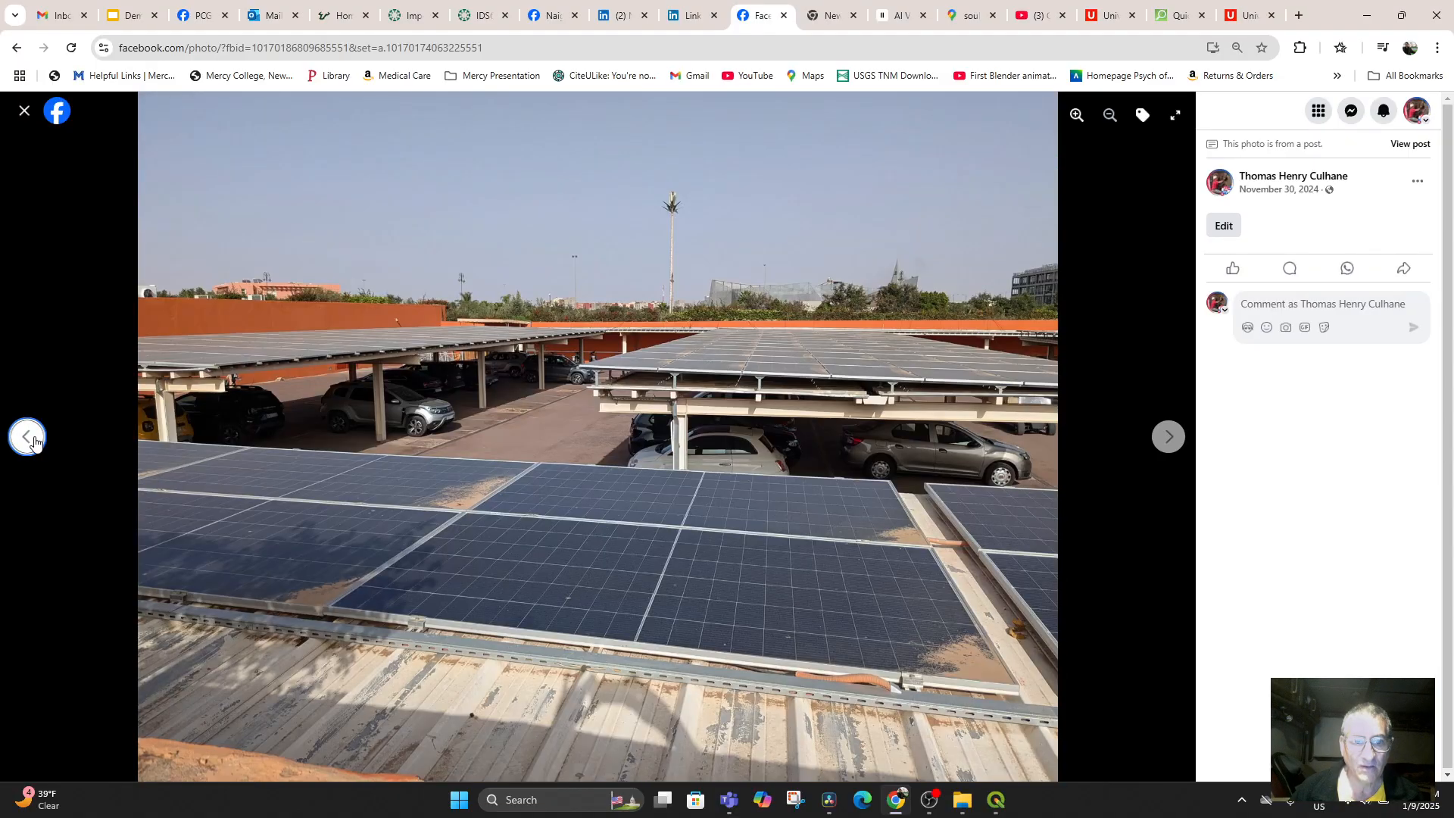
Step: Look forward through the Facebook photos to the Marmara Fruits menu that shows the café's address
left_click(1167, 439)
left_click(1166, 439)
left_click(1166, 439)
left_click(1166, 440)
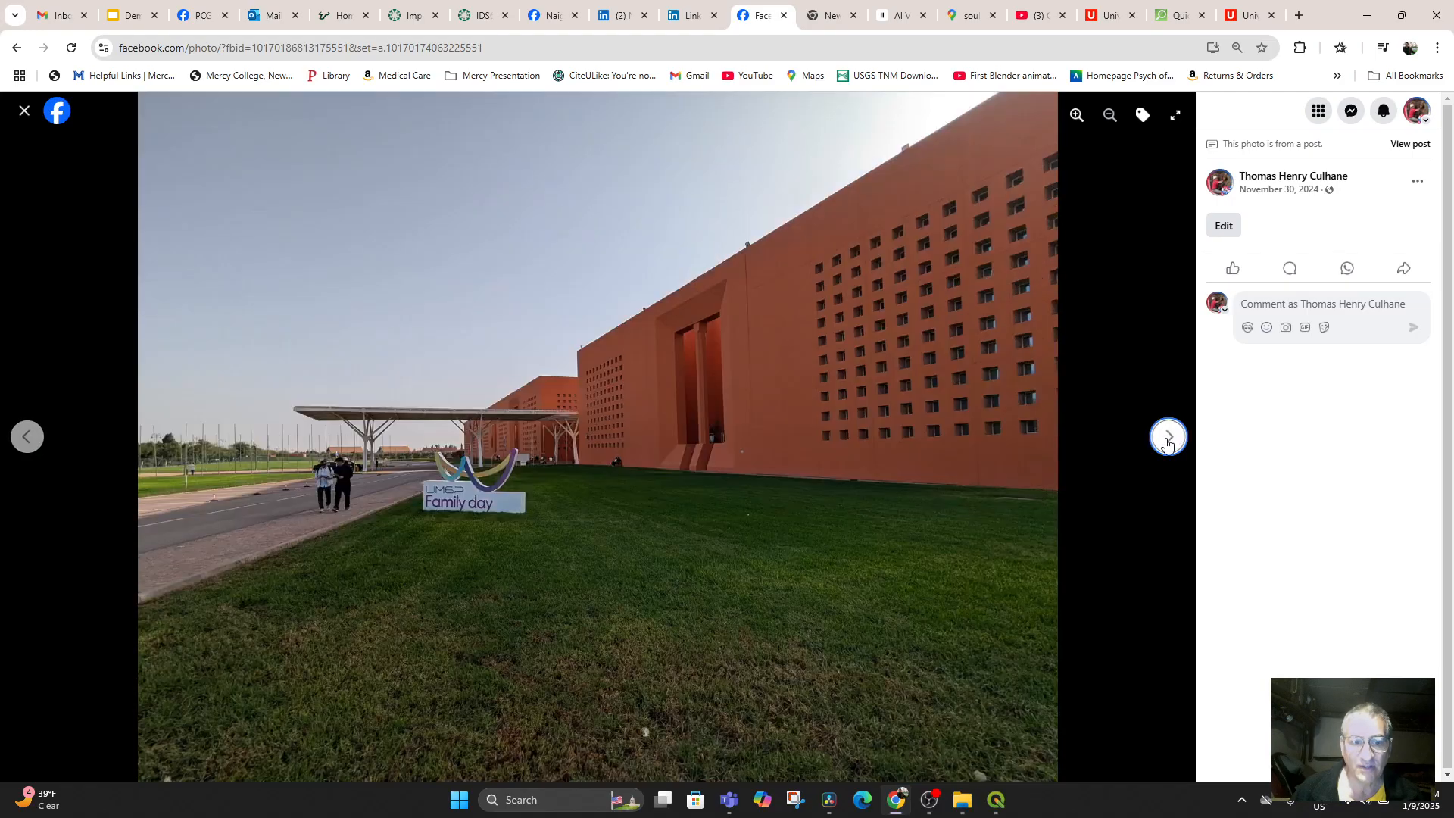
left_click(1166, 439)
left_click(1166, 439)
left_click(1166, 439)
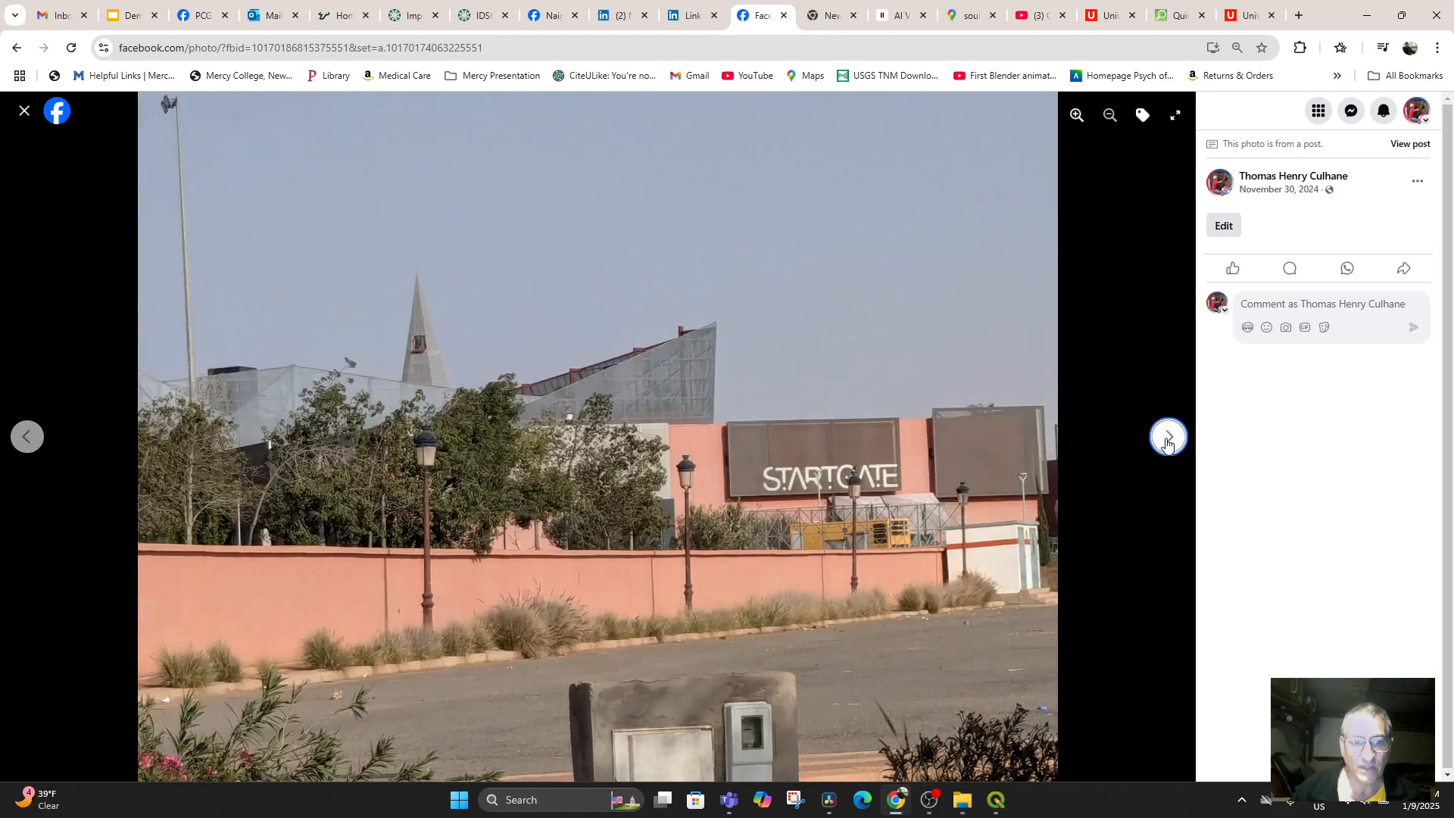
left_click(1166, 439)
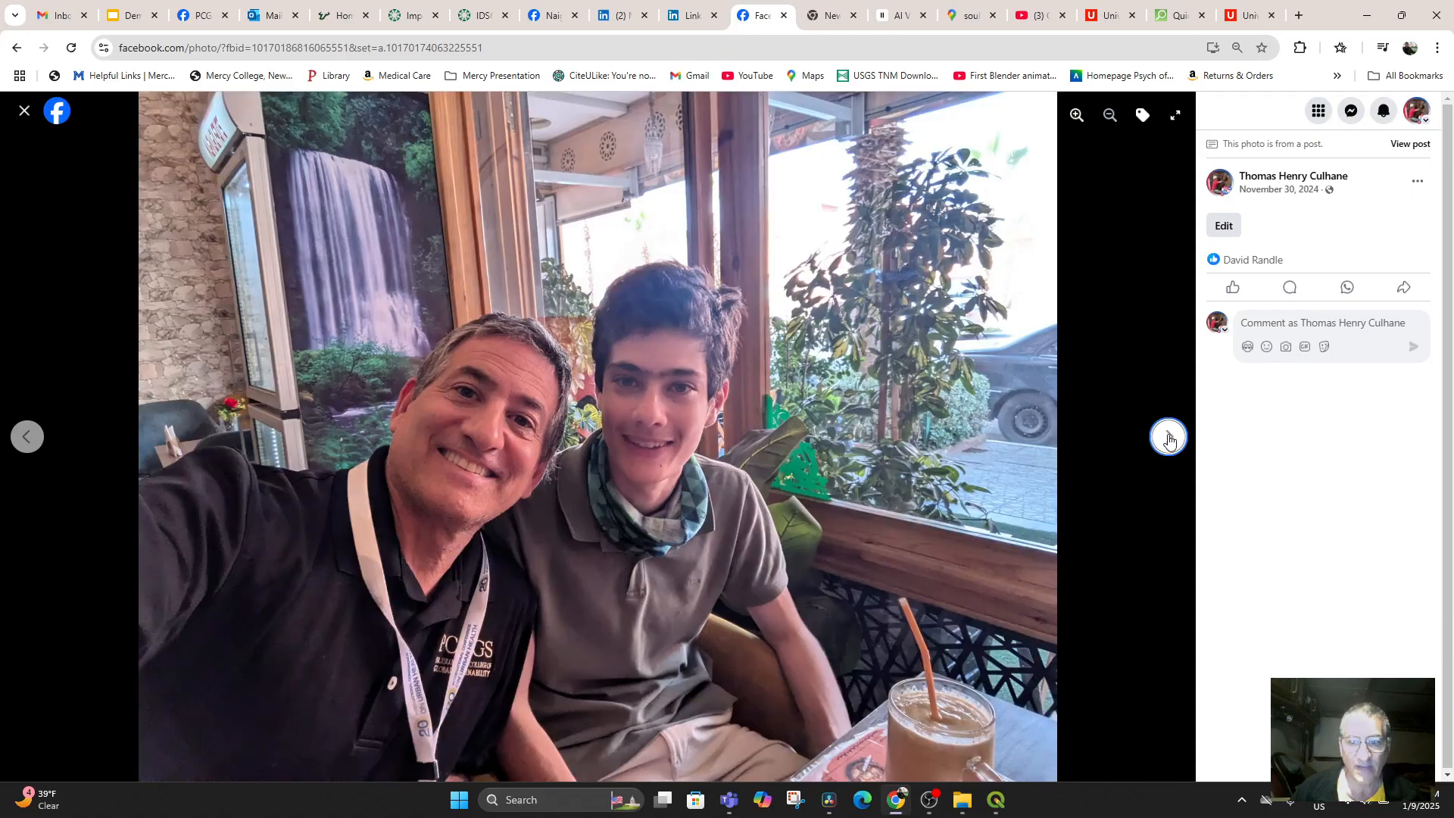
left_click(1169, 439)
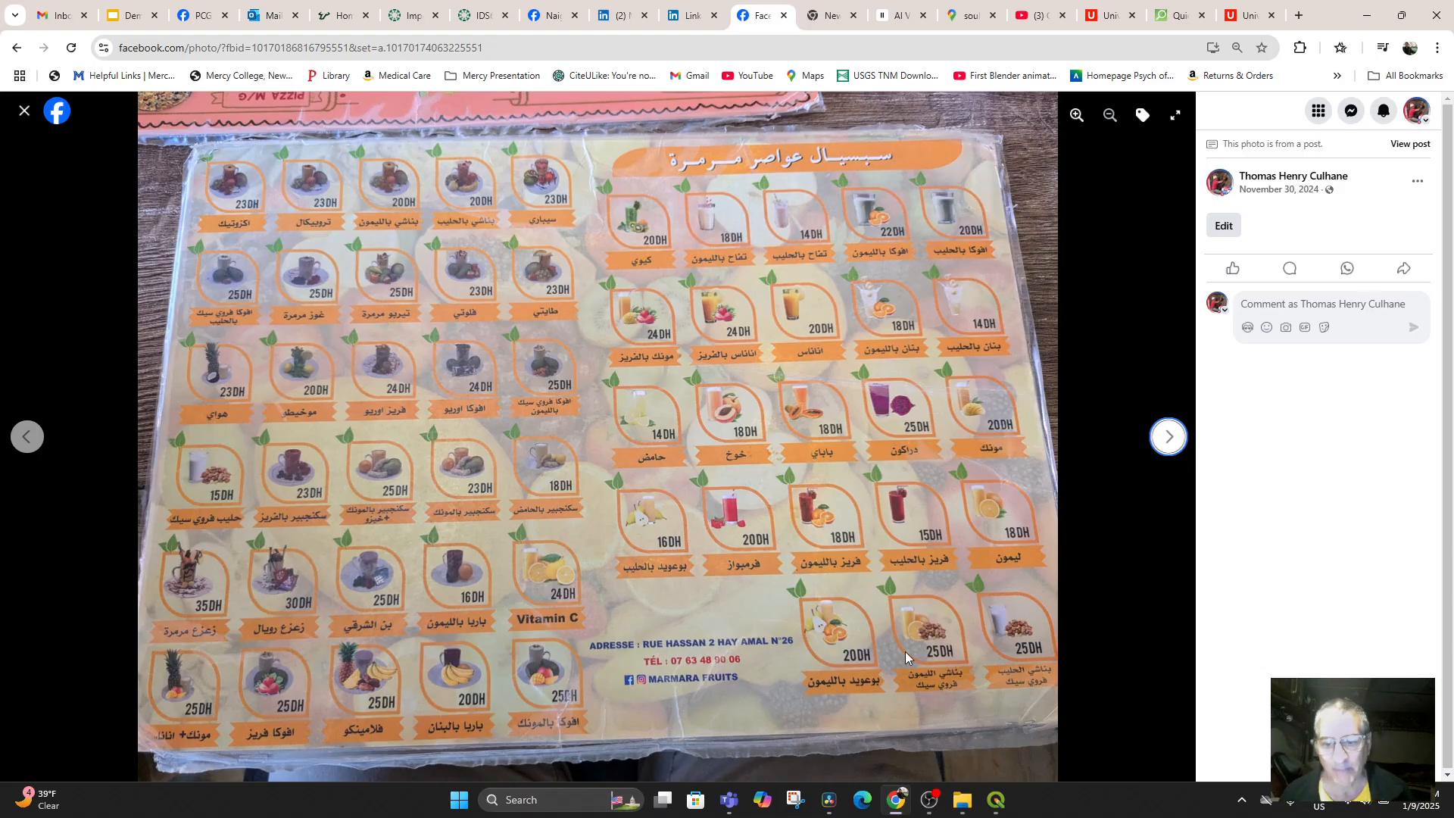
Step: Switch to QGIS and try to geocode "rue hassan hay amal", checking the wording against the café menu photo in Chrome
mouse_move(995, 808)
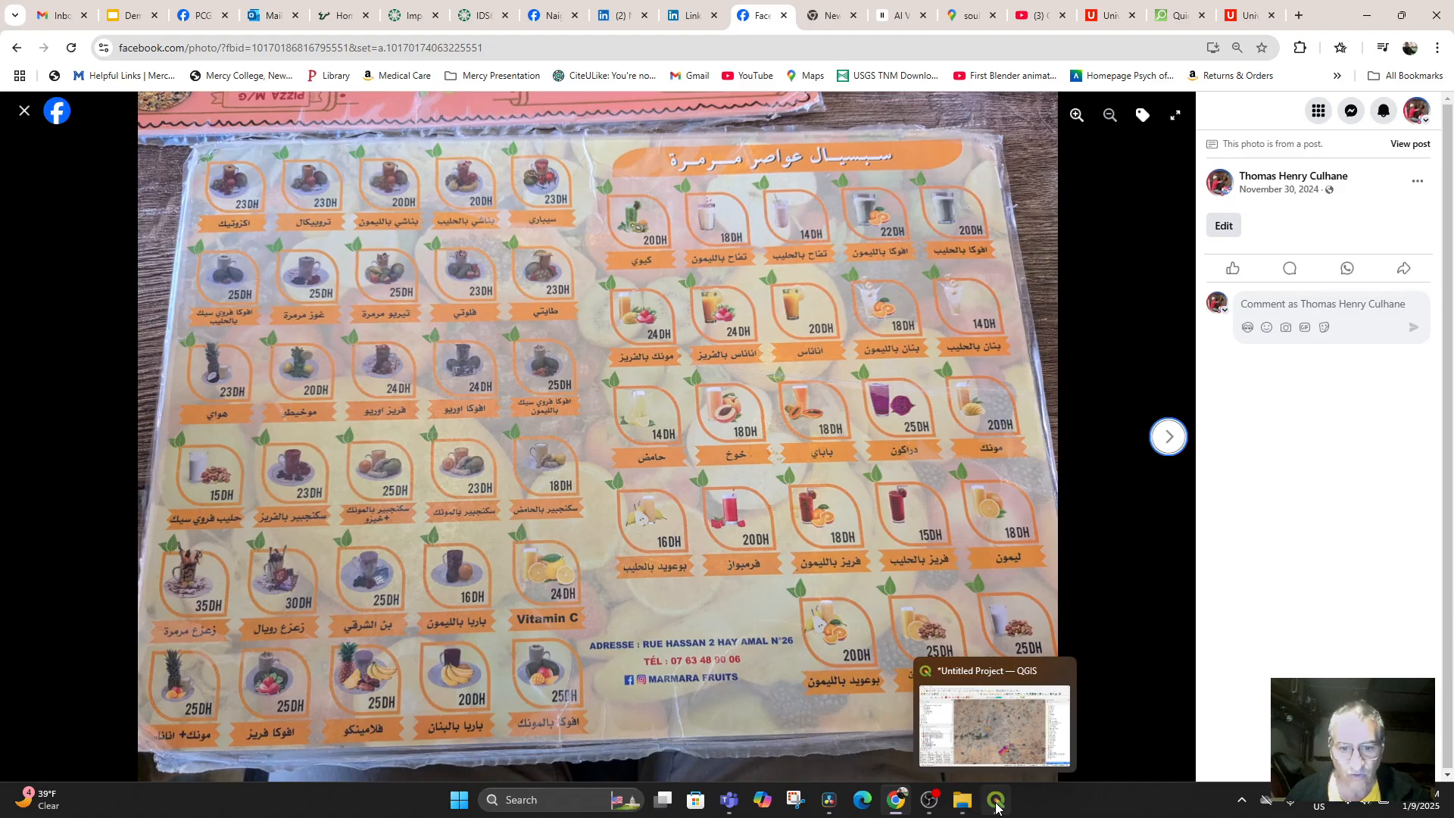
left_click(995, 807)
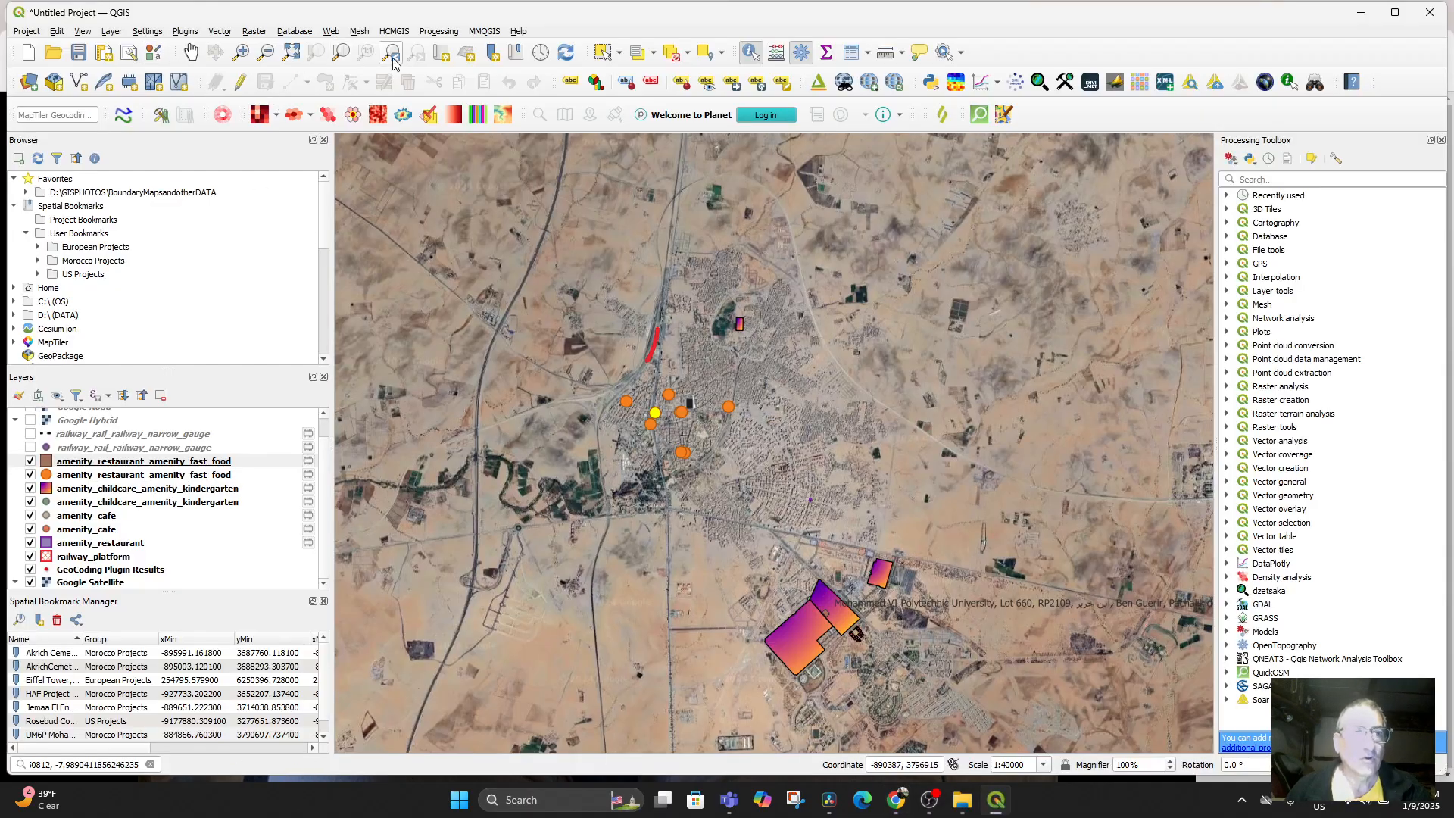
left_click(1315, 82)
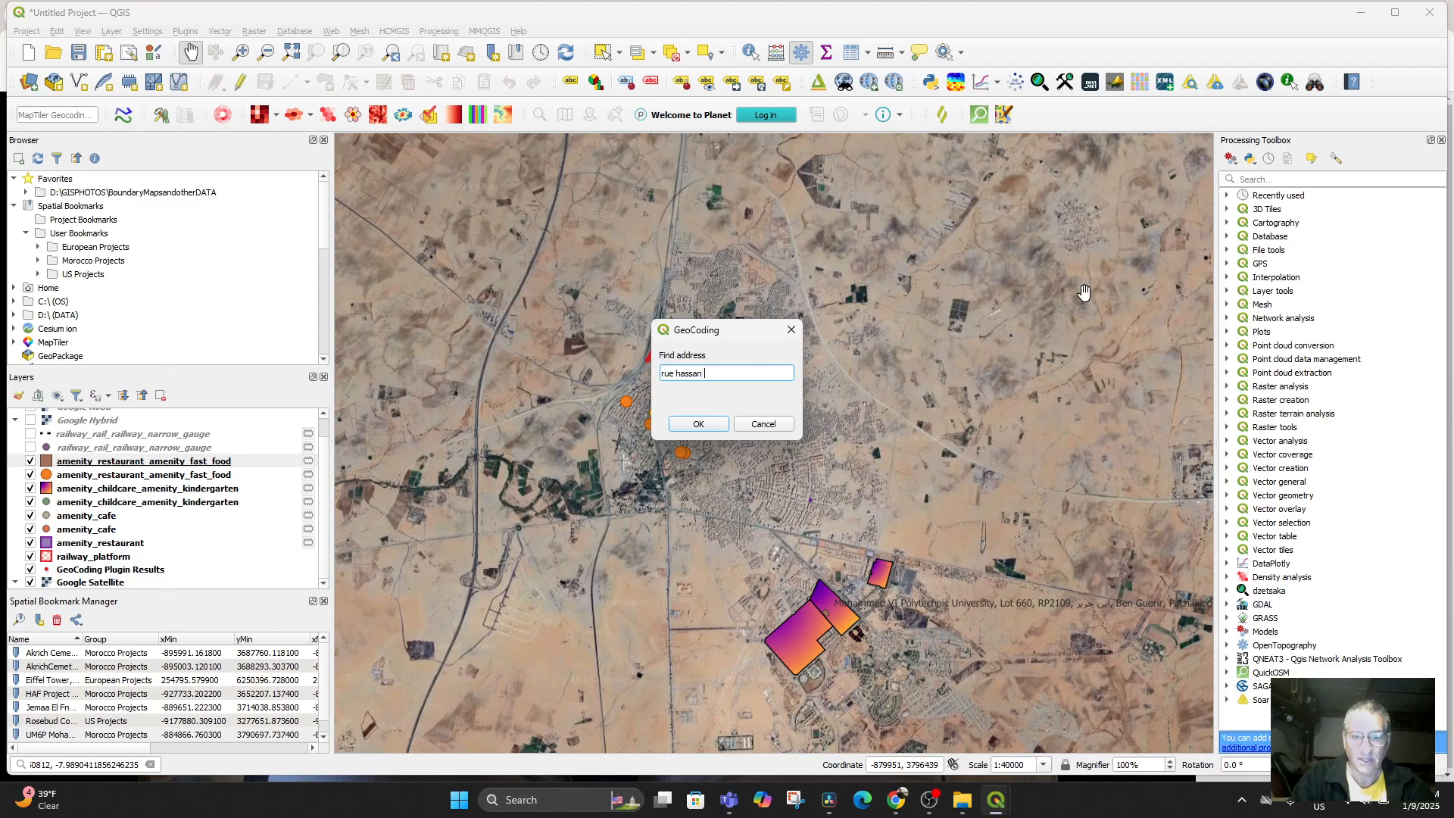
left_click(895, 801)
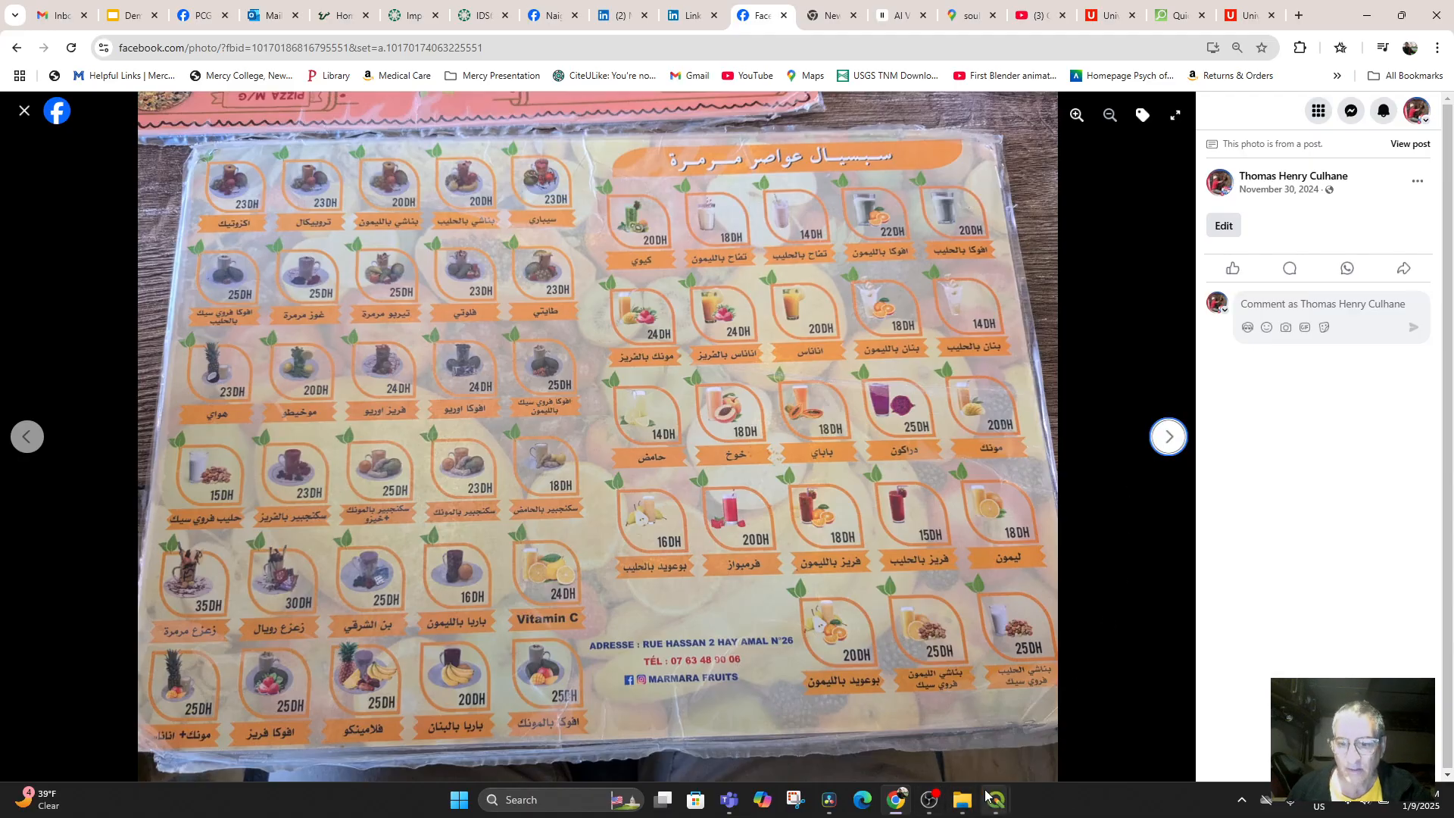
mouse_move(996, 800)
left_click(1060, 723)
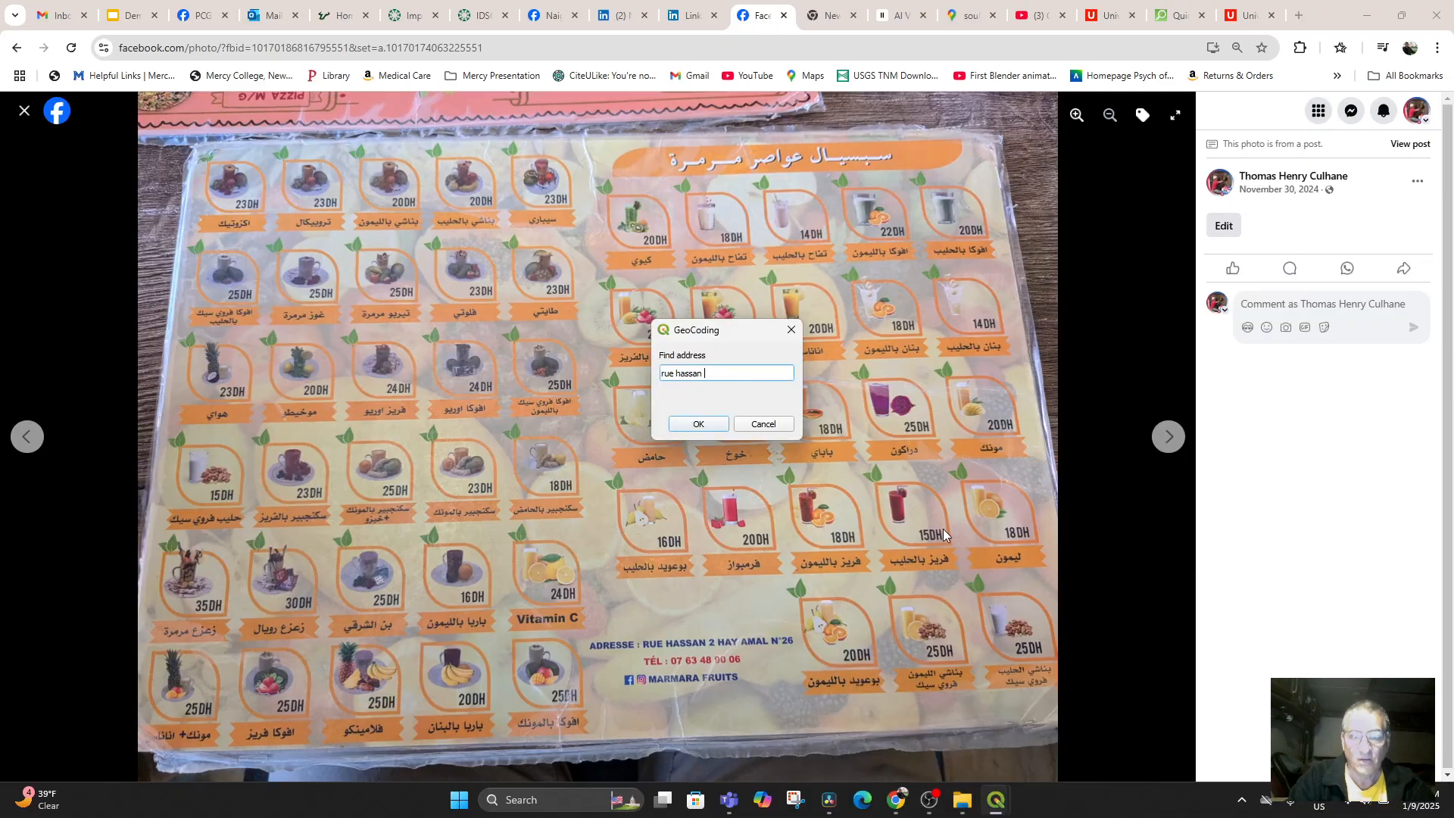
type("ay amal")
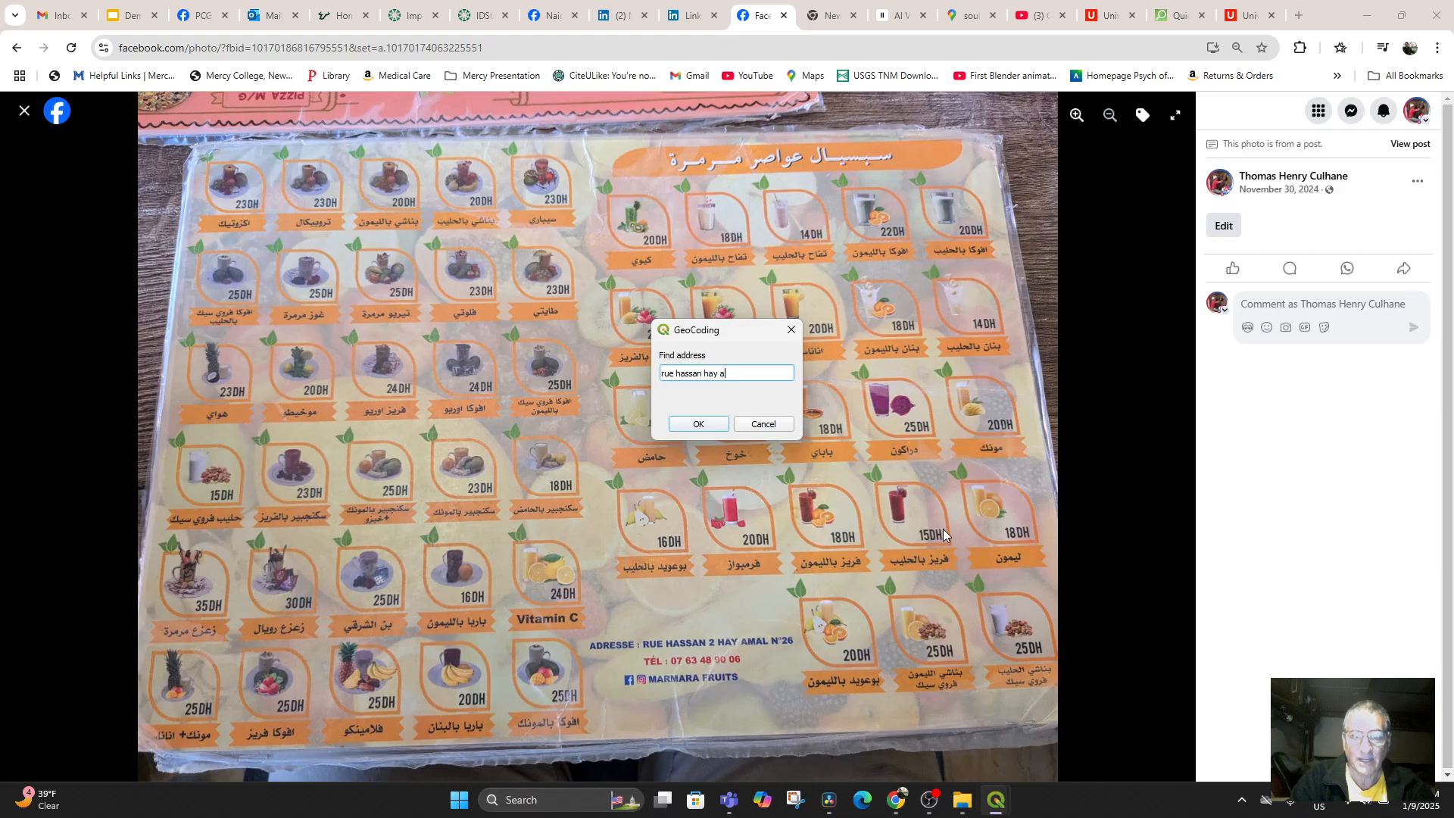
left_click(699, 426)
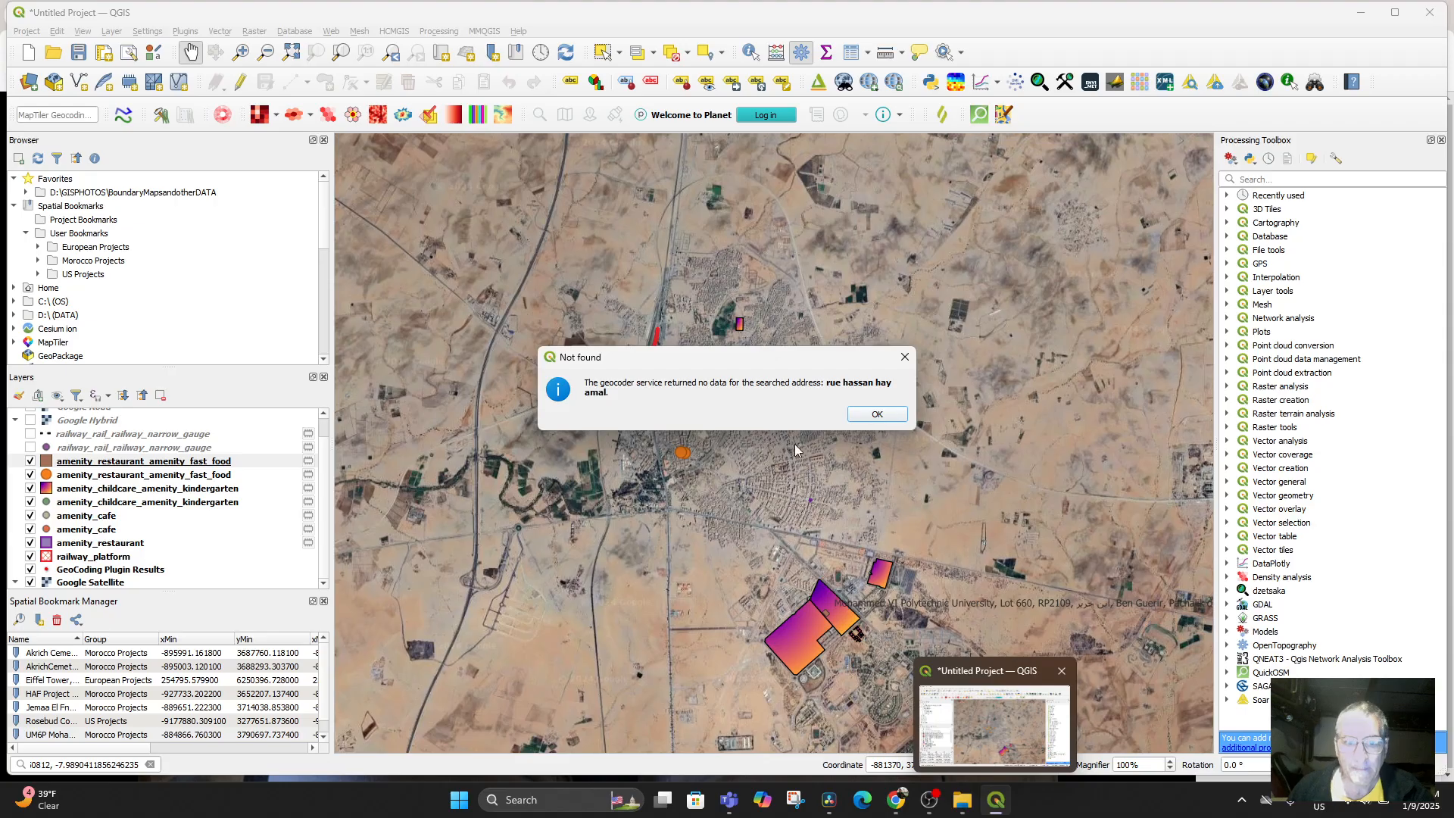
left_click(877, 413)
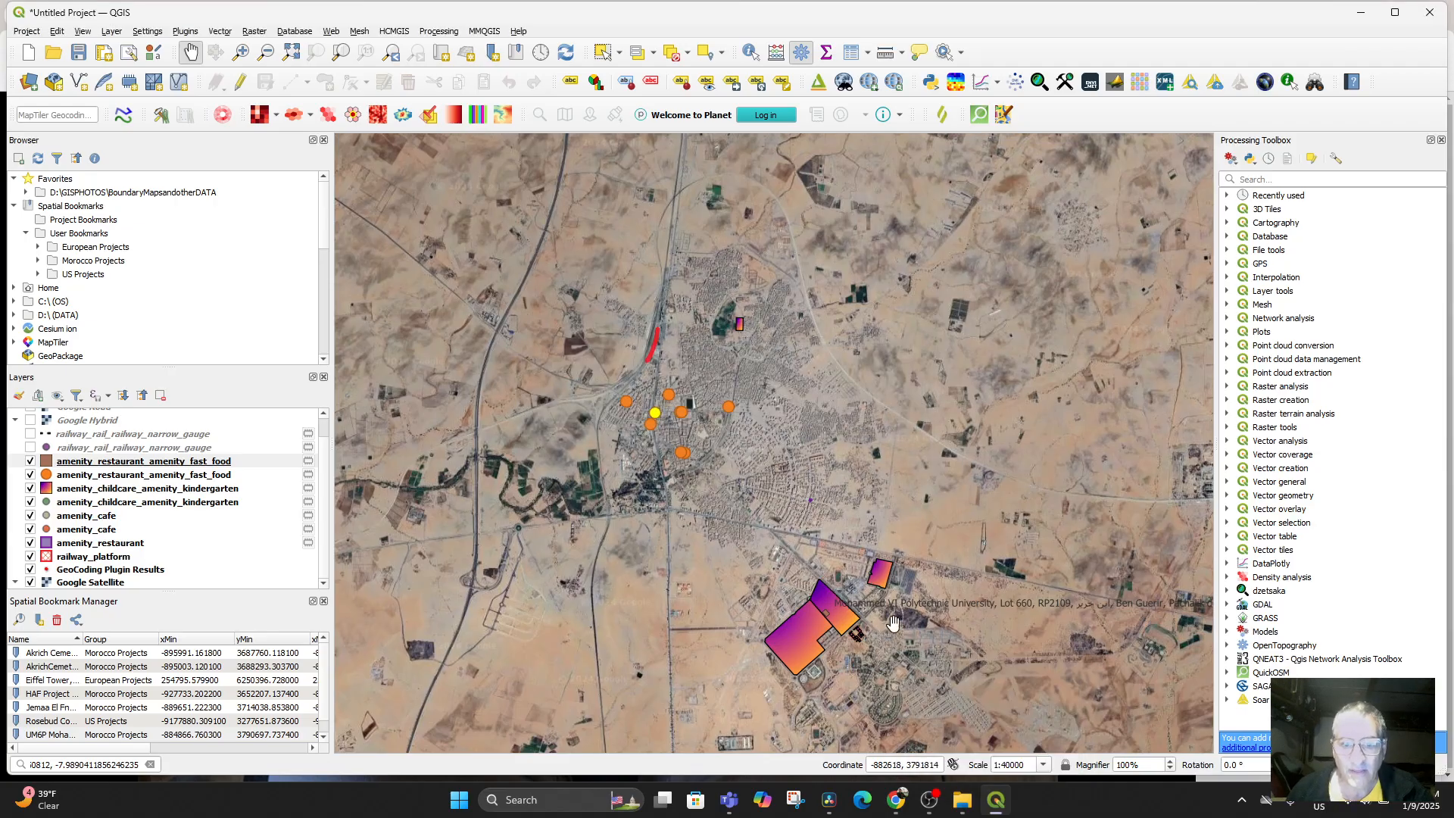
Step: Geocode the street Rue Hassan and examine where its point falls in Morocco relative to the Benguerir points
left_click(1315, 83)
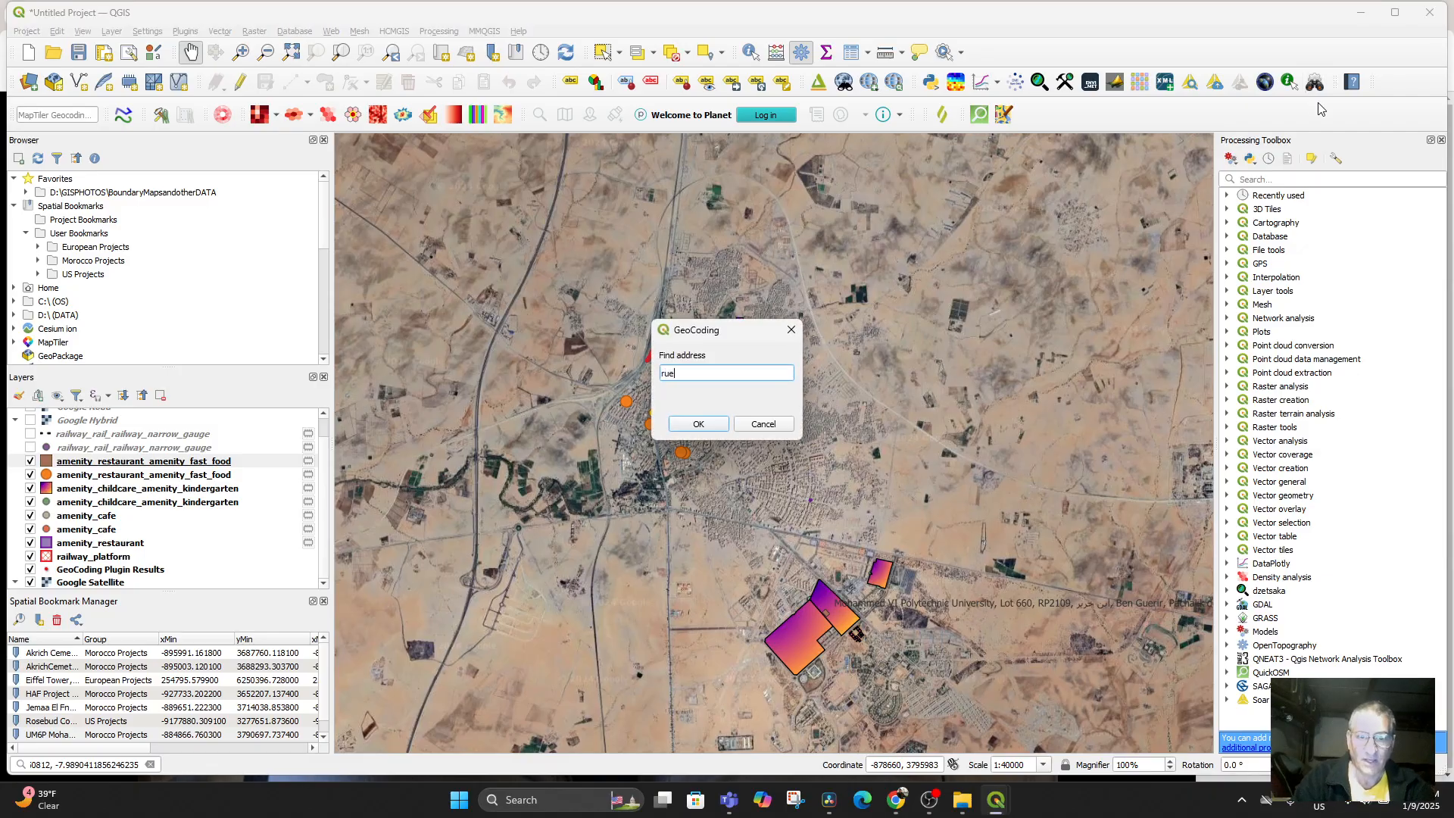
key("Return")
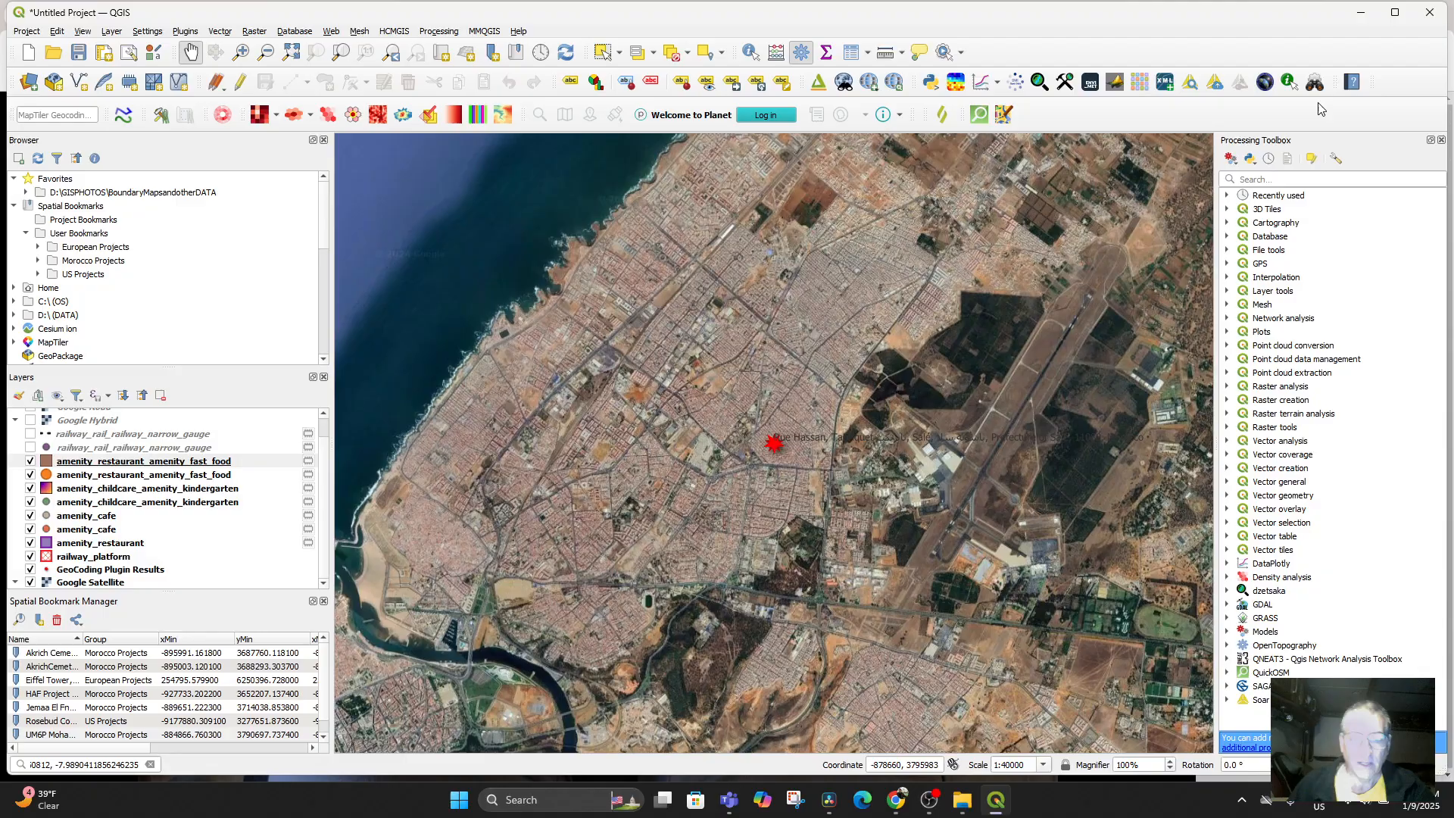
scroll(757, 439, "down", 7)
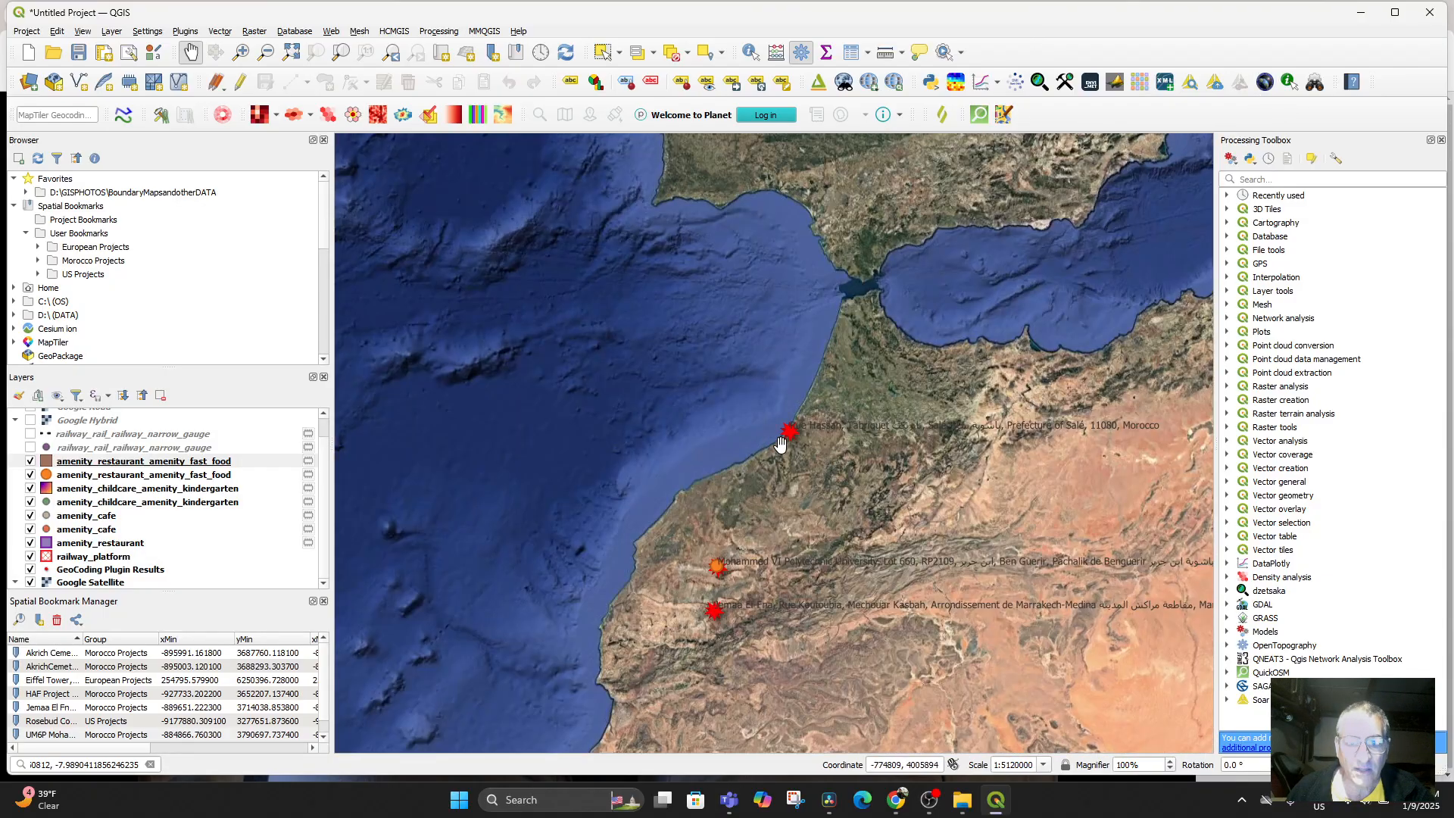
scroll(784, 436, "up", 3)
scroll(869, 445, "up", 3)
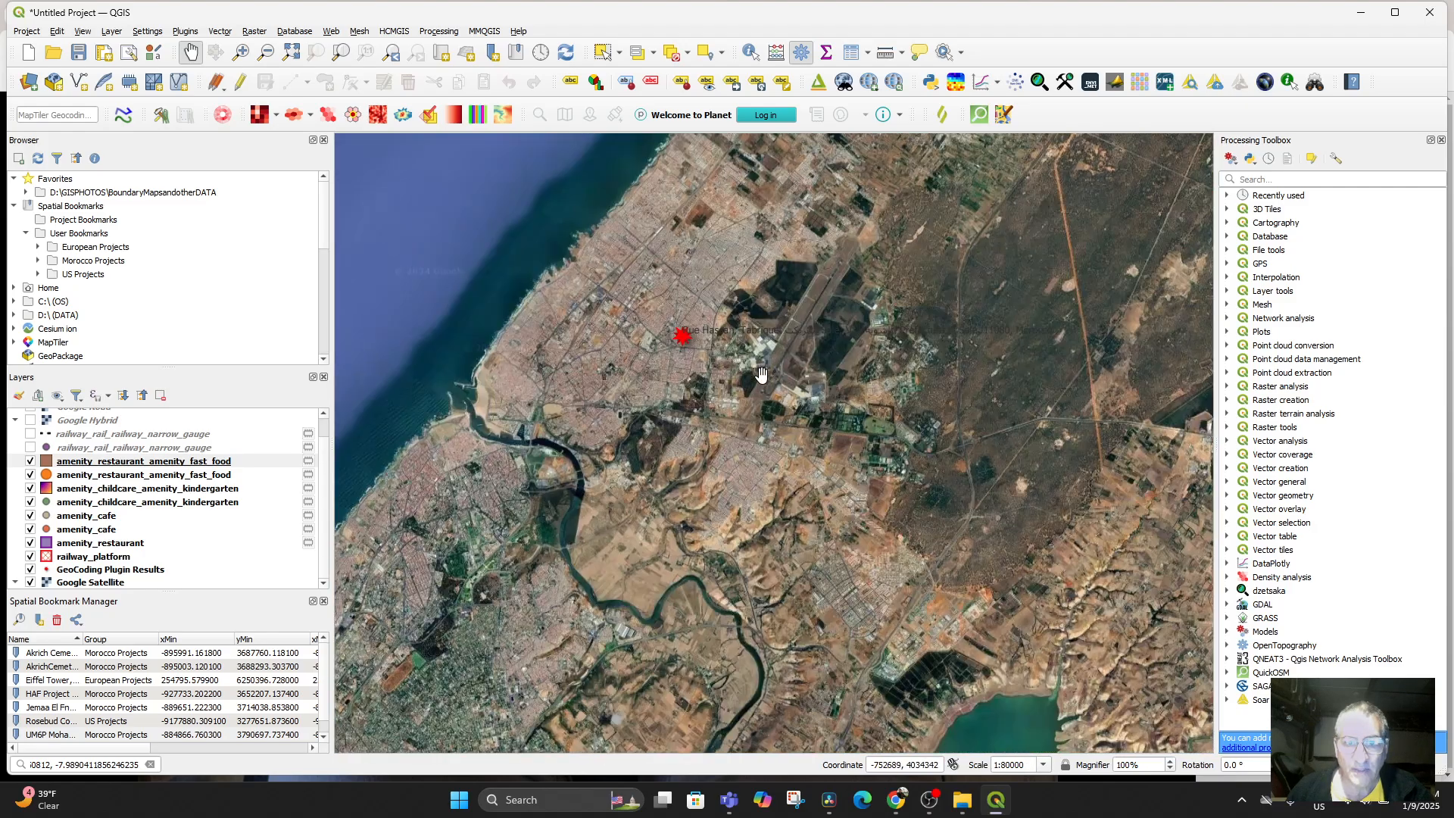
left_click(57, 31)
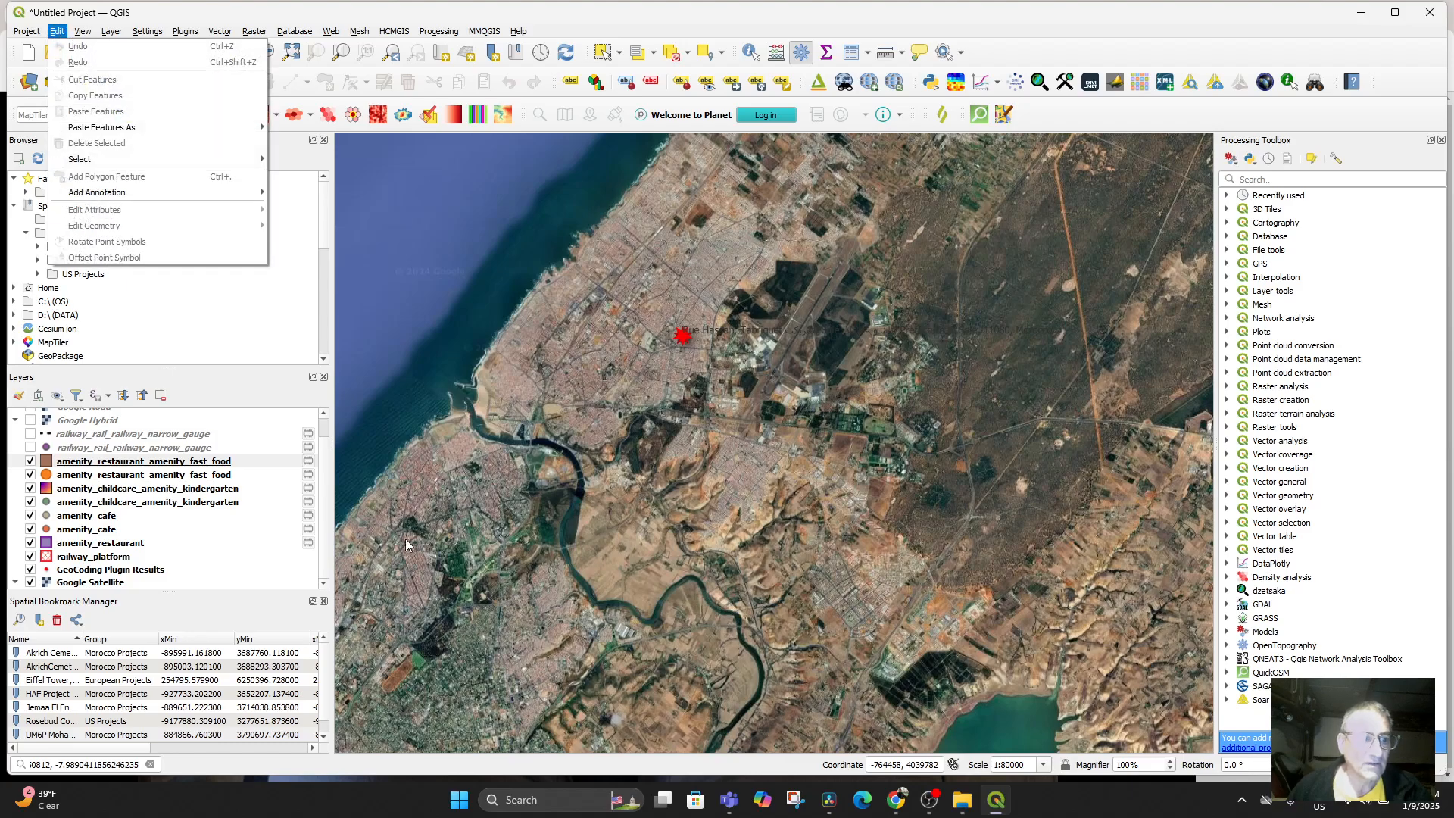
left_click_drag(824, 572, 833, 533)
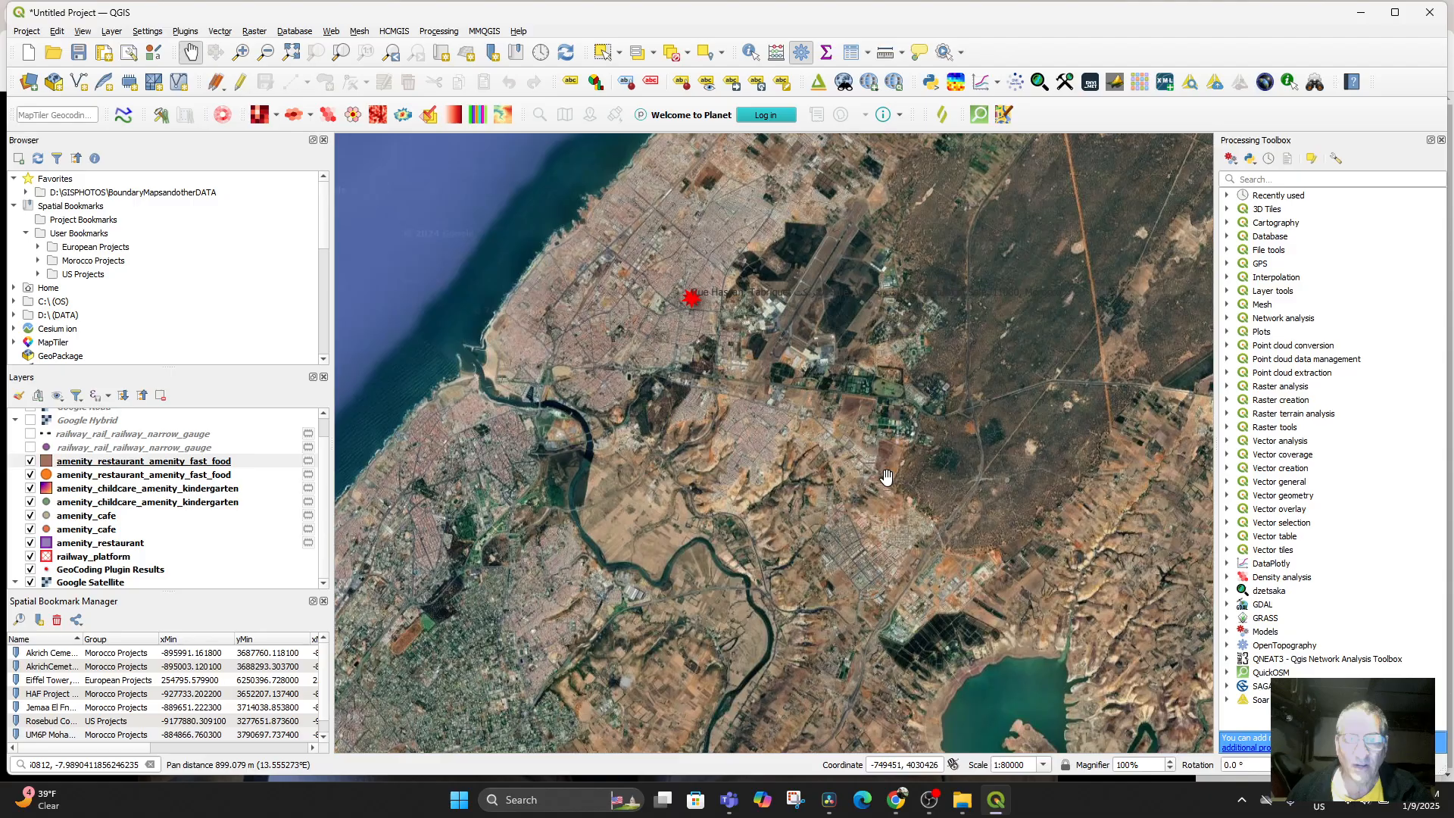
Step: Geocode "hay amal" and compare its point with the other geocoded places in Morocco
left_click(1321, 83)
type("ha")
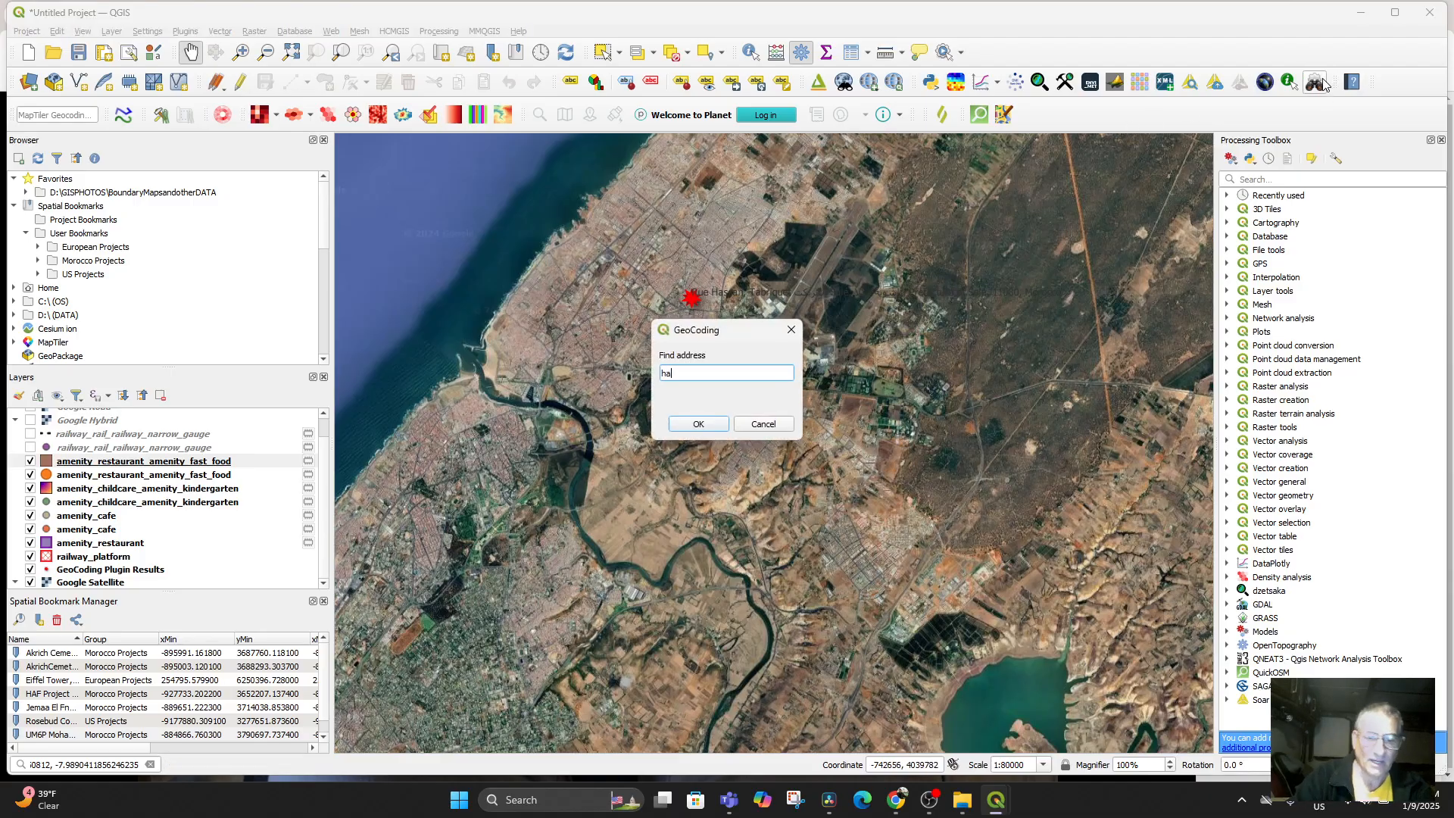
type("y amal")
key("Return")
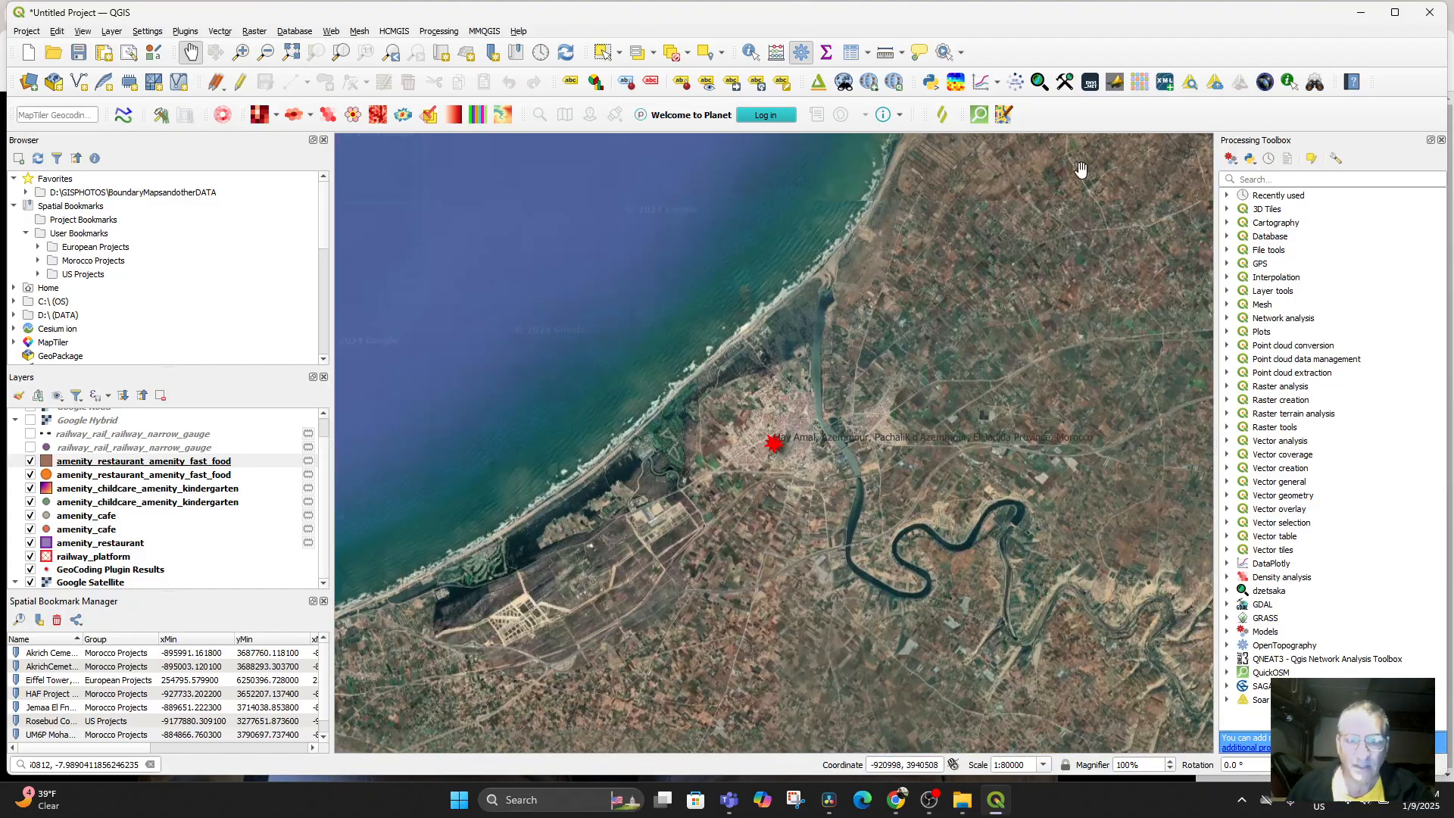
scroll(782, 434, "down", 6)
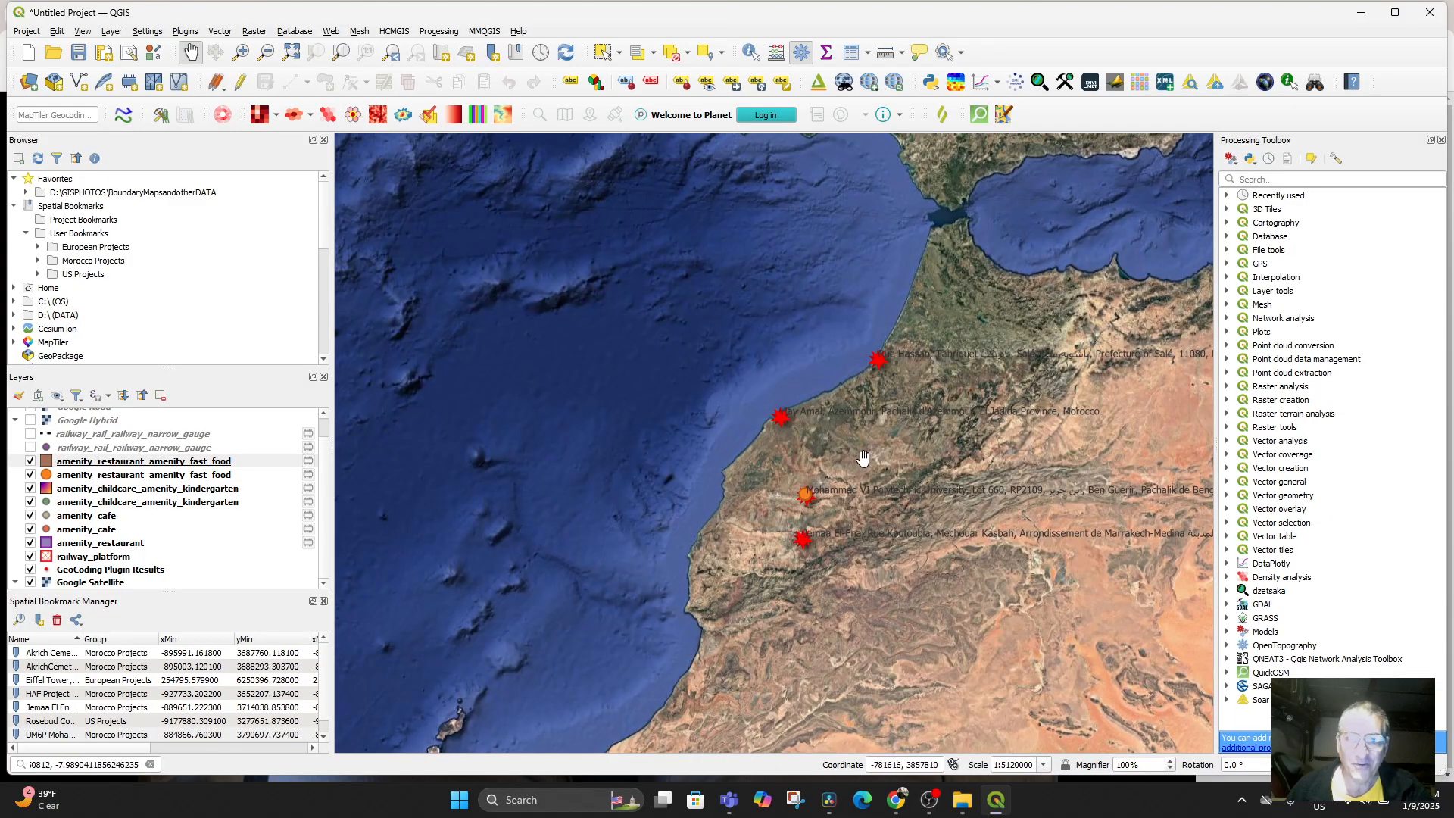
Step: Return the map to Benguerir with the university polygons and restaurant points in view at 1:80000
left_click_drag(863, 458, 969, 433)
scroll(734, 385, "up", 2)
scroll(860, 446, "up", 2)
left_click_drag(804, 518, 874, 314)
scroll(810, 389, "up", 2)
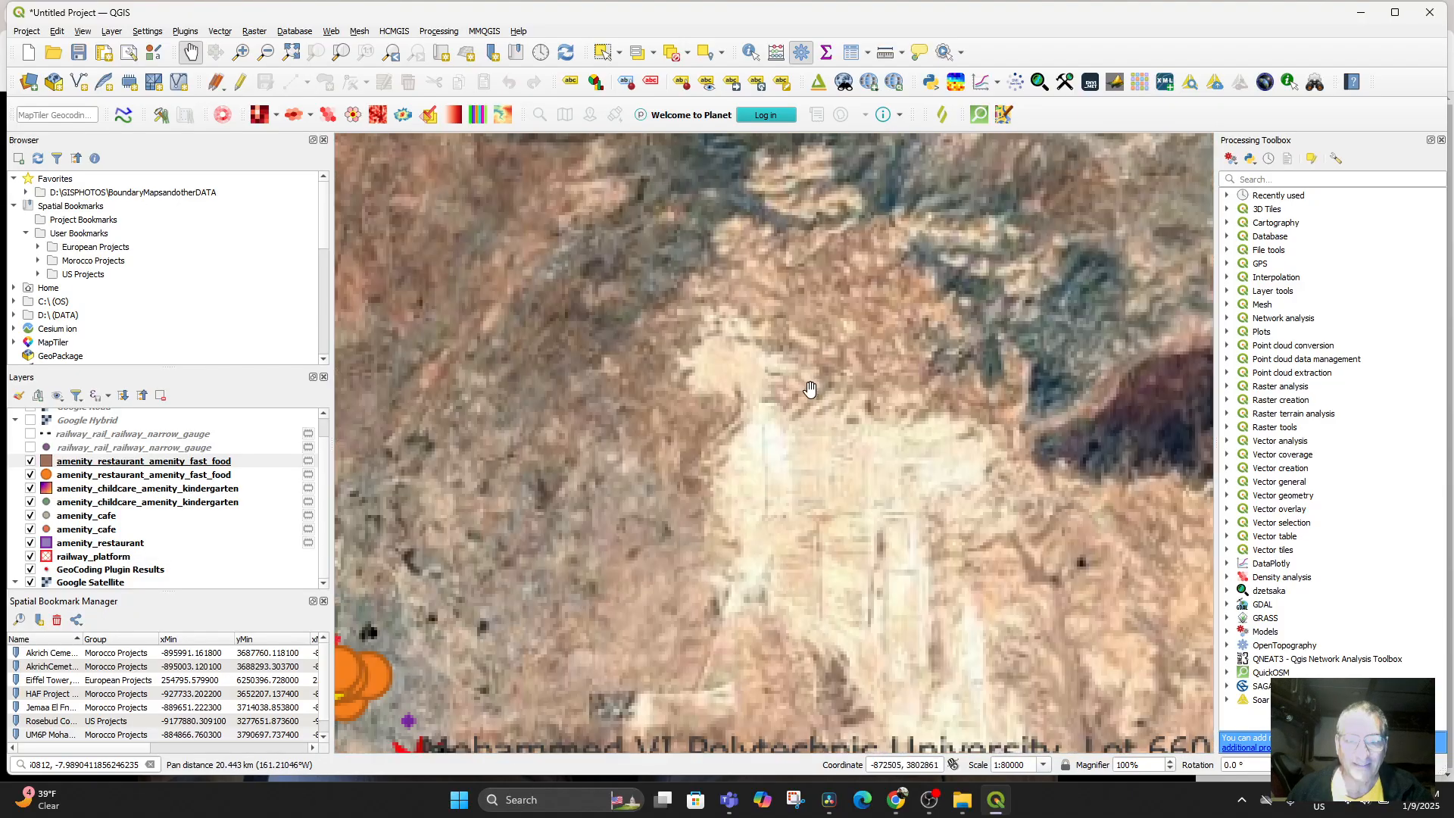
left_click_drag(651, 516, 939, 281)
left_click_drag(729, 400, 775, 318)
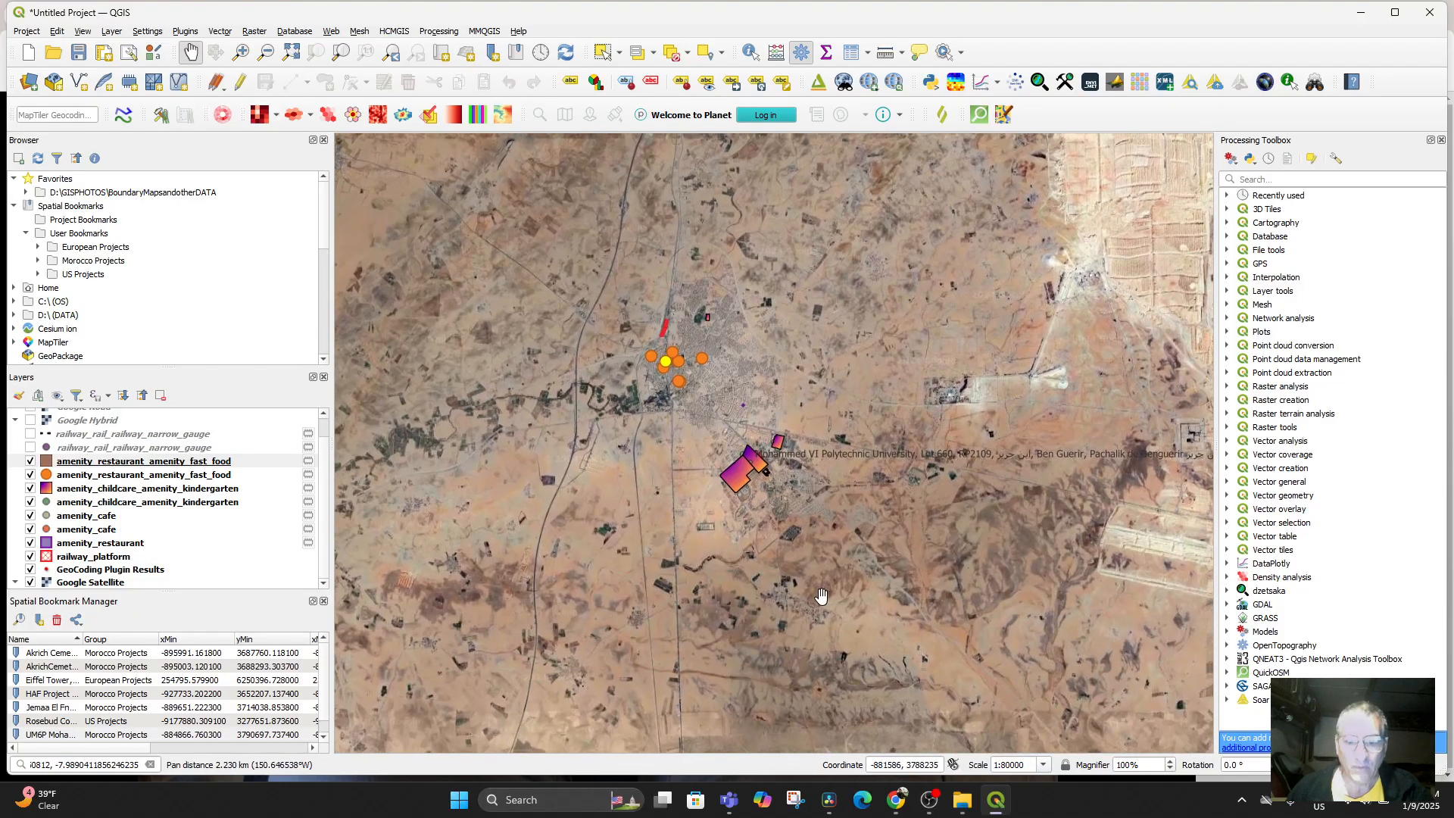
Step: Check the café's name in the Chrome menu photo, geocode "Marmara Fruits" in QGIS, and examine where the resulting point falls
left_click(891, 802)
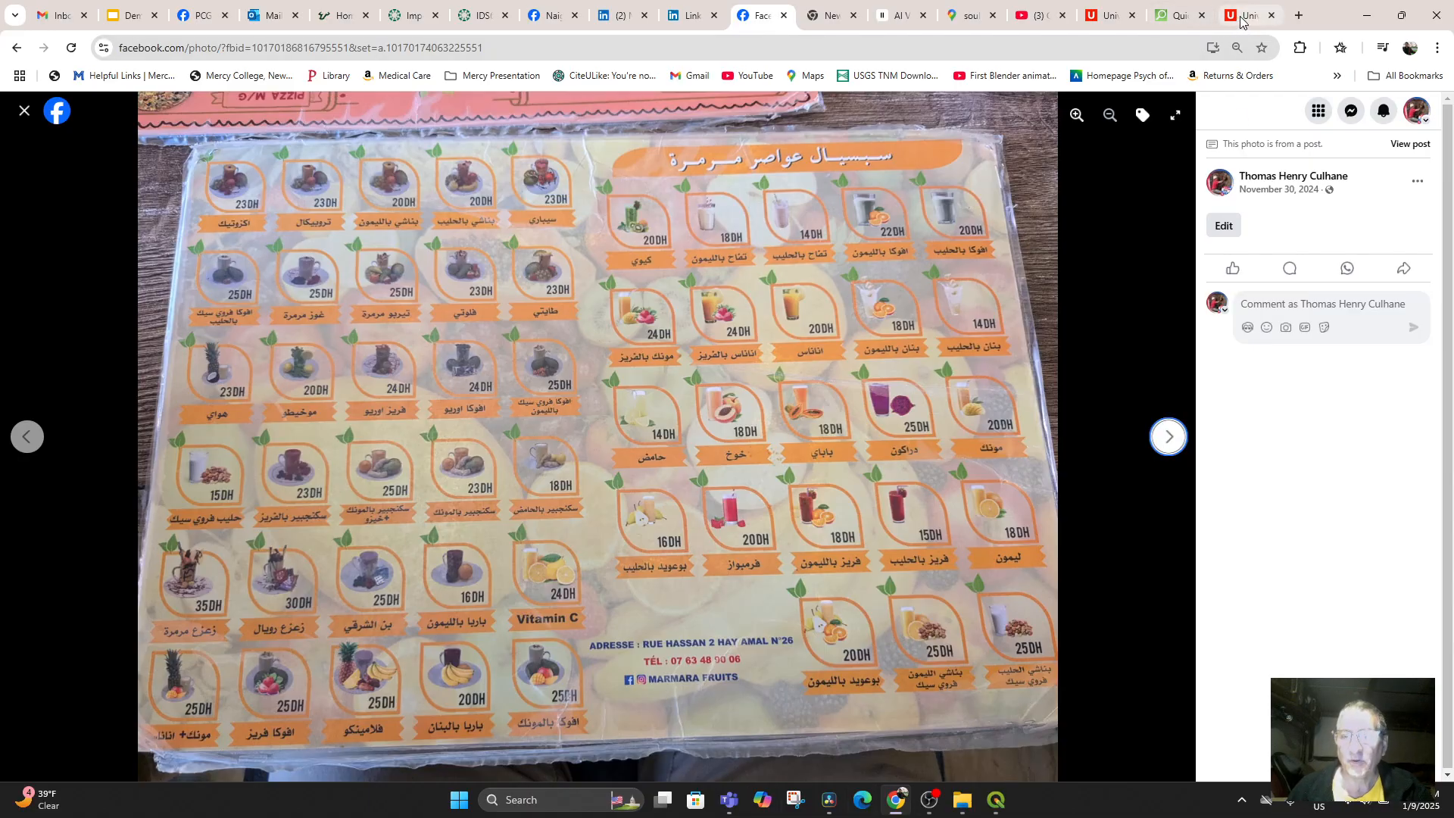
left_click(995, 800)
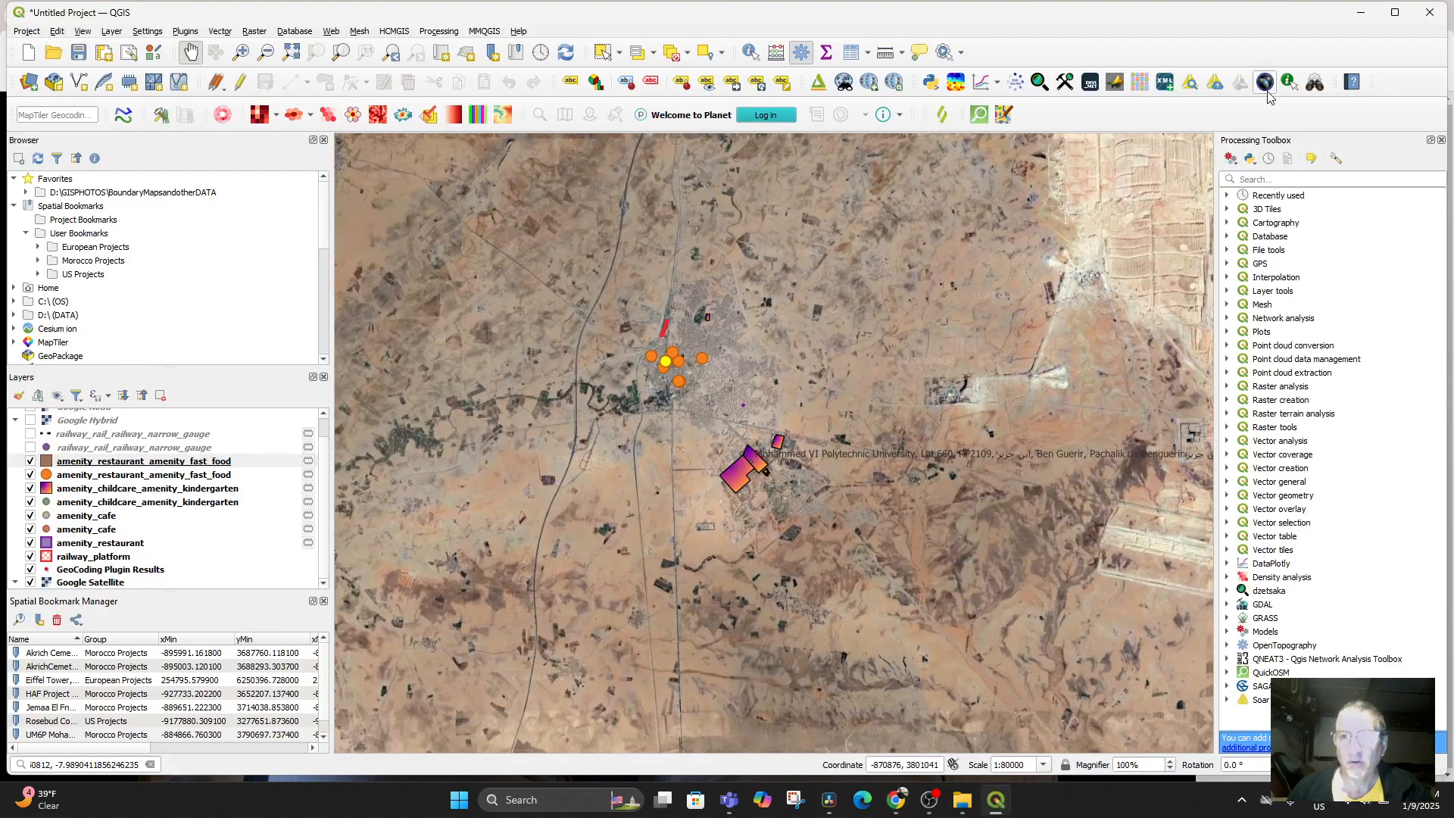
left_click(1314, 82)
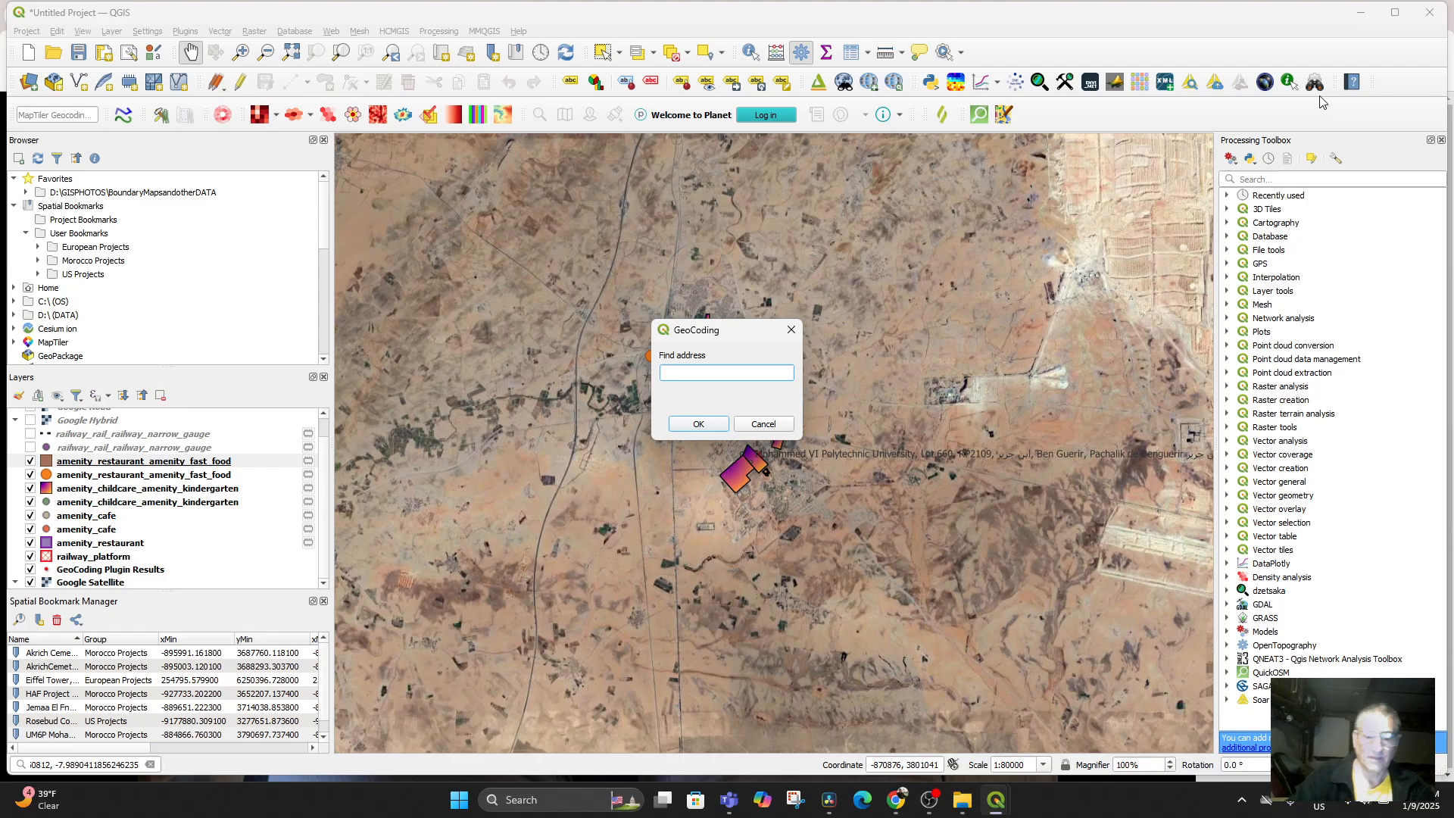
type("Marmara")
mouse_move(1401, 6)
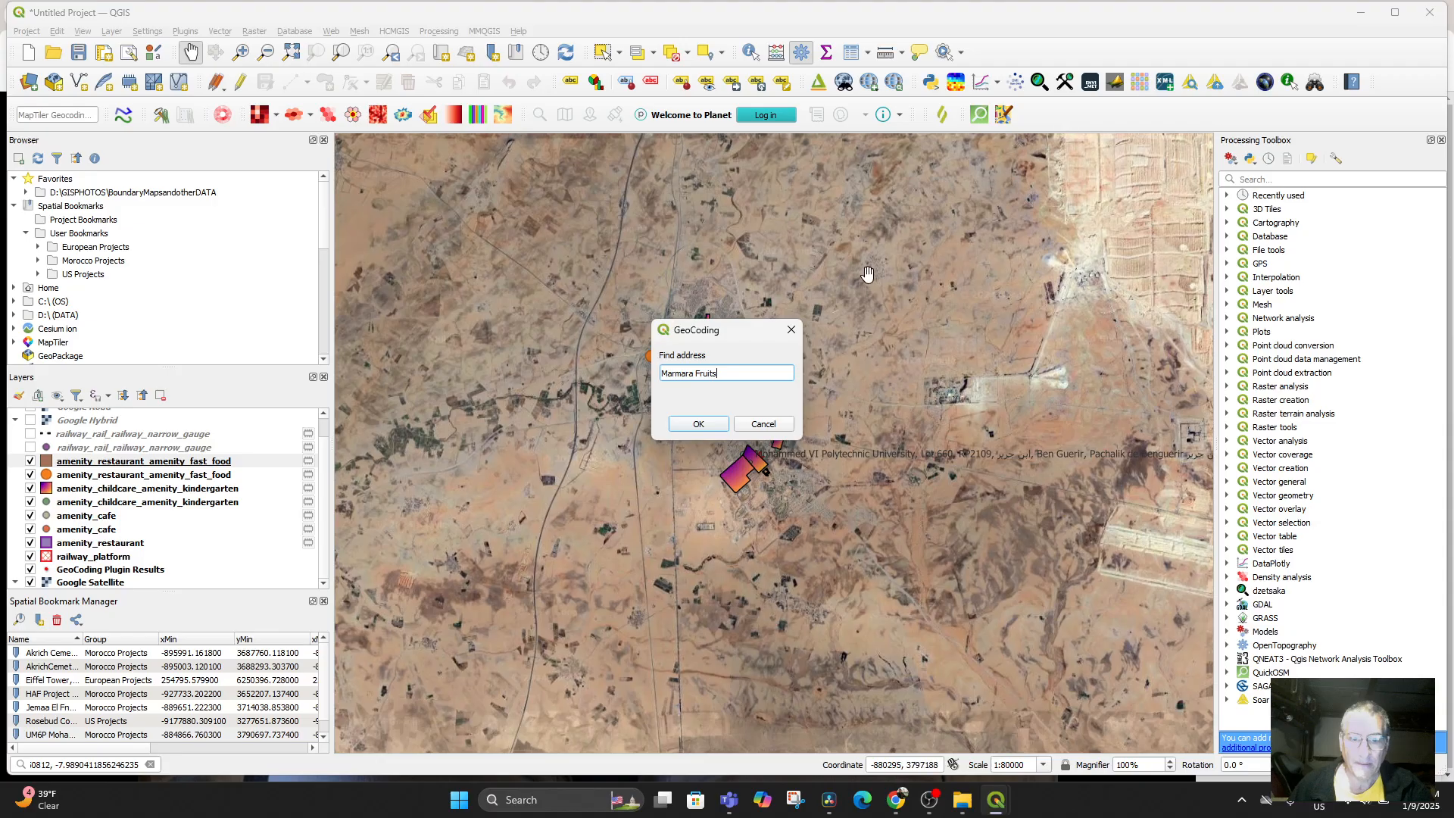
left_click(696, 423)
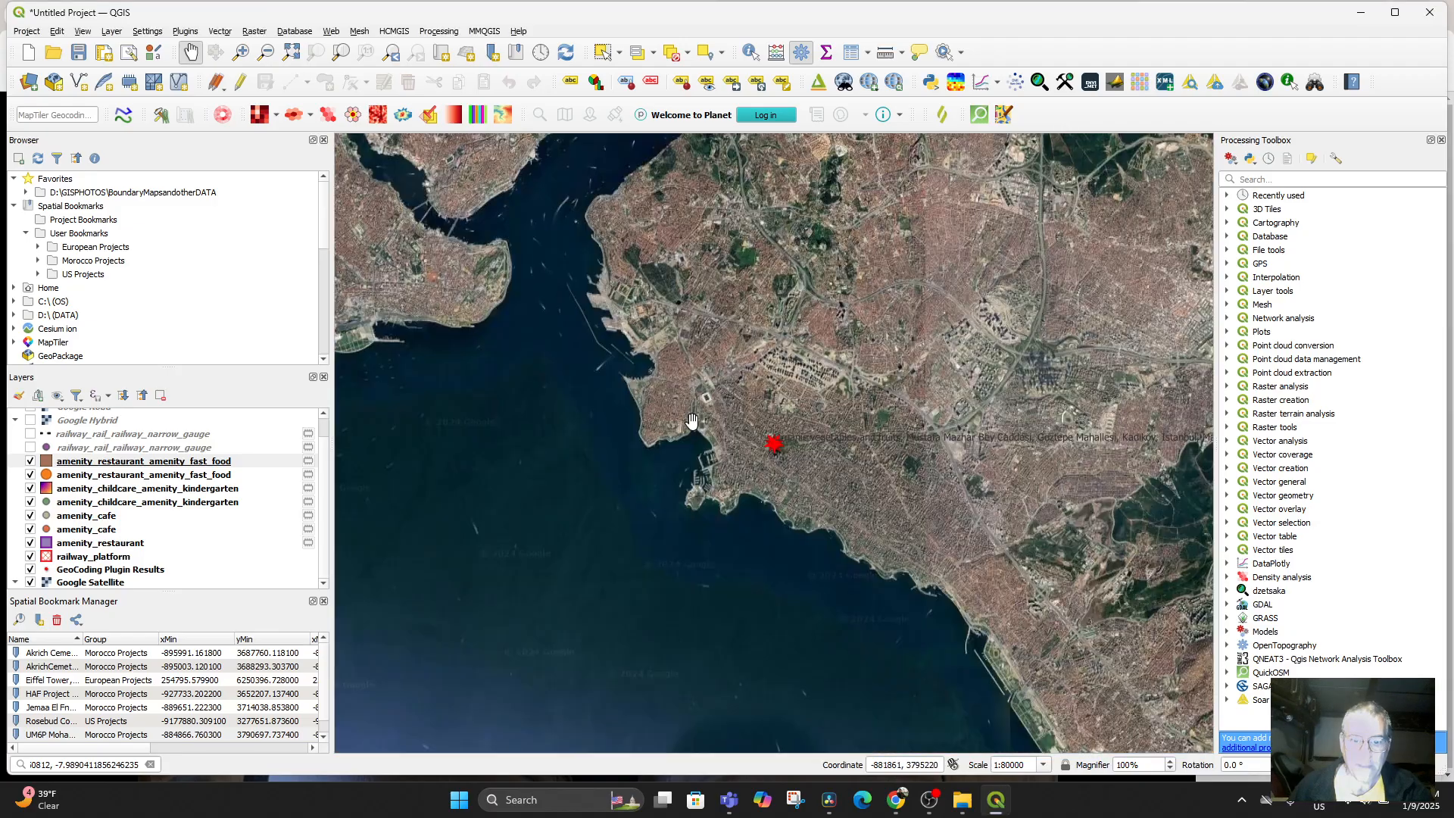
scroll(731, 481, "up", 3)
left_click_drag(977, 334, 819, 544)
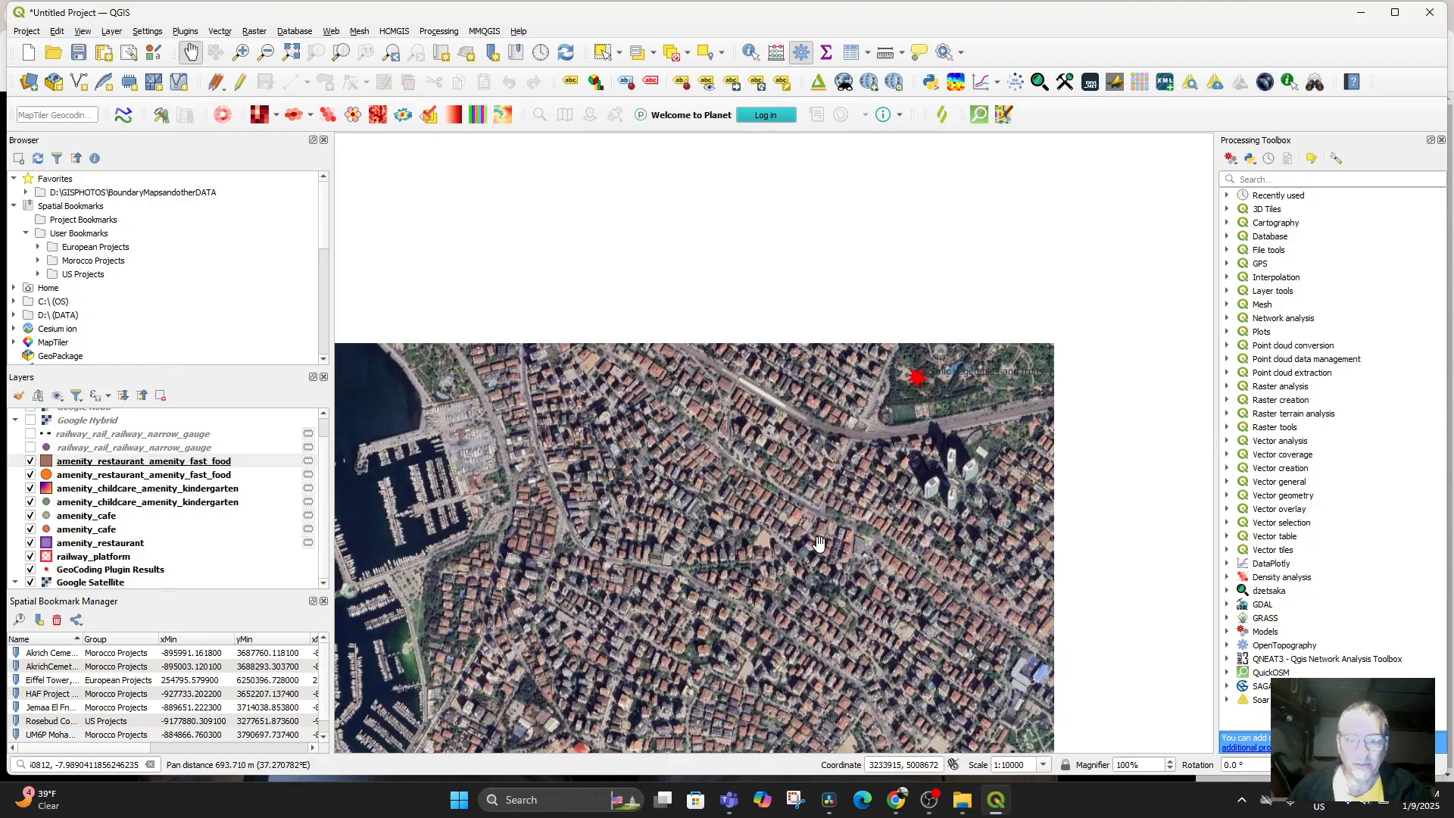
scroll(907, 439, "down", 5)
scroll(890, 444, "down", 6)
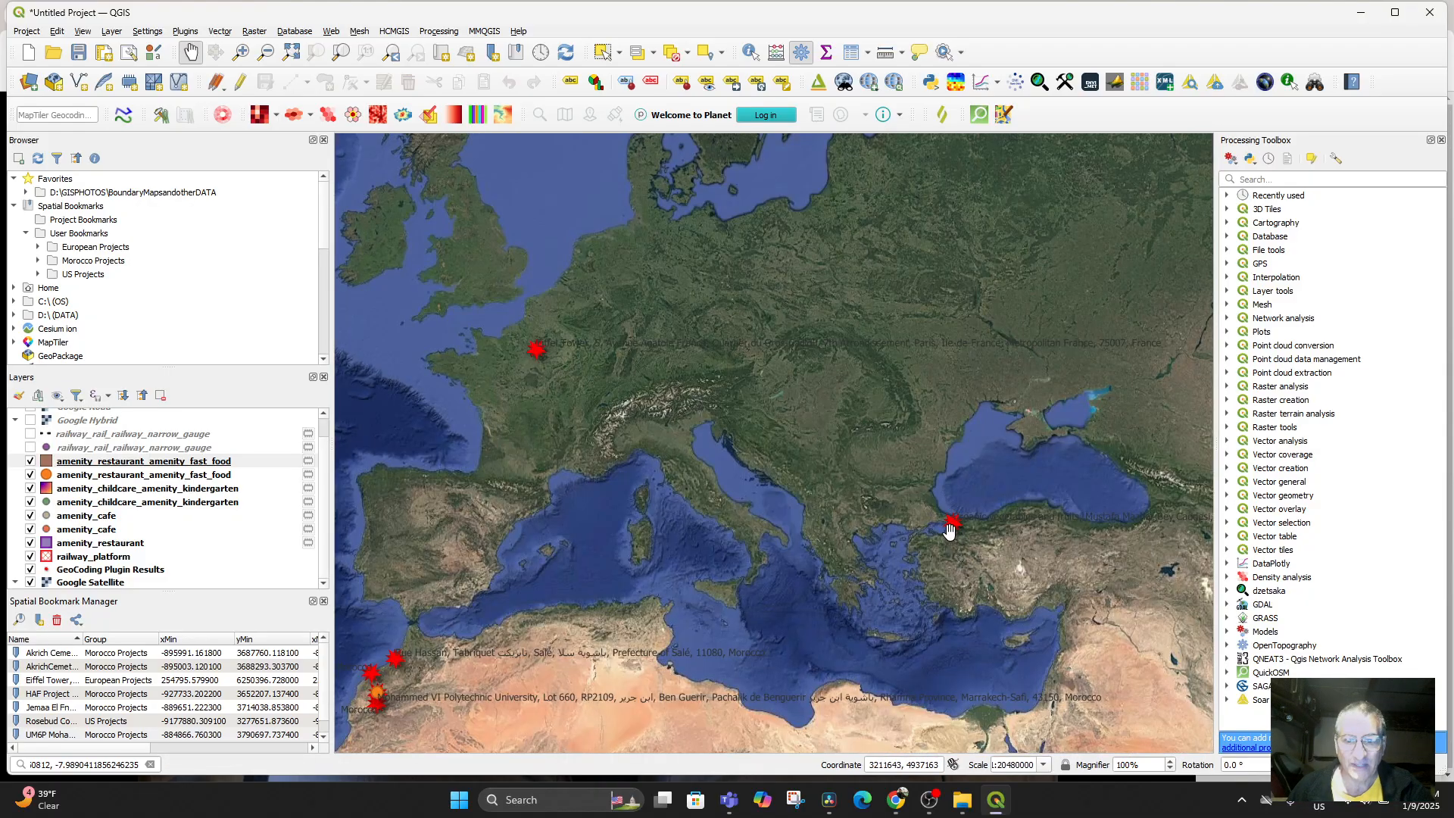
Step: Return the map to Benguerir with the university polygons and restaurant points in view at 1:160000
left_click_drag(849, 527, 1101, 364)
scroll(674, 563, "up", 2)
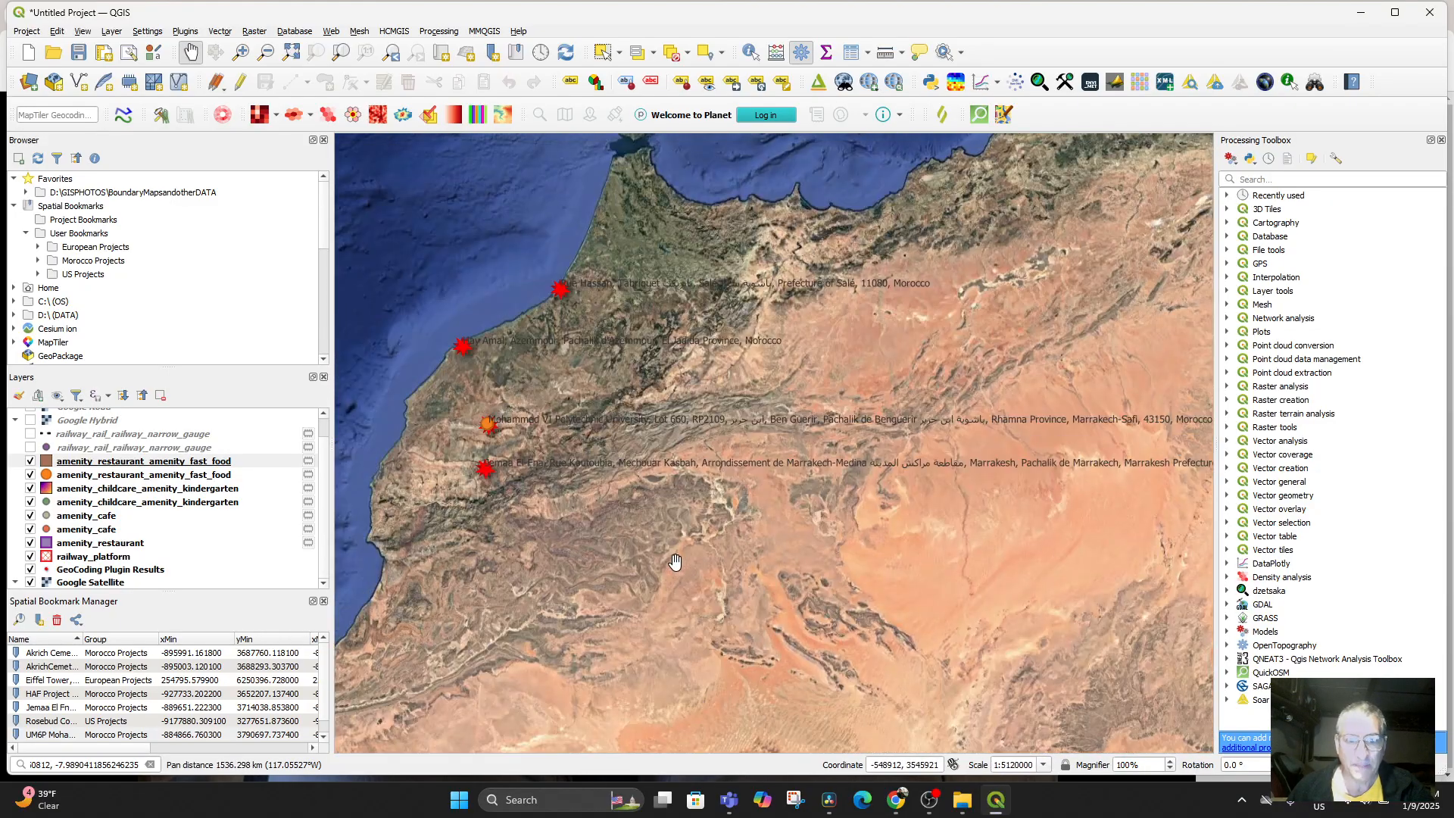
left_click_drag(627, 520, 902, 523)
scroll(744, 440, "up", 3)
left_click_drag(831, 421, 589, 506)
scroll(652, 489, "up", 2)
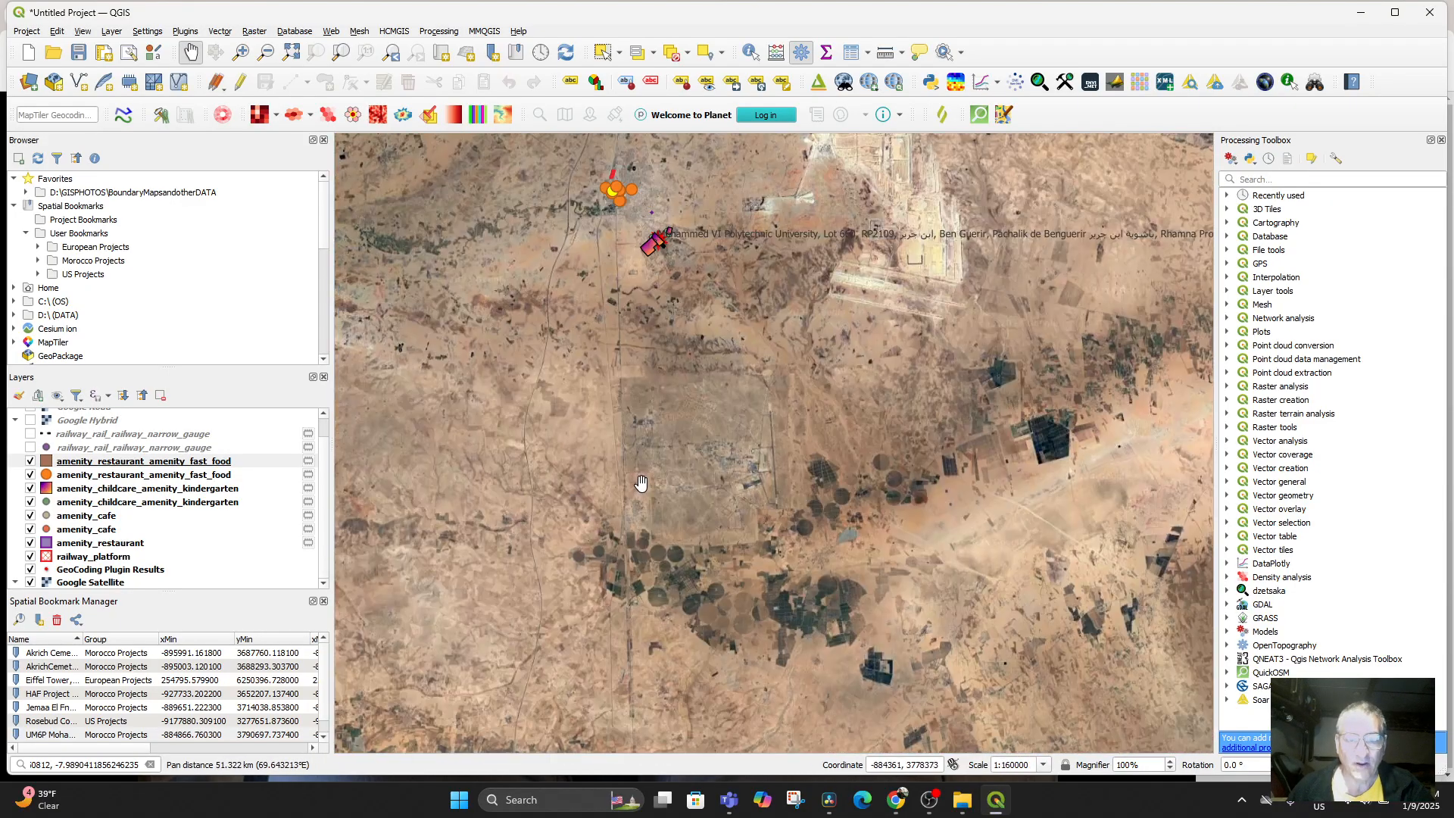
left_click_drag(673, 381, 659, 519)
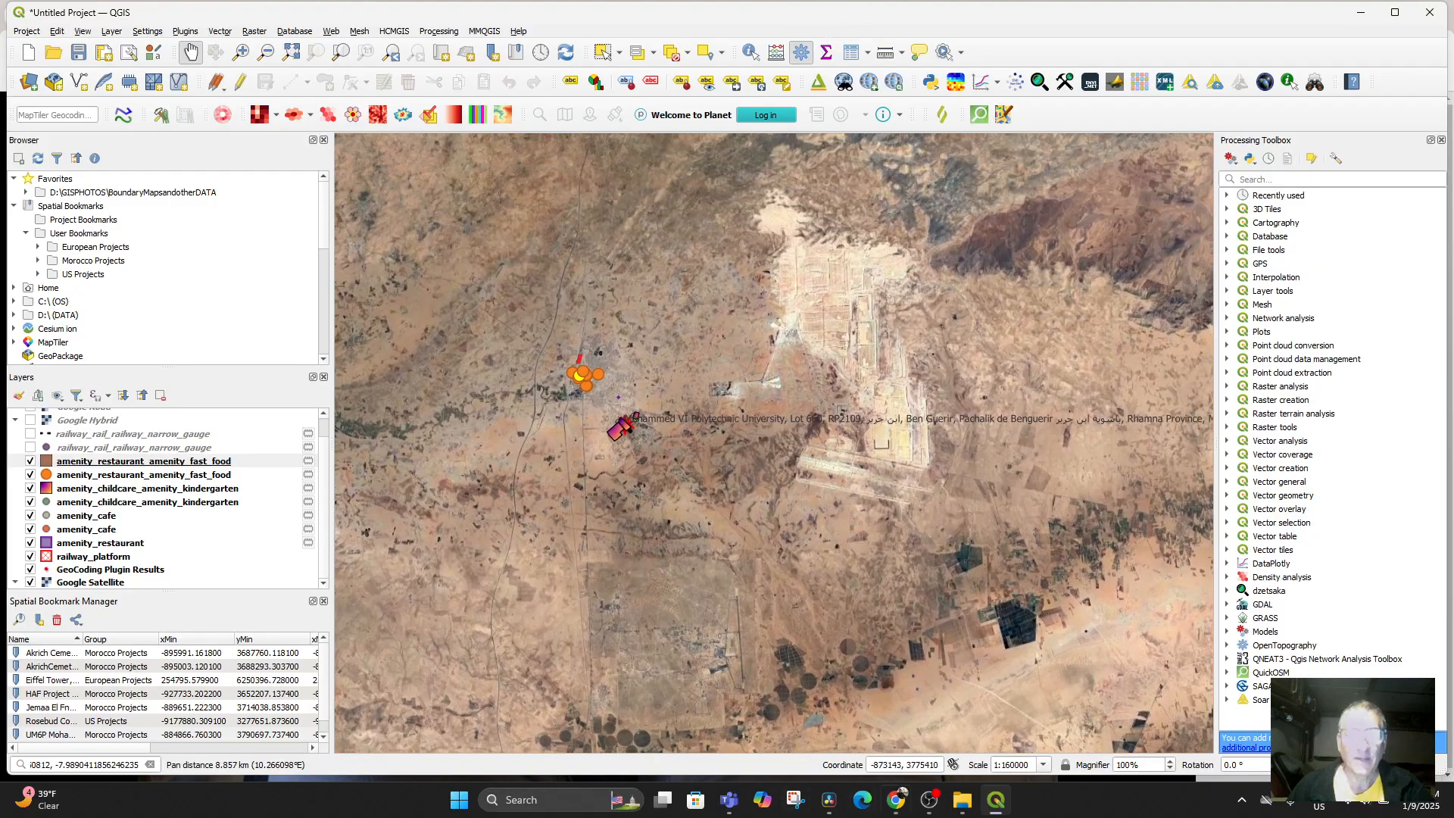
Step: Switch to Chrome and search Google in a new tab for "marmara fruits ben guerir"
left_click(905, 805)
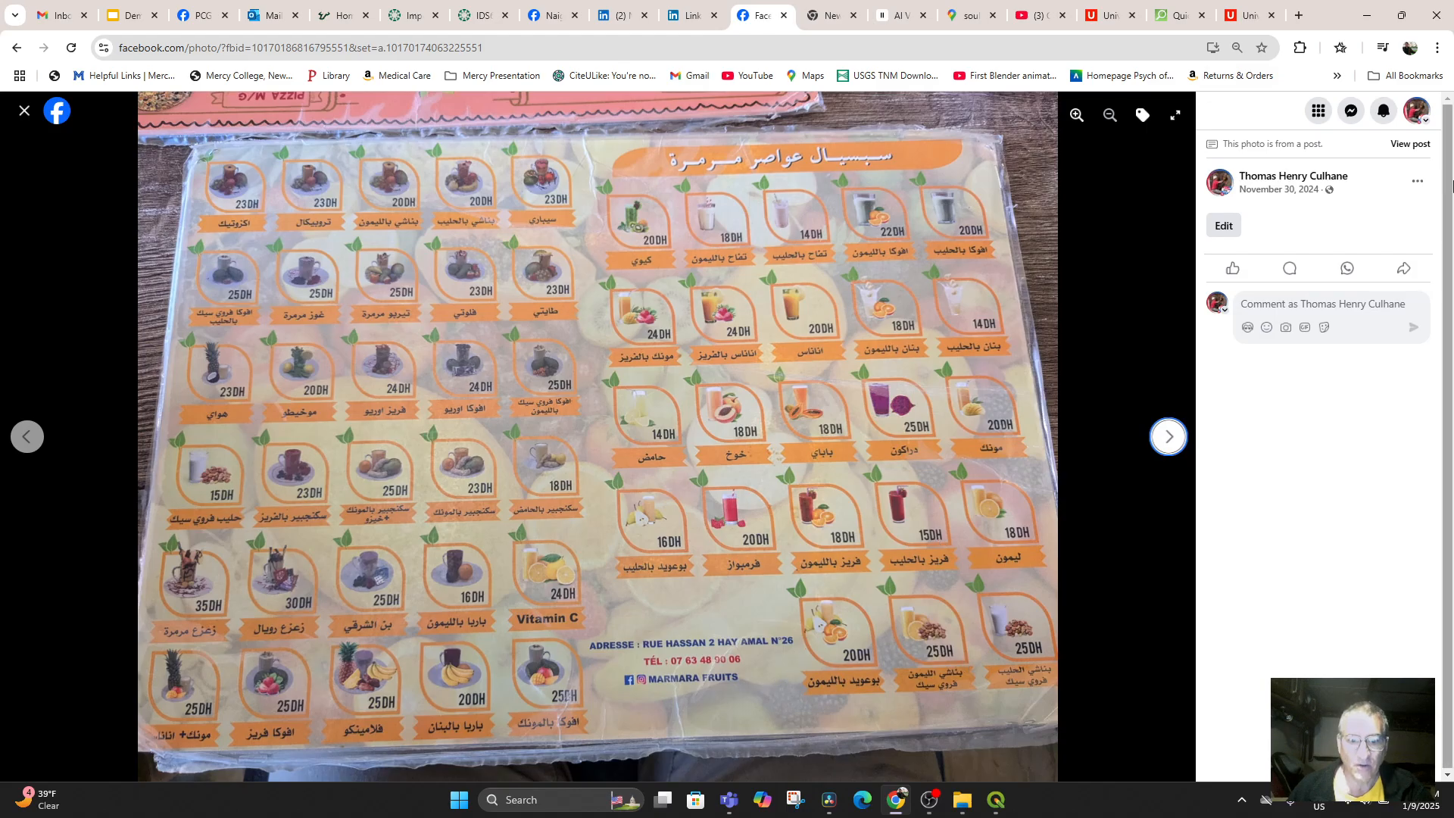
left_click(1301, 18)
type("marmar")
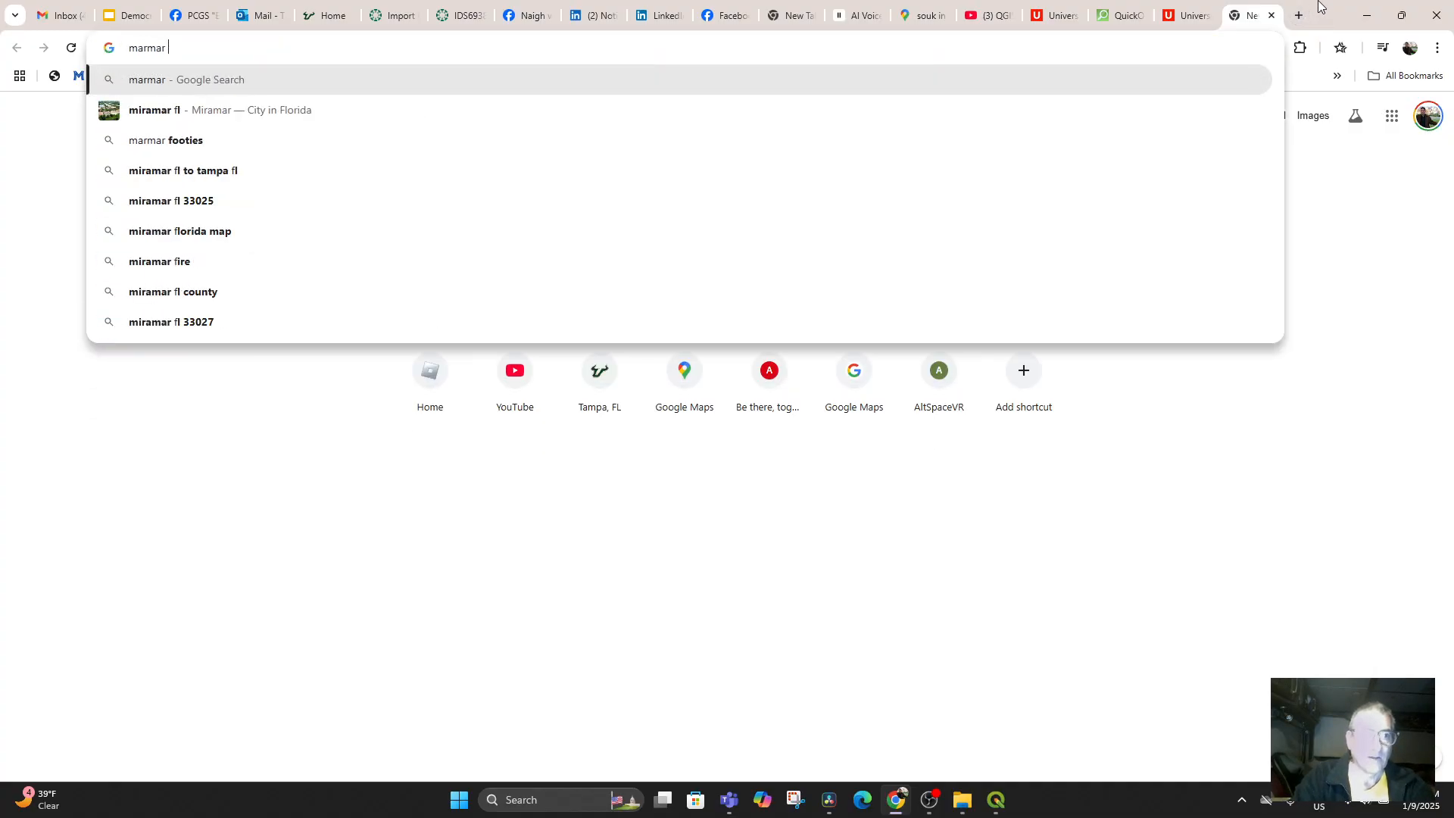
key("BackSpace")
type("a fruits")
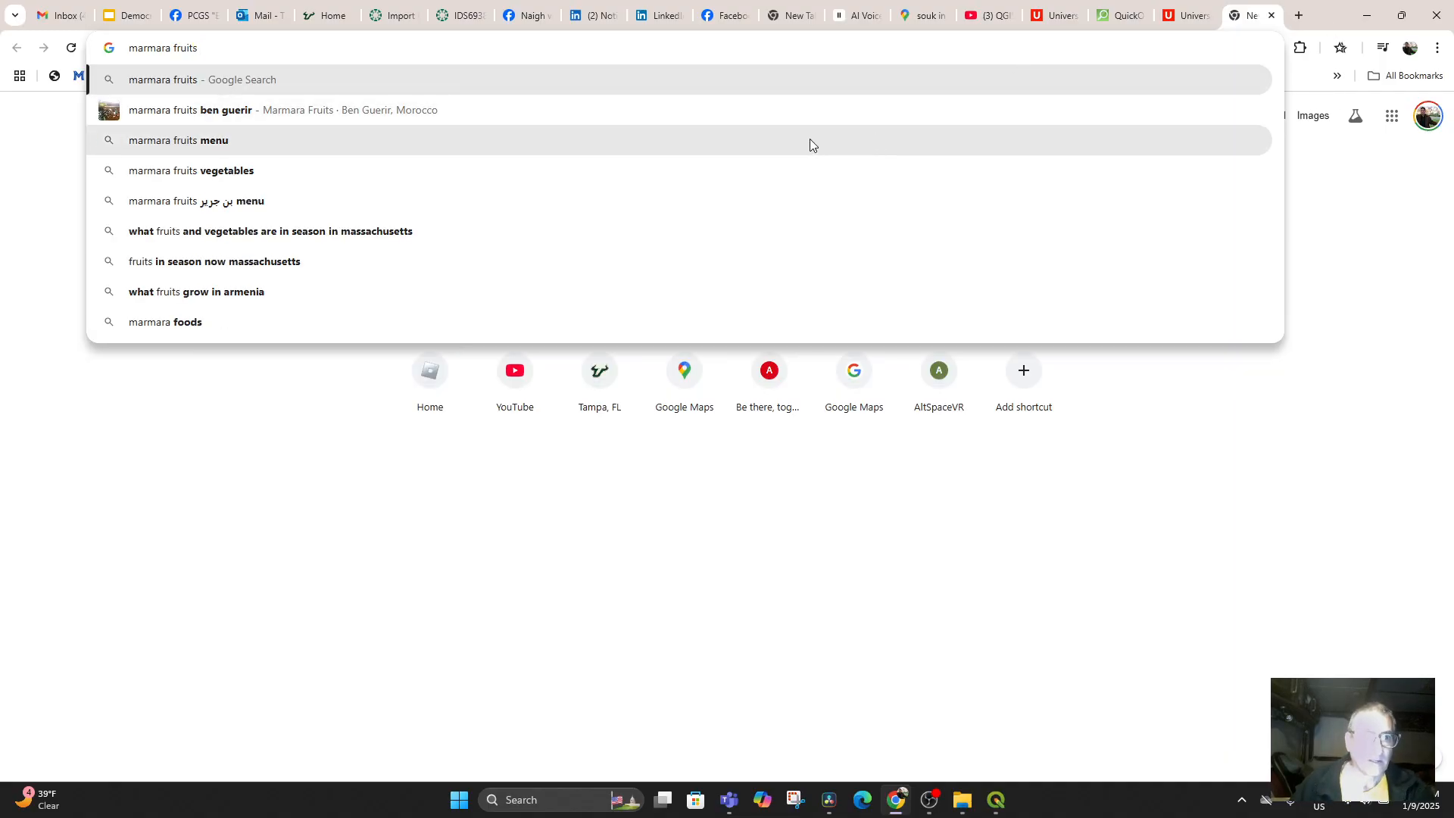
left_click(533, 110)
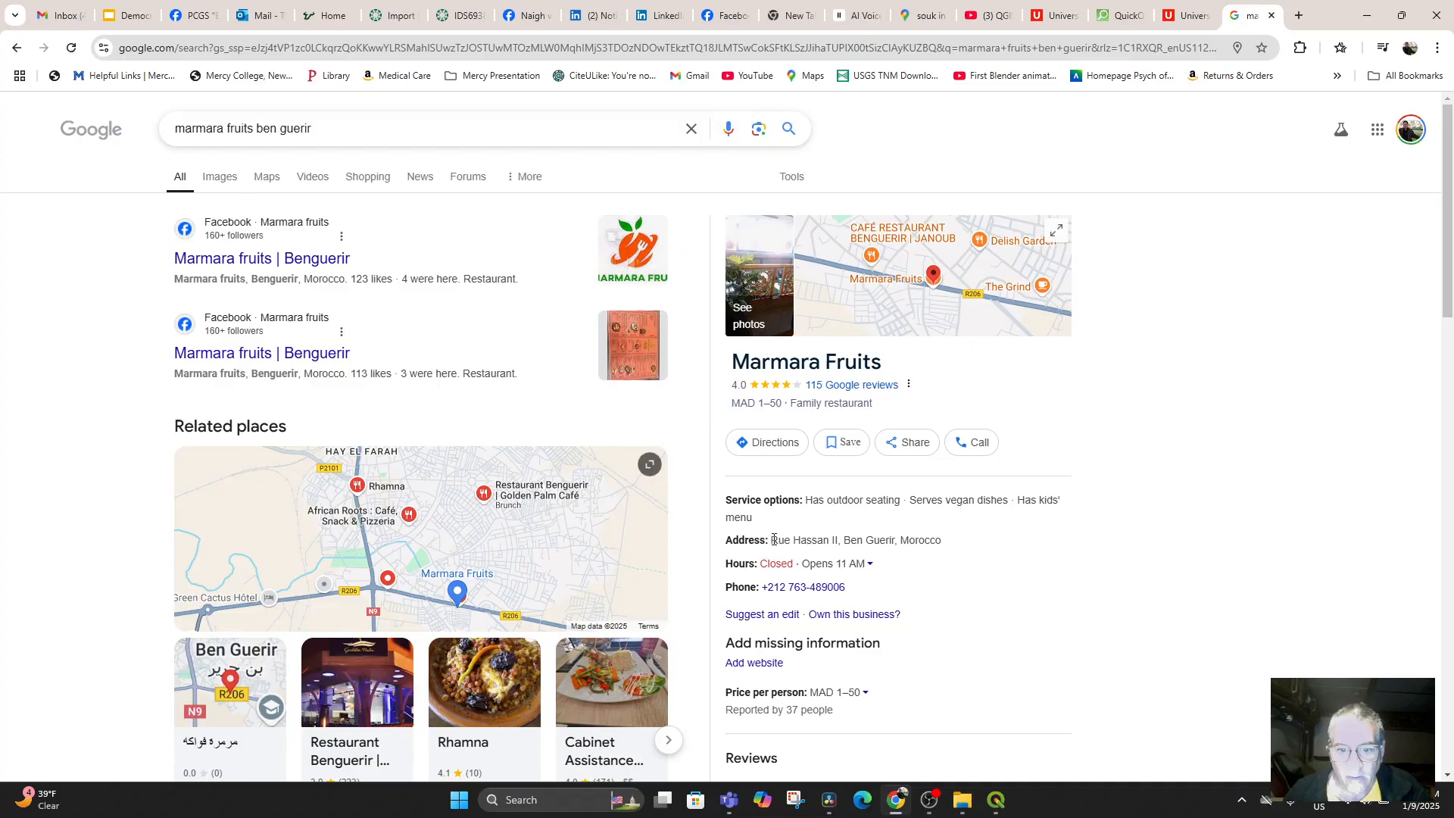
Step: Copy the café's full address from its Google listing and try to geocode it in QGIS with the GeoCoding plugin
left_click_drag(772, 542, 927, 542)
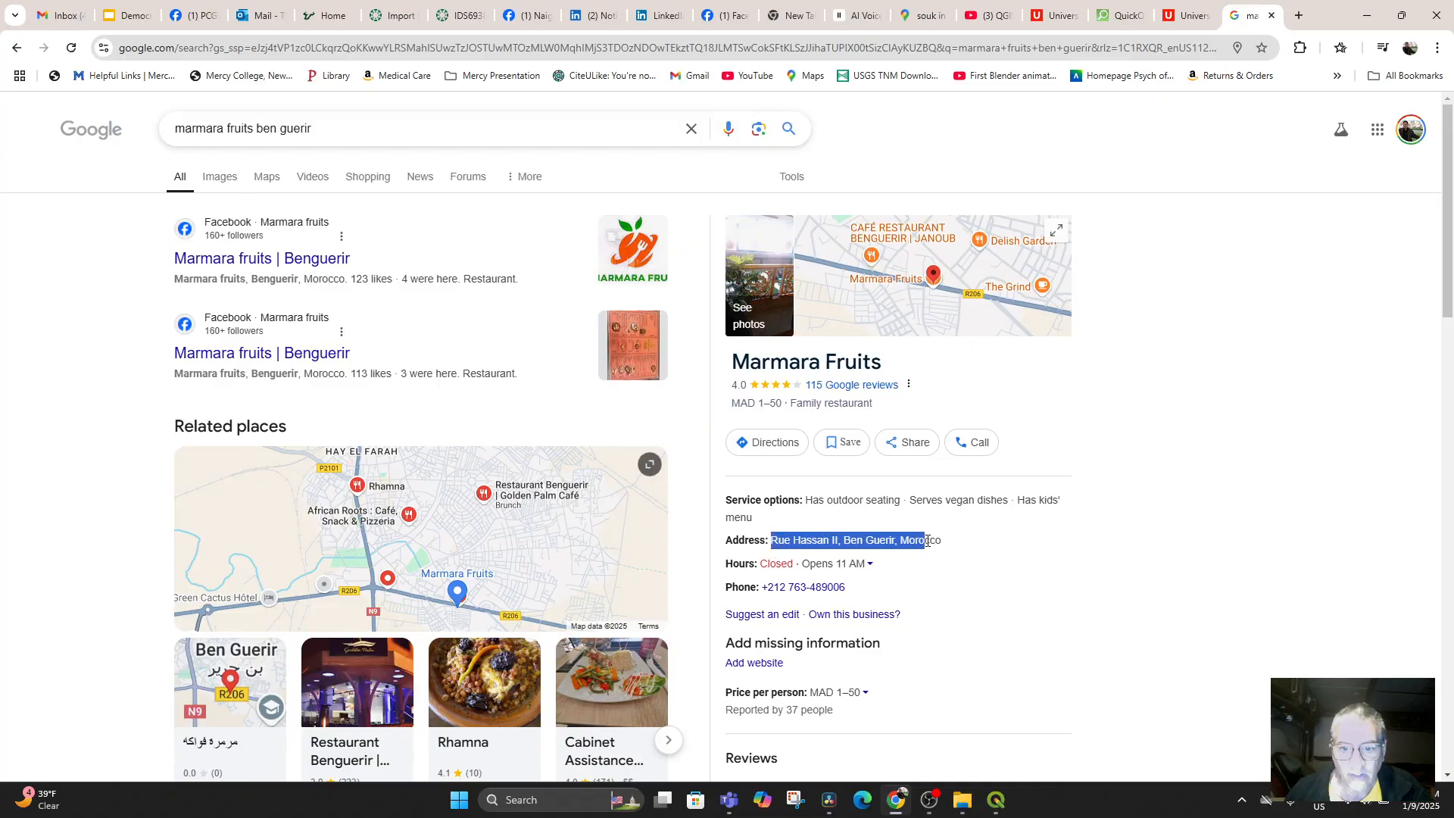
right_click(919, 543)
left_click(950, 564)
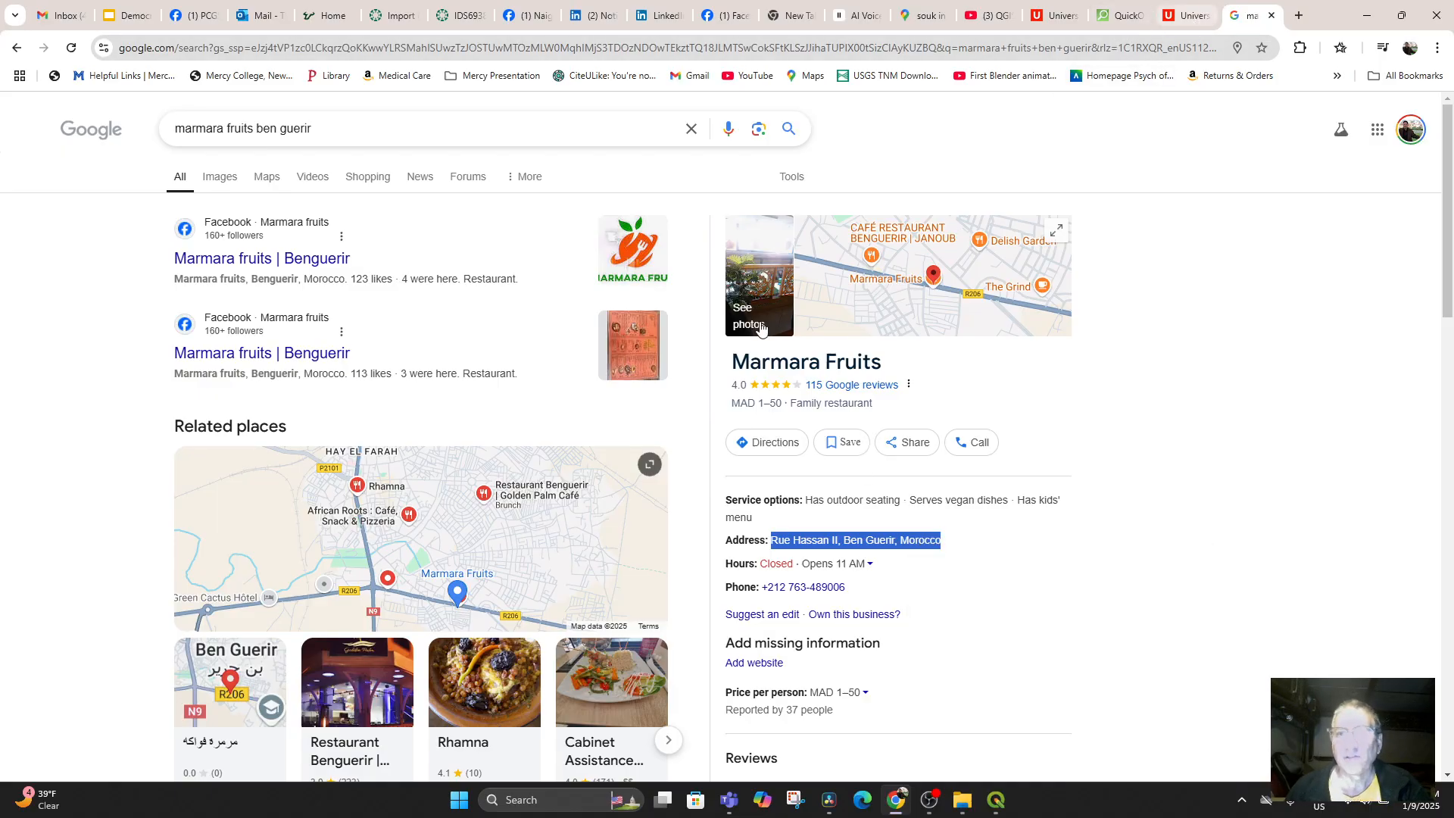
left_click(996, 800)
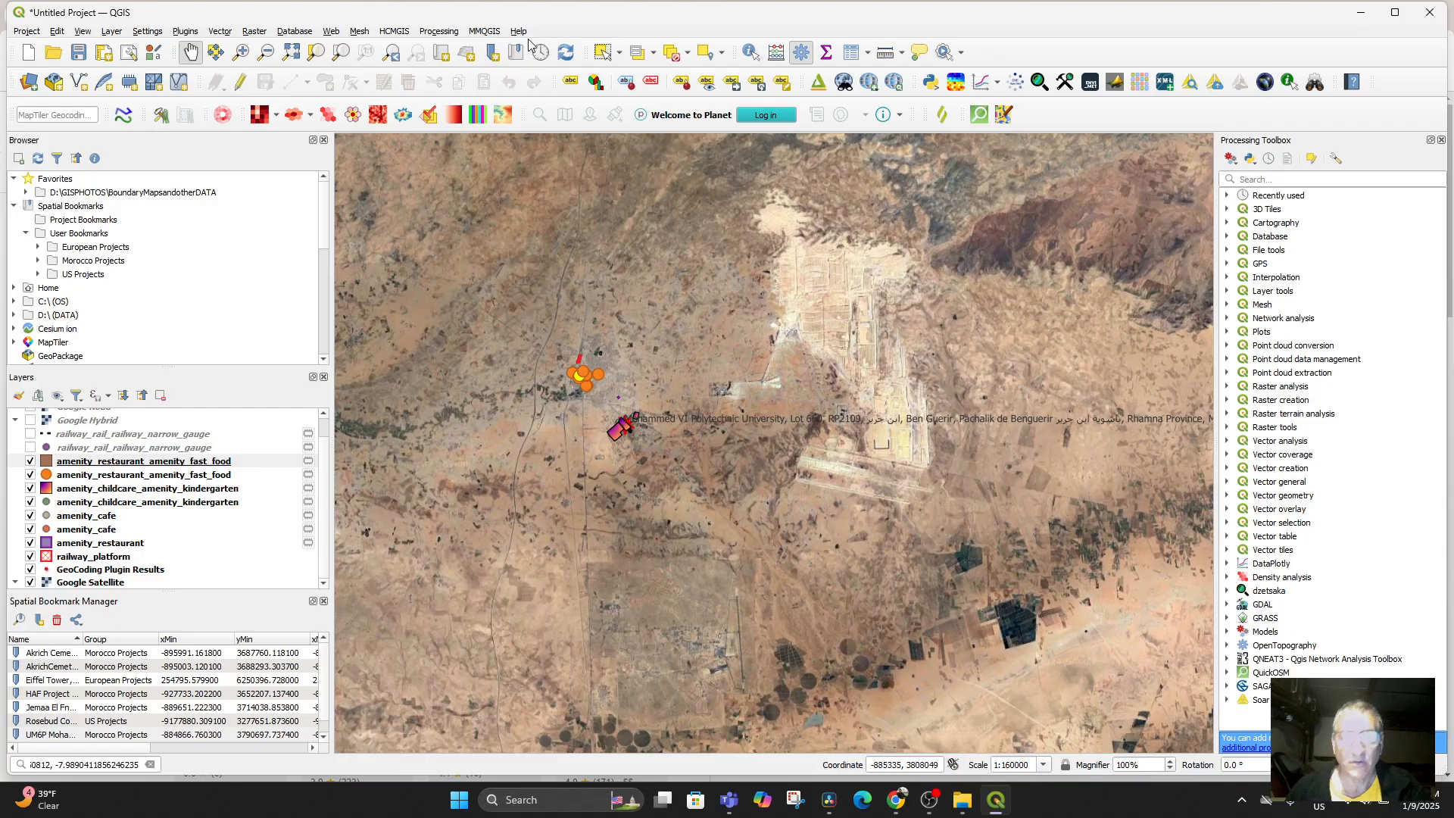
left_click(186, 32)
mouse_move(257, 234)
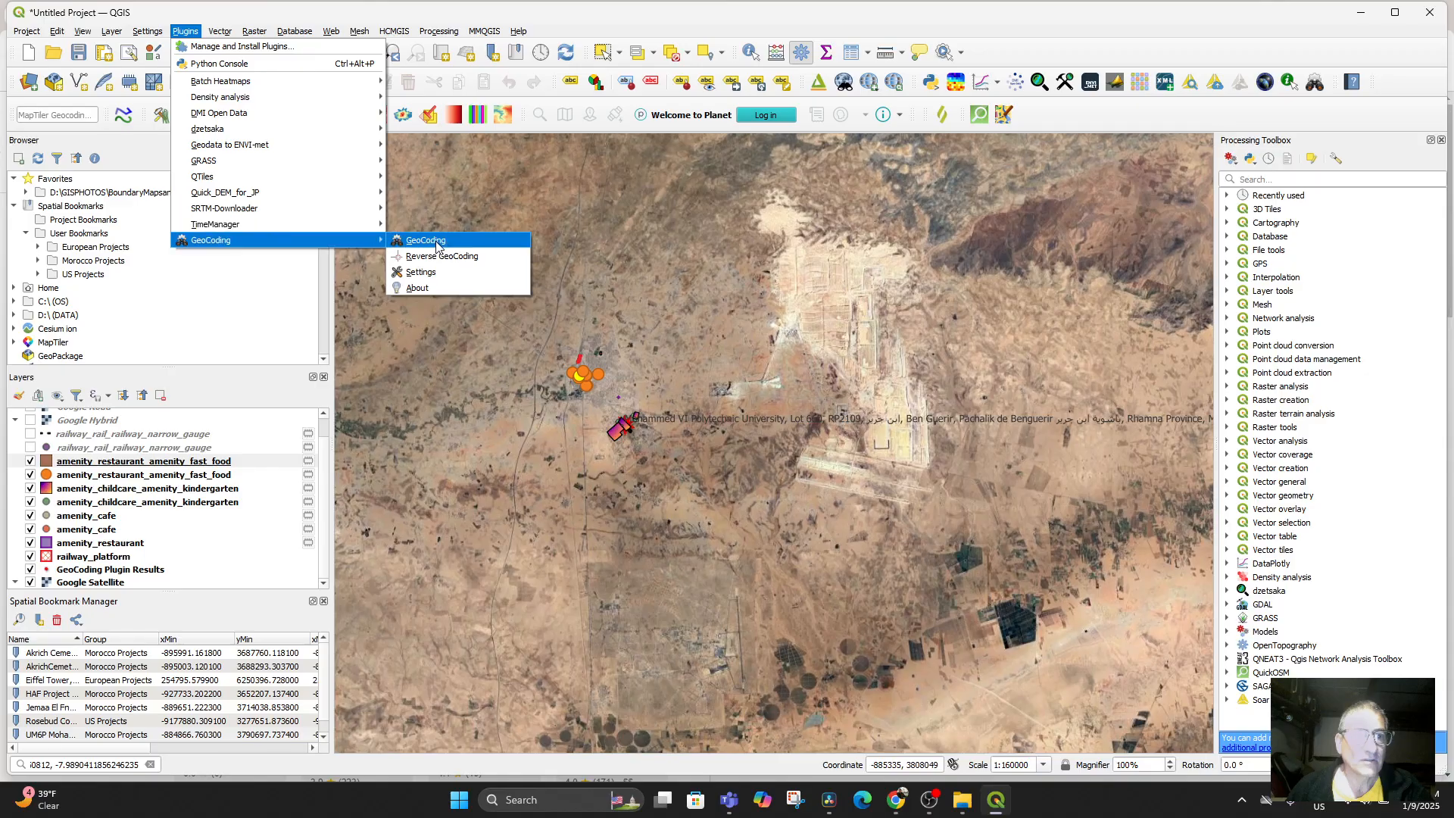
left_click(435, 243)
key("ctrl+v")
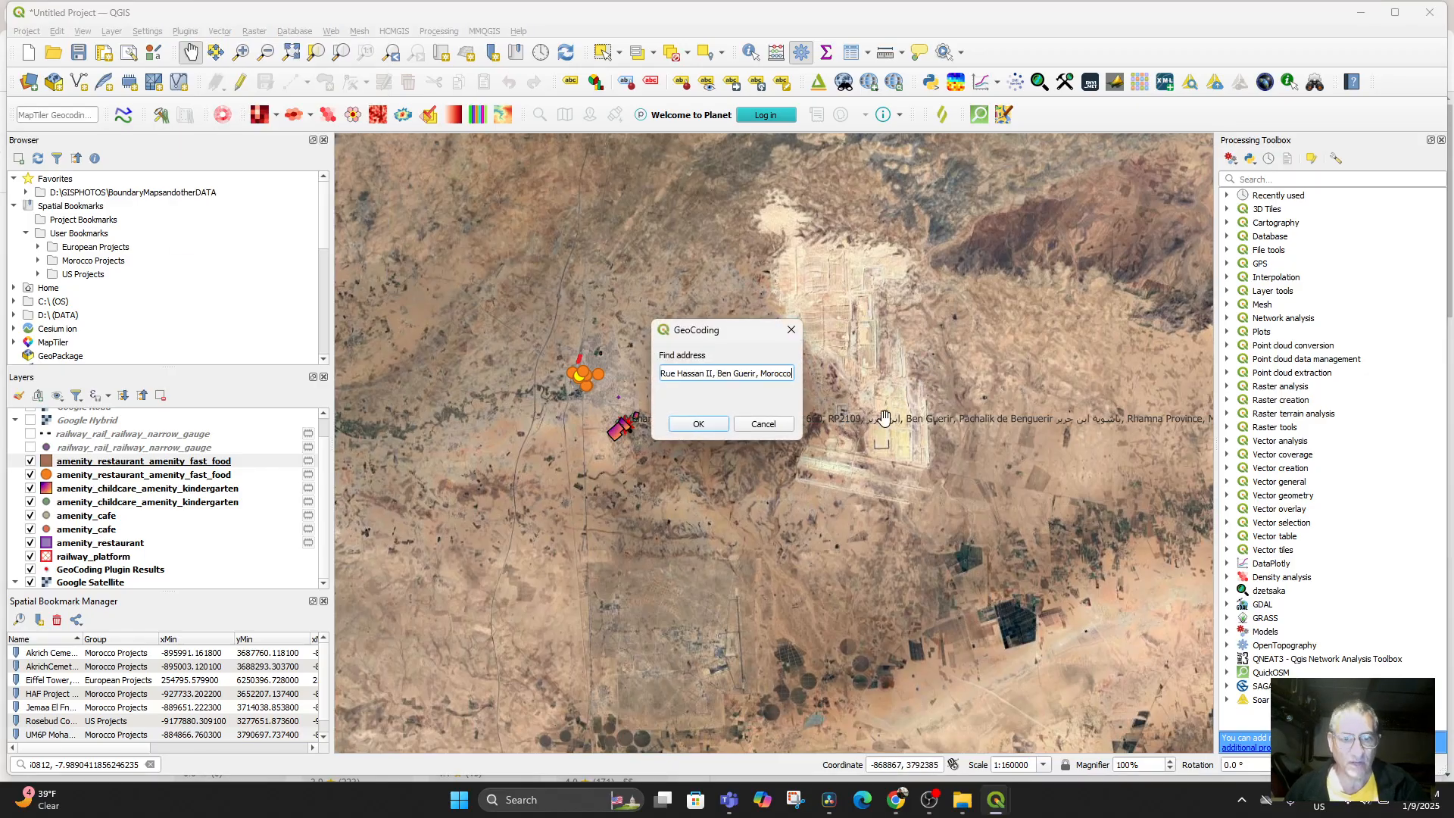
left_click(717, 421)
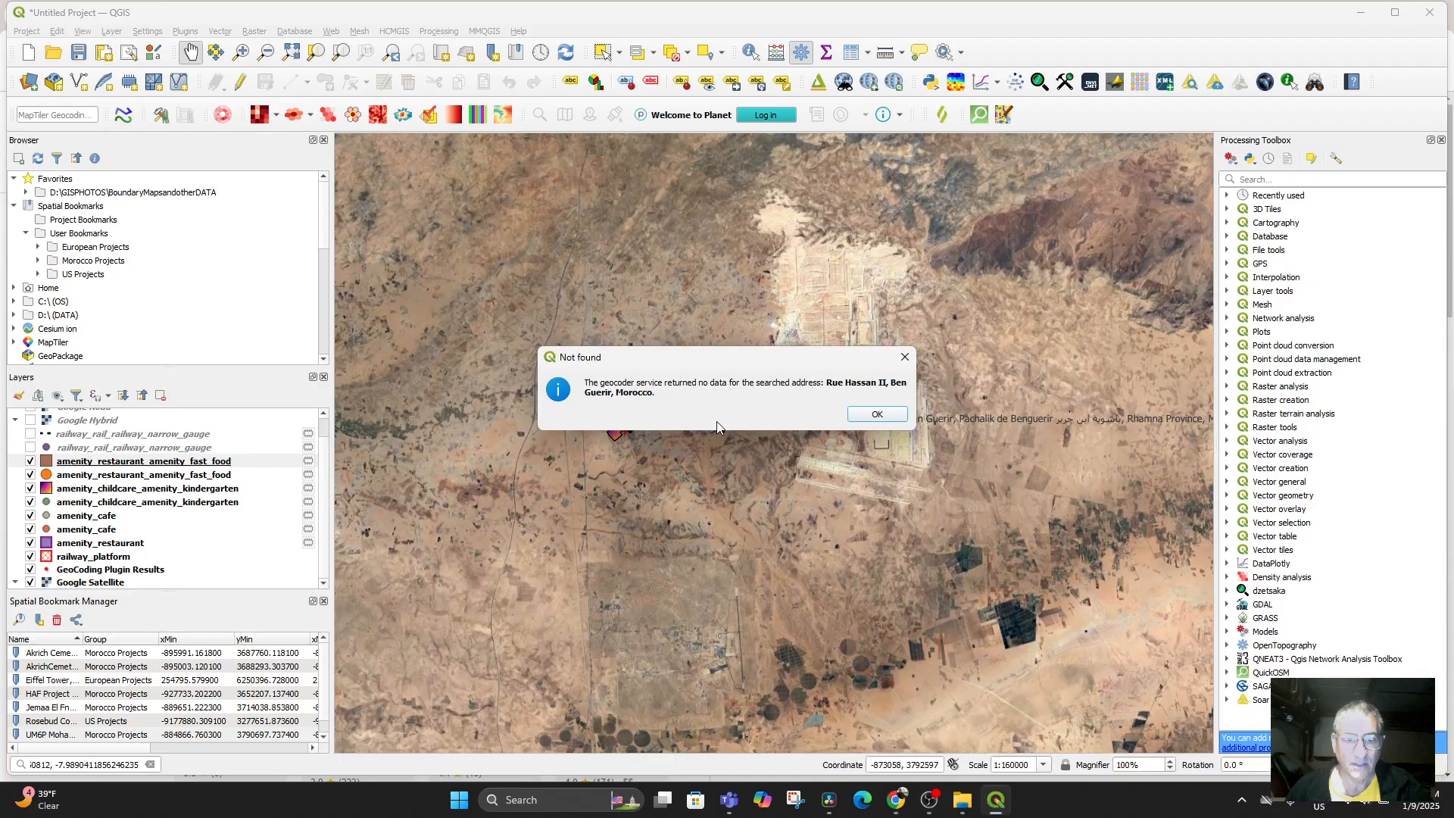
left_click(870, 411)
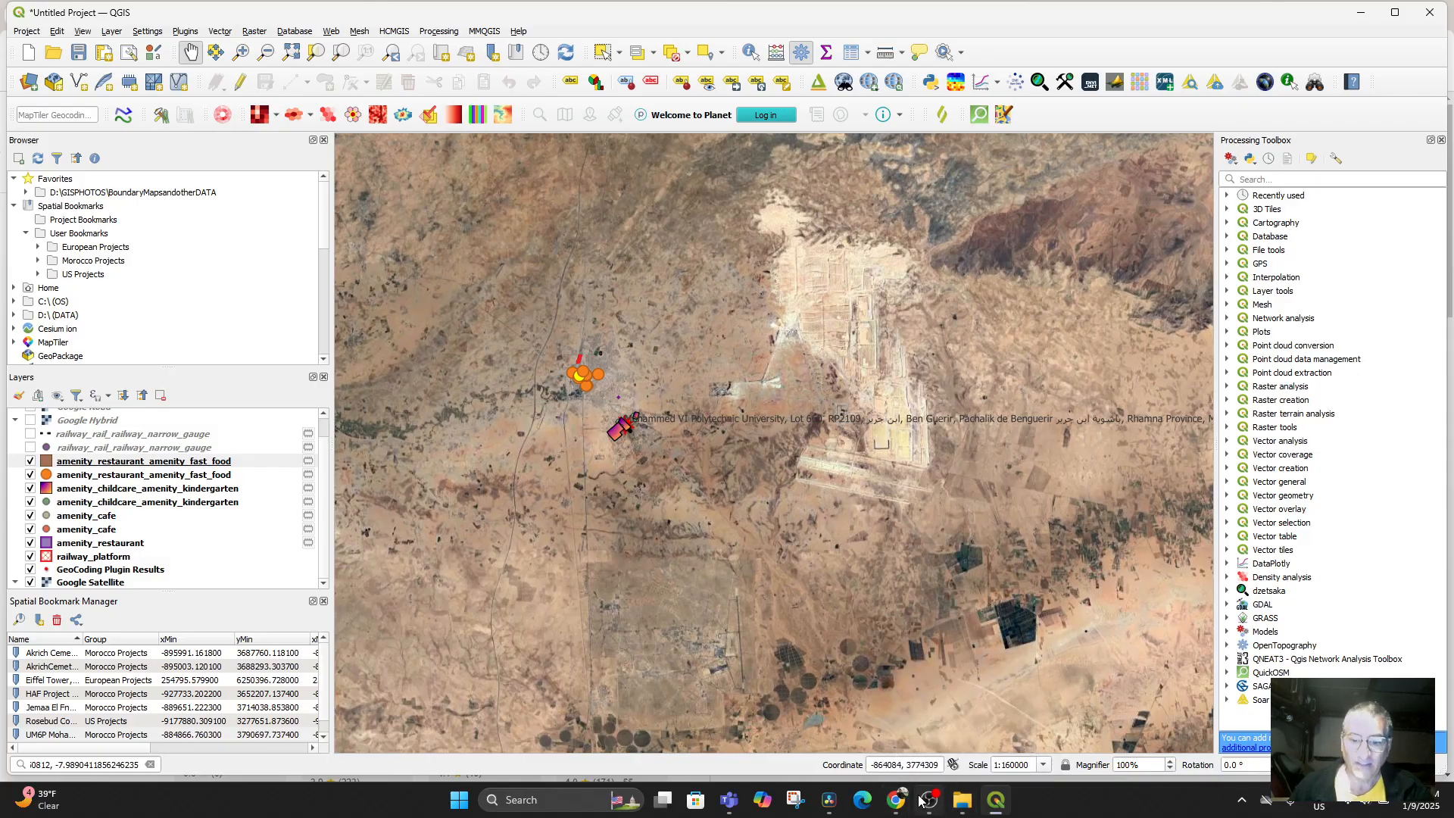
Step: Switch to Chrome, zoom in on Marmara Fruits in Google Maps, and copy the marker's coordinates 32.22747, -7.94751
left_click(896, 799)
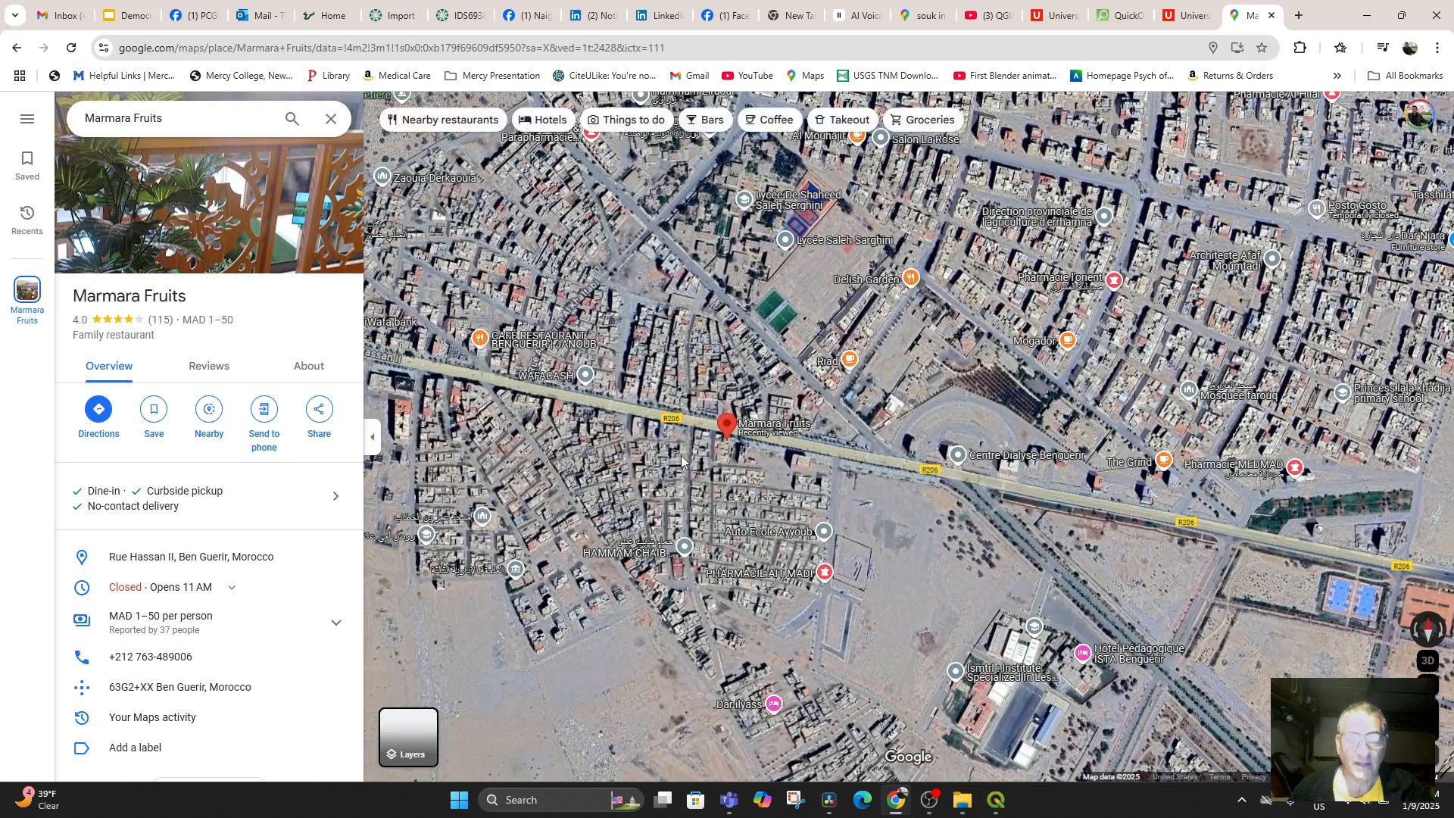
scroll(689, 457, "up", 5)
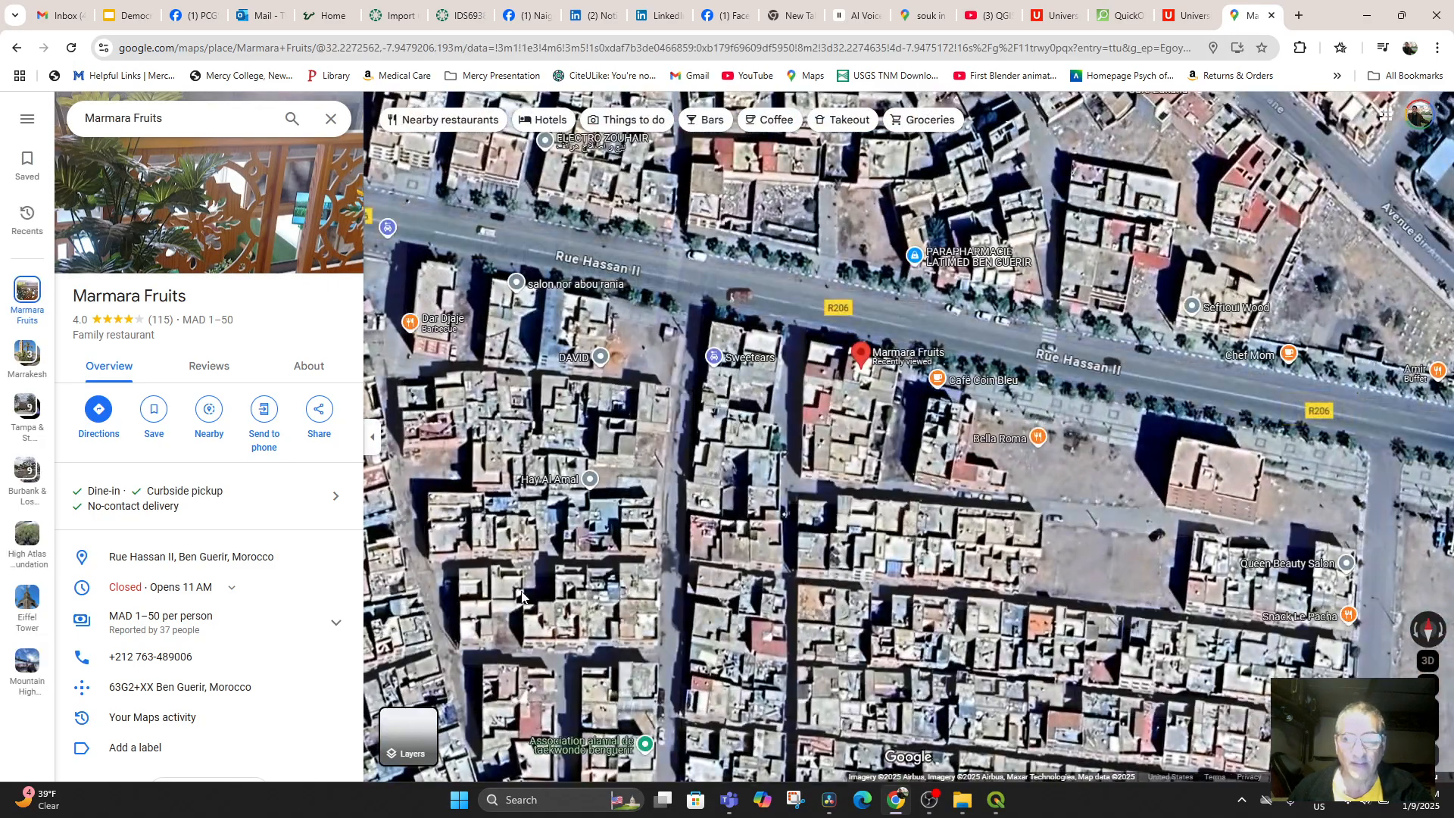
right_click(864, 354)
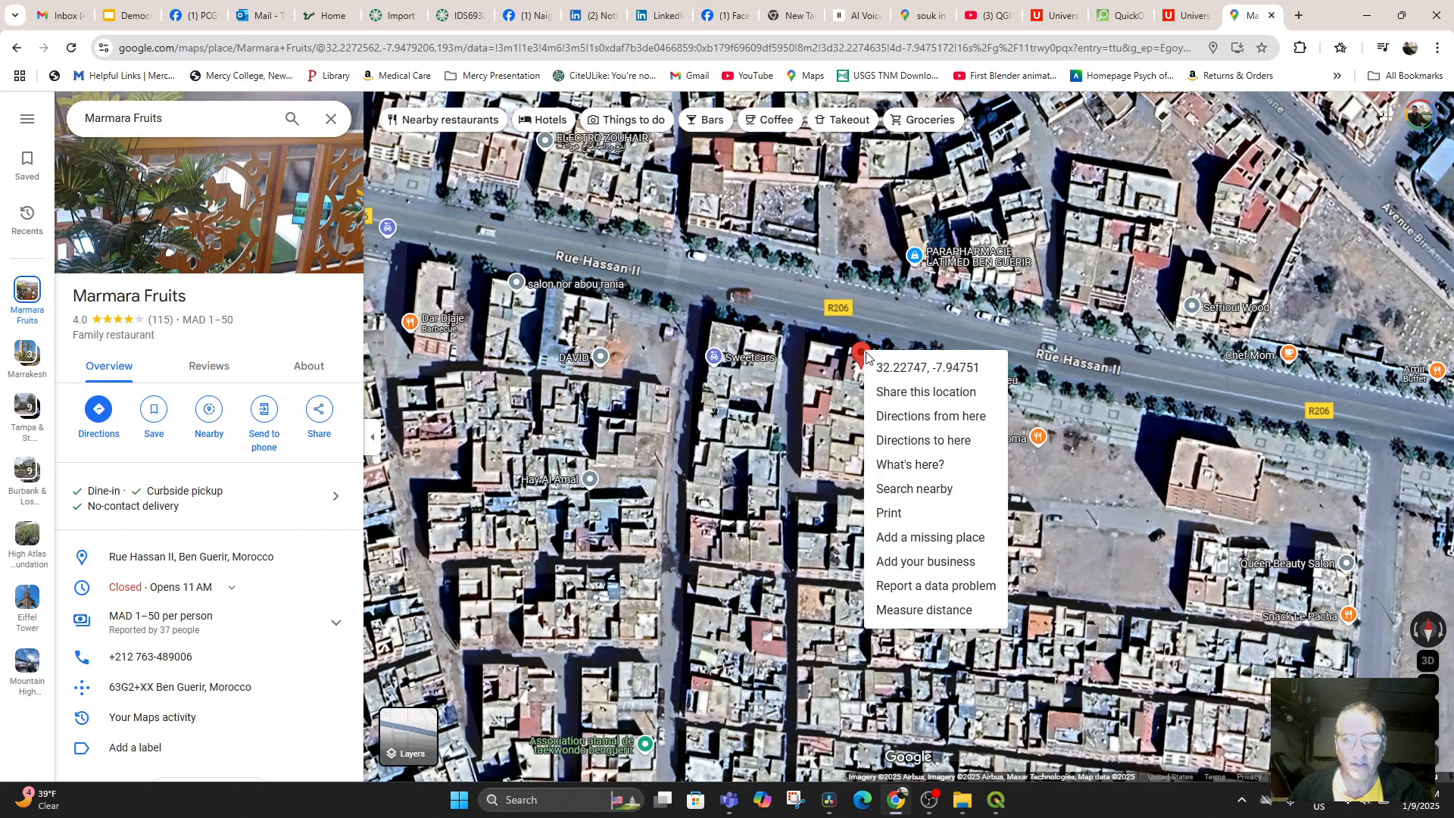
left_click(921, 370)
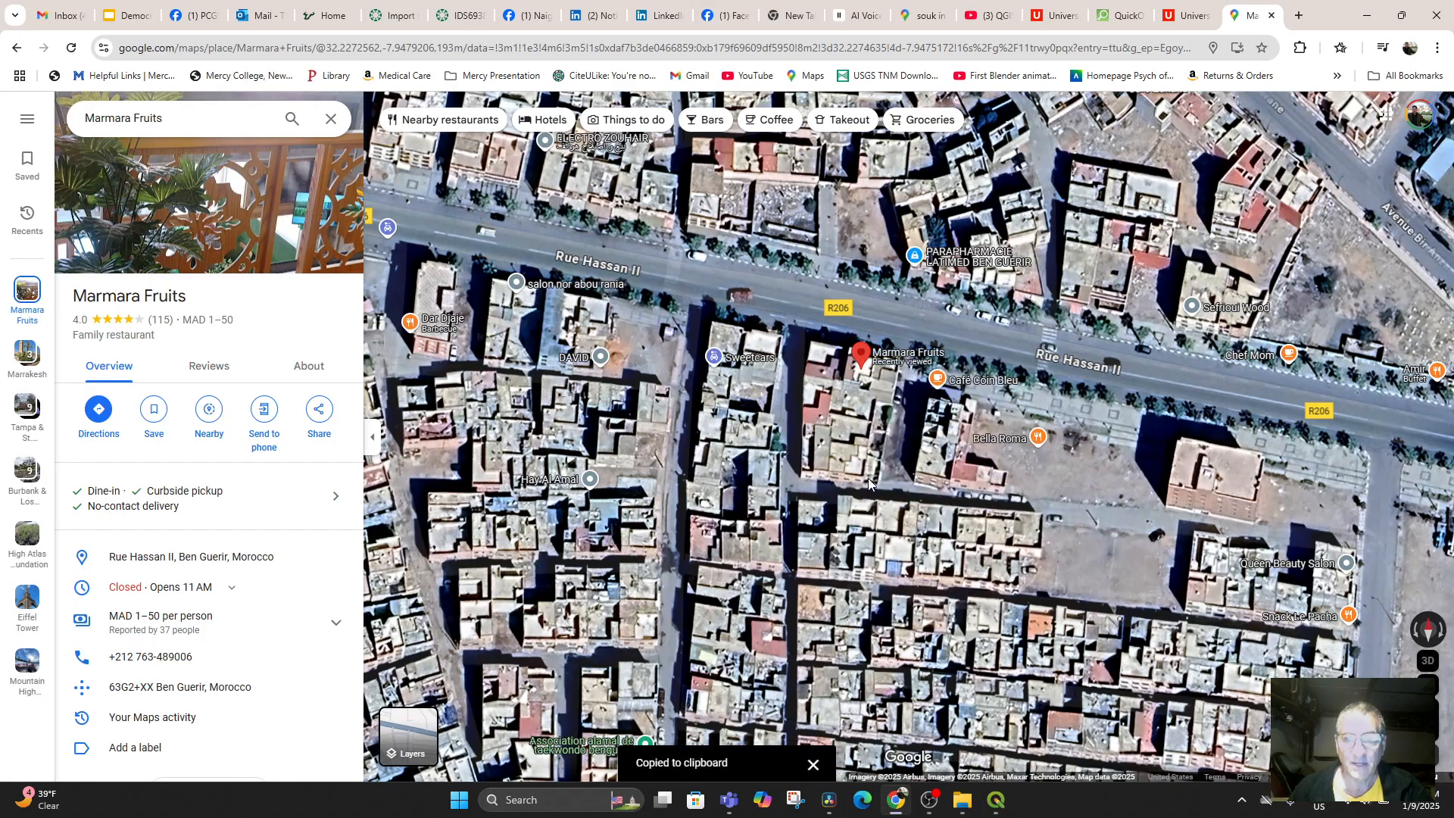
Step: Switch to QGIS, set the map scale to 1:2500, and go to the copied café coordinates 32.22747, -7.94751 in WGS 84
left_click(995, 800)
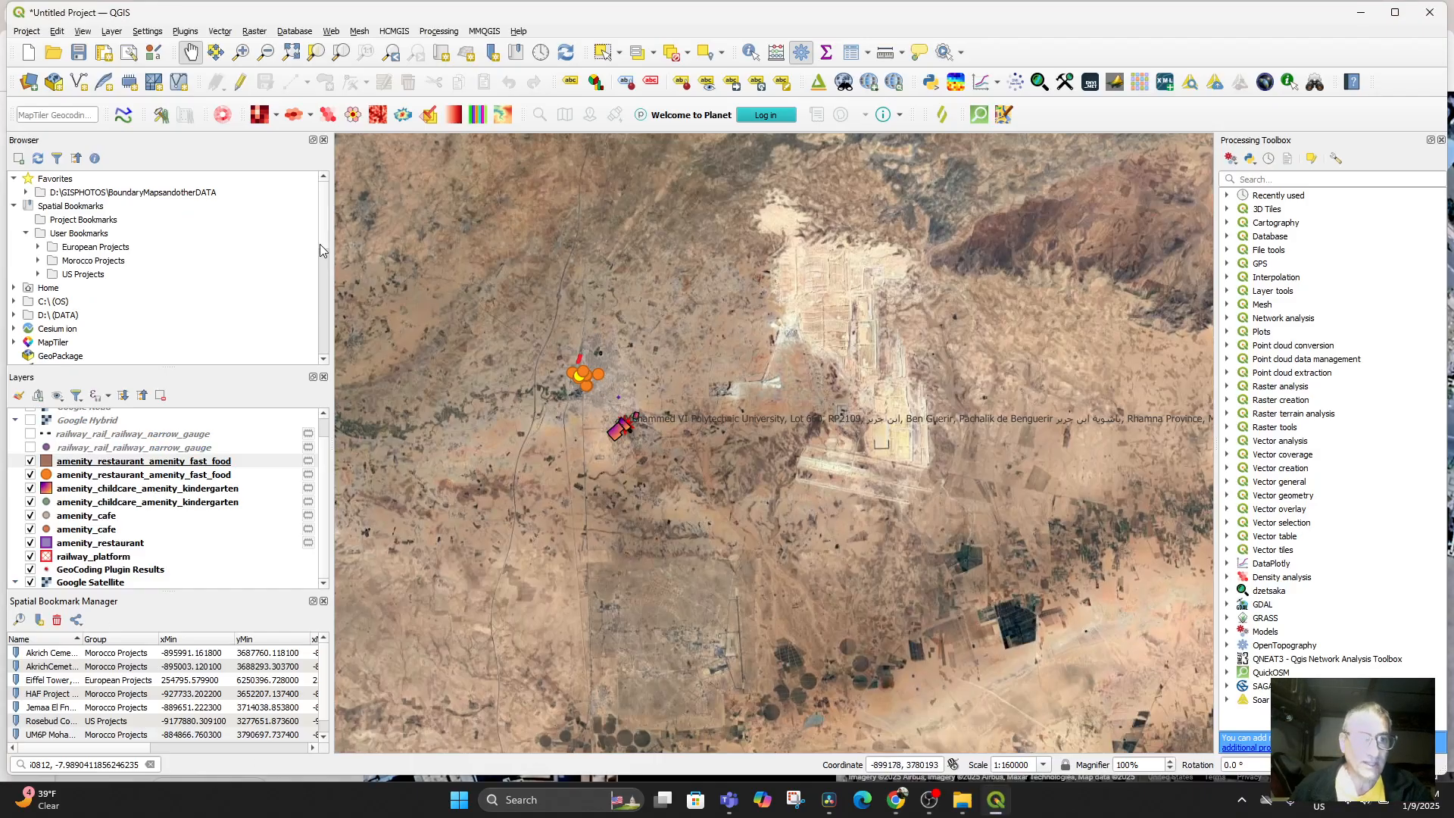
left_click(150, 765)
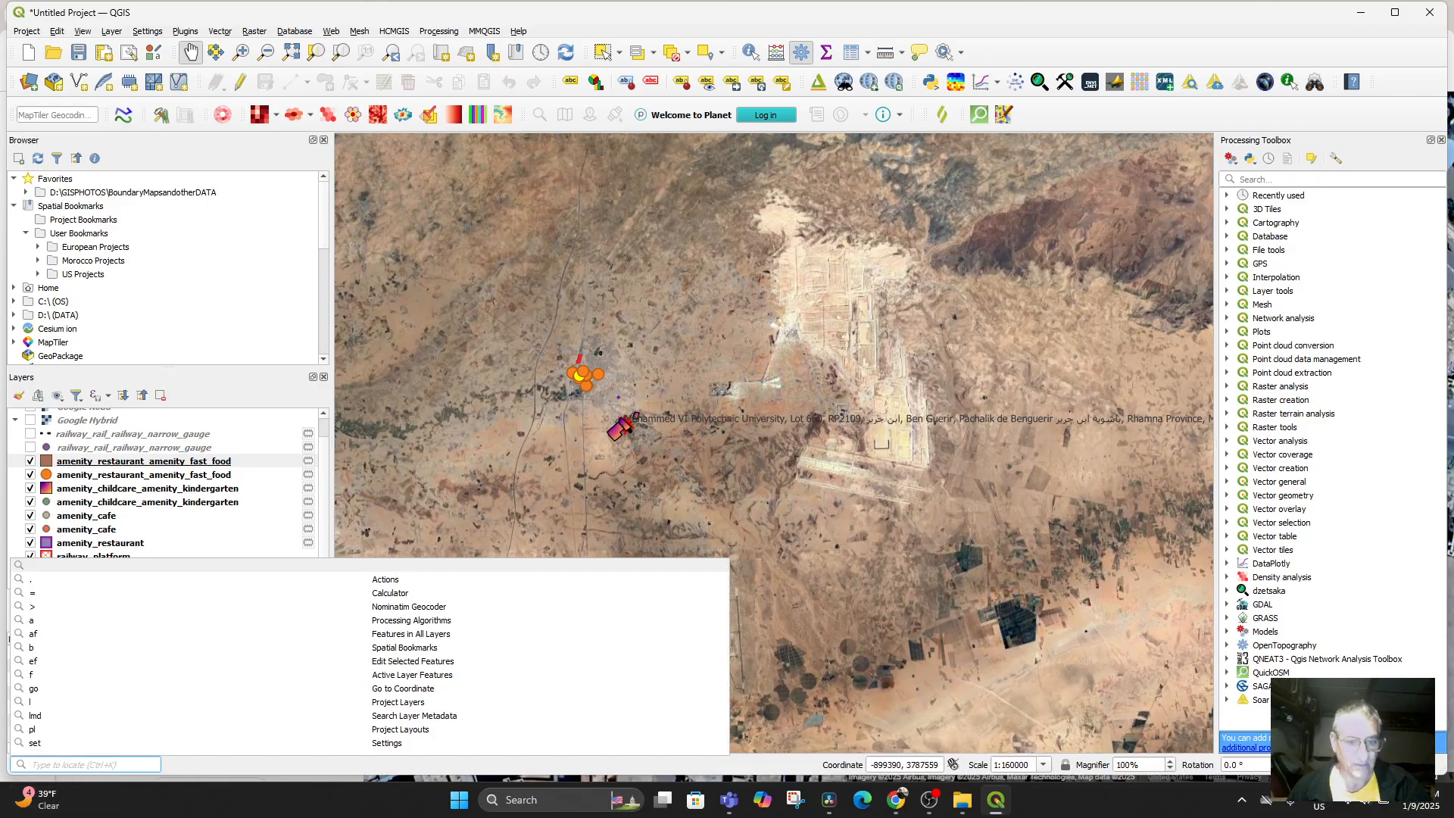
key("ctrl+v")
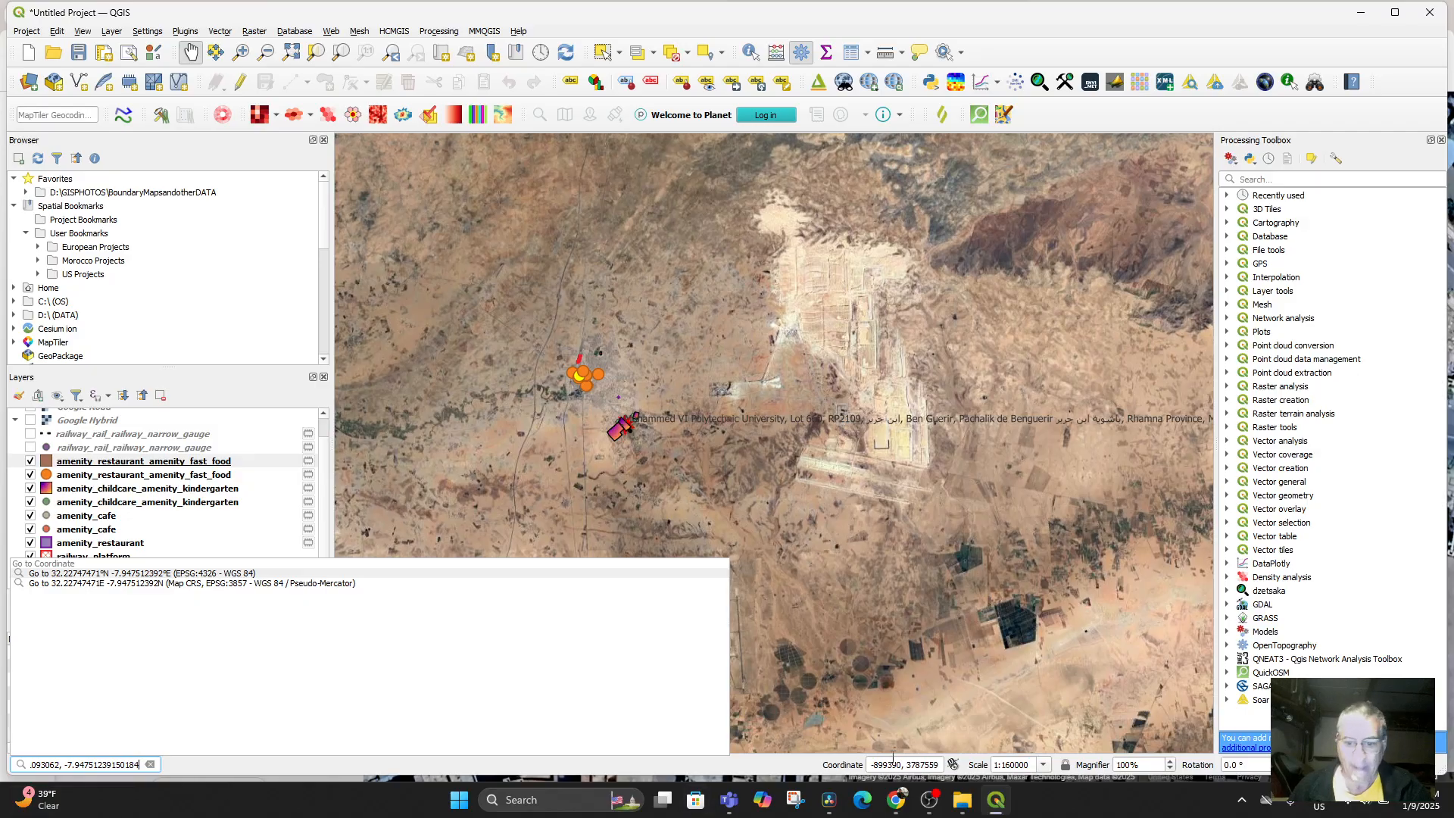
left_click(1044, 765)
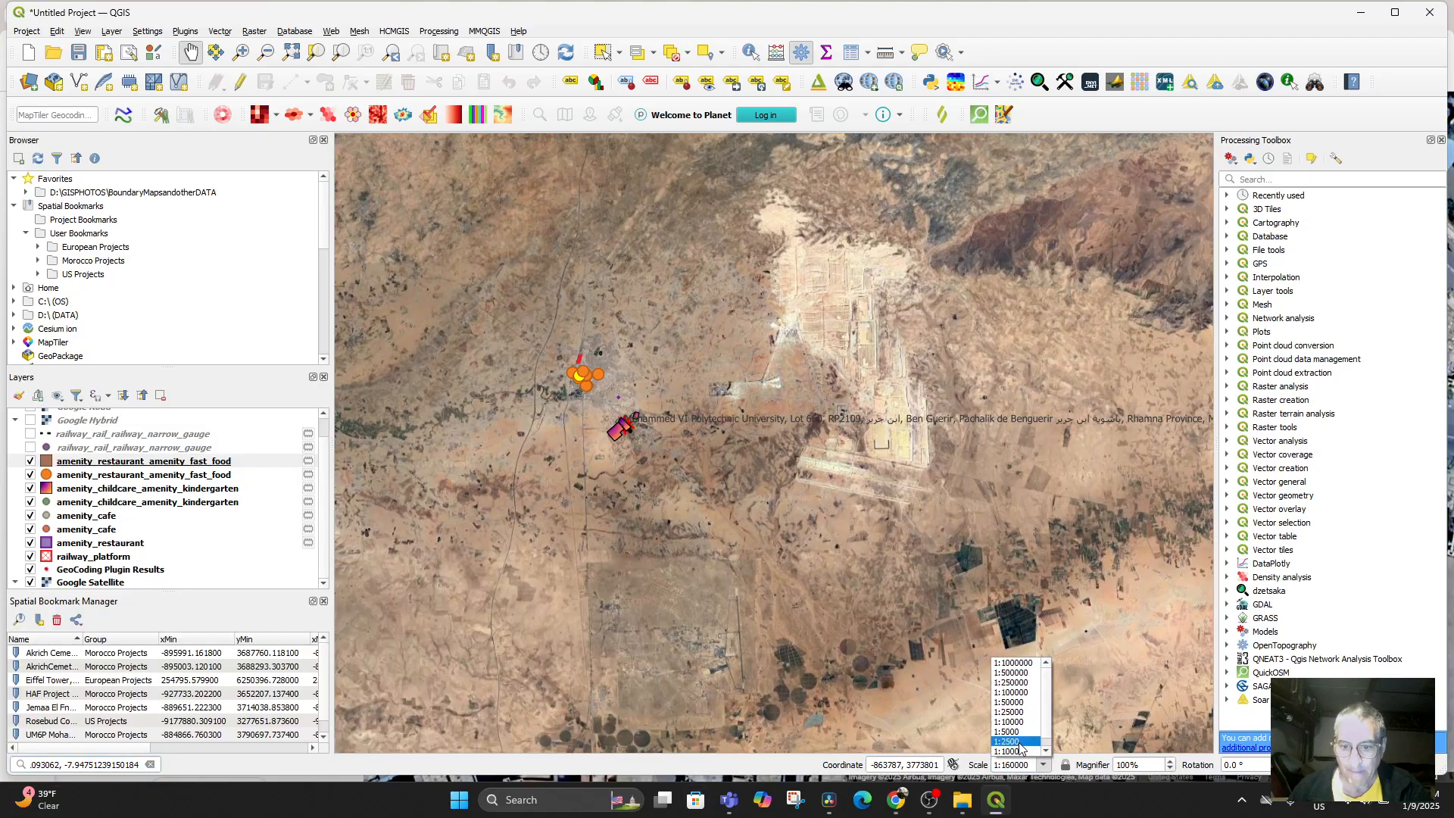
left_click(1018, 747)
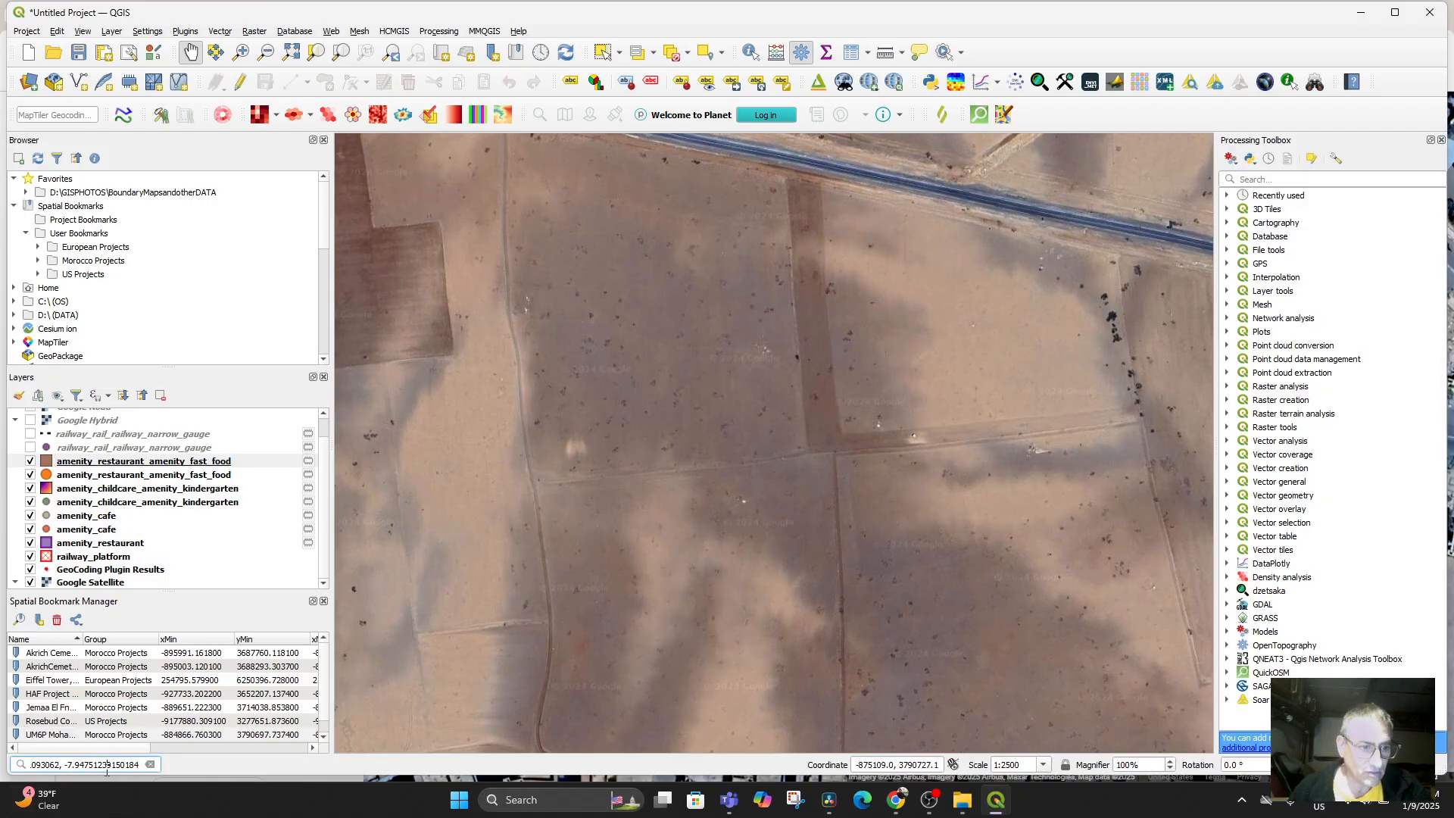
left_click(107, 766)
left_click(74, 582)
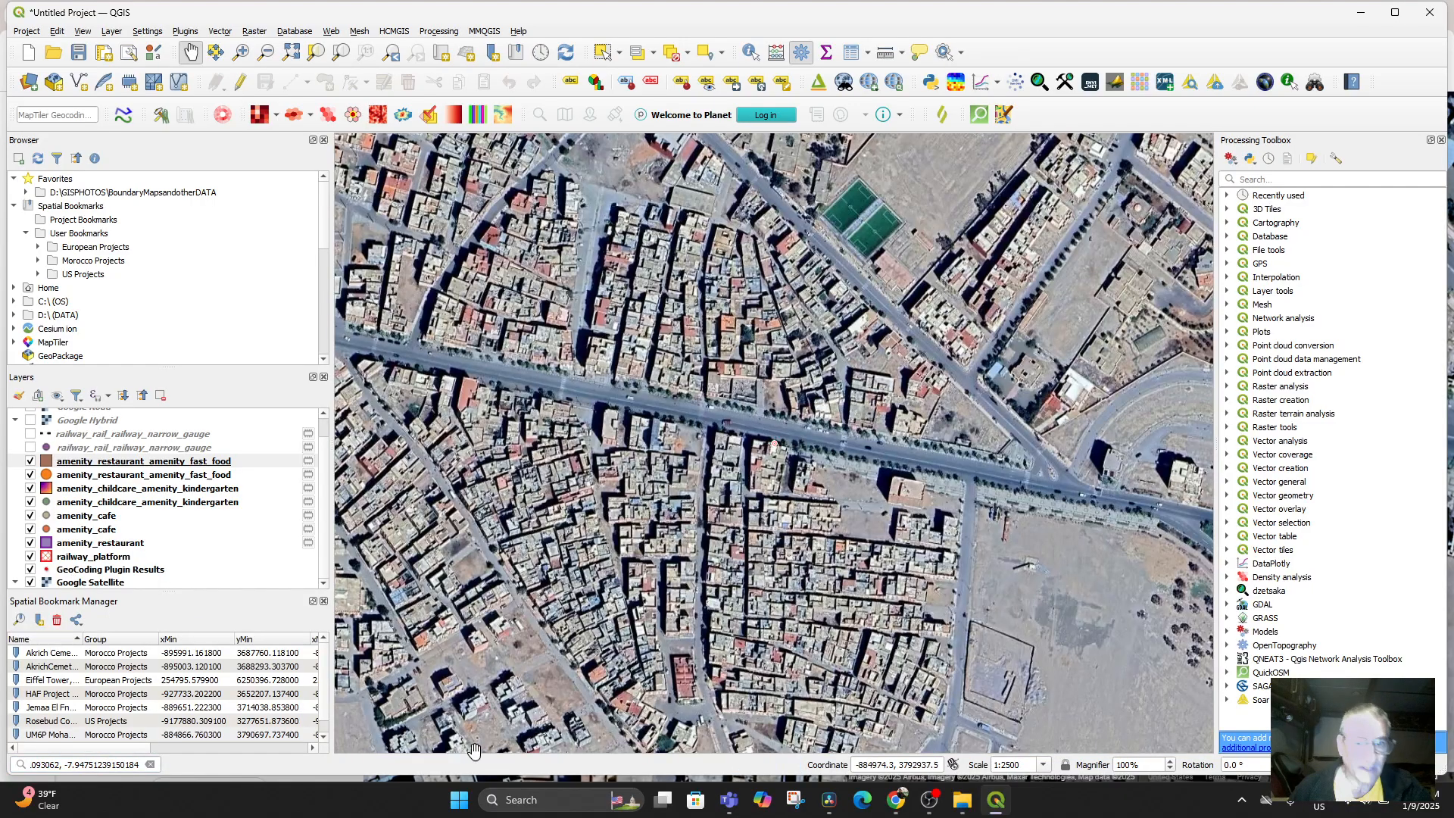
Step: Zoom in to 1:625 along the main road and recentre the map on the café's WGS 84 coordinates to pinpoint its building
scroll(724, 581, "up", 2)
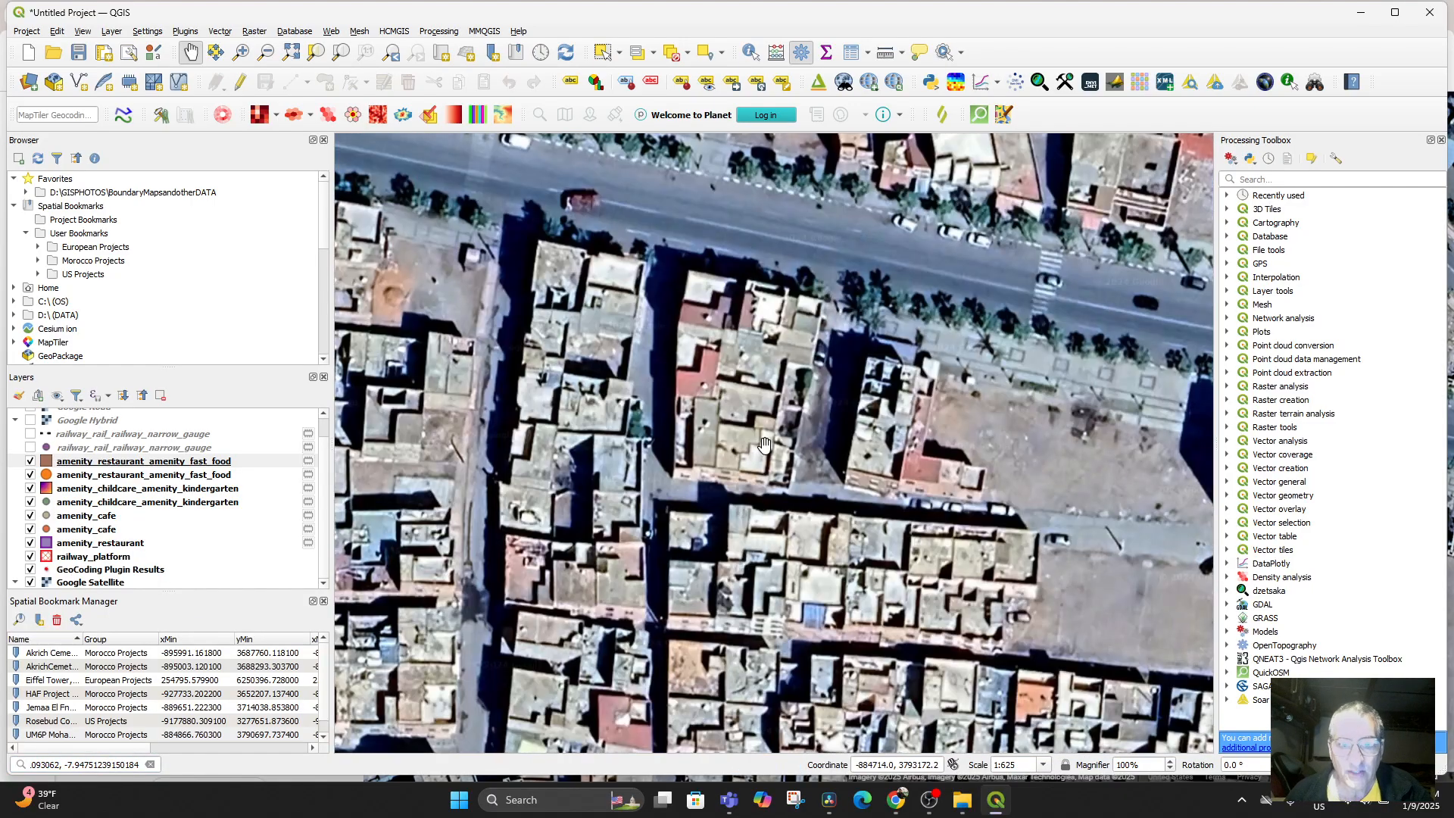
left_click_drag(723, 581, 789, 676)
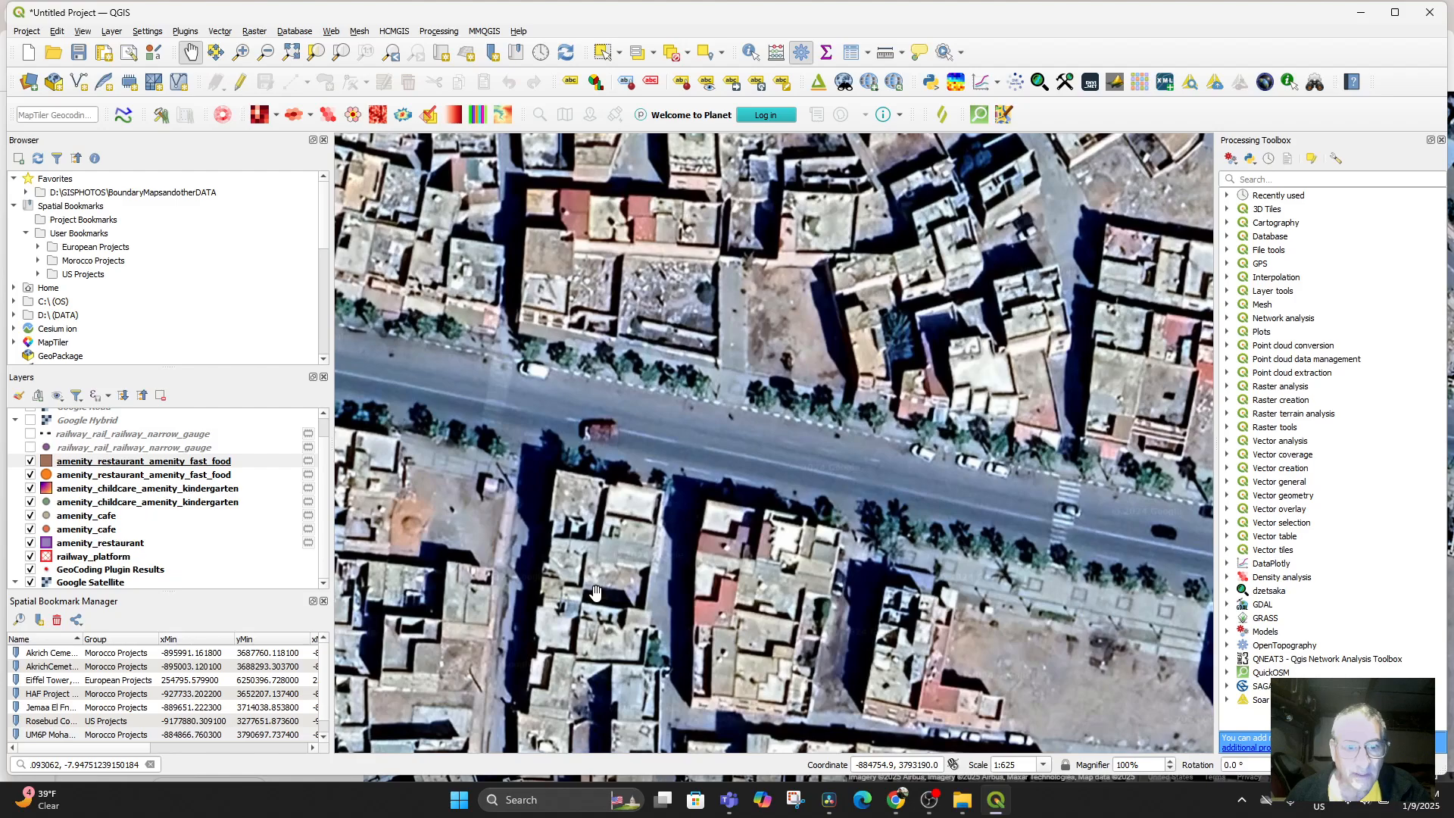
left_click(94, 765)
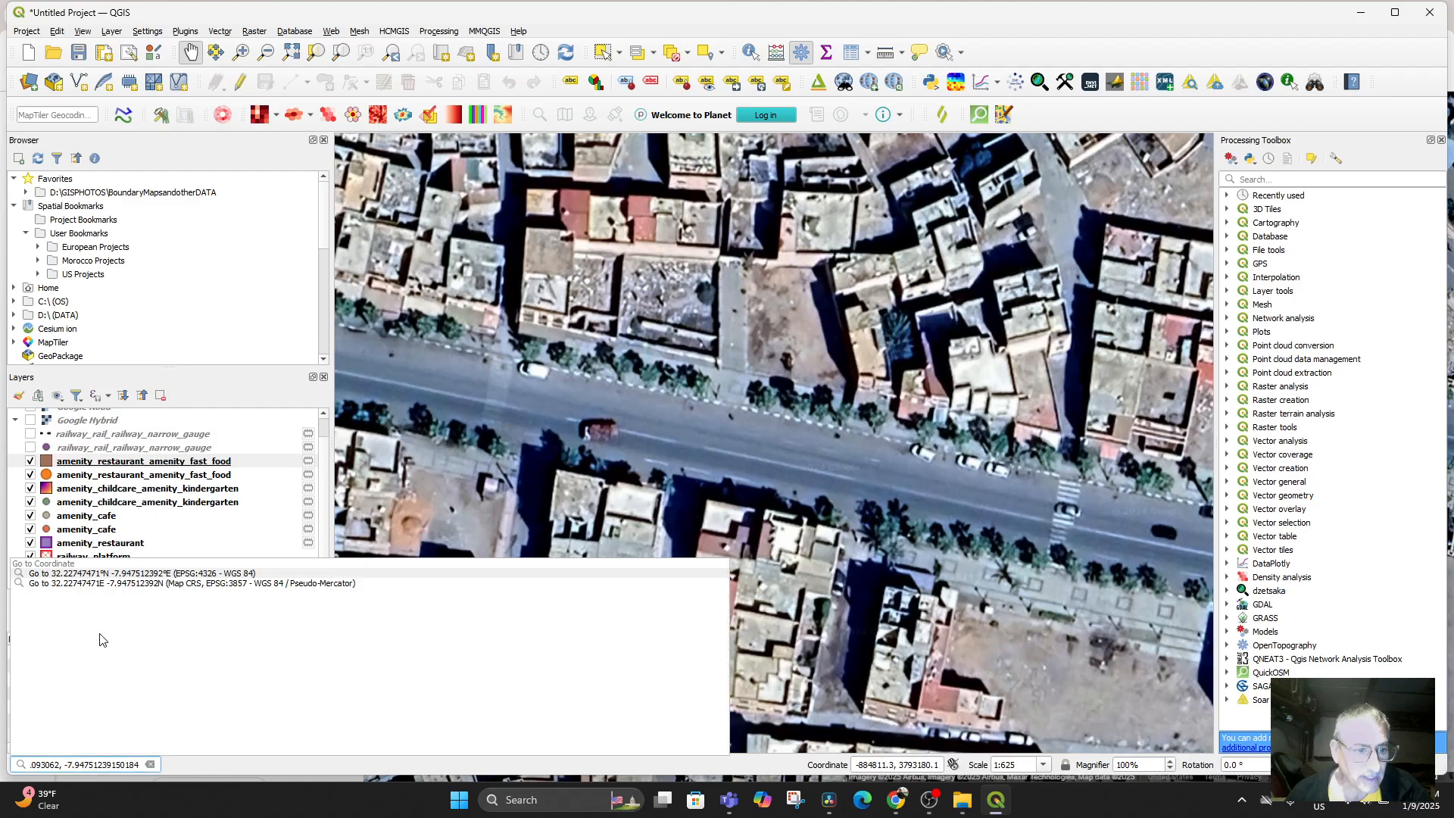
left_click(104, 573)
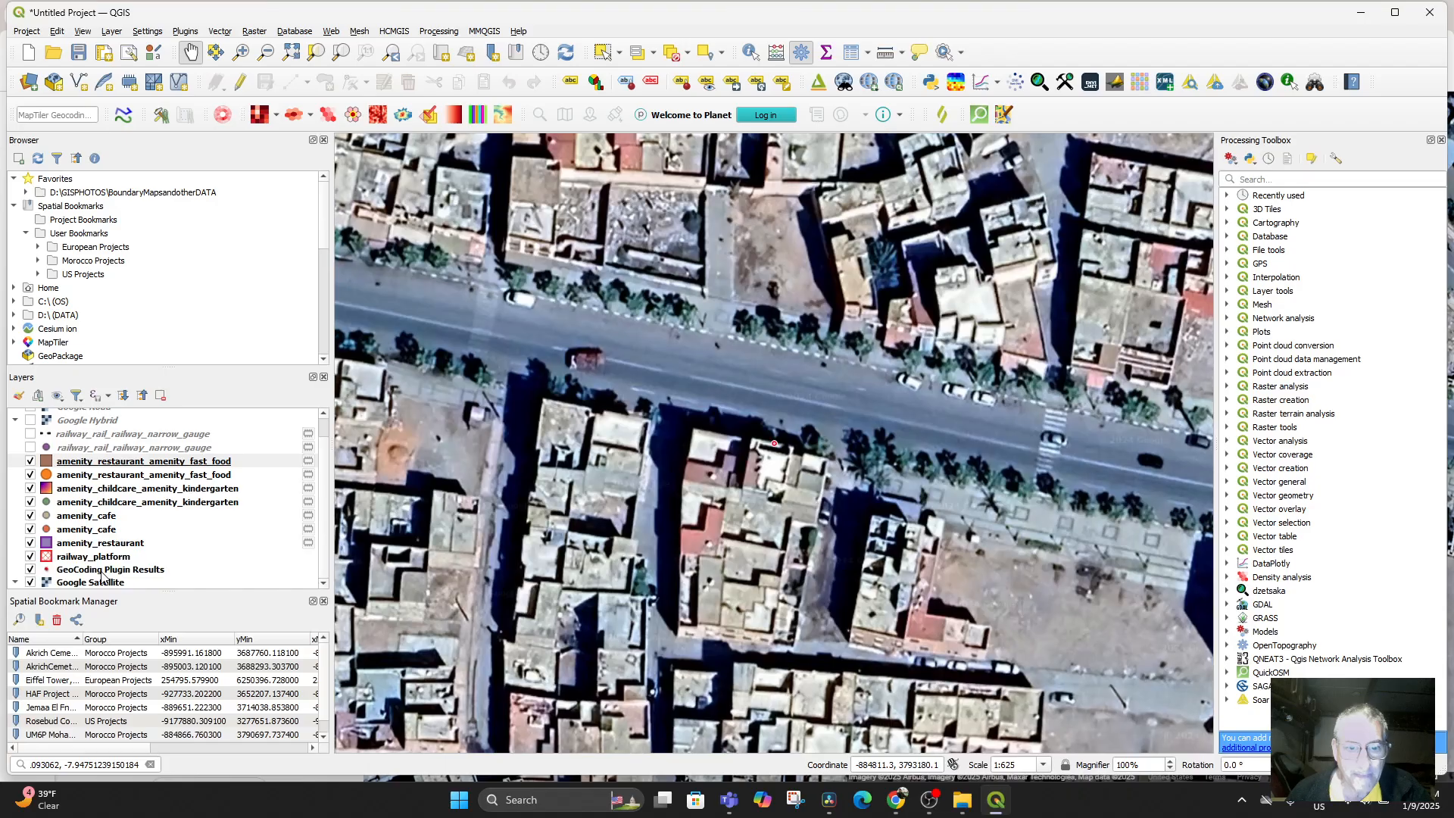
Step: Start a new GeoPackage layer and choose the D:\GISPHOTOS\BoundaryMapsandotherDATA folder as the location for its database file
left_click_drag(775, 454, 736, 505)
scroll(747, 503, "up", 1)
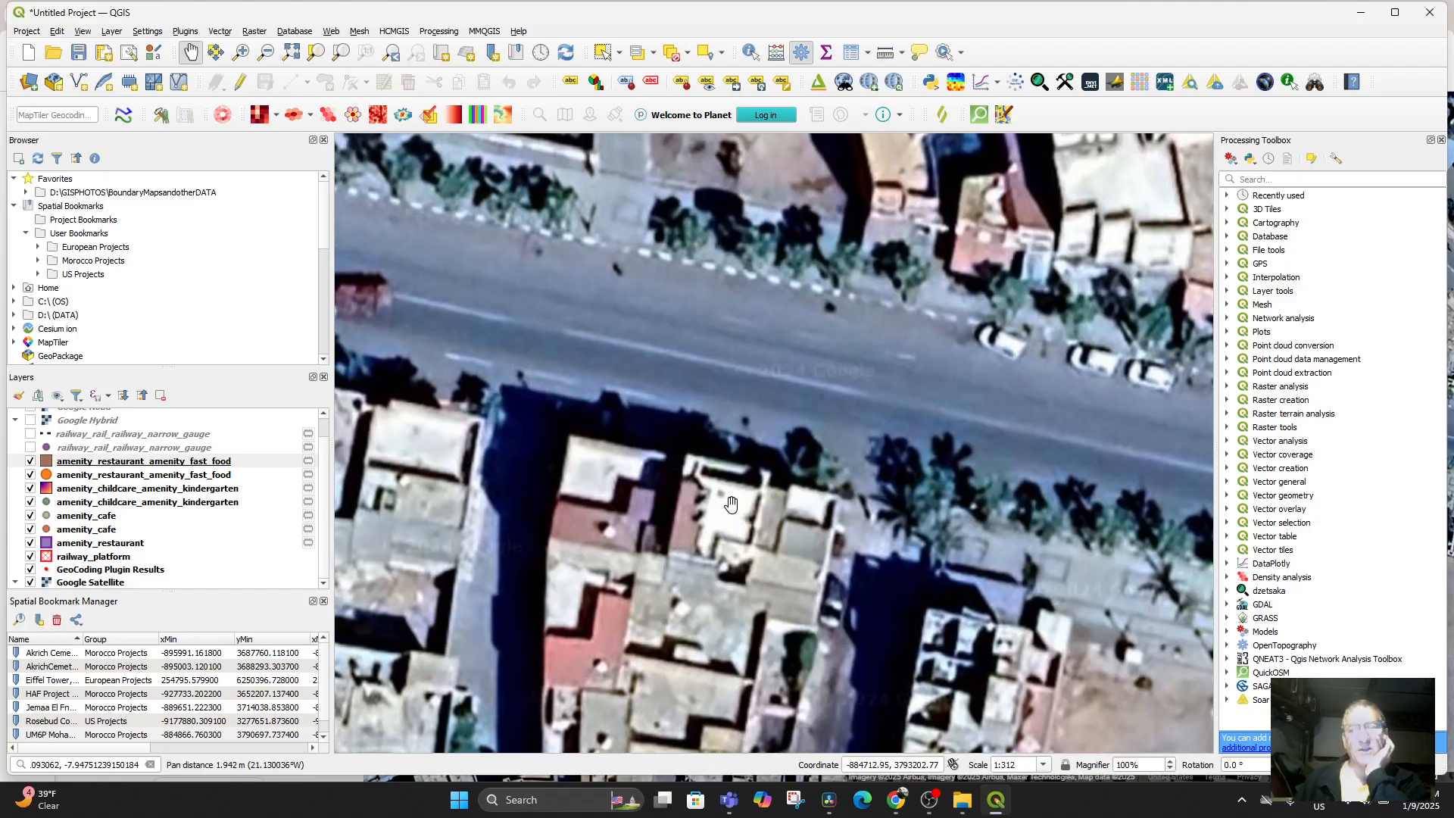
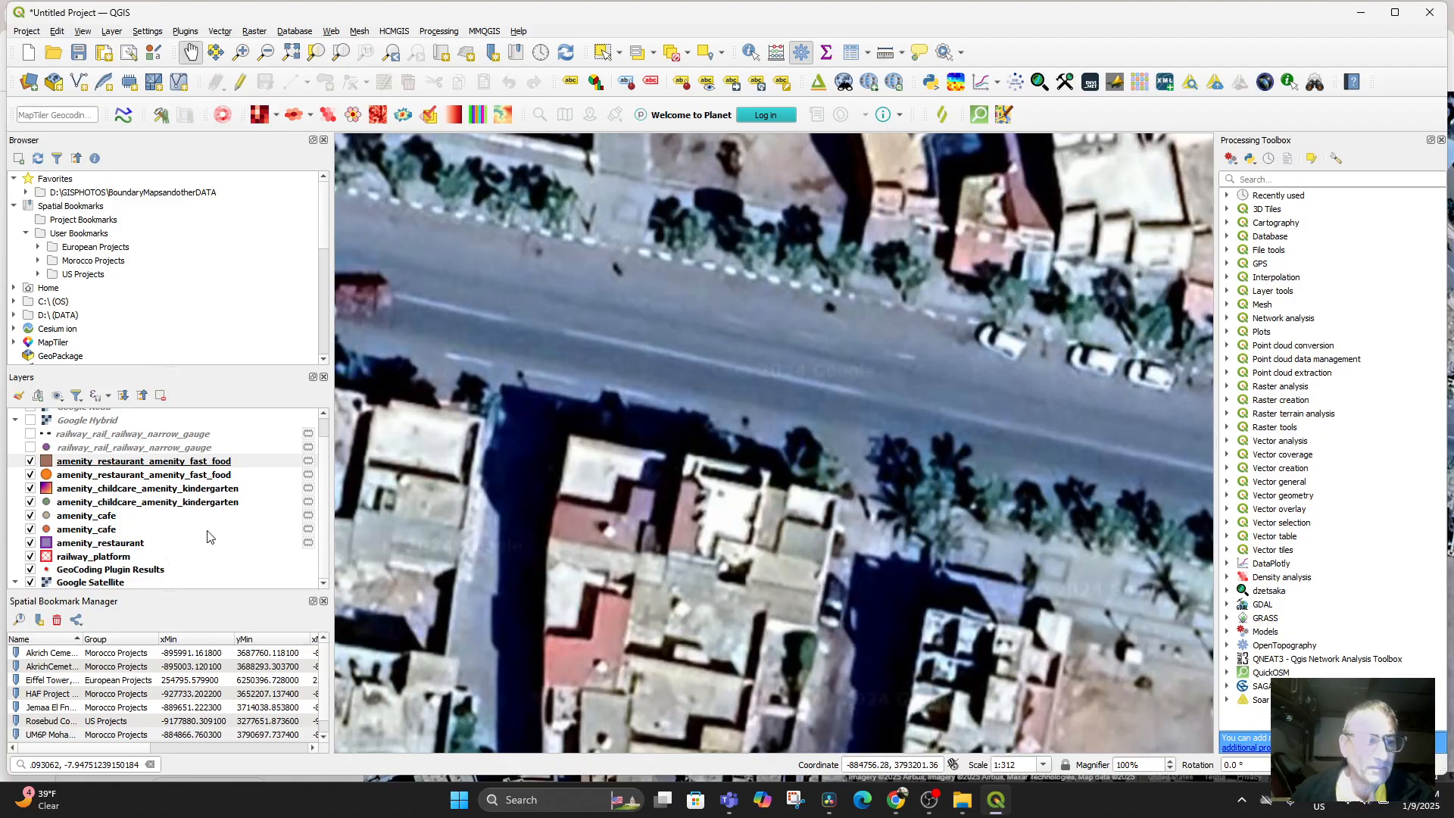
scroll(204, 534, "up", 1)
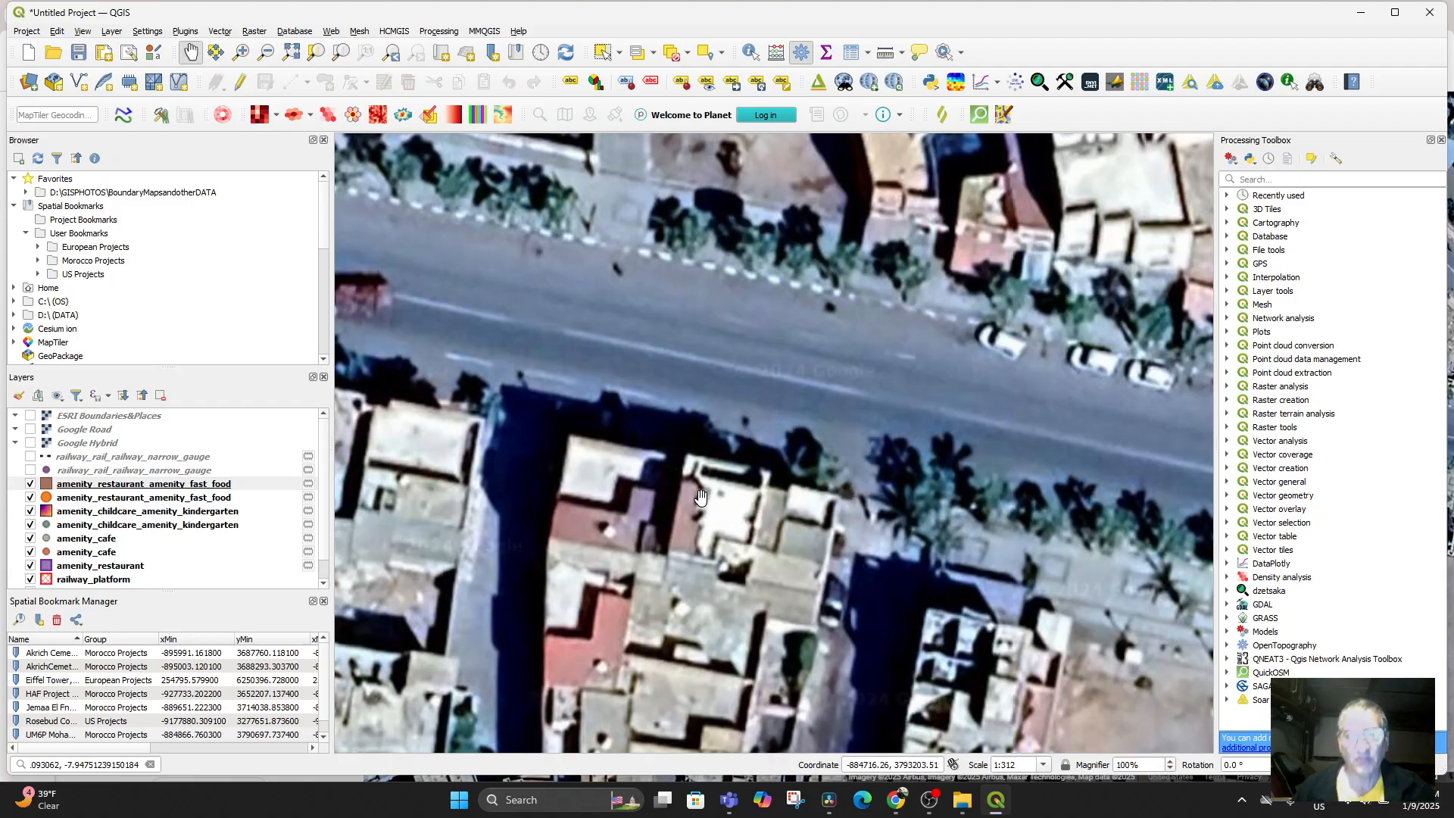
left_click(111, 31)
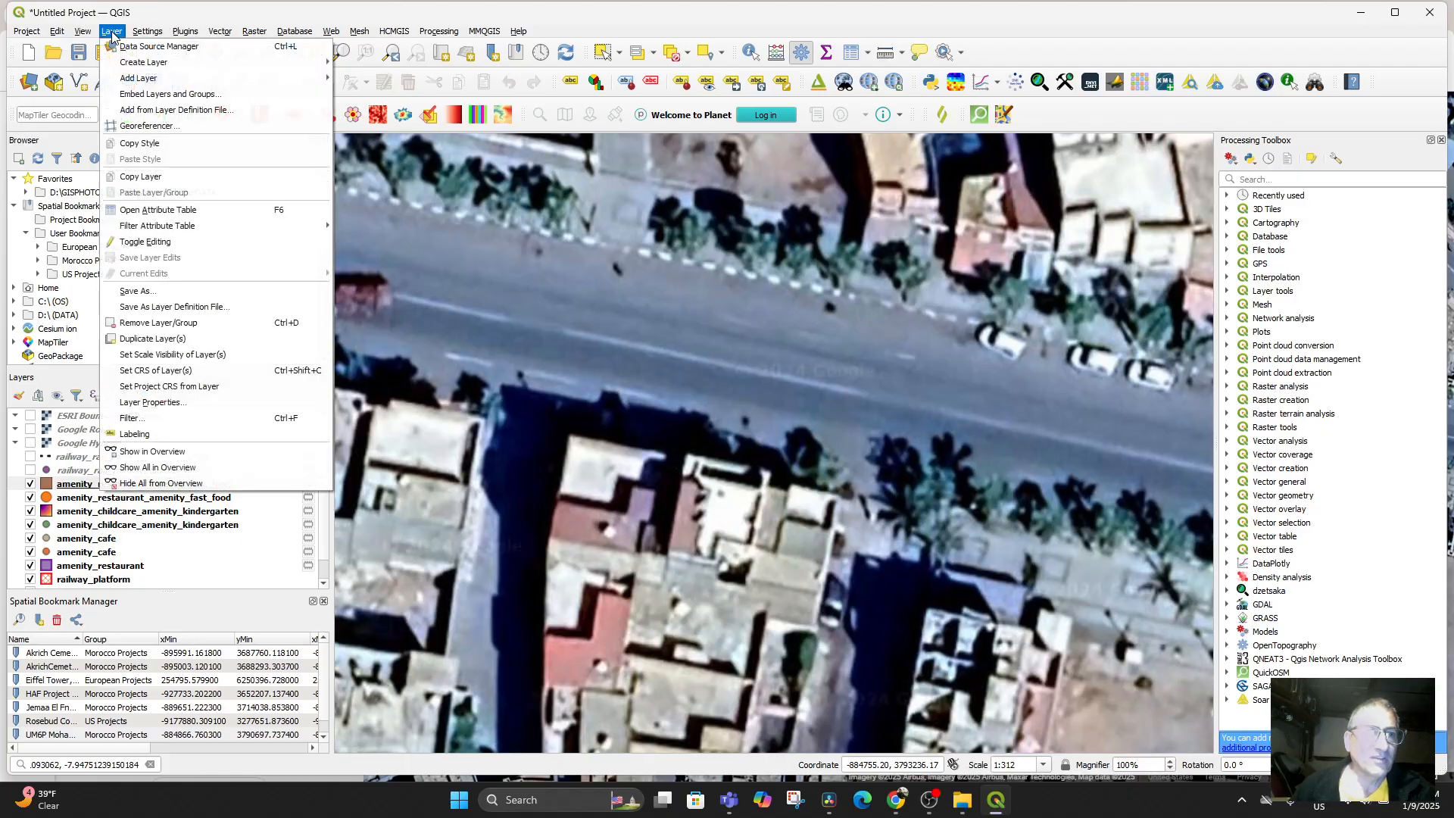
mouse_move(136, 64)
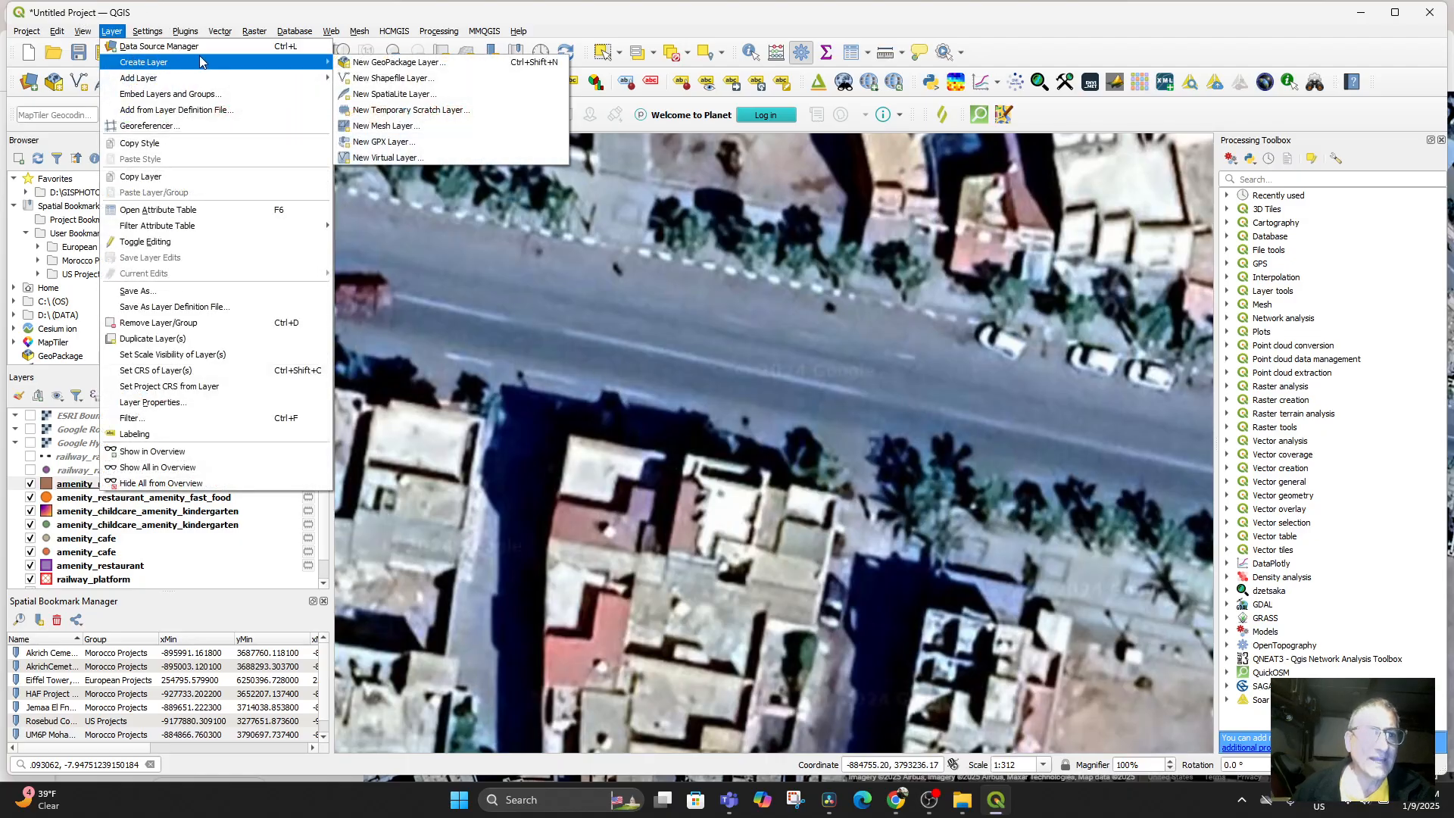
left_click(430, 63)
left_click(443, 81)
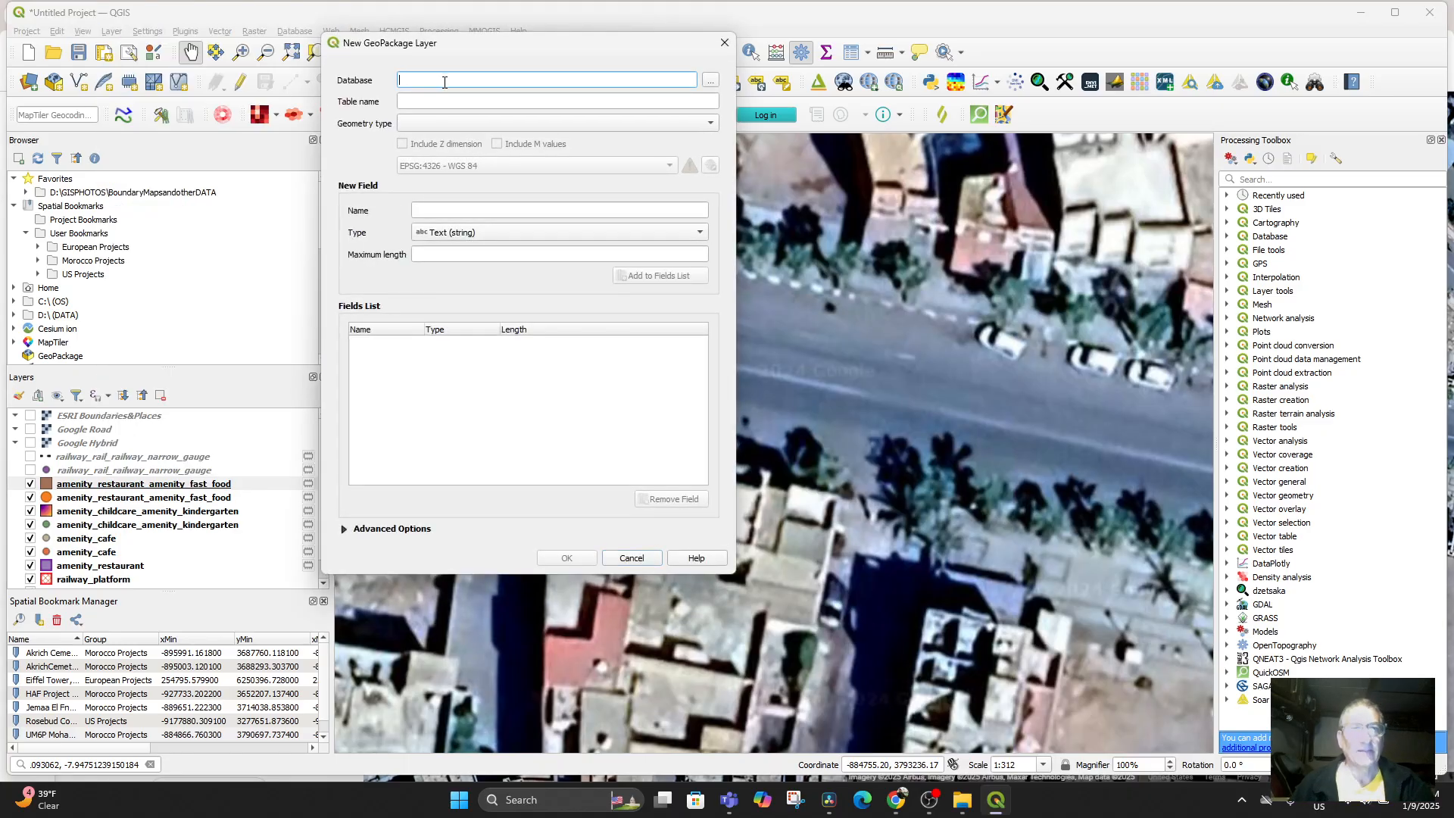
left_click(712, 81)
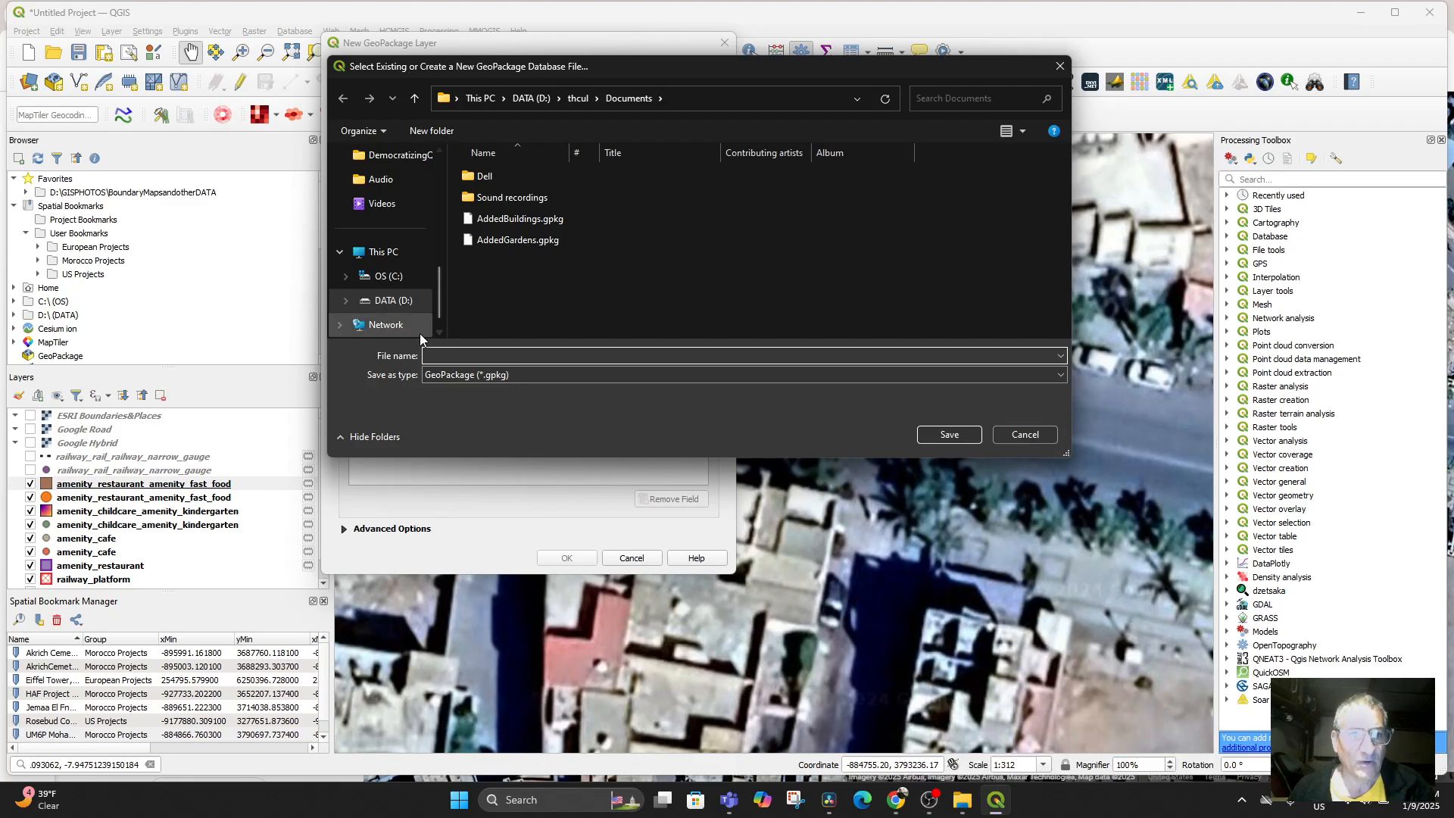
scroll(385, 215, "up", 5)
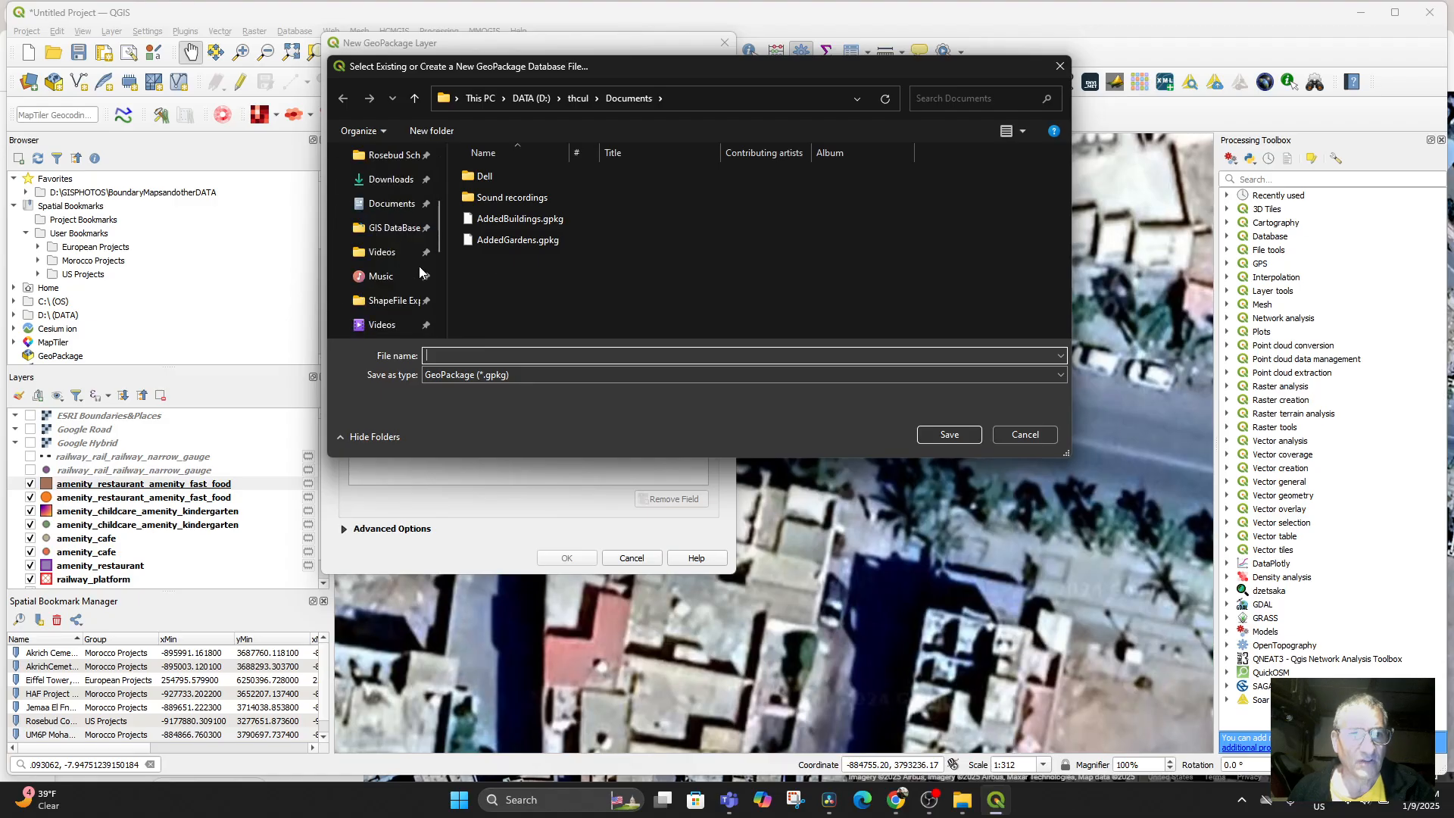
left_click(363, 298)
left_click(578, 99)
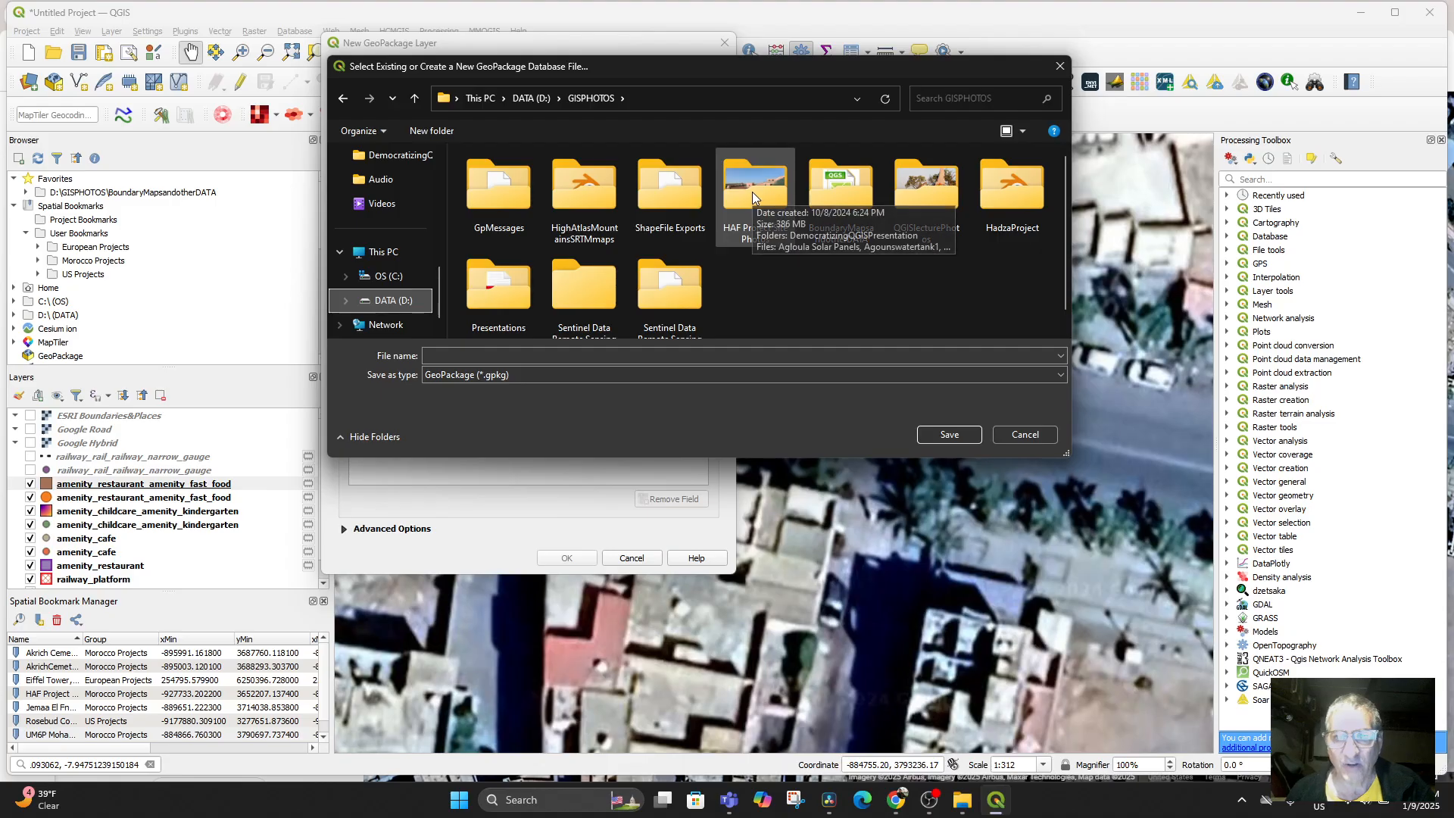
double_click(839, 186)
scroll(883, 221, "down", 2)
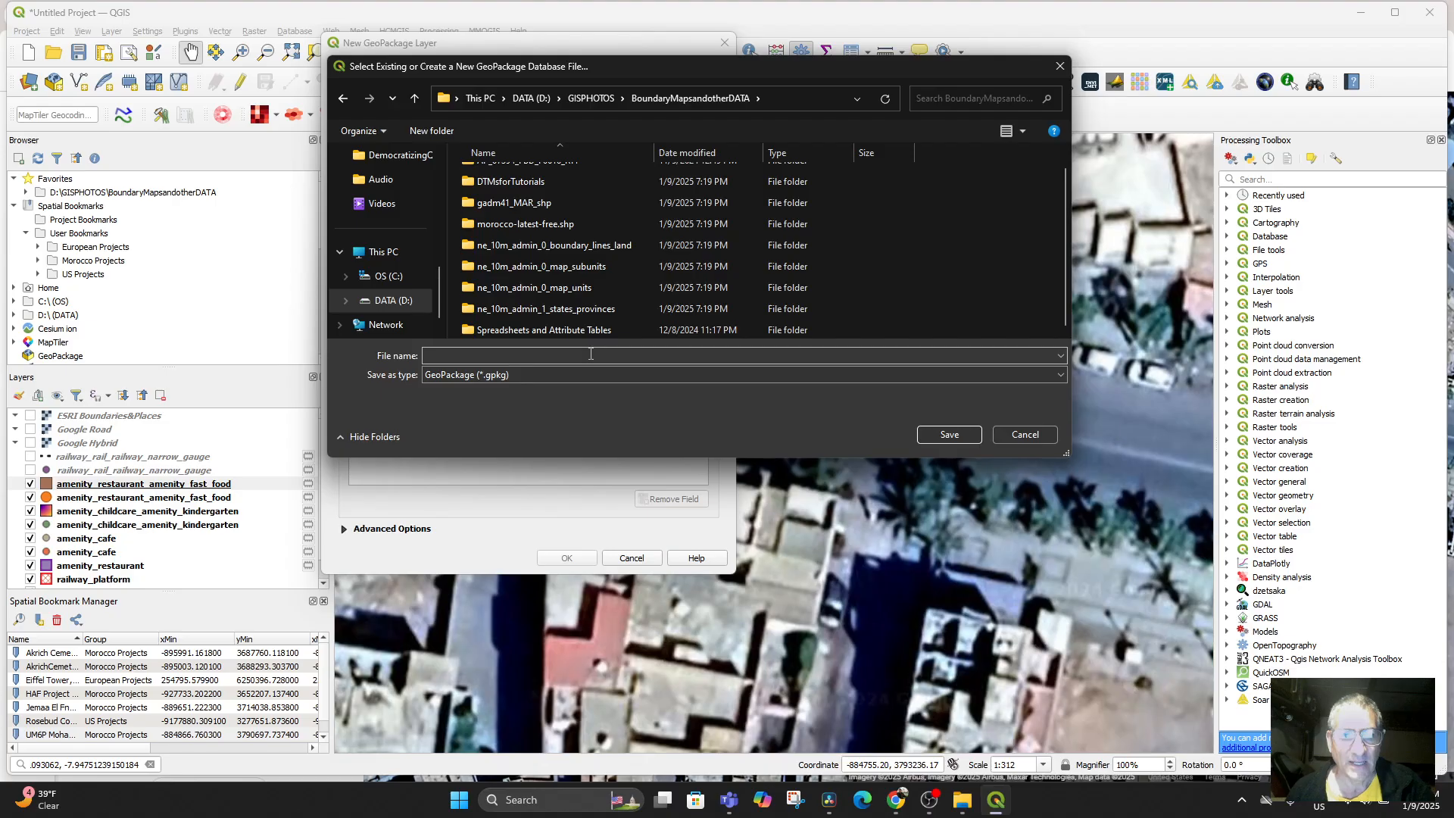
Step: Save the GeoPackage database under the owner's surname followed by "Locations of Interest"
left_click(647, 360)
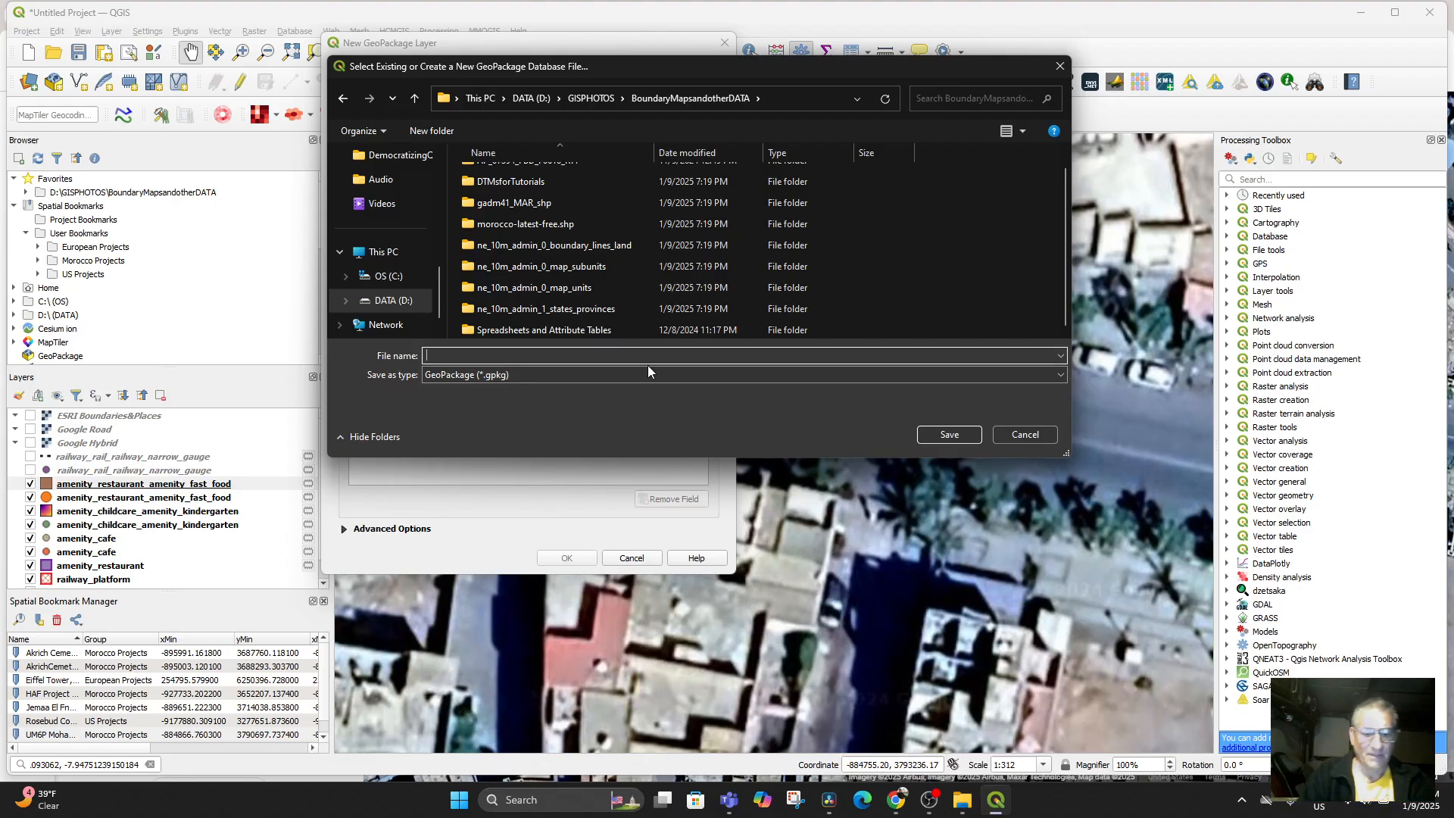
type("Culhane Locations of Interest")
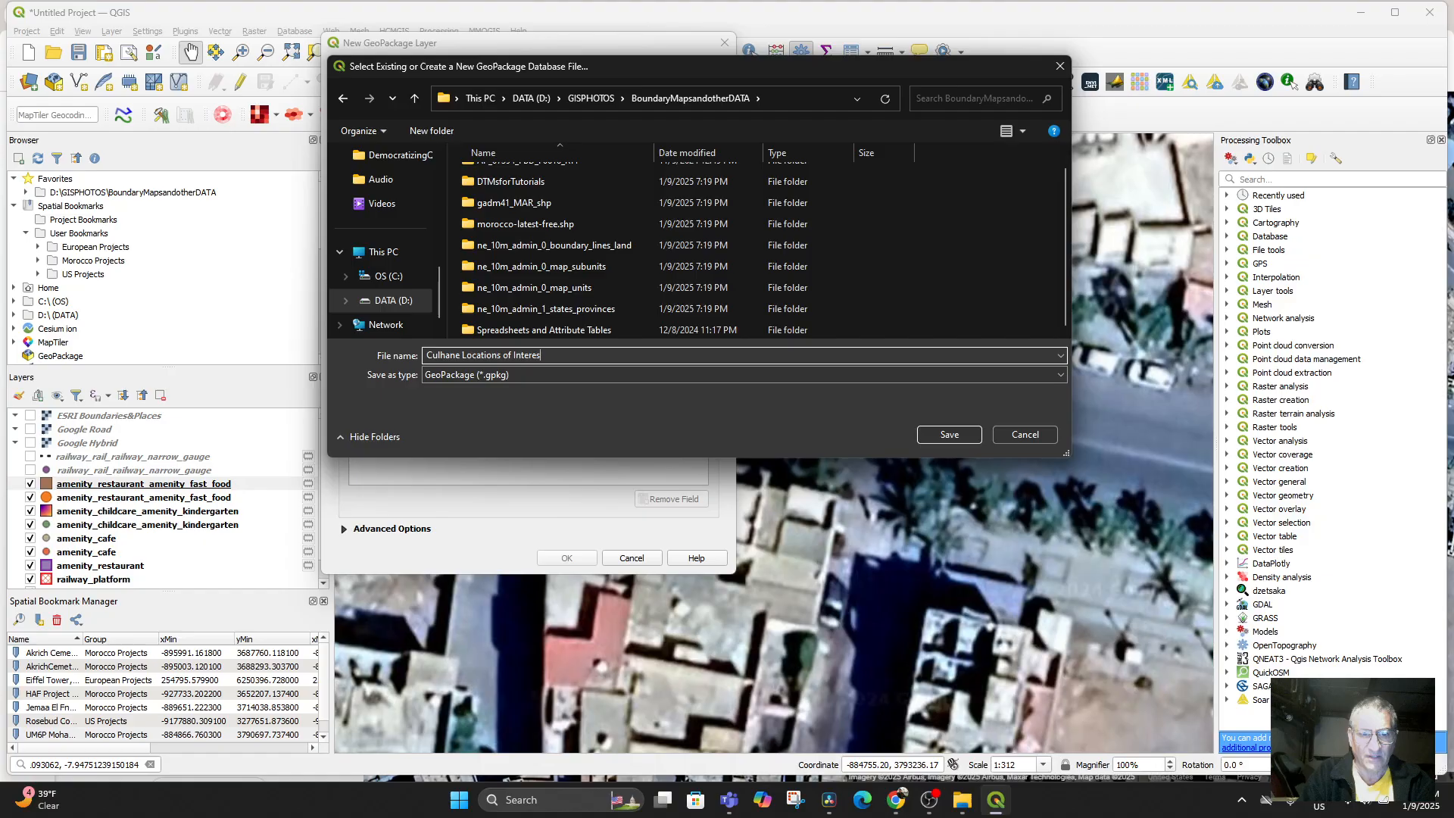
left_click(956, 436)
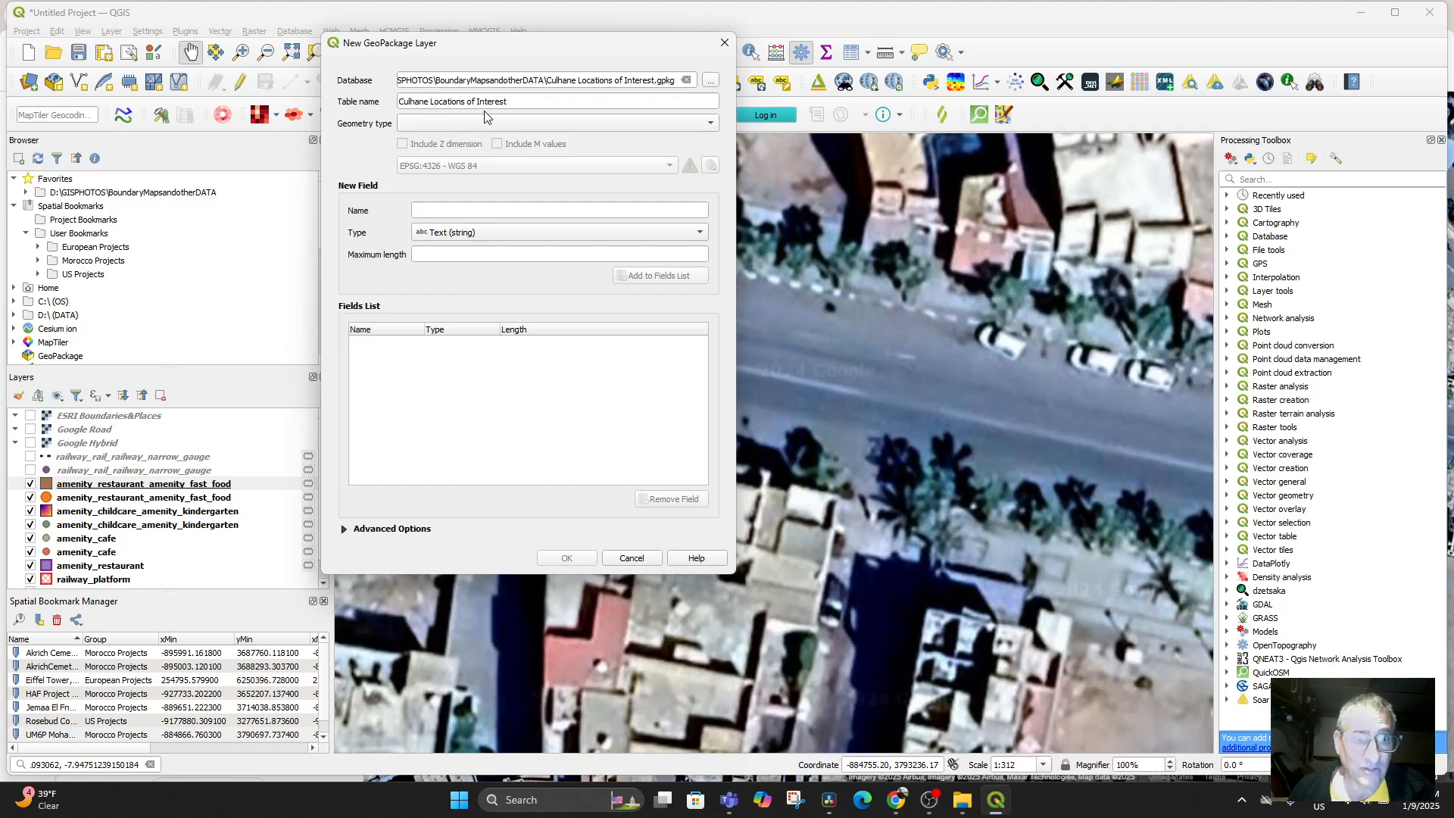
Step: Set the new layer's geometry to Point with Z dimension and its CRS to the project's EPSG:3857 - WGS 84 / Pseudo-Mercator
left_click(446, 123)
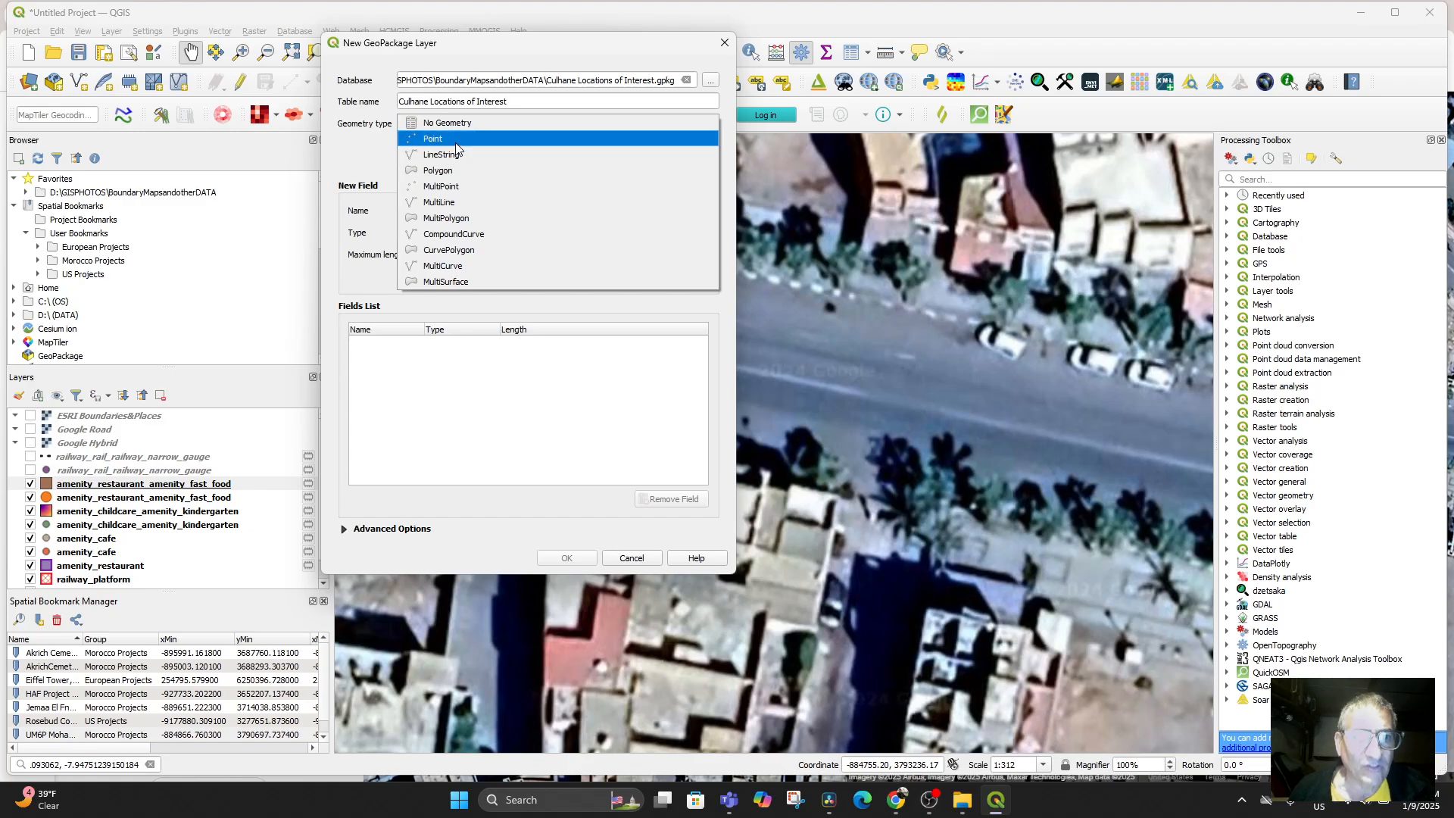
left_click(456, 139)
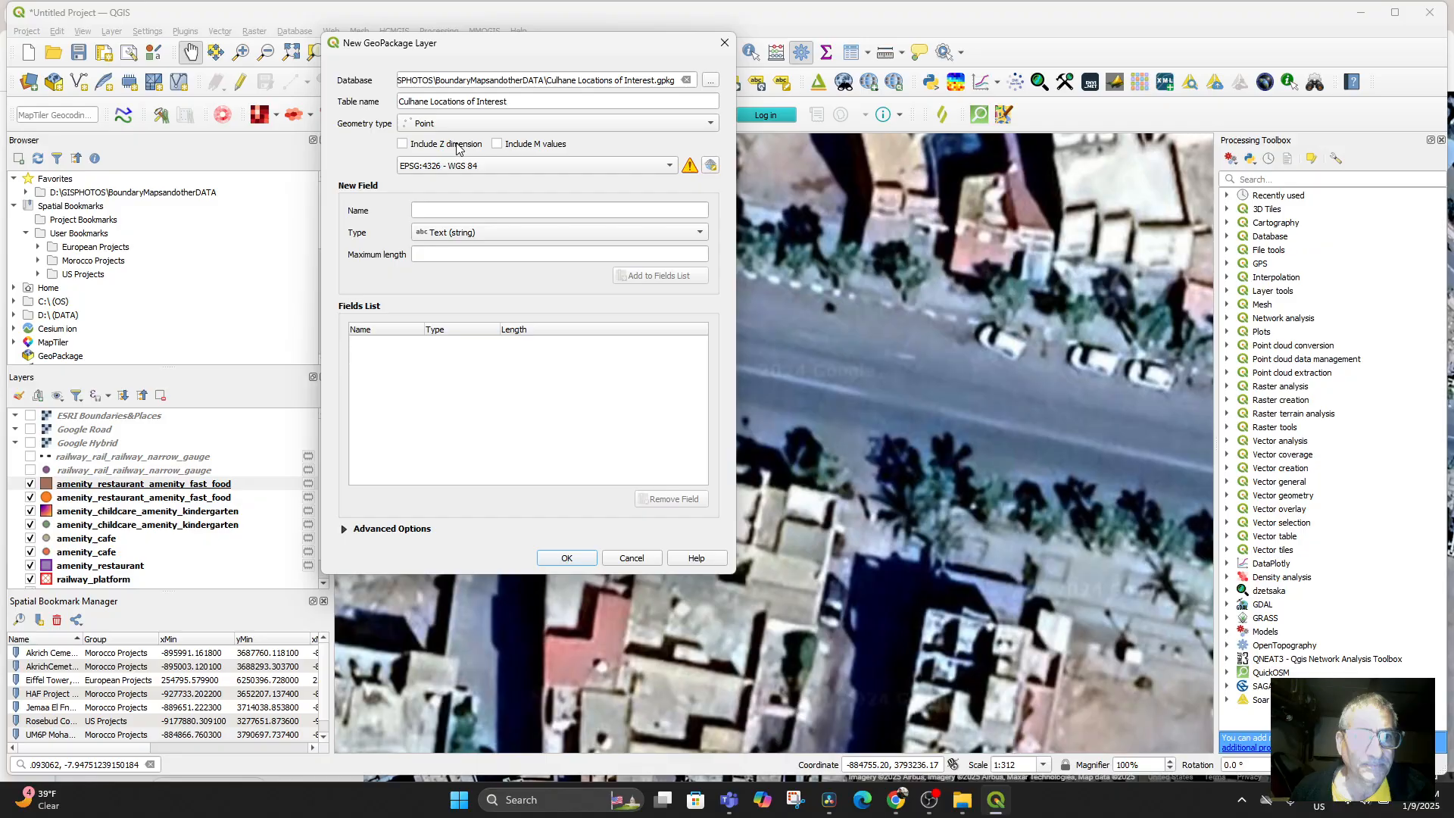
left_click(402, 144)
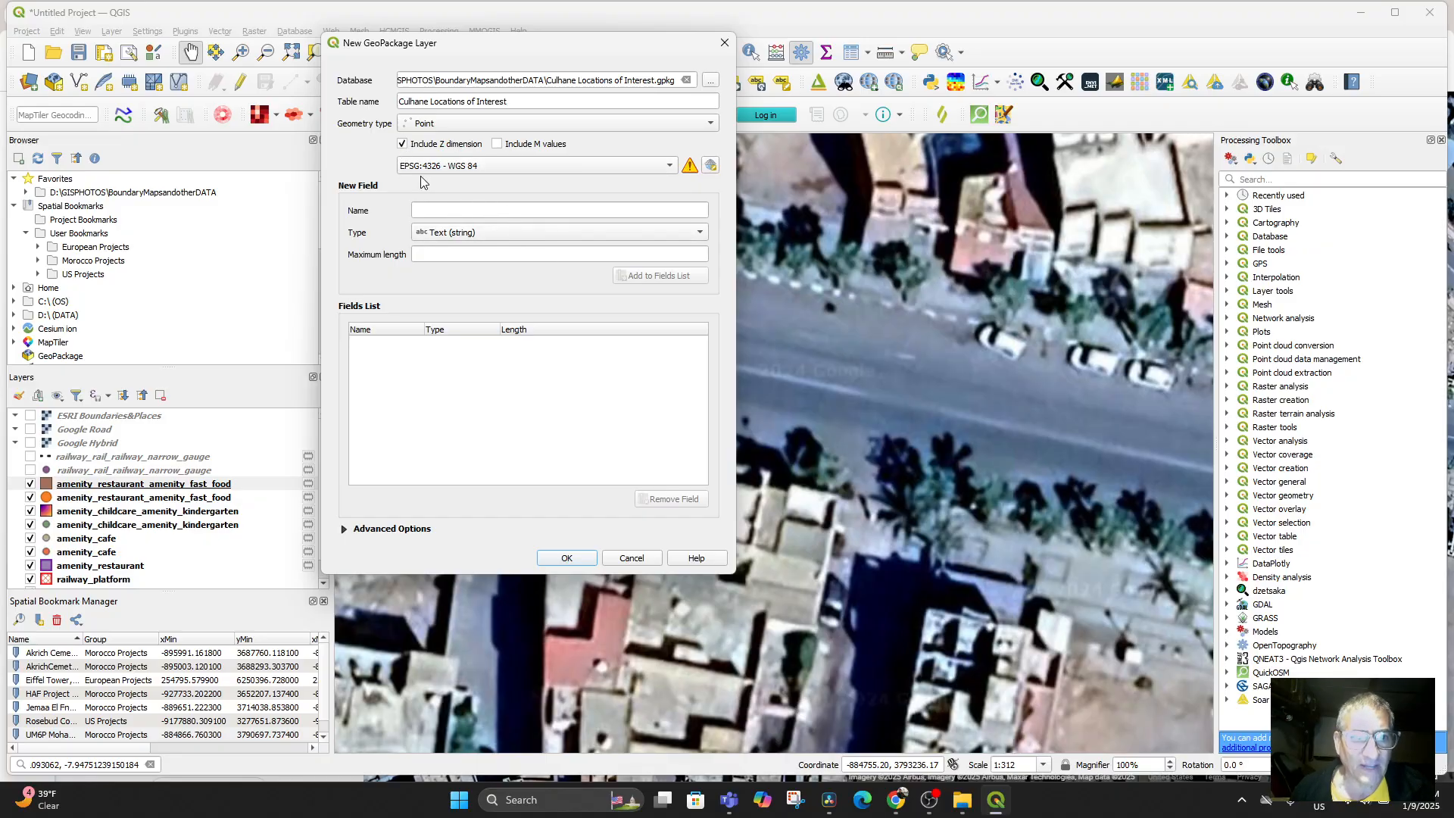
left_click(439, 166)
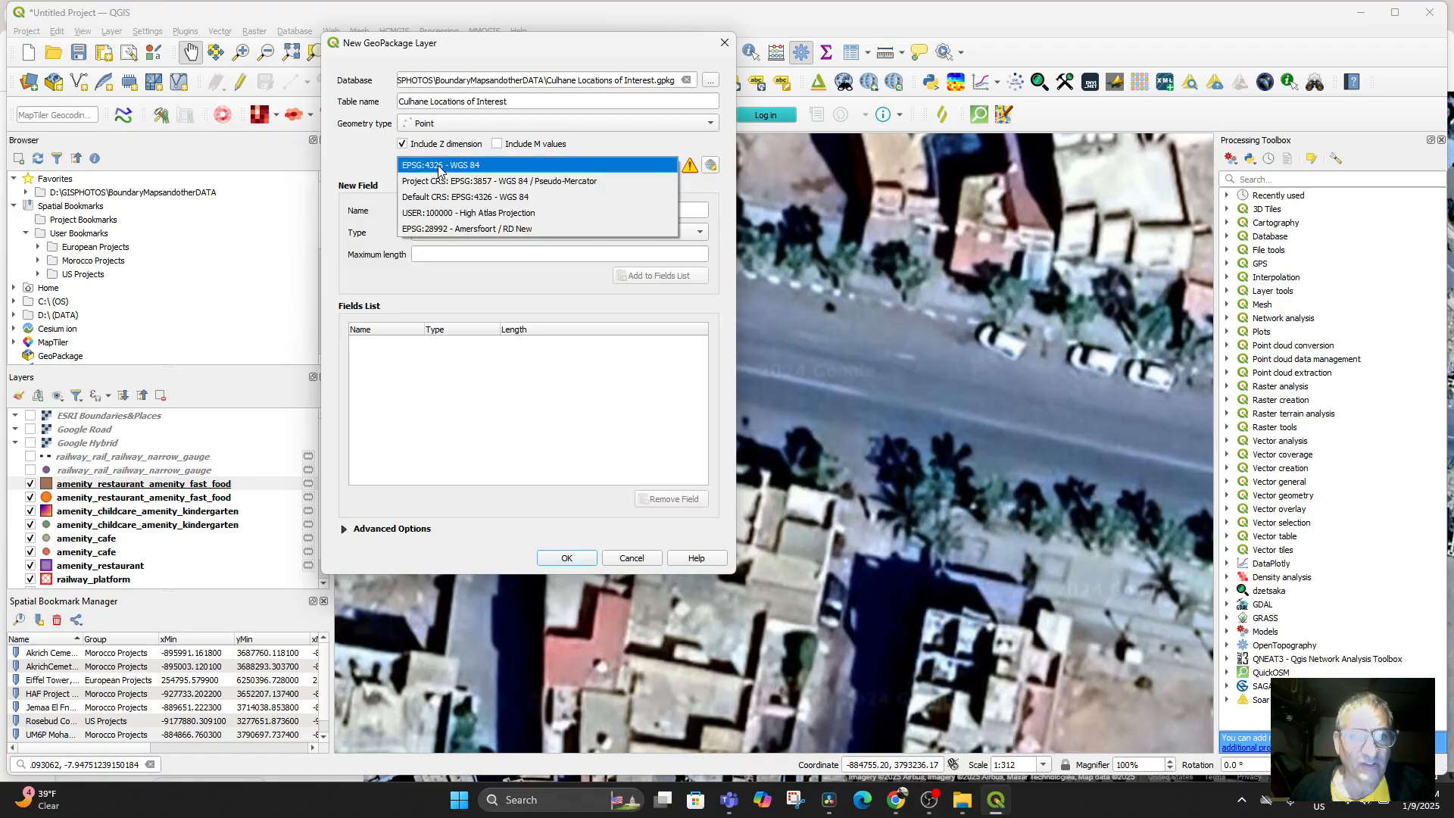
left_click(374, 153)
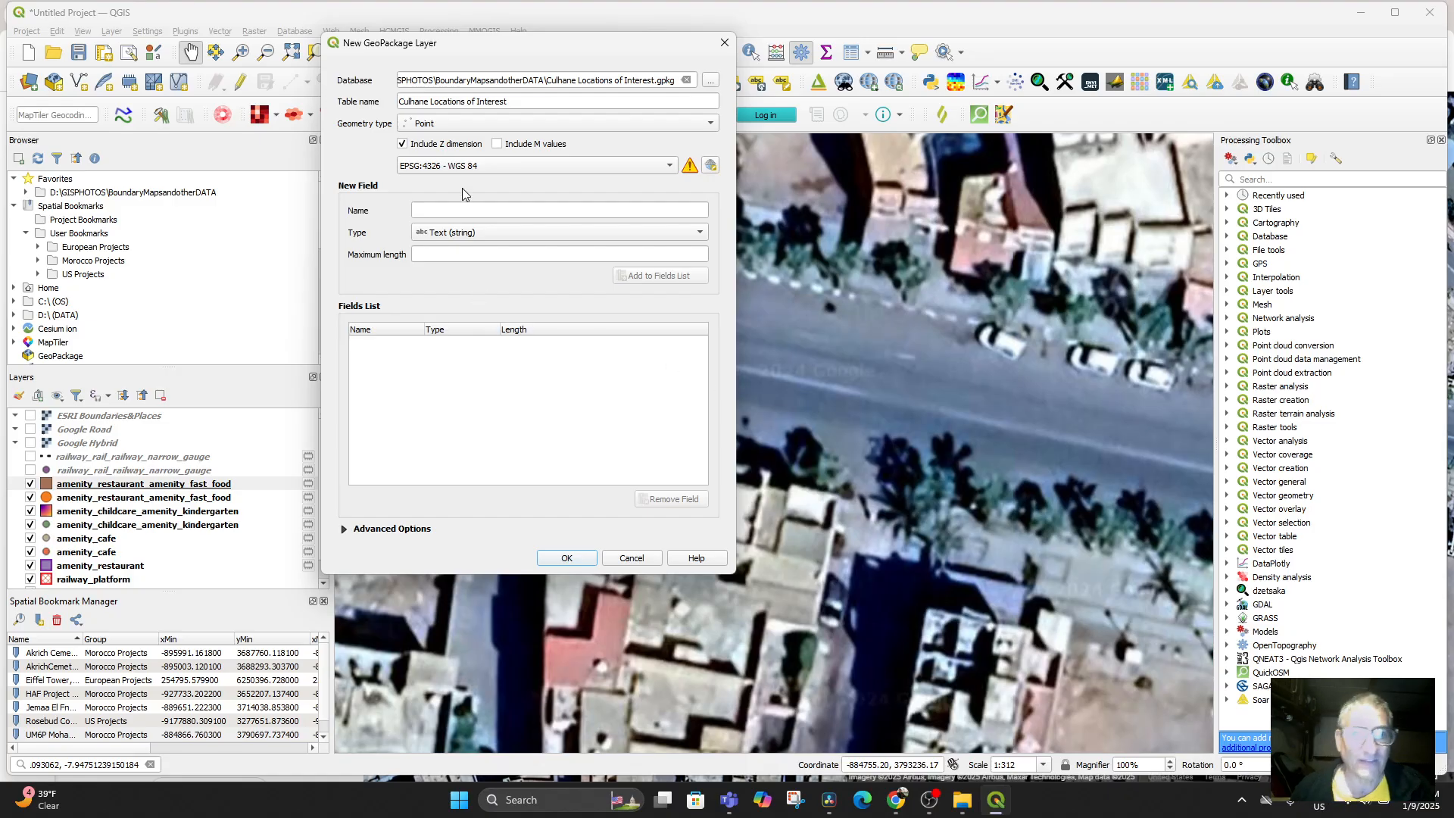
left_click(491, 165)
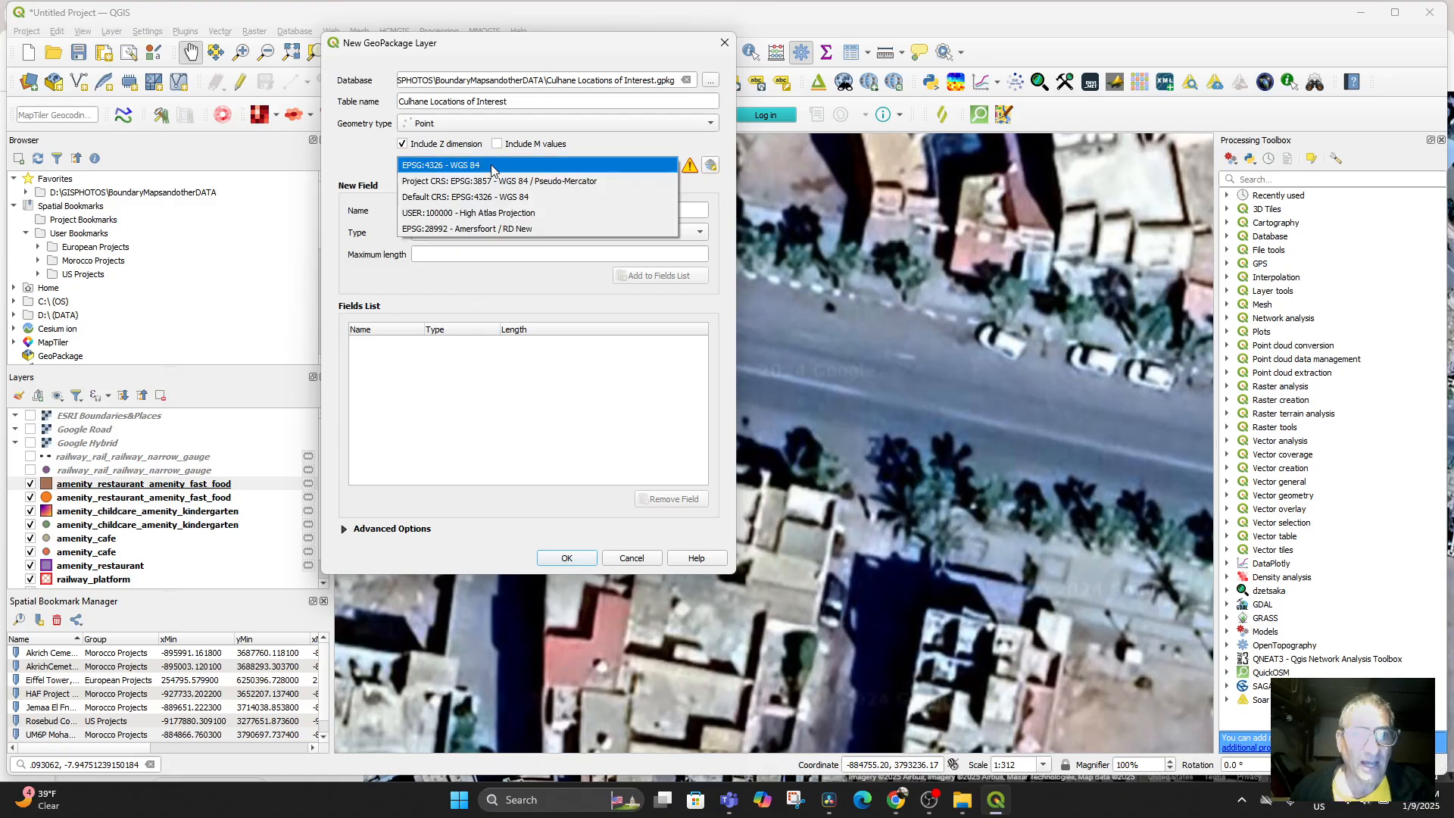
left_click(530, 182)
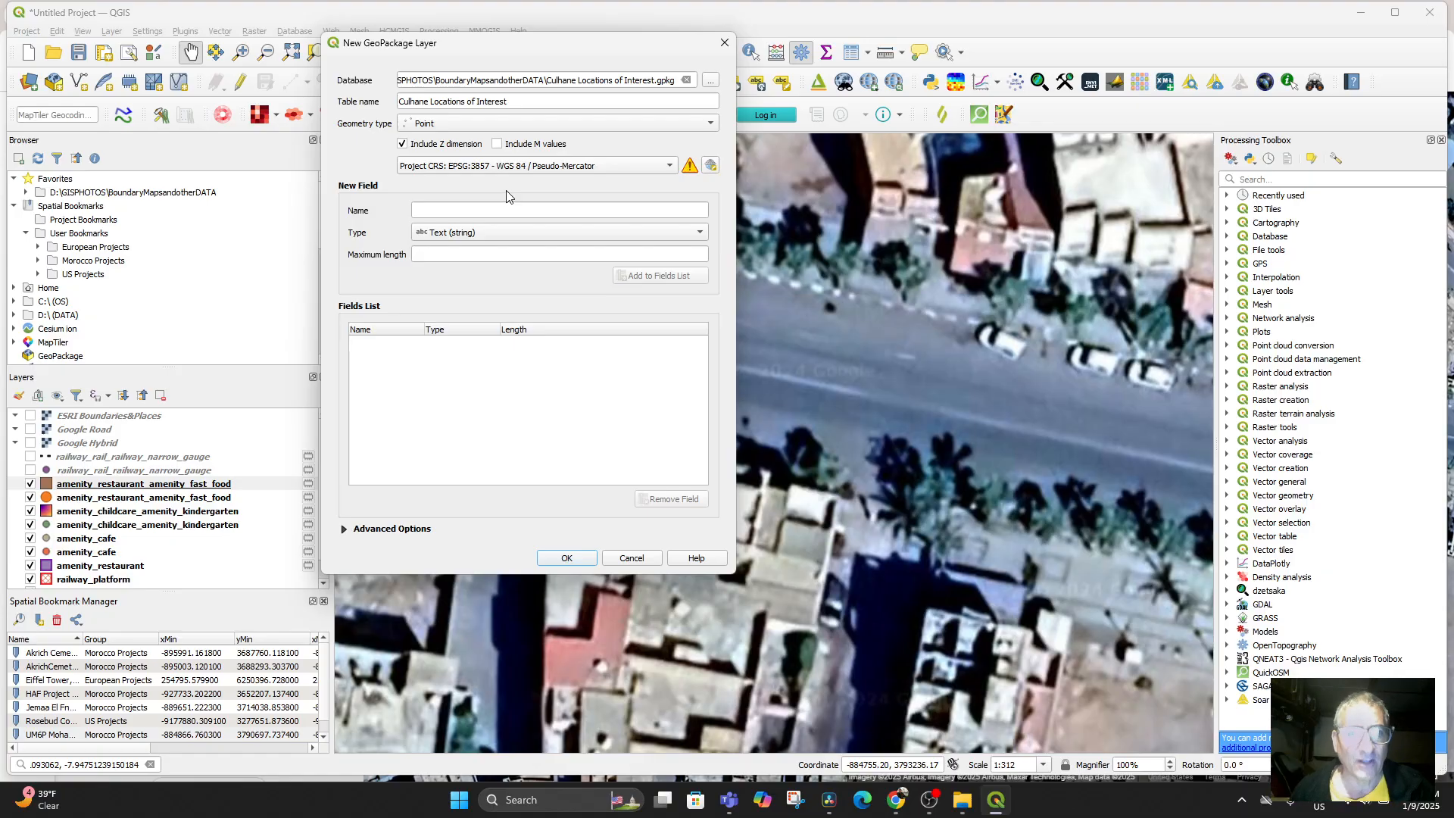
Step: Add a text field called Name to the new layer's fields list, leaving its maximum length empty
left_click(503, 209)
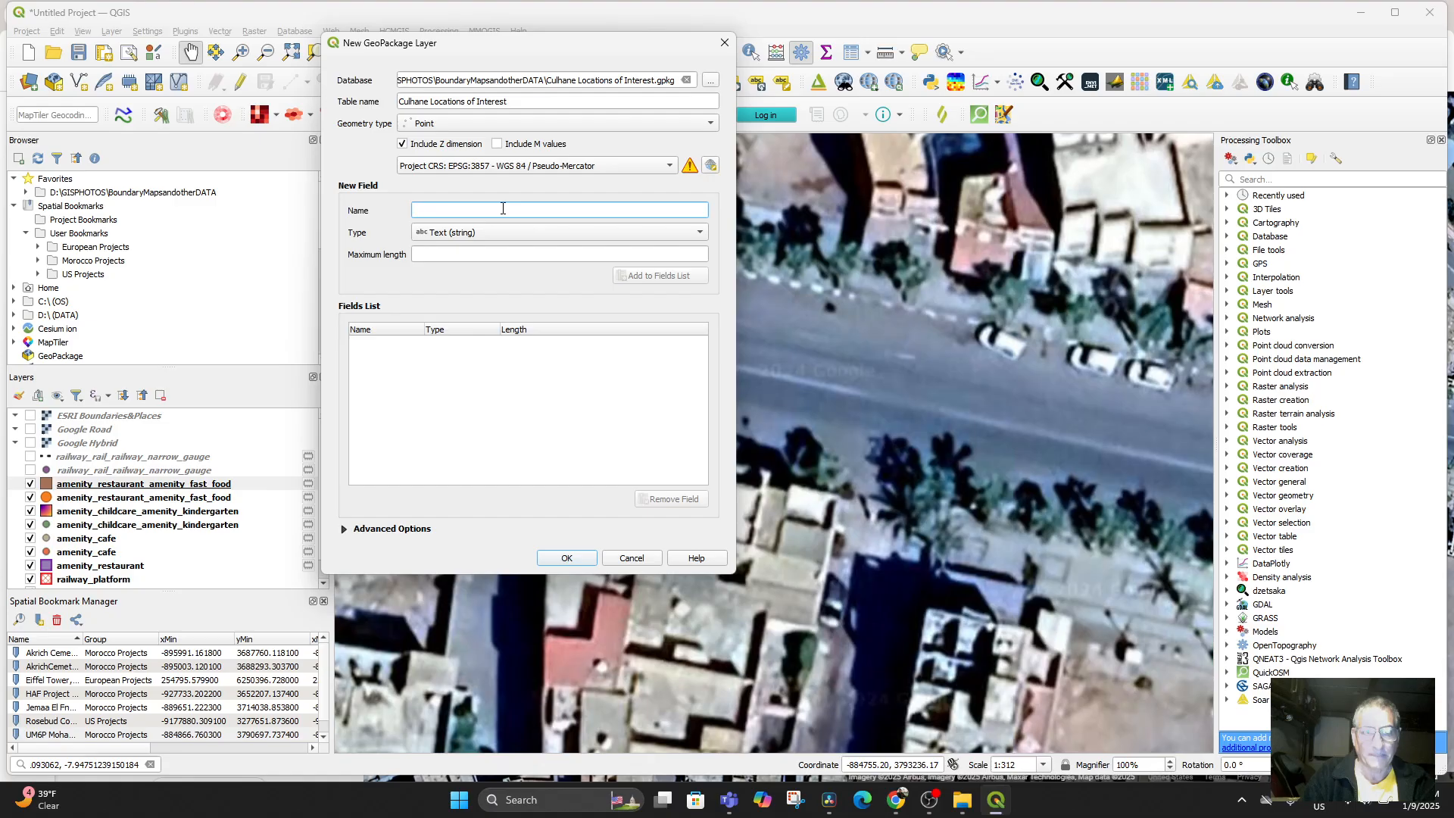
type("Name")
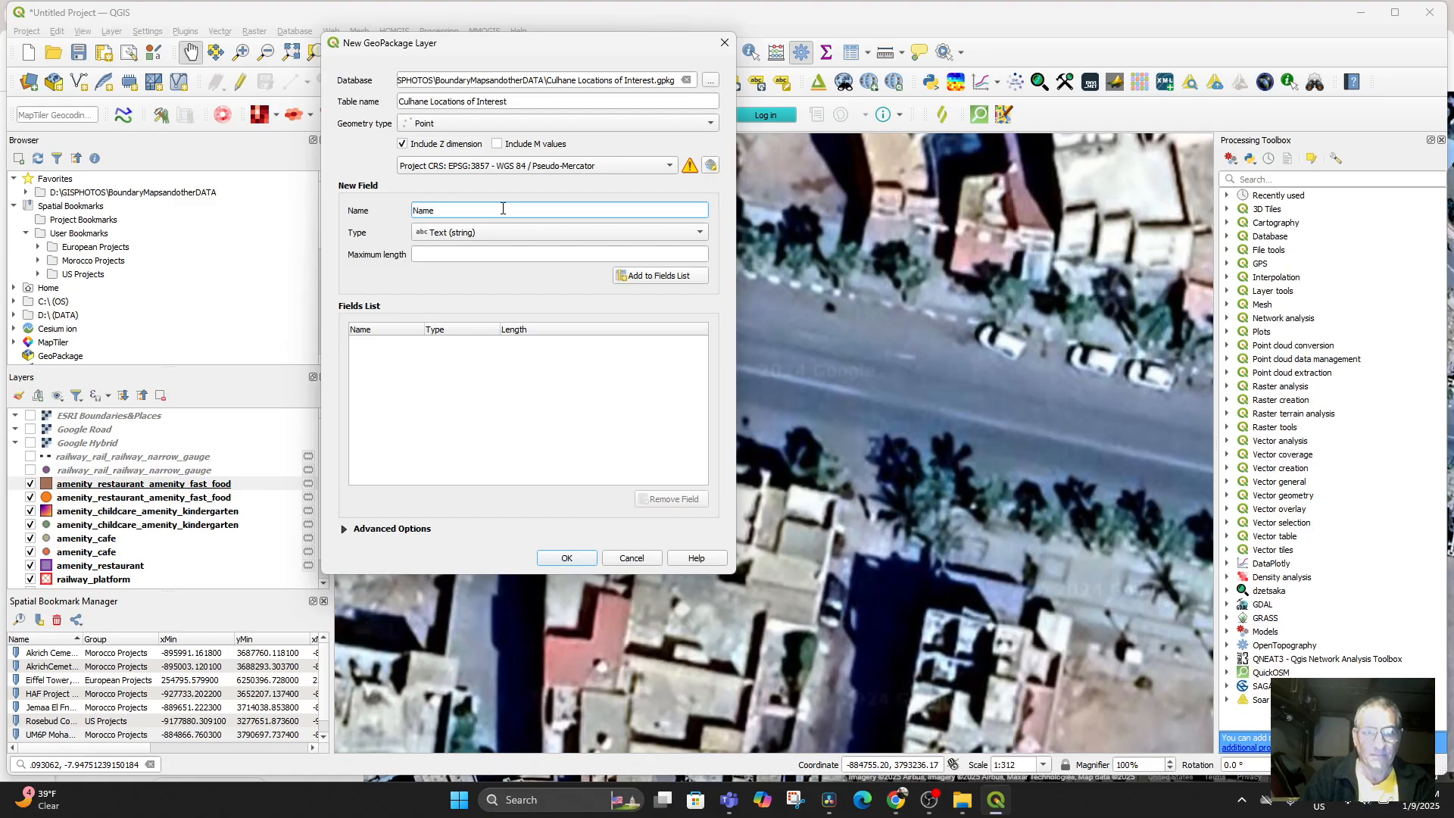
left_click(500, 253)
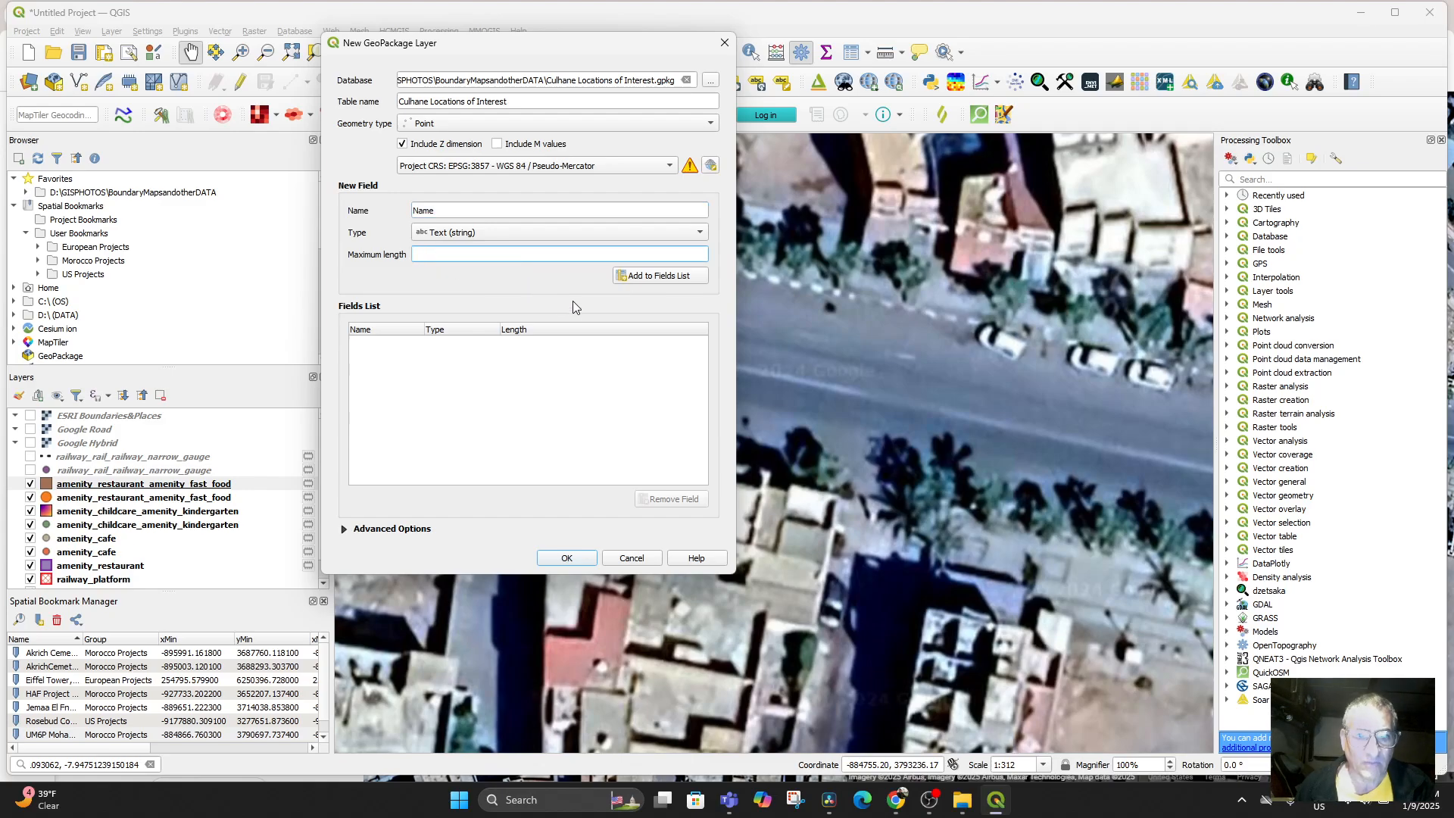
left_click(641, 277)
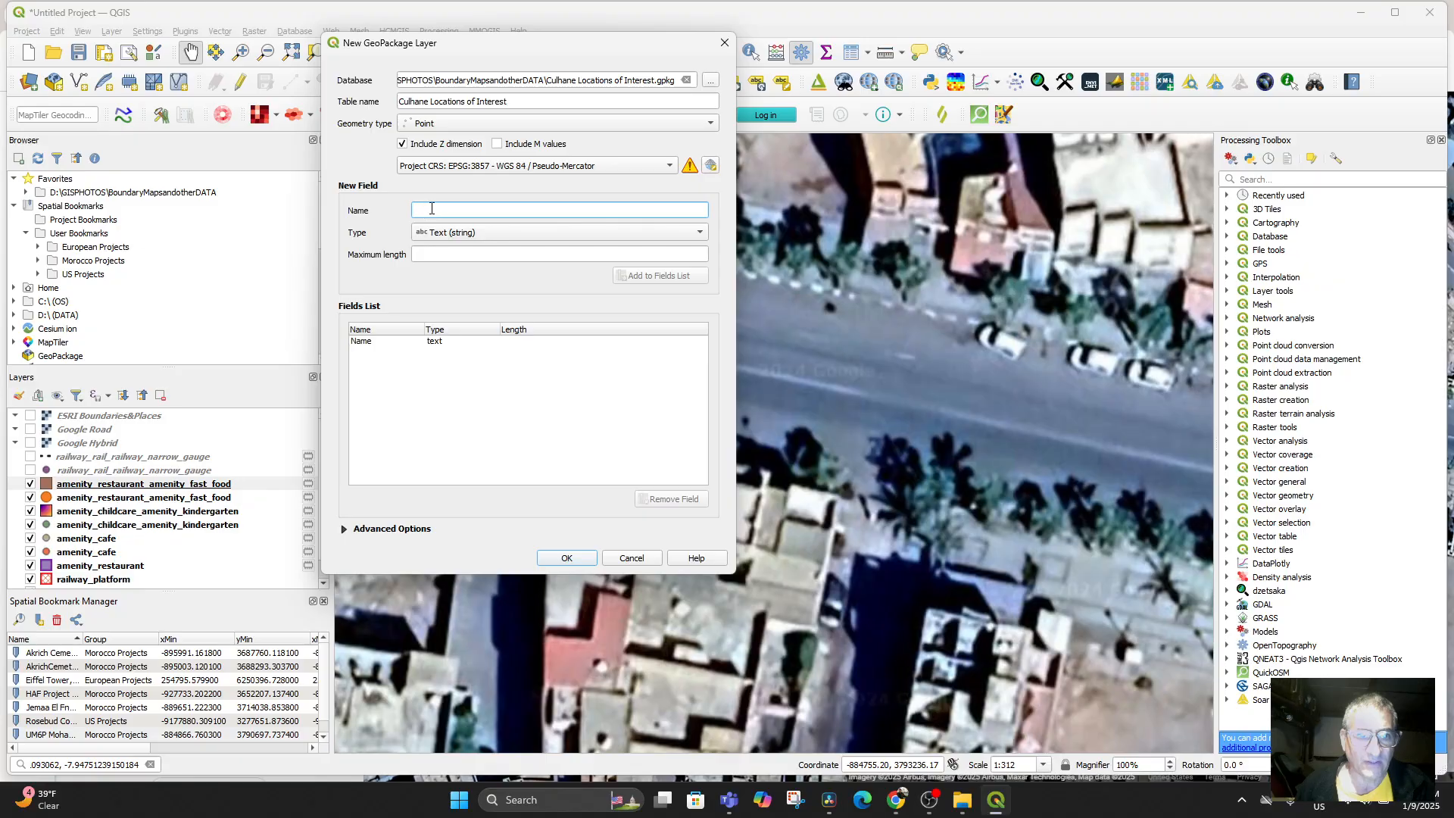
Step: Enter Addresse as another field name and create the layer, discarding that unadded field
type("Addresse")
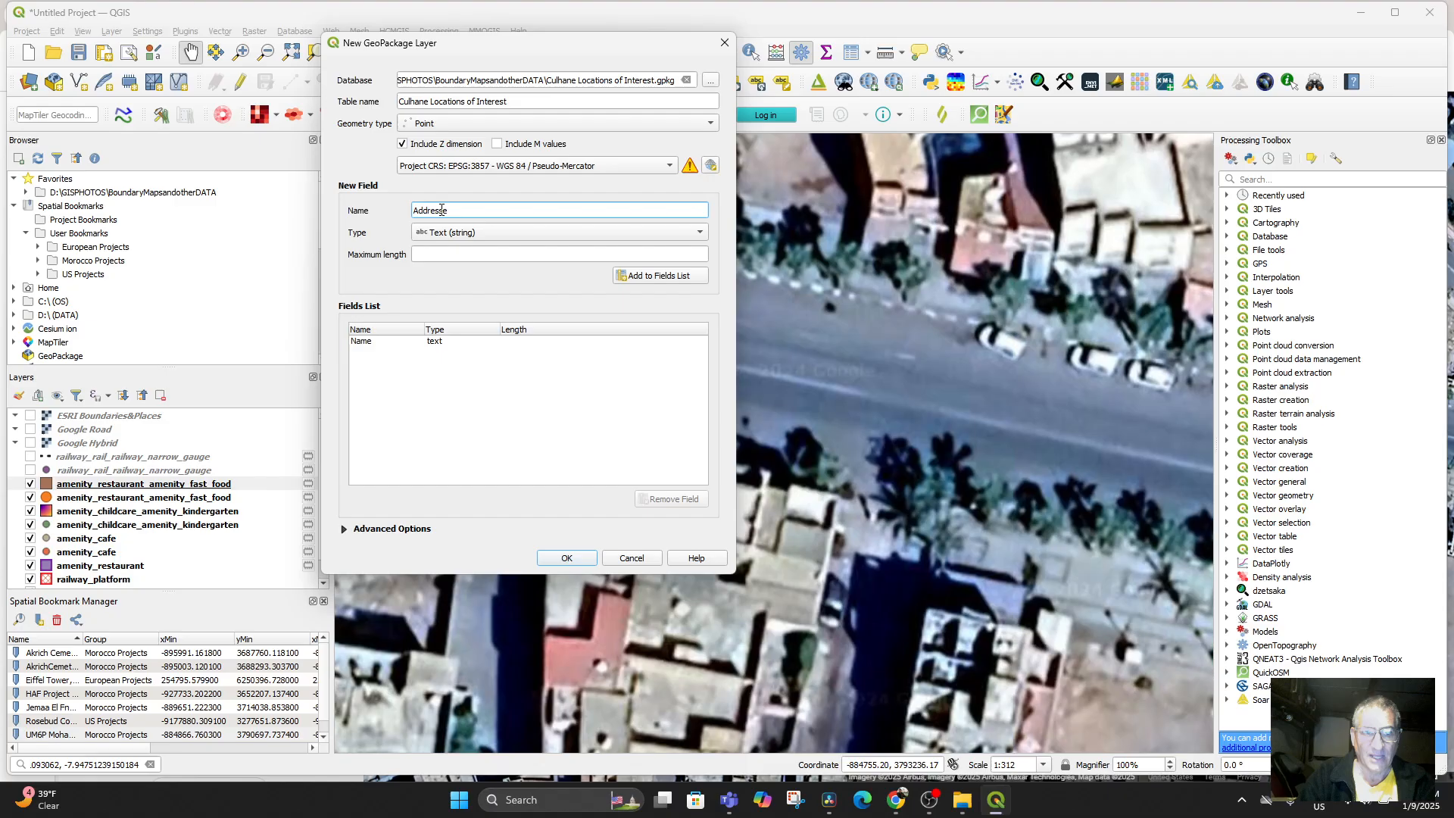
key("Return")
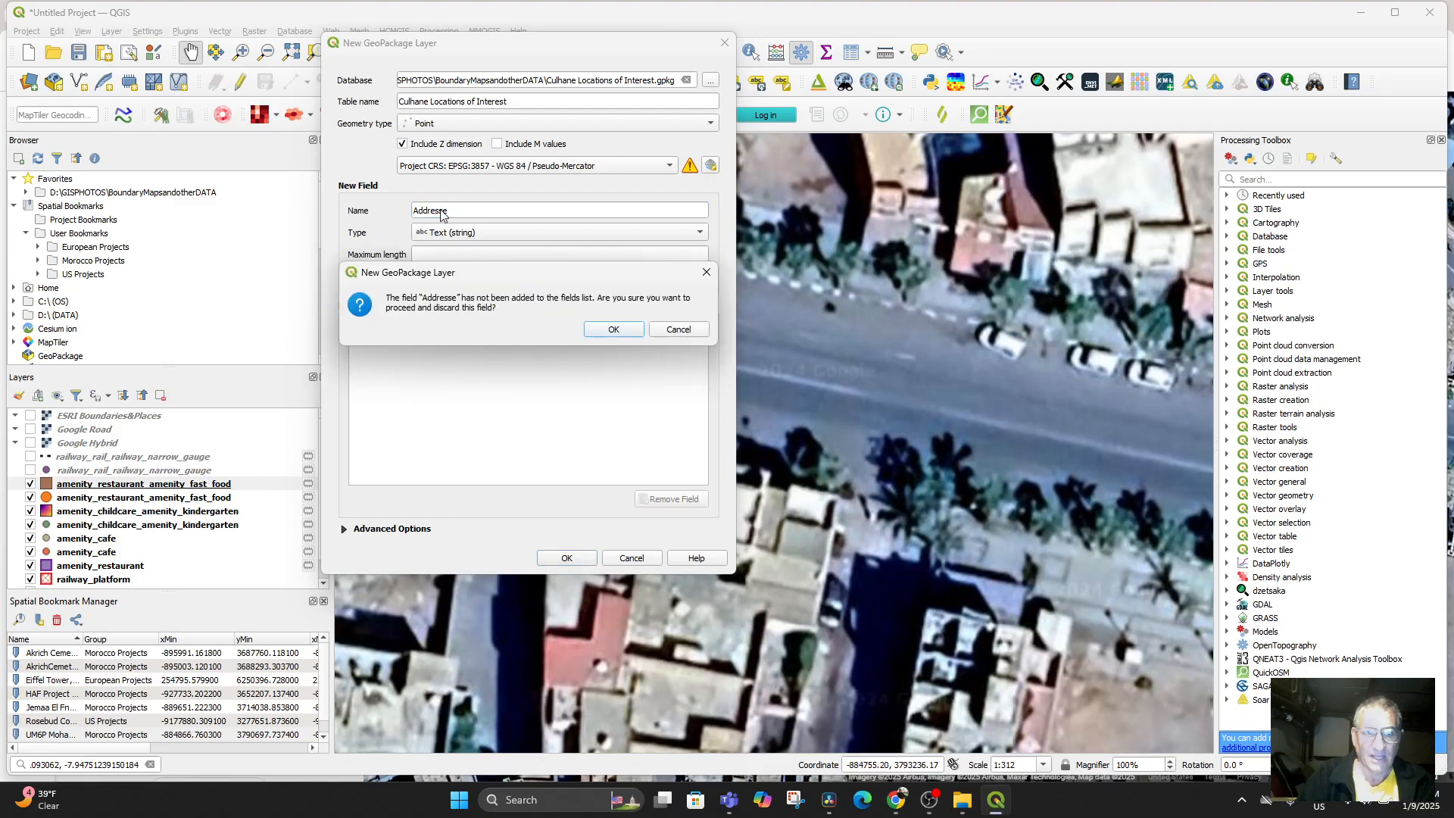
left_click(614, 334)
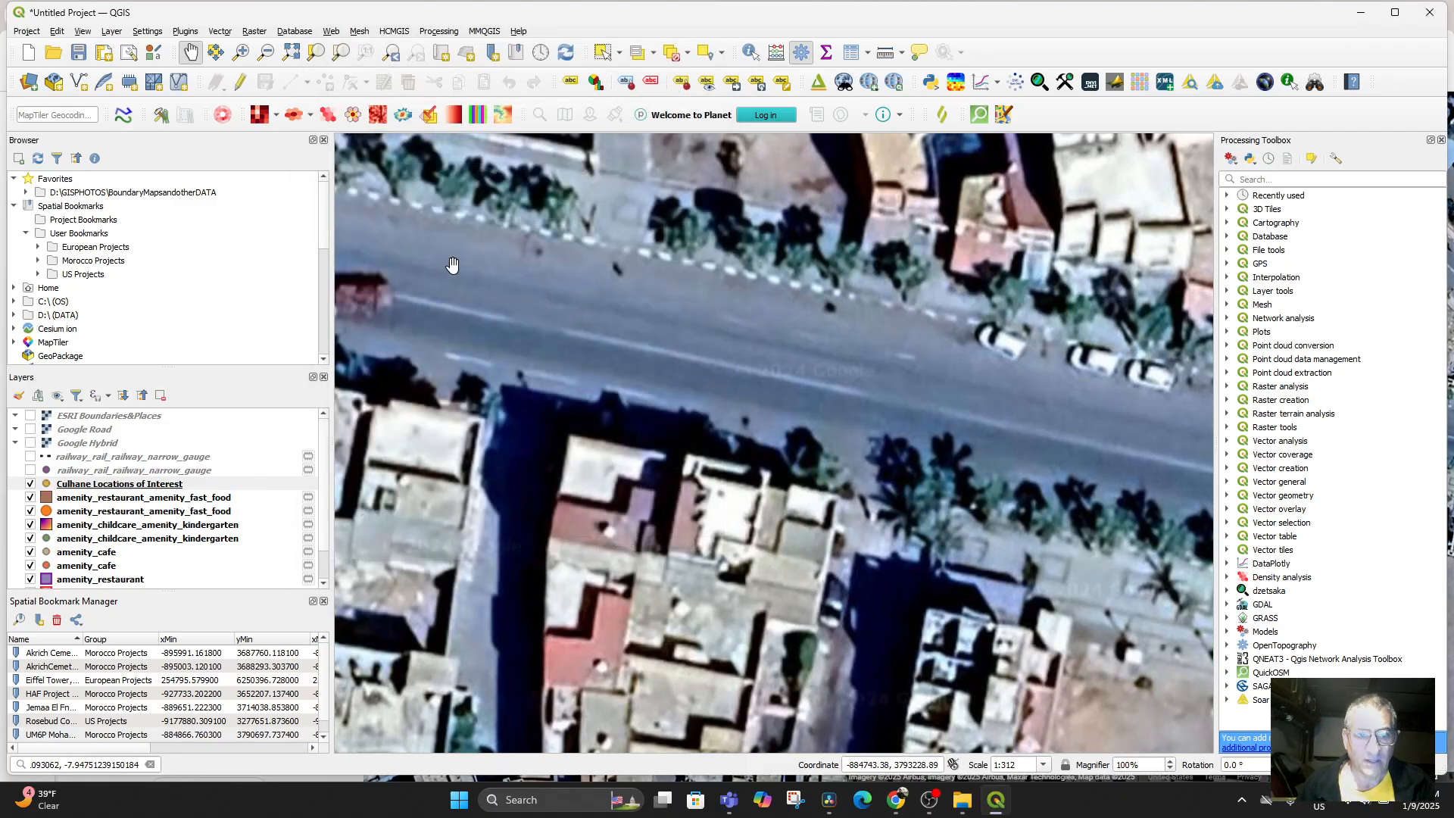
left_click(158, 485)
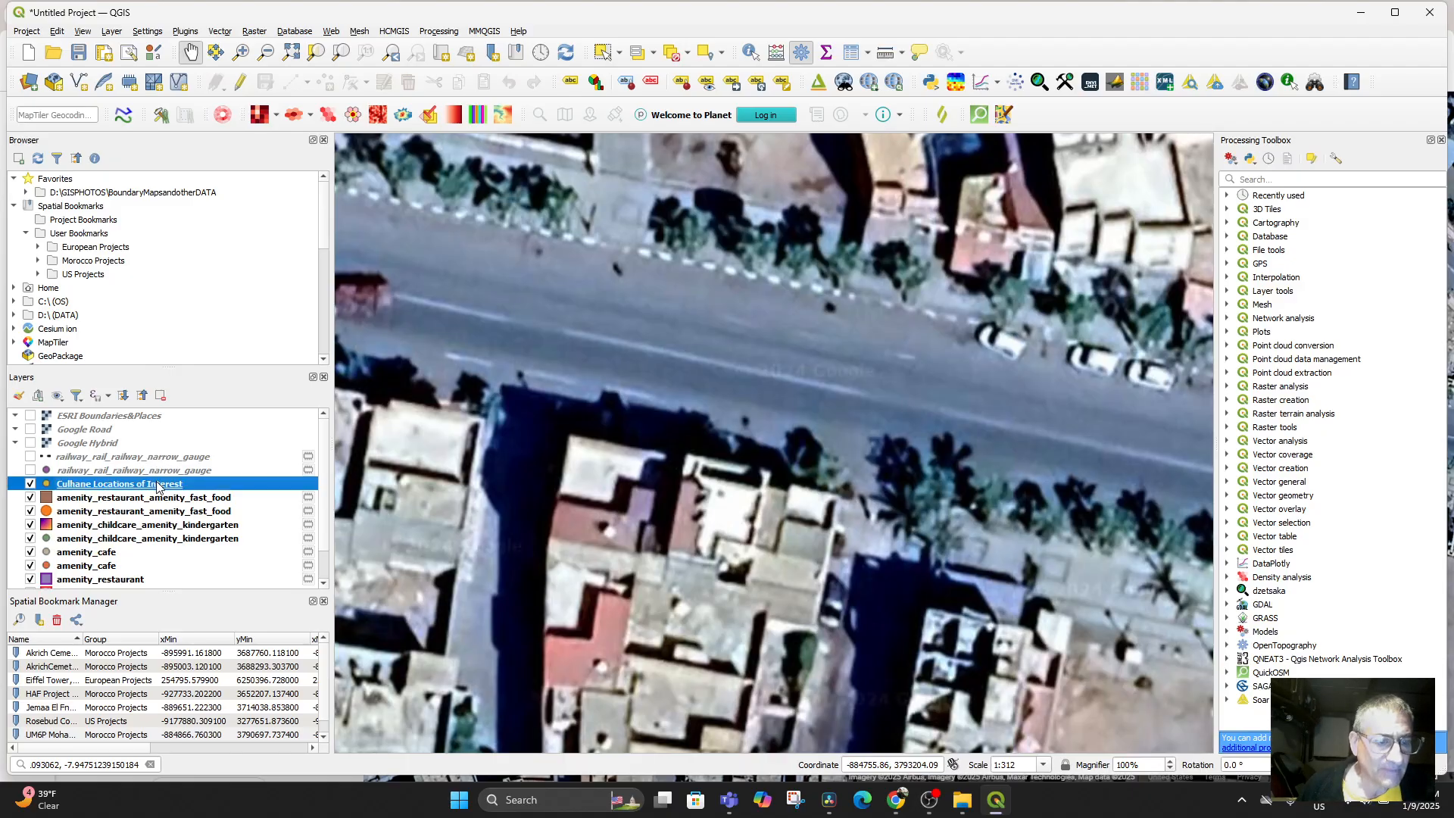
double_click(157, 485)
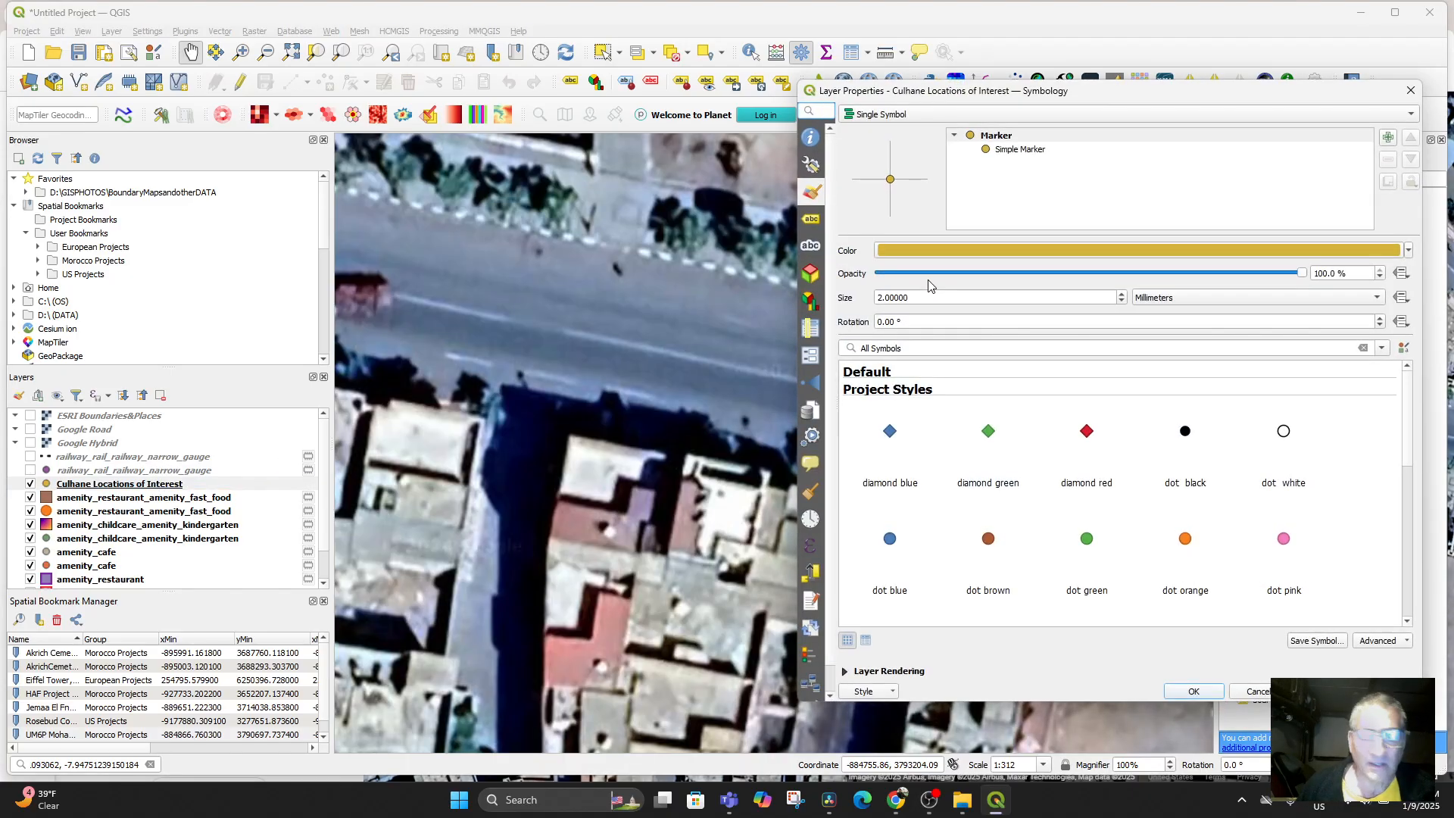
left_click(1410, 97)
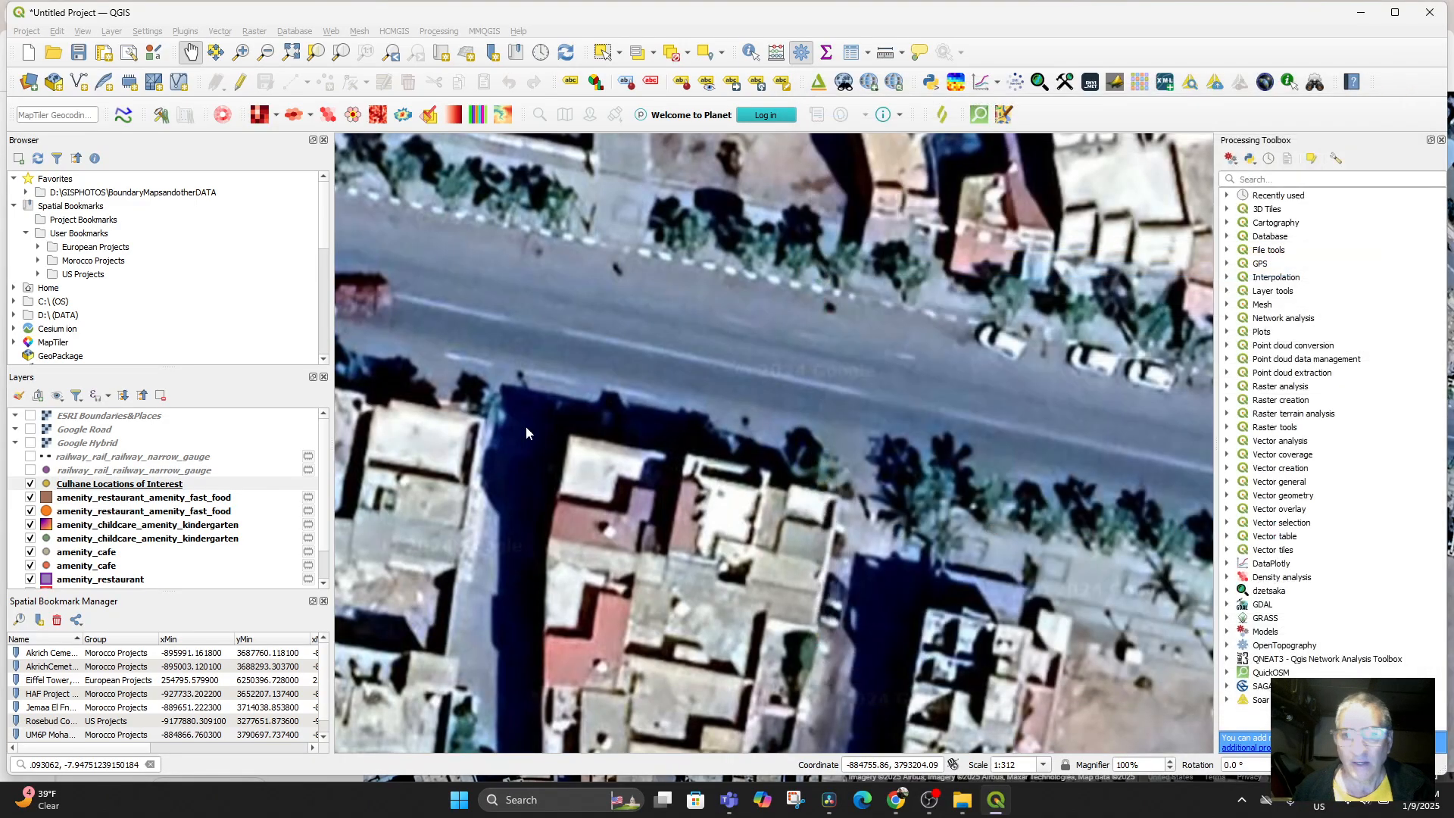
right_click(138, 484)
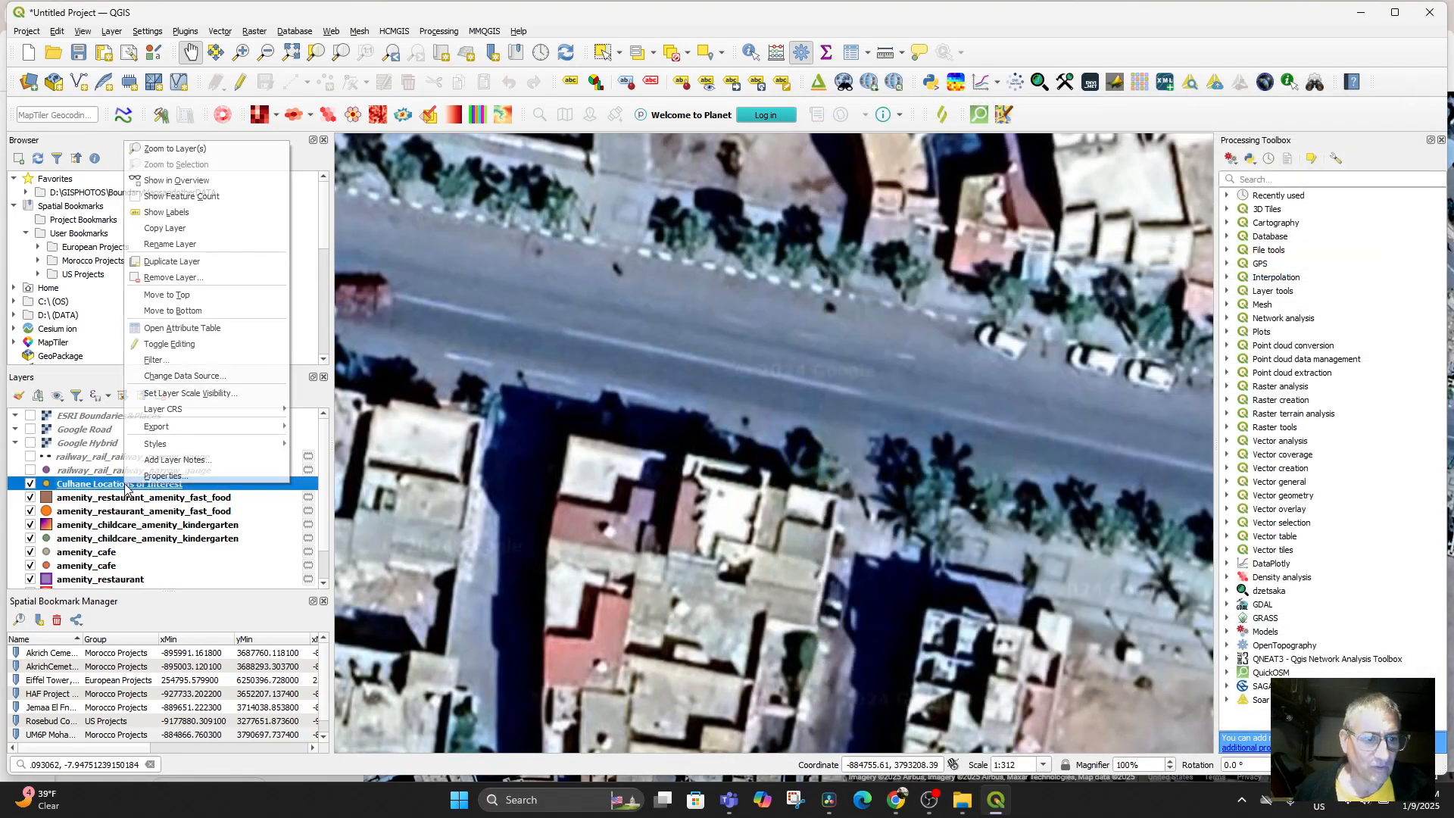
left_click(164, 476)
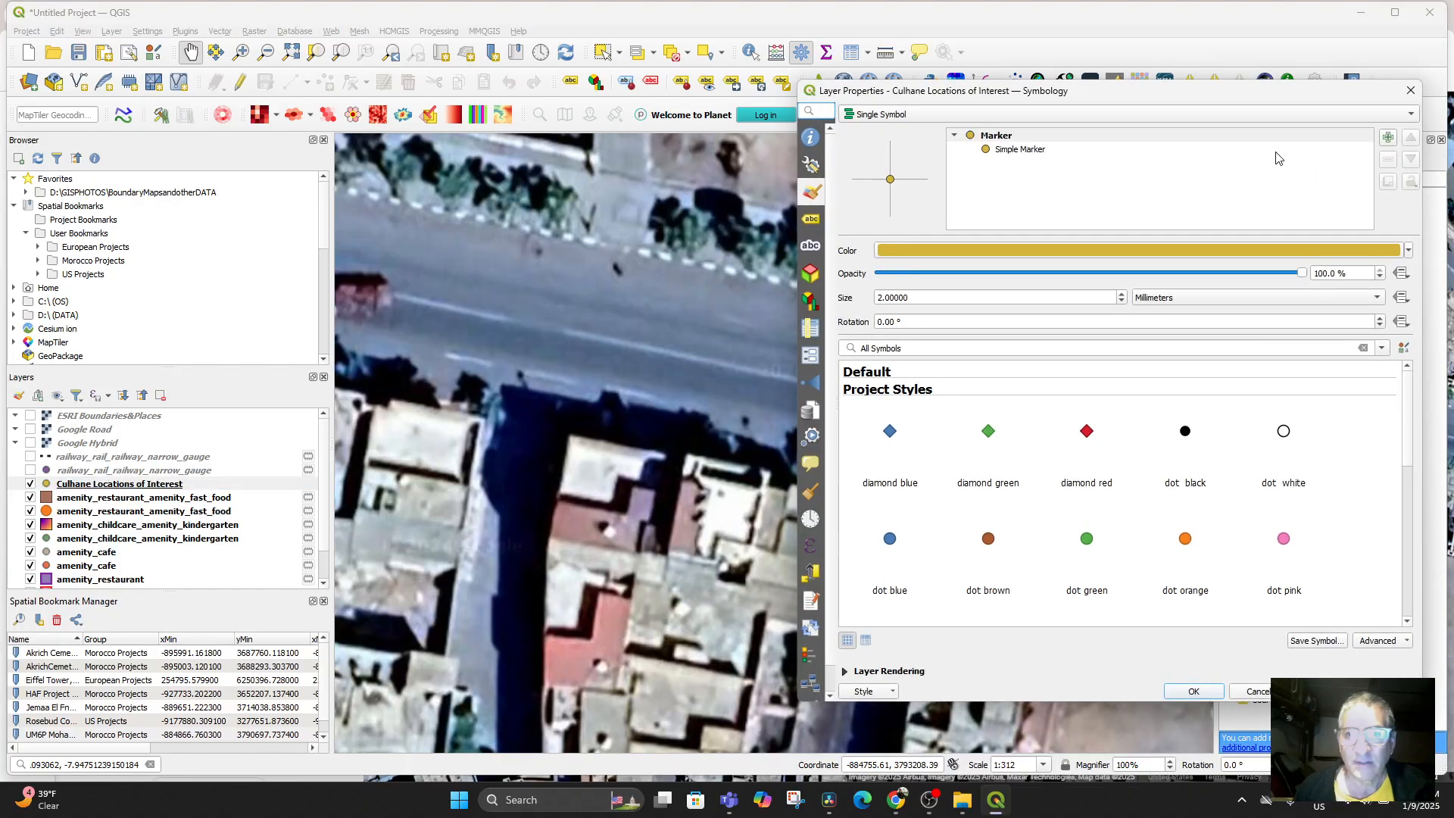
left_click(1407, 91)
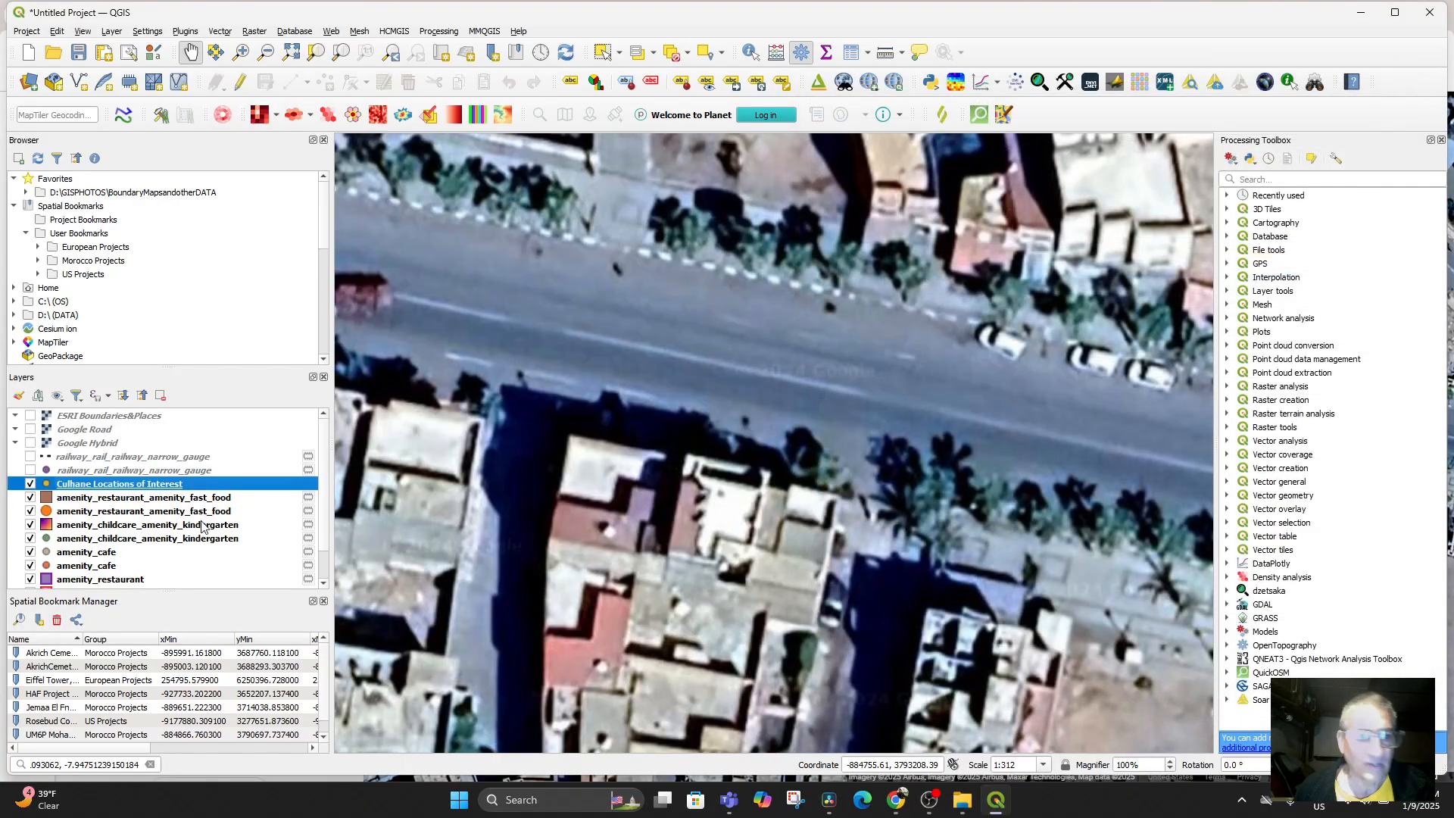
Step: Open the attribute table of the new Locations of Interest layer
right_click(123, 485)
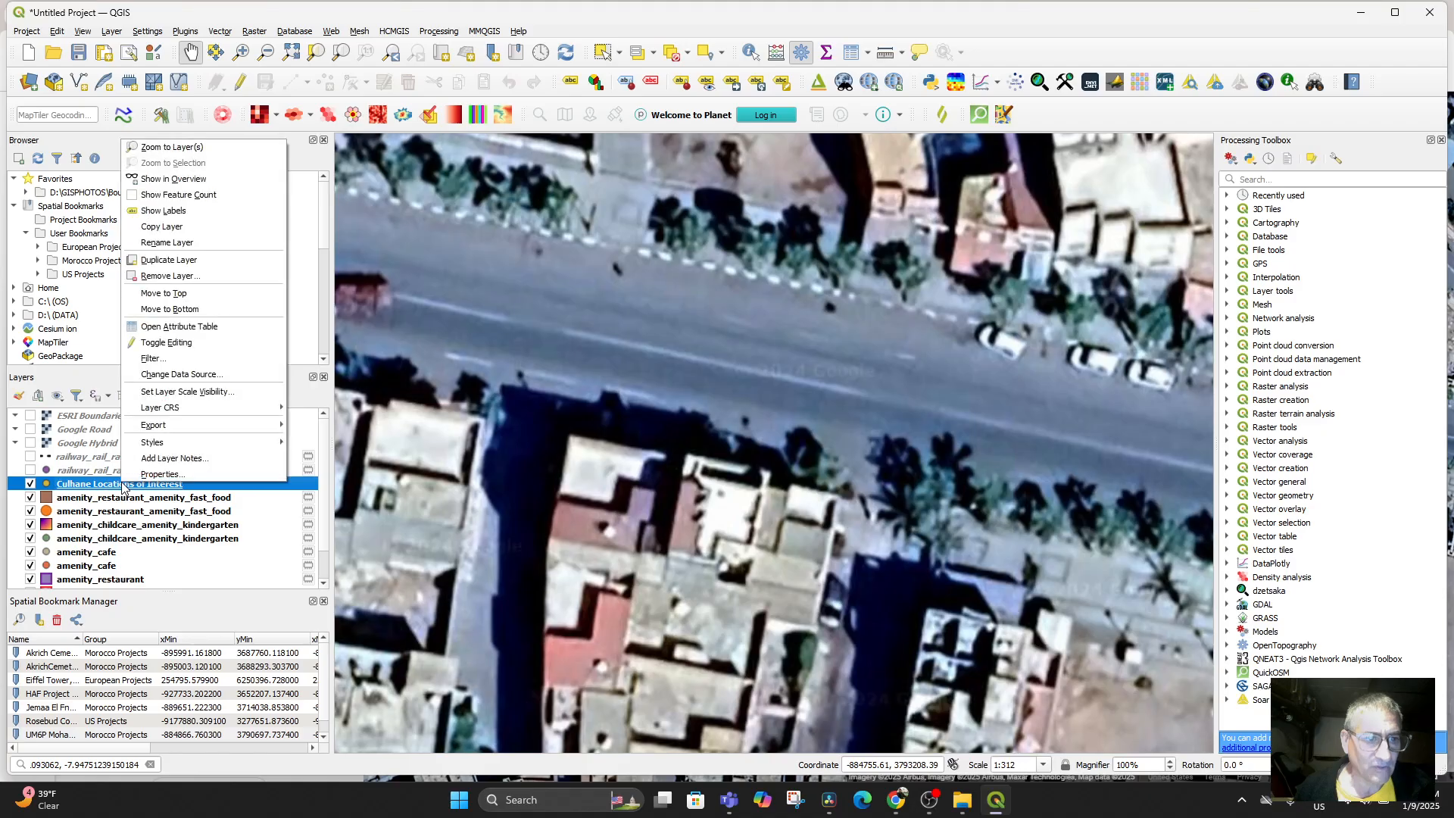
left_click(180, 326)
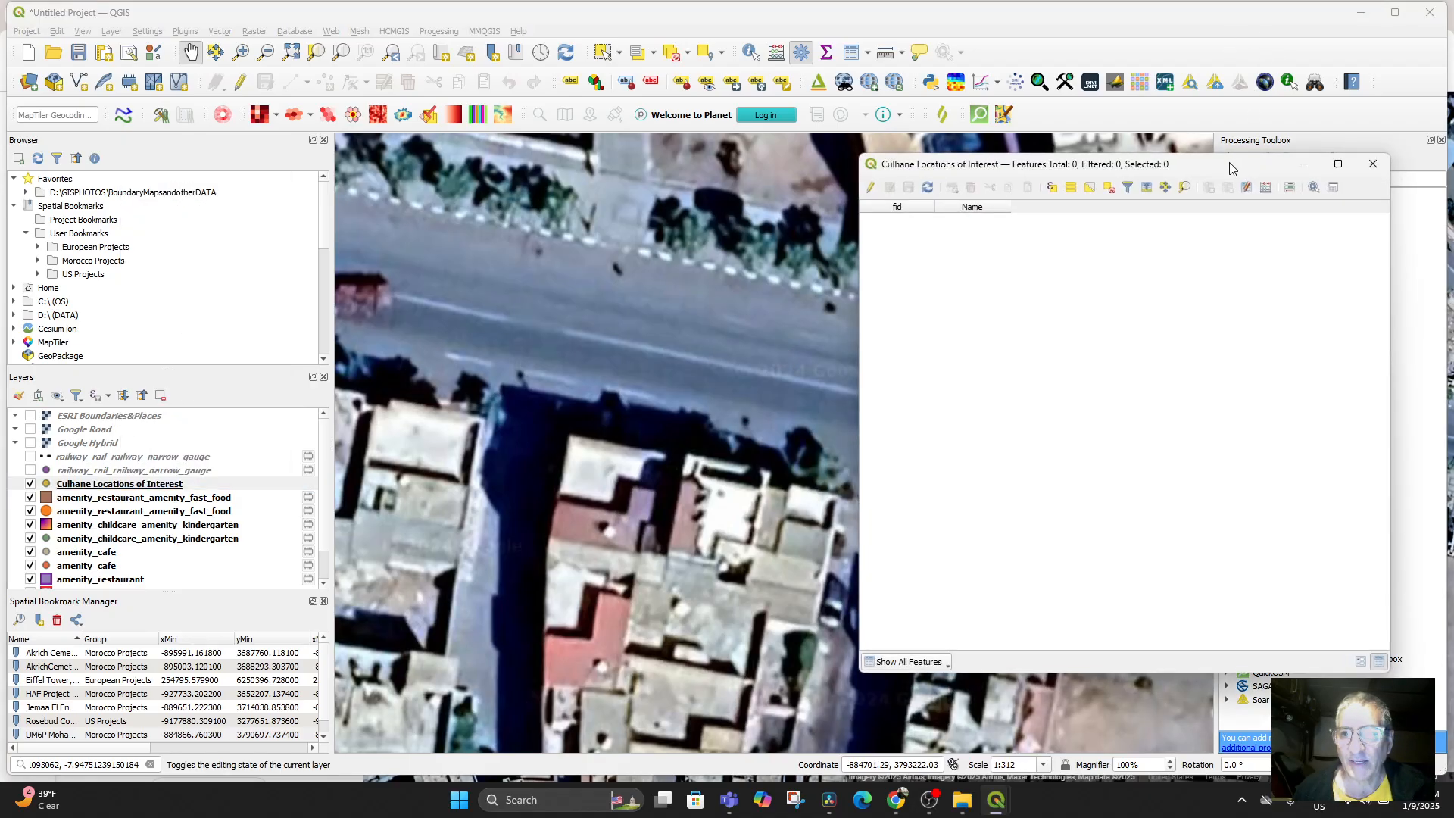
Step: Enable editing on the Locations of Interest layer and add an empty row to its attribute table
left_click_drag(1233, 165, 1029, 162)
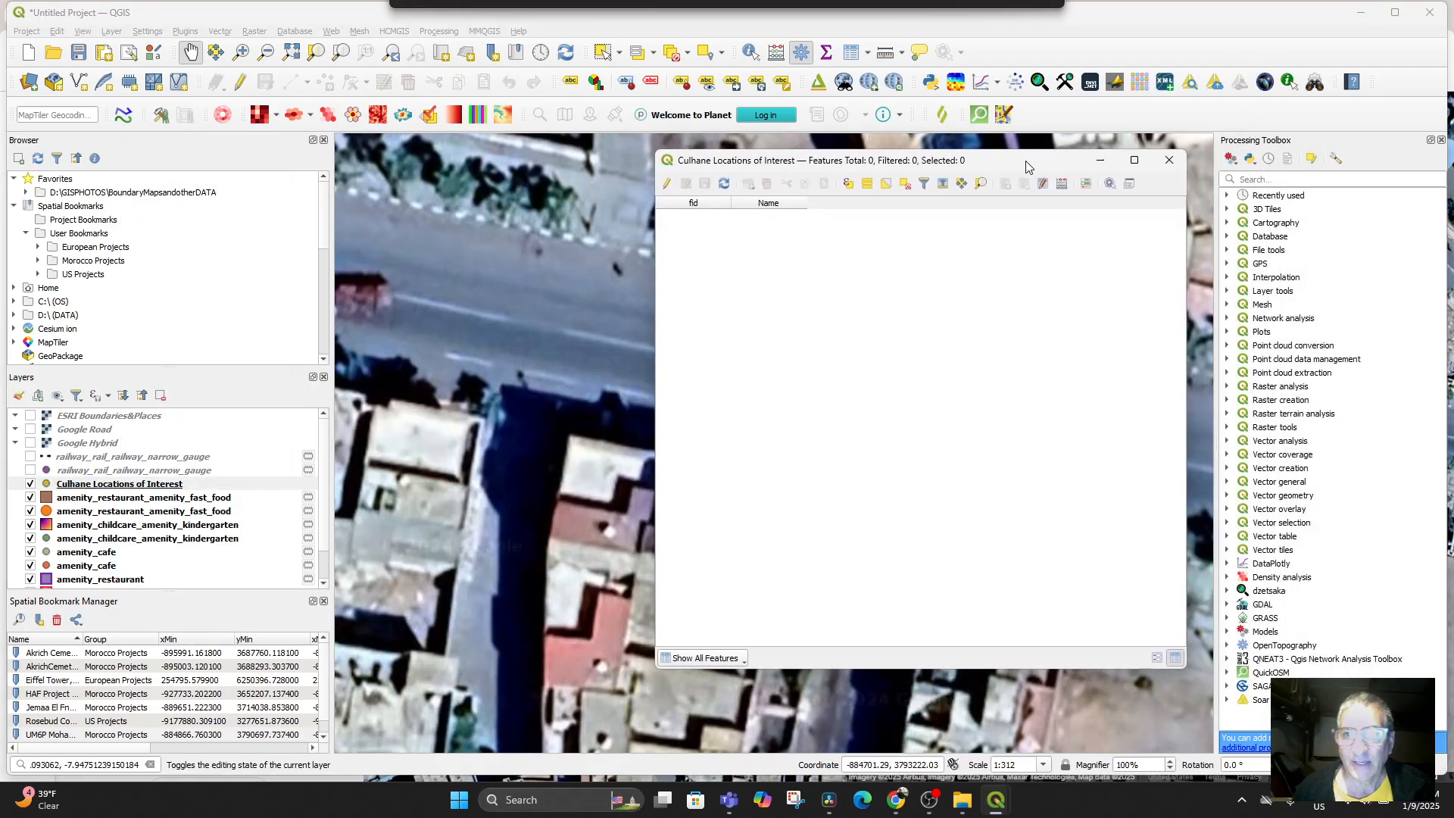
left_click(674, 188)
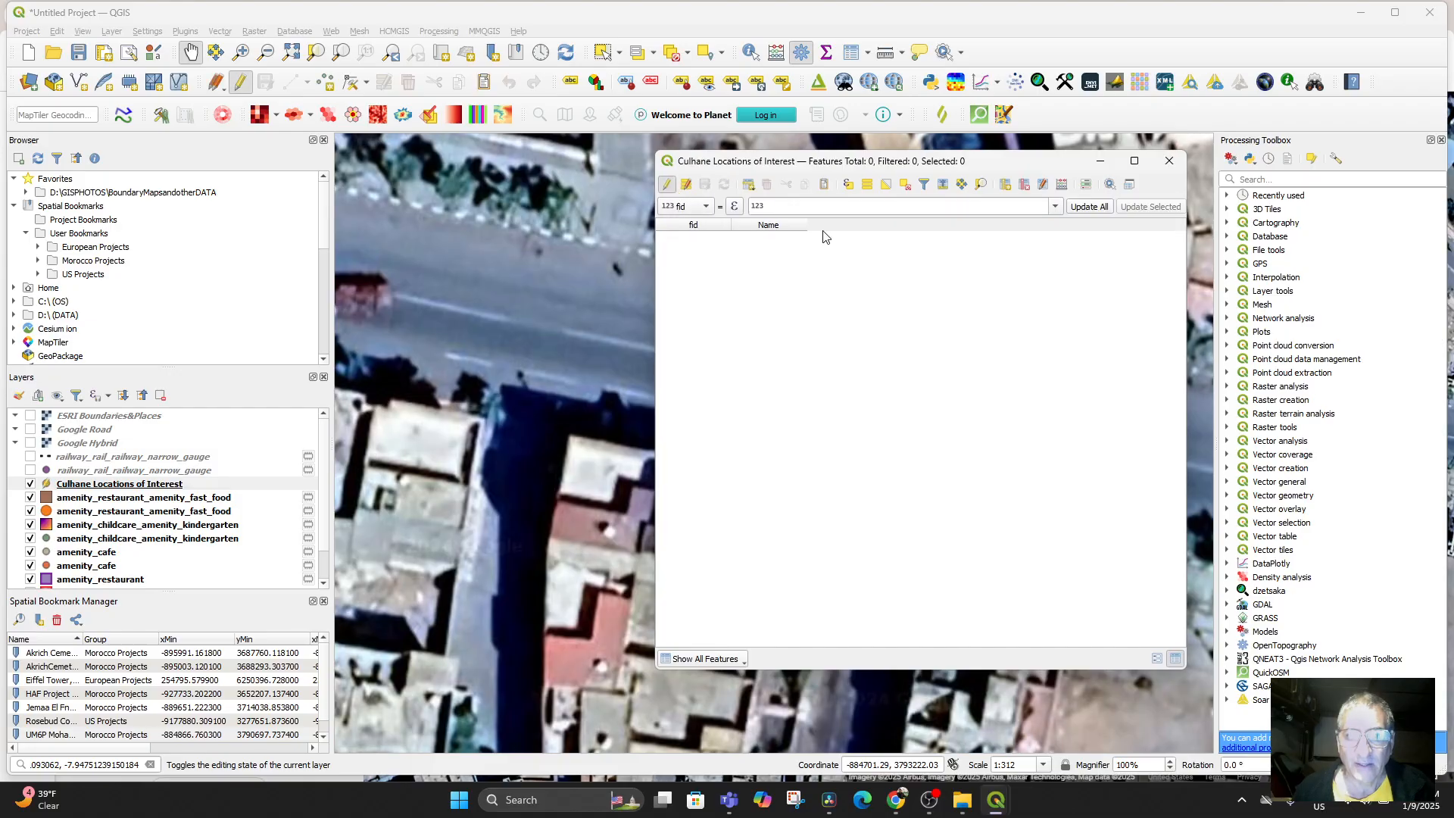
left_click(705, 210)
left_click(705, 208)
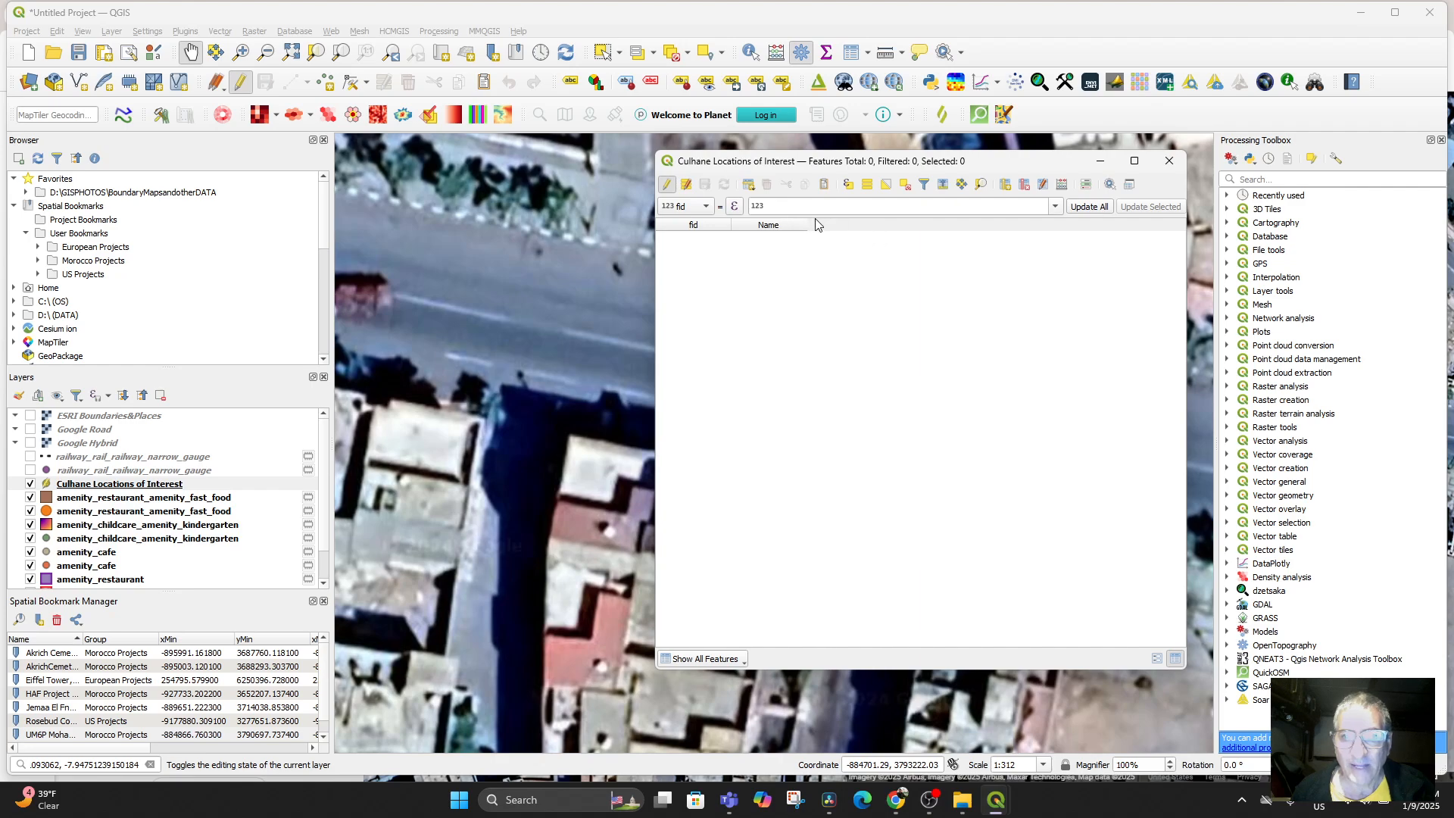
left_click(748, 186)
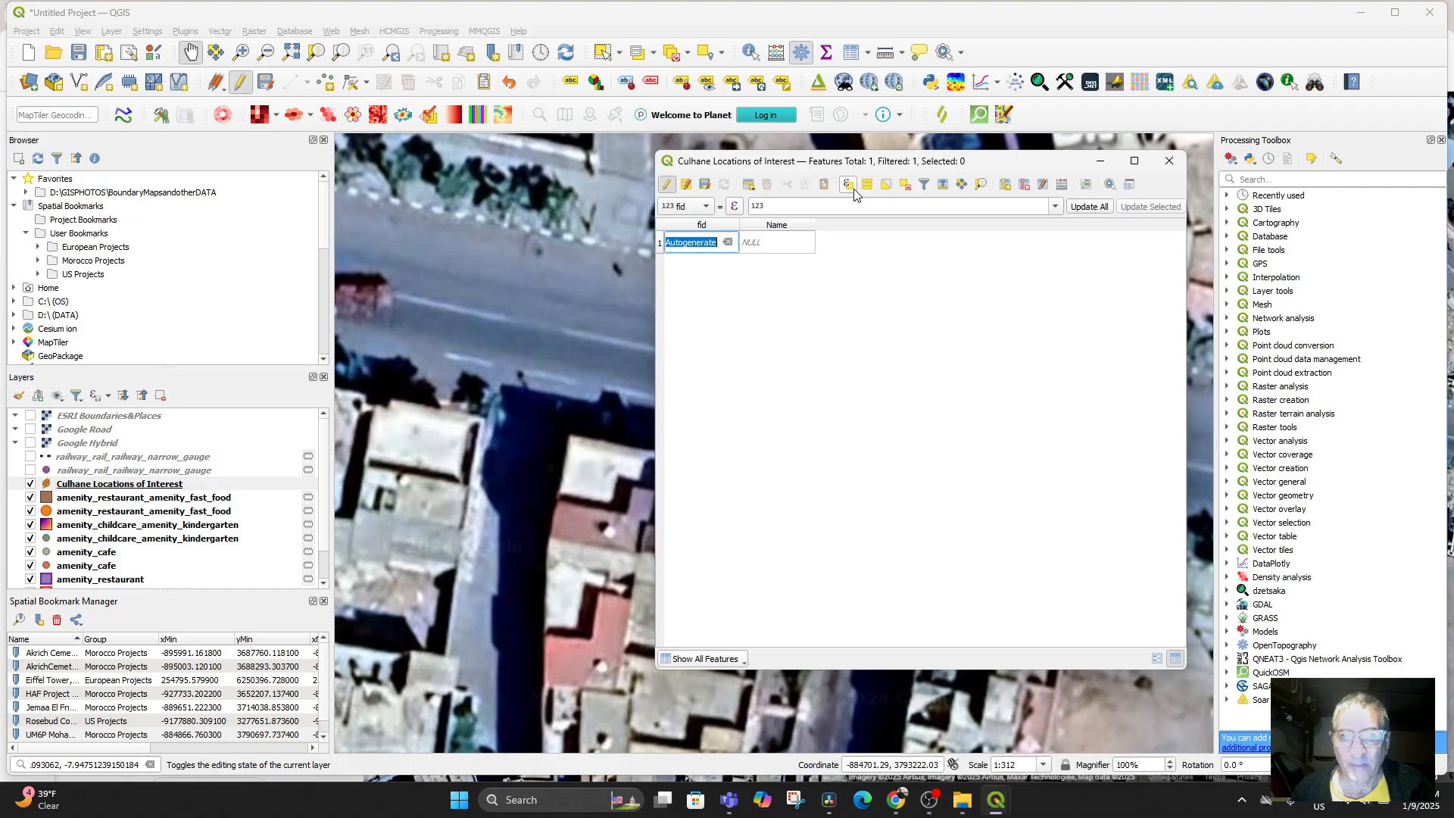
Step: Switch the attribute table to multi-edit mode and select the empty row to edit its Name value
left_click(685, 186)
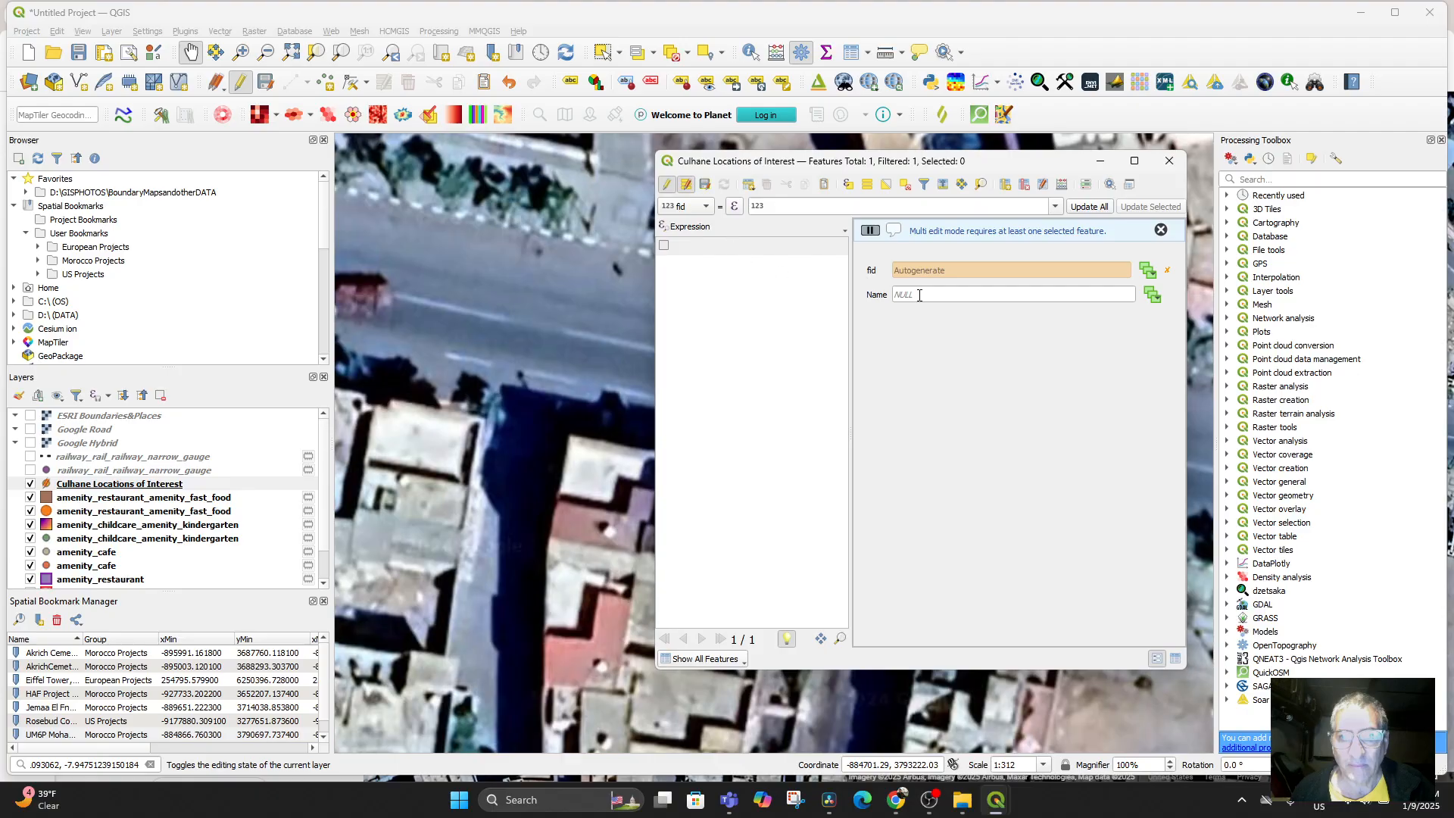
left_click(664, 248)
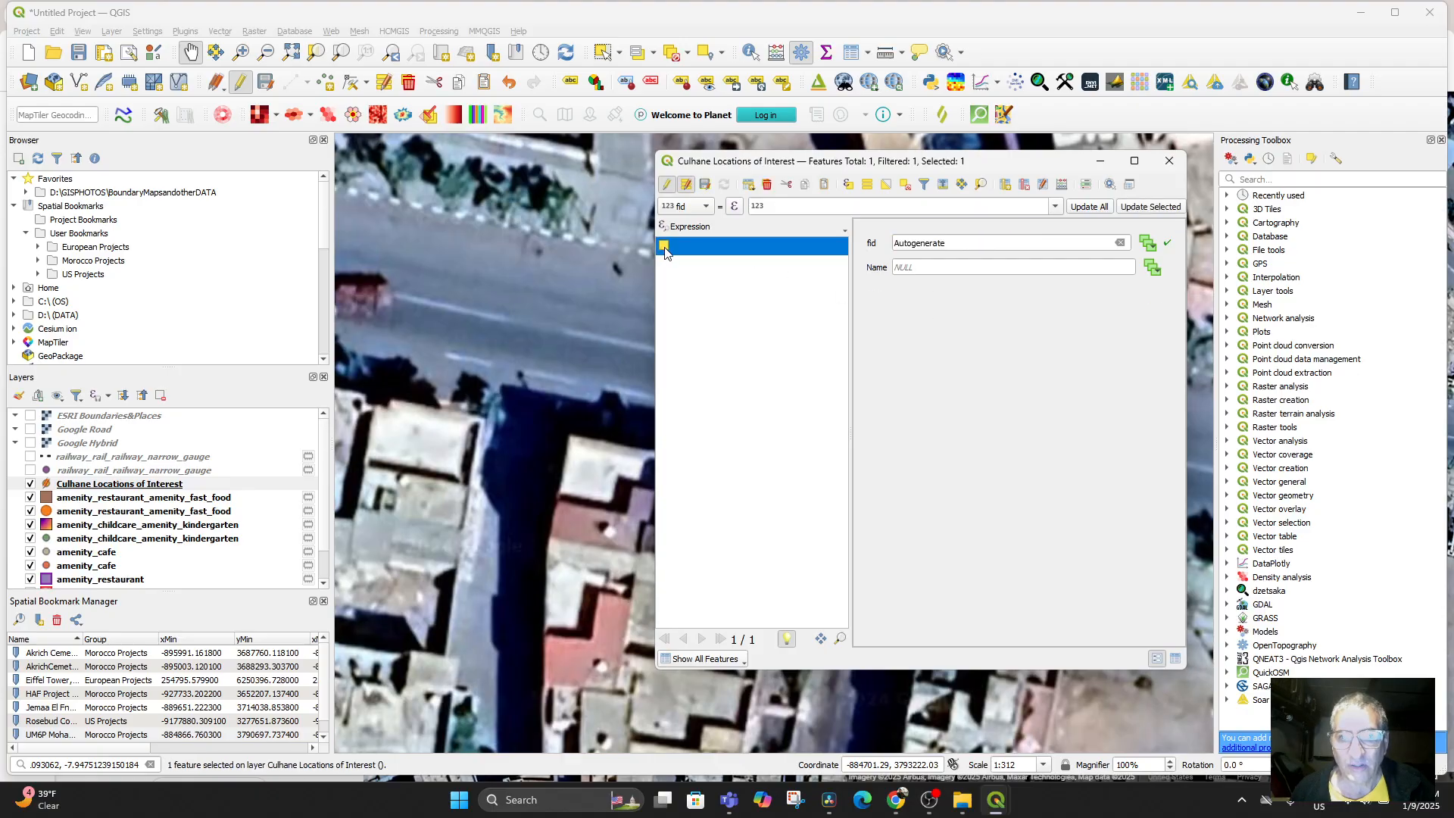
left_click(997, 267)
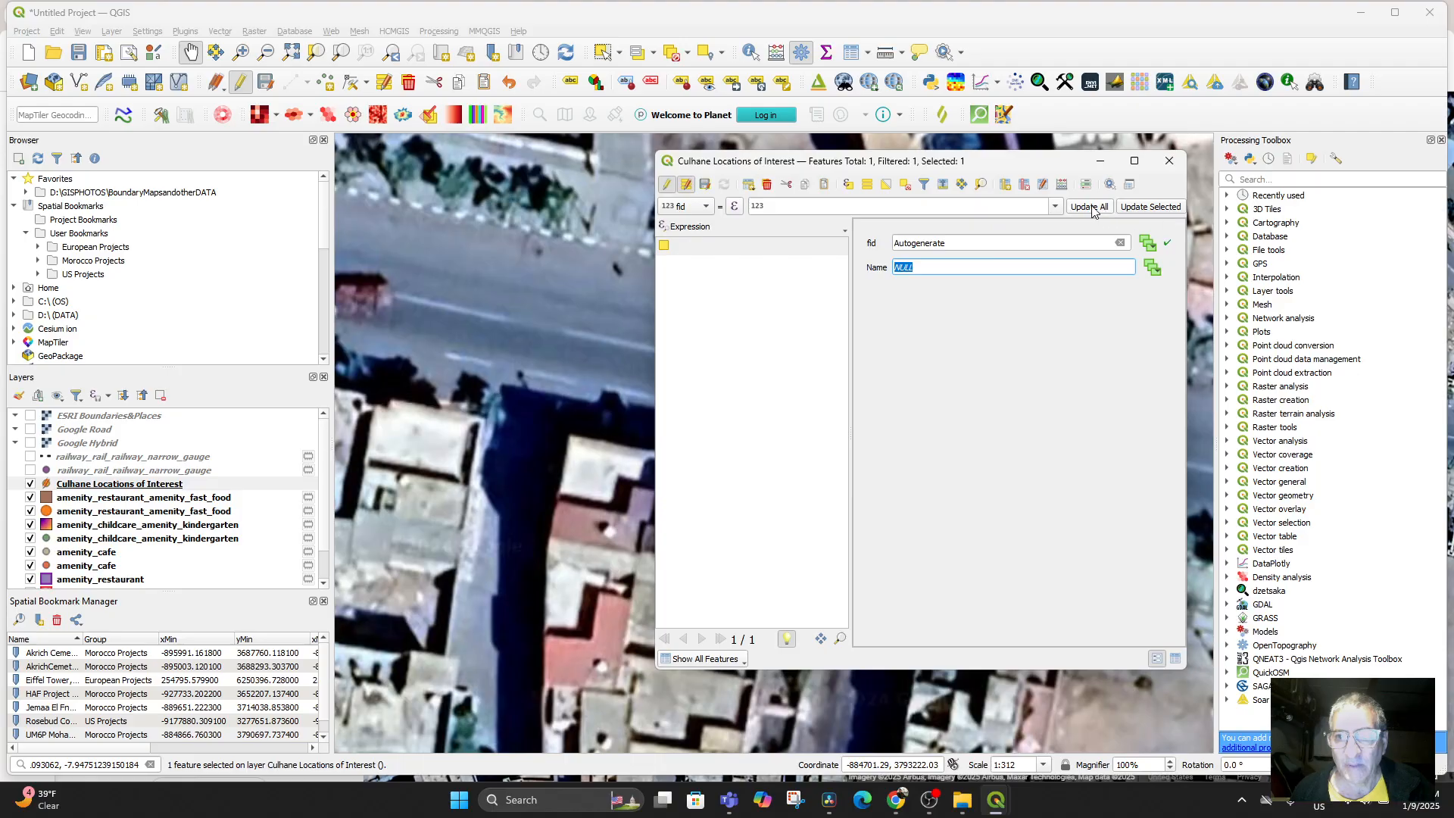
Step: Add a Text (string) field called Address to the layer
left_click(1006, 185)
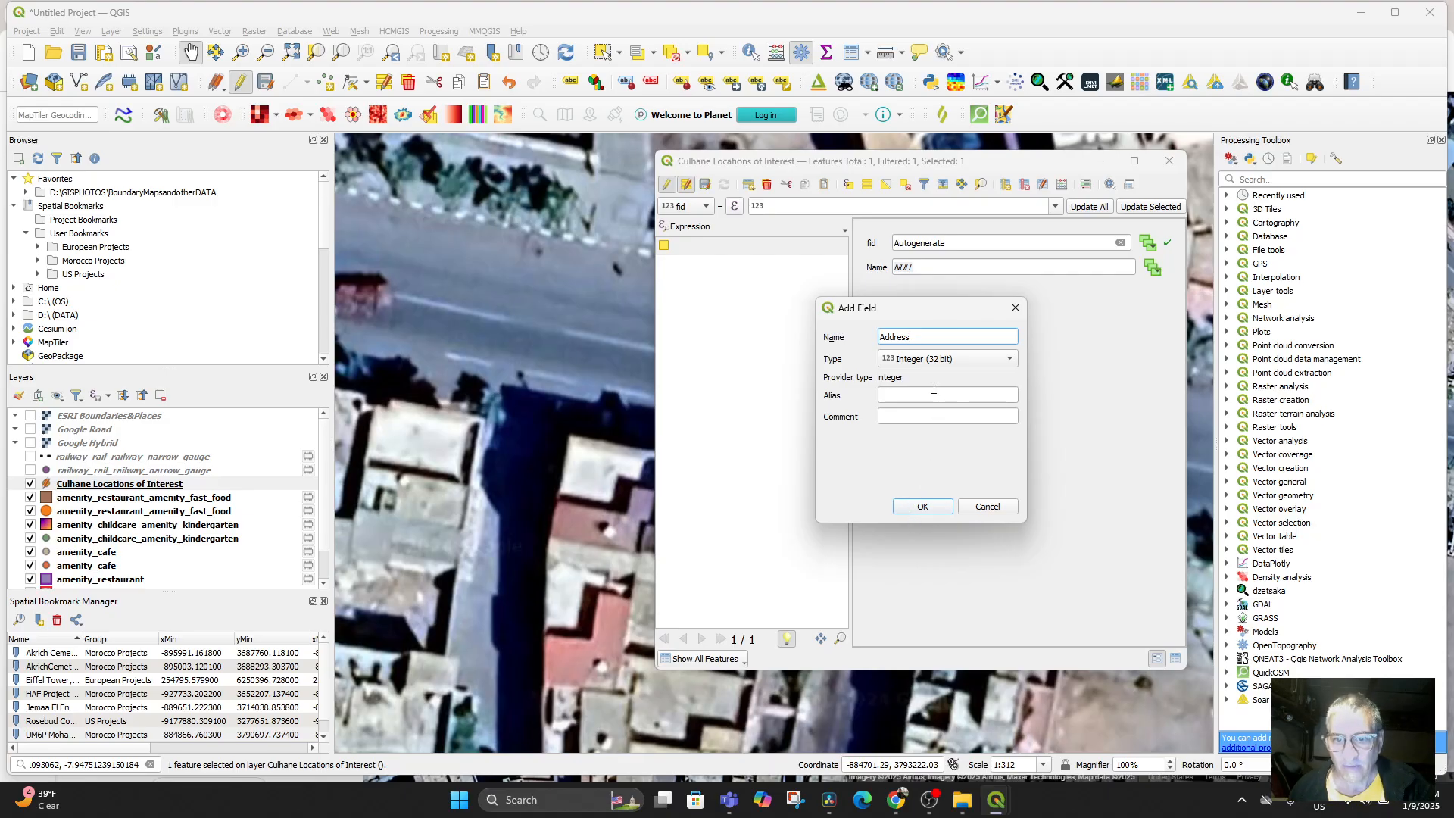
left_click(933, 364)
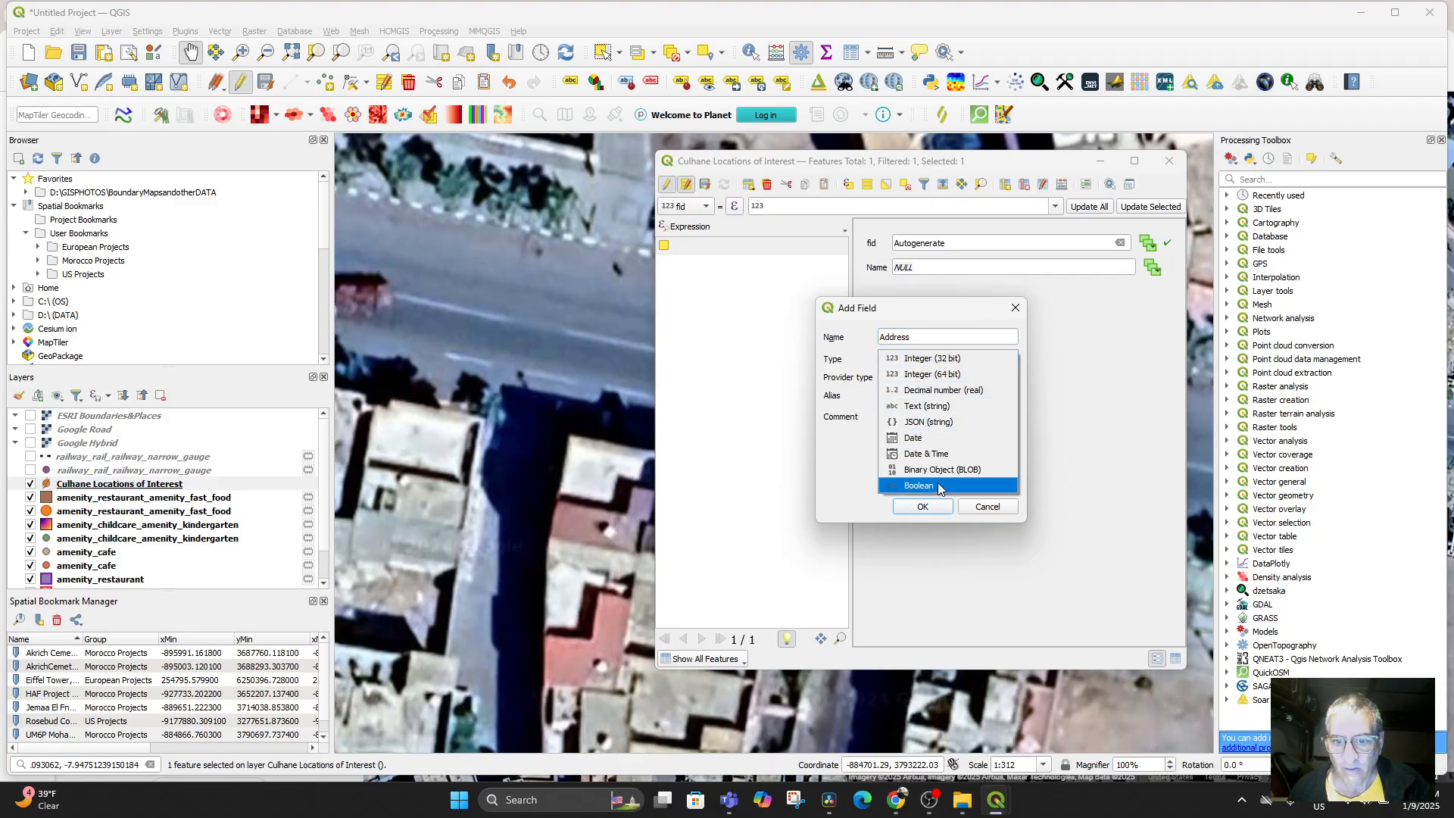
left_click(927, 406)
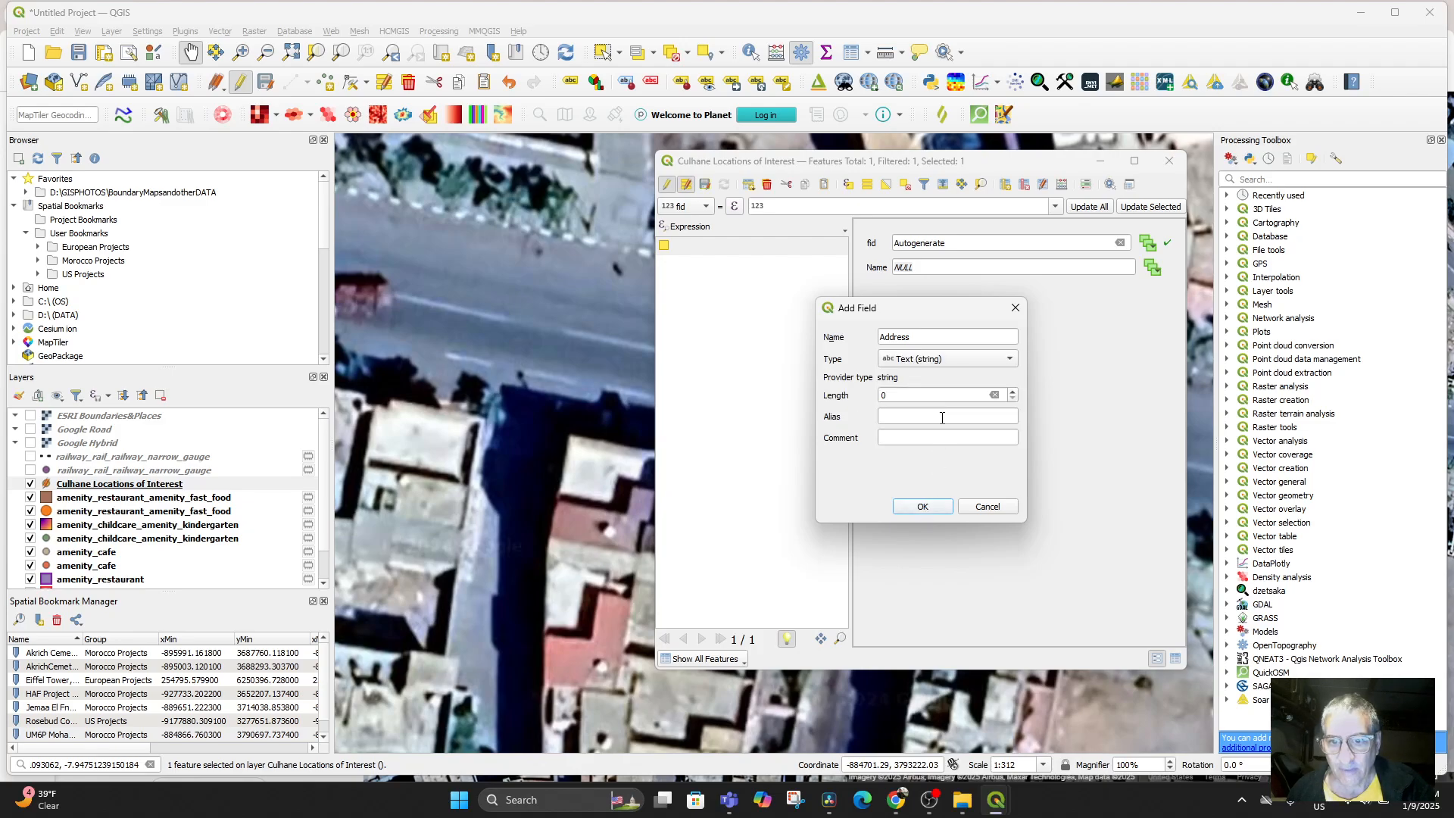
left_click(934, 394)
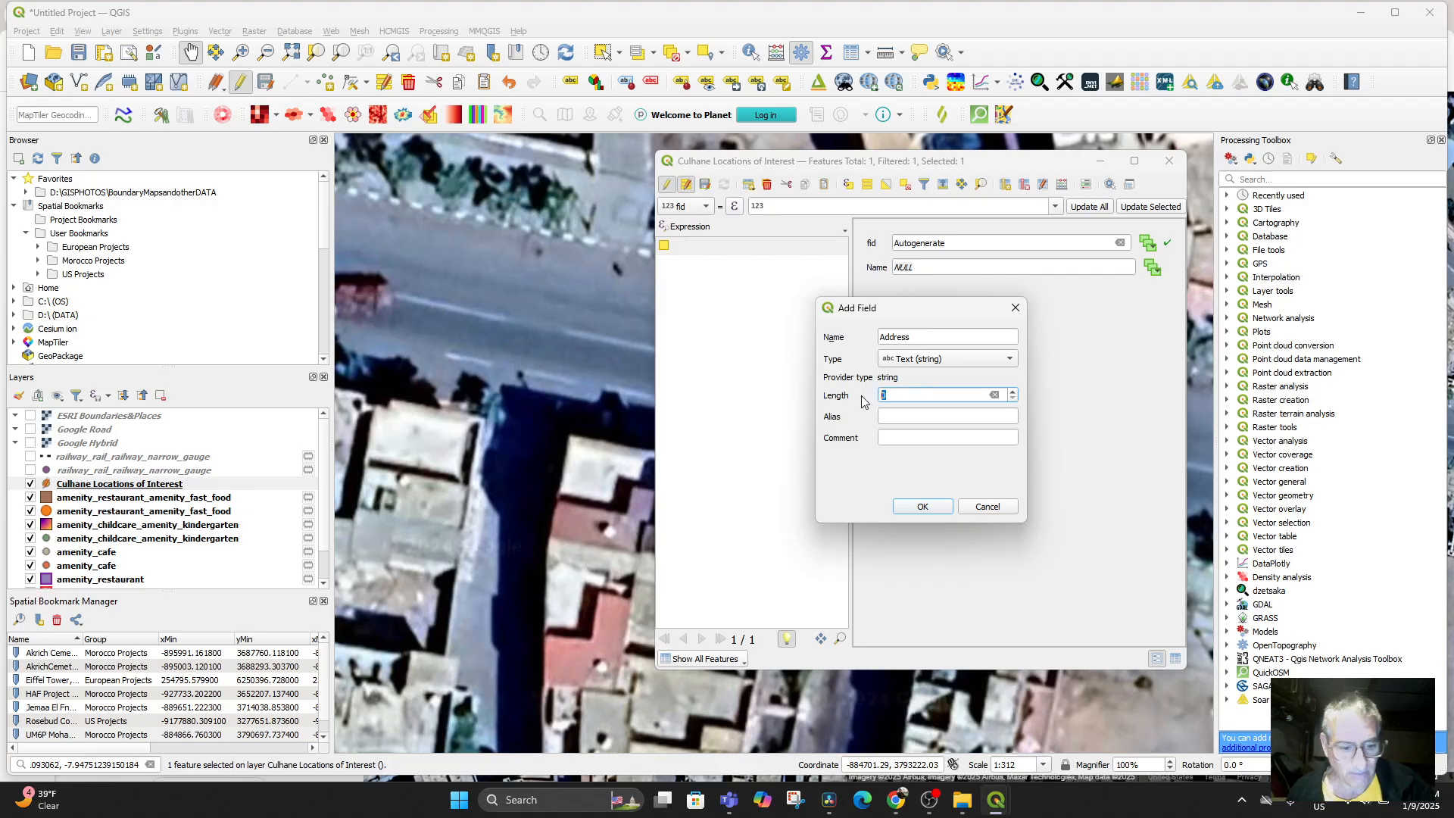
left_click(933, 507)
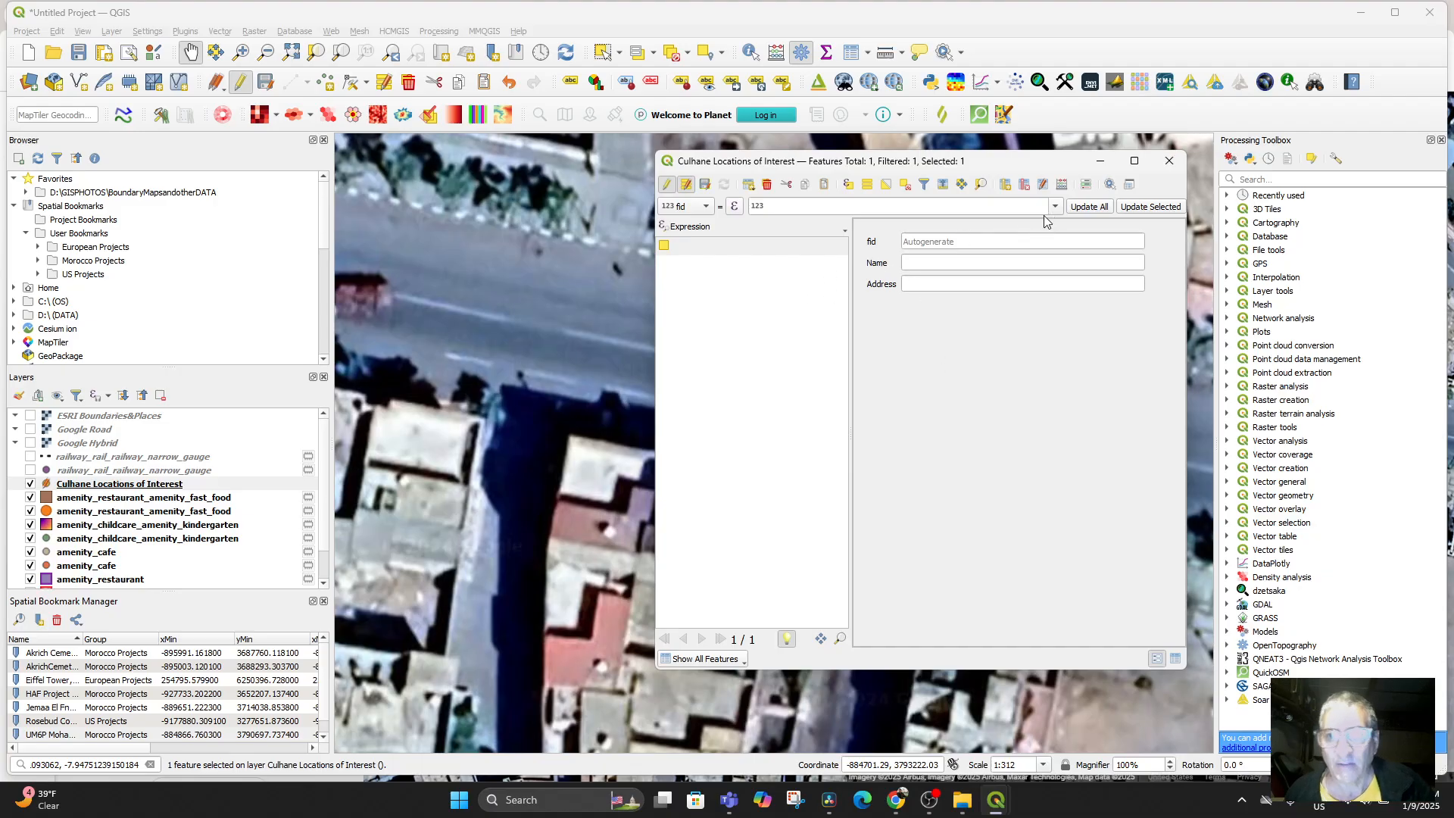
Step: Leave multi-edit mode and stop editing the layer, saving the row and Address field
left_click(687, 184)
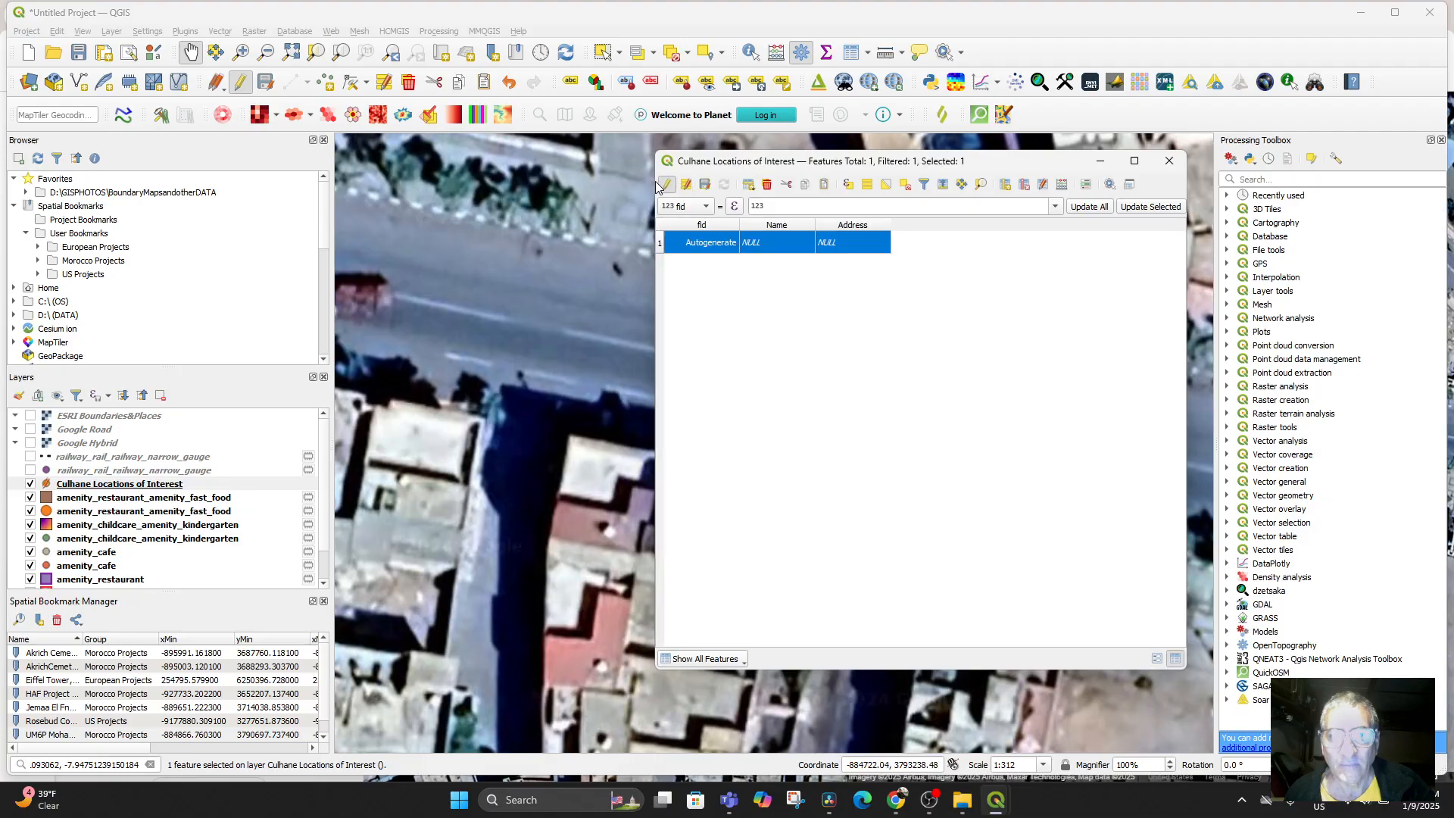
left_click(665, 186)
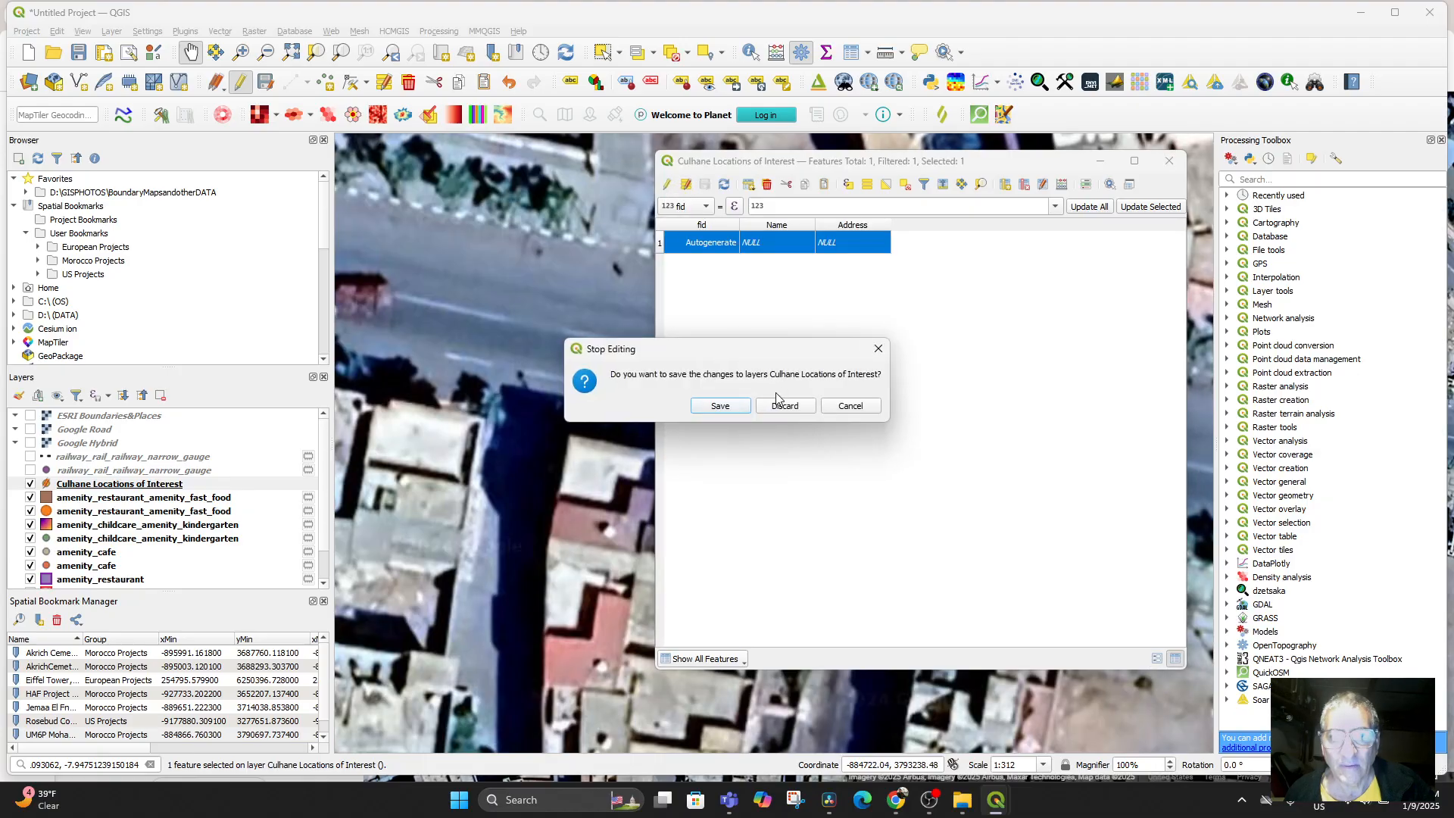
left_click(731, 408)
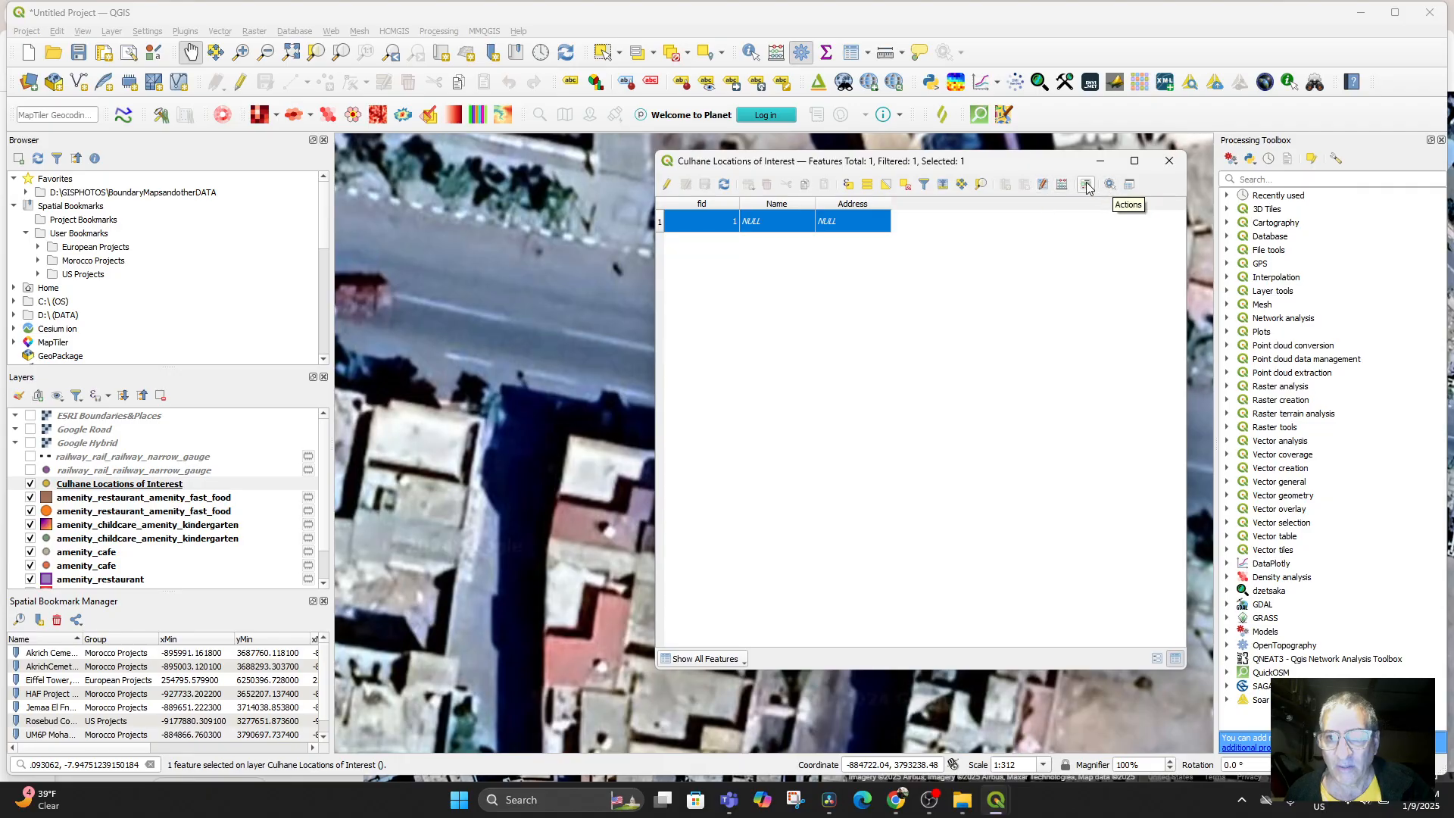
Step: Re-enable layer editing and add a Text (string) field called Website with a length of 255
left_click(667, 185)
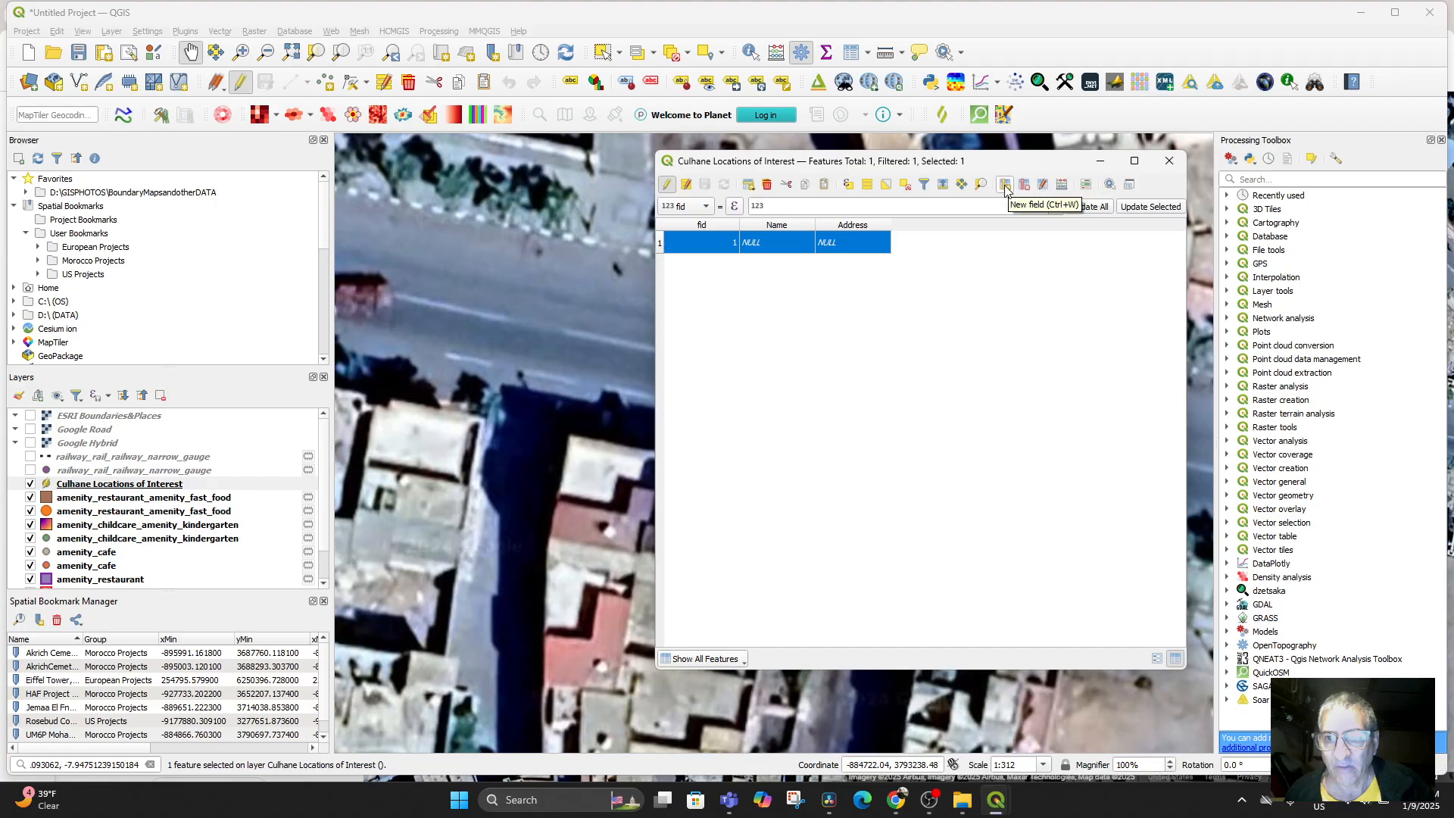
left_click(1043, 185)
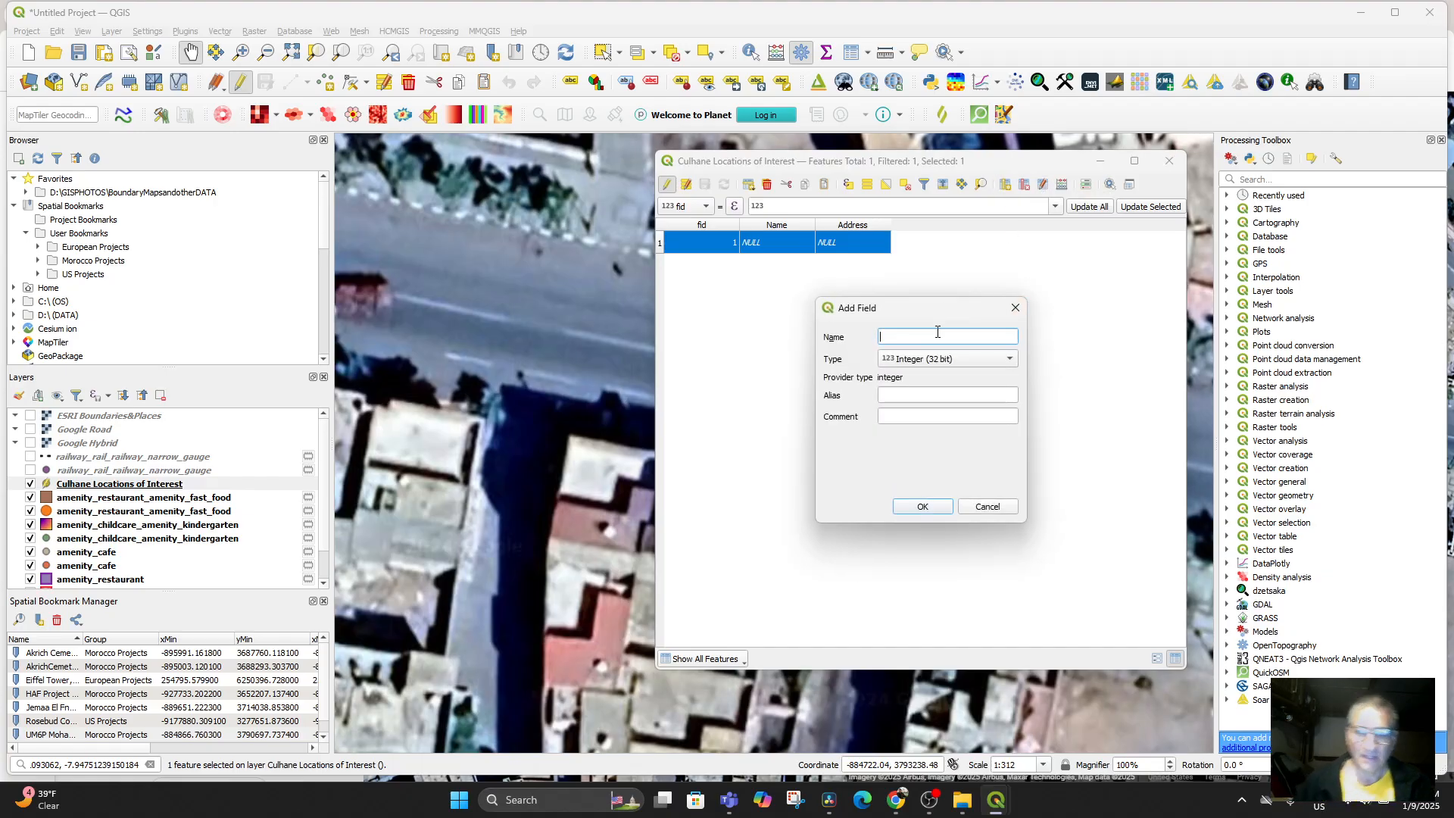
type("Website")
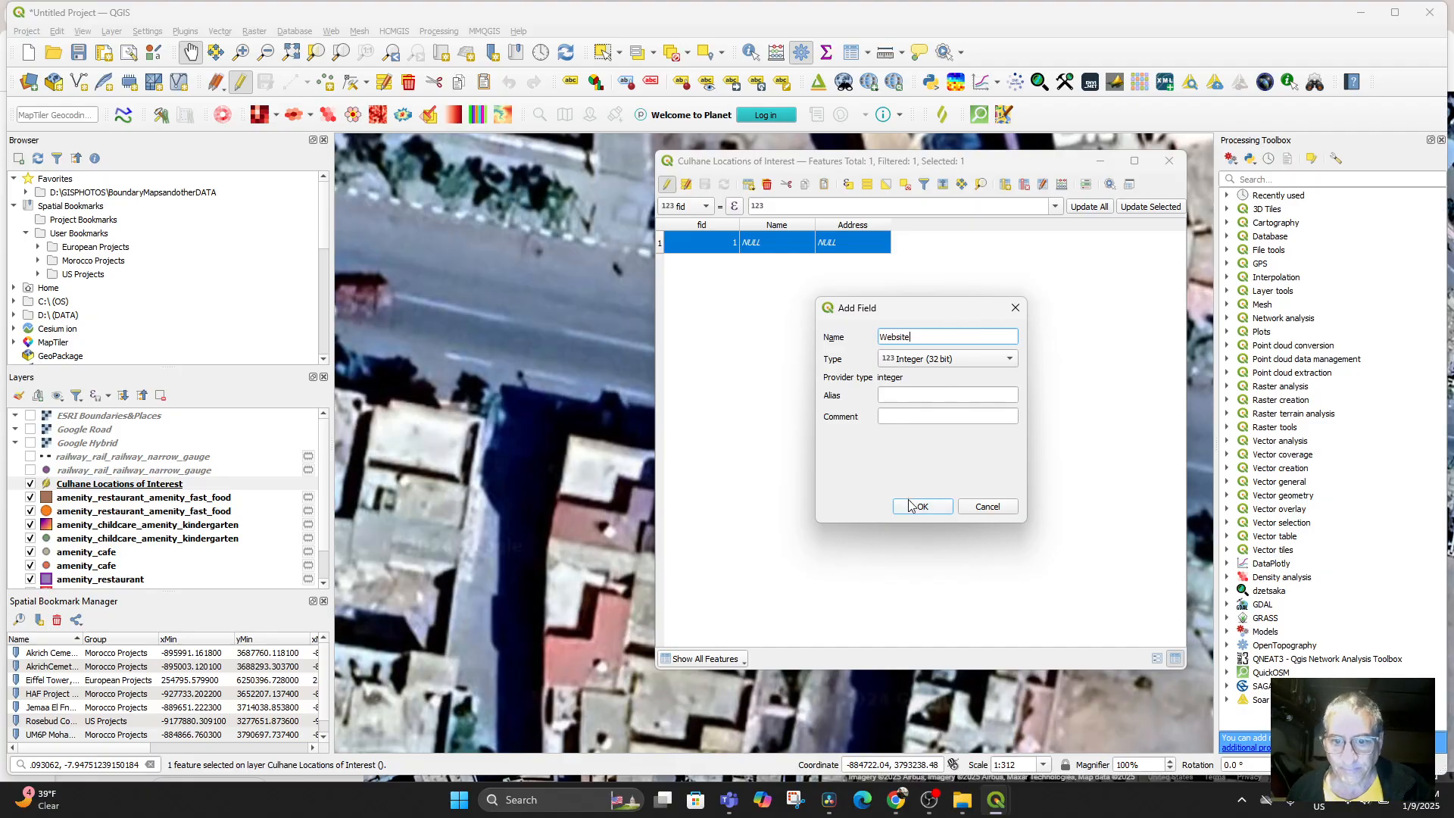
left_click(927, 361)
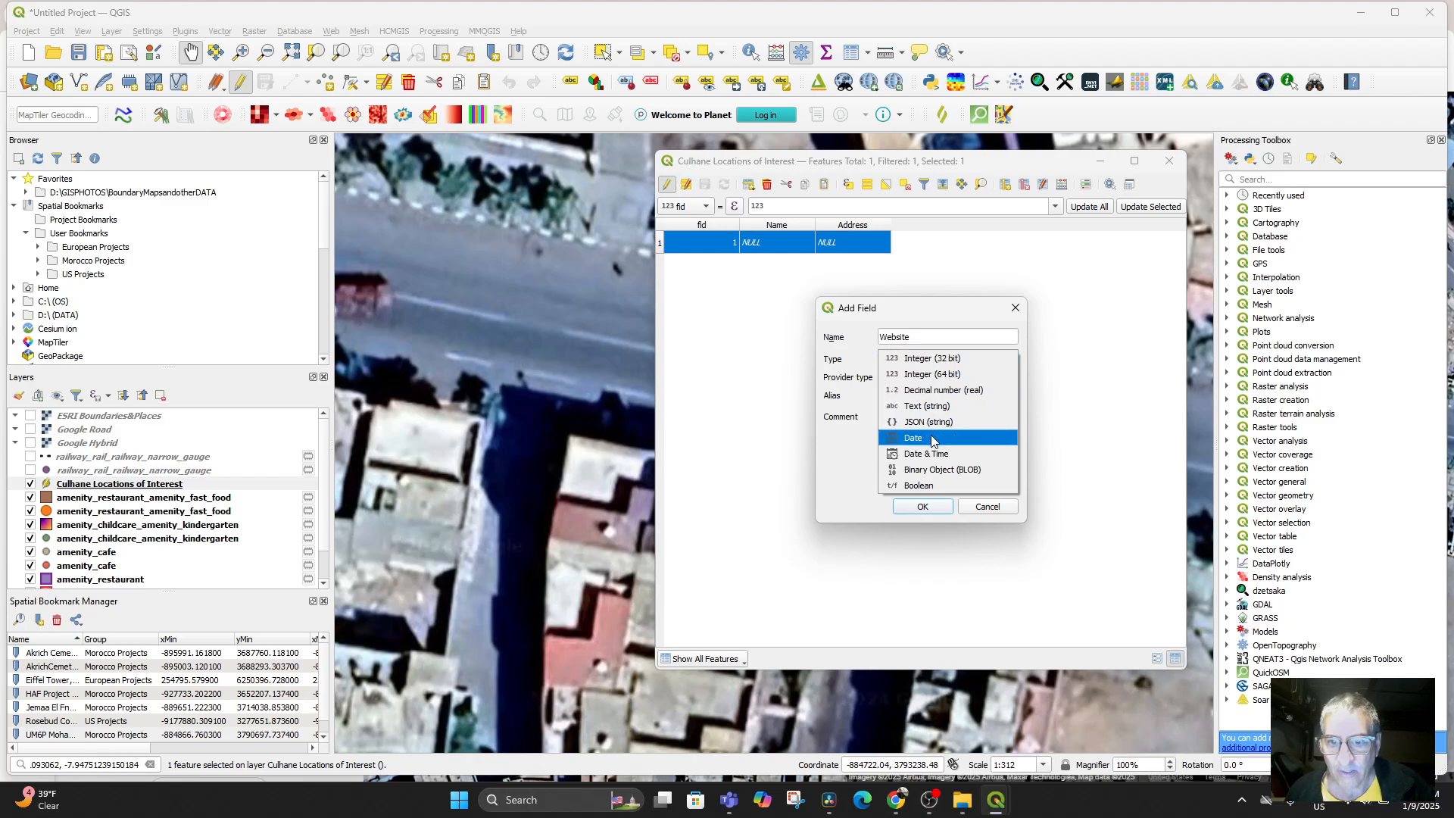
left_click(928, 408)
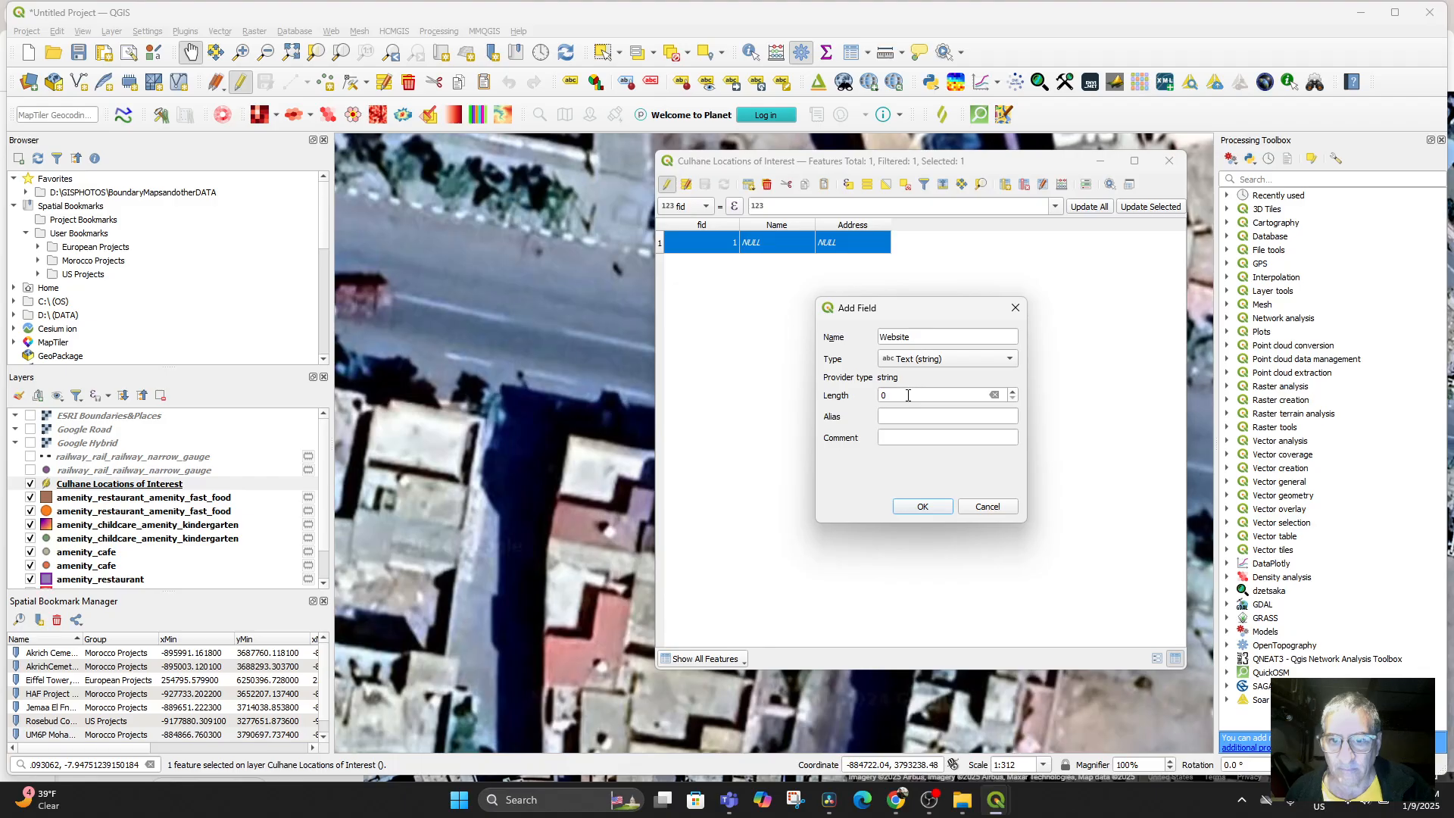
left_click(908, 395)
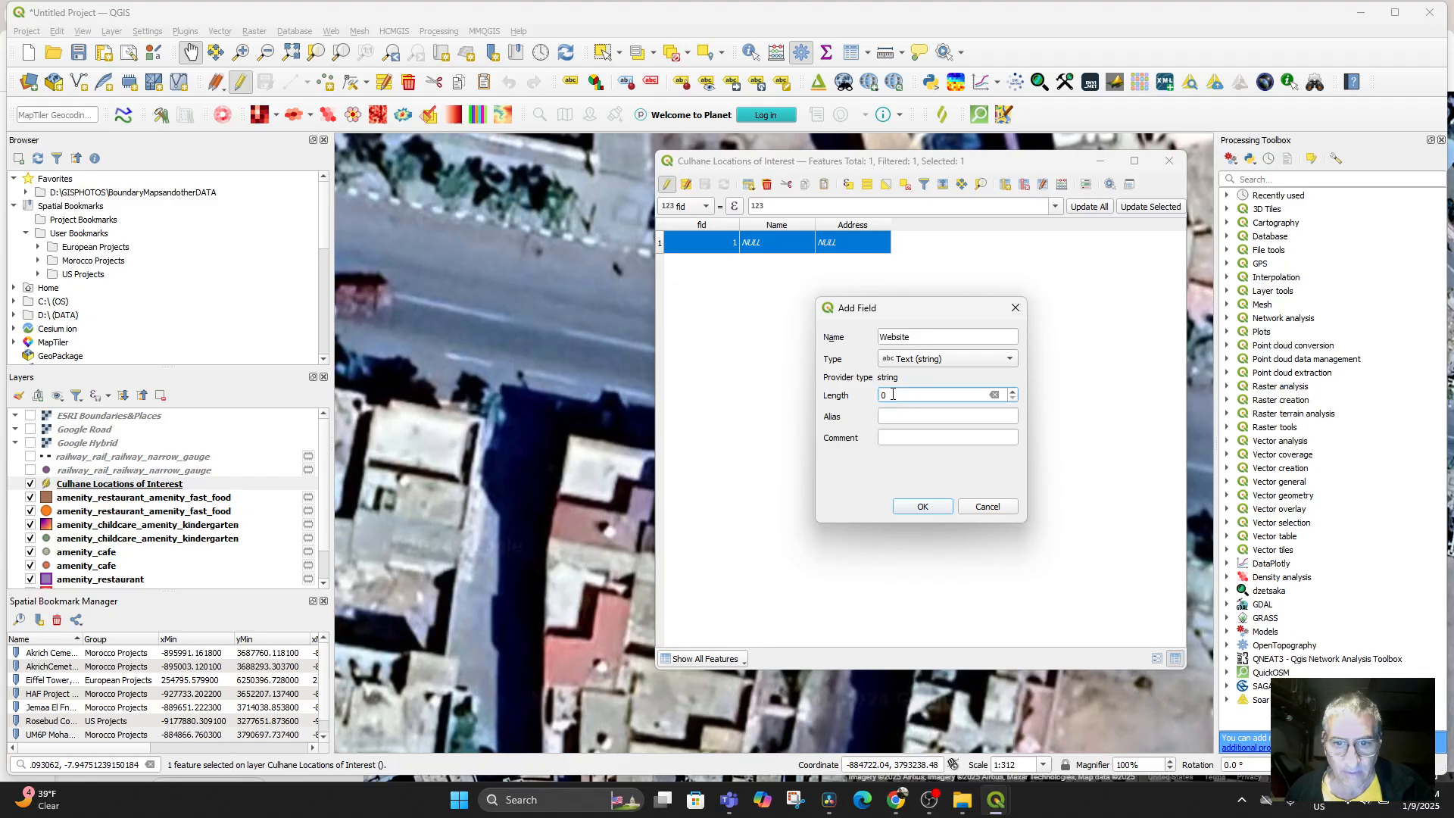
type("255")
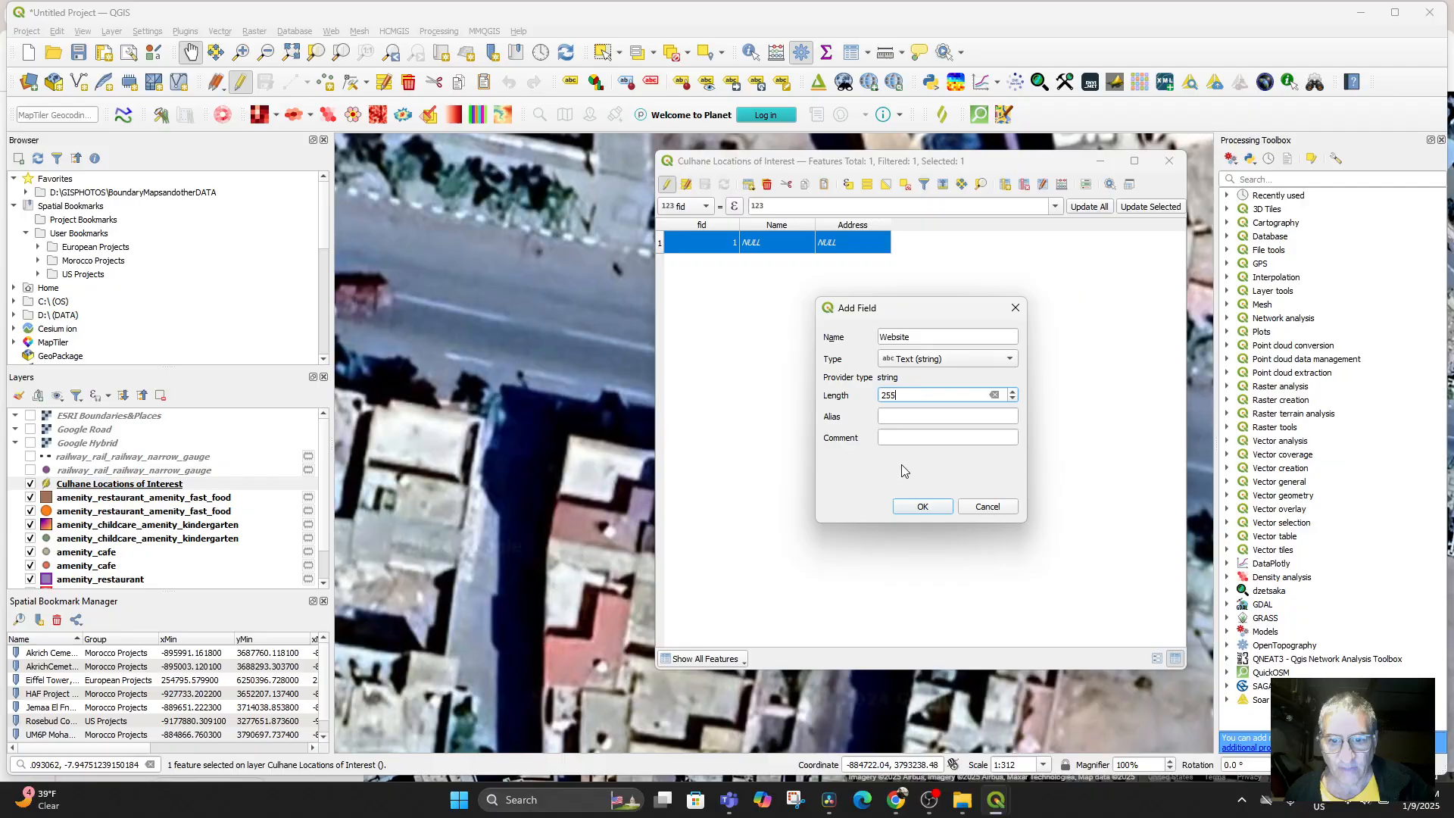
left_click(921, 507)
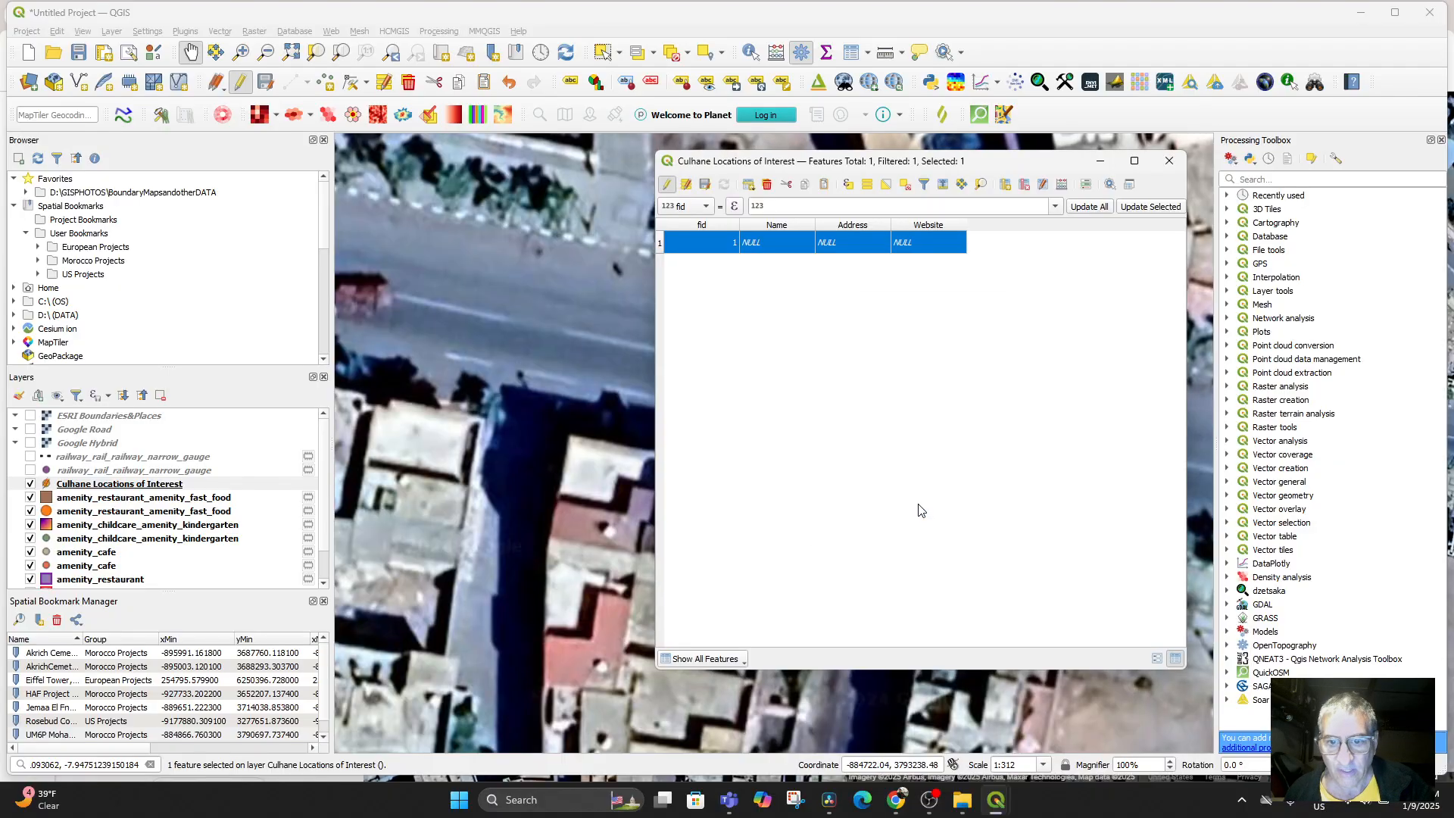
Step: Stop editing with the Website field saved and minimise the attribute table to uncover the map
left_click(667, 185)
left_click(733, 407)
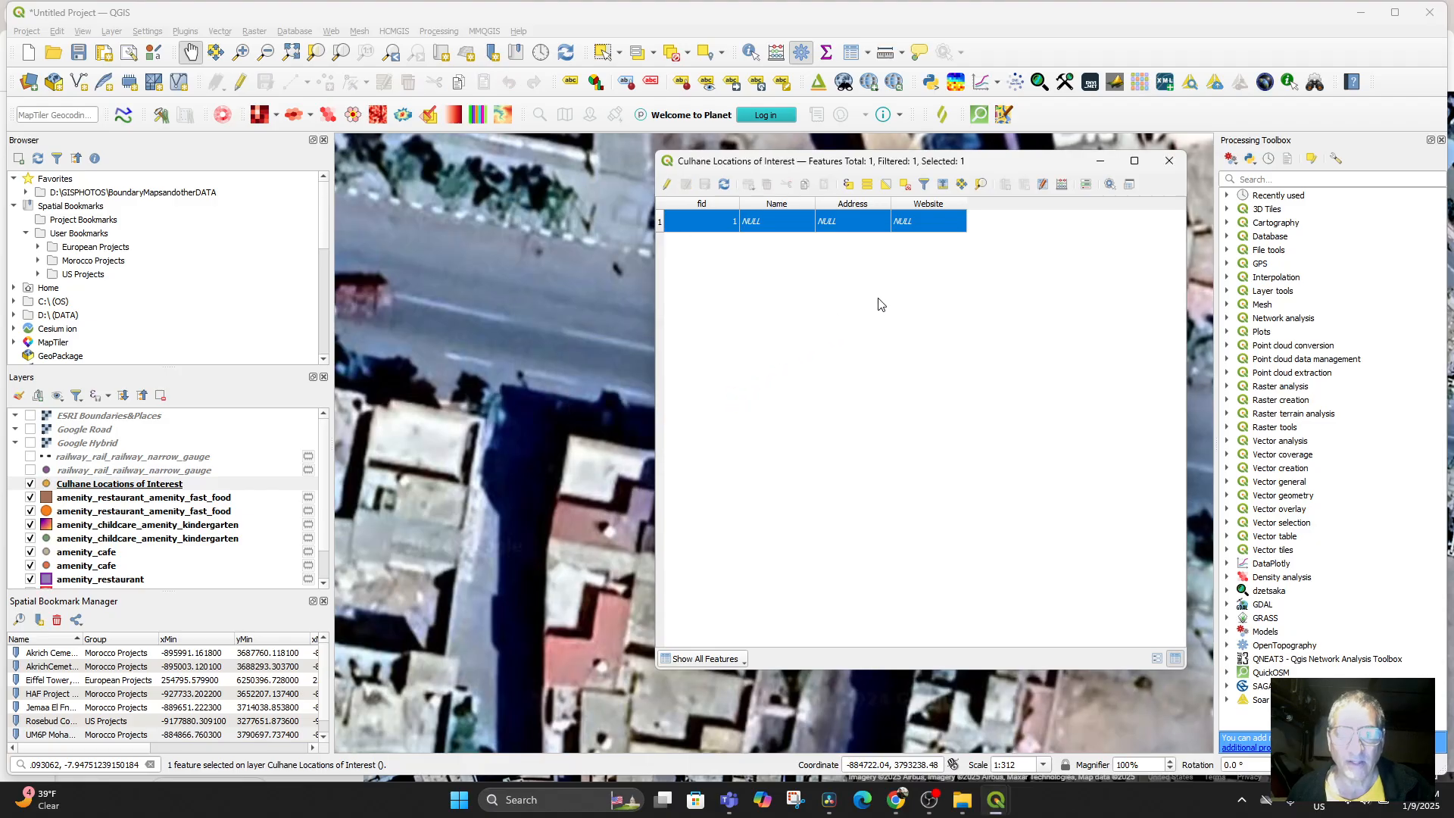
left_click(1108, 161)
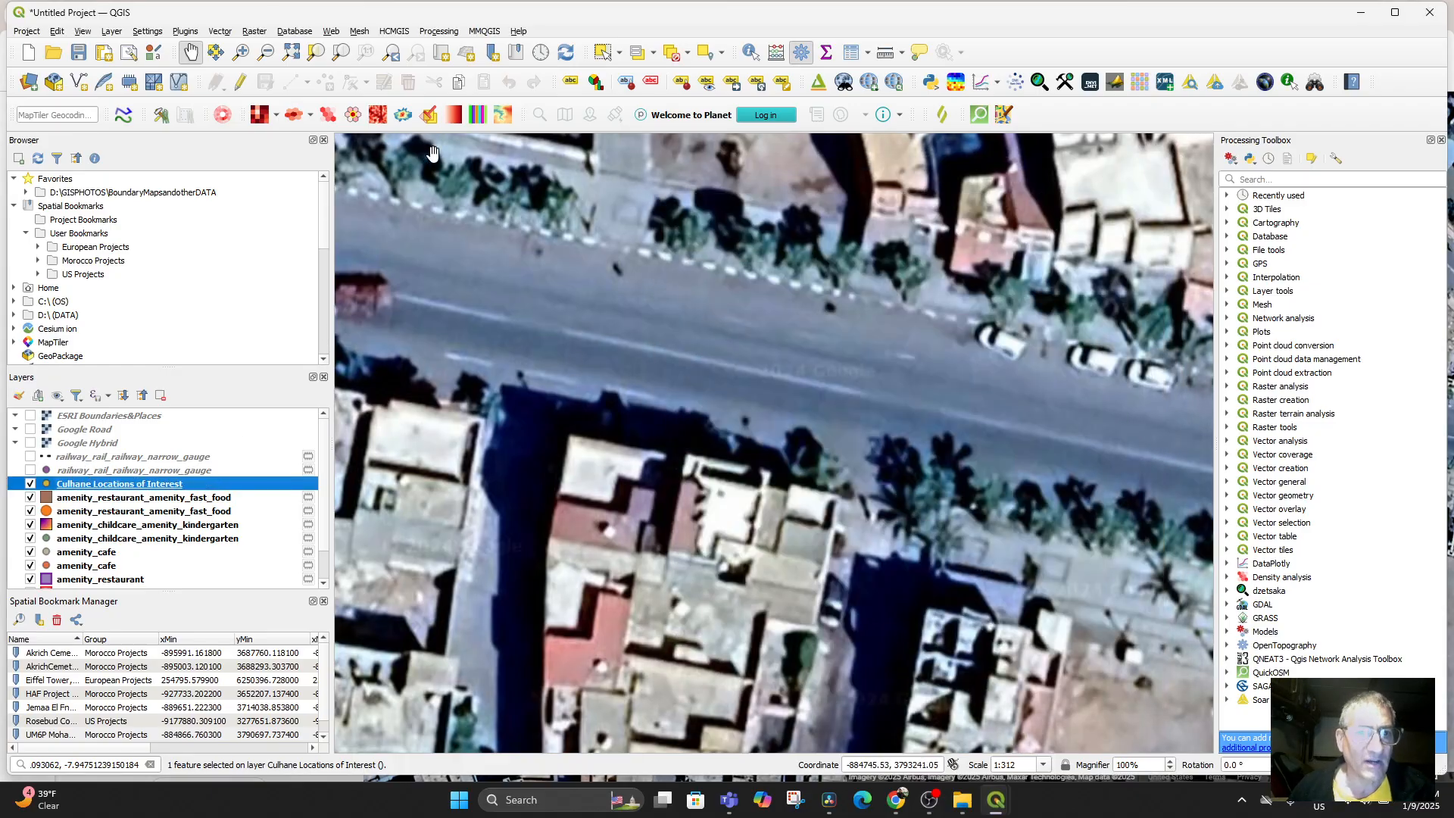
Step: Change the Locations of Interest layer's symbol to the honeycomb faux 3d marker
double_click(85, 491)
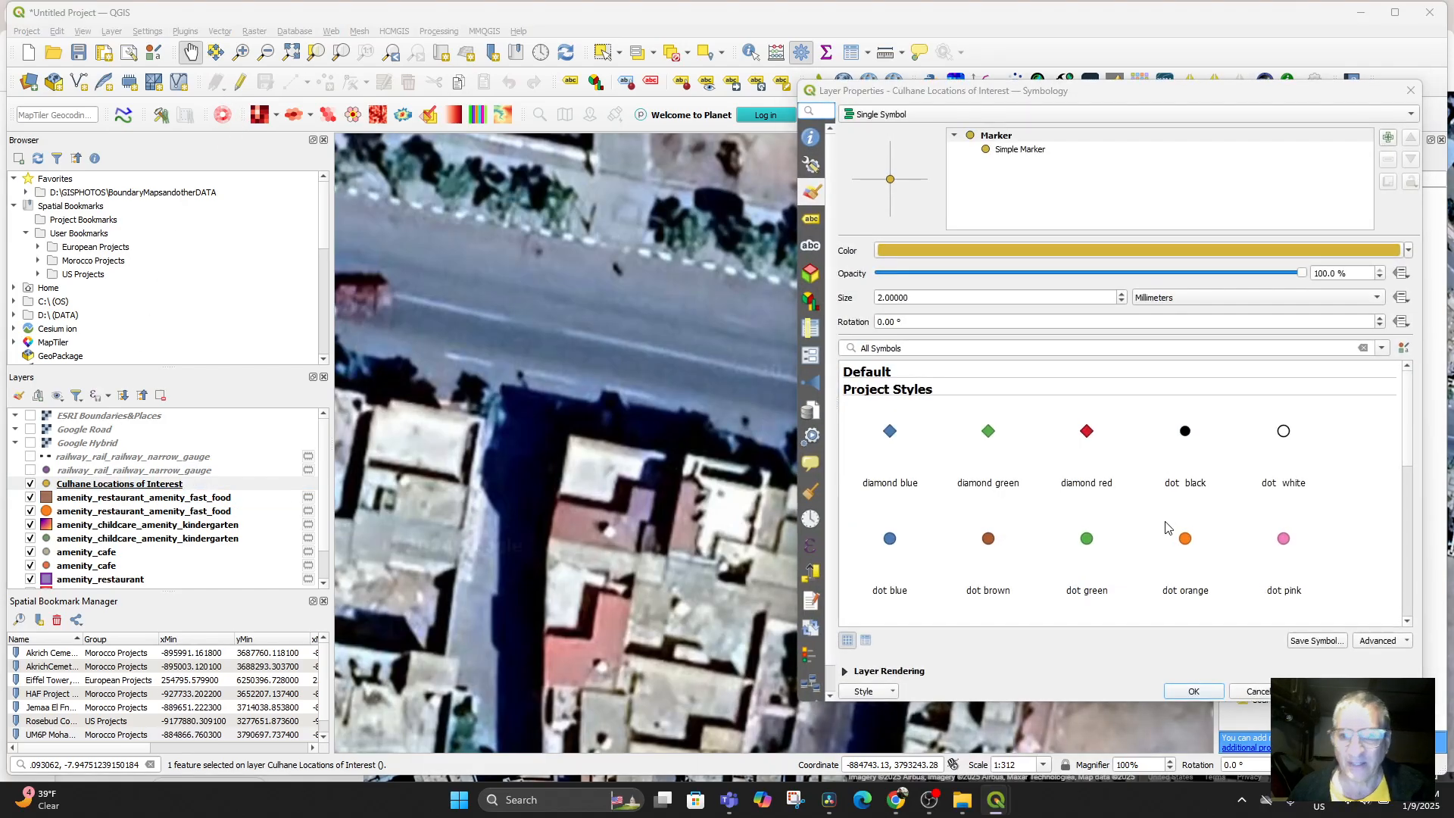
scroll(1170, 530, "down", 1)
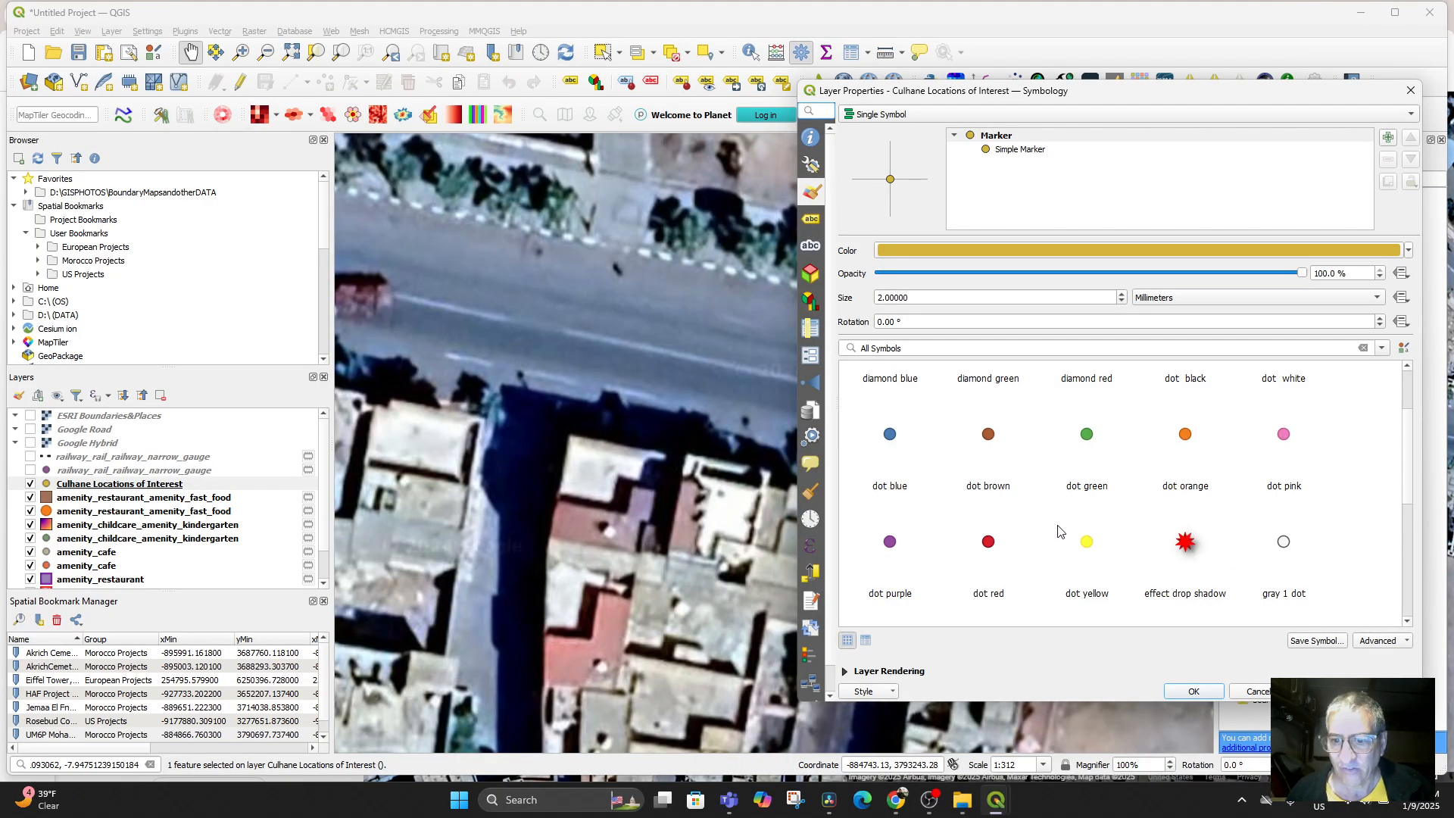
scroll(1128, 478, "down", 2)
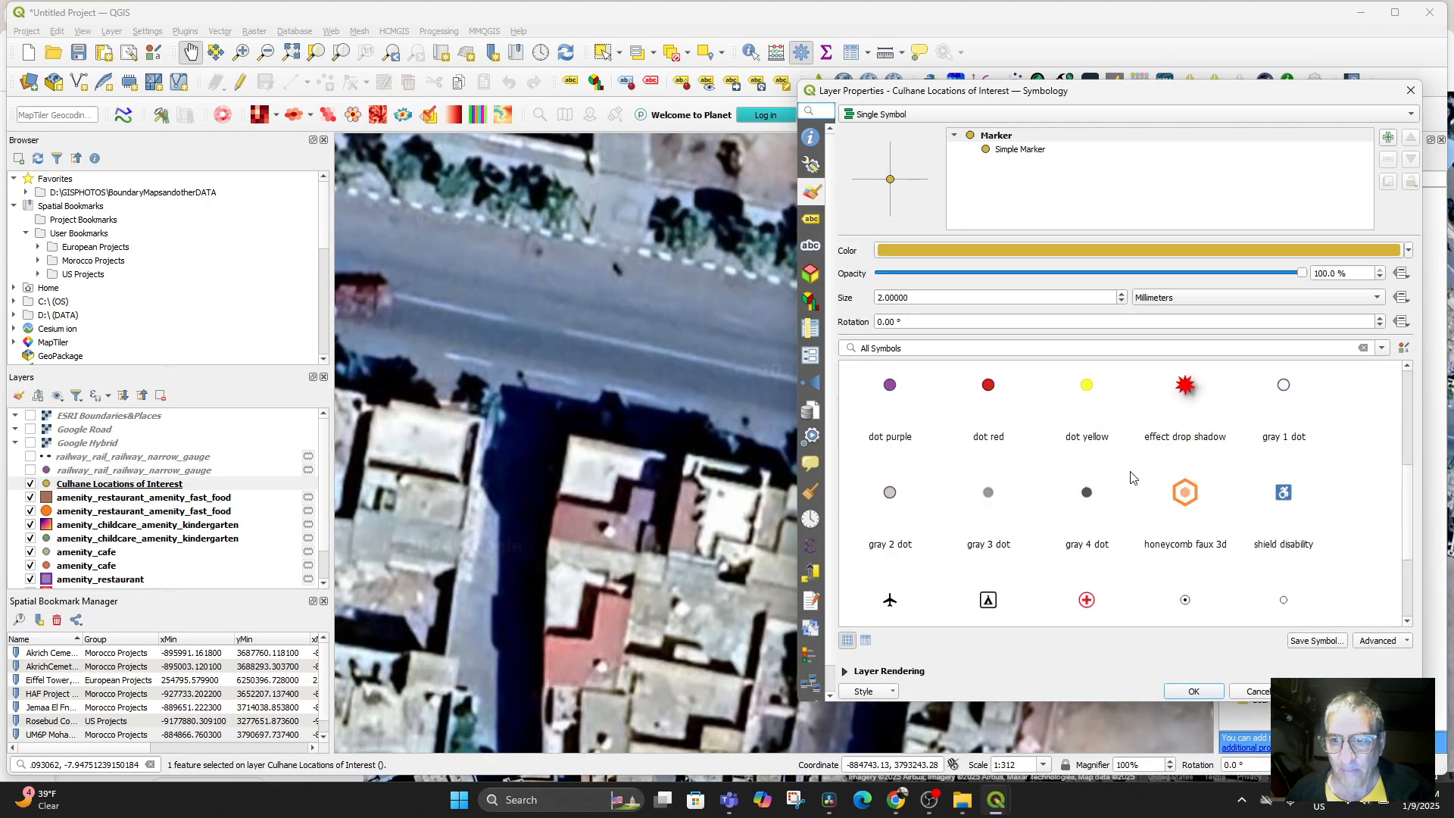
scroll(1187, 500, "down", 1)
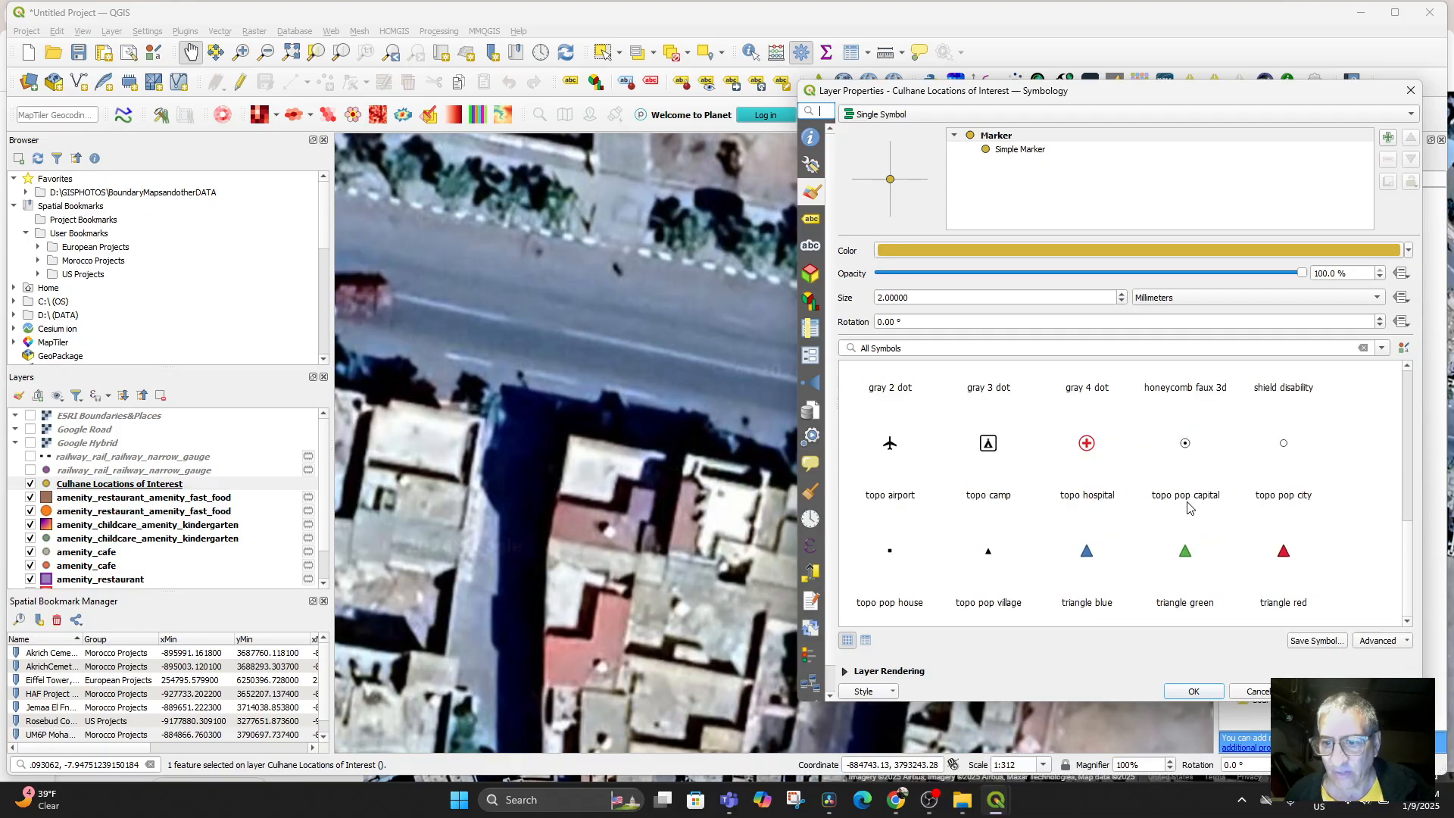
scroll(1188, 507, "up", 1)
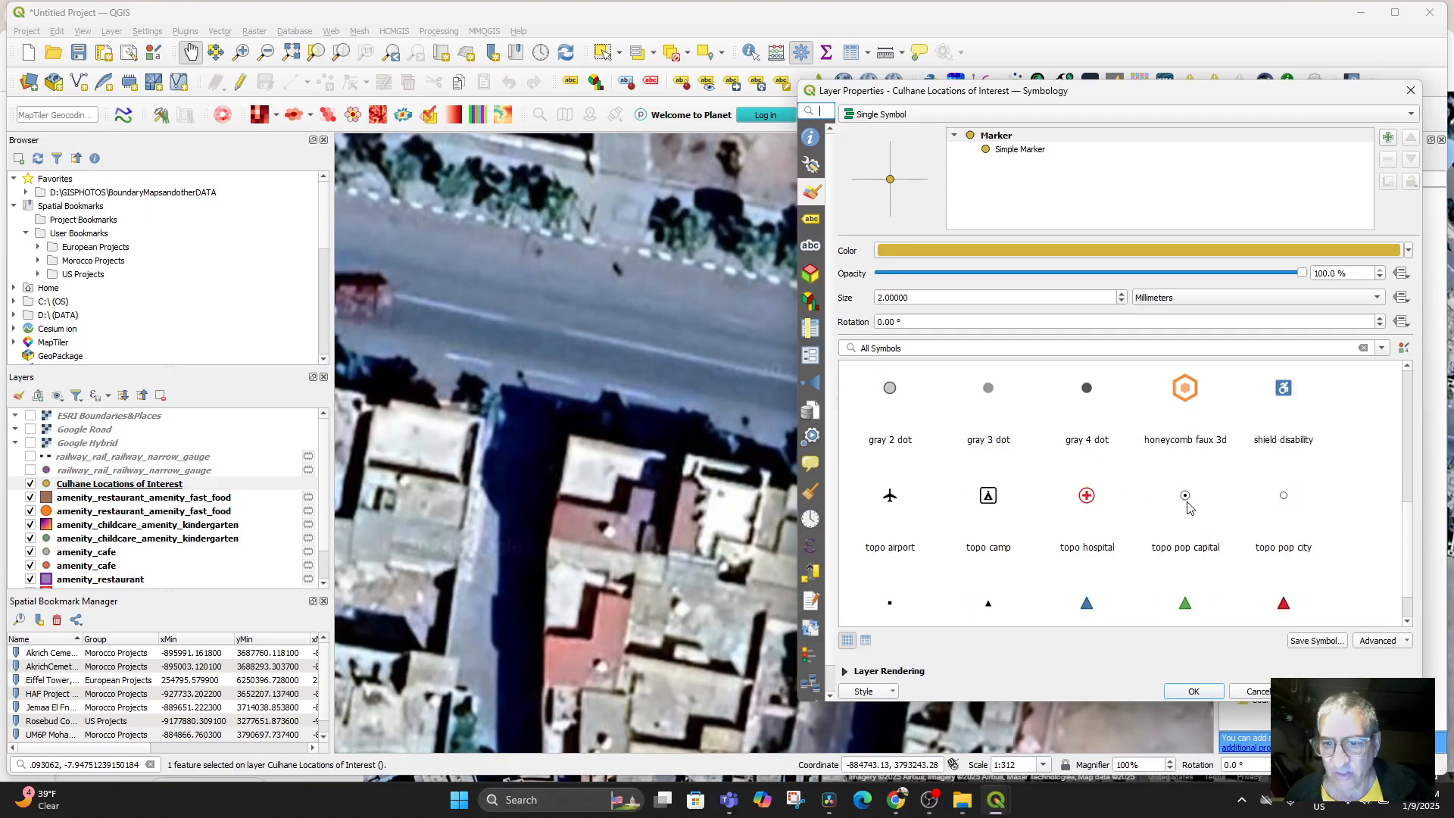
left_click(1190, 399)
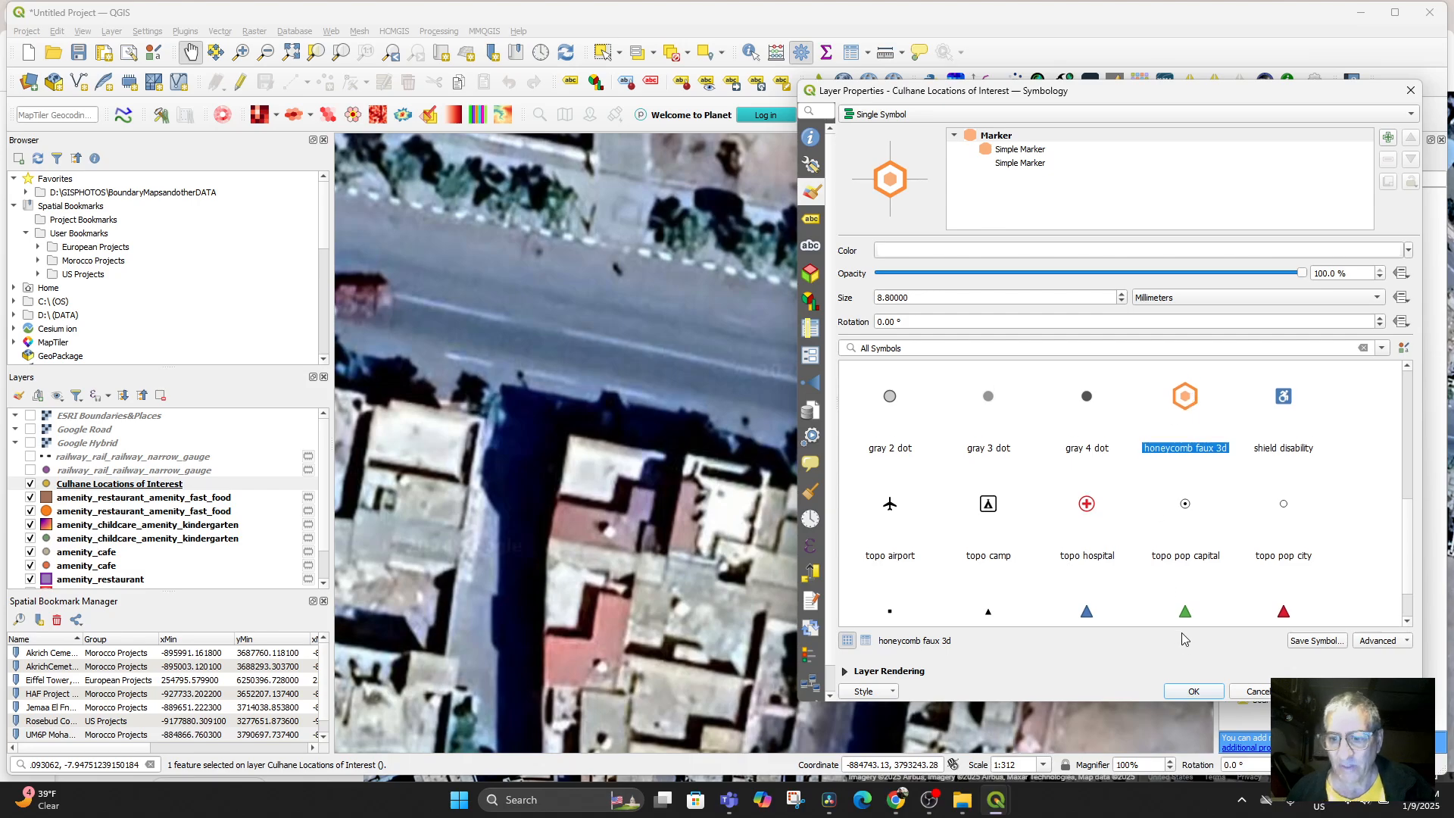
left_click(1186, 692)
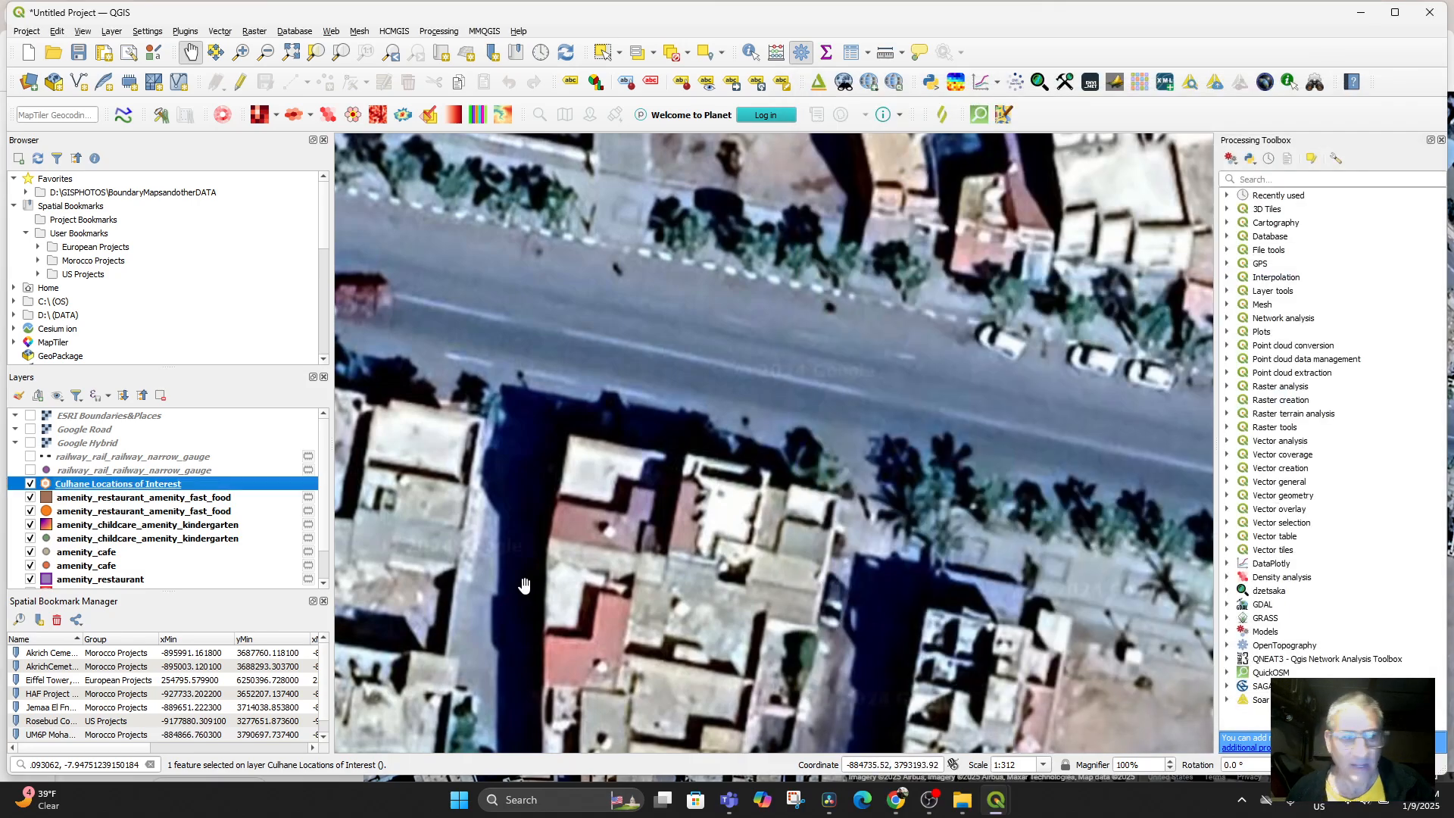
Step: Enable editing on the Locations of Interest layer, add a point on the café building and enter Marmara Fruits Cafe as its Name
left_click(241, 83)
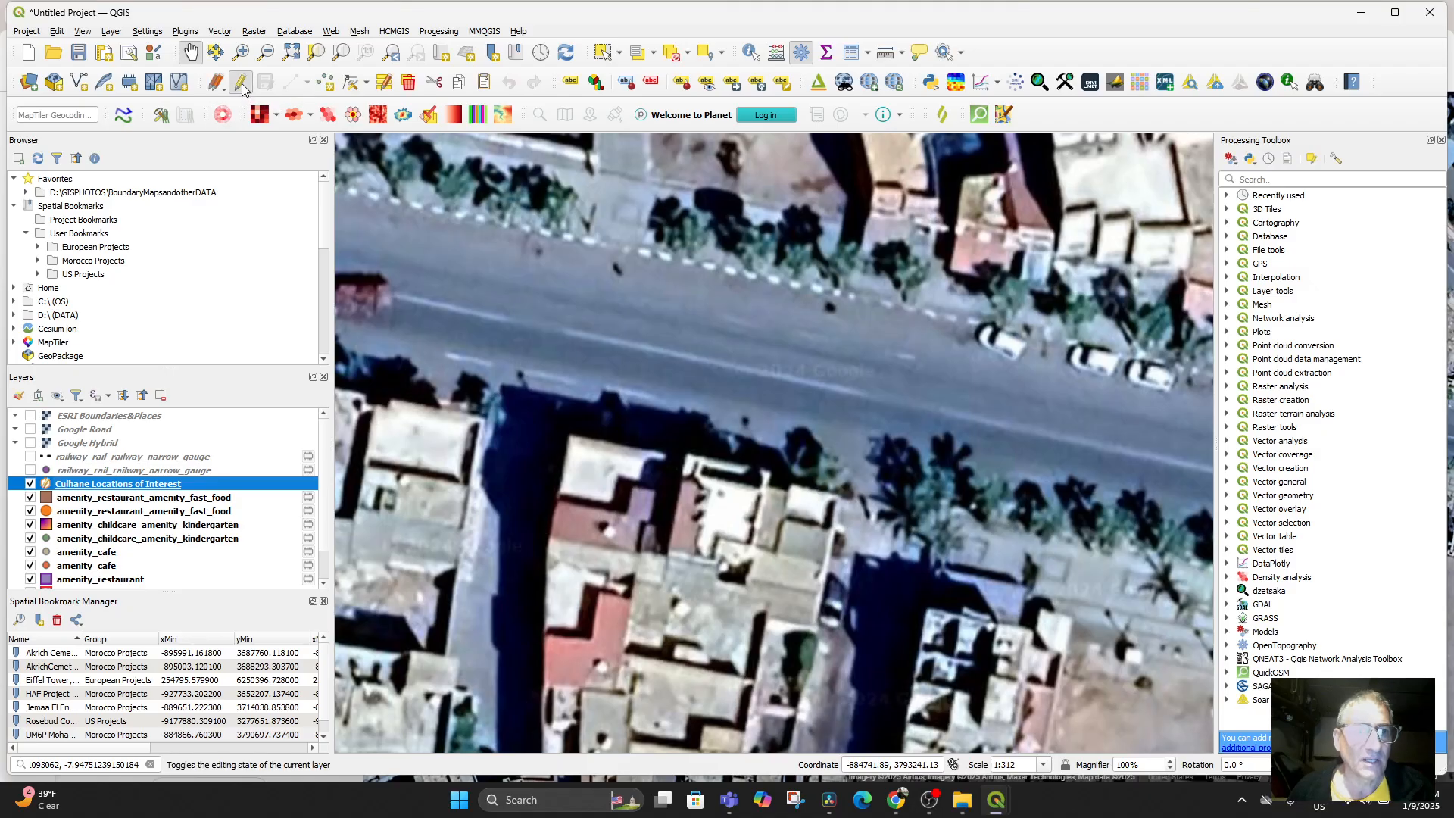
left_click(325, 84)
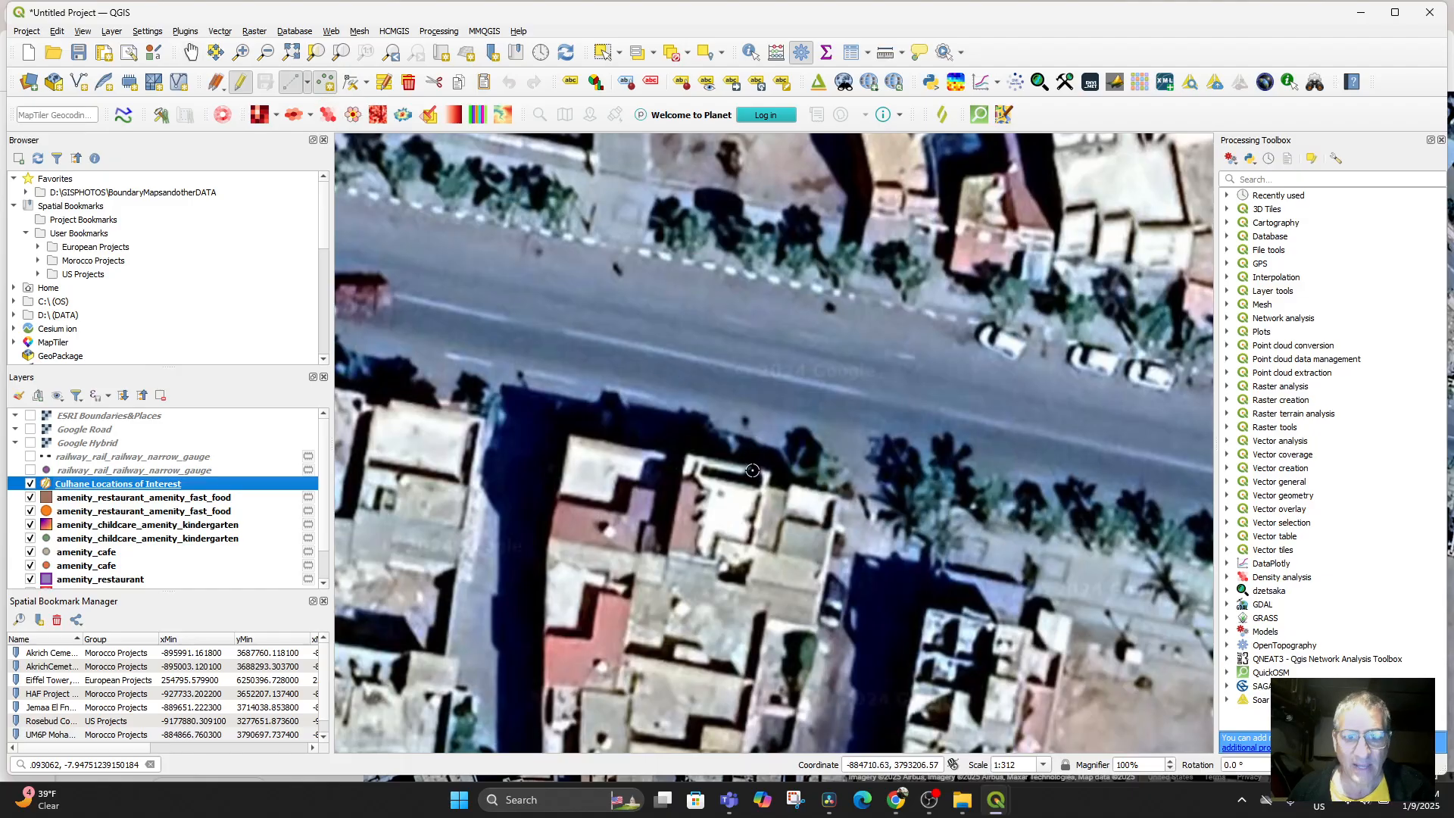
left_click(724, 494)
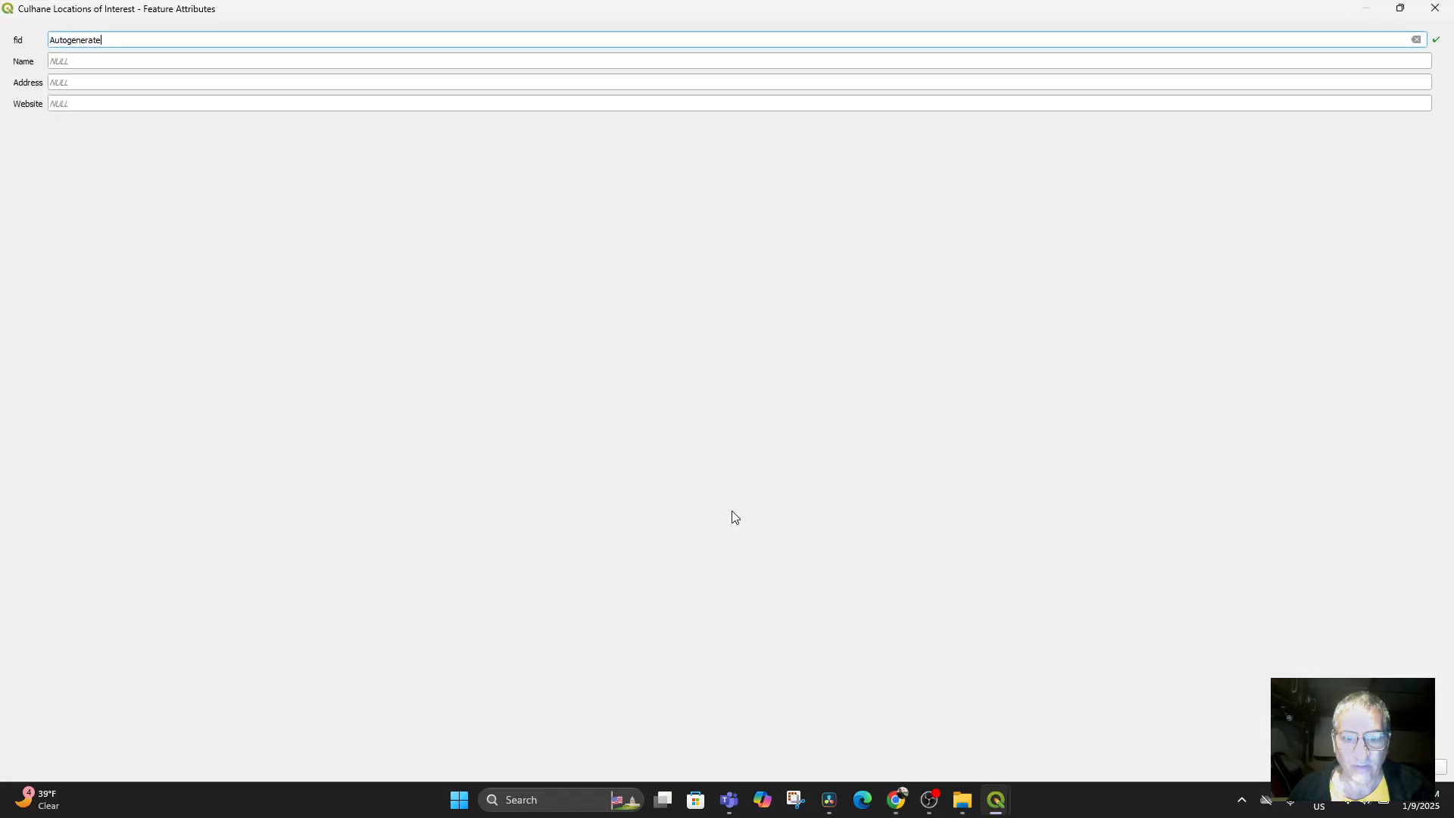
left_click(101, 62)
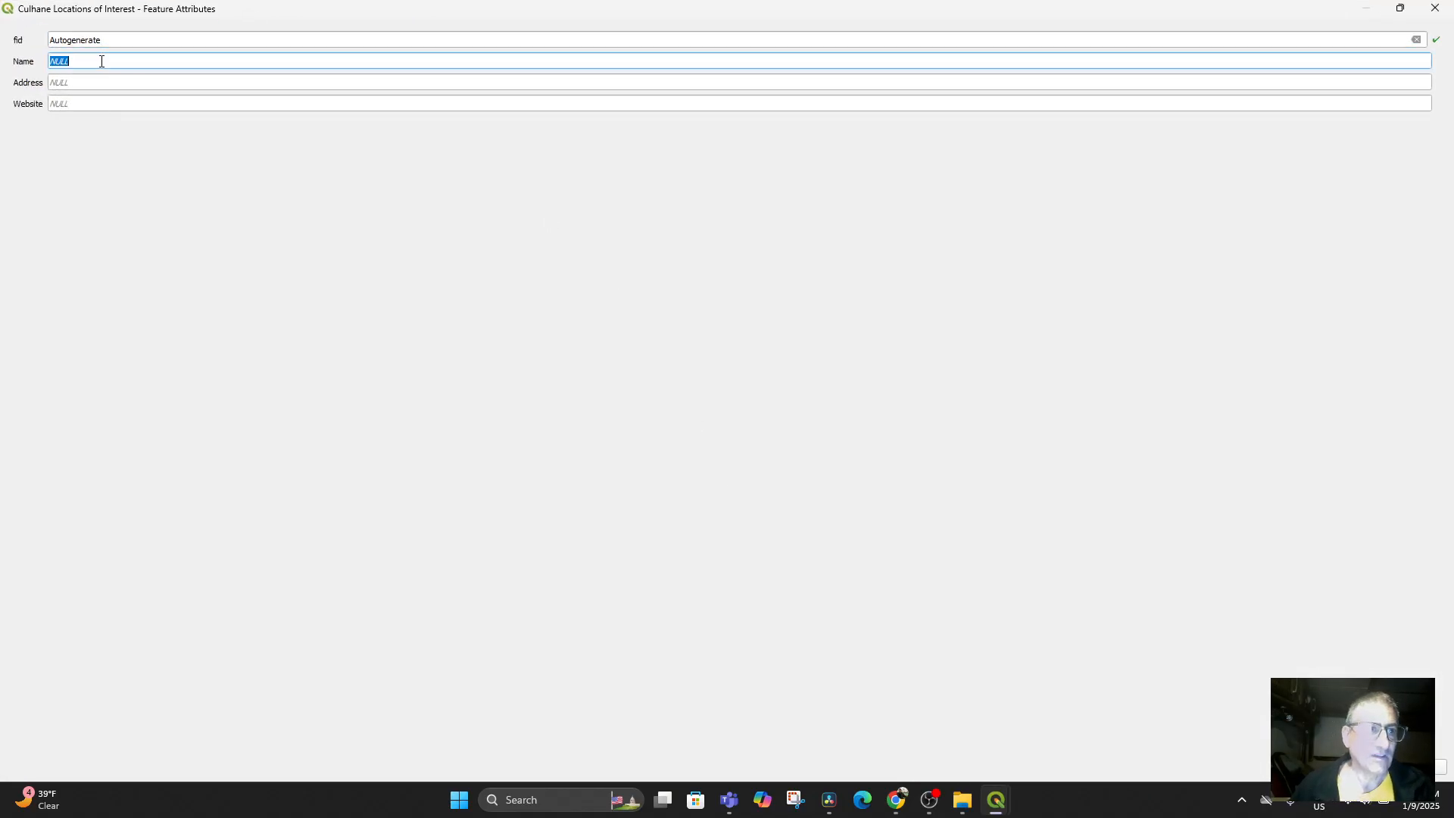
type("Marmara Fruits Cafe")
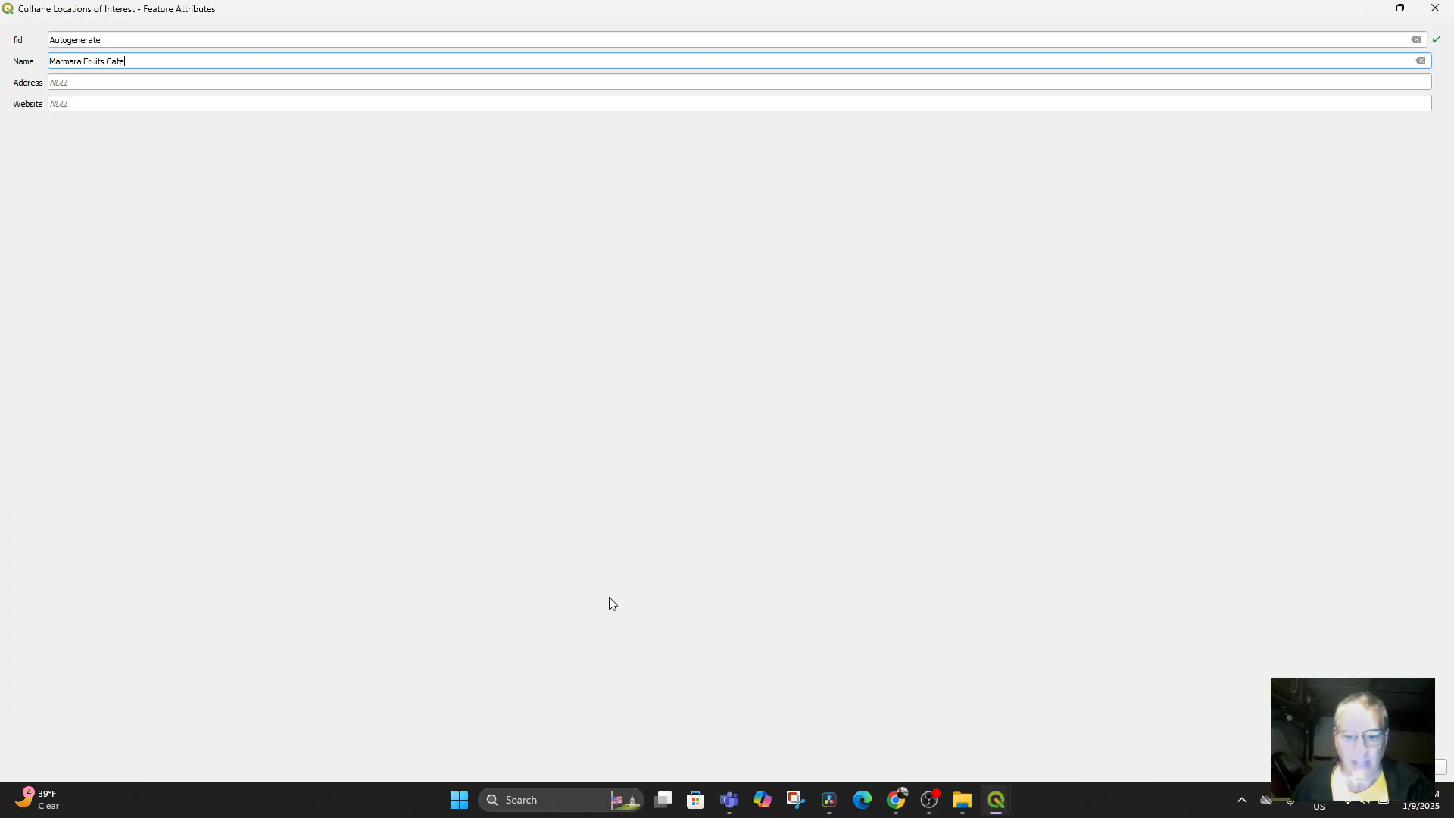
Step: Copy the Marmara Fruits address from Google Maps in Chrome and paste it into the new point's Address field in QGIS
left_click(946, 716)
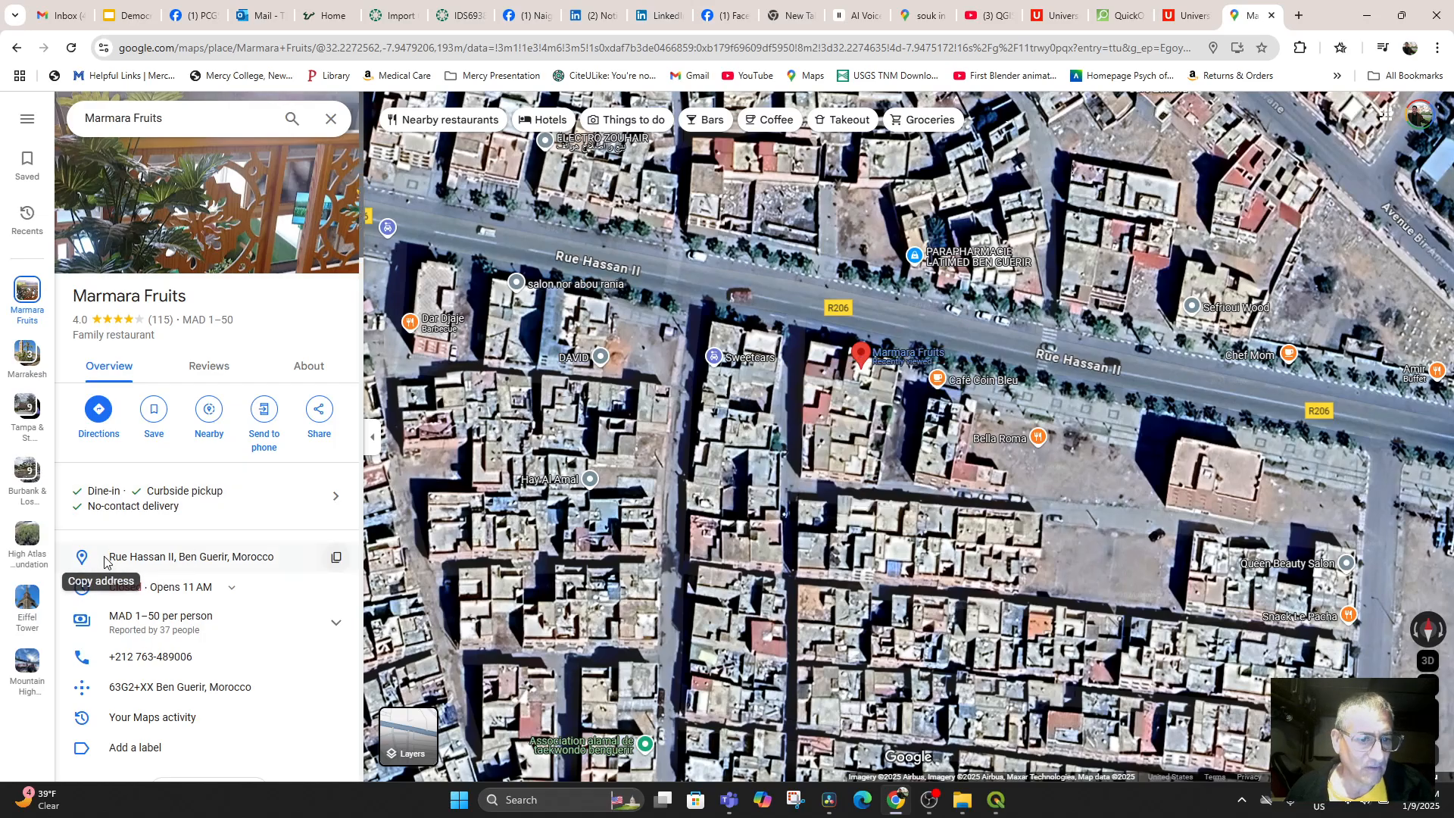
left_click(337, 562)
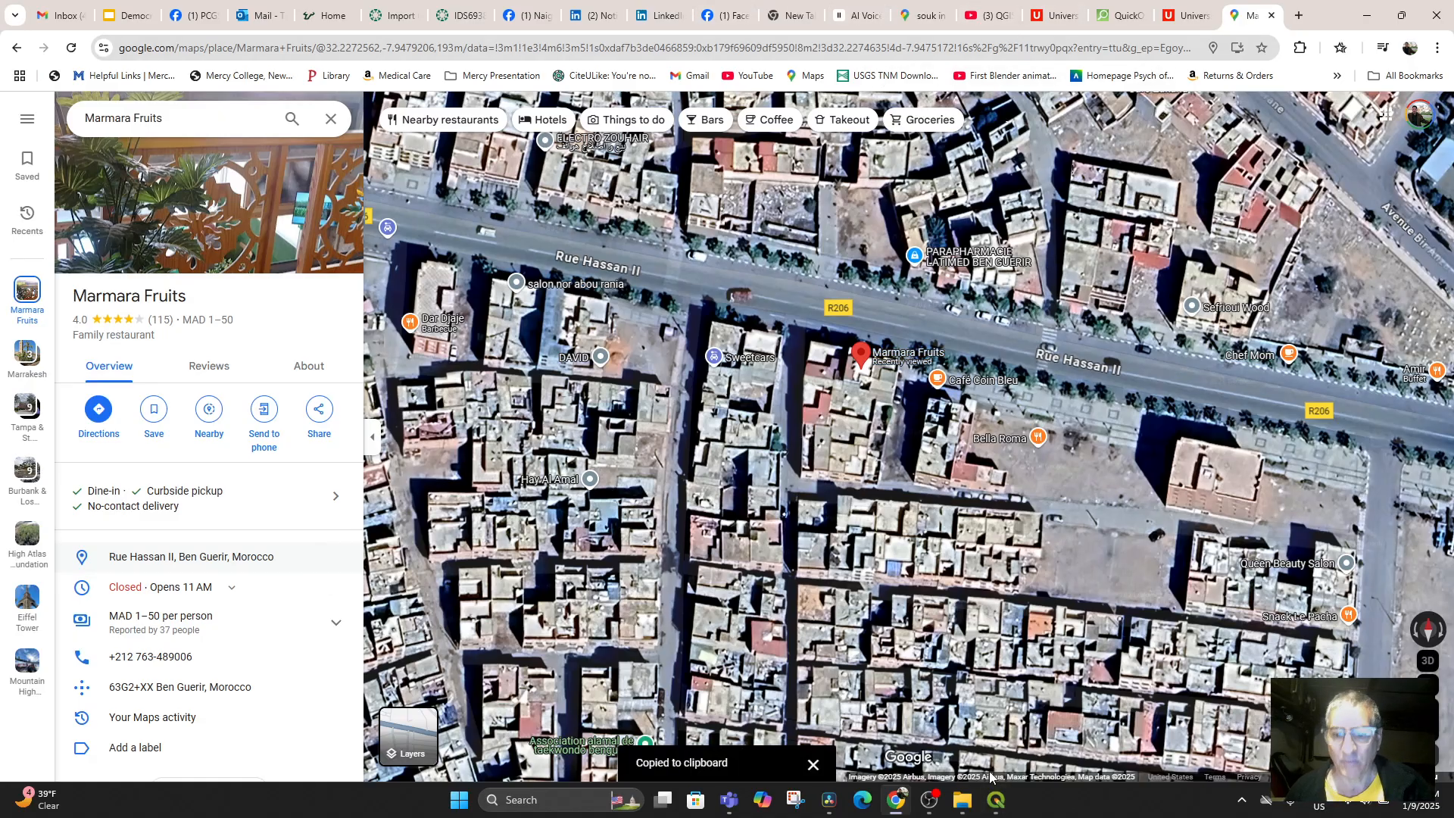
mouse_move(993, 801)
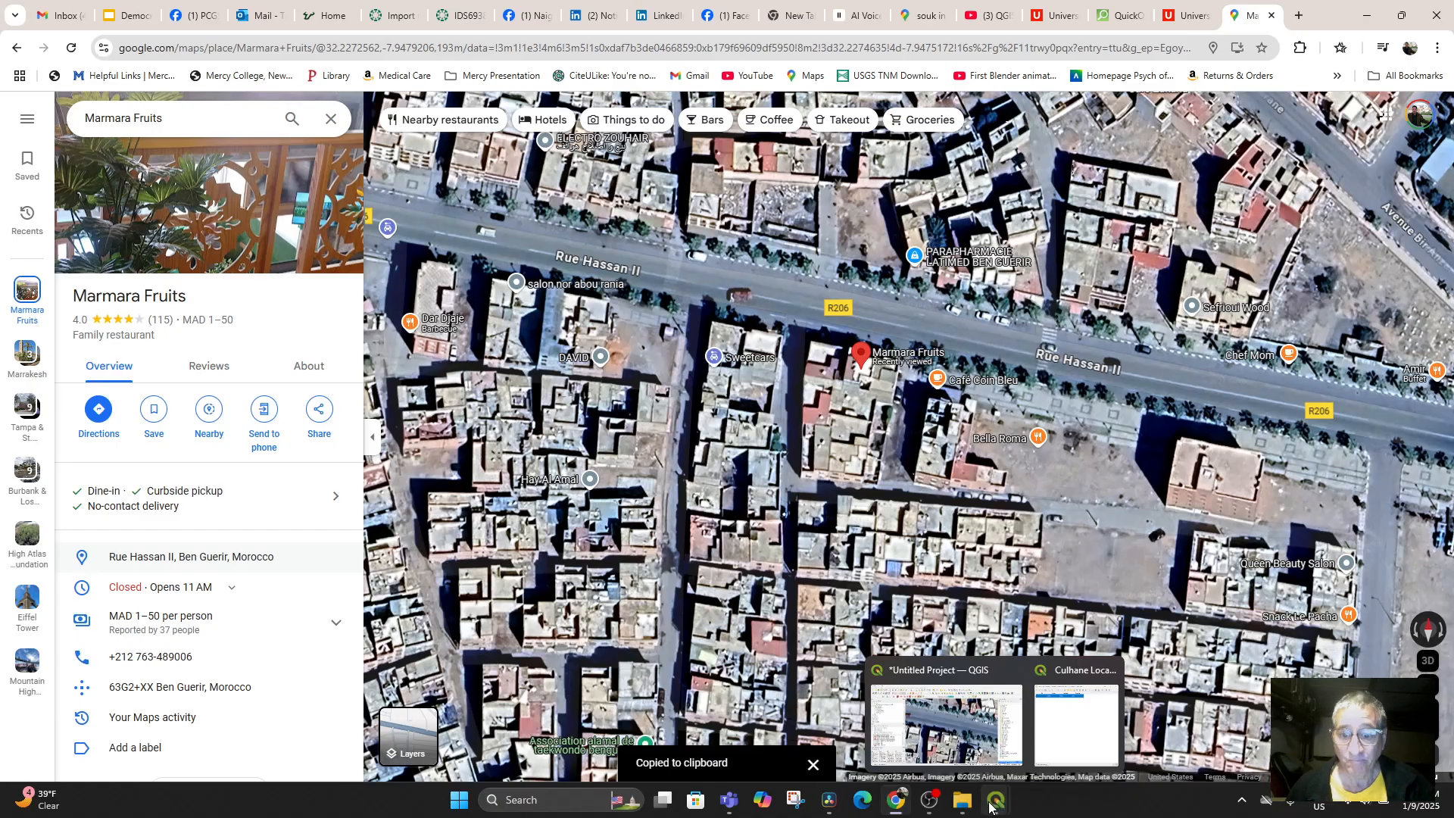
left_click(986, 716)
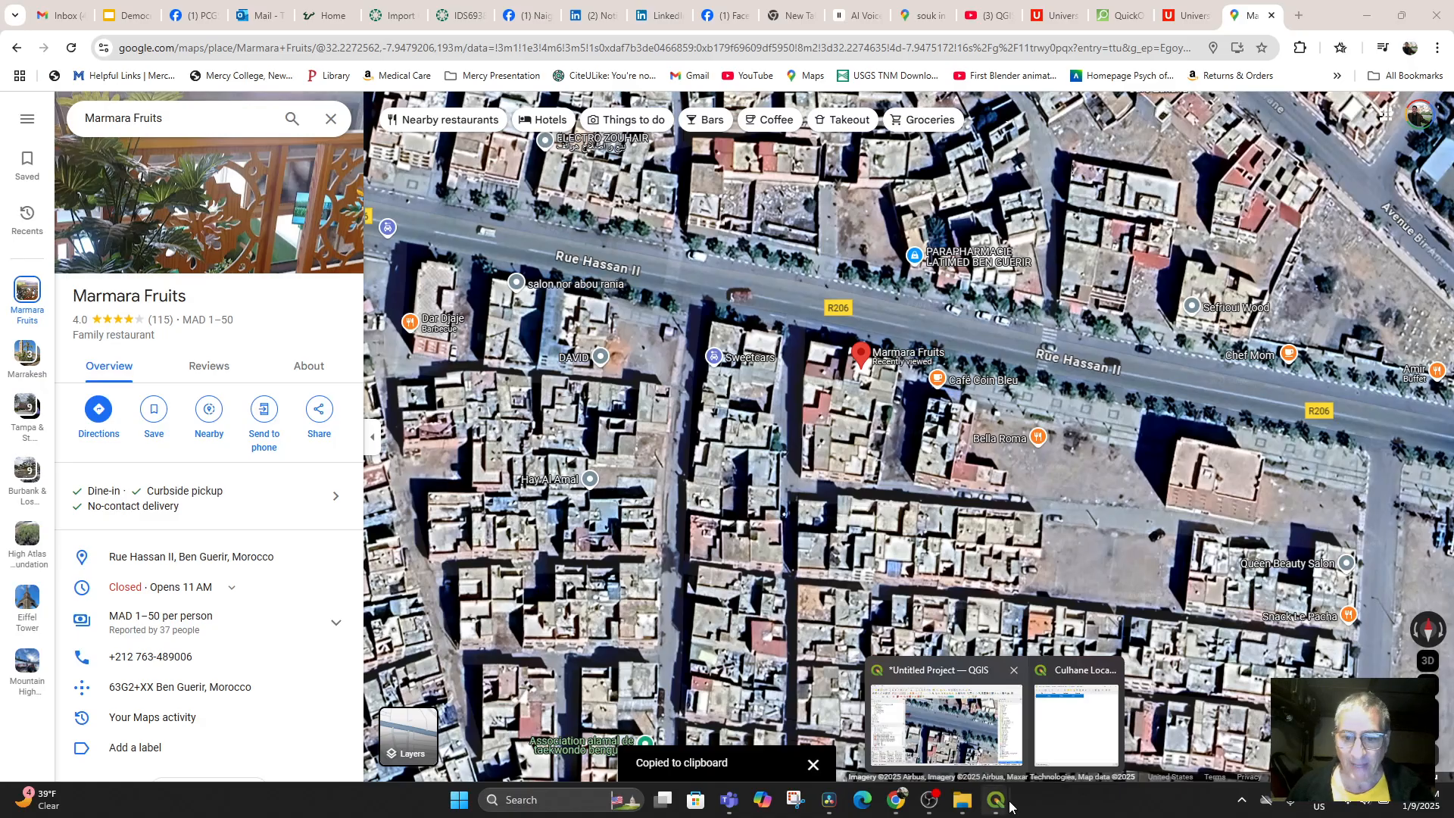
left_click(999, 807)
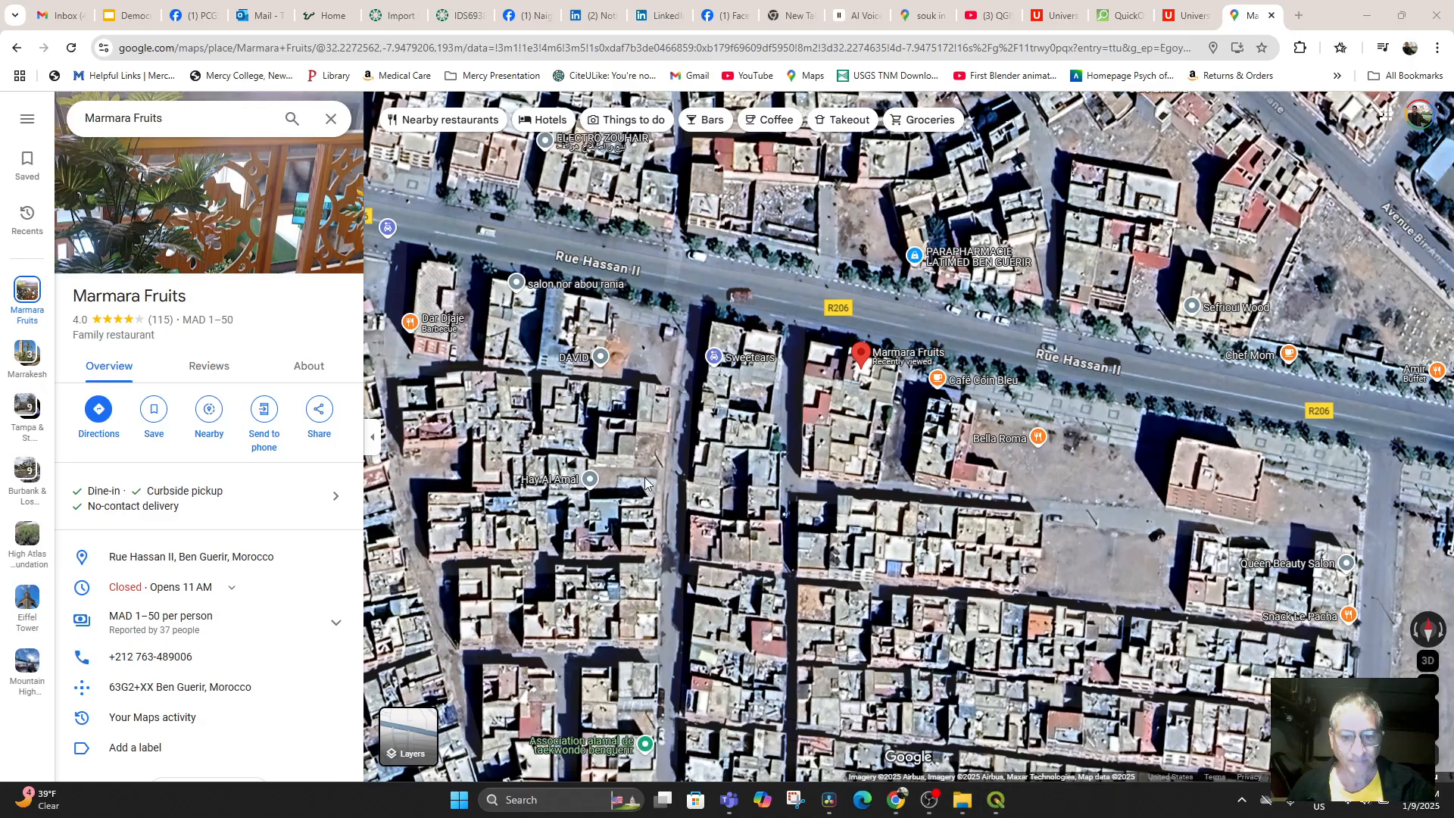
left_click(998, 799)
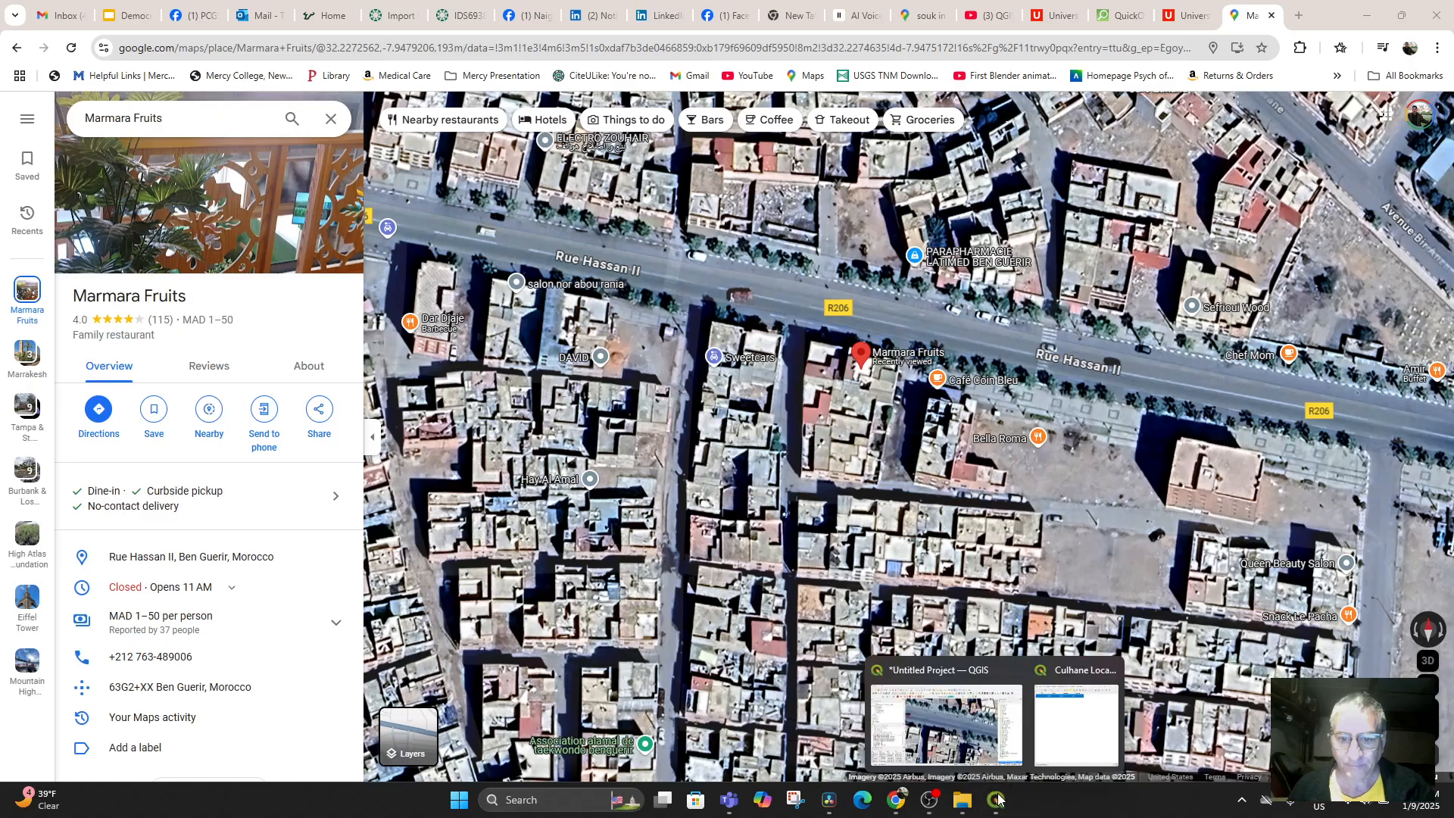
left_click(1075, 712)
left_click(79, 83)
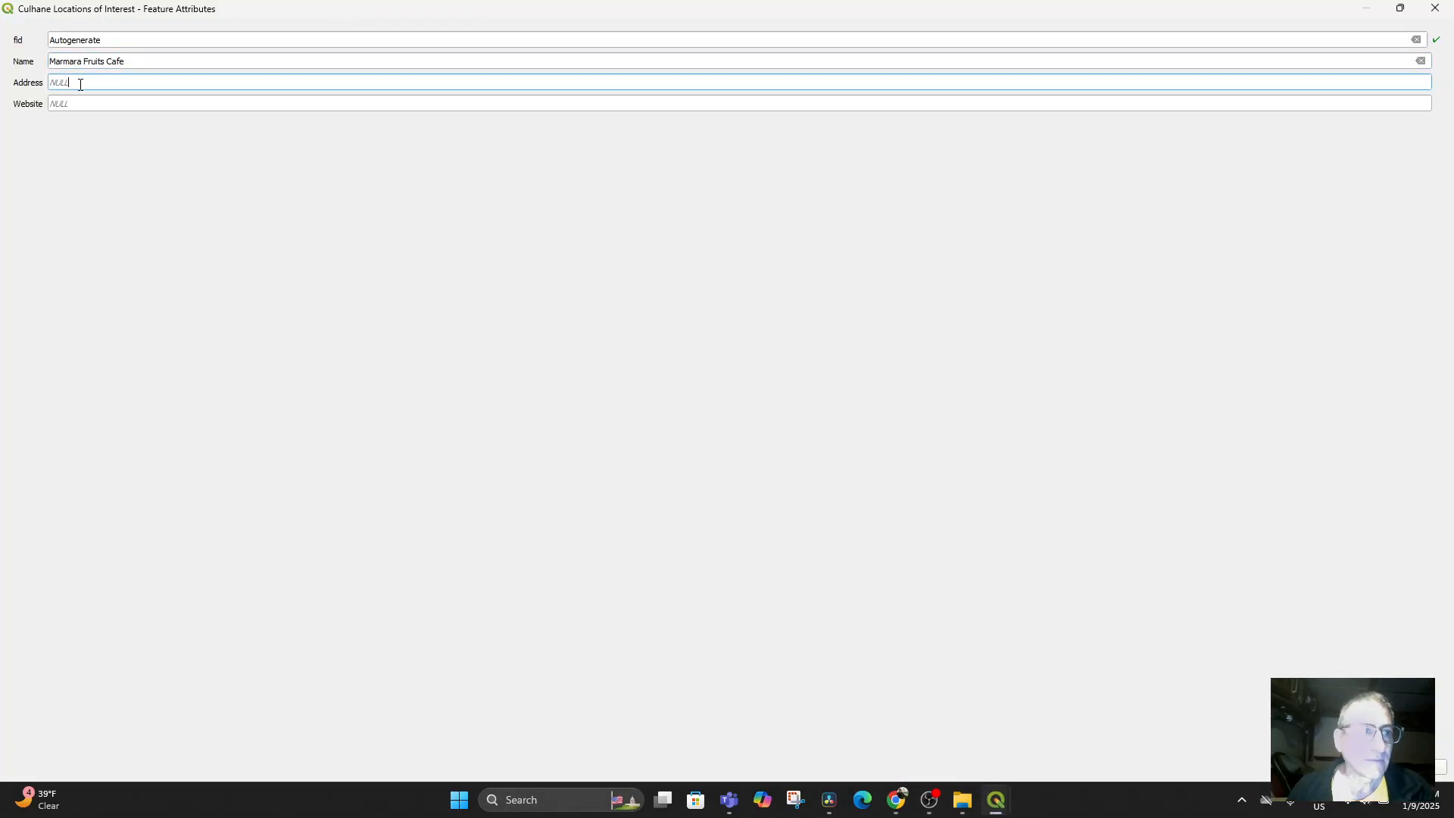
key("ctrl+v")
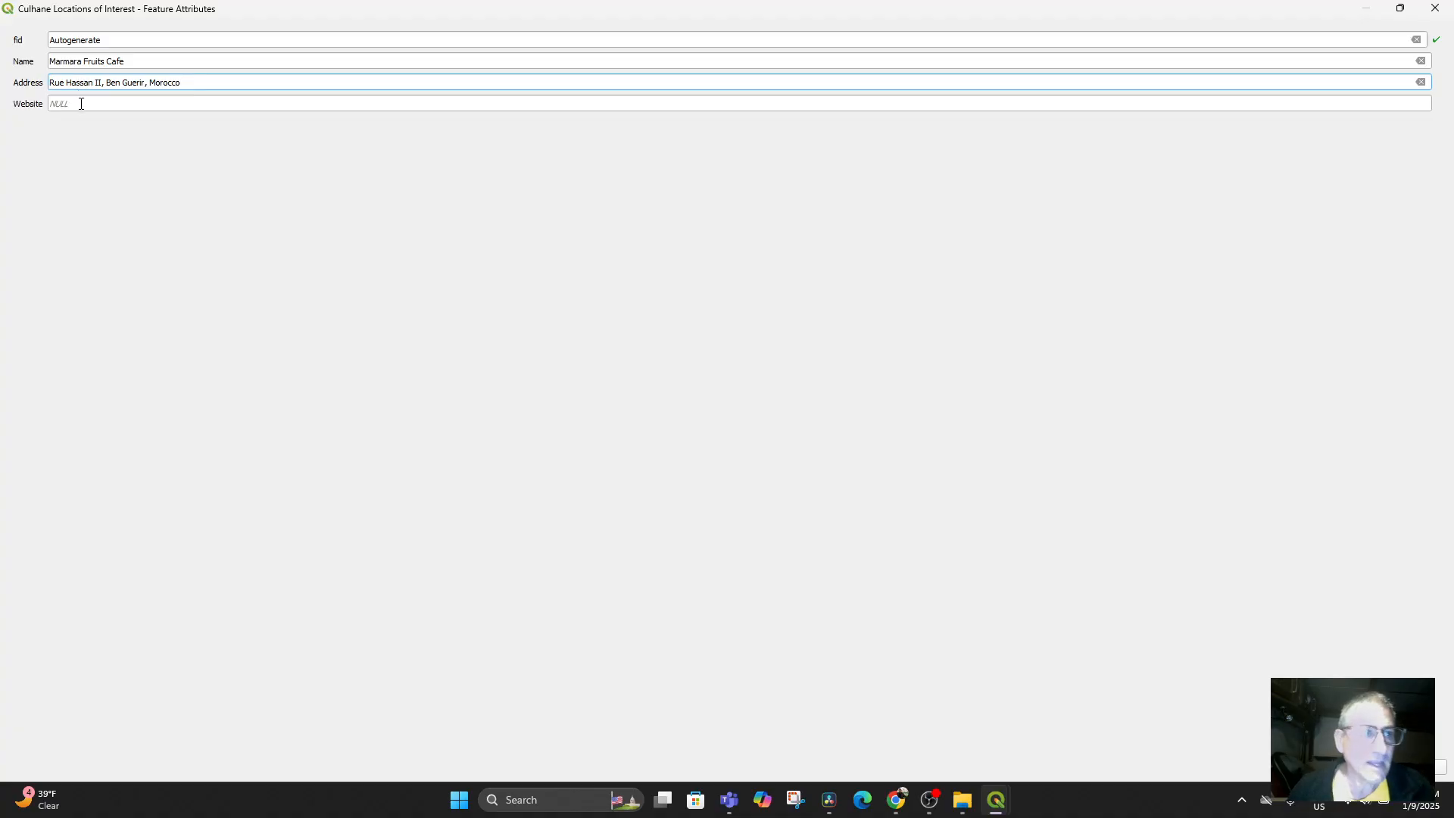
Step: Look for a Marmara Fruits website in its Google Maps listing and in the Google search results for marmara fruits ben guerir
left_click(81, 104)
left_click(896, 799)
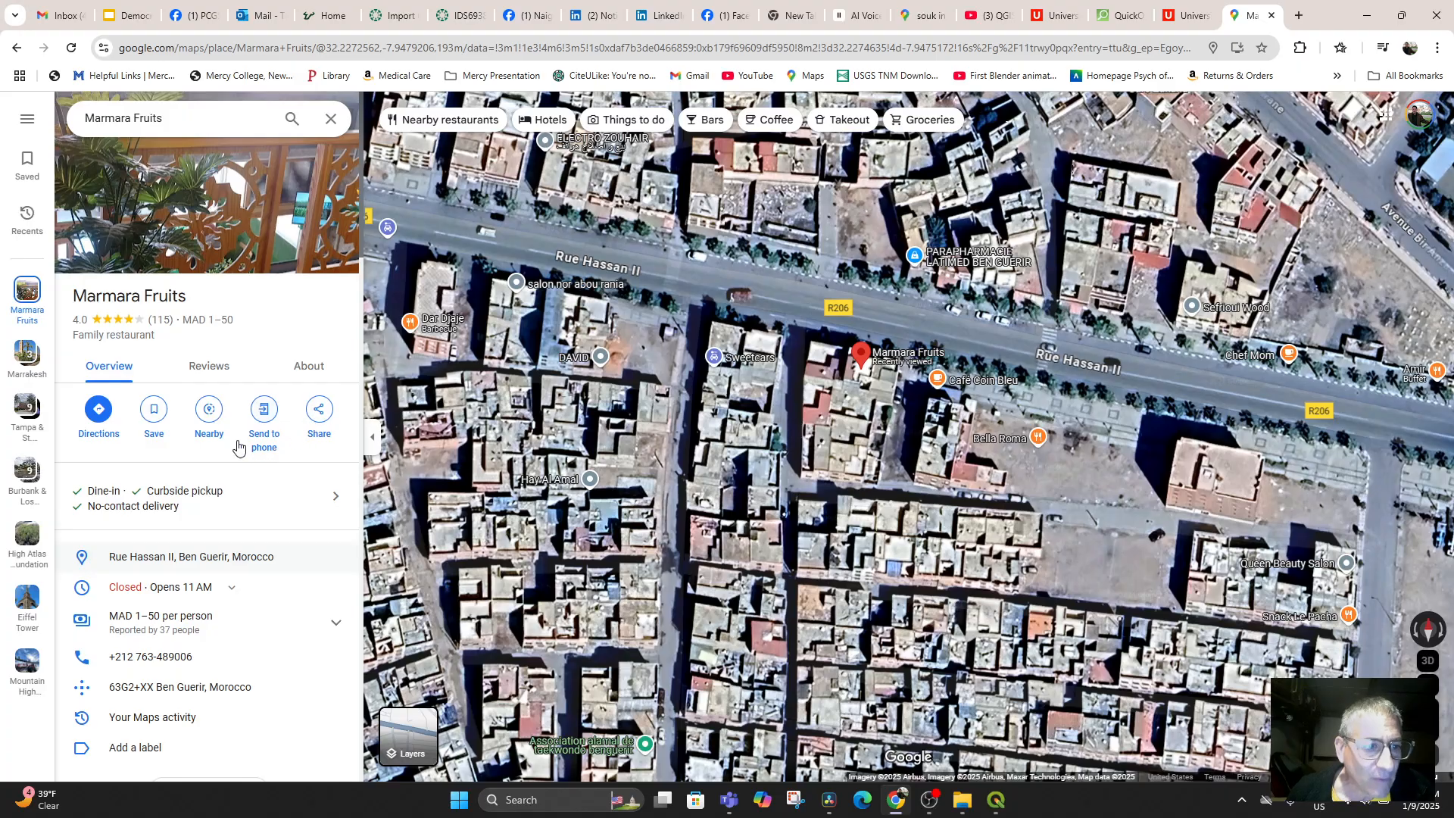
scroll(185, 589, "down", 1)
scroll(184, 589, "down", 2)
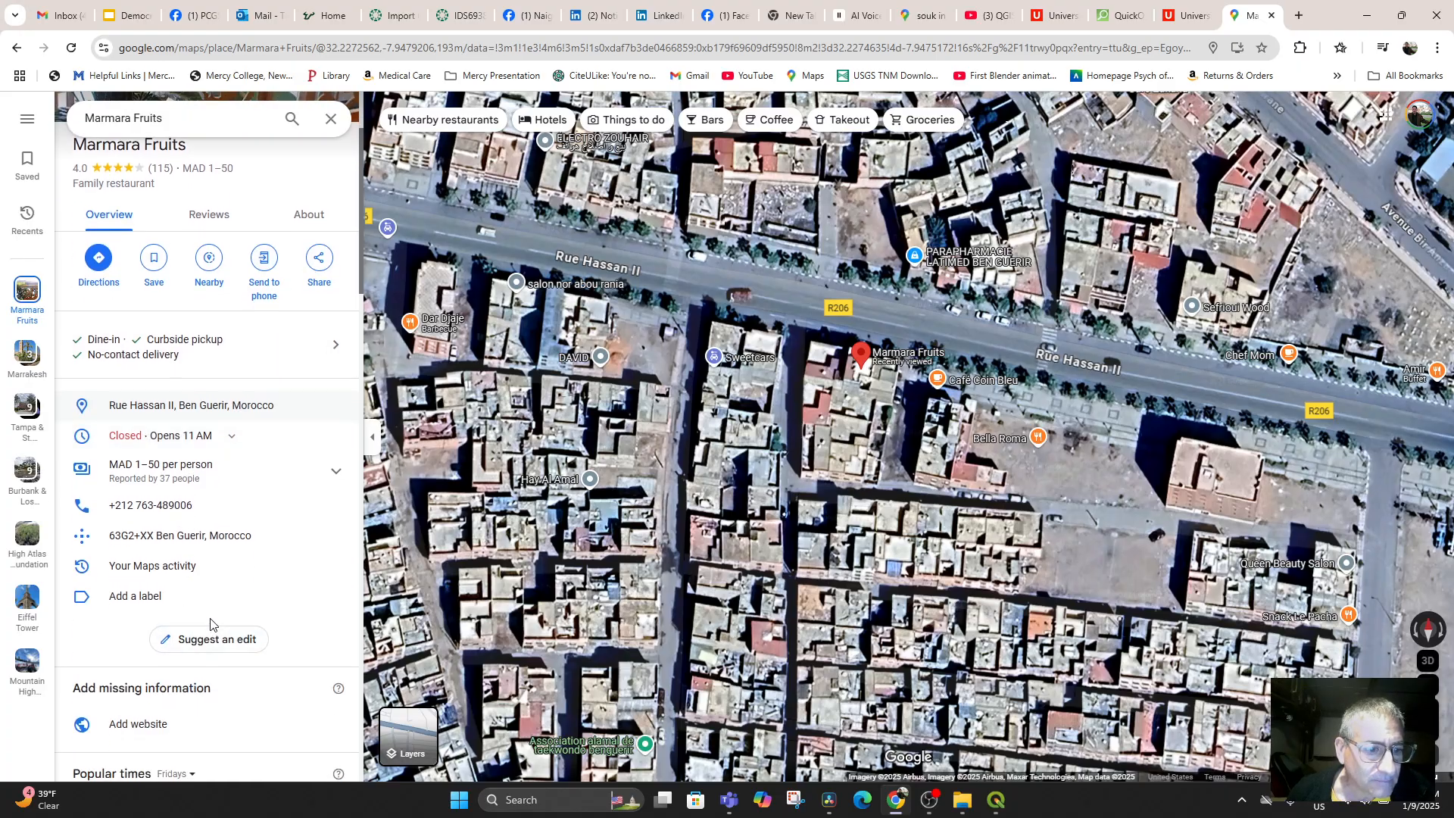
scroll(171, 633, "down", 2)
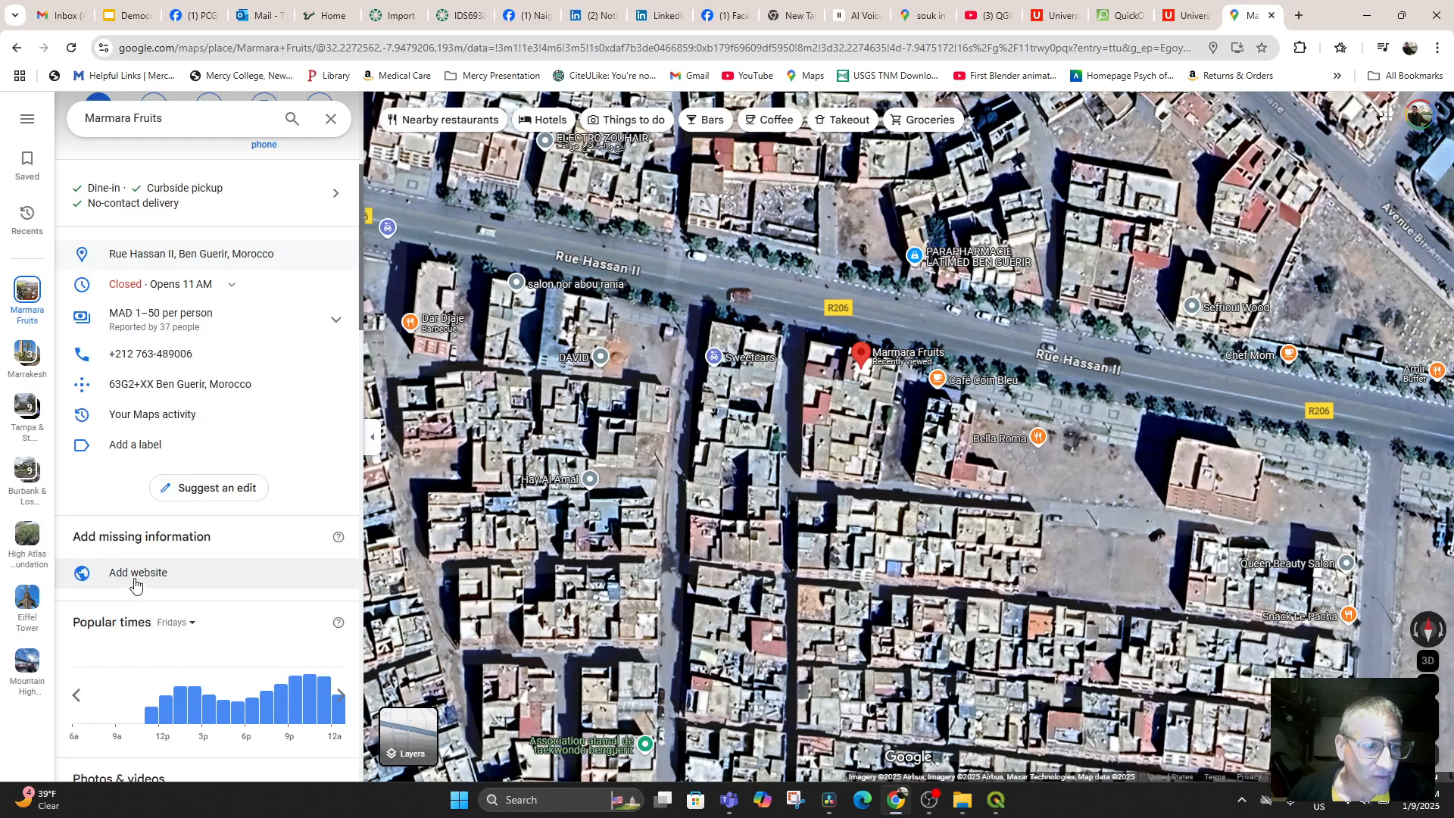
scroll(177, 568, "up", 4)
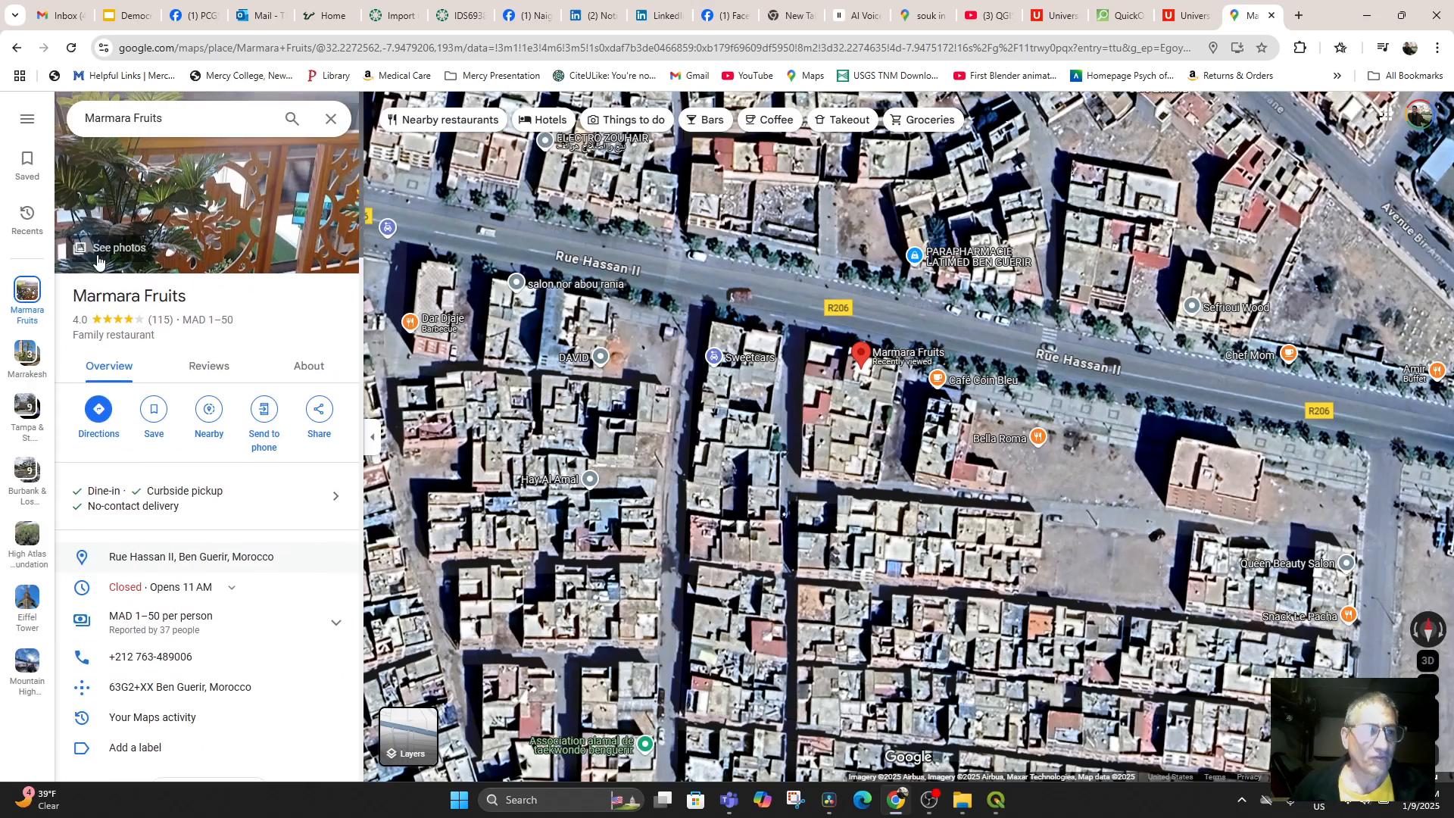
left_click(16, 49)
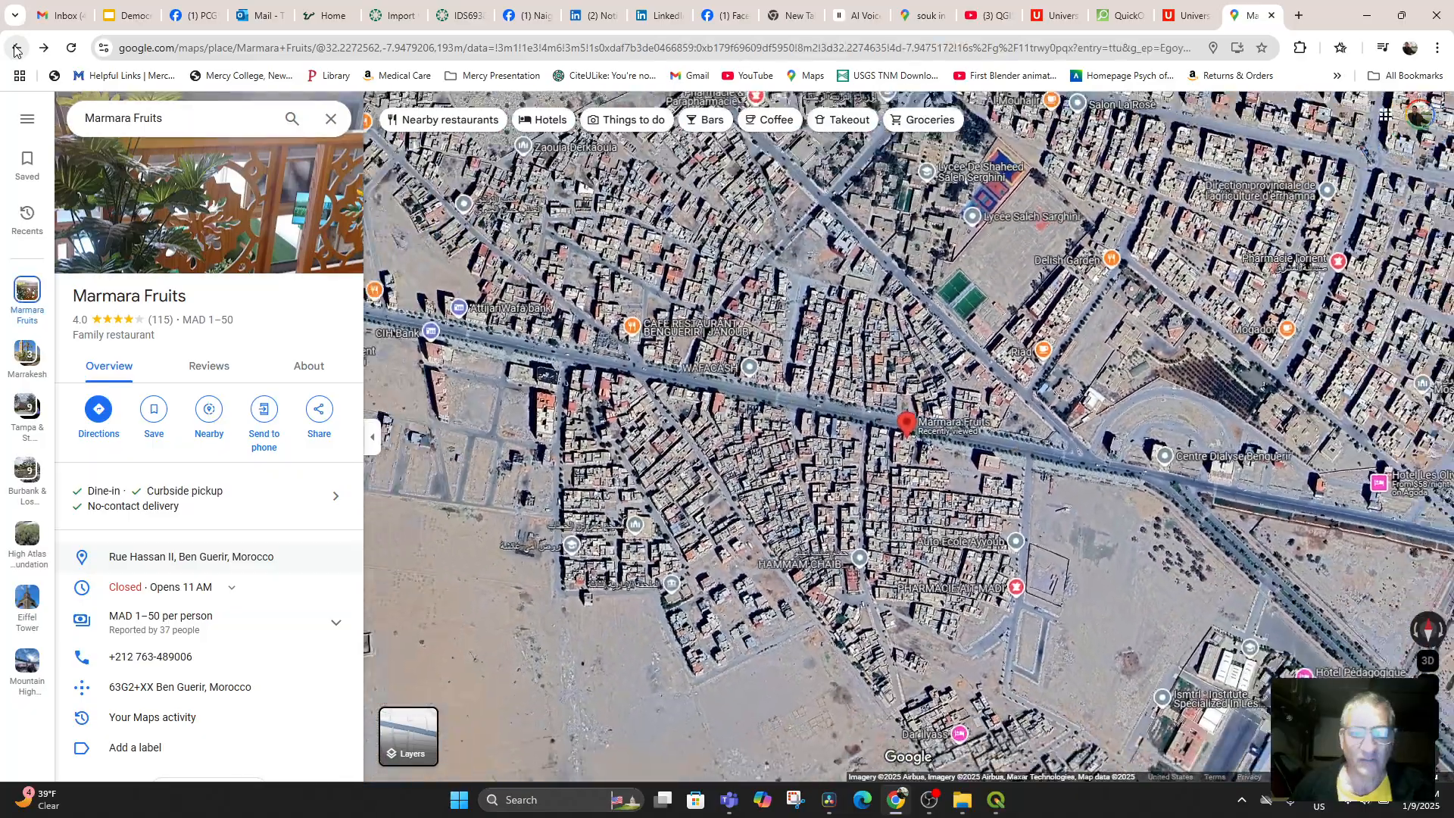
left_click(16, 49)
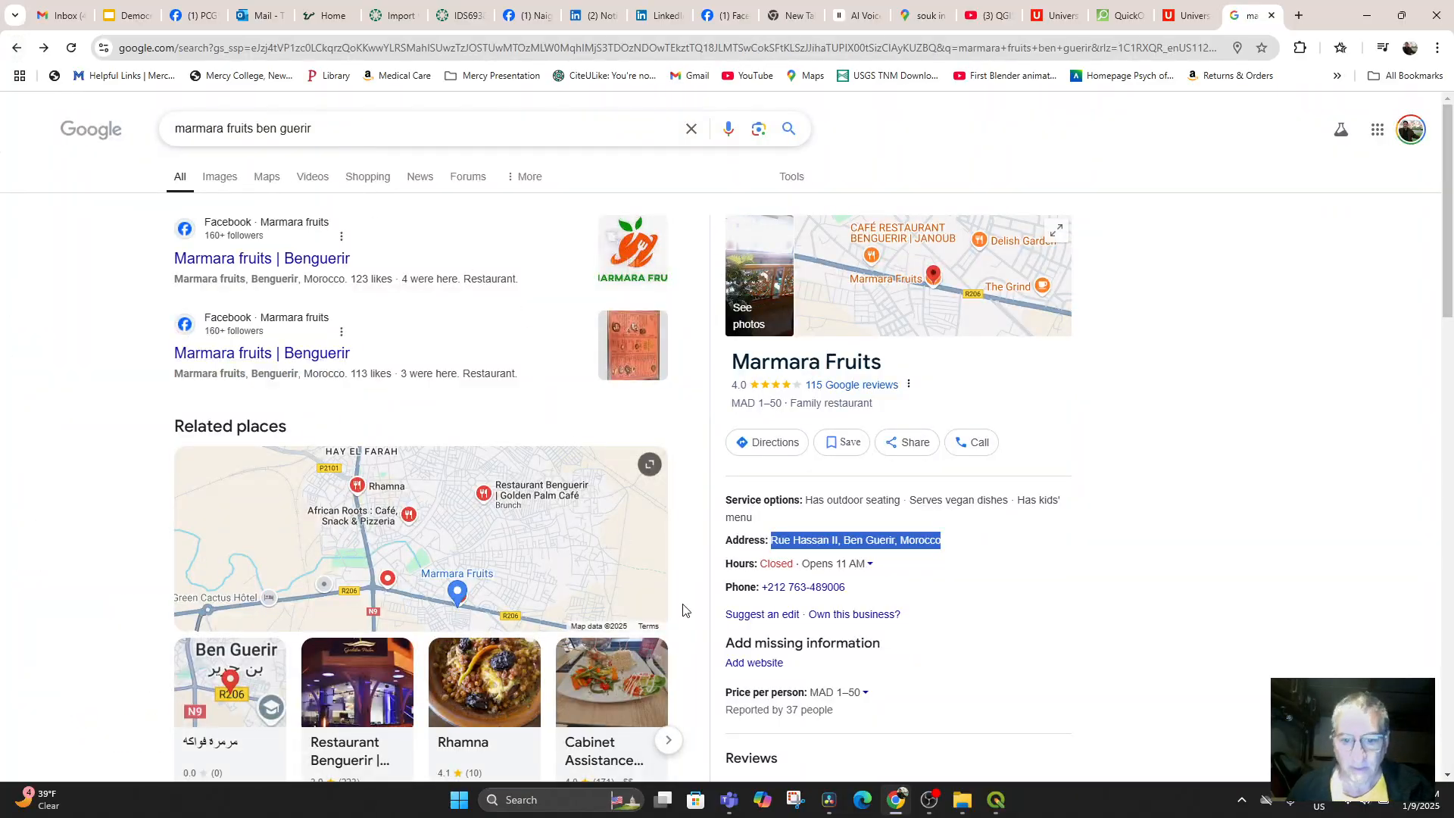
scroll(530, 530, "down", 2)
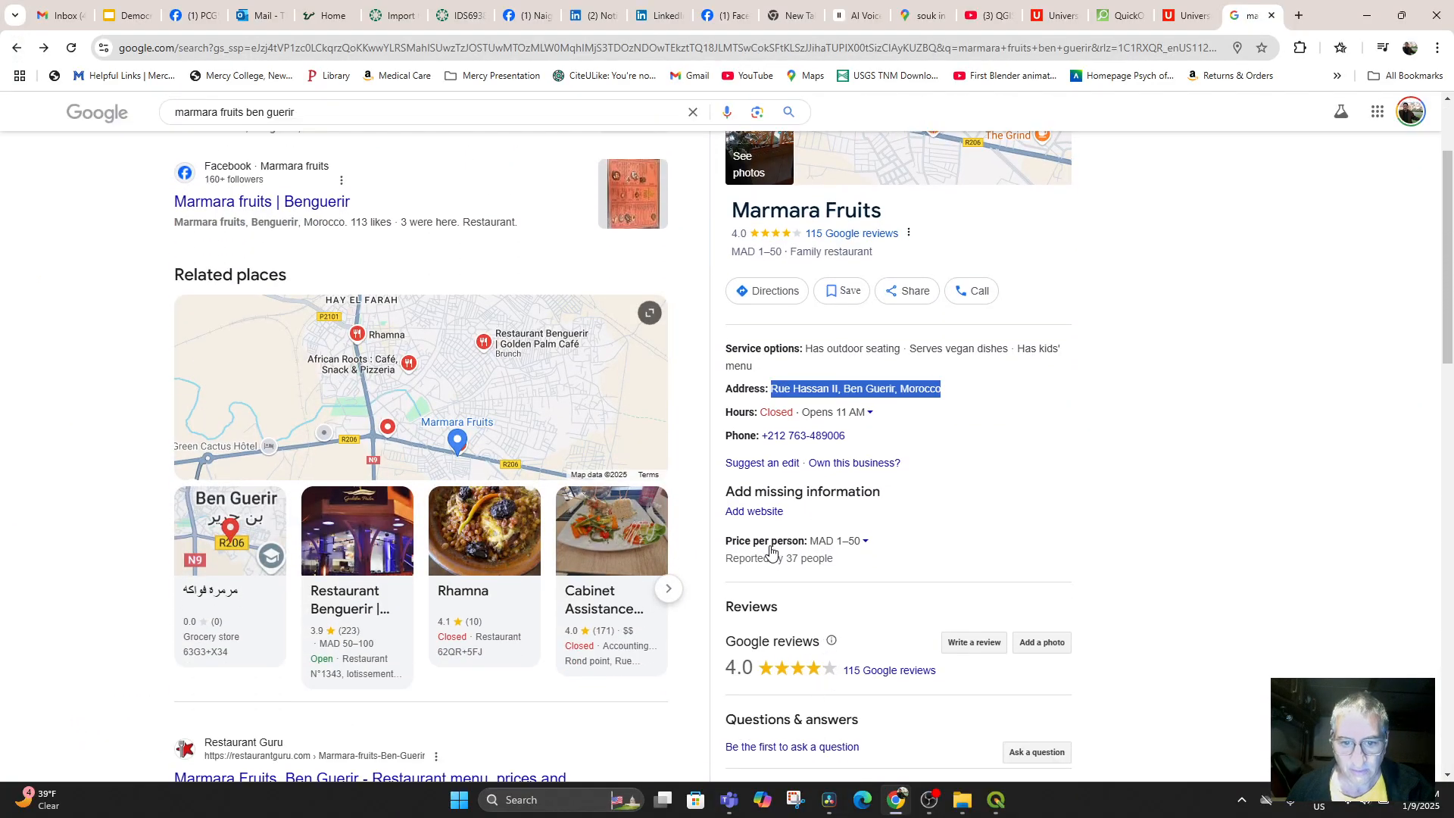
double_click(447, 388)
scroll(445, 393, "down", 4)
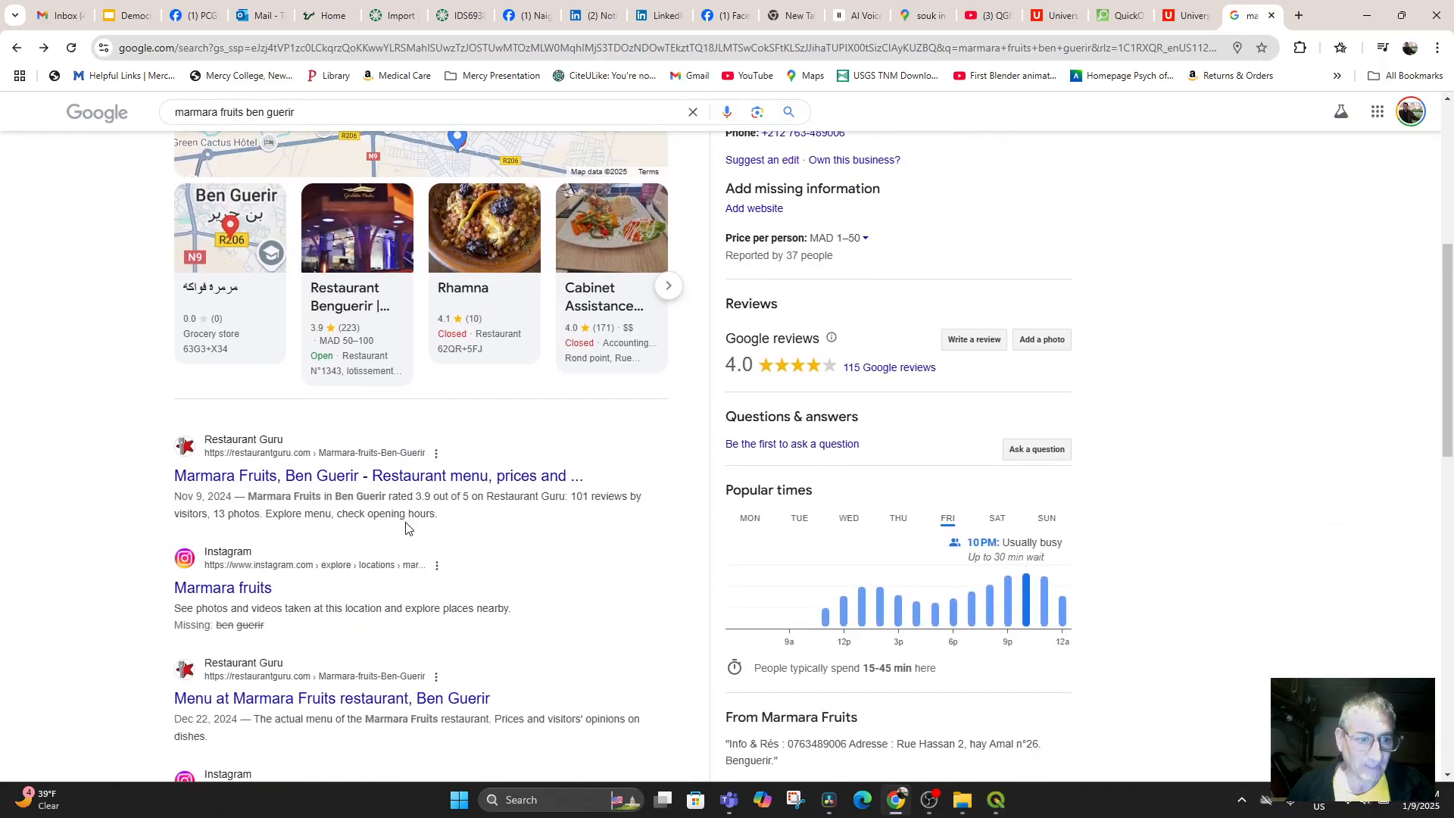
Step: Open the Restaurant Guru page for Marmara Fruits, dismiss the ad and copy the page's URL
left_click(366, 482)
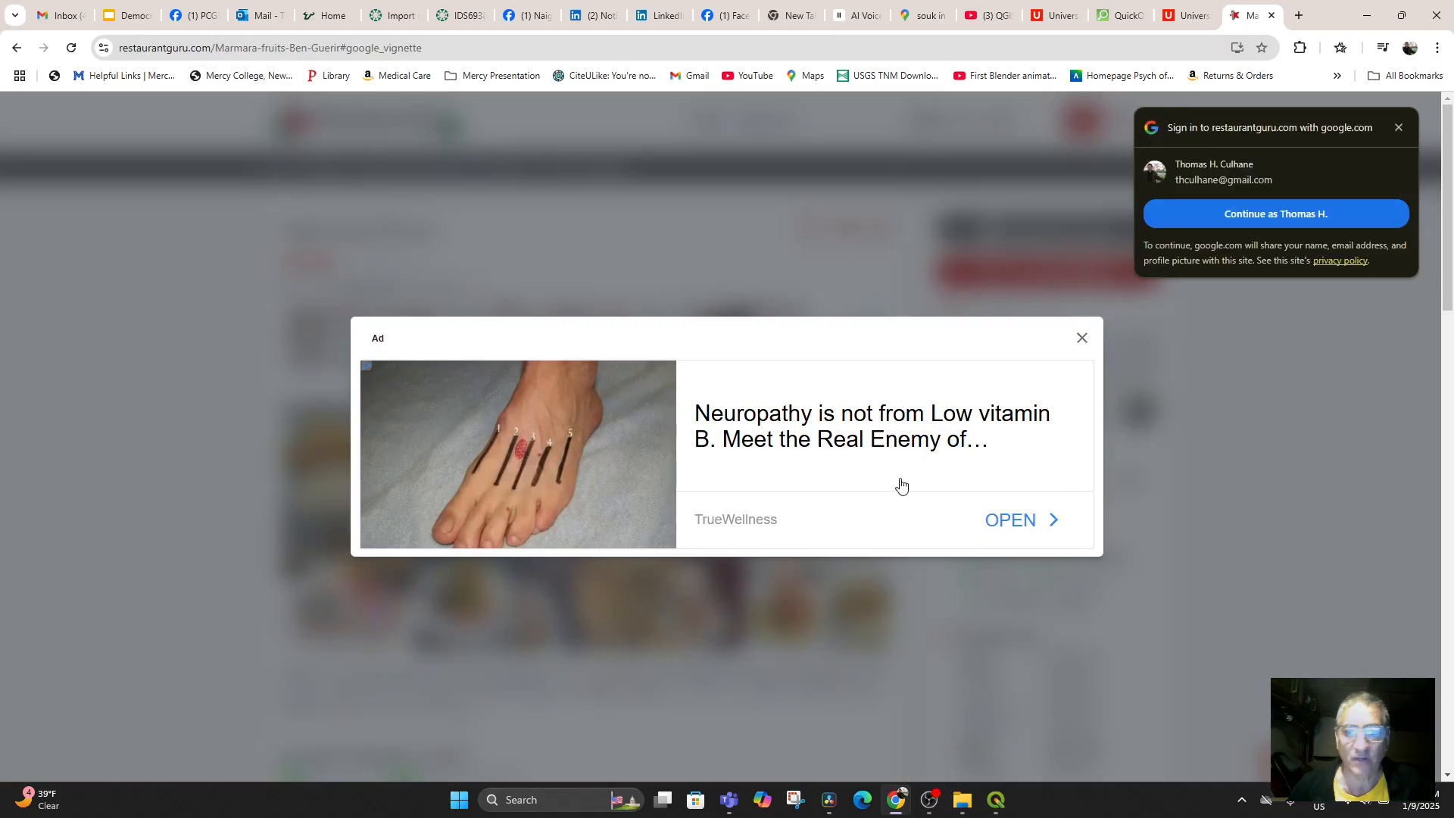
left_click(1082, 338)
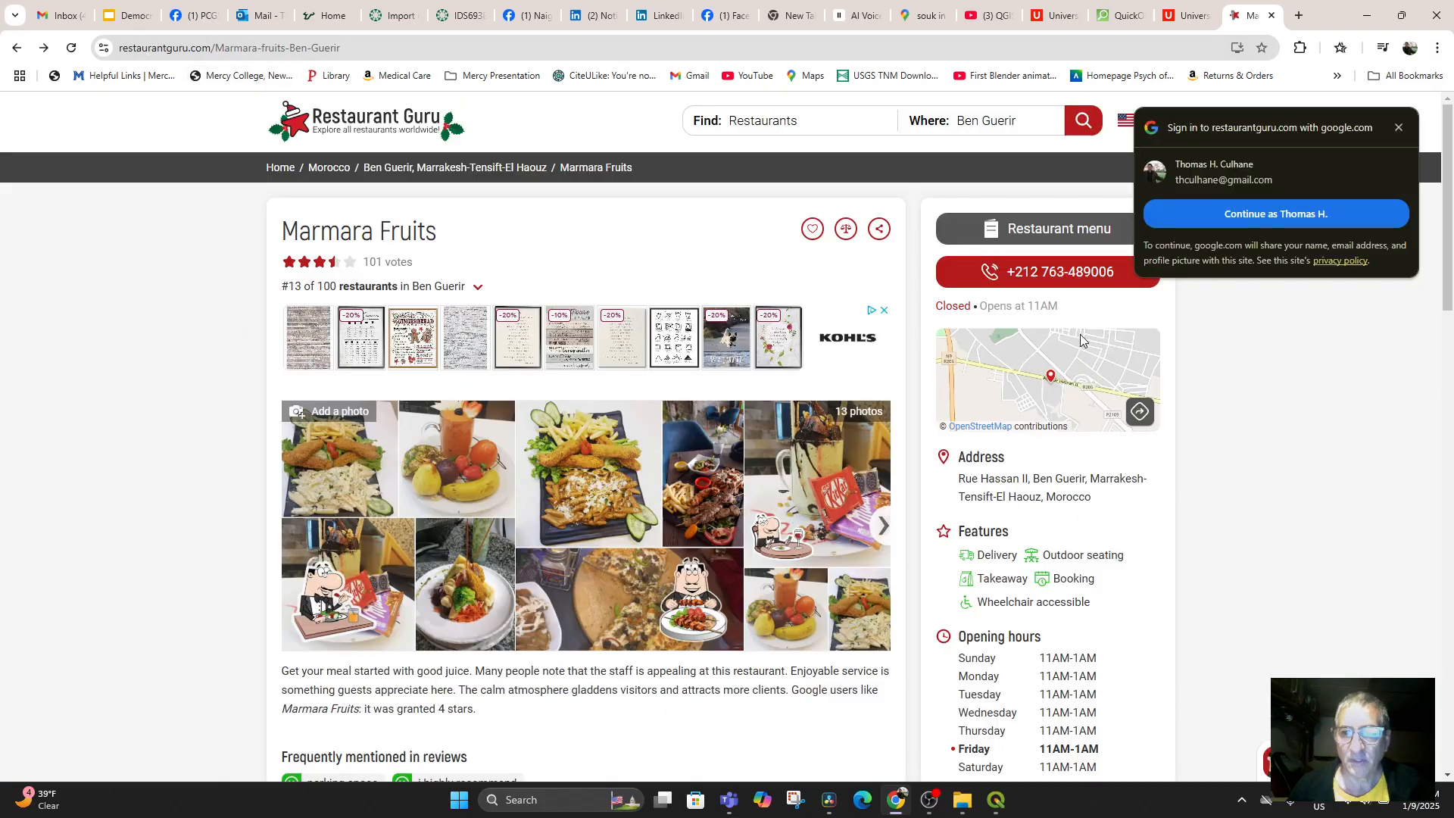
left_click(244, 48)
right_click(243, 48)
left_click(306, 185)
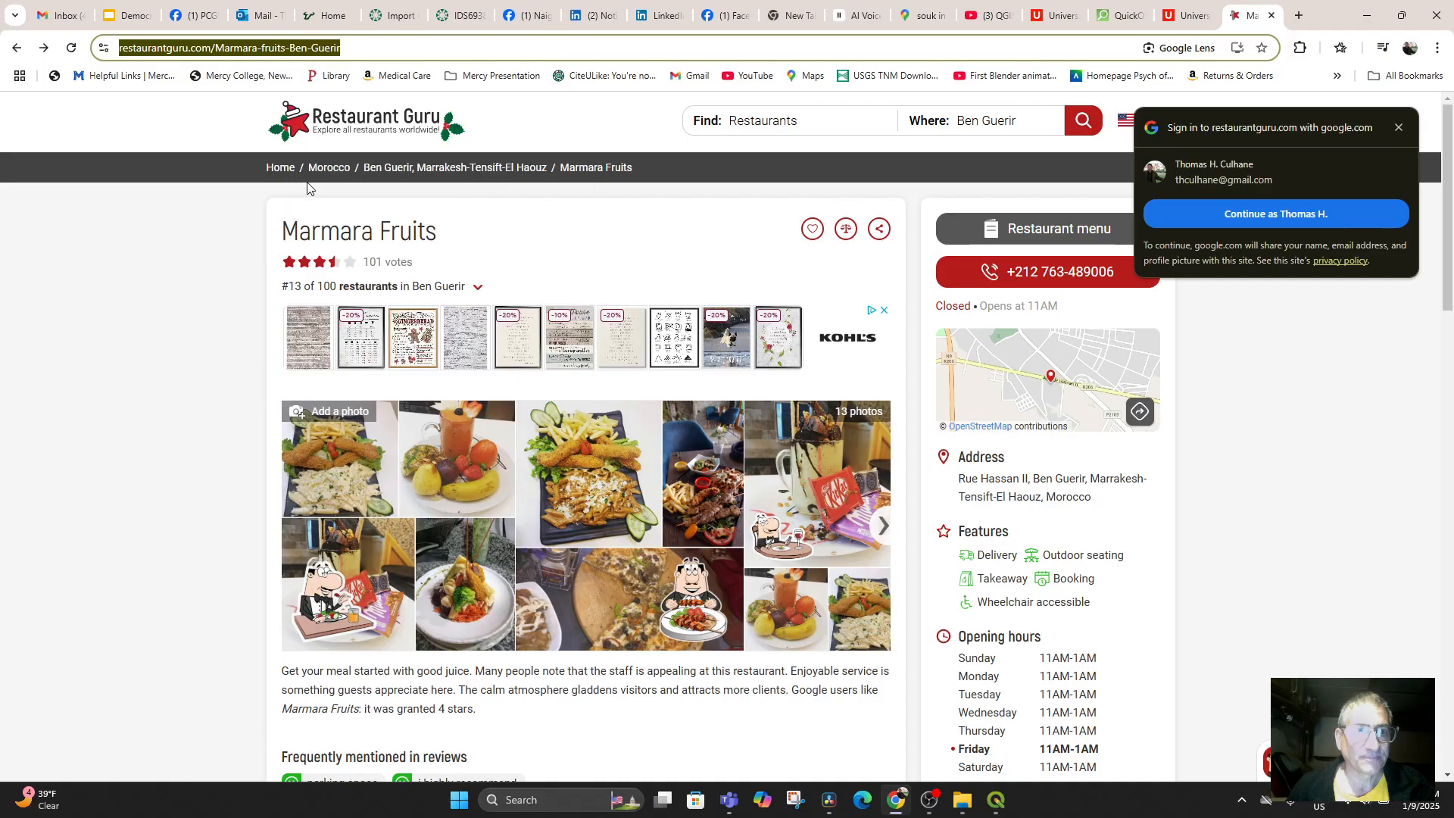
left_click(998, 801)
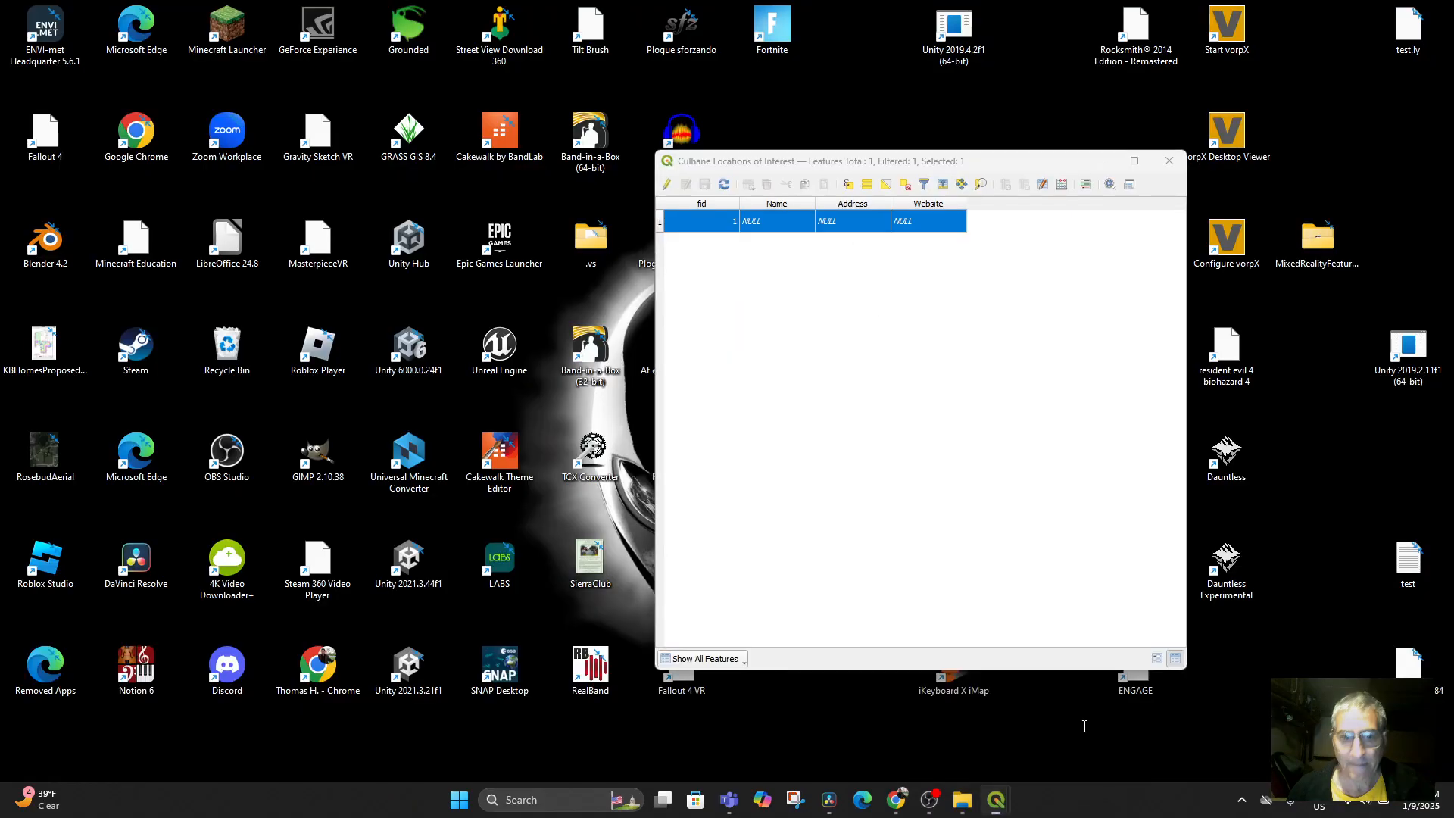
left_click(1075, 724)
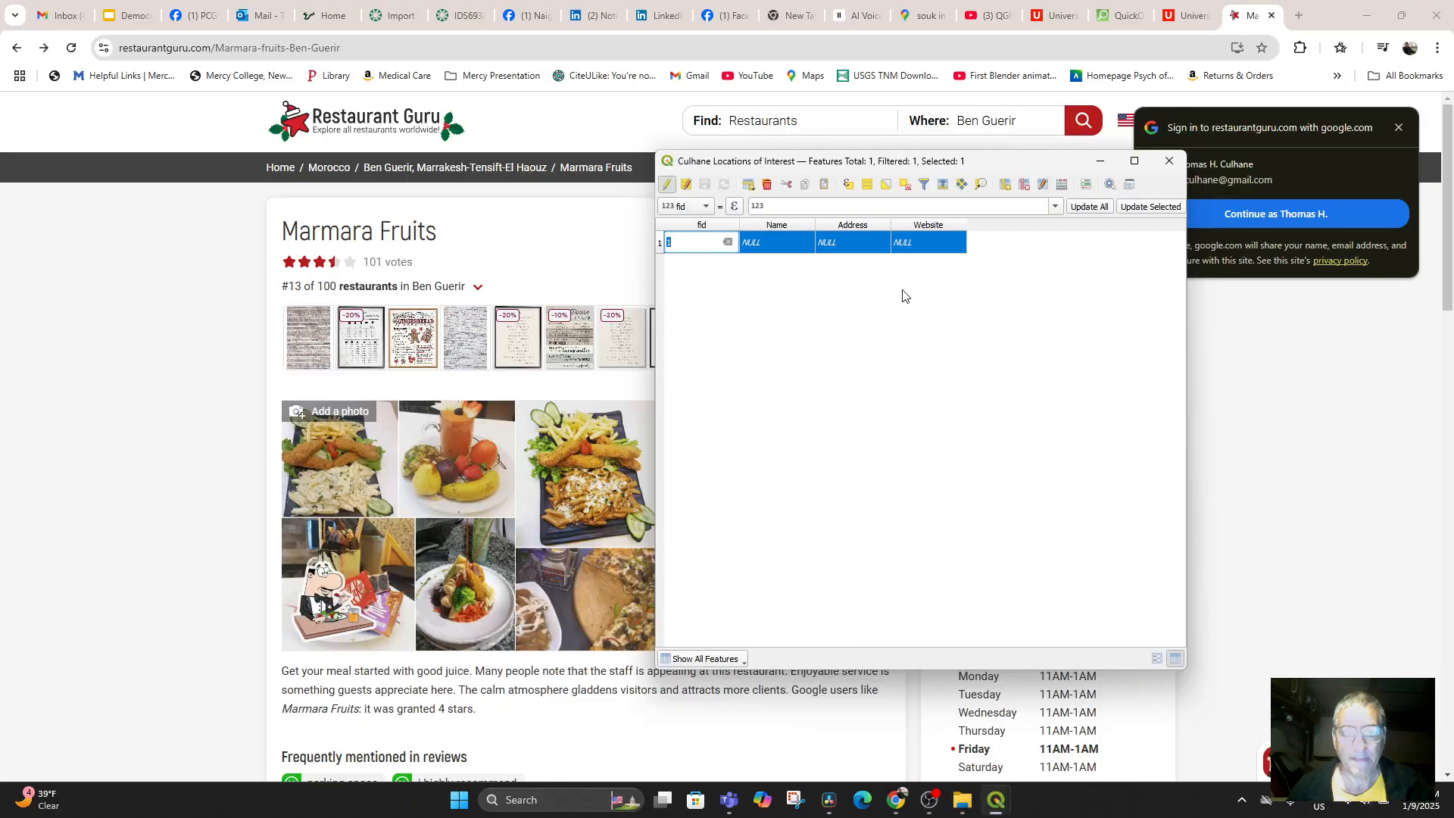
left_click(928, 248)
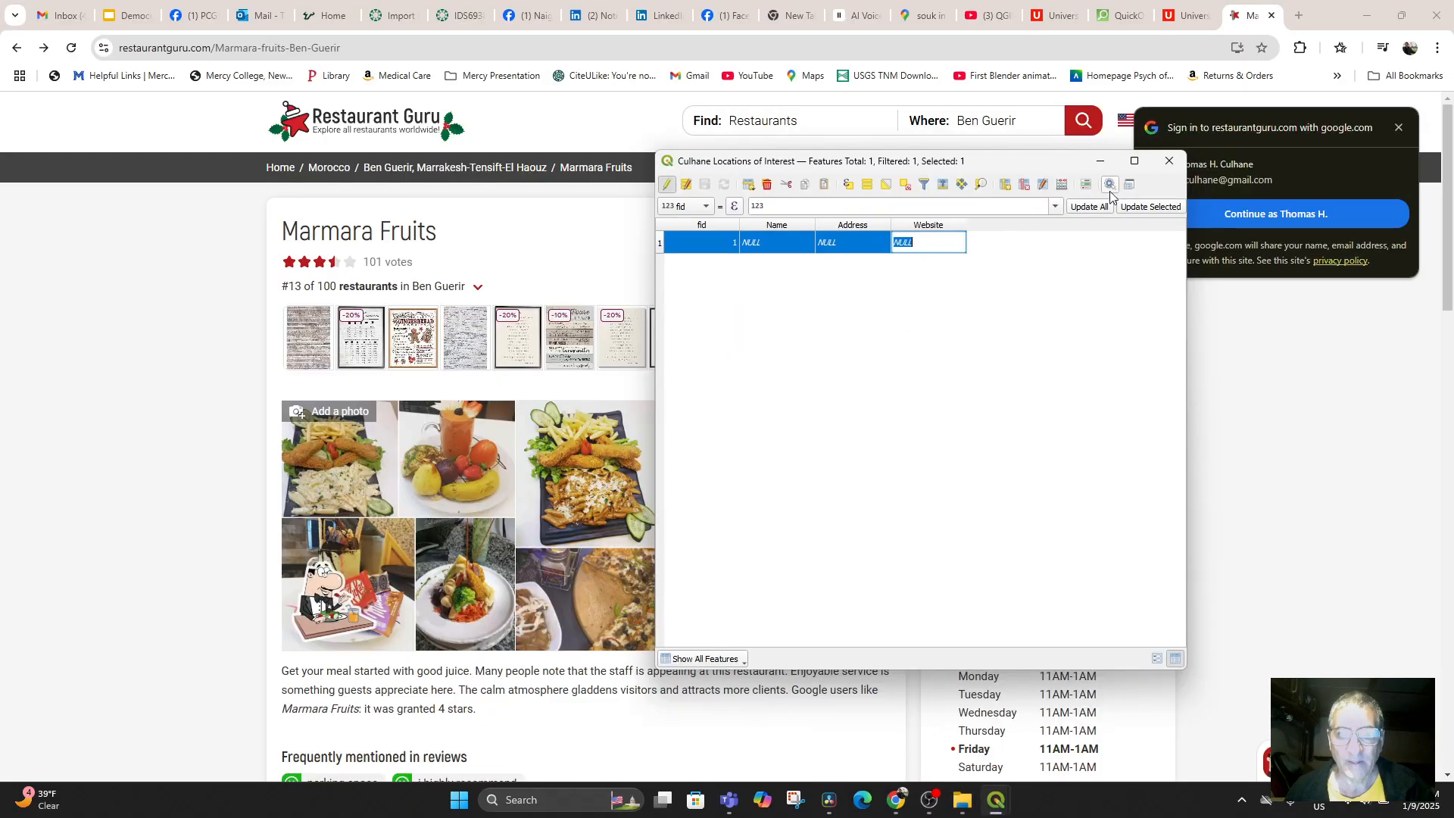
left_click(1168, 163)
left_click(998, 800)
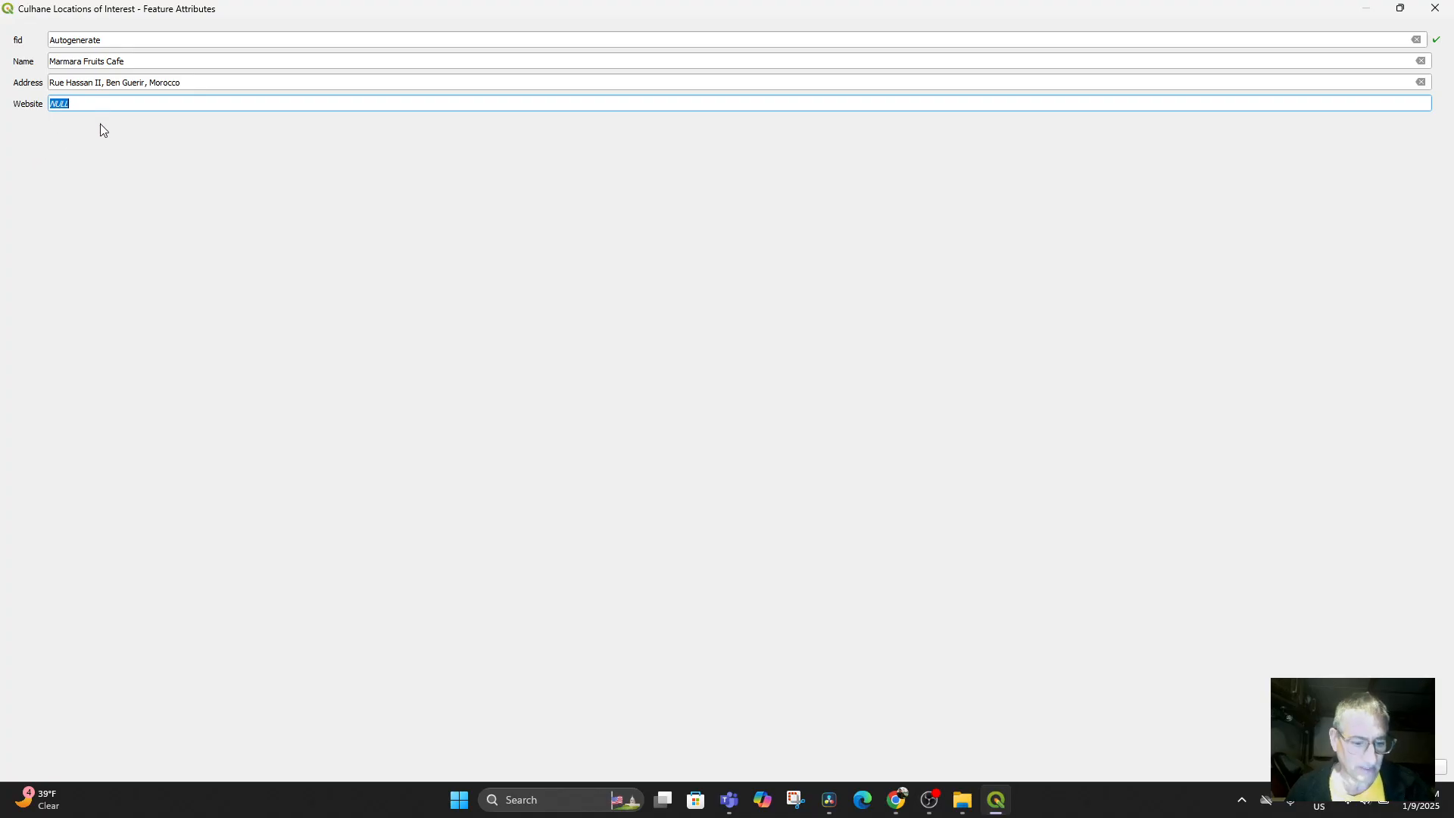
key("ctrl+v")
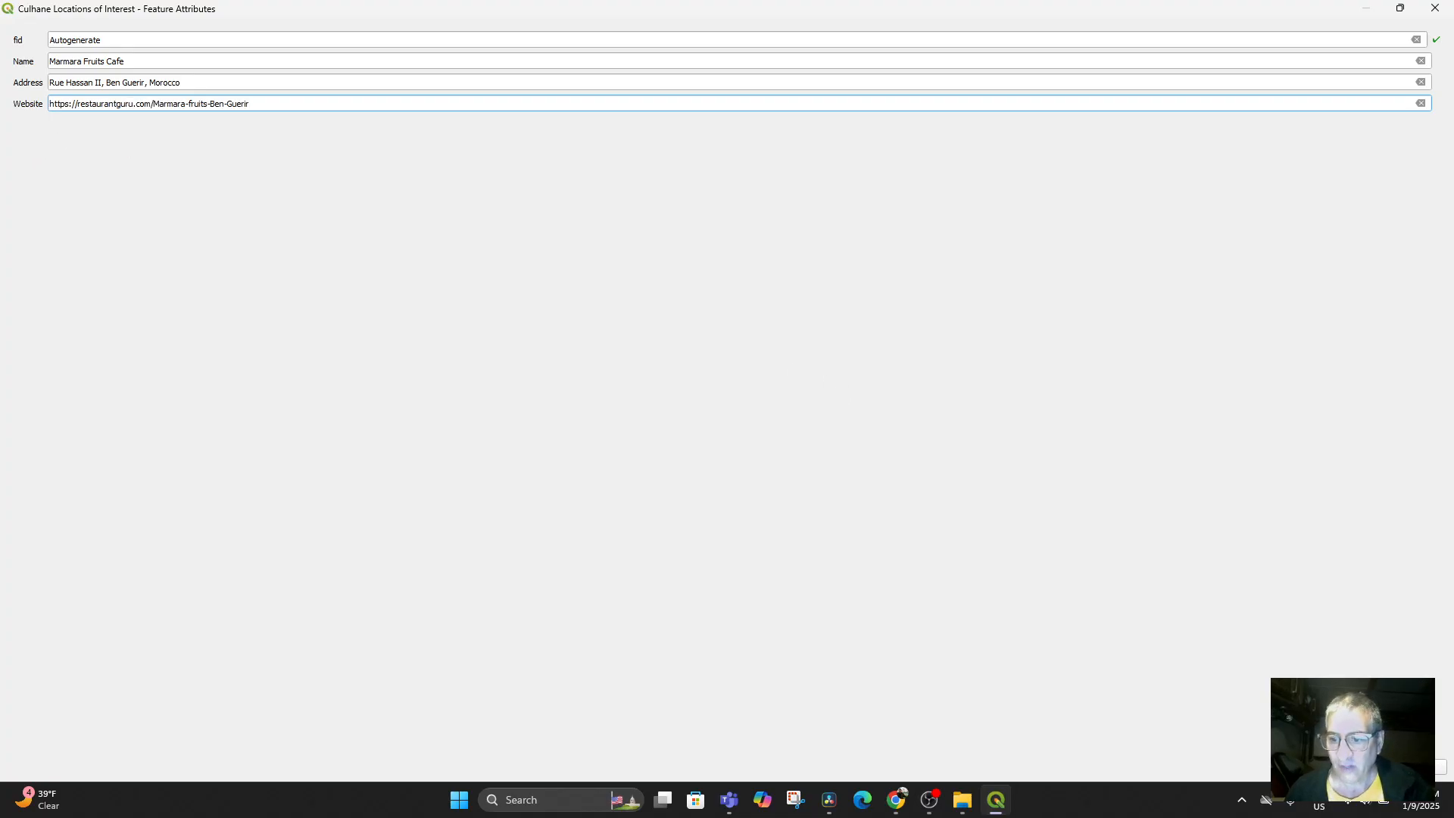
key("Return")
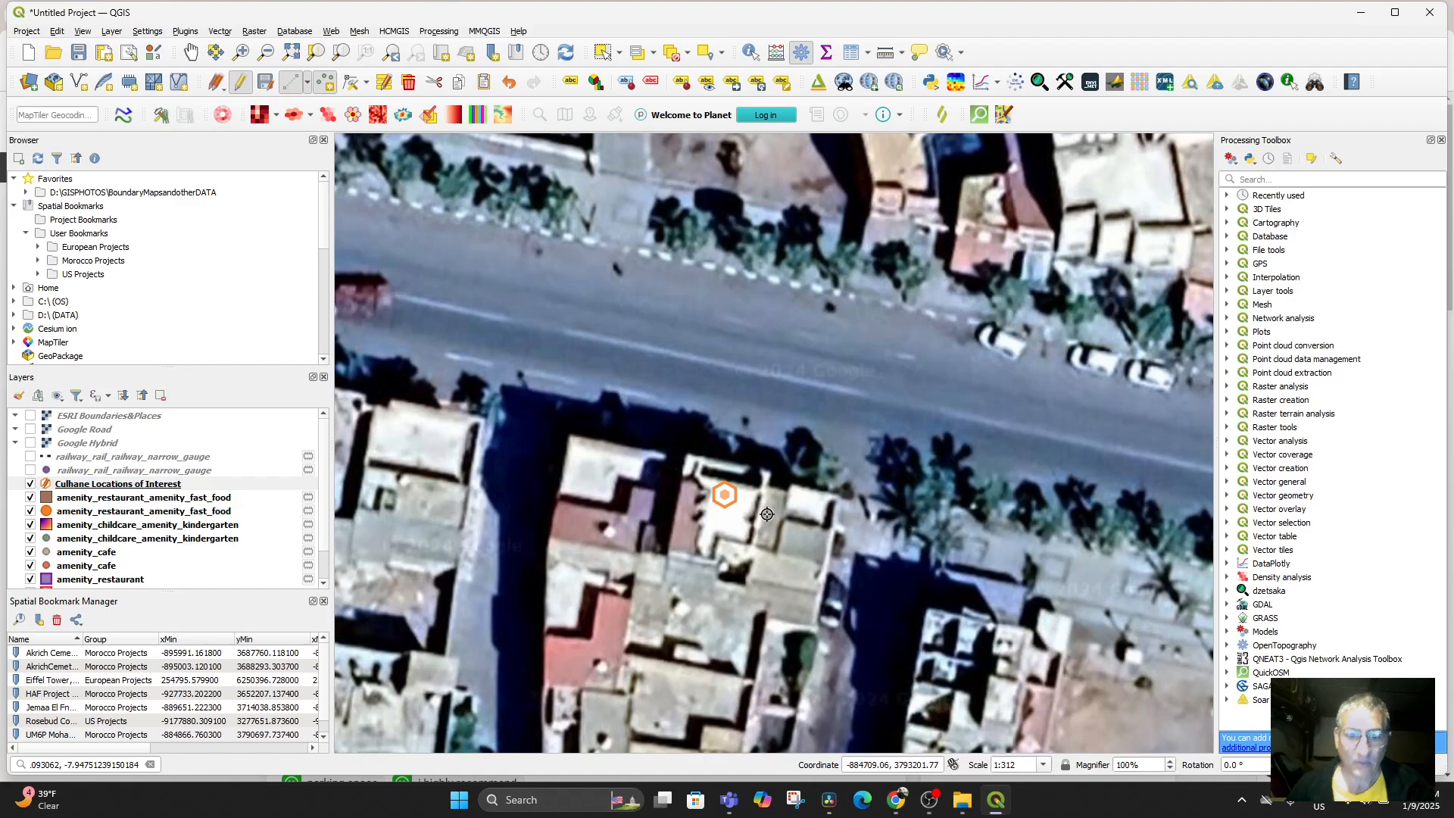
Step: Save the temporary railway line layer permanently as an ESRI Shapefile named Railways
scroll(766, 515, "down", 5)
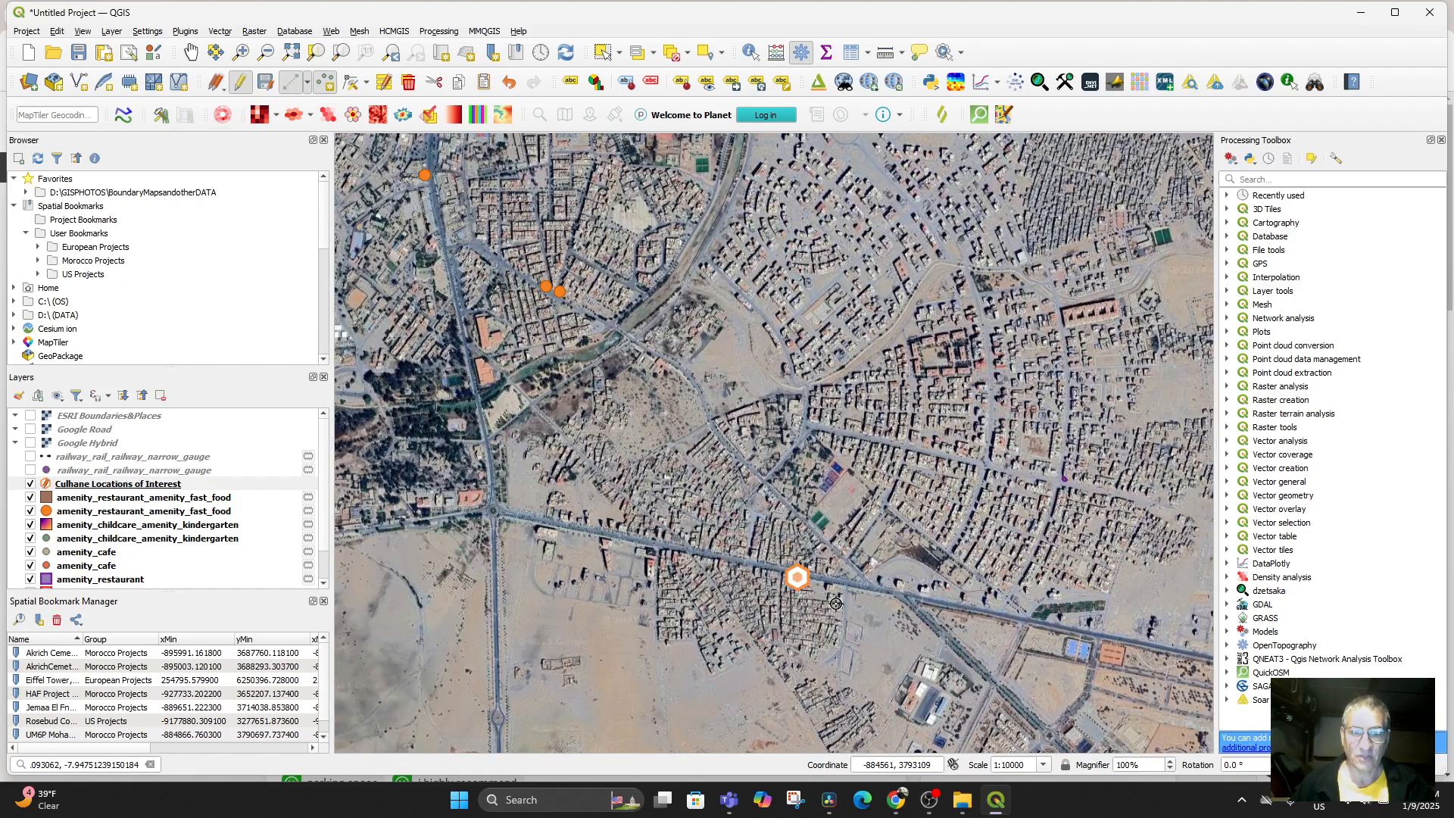
scroll(836, 604, "down", 2)
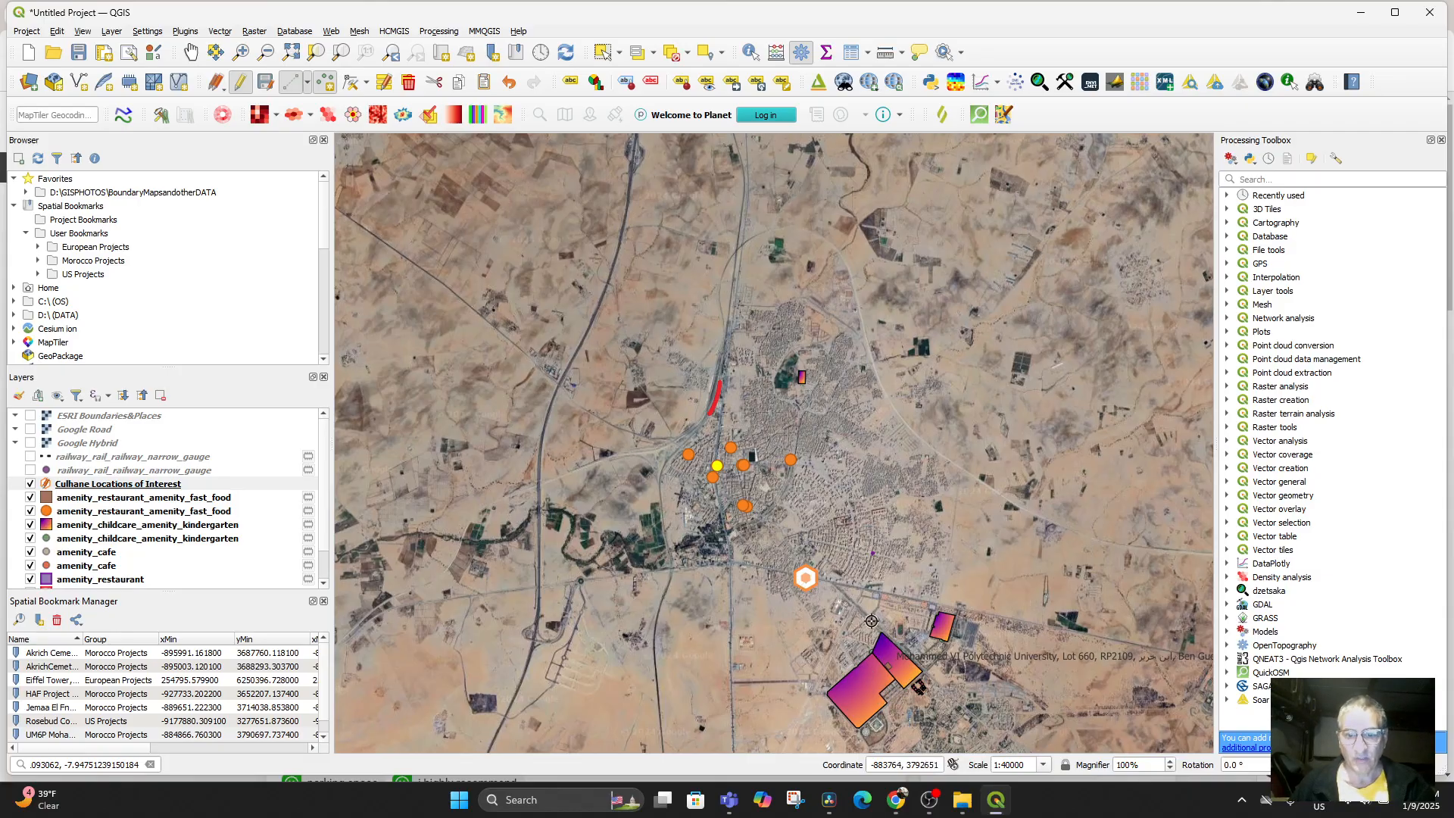
scroll(838, 604, "up", 1)
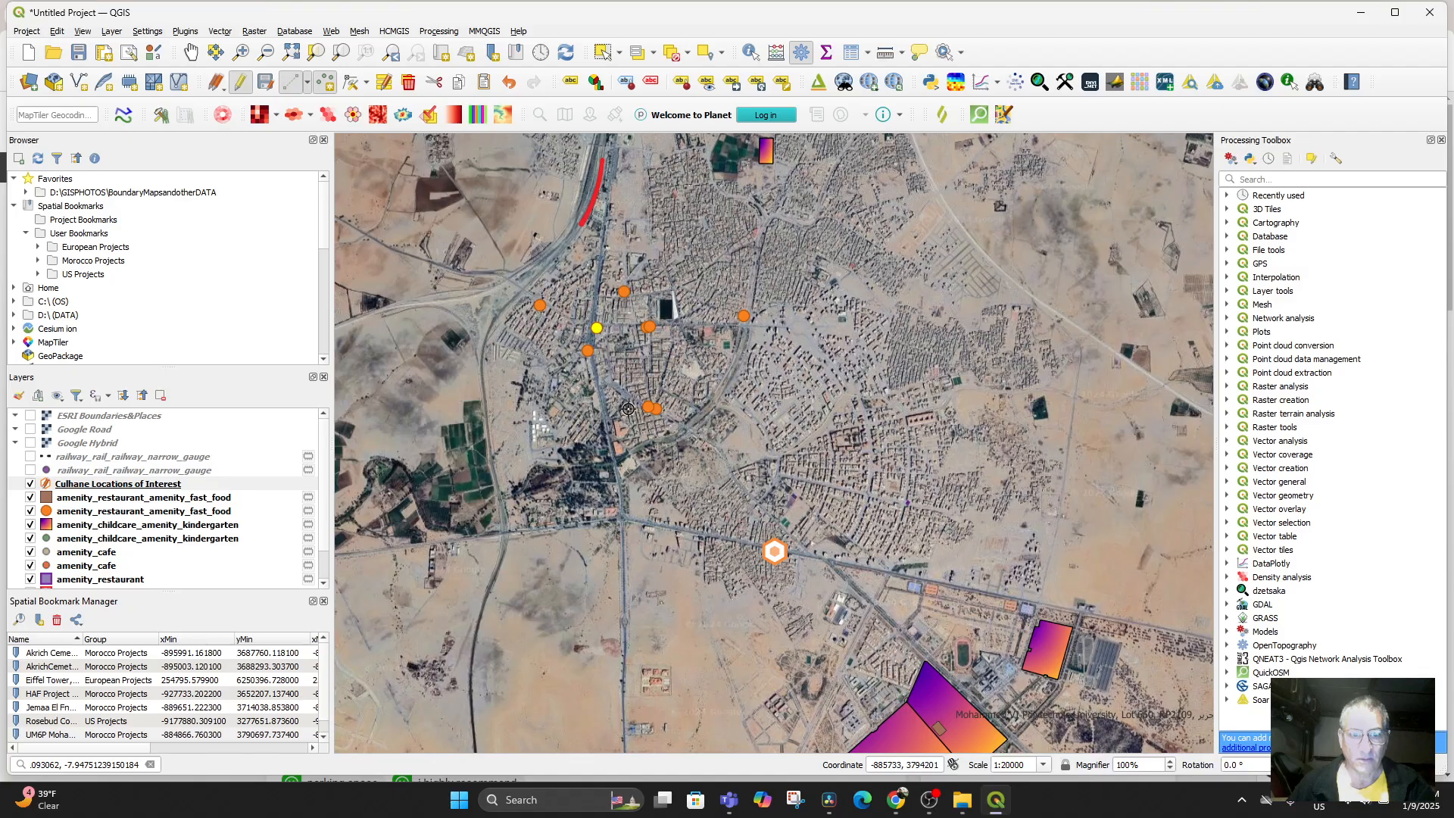
scroll(722, 392, "down", 2)
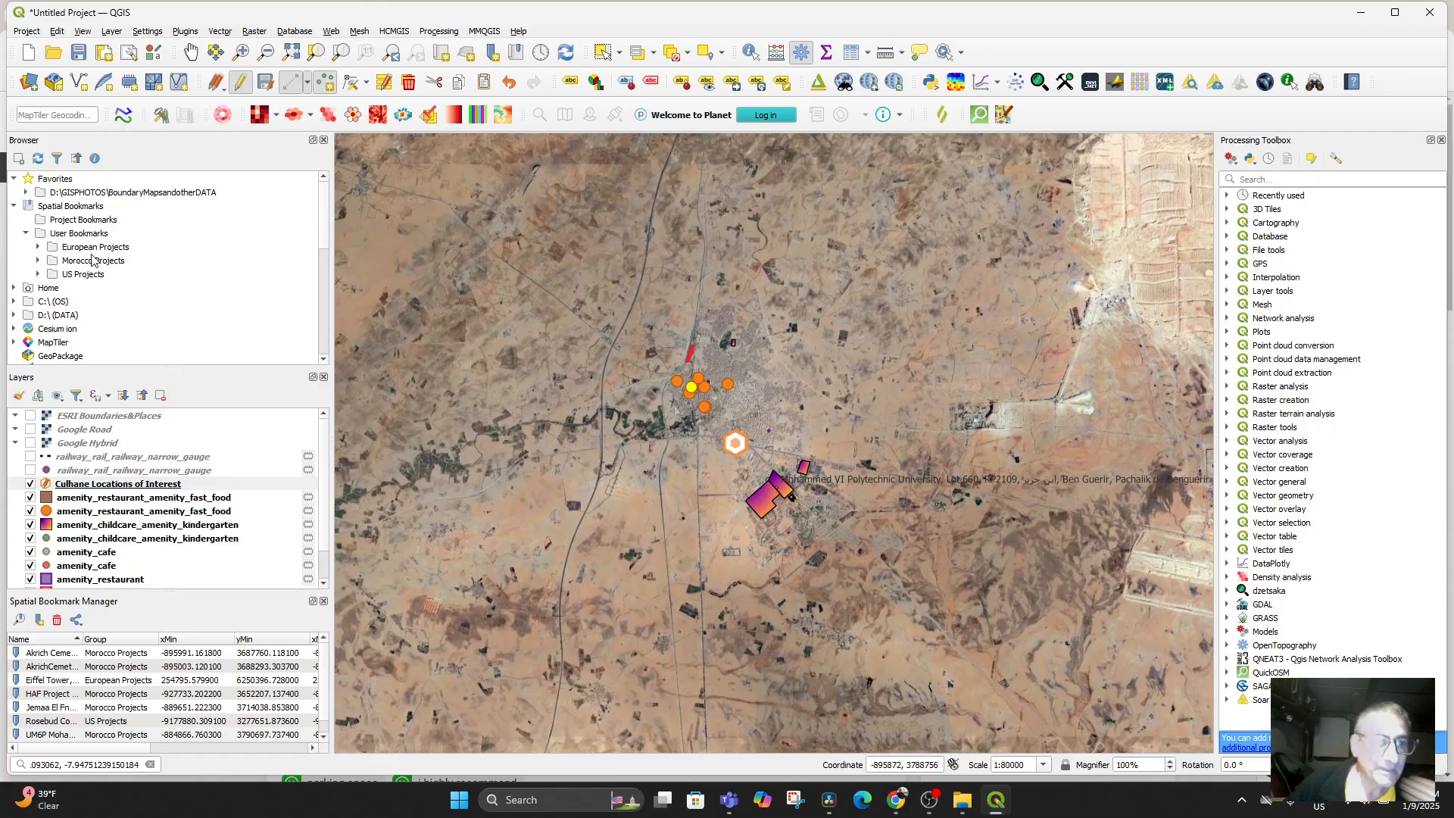
left_click(308, 461)
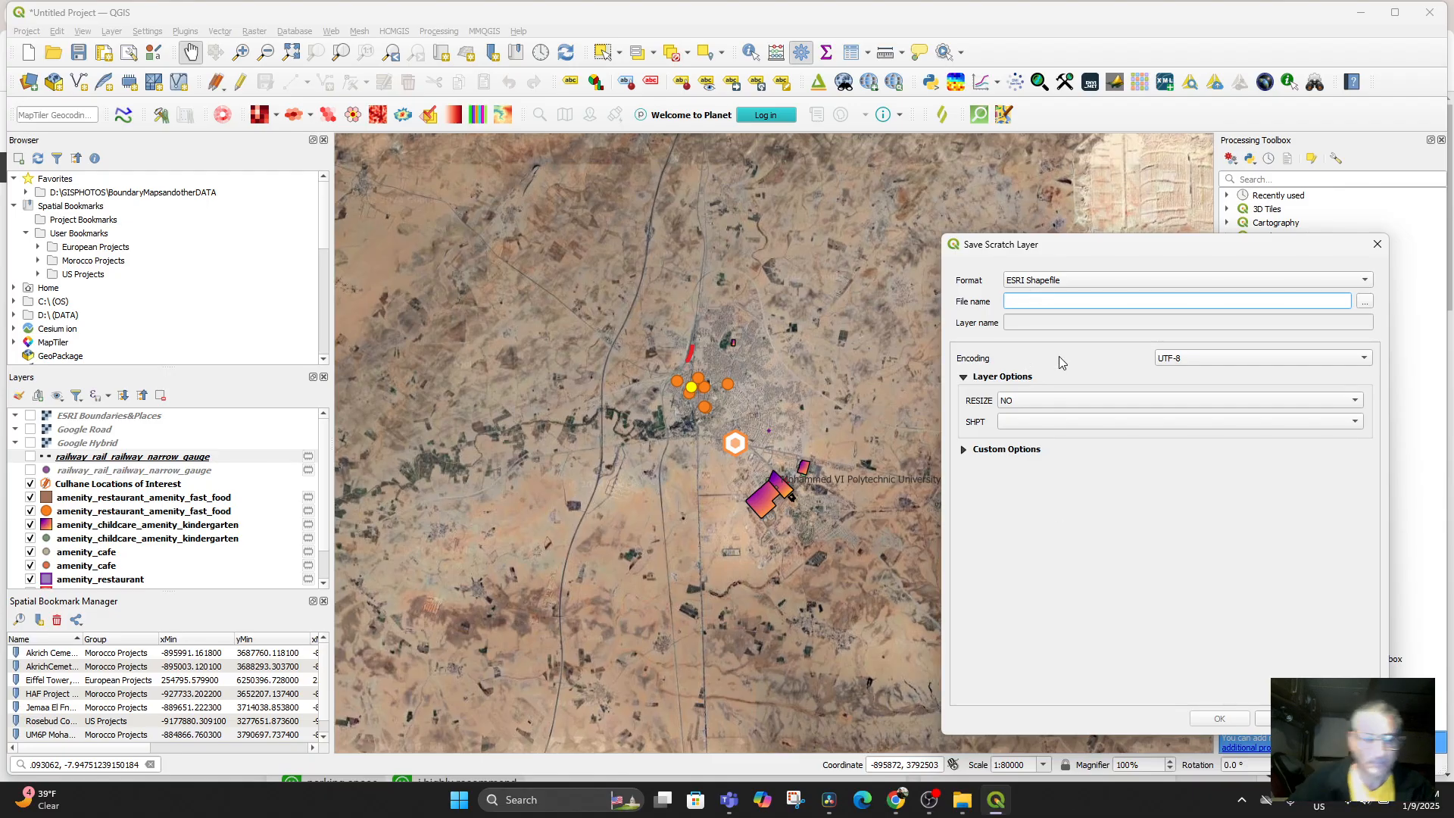
type("Railways")
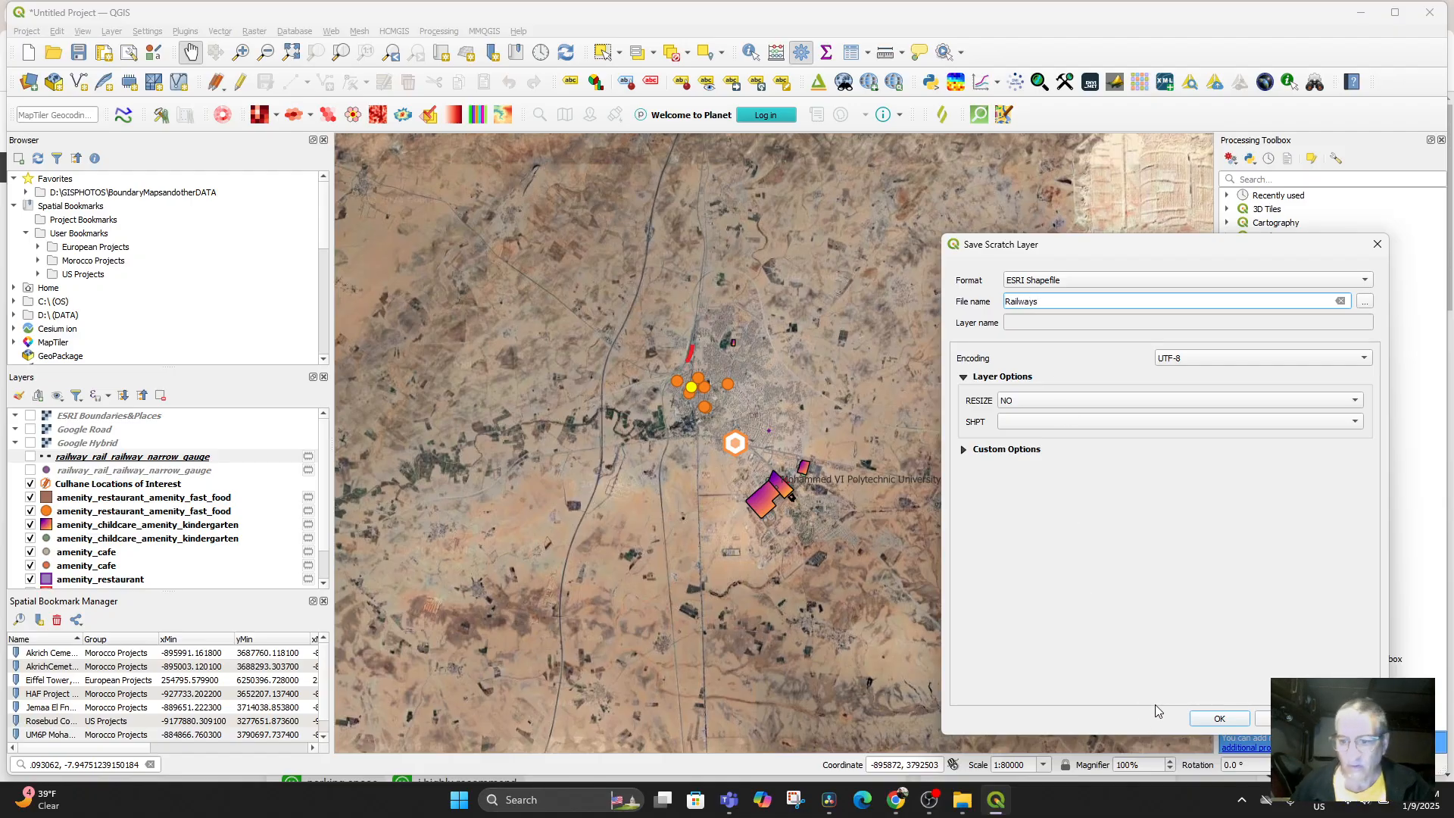
left_click(1211, 719)
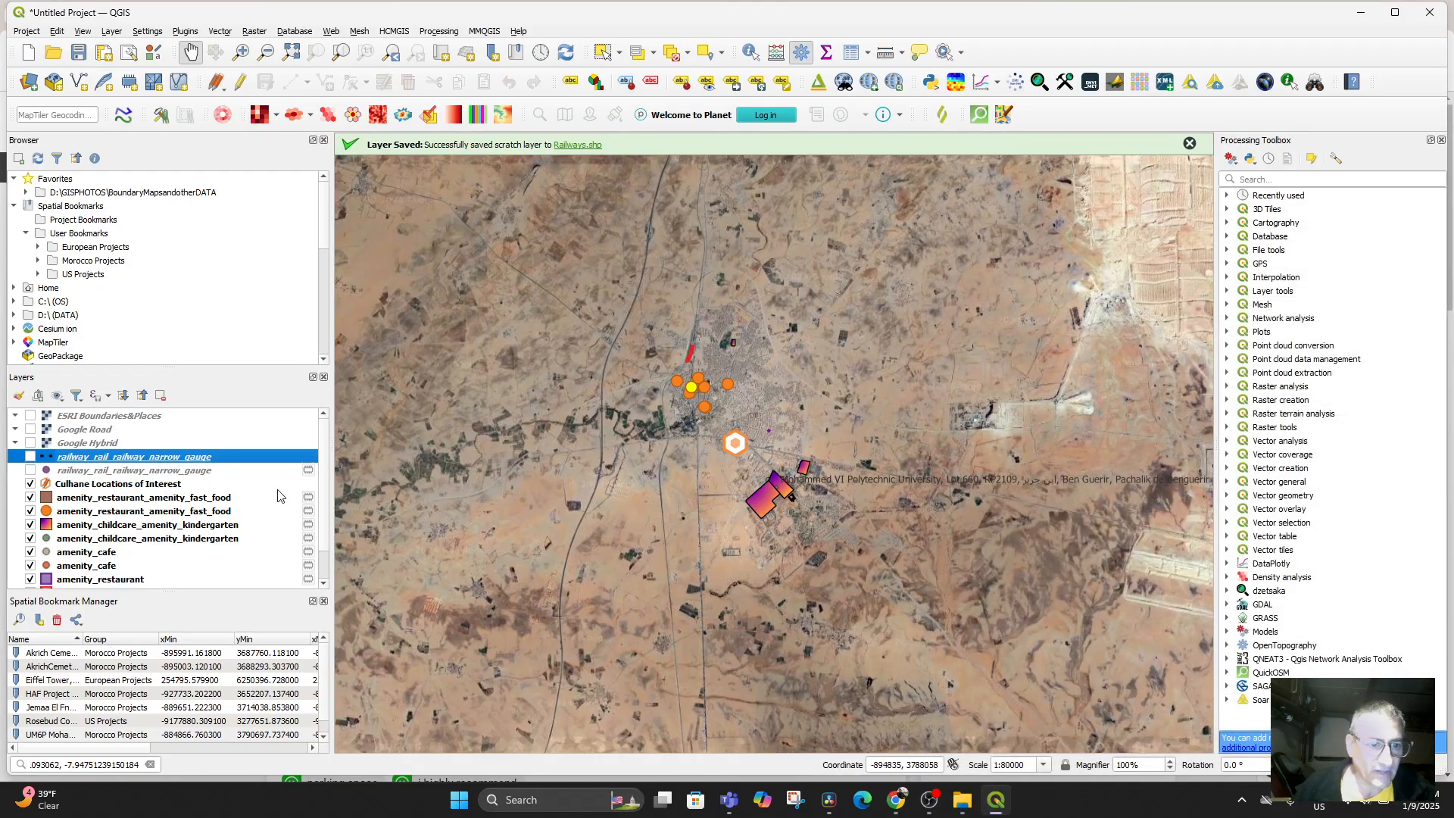
Step: Check what the railway line, railway point and locations of interest layers show by toggling each one's visibility on the map
left_click(30, 457)
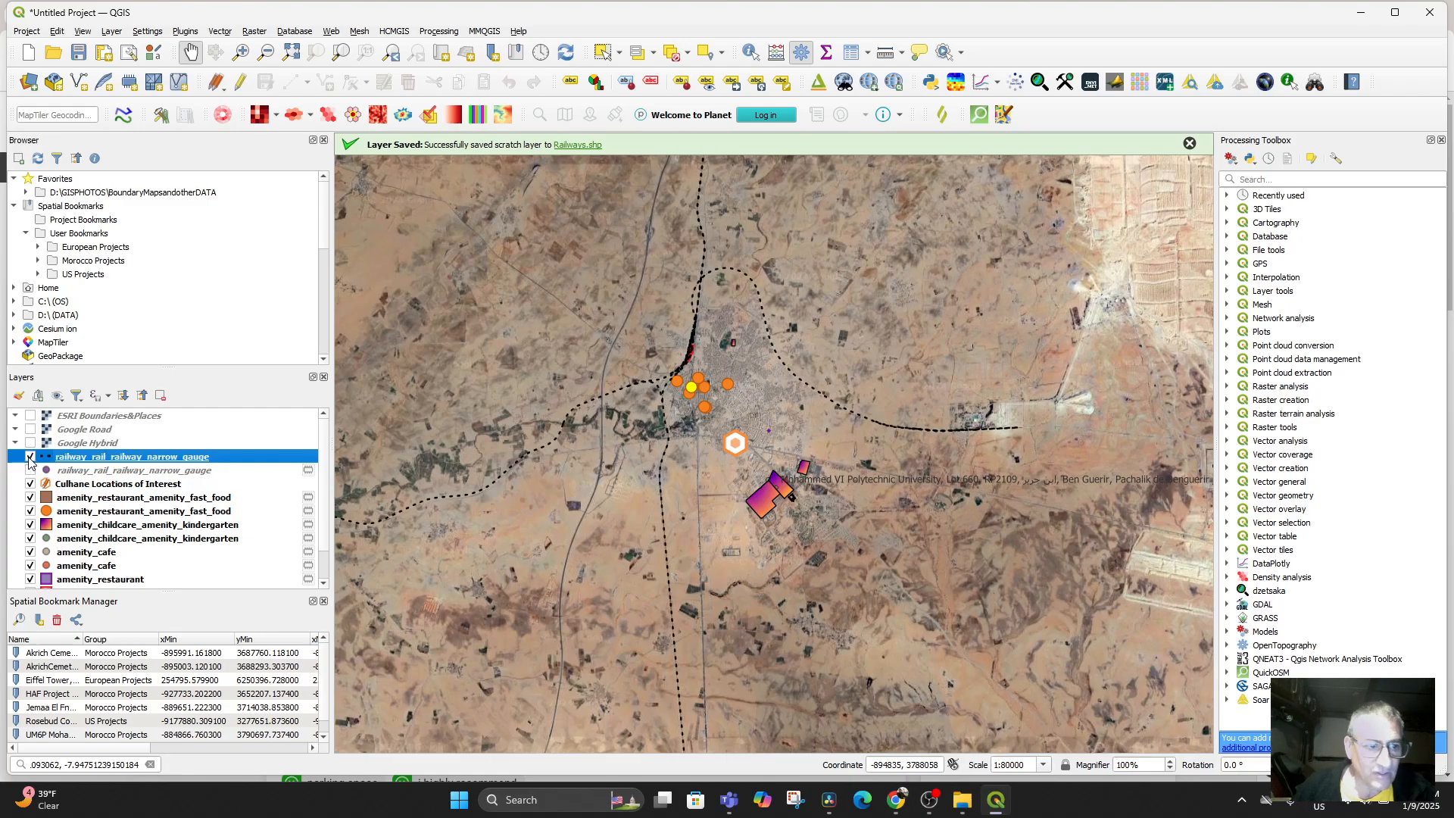
left_click(31, 458)
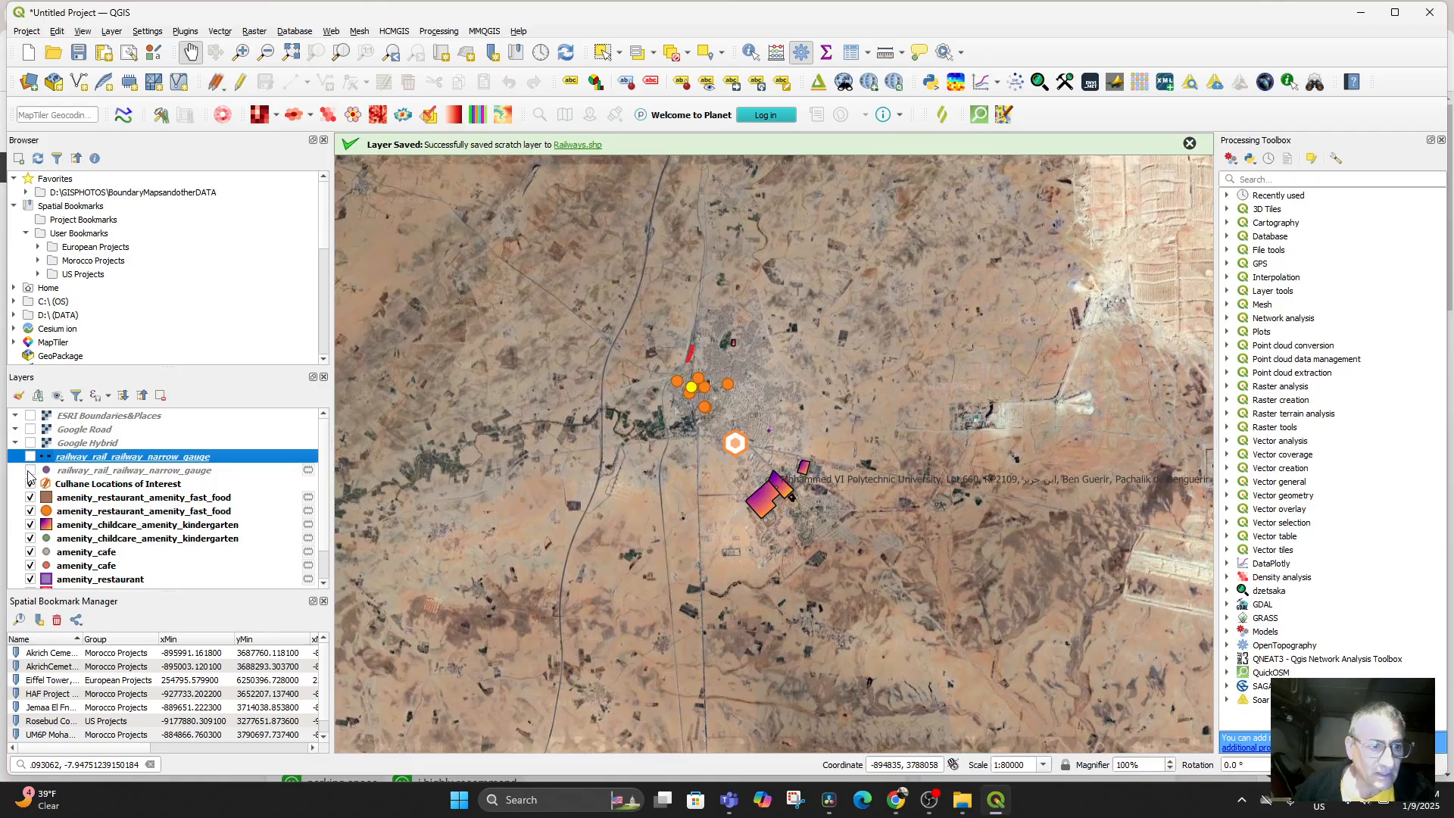
left_click(31, 471)
left_click(31, 471)
left_click(30, 473)
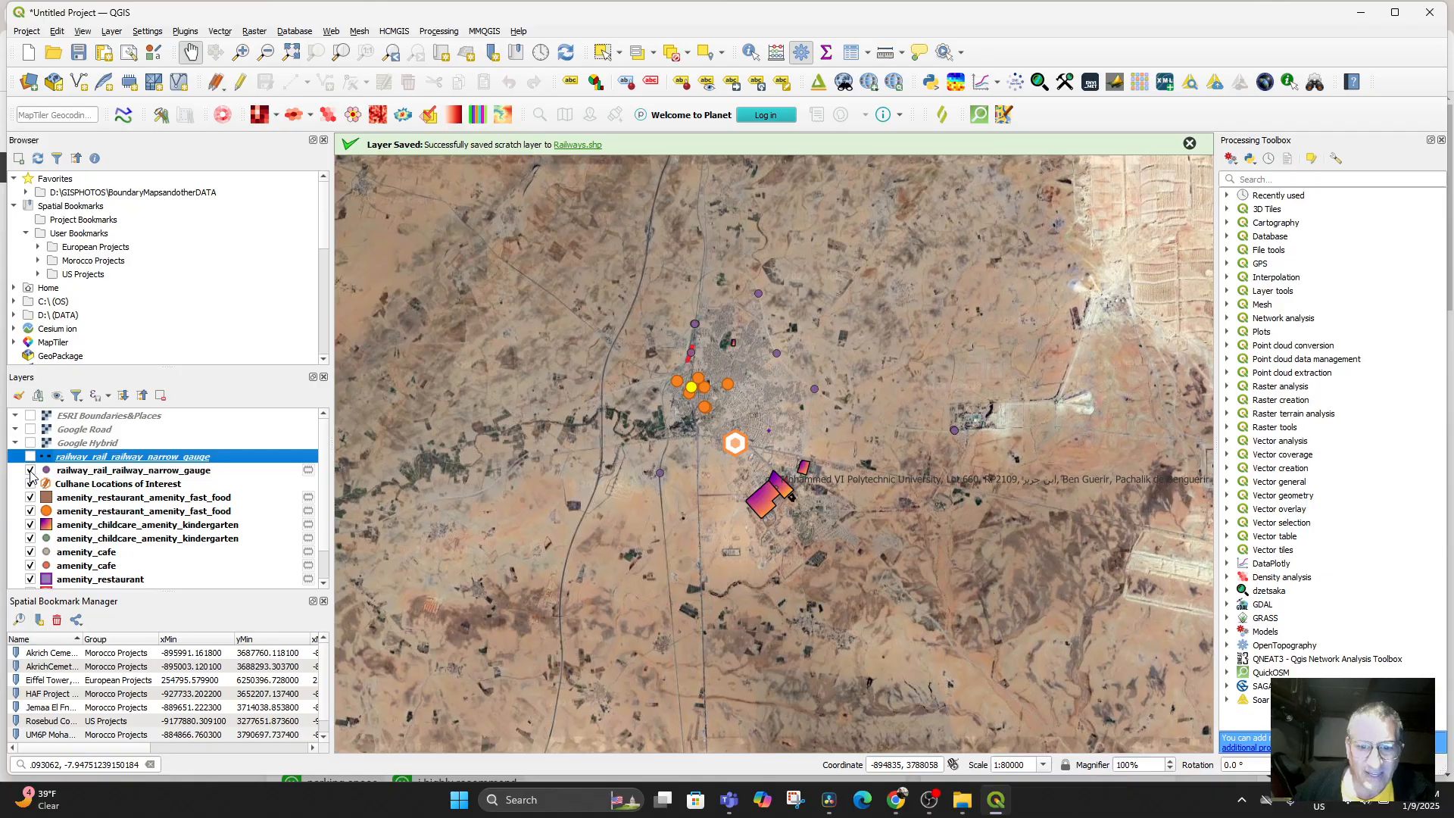
left_click(30, 472)
left_click(30, 472)
left_click(30, 473)
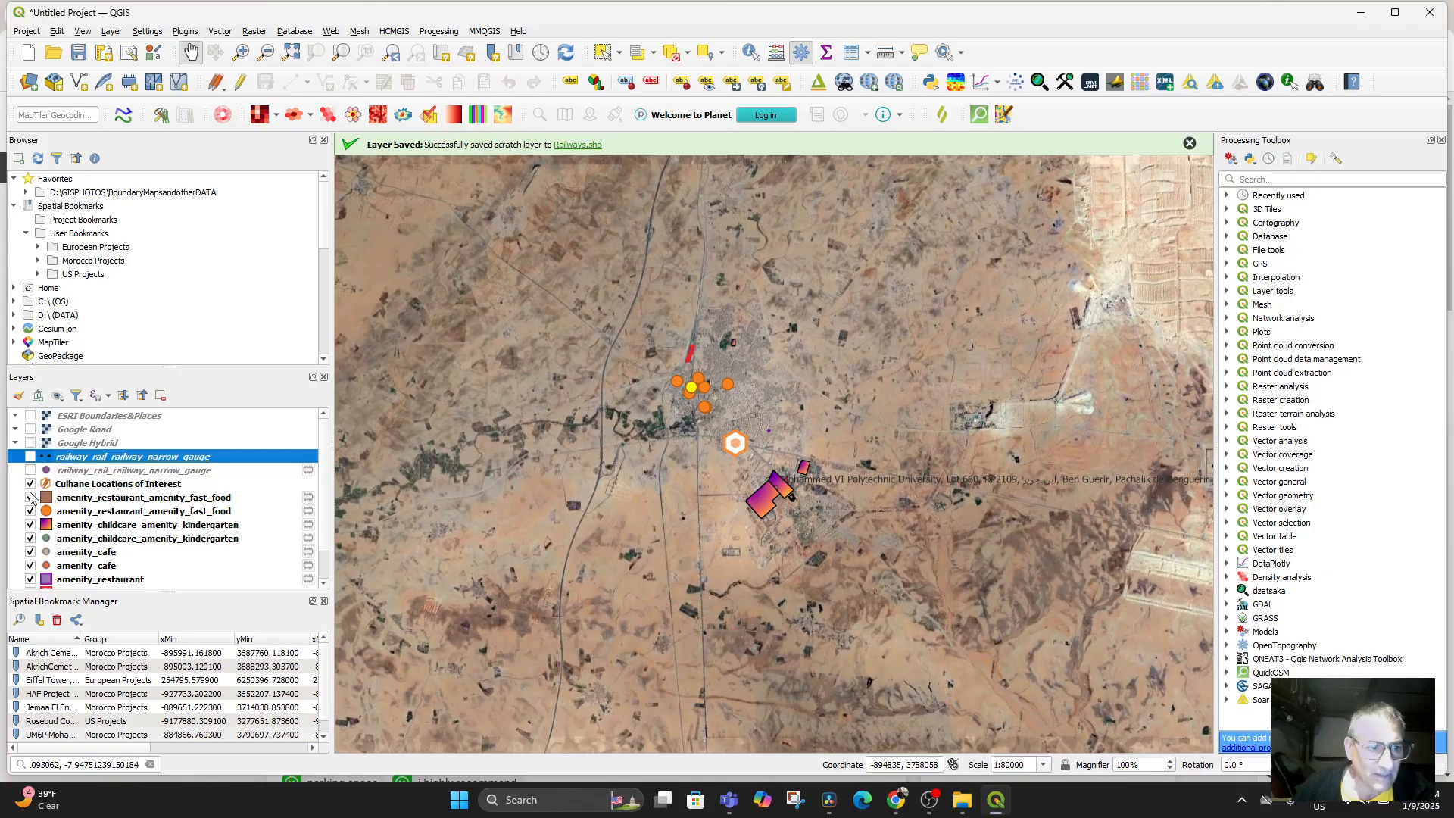
left_click(31, 484)
left_click(31, 484)
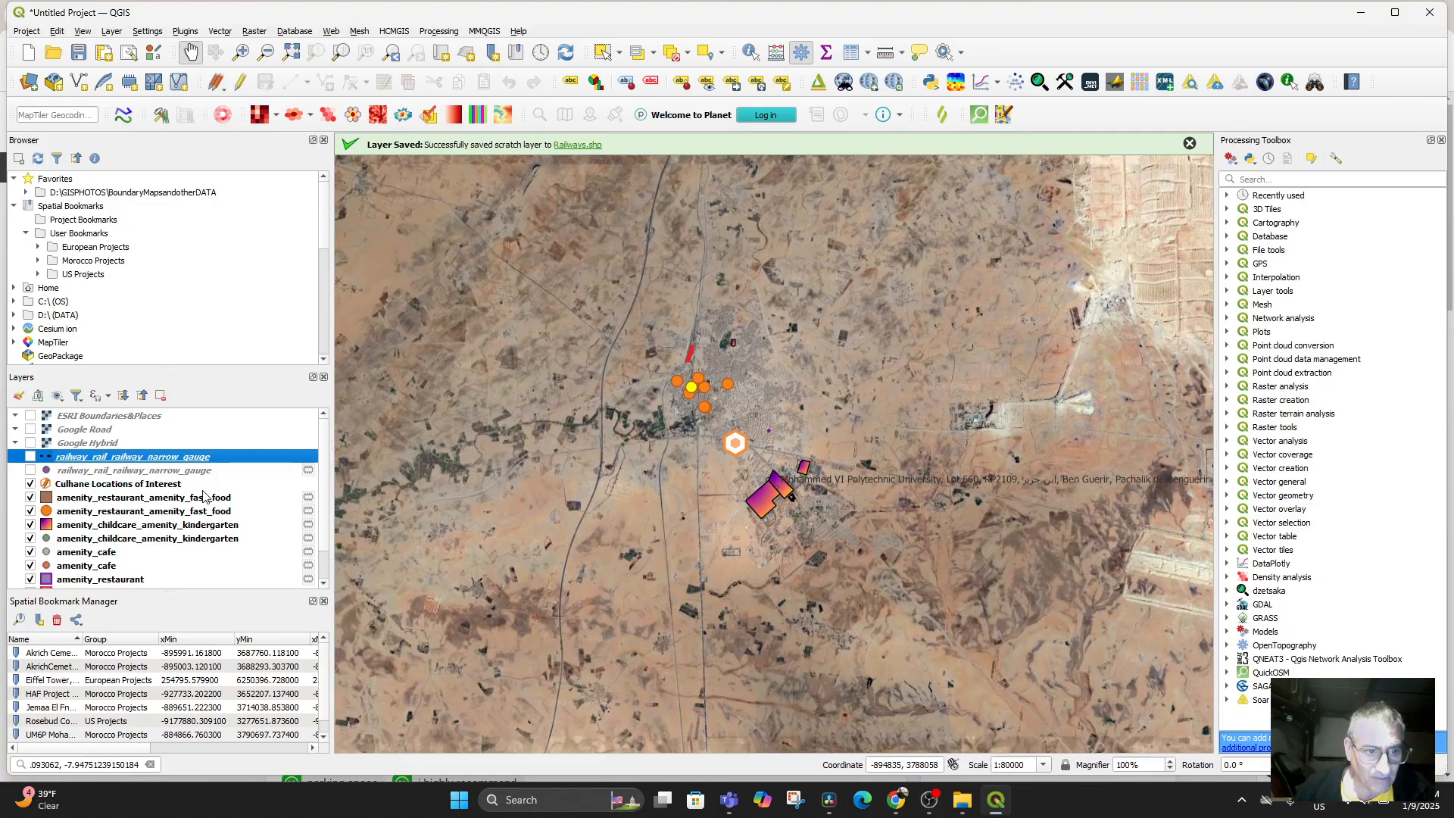
Step: Check the restaurant and fast food polygon layer's visibility, and save it as an ESRI Shapefile named UM6P Restaurant
left_click(30, 498)
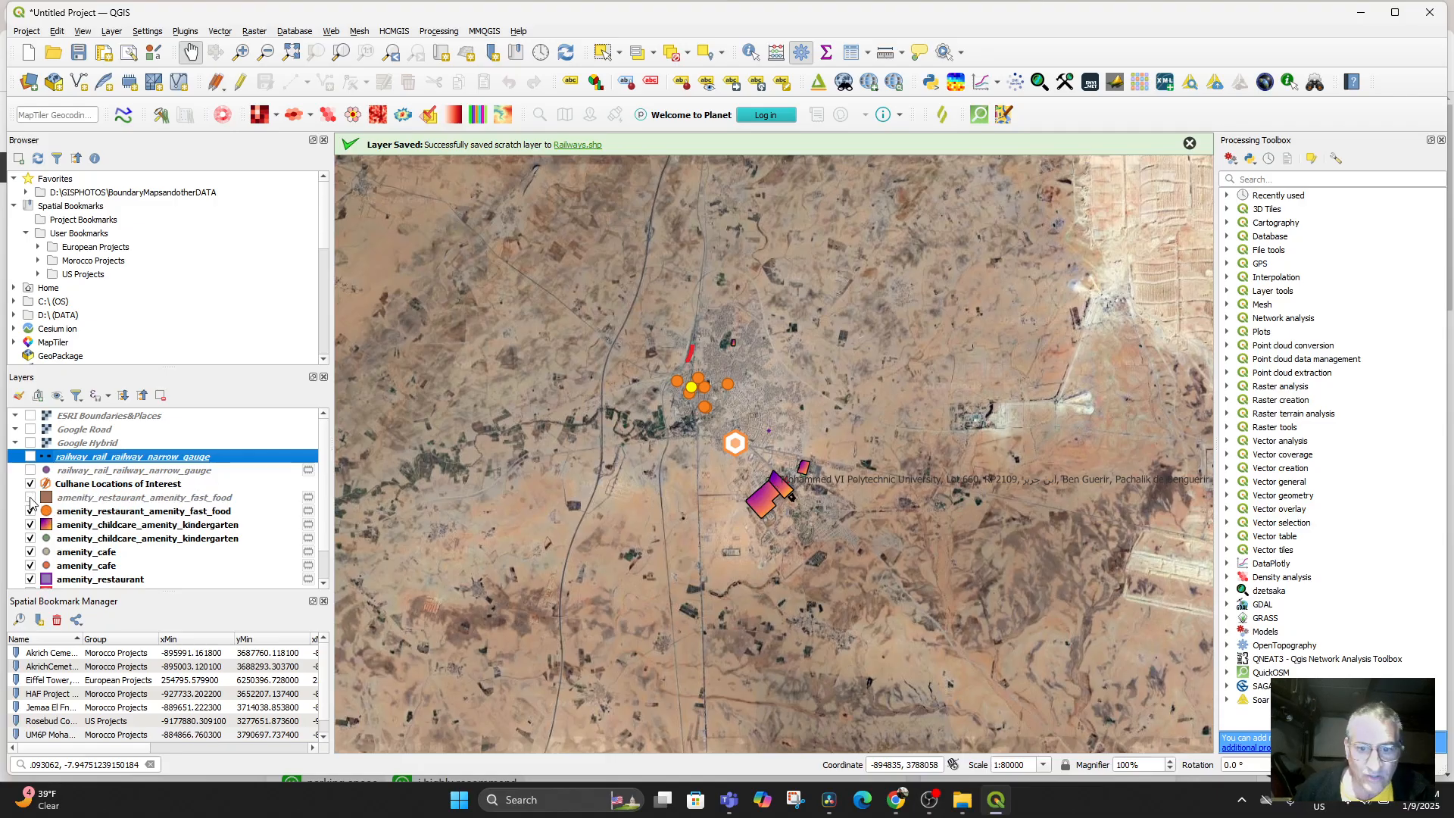
left_click(30, 498)
left_click(31, 497)
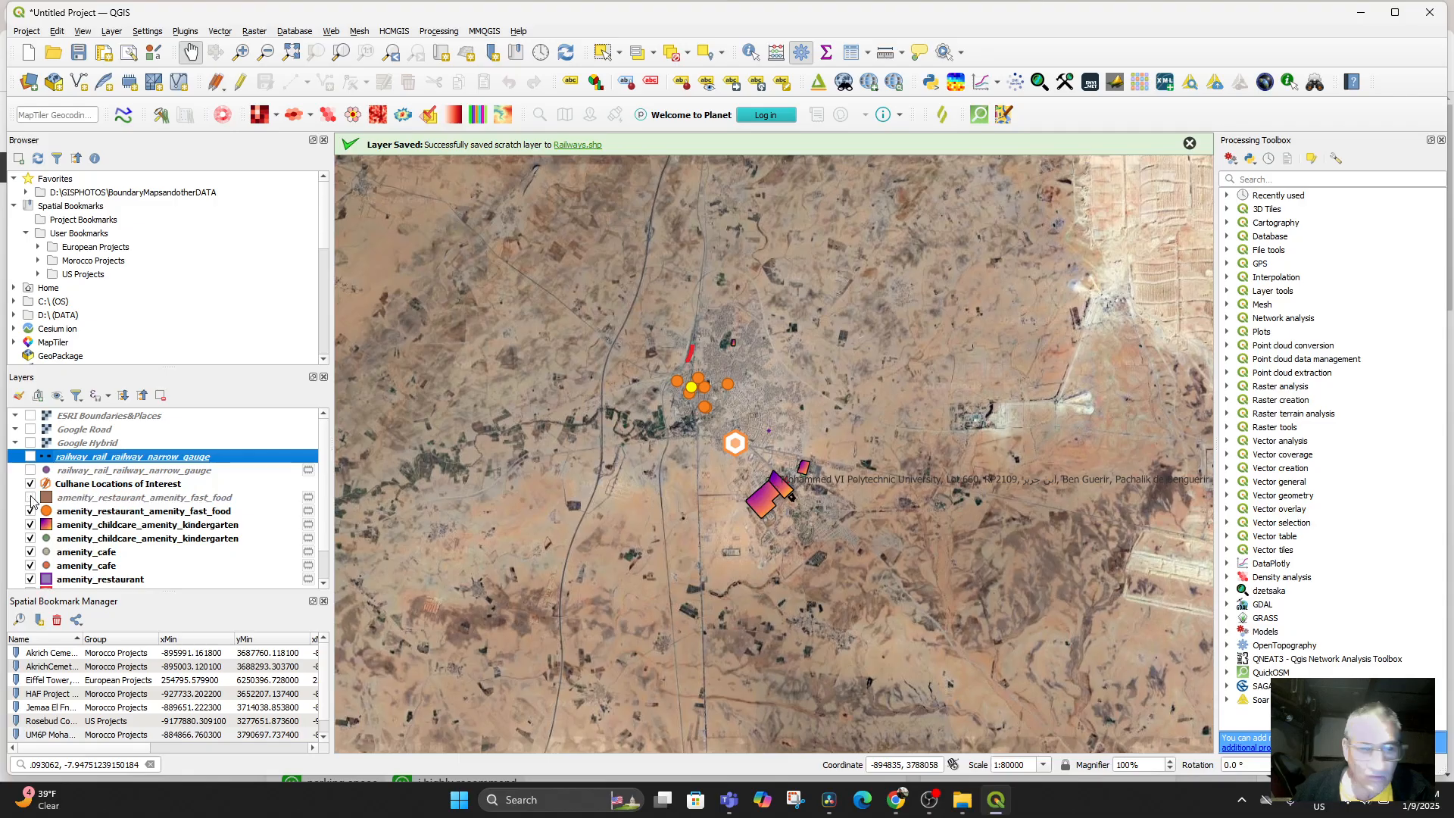
left_click(30, 497)
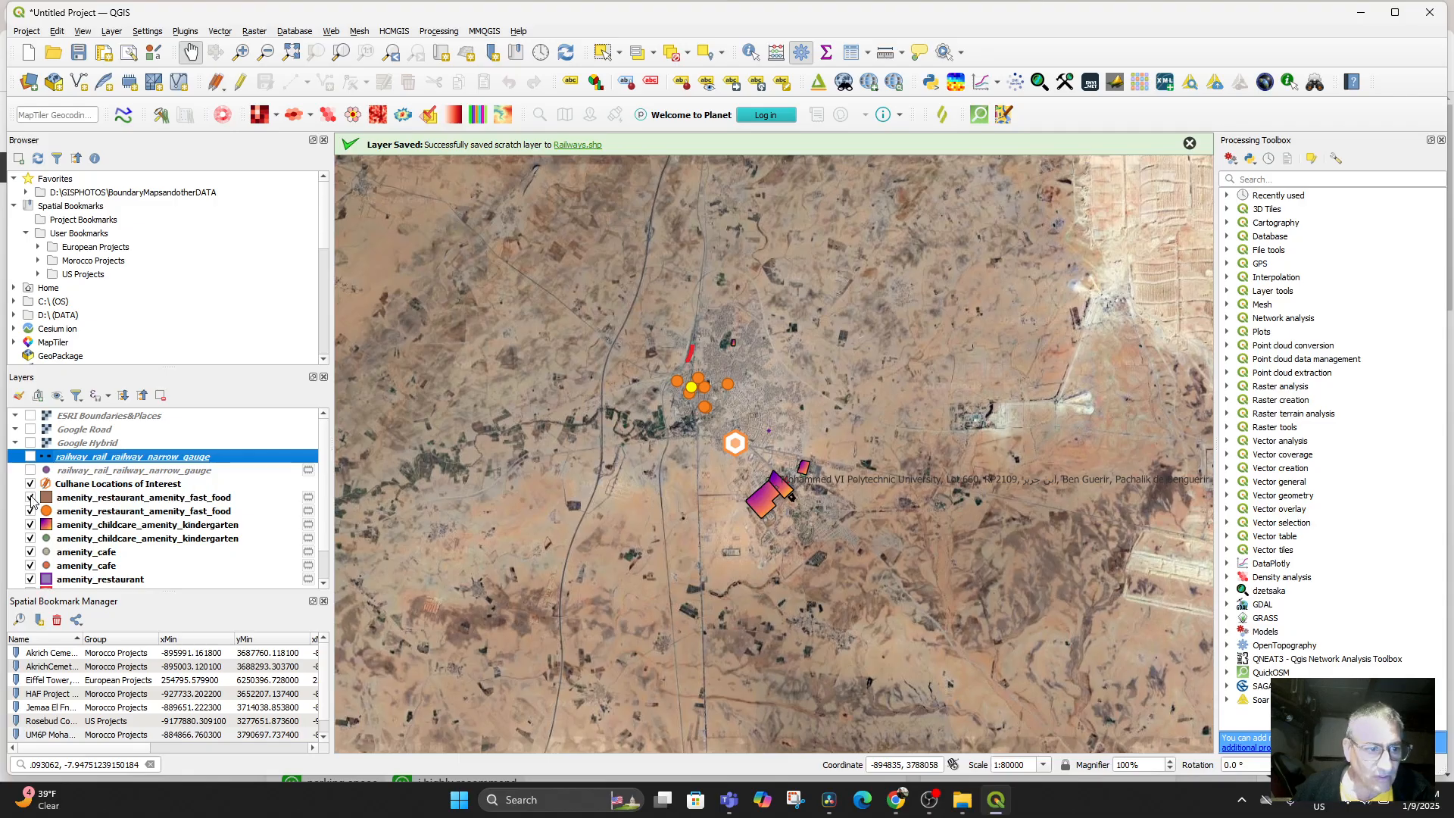
left_click(308, 498)
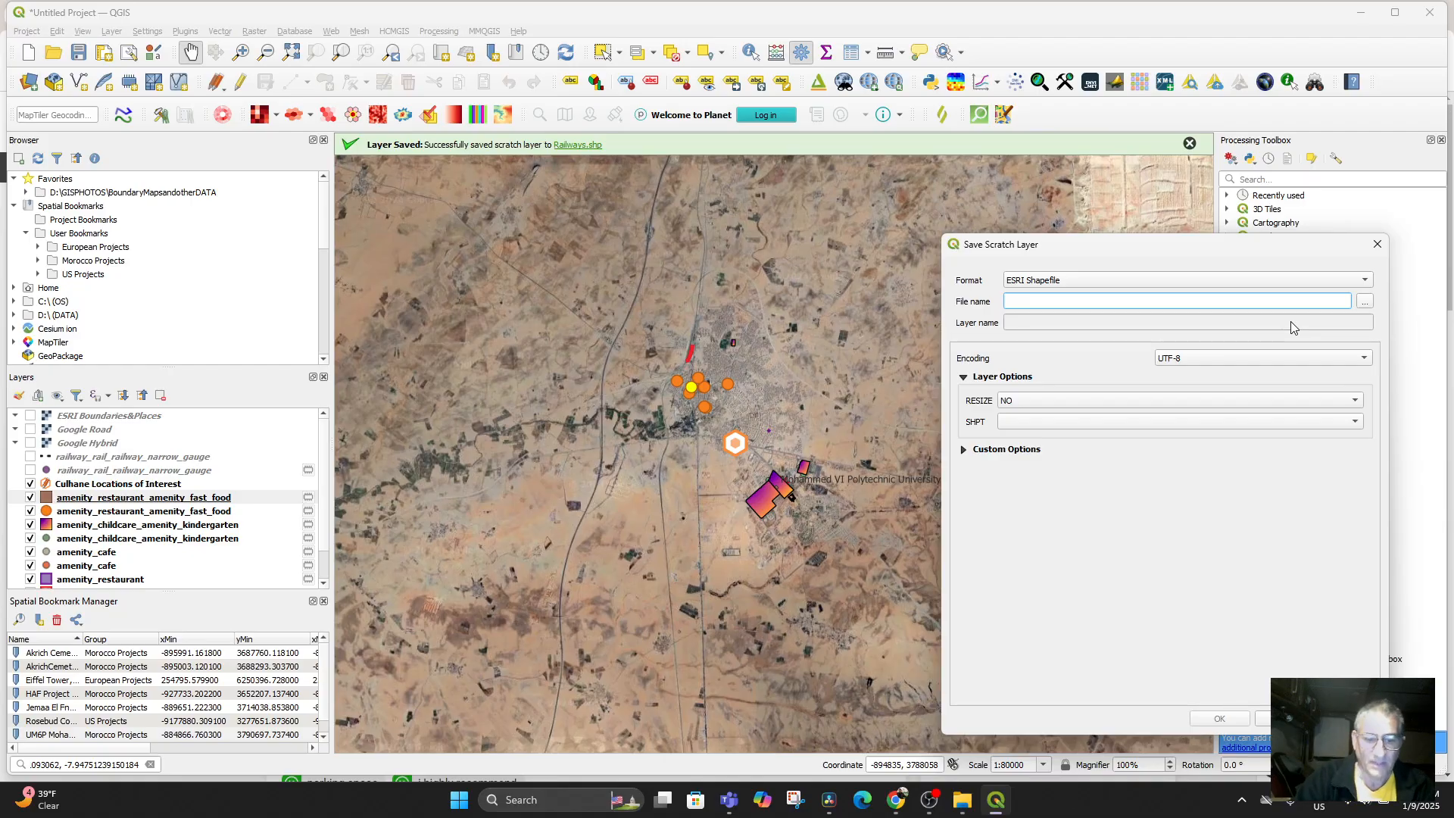
type("UM6P Restaurant")
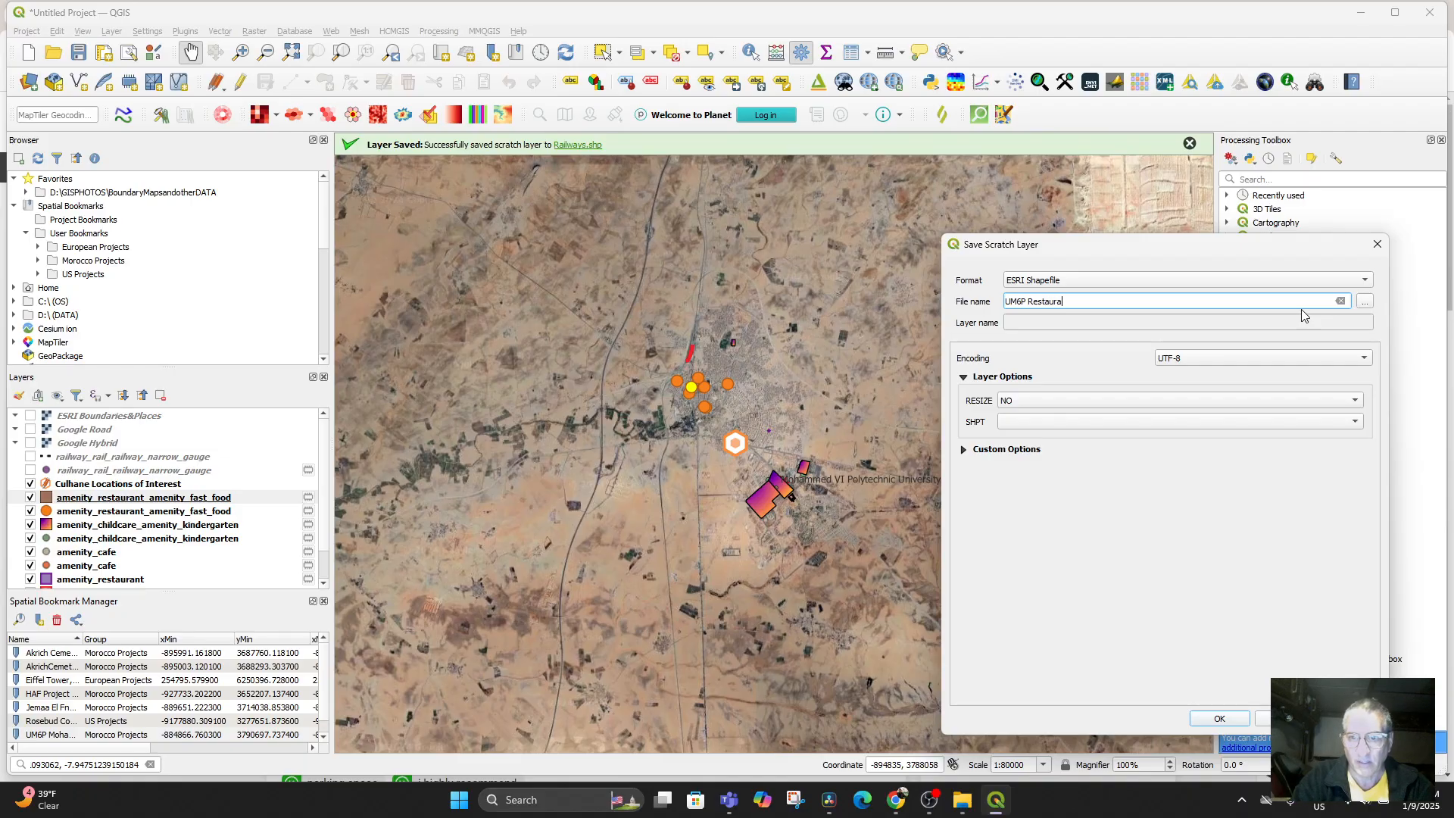
left_click(1204, 721)
Step: Hide the restaurant and fast food point layer and both amenity_cafe layers to tell which points belong to each
left_click(153, 513)
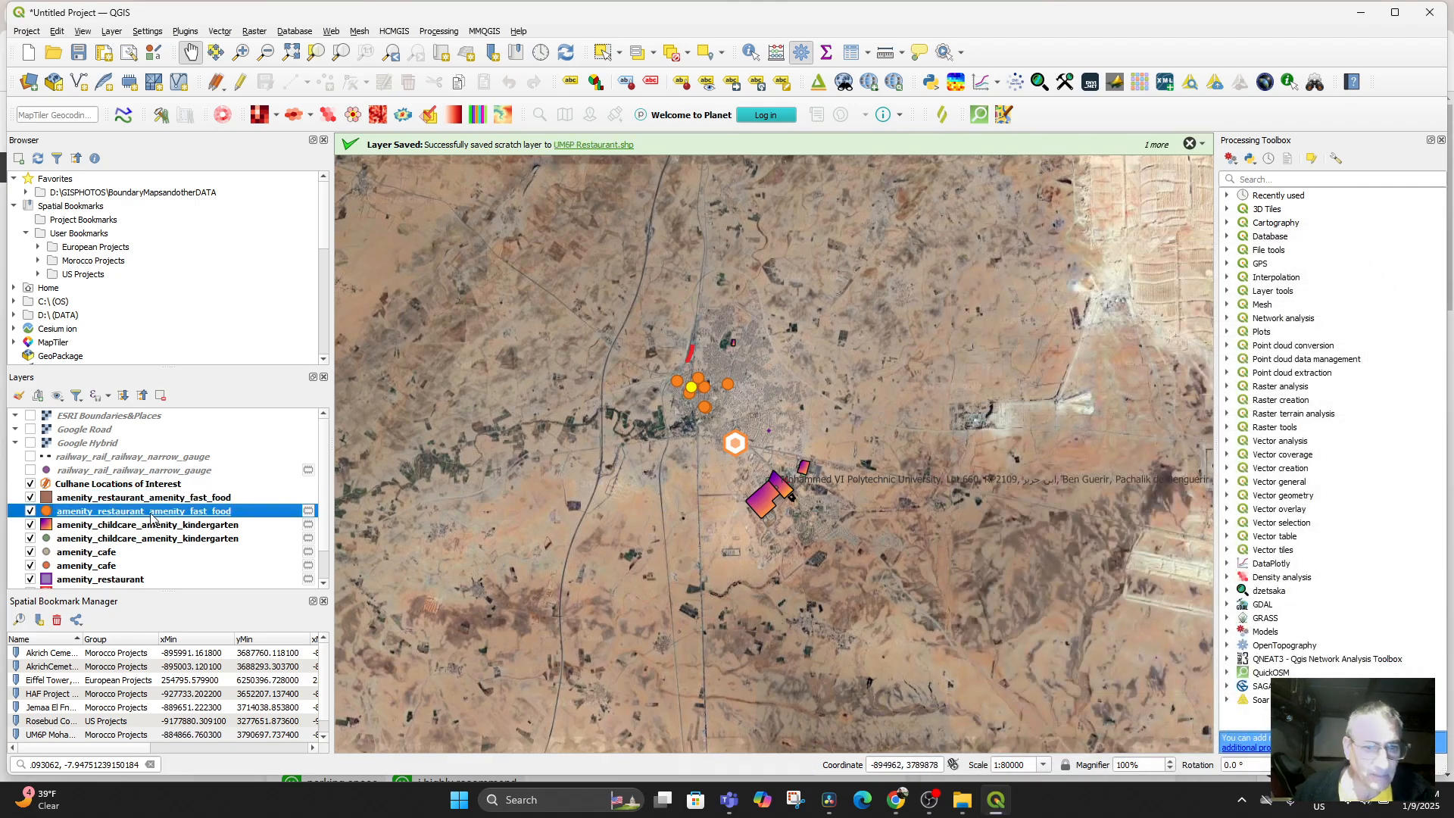
left_click(30, 512)
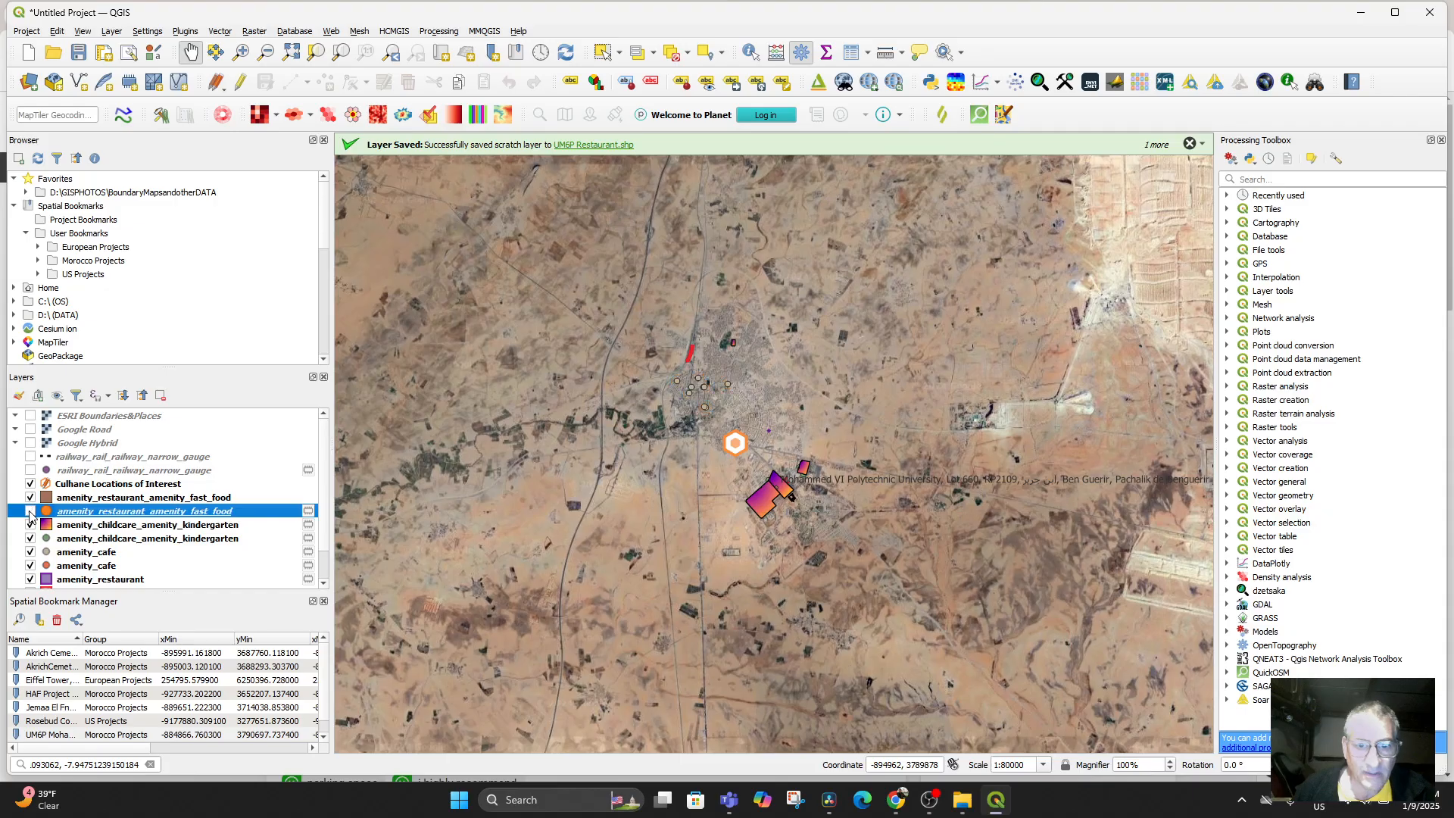
left_click(31, 512)
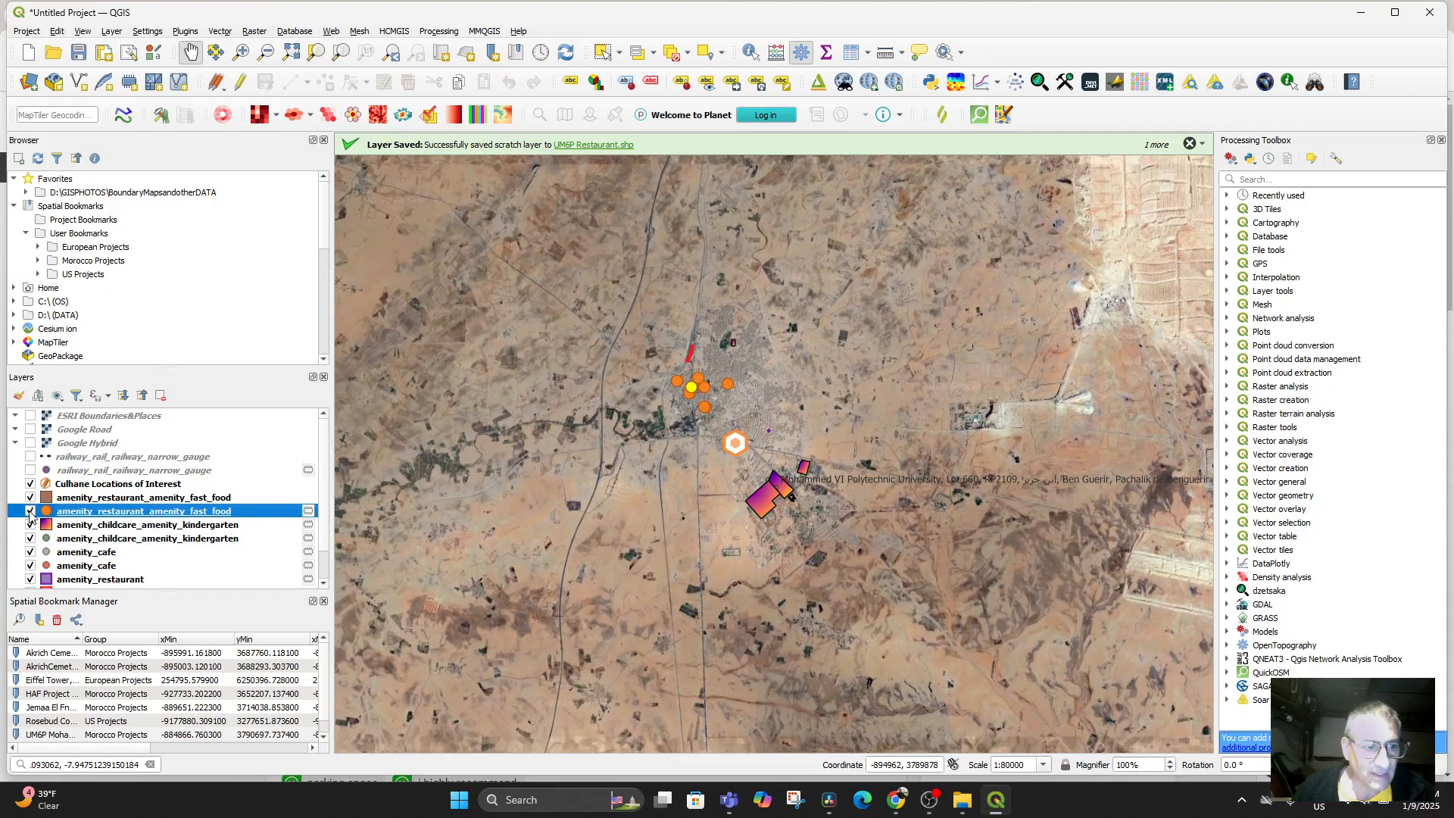
left_click(30, 511)
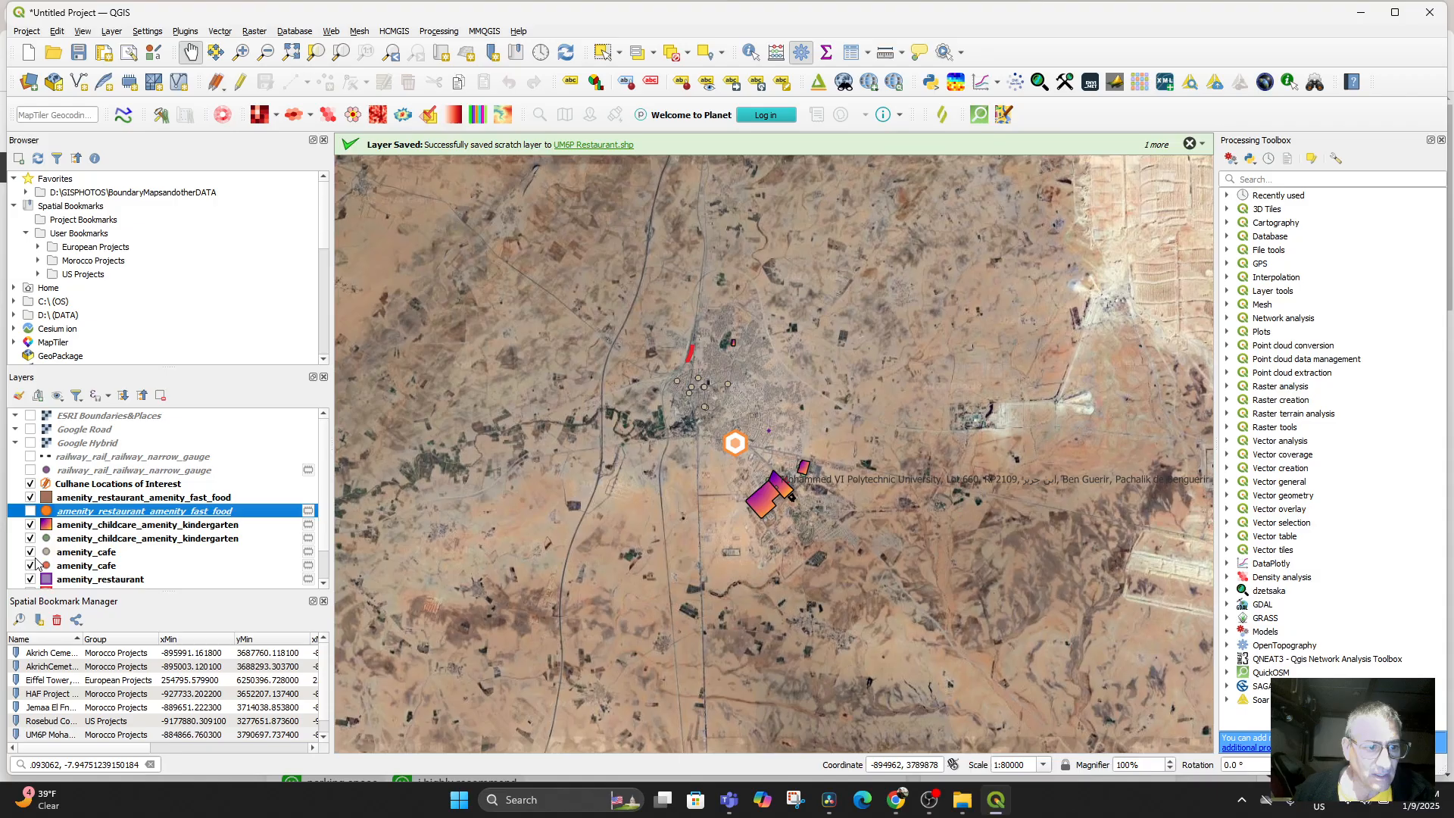
left_click(30, 552)
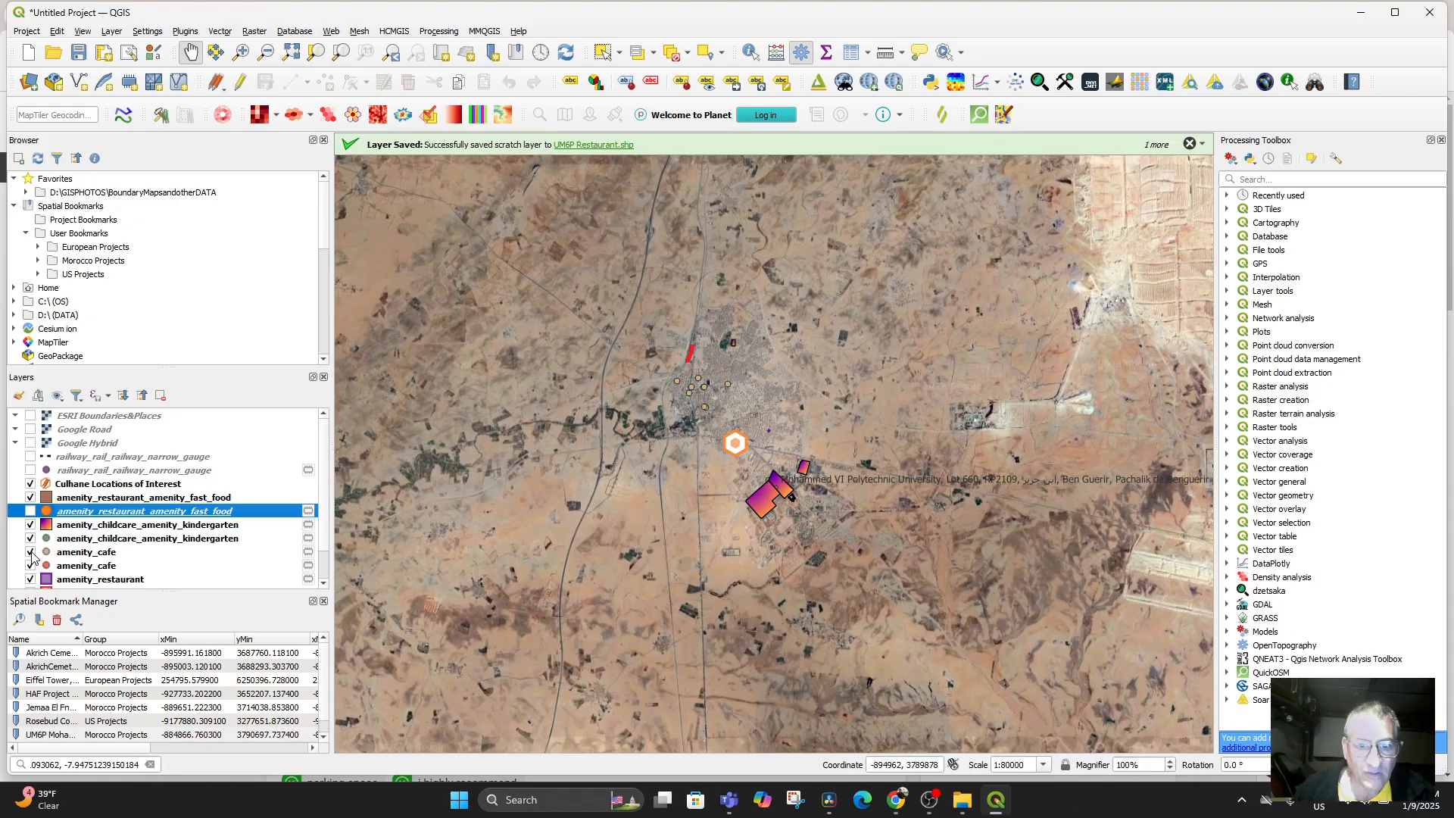
left_click(31, 566)
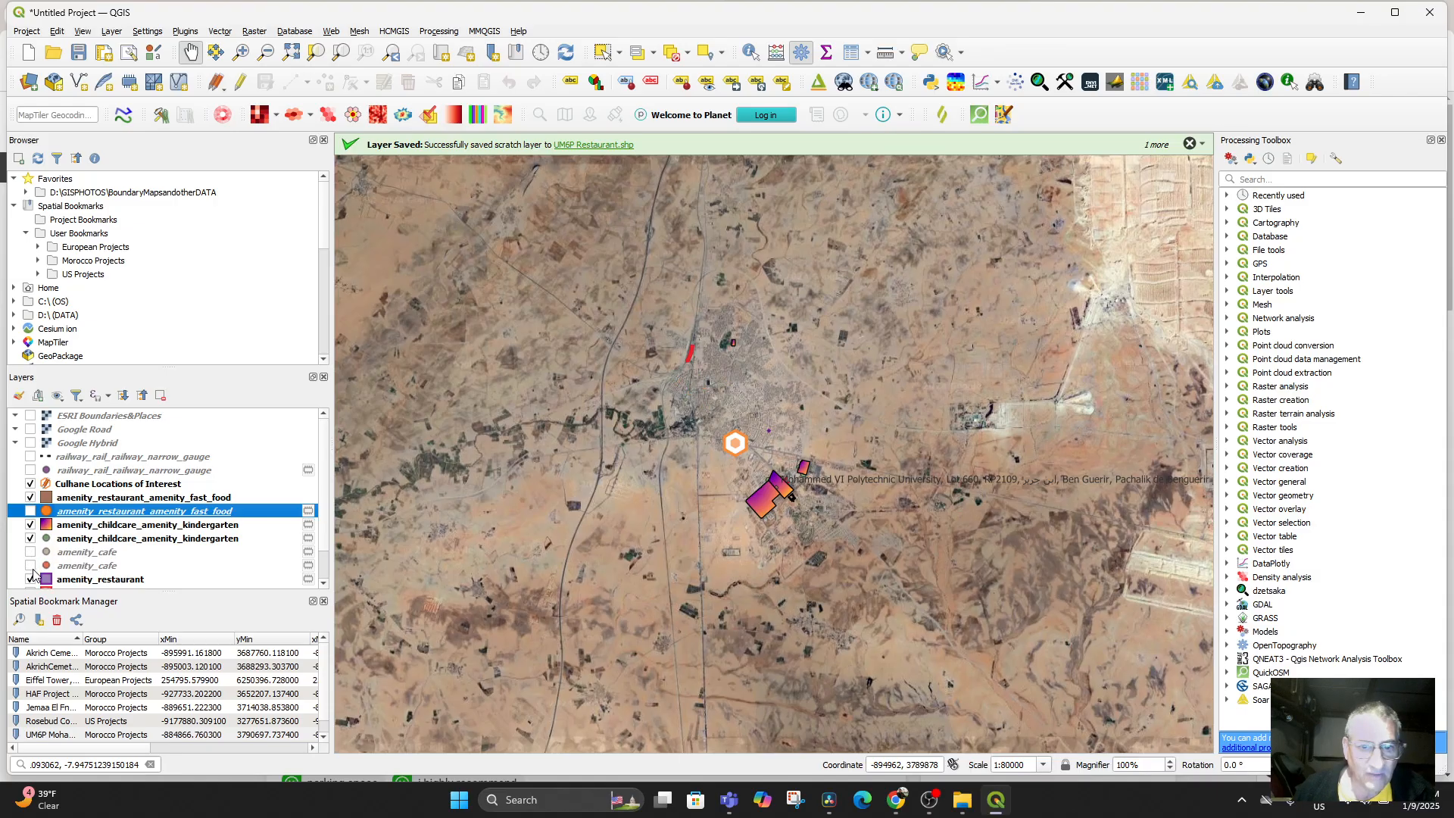
left_click(31, 566)
left_click(31, 552)
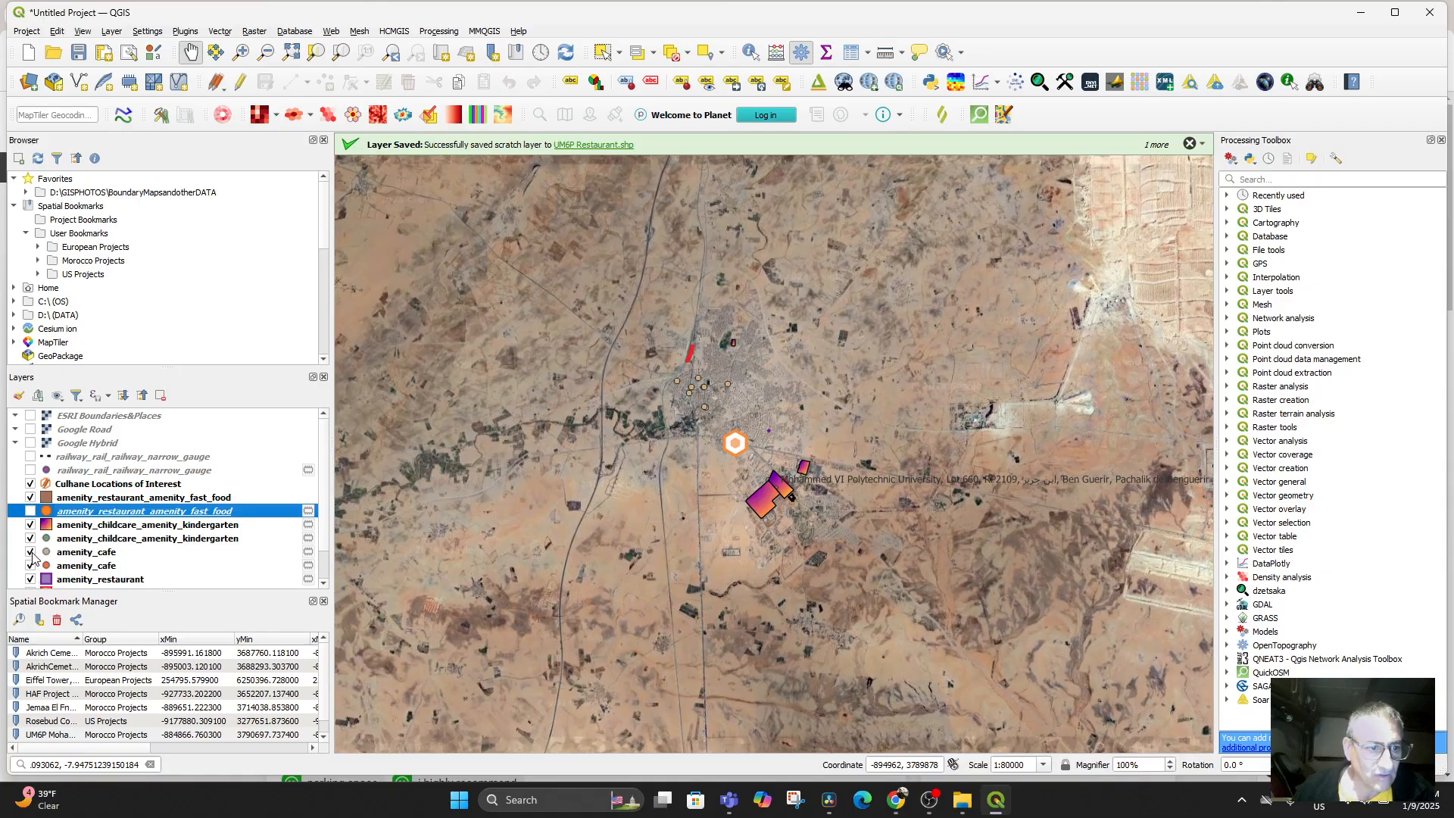
left_click(31, 552)
left_click(30, 565)
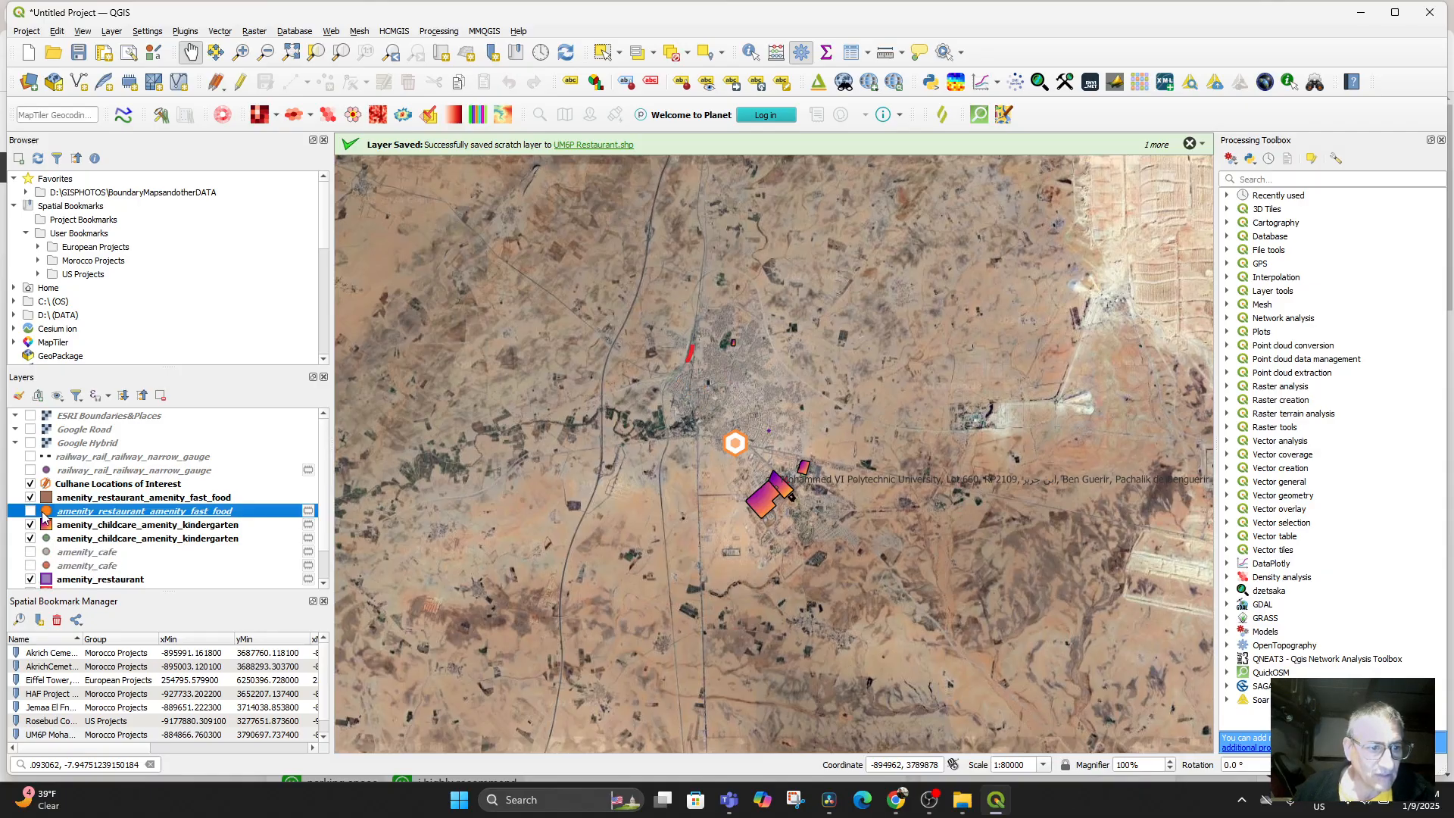
Step: Show the restaurant and fast food point layer again and save it as an ESRI Shapefile named Ben Guerir Restaurants
left_click(31, 511)
left_click(30, 511)
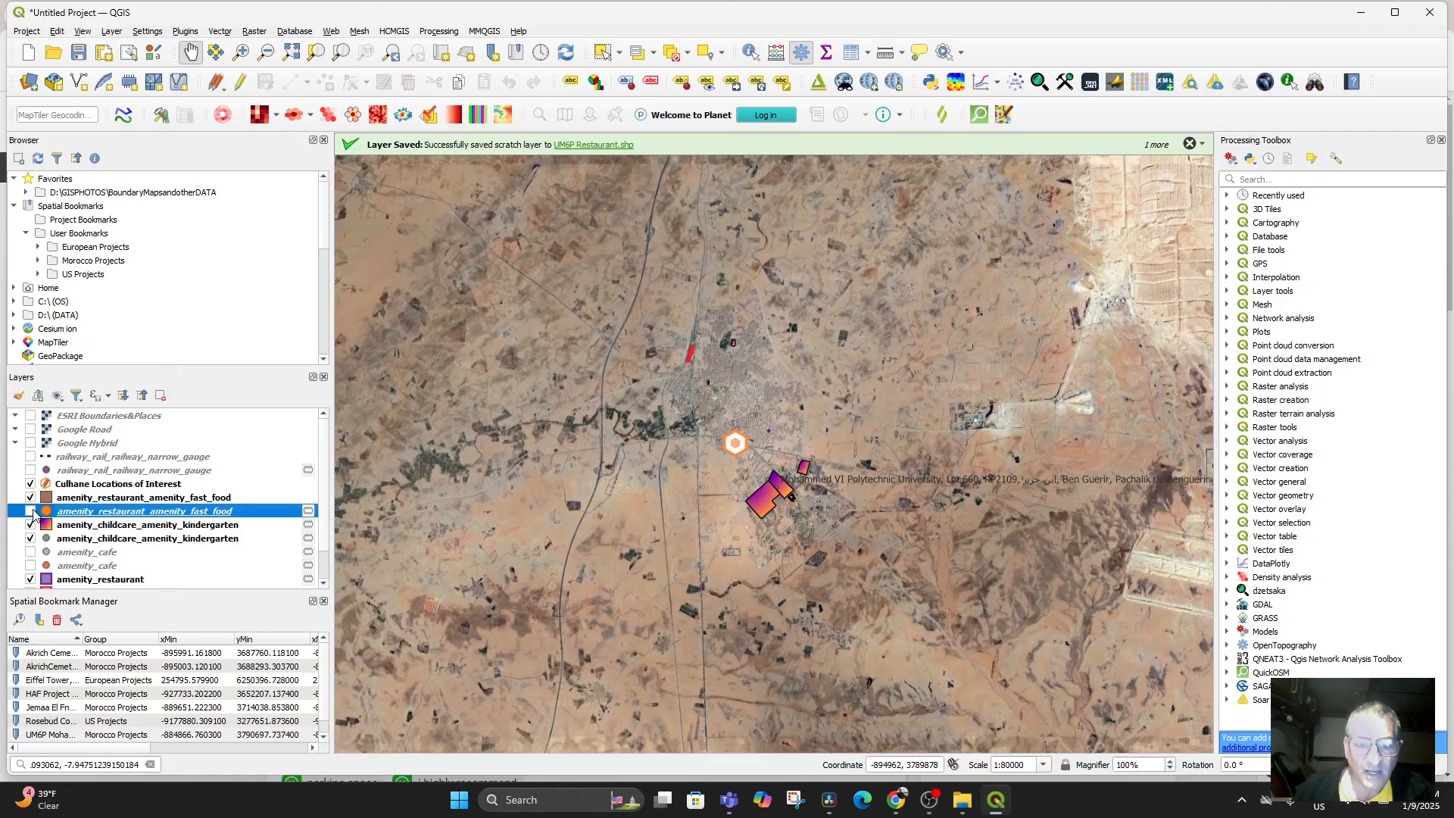
left_click(30, 511)
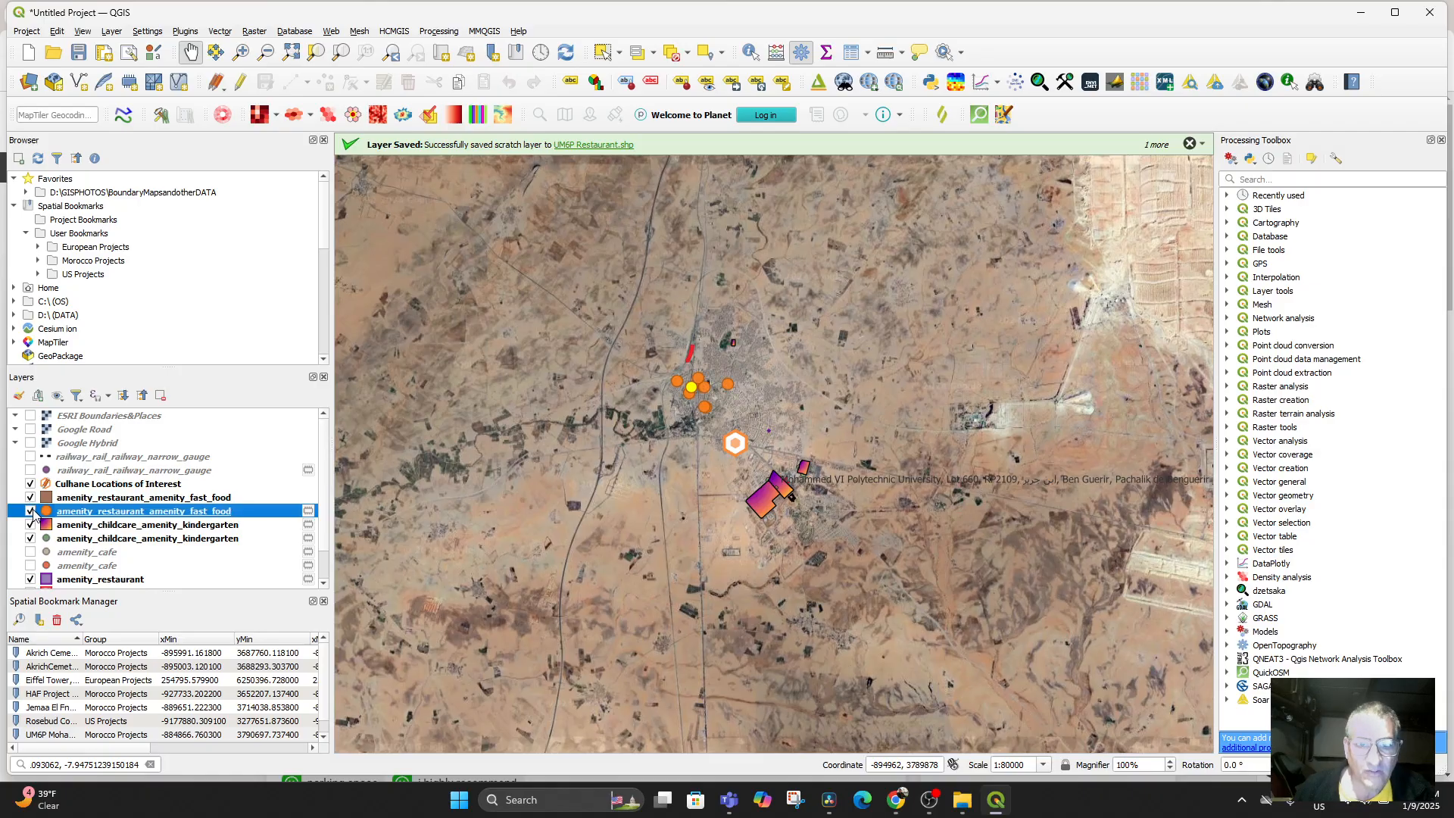
left_click(308, 511)
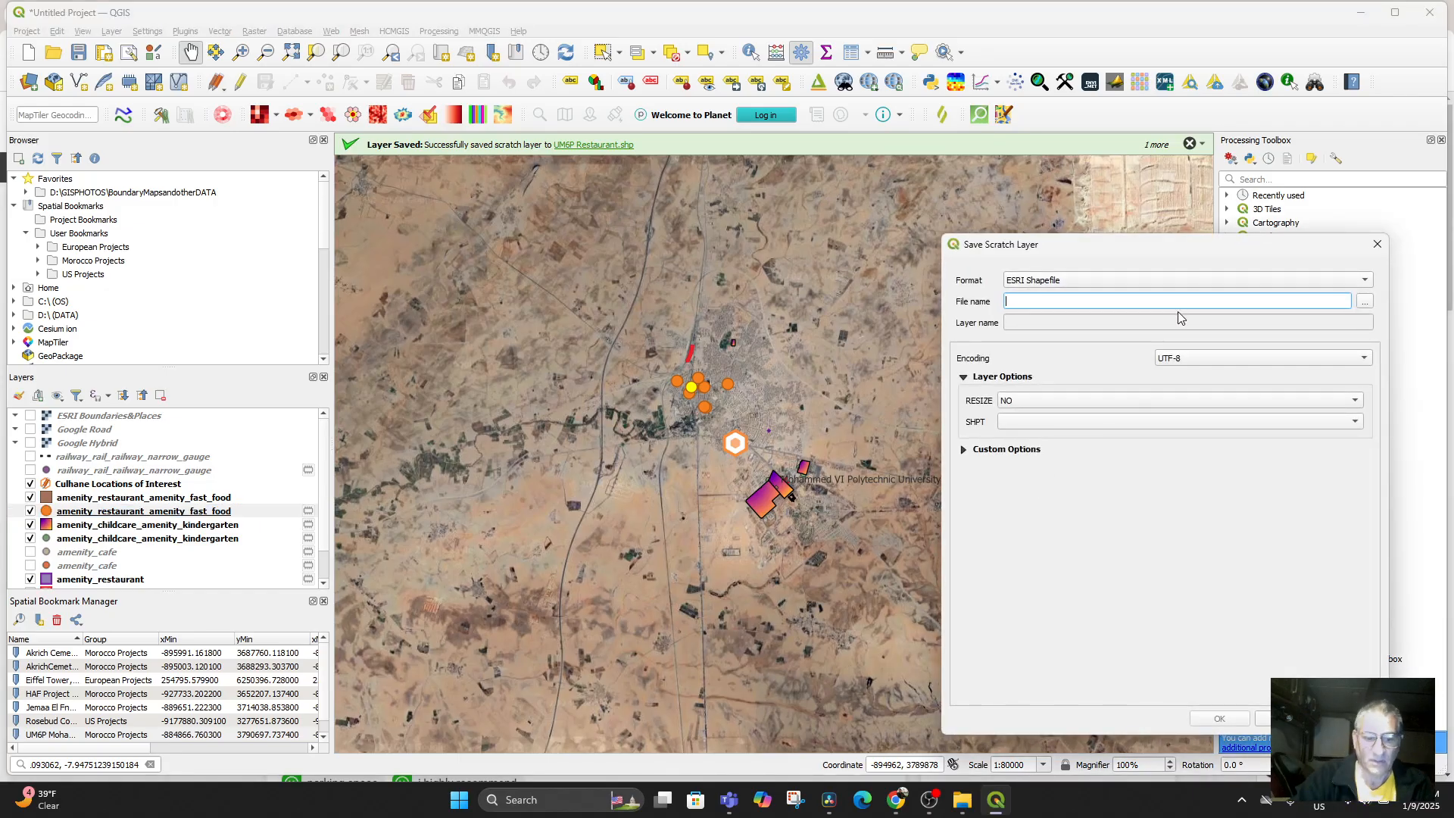
type("Ben Guerir Restaurants")
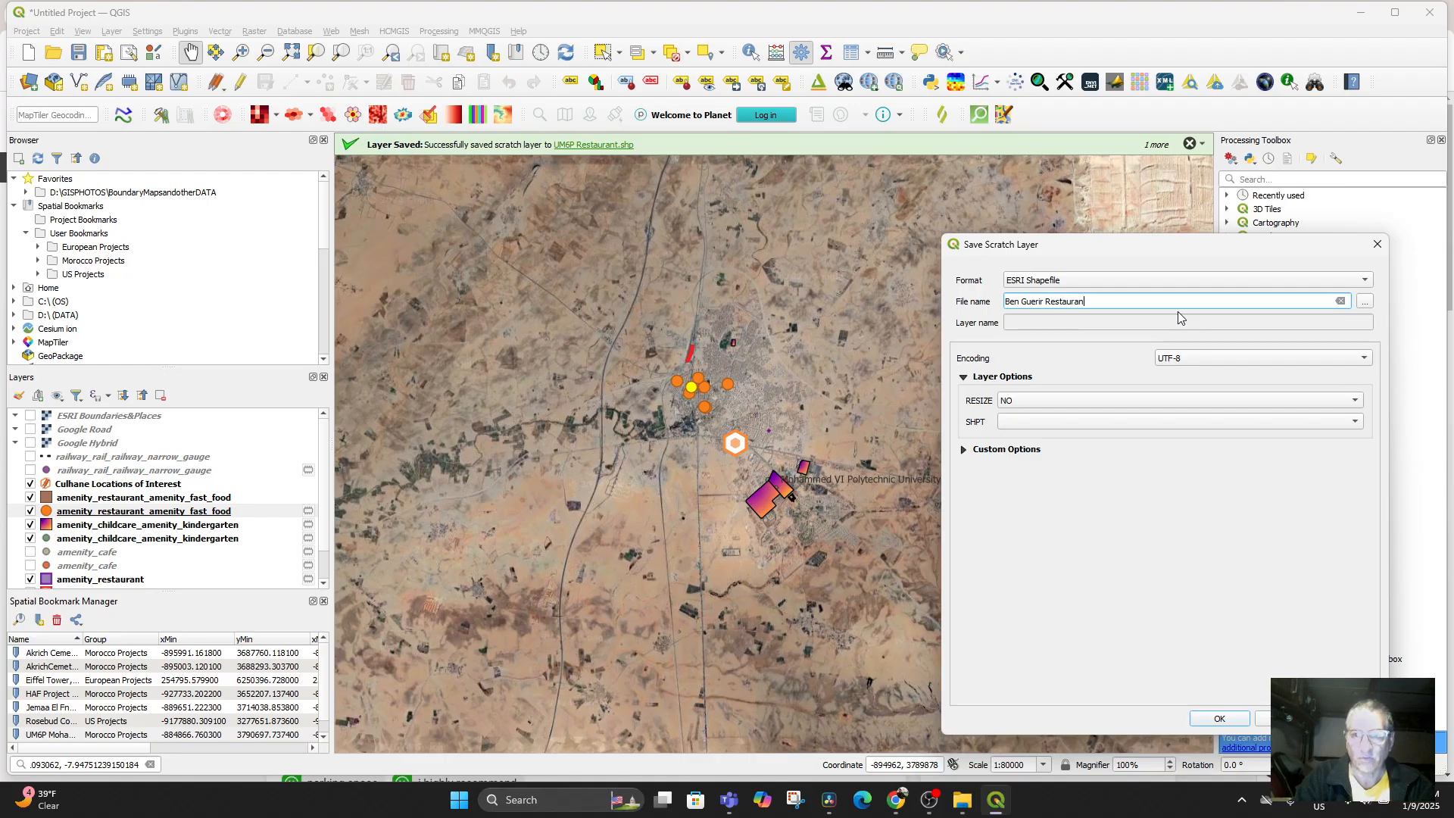
left_click(1203, 723)
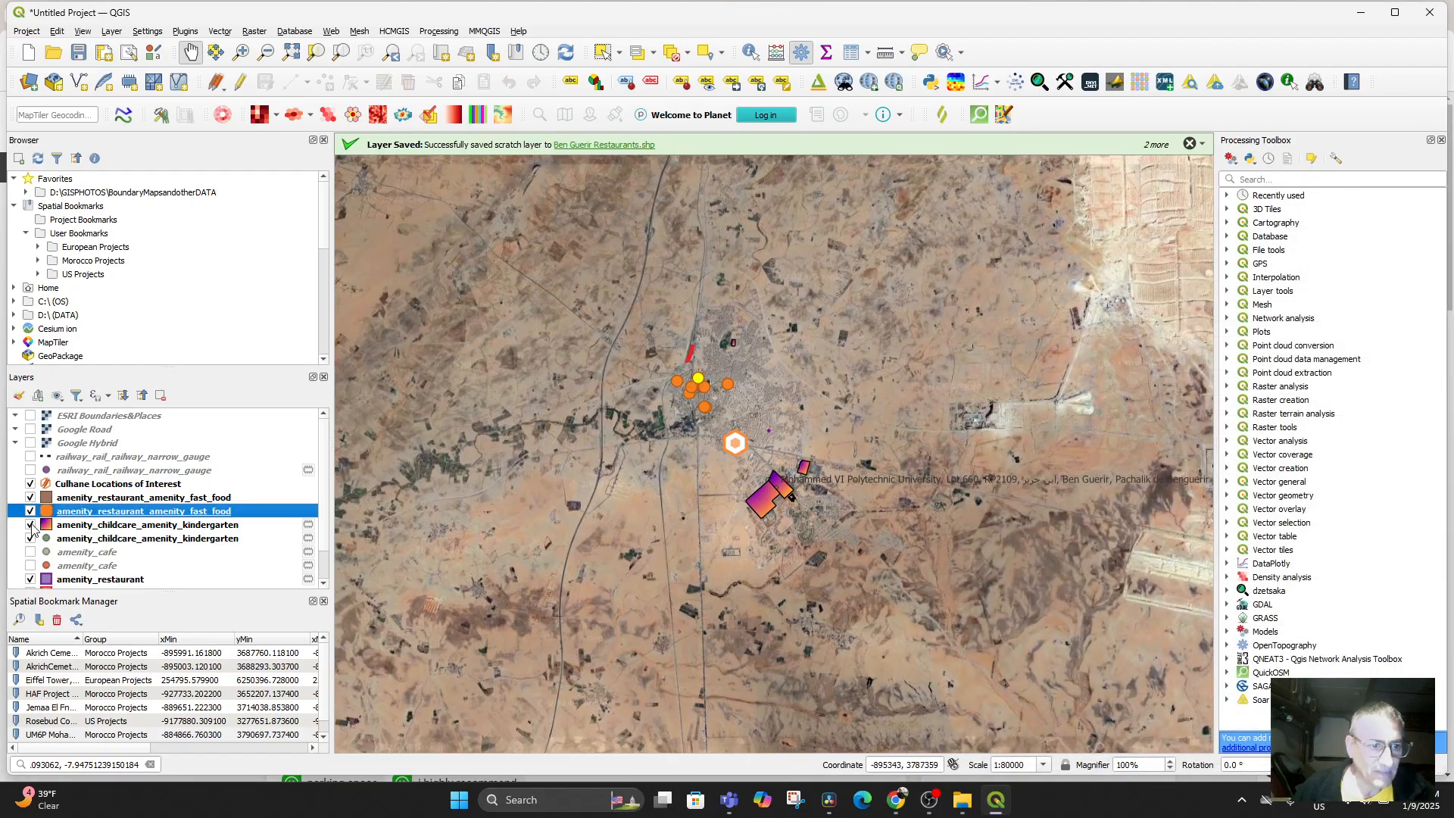
Step: Check the childcare and kindergarten polygon layer's visibility, and save it as an ESRI Shapefile named Schools
left_click(30, 525)
left_click(30, 525)
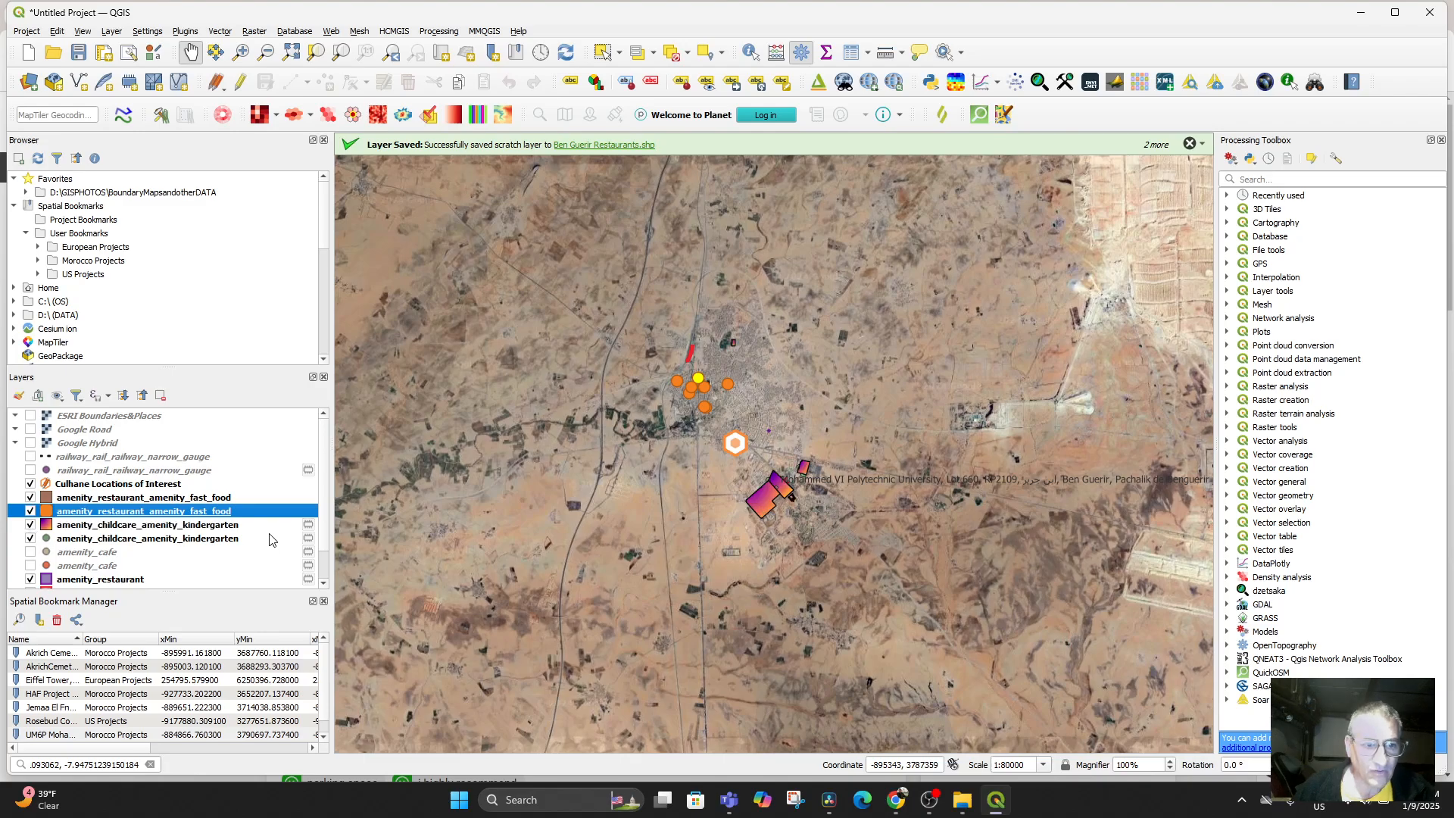
left_click(137, 528)
left_click(308, 524)
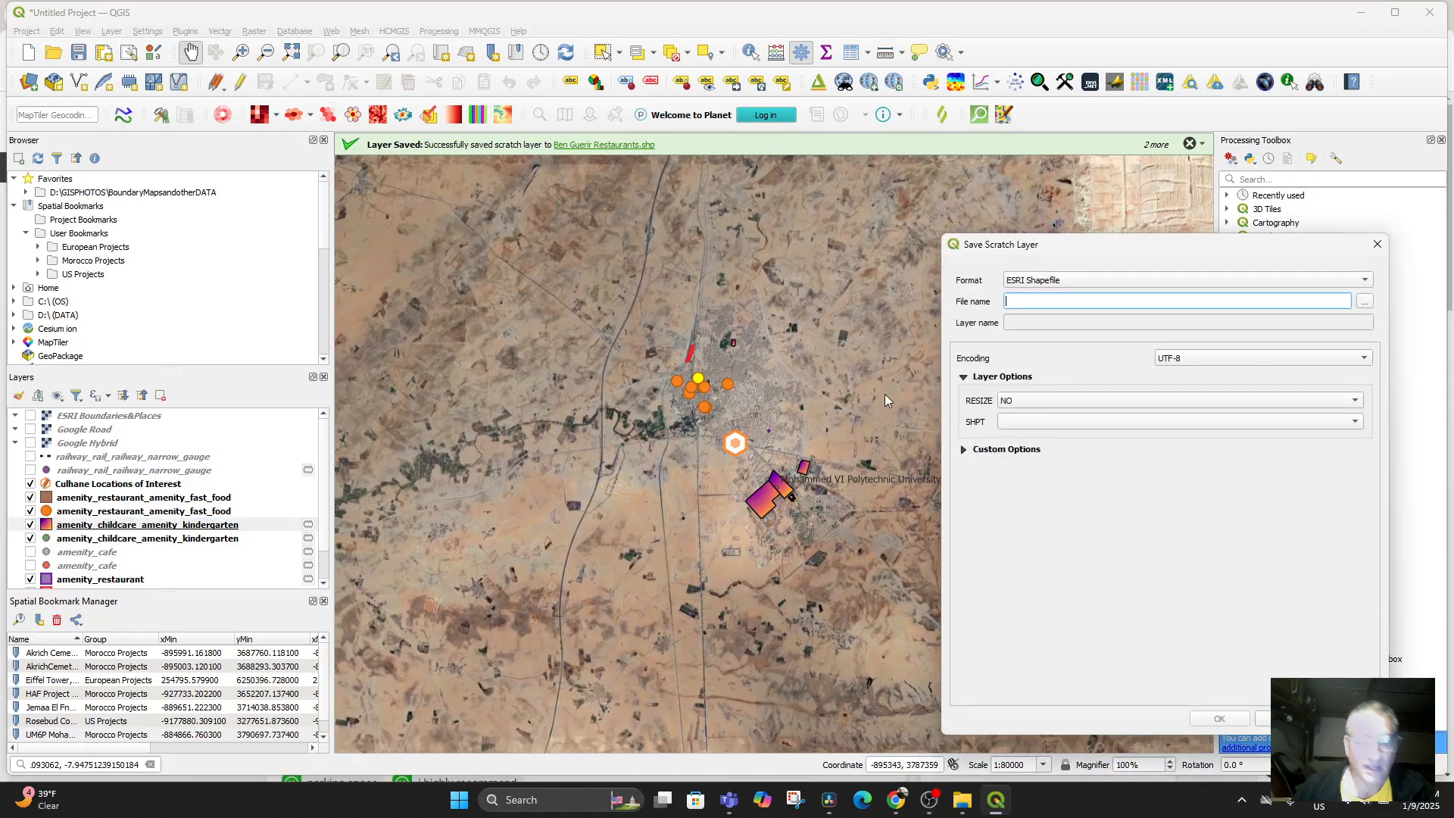
type("Schools")
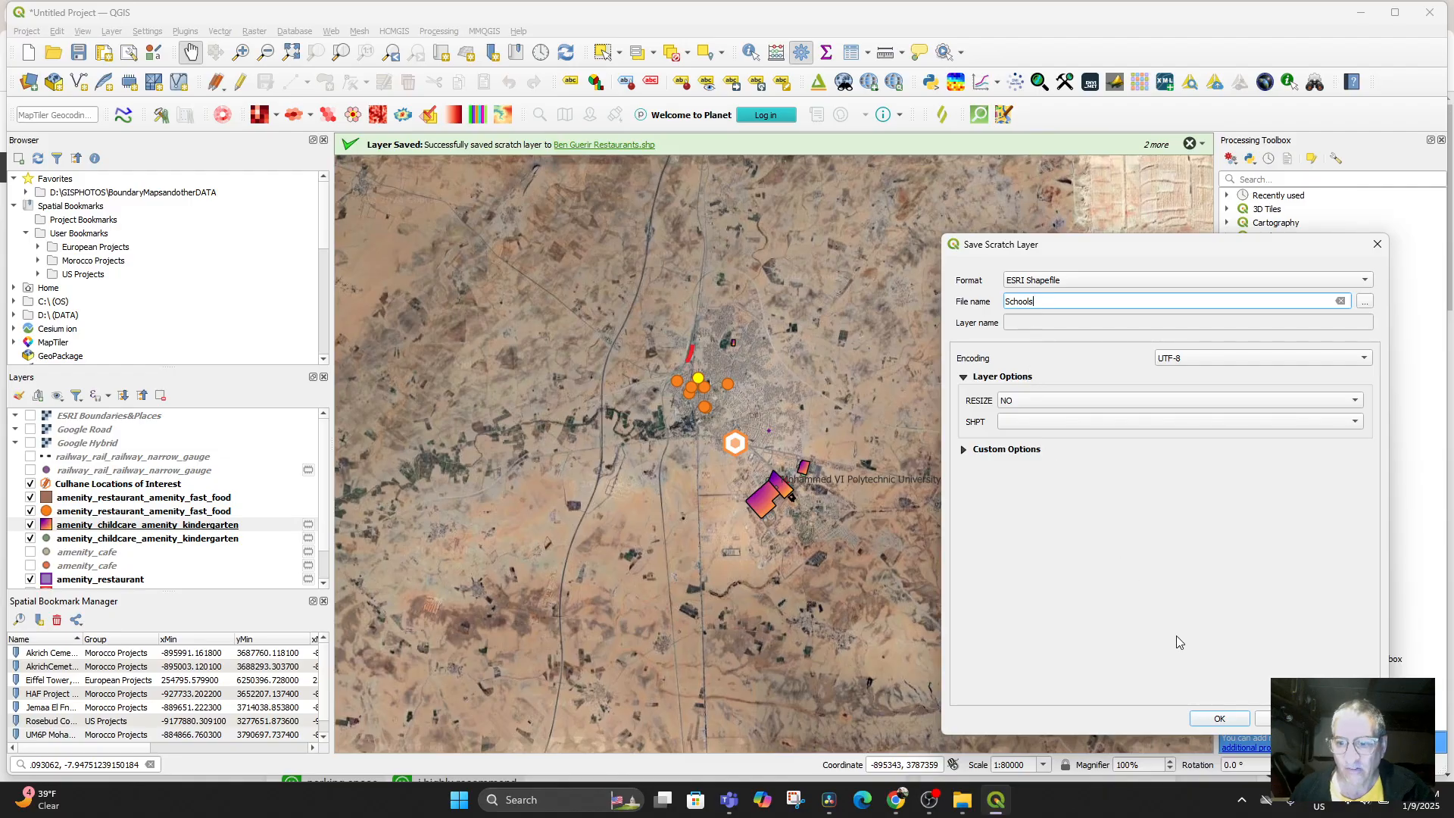
left_click(1219, 720)
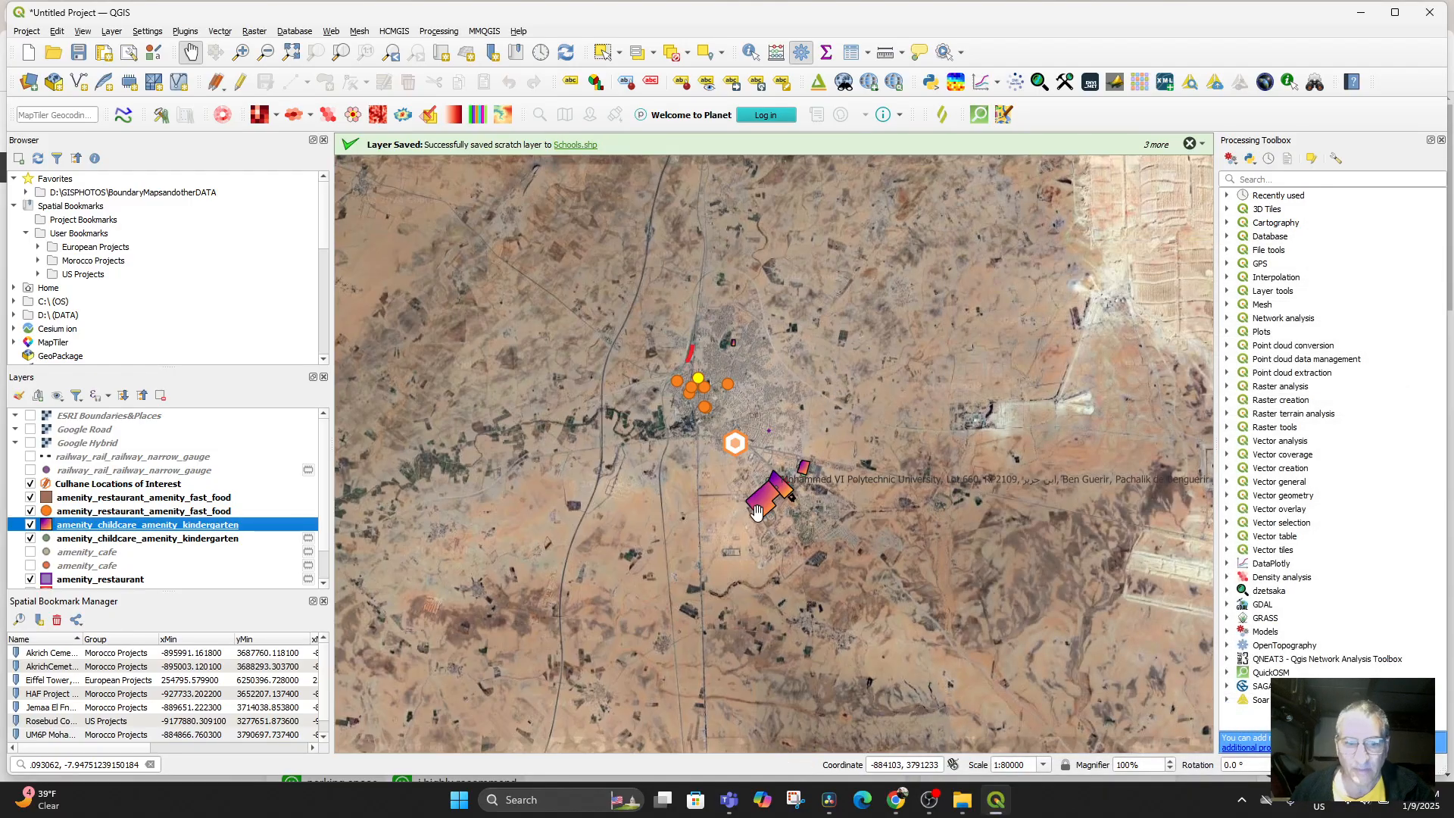
Step: Rename the saved childcare and kindergarten polygon layer as Schools
right_click(152, 530)
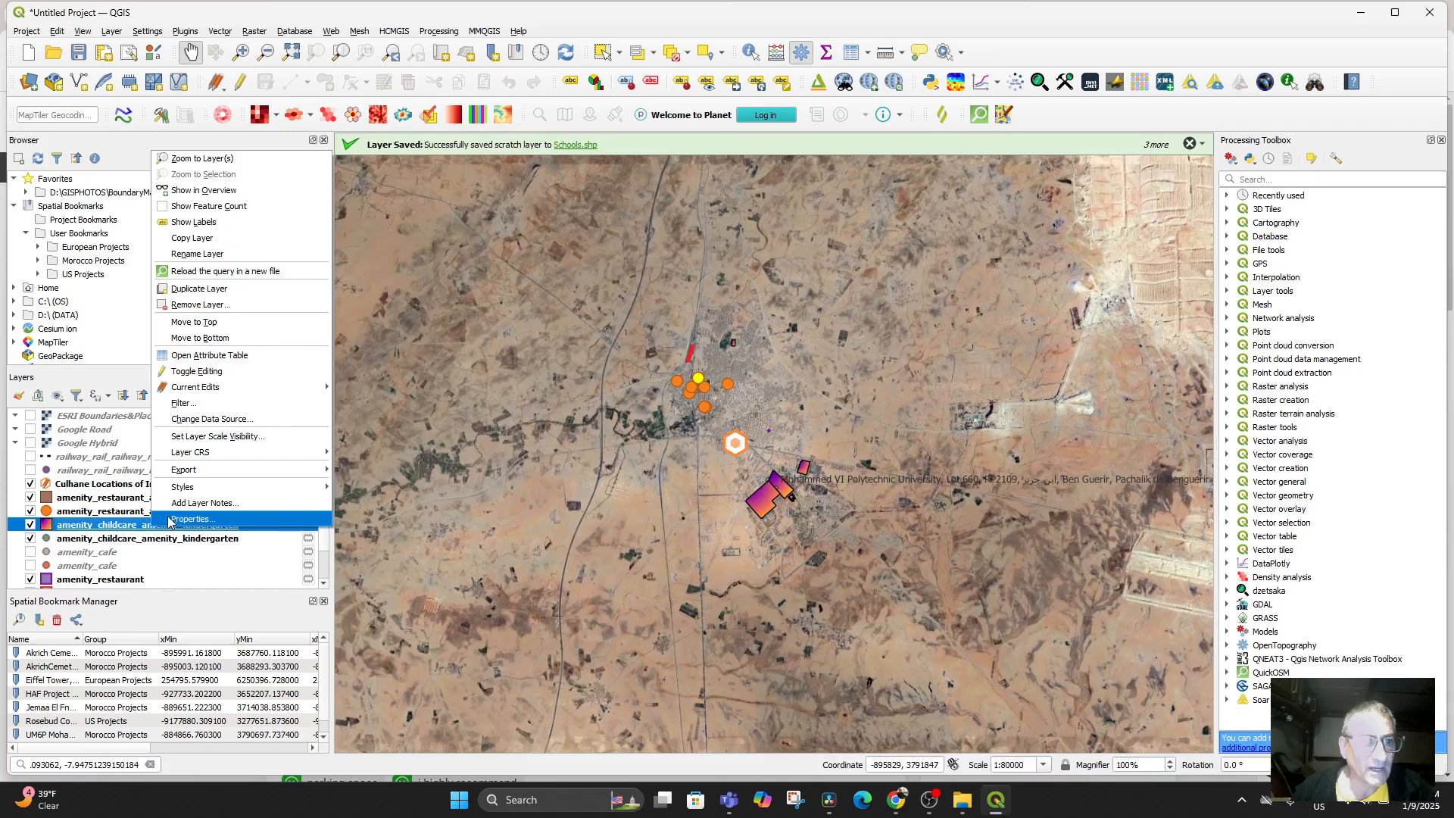
left_click(208, 256)
type("S")
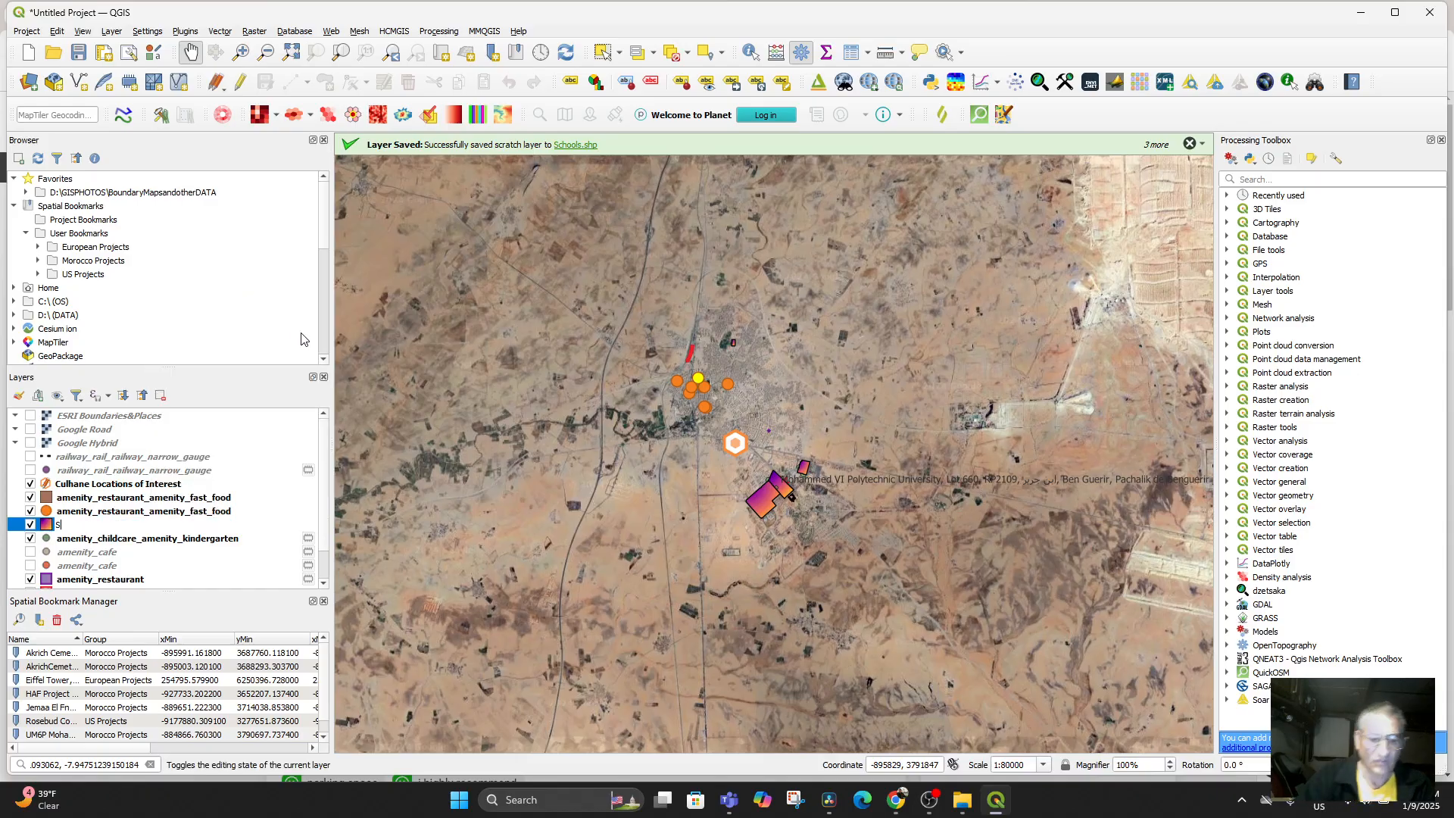
type("chools")
key("Return")
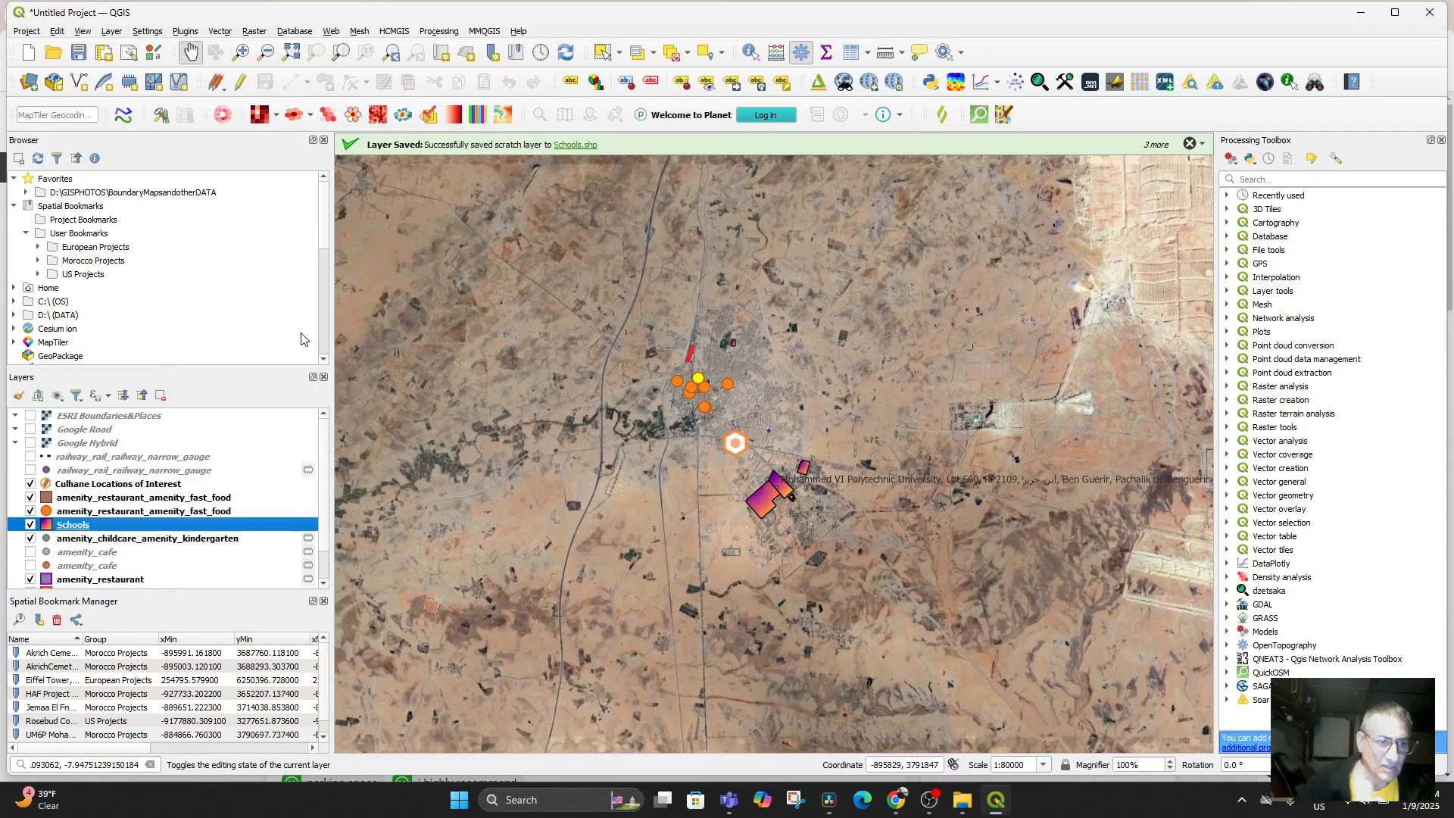
Step: Check the temporary childcare and kindergarten point layer's visibility, and remove that layer from the project
left_click(31, 538)
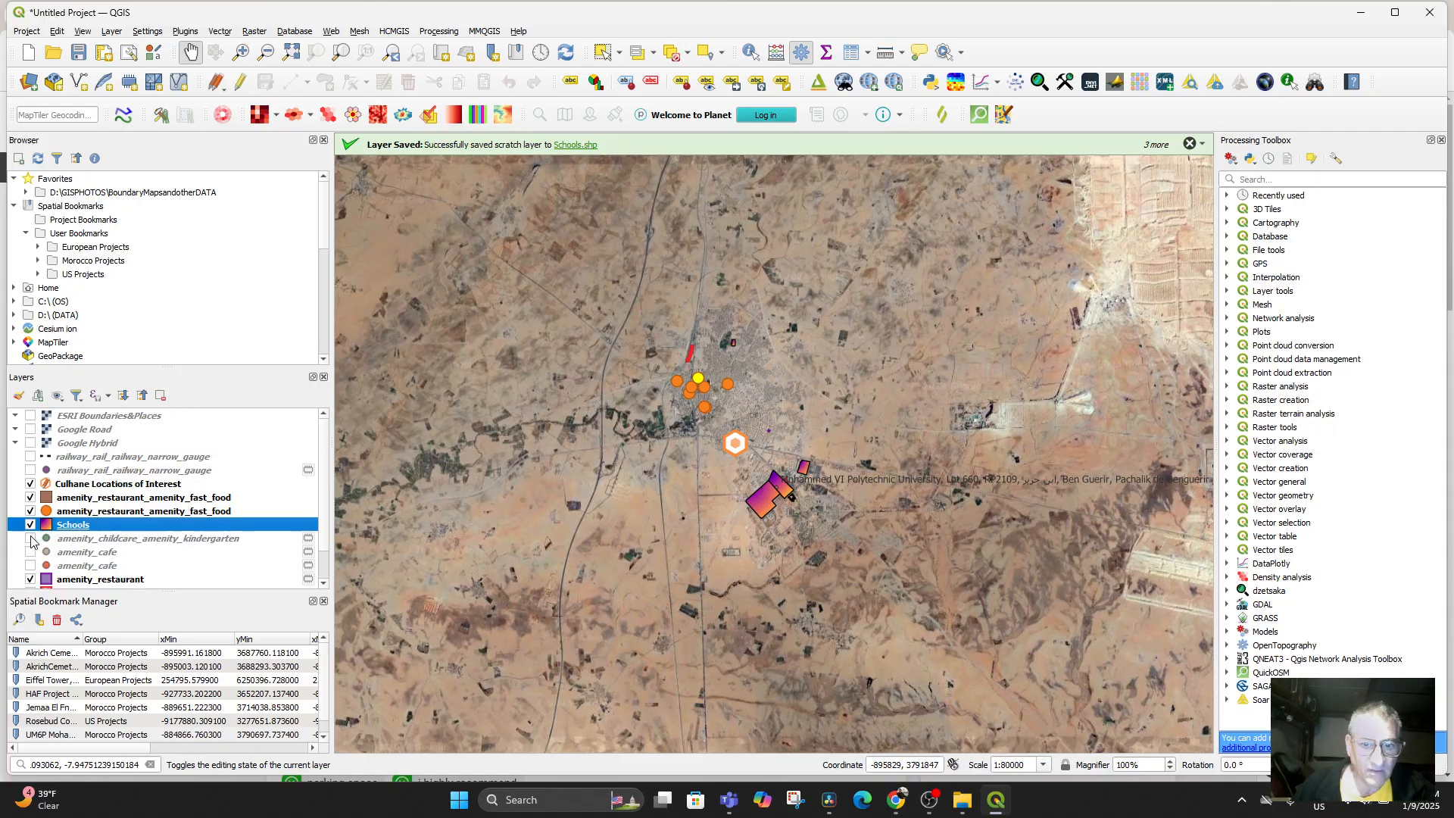
left_click(31, 538)
left_click(65, 542)
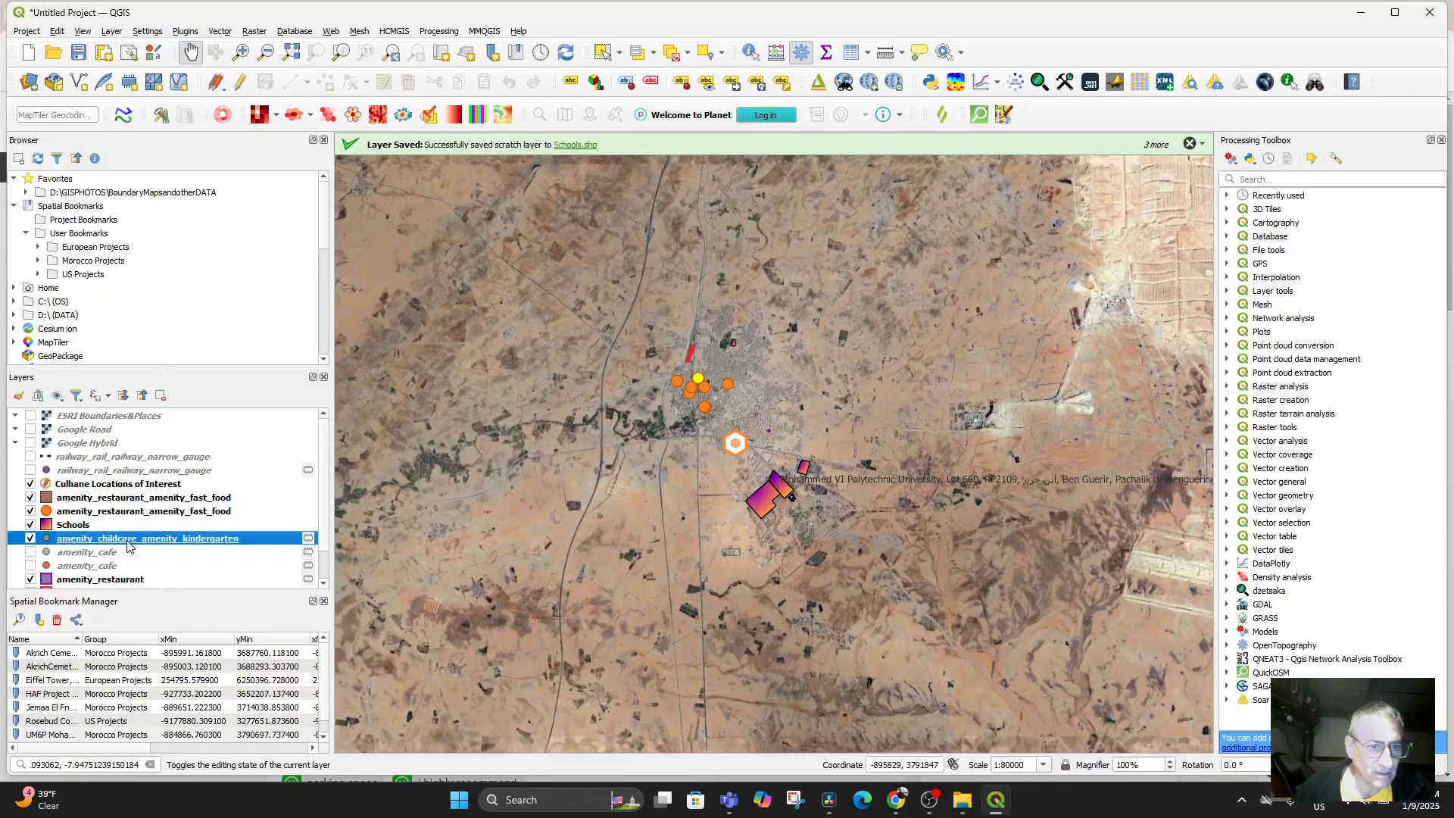
scroll(131, 545, "down", 1)
right_click(128, 508)
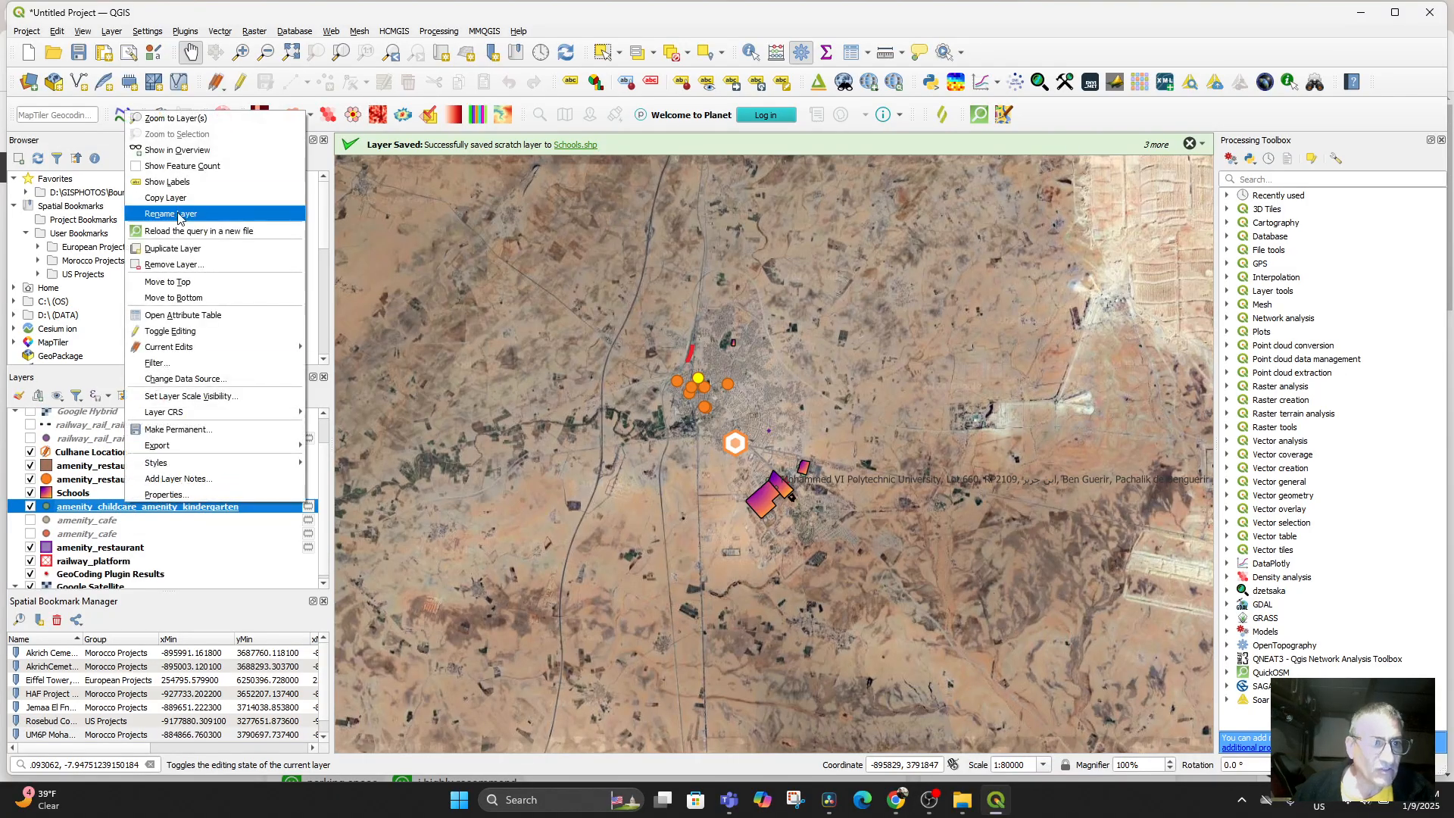
left_click(180, 216)
right_click(162, 503)
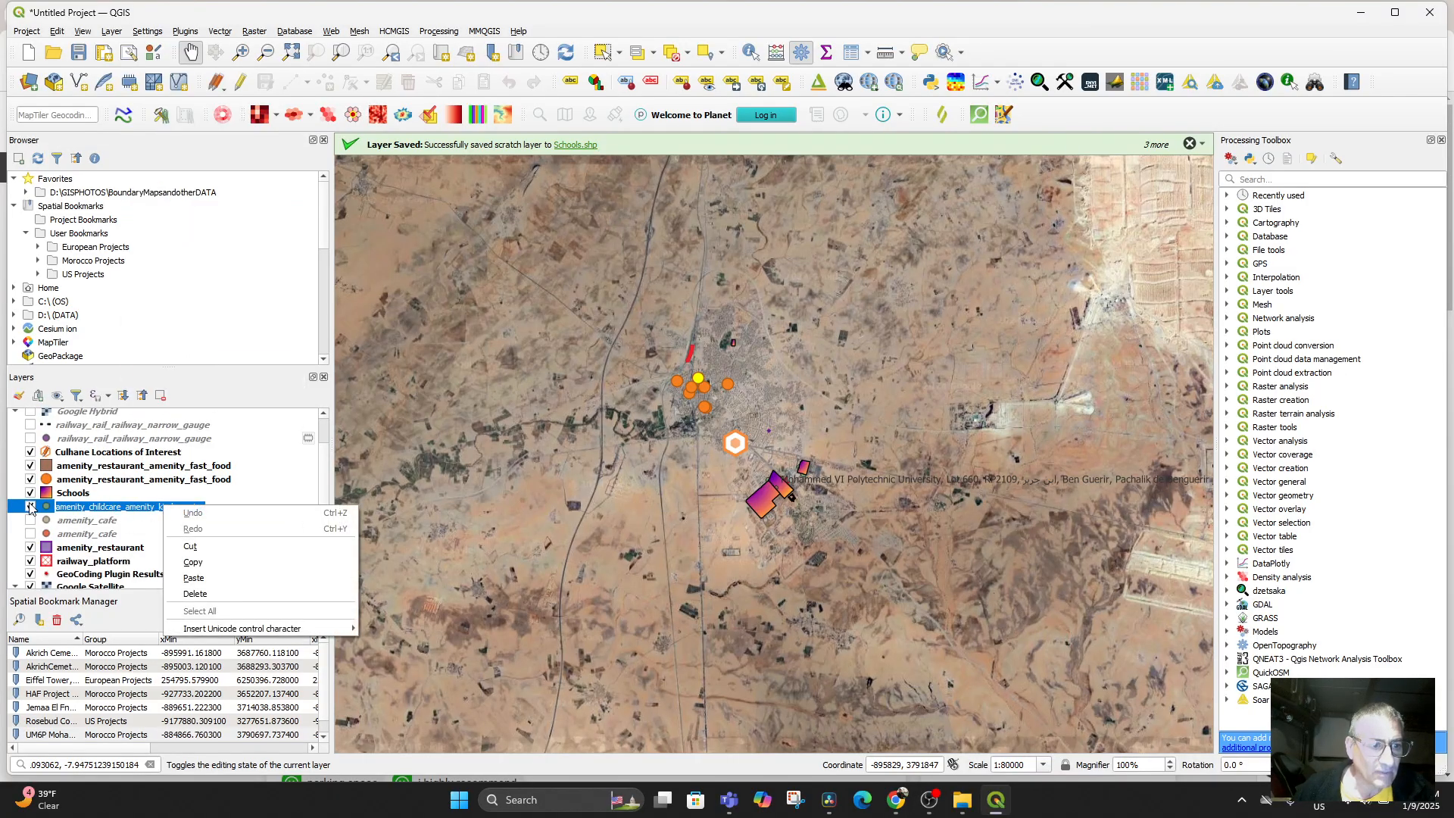
left_click(31, 506)
right_click(77, 507)
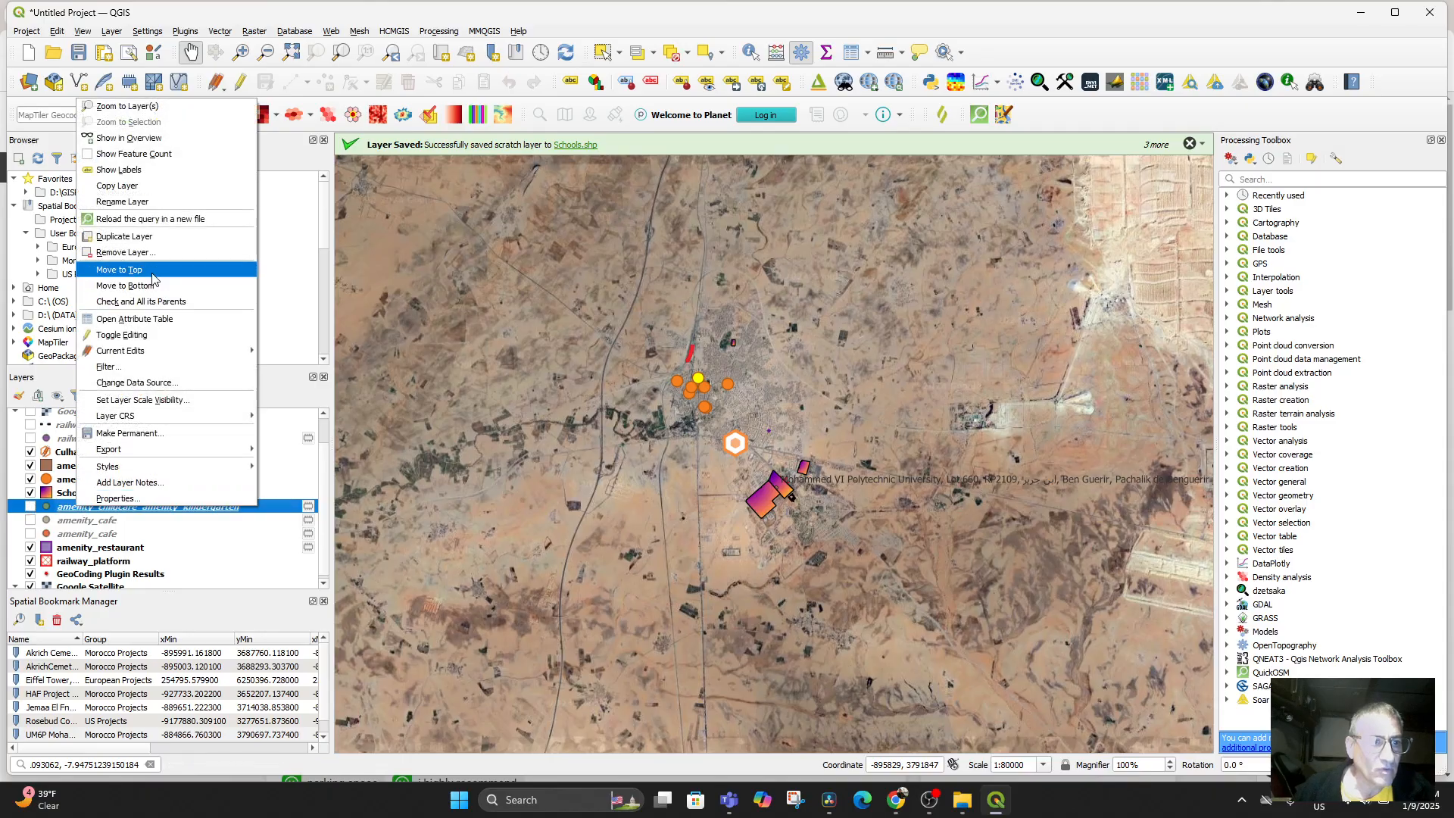
left_click(125, 252)
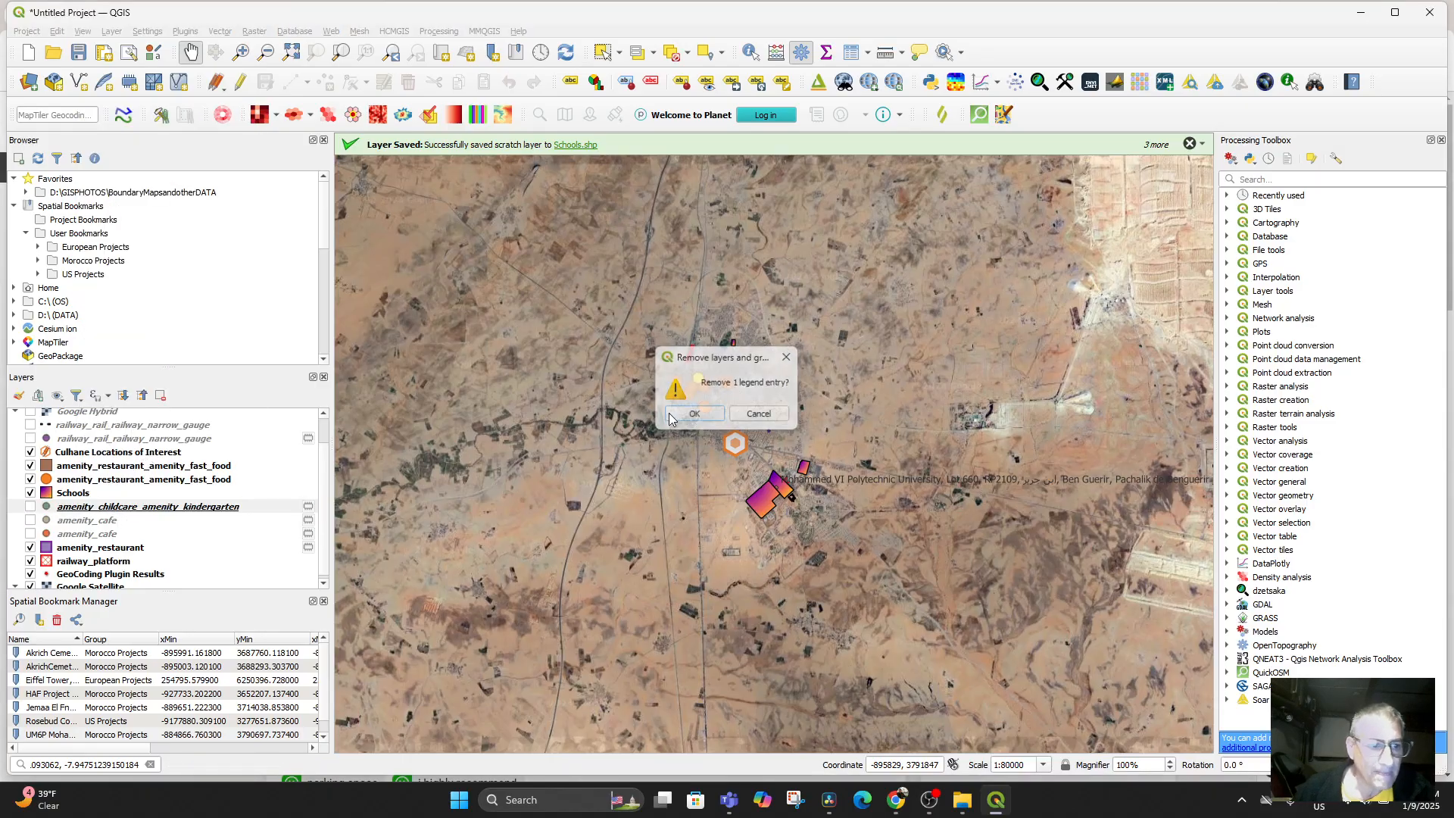
key("Return")
Step: Remove both temporary amenity_cafe layers from the project together
left_click(125, 517)
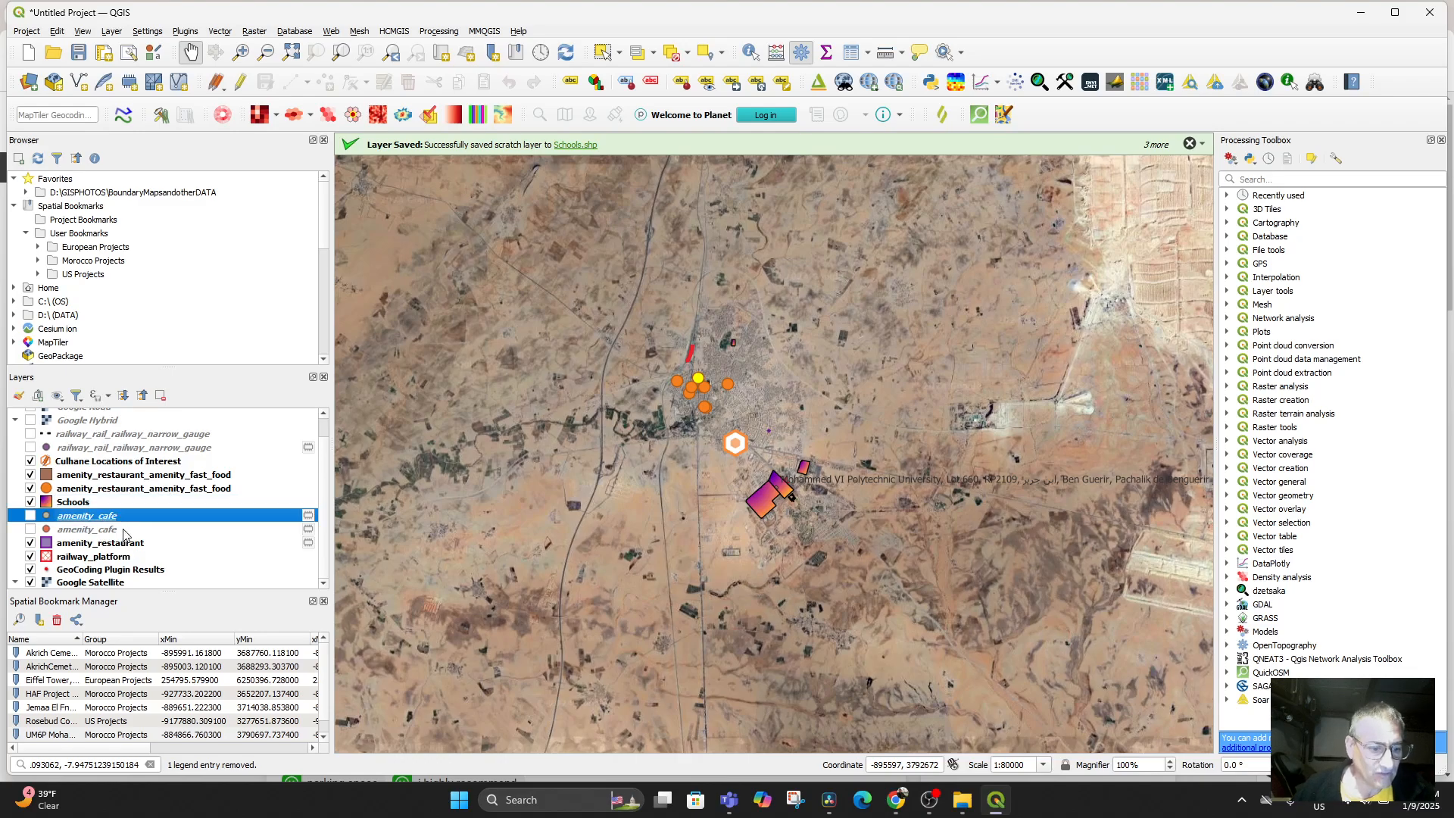
left_click(125, 530, "ctrl")
right_click(125, 531)
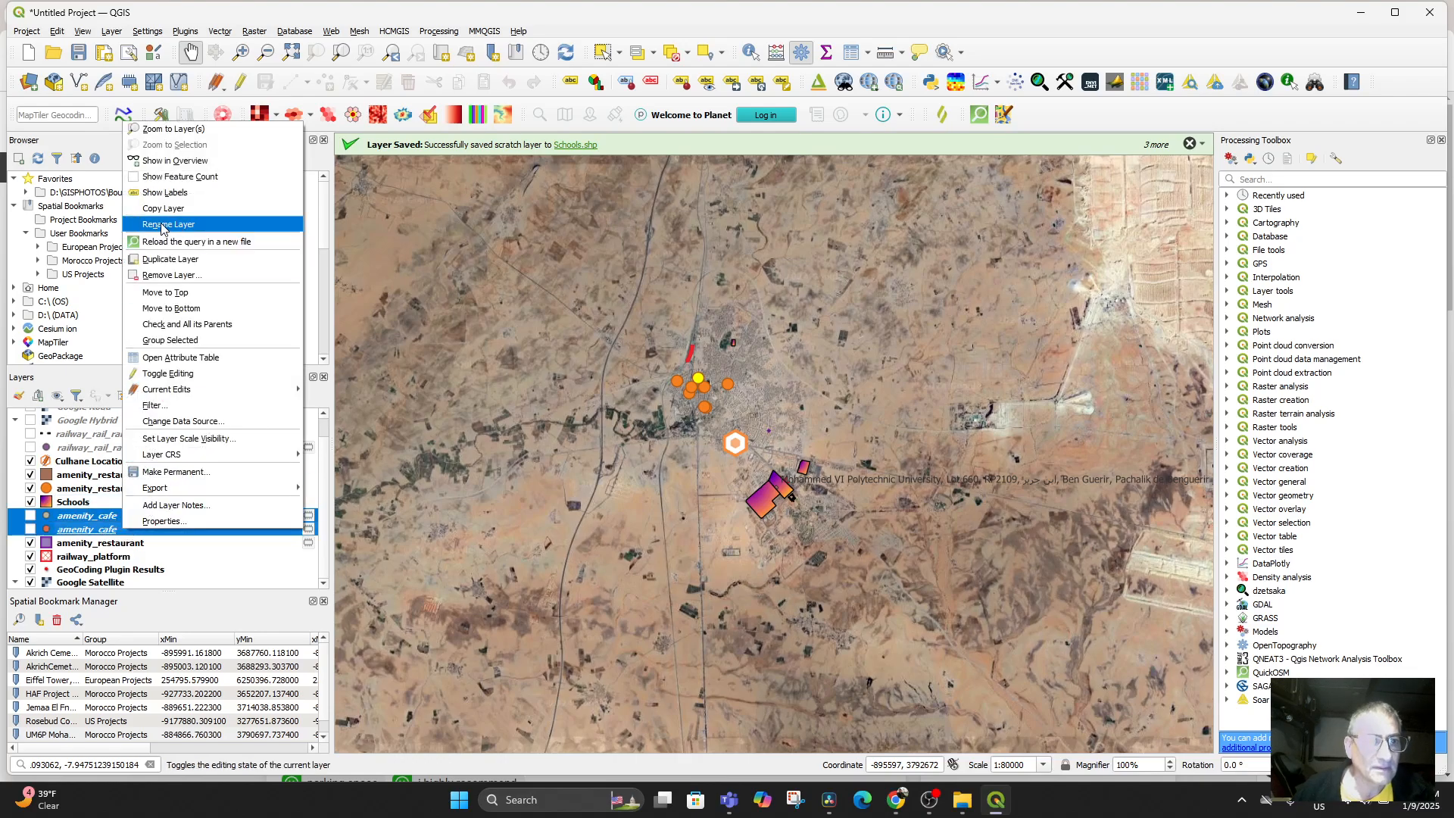
left_click(178, 276)
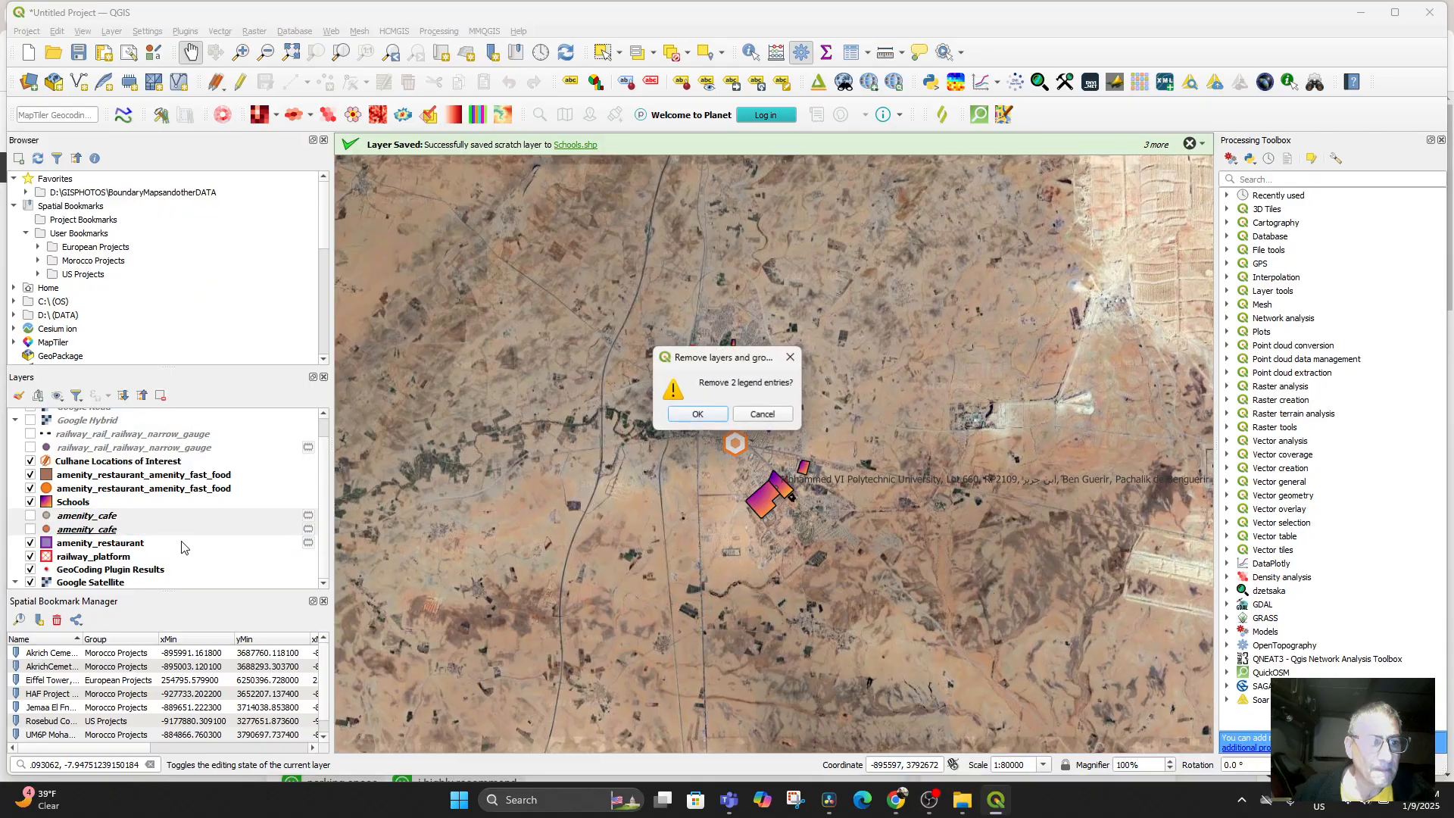
left_click(696, 415)
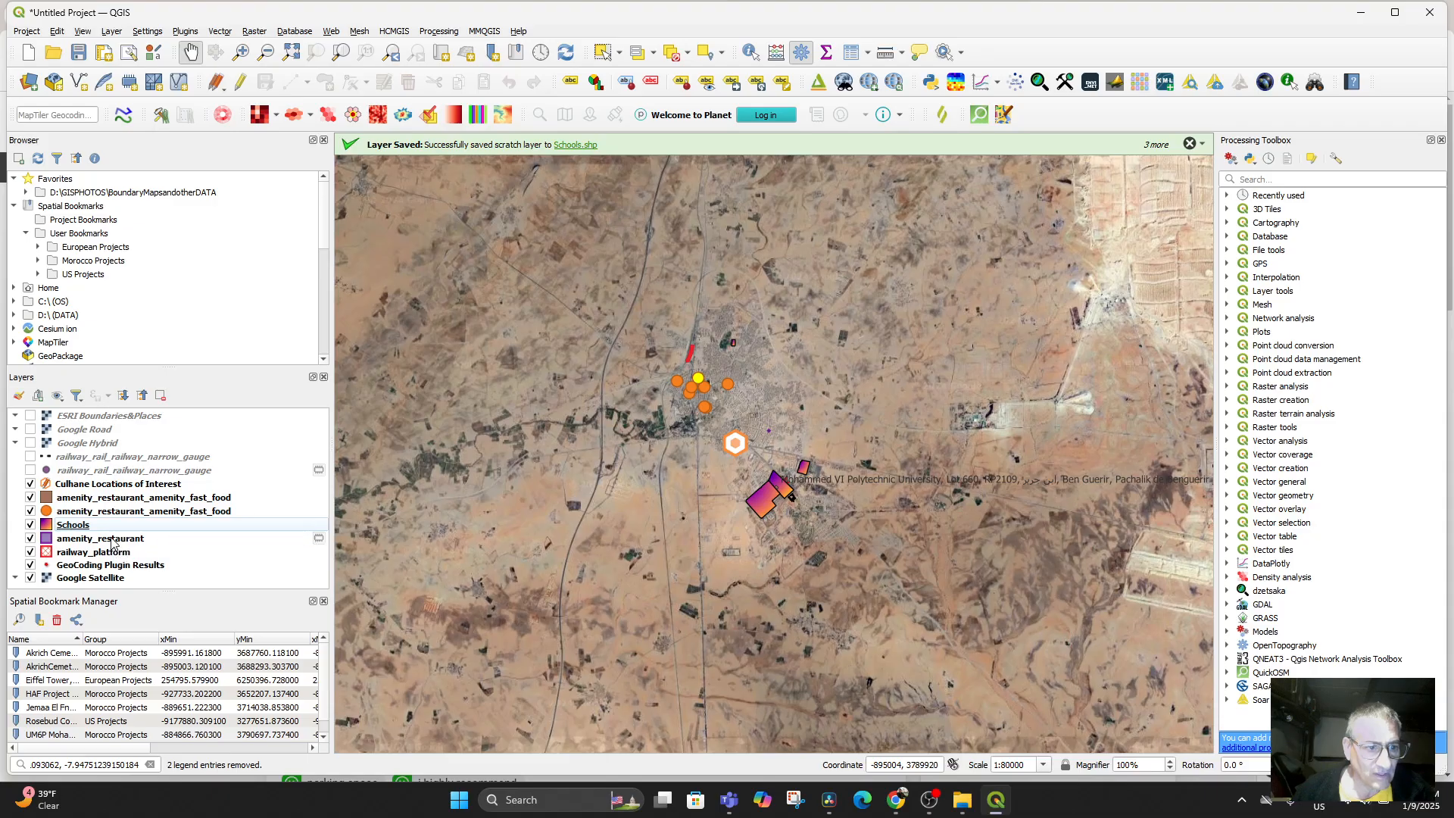
Step: Check the amenity_restaurant layer's visibility and examine the map around the town for its features
left_click(111, 540)
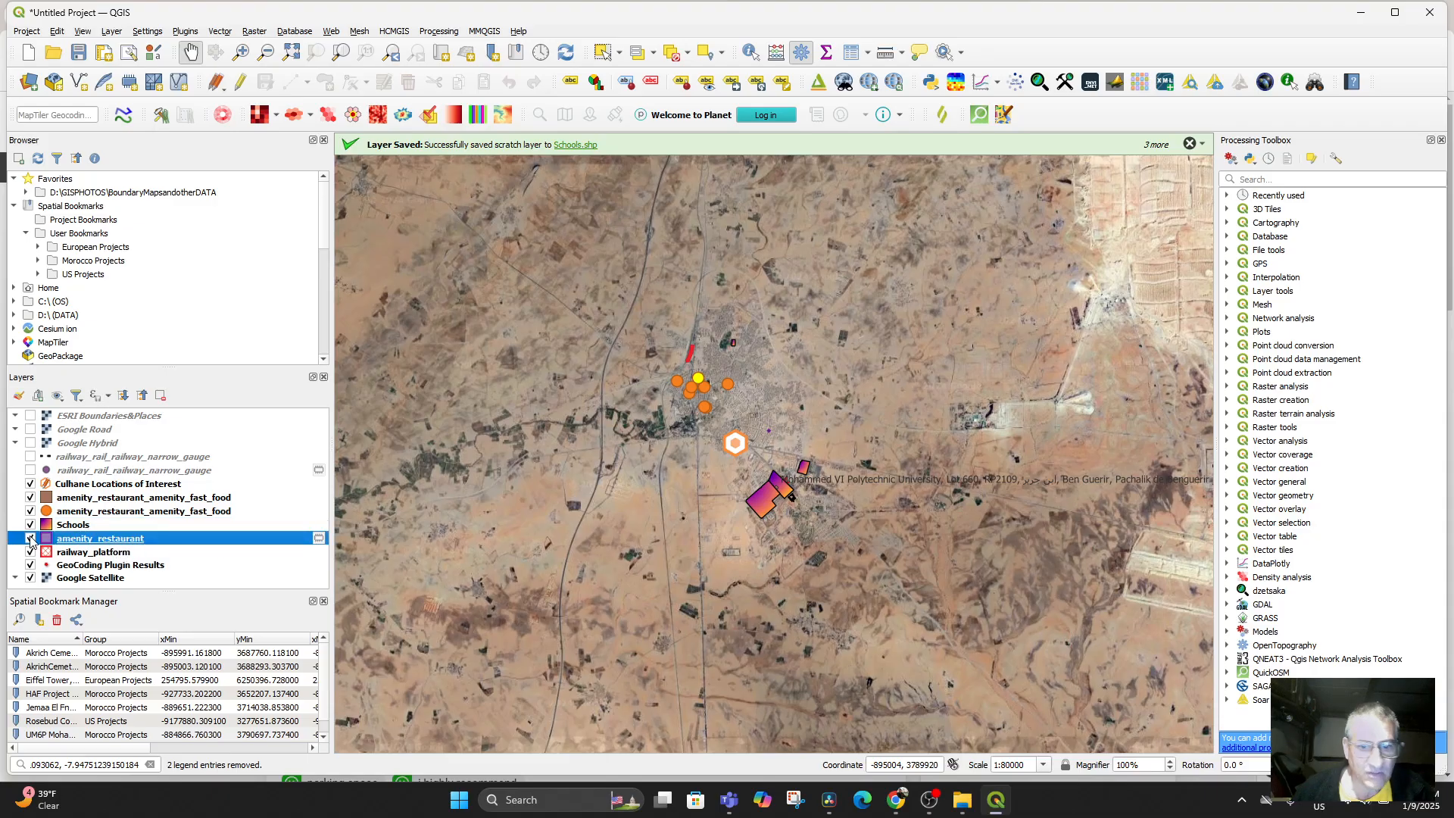
left_click(30, 539)
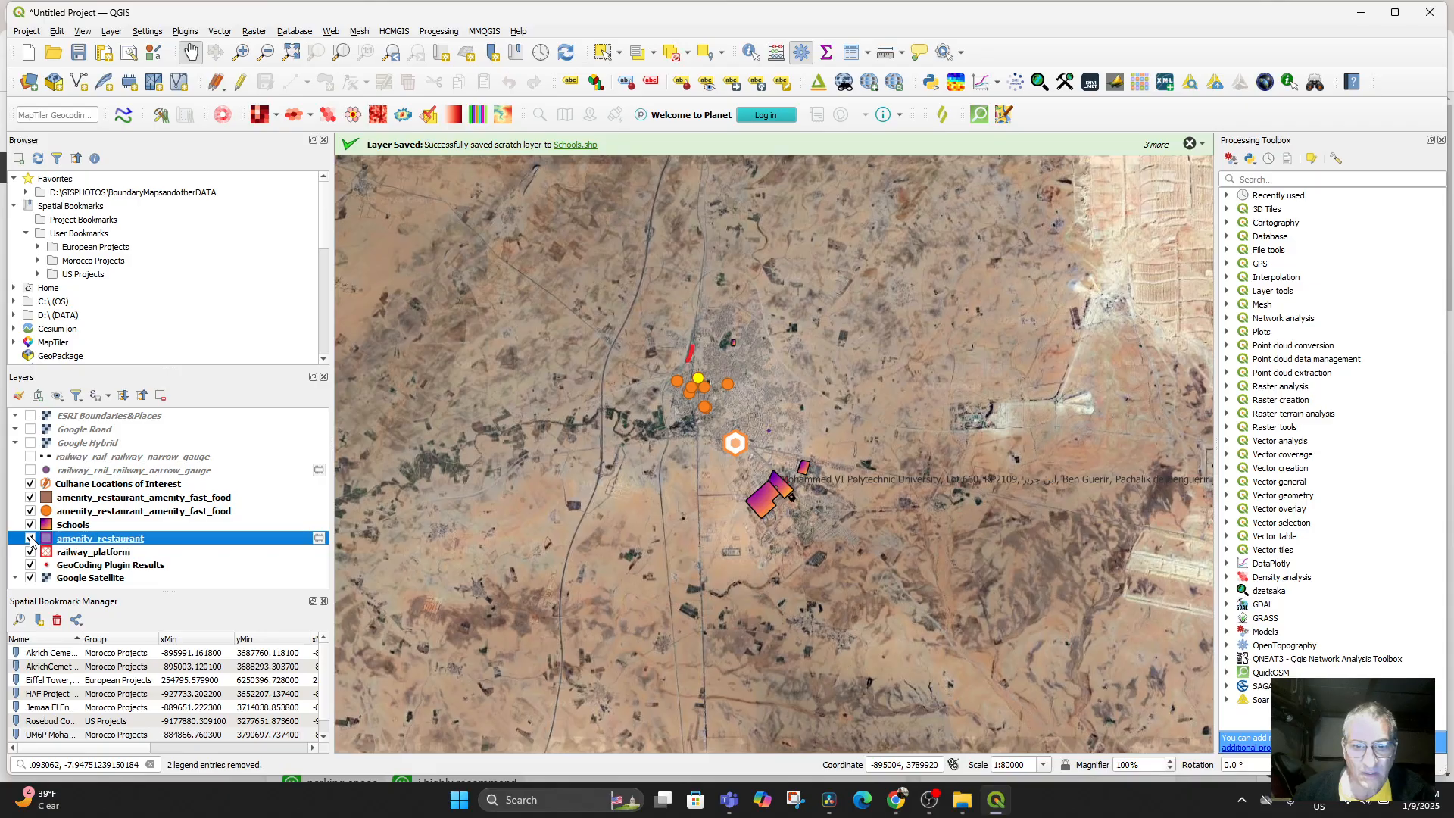
scroll(488, 508, "up", 2)
left_click_drag(784, 521, 353, 678)
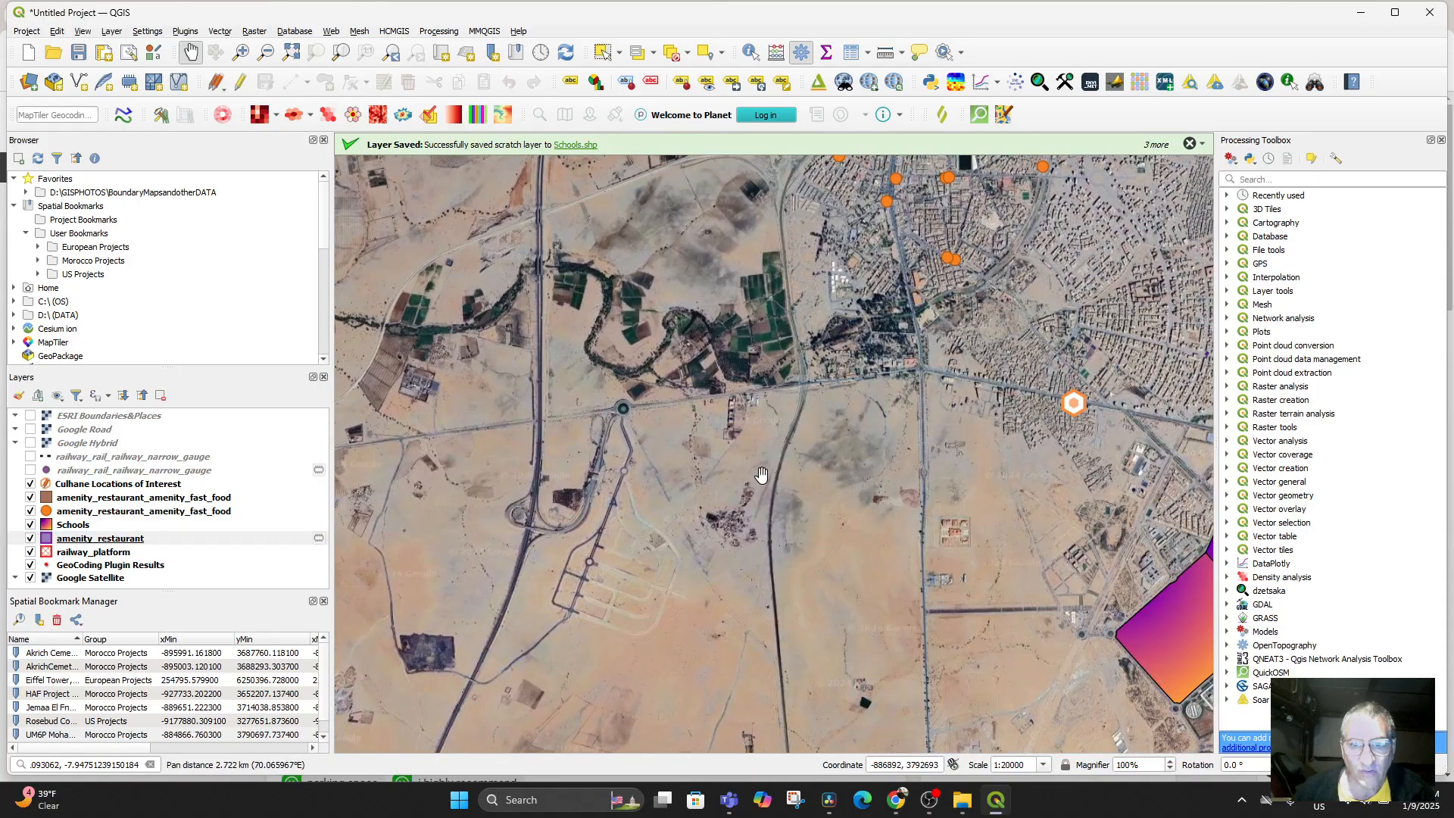
left_click_drag(761, 474, 387, 683)
left_click_drag(696, 455, 505, 525)
scroll(505, 526, "down", 1)
left_click_drag(612, 636, 722, 561)
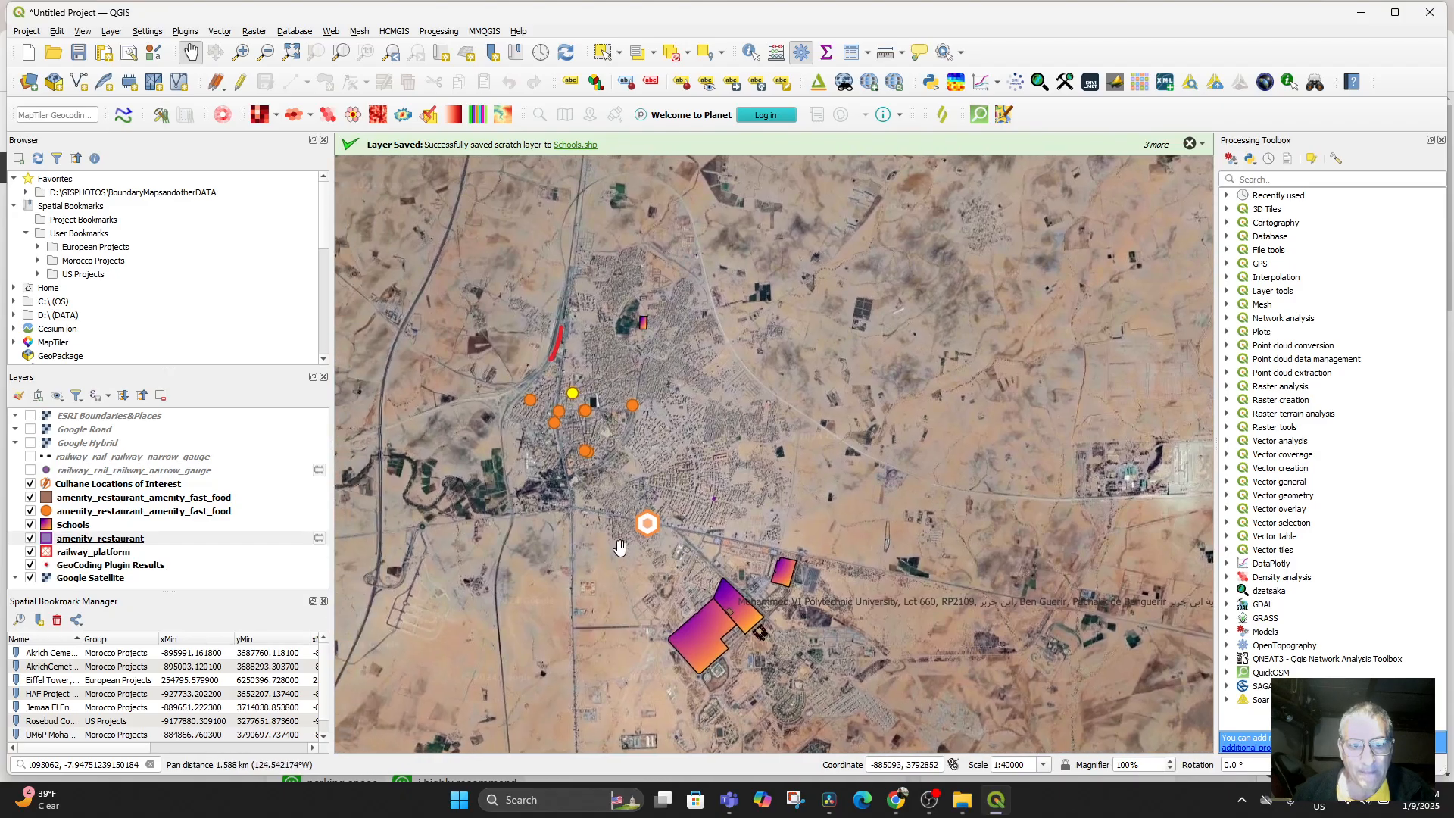
Step: Locate the small amenity_restaurant polygon beside the road junction in the town's eastern blocks and identify its attributes
left_click(31, 539)
scroll(716, 501, "up", 1)
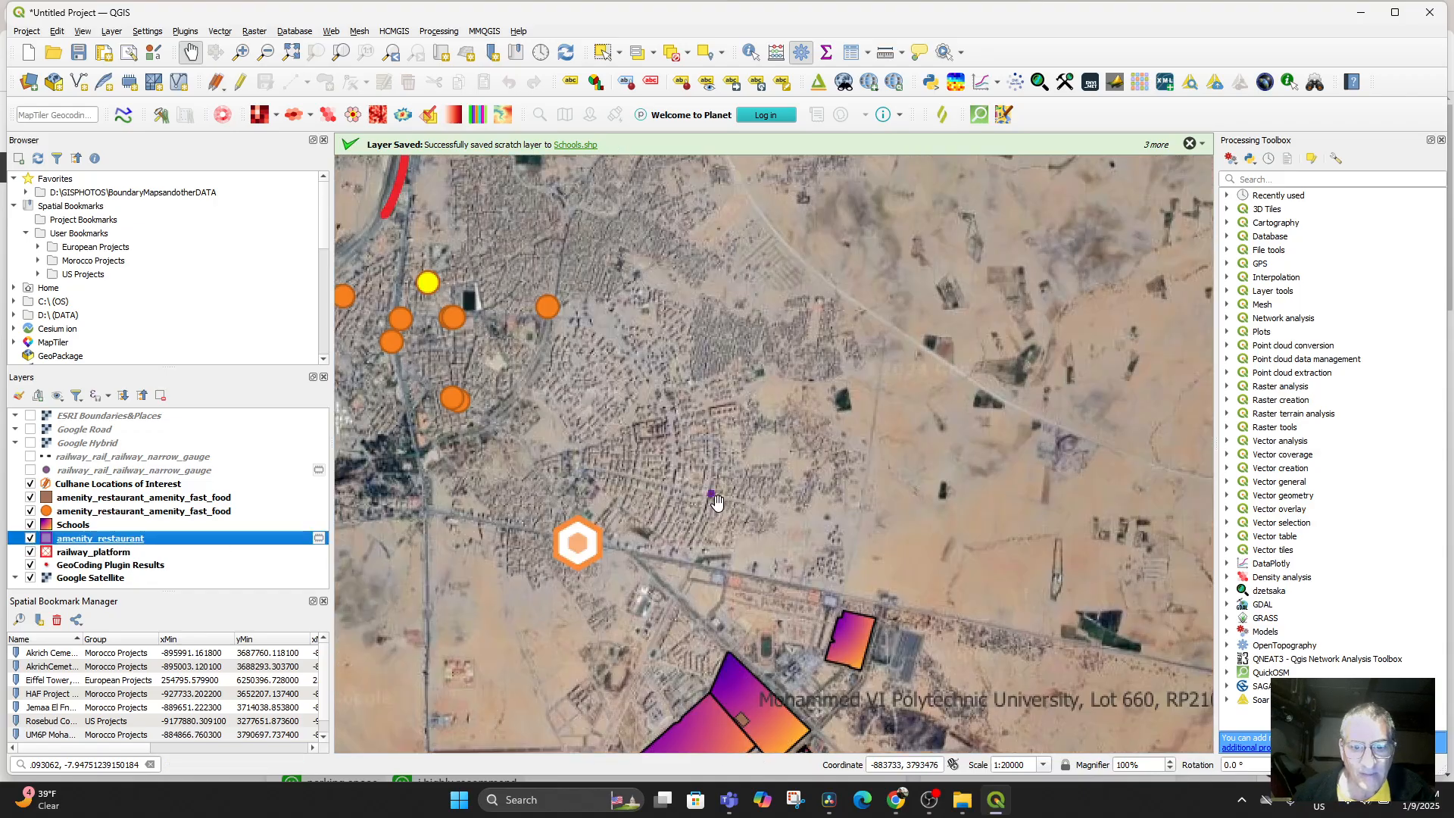
scroll(713, 498, "up", 2)
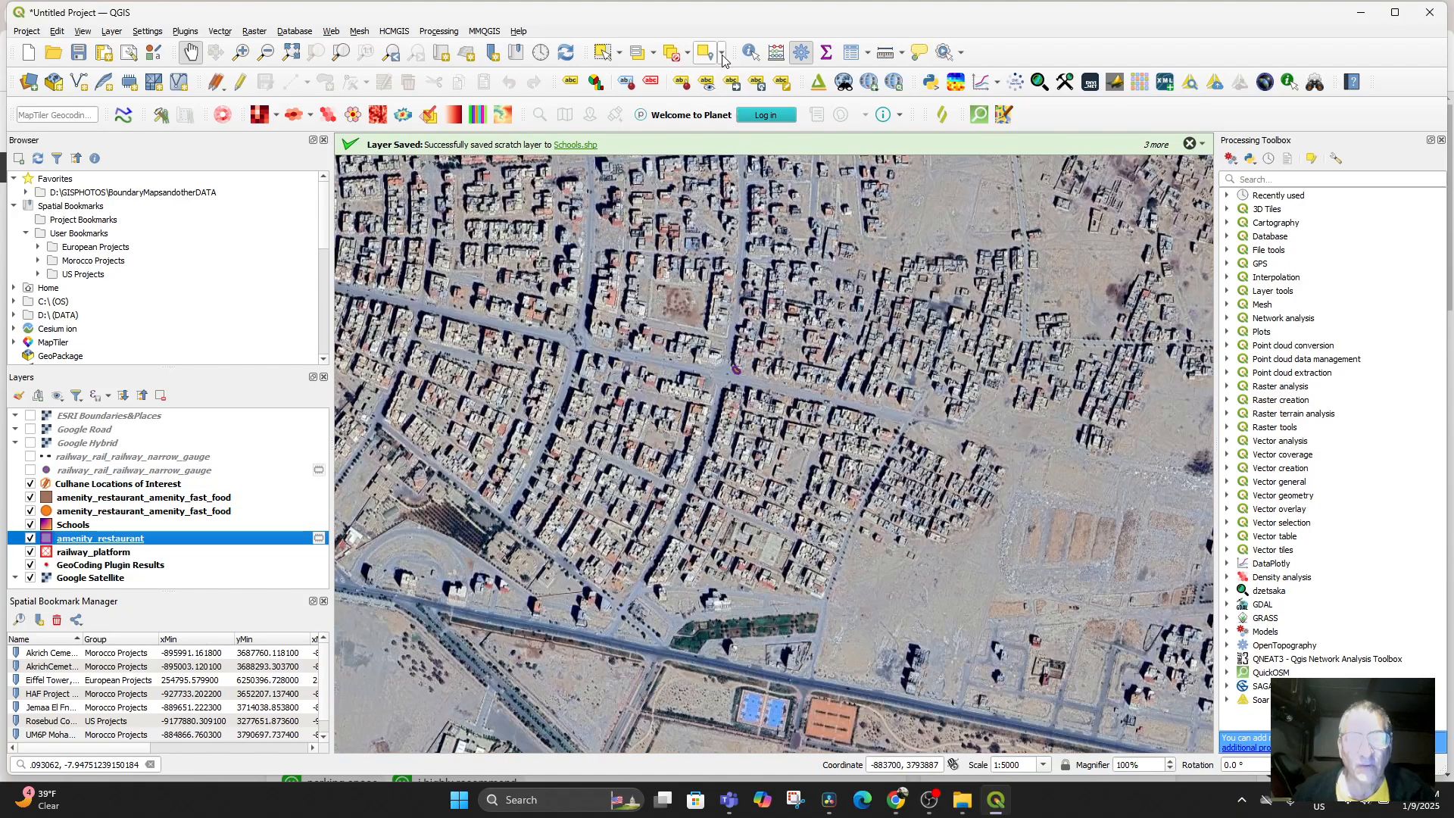
left_click(750, 51)
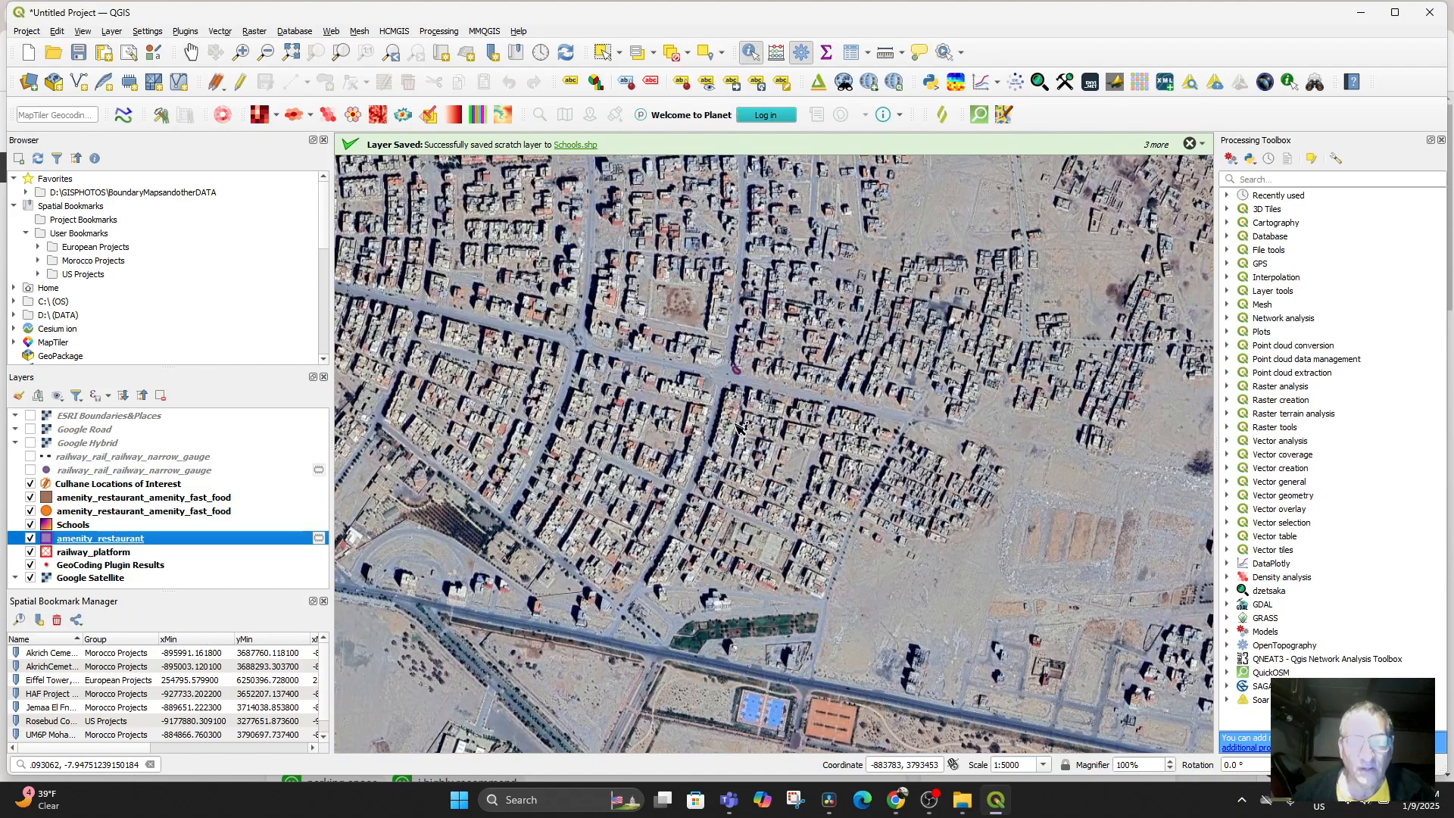
left_click(738, 373)
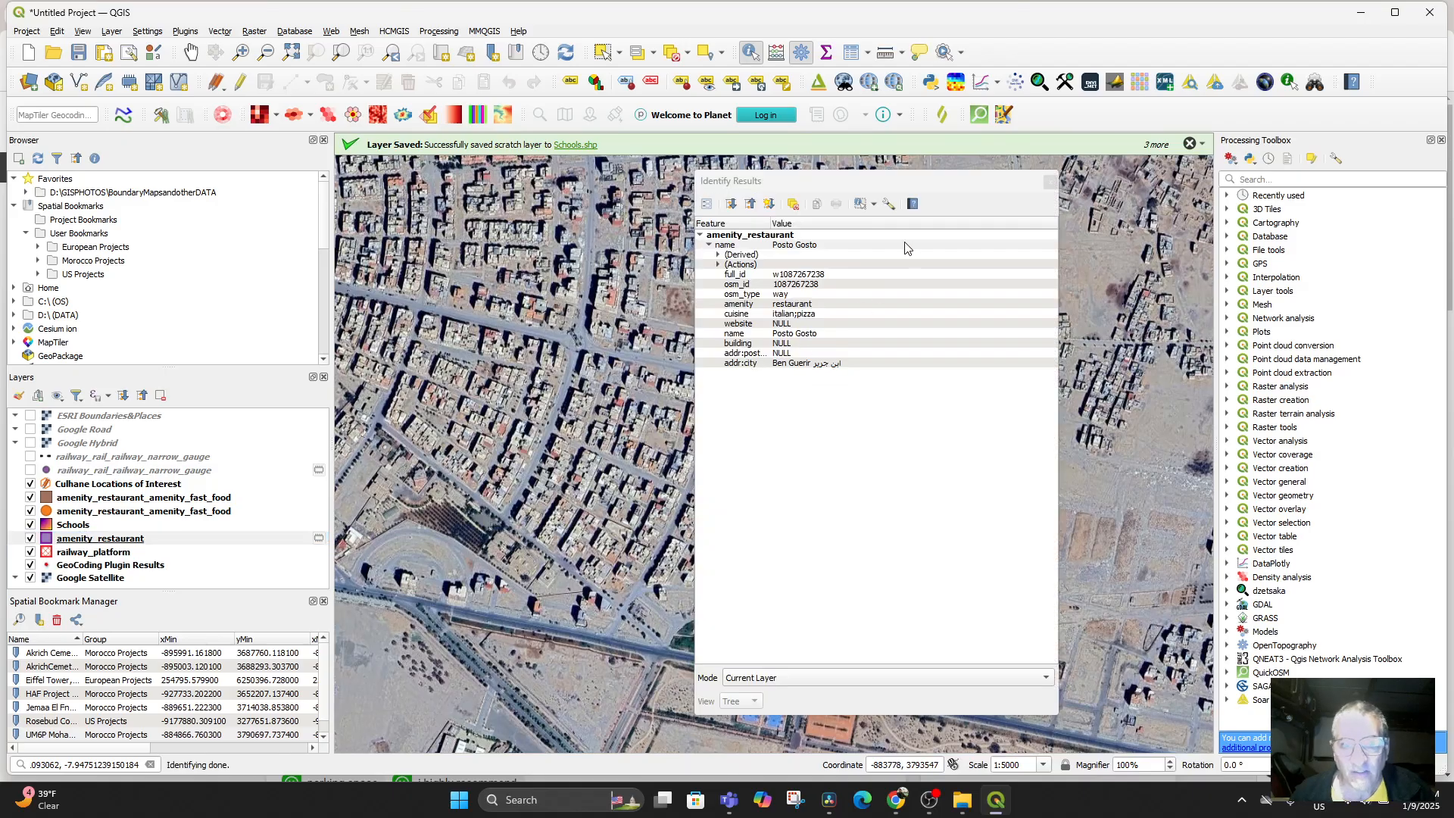
left_click(1051, 183)
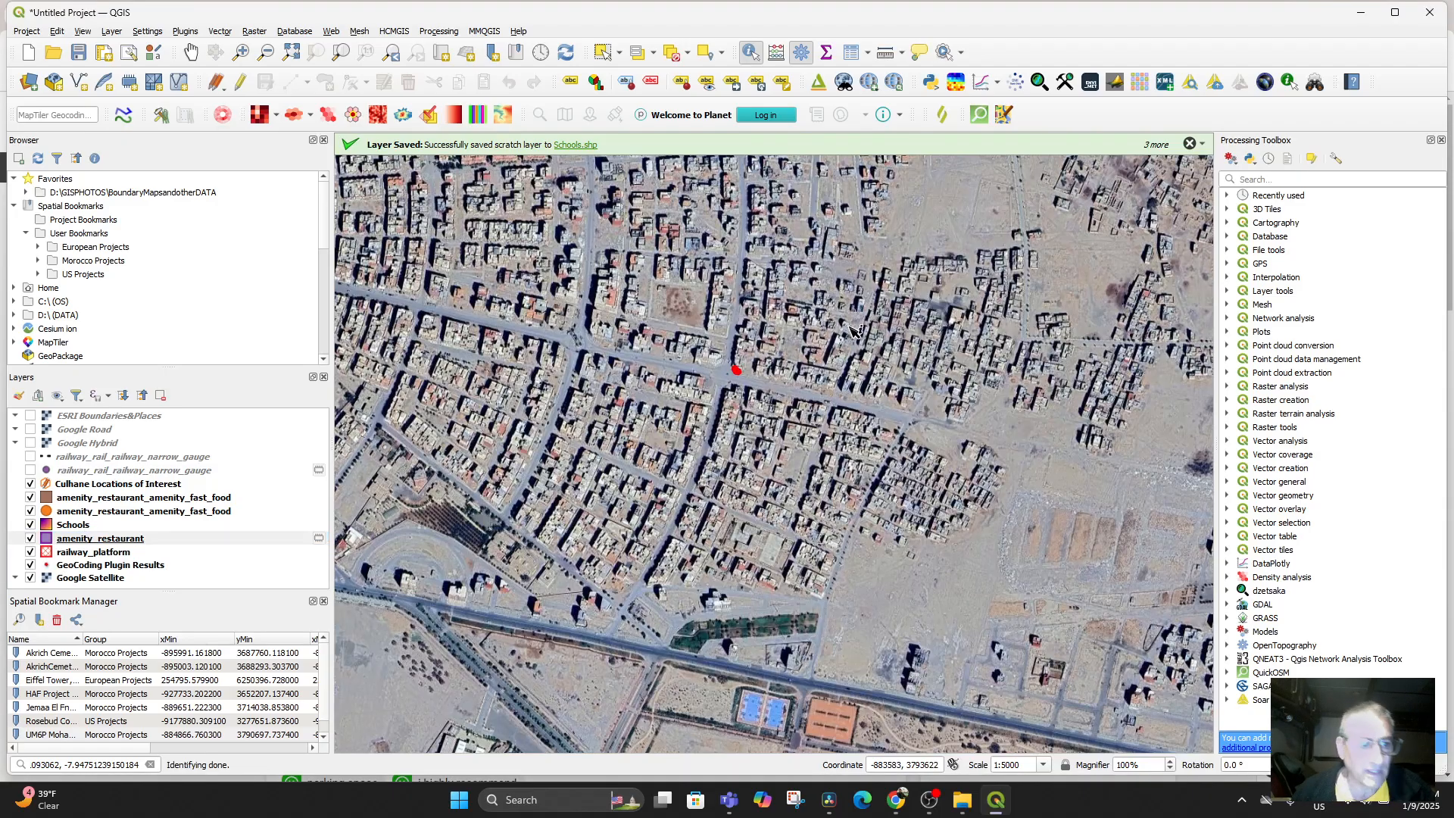
Step: Review the amenity_restaurant layer's records in its attribute table
right_click(86, 544)
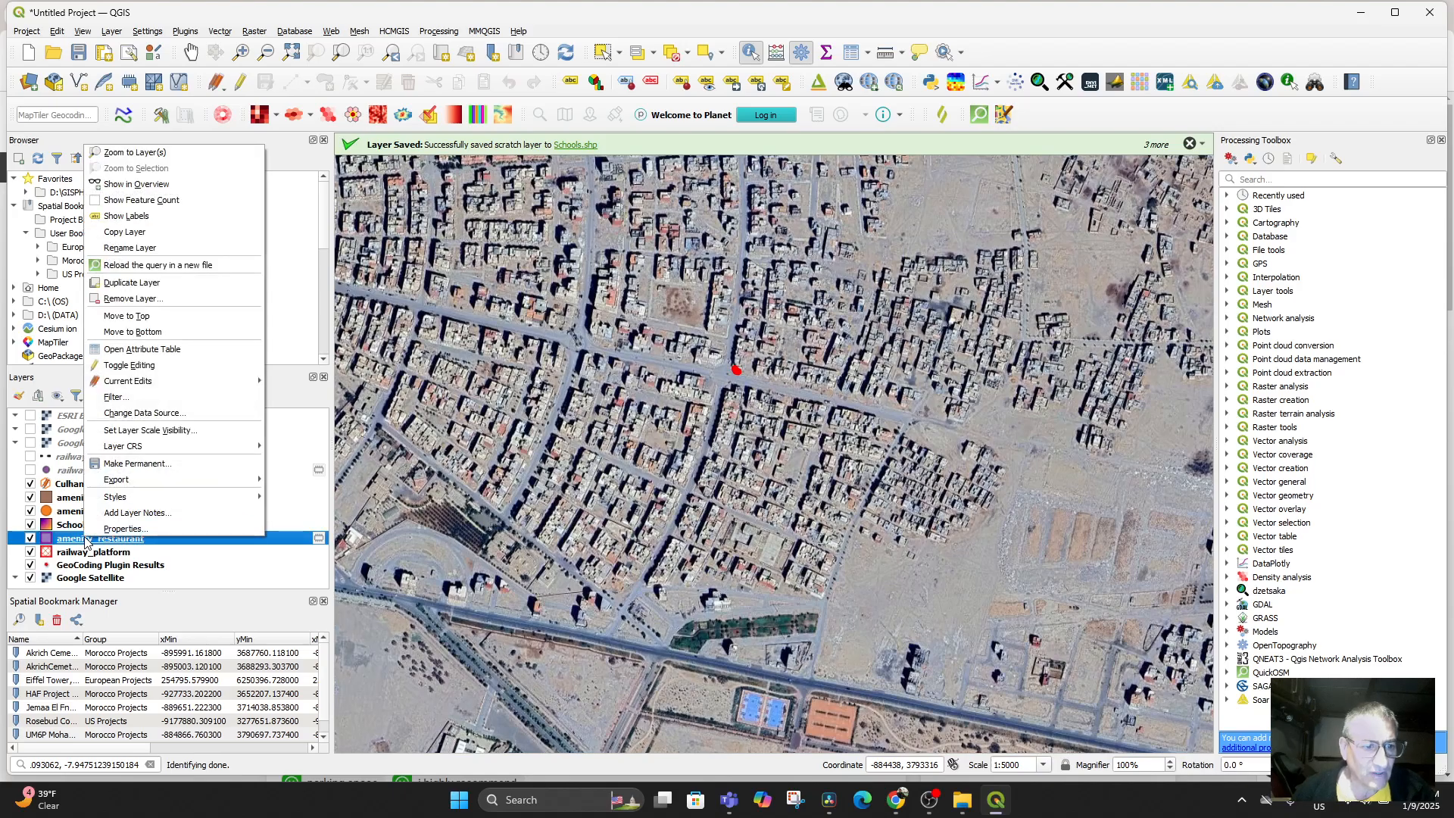
left_click(144, 348)
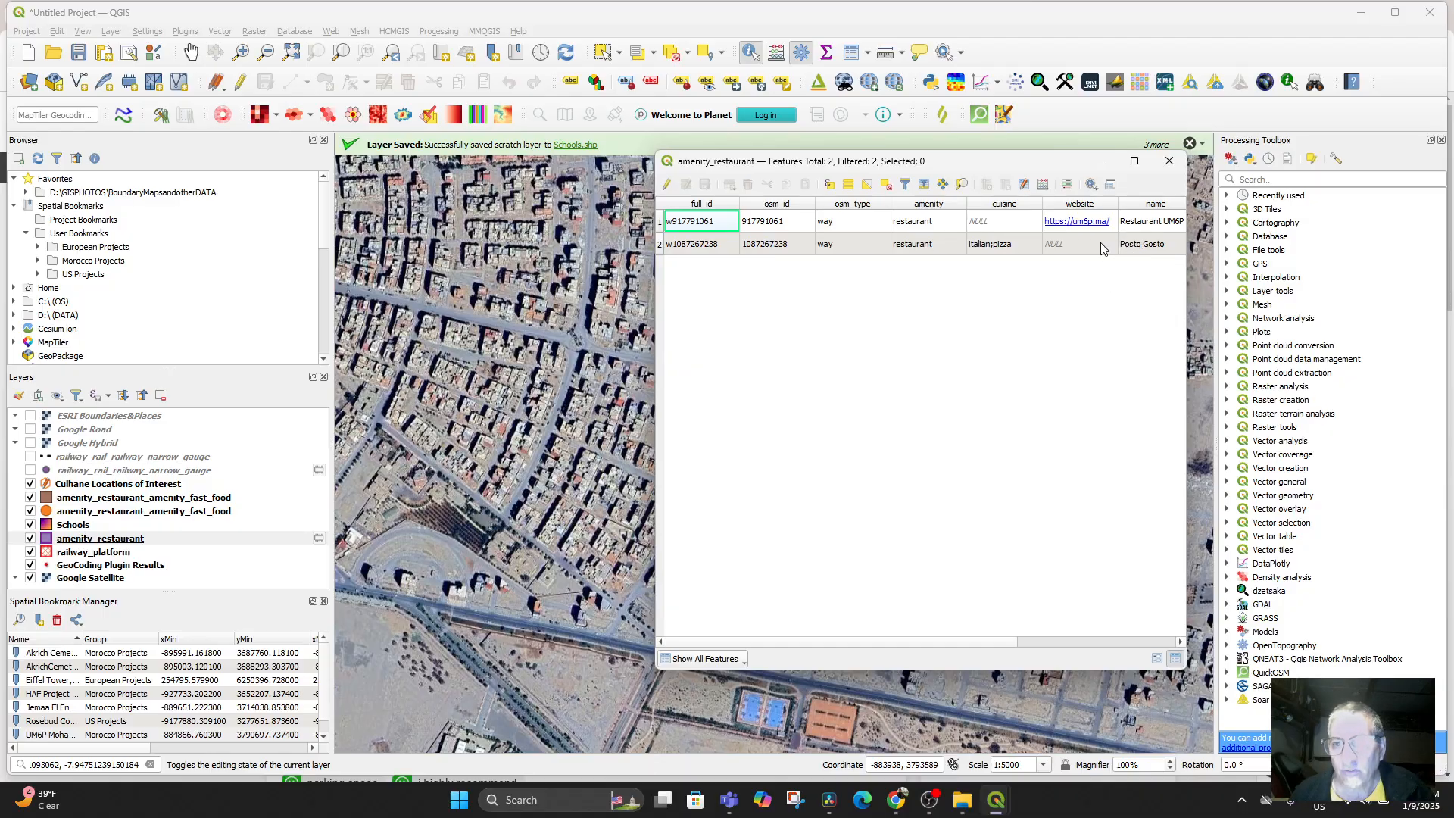
left_click(1169, 160)
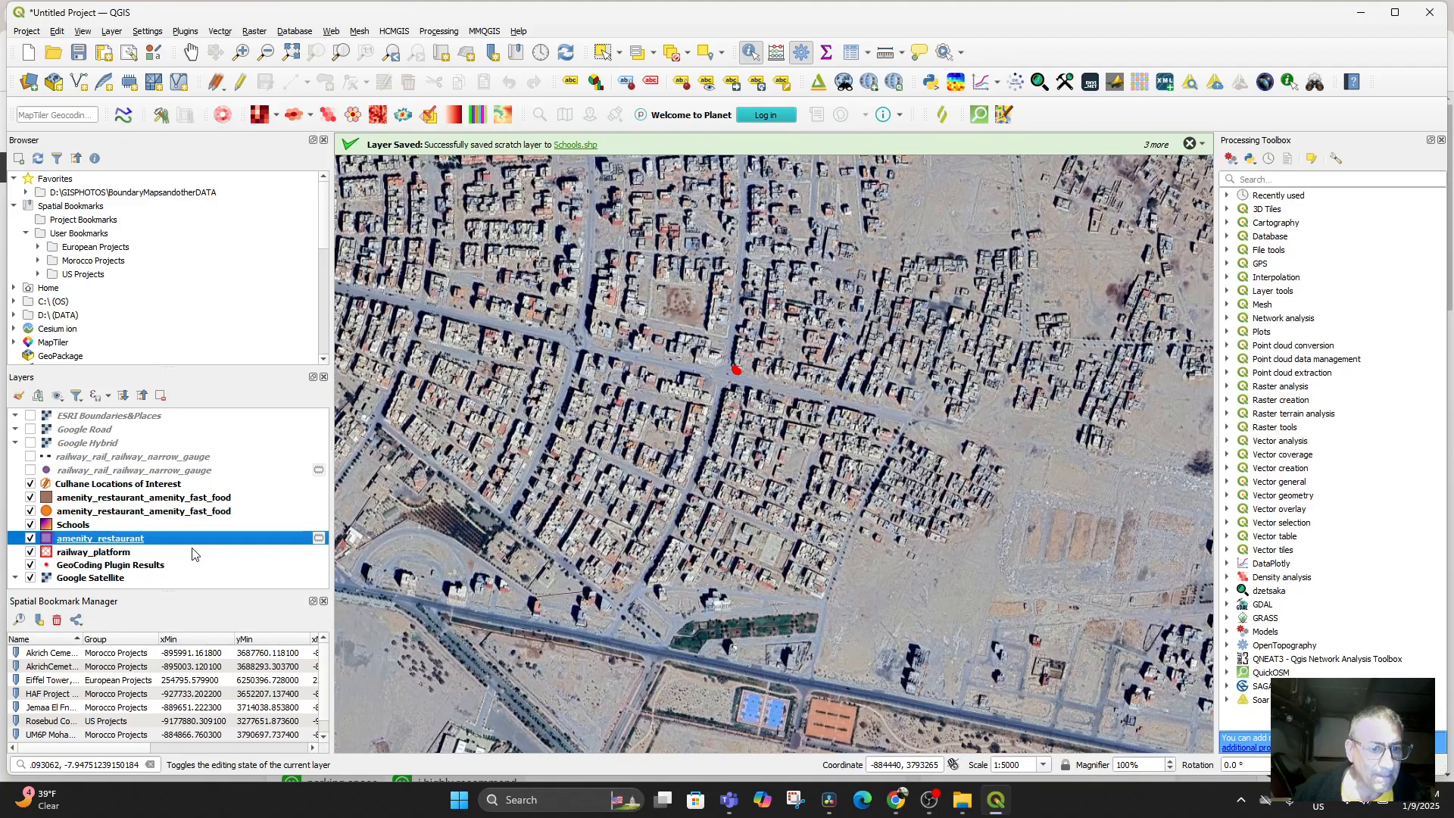
Step: Remove the temporary amenity_restaurant layer from the project
right_click(67, 540)
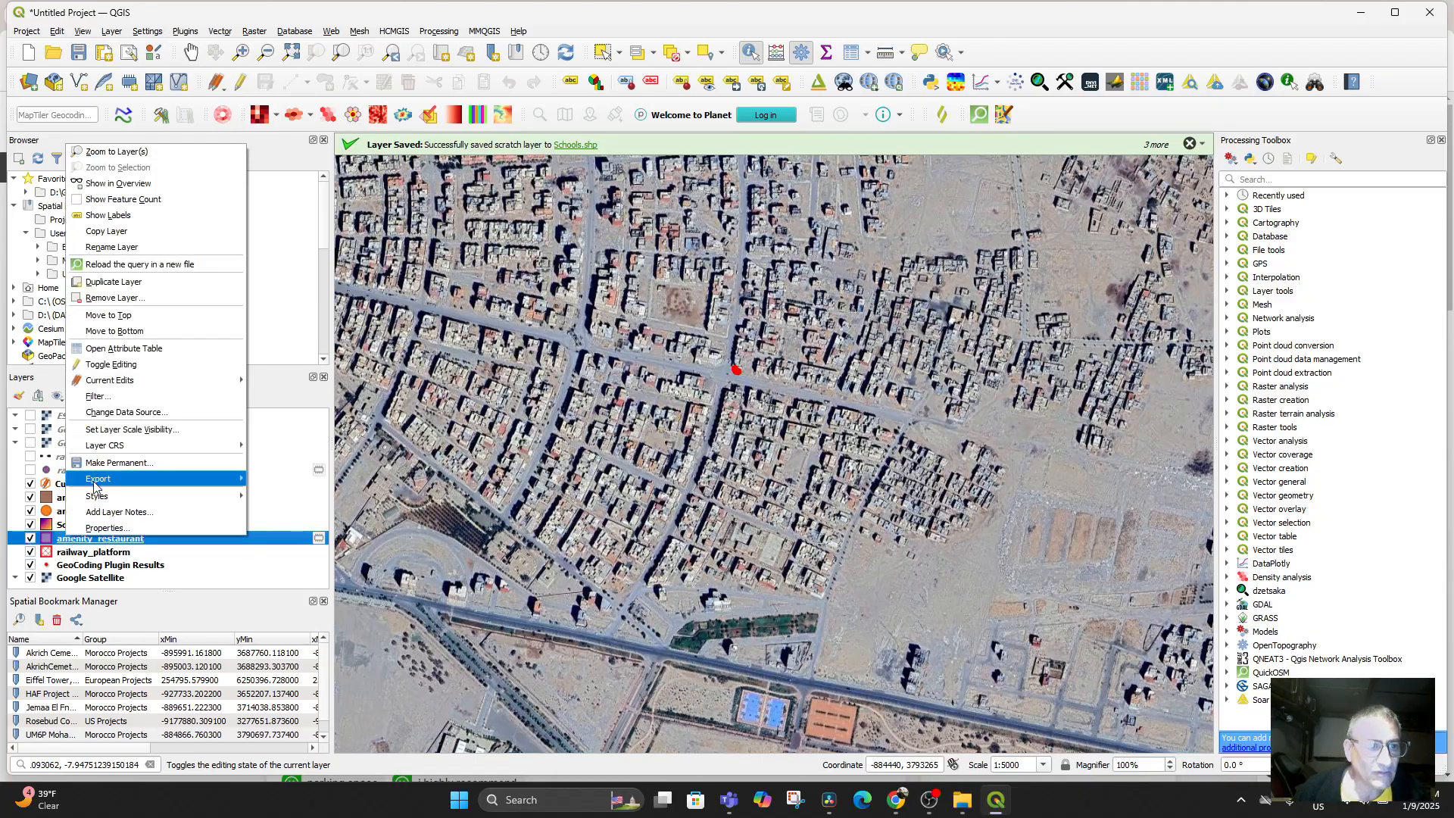
left_click(152, 297)
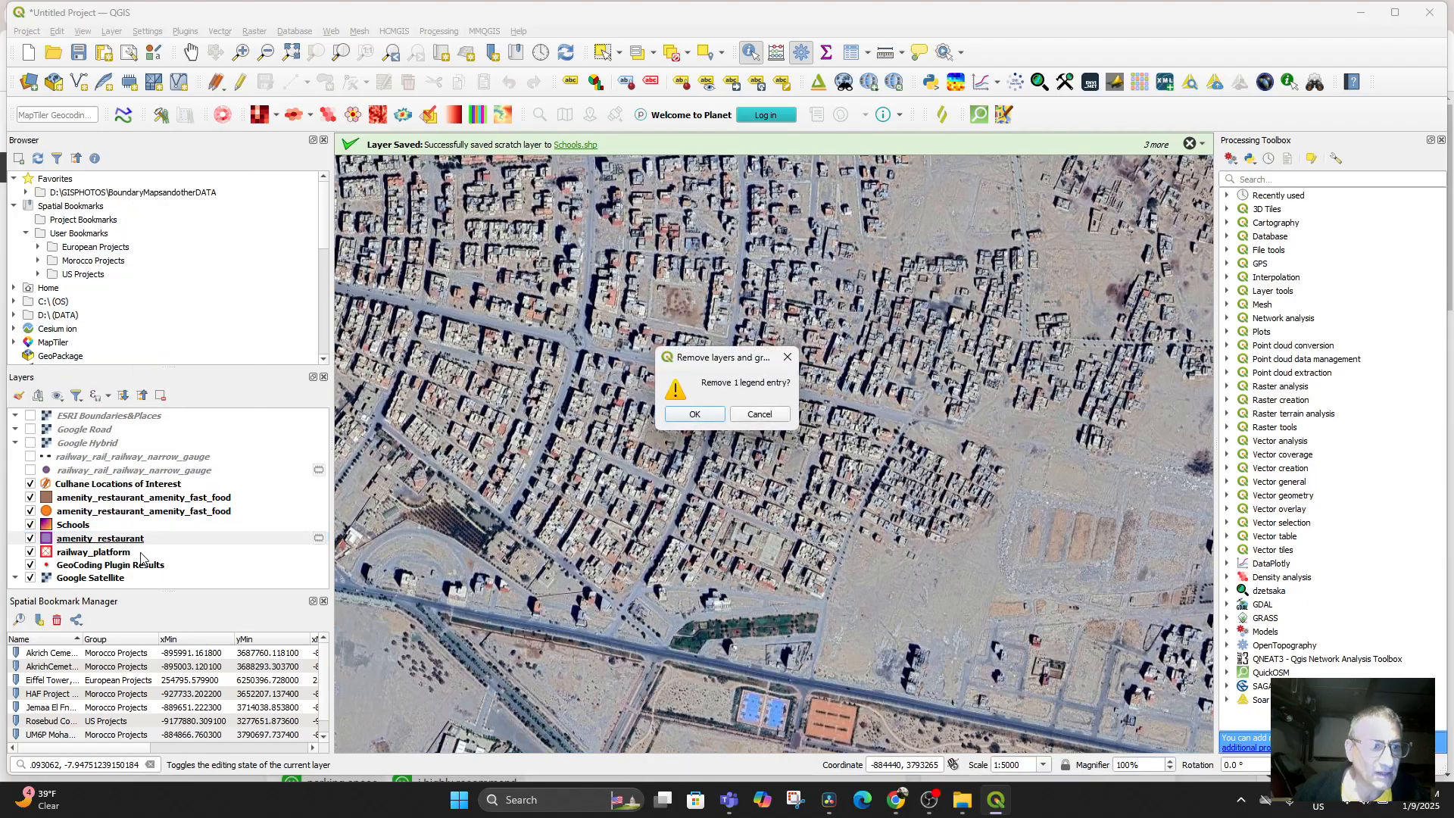
left_click(700, 415)
Step: Remove the temporary narrow gauge railway point layer from the project
scroll(738, 477, "down", 3)
scroll(738, 476, "down", 1)
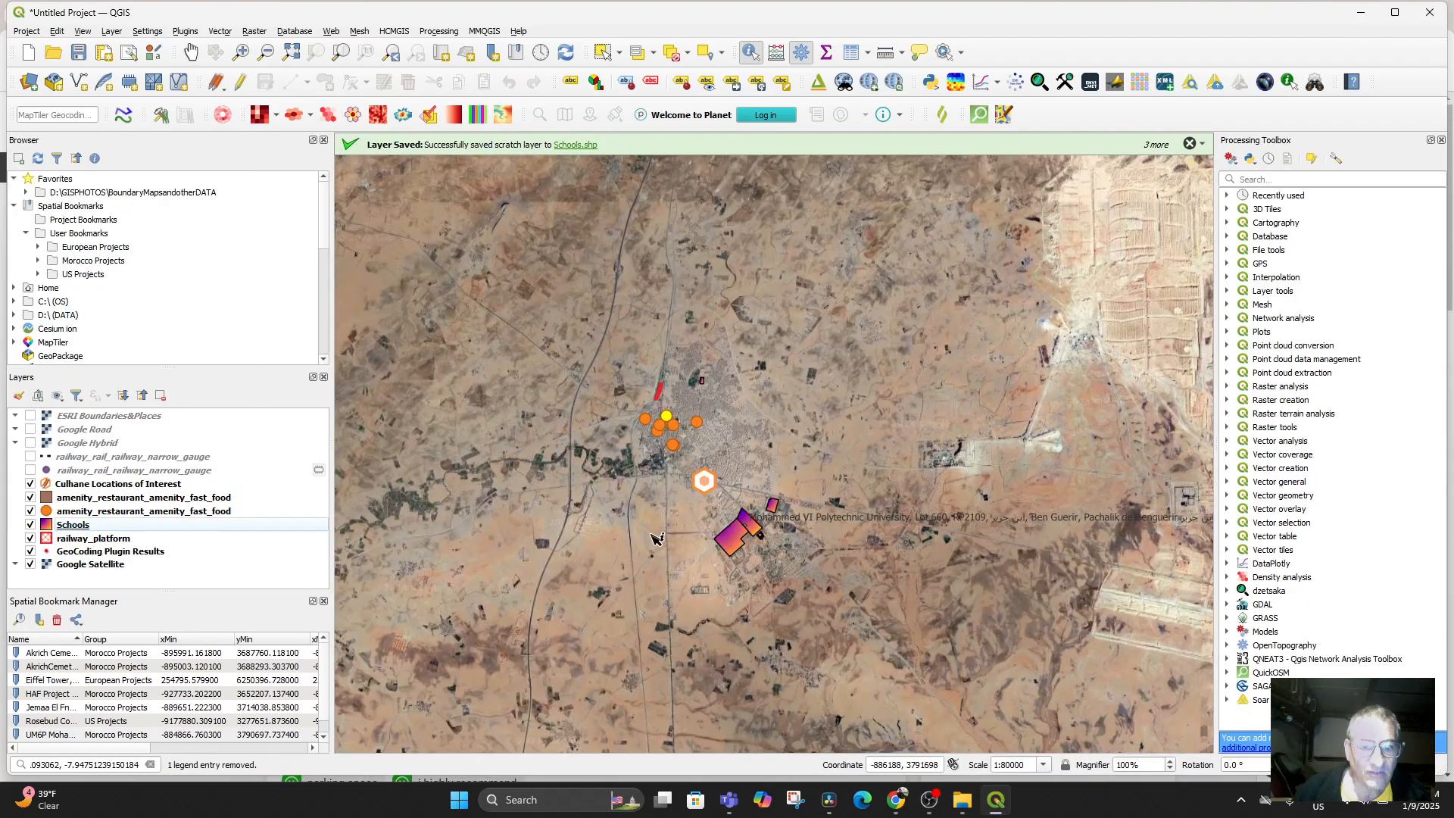
left_click_drag(630, 537, 687, 581)
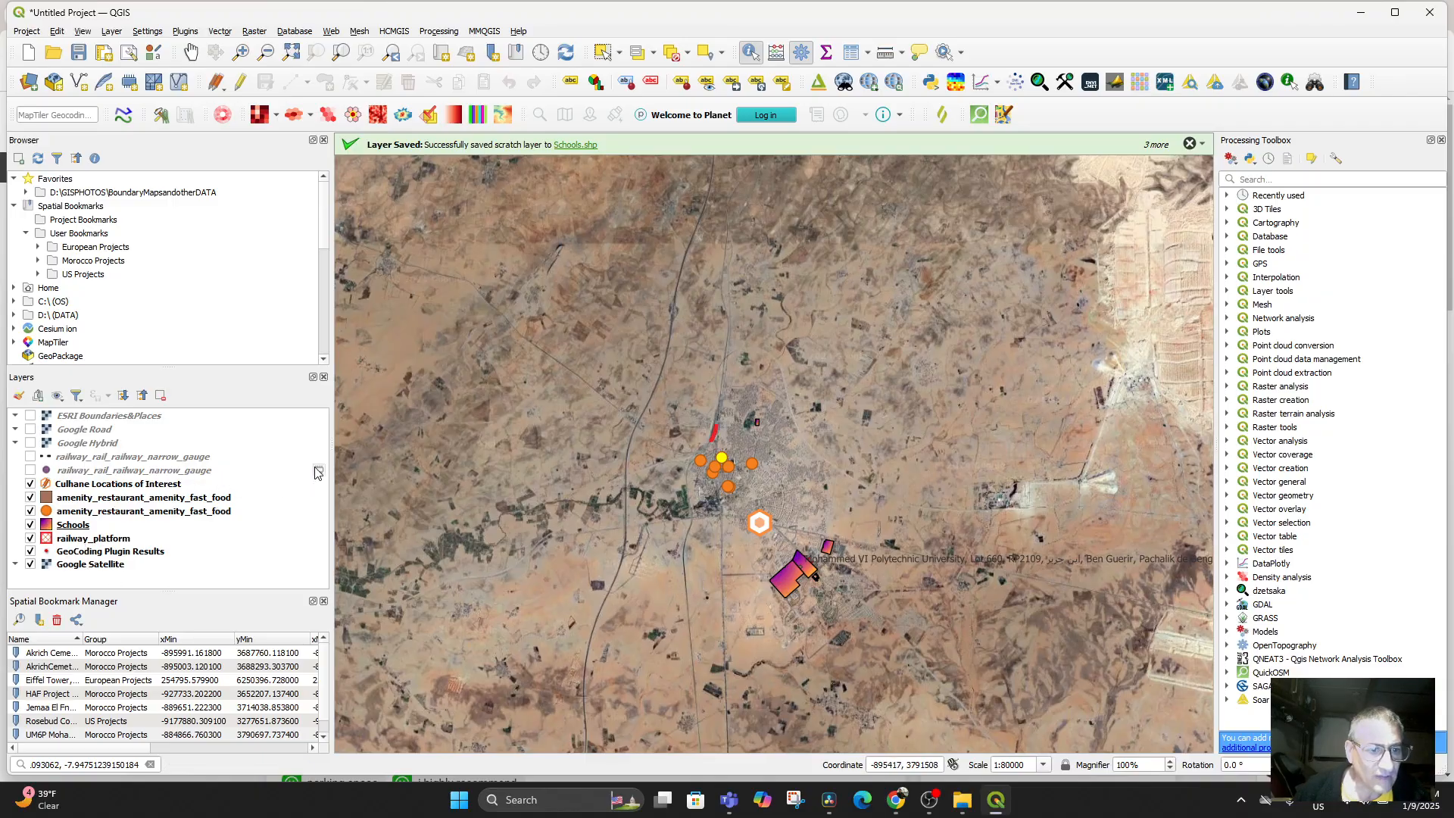
right_click(90, 473)
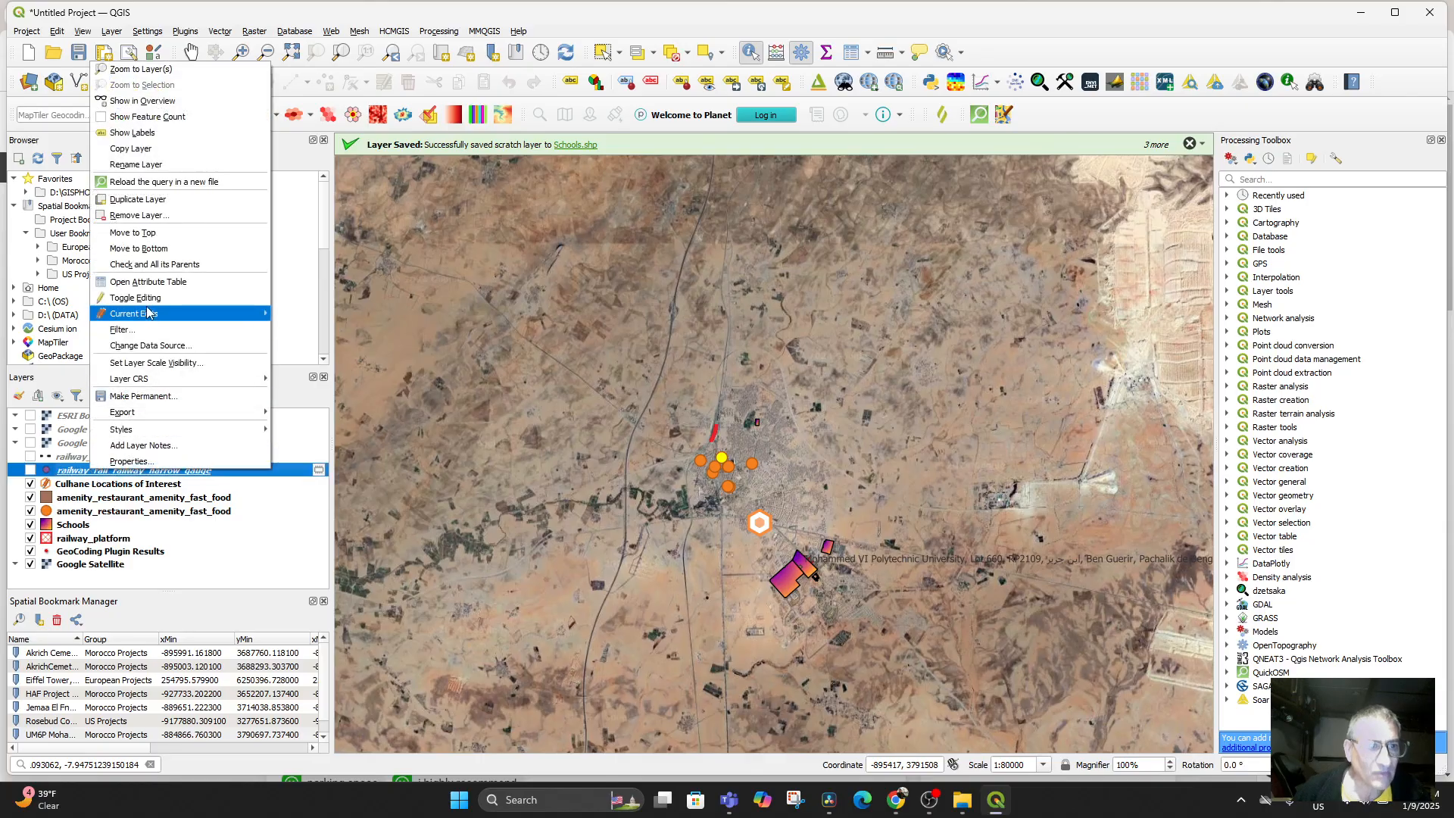
left_click(139, 215)
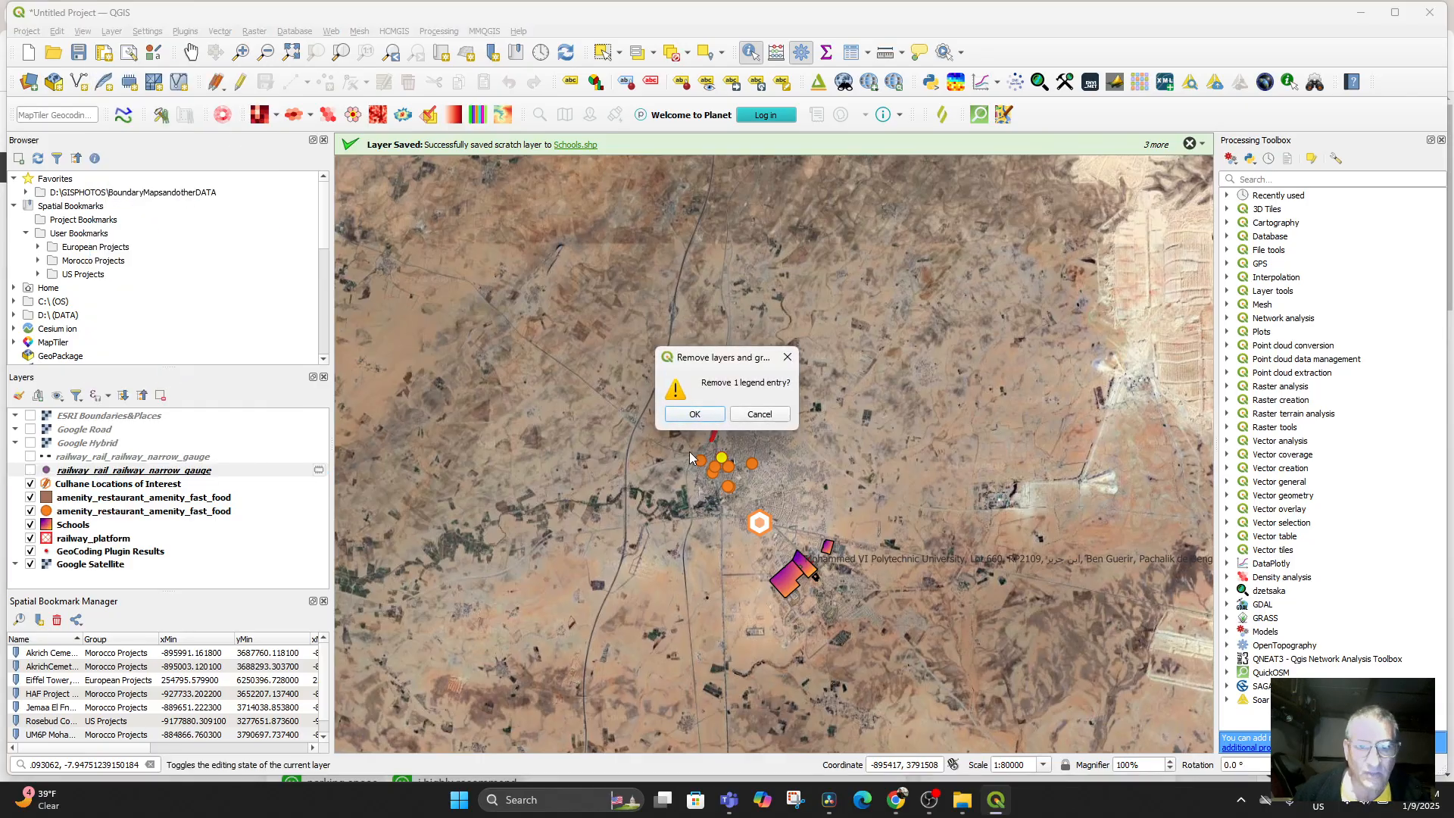
left_click(693, 414)
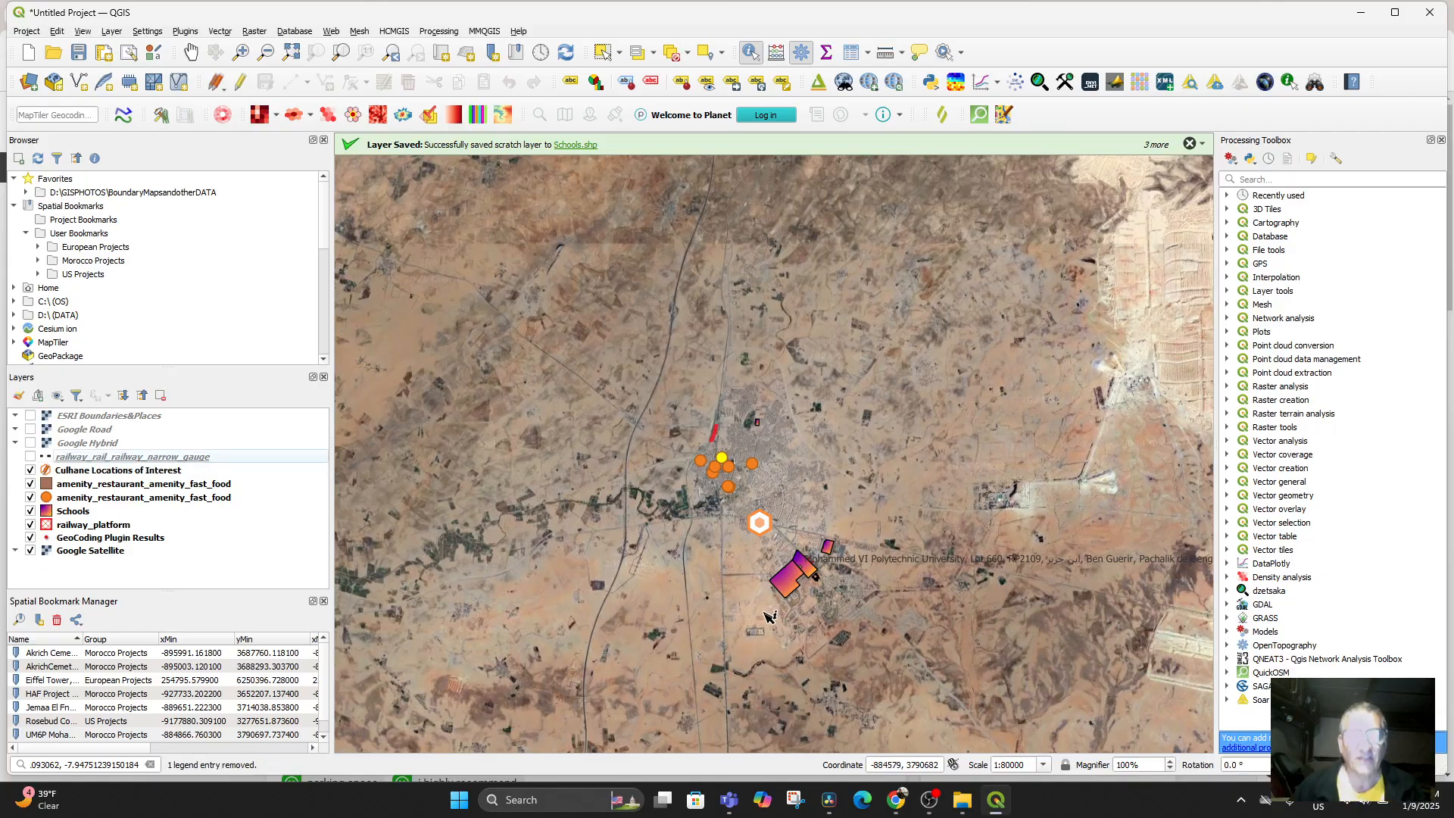
Step: Identify the attributes of the locations-of-interest point along the main road south of the town
scroll(755, 605, "up", 1)
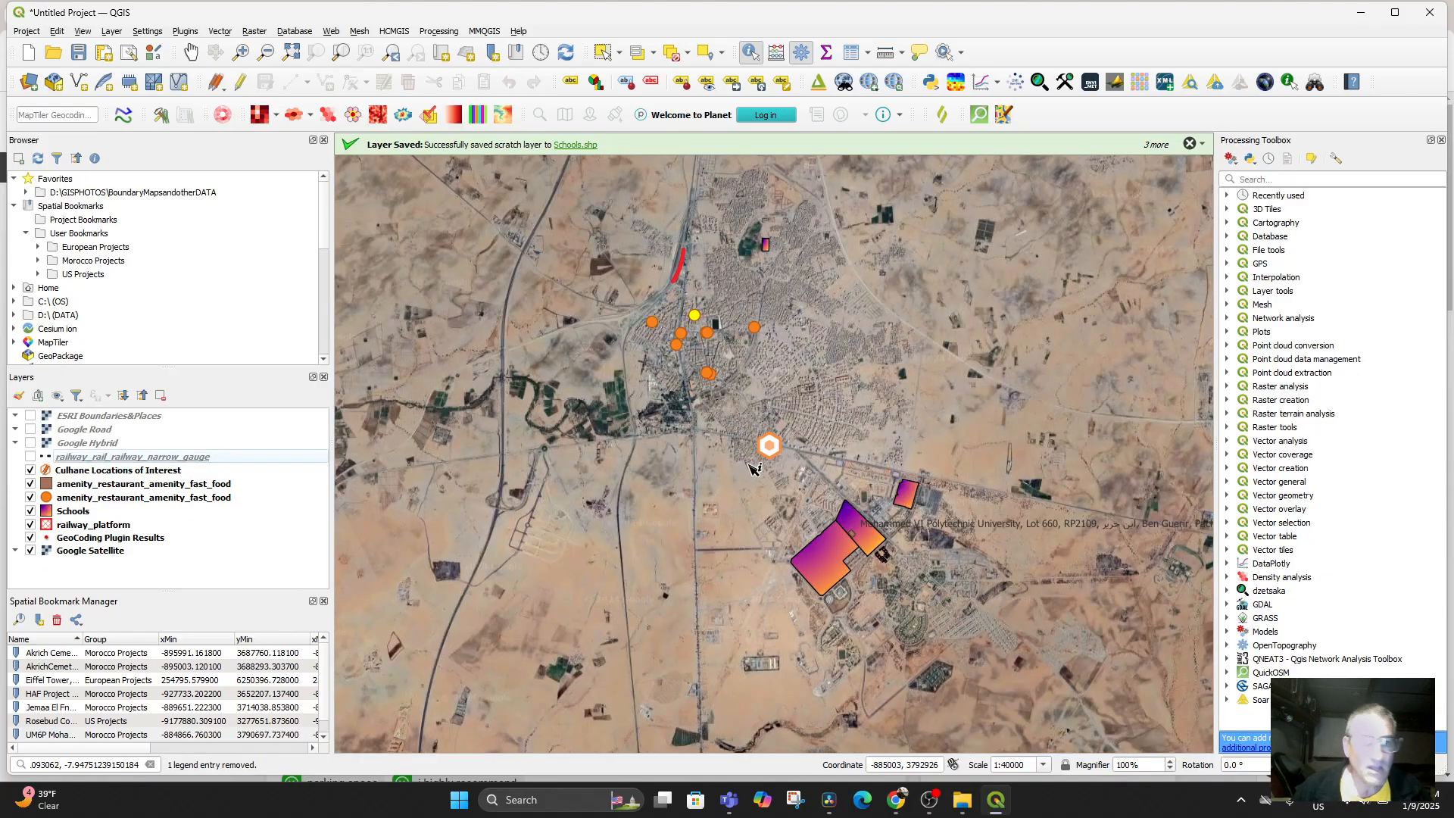
left_click(780, 453)
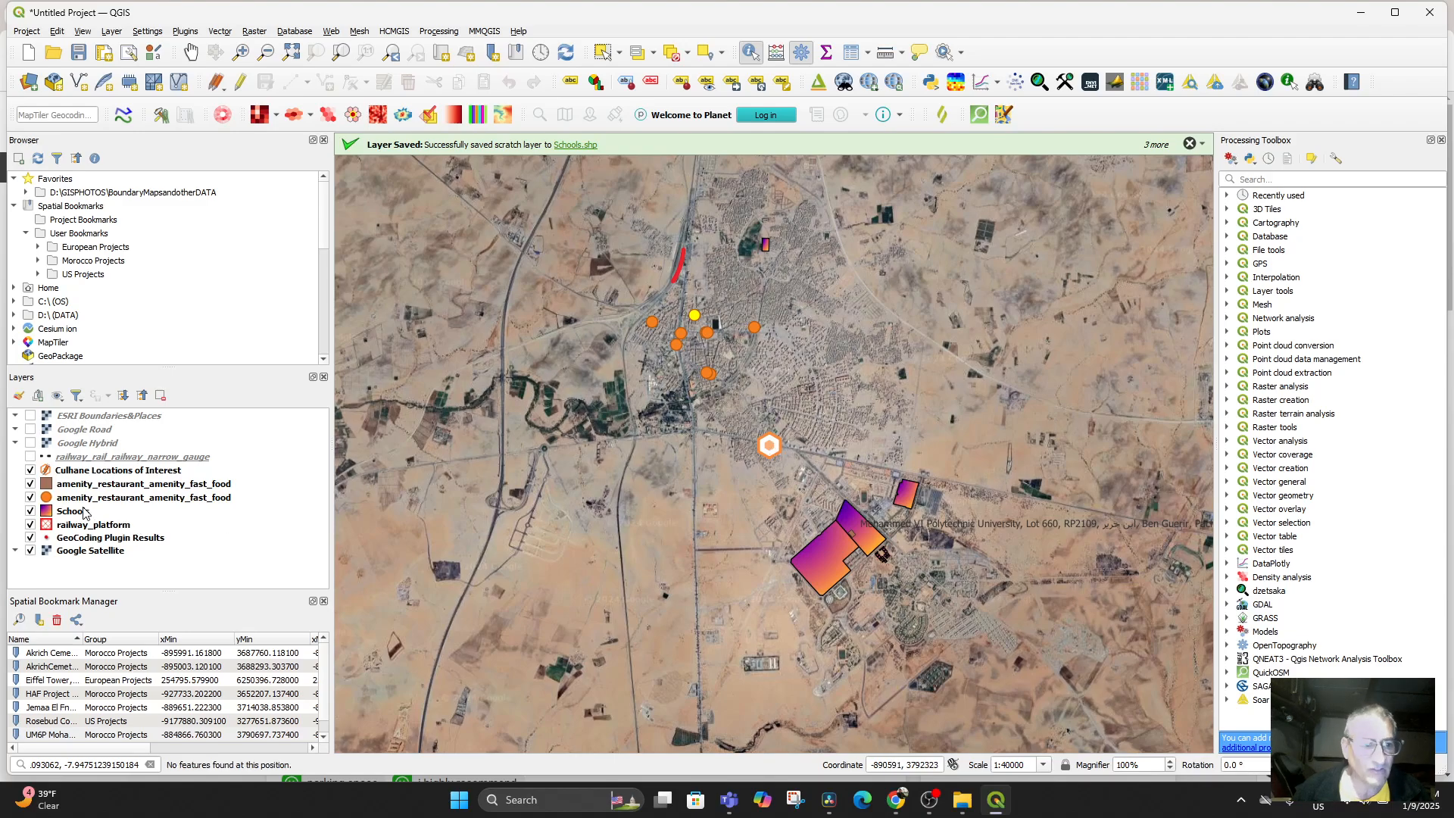
left_click(98, 472)
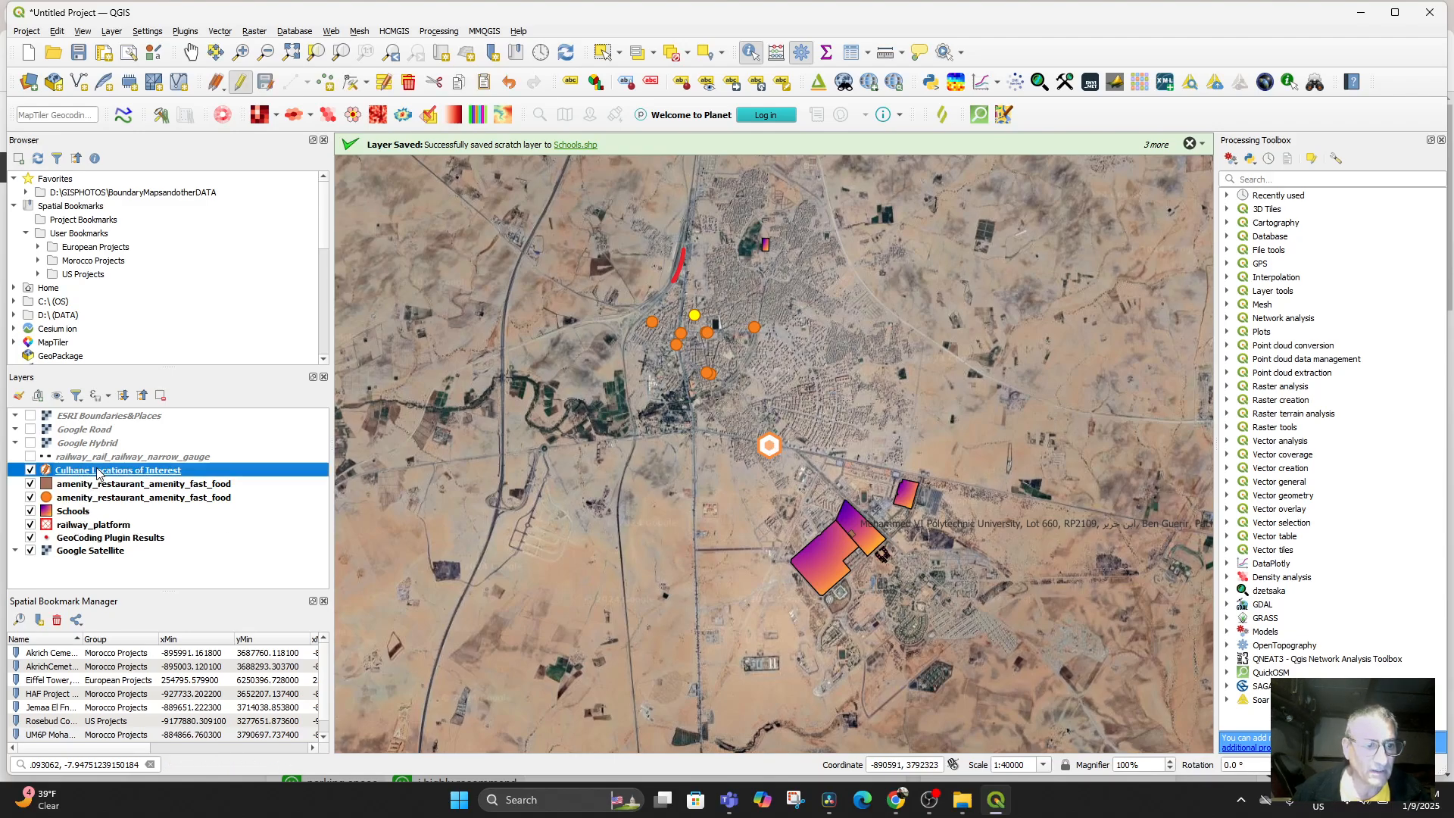
left_click(780, 452)
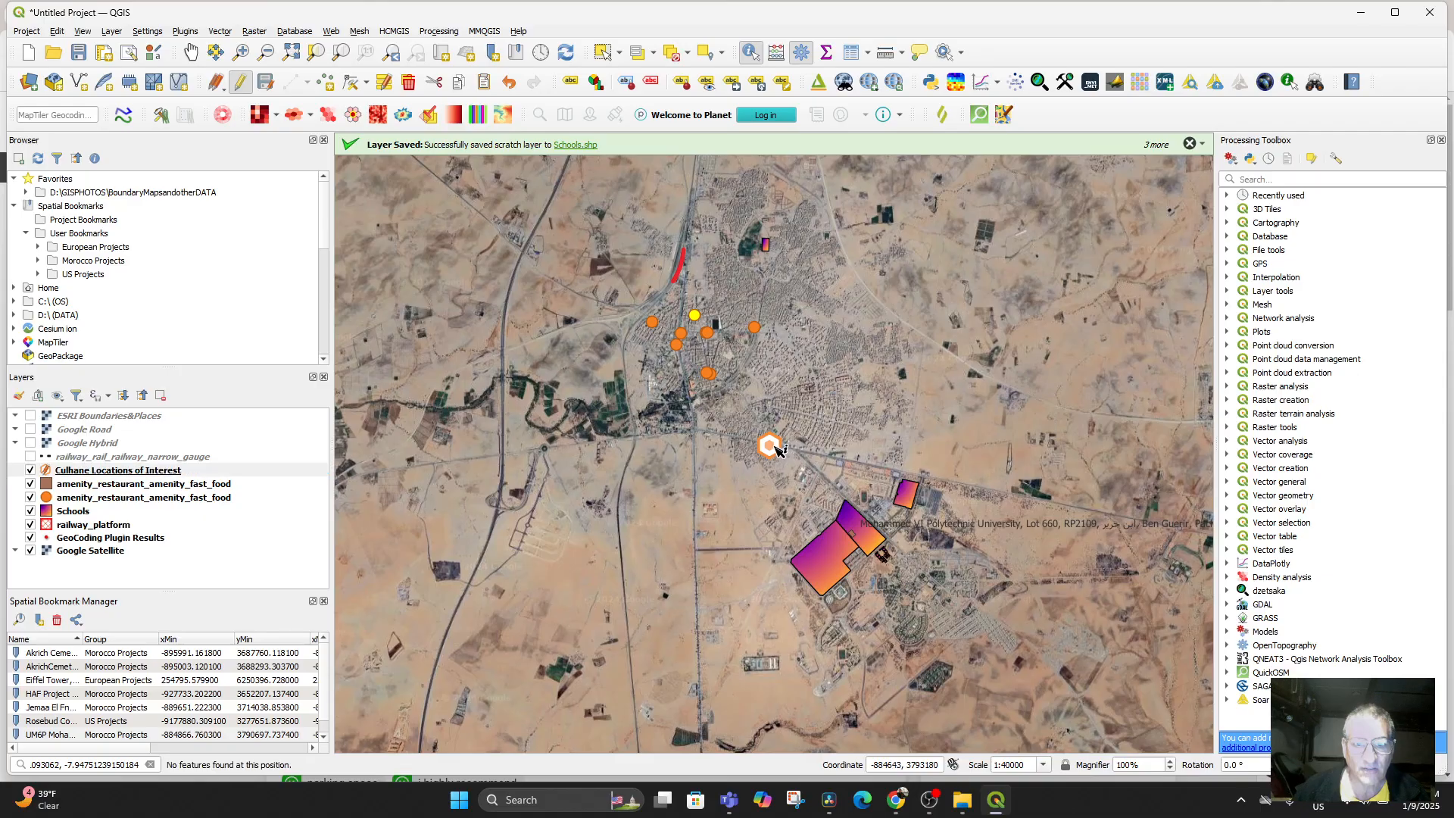
left_click(776, 449)
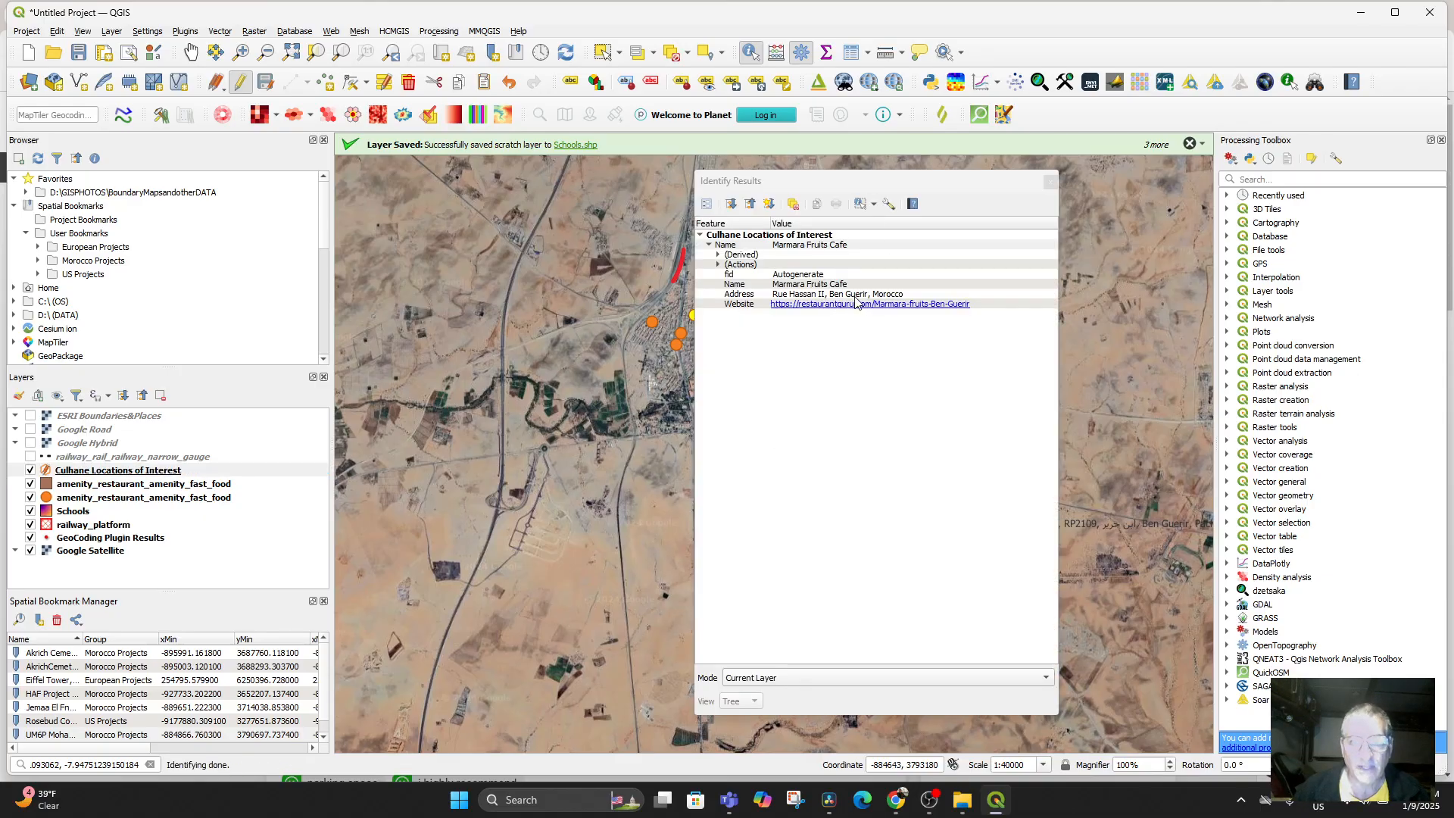
left_click(1050, 182)
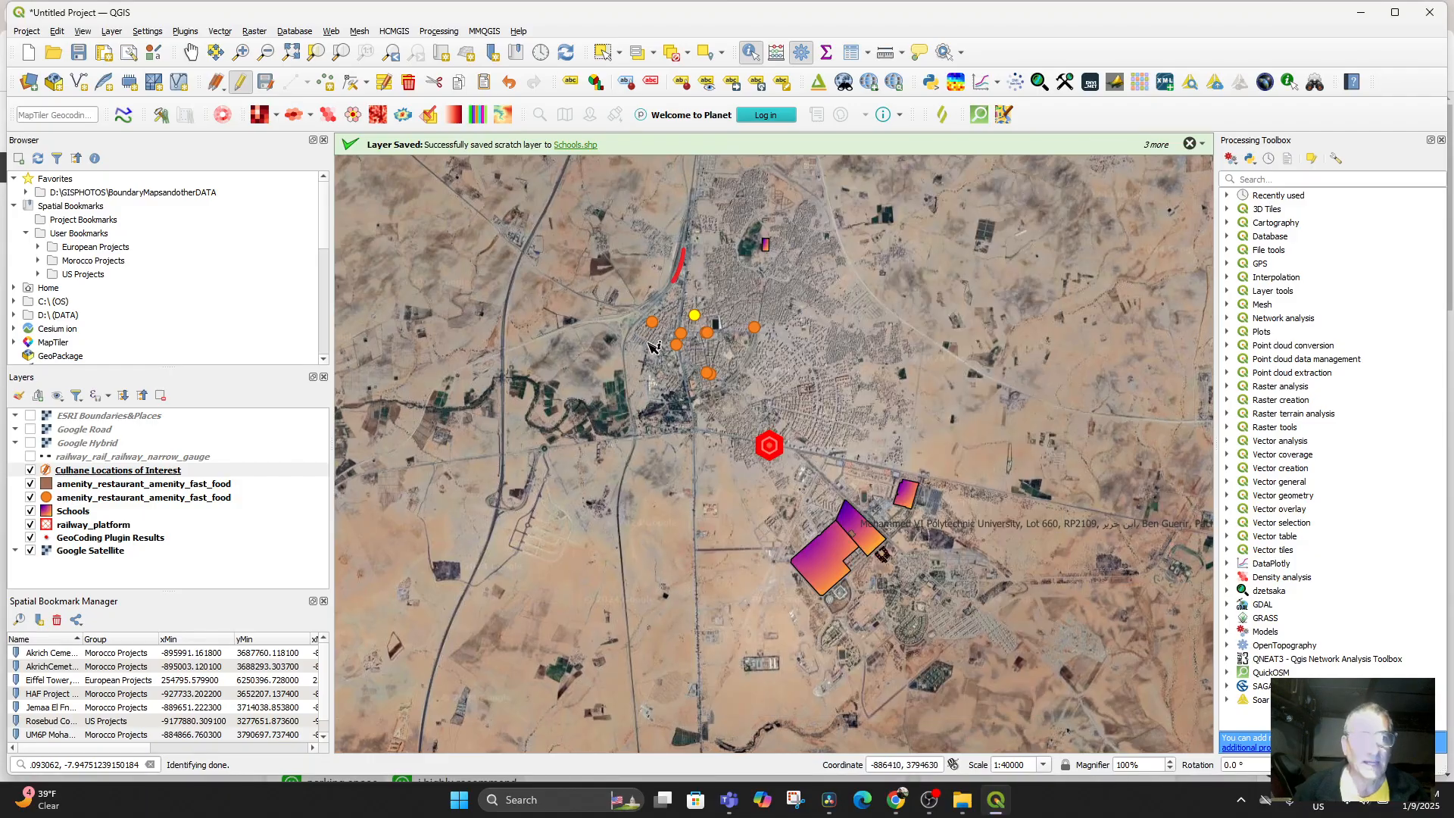
left_click_drag(704, 630, 675, 722)
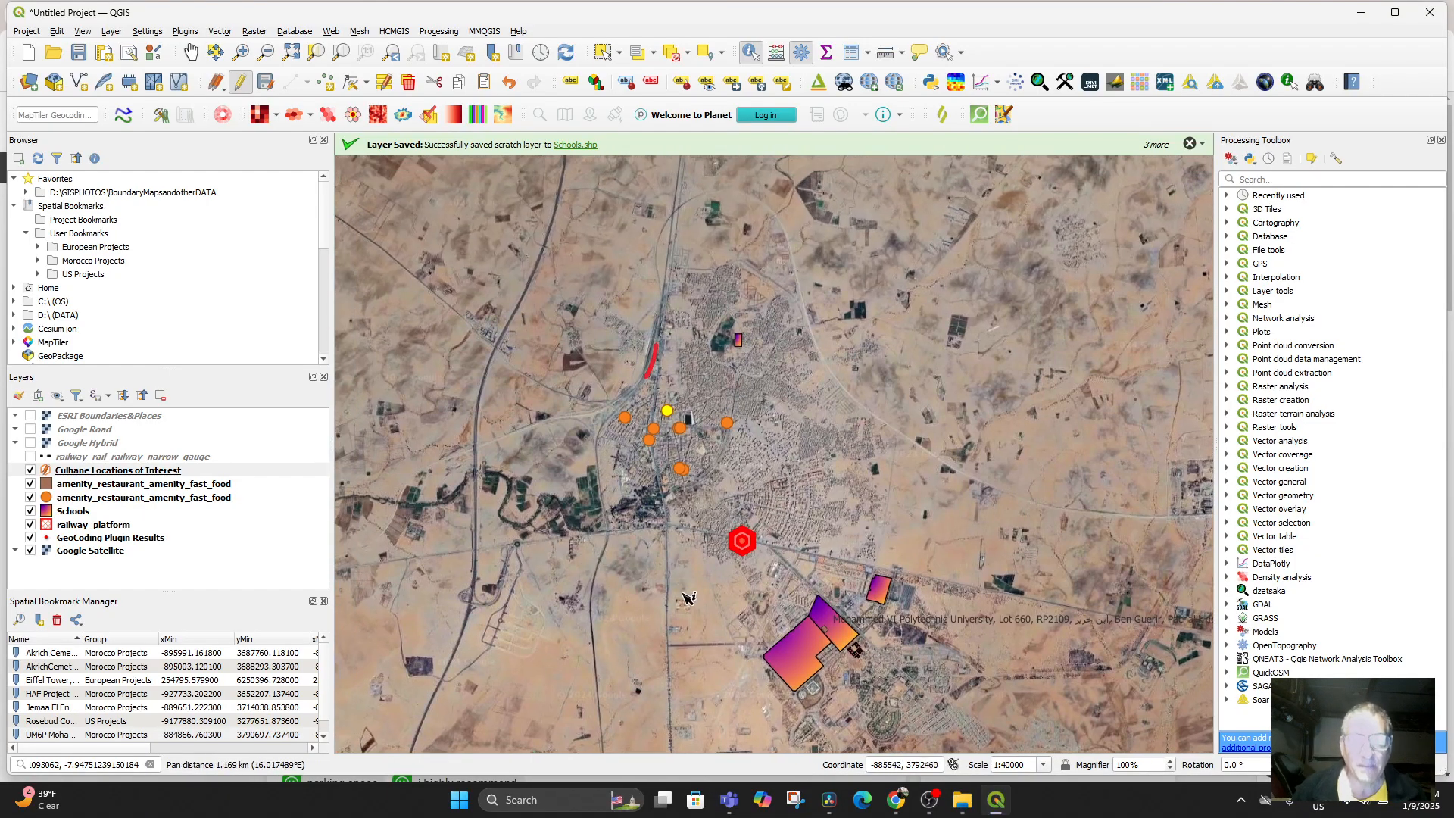
scroll(689, 598, "up", 1)
left_click_drag(691, 577, 688, 707)
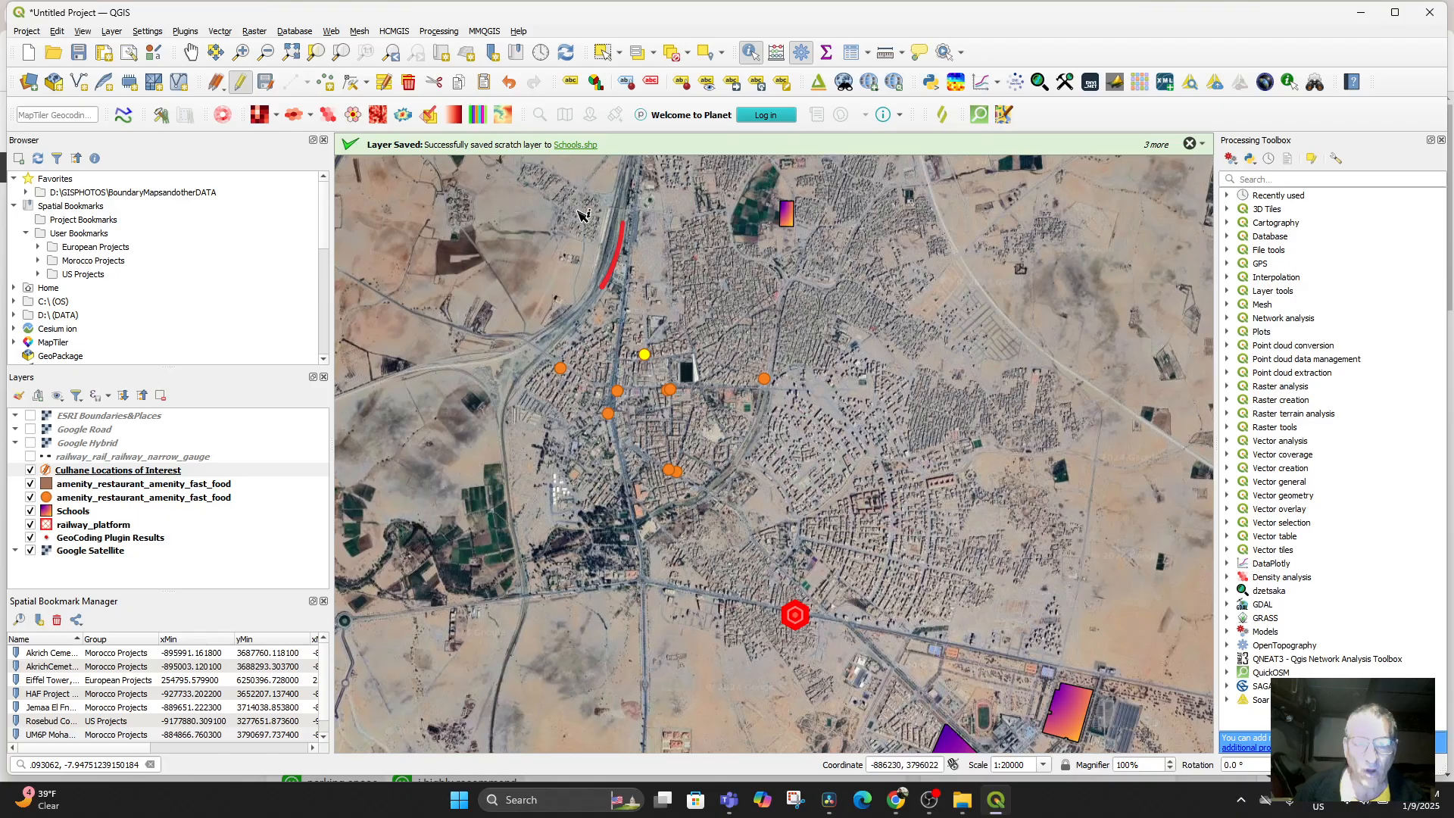
left_click_drag(521, 387, 511, 453)
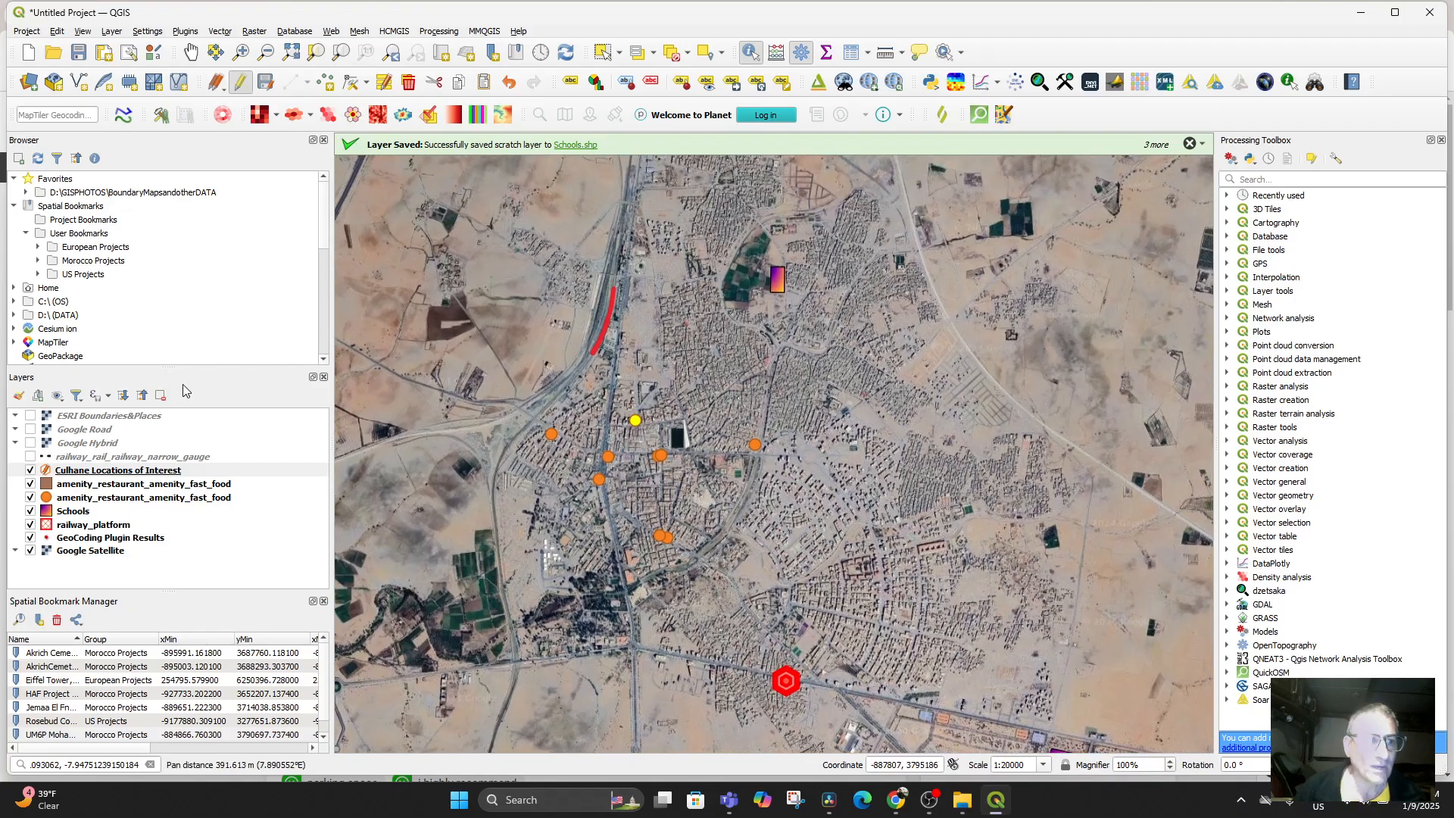
Step: Start a new GeoPackage layer with its database file in the BoundaryMapsandotherDATA folder, named with the owner's surname followed by "Paths"
left_click(112, 31)
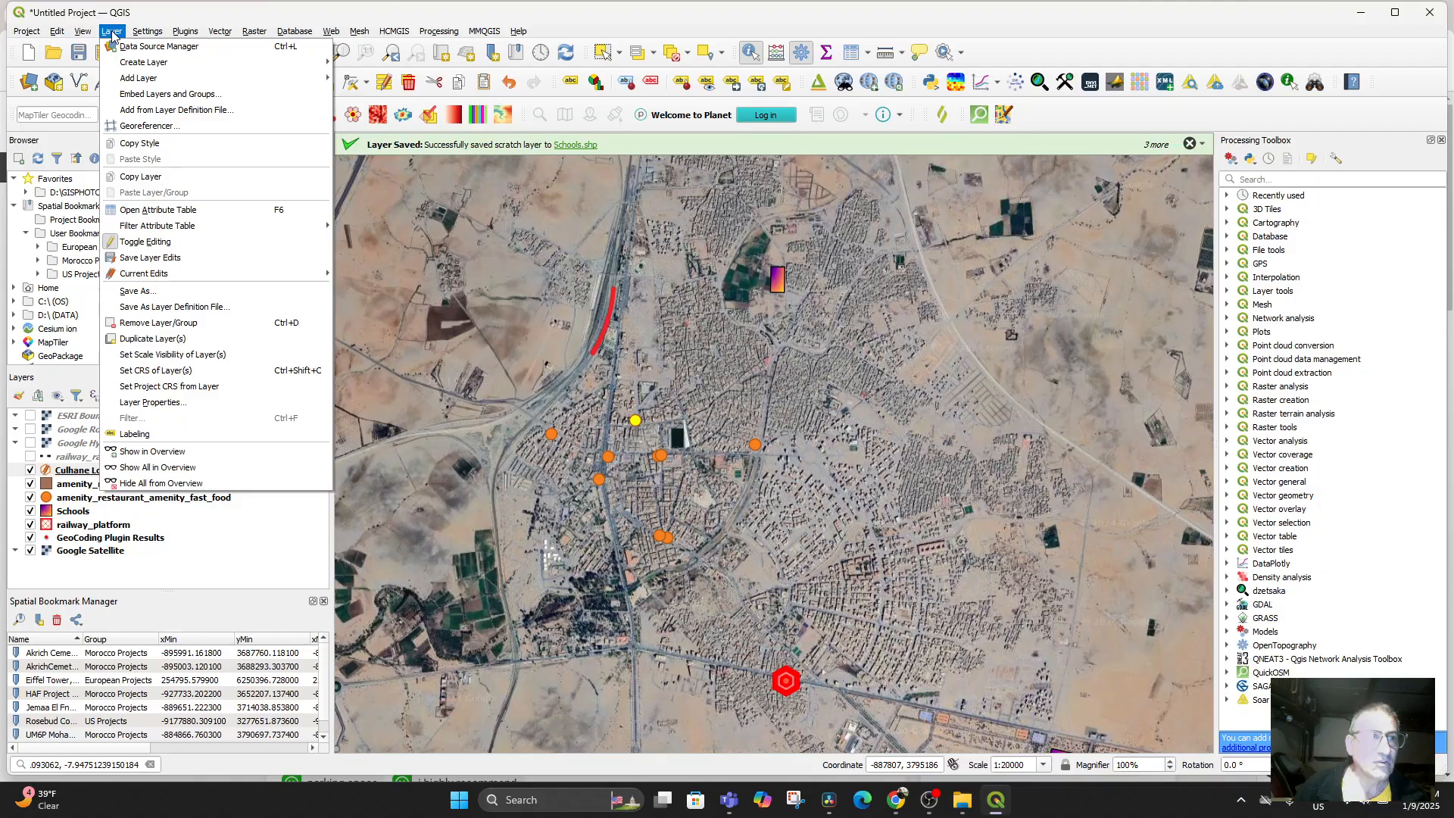
mouse_move(151, 77)
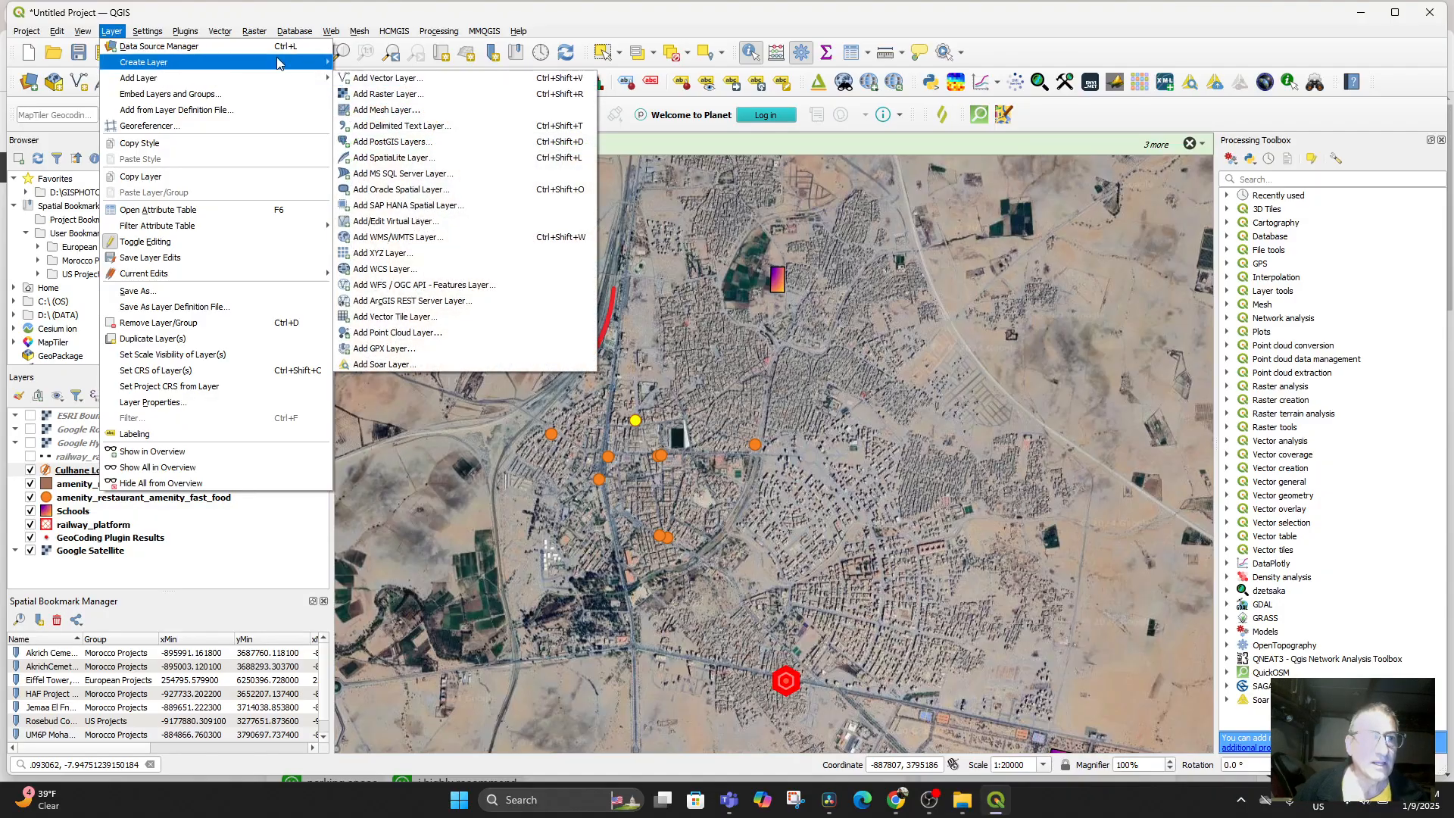
mouse_move(330, 67)
left_click(397, 66)
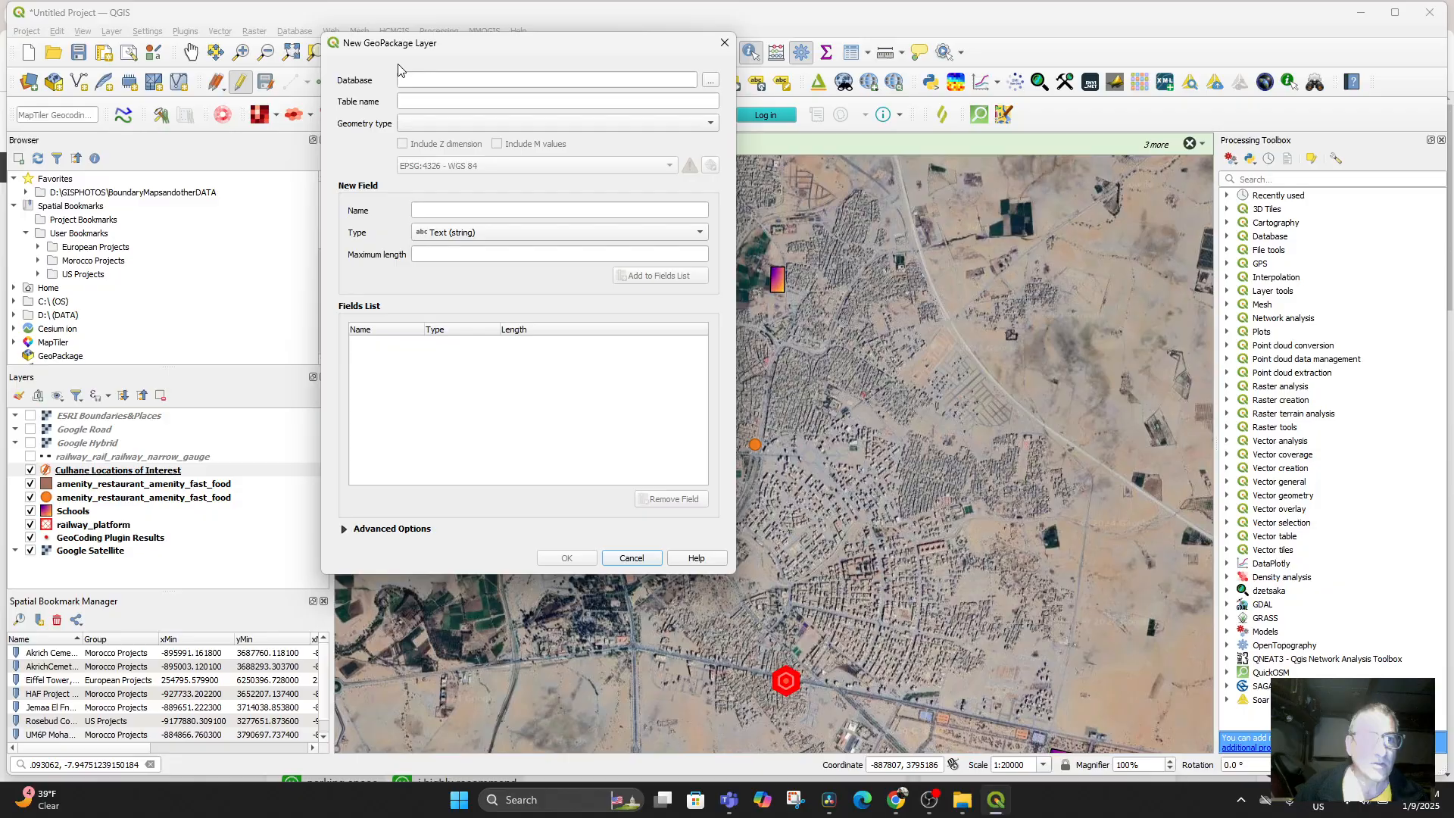
left_click(520, 80)
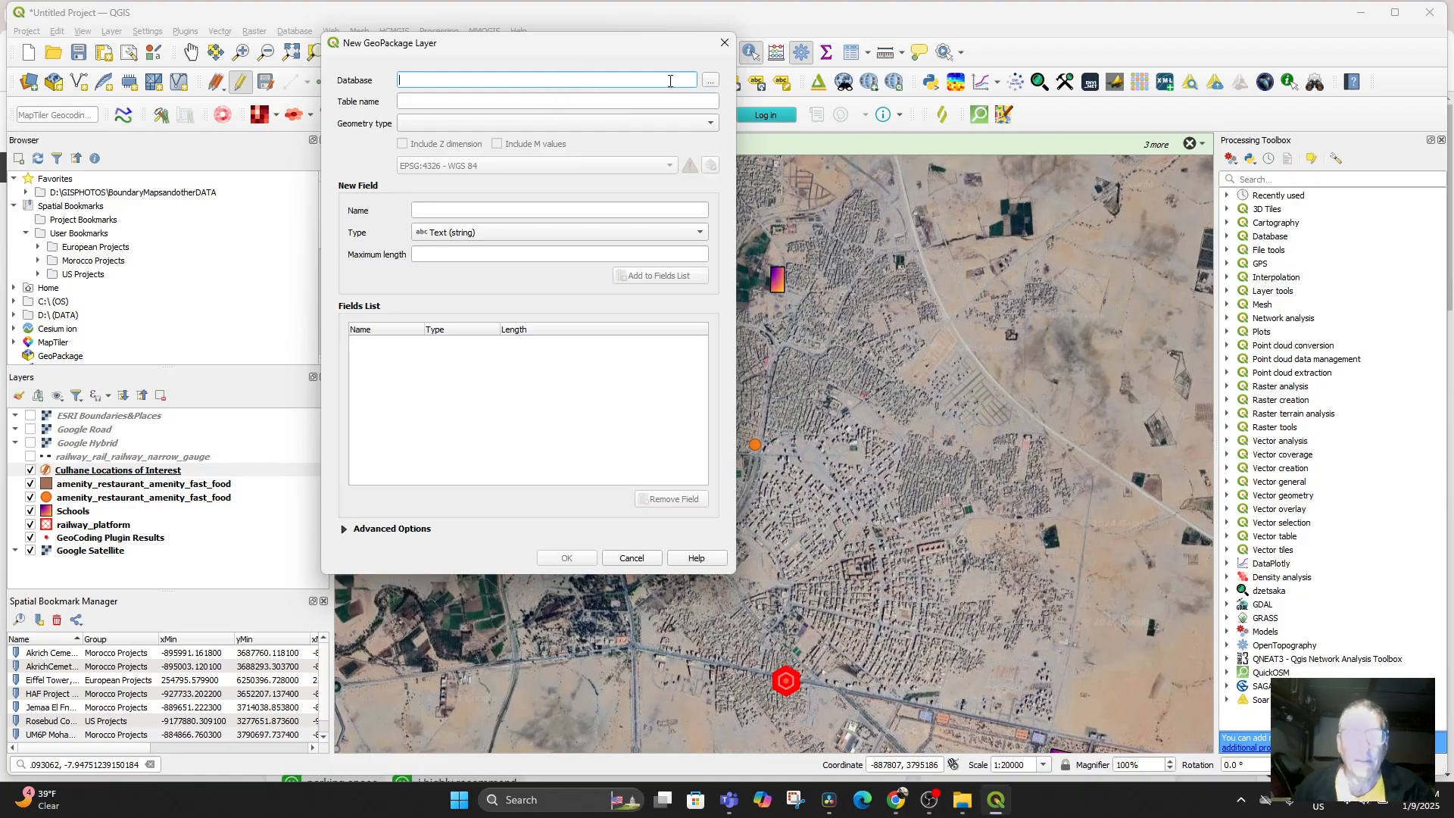
left_click(710, 80)
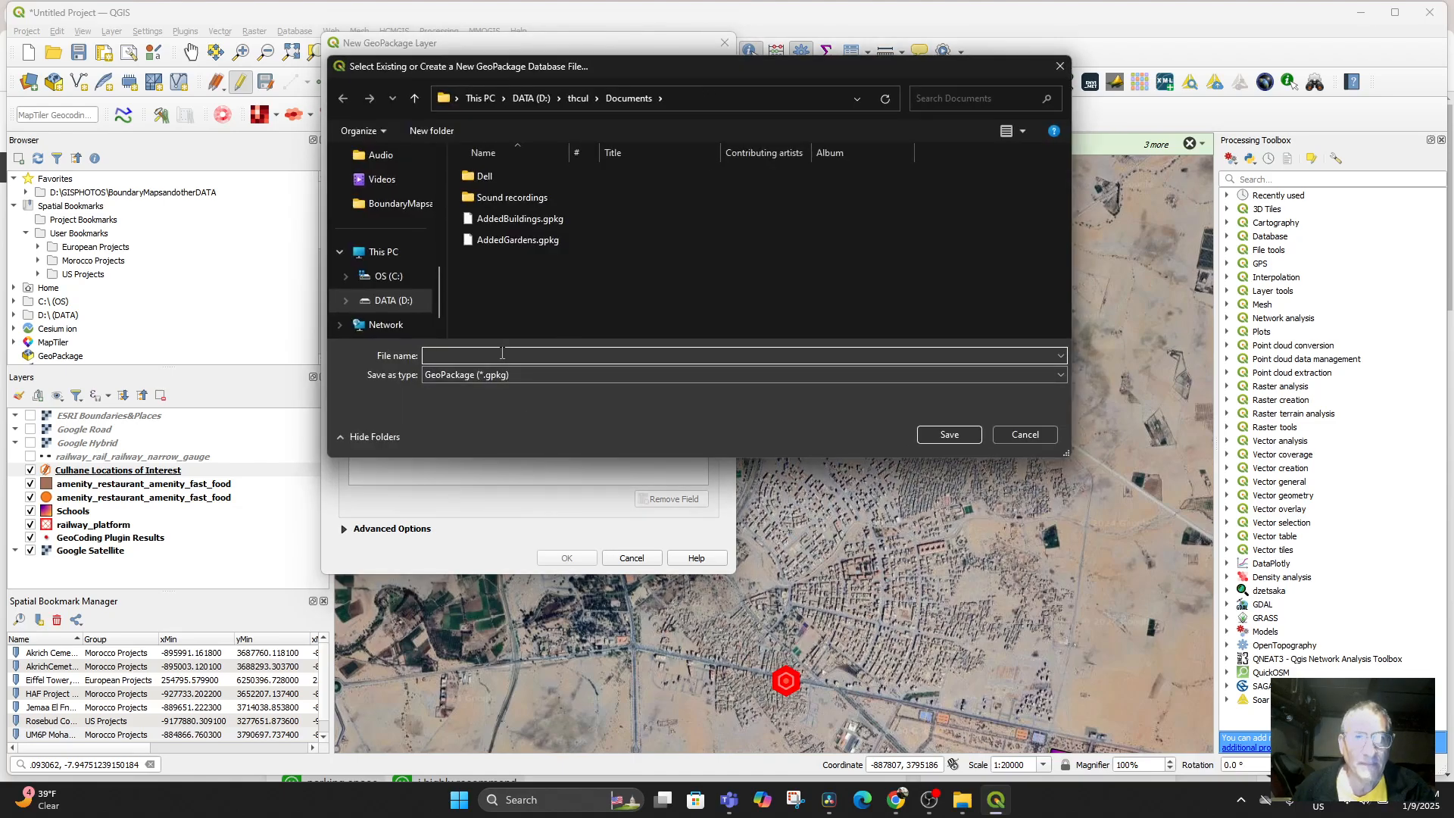
scroll(401, 257, "up", 5)
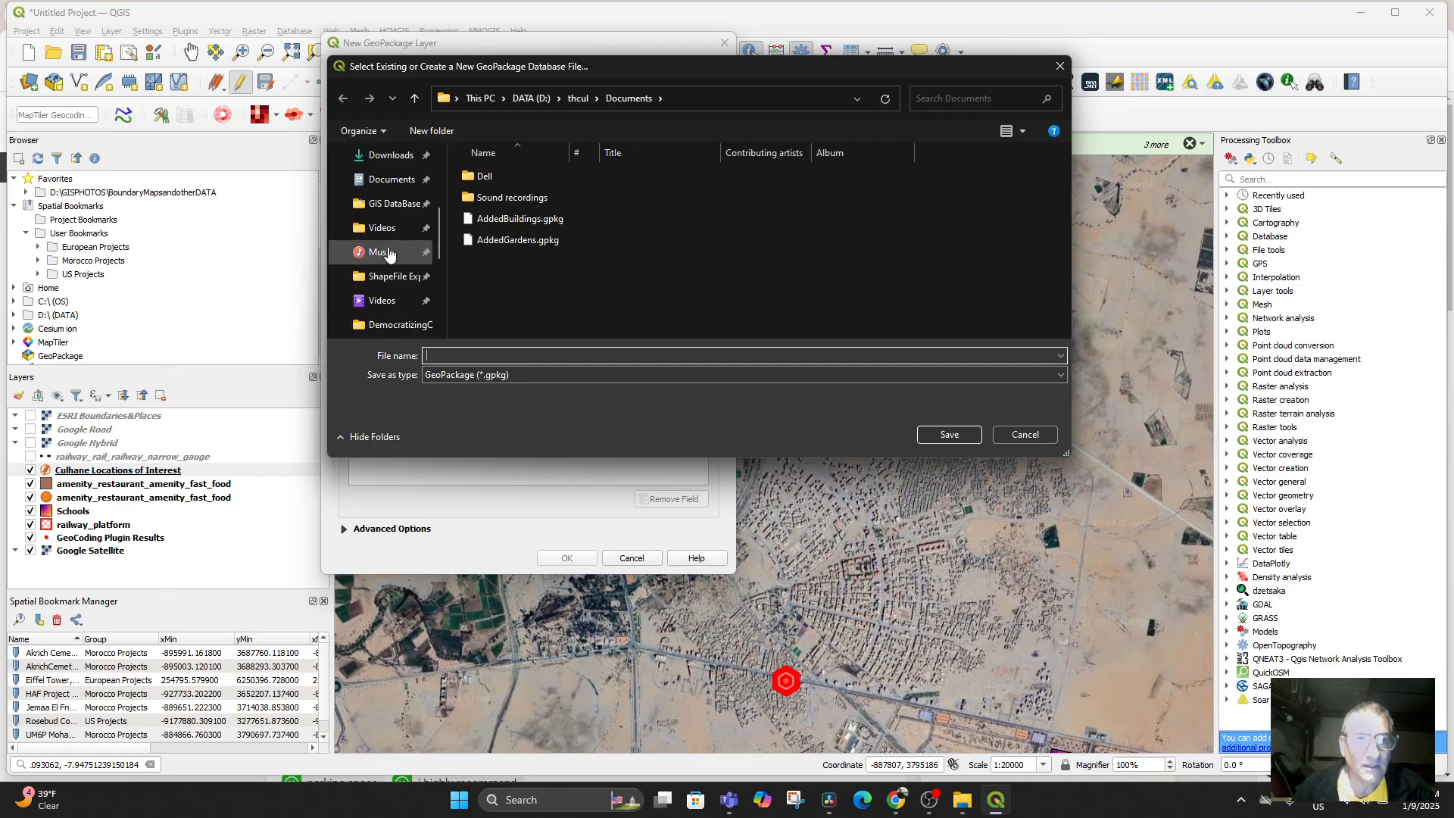
left_click(395, 277)
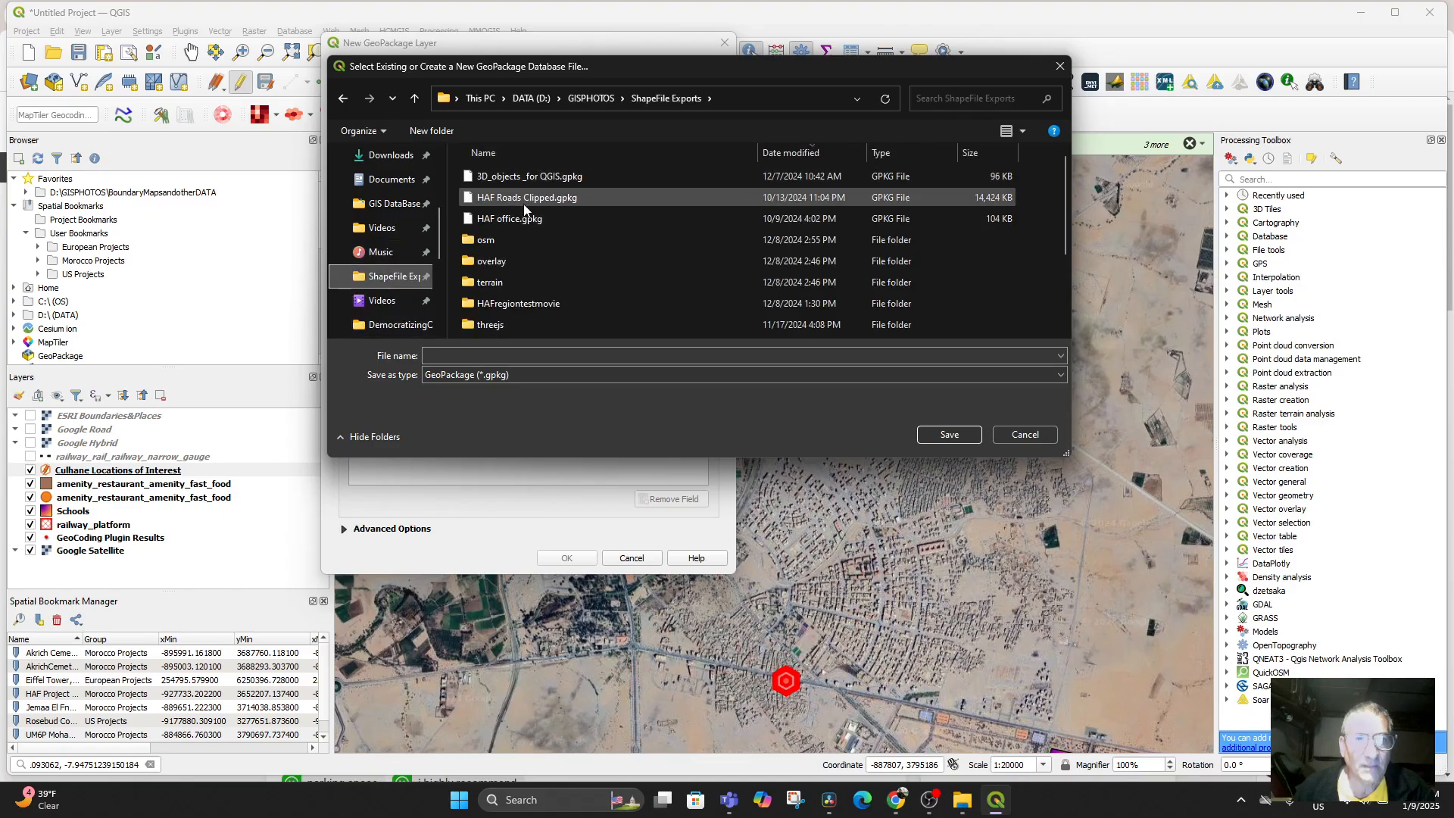
left_click(579, 101)
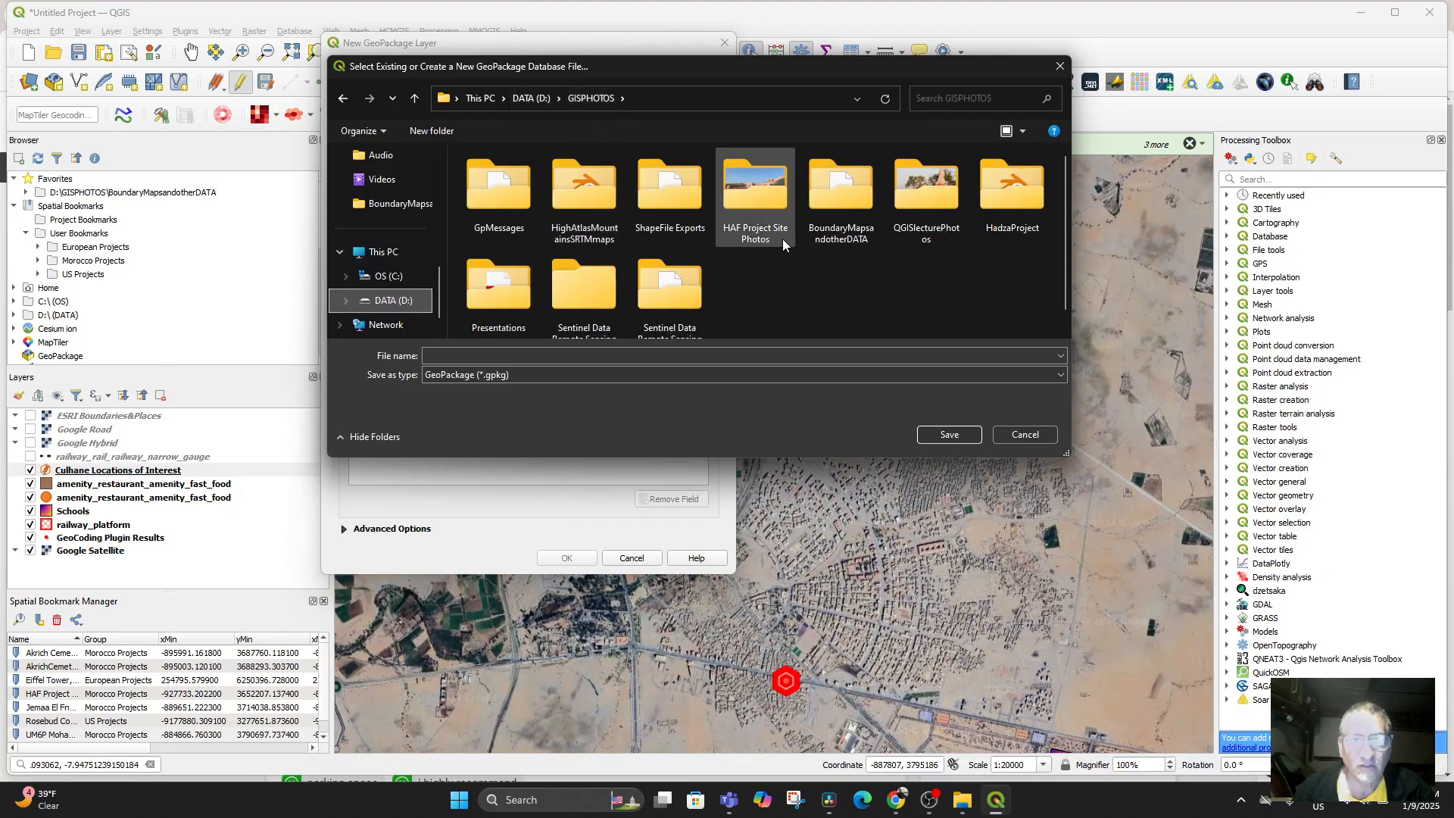
double_click(834, 207)
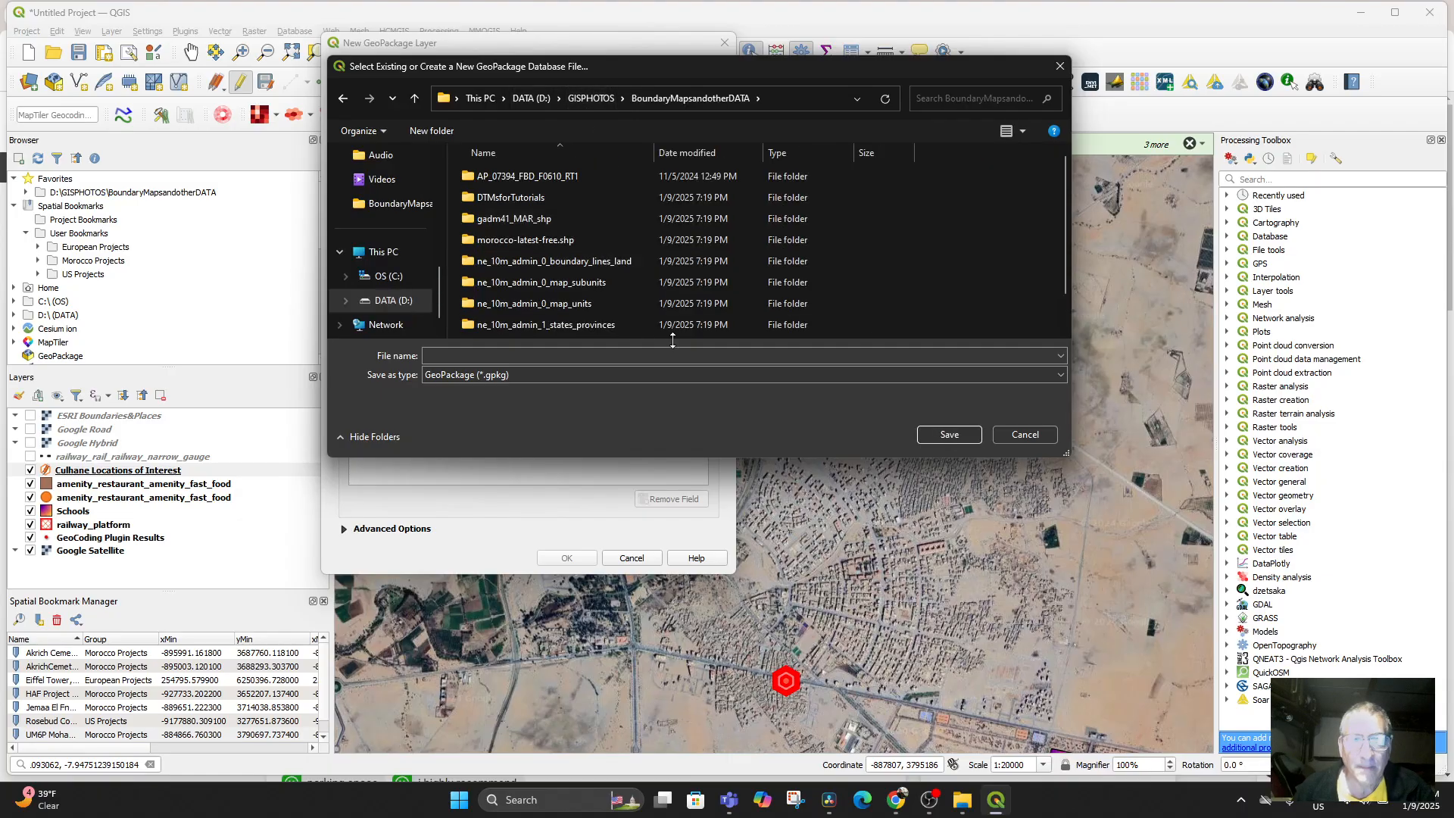
left_click(490, 356)
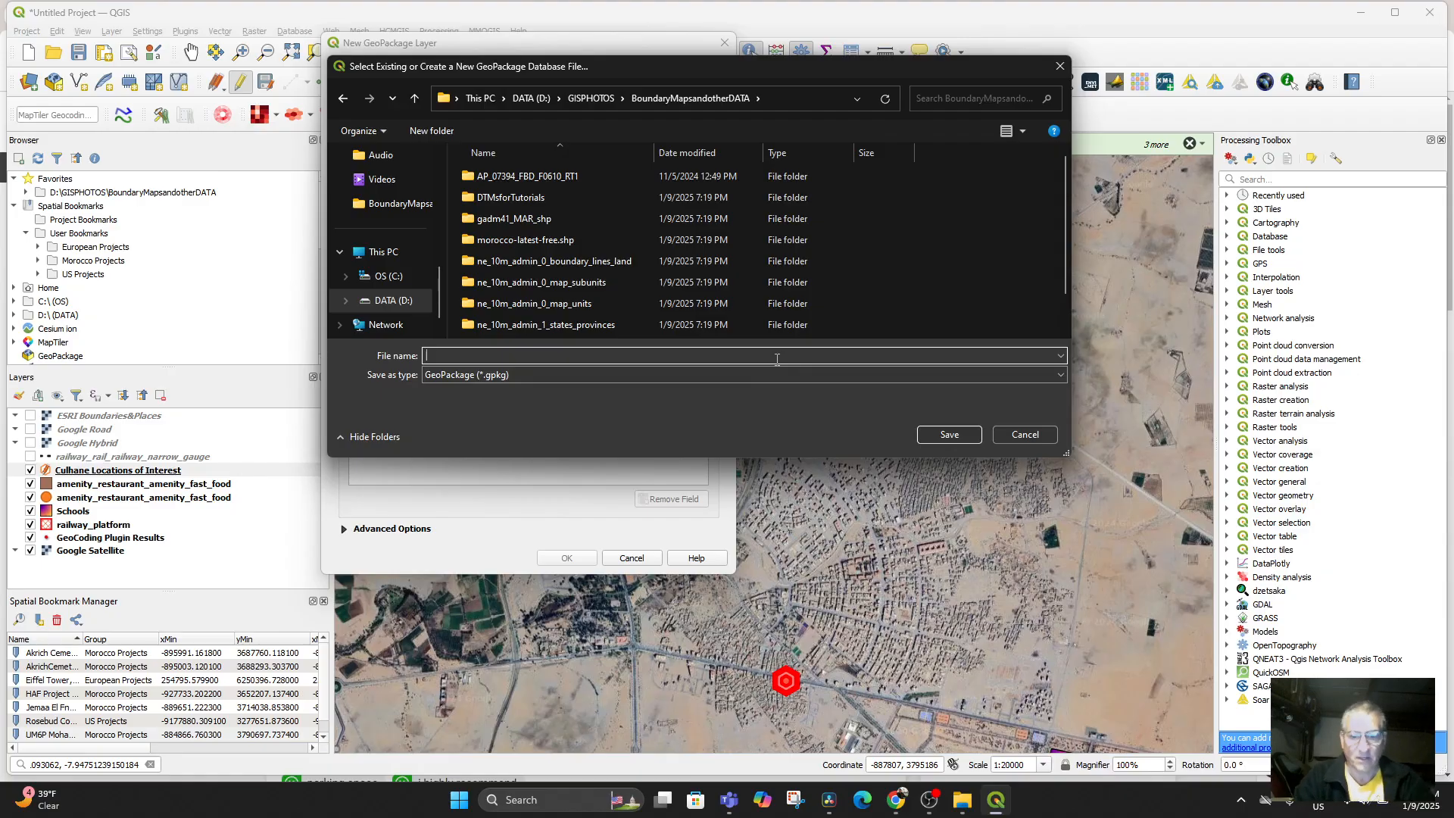
type("Culhane Paths")
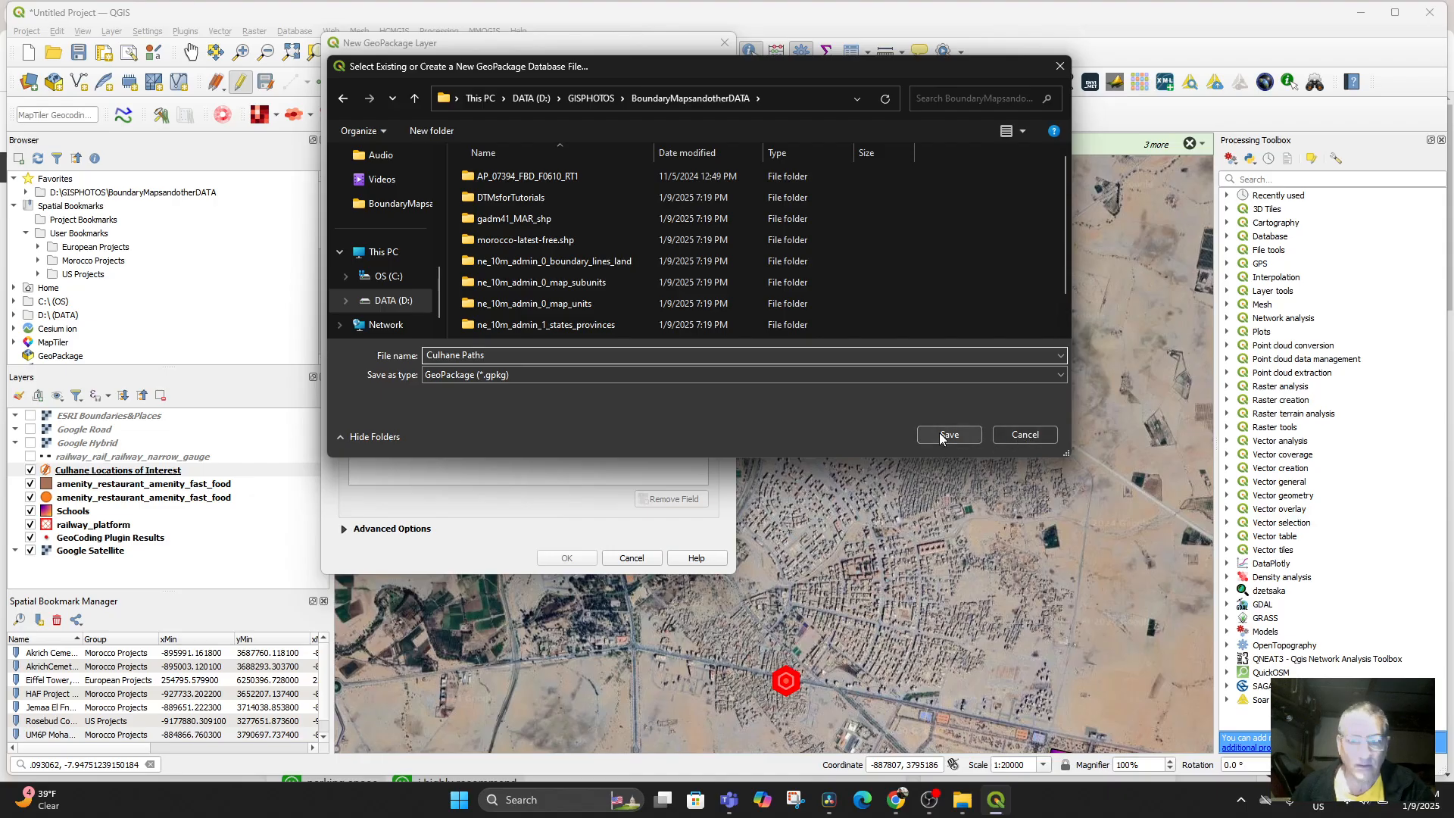
left_click(948, 434)
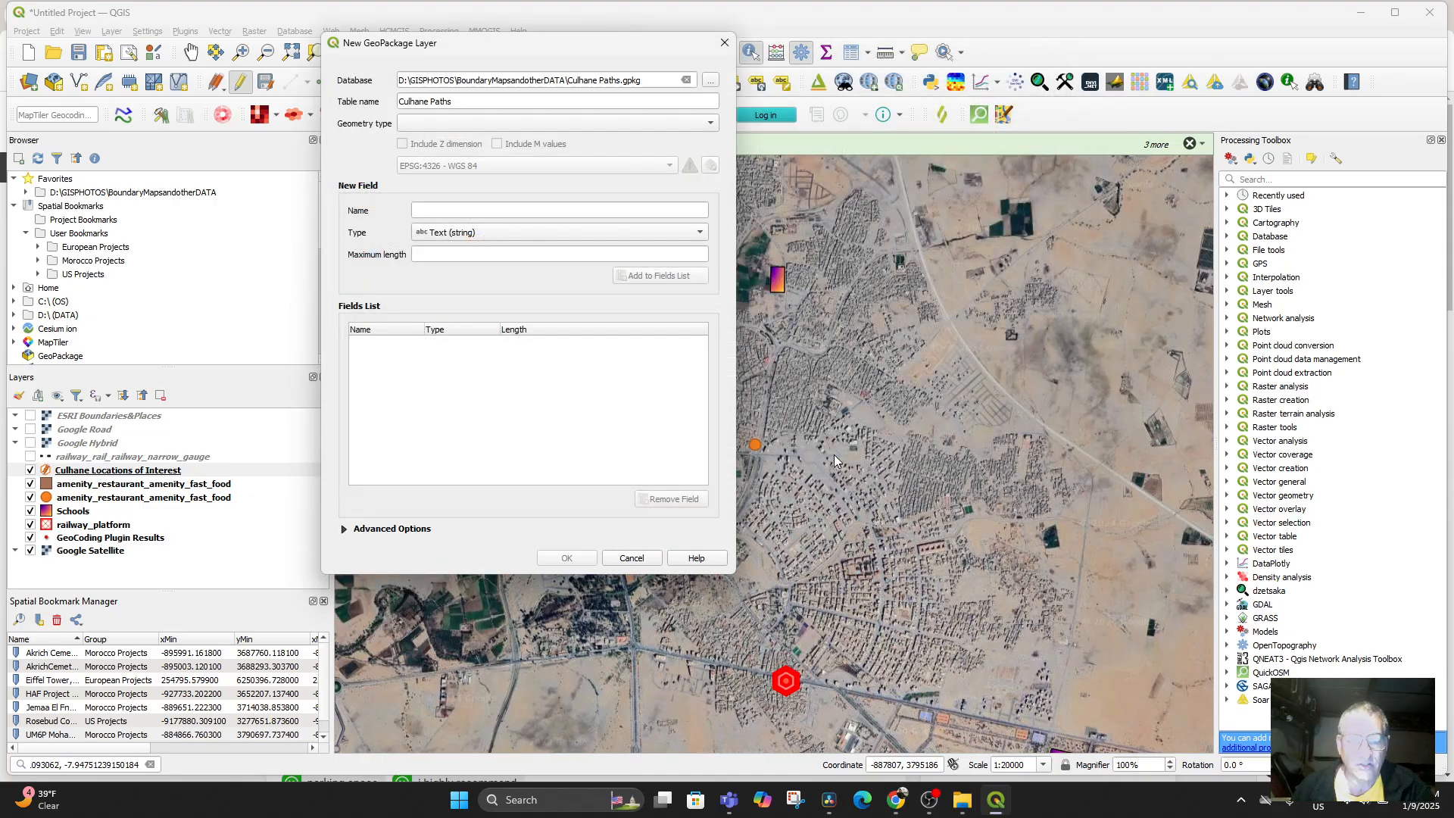
Step: Set the new layer's geometry type to LineString and include the Z dimension
left_click(447, 122)
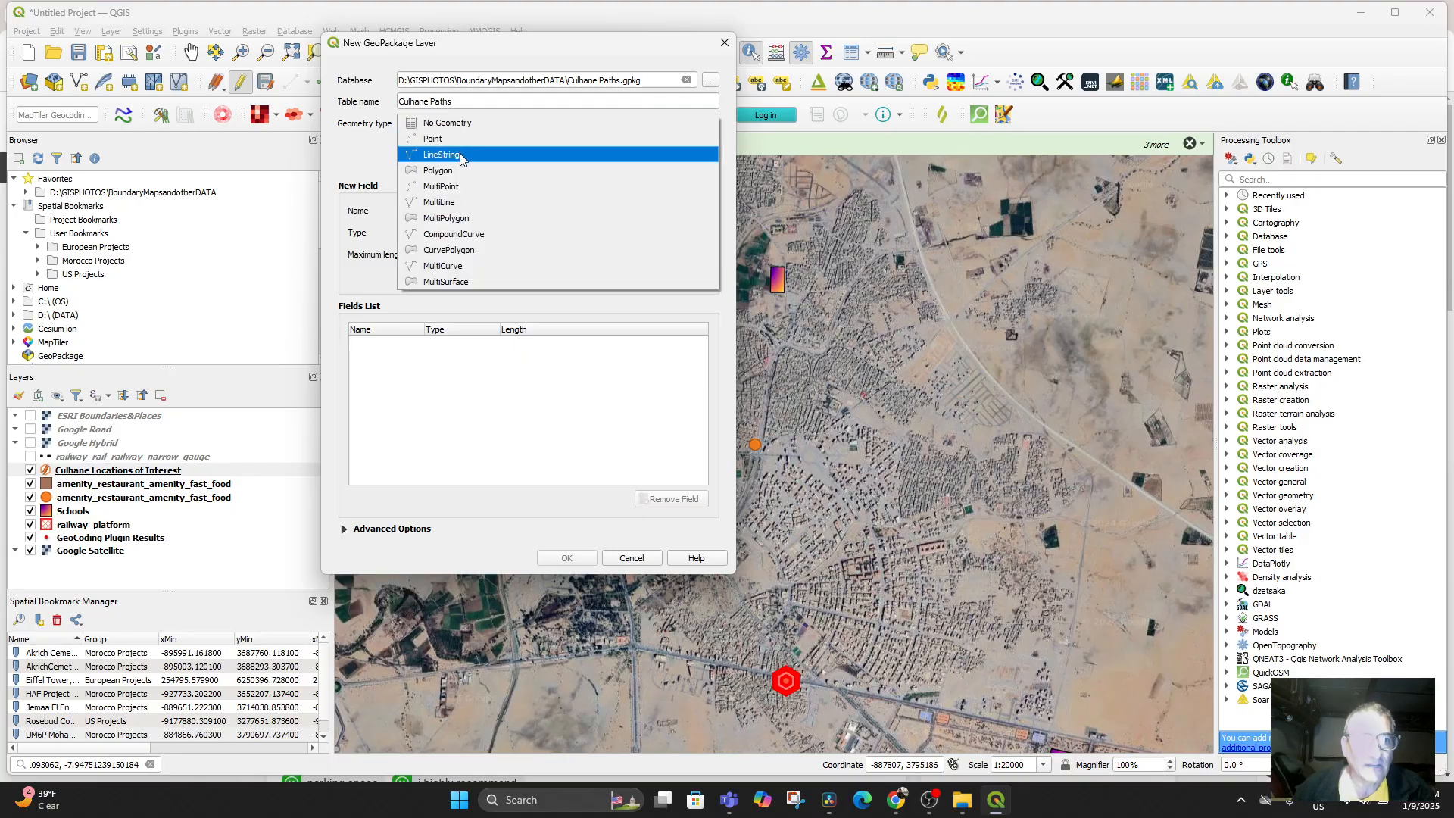
left_click(461, 155)
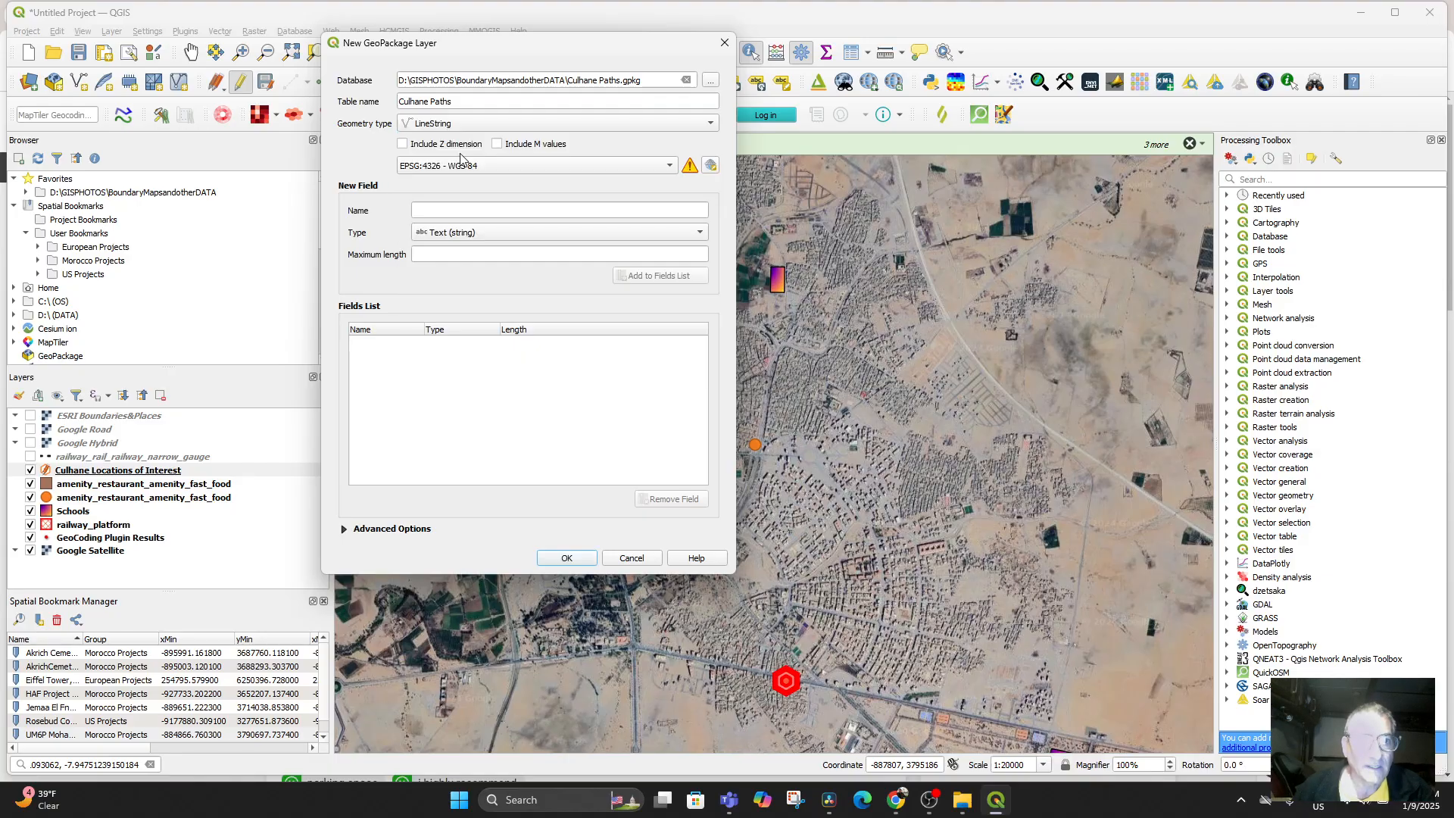
left_click(407, 144)
Step: Add the text fields Name, Starting Address and Description to the new layer
left_click(498, 211)
type("Name")
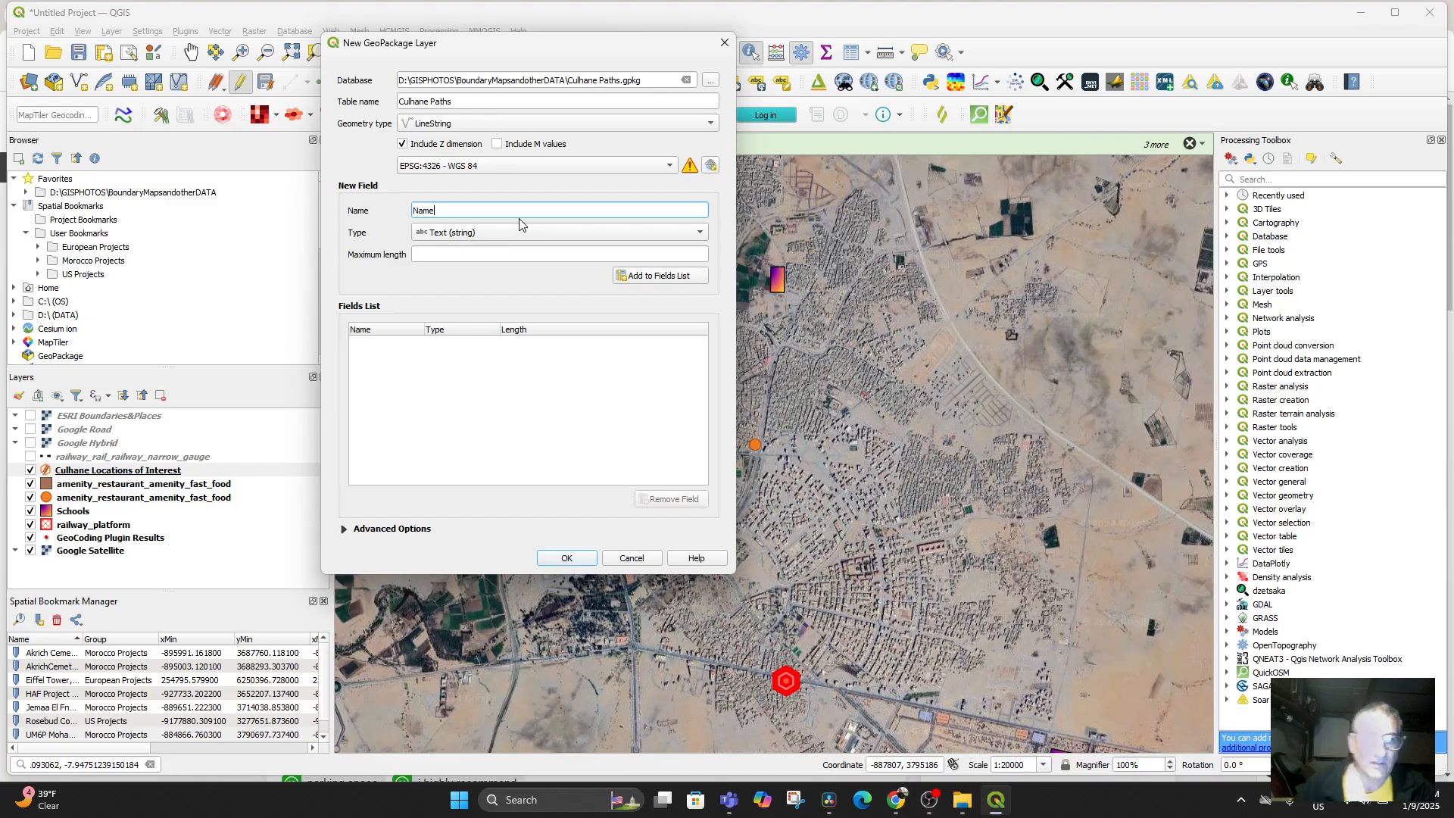
left_click(636, 276)
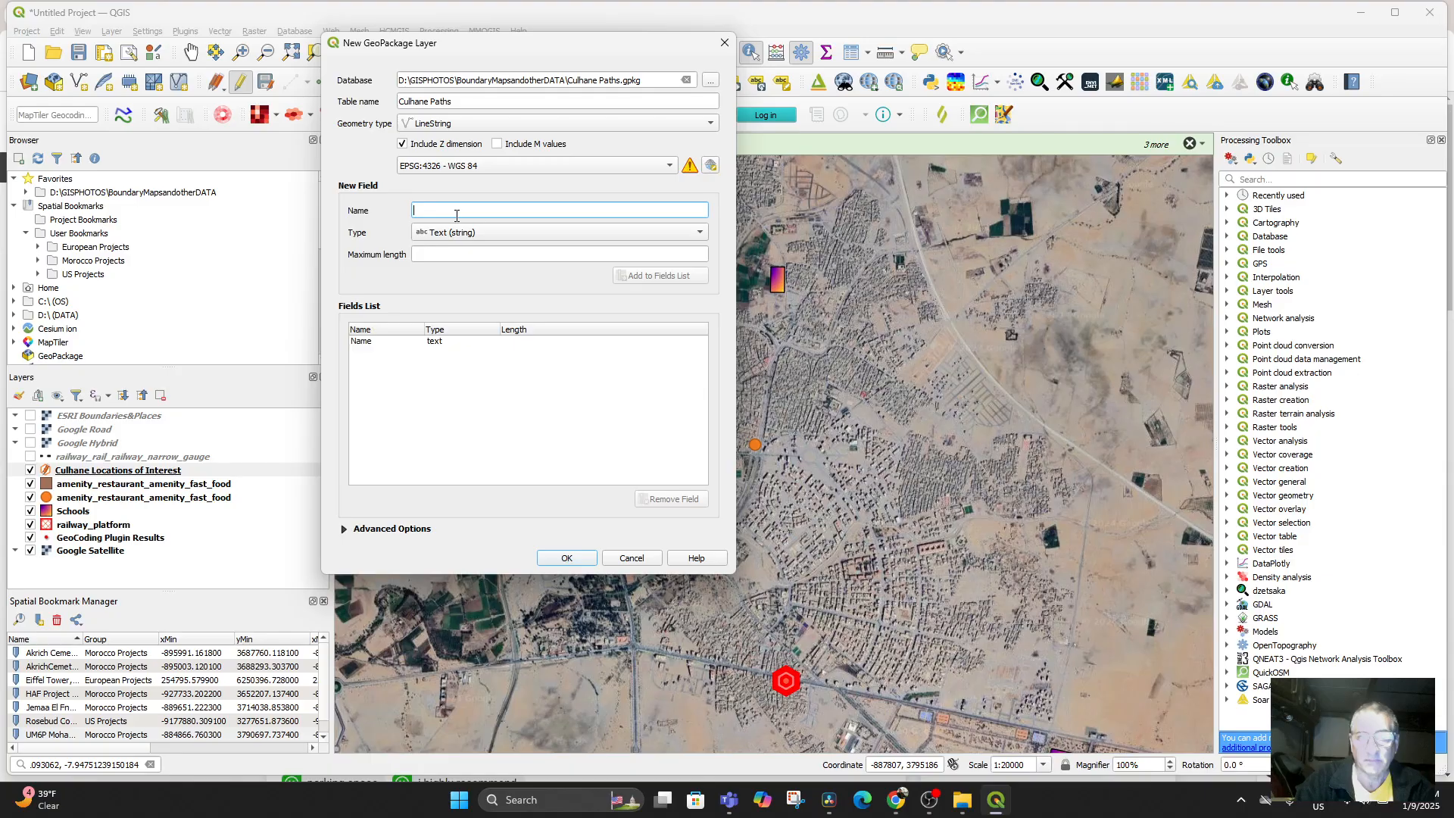
type("Starting Address")
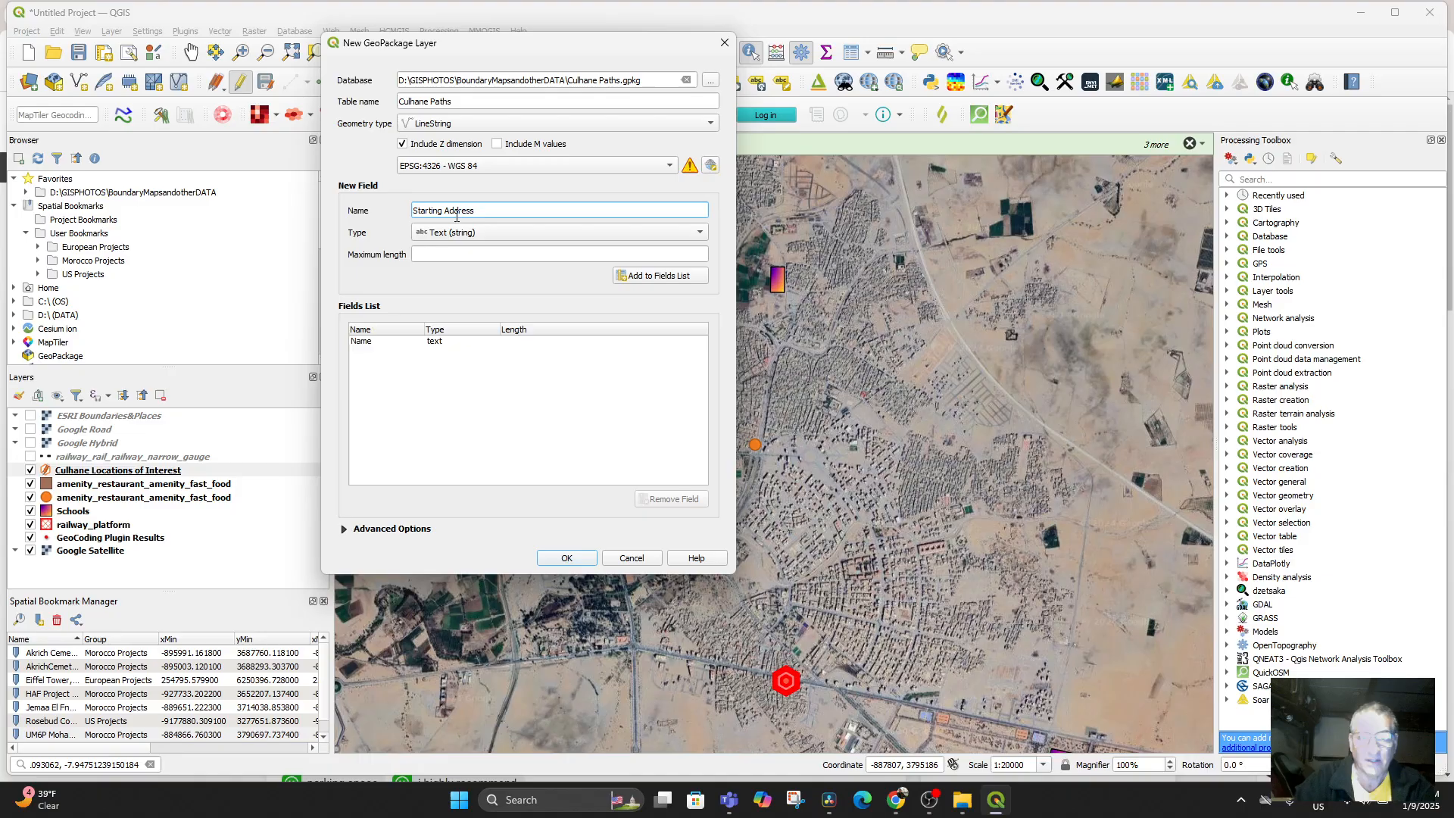
left_click(623, 276)
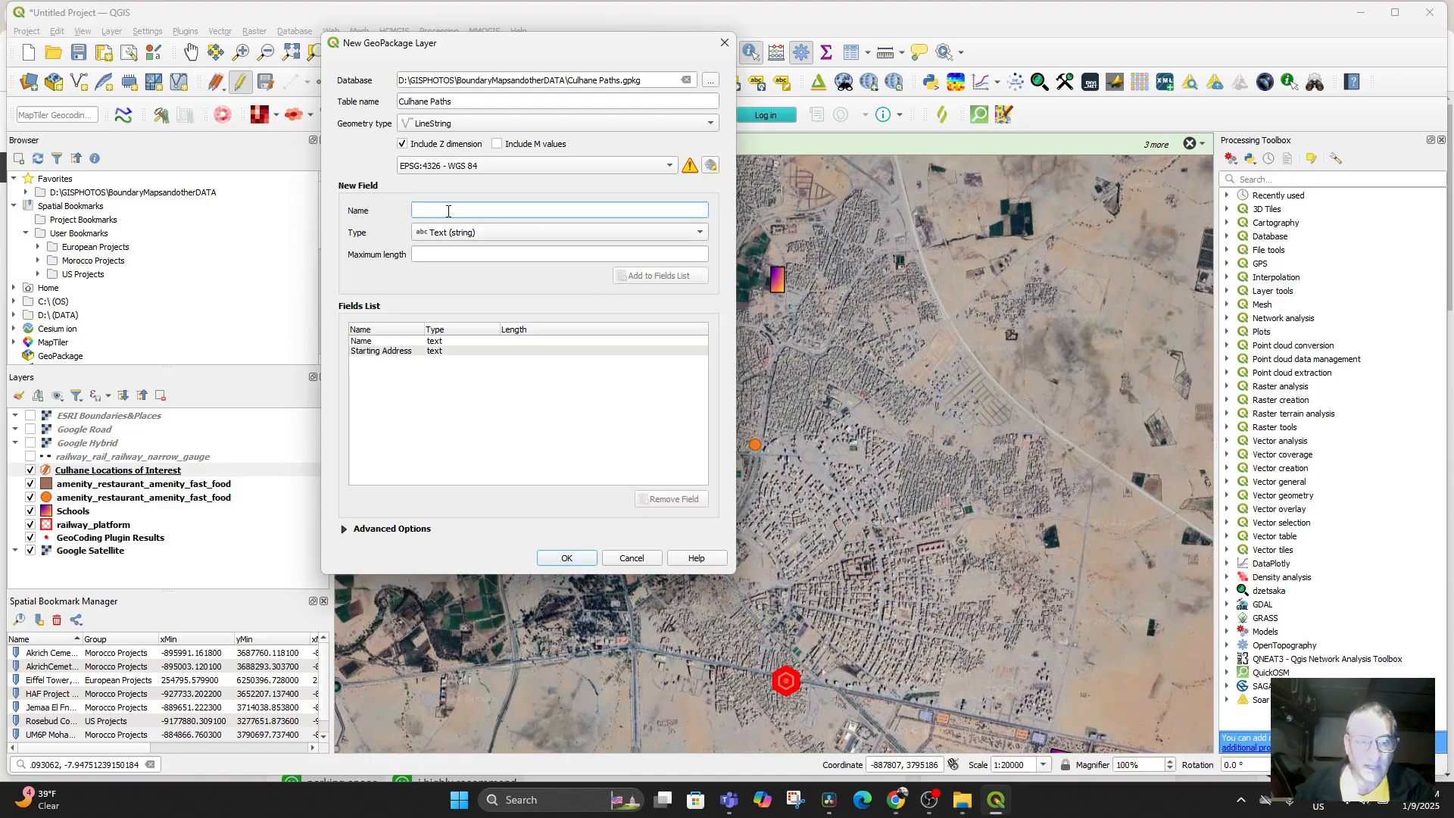
type("Description")
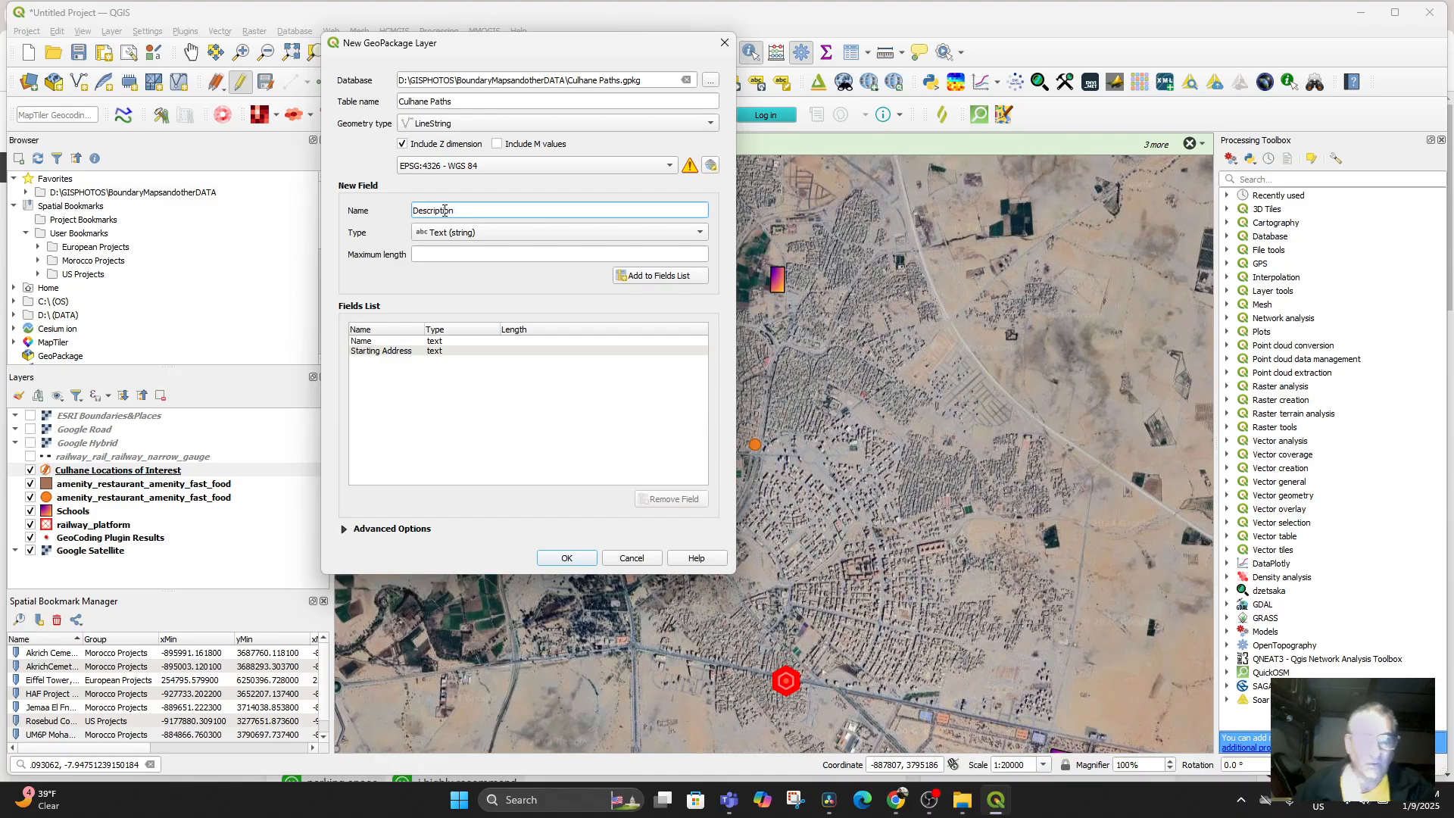
left_click(640, 278)
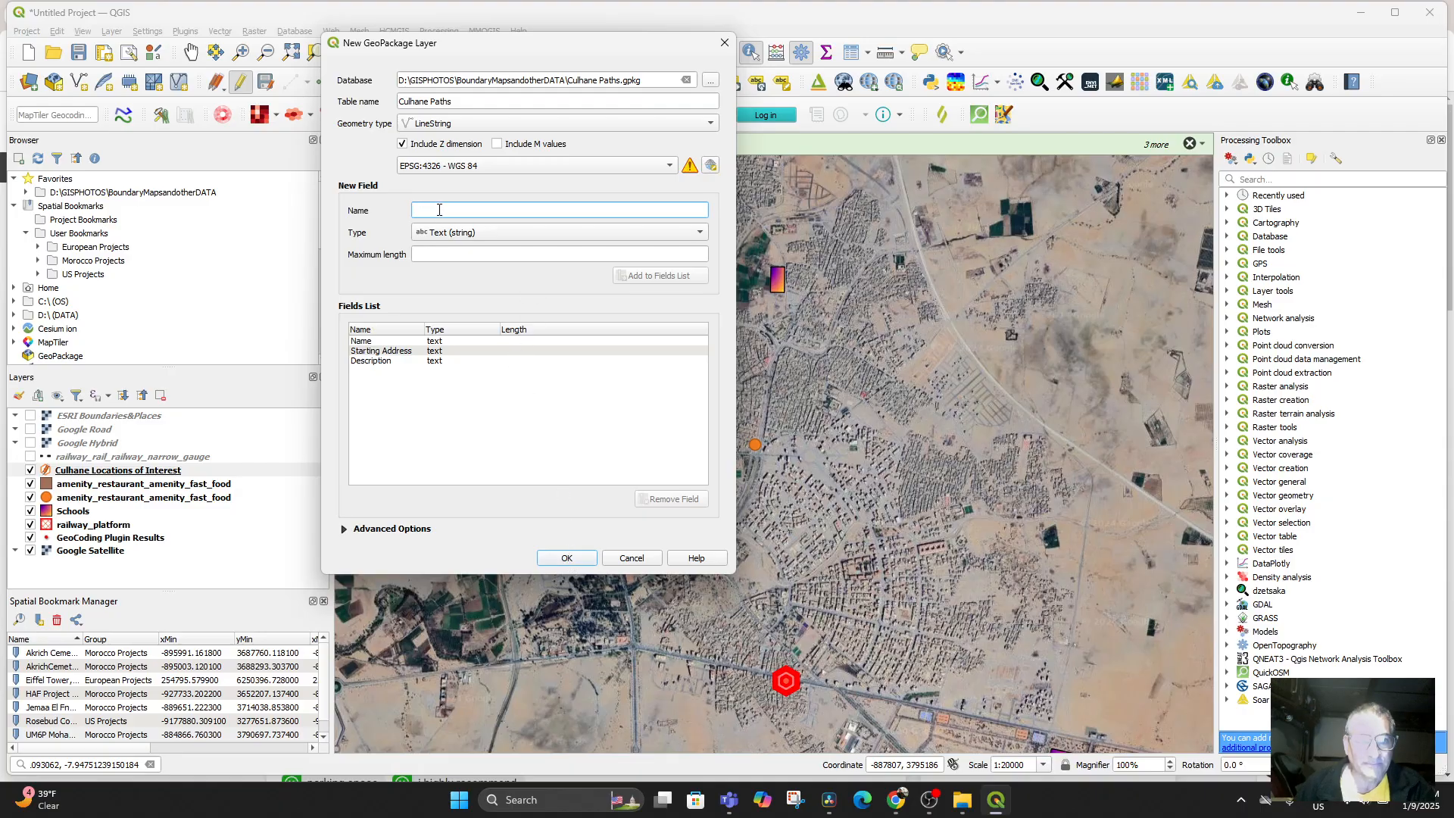
Step: Add a text field Photos and create the paths layer
type("Photos")
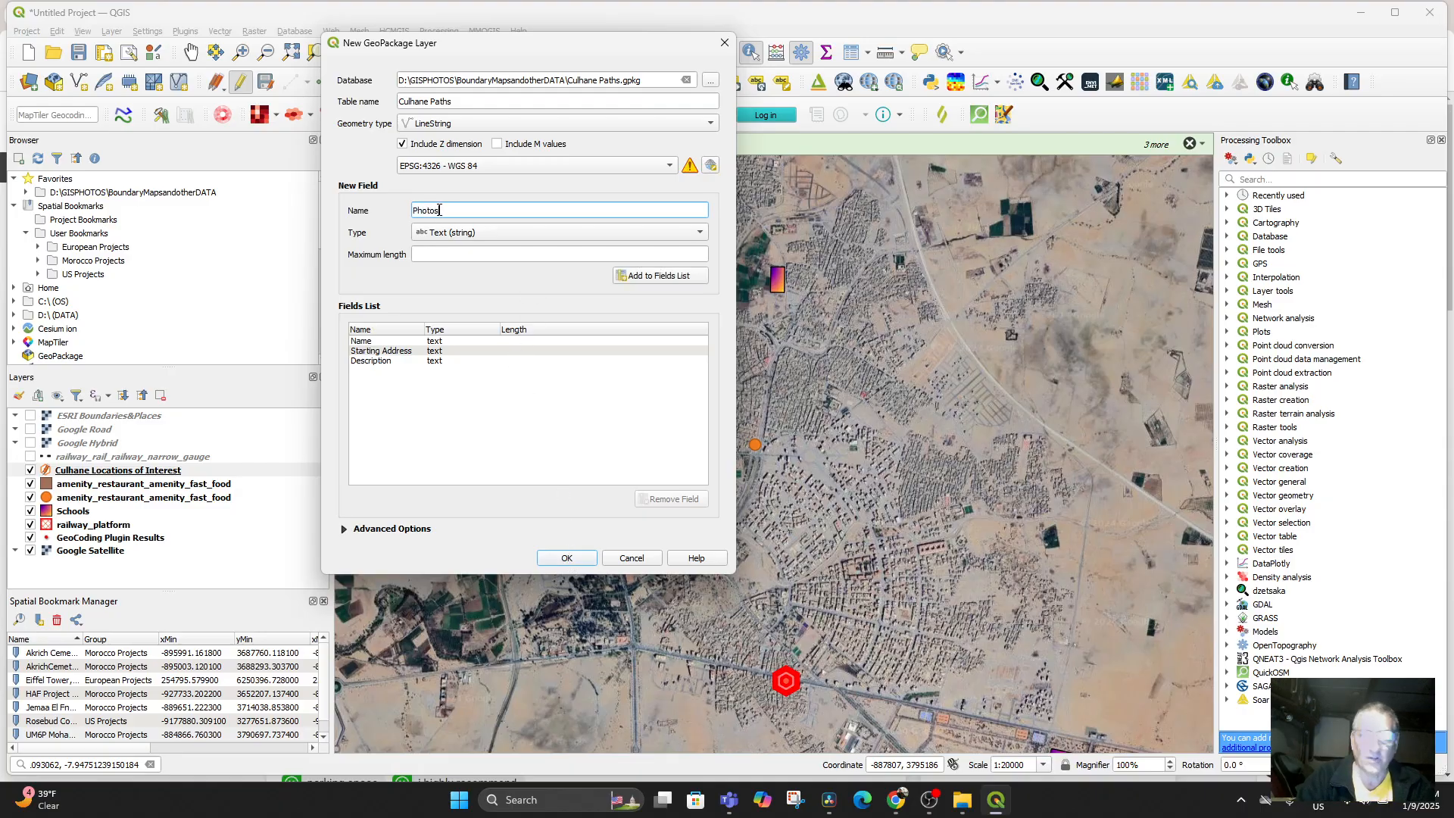
left_click(475, 237)
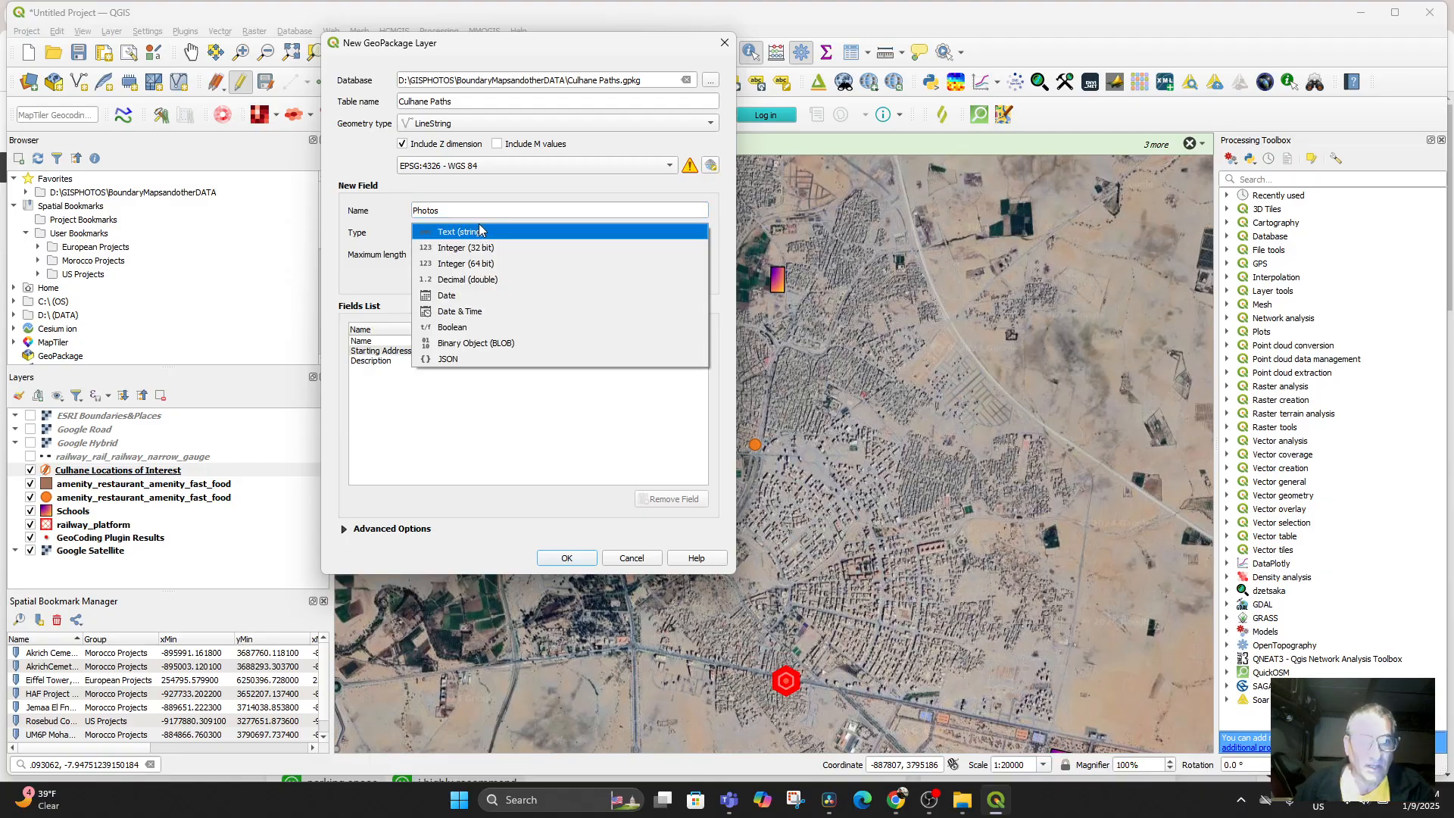
left_click(479, 231)
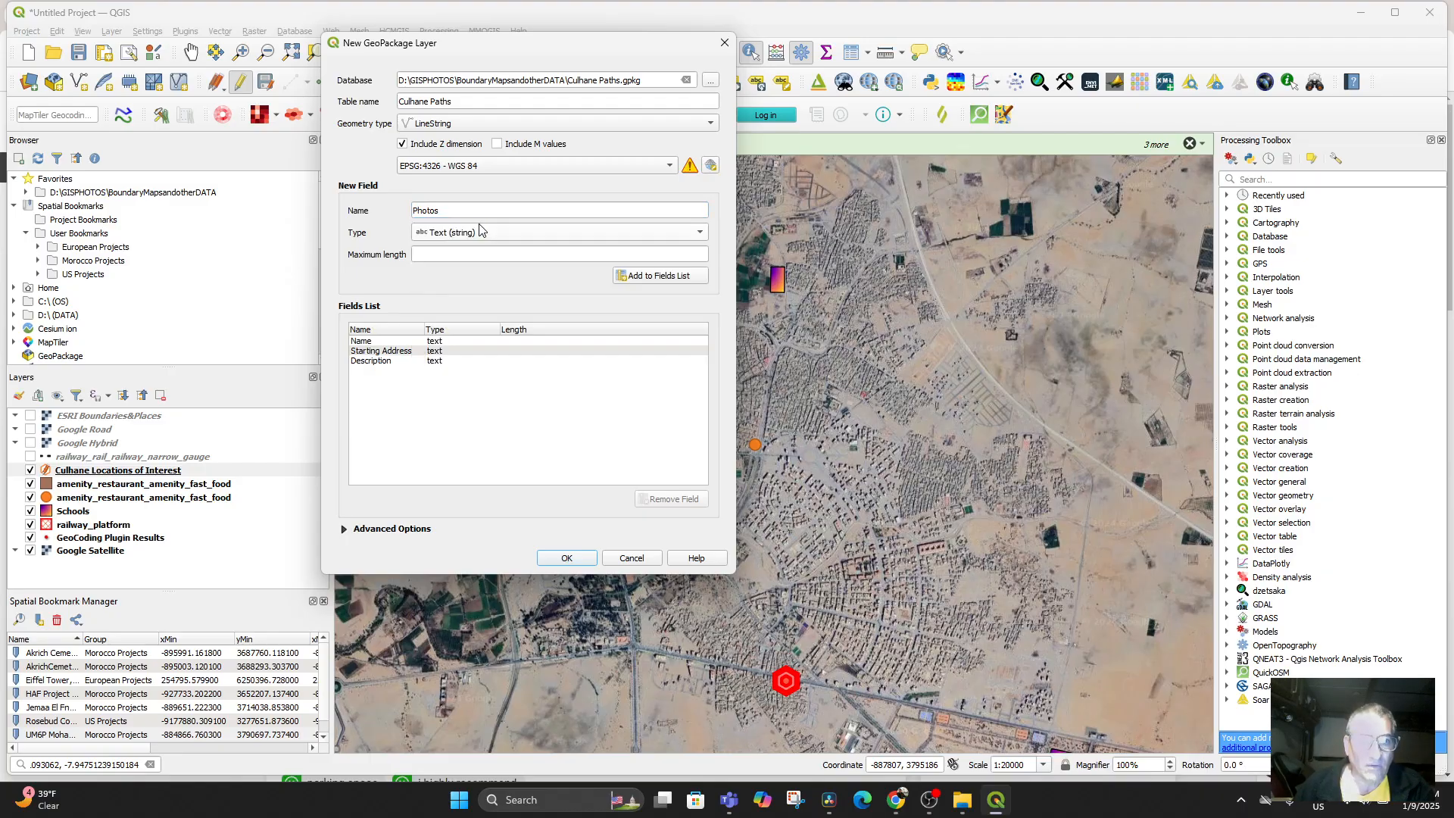
left_click(650, 278)
left_click(574, 558)
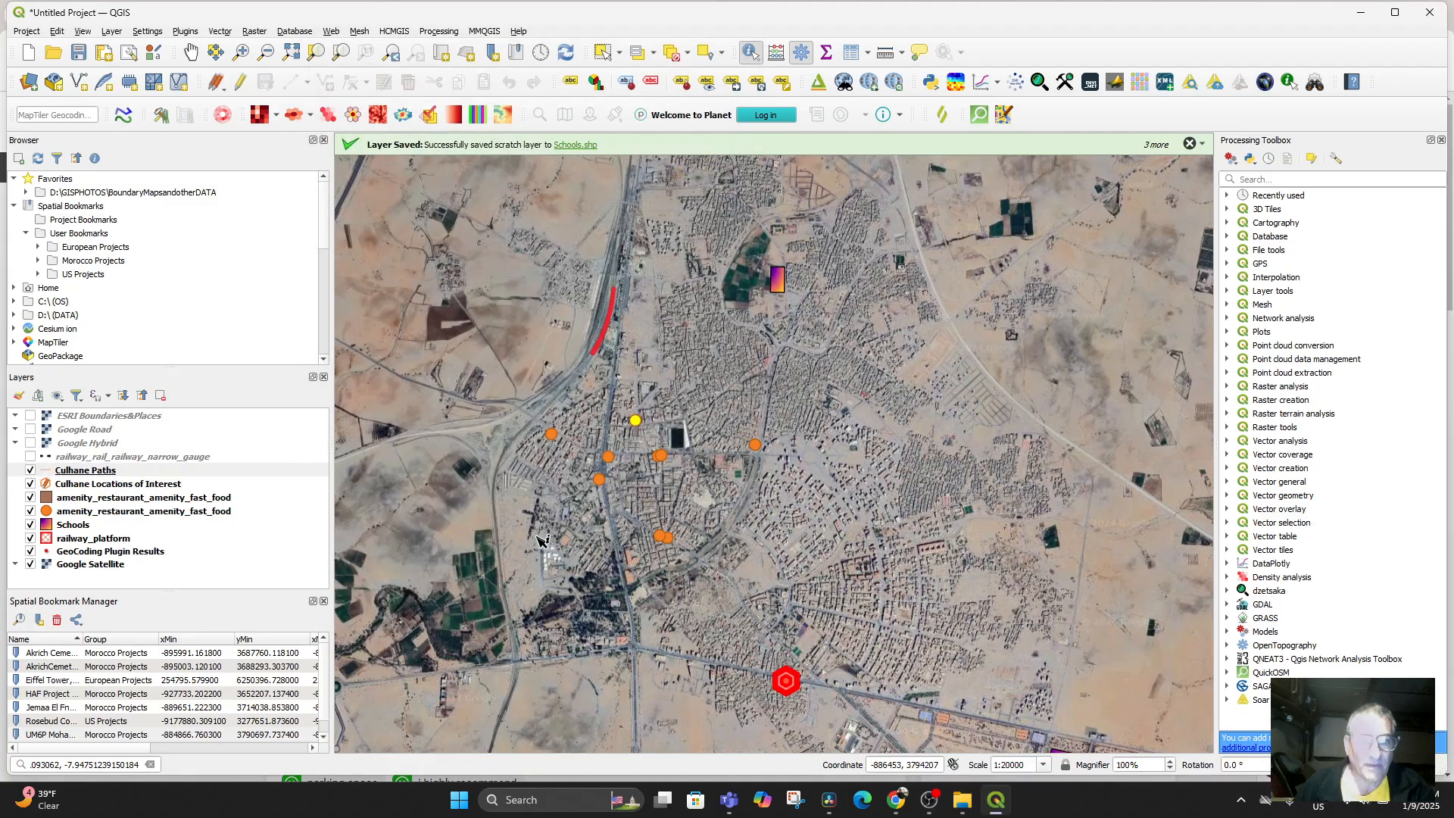
Step: Turn on editing for the paths layer and start adding a line feature near the hexagonal marker on the southern main road
left_click(86, 472)
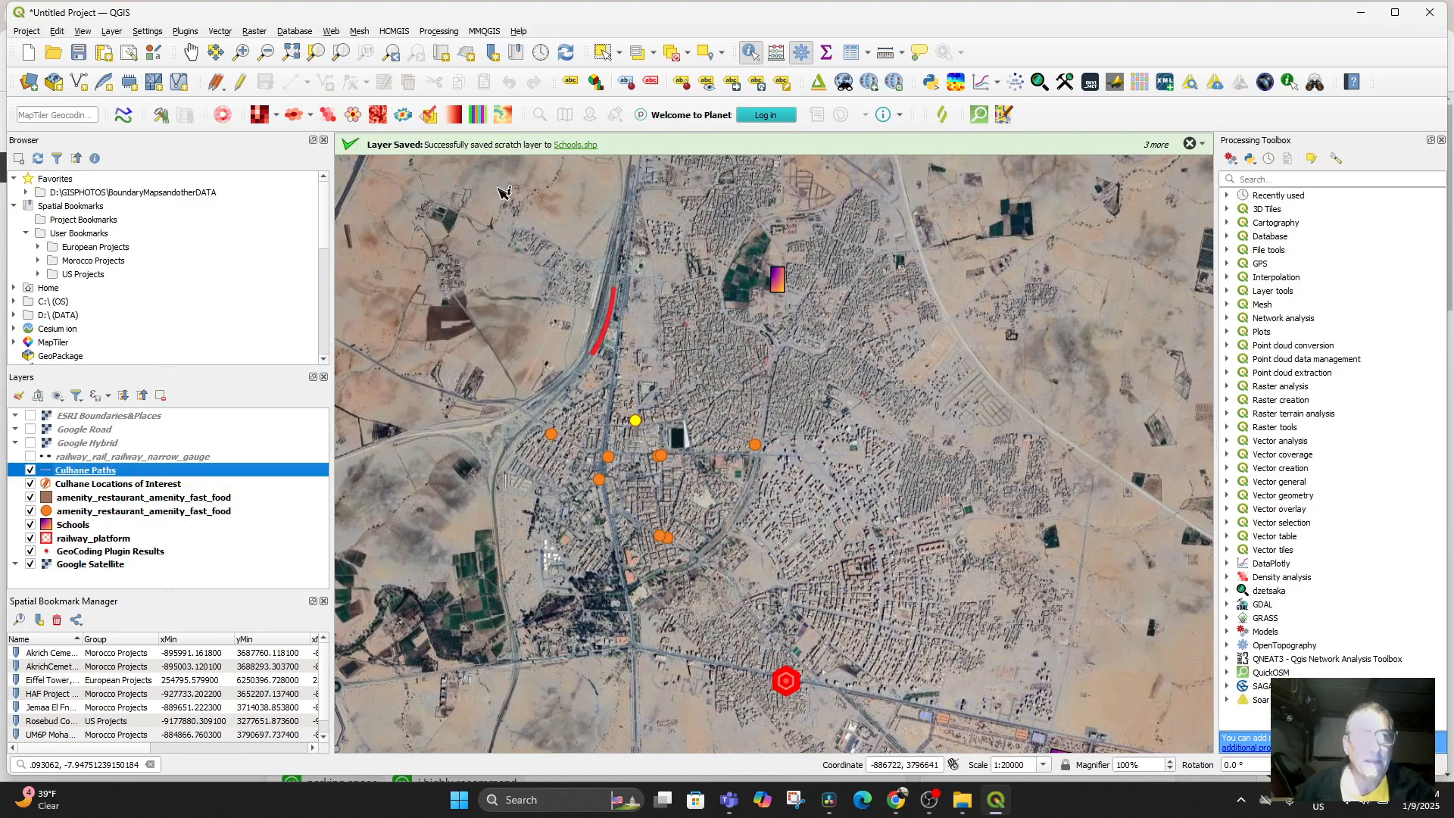
scroll(843, 442, "up", 1)
left_click_drag(744, 507, 895, 265)
scroll(852, 474, "up", 1)
left_click_drag(854, 477, 854, 382)
scroll(874, 467, "down", 2)
left_click_drag(871, 498, 932, 493)
scroll(789, 473, "up", 1)
scroll(788, 481, "up", 1)
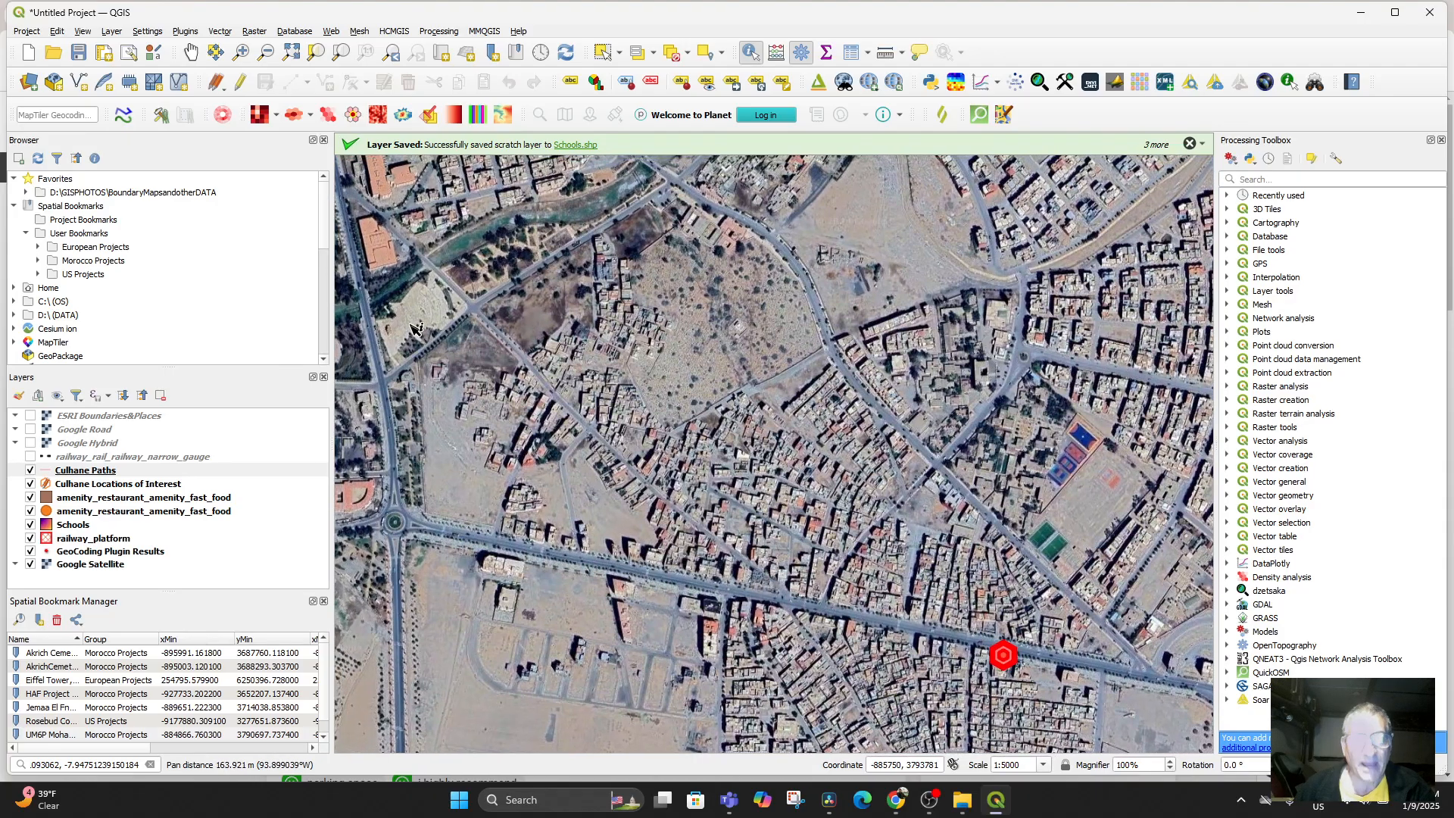
left_click(240, 84)
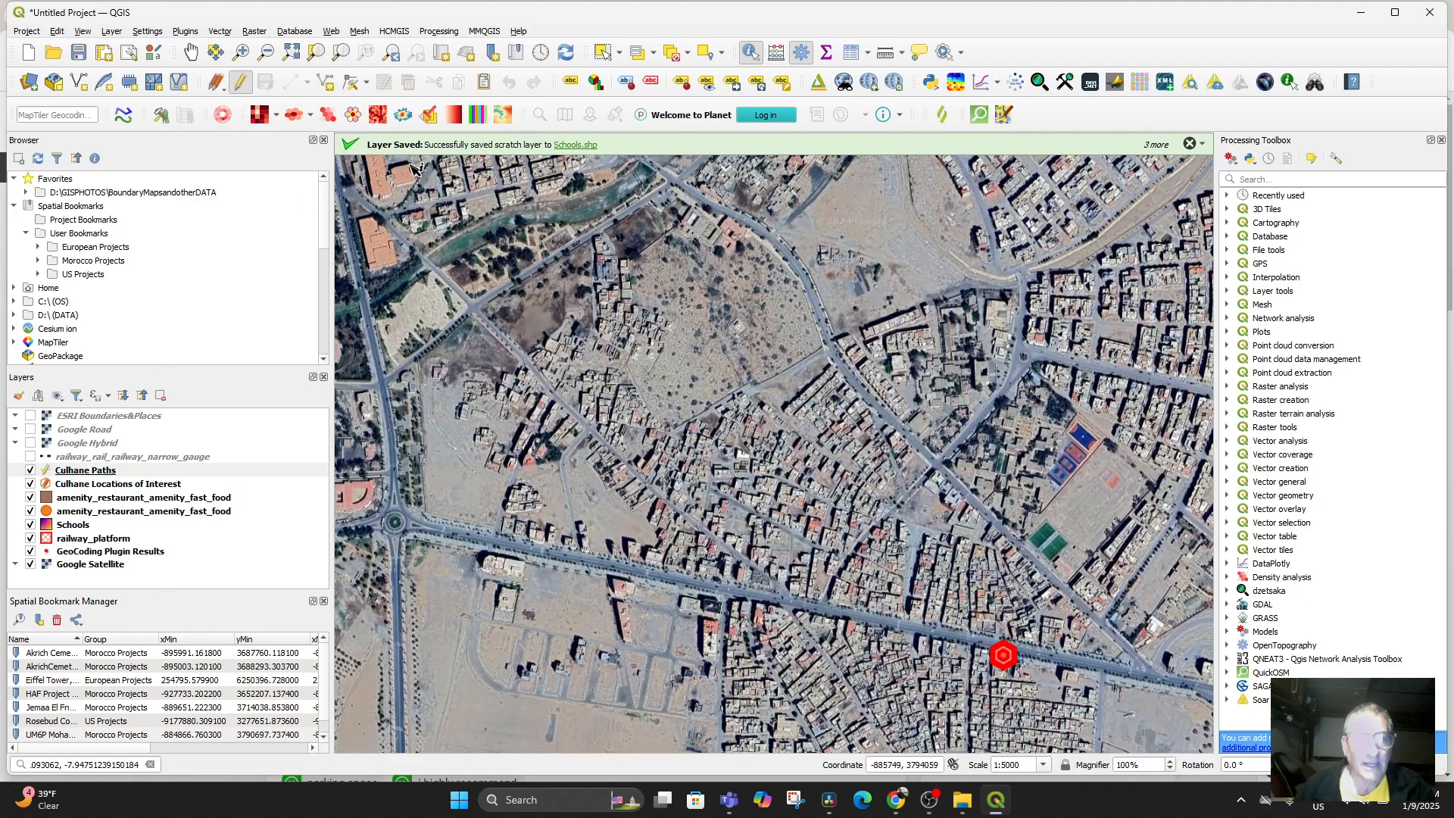
left_click(327, 85)
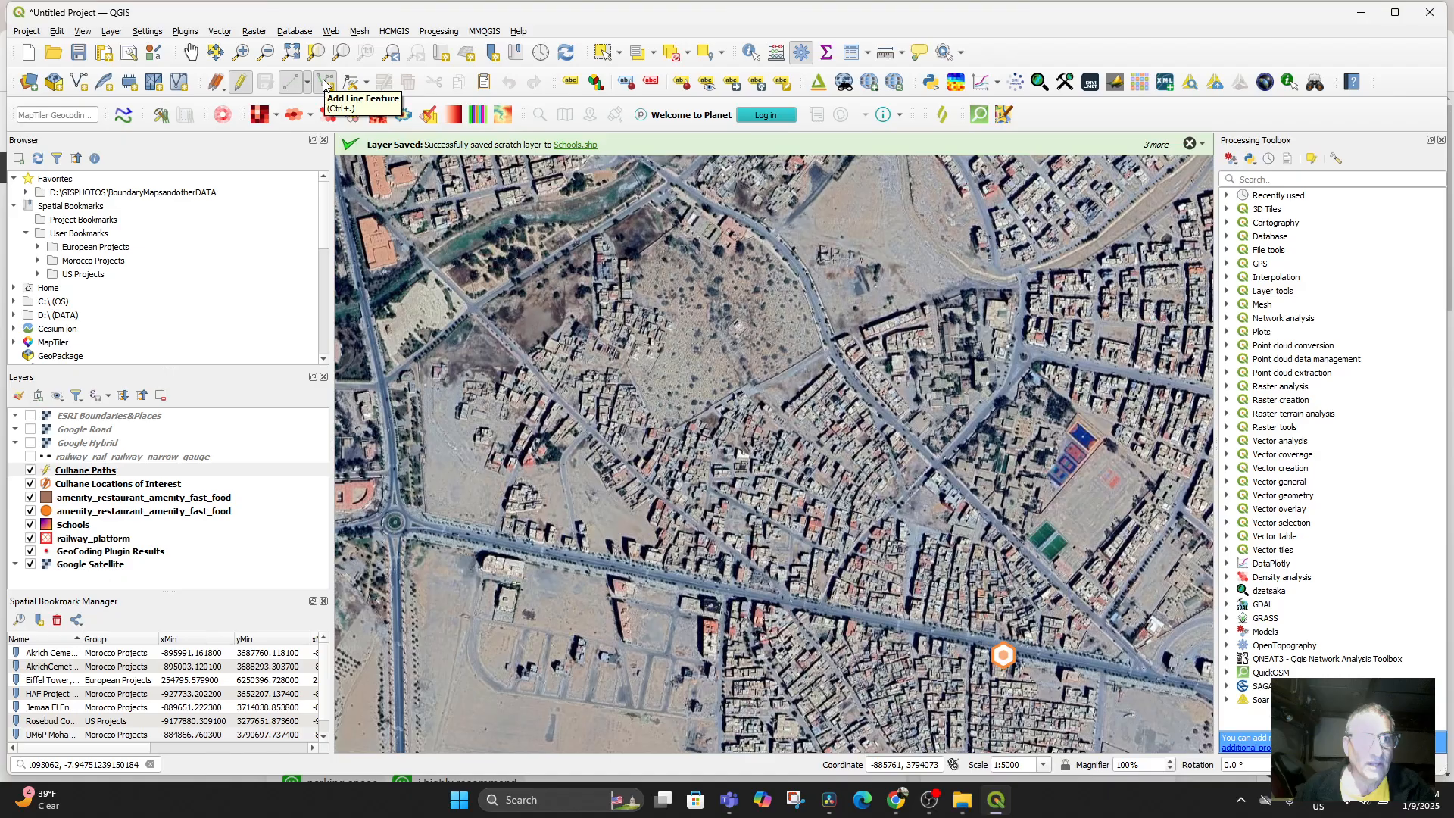
left_click(324, 83)
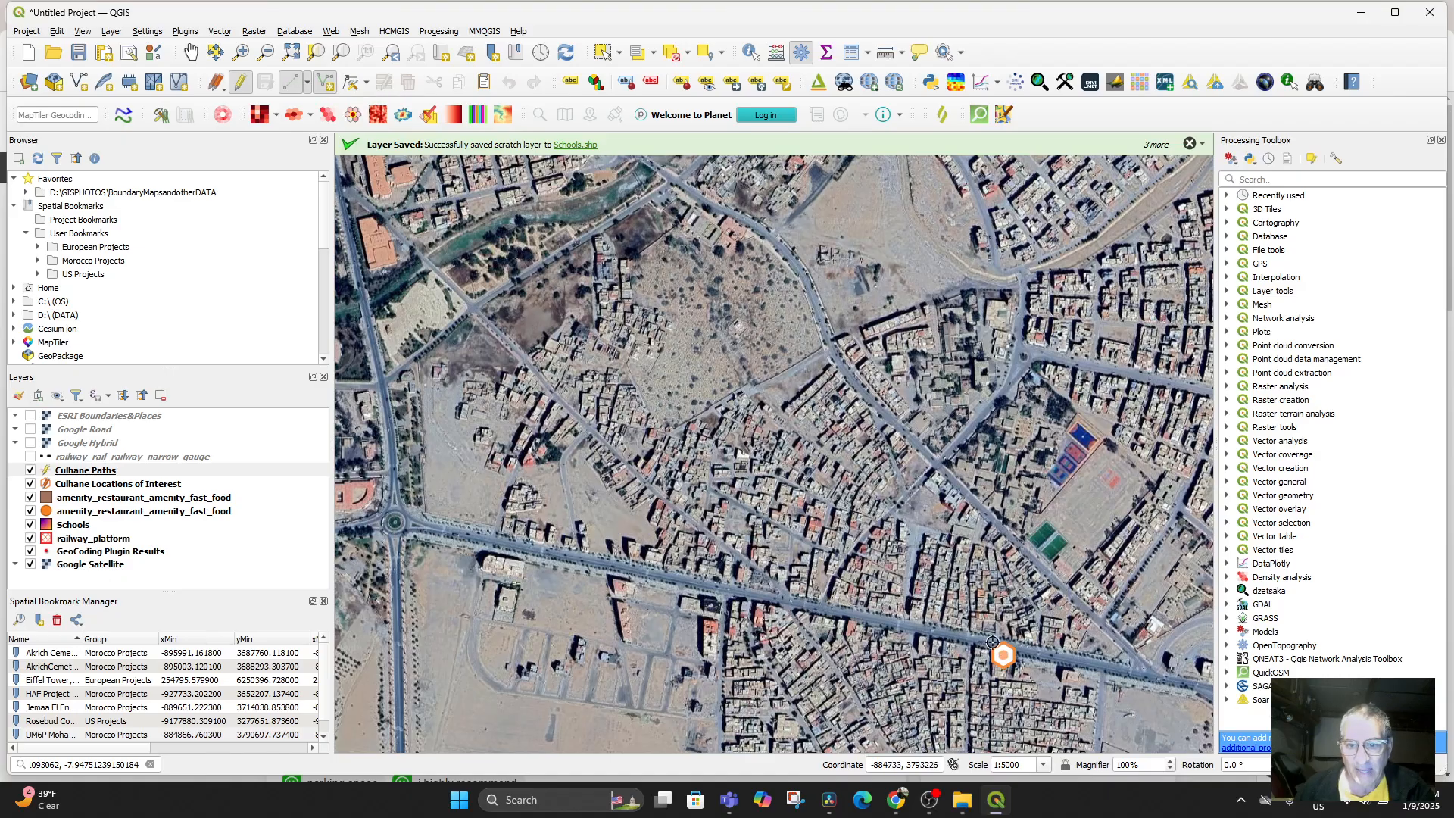
Step: Style the paths layer with the preset line symbol "effect neon"
double_click(76, 473)
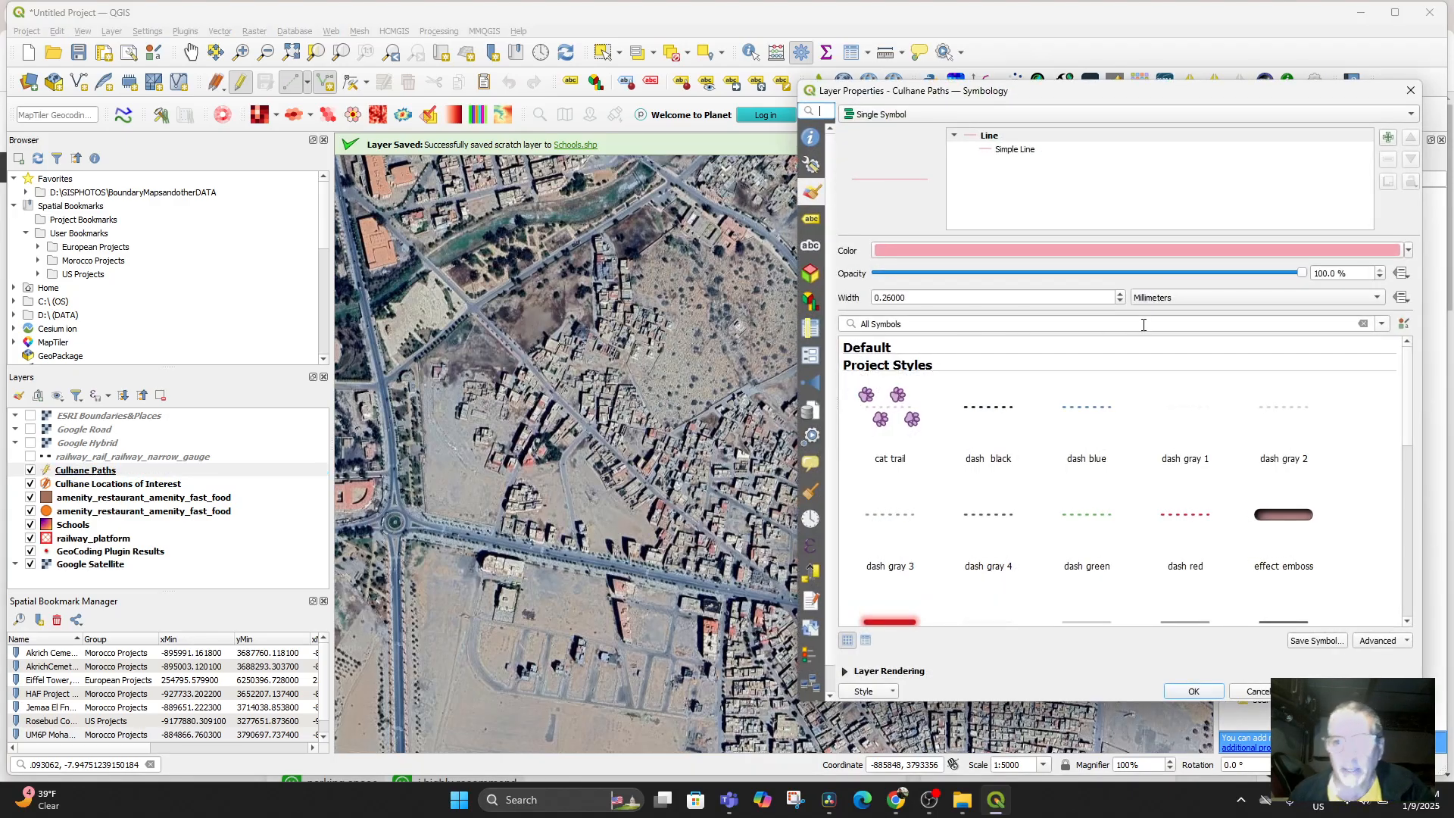
left_click(1205, 296)
left_click(1206, 295)
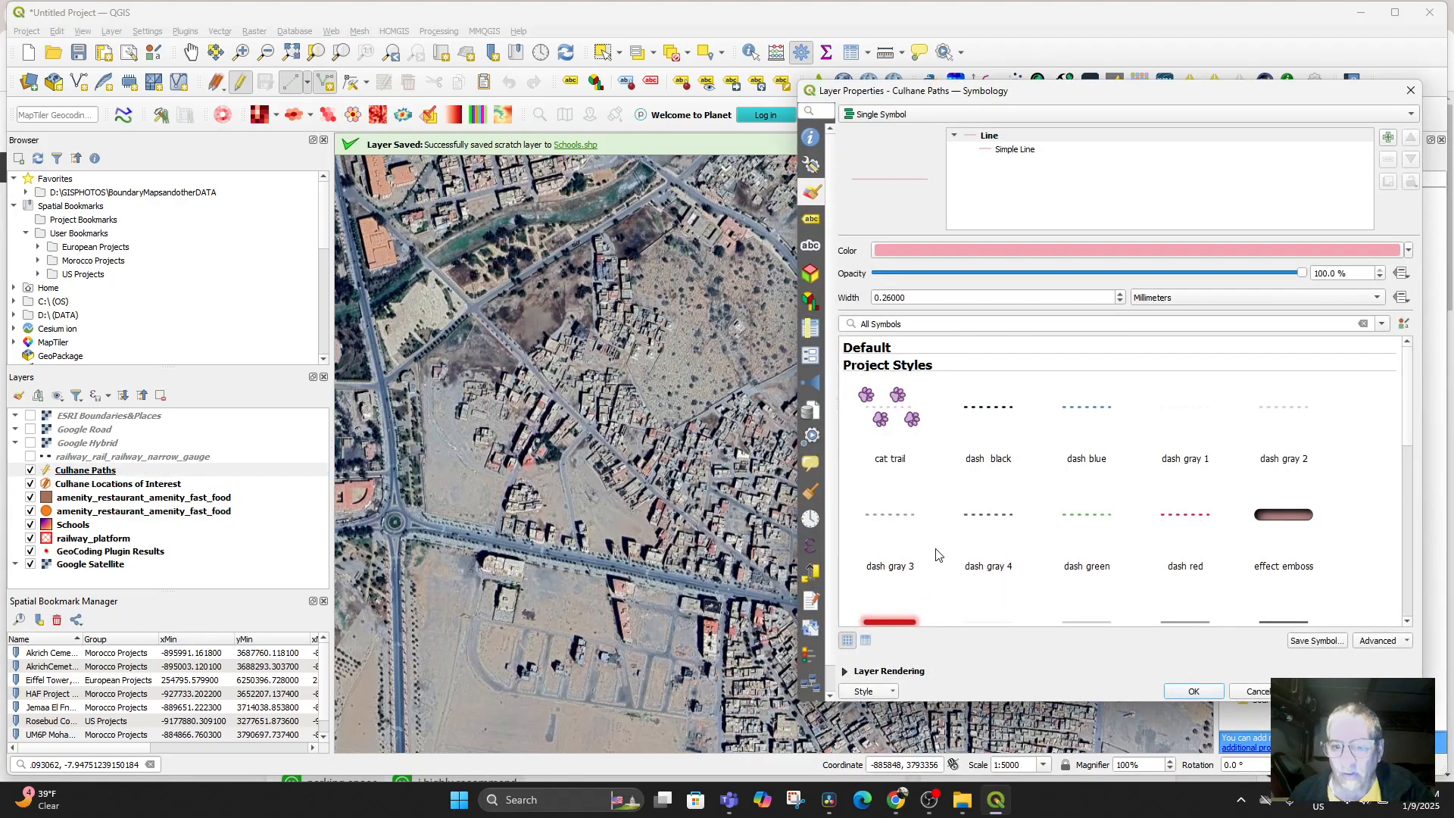
scroll(936, 555, "down", 1)
left_click(901, 571)
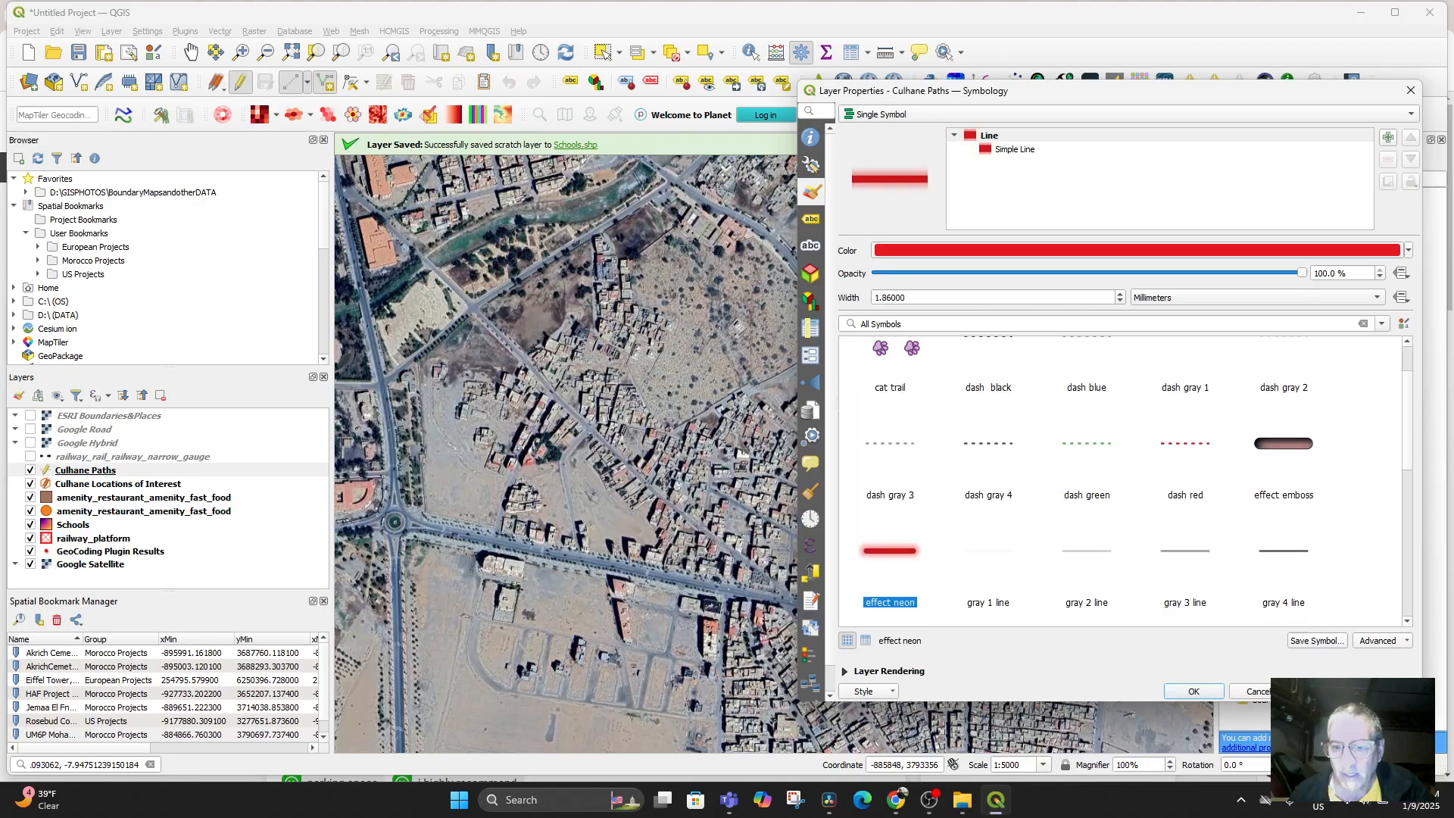
left_click(1217, 692)
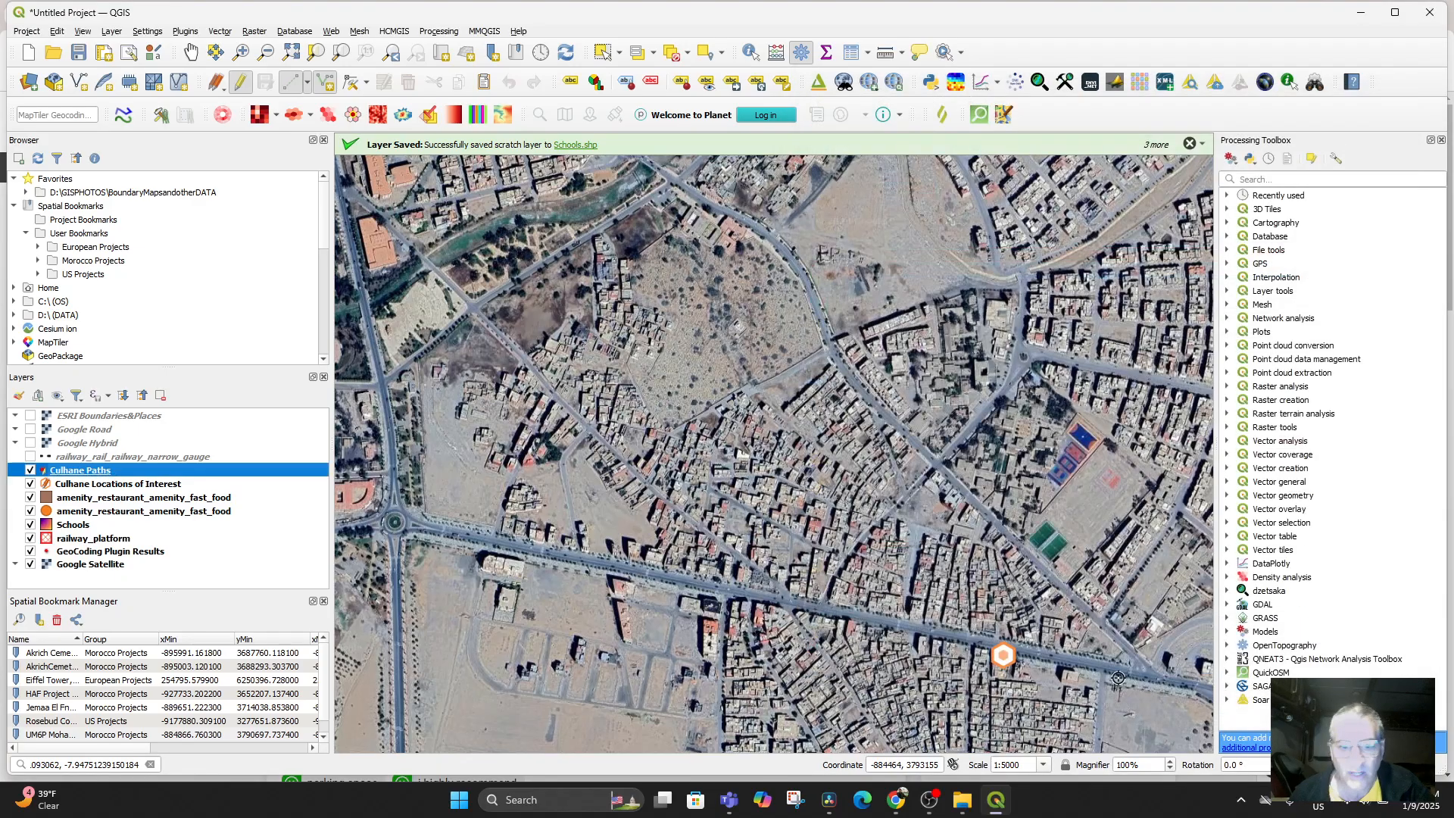
Step: Digitize the path's first three vertices from the hexagonal marker west along the main road, continuing northwest up the diagonal street toward the river
left_click(988, 639)
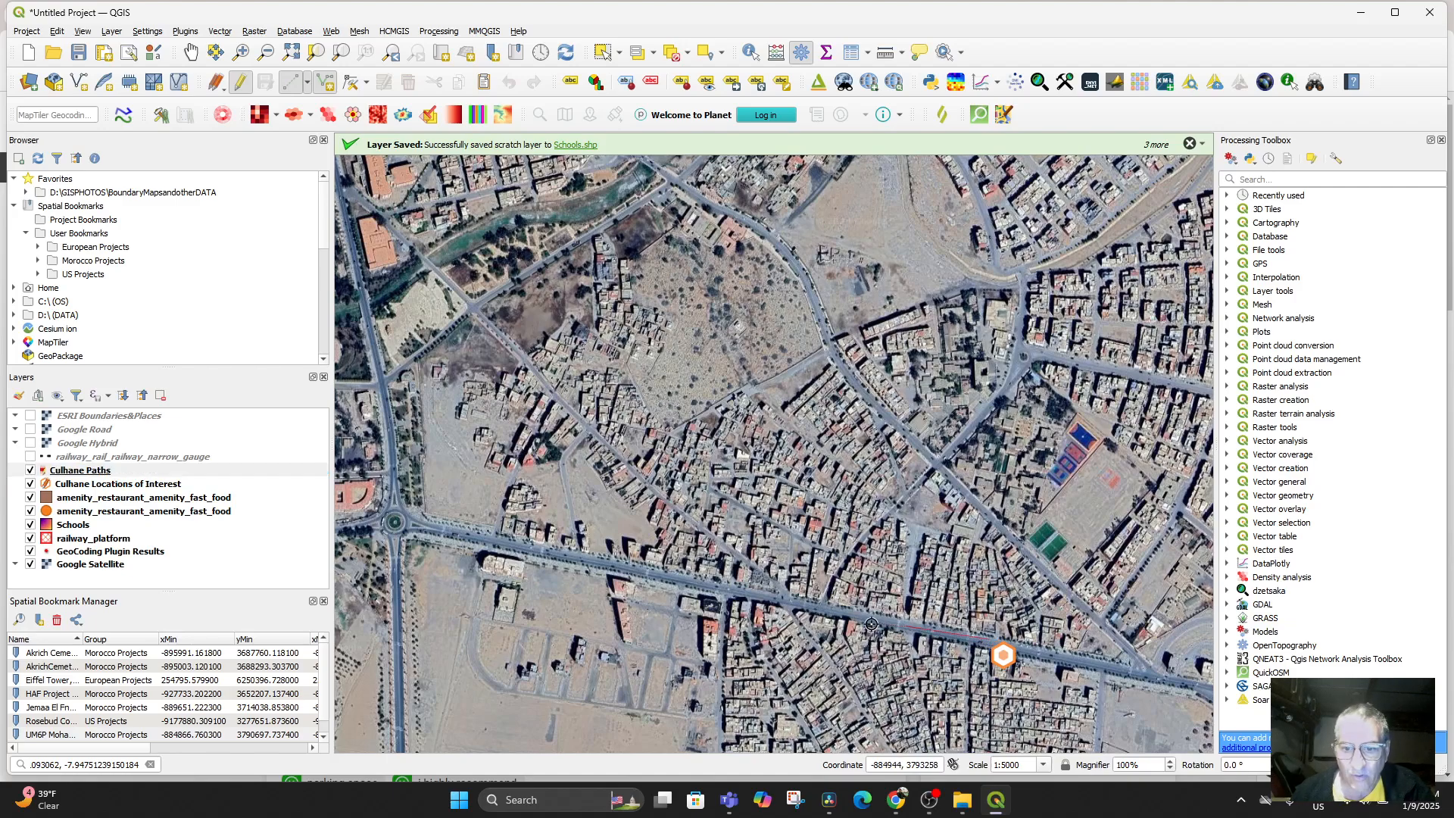
left_click(787, 598)
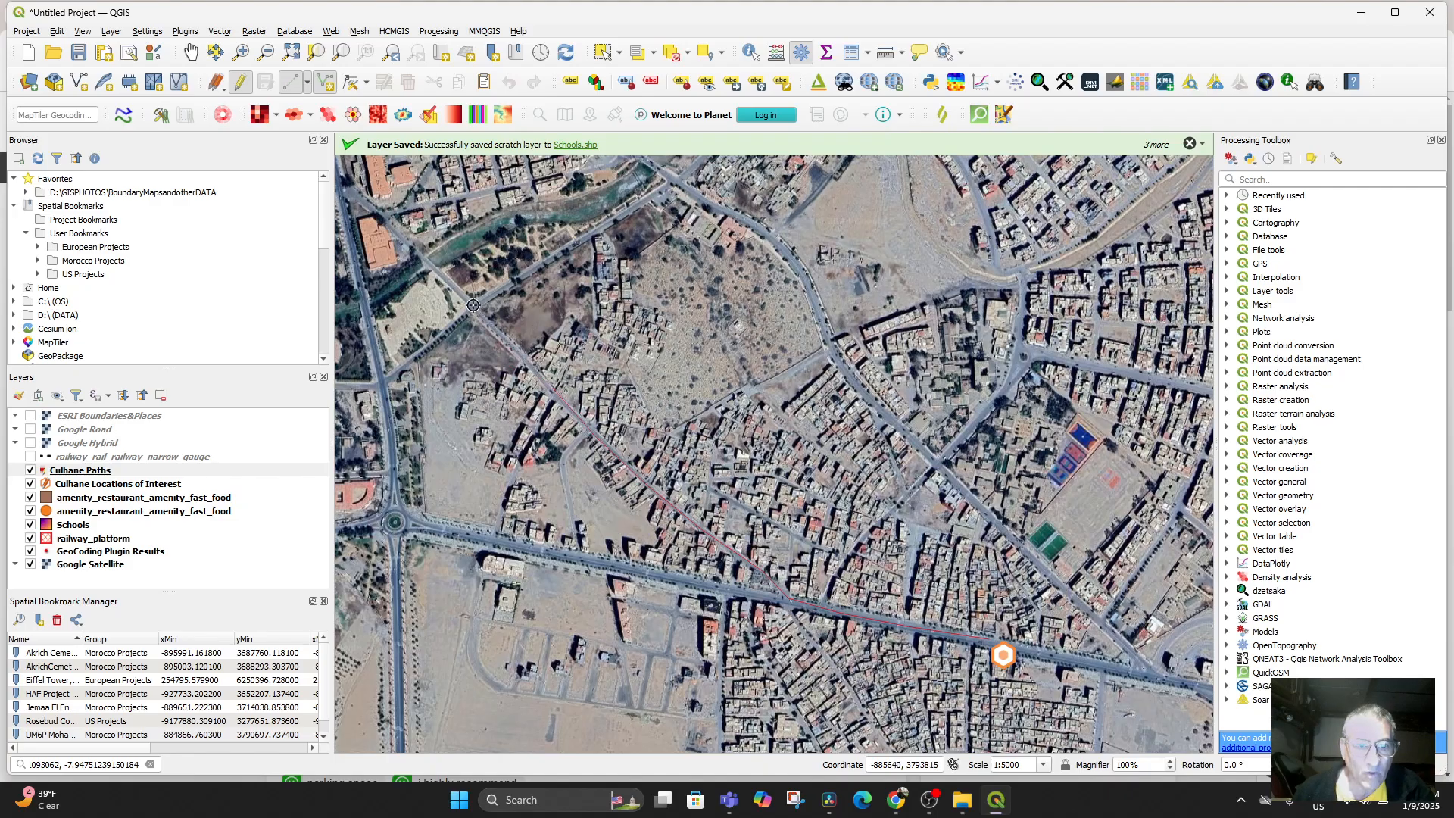
left_click(426, 261)
left_click_drag(456, 300, 565, 440)
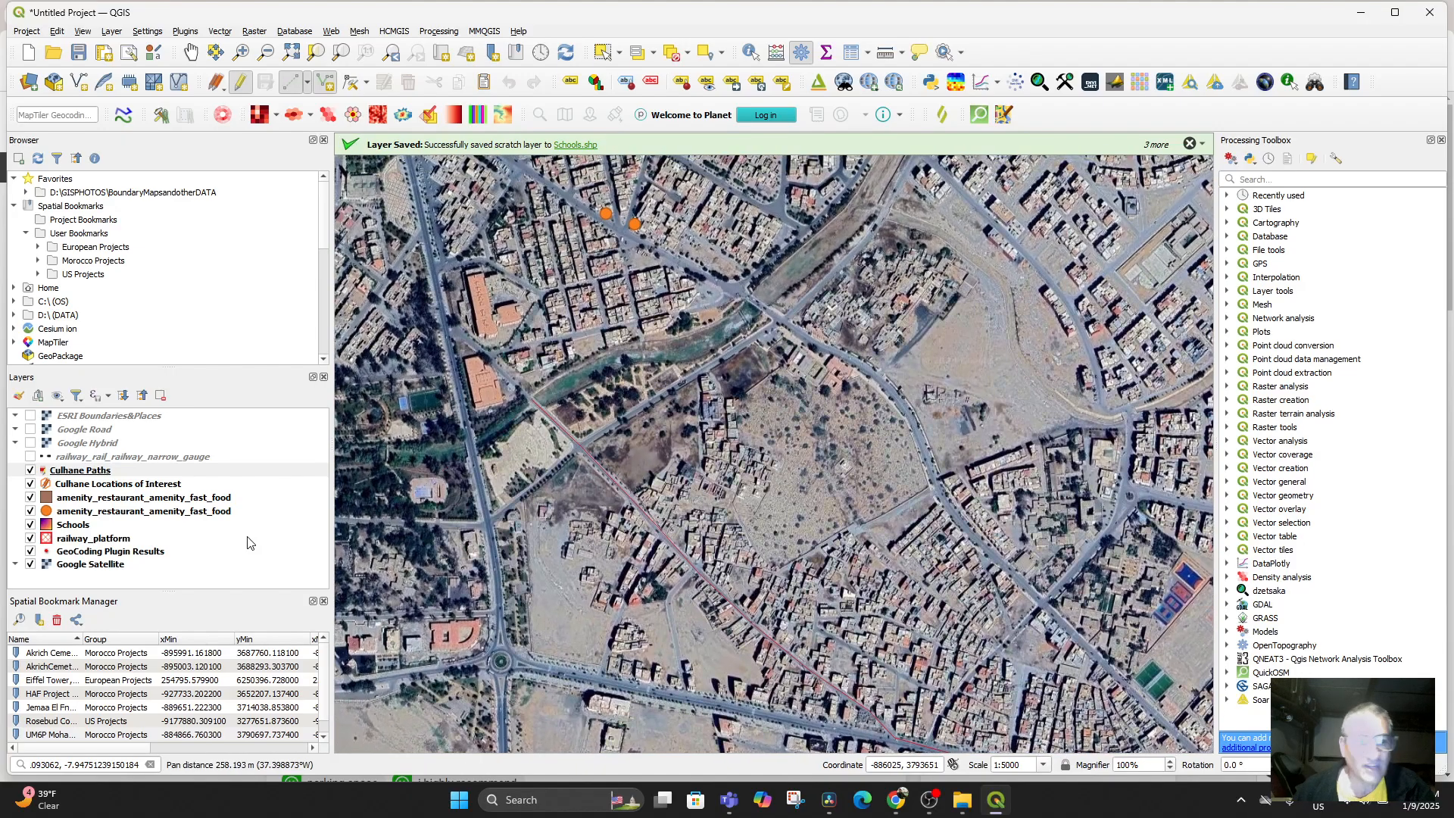
Step: Change the paths layer's line width unit to Pixels and set the width to 5
double_click(76, 470)
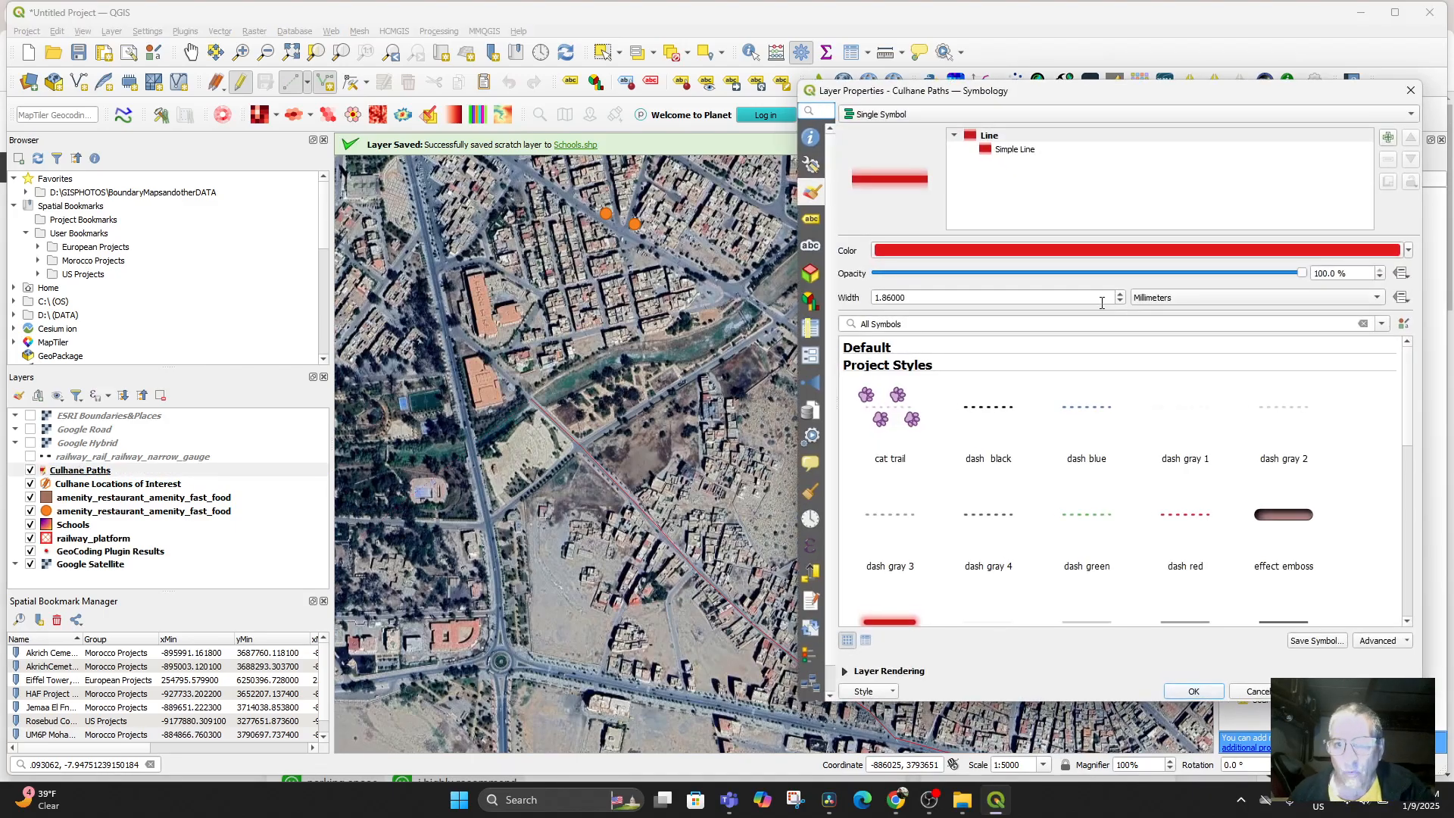
left_click(1179, 297)
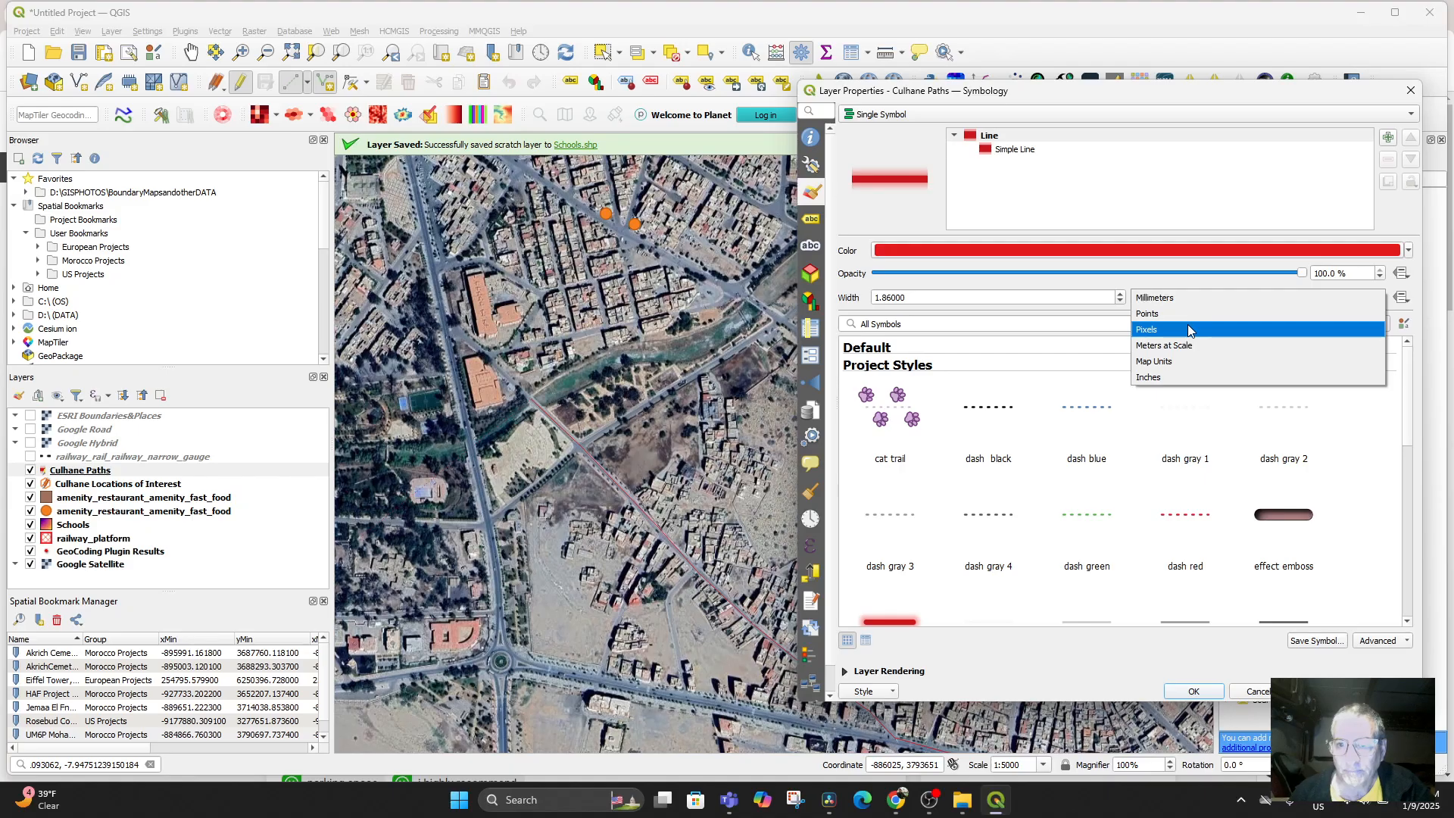
left_click(1187, 324)
left_click_drag(956, 299, 883, 285)
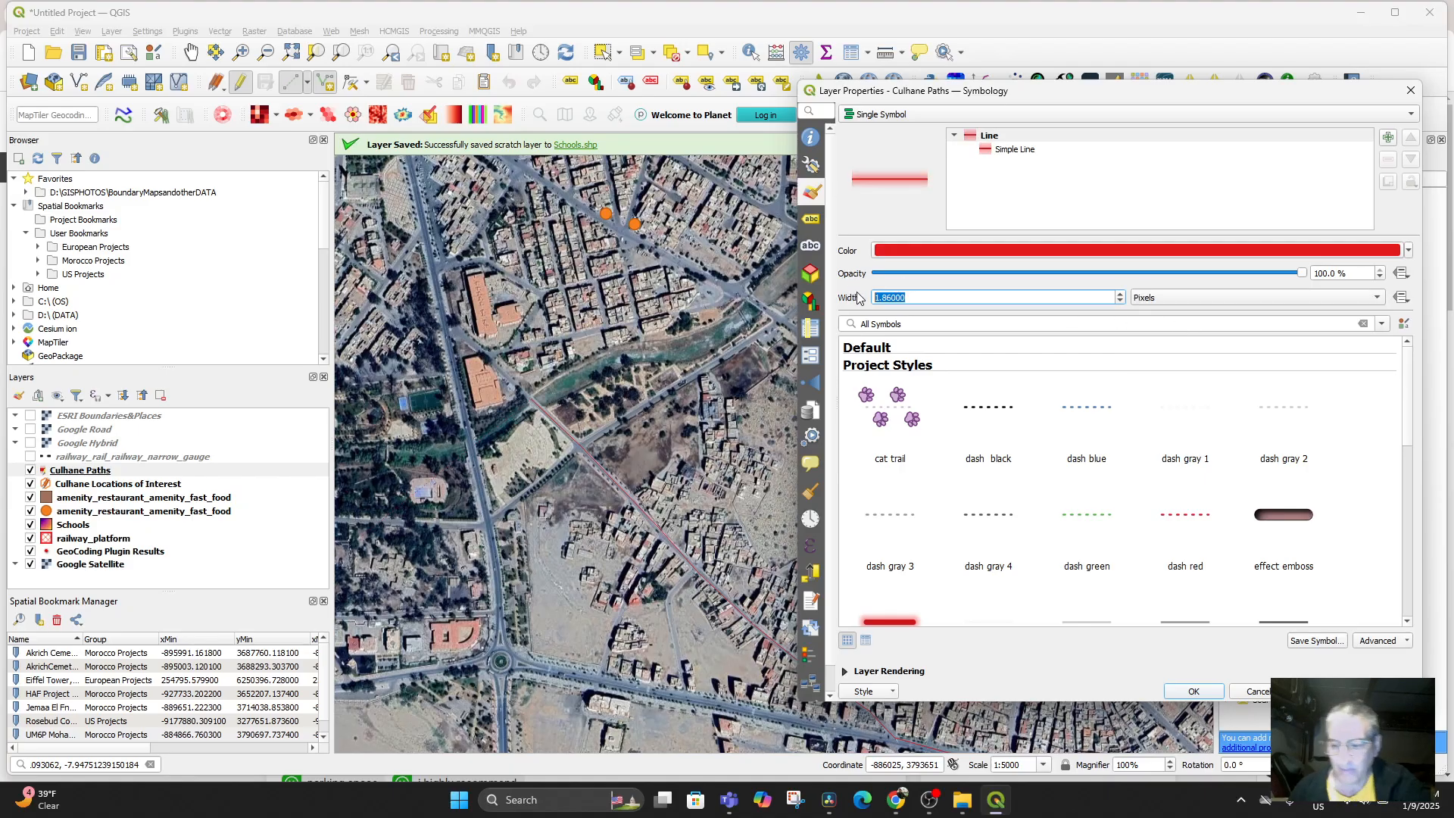
type("5")
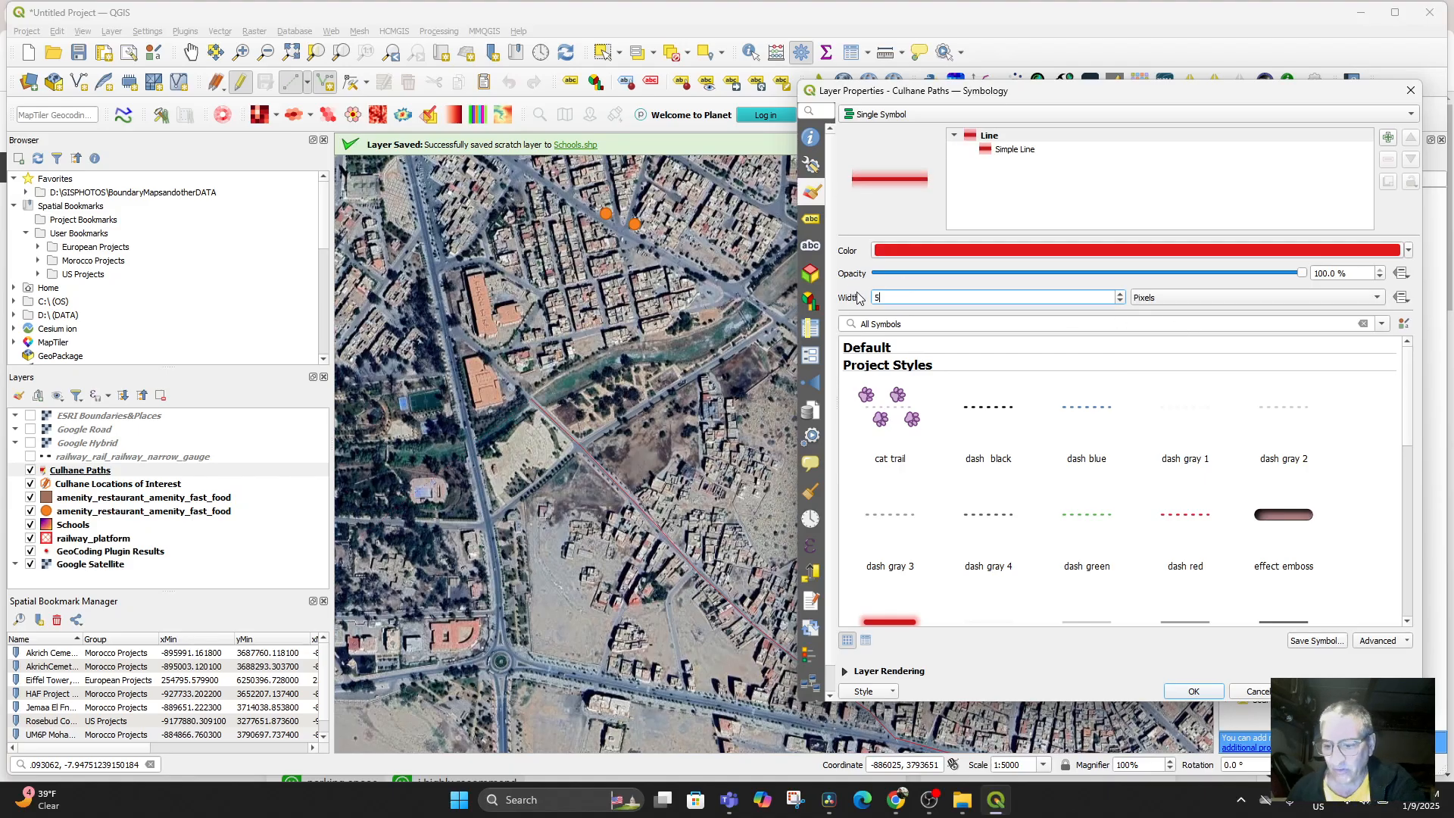
left_click(1193, 692)
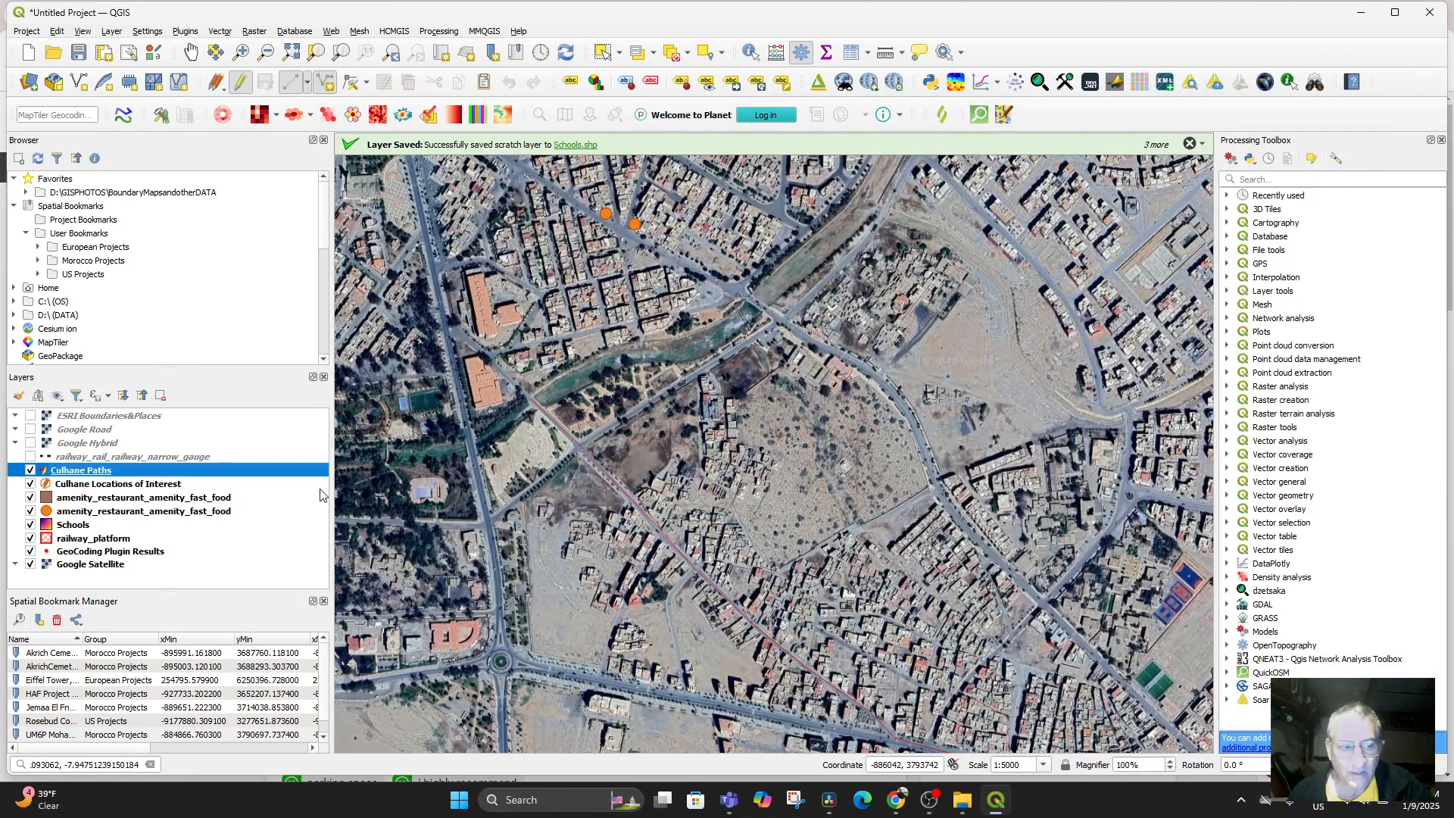
Step: Widen the paths layer's line to 10 pixels and finally to 20 pixels, and apply the style
double_click(102, 475)
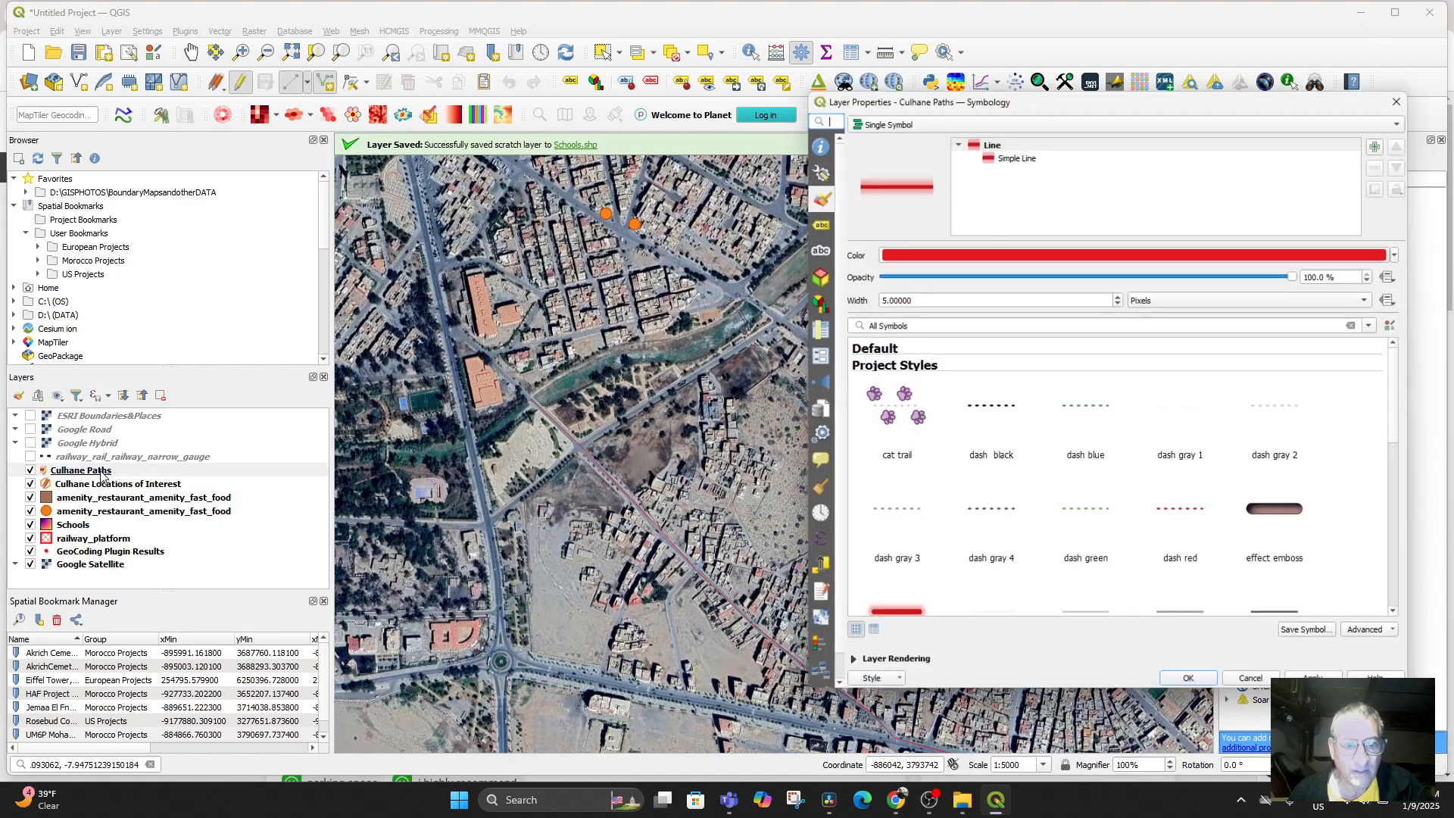
left_click_drag(922, 299, 856, 308)
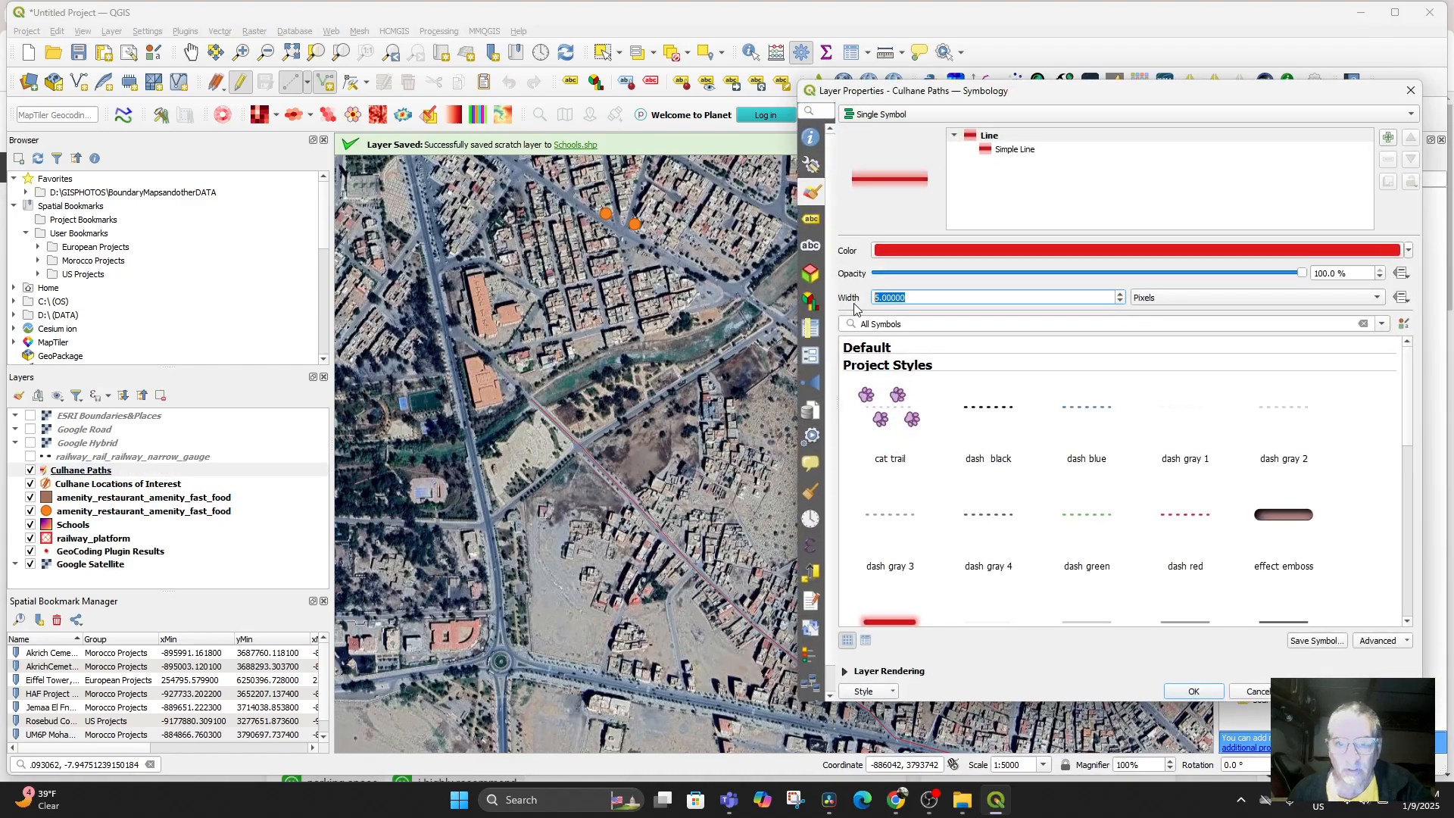
type("10")
key("Return")
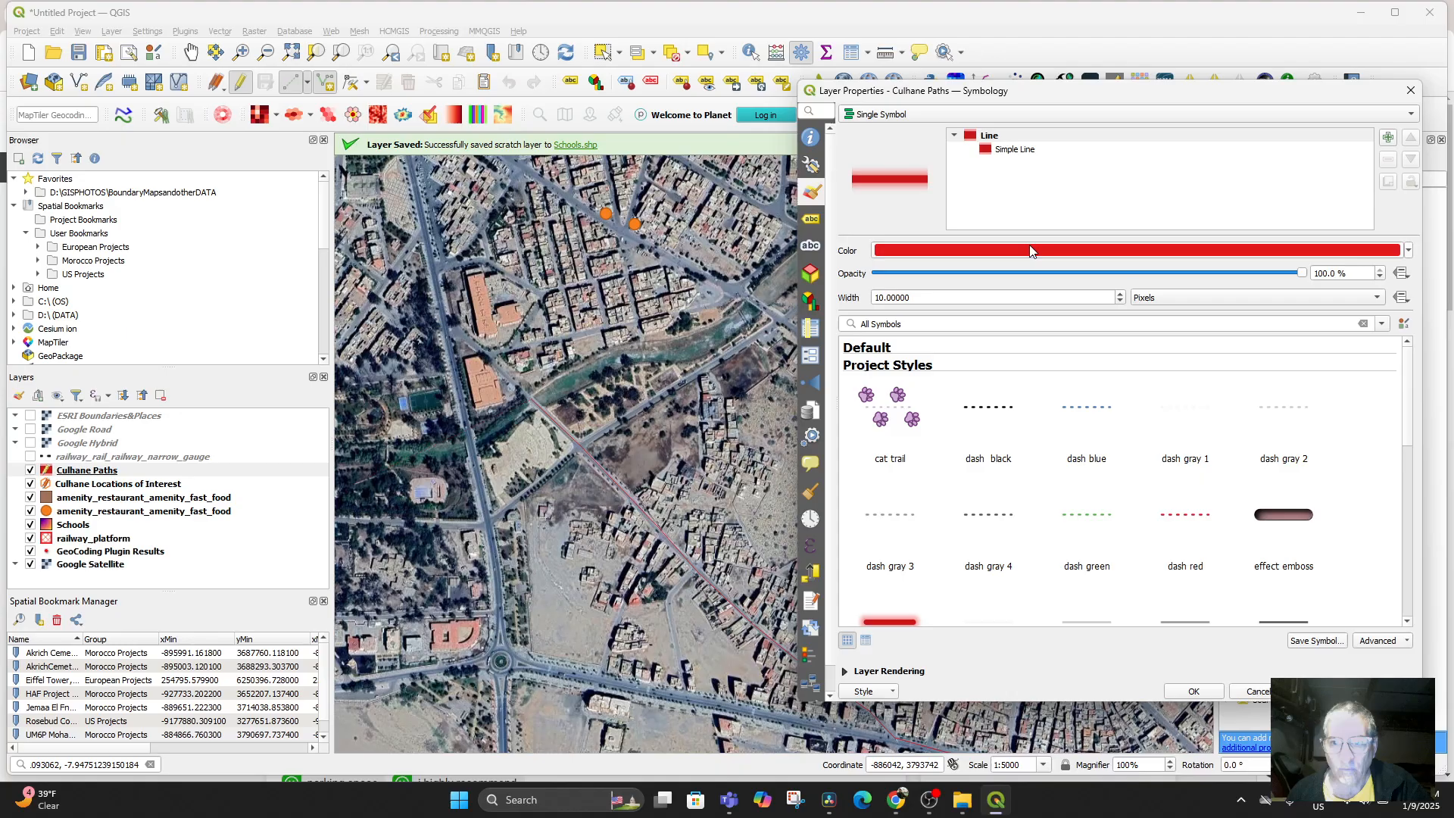
left_click_drag(942, 290, 856, 290)
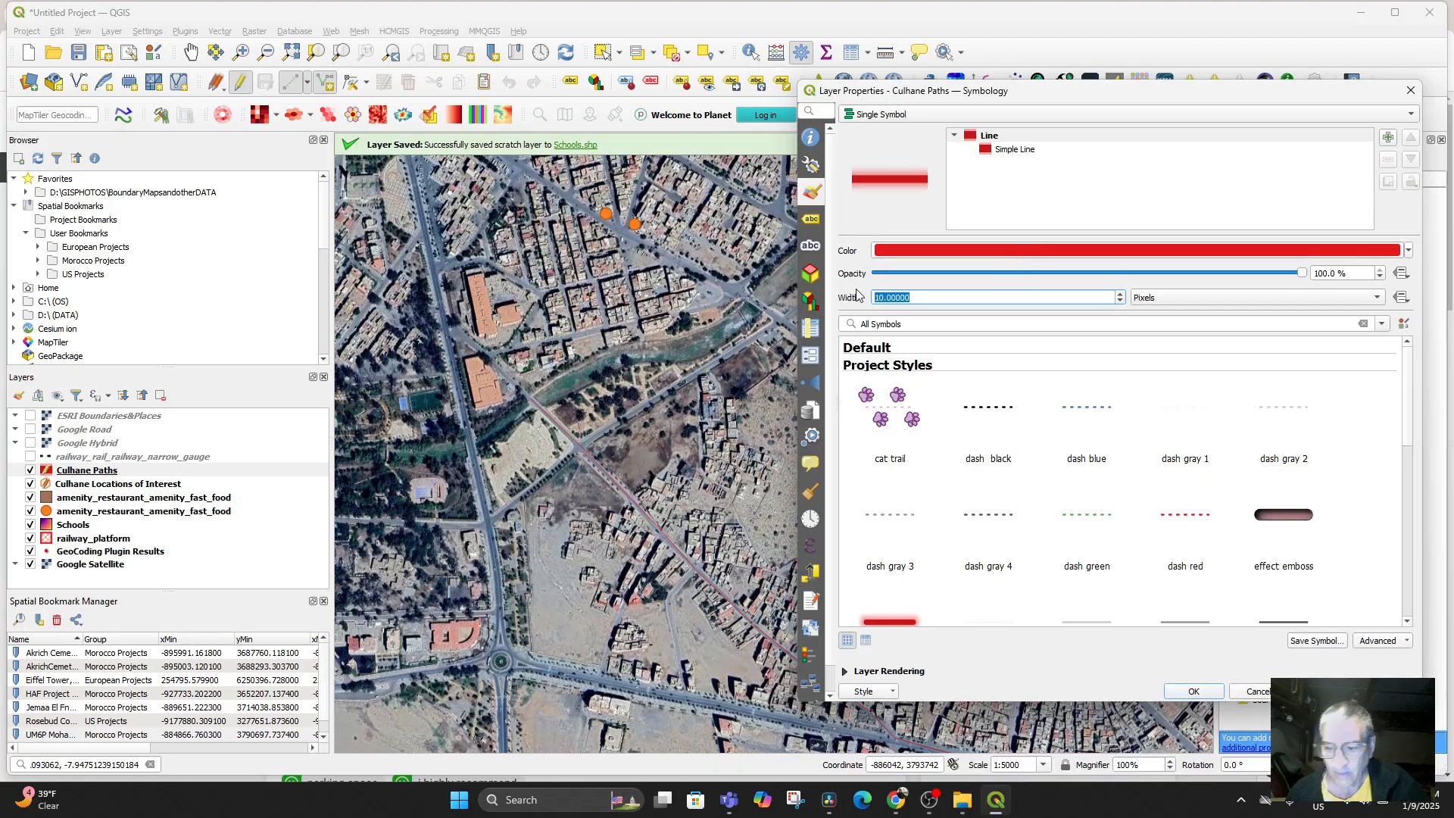
type("20")
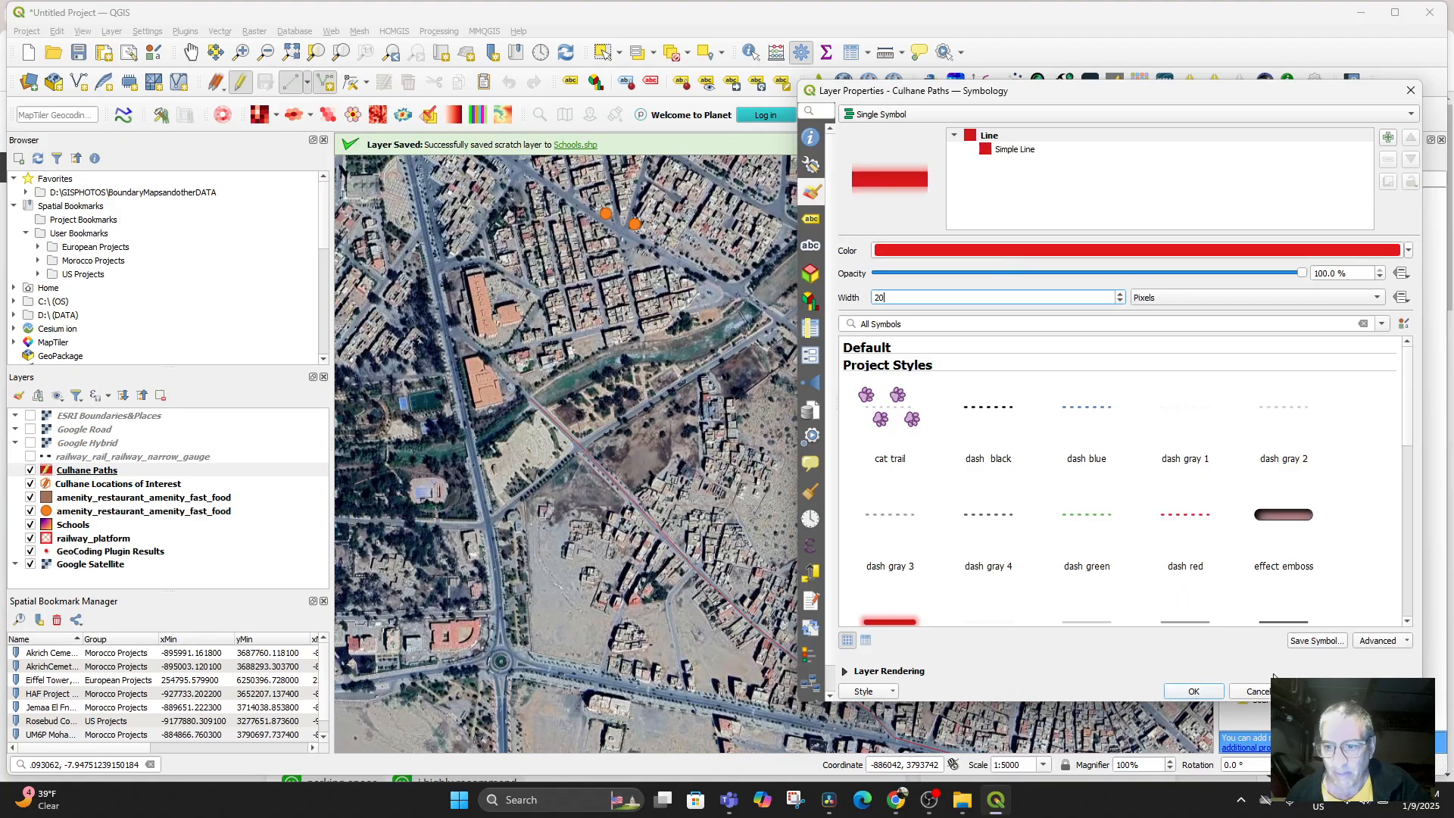
left_click(1325, 691)
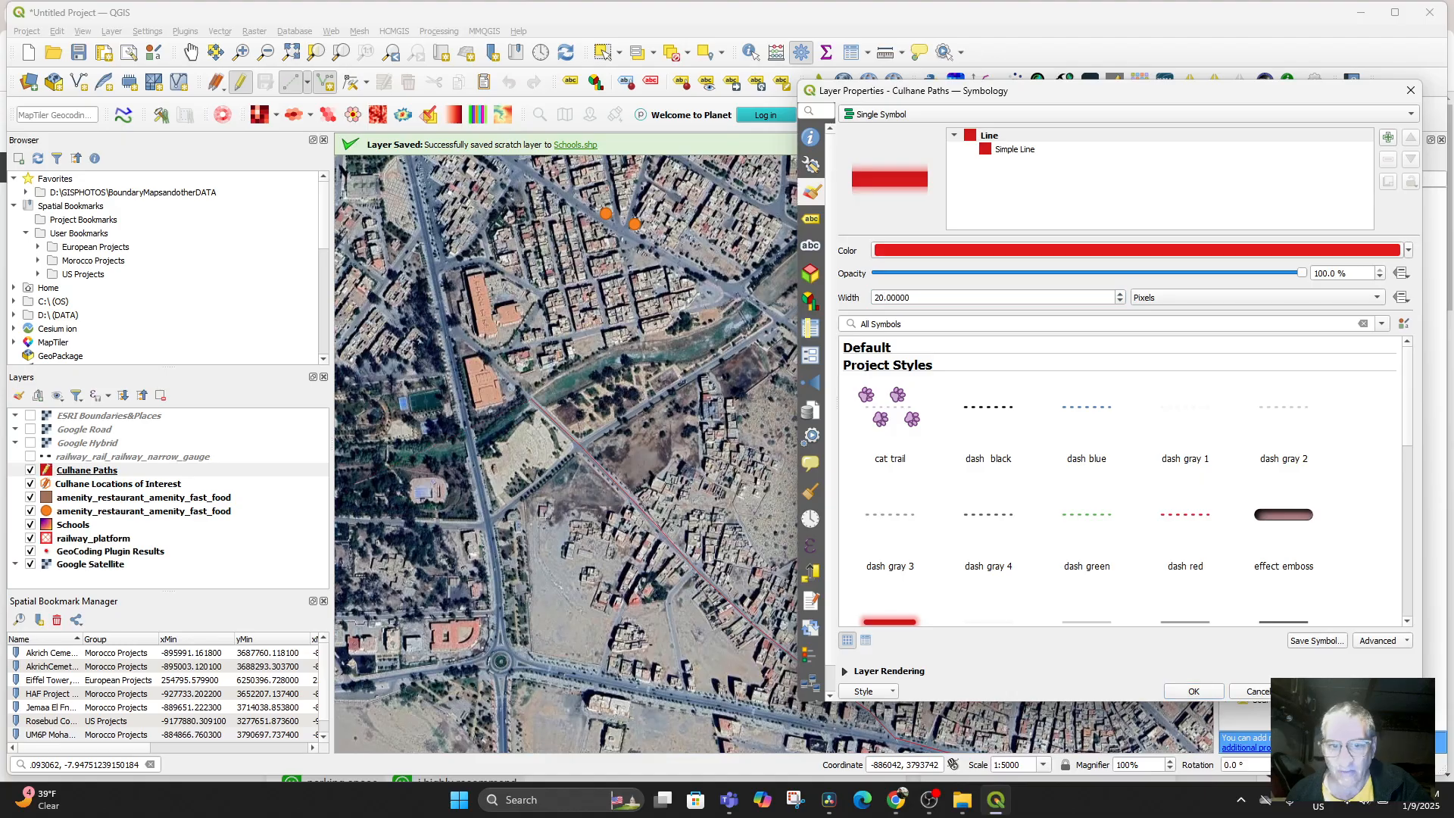
left_click(1212, 689)
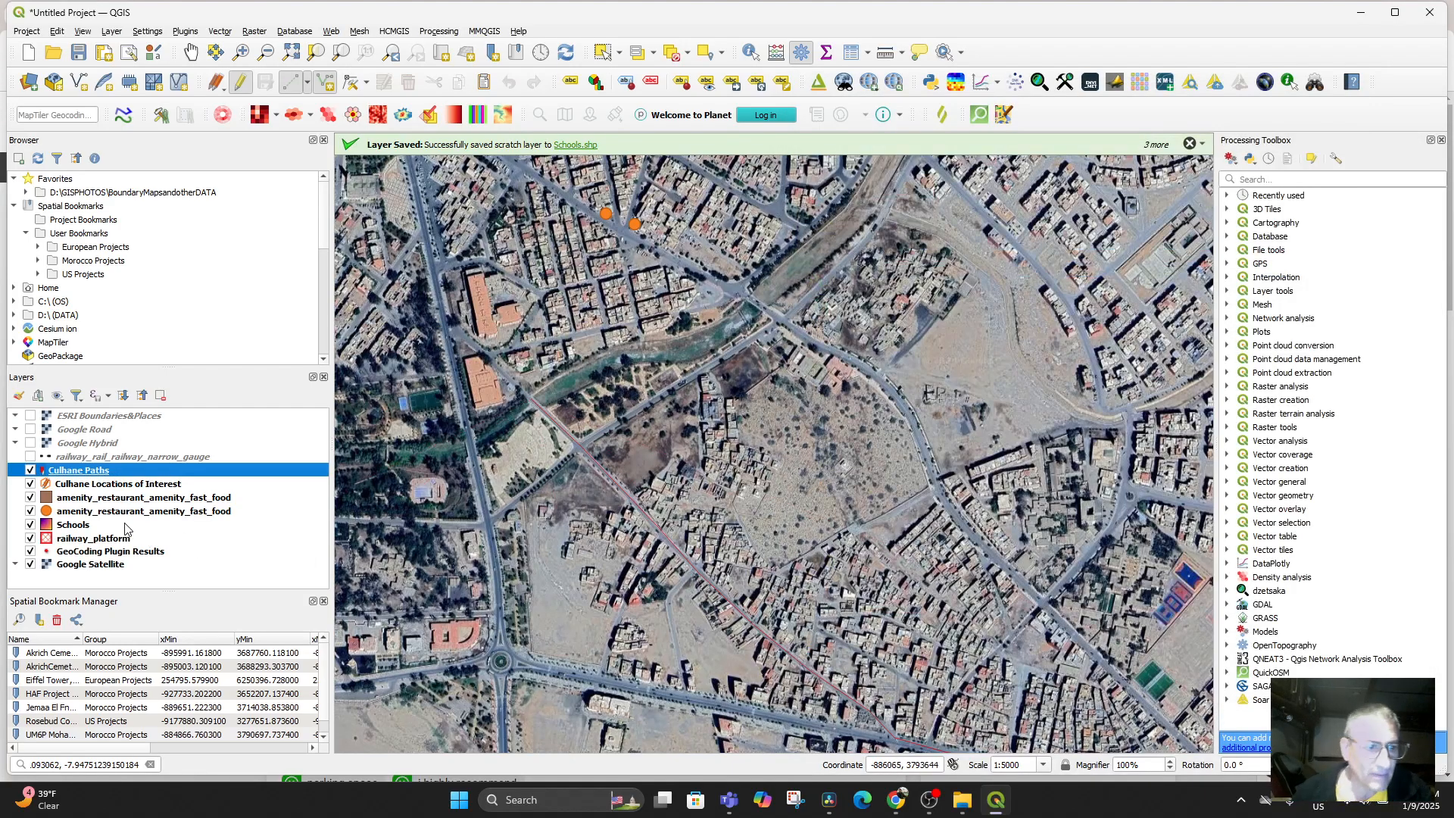
Step: Continue digitizing the path northwest from the river toward the main north-south road
left_click_drag(679, 572, 882, 700)
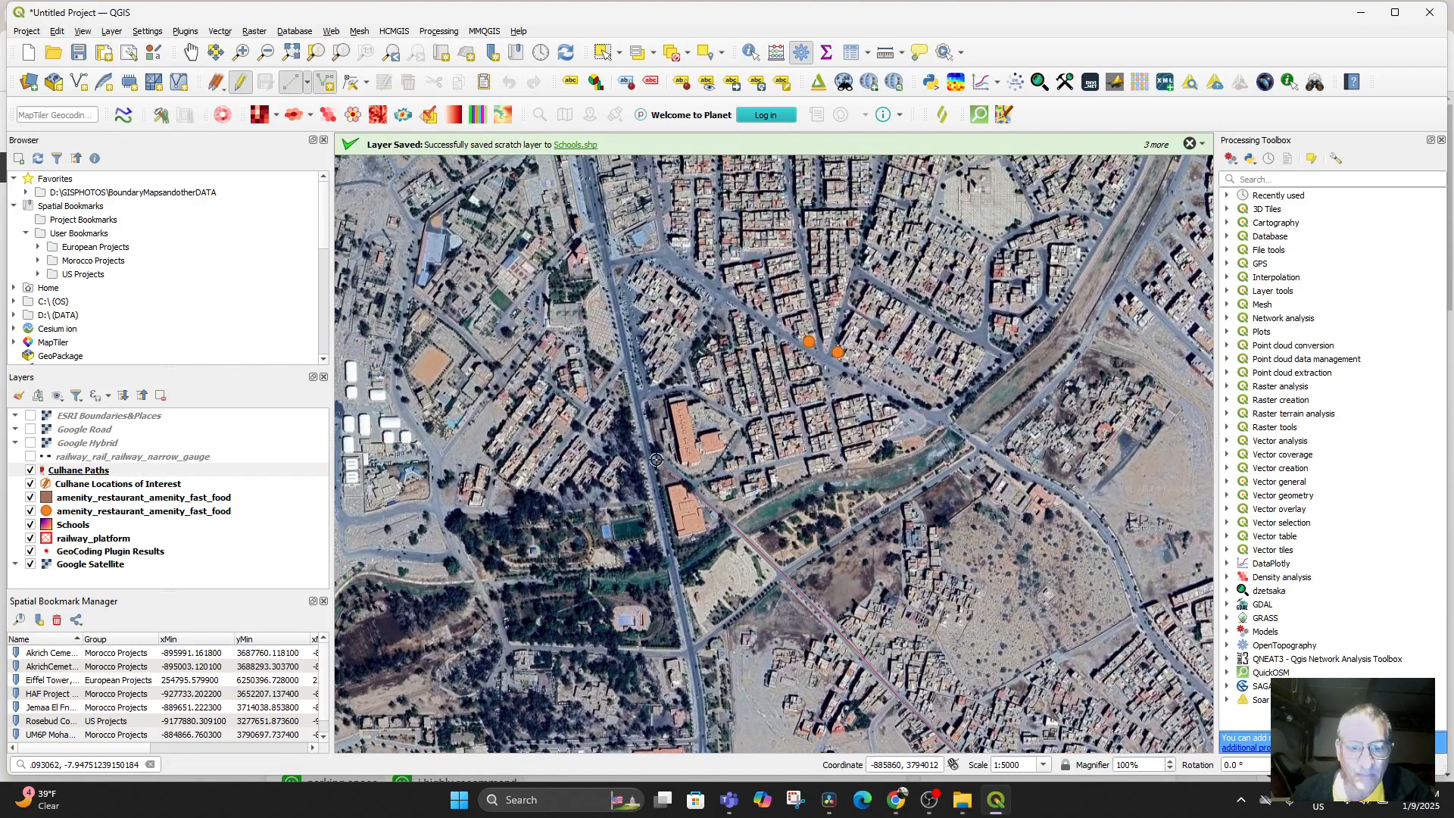
Step: Trace the rest of the route north along the main road to the railway platform, finish the line and stop editing the paths layer
scroll(643, 446, "down", 3)
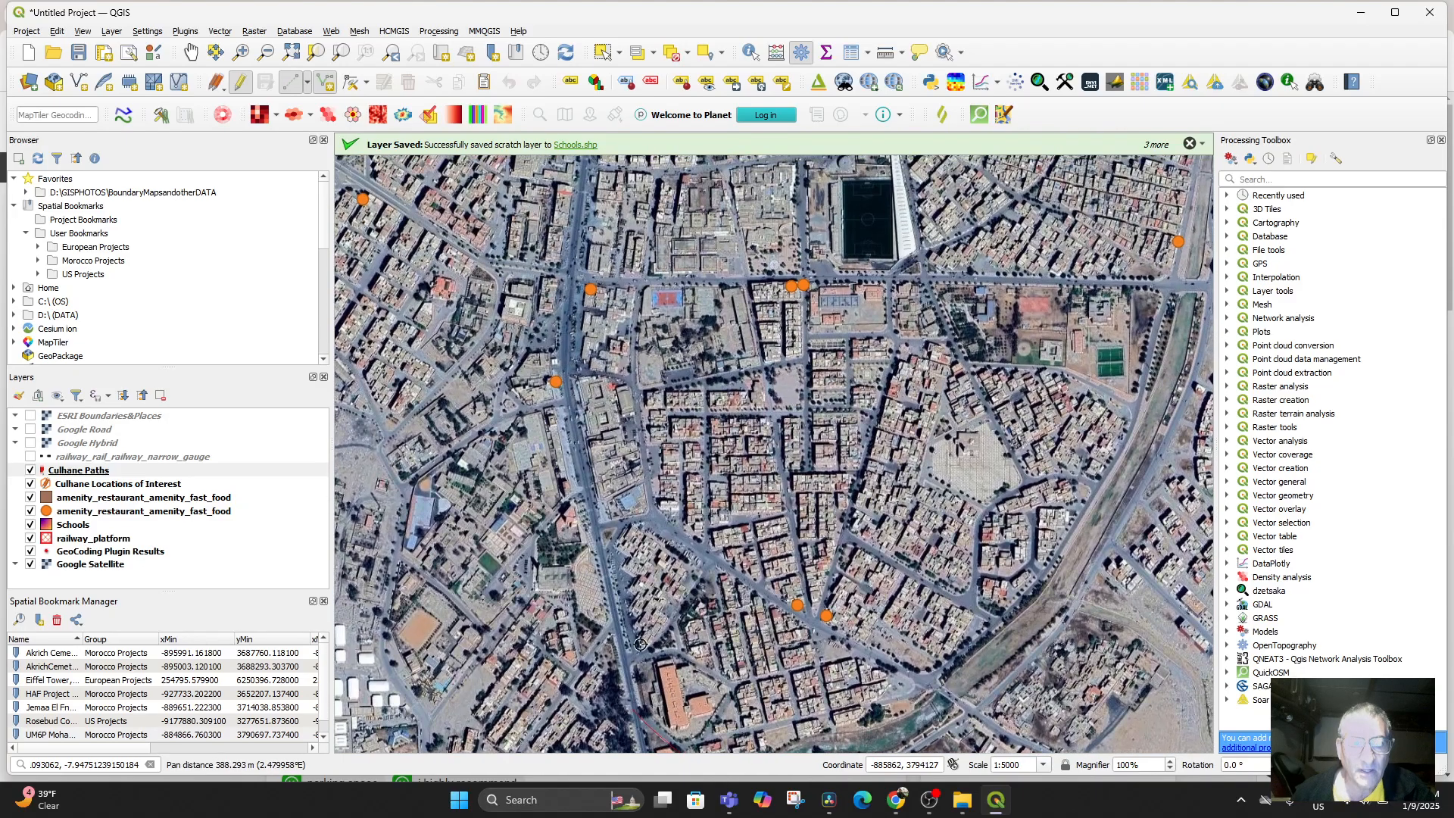
scroll(690, 603, "up", 2)
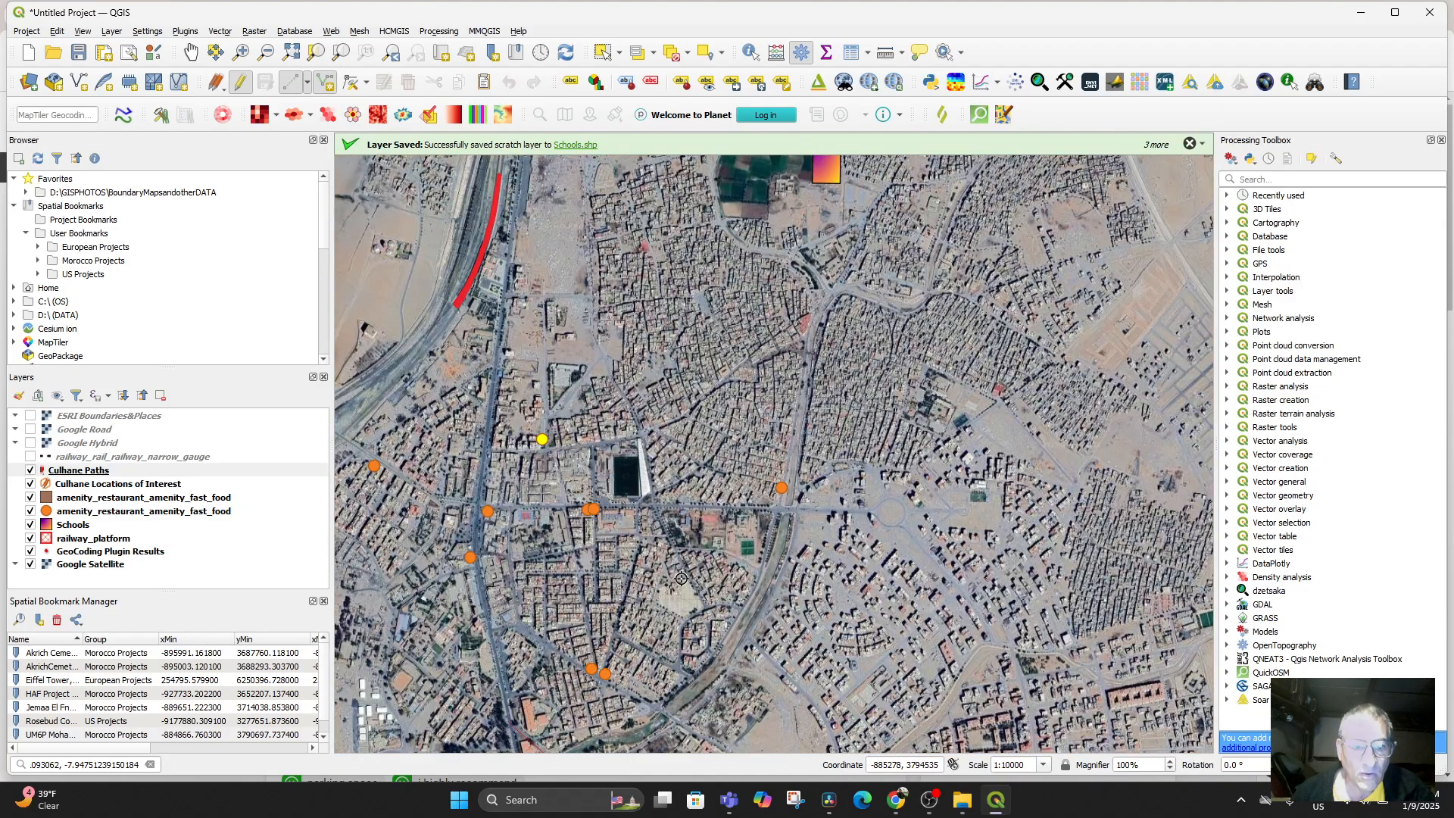
left_click_drag(655, 544, 804, 299)
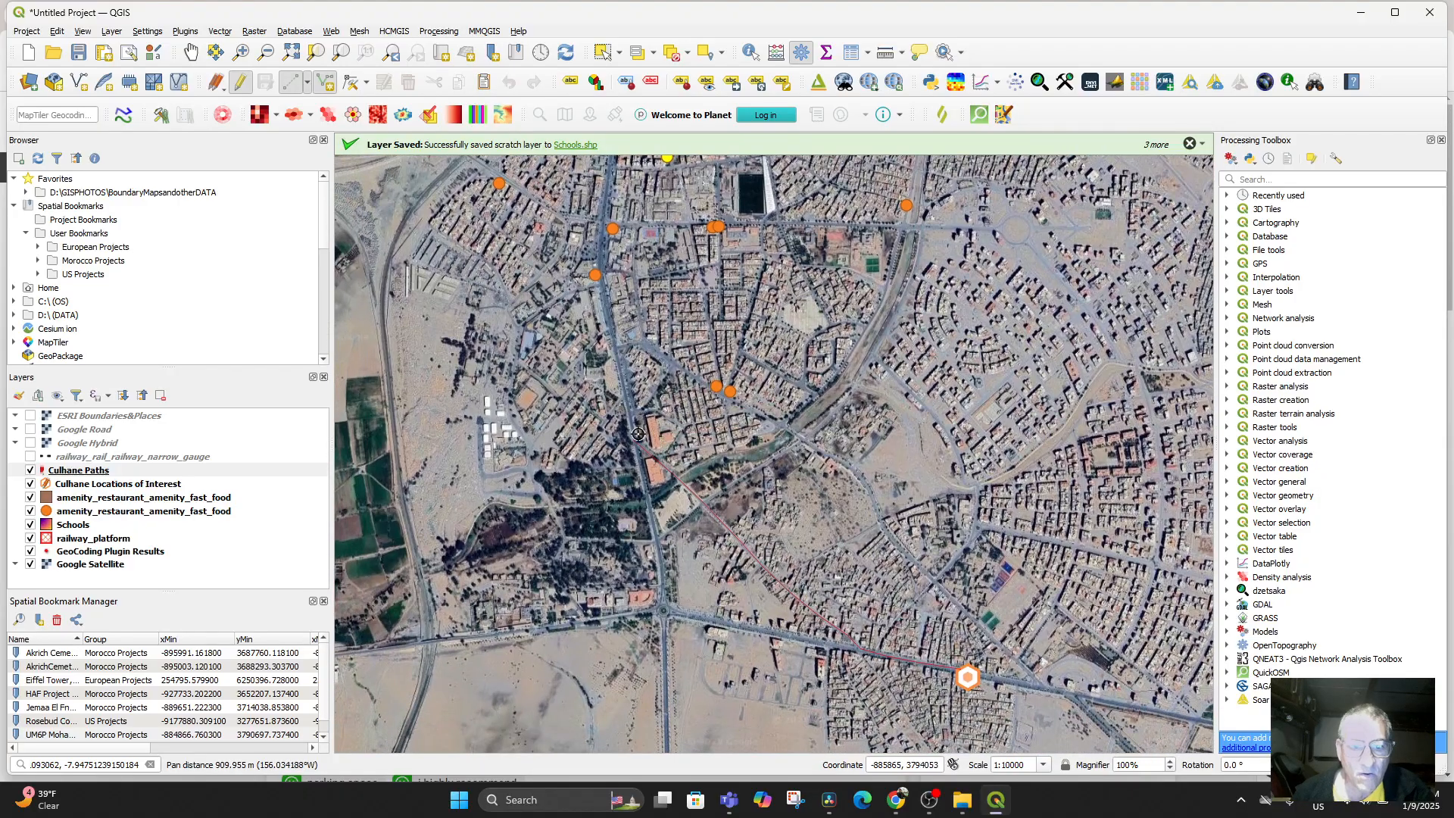
left_click(623, 391)
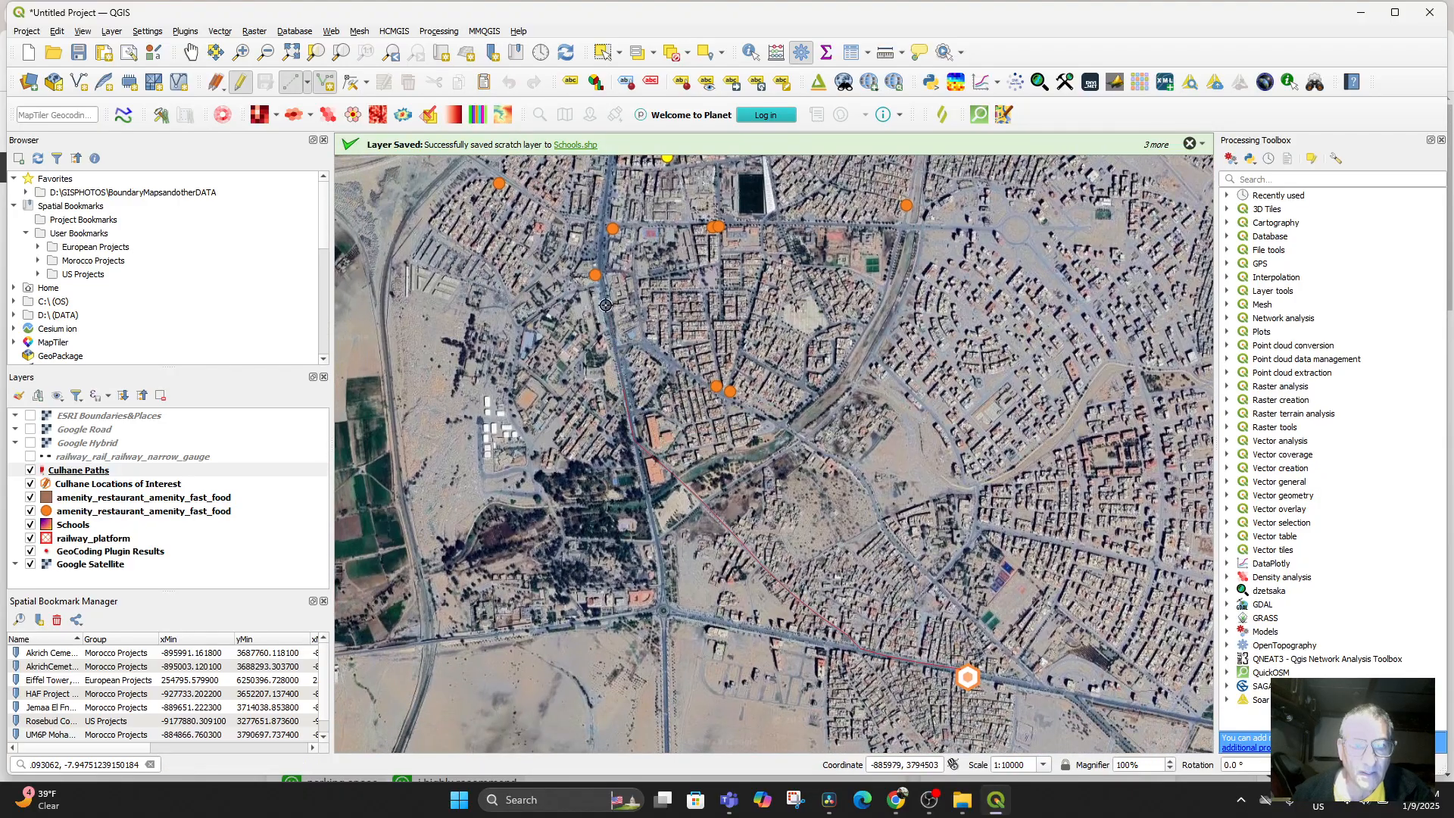
left_click(600, 280)
left_click_drag(677, 340, 718, 655)
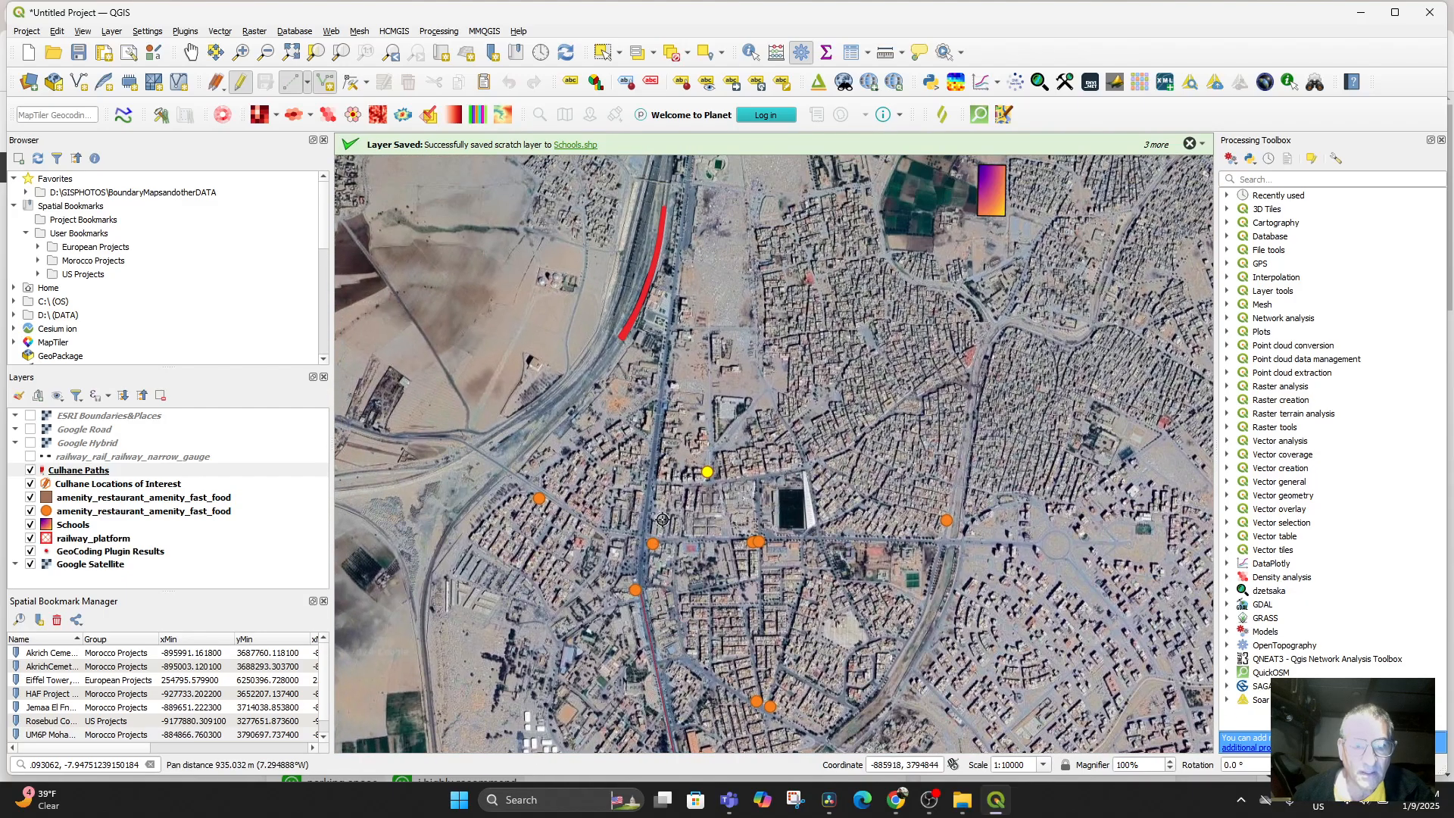
left_click(668, 306)
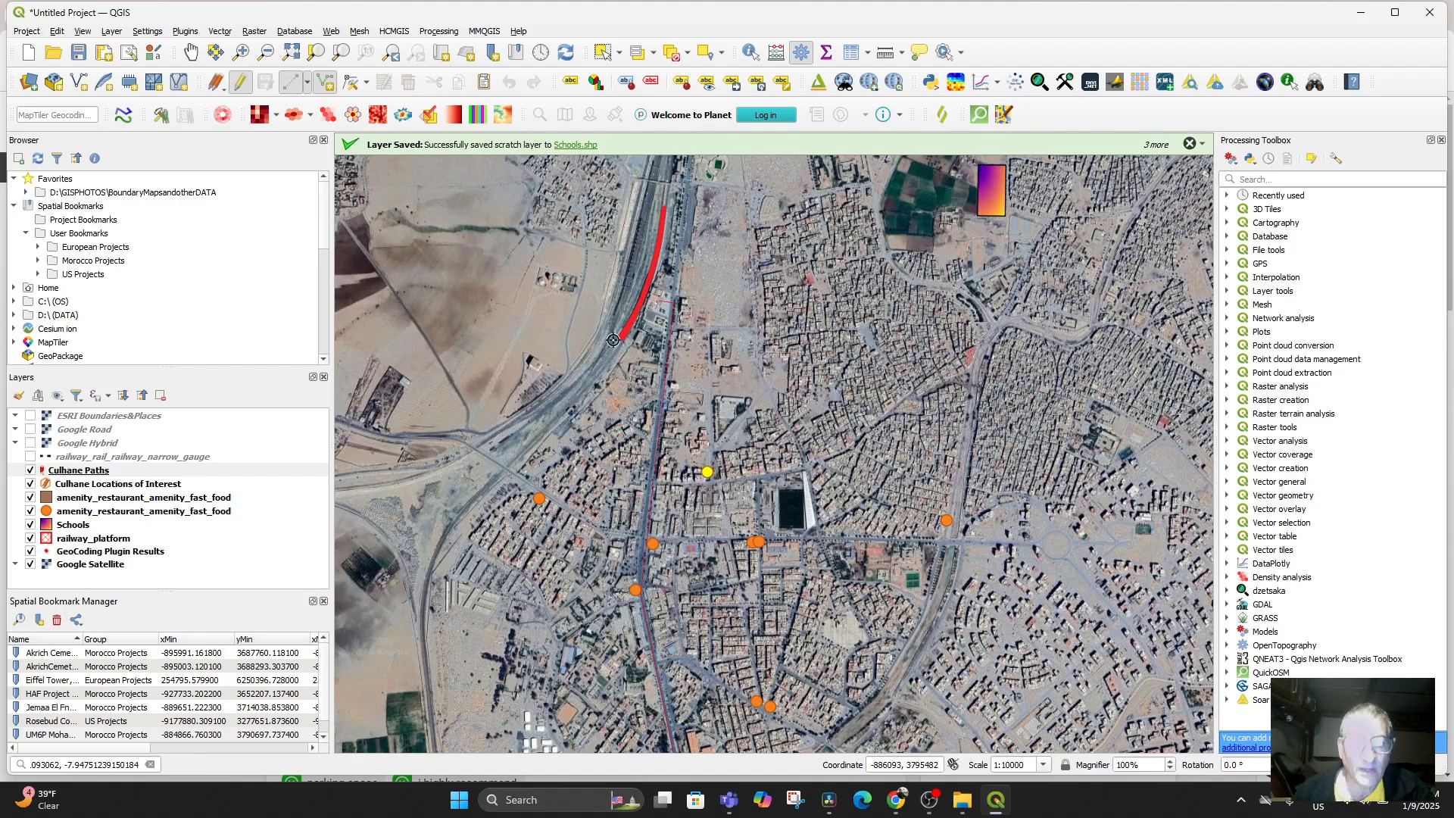
left_click(248, 89)
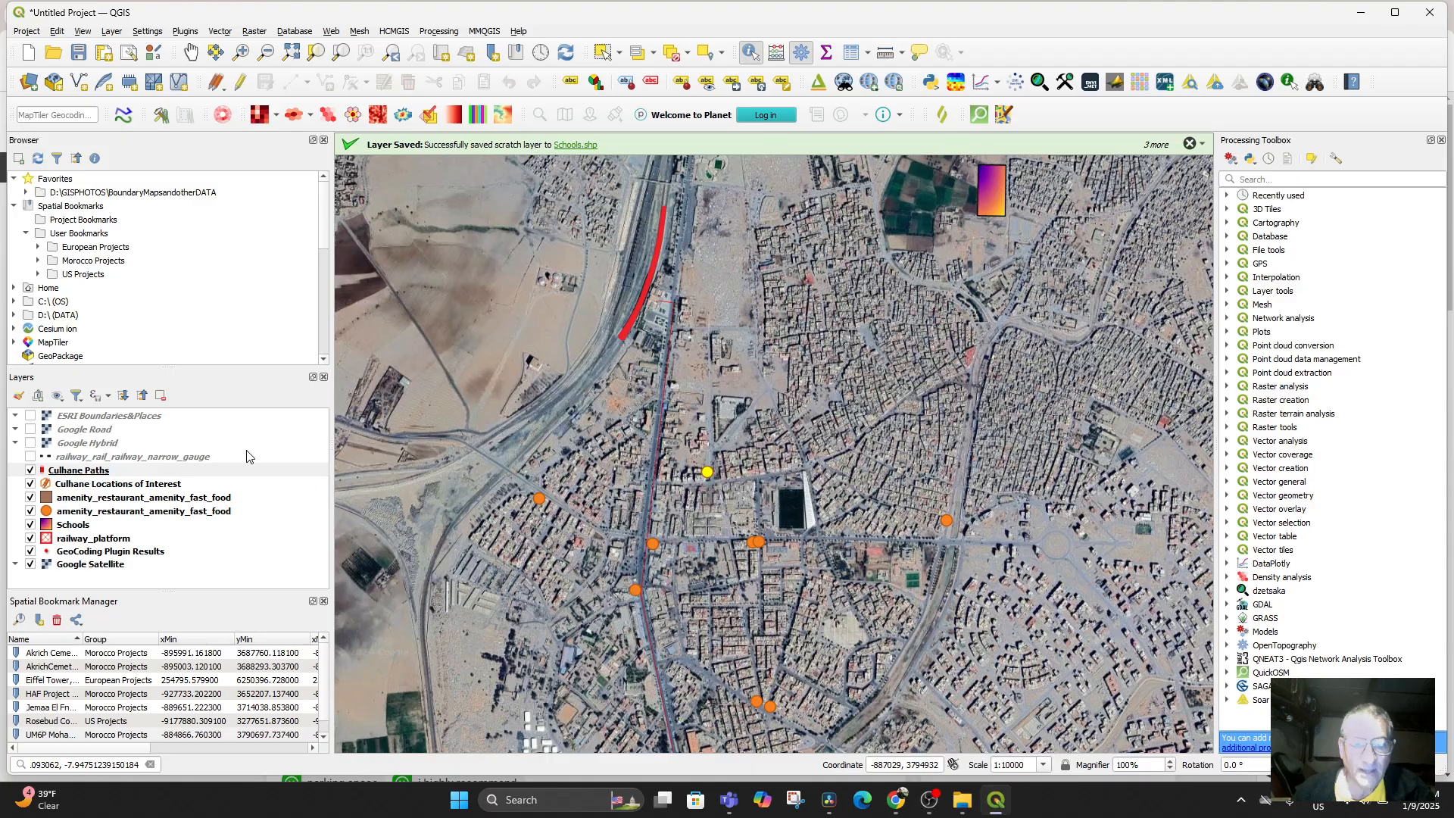
Step: Change the line width unit of the paths layer's symbol to Points and apply it
left_click(70, 472)
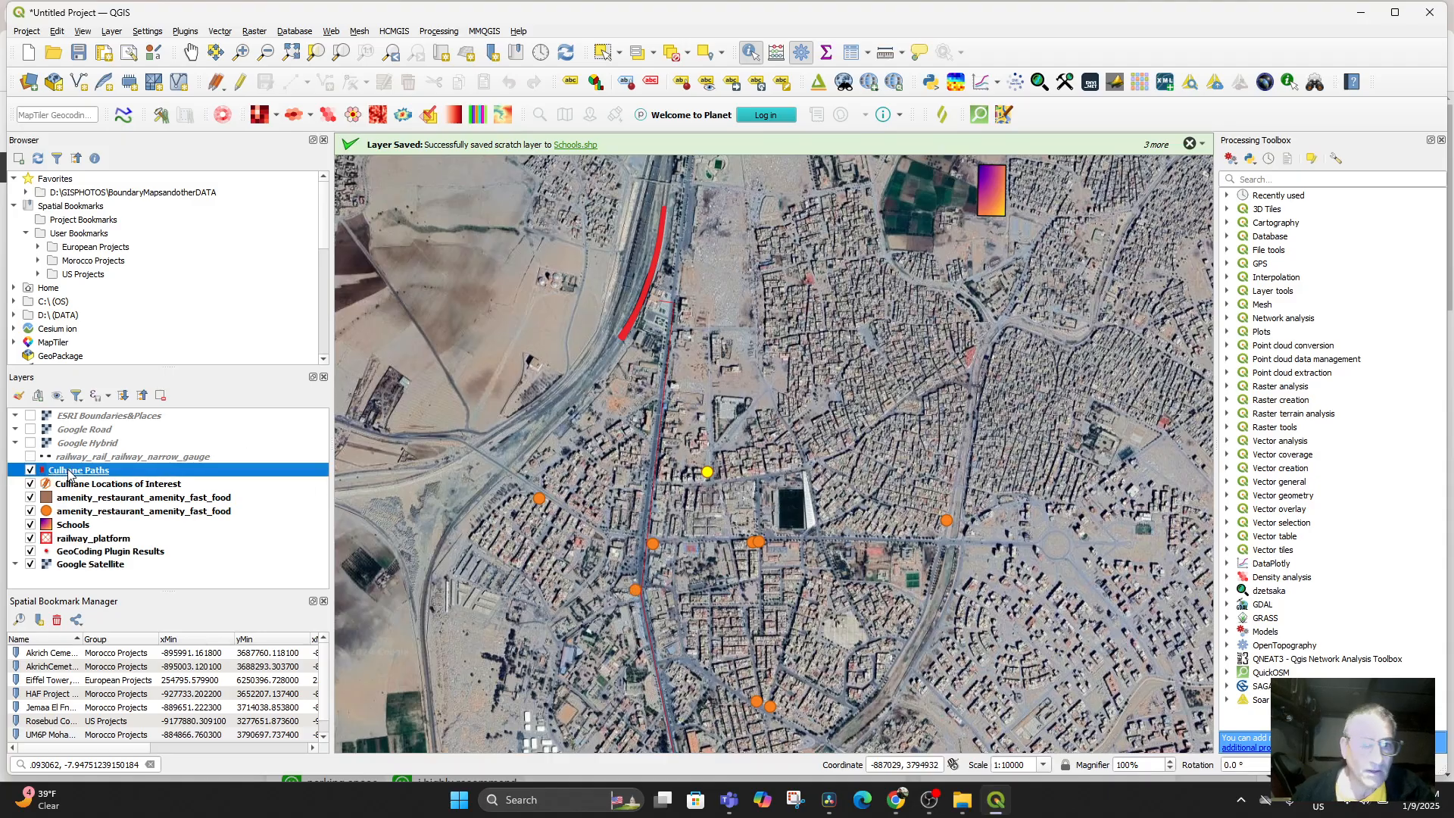
double_click(68, 473)
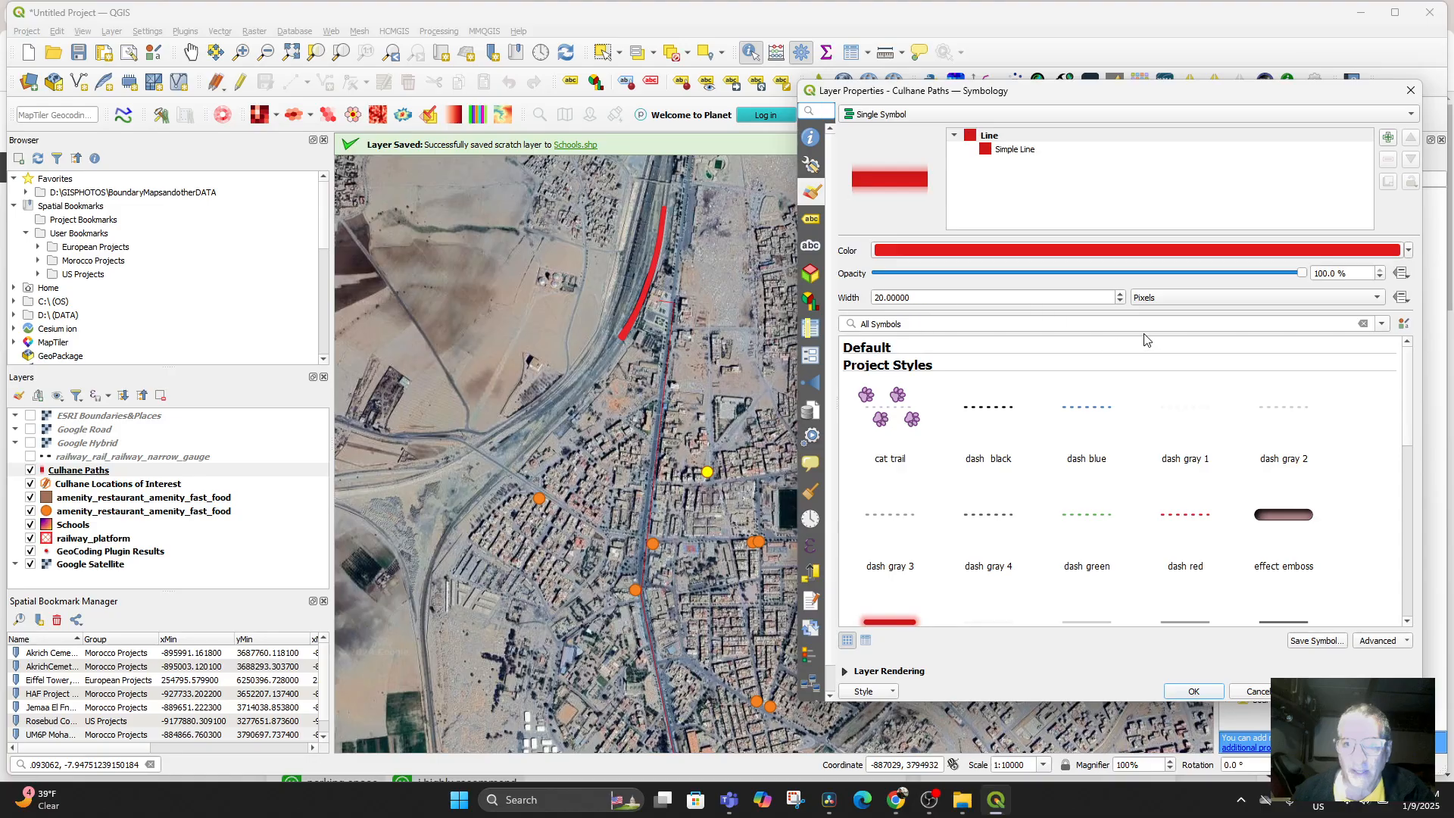
left_click(1169, 299)
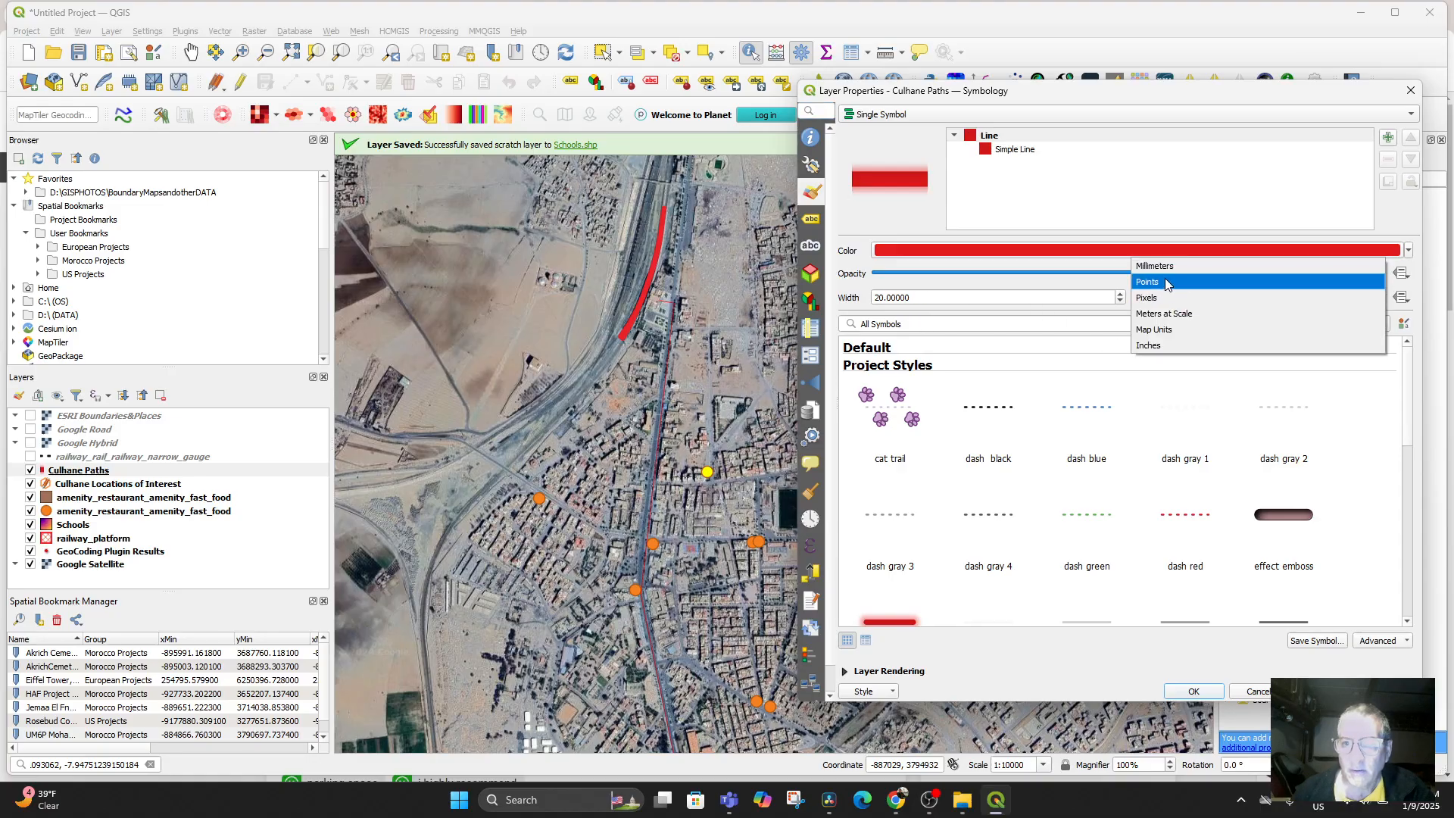
left_click(1167, 284)
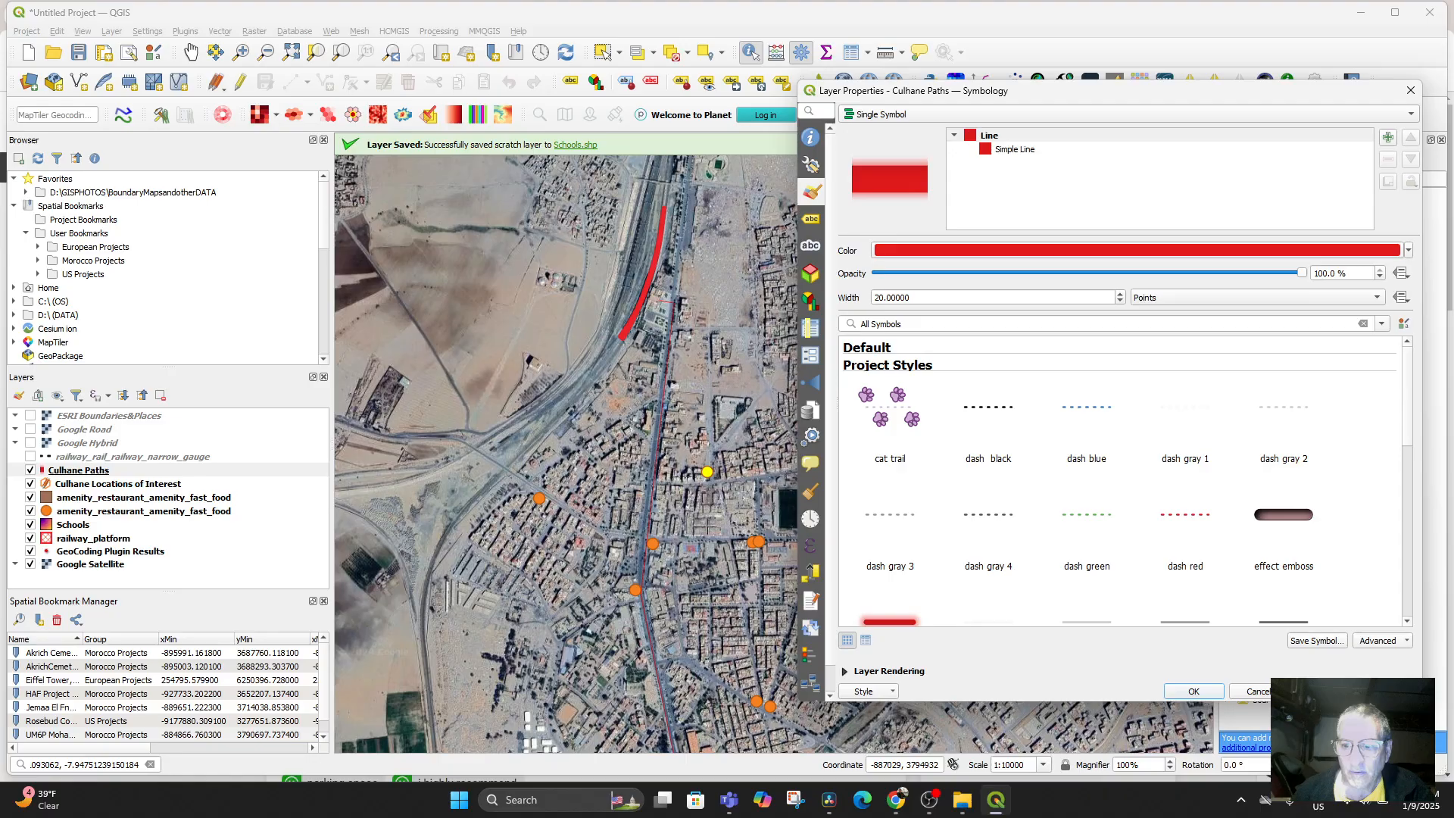
left_click(1194, 692)
Step: Try to identify the route feature on the main road west of the orange location marker
scroll(741, 603, "down", 2)
left_click_drag(740, 603, 731, 607)
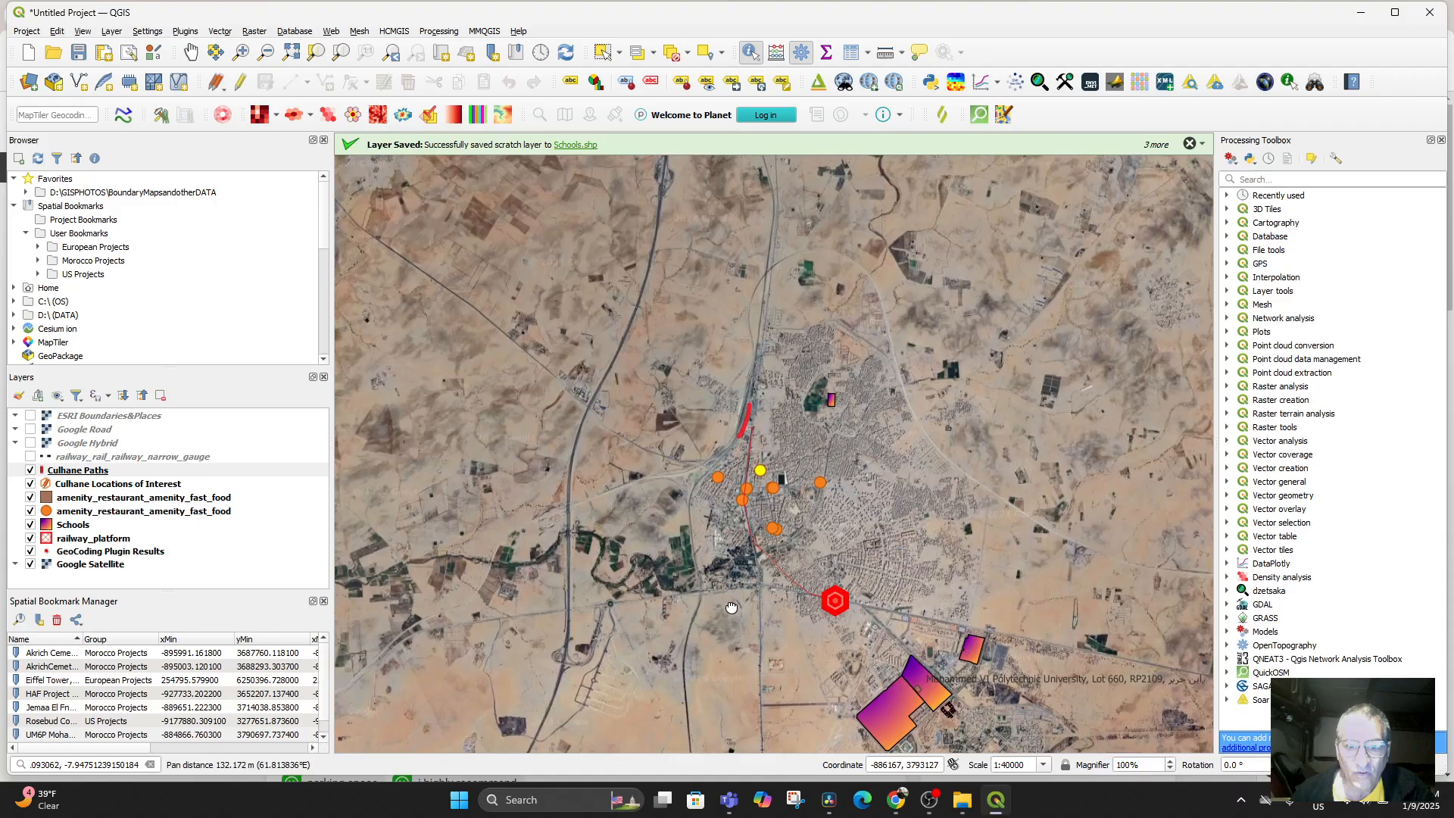
scroll(731, 608, "up", 4)
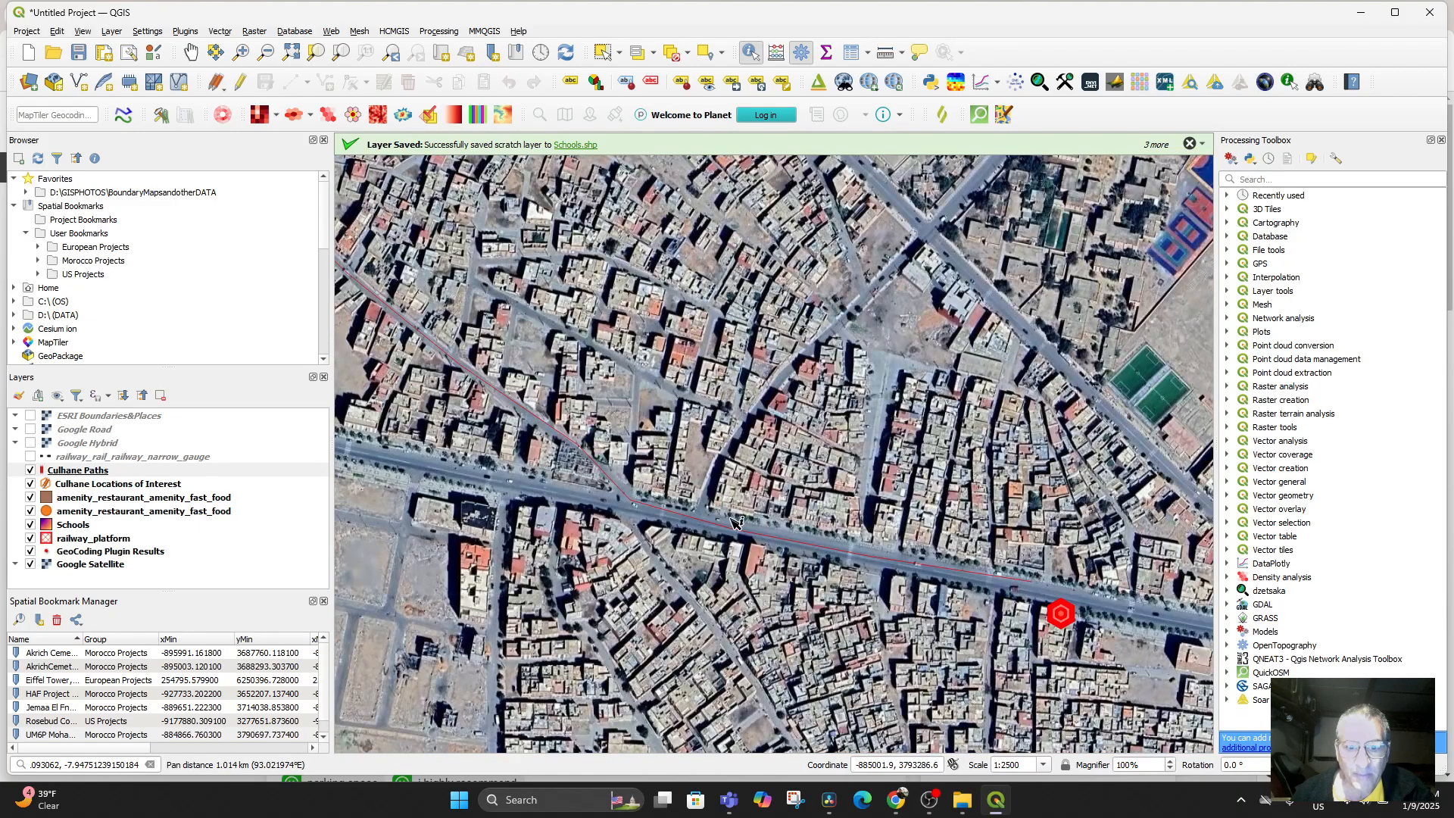
left_click(731, 534)
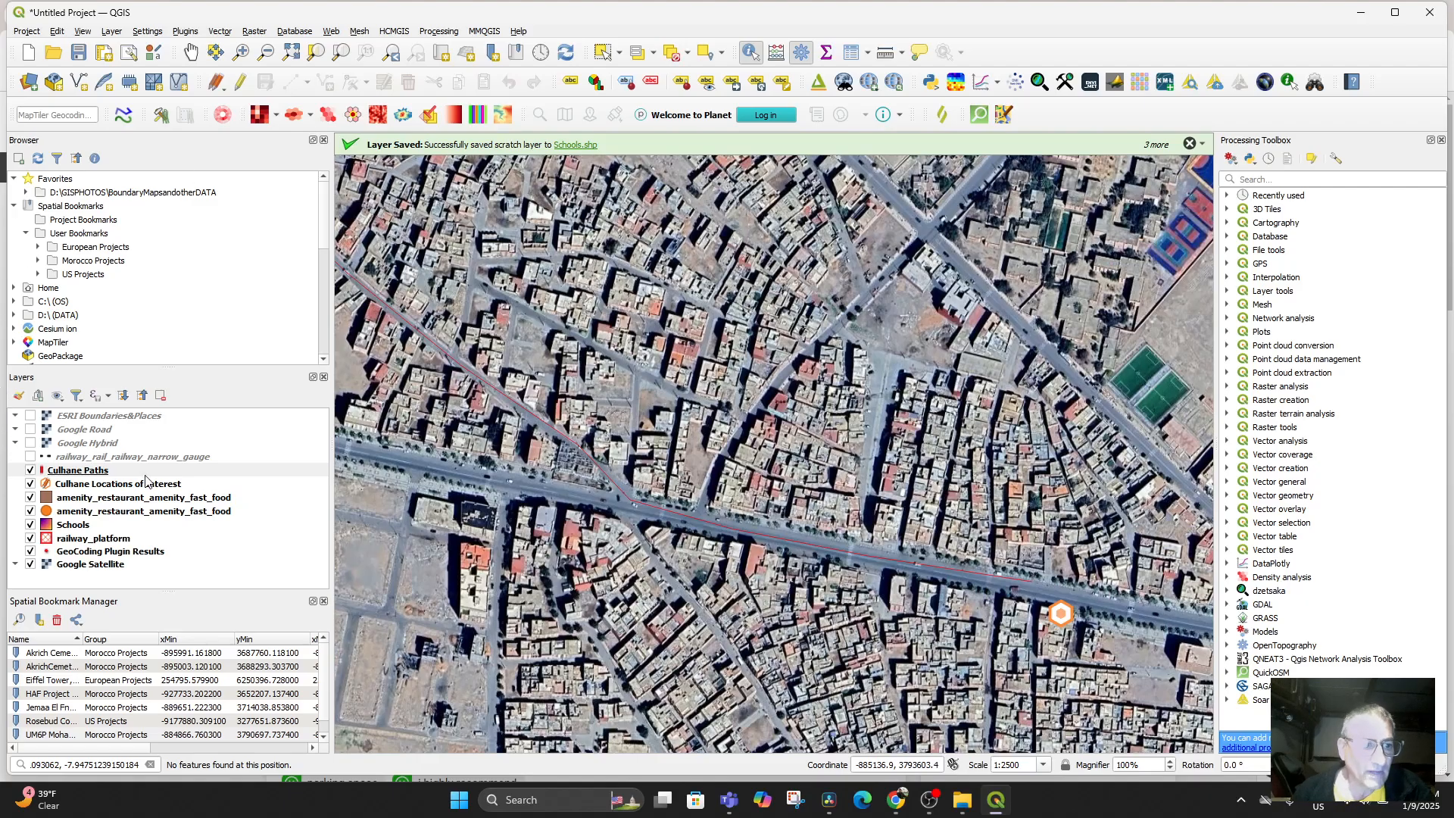
Step: Toggle the visibility of the paths and locations-of-interest layers off and on to check which map features each one draws
left_click(90, 474)
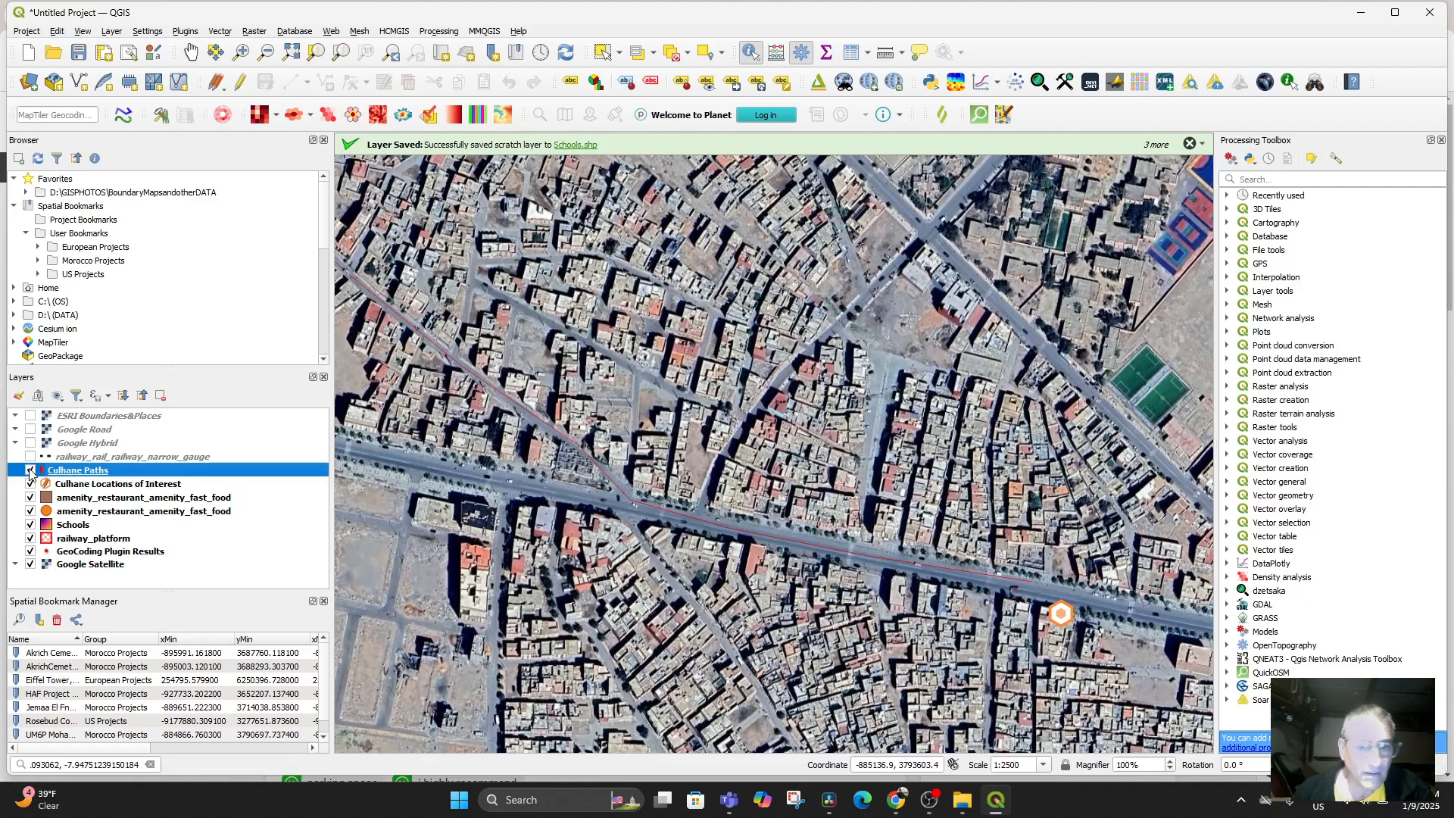
left_click(30, 471)
left_click(30, 471)
left_click(30, 485)
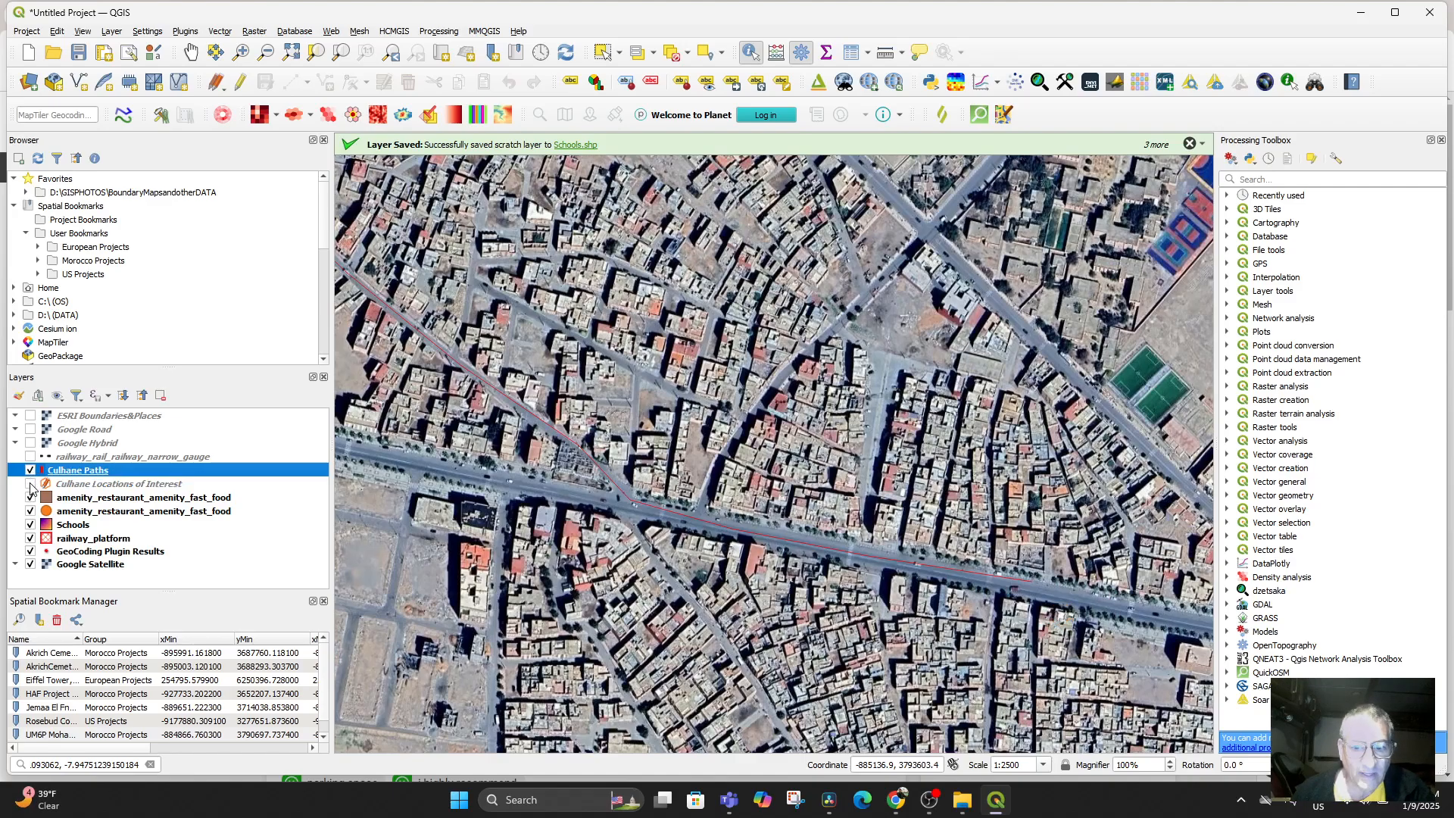
left_click(30, 484)
left_click(31, 471)
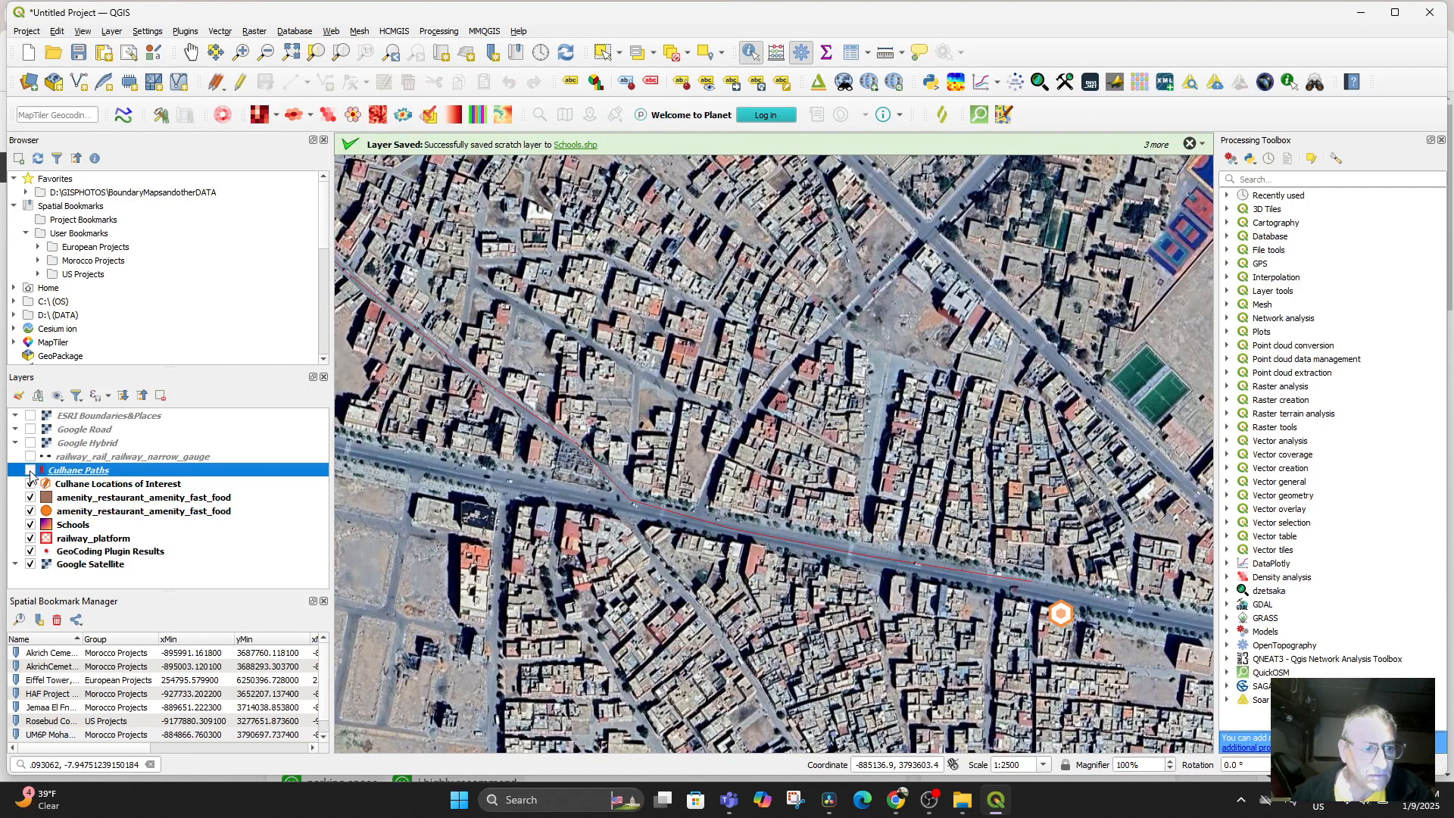
left_click(31, 471)
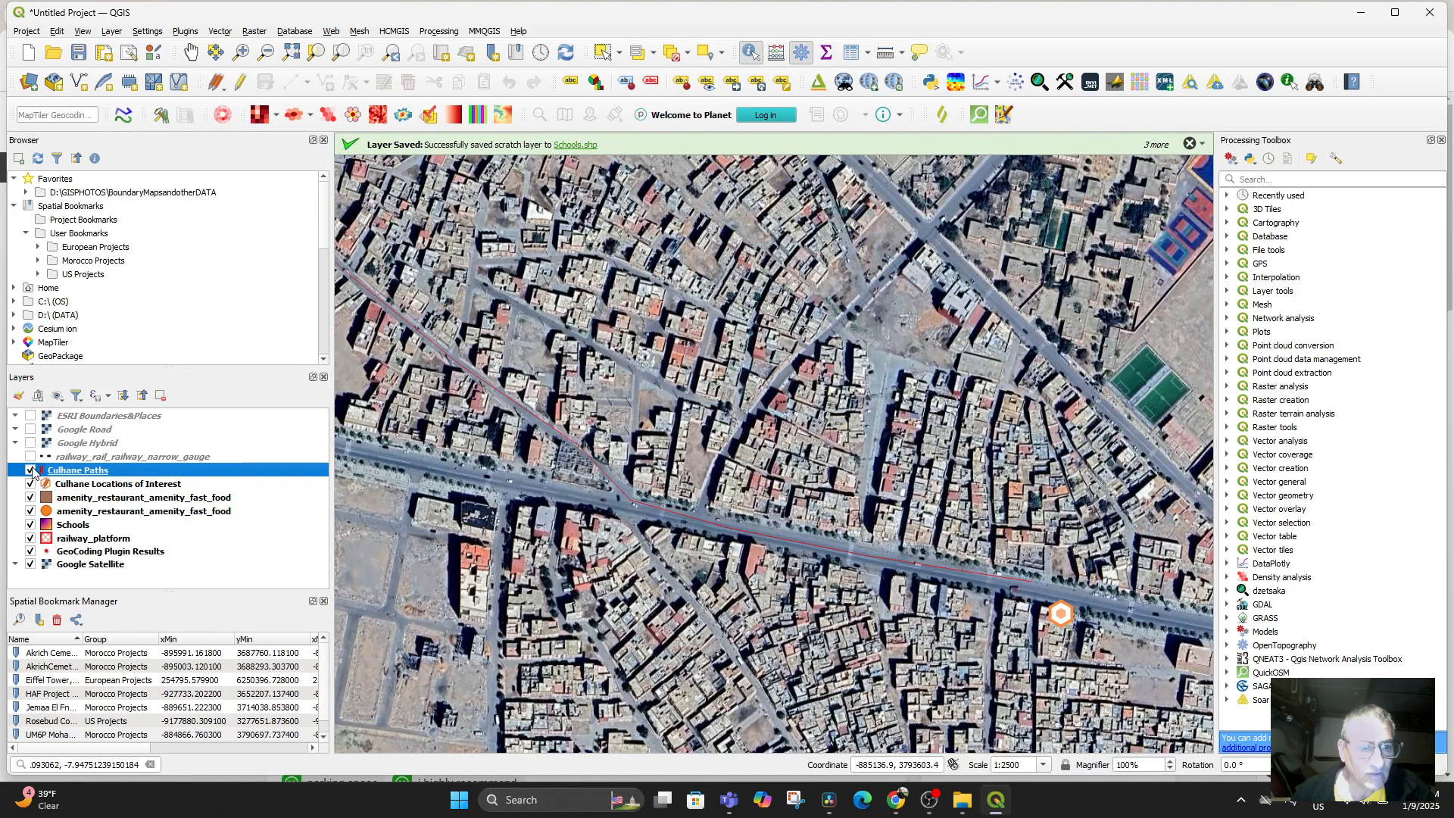
left_click(30, 470)
left_click(30, 471)
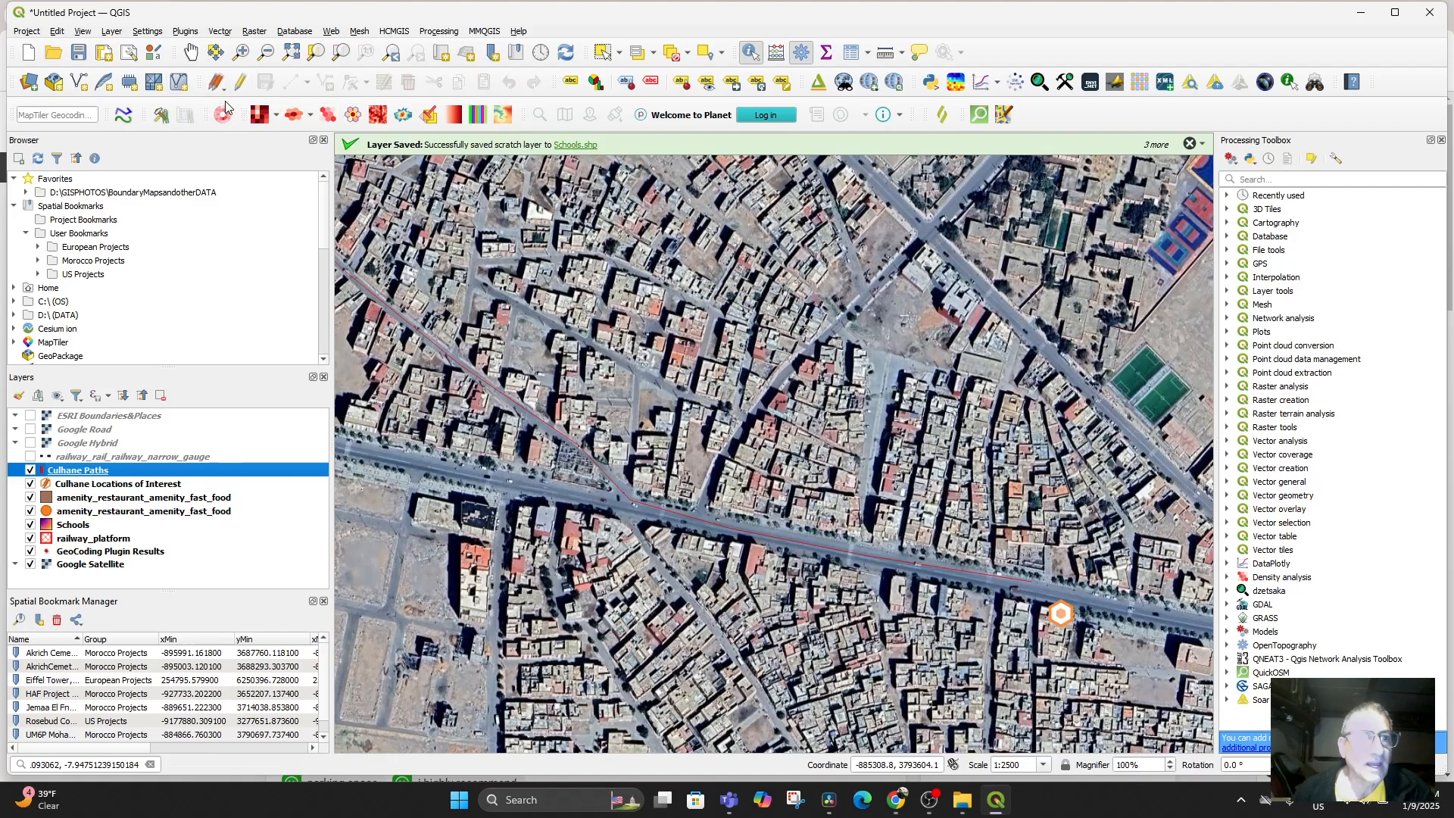
Step: Save the project in the DTMsforTutorials folder as "Morocco Tutorial"
left_click(78, 54)
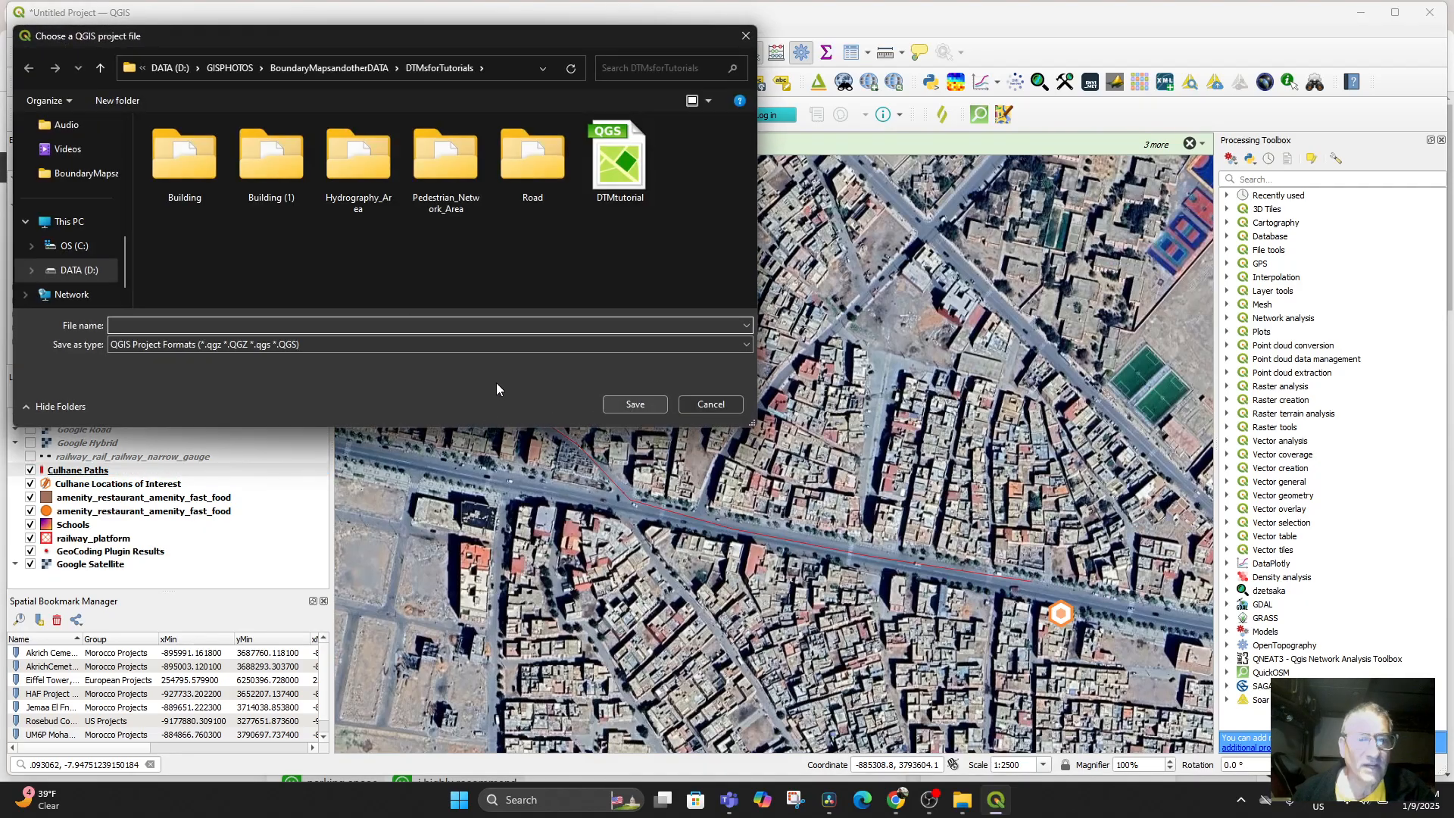
type("Moroco")
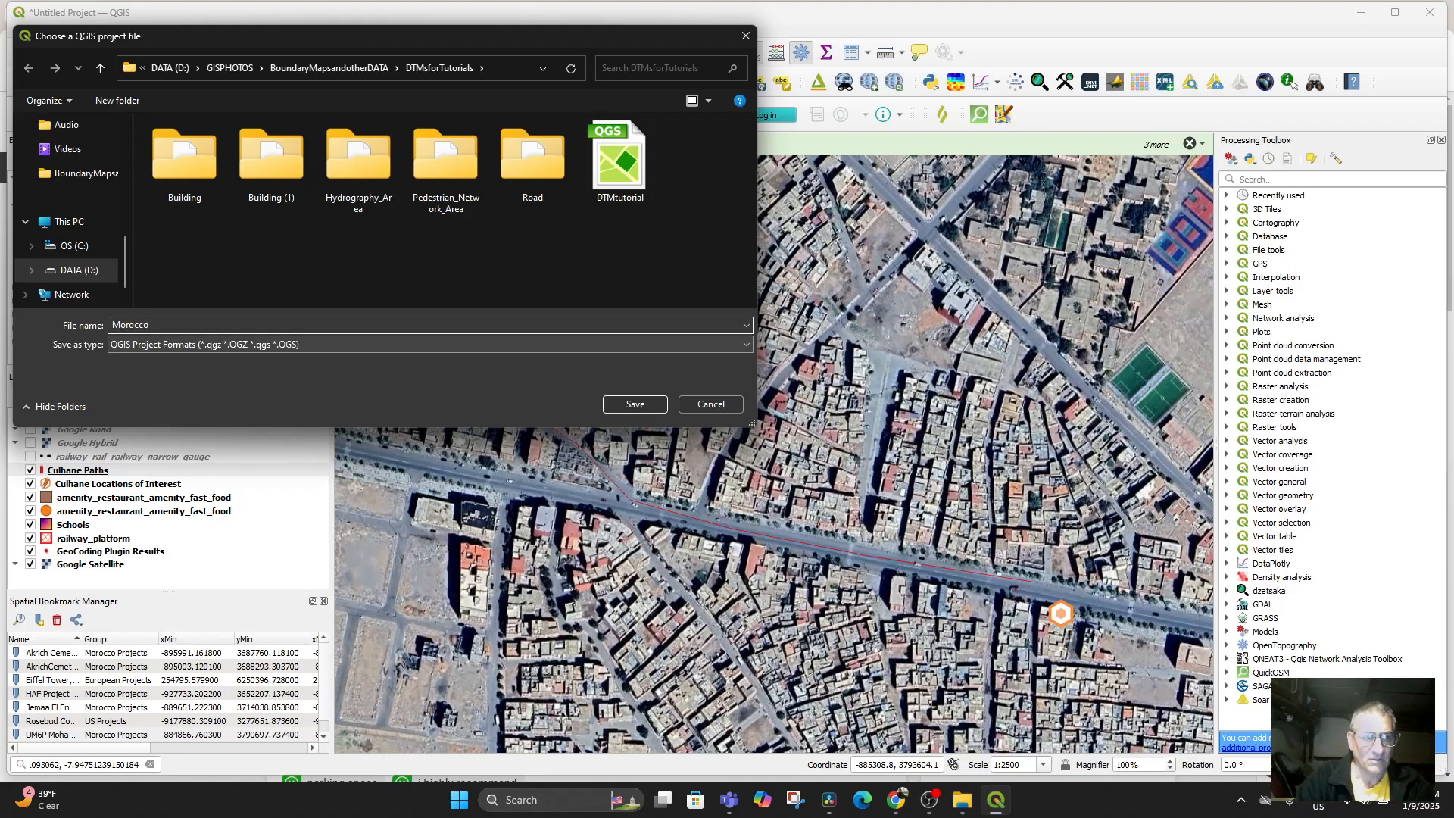
type(" Tutorial")
key("Return")
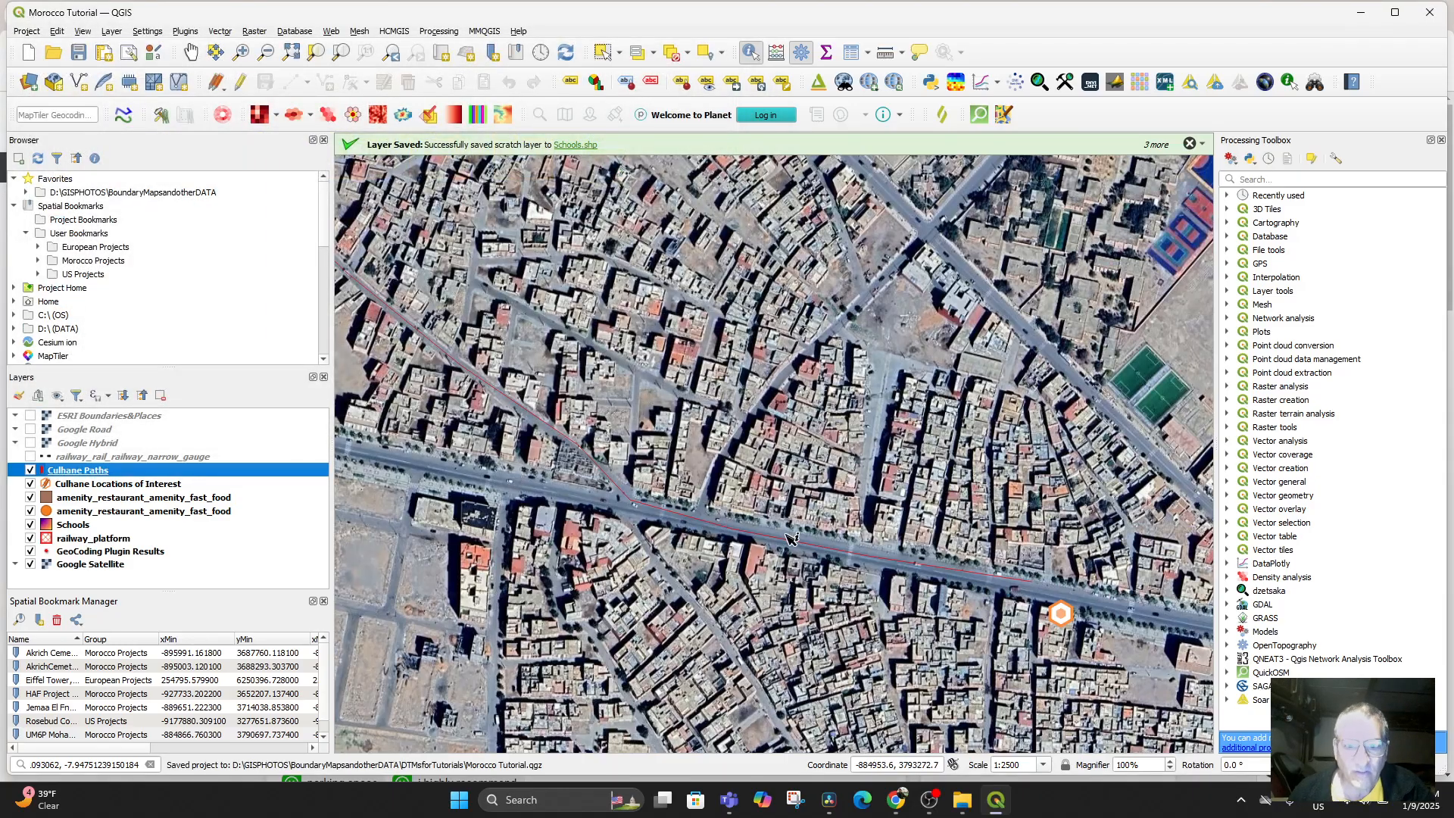
Step: Hide the two restaurant and fast-food layers, locations of interest, railway_platform, Schools, GeoCoding Plugin Results and Google Satellite, leaving only the paths layer visible
left_click(908, 564)
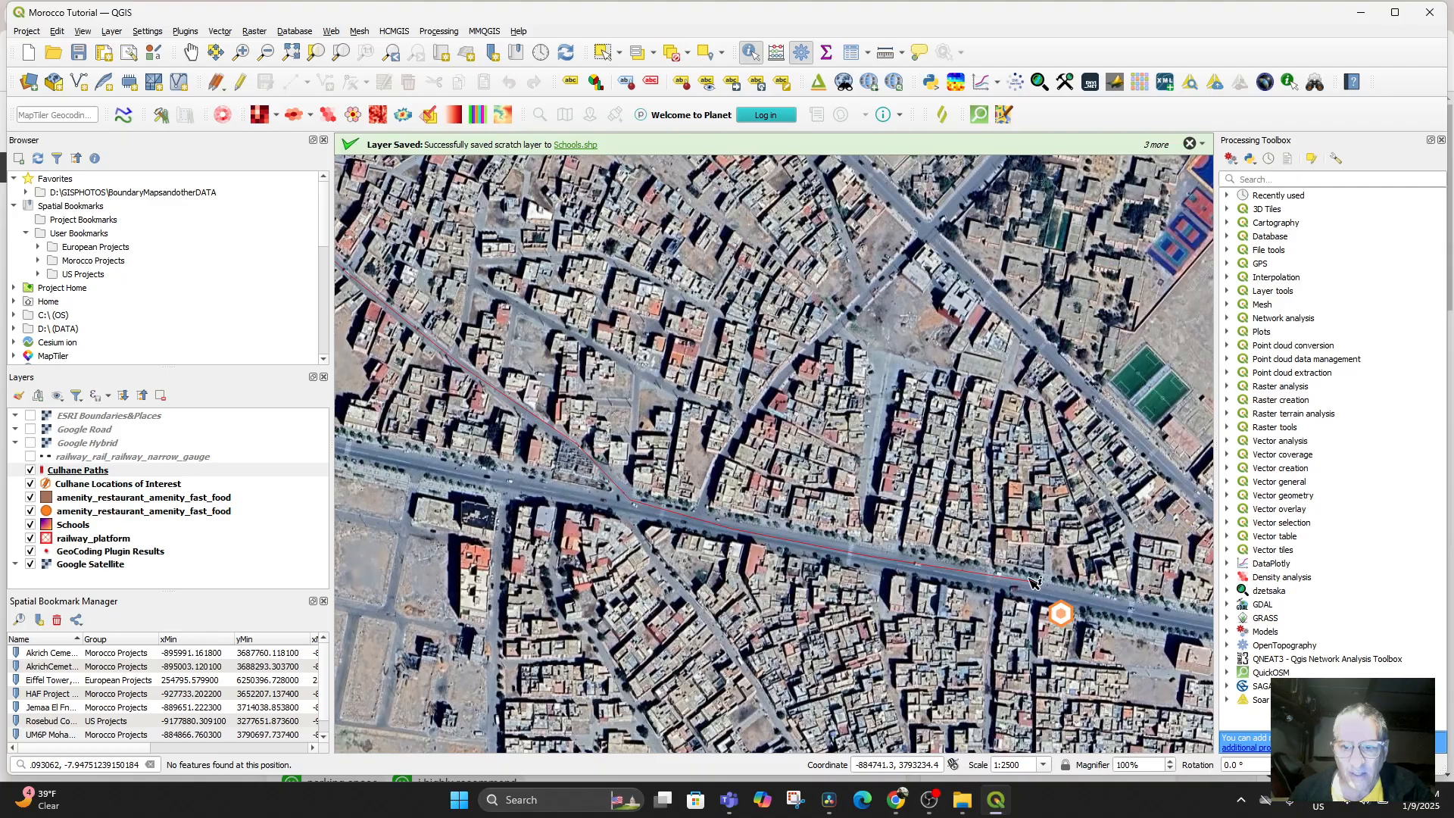
left_click(31, 510)
left_click(31, 497)
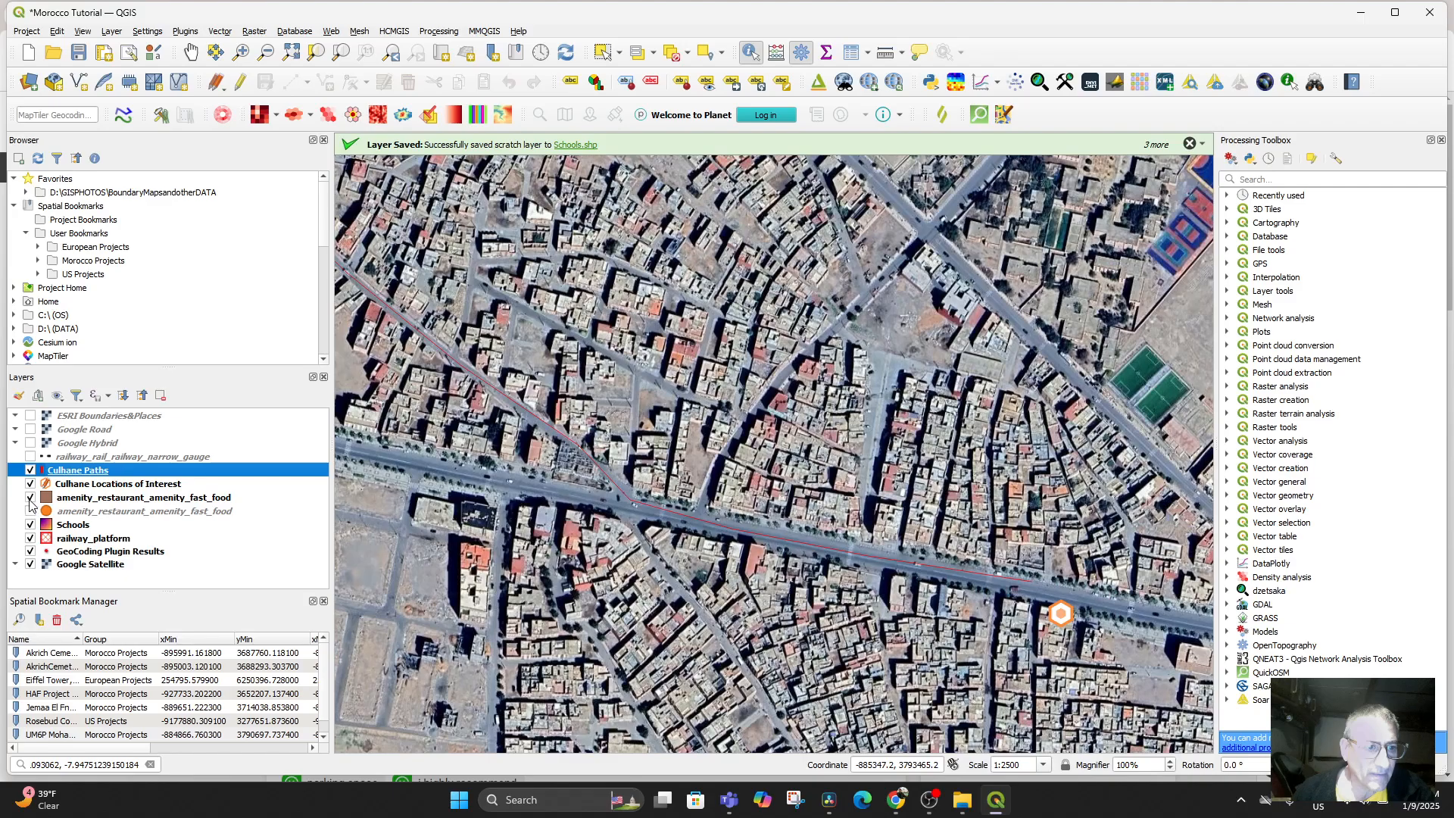
left_click(30, 484)
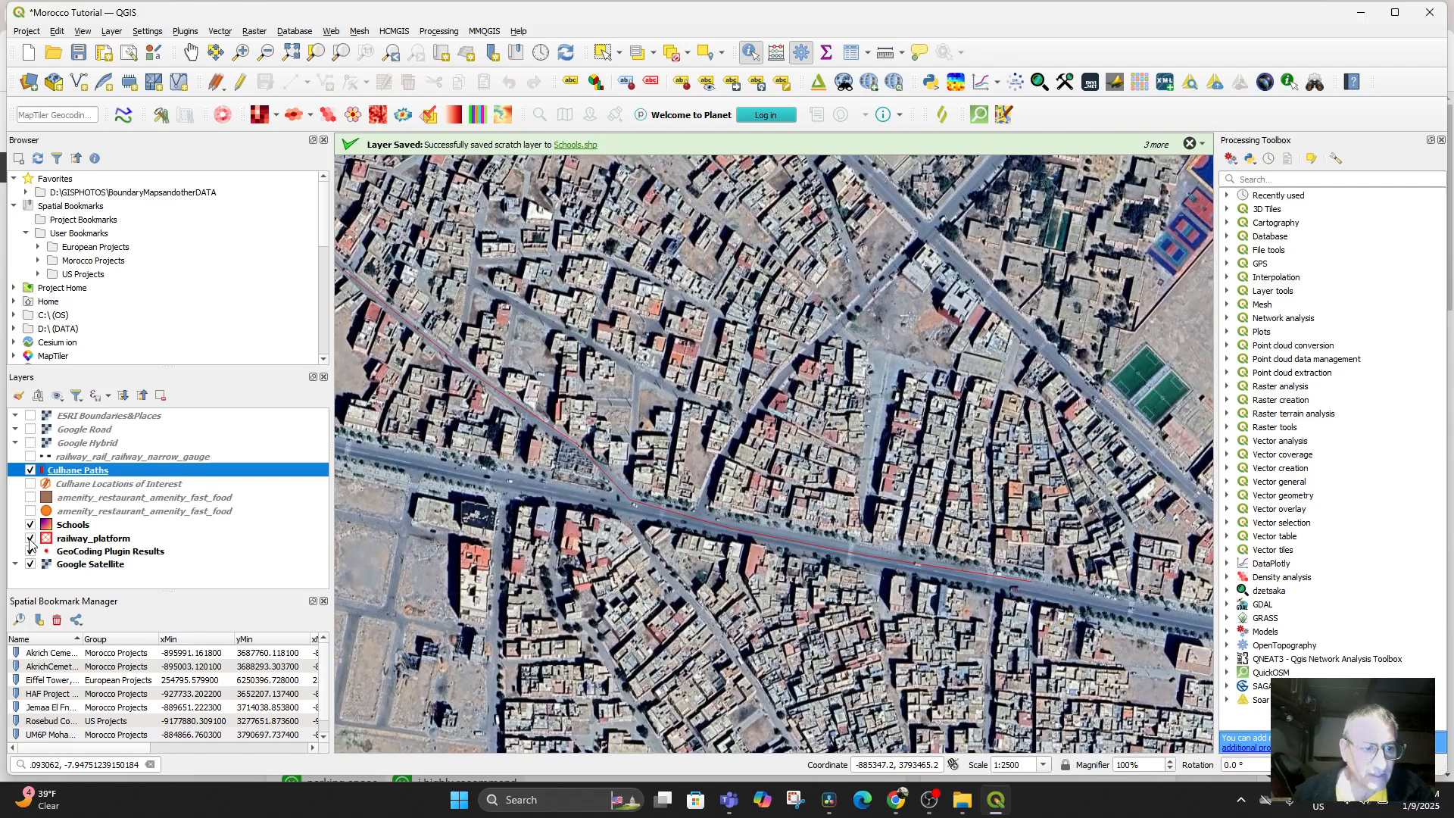
left_click(30, 538)
left_click(30, 525)
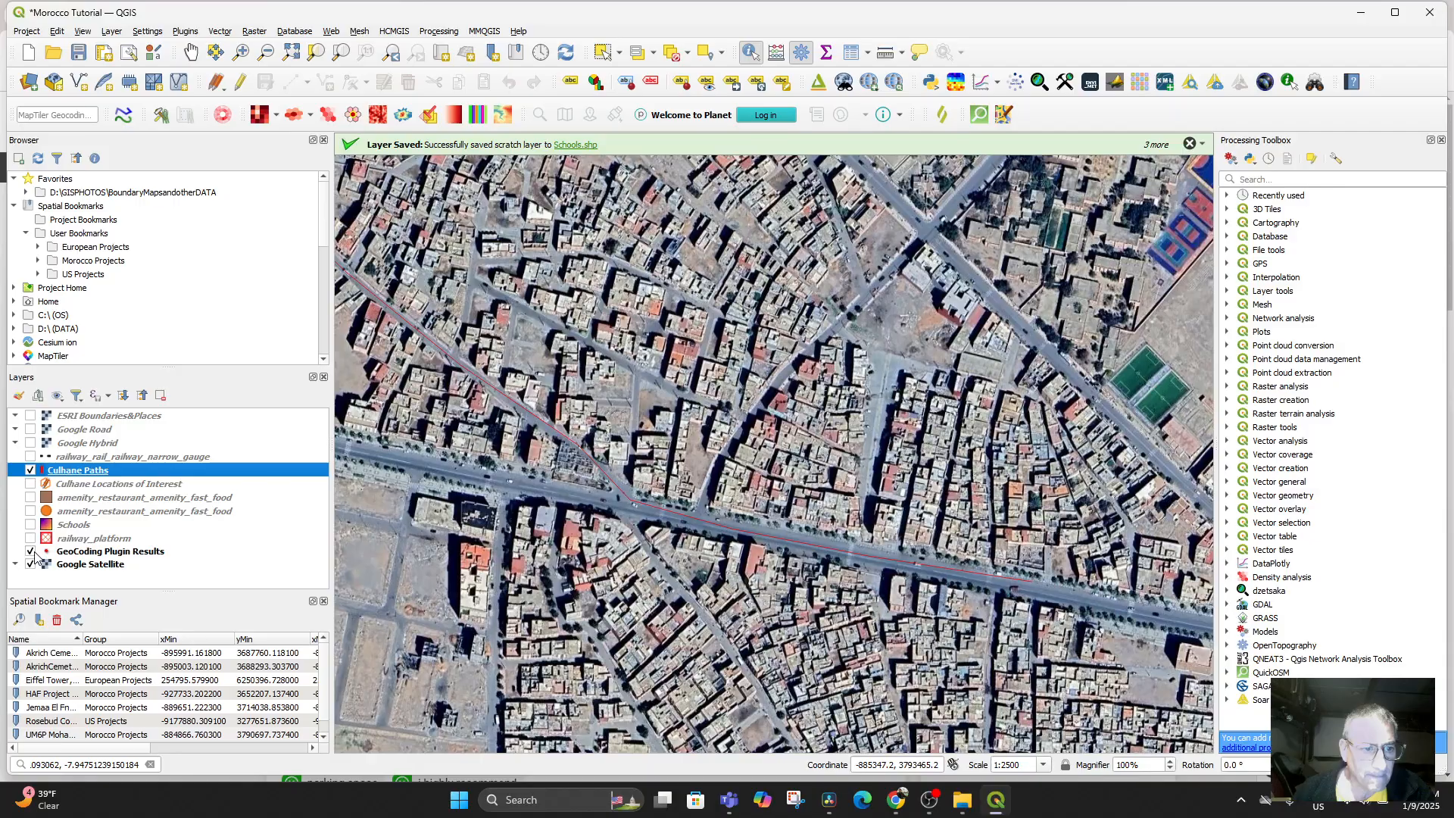
left_click(31, 551)
left_click(30, 564)
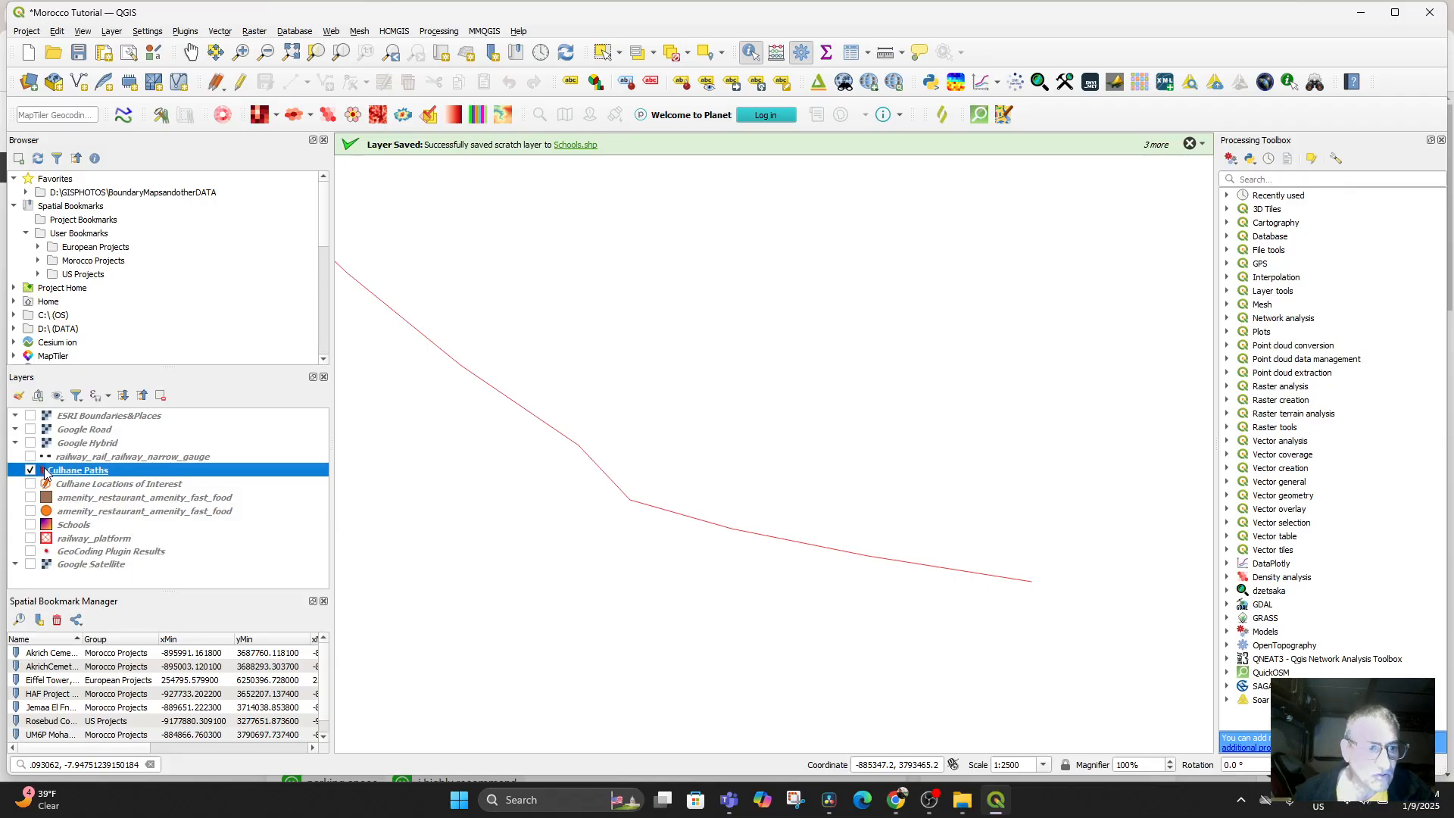
Step: Examine the full extent of the route line on the empty map background
scroll(617, 504, "down", 5)
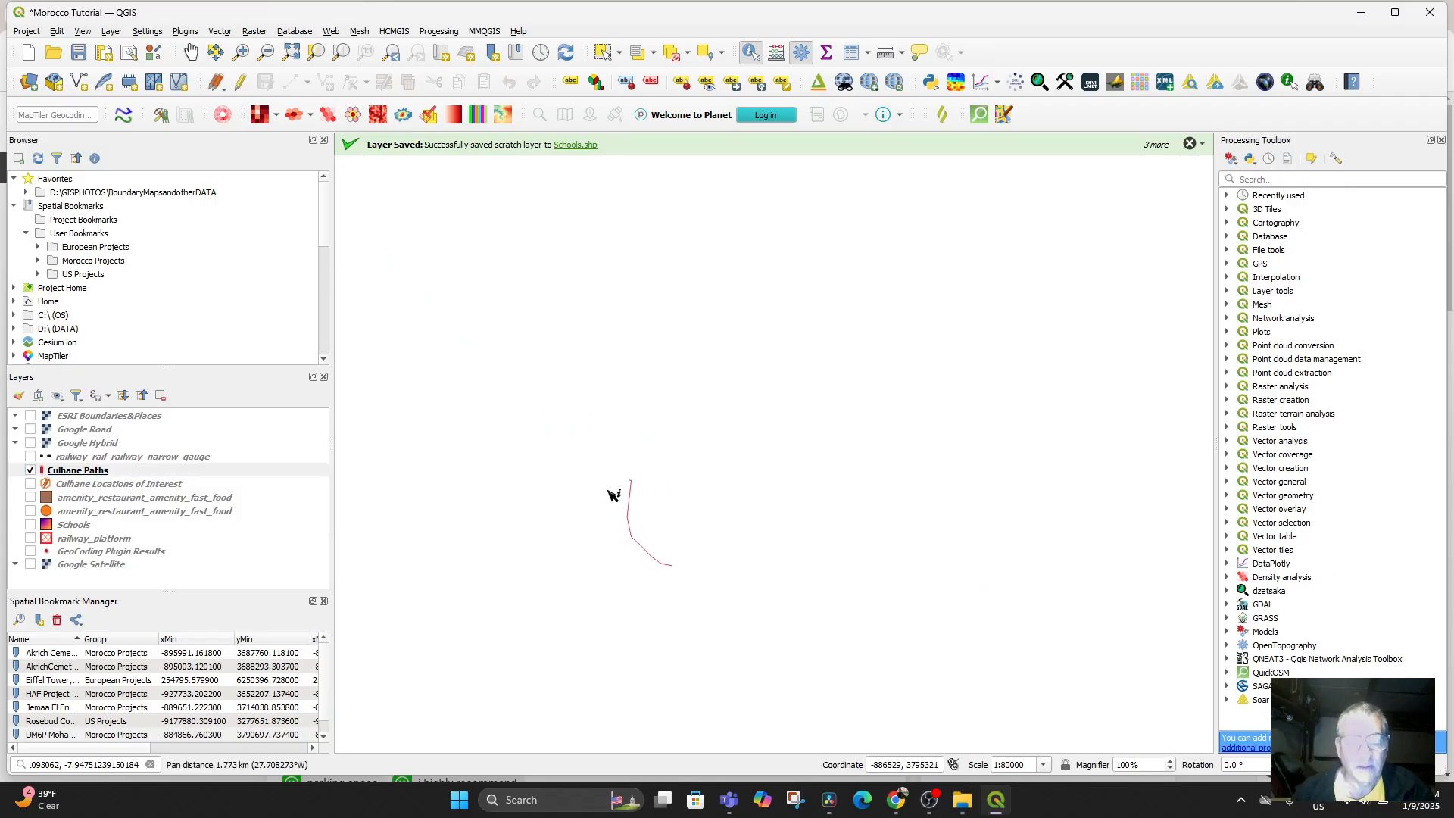
scroll(613, 494, "up", 4)
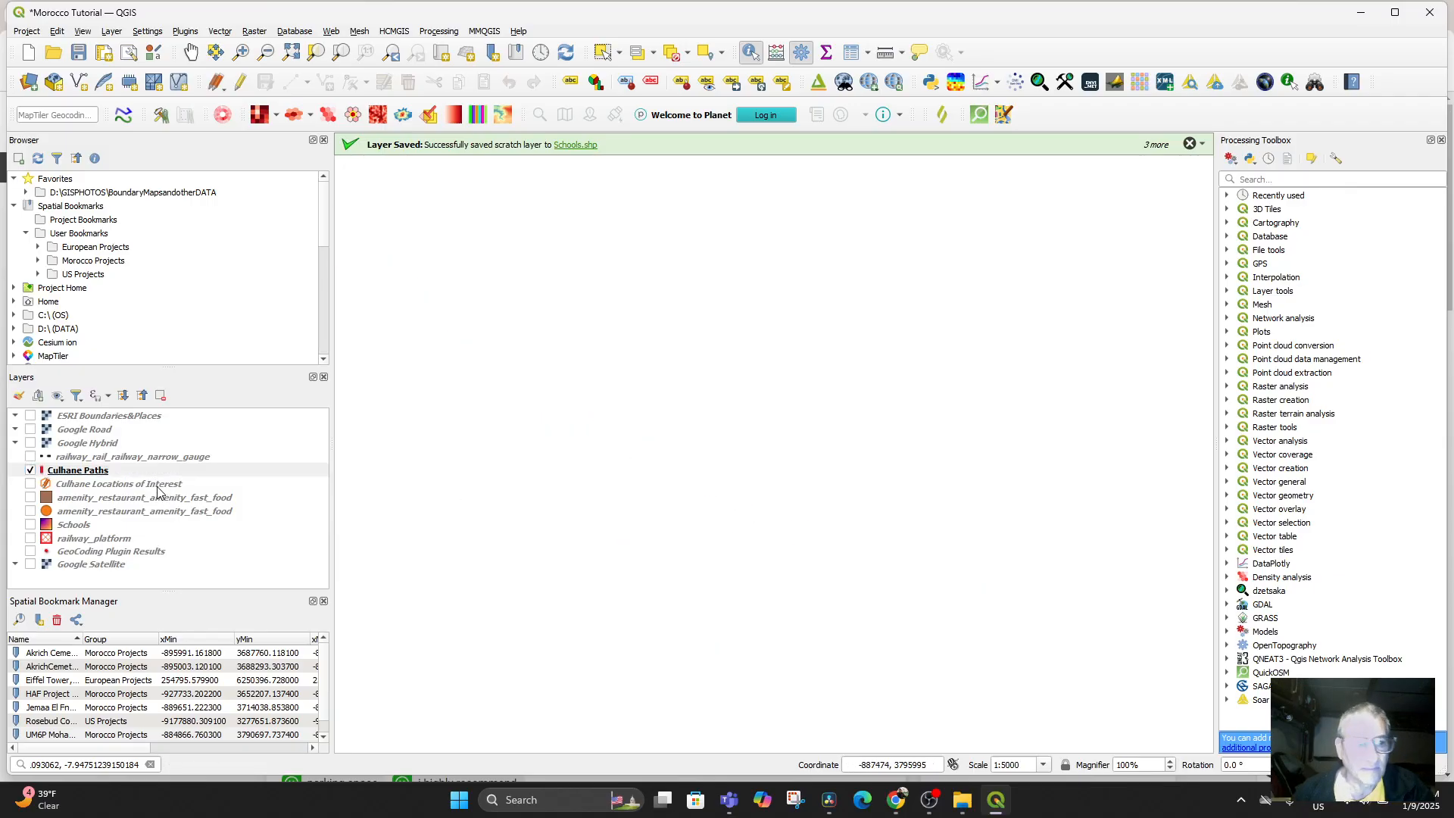
right_click(65, 470)
left_click(141, 103)
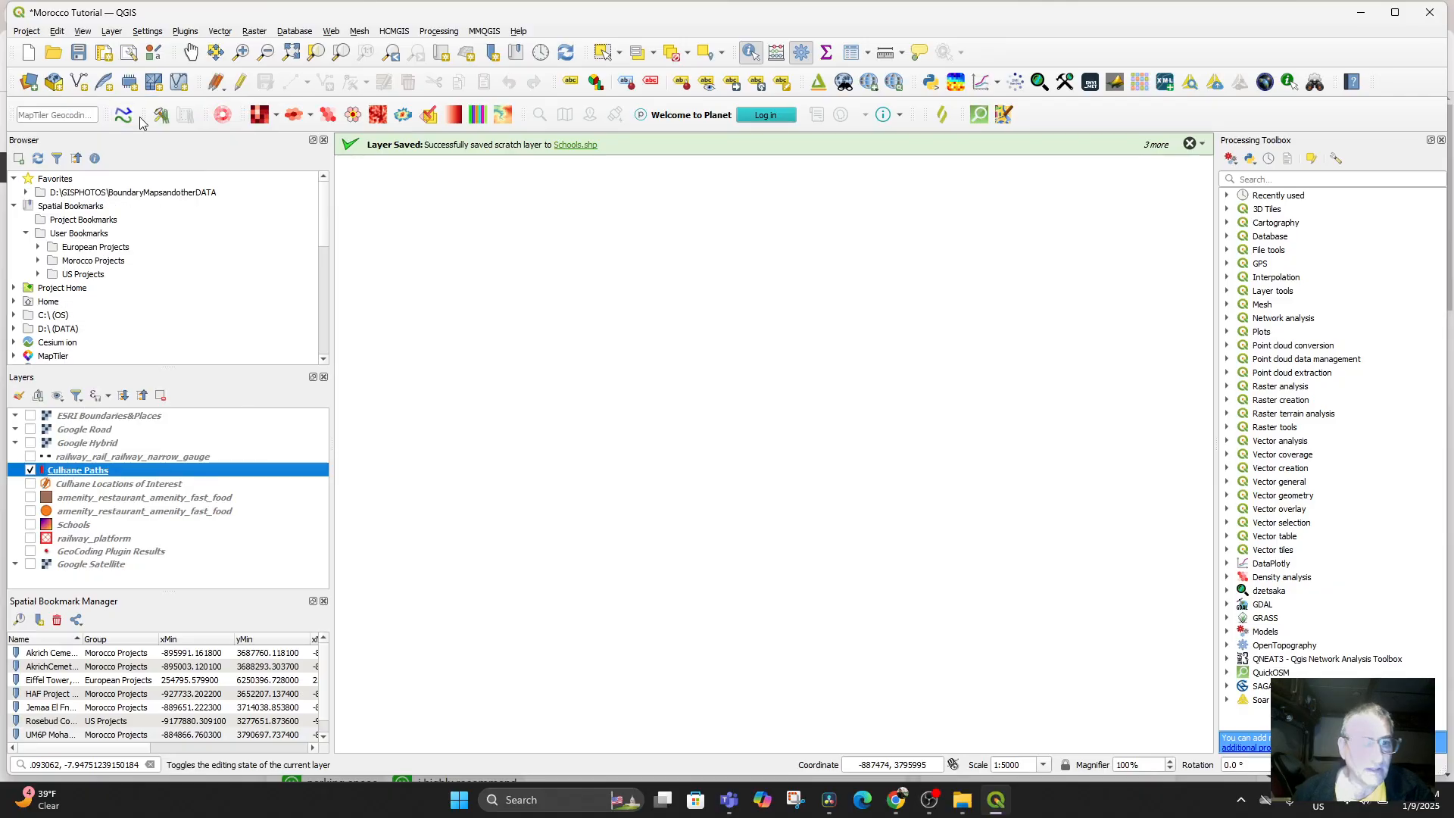
scroll(860, 621, "down", 5)
scroll(856, 610, "up", 3)
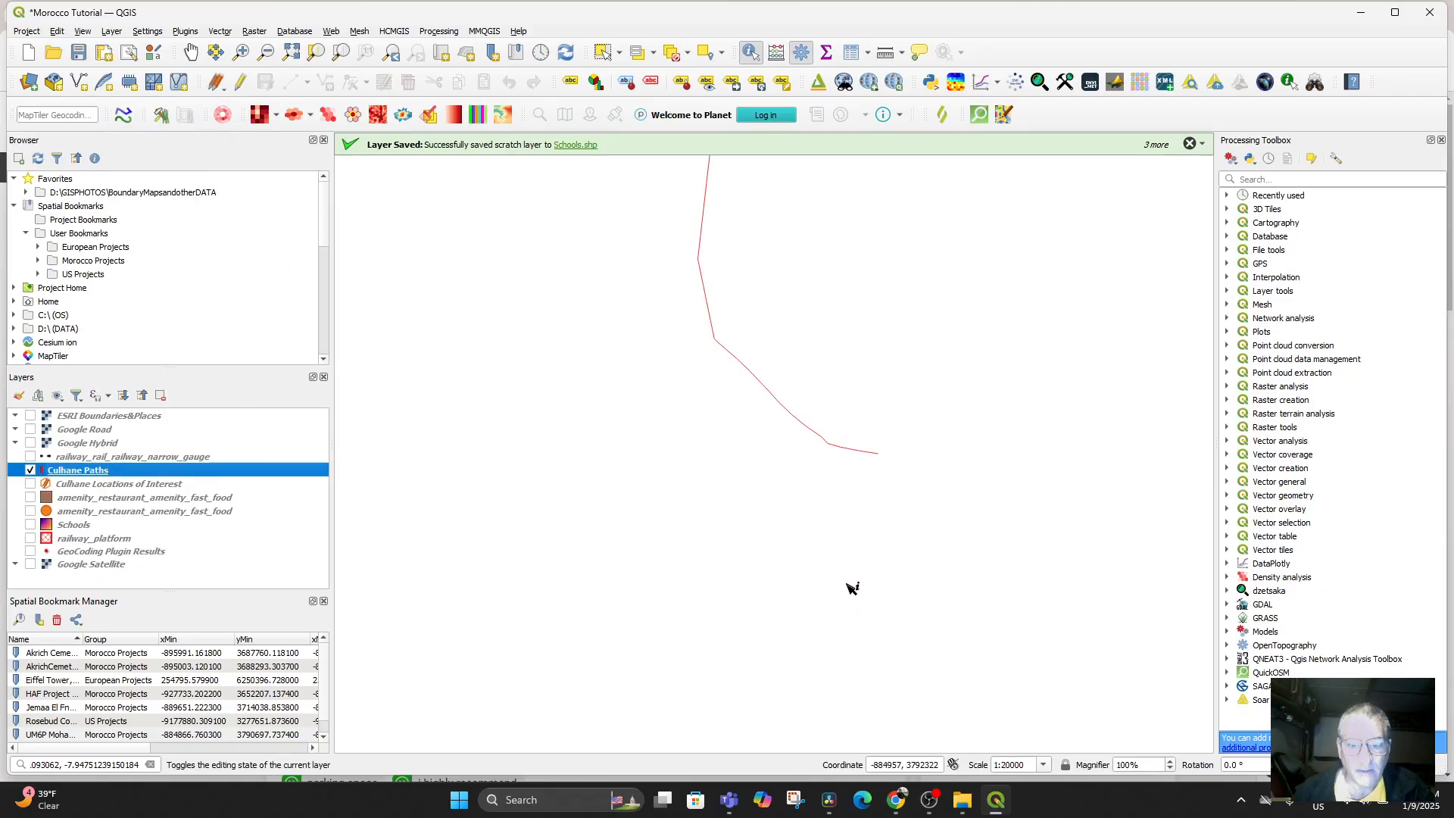
left_click_drag(822, 469, 794, 648)
scroll(750, 549, "up", 1)
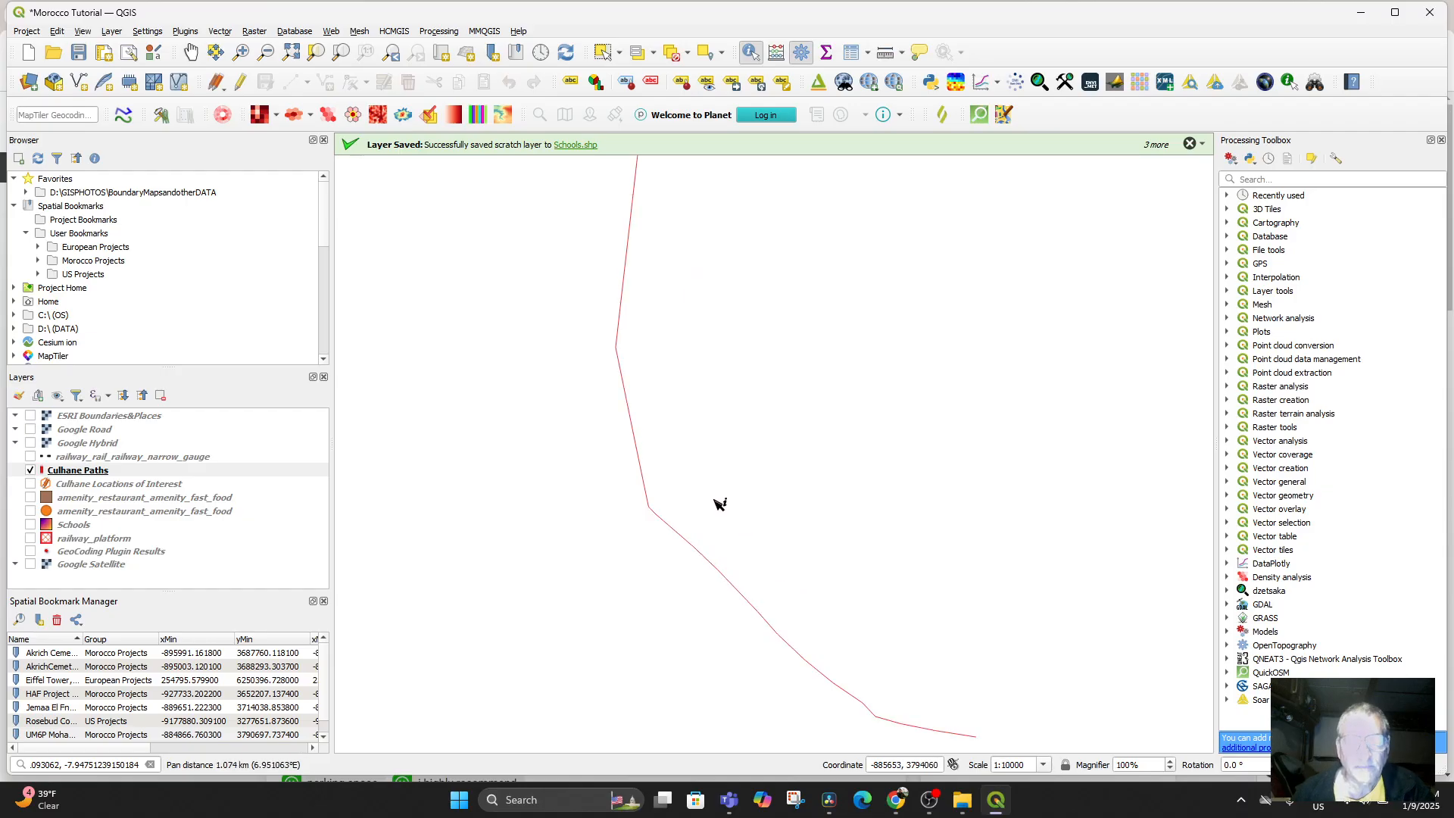
scroll(720, 505, "down", 1)
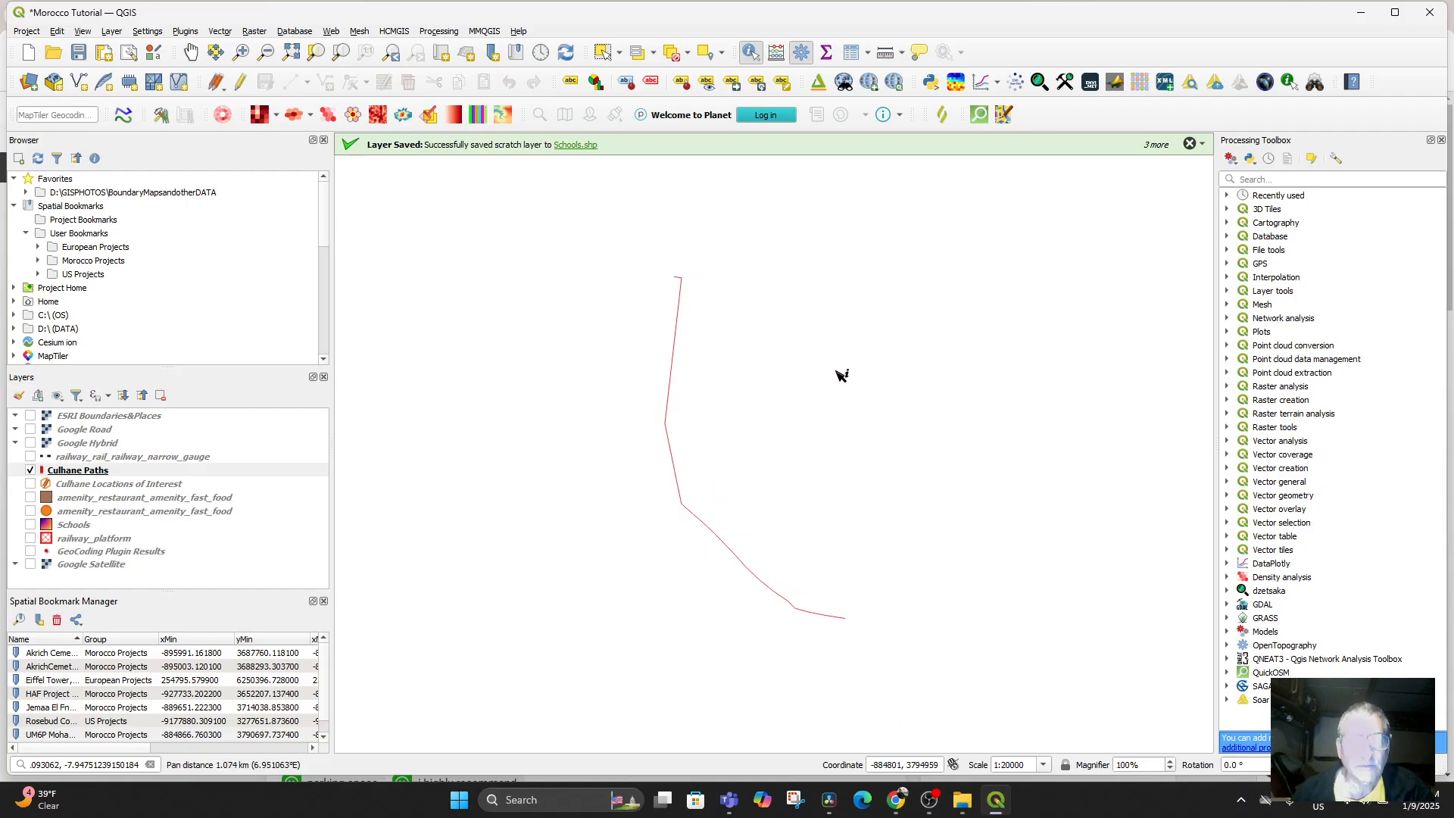
Step: Dismiss all the layer-saved messages above the map and try to identify the upper section of the route line
left_click(1189, 144)
left_click(1189, 144)
left_click(1189, 145)
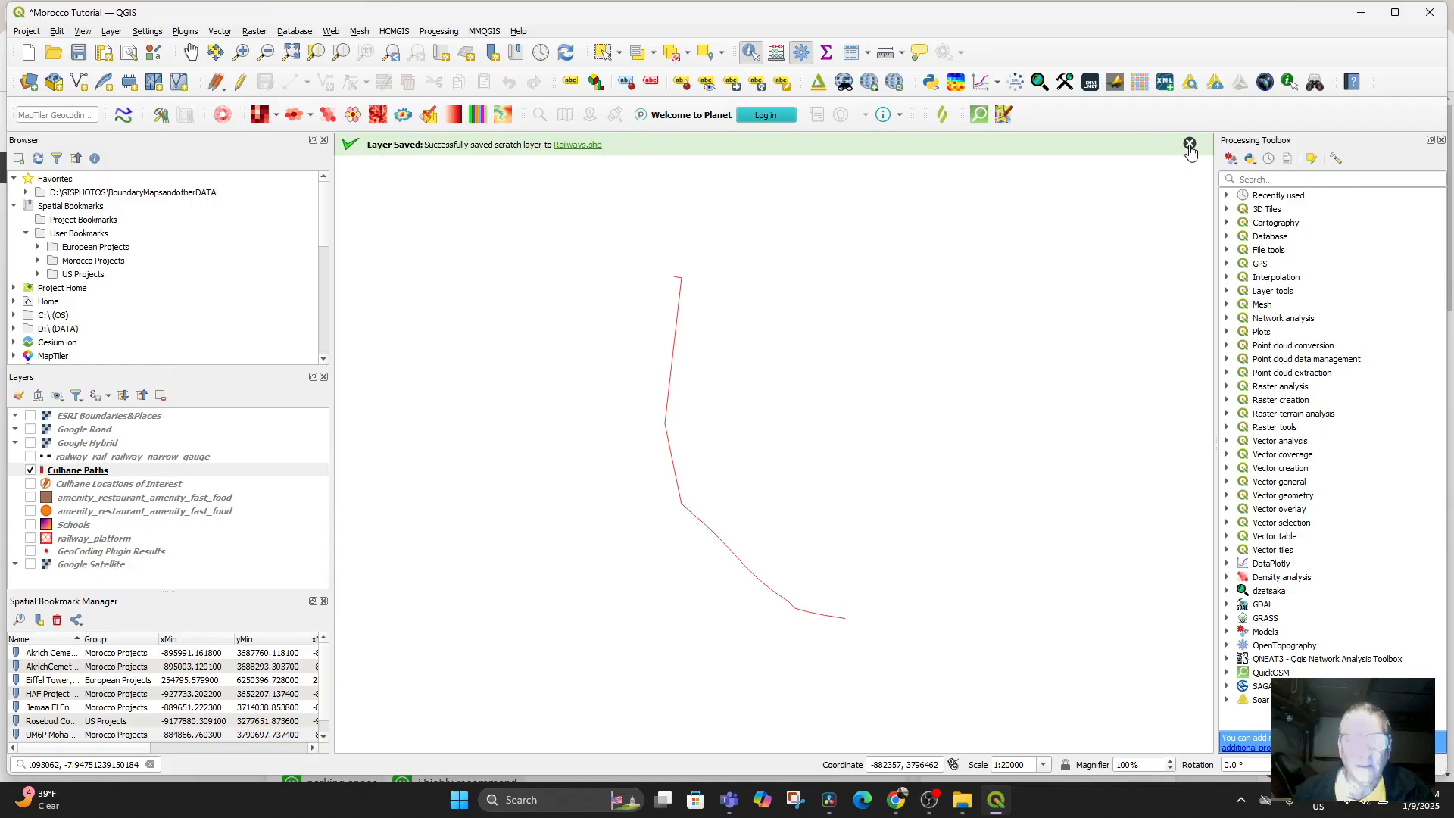
left_click(1189, 144)
left_click(674, 388)
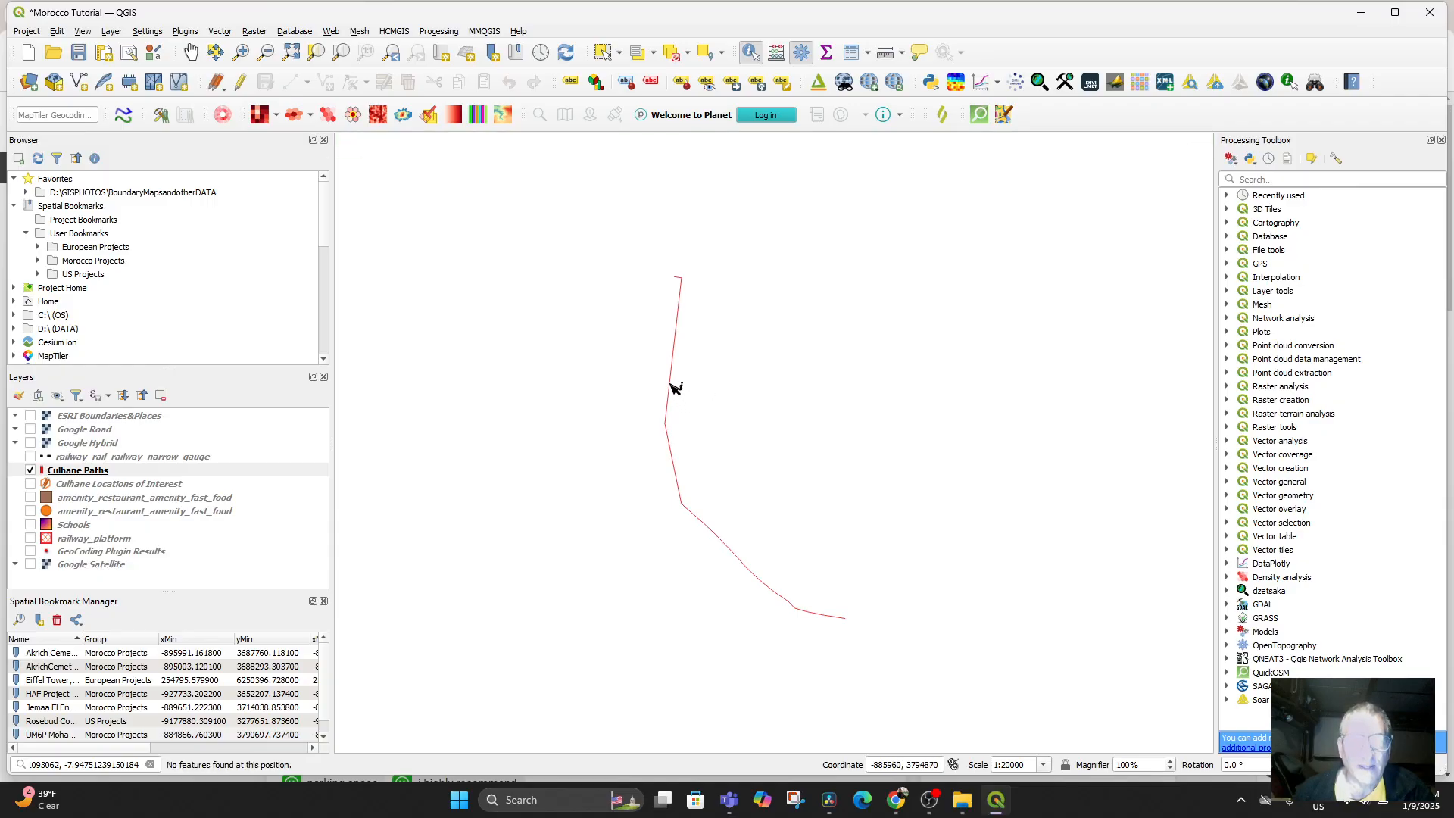
left_click(240, 82)
left_click(659, 330)
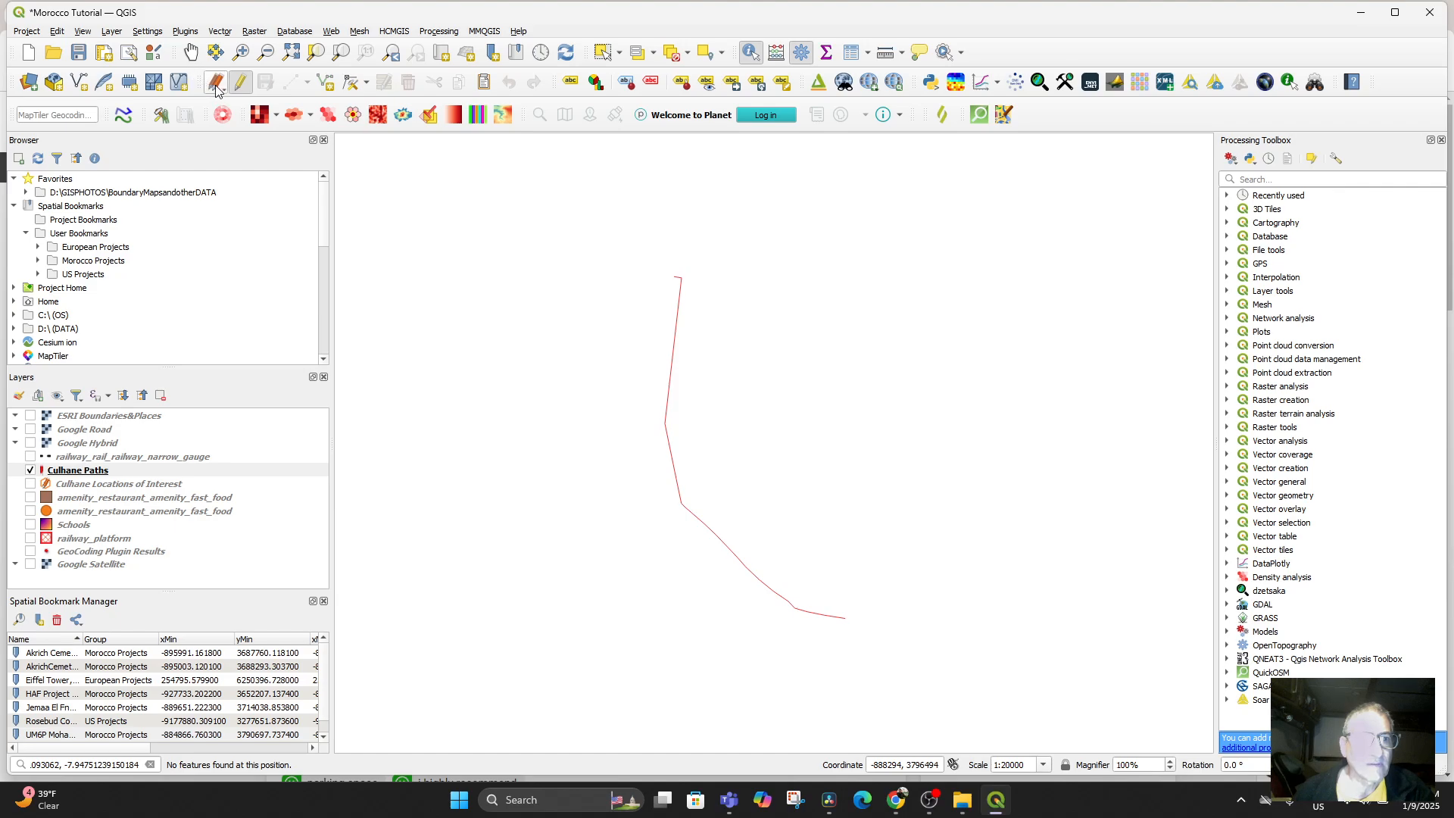
left_click(292, 82)
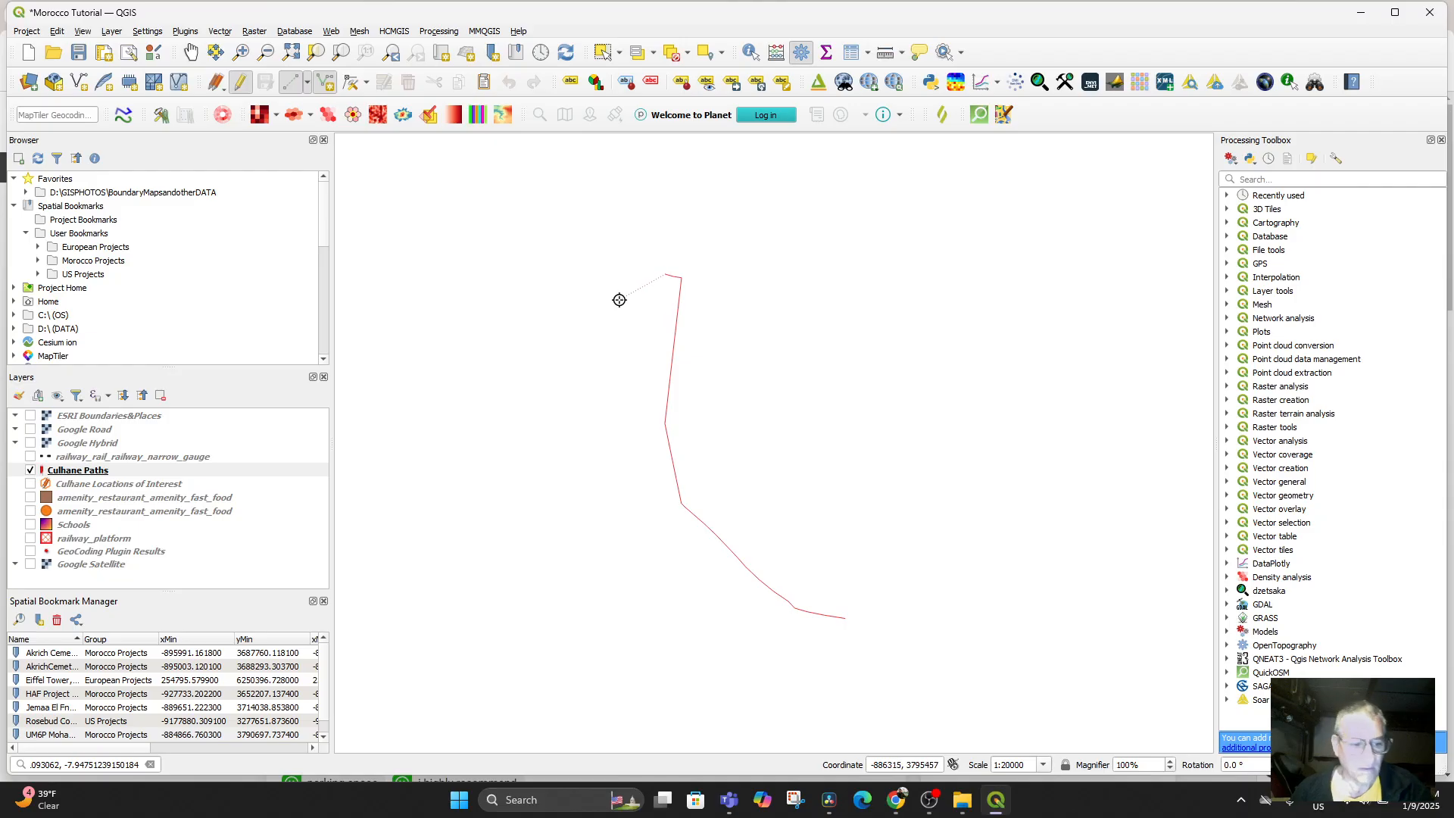
key("Escape")
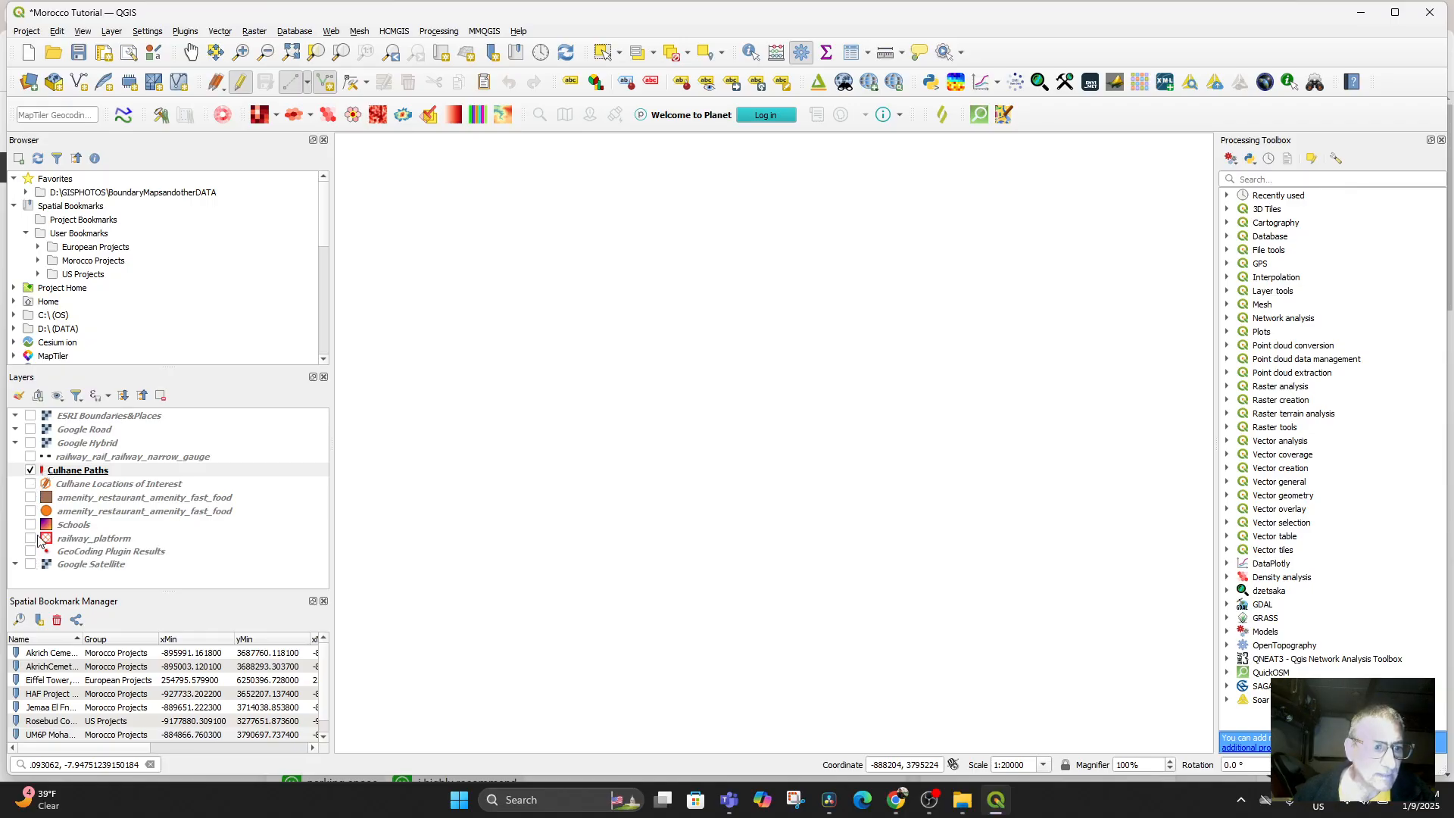
Step: Show the locations of interest and Google Satellite layers and bring the orange location marker near the map centre
left_click(31, 484)
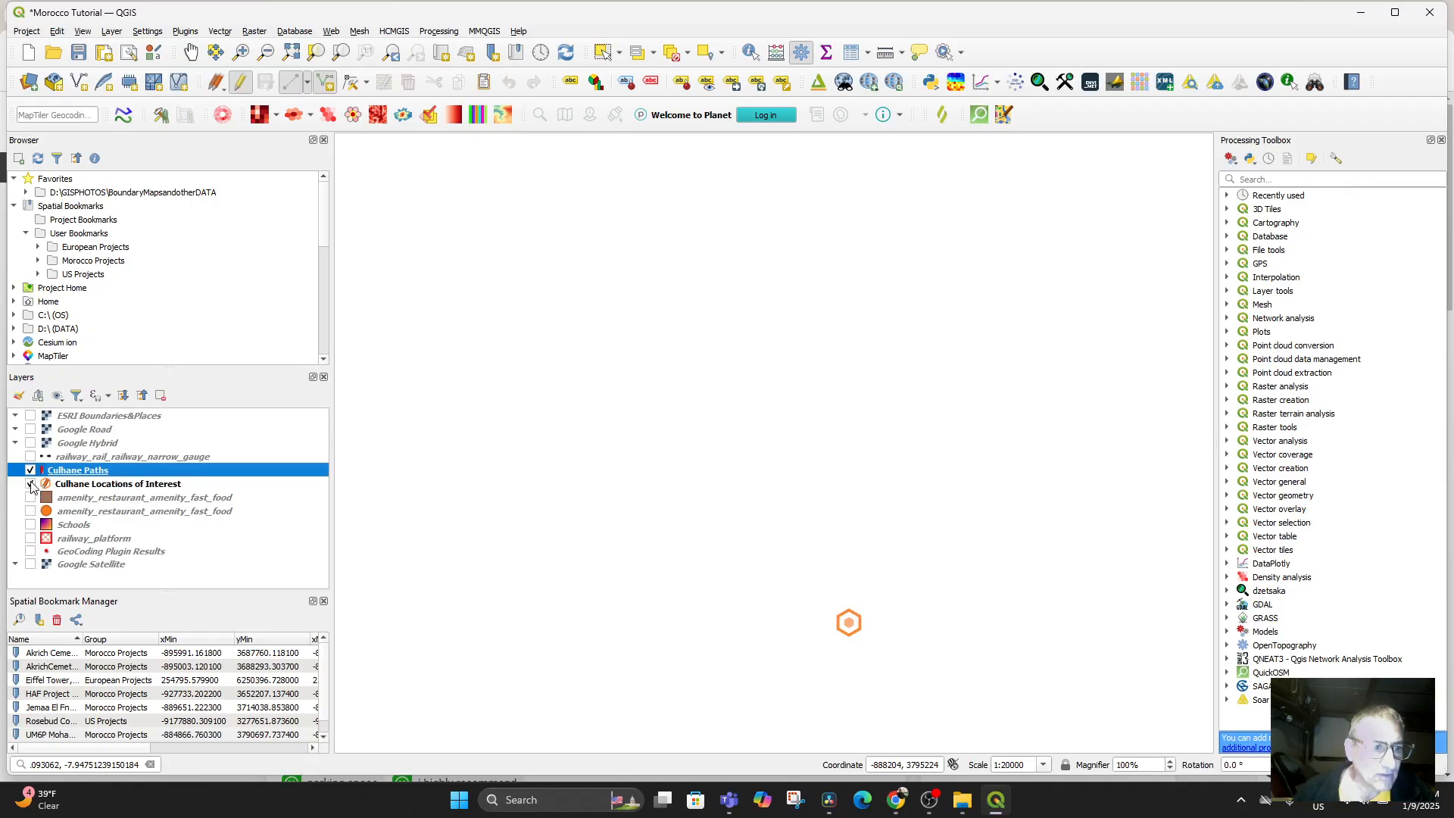
left_click(30, 565)
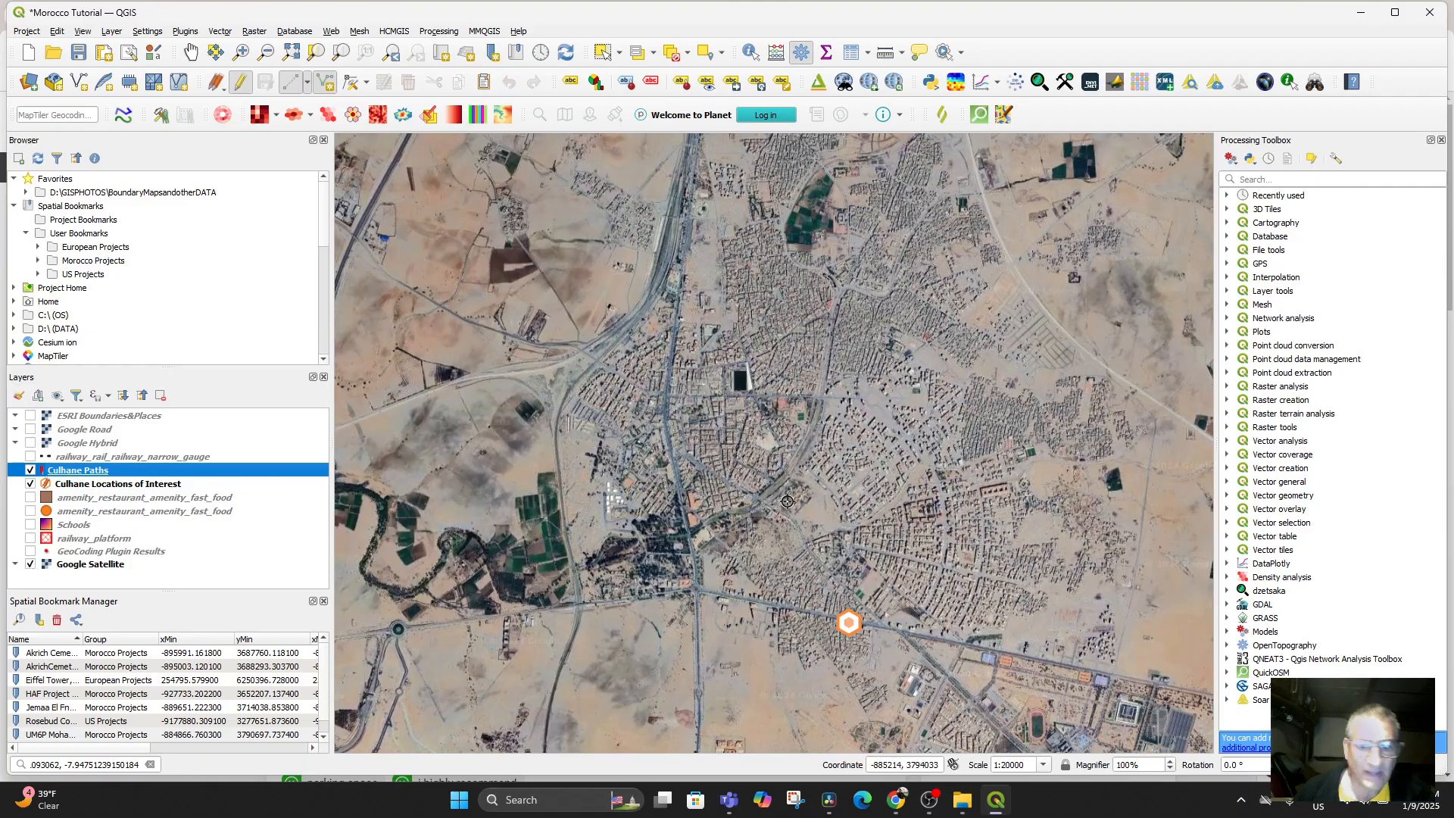
left_click_drag(756, 594, 676, 411)
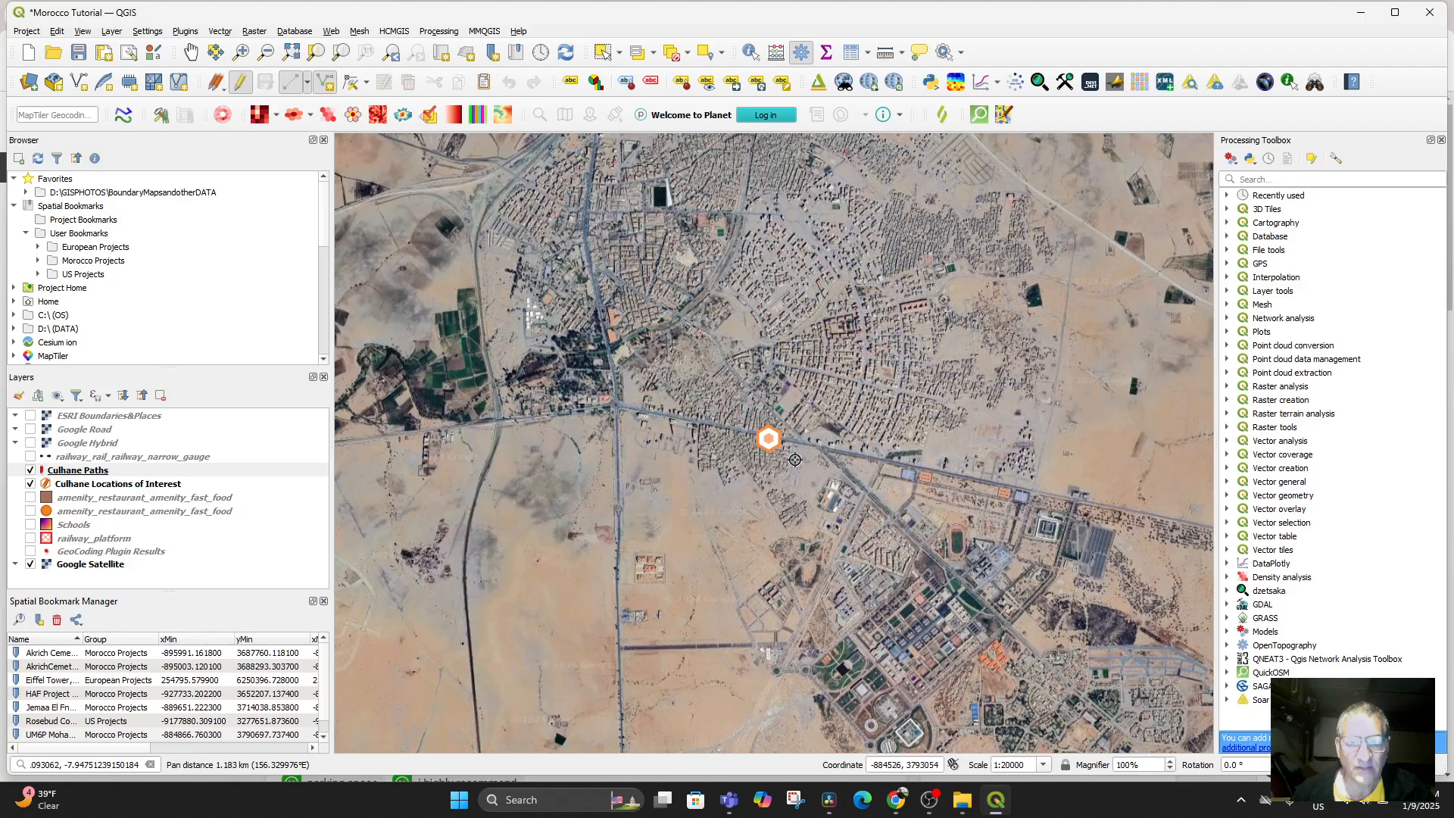
left_click(240, 85)
left_click(240, 87)
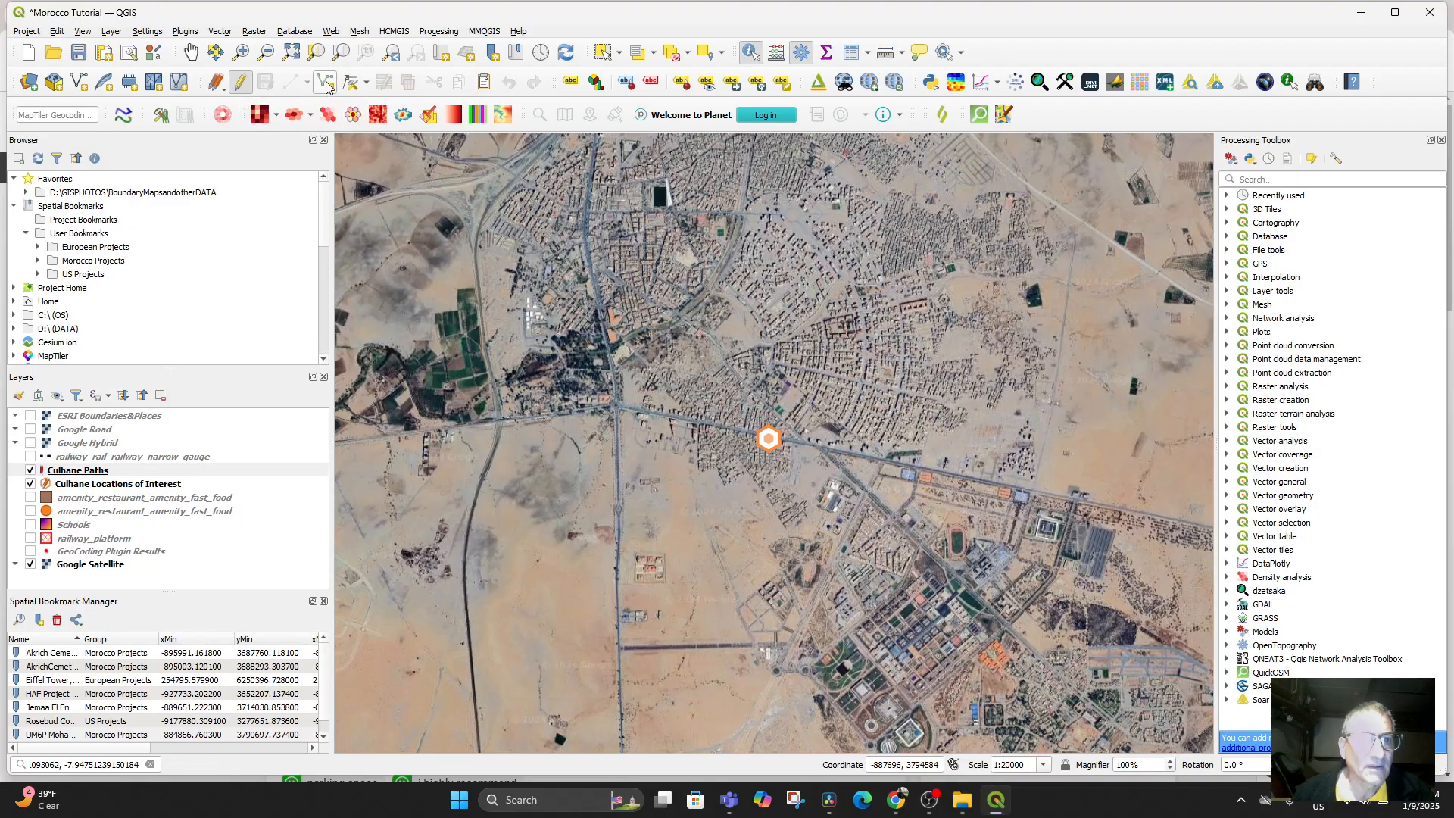
left_click(308, 84)
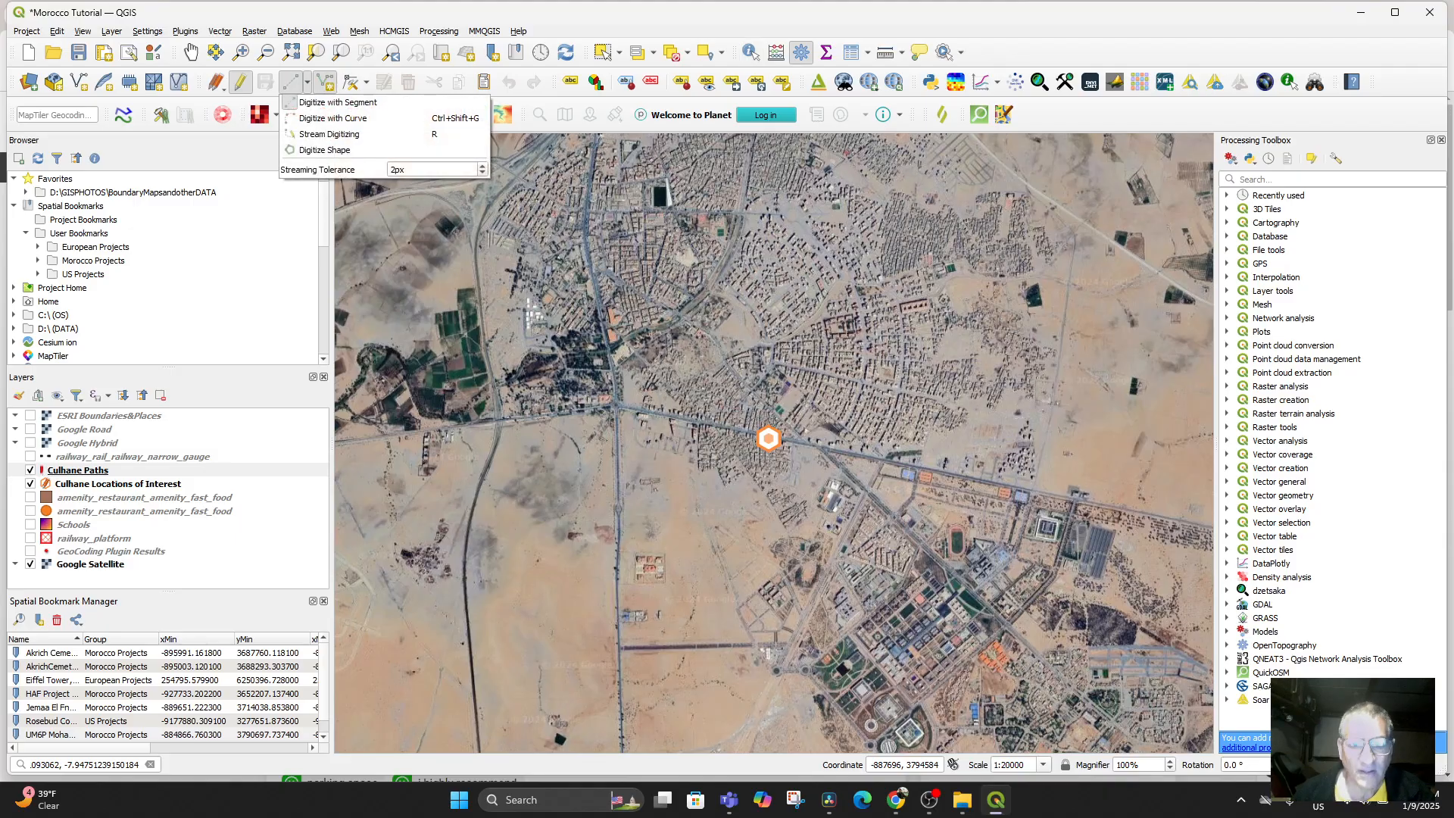
left_click(751, 433)
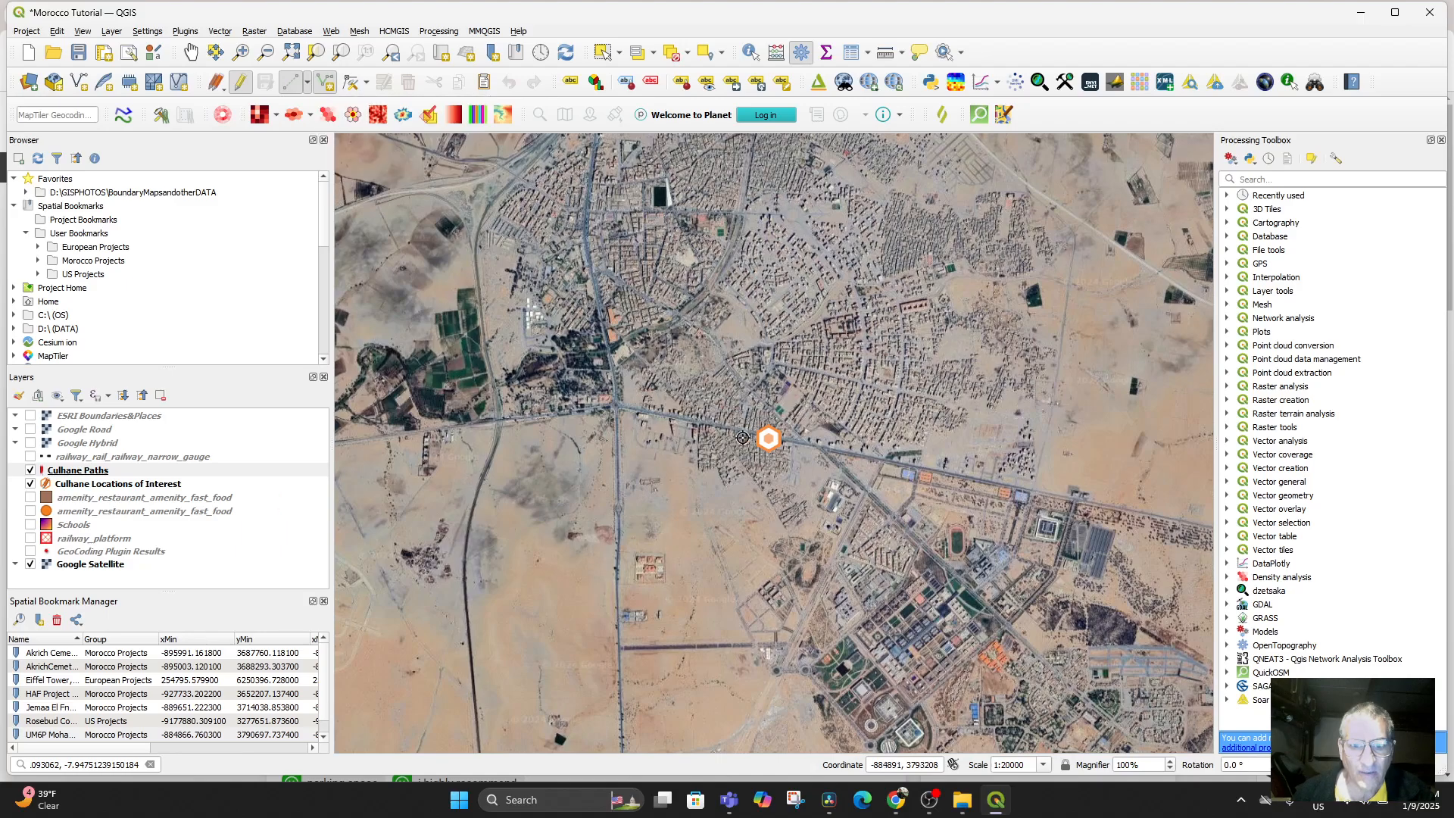
left_click(690, 420)
right_click(645, 463)
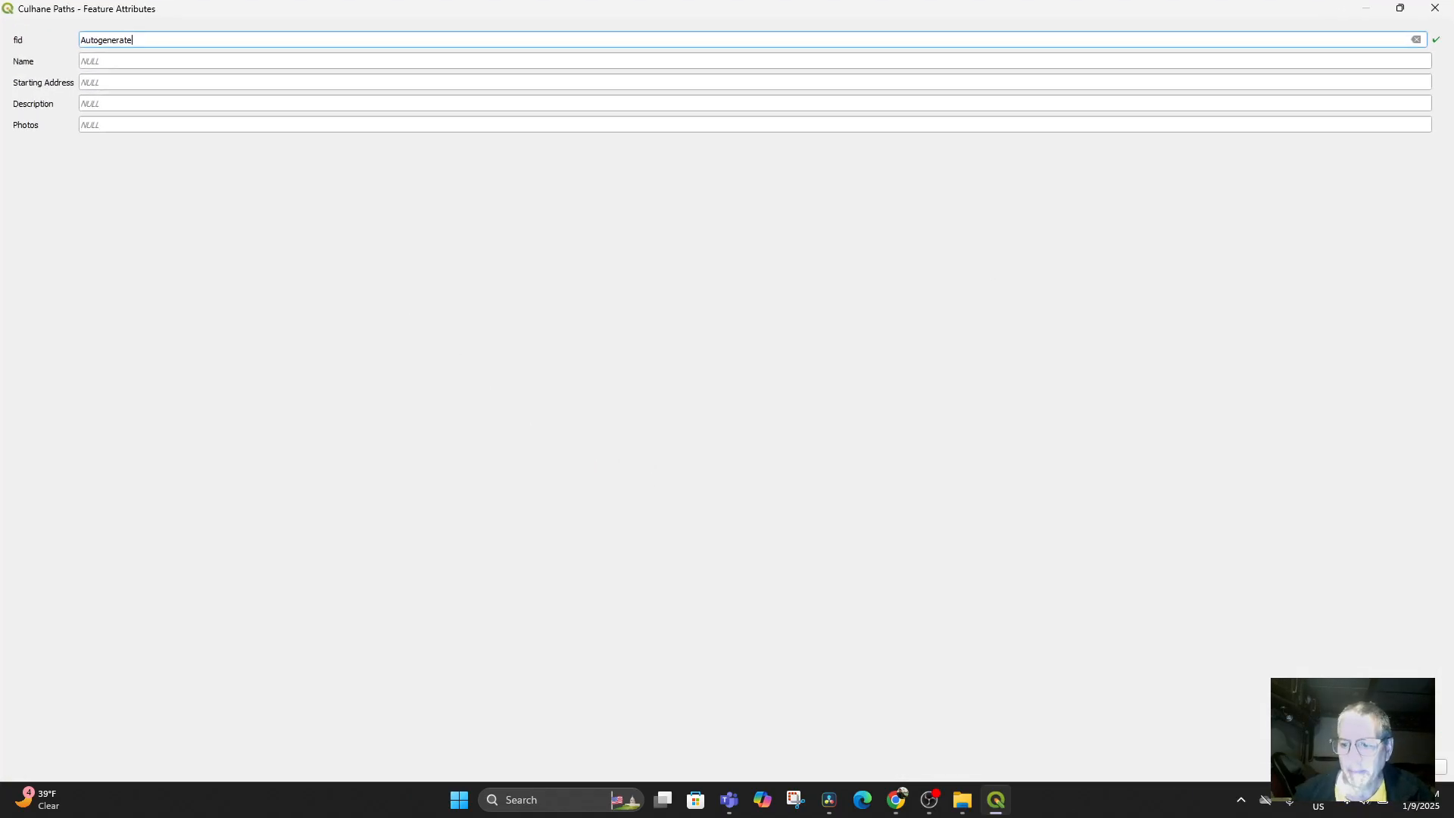
left_click(1419, 766)
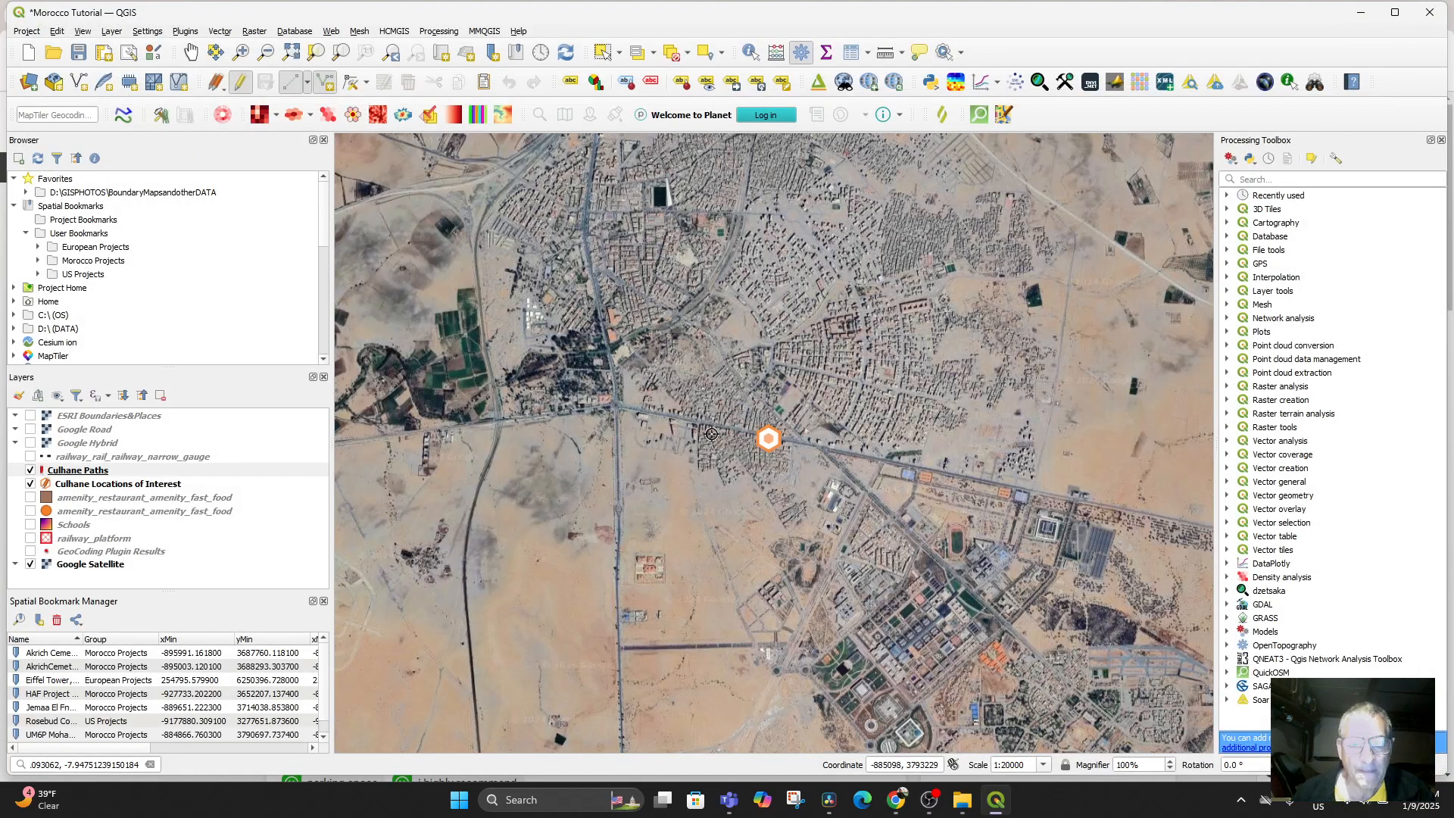
Step: Digitize a short path along the road beside the orange location marker and name it "Path from Marmara to Railway"
left_click(671, 417)
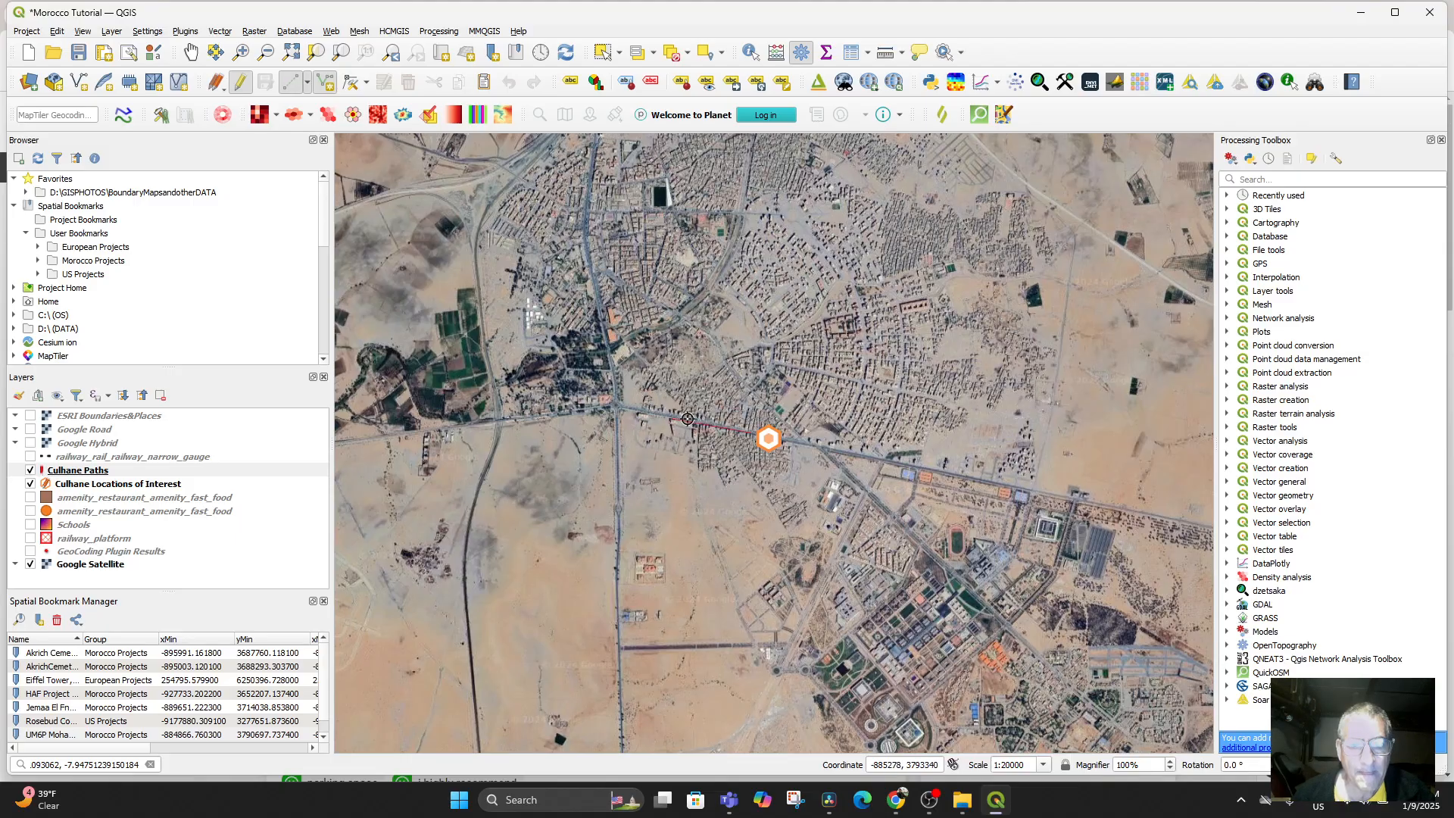
scroll(761, 463, "up", 1)
left_click_drag(690, 454, 700, 529)
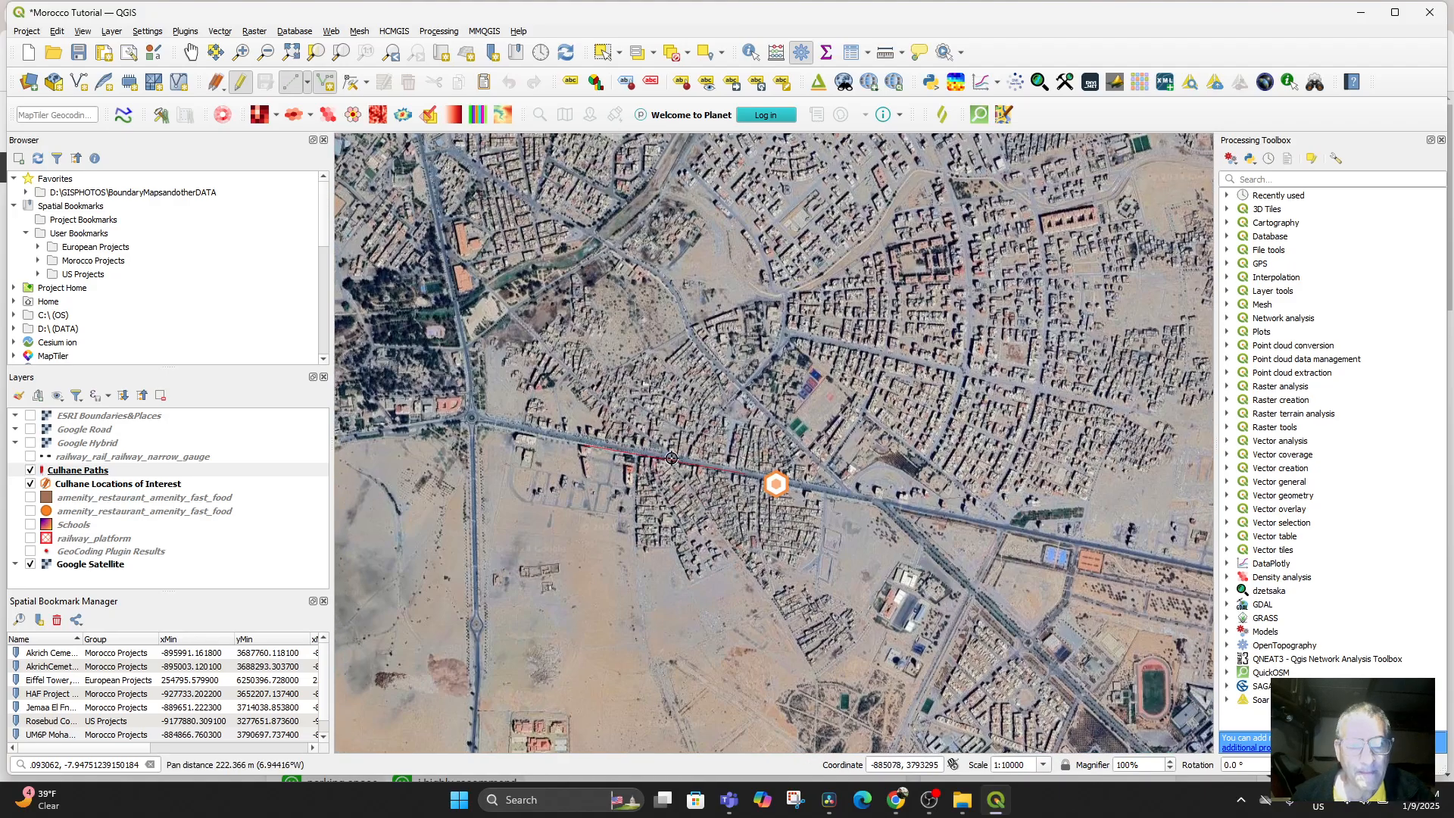
right_click(658, 465)
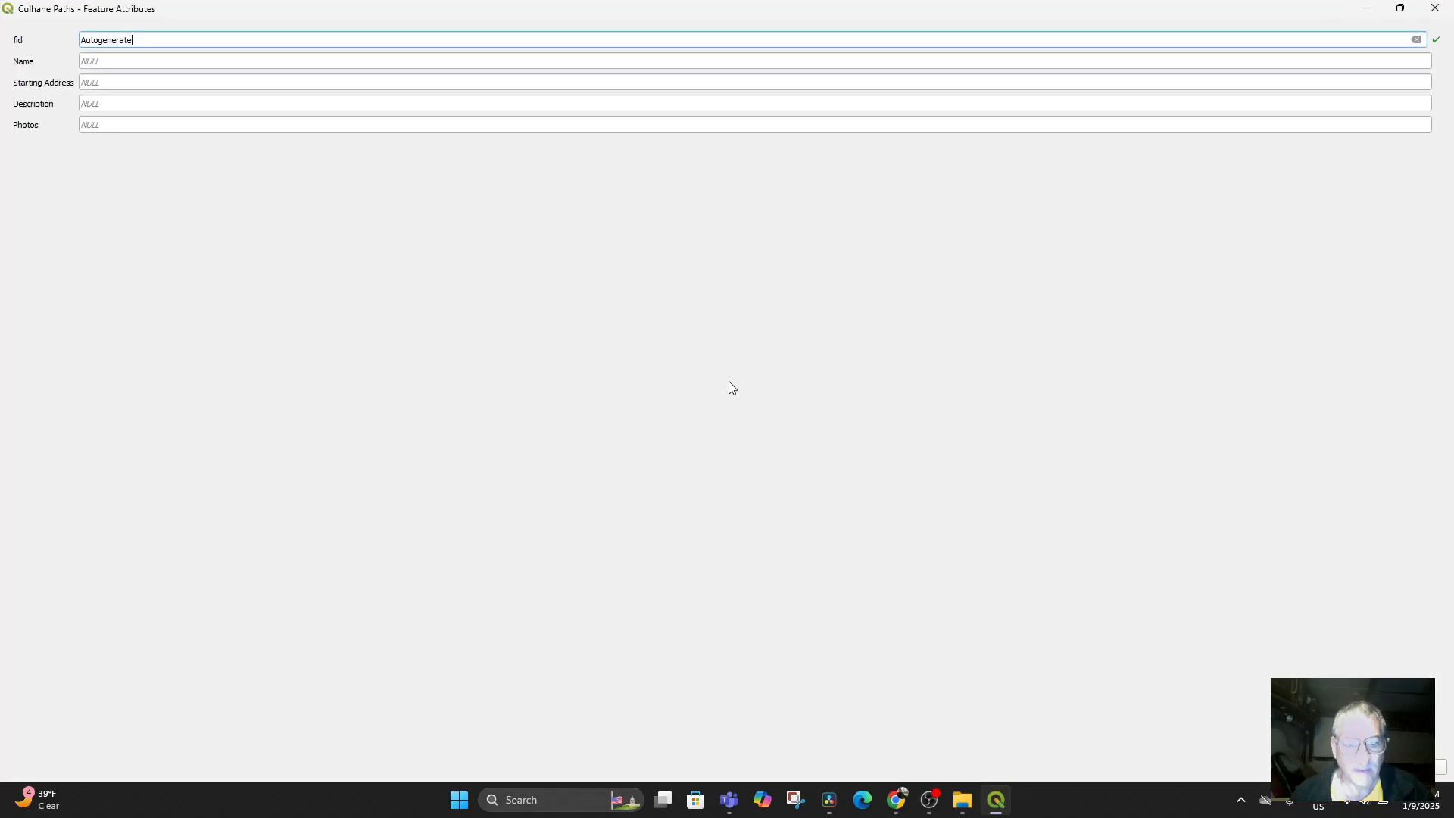
left_click(128, 60)
type("Path from Marmara to Railway")
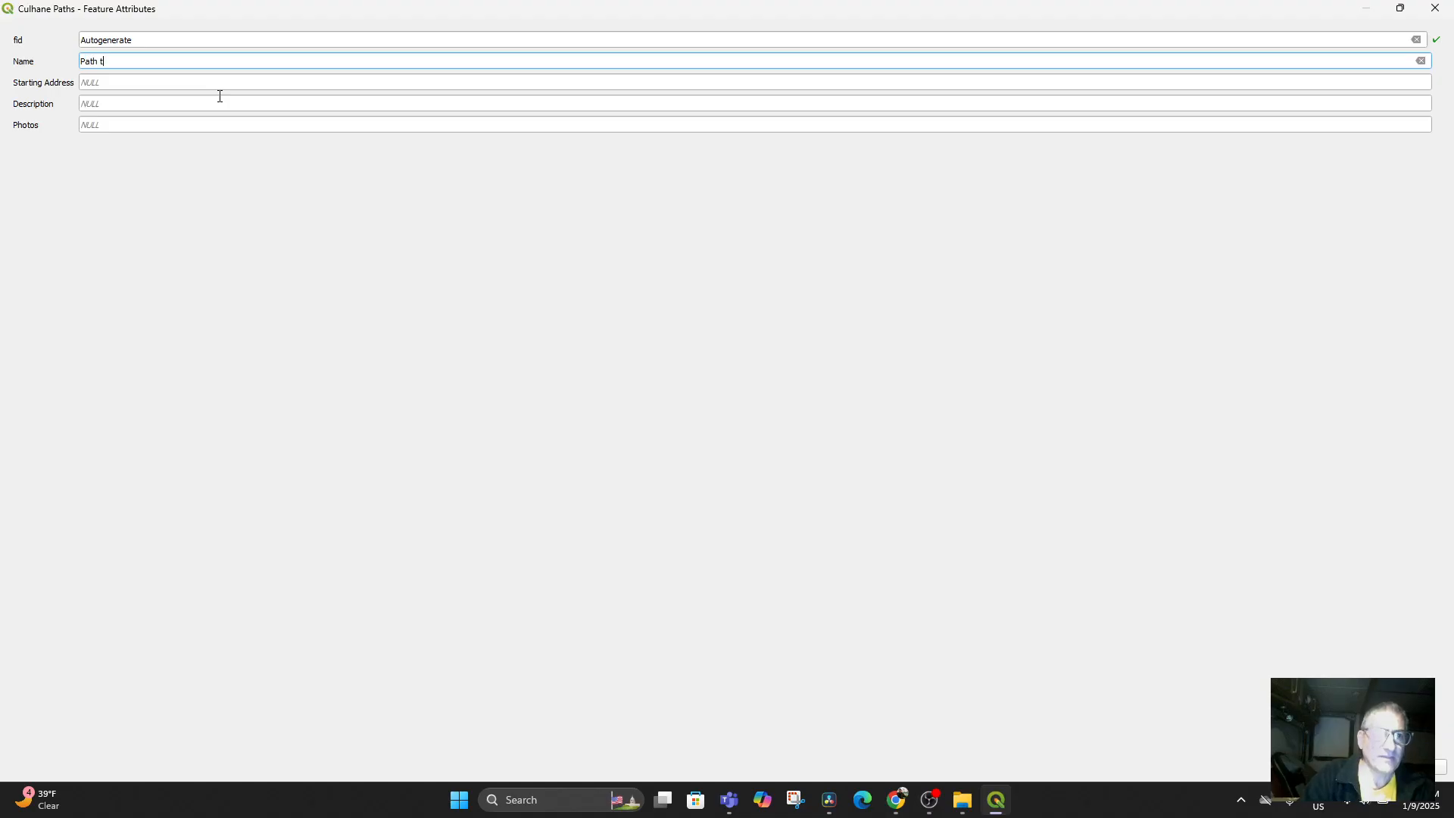
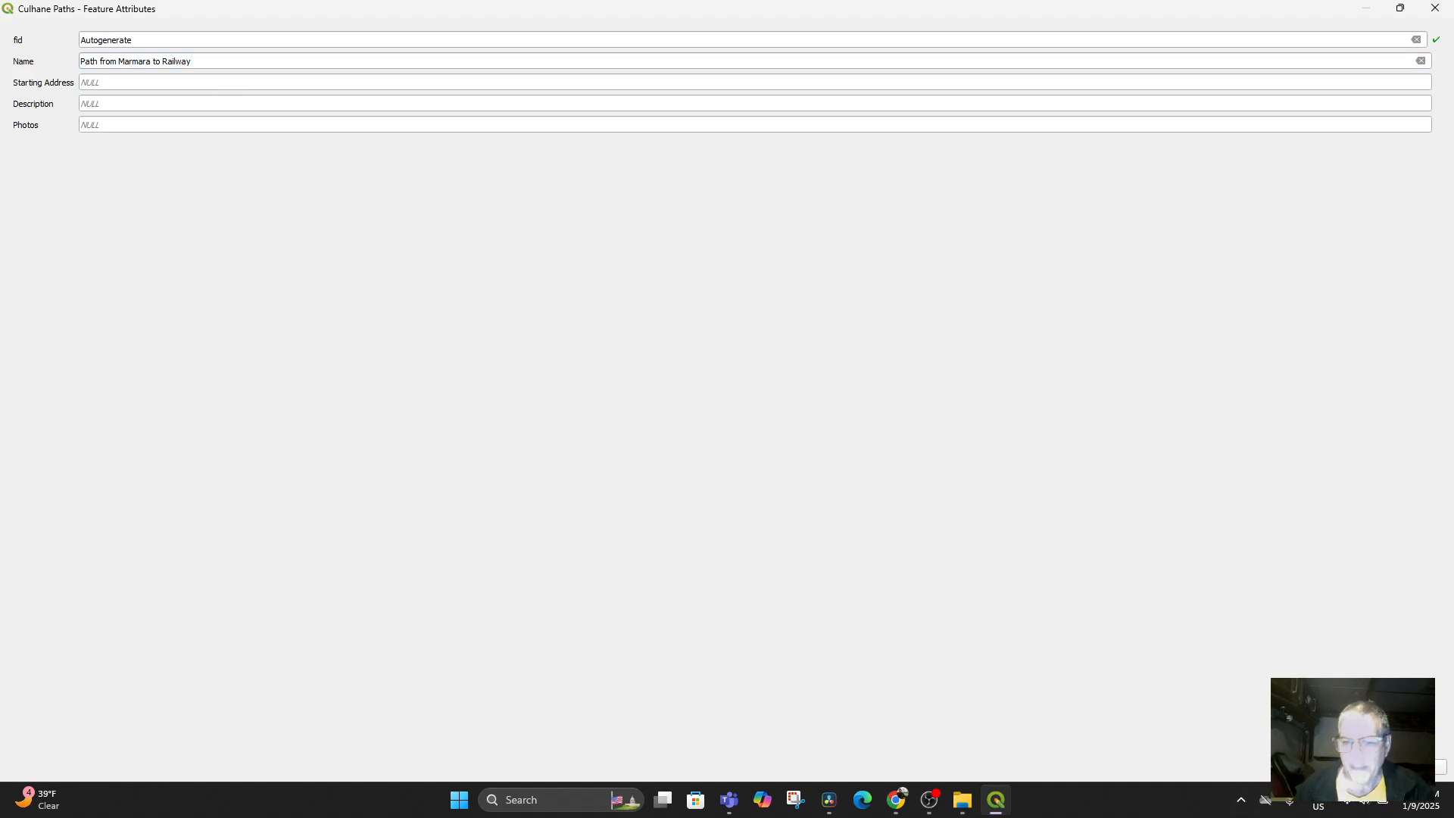
key("Return")
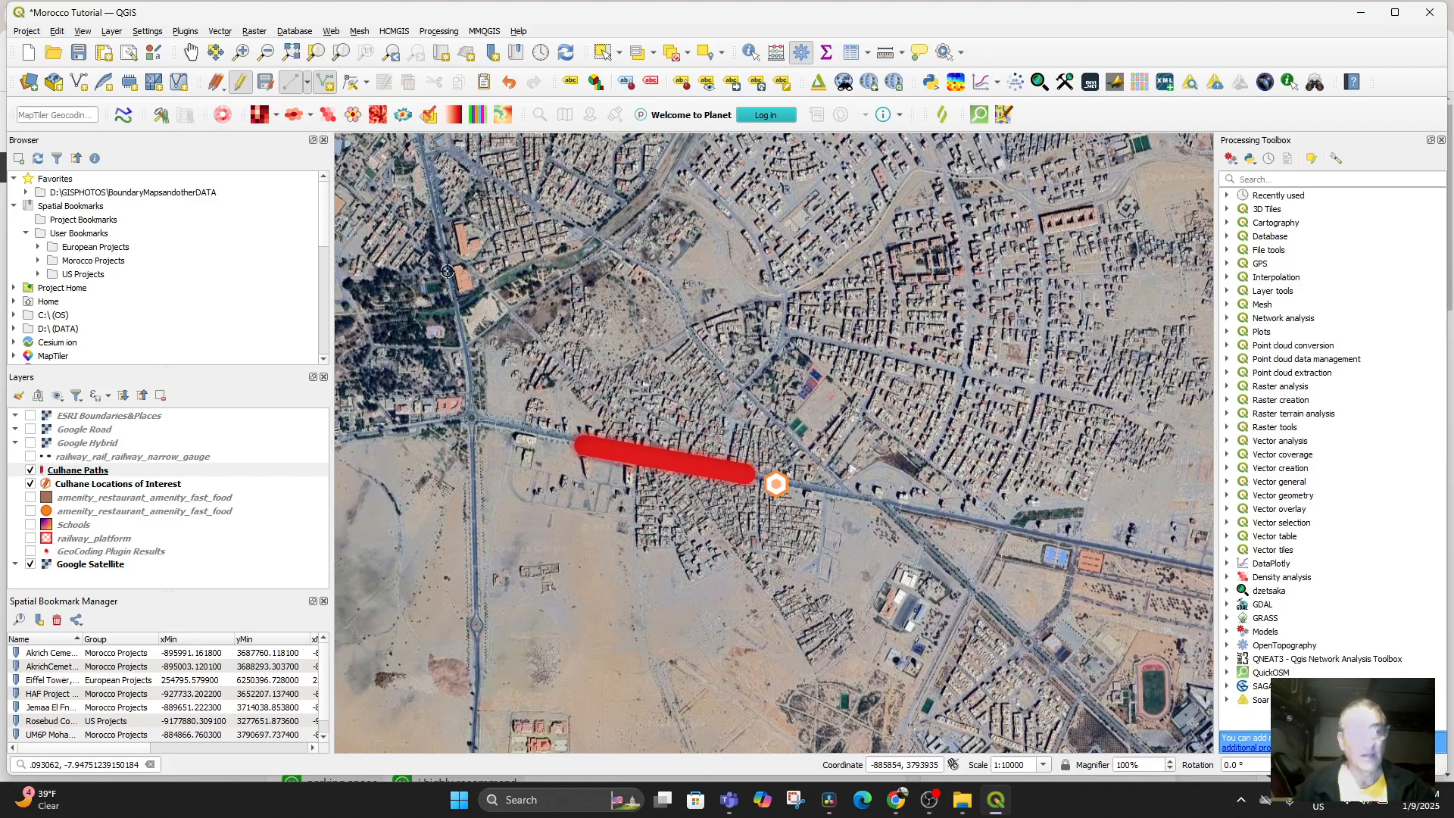
Step: Remove the paths layer from the project, discarding its unsaved edits
left_click(73, 472)
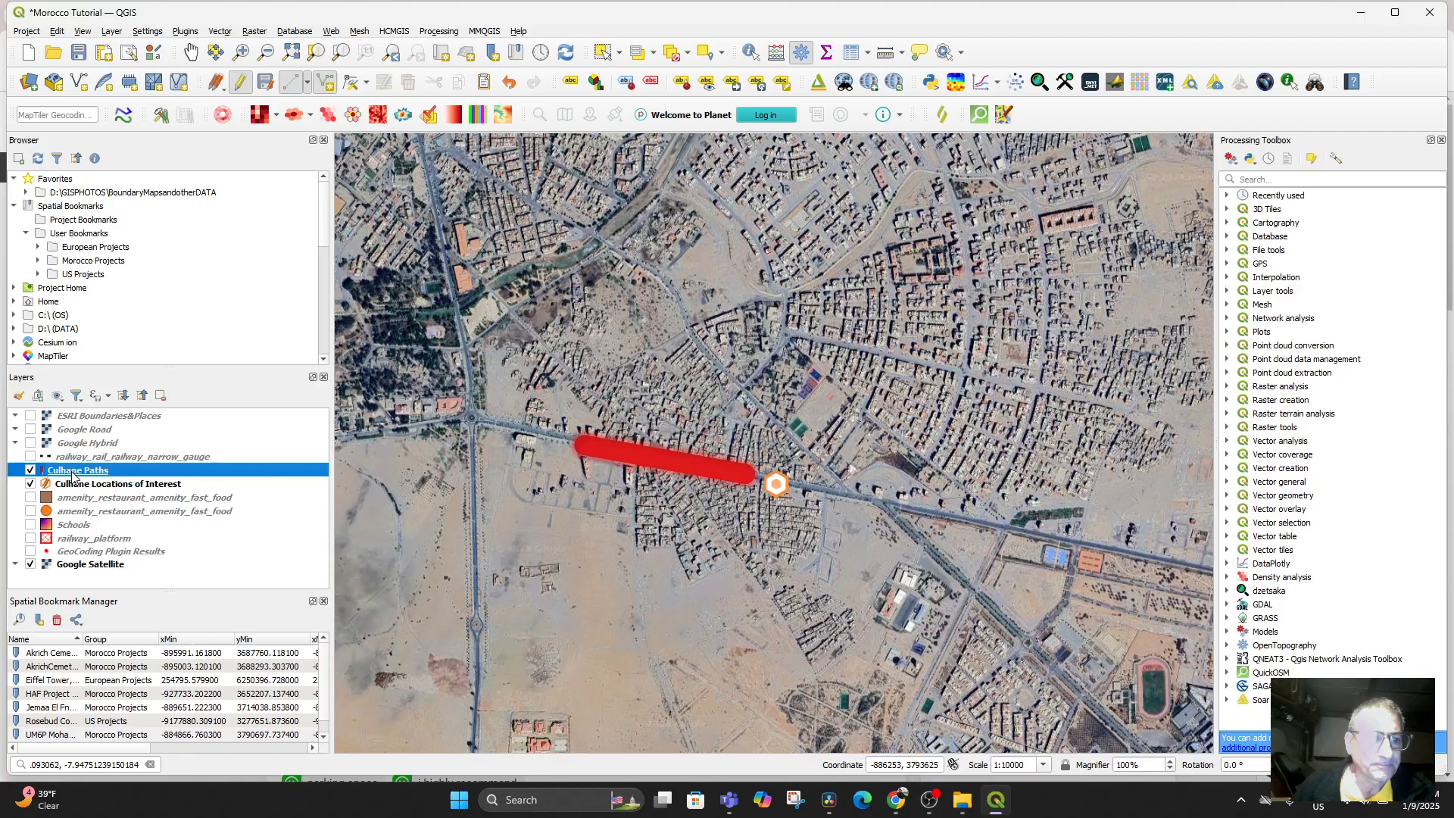
right_click(73, 474)
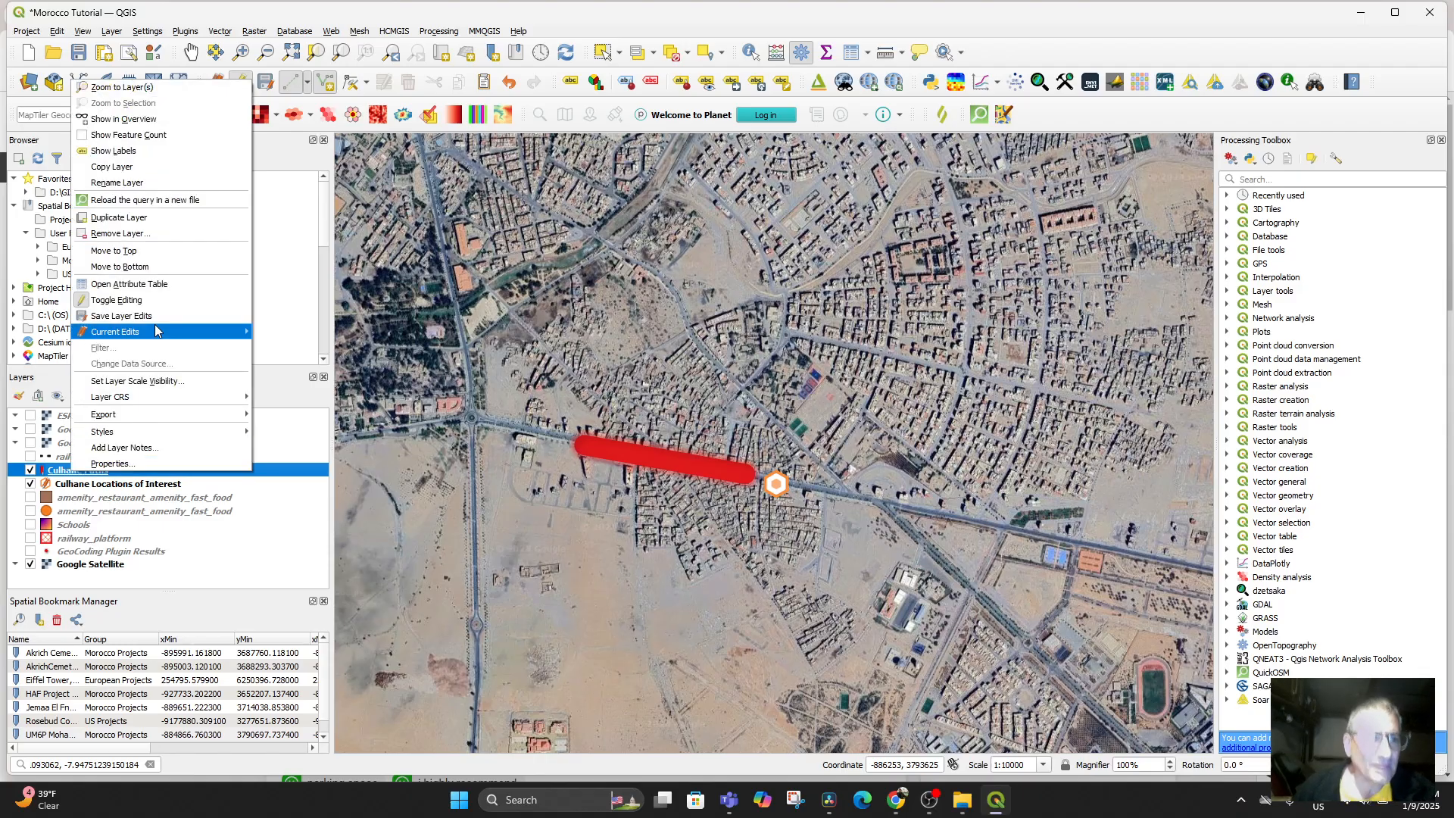
left_click(135, 236)
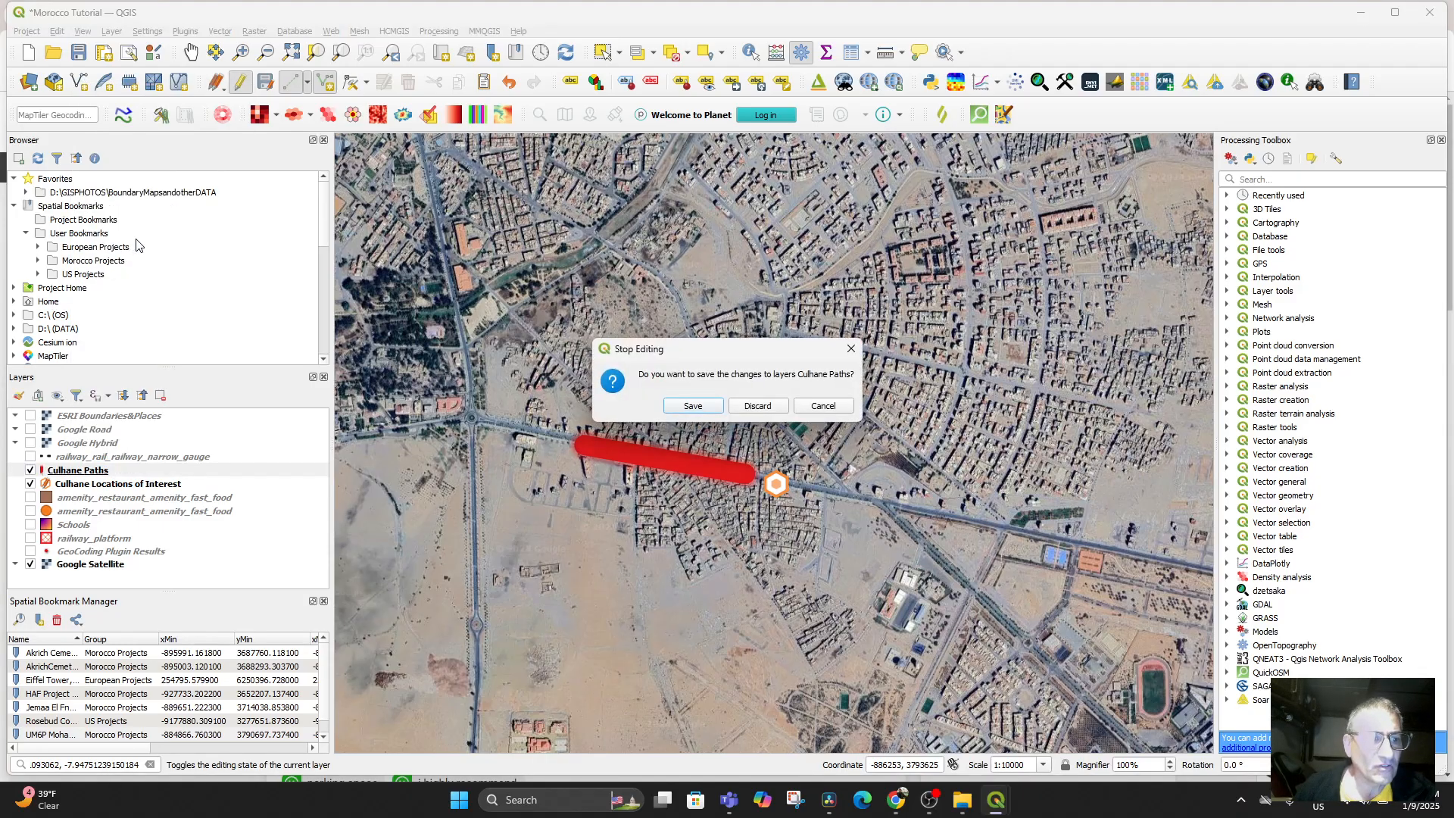
left_click(752, 408)
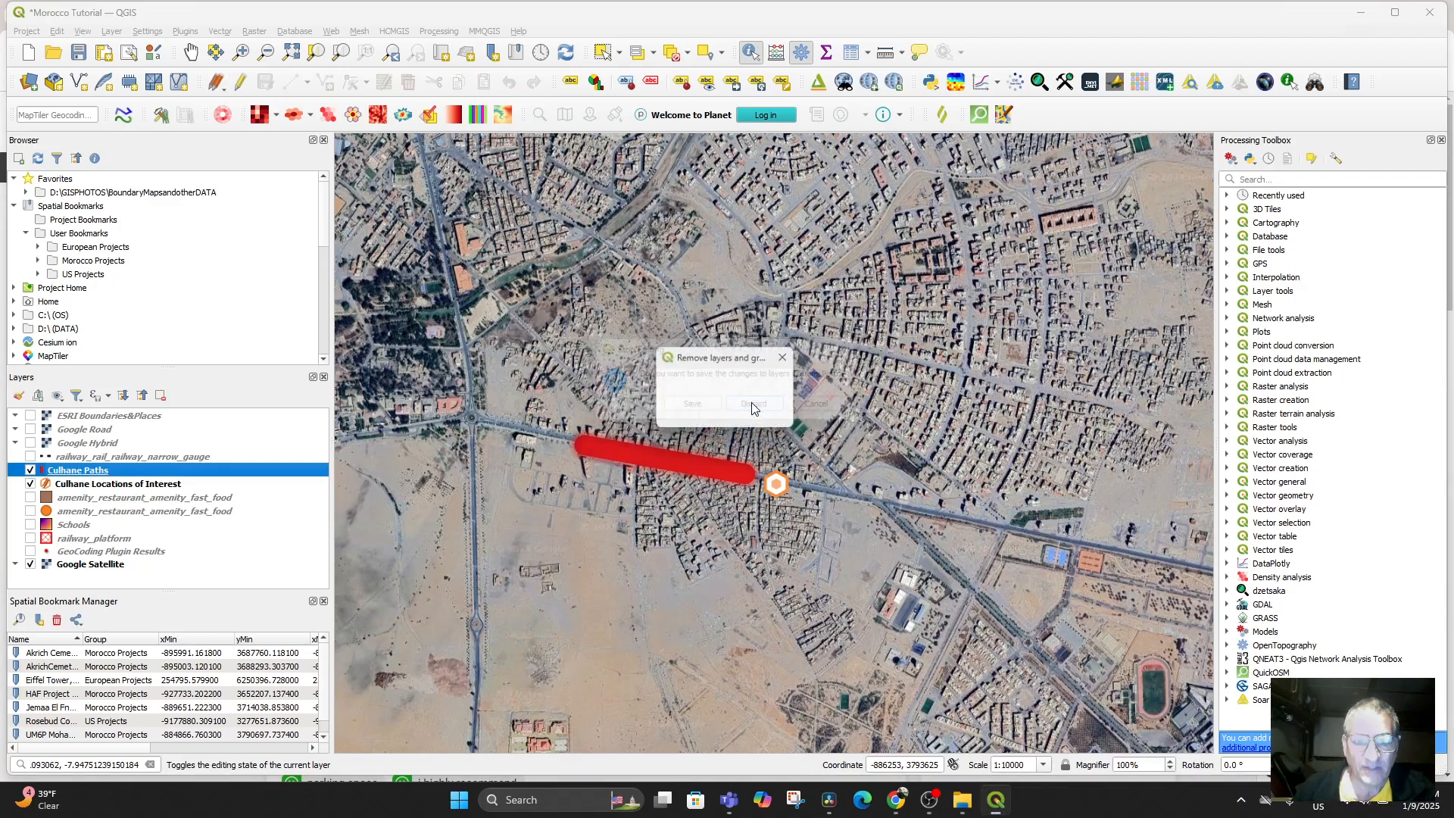
left_click(694, 415)
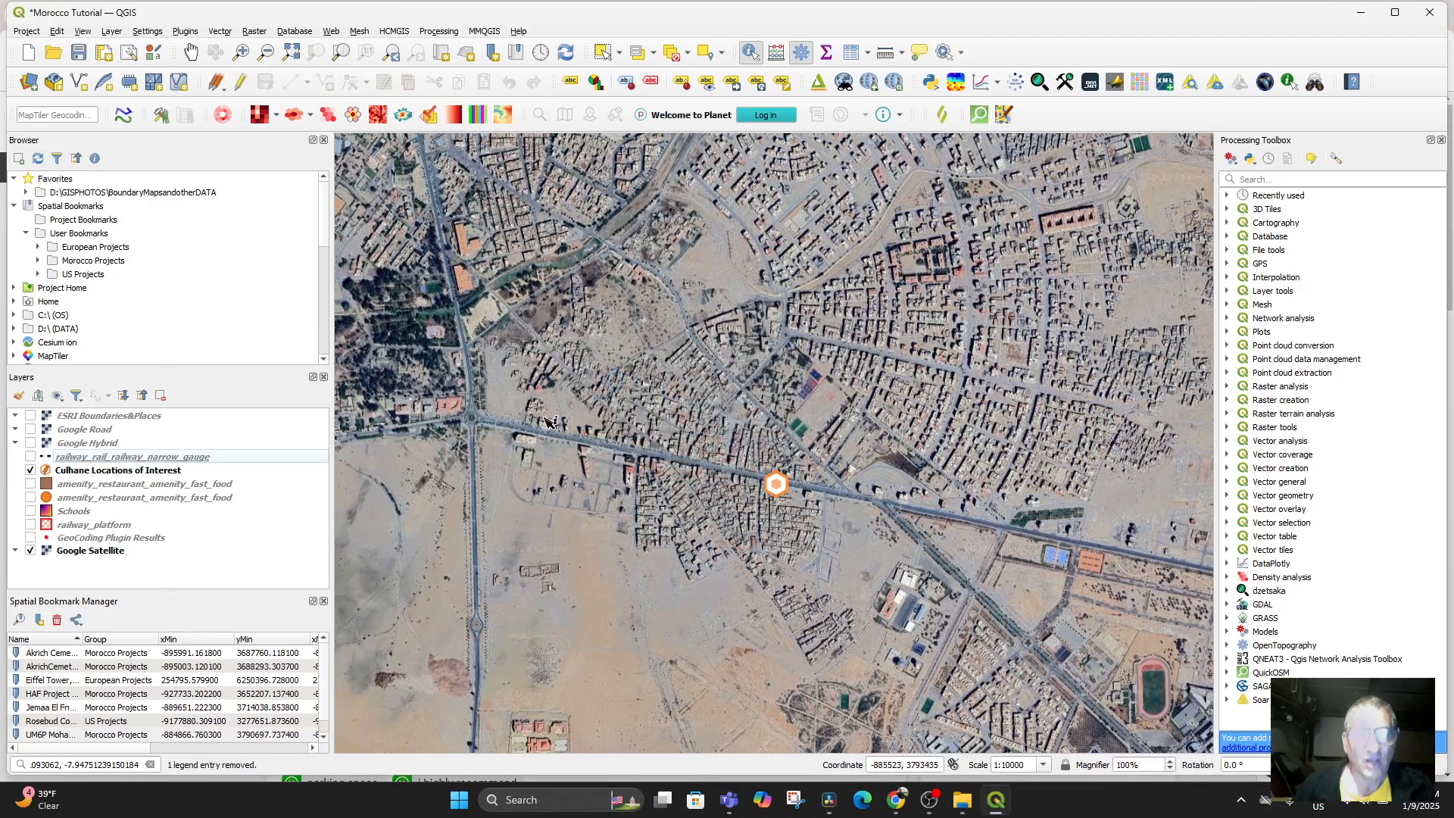
Step: Start a new GeoPackage layer that uses the existing paths GeoPackage file in the BoundaryMapsandotherDATA folder as its database
scroll(539, 409, "down", 1)
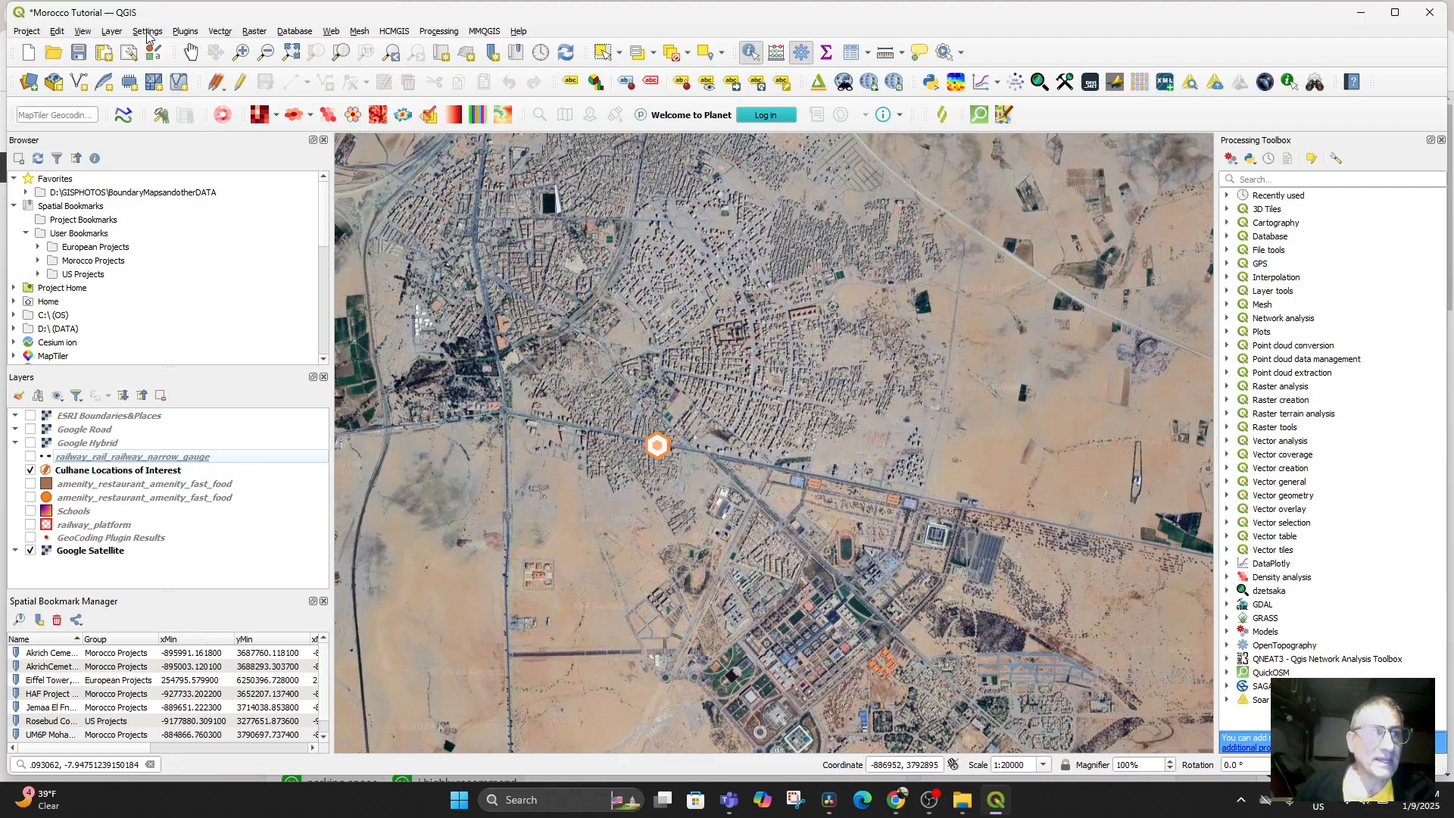
left_click(111, 31)
mouse_move(133, 62)
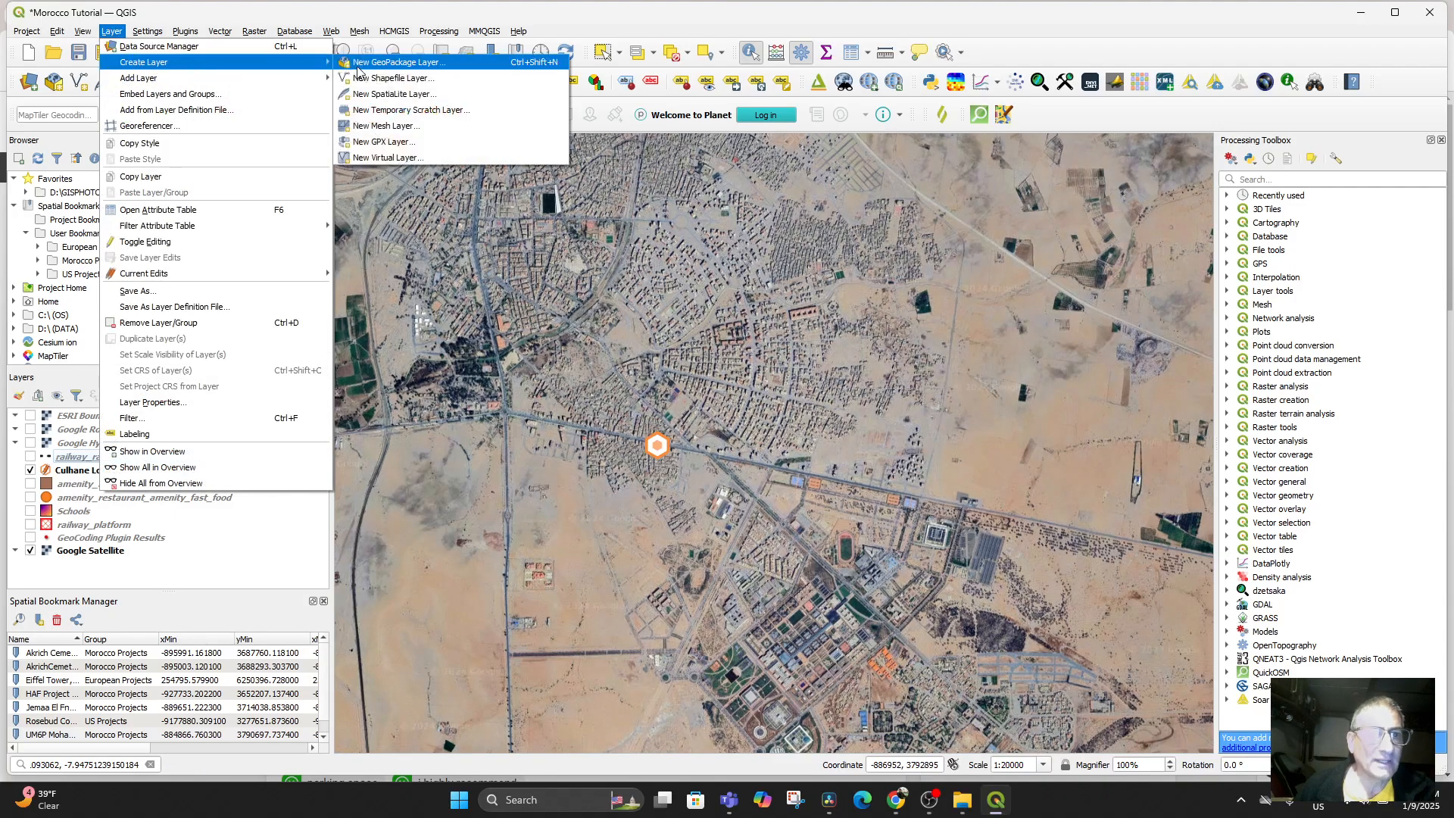
left_click(379, 63)
left_click(469, 80)
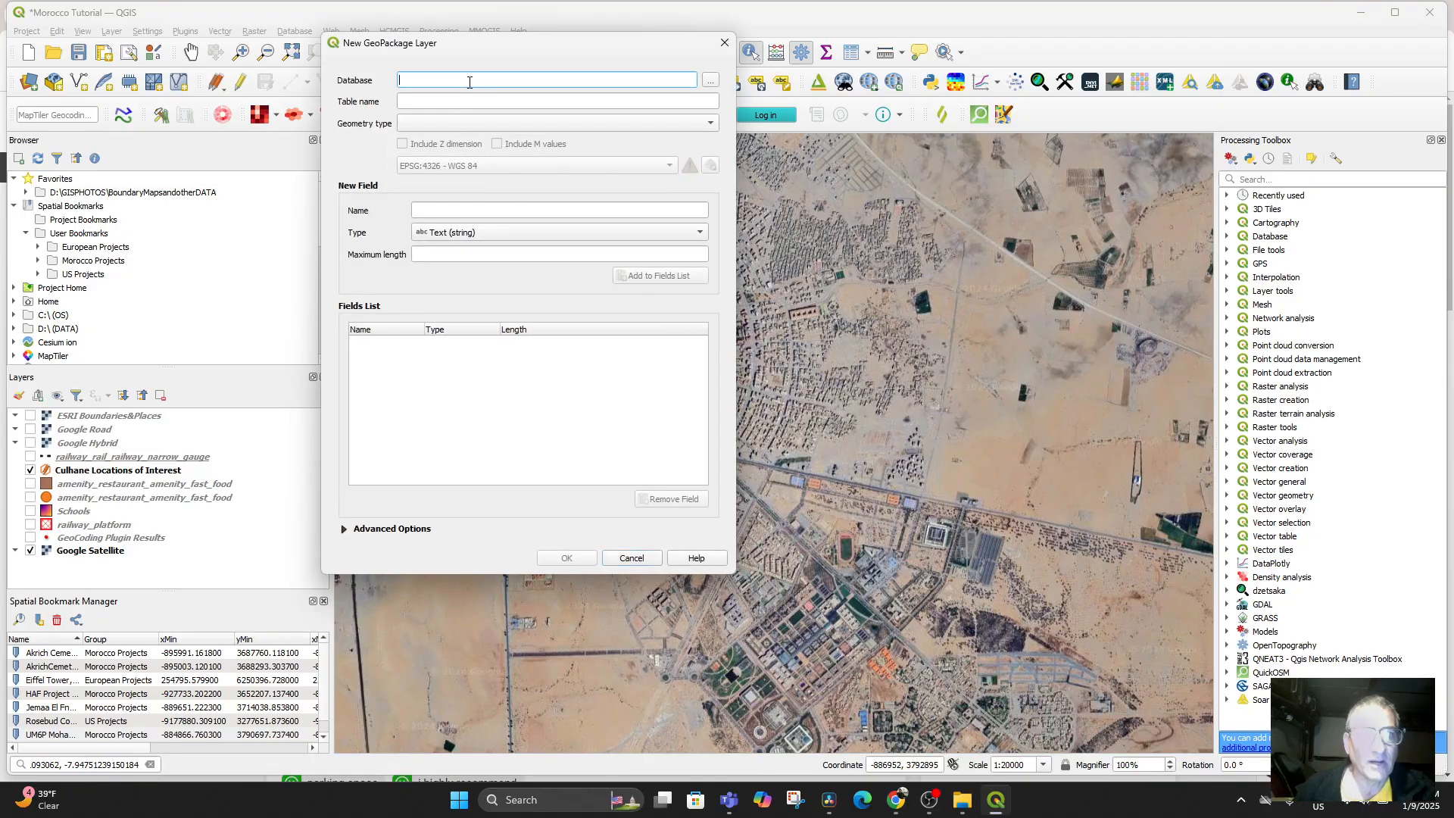
left_click(711, 80)
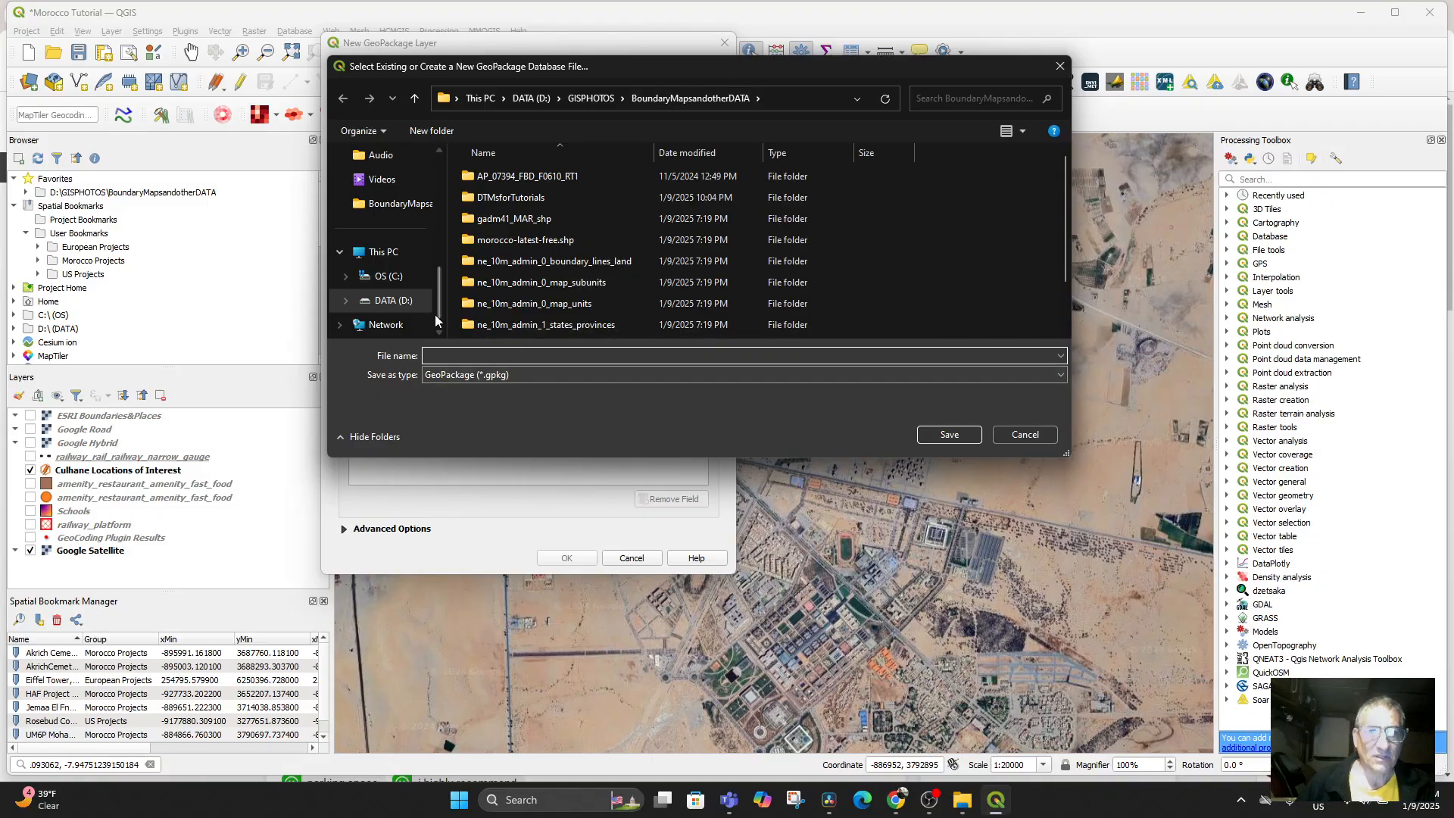
scroll(405, 214, "up", 1)
left_click(405, 215)
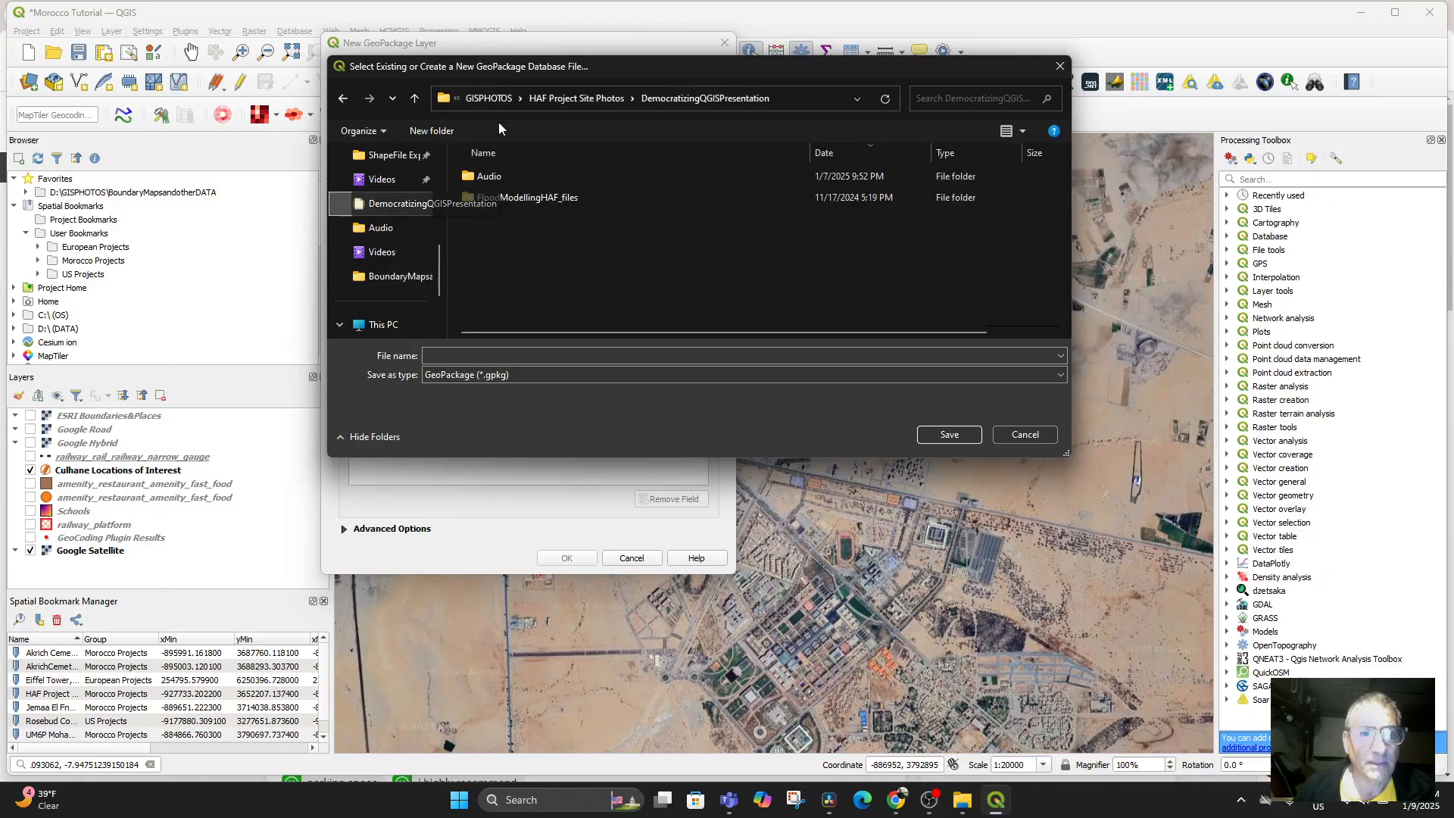
left_click(496, 98)
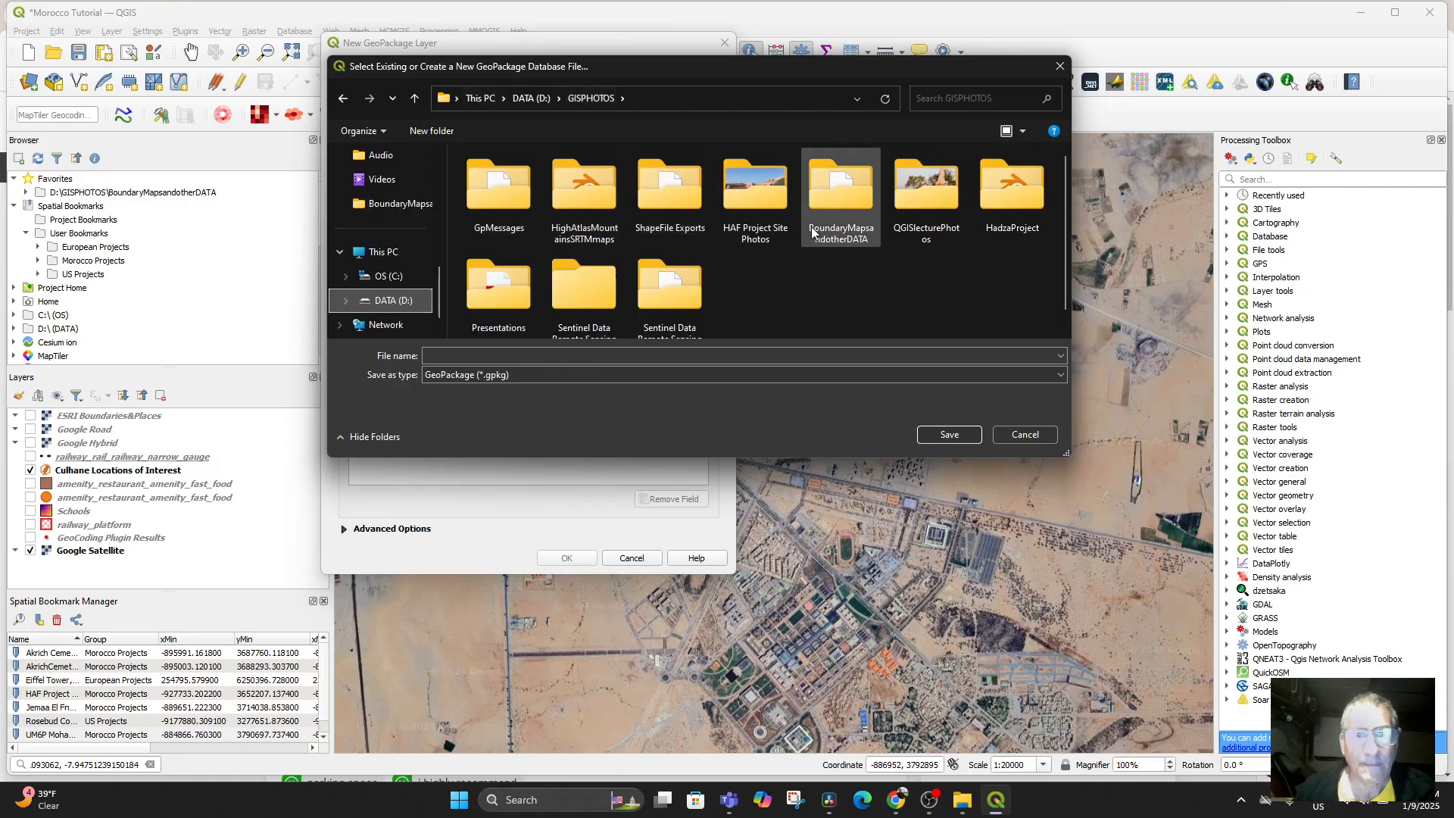
double_click(842, 196)
scroll(556, 303, "down", 1)
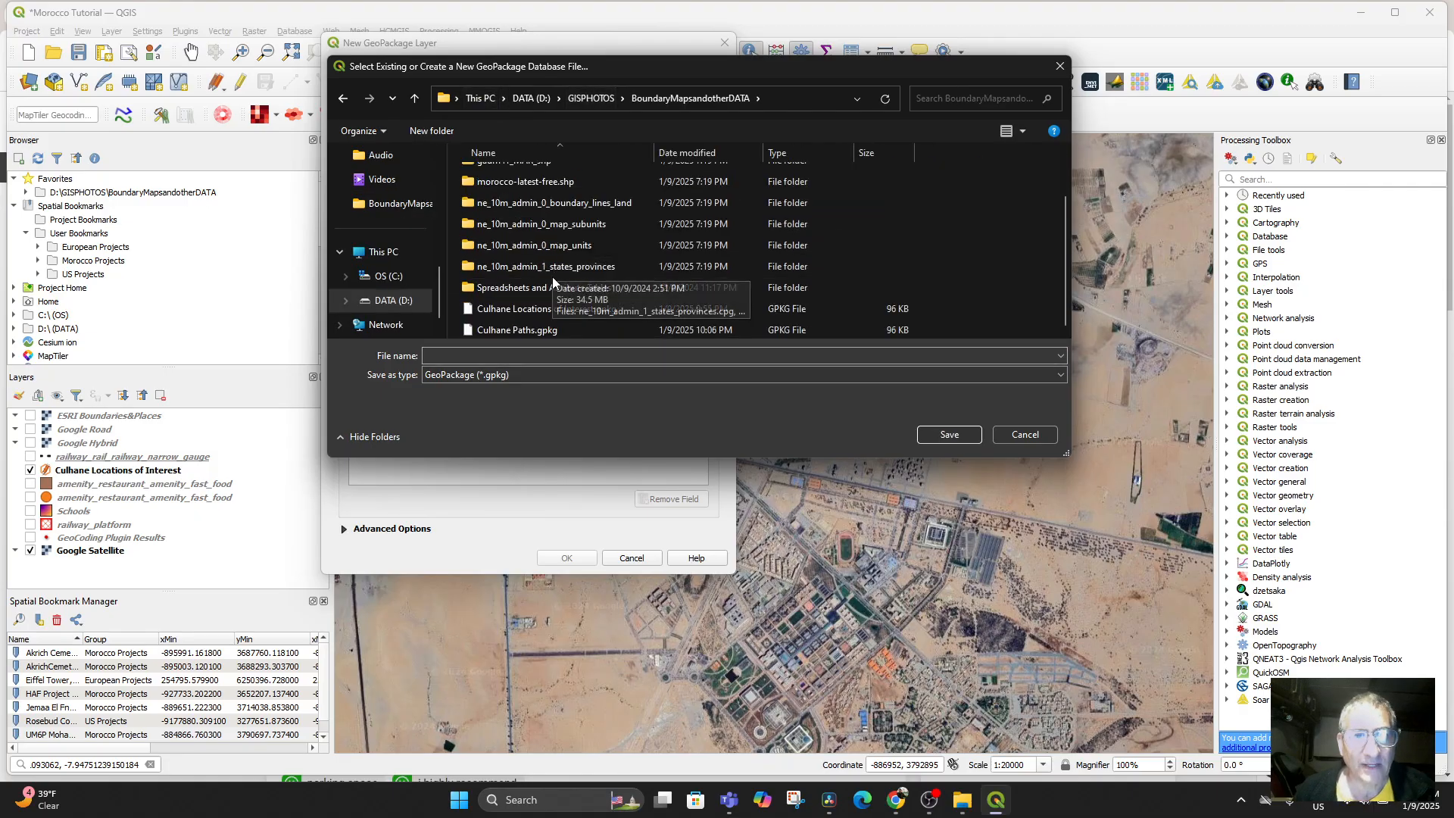
left_click(535, 334)
left_click(963, 432)
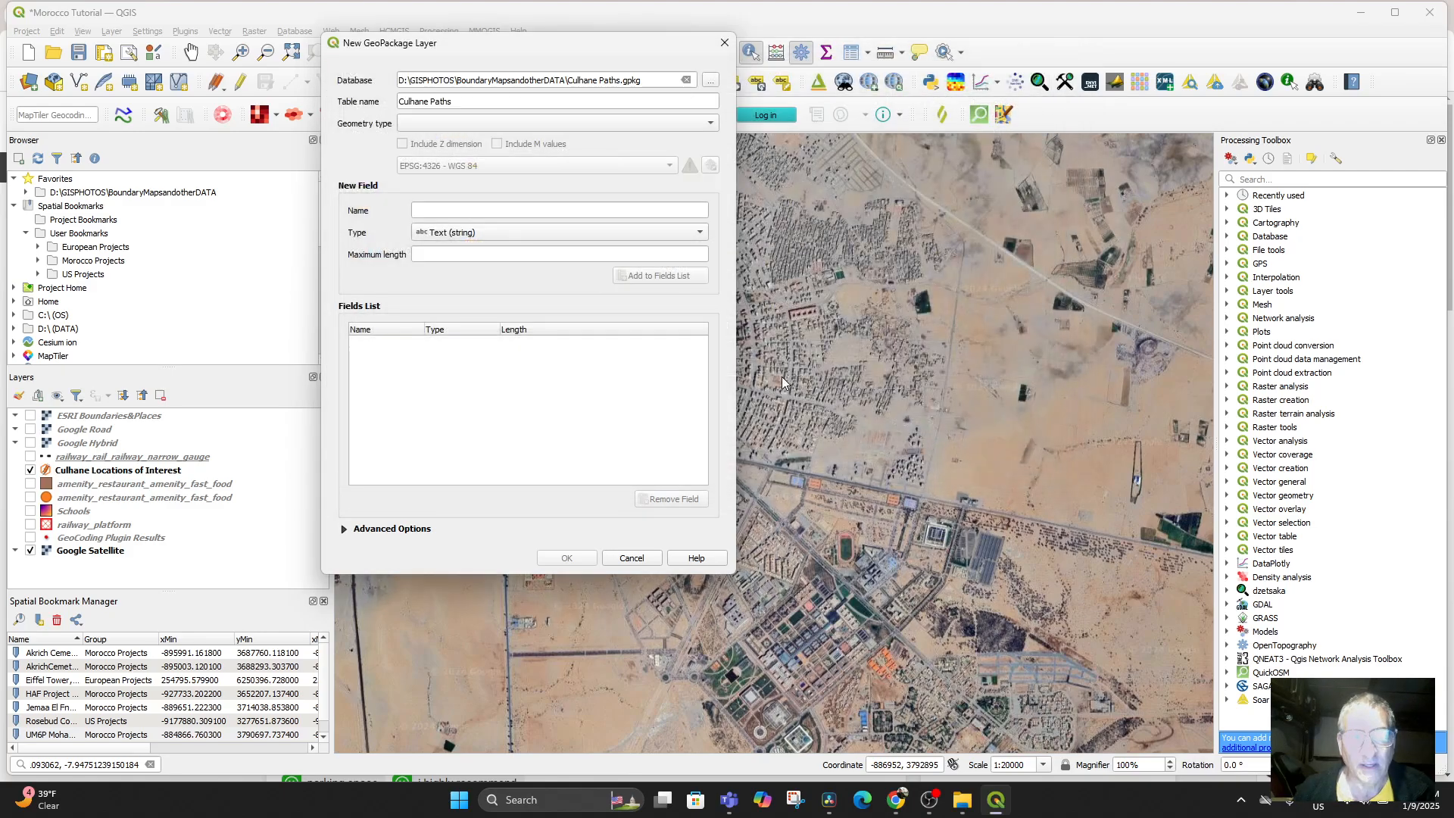
Step: Set the new layer's geometry type to LineString and add a text field called "Name of Path"
left_click(463, 122)
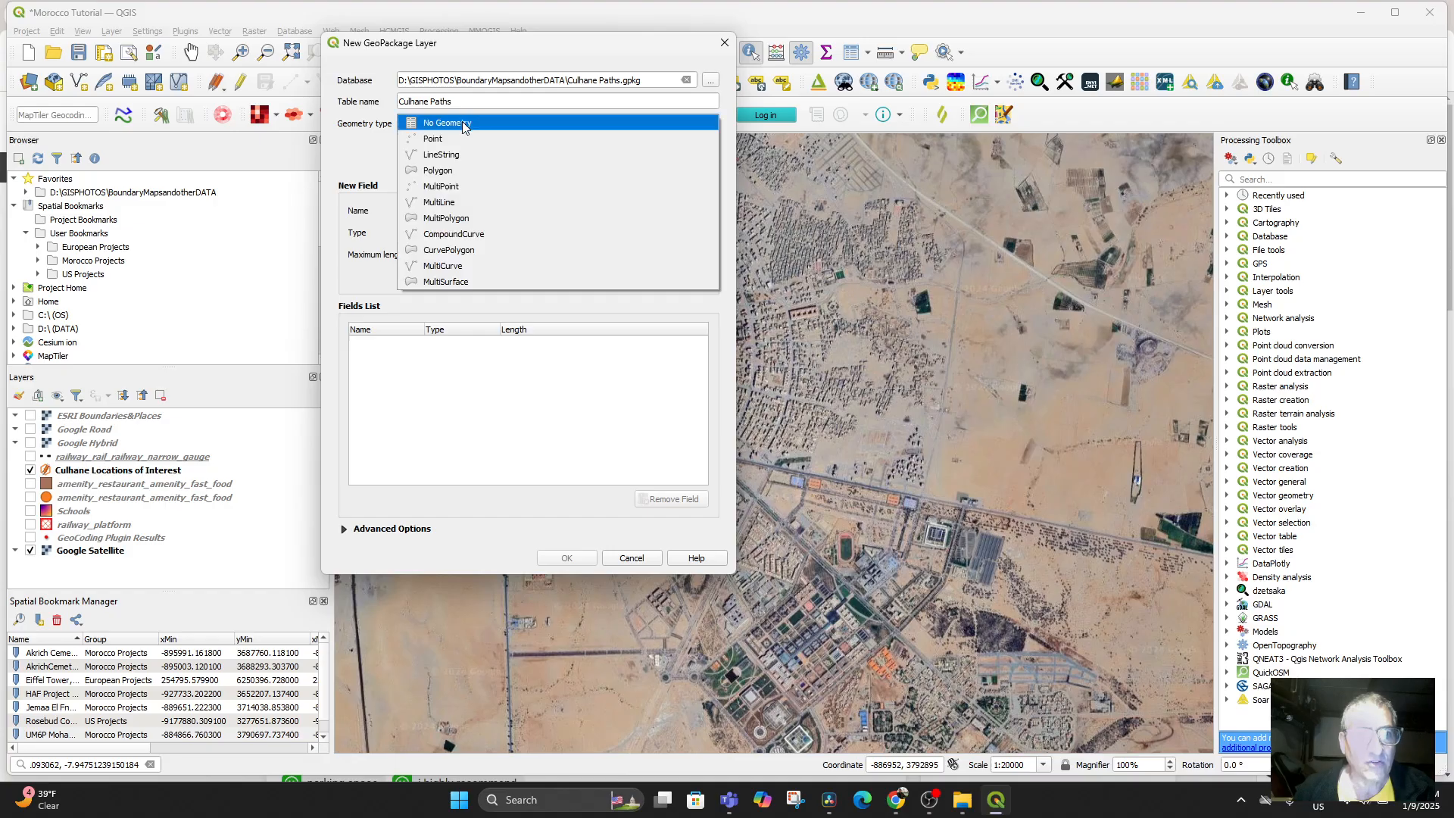
left_click(465, 154)
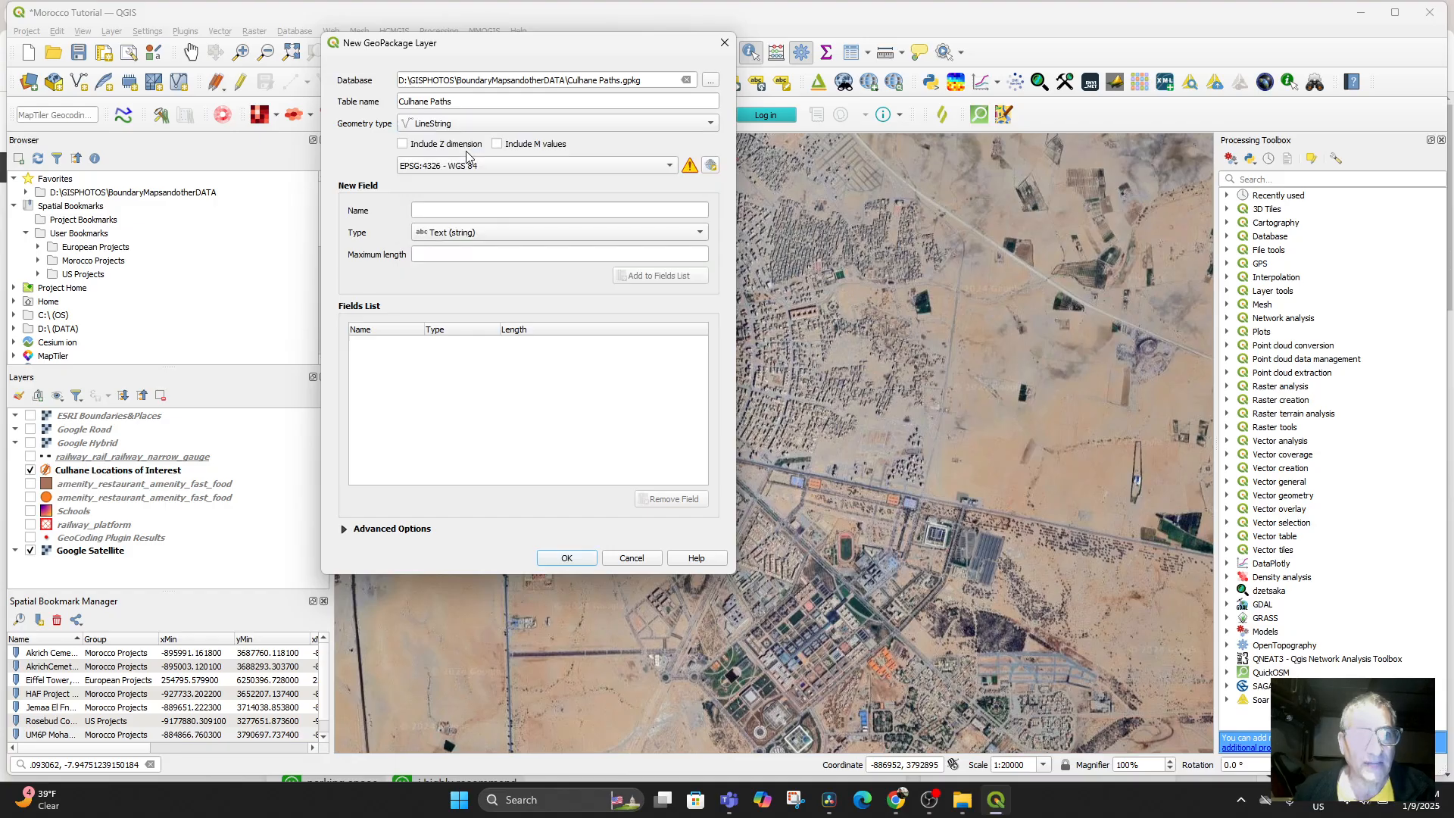
left_click(442, 208)
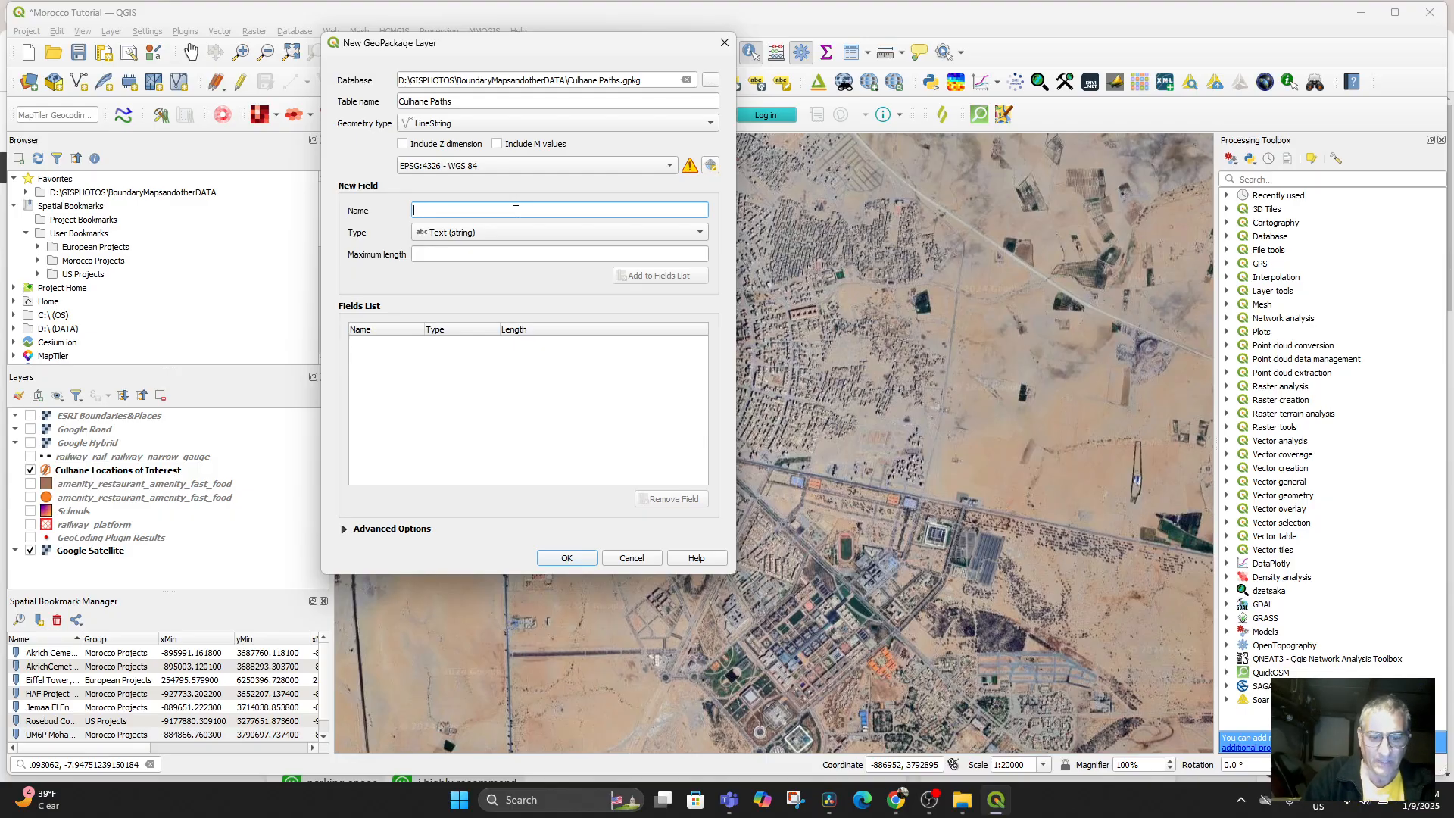
type("Name of Path")
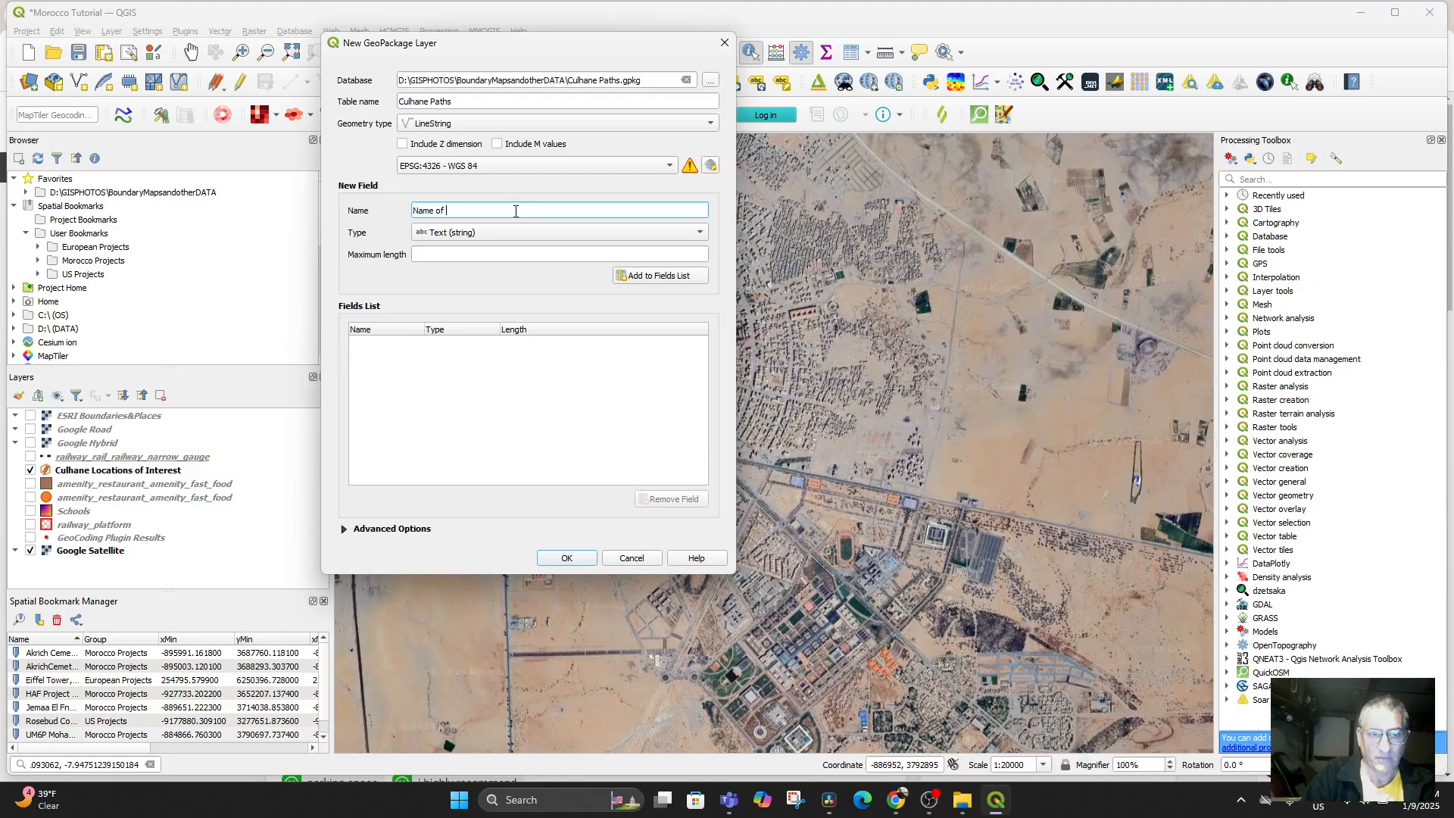
left_click(653, 279)
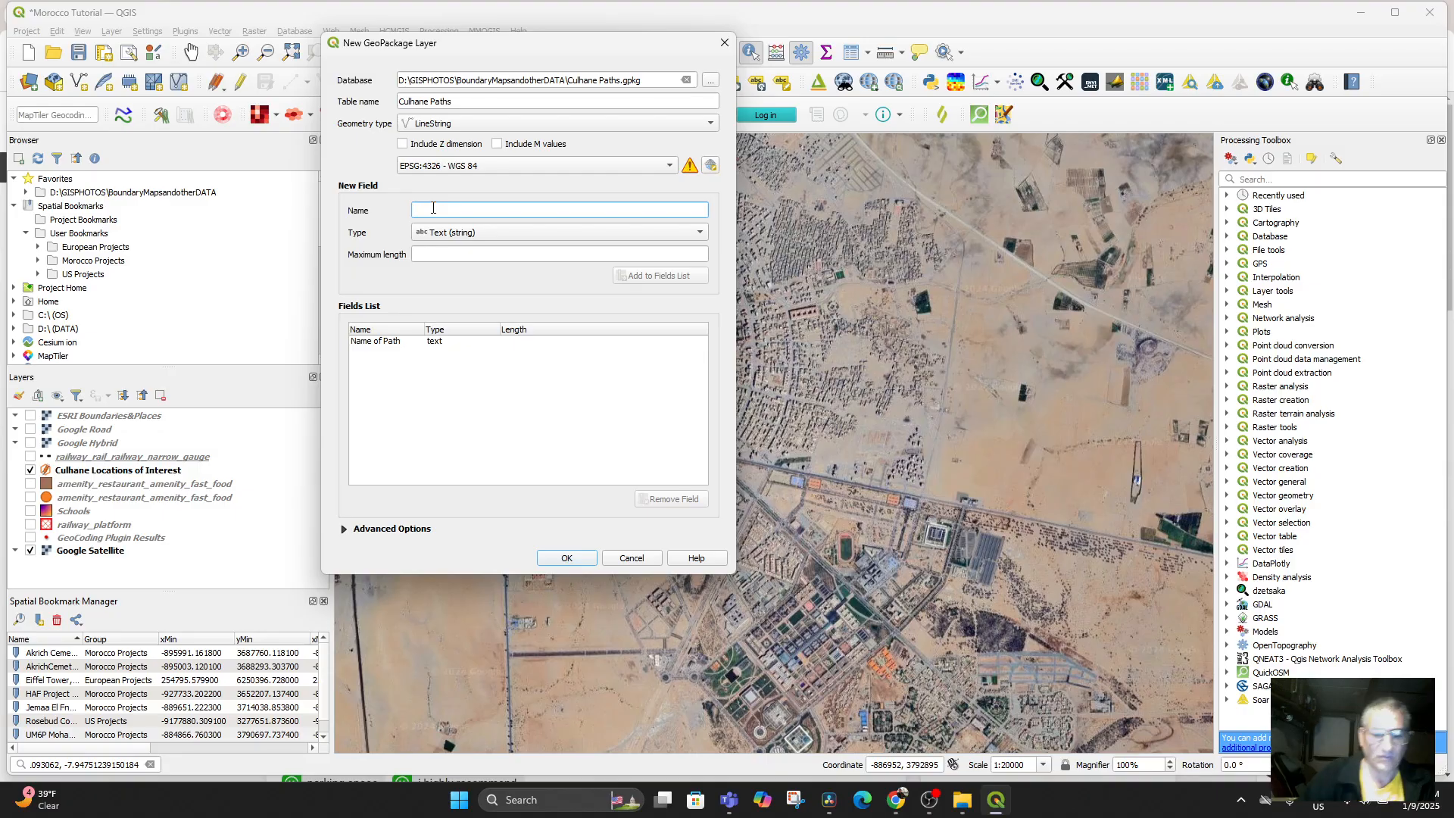
Step: Add text fields "Starting Adress" and "Photos" to the new layer and create it by overwriting the existing GeoPackage file
type("Starting Adress")
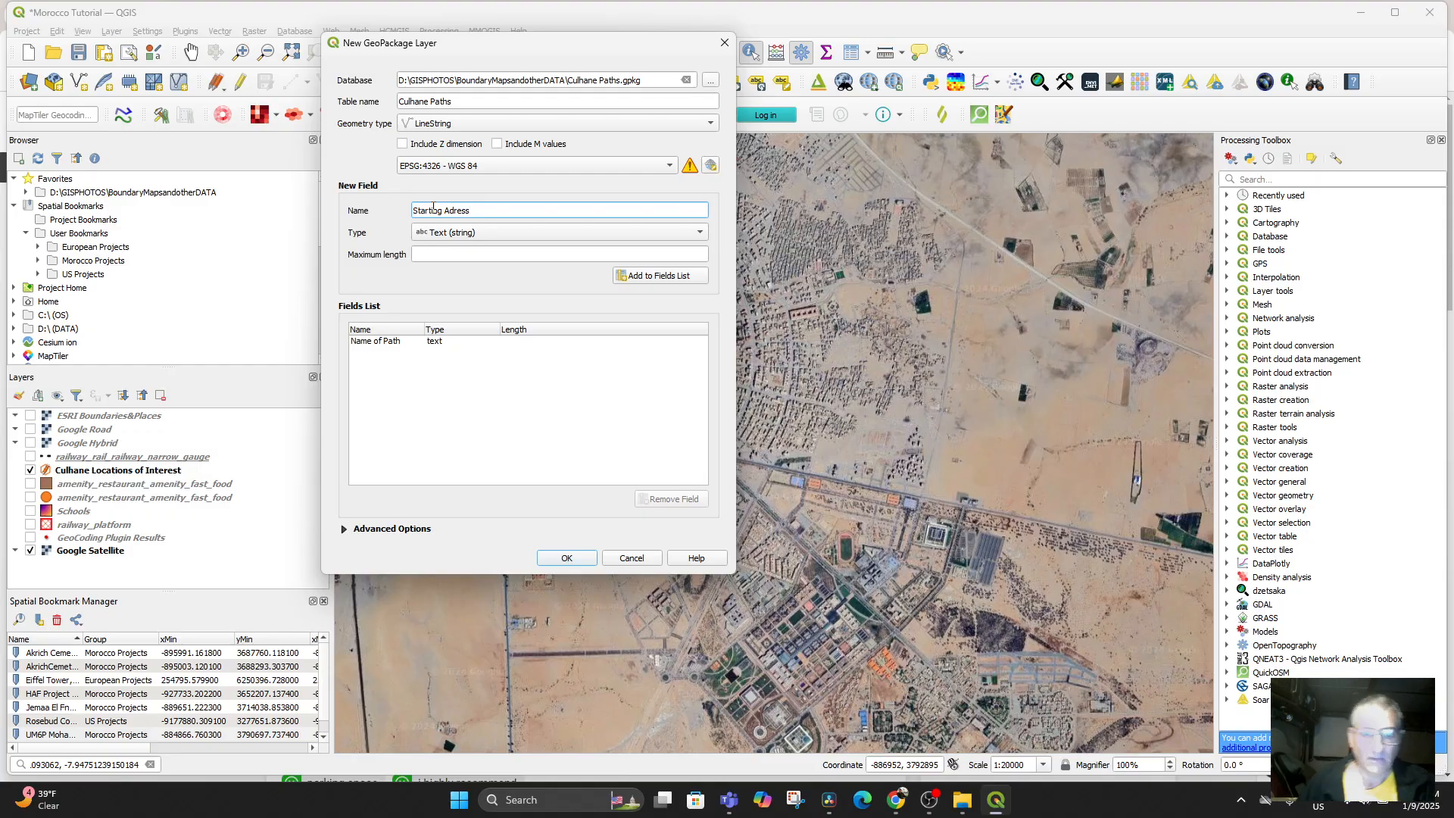
left_click(627, 279)
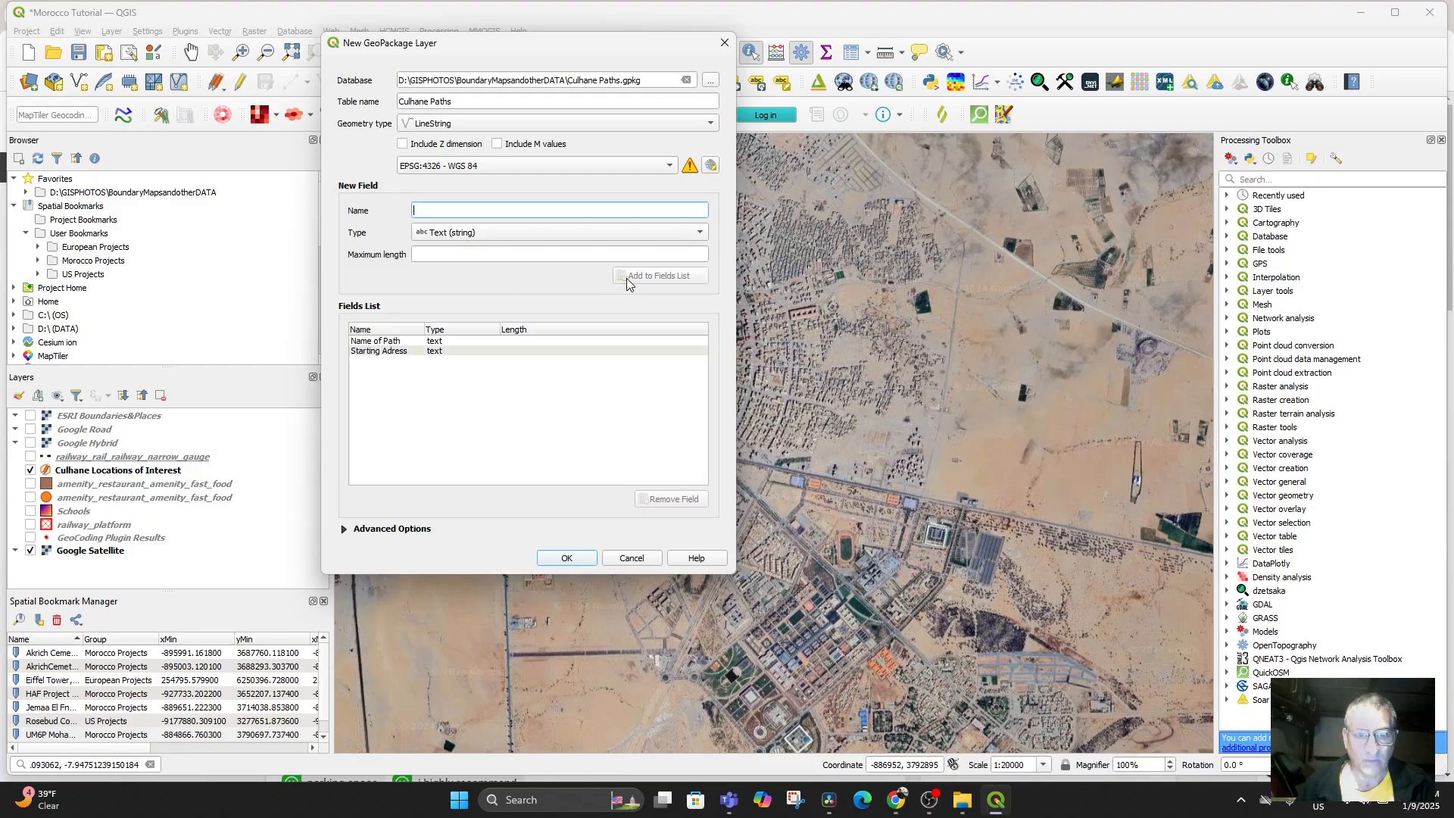
type("Photos")
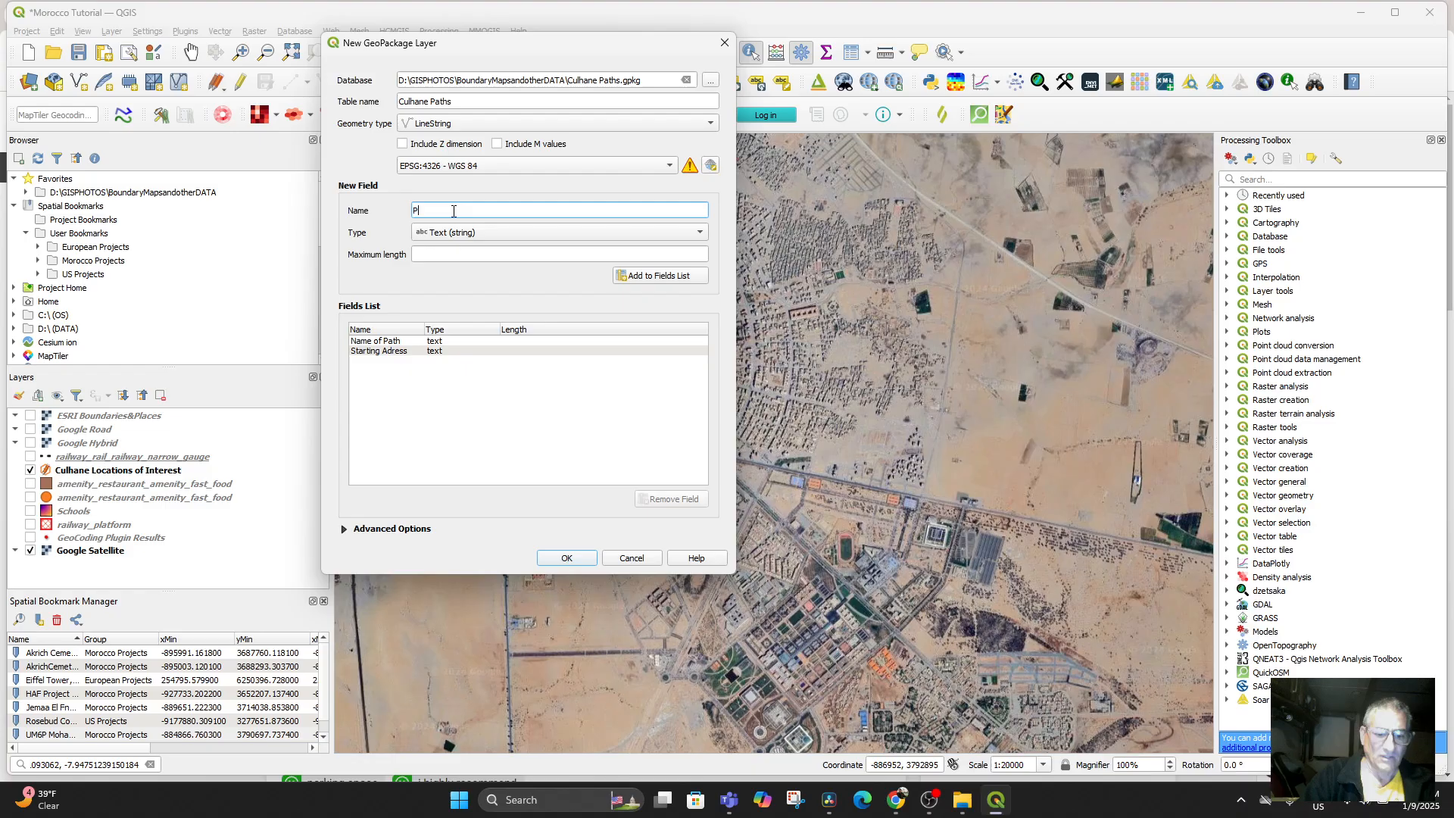
left_click(630, 274)
left_click(559, 558)
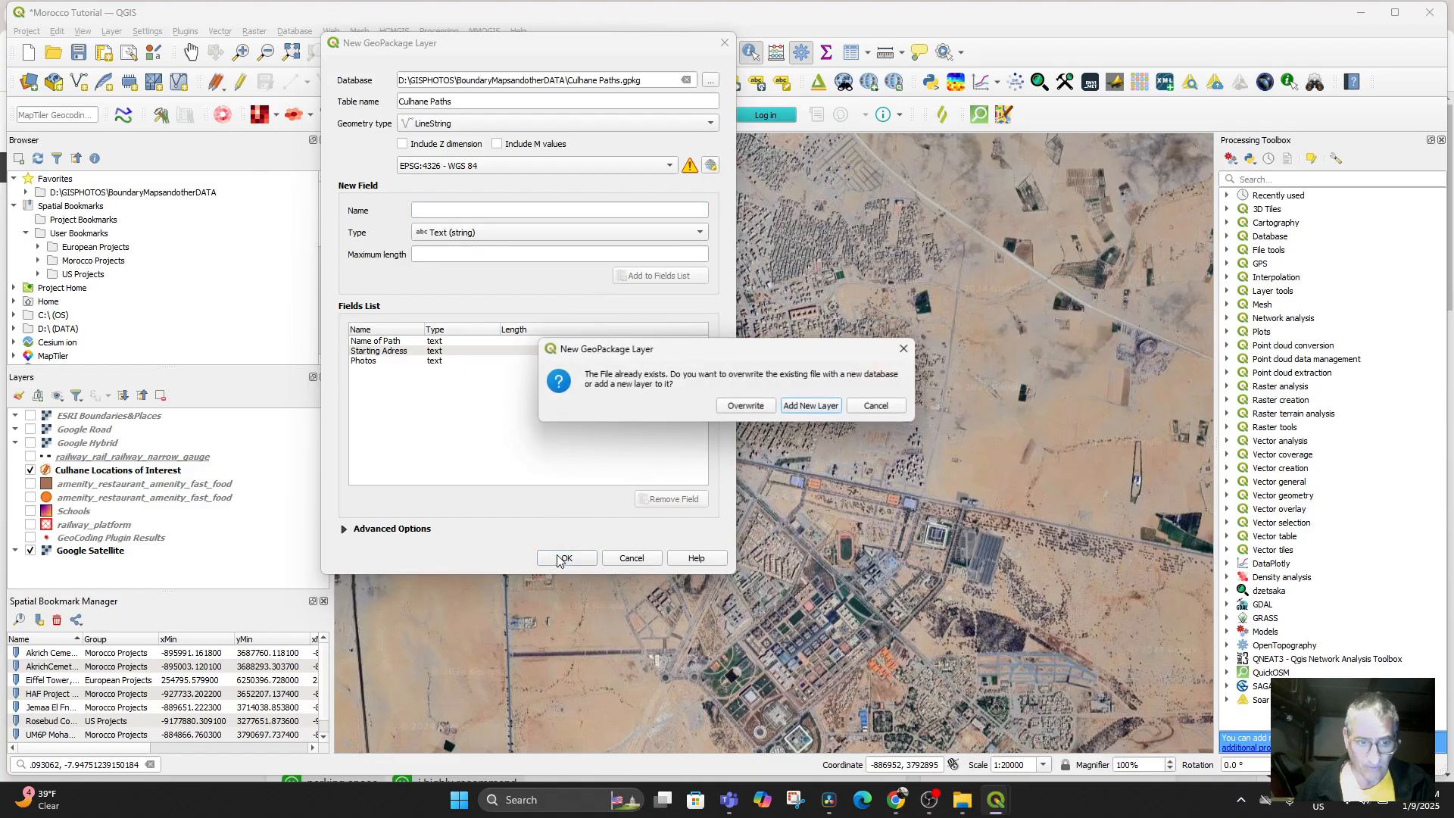
left_click(746, 406)
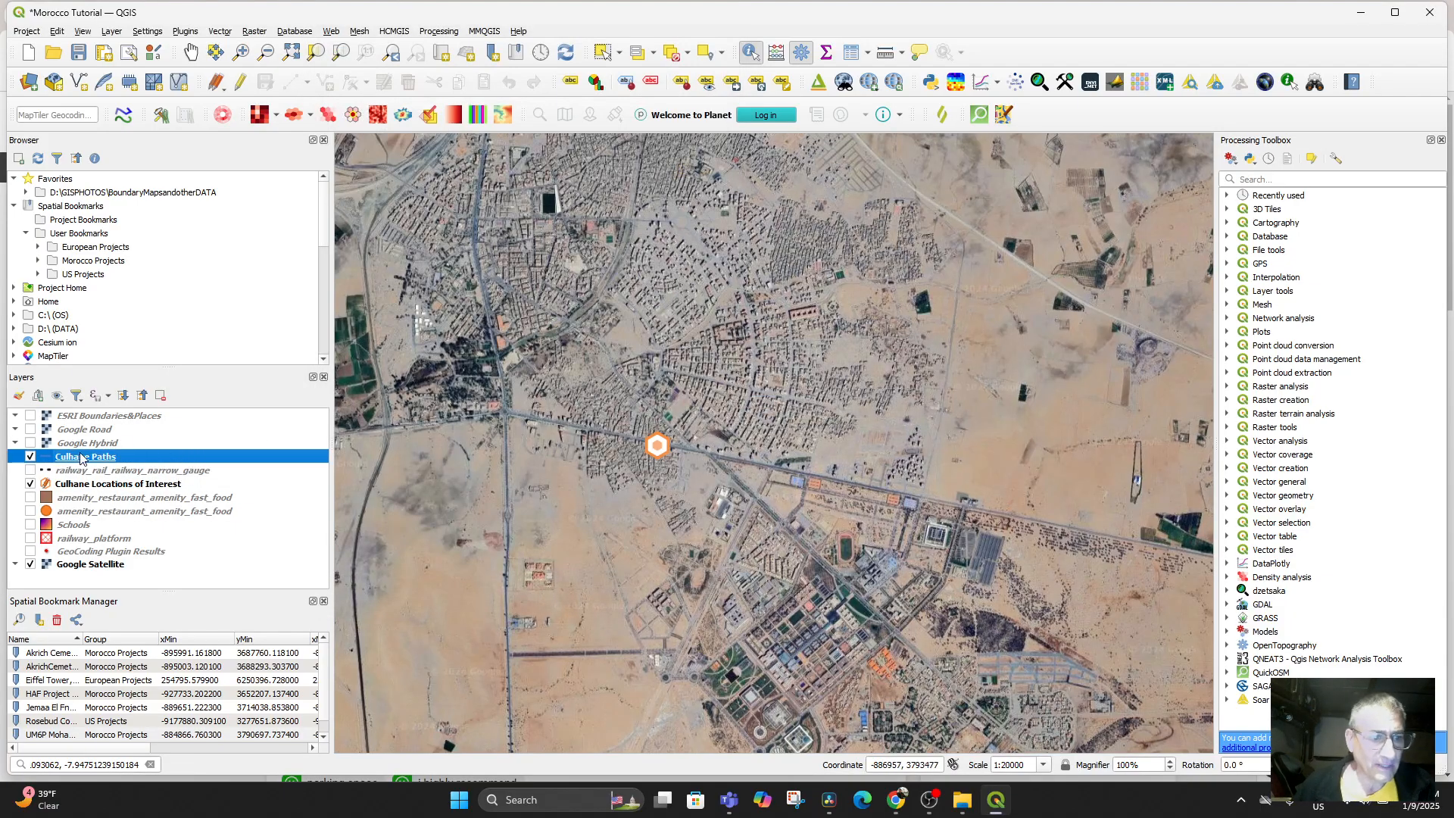
Step: Apply the "effect neon" line symbol to the new paths layer
double_click(80, 456)
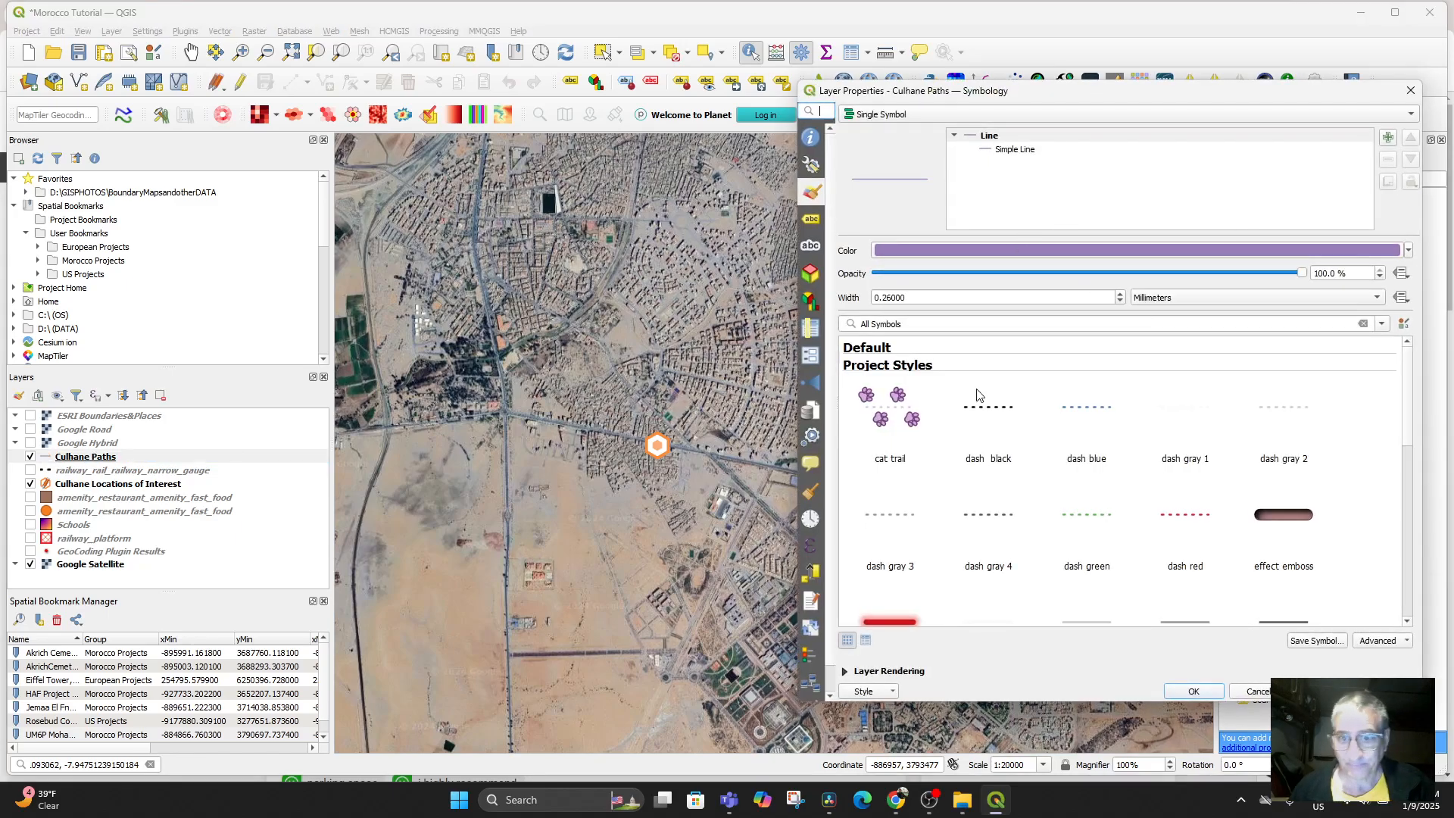
scroll(1038, 551, "down", 1)
left_click(885, 577)
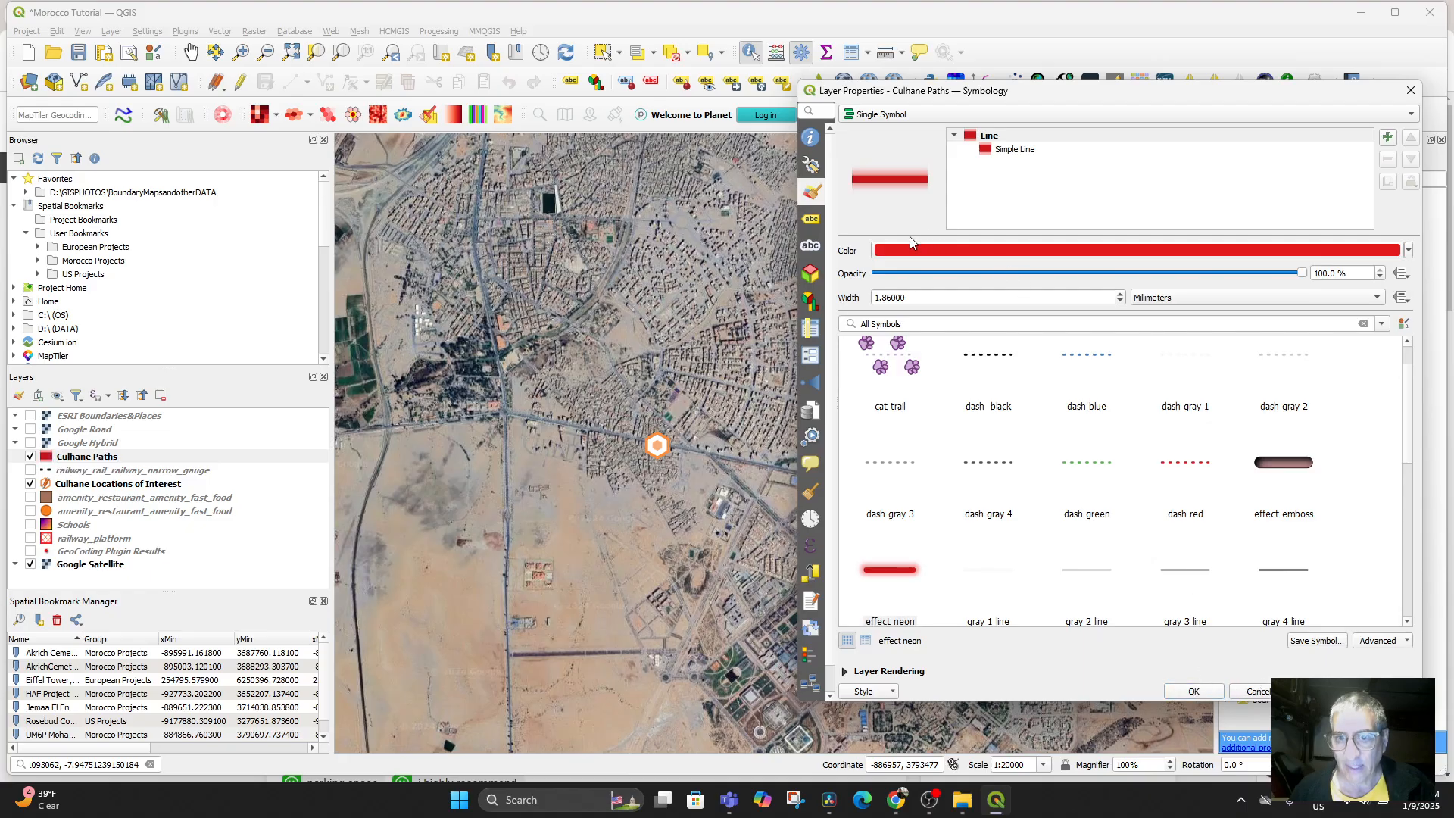
Step: Set the paths layer's line width to 10 pixels and apply the symbology
left_click(1151, 300)
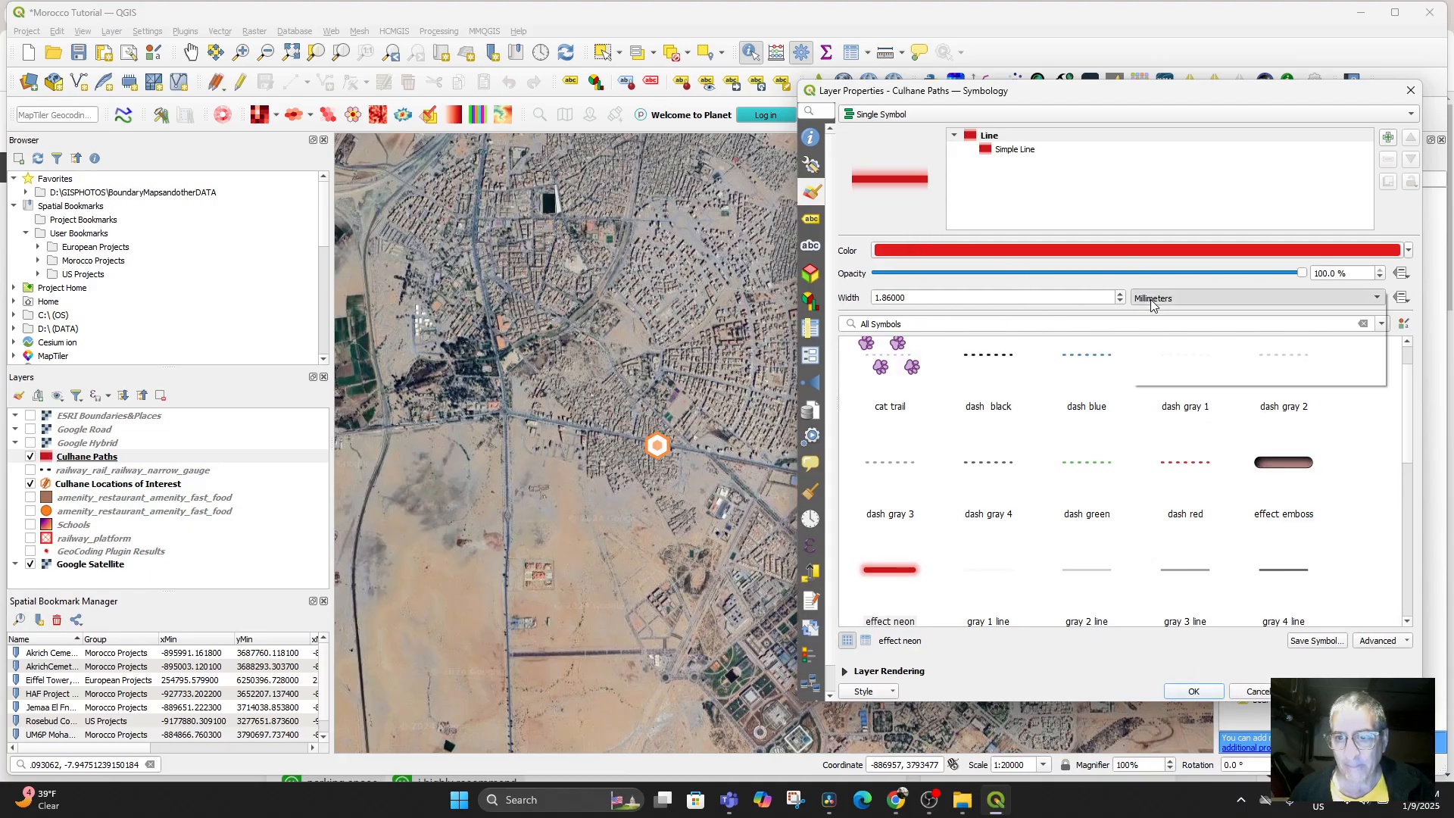
left_click(1151, 329)
left_click_drag(953, 300, 847, 295)
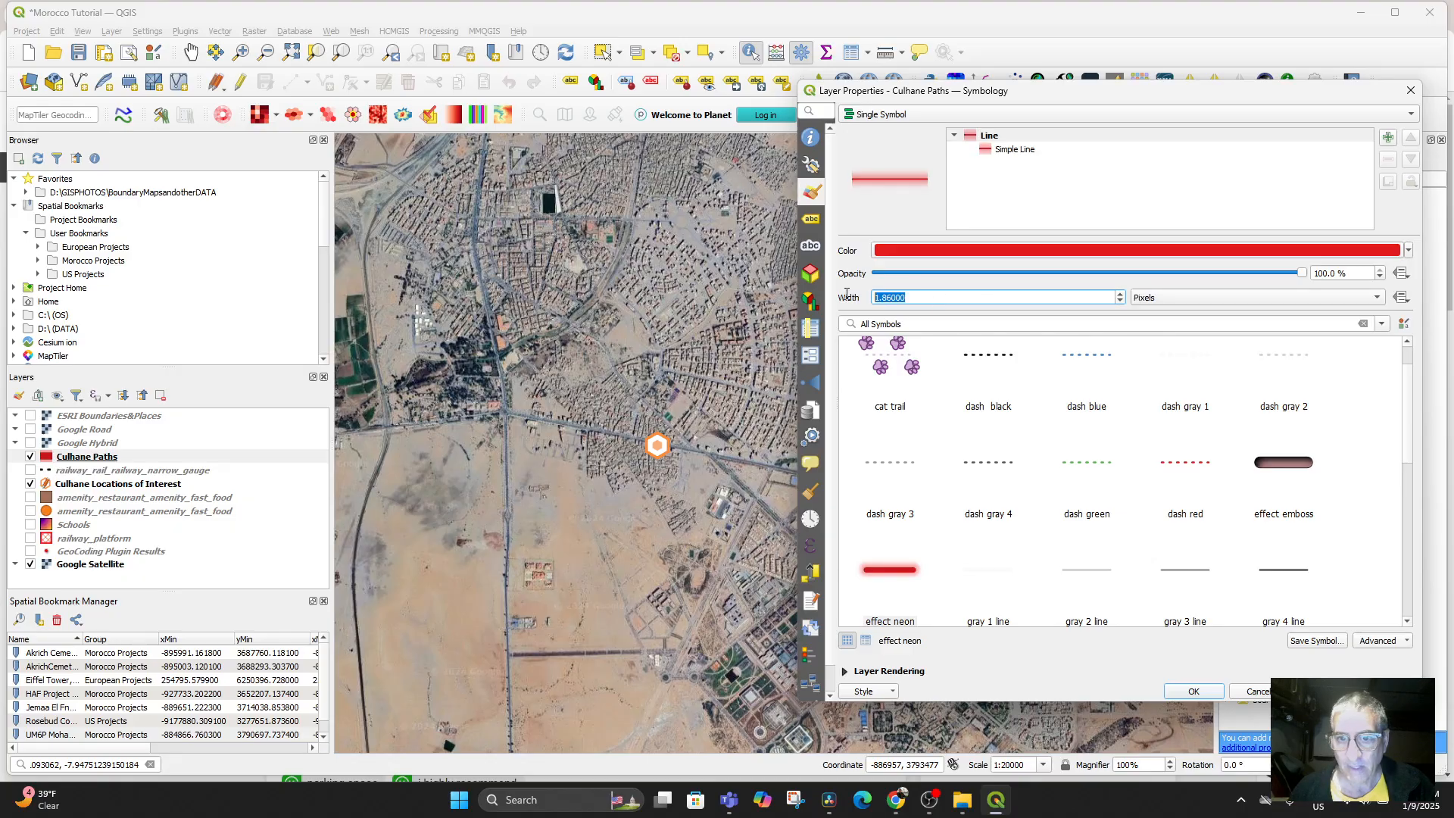
type("140")
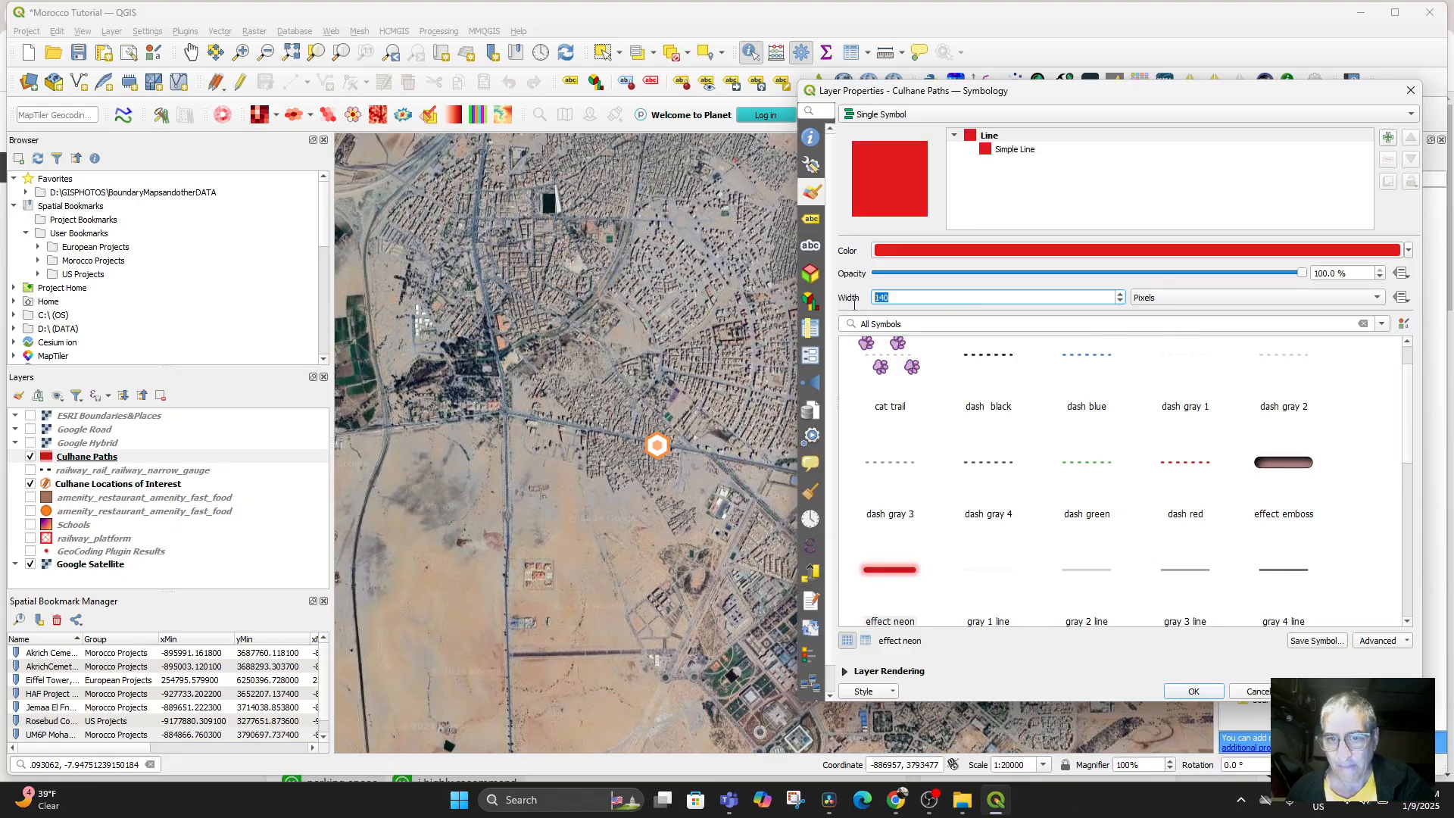
type("10")
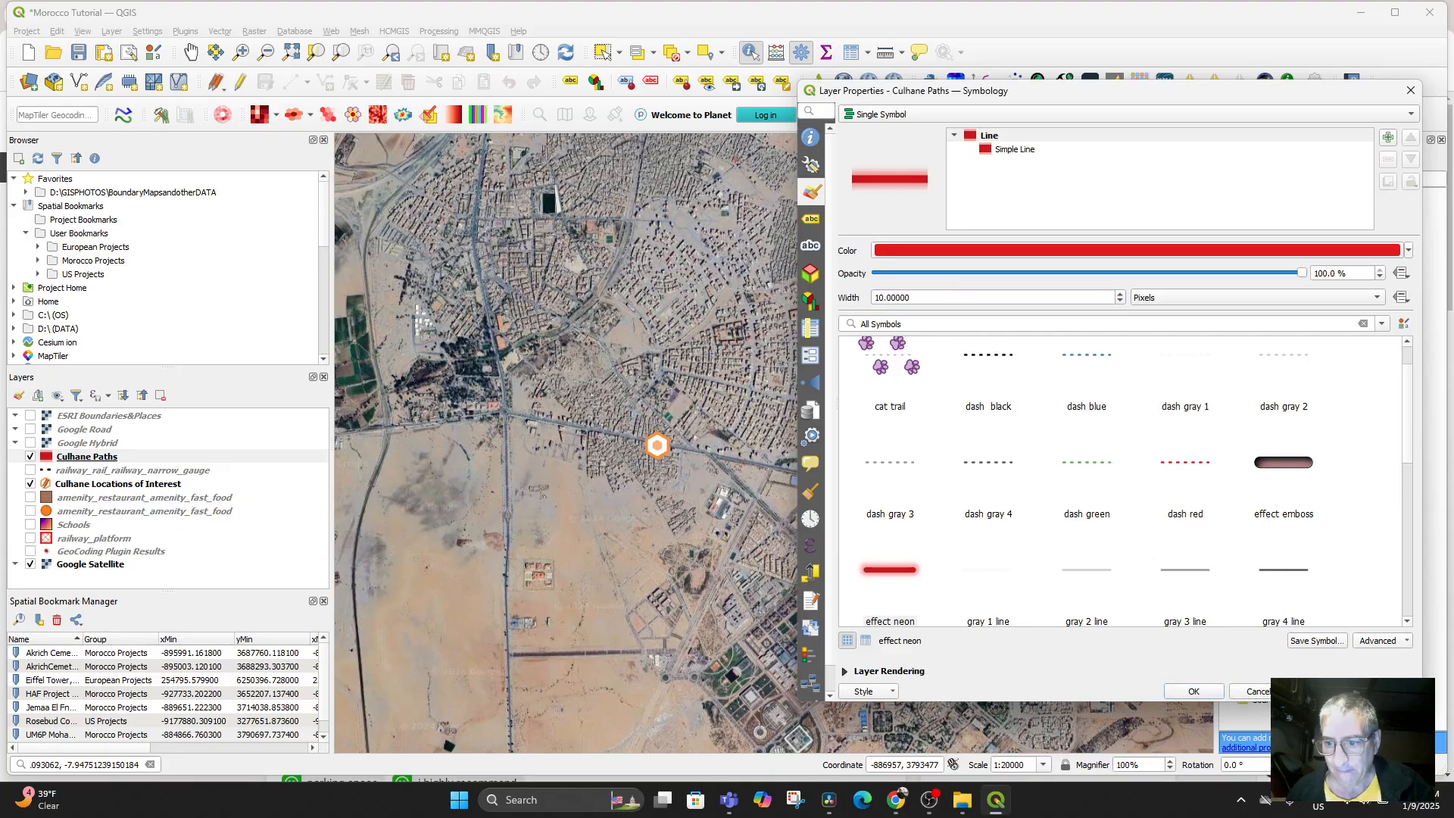
left_click(1189, 693)
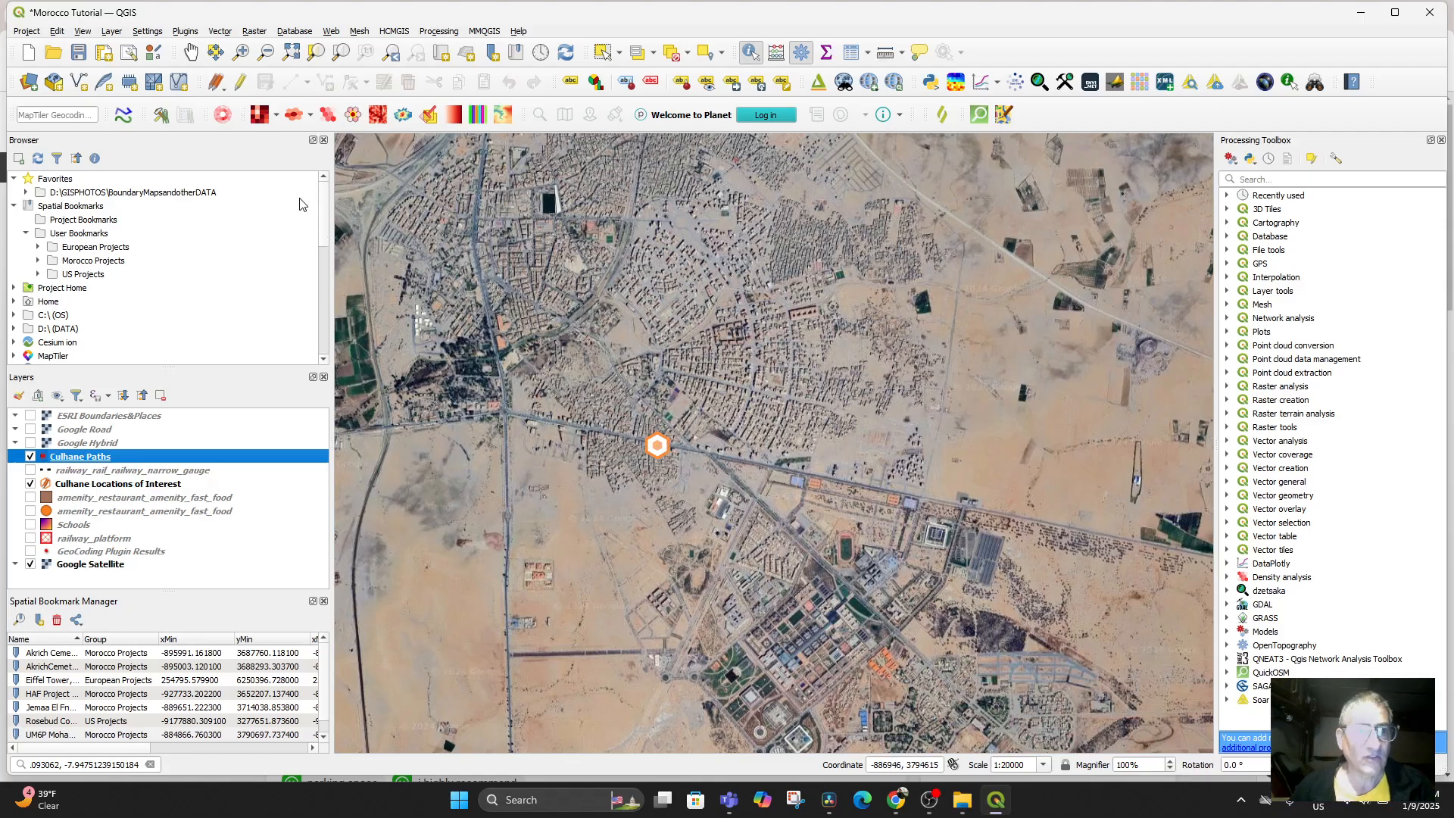
Step: Turn on editing for the paths layer and activate the Add Line Feature tool
left_click(239, 83)
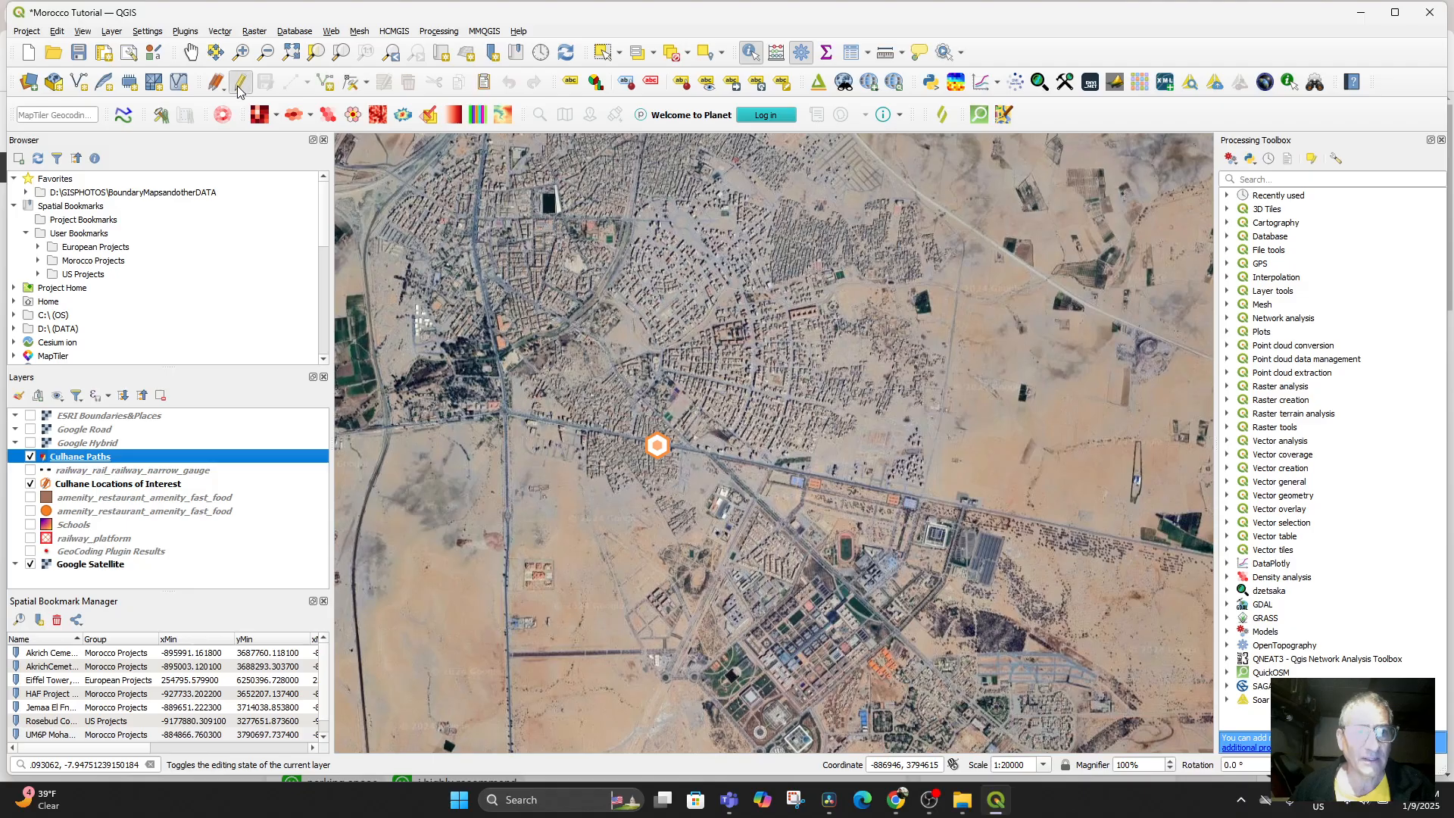
left_click(240, 84)
left_click(240, 83)
left_click(642, 442)
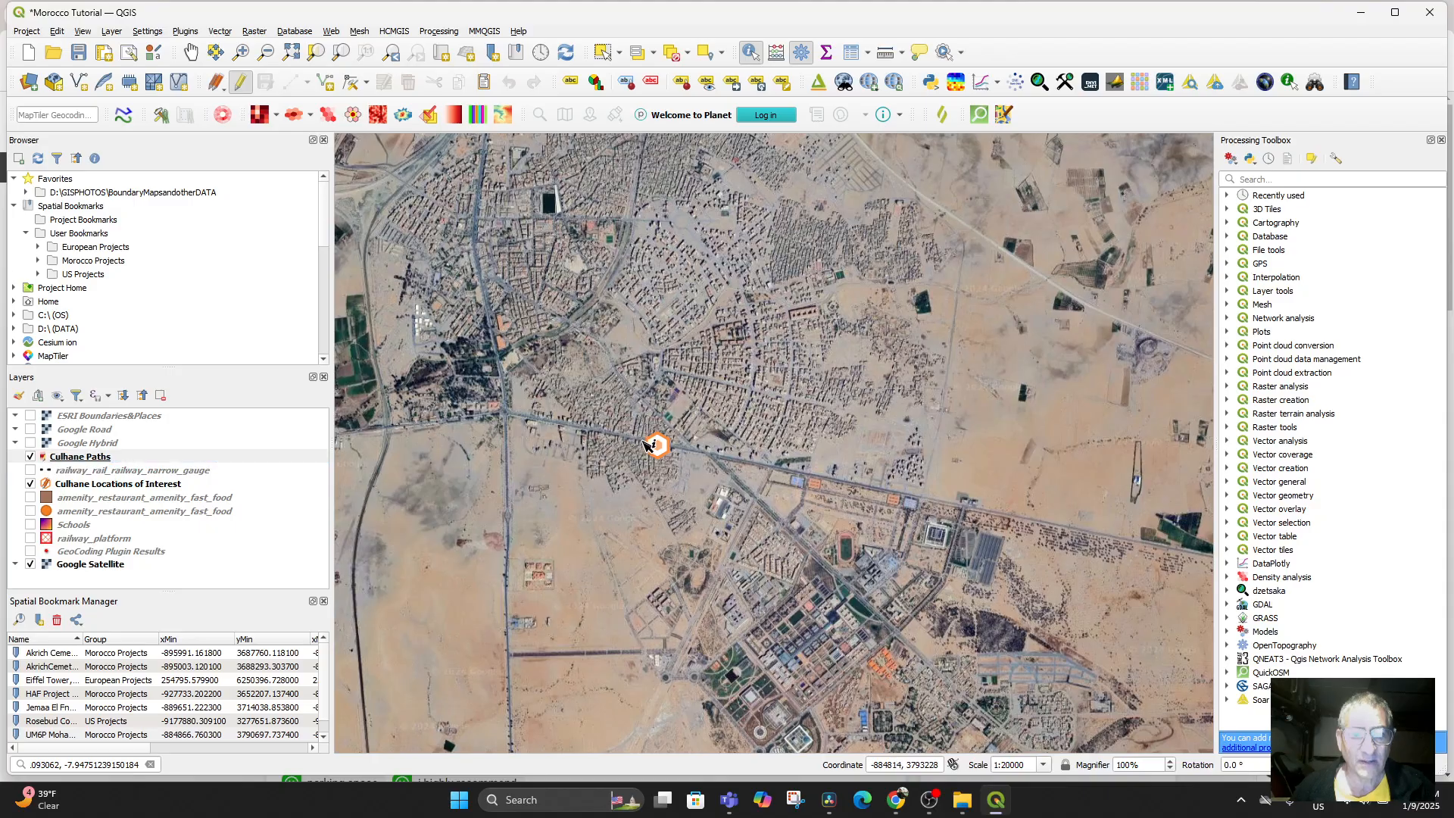
left_click(241, 84)
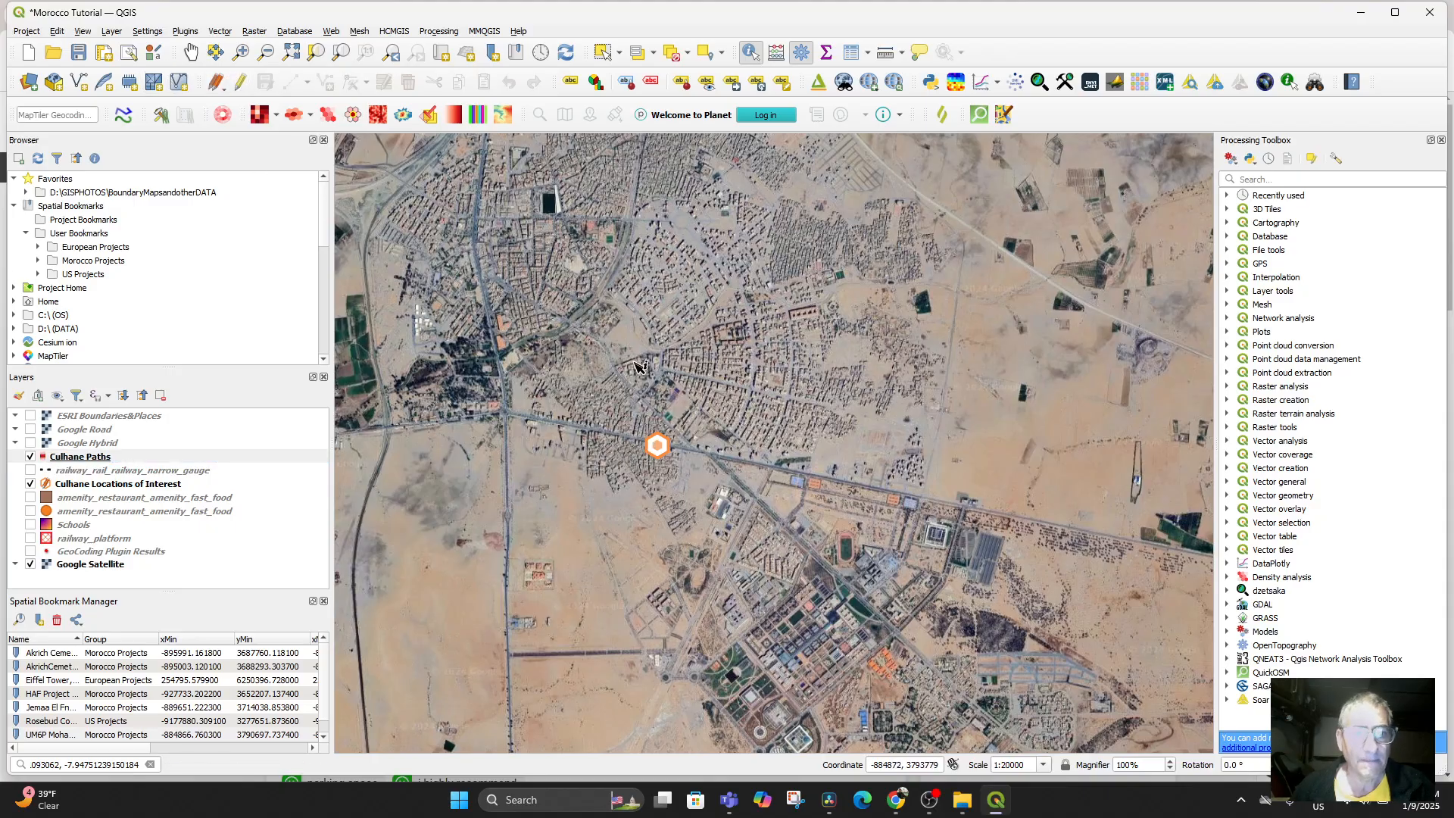
left_click(76, 457)
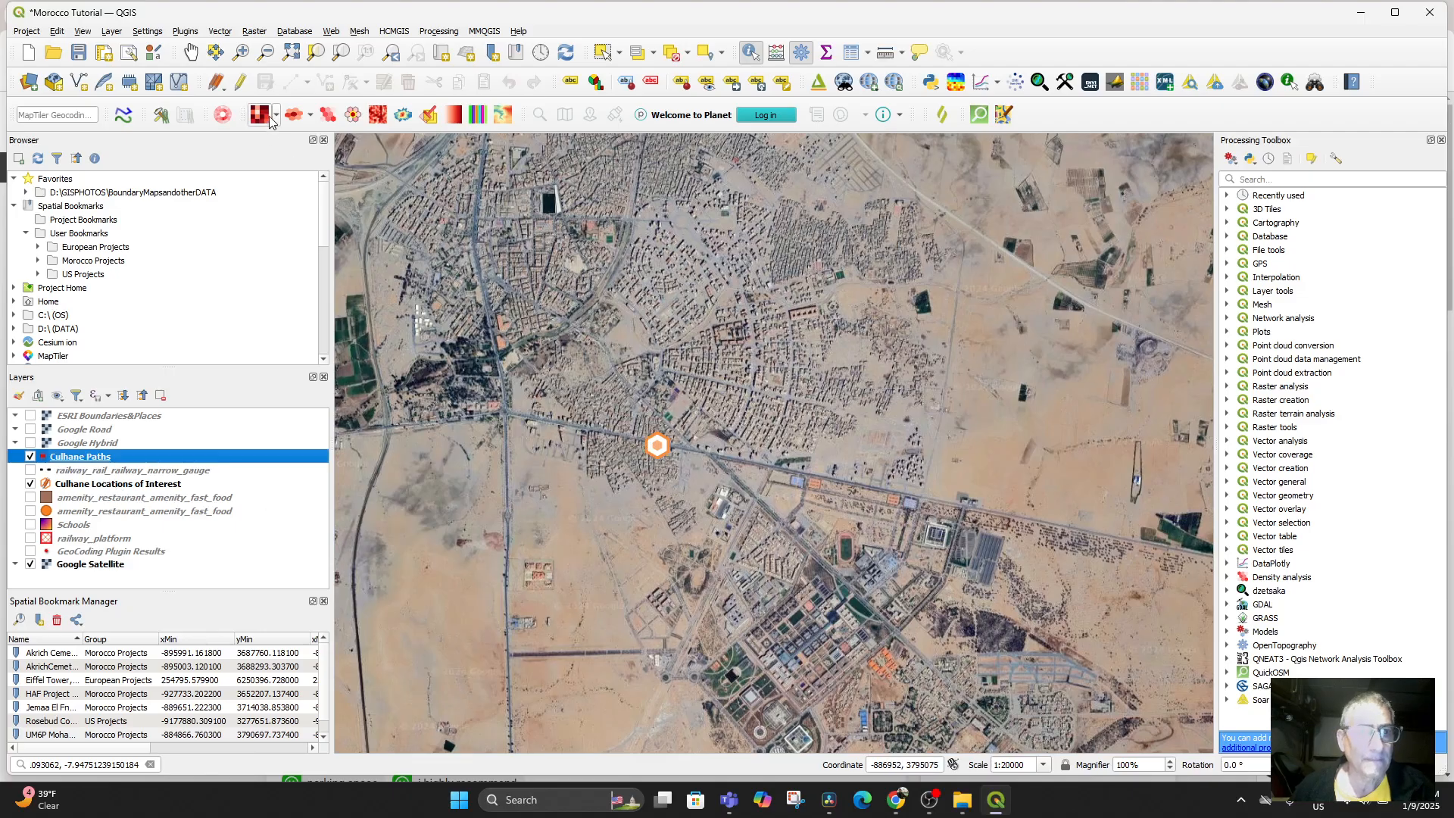
left_click(244, 81)
left_click(327, 84)
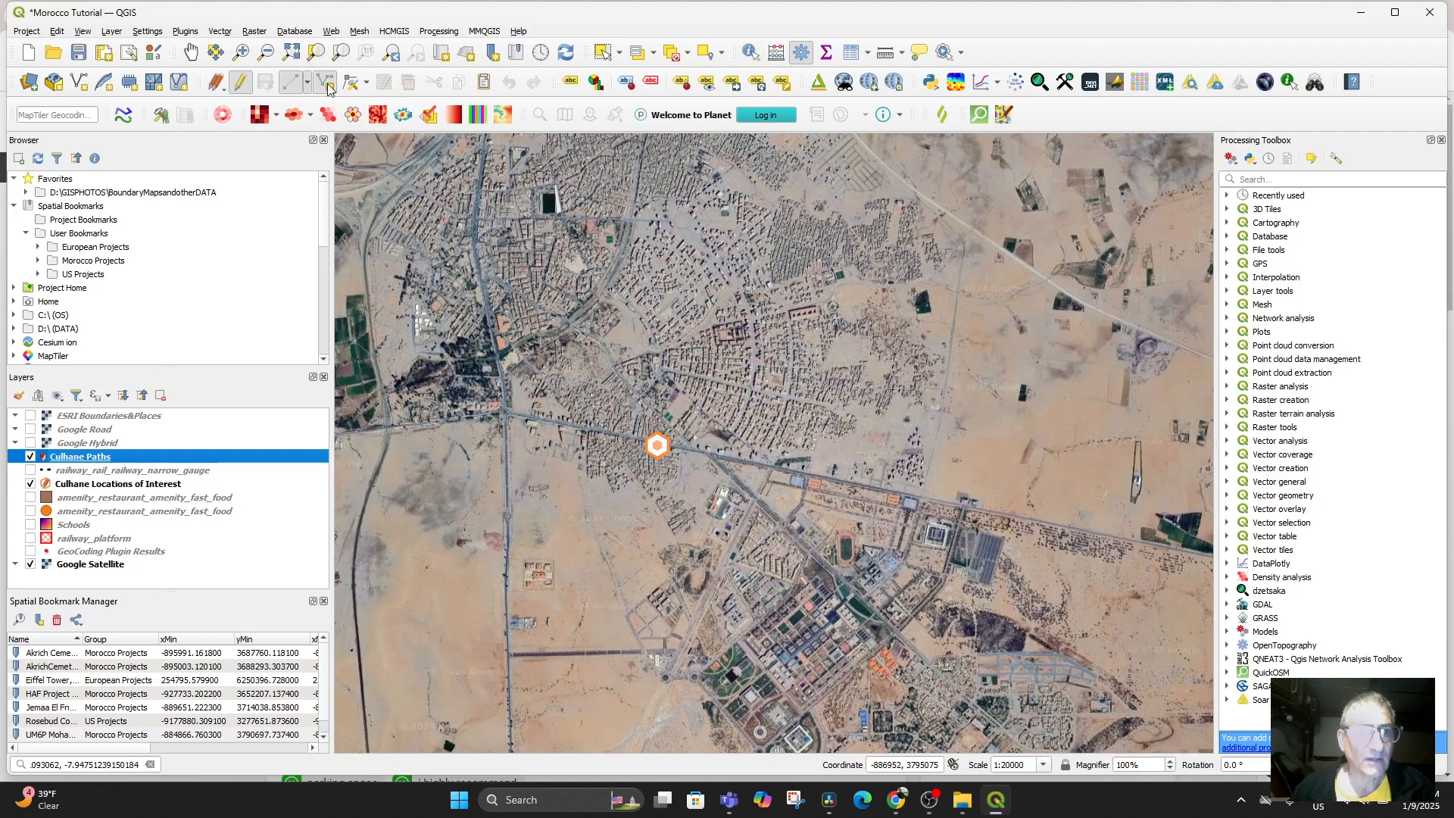
Step: Digitize a short line along the road west of the orange location marker and name it "Path from Marmara to Railway Ben Guerir"
left_click(642, 440)
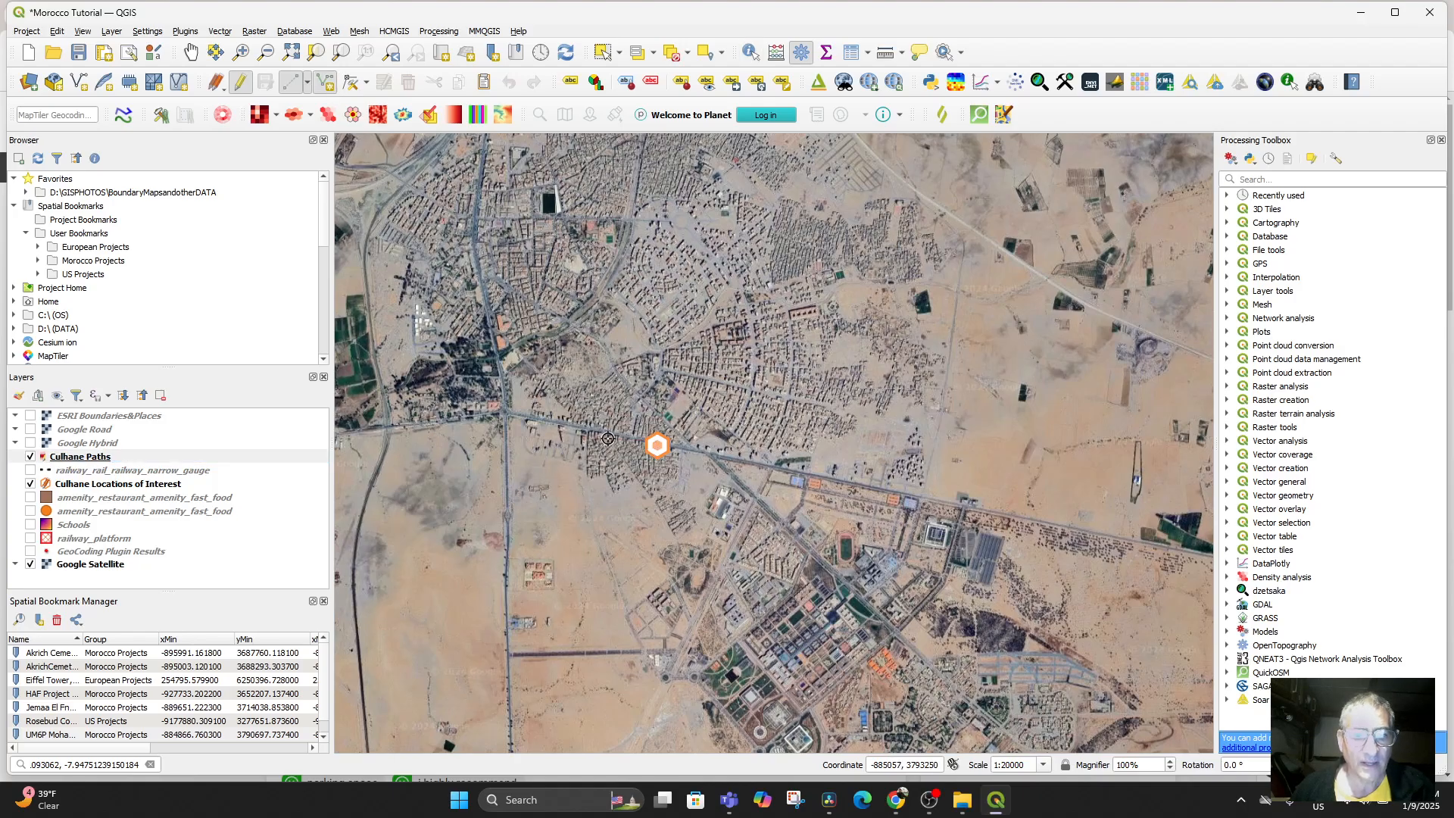
right_click(568, 426)
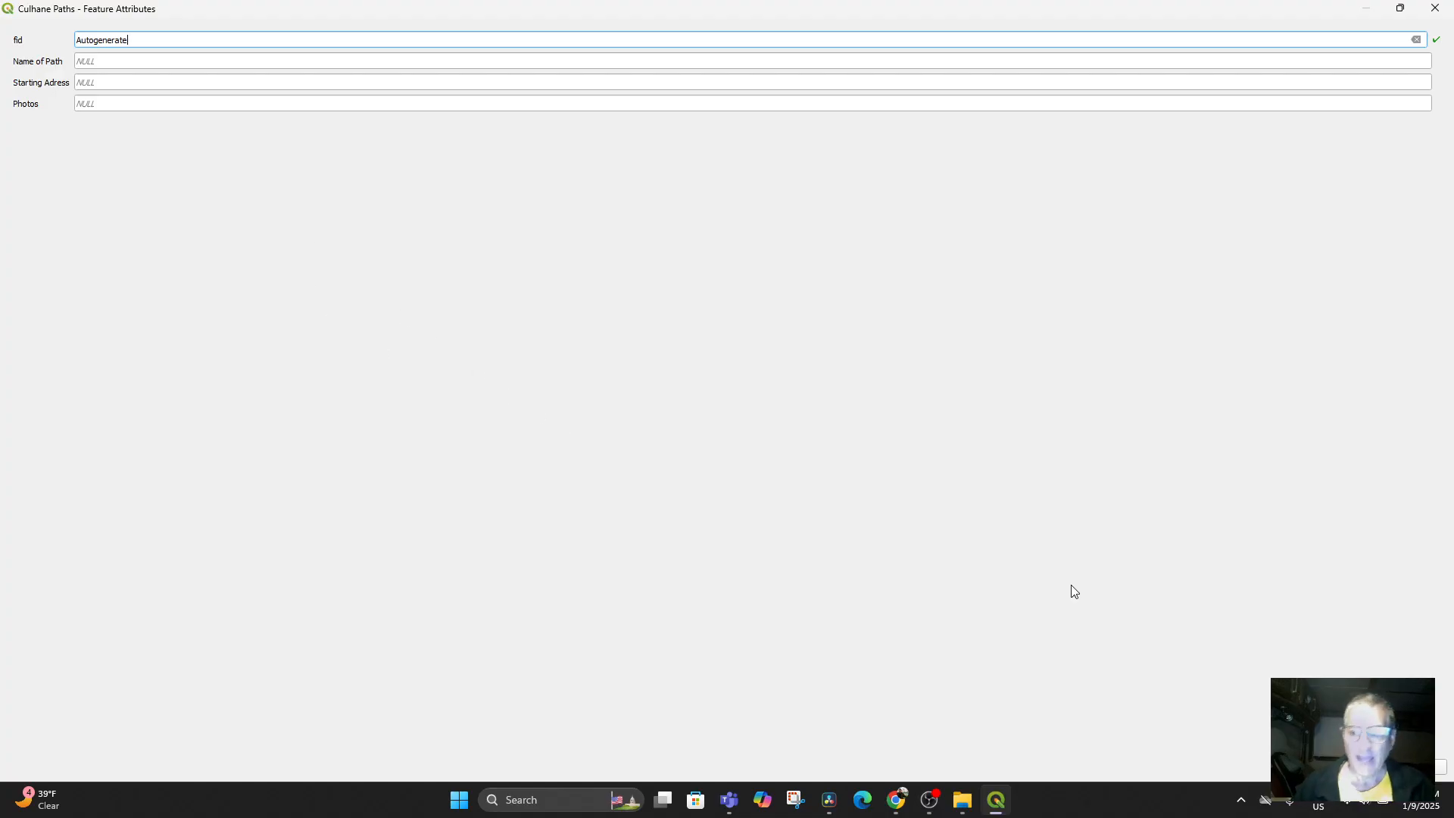
left_click(131, 60)
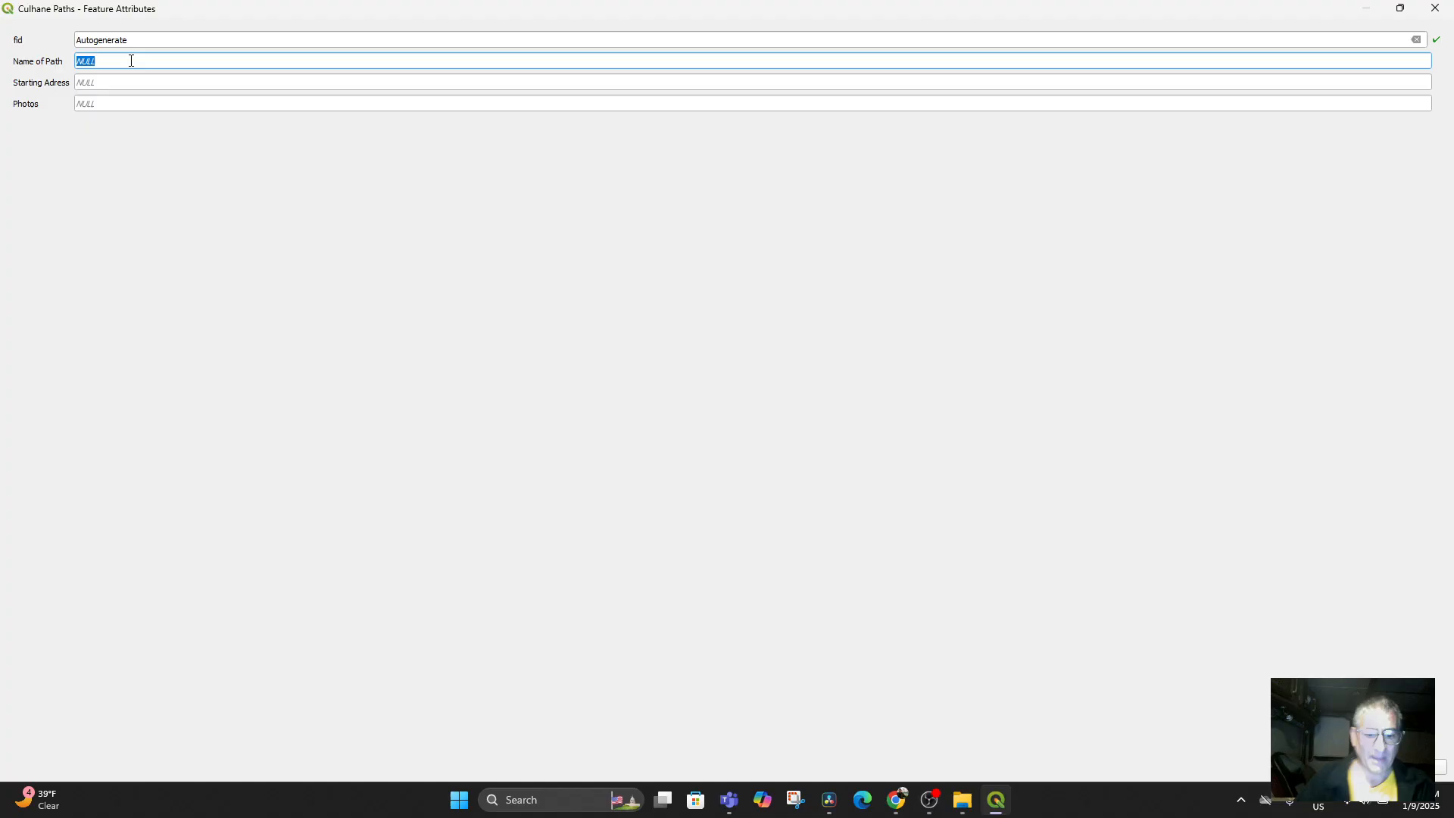
type("Pa")
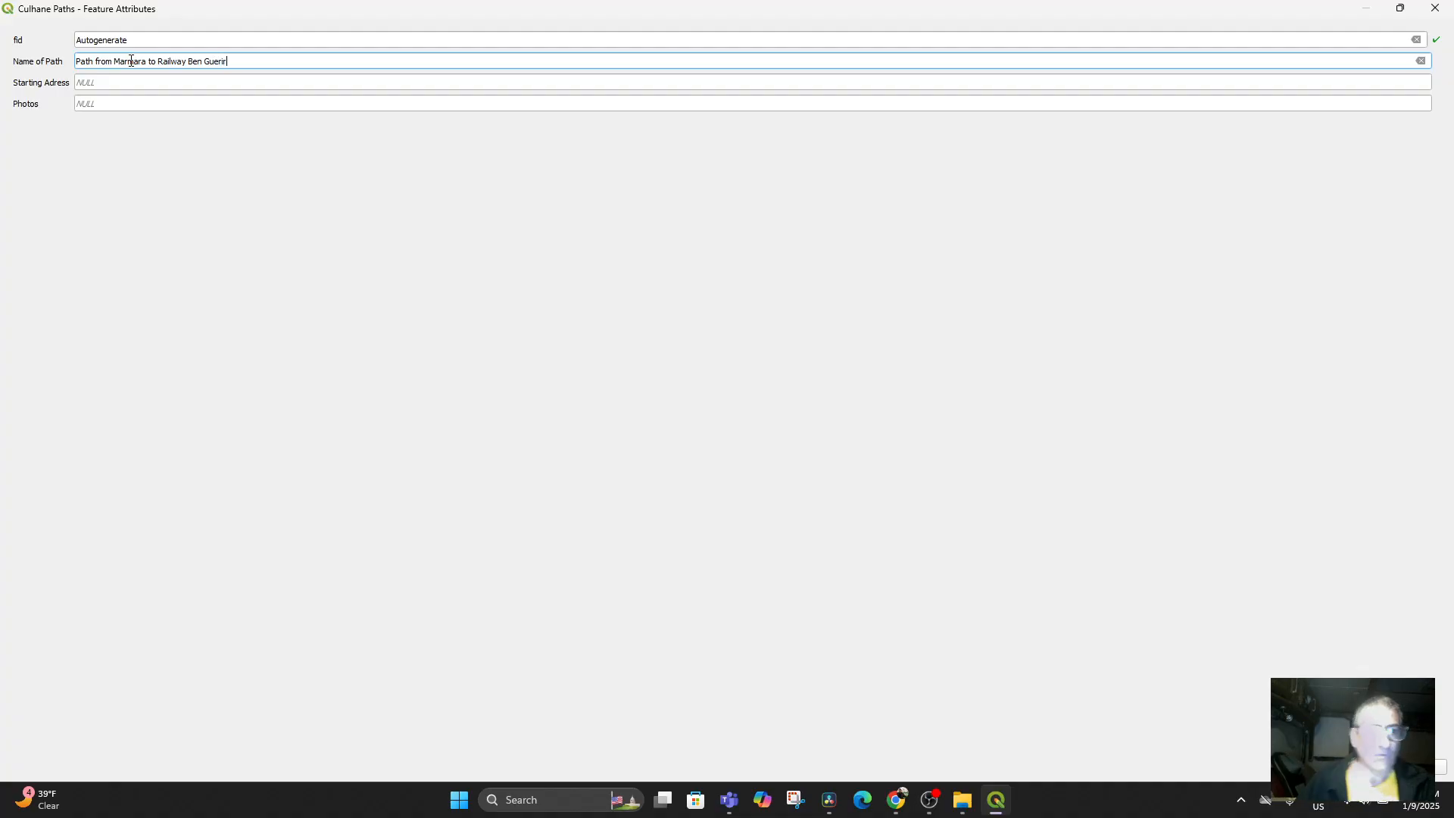
key("Return")
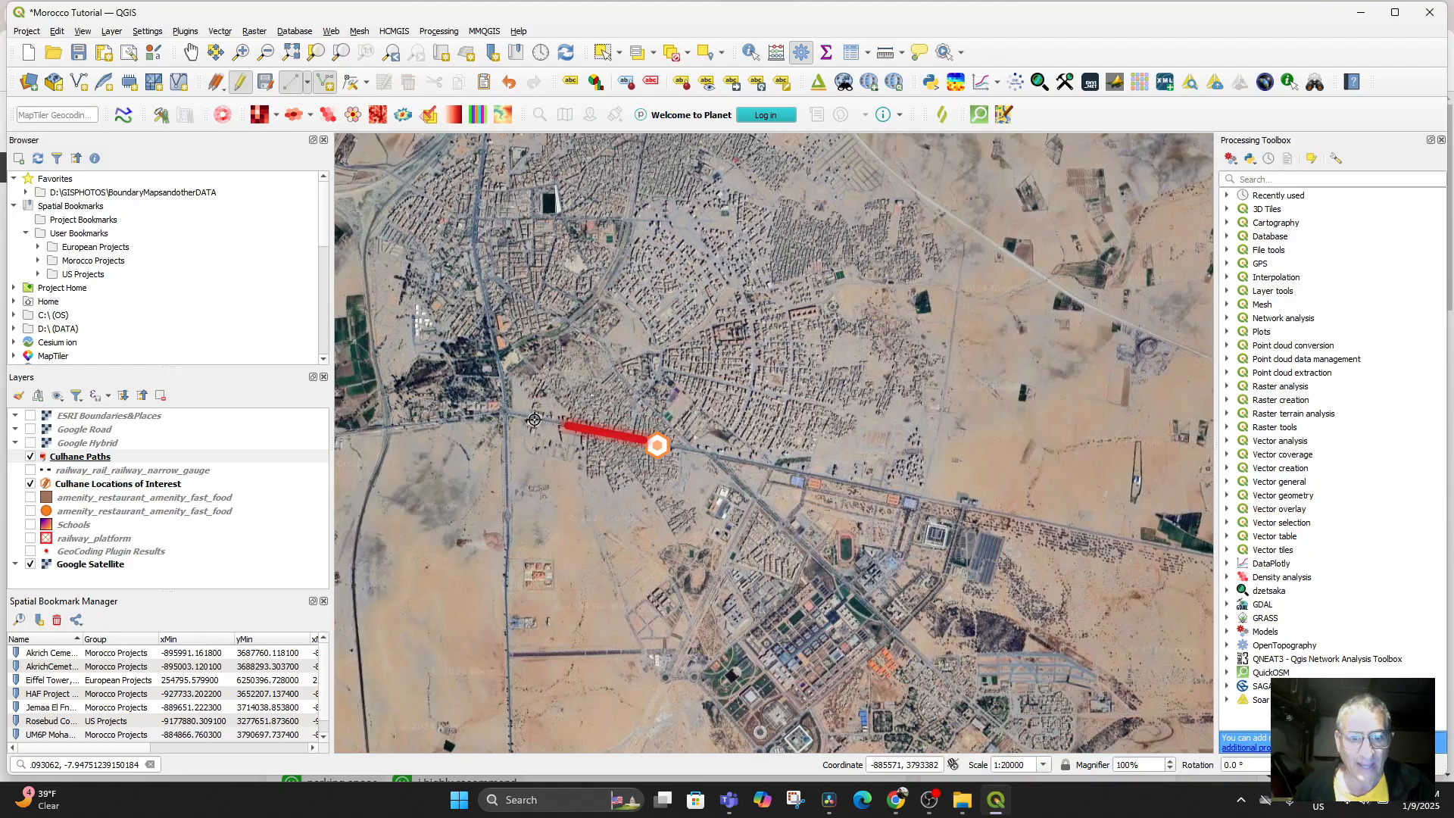
Step: Undo the short path just added and discard the additional line started beside it
left_click(326, 81)
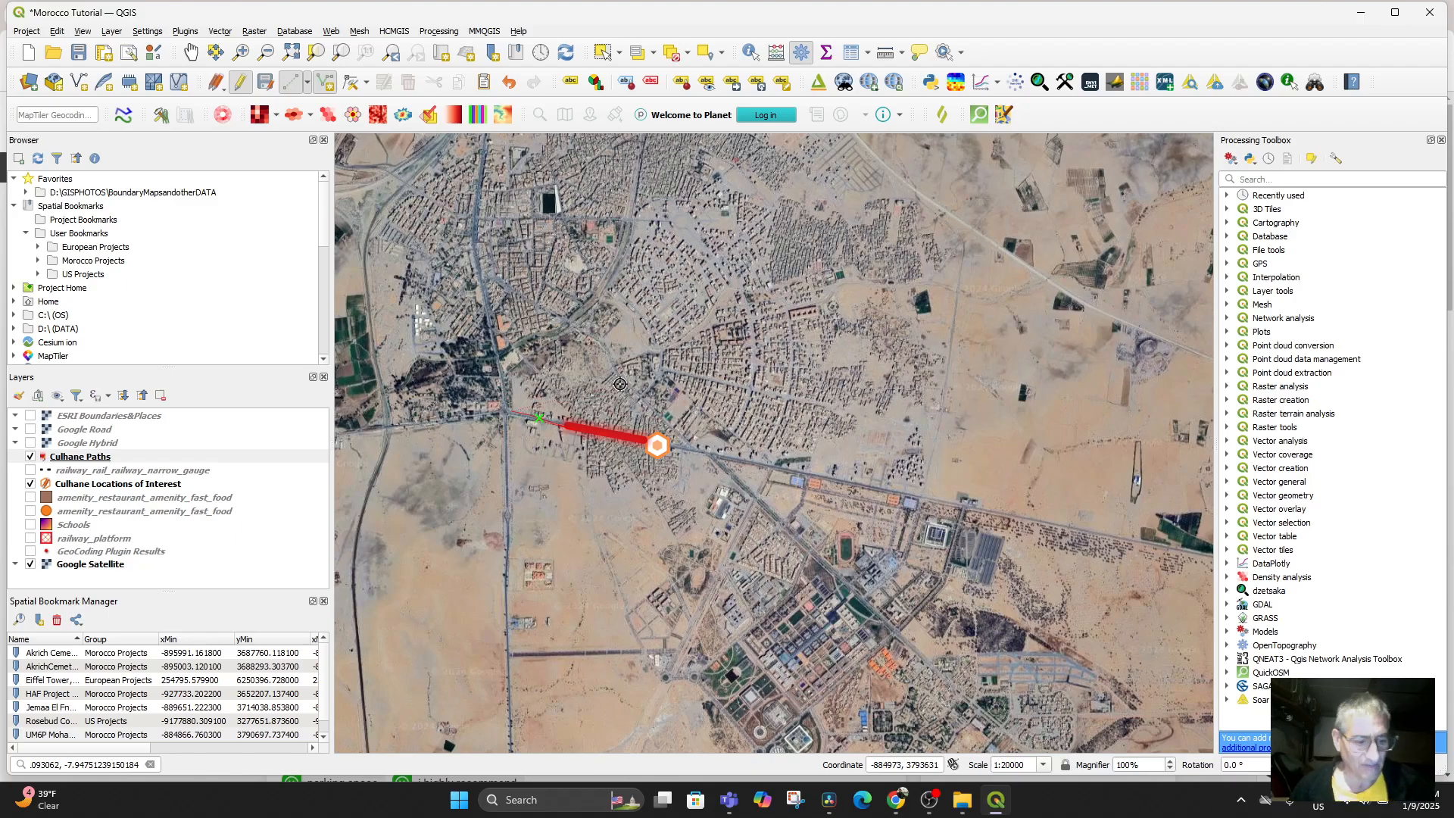
key("ctrl+z")
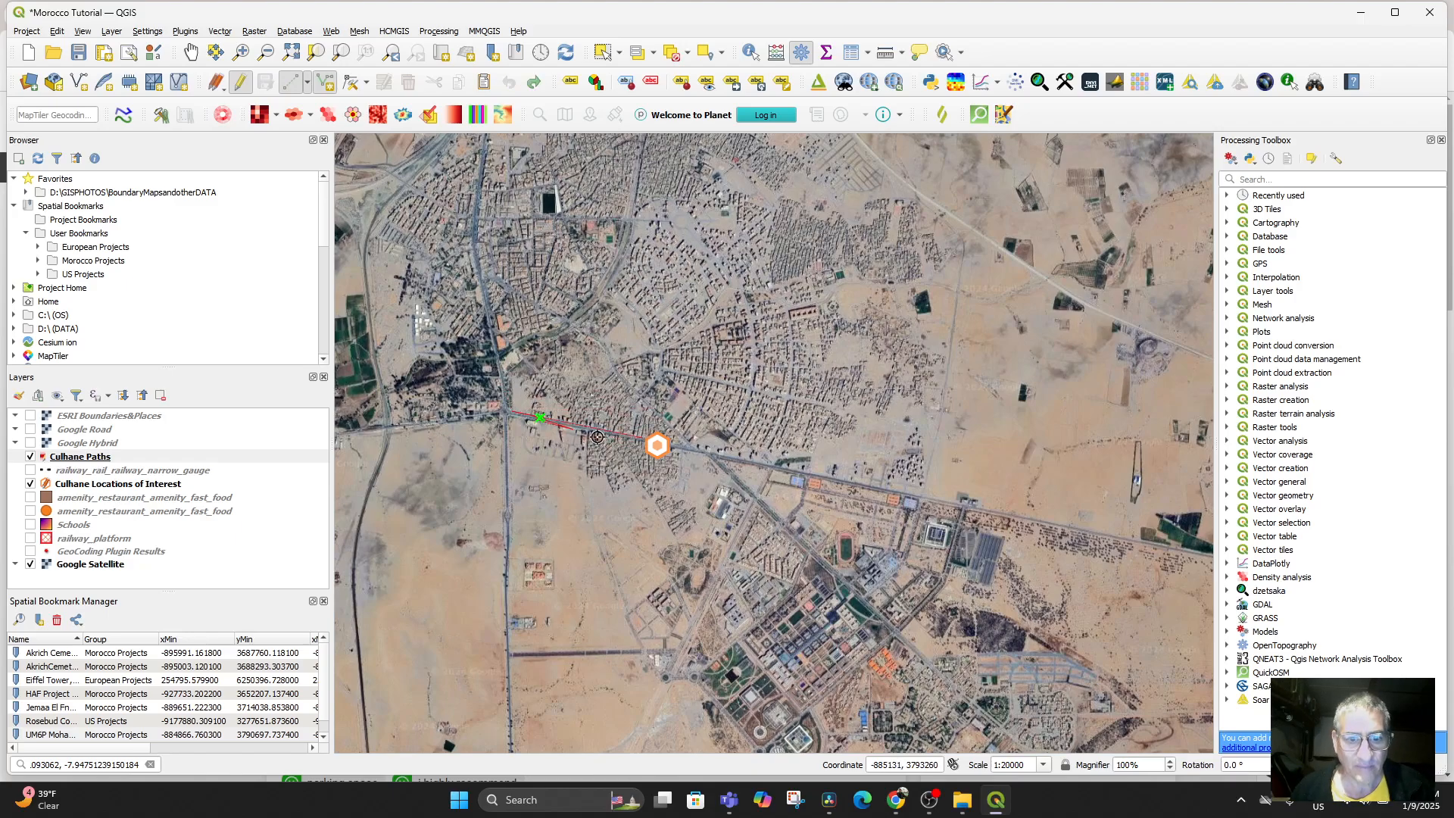
right_click(584, 435)
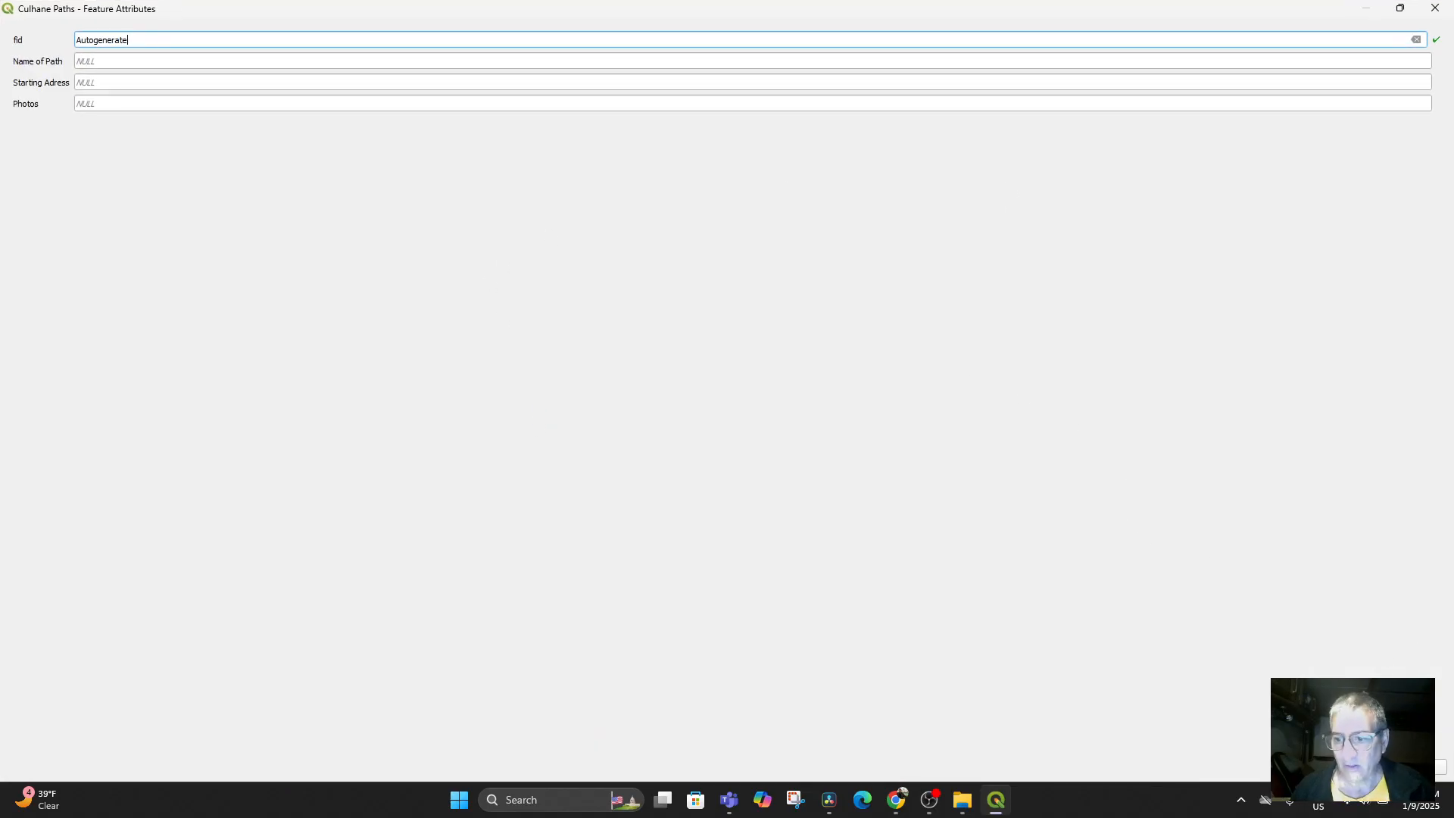
left_click(1419, 766)
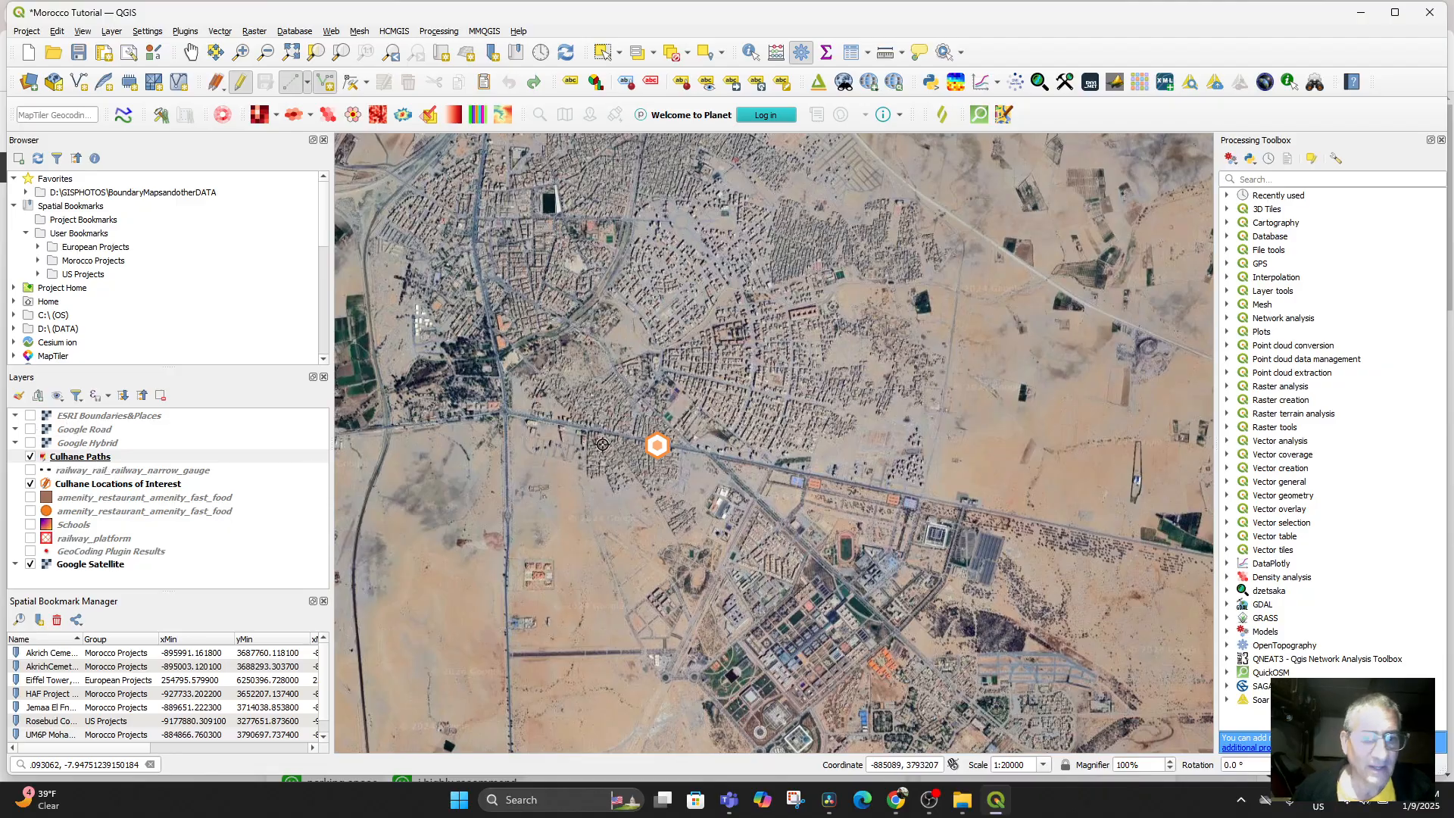
Step: Start a new path at the orange location marker and trace the main road westward toward the roundabout
scroll(623, 434, "up", 2)
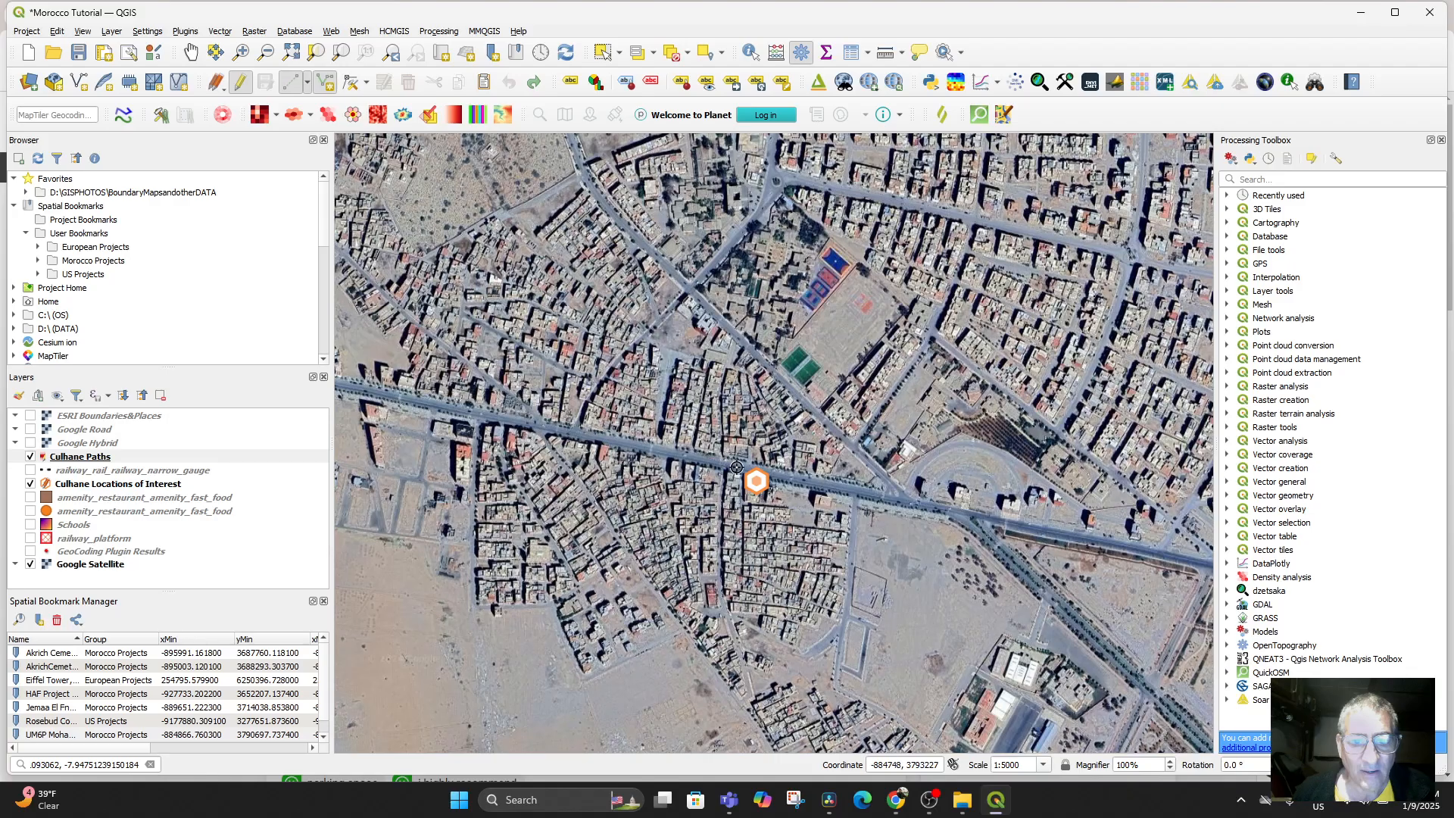
left_click(635, 451)
left_click(544, 429)
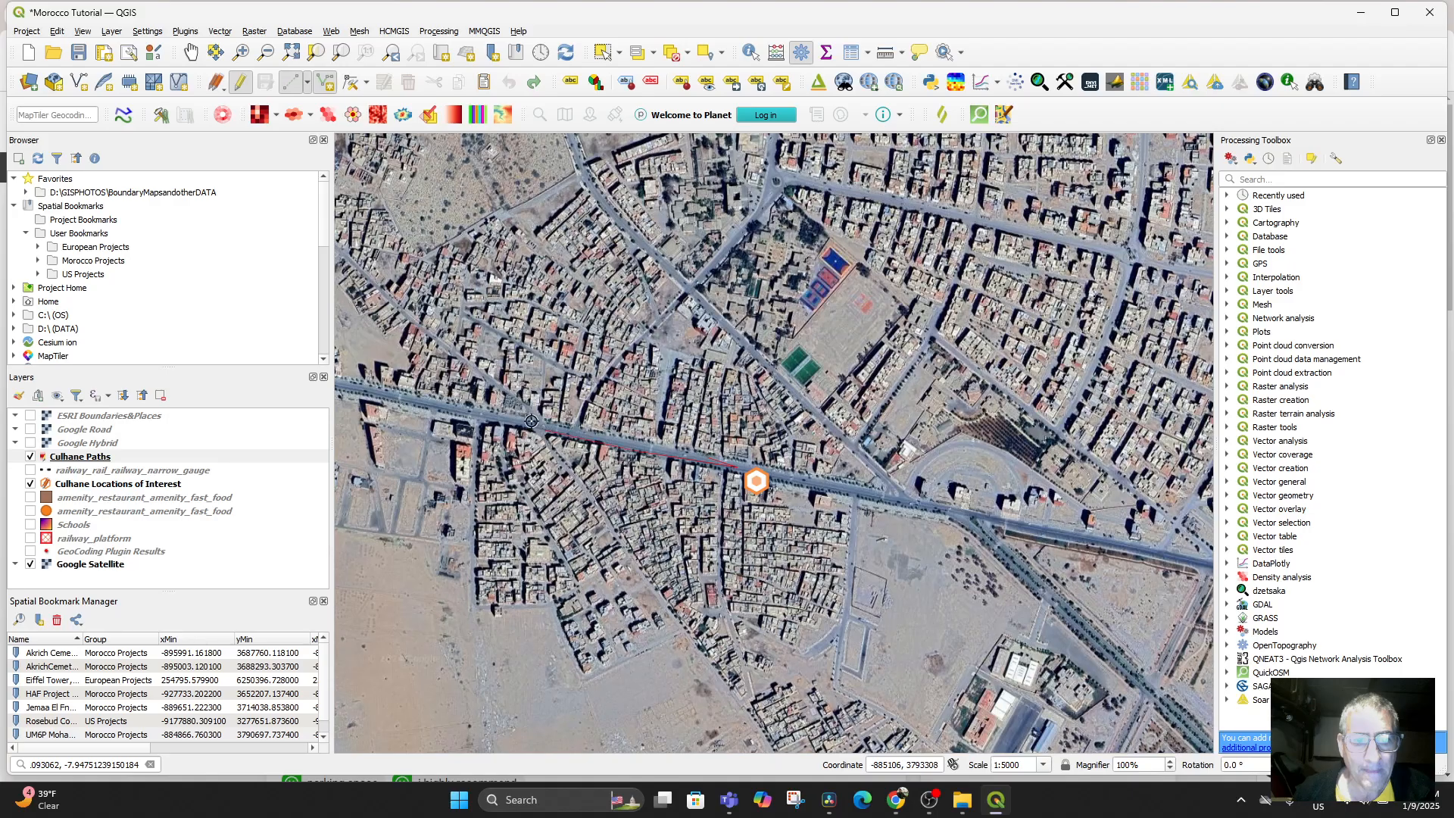
left_click_drag(478, 378, 681, 568)
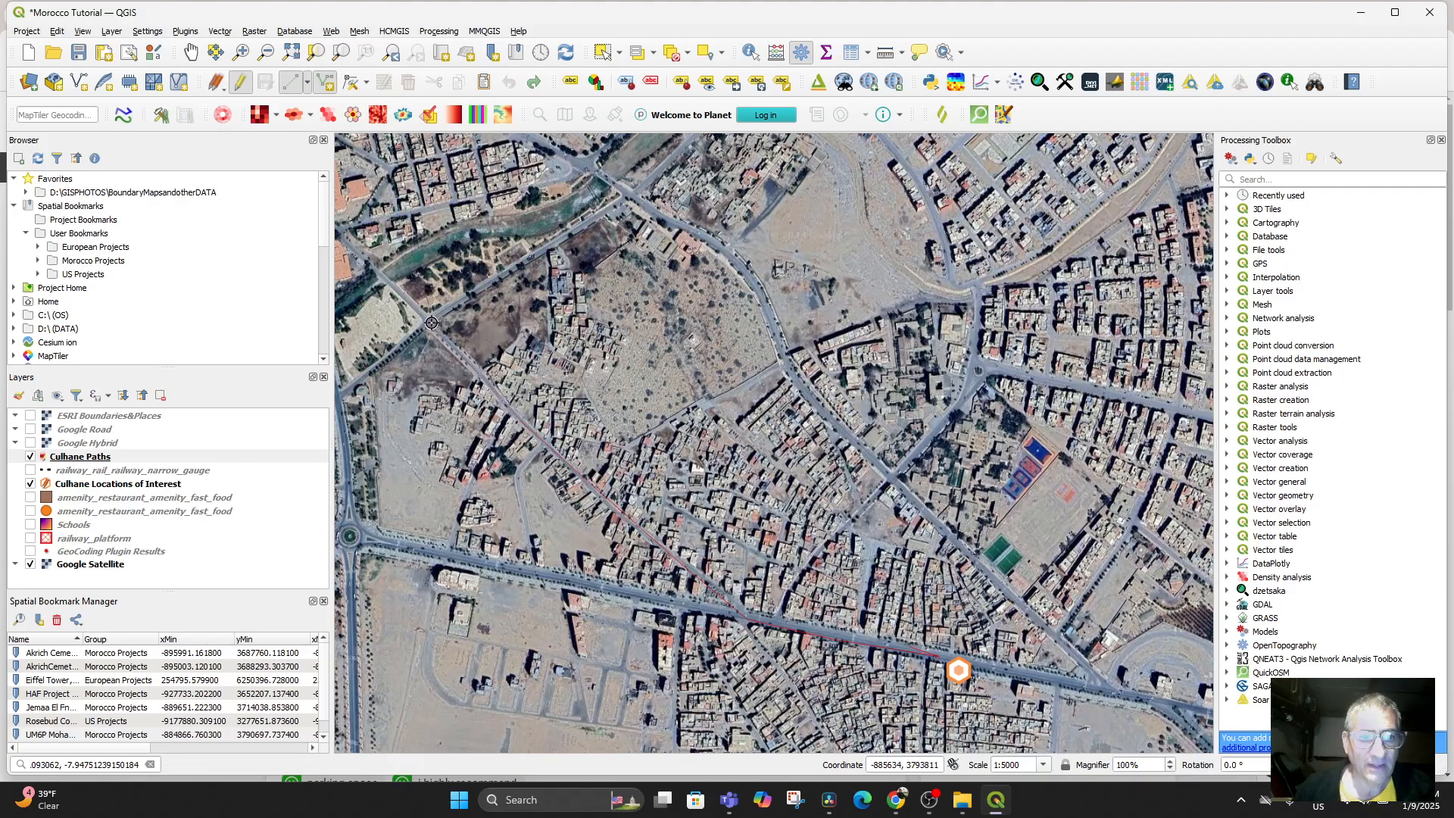
Step: Continue the path northwest along the diagonal street and onto the main road heading north through the town
left_click_drag(391, 288, 661, 568)
left_click(622, 498)
left_click_drag(651, 511, 656, 663)
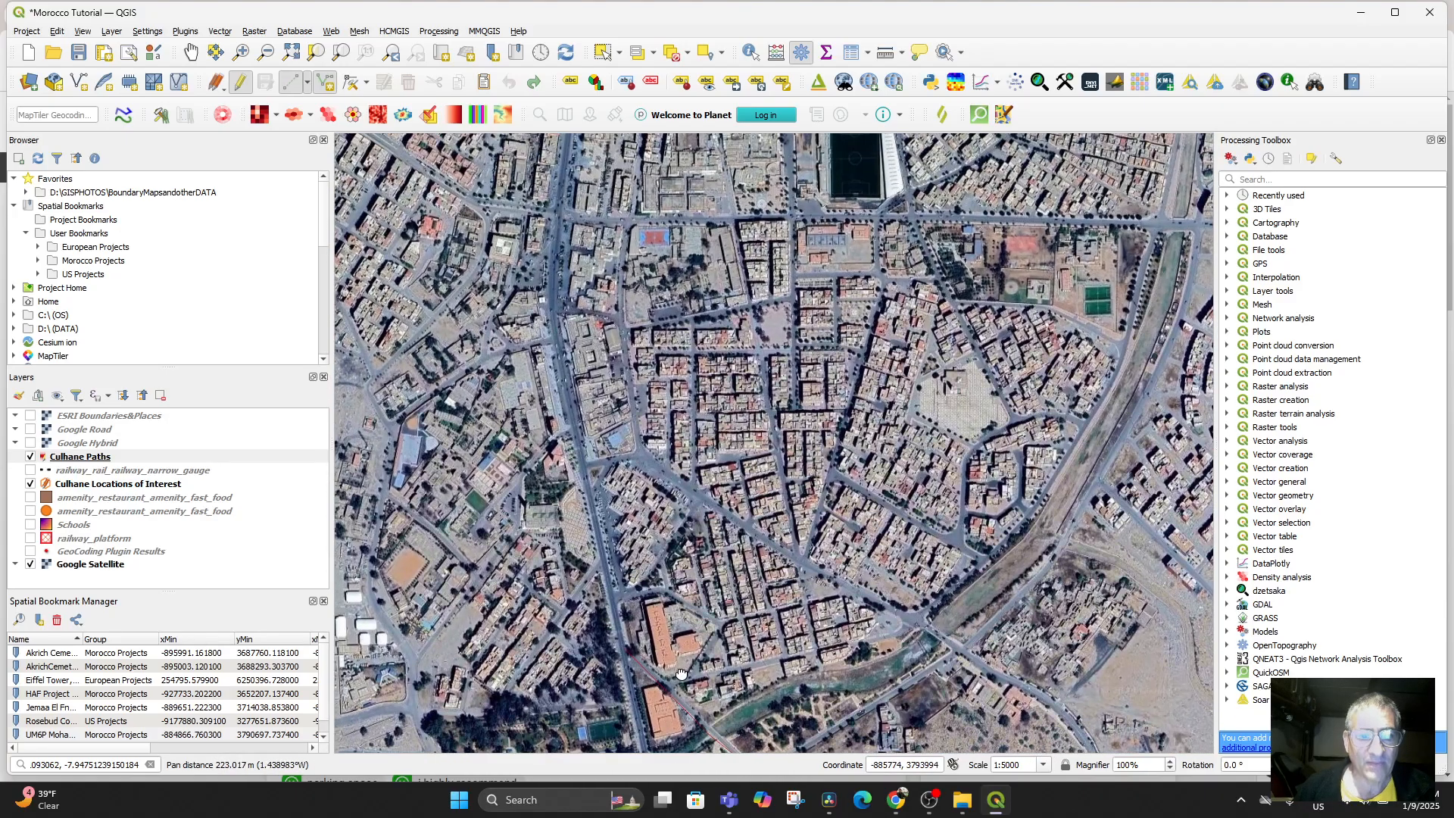
scroll(667, 666, "up", 1)
left_click_drag(561, 385, 652, 665)
left_click_drag(541, 354, 622, 661)
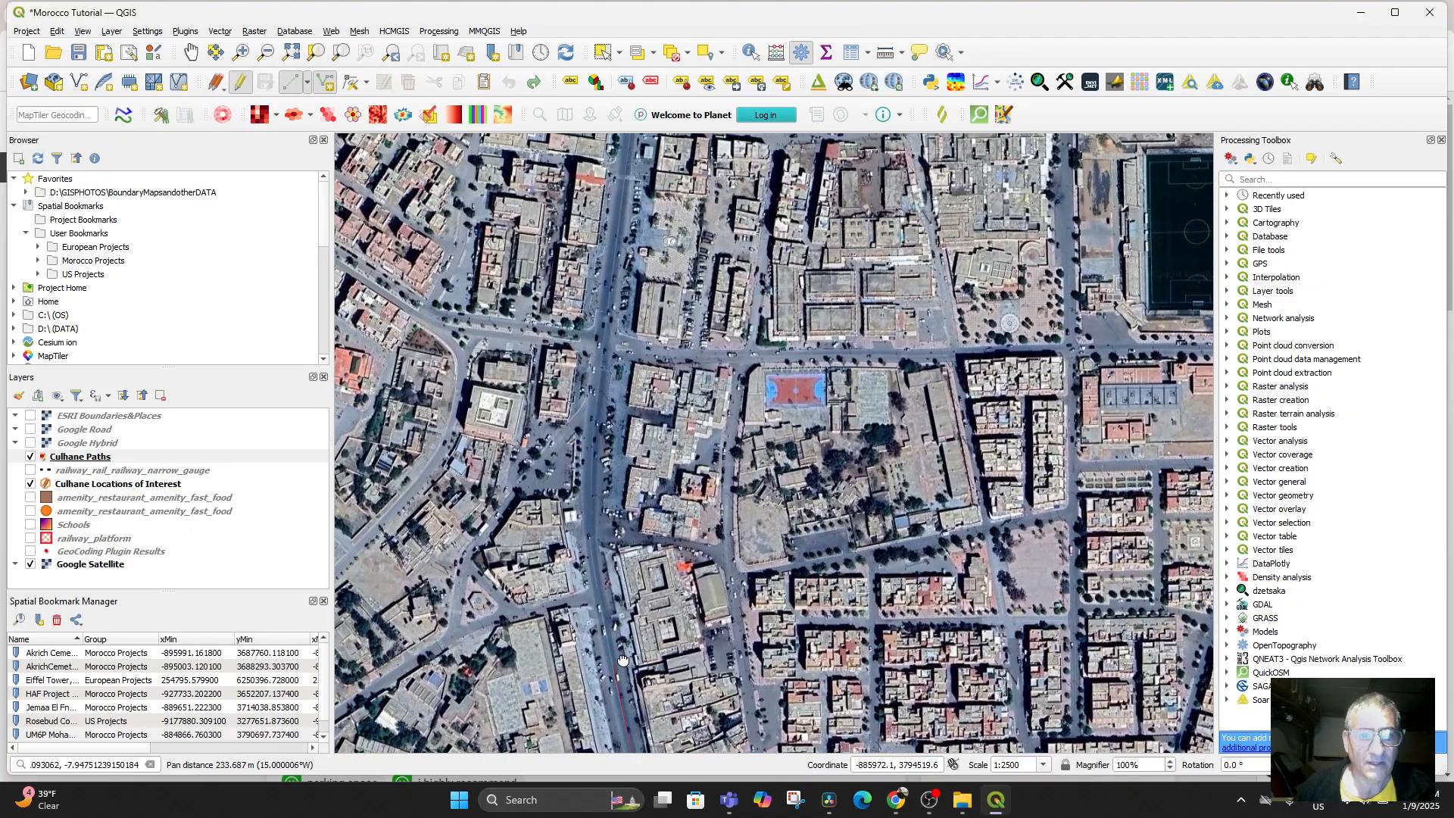
Step: Extend the path north along the main road, end it at the railway station building and finish the line
left_click_drag(626, 497, 657, 635)
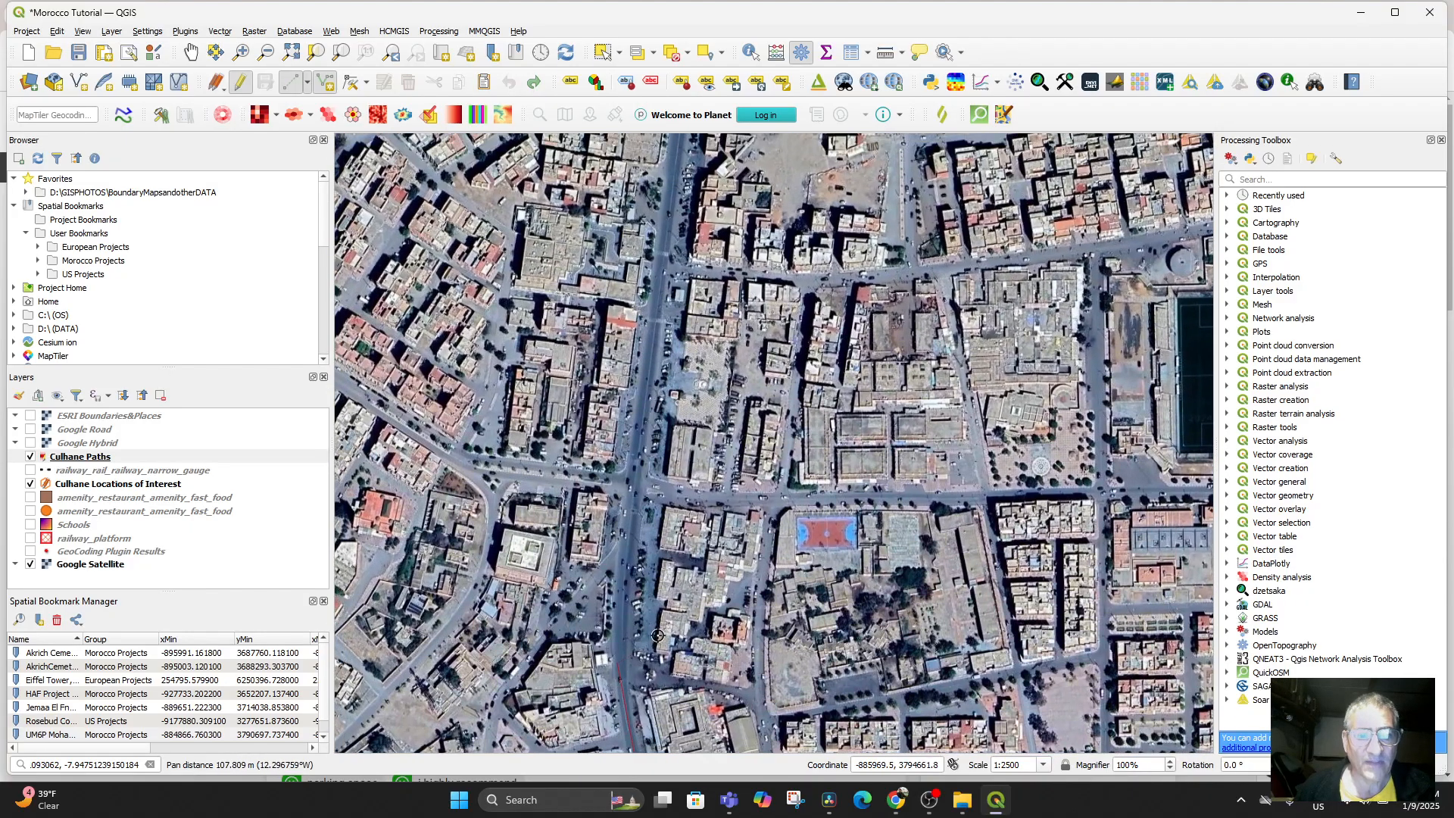
left_click_drag(643, 459, 674, 495)
left_click_drag(688, 265, 680, 414)
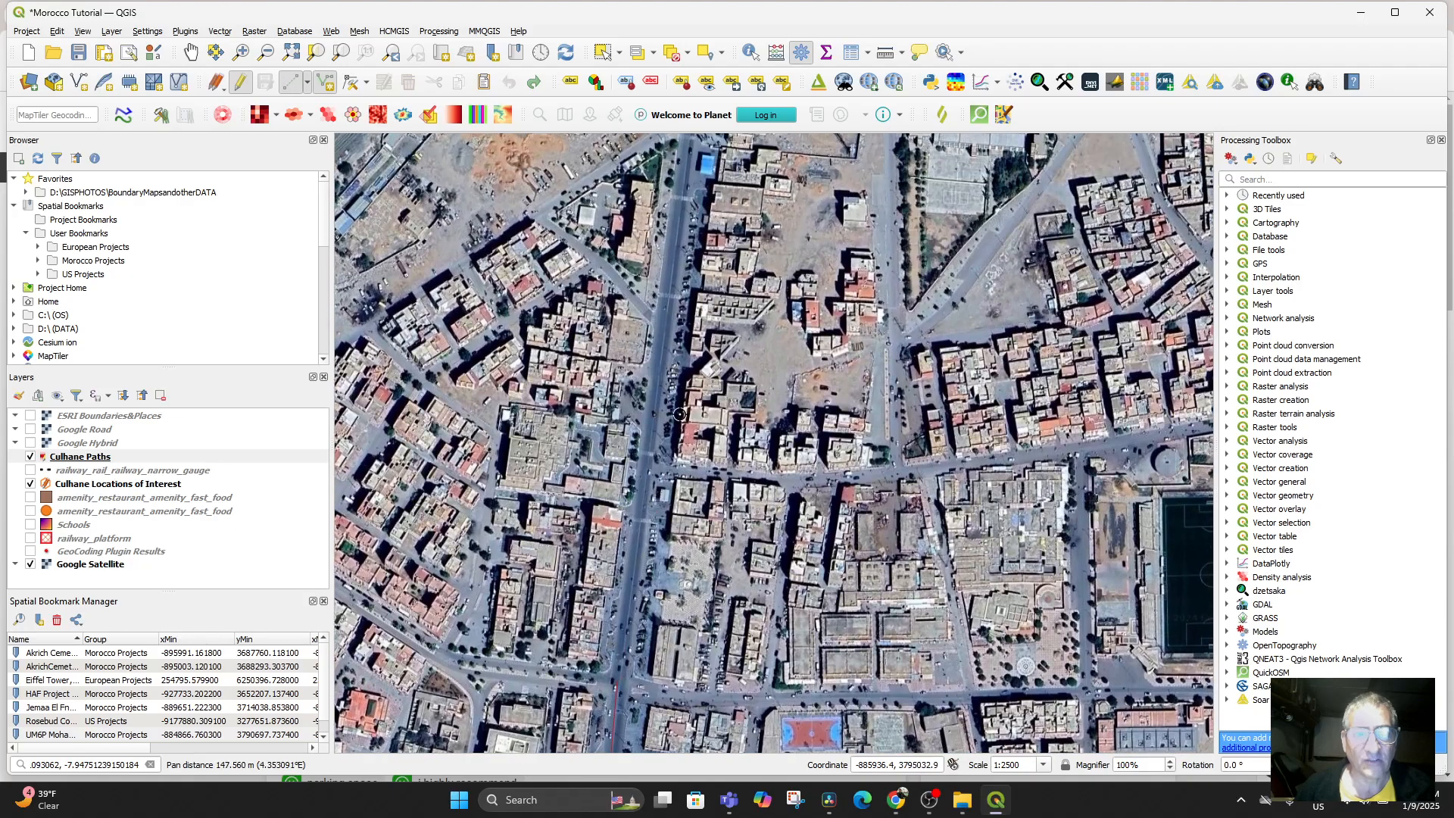
scroll(709, 188, "down", 1)
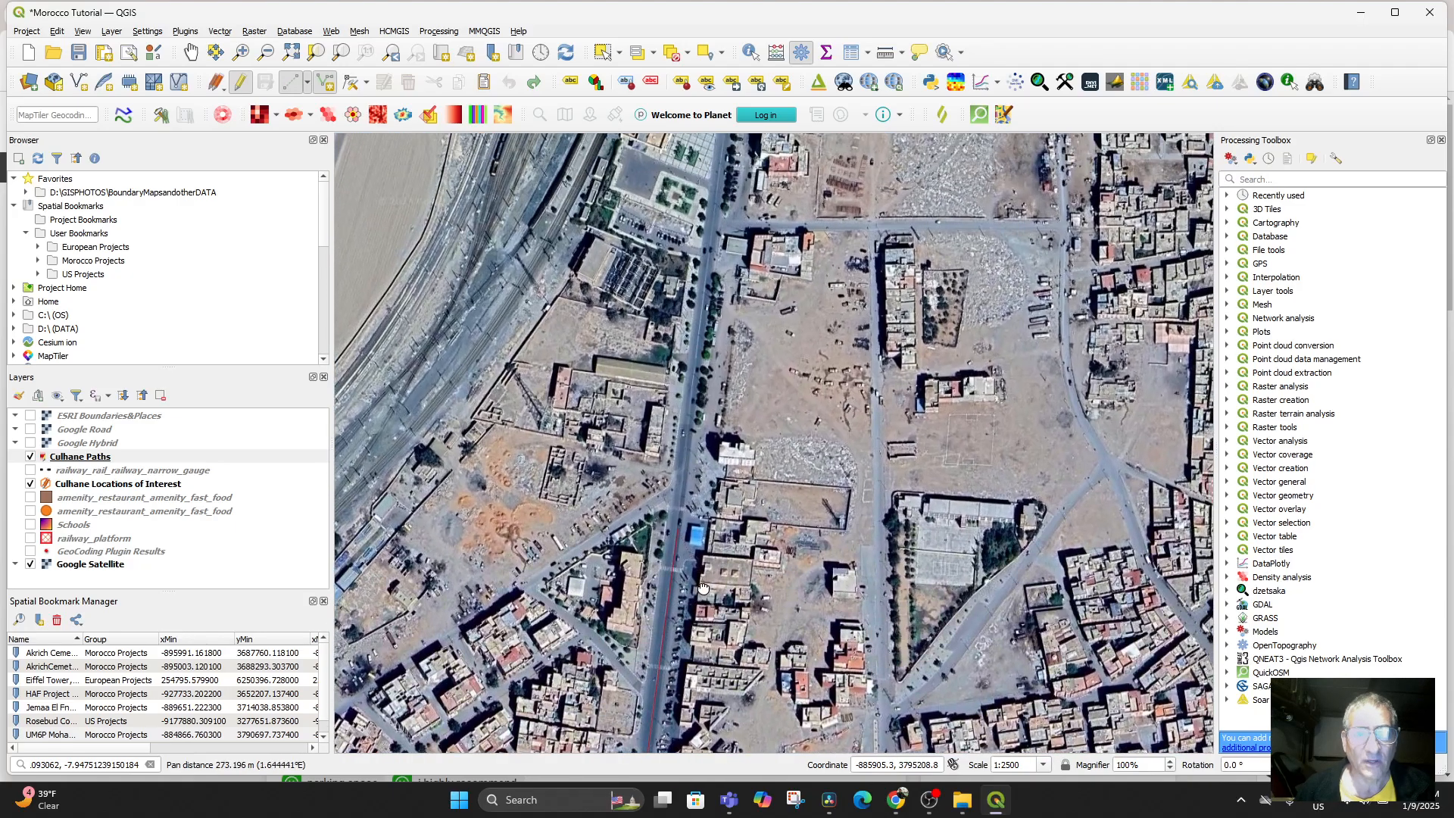
scroll(658, 357, "down", 1)
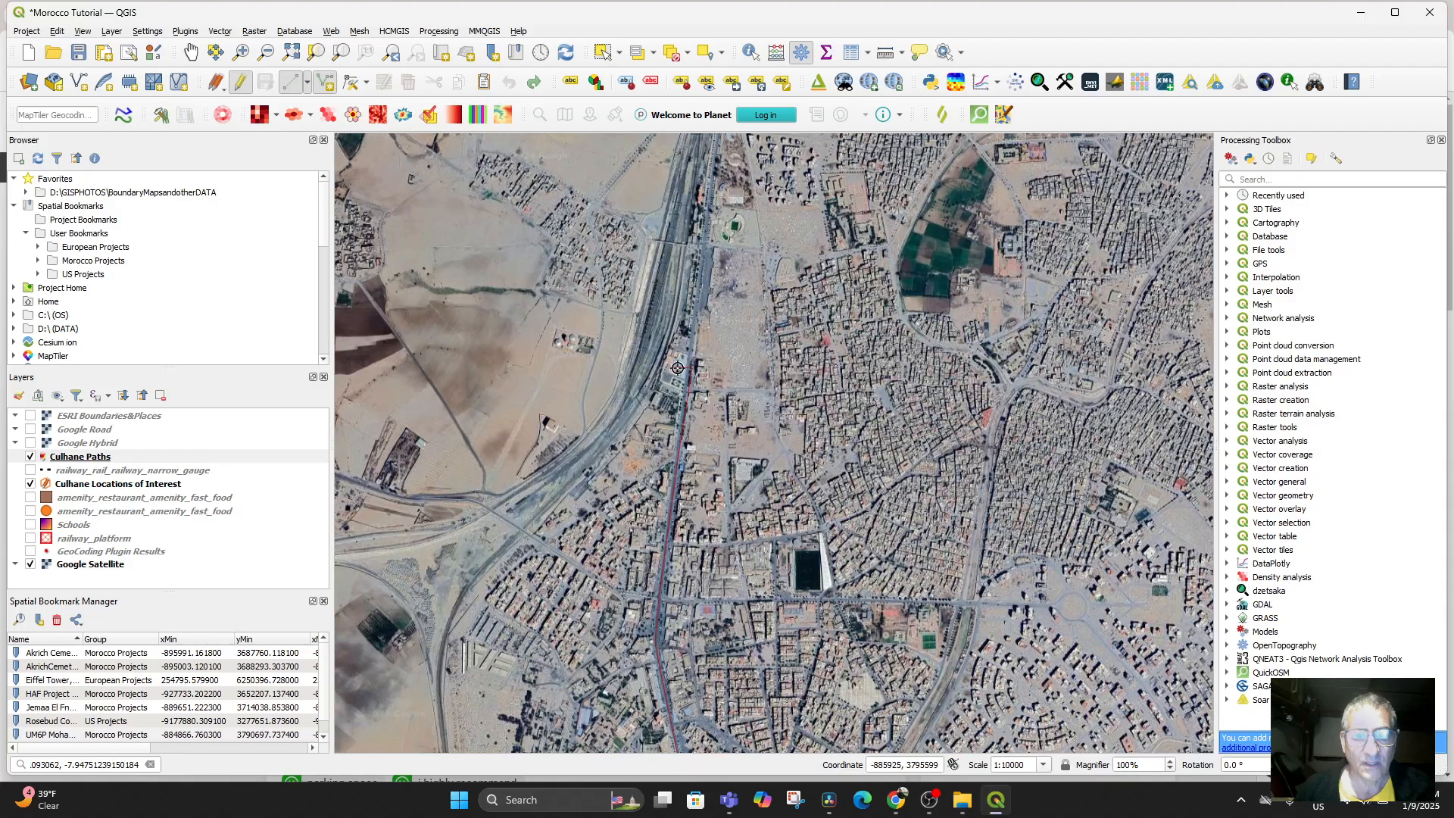
scroll(746, 371, "up", 1)
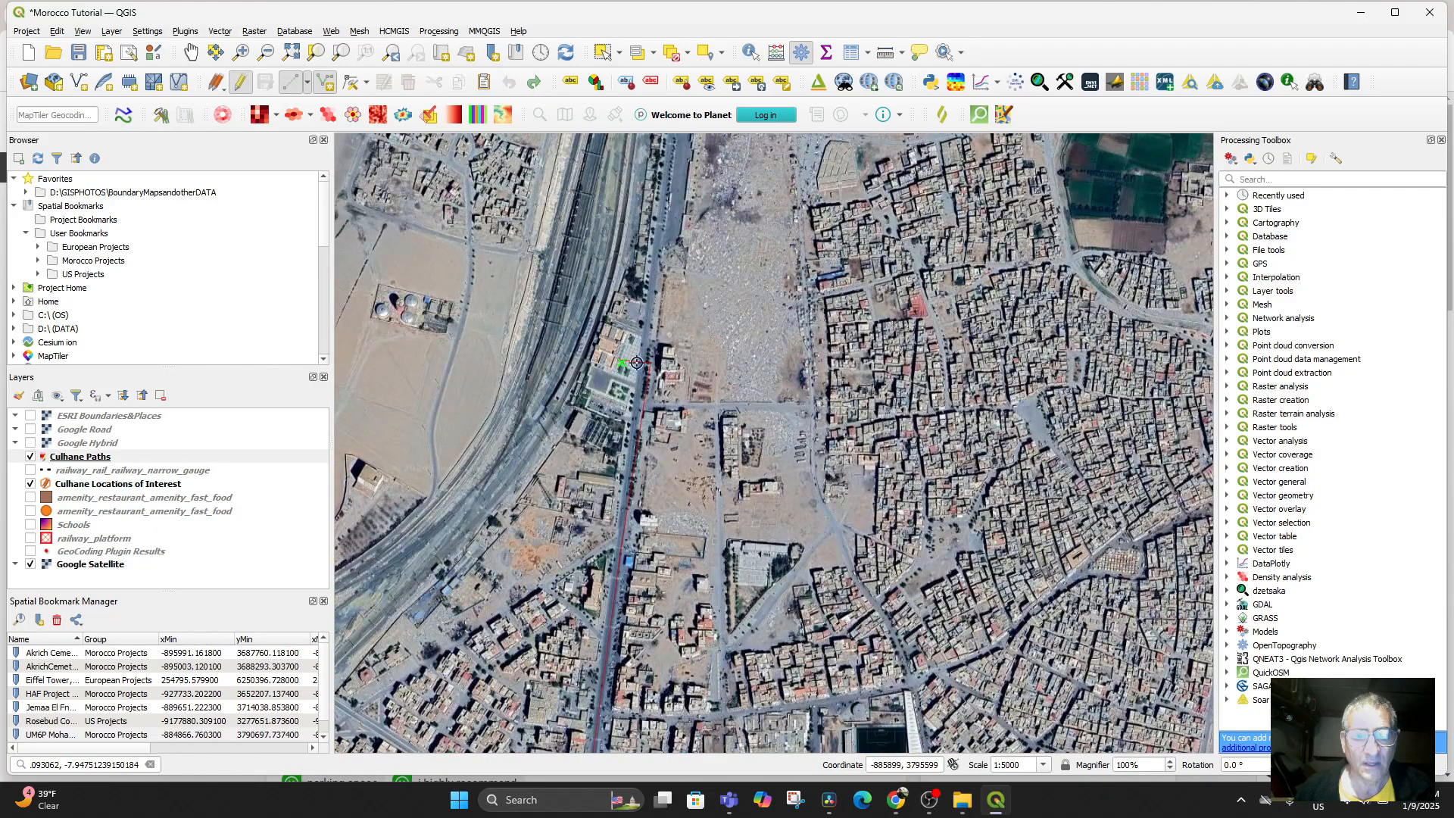
left_click(249, 85)
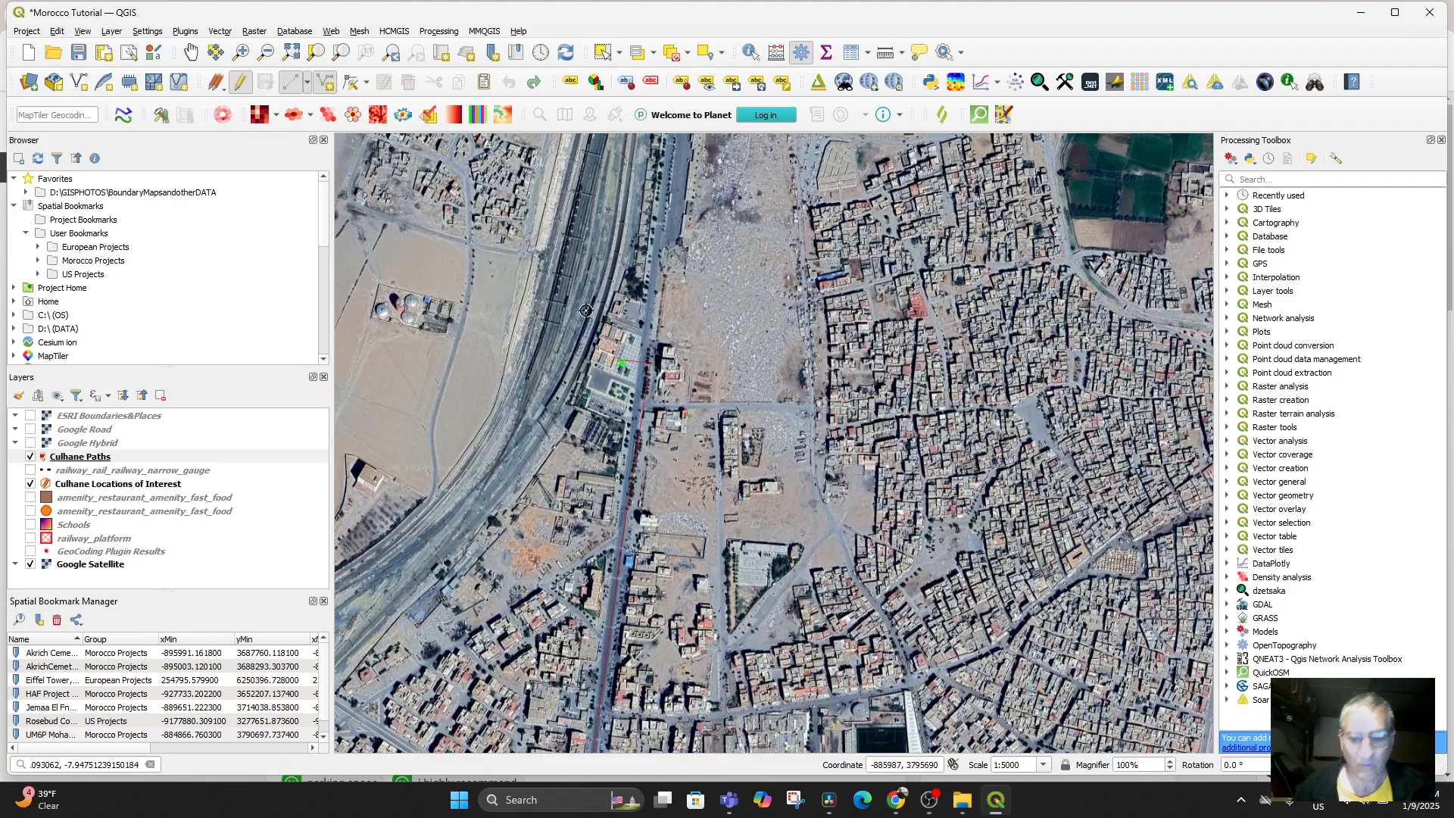
right_click(639, 364)
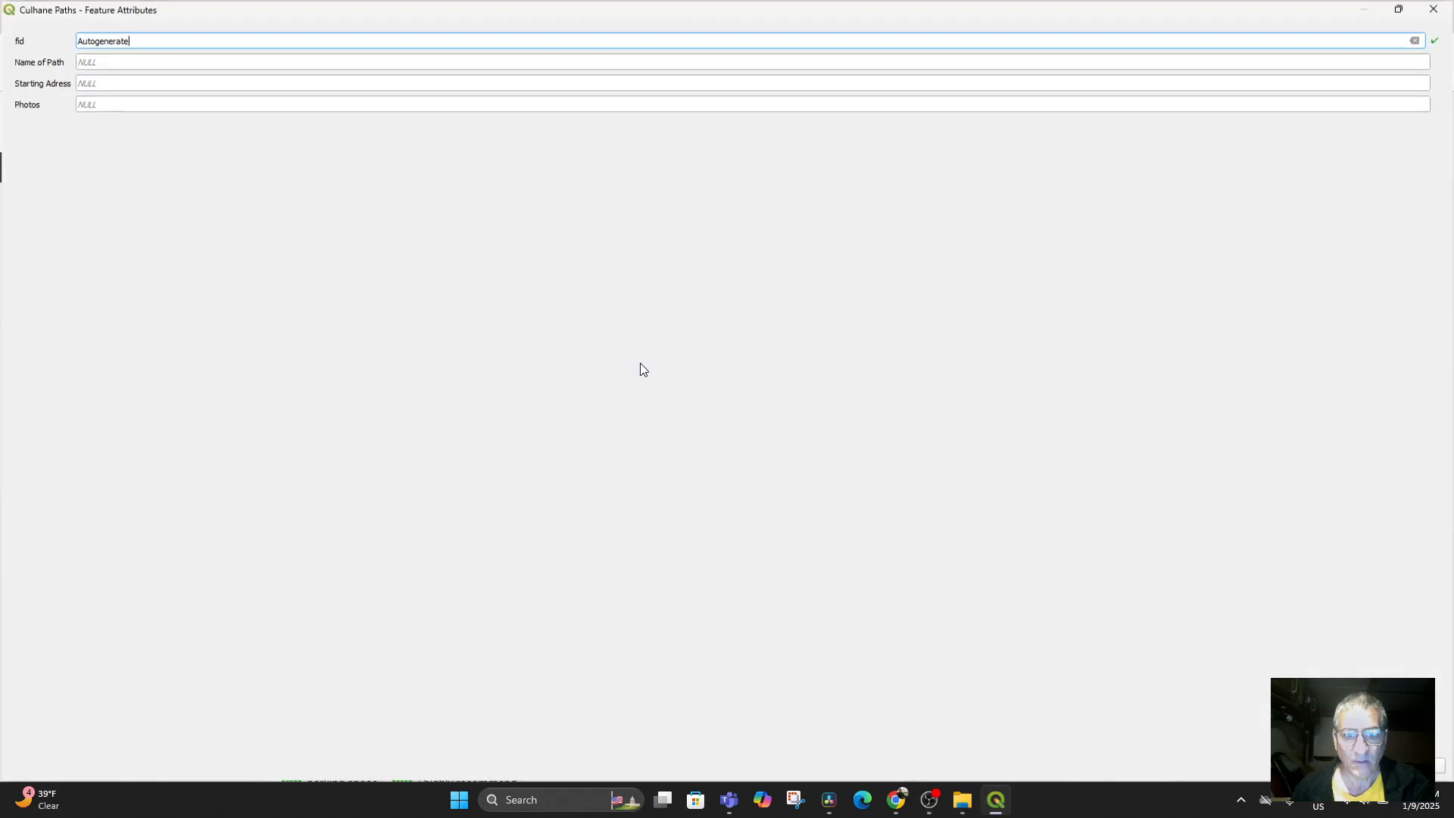
Step: Name the new path "Path from Marmara to Railway" and save its attributes
left_click(114, 56)
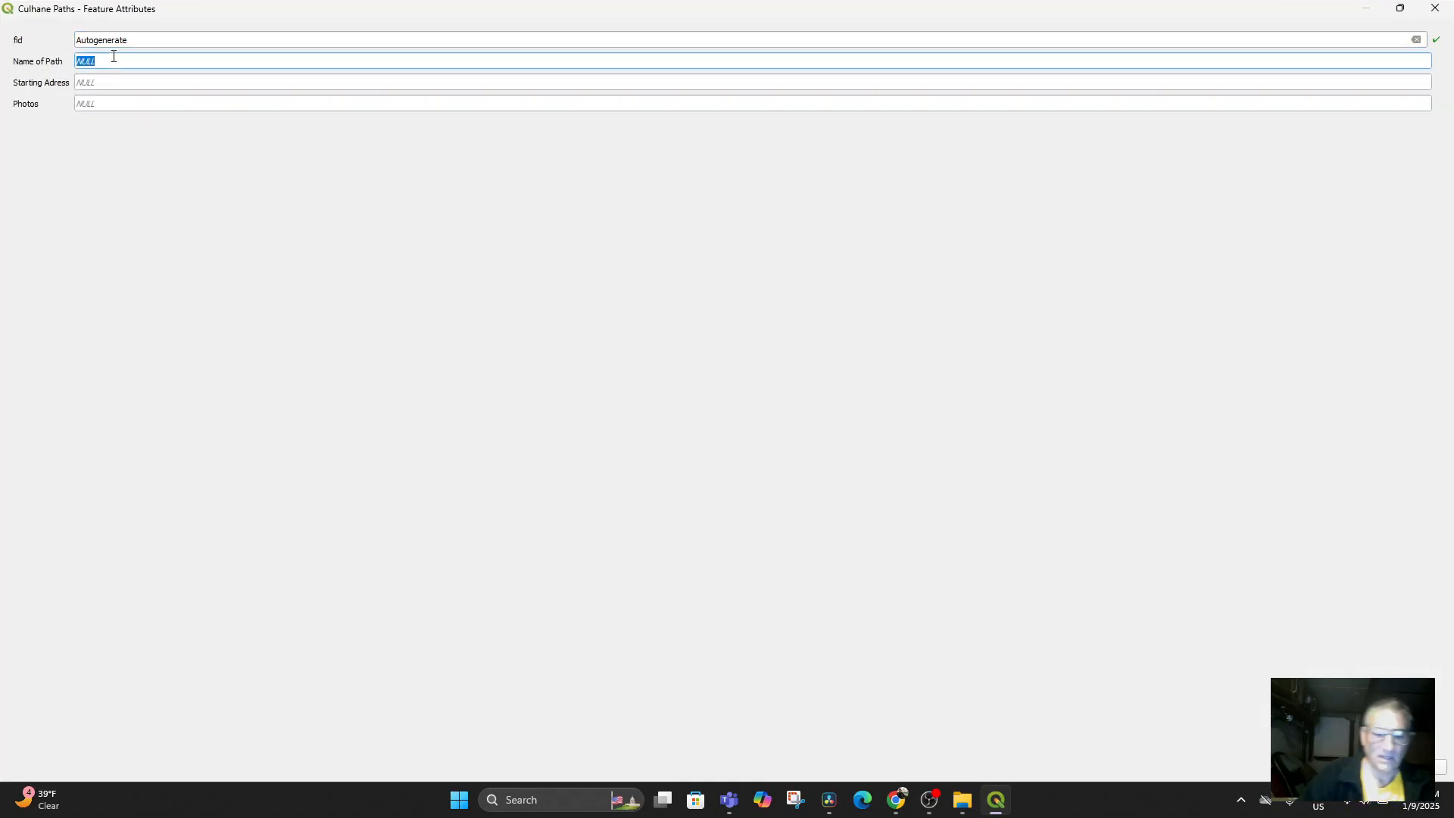
type("Path from")
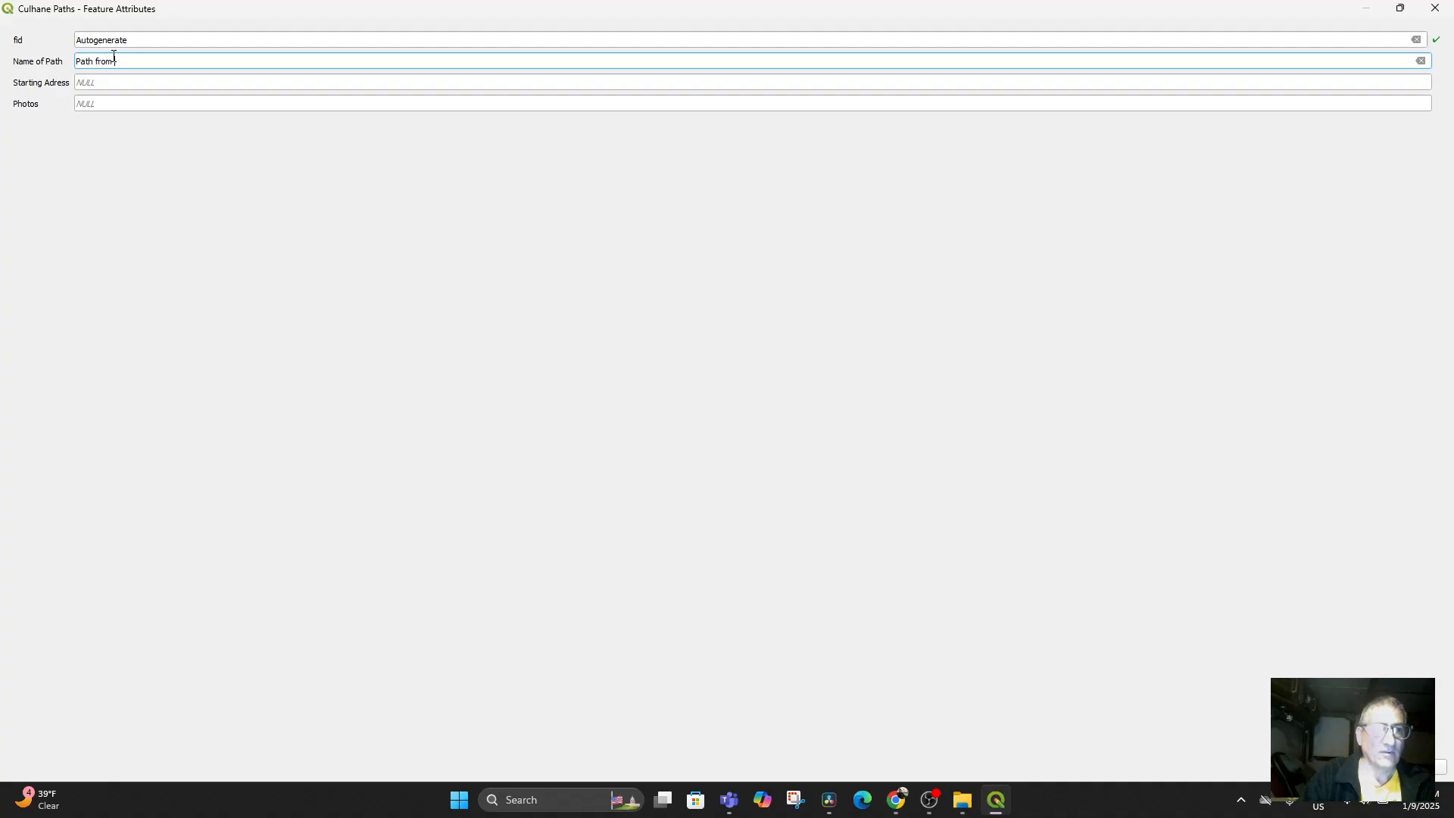
type(" Marmara to Railway")
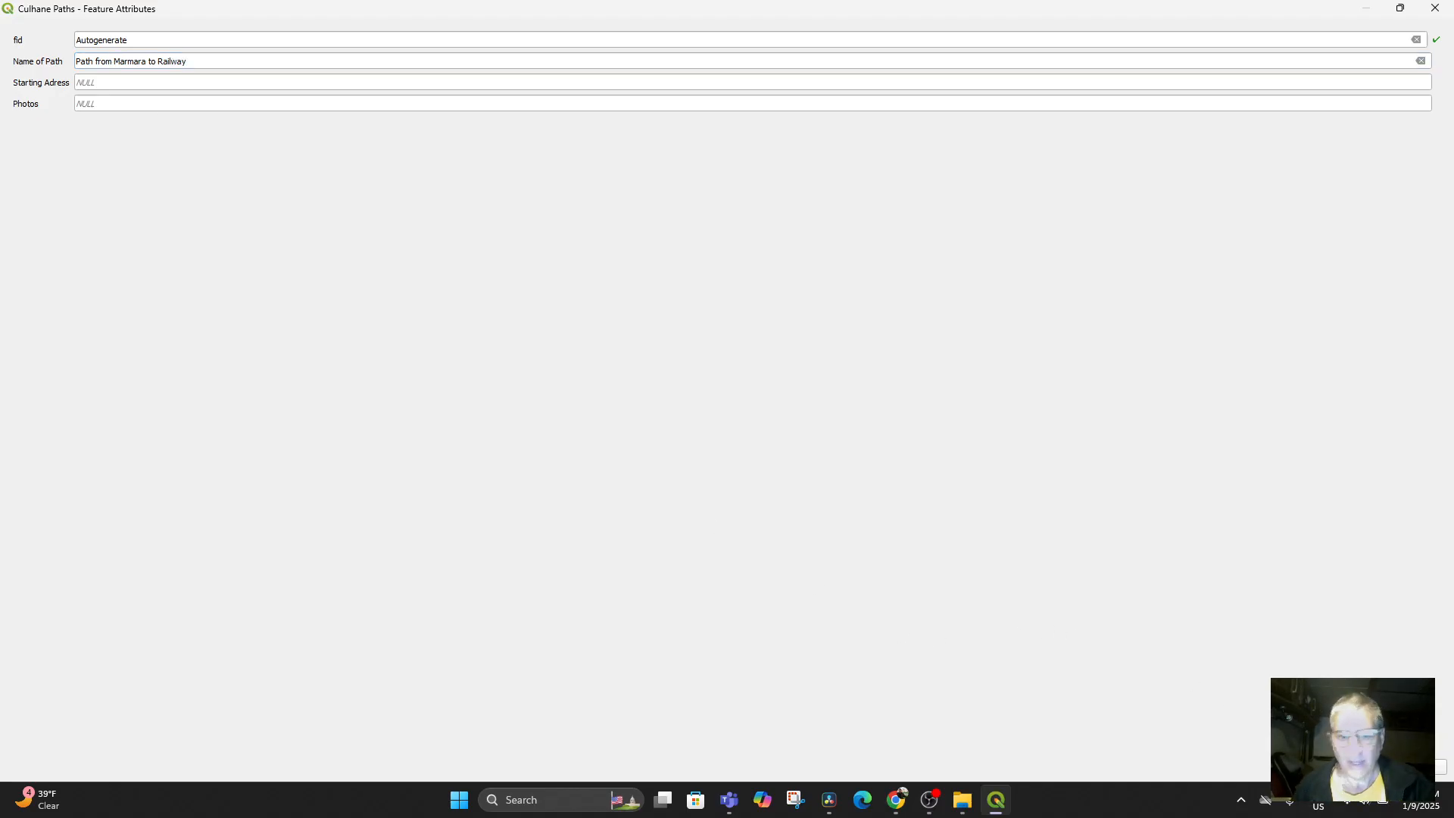
key("Return")
Step: Save the edits to the paths layer and turn off its editing mode
scroll(642, 461, "down", 2)
left_click_drag(607, 528, 618, 410)
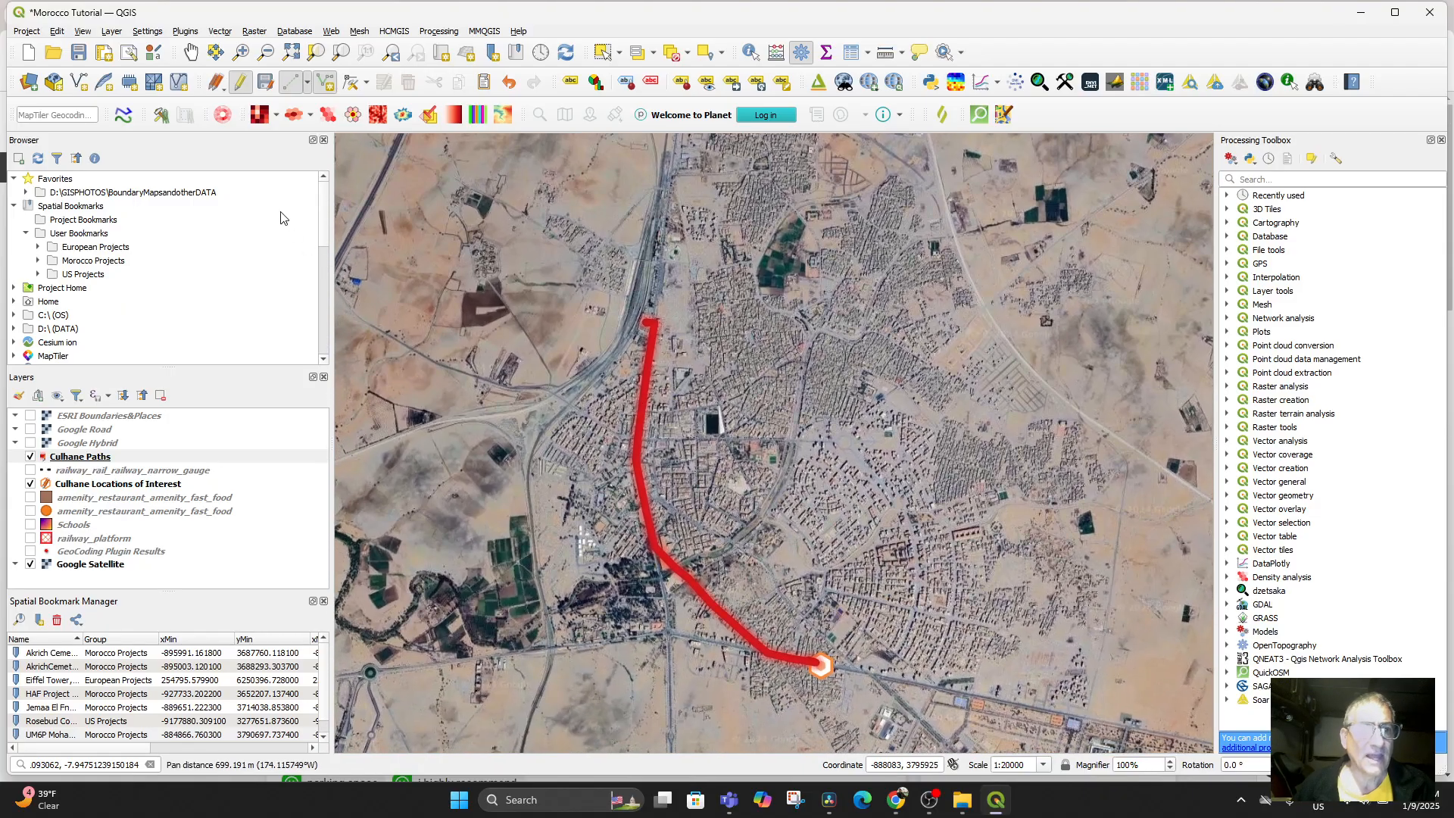
left_click(265, 85)
left_click(240, 82)
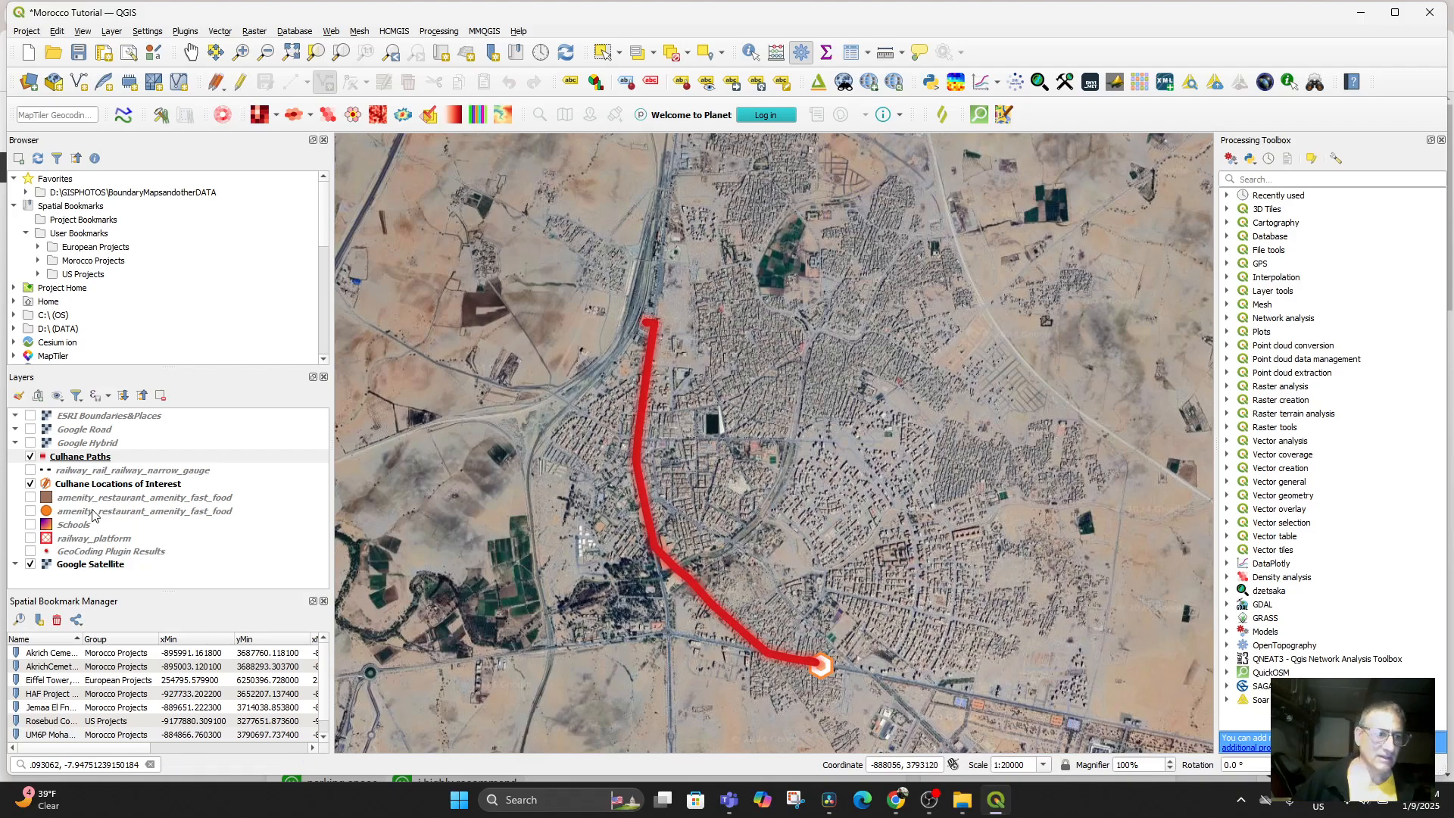
Step: Toggle the paths layer off and on to compare the traced route with the satellite imagery beneath it
left_click(30, 457)
left_click(30, 456)
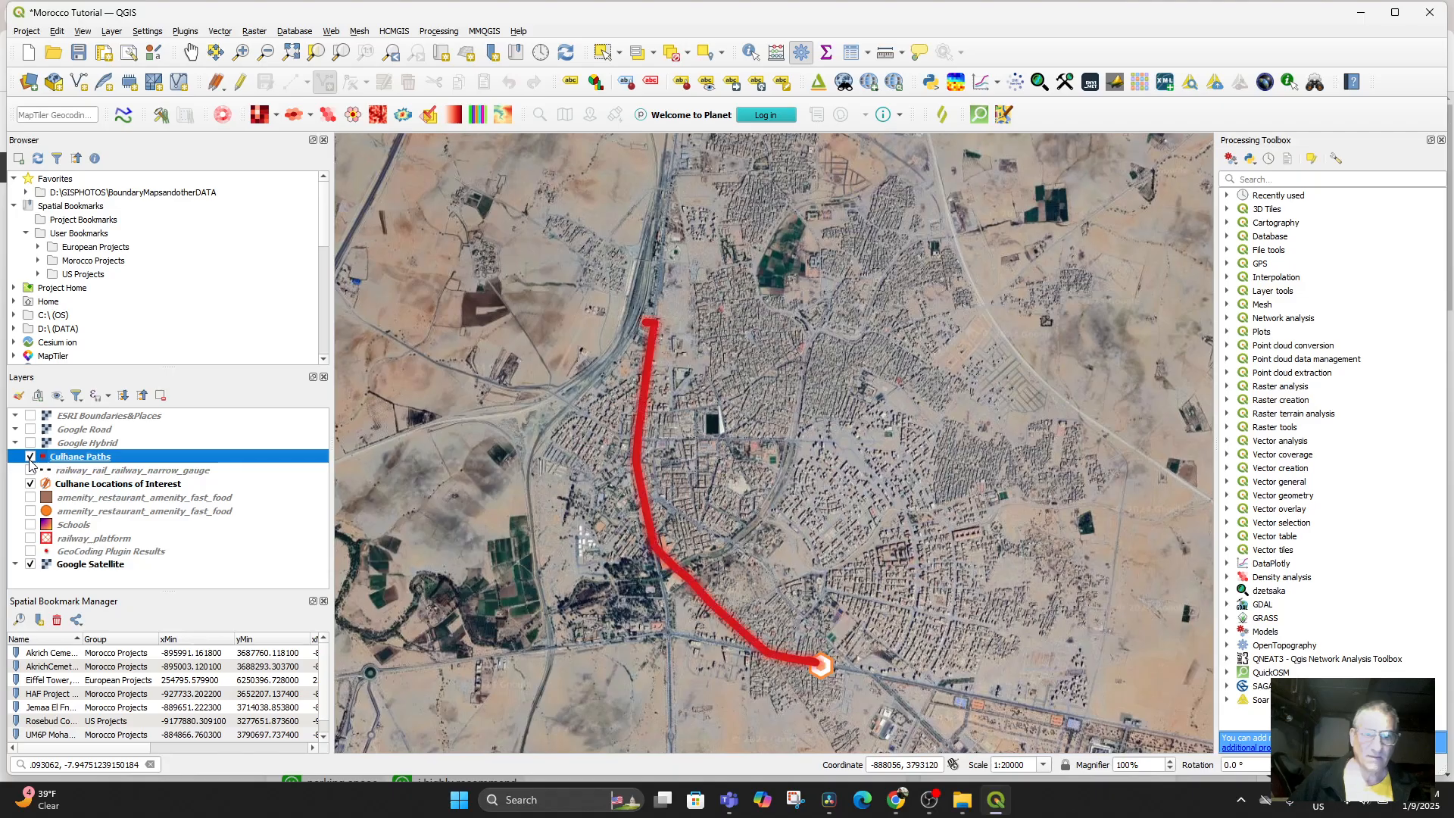
left_click(30, 457)
scroll(438, 615, "up", 2)
scroll(437, 603, "down", 2)
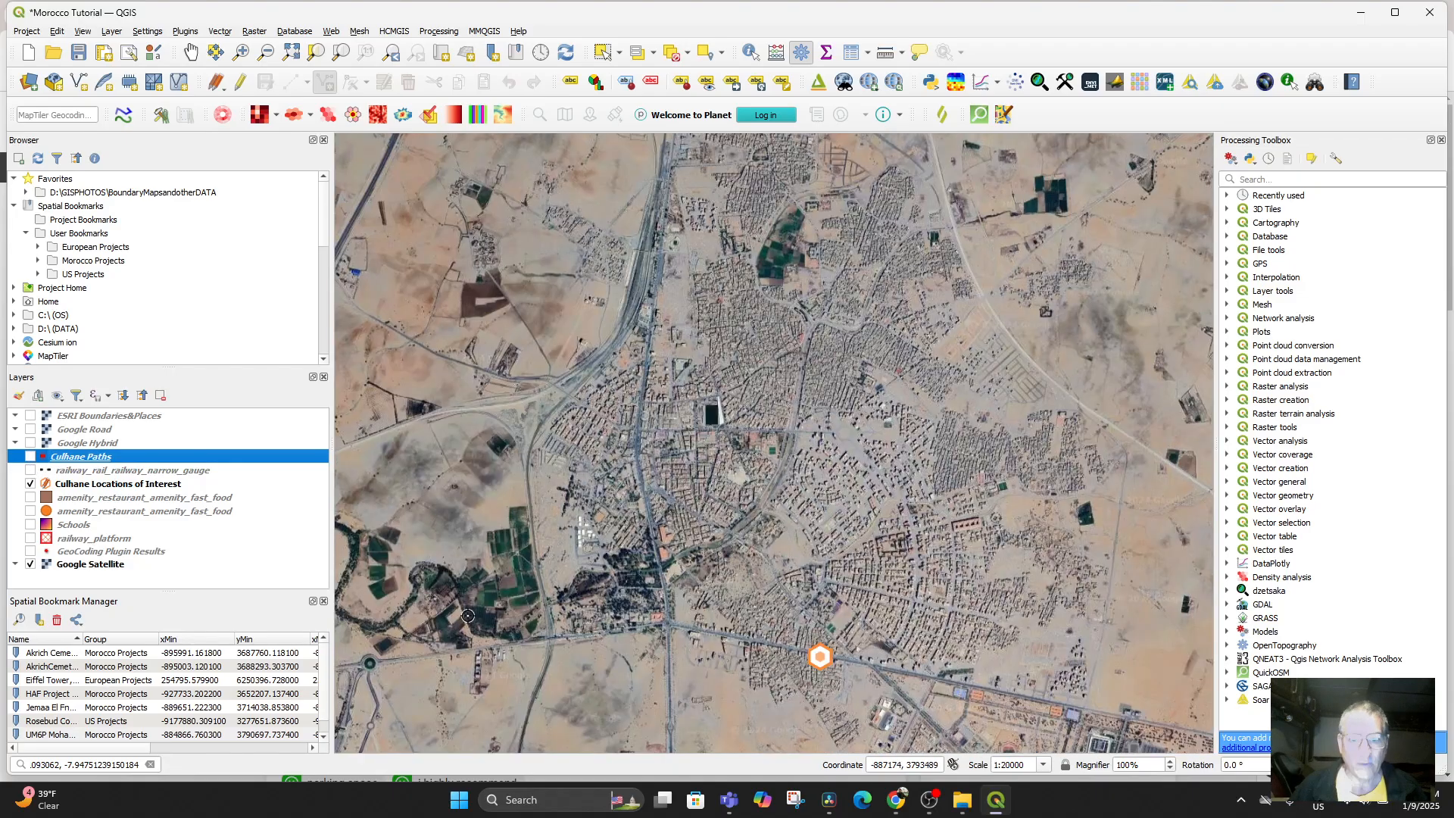
left_click_drag(519, 654, 487, 542)
left_click(30, 457)
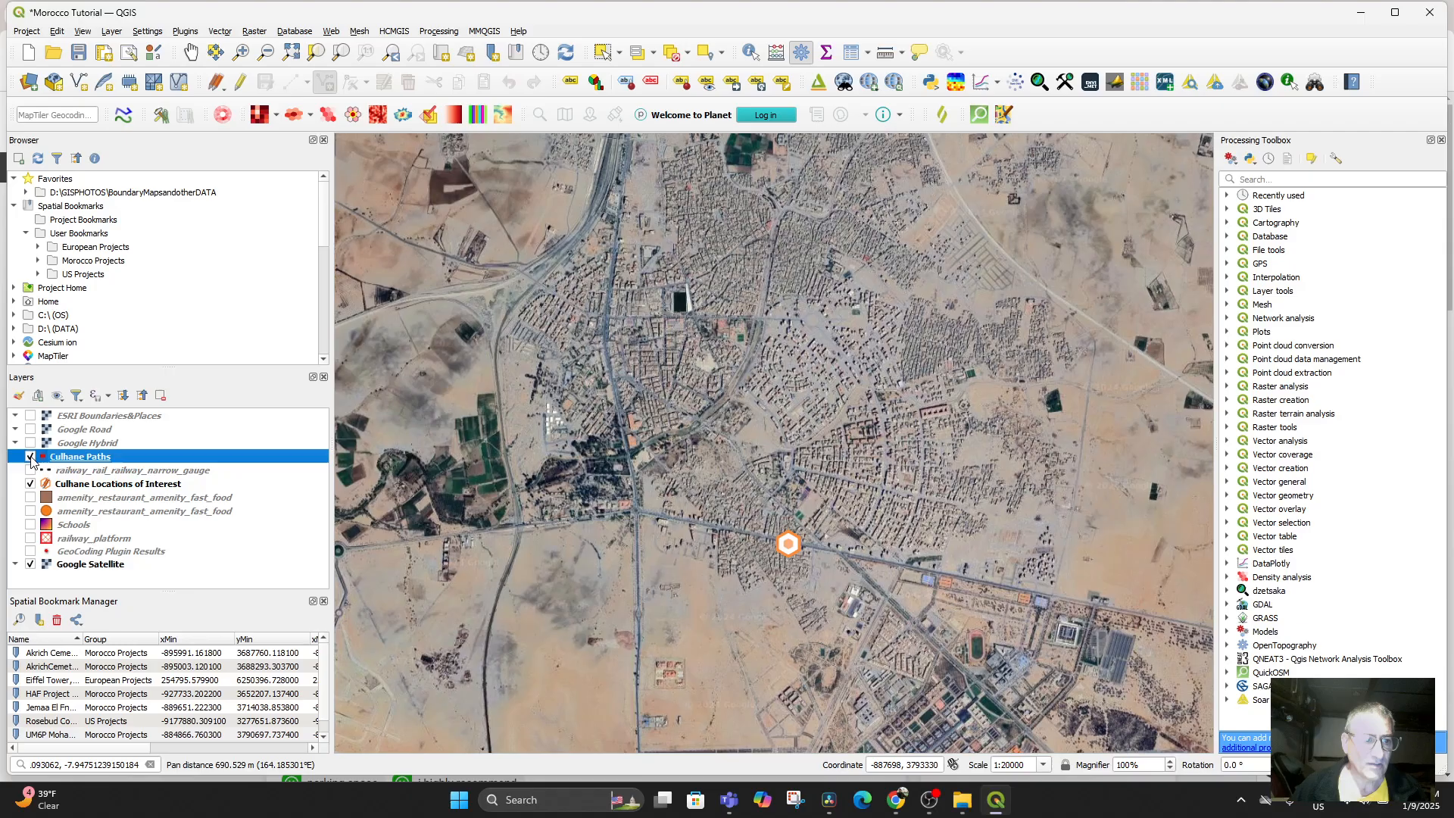
scroll(685, 568, "up", 1)
scroll(644, 561, "down", 2)
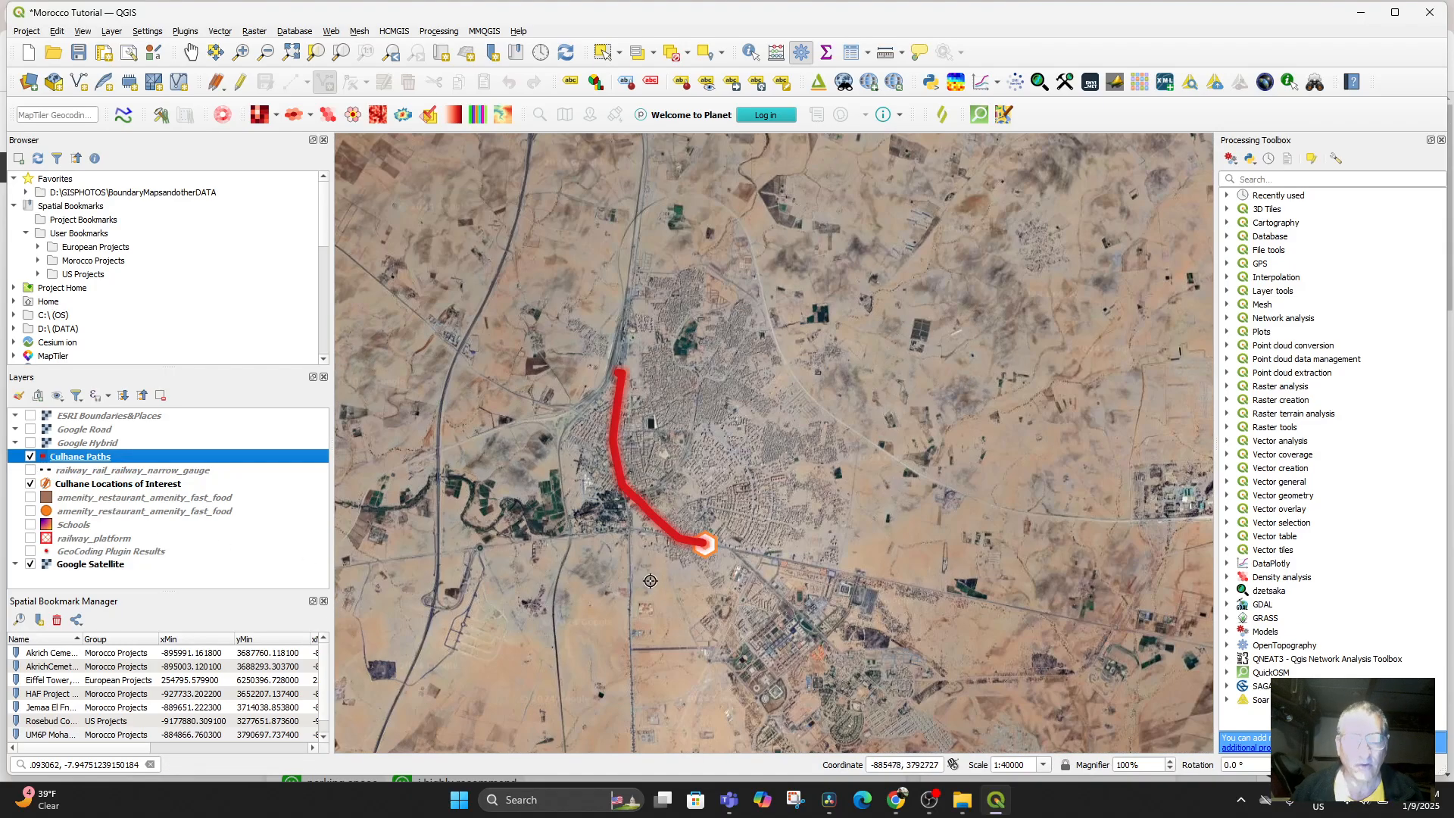
left_click_drag(654, 585, 674, 628)
Step: Set the paths layer's line width to 5 pixels and apply it
left_click(65, 460)
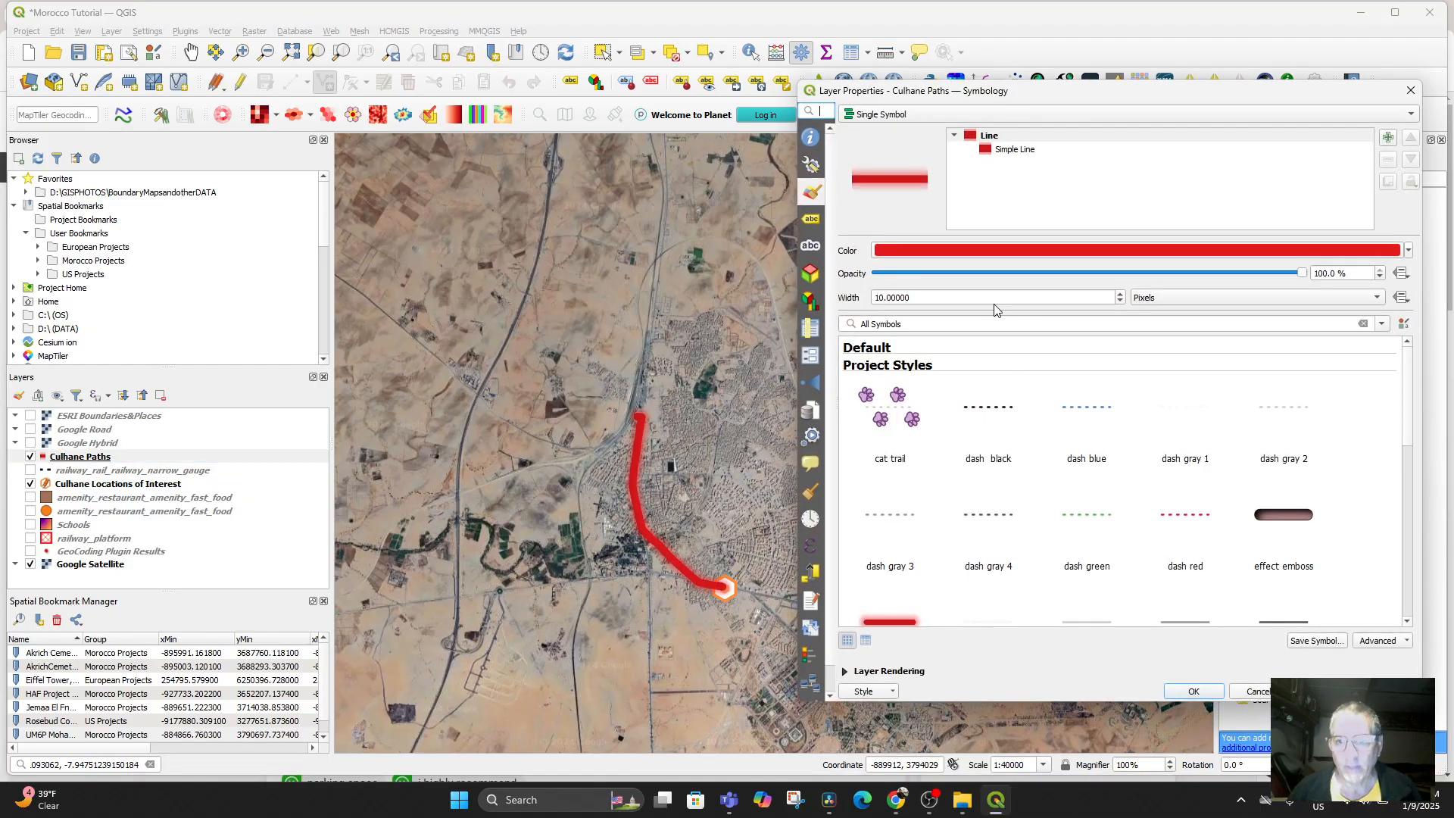
left_click_drag(962, 292, 836, 303)
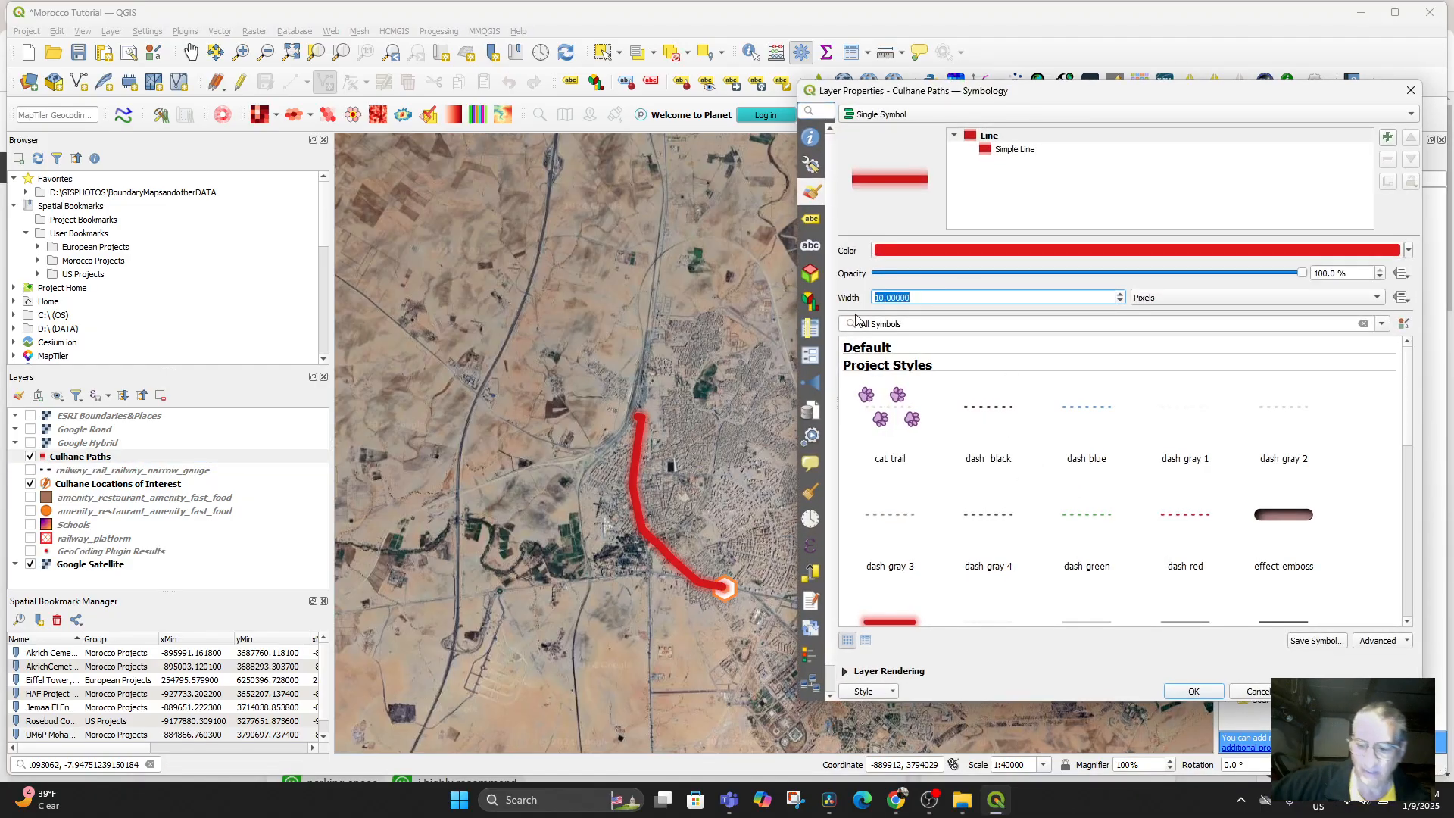
type("5")
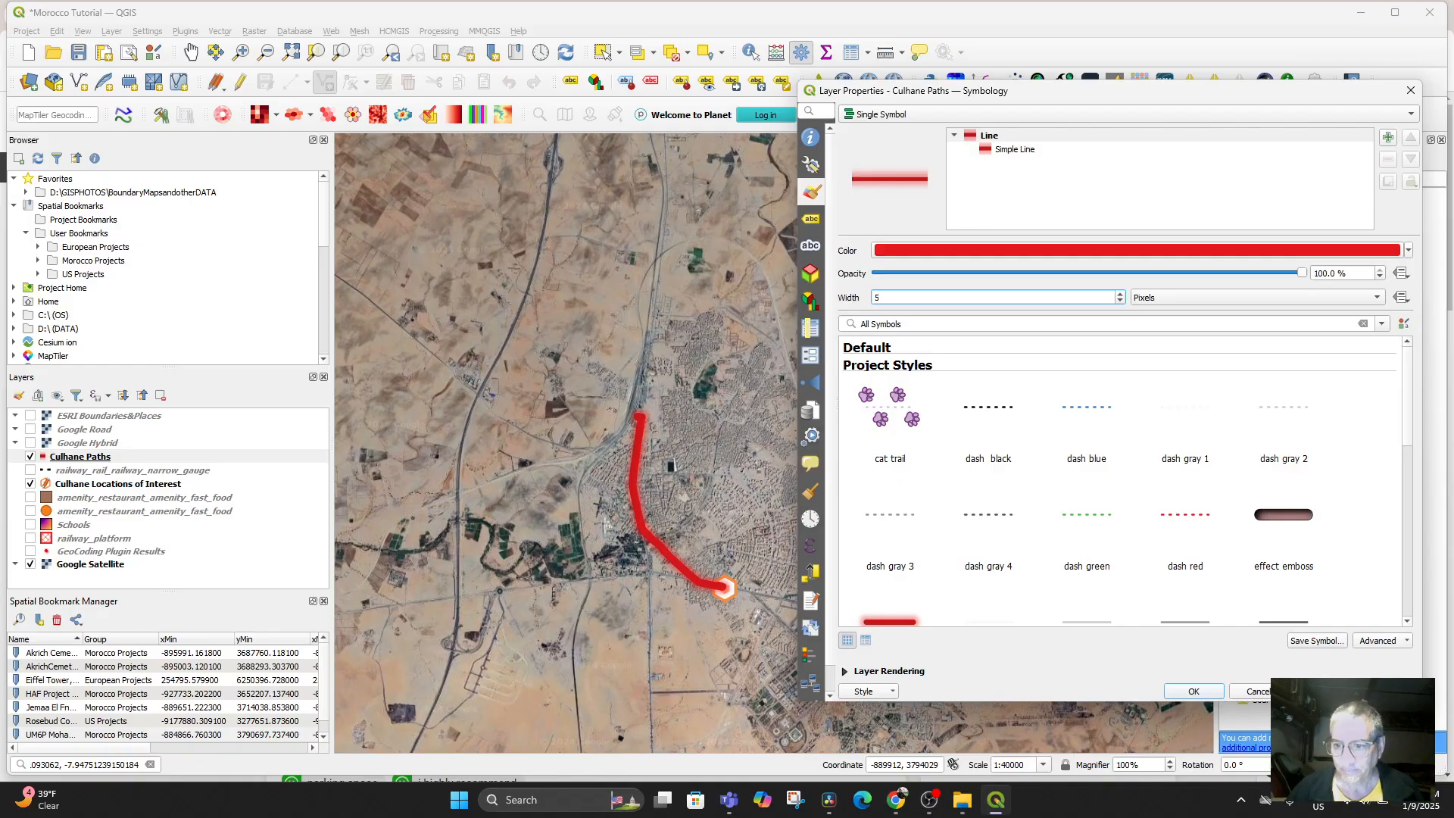
left_click(1314, 690)
Step: Try the "pointing arrow" preset symbol on the paths layer
scroll(989, 549, "down", 2)
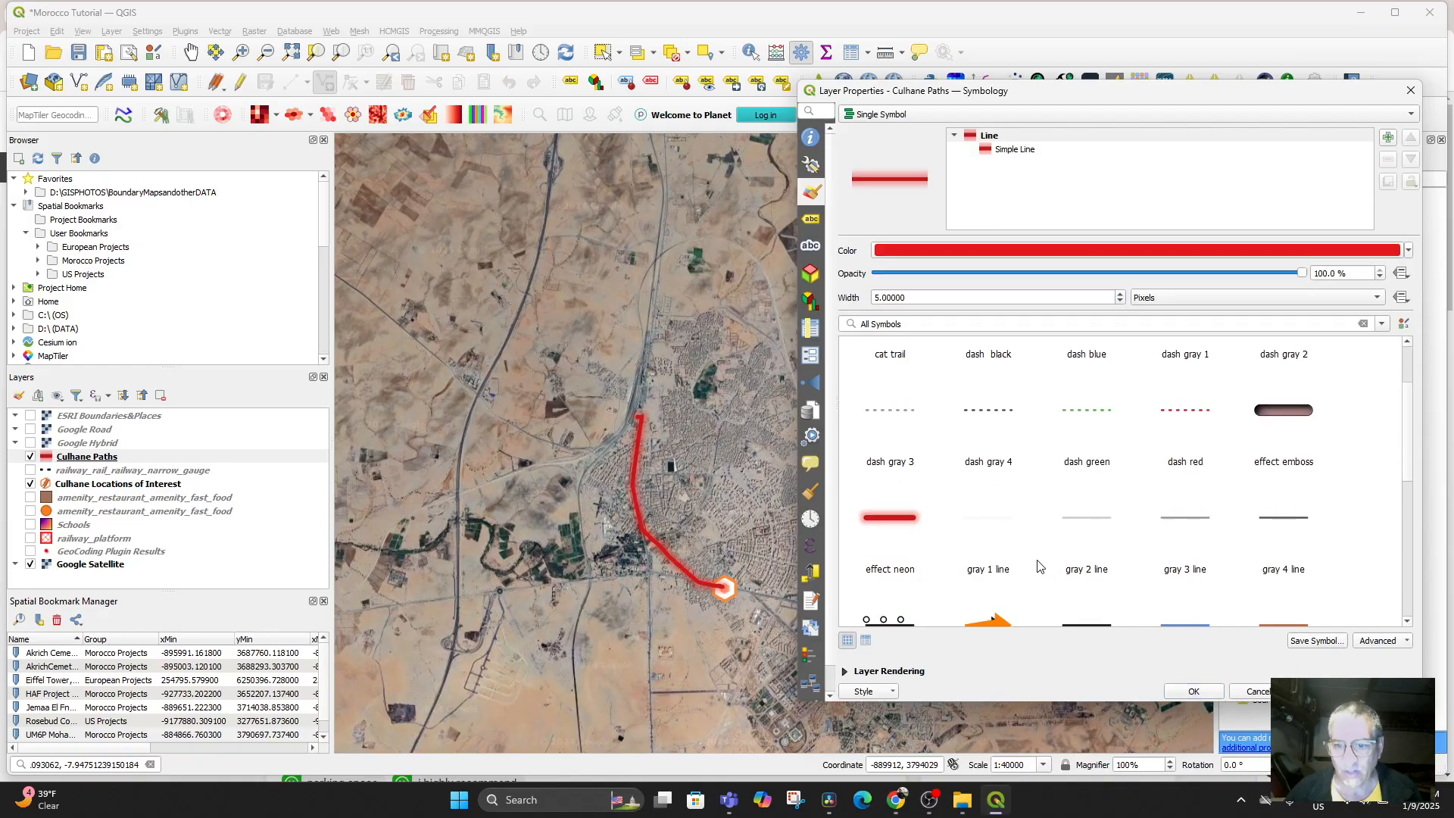
scroll(1073, 616, "down", 2)
left_click(992, 532)
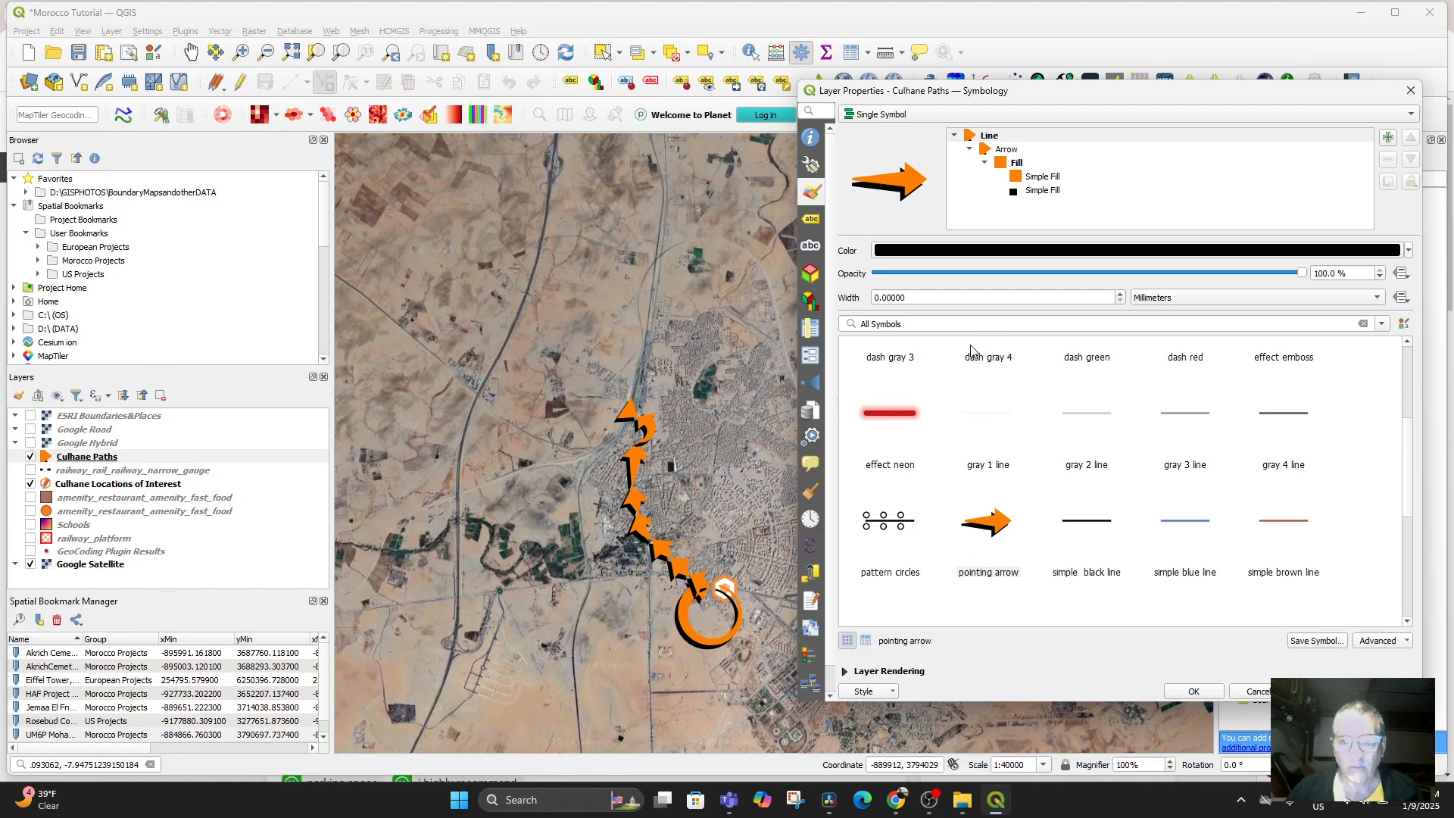
Step: Limit the symbol presets to Favorites and style the paths layer with "topo main road"
scroll(982, 324, "up", 1)
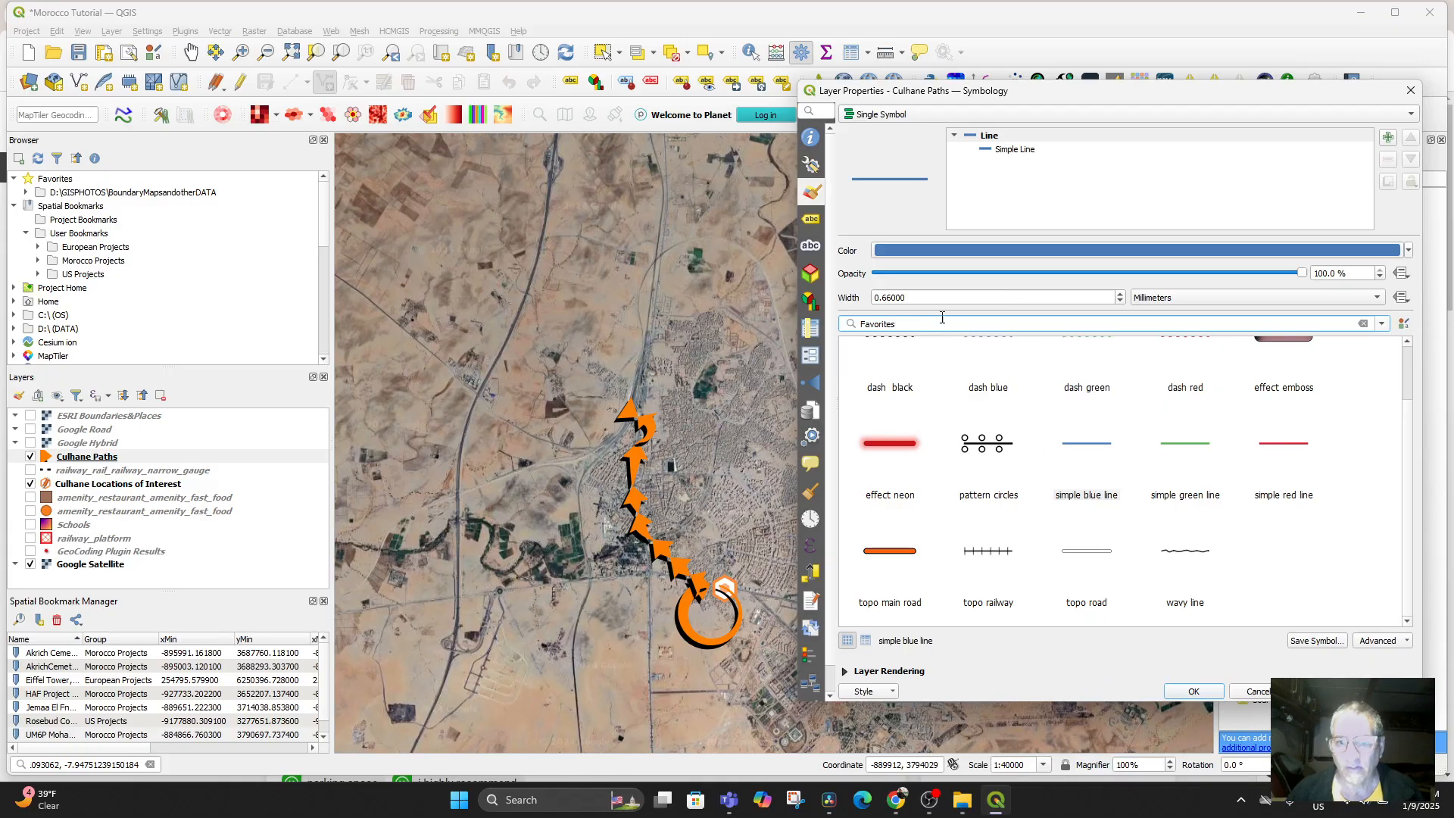
left_click(881, 554)
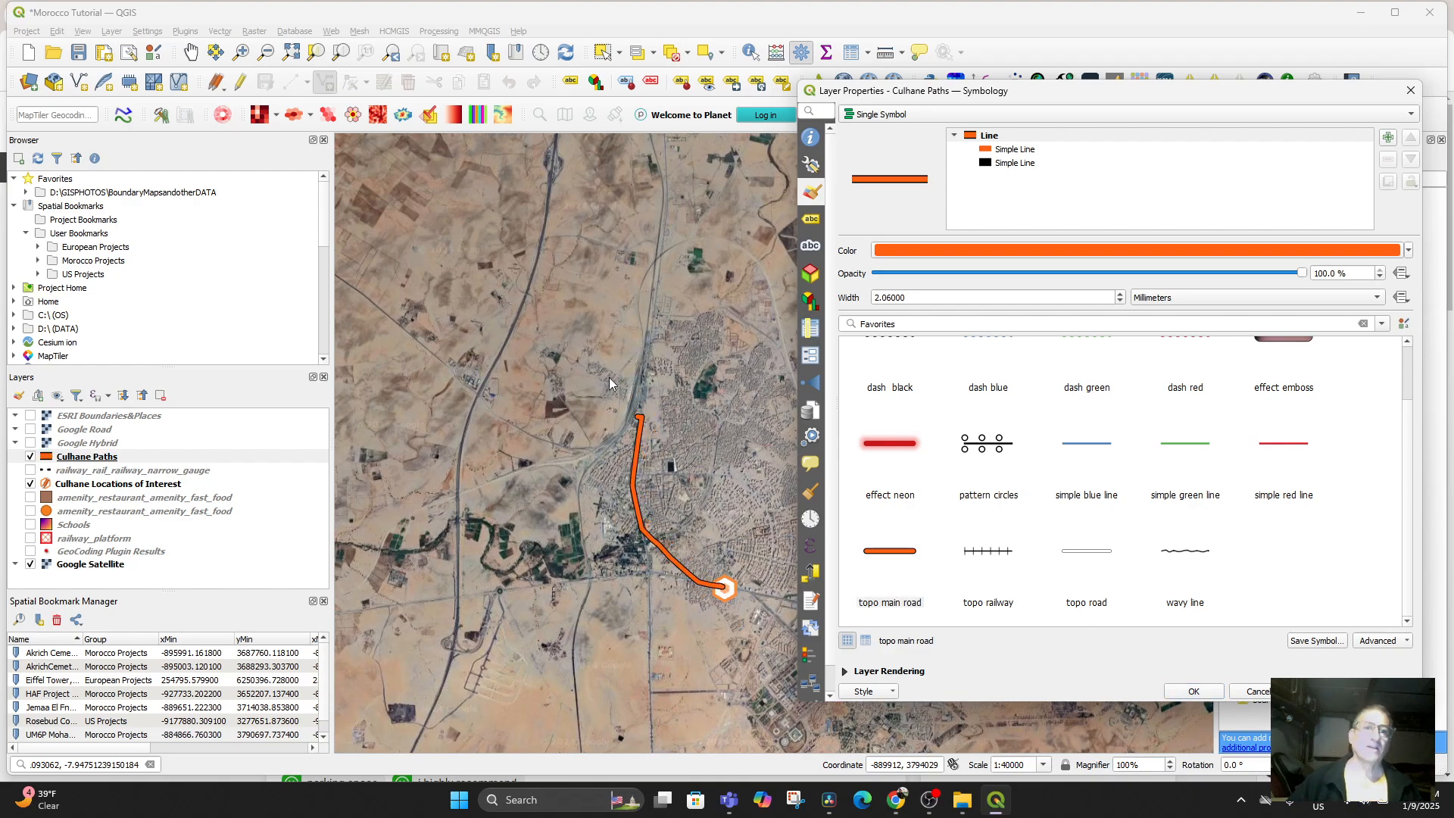
left_click(1175, 690)
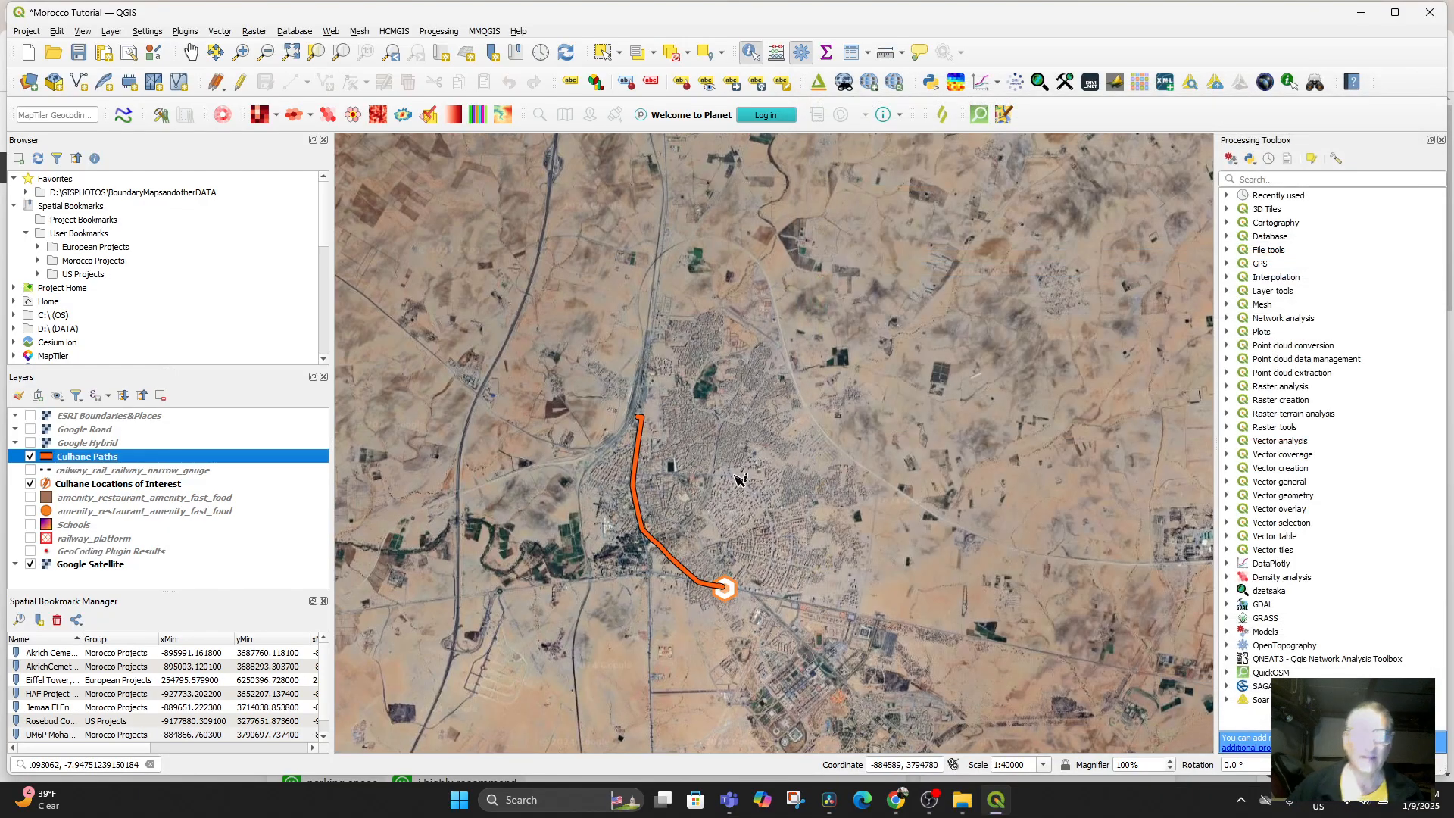
Step: Examine the restyled route from the Marmara marker through the town up to the railway station building
left_click_drag(706, 507, 753, 466)
scroll(752, 464, "up", 2)
scroll(815, 524, "down", 3)
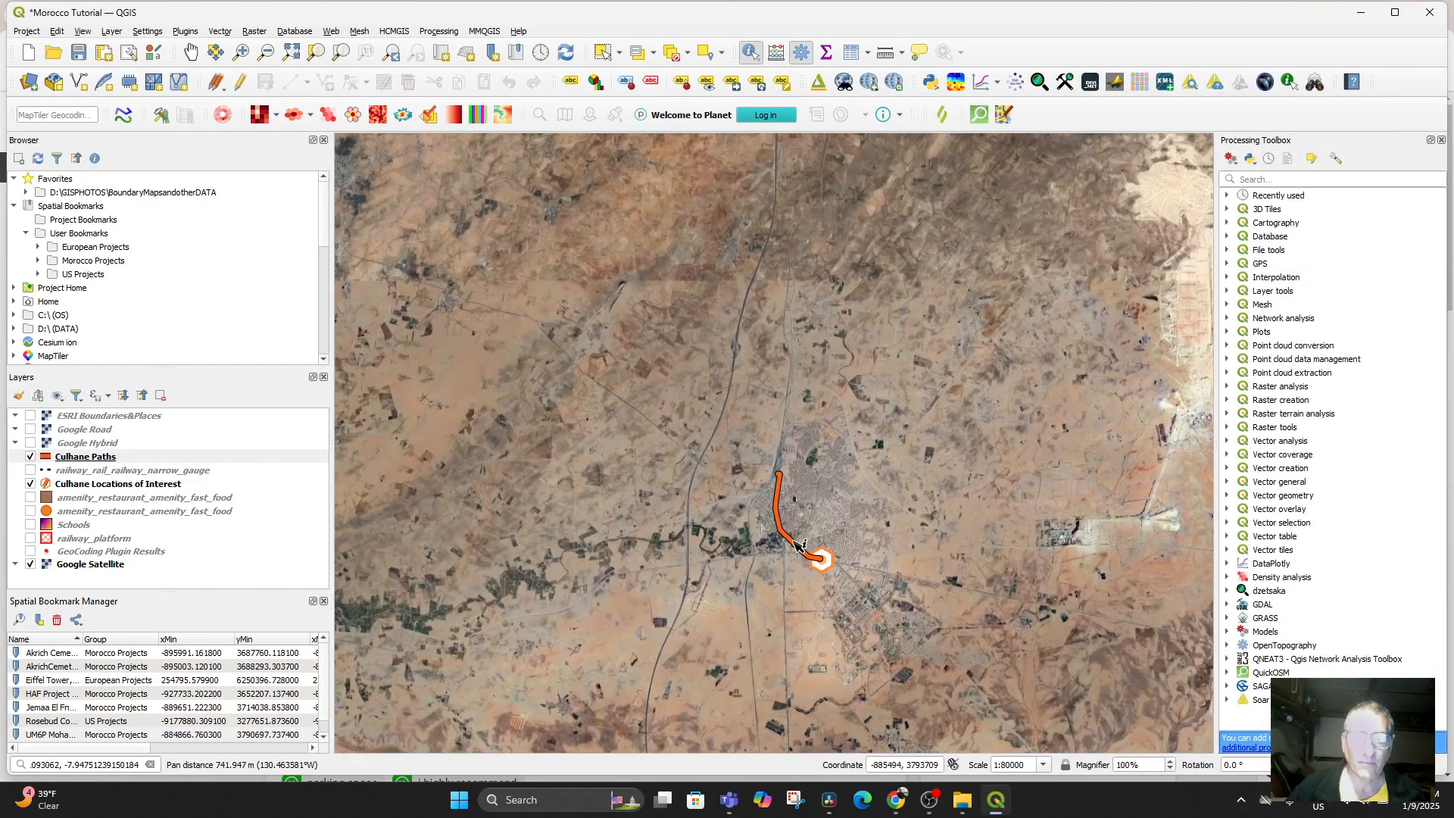
left_click_drag(794, 540, 780, 615)
scroll(723, 476, "up", 2)
left_click_drag(826, 511, 681, 300)
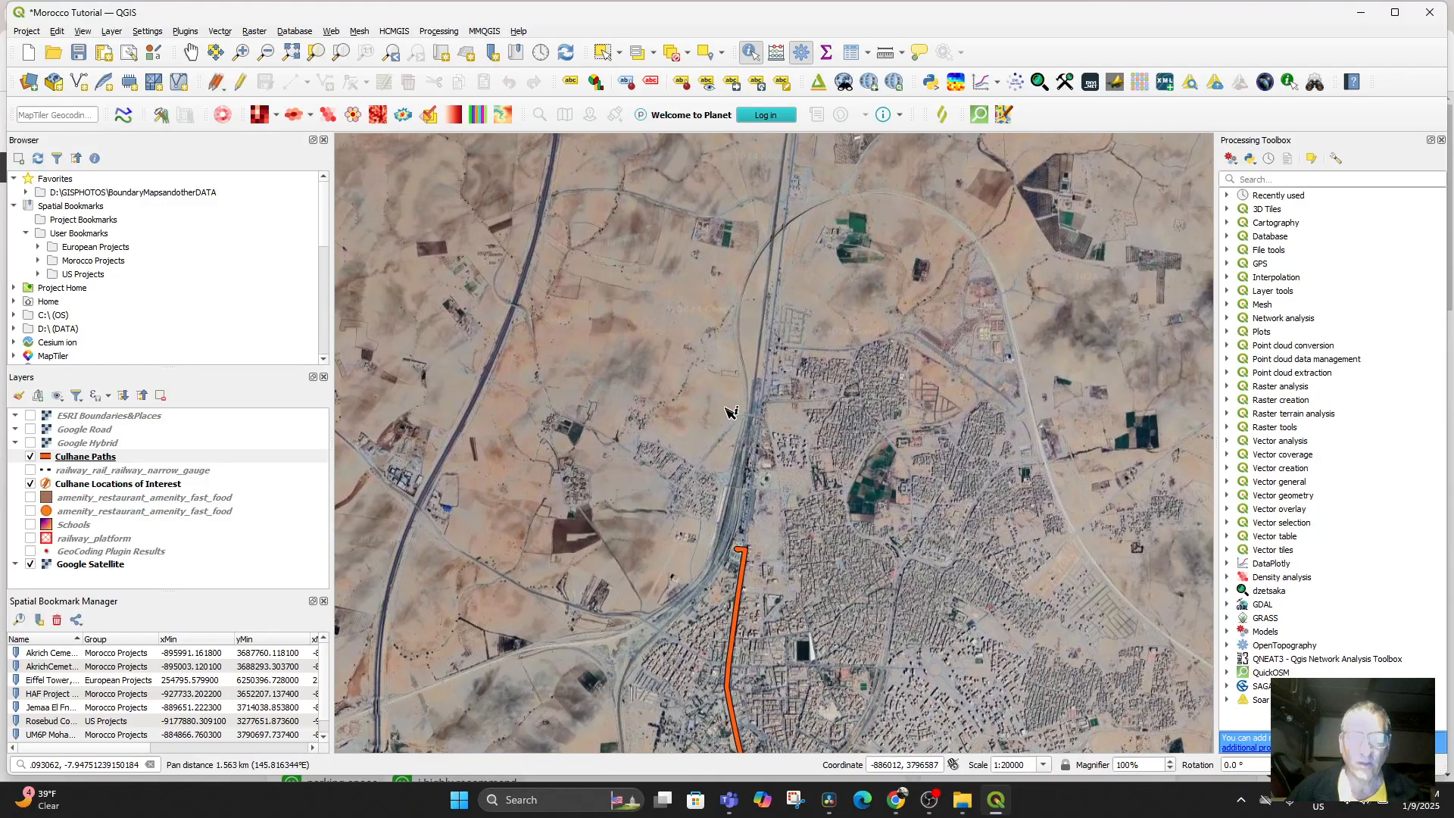
scroll(712, 428, "up", 1)
left_click_drag(741, 523, 714, 400)
scroll(759, 536, "up", 1)
left_click_drag(744, 603, 783, 497)
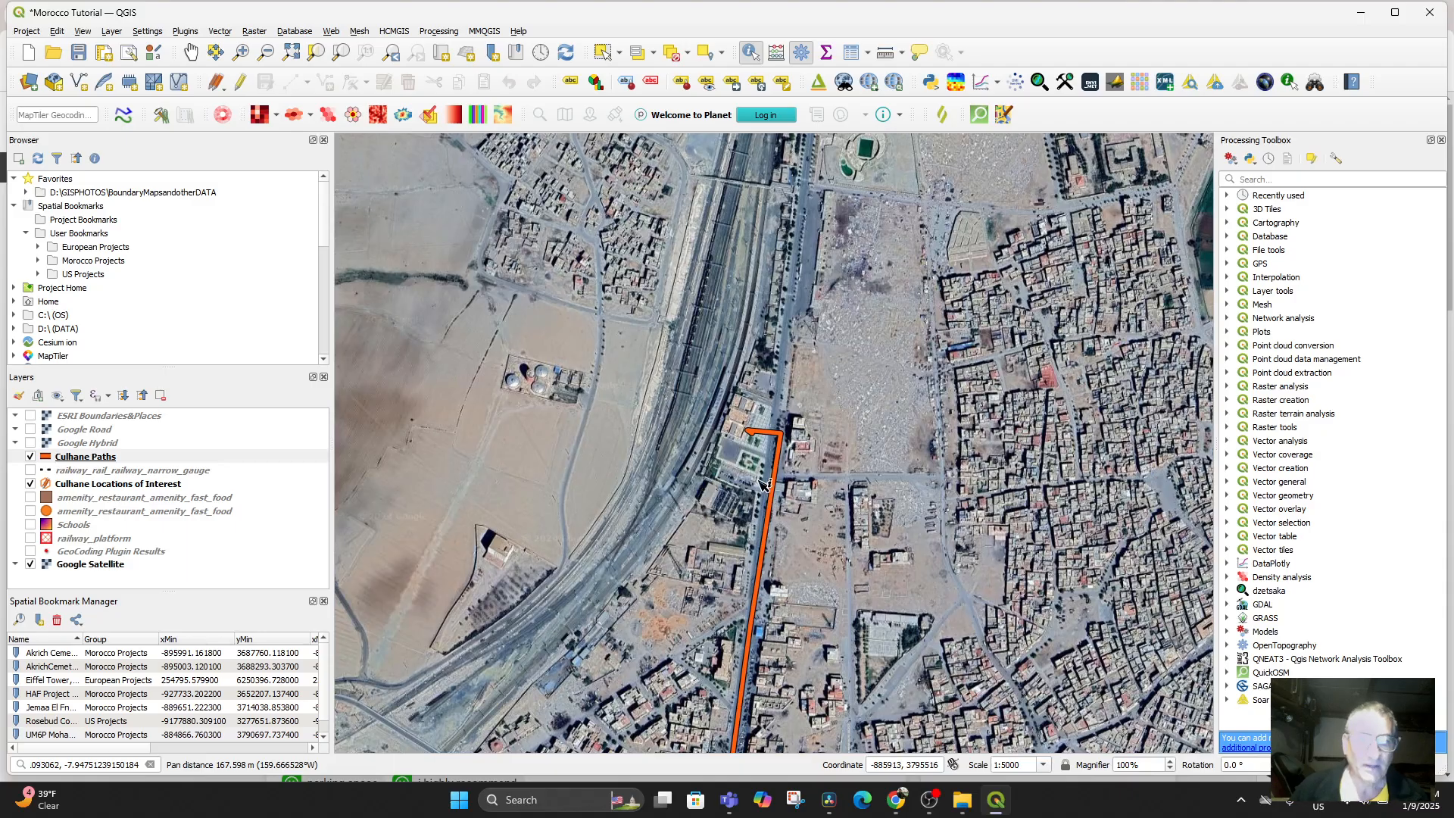
left_click_drag(901, 583, 806, 194)
scroll(827, 356, "down", 3)
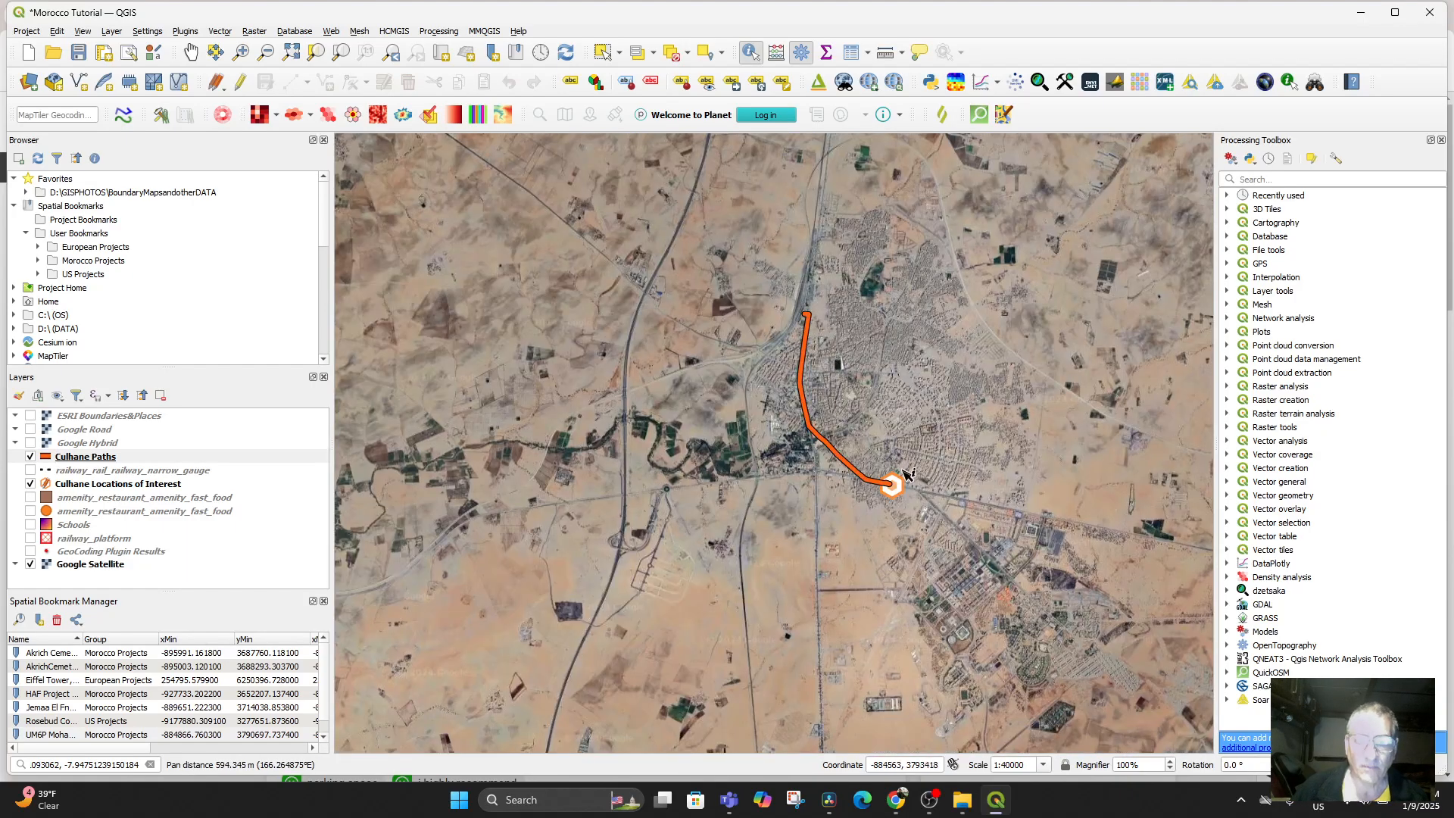
left_click_drag(792, 280, 785, 345)
scroll(785, 429, "up", 4)
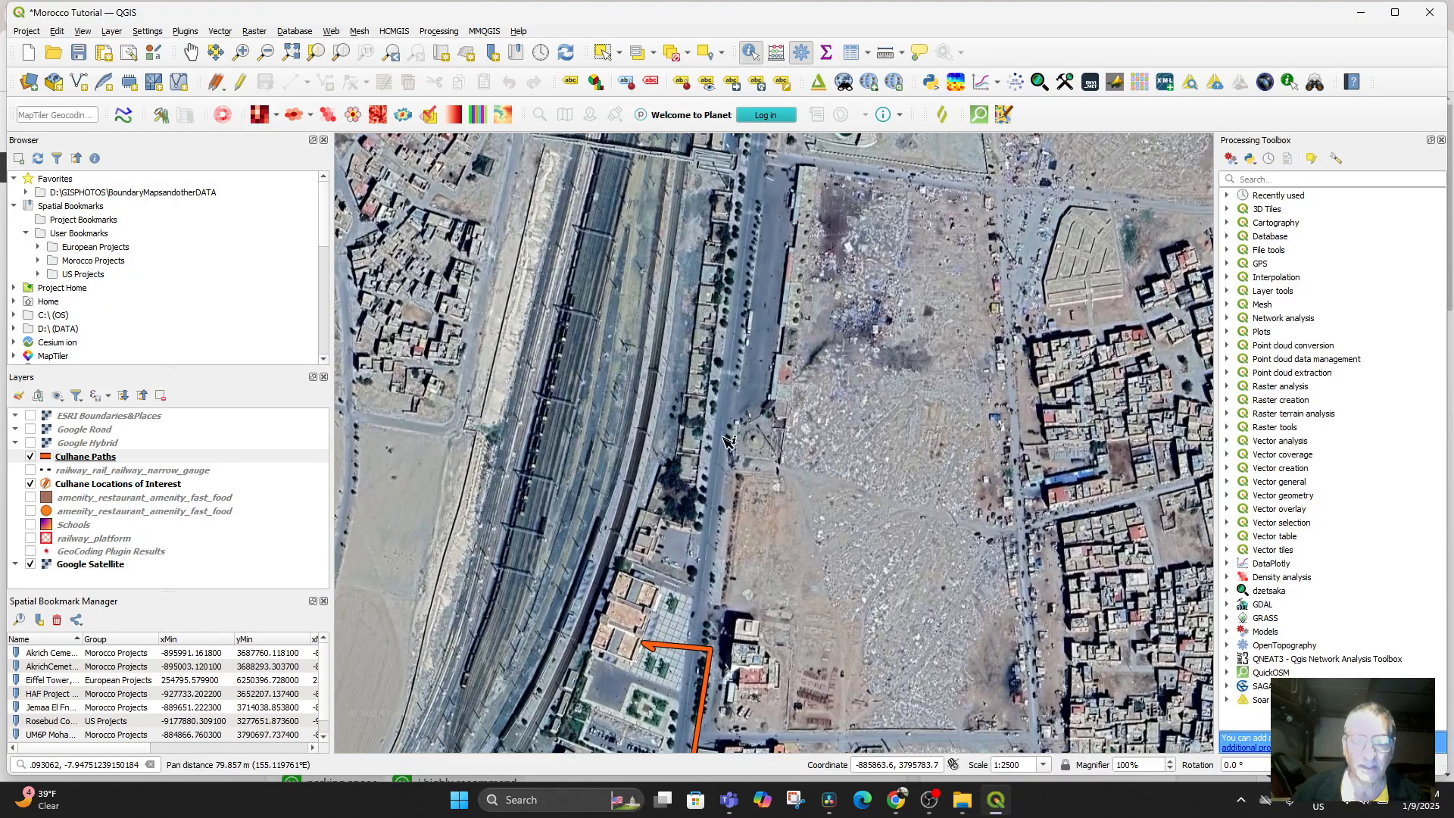
left_click_drag(691, 530, 748, 399)
scroll(748, 399, "up", 1)
left_click_drag(752, 450, 839, 469)
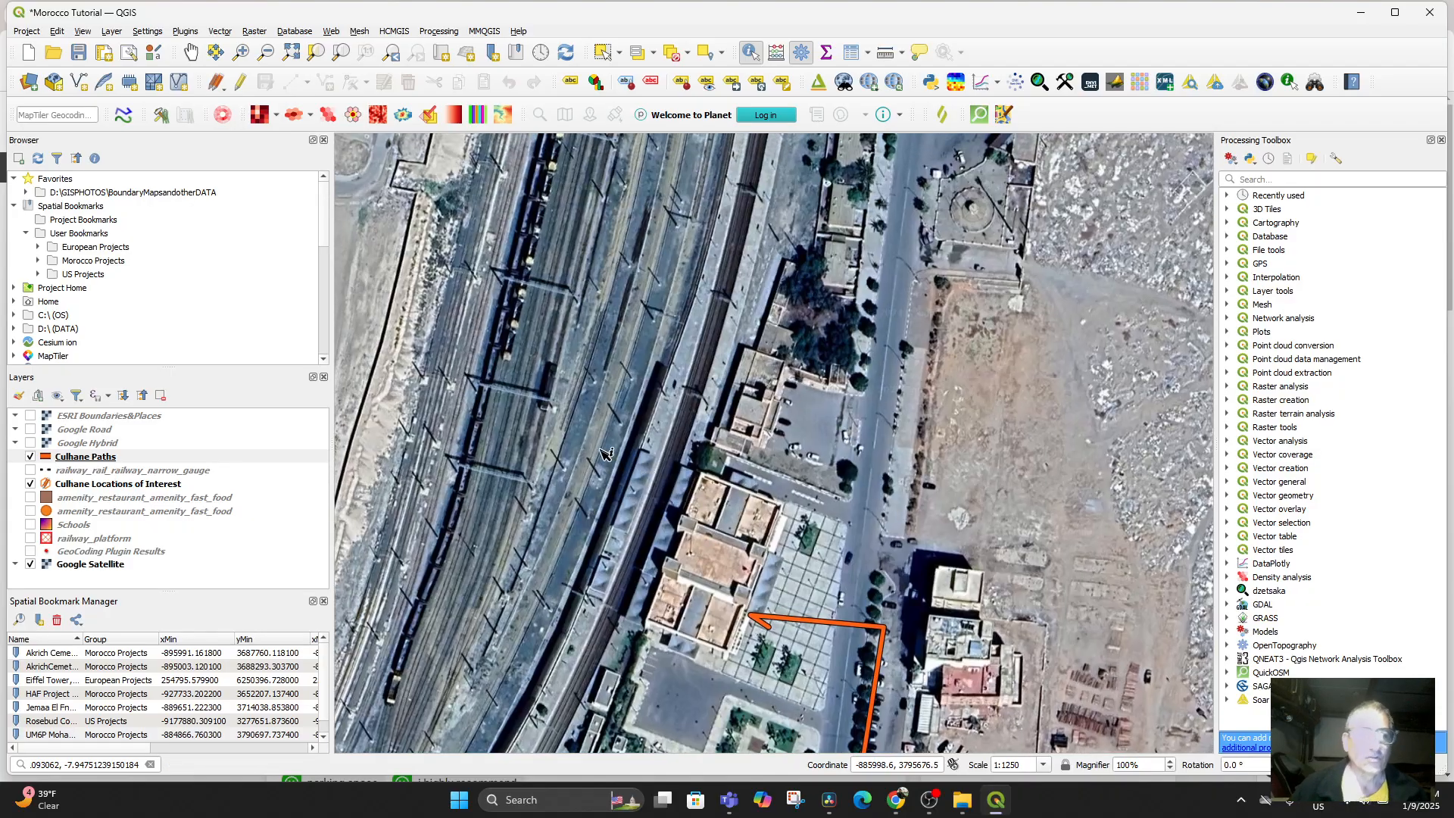
Step: Start a new GeoPackage layer in BoundaryMapsandotherDATA, naming the database file "Buildings and other Polygons by" followed by the author's surname
left_click(112, 31)
mouse_move(148, 65)
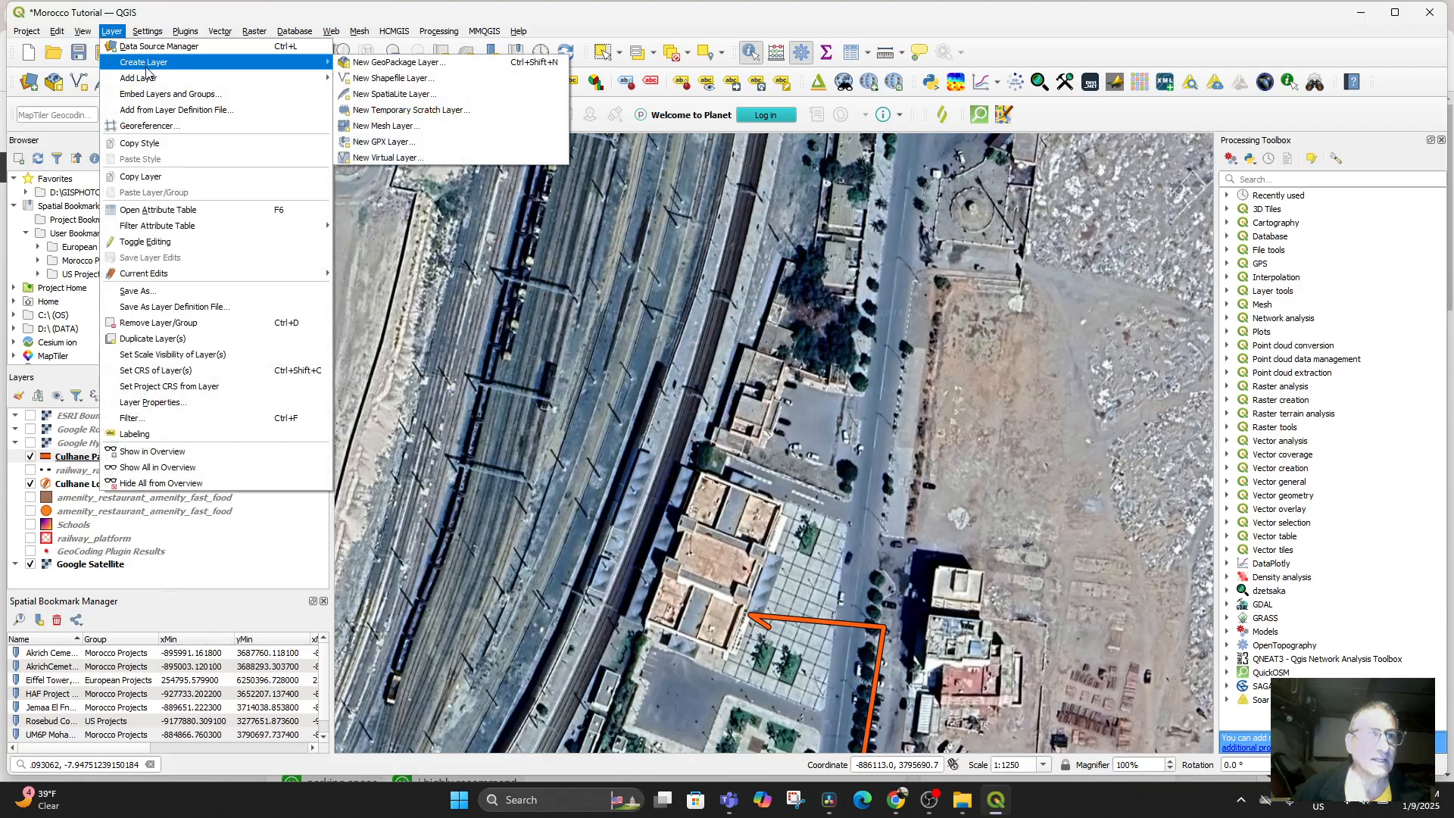
left_click(408, 66)
left_click(435, 76)
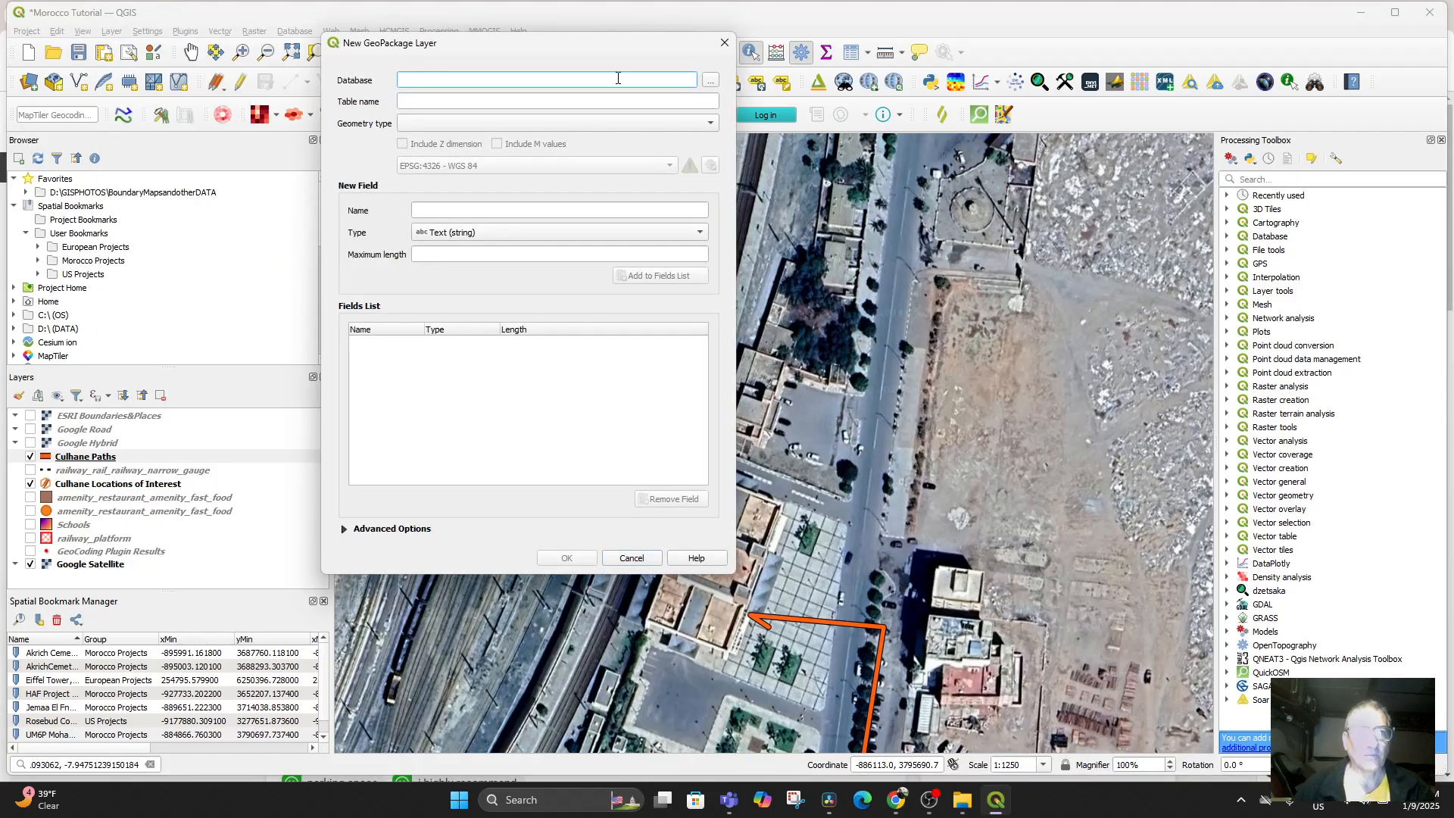
left_click(710, 81)
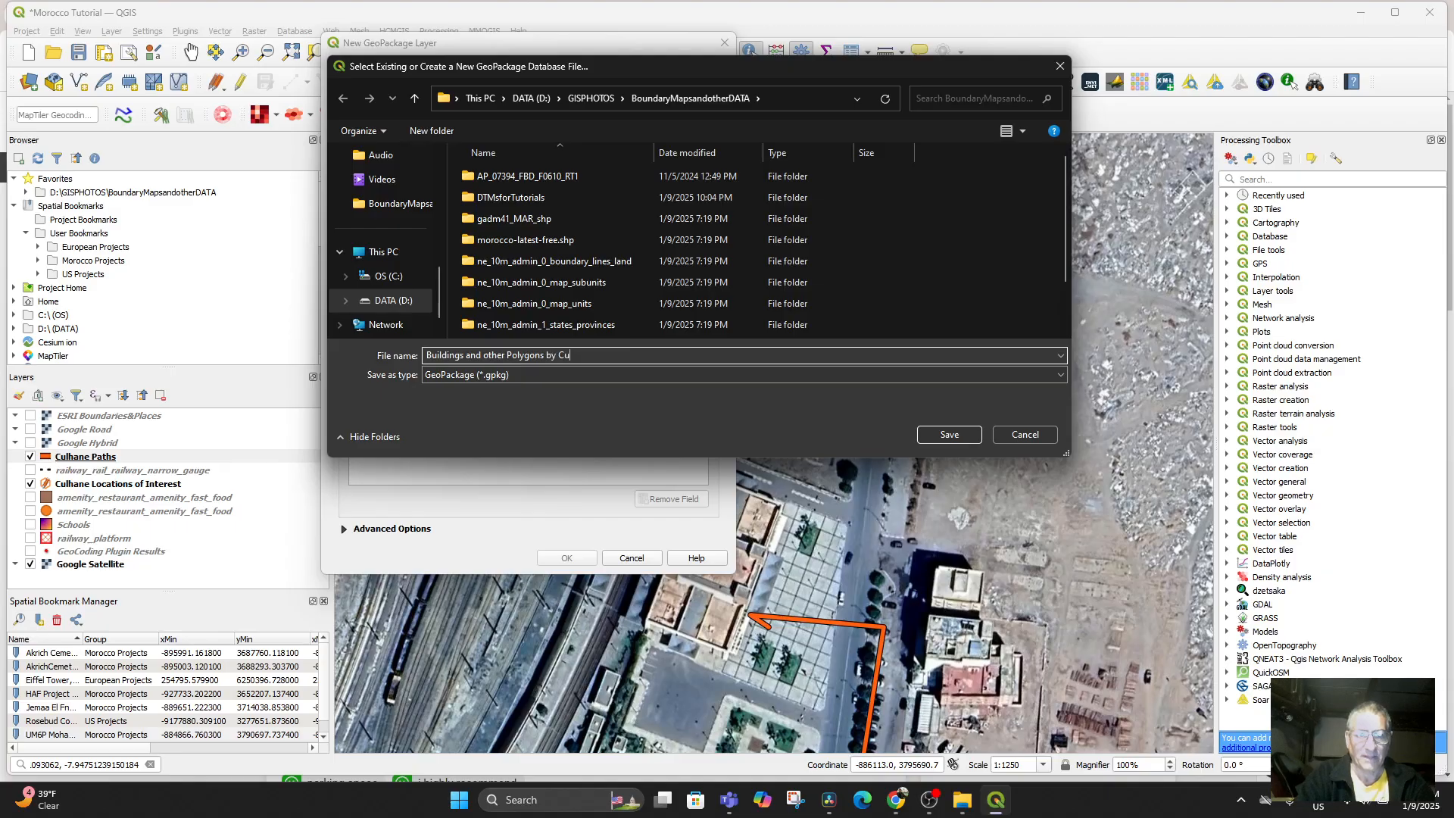
left_click(949, 436)
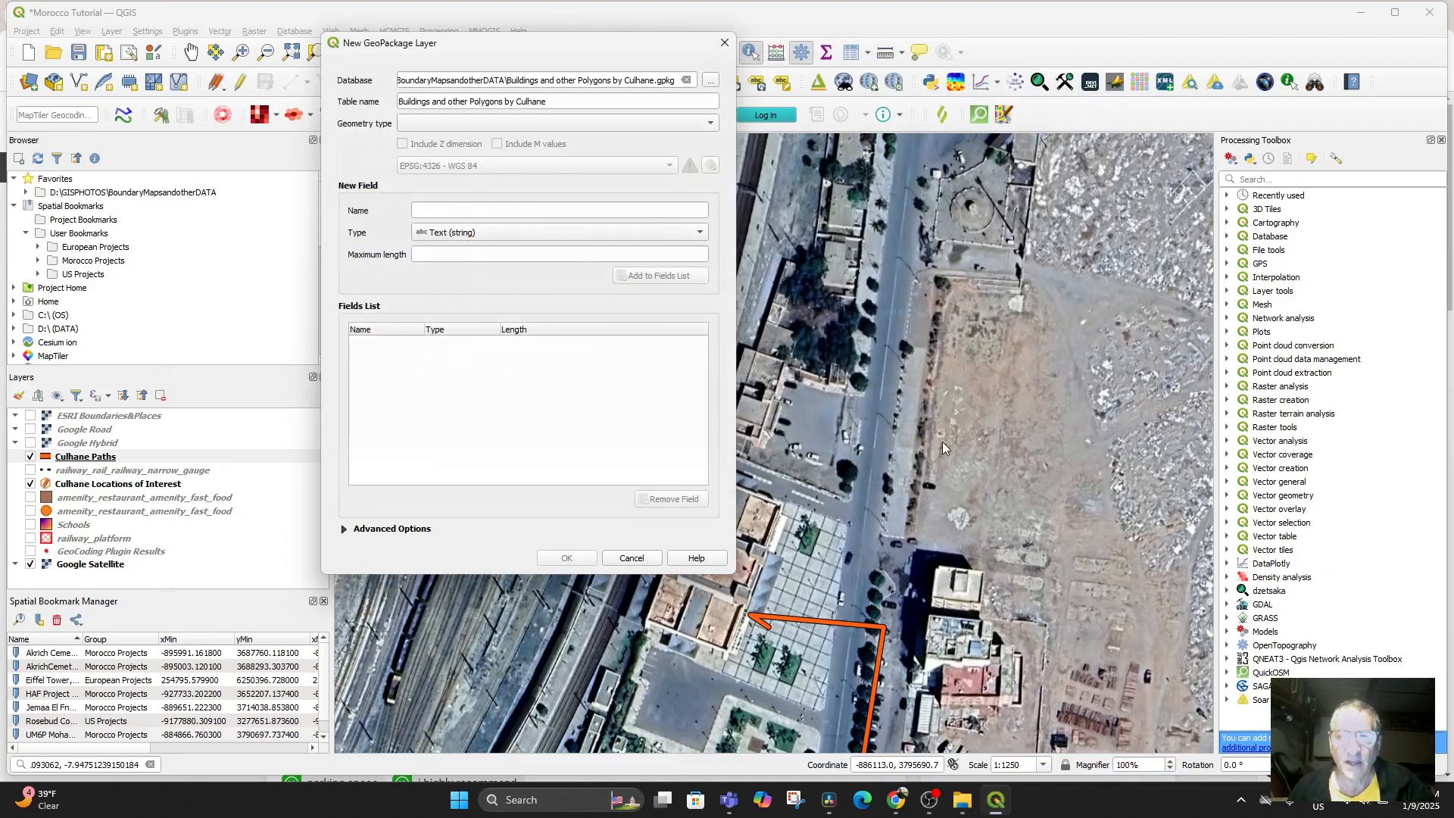
Step: Set the new layer's geometry type to Polygon and its coordinate system to the project CRS, EPSG:3857 - WGS 84 / Pseudo-Mercator
left_click(448, 124)
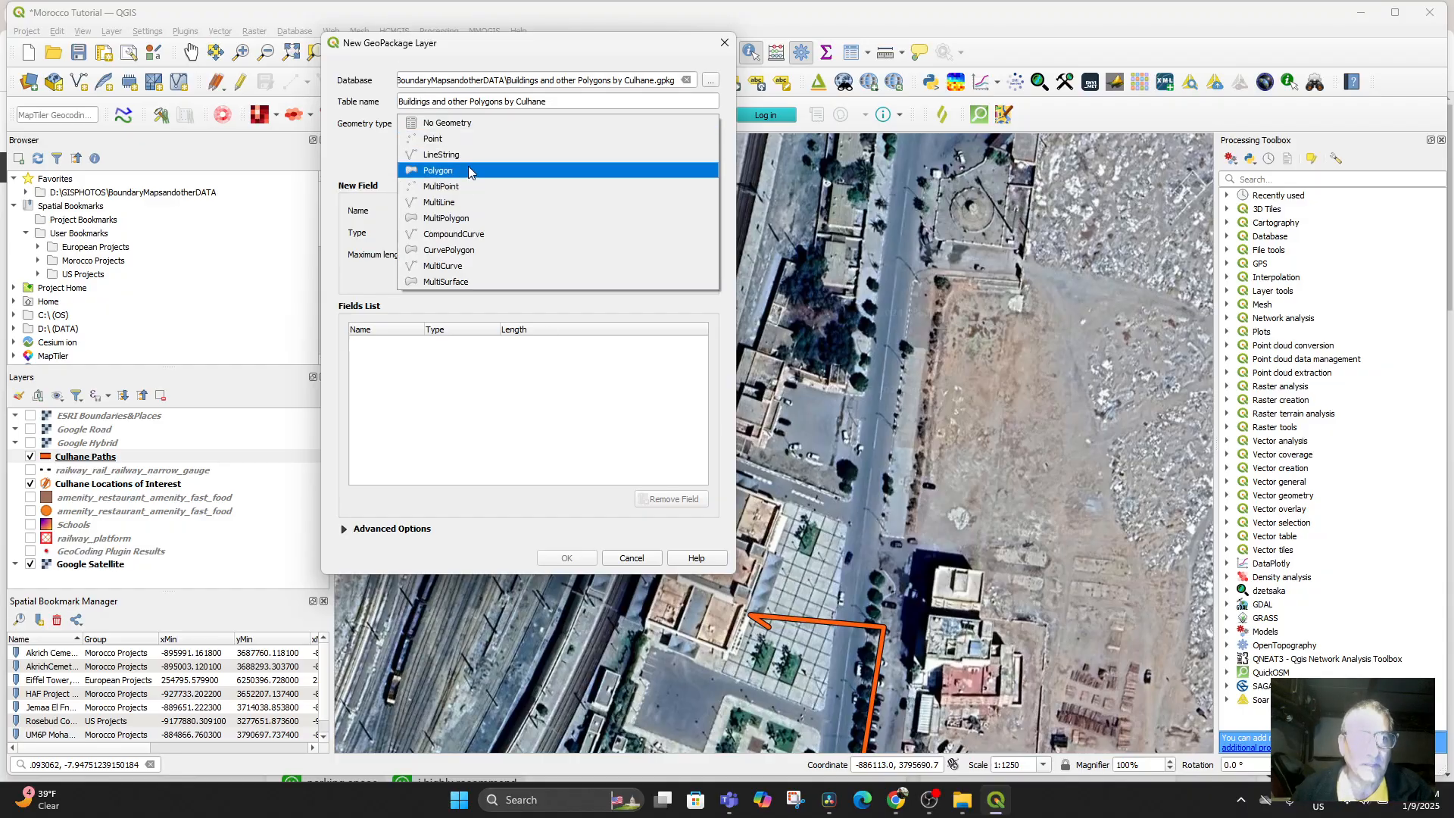
left_click(468, 169)
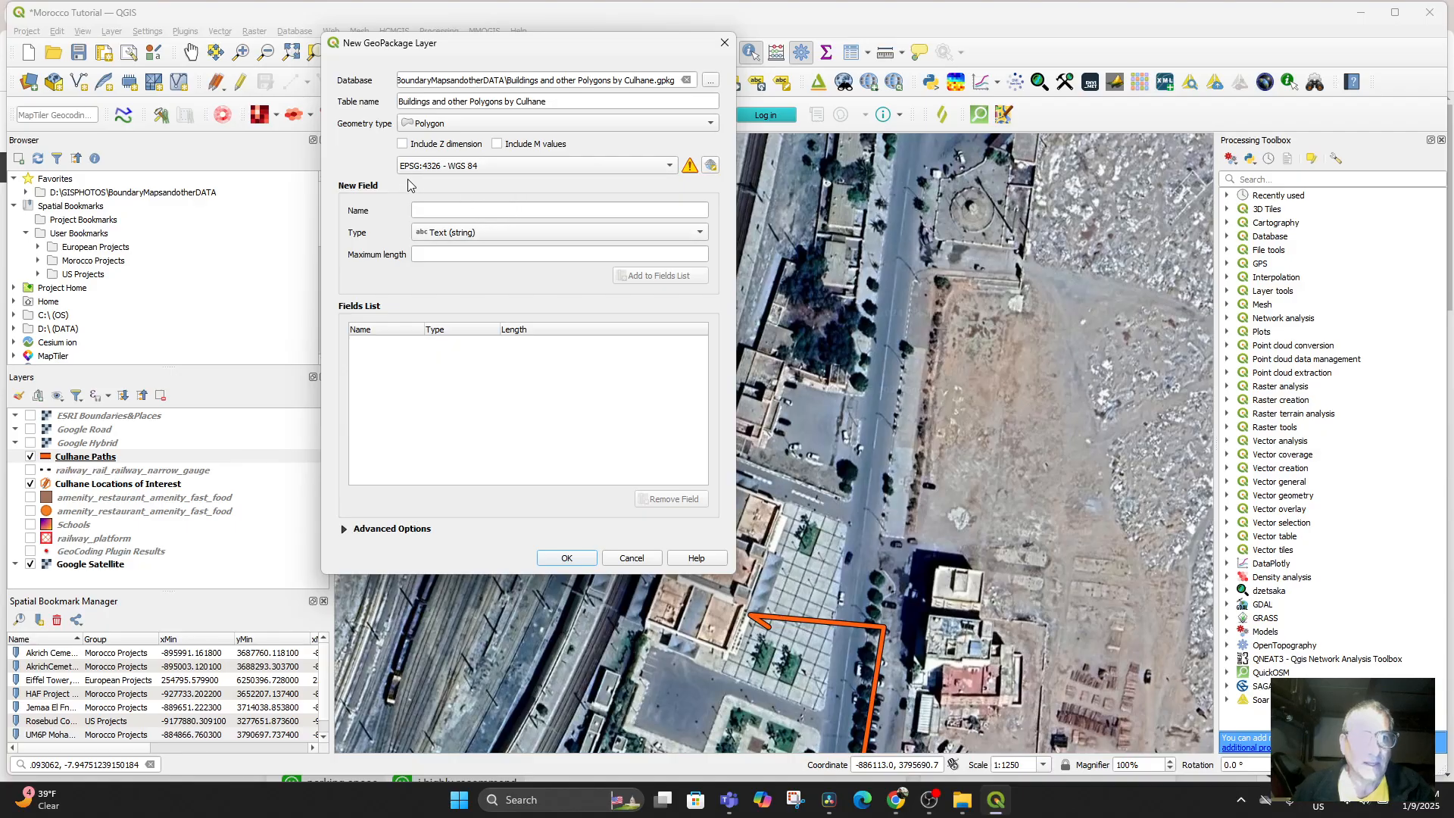
left_click(611, 167)
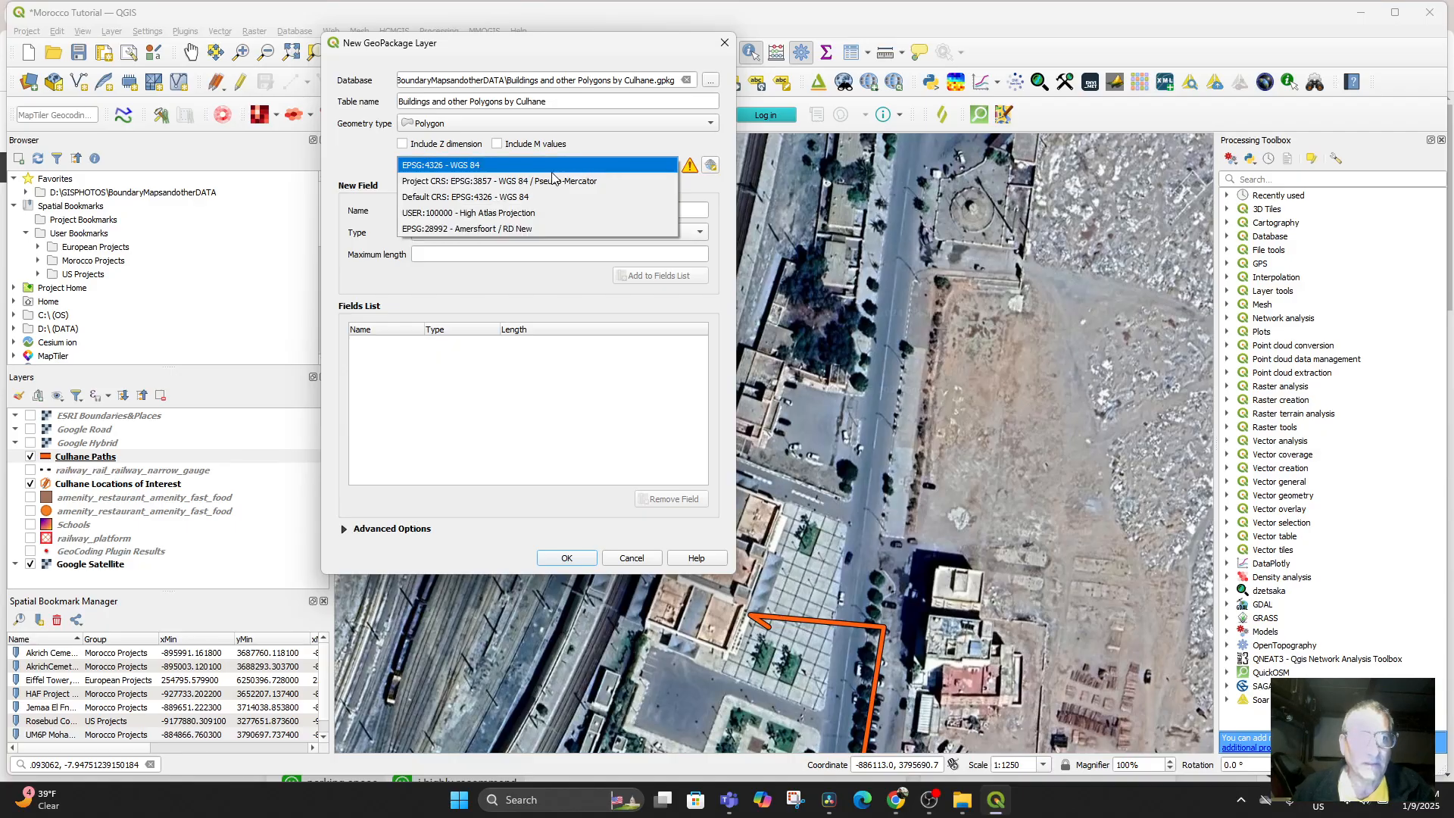
left_click(506, 182)
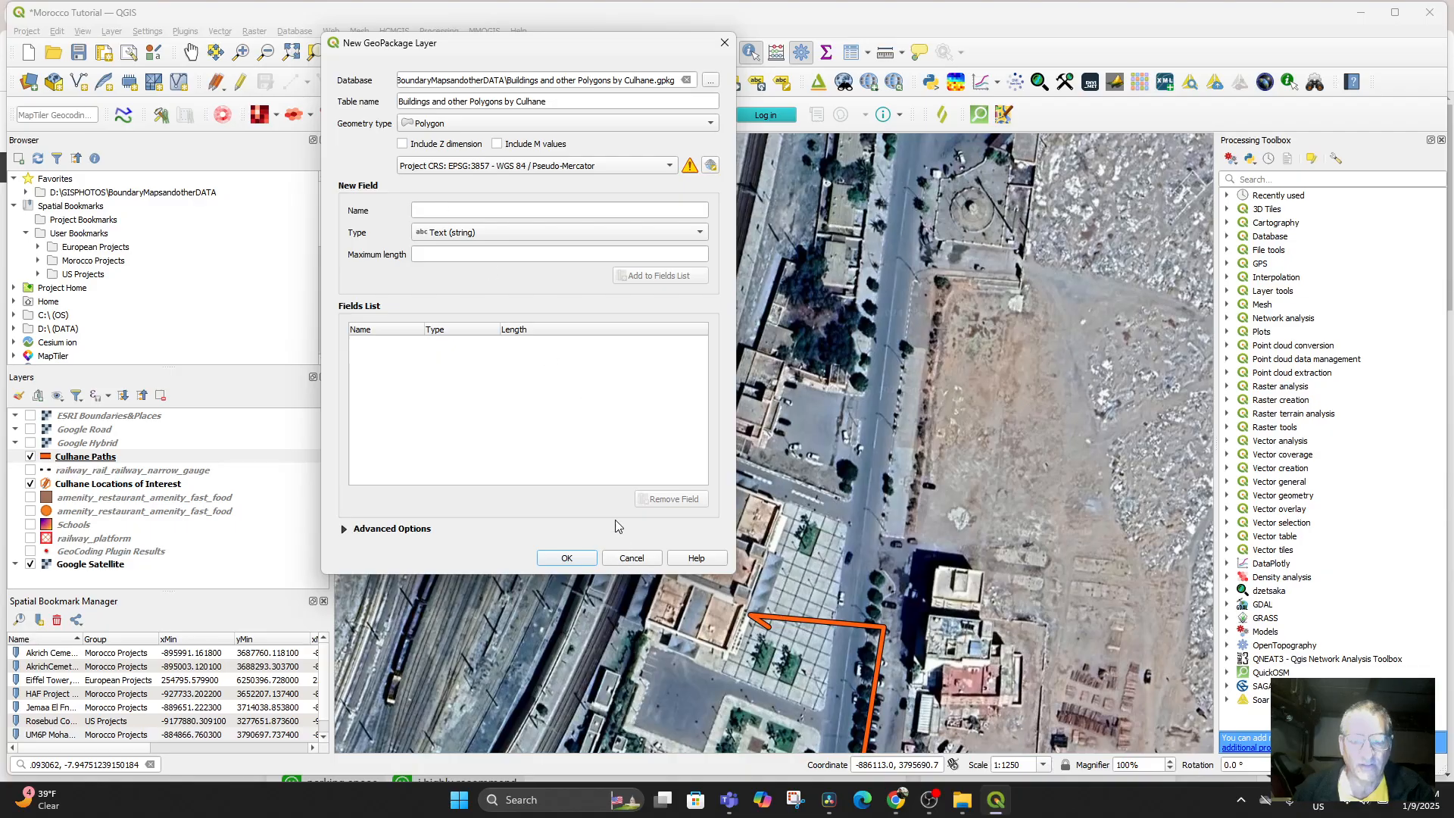
Step: Add the text fields Name, Address, Website and Photo, and create the polygon layer
left_click(437, 212)
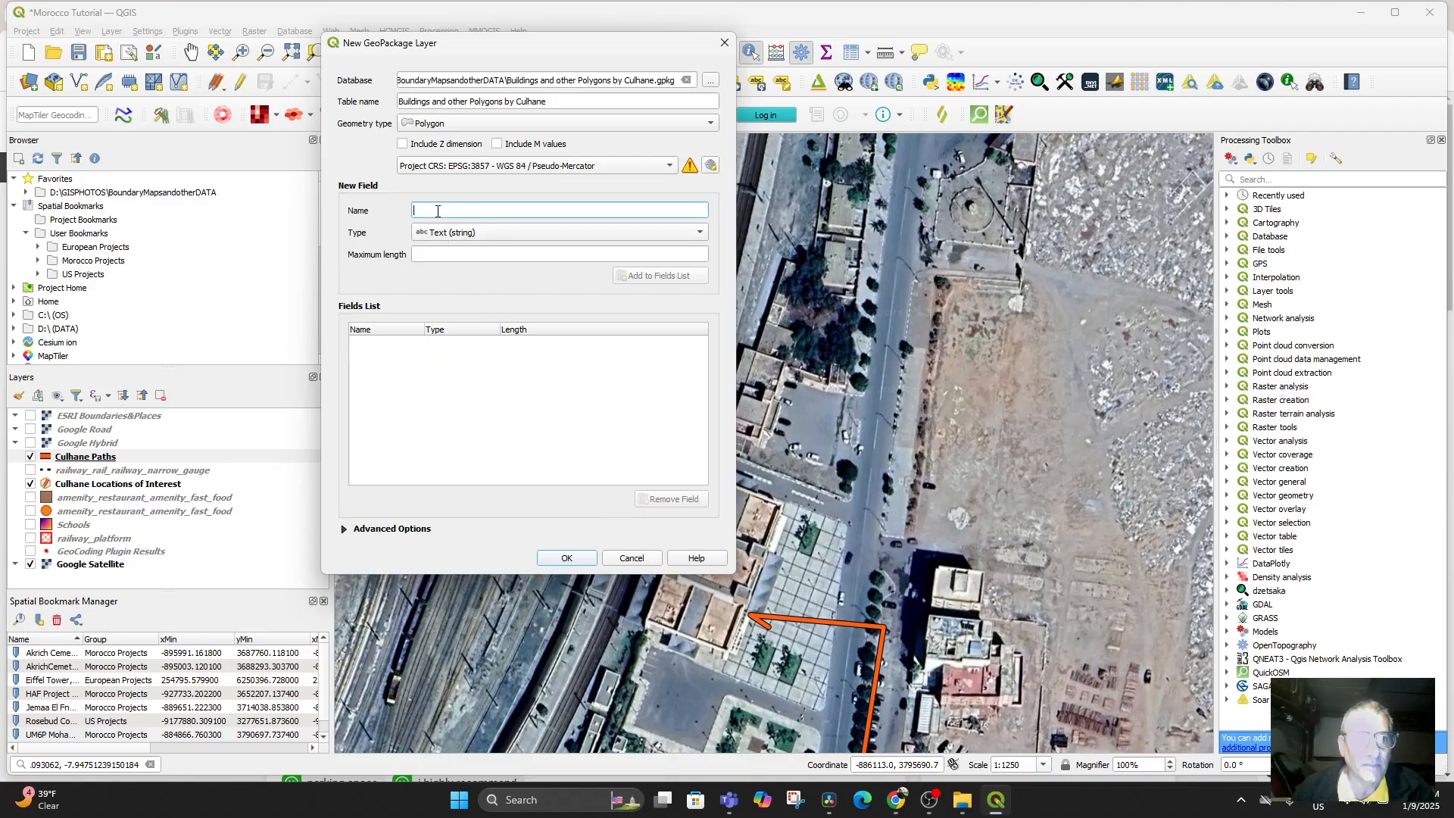
type("Name")
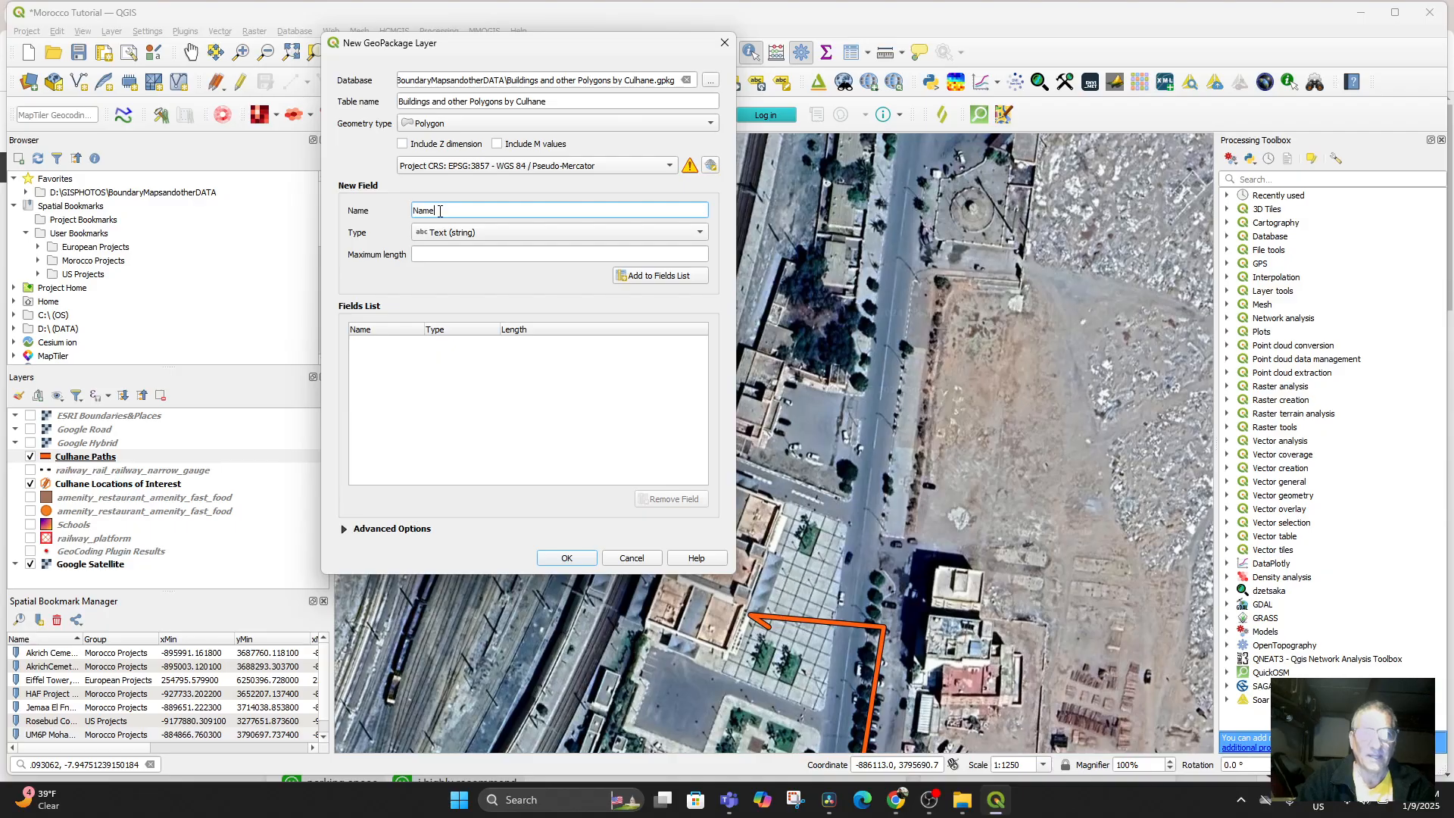
left_click(625, 277)
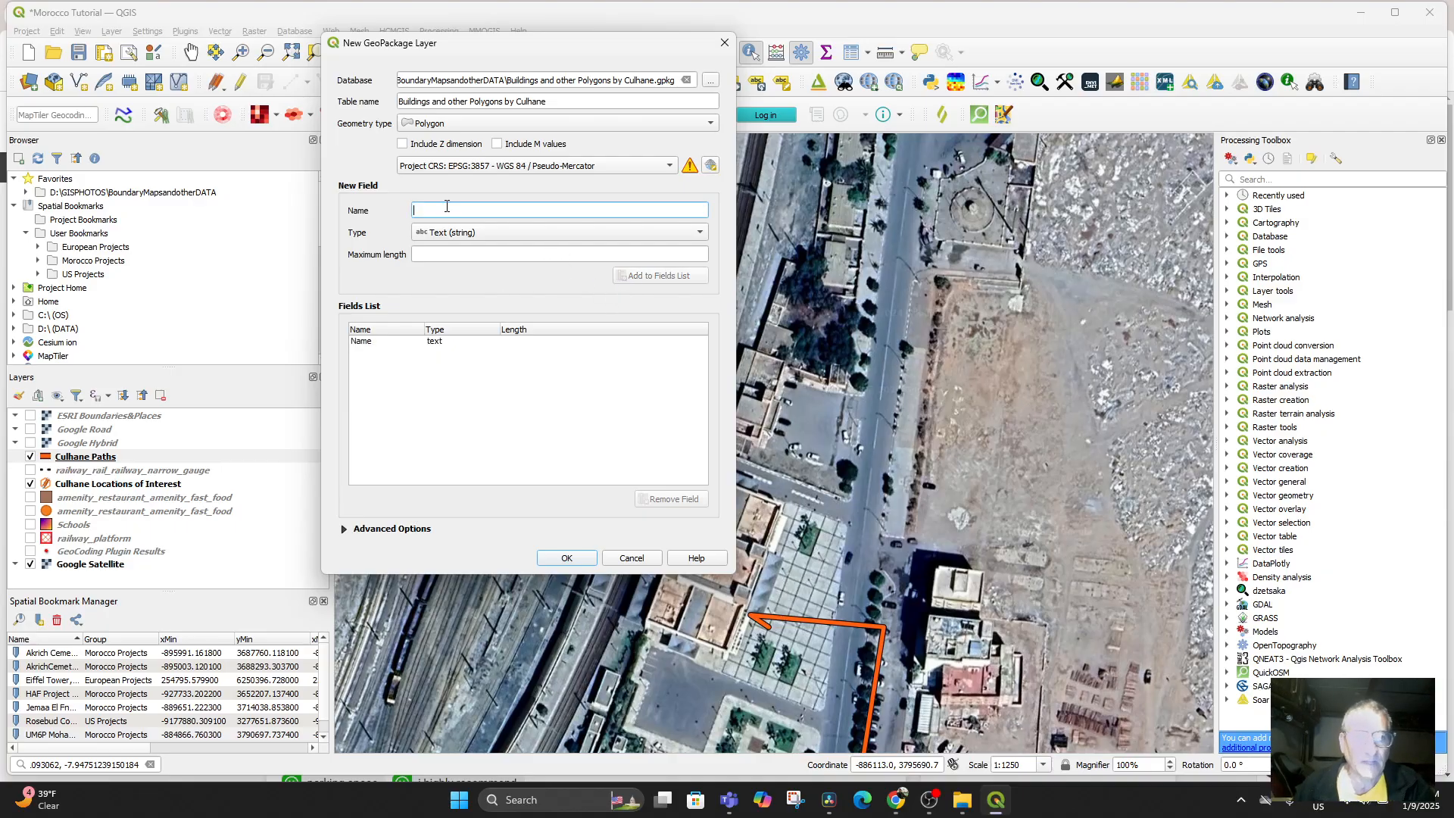
type("Address")
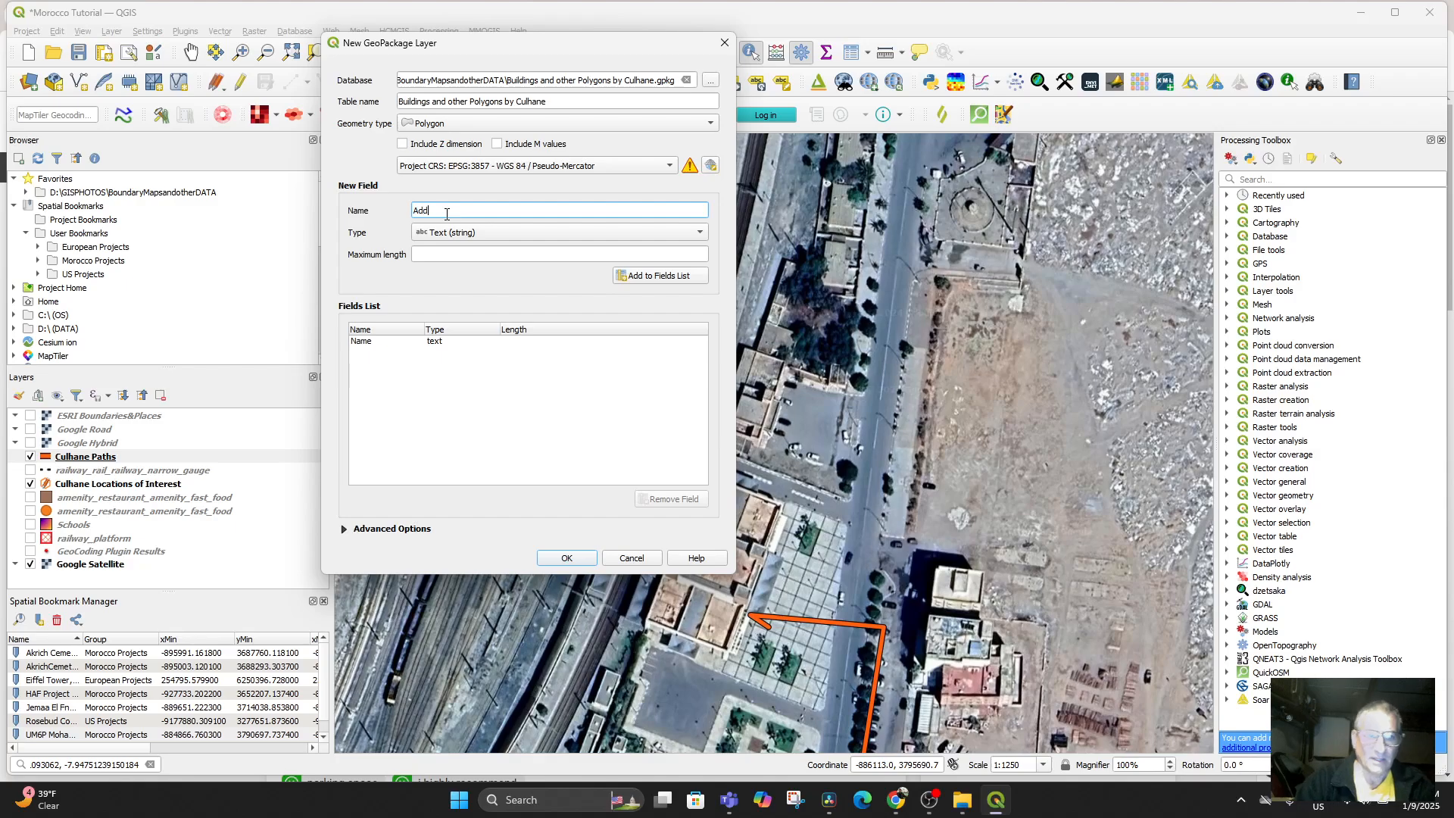
left_click(627, 275)
type("Website")
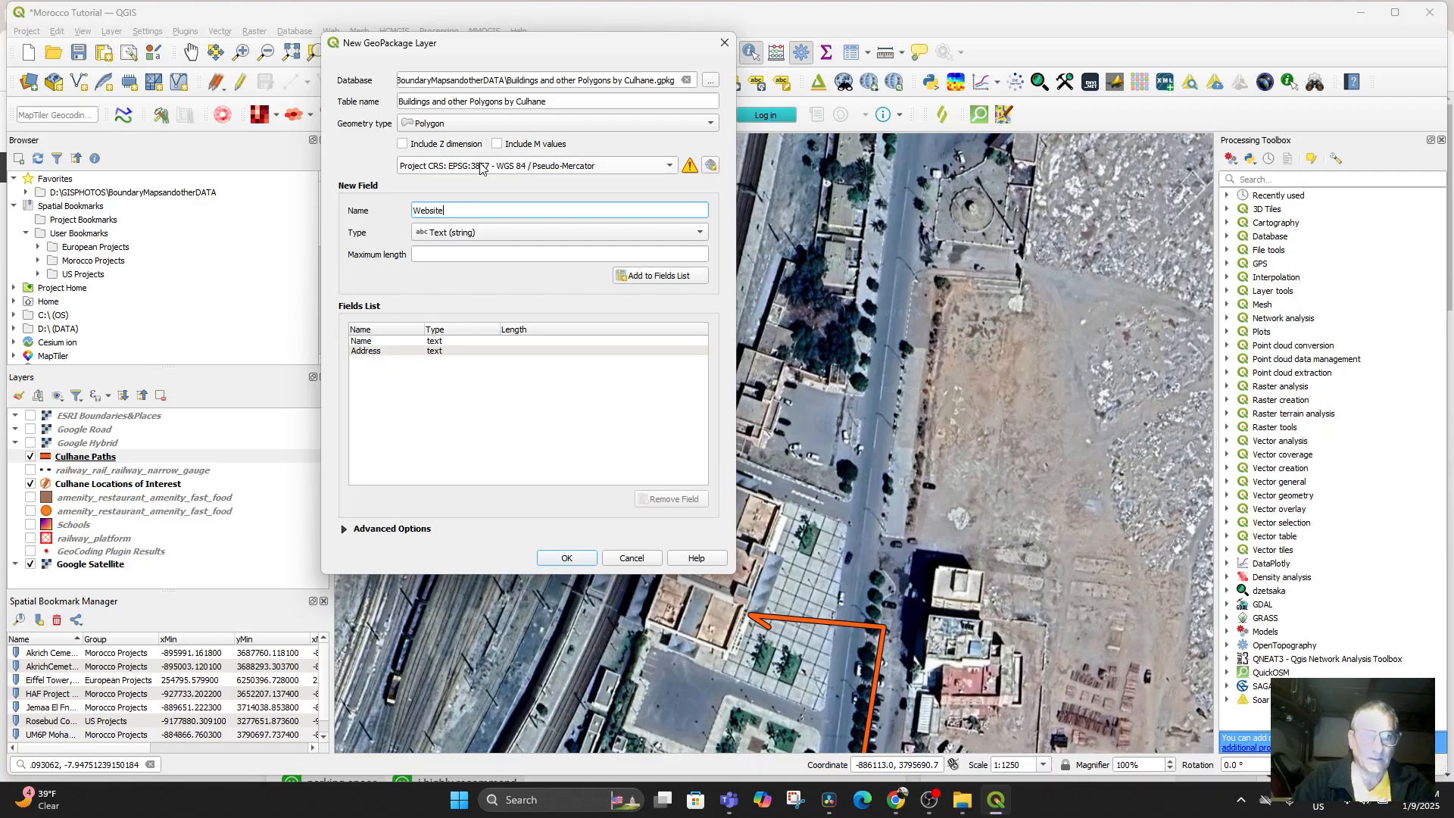
key("Return")
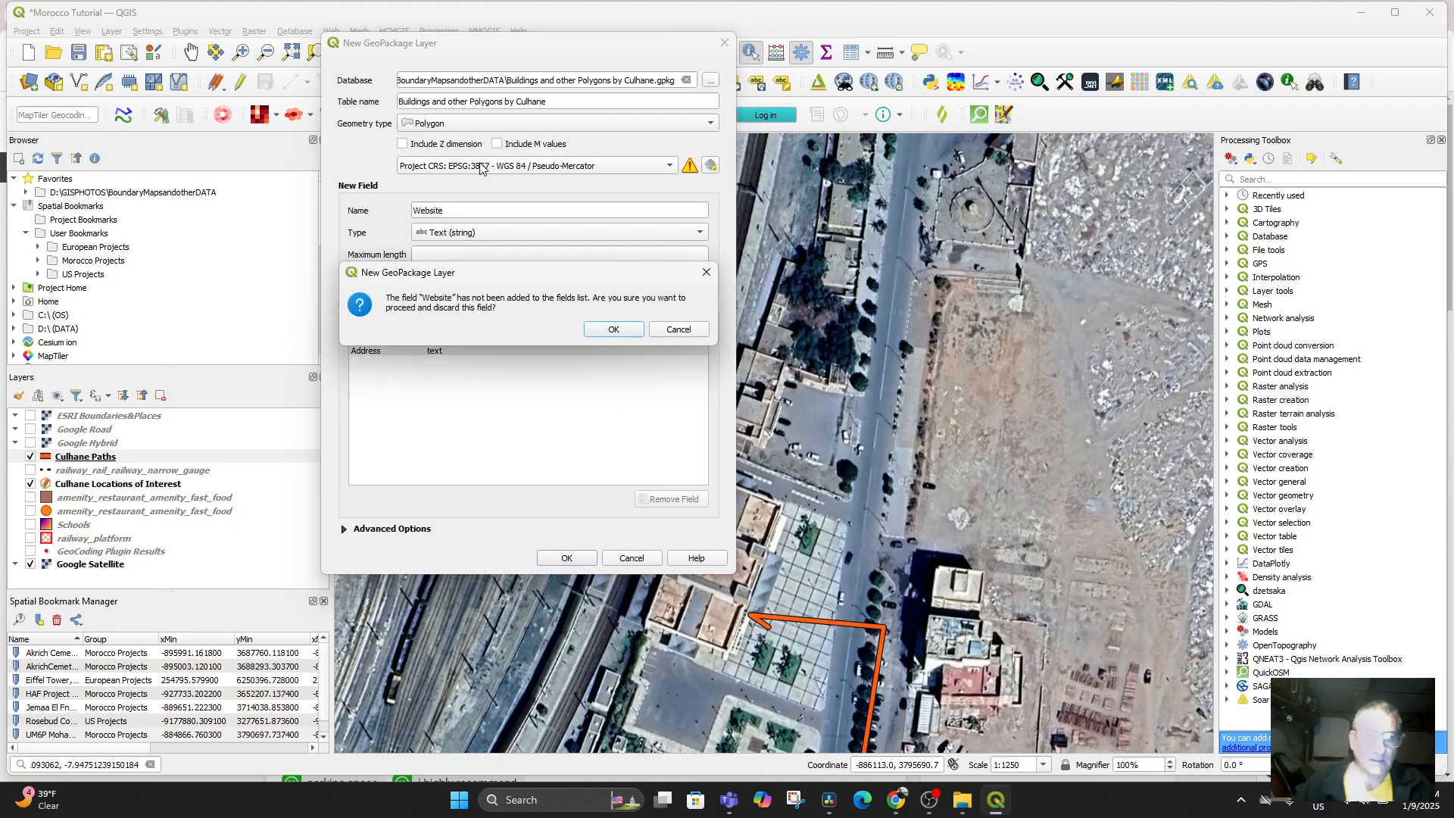
left_click(662, 331)
left_click(661, 278)
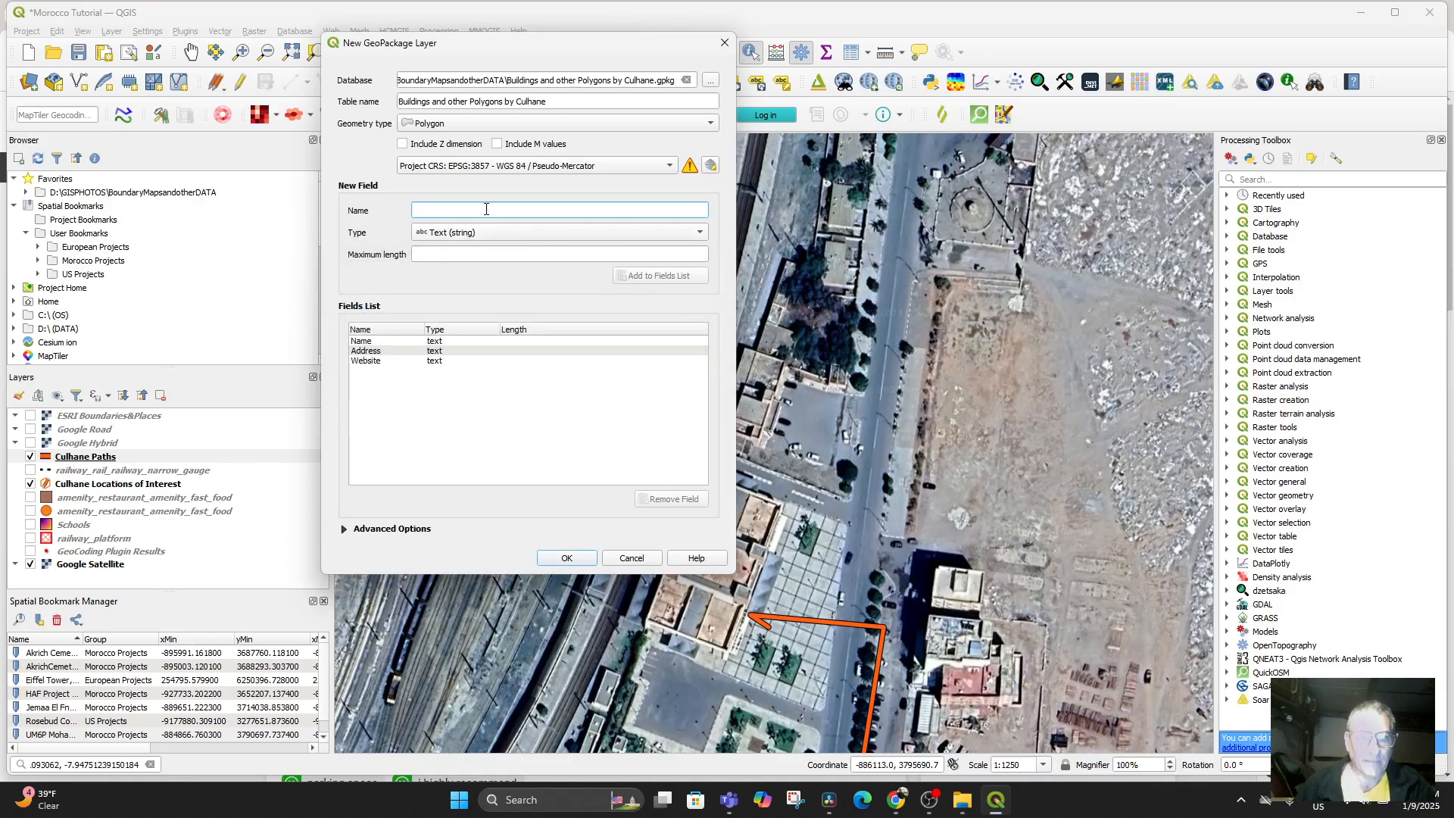
type("Photo")
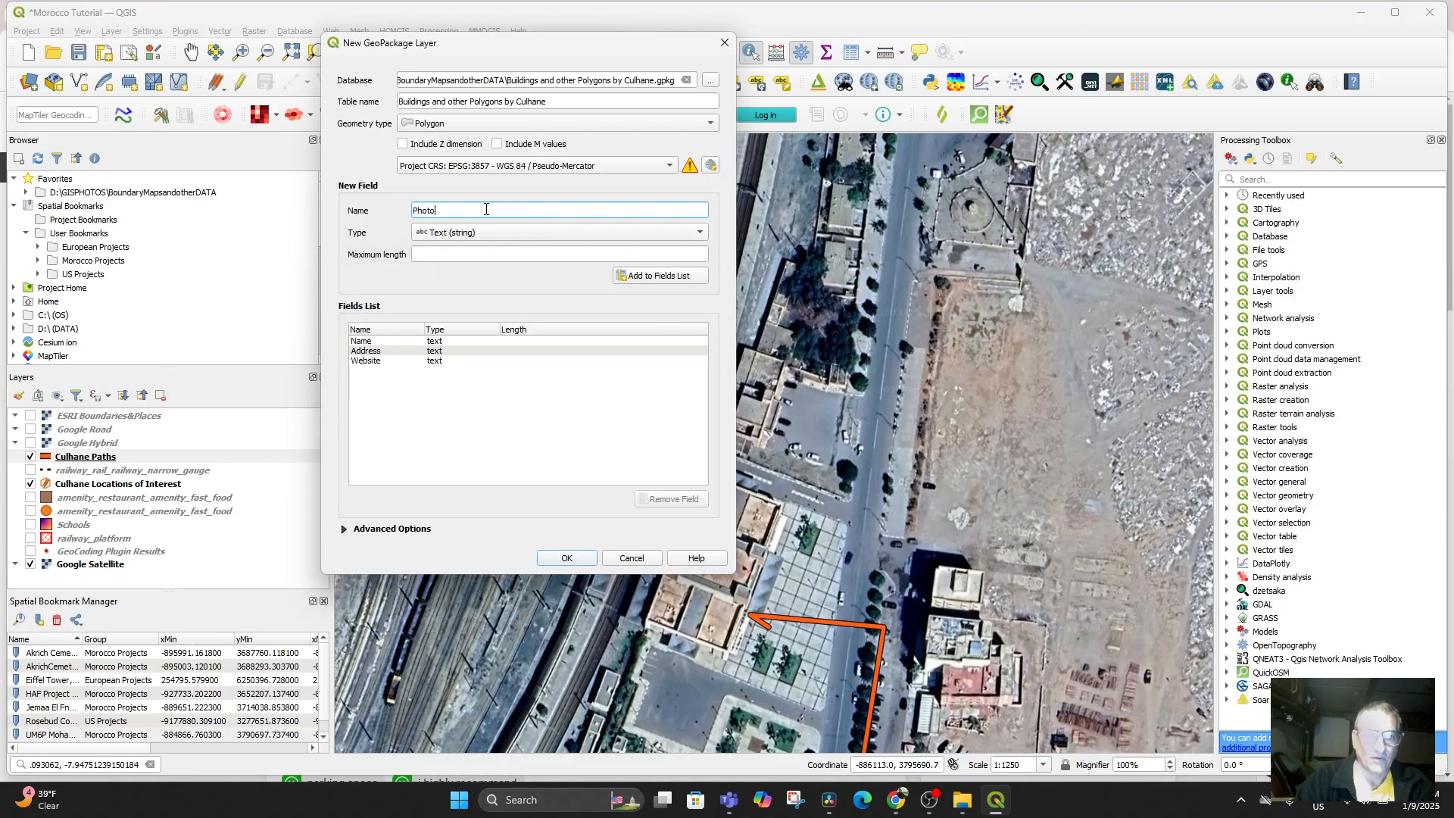
left_click(656, 276)
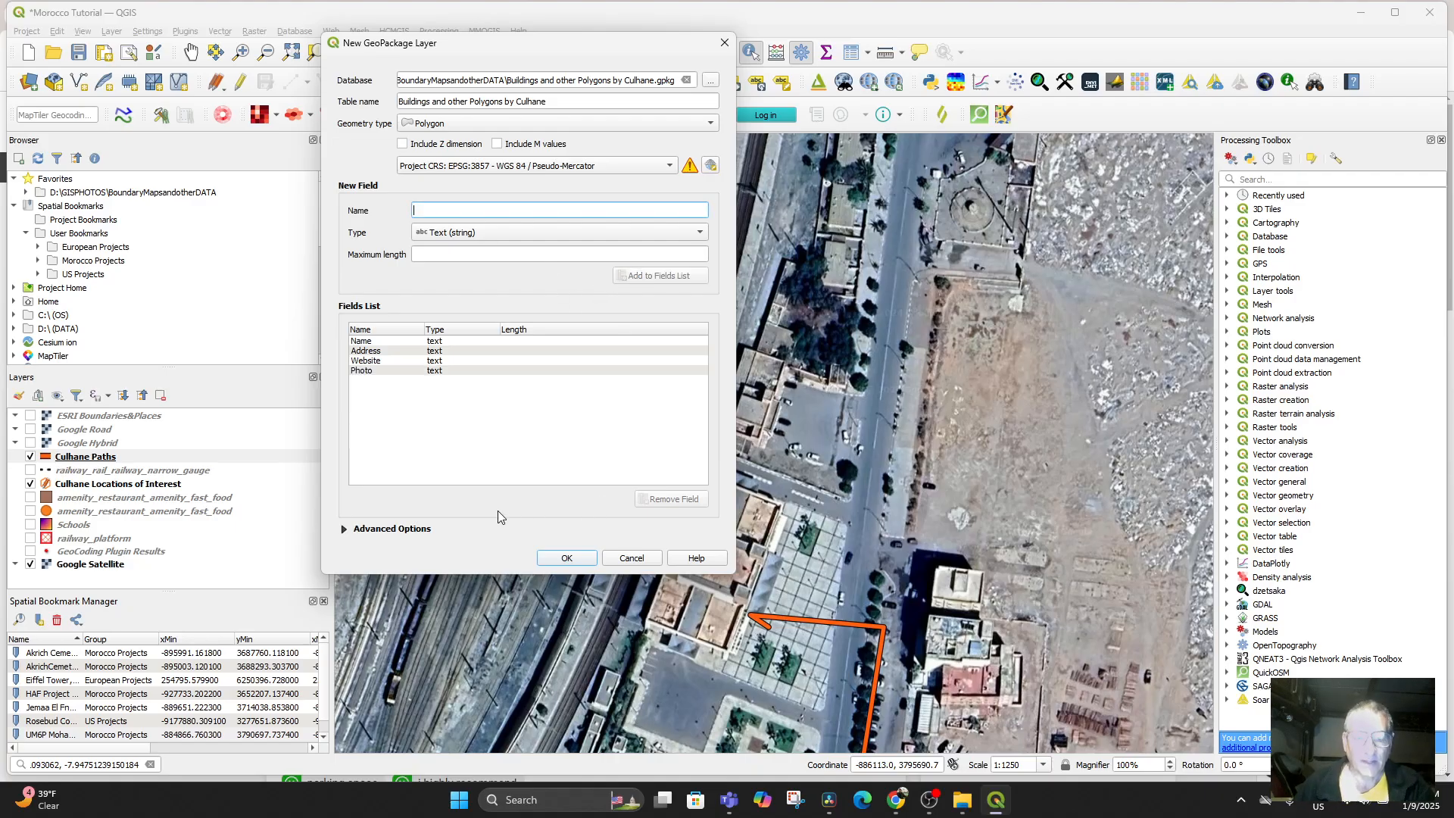
left_click(564, 559)
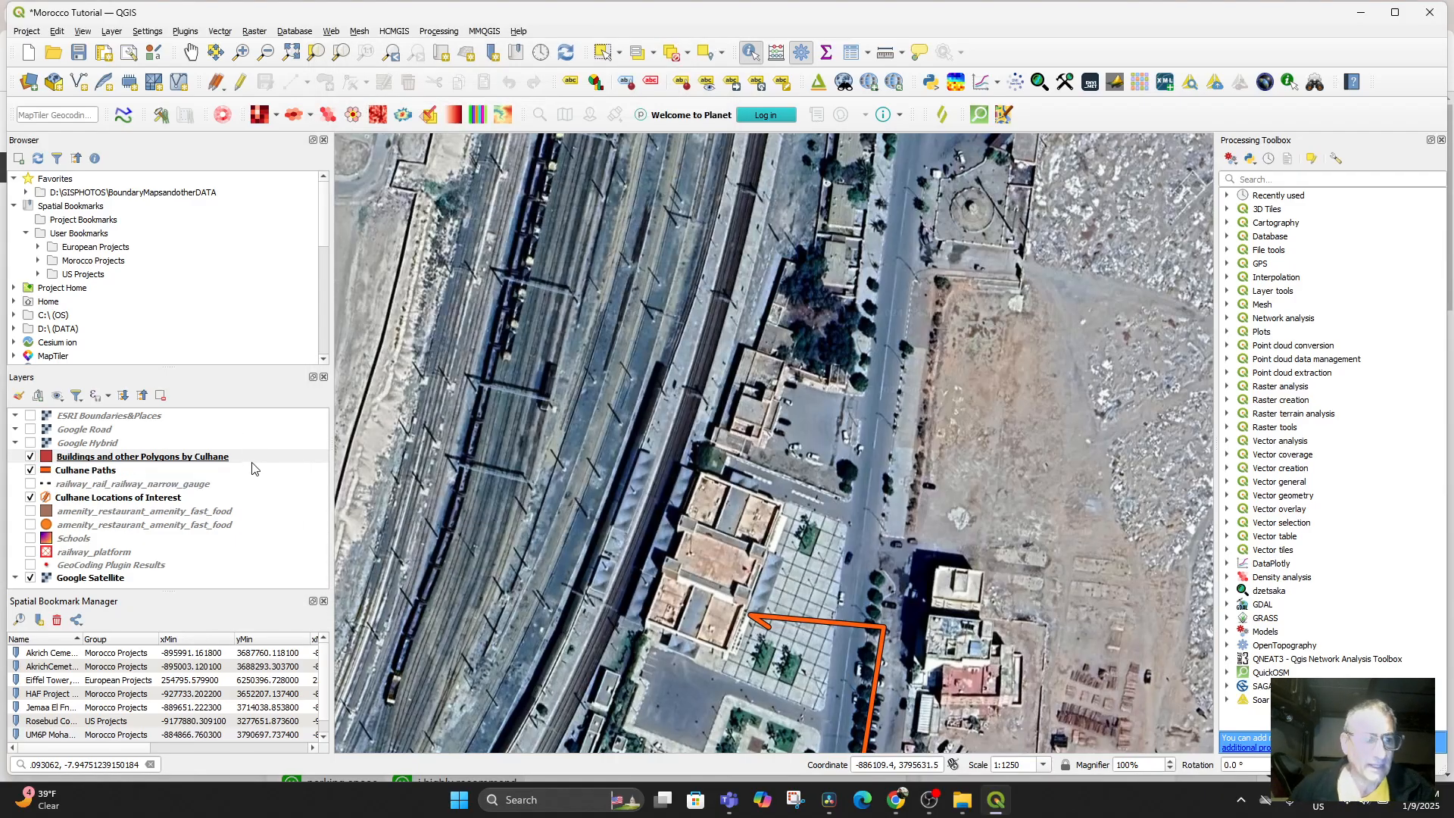
Step: Trace the four corners of the railway station building as a polygon on the new buildings layer, and stop editing
left_click(104, 460)
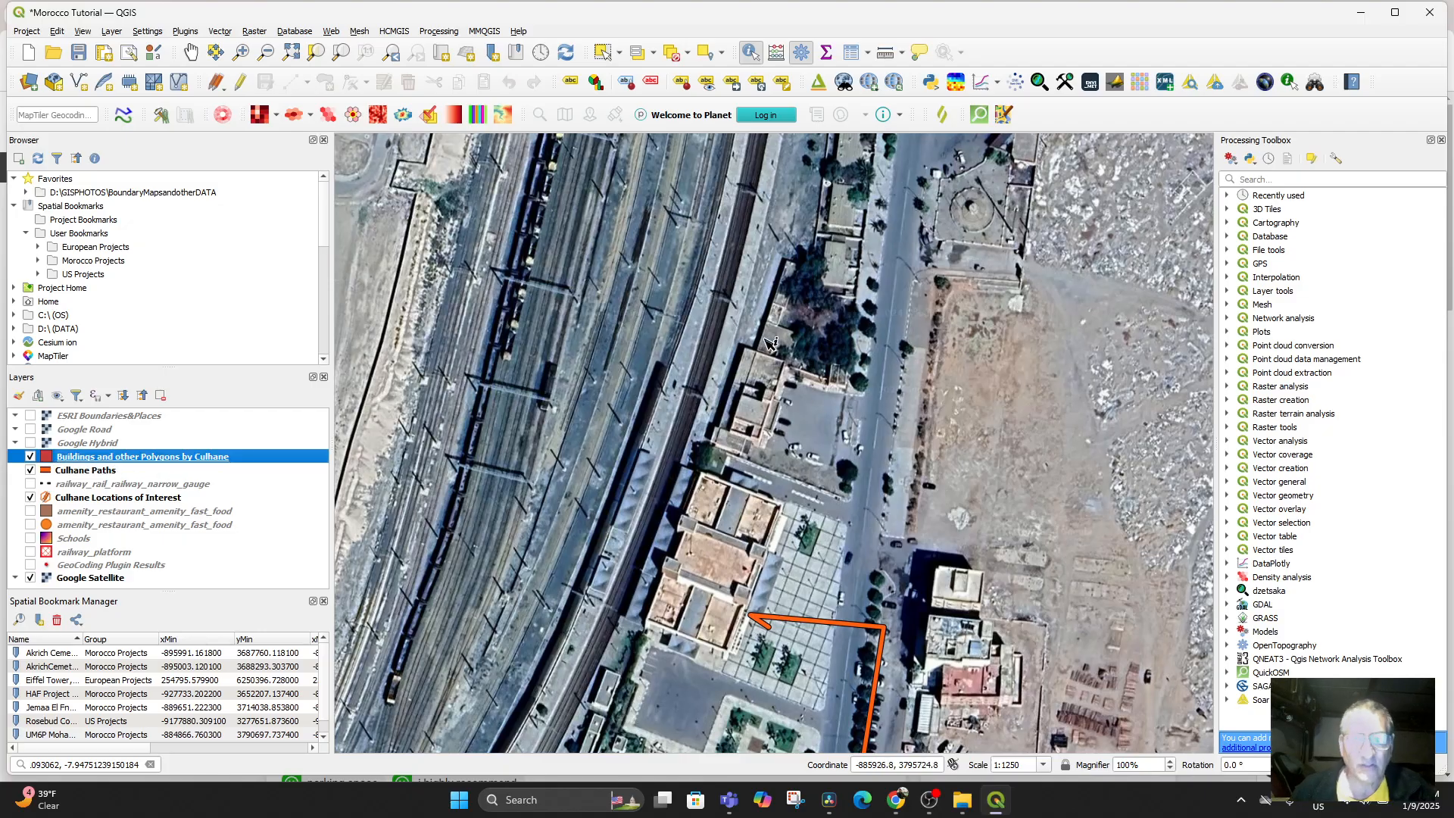
left_click(240, 81)
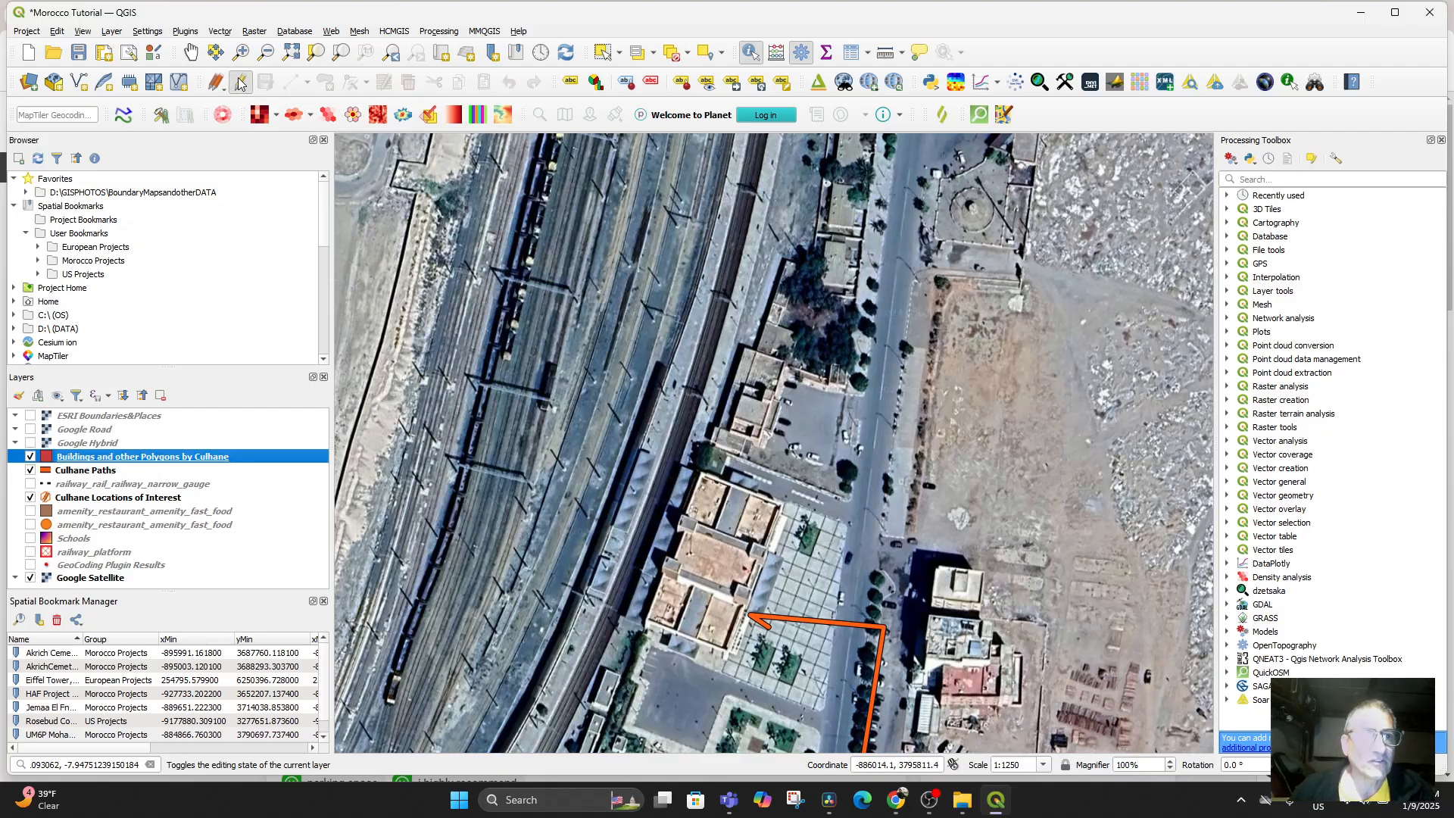
left_click(325, 82)
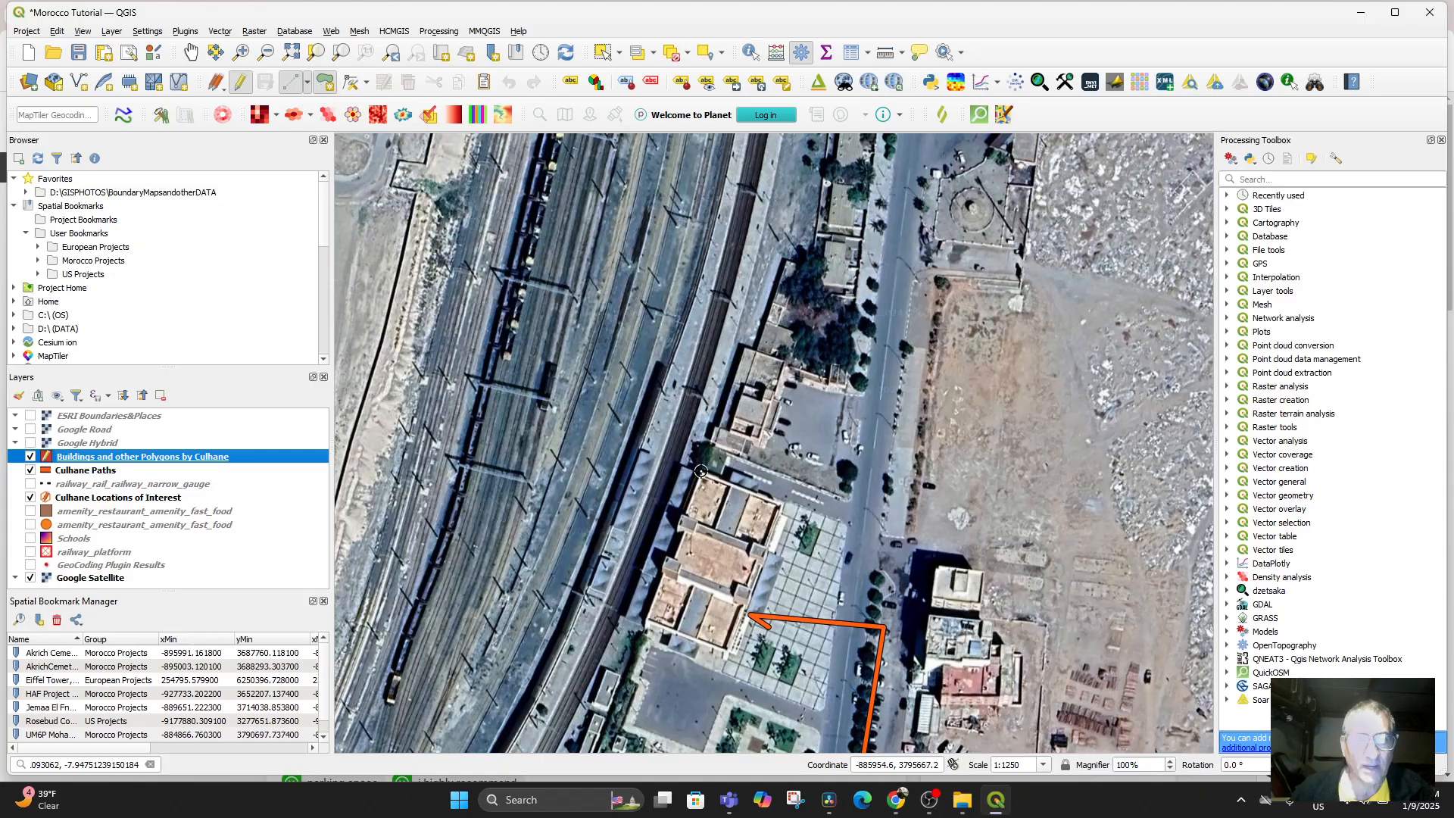
left_click(786, 504)
left_click(702, 473)
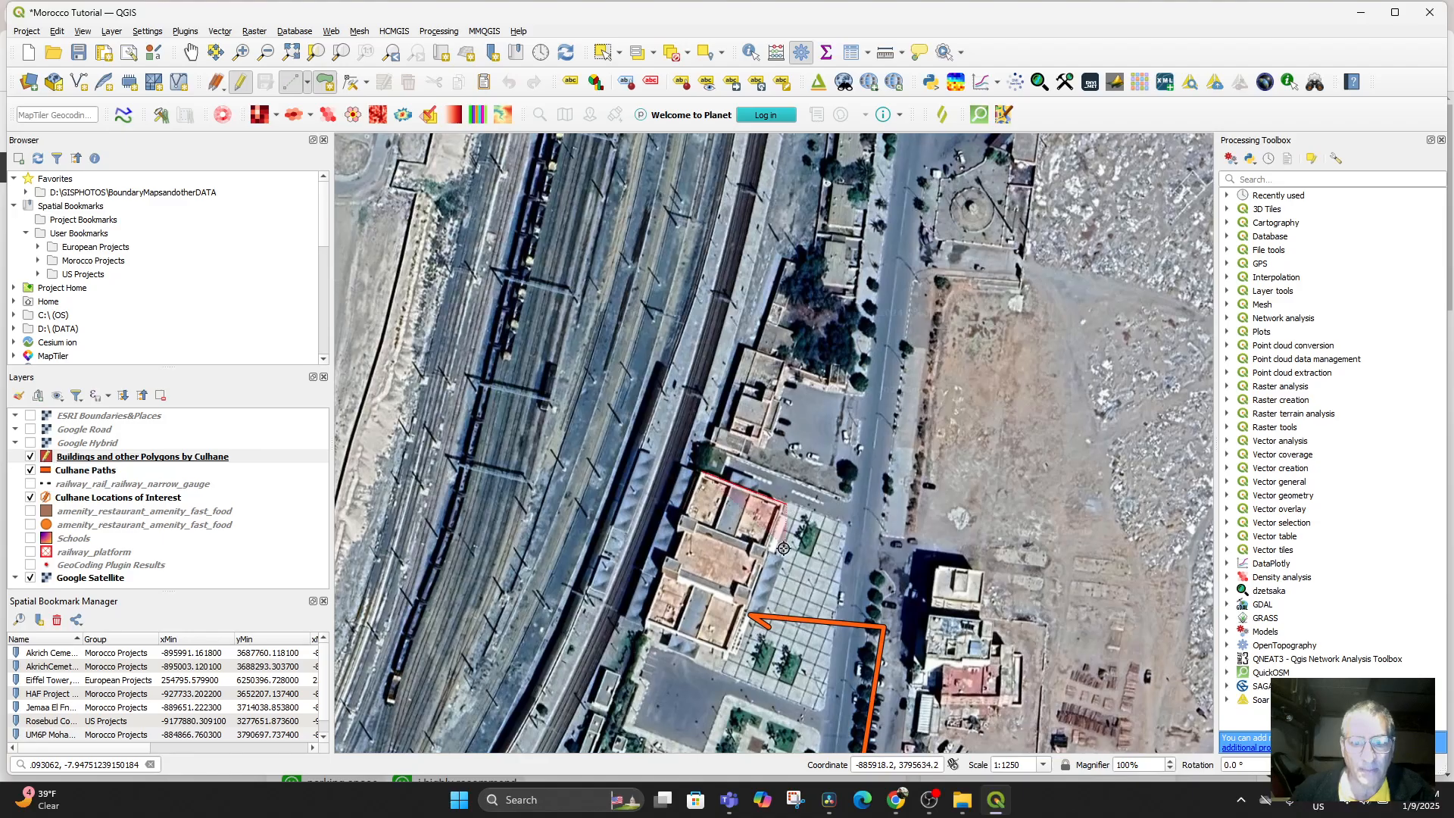
left_click(729, 649)
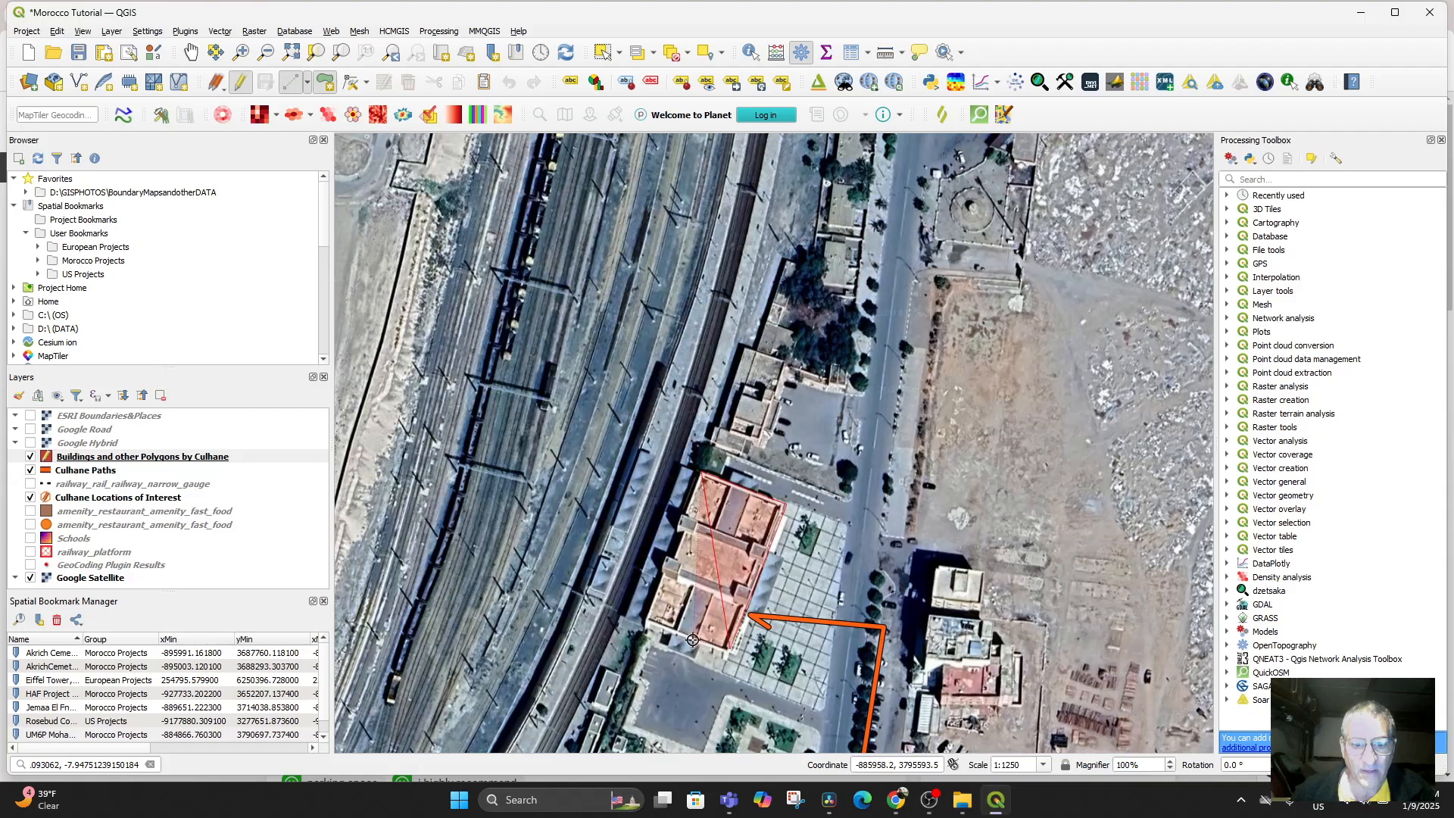
left_click(642, 621)
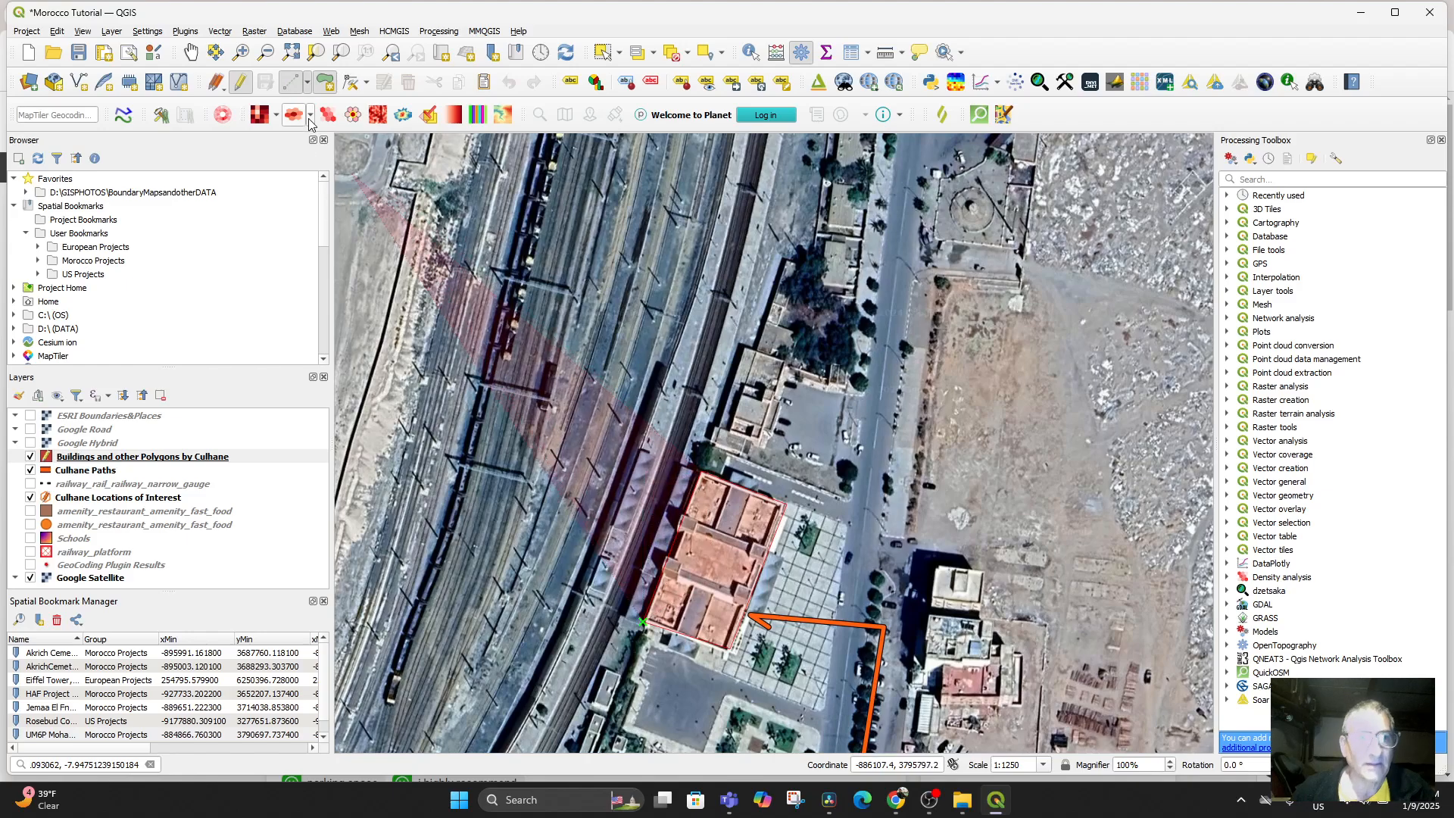
left_click(240, 86)
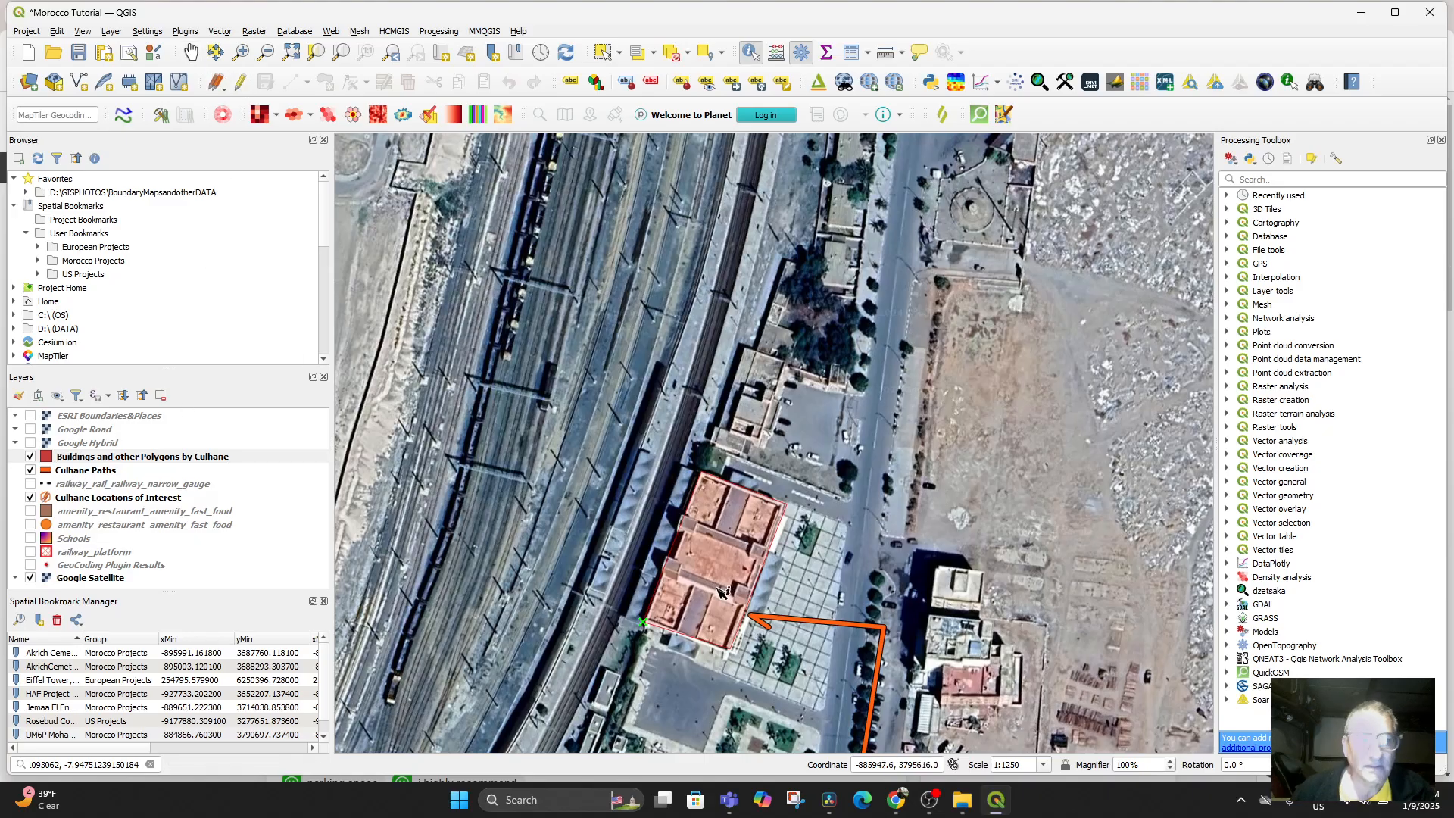
Step: Turn editing back on for the buildings layer and open its attribute table
left_click(239, 85)
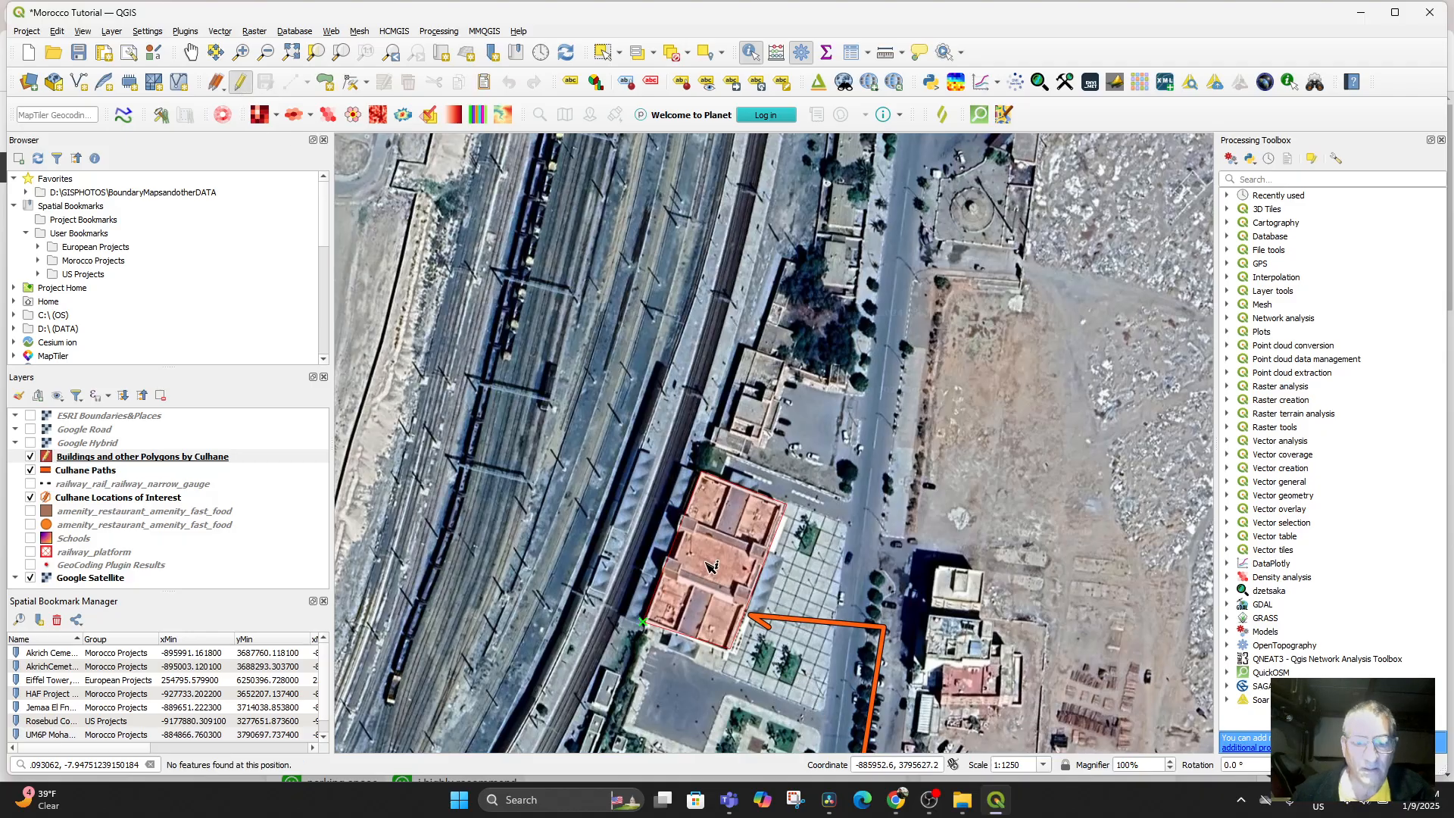
left_click(95, 458)
right_click(95, 458)
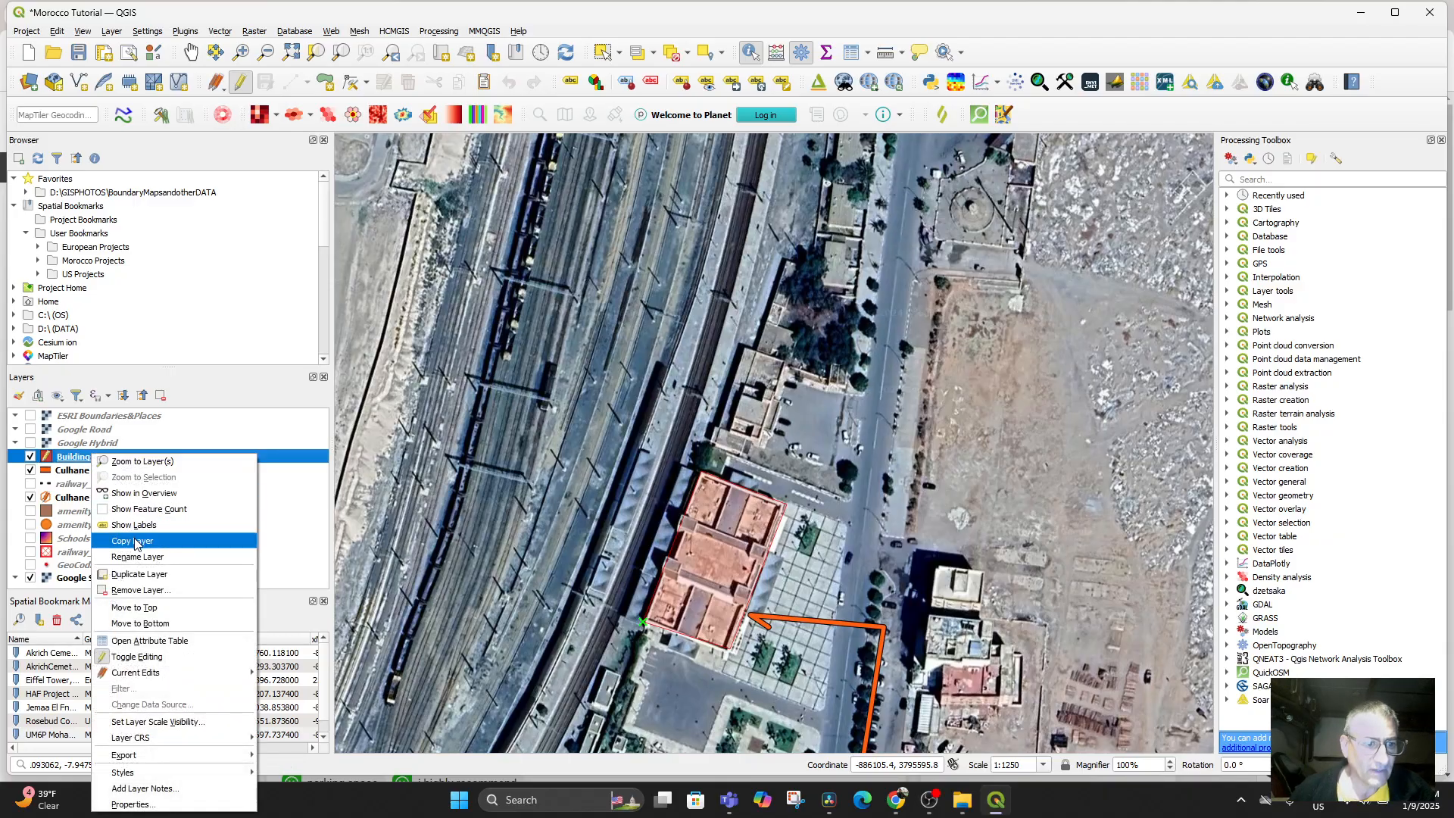
left_click(174, 643)
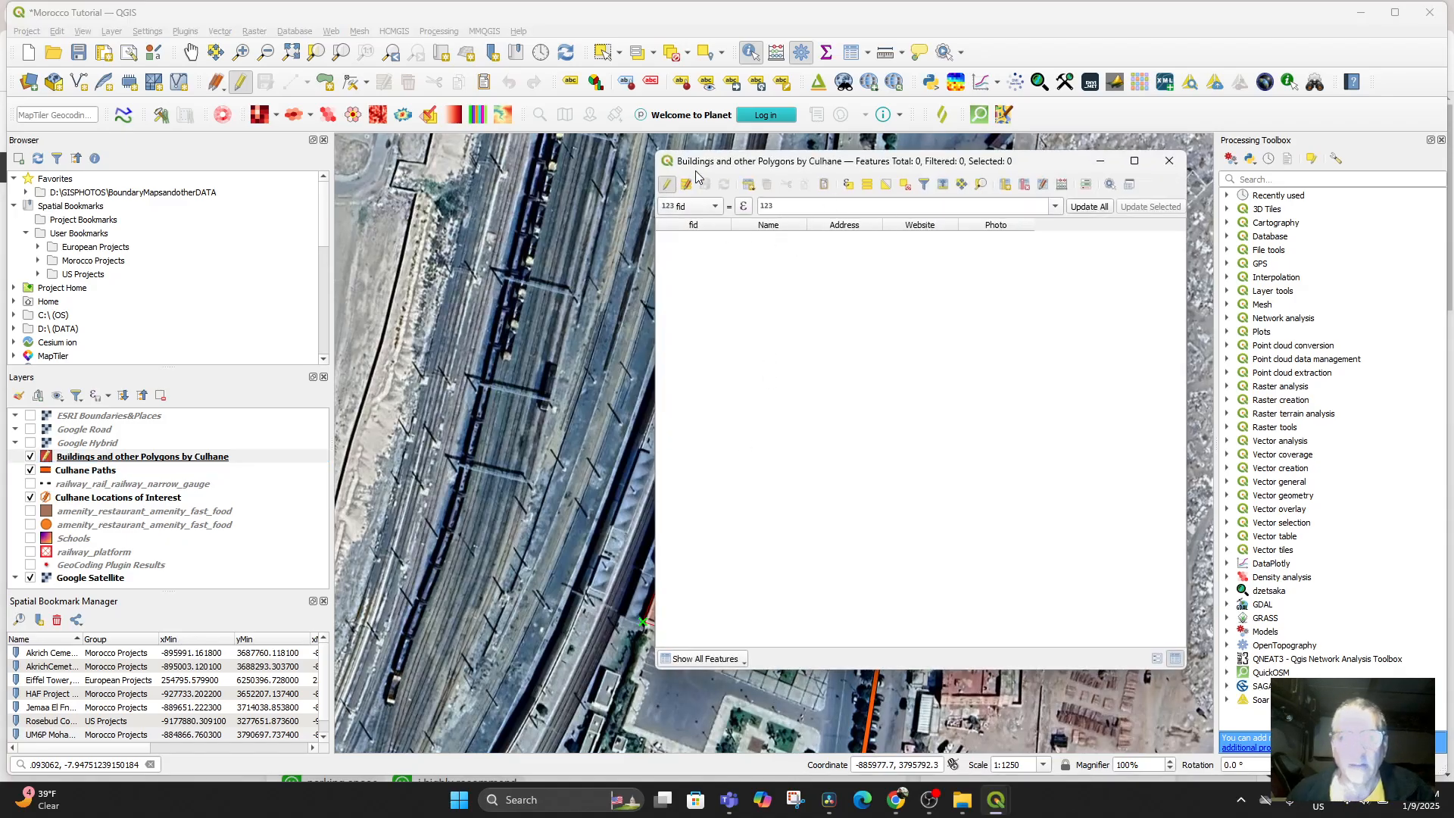
left_click(666, 187)
left_click(666, 186)
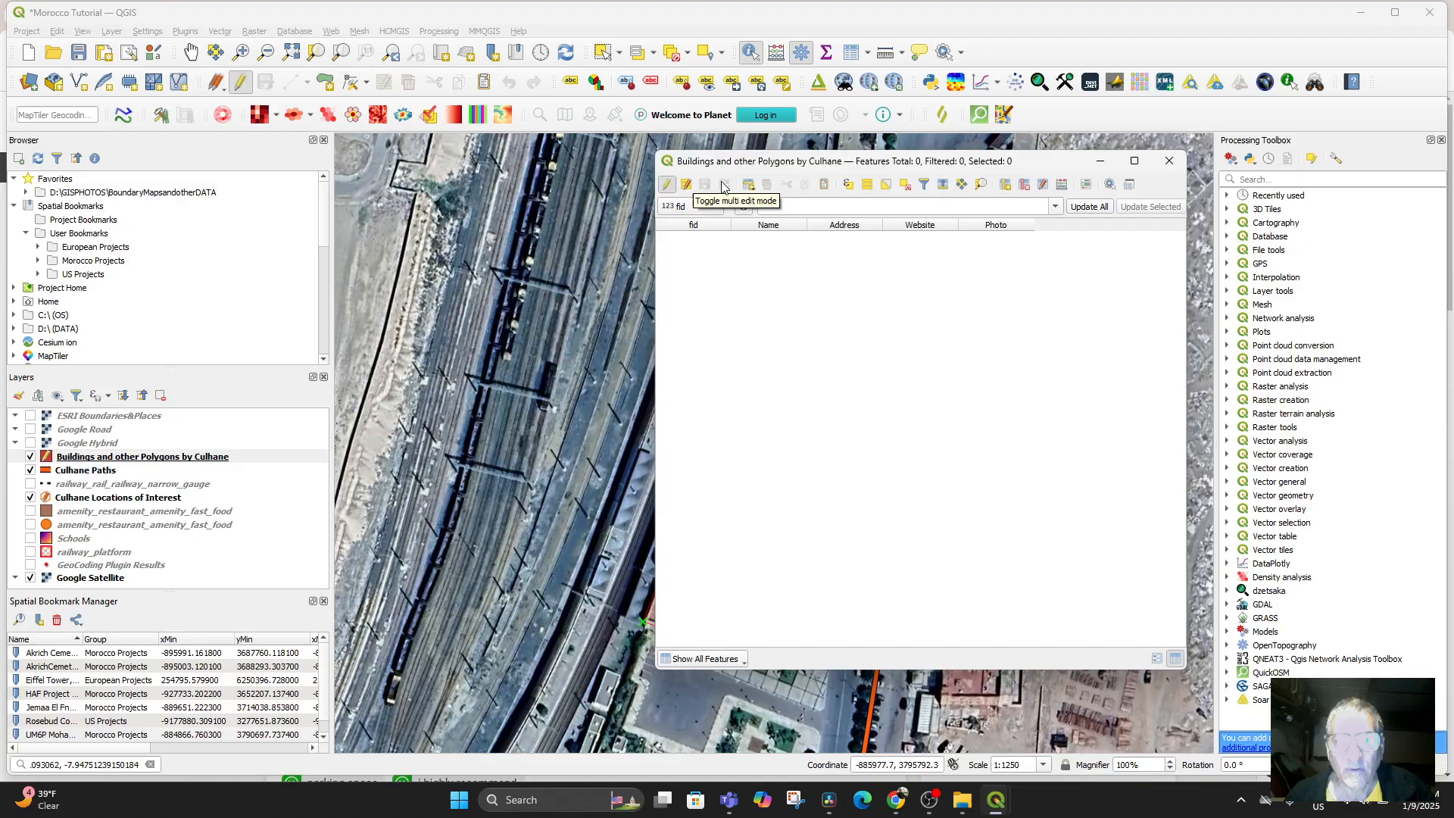
Step: Add a row to the buildings attribute table and set its Name to "Ben Guerir Train Station"
left_click(750, 188)
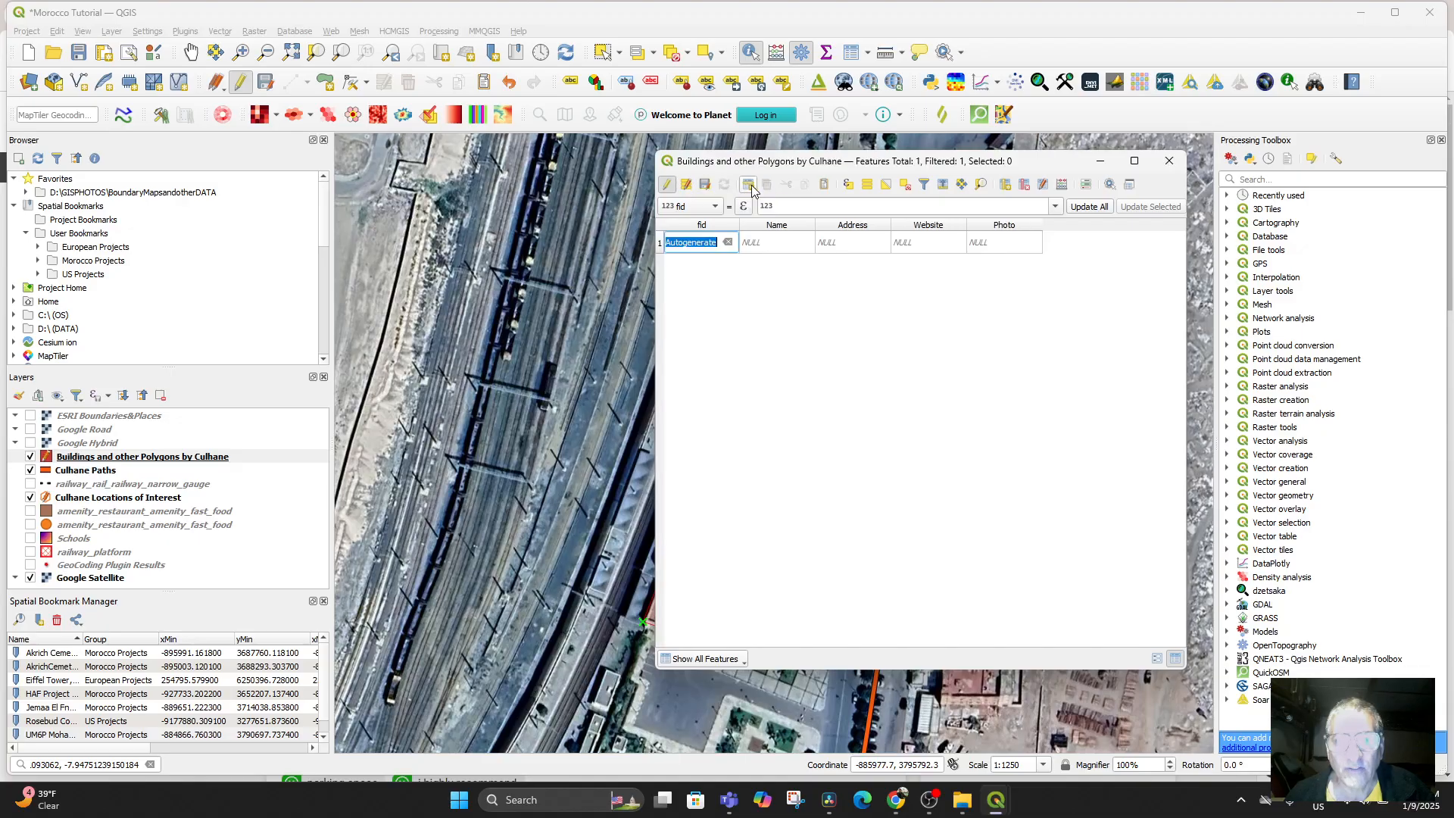
left_click(788, 250)
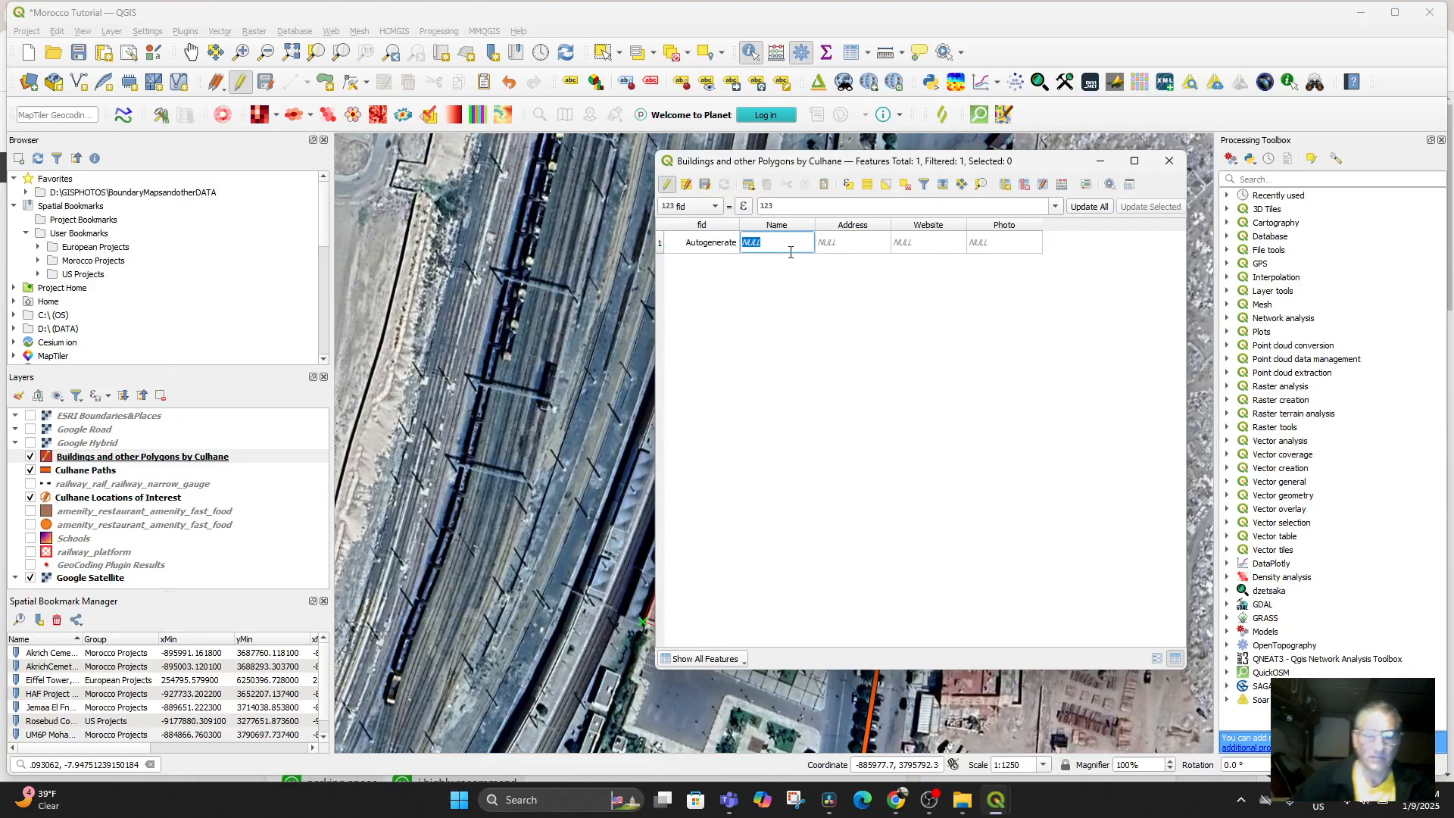
type("Ben Gue")
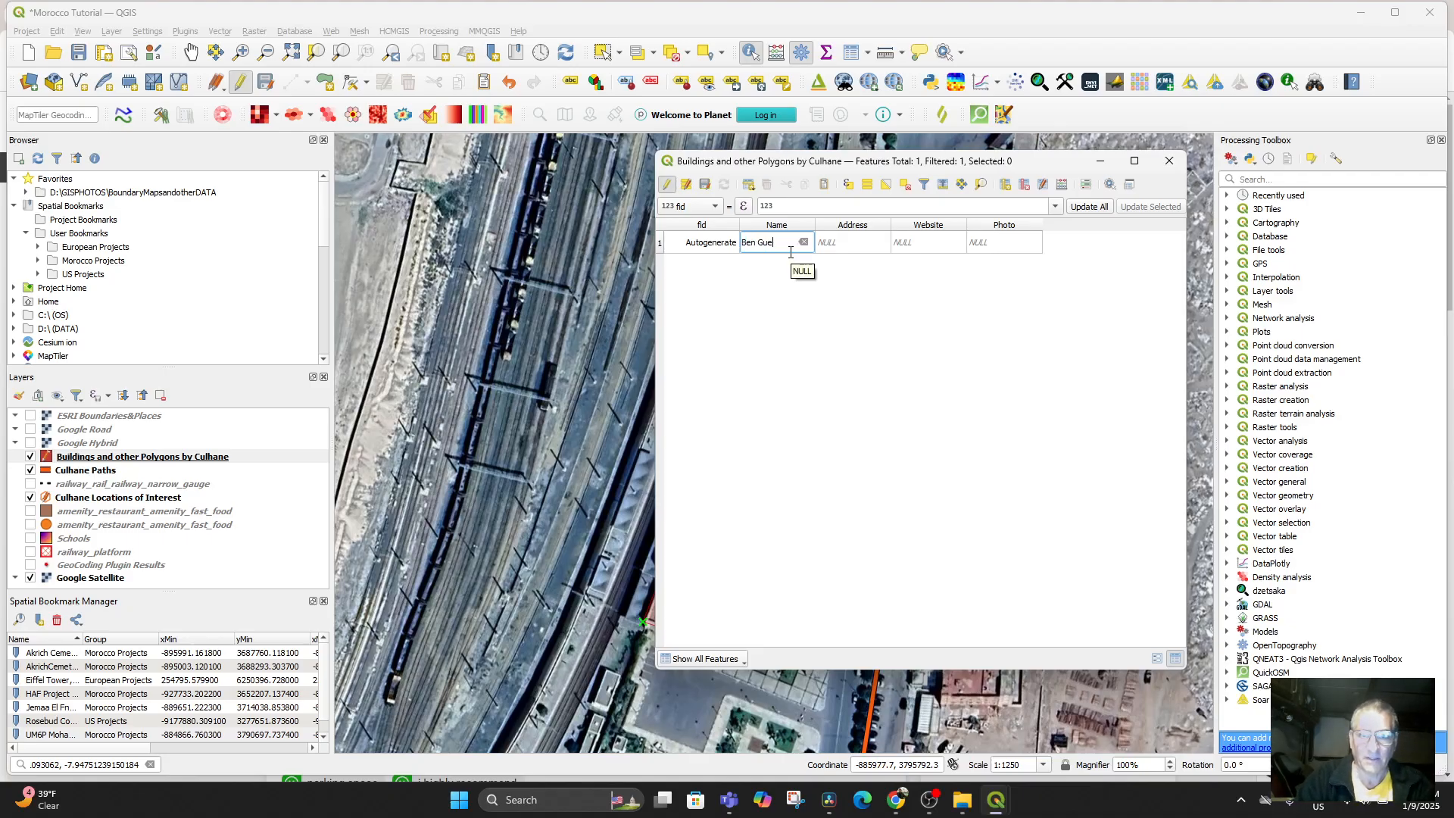
type("rir Train Stqtion")
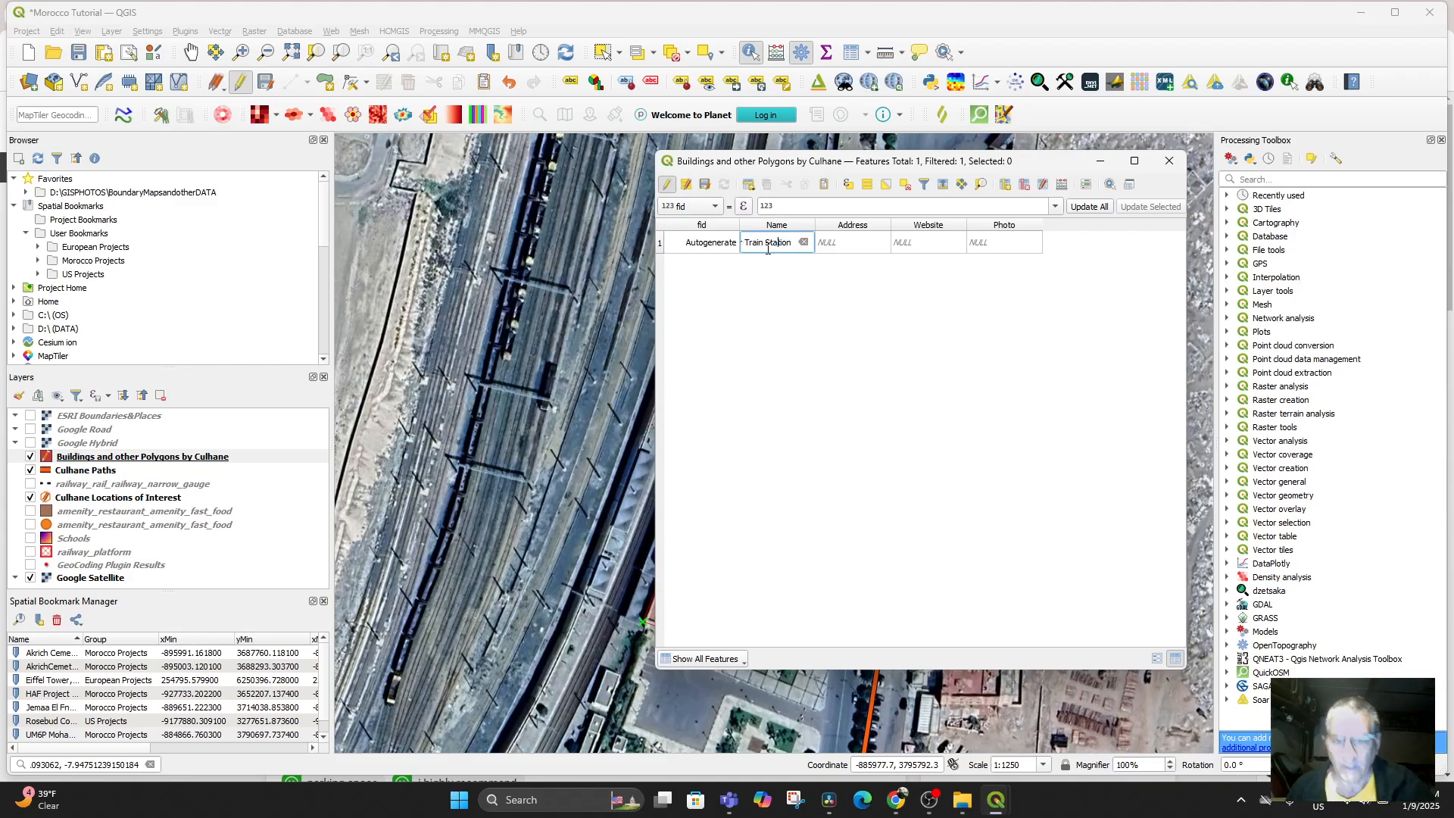
Step: Switch to Chrome and search the web for "ben guerir train station" to find a value for the Website field
left_click(911, 253)
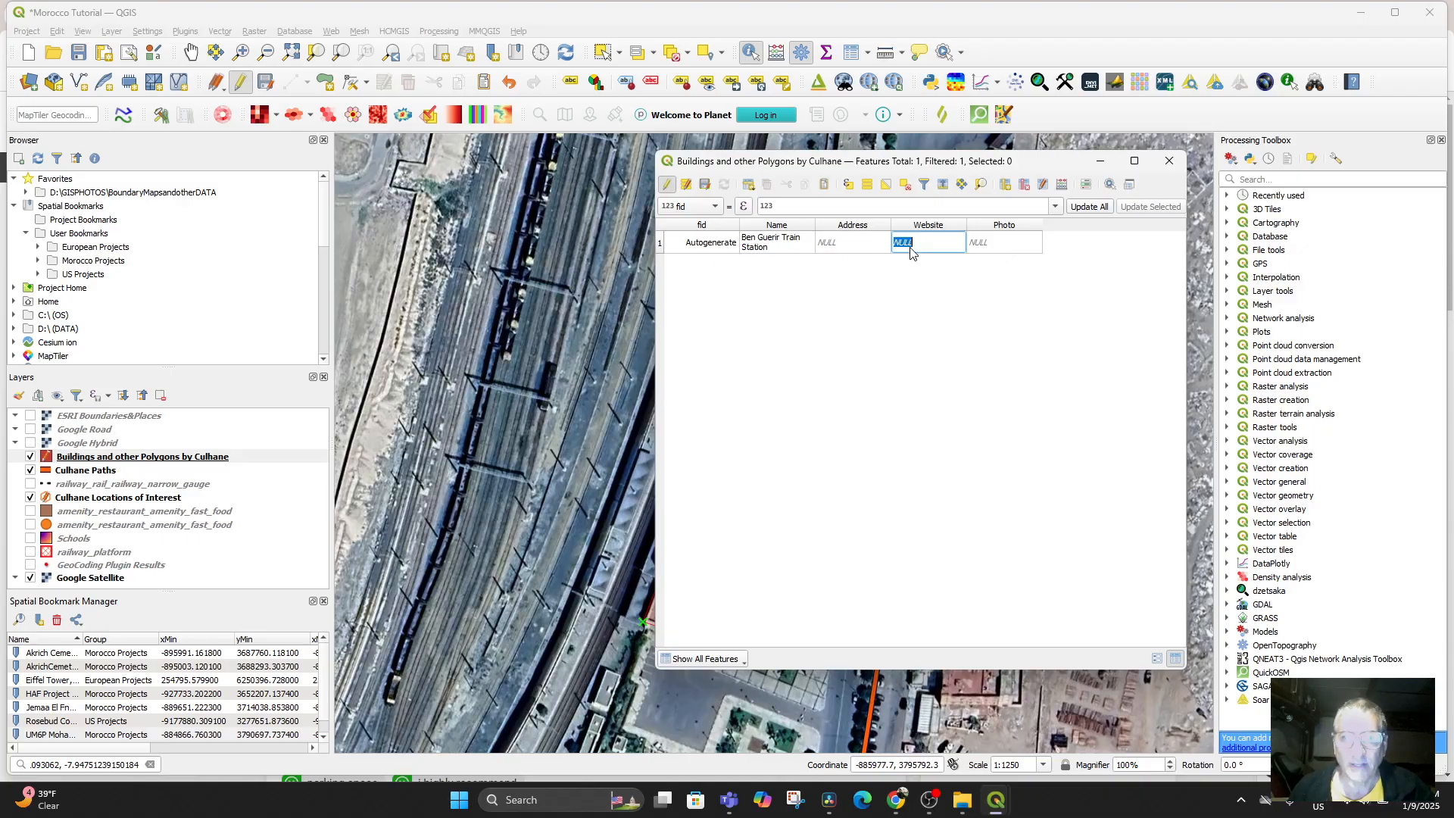
left_click(896, 800)
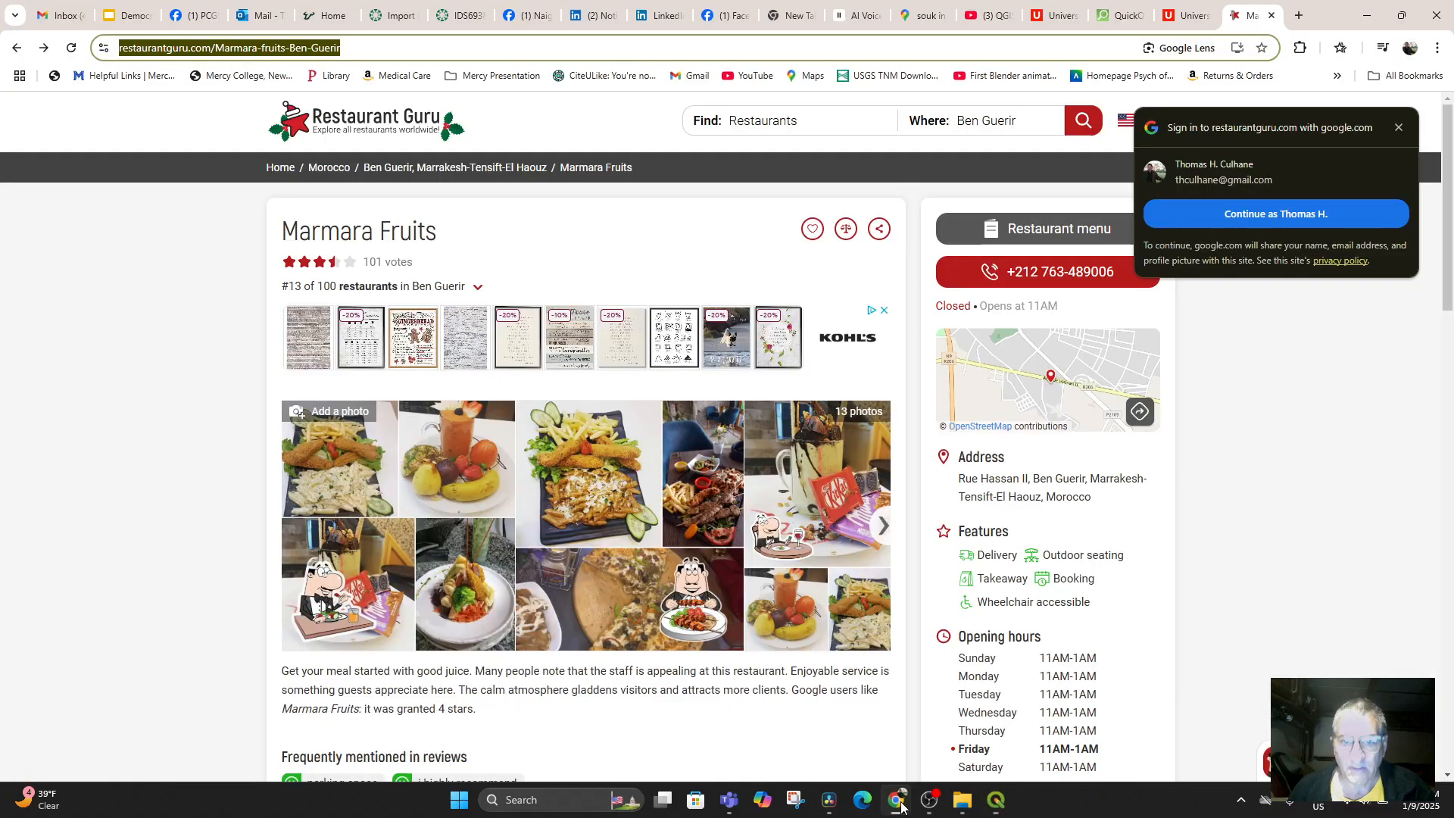
type("ben")
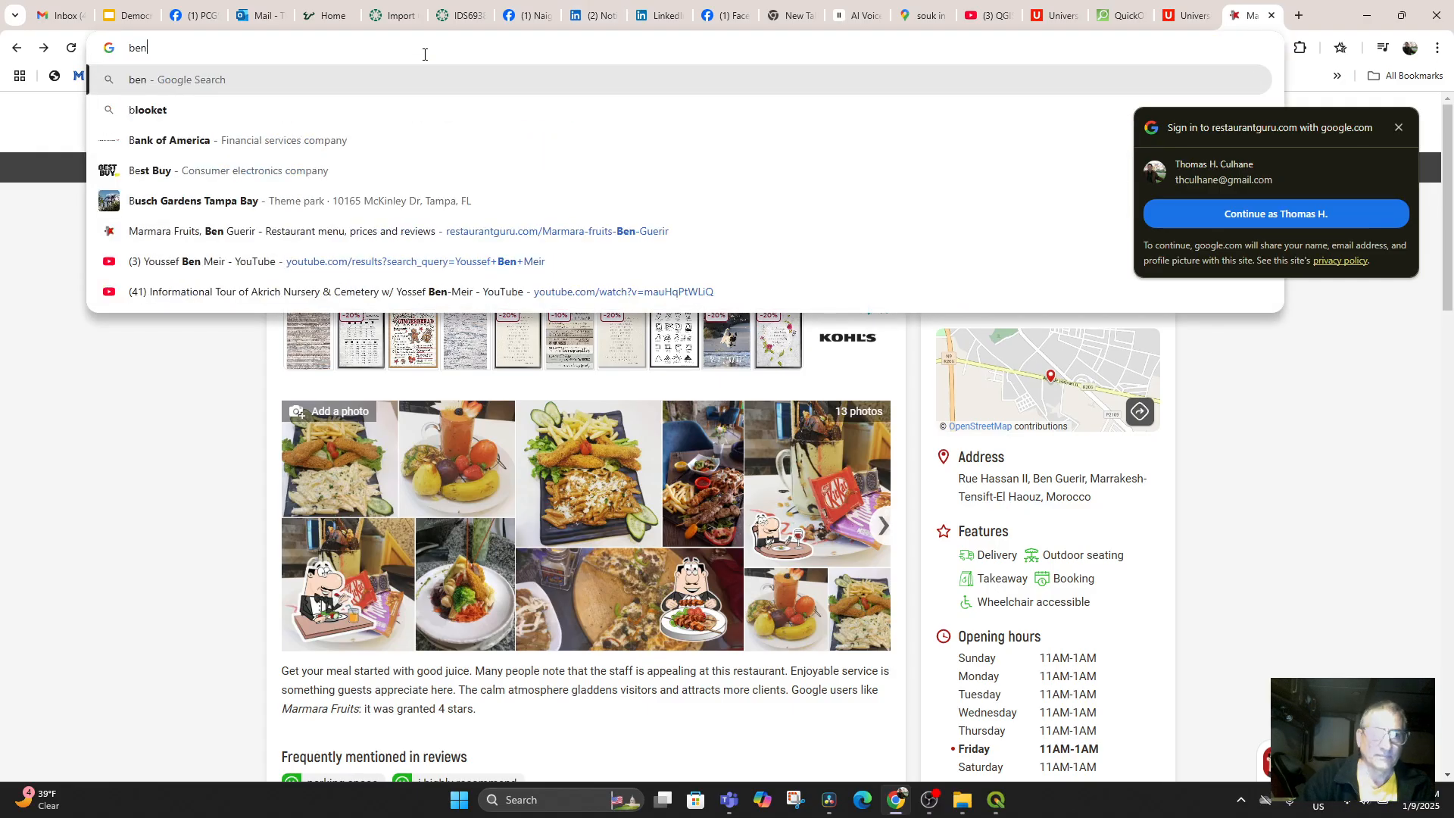
type(" guerir tr")
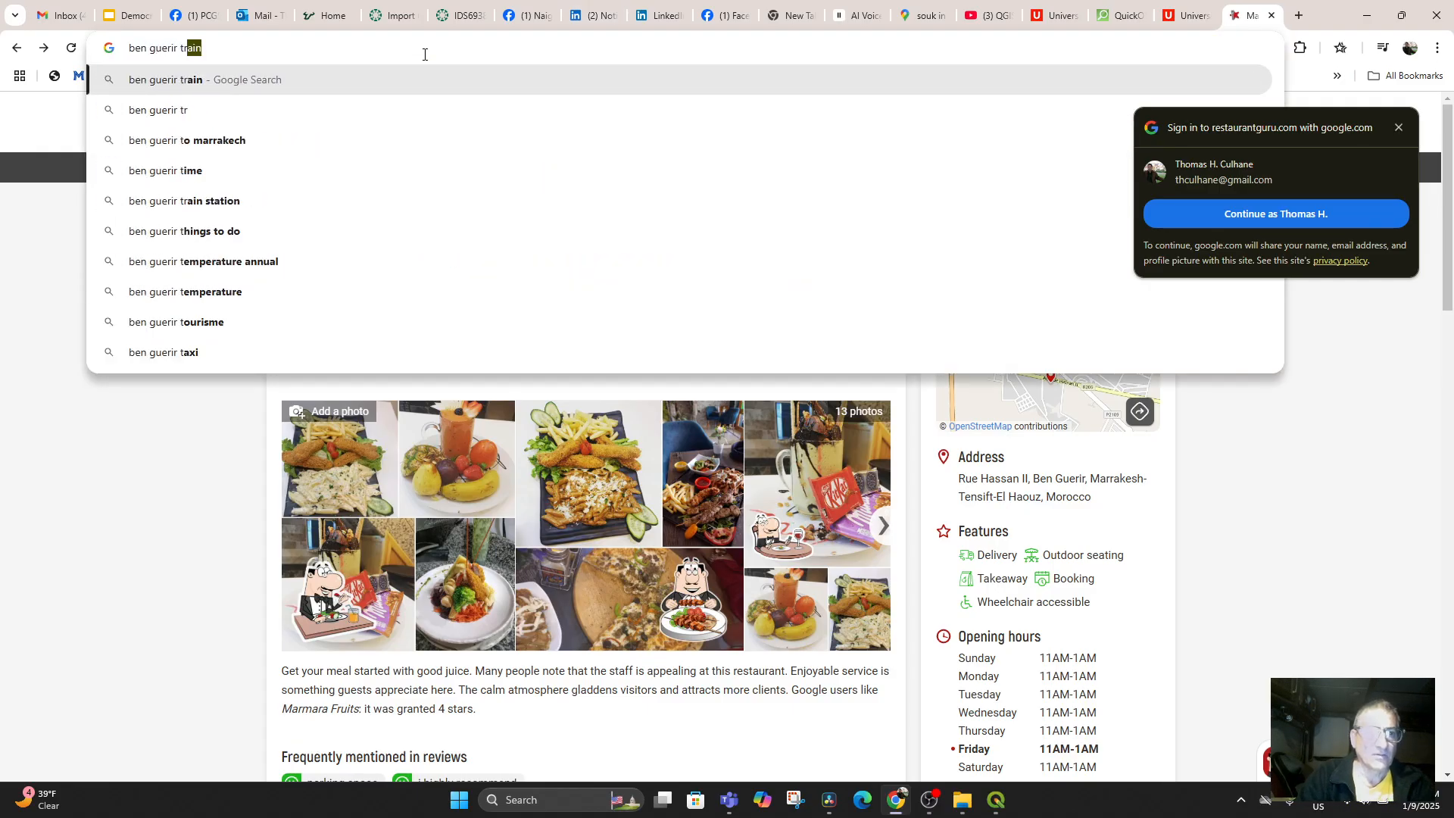
type("ain station")
key("Return")
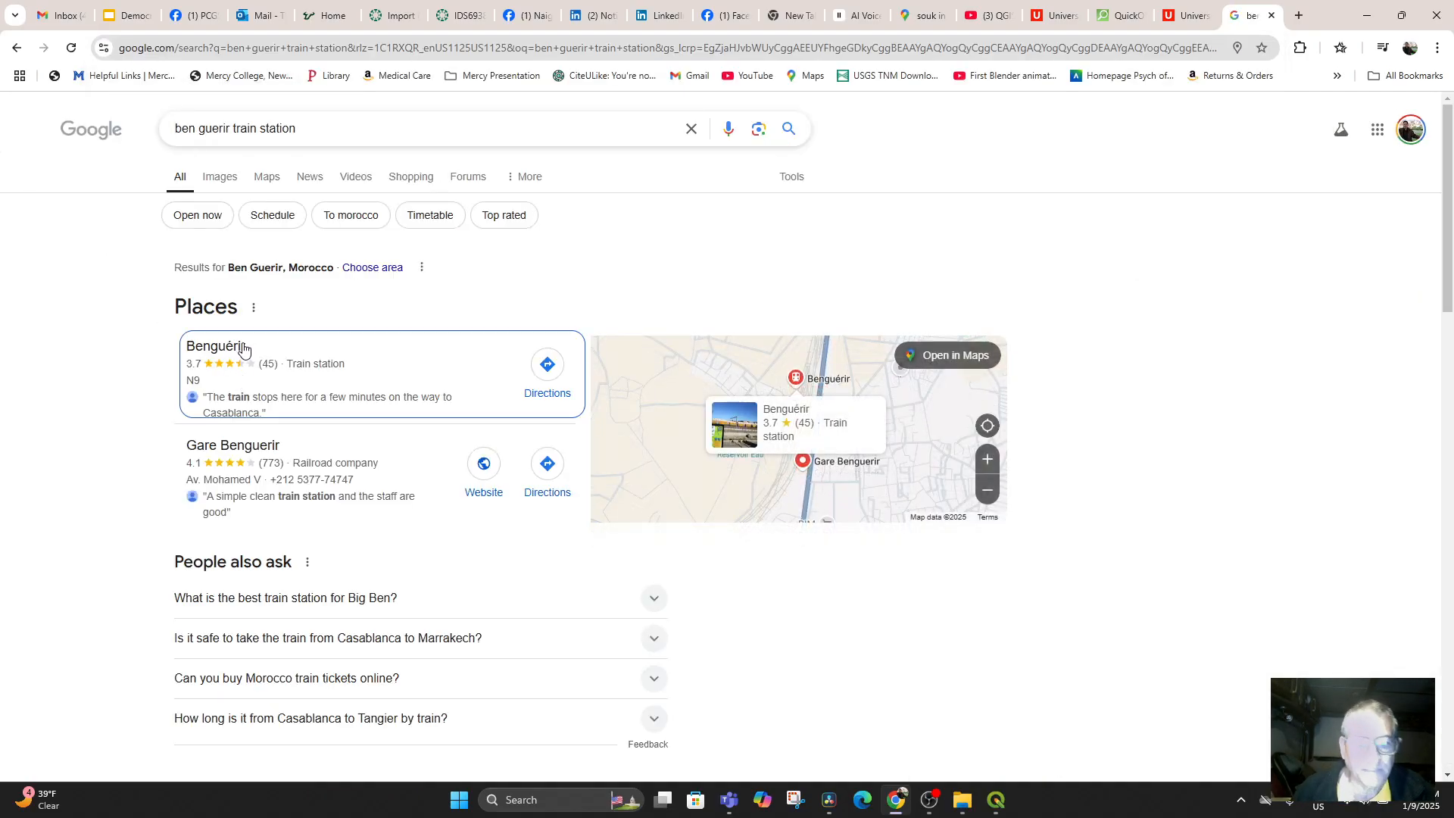
Step: Review the Benguérir station listing, open the ONCF website from the search results and copy its web address
scroll(383, 328, "down", 4)
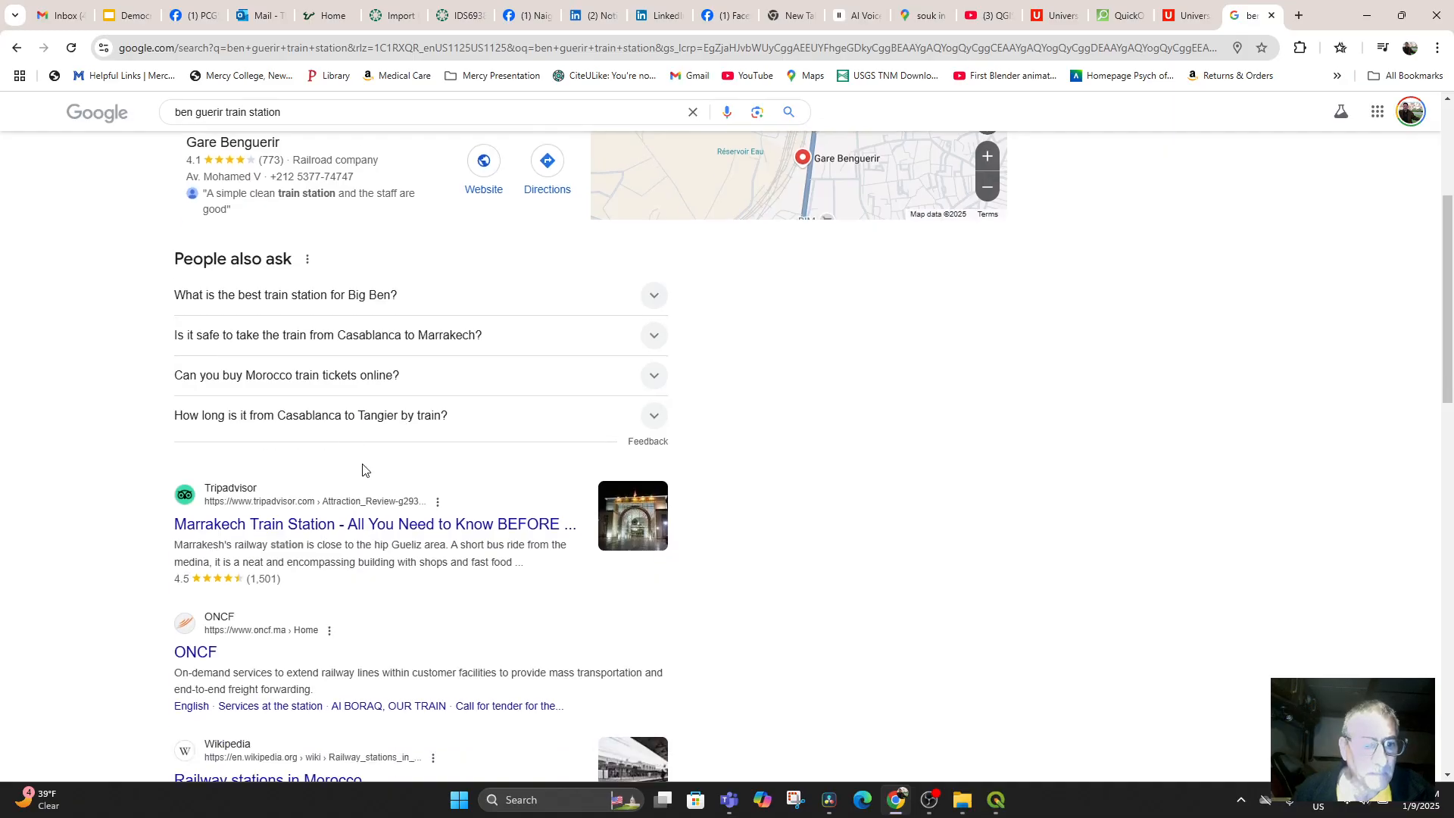
scroll(331, 498, "up", 3)
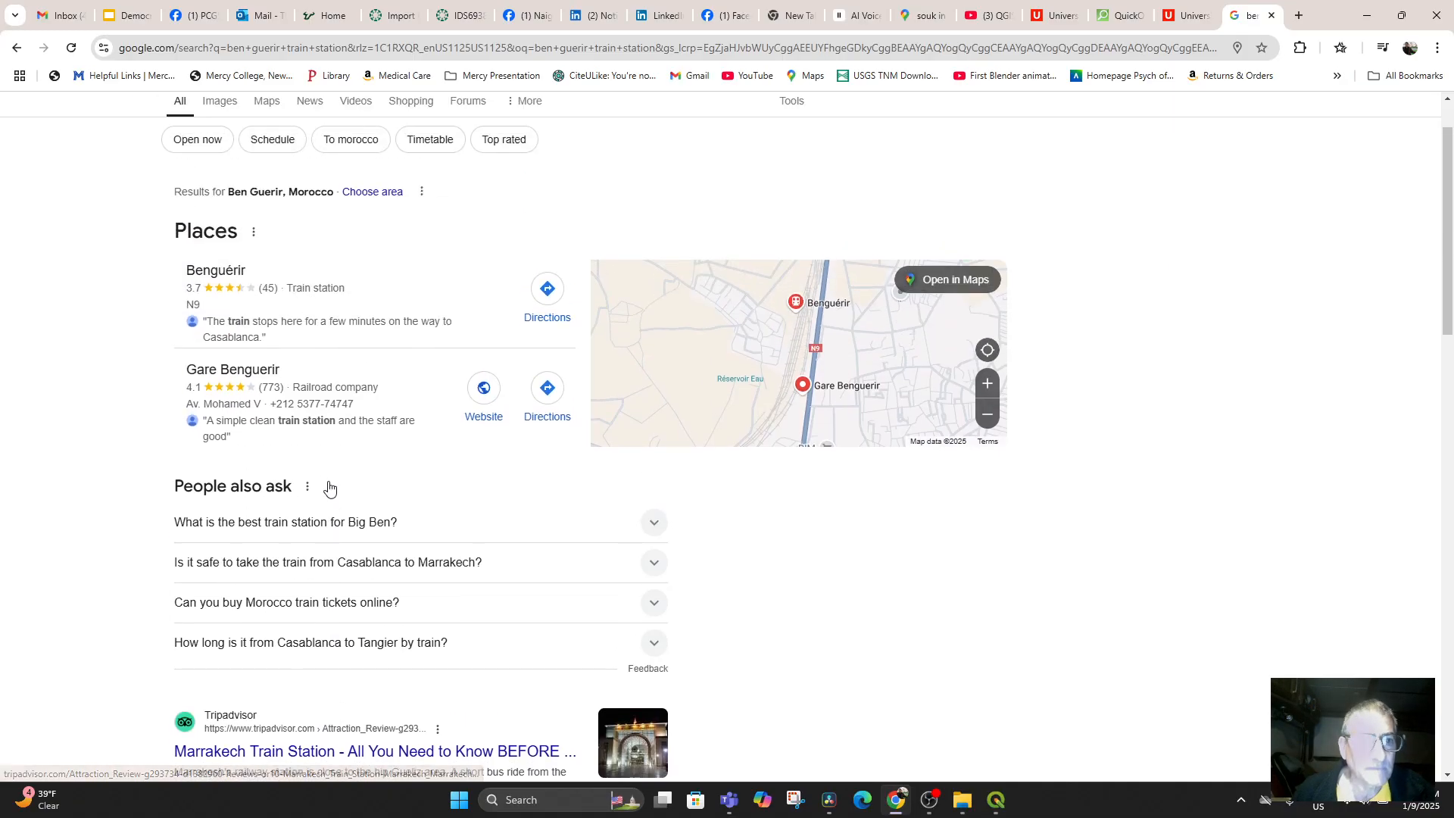
left_click(241, 277)
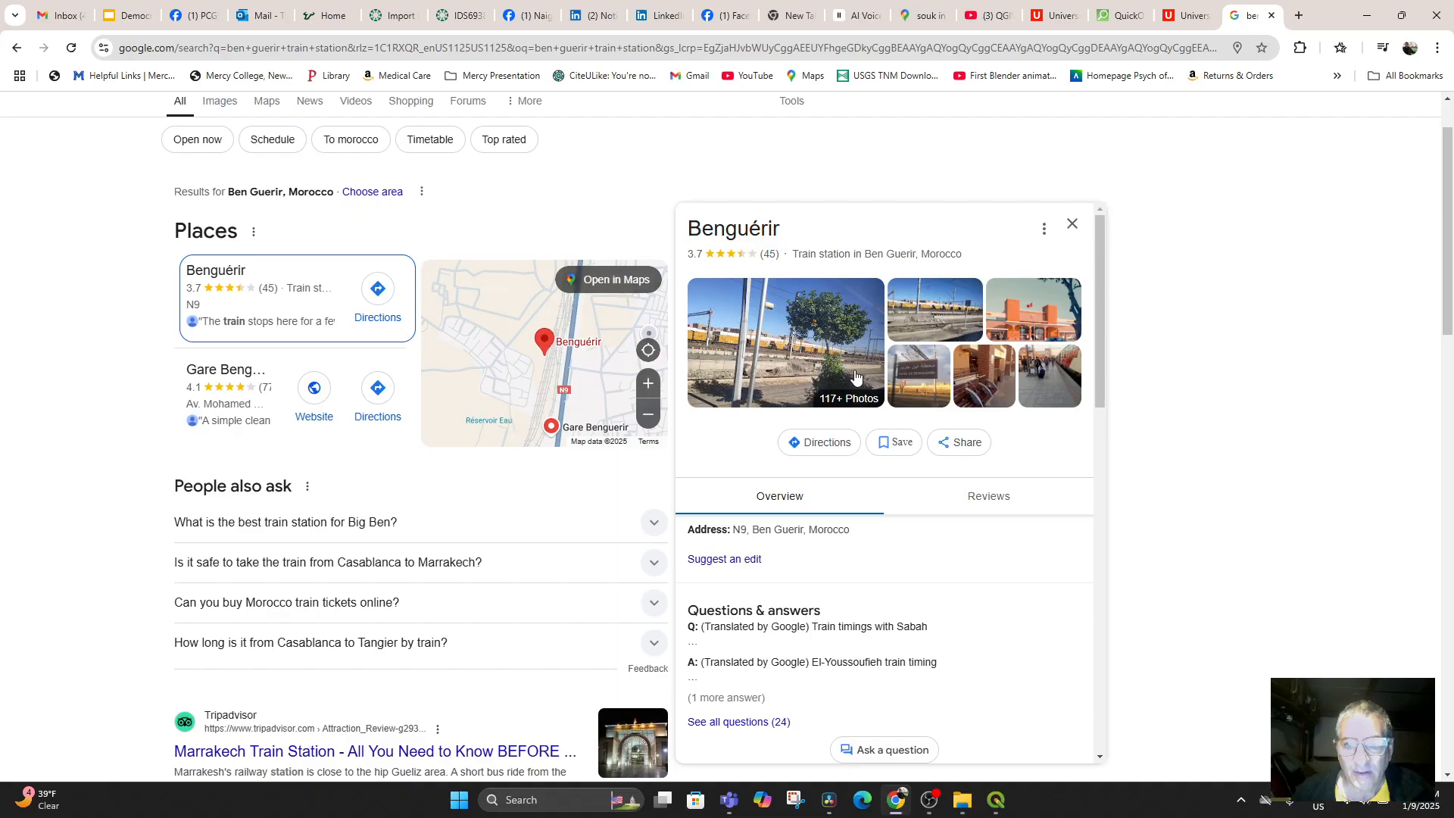
scroll(834, 387, "down", 4)
scroll(832, 409, "up", 2)
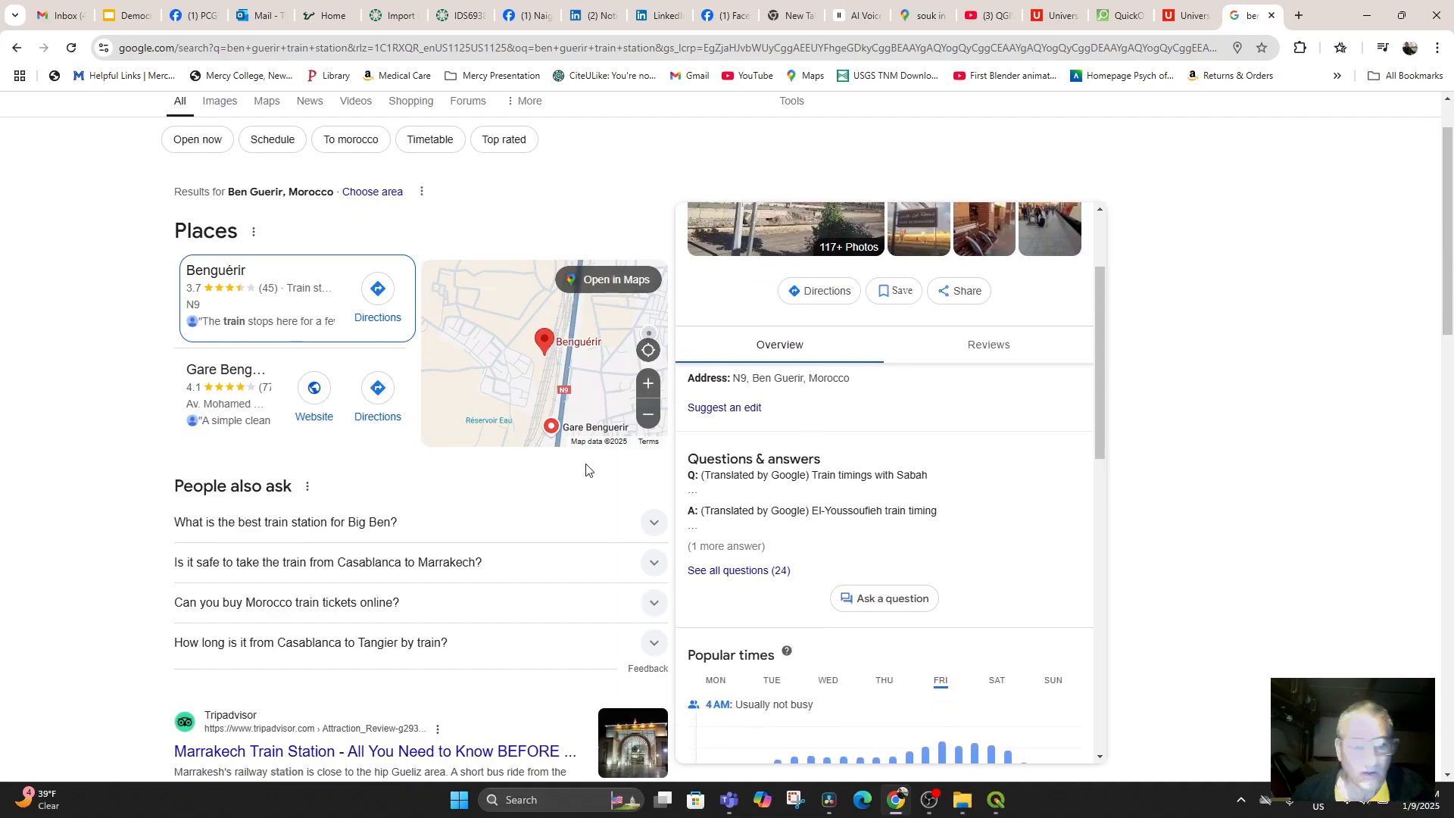
scroll(588, 471, "down", 6)
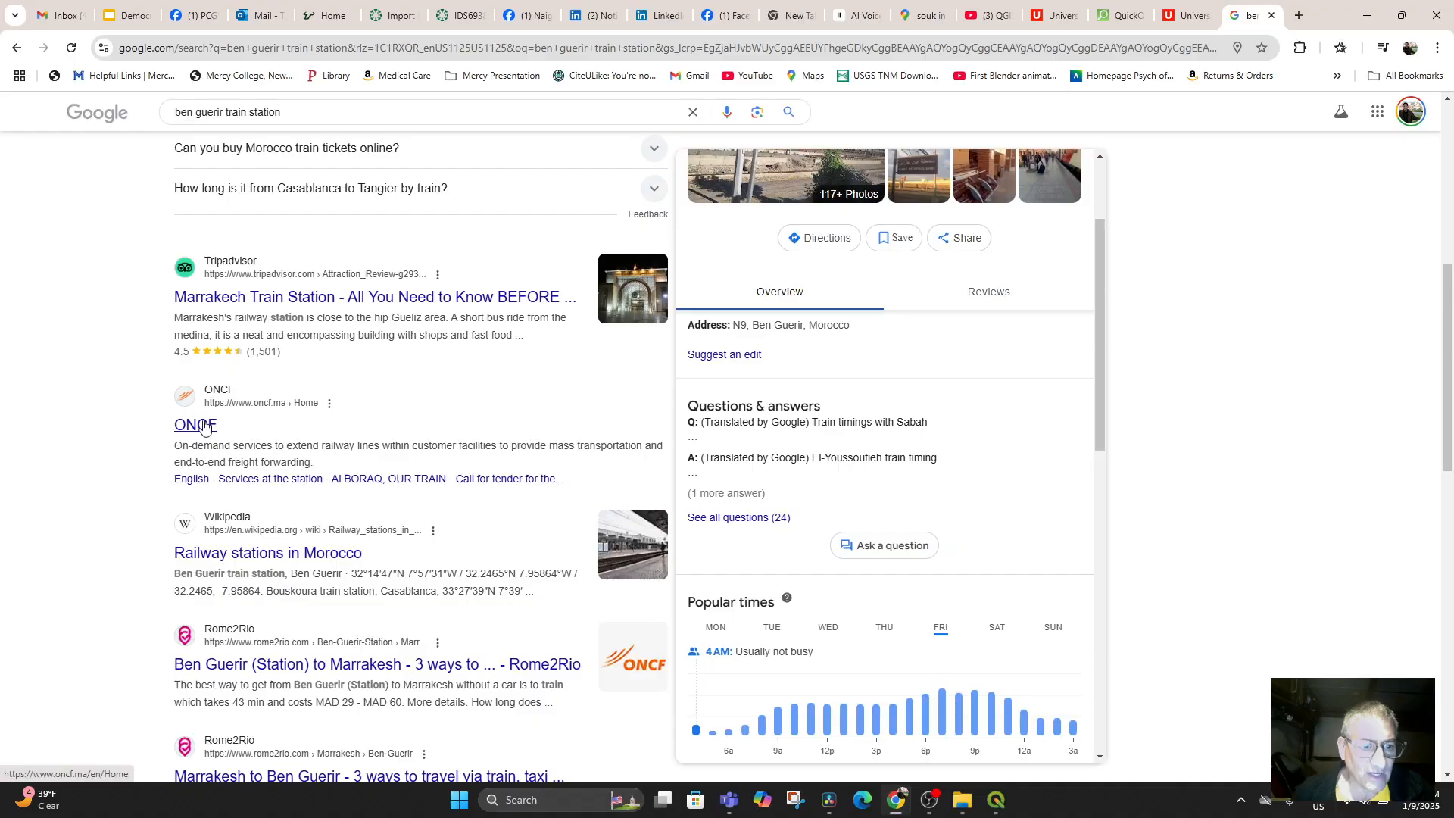
left_click(198, 430)
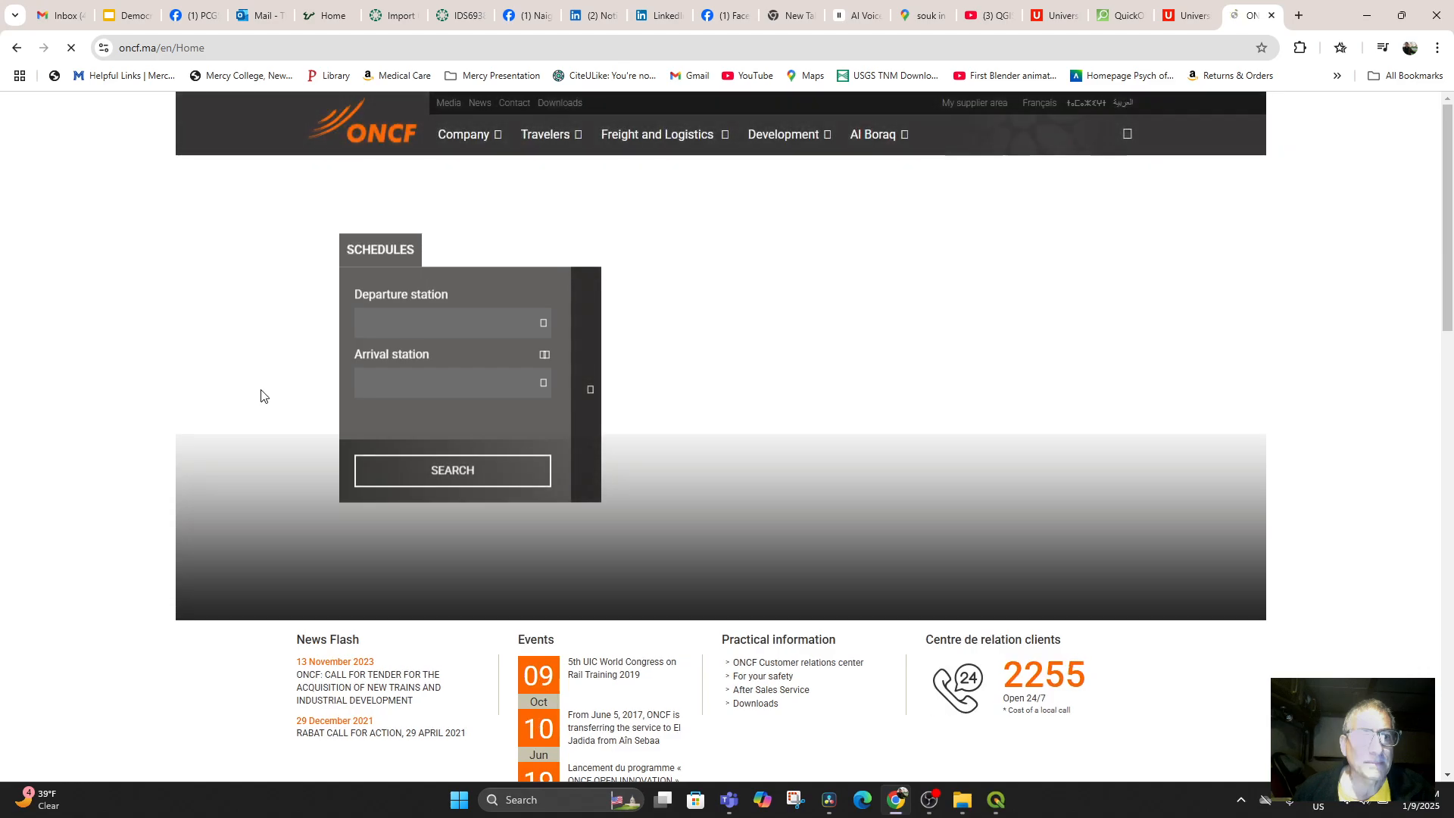
left_click(147, 48)
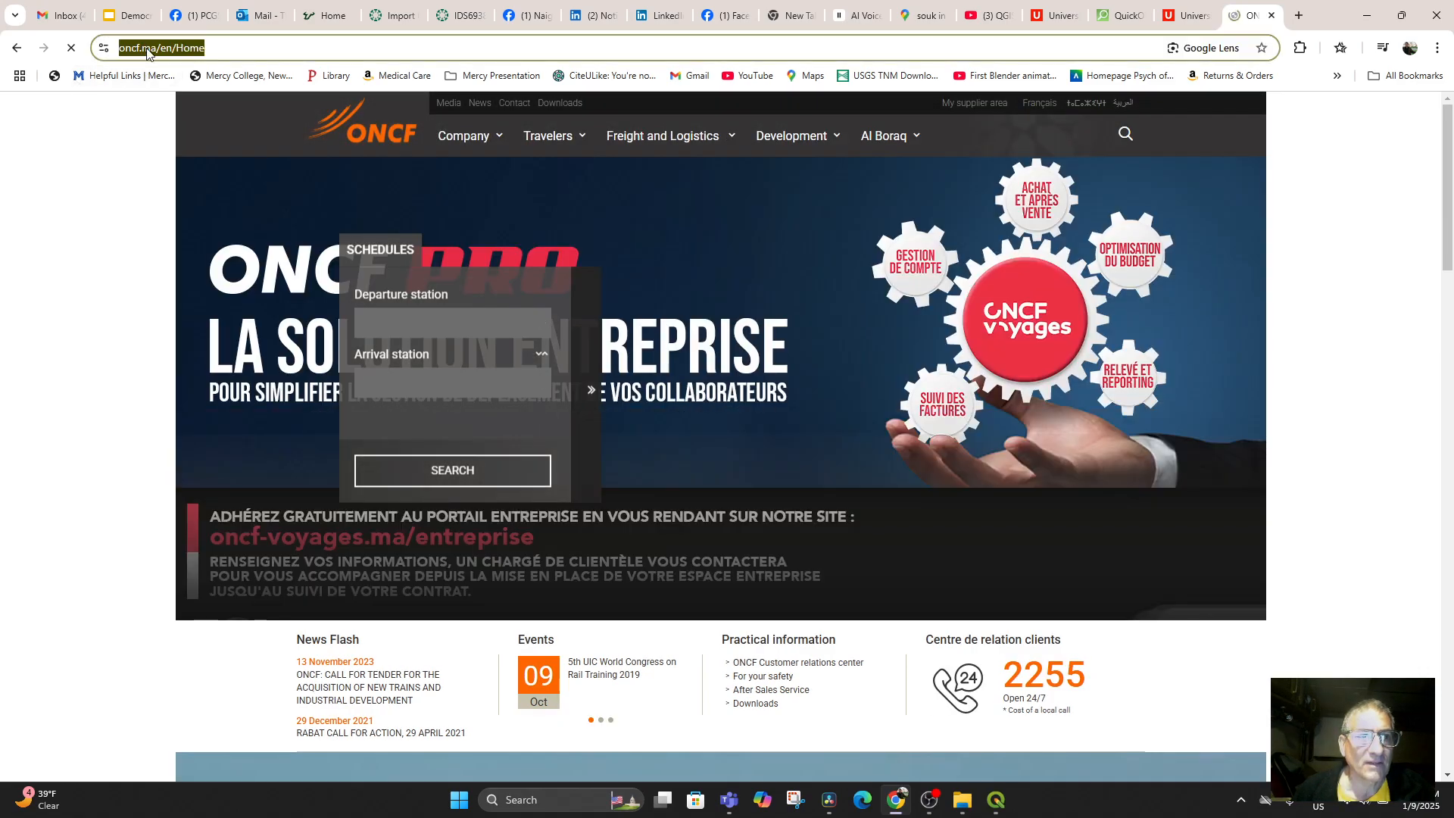
right_click(148, 48)
left_click(194, 188)
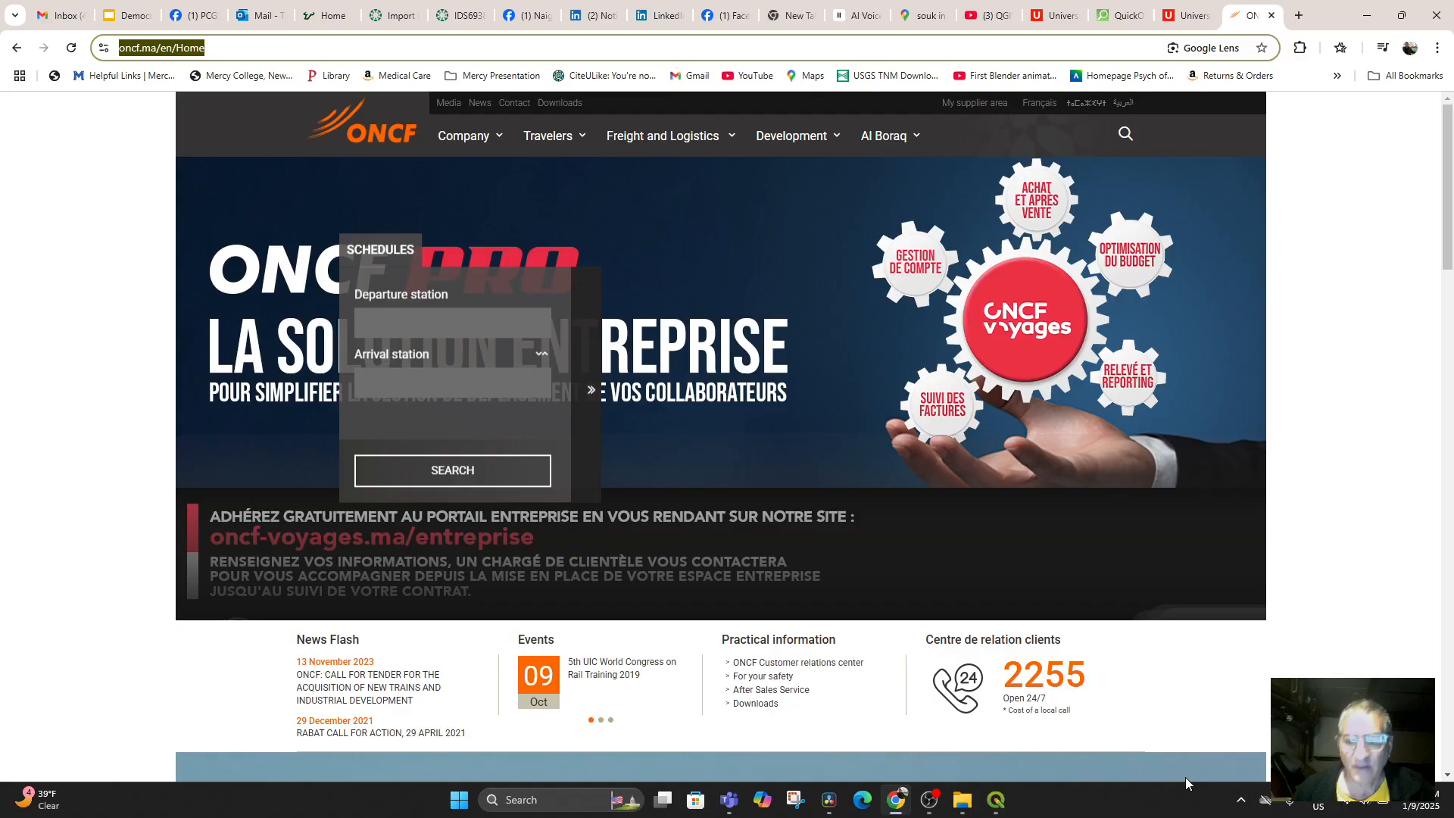
Step: Switch back to the QGIS attribute table, paste the ONCF home page address as the station's Website, and stop editing with the changes saved
left_click(996, 800)
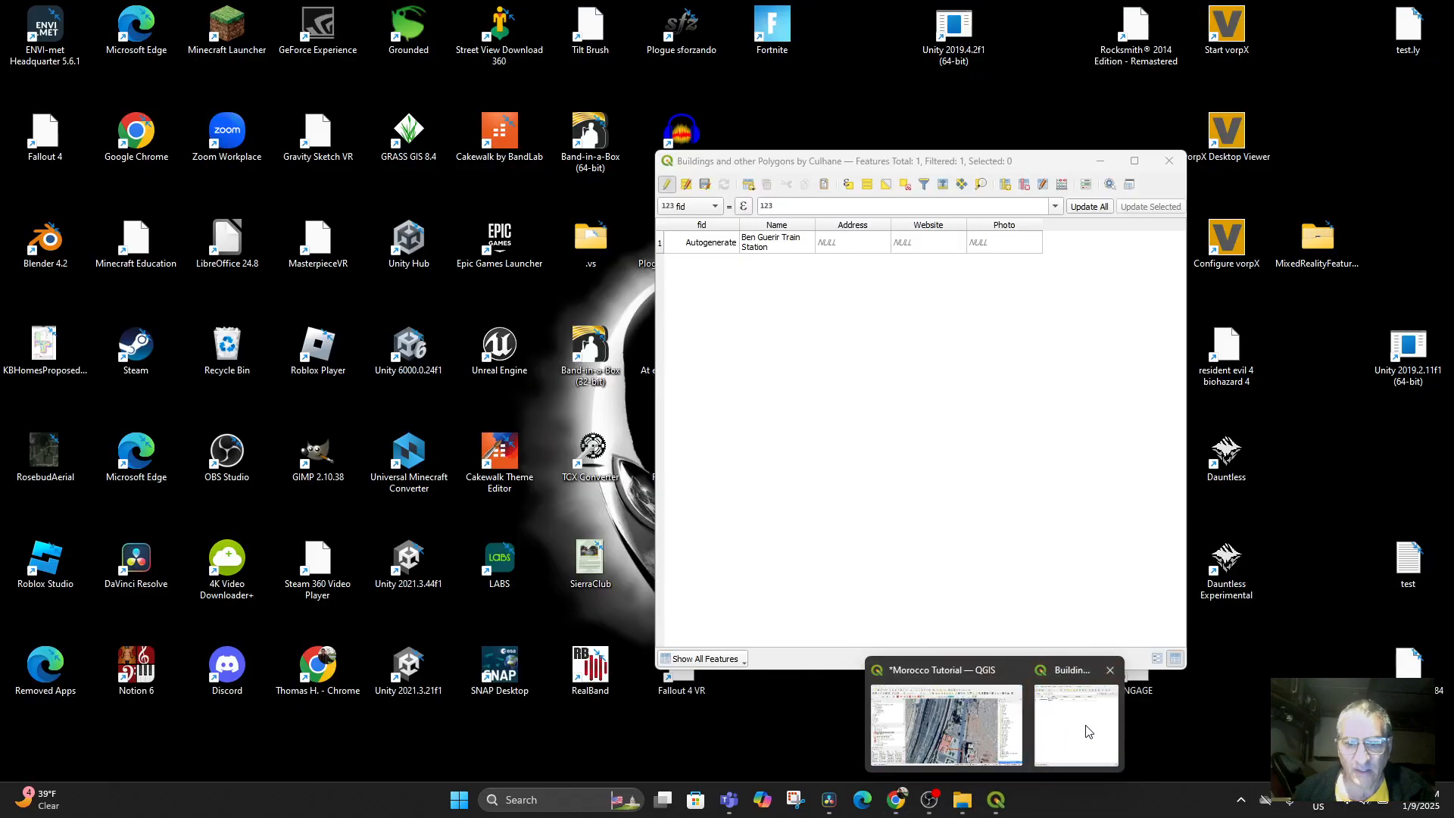
left_click(1075, 723)
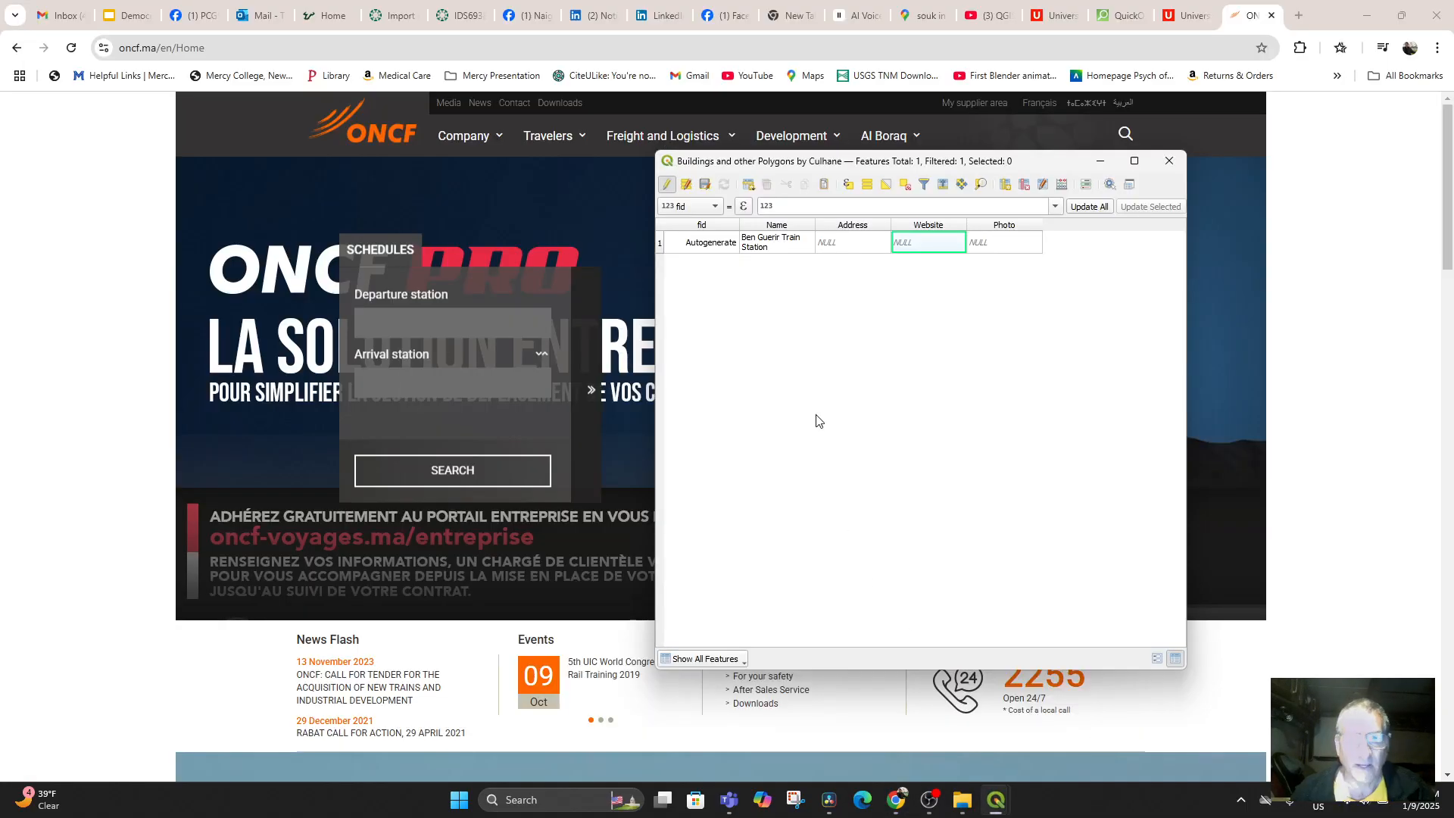
double_click(906, 242)
key("ctrl+v")
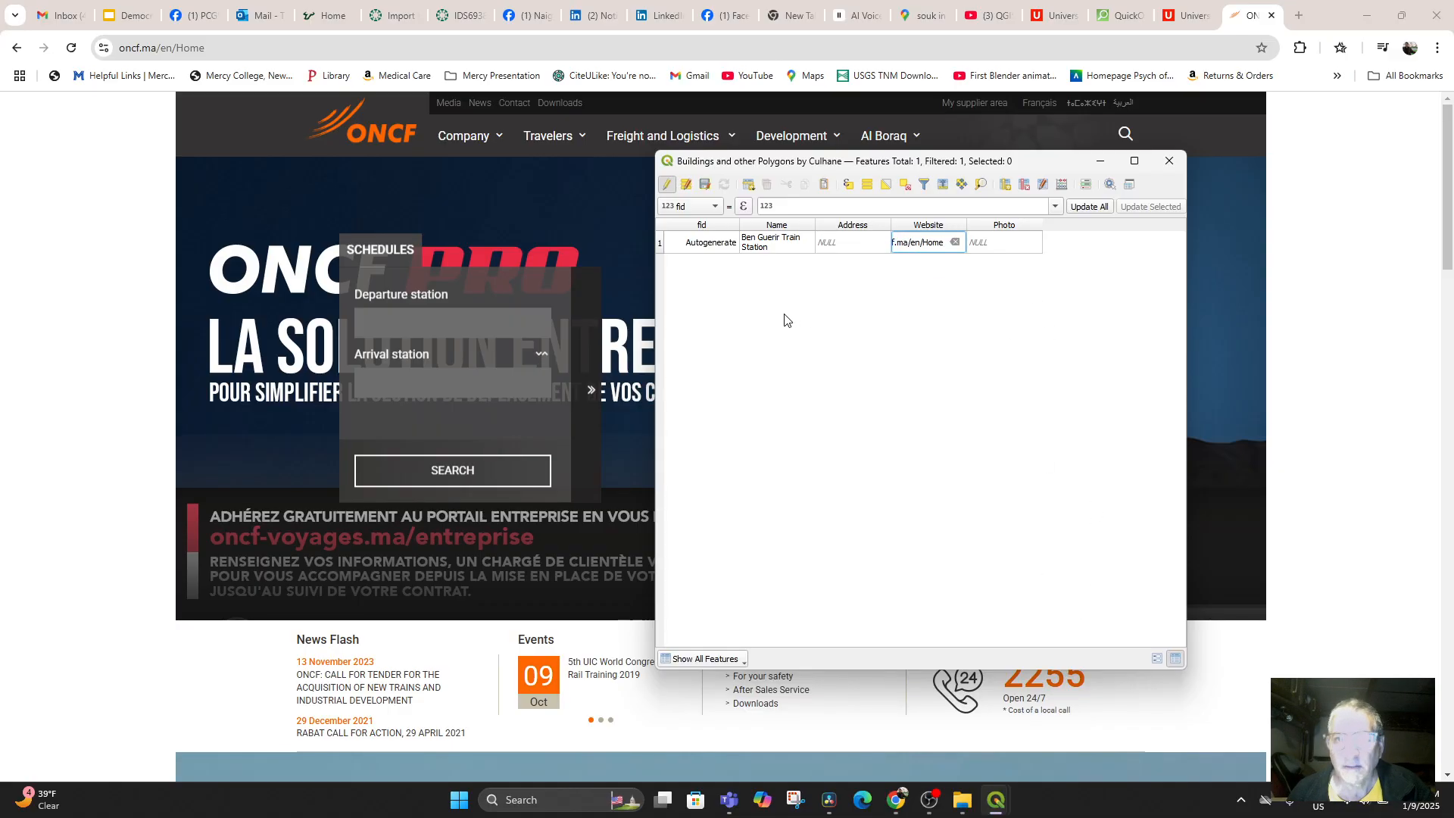
left_click(667, 185)
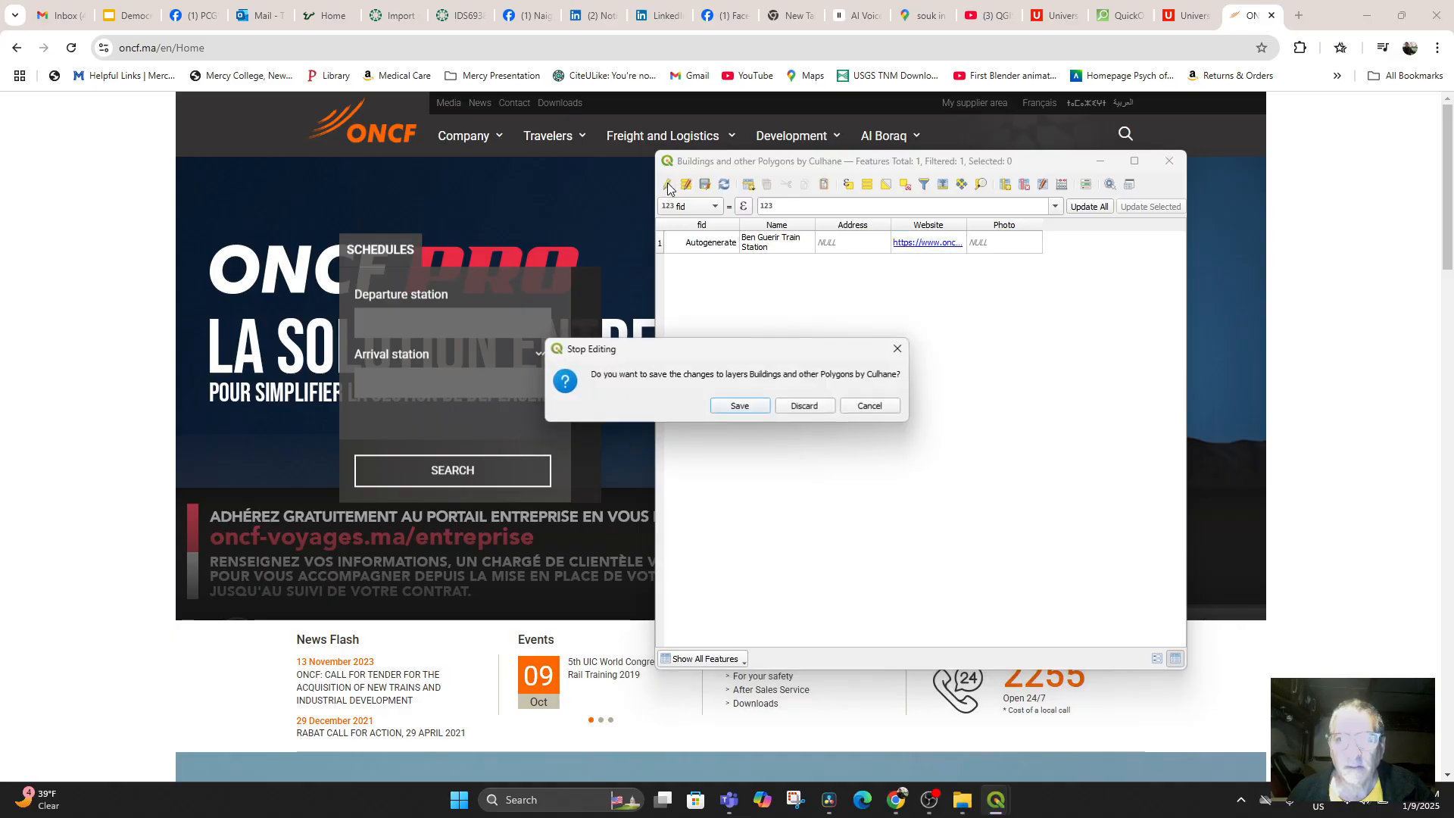
left_click(741, 406)
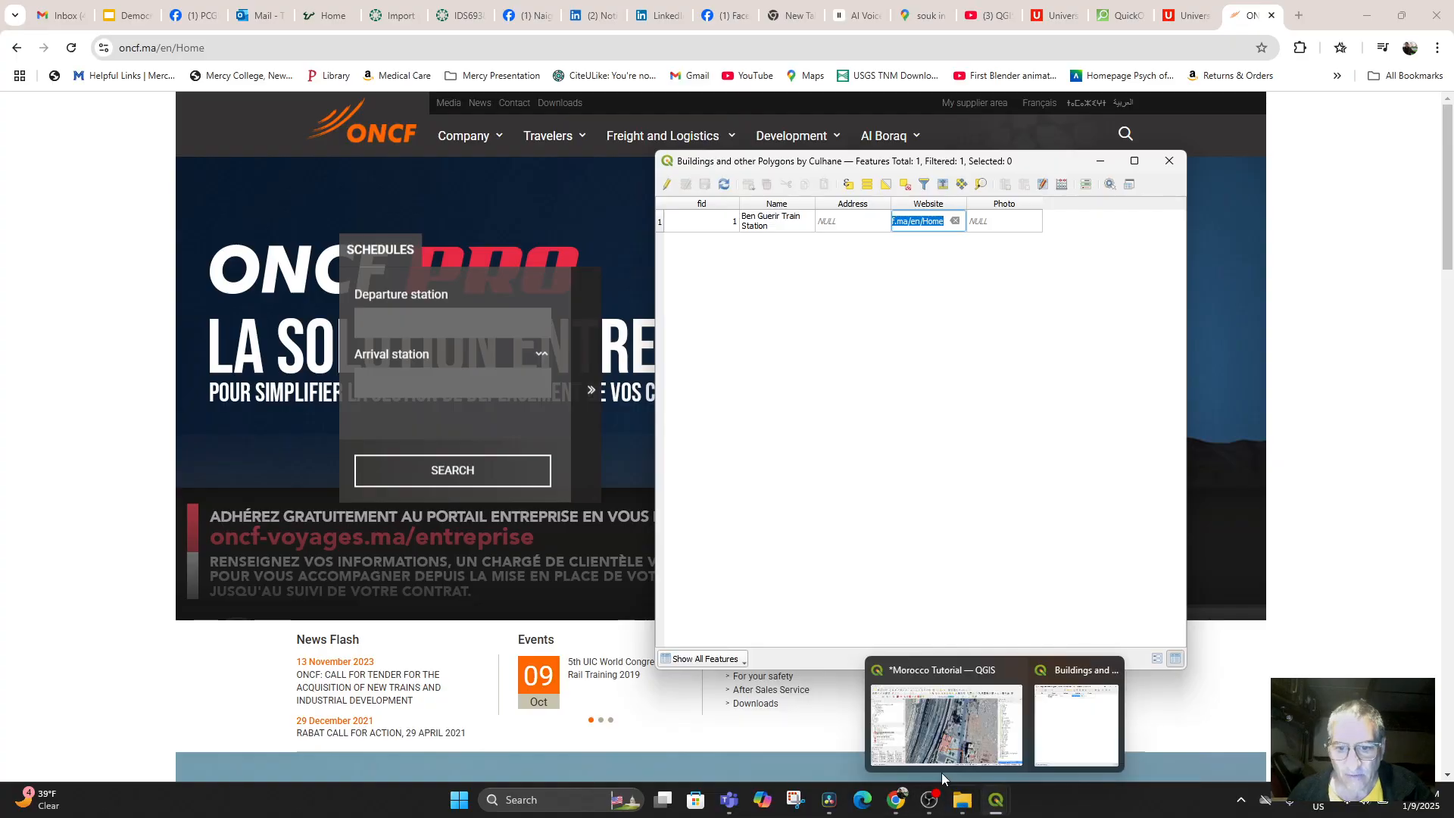
Step: Return to the QGIS map, try to identify the station building's feature, and turn editing on for the buildings layer
left_click(946, 727)
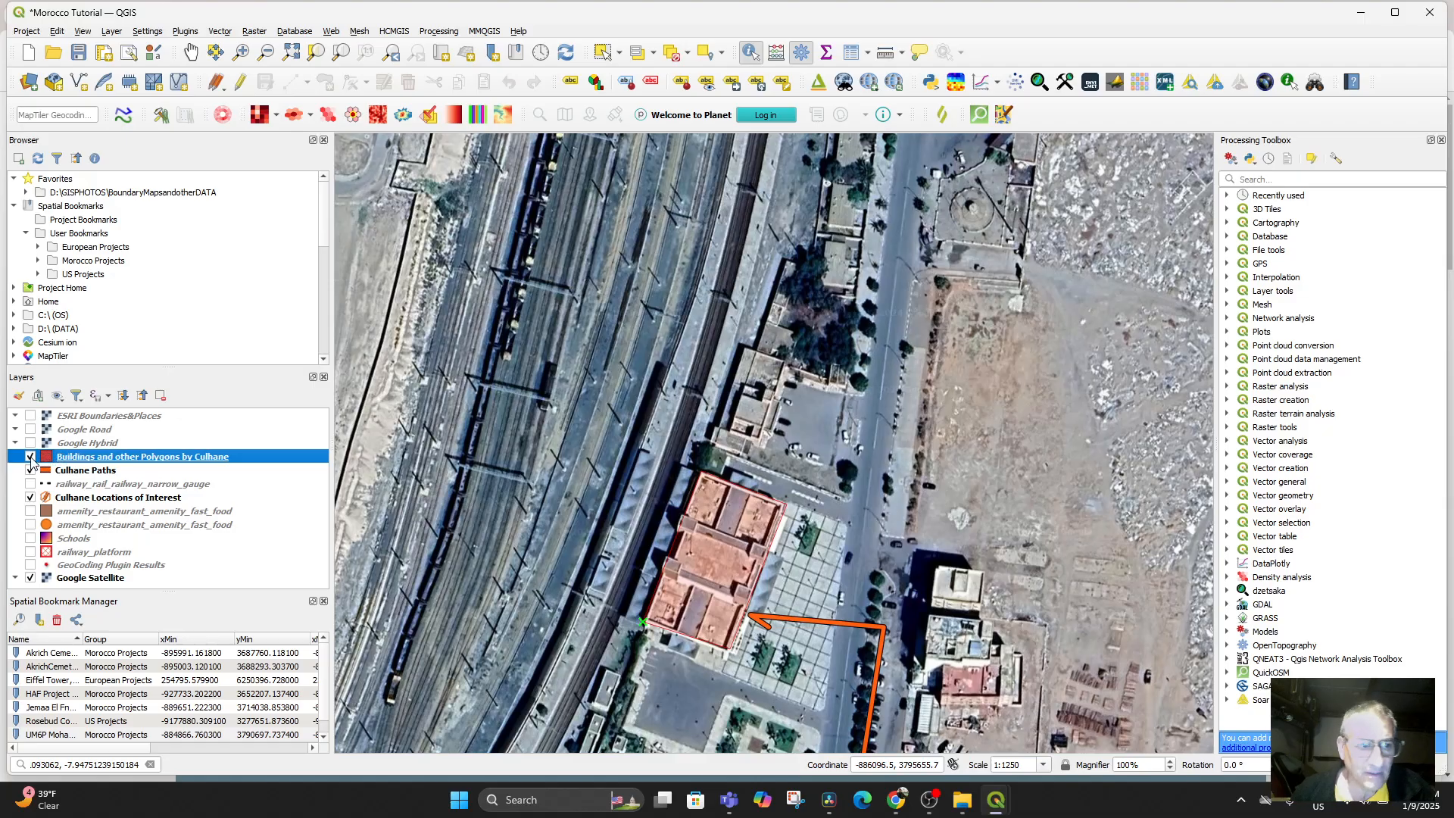
left_click(723, 535)
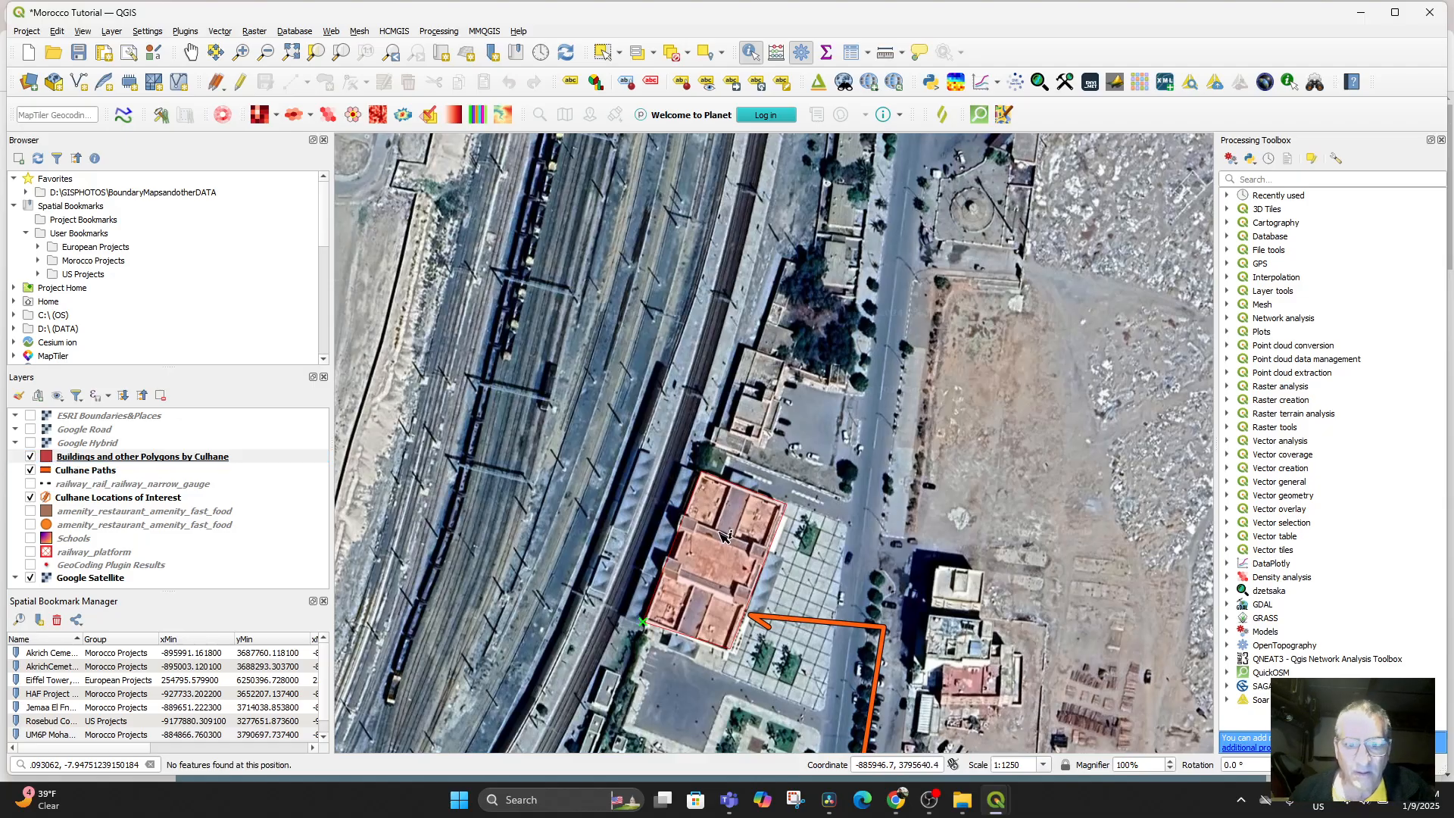
left_click(241, 82)
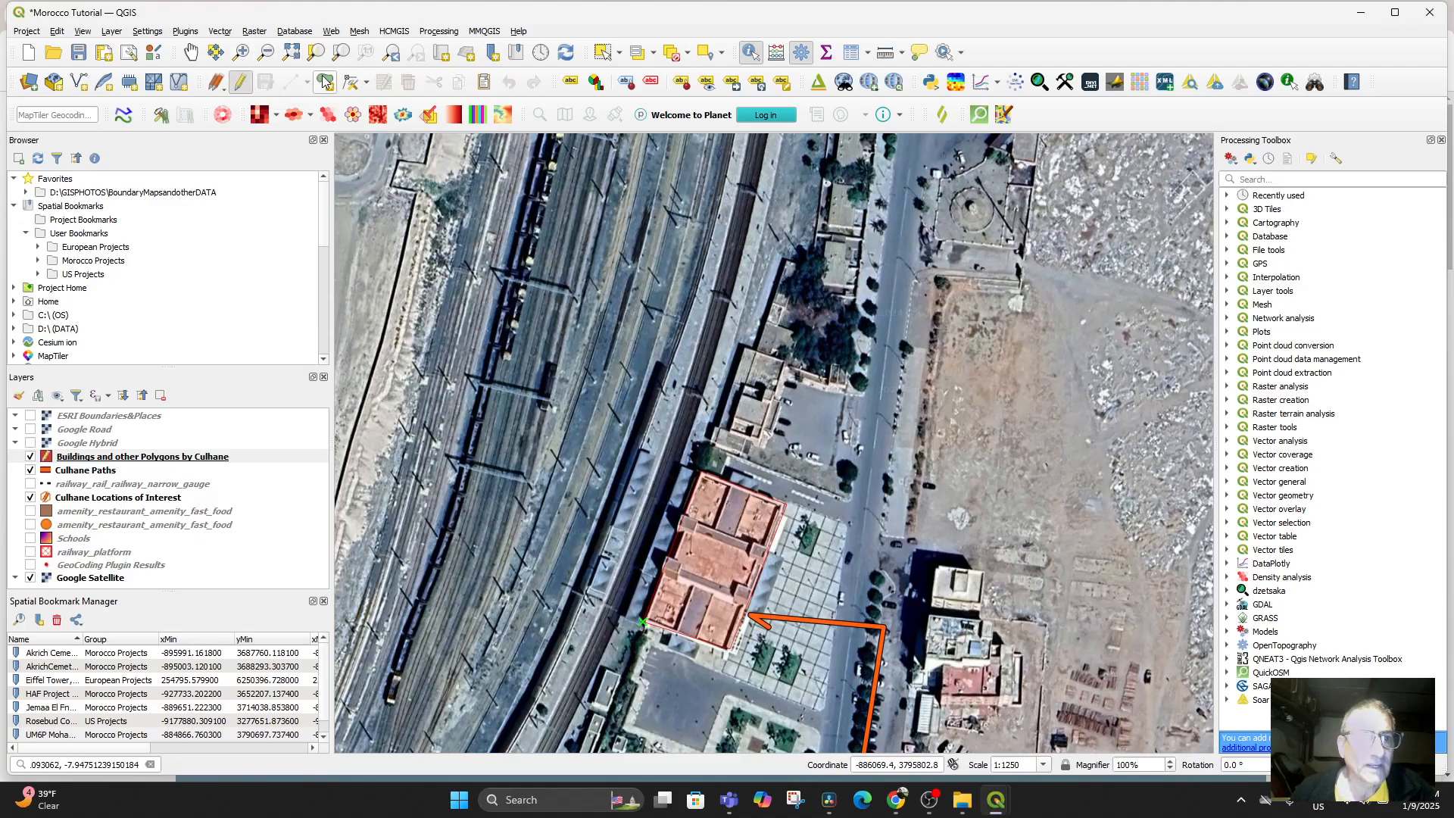
left_click(719, 542)
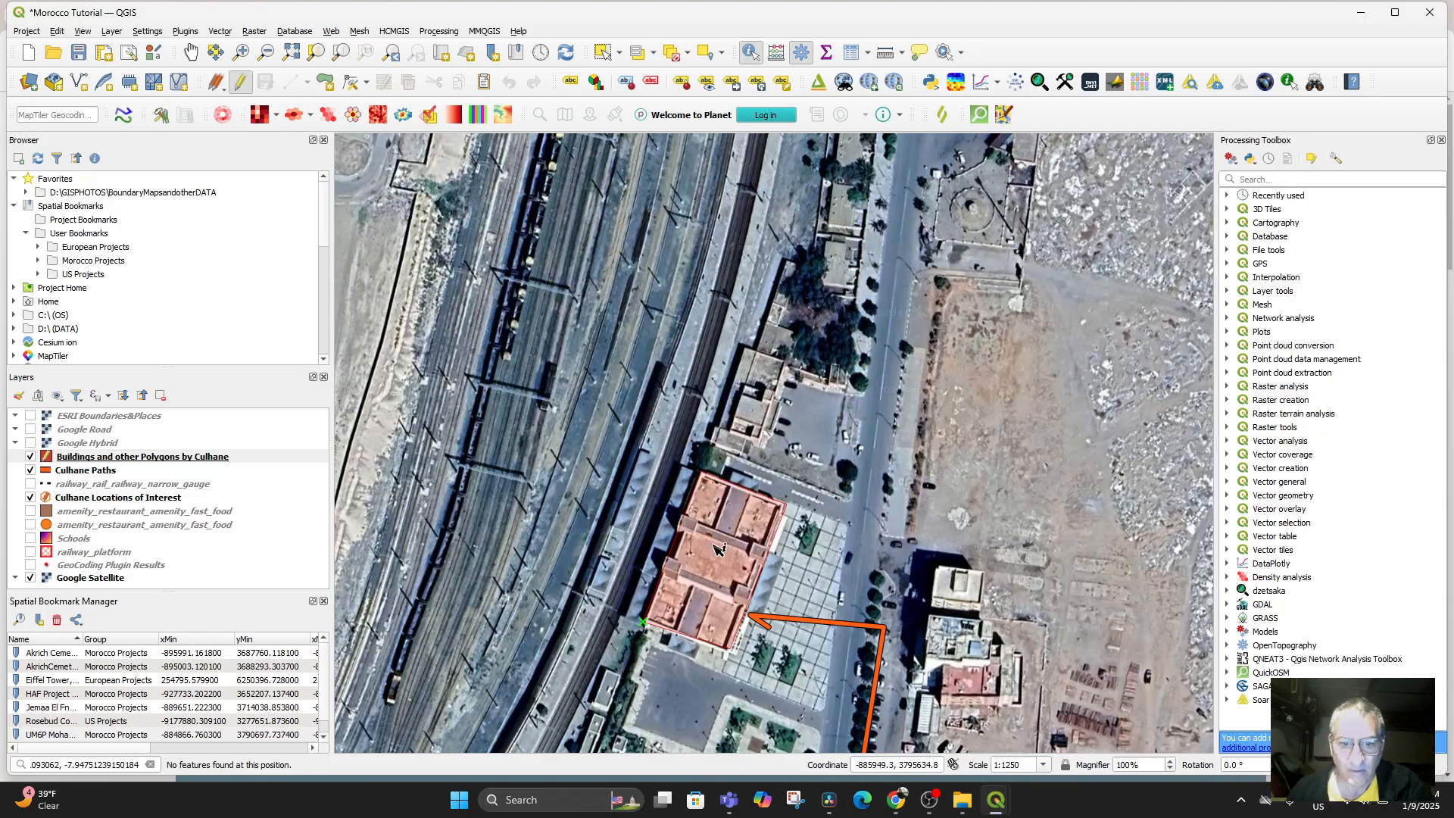
Step: Resume polygon capture on the buildings layer and finish the outline of the station building
left_click(96, 469)
left_click(102, 456)
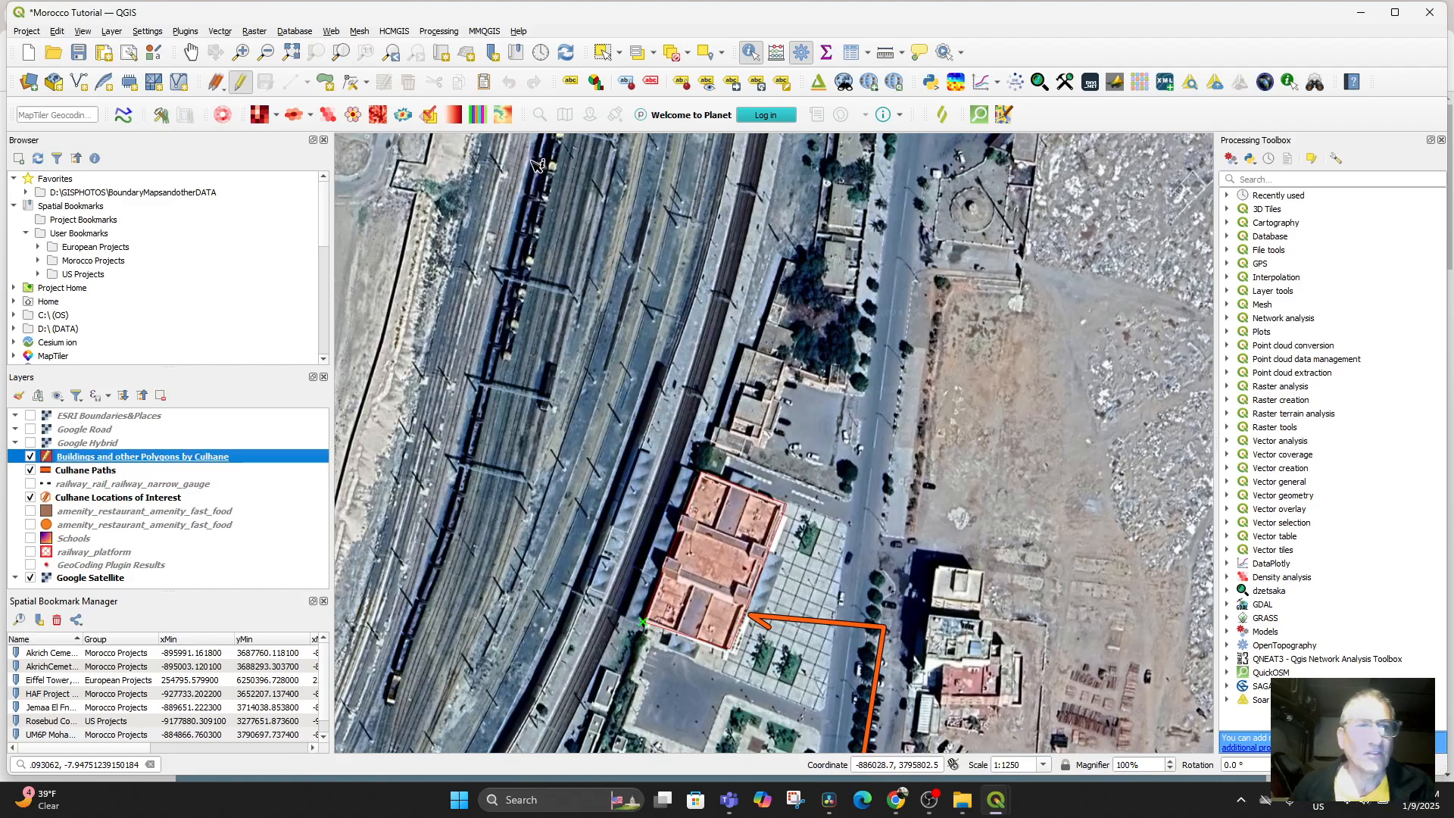
left_click(240, 82)
left_click(325, 81)
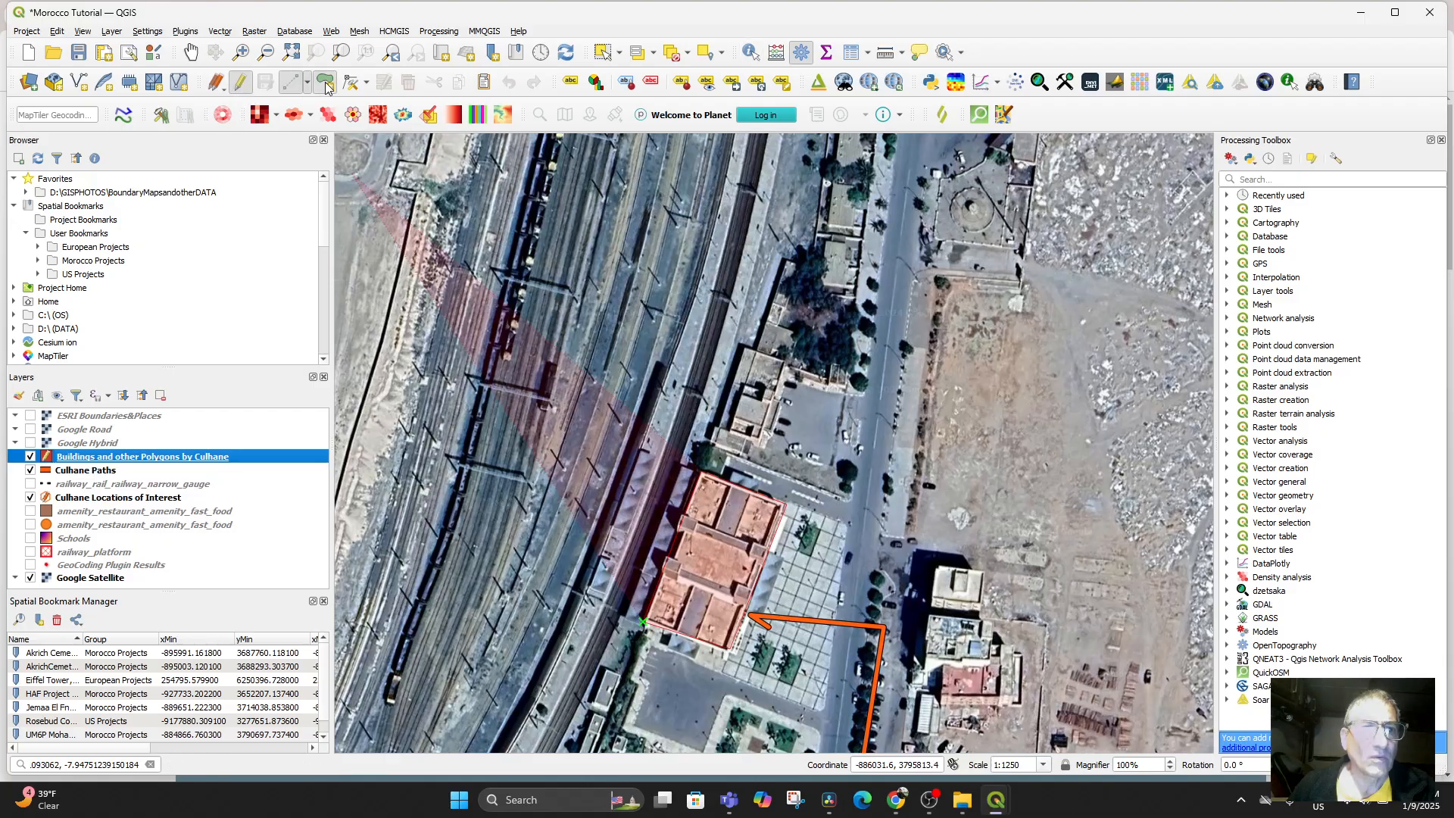
right_click(704, 488)
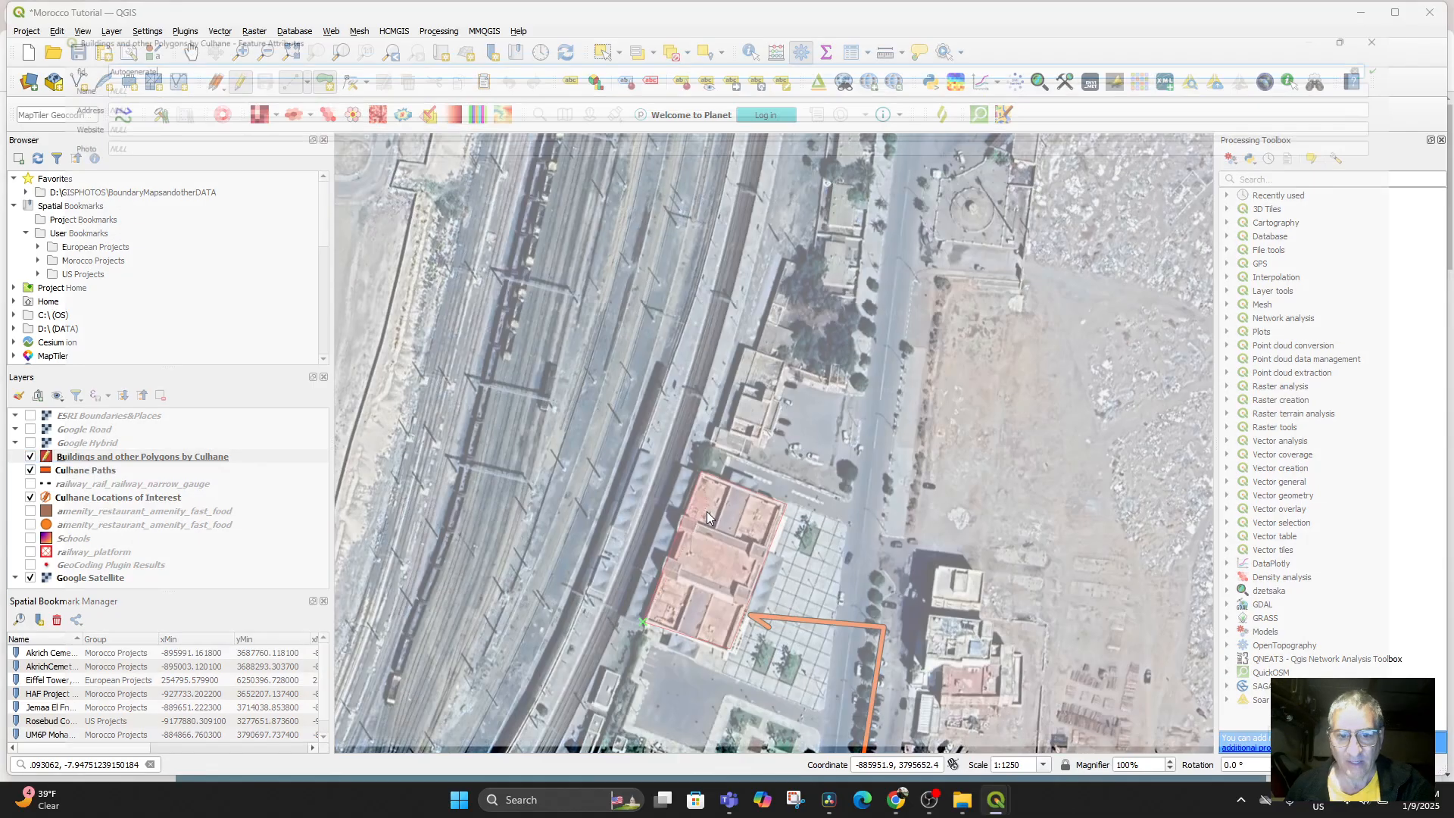
left_click(112, 62)
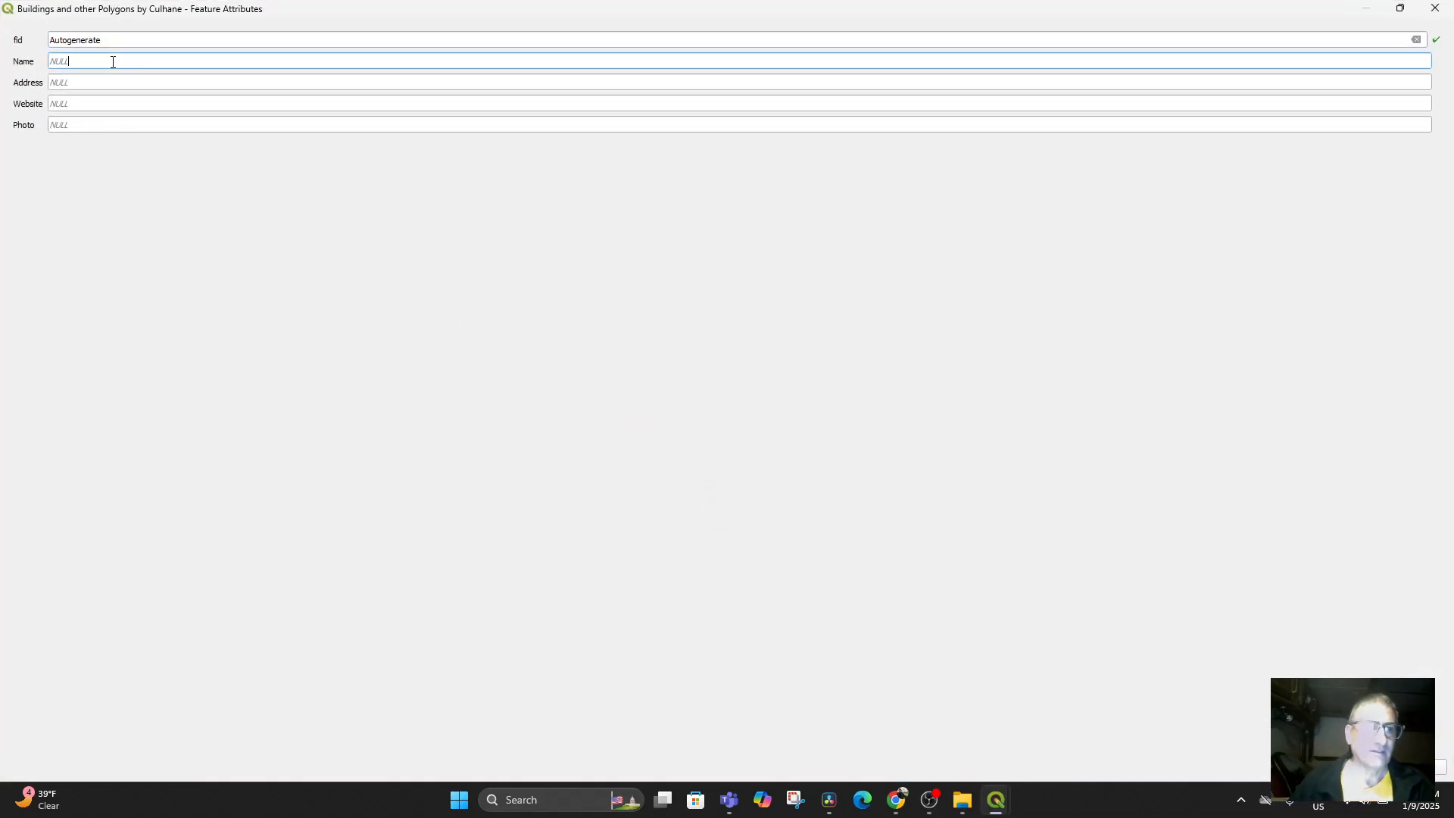
type("Ben Geurir Train Station")
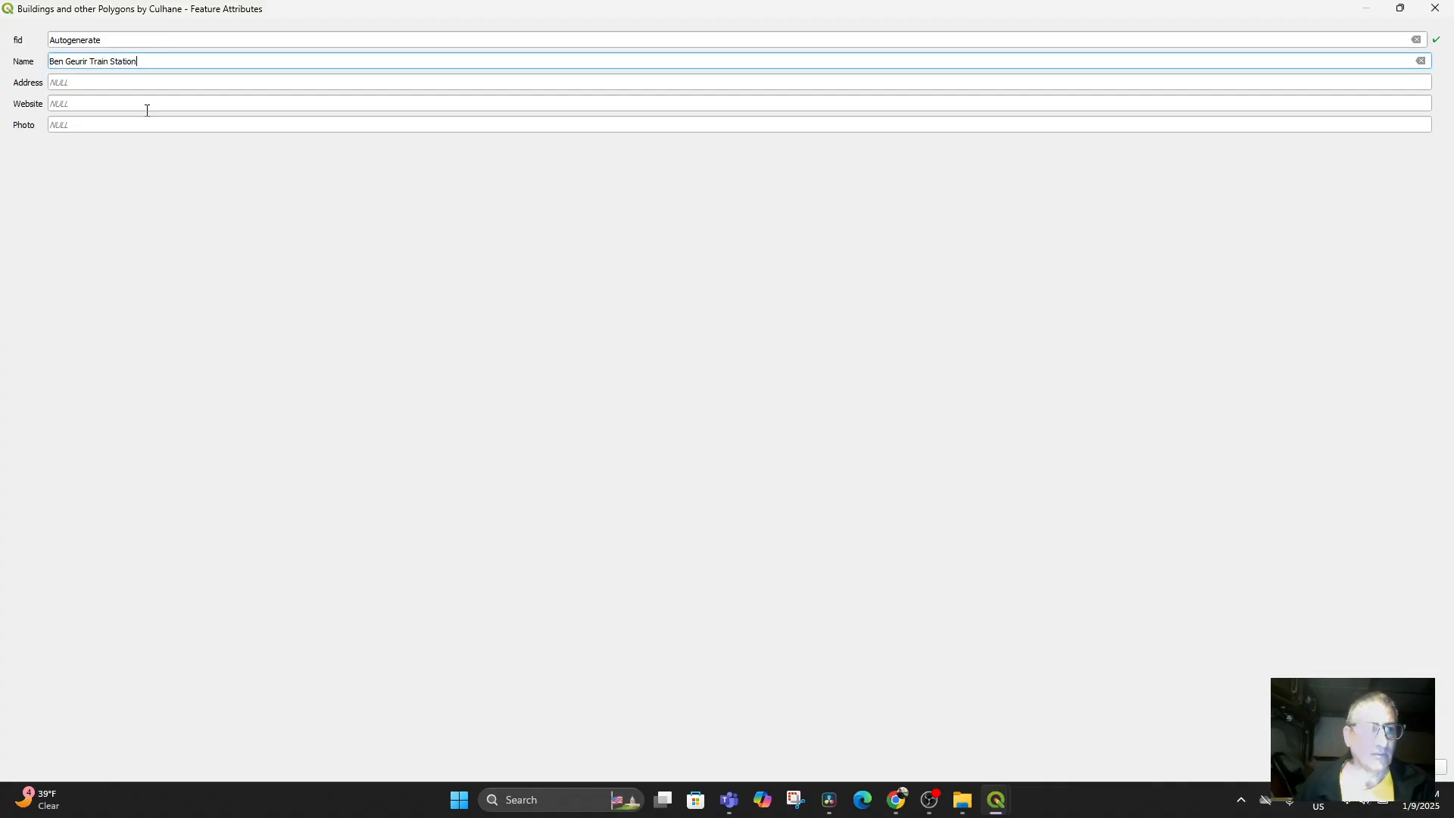
left_click(117, 104)
key("ctrl+v")
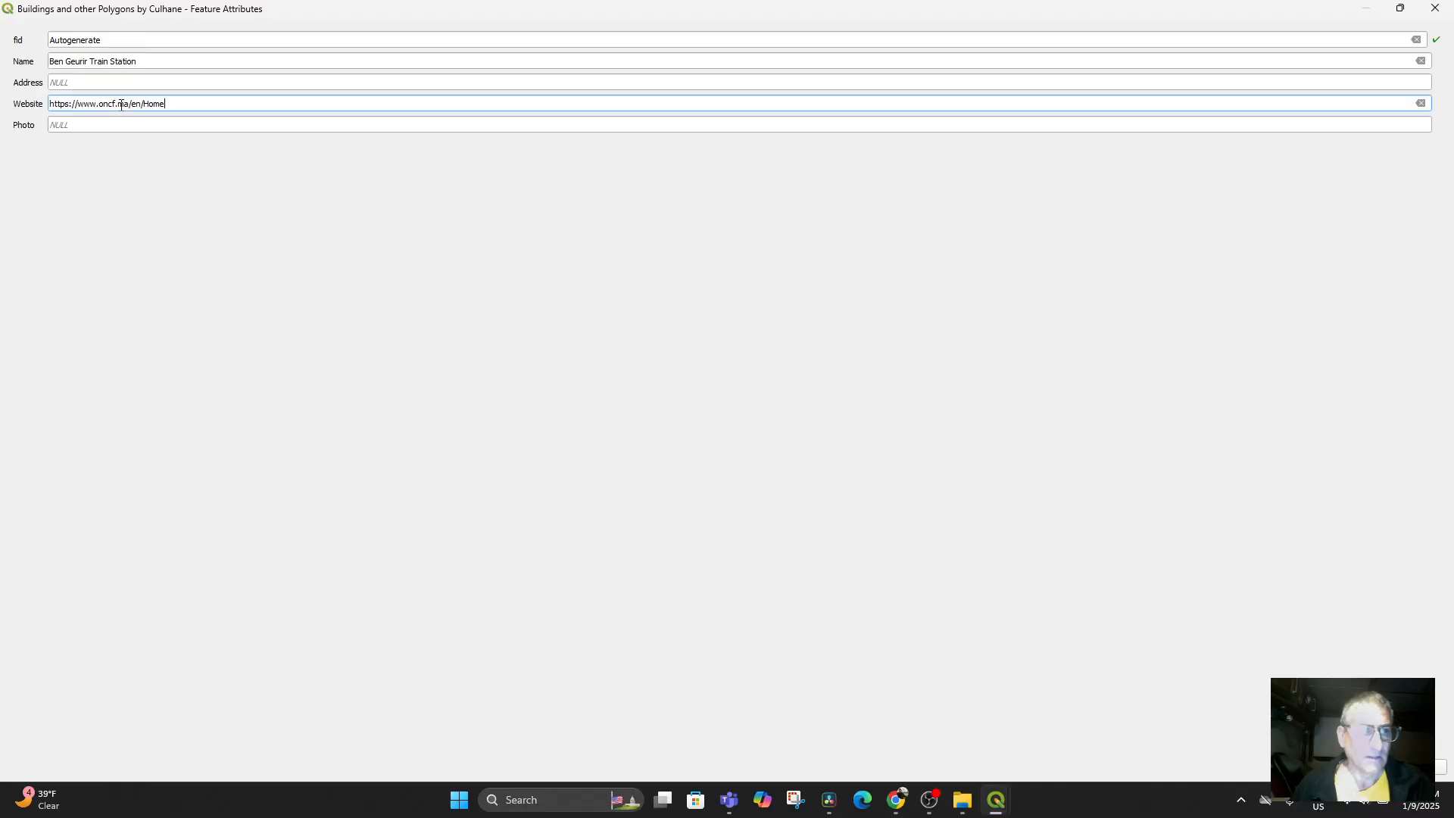
key("Return")
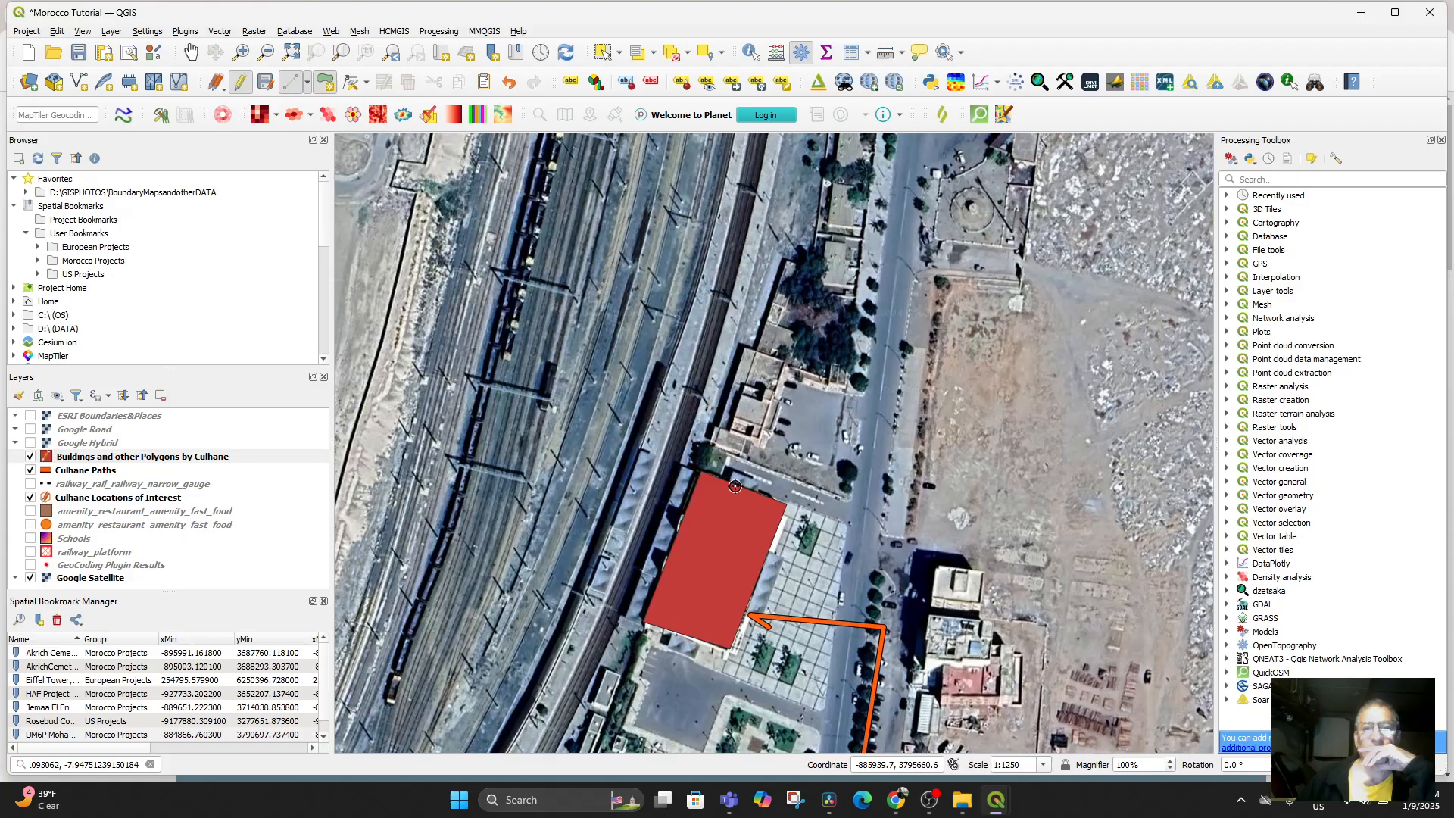
Step: Locate the large campus buildings southeast of the station on the satellite map, with the buildings layer selected
left_click_drag(941, 550, 921, 275)
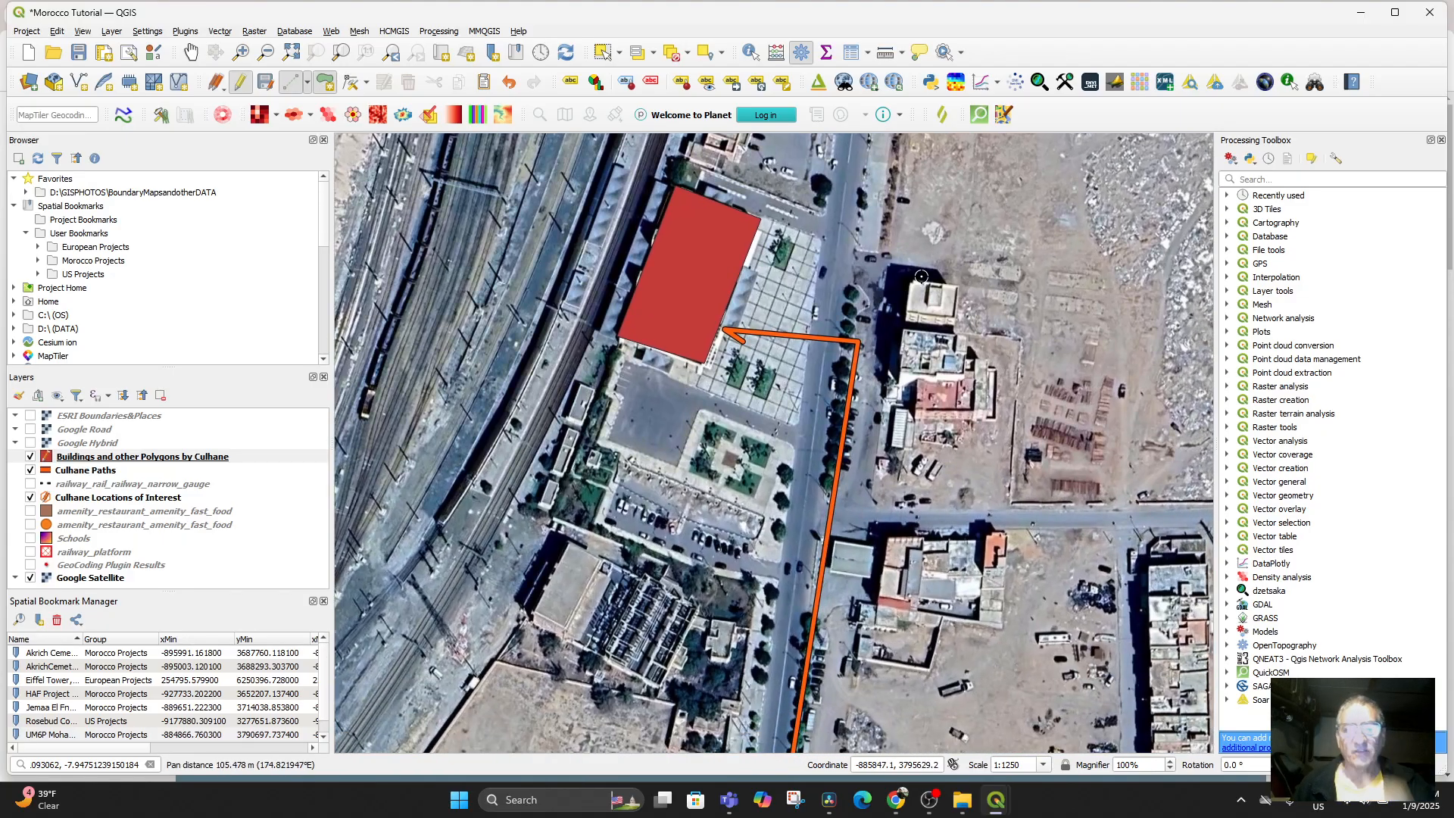
scroll(906, 326, "down", 2)
scroll(804, 434, "down", 1)
scroll(890, 584, "down", 3)
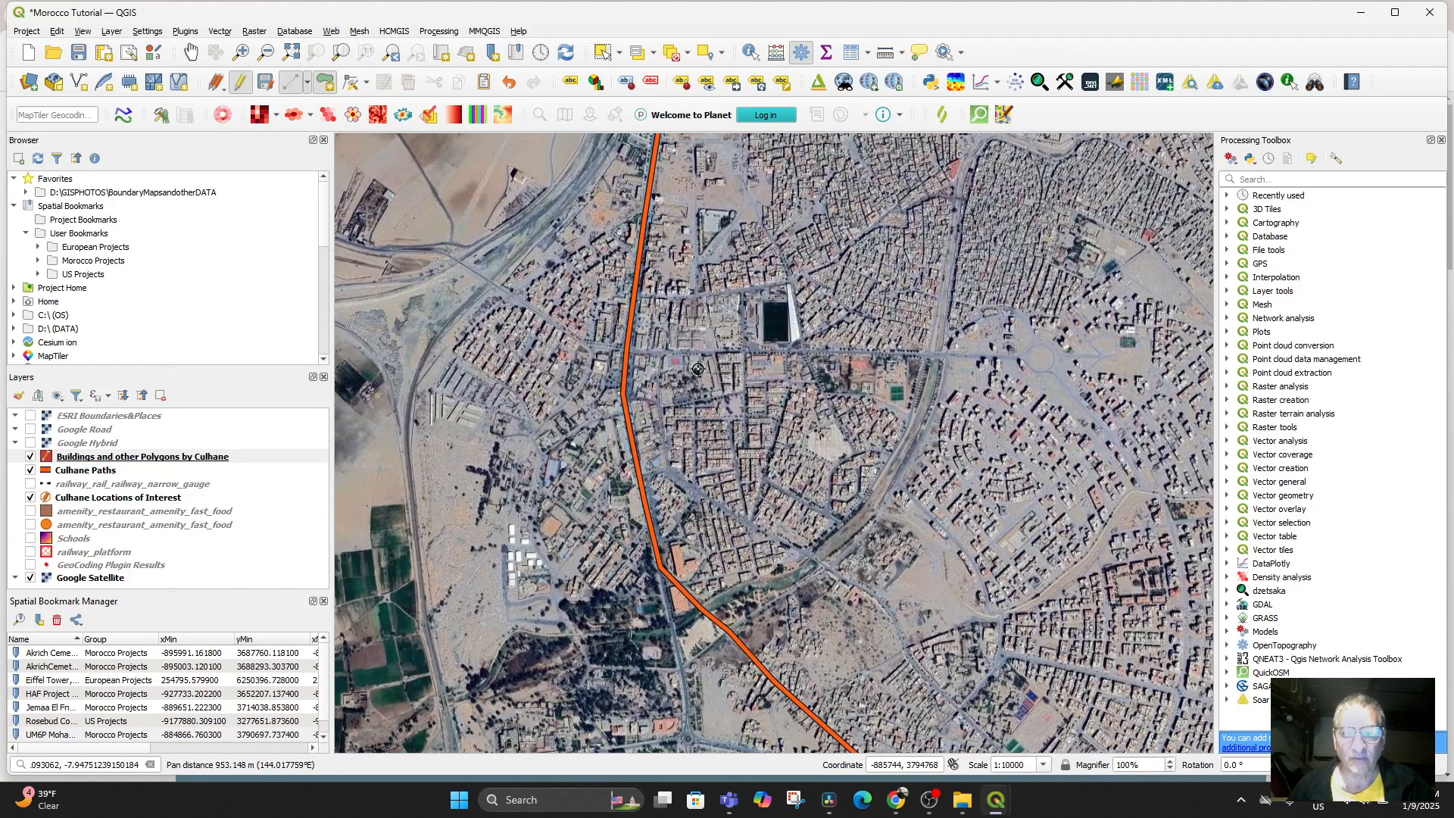
scroll(673, 504, "up", 3)
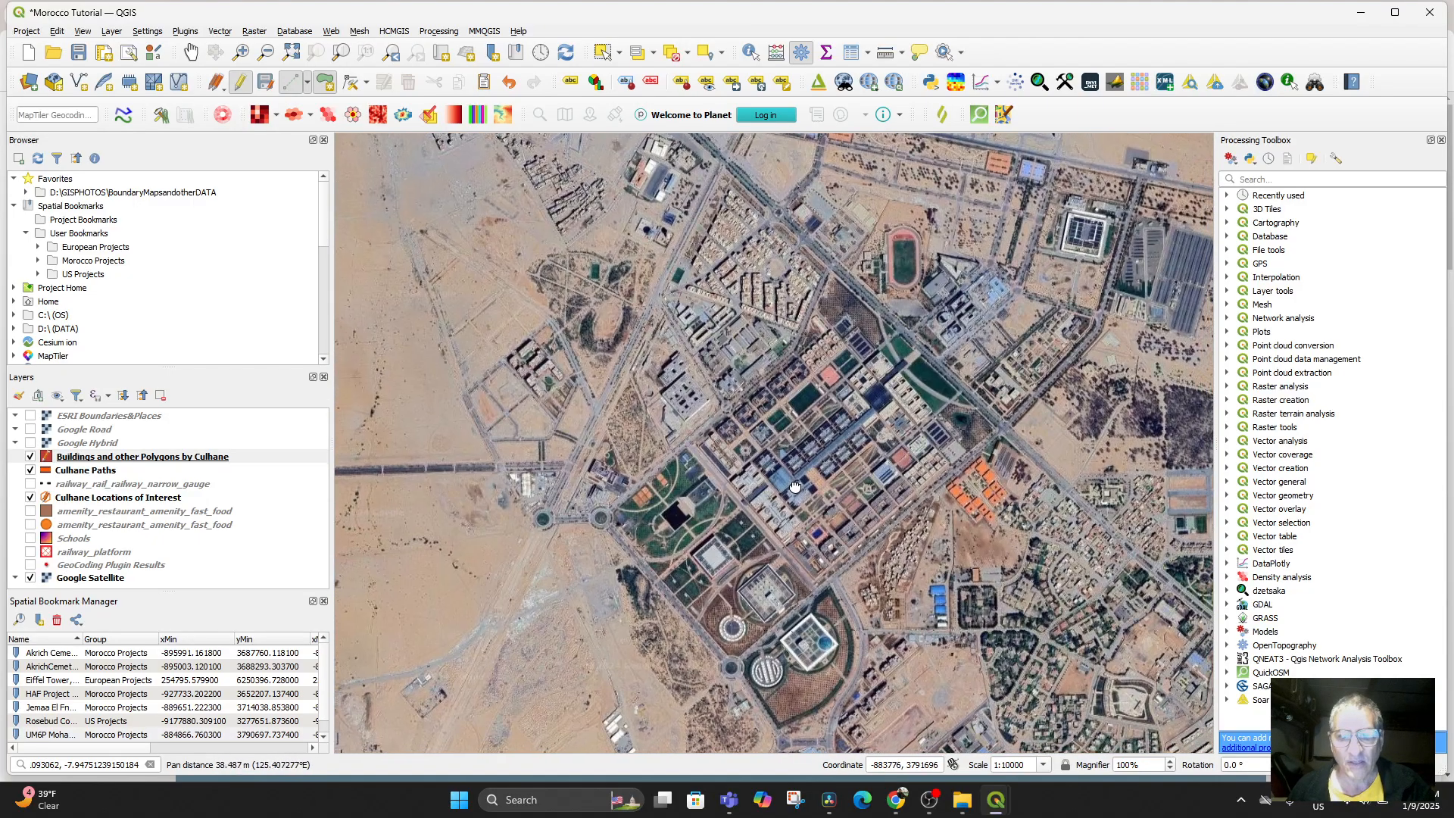
scroll(761, 644, "up", 2)
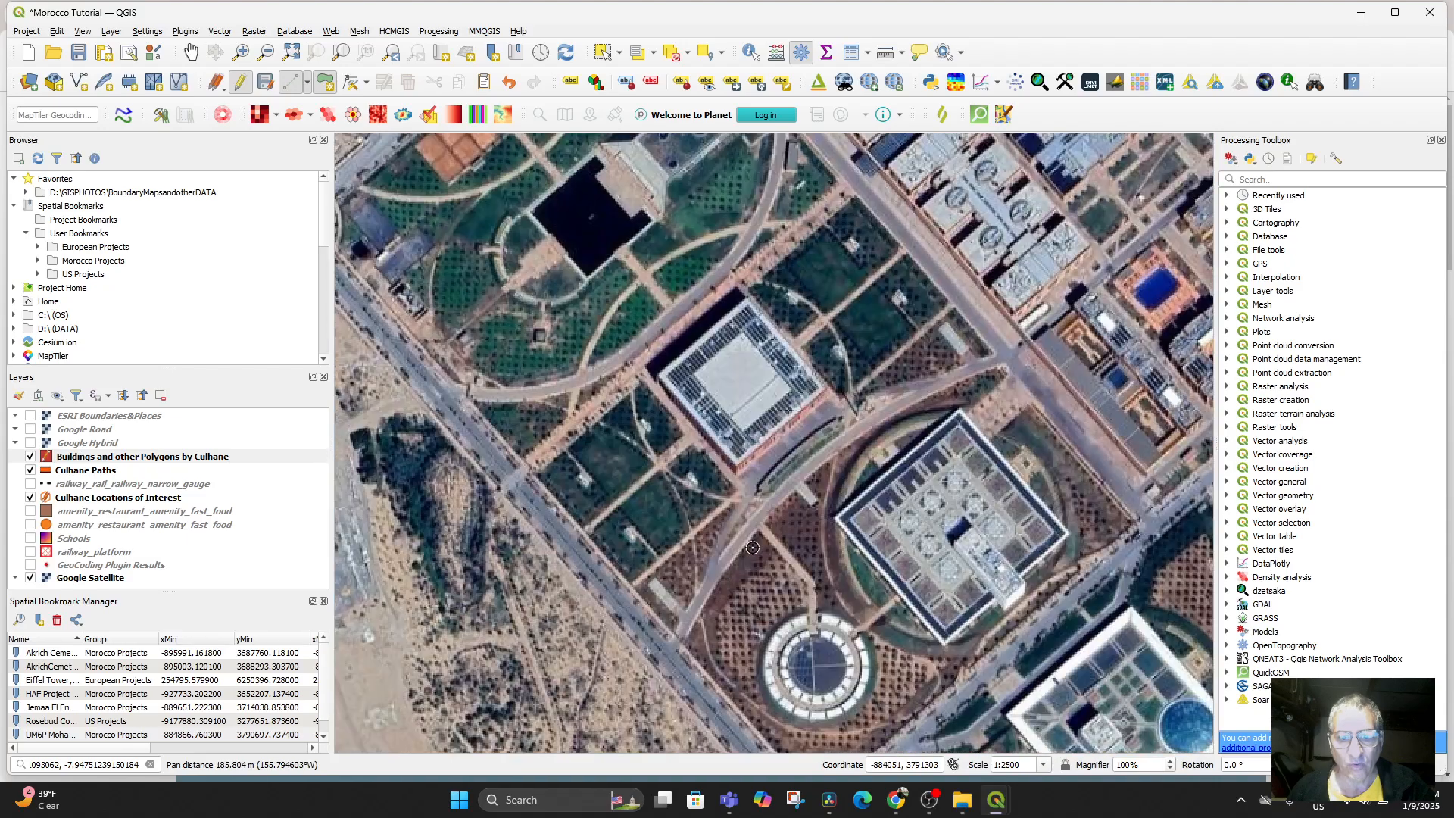
left_click_drag(763, 516, 770, 581)
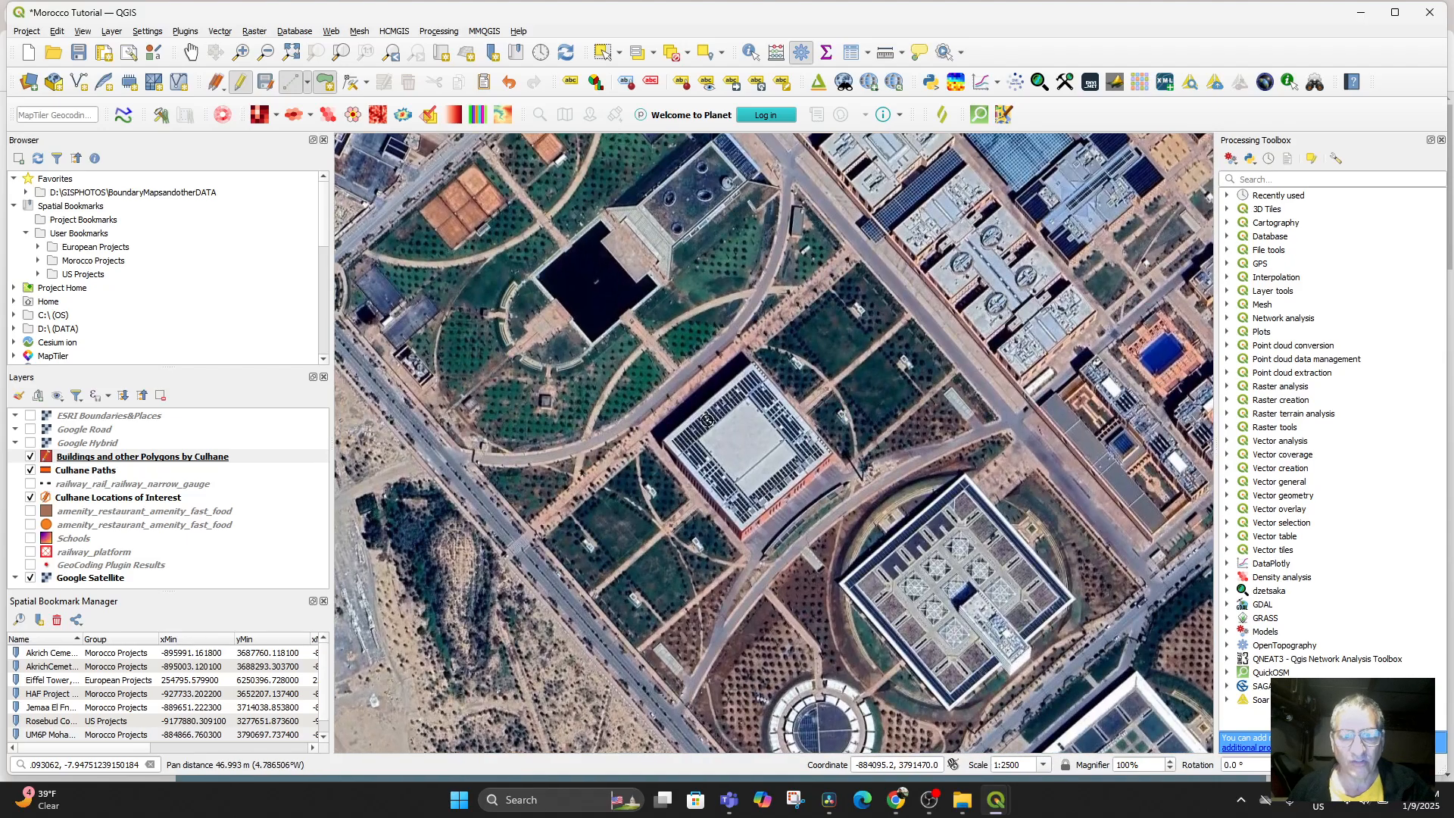
left_click(155, 459)
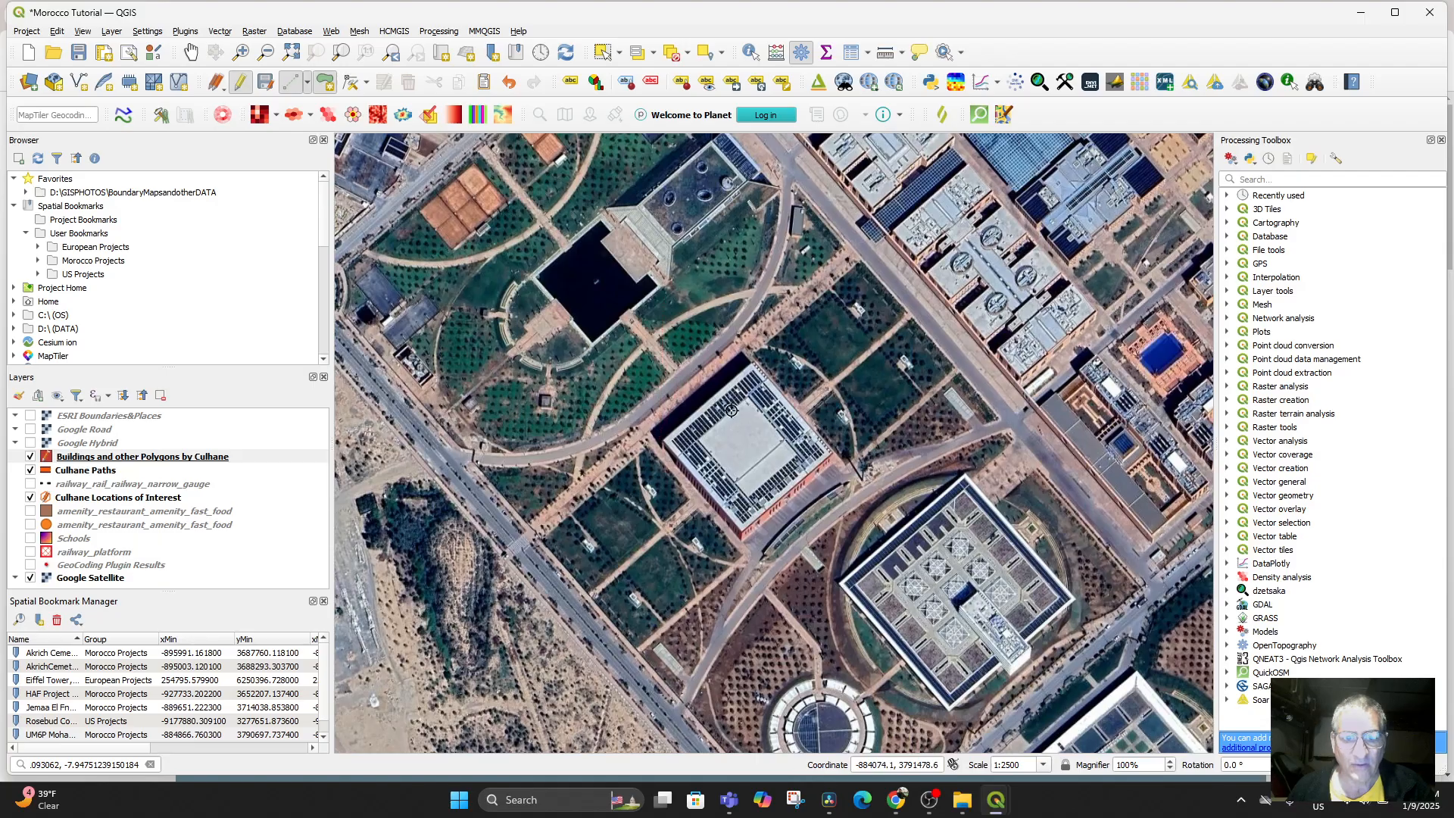
Step: Digitize a polygon around the large campus building beside the dark square plaza, northwest of the white-roofed square building, and finish its outline
left_click_drag(640, 318, 658, 519)
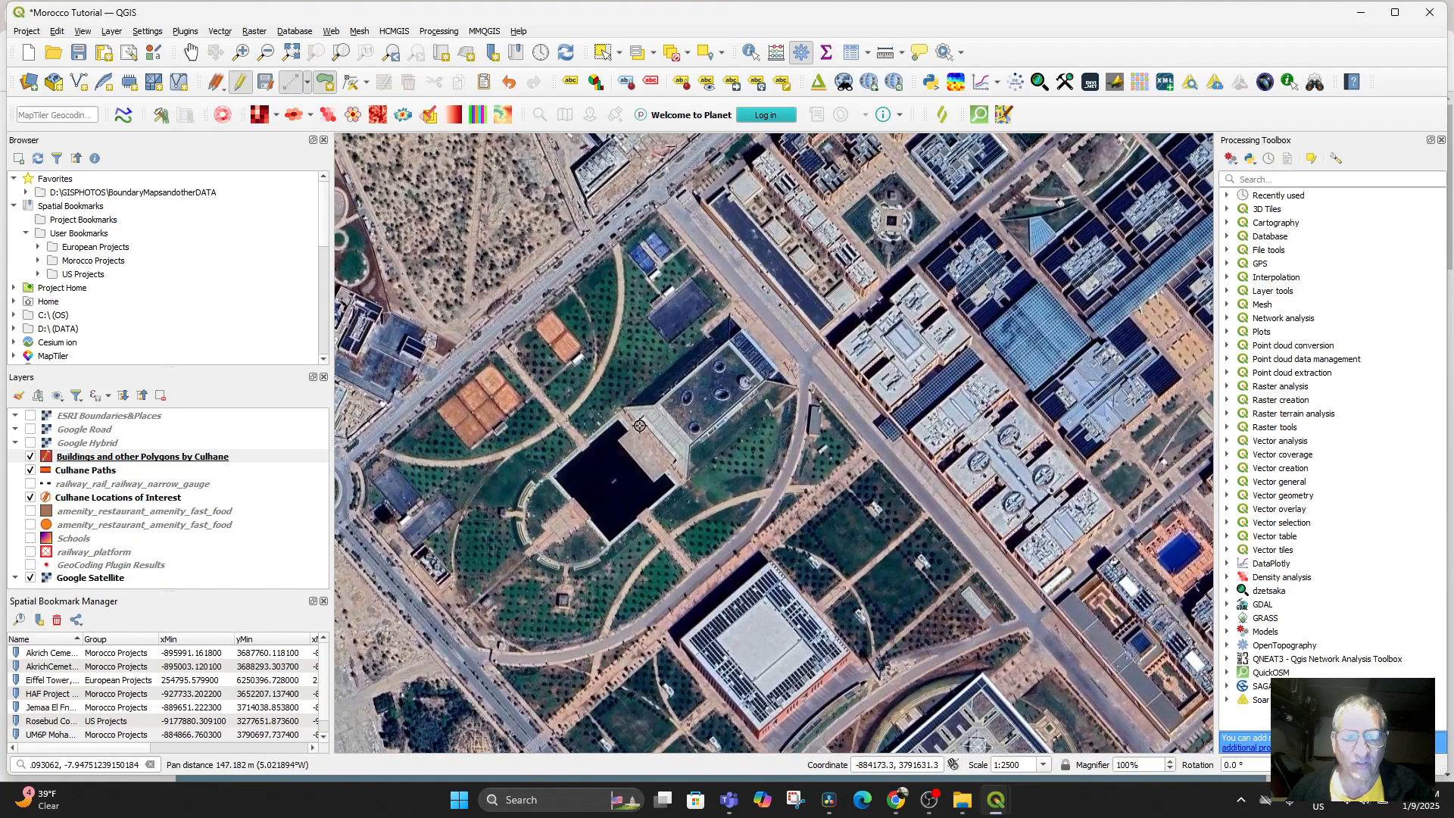
left_click(731, 317)
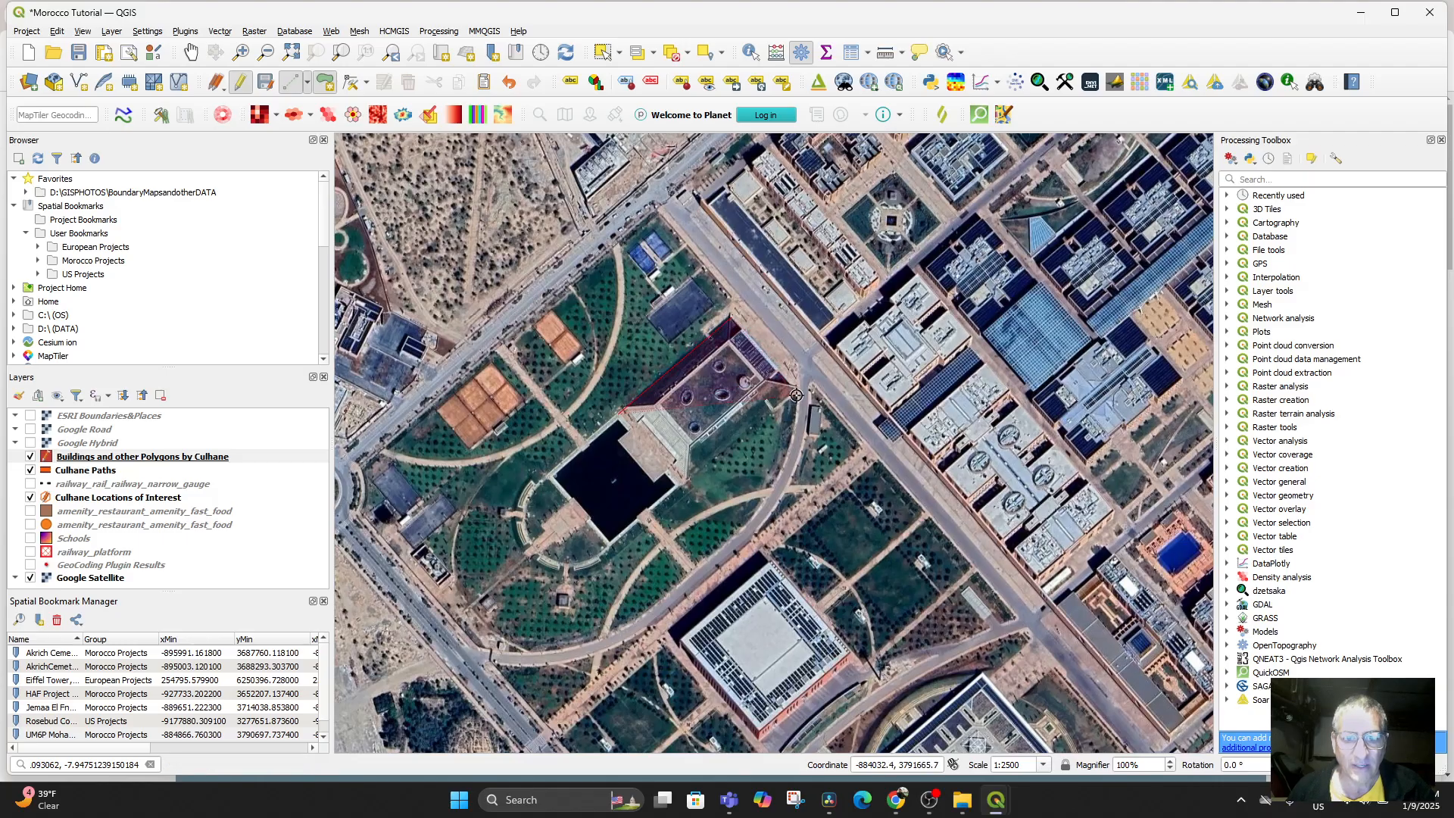
left_click(795, 395)
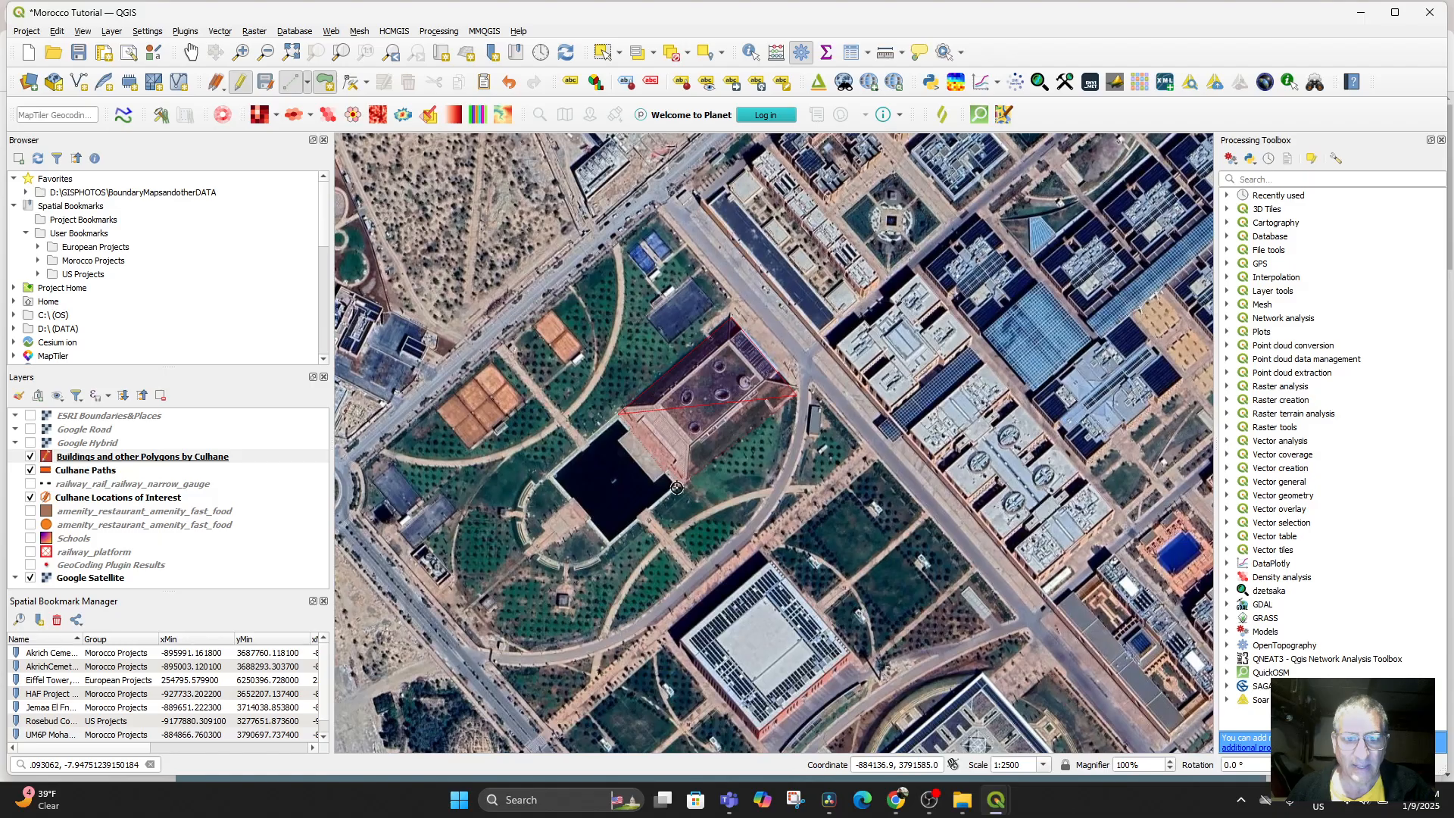
left_click(676, 486)
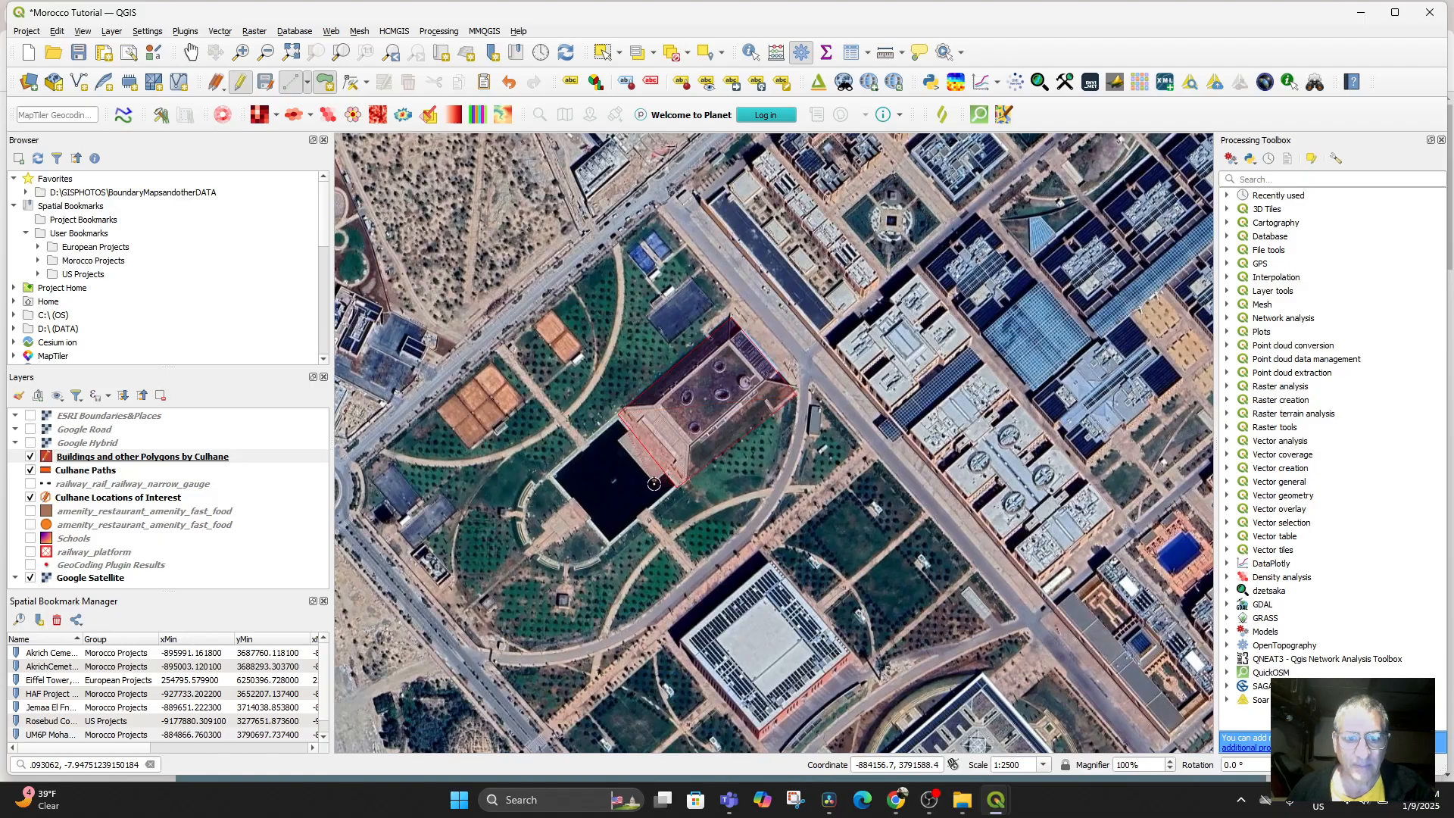
left_click(654, 483)
left_click(615, 439)
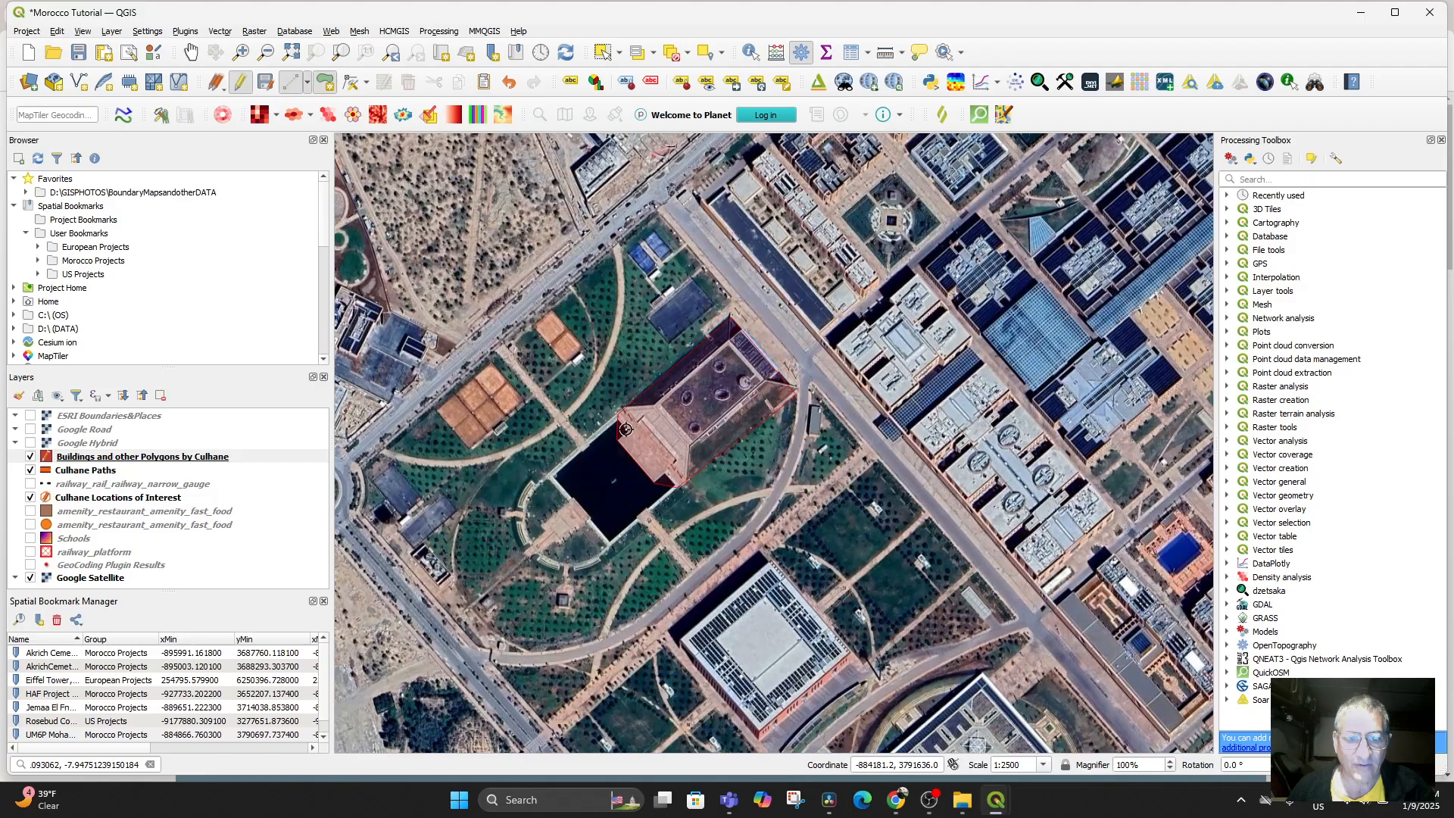
right_click(668, 419)
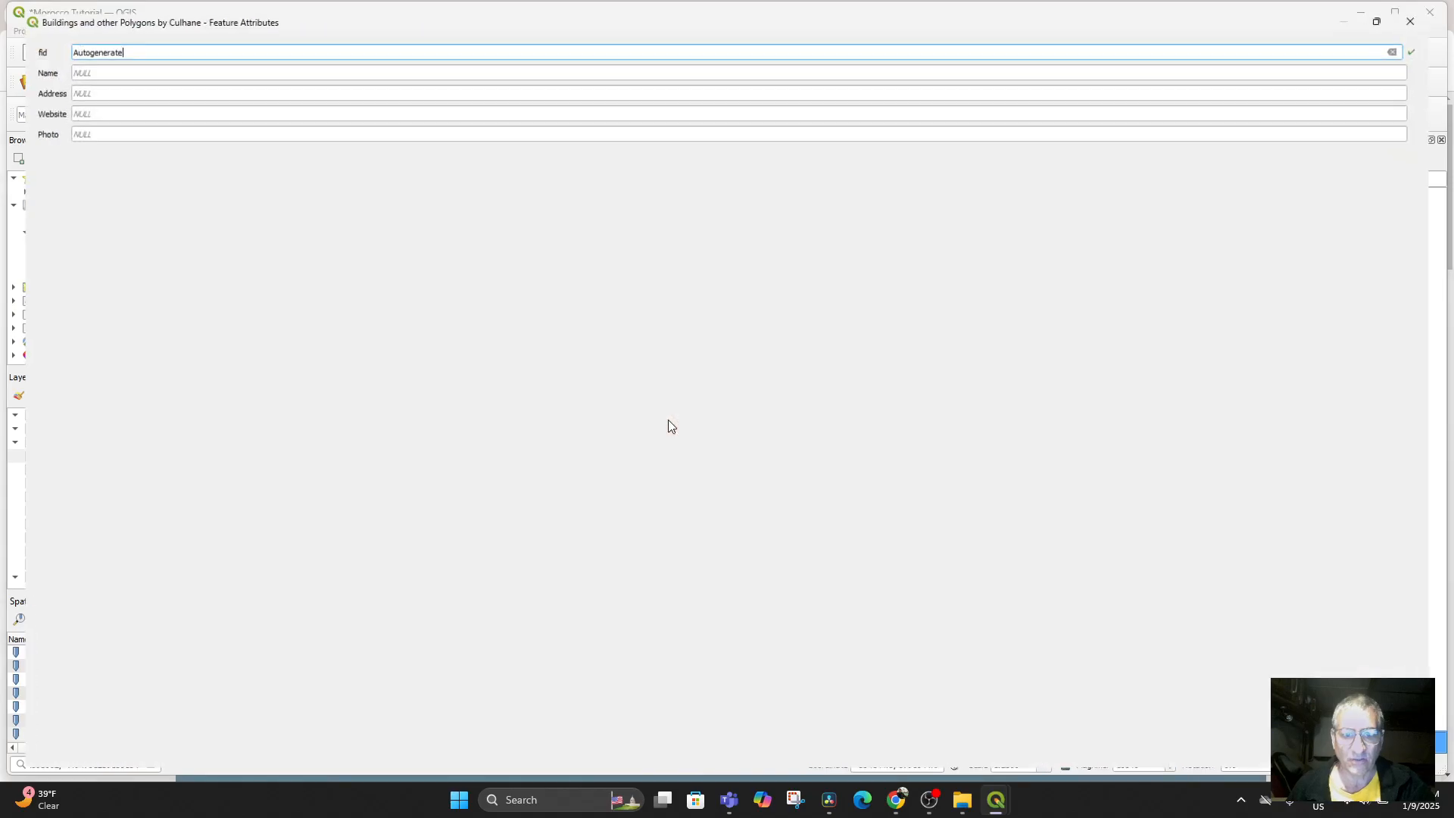
Step: Set the new polygon's Name to "UM6P Student Center" and make its Website field ready for entry
left_click(143, 60)
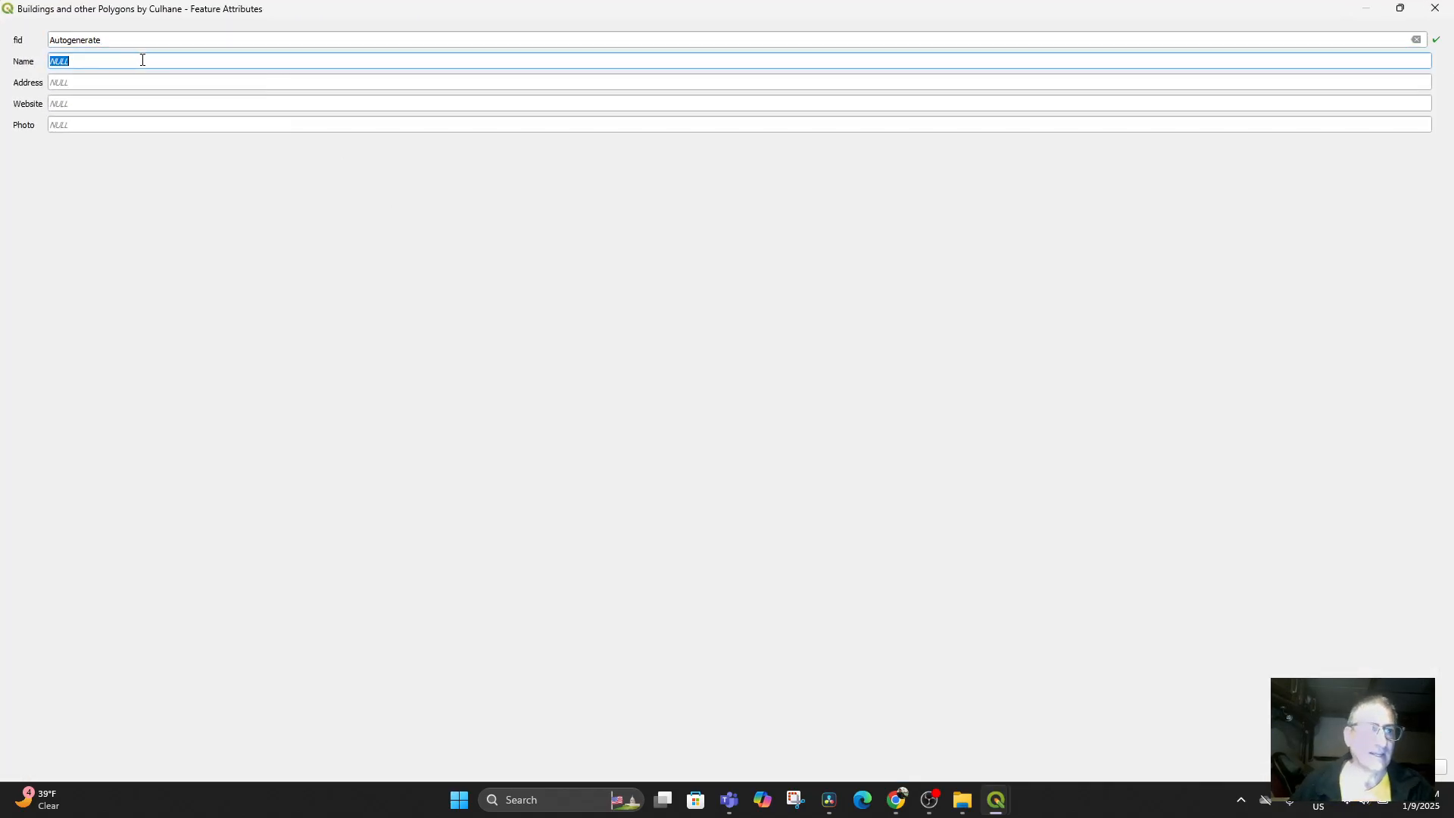
type("UM6P Student Center")
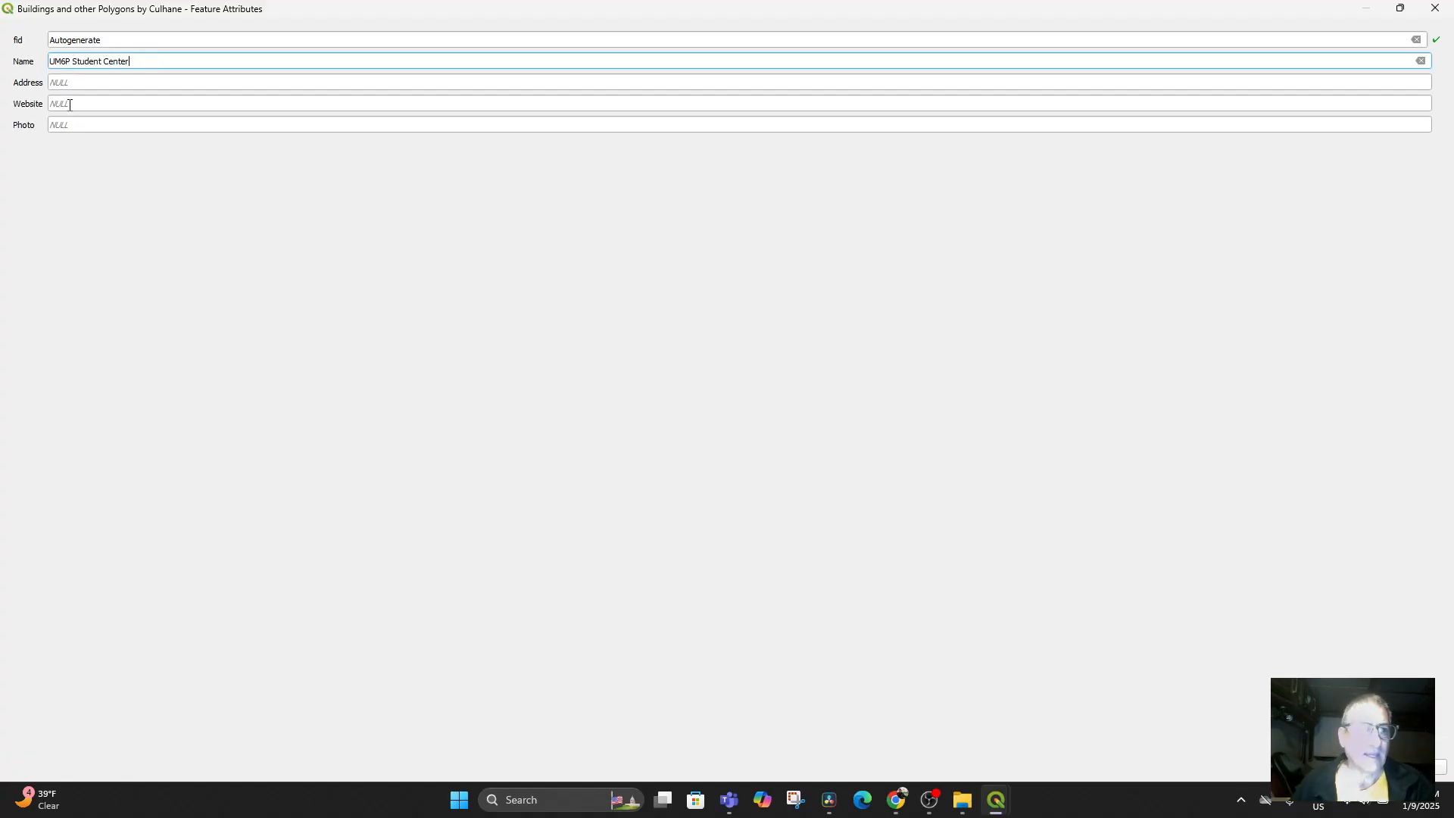
left_click(70, 105)
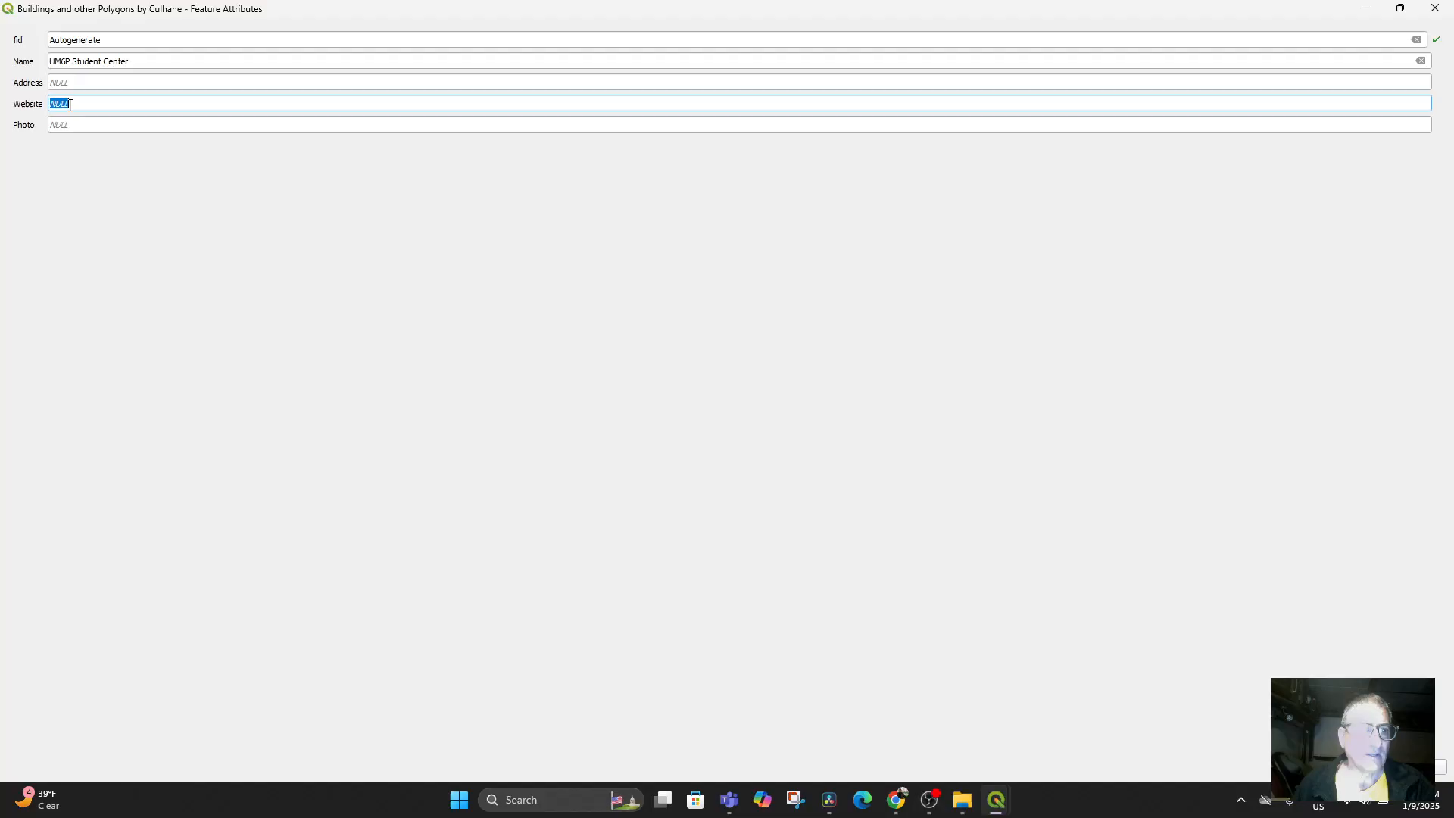
Step: Switch to Chrome, bring up the um6p.ma website and look through its navigation for a page about the campus
left_click(896, 801)
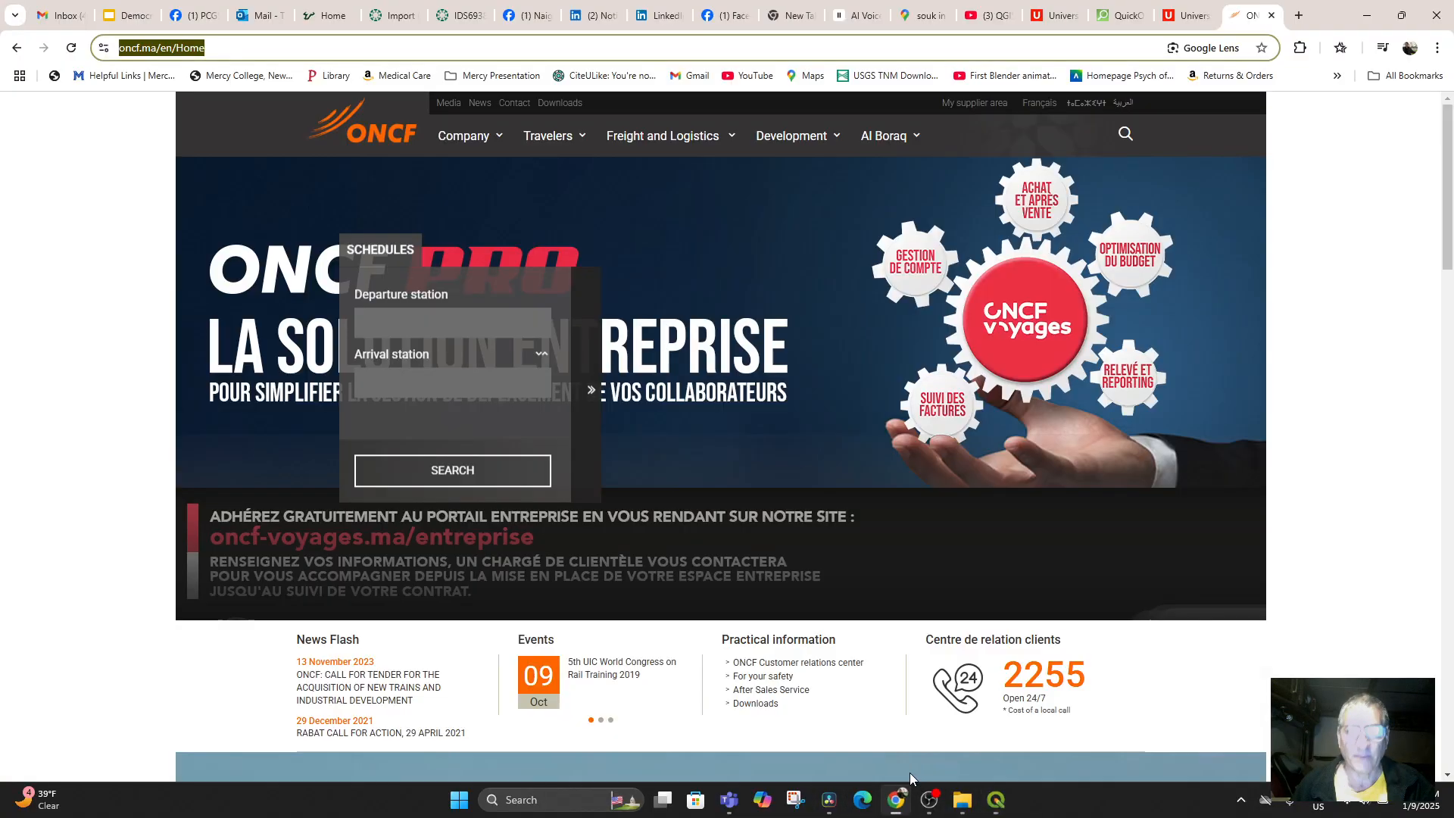
left_click(1081, 17)
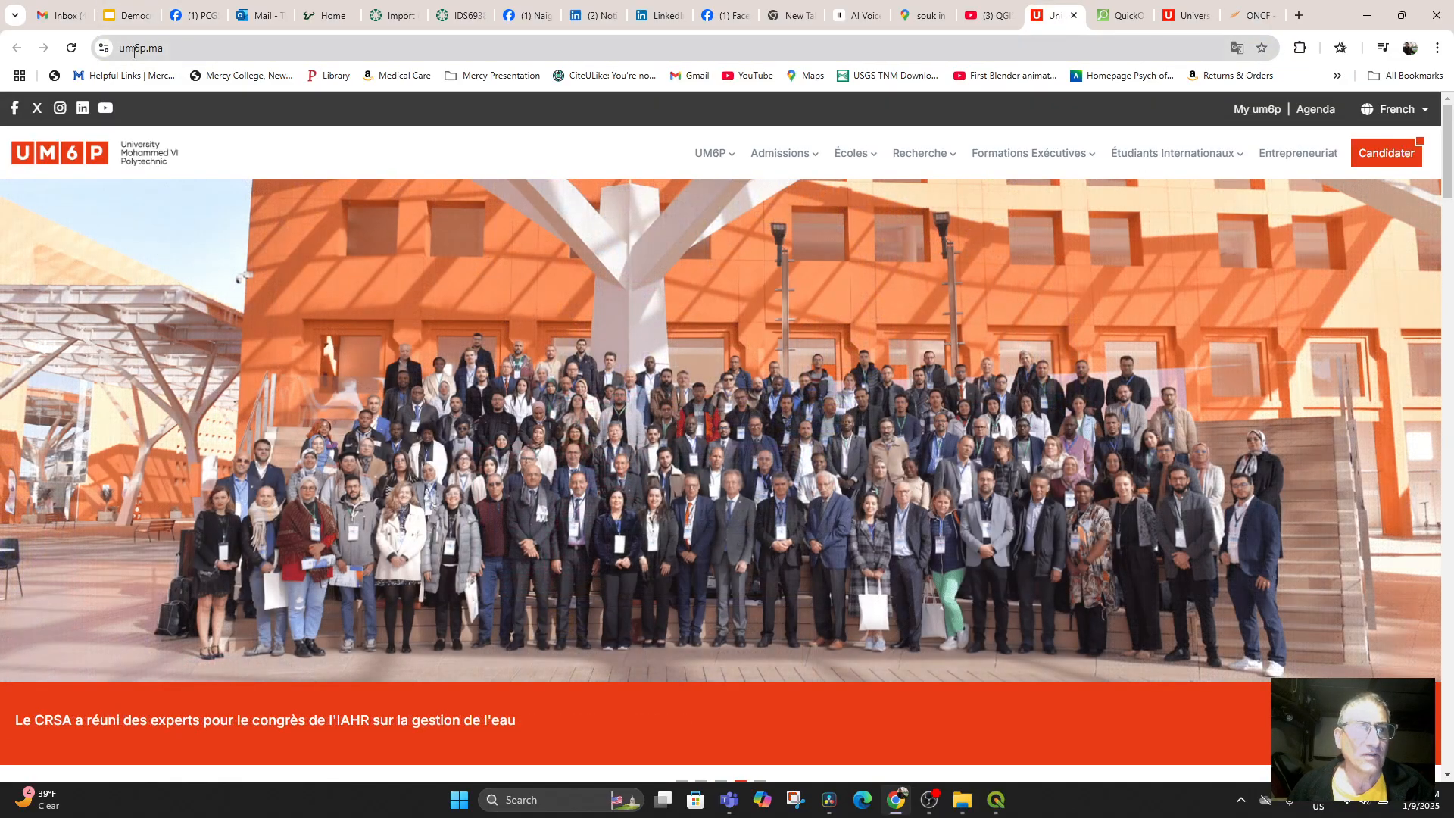
right_click(134, 50)
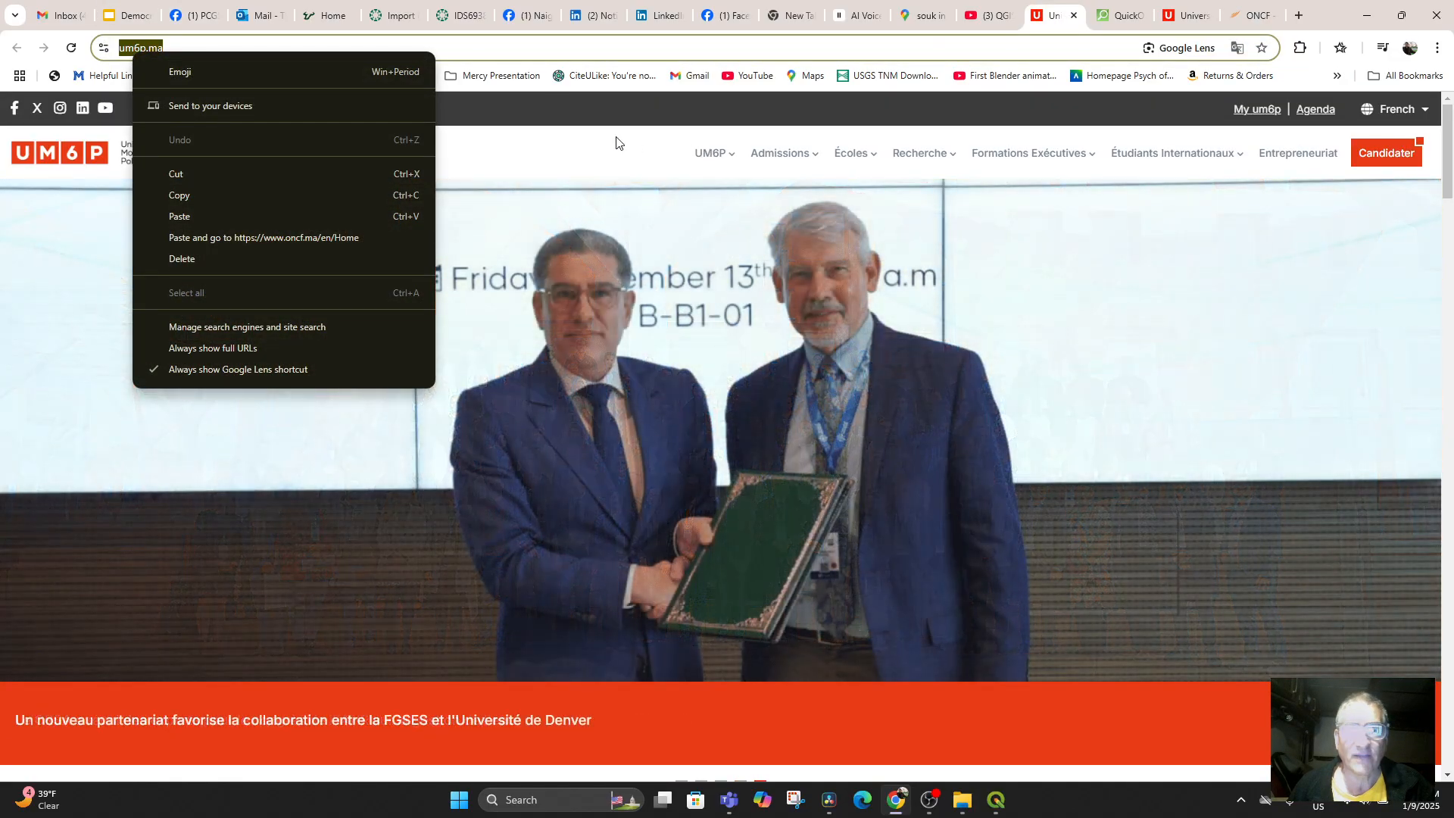
left_click(615, 142)
mouse_move(941, 187)
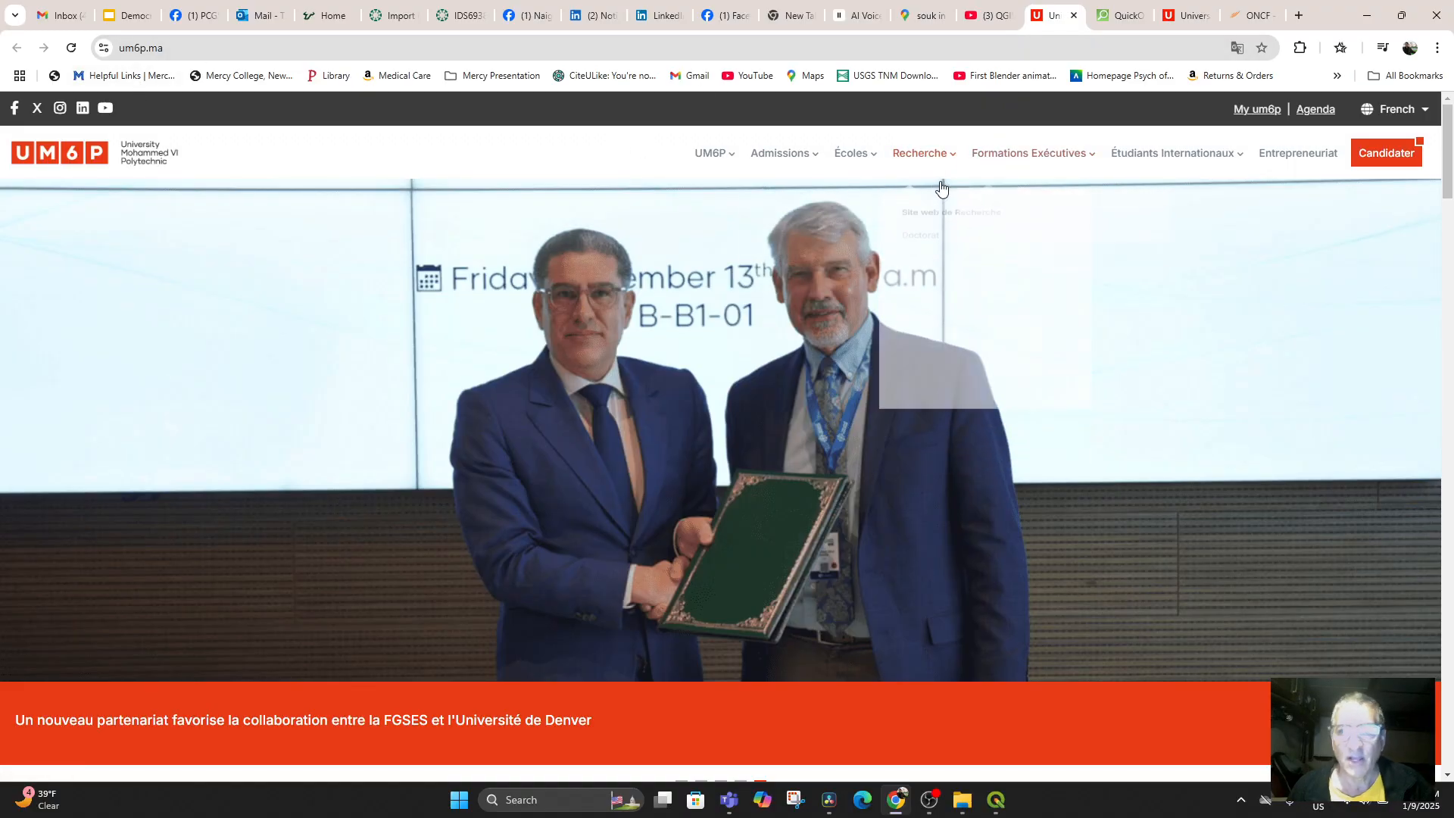
mouse_move(839, 153)
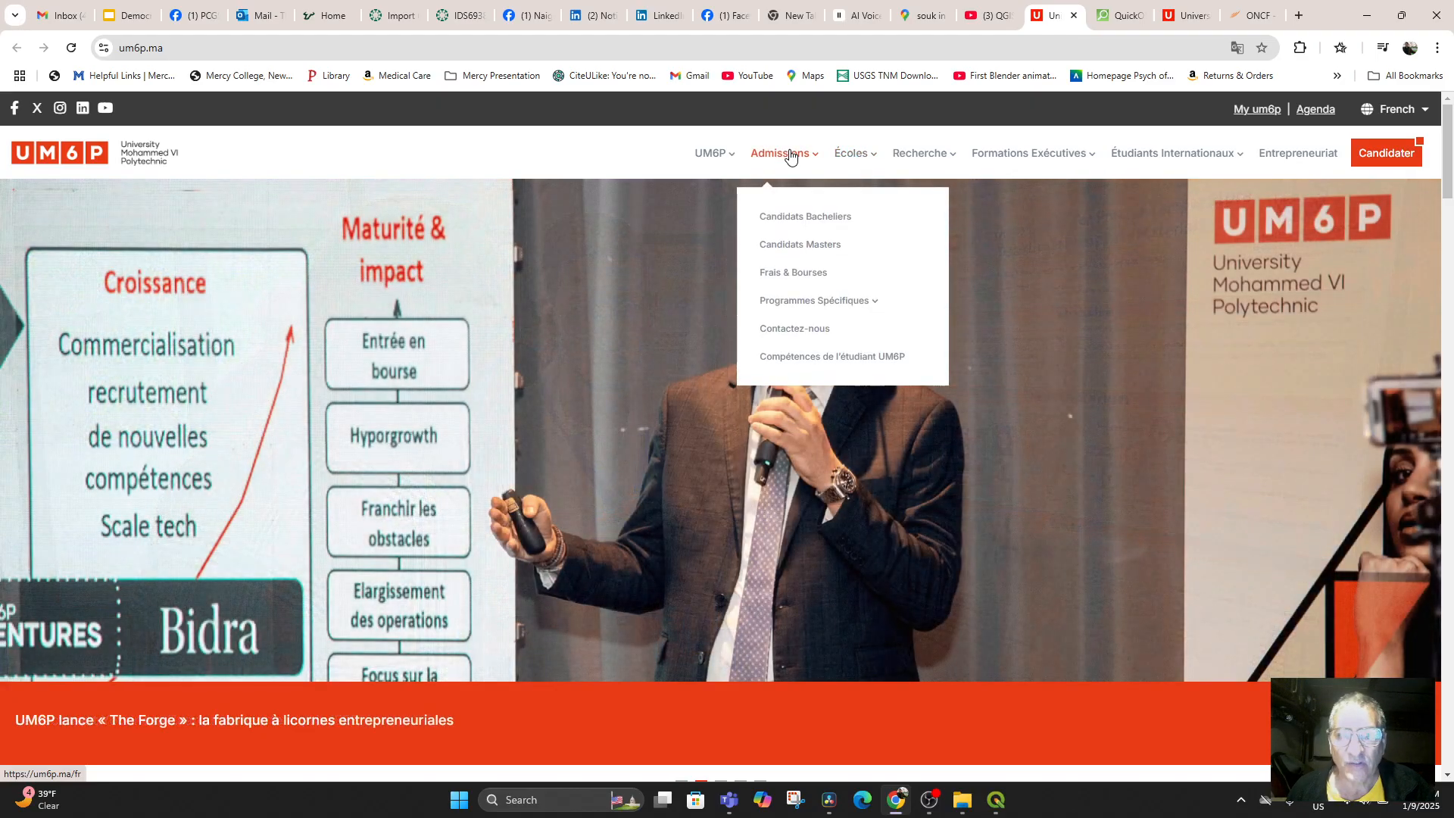
mouse_move(1001, 165)
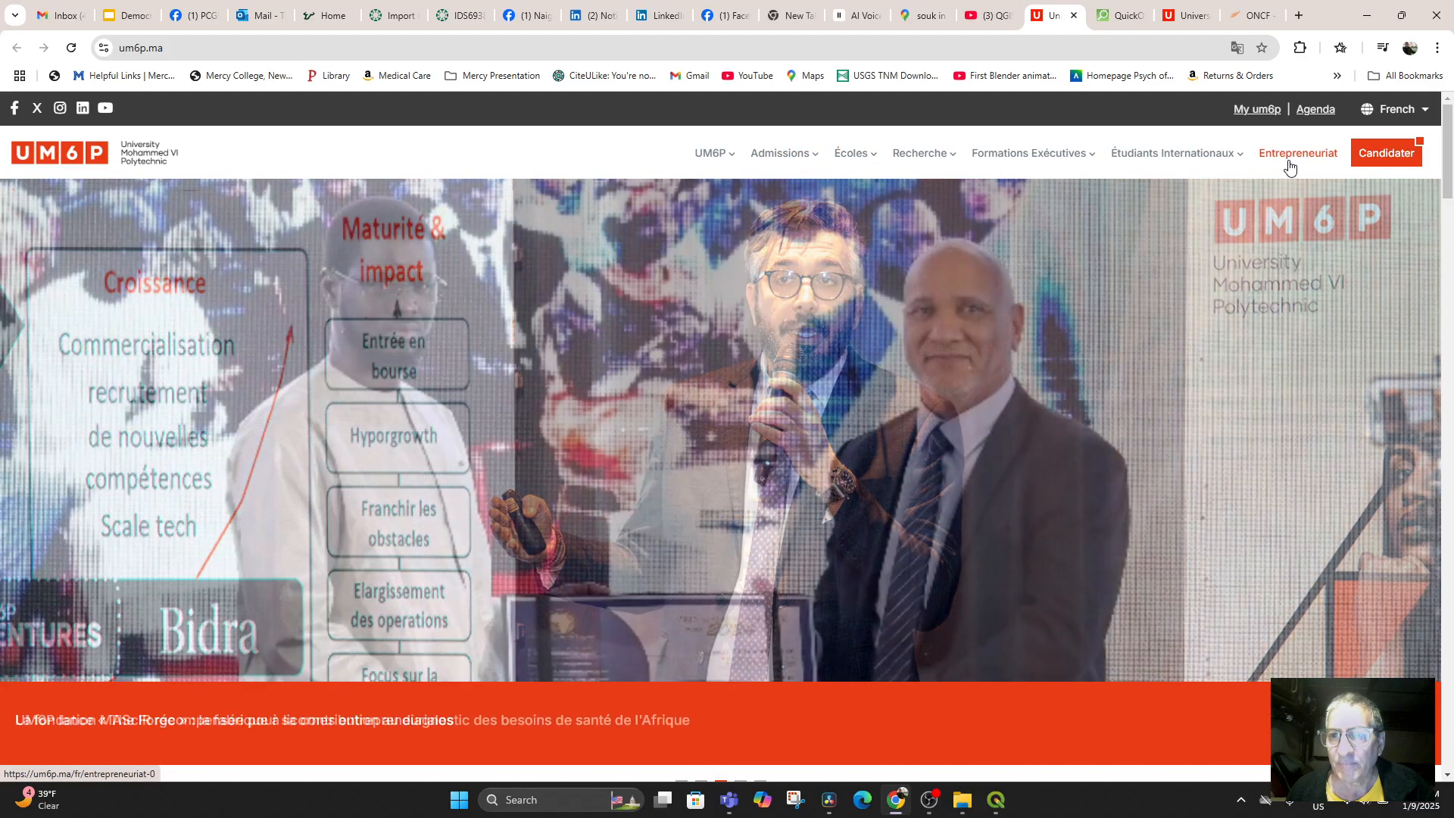
mouse_move(923, 157)
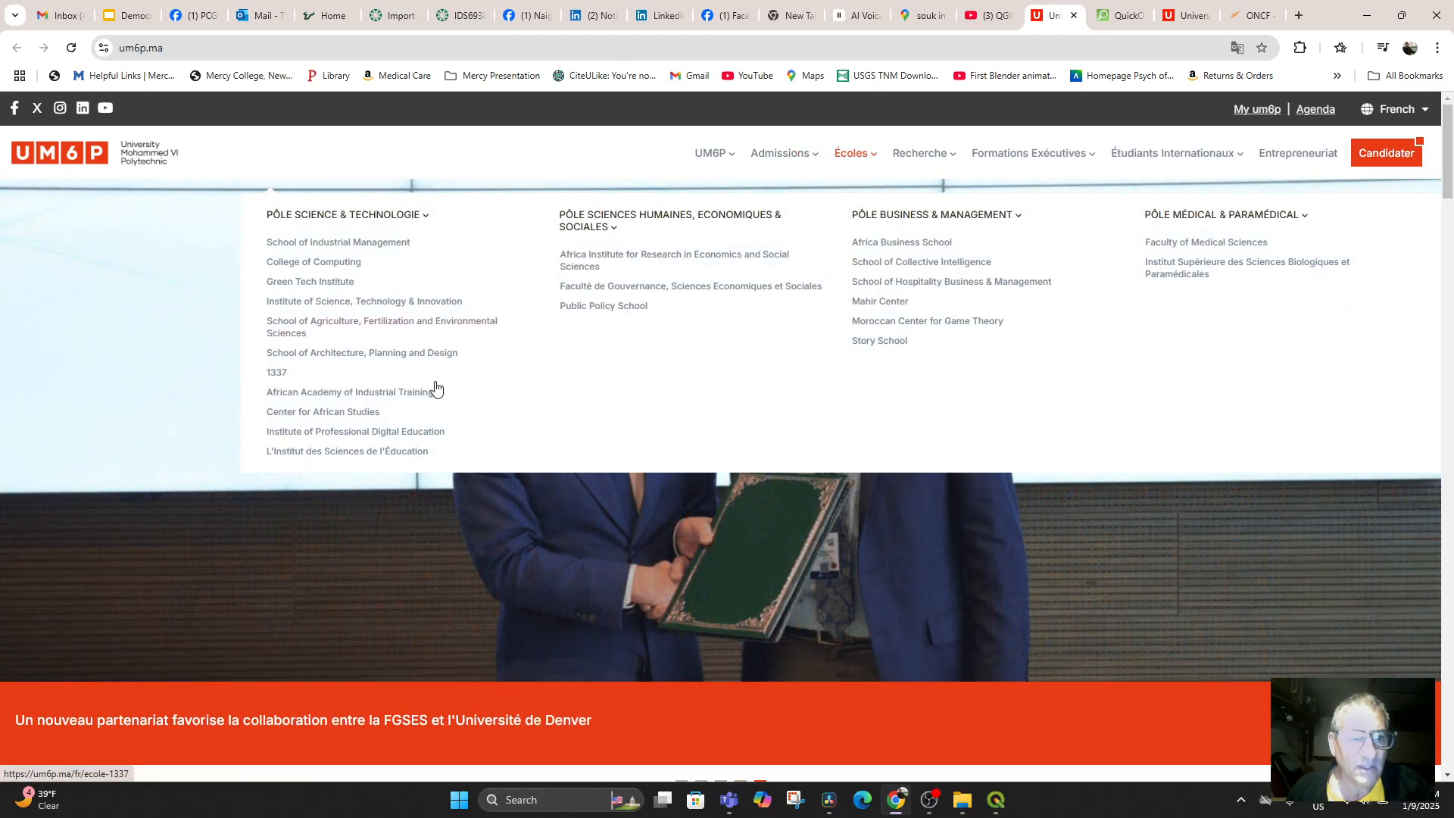
Step: Open the UM6P page for the 1337 school and skim its content
left_click(275, 374)
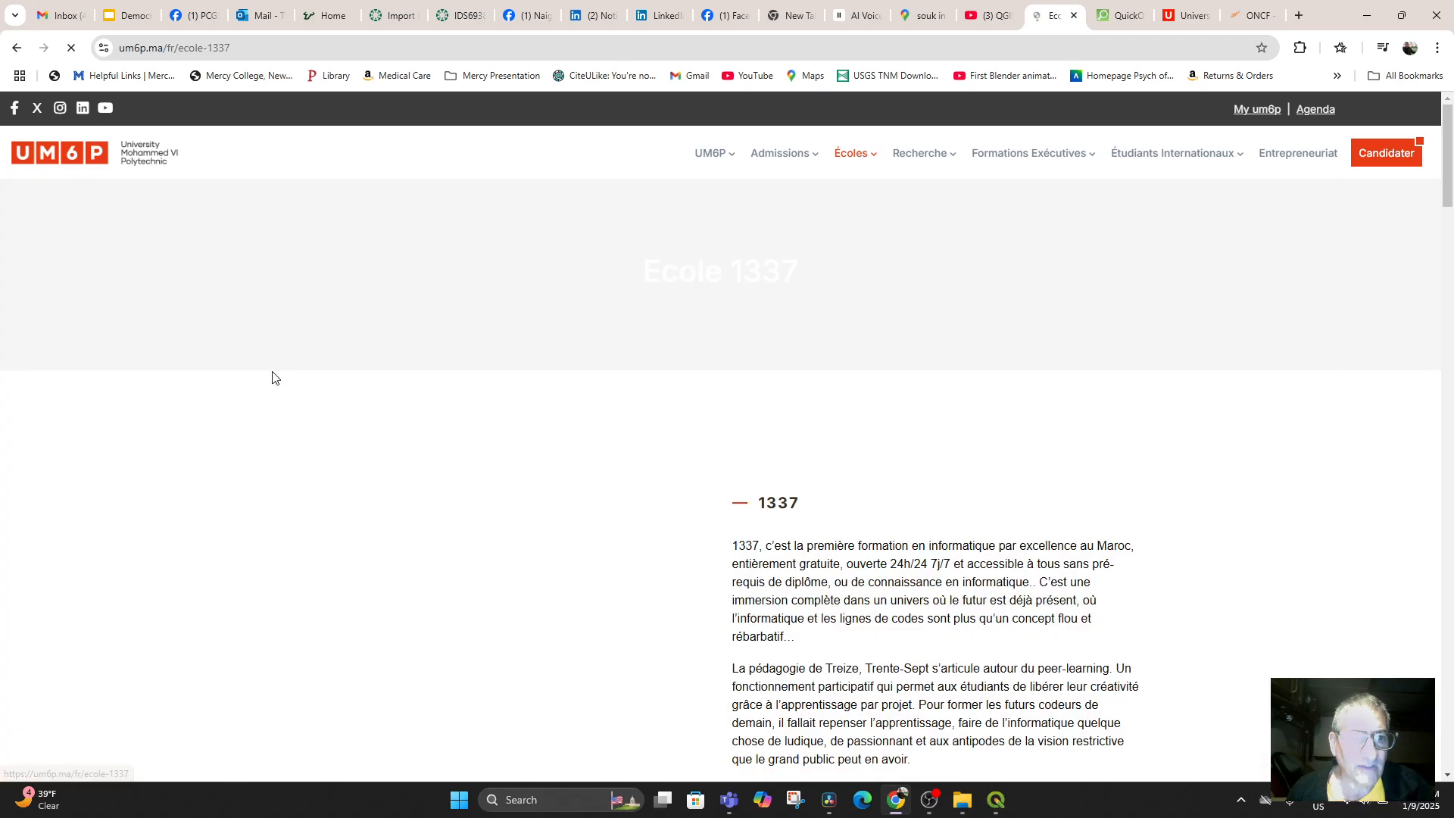
scroll(909, 477, "down", 4)
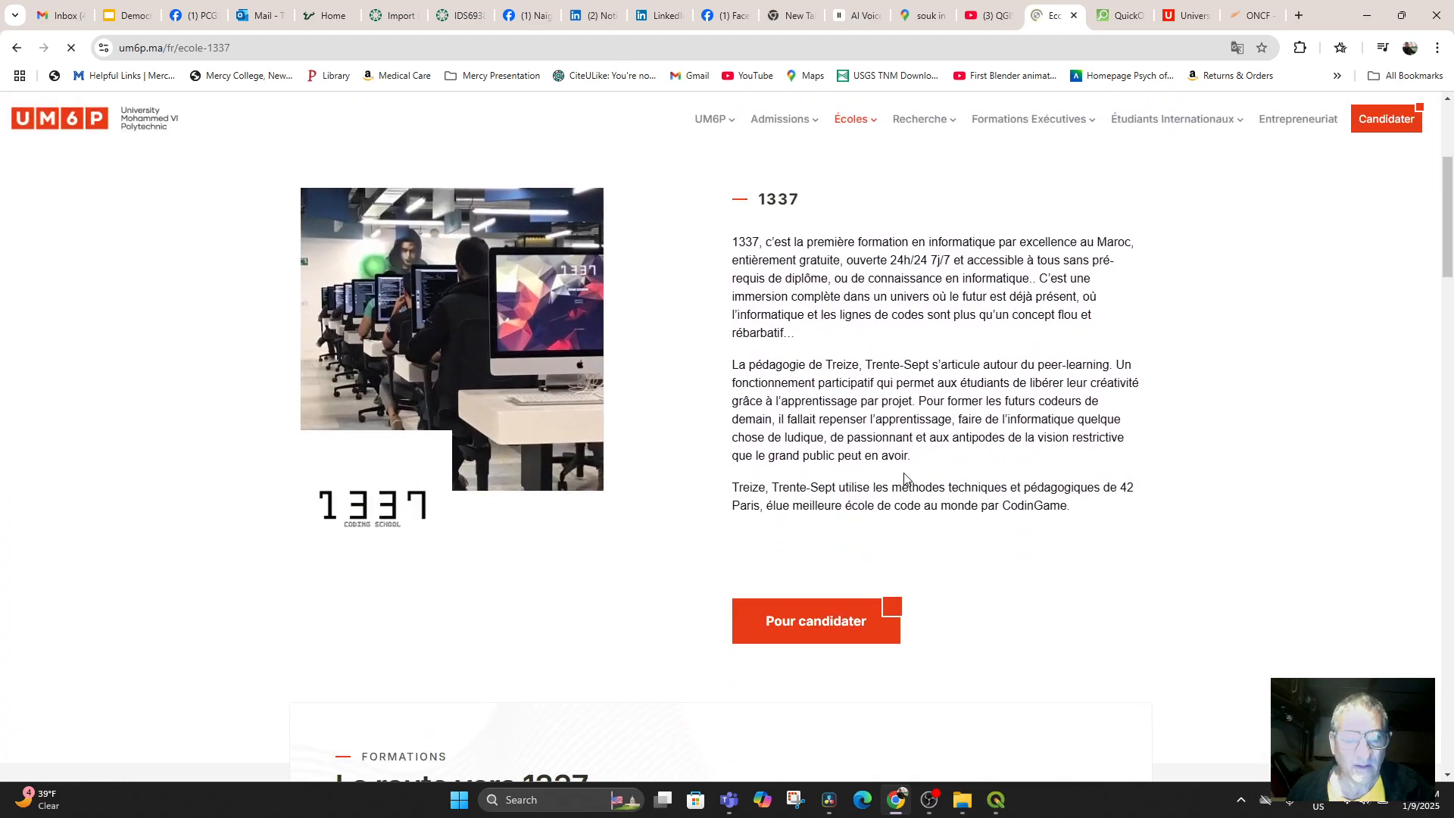
scroll(903, 477, "down", 7)
scroll(902, 477, "up", 11)
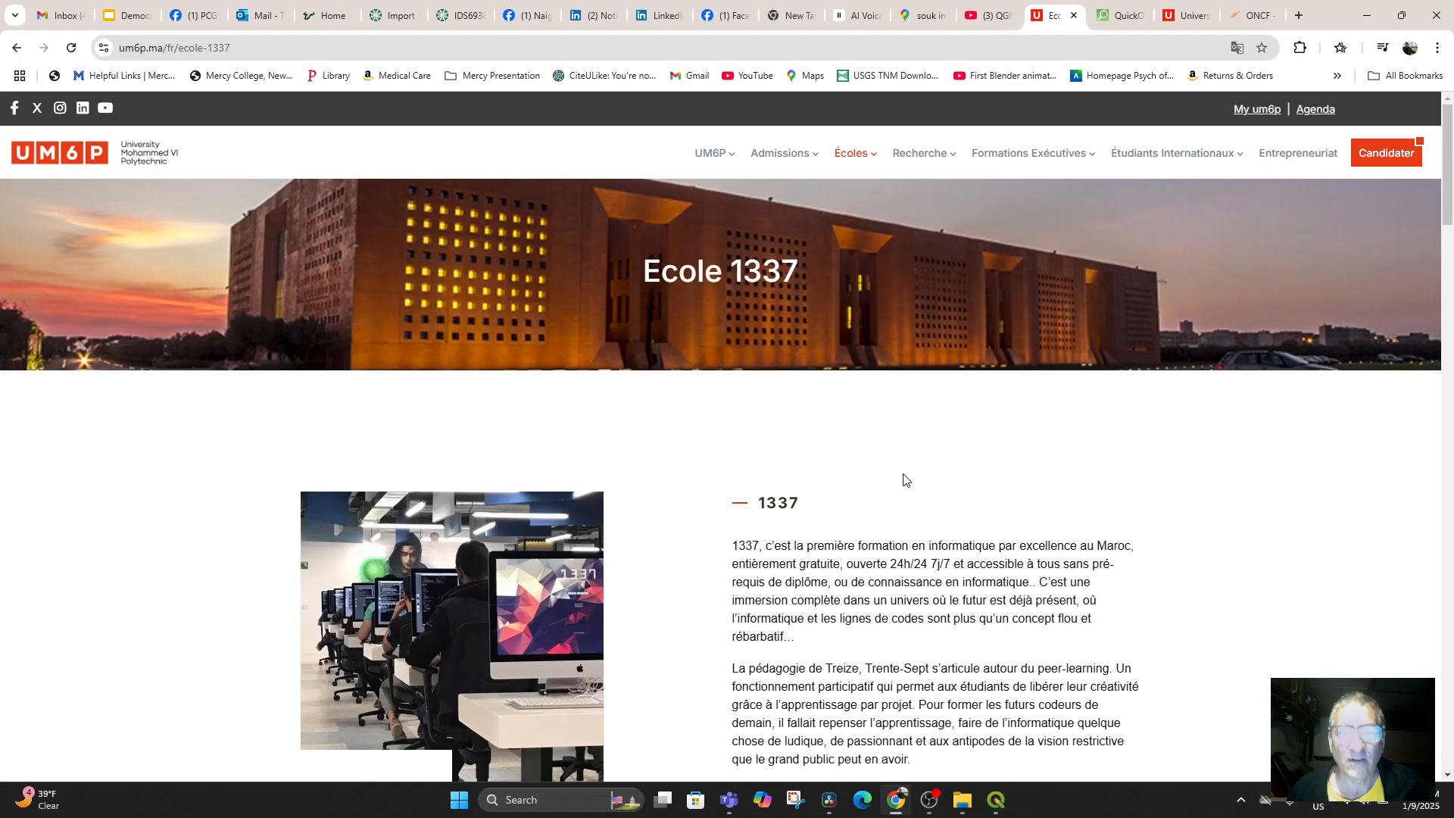
Step: Open the virtual visit of the UM6P campus and copy the web address of its overview page
mouse_move(711, 160)
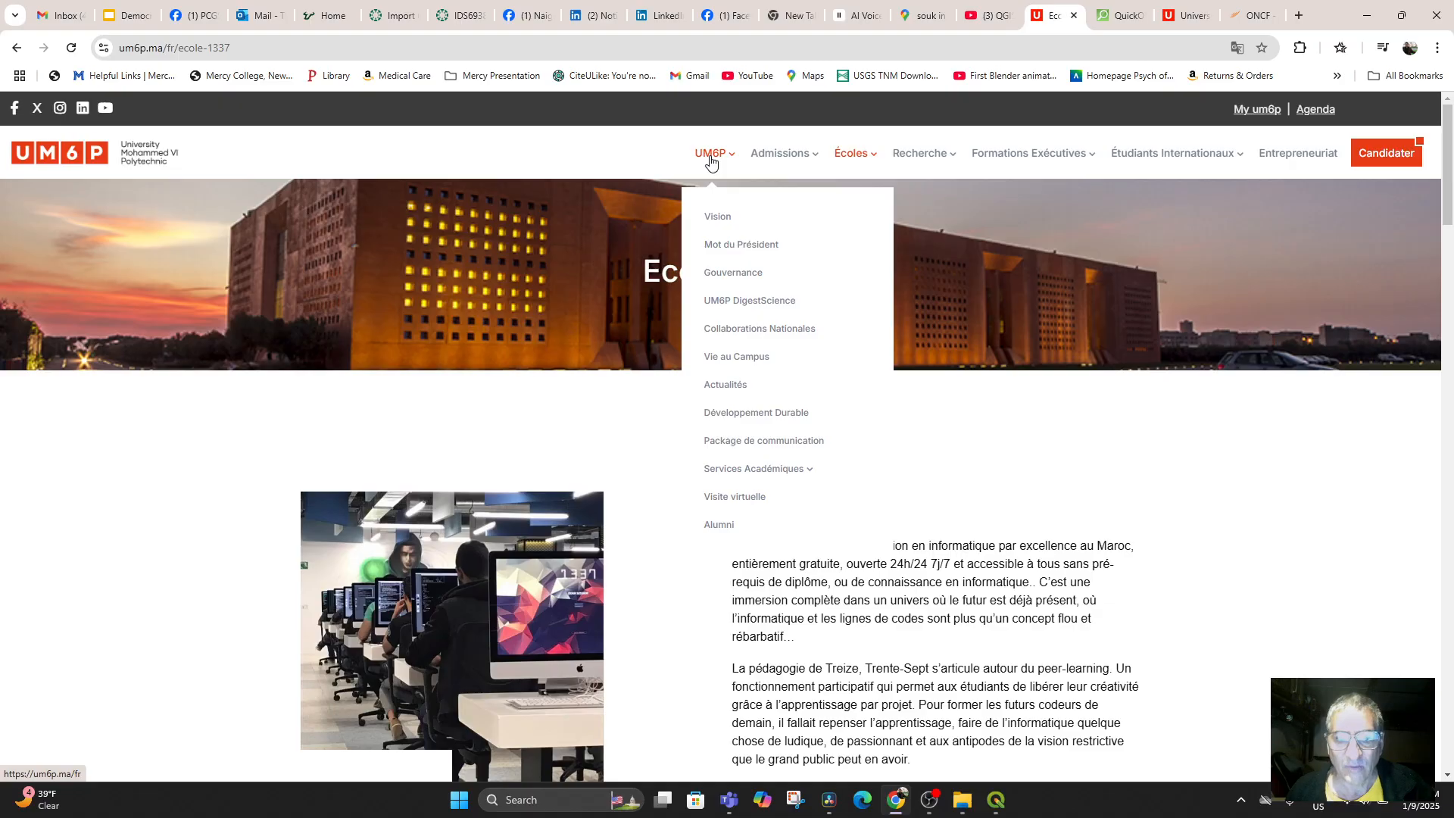
left_click(750, 505)
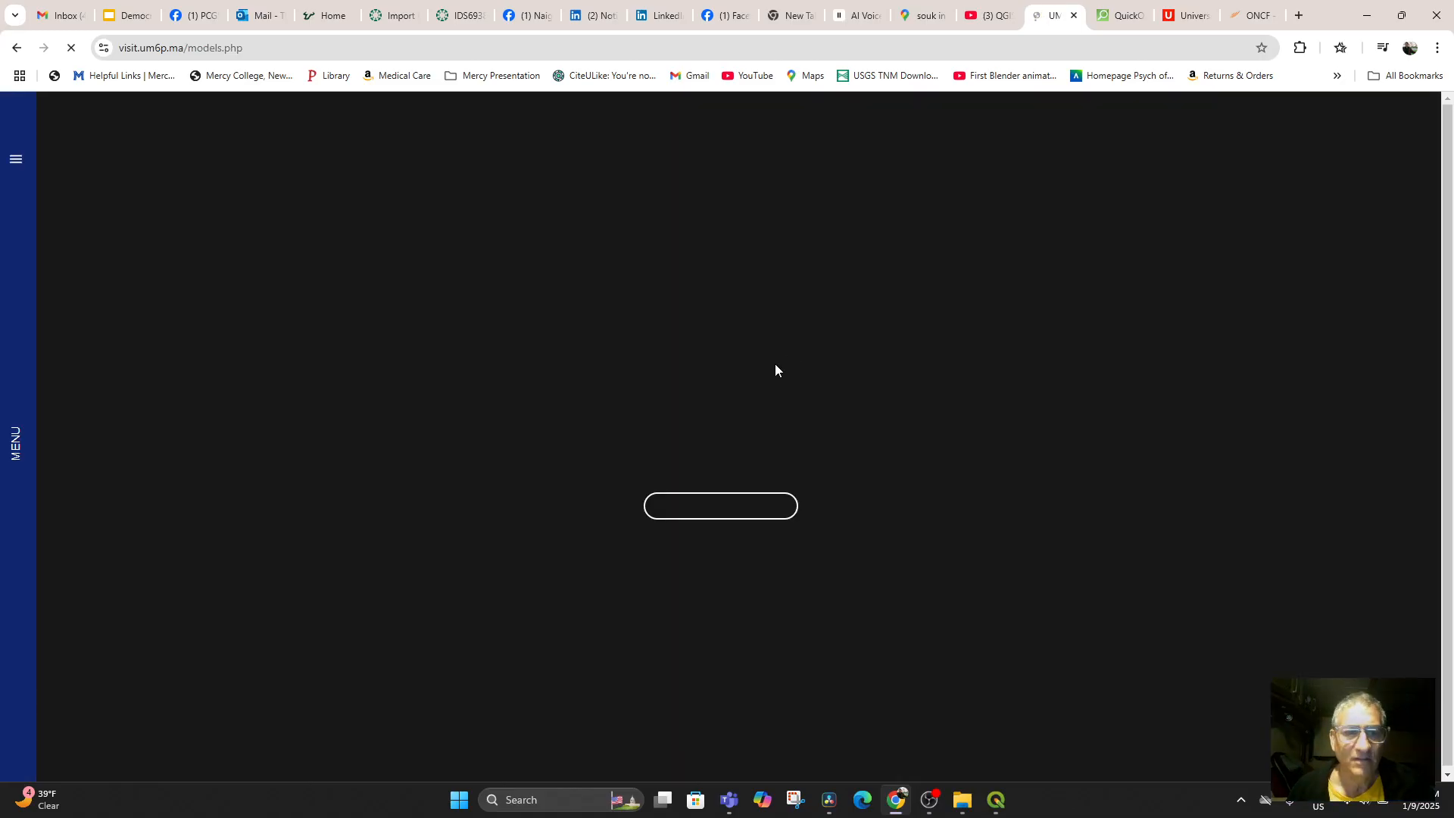
left_click(728, 505)
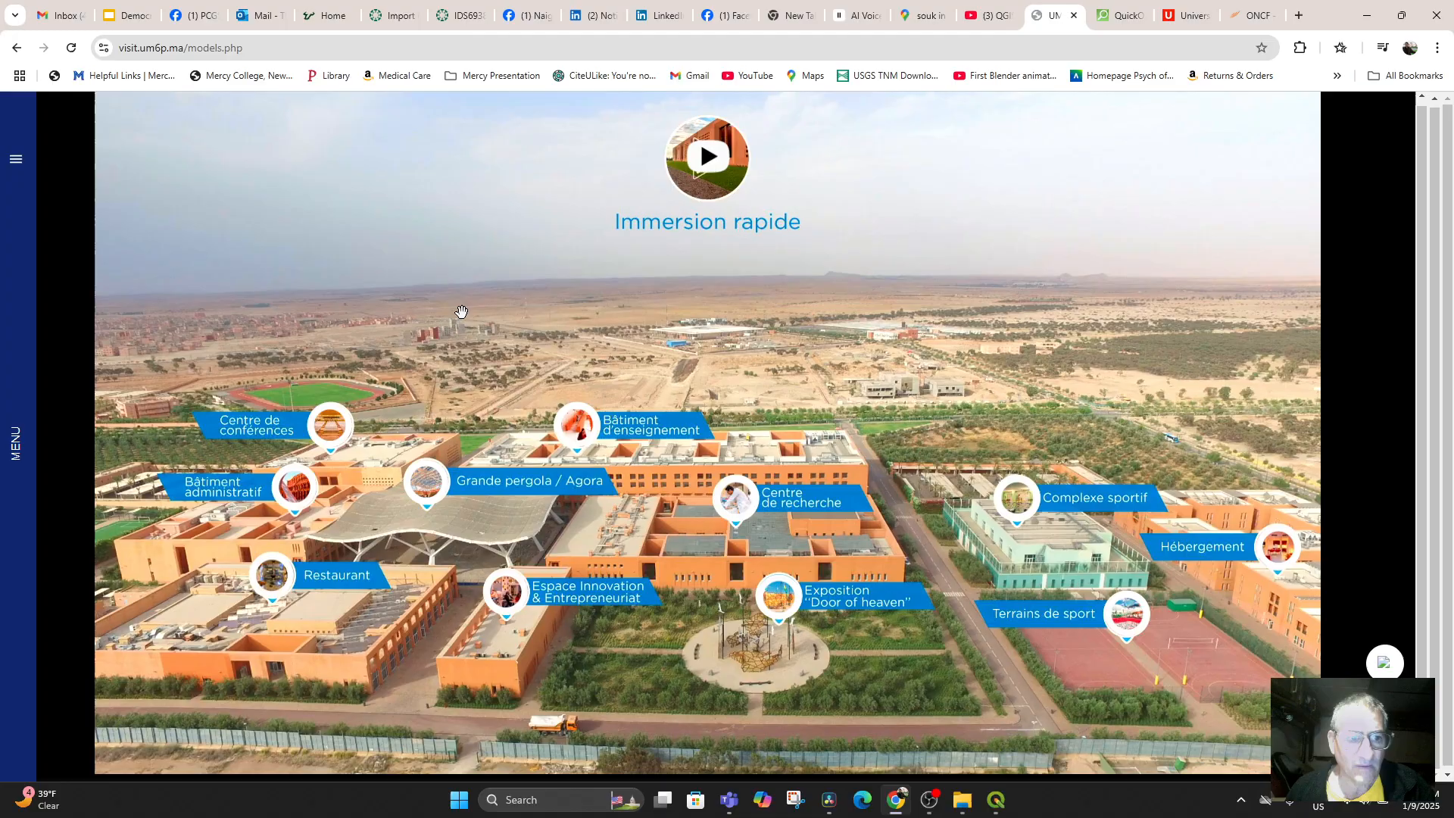
left_click(203, 50)
right_click(203, 49)
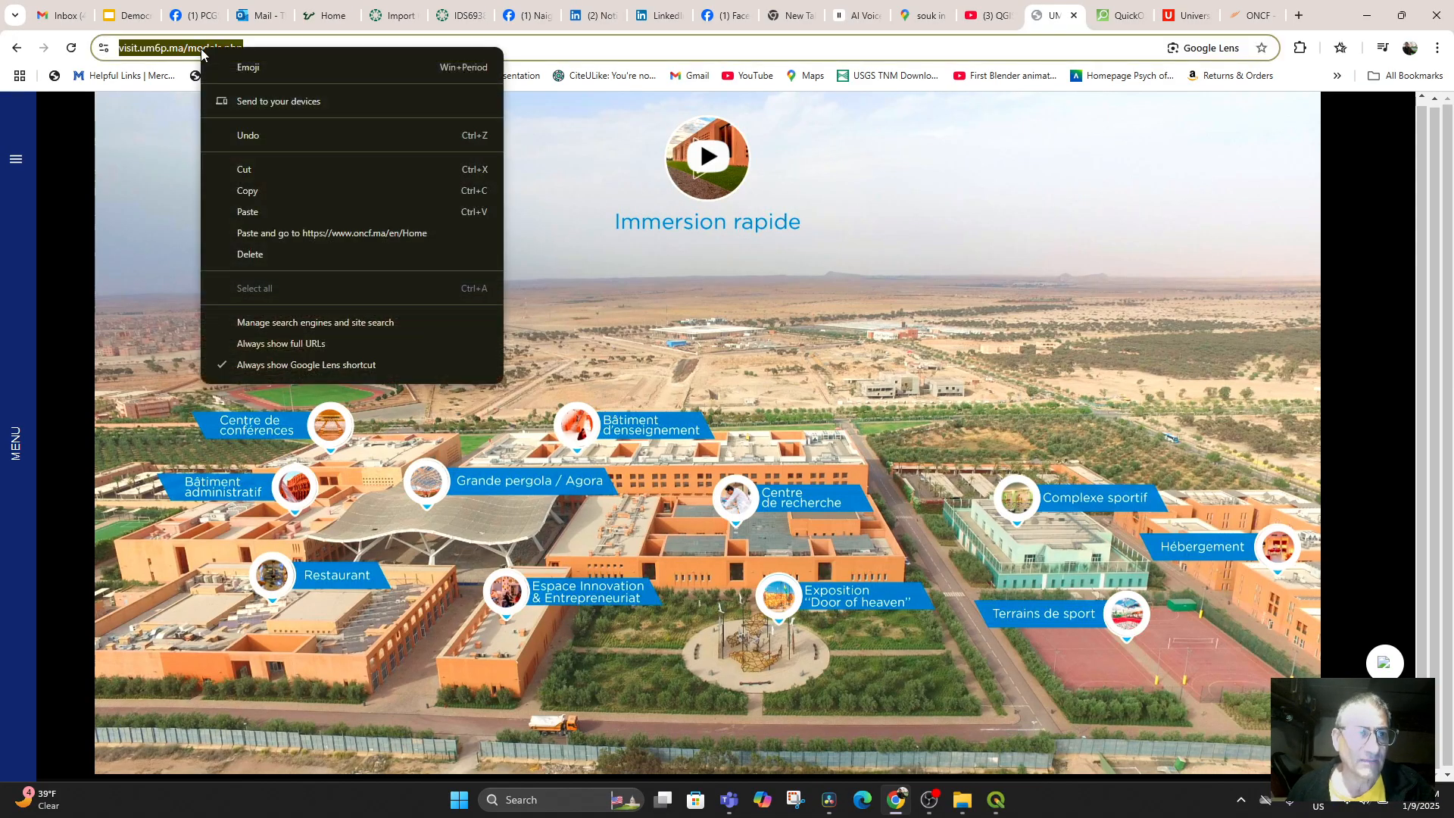
left_click(252, 195)
left_click(996, 799)
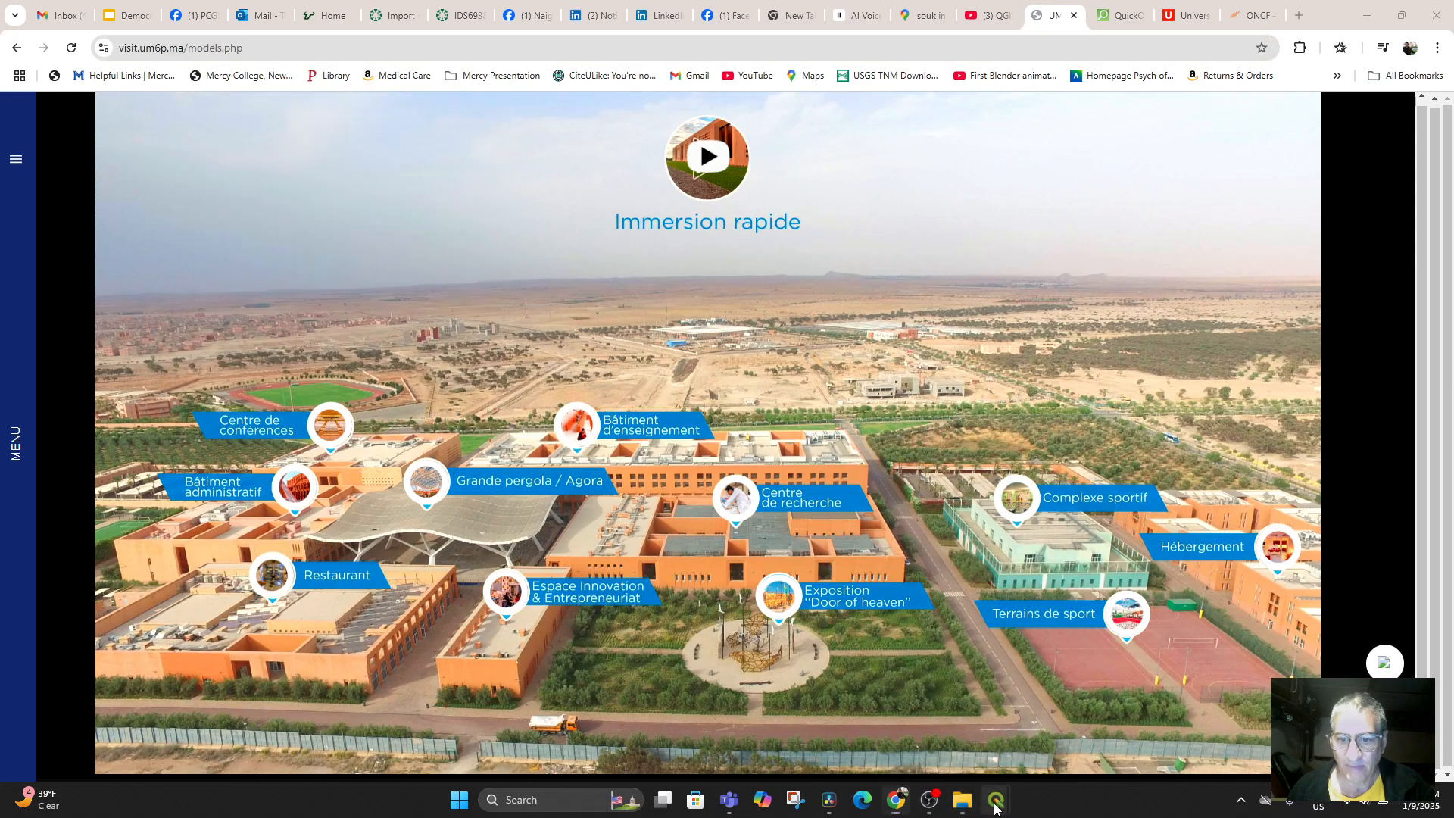
left_click(934, 734)
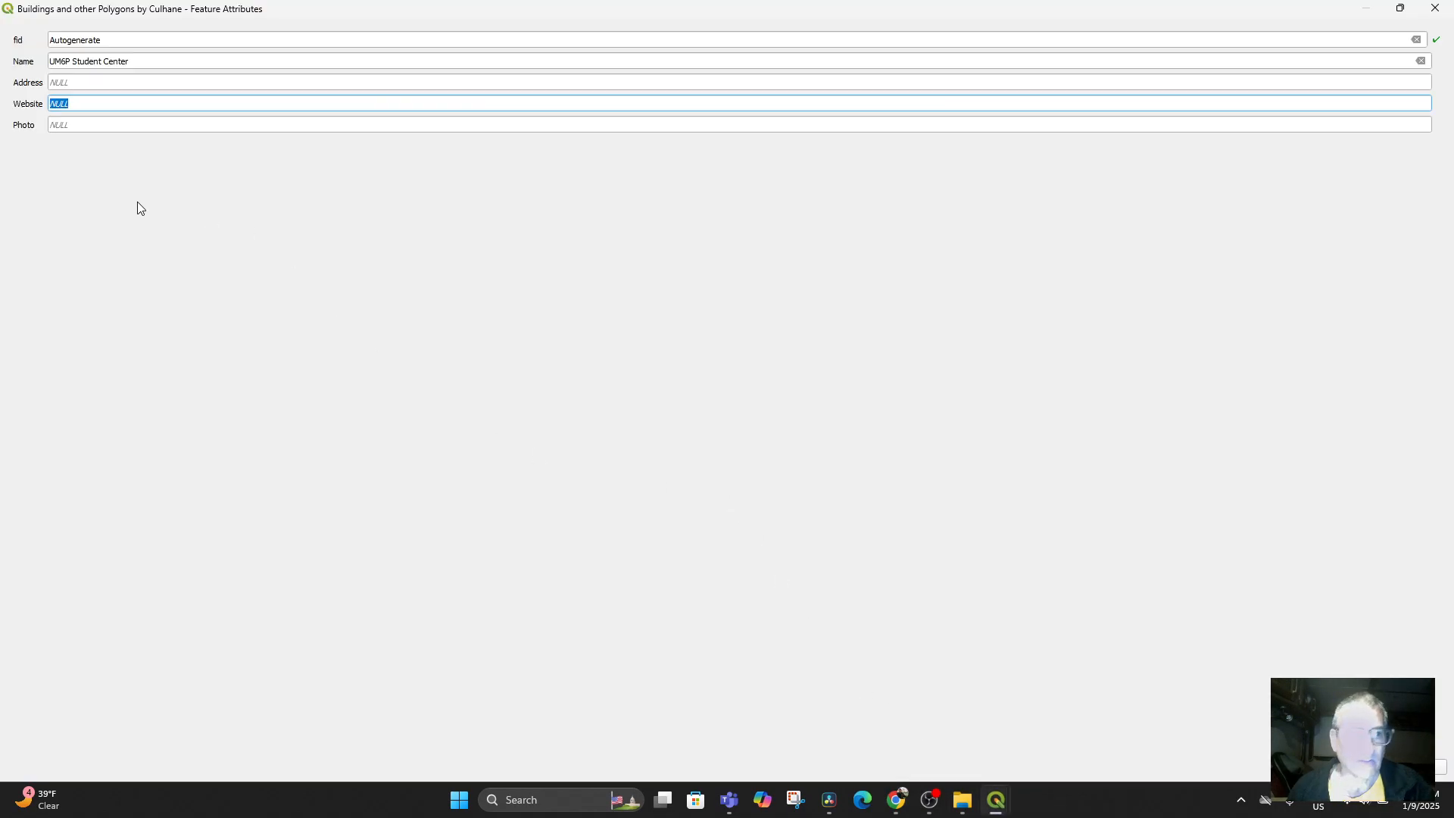
key("ctrl+v")
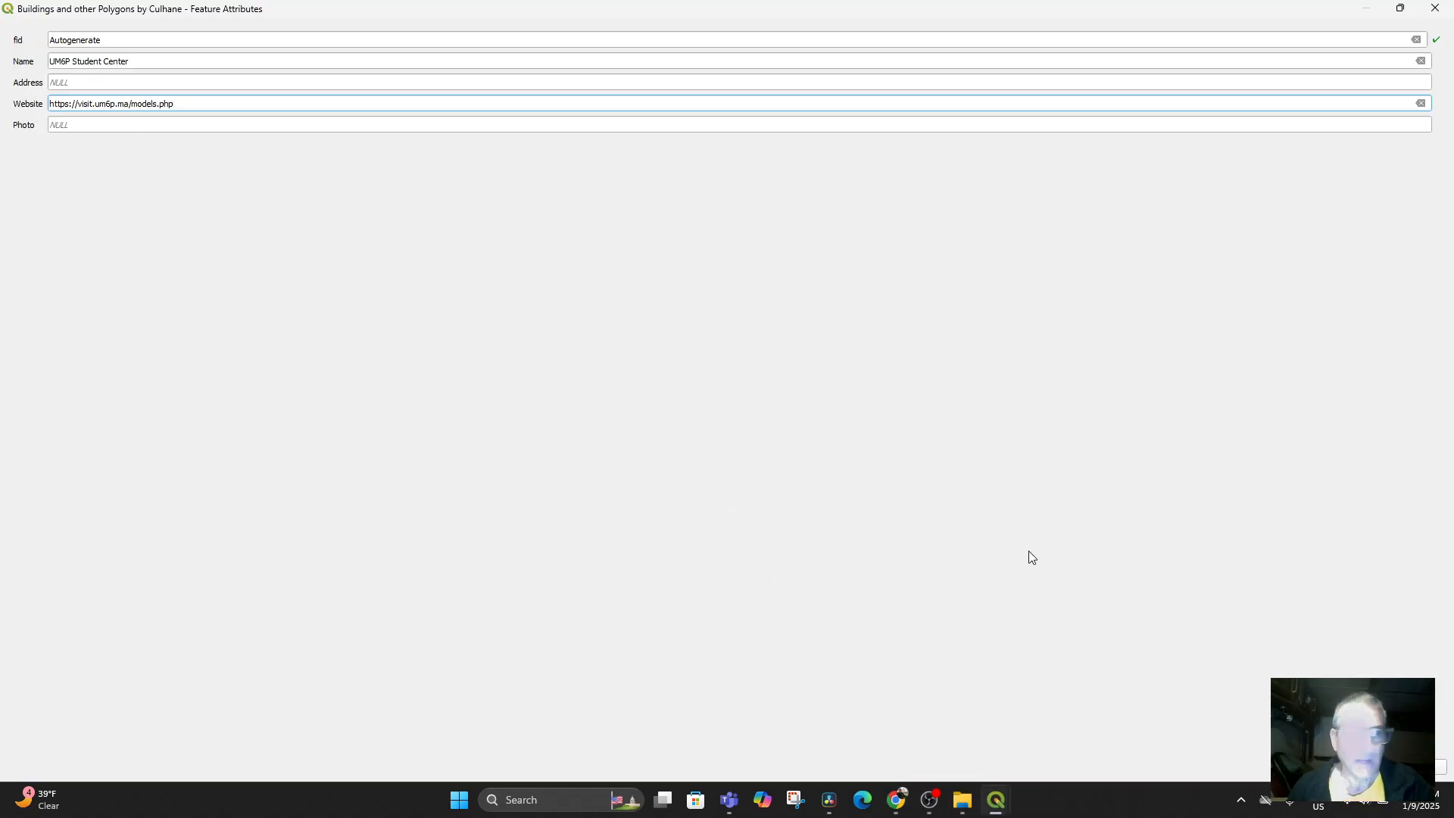
key("Return")
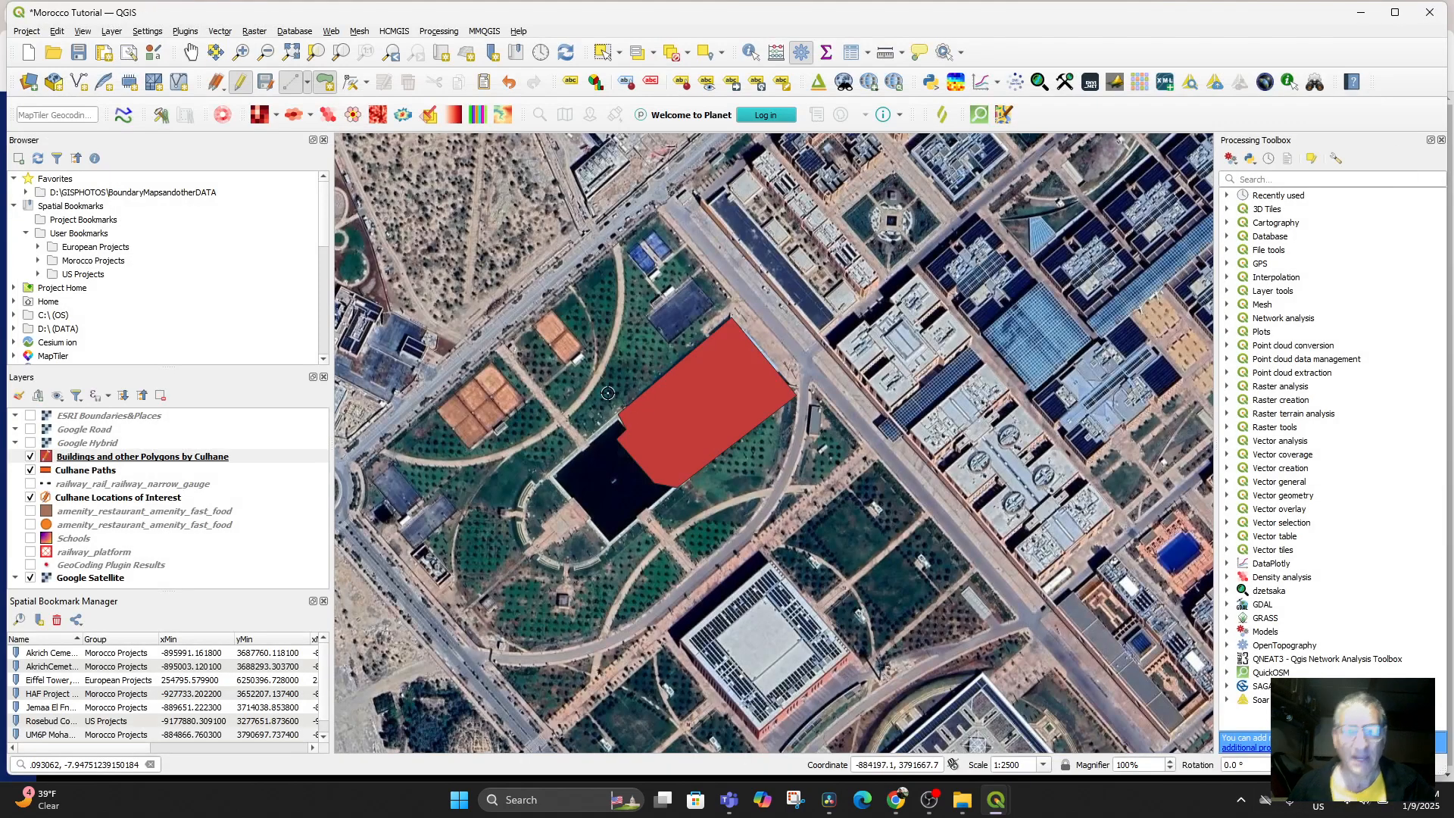
Step: Check the new student center polygon in its surroundings and open the attribute table of the buildings layer
scroll(765, 379, "down", 3)
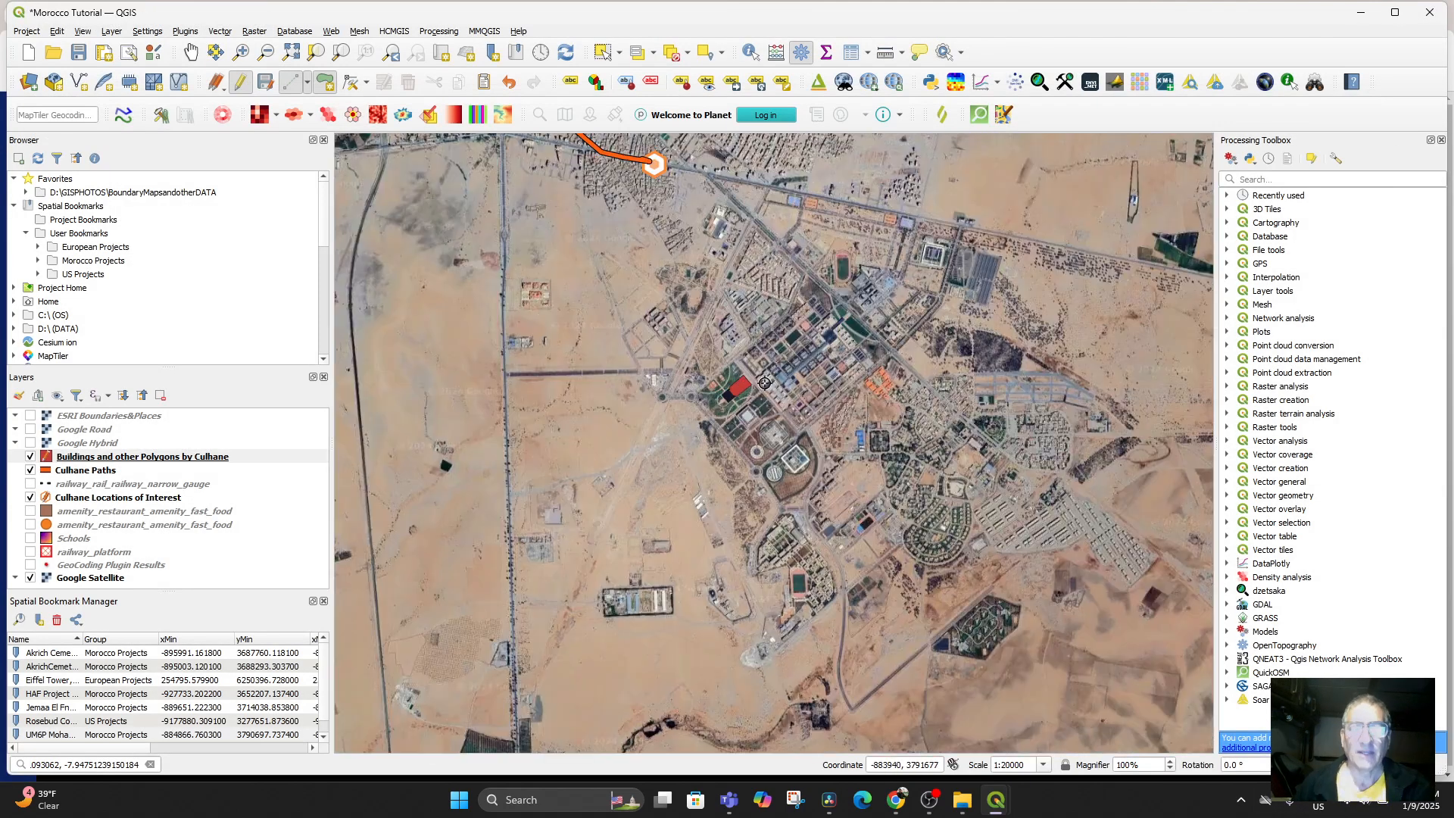
left_click_drag(840, 410, 834, 589)
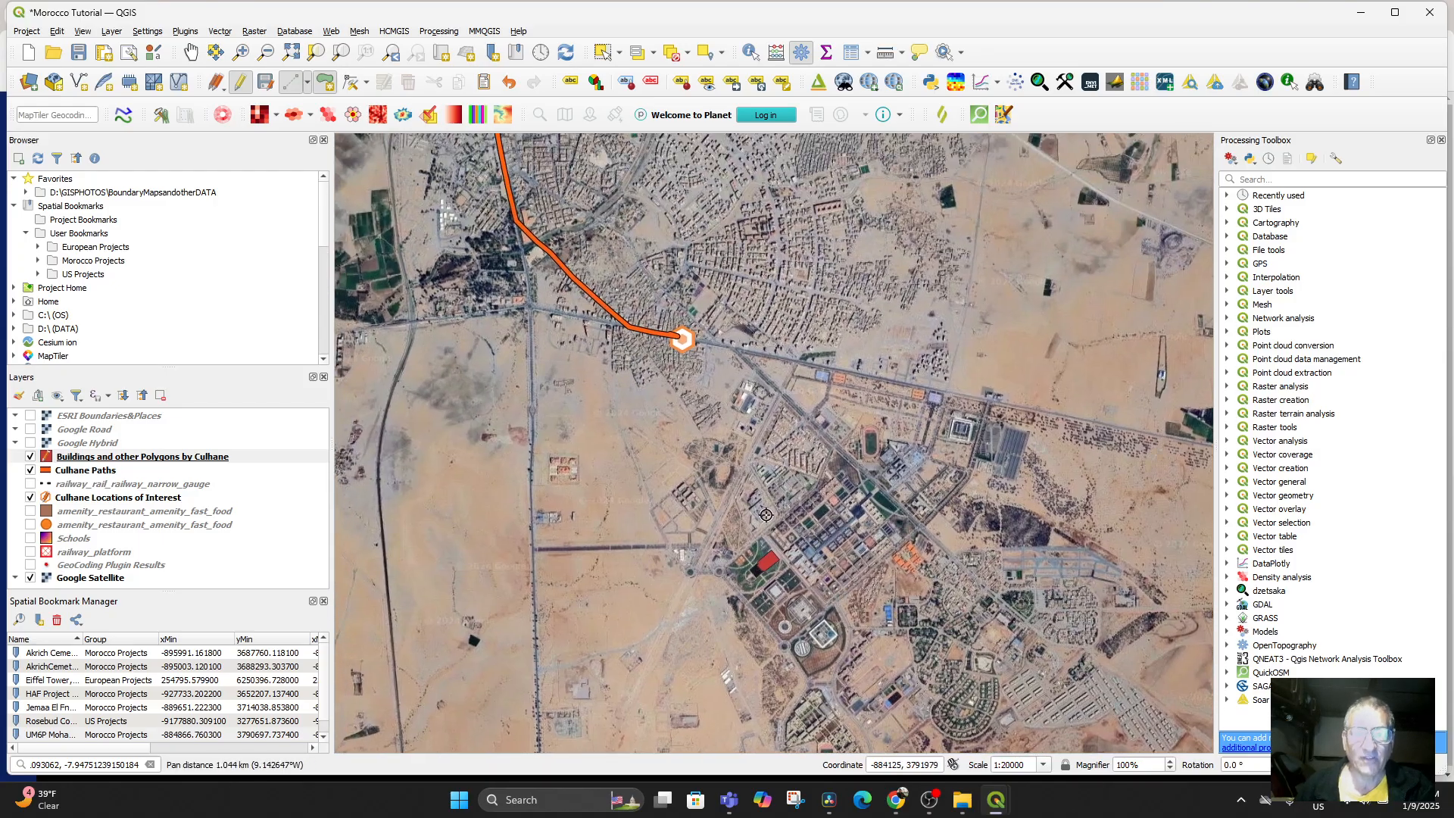
scroll(765, 507, "down", 1)
scroll(798, 542, "up", 2)
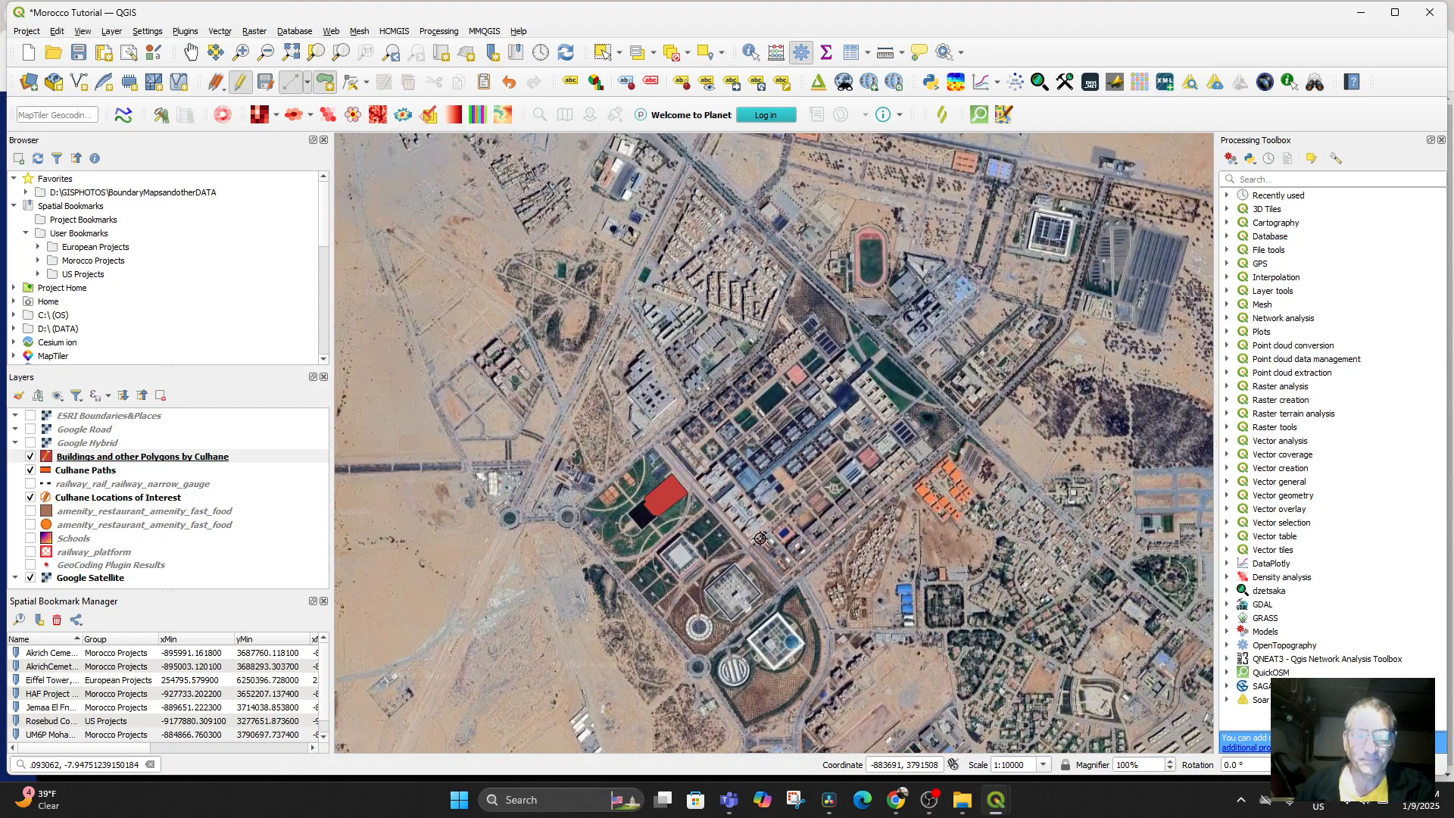
right_click(108, 458)
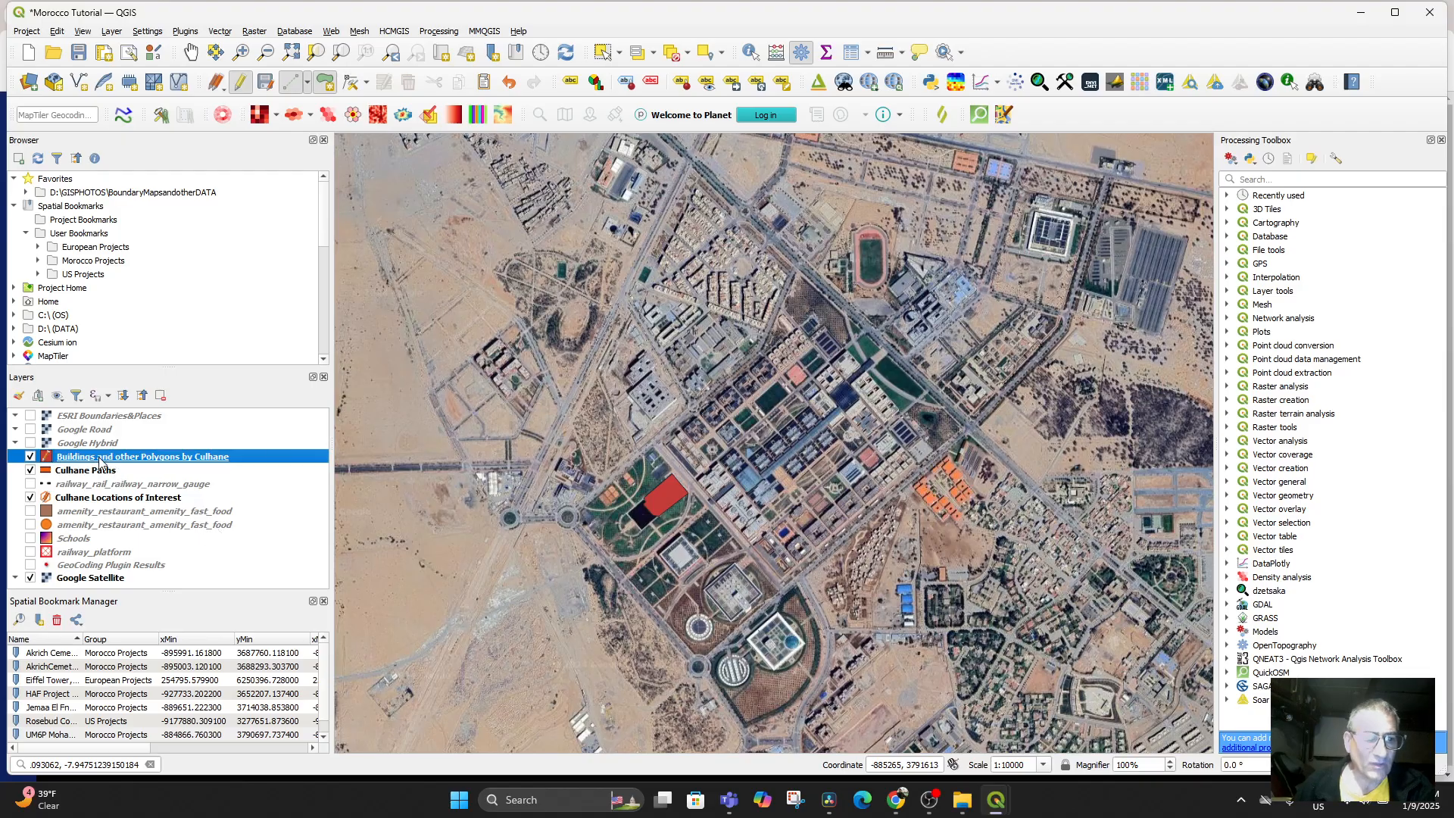
left_click(191, 278)
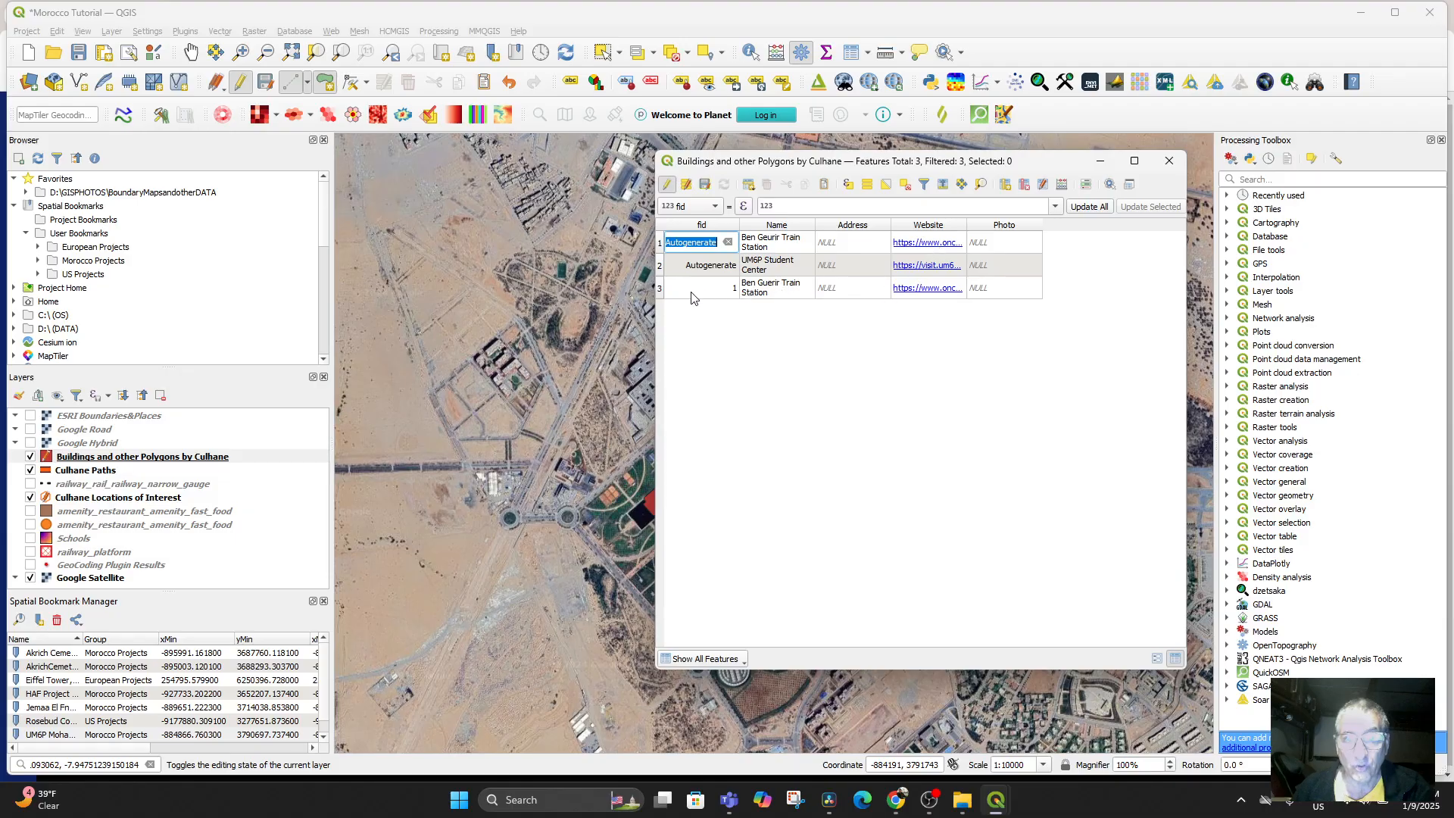
Step: Zoom the map to each of the two train station records in the attribute table, starting with the third row
right_click(755, 298)
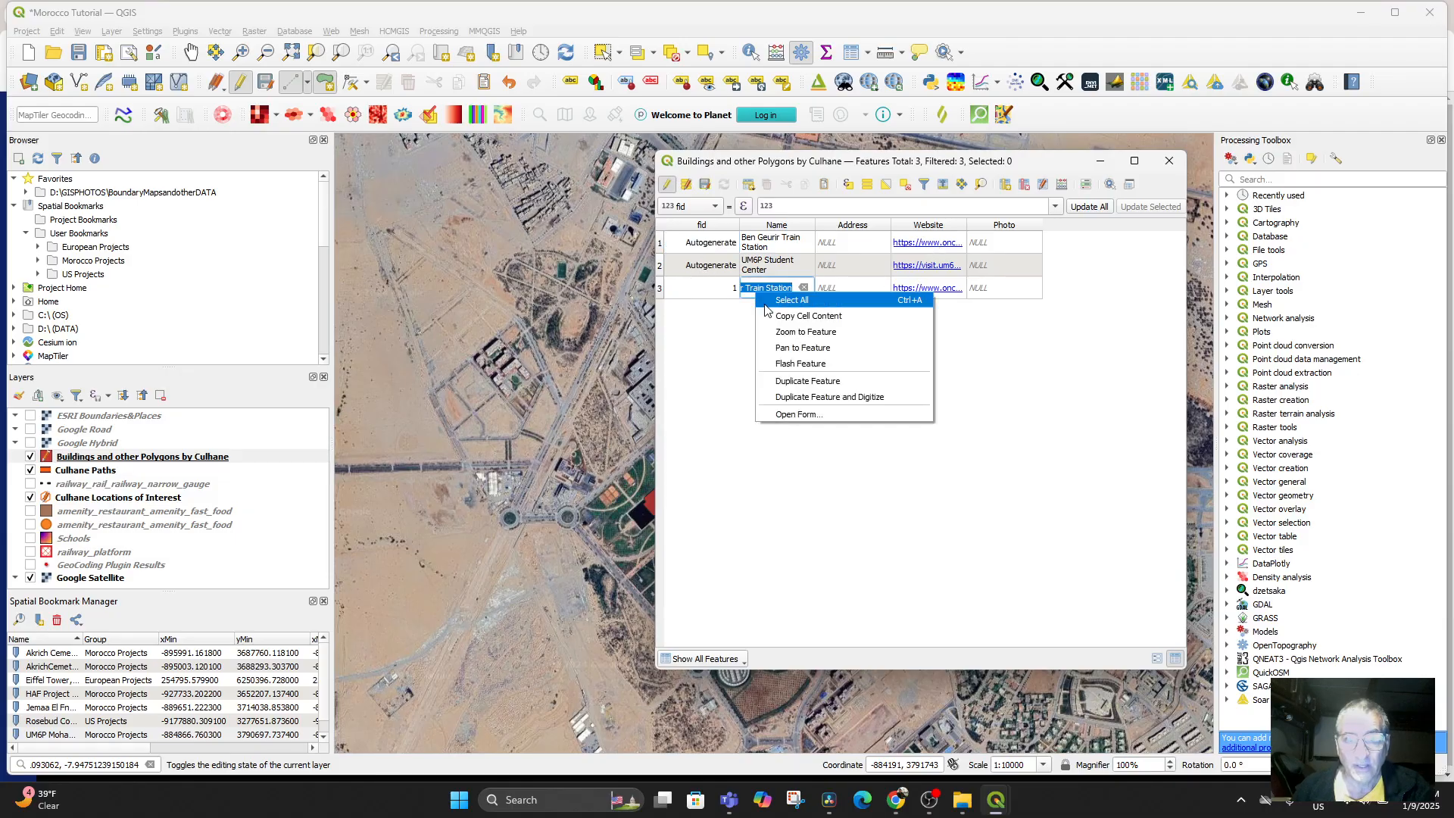
left_click(806, 333)
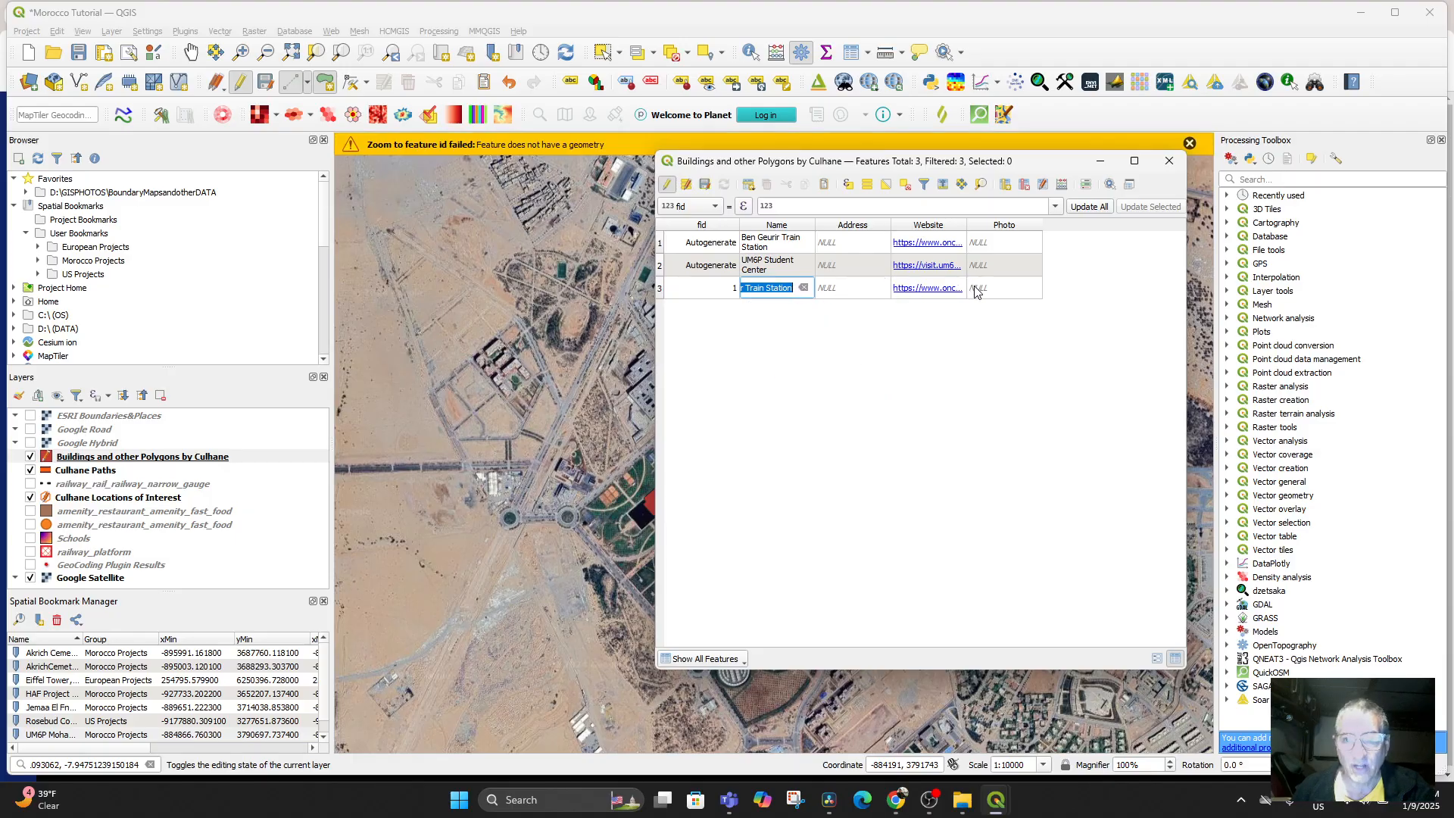
left_click(706, 290)
right_click(770, 247)
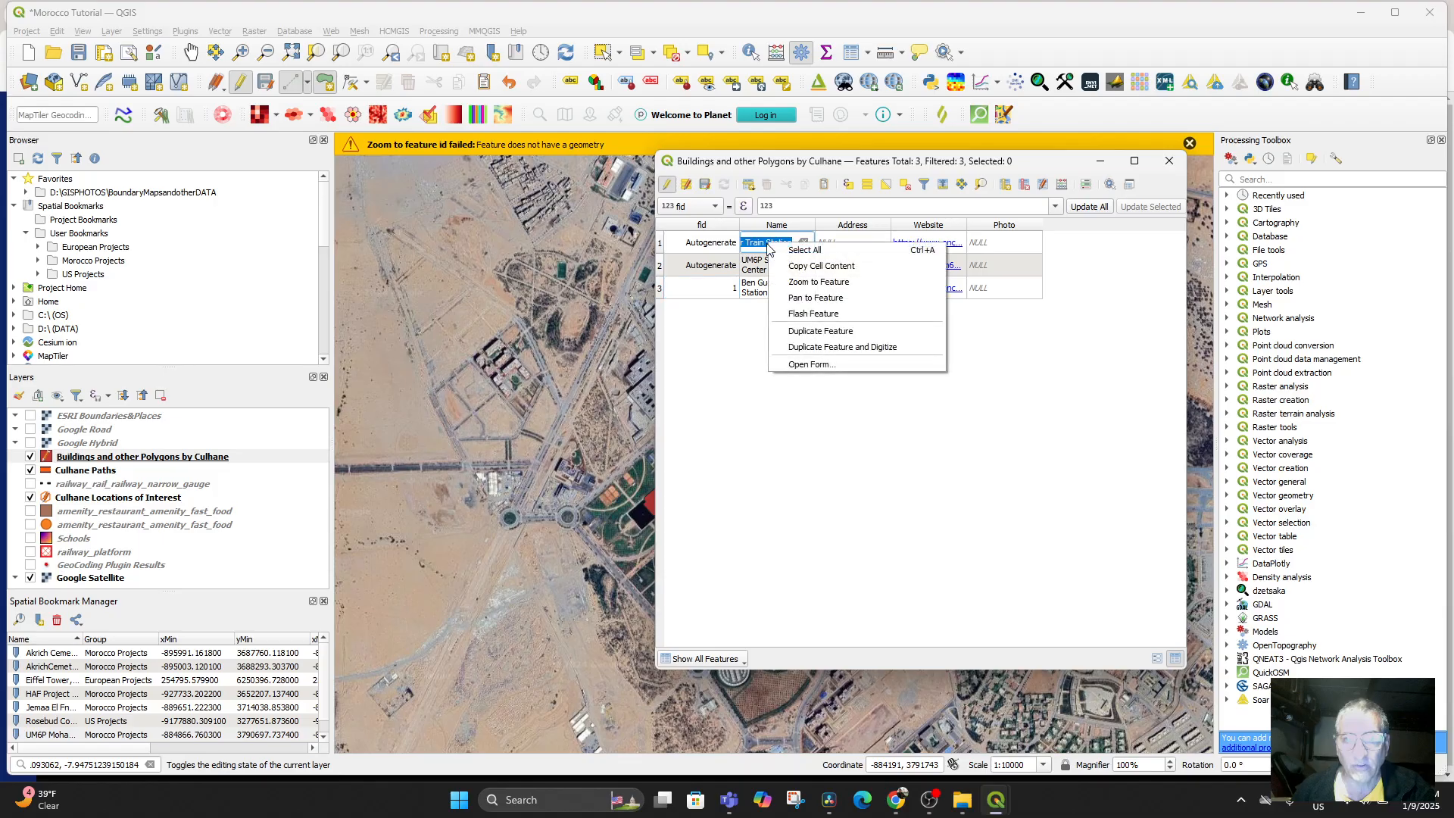
left_click(817, 288)
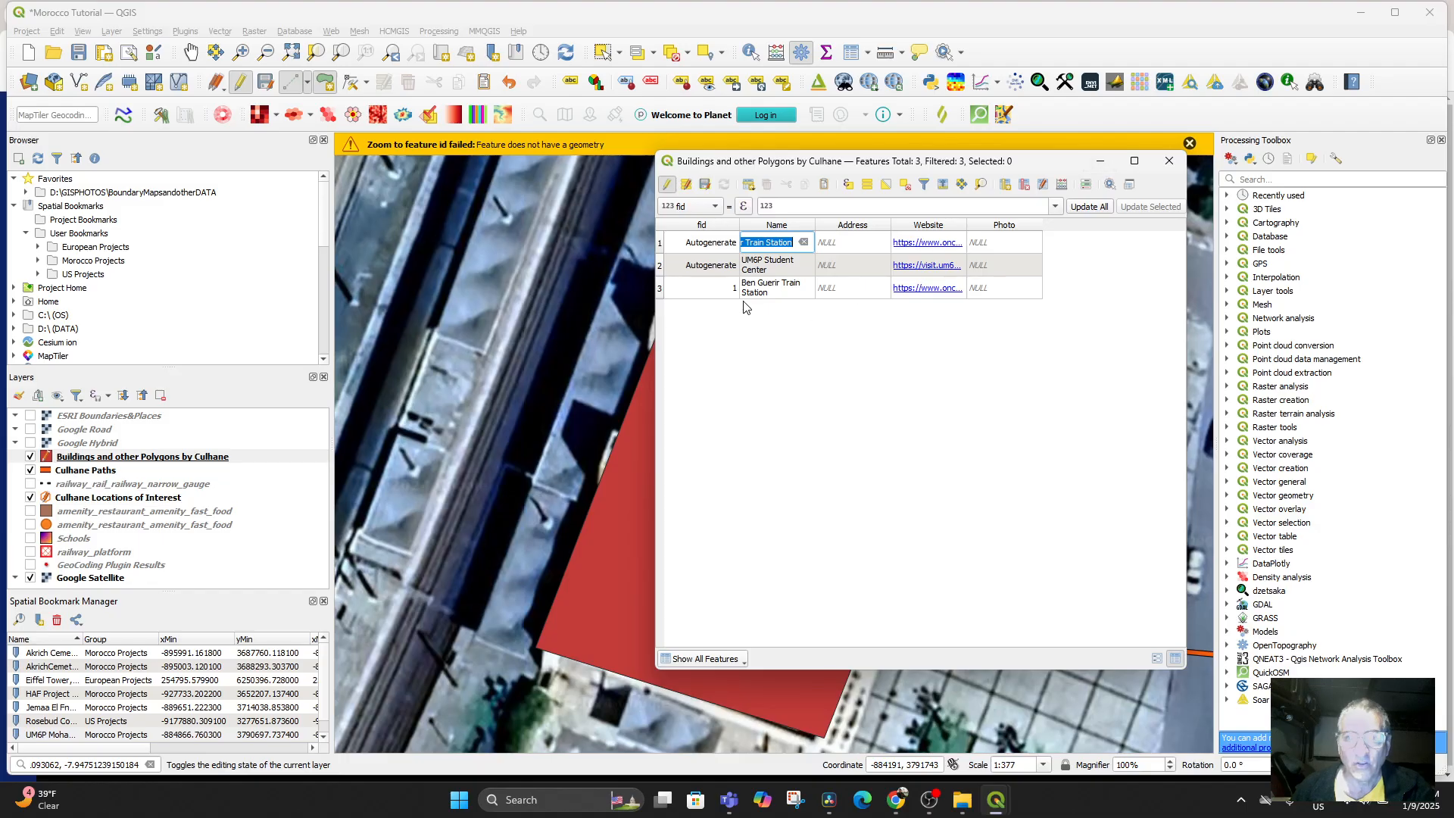
Step: Stop editing the buildings layer and save its changes
left_click(784, 291)
left_click(698, 287)
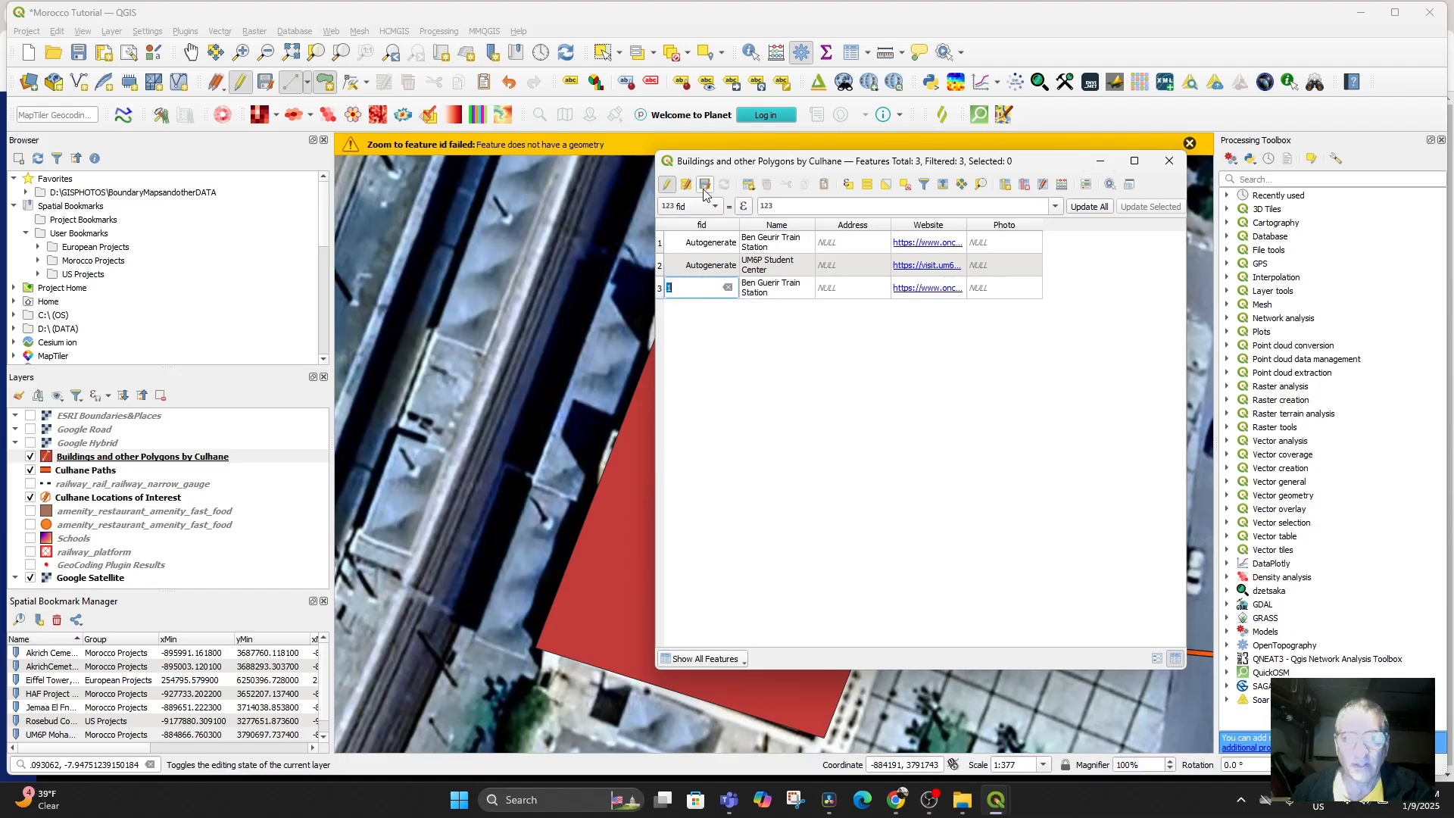
left_click(666, 184)
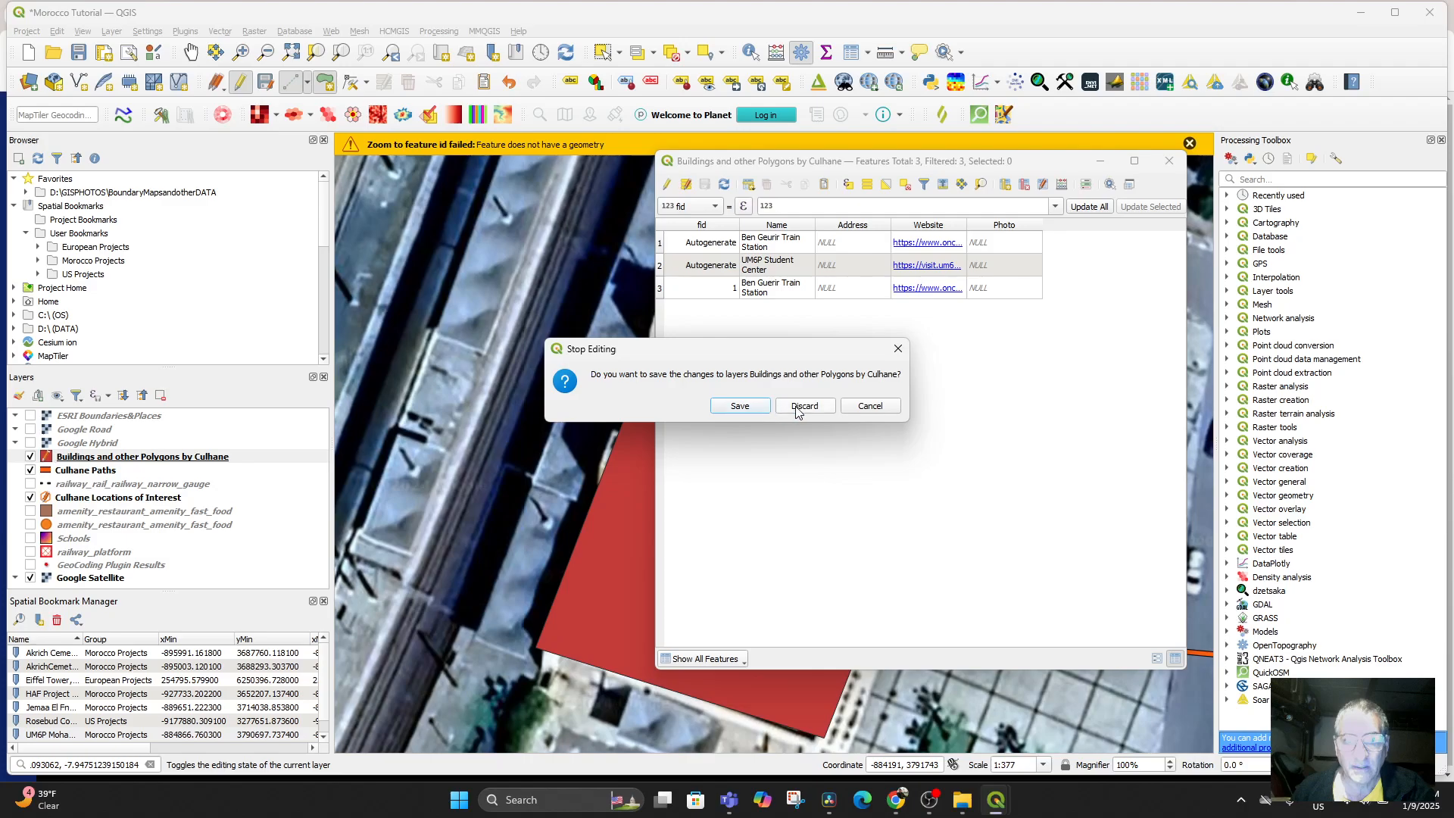
left_click(741, 406)
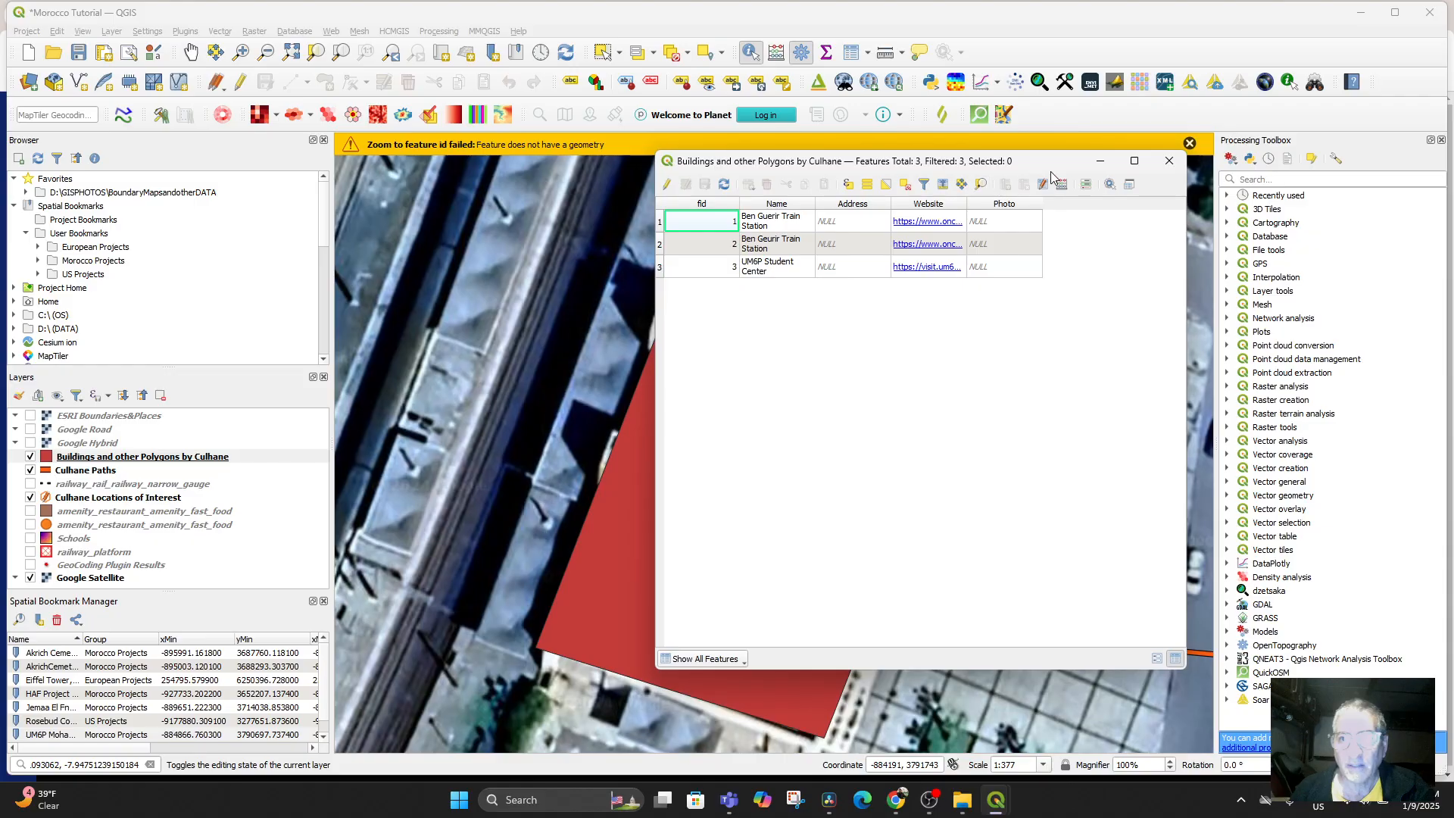
Step: Re-enable editing on the buildings layer and delete the UM6P Student Center record from its attribute table
left_click(667, 185)
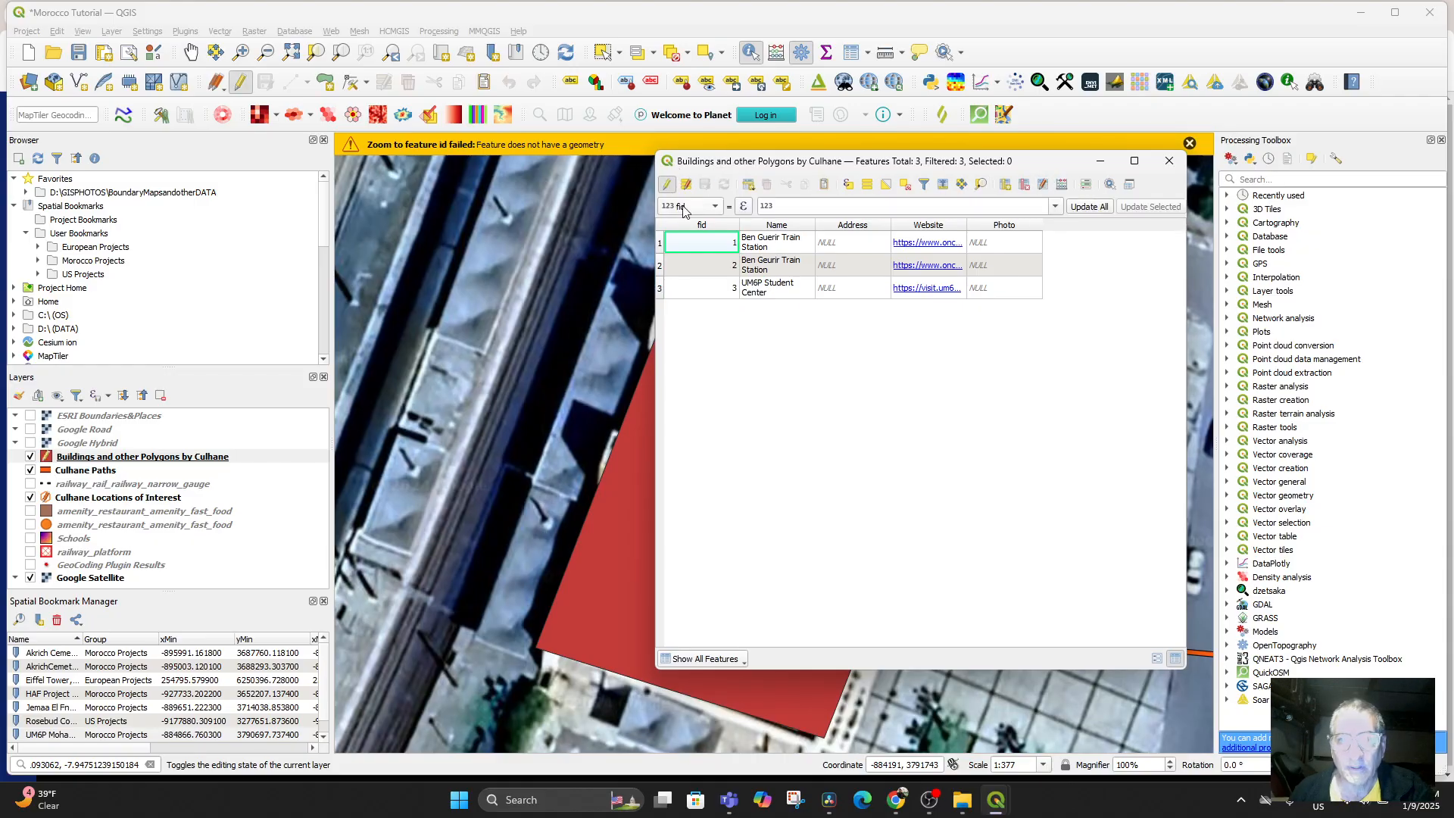
left_click(661, 289)
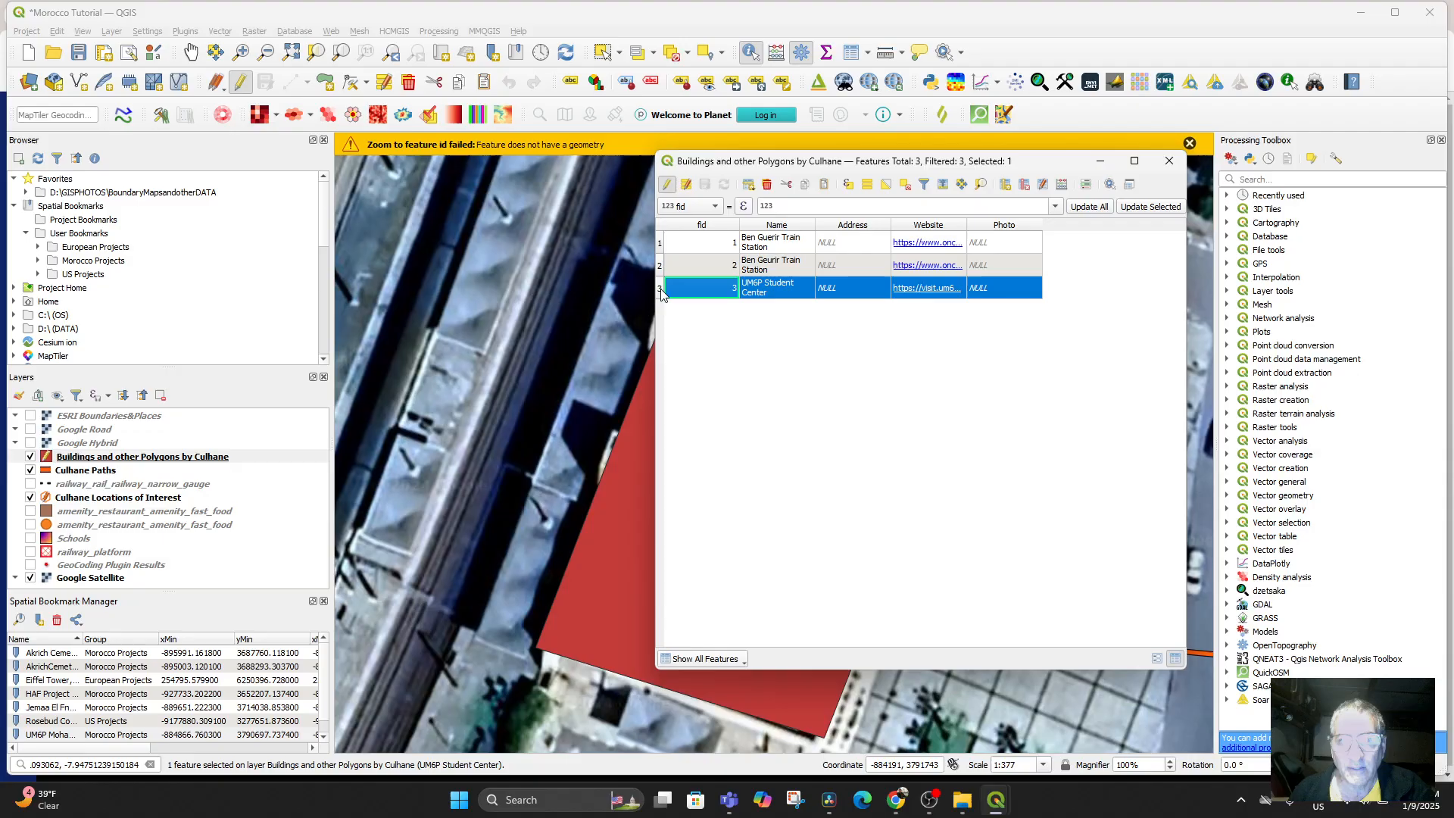
right_click(751, 286)
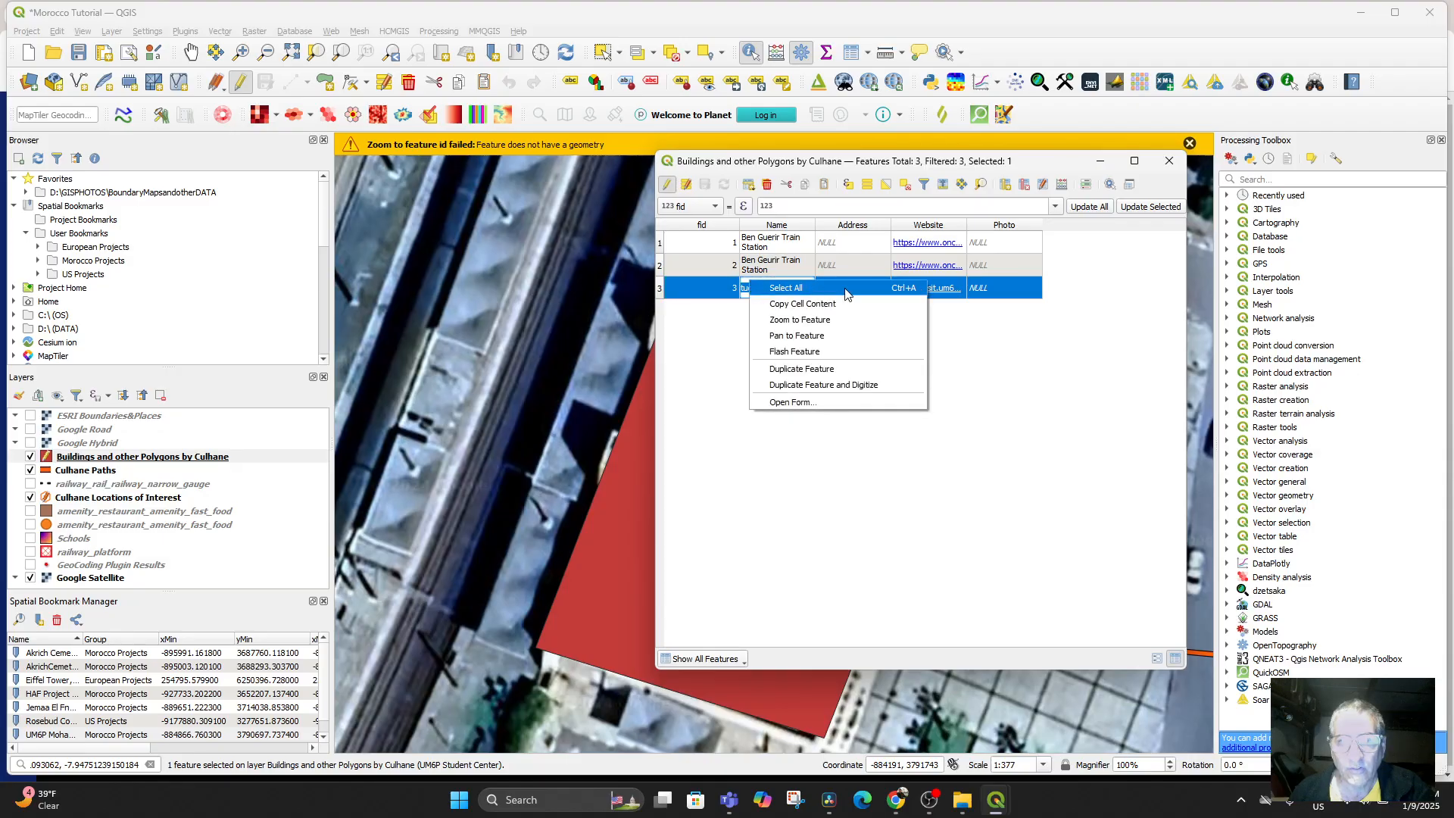
left_click(1107, 332)
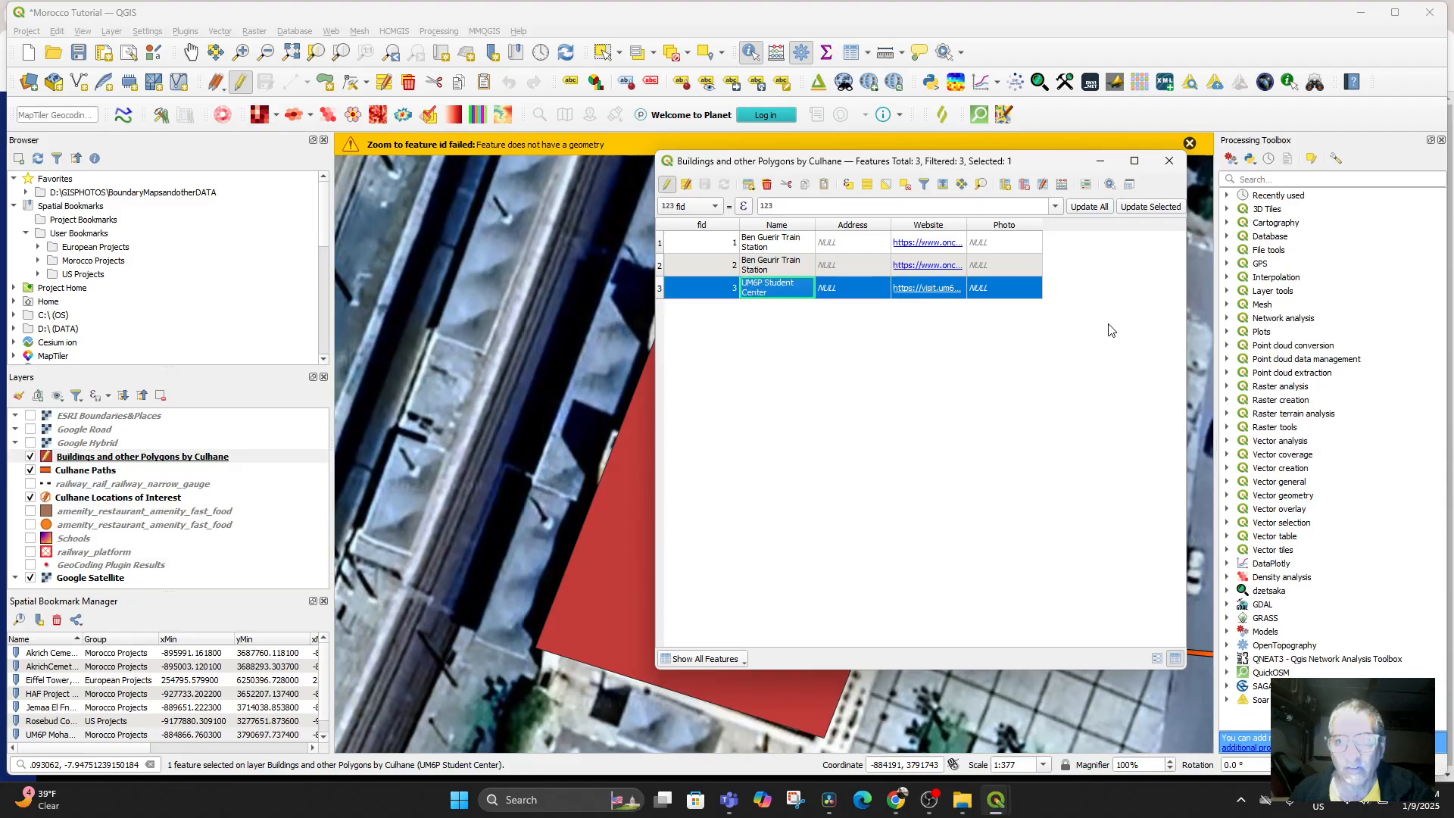
right_click(914, 288)
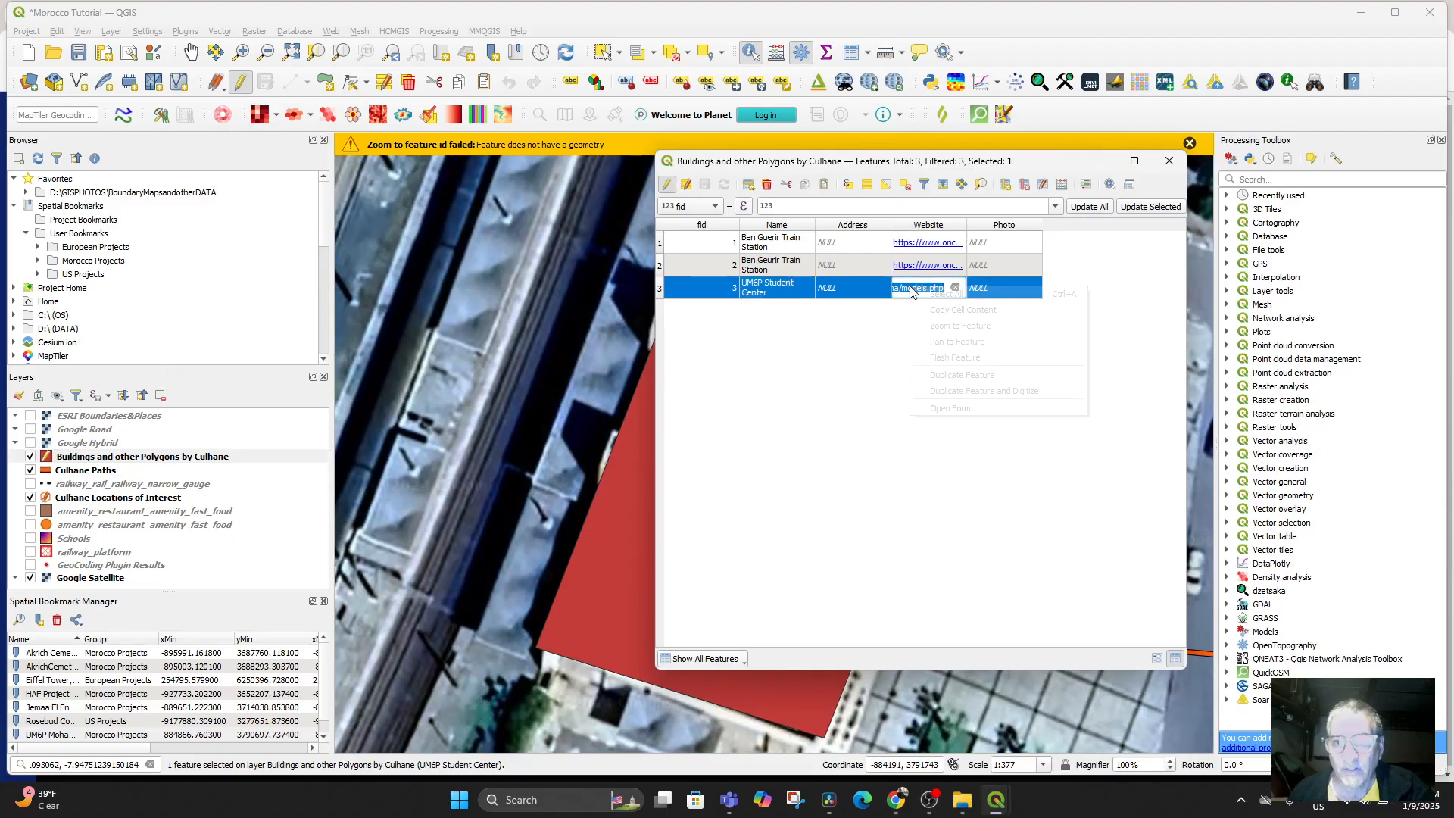
right_click(858, 289)
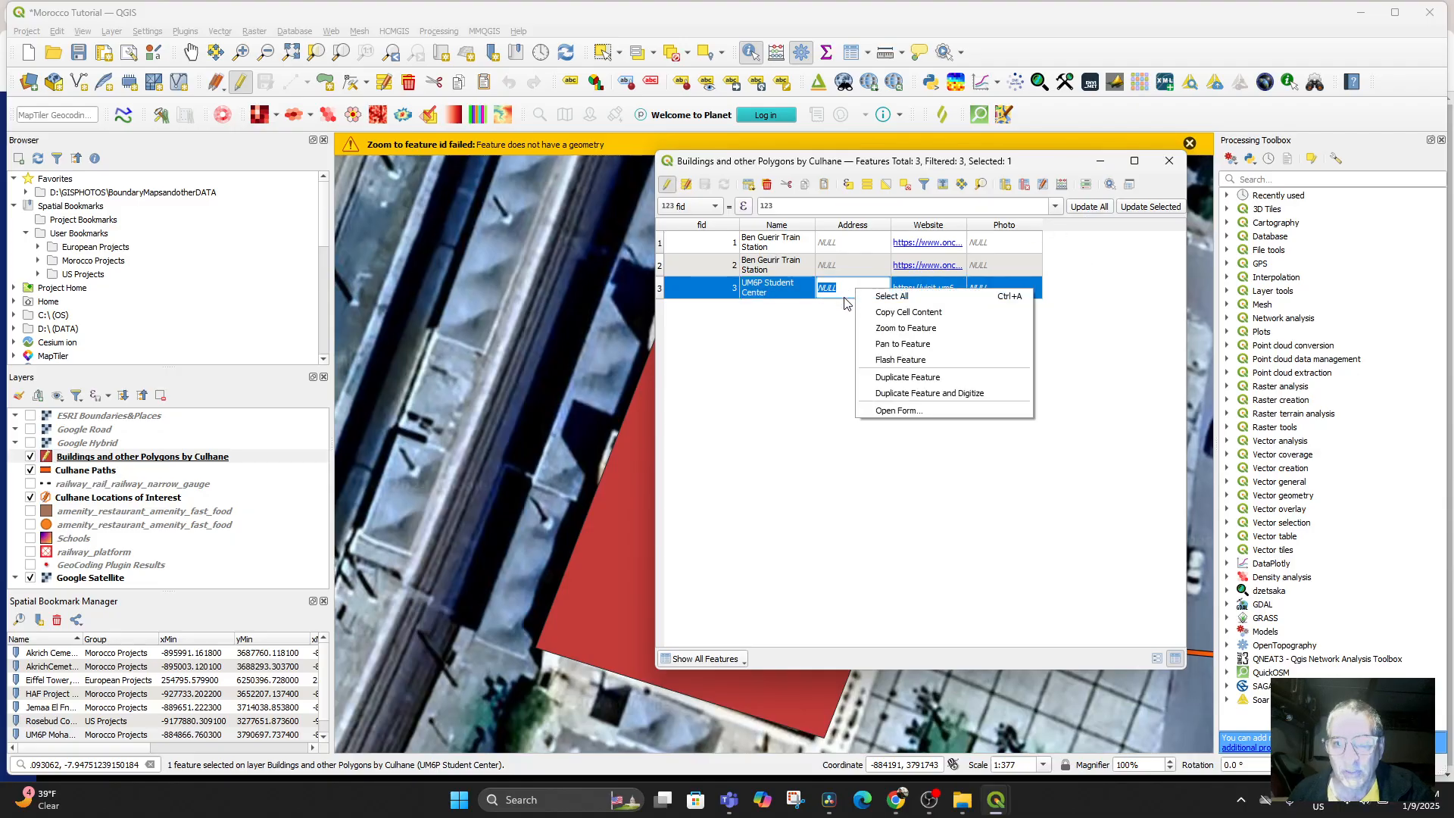
double_click(698, 290)
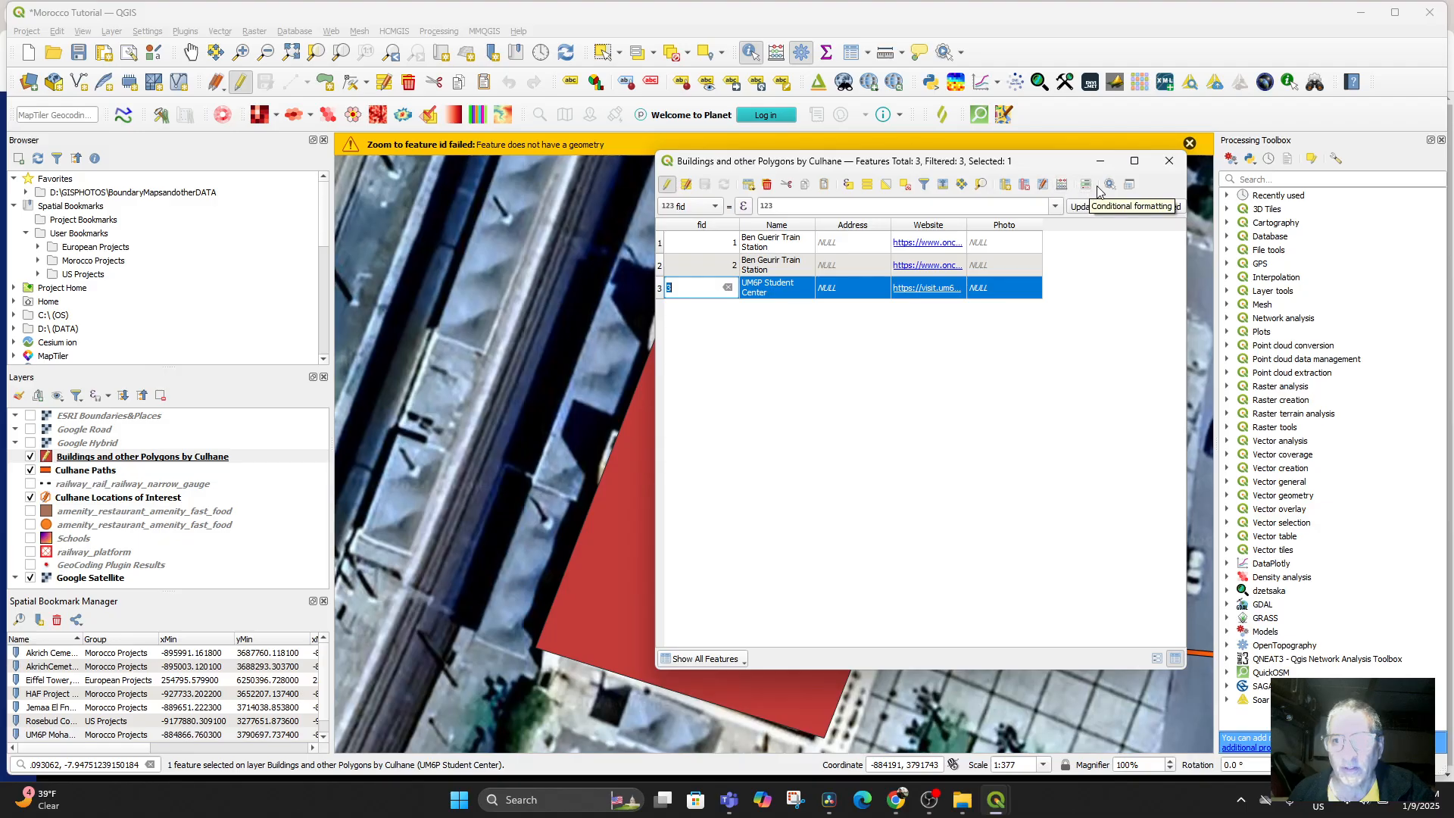
left_click(767, 184)
left_click(761, 422)
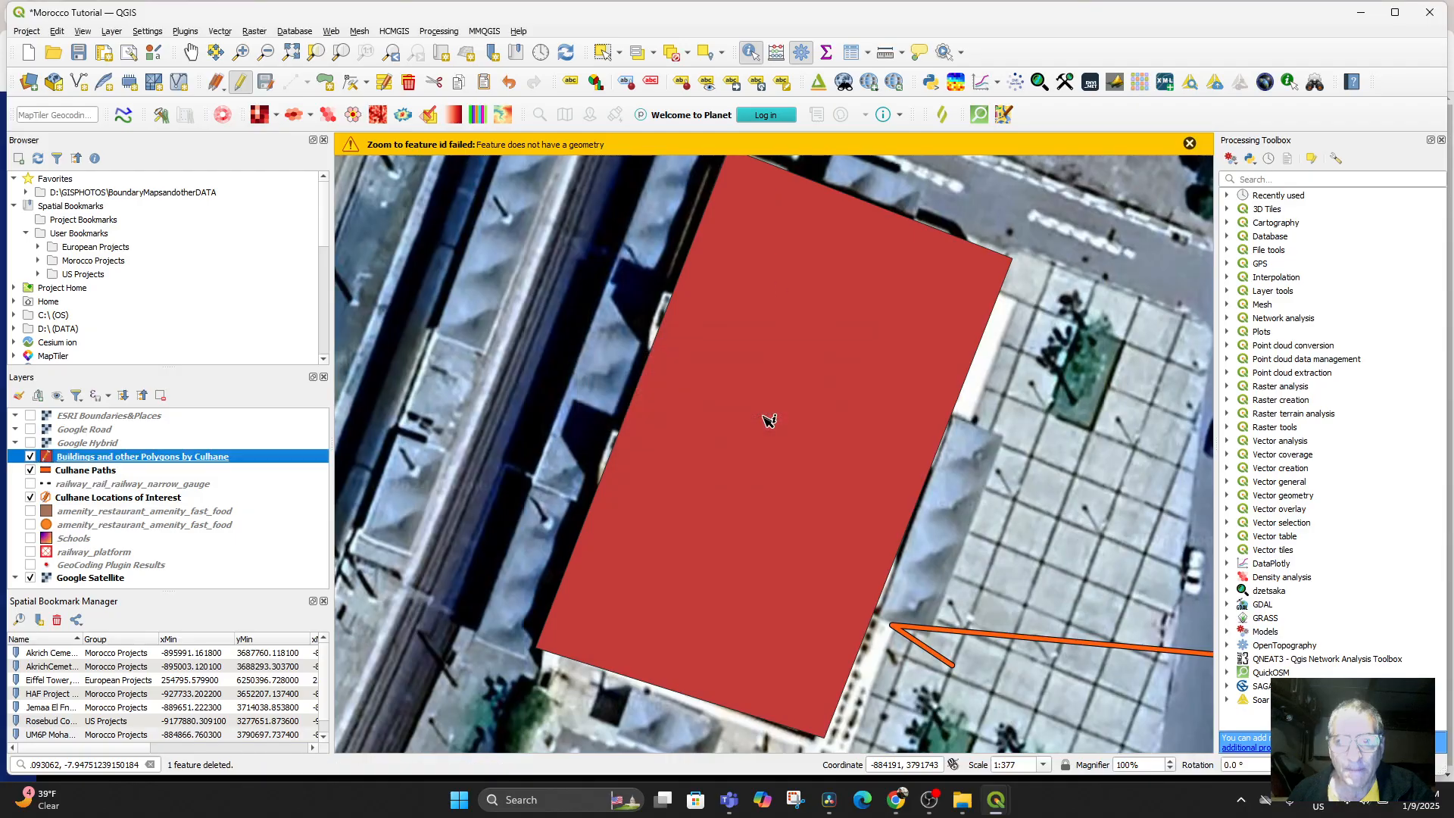
Step: Reopen the buildings attribute table and select the second train station record to locate its polygon on the map
right_click(143, 465)
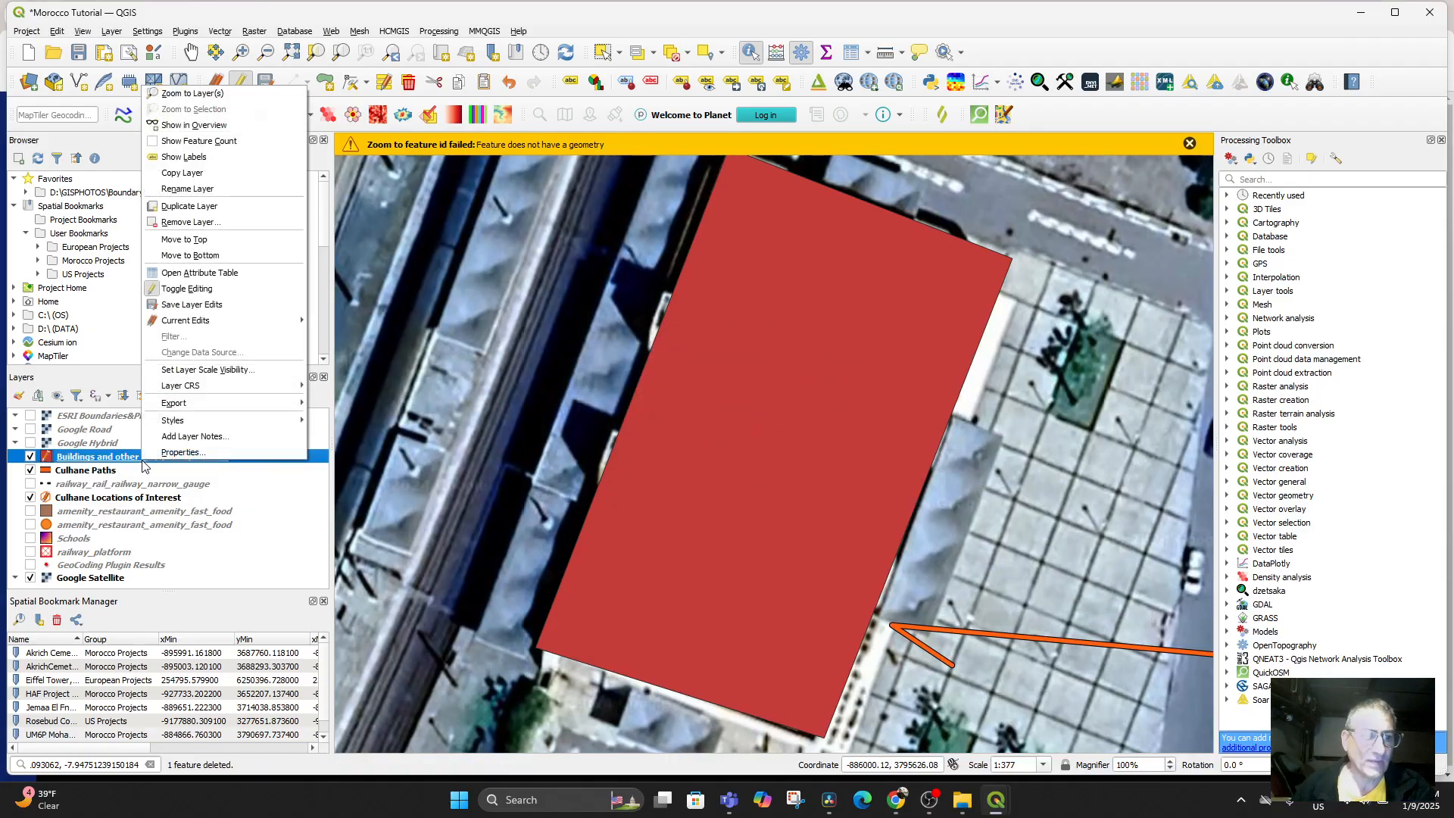
left_click(195, 282)
key("F6")
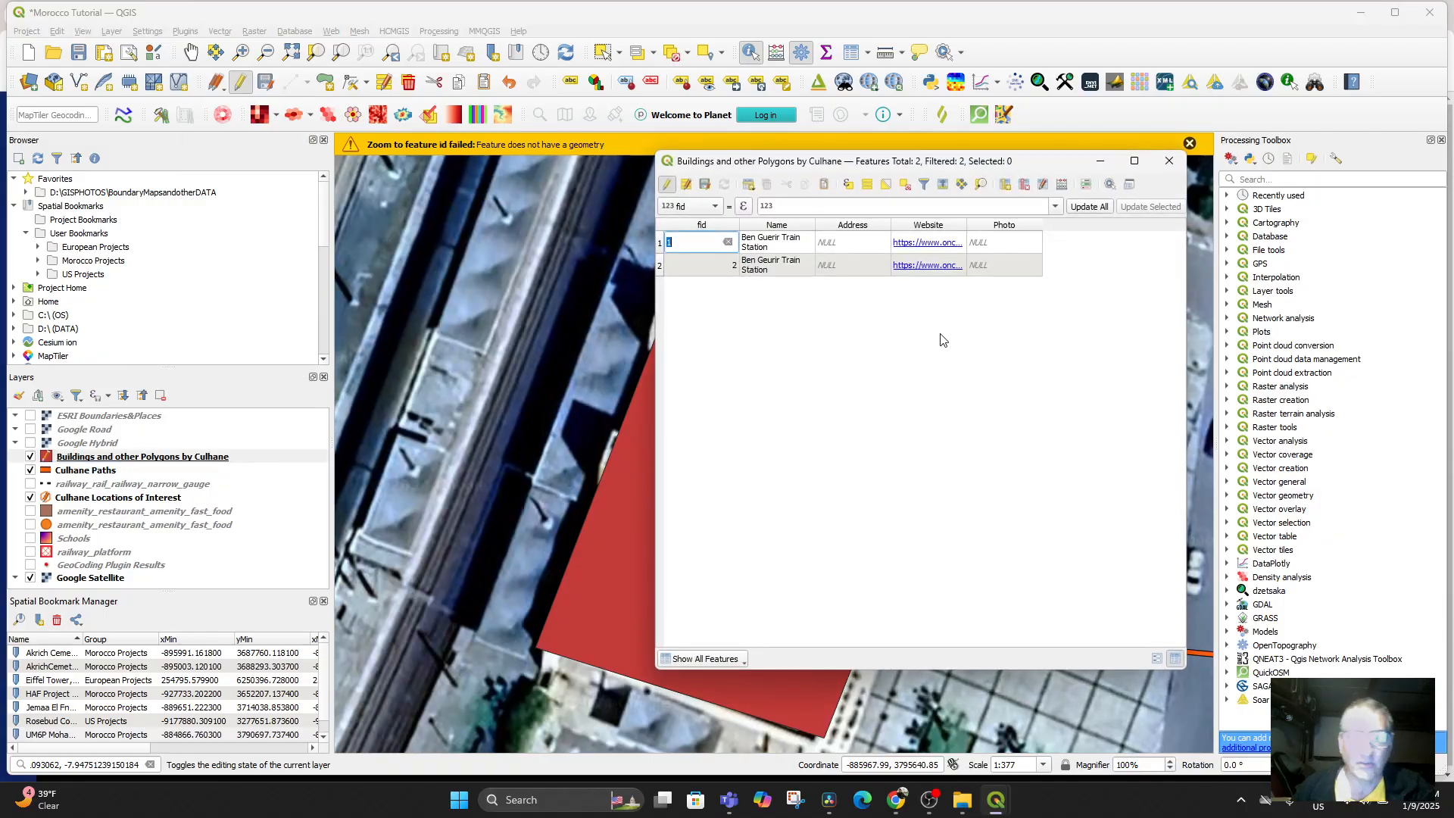
left_click(759, 267)
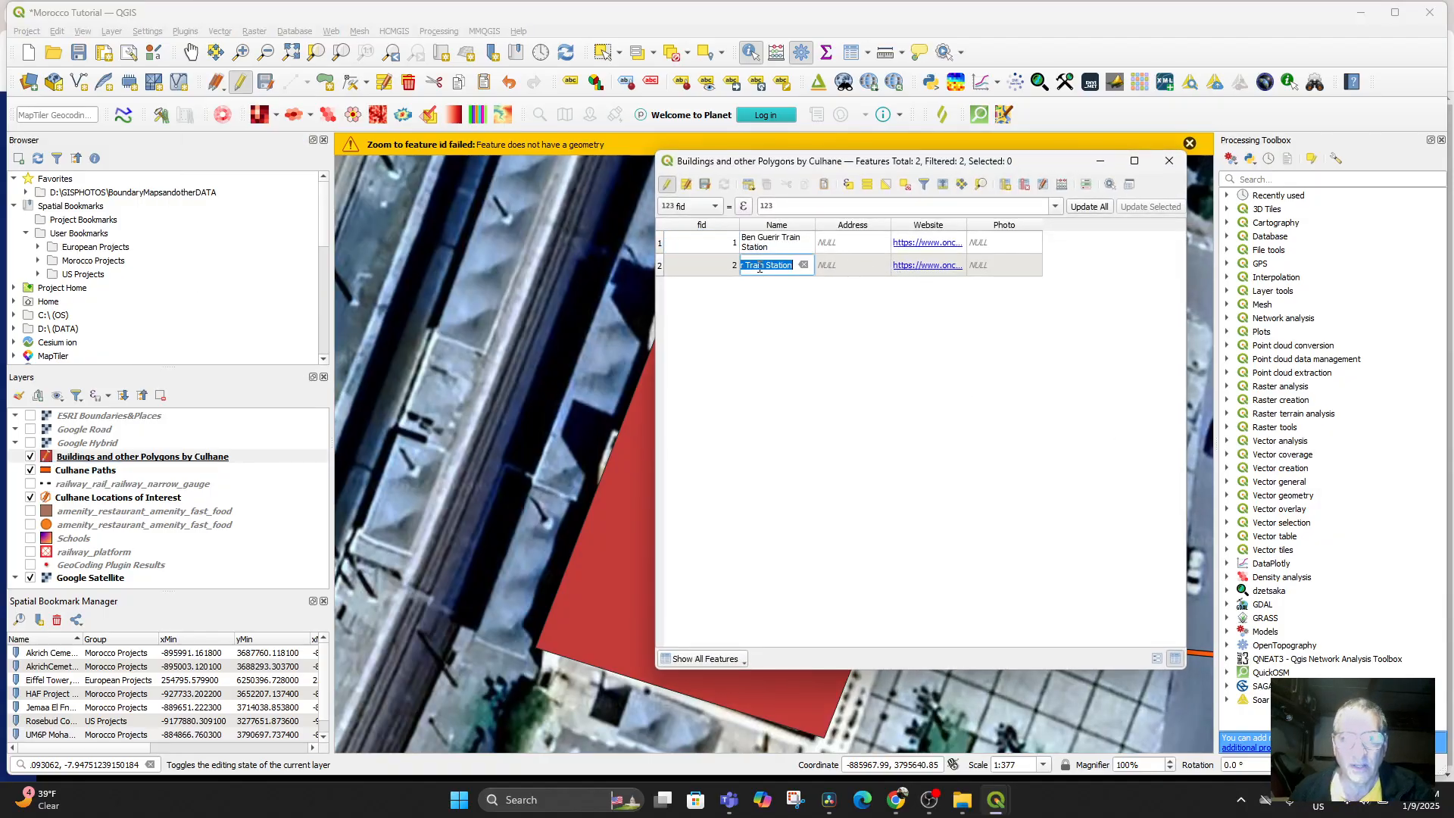
right_click(760, 266)
left_click(670, 270)
left_click(658, 265)
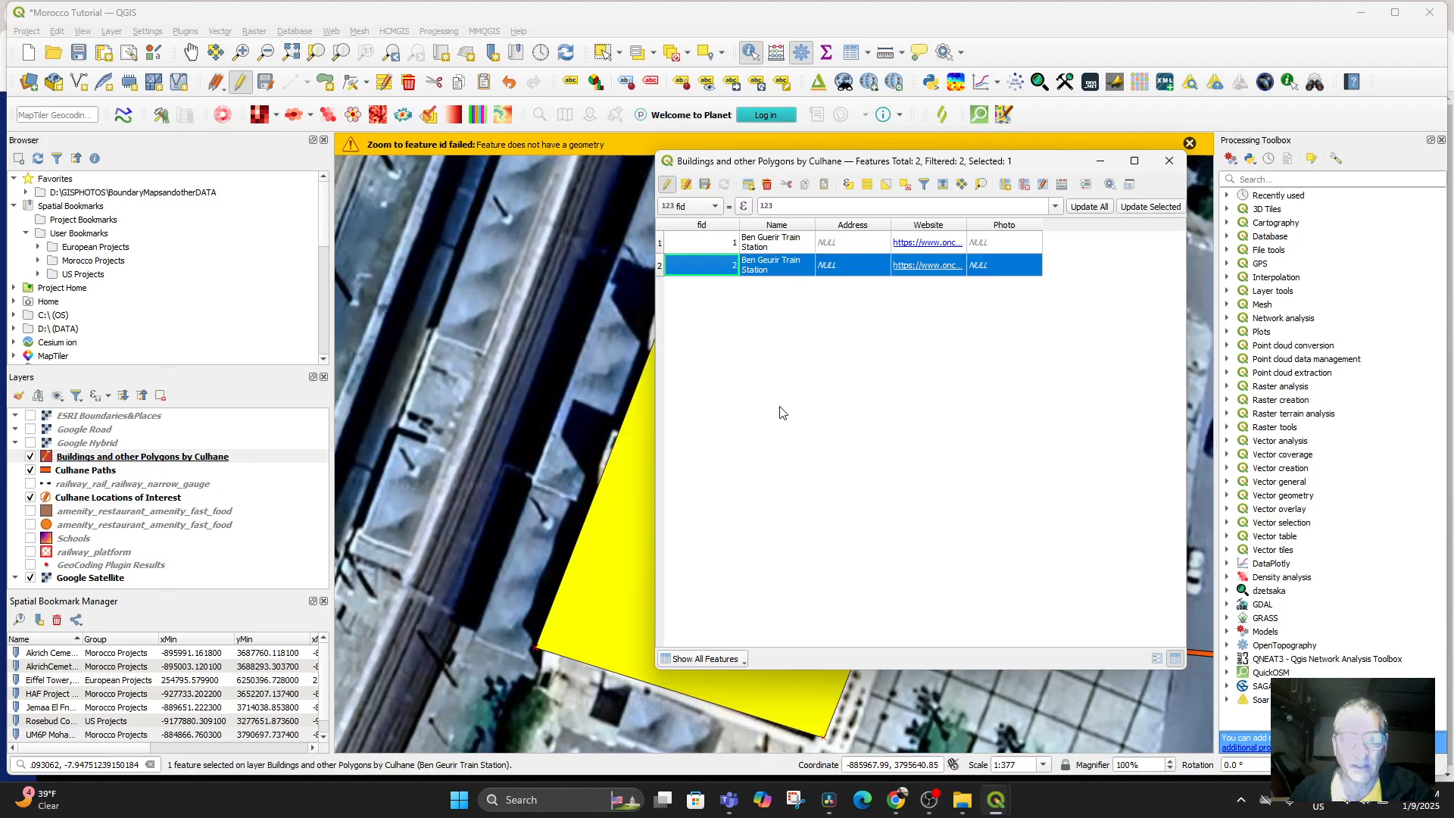
scroll(595, 556, "down", 5)
left_click_drag(616, 492, 581, 415)
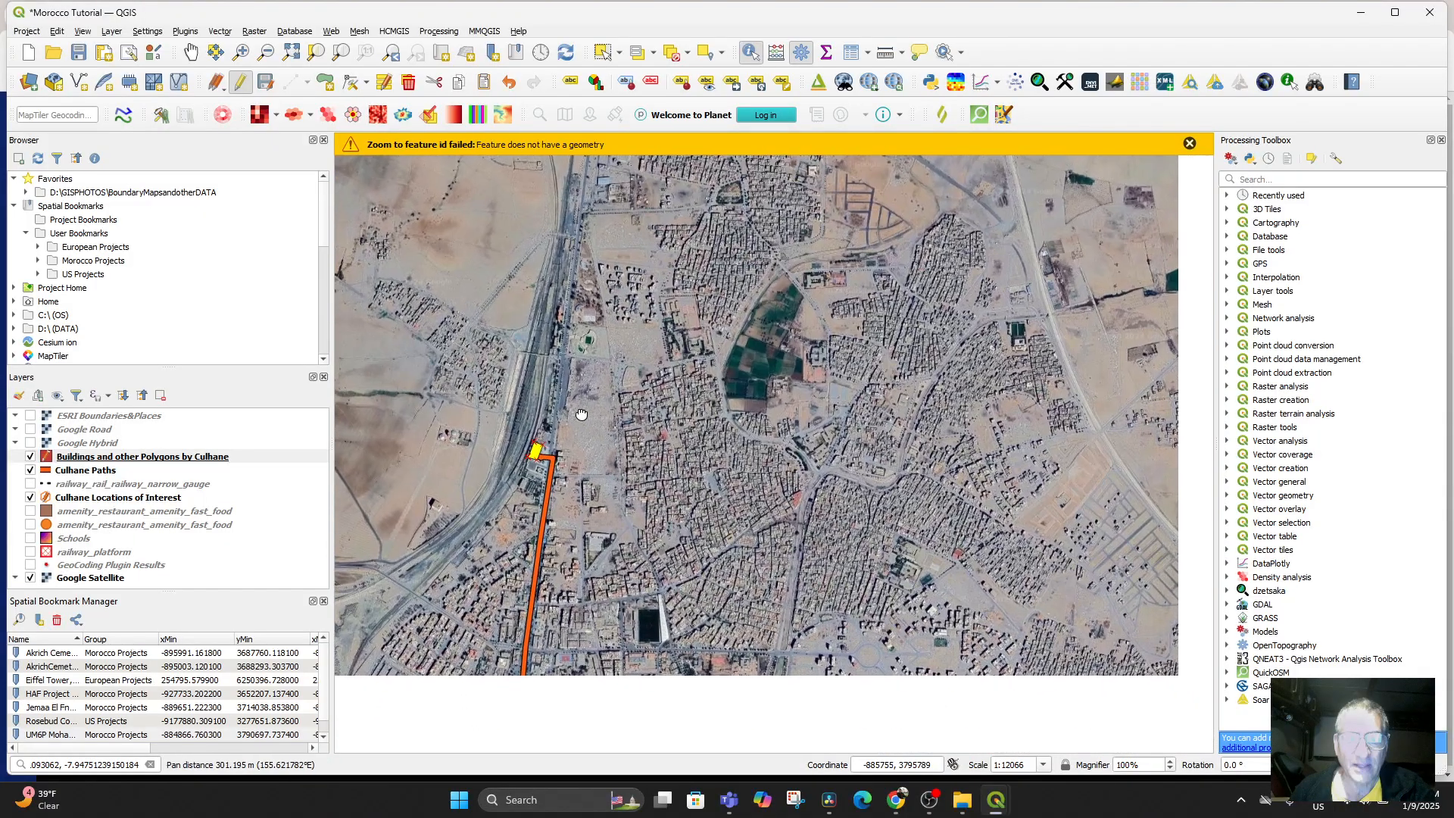
Step: Return to the attribute table and try to zoom the map to the first train station record
mouse_move(996, 800)
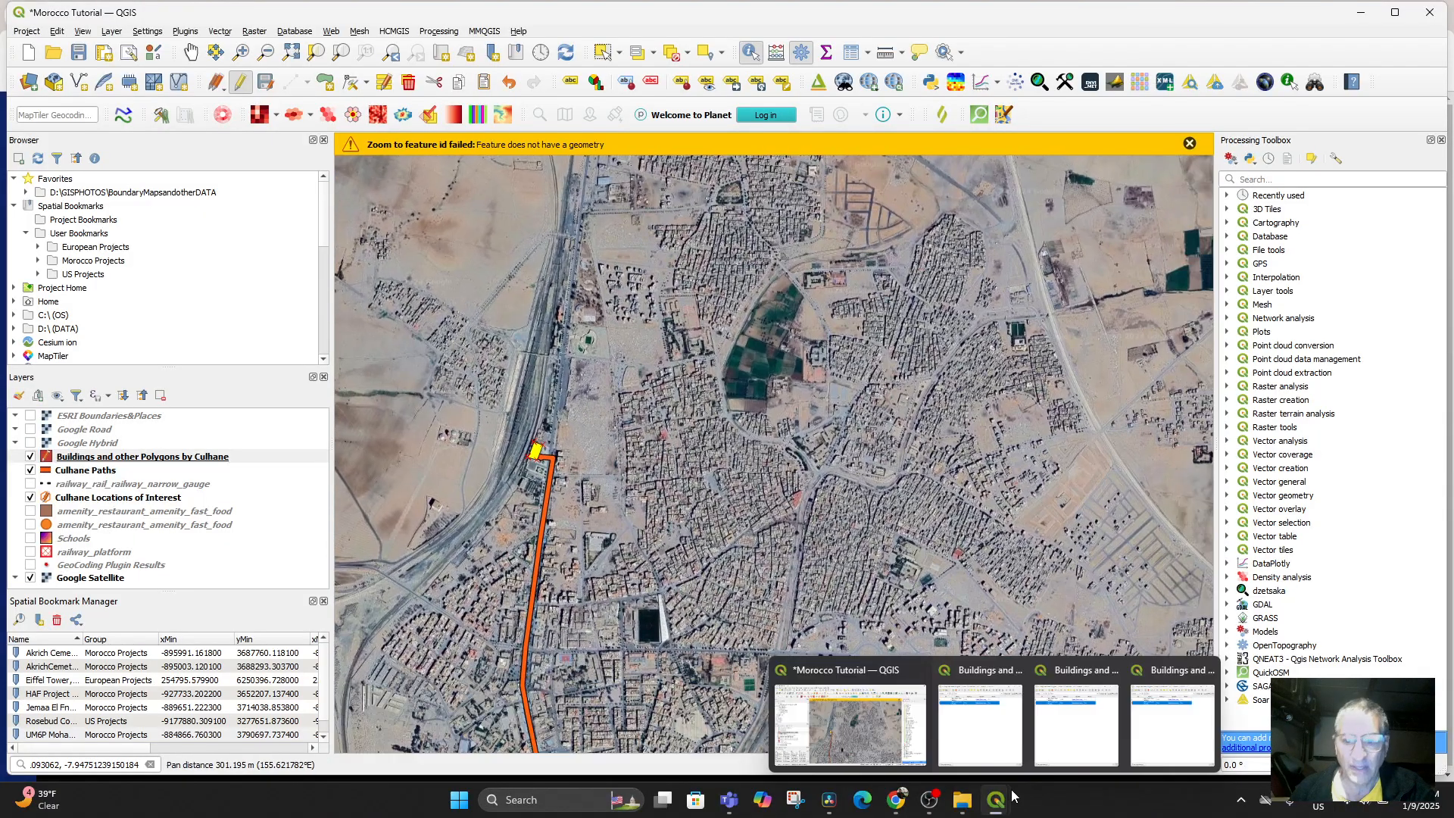
left_click(998, 699)
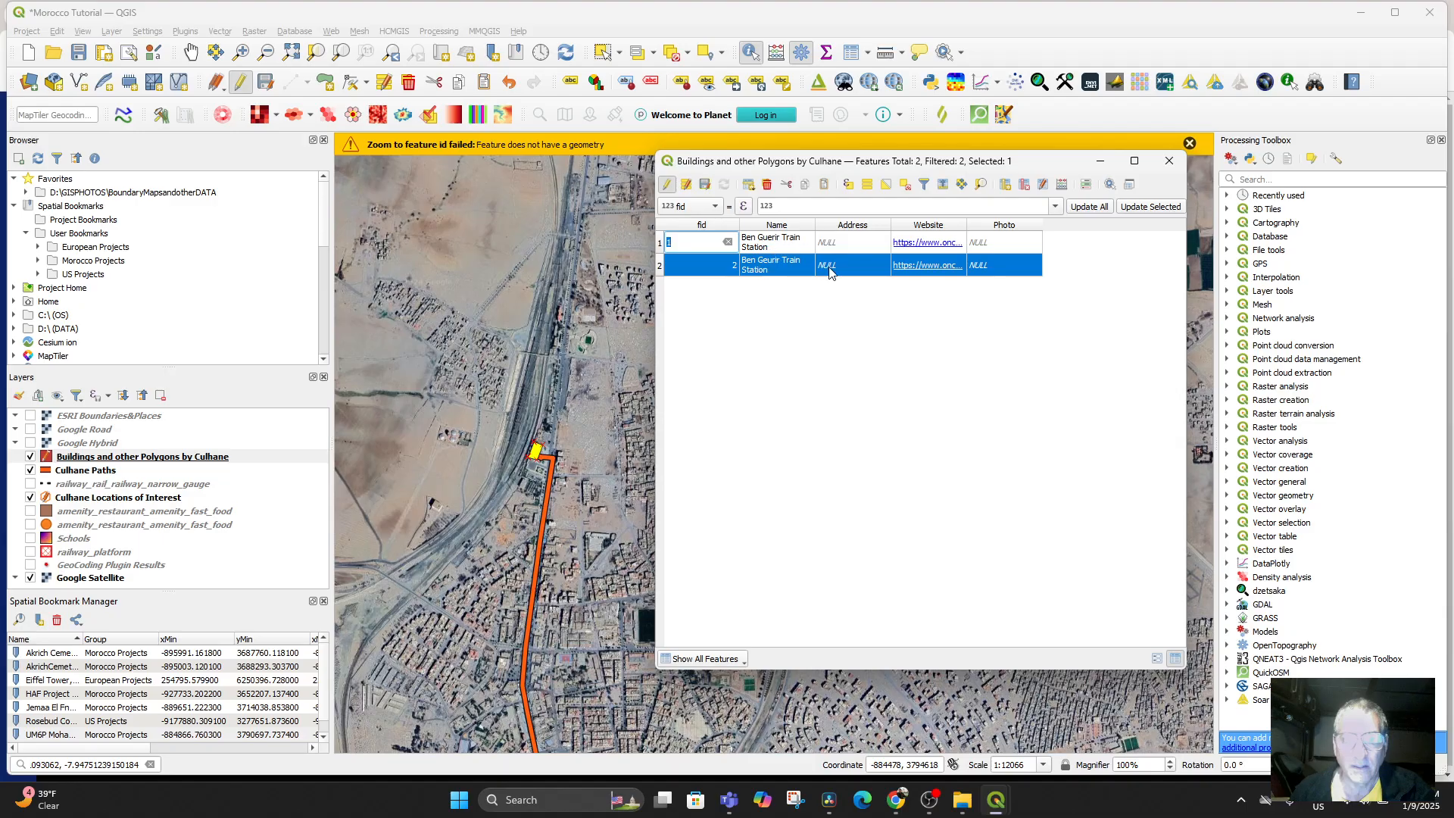
double_click(767, 241)
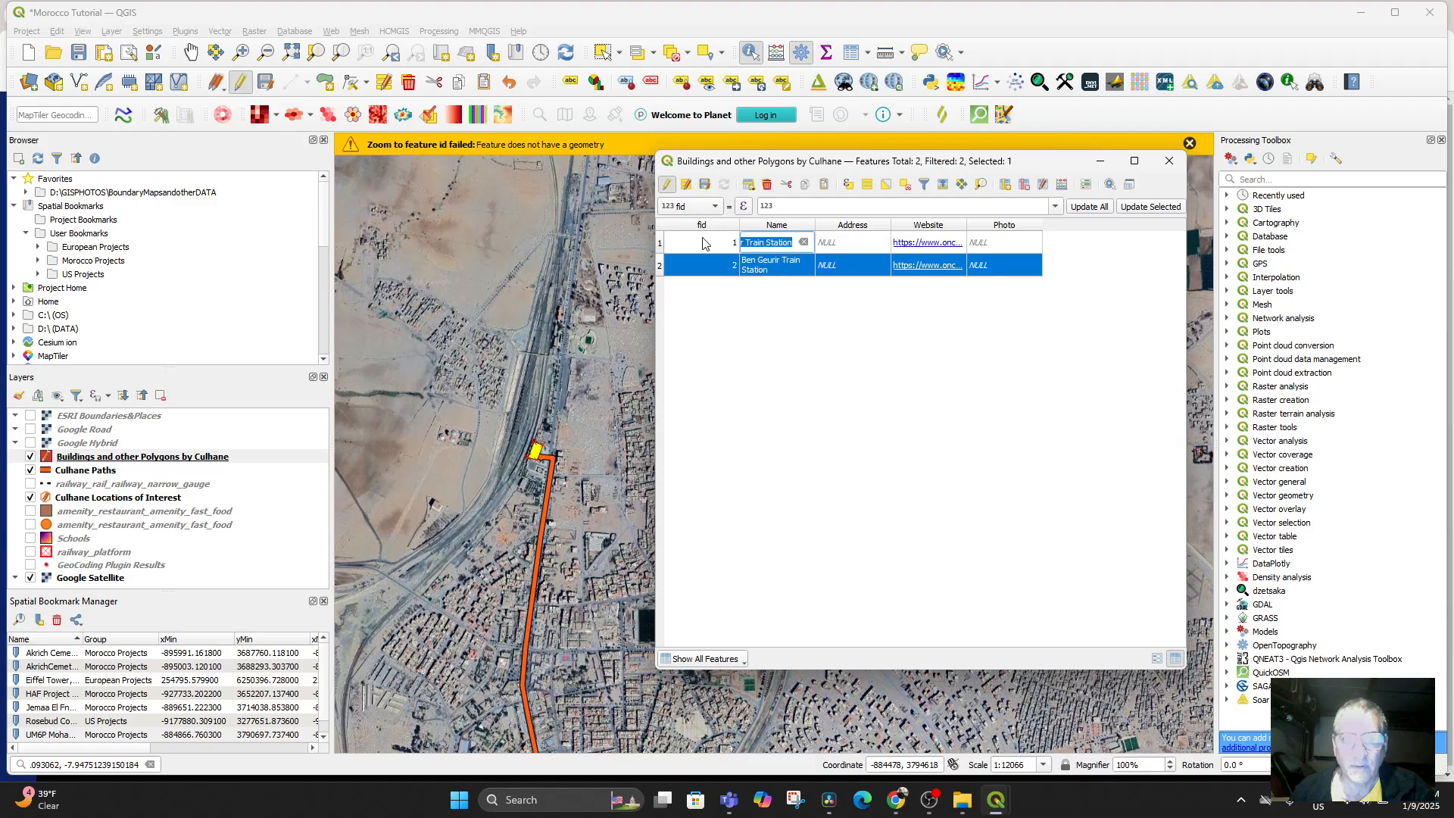
double_click(694, 240)
double_click(752, 241)
right_click(751, 238)
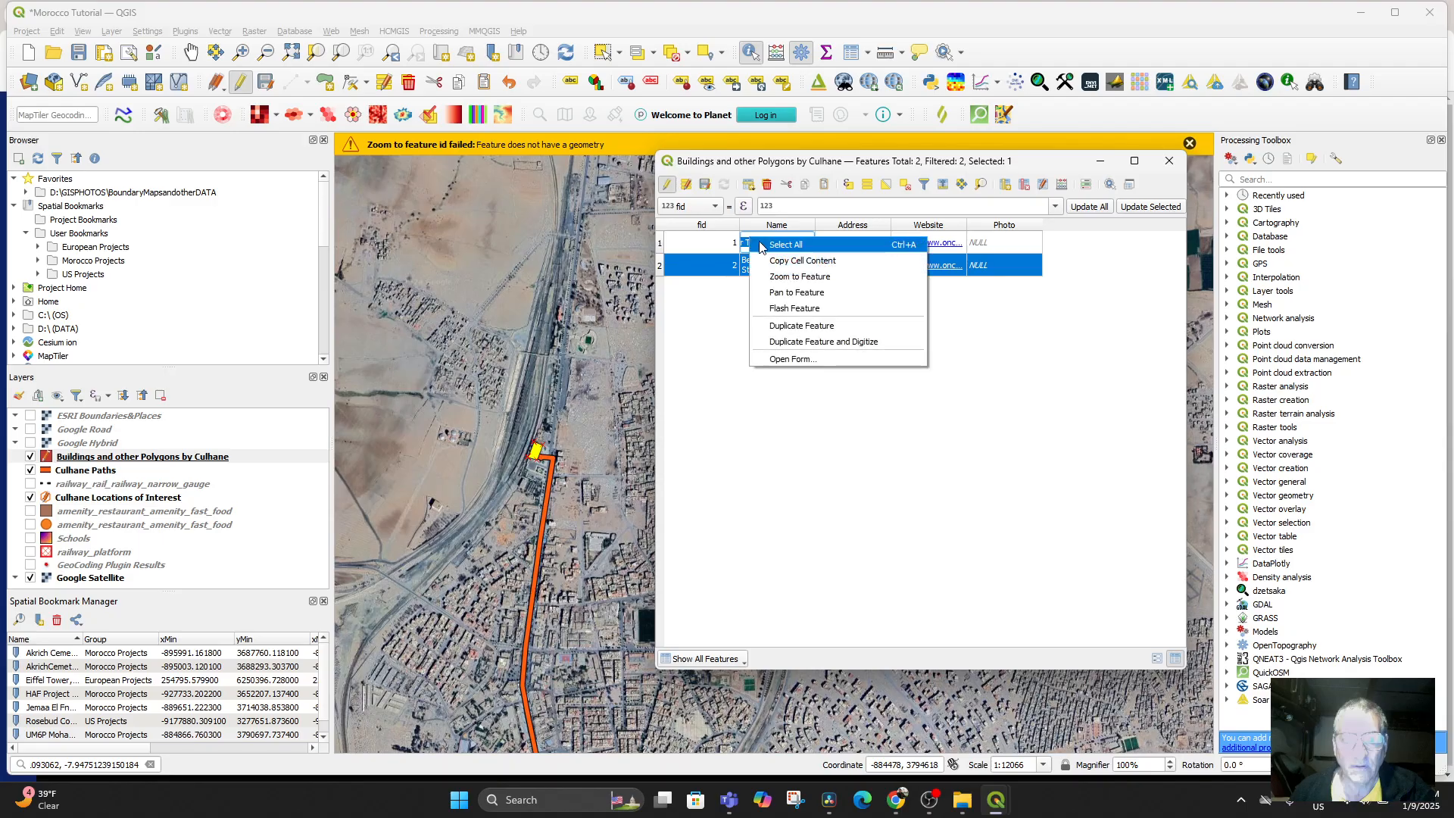
left_click(788, 283)
left_click(621, 424)
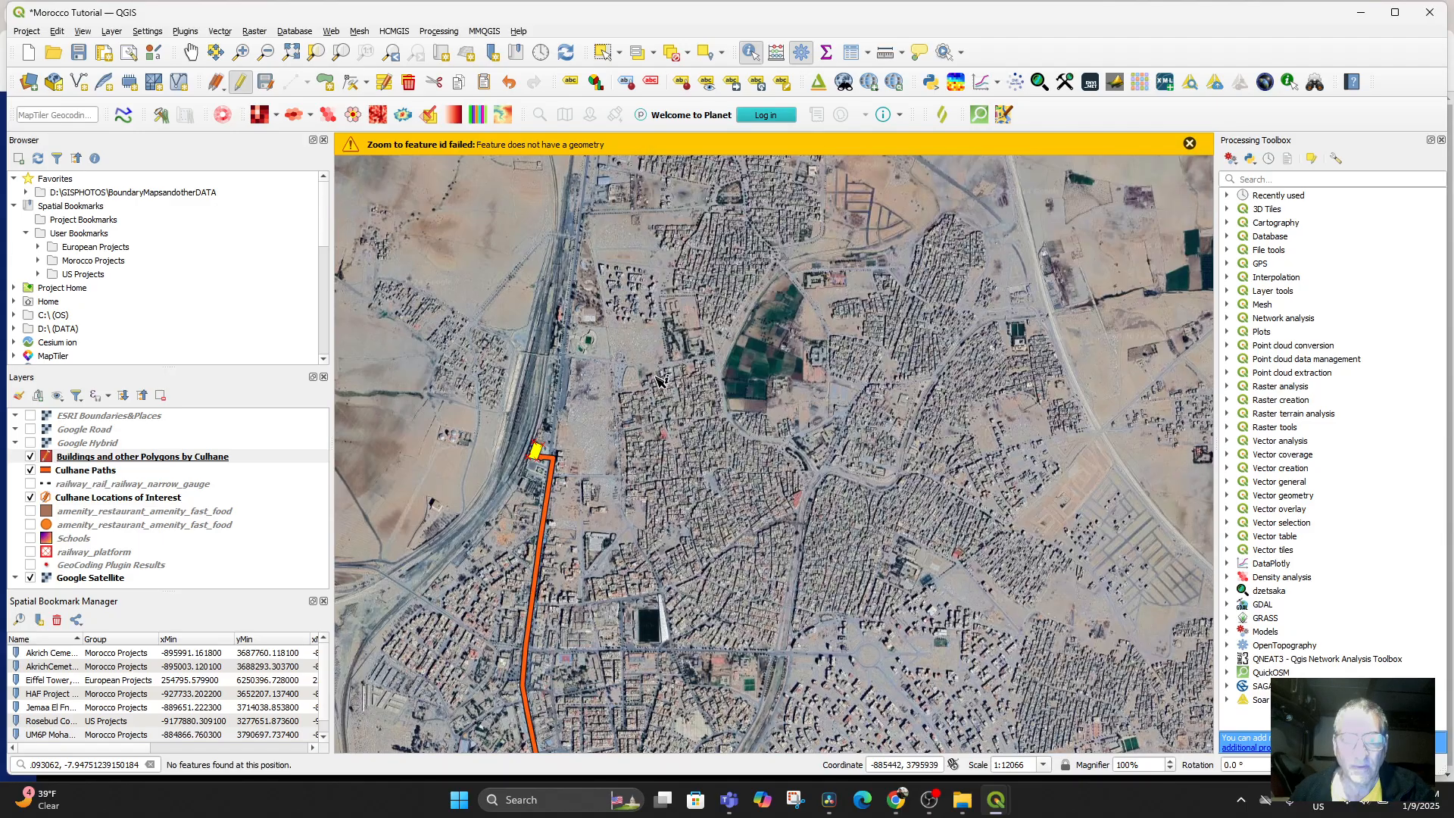
Step: Follow the route from the train station south to the university campus and examine the campus for polygons
scroll(627, 481, "down", 3)
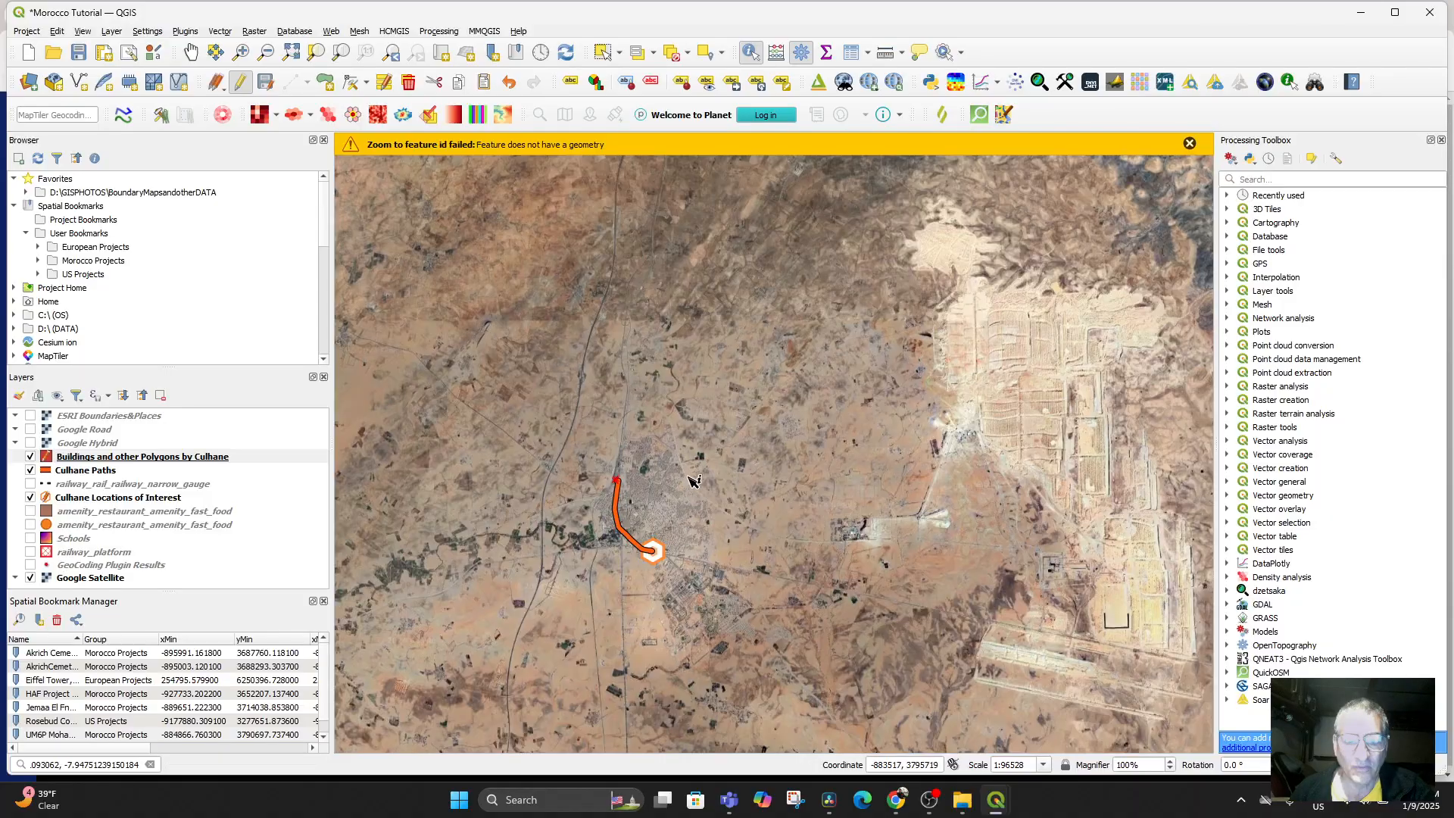
left_click_drag(688, 476, 717, 405)
scroll(673, 448, "up", 2)
scroll(731, 545, "up", 1)
left_click_drag(733, 548, 743, 437)
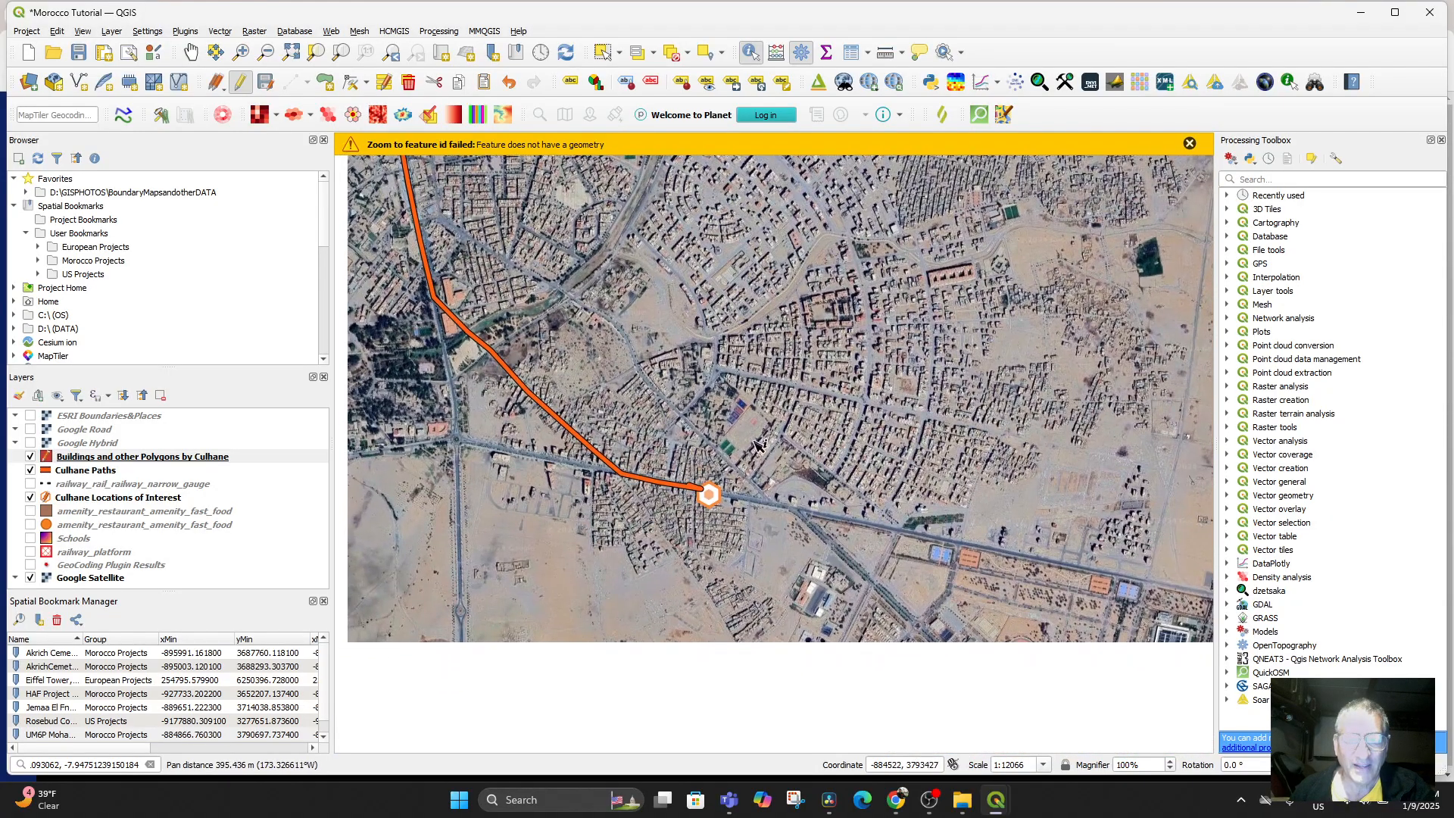
scroll(760, 486, "up", 1)
left_click_drag(721, 523, 642, 307)
left_click_drag(779, 475, 757, 252)
left_click_drag(891, 565, 790, 430)
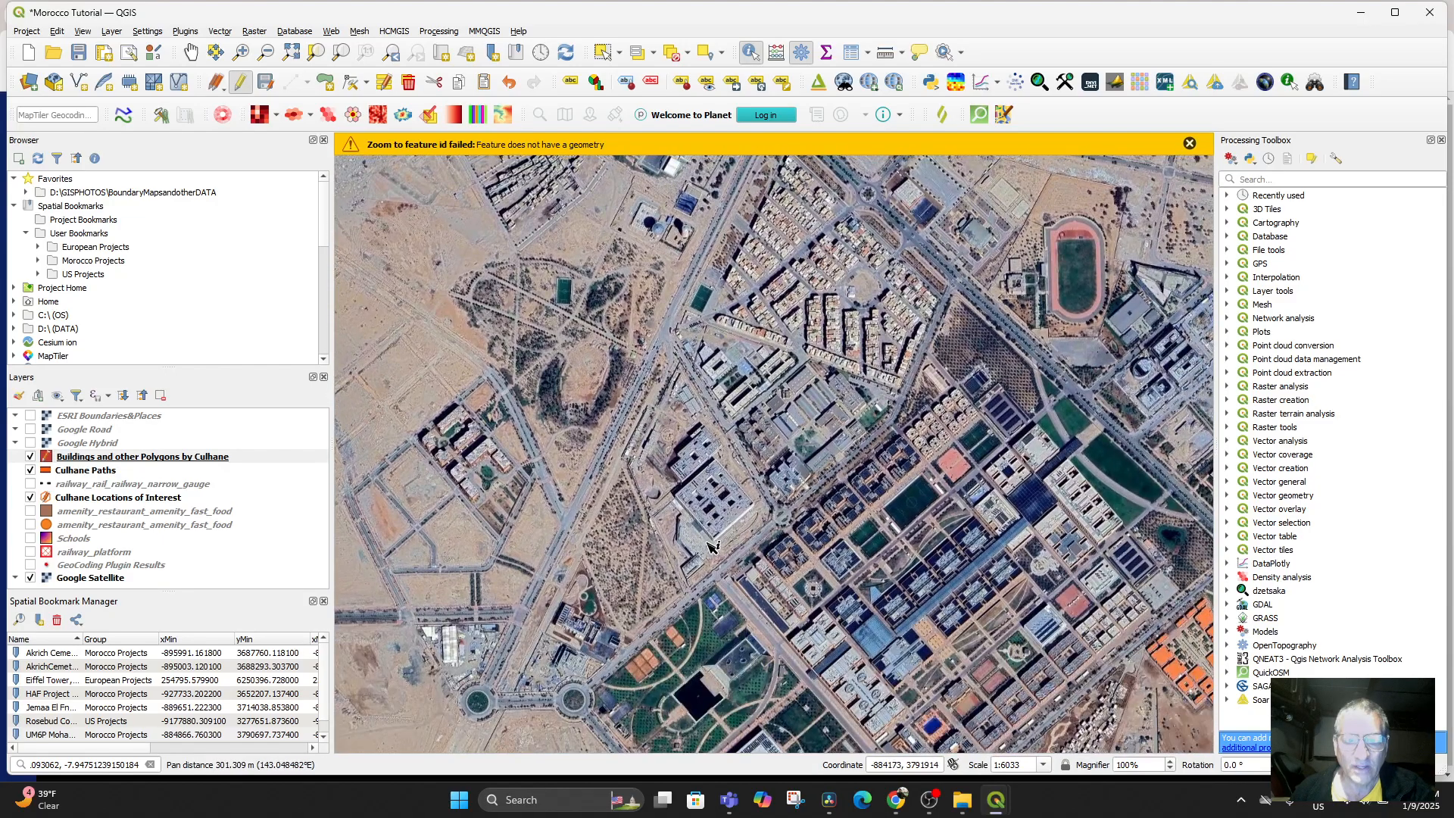
Step: Delete the second train station record, spelled "Ben Geurir Train Station", from the buildings attribute table
right_click(102, 462)
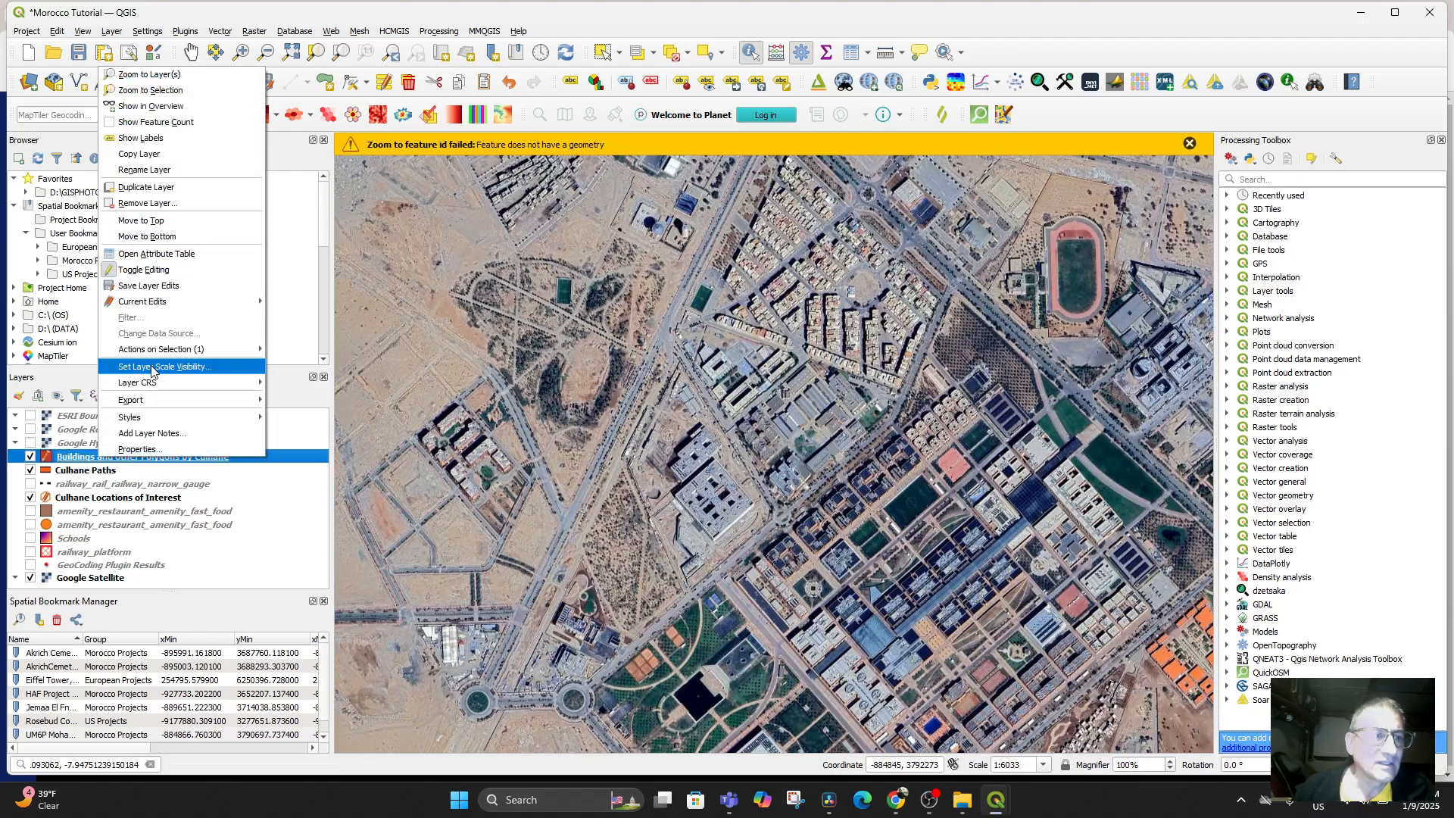
left_click(159, 257)
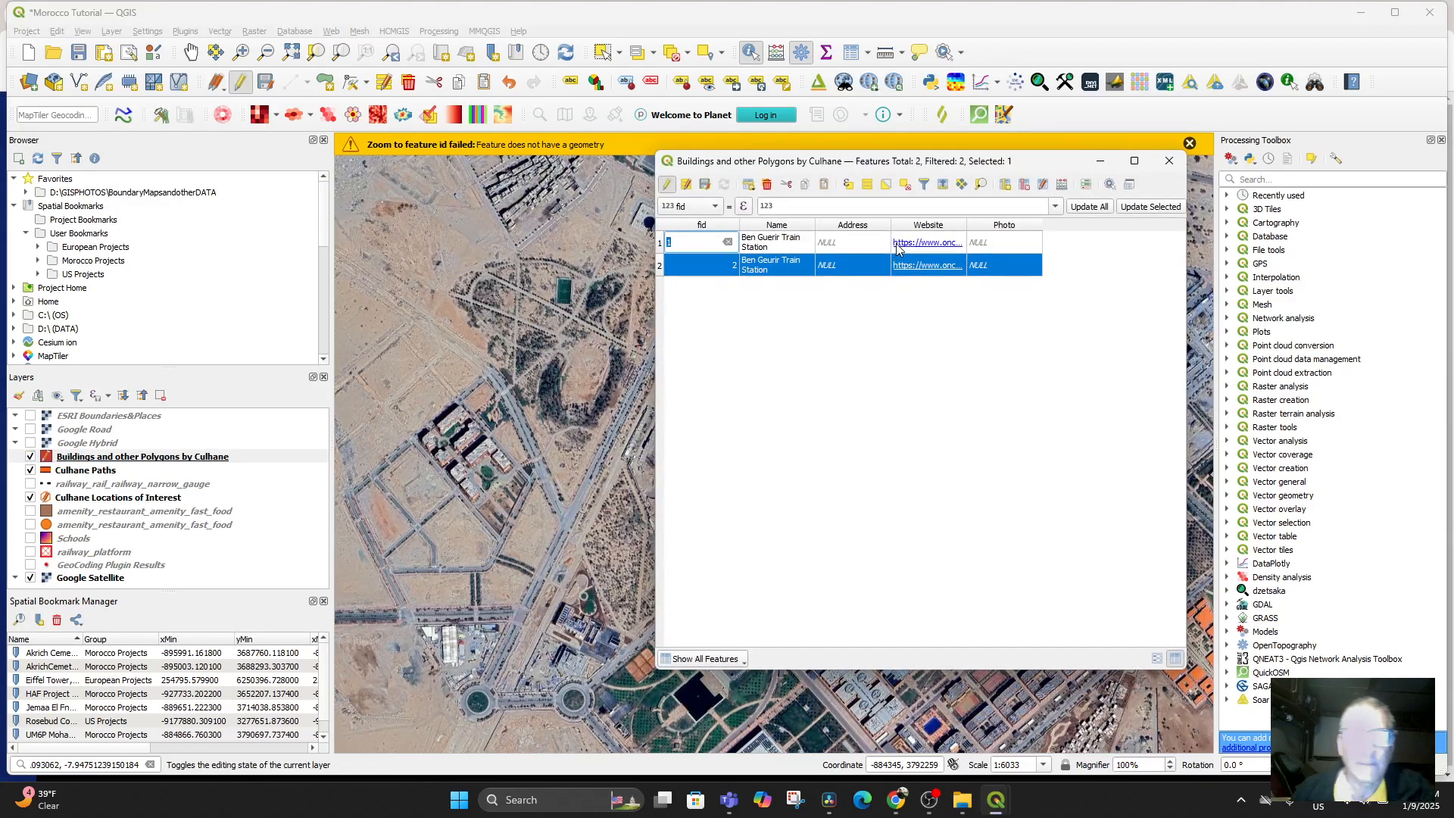
left_click(657, 270)
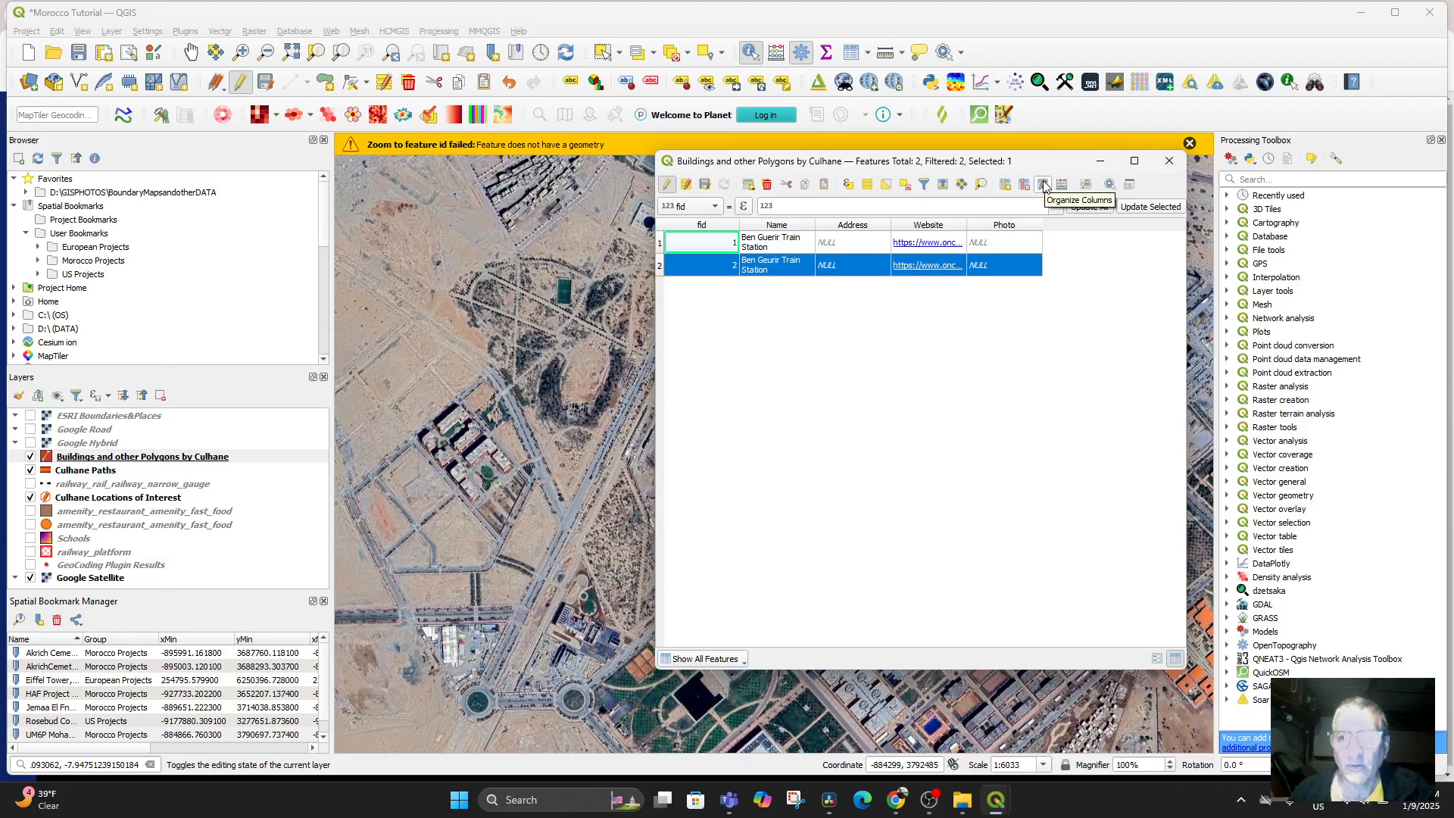
left_click(765, 185)
left_click(771, 421)
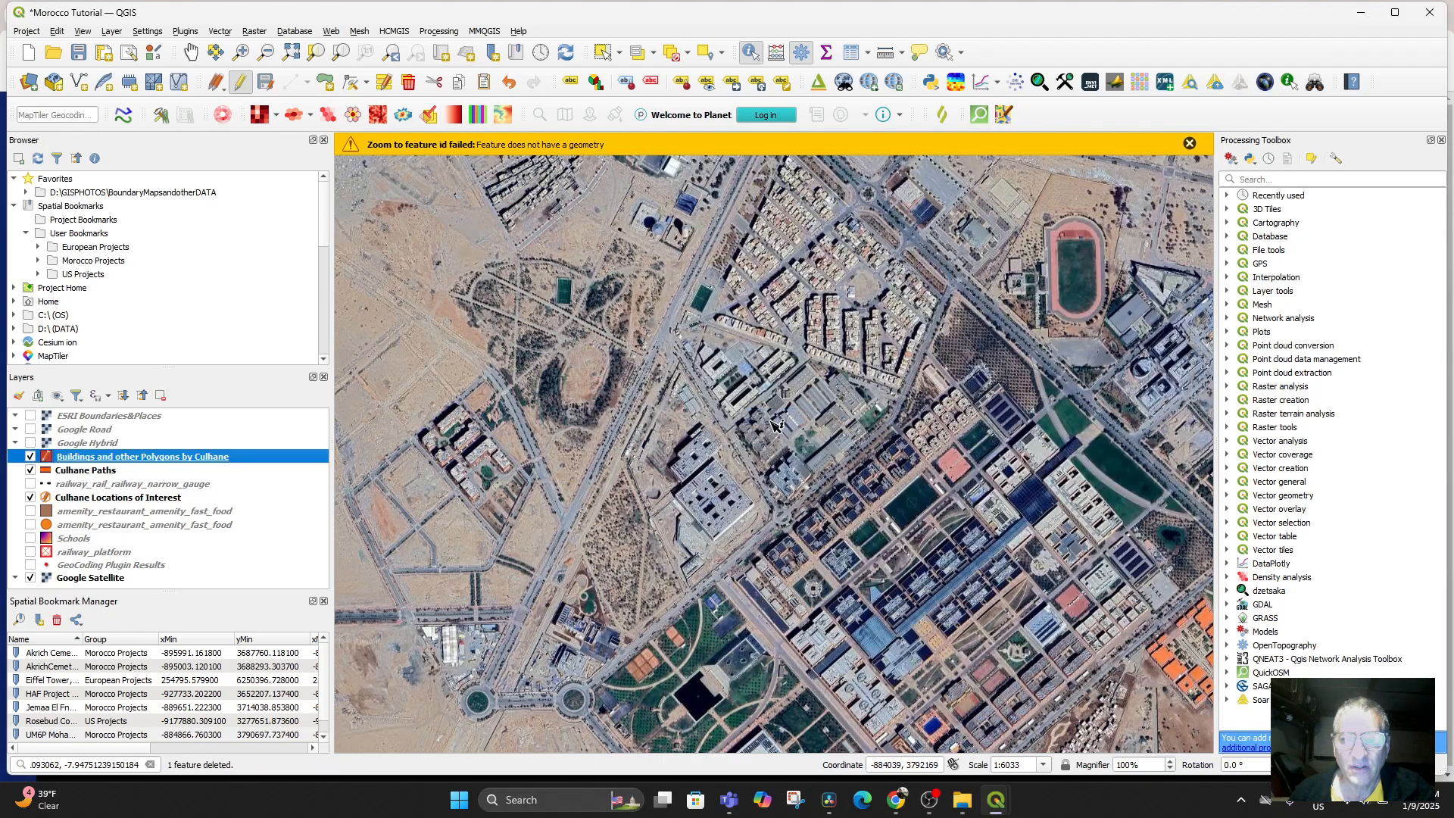
Step: Zoom to the buildings layer and examine the train station site at the northern end of the route
right_click(101, 465)
left_click(162, 98)
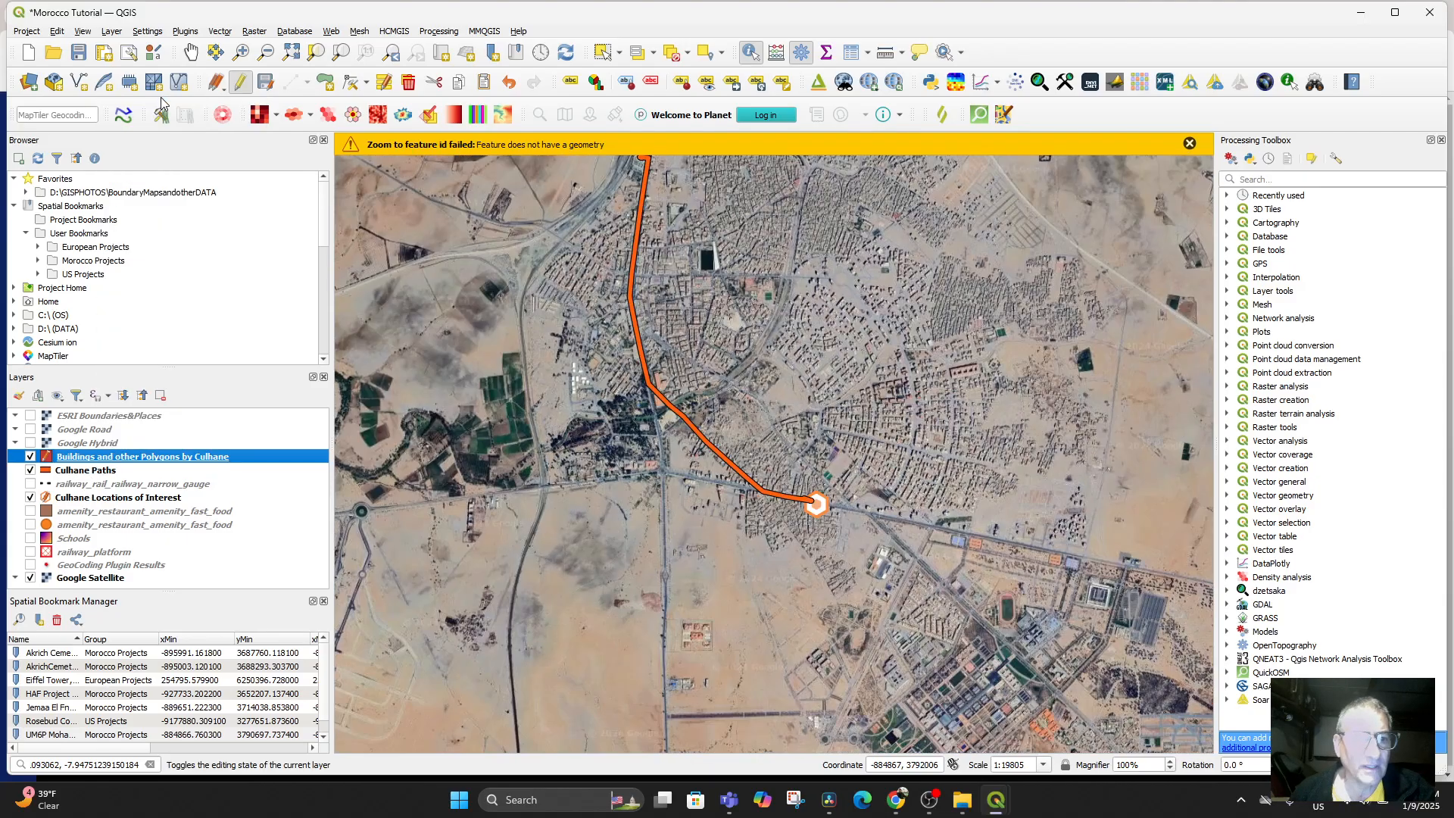
scroll(635, 400, "up", 2)
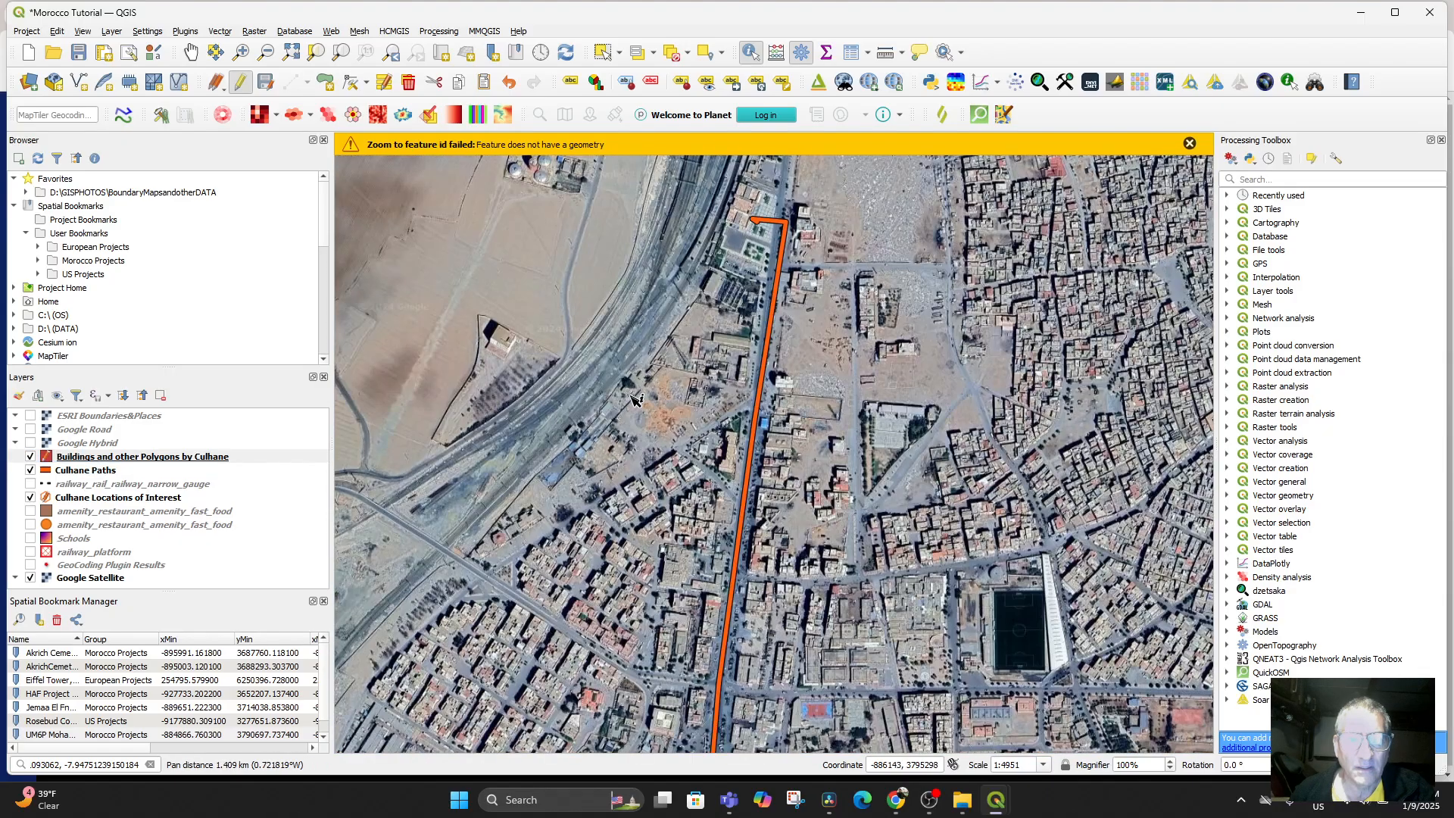
left_click_drag(632, 396, 614, 554)
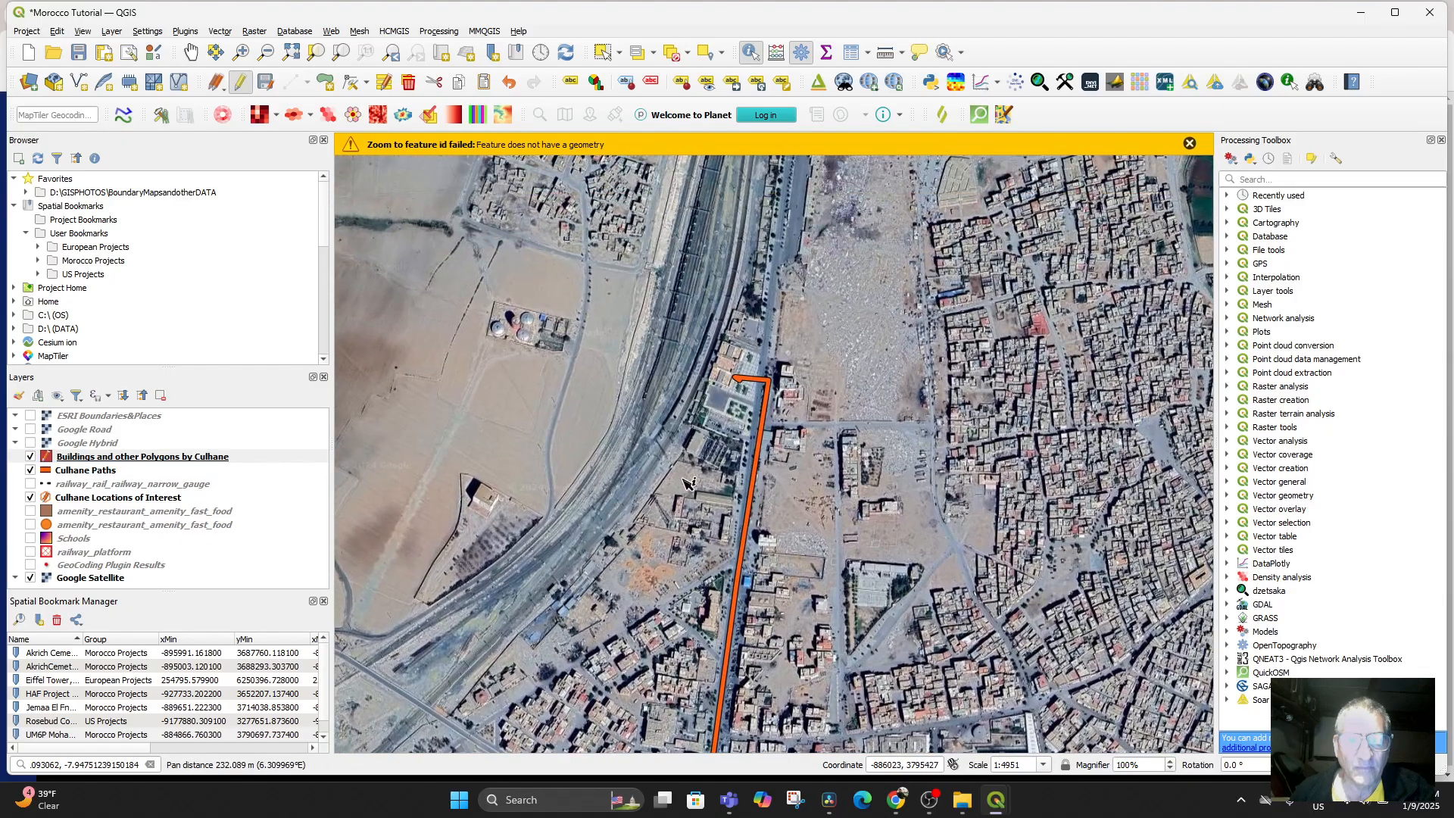
Step: Delete the remaining "Ben Guerir Train Station" record from the buildings layer's attribute table
left_click(92, 458)
right_click(93, 456)
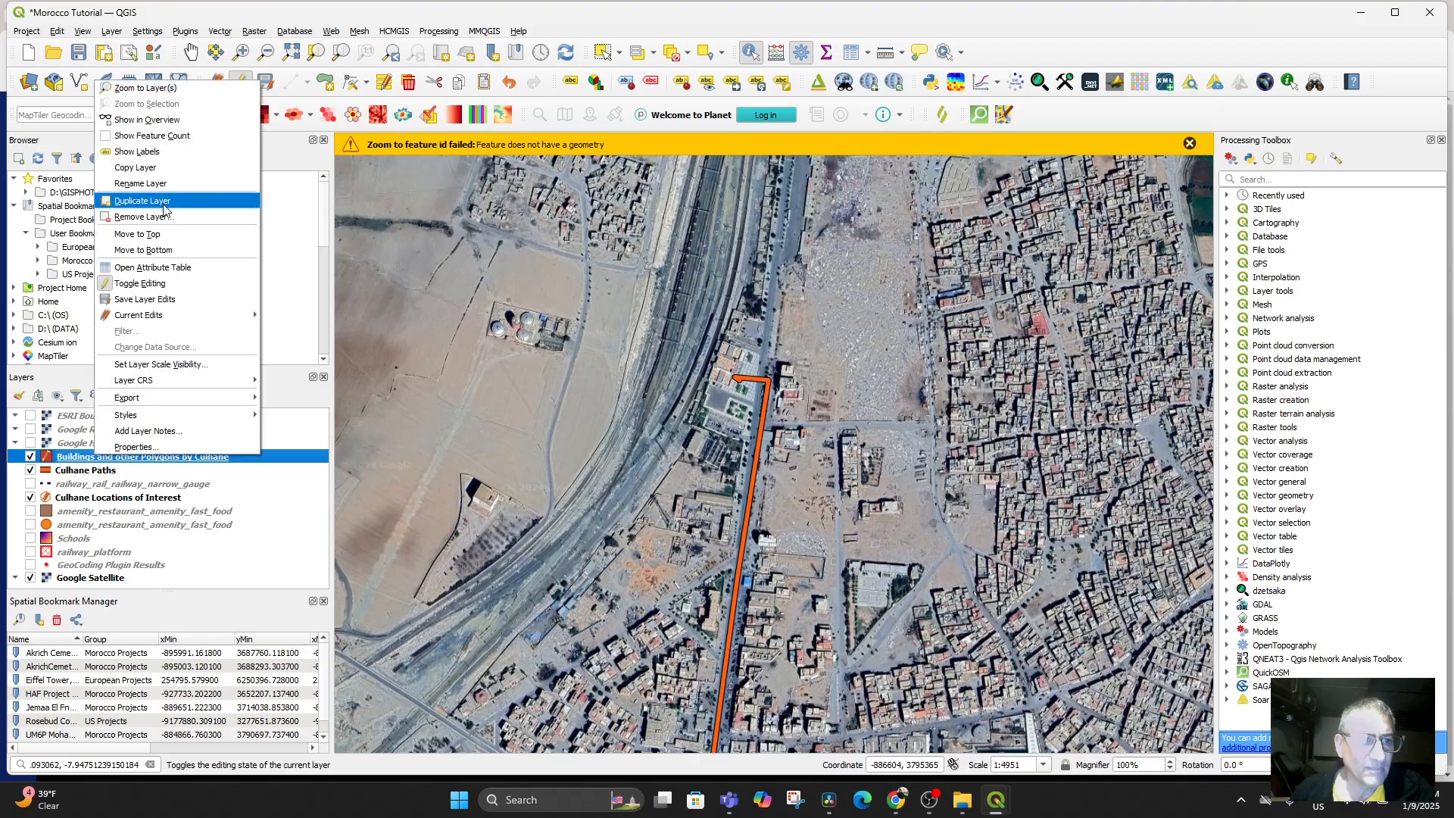
left_click(148, 268)
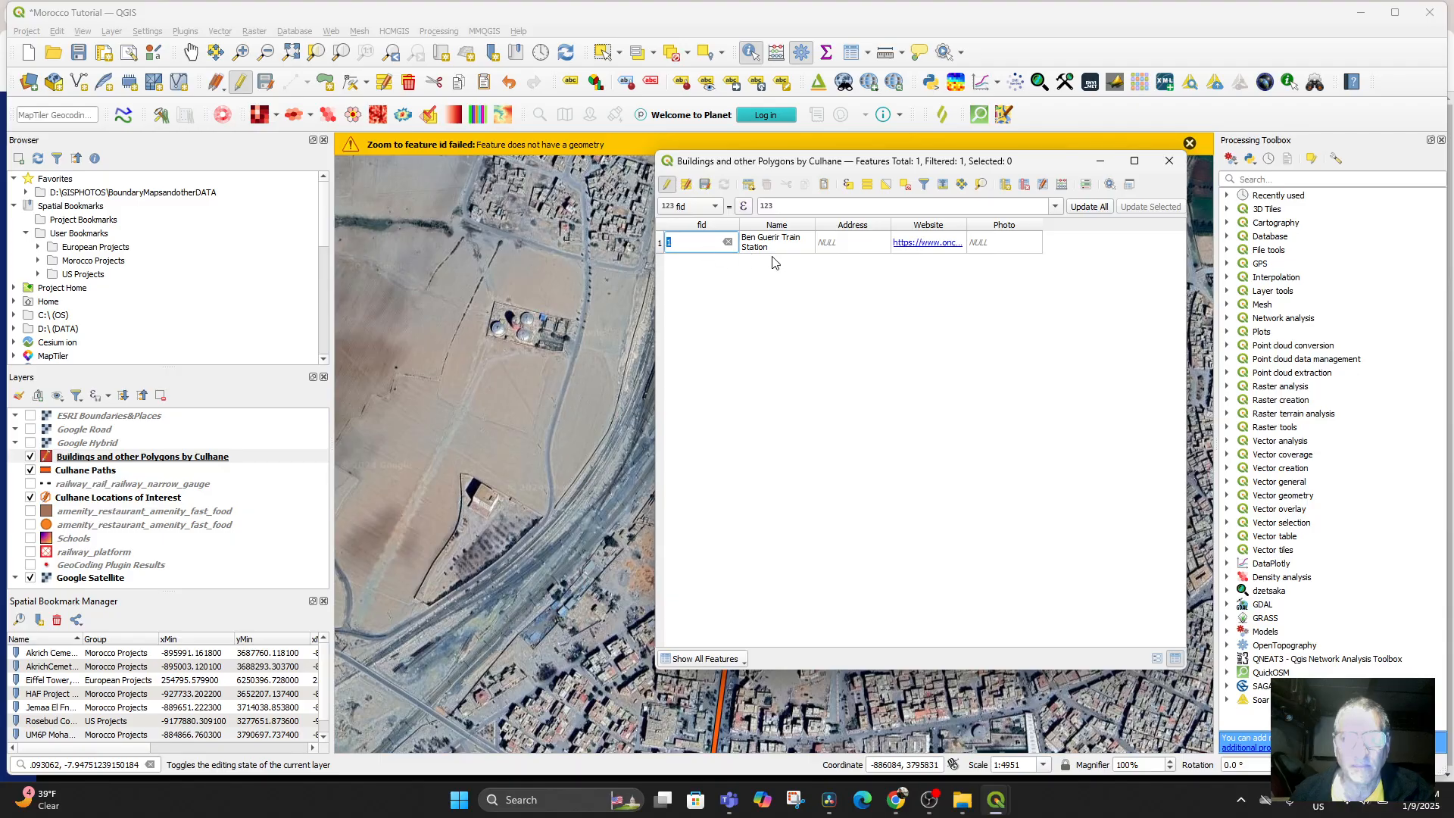
left_click(659, 242)
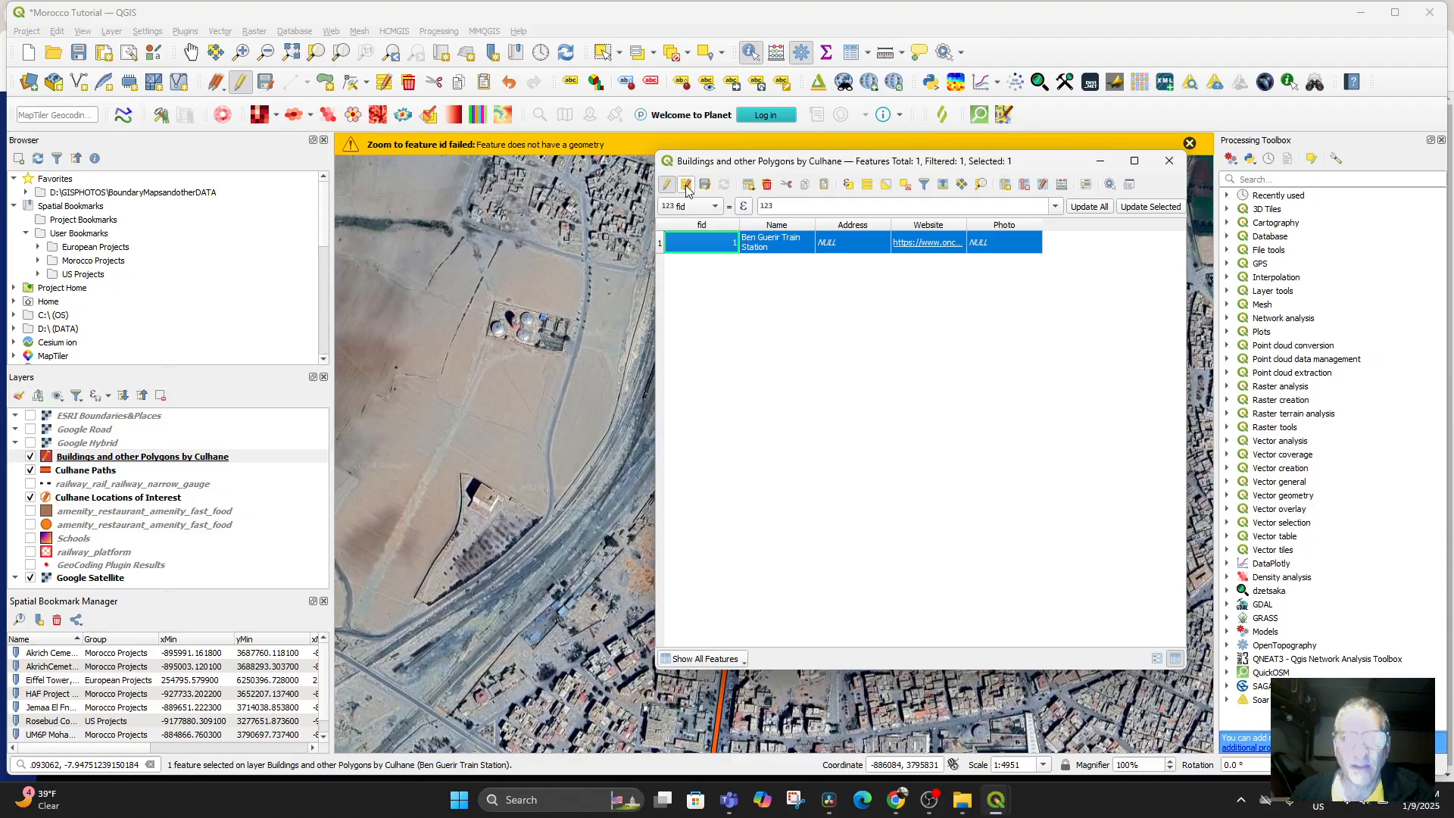
left_click(767, 184)
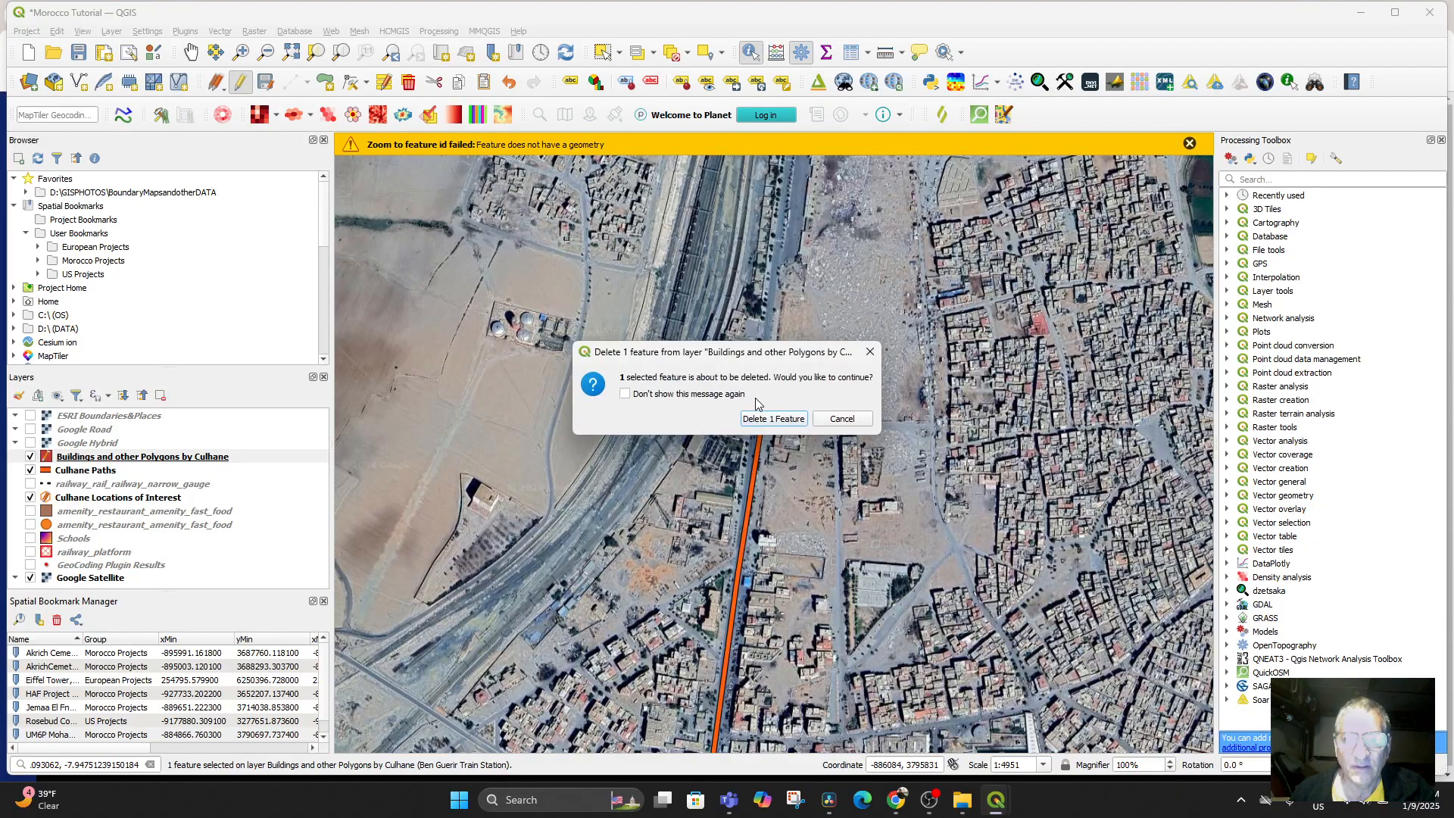
left_click(772, 419)
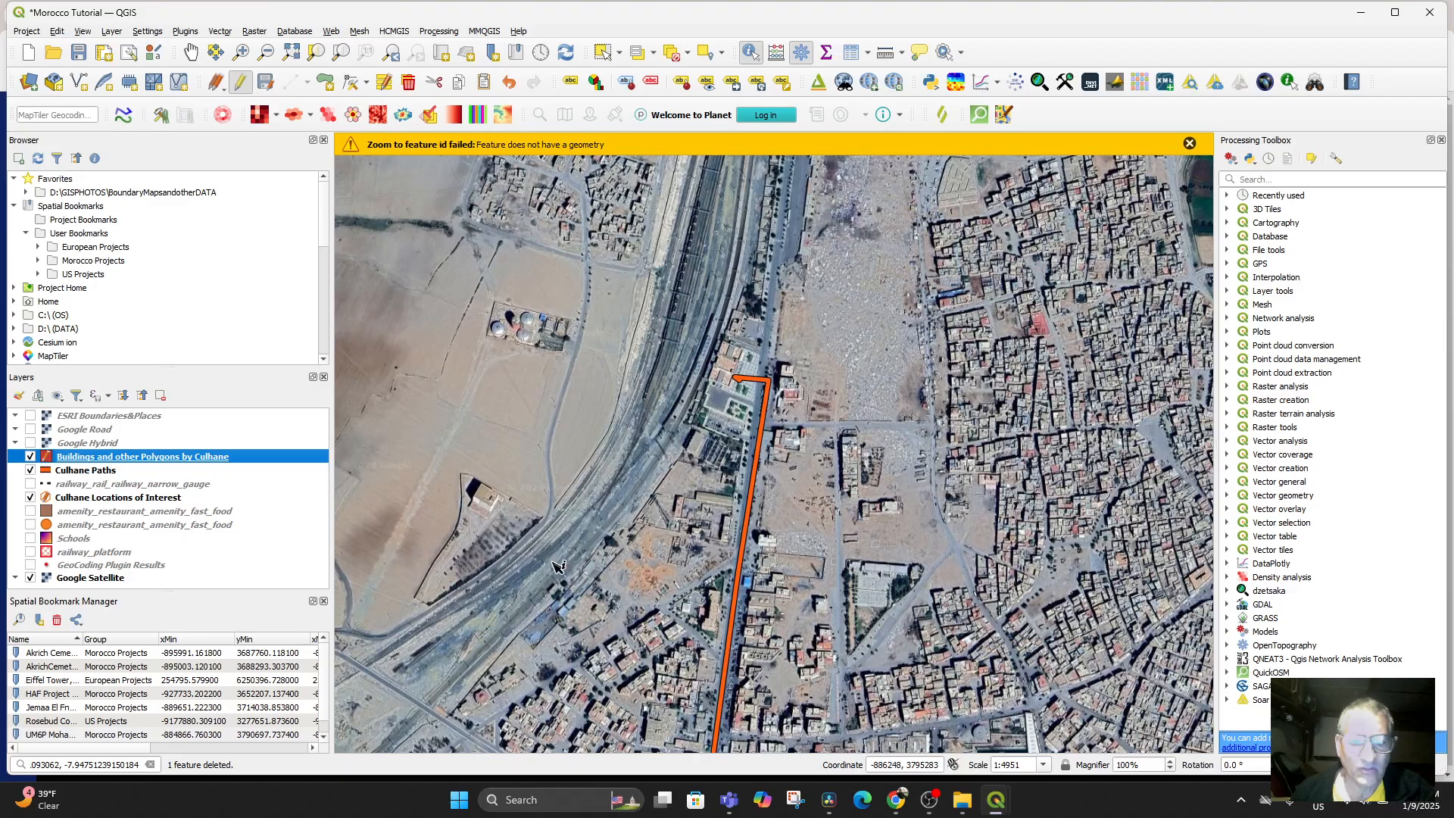
Step: Check the buildings layer's attribute table for remaining records
scroll(555, 564, "down", 1)
scroll(493, 597, "up", 1)
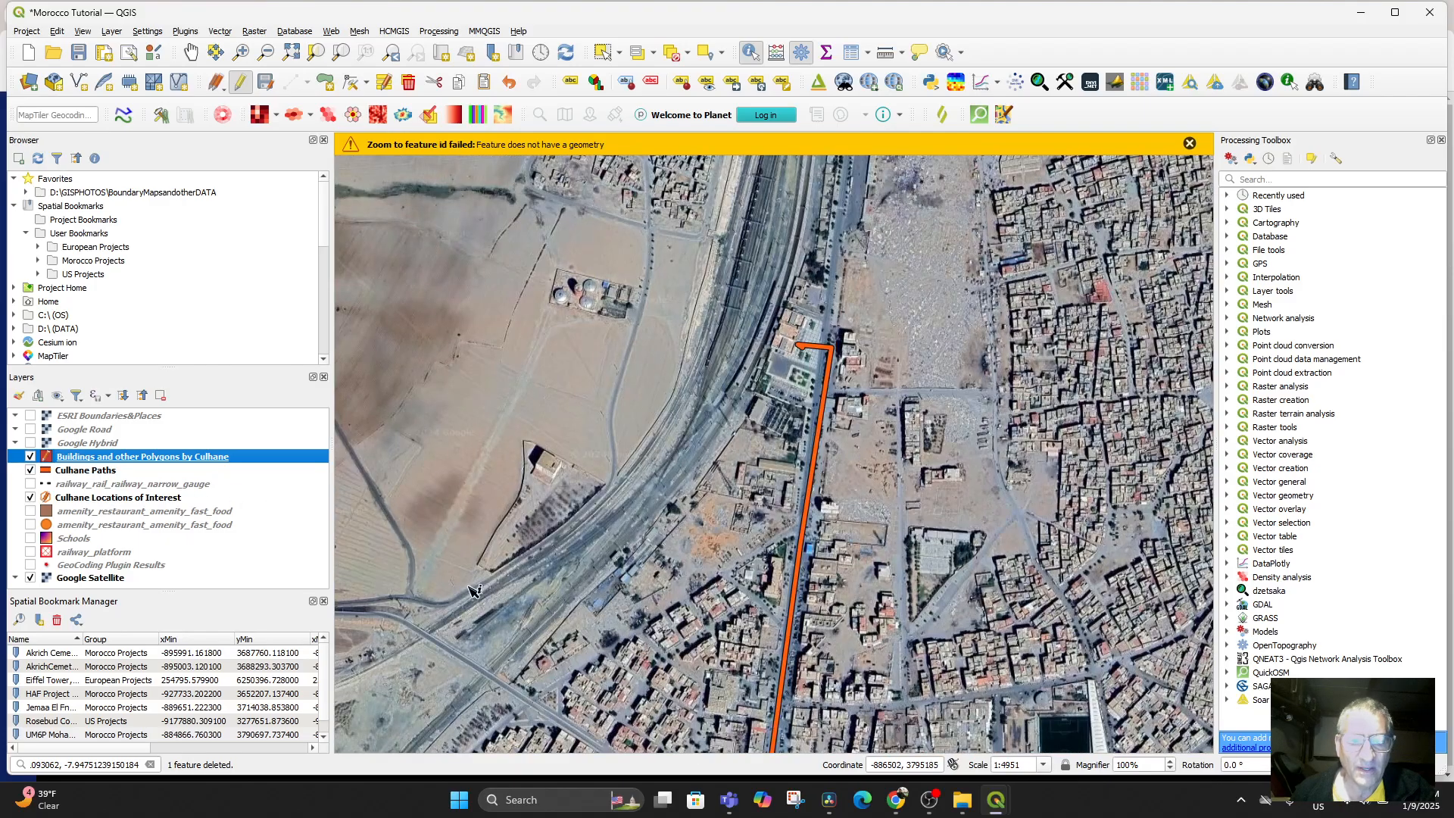
right_click(66, 462)
left_click(121, 270)
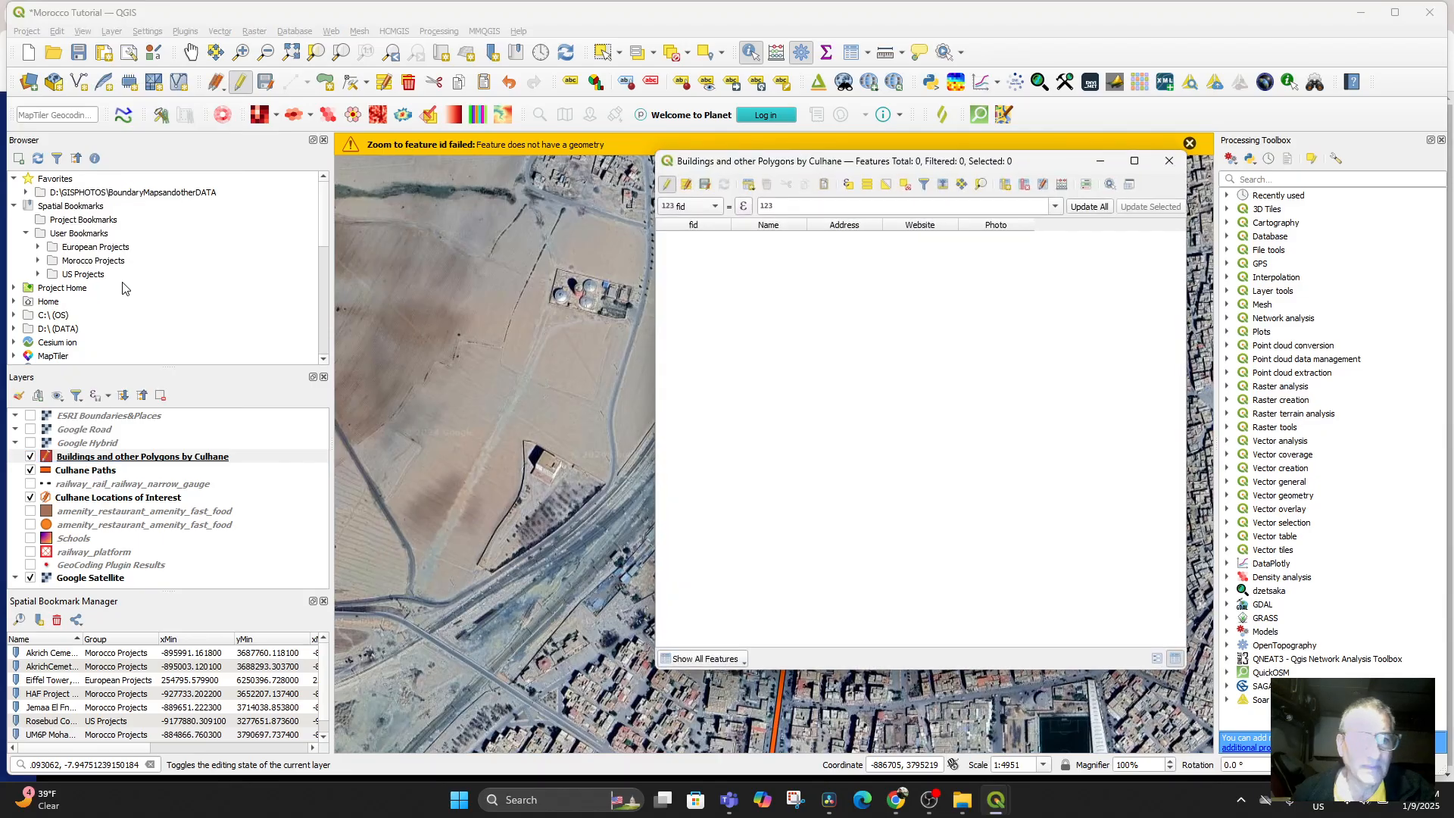
left_click(1099, 161)
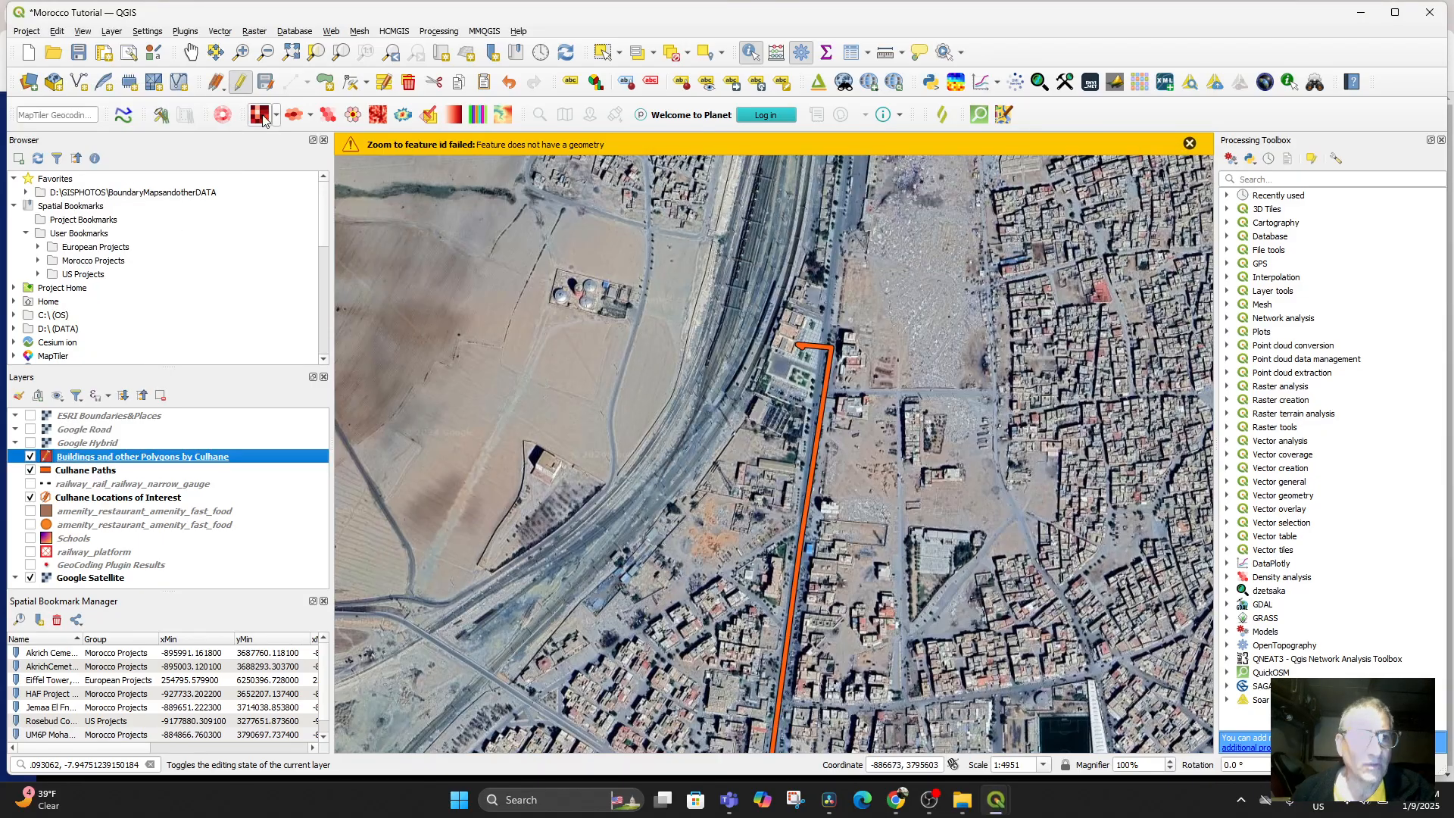
Step: Stop editing the buildings layer and discard its unsaved changes at the train station site
left_click_drag(760, 508, 670, 582)
scroll(746, 508, "up", 1)
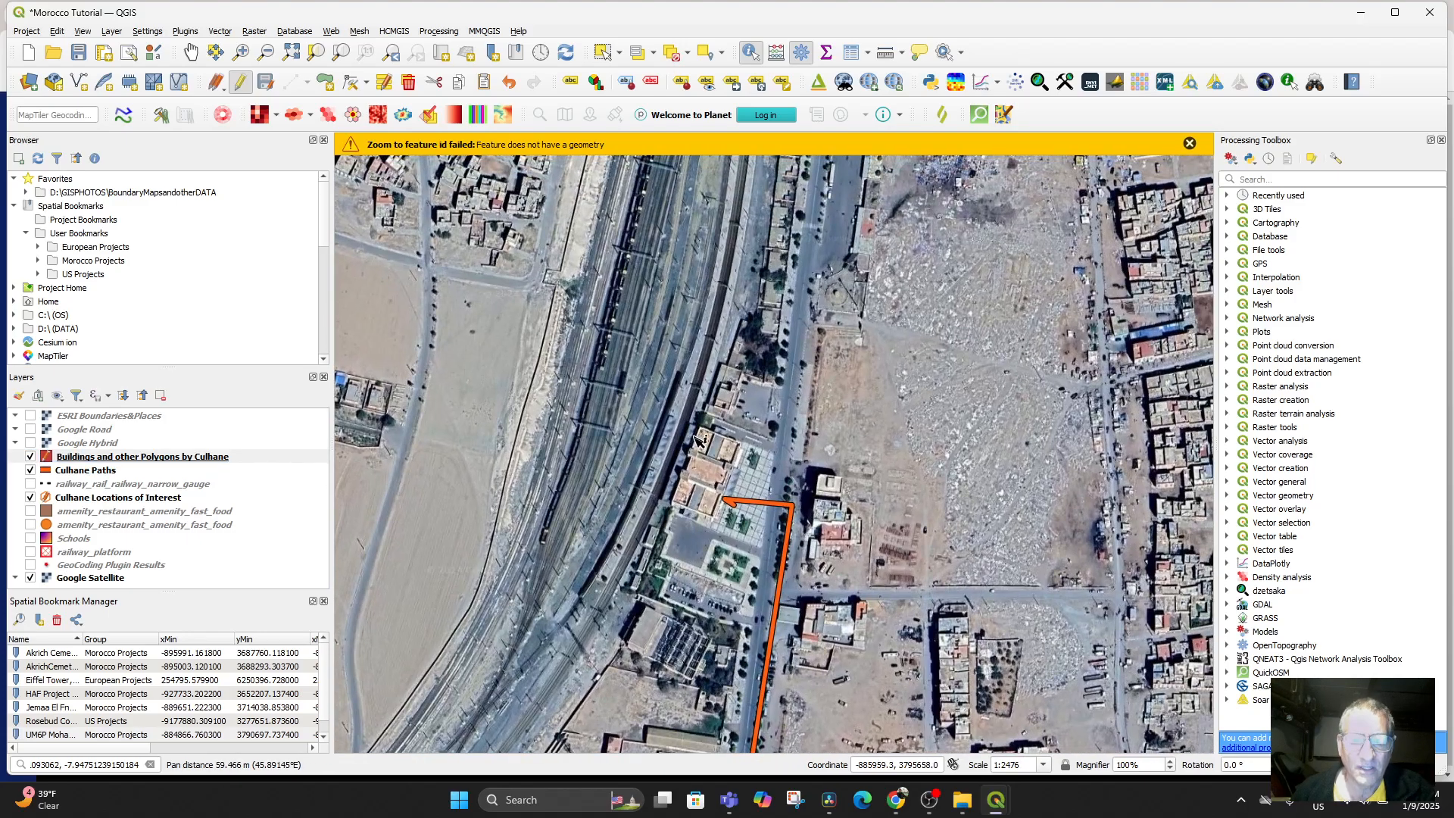
left_click(240, 82)
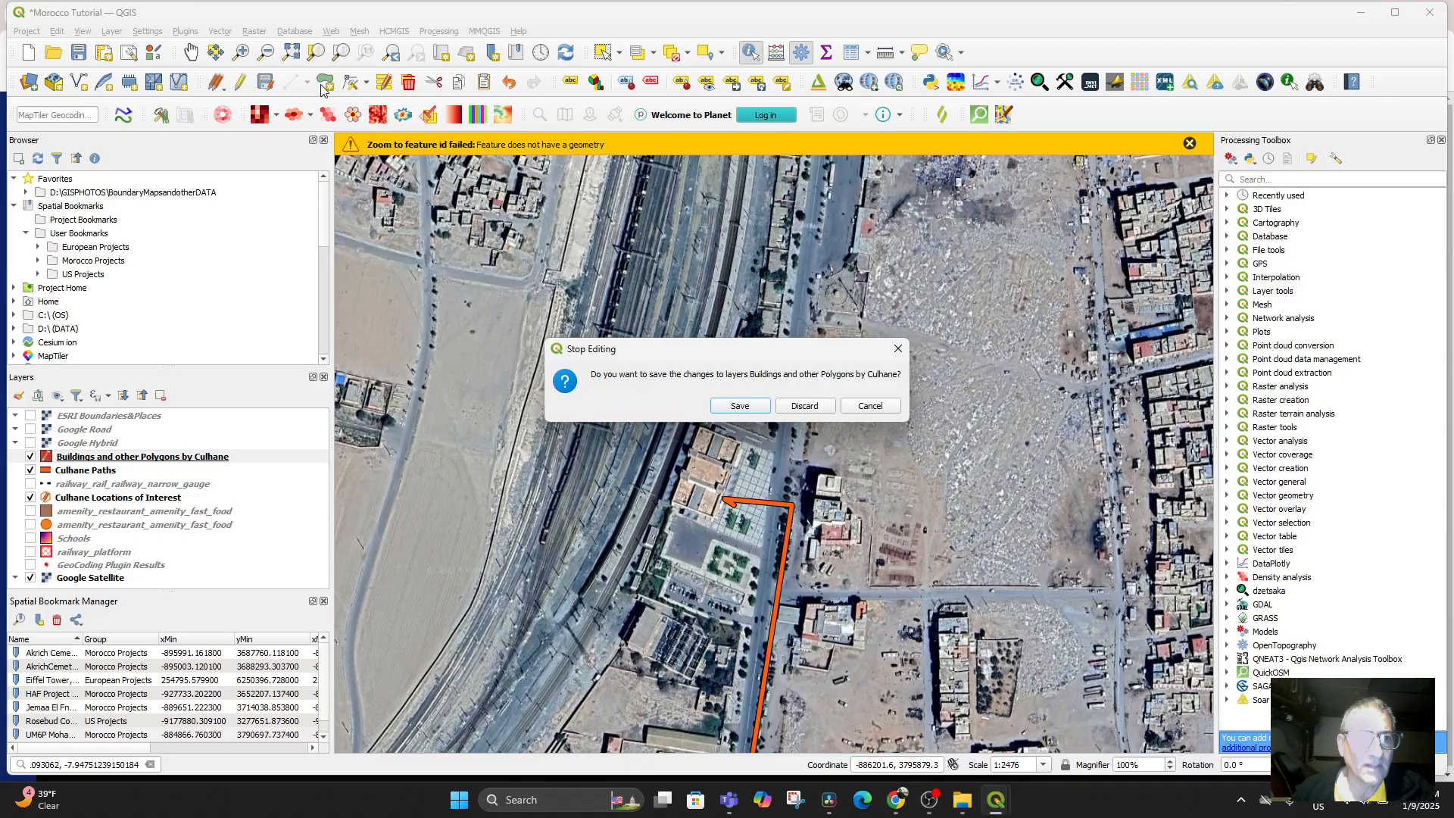
left_click(804, 406)
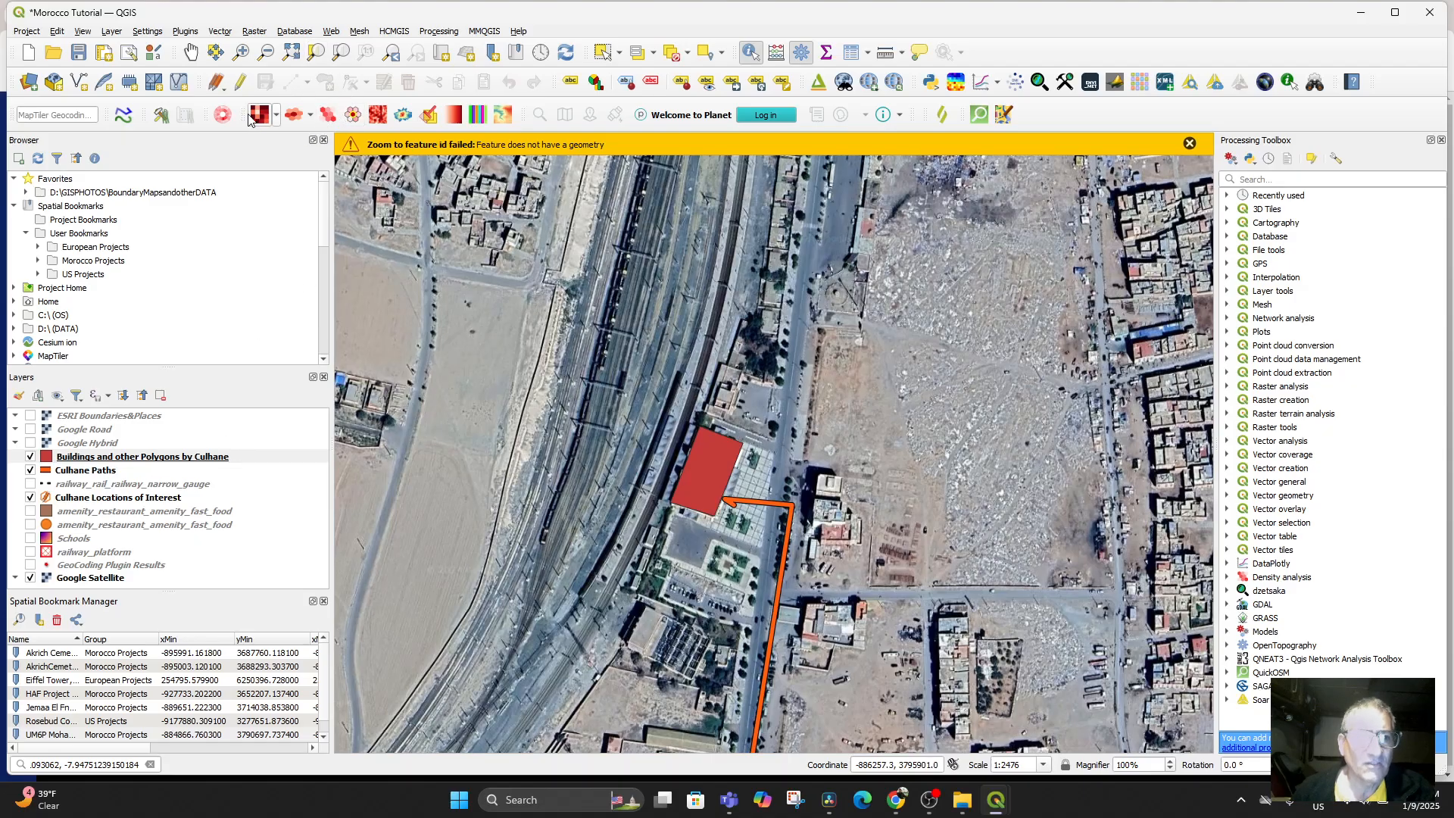
Step: Zoom the map to the "UM6P Student Center" record from the buildings attribute table
scroll(742, 439, "down", 2)
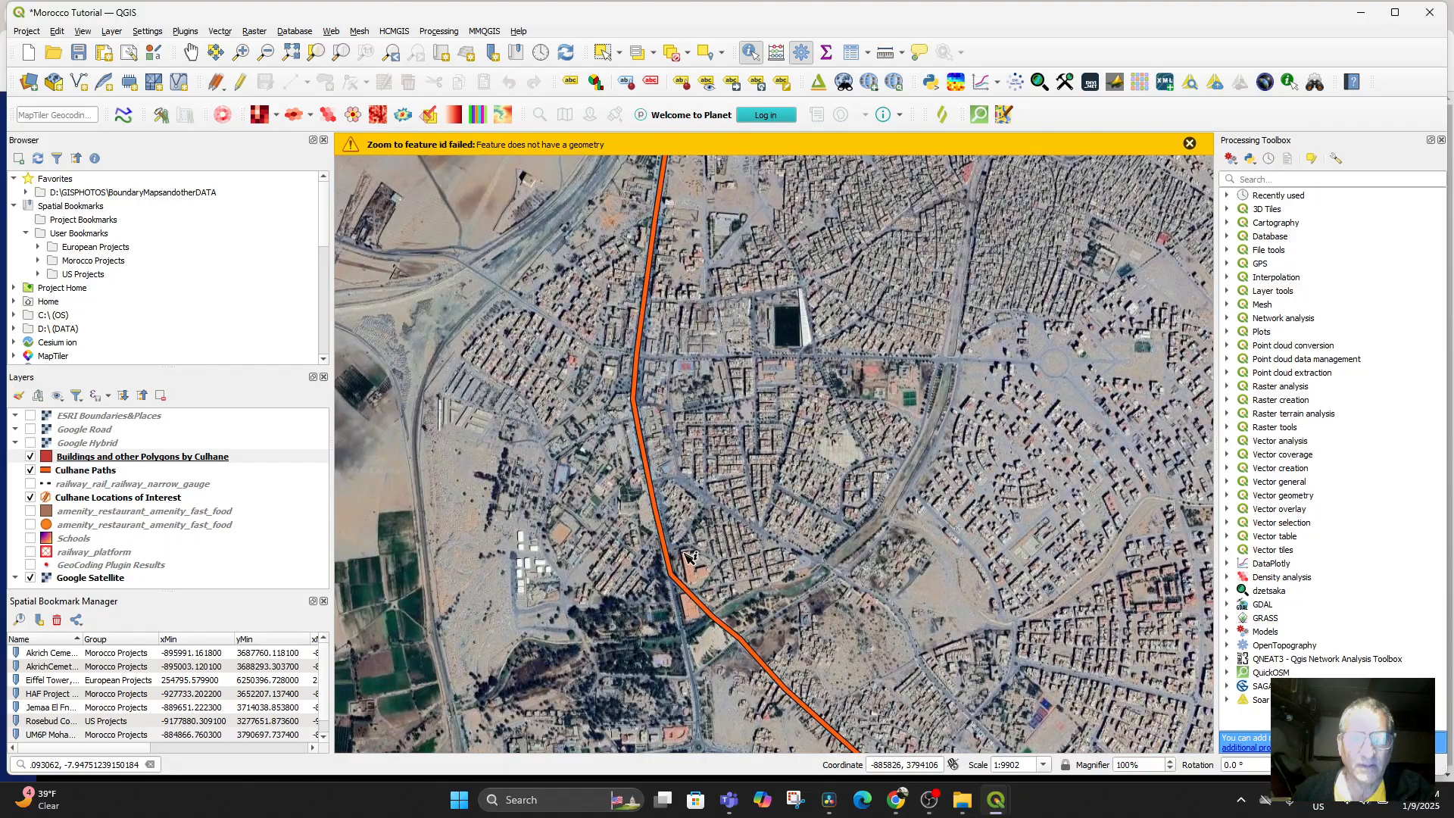
left_click_drag(689, 556, 705, 703)
scroll(643, 644, "up", 1)
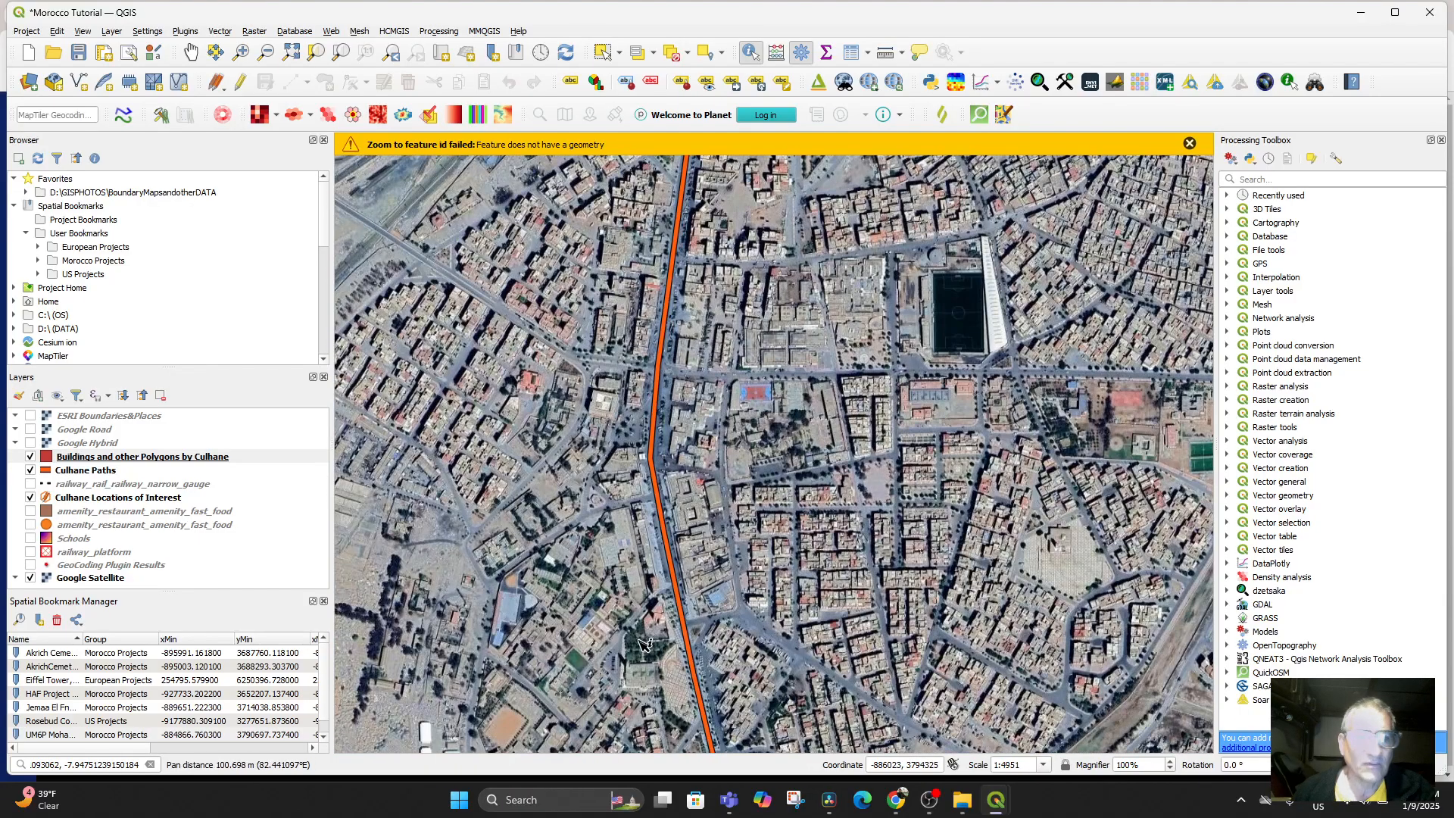
right_click(98, 457)
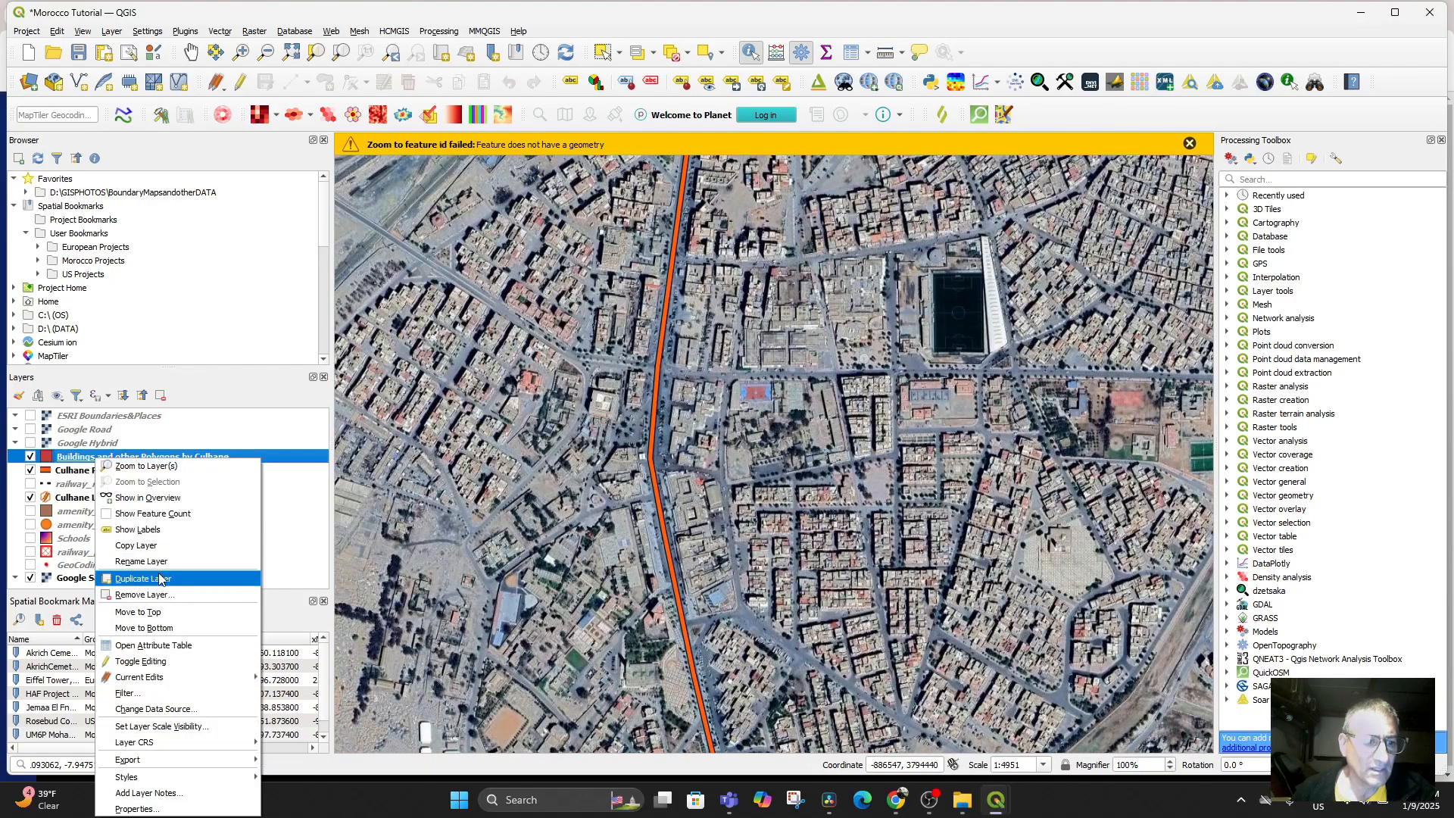
left_click(177, 646)
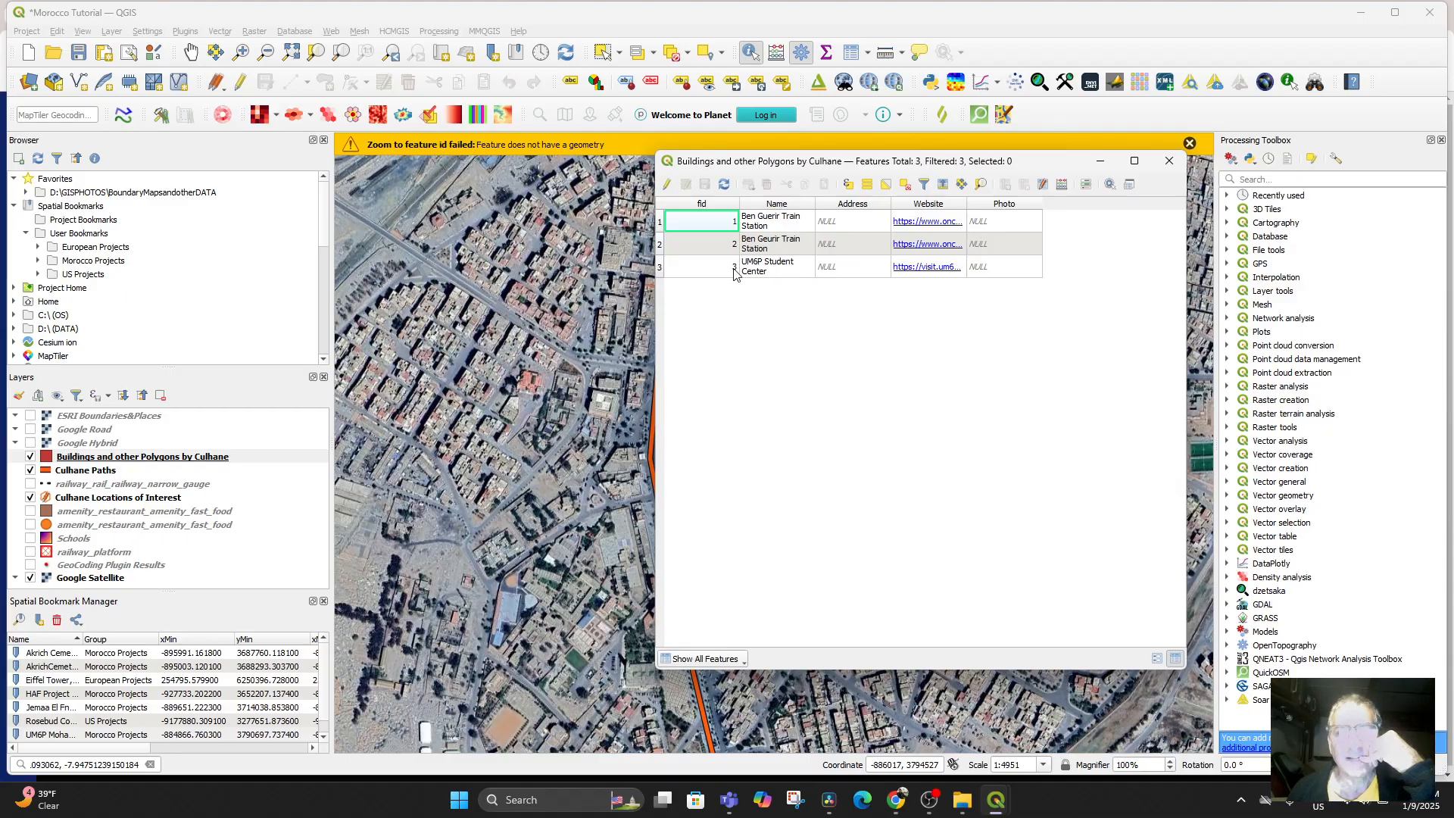
left_click(660, 268)
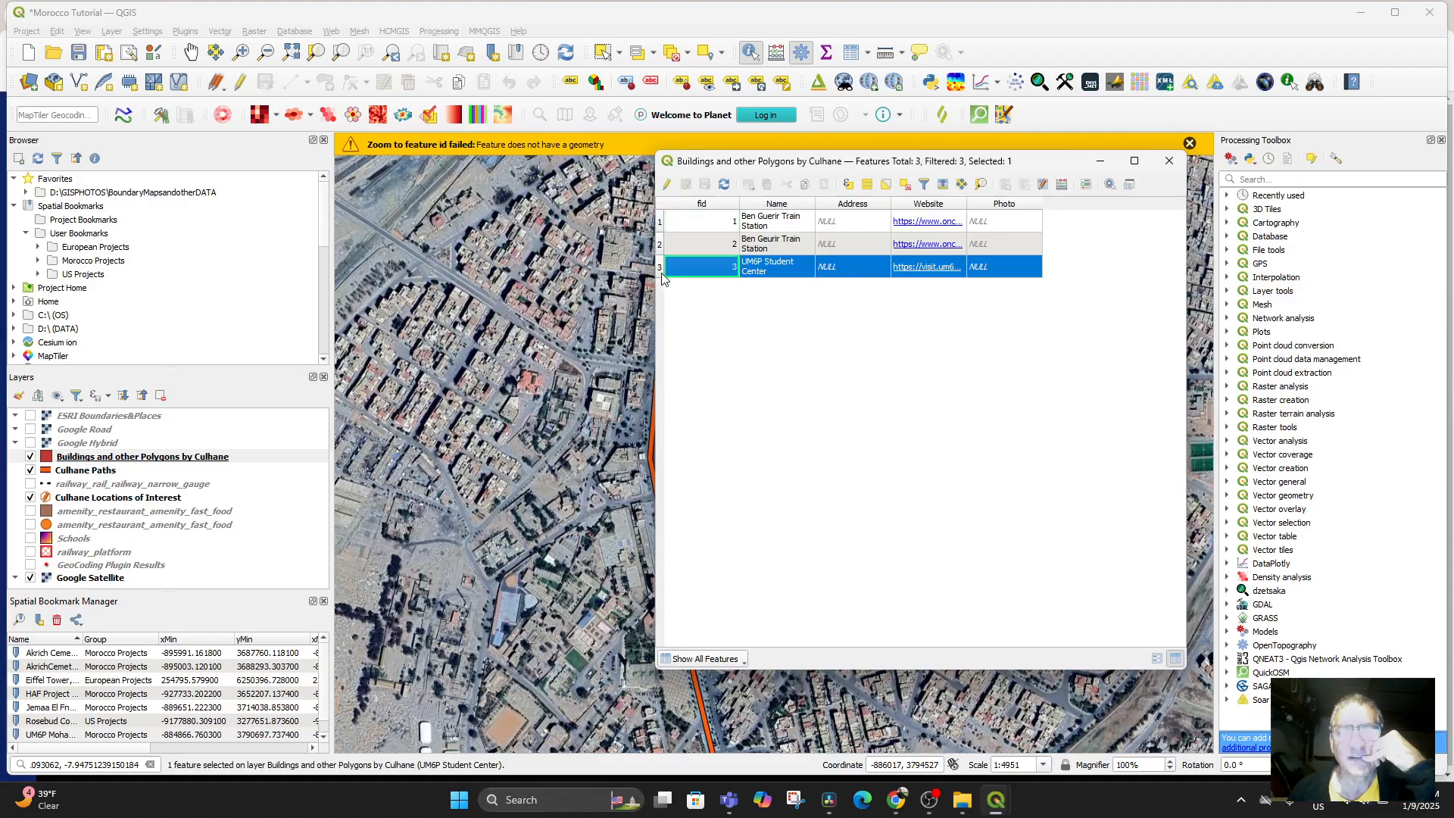
right_click(708, 271)
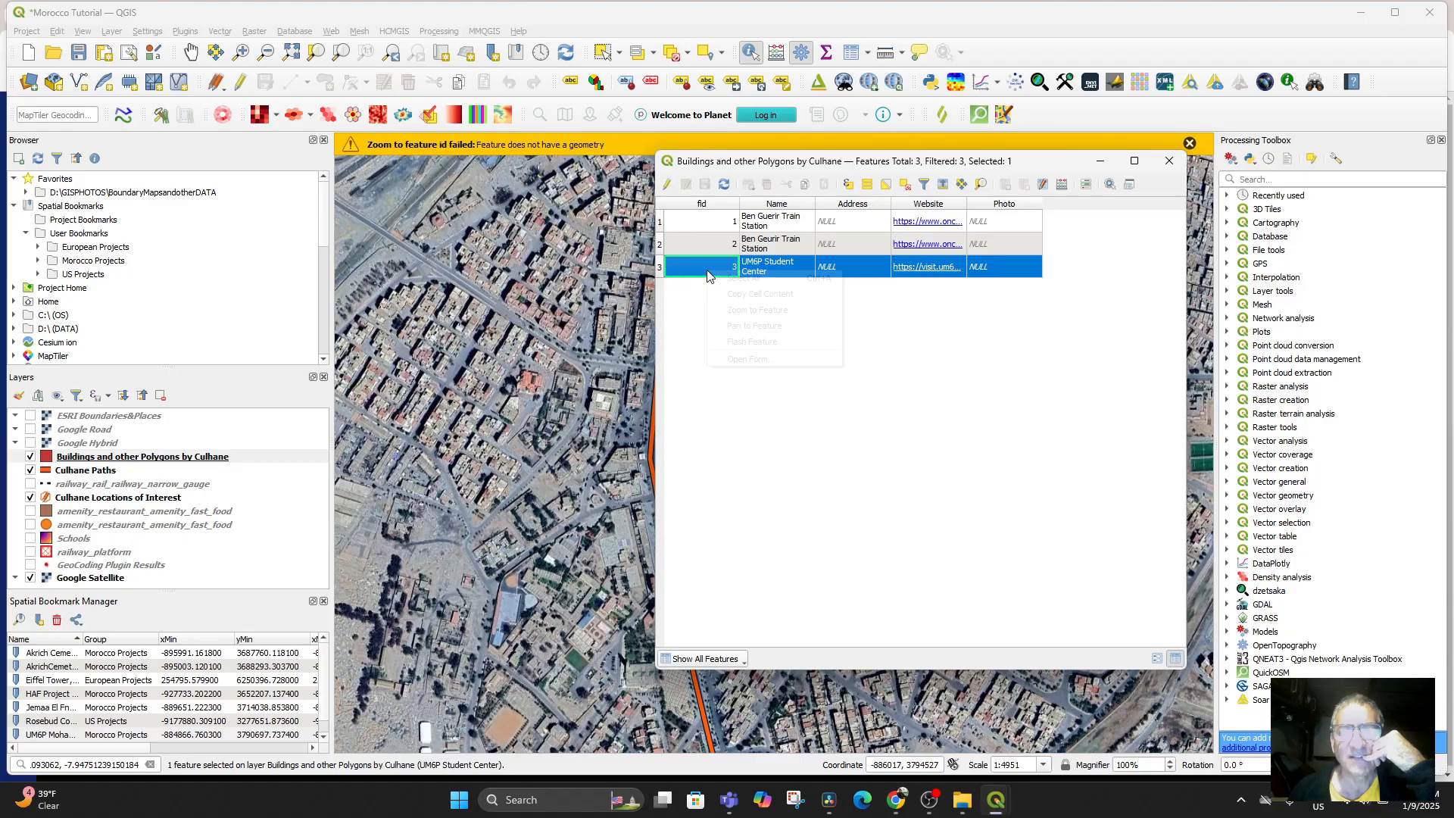
left_click(761, 310)
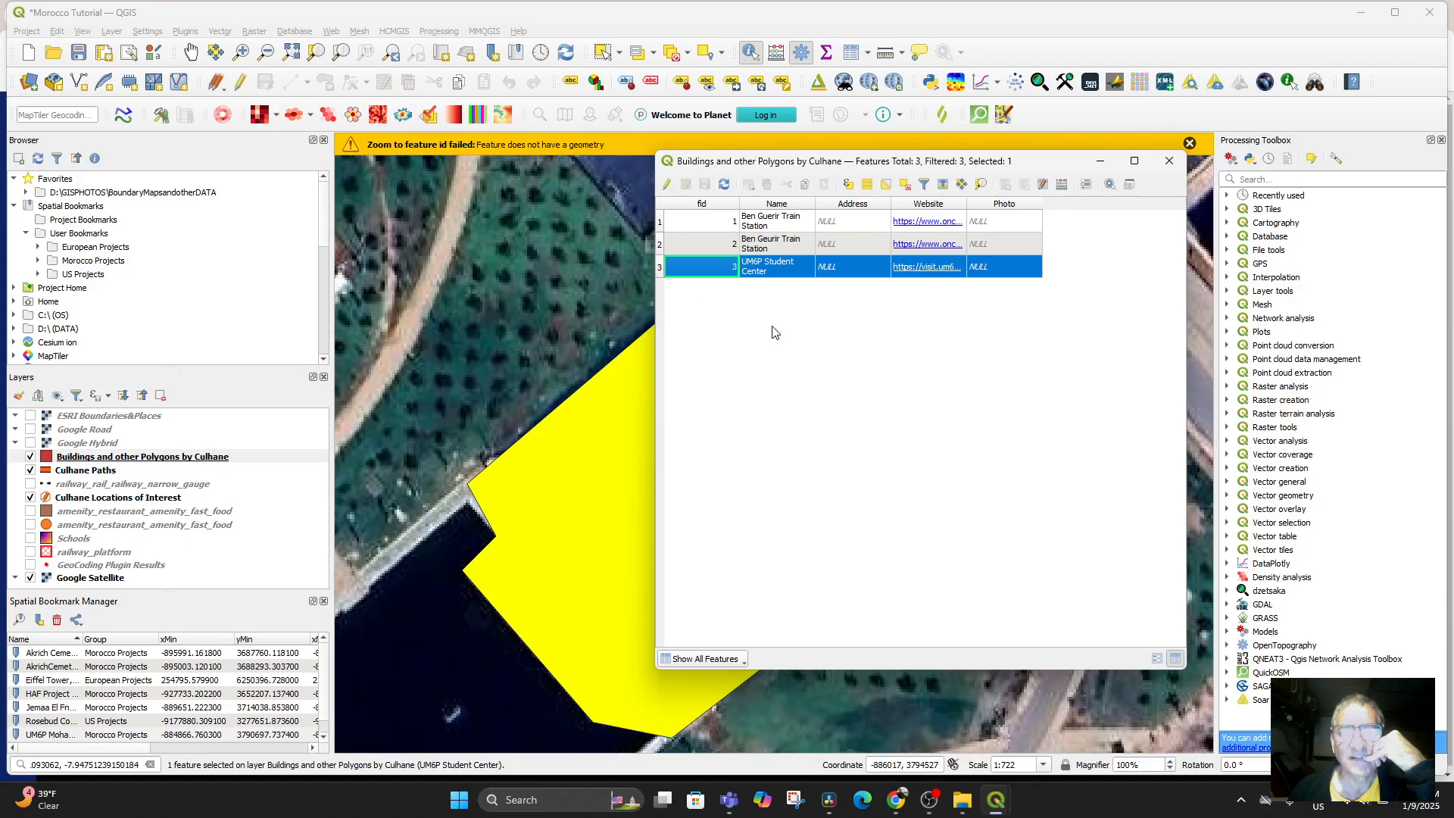
left_click(1101, 162)
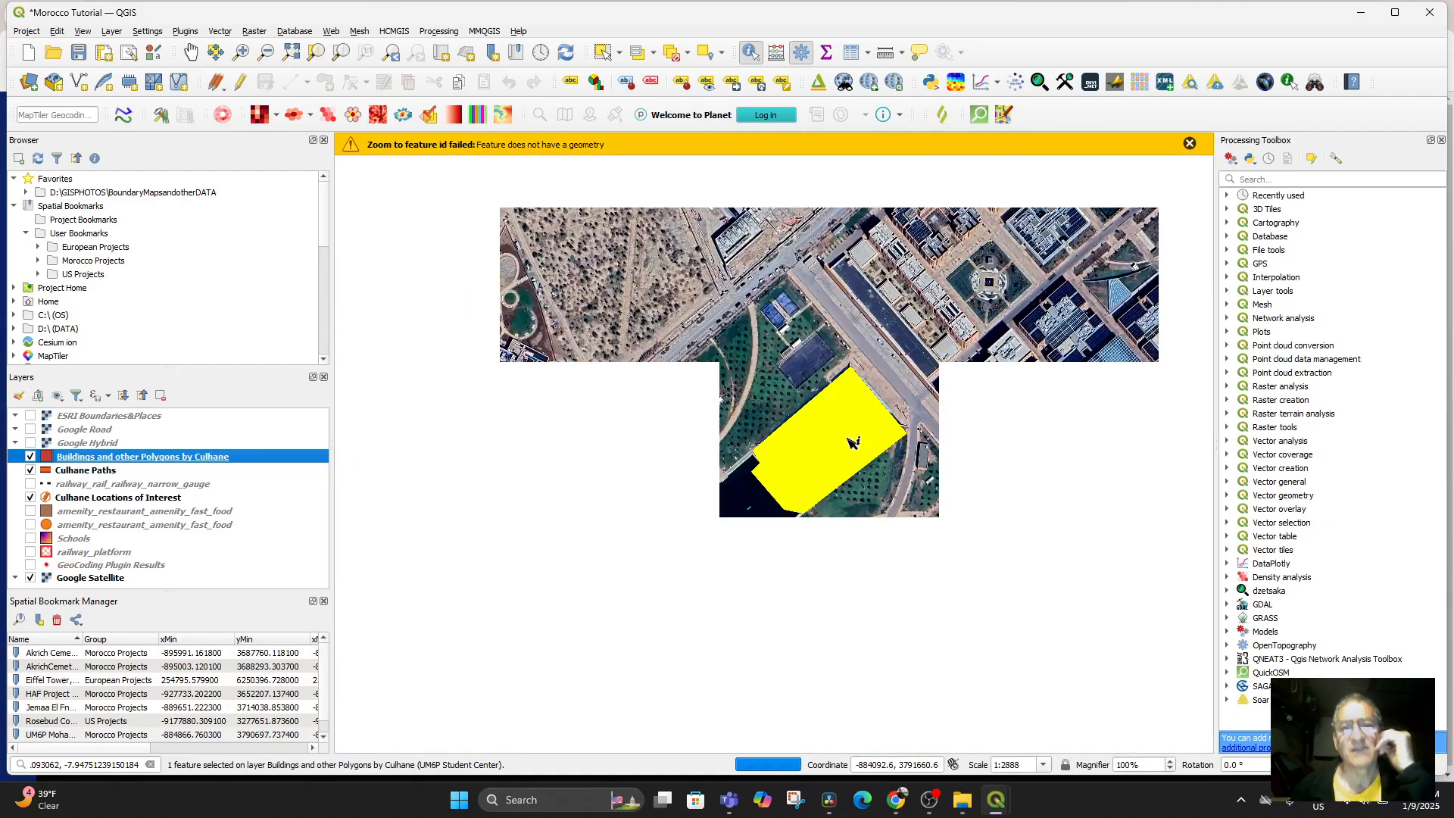
Step: View the student center polygon in relation to the whole route, and zoom to the buildings layer's extent
scroll(846, 443, "down", 6)
left_click_drag(846, 443, 877, 589)
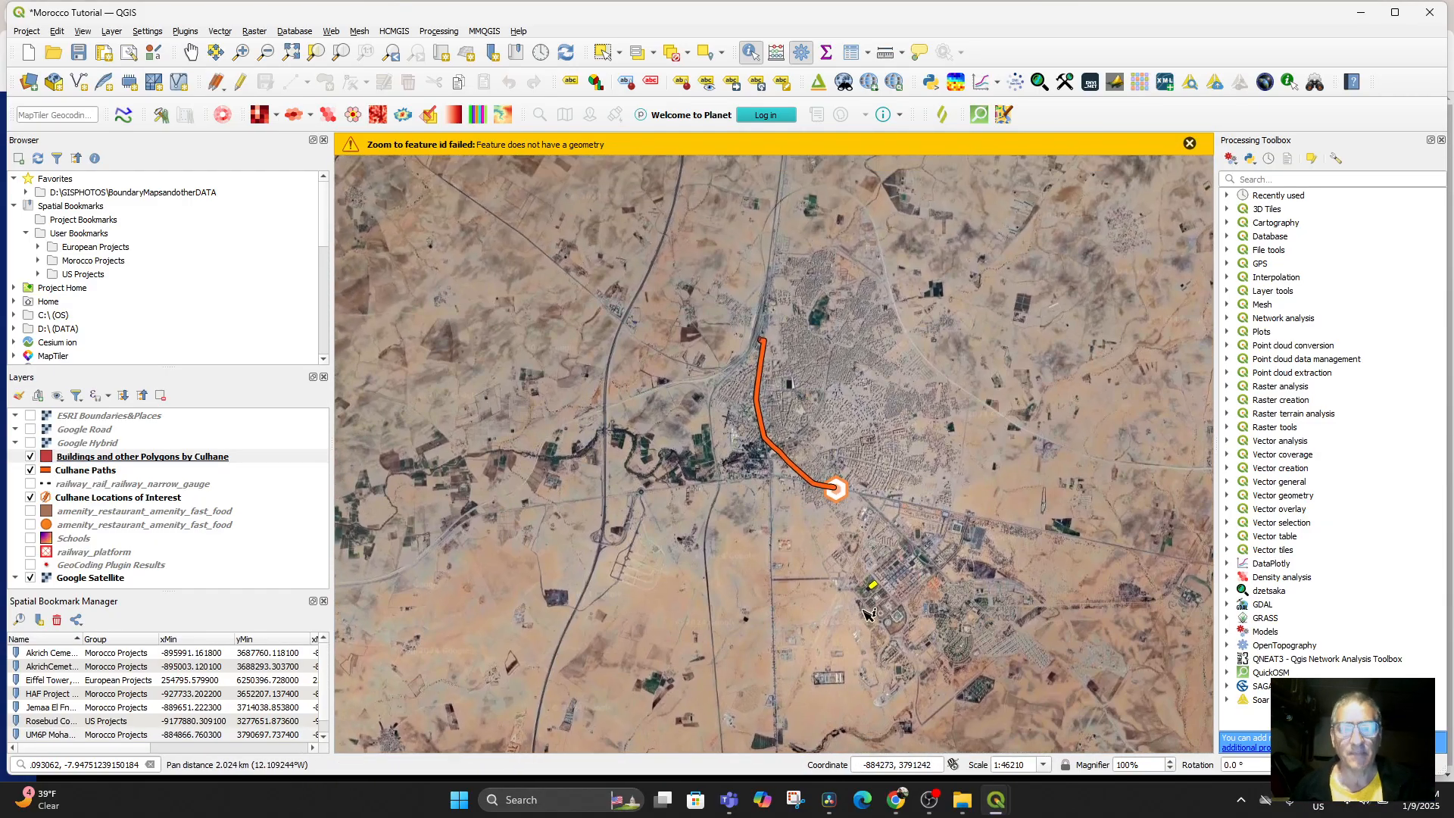
right_click(110, 461)
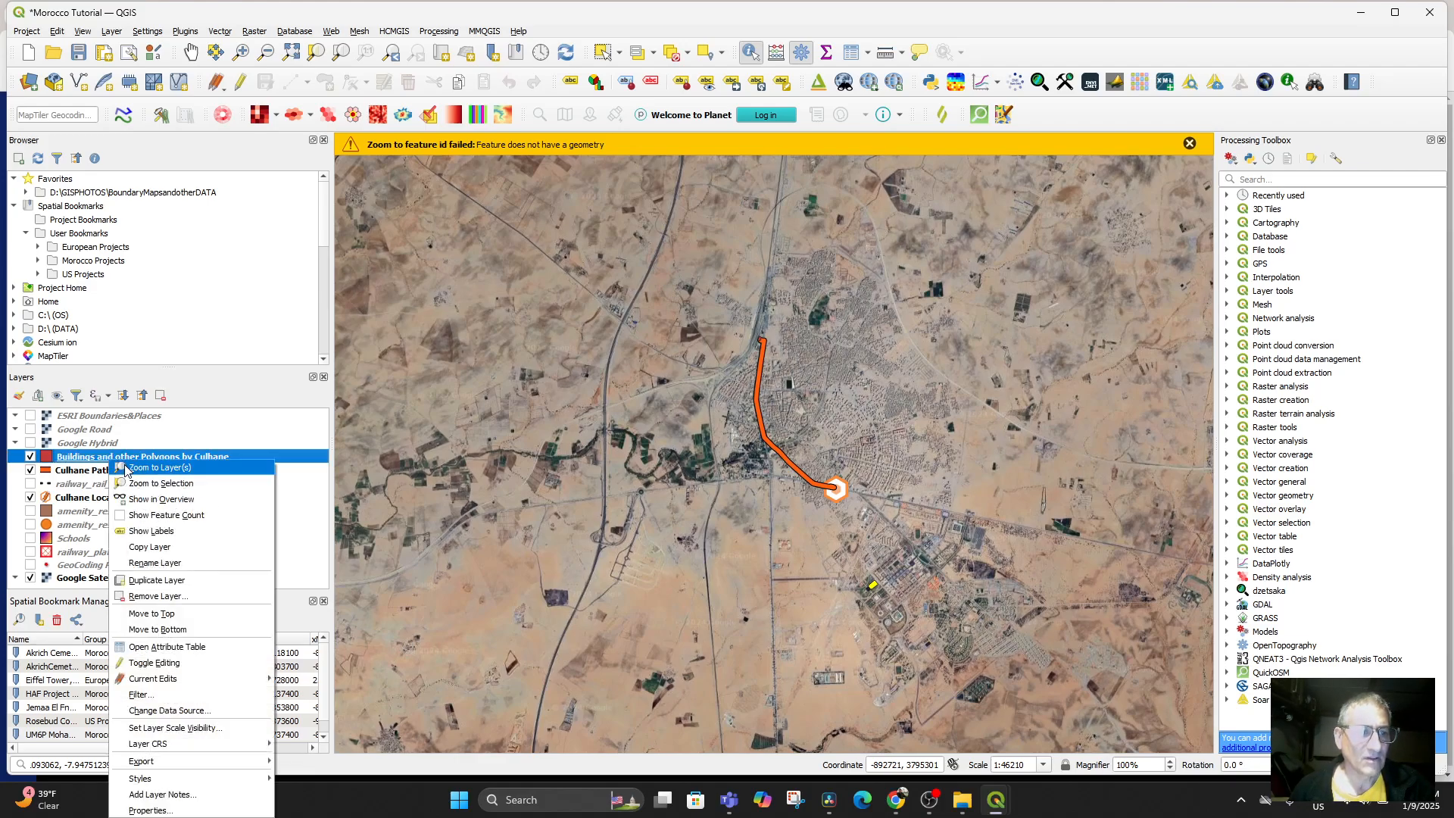
left_click(134, 473)
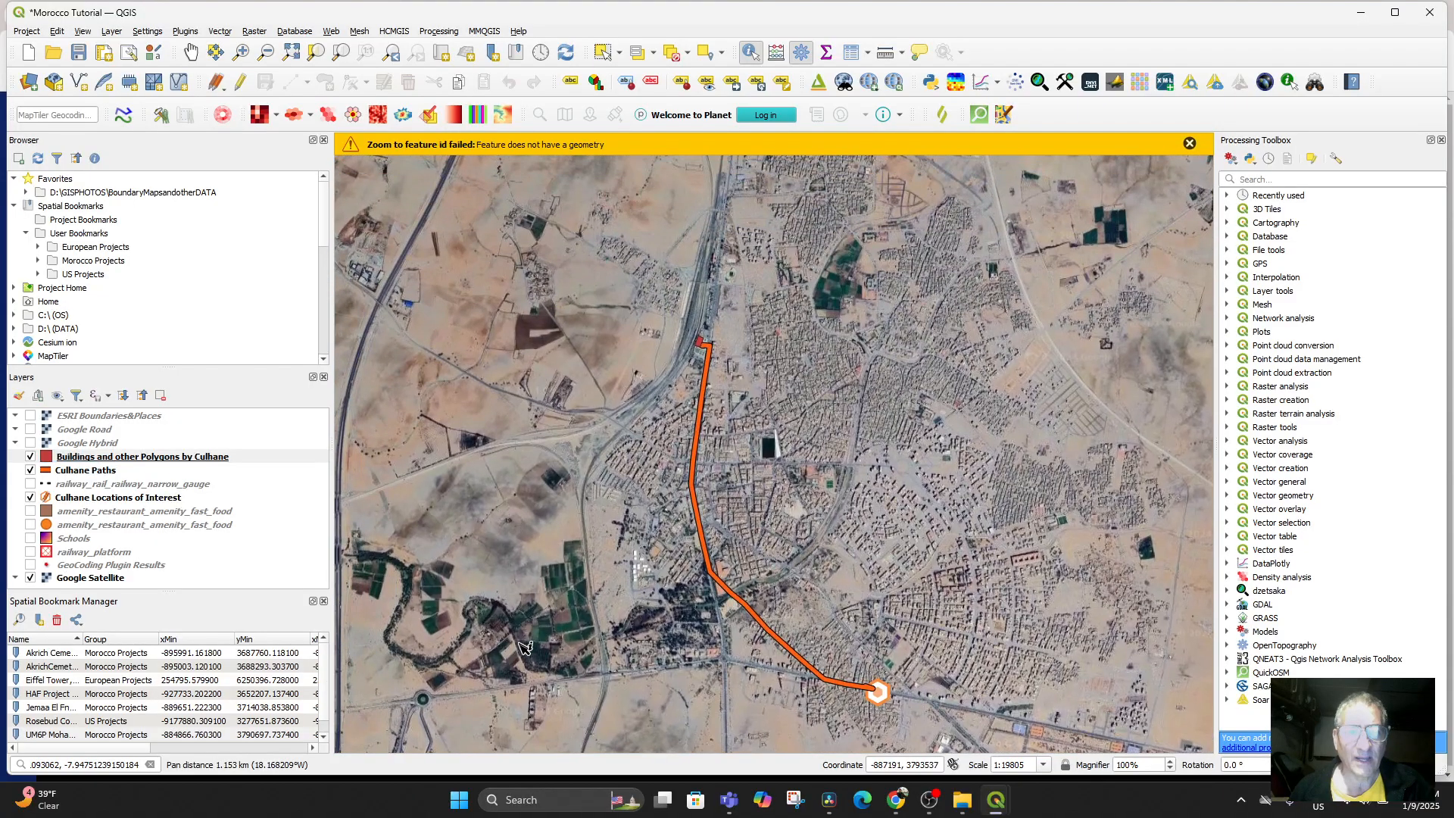
Step: Make the buildings layer editable and delete the misspelled "Ben Geurir Train Station" record from its attribute table
right_click(97, 458)
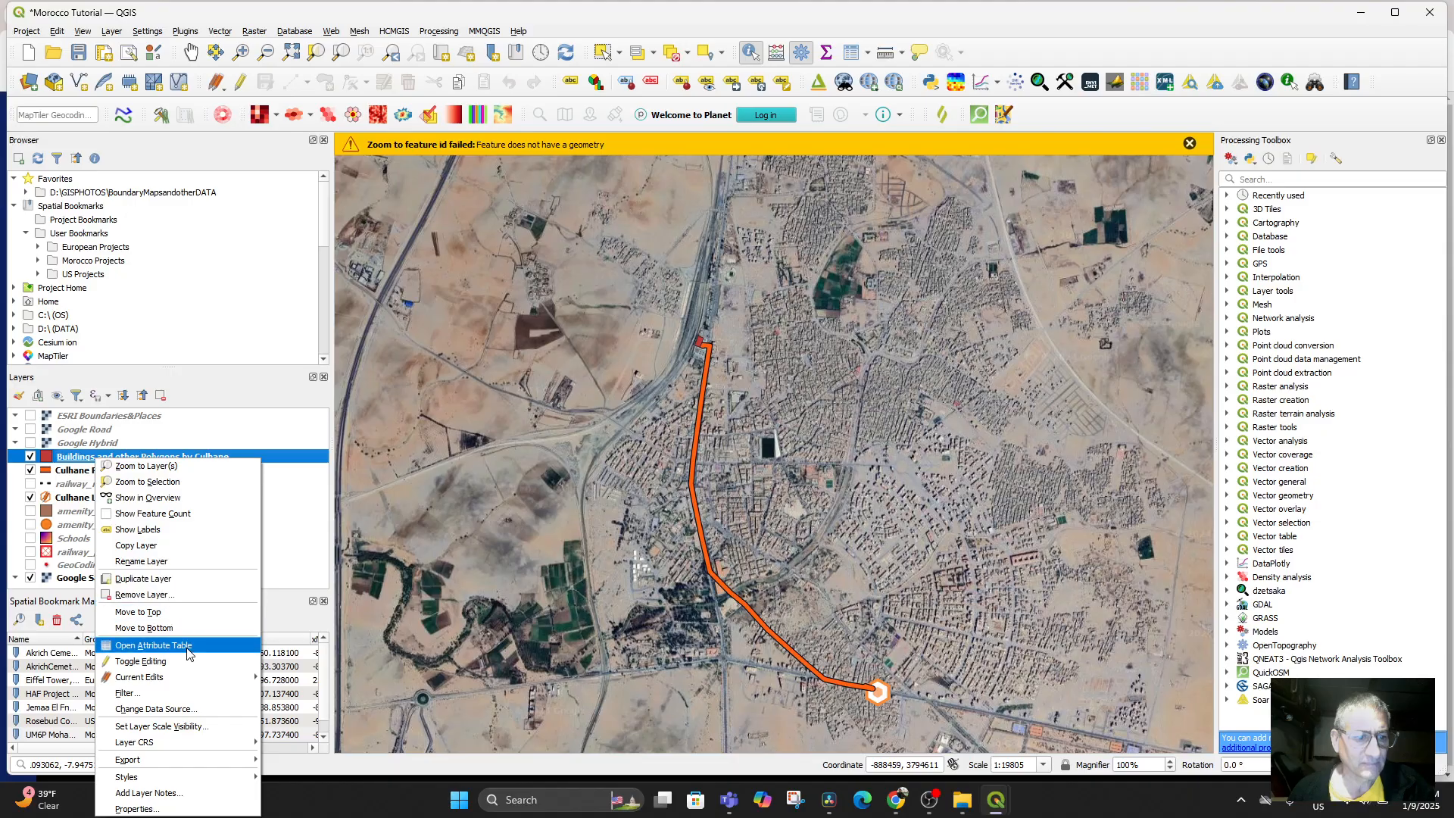
left_click(152, 645)
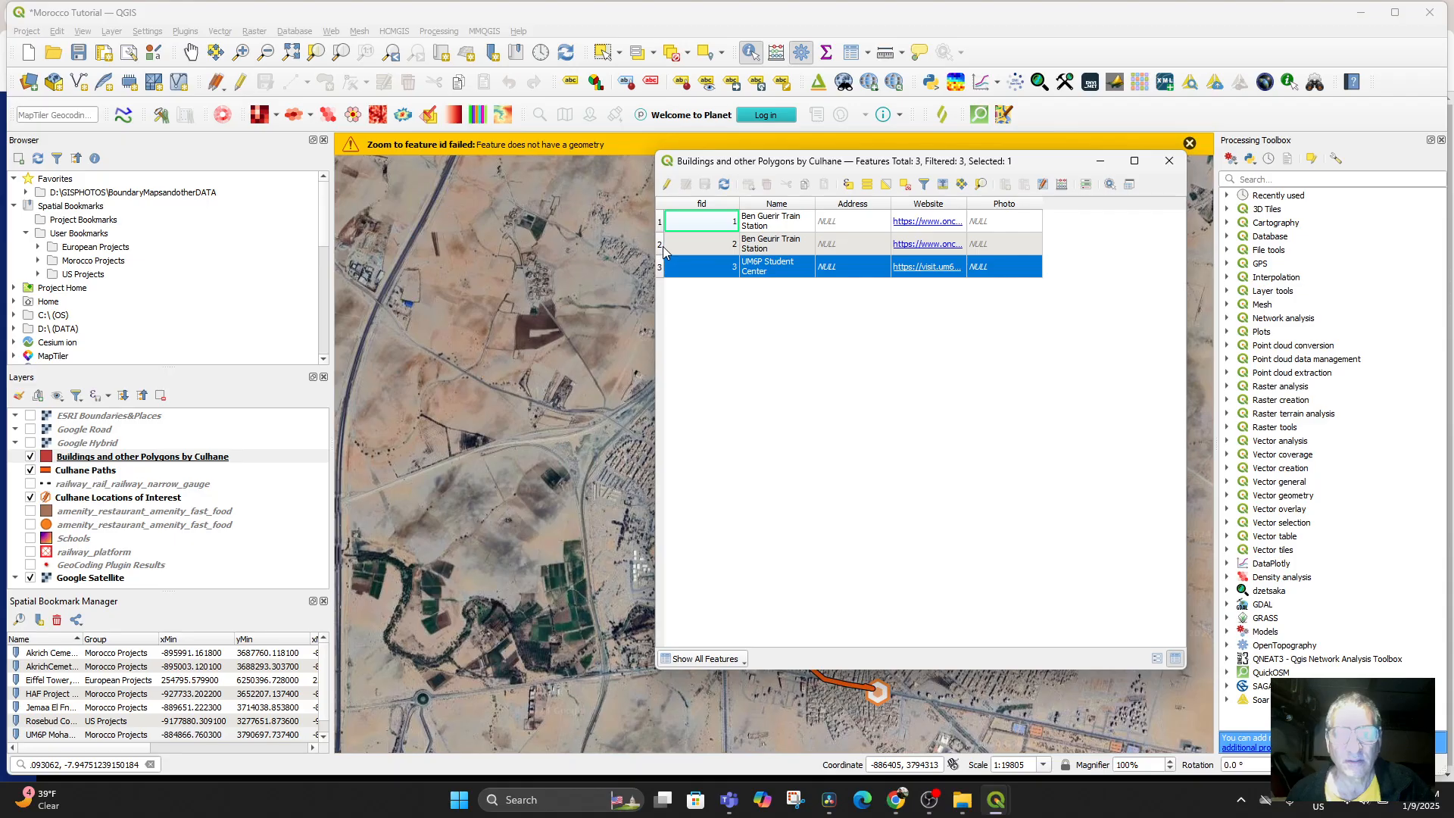
left_click(662, 247)
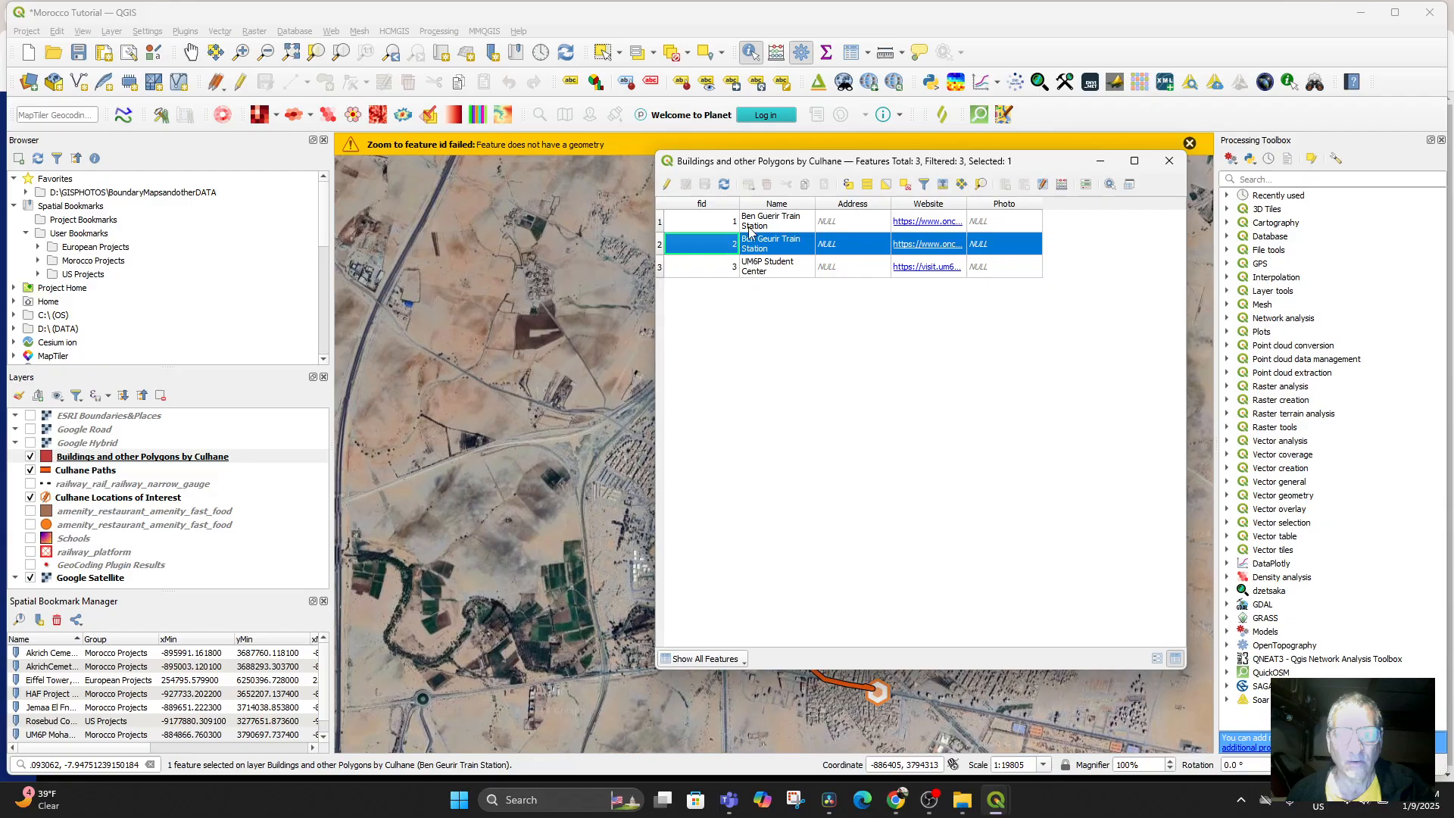
left_click(666, 184)
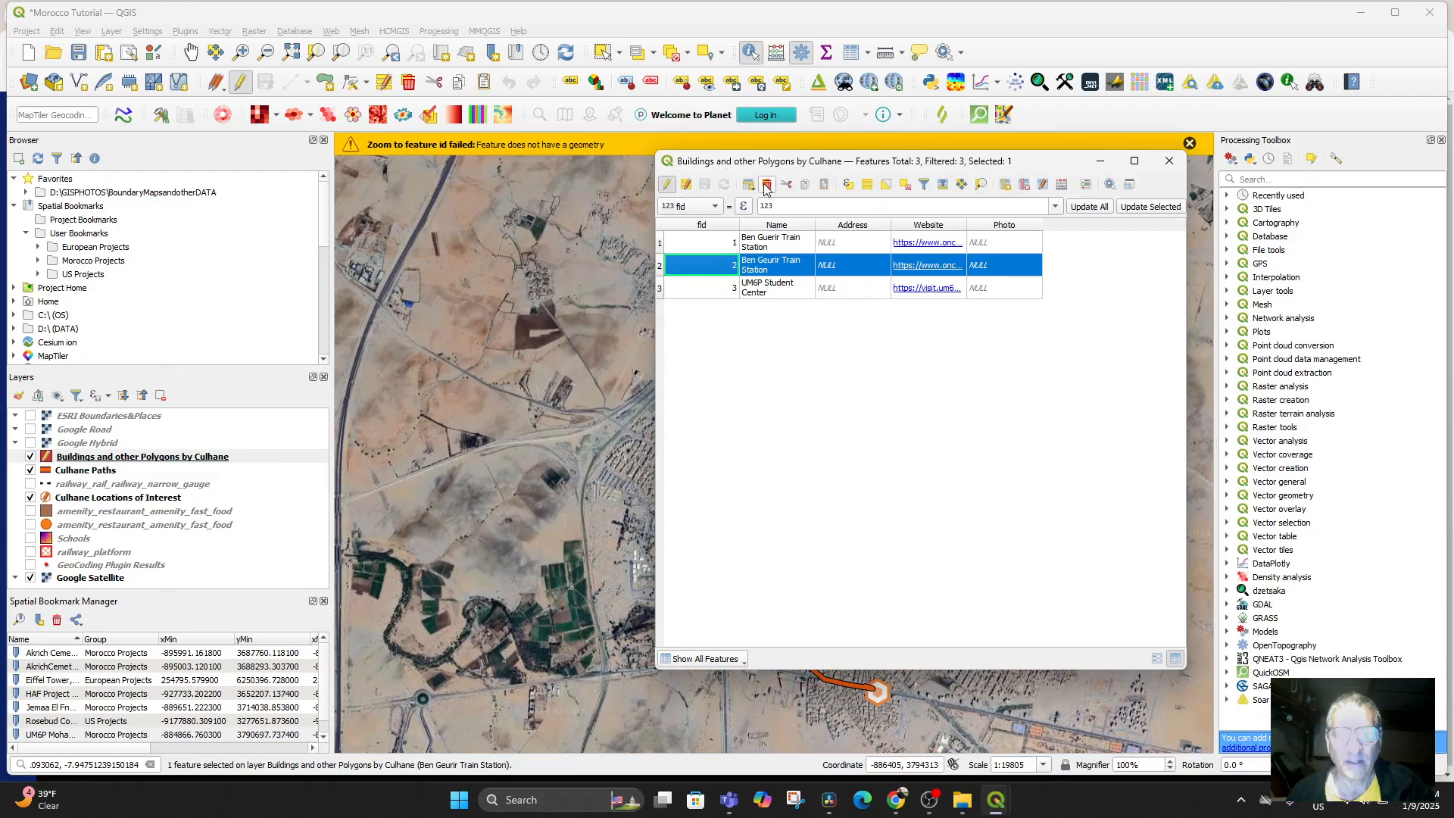
left_click(768, 185)
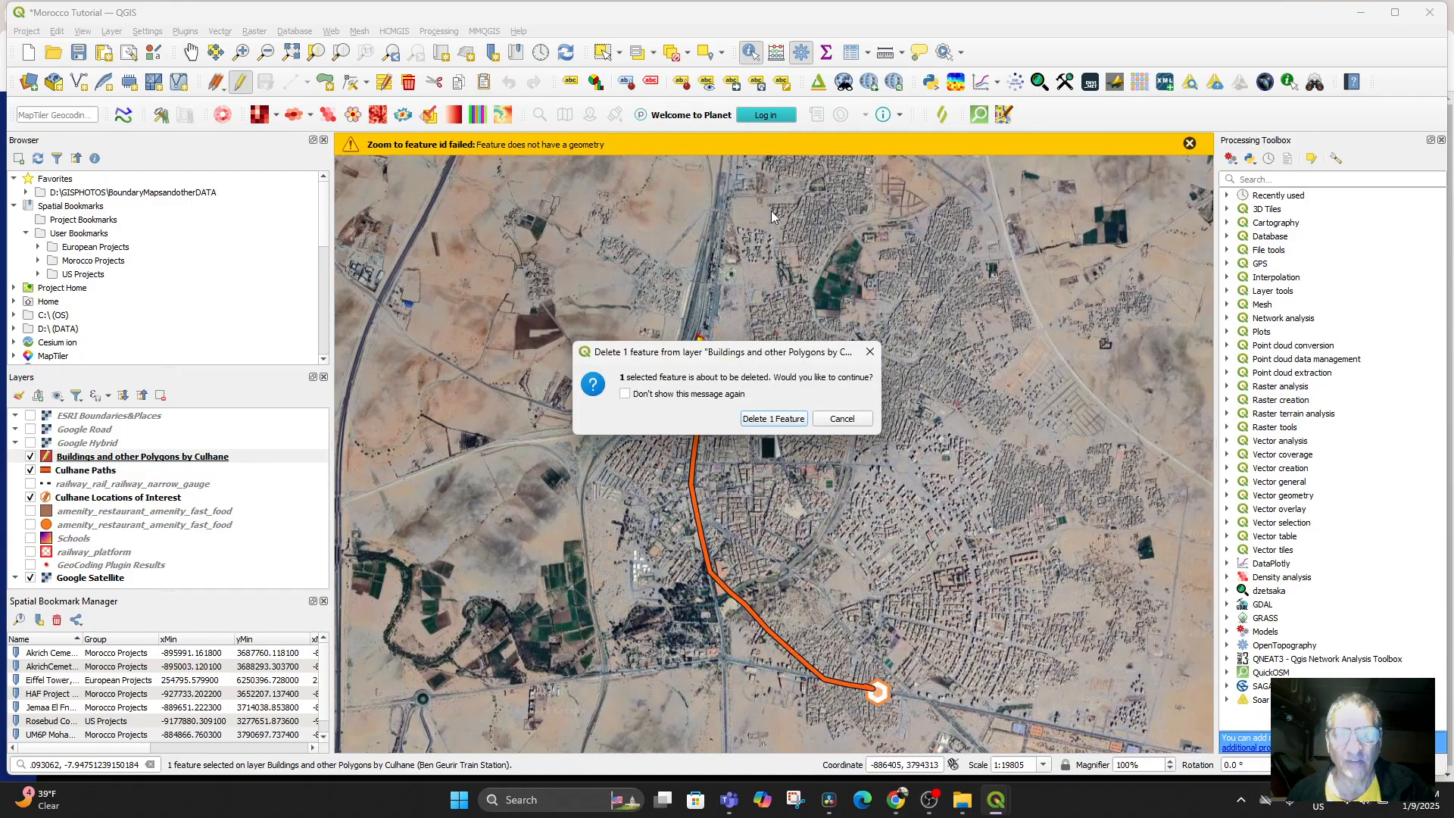
left_click(772, 420)
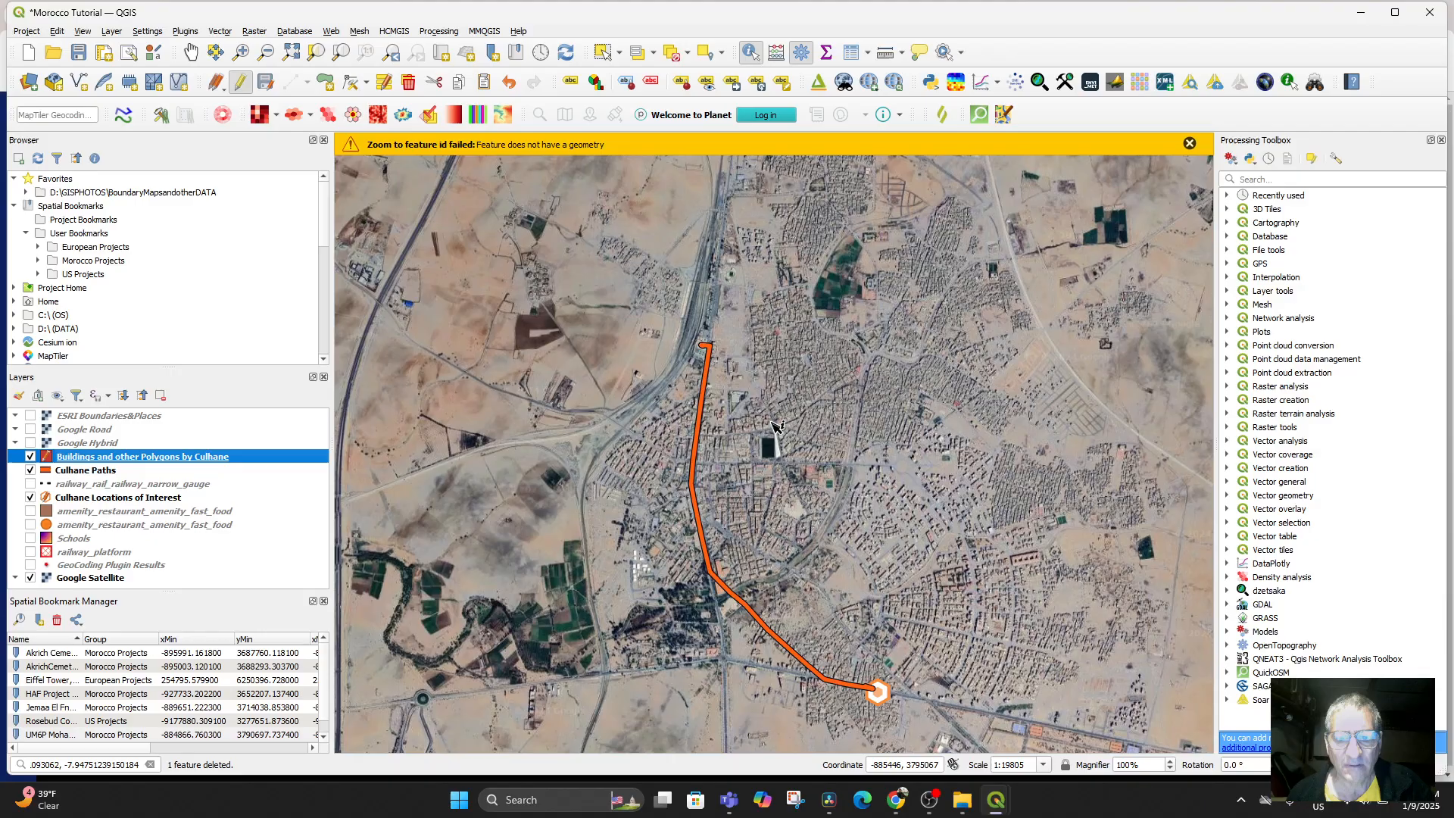
Step: Reopen the buildings attribute table and try to zoom the map to the "Ben Guerir Train Station" record
left_click_drag(828, 485, 908, 640)
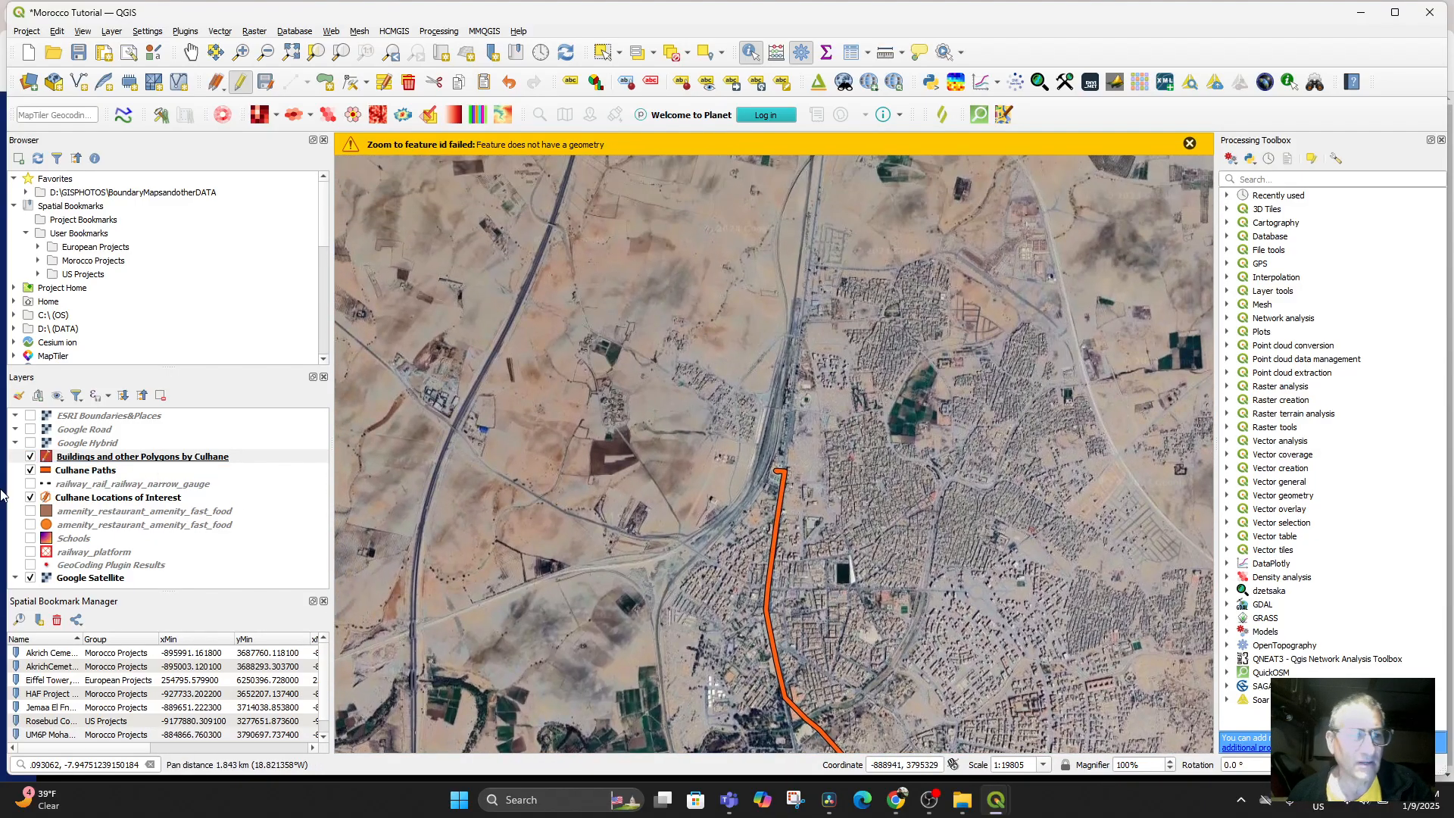
left_click(88, 457)
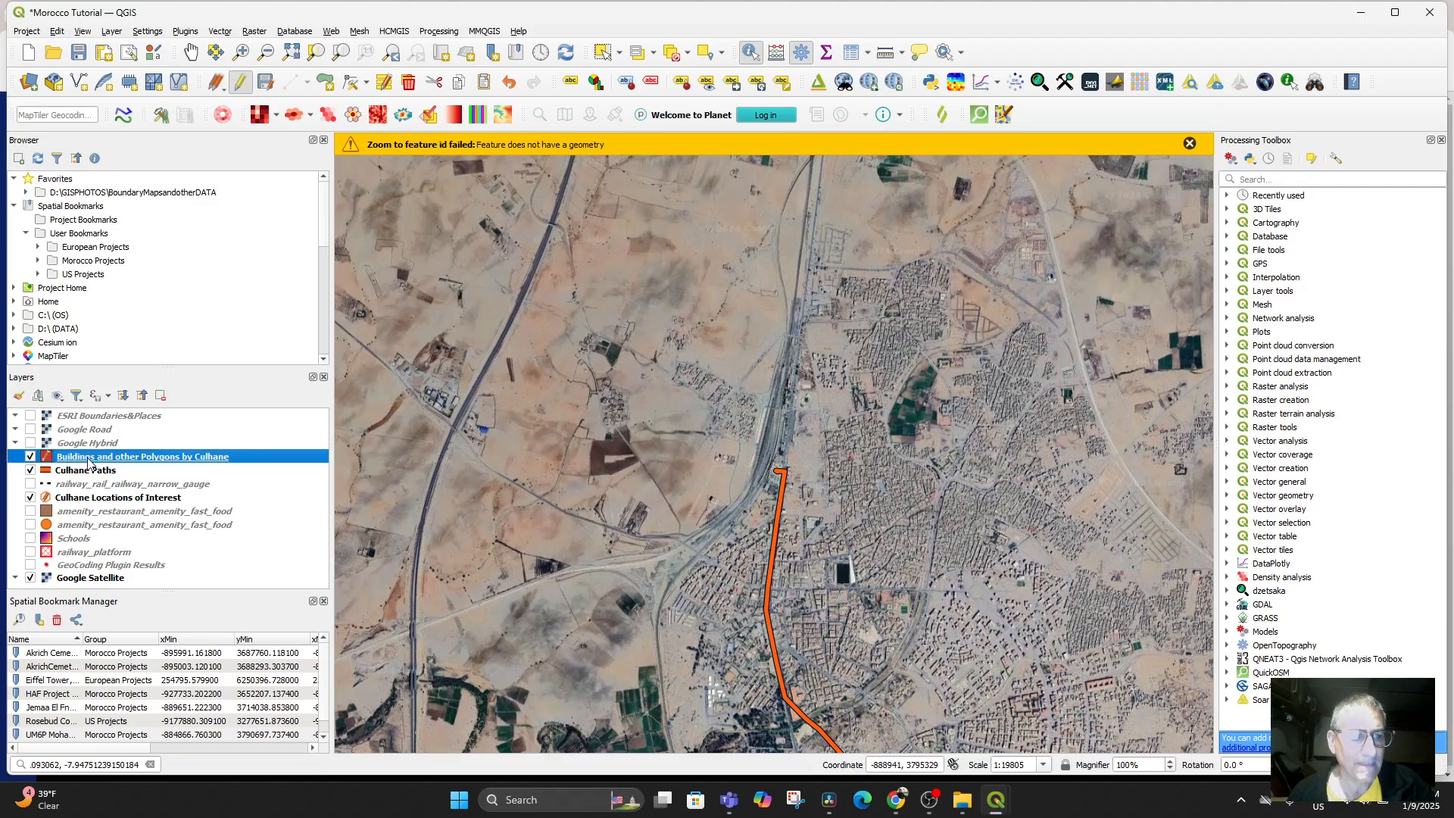
right_click(88, 460)
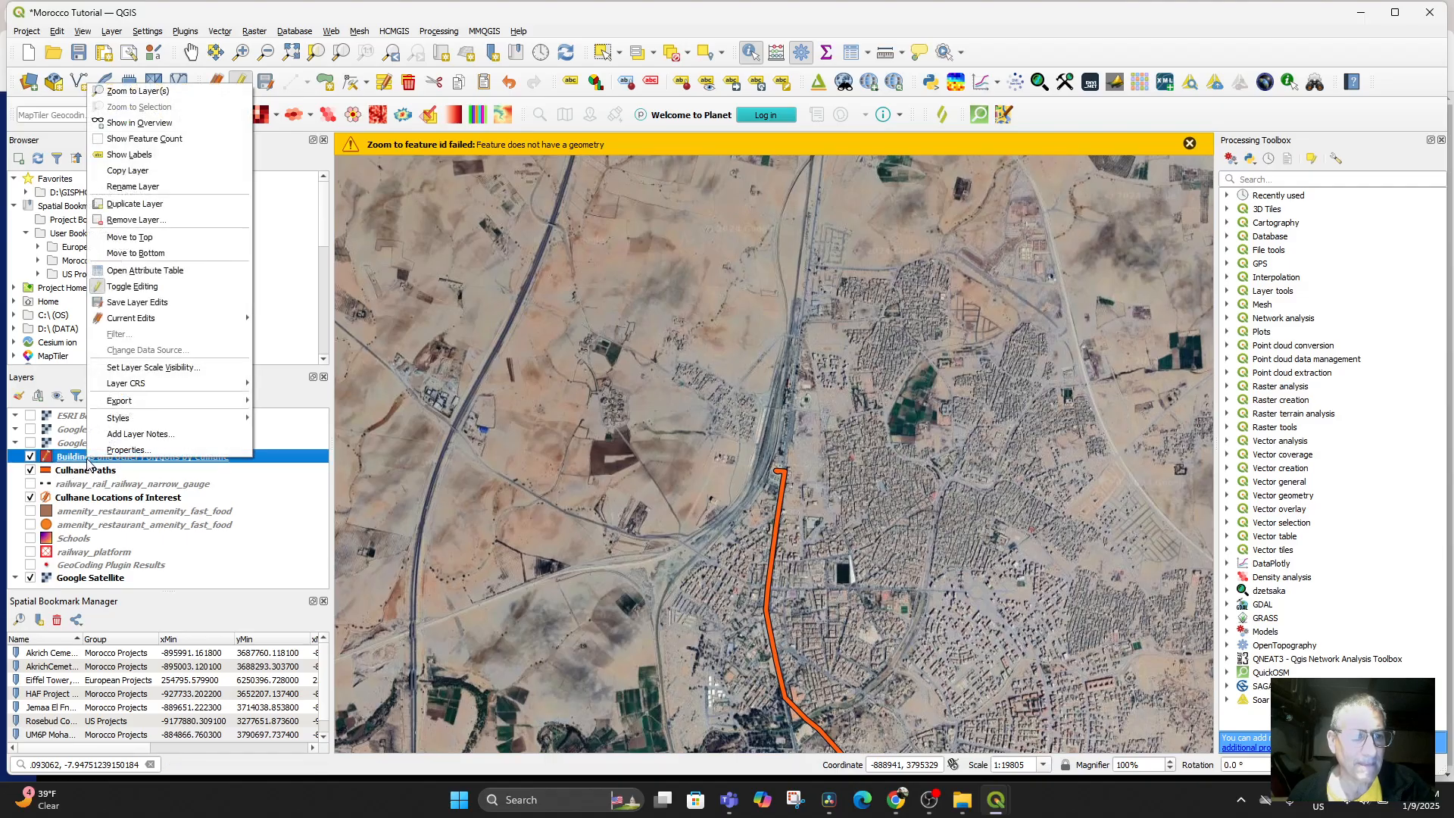
left_click(138, 272)
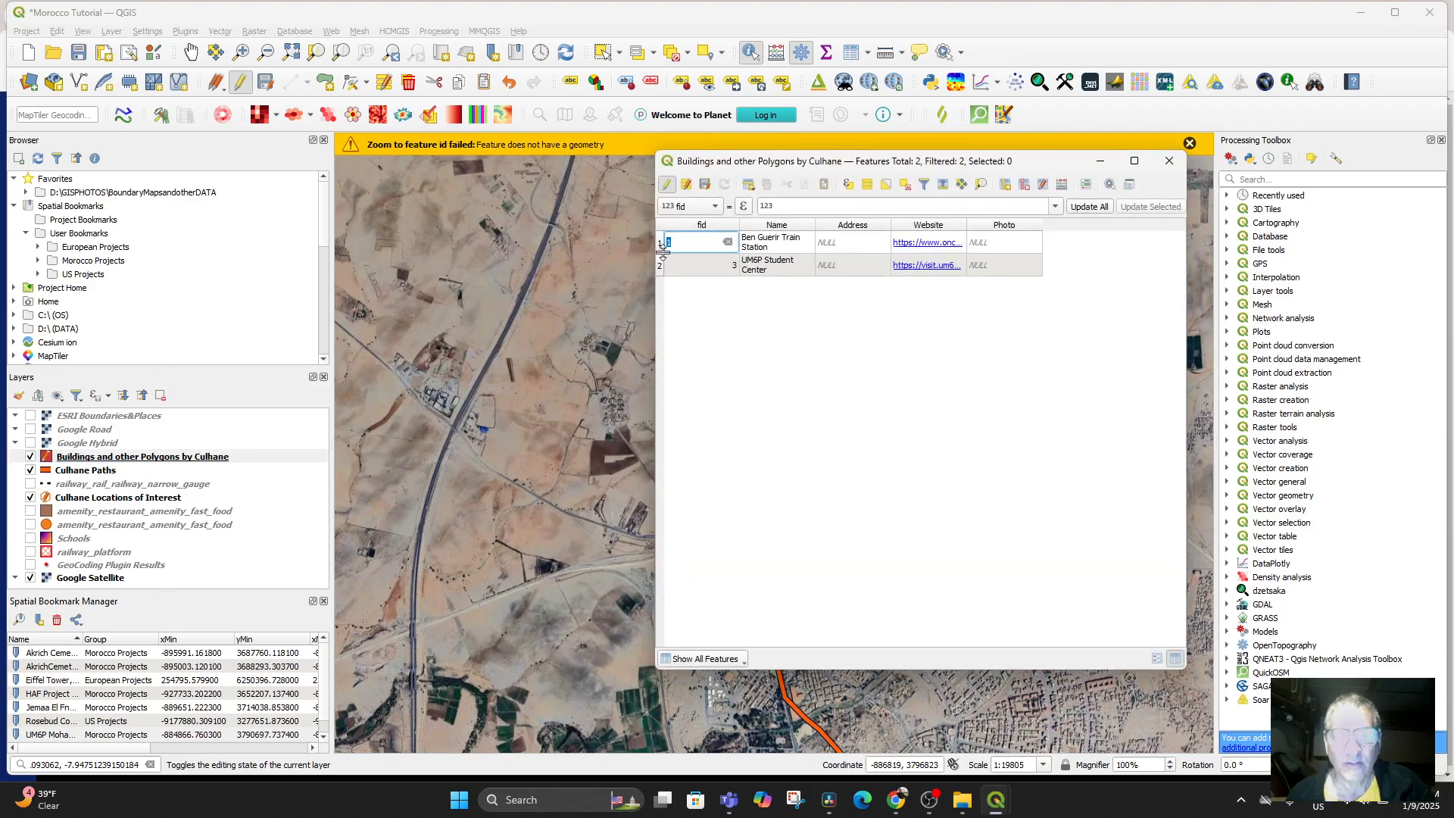
left_click(752, 245)
right_click(752, 242)
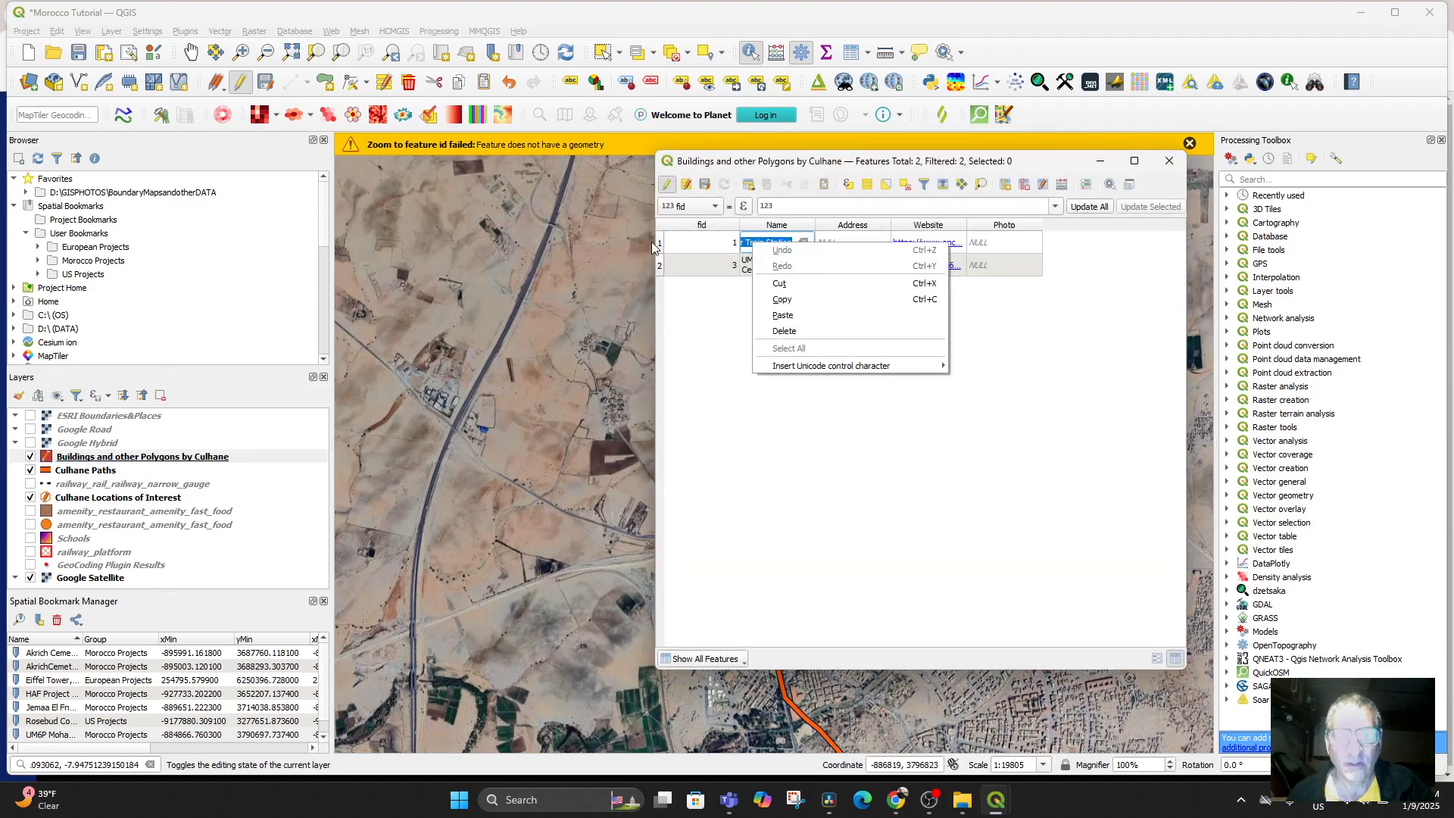
left_click(661, 243)
right_click(750, 243)
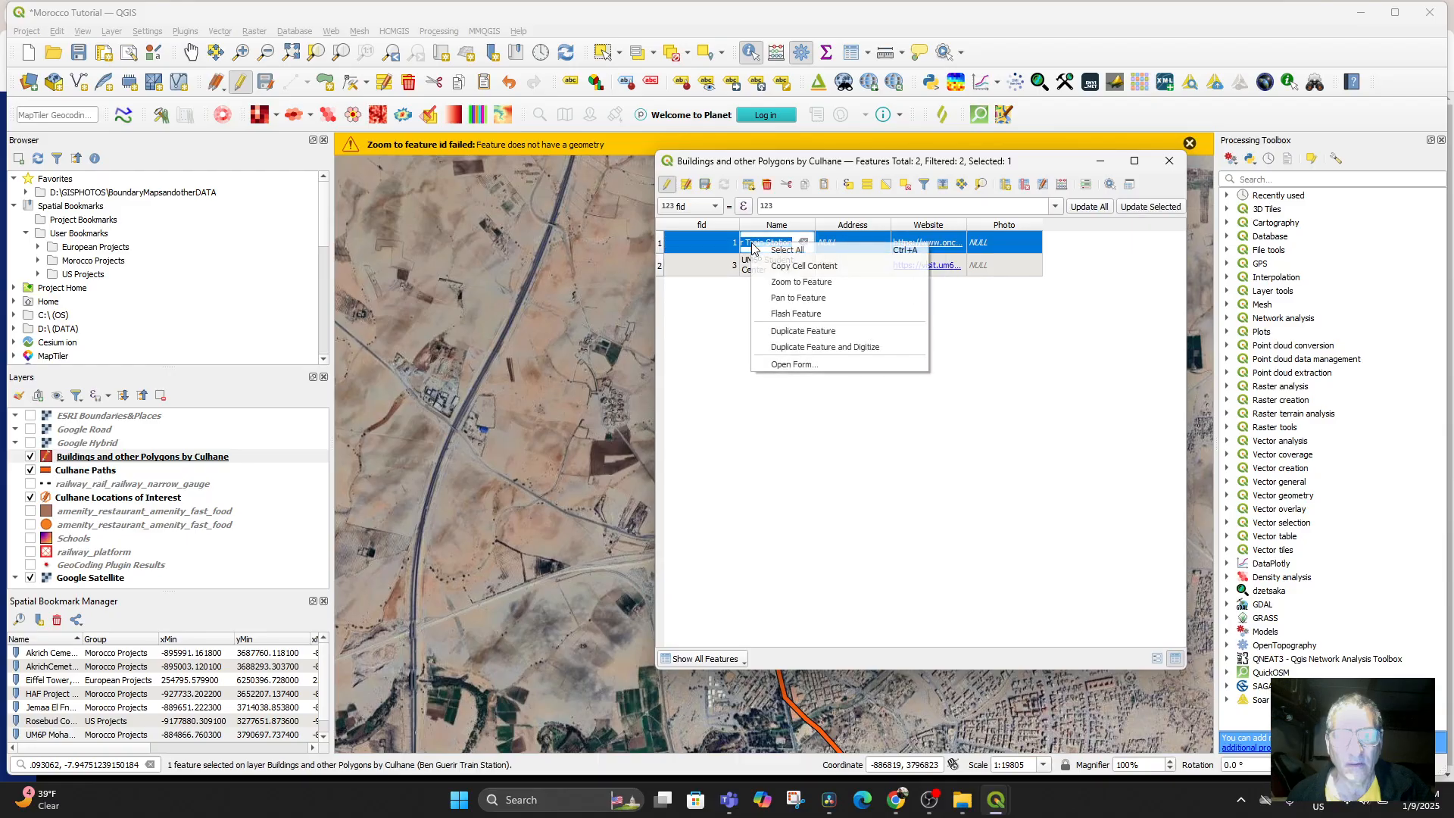
left_click(799, 282)
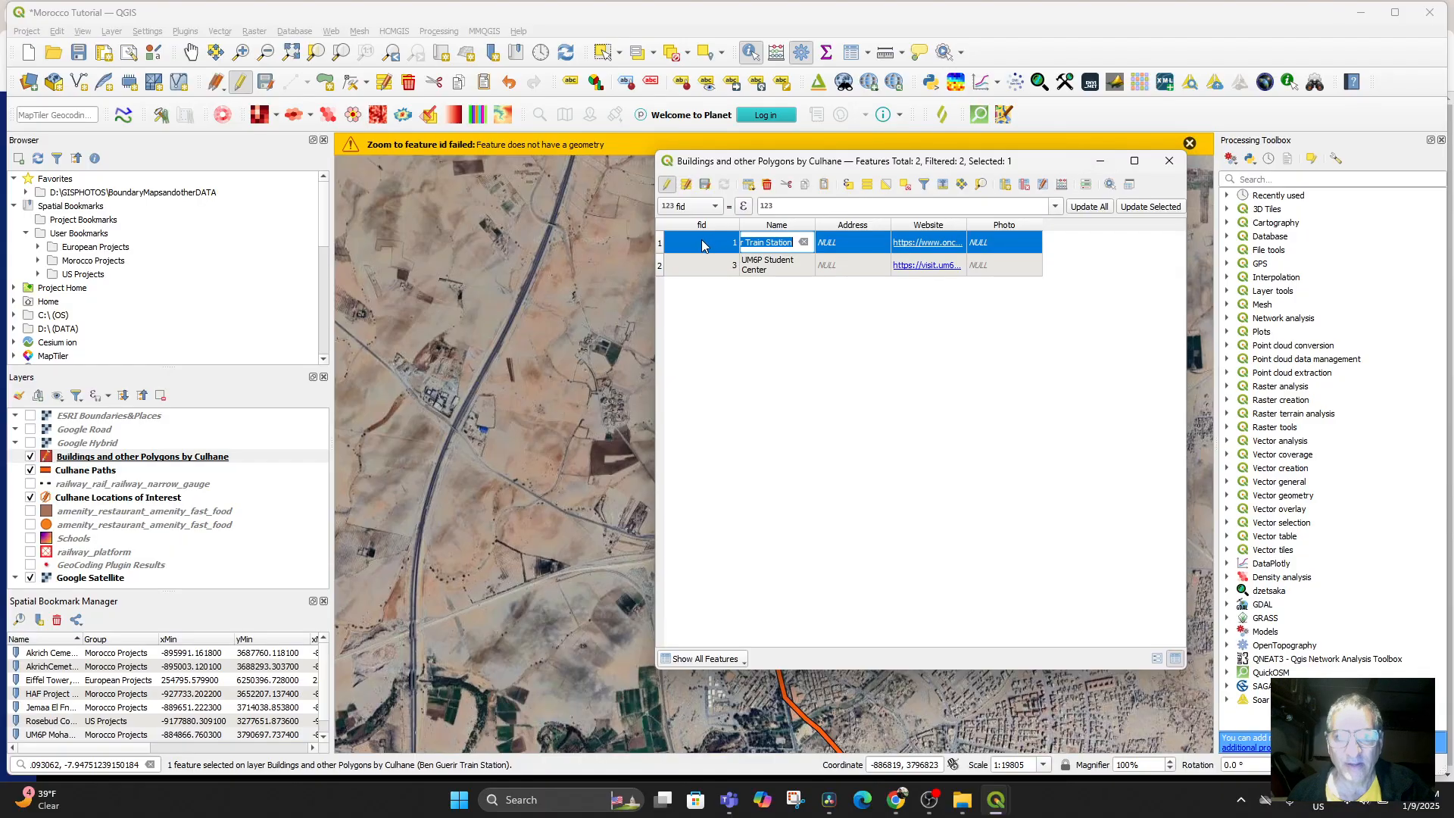
Step: Save the pending changes to the buildings polygon layer and make the layer editable again
left_click(665, 186)
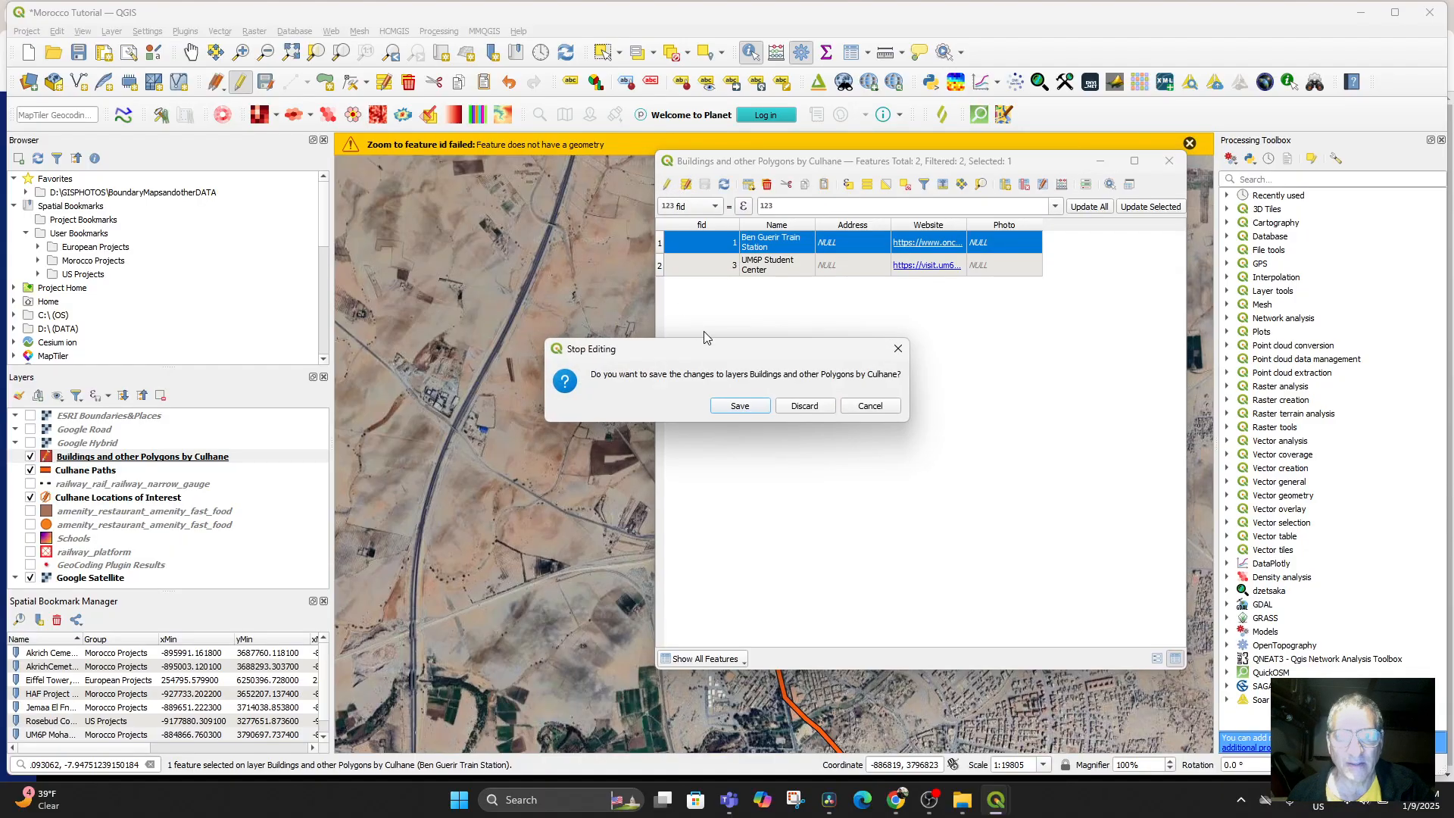
left_click(739, 407)
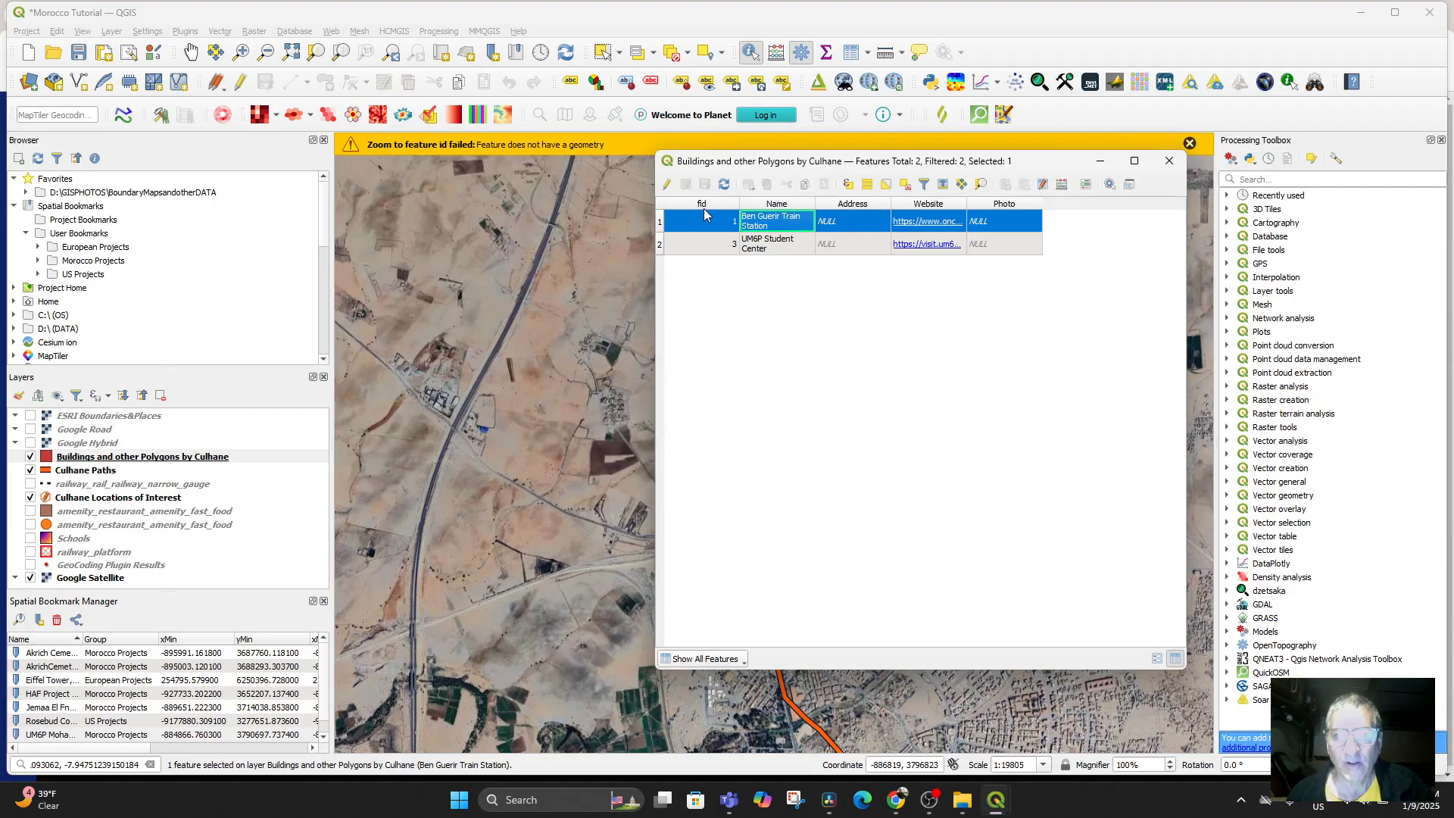
left_click(669, 184)
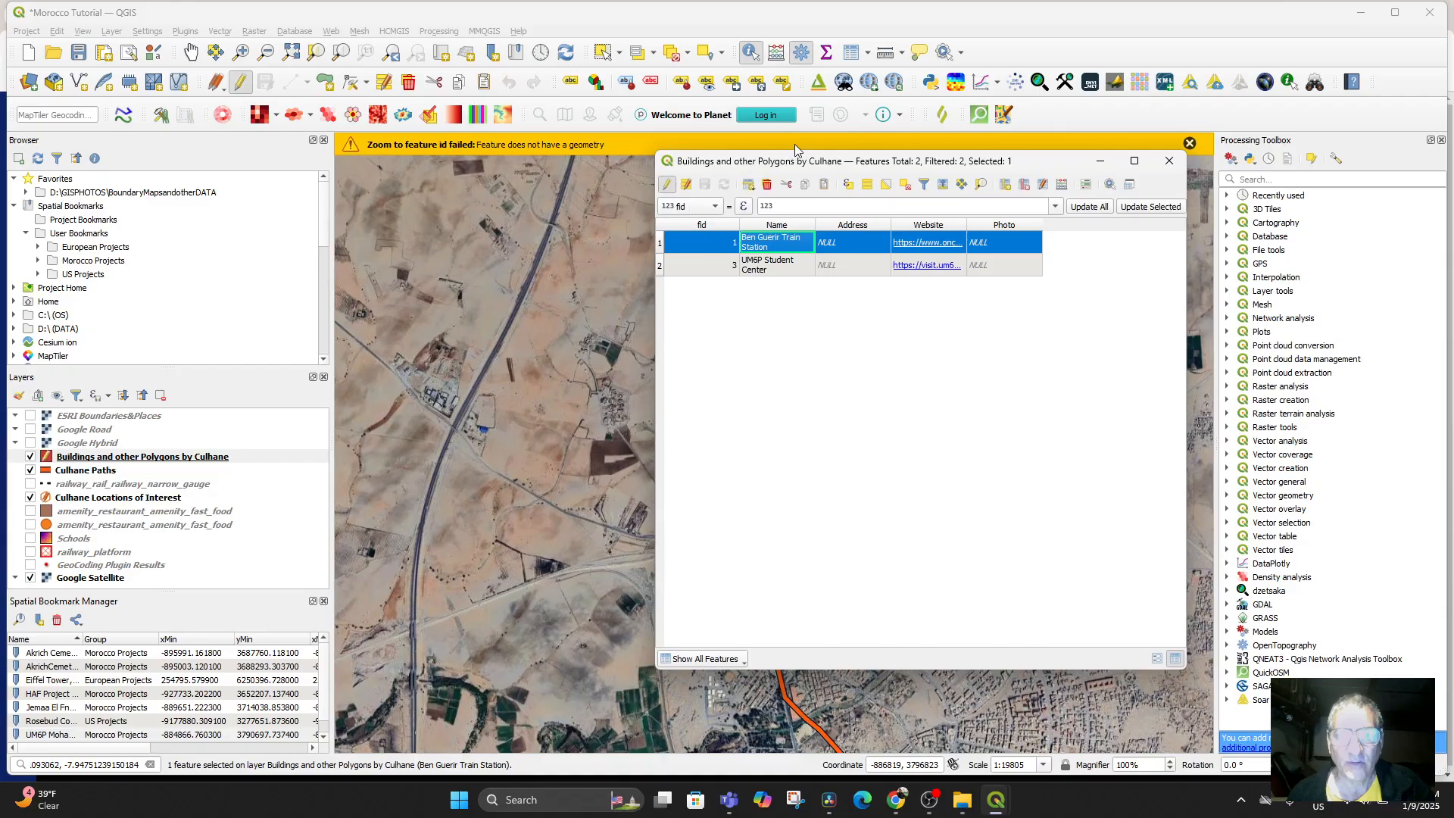
Step: Digitize a new rectangular polygon over the train station building at the northern end of the route
left_click(1101, 162)
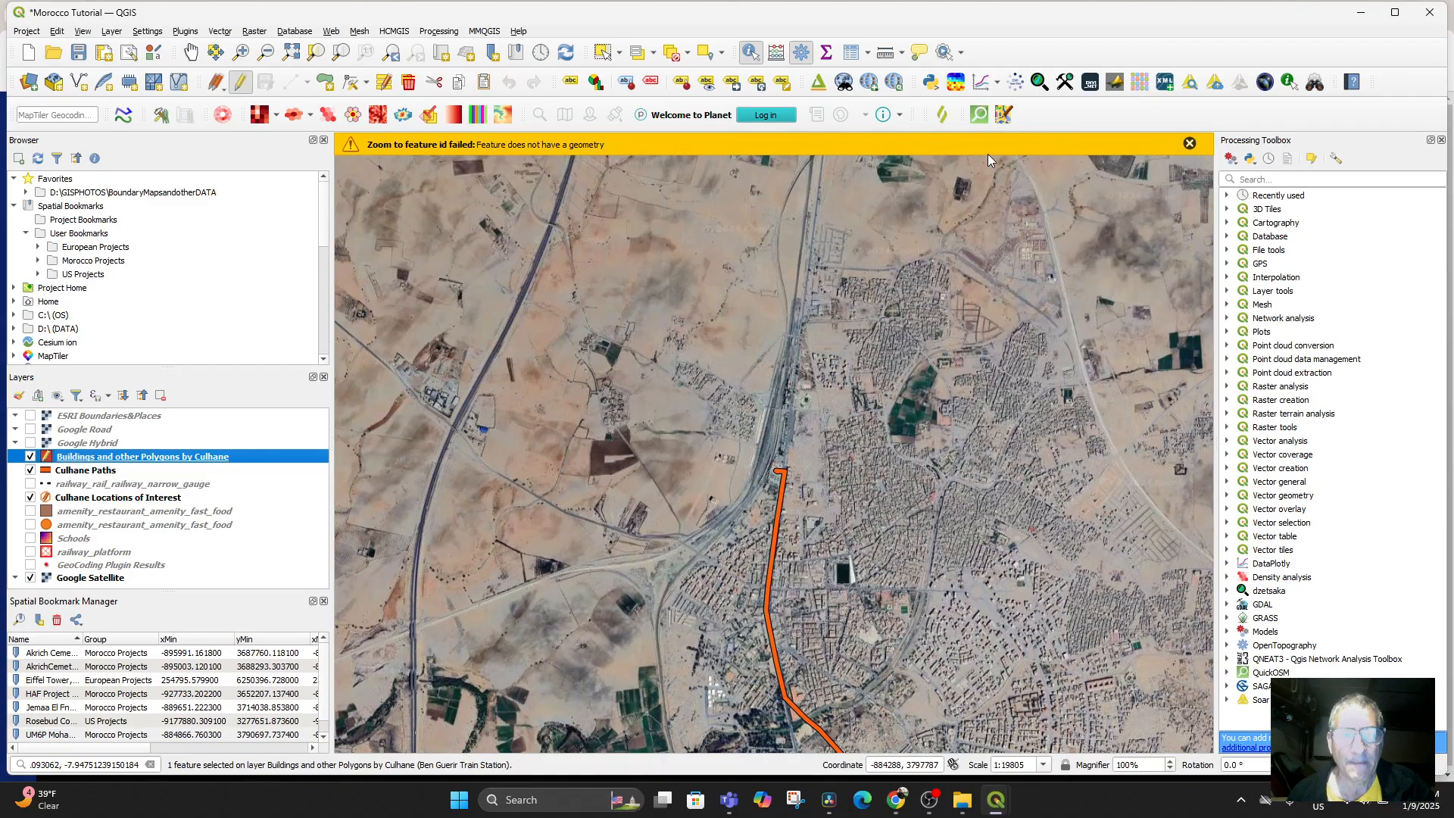
scroll(723, 443, "up", 3)
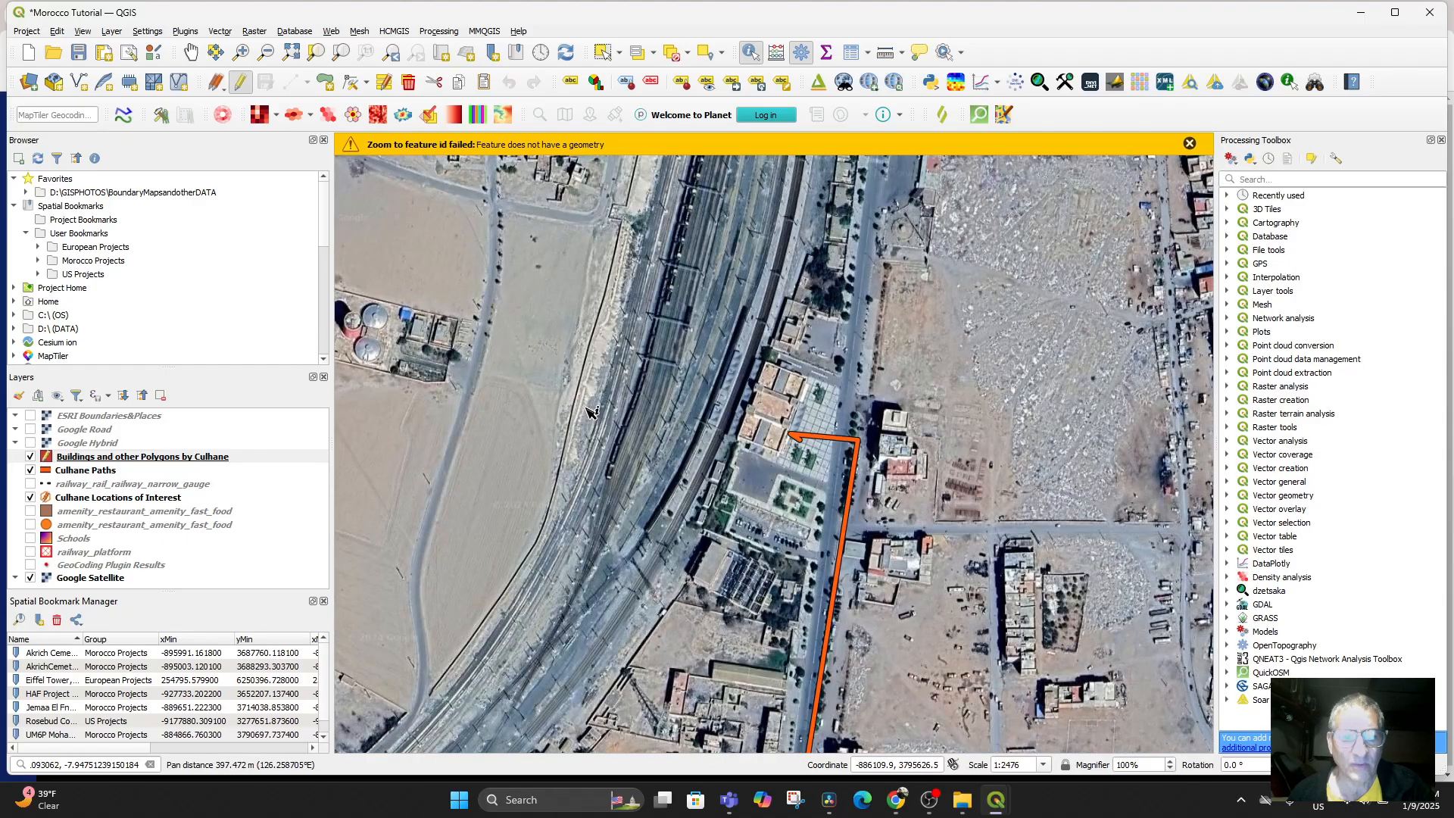
left_click(325, 82)
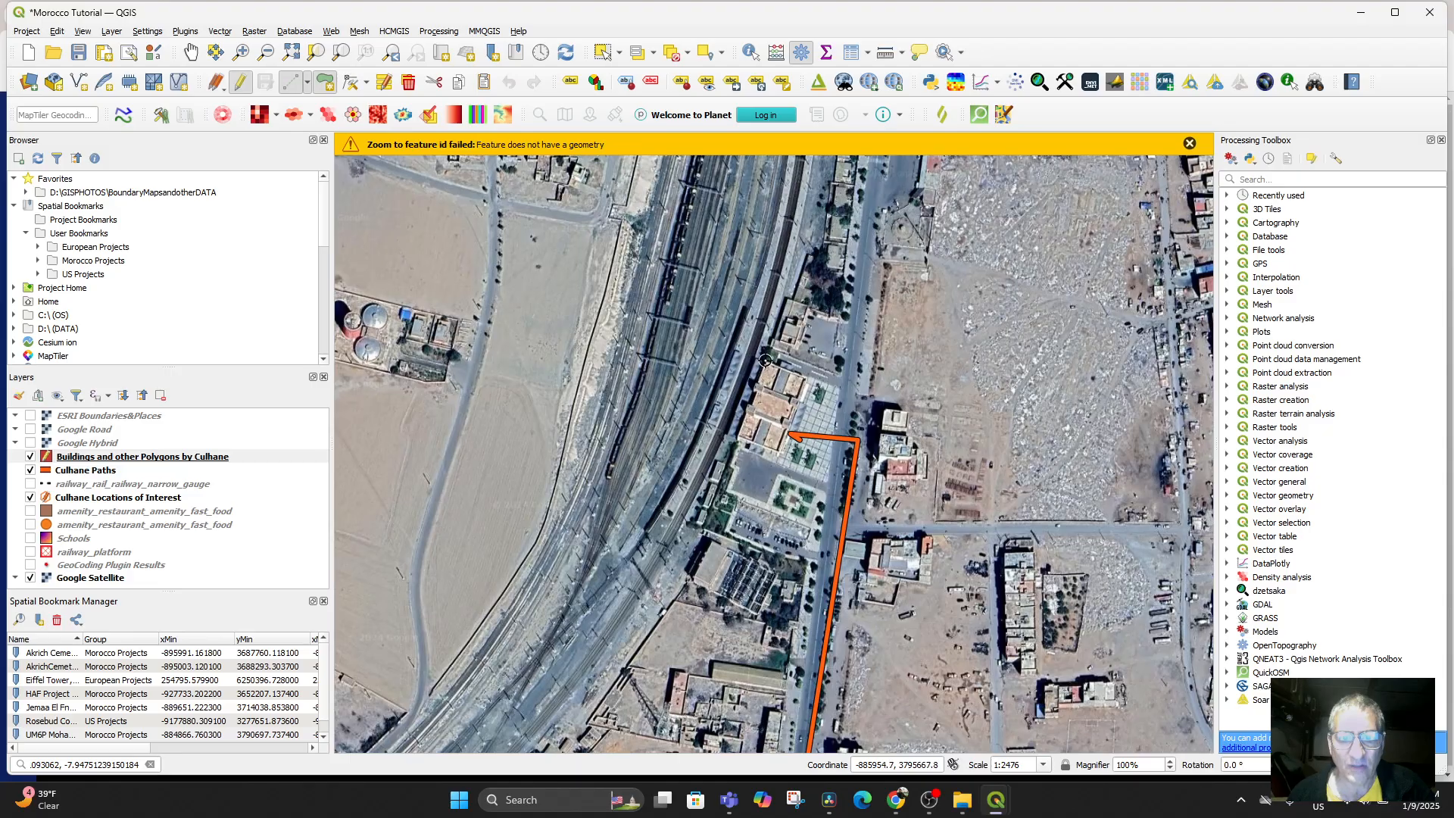
left_click(805, 378)
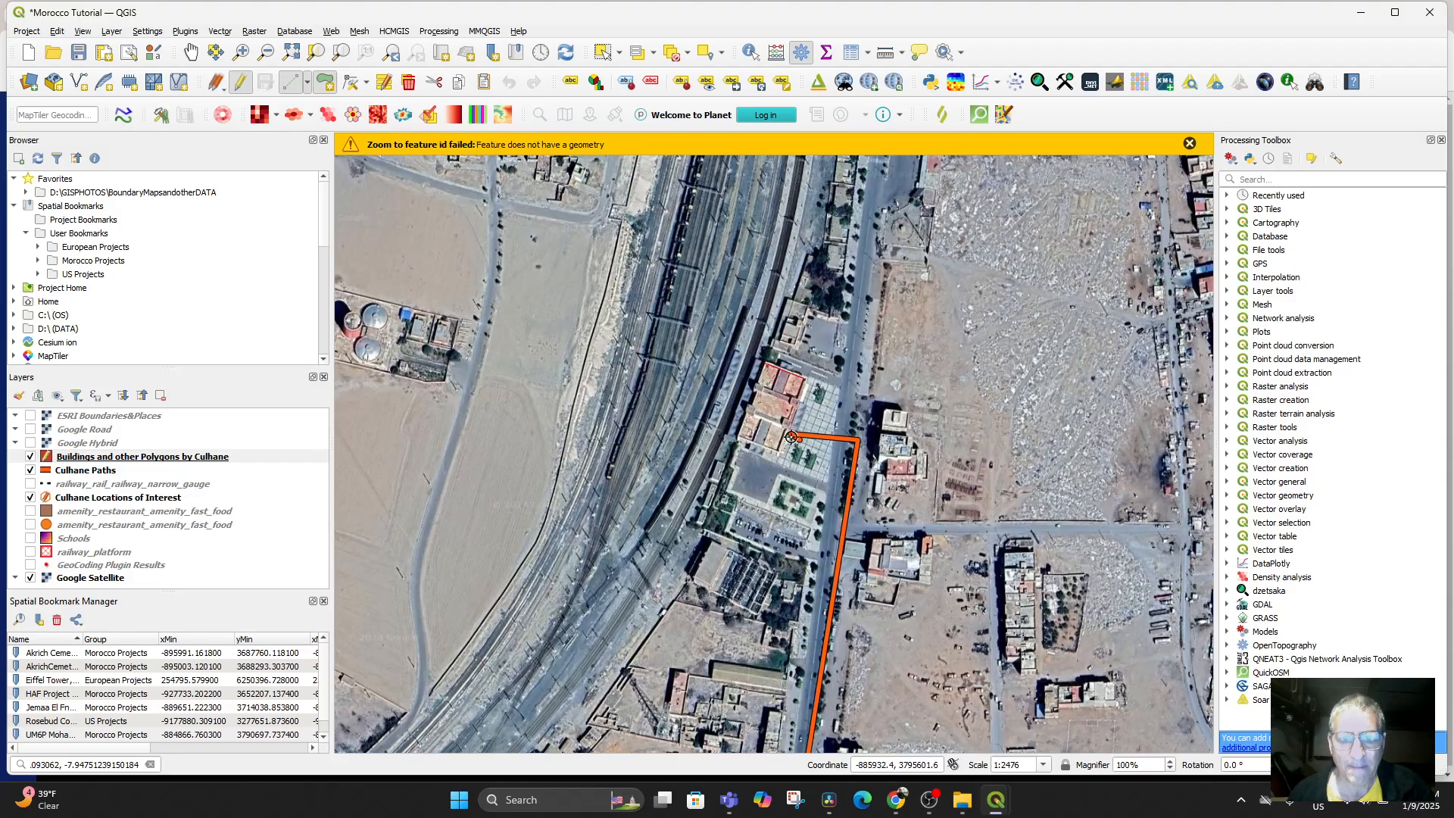
left_click(780, 453)
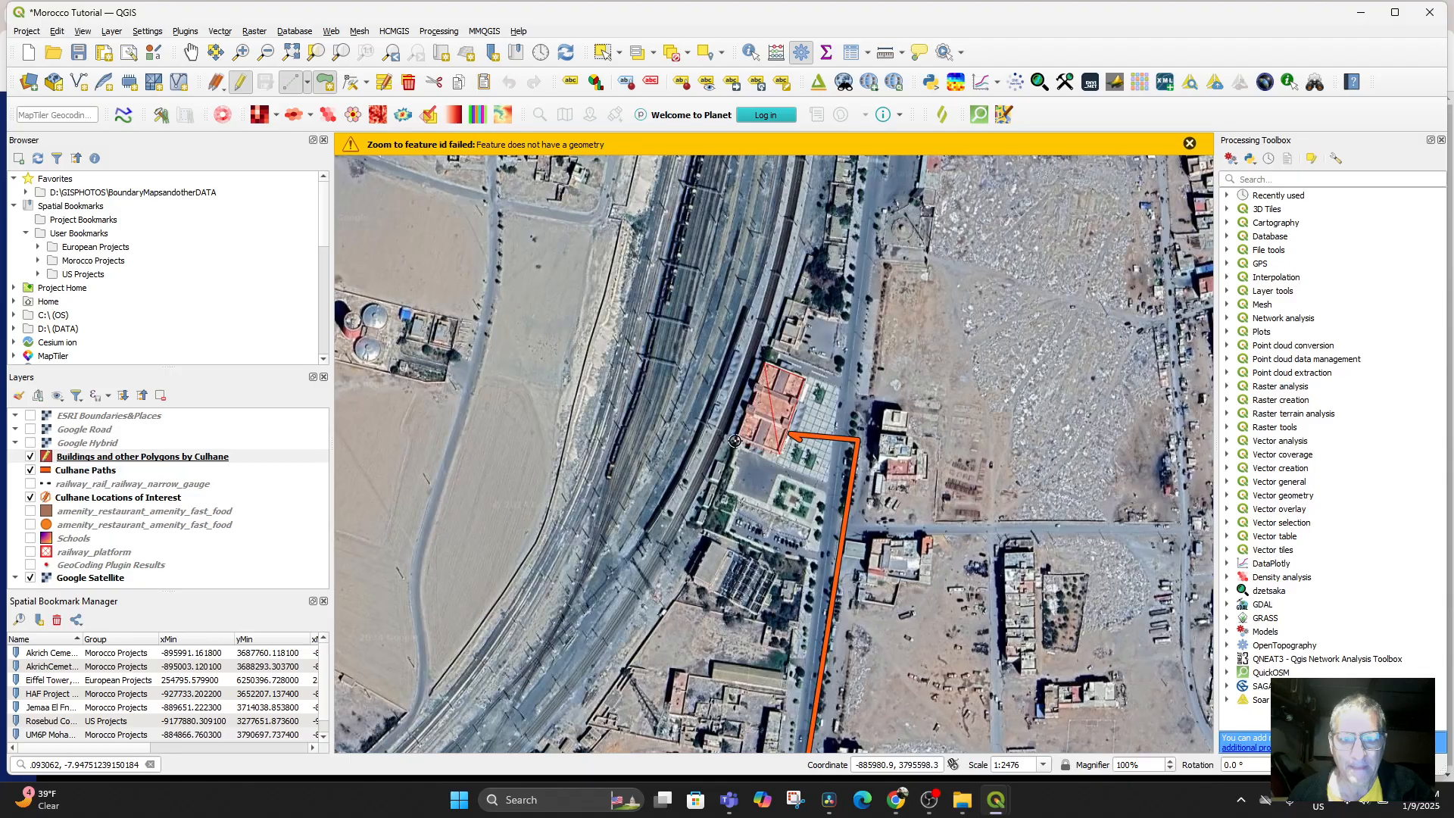
right_click(733, 442)
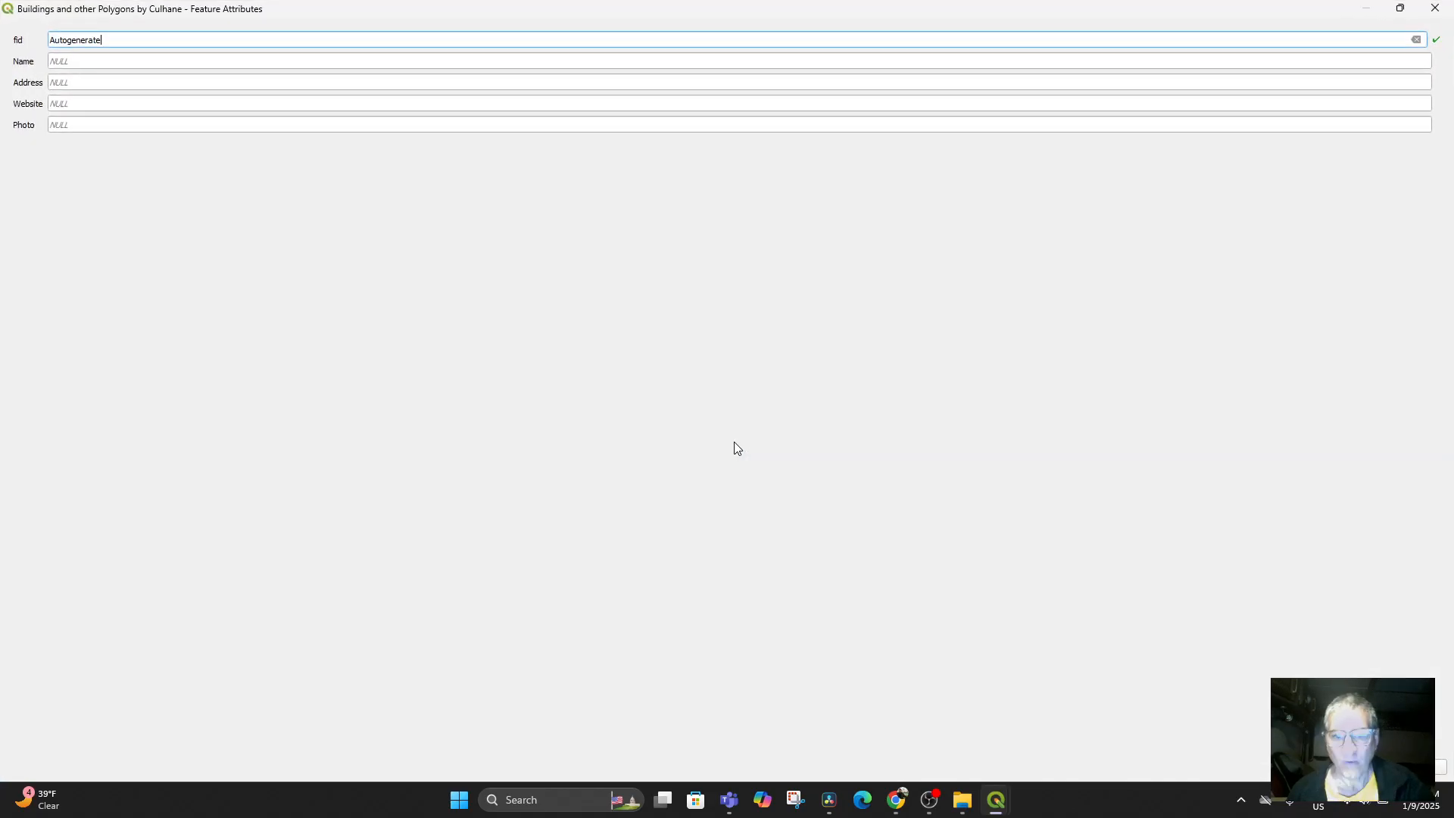
Step: Name the new polygon feature "Ben Guerir Train Station" and accept its attributes
left_click(126, 63)
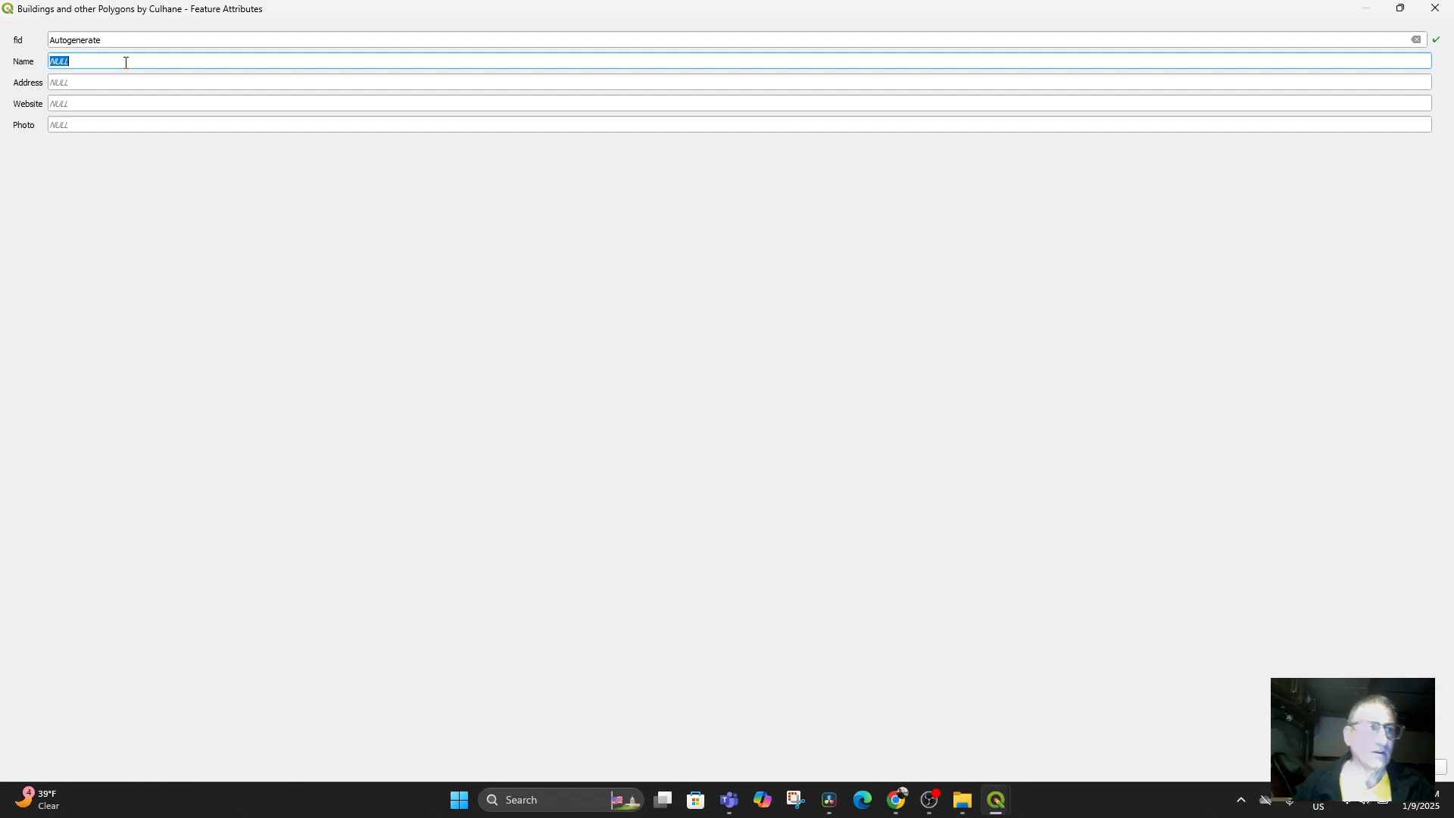
type("BE")
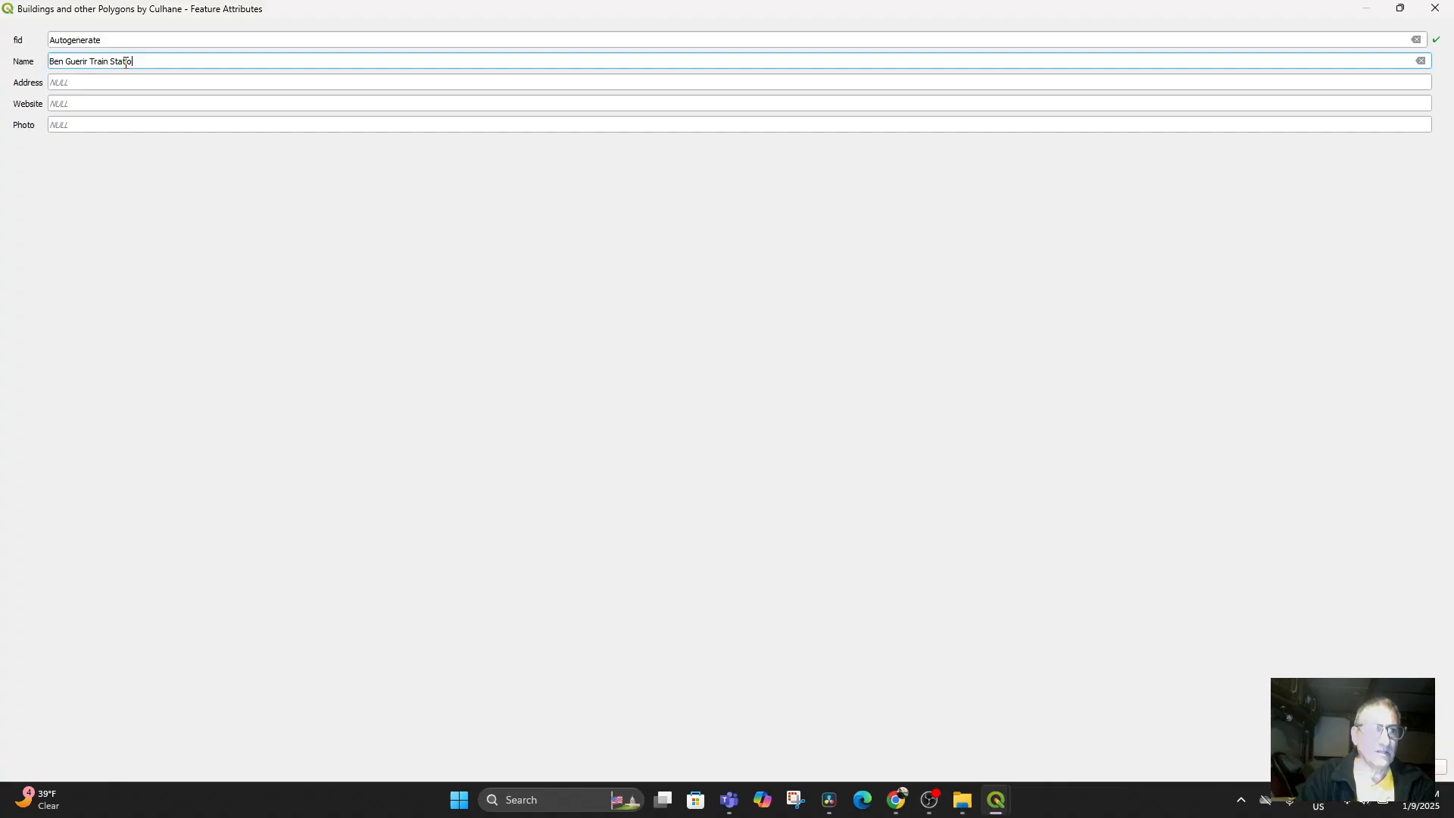
left_click(76, 110)
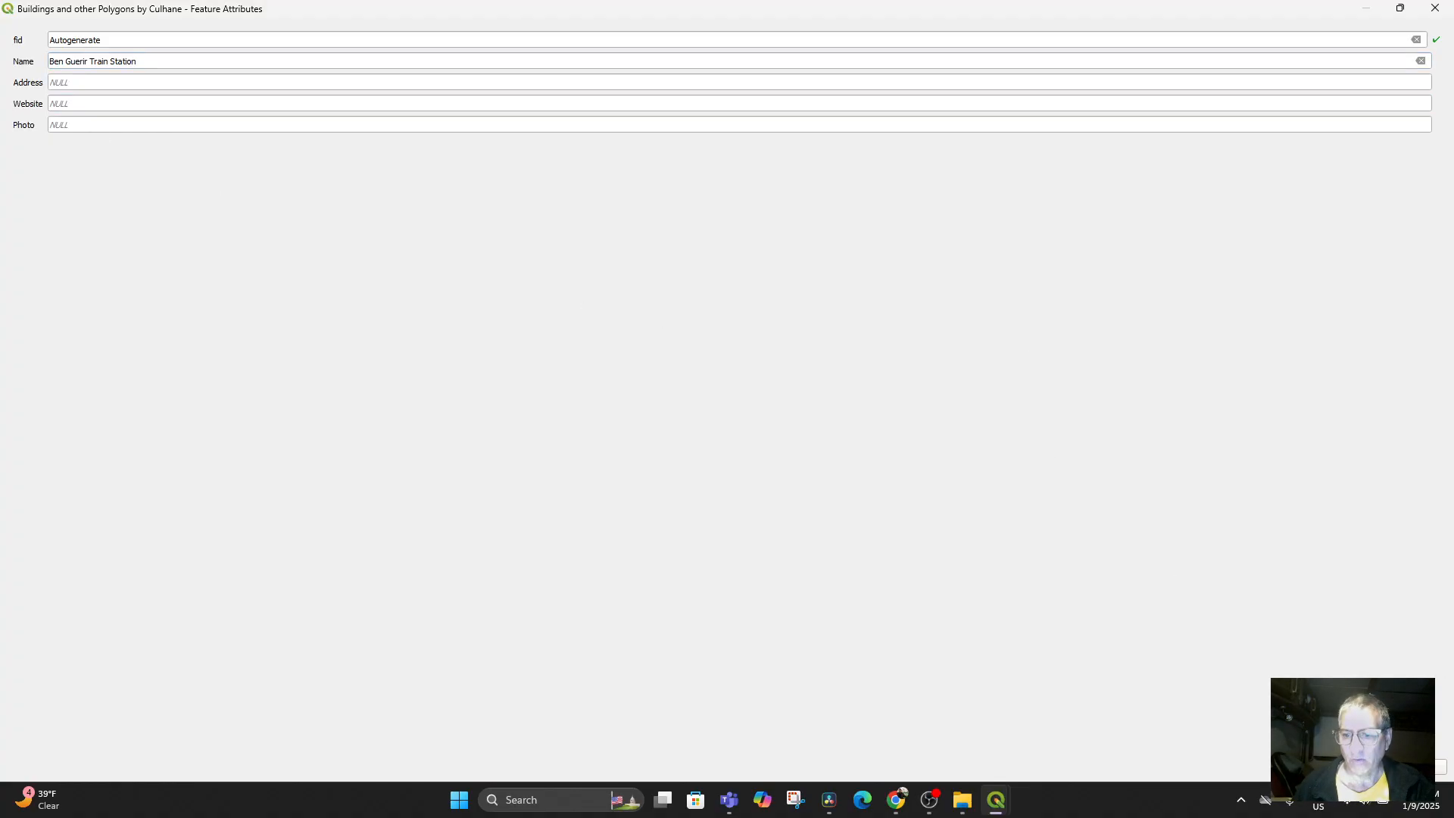
key("Return")
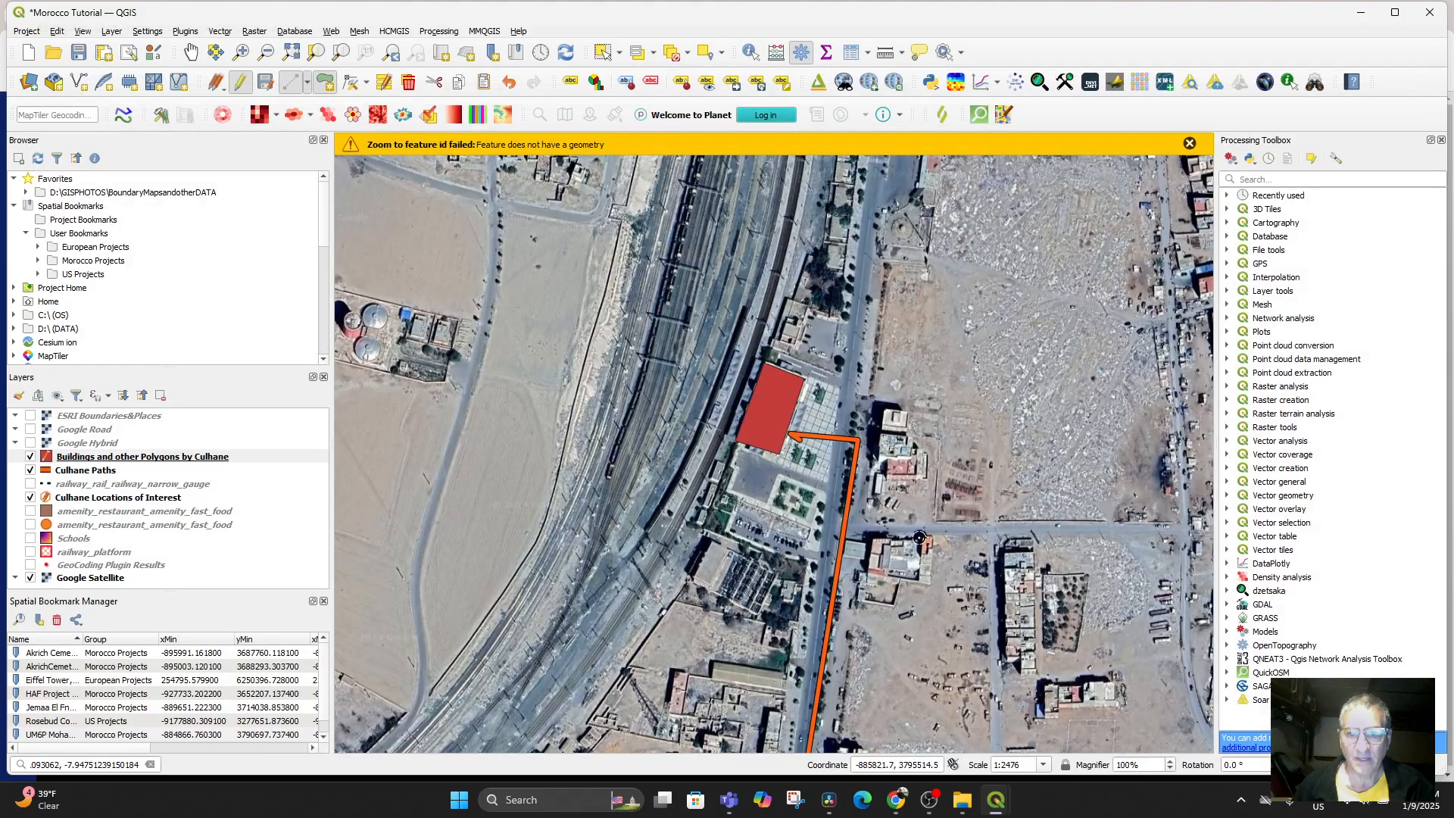
Step: Save the new station polygon to the buildings layer and turn off editing
right_click(92, 457)
left_click(367, 10)
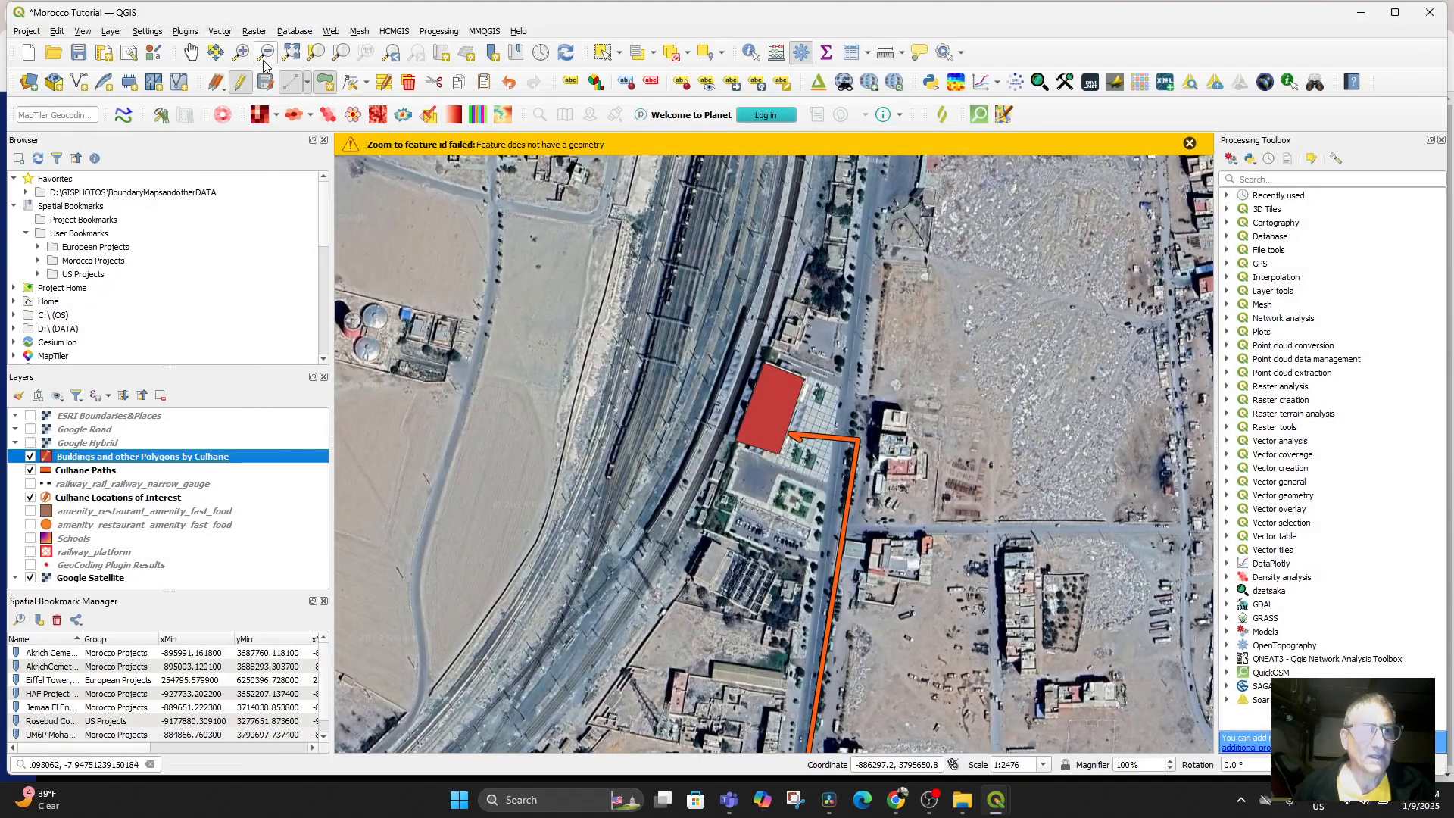
left_click(266, 83)
left_click(243, 87)
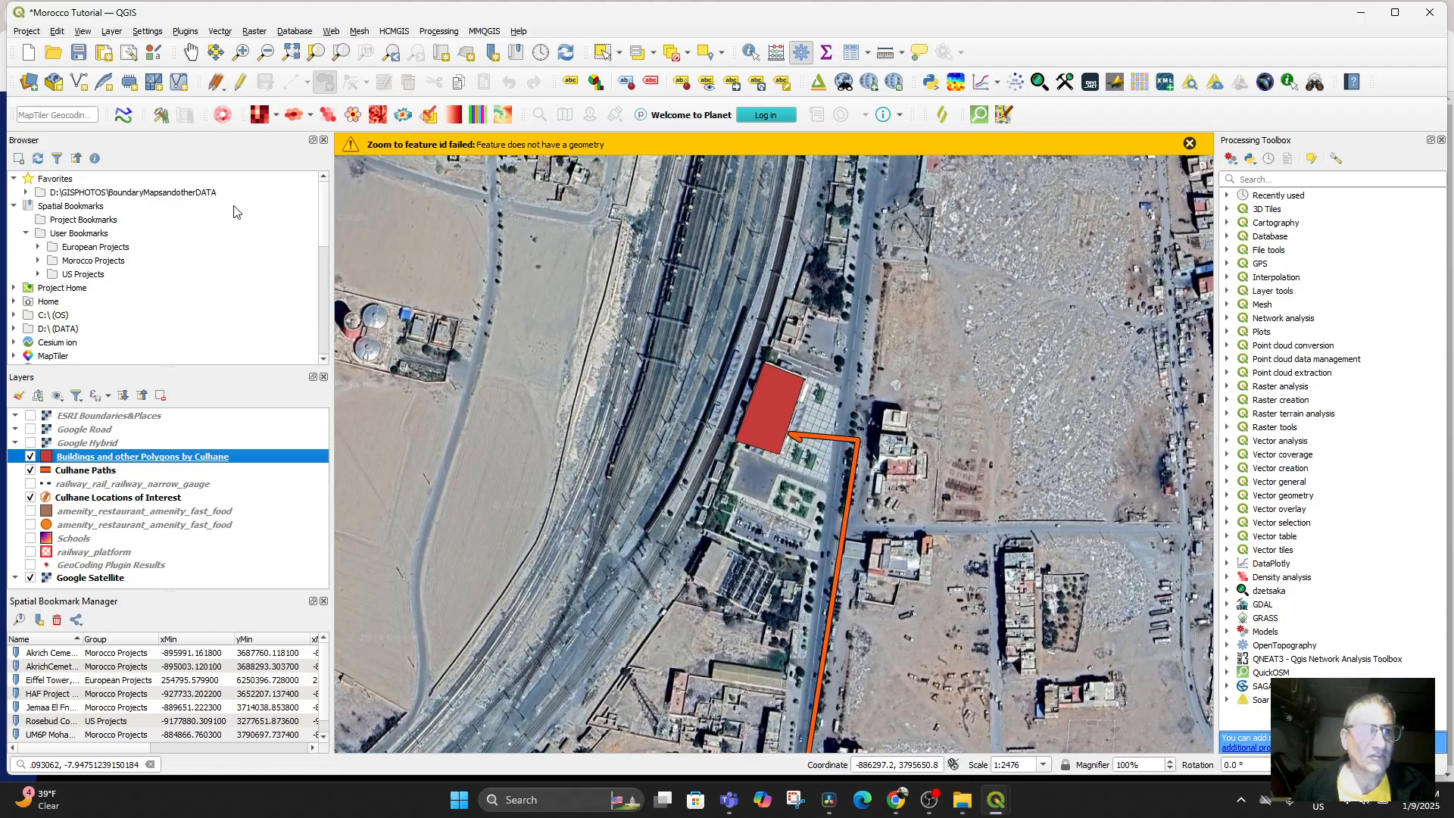
Step: Delete the old "Ben Guerir Train Station" record with fid 1 from the editable buildings attribute table
right_click(171, 464)
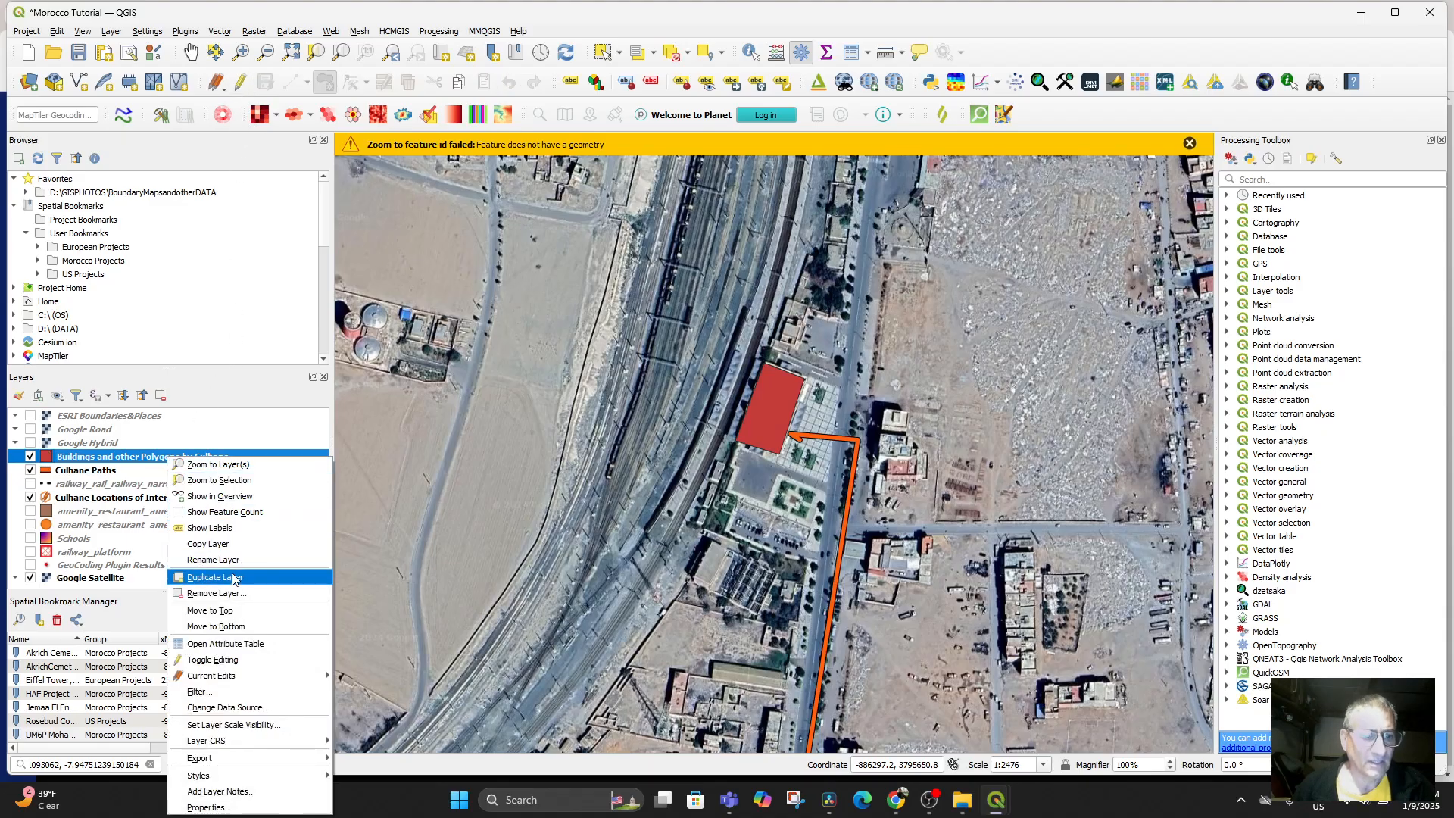
left_click(259, 644)
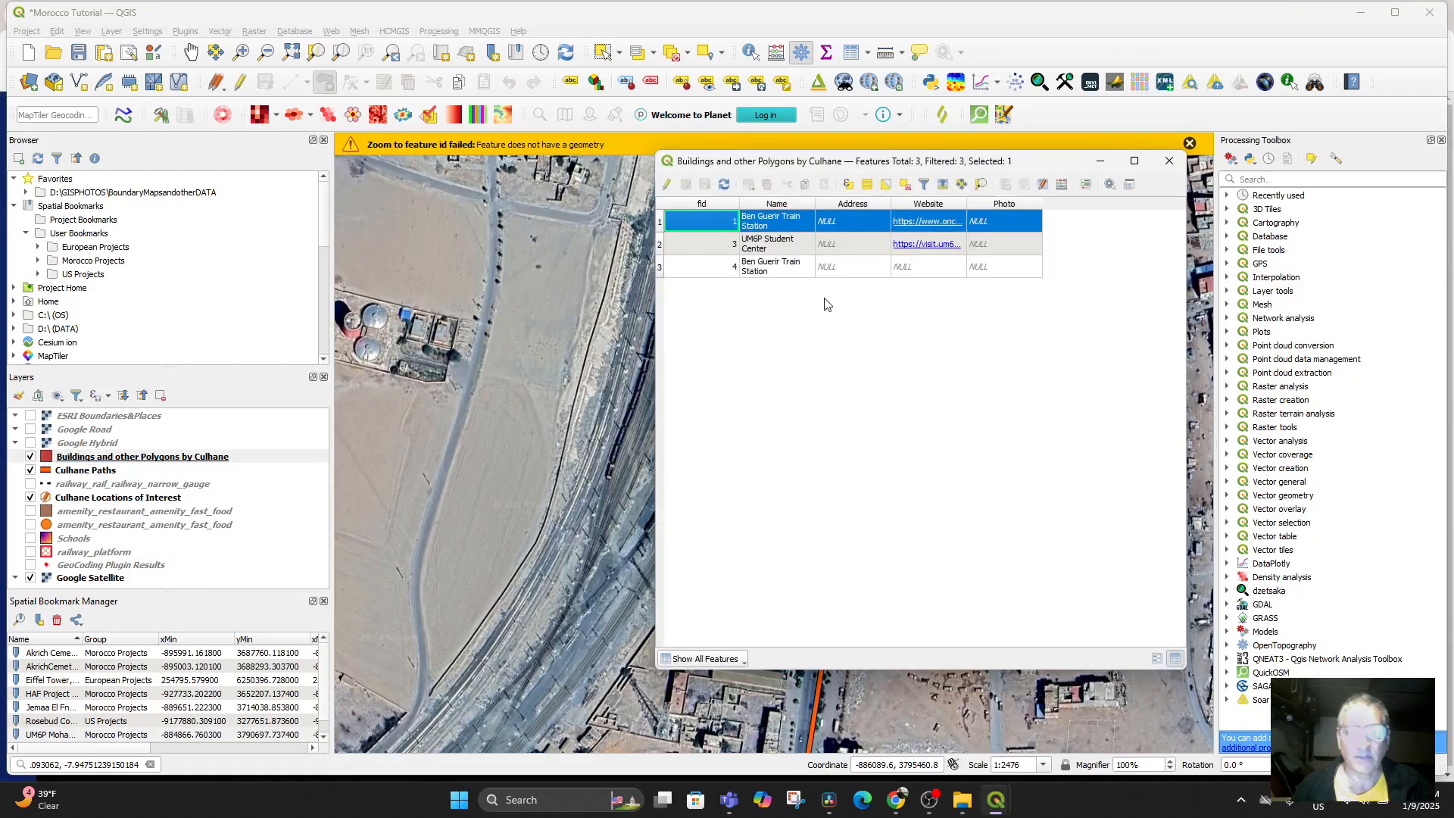
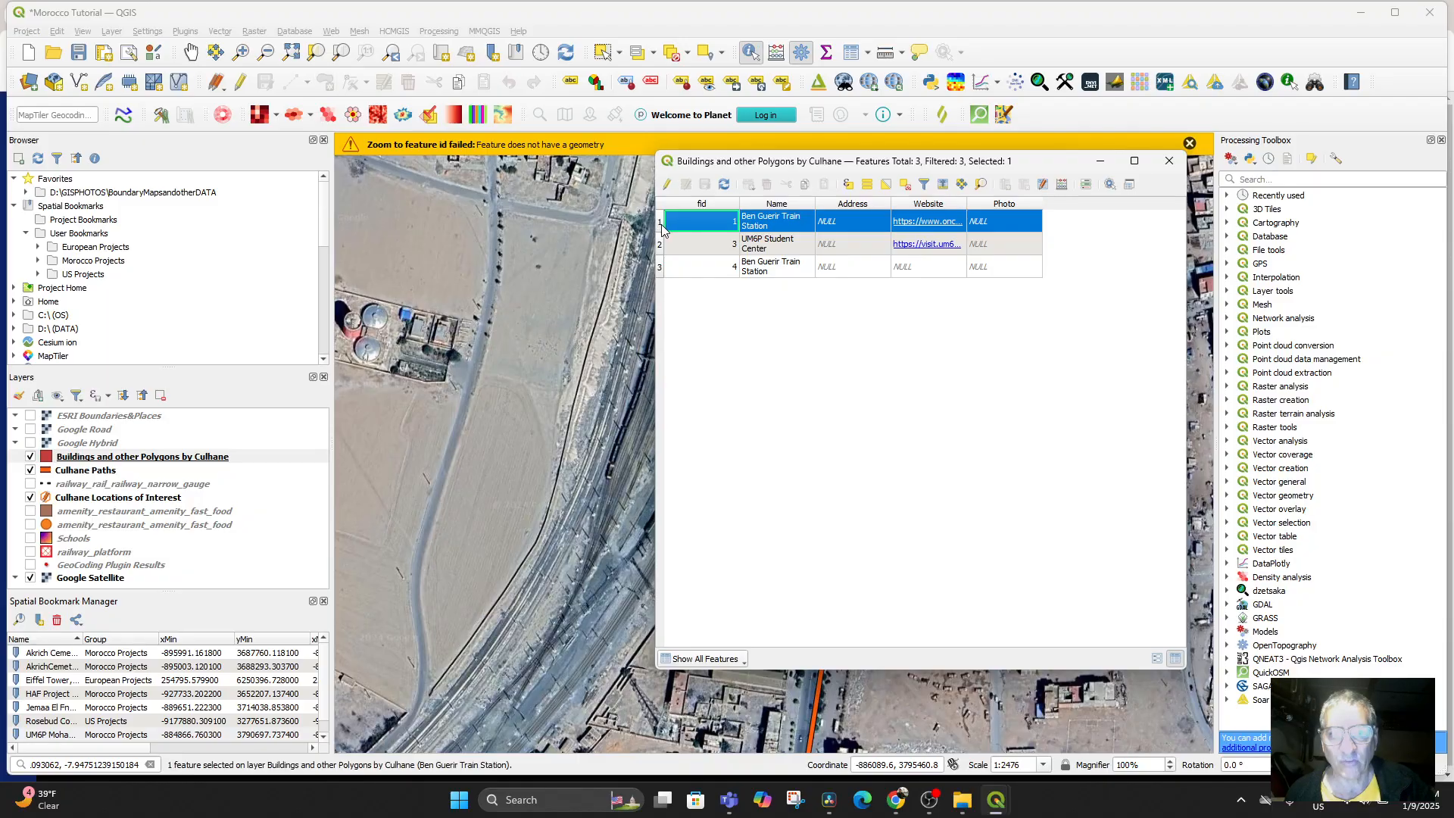
right_click(701, 225)
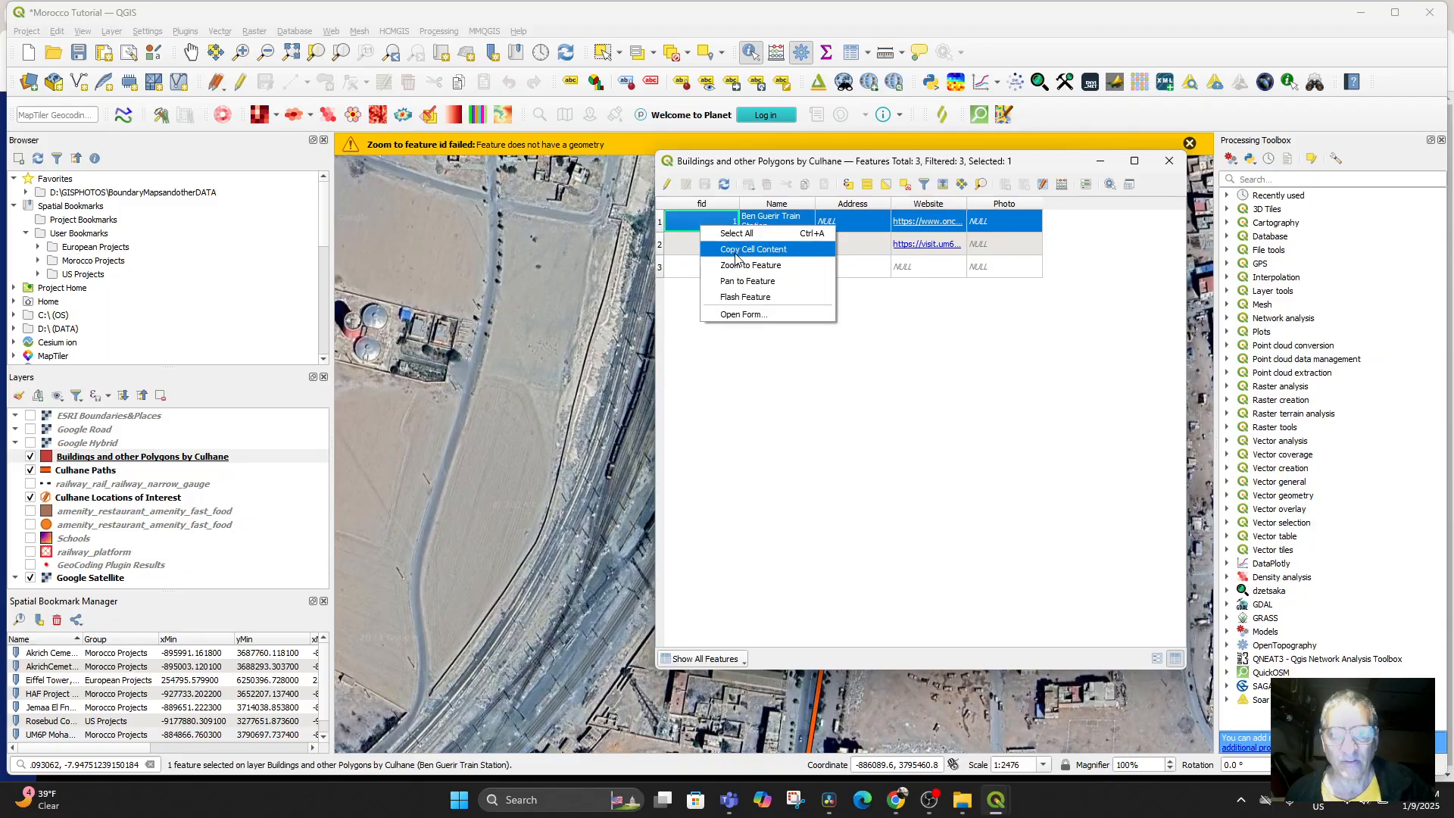
left_click(788, 222)
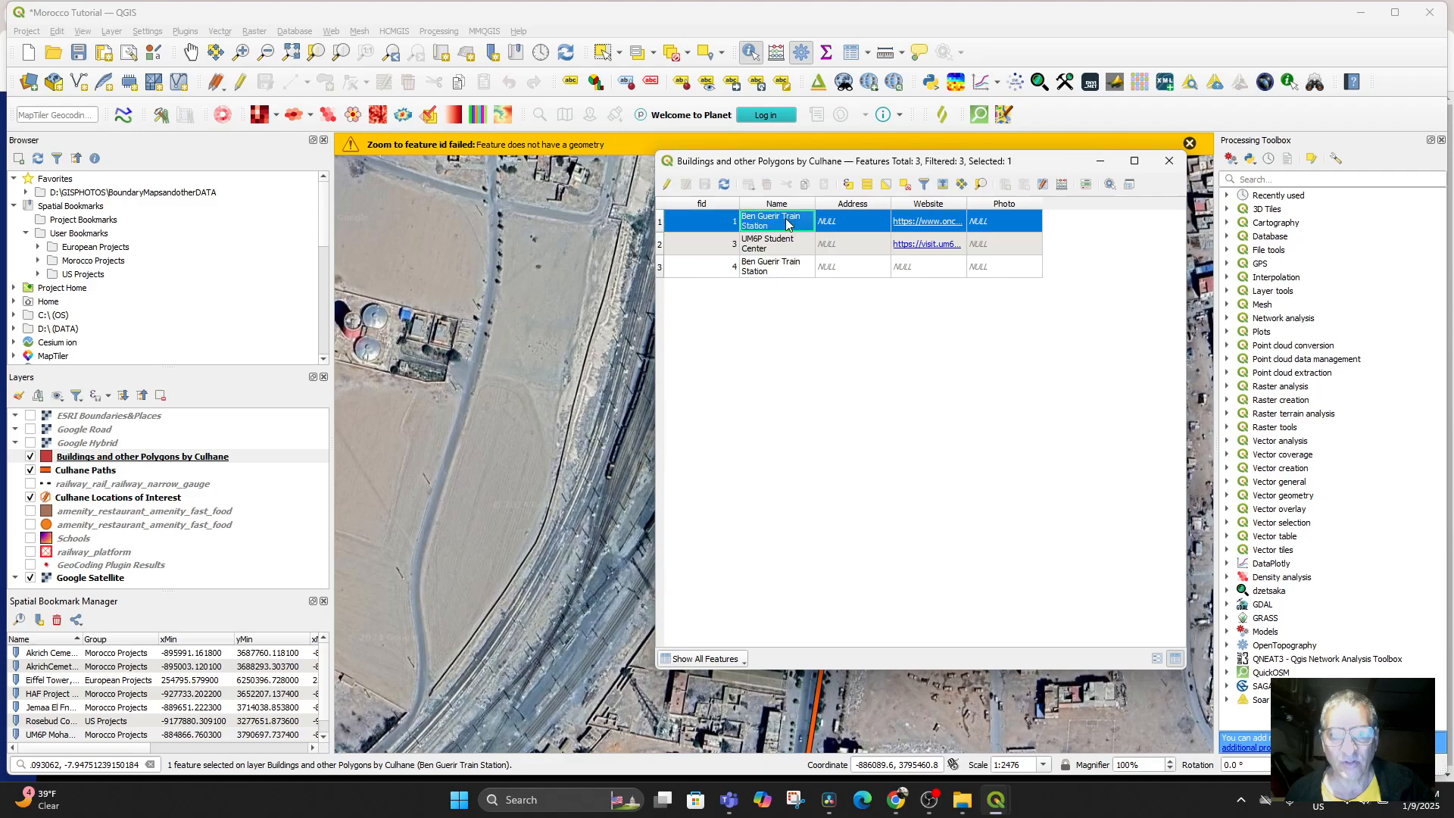
right_click(788, 223)
left_click(666, 184)
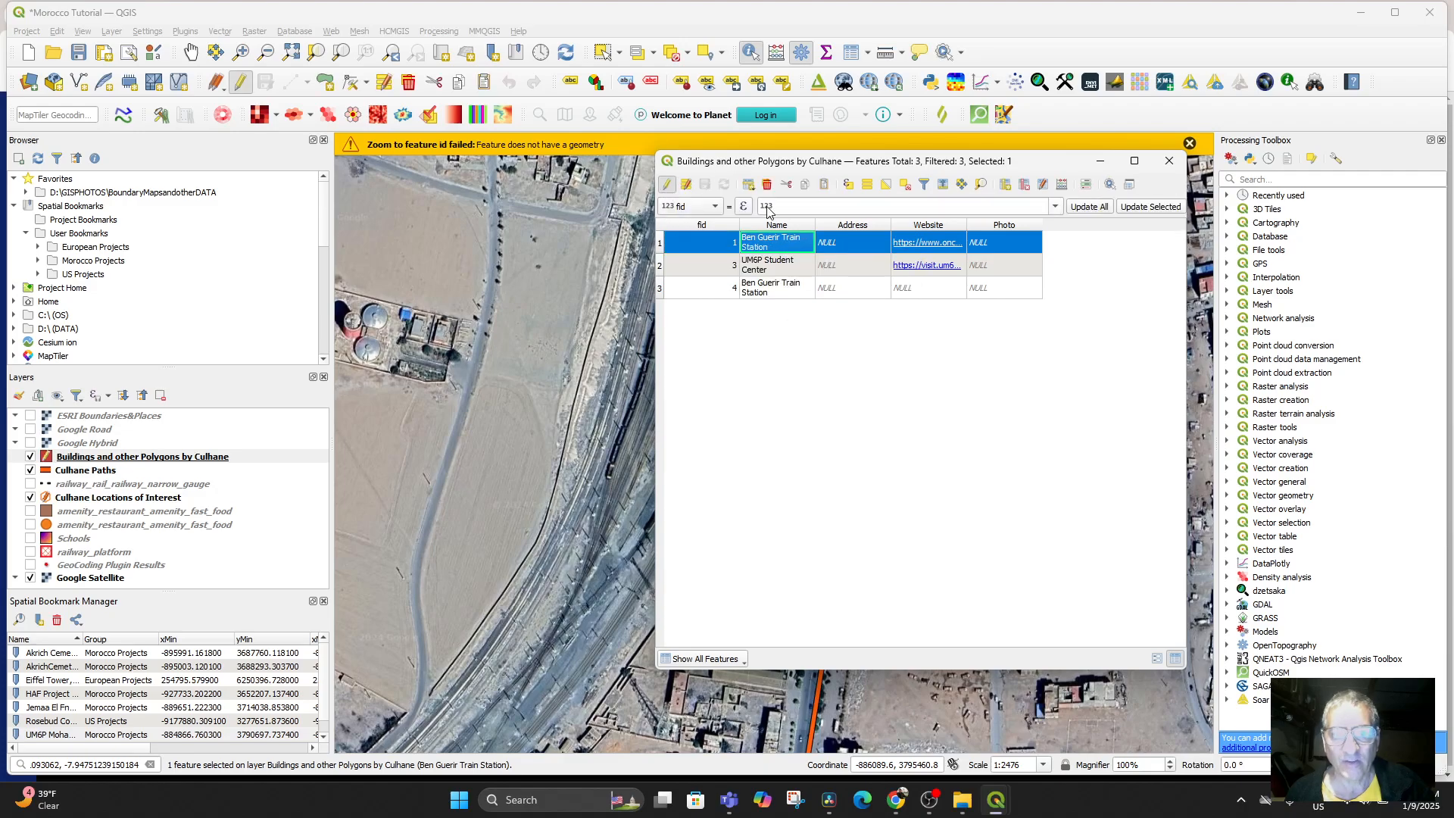
left_click(767, 185)
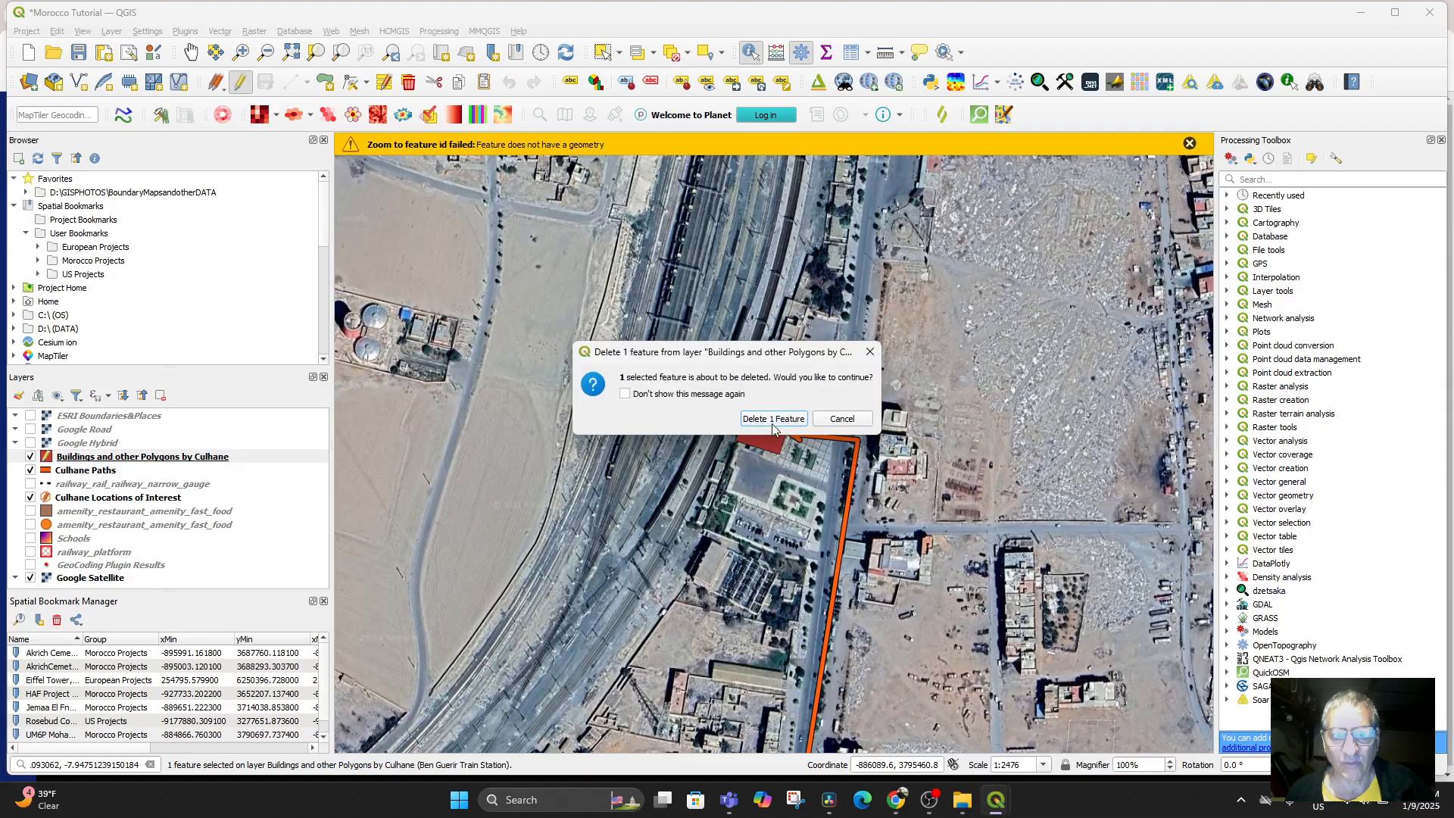
left_click(773, 421)
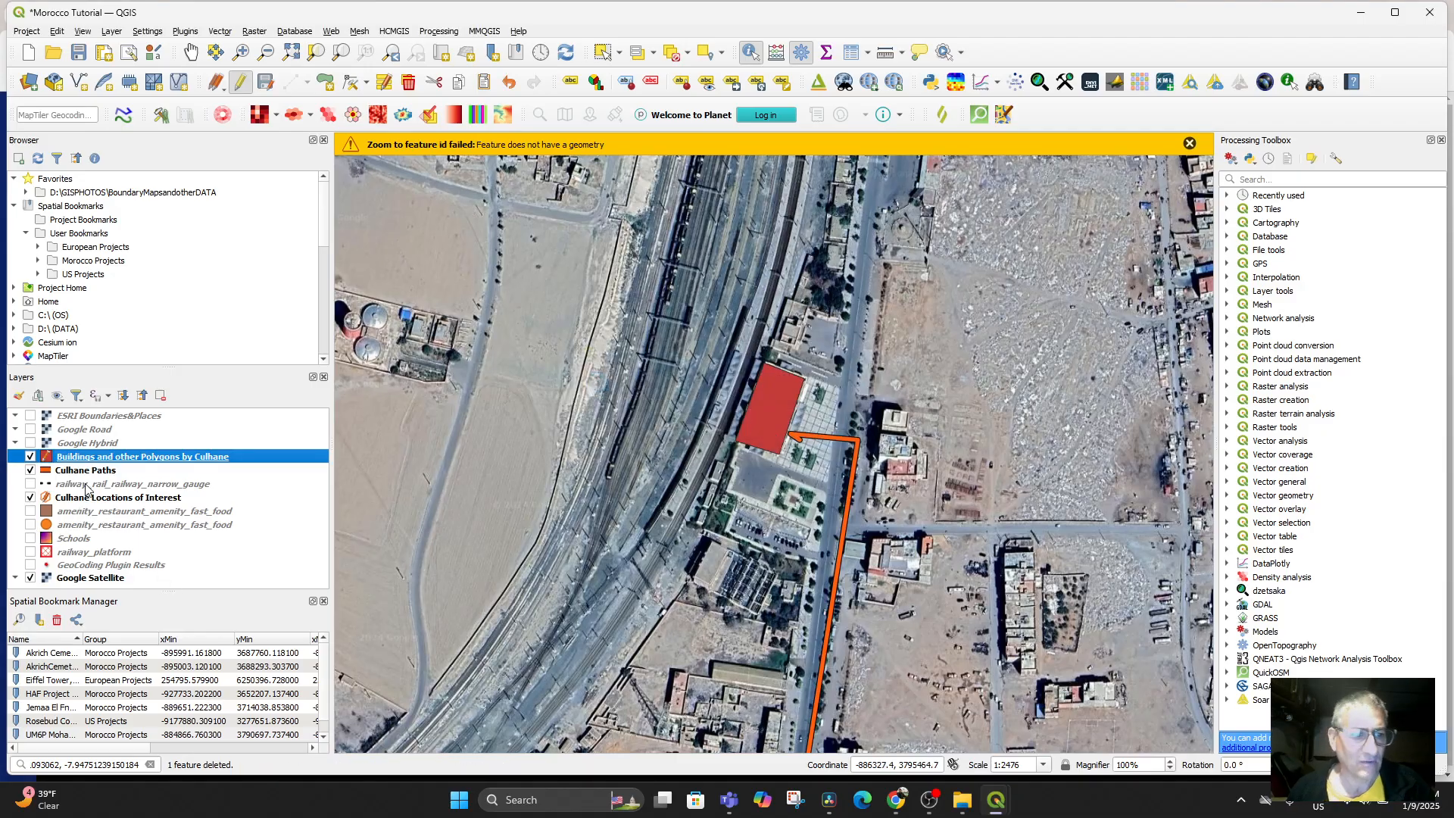
Step: Save the record deletion in the buildings layer and end its editing session
right_click(103, 461)
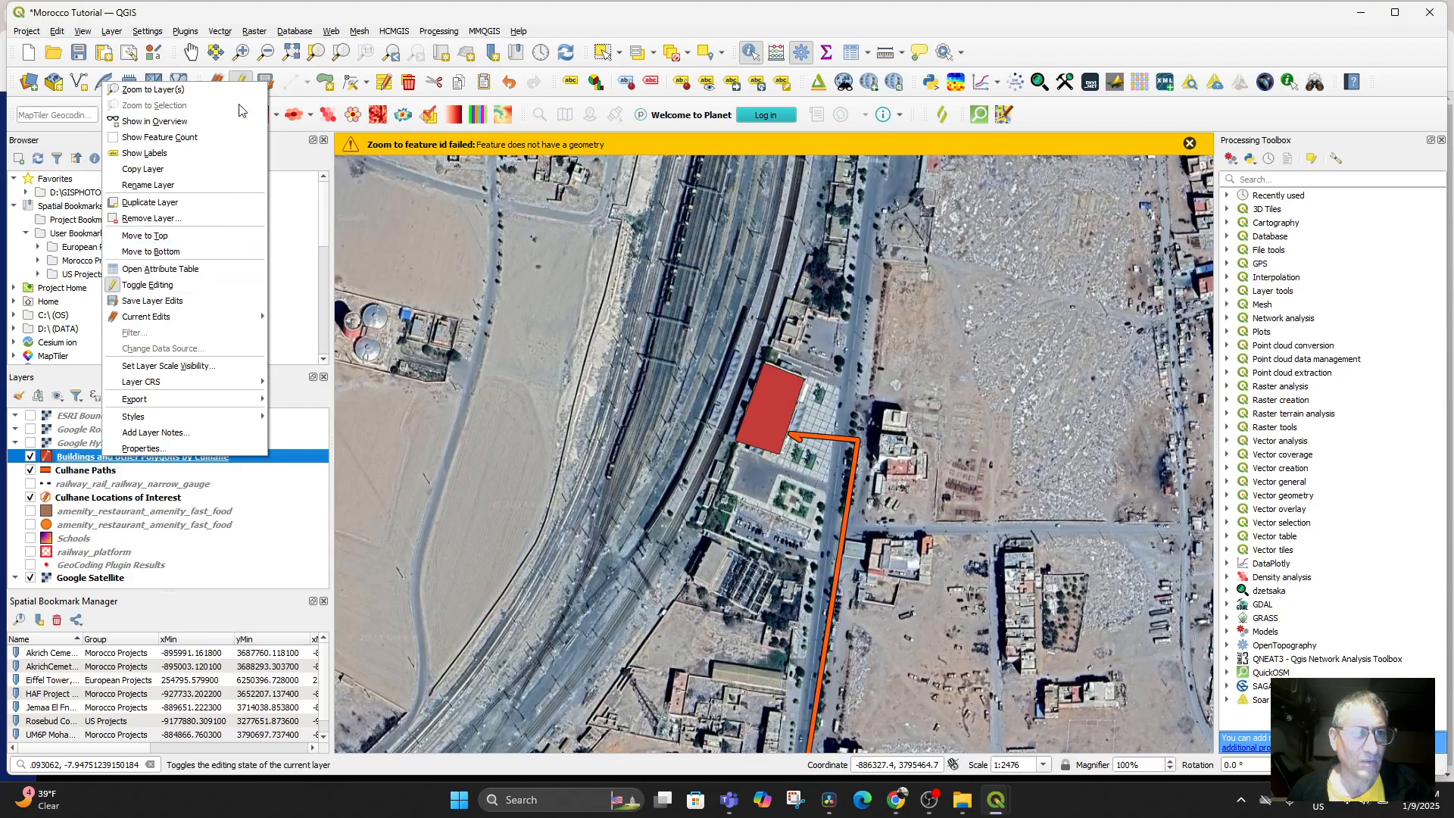
left_click(266, 82)
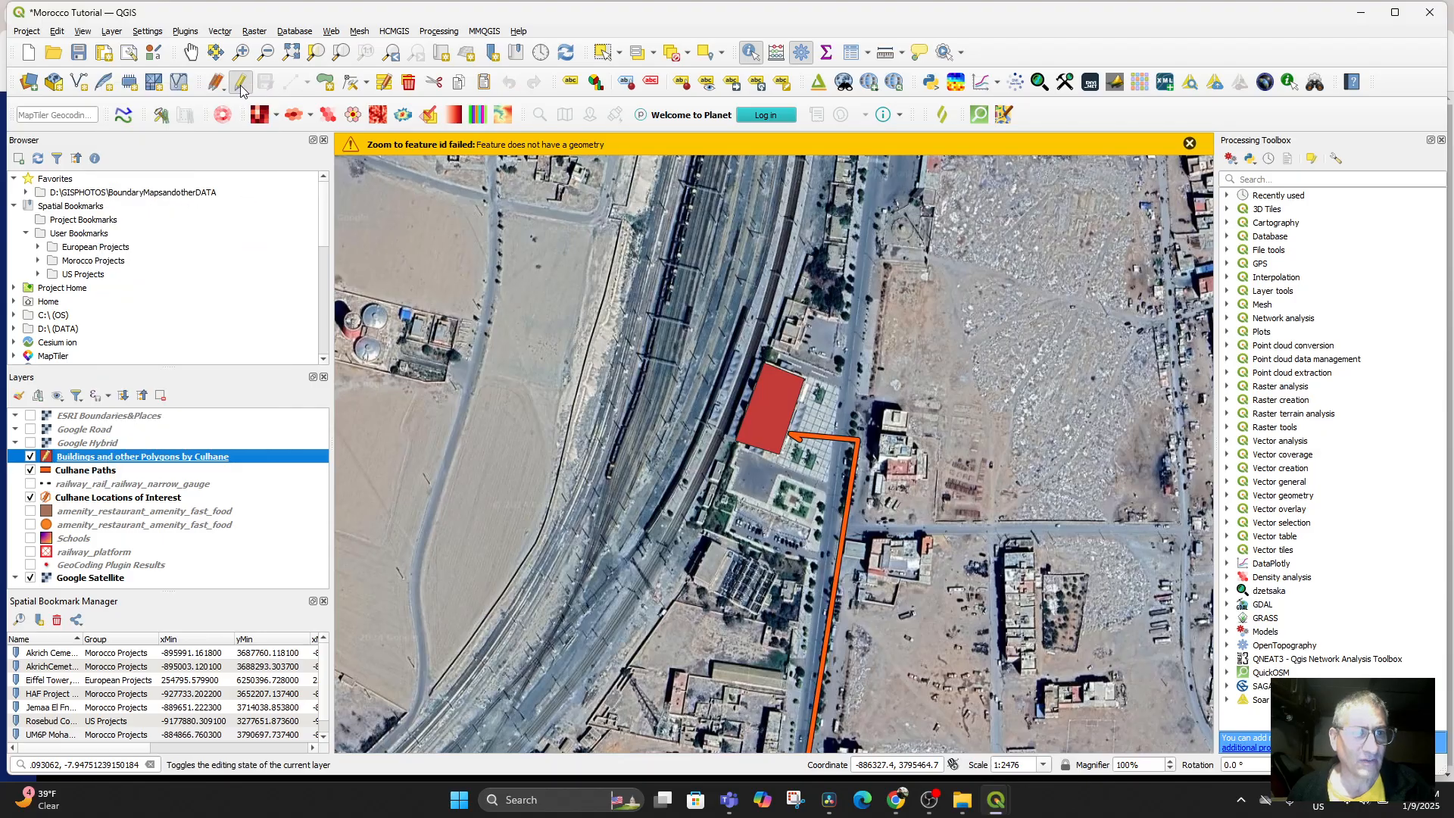
left_click(241, 82)
Step: Reopen the buildings attribute table and zoom the map to the "UM6P Student Center" record
right_click(95, 459)
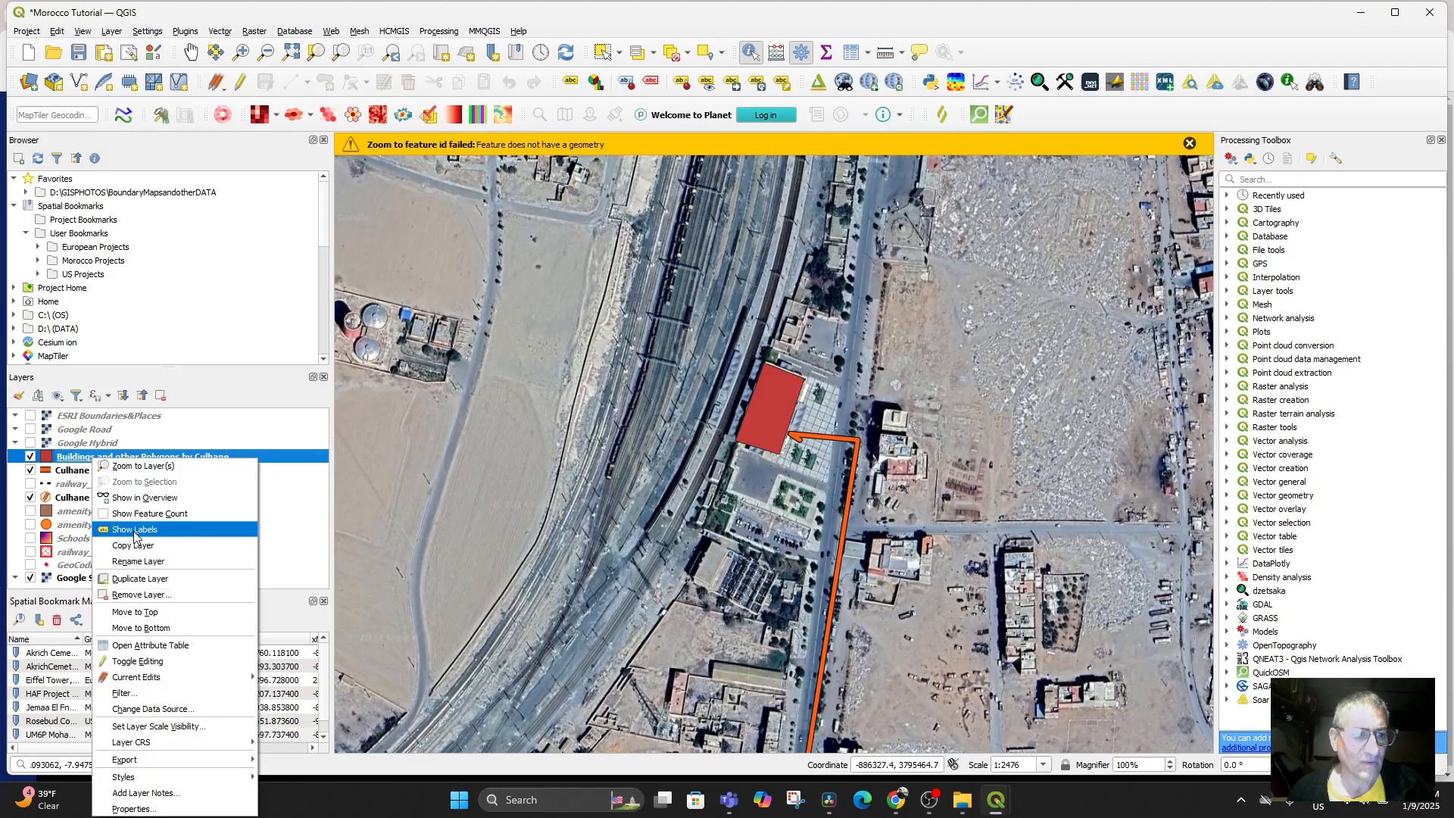
left_click(150, 645)
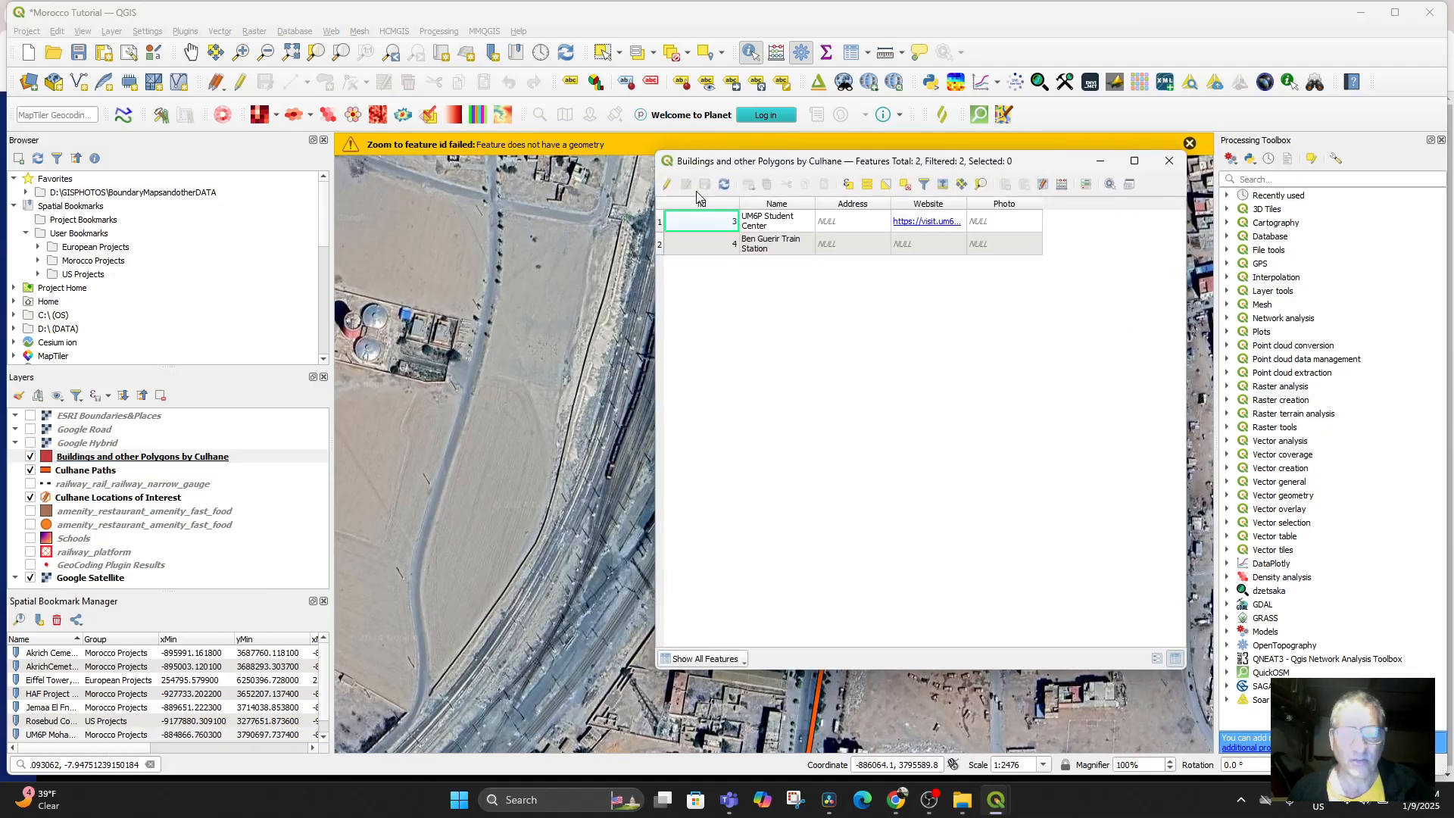
left_click(660, 247)
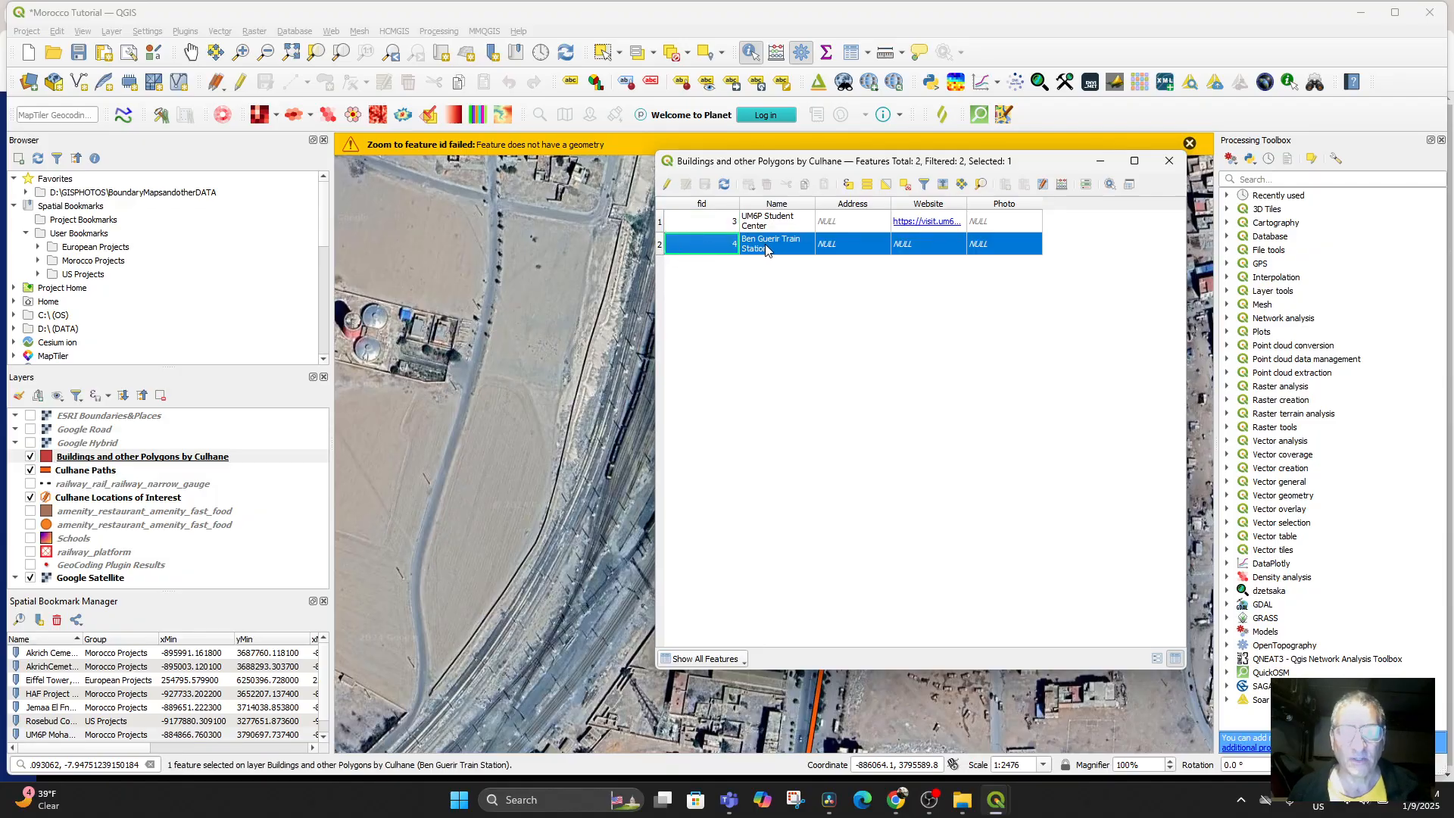
right_click(762, 216)
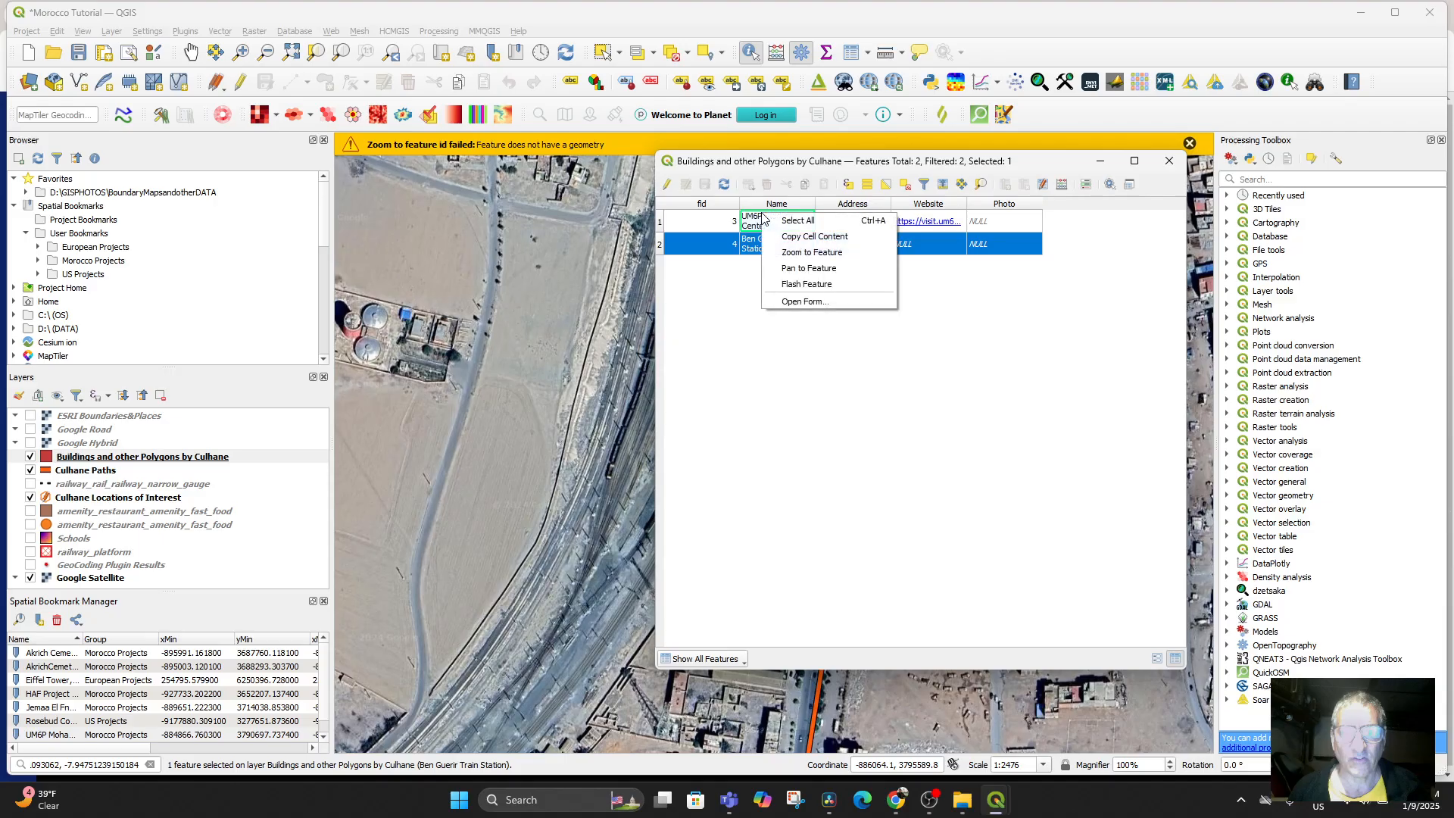
left_click(802, 255)
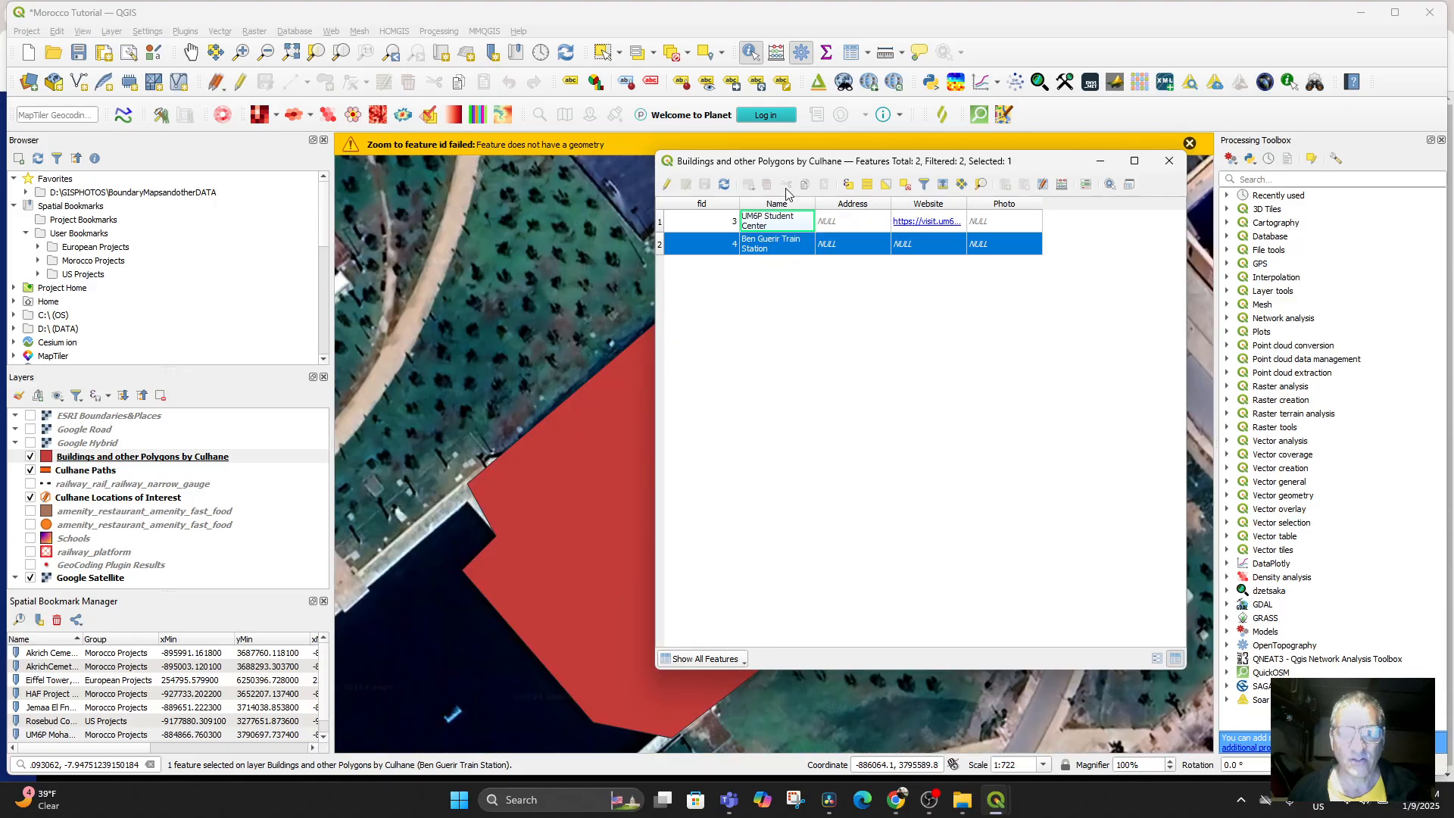
Step: Move the attribute table off the map and zoom to the "Ben Guerir Train Station" record
left_click_drag(809, 165, 1134, 91)
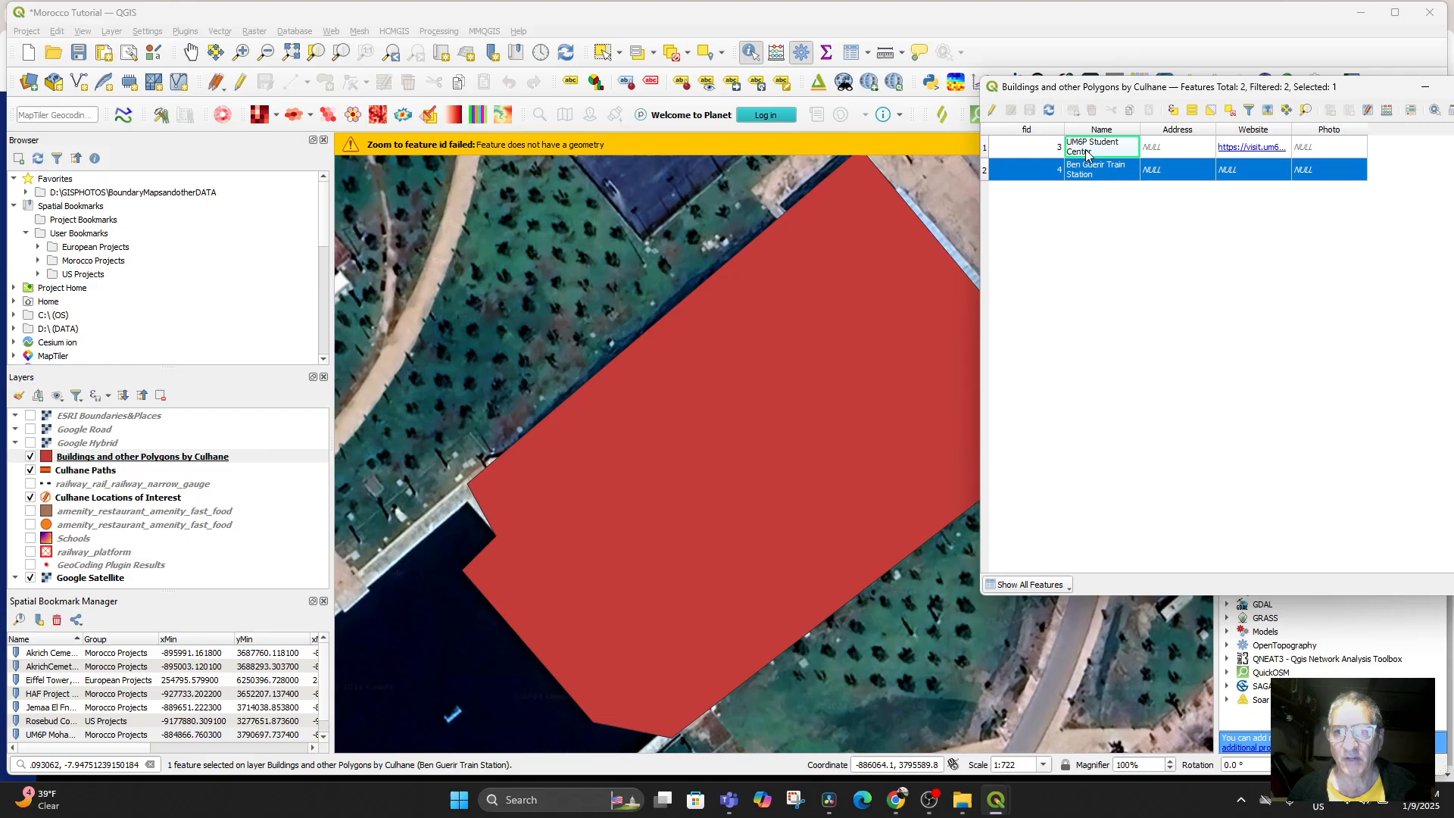
right_click(1087, 182)
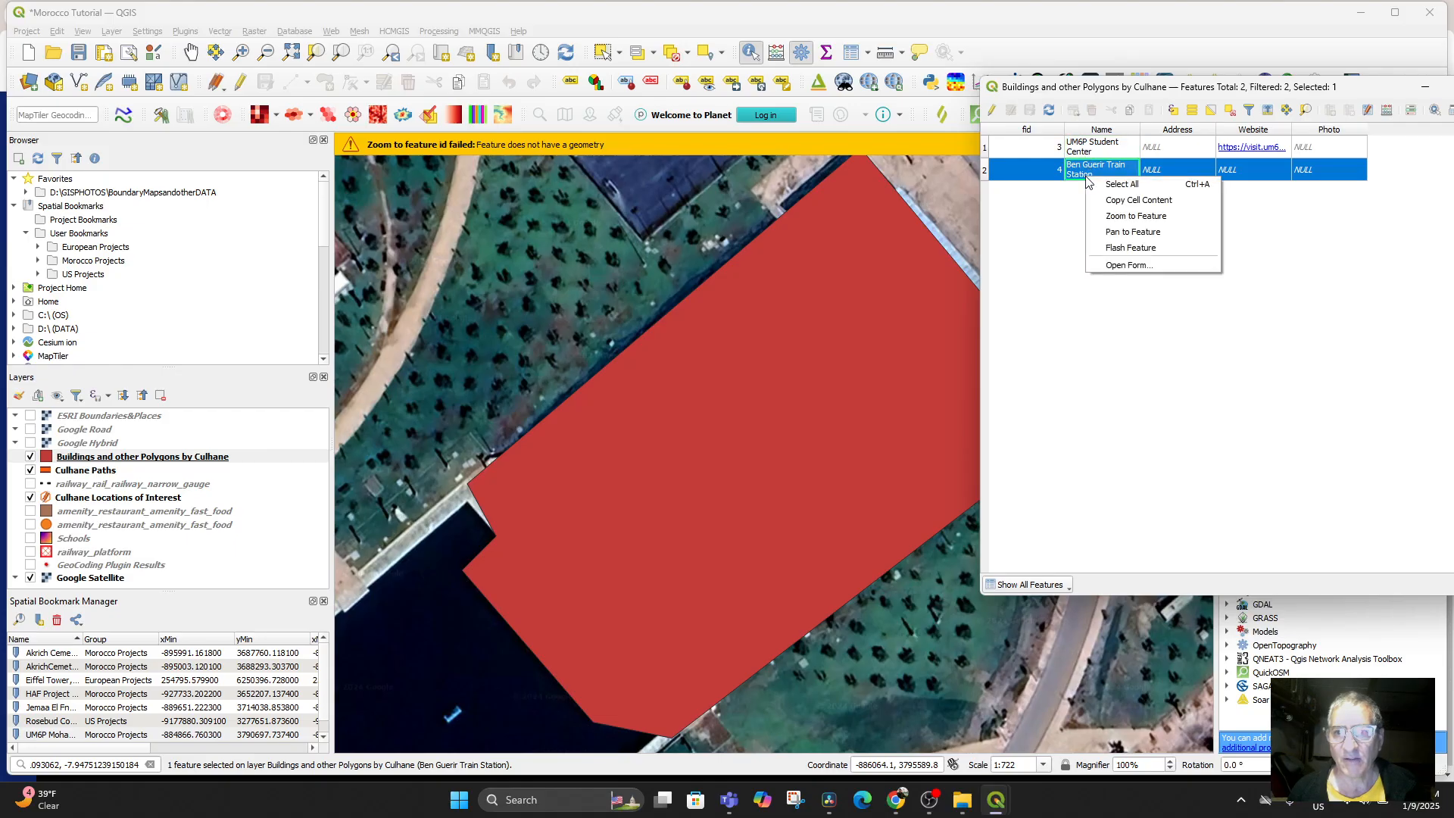
left_click(1120, 221)
Step: Examine the station polygon and the whole orange route through Ben Guerir on the satellite map
scroll(766, 432, "down", 7)
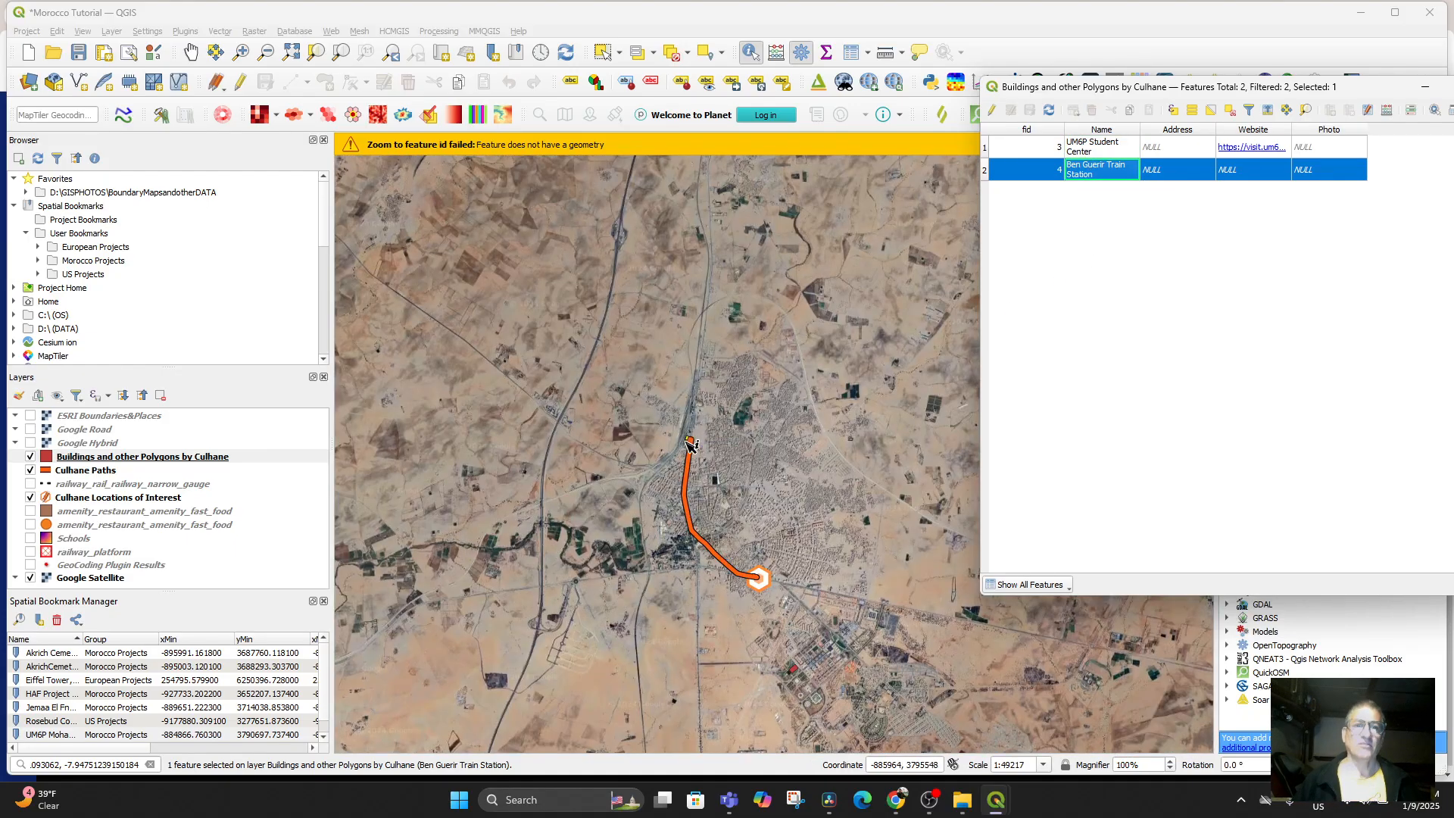
left_click_drag(691, 443, 648, 439)
scroll(674, 506, "up", 2)
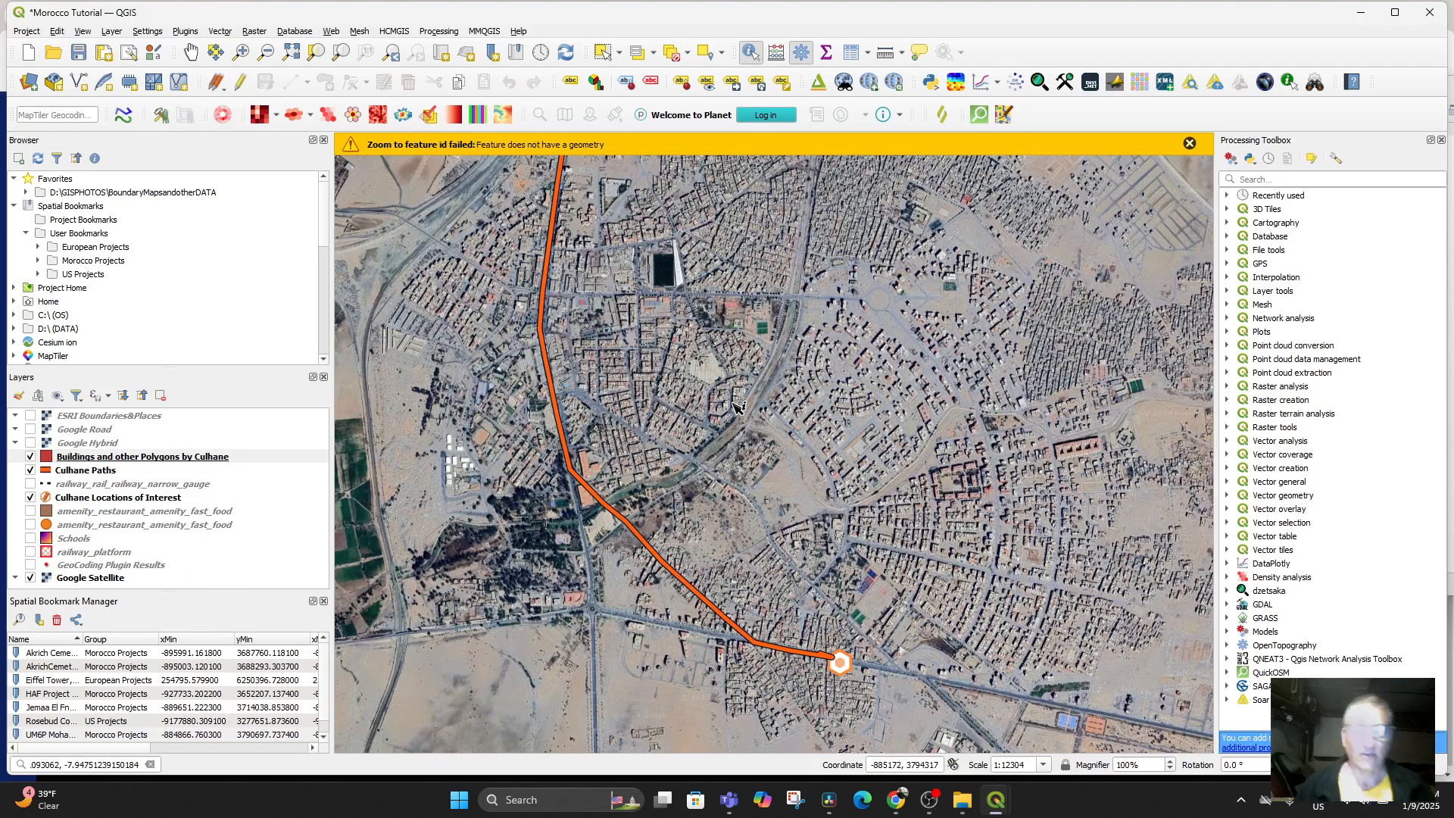
scroll(635, 423, "down", 1)
left_click_drag(630, 413, 668, 457)
scroll(670, 465, "up", 2)
scroll(649, 437, "down", 2)
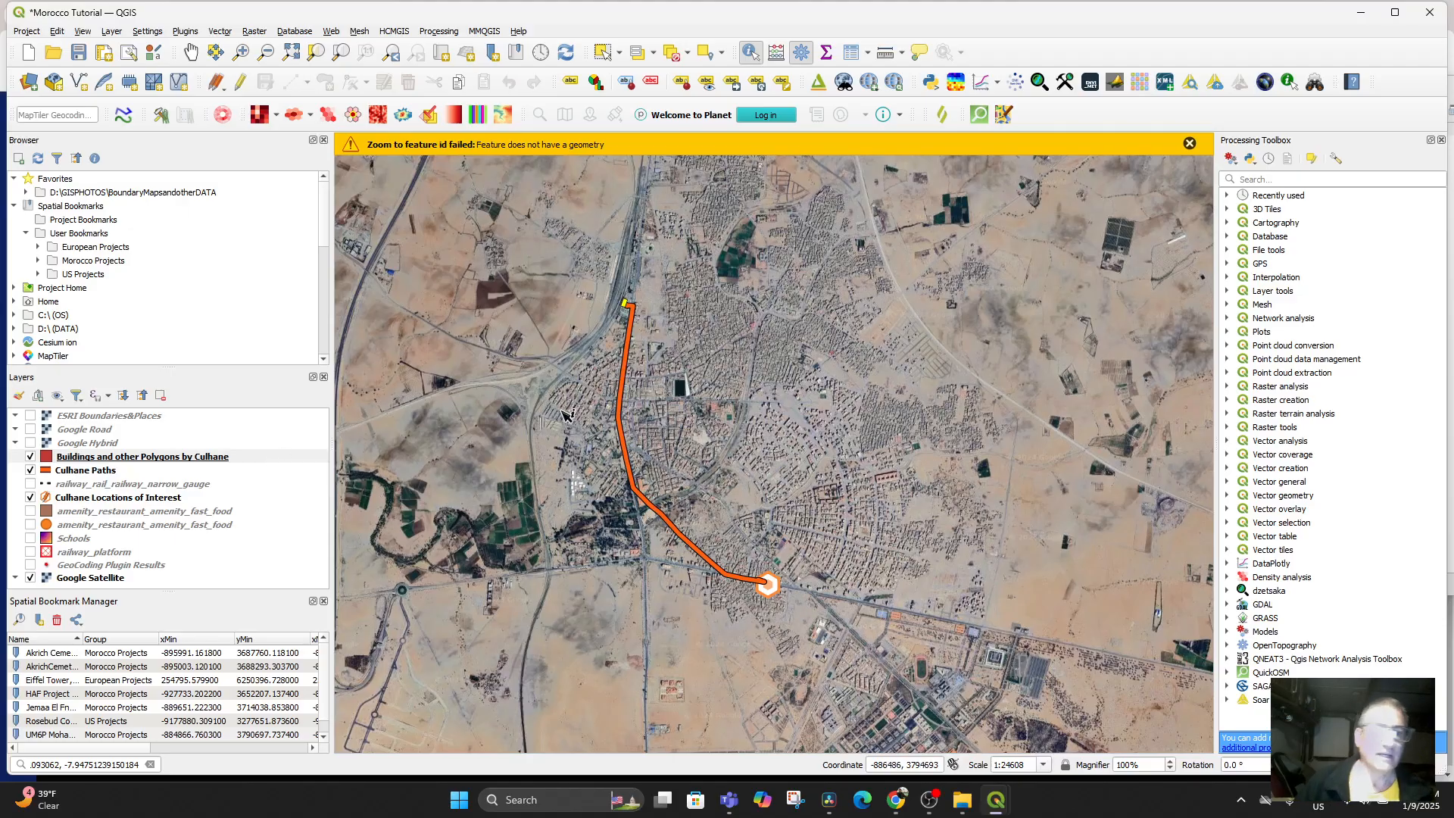
Step: Dismiss the zoom warning above the map and zoom out until the whole world is shown in the map canvas
mouse_move(522, 464)
left_mouse_down()
mouse_move(525, 502)
mouse_move(521, 447)
left_mouse_up()
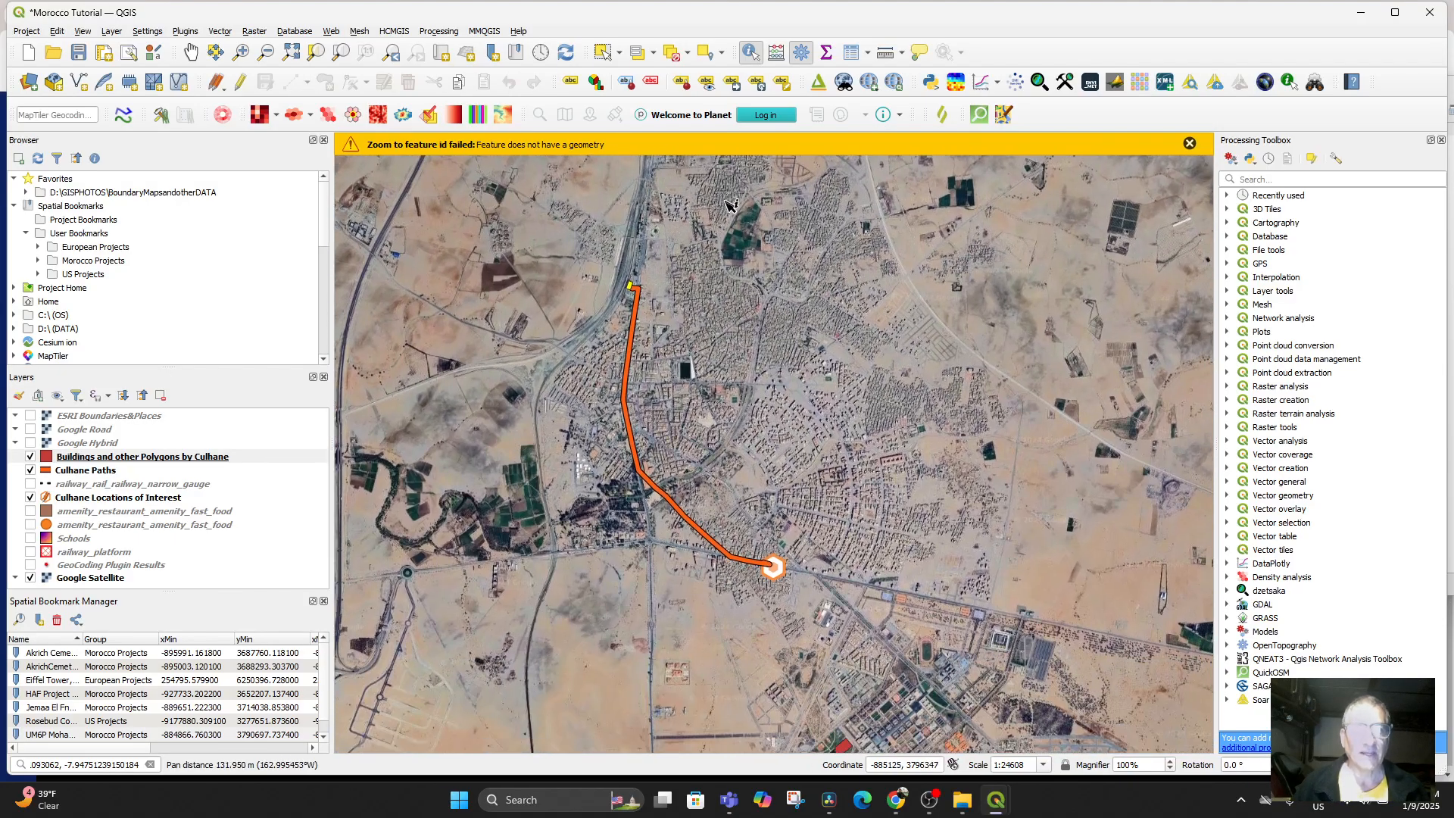
left_click(1189, 144)
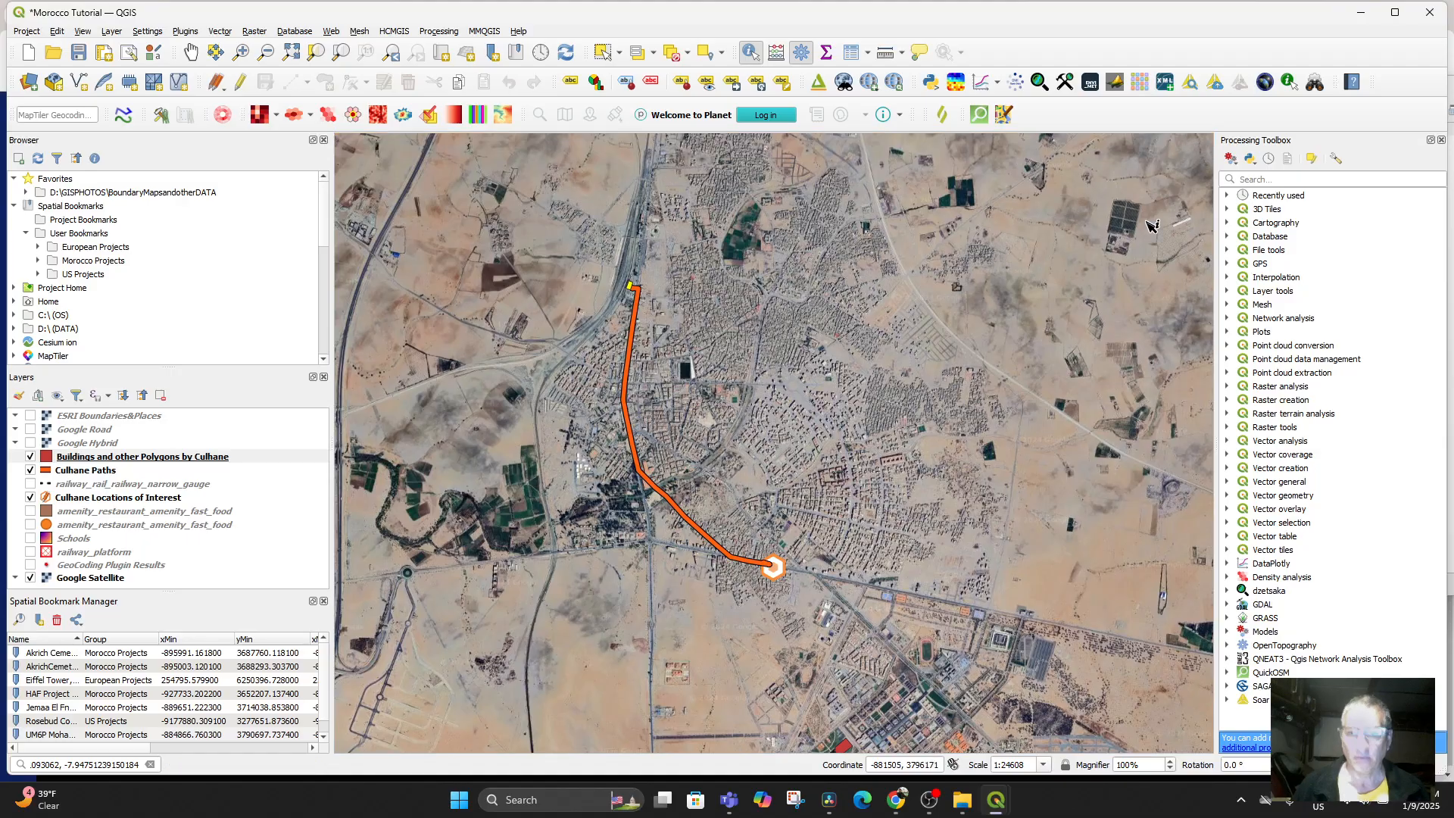
scroll(642, 461, "up", 1)
scroll(644, 462, "down", 16)
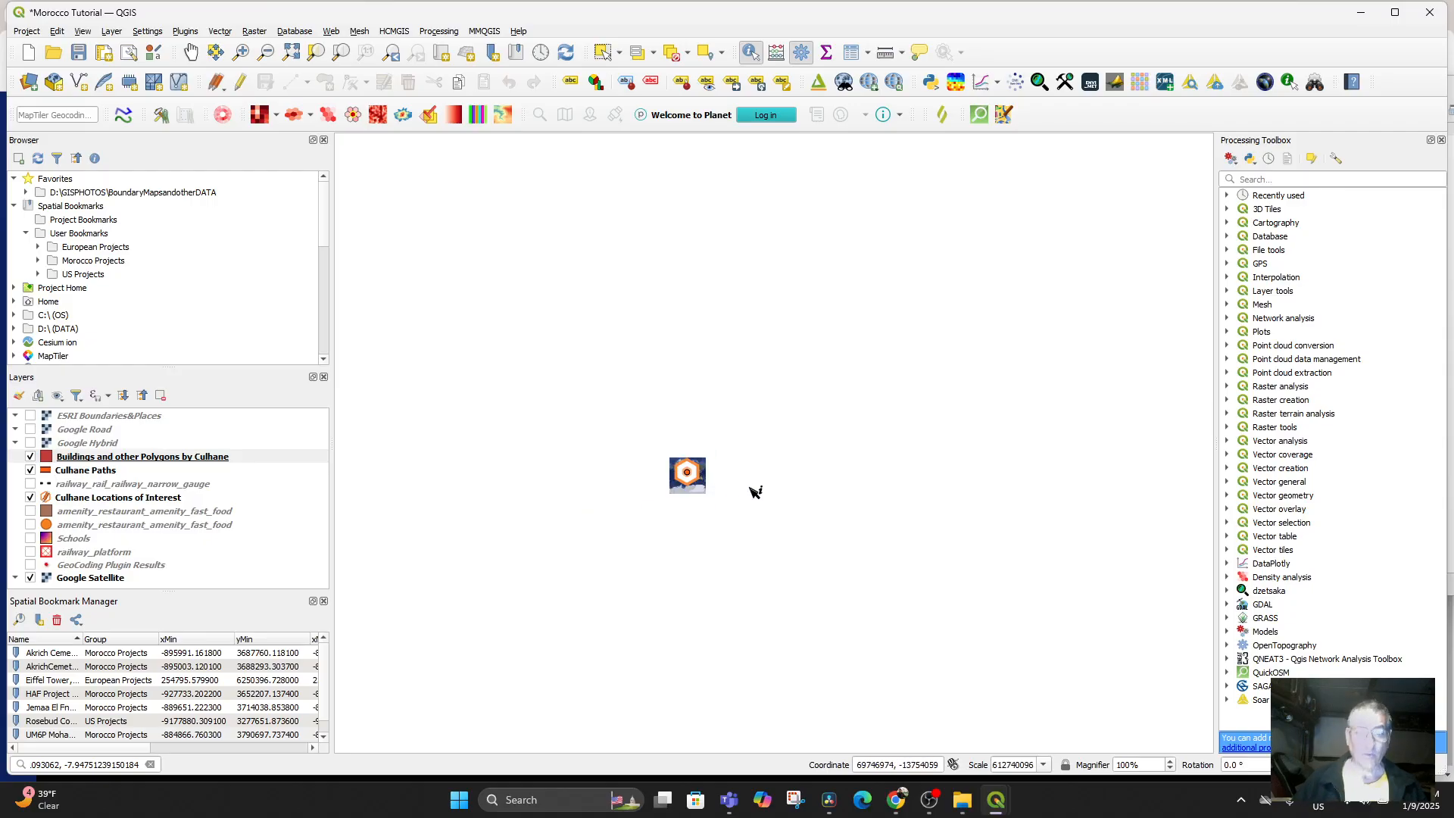
scroll(703, 441, "up", 3)
left_click_drag(695, 444, 1049, 30)
left_click_drag(929, 390, 936, 284)
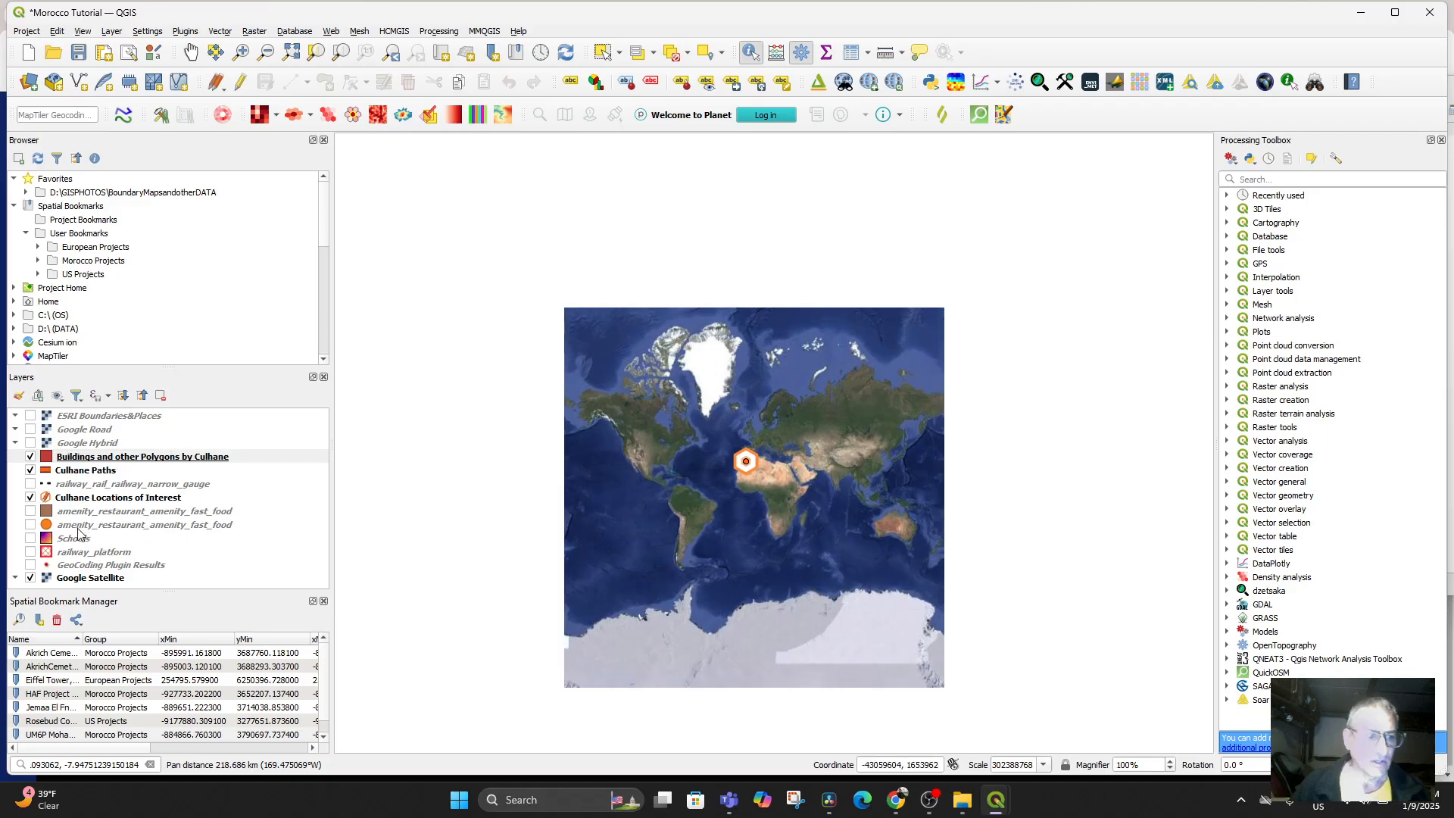
Step: Hide the locations of interest layer and open the paths layer's attribute table, moved aside off the map
left_click(30, 498)
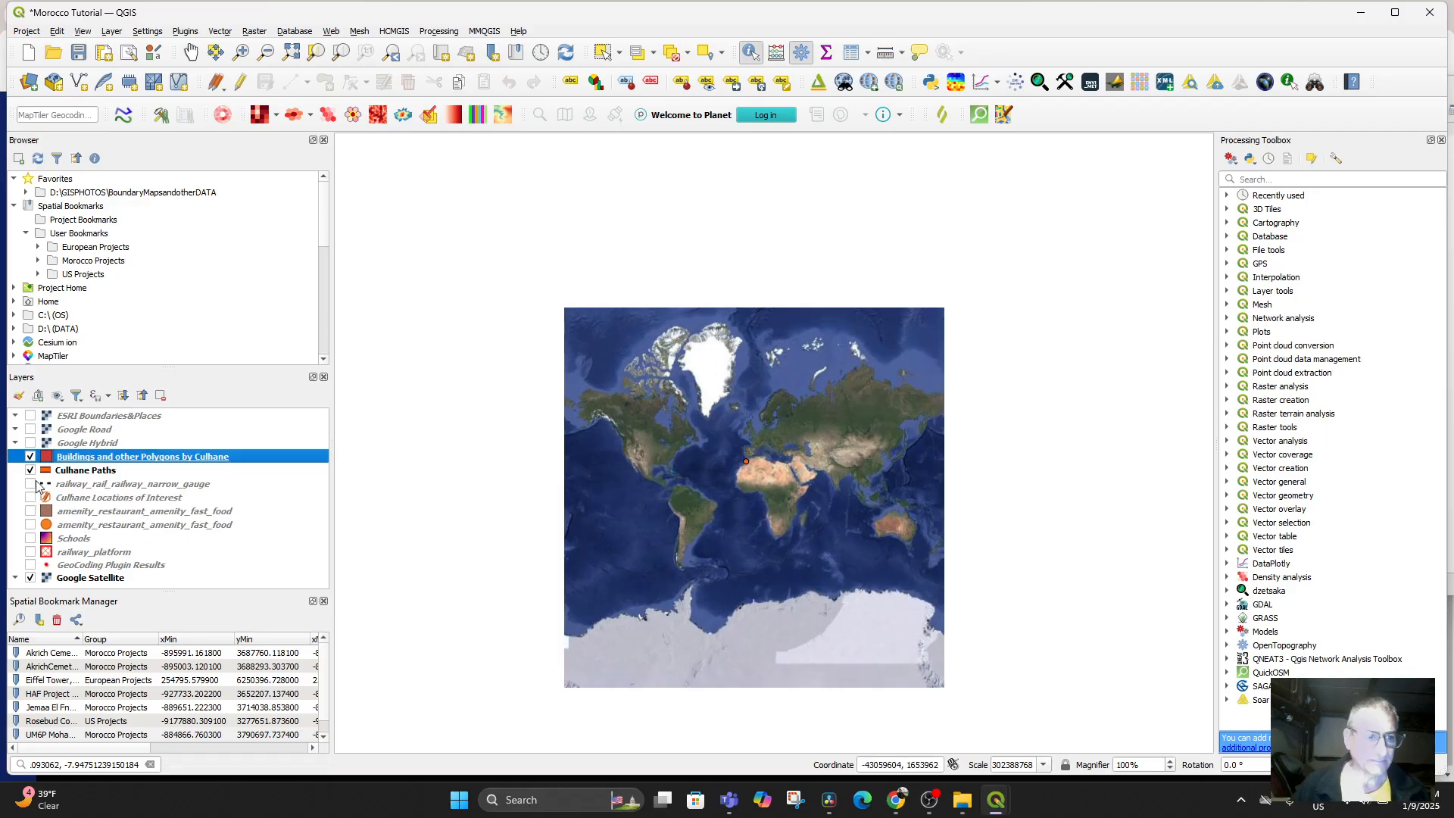
right_click(92, 474)
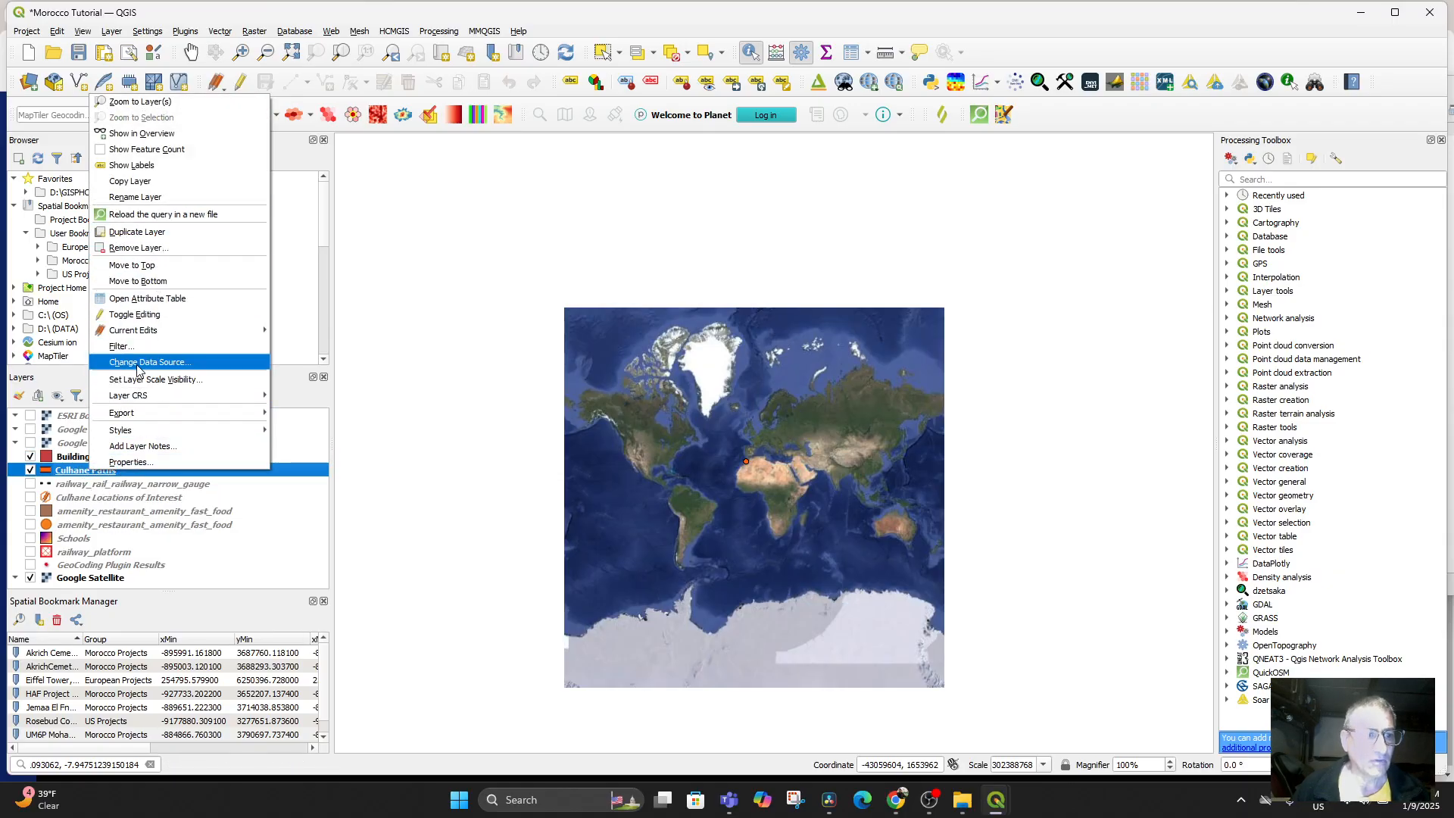
left_click(144, 300)
left_click_drag(783, 166, 1222, 164)
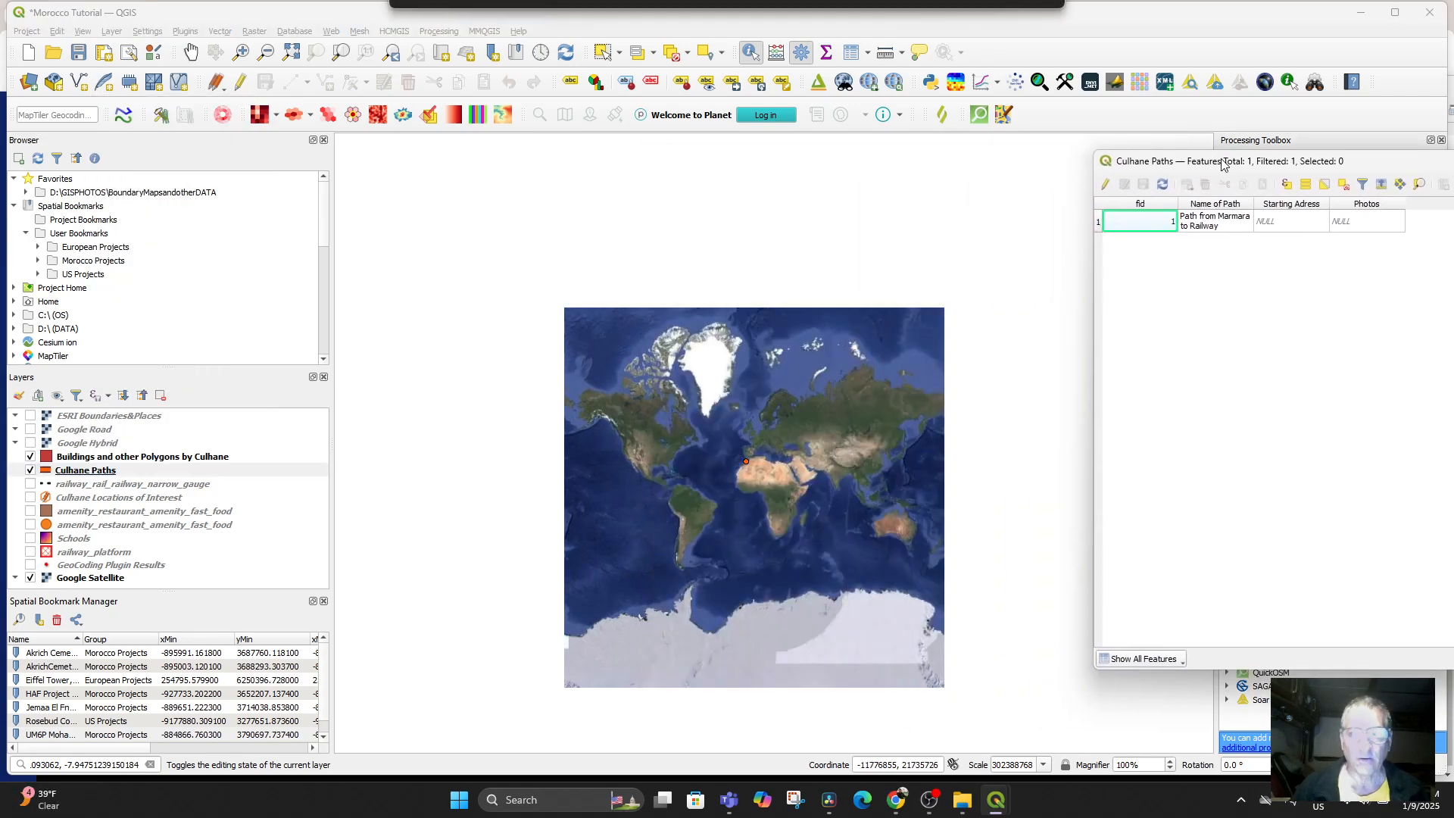
Step: Zoom the map to the "Path from Marmara to Railway" record and center the whole route
left_click(1195, 222)
right_click(1196, 221)
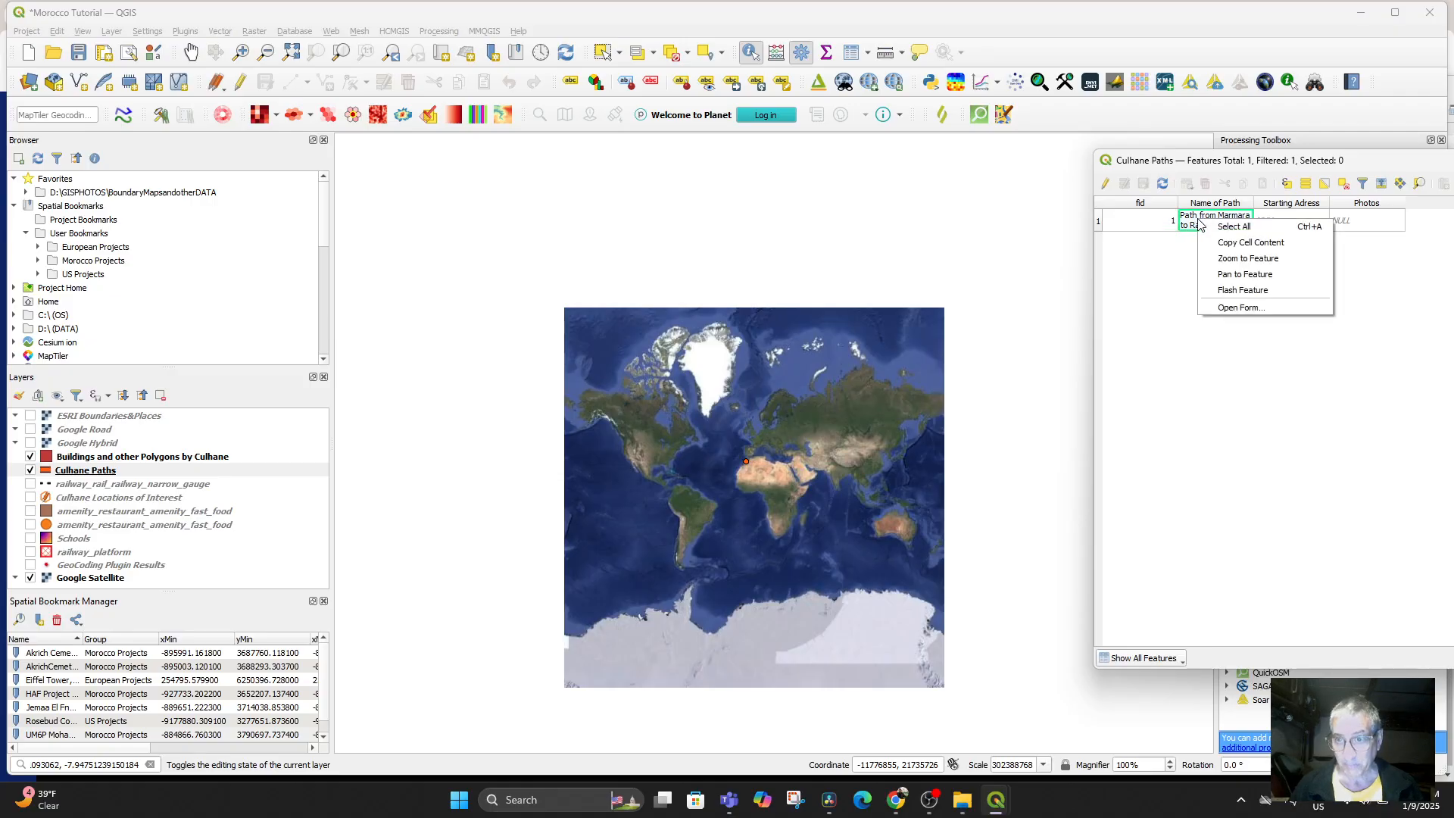
left_click(1244, 264)
left_click_drag(728, 424, 722, 475)
scroll(787, 546, "down", 1)
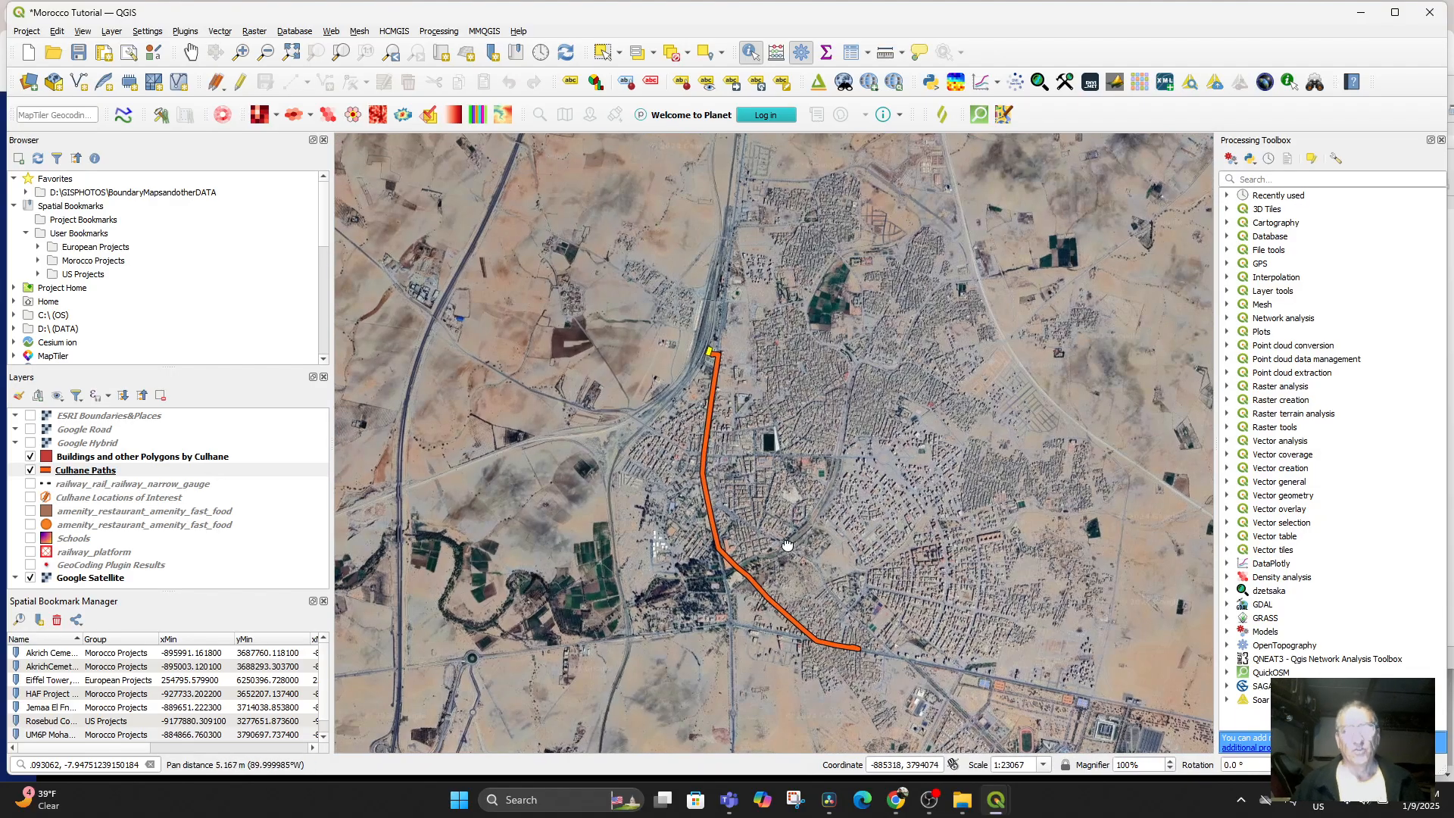
left_click_drag(787, 546, 787, 521)
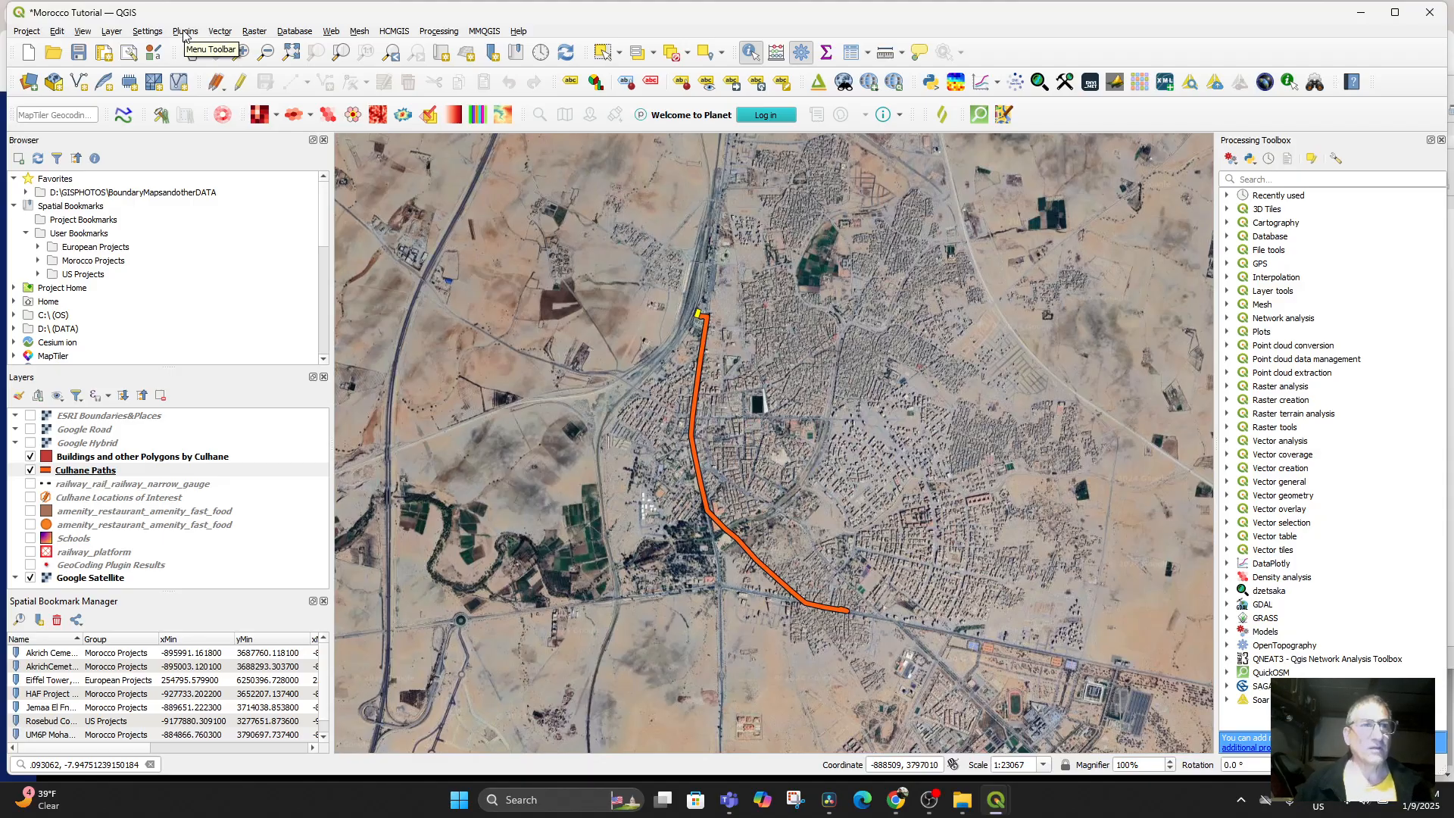
Step: Turn on the Schools and railway_rail_railway_narrow_gauge layers and view them around the route
left_click_drag(751, 507, 638, 356)
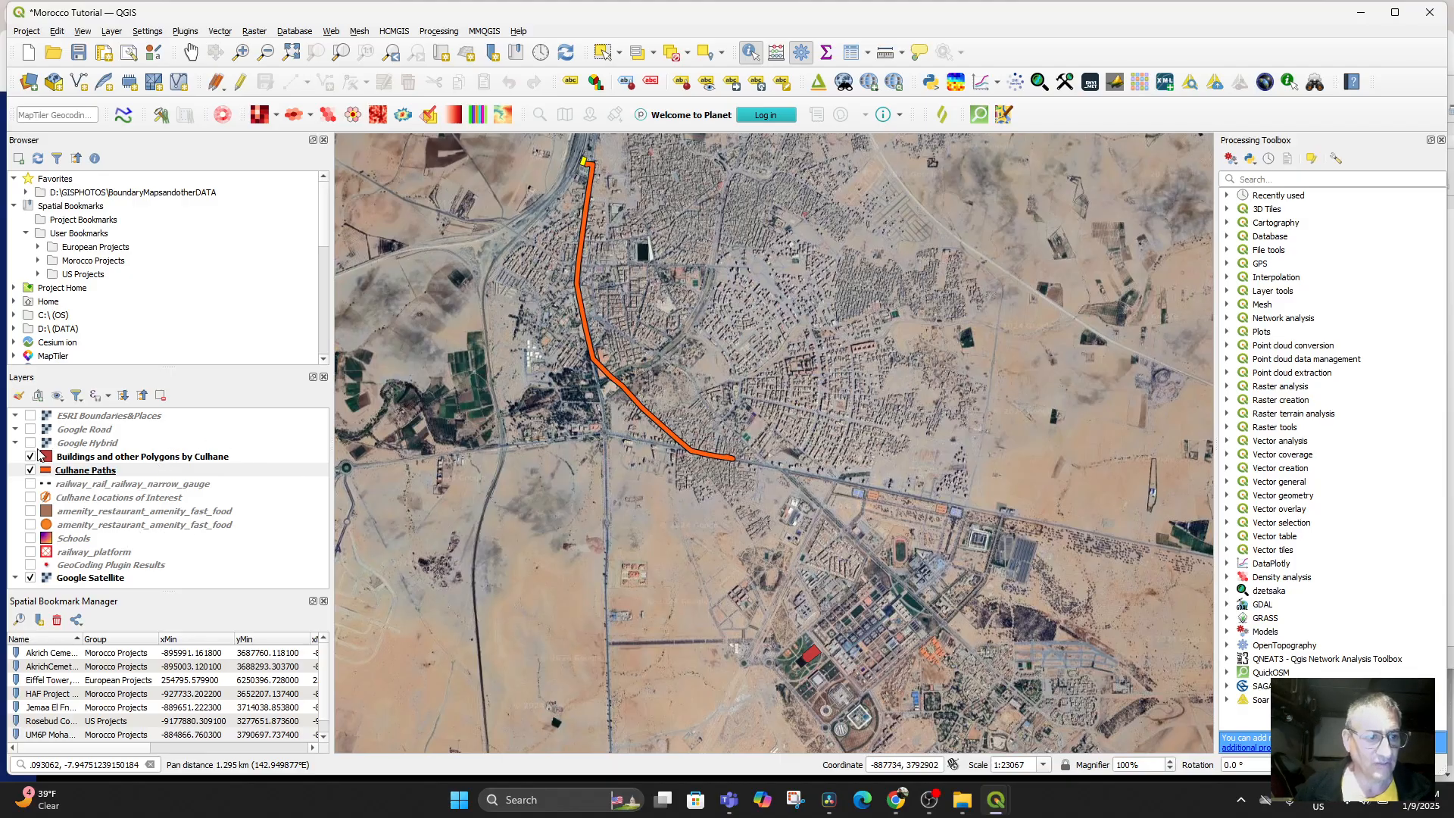
left_click(31, 538)
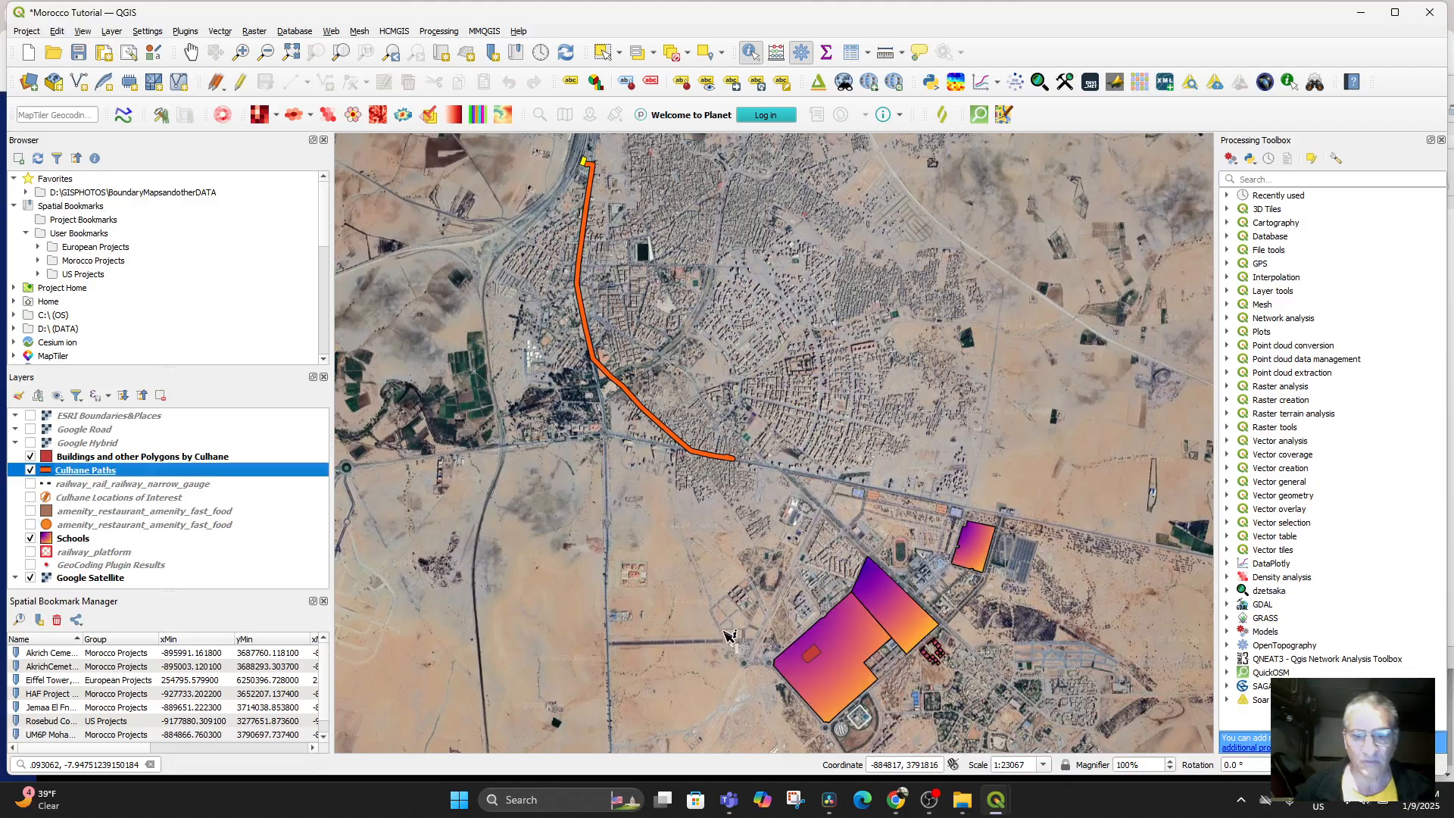
left_click_drag(731, 636, 738, 551)
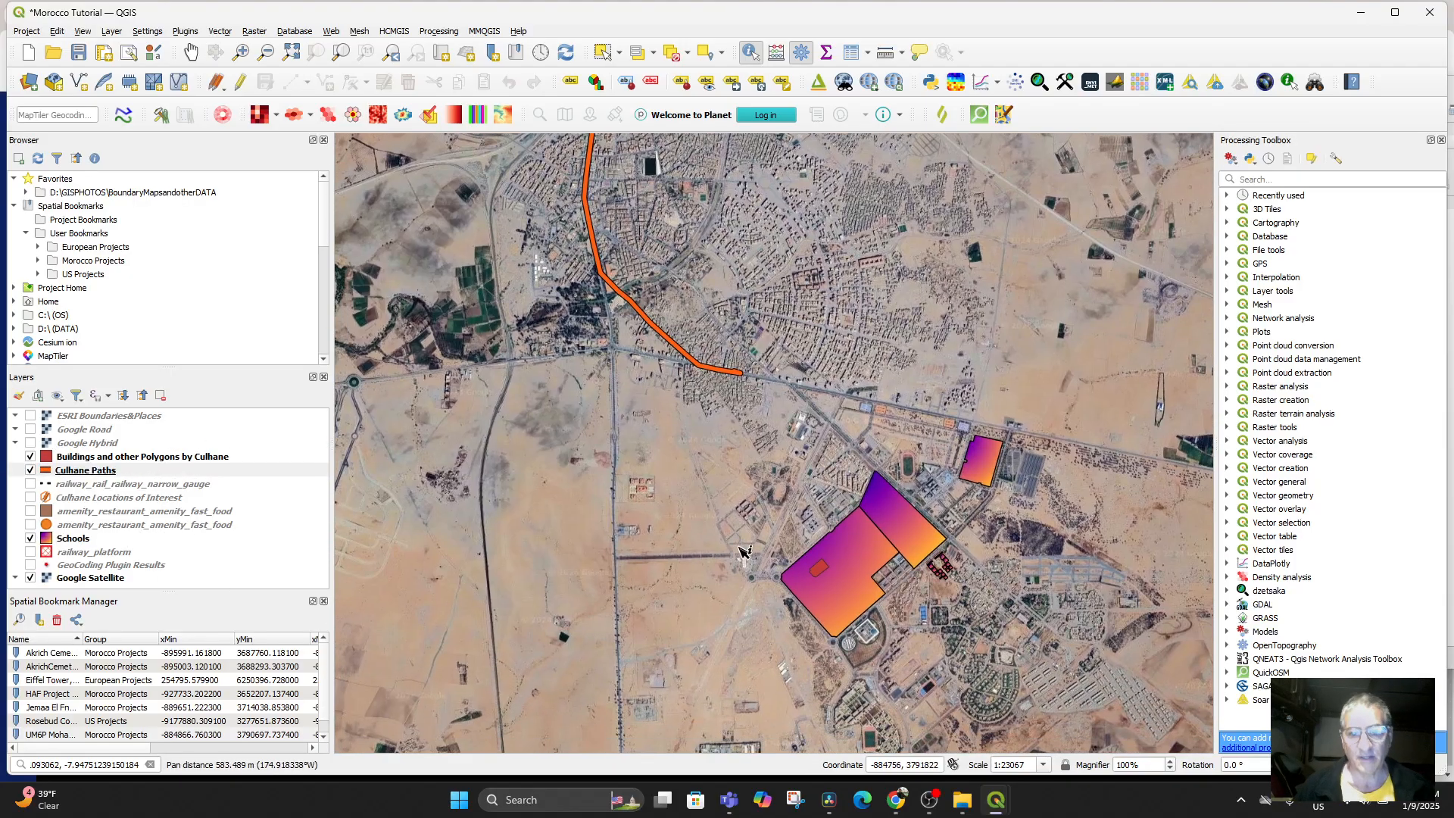
left_click(31, 484)
left_click_drag(557, 187, 647, 459)
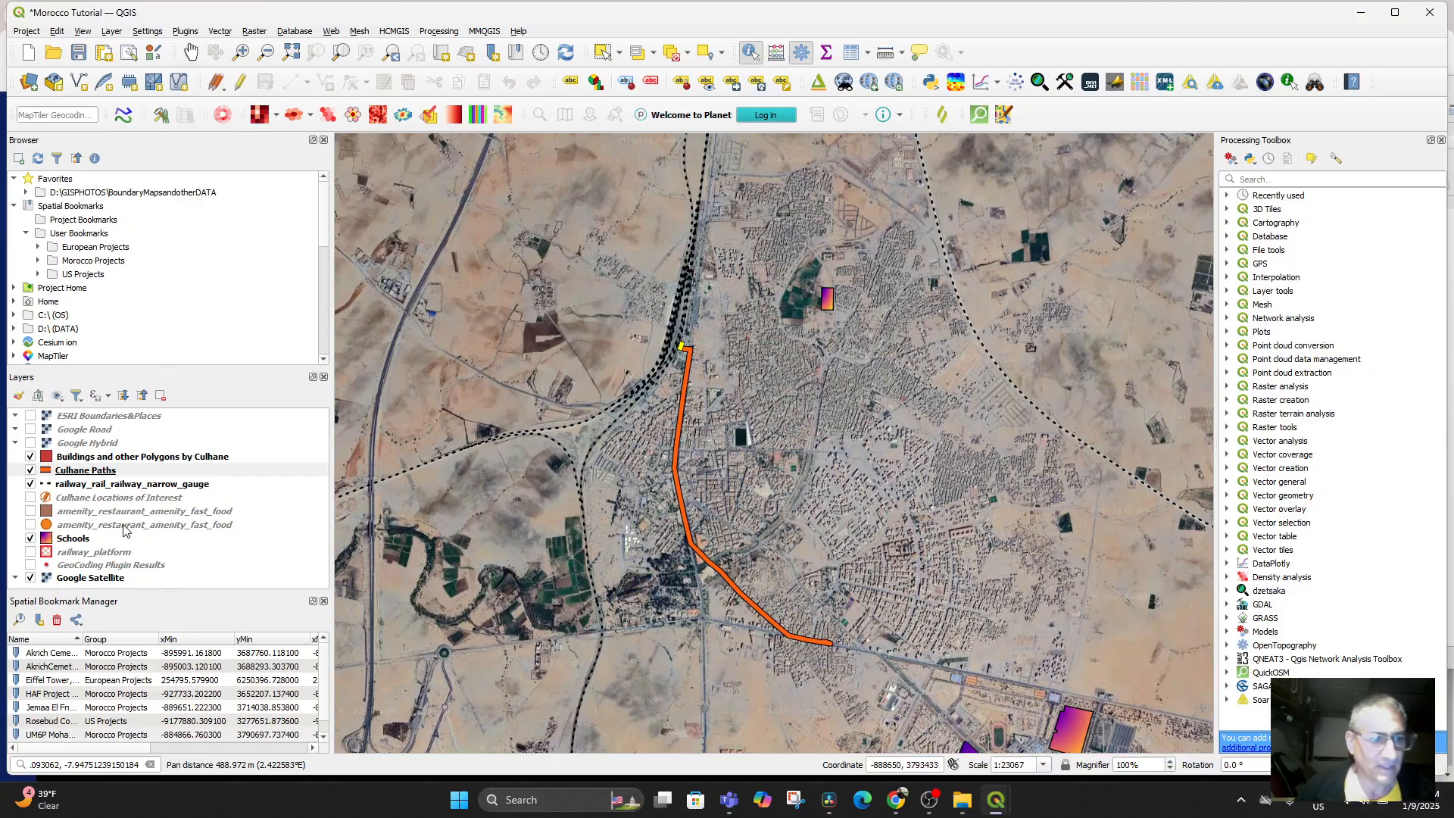
Step: Turn on the amenity_restaurant_amenity_fast_food point layer and the locations of interest layer over the satellite map
left_click(31, 525)
left_click_drag(722, 629, 740, 599)
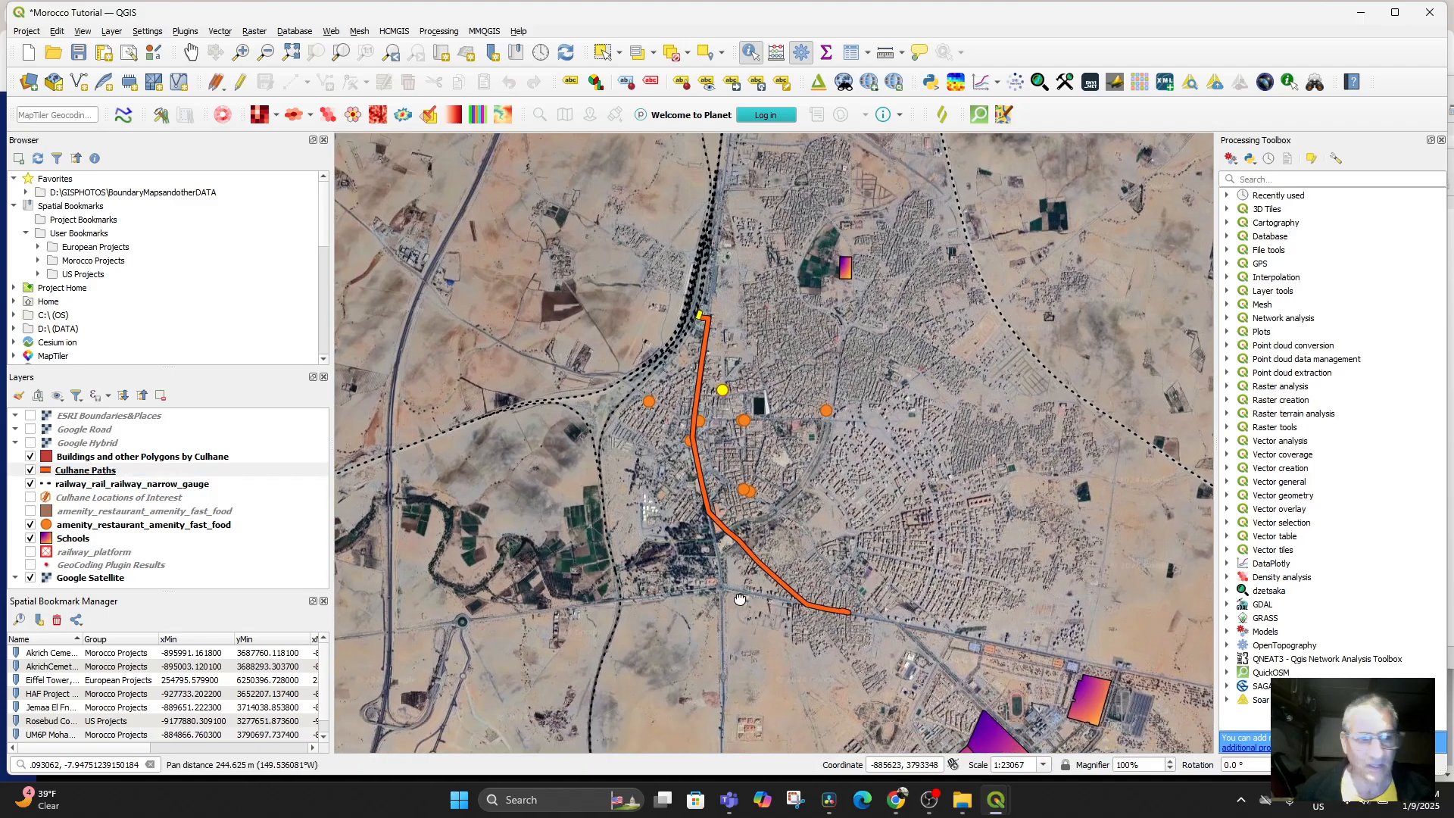
left_click(30, 499)
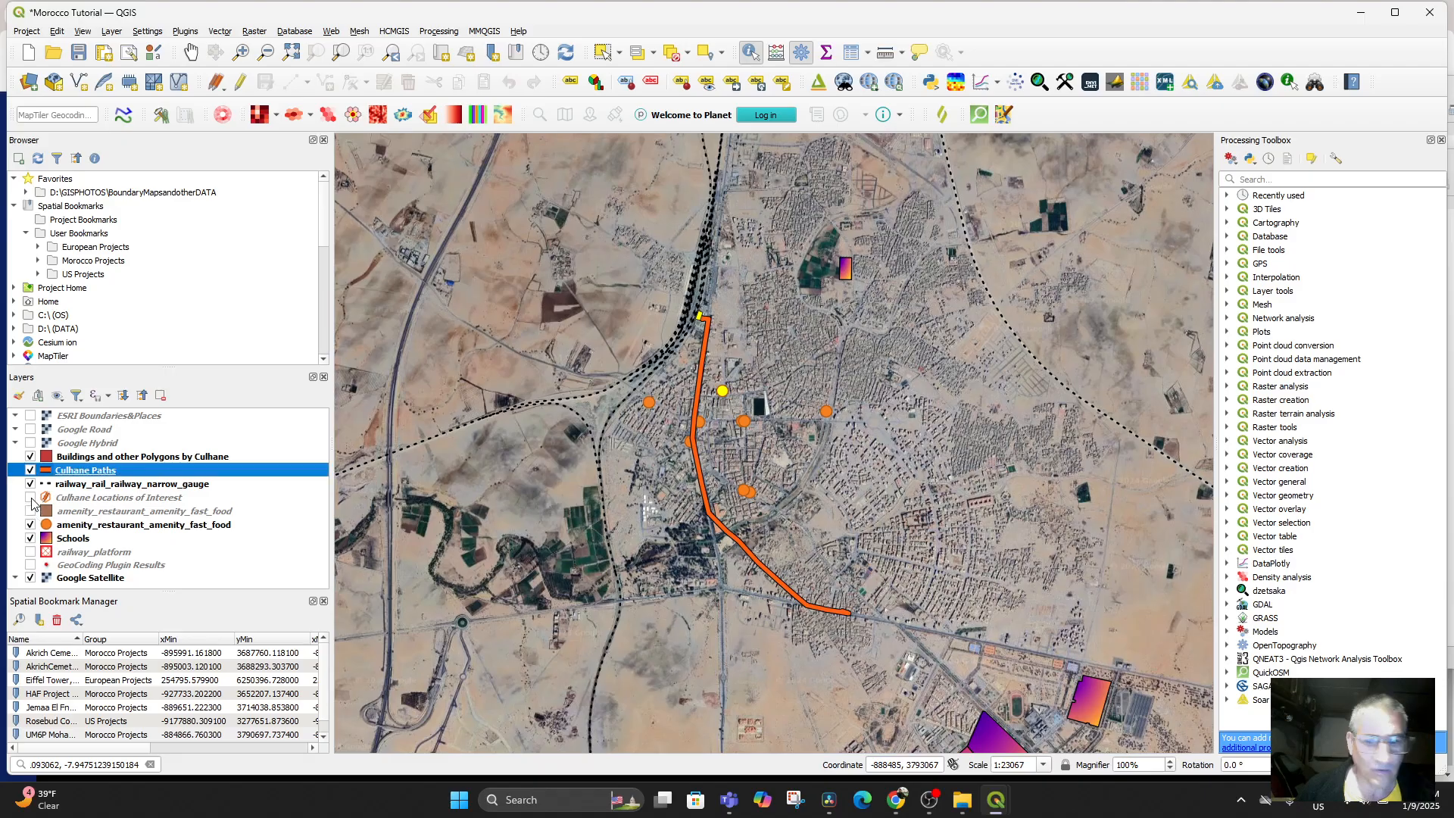
left_click_drag(864, 621, 836, 607)
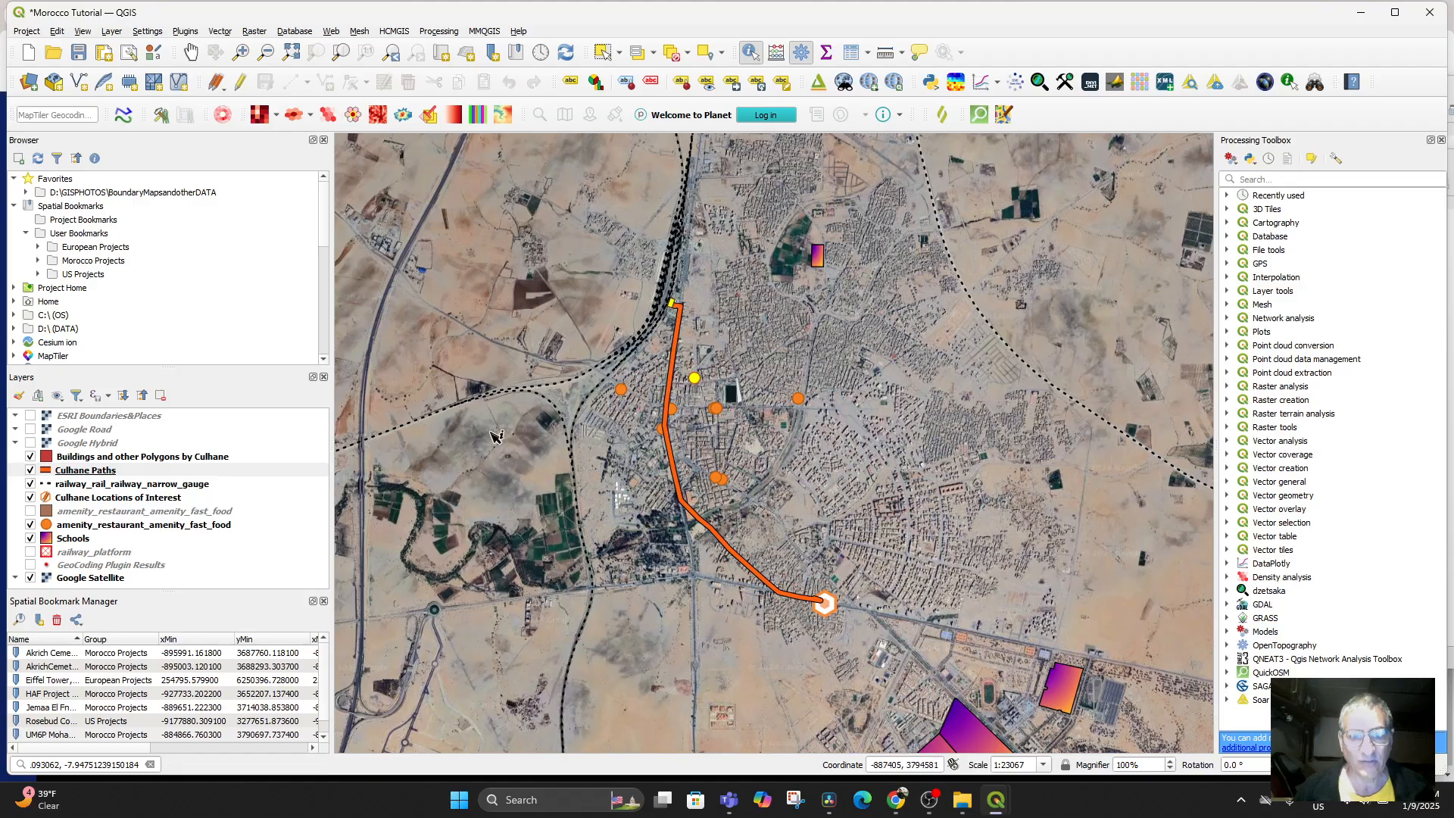
Step: Select the buildings polygon layer and examine the route, railways, restaurants and schools together across the wider Ben Guerir area
left_click(152, 457)
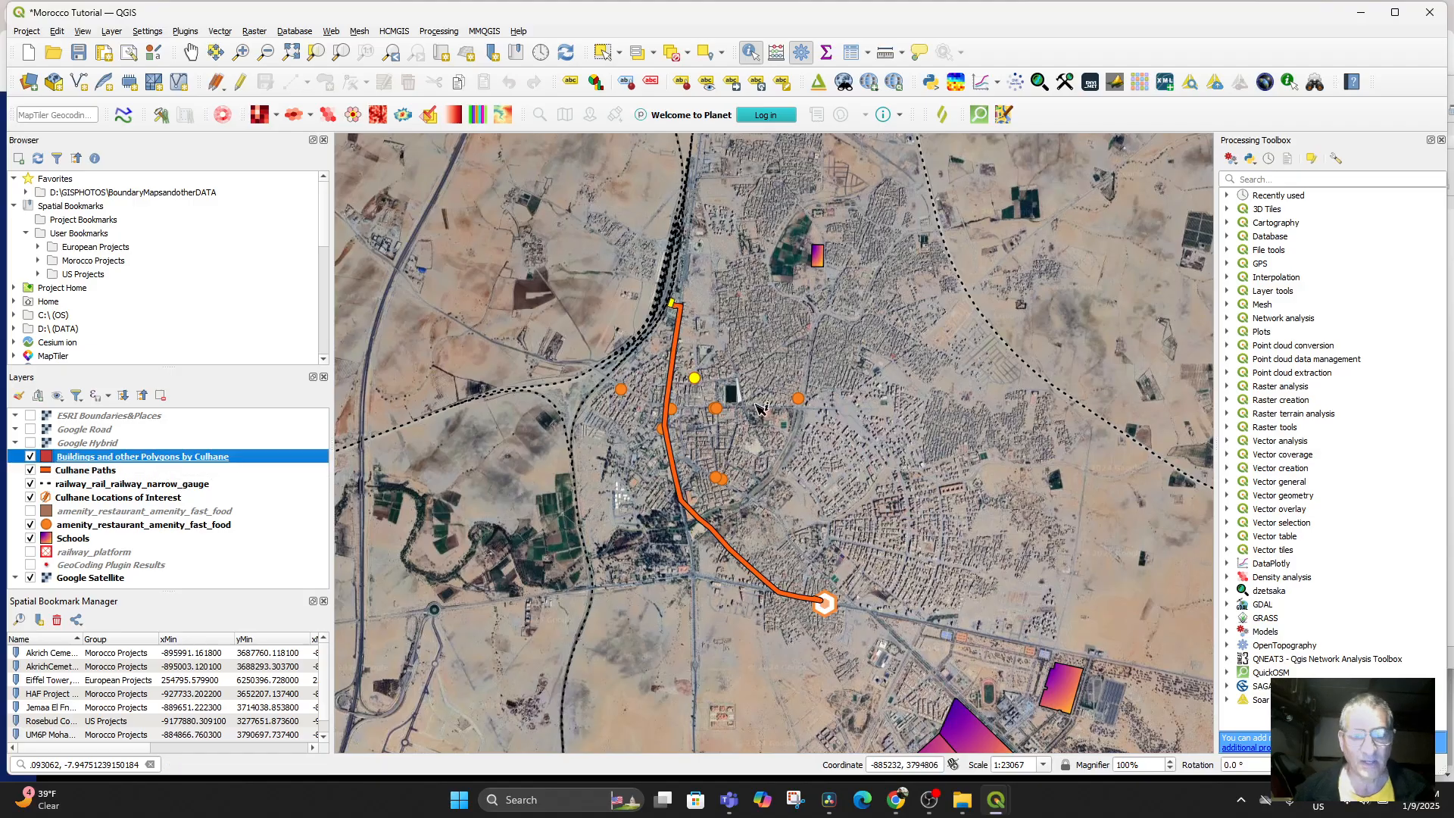
scroll(672, 407, "up", 1)
scroll(732, 507, "down", 2)
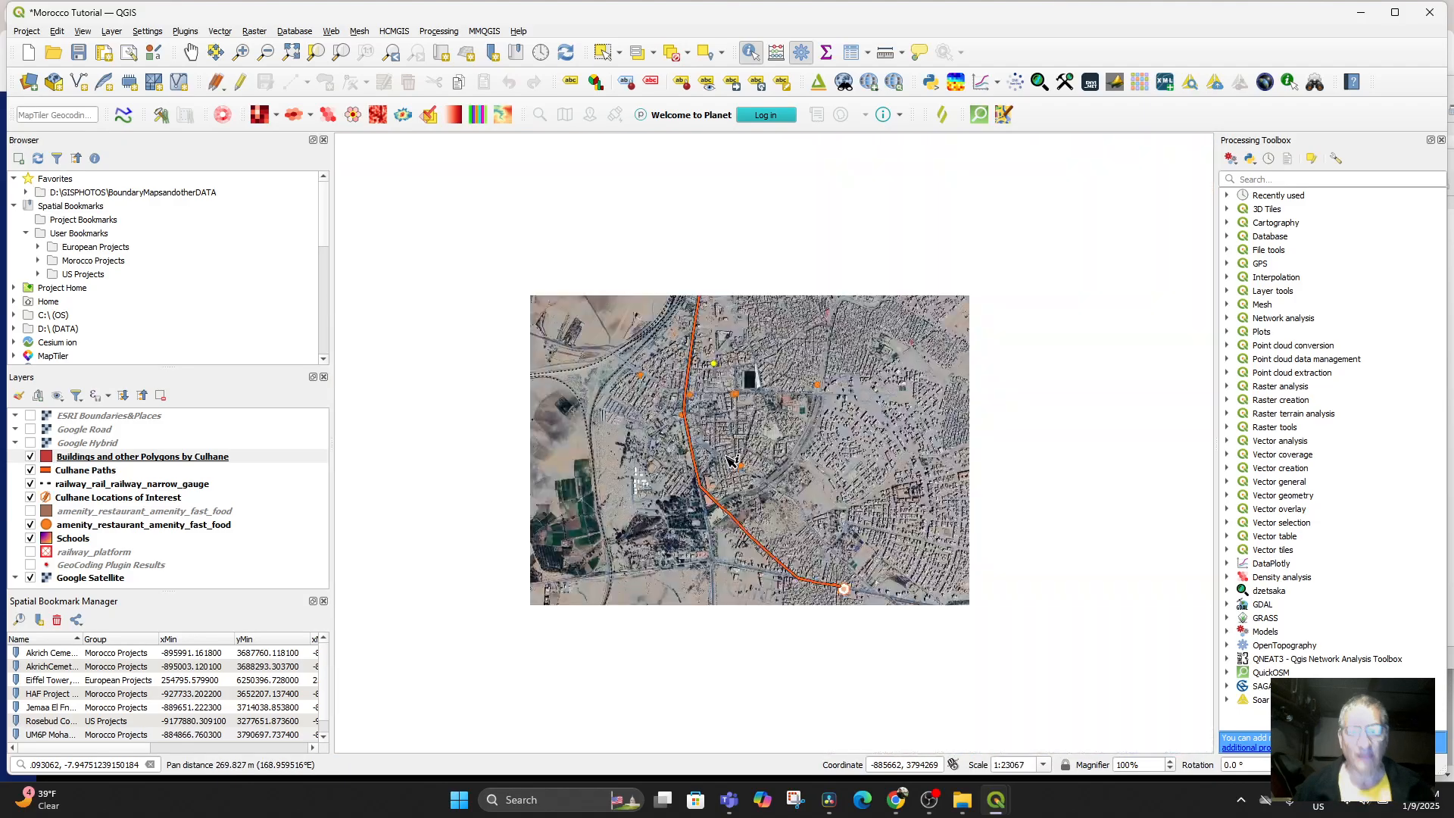
scroll(725, 463, "down", 2)
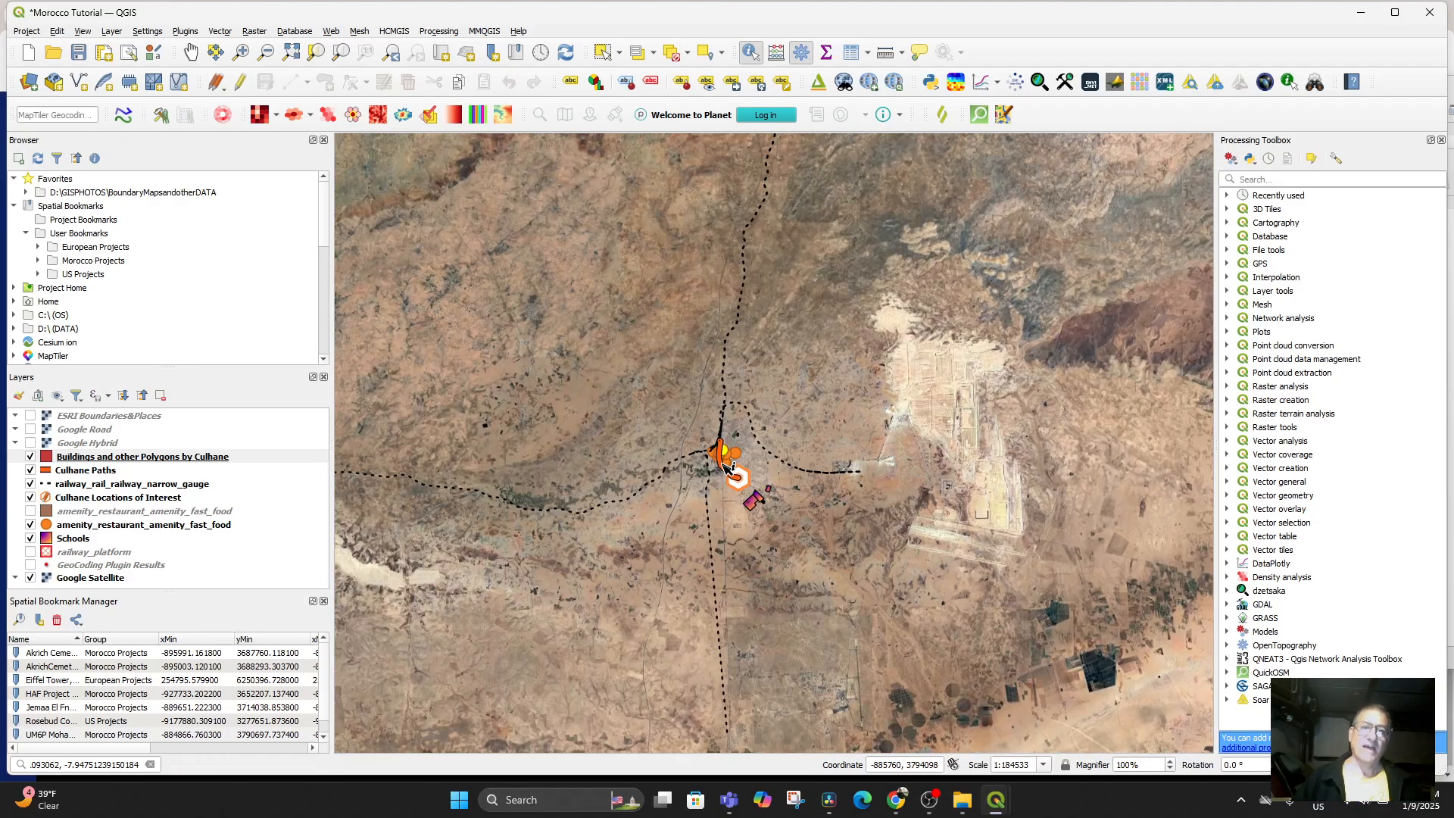
scroll(725, 464, "up", 2)
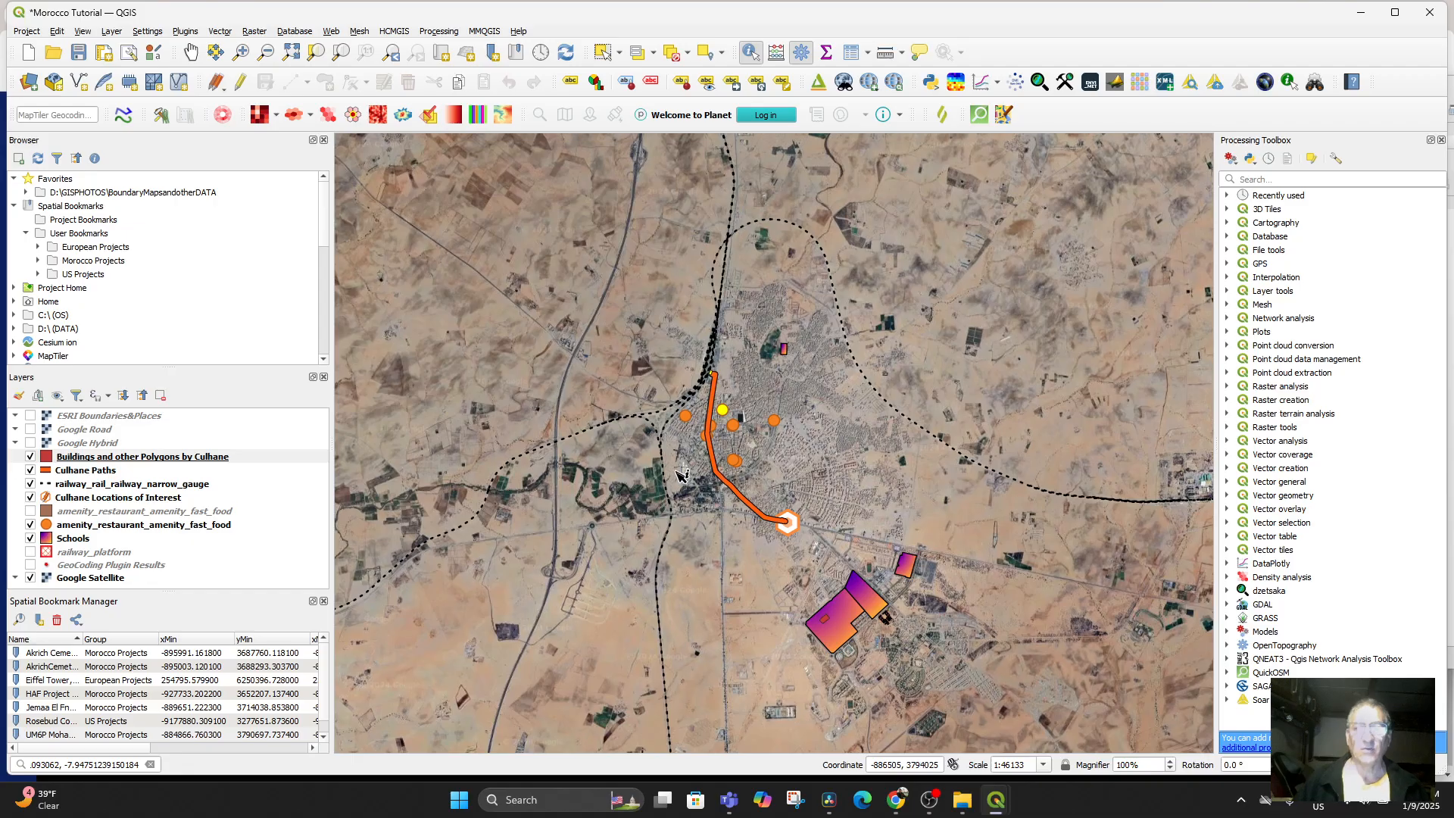